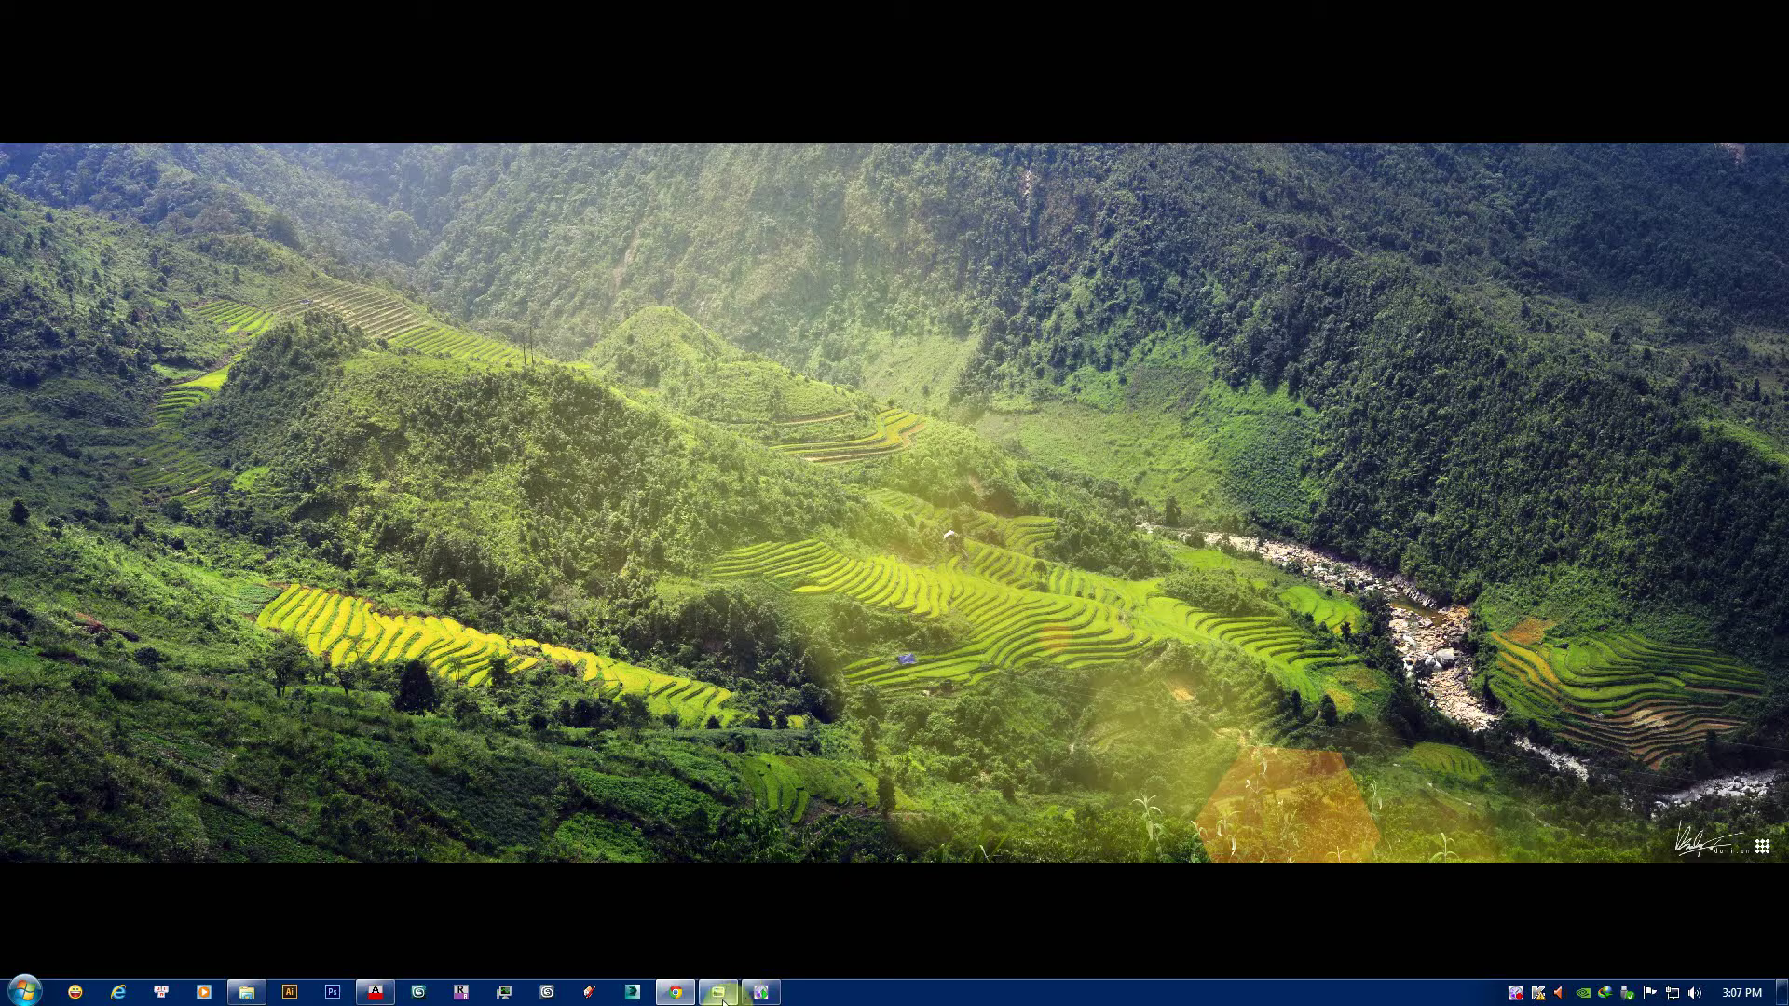
# Restore the Windows Photo Viewer window showing the bia2.jpg course cover image.
pyautogui.click(799, 910)
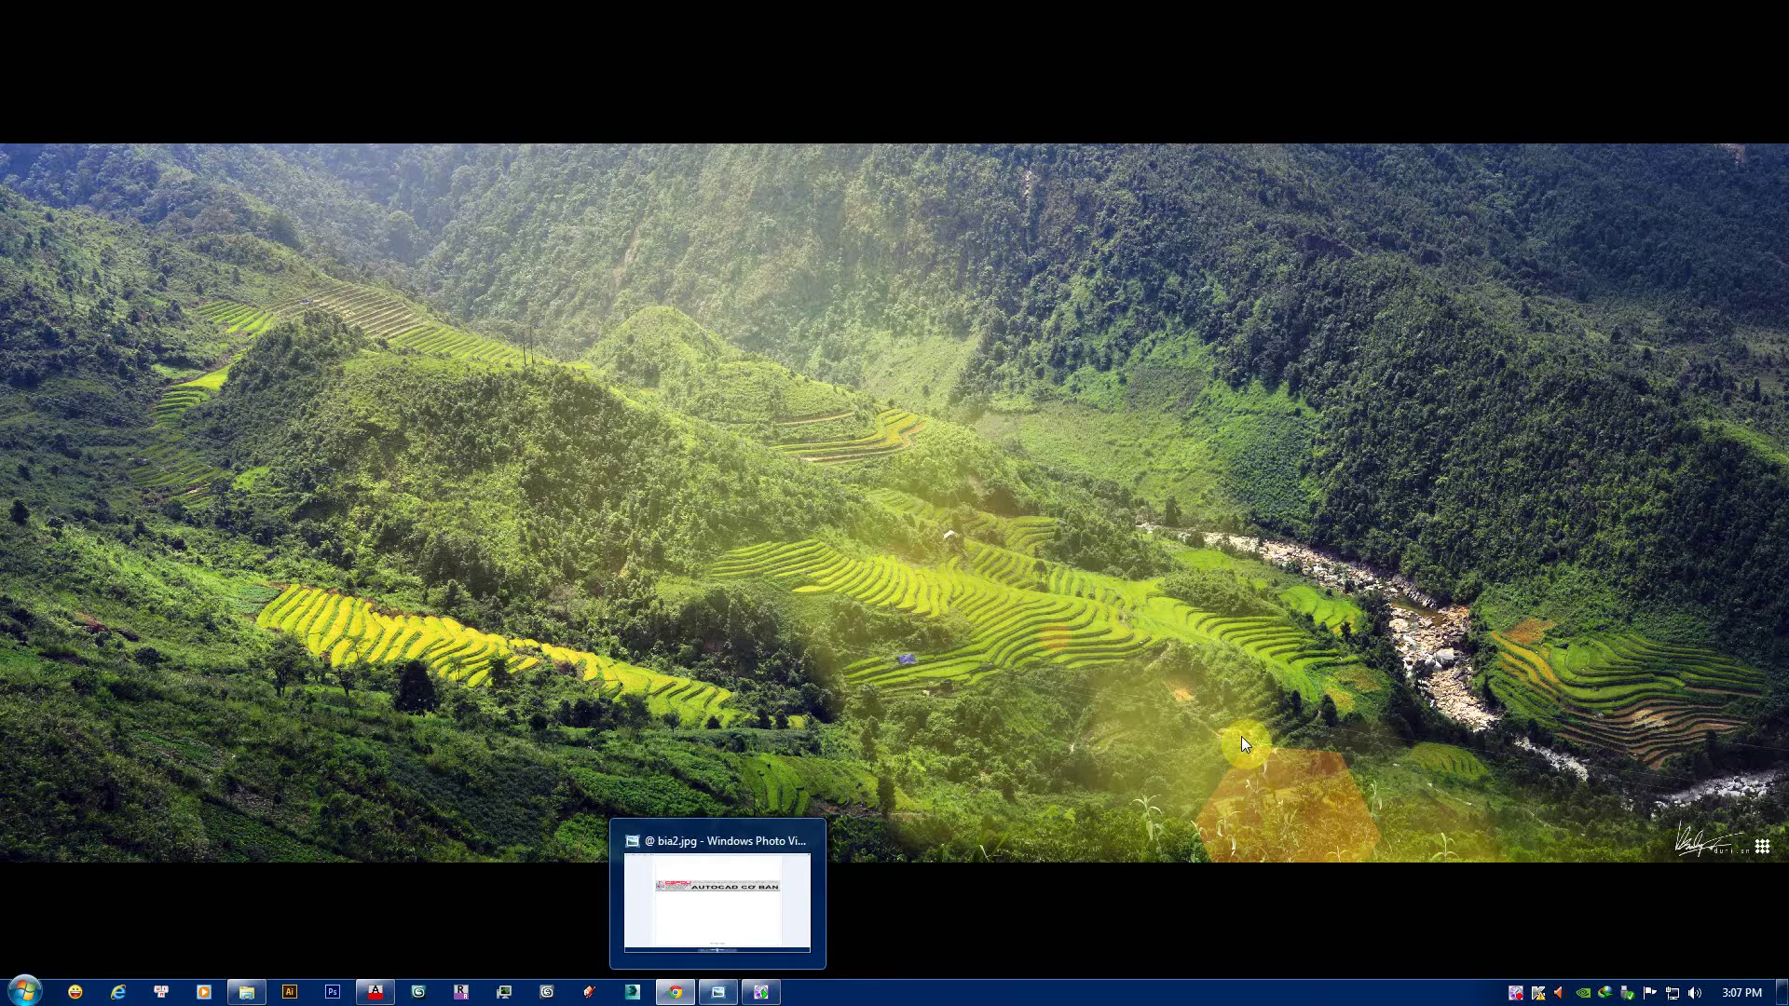
pyautogui.click(717, 993)
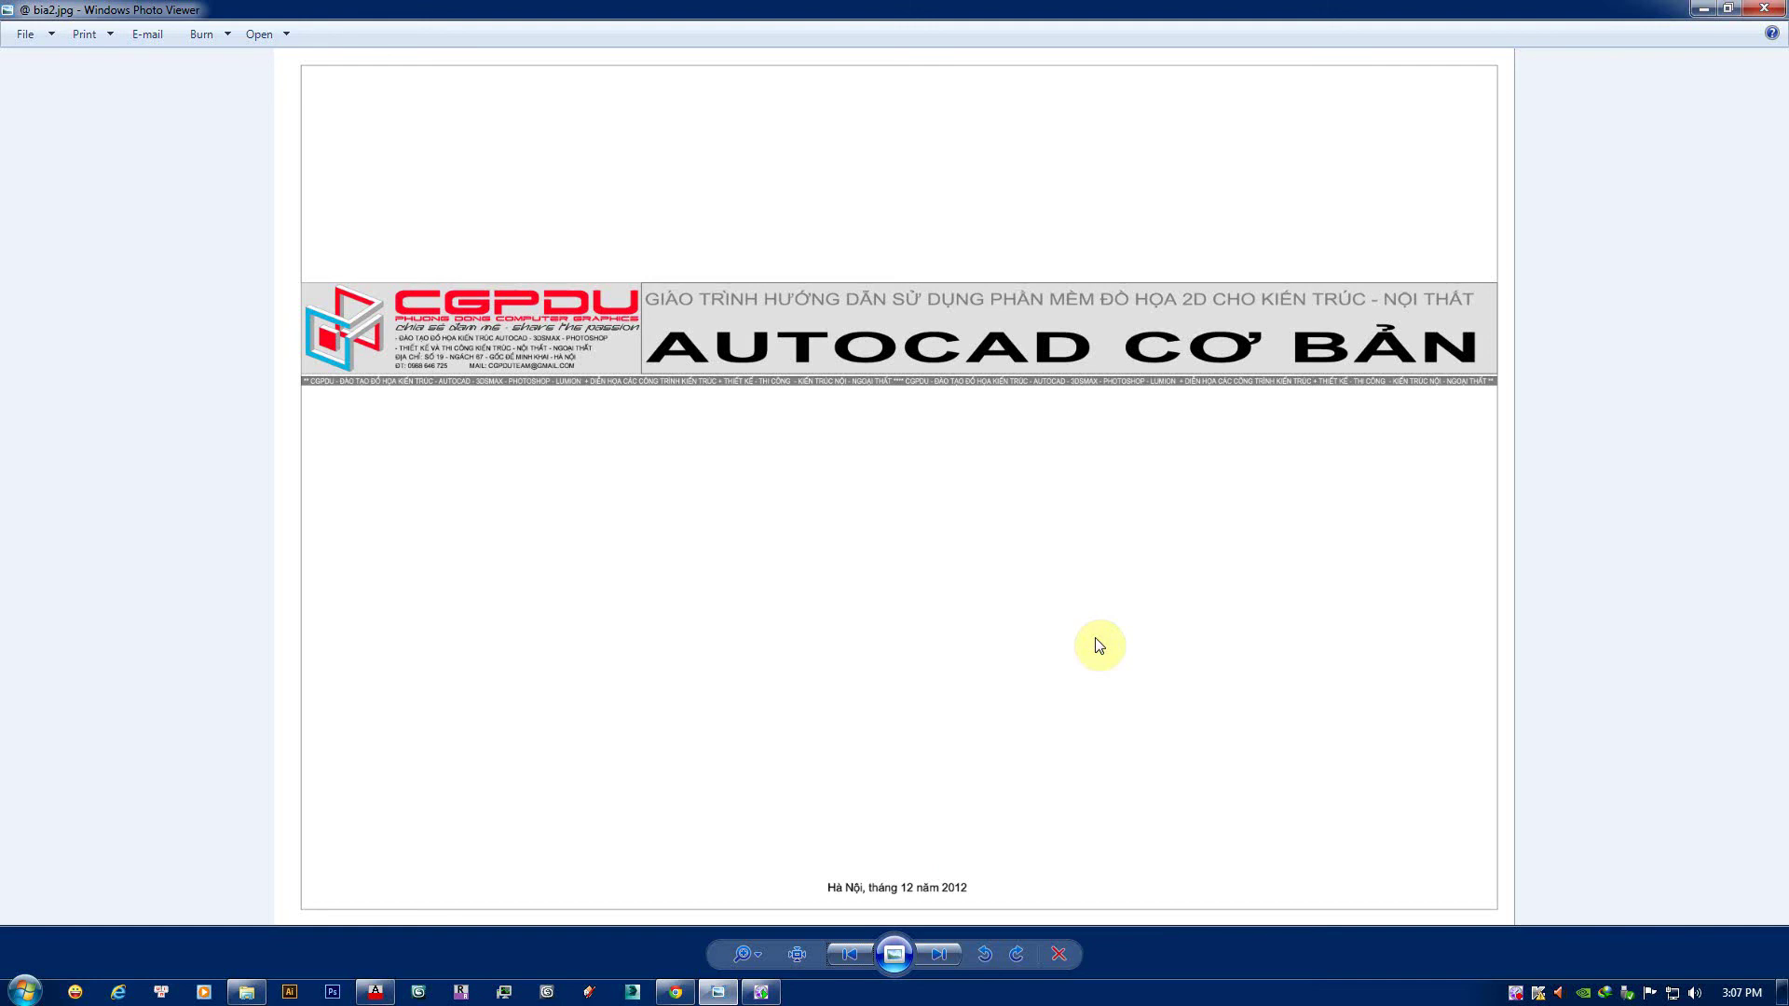
# Advance to the lesson sheet 1.jpg, zoom in and pan to read it, then return to AutoCAD.
pyautogui.click(940, 952)
pyautogui.scroll(1, 596, 186)
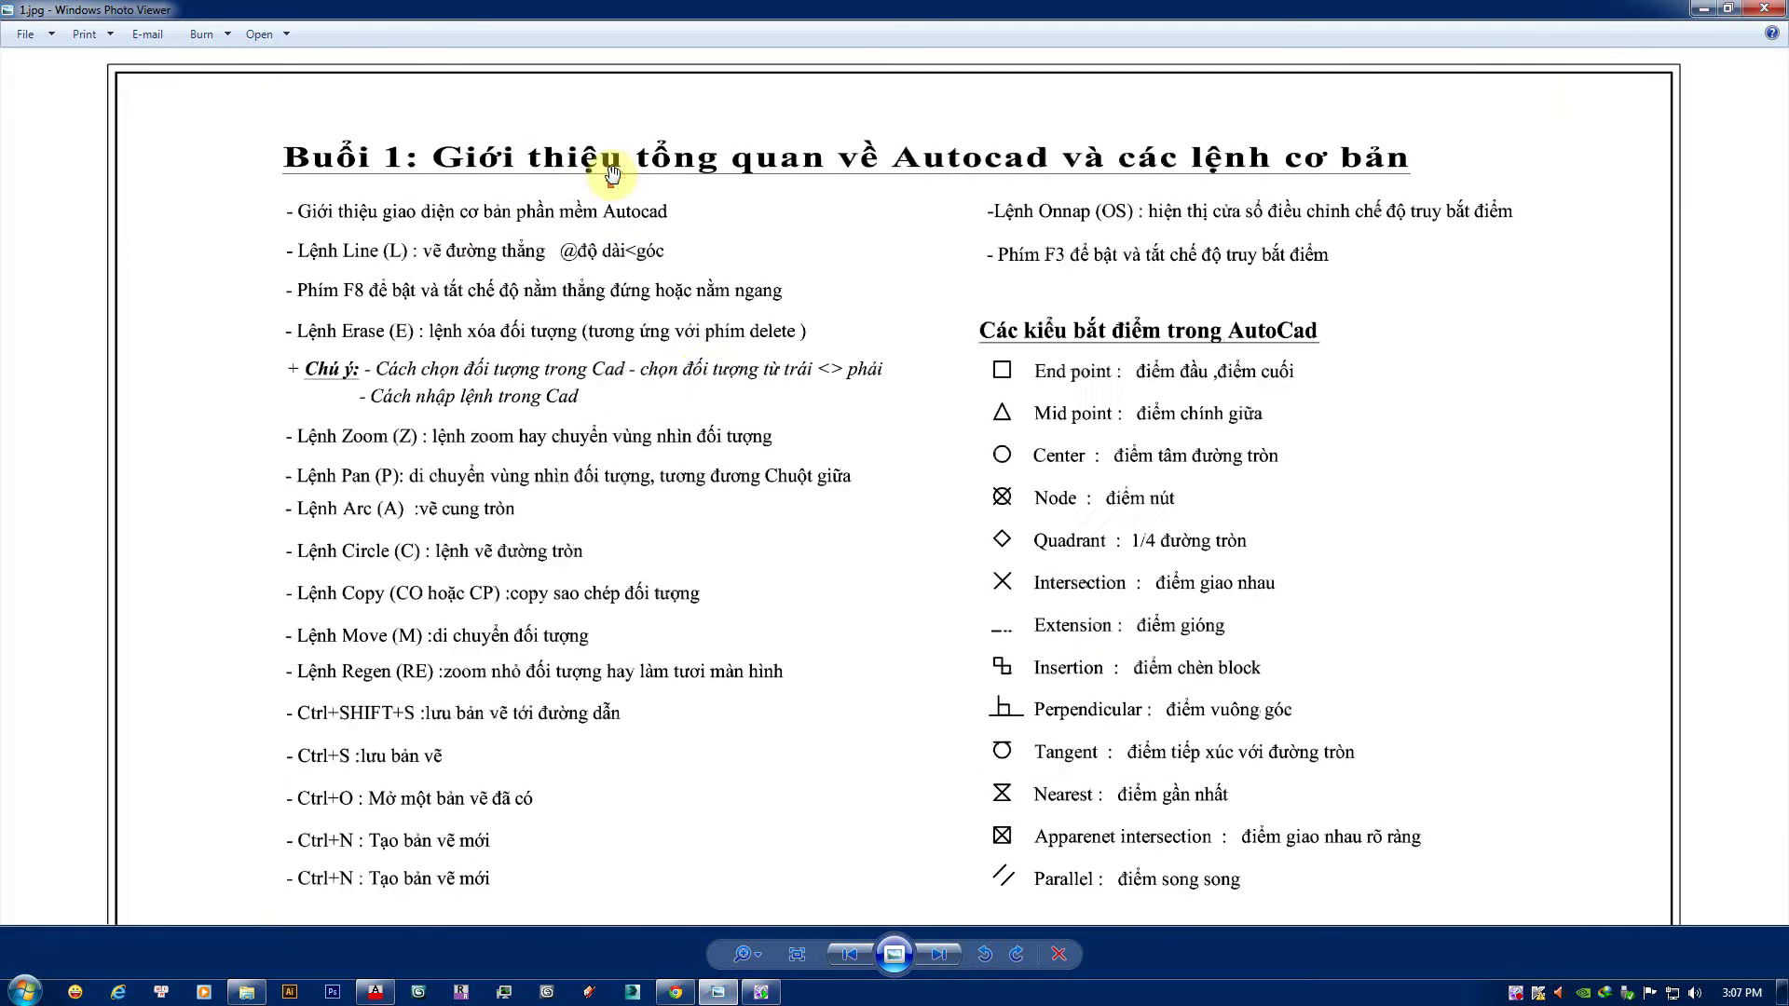
pyautogui.moveTo(698, 367); pyautogui.dragTo(700, 335)
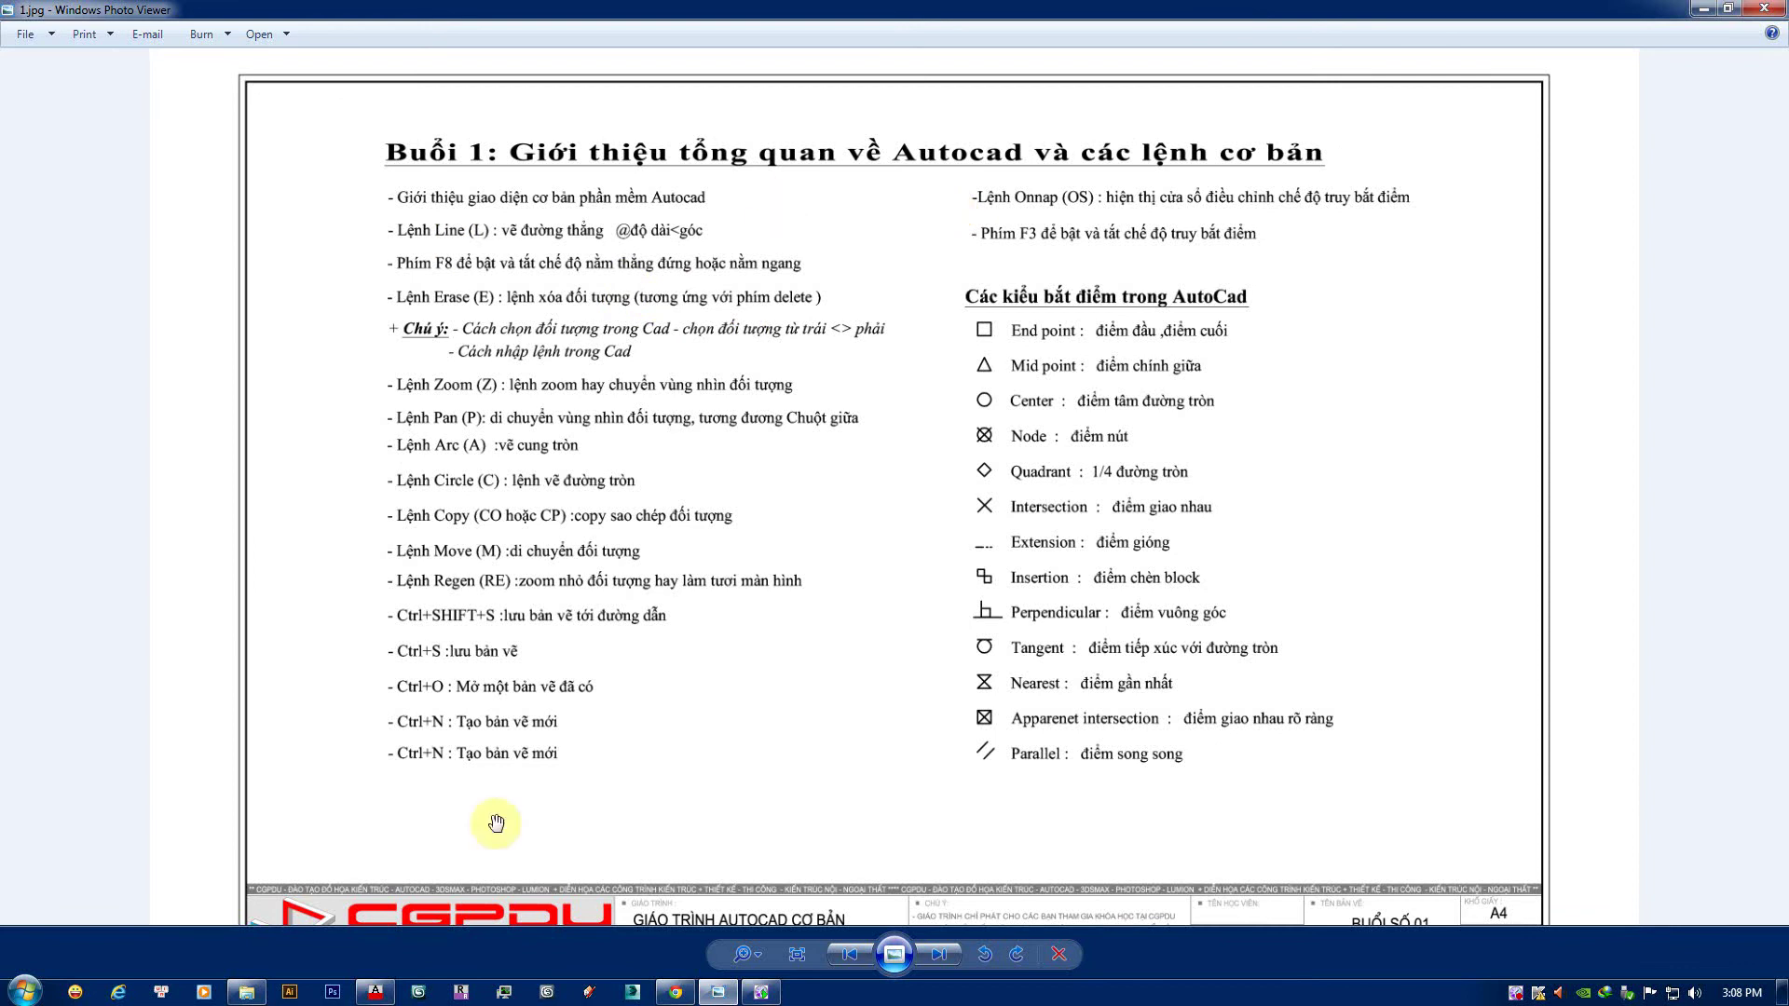
pyautogui.click(377, 993)
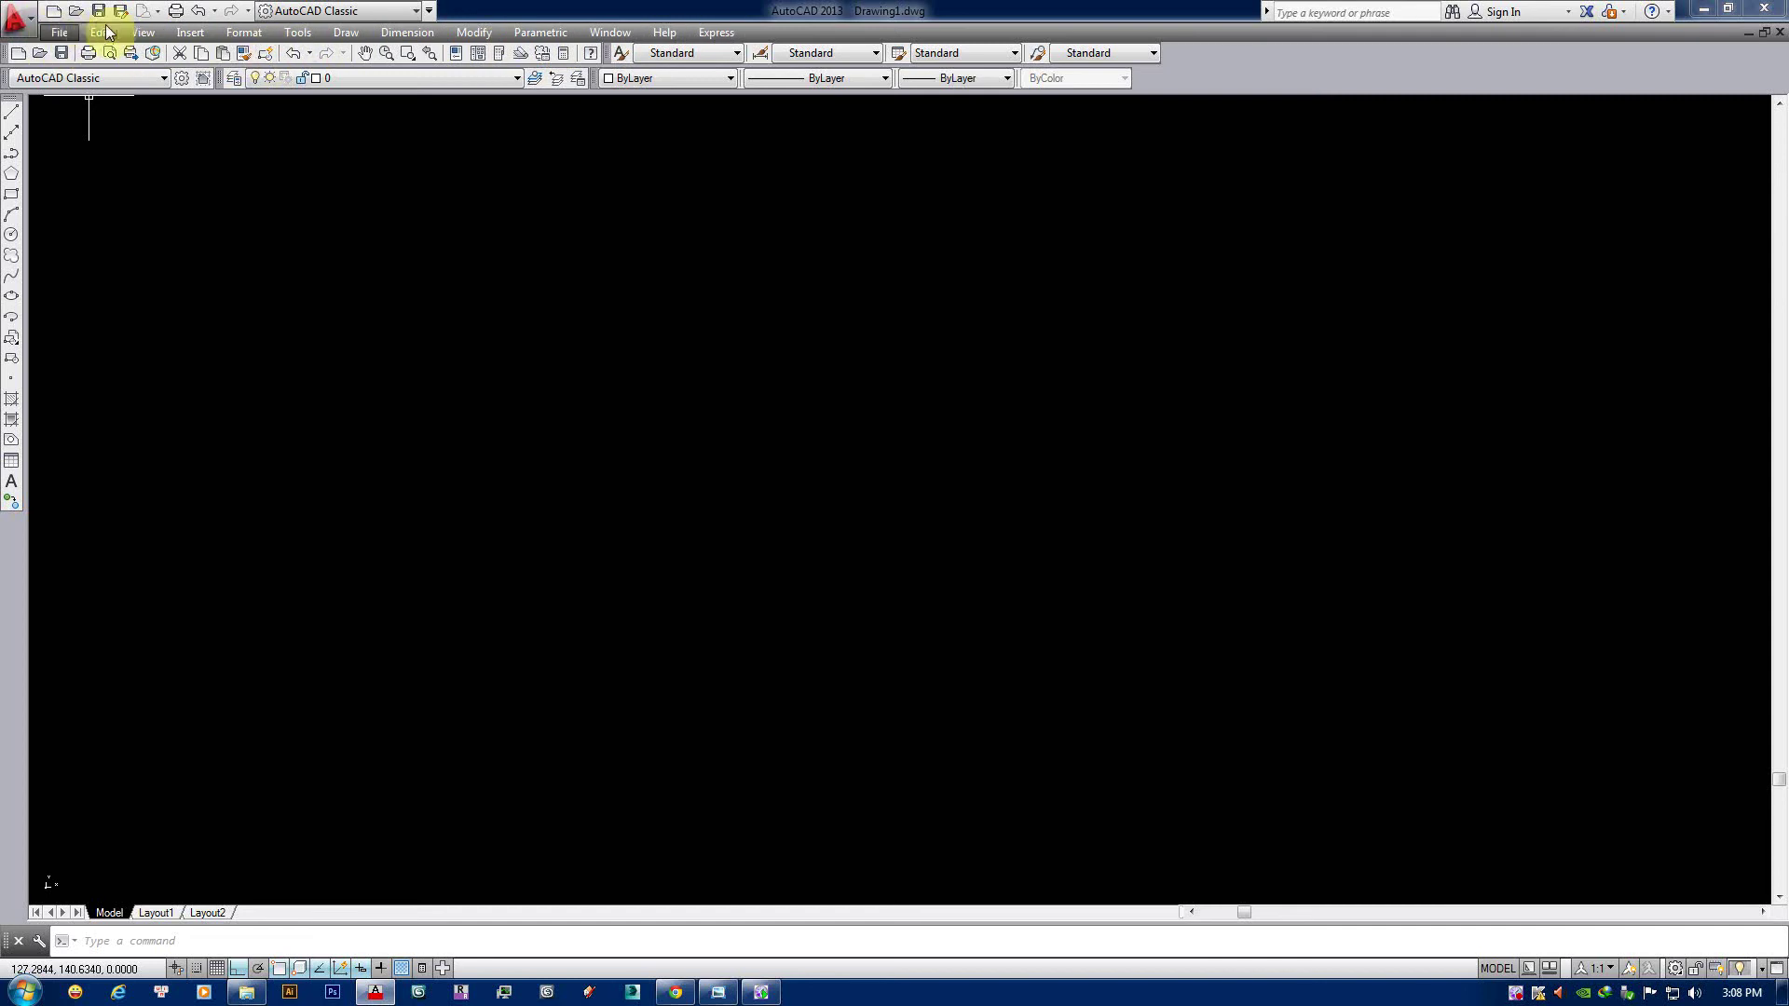
pyautogui.click(60, 32)
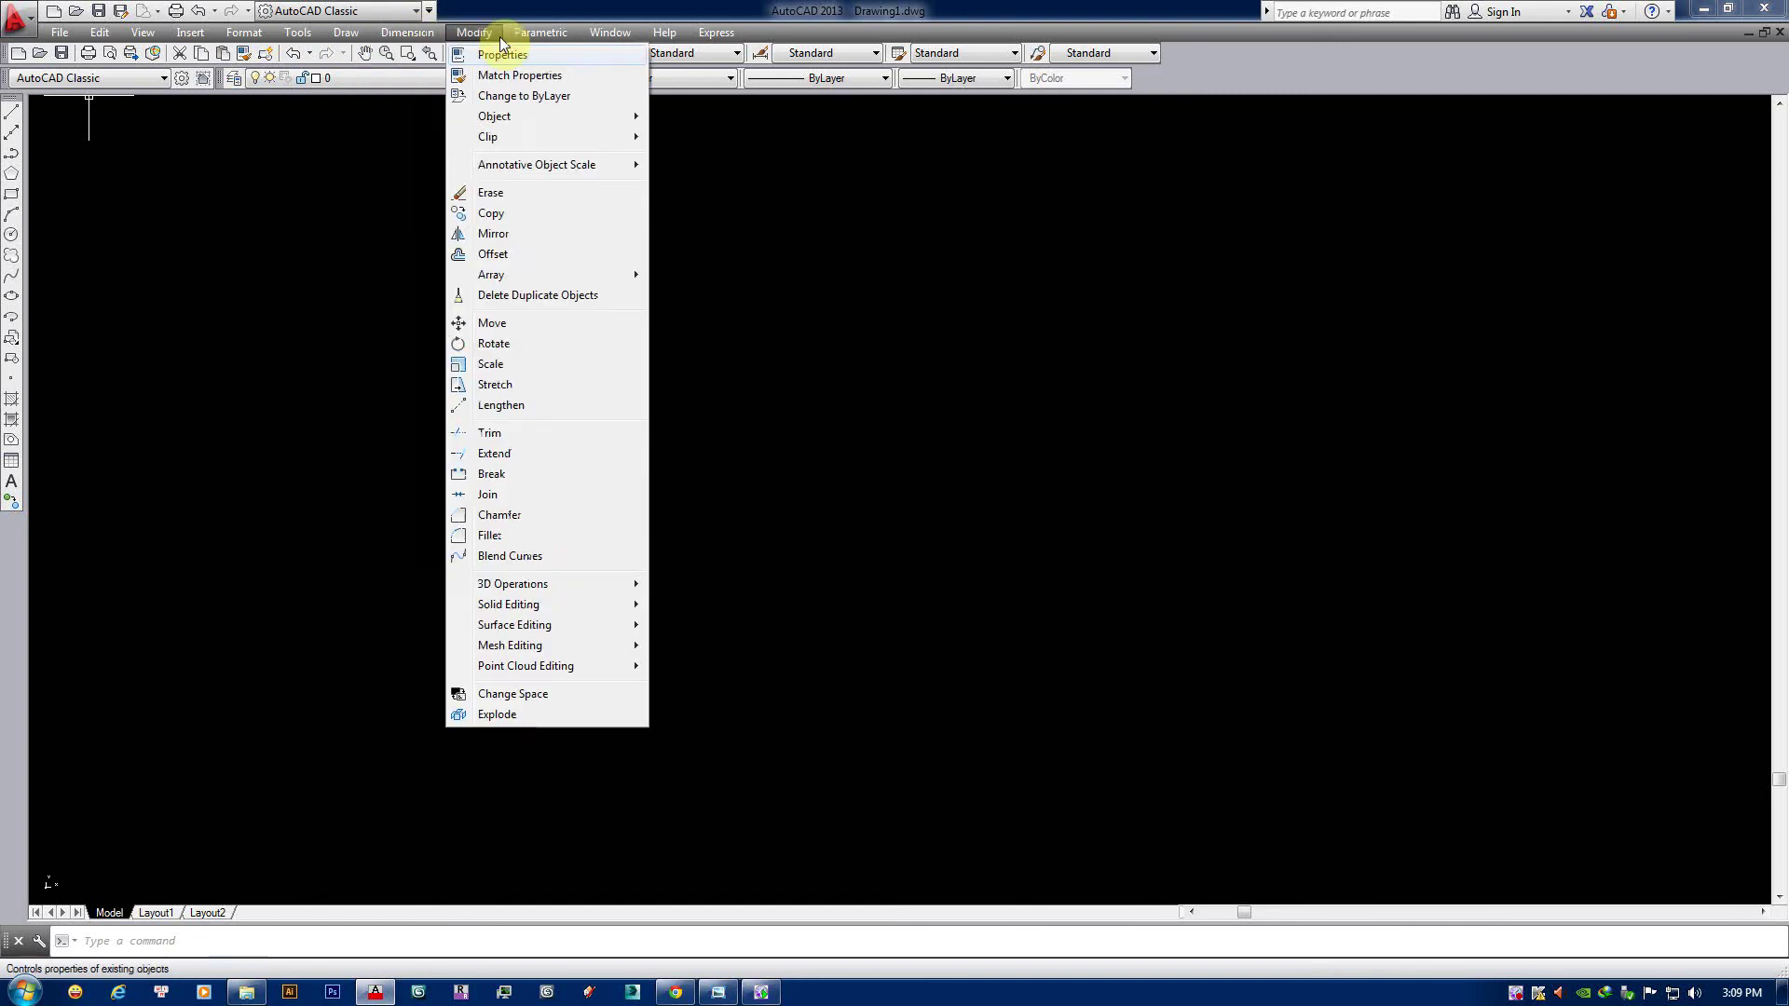
pyautogui.click(631, 11)
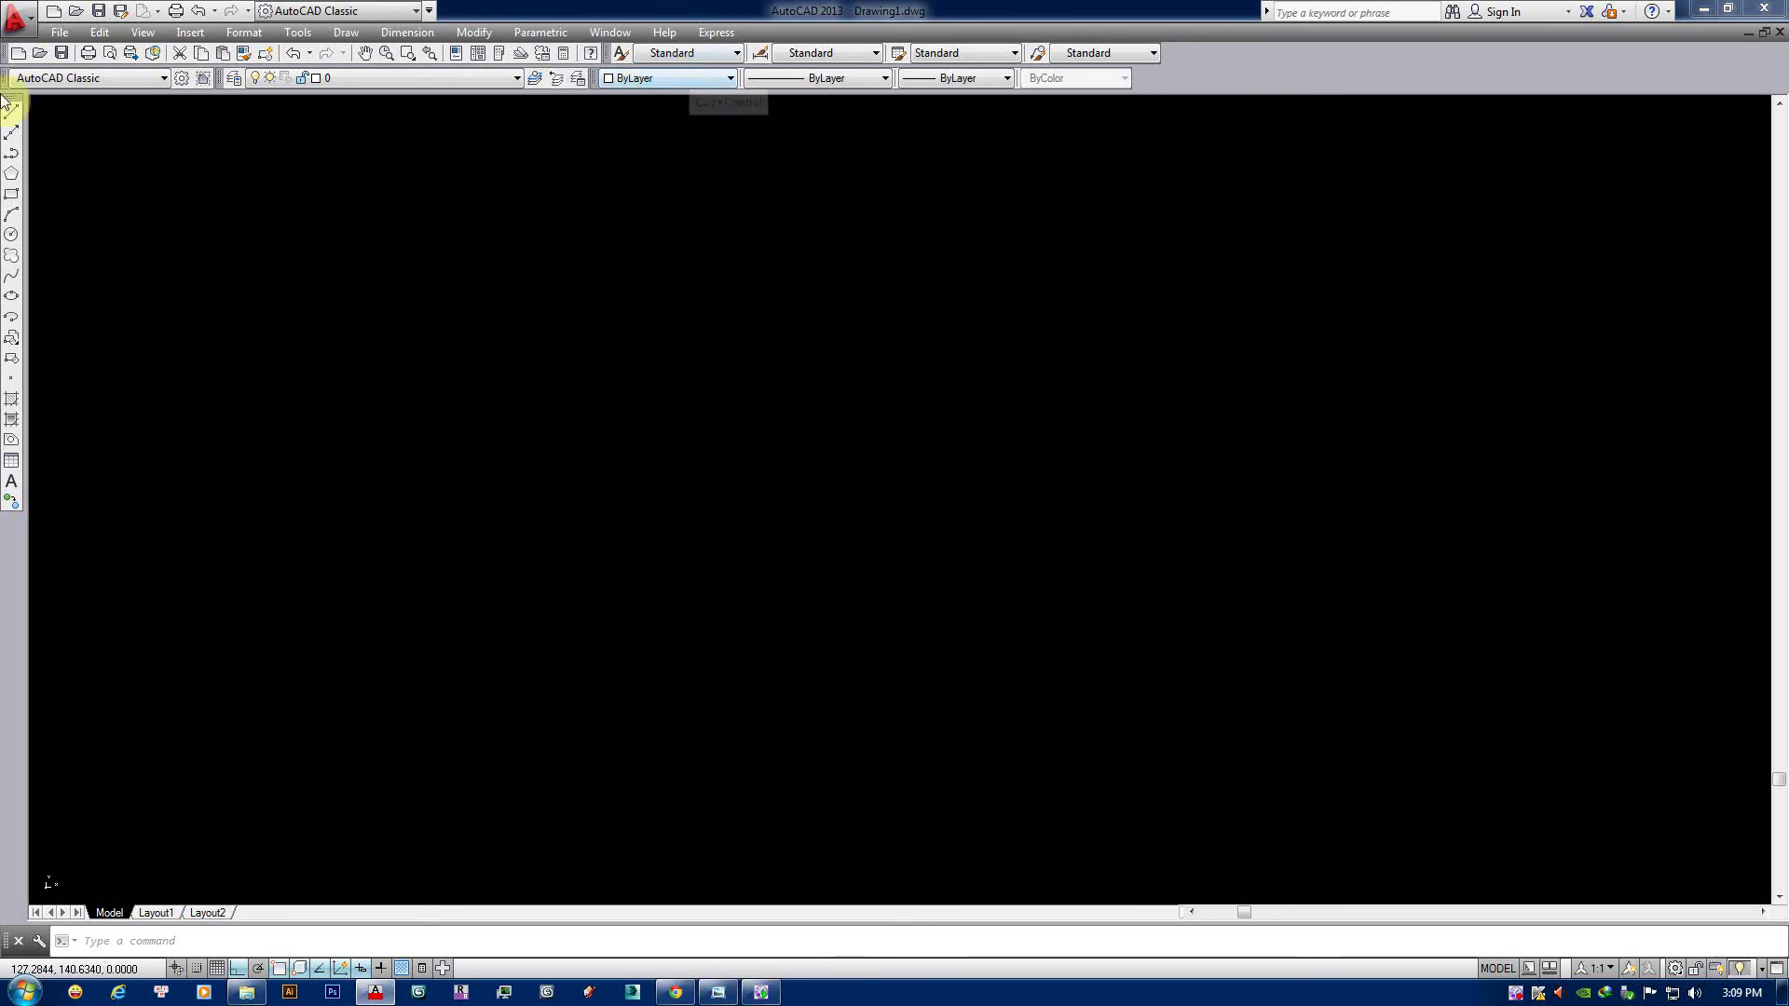
pyautogui.rightClick(1237, 65)
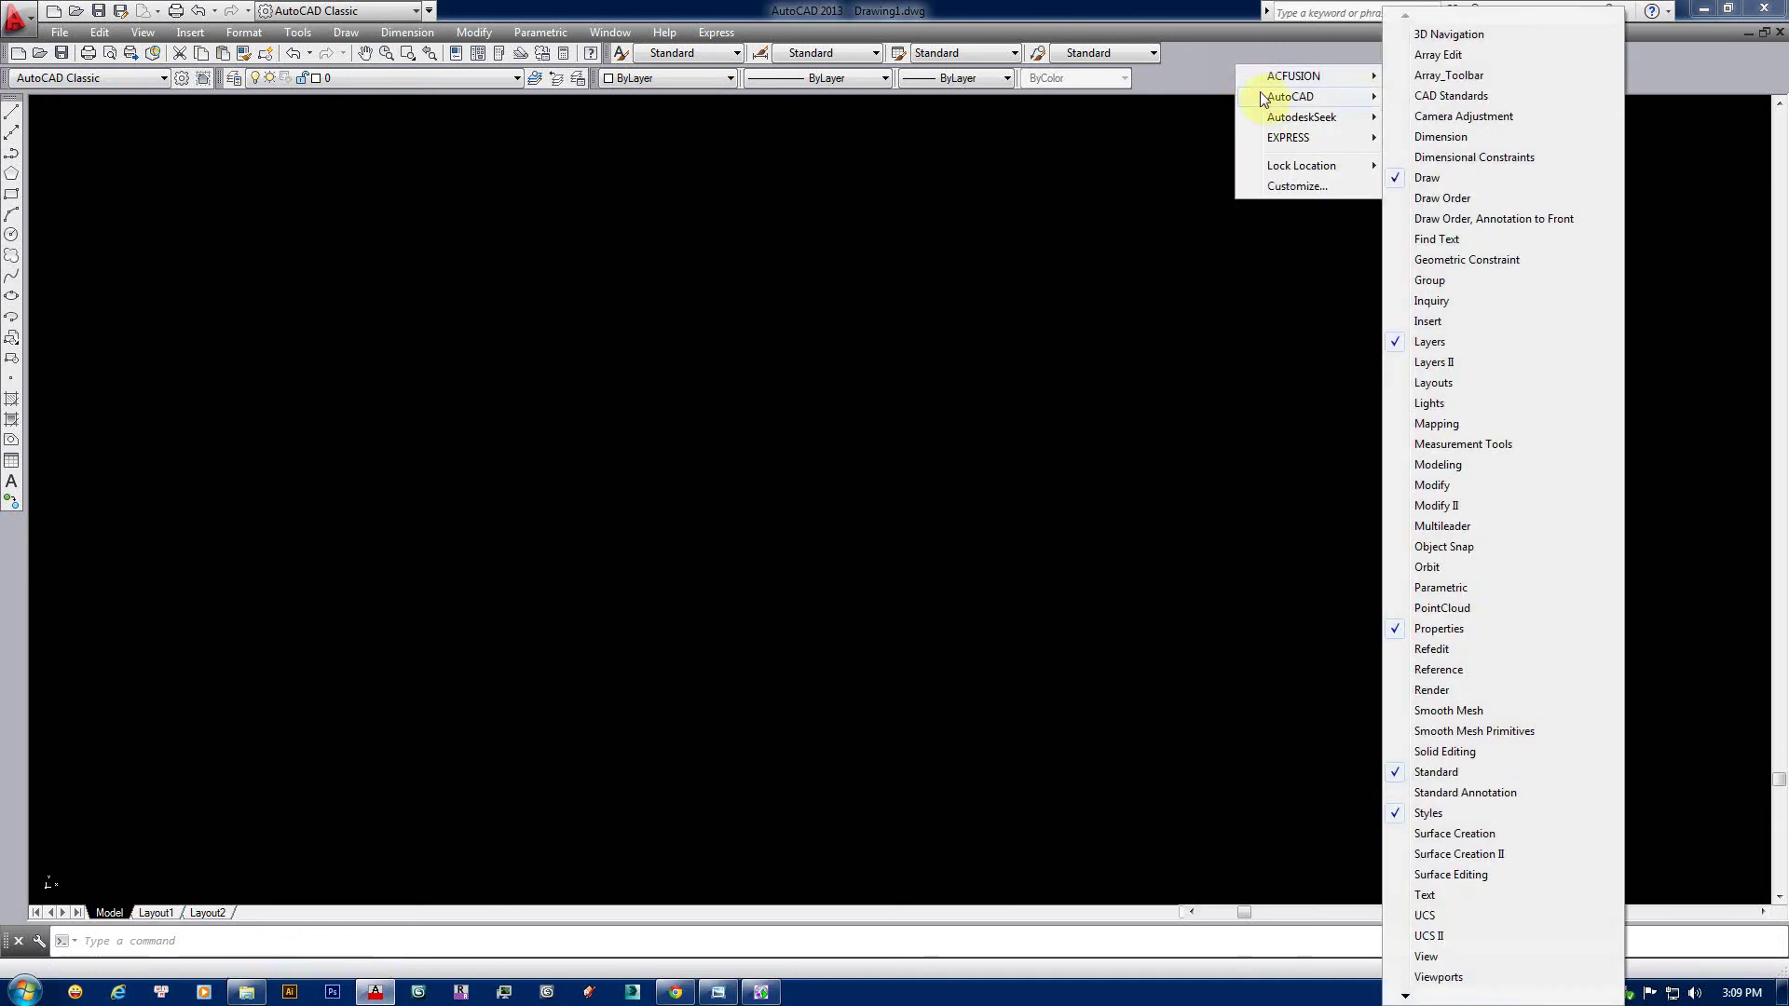
pyautogui.click(1202, 65)
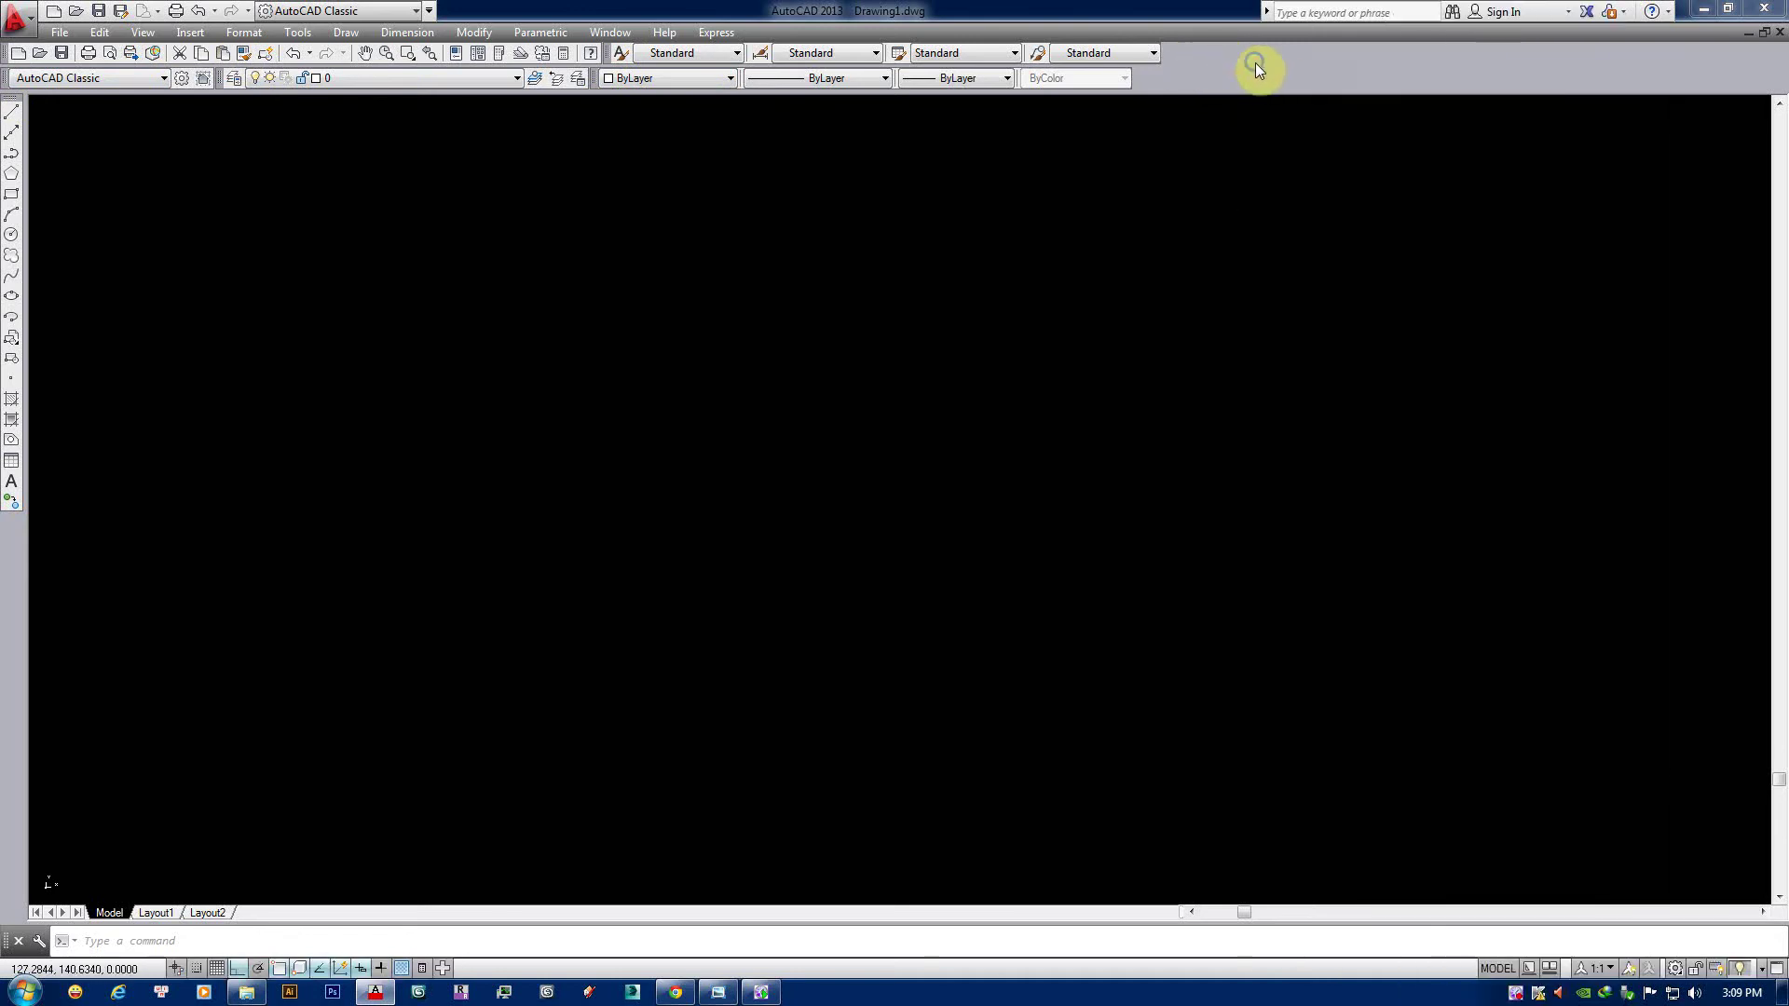
pyautogui.rightClick(1256, 64)
pyautogui.moveTo(1310, 93)
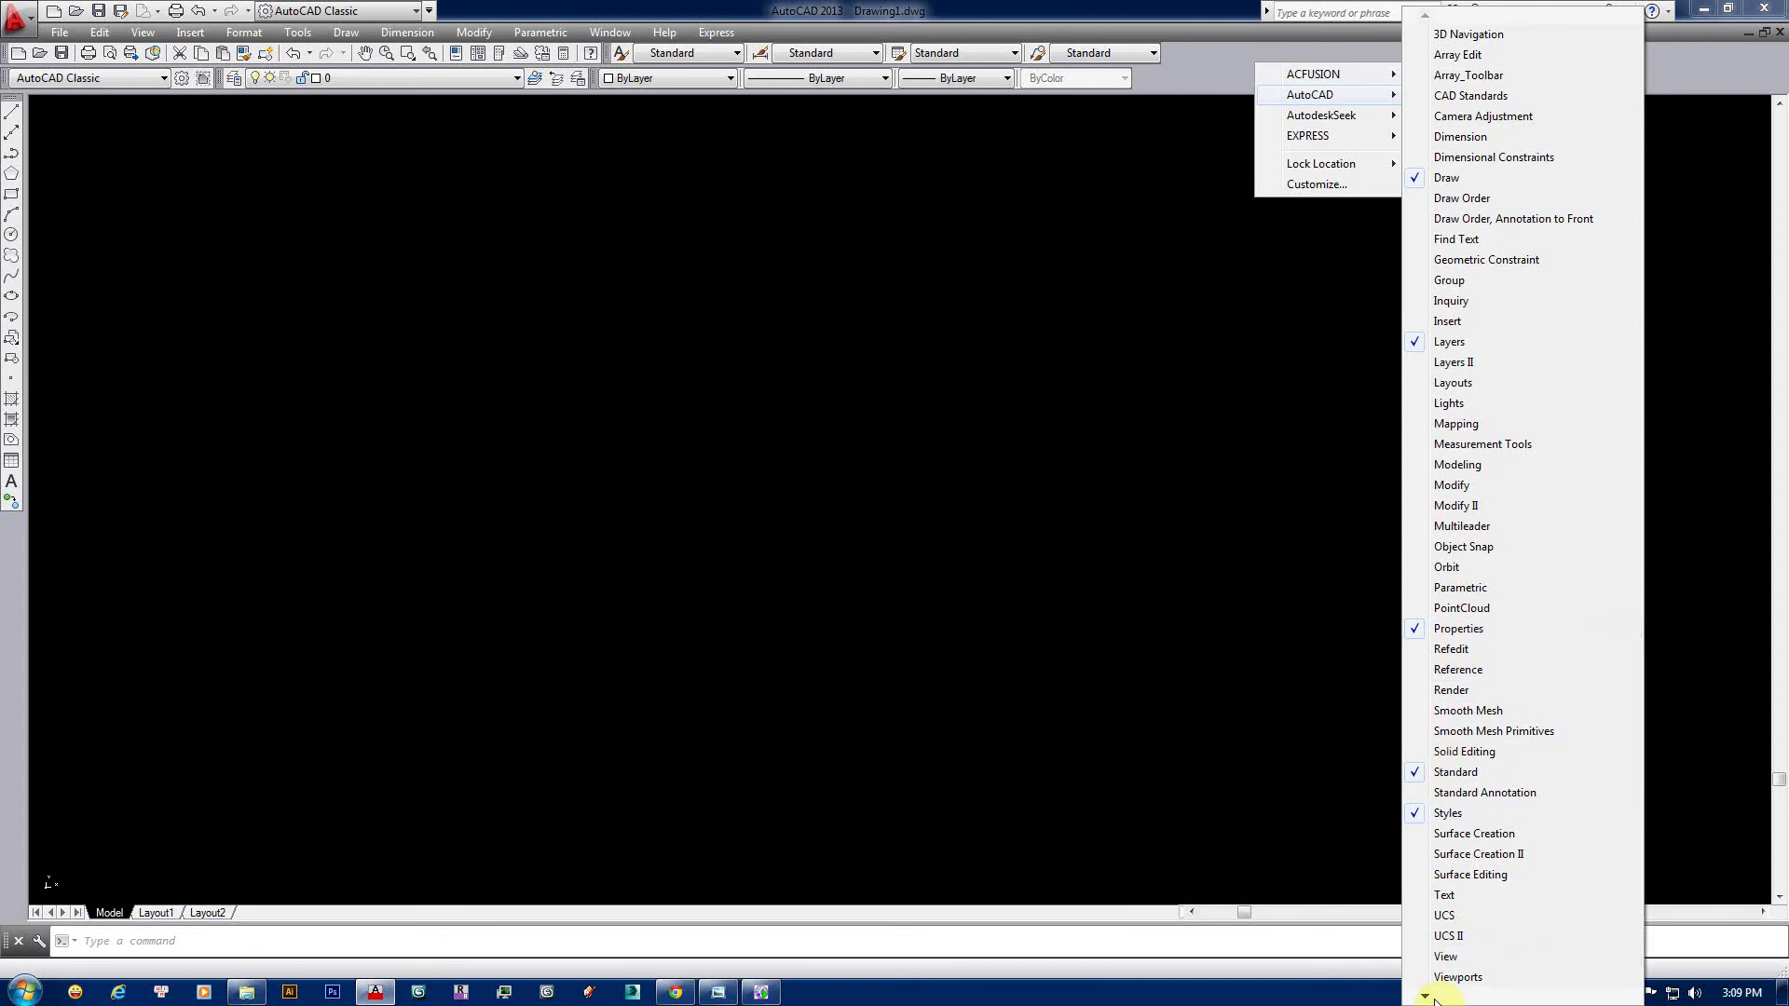
pyautogui.click(1426, 997)
pyautogui.click(1427, 997)
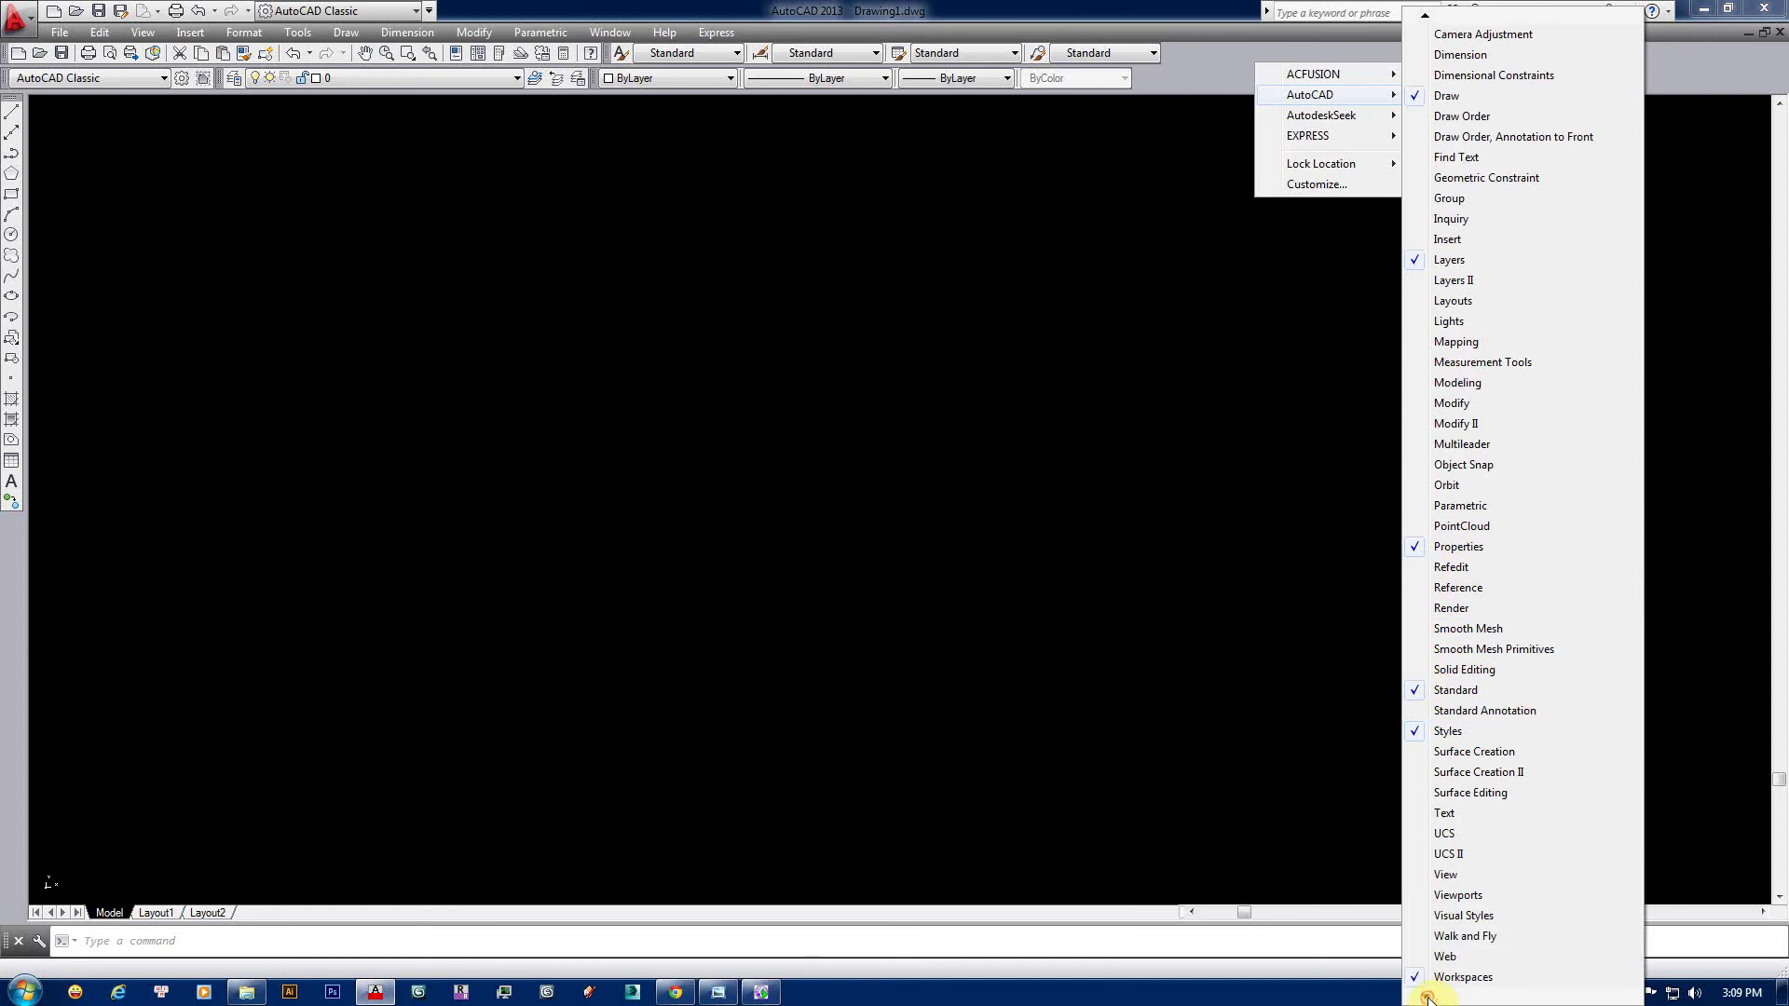
pyautogui.press('Escape')
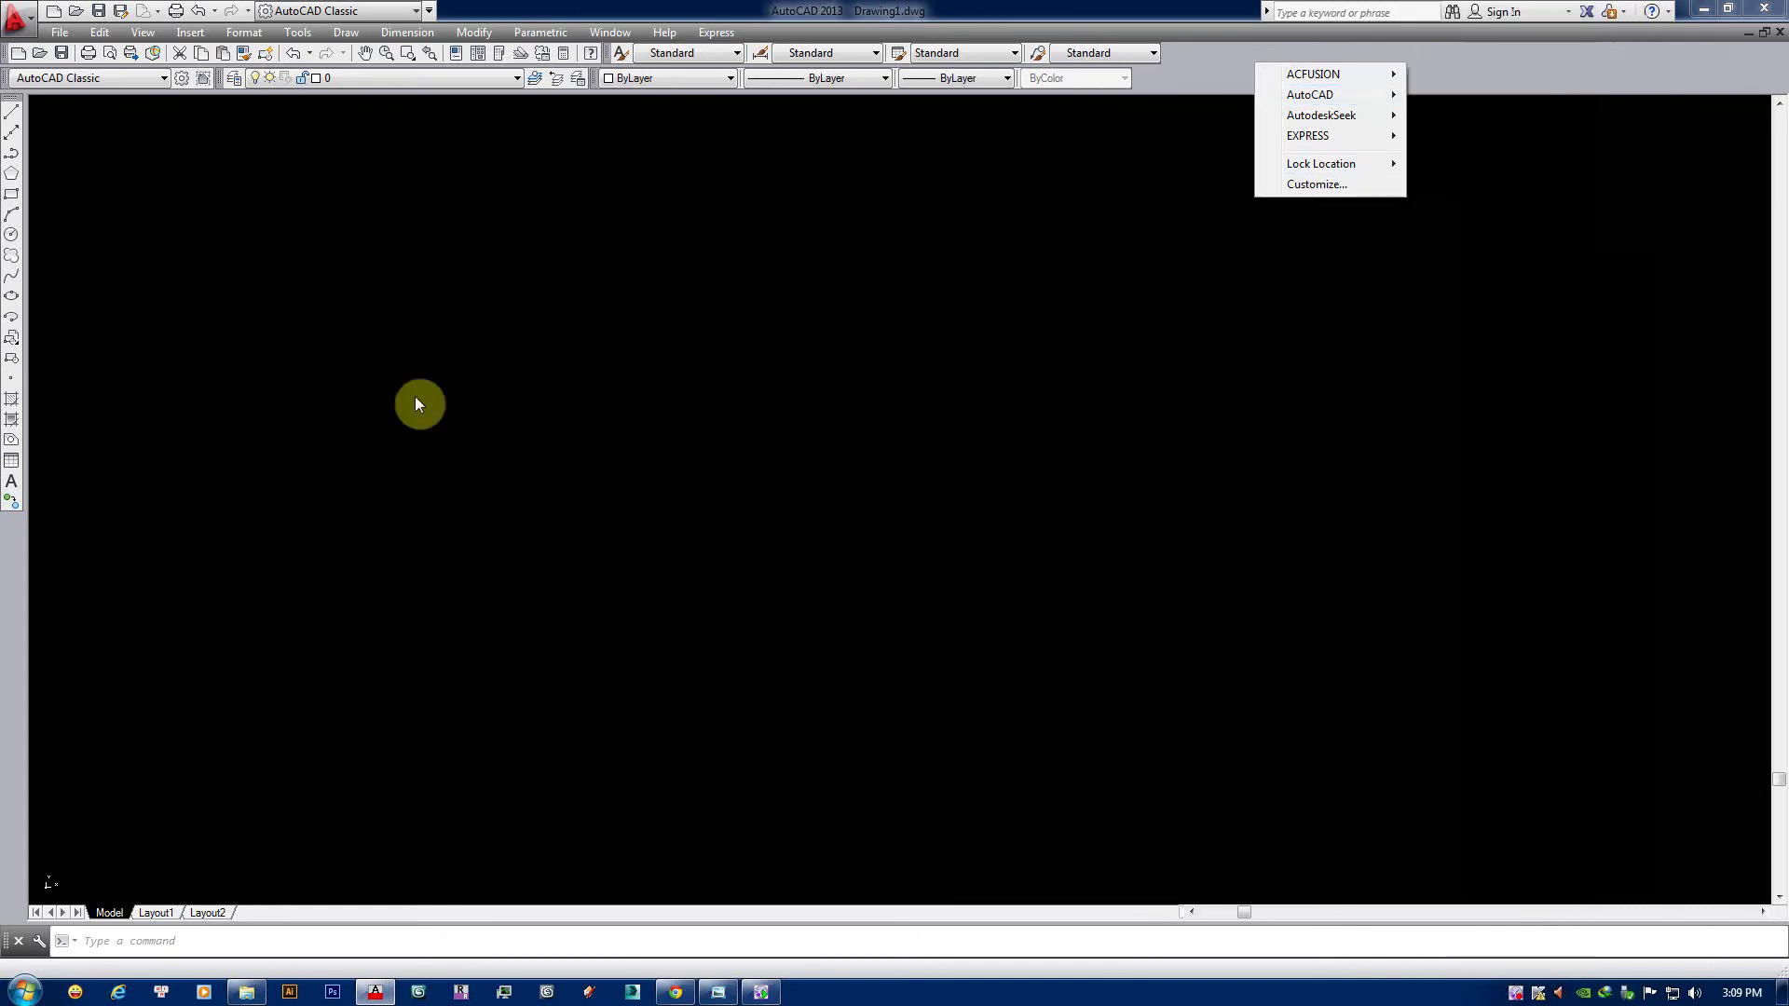
pyautogui.press('Escape')
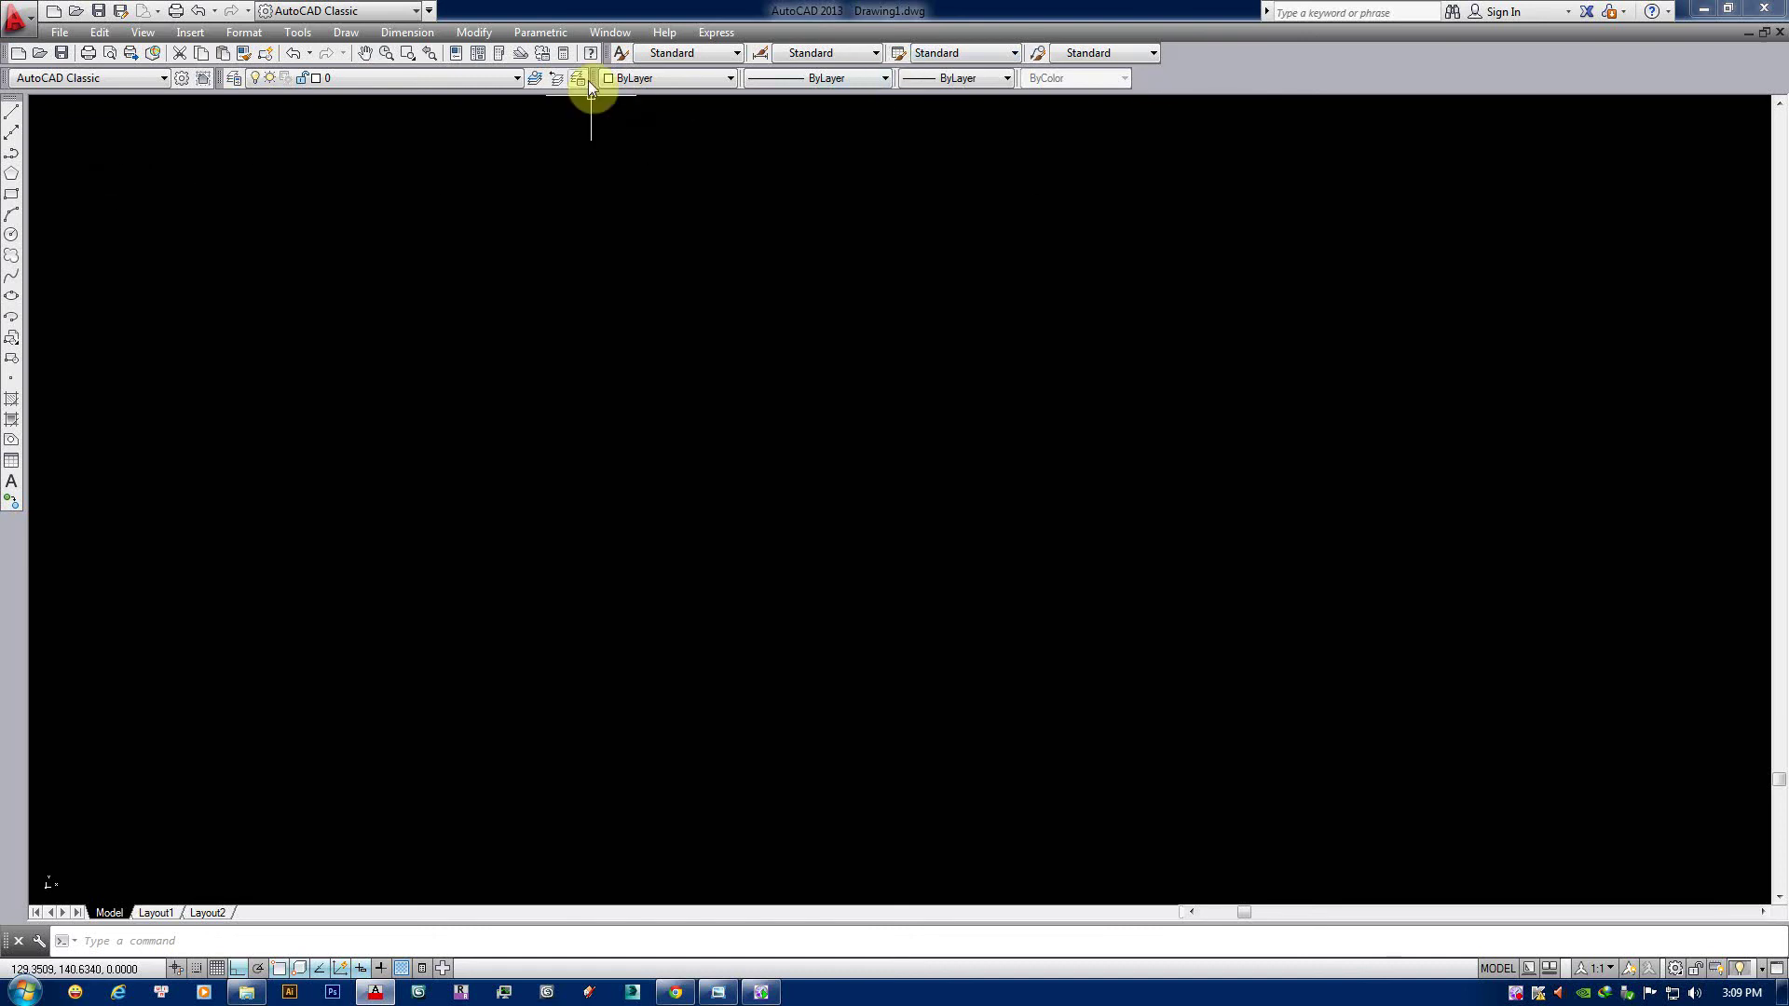
# Close the Properties and Workspaces toolbars, dock Layers in the top row, and toggle Clean Screen.
pyautogui.moveTo(593, 78)
pyautogui.mouseDown()
pyautogui.moveTo(631, 151)
pyautogui.moveTo(667, 143)
pyautogui.mouseUp()
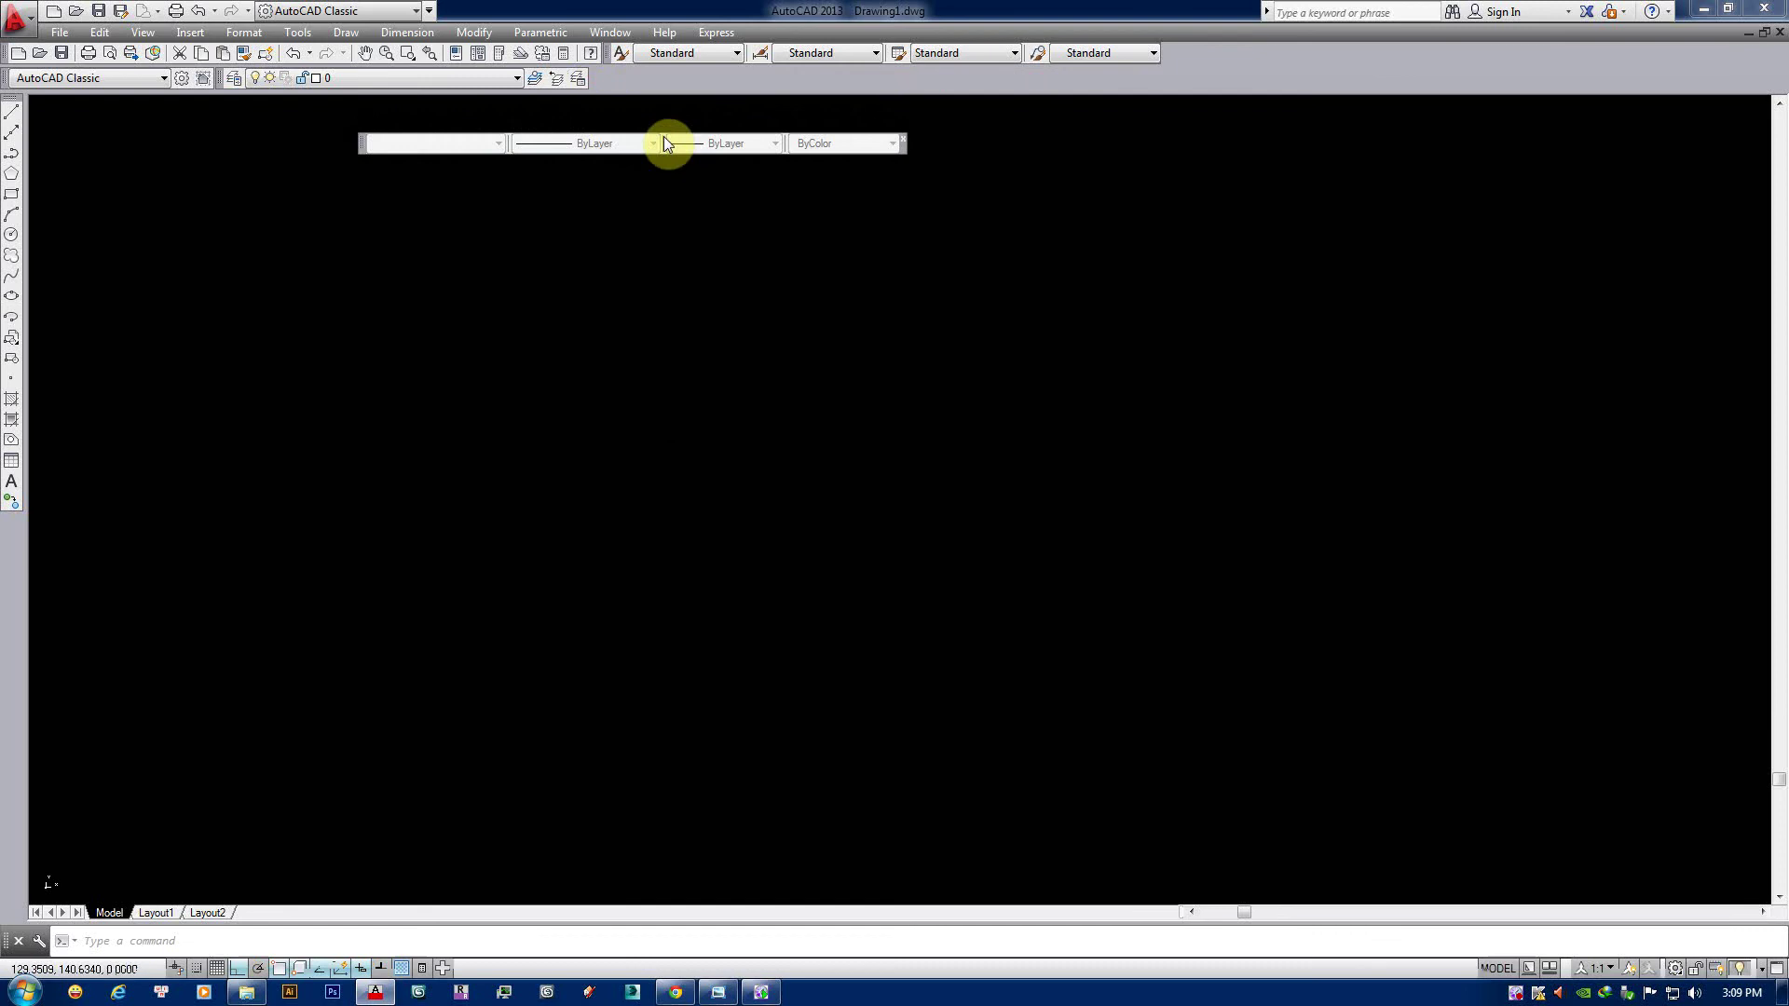
pyautogui.click(902, 141)
pyautogui.moveTo(8, 78); pyautogui.dragTo(228, 168)
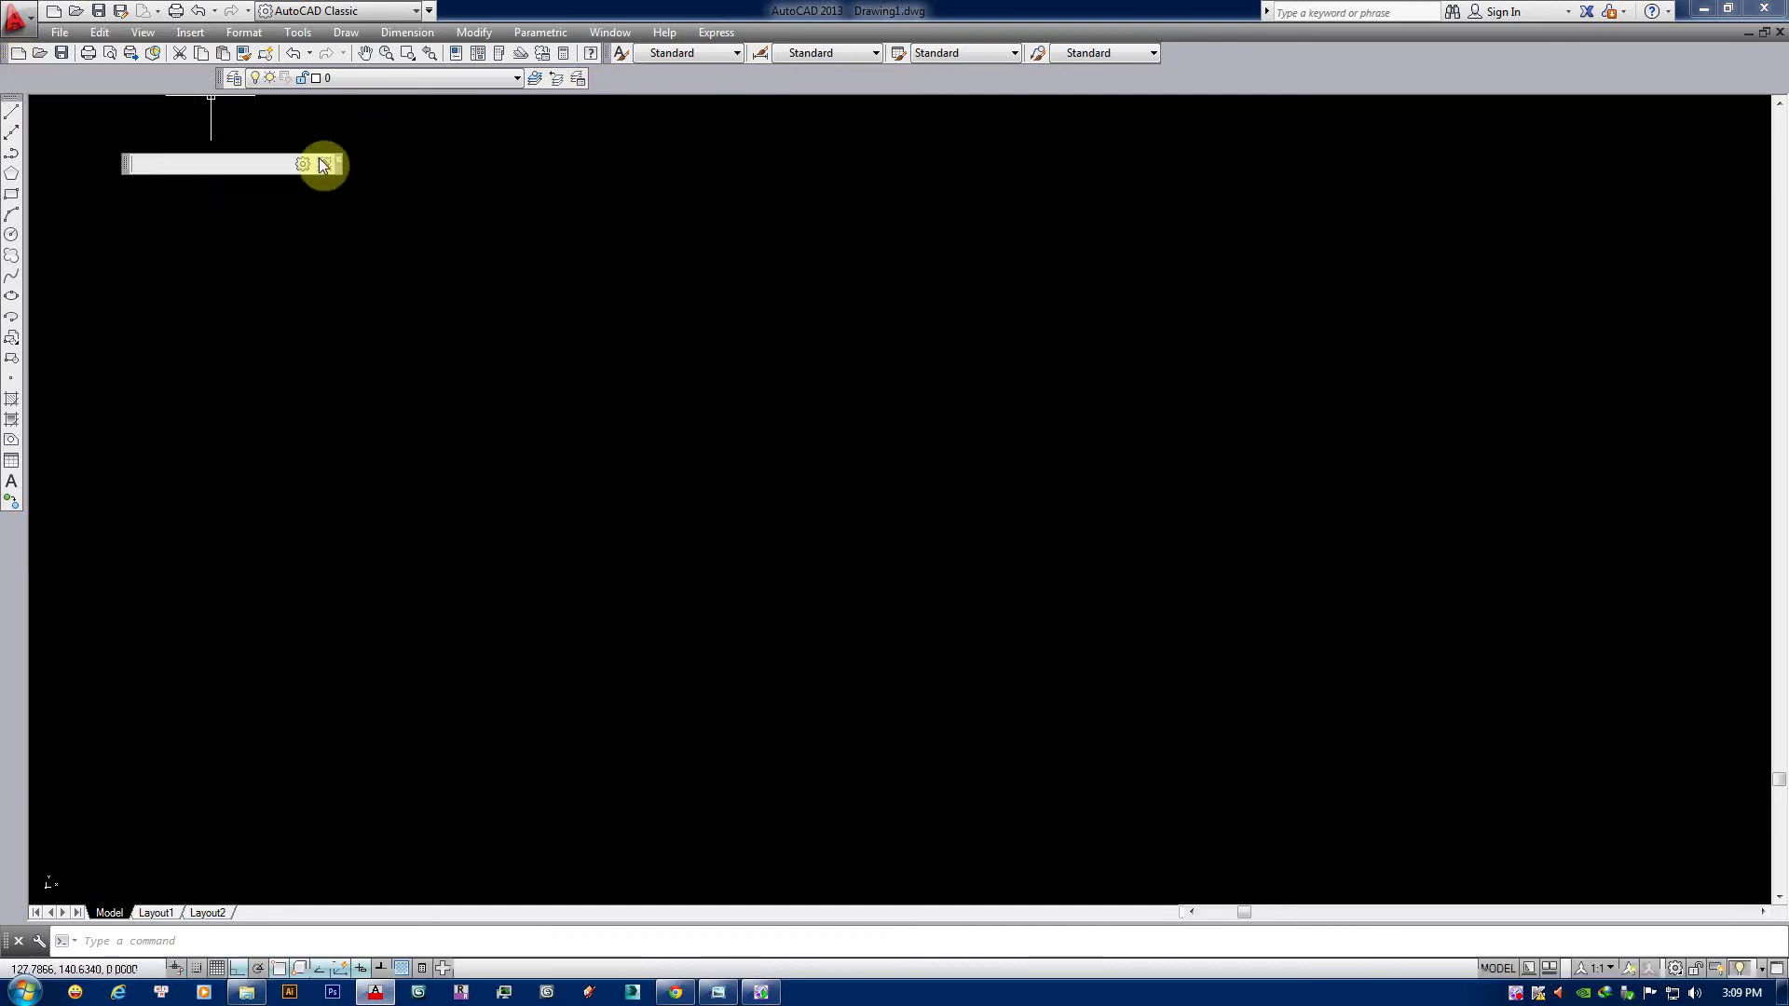
pyautogui.click(340, 166)
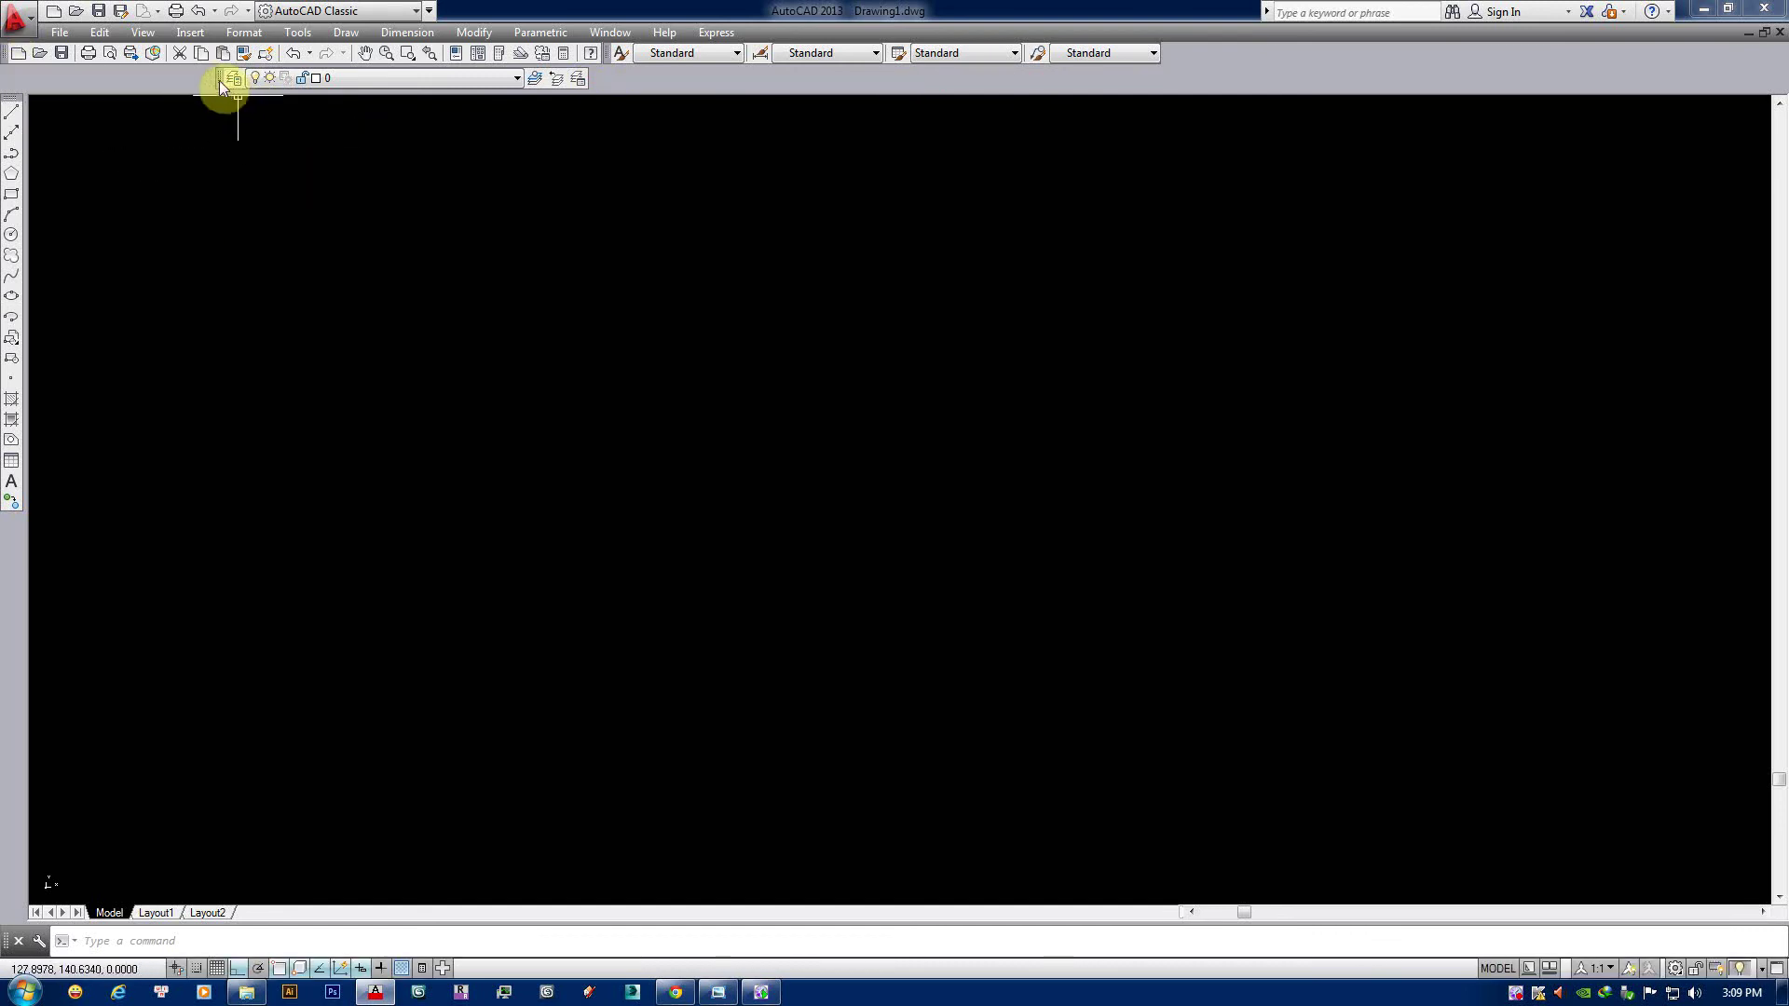
pyautogui.moveTo(220, 80)
pyautogui.mouseDown()
pyautogui.moveTo(1098, 93)
pyautogui.moveTo(1172, 47)
pyautogui.moveTo(1163, 73)
pyautogui.mouseUp()
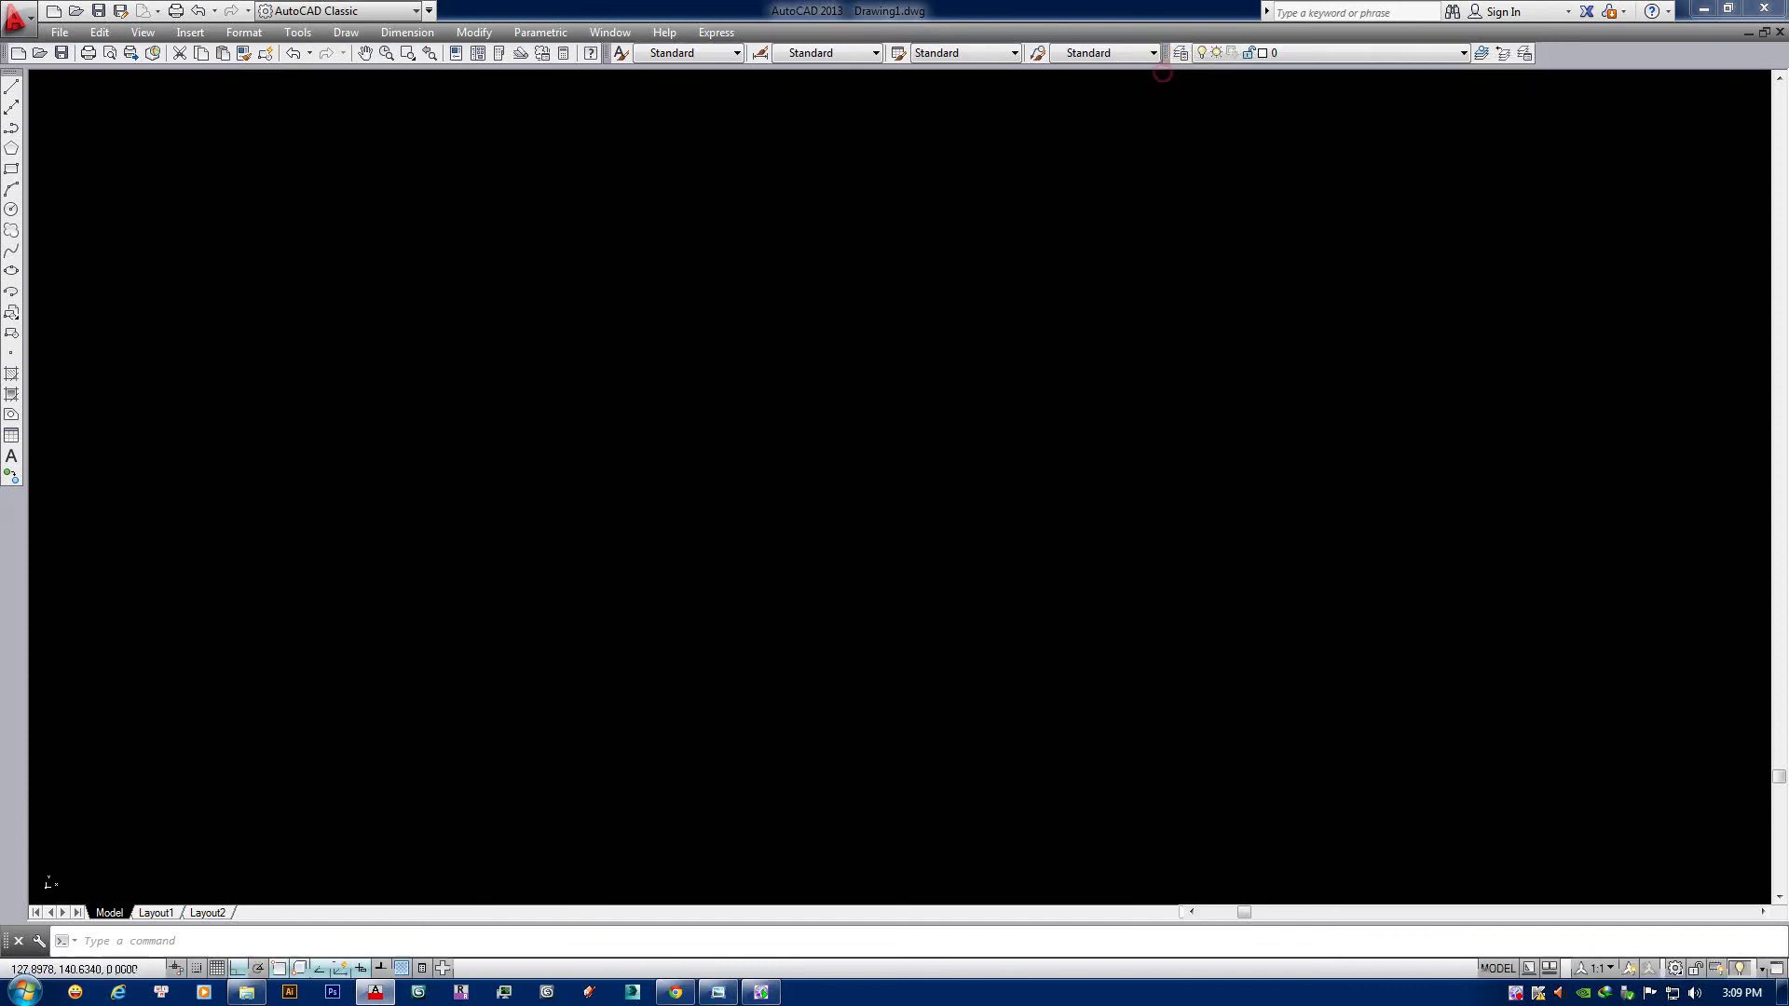
pyautogui.hotkey('ctrl', '0')
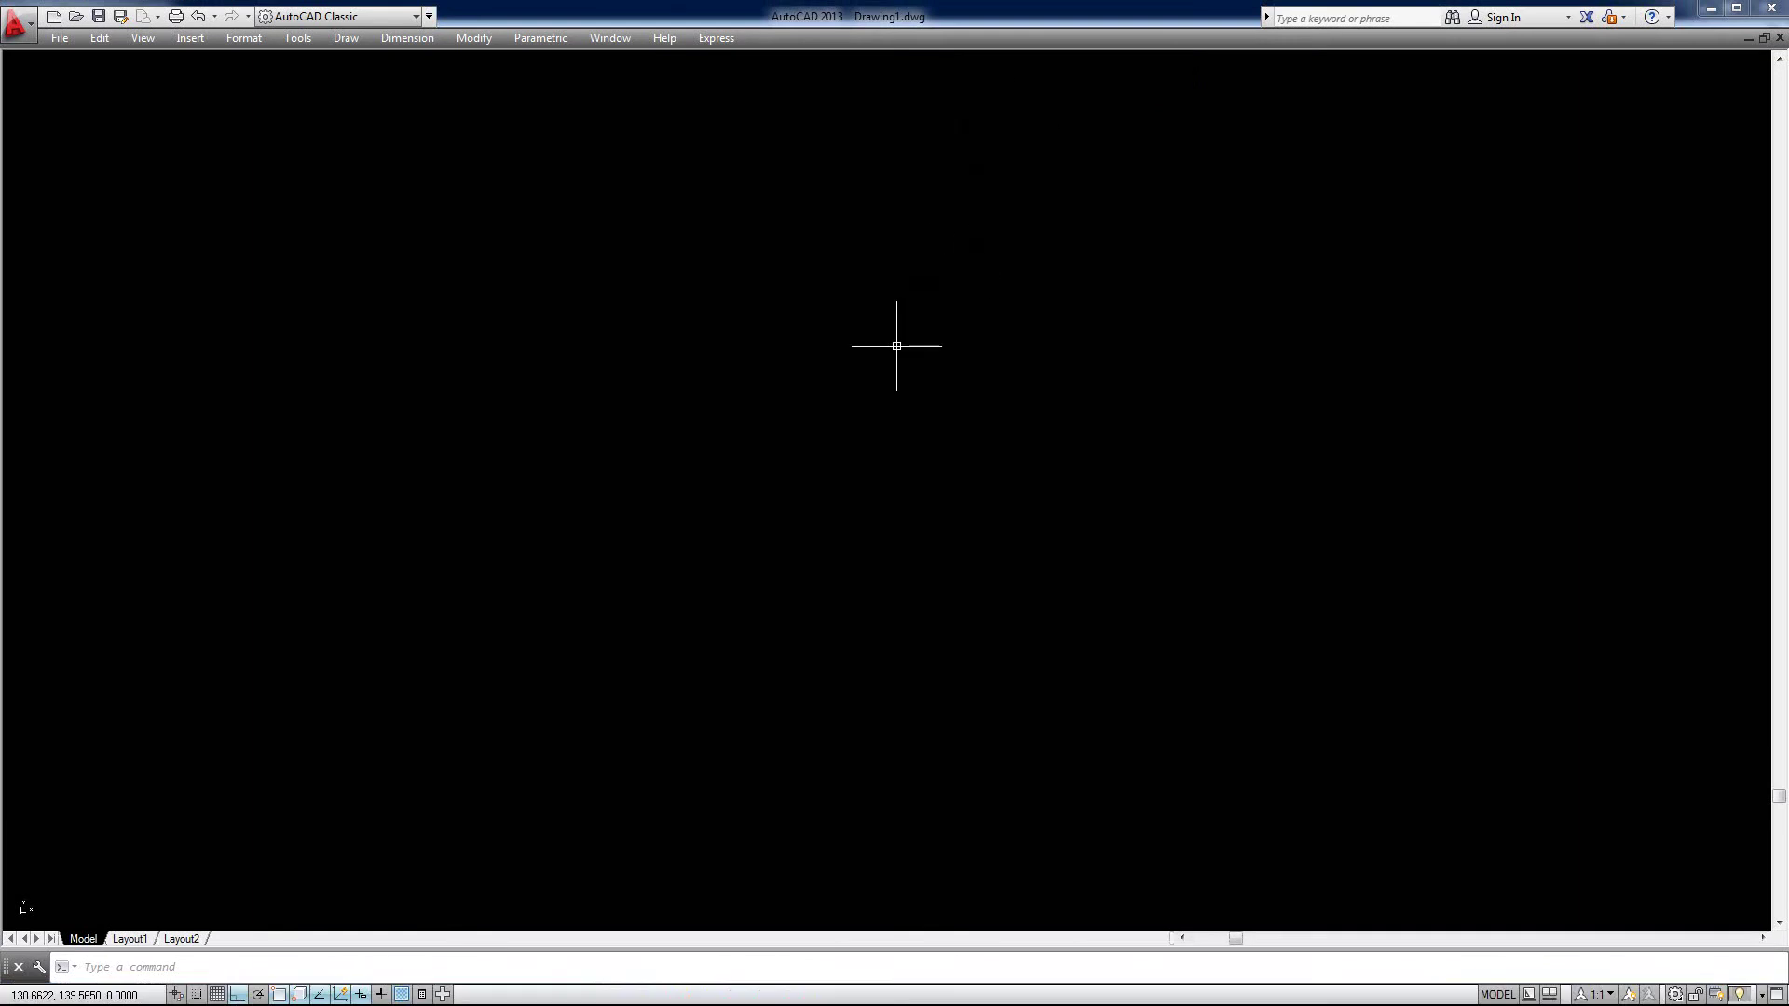
pyautogui.hotkey('ctrl', '0')
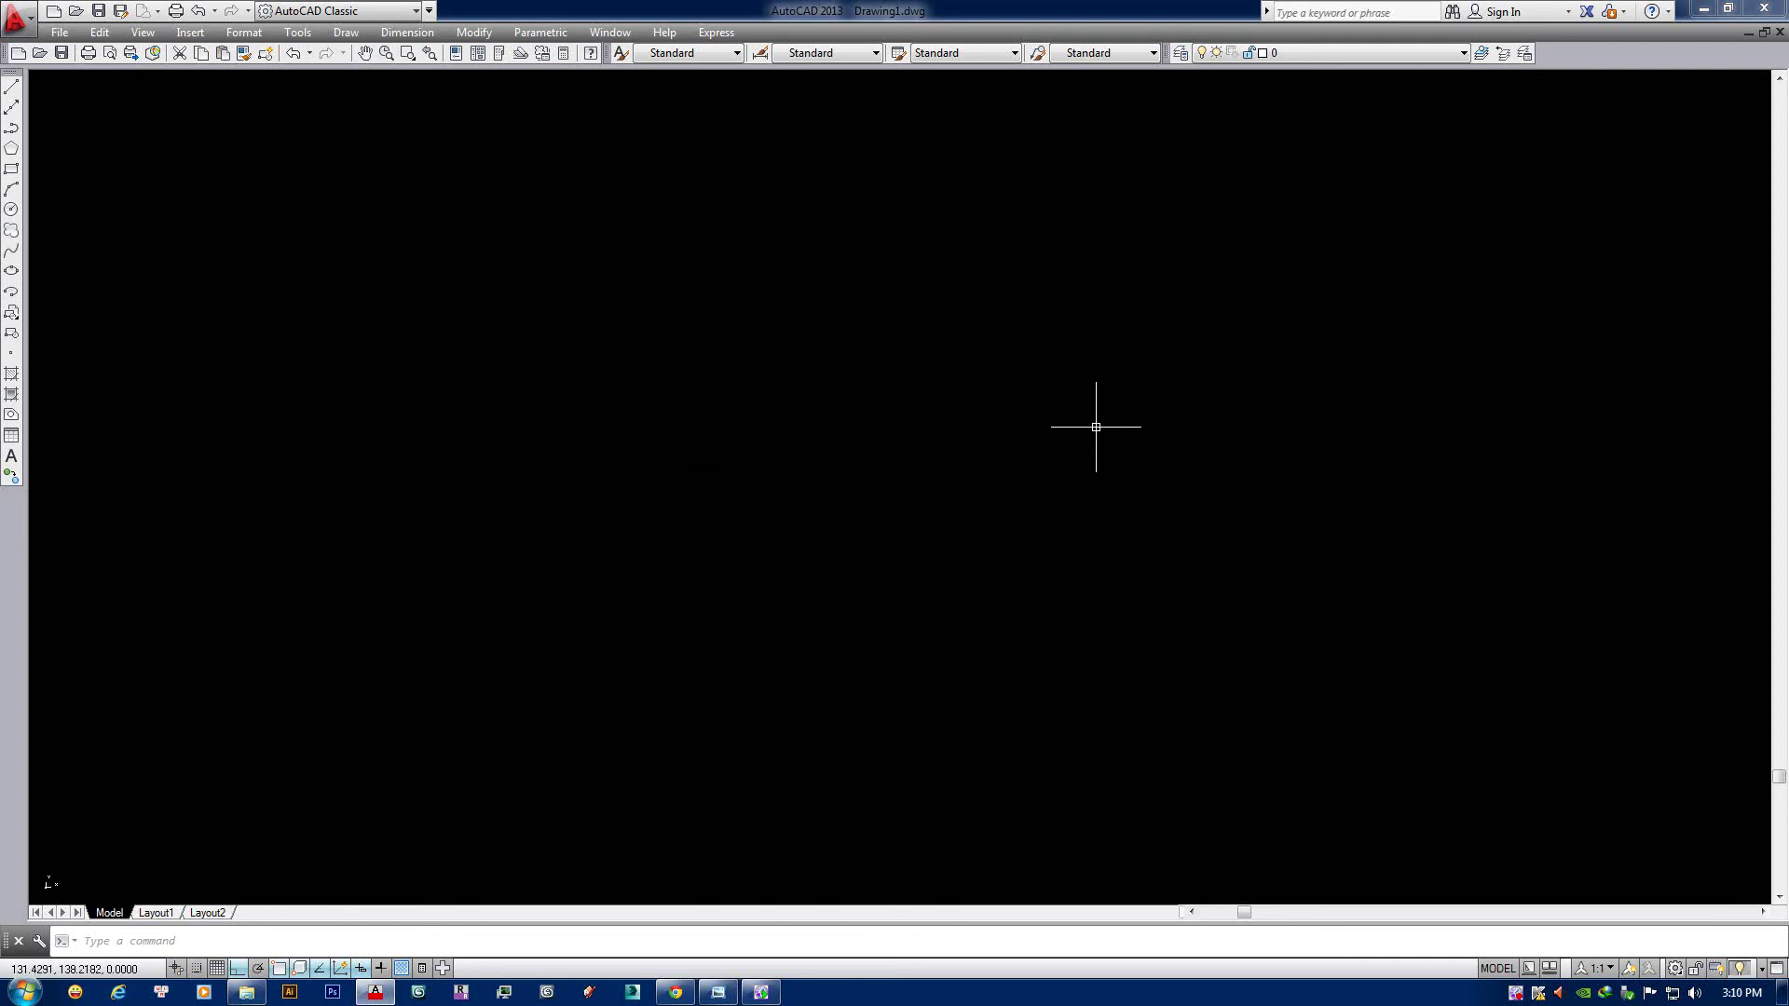
# Open 'chi tiet noi that nha anh Le_12_09_08.dwg' from the WORK (H:) drive.
pyautogui.hotkey('ctrl', 'o')
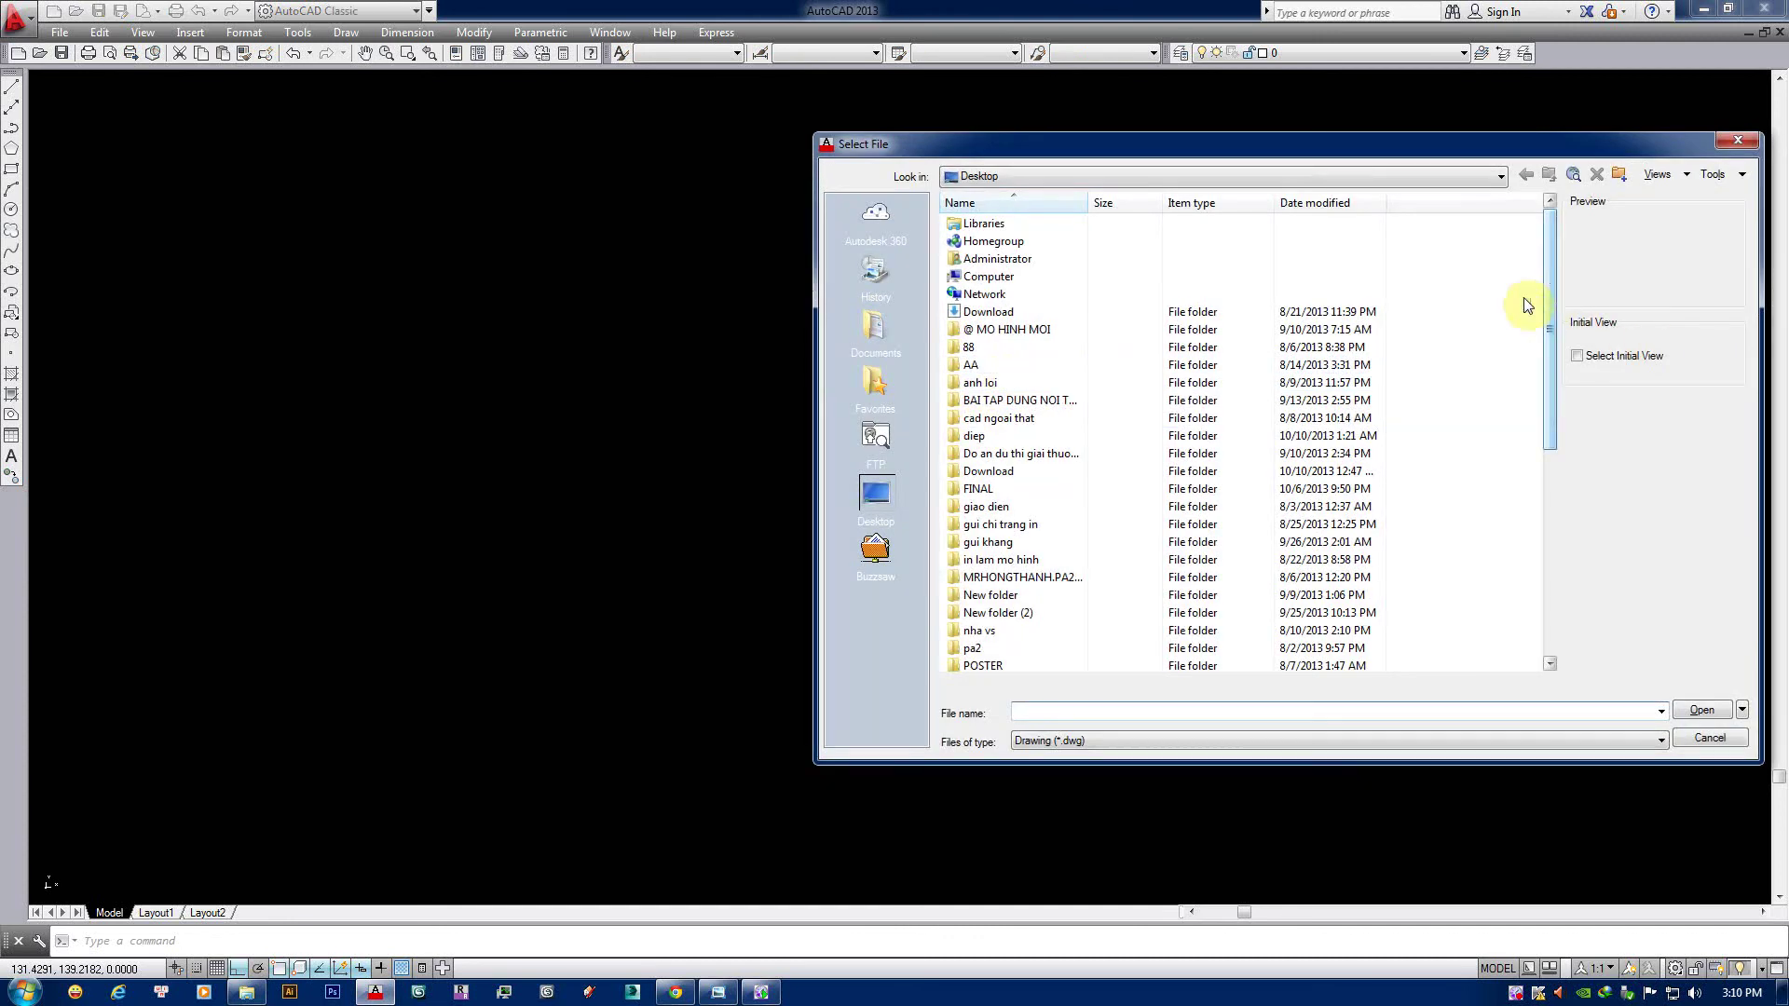
pyautogui.doubleClick(990, 277)
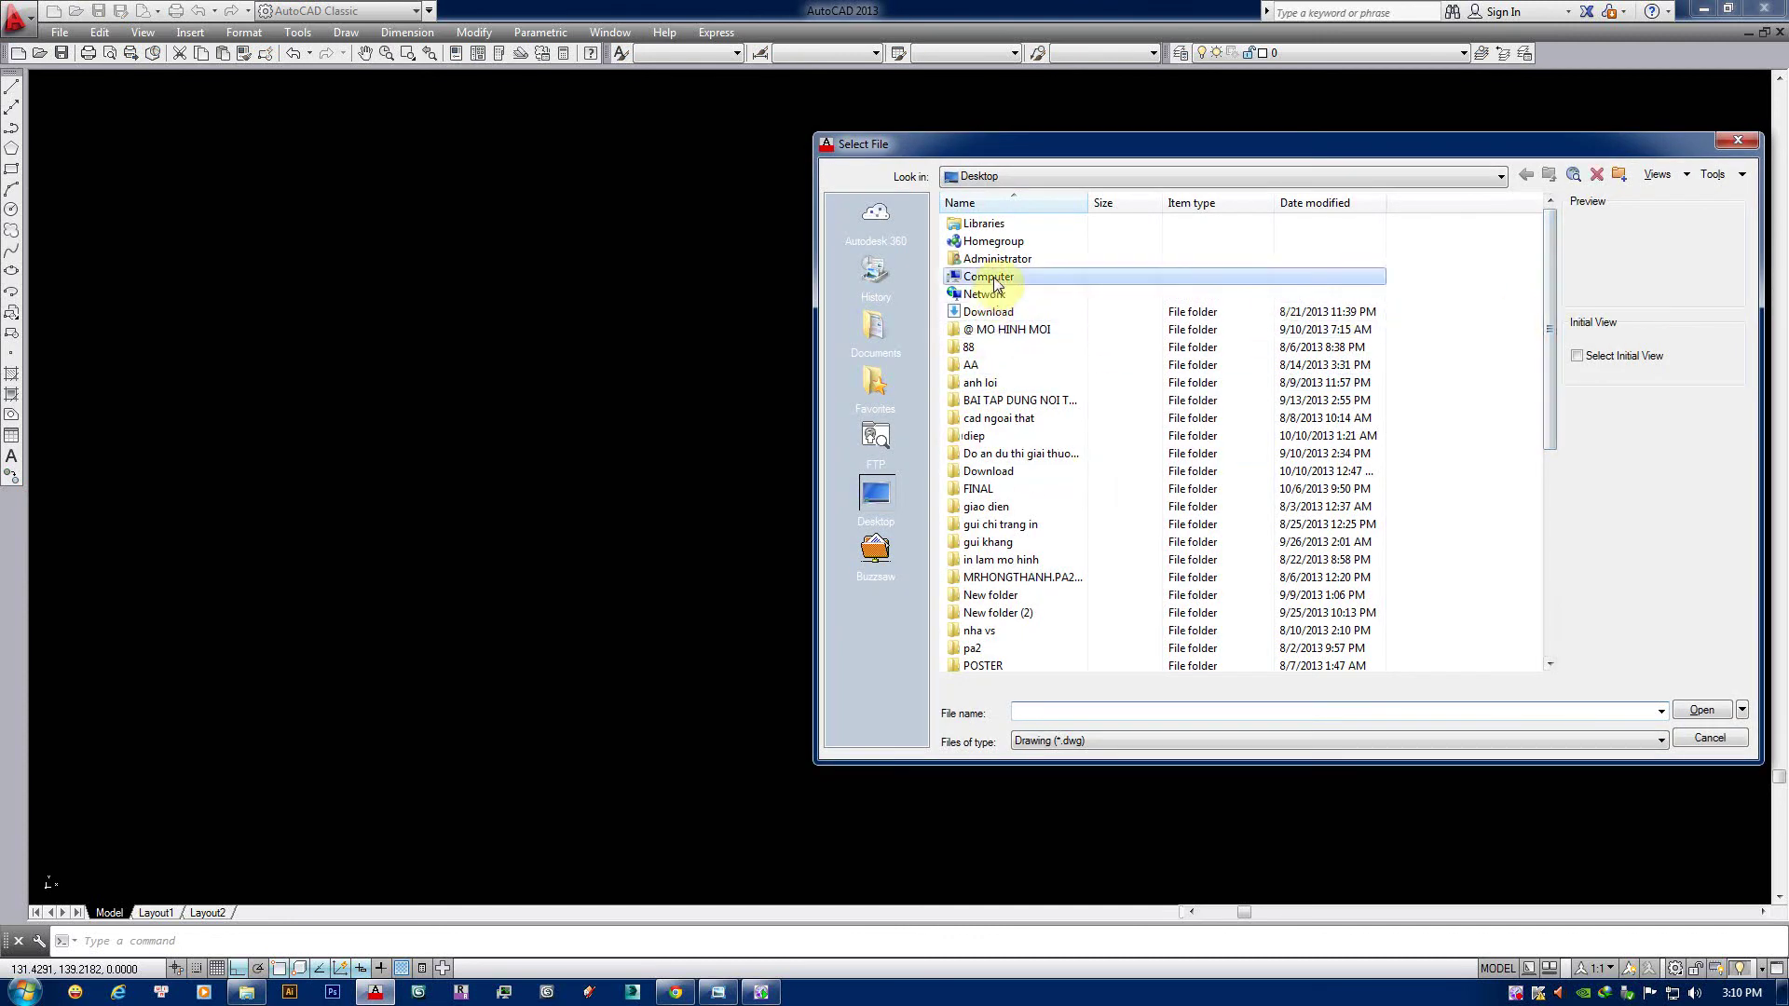
pyautogui.doubleClick(1010, 334)
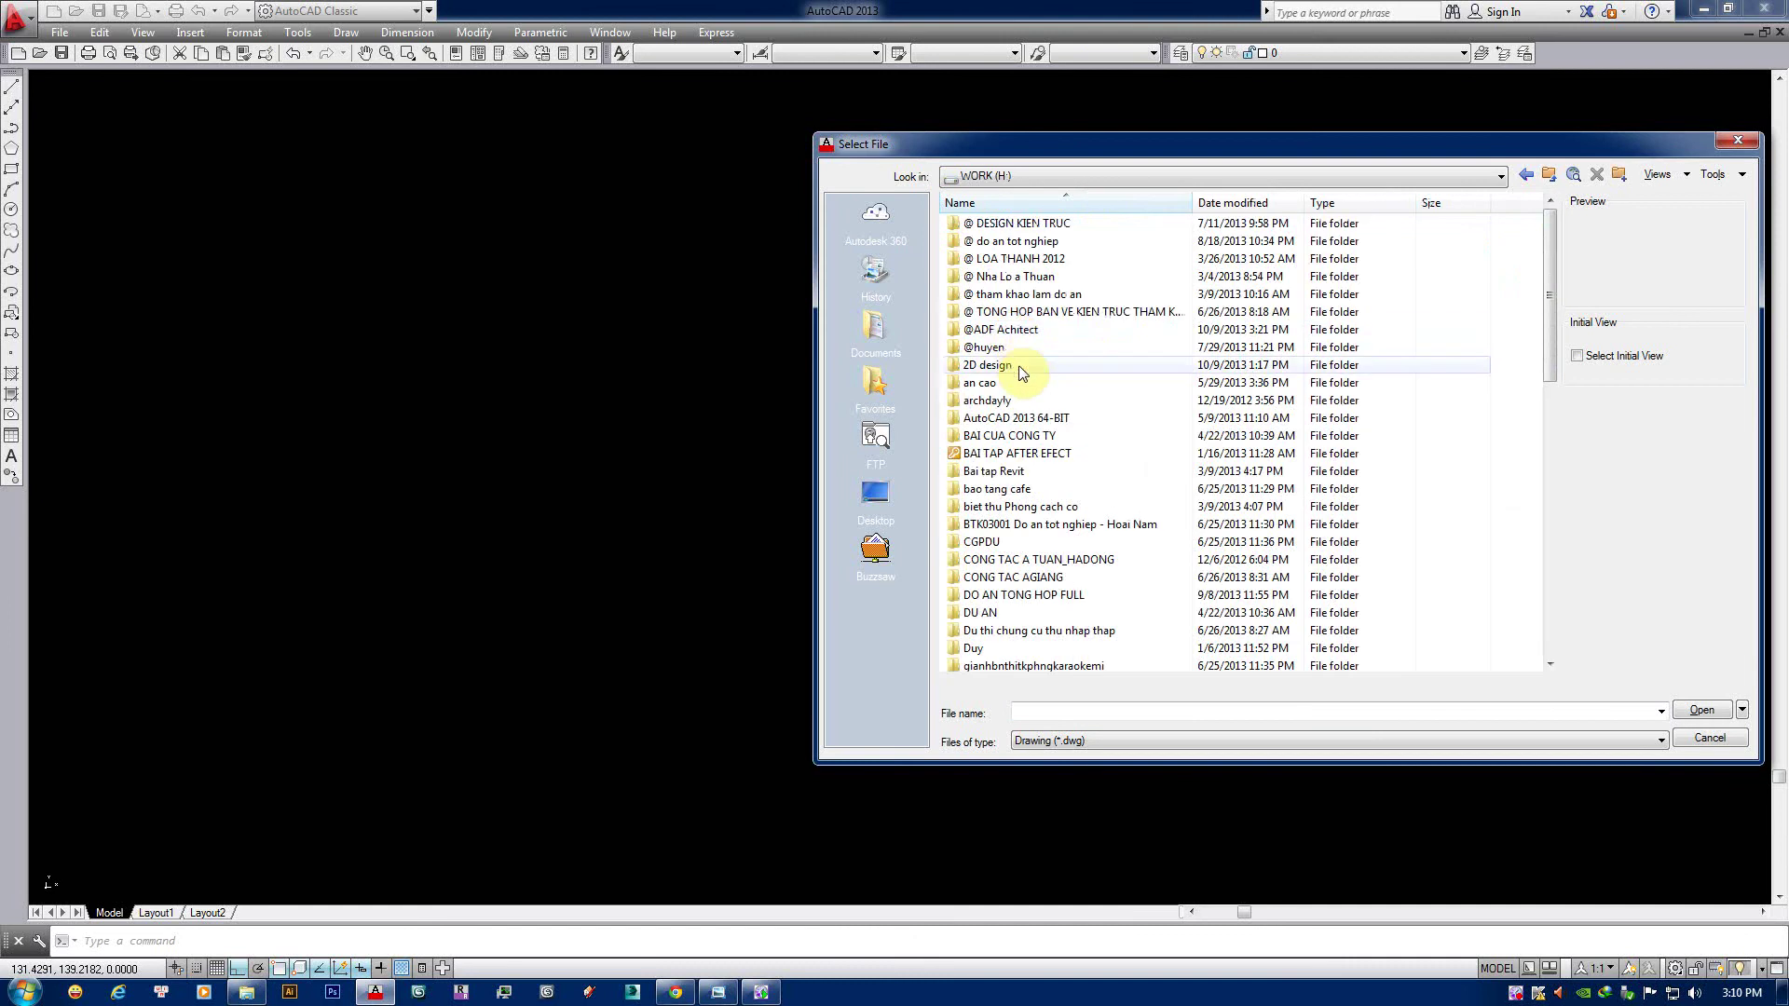
pyautogui.scroll(-8, 1032, 447)
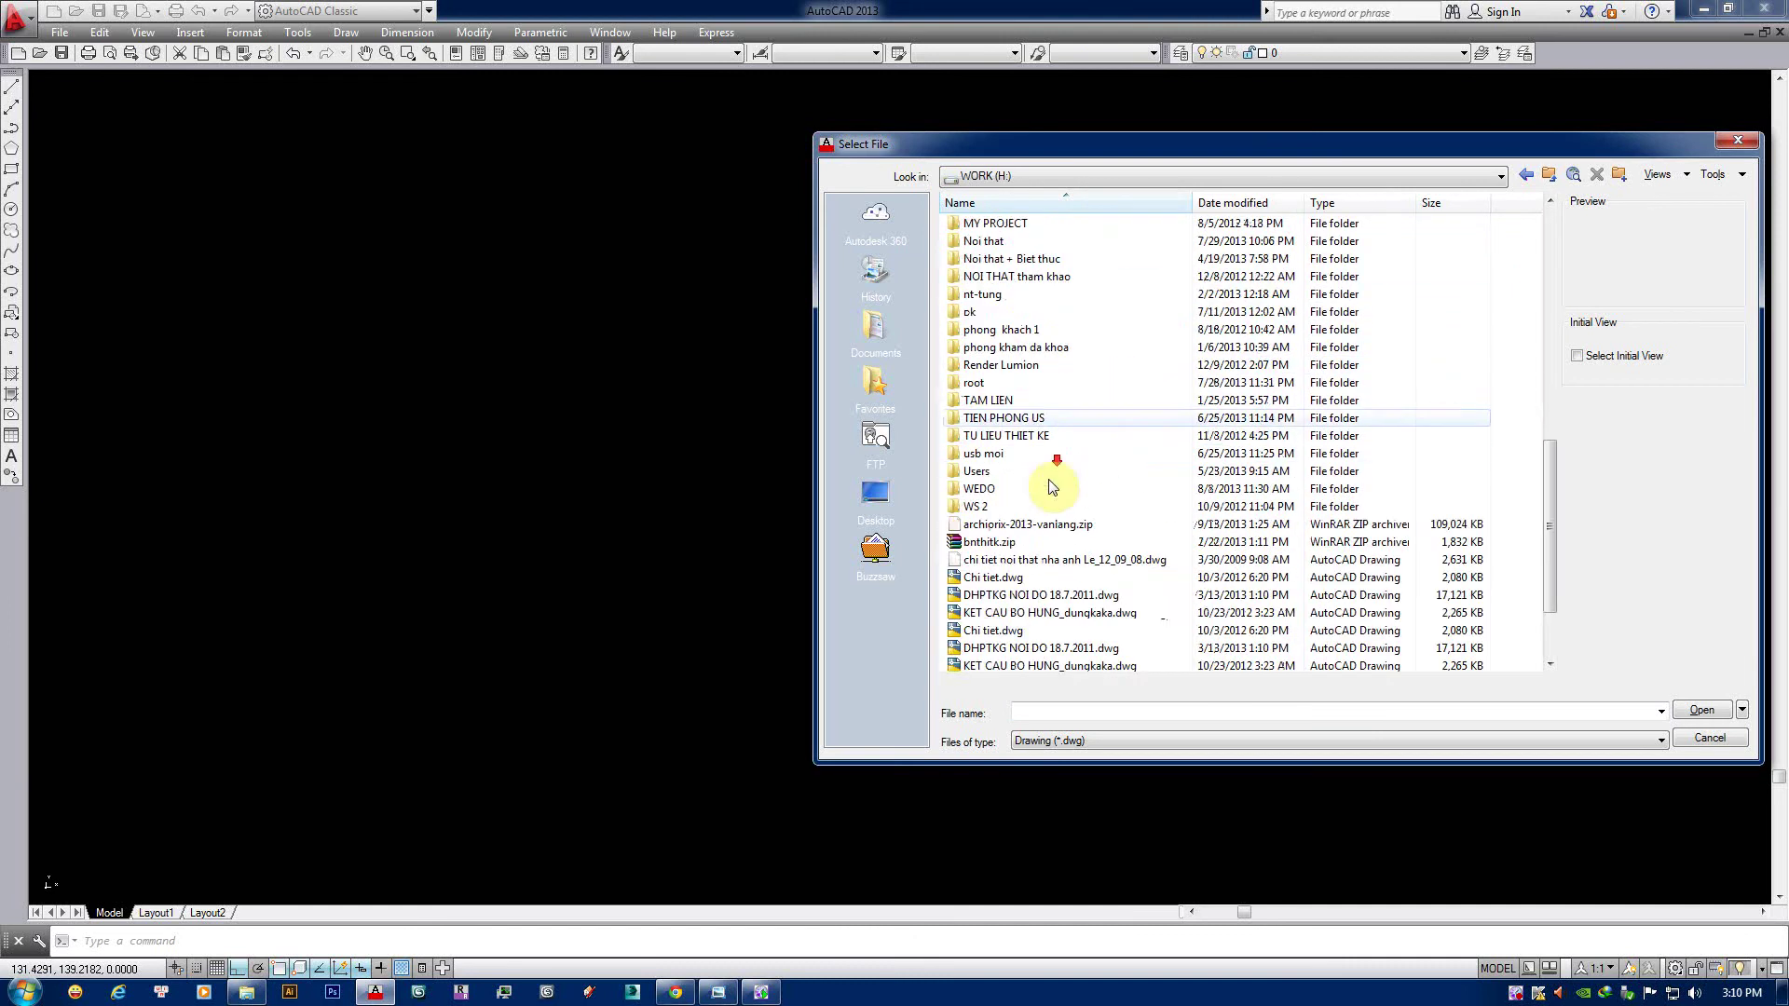
pyautogui.scroll(-2, 1025, 484)
pyautogui.click(1021, 506)
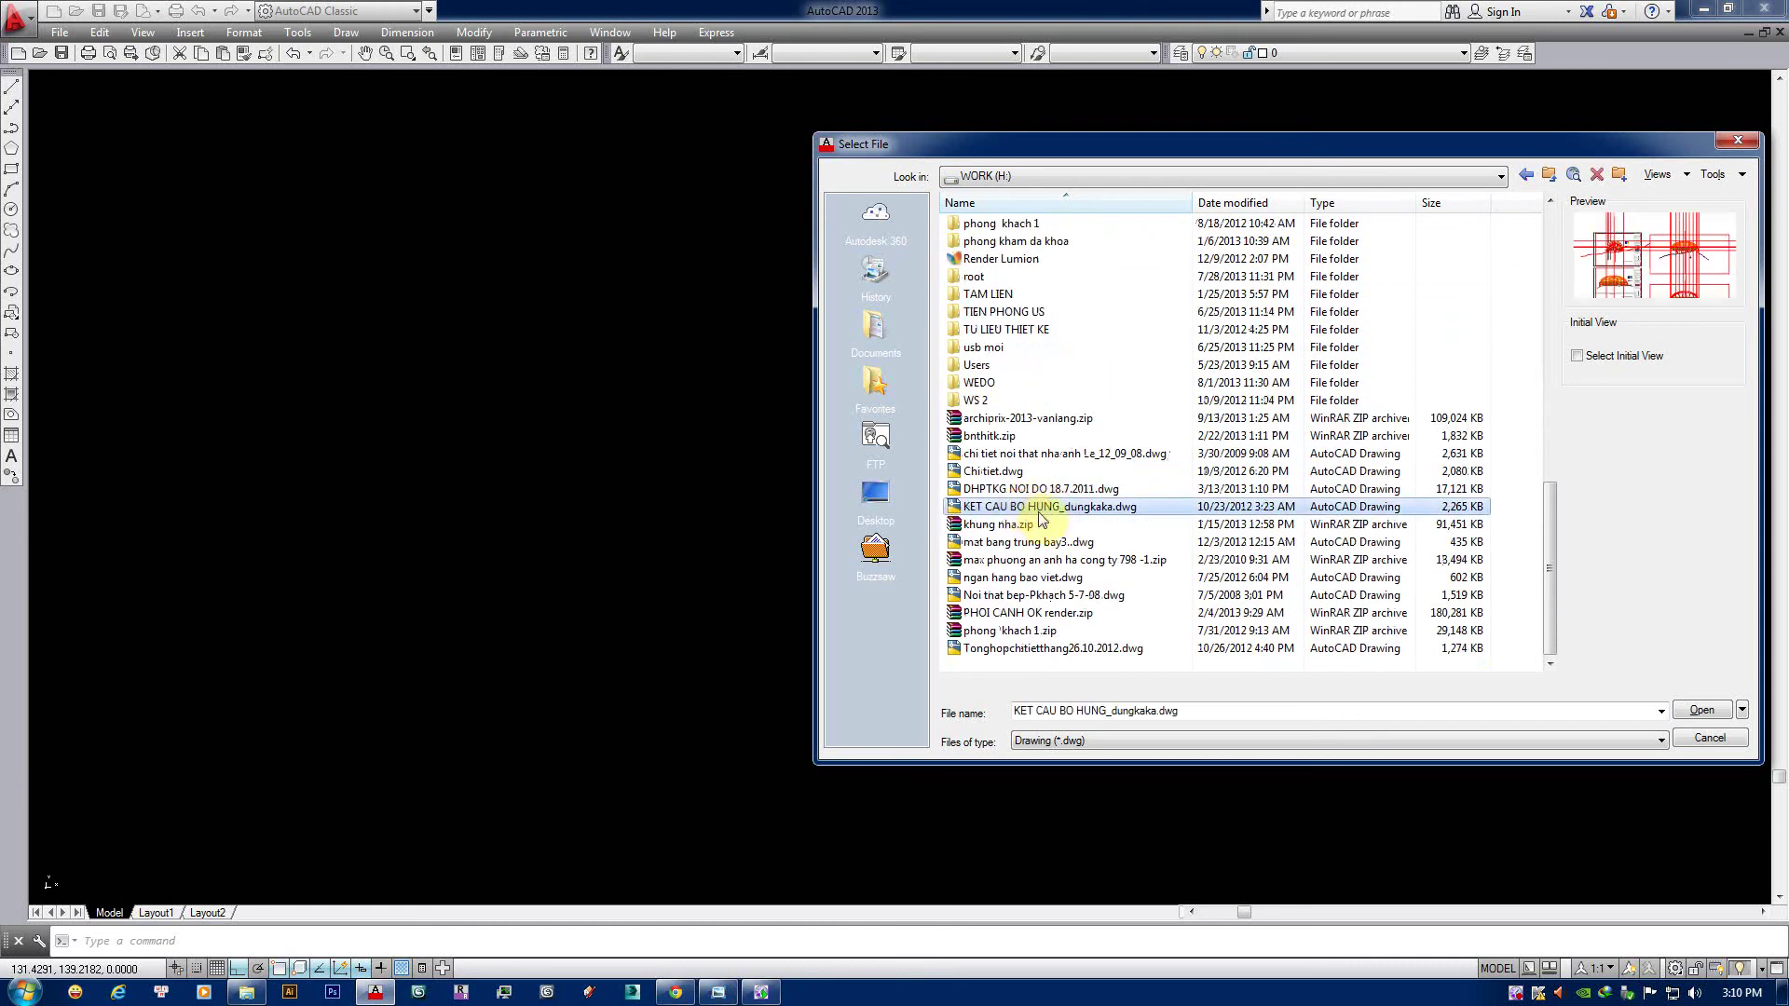
pyautogui.click(1015, 473)
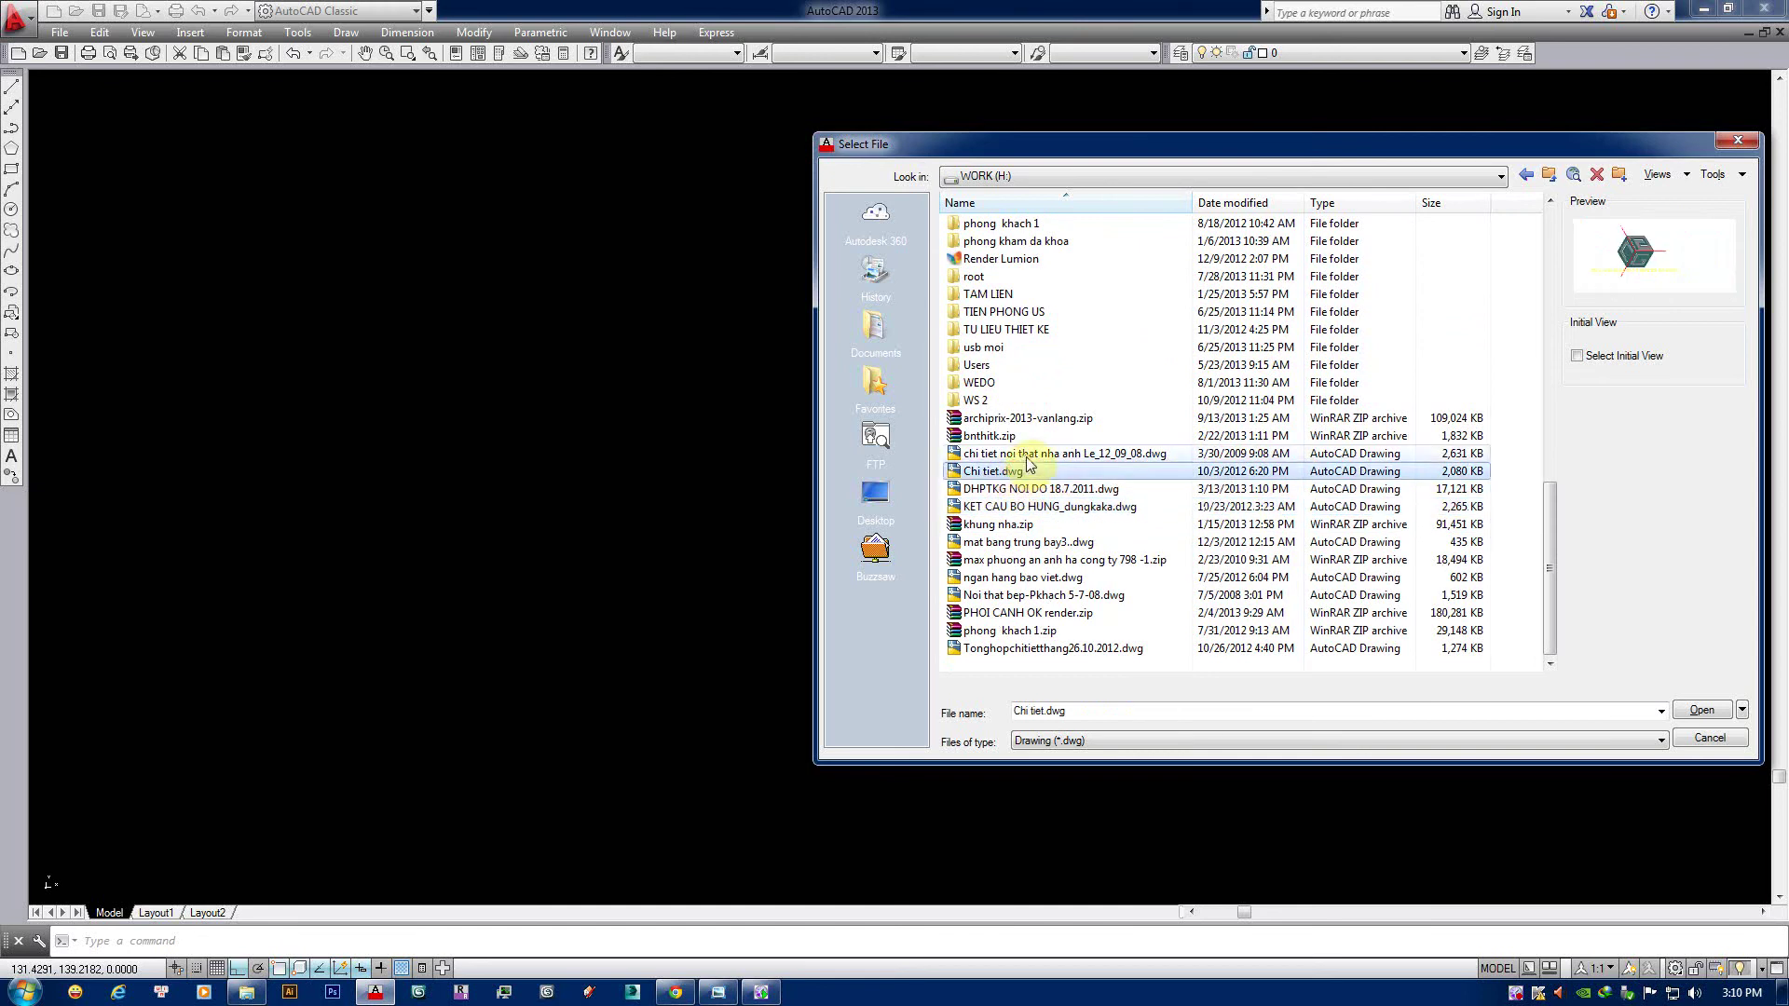
pyautogui.click(1027, 457)
pyautogui.doubleClick(1029, 463)
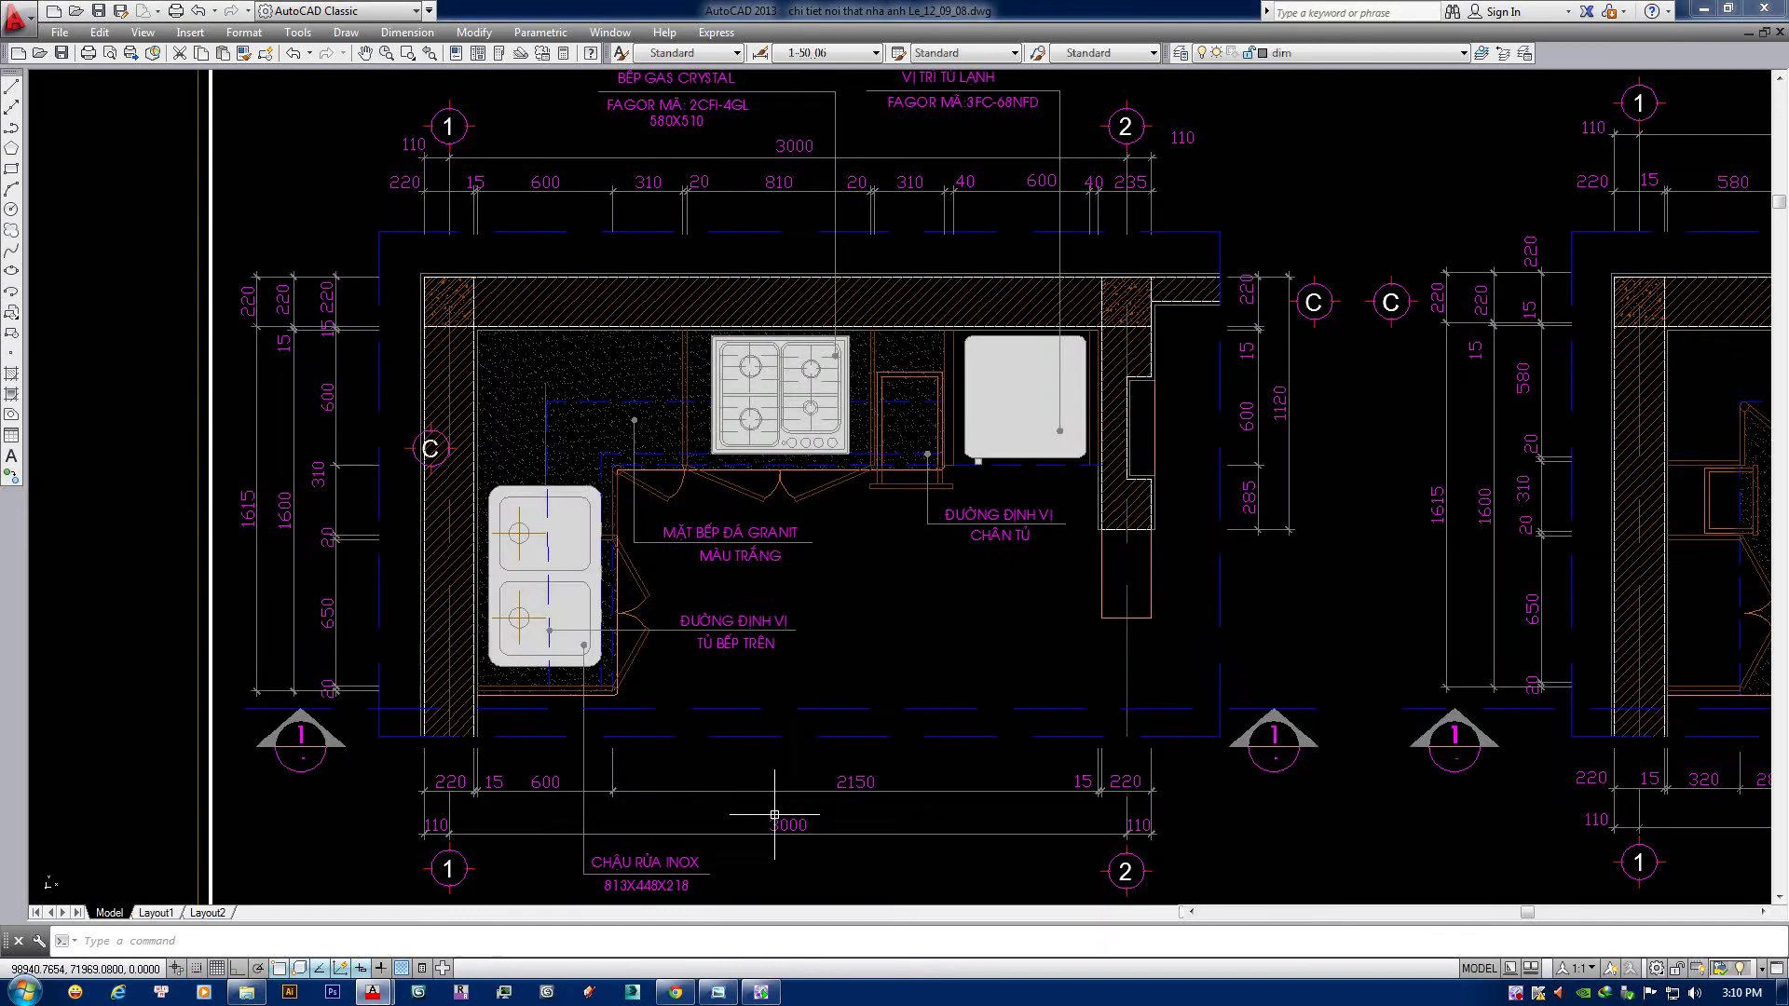
# Zoom and pan across the detail sheets NT-01 through NT-21, then exit pan.
pyautogui.scroll(-3, 877, 557)
pyautogui.scroll(-5, 877, 557)
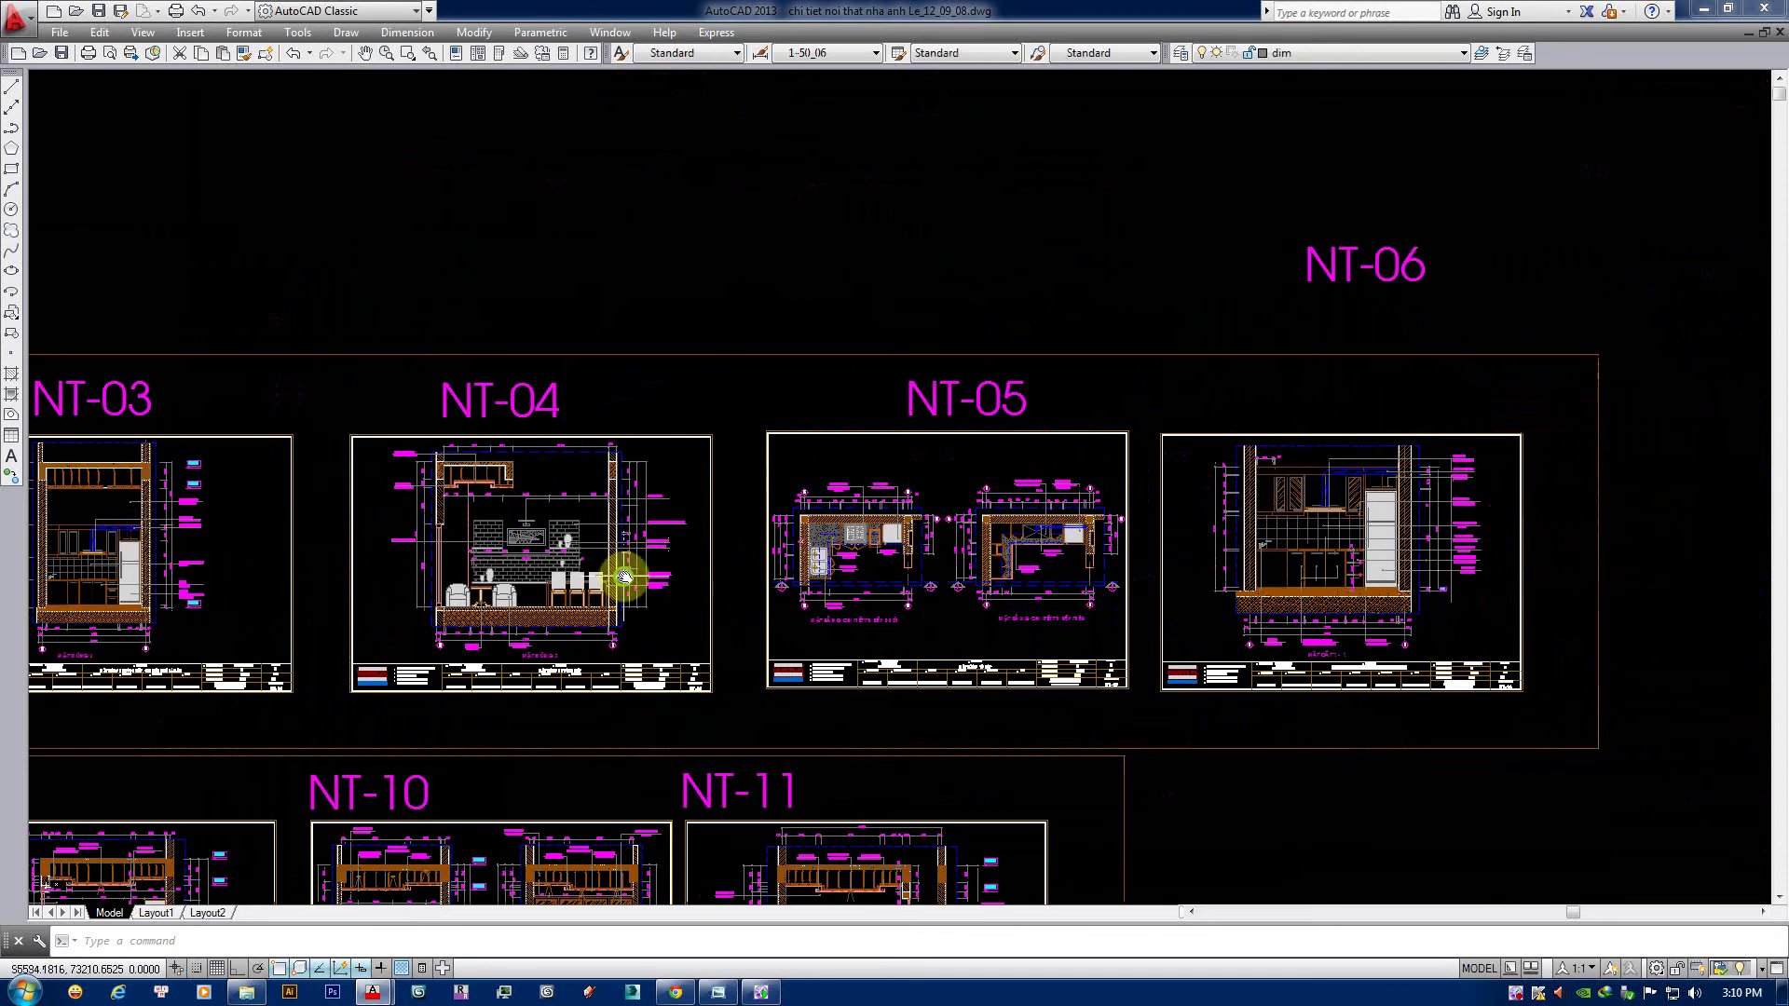
pyautogui.moveTo(627, 571); pyautogui.dragTo(1072, 408, button='middle')
pyautogui.scroll(-2, 1073, 408)
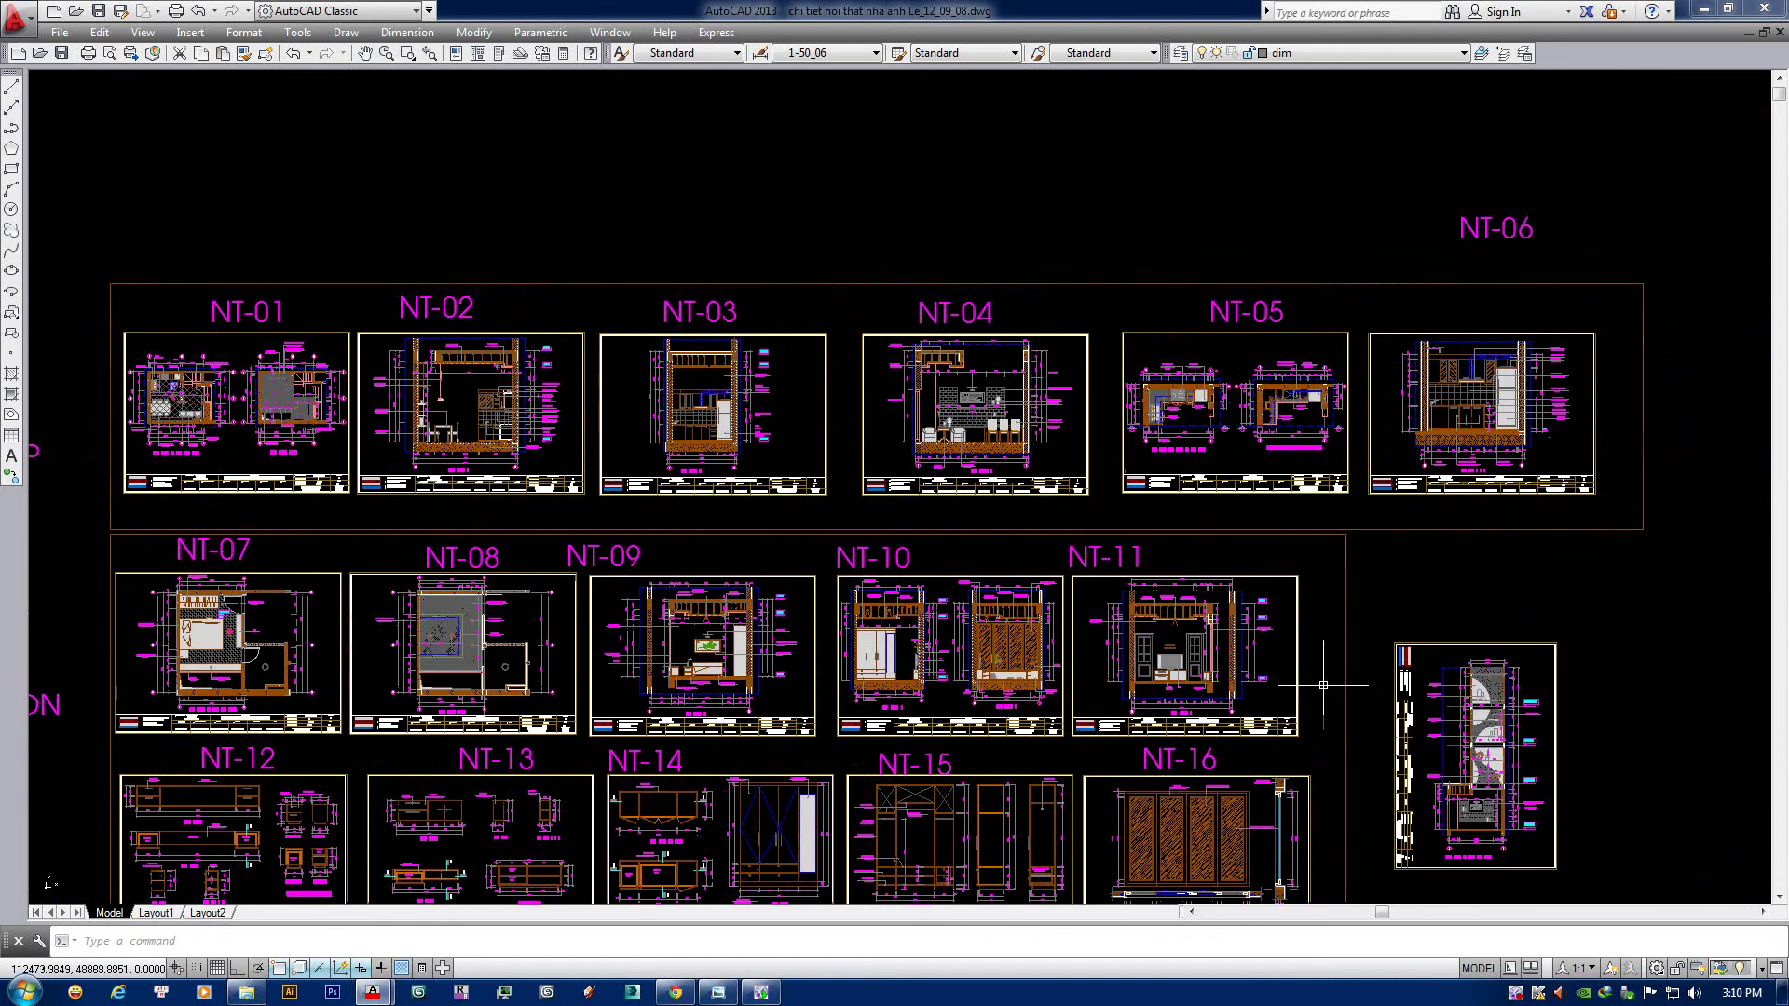
pyautogui.moveTo(871, 573); pyautogui.dragTo(978, 419, button='middle')
pyautogui.scroll(-1, 926, 511)
pyautogui.moveTo(584, 445)
pyautogui.mouseDown(button='middle')
pyautogui.moveTo(830, 339)
pyautogui.moveTo(864, 289)
pyautogui.mouseUp(button='middle')
pyautogui.press('Escape')
# Pan around sheet NT-12 up close, then bring Drawing1.dwg forward.
pyautogui.scroll(6, 517, 484)
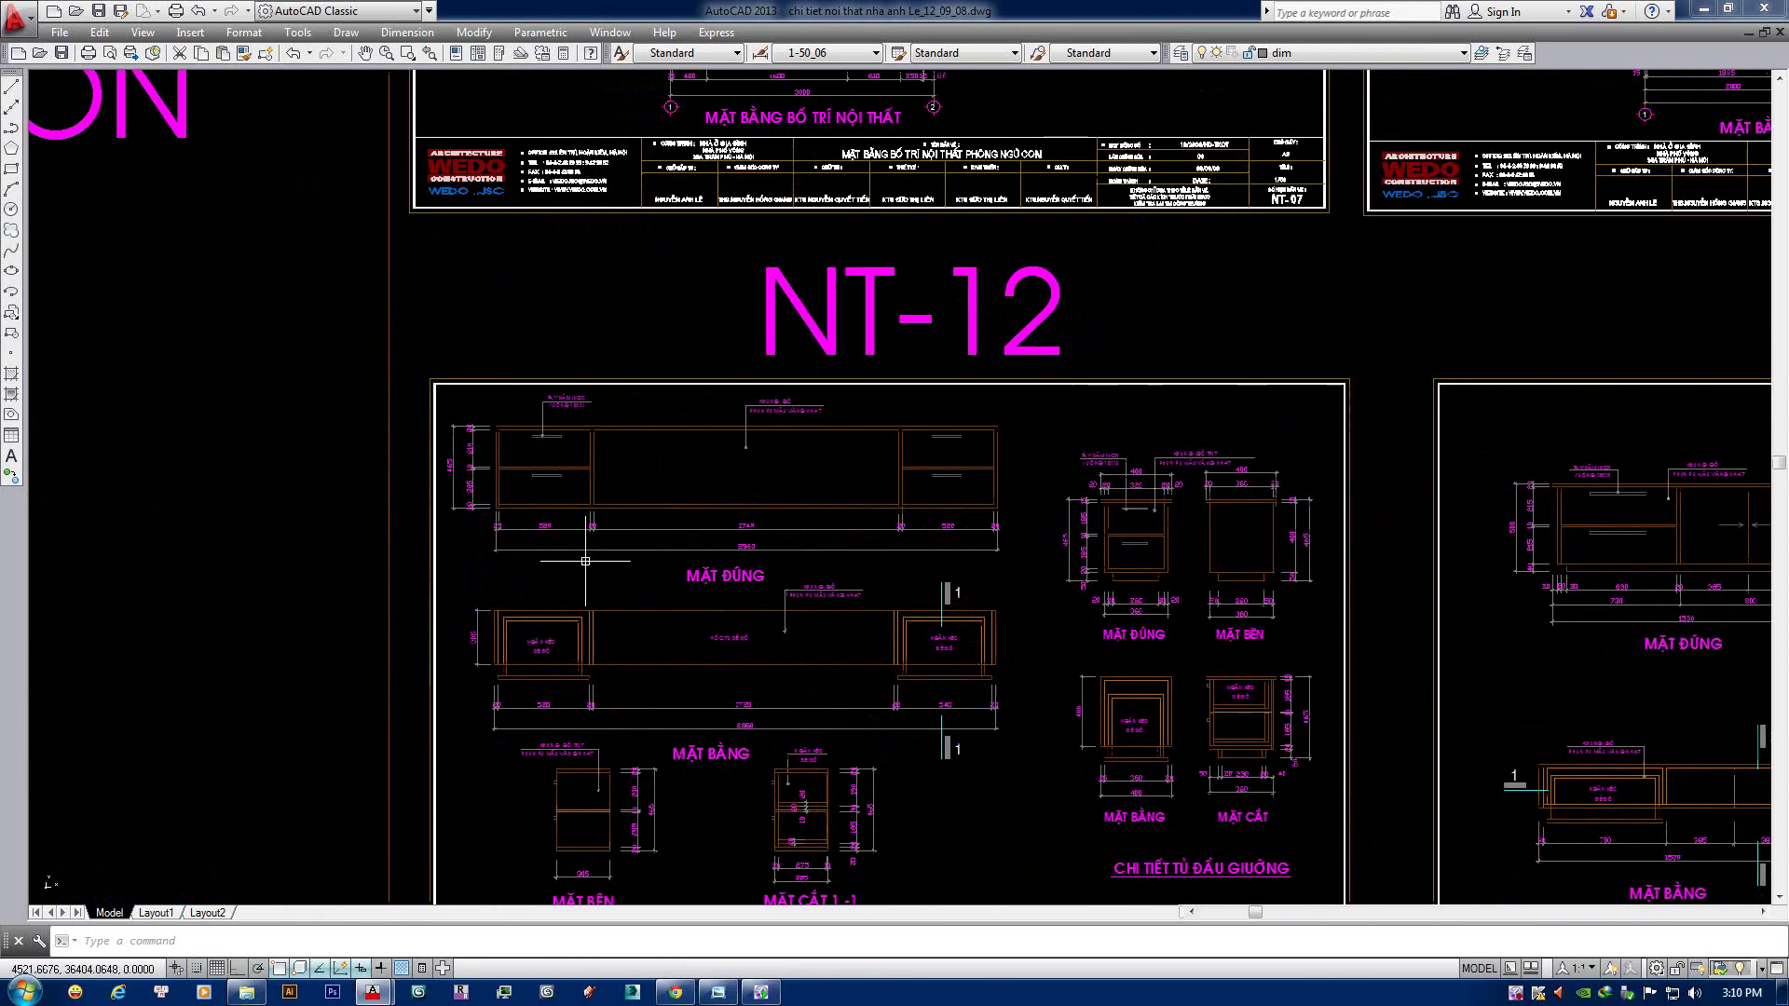
pyautogui.moveTo(706, 620); pyautogui.dragTo(713, 592, button='middle')
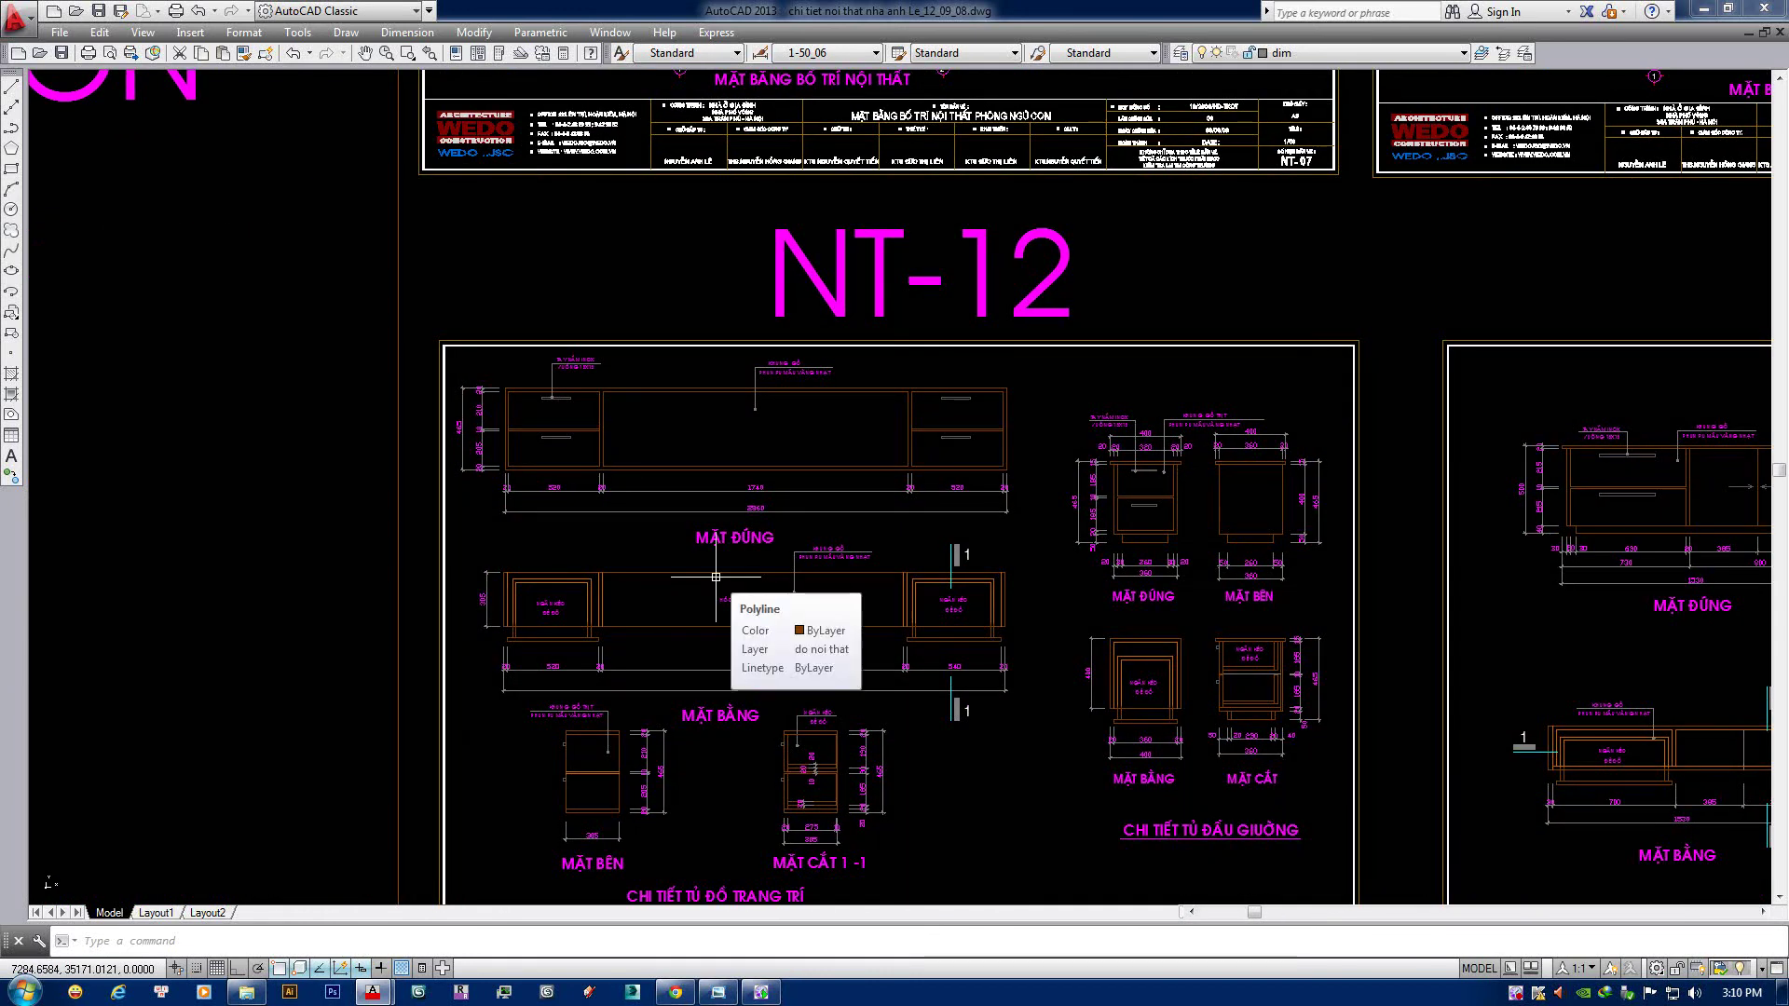
pyautogui.moveTo(810, 512); pyautogui.dragTo(821, 430, button='middle')
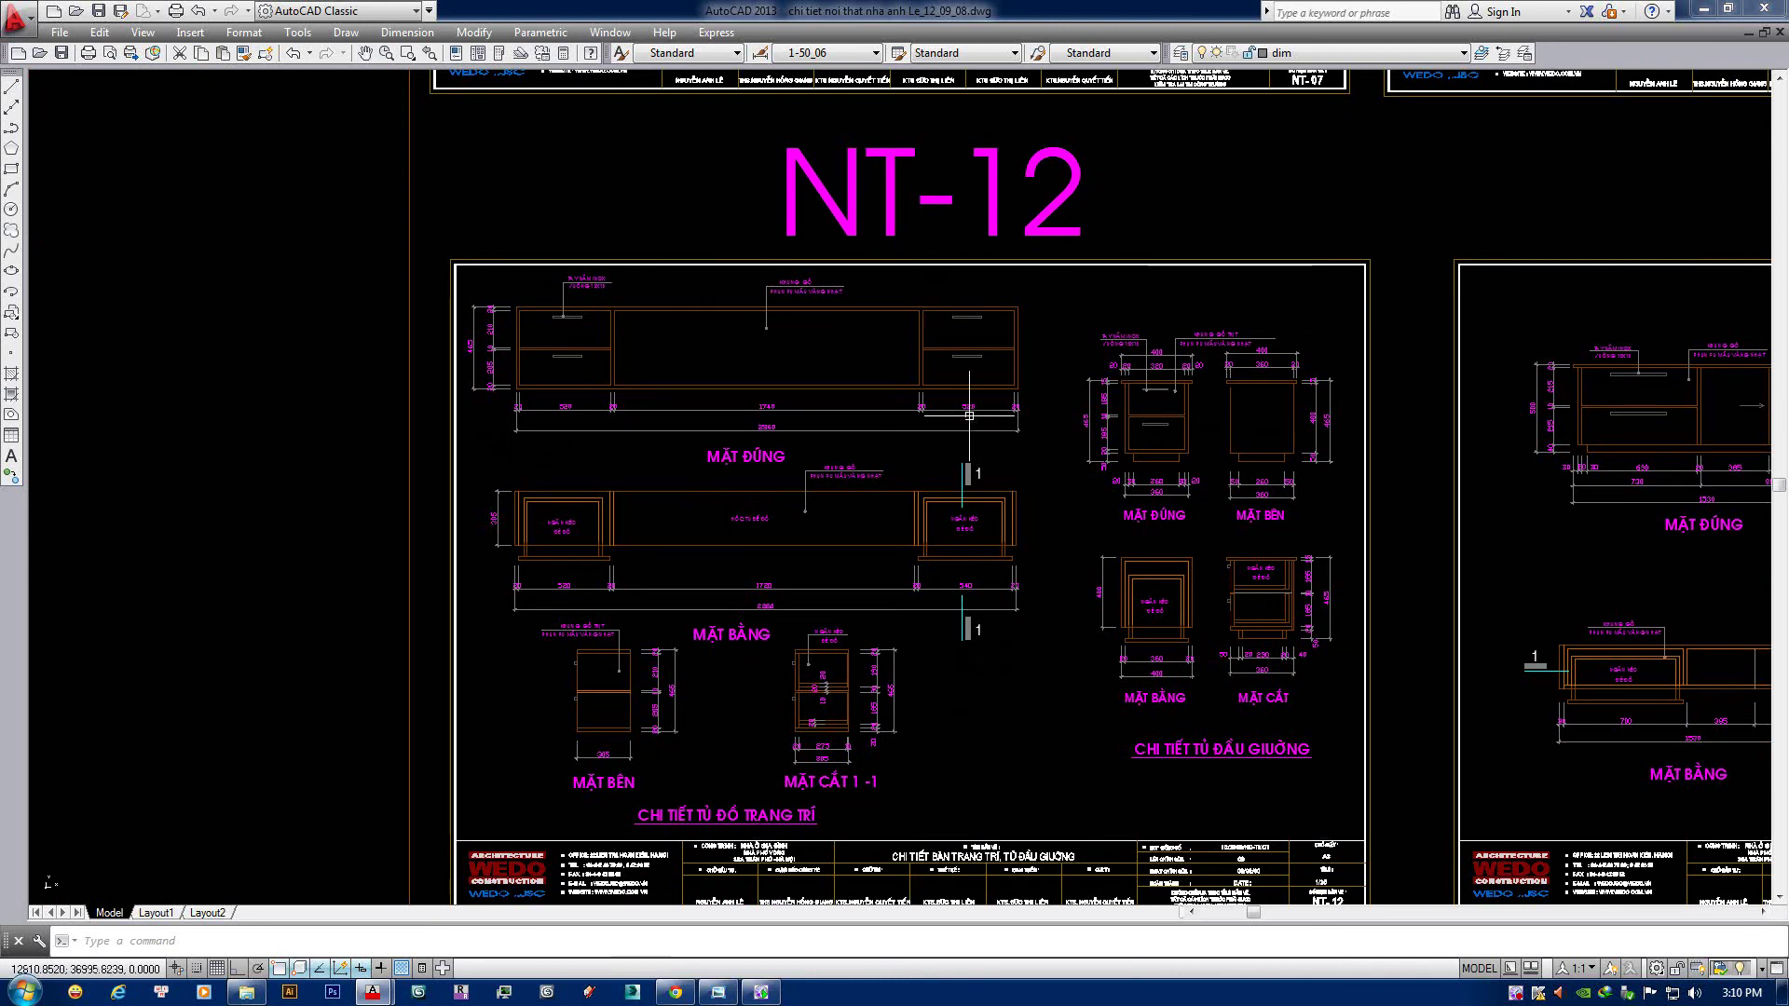
pyautogui.moveTo(829, 480); pyautogui.dragTo(866, 407, button='middle')
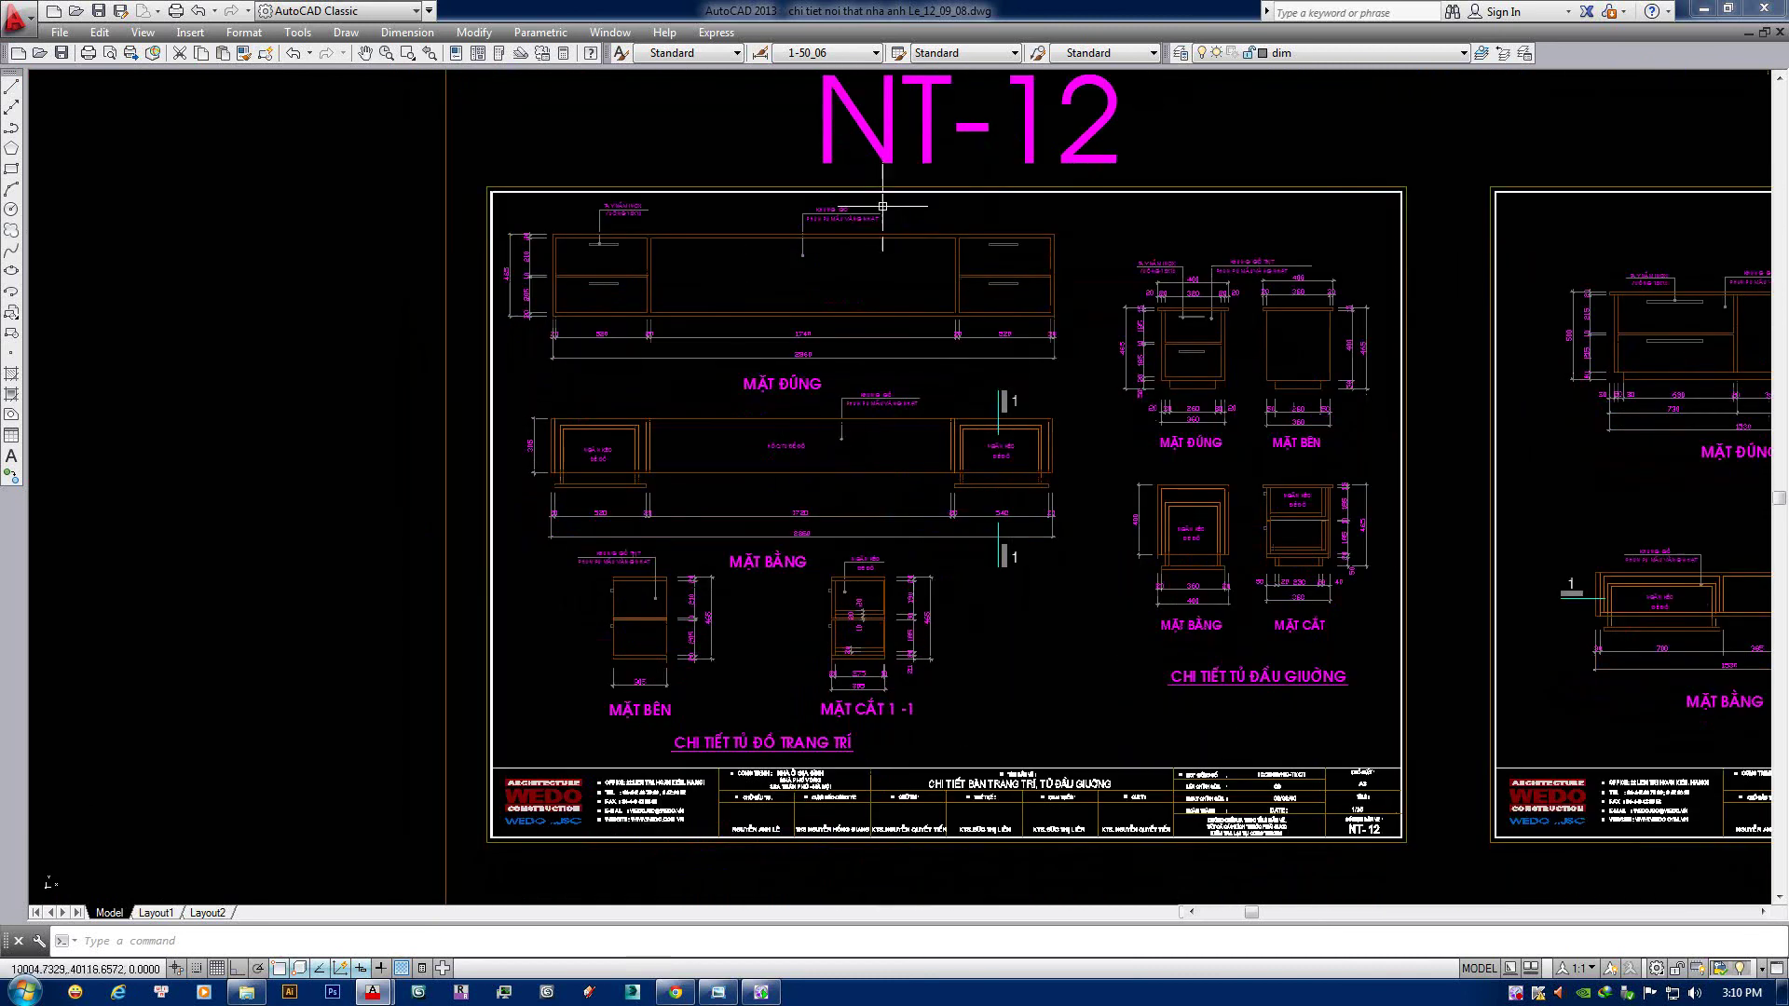
pyautogui.click(1761, 35)
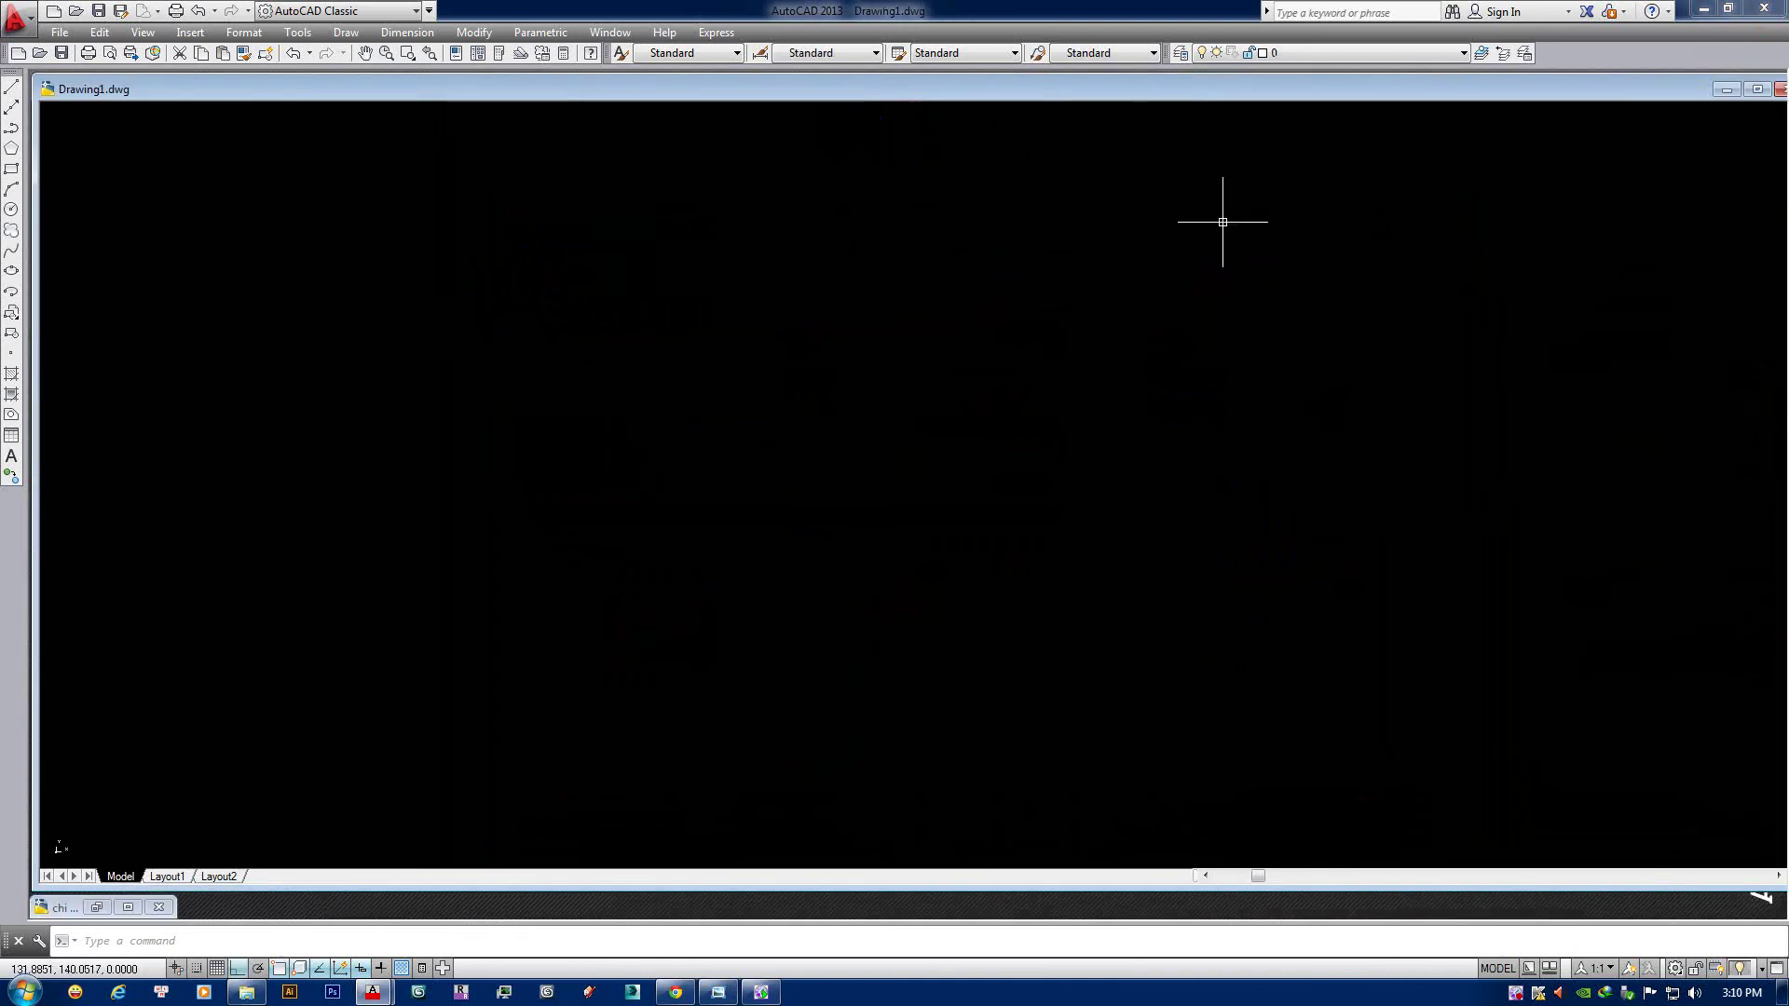
# Maximize the Drawing1.dwg window and re-dock the floating command line along the bottom.
pyautogui.doubleClick(1251, 91)
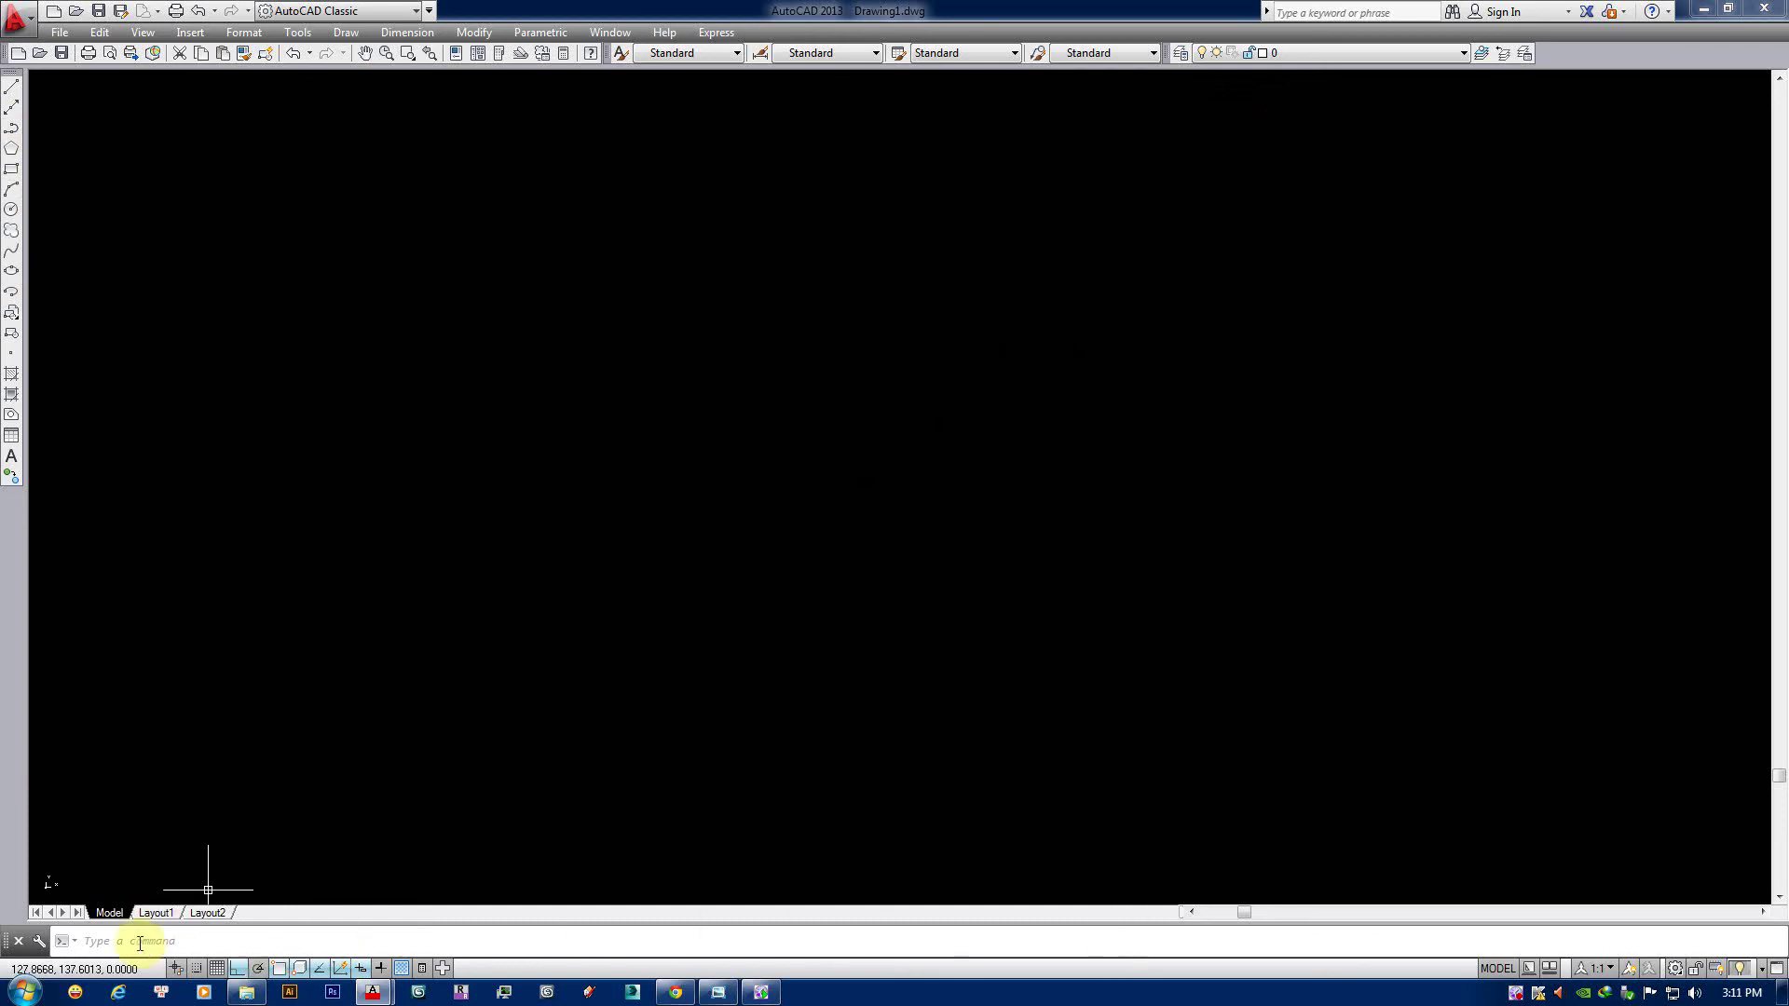
pyautogui.moveTo(8, 951); pyautogui.dragTo(151, 731)
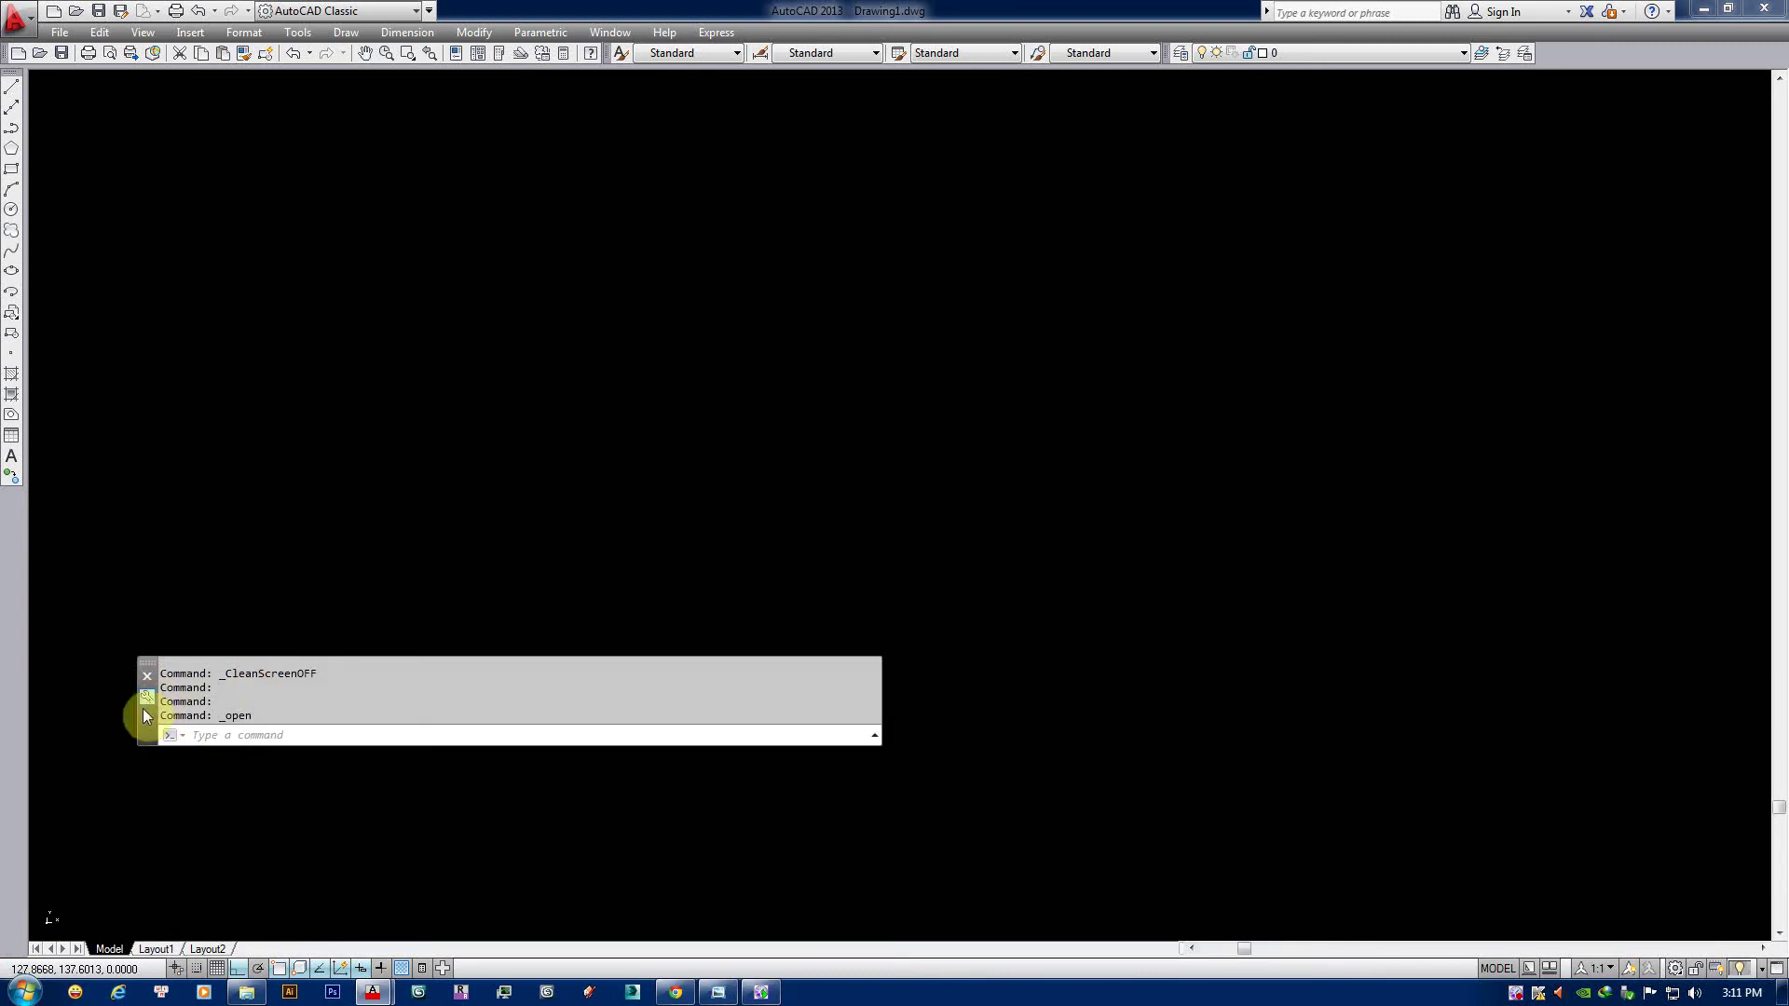
pyautogui.moveTo(152, 671)
pyautogui.mouseDown()
pyautogui.moveTo(146, 952)
pyautogui.moveTo(142, 911)
pyautogui.mouseUp()
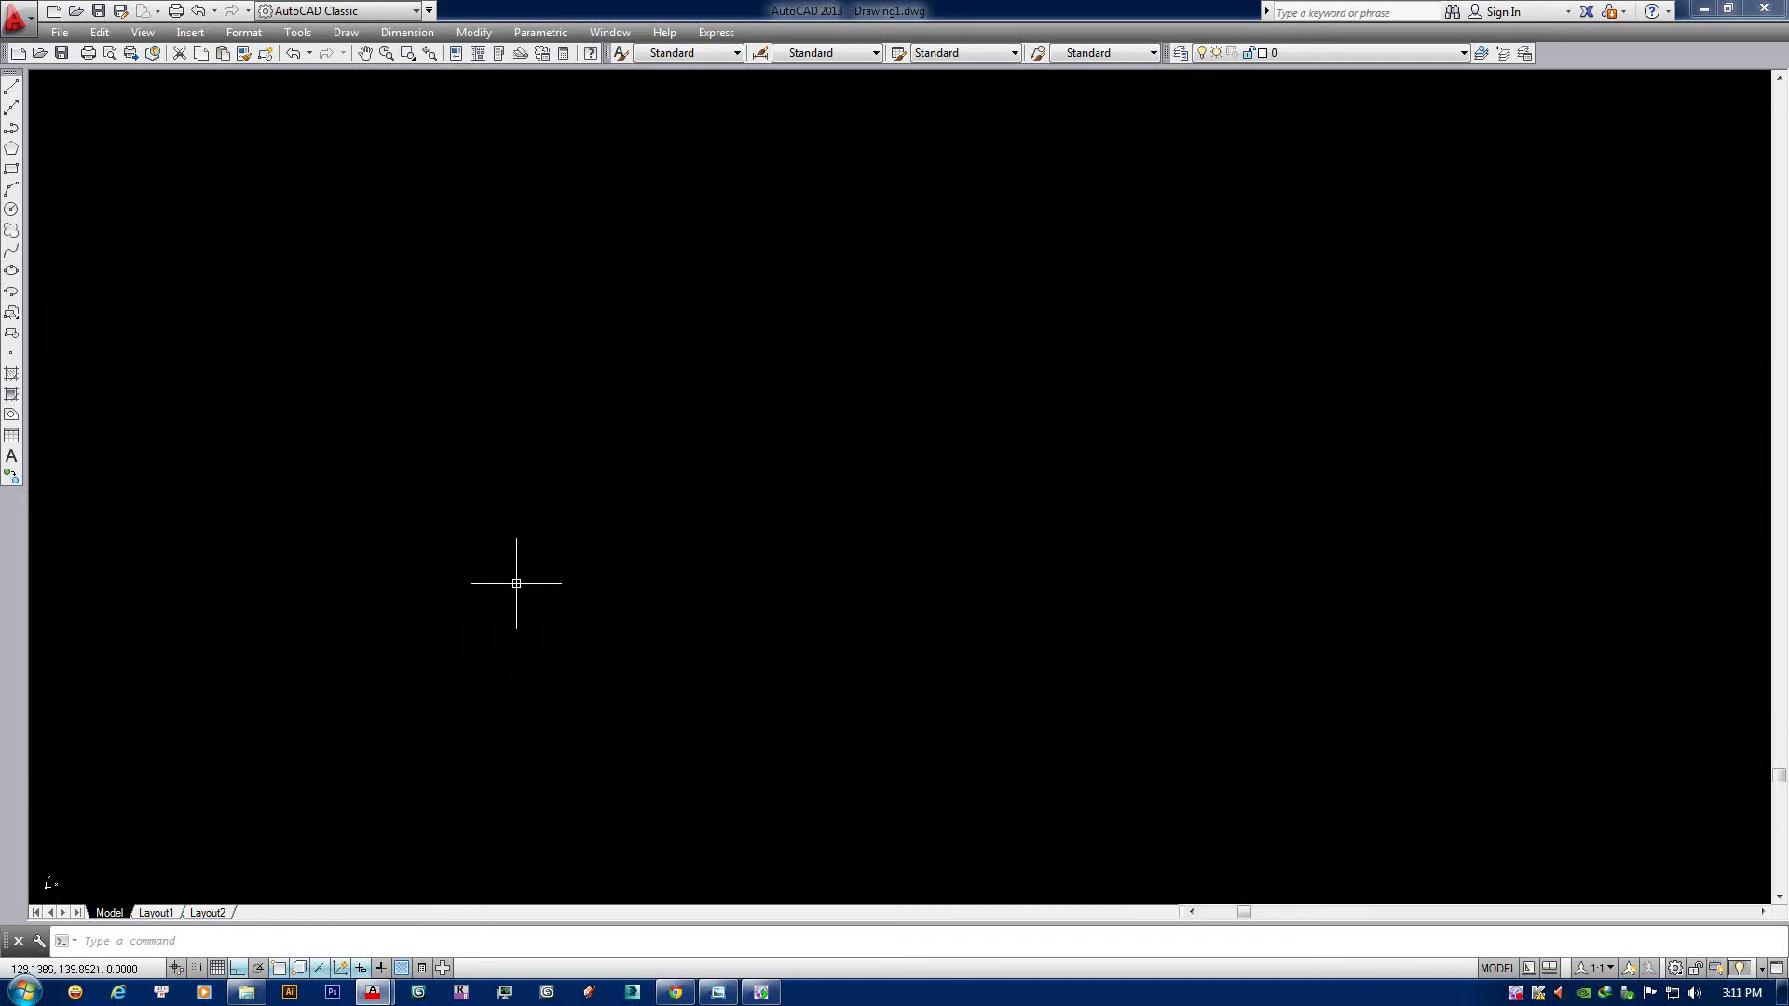
pyautogui.write('l')
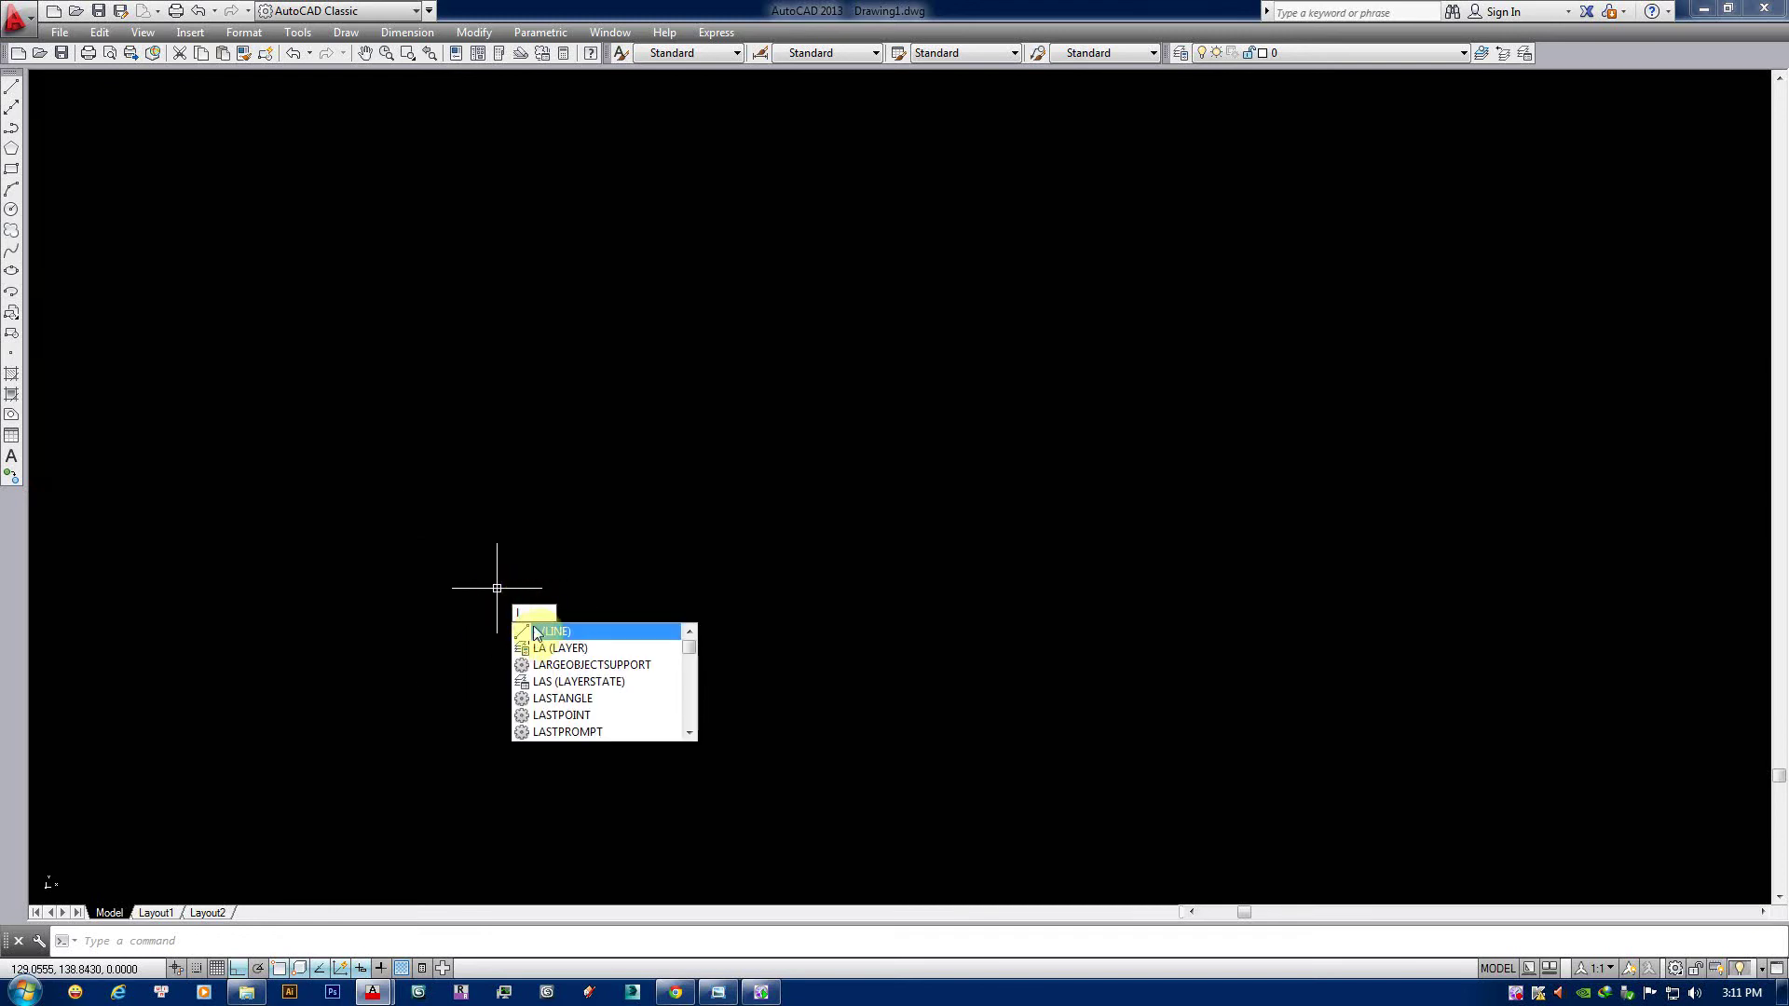
pyautogui.press('Return')
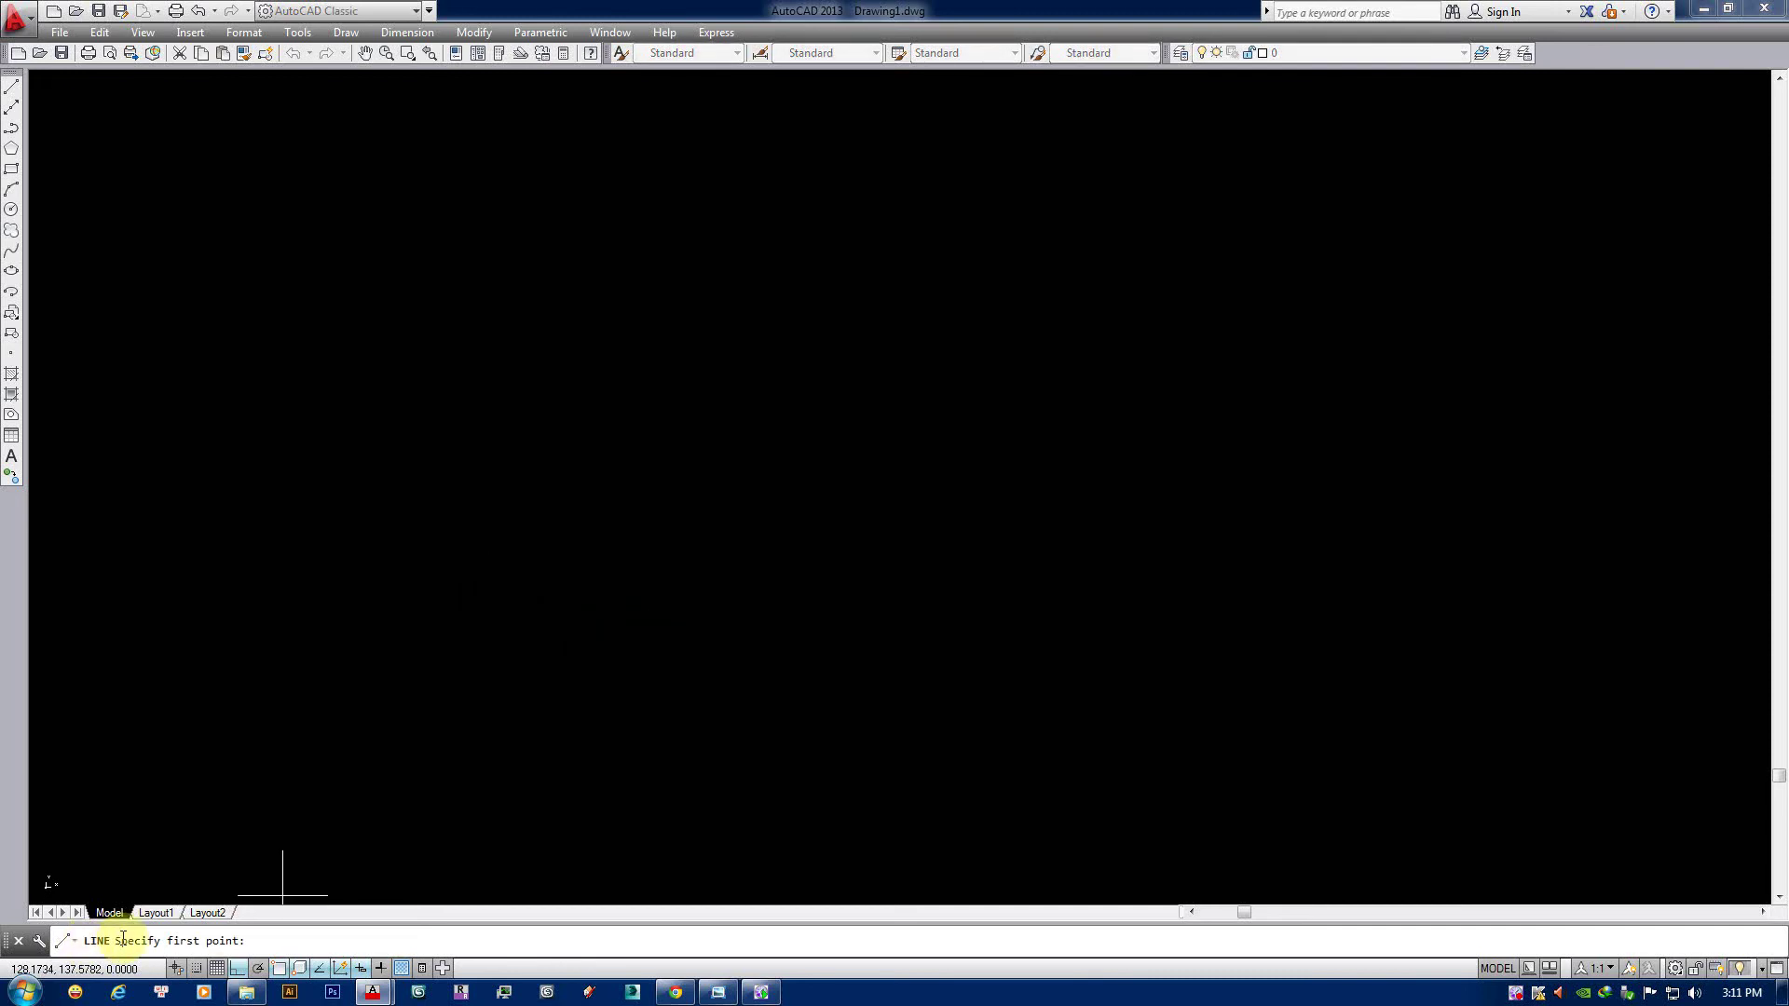
pyautogui.press('Escape')
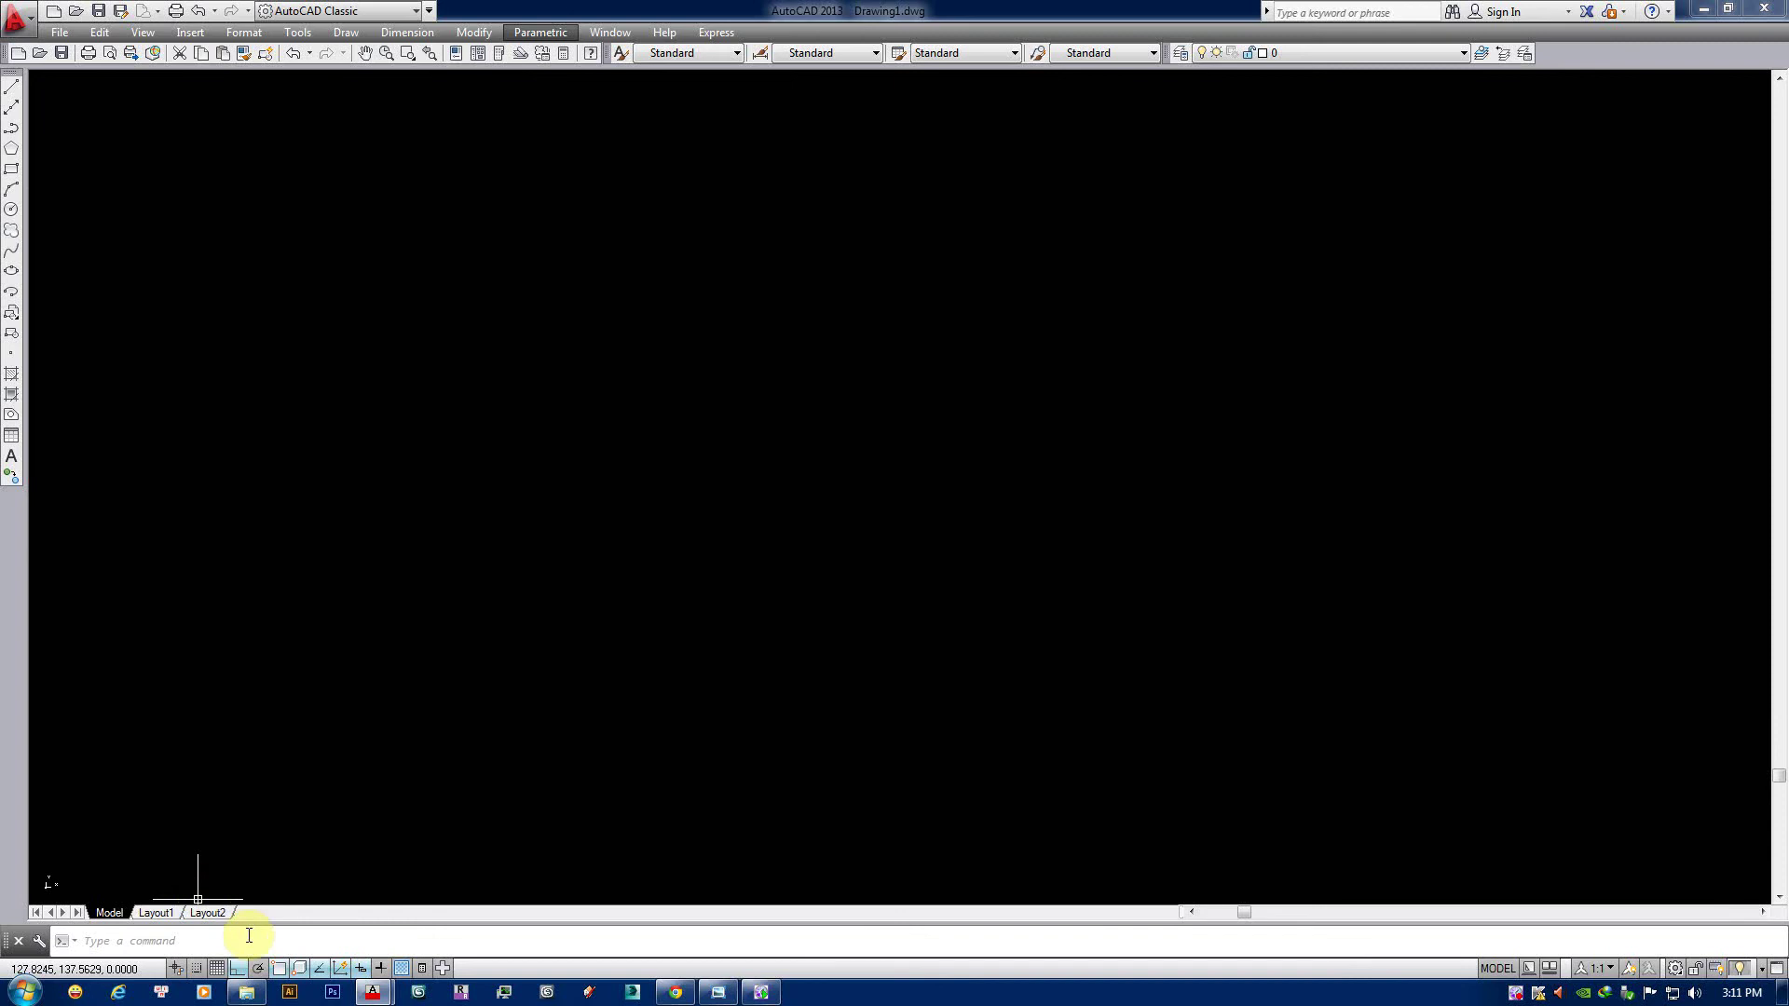
pyautogui.click(200, 931)
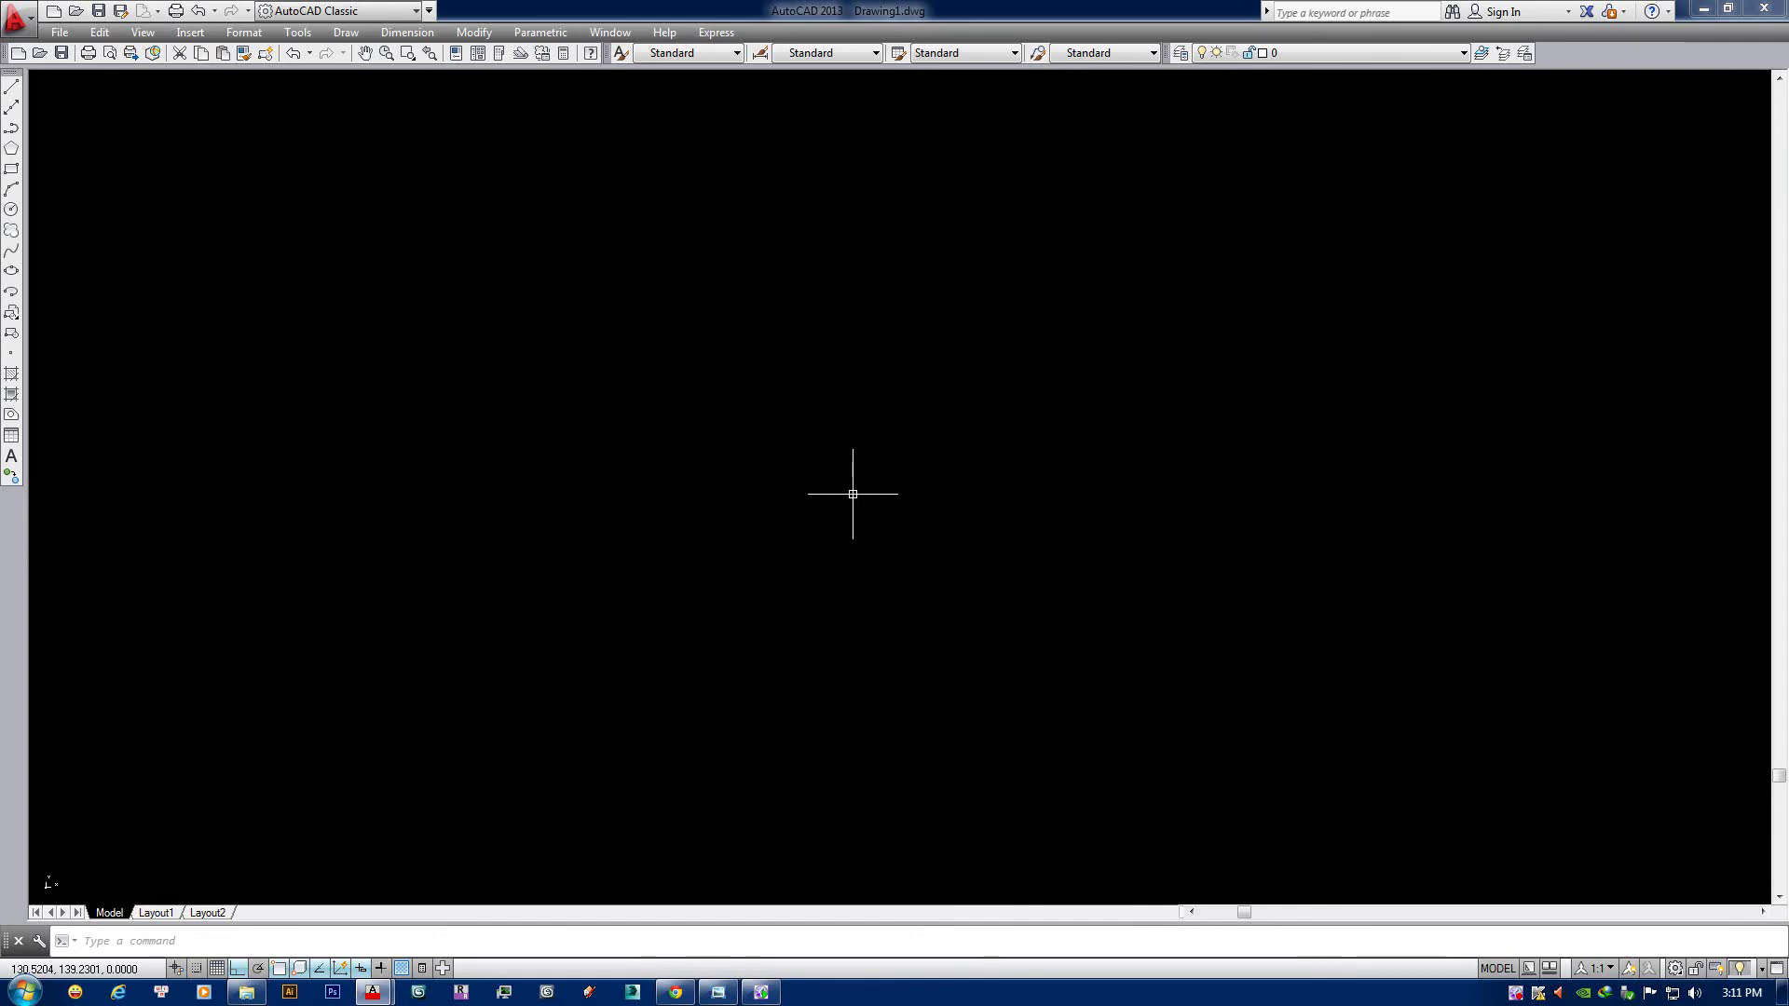
pyautogui.click(719, 992)
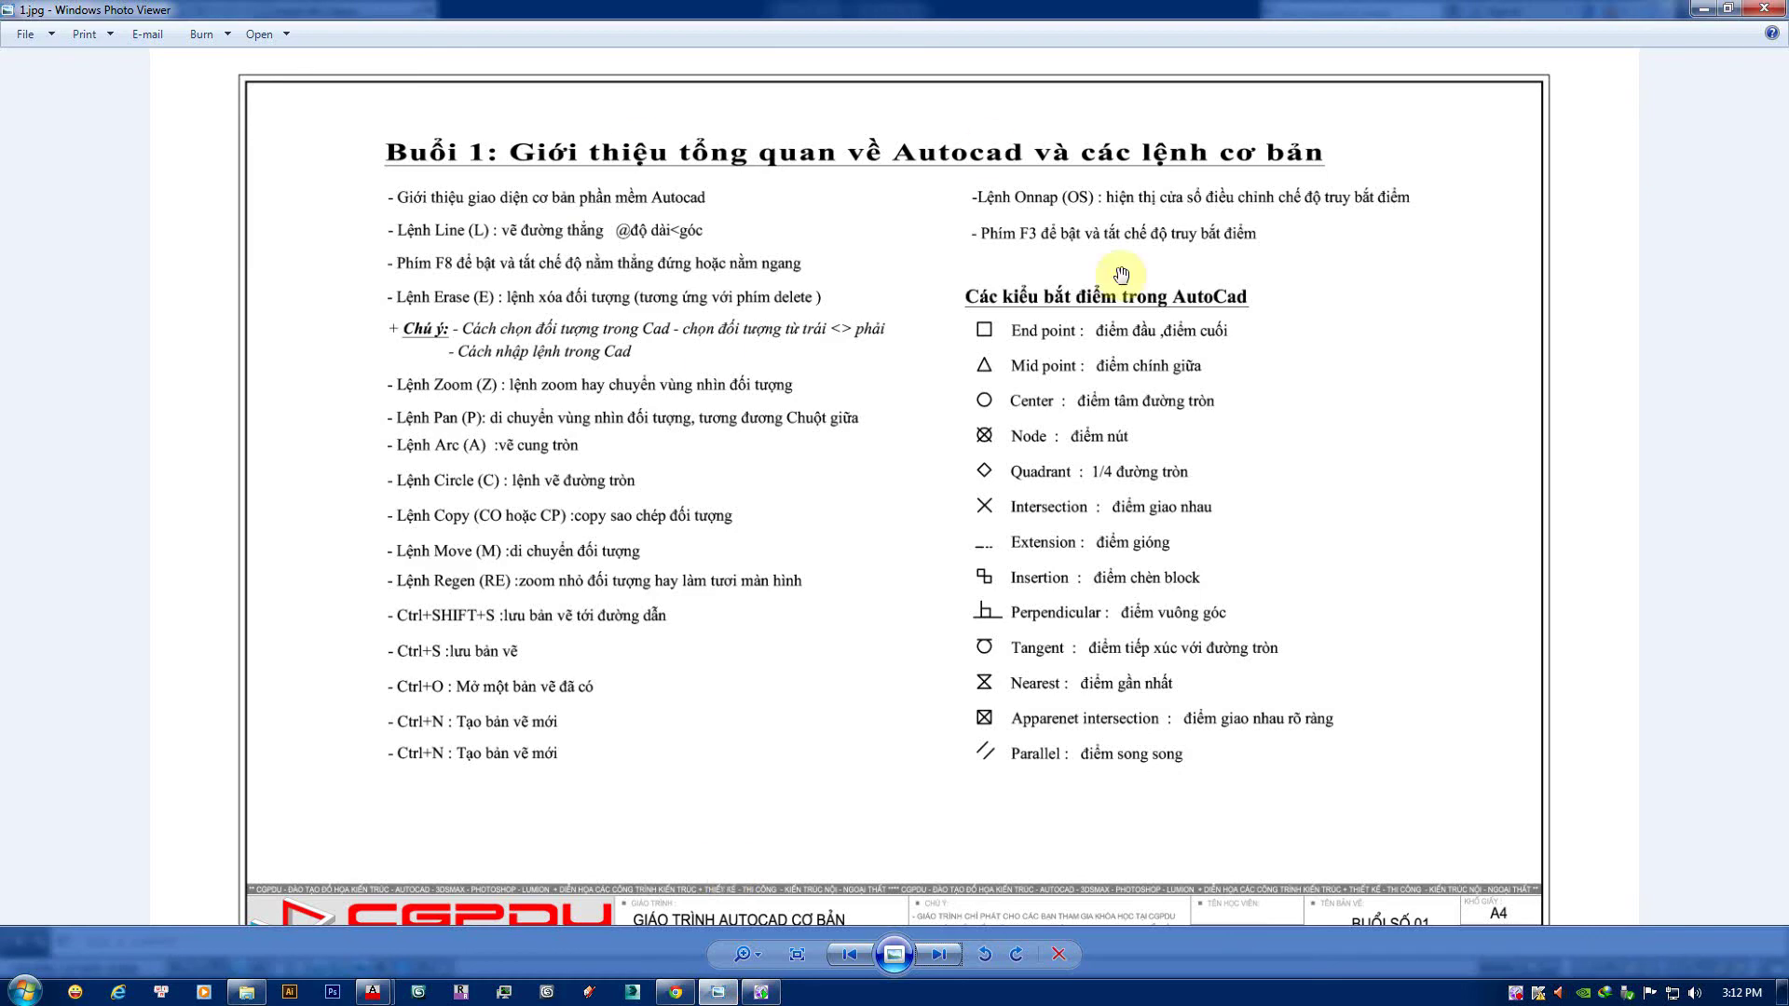
pyautogui.click(1702, 8)
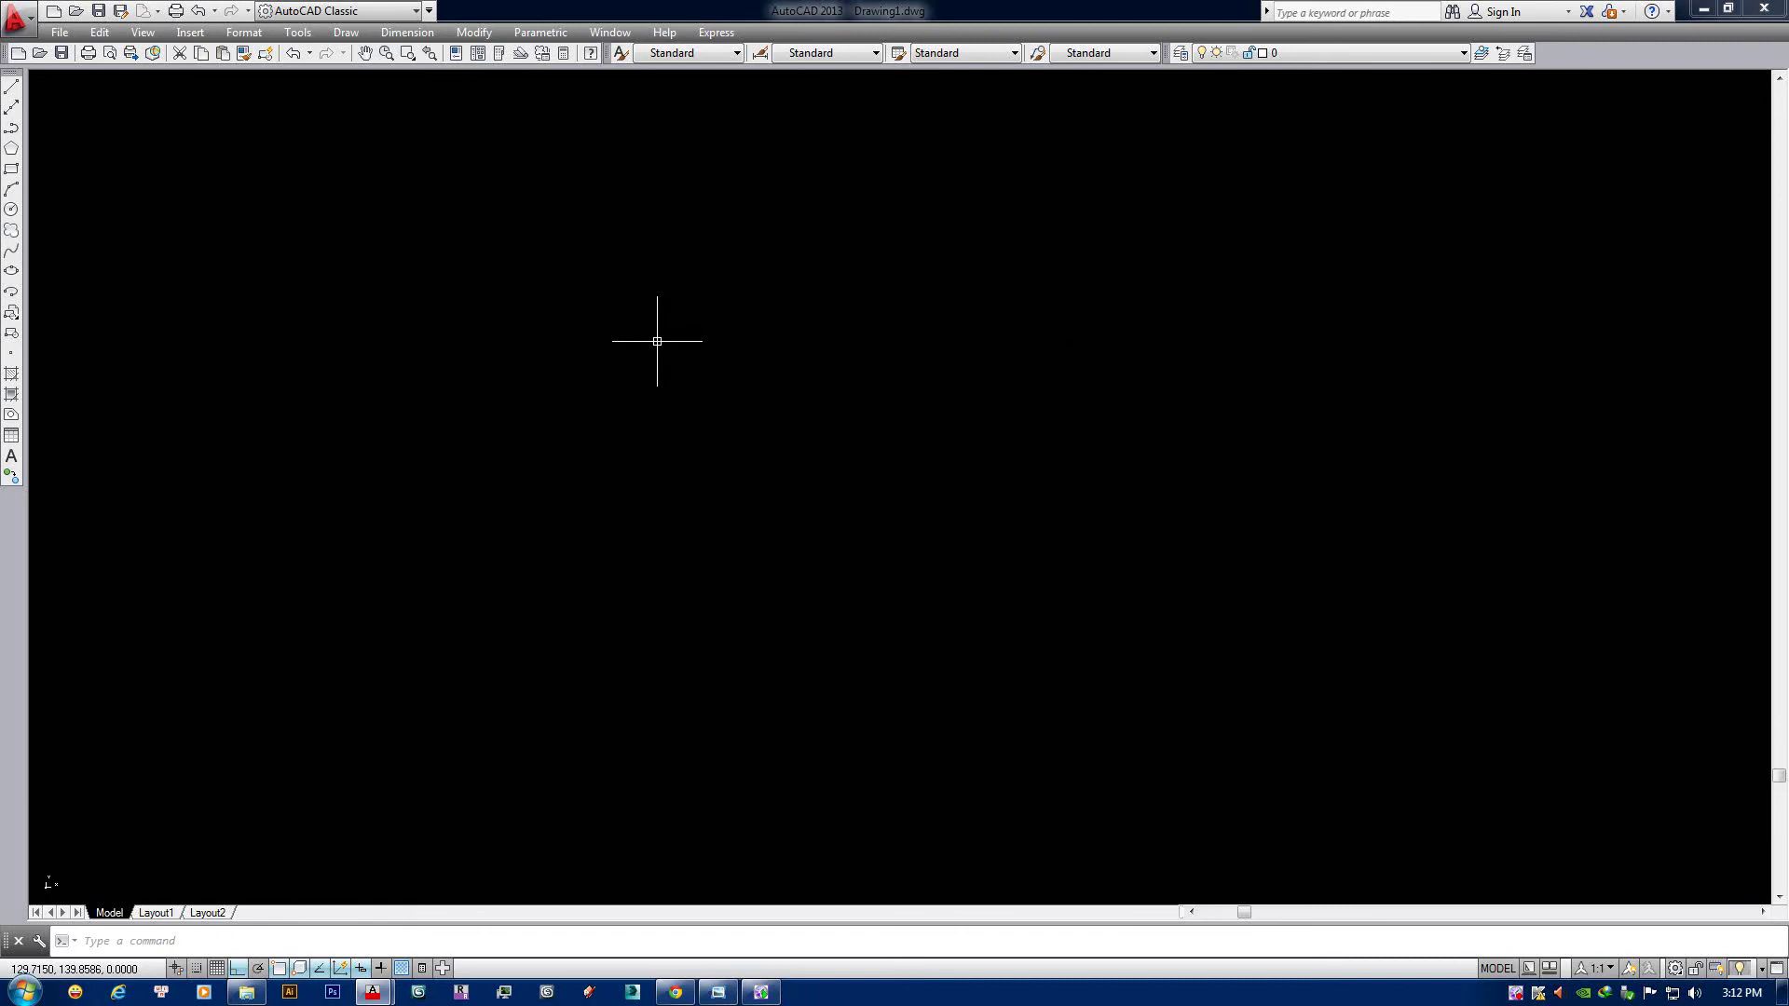
# Start a LINE command and end it from the shortcut menu without drawing.
pyautogui.write('d')
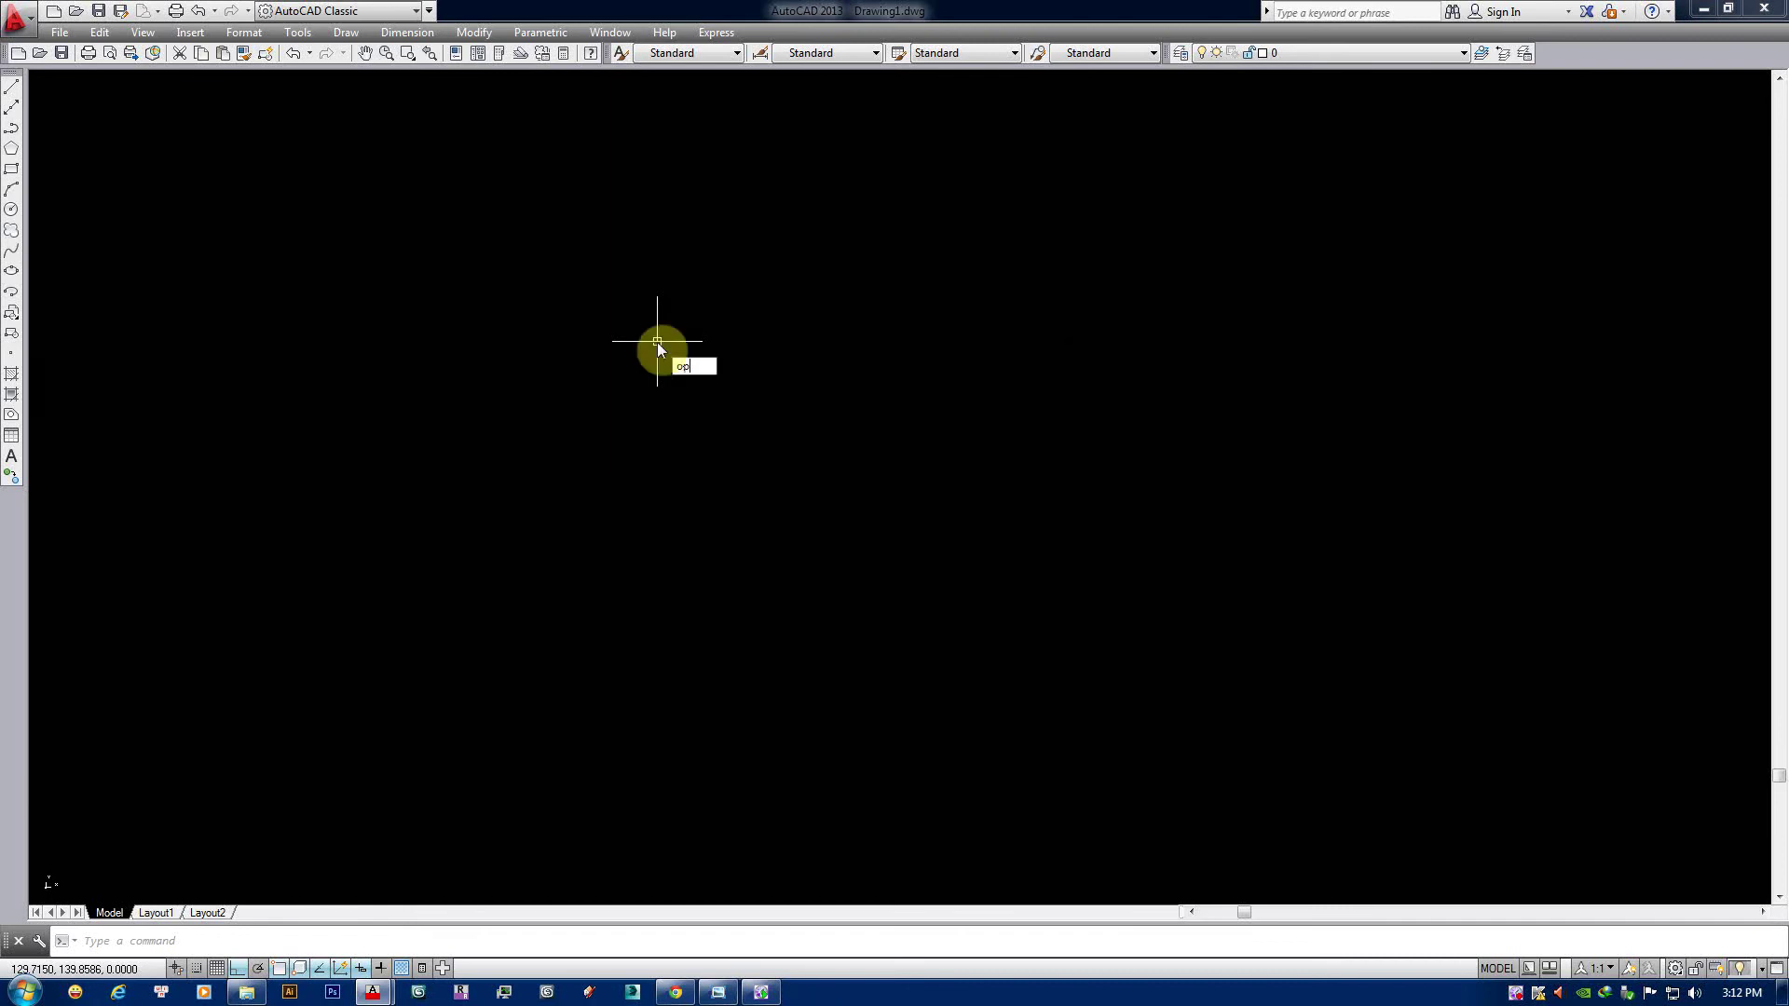
pyautogui.press('Escape')
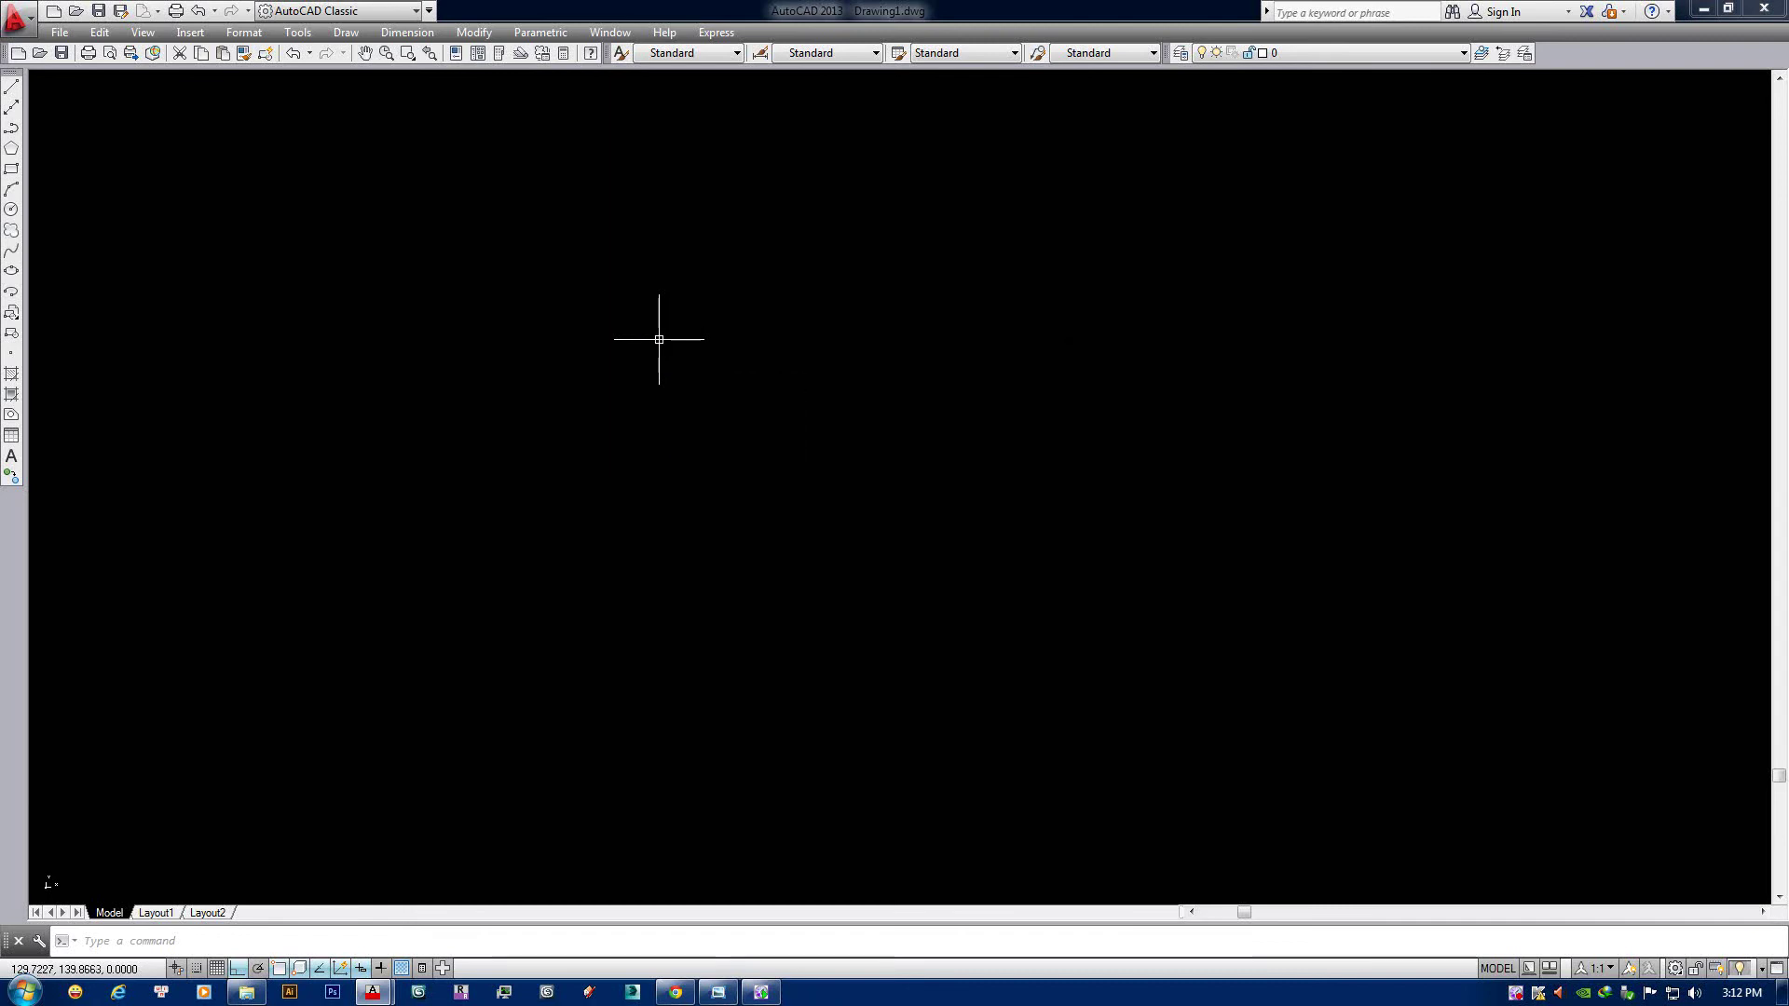
pyautogui.write('l')
pyautogui.press('Return')
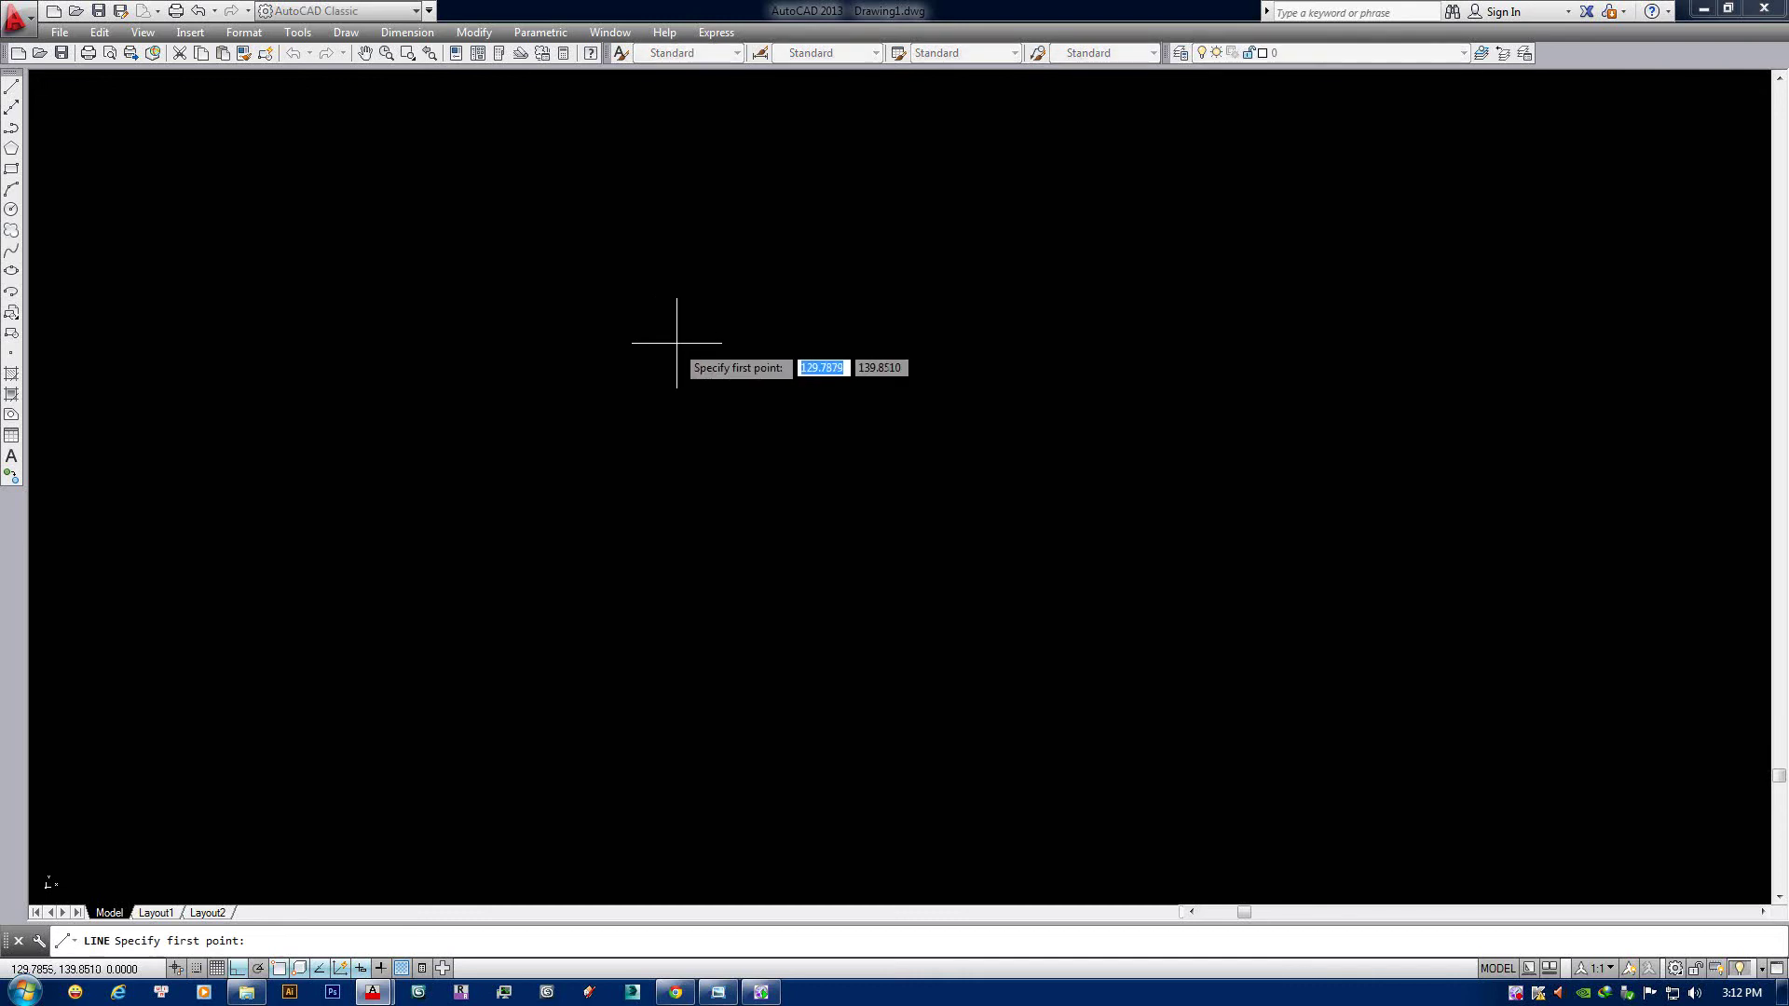
pyautogui.rightClick(677, 344)
pyautogui.click(726, 376)
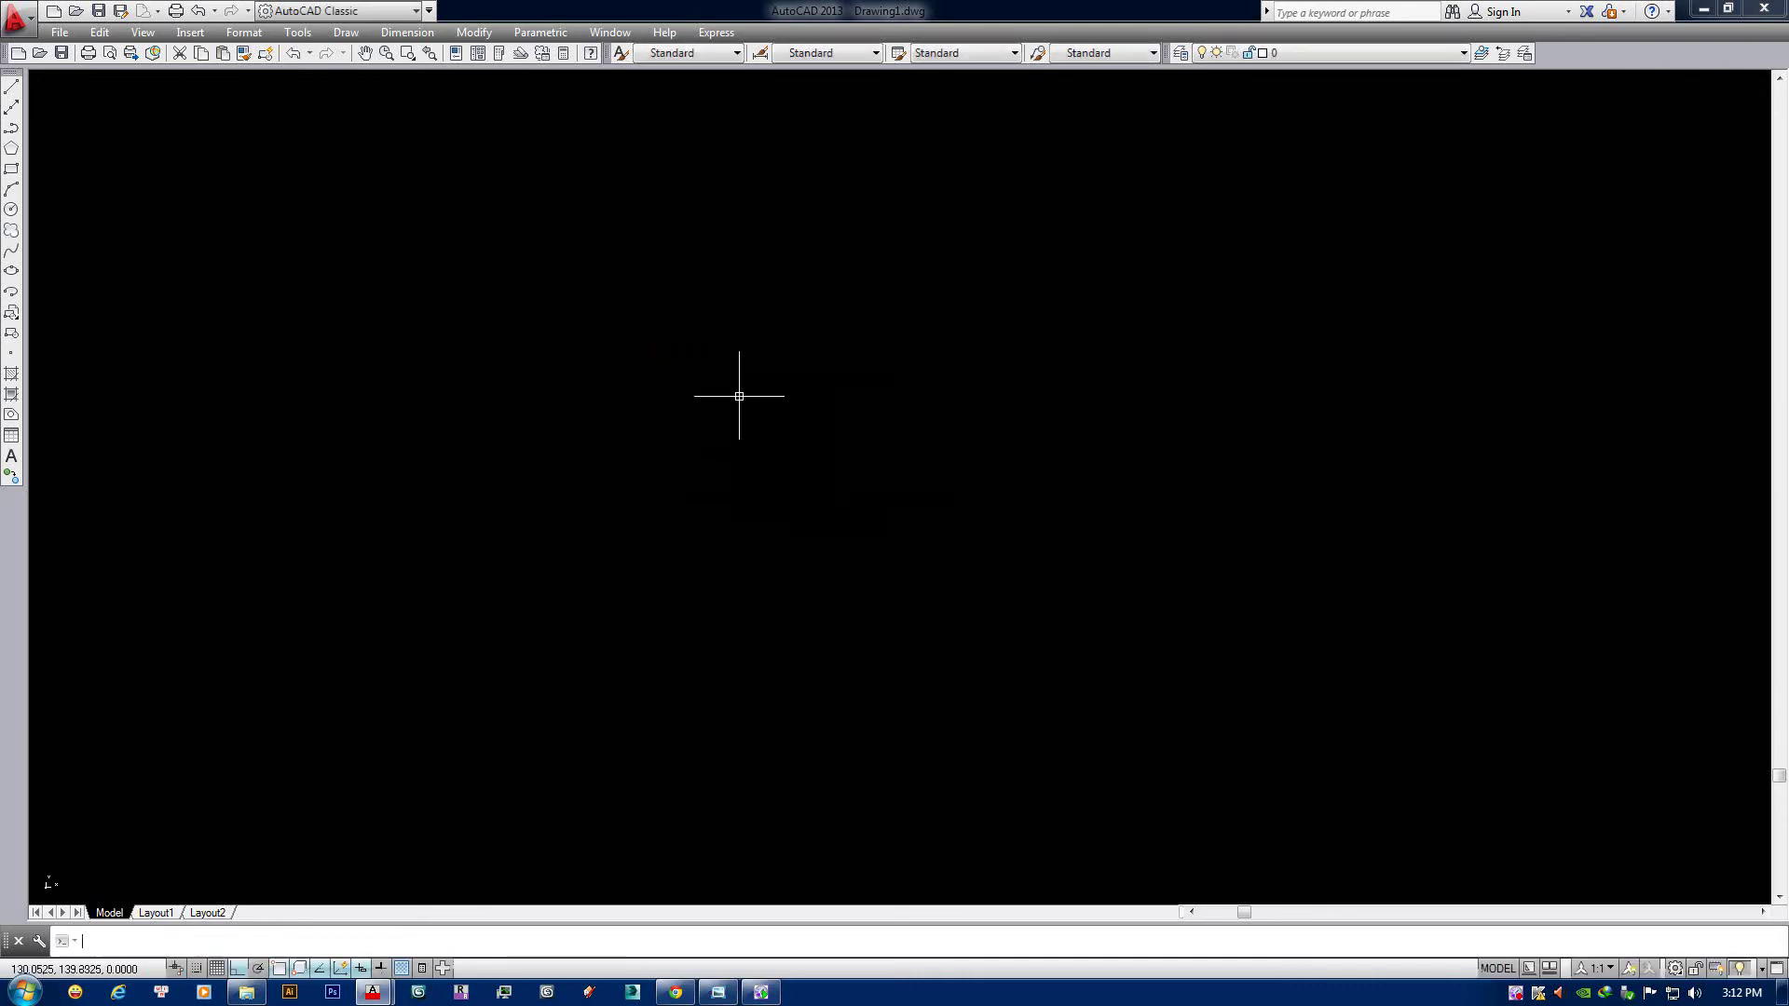
# Raise the crosshair size from 5 to 100 in Options > Display and apply it.
pyautogui.rightClick(741, 396)
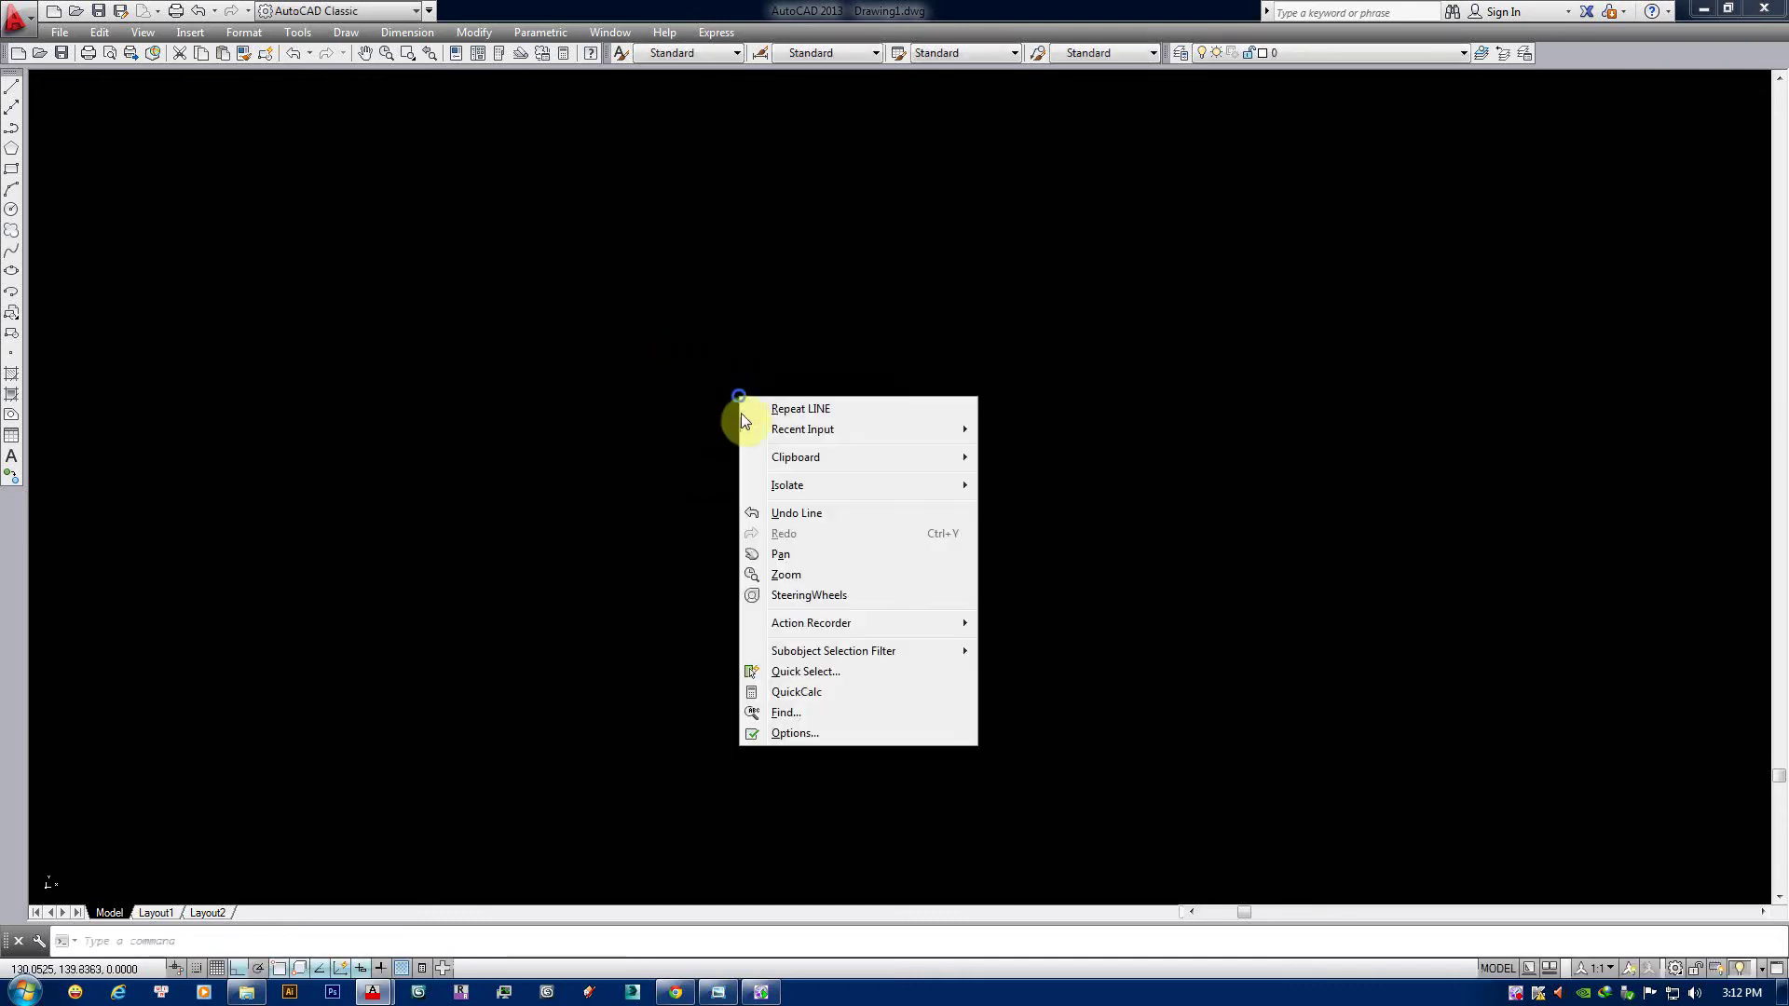
pyautogui.click(806, 732)
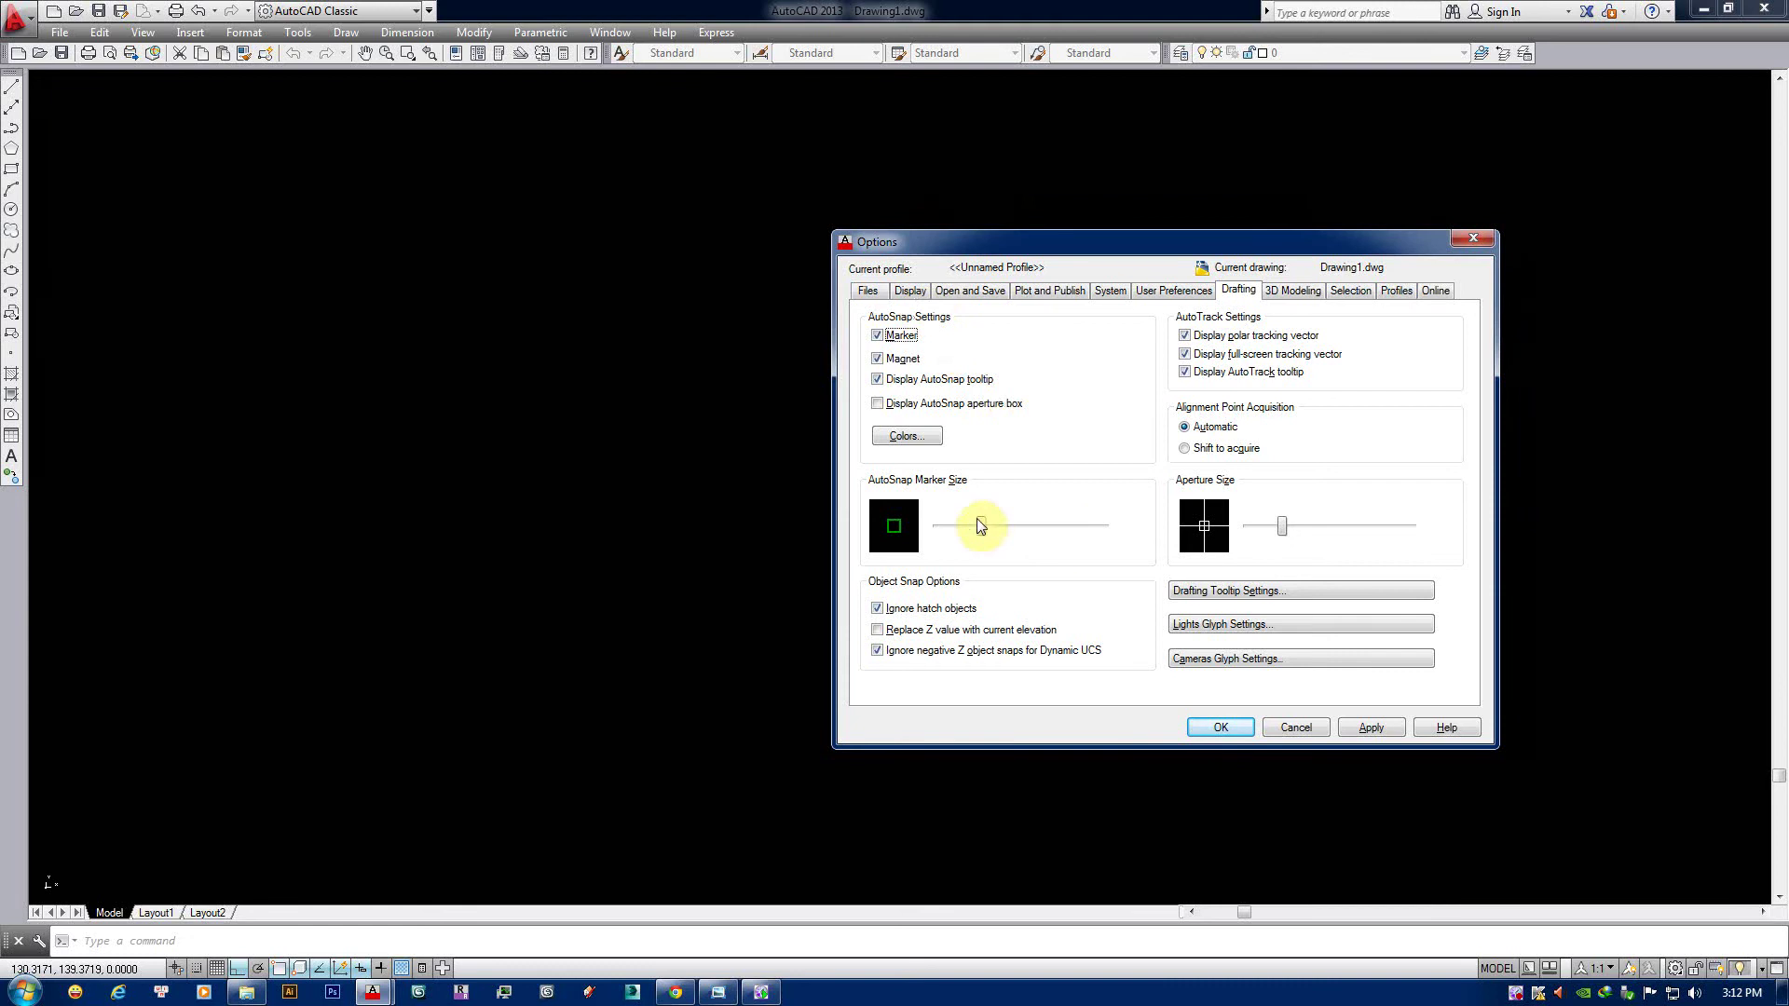
pyautogui.click(911, 291)
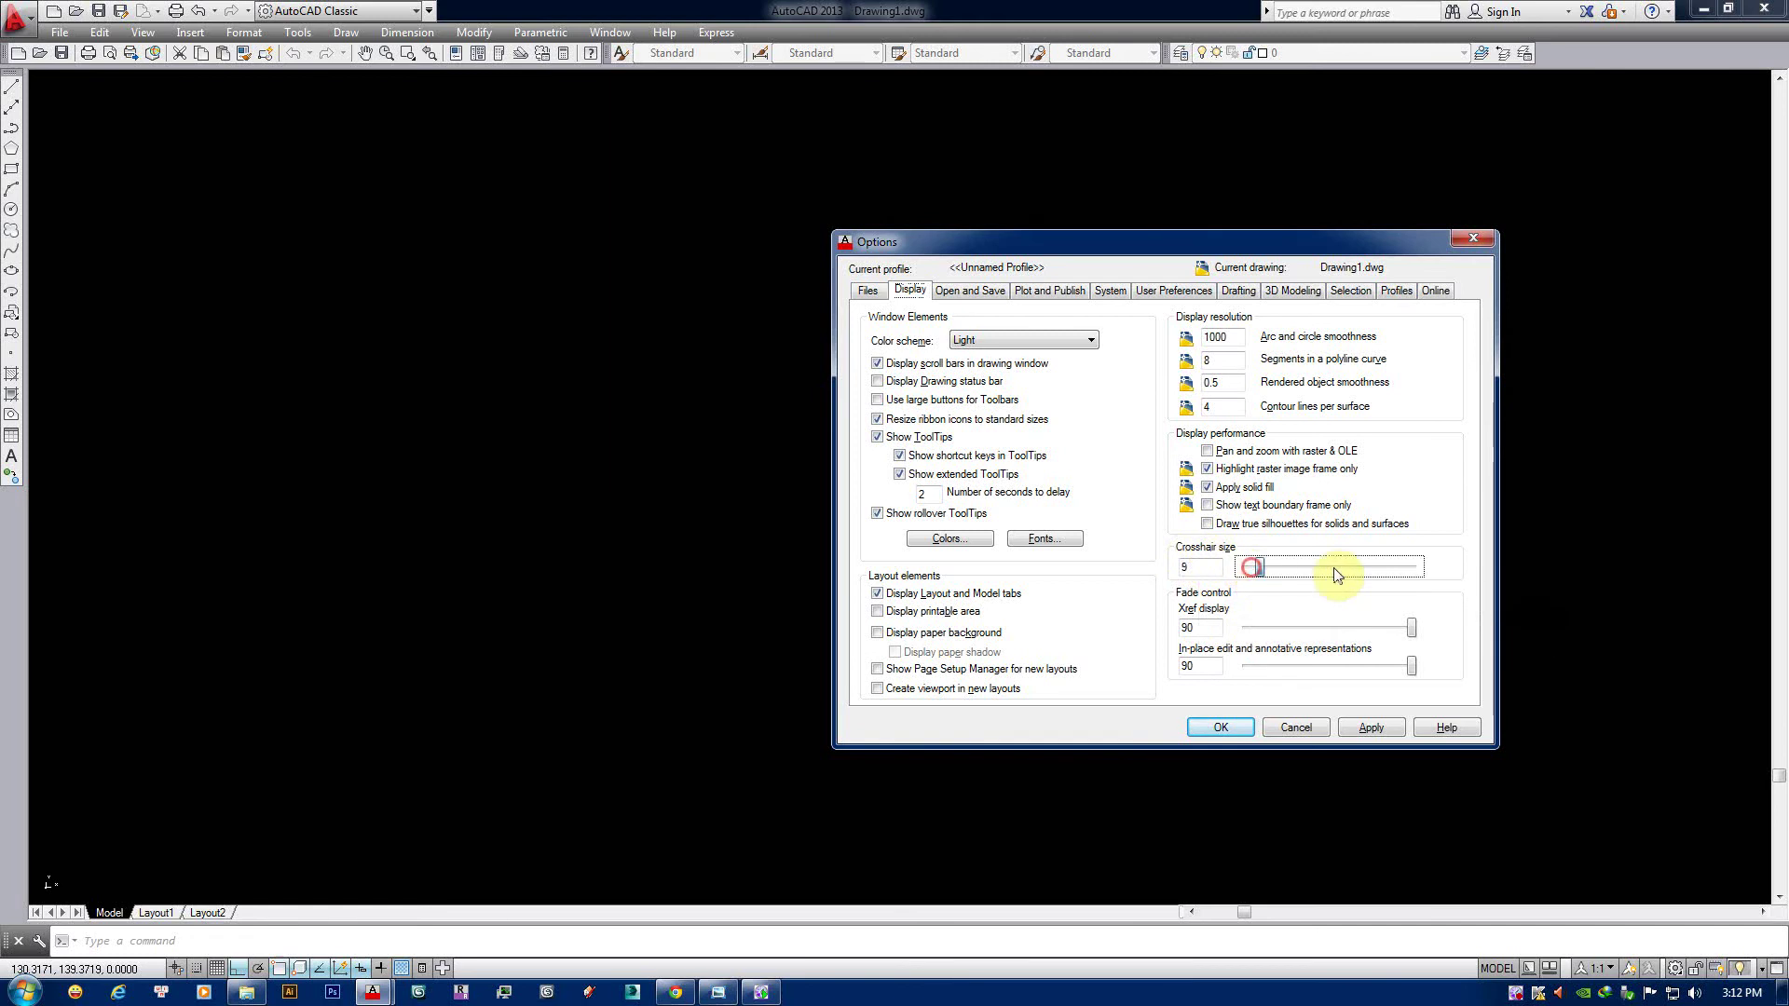
pyautogui.moveTo(1251, 567); pyautogui.dragTo(1433, 572)
pyautogui.click(1373, 731)
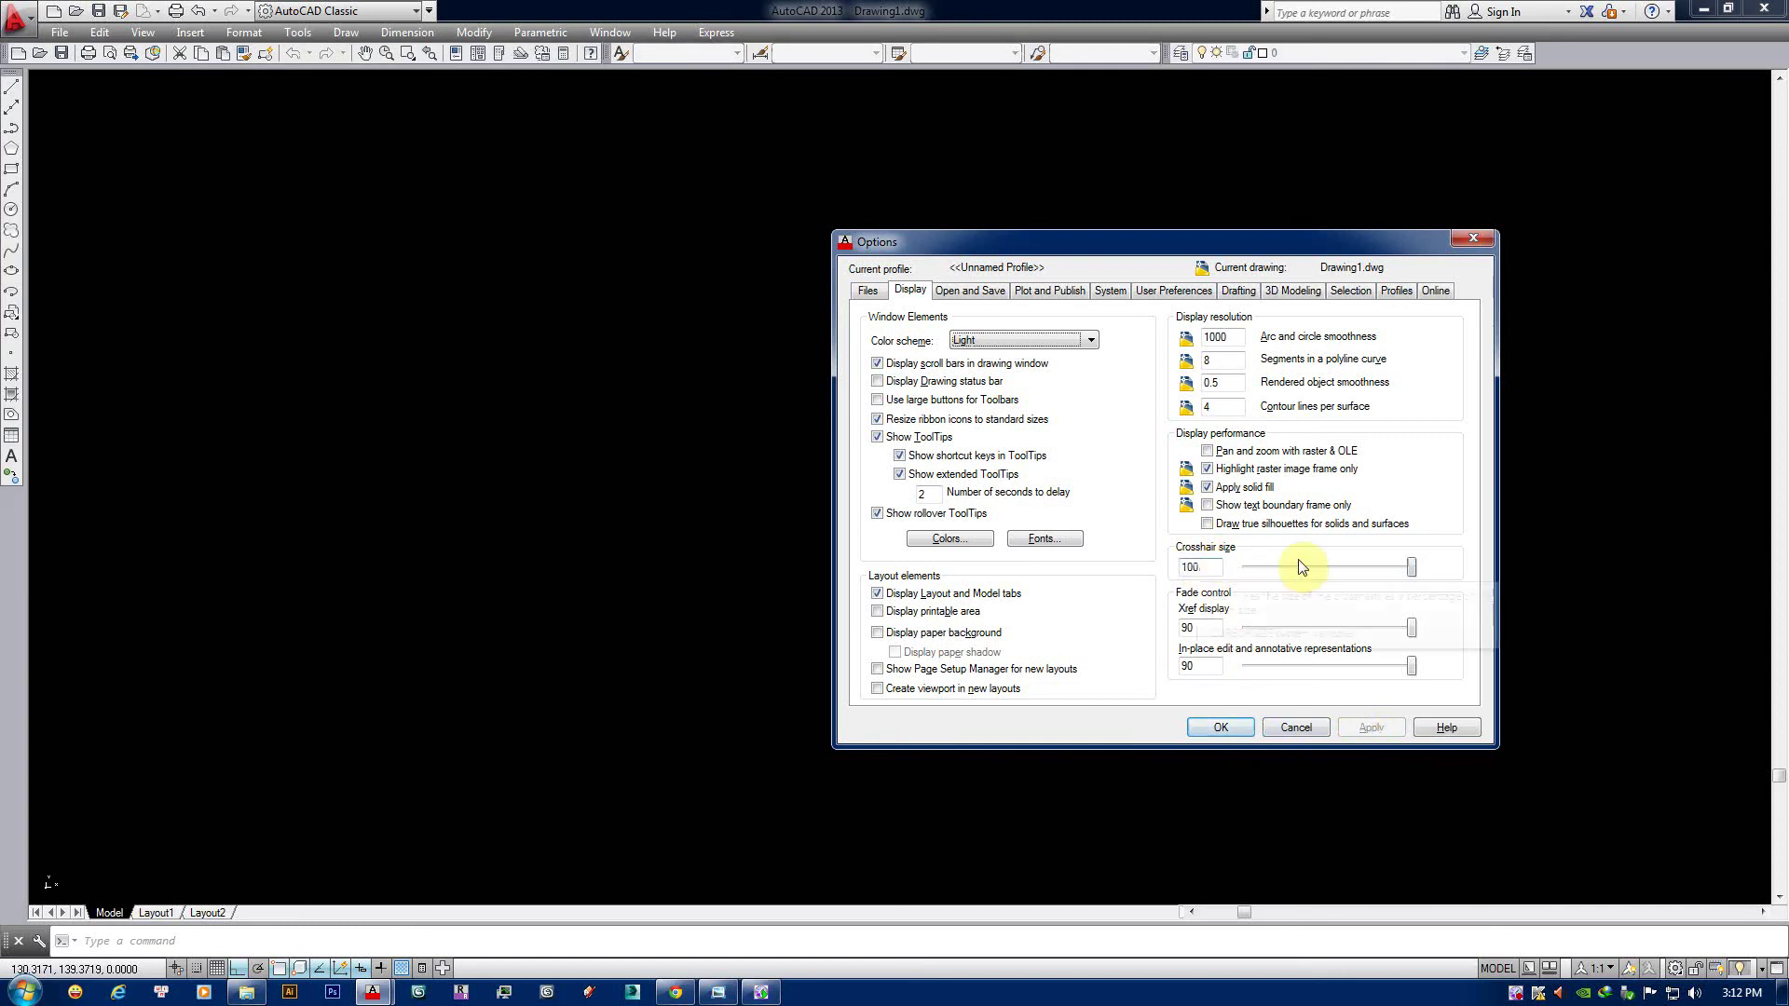
pyautogui.click(1220, 727)
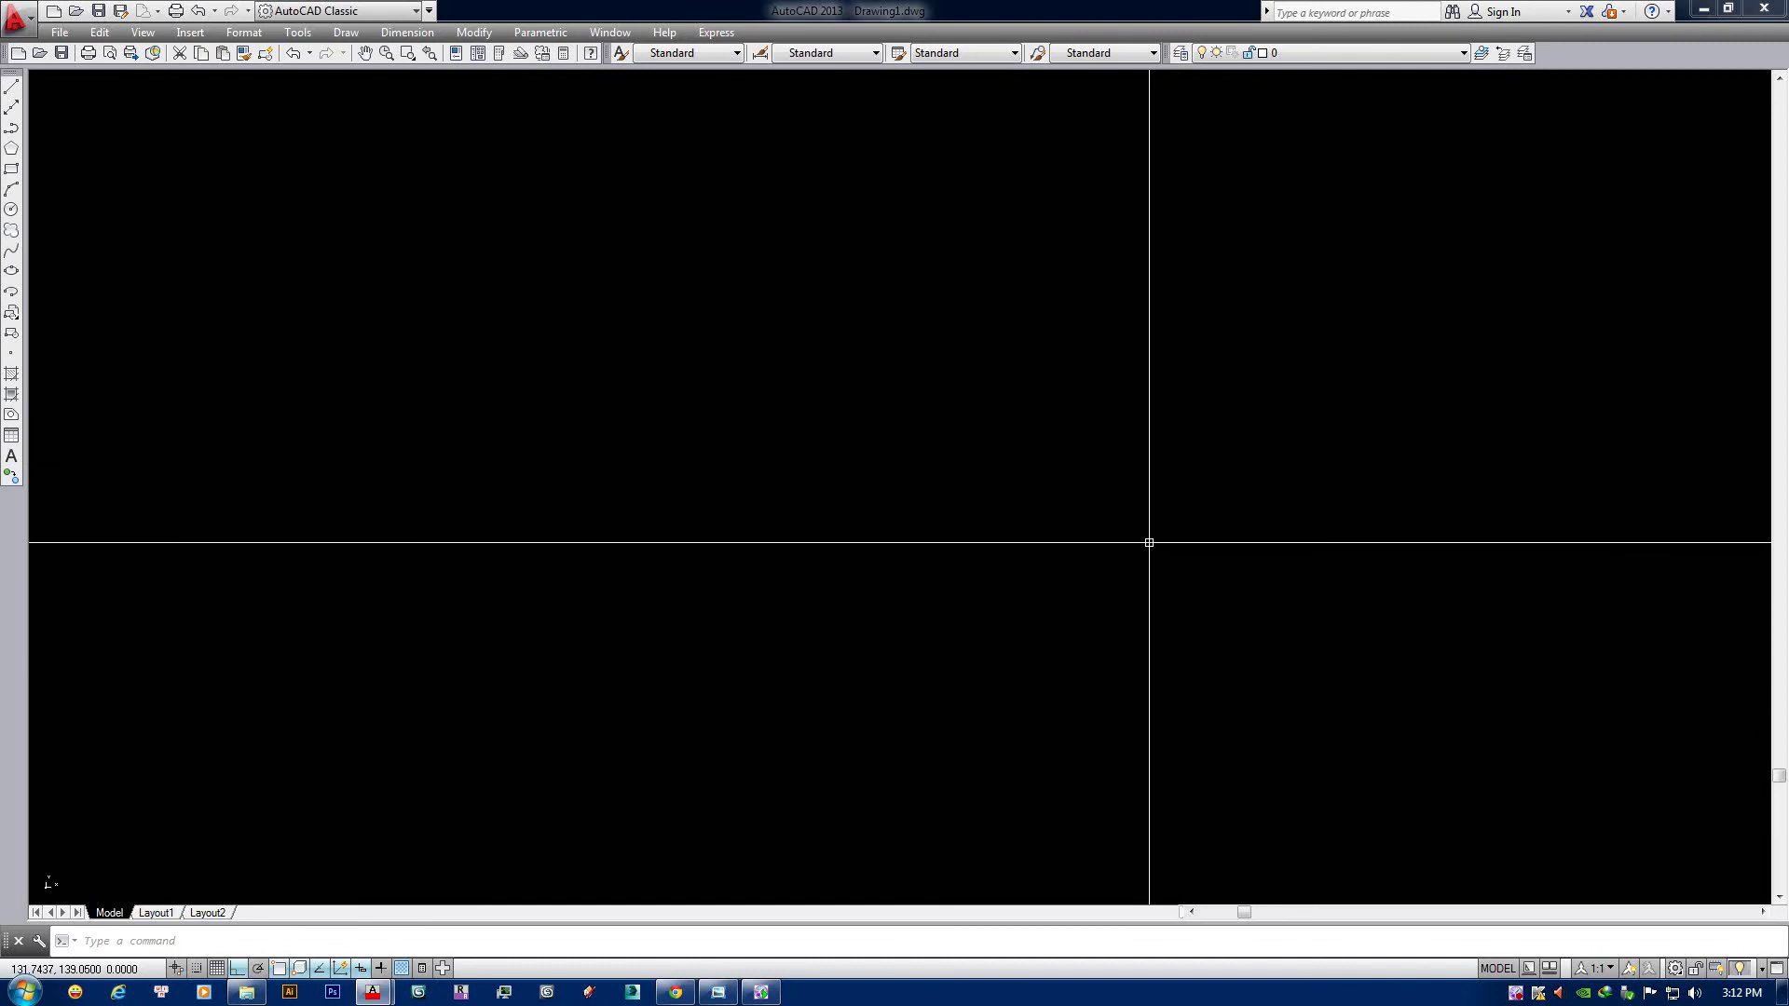
# Open the Options dialog with OP twice and close it without changes.
pyautogui.write('op')
pyautogui.press('Return')
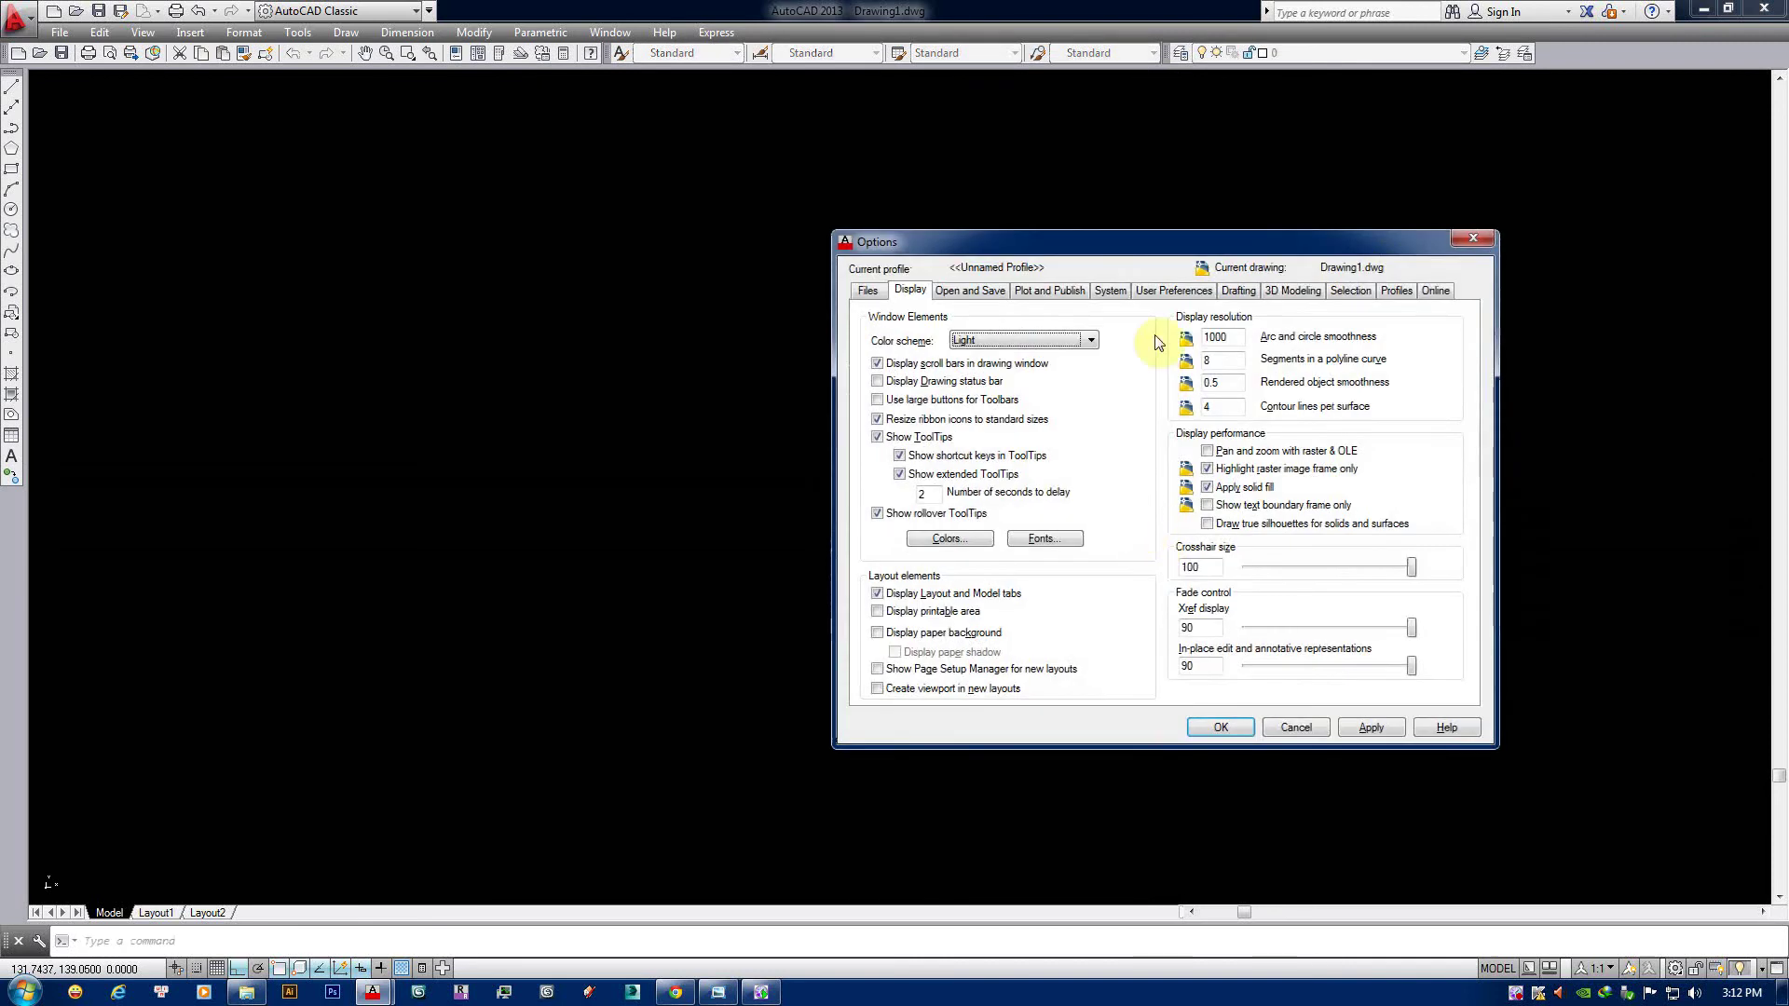
pyautogui.press('Escape')
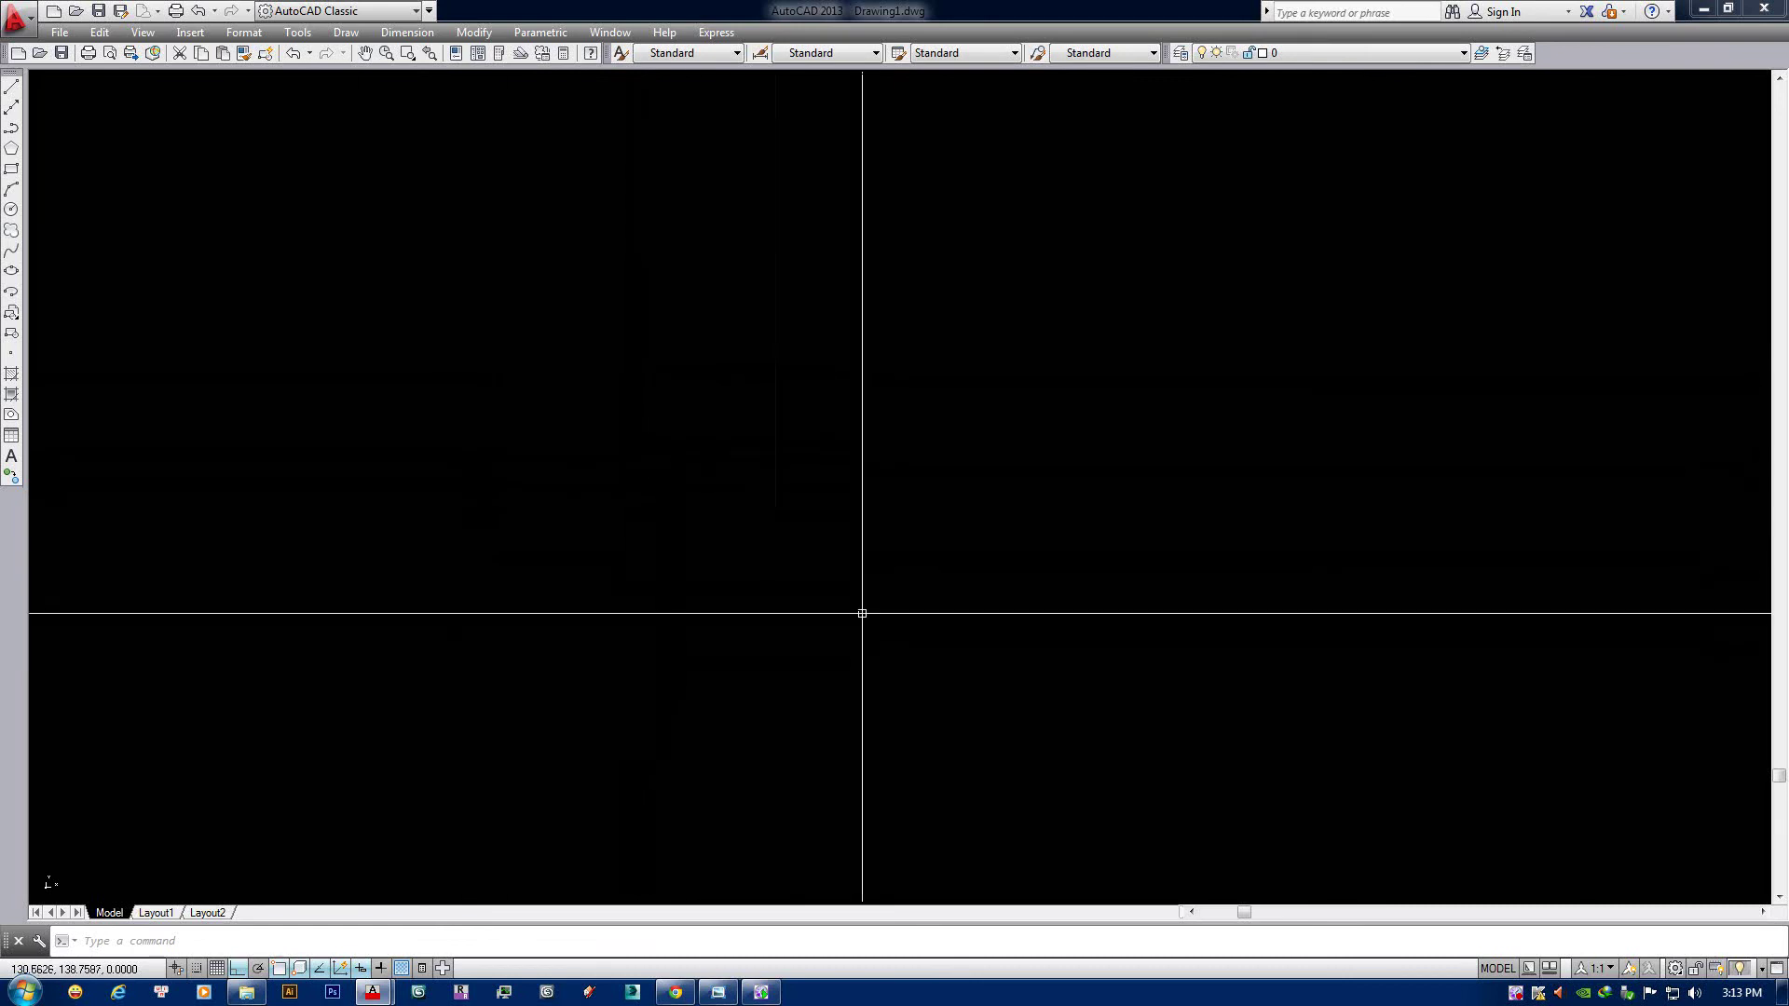
pyautogui.write('op')
pyautogui.press('Return')
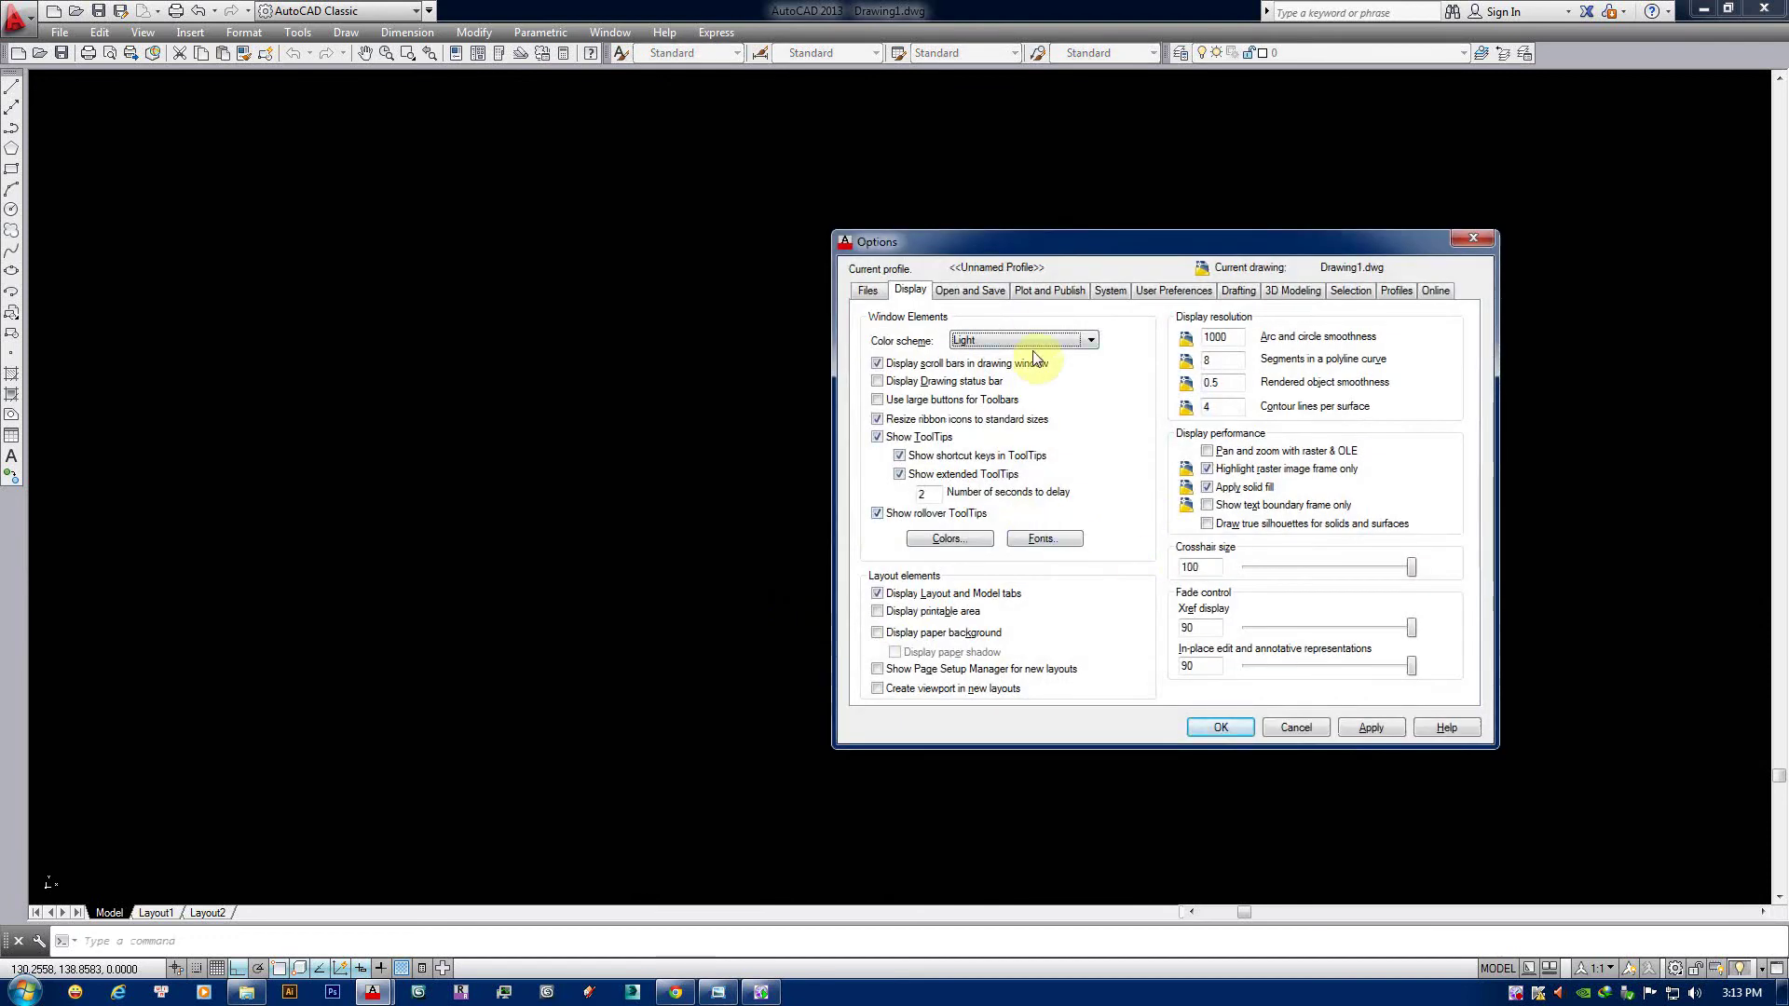
pyautogui.press('Escape')
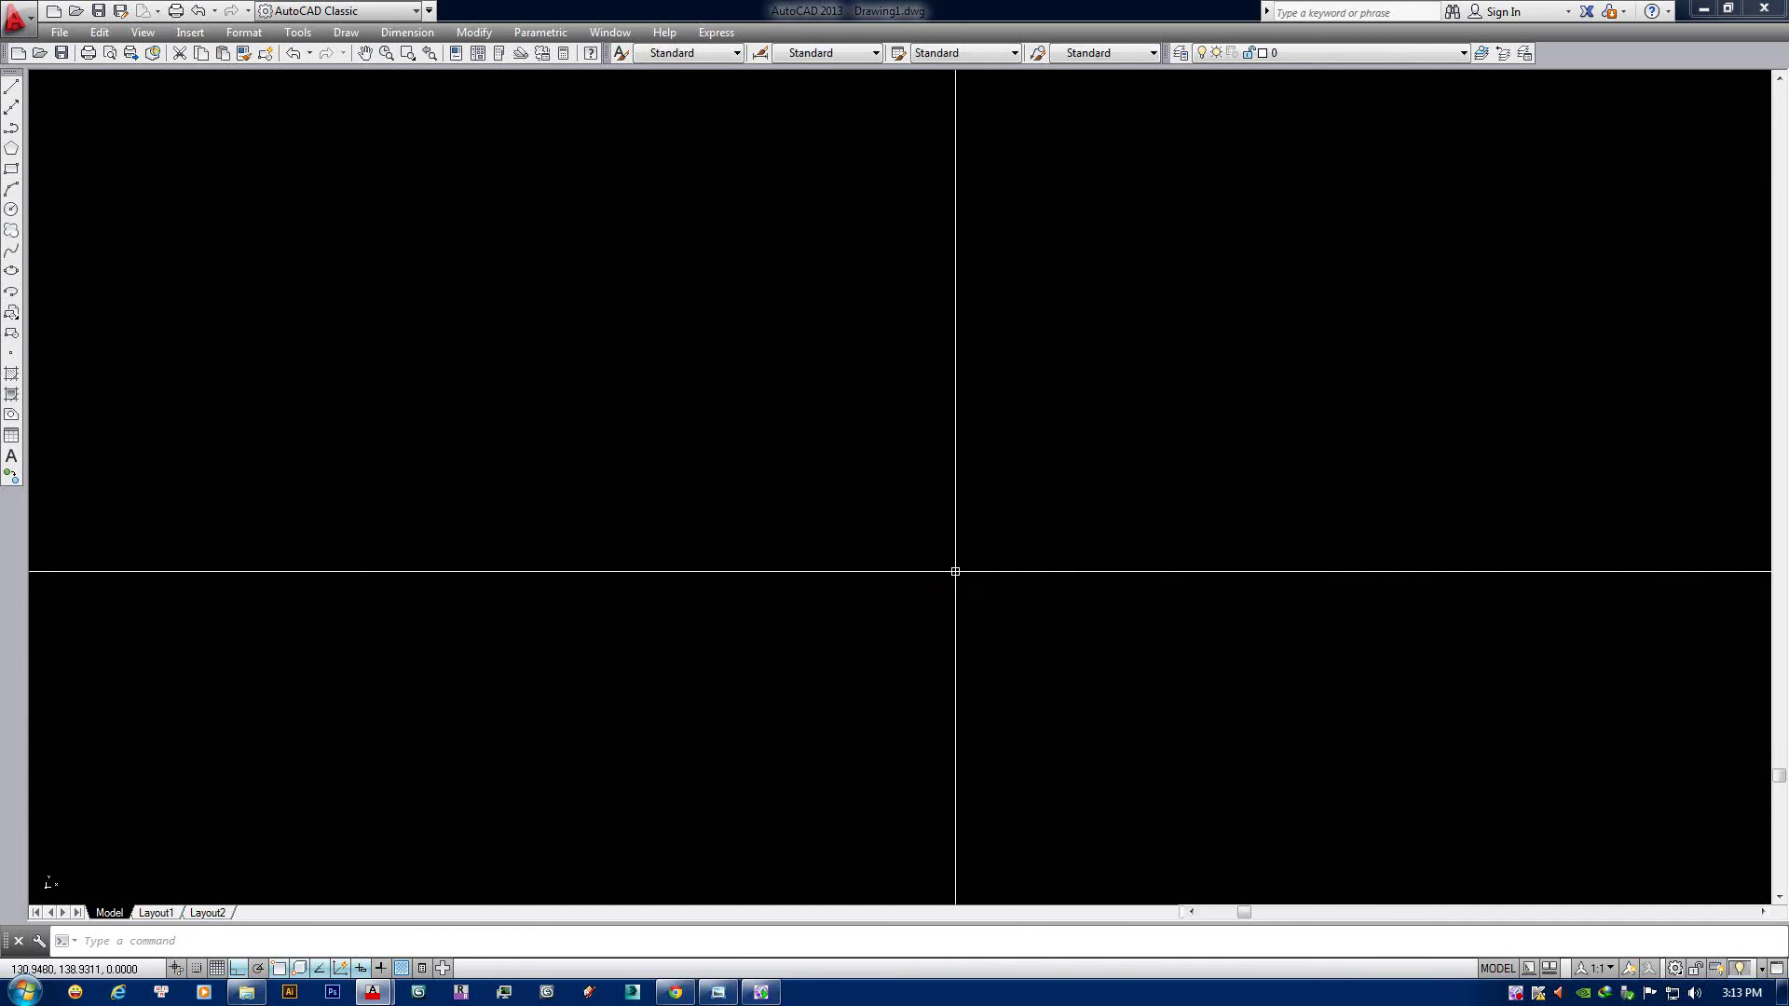
# Make the 2D model space crosshairs red with X, Y, Z tinting and apply.
pyautogui.write('op')
pyautogui.press('Return')
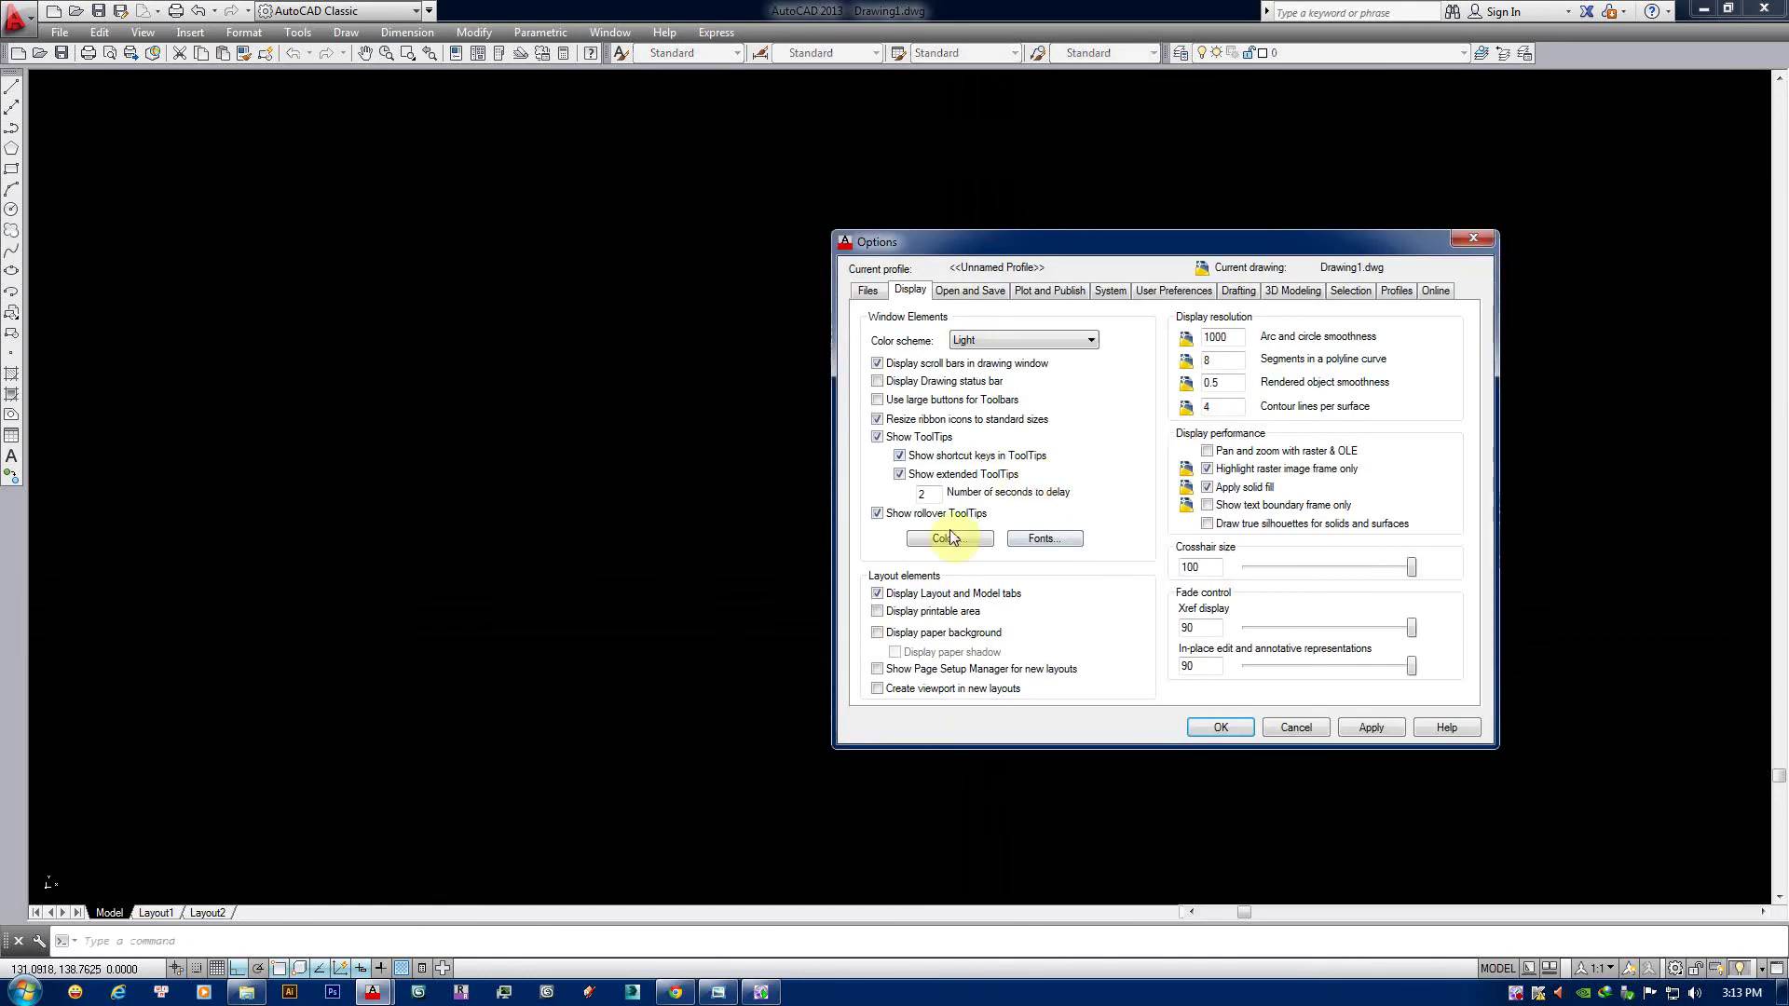
pyautogui.click(957, 540)
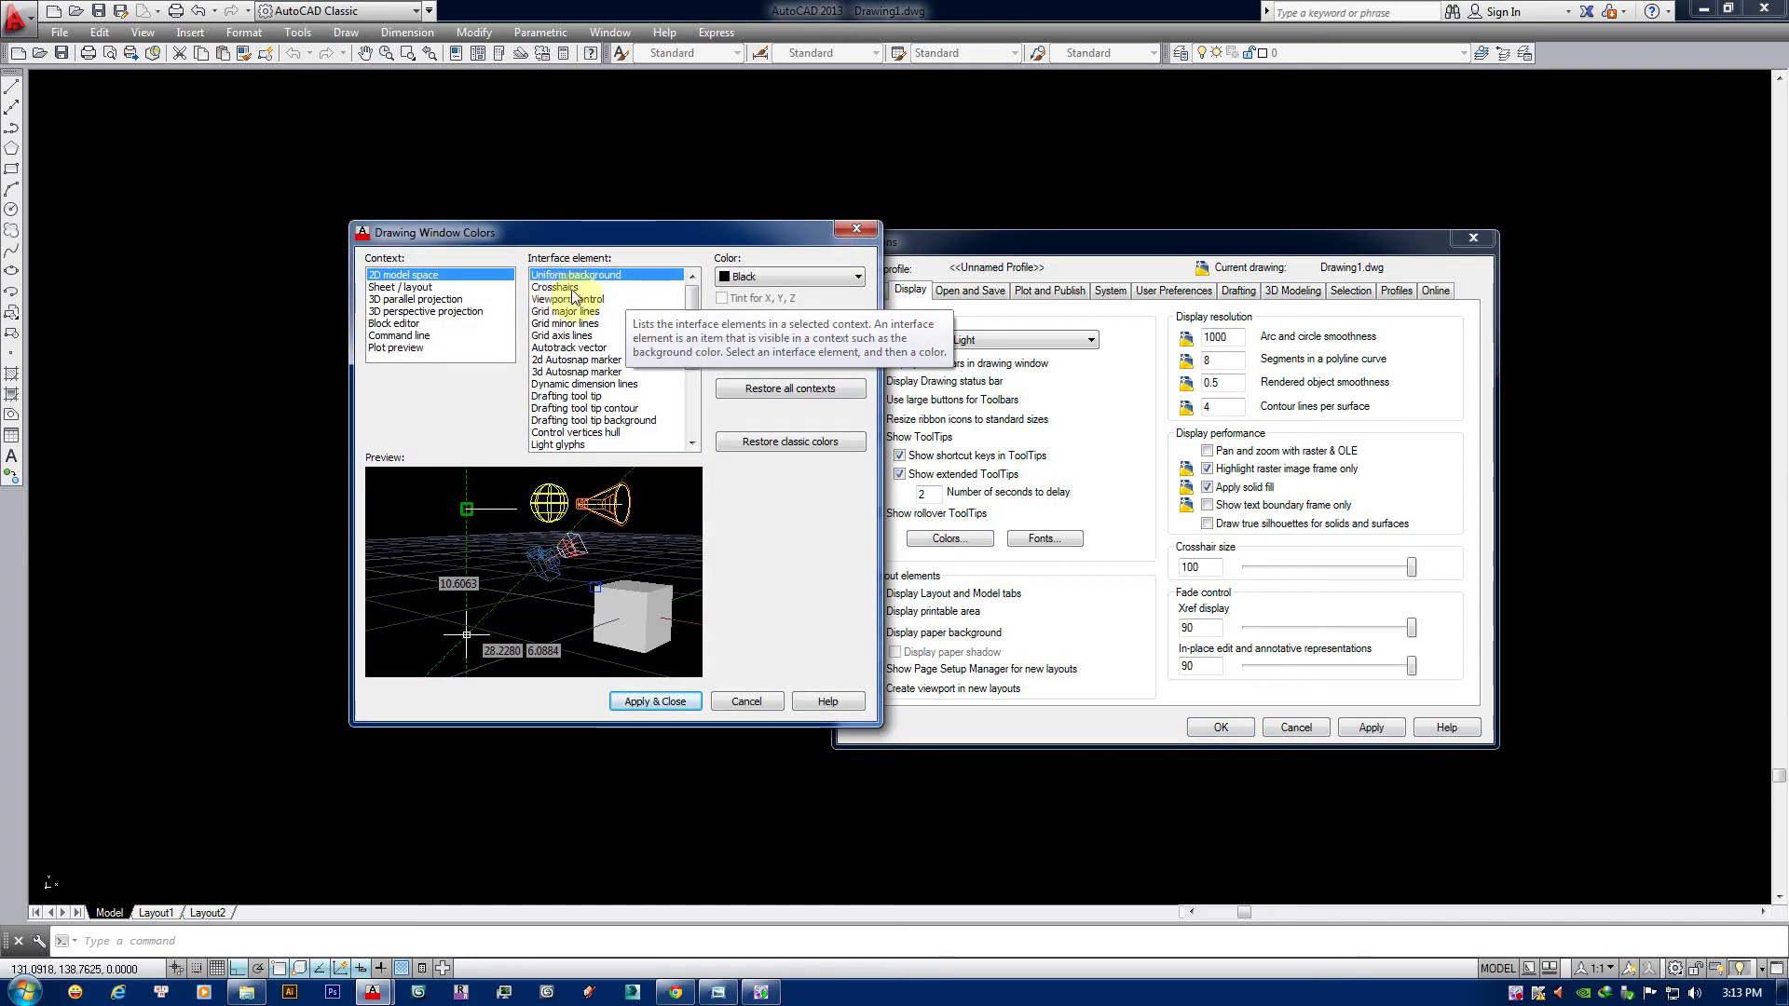
pyautogui.click(572, 288)
pyautogui.click(747, 277)
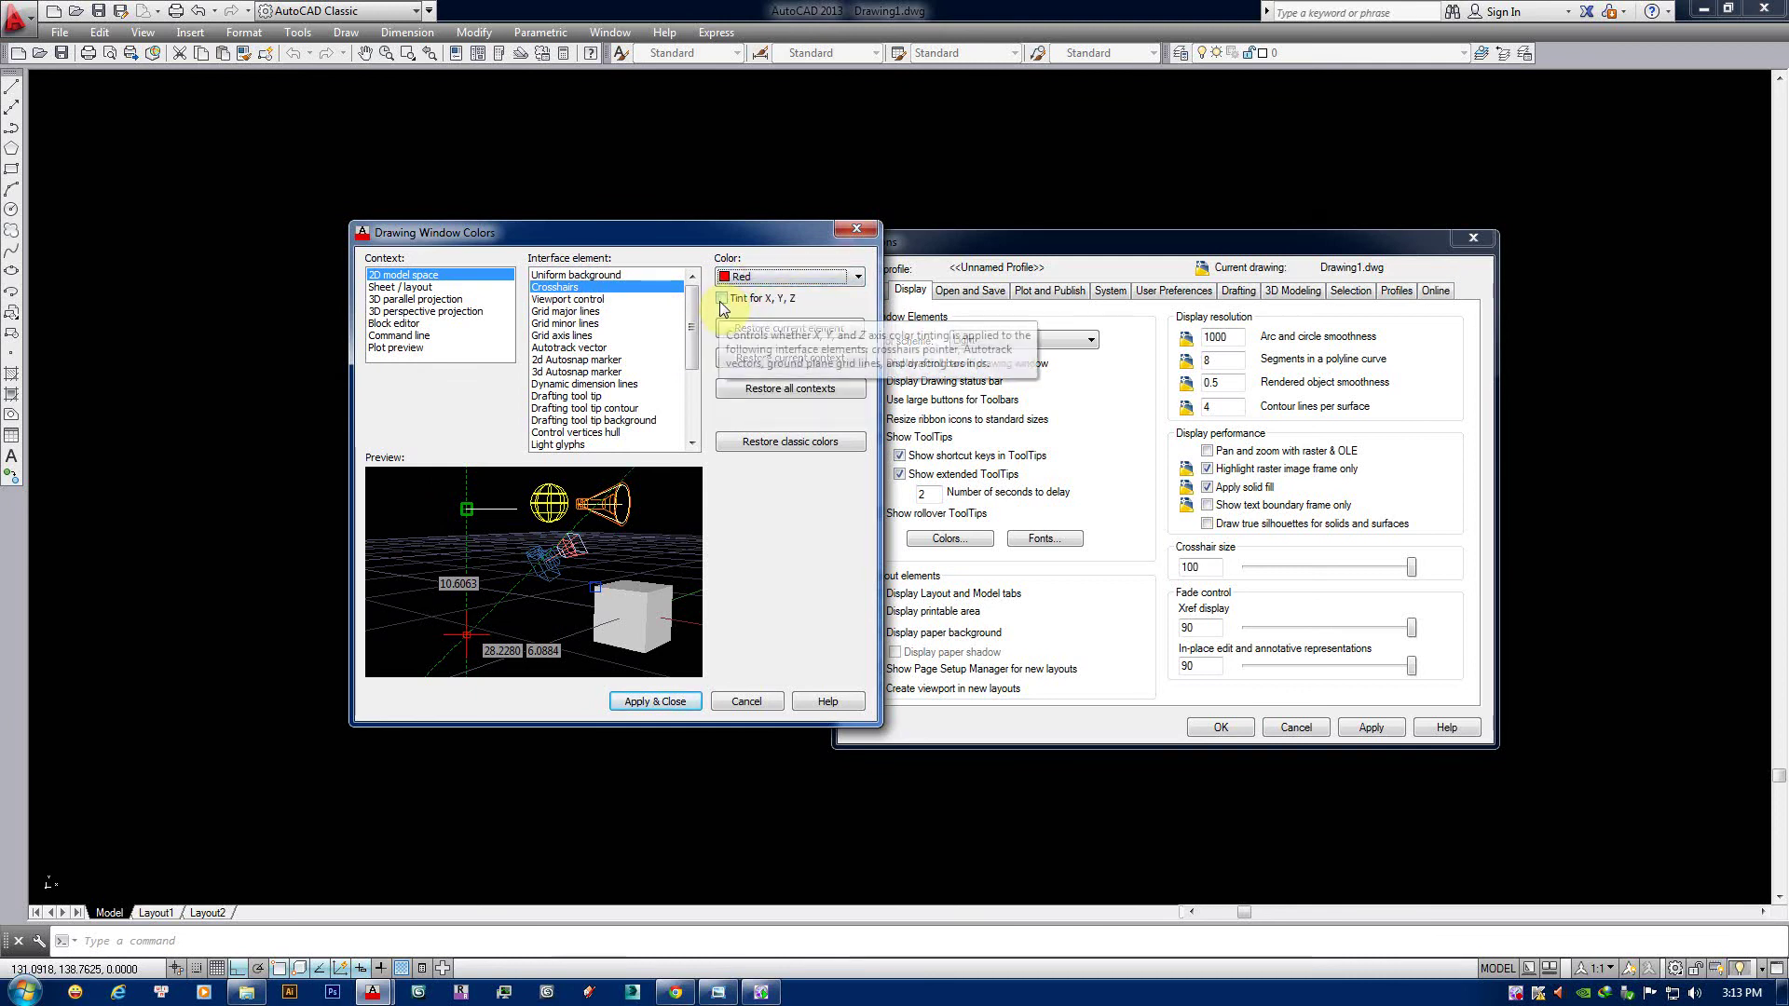
pyautogui.click(722, 299)
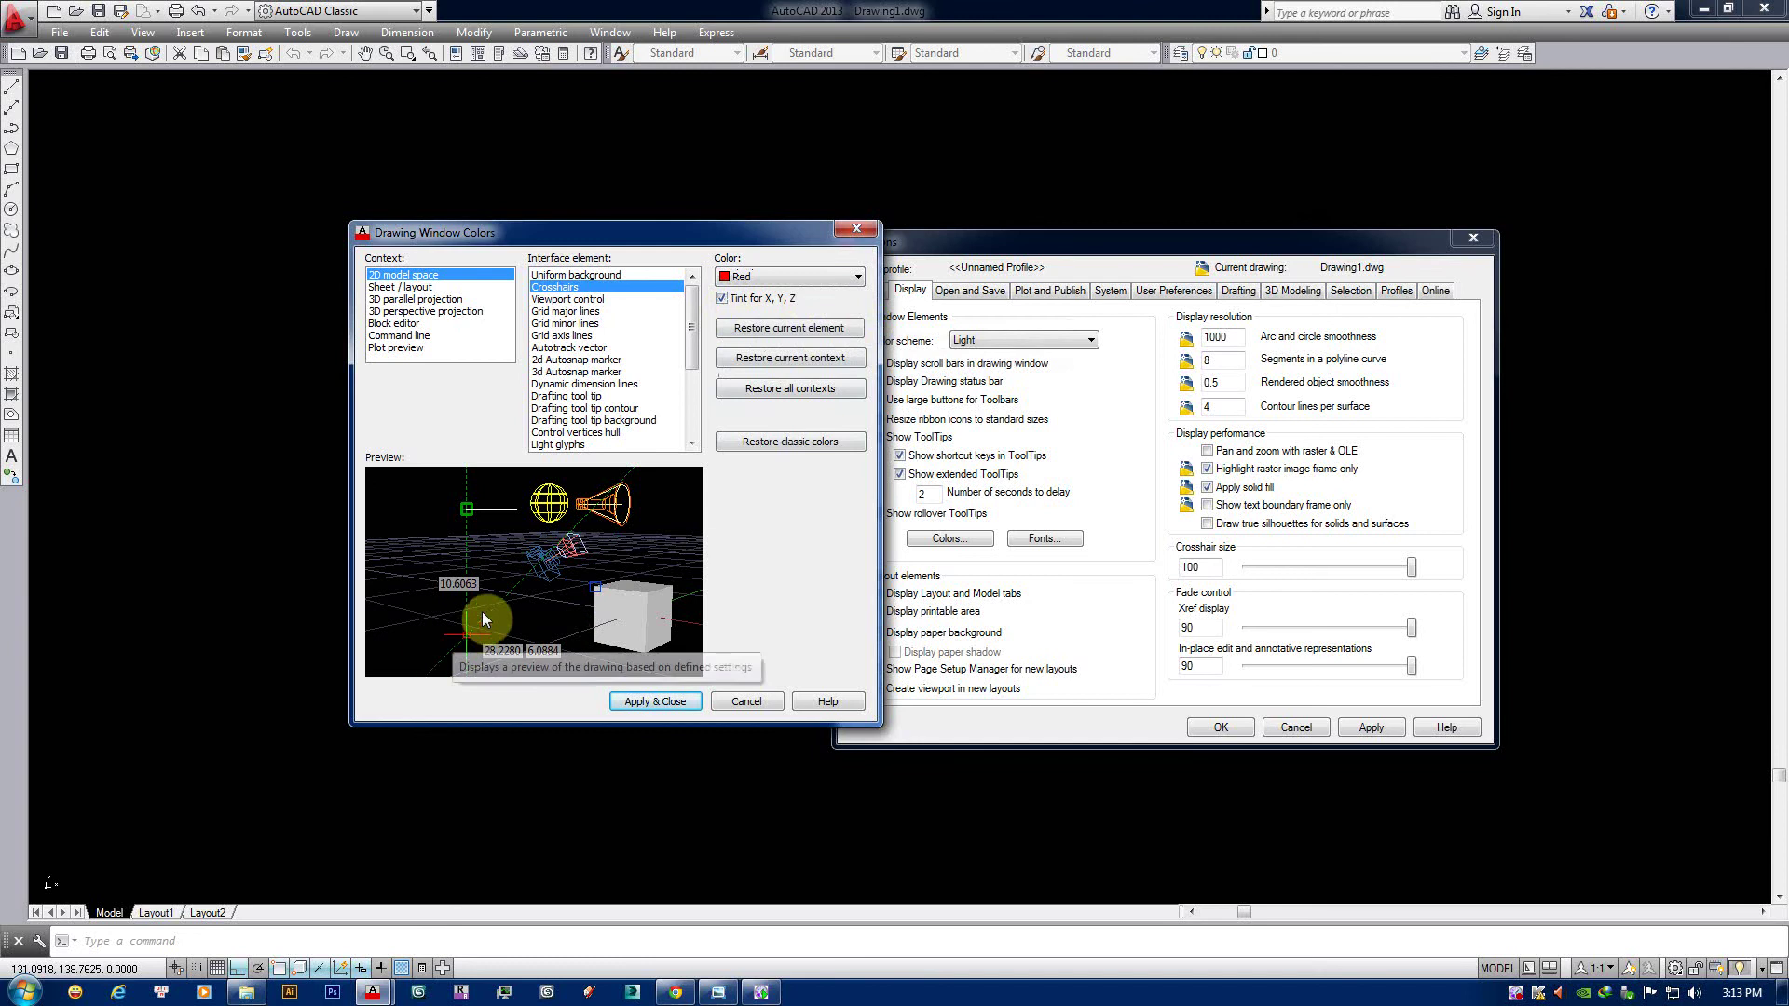
pyautogui.click(661, 701)
pyautogui.click(1353, 727)
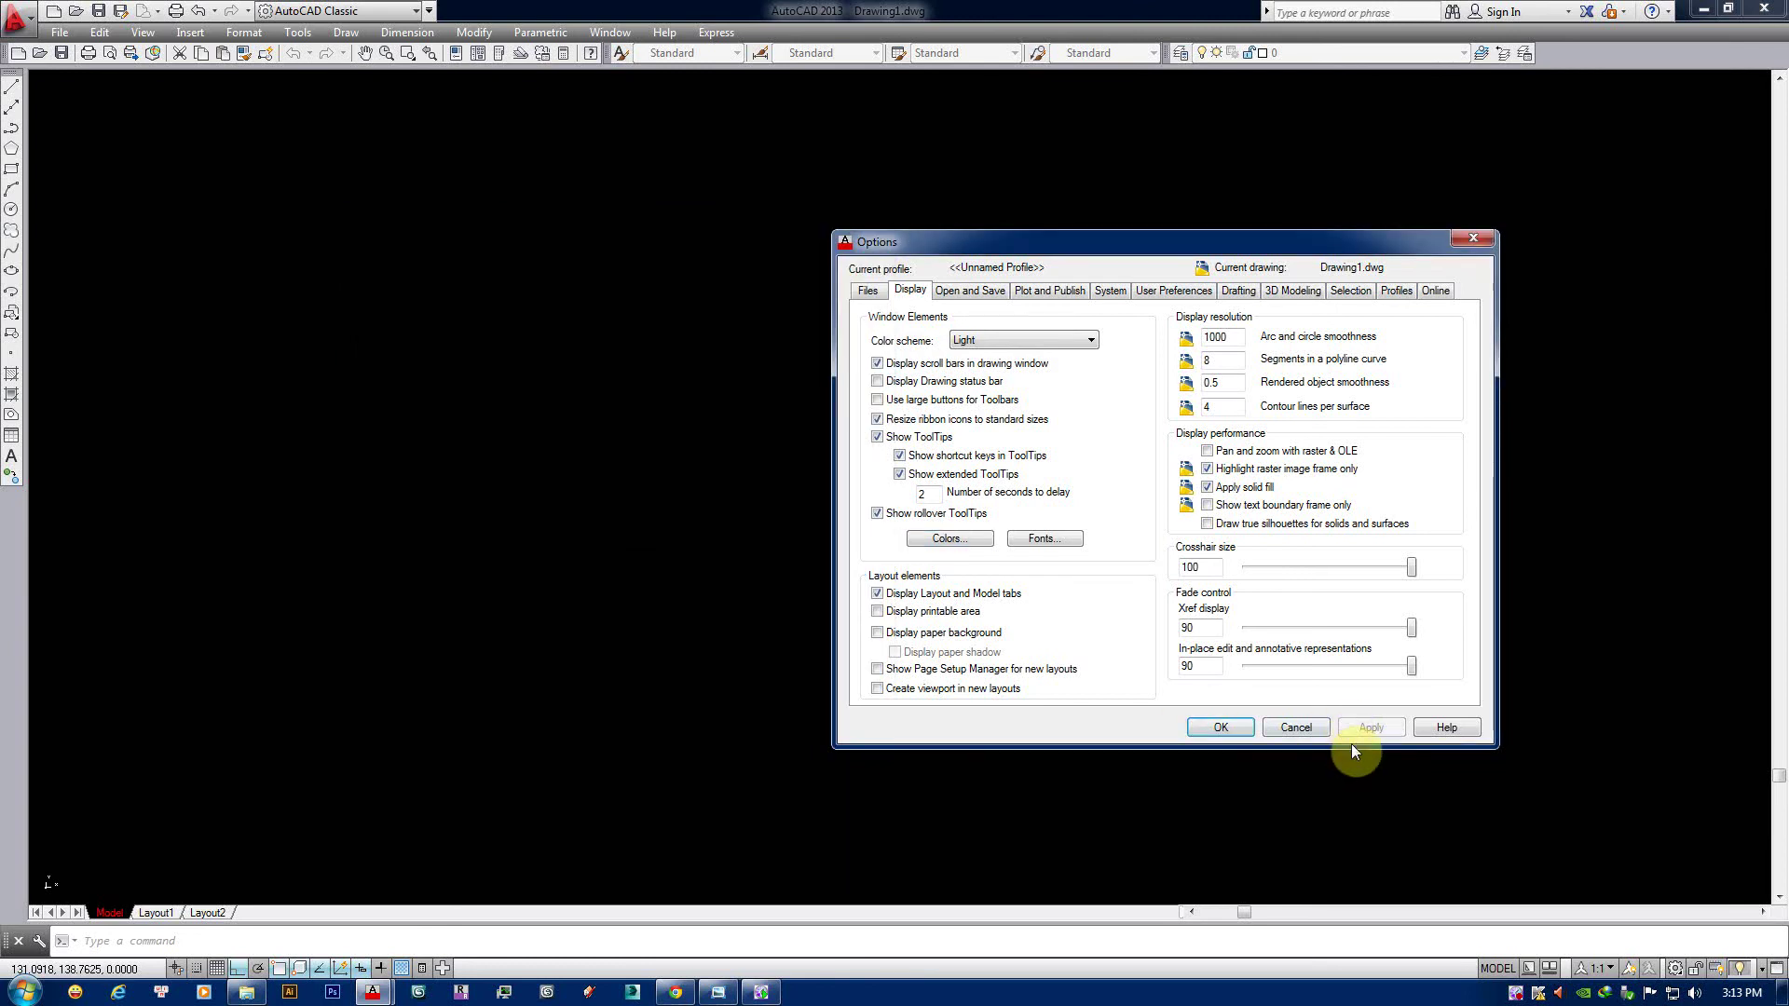
# Accept Options, dismiss the Windows hard disk warning, and reposition the Options window.
pyautogui.click(1215, 728)
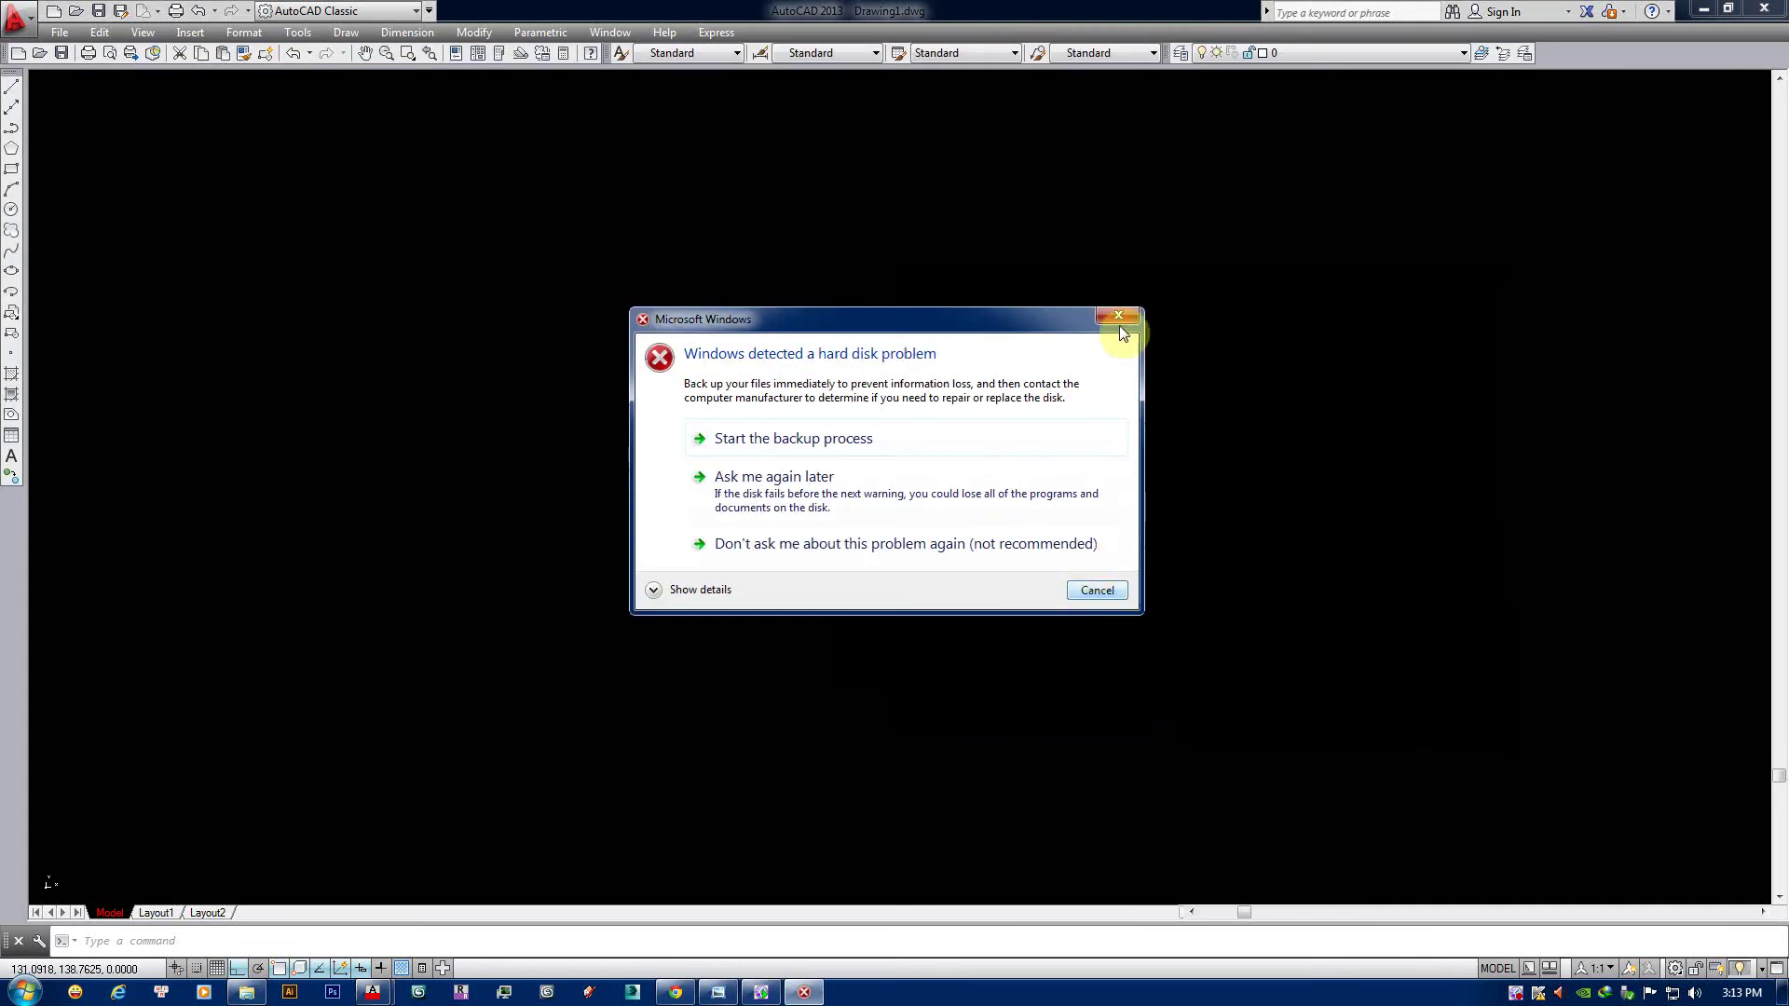
pyautogui.click(1119, 317)
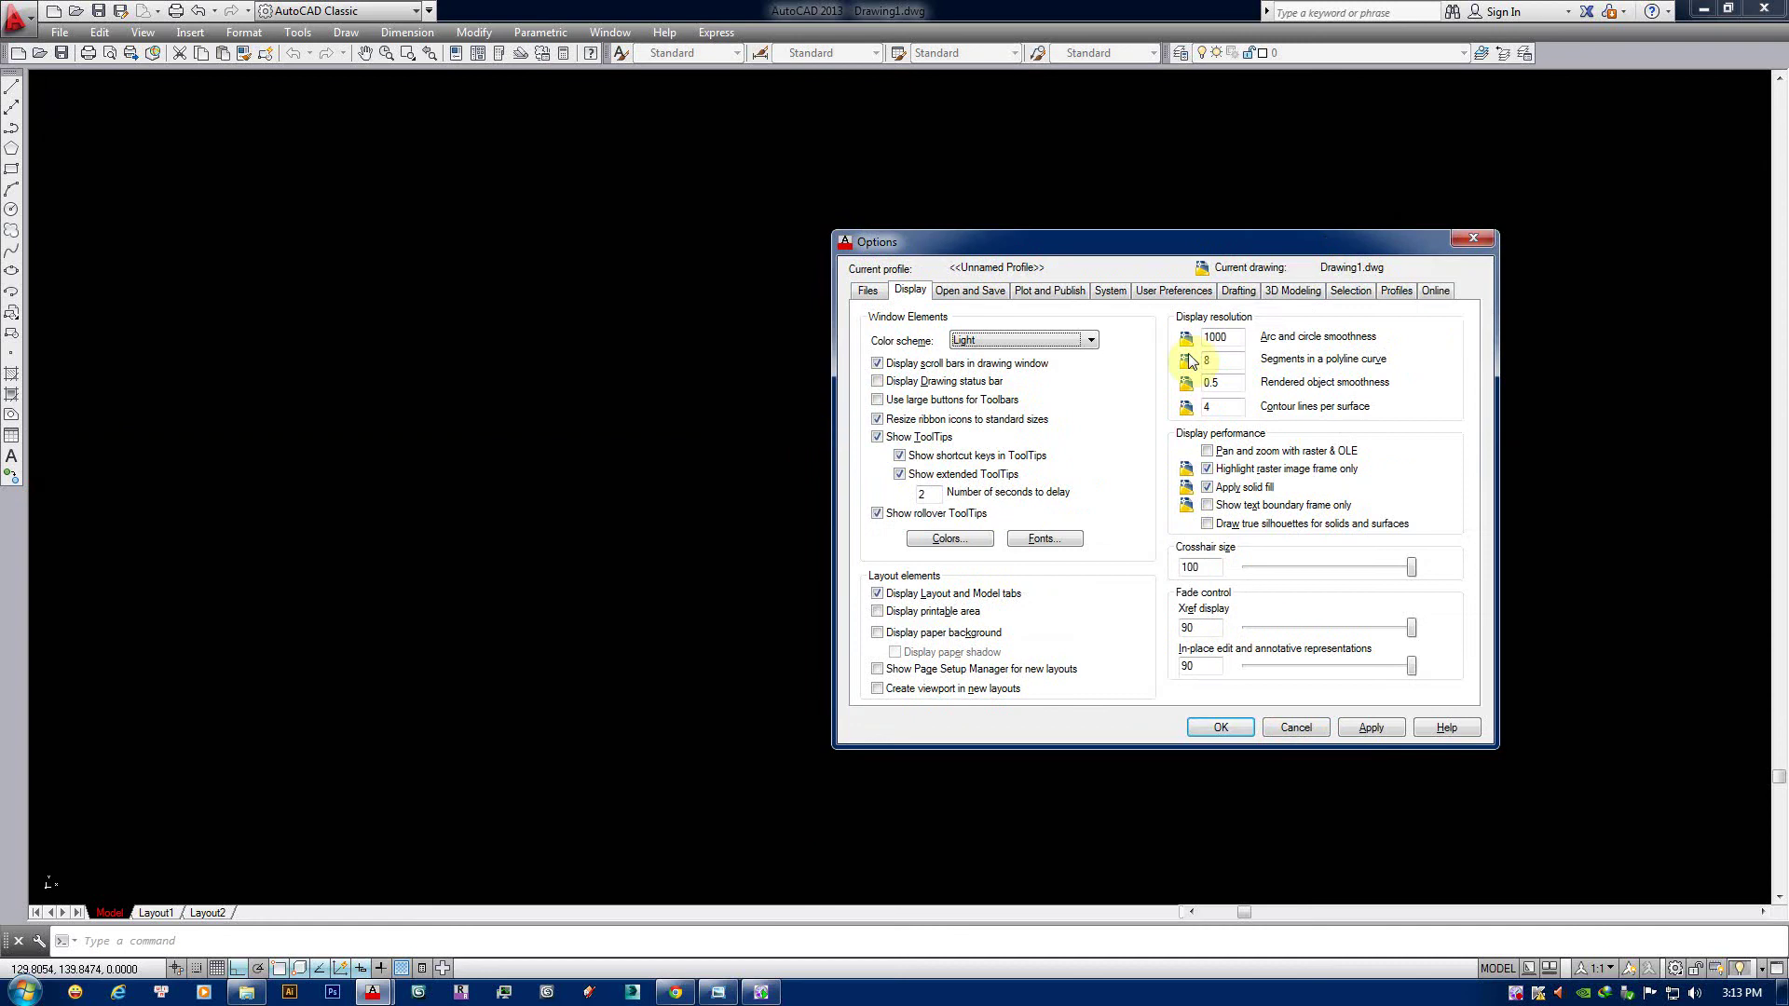
pyautogui.moveTo(1267, 249); pyautogui.dragTo(1206, 244)
# Enlarge the AutoSnap marker and aperture box to maximum on the Drafting tab.
pyautogui.click(1176, 291)
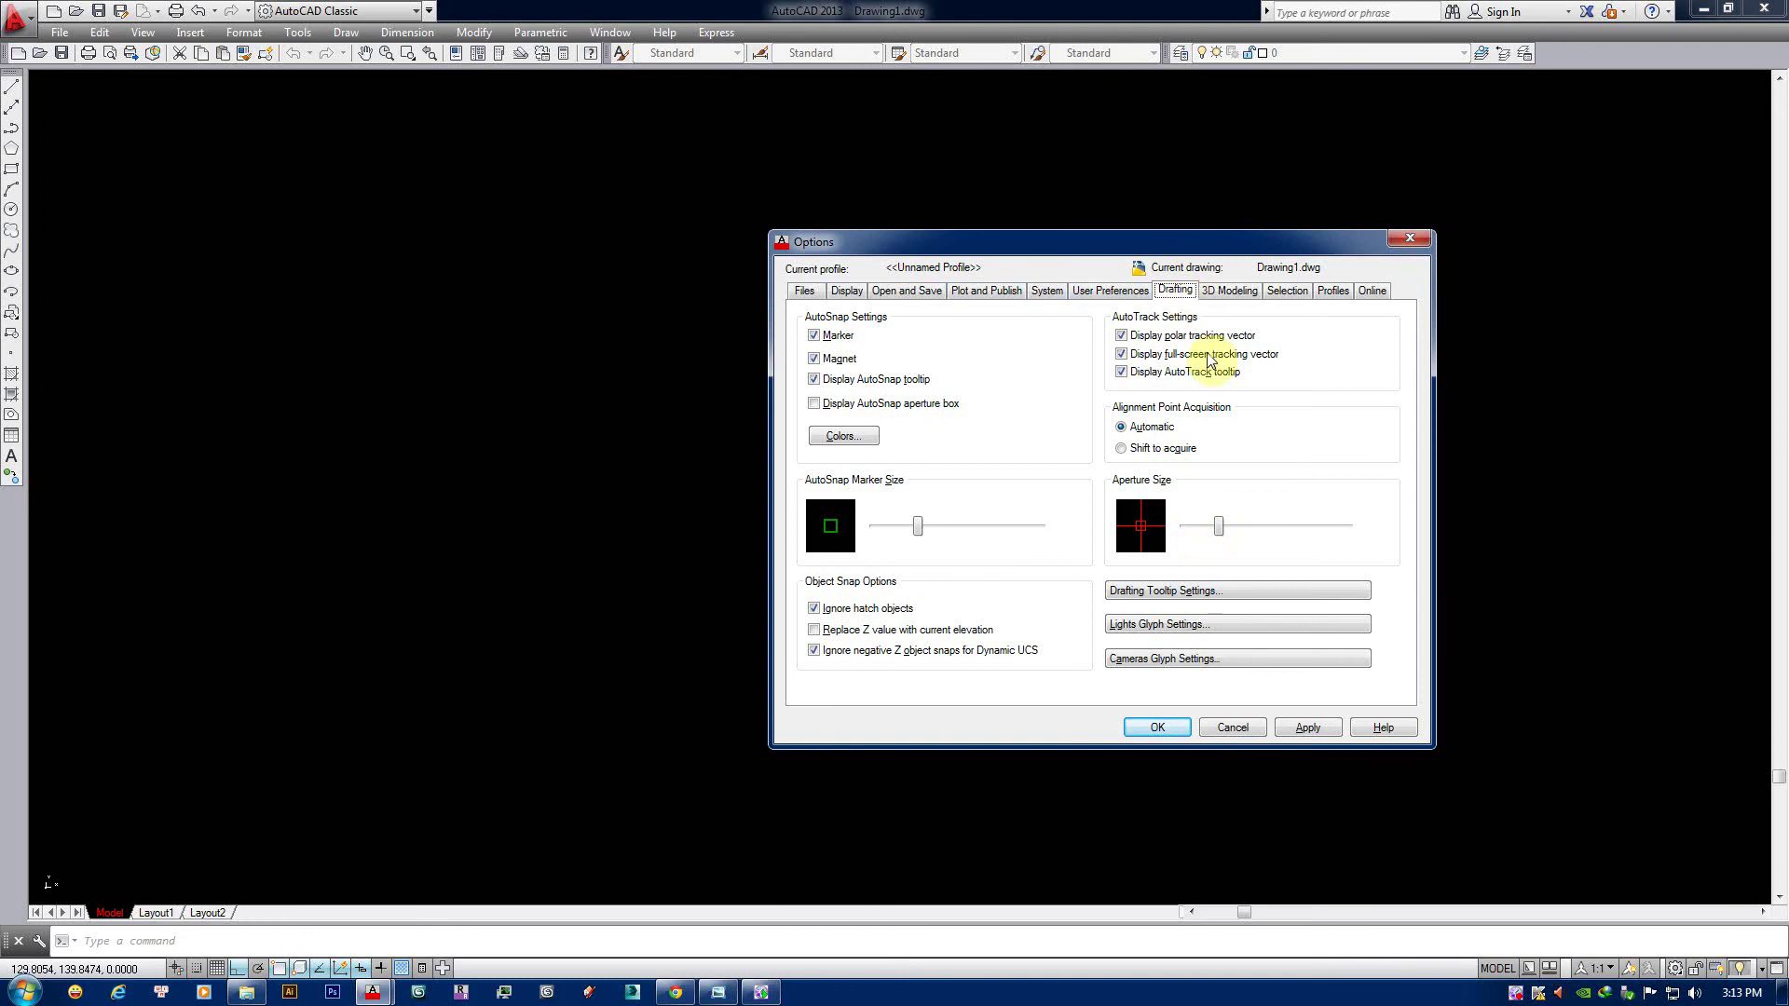
pyautogui.moveTo(1218, 526); pyautogui.dragTo(1227, 526)
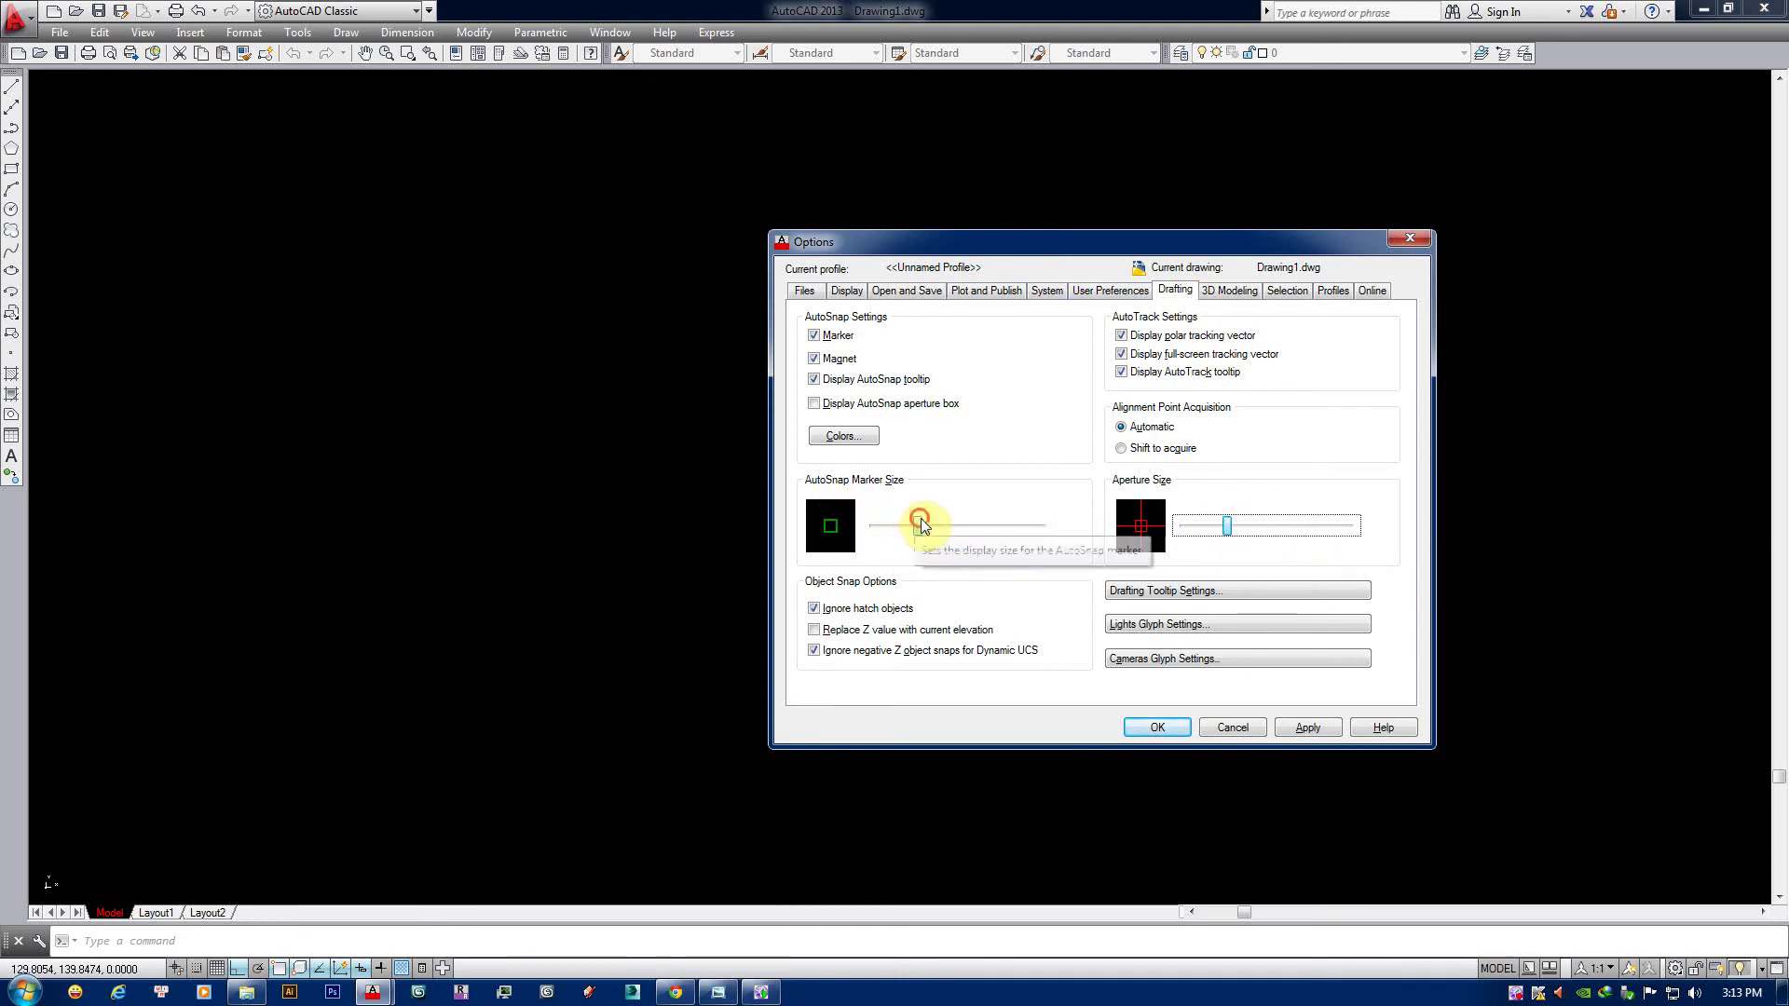
pyautogui.moveTo(914, 524); pyautogui.dragTo(1040, 527)
pyautogui.moveTo(1232, 533); pyautogui.dragTo(1348, 527)
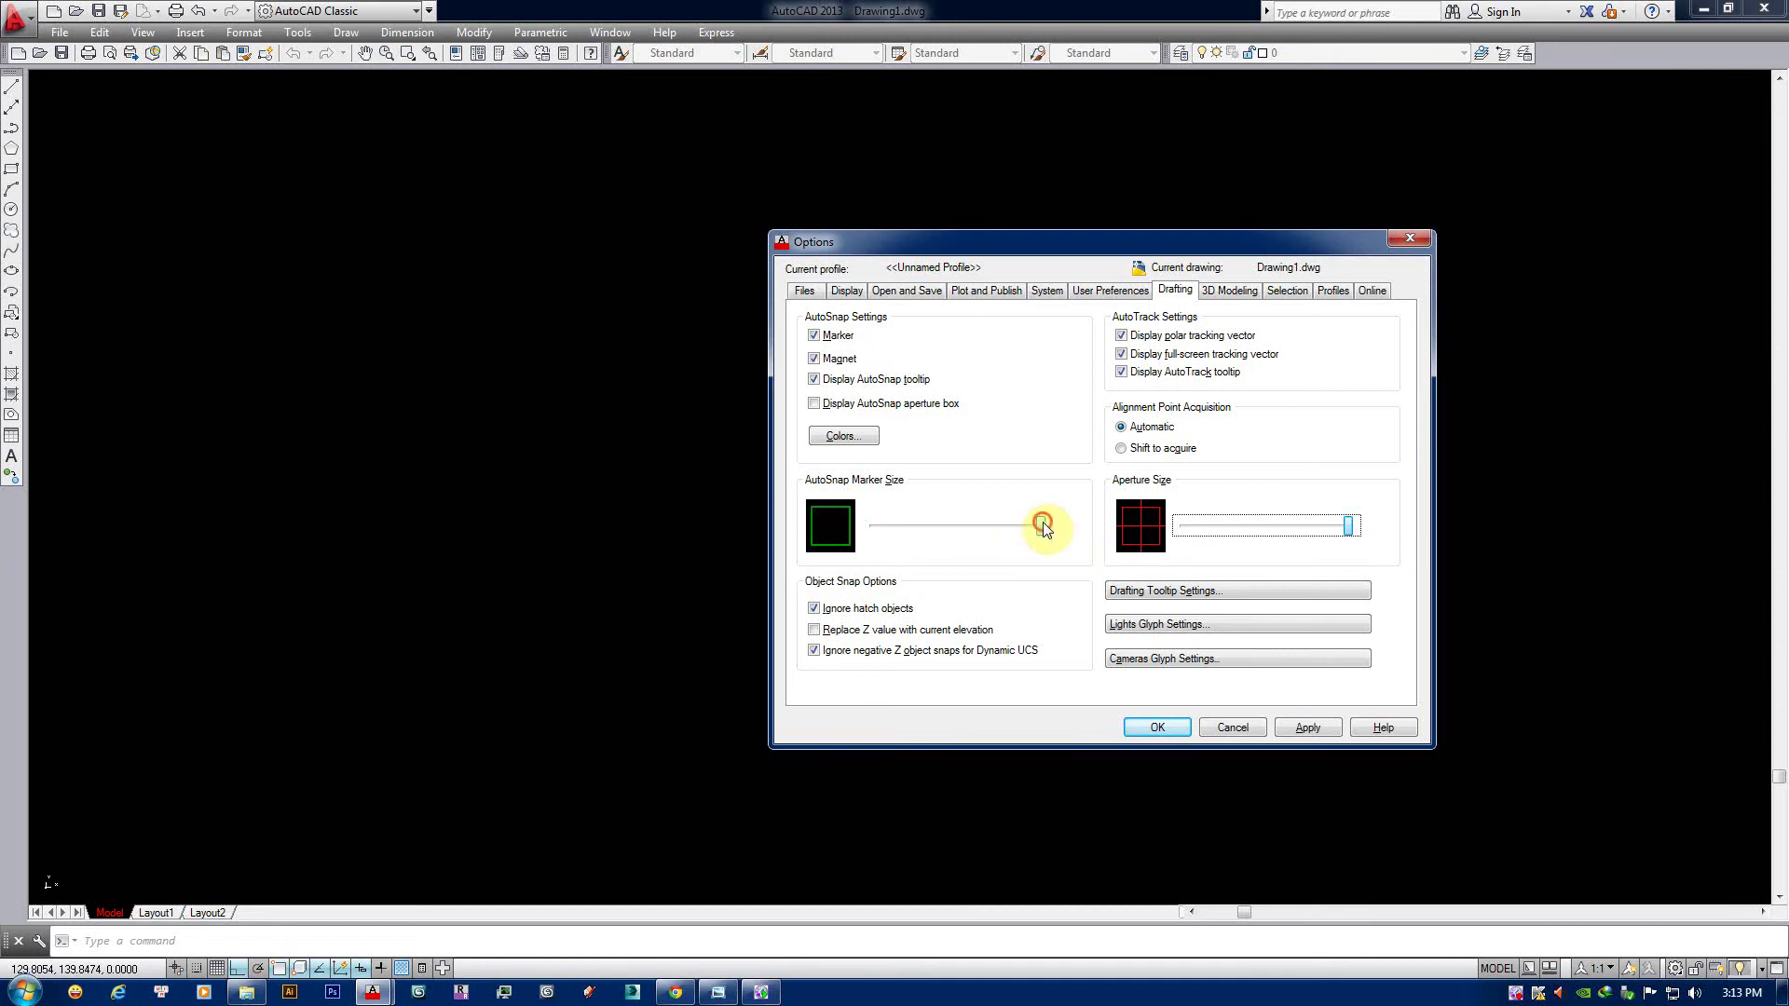
pyautogui.moveTo(1037, 534); pyautogui.dragTo(1043, 532)
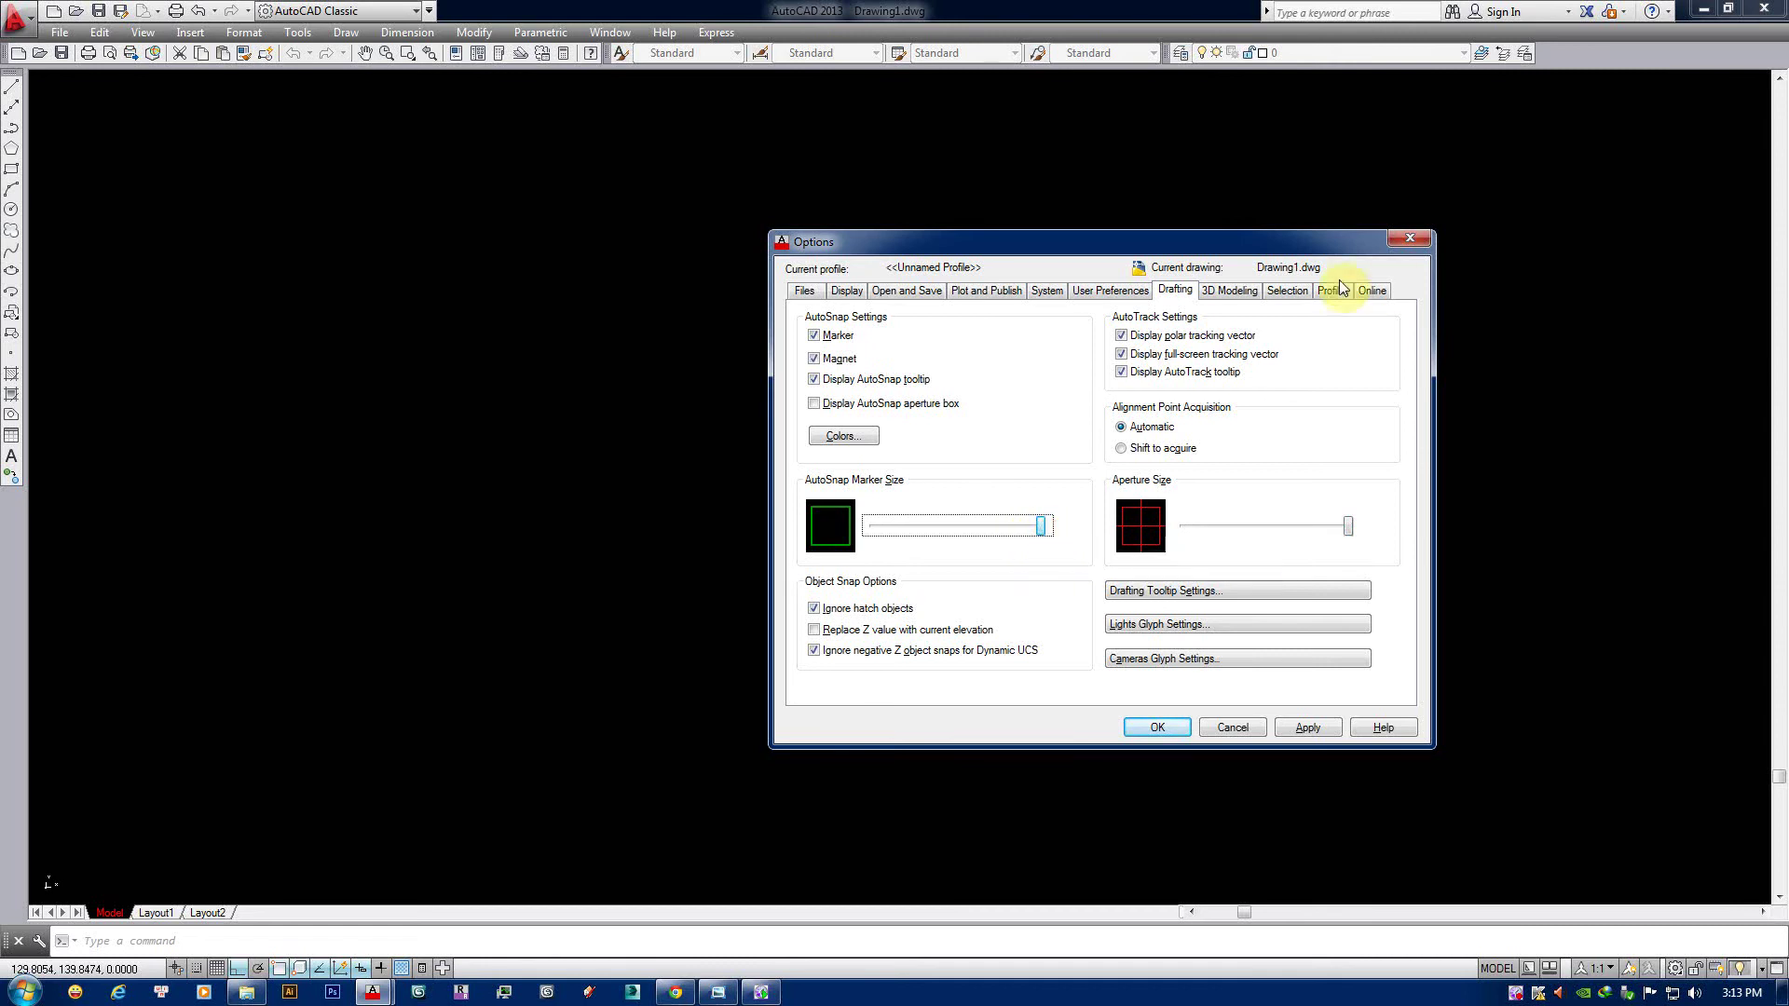
# Maximize the grip and pickbox sizes on the Selection tab, then apply and close.
pyautogui.click(1288, 292)
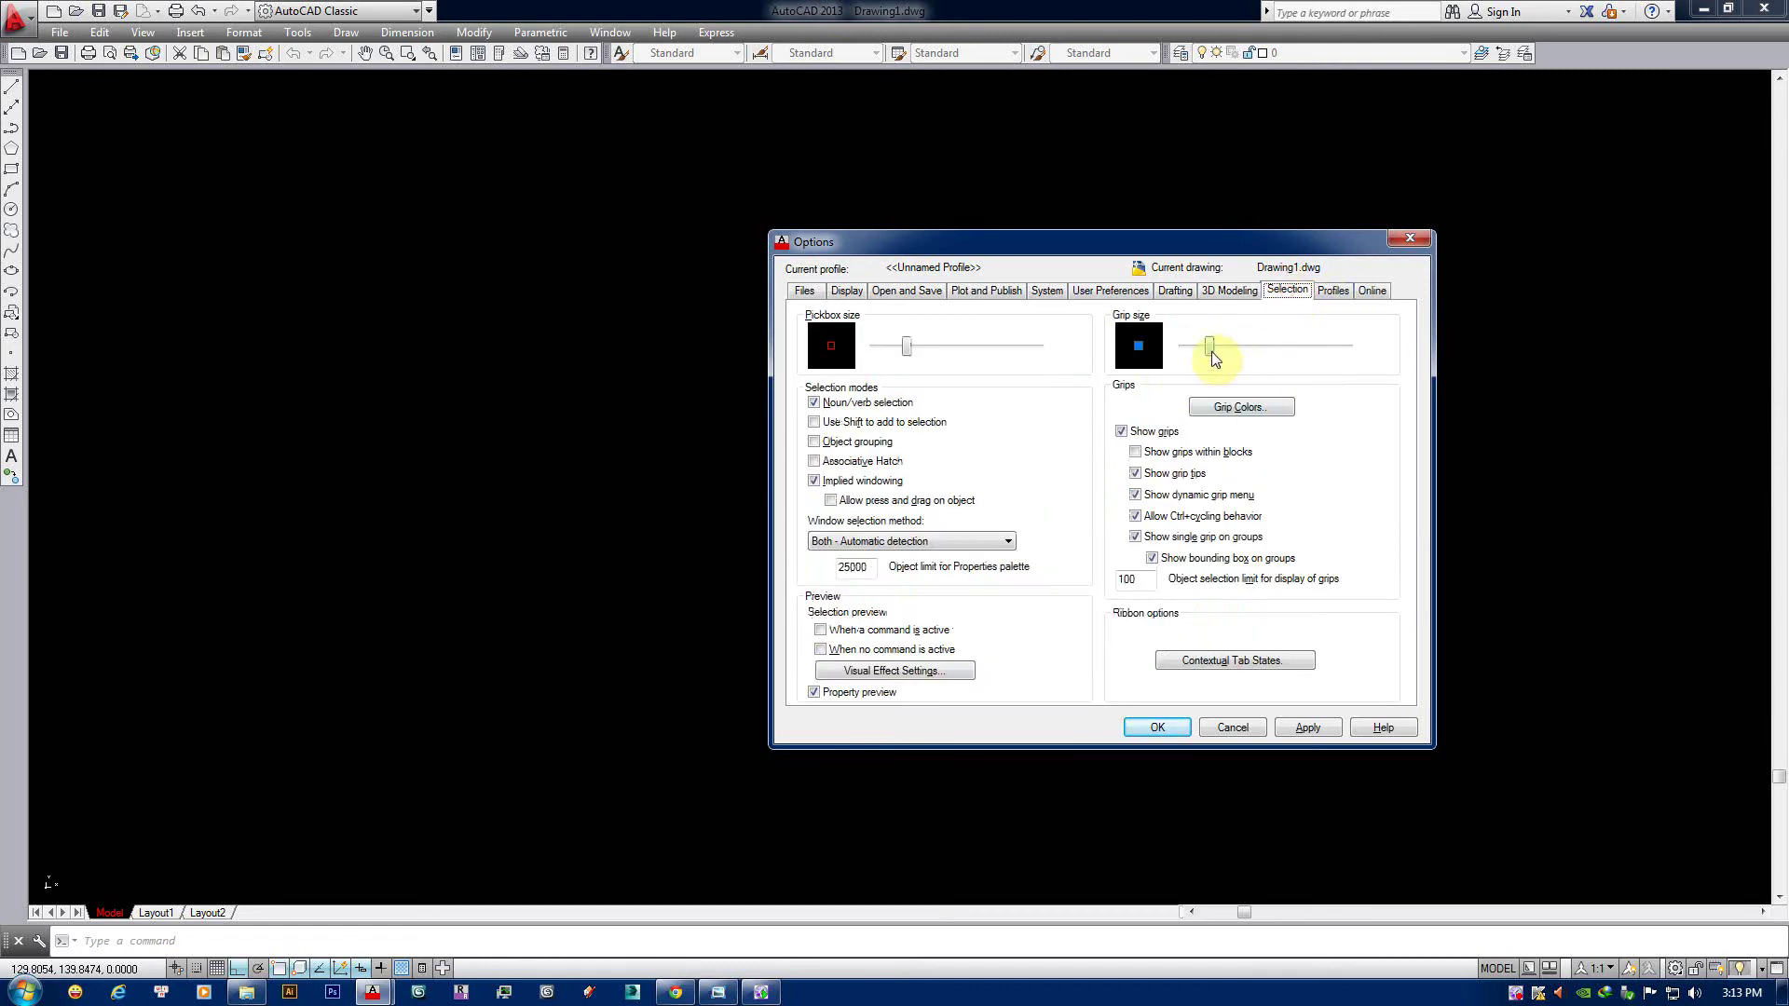
pyautogui.moveTo(1210, 346); pyautogui.dragTo(1382, 348)
pyautogui.moveTo(910, 345); pyautogui.dragTo(1083, 360)
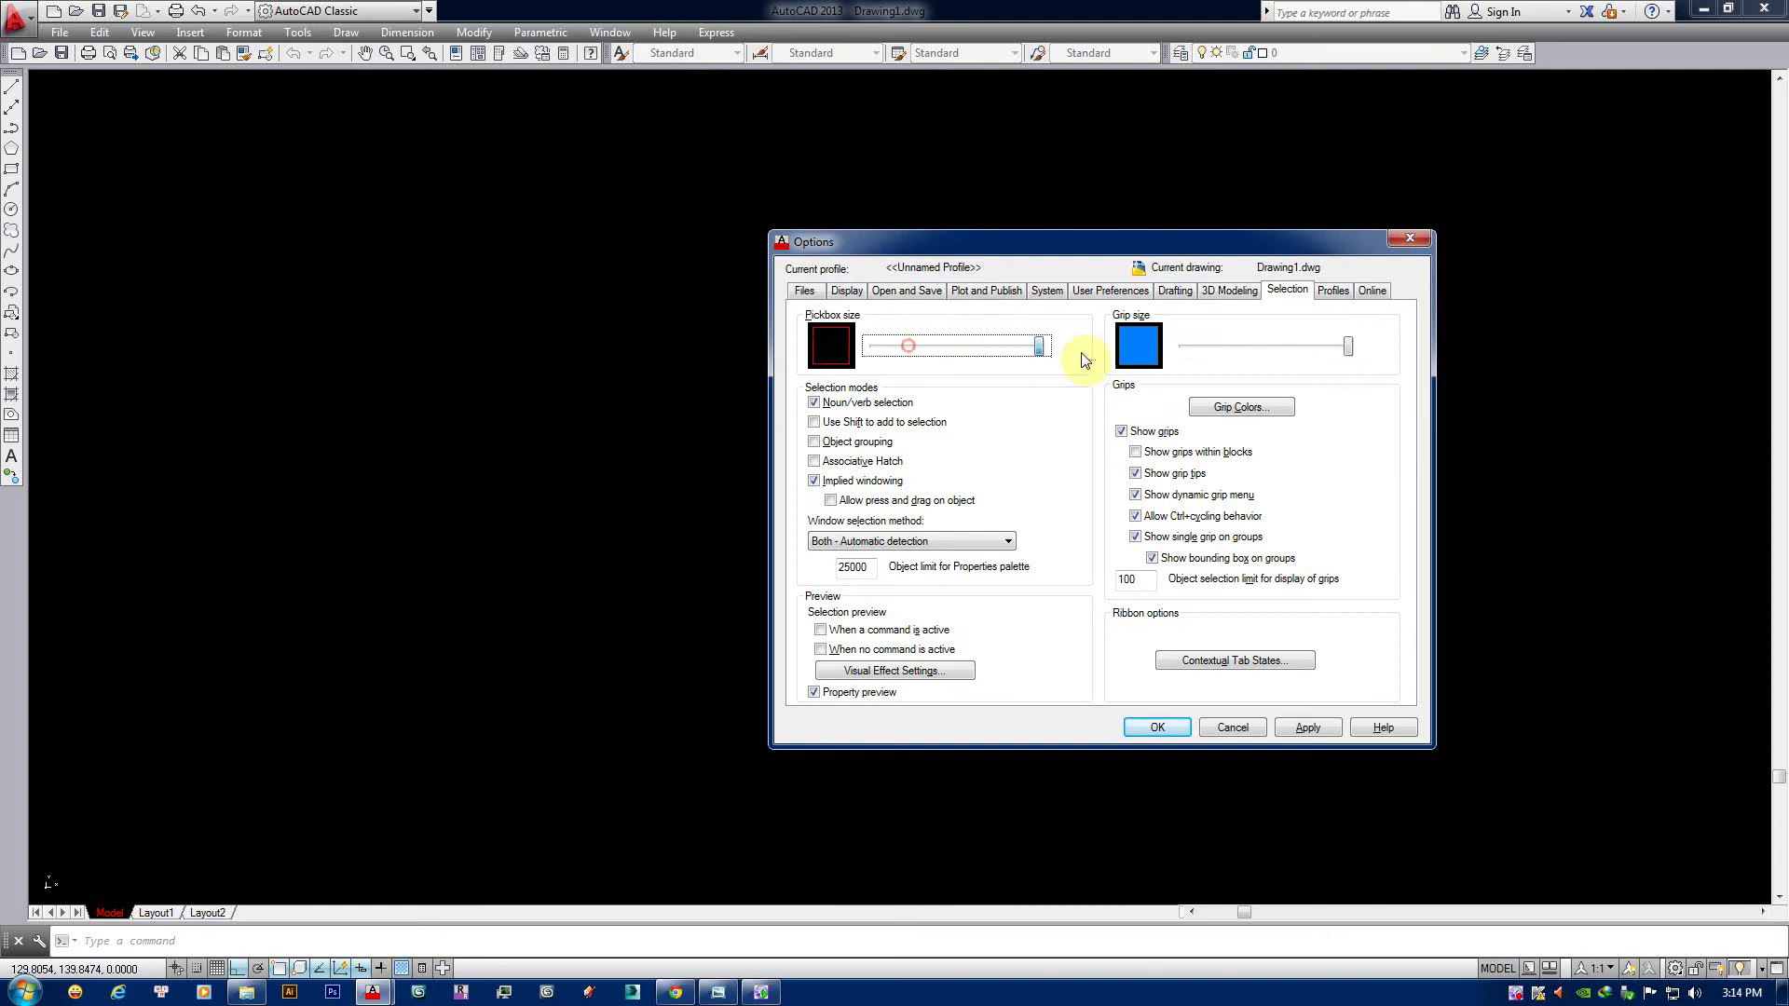
pyautogui.click(1308, 725)
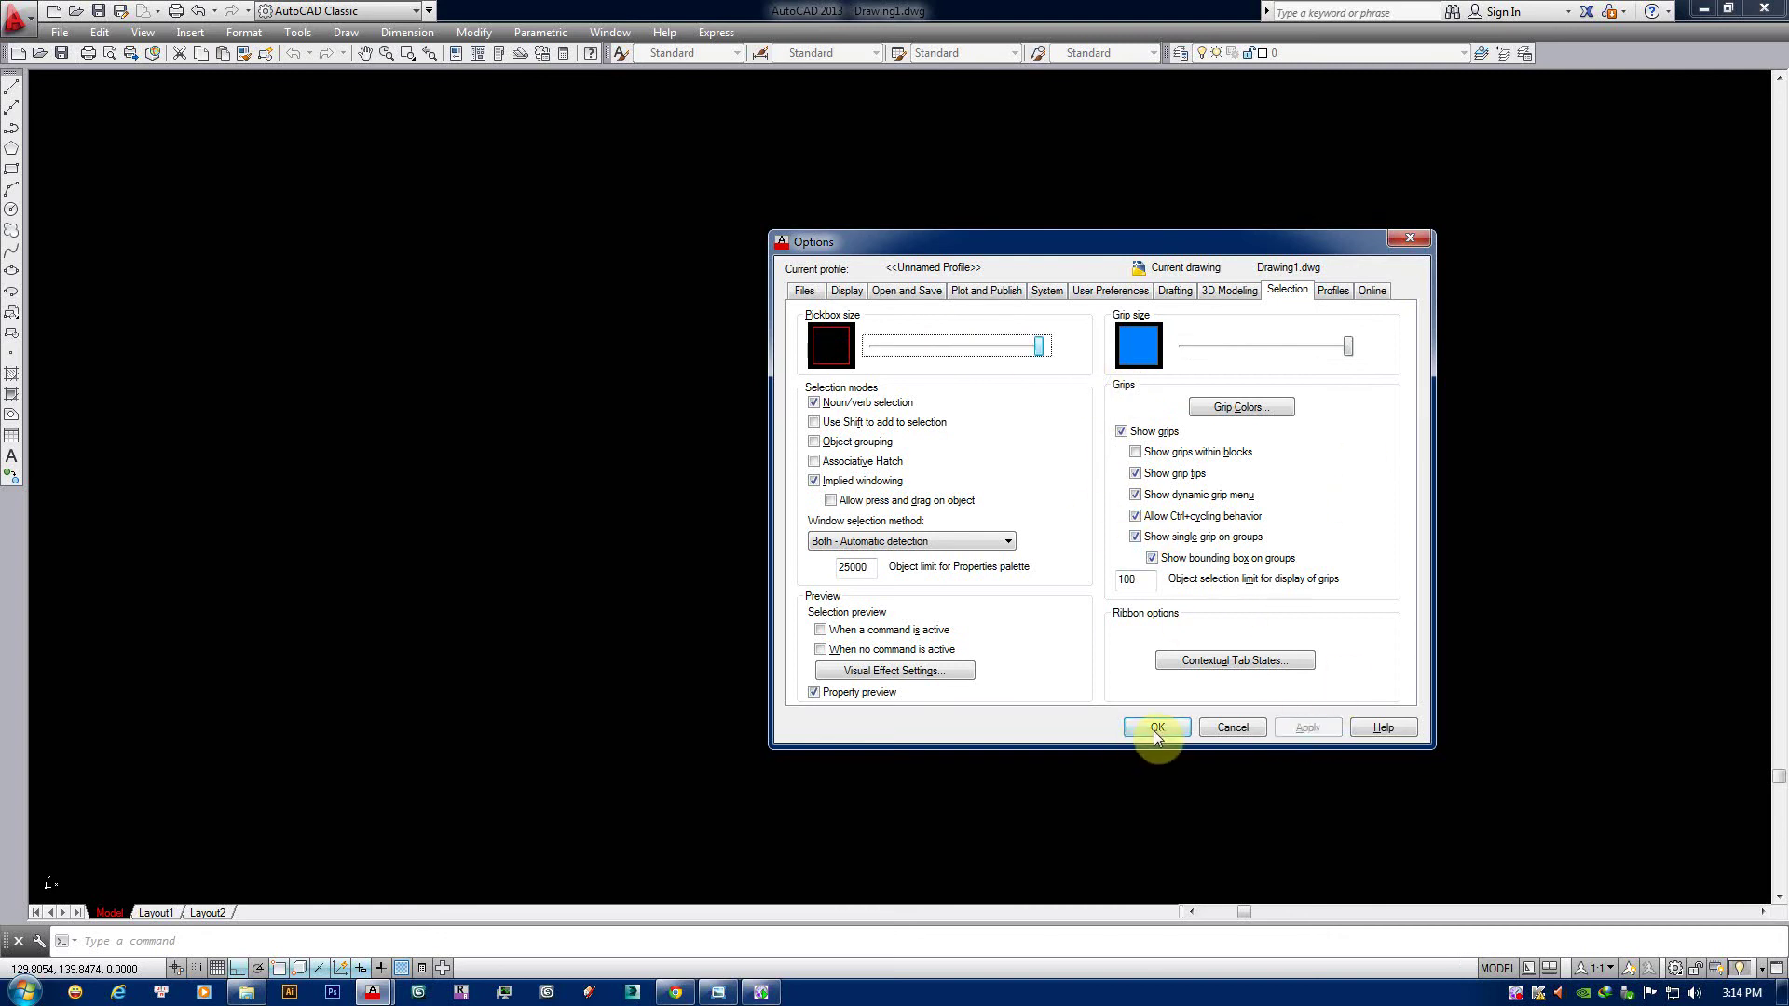
pyautogui.click(1156, 727)
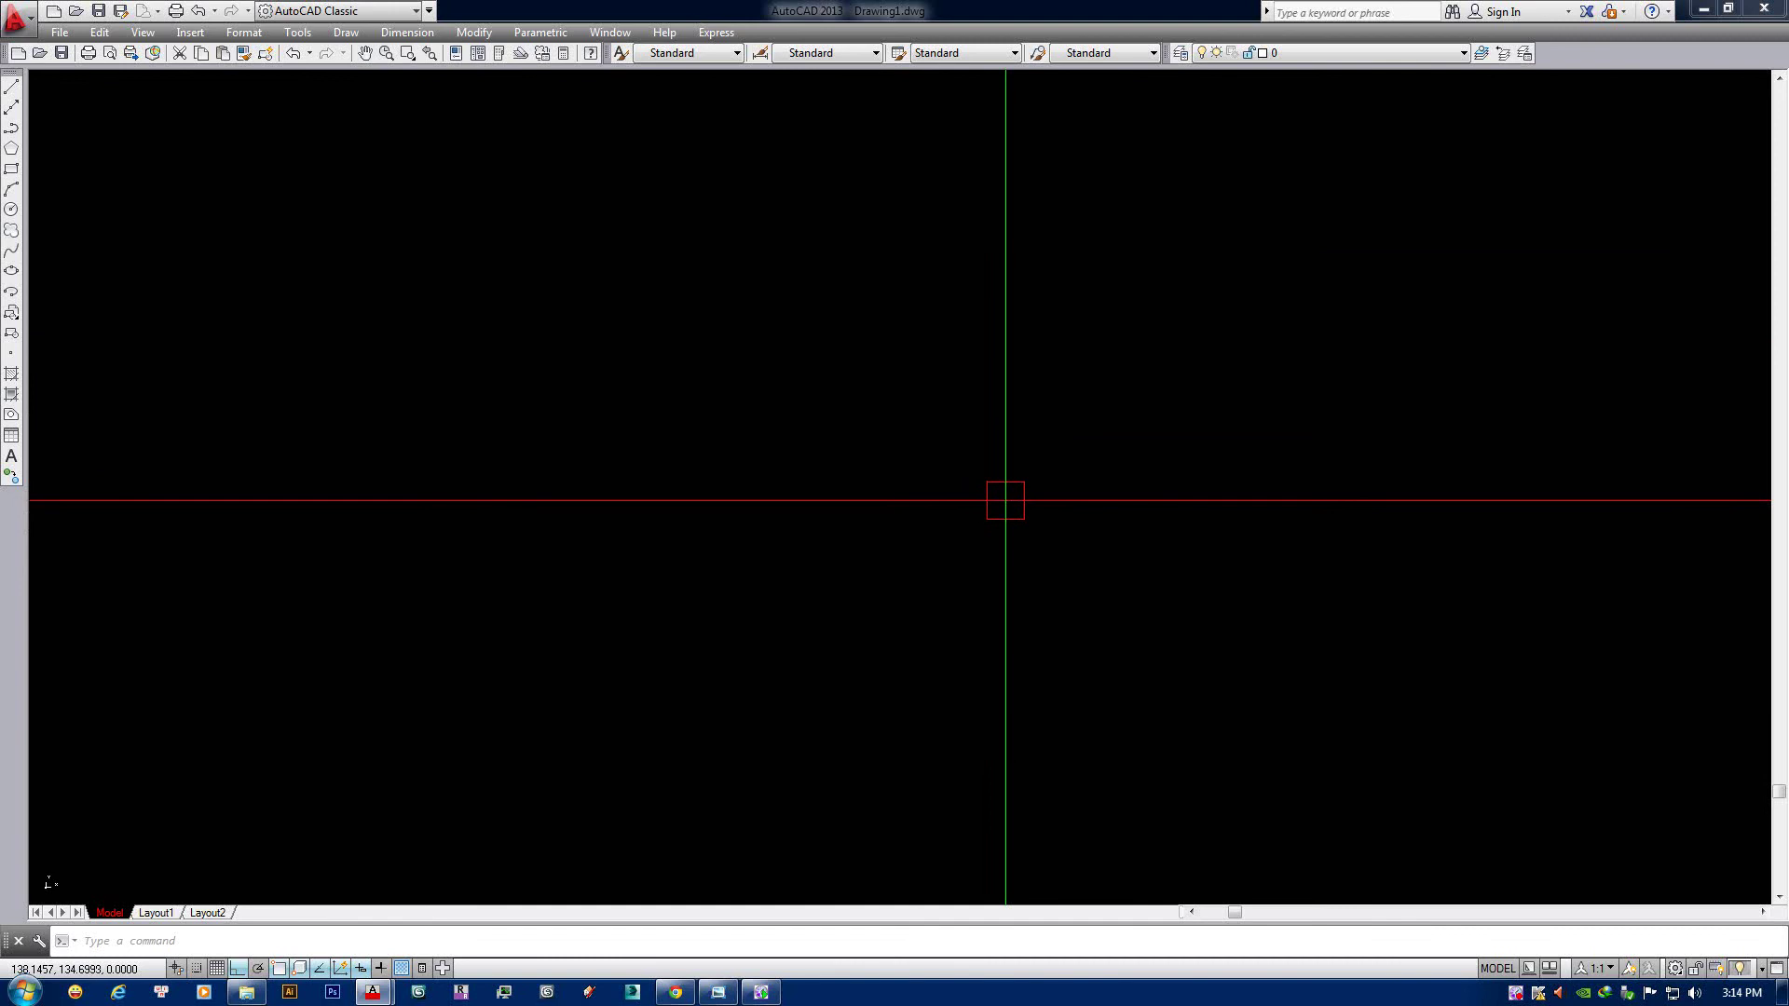
pyautogui.write('op')
pyautogui.press('Return')
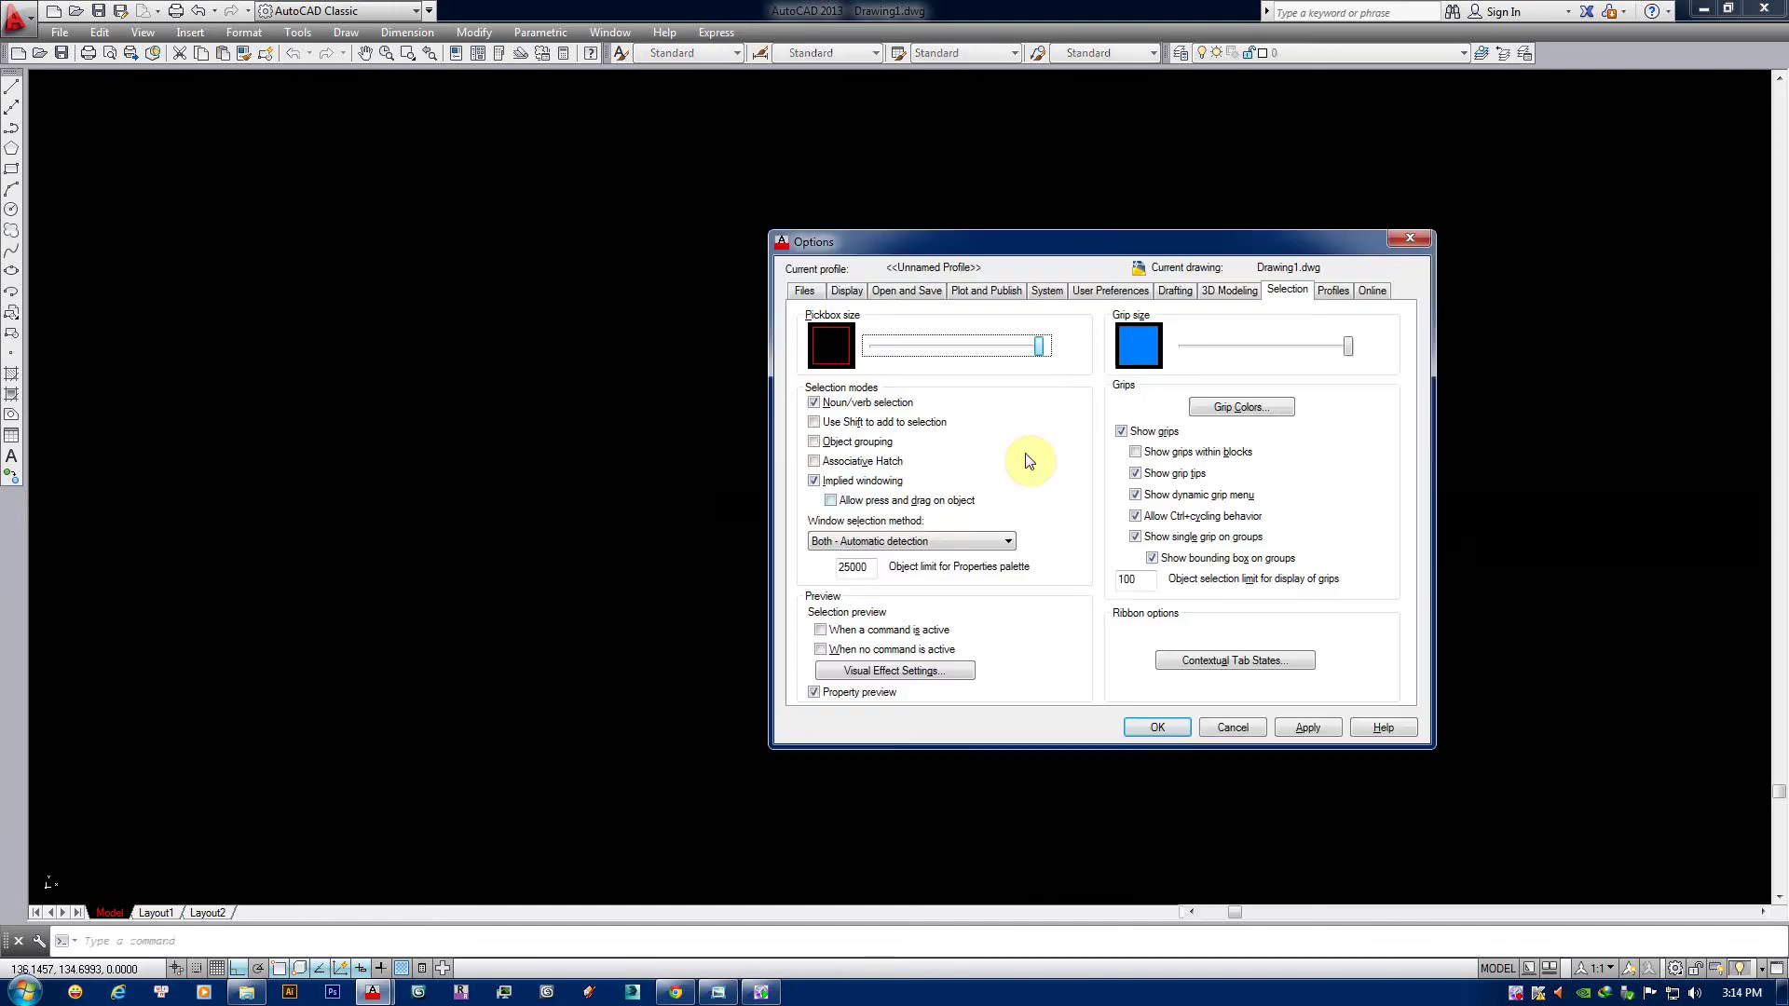
pyautogui.click(908, 291)
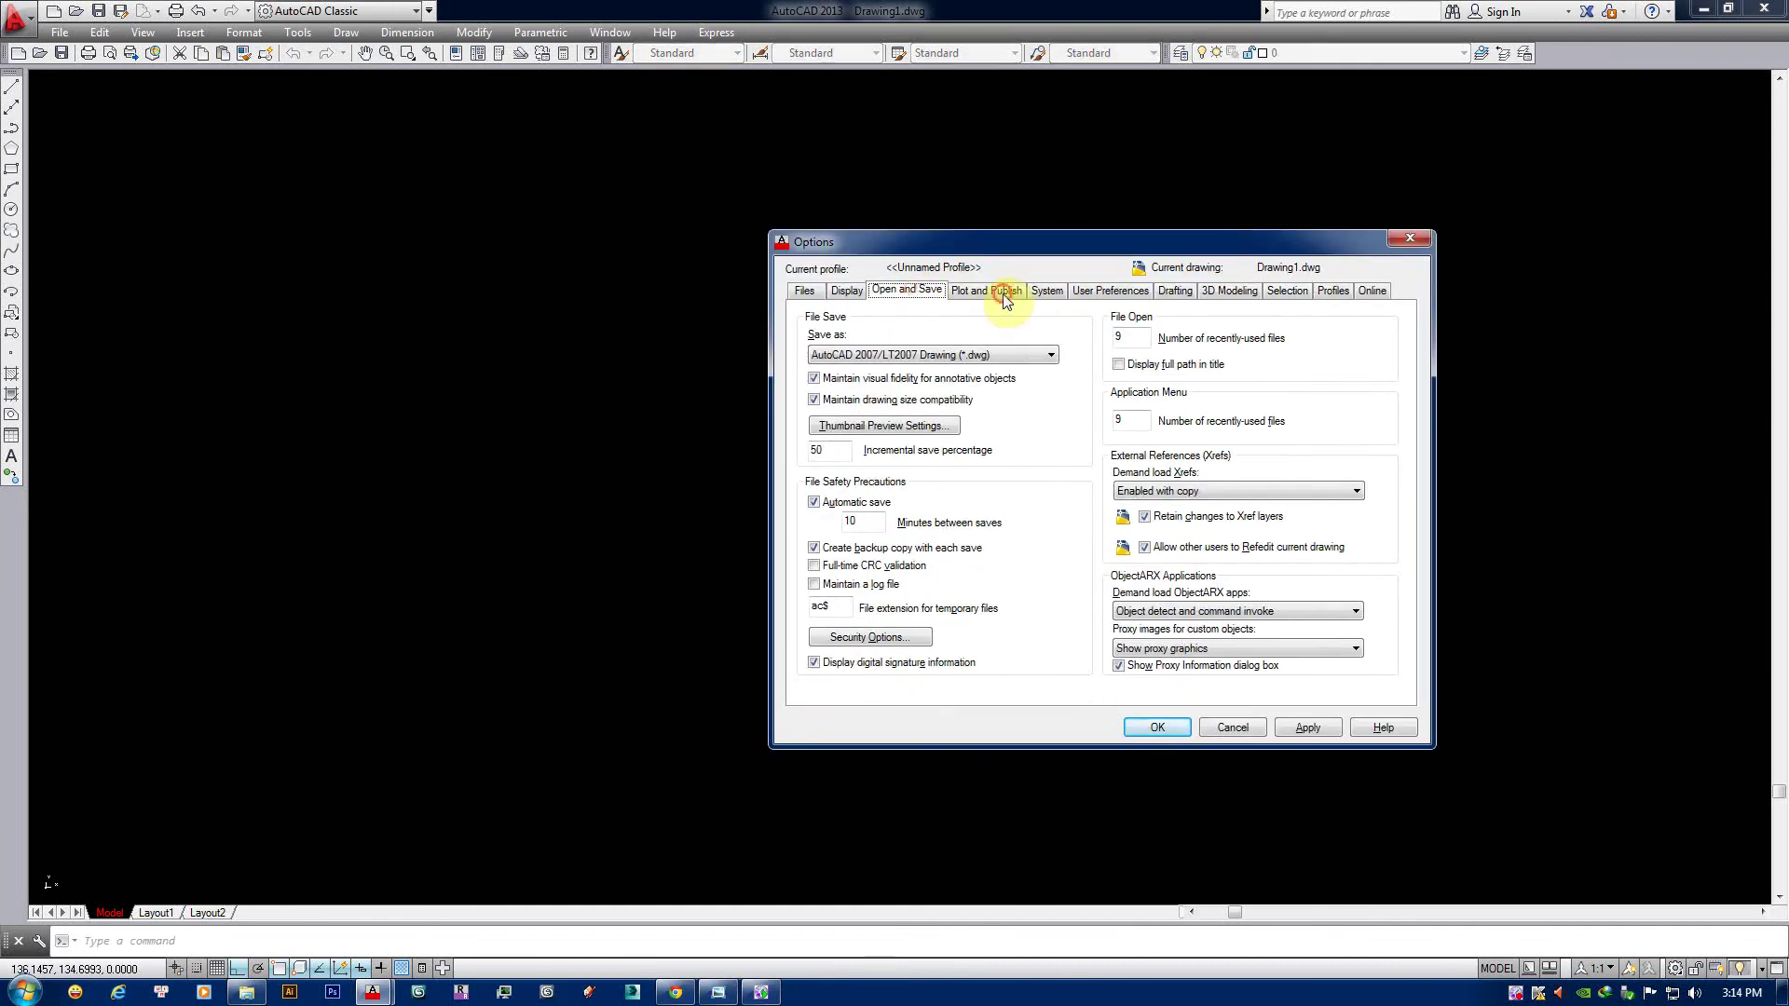
pyautogui.click(987, 290)
pyautogui.click(1047, 290)
pyautogui.click(1095, 290)
pyautogui.click(1176, 291)
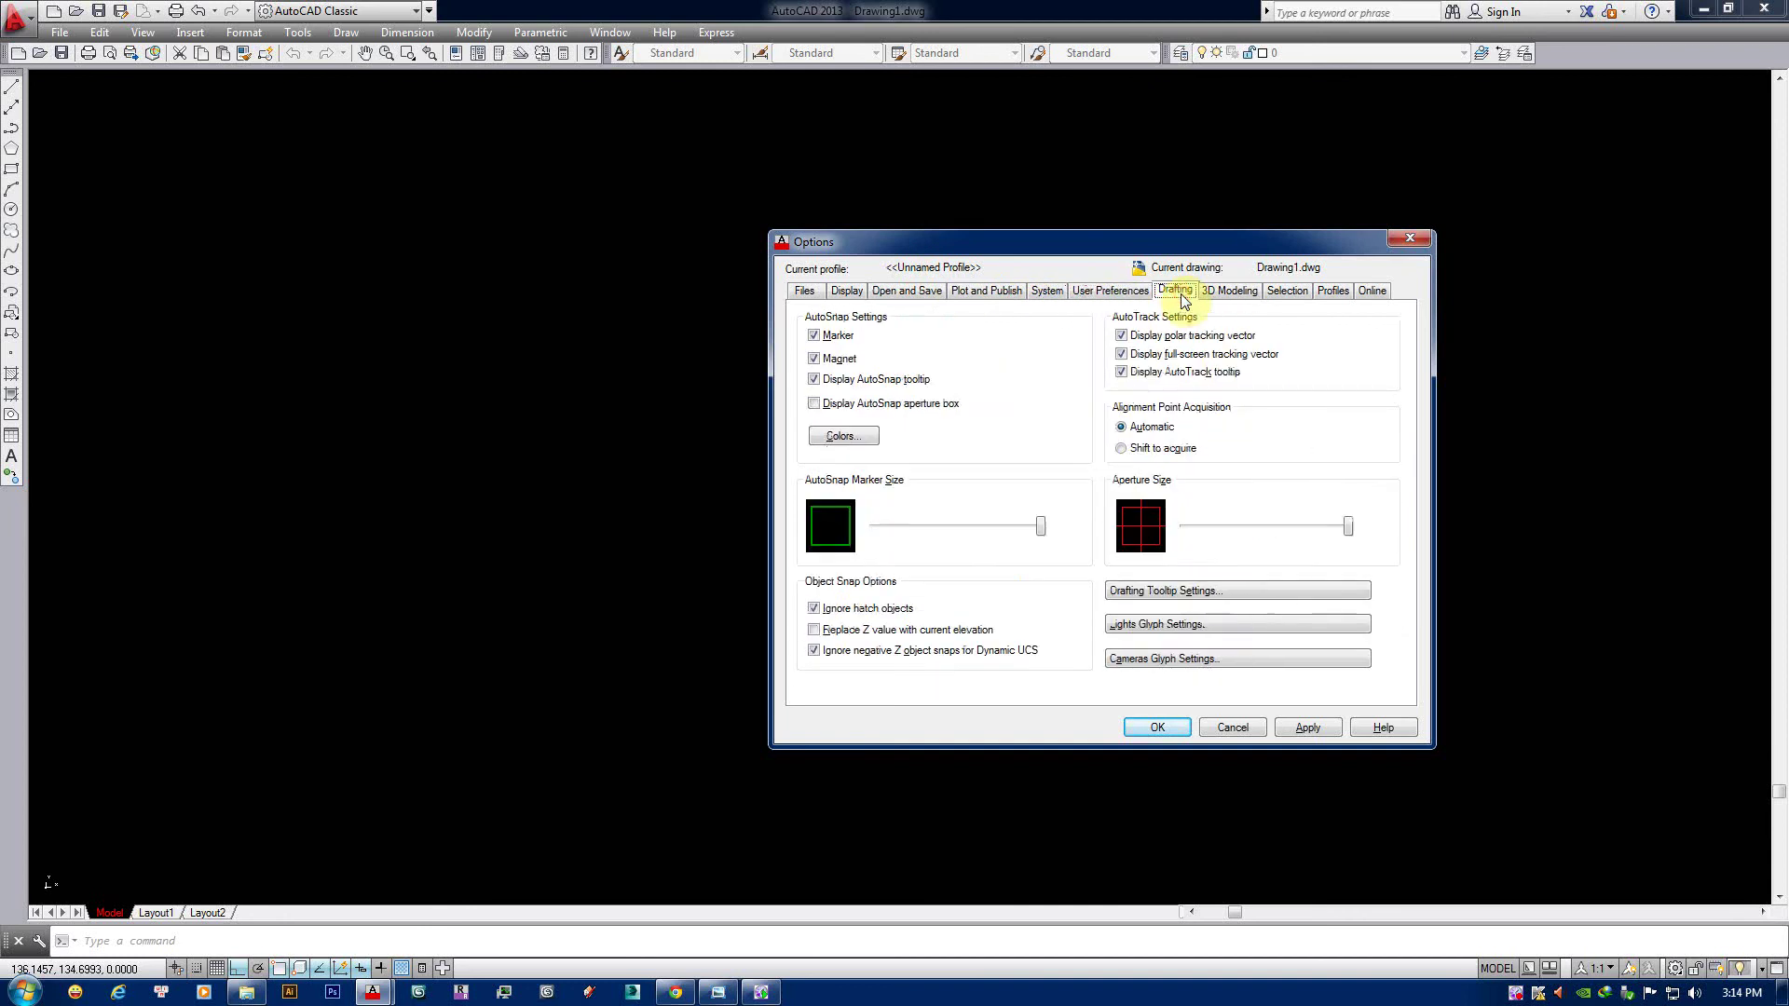
pyautogui.click(1237, 292)
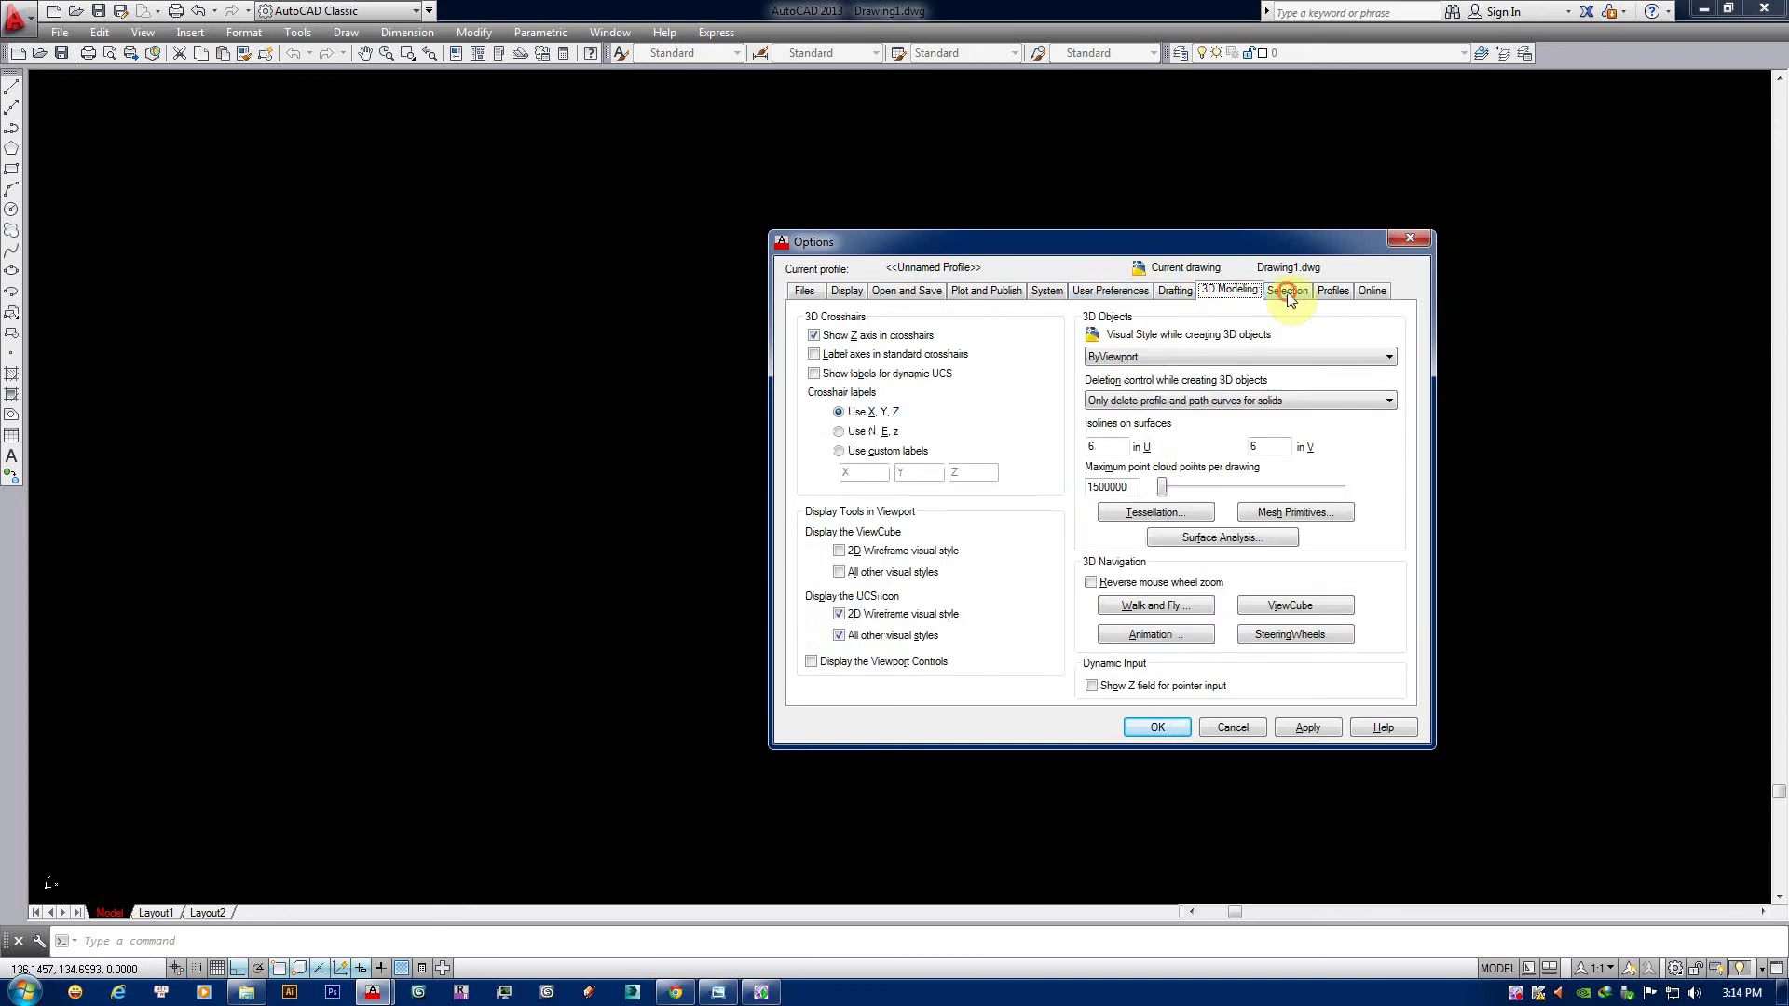
pyautogui.click(1333, 292)
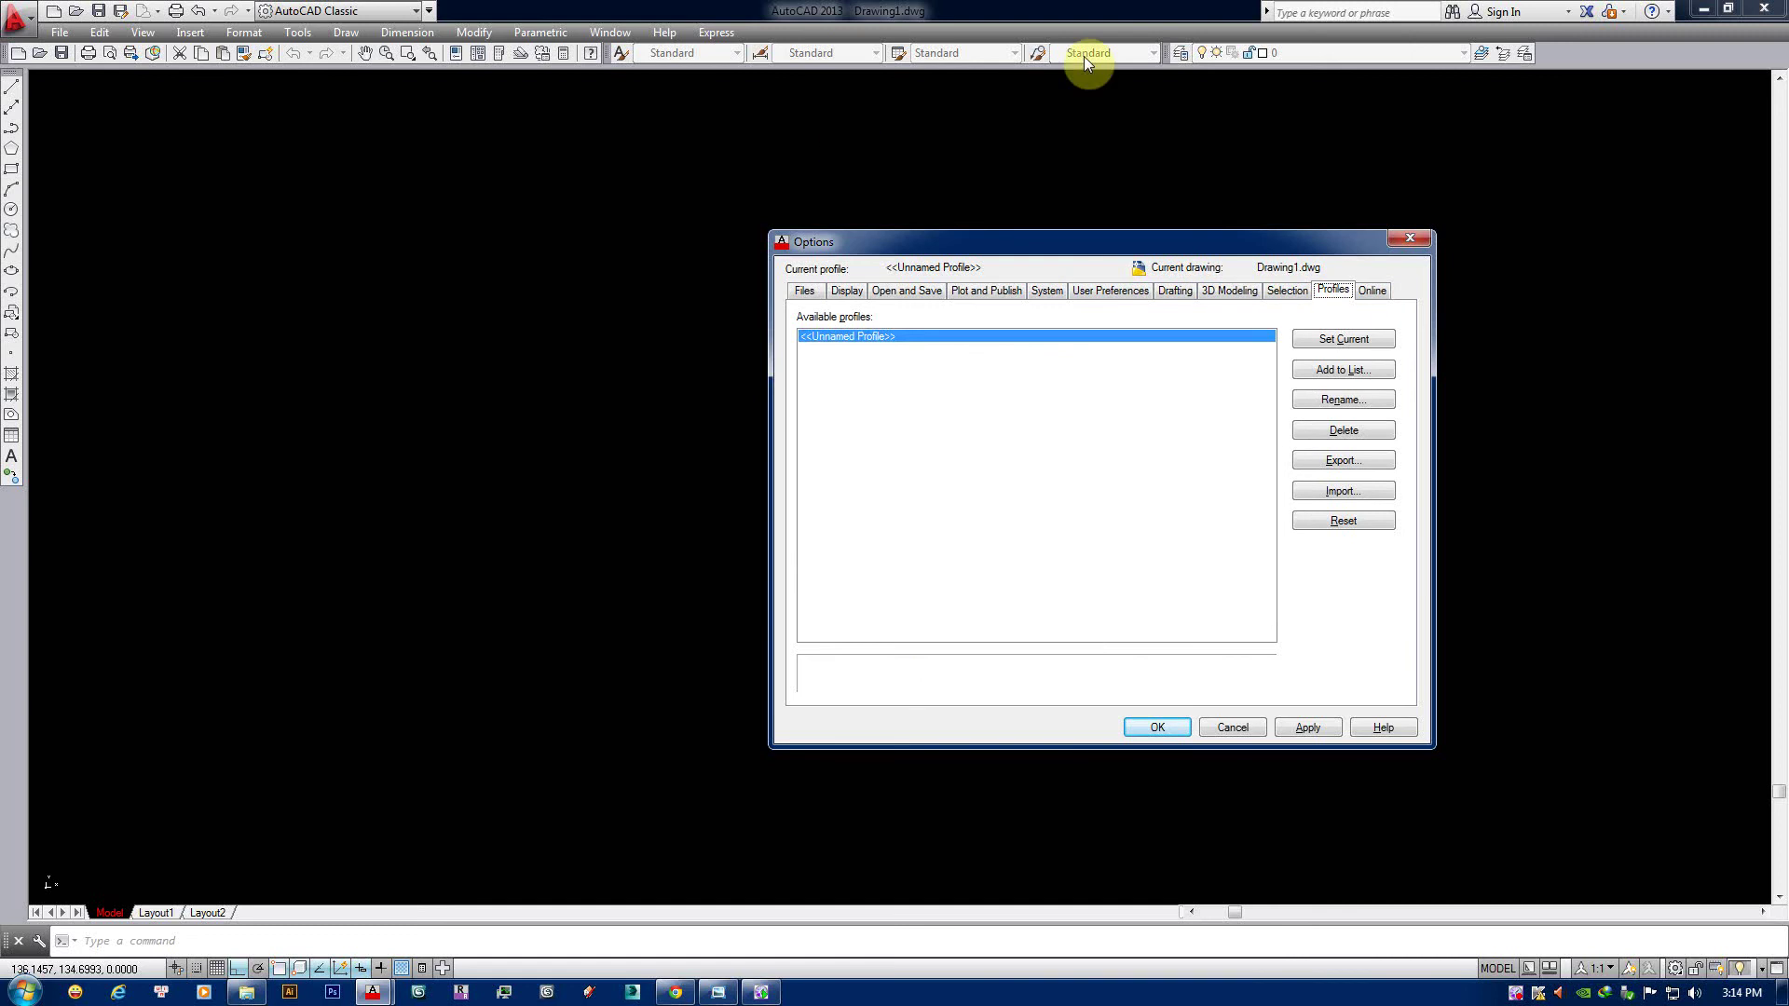
pyautogui.click(914, 296)
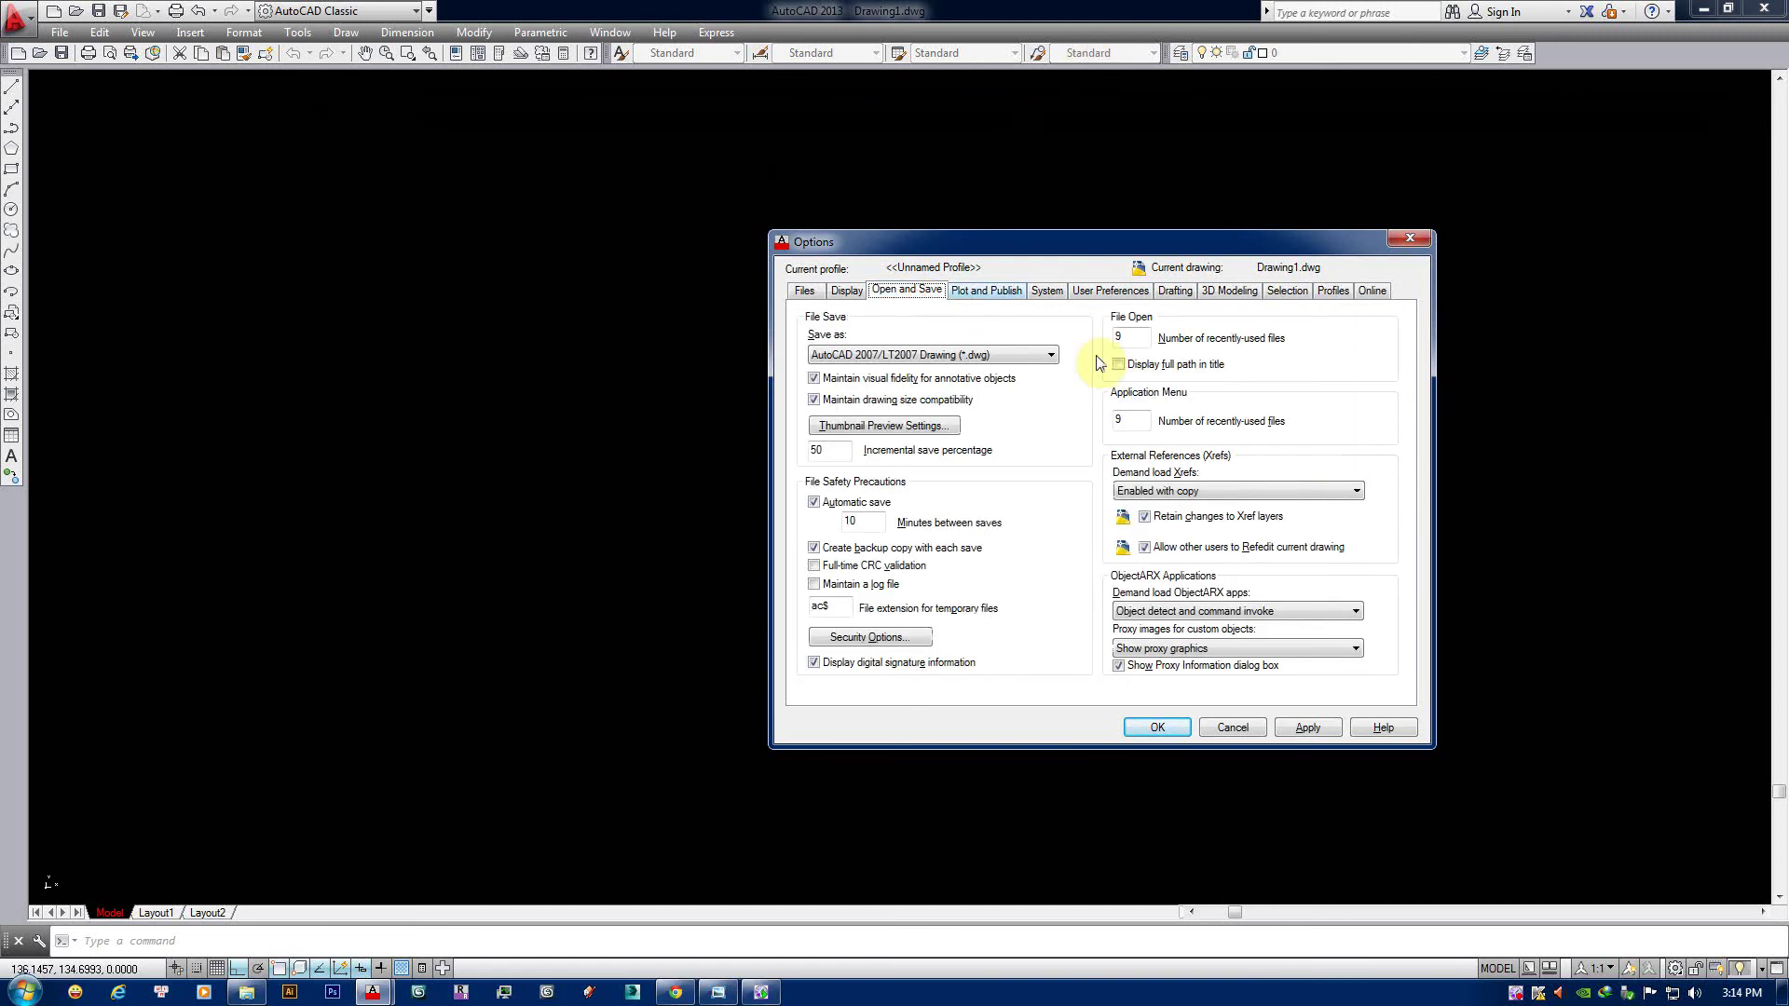
pyautogui.click(1002, 295)
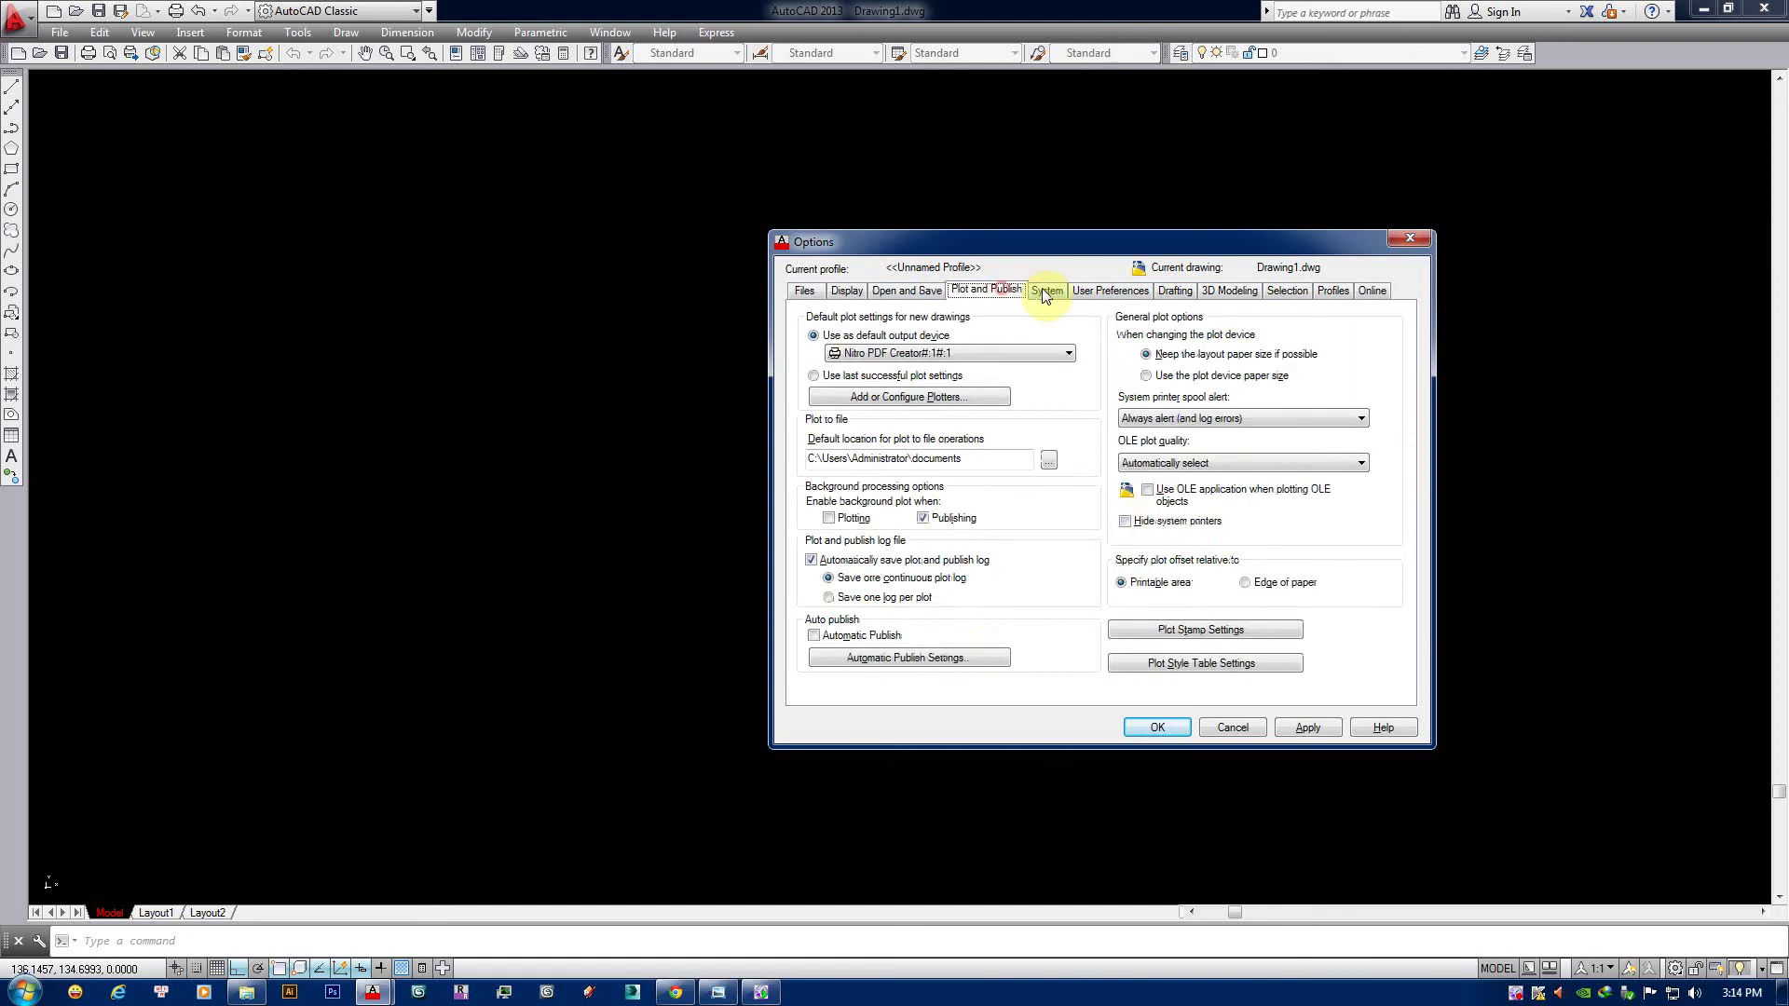
pyautogui.click(1307, 730)
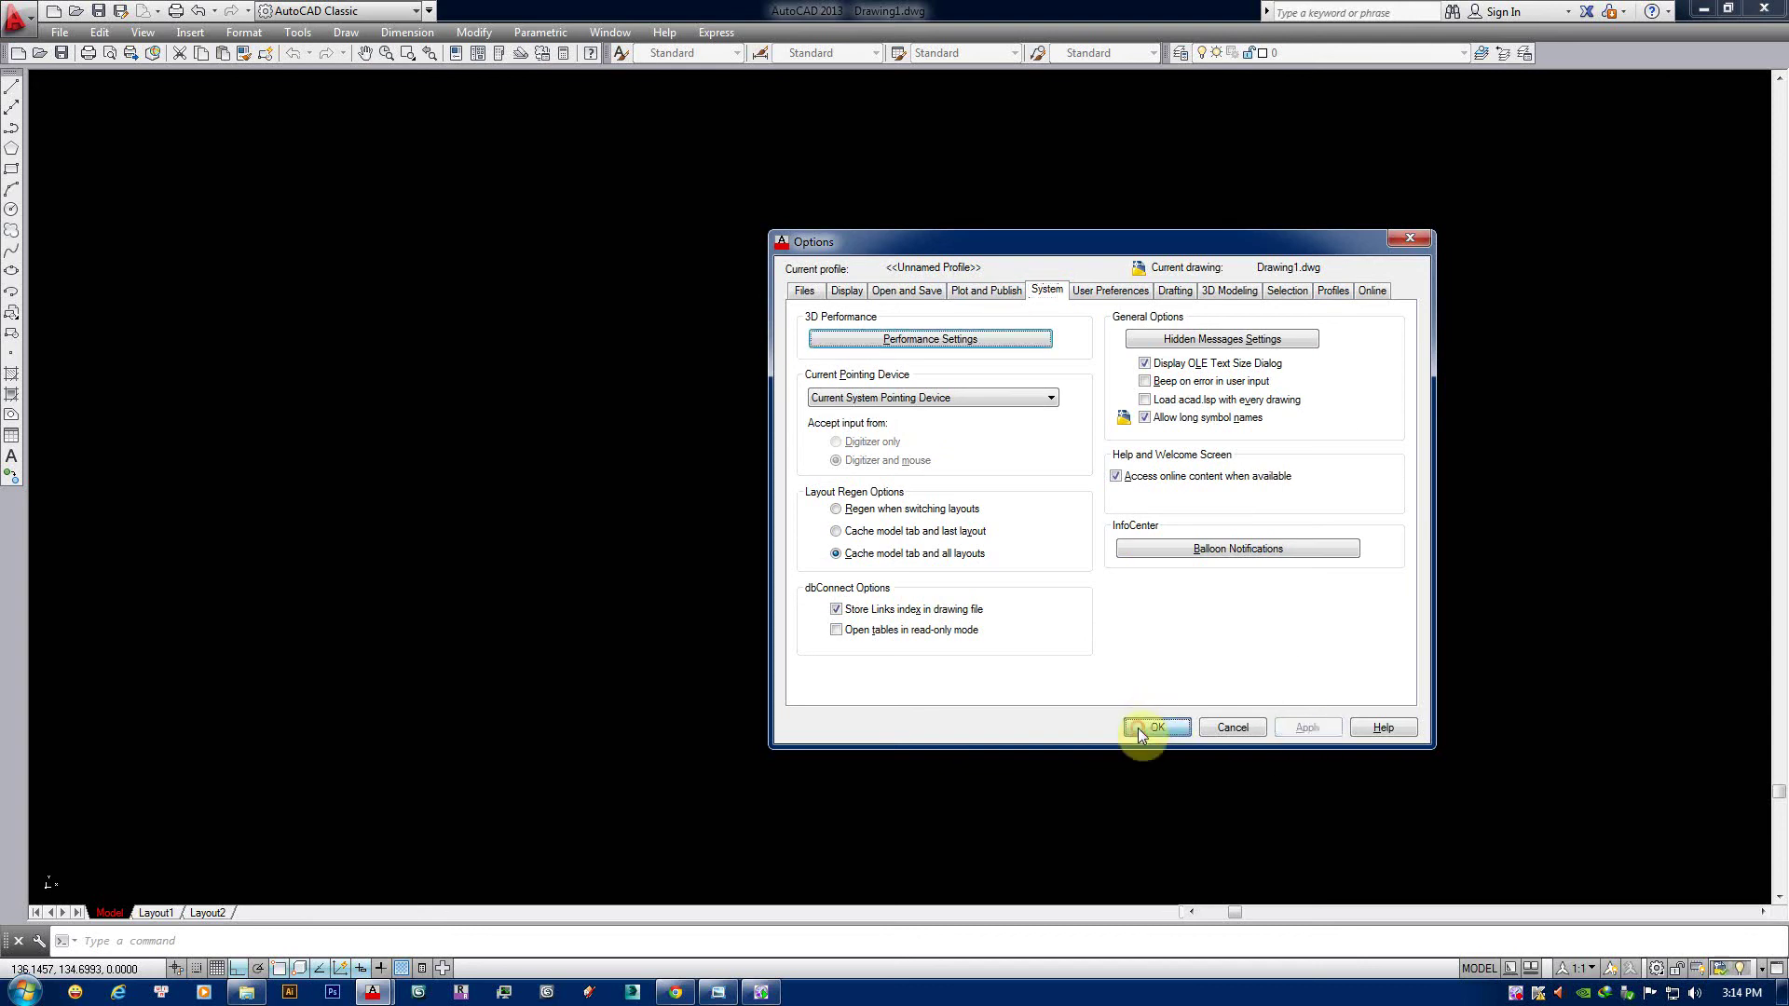
pyautogui.click(1137, 728)
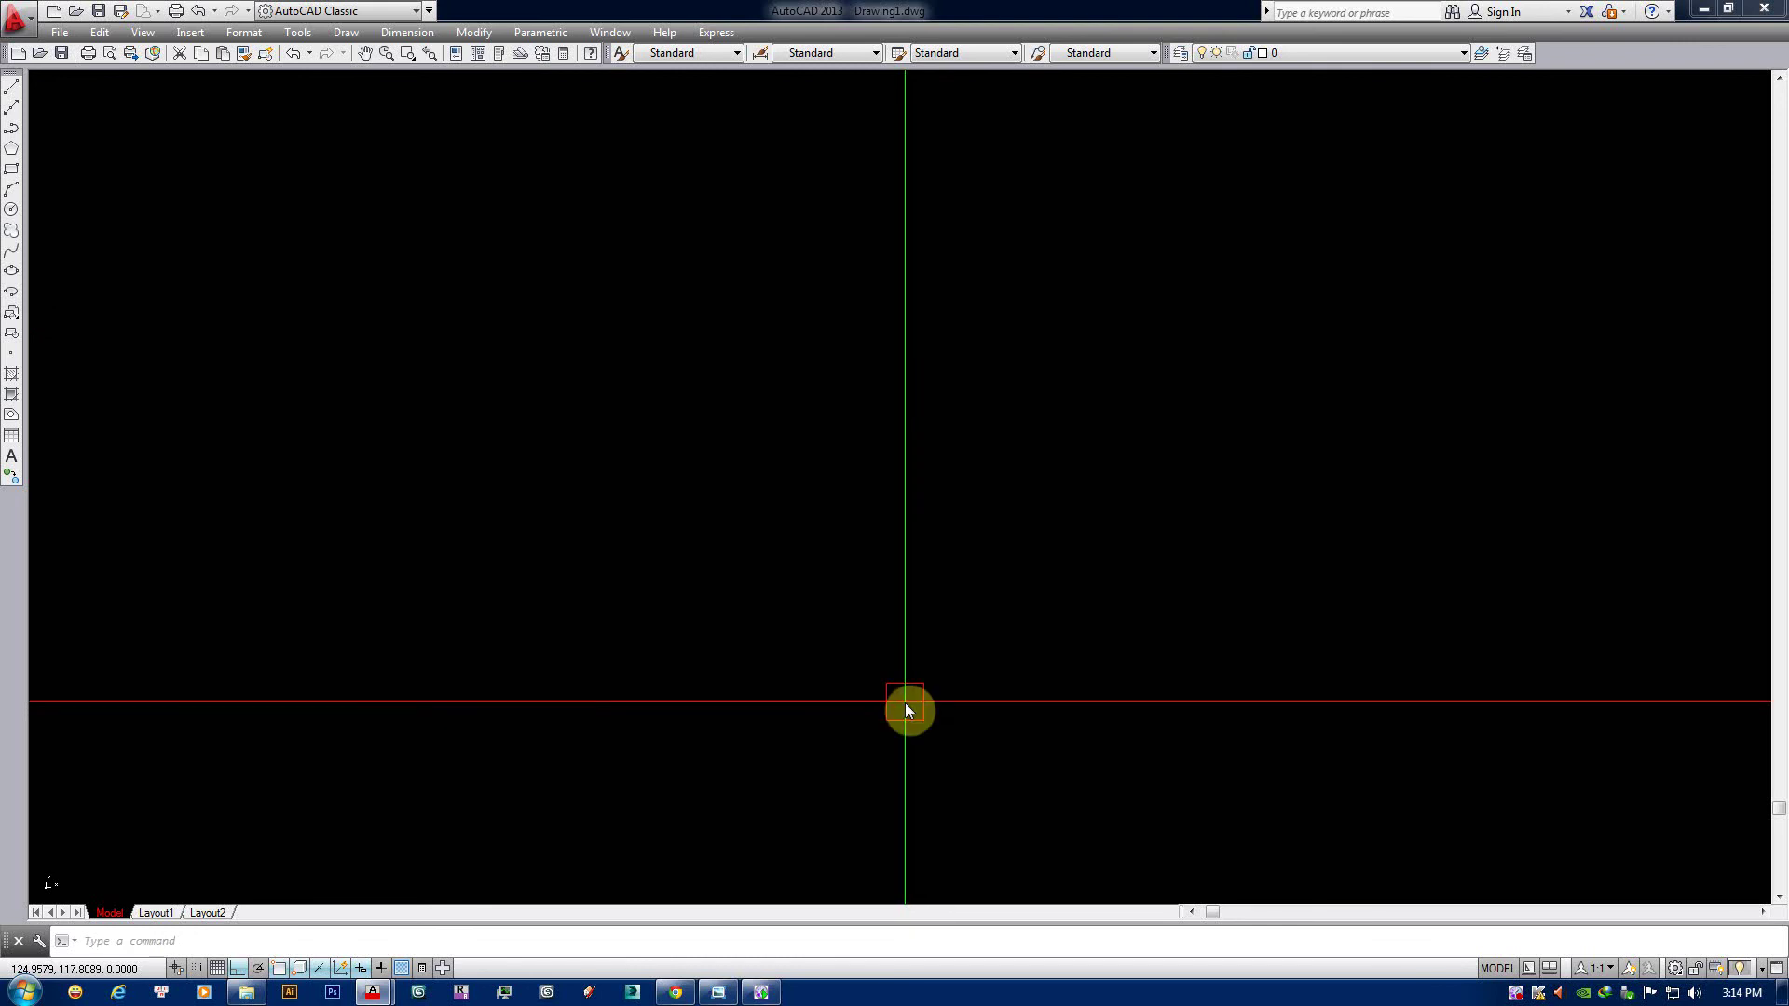
# Start LINE, place the first point at lower left, and turn Ortho off with F8.
pyautogui.write('line')
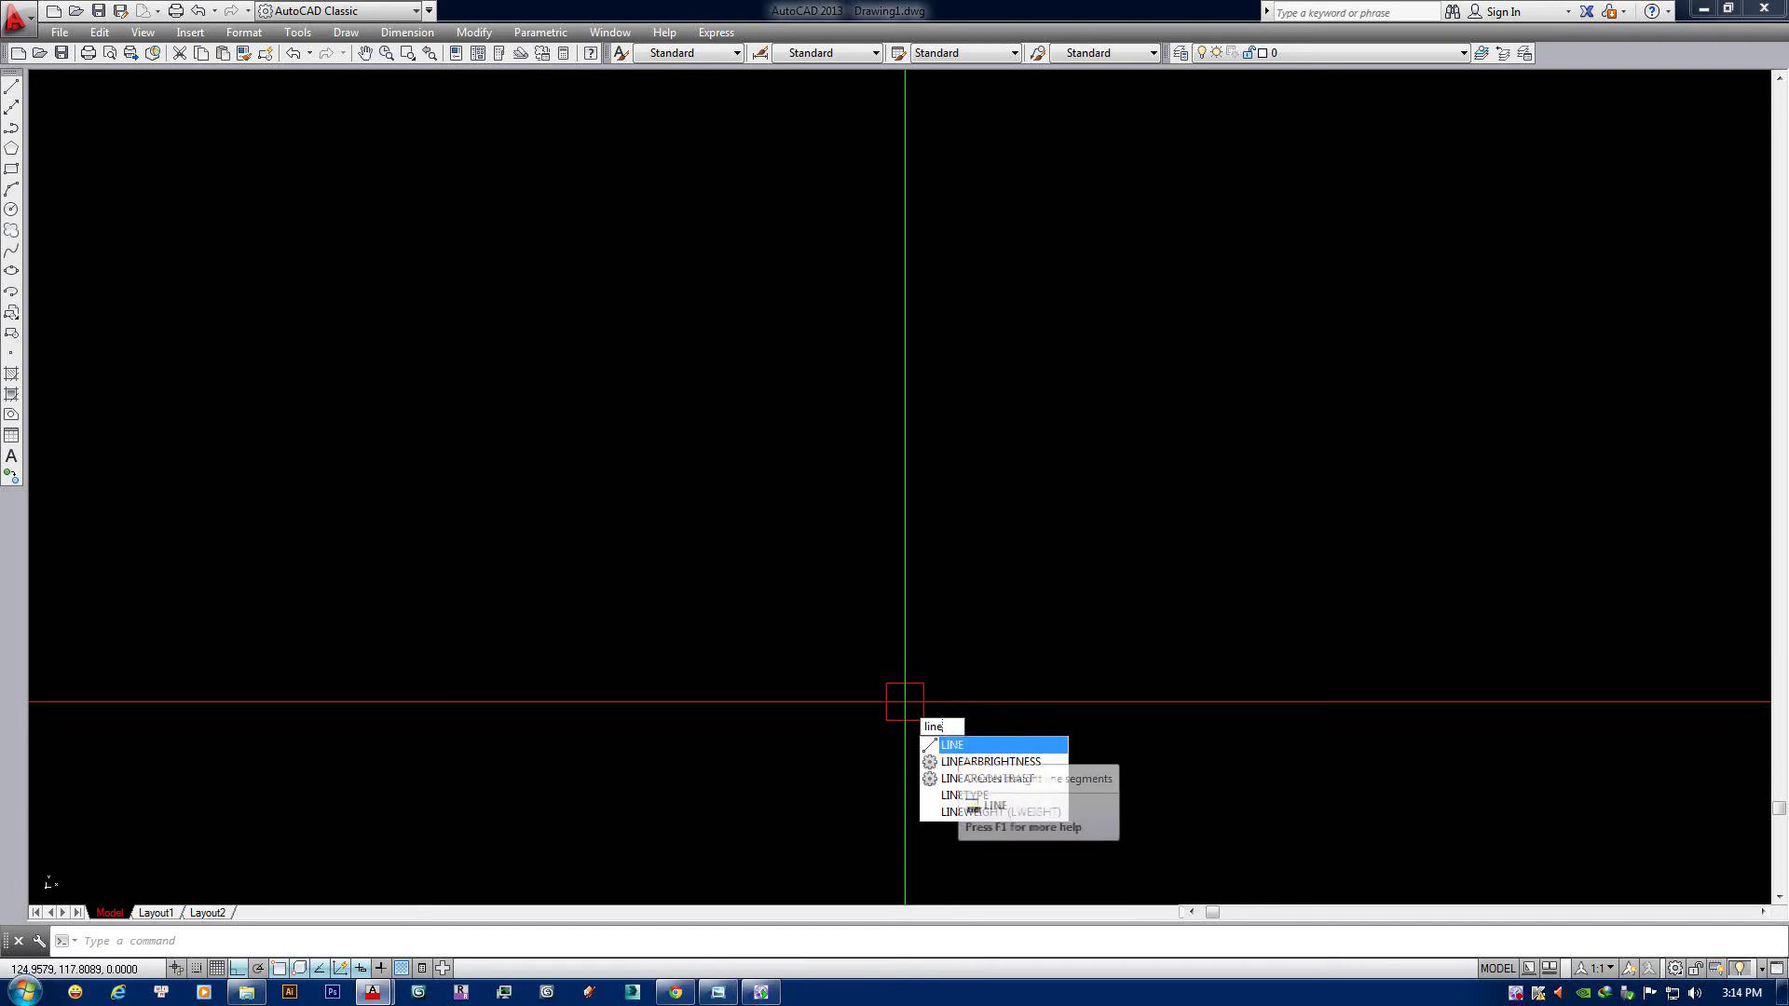
pyautogui.press('Escape')
pyautogui.write('l')
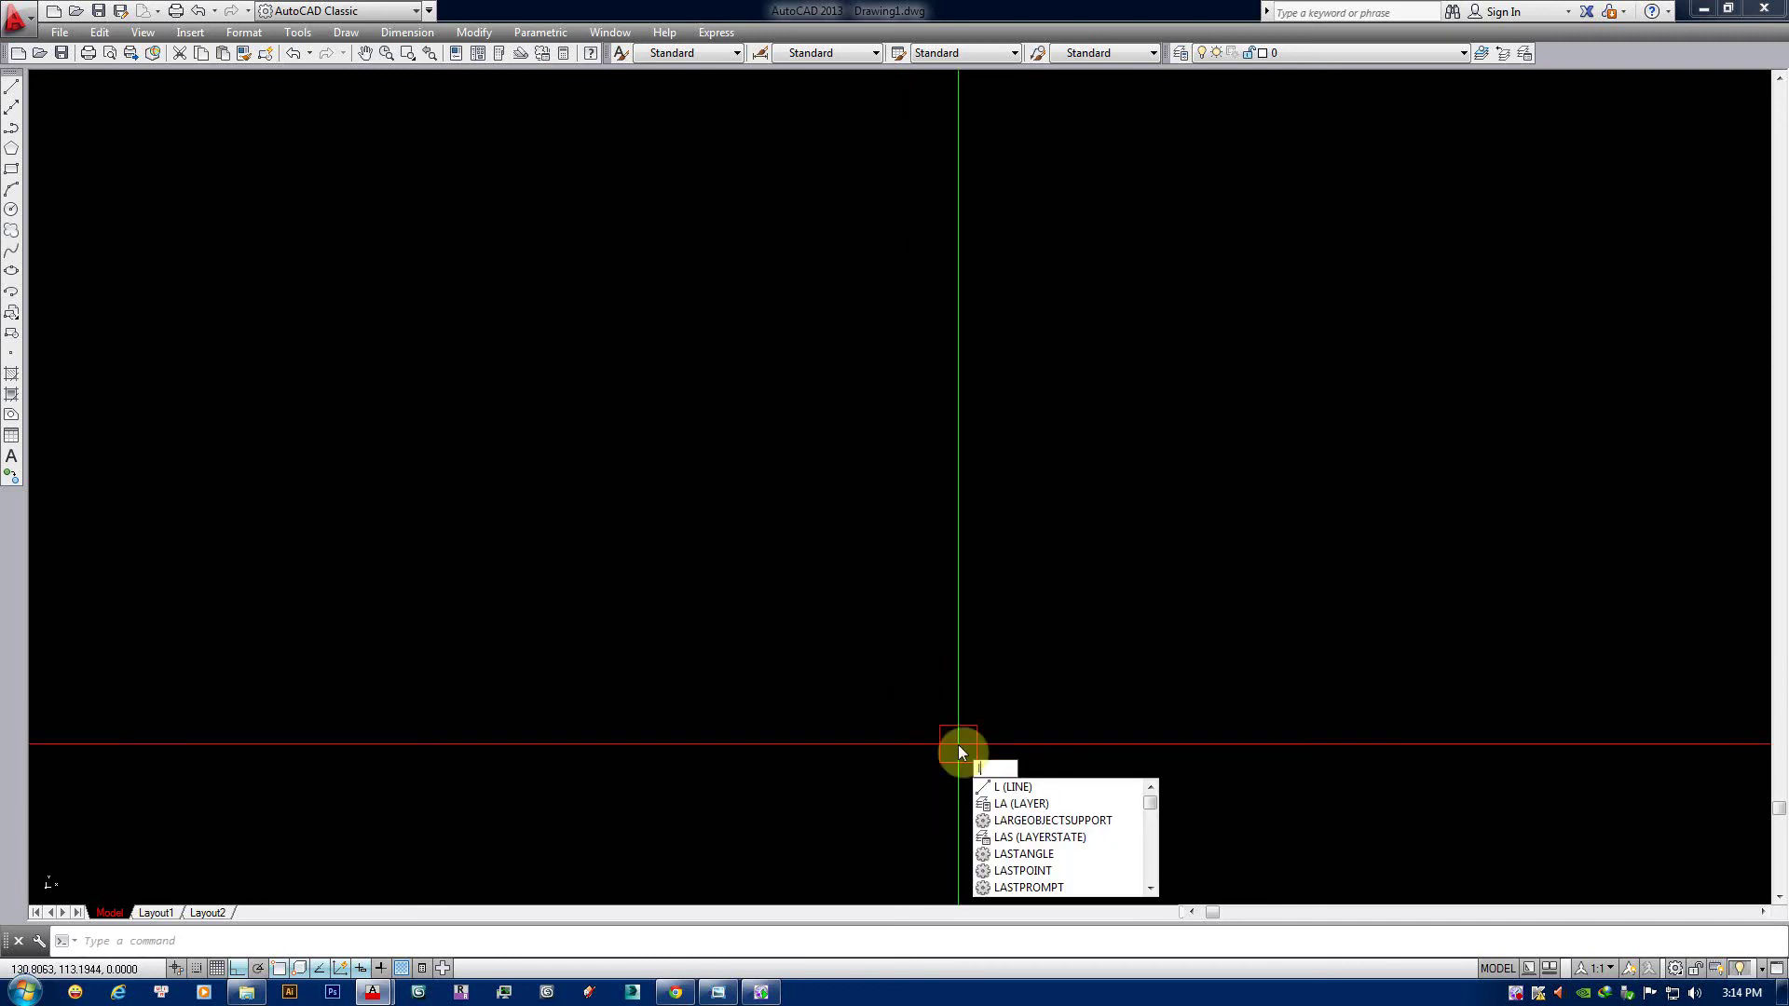
pyautogui.press('Escape')
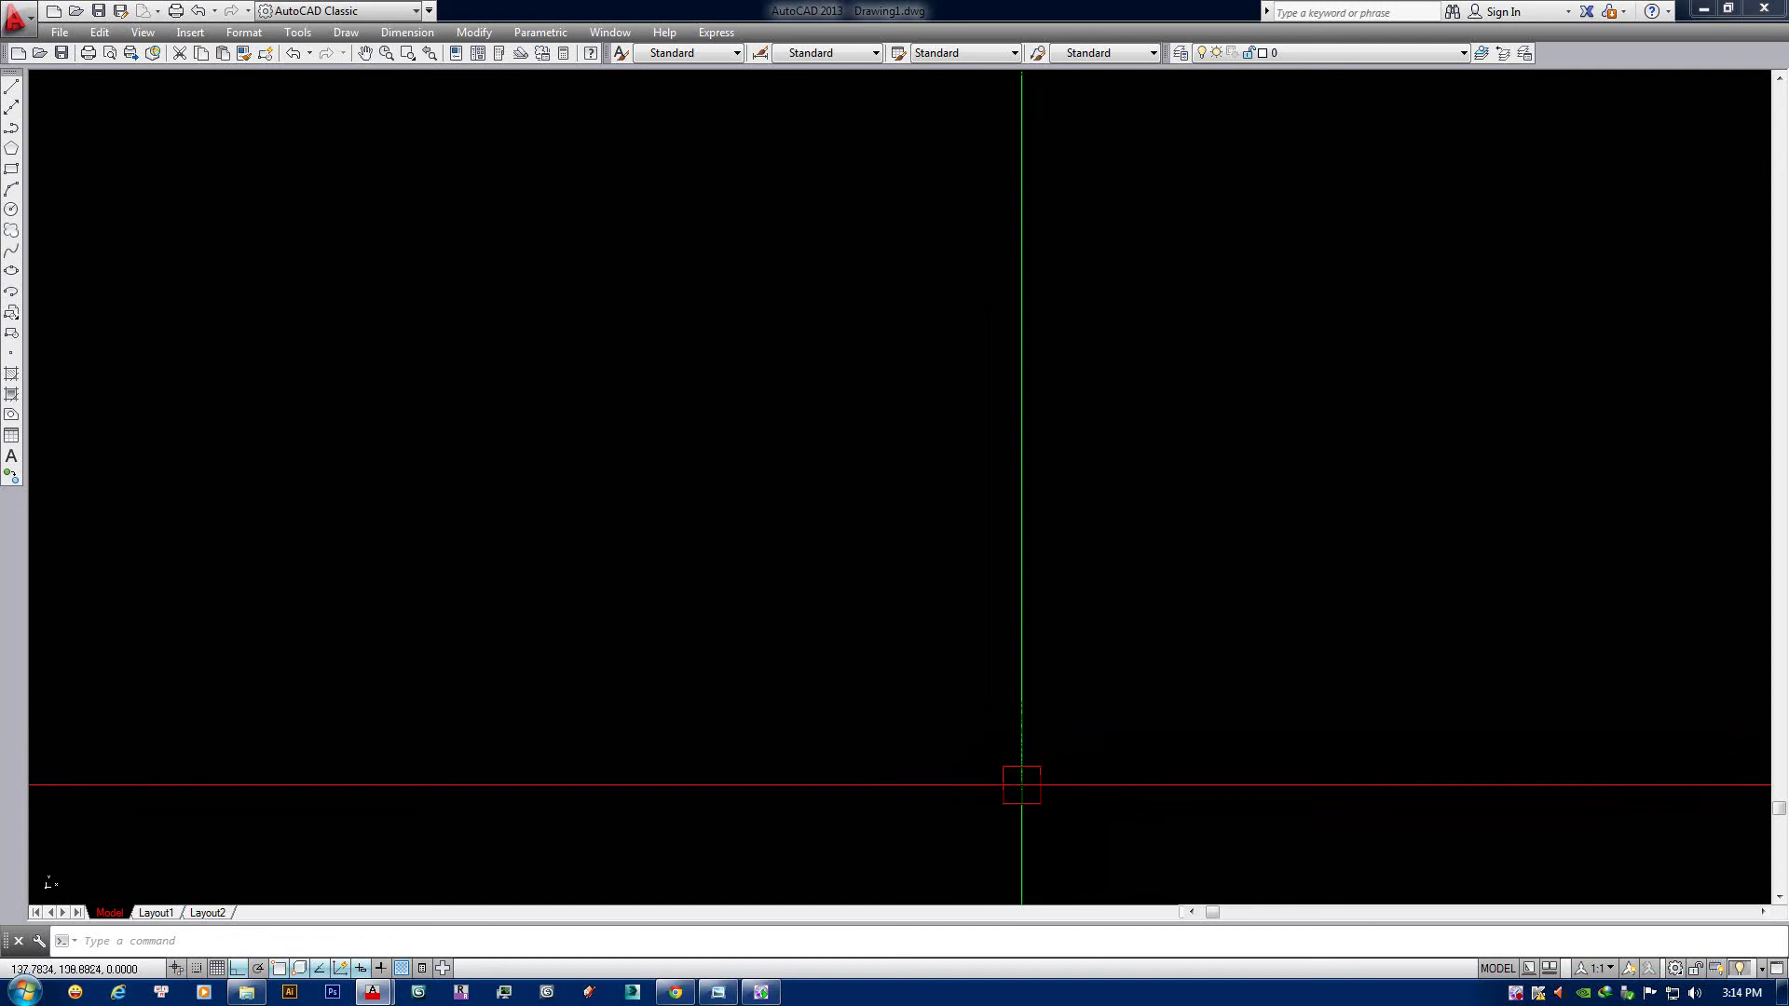
pyautogui.write('l')
pyautogui.press('Return')
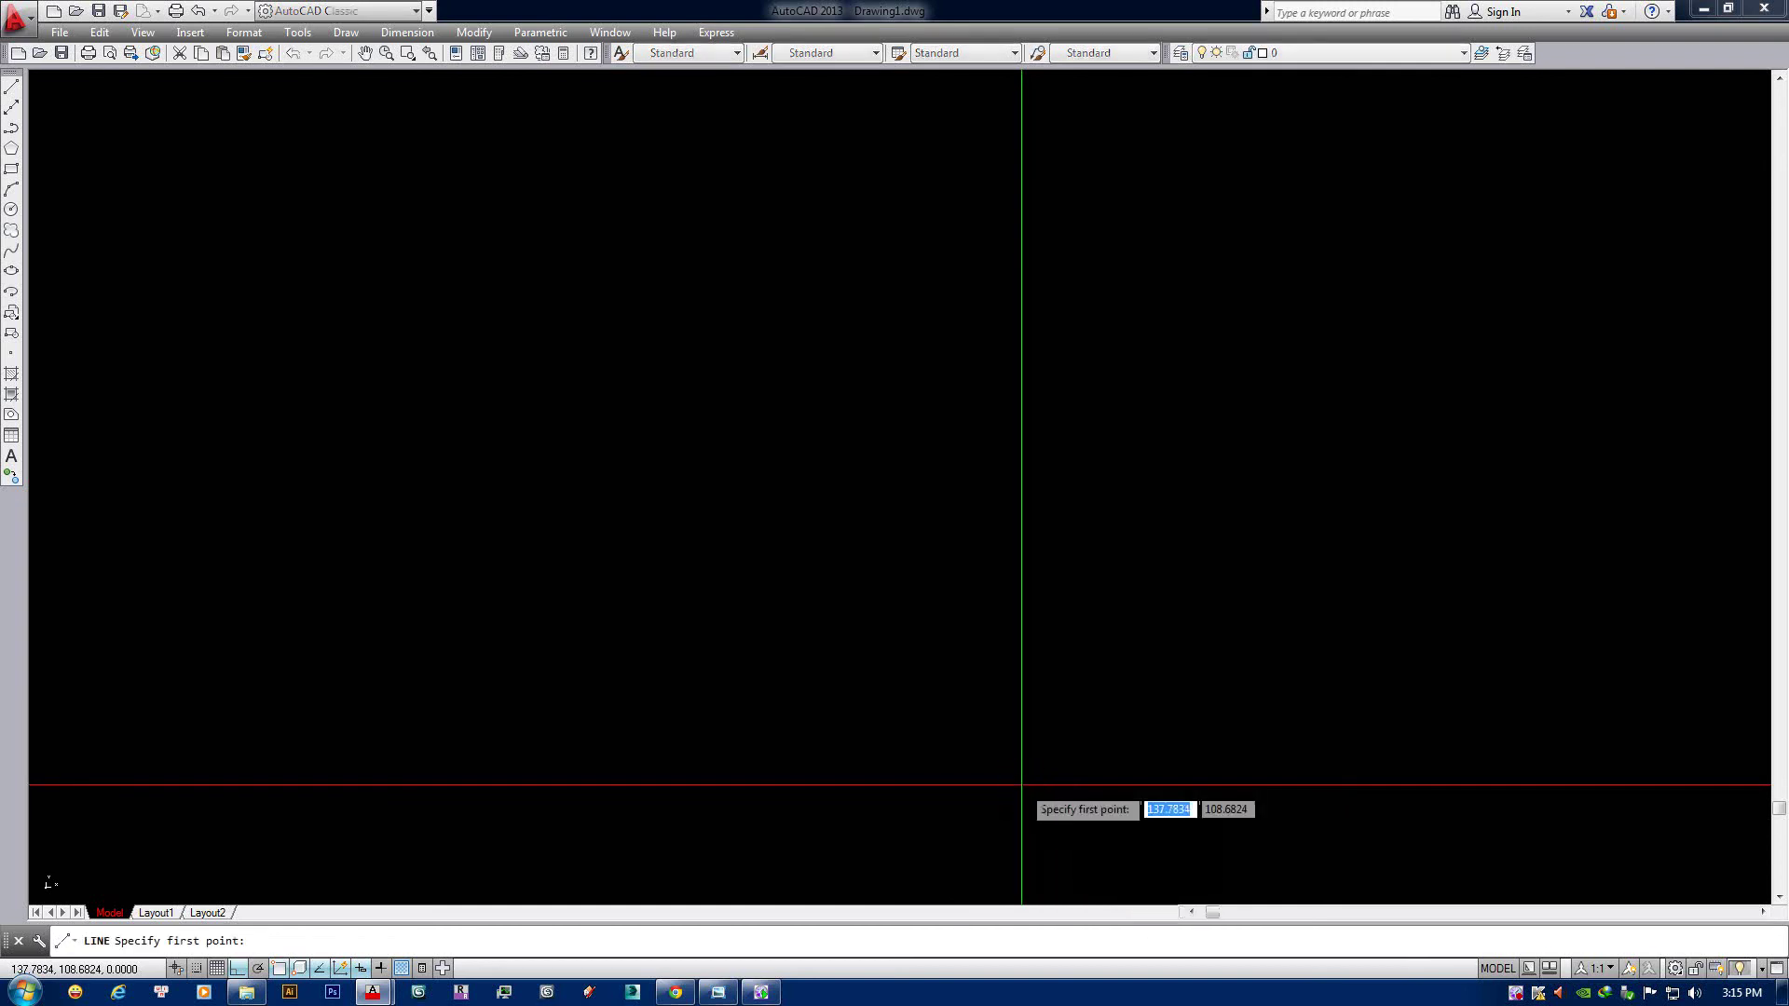
pyautogui.click(451, 558)
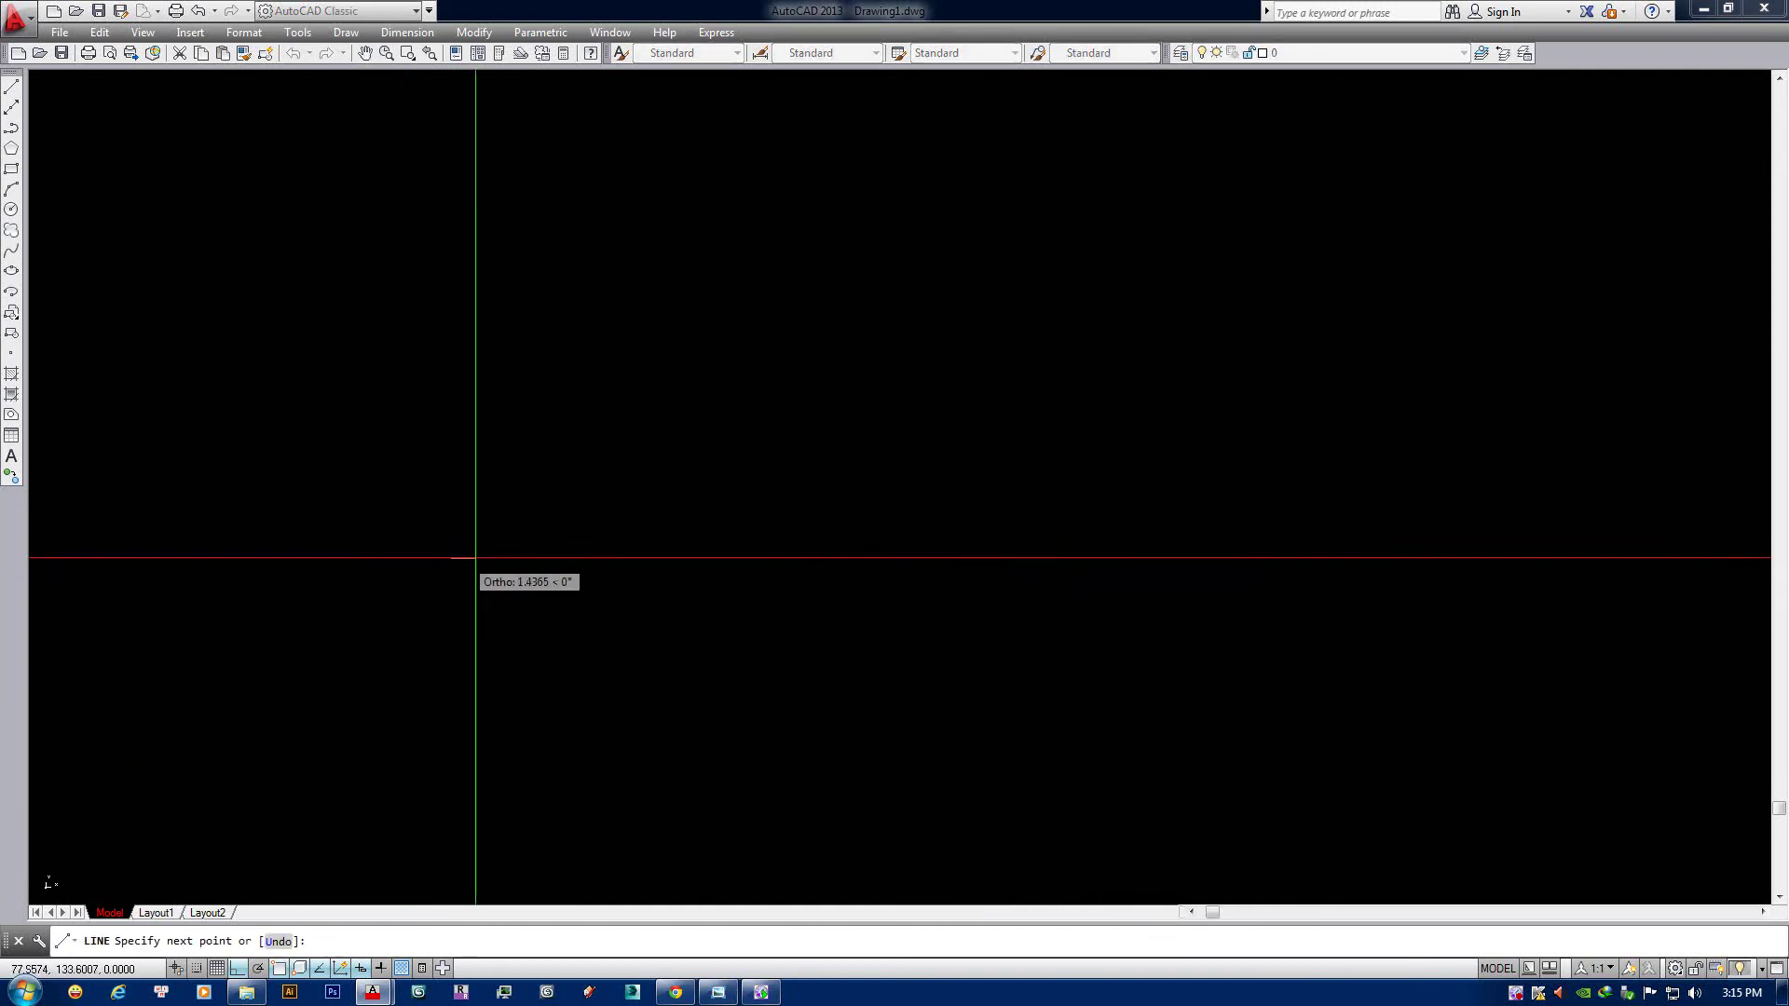
pyautogui.press('F8')
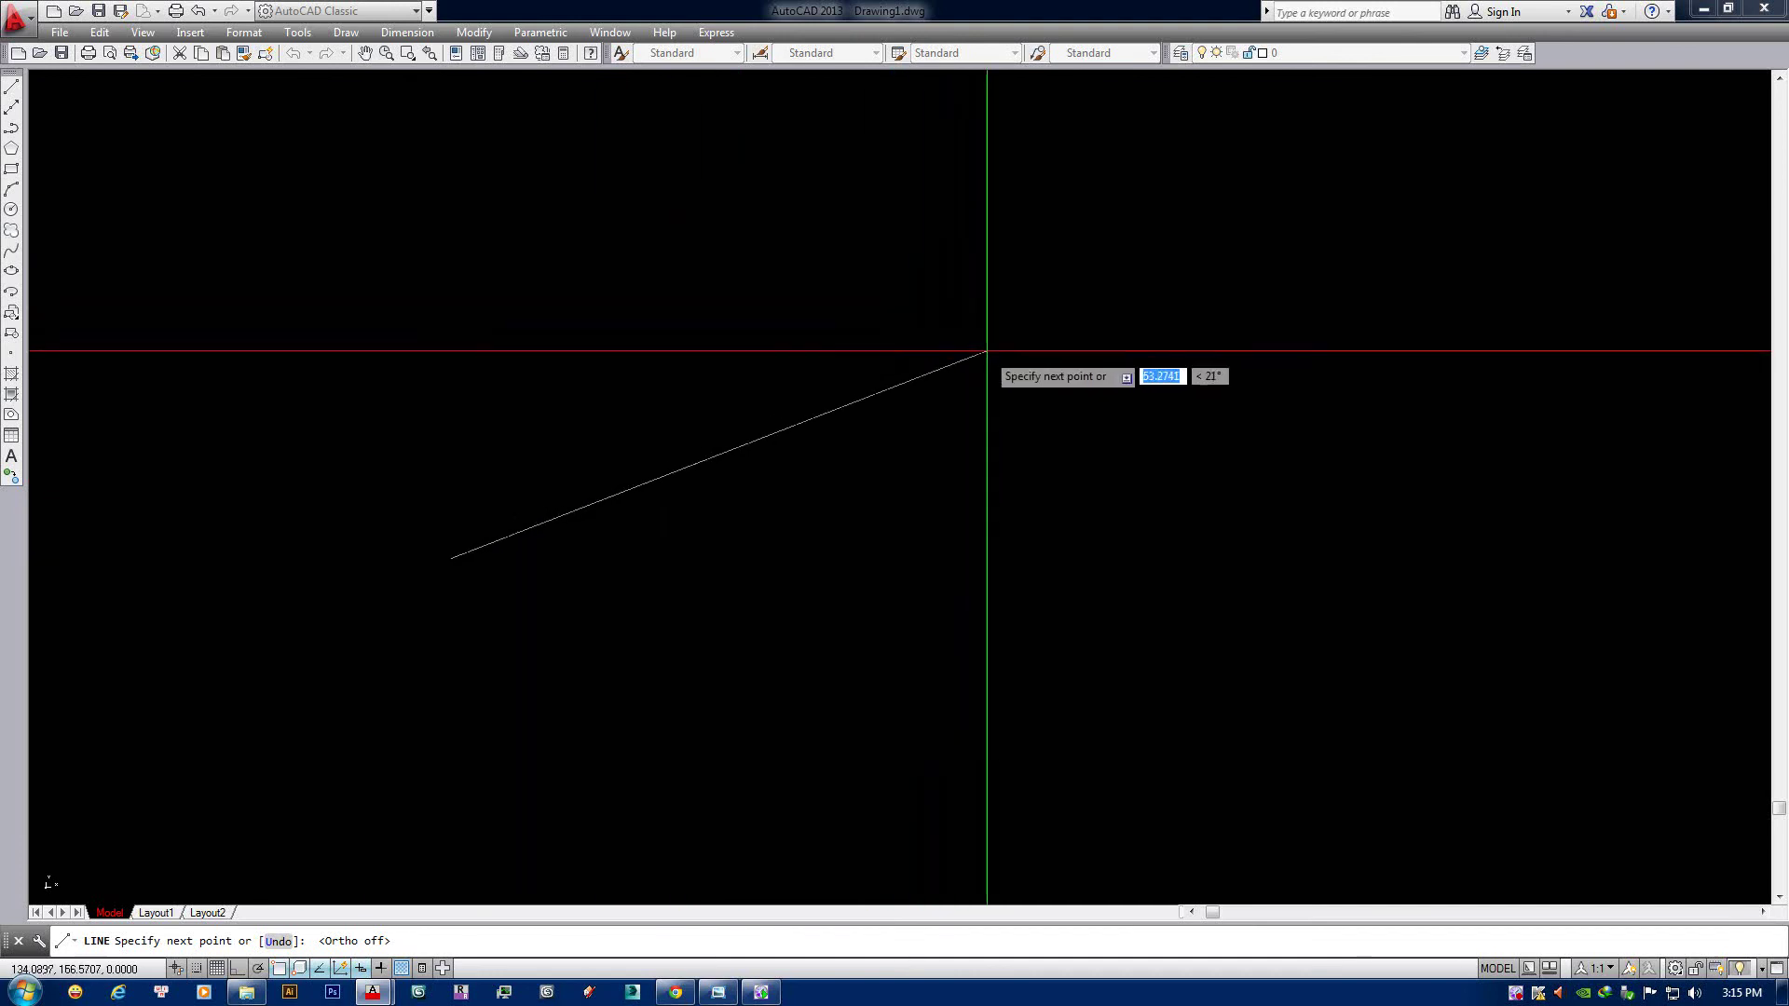
# Place nine more vertices to form the zigzag line chain, then pan the view left.
pyautogui.click(850, 254)
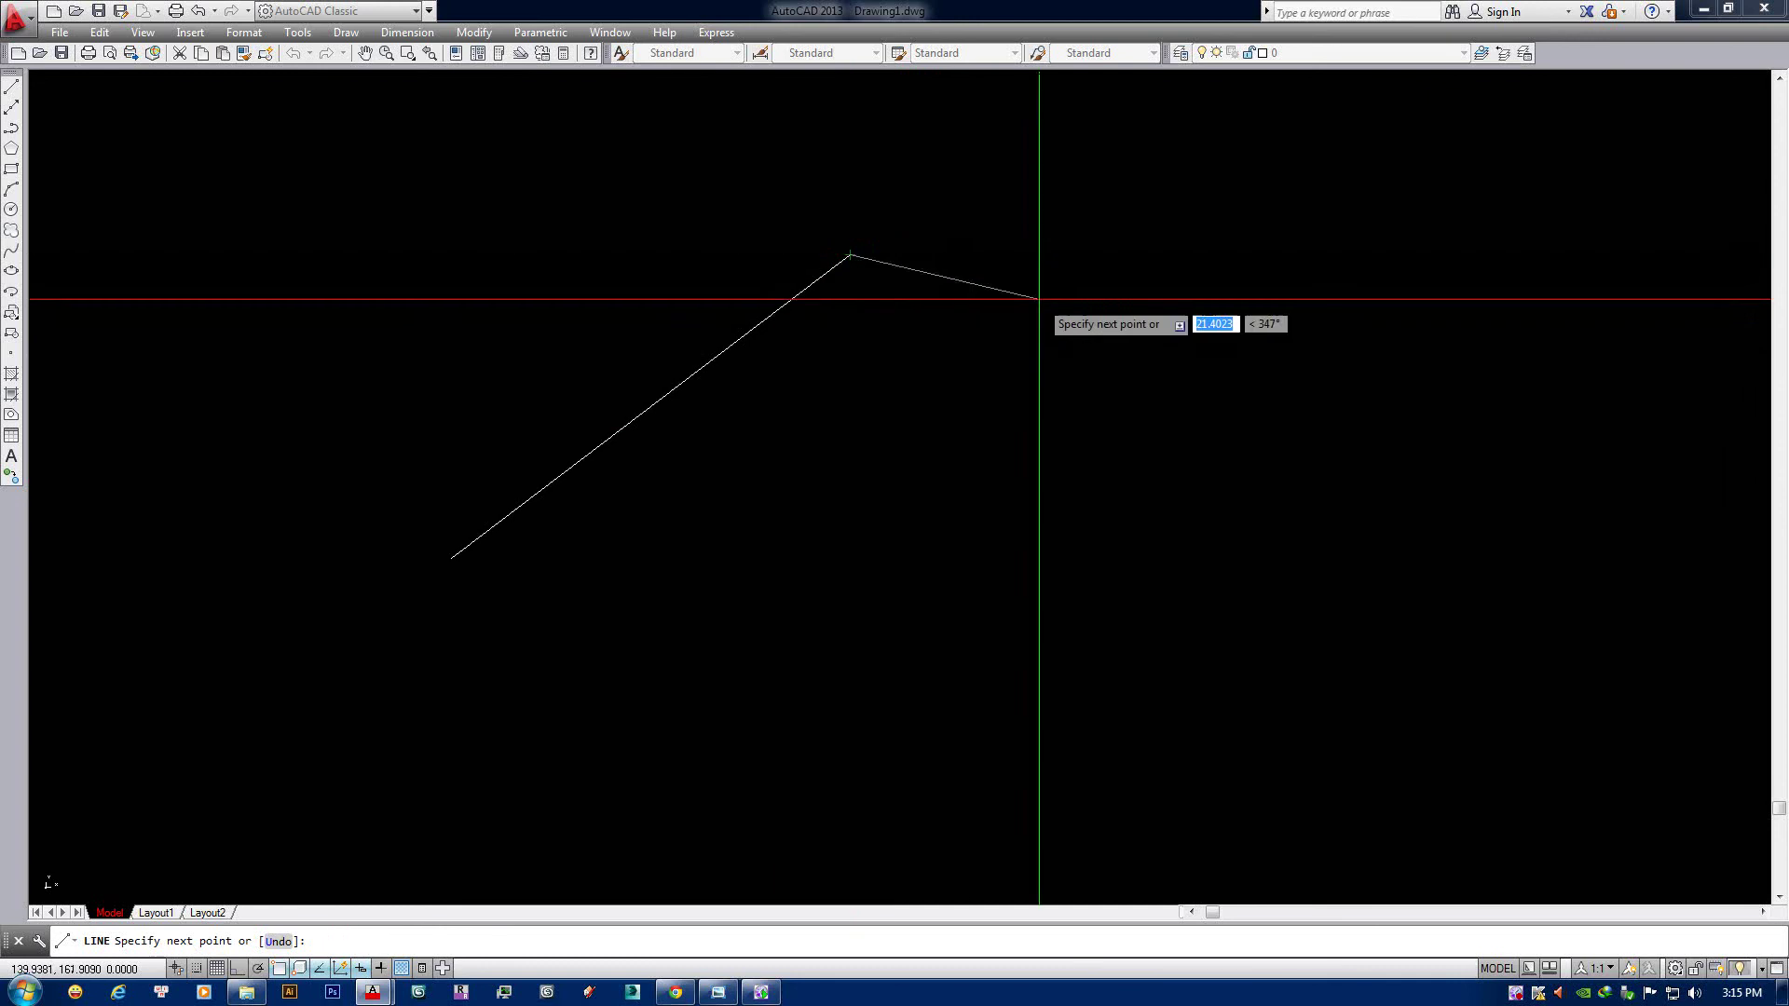
pyautogui.click(1086, 422)
pyautogui.click(945, 535)
pyautogui.click(742, 519)
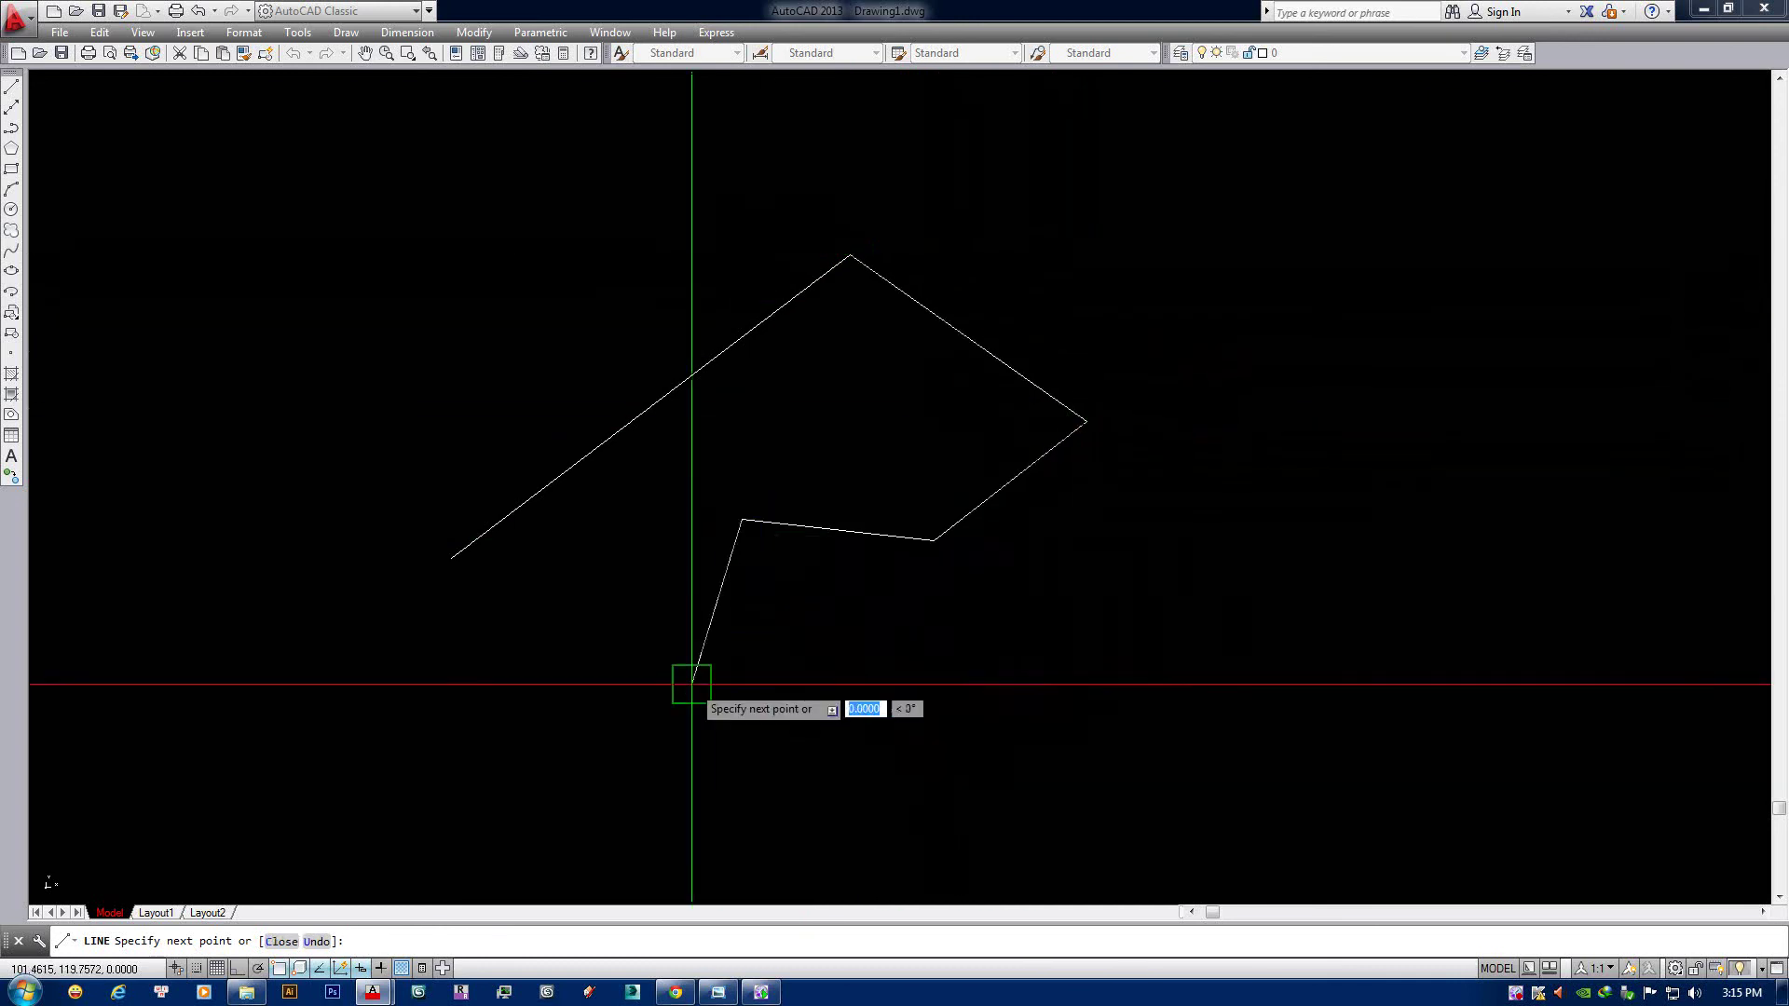
pyautogui.click(692, 685)
pyautogui.click(786, 733)
pyautogui.click(1075, 694)
pyautogui.click(1160, 481)
pyautogui.click(1239, 403)
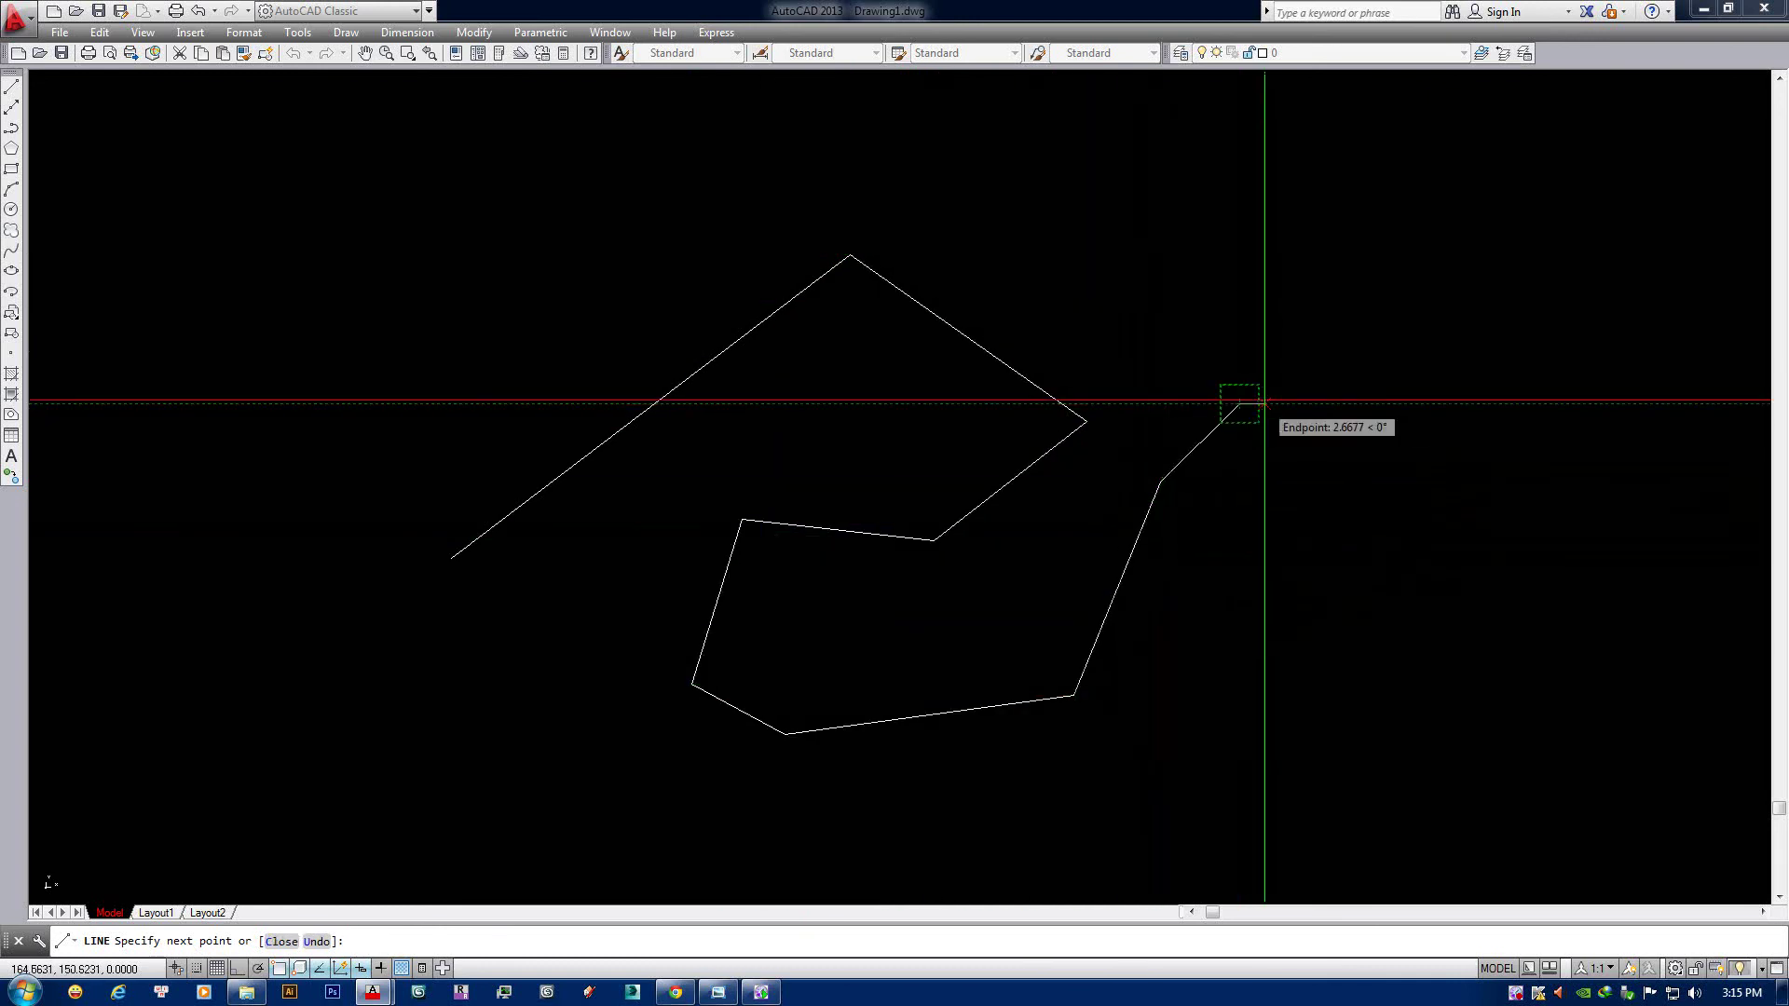
pyautogui.moveTo(1301, 372); pyautogui.dragTo(935, 408, button='middle')
# Finish the zigzag and draw a separate 50-unit line at 16° to its upper right.
pyautogui.press('Return')
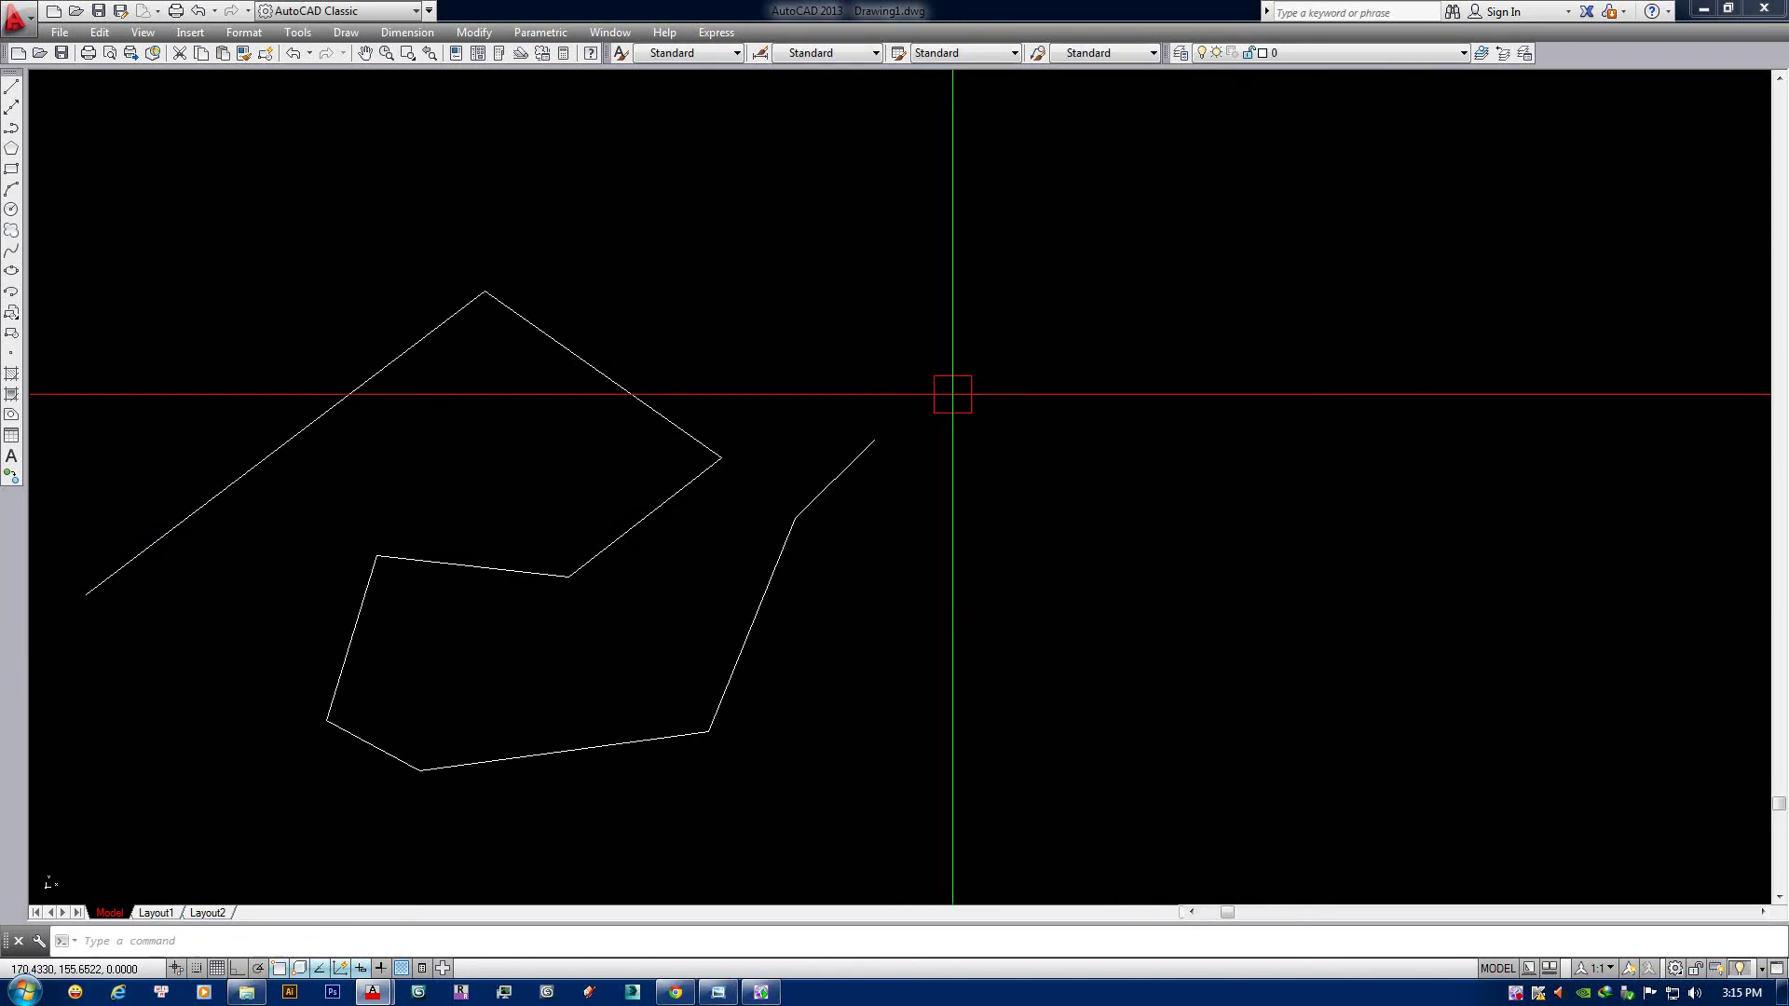
pyautogui.press('Return')
pyautogui.press('Return')
pyautogui.moveTo(988, 320); pyautogui.dragTo(867, 376, button='middle')
pyautogui.moveTo(1158, 341); pyautogui.dragTo(1092, 350, button='middle')
pyautogui.write('50')
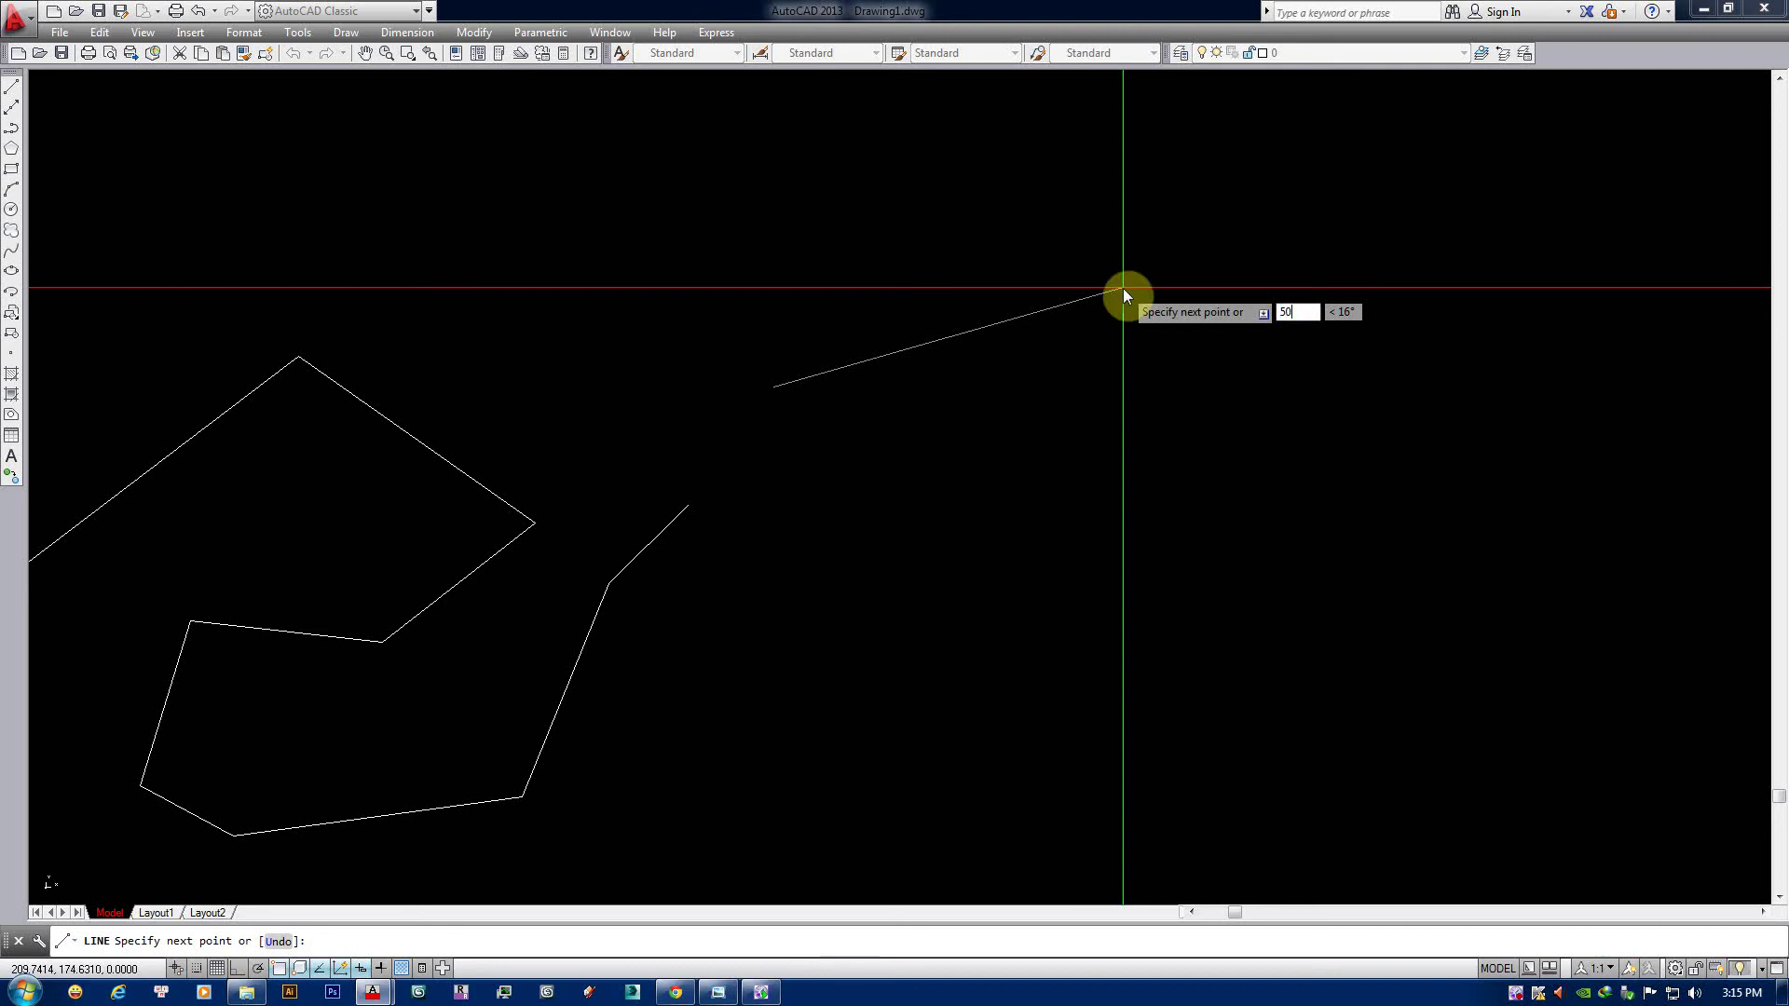
pyautogui.press('Return')
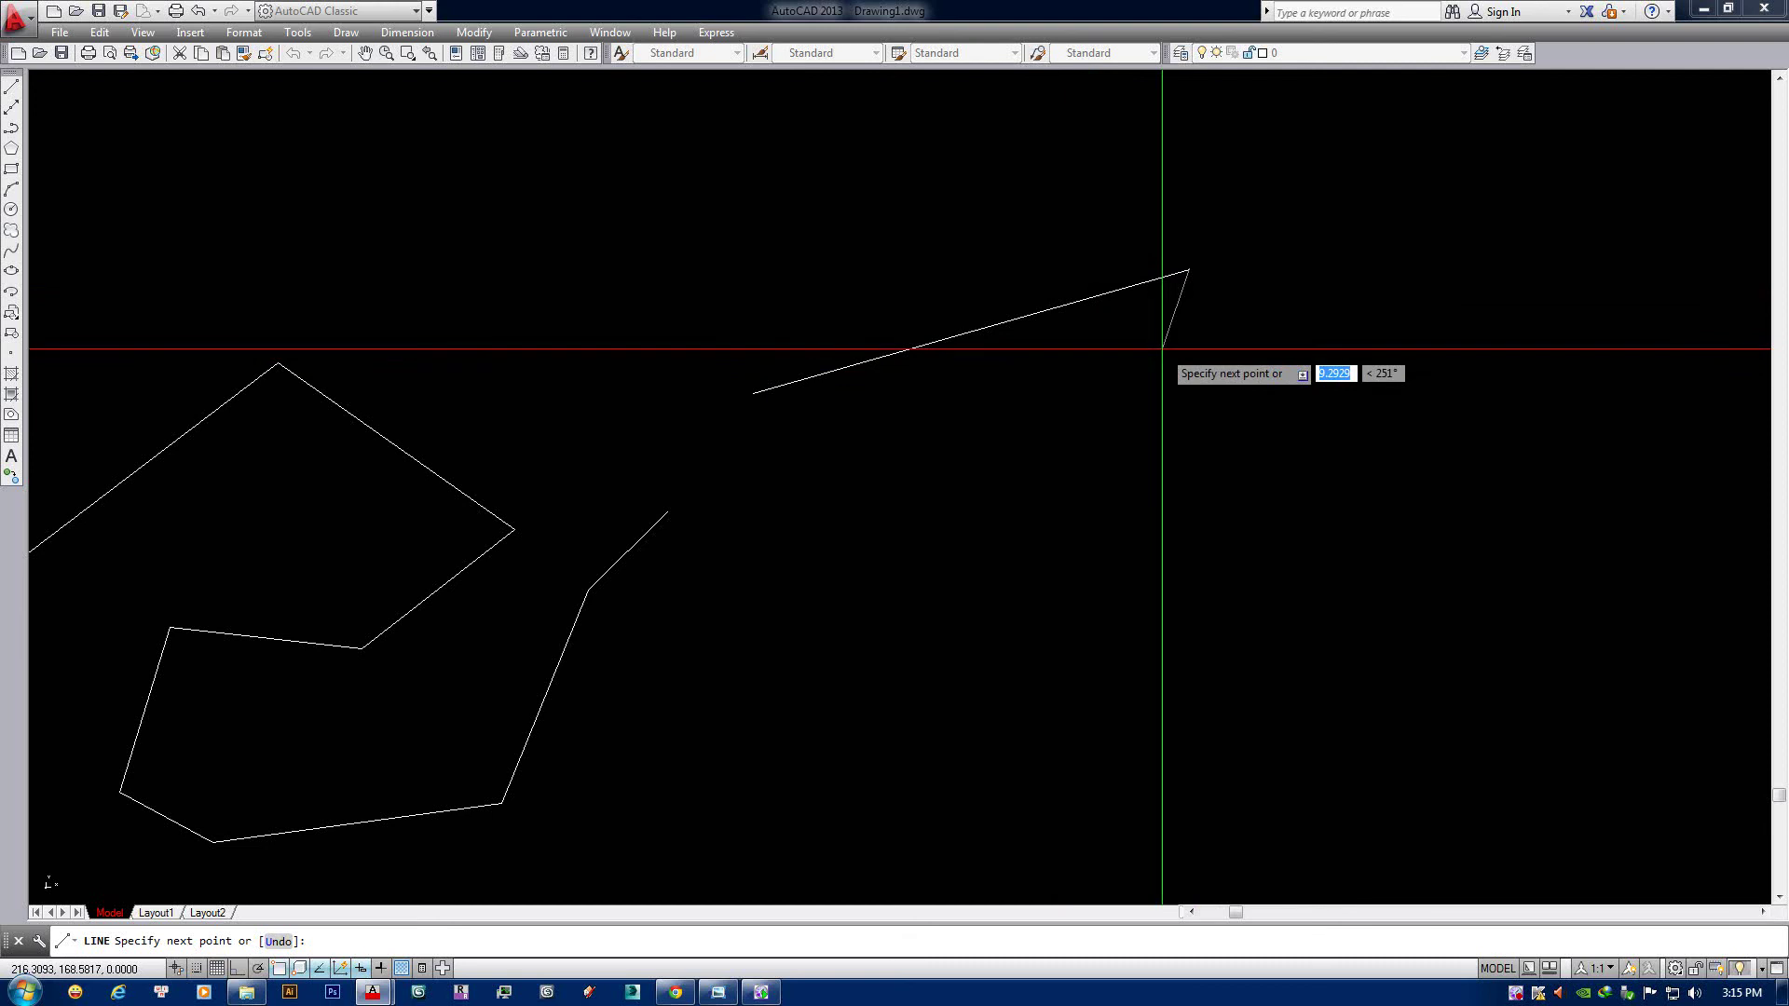
pyautogui.press('Escape')
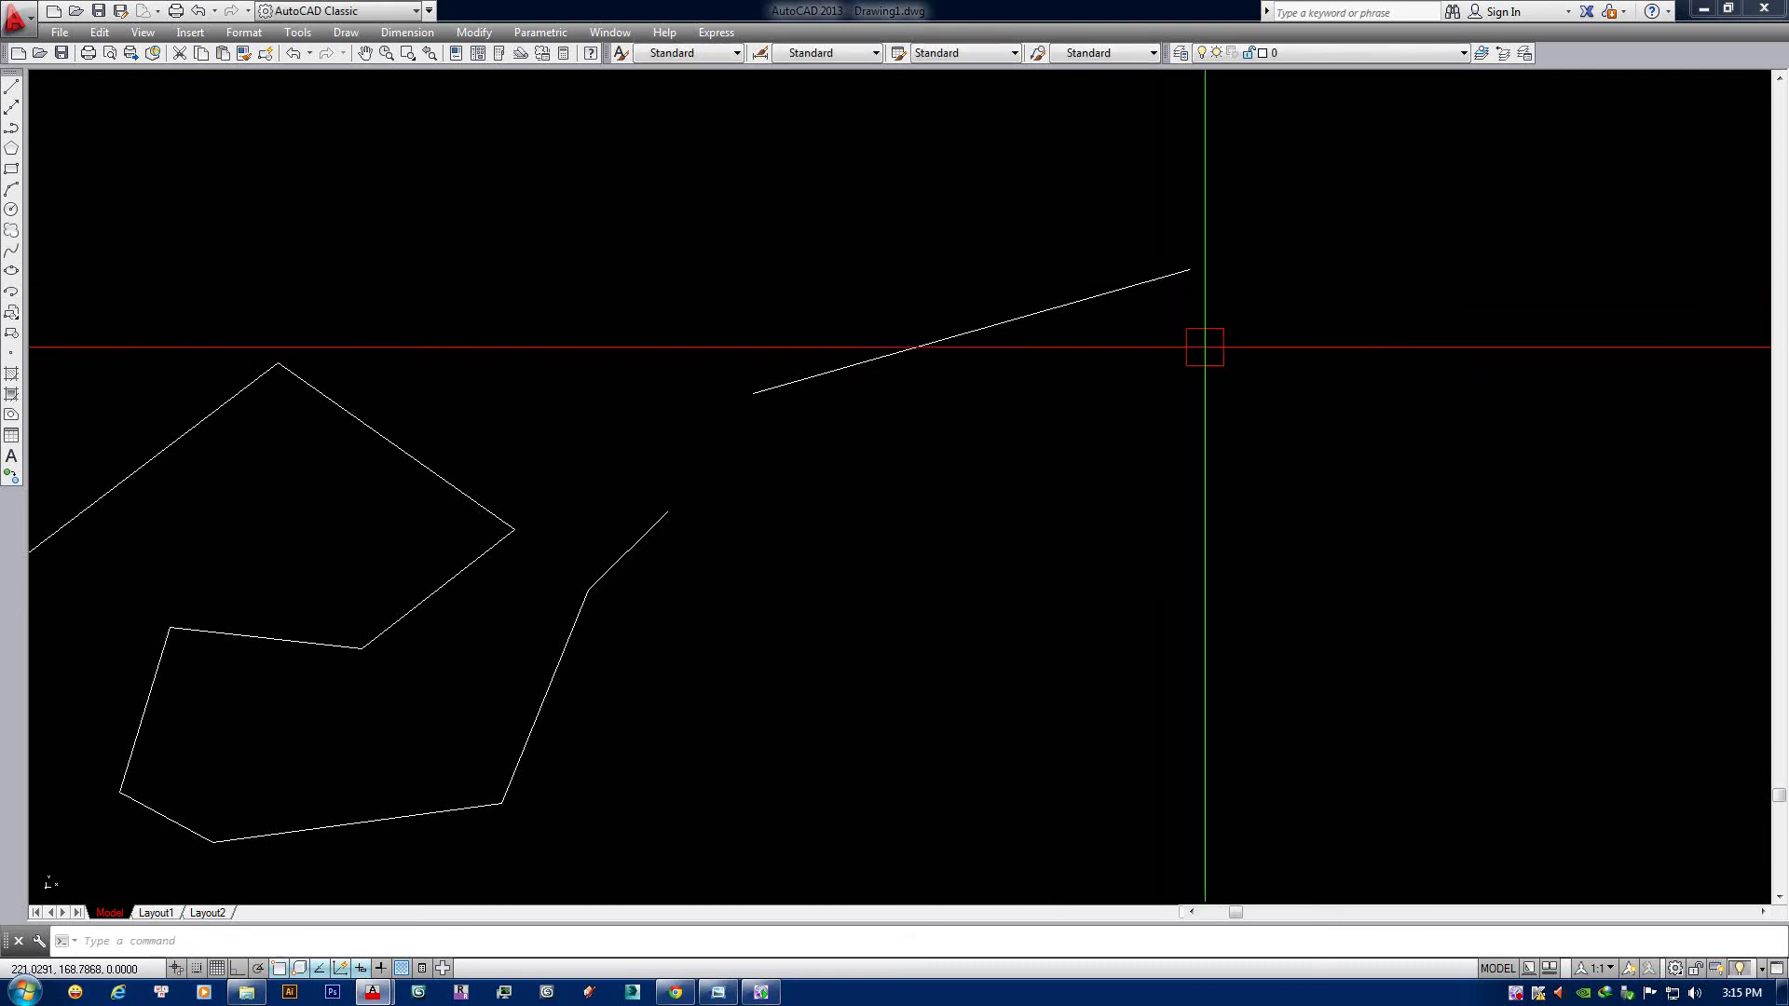
# Select and deselect the 50-unit line to check it, zooming and panning to review.
pyautogui.moveTo(934, 360); pyautogui.dragTo(917, 431)
pyautogui.moveTo(917, 430); pyautogui.dragTo(904, 452, button='middle')
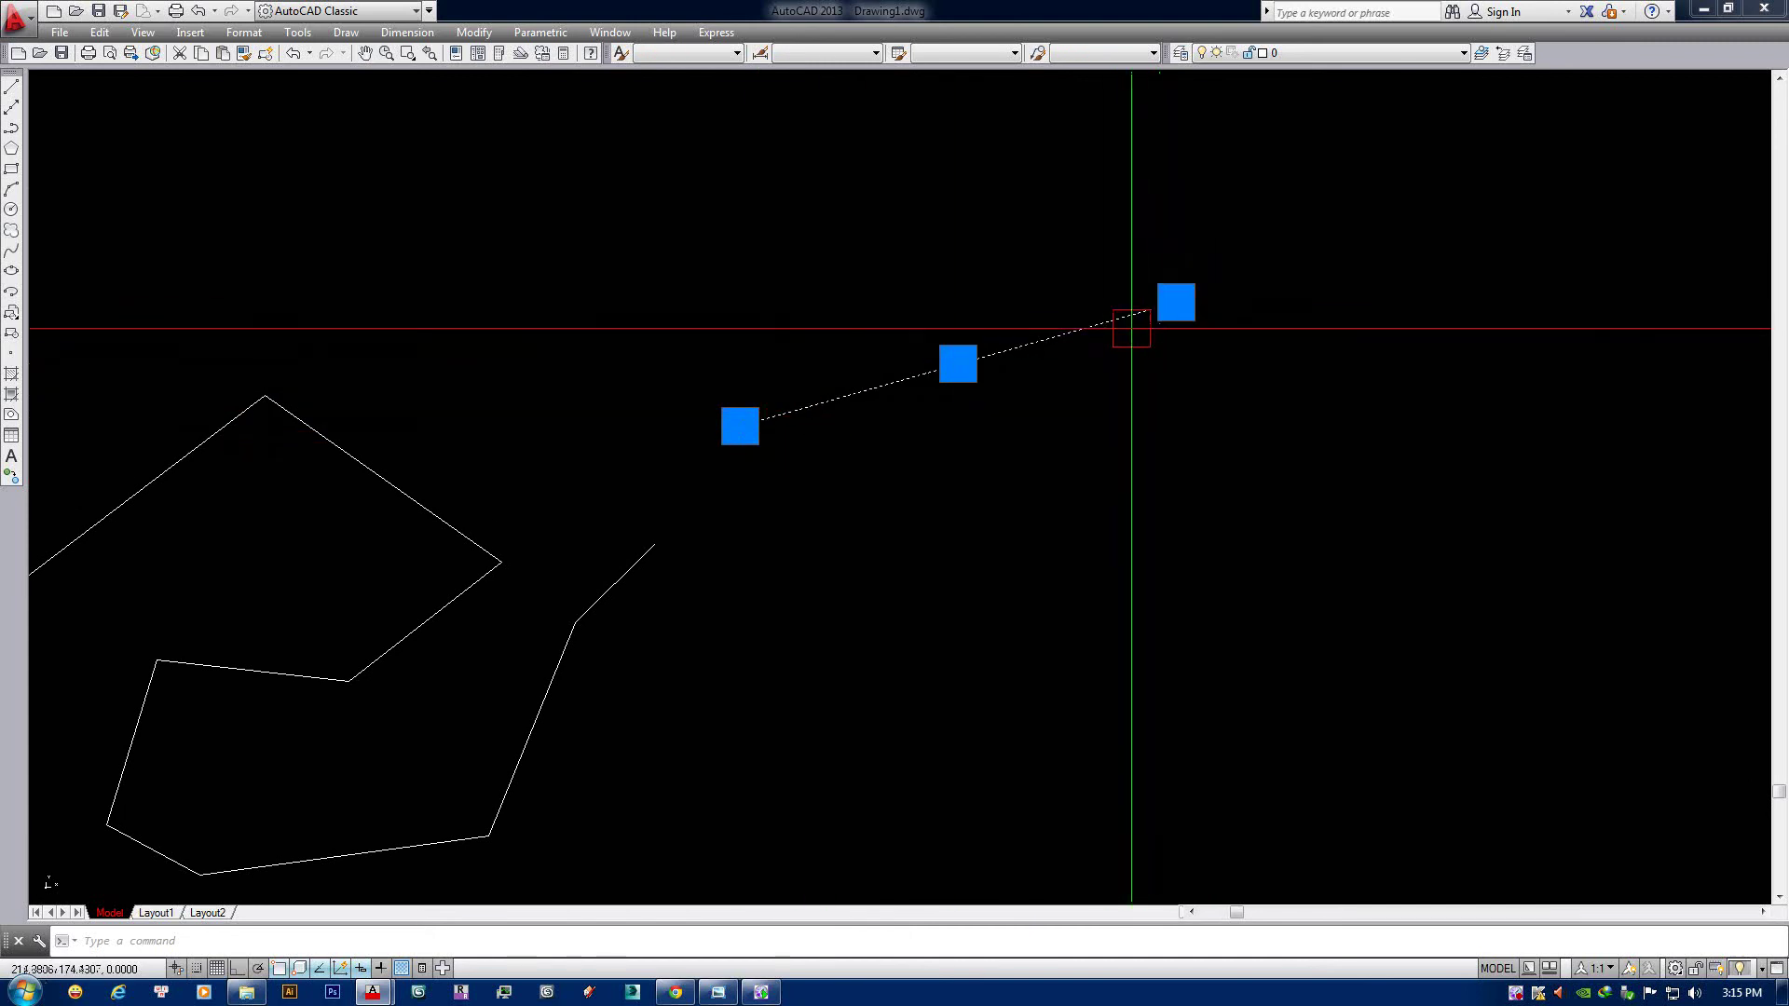
pyautogui.press('Escape')
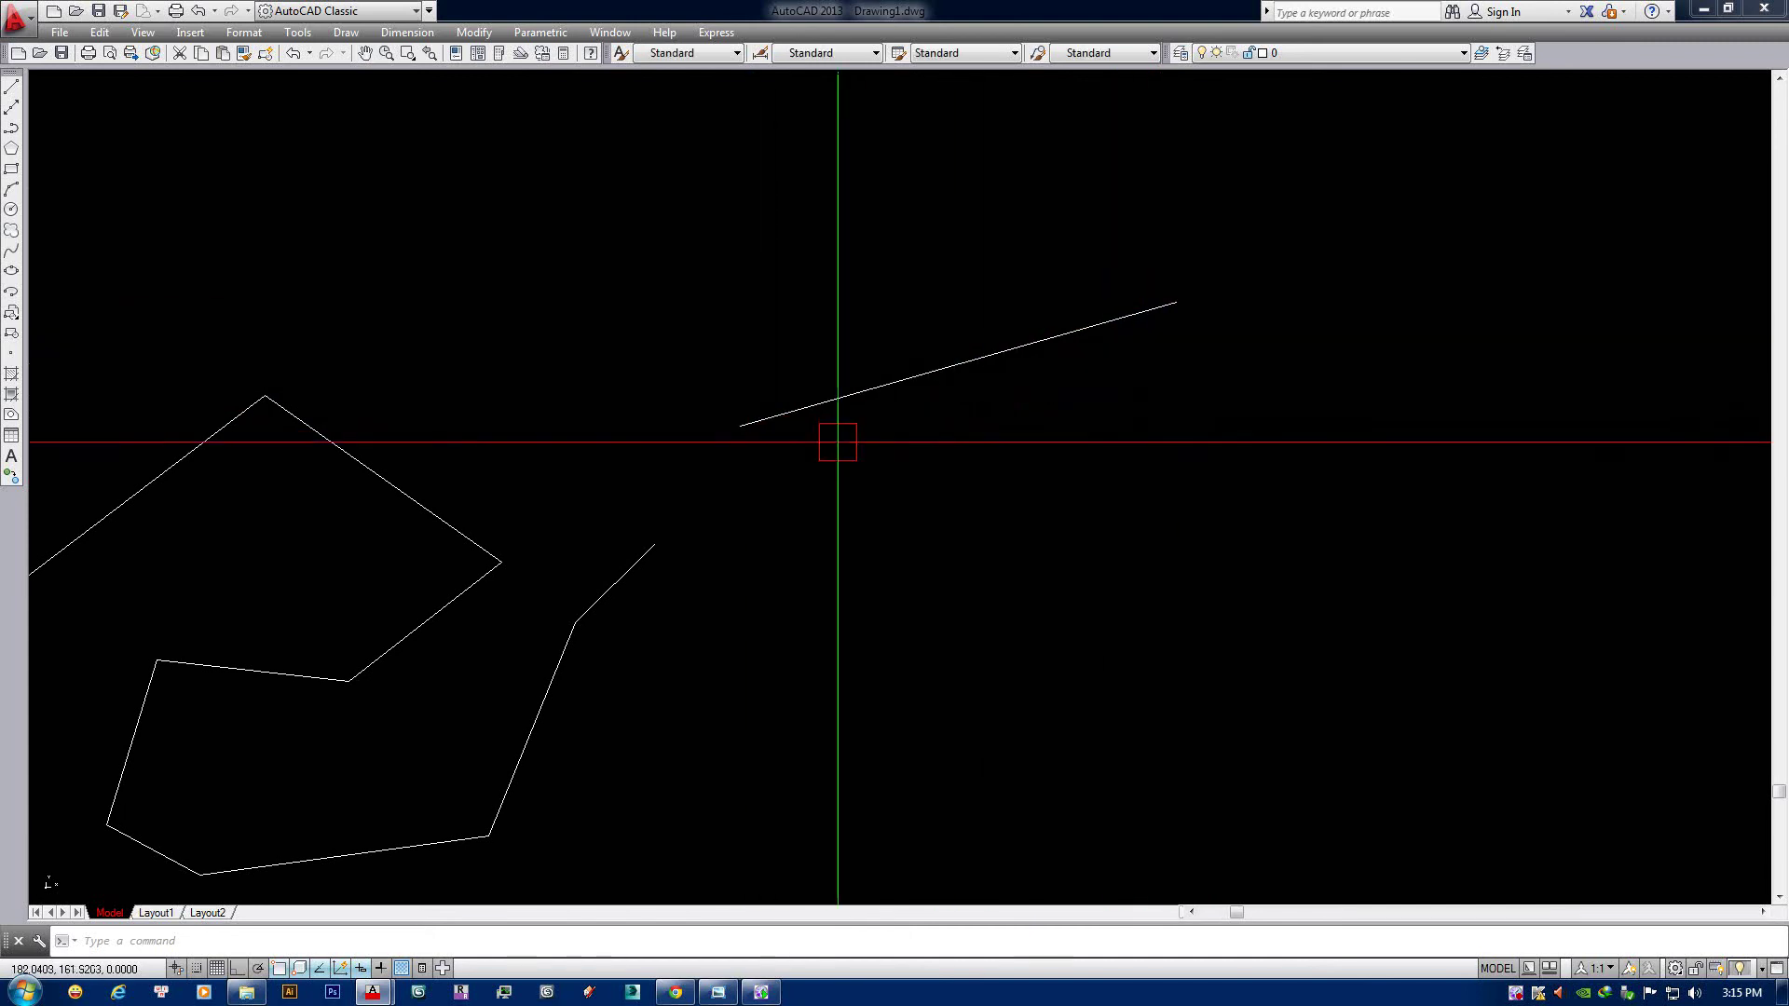
pyautogui.scroll(-2, 1017, 403)
pyautogui.scroll(-2, 977, 430)
pyautogui.scroll(2, 977, 379)
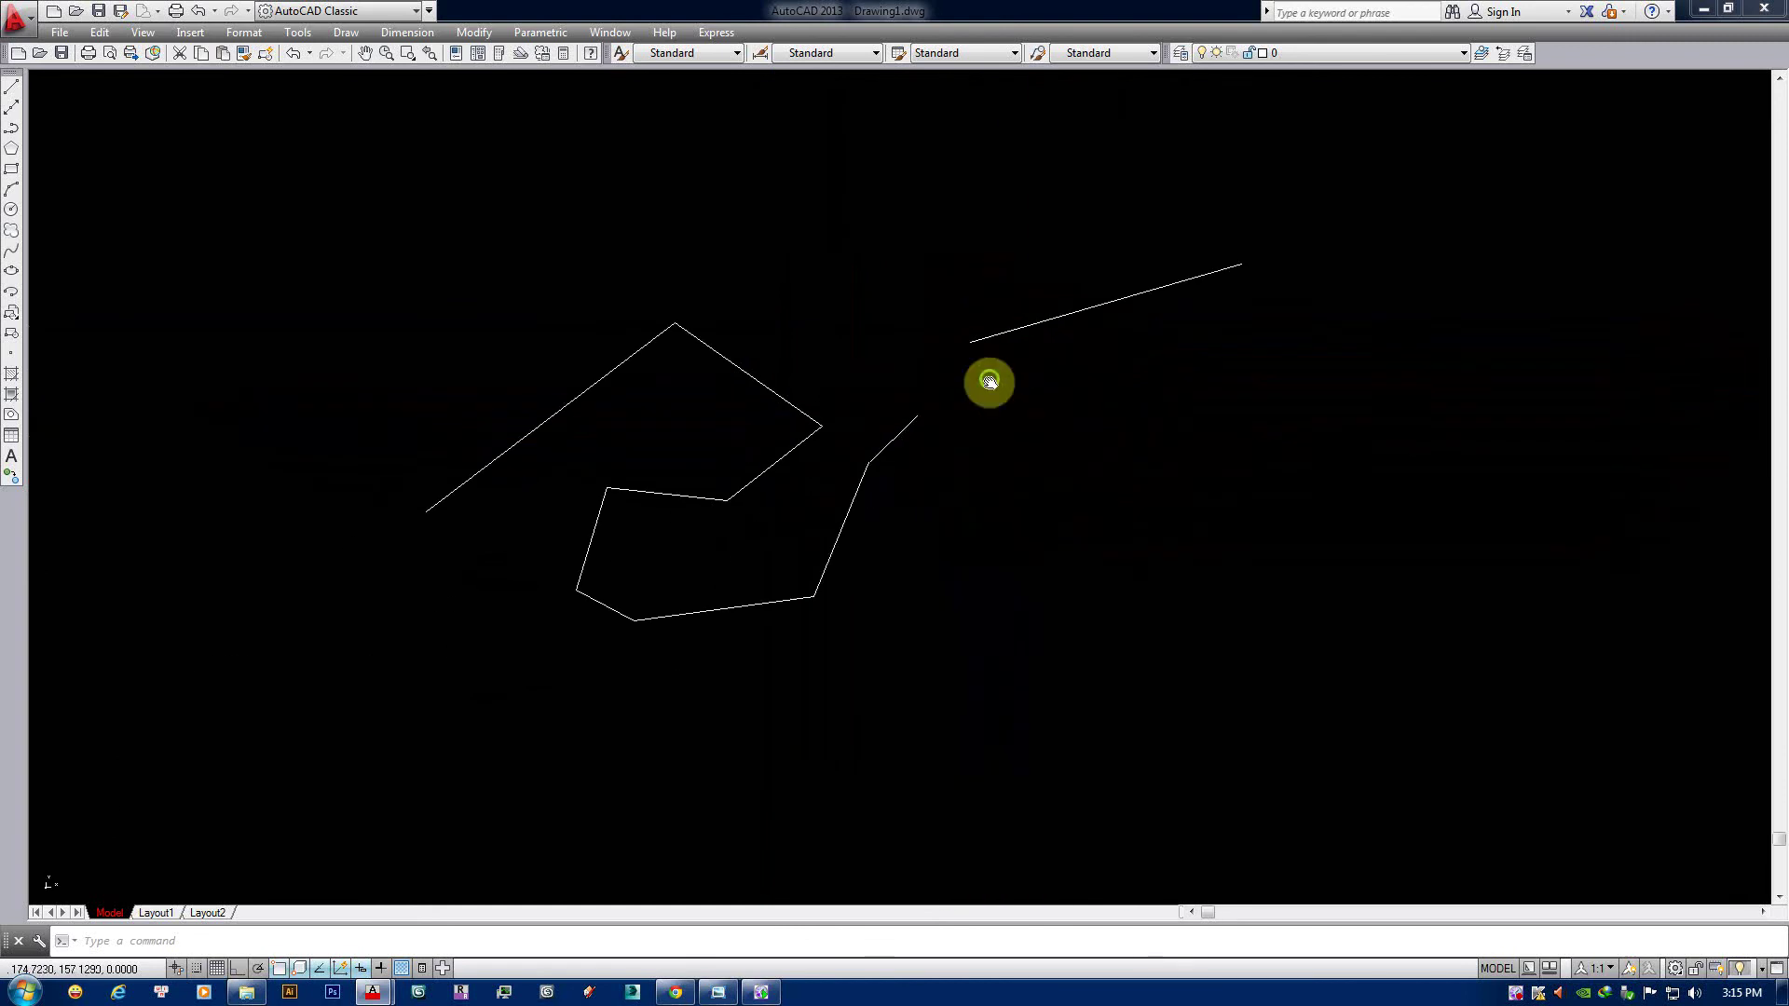
pyautogui.moveTo(977, 379); pyautogui.dragTo(957, 429, button='middle')
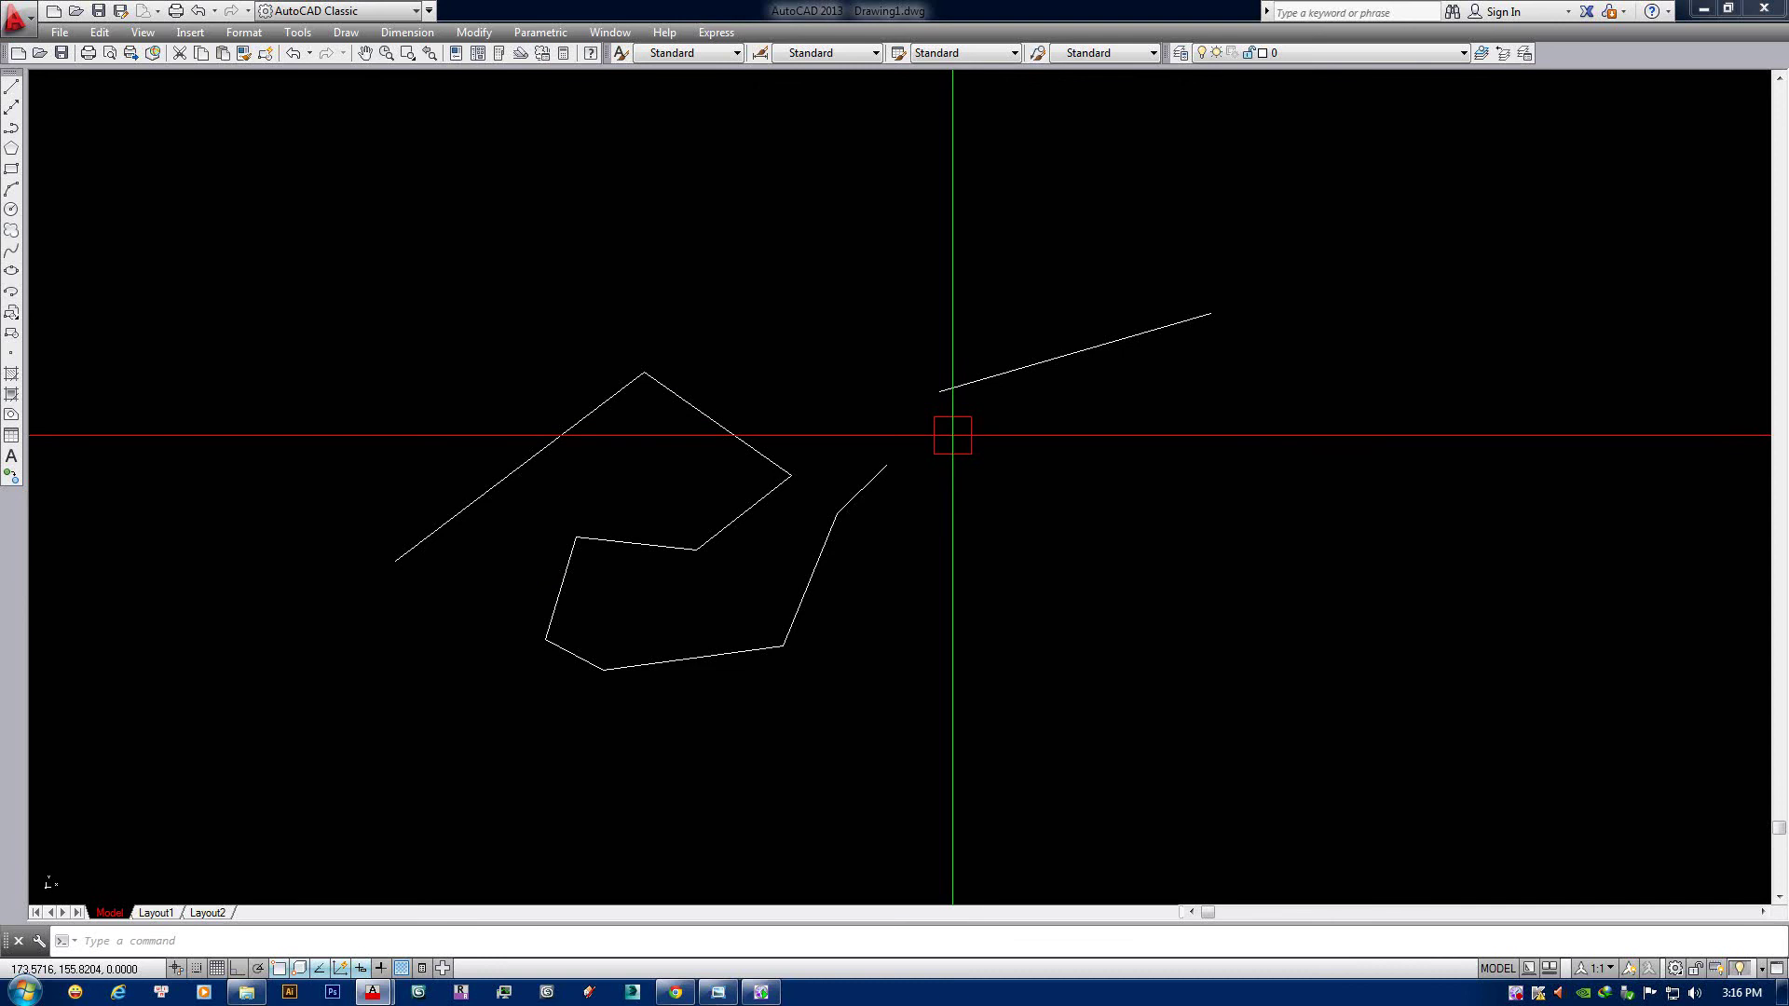
pyautogui.press('l')
pyautogui.press('Return')
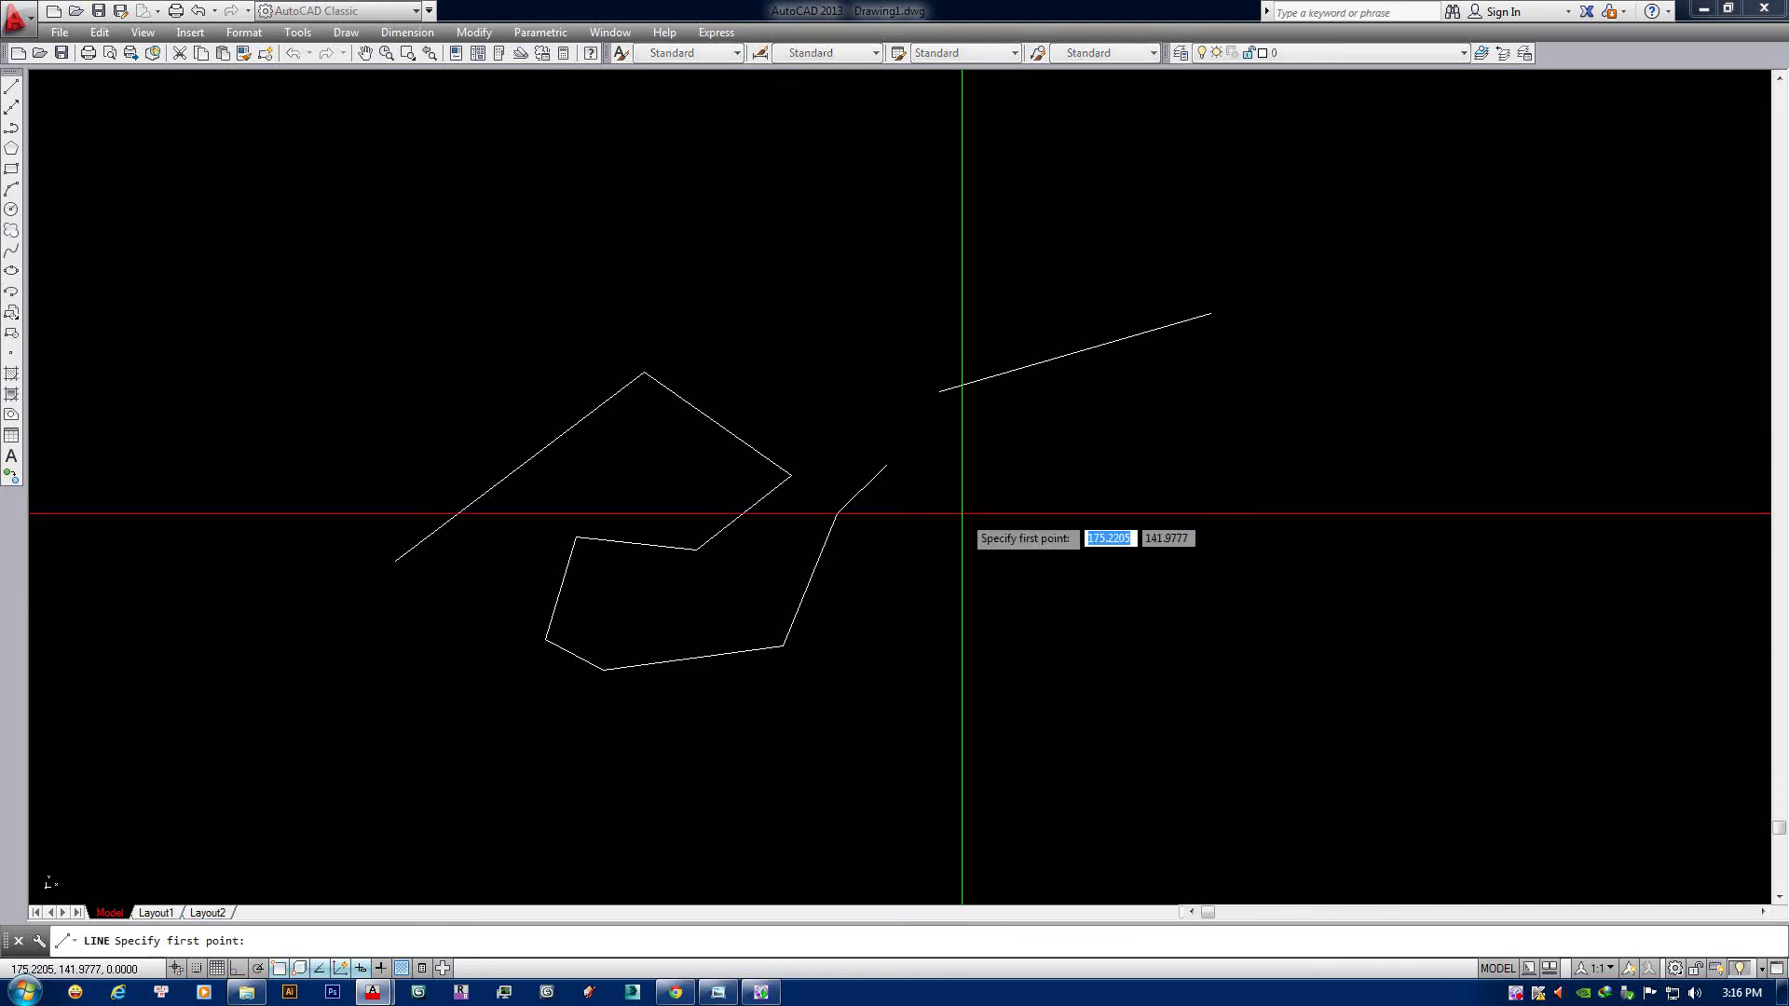
# Draw a second line left to right just beneath the 50-unit line.
pyautogui.click(961, 512)
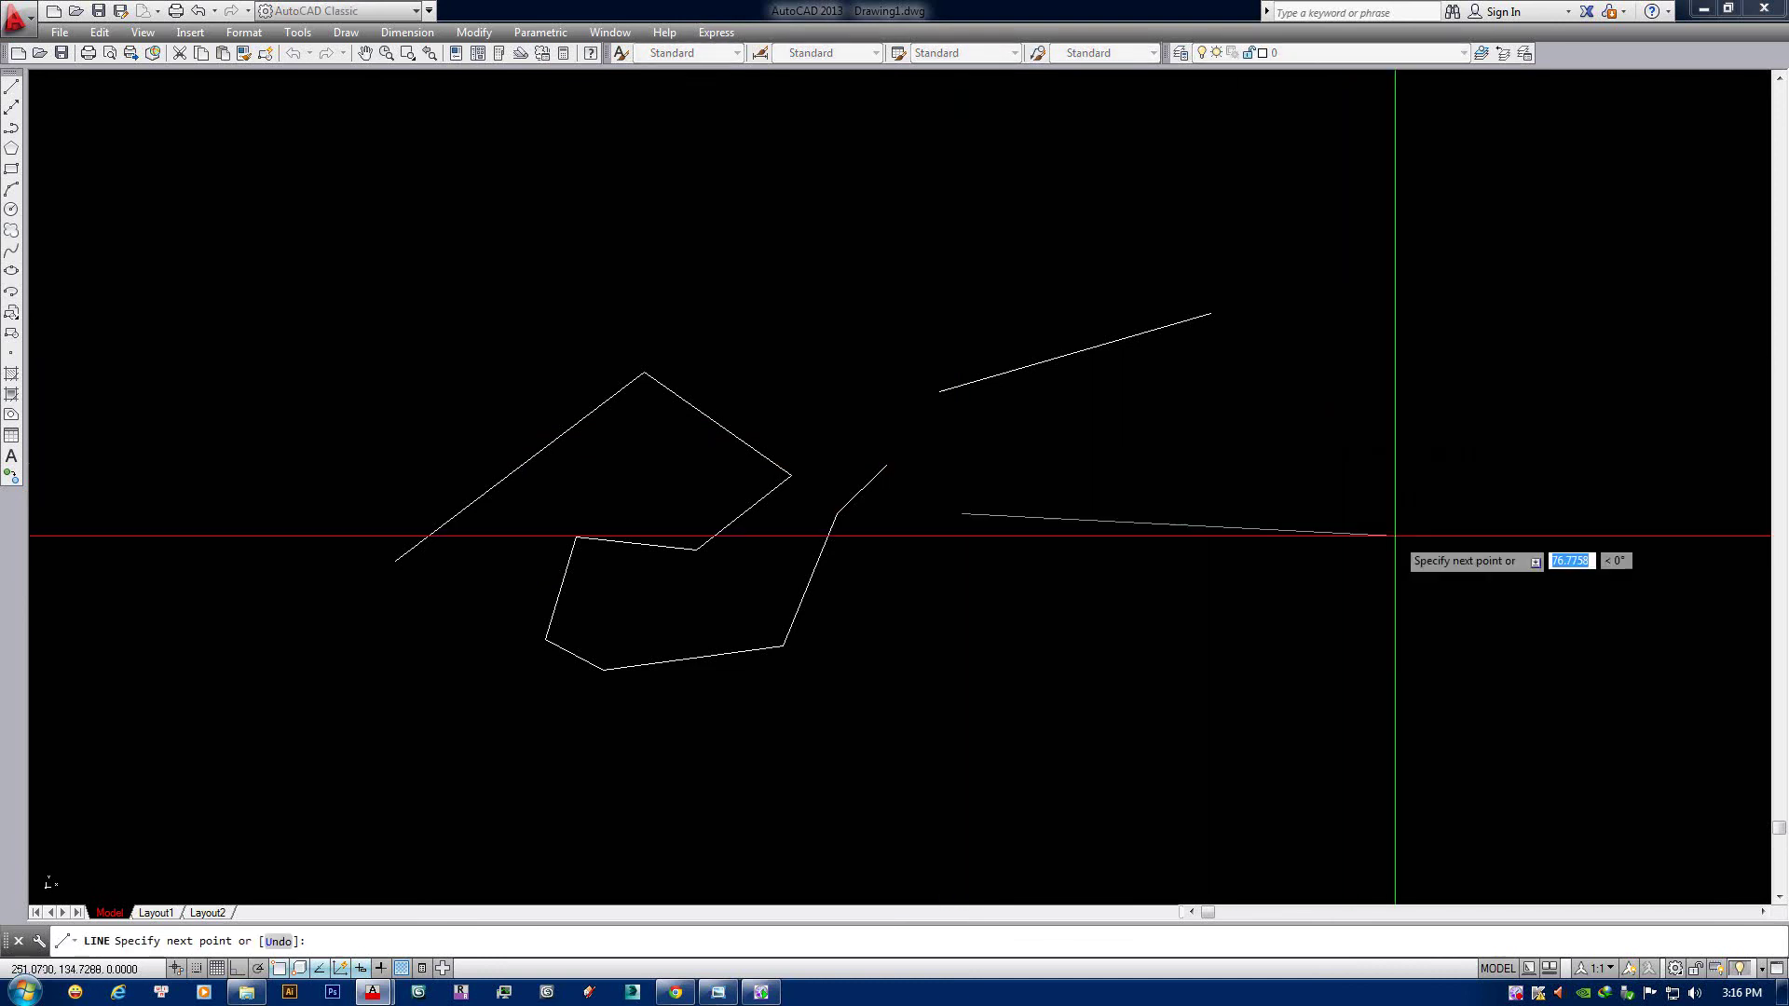
pyautogui.click(1300, 481)
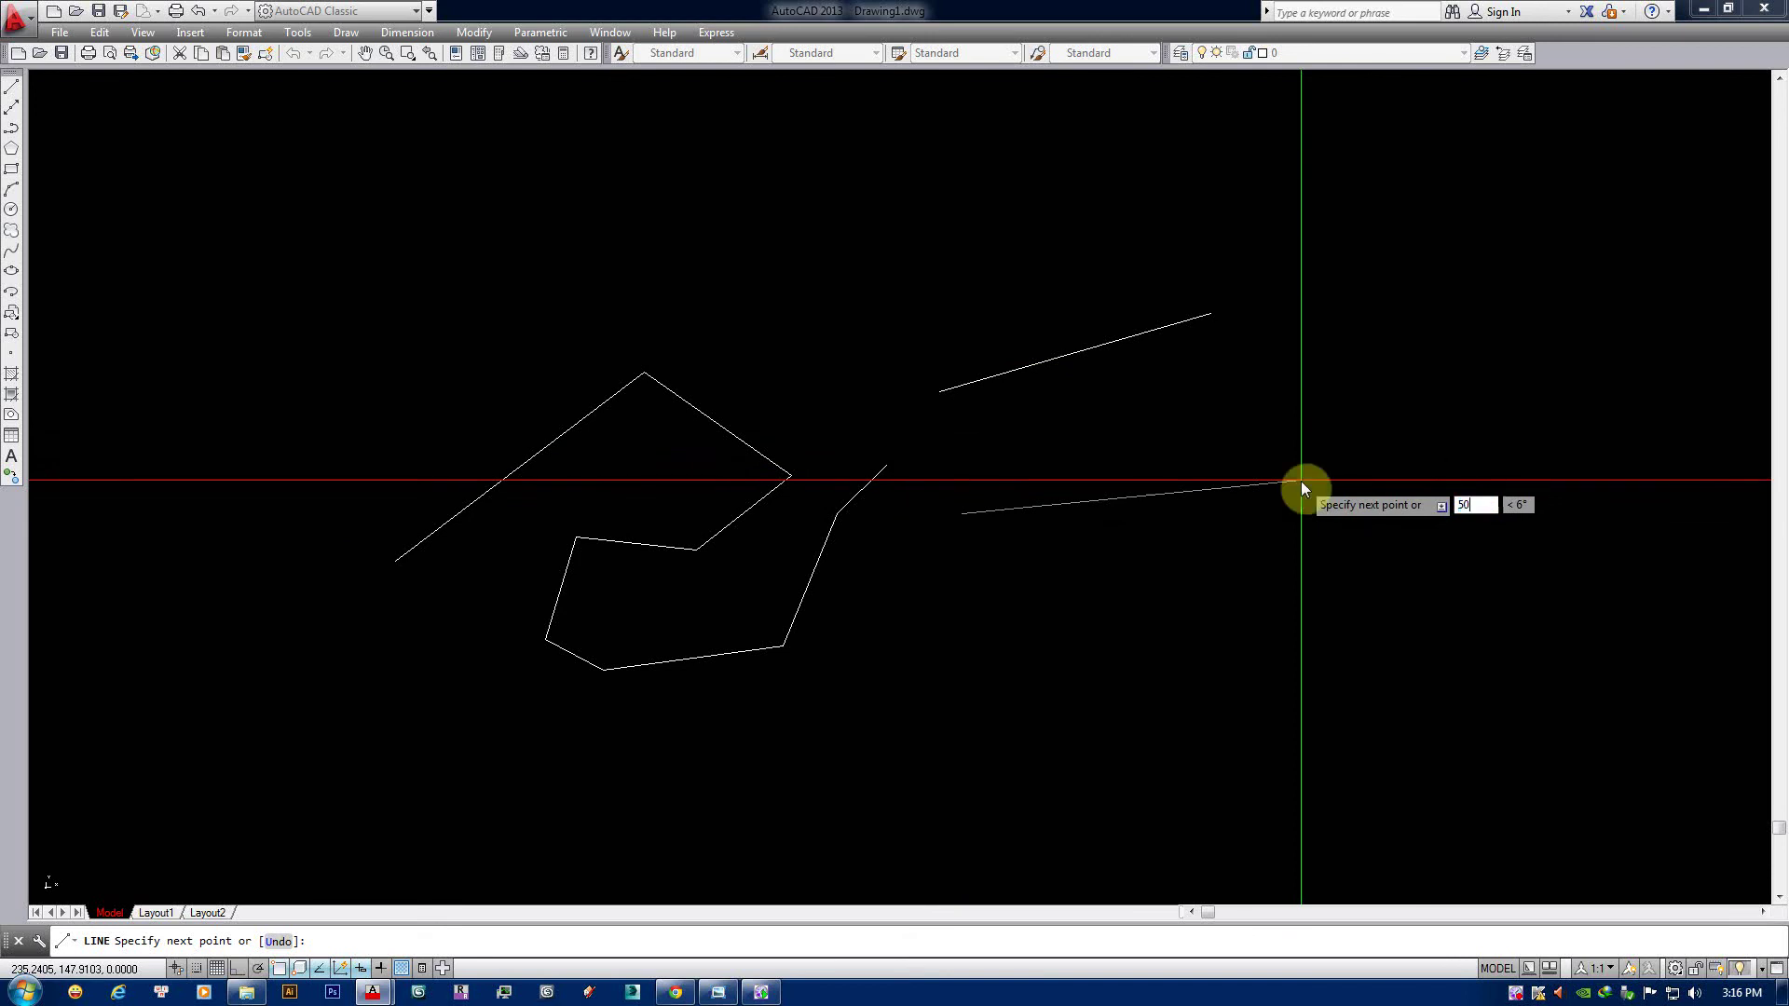
pyautogui.press('Escape')
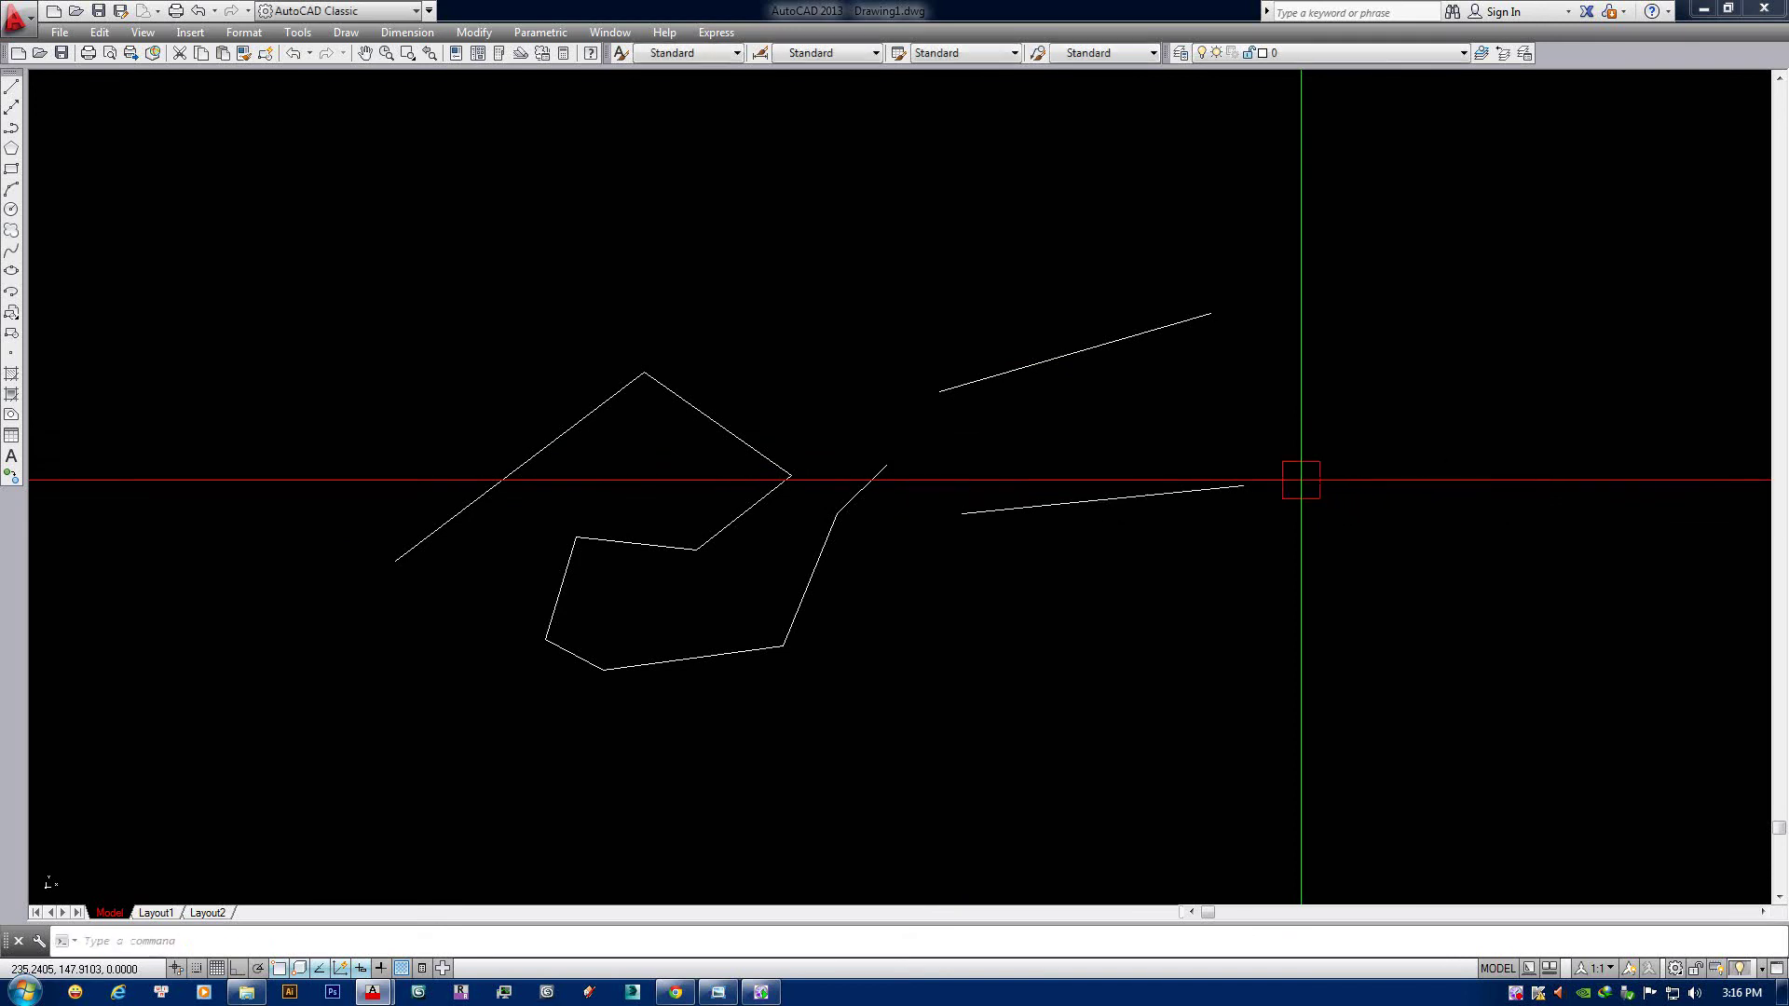
pyautogui.scroll(-5, 1130, 466)
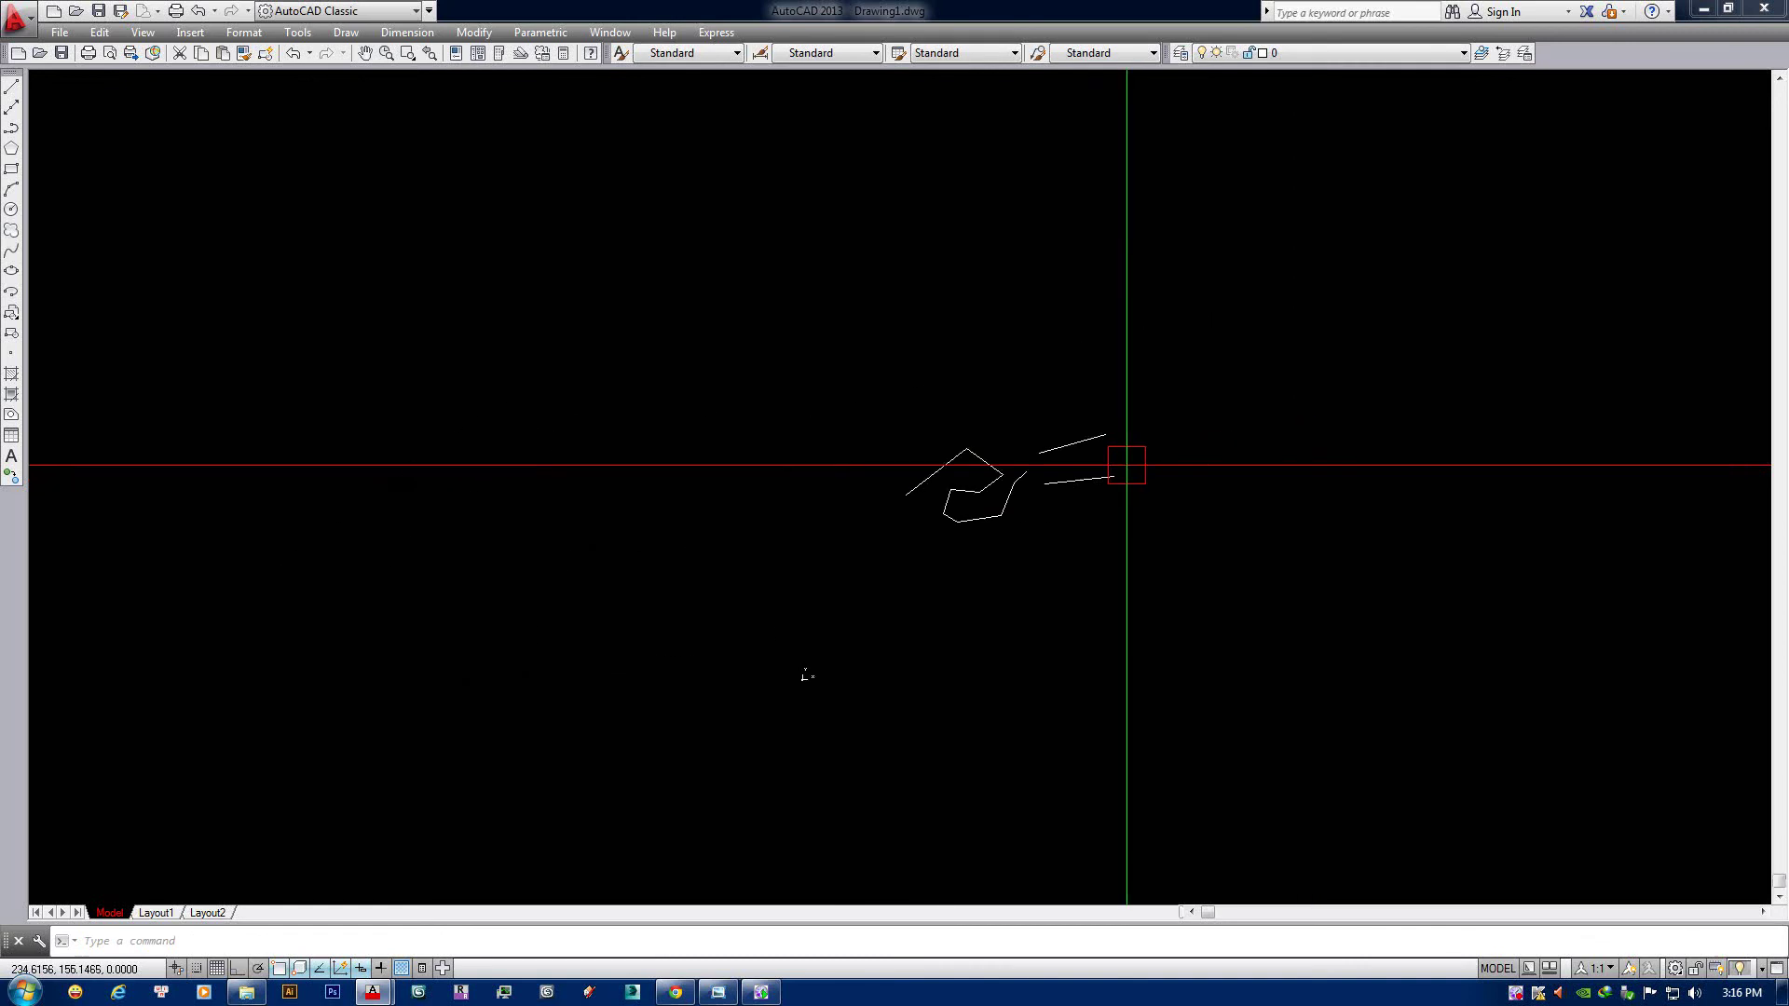
pyautogui.scroll(-4, 1005, 509)
pyautogui.scroll(4, 1005, 508)
pyautogui.scroll(2, 1015, 494)
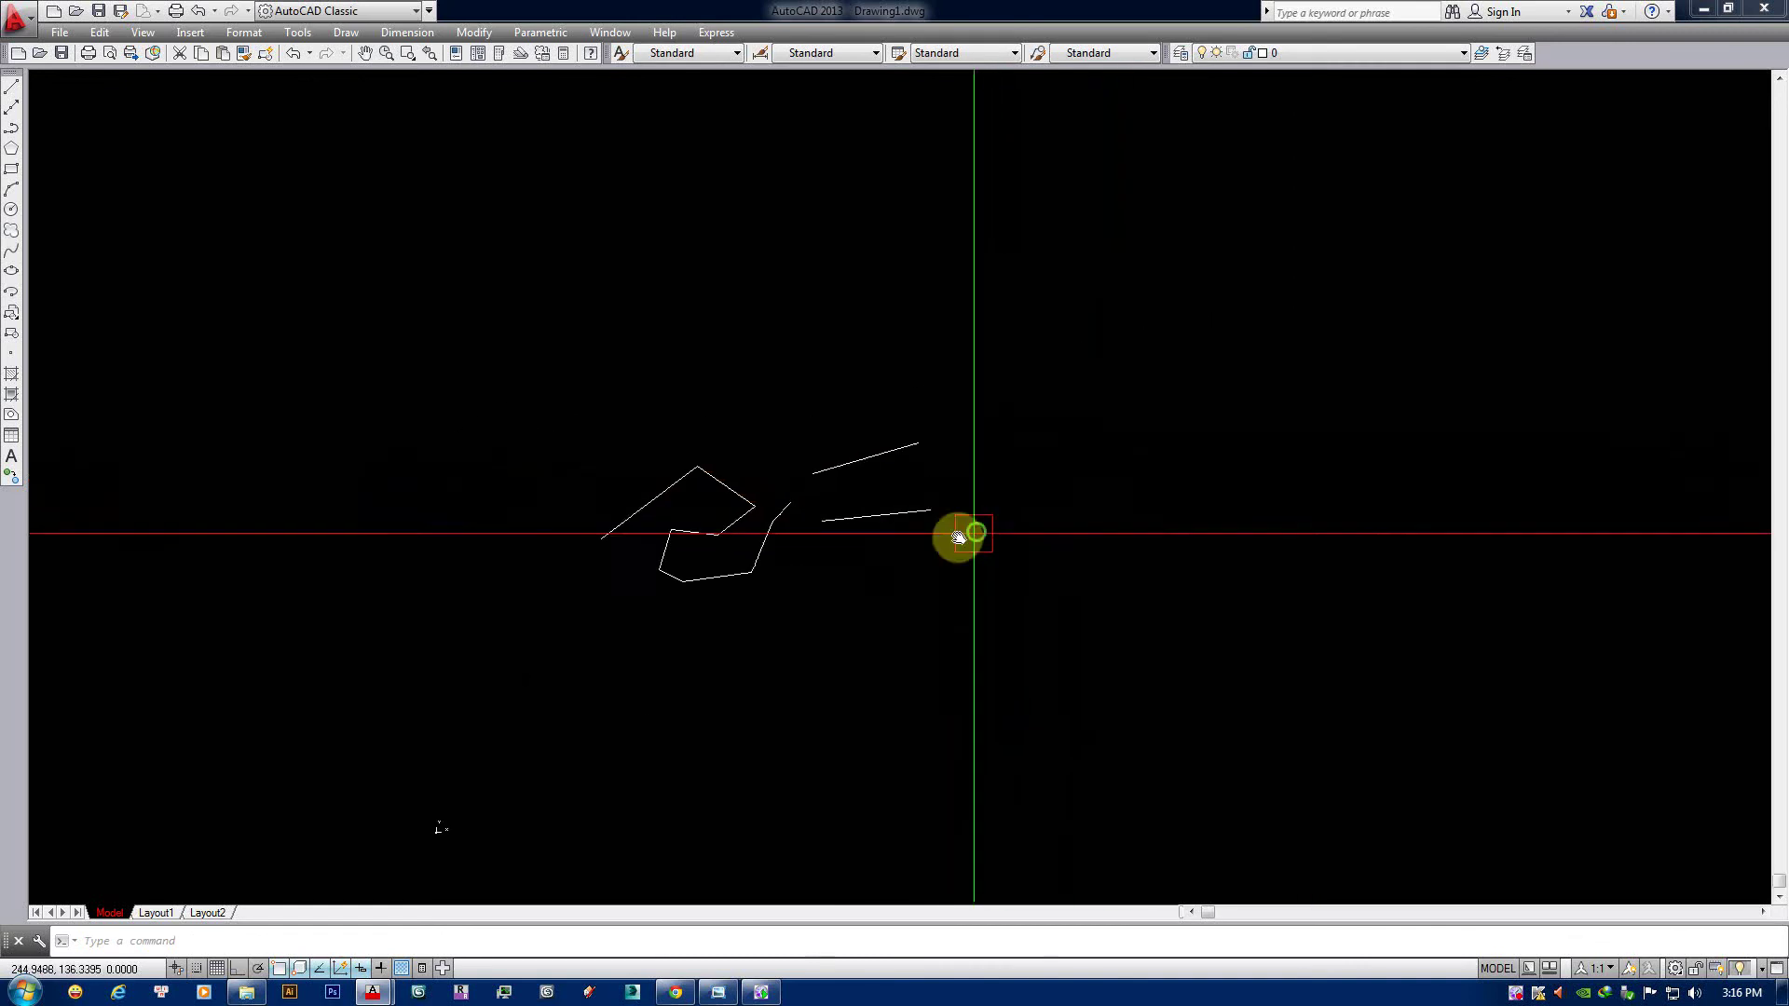
pyautogui.moveTo(966, 531); pyautogui.dragTo(817, 527, button='middle')
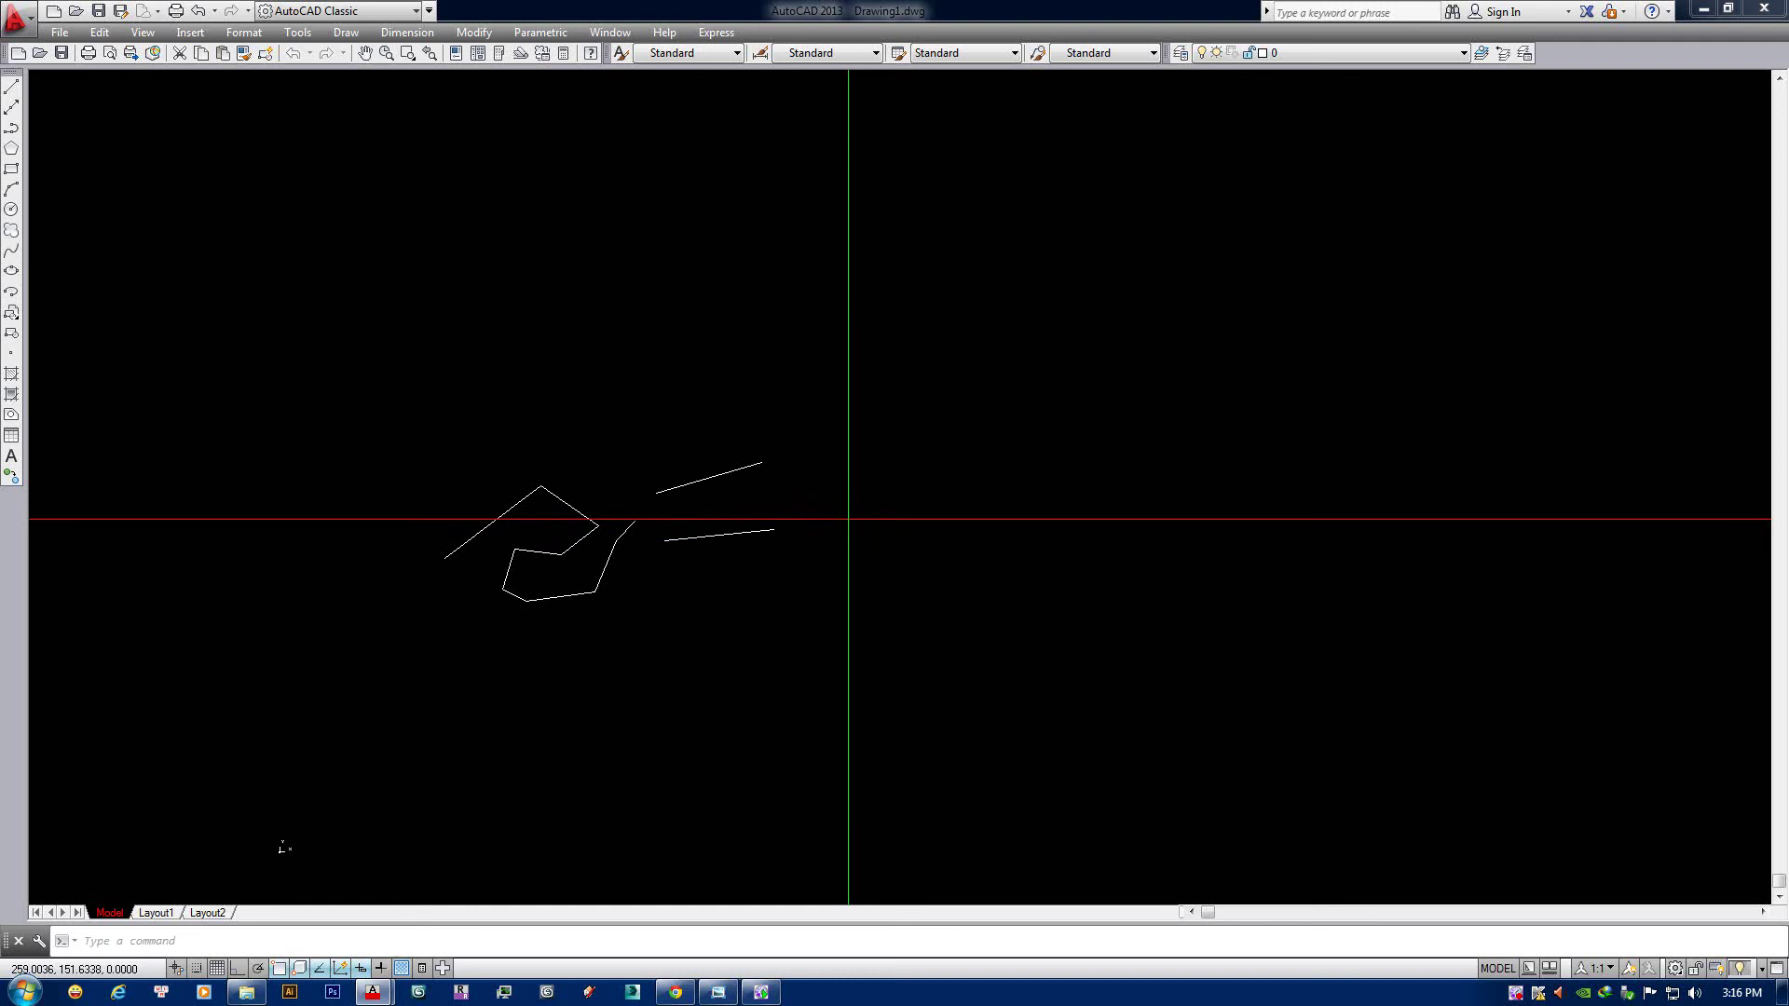
pyautogui.scroll(2, 580, 539)
pyautogui.scroll(2, 659, 571)
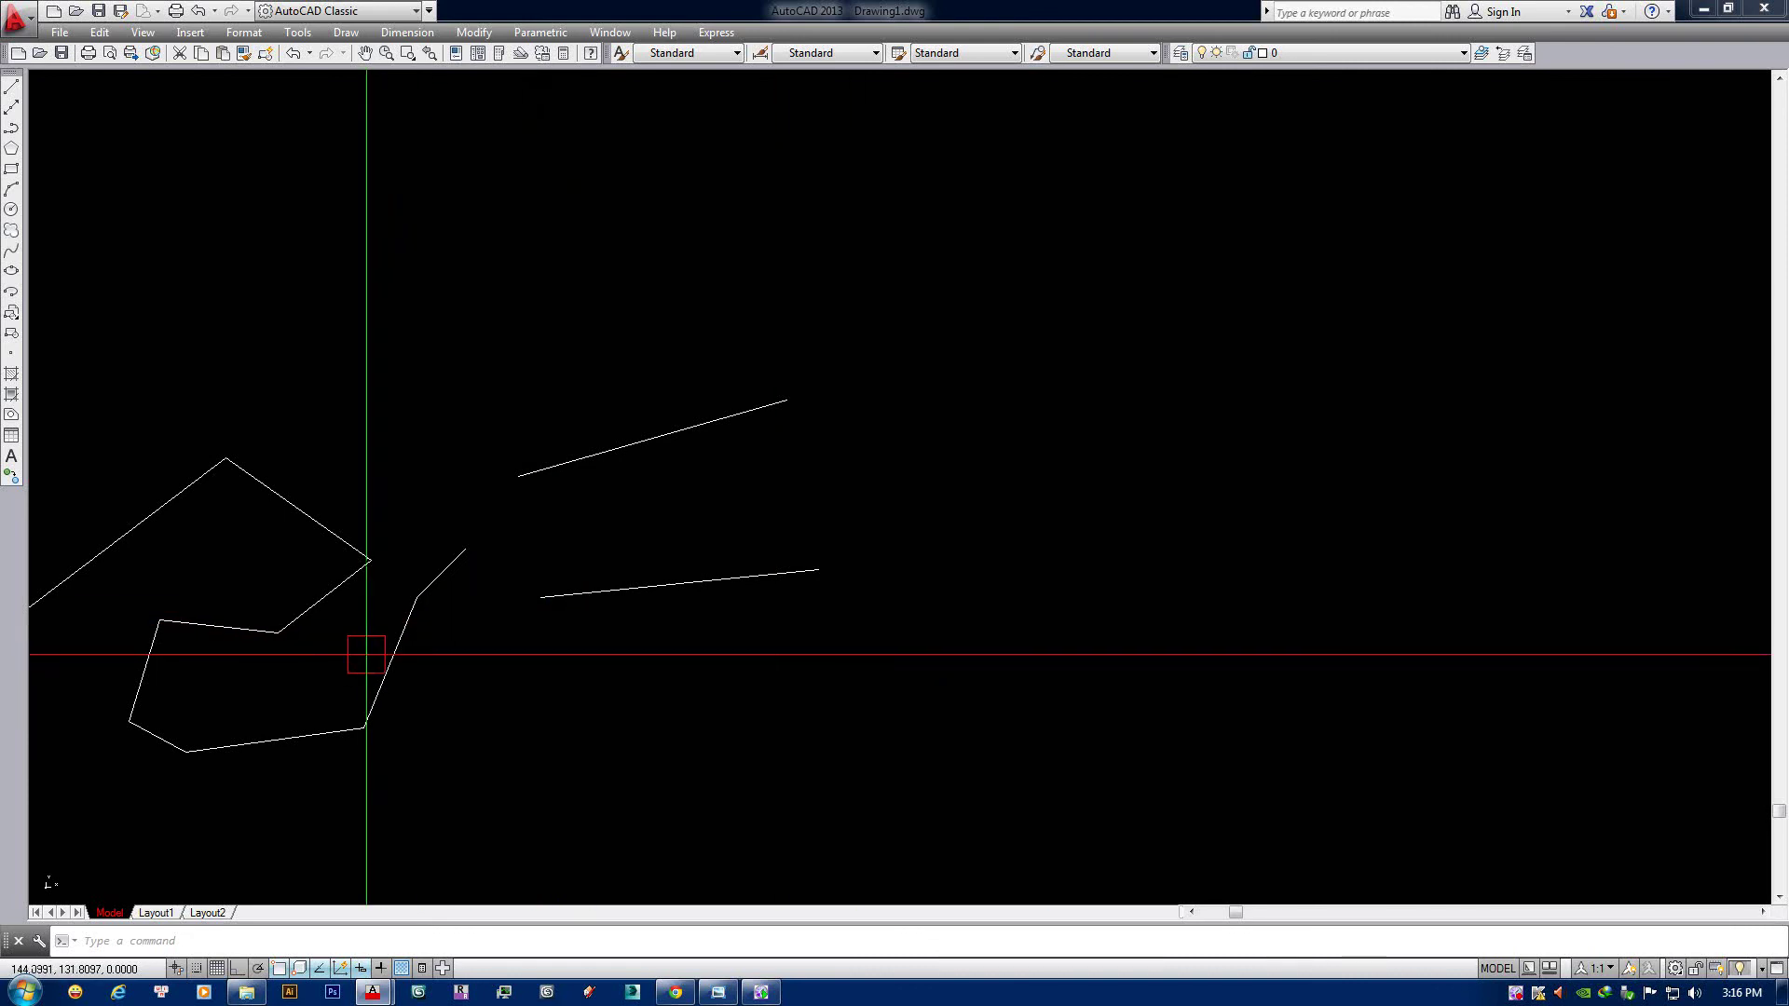
# Start a new line below the two lines and turn Ortho on to keep it horizontal.
pyautogui.click(1055, 506)
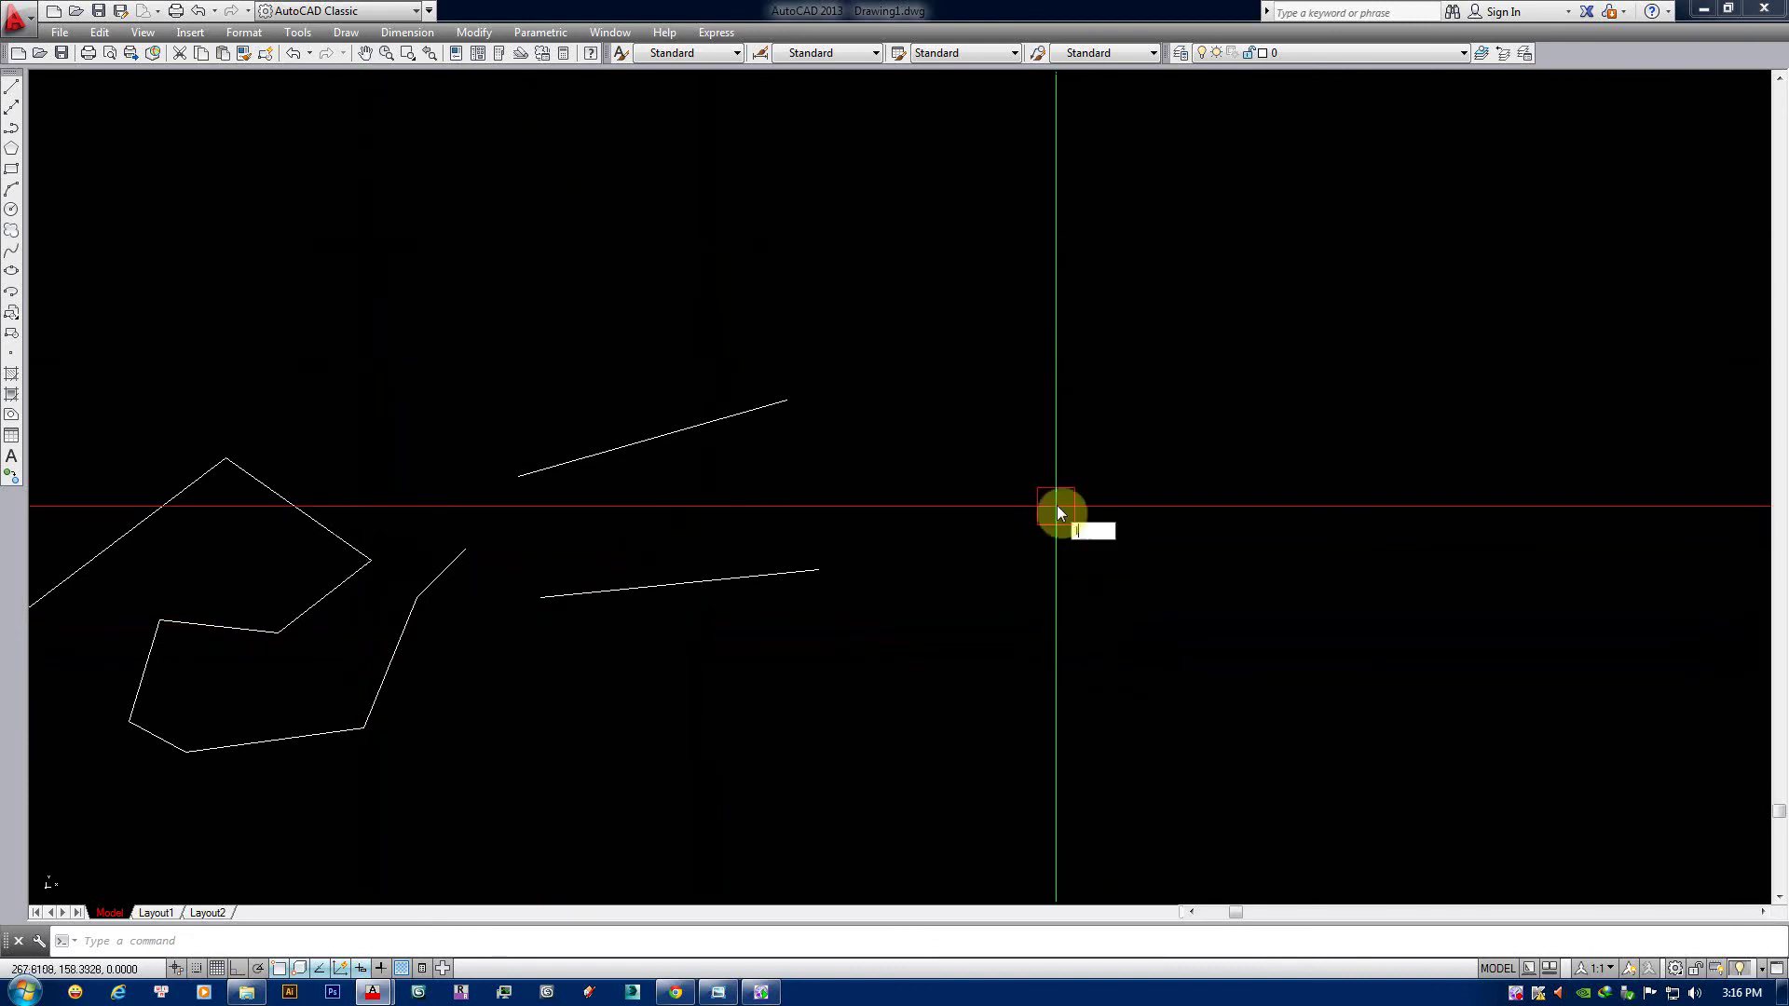
pyautogui.write('l')
pyautogui.press('Return')
pyautogui.click(852, 668)
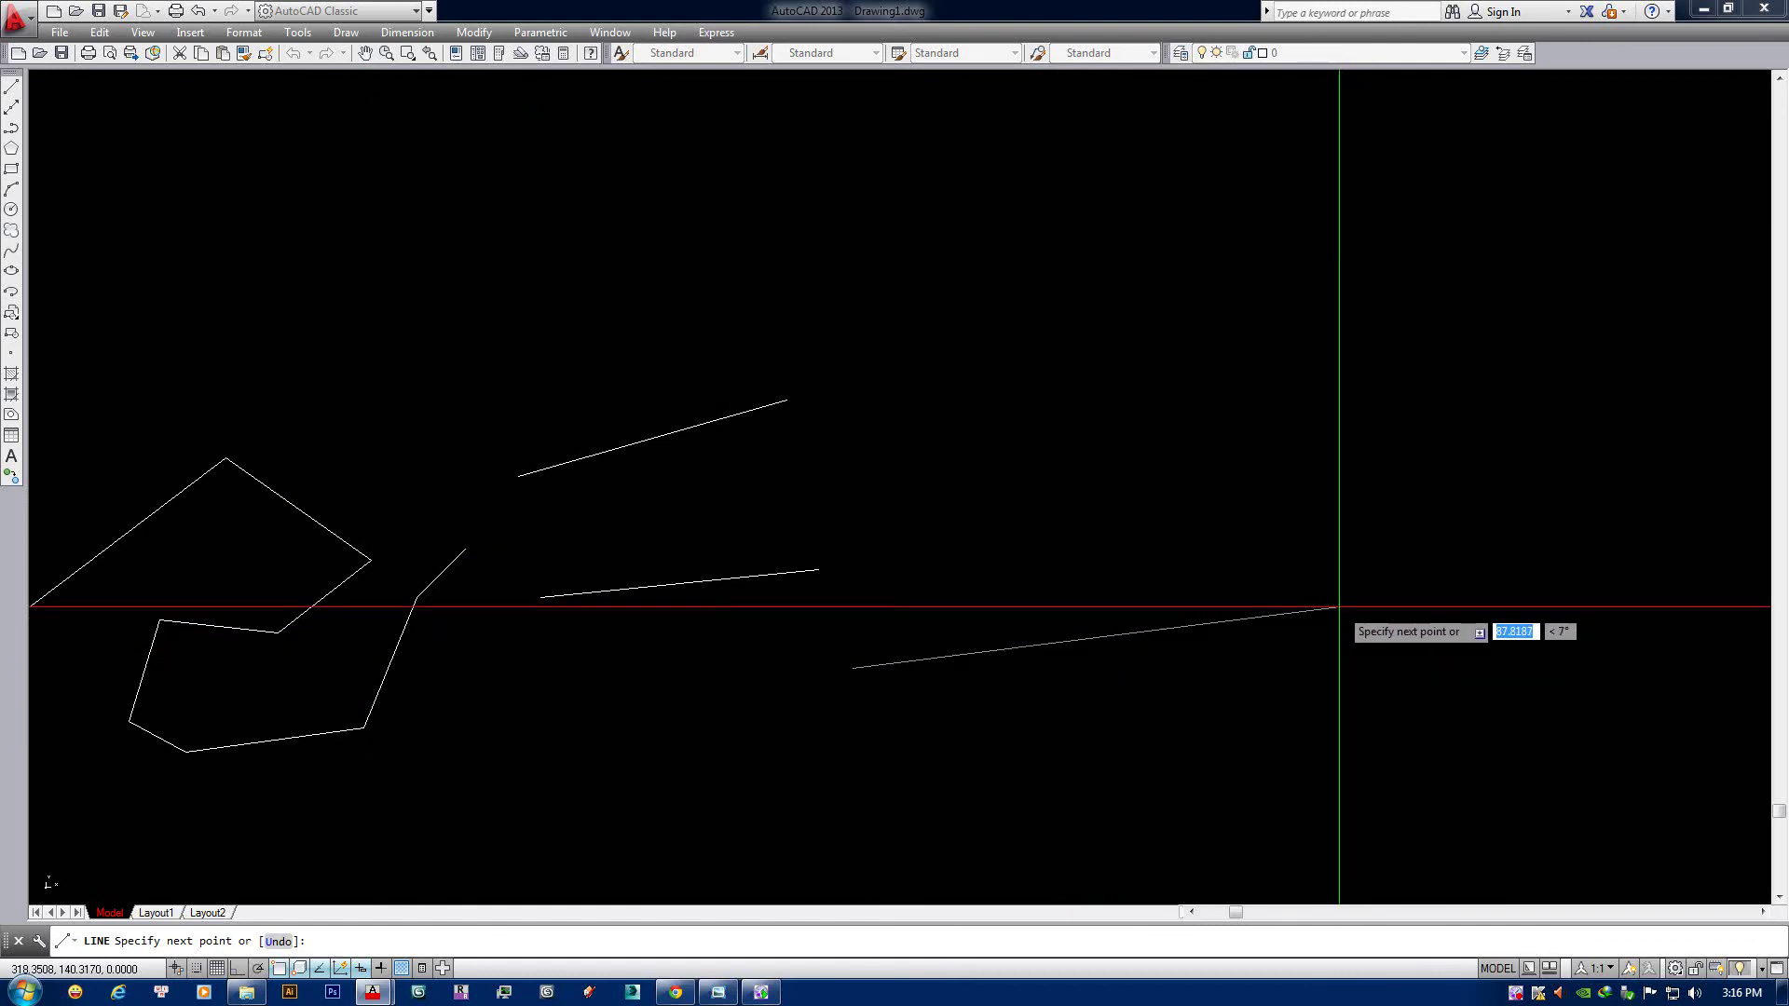
pyautogui.press('F8')
pyautogui.press('F8')
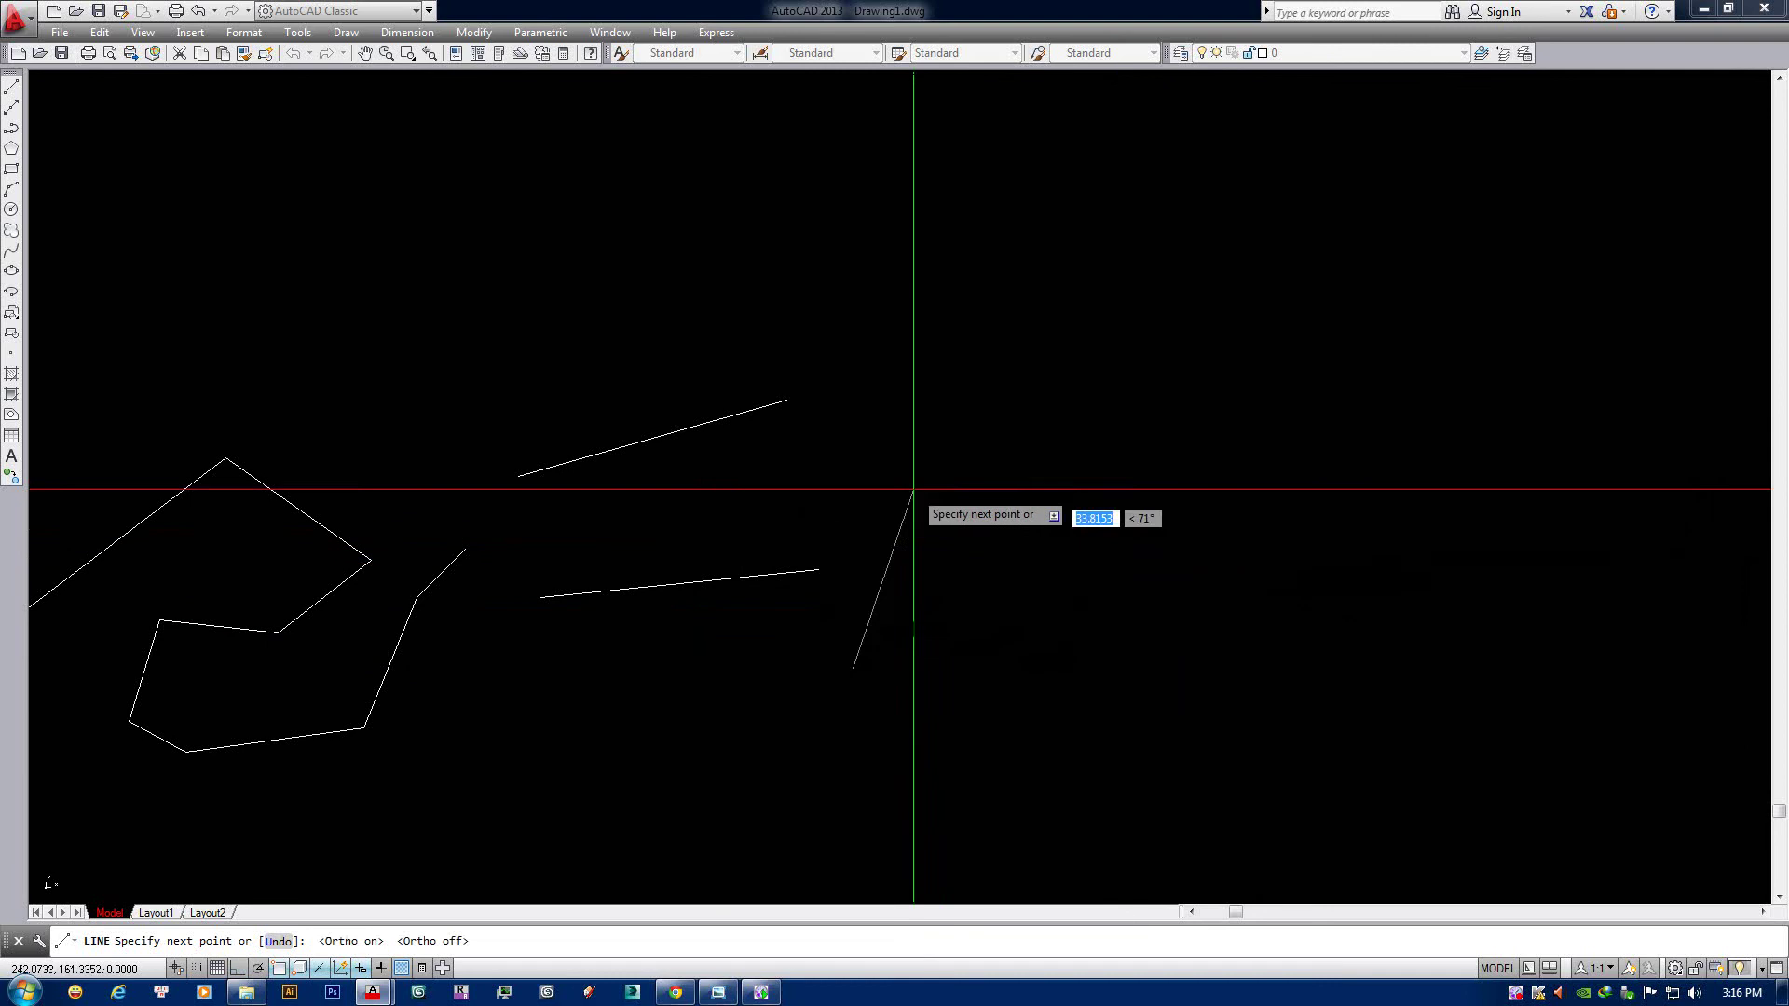
pyautogui.press('F8')
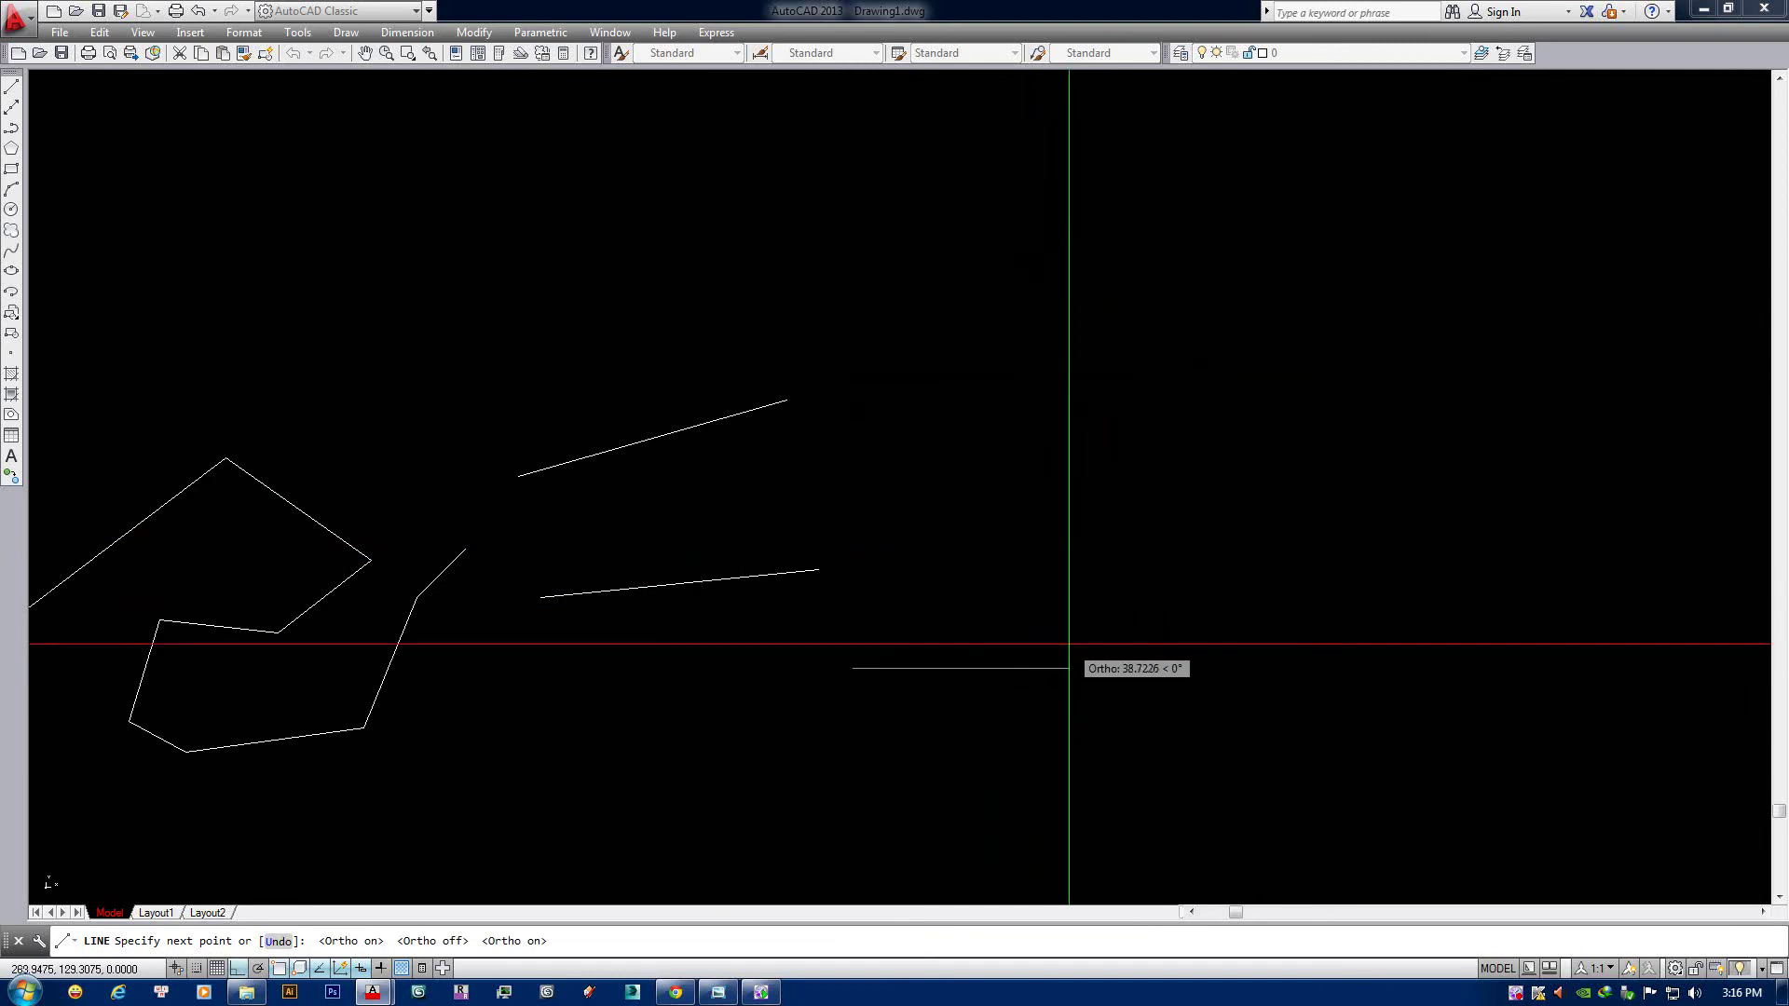
pyautogui.press('F8')
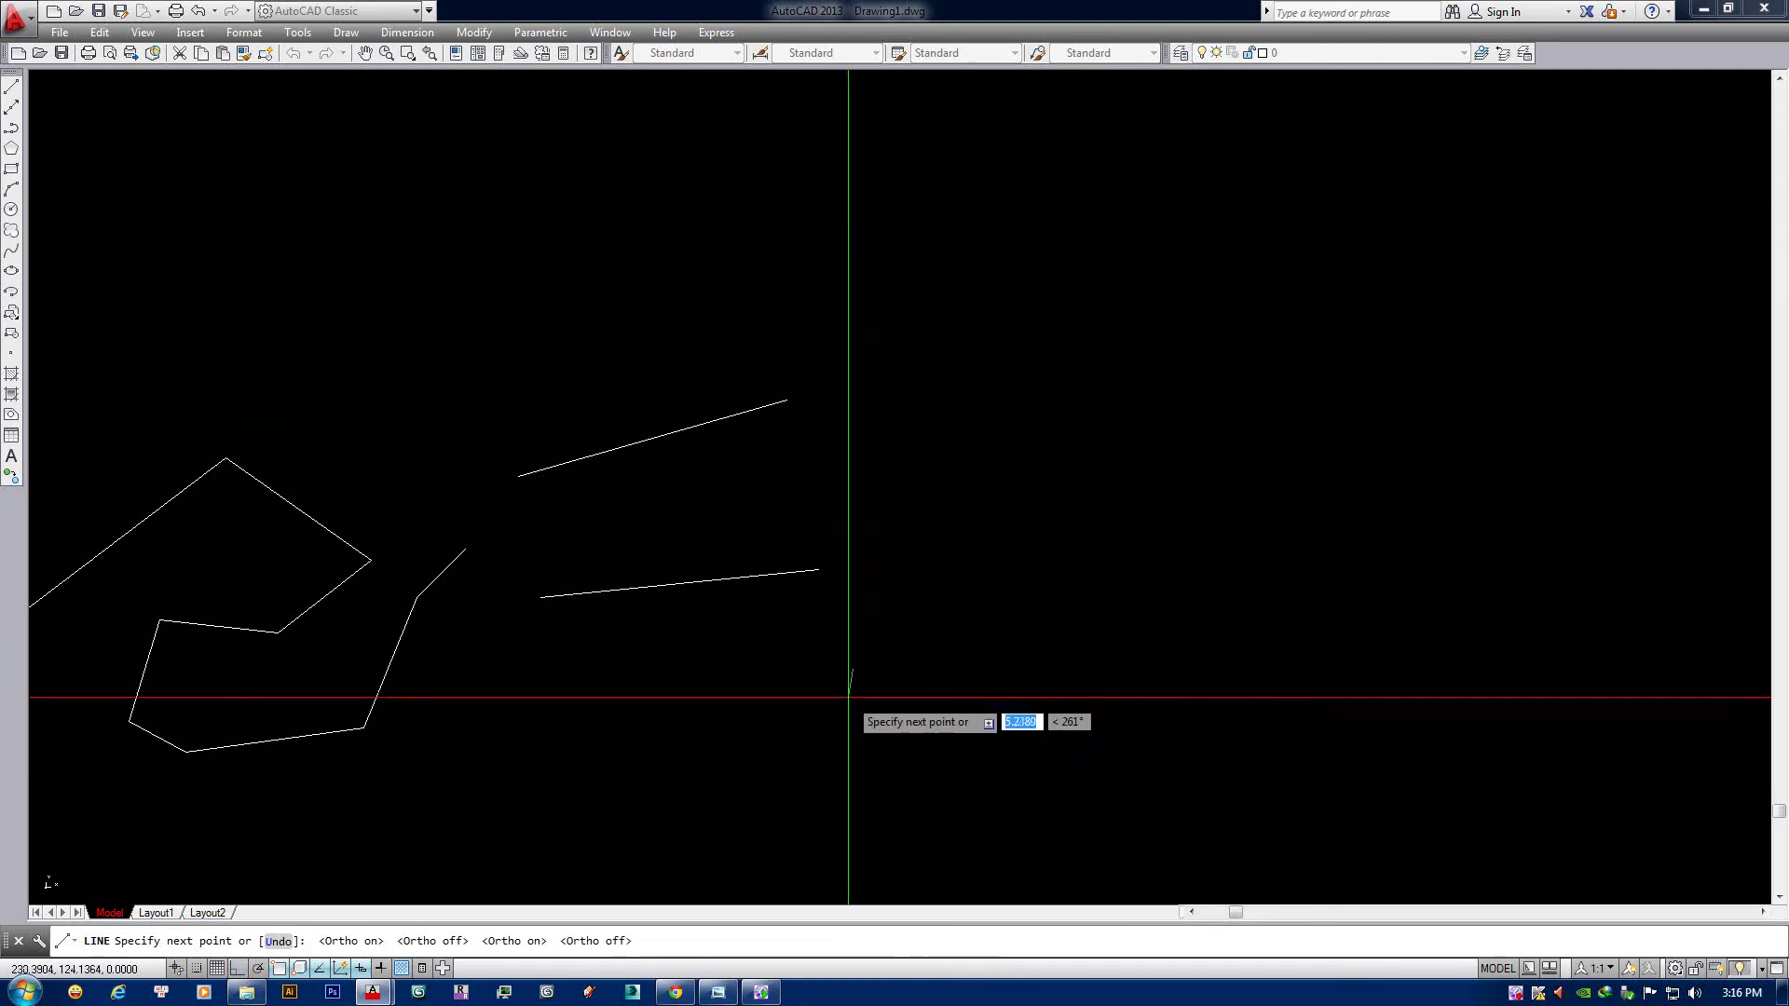
pyautogui.press('F8')
pyautogui.scroll(-2, 729, 436)
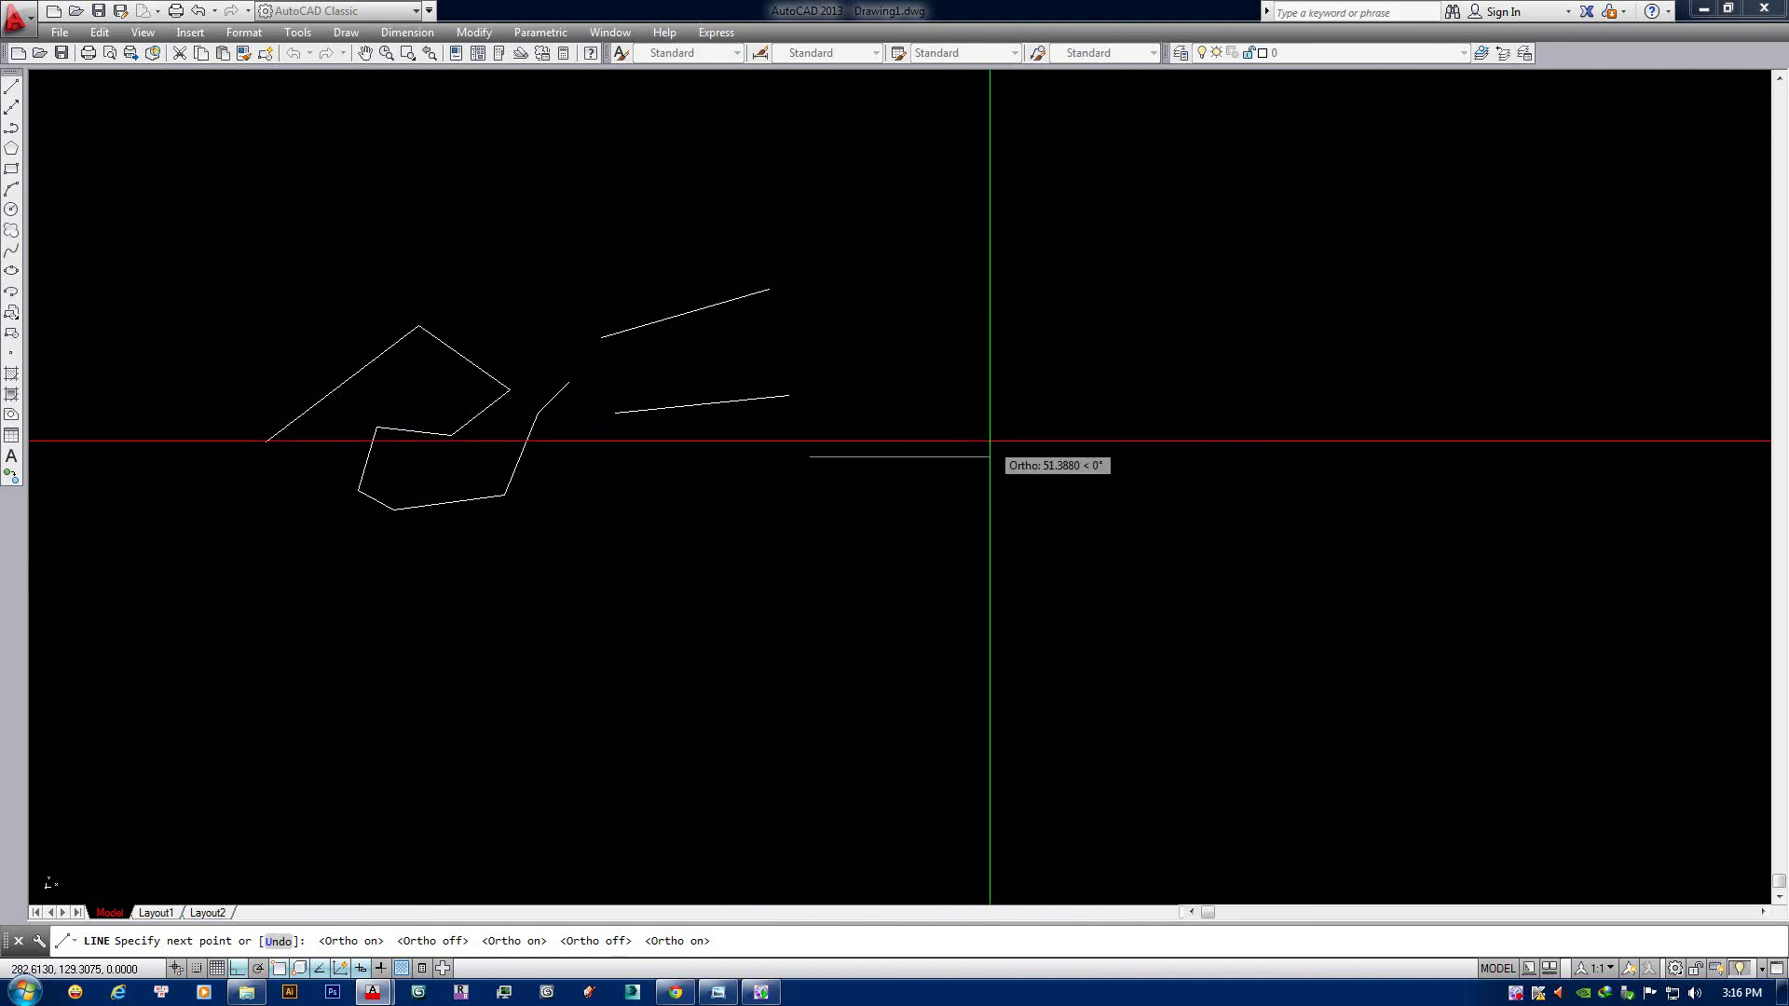
# Toggle Ortho off and on while panning and zooming, leaving the line locked horizontal.
pyautogui.press('F8')
pyautogui.press('F8')
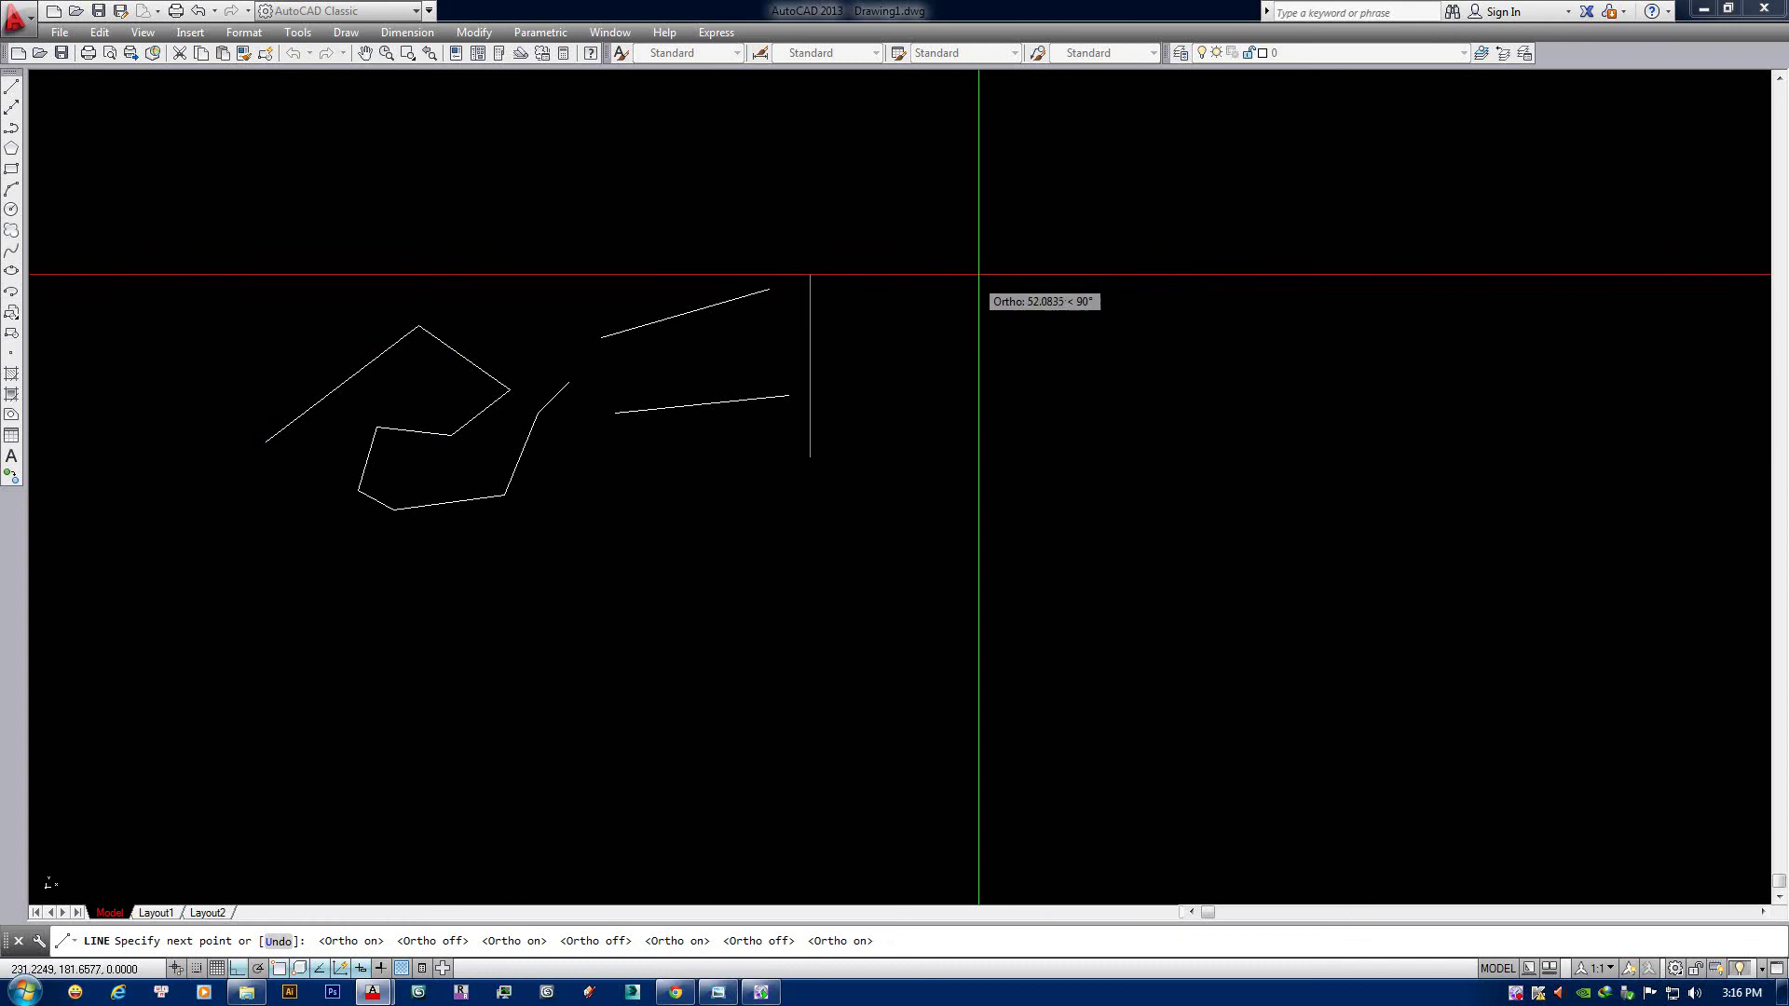
pyautogui.press('F8')
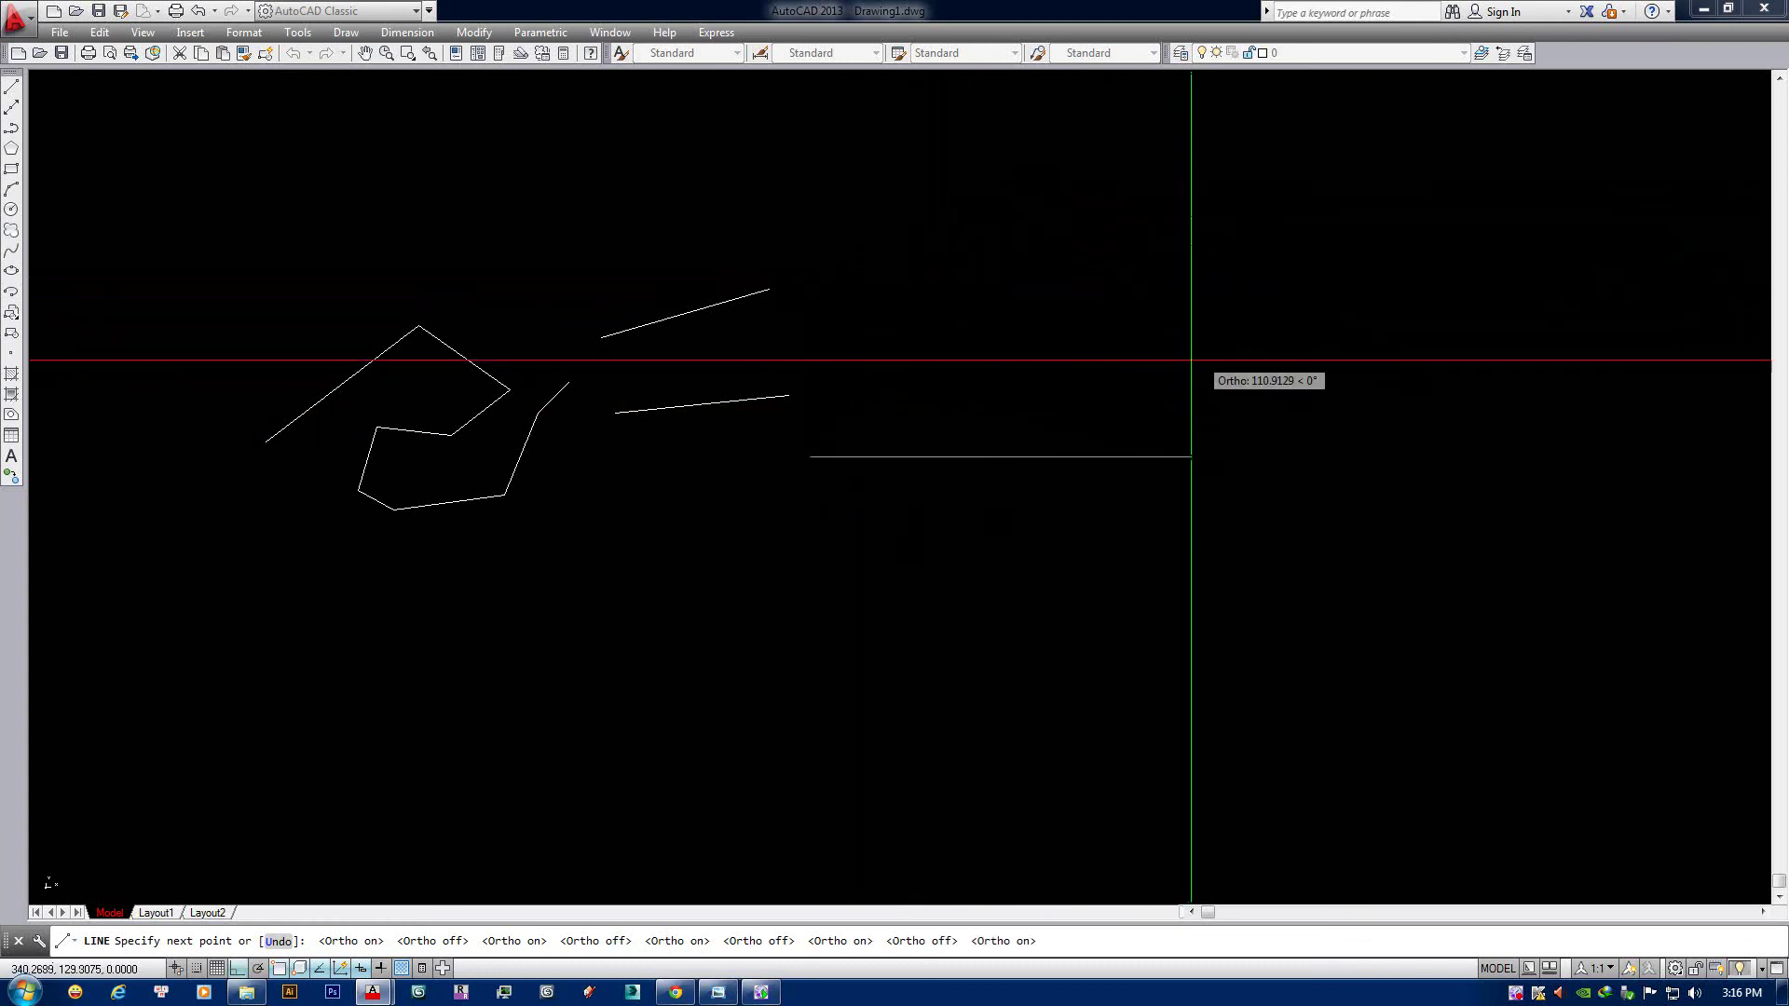
pyautogui.press('F8')
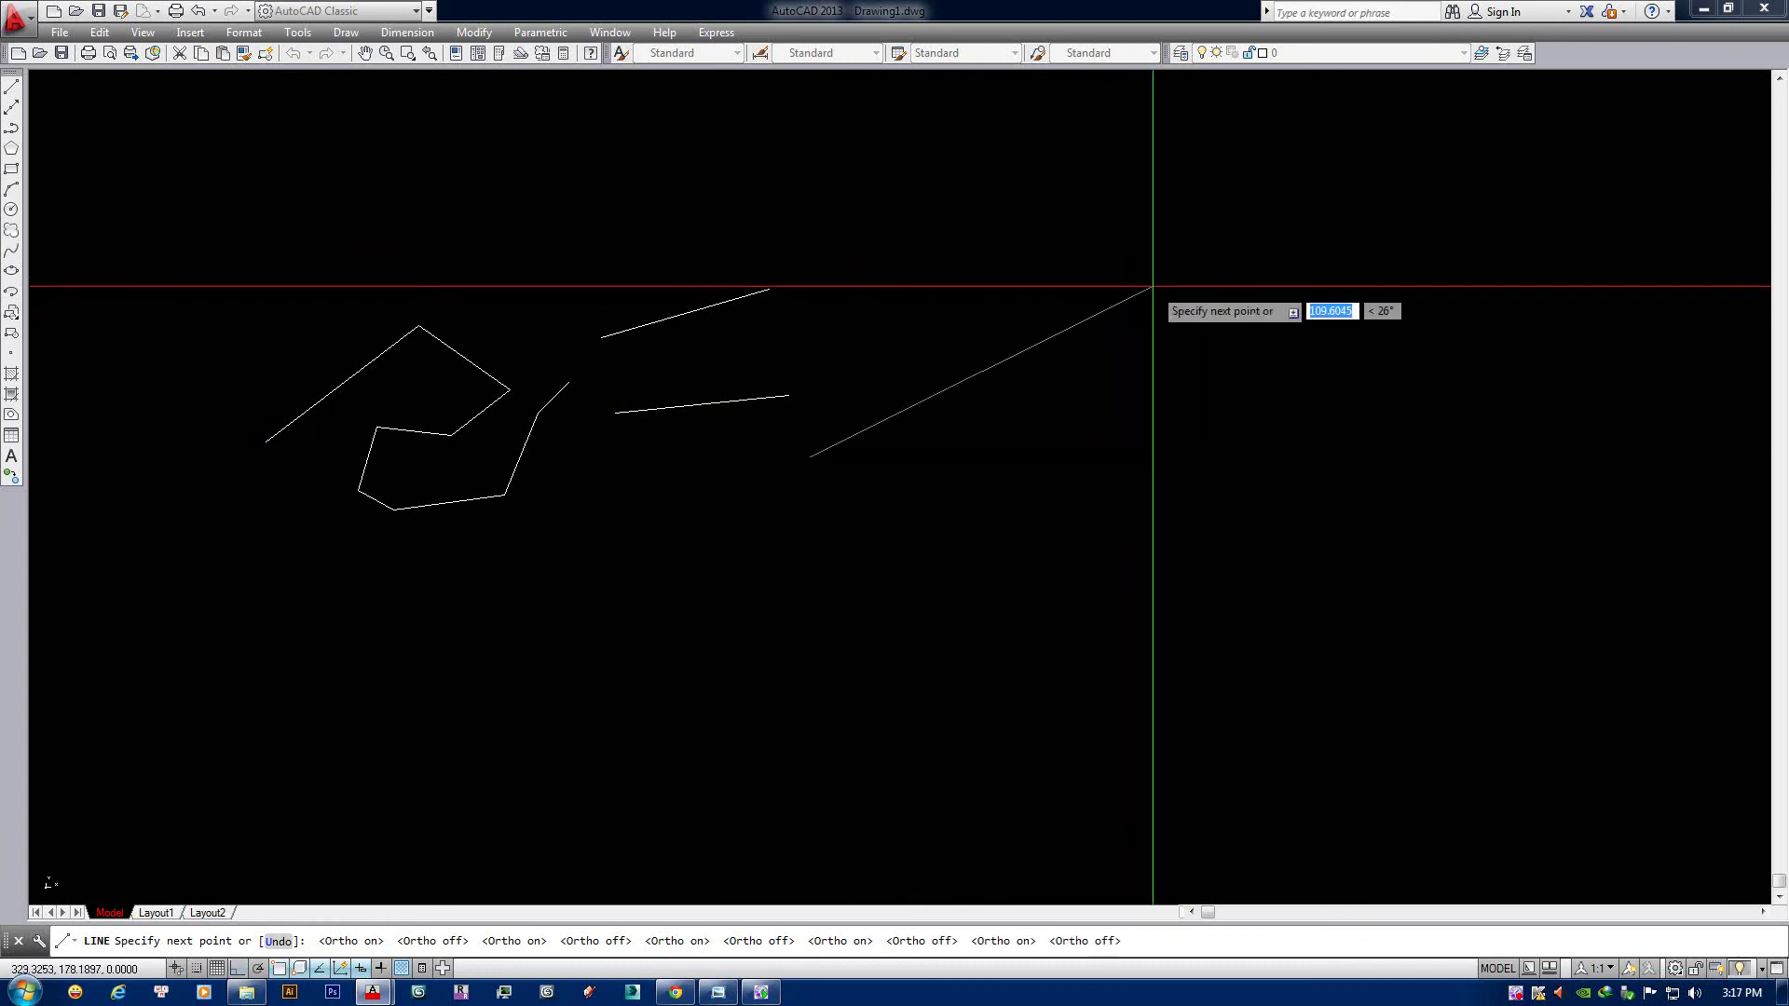
pyautogui.press('F8')
pyautogui.press('F8')
pyautogui.press('F8')
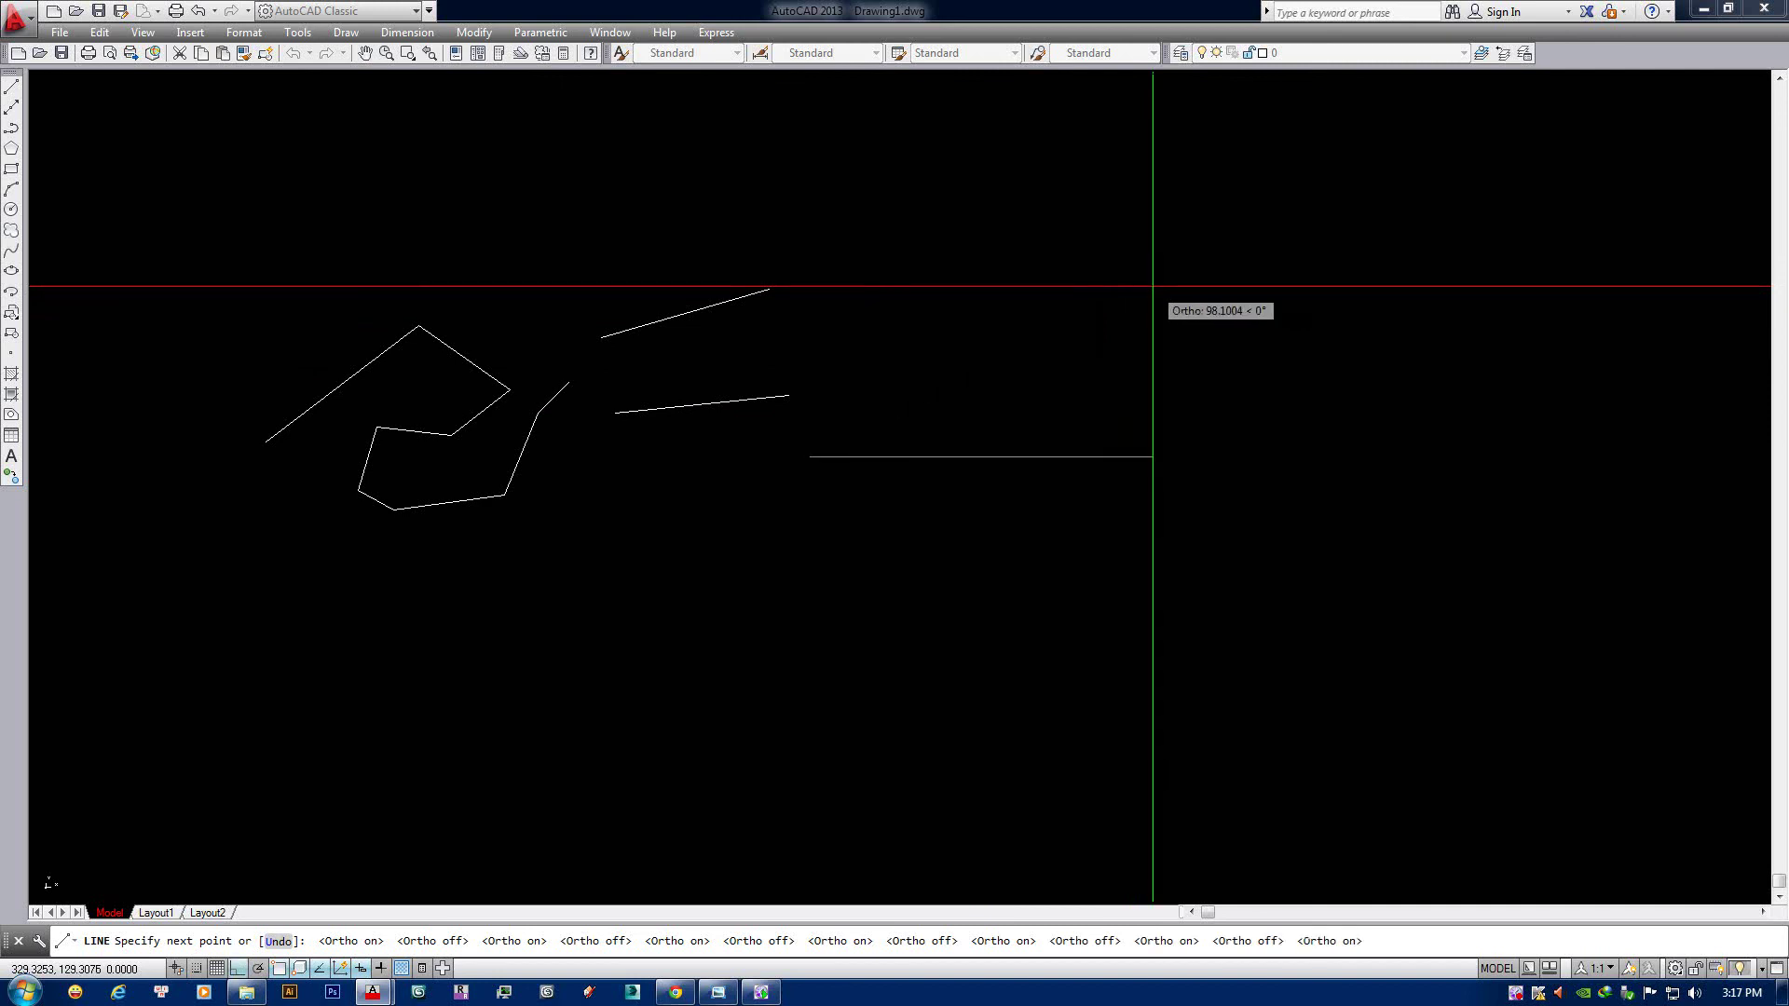
pyautogui.press('F8')
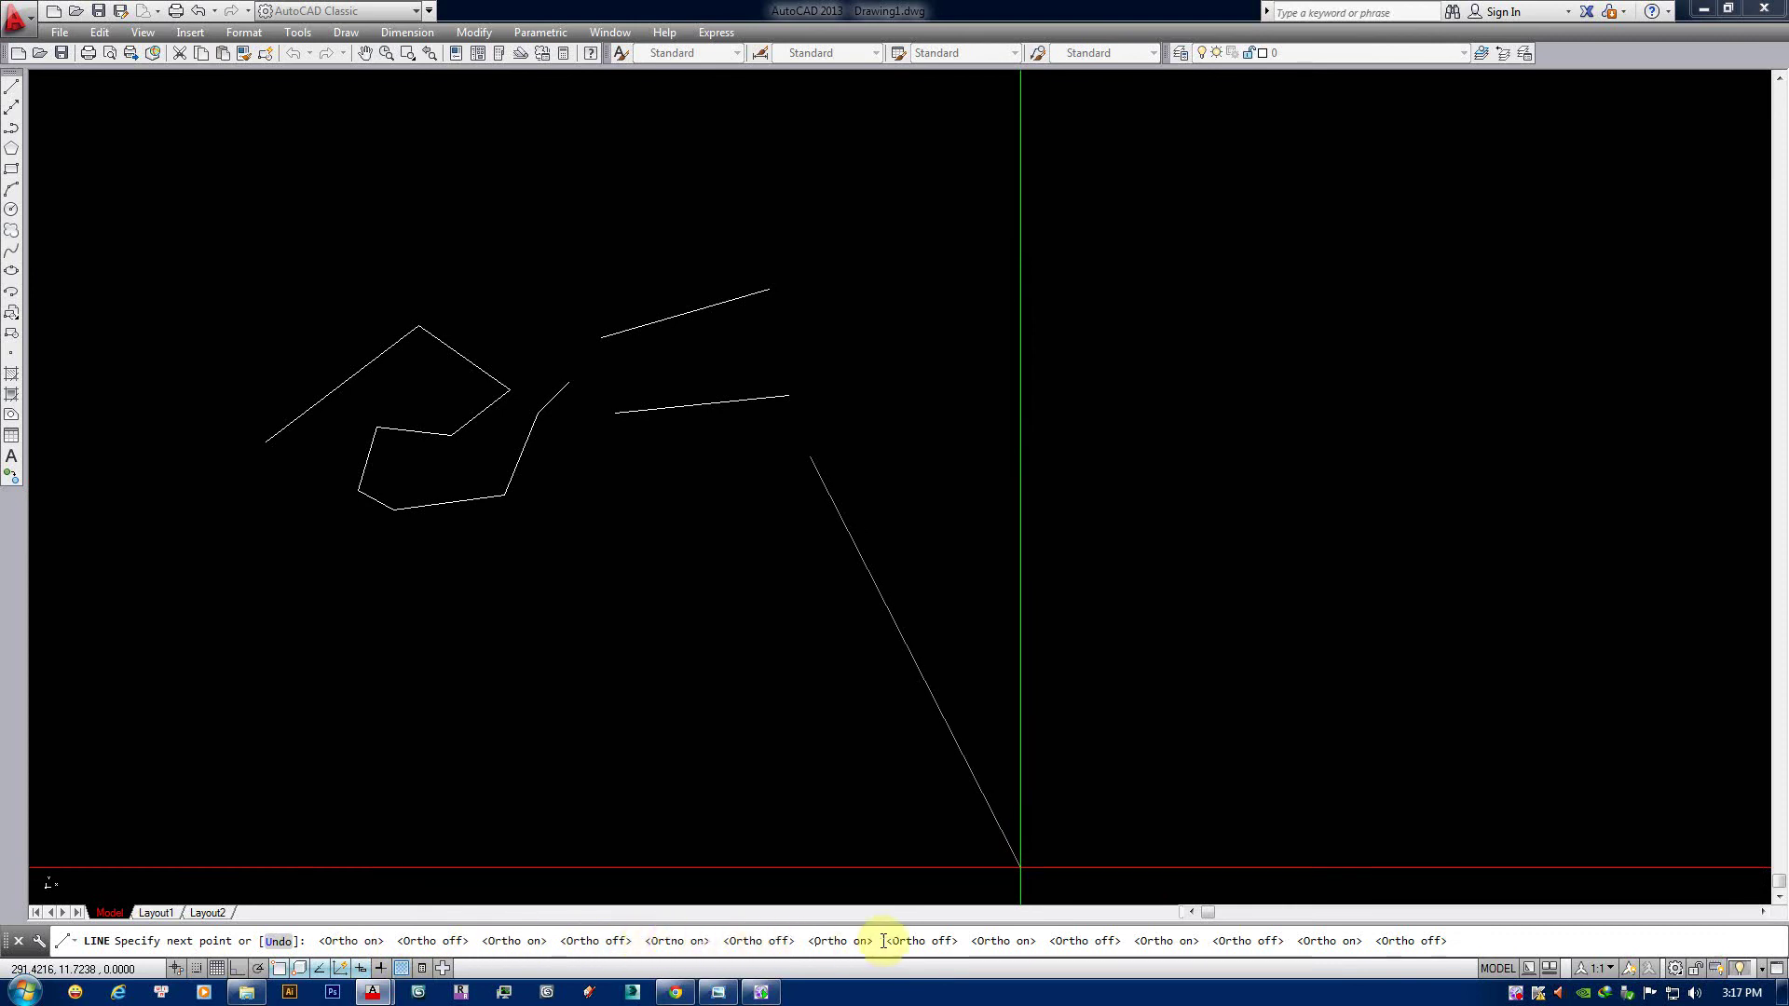
pyautogui.moveTo(1090, 520); pyautogui.dragTo(978, 571, button='middle')
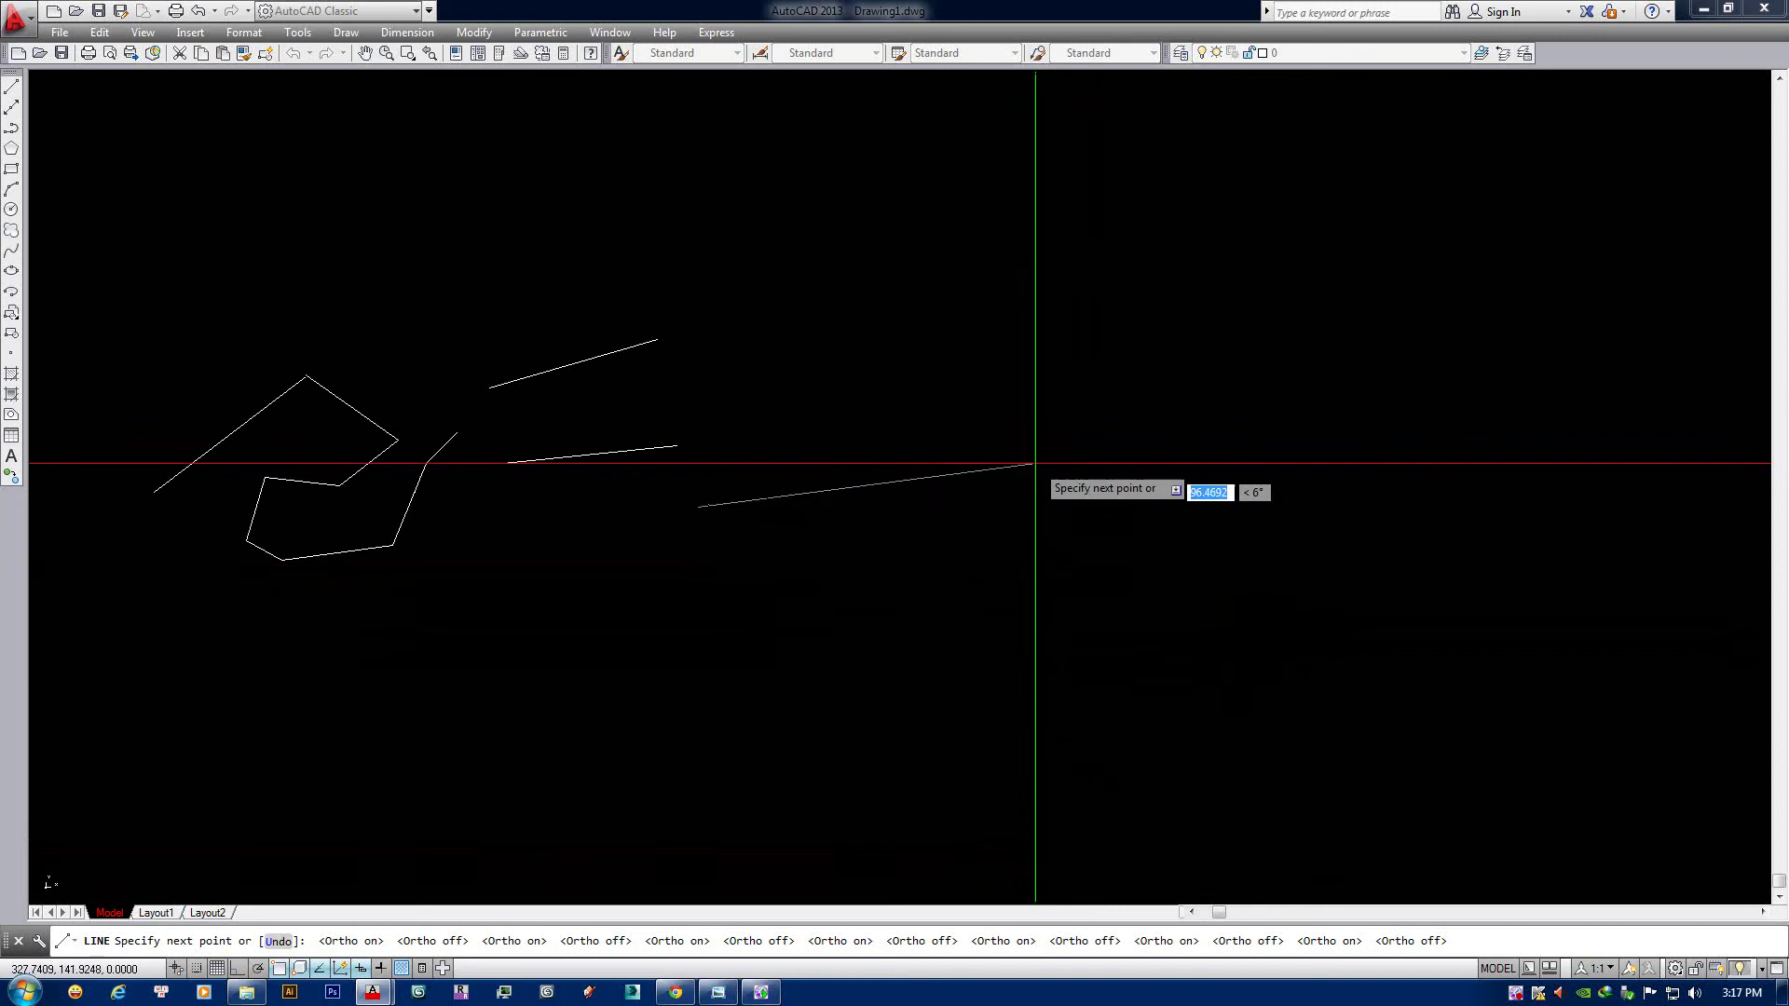
pyautogui.press('F8')
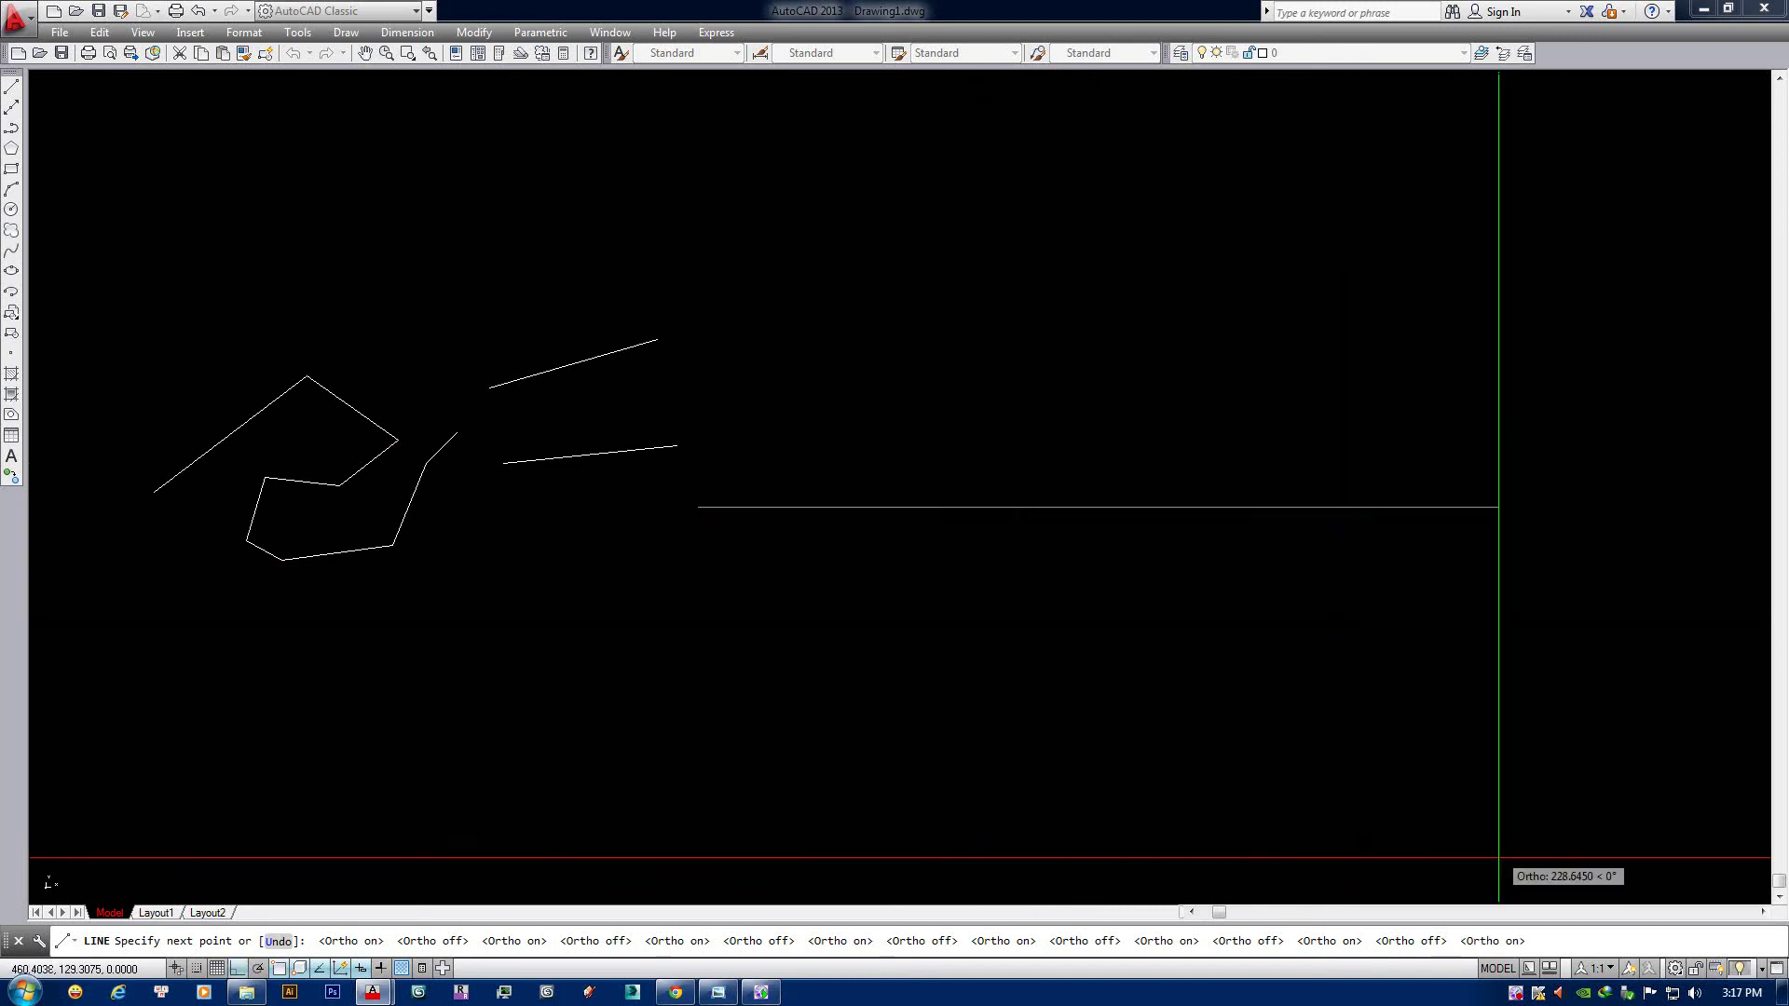
pyautogui.scroll(-2, 978, 742)
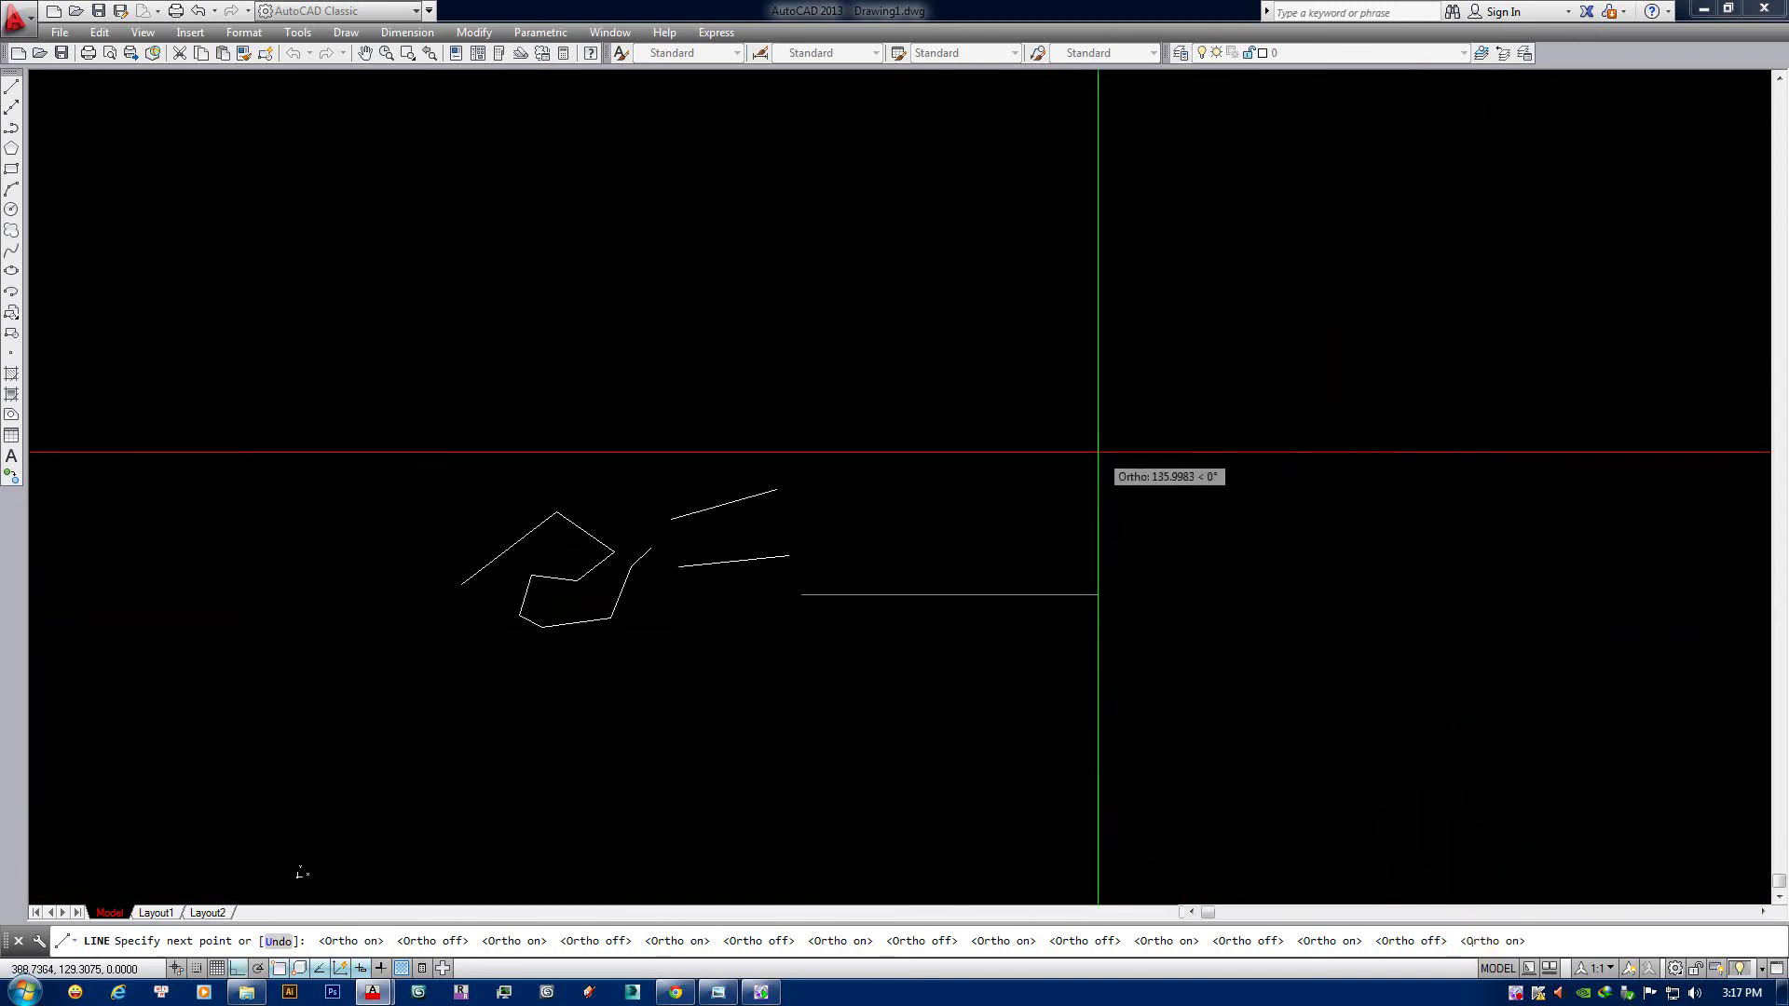
pyautogui.press('F8')
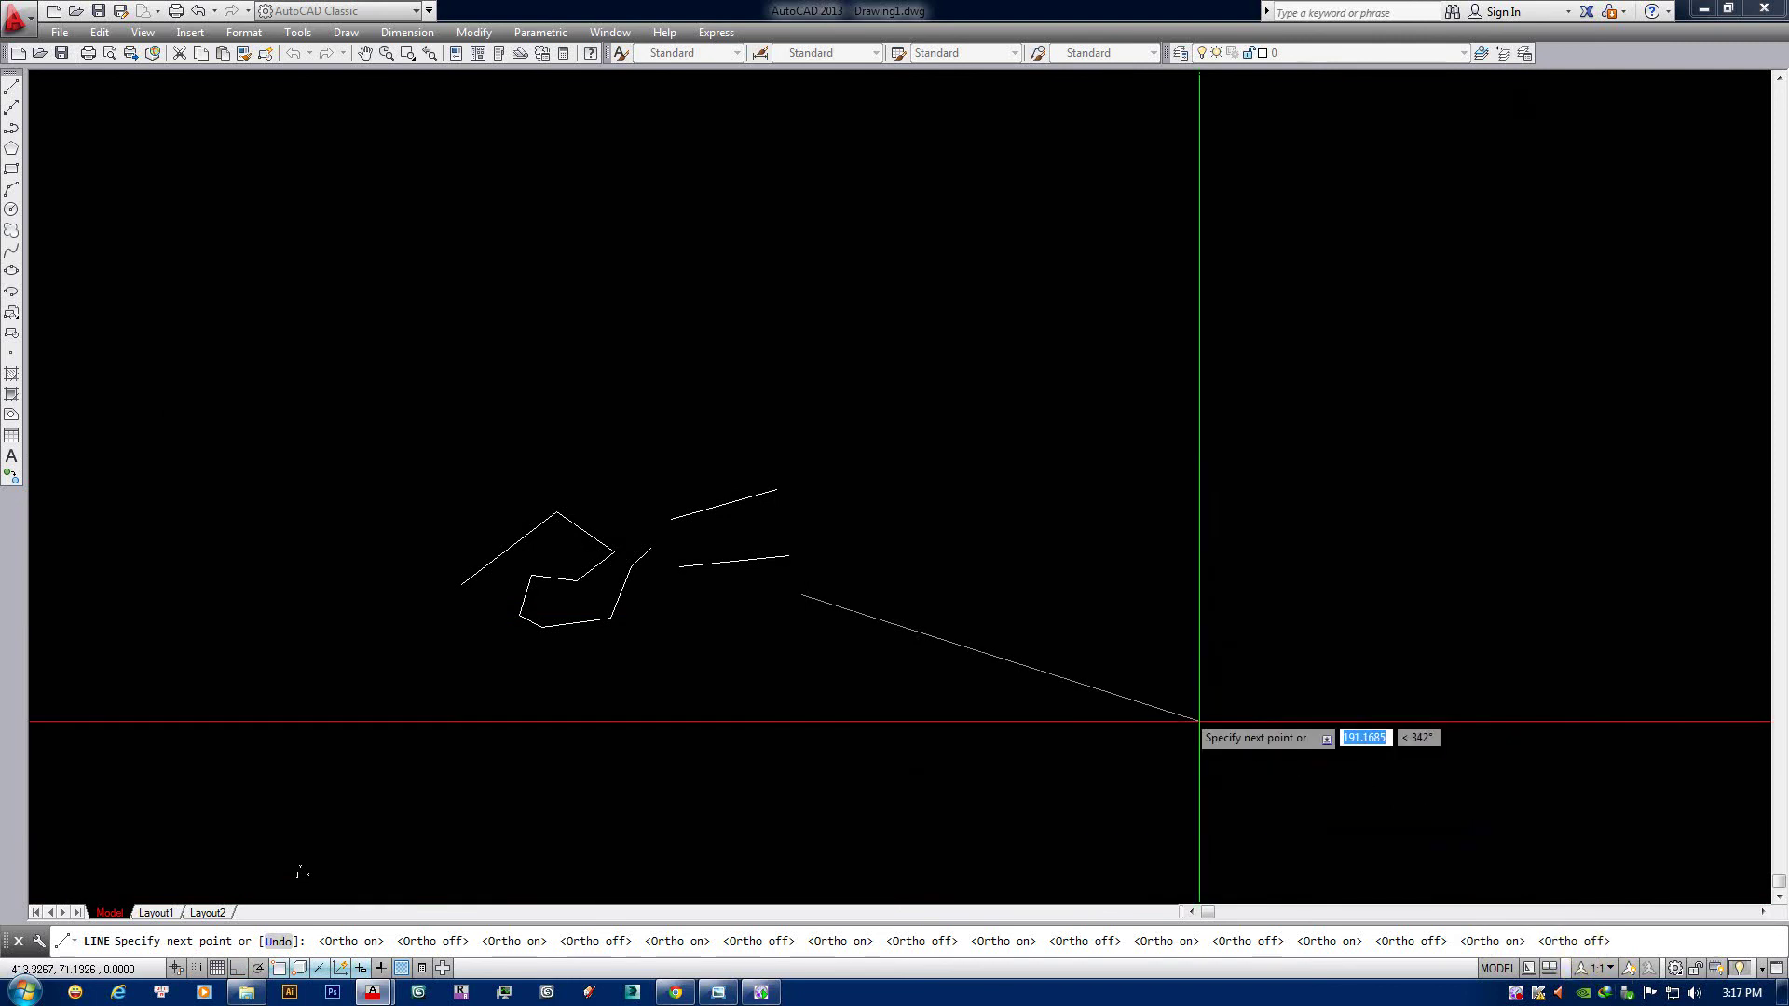
pyautogui.scroll(-3, 1025, 558)
pyautogui.scroll(3, 1081, 494)
pyautogui.scroll(-2, 1032, 644)
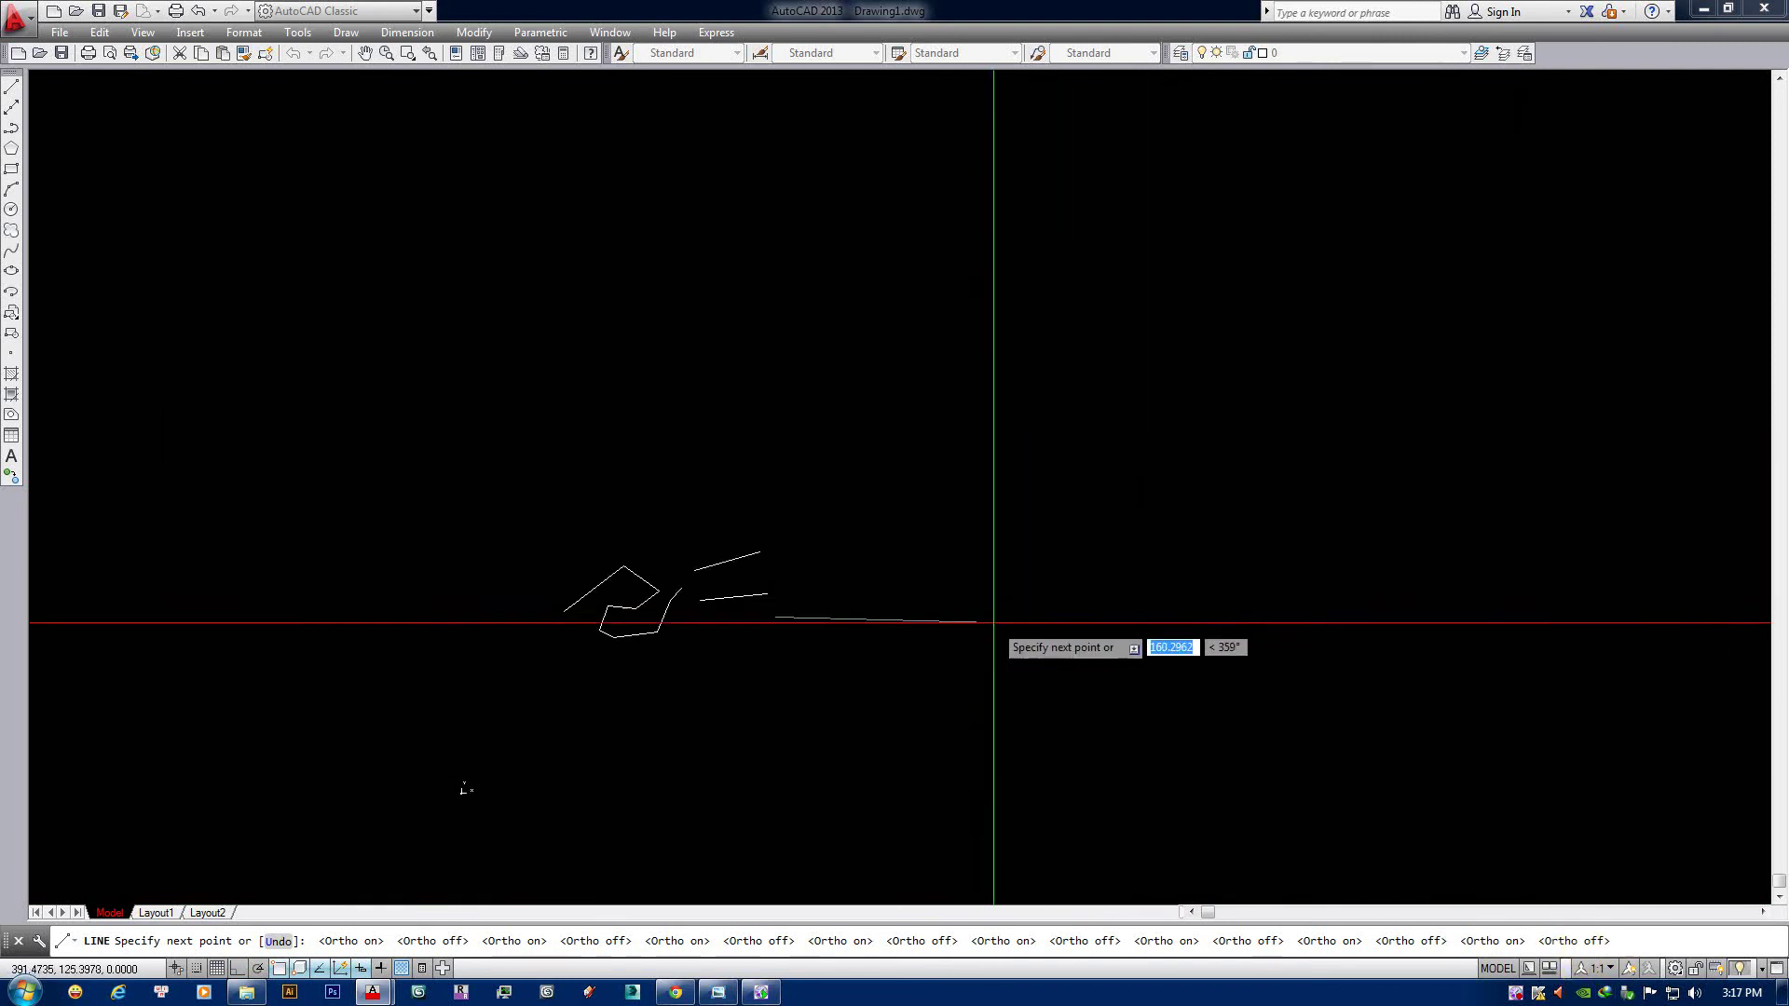
pyautogui.press('F8')
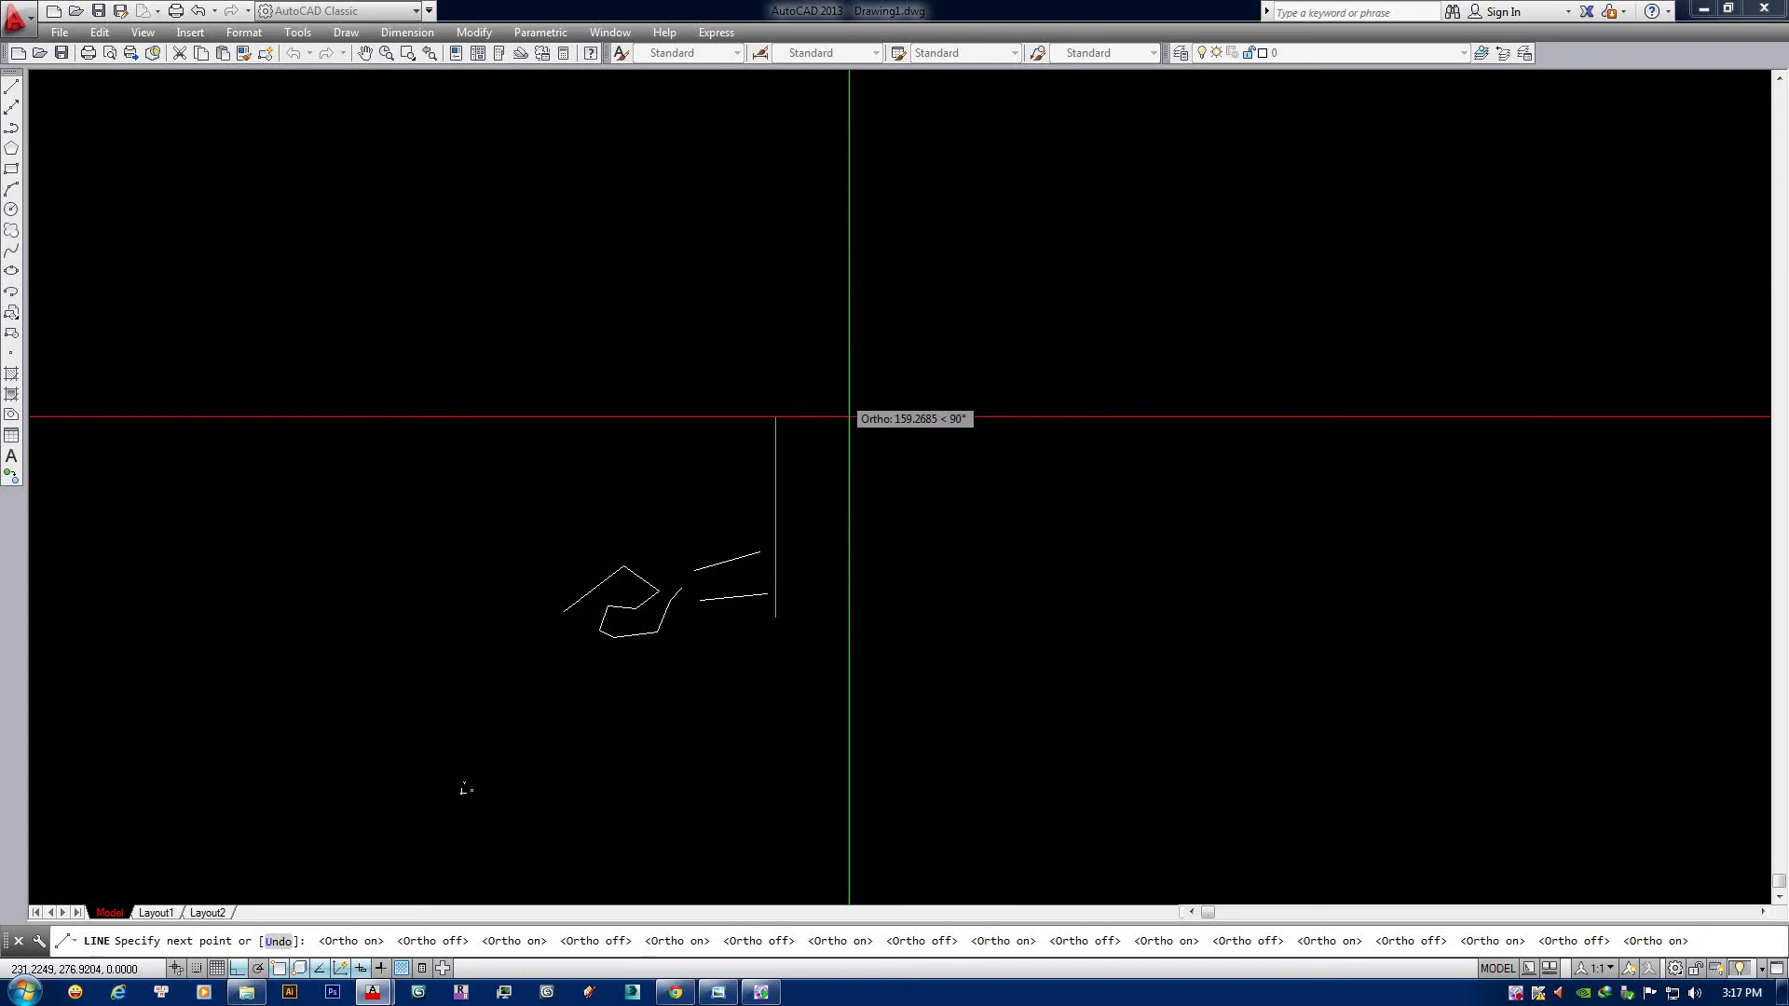
pyautogui.scroll(4, 838, 610)
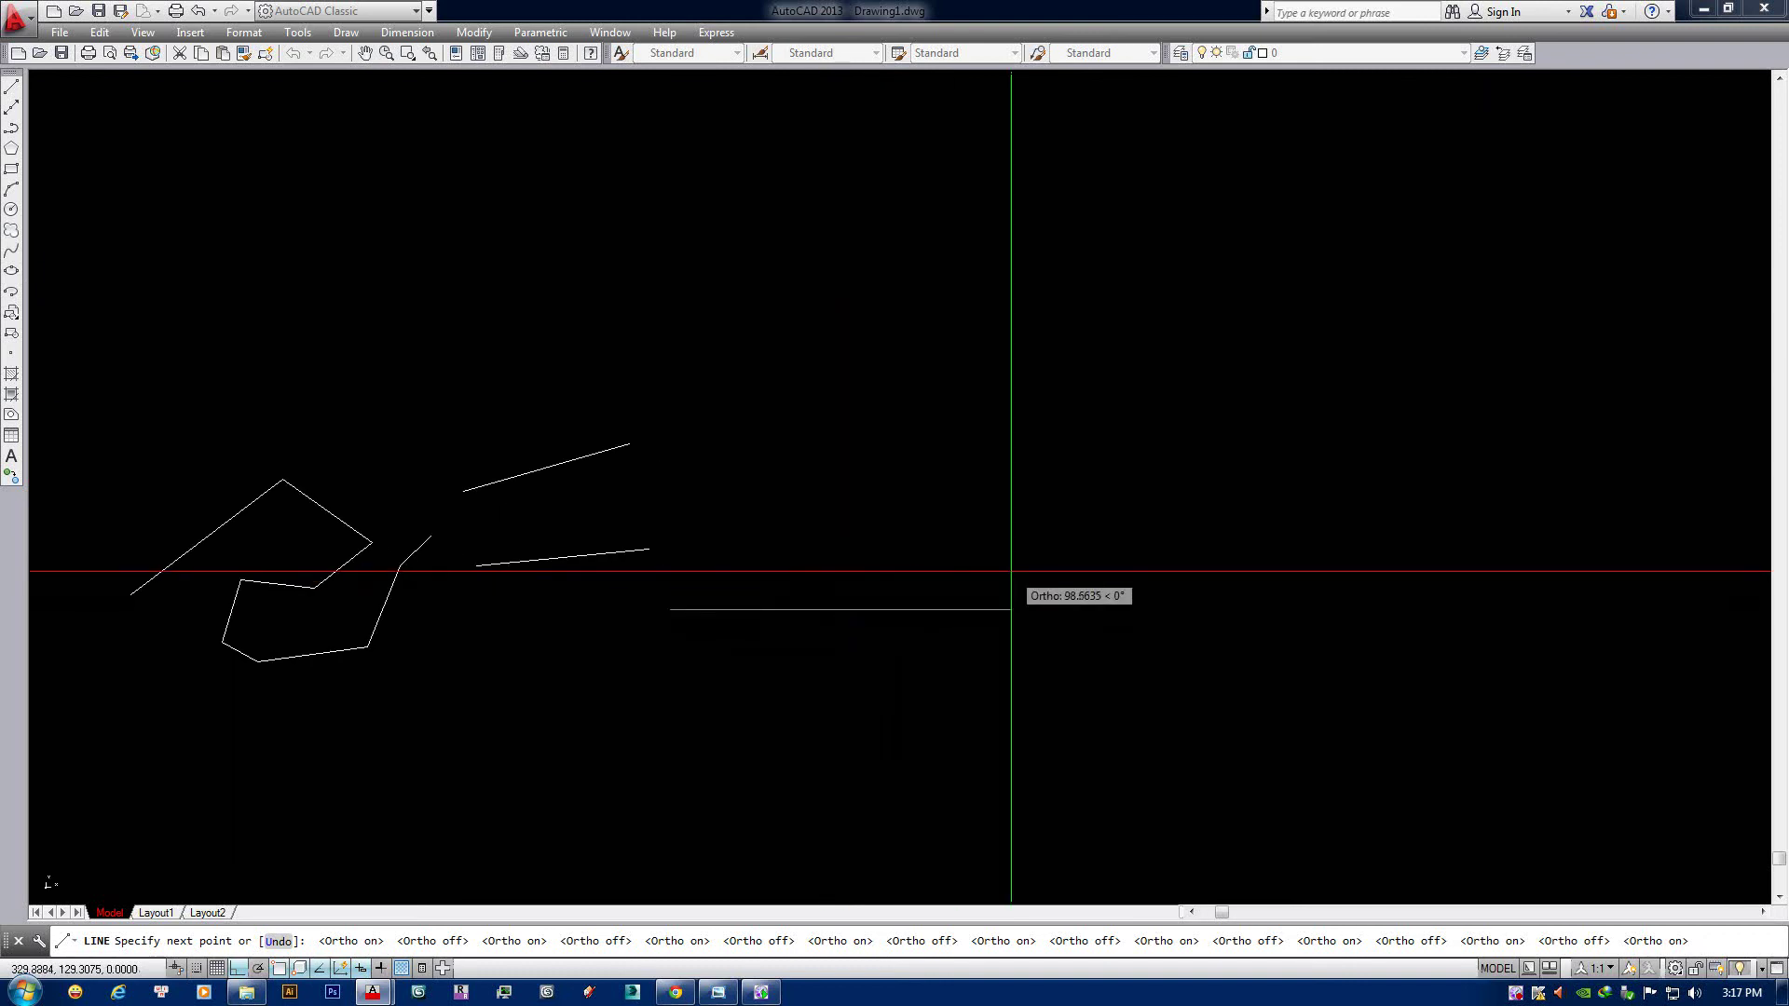
# Commit the horizontal line at 10000 units and end the line drawing.
pyautogui.write('10000')
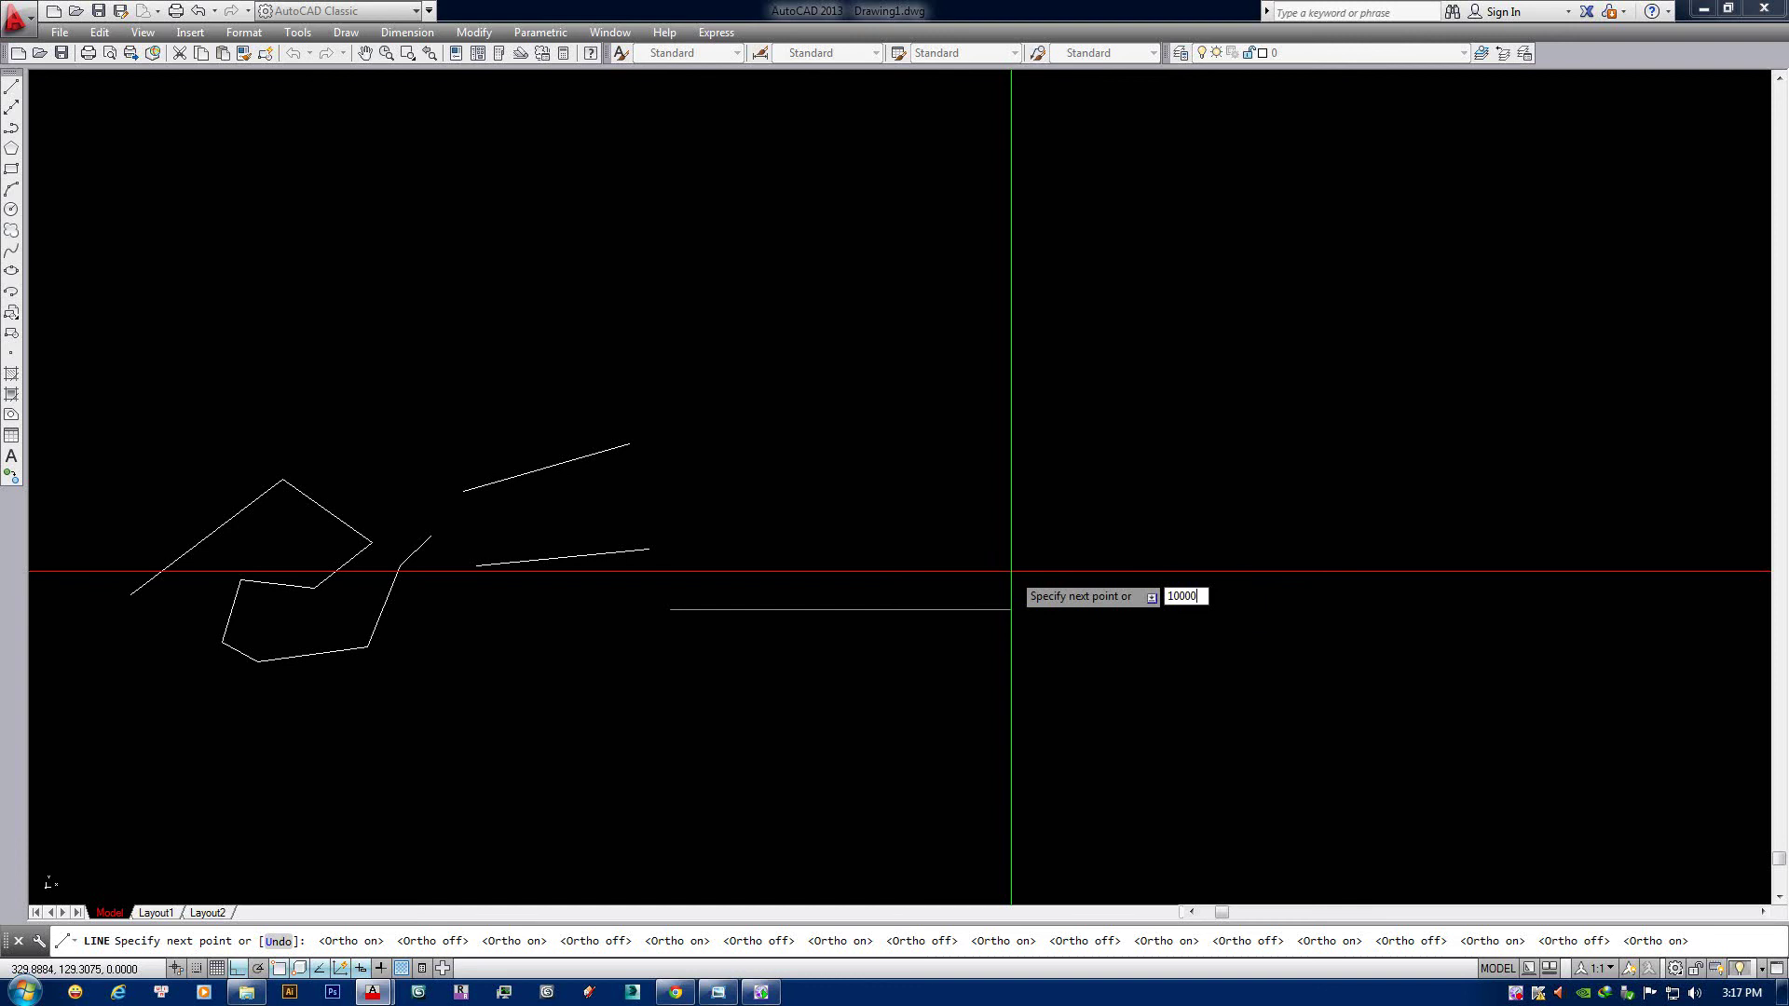
pyautogui.press('Return')
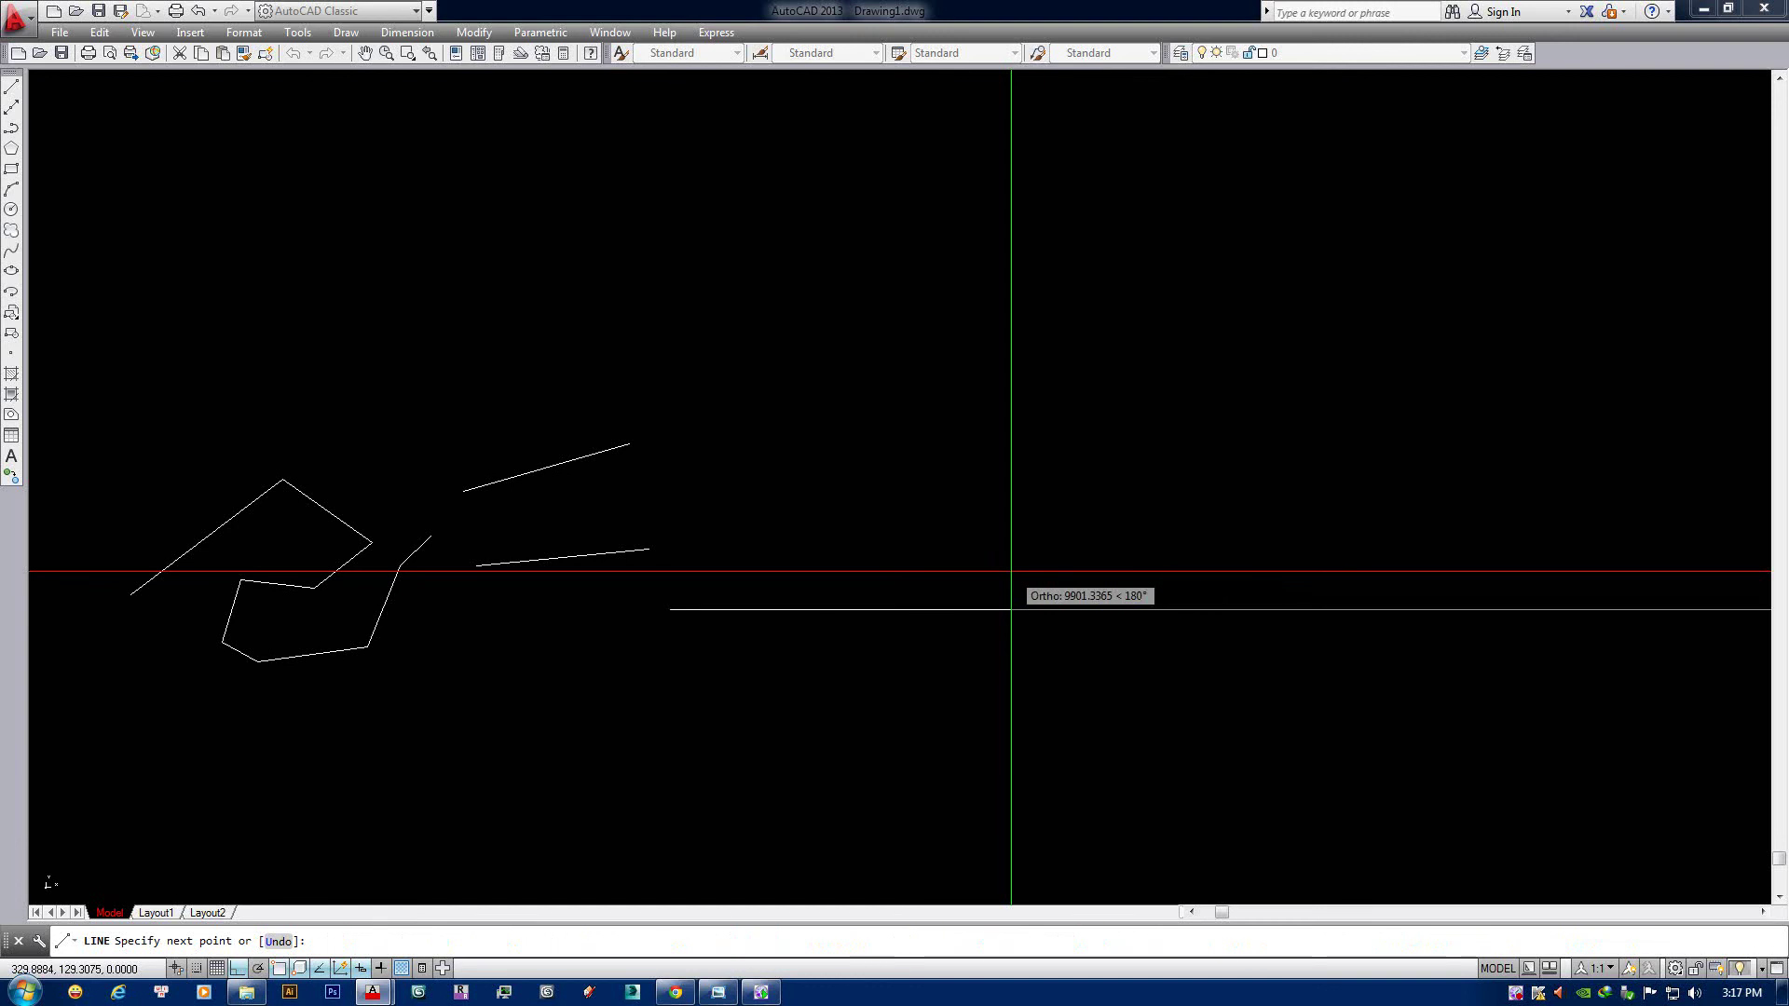
pyautogui.press('Escape')
# Pan and zoom out to bring the sketch and the long line into view.
pyautogui.scroll(-8, 1010, 571)
pyautogui.moveTo(1071, 607); pyautogui.dragTo(584, 584, button='middle')
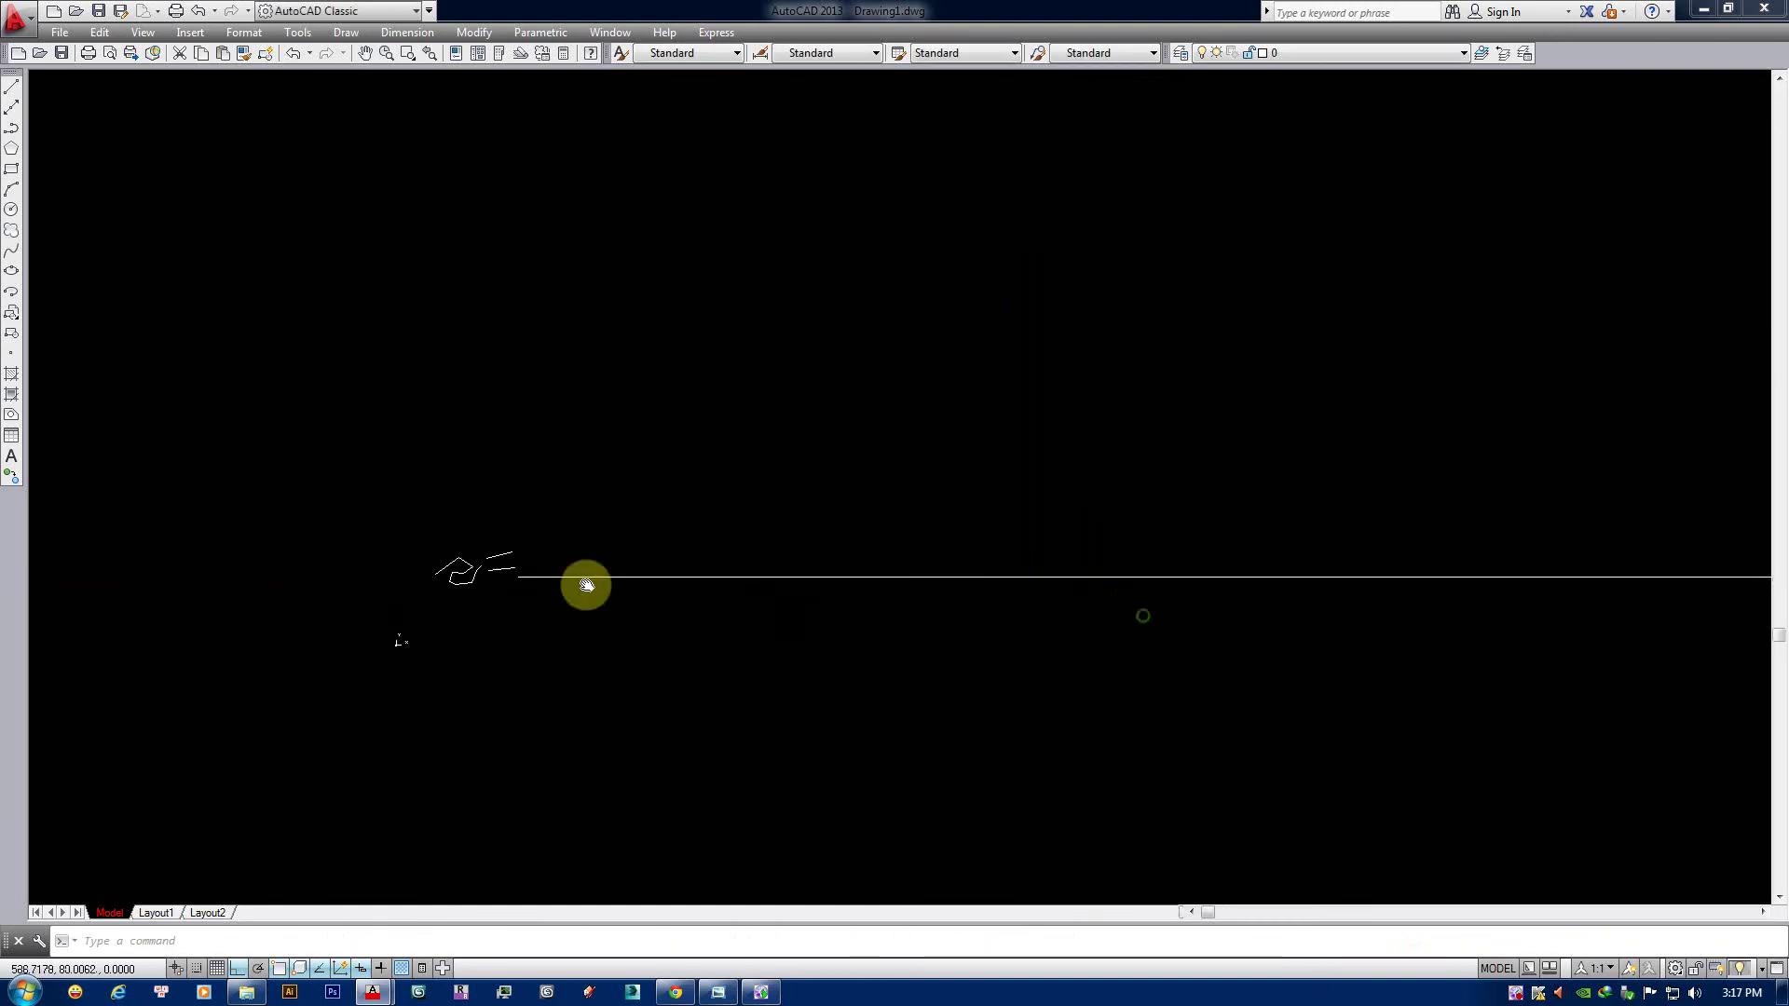
pyautogui.scroll(-2, 899, 571)
pyautogui.moveTo(900, 571); pyautogui.dragTo(764, 544, button='middle')
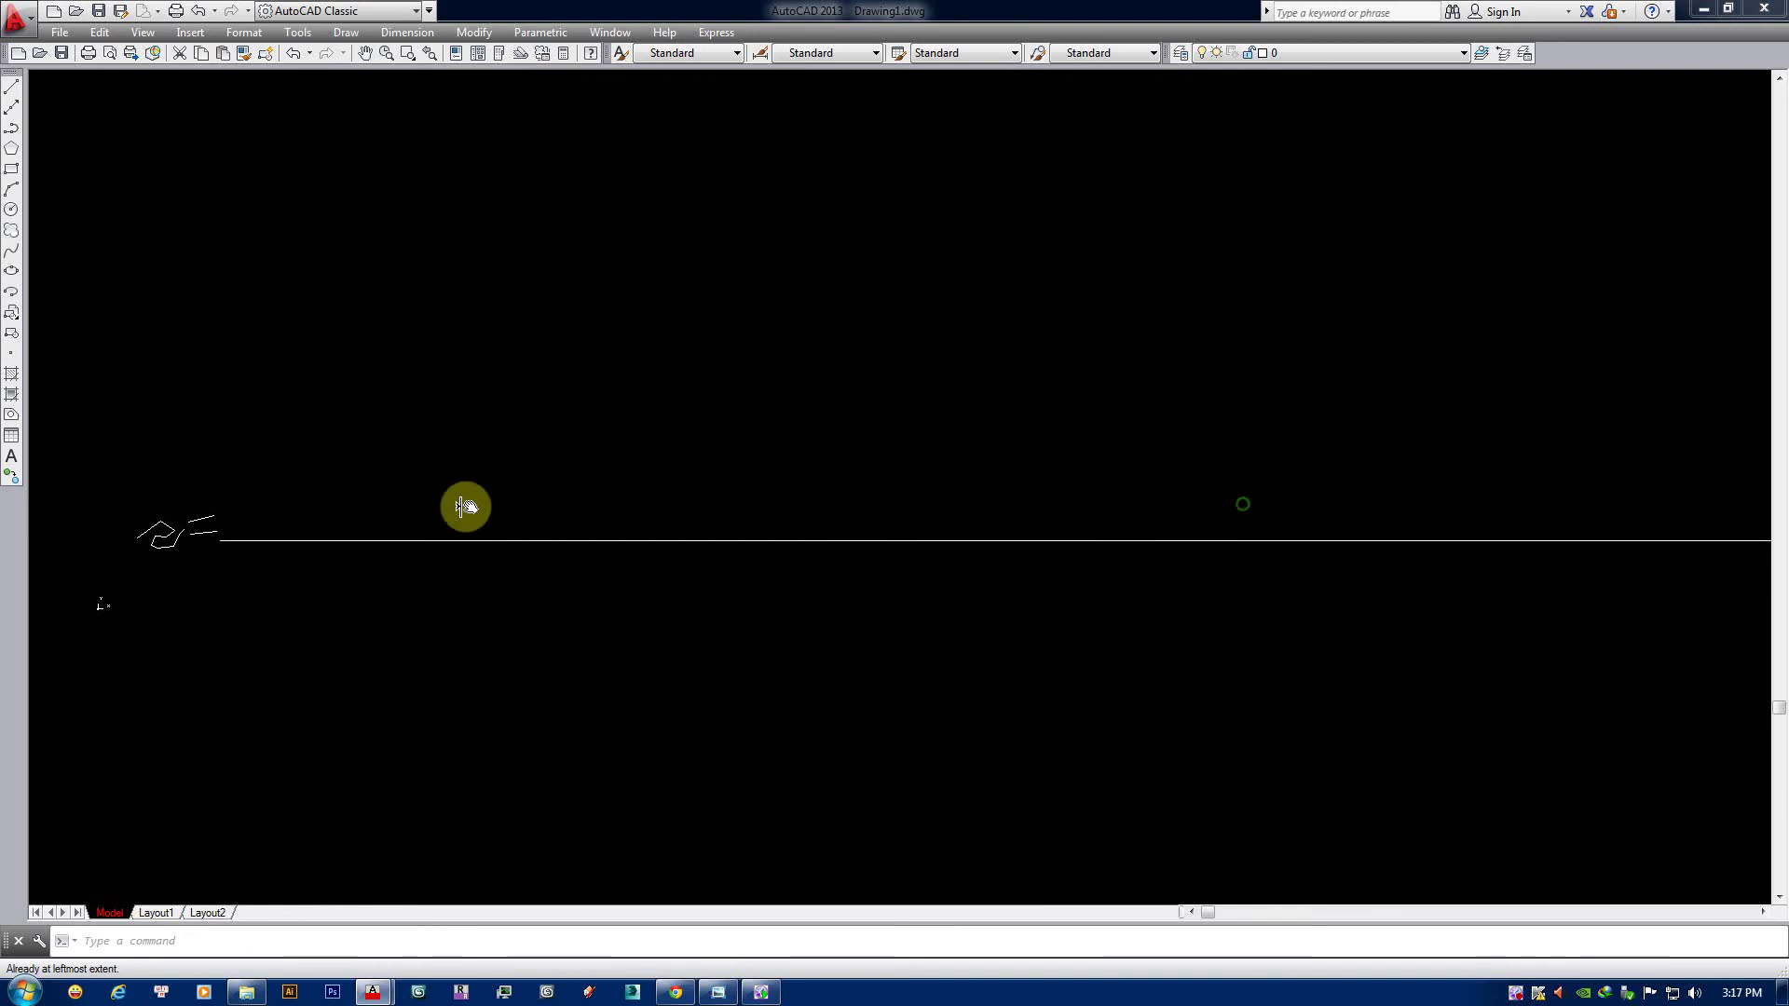
pyautogui.moveTo(863, 512); pyautogui.dragTo(1398, 531, button='middle')
pyautogui.scroll(2, 776, 527)
pyautogui.scroll(-3, 787, 512)
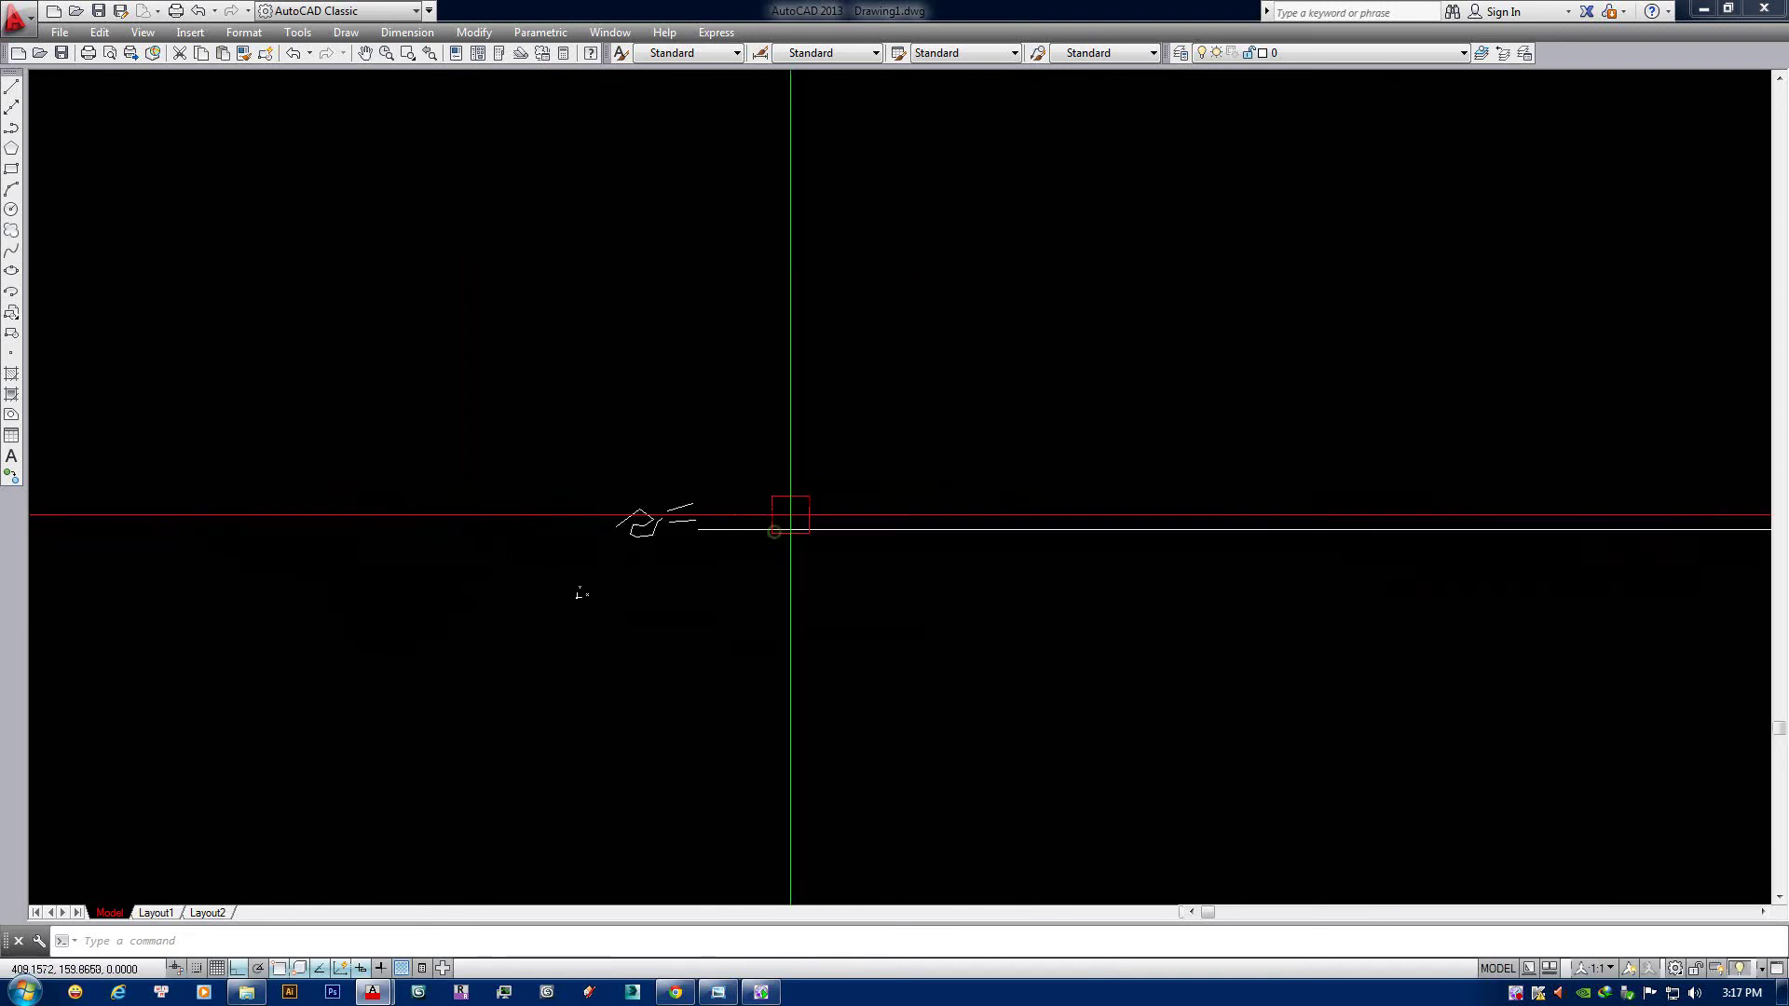
pyautogui.moveTo(787, 512)
pyautogui.mouseDown(button='middle')
pyautogui.moveTo(784, 582)
pyautogui.moveTo(621, 573)
pyautogui.moveTo(529, 648)
pyautogui.mouseUp(button='middle')
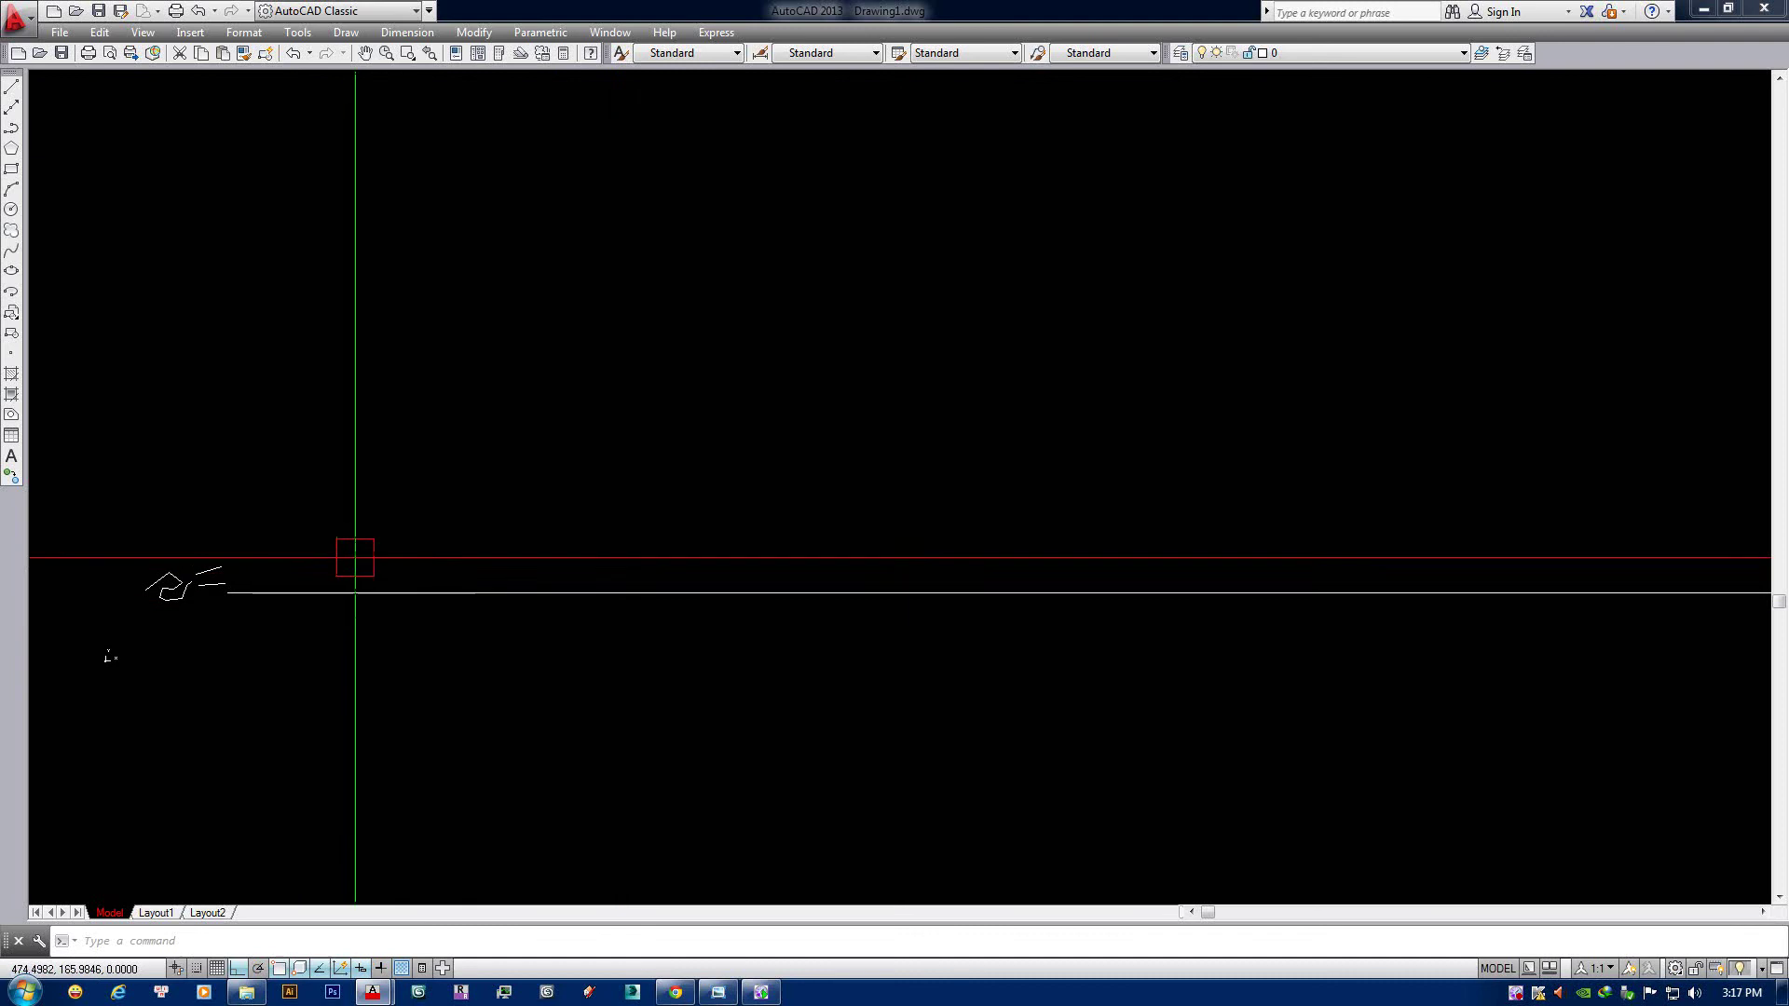
pyautogui.moveTo(1376, 531); pyautogui.dragTo(1367, 557, button='middle')
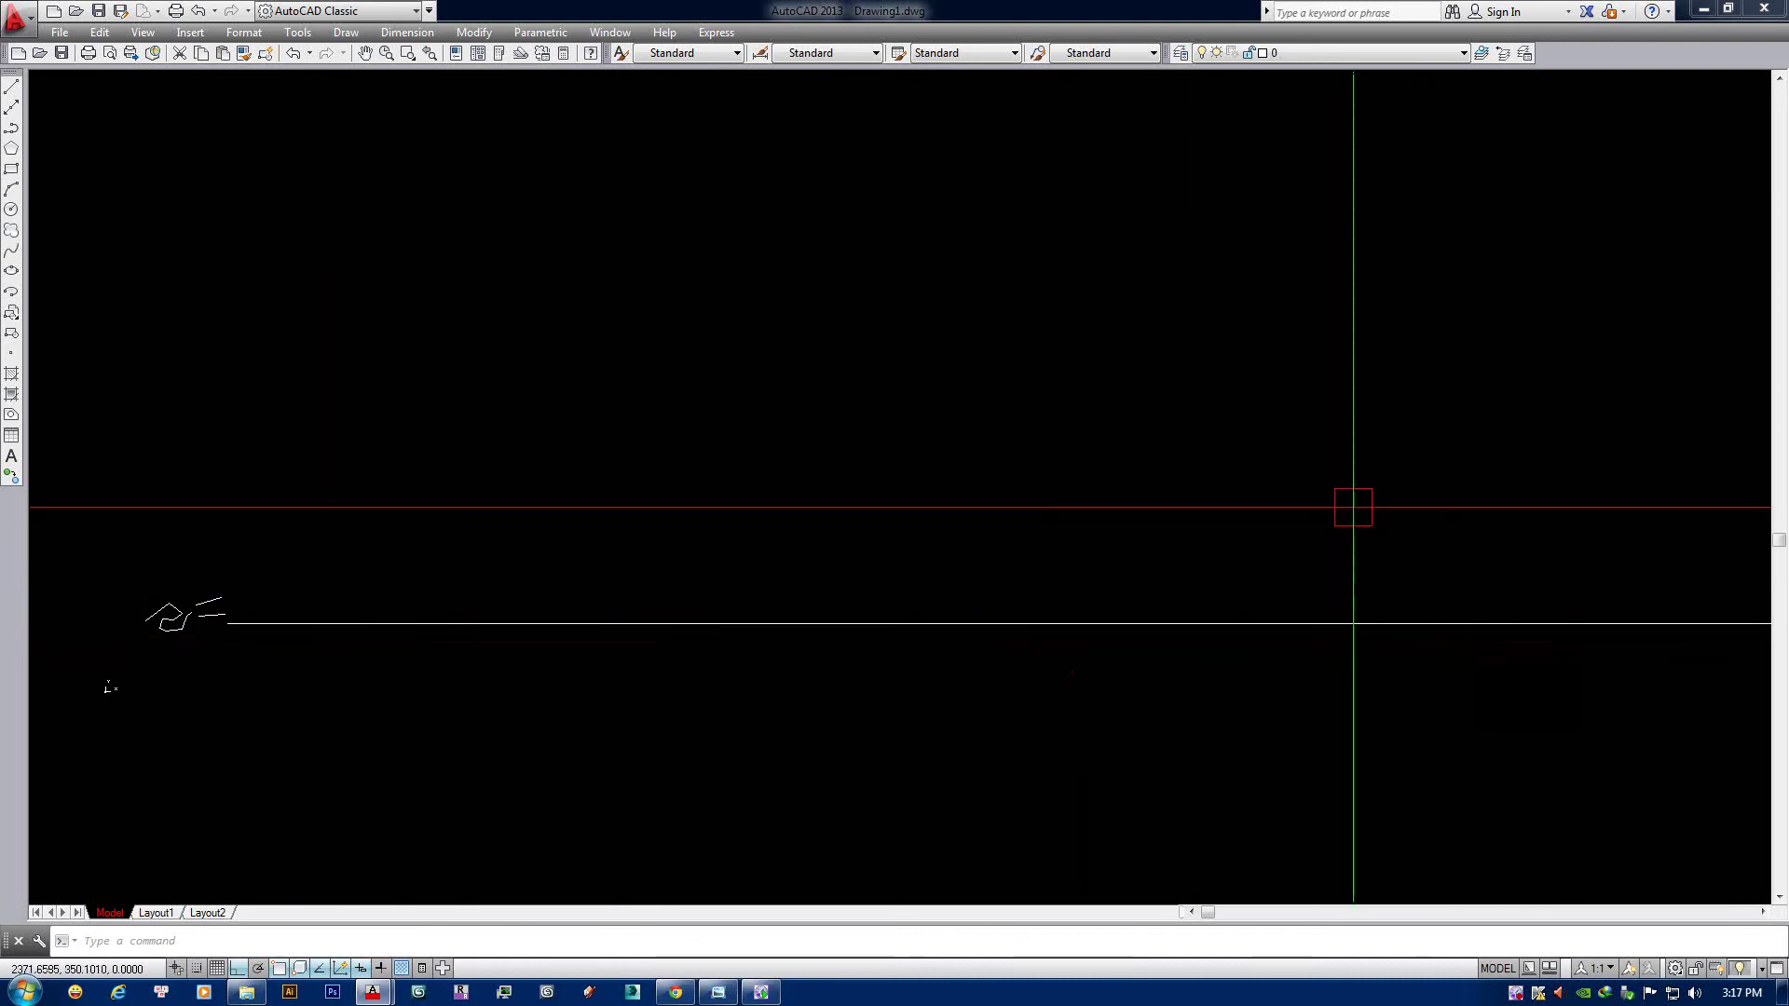
pyautogui.write('z')
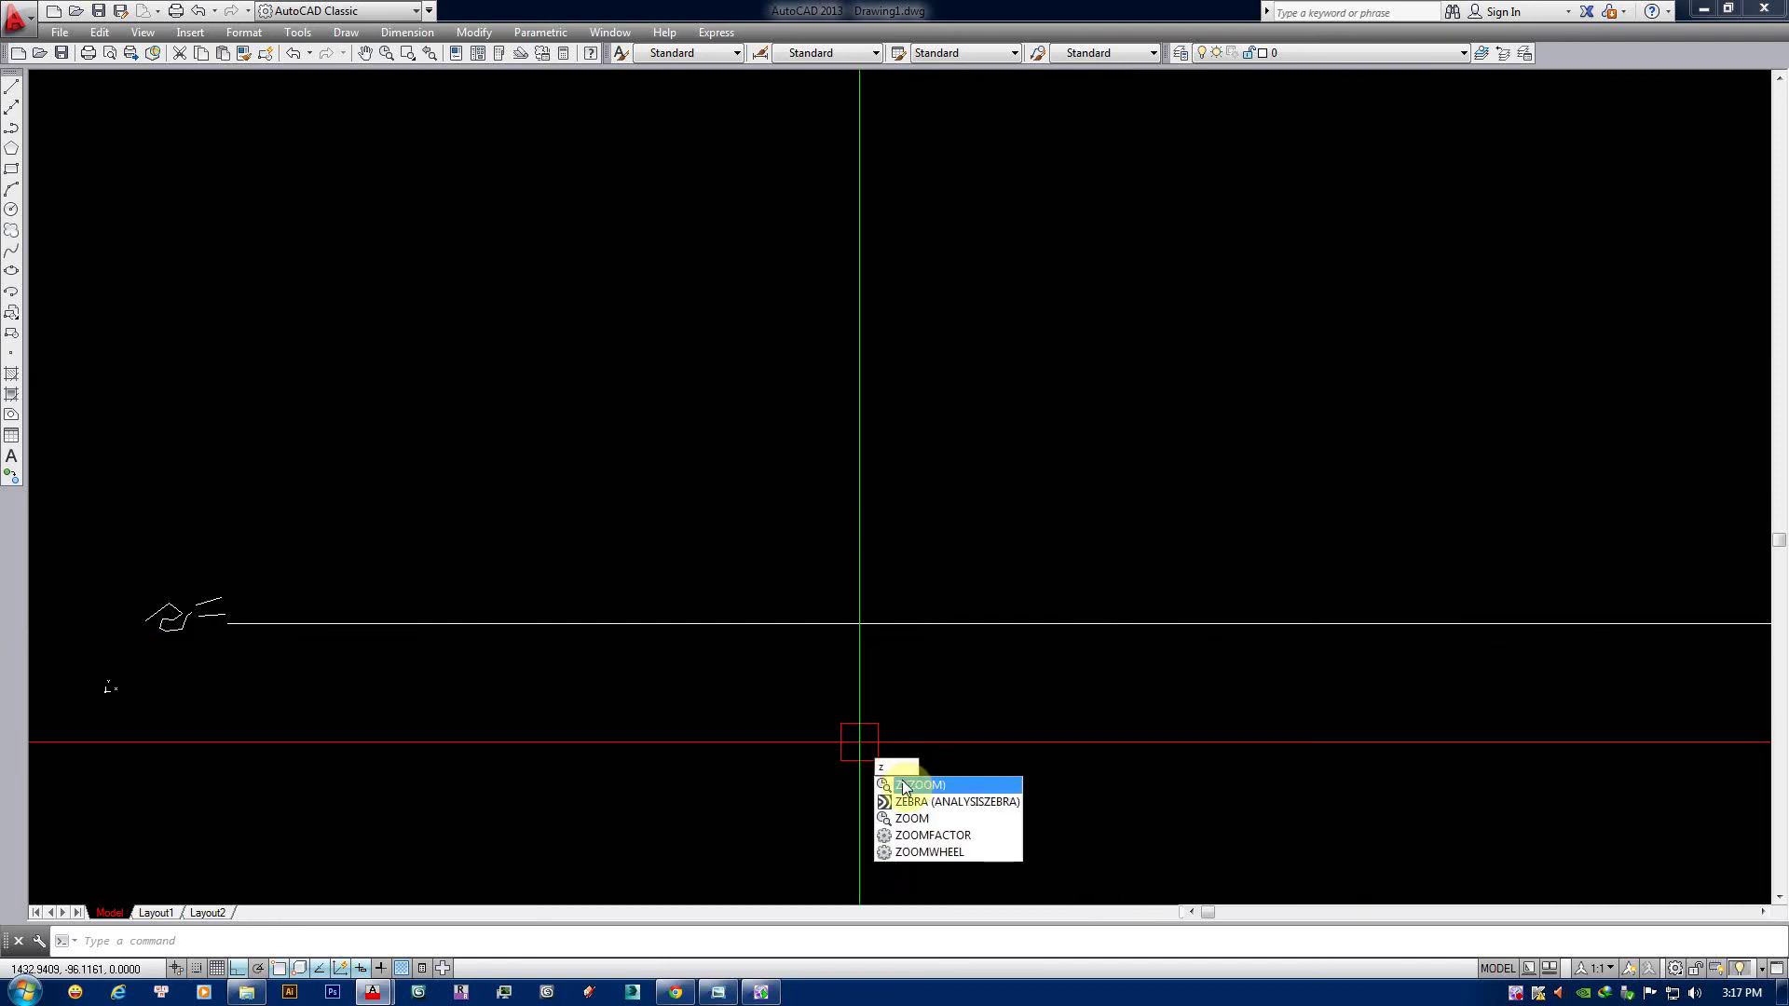
pyautogui.moveTo(925, 786)
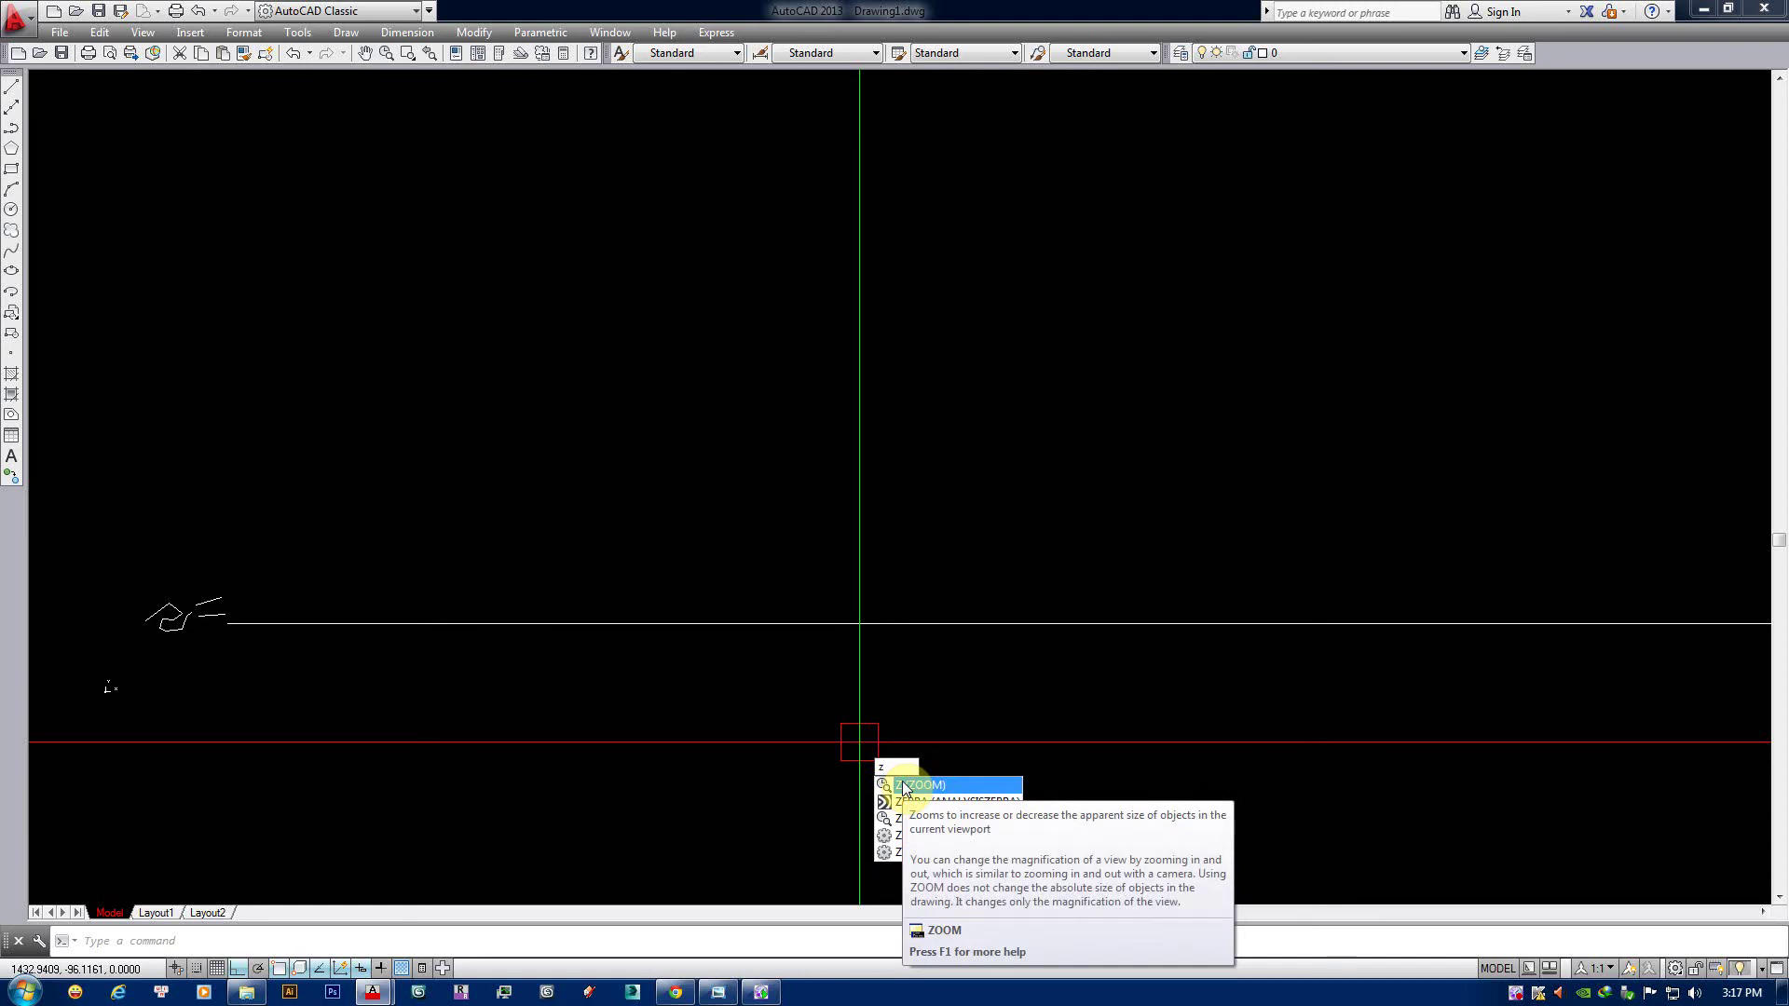
pyautogui.press('Escape')
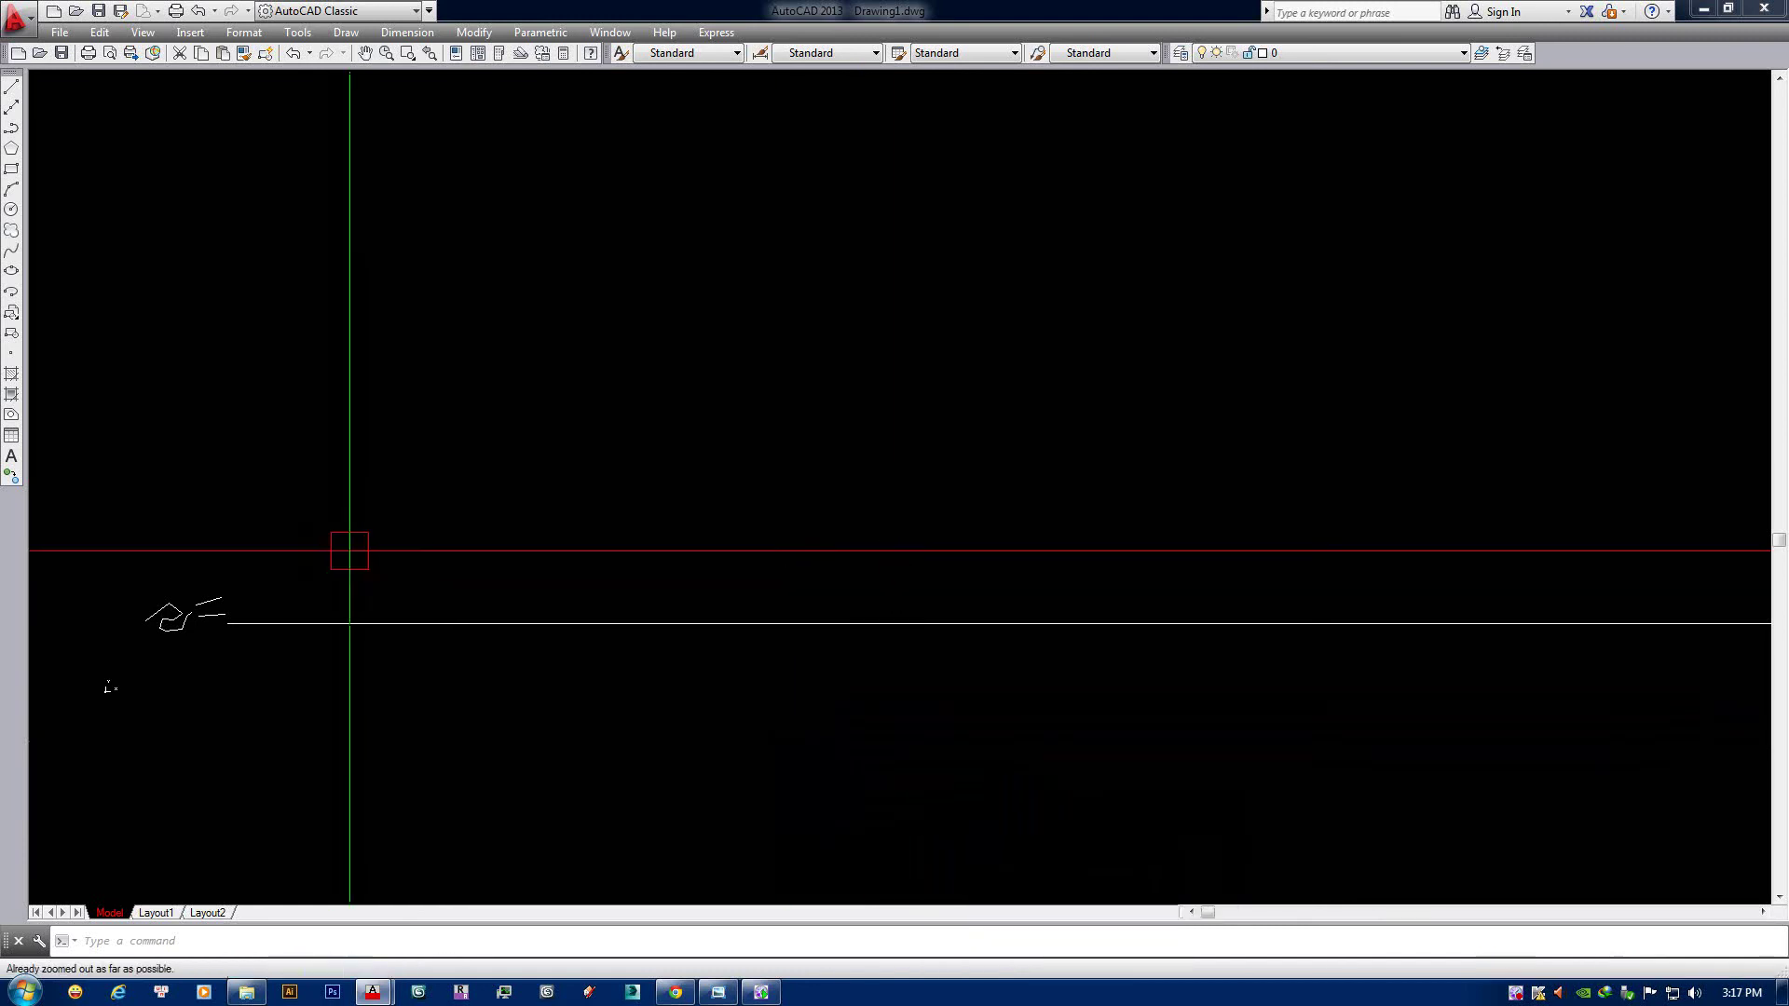
pyautogui.scroll(-3, 372, 545)
pyautogui.write('z')
pyautogui.press('Return')
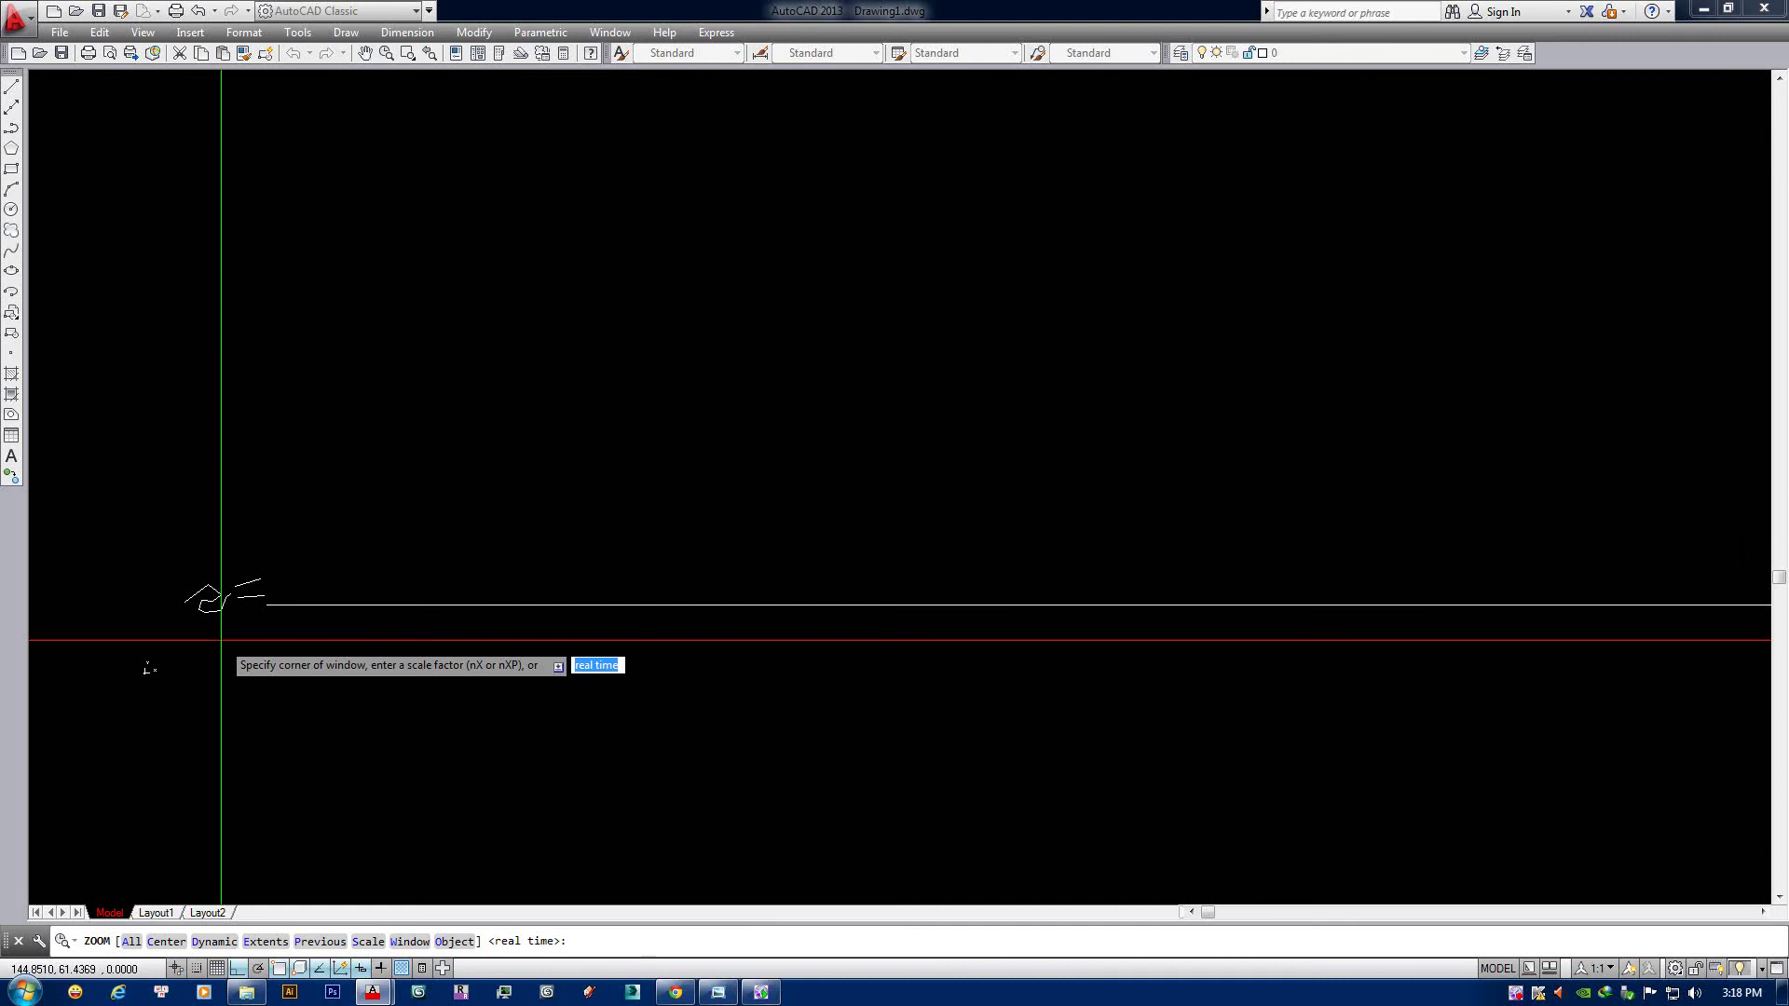
pyautogui.write('p')
pyautogui.press('Return')
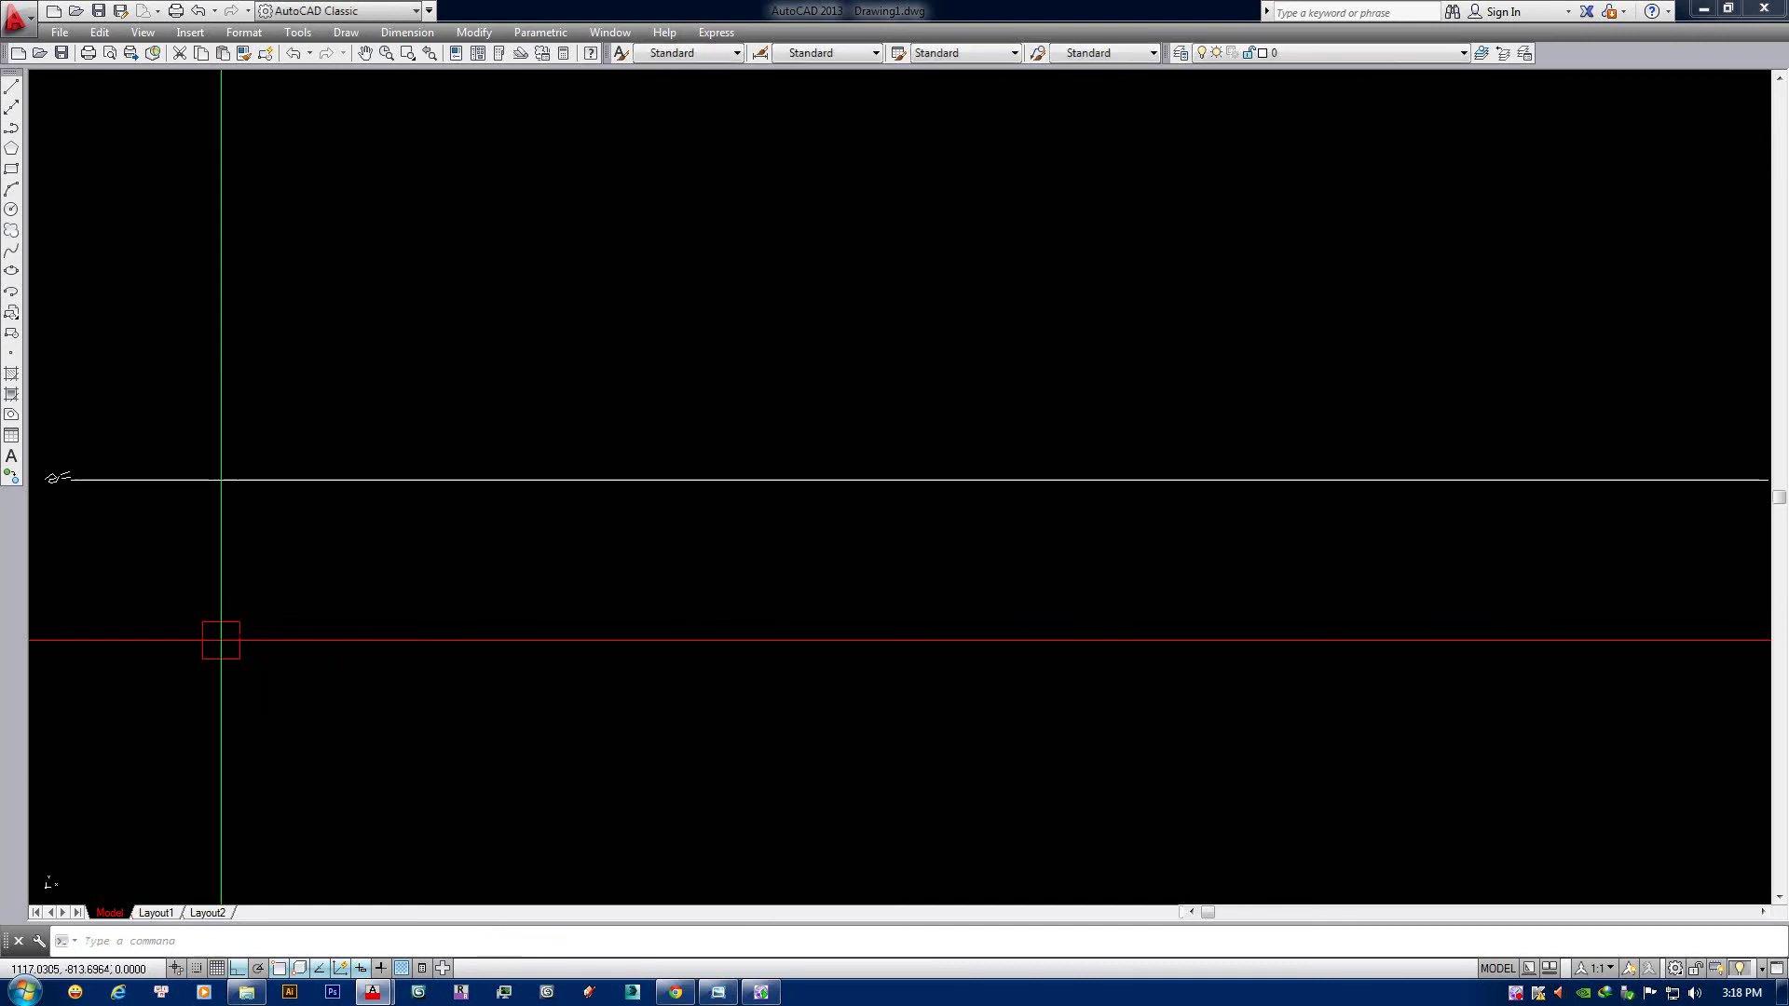
pyautogui.scroll(3, 801, 545)
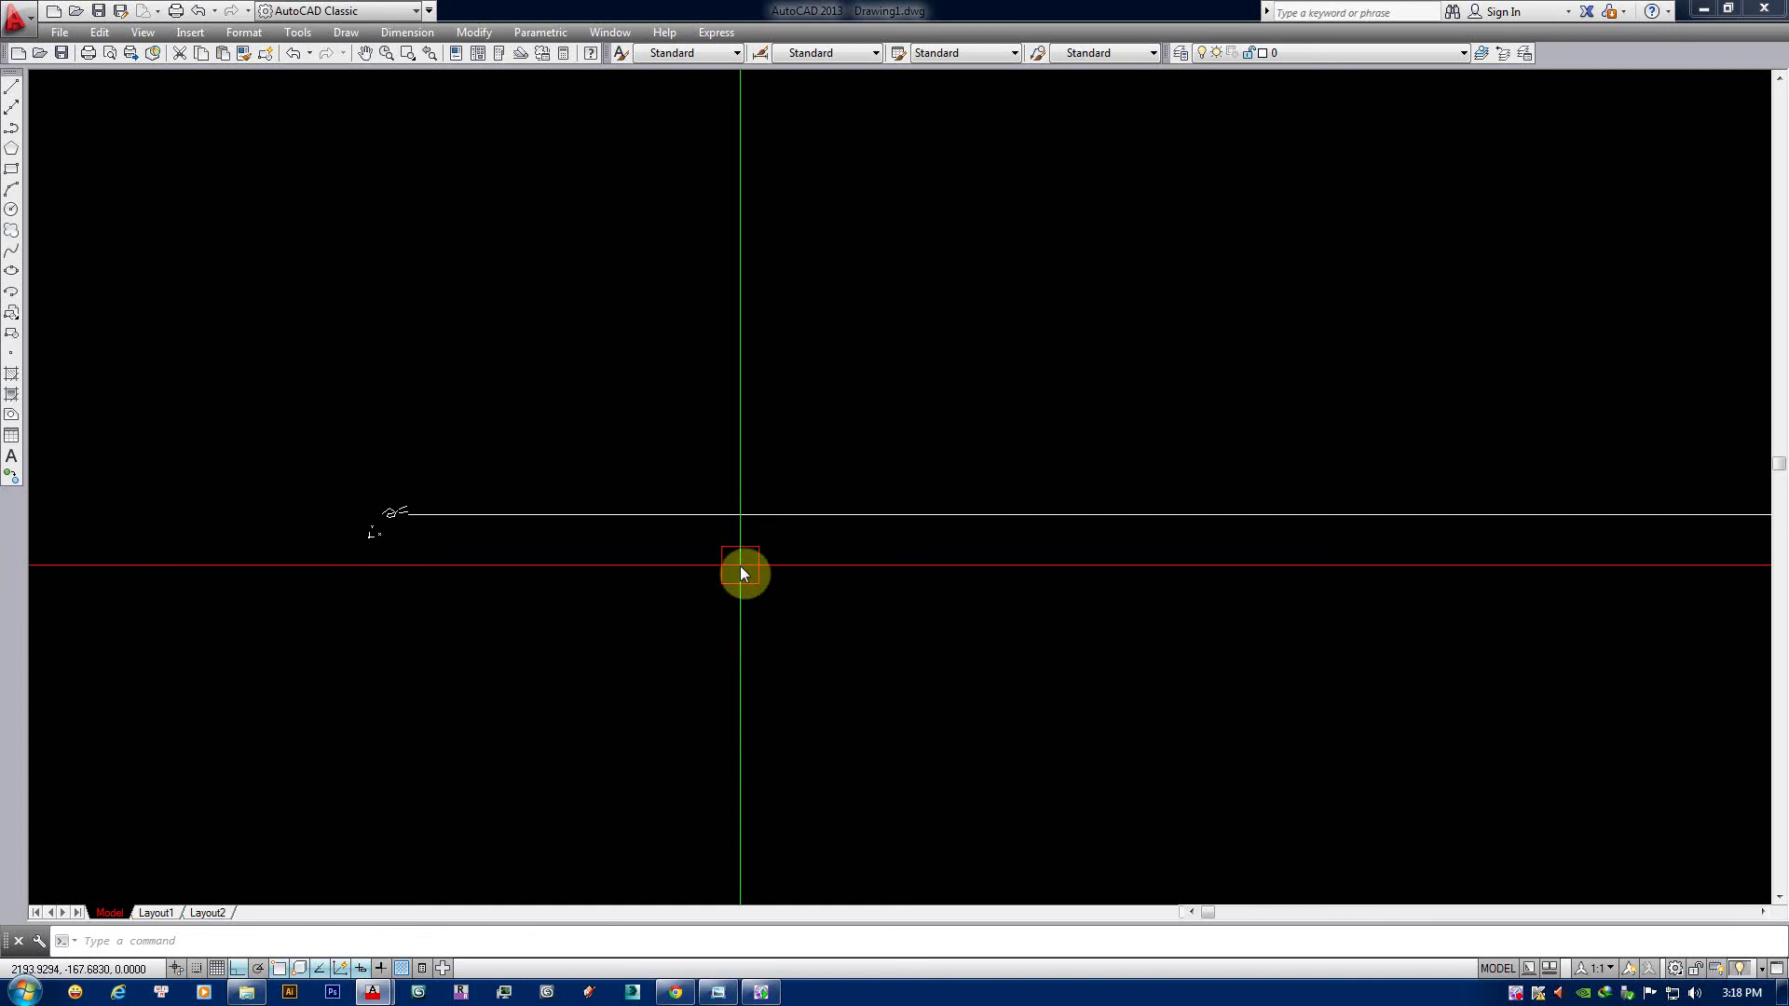
pyautogui.press('z')
pyautogui.press('Return')
pyautogui.moveTo(739, 567); pyautogui.dragTo(740, 522)
pyautogui.press('Escape')
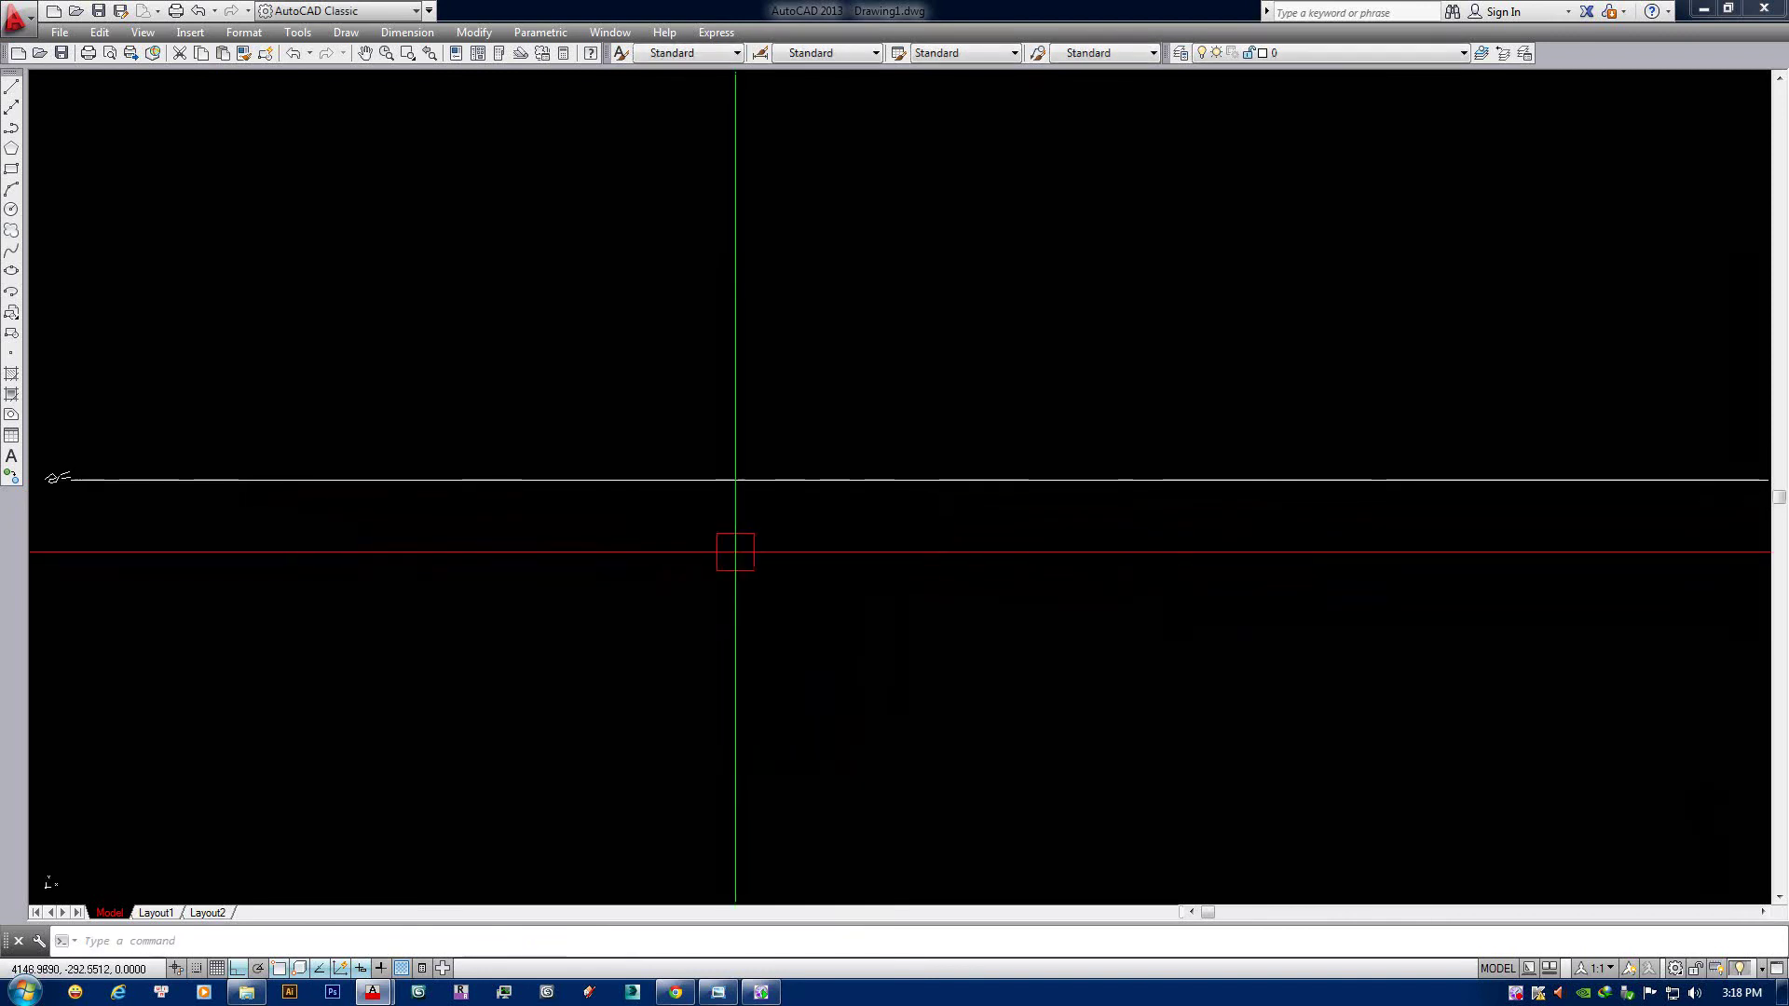
# Delete the long horizontal line, then window-select and delete the scribbled sketch.
pyautogui.scroll(-3, 720, 547)
pyautogui.click(735, 520)
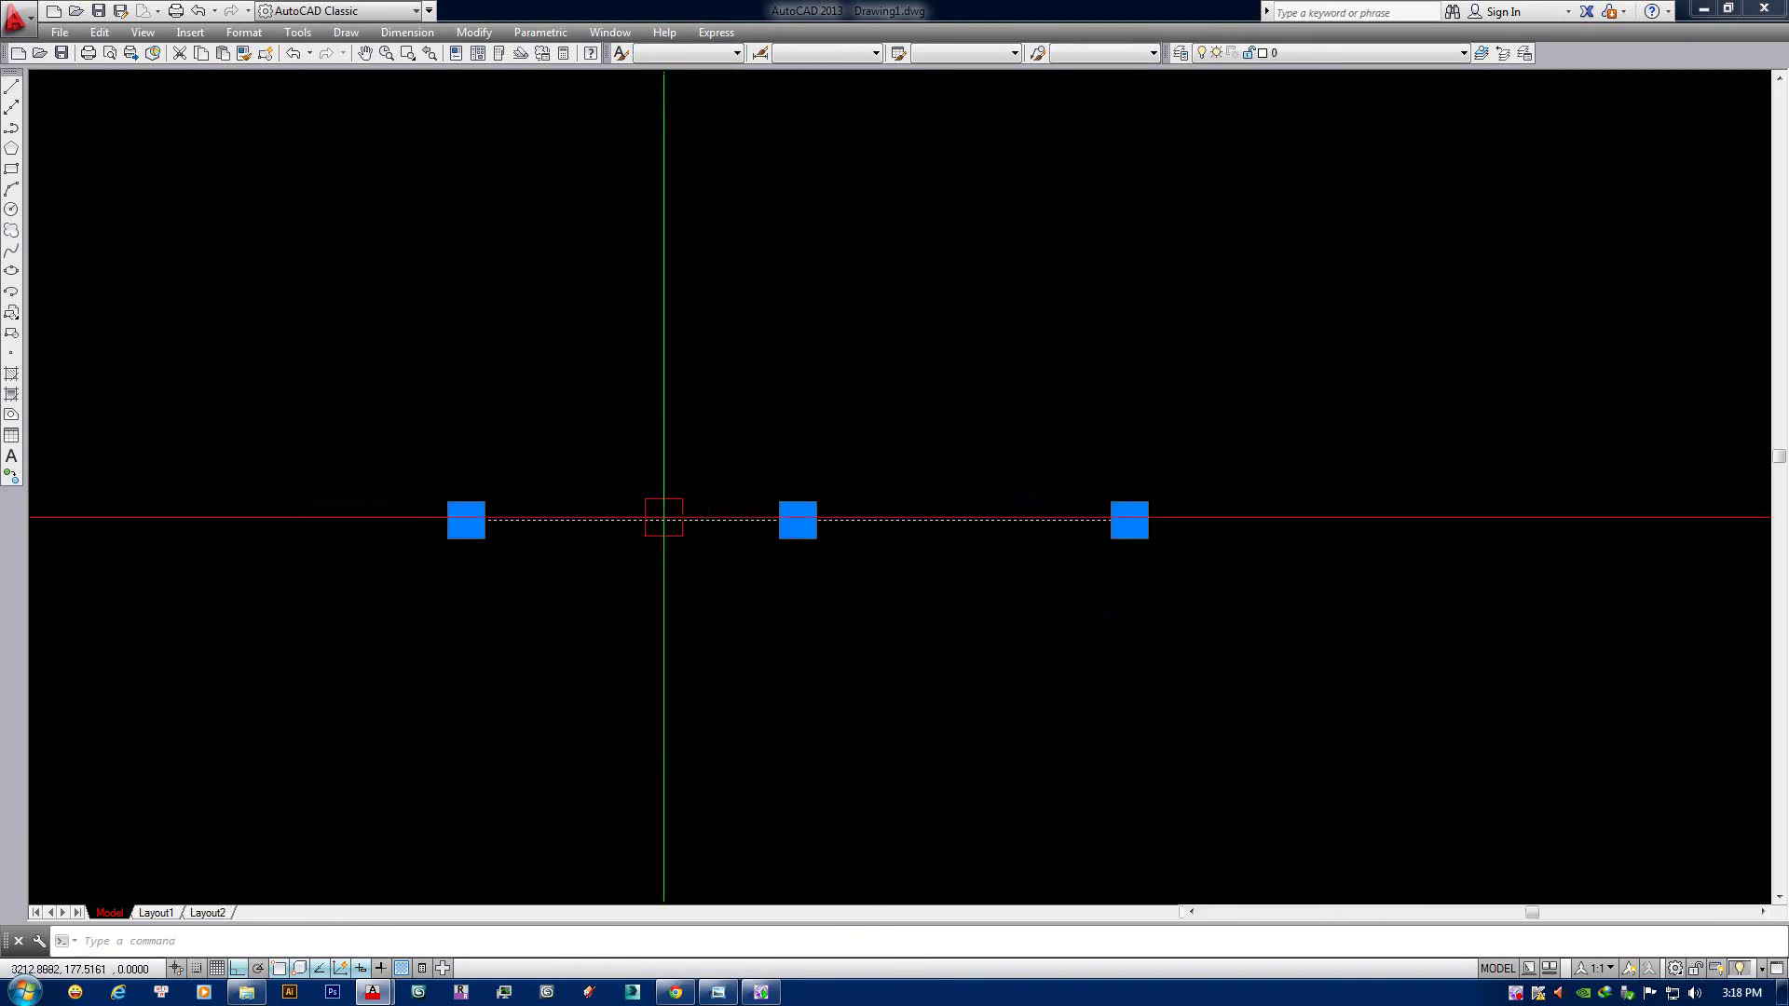
pyautogui.press('Delete')
pyautogui.scroll(3, 346, 499)
pyautogui.click(363, 451)
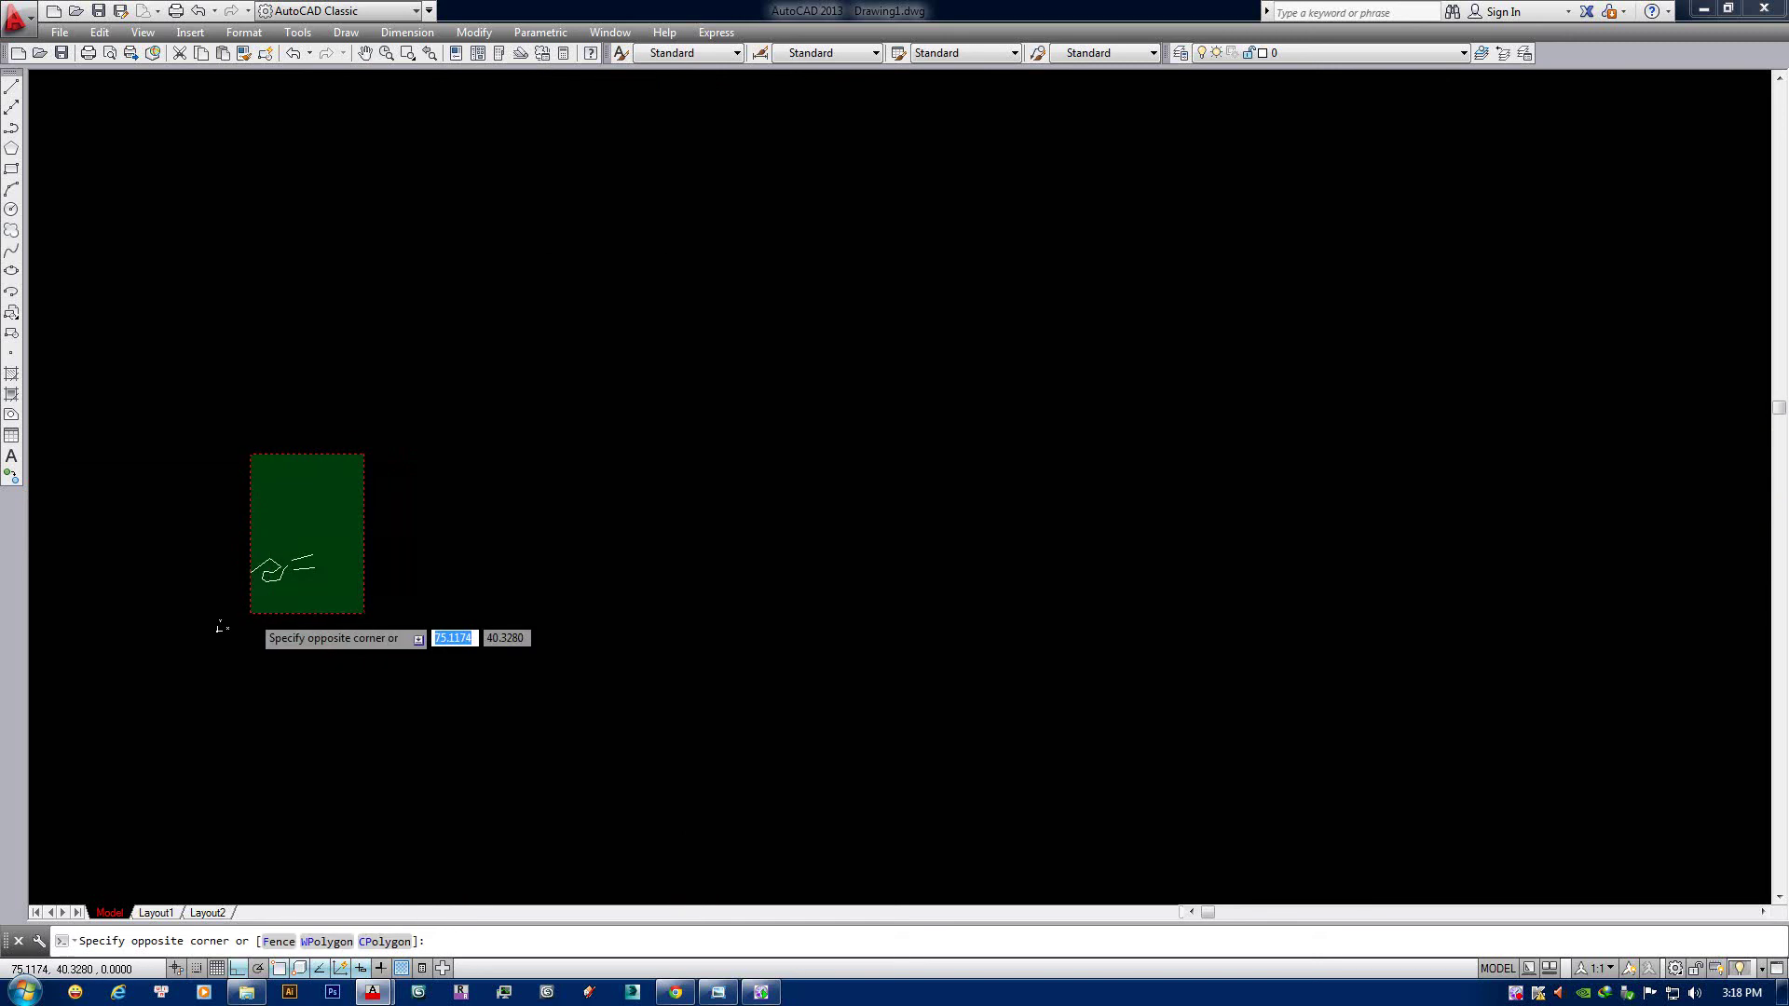
pyautogui.click(248, 618)
pyautogui.press('Delete')
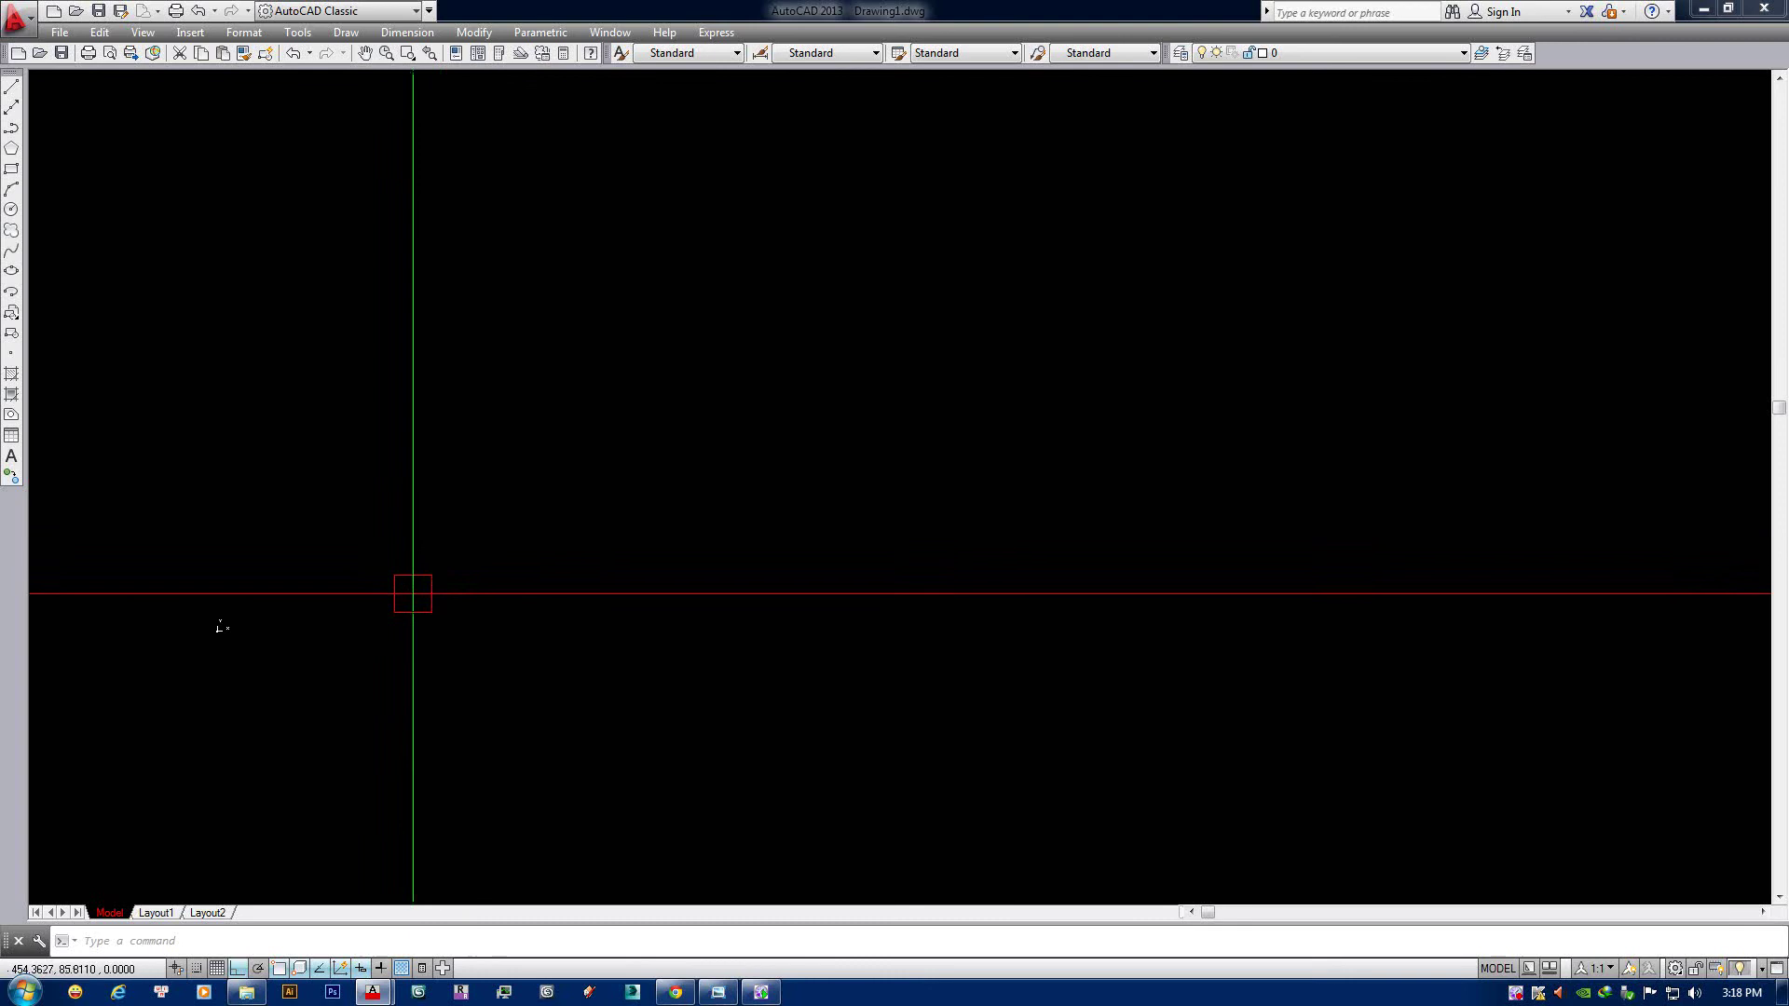
# Draw a trial diagonal line rising from lower left to upper right.
pyautogui.write('l')
pyautogui.press('Return')
pyautogui.click(533, 641)
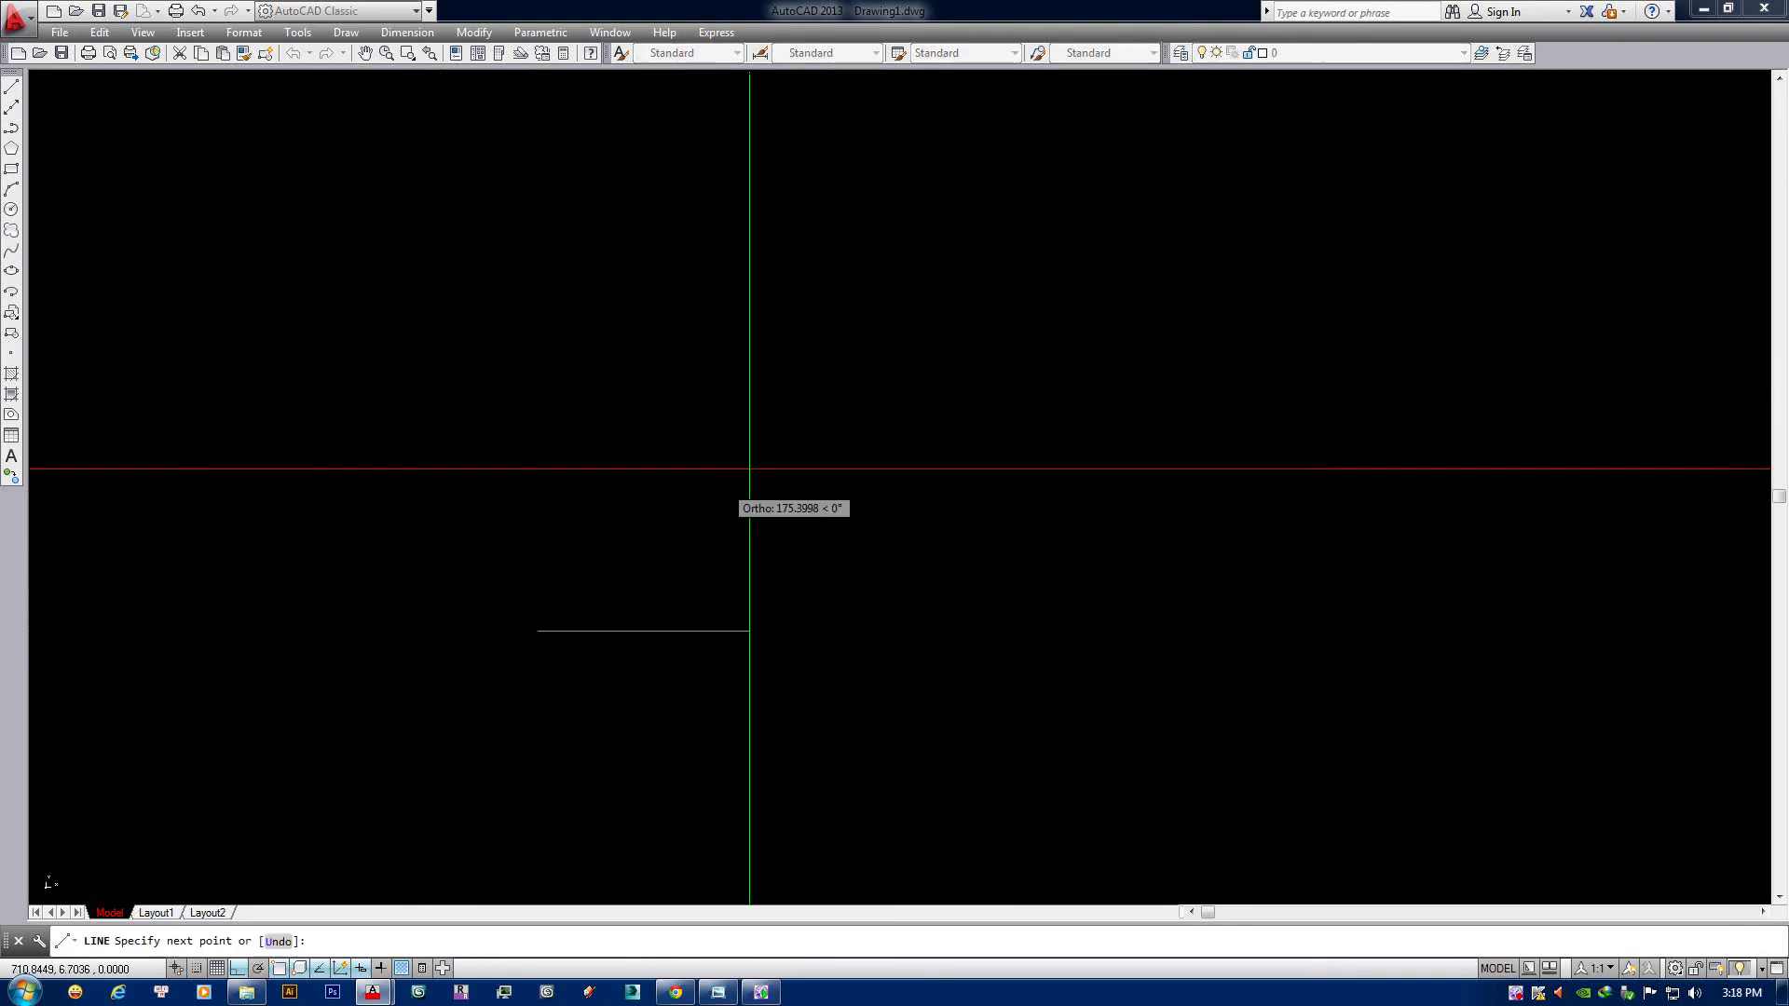
pyautogui.scroll(5, 677, 553)
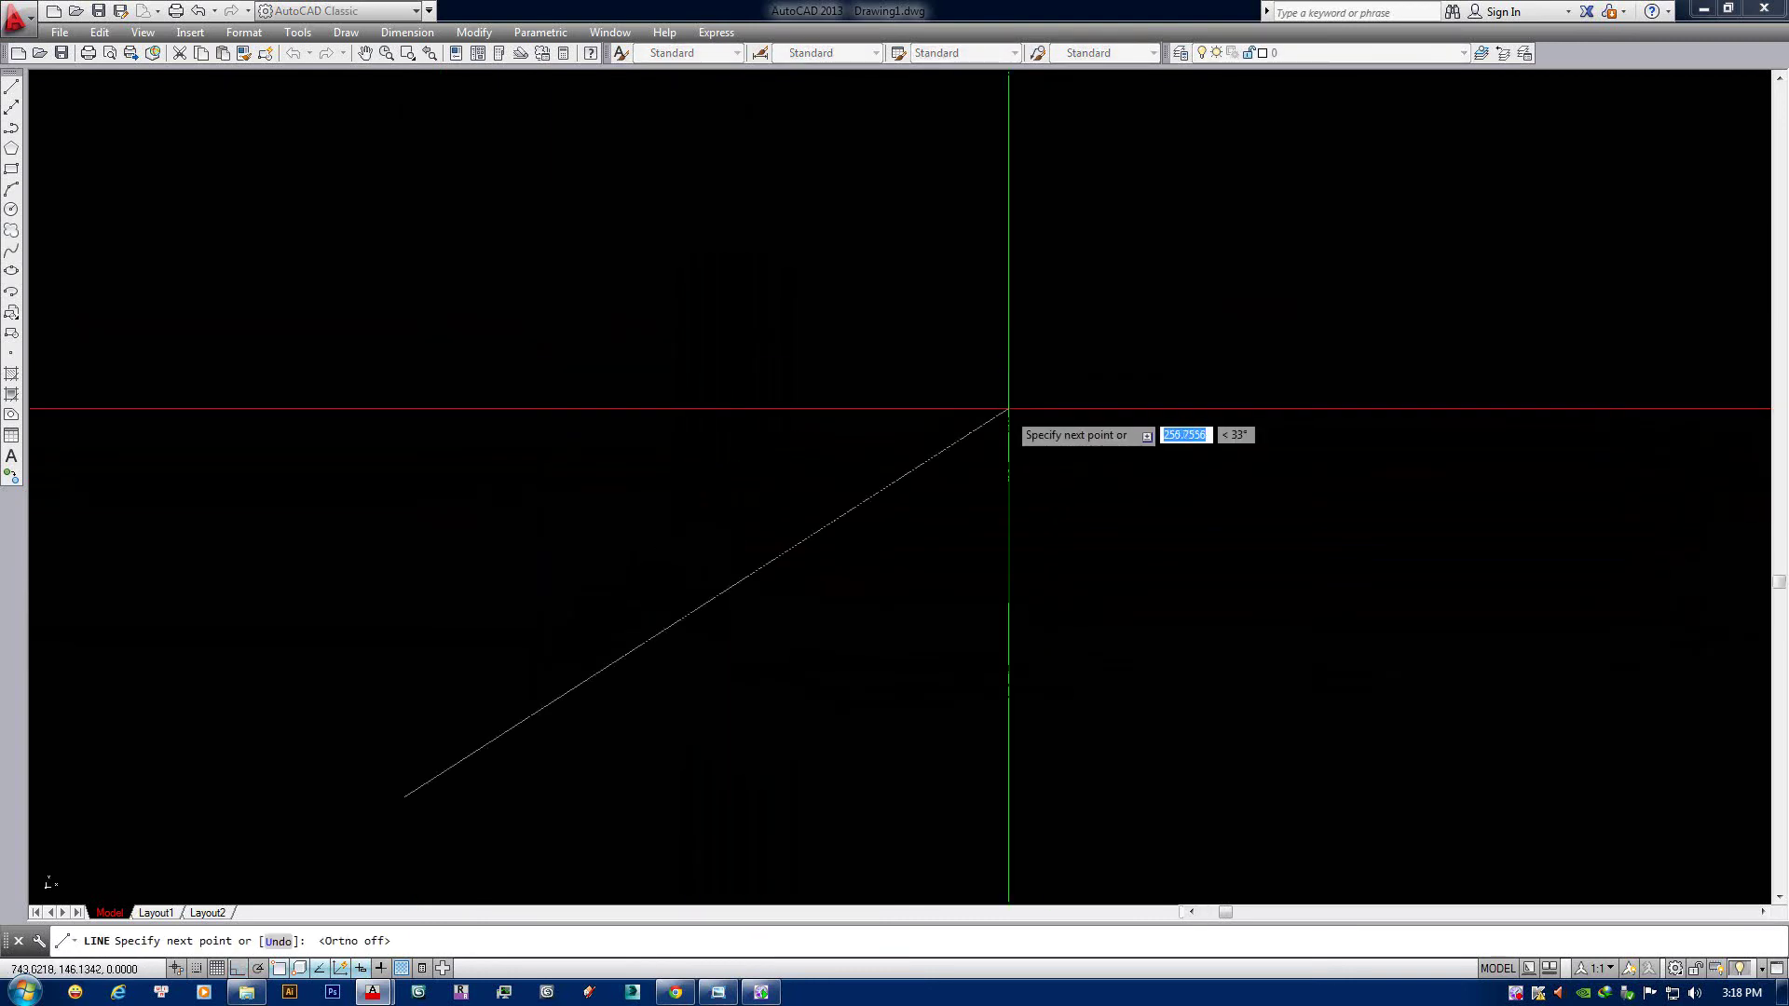
pyautogui.click(1028, 308)
pyautogui.moveTo(997, 450); pyautogui.dragTo(1076, 333, button='middle')
pyautogui.press('Return')
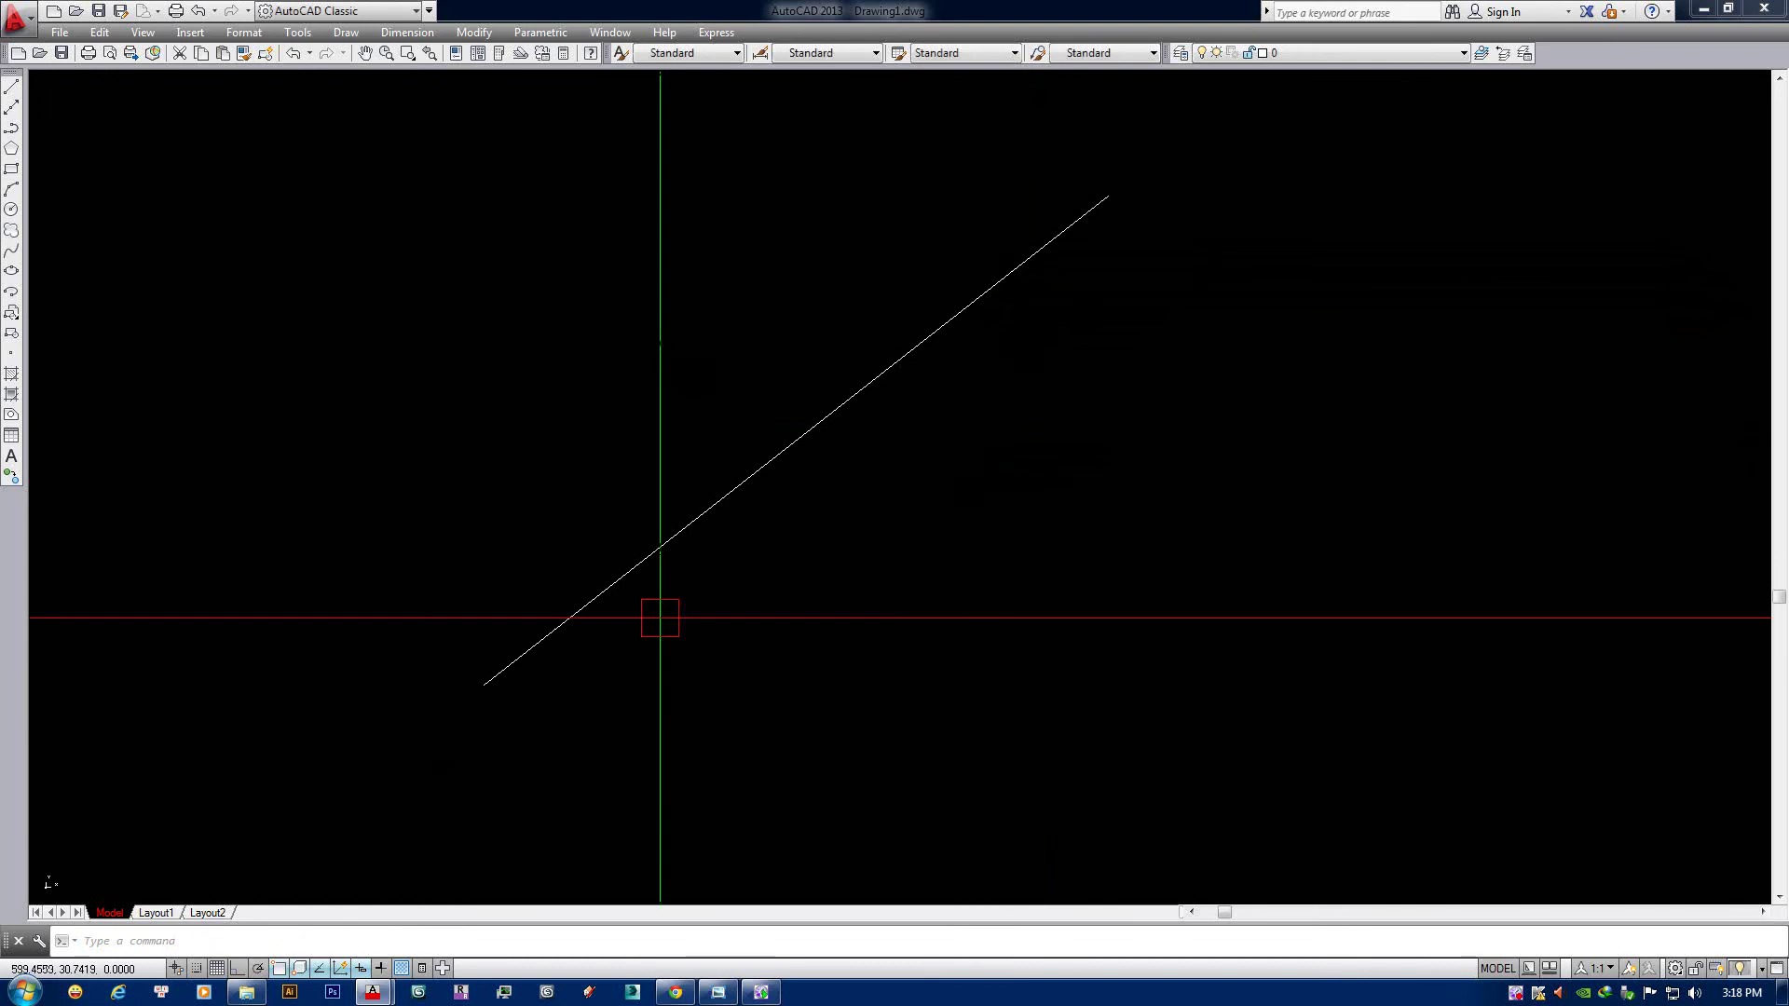
pyautogui.moveTo(658, 610); pyautogui.dragTo(698, 618, button='middle')
# Draw an Ortho horizontal line from the diagonal's lower end, then delete the diagonal.
pyautogui.press('Return')
pyautogui.click(527, 678)
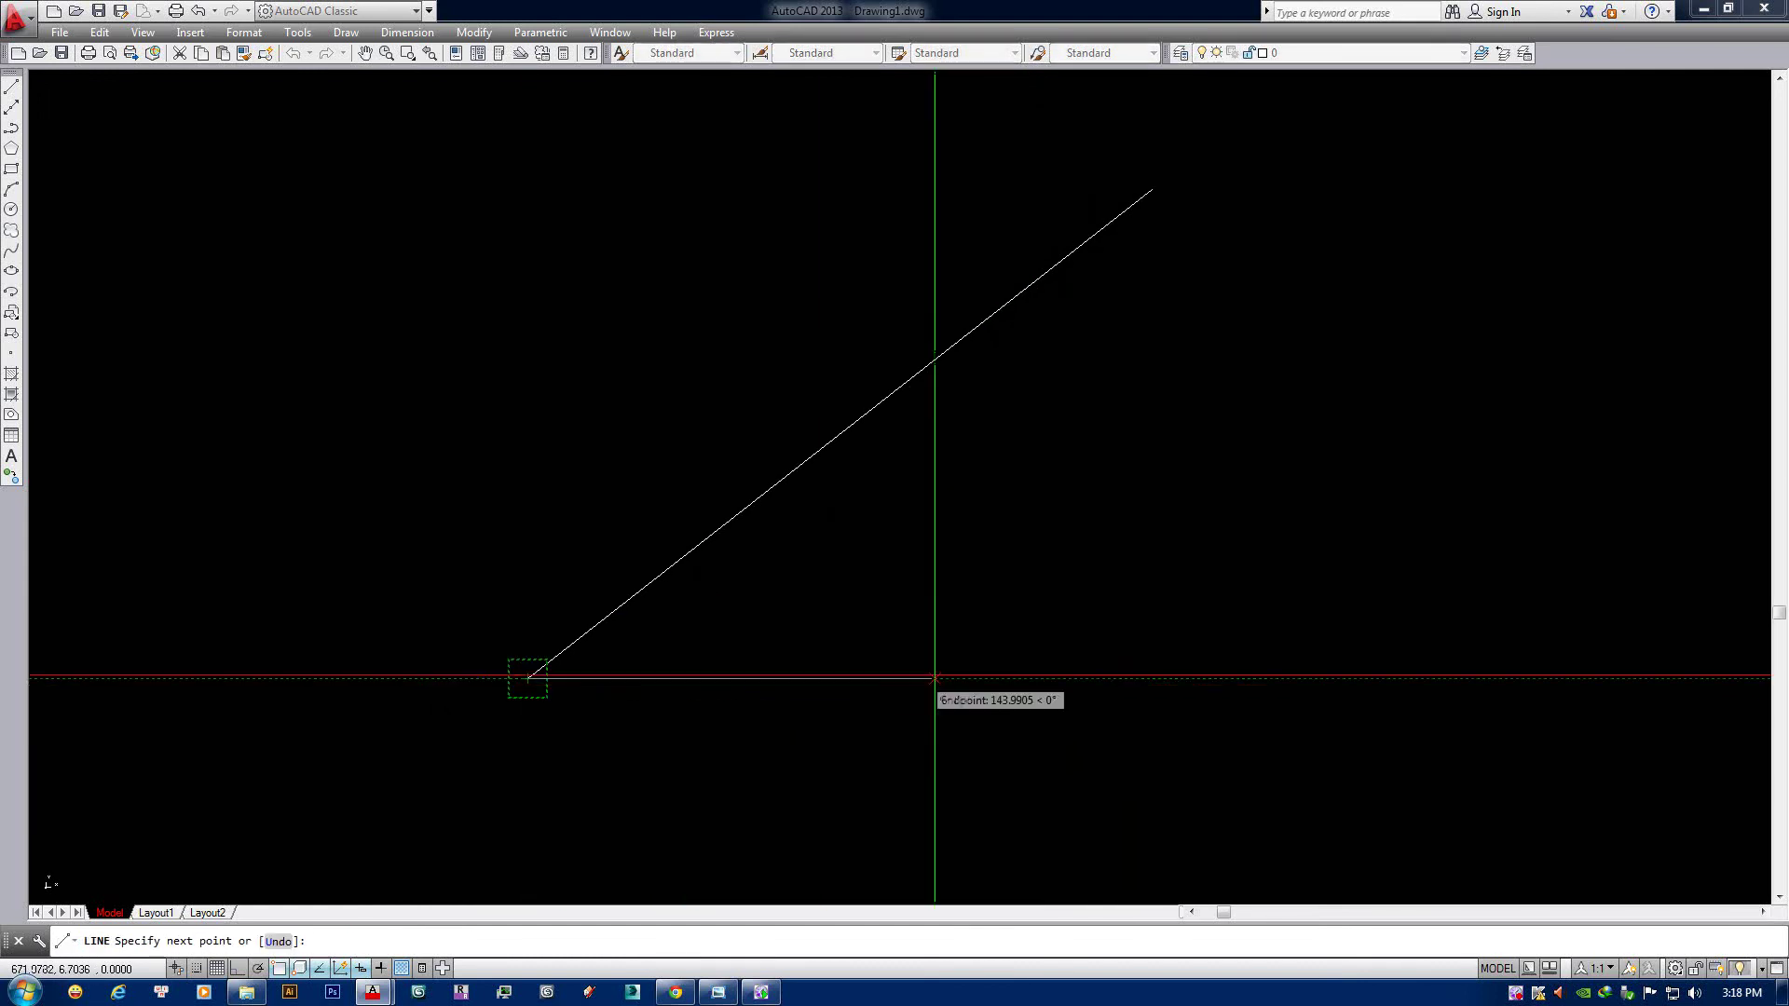
pyautogui.press('F8')
pyautogui.click(1193, 664)
pyautogui.press('Return')
pyautogui.moveTo(1193, 664); pyautogui.dragTo(1243, 640, button='middle')
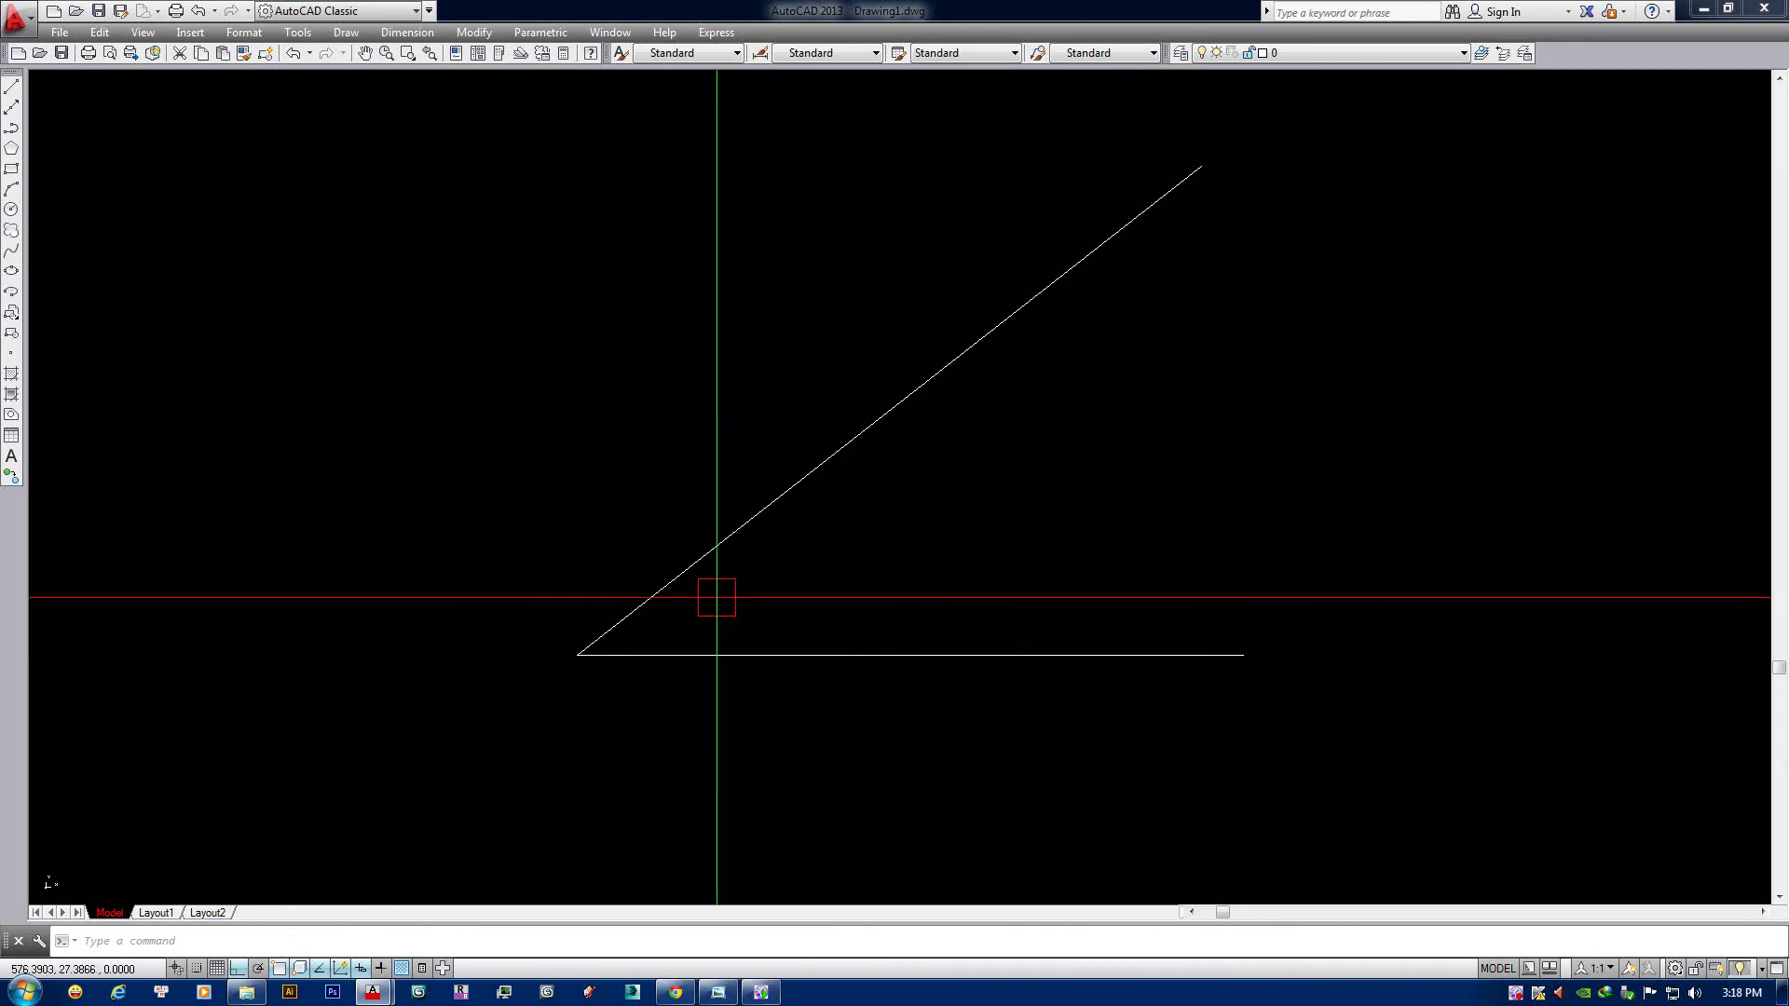
pyautogui.click(711, 553)
pyautogui.press('Delete')
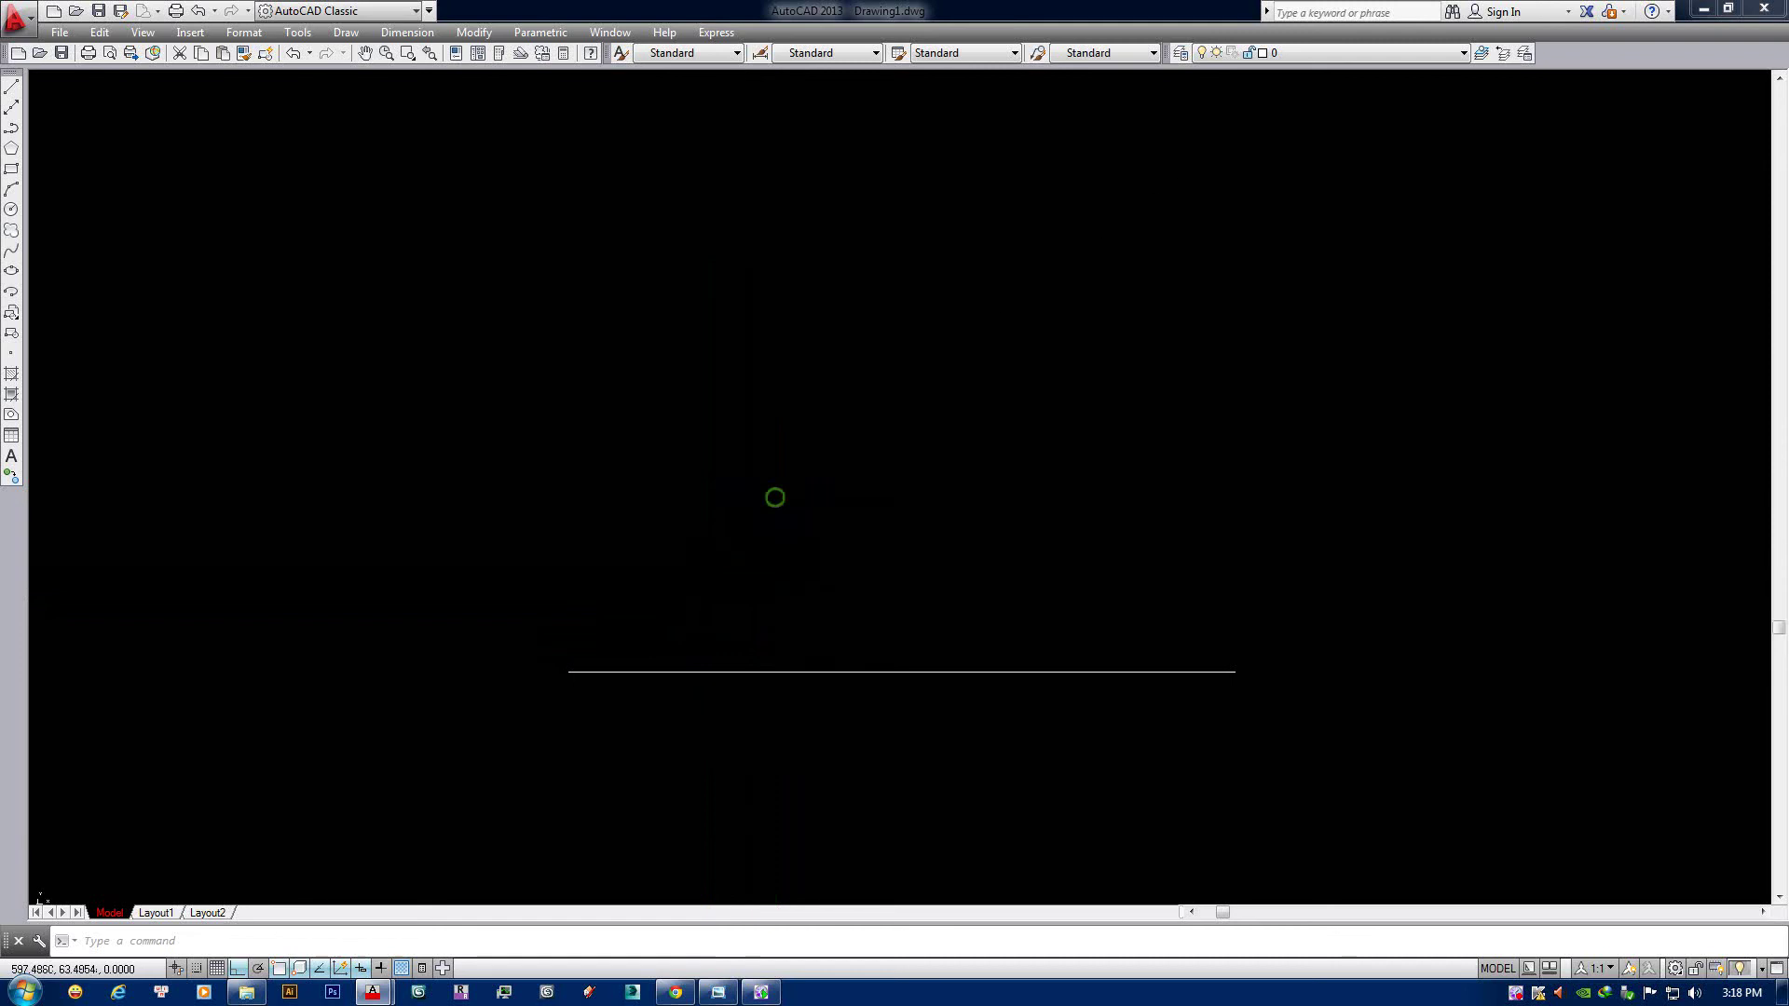
pyautogui.scroll(-2, 775, 497)
pyautogui.moveTo(902, 611); pyautogui.dragTo(970, 590, button='middle')
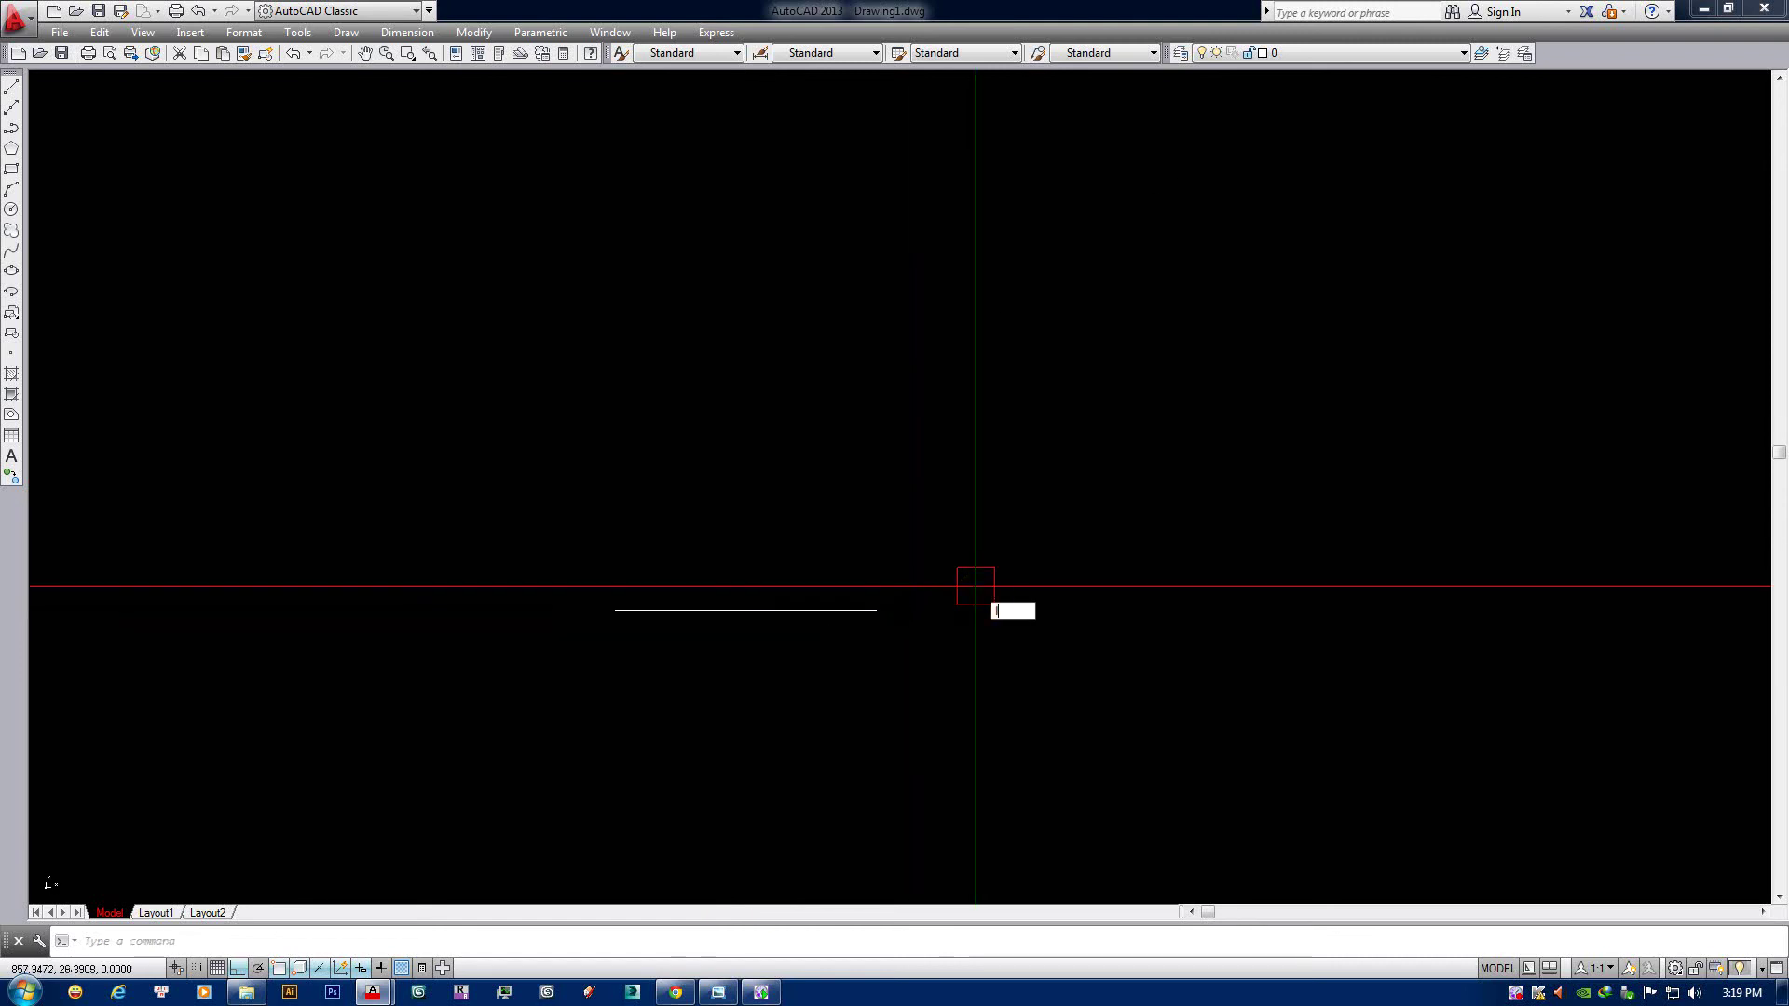
# With Ortho off, draw a 1000-unit line at 45° from the horizontal line's left endpoint.
pyautogui.write('l')
pyautogui.press('Return')
pyautogui.scroll(4, 746, 600)
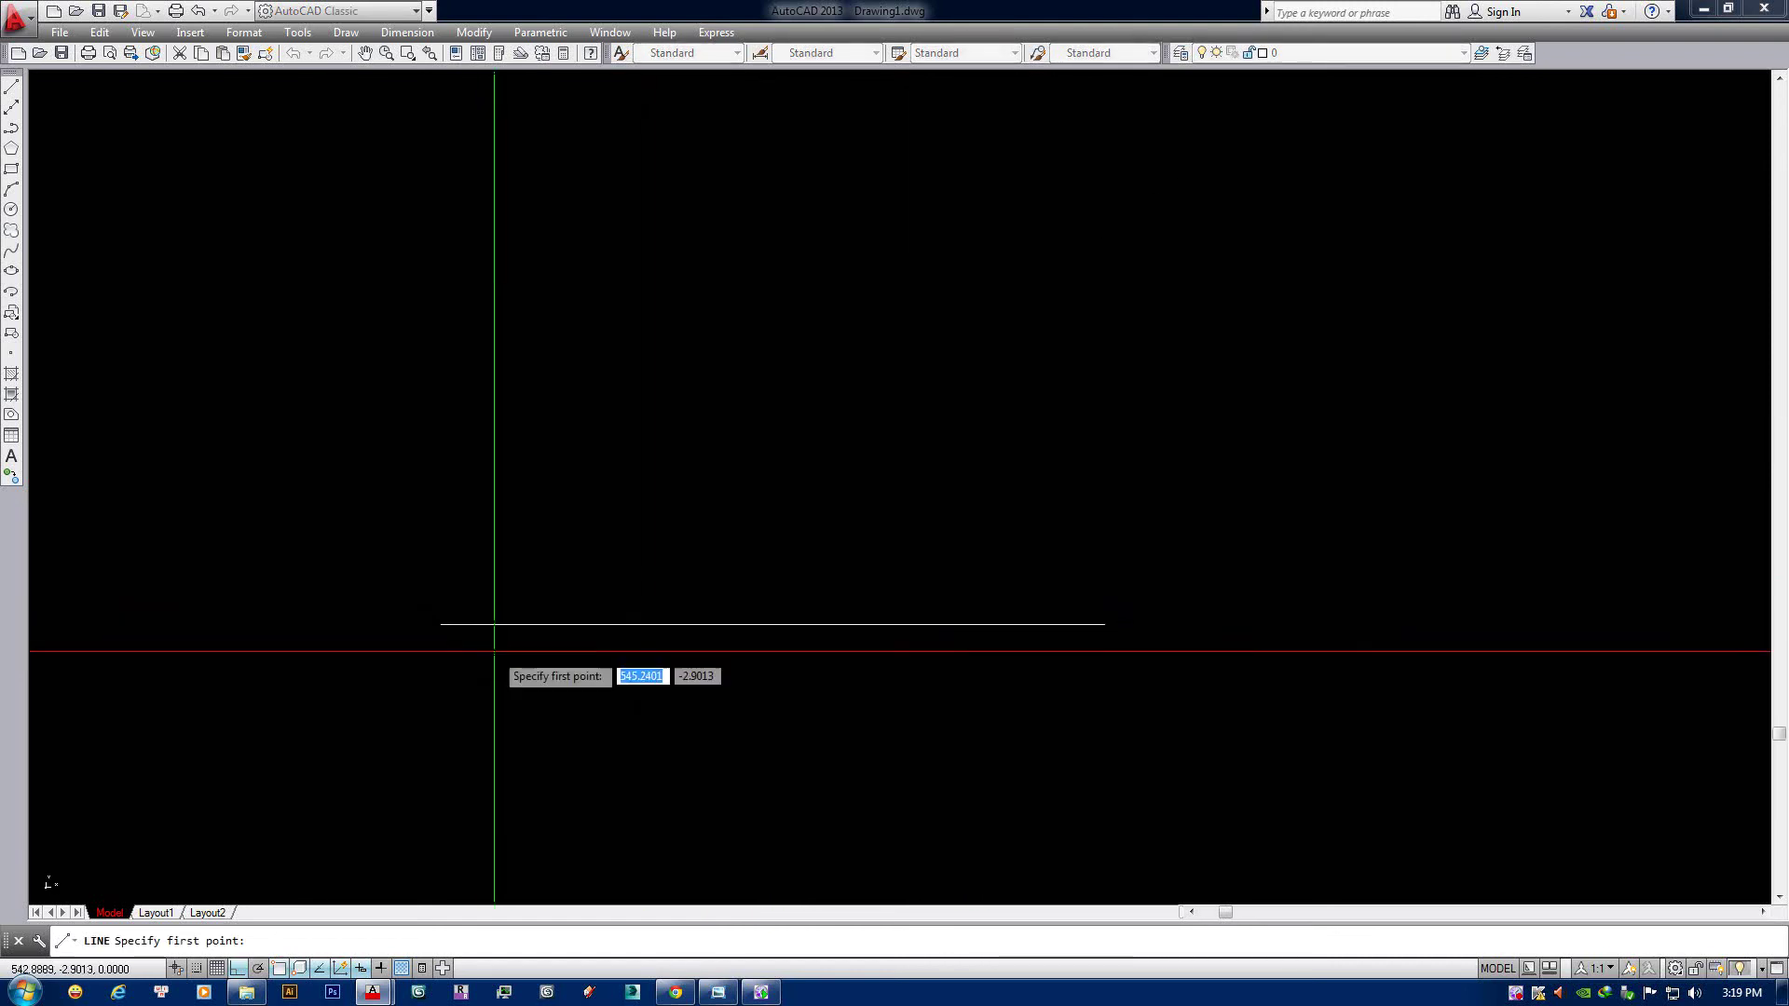
pyautogui.click(441, 624)
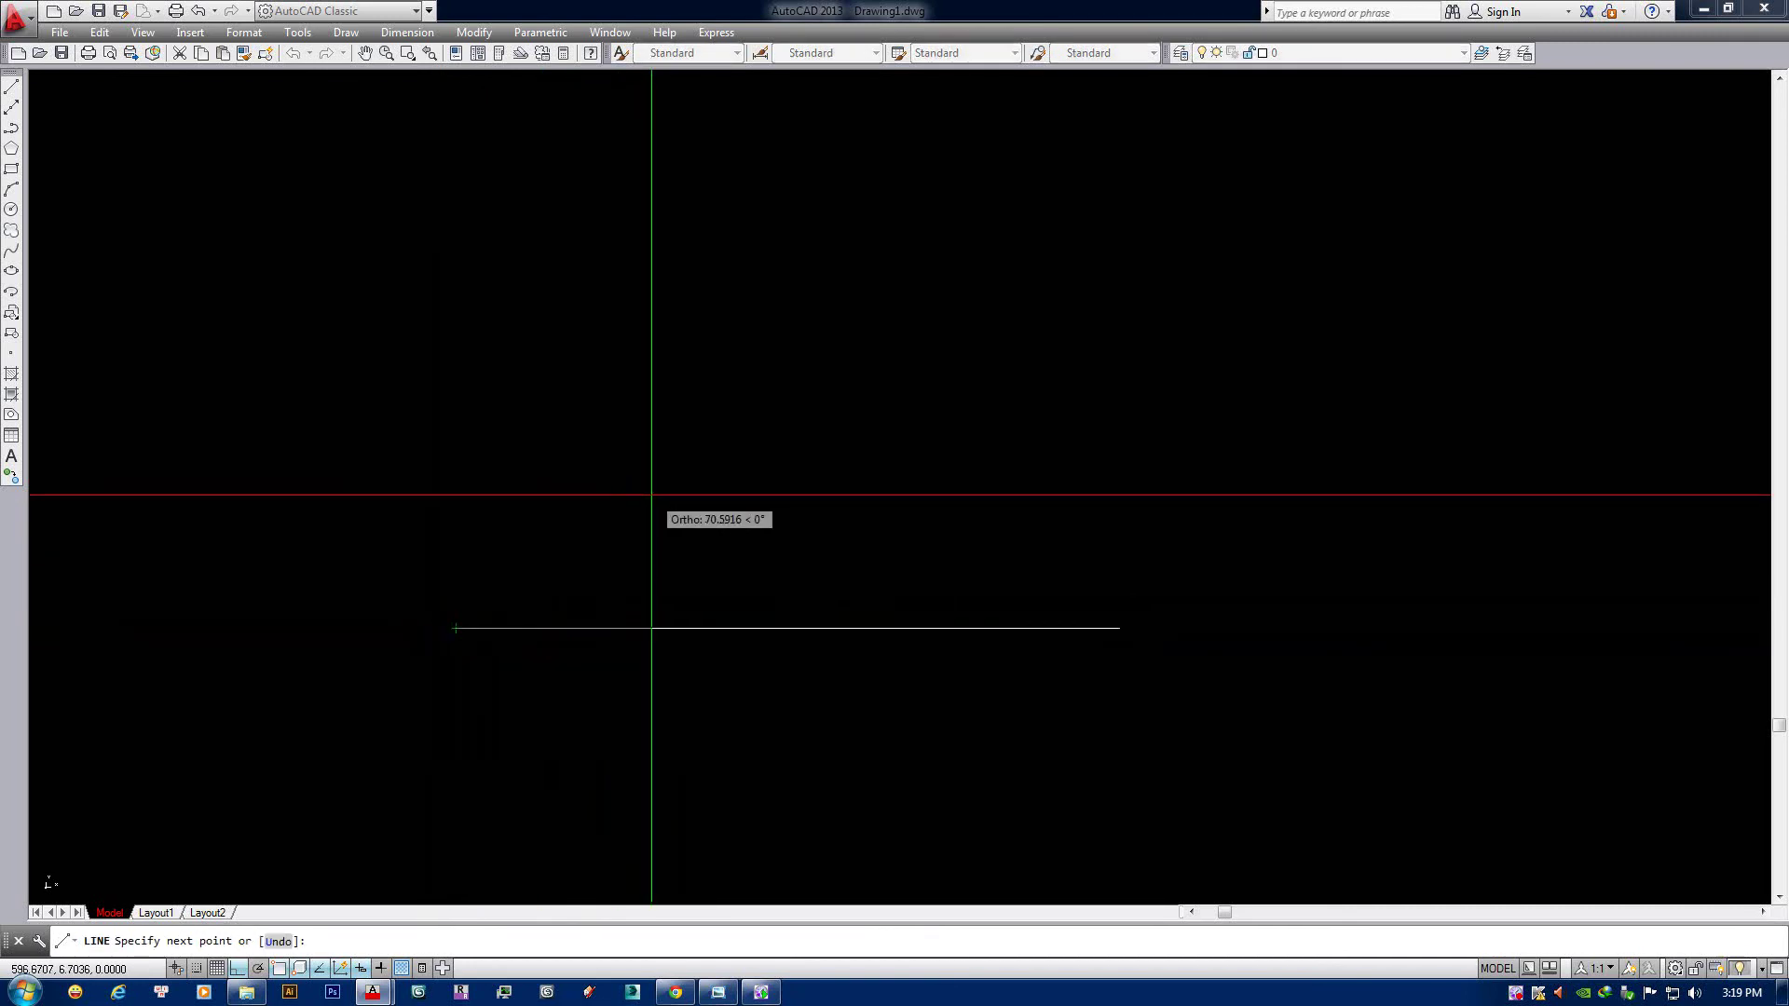
pyautogui.press('F8')
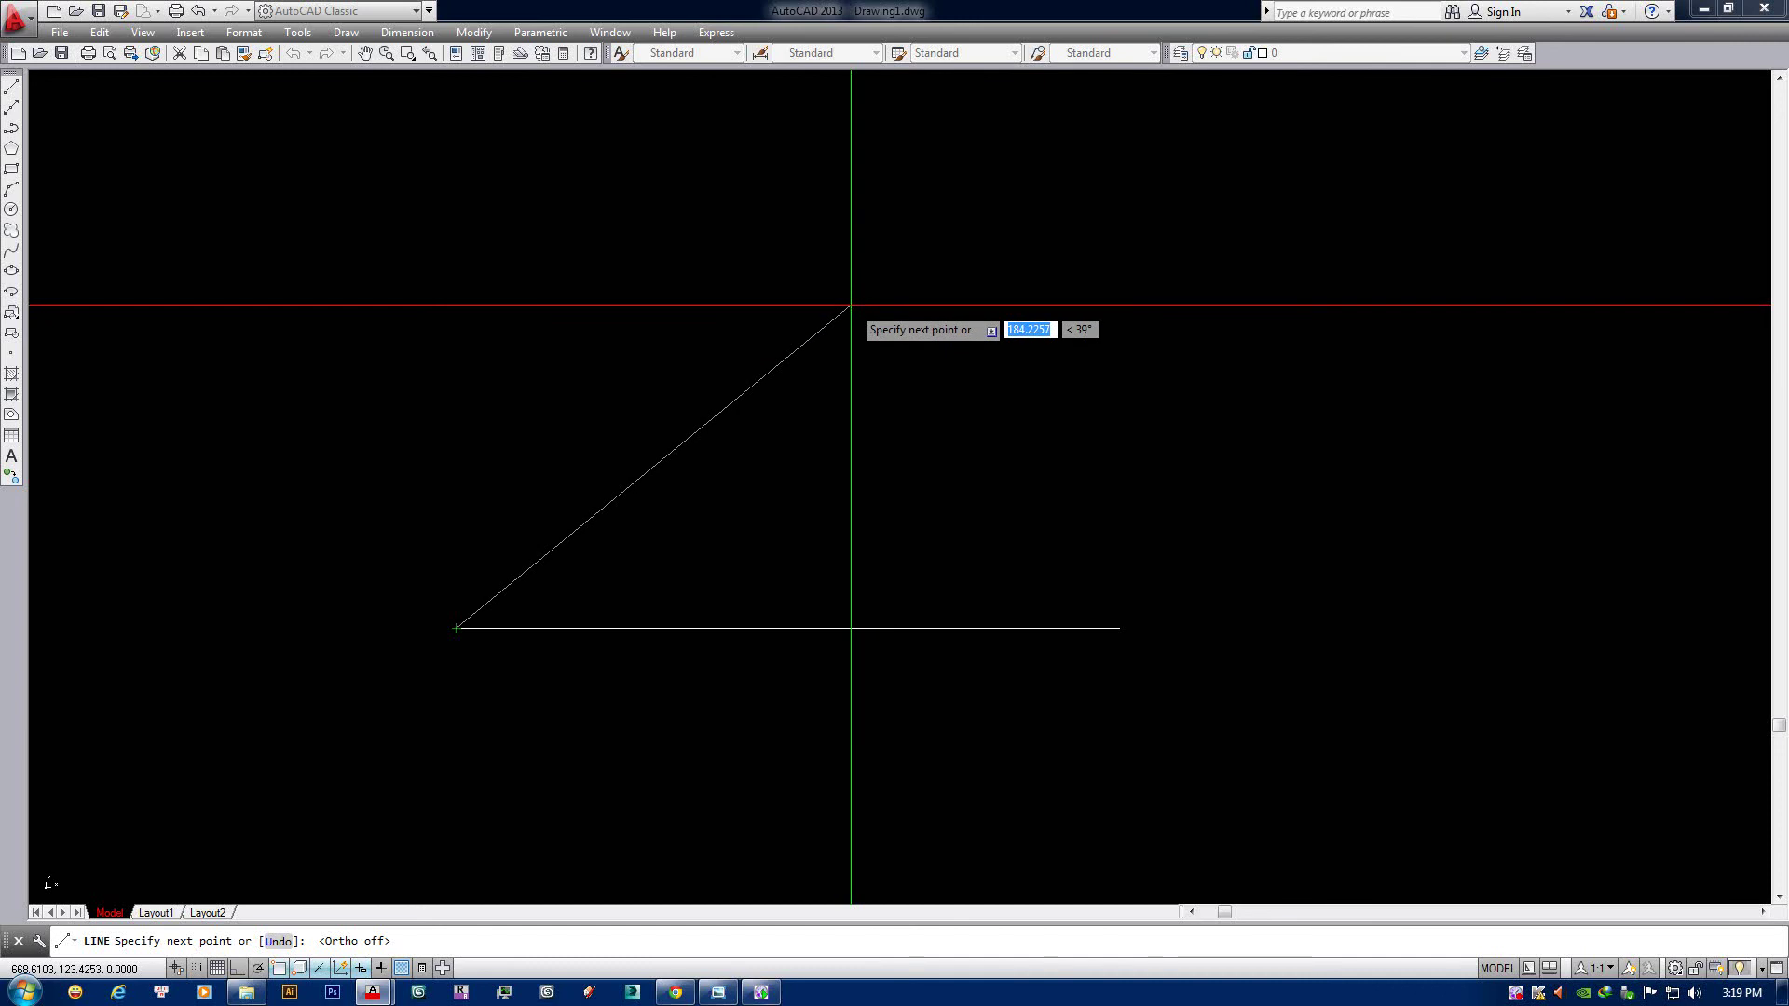
pyautogui.write('1000')
pyautogui.press('Tab')
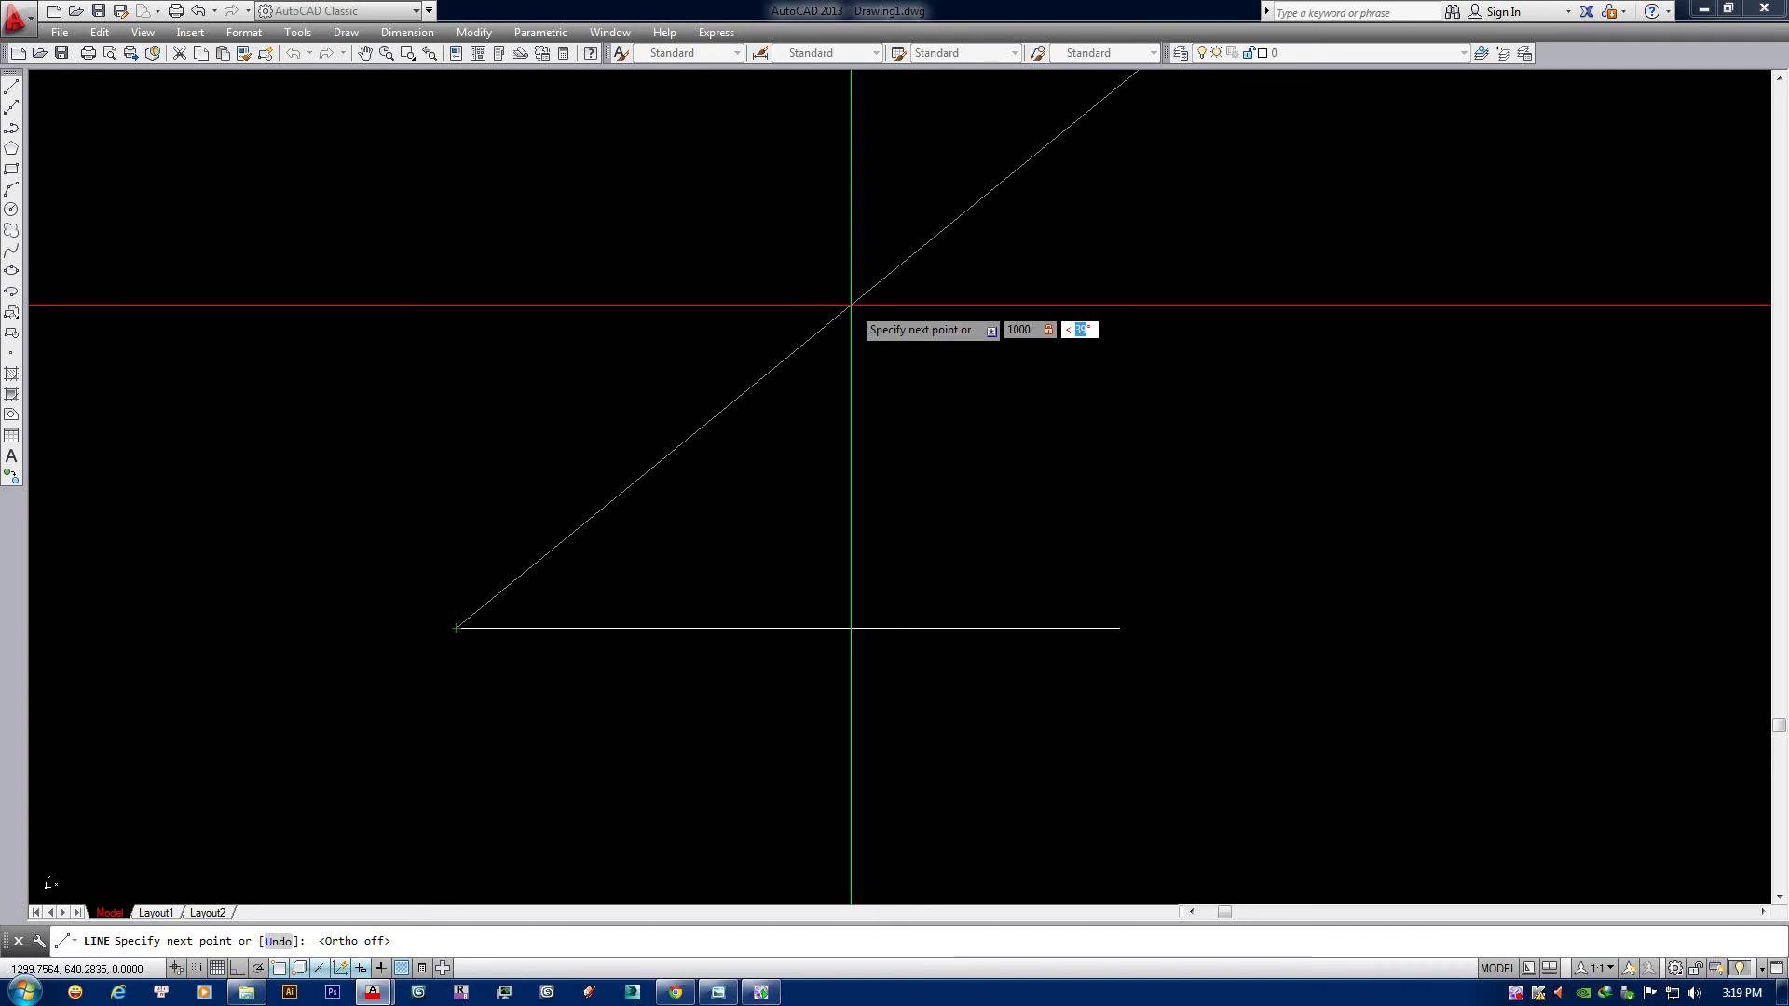
pyautogui.write('45')
pyautogui.press('Return')
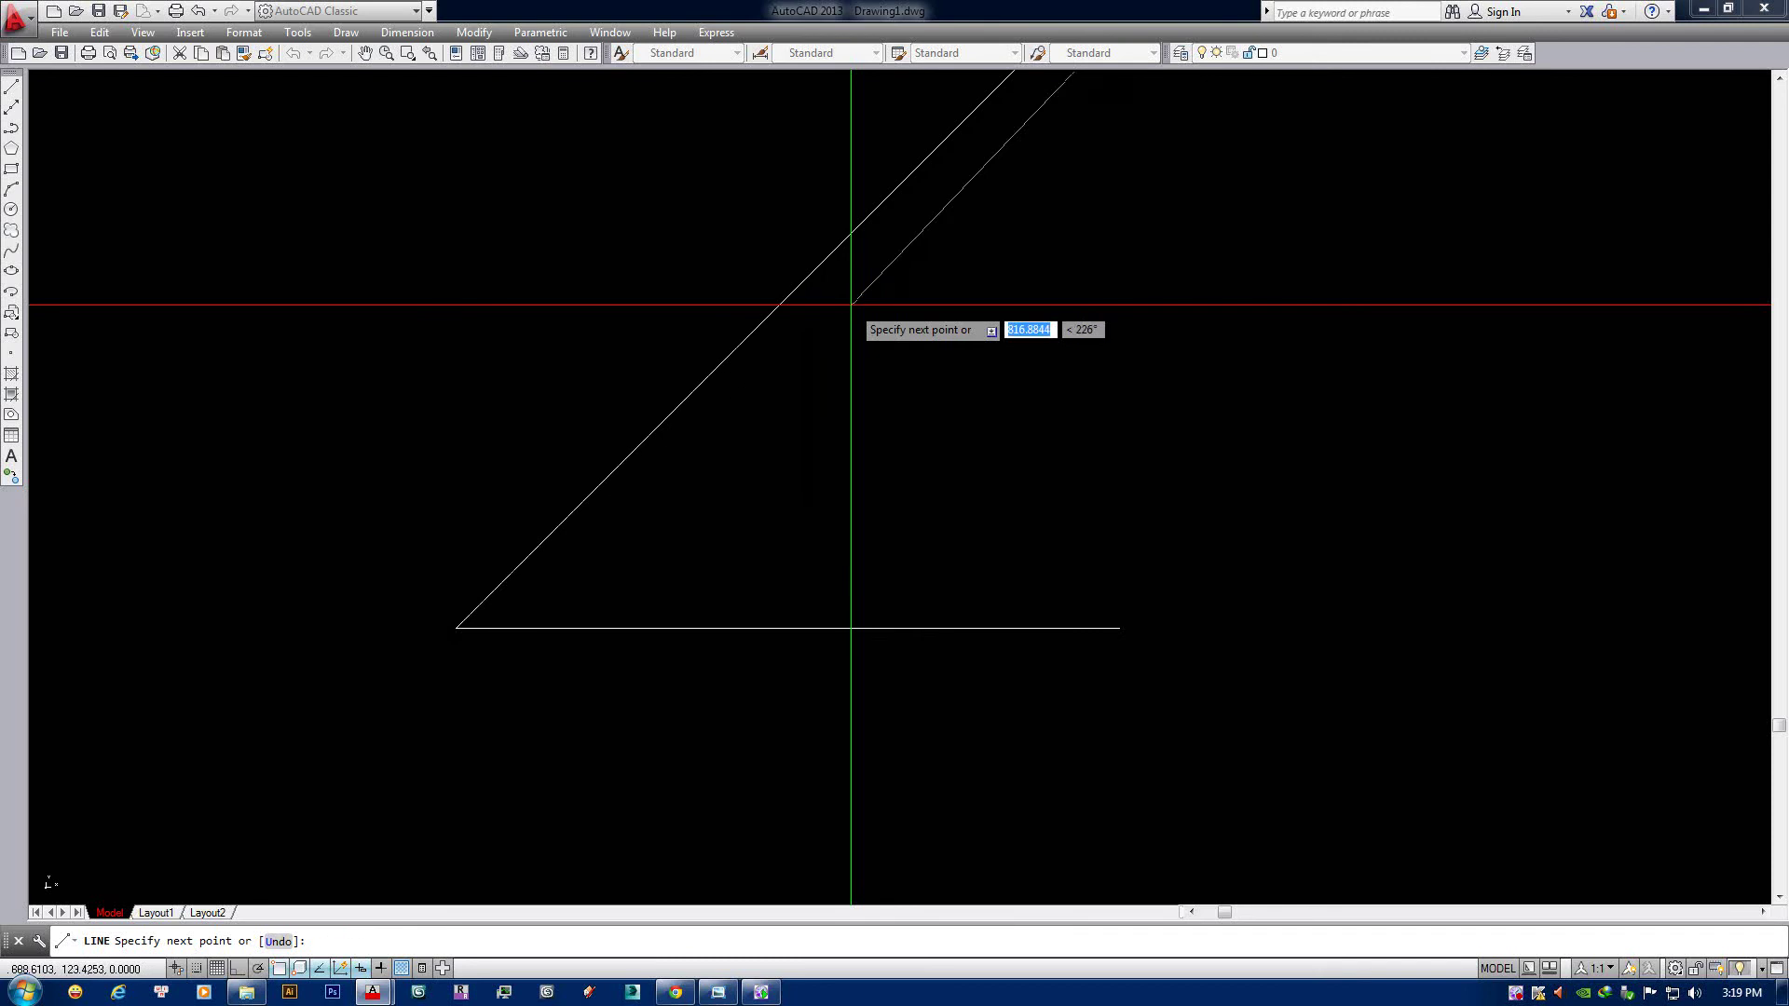
pyautogui.press('Escape')
pyautogui.scroll(-3, 850, 543)
pyautogui.scroll(2, 886, 447)
pyautogui.scroll(1, 697, 631)
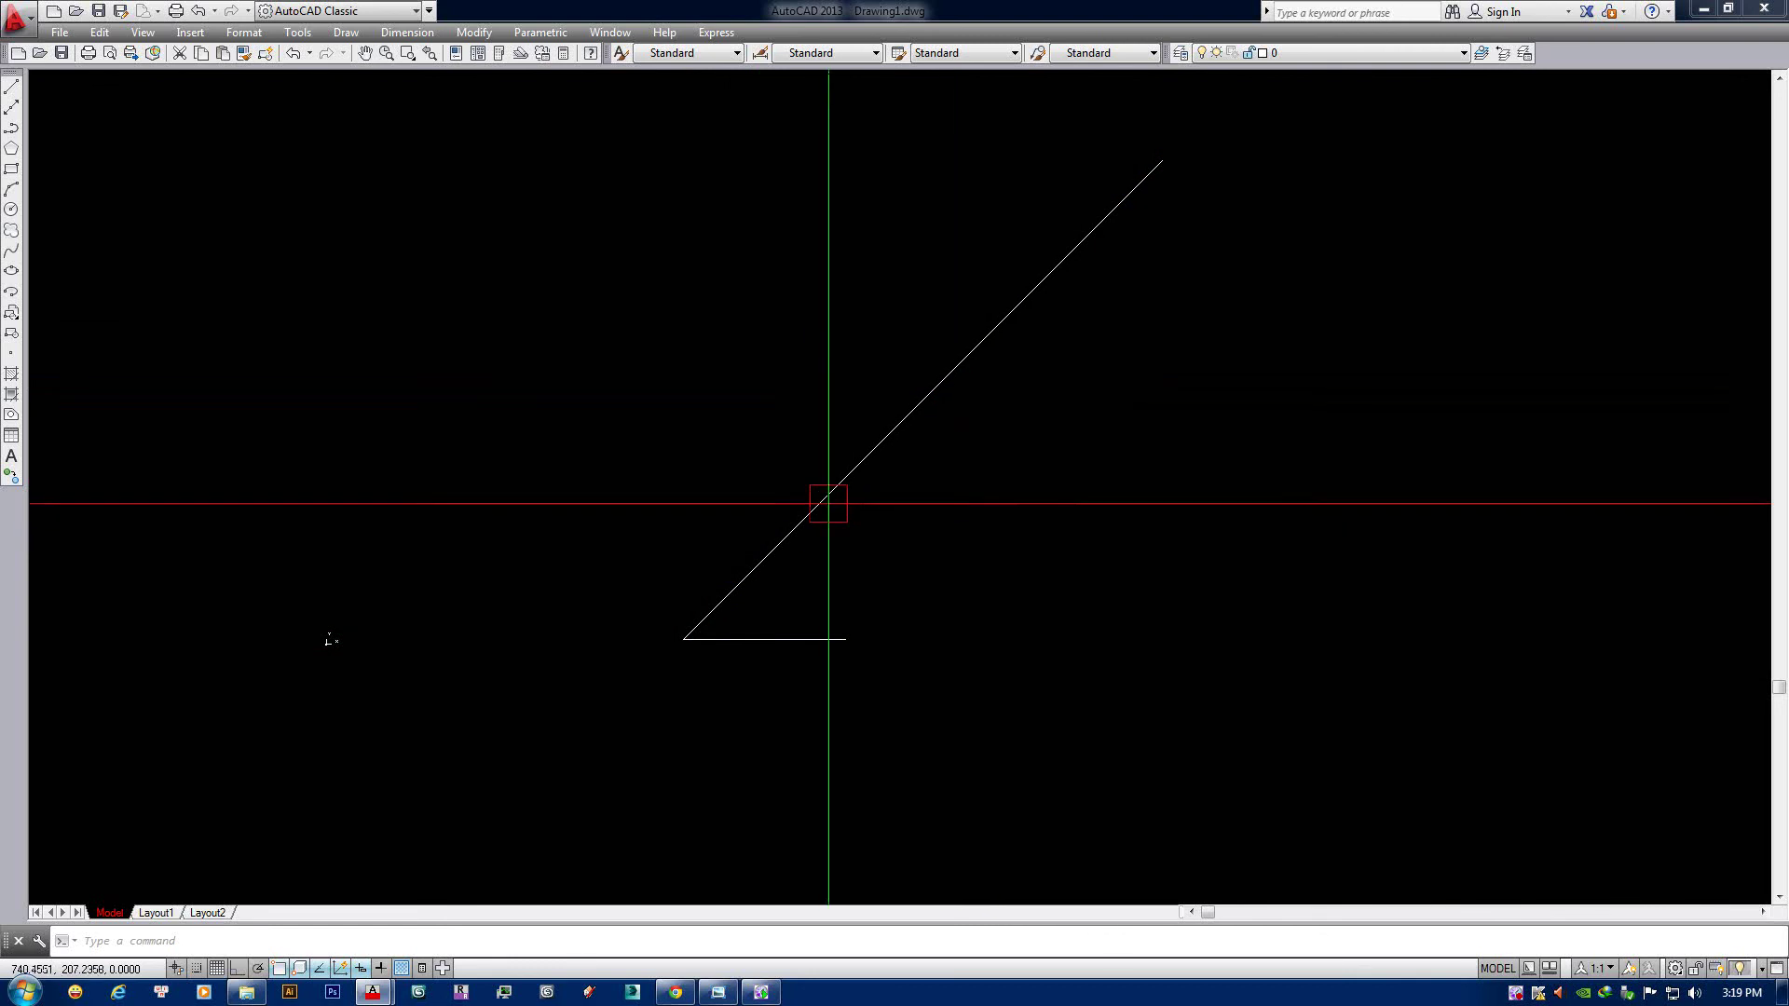
# Draw a trial vertical line 1000 units long below the diagonal.
pyautogui.click(826, 496)
pyautogui.press('Escape')
pyautogui.moveTo(946, 450); pyautogui.dragTo(954, 539, button='middle')
pyautogui.write('l')
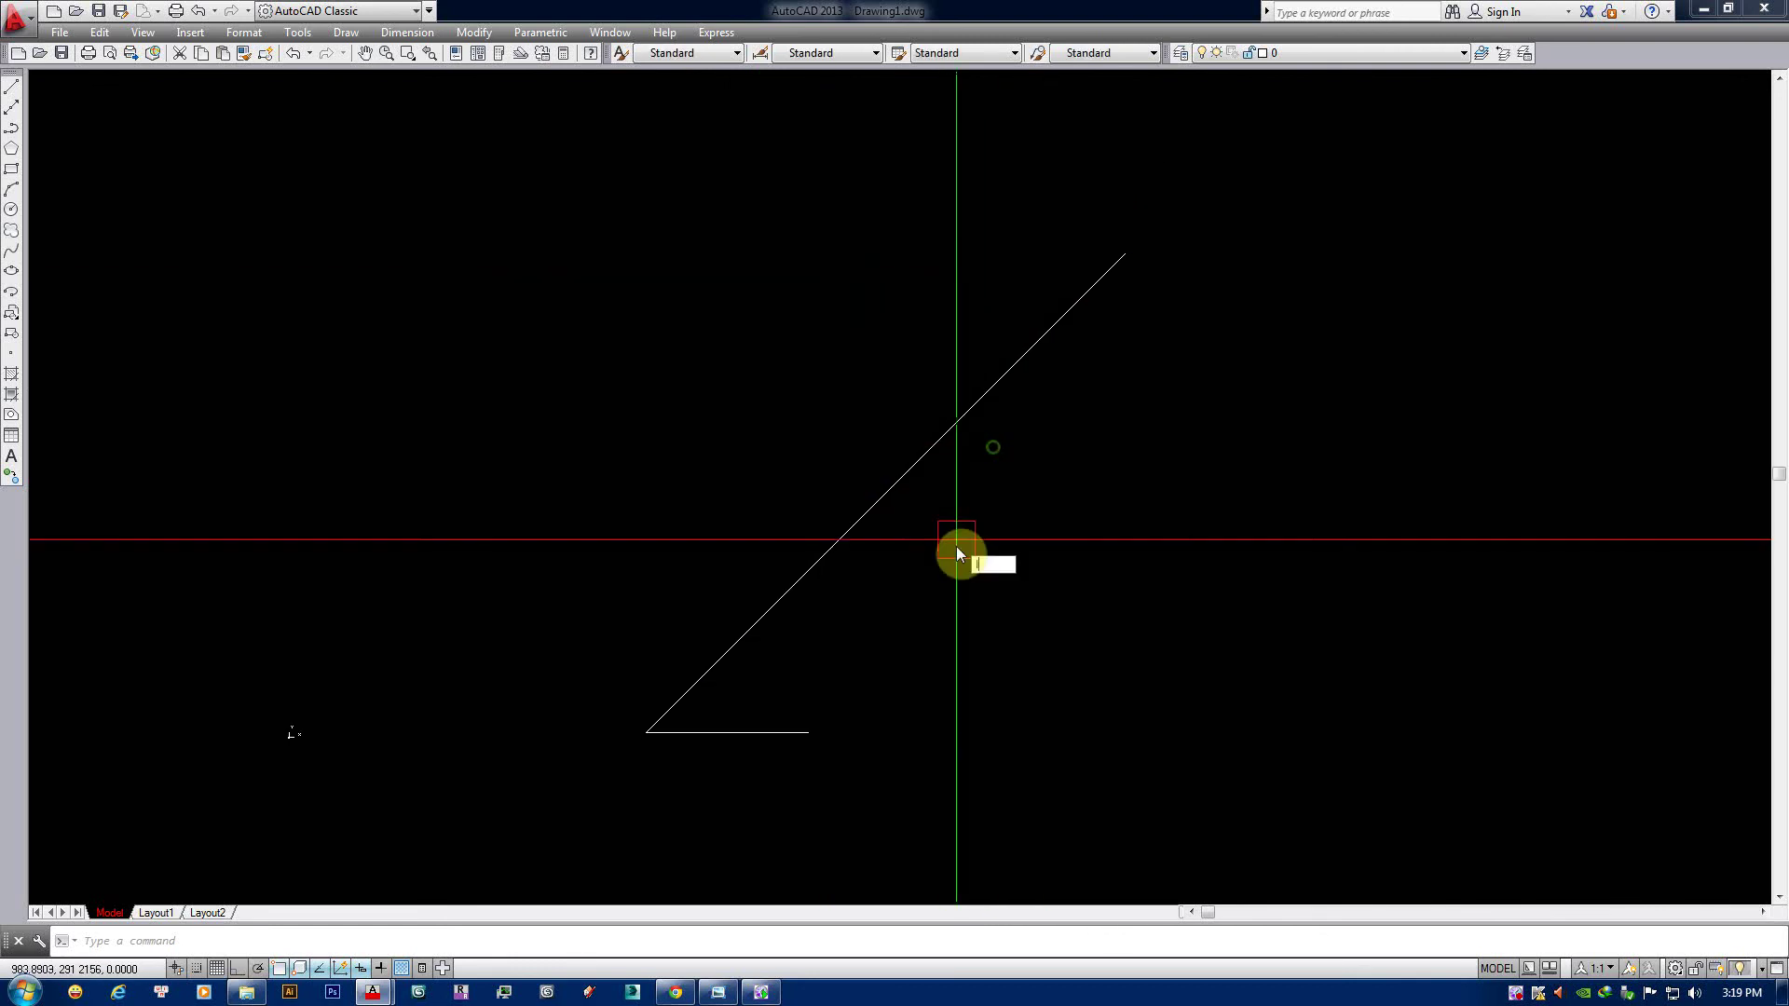
pyautogui.press('Return')
pyautogui.moveTo(986, 619); pyautogui.dragTo(811, 631, button='middle')
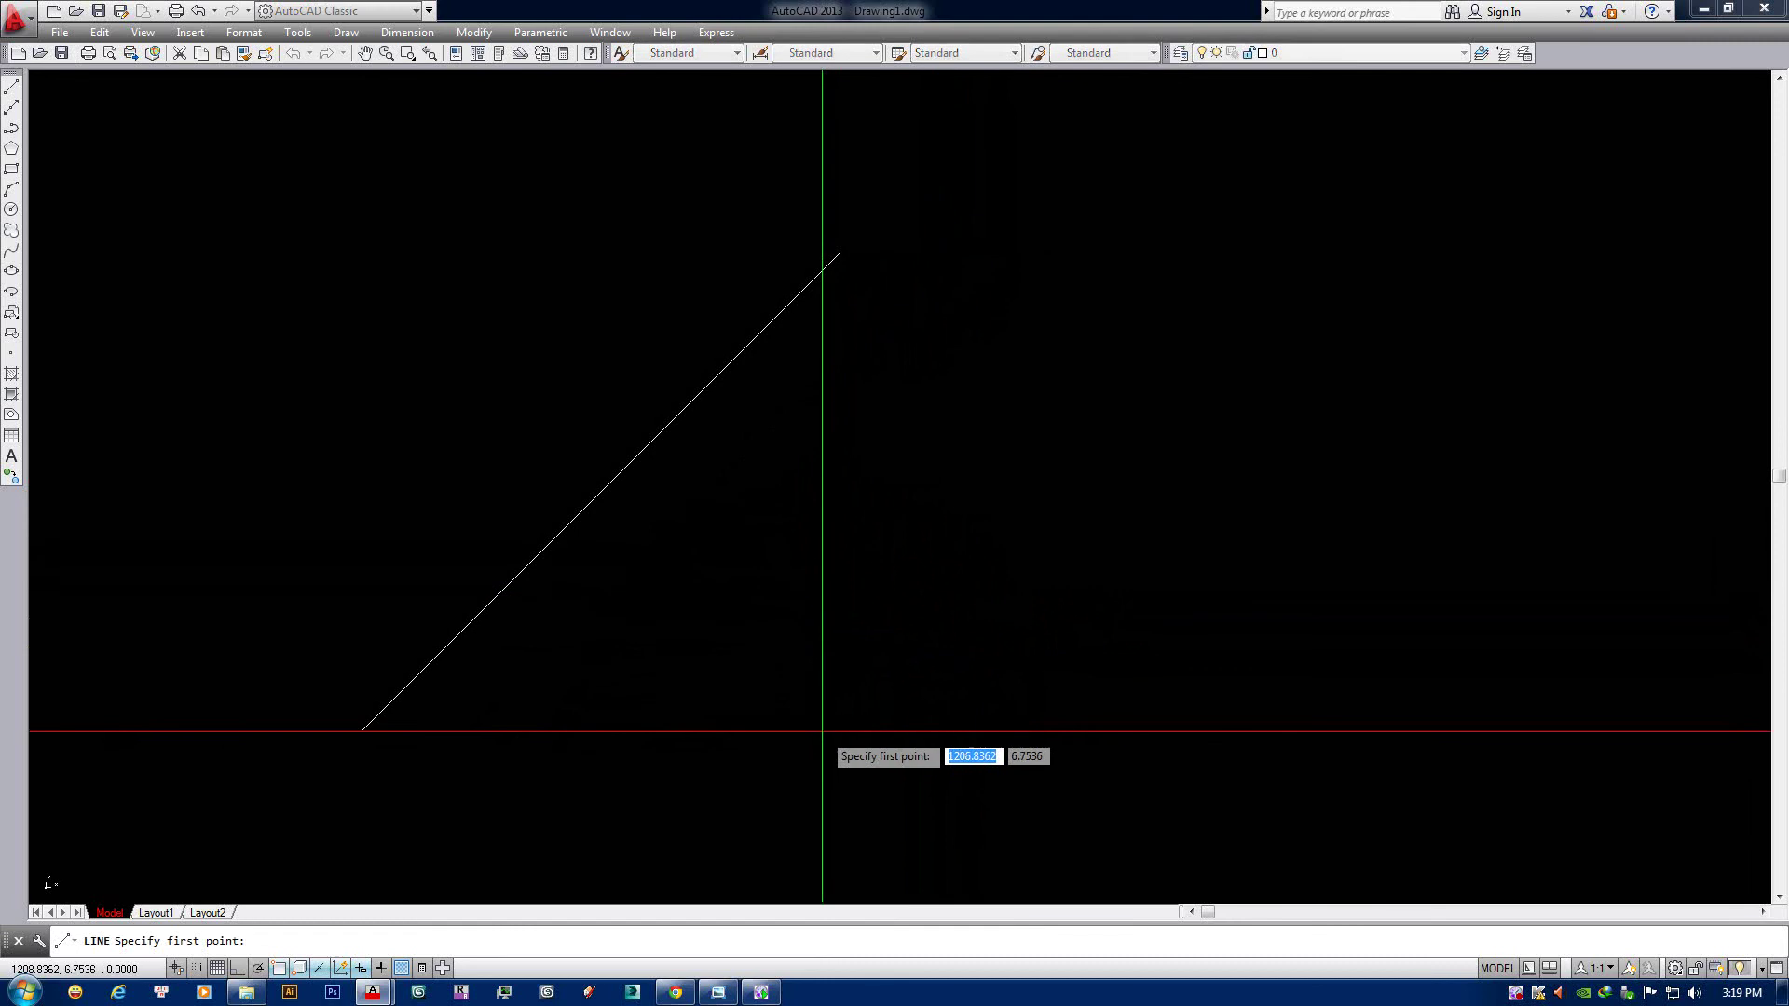
pyautogui.click(823, 732)
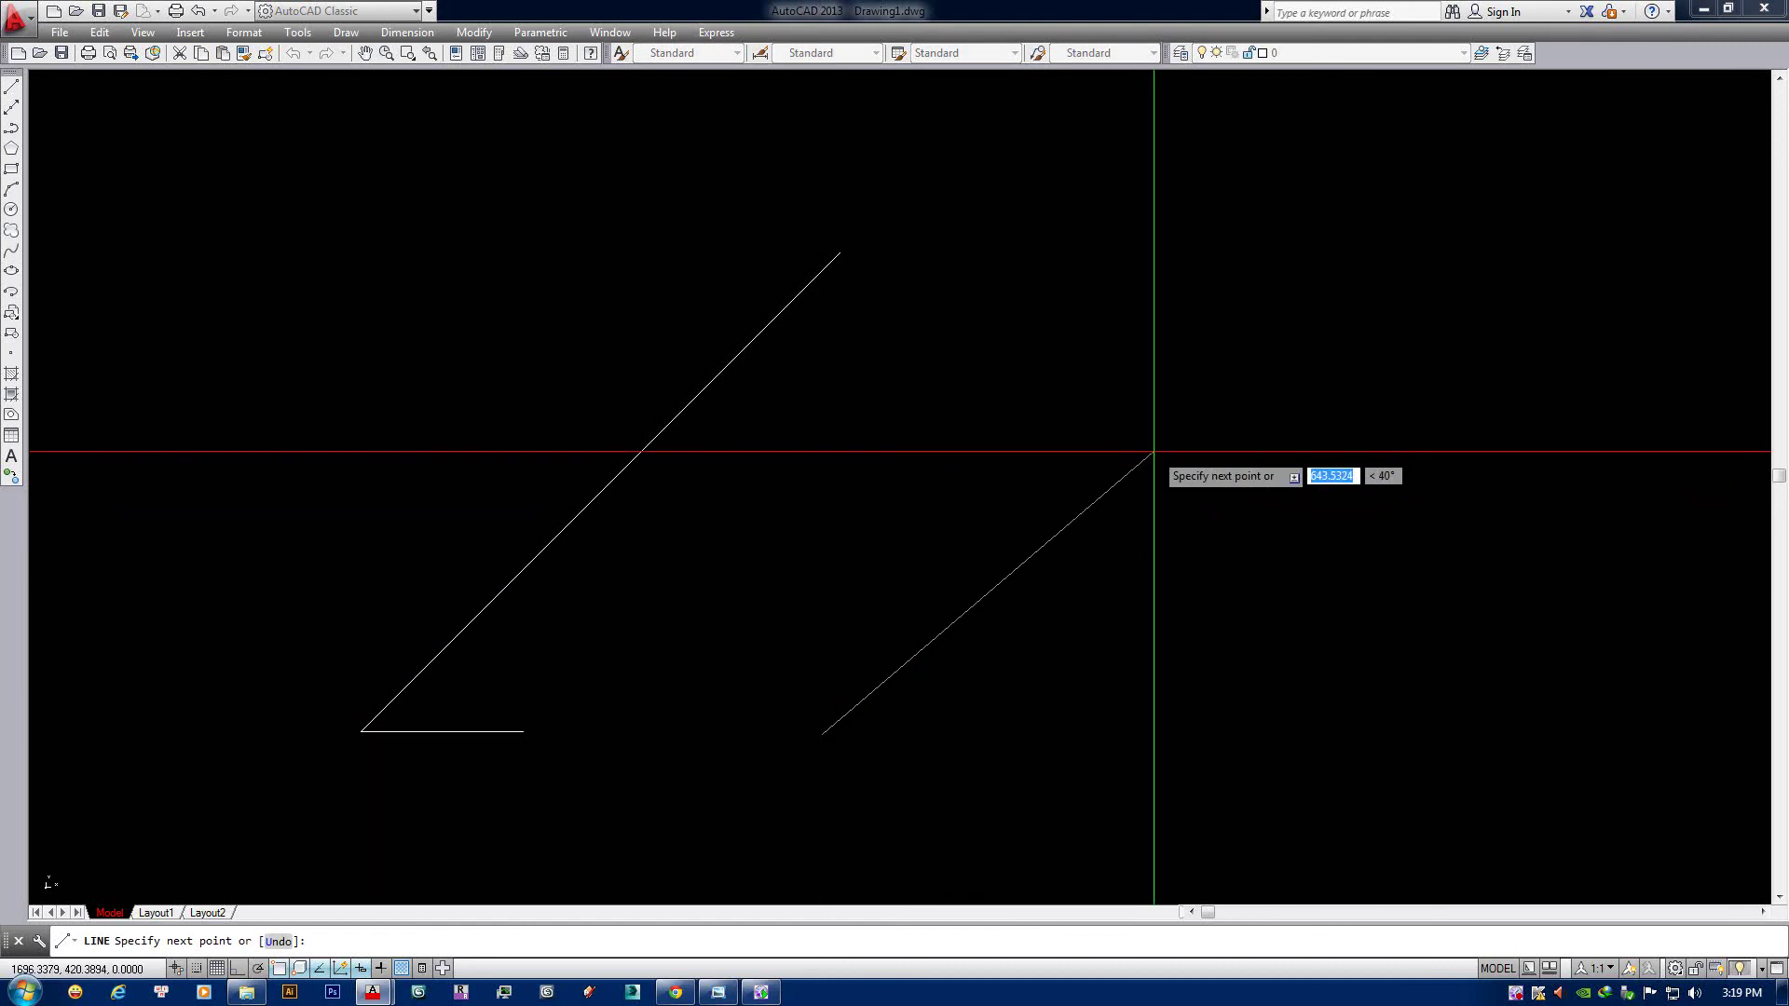
pyautogui.write('1000')
pyautogui.press('Tab')
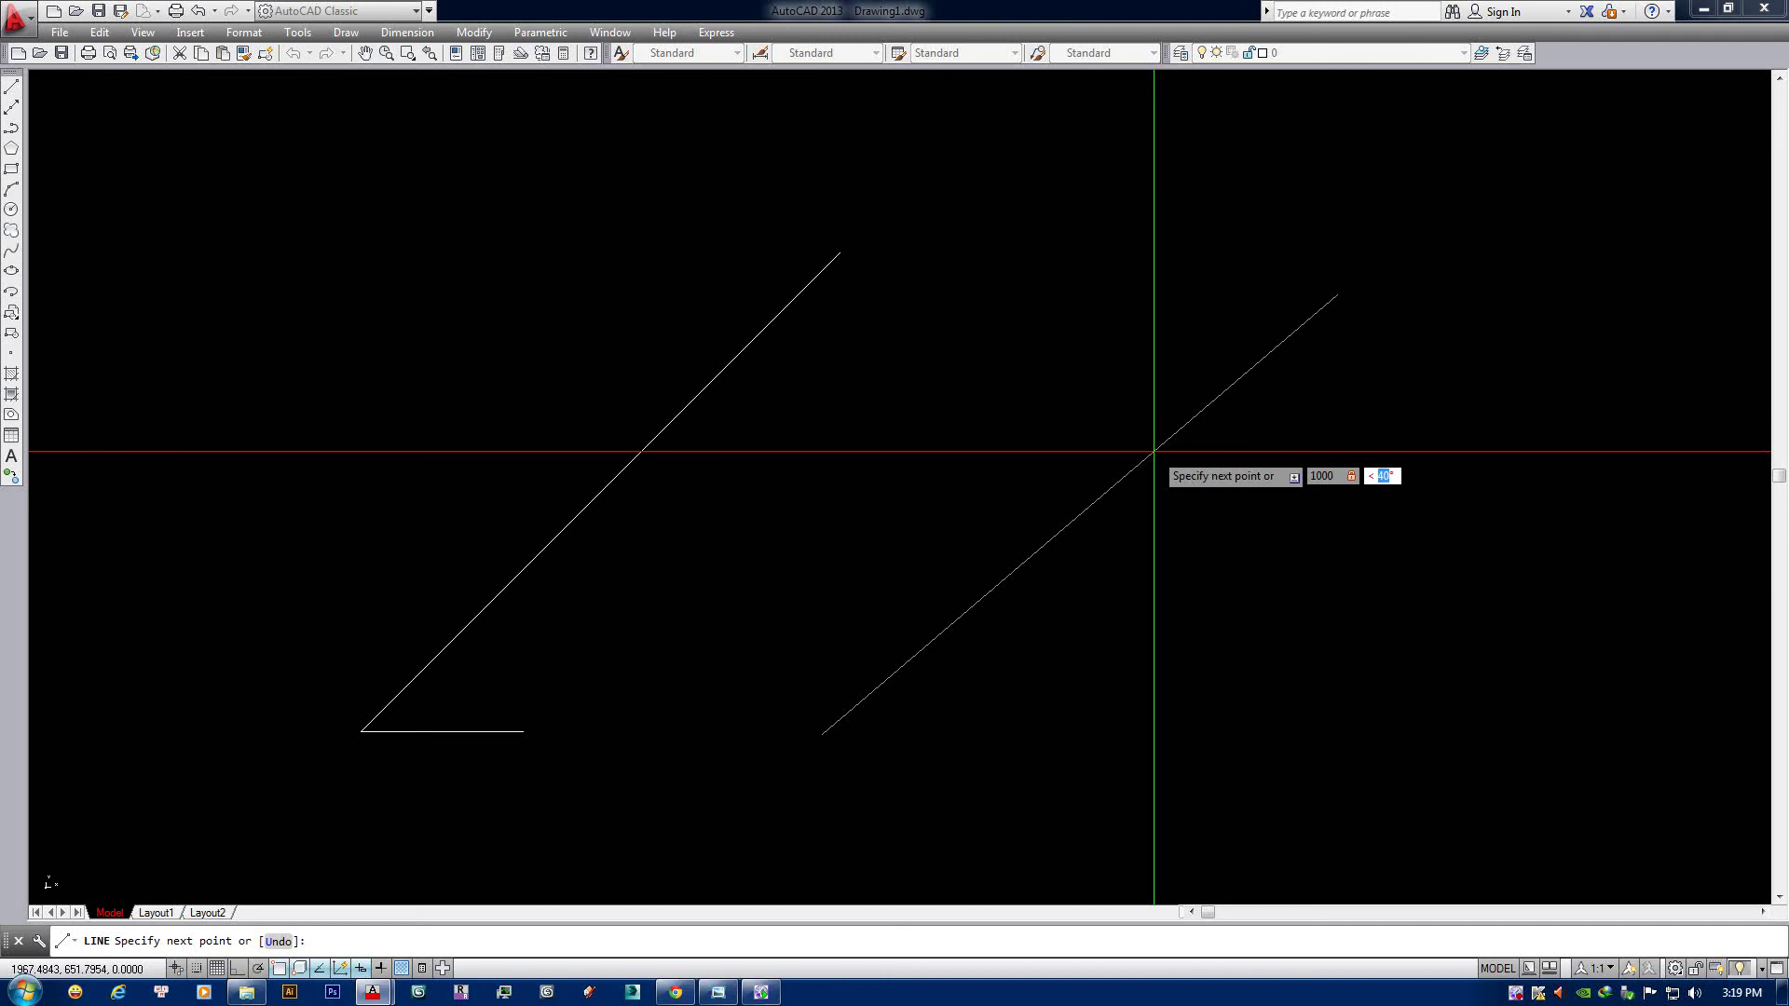
pyautogui.write('90')
pyautogui.press('Return')
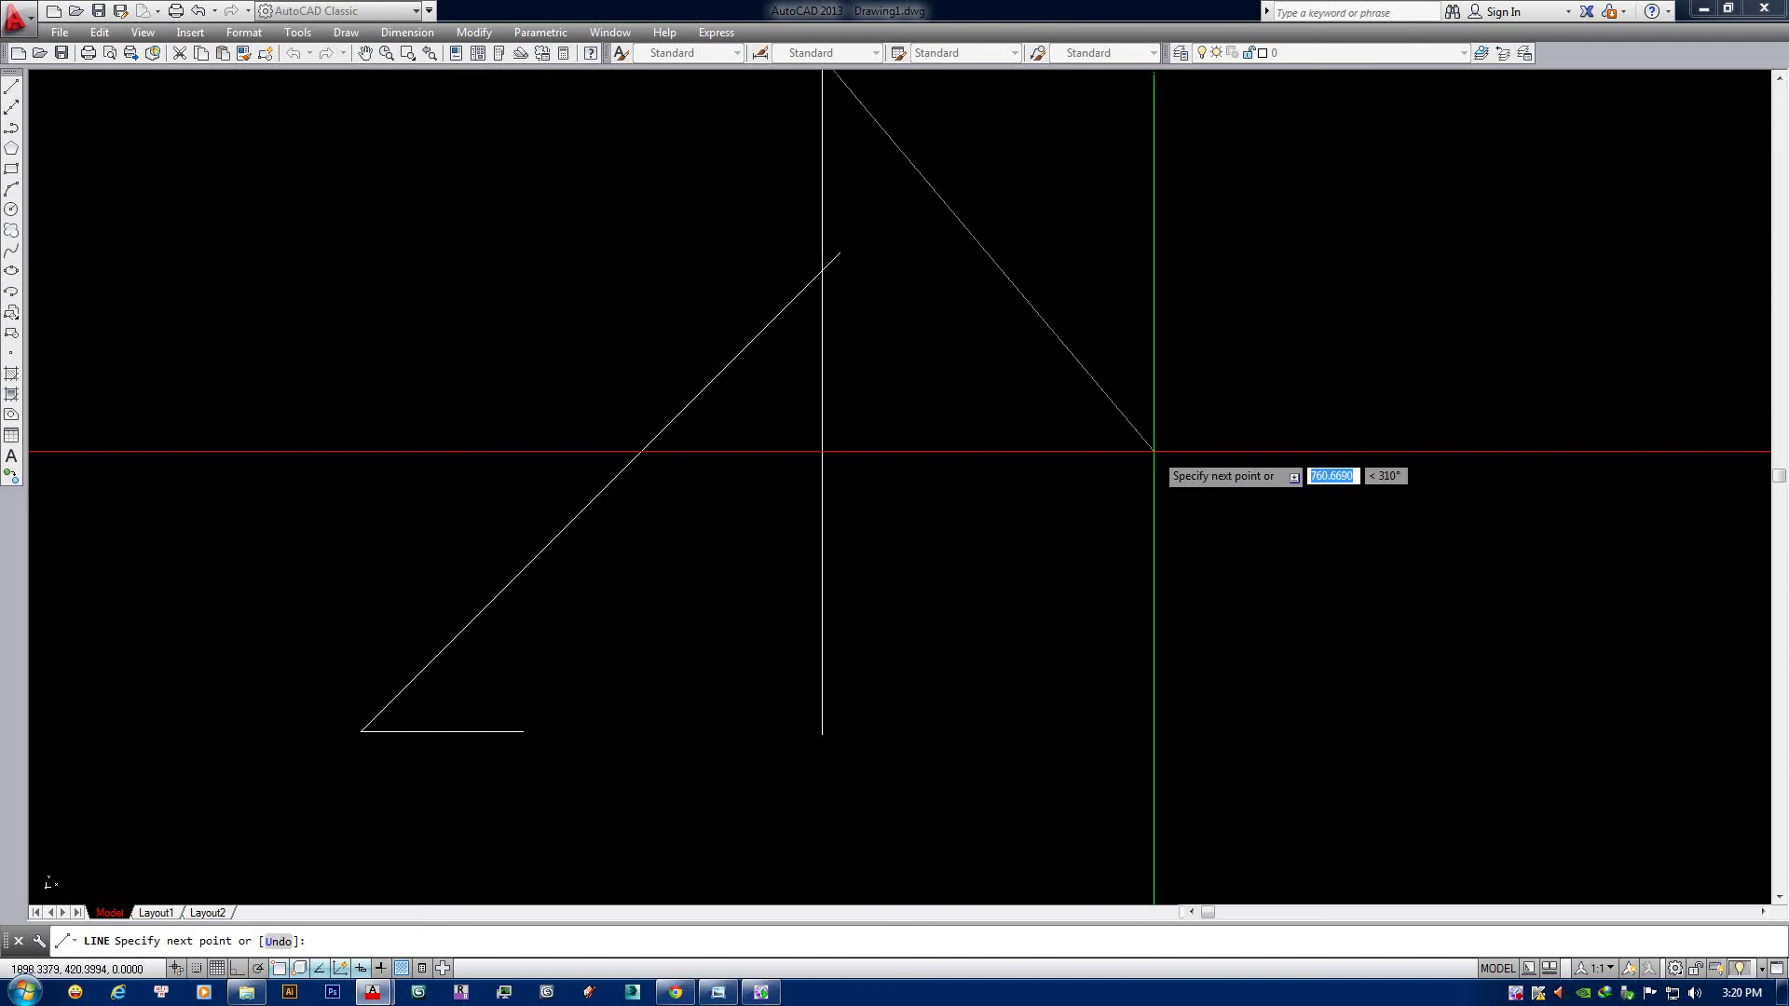
# Delete the vertical line and the 45° diagonal line.
pyautogui.moveTo(1139, 363); pyautogui.dragTo(1139, 540, button='middle')
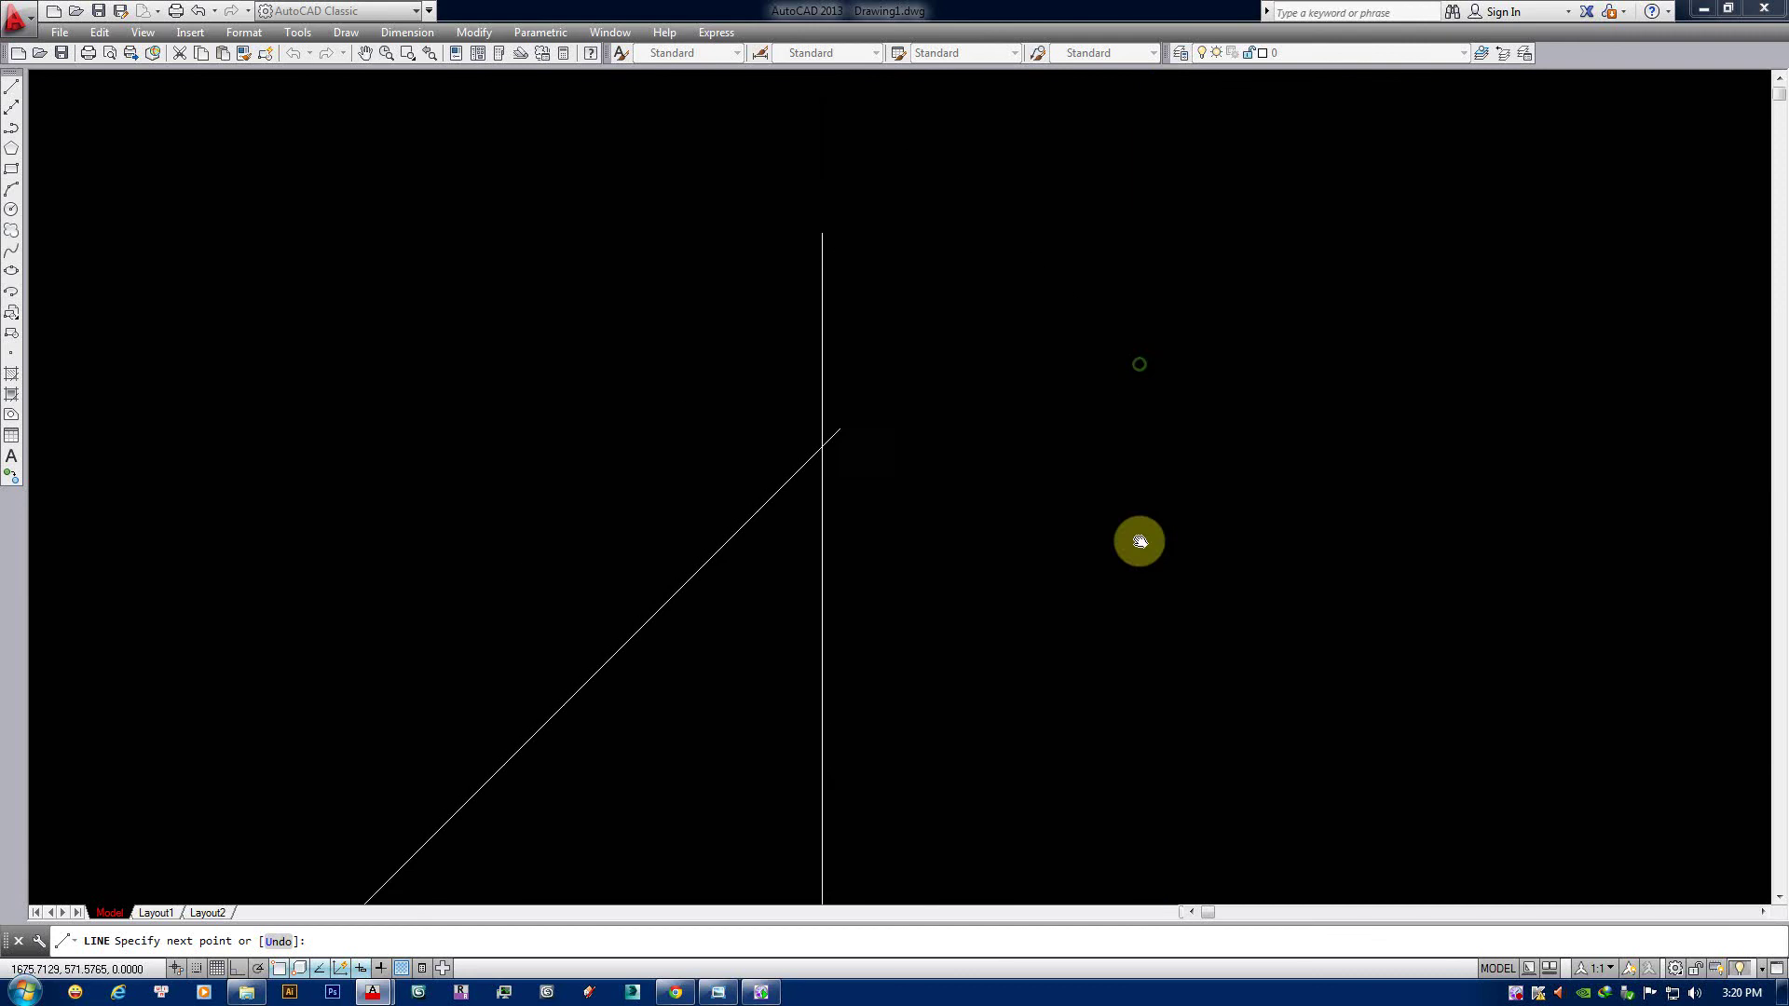
pyautogui.scroll(-5, 1145, 482)
pyautogui.press('Escape')
pyautogui.scroll(2, 1145, 482)
pyautogui.click(1066, 503)
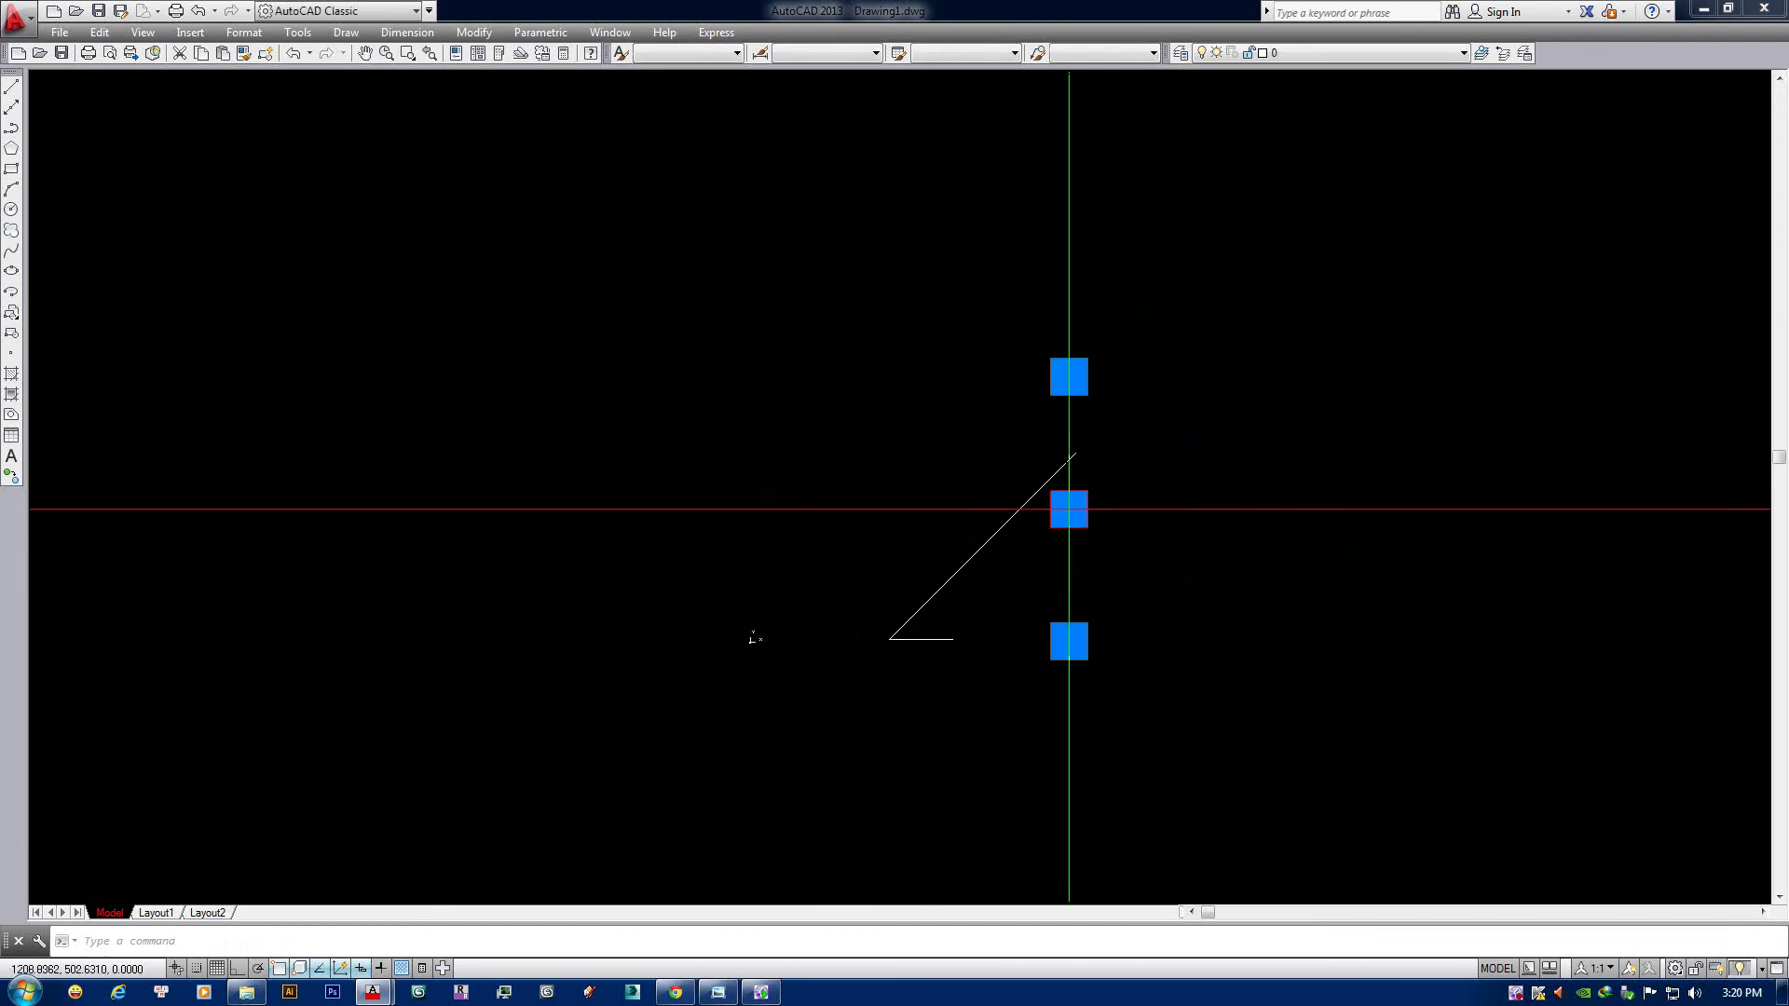
pyautogui.press('Delete')
pyautogui.click(984, 519)
pyautogui.press('Delete')
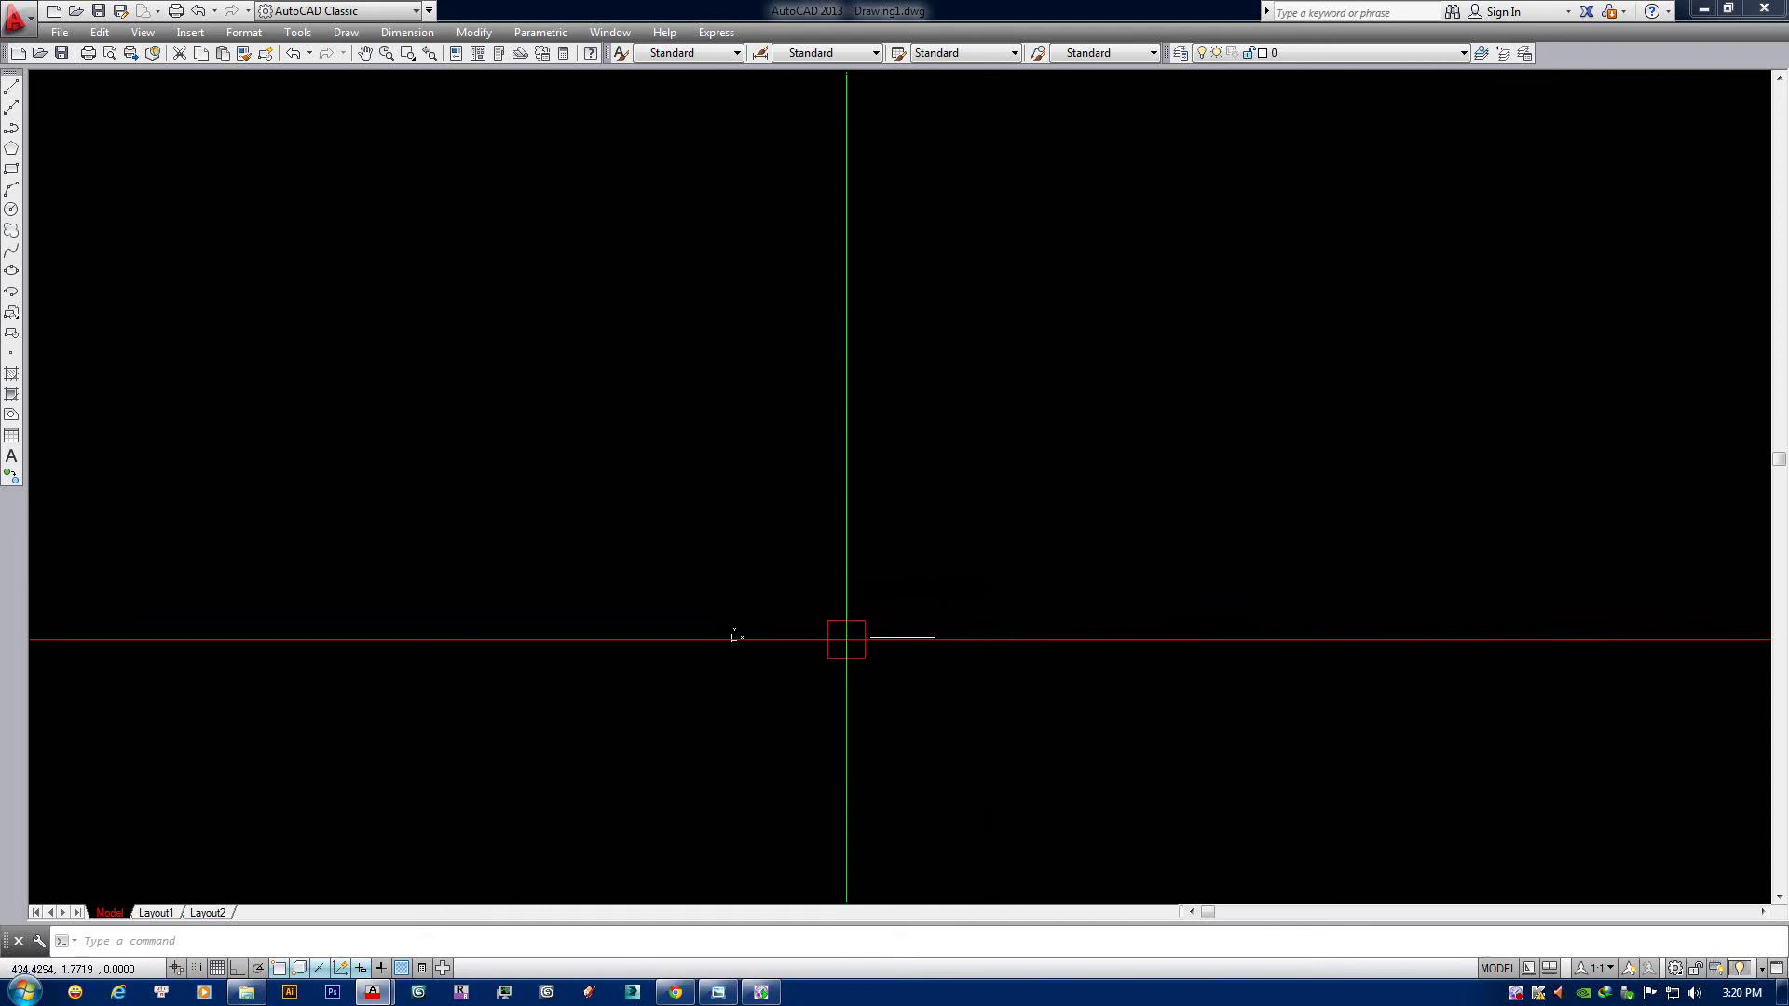
pyautogui.scroll(5, 848, 641)
# Delete the short segment and draw a vertical axis line with Ortho on.
pyautogui.click(861, 596)
pyautogui.press('Delete')
pyautogui.scroll(-2, 368, 599)
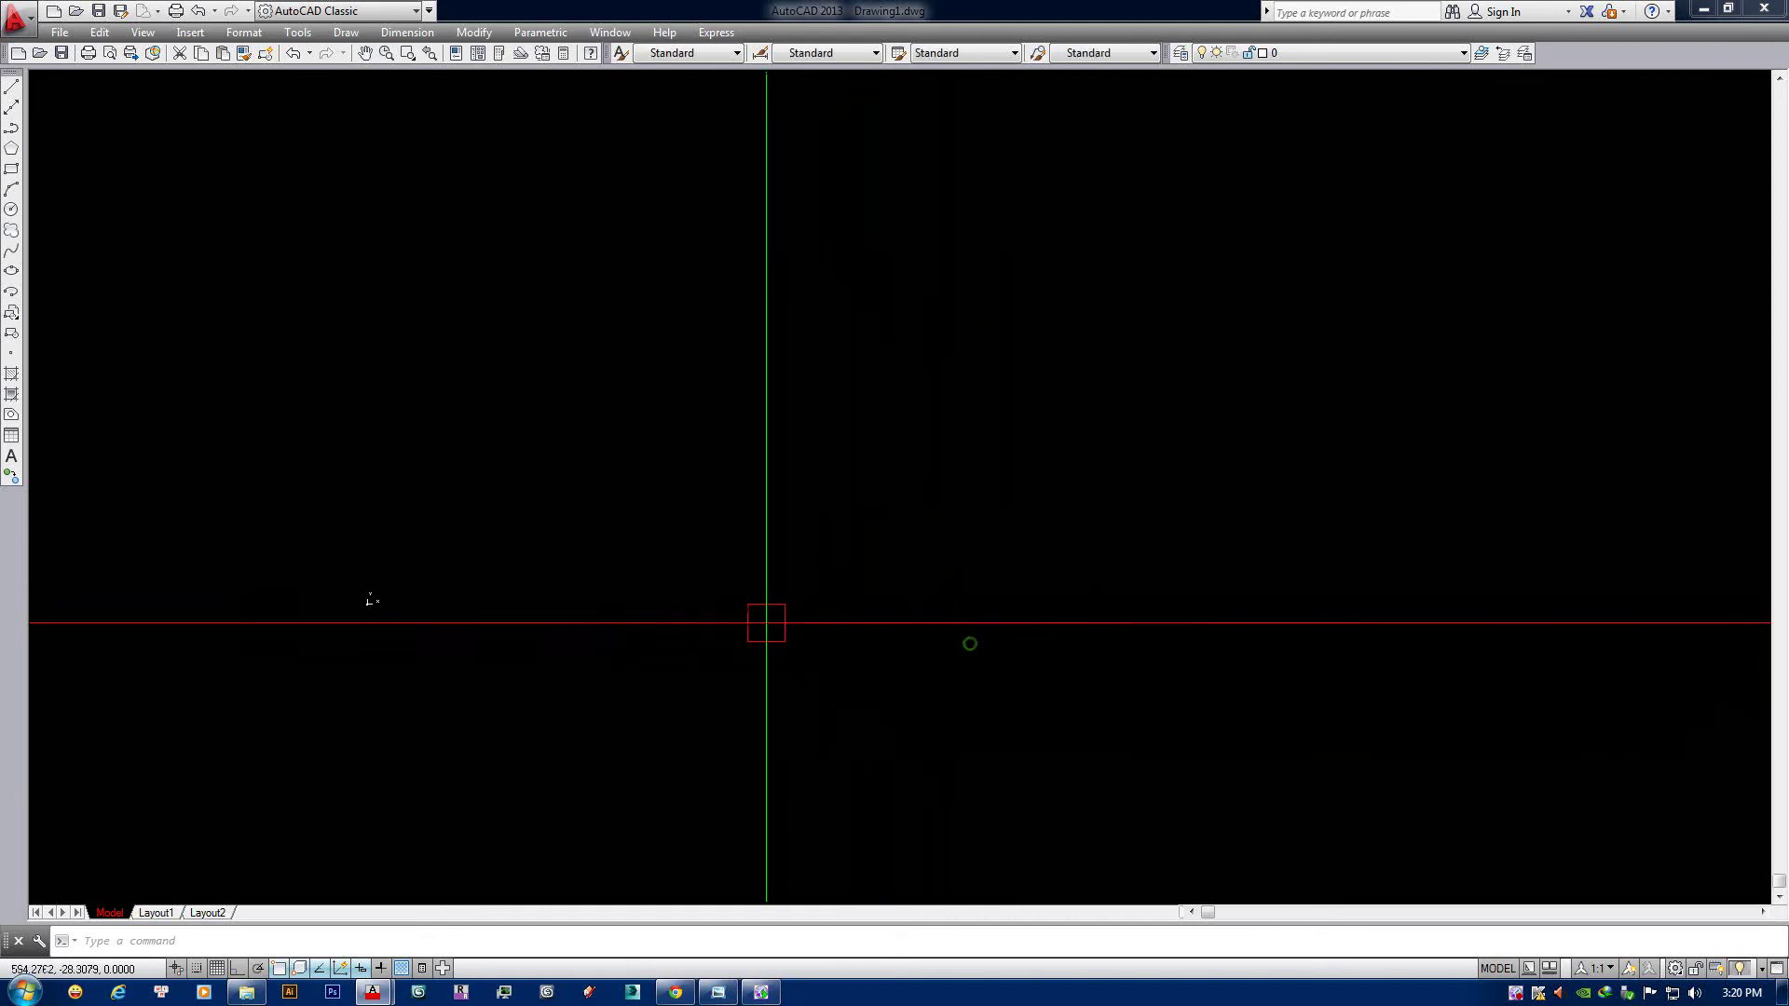
pyautogui.write('l')
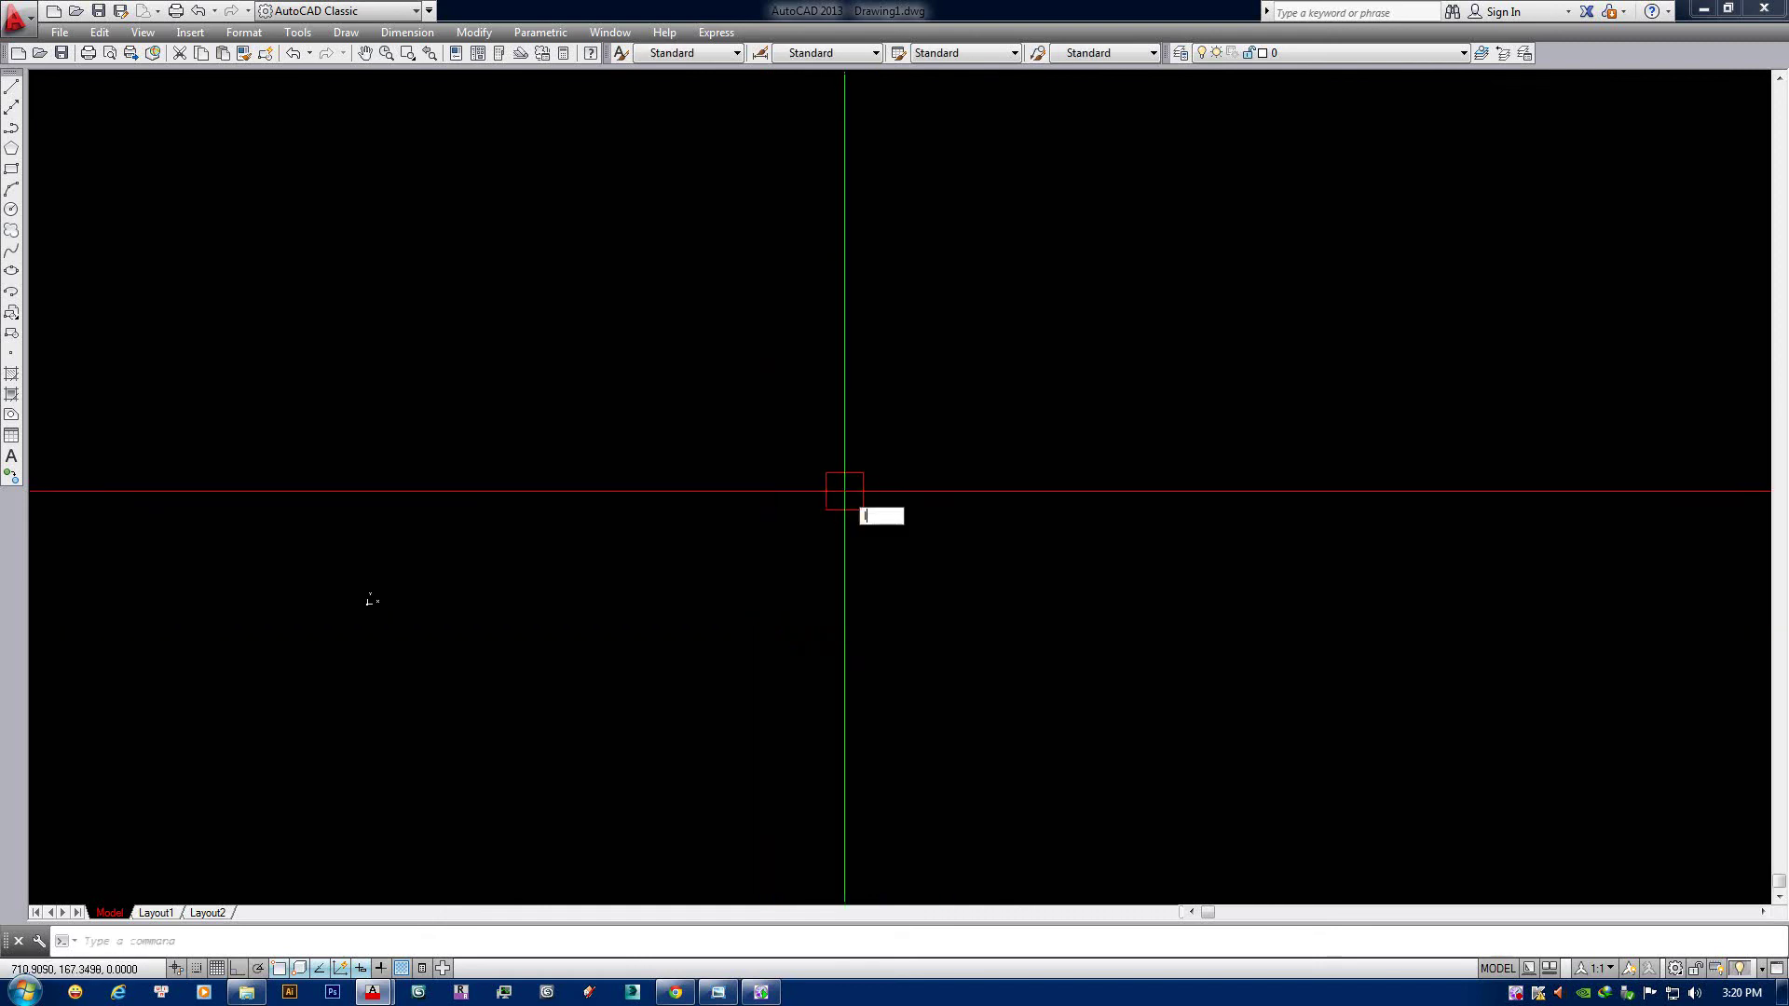
pyautogui.press('Return')
pyautogui.click(953, 338)
pyautogui.press('F8')
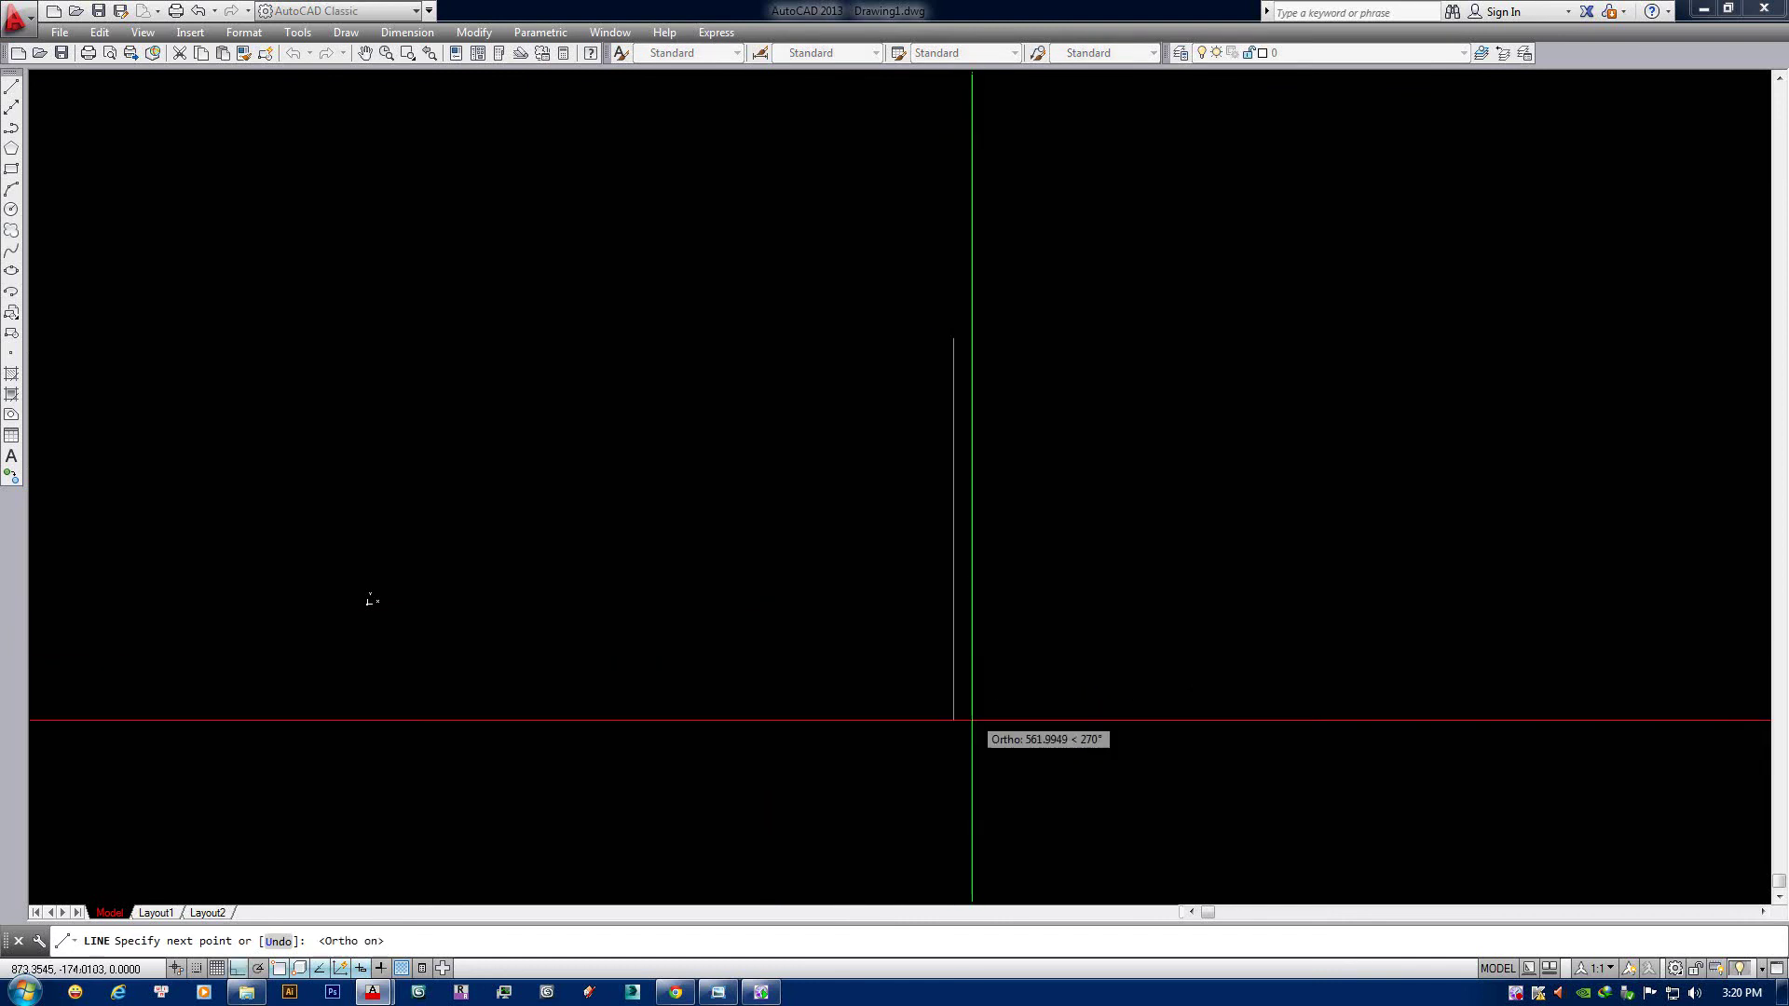
pyautogui.click(953, 746)
pyautogui.press('Return')
pyautogui.press('Return')
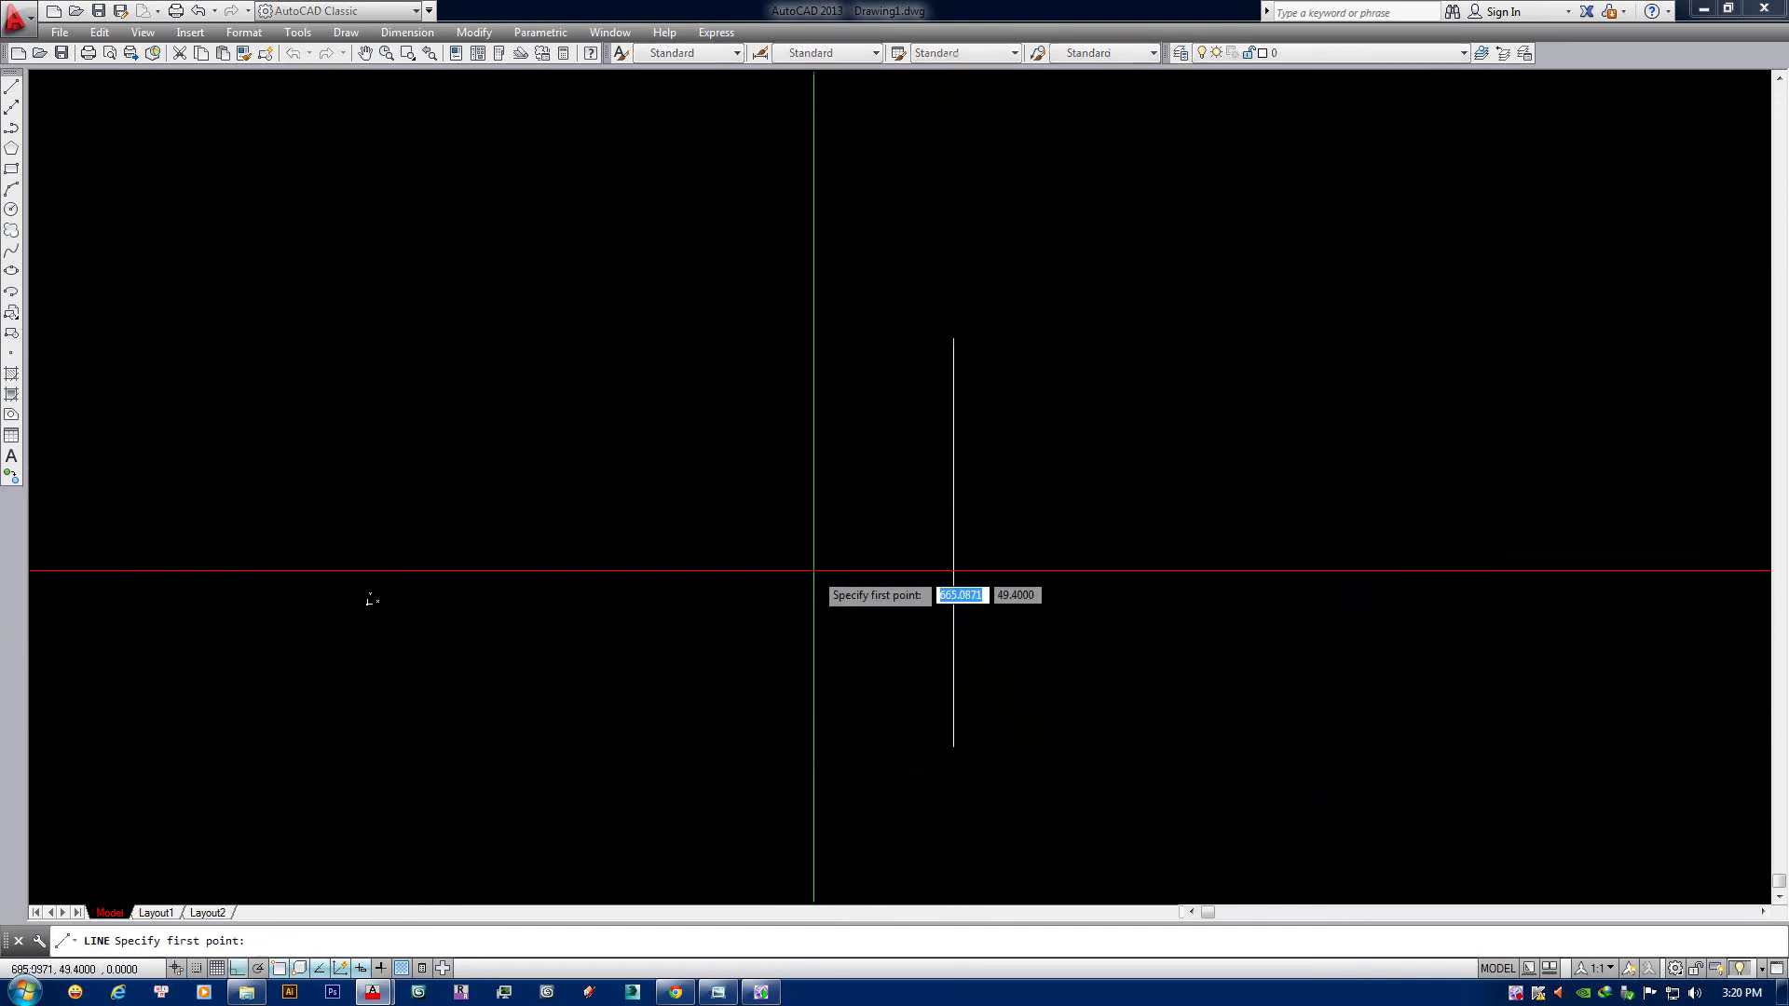
# Draw a horizontal axis line crossing the vertical one.
pyautogui.click(953, 545)
pyautogui.scroll(-2, 1014, 553)
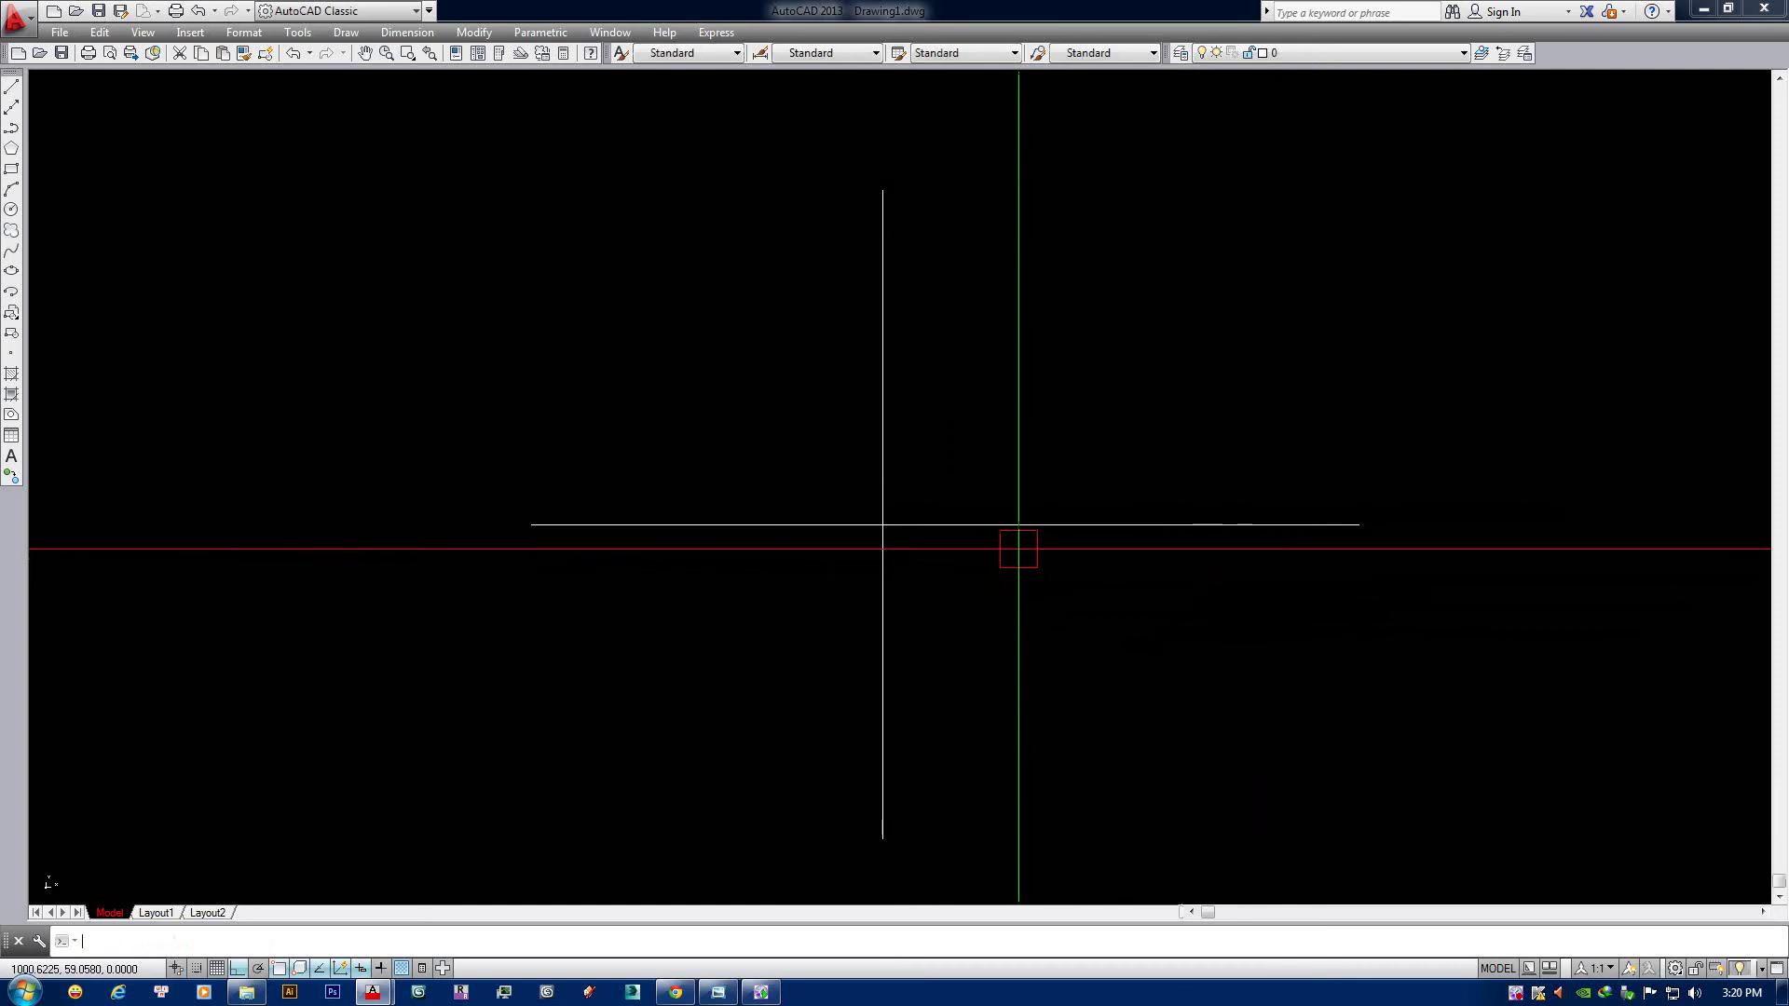
pyautogui.write('l')
pyautogui.press('Return')
# Draw a diagonal line rising up and right from the axes' intersection.
pyautogui.click(875, 519)
pyautogui.moveTo(993, 464)
pyautogui.mouseDown(button='middle')
pyautogui.moveTo(989, 511)
pyautogui.moveTo(882, 511)
pyautogui.moveTo(931, 467)
pyautogui.mouseUp(button='middle')
pyautogui.click(1089, 315)
pyautogui.press('Return')
pyautogui.scroll(2, 1006, 433)
pyautogui.moveTo(950, 579); pyautogui.dragTo(967, 498, button='middle')
pyautogui.scroll(-2, 639, 647)
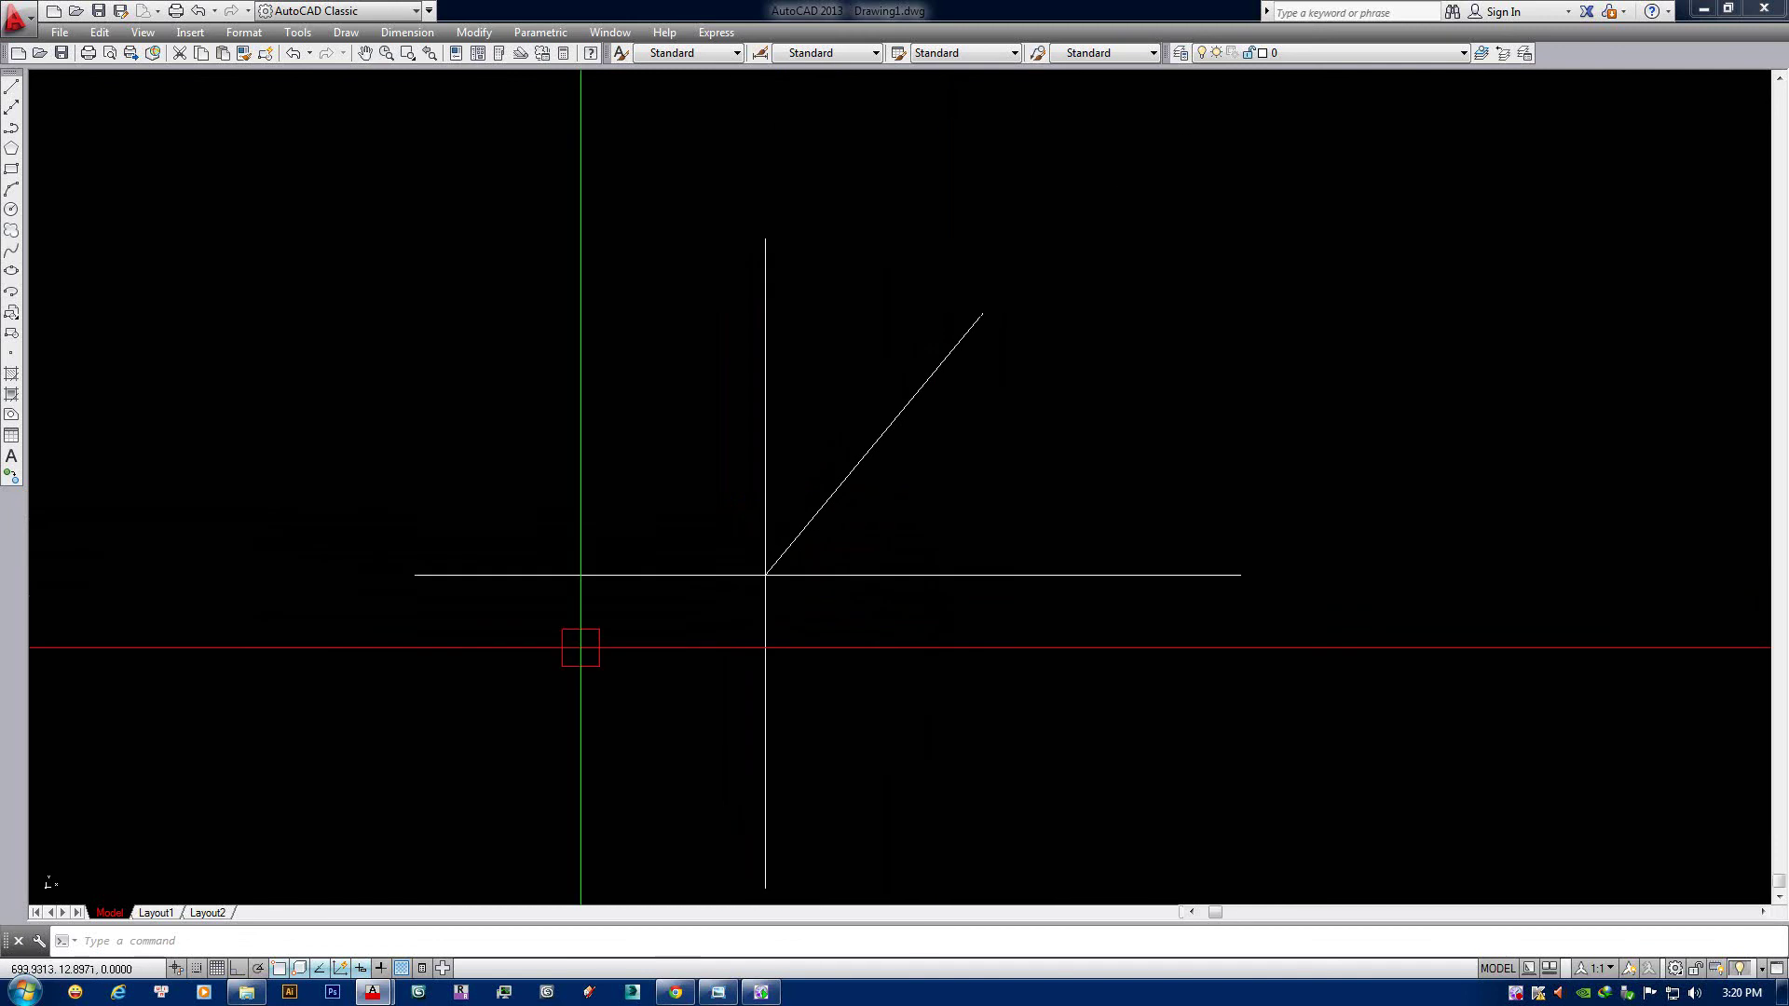
pyautogui.scroll(2, 838, 503)
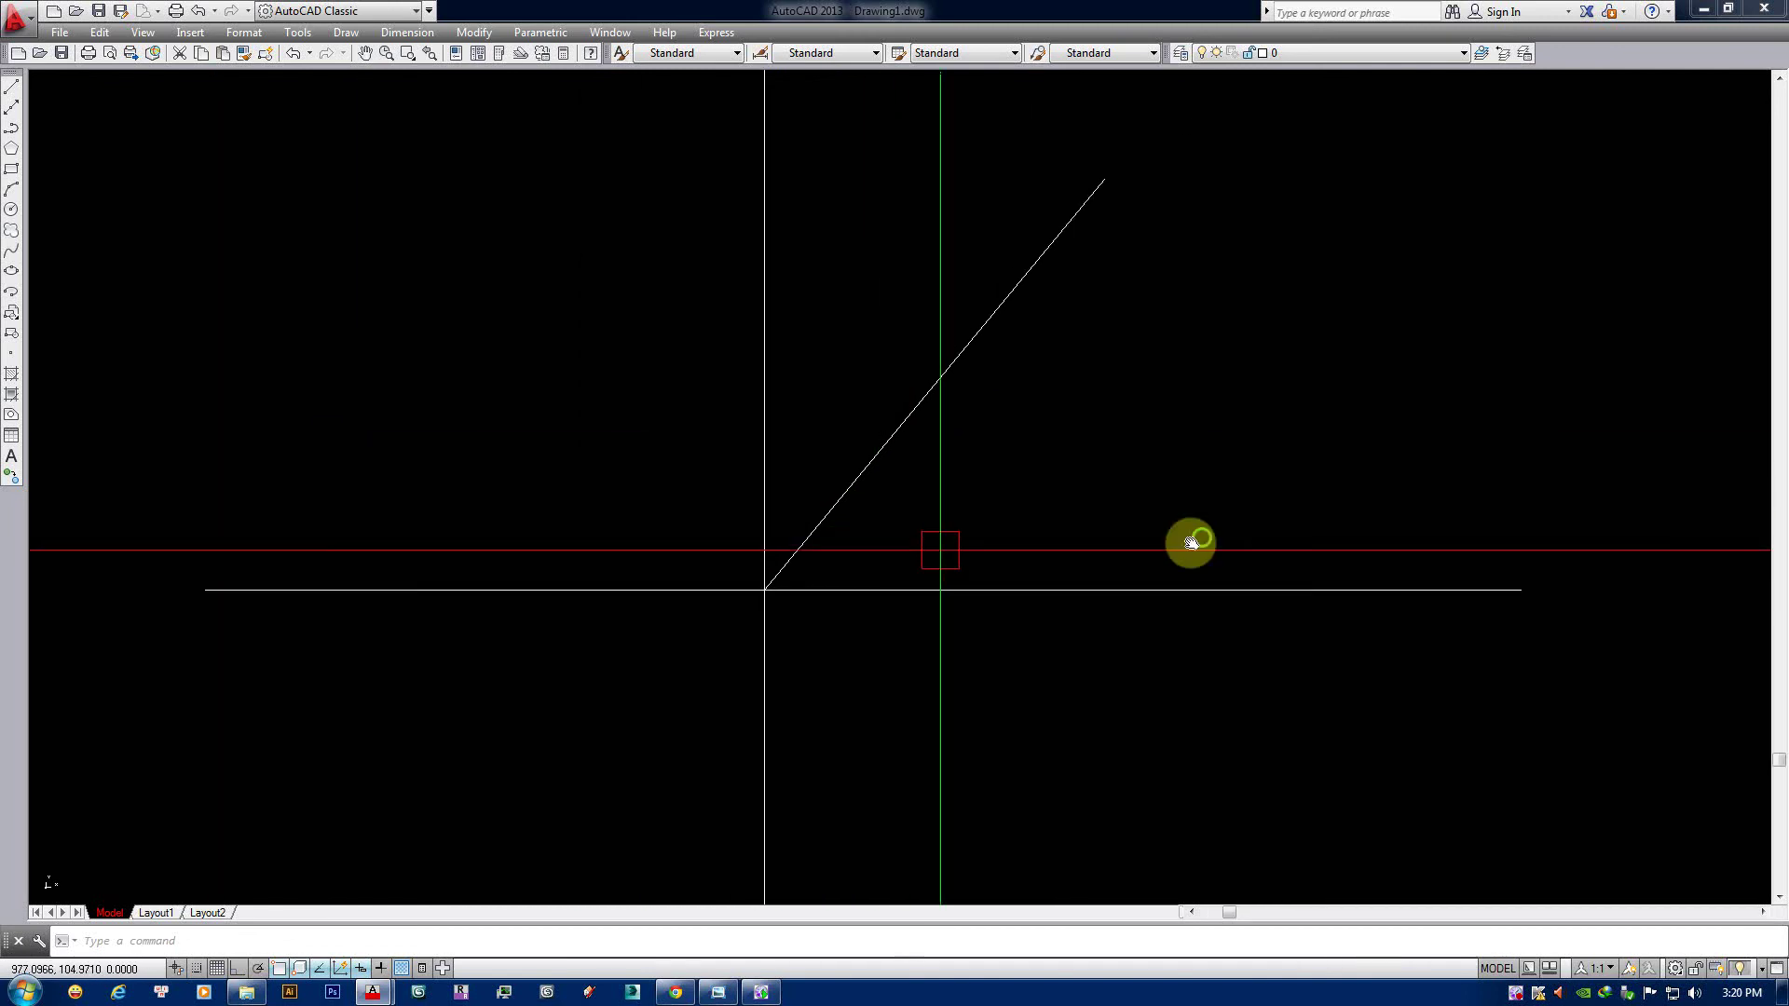
# Draw an X label from two crossing line strokes near the horizontal axis end.
pyautogui.moveTo(1190, 540); pyautogui.dragTo(1033, 531, button='middle')
pyautogui.write('l')
pyautogui.press('Return')
pyautogui.scroll(2, 1344, 503)
pyautogui.click(1403, 525)
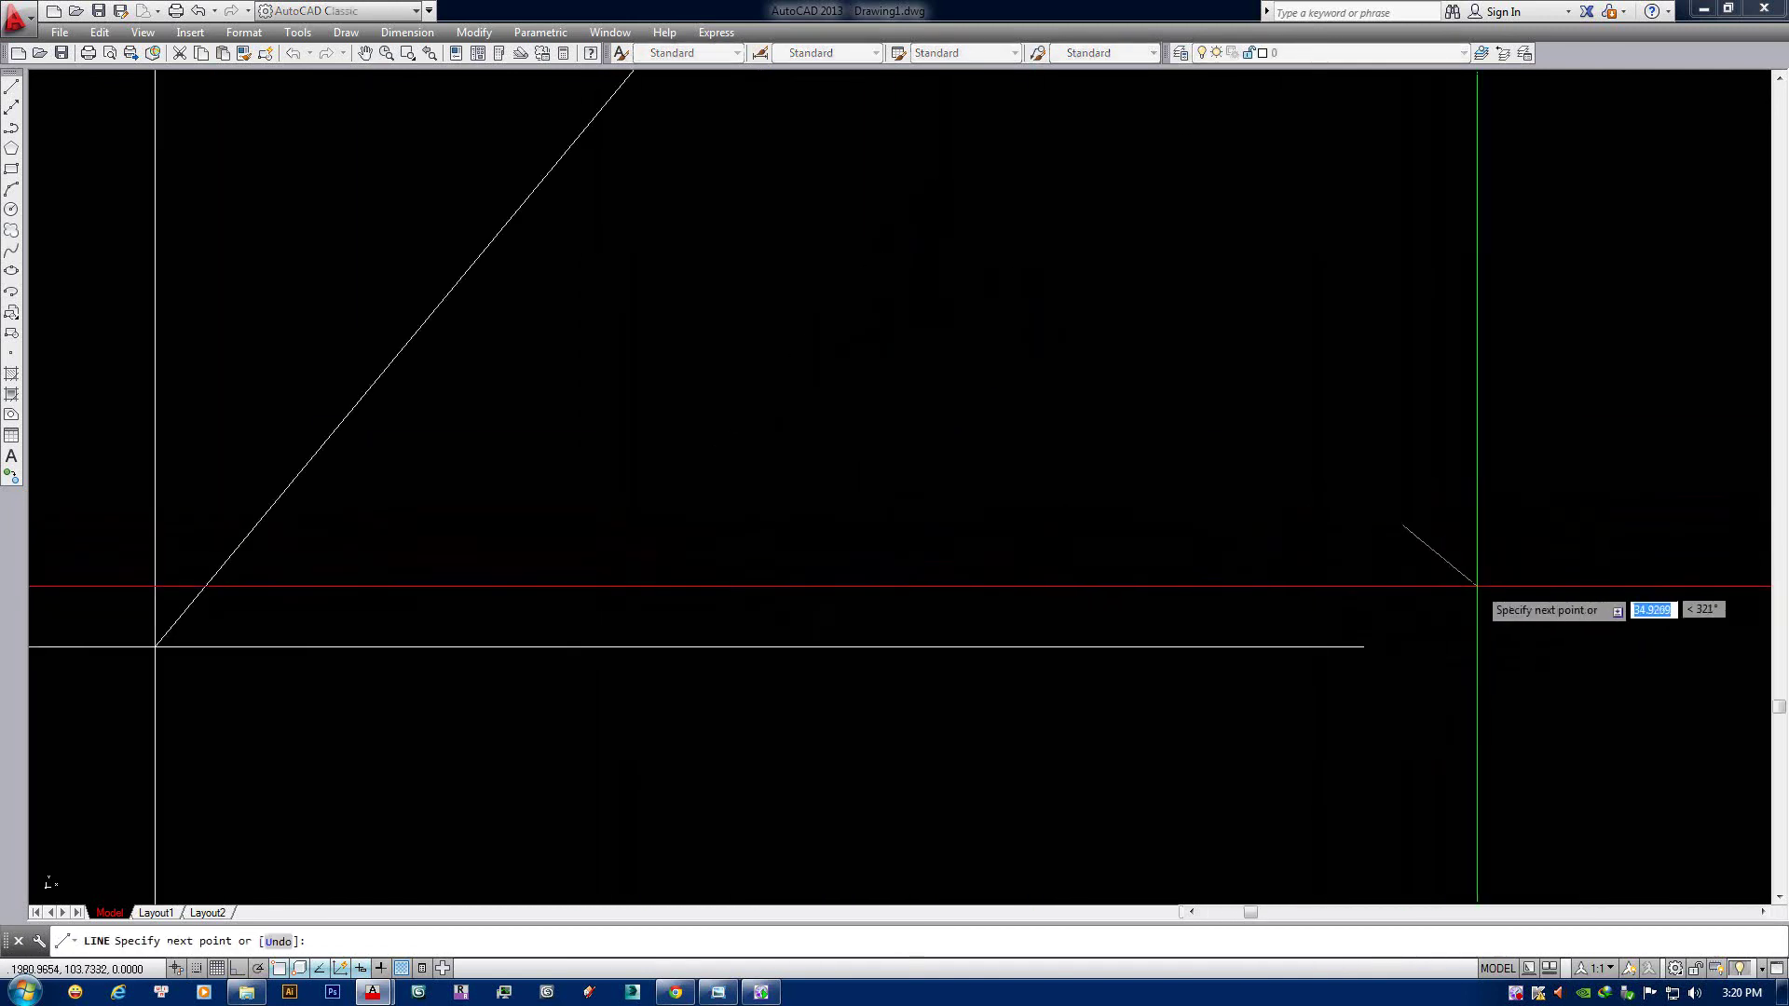
pyautogui.click(1417, 595)
pyautogui.click(1462, 539)
pyautogui.press('Return')
pyautogui.scroll(-3, 1178, 452)
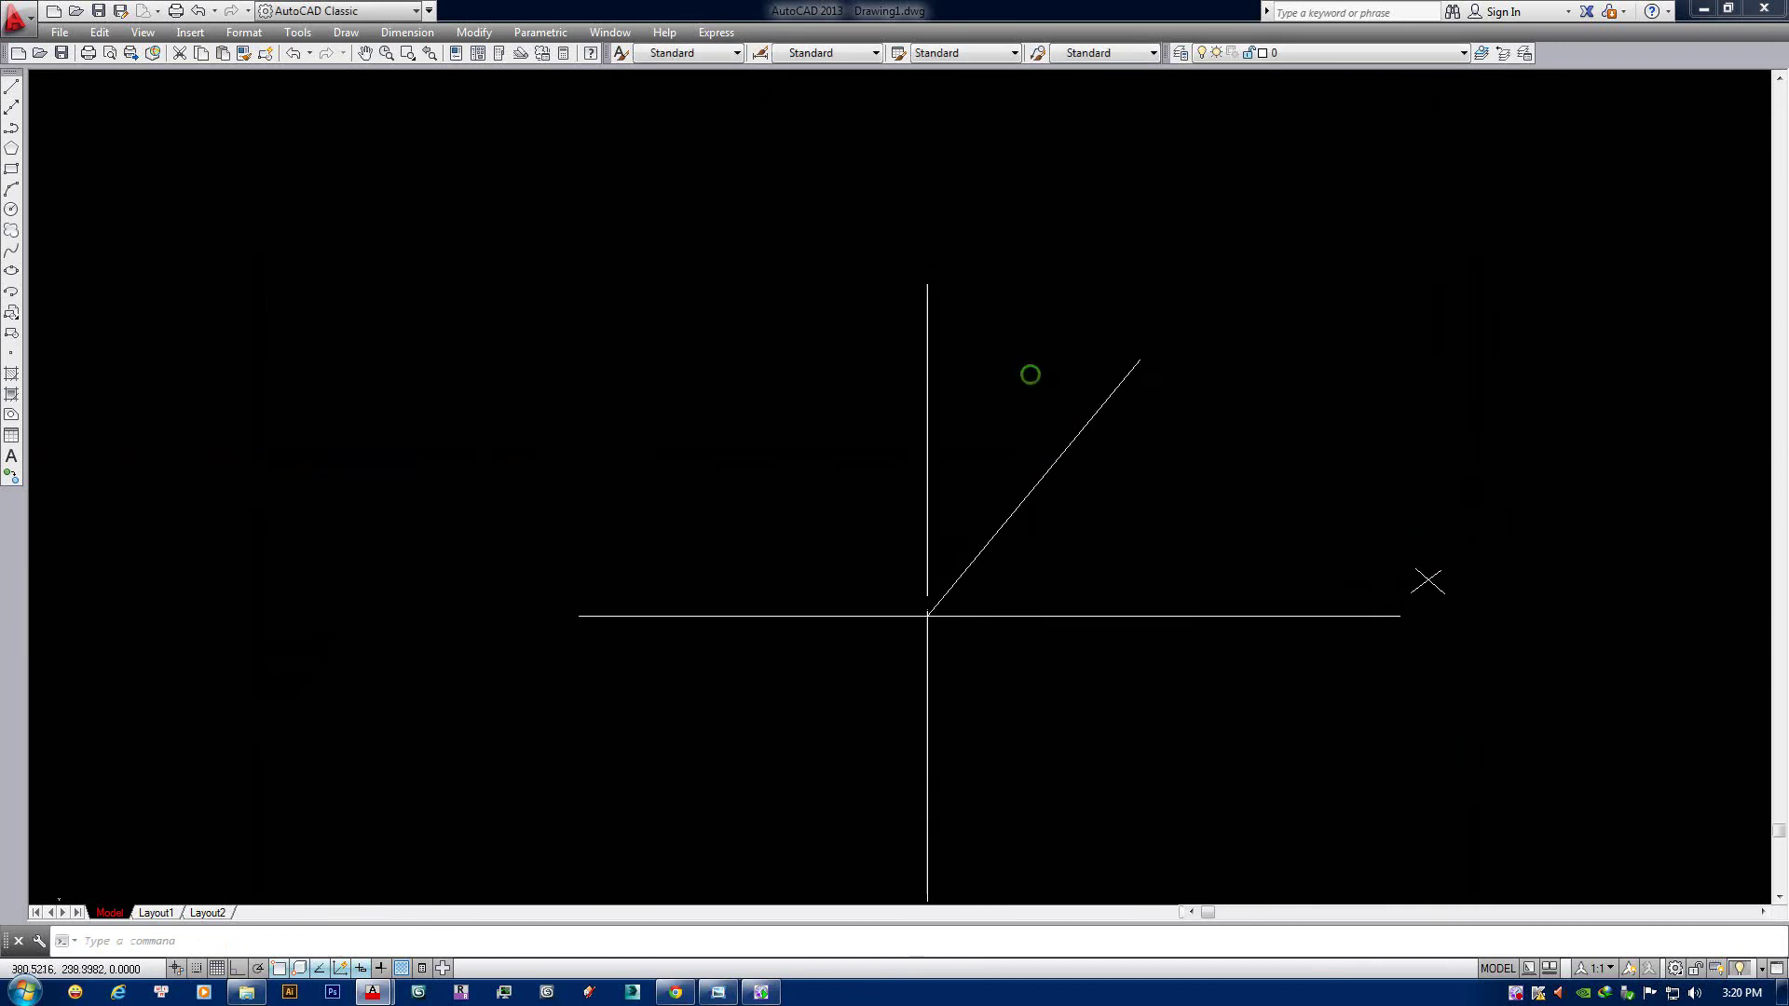
pyautogui.scroll(2, 1015, 382)
pyautogui.press('Return')
pyautogui.click(1011, 347)
pyautogui.click(1053, 377)
pyautogui.press('Return')
pyautogui.press('Return')
# Draw a line stroke for the Y label near the top of the vertical axis.
pyautogui.click(1078, 349)
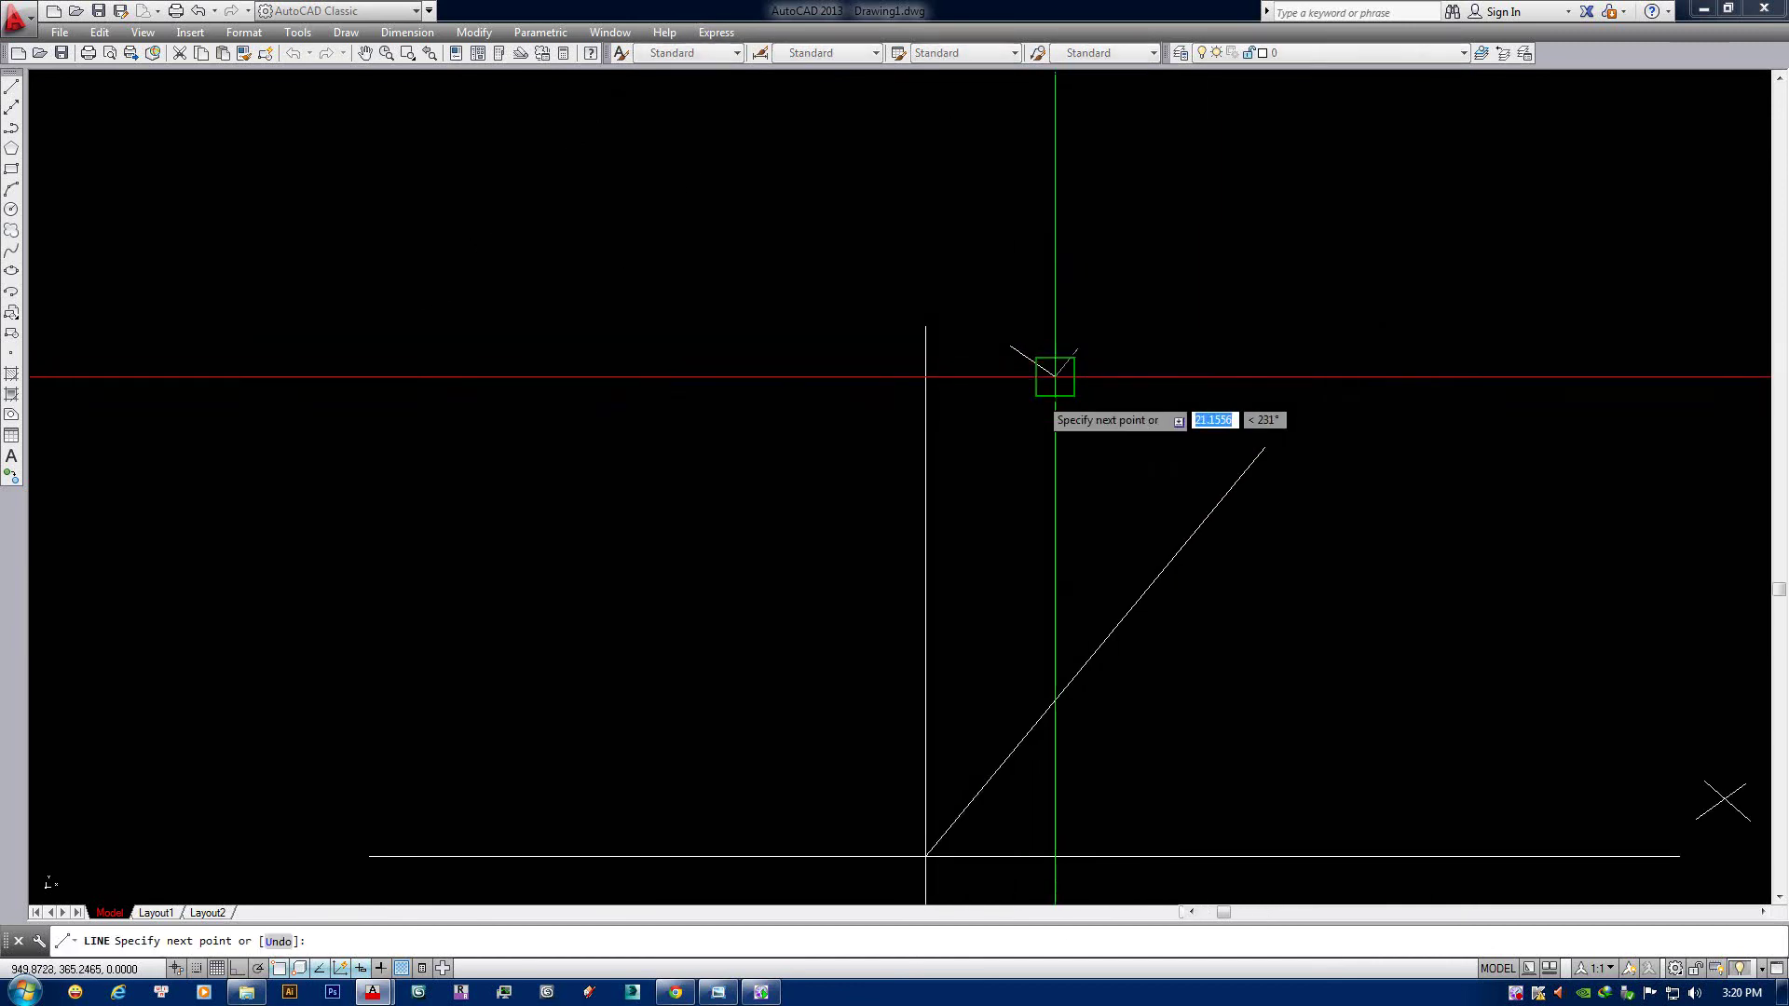
pyautogui.click(1039, 396)
pyautogui.press('Return')
pyautogui.scroll(-2, 1061, 414)
pyautogui.scroll(2, 1118, 438)
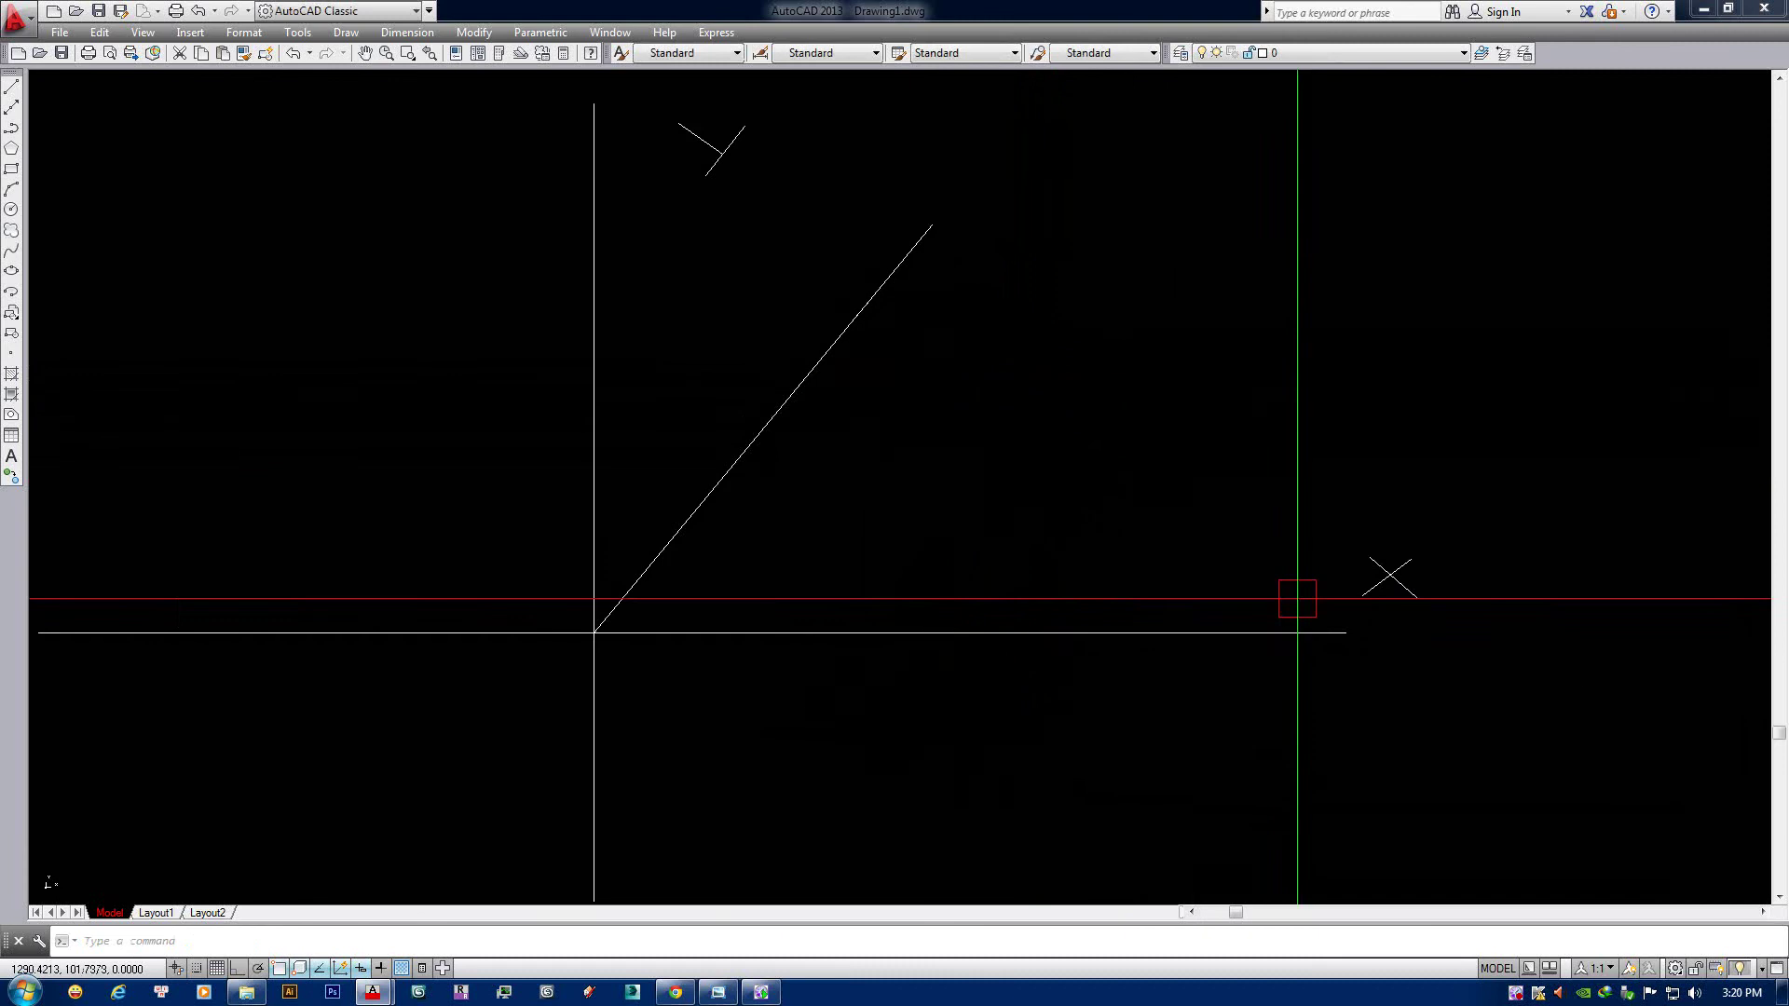
pyautogui.scroll(2, 1297, 599)
# Draw a two-stroke arrowhead at the end of the horizontal axis.
pyautogui.press('l')
pyautogui.press('Return')
pyautogui.click(1294, 604)
pyautogui.click(1365, 651)
pyautogui.click(1285, 691)
pyautogui.press('Return')
pyautogui.scroll(-2, 1234, 652)
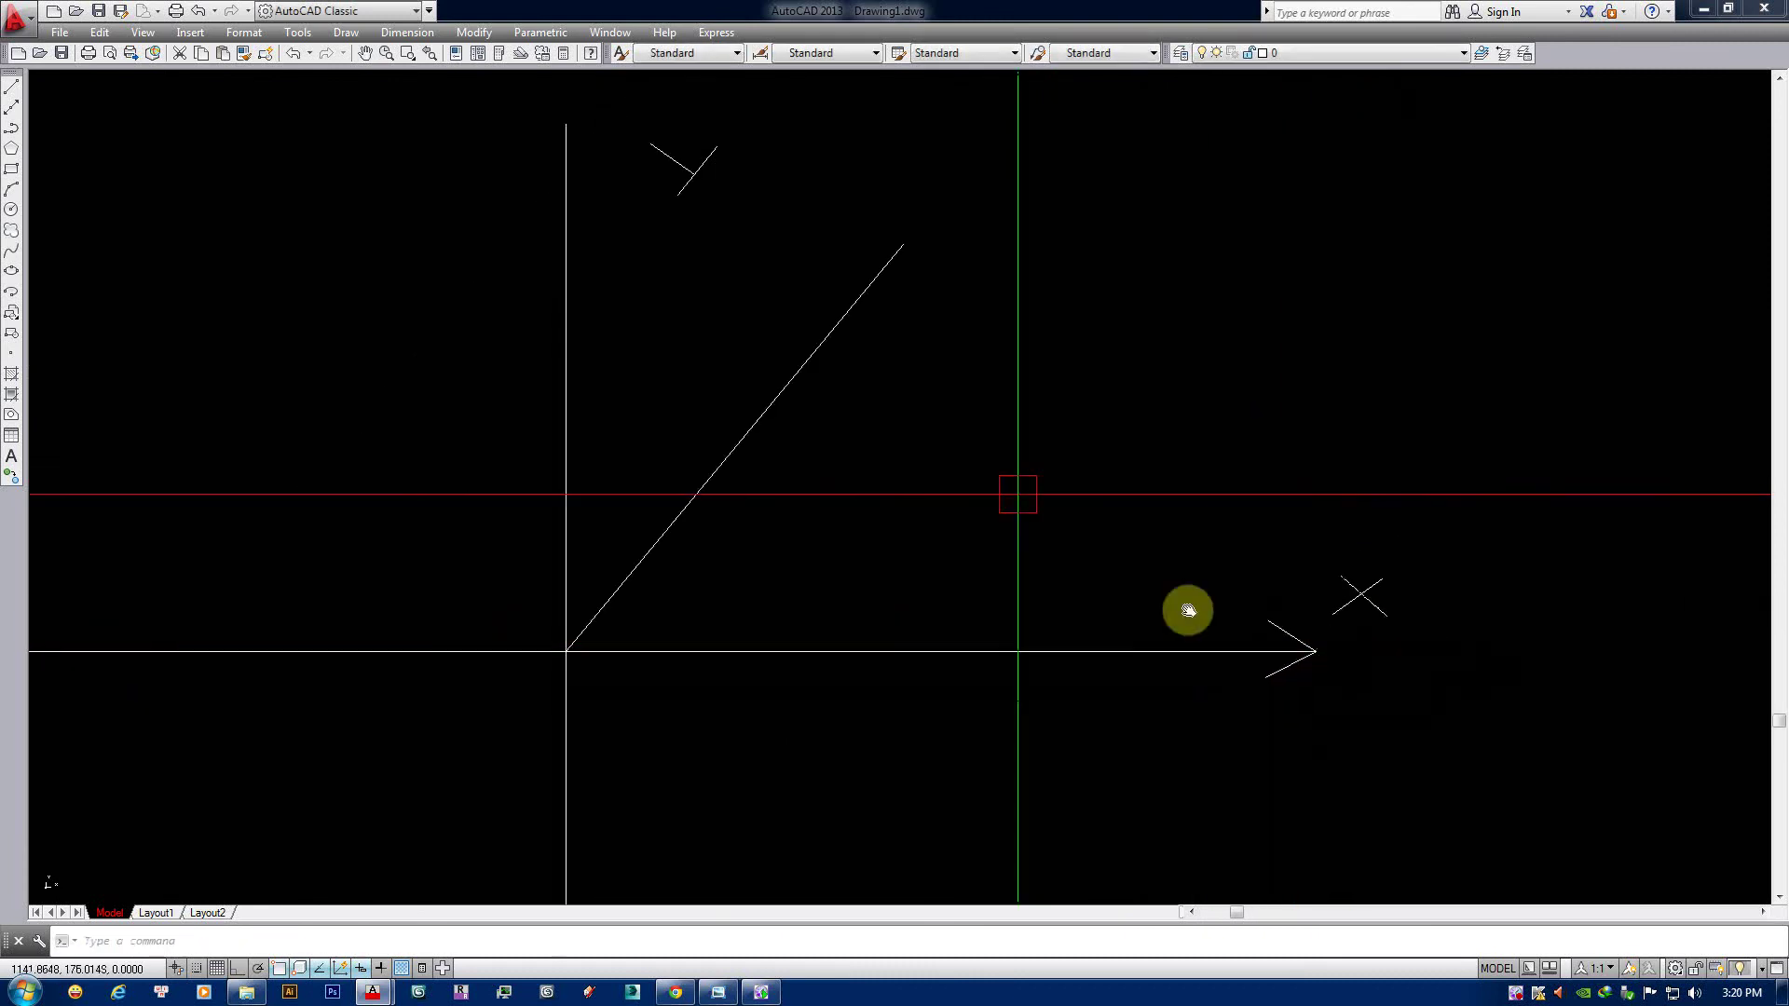
pyautogui.moveTo(1018, 491); pyautogui.dragTo(1198, 608, button='middle')
# Draw a two-stroke arrowhead at the top of the vertical axis.
pyautogui.press('l')
pyautogui.press('Return')
pyautogui.click(714, 295)
pyautogui.click(743, 242)
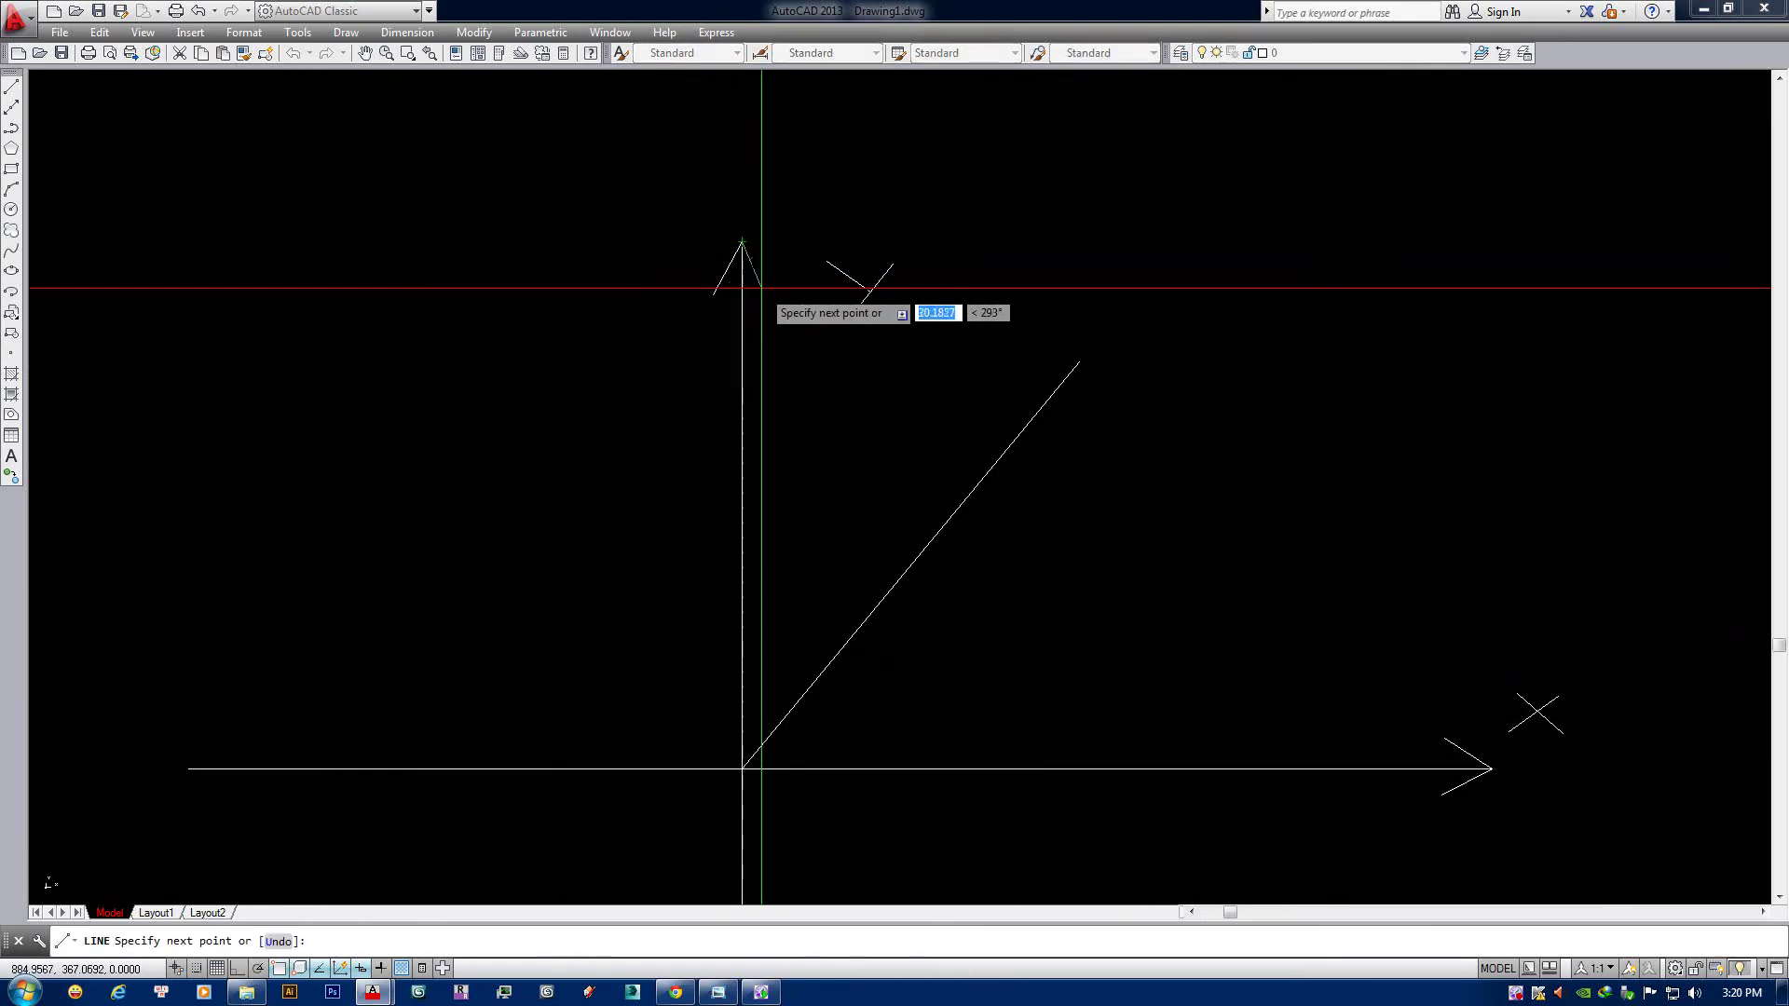
pyautogui.click(763, 290)
pyautogui.press('Return')
pyautogui.moveTo(798, 506); pyautogui.dragTo(809, 436, button='middle')
pyautogui.scroll(2, 801, 484)
pyautogui.moveTo(787, 671); pyautogui.dragTo(667, 539, button='middle')
# Place a small circle just left of the axes origin.
pyautogui.write('c')
pyautogui.press('Return')
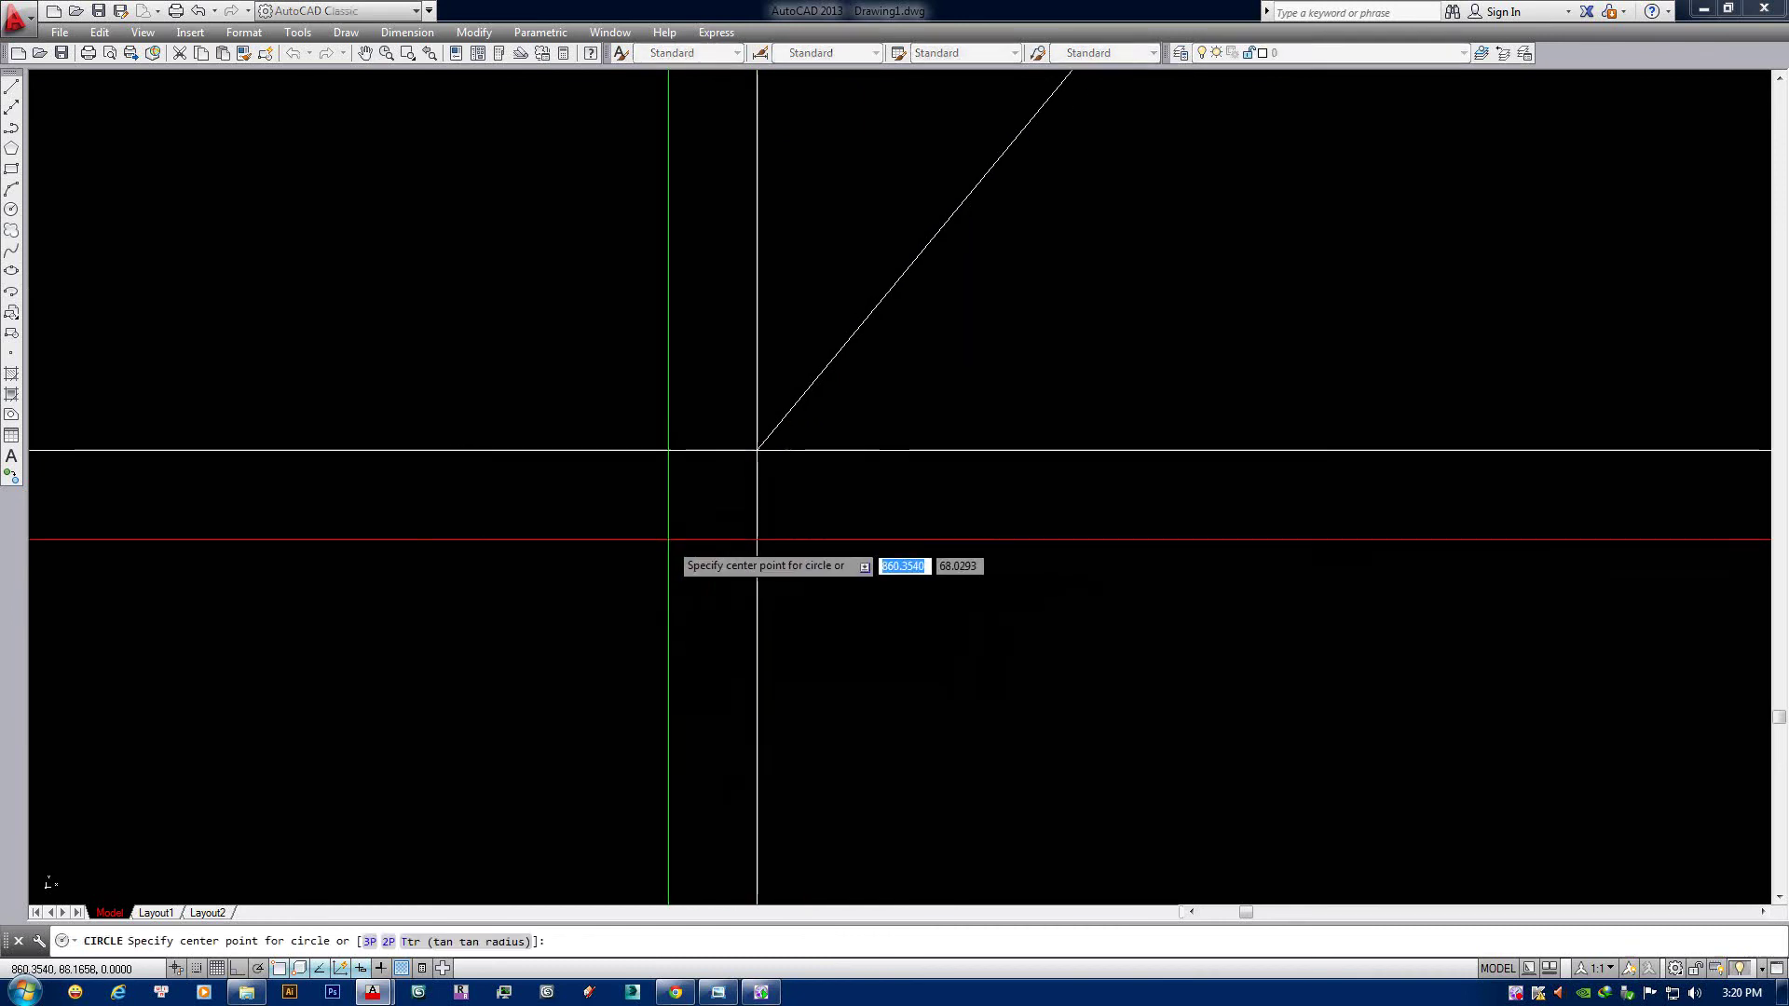
pyautogui.click(667, 535)
pyautogui.scroll(-2, 695, 557)
pyautogui.moveTo(802, 559); pyautogui.dragTo(873, 578, button='middle')
pyautogui.scroll(-2, 874, 578)
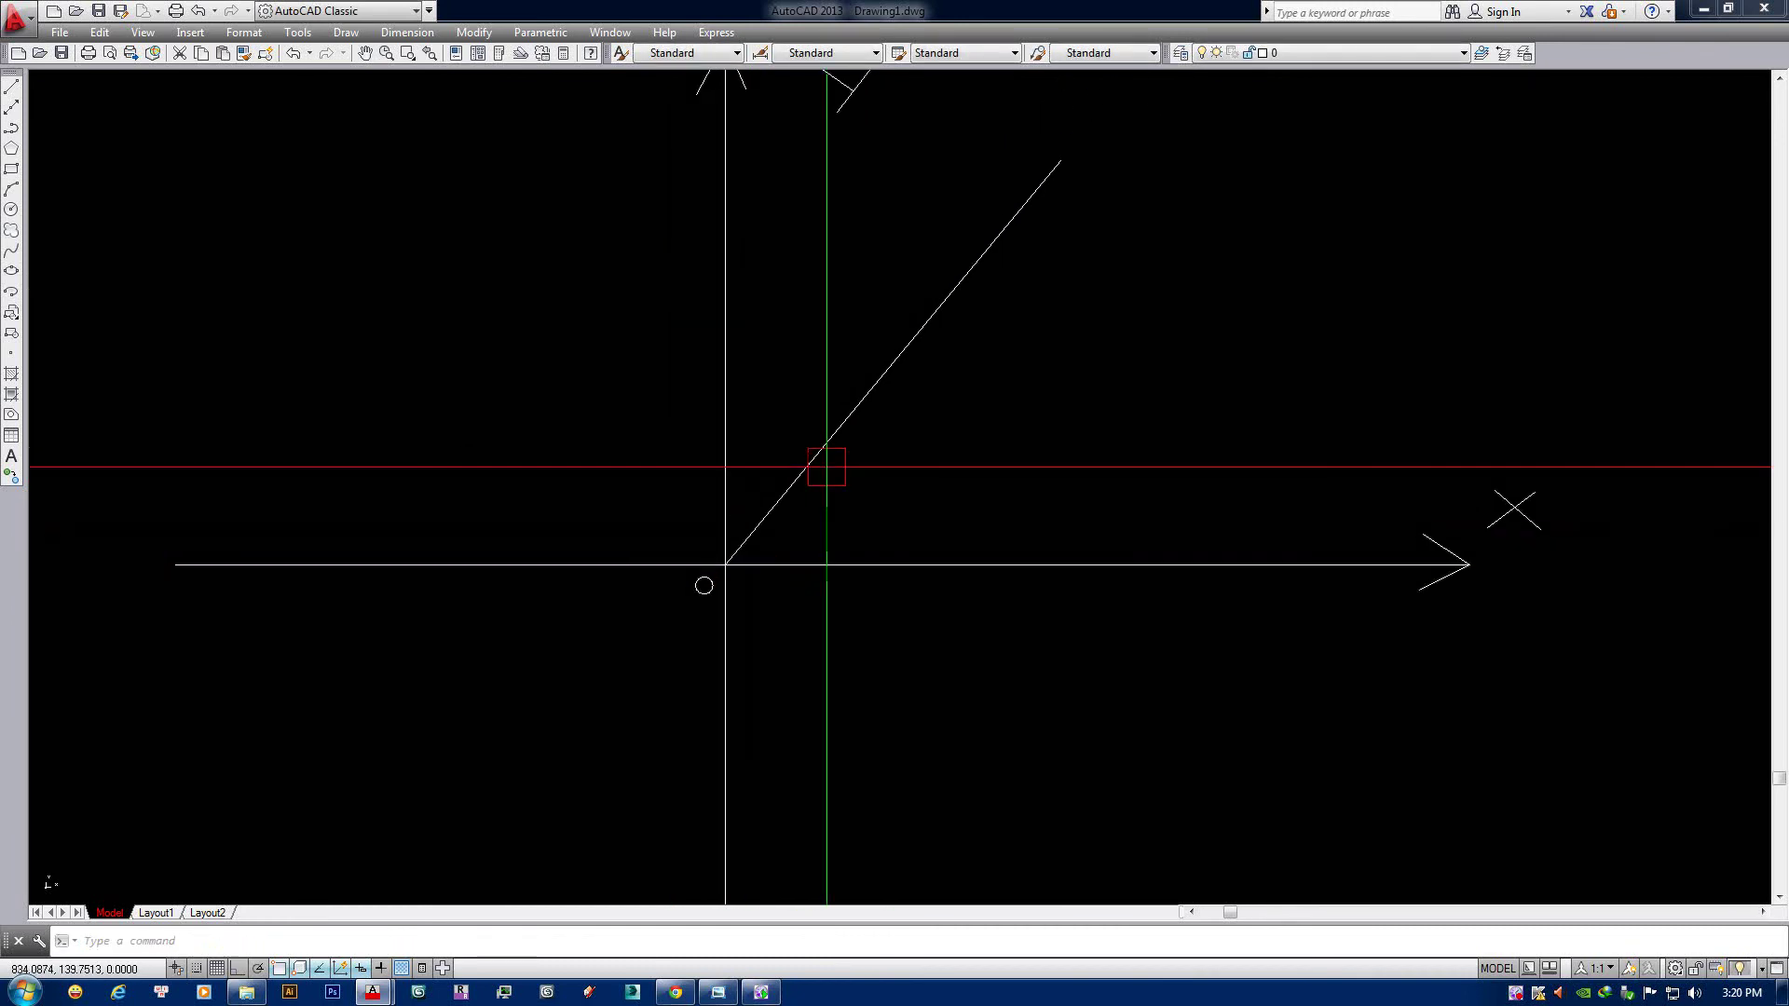
pyautogui.scroll(-2, 811, 485)
# Delete the diagonal line running up from the axes origin.
pyautogui.click(781, 534)
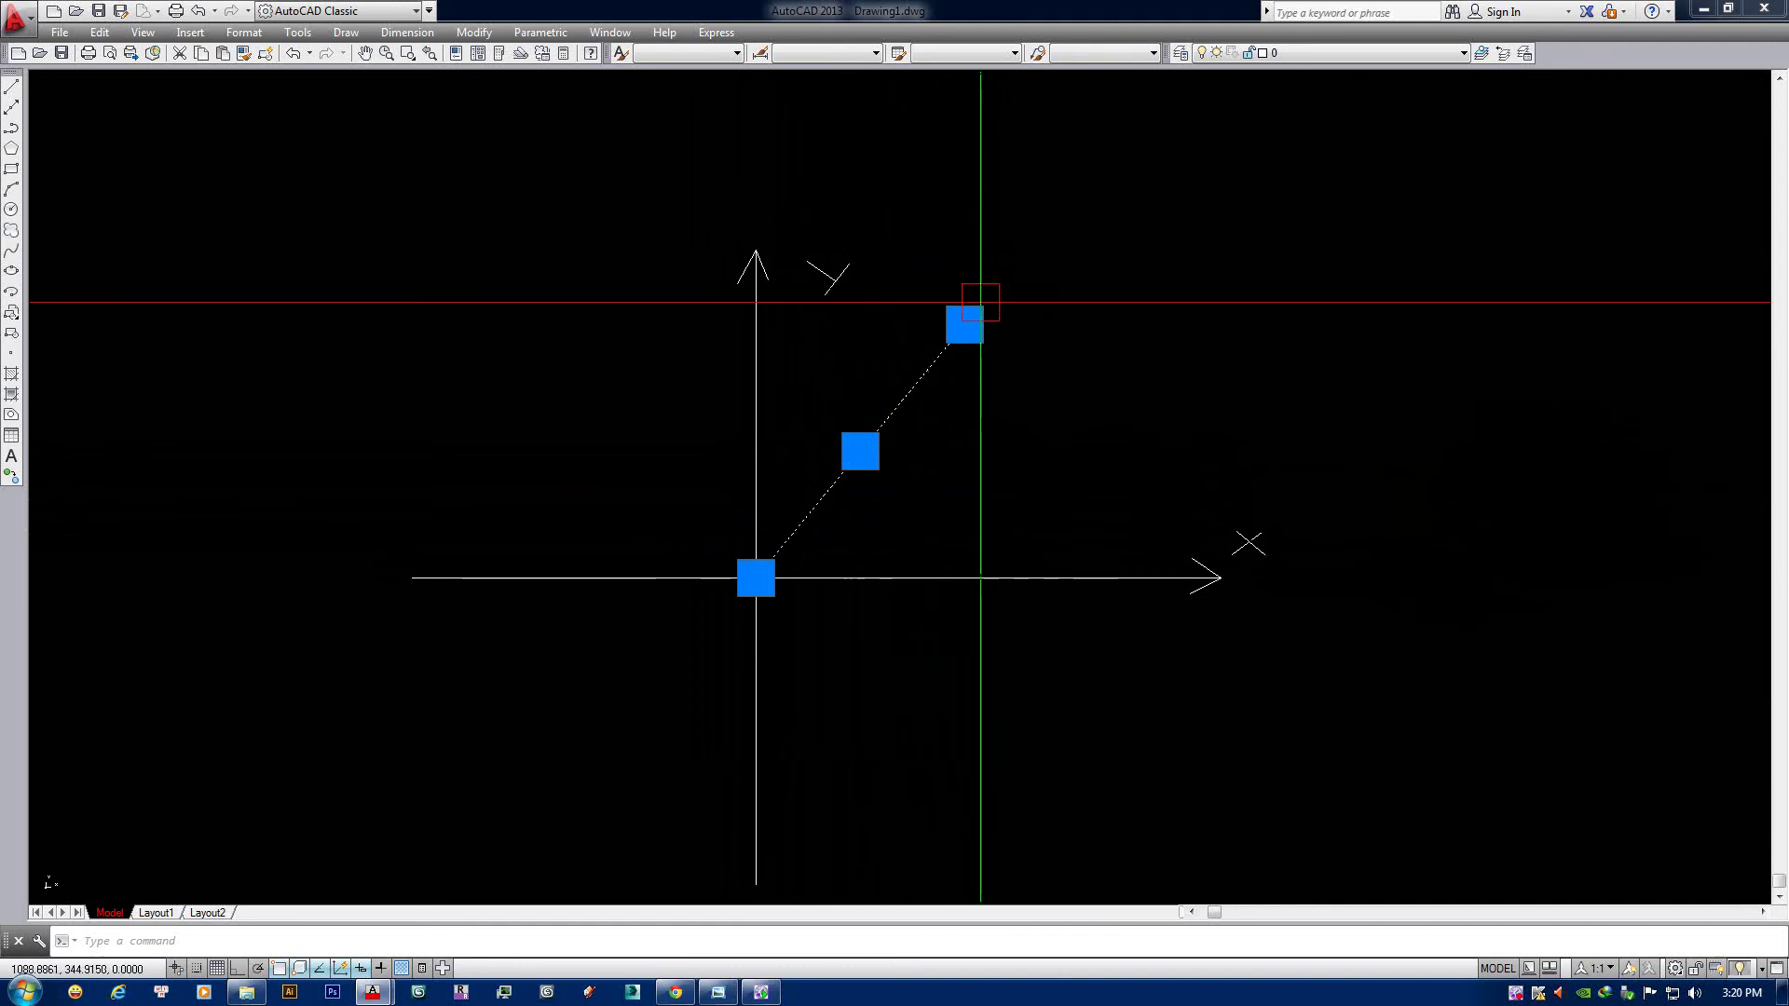
pyautogui.press('Escape')
pyautogui.click(851, 457)
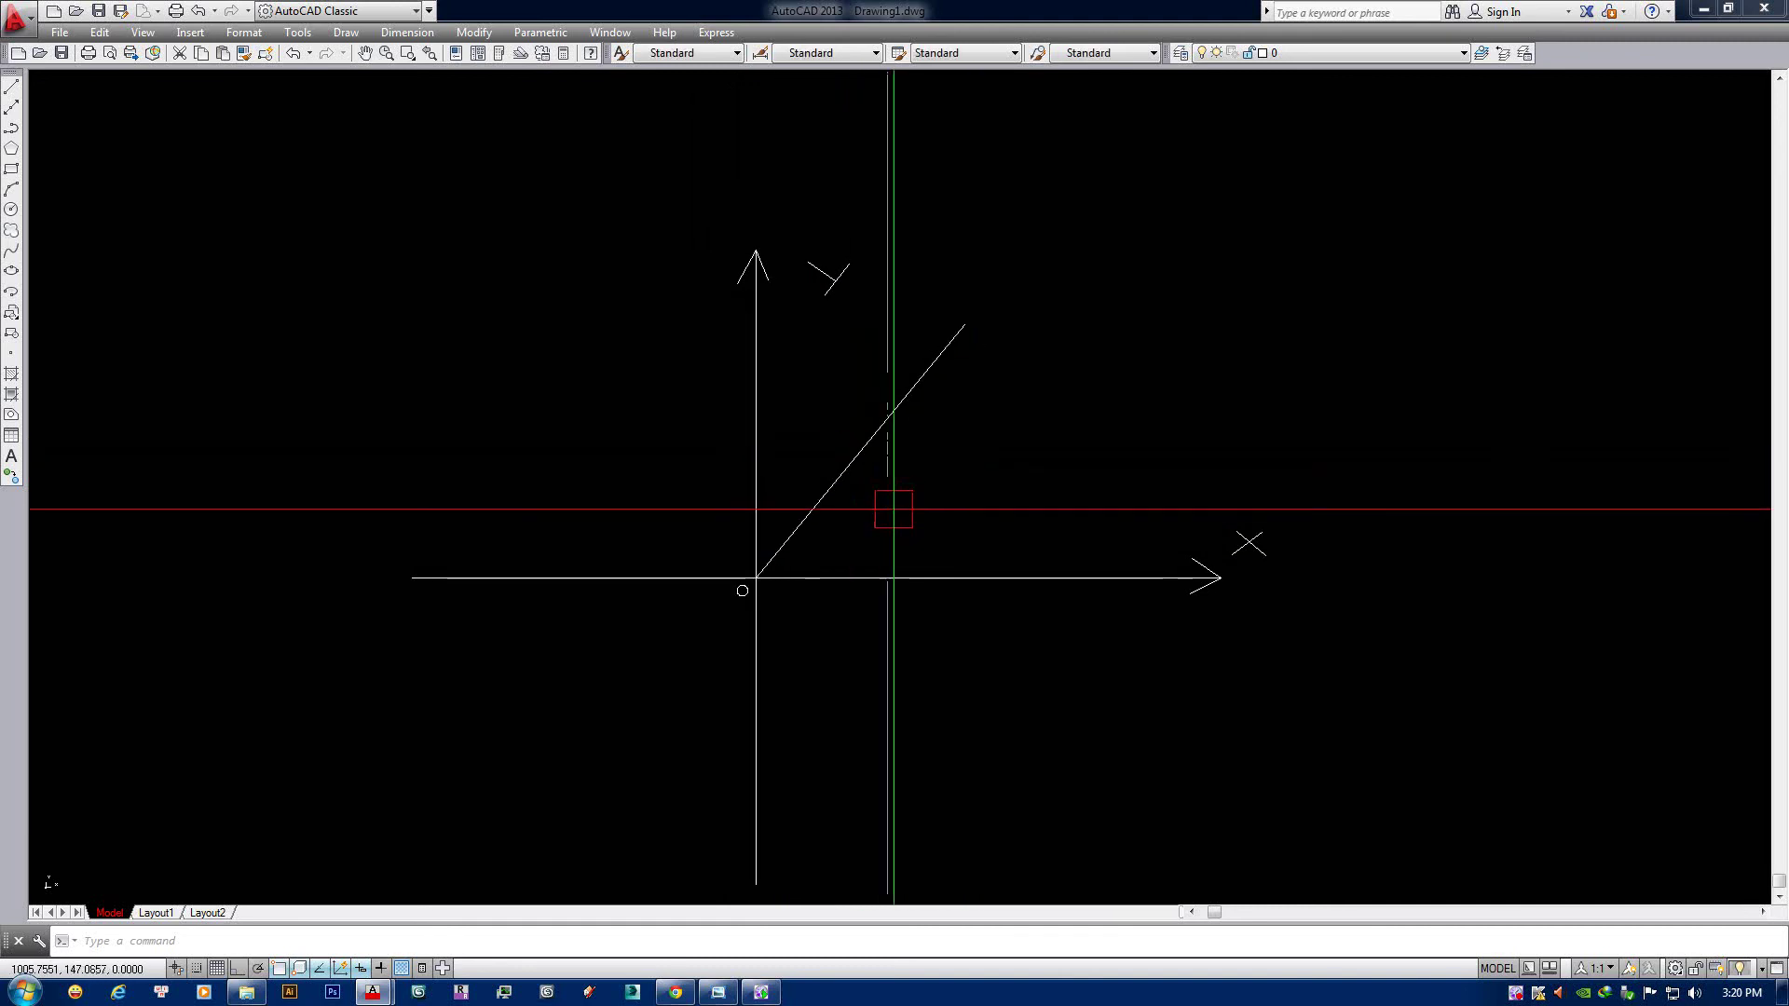
pyautogui.press('Delete')
# Start a new line with its first point at the axes origin.
pyautogui.press('Return')
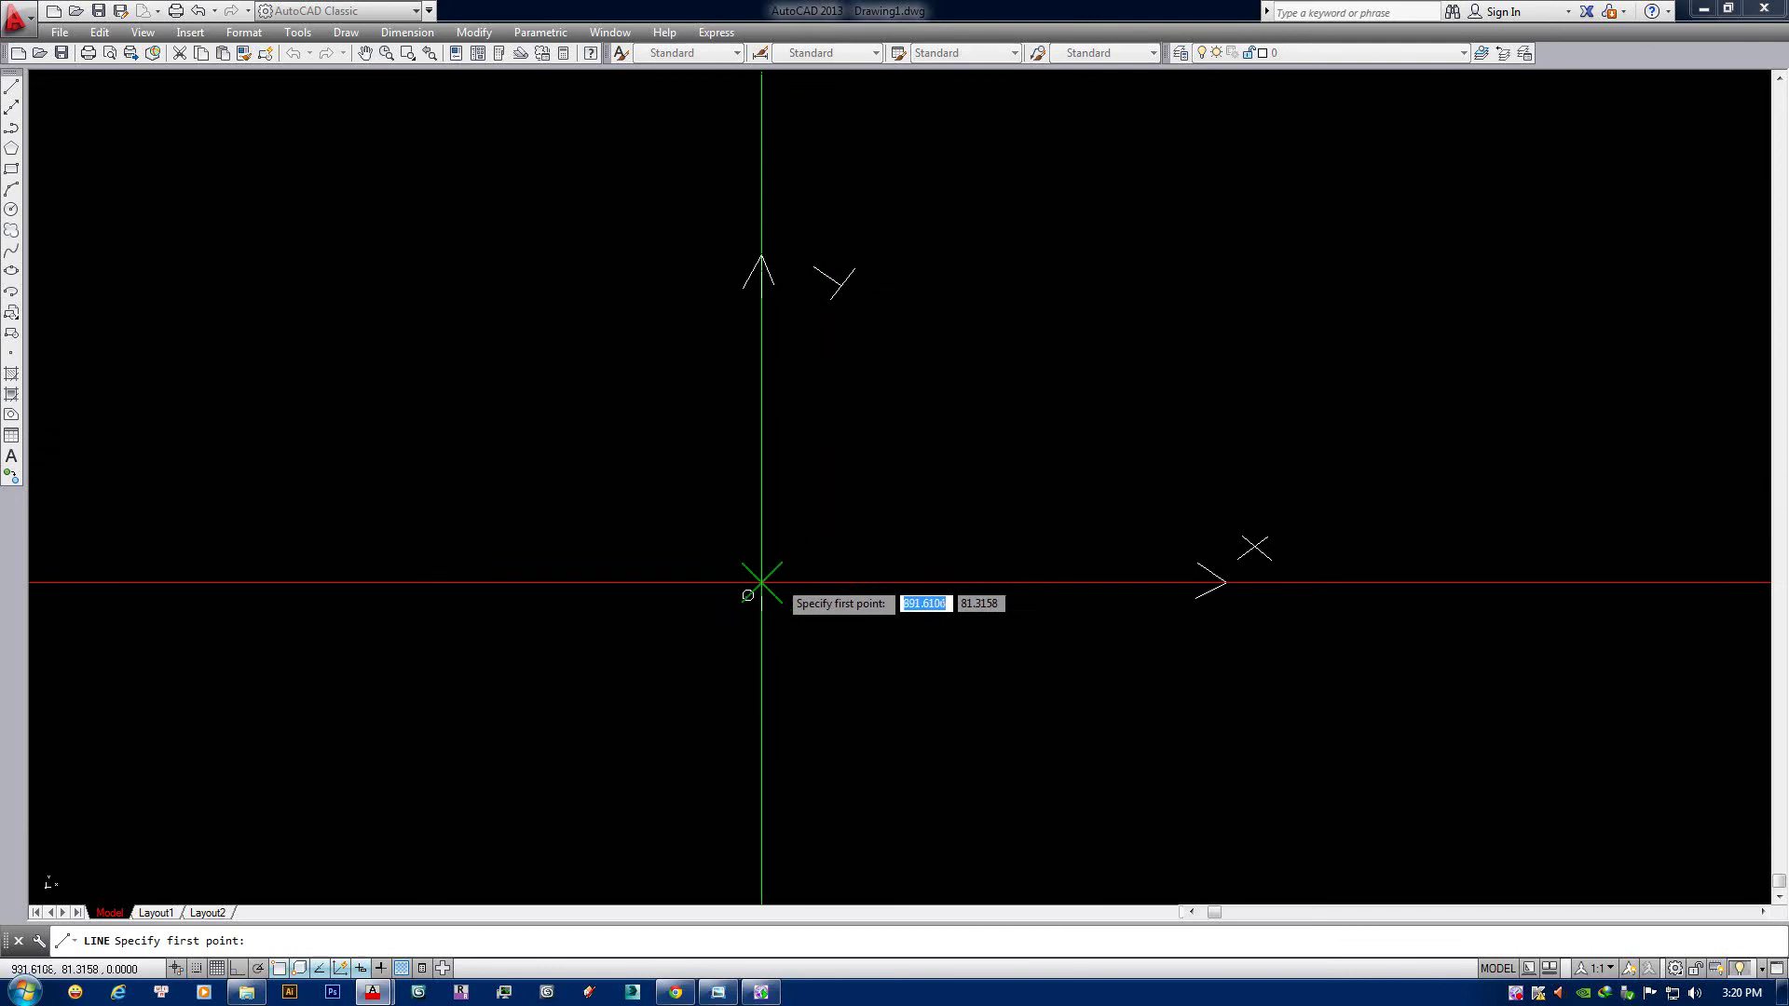
pyautogui.click(762, 583)
pyautogui.press('Escape')
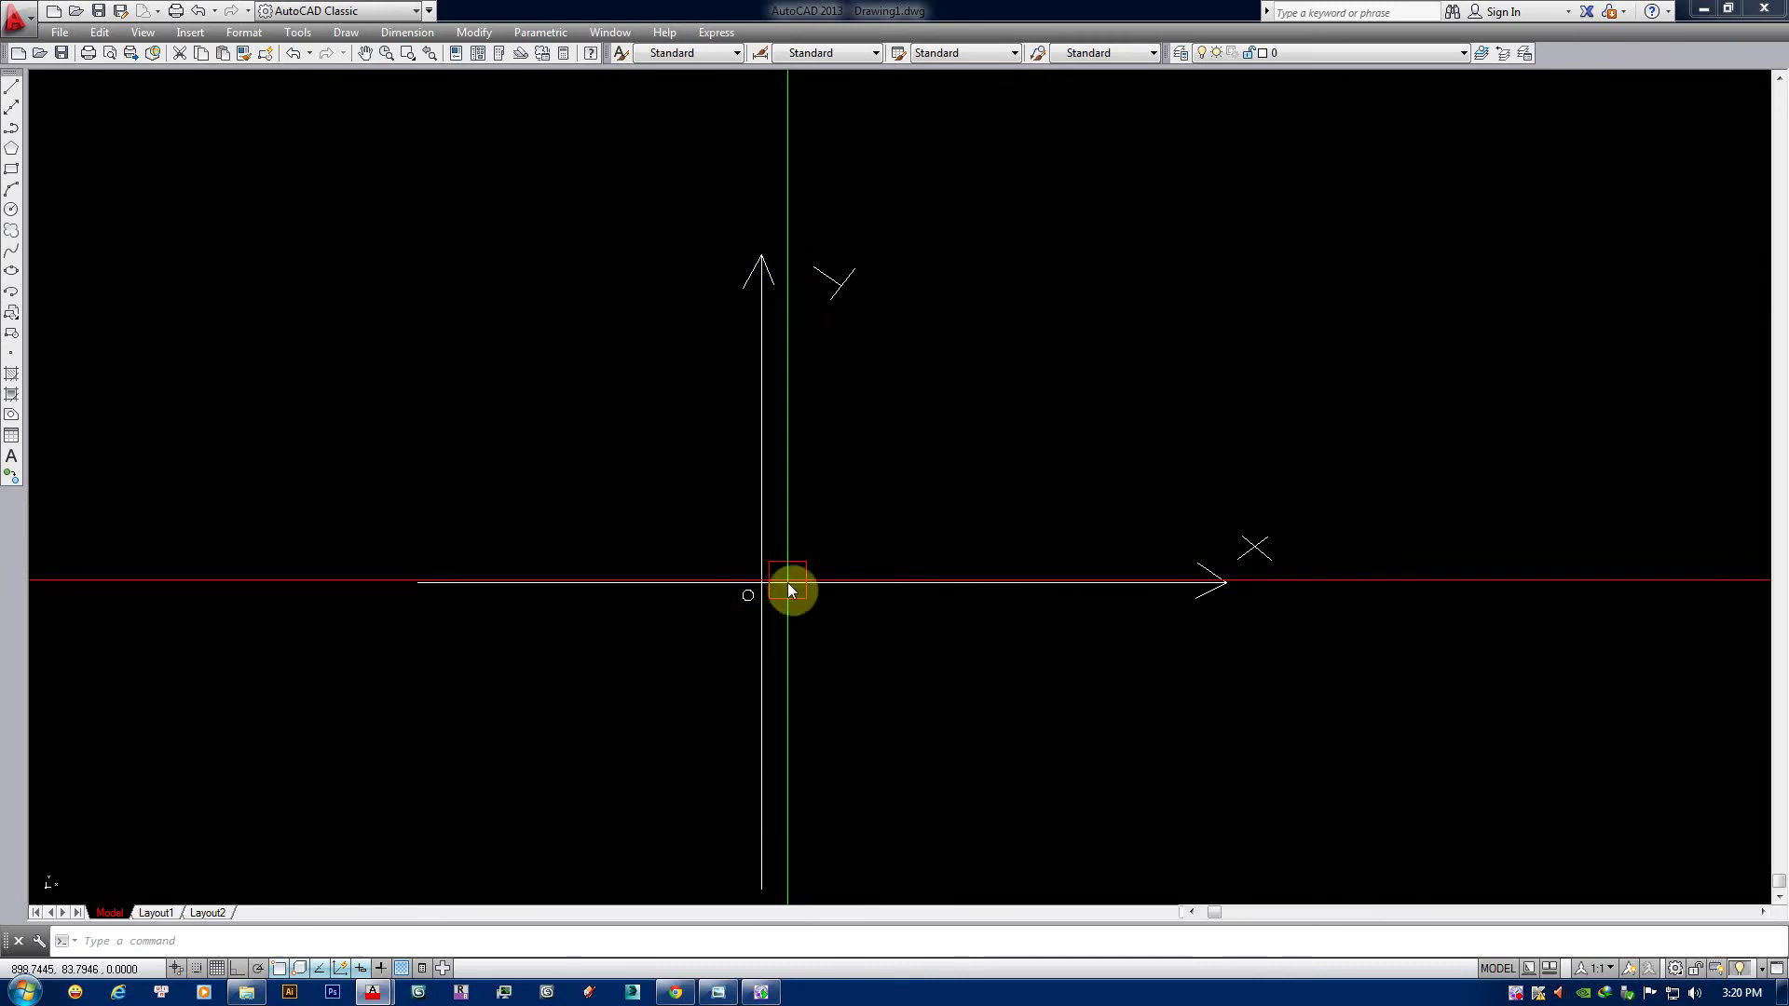
pyautogui.press('Return')
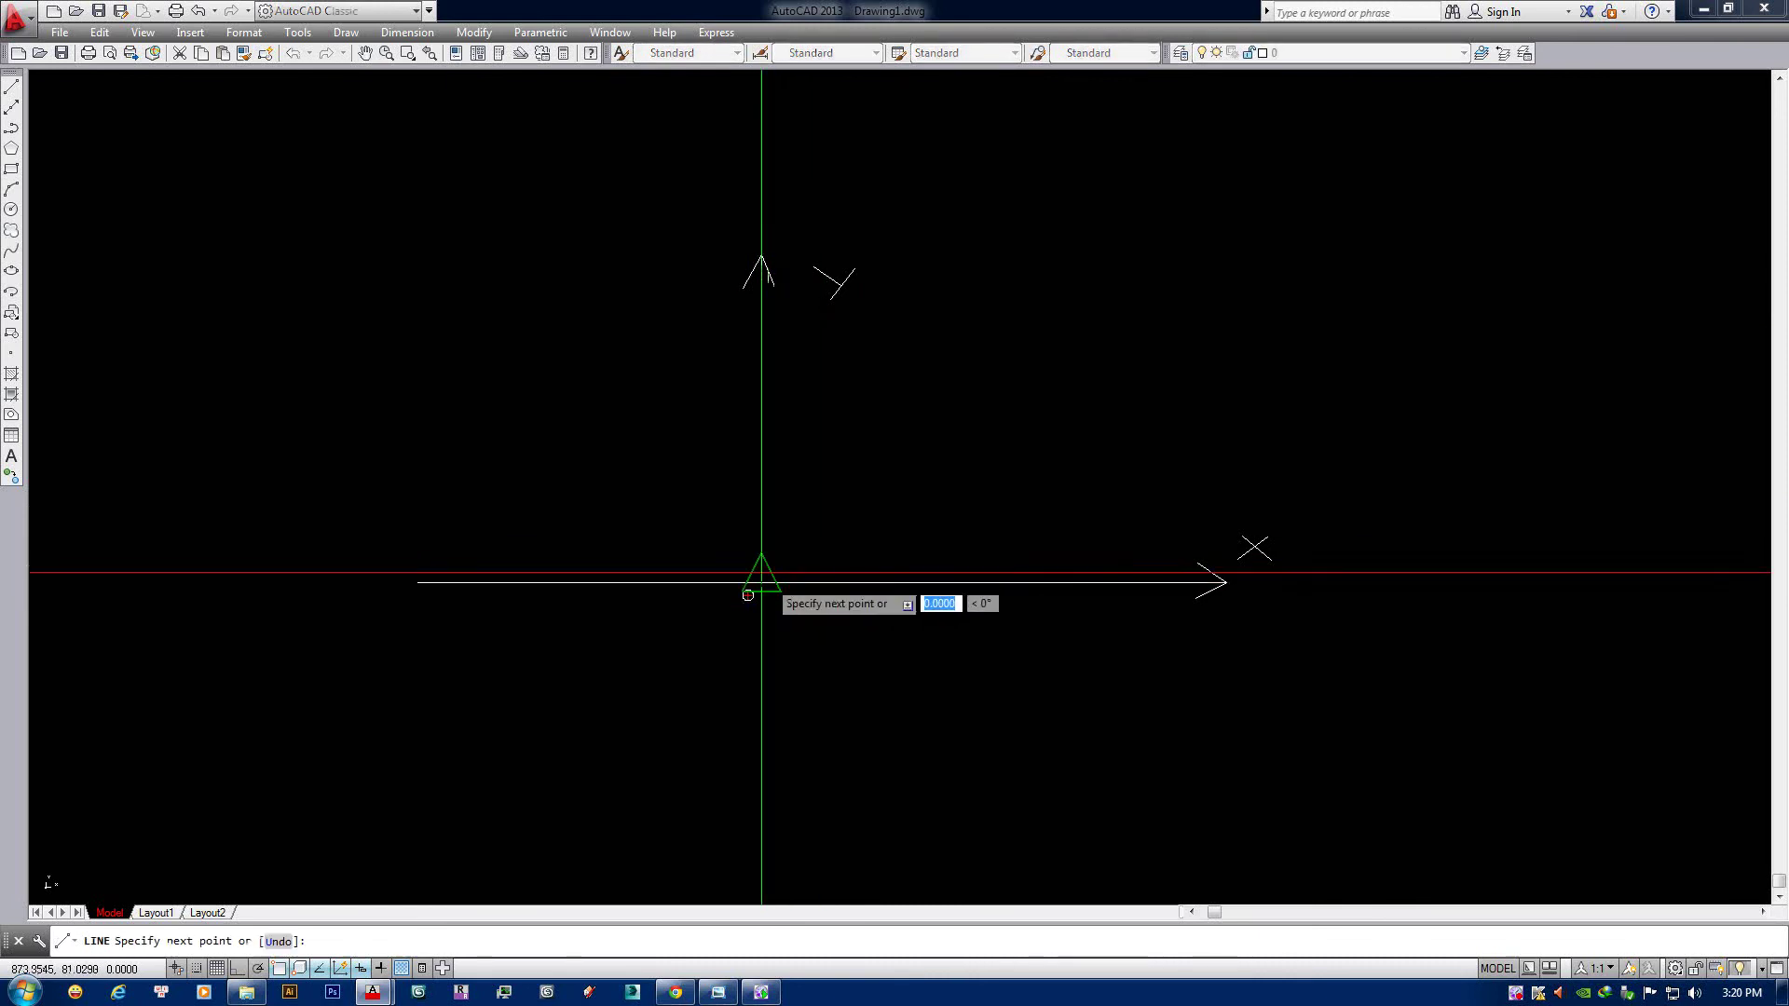
pyautogui.click(761, 582)
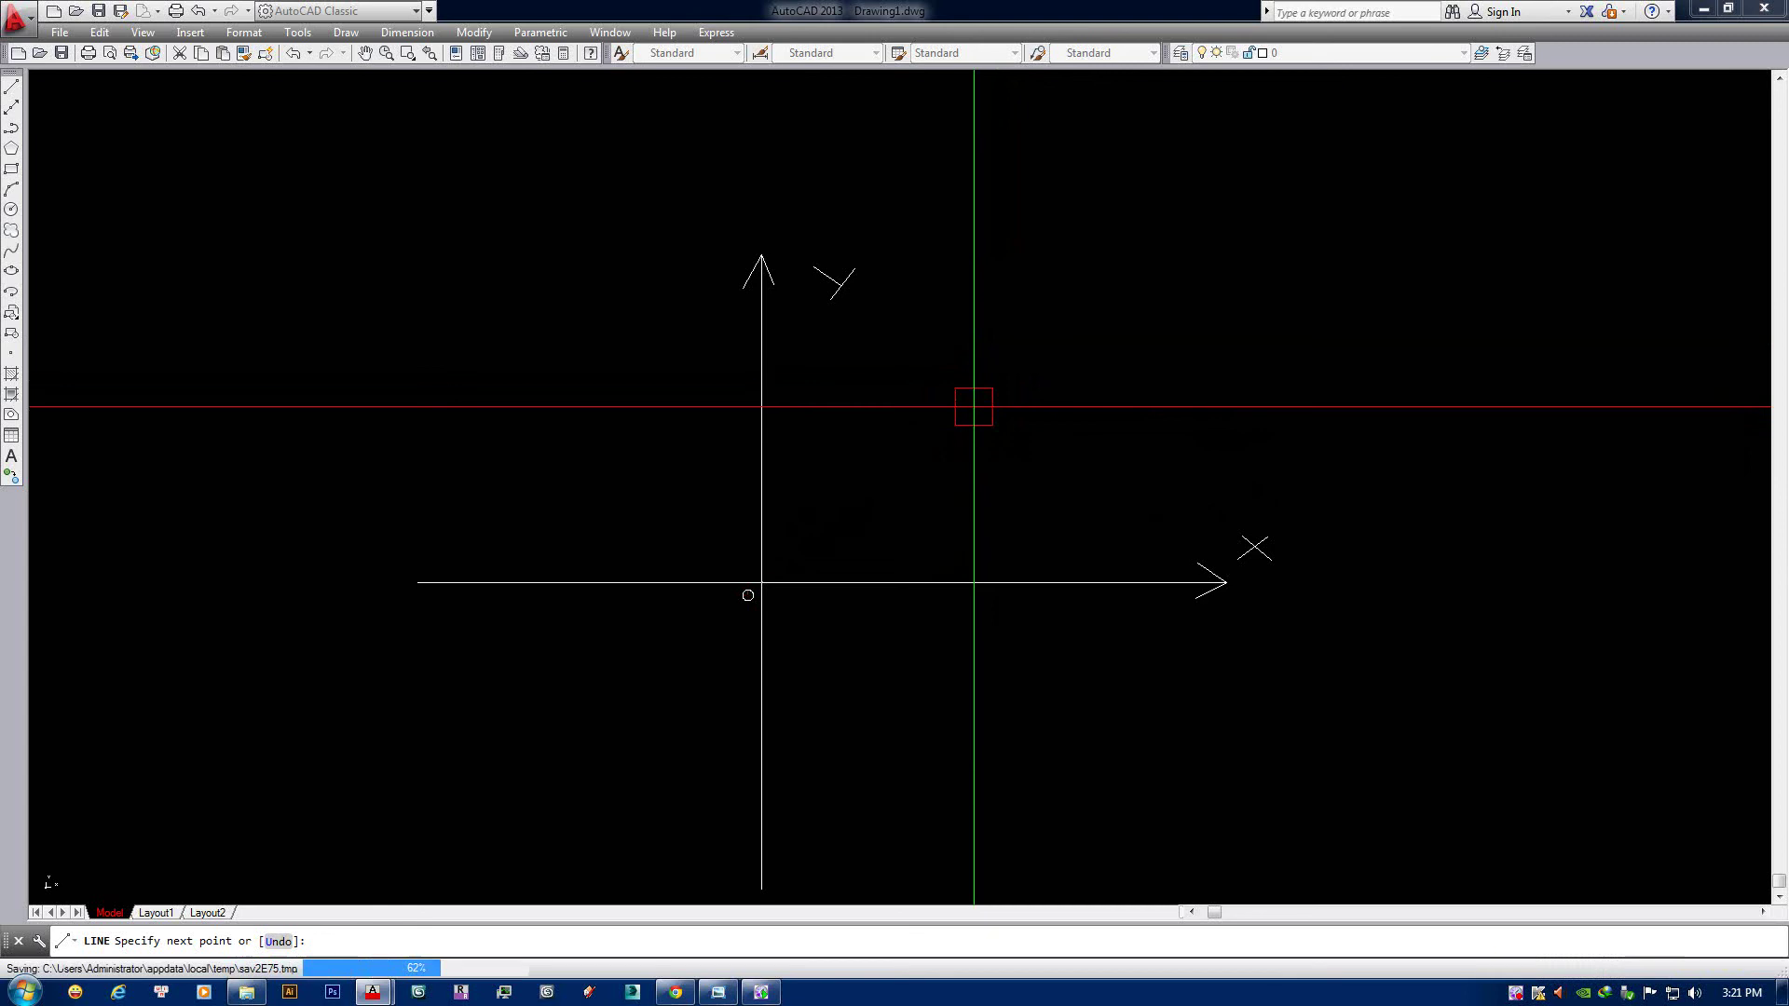
# Draw a large circle centred on the axes origin.
pyautogui.press('Escape')
pyautogui.write('c')
pyautogui.press('Return')
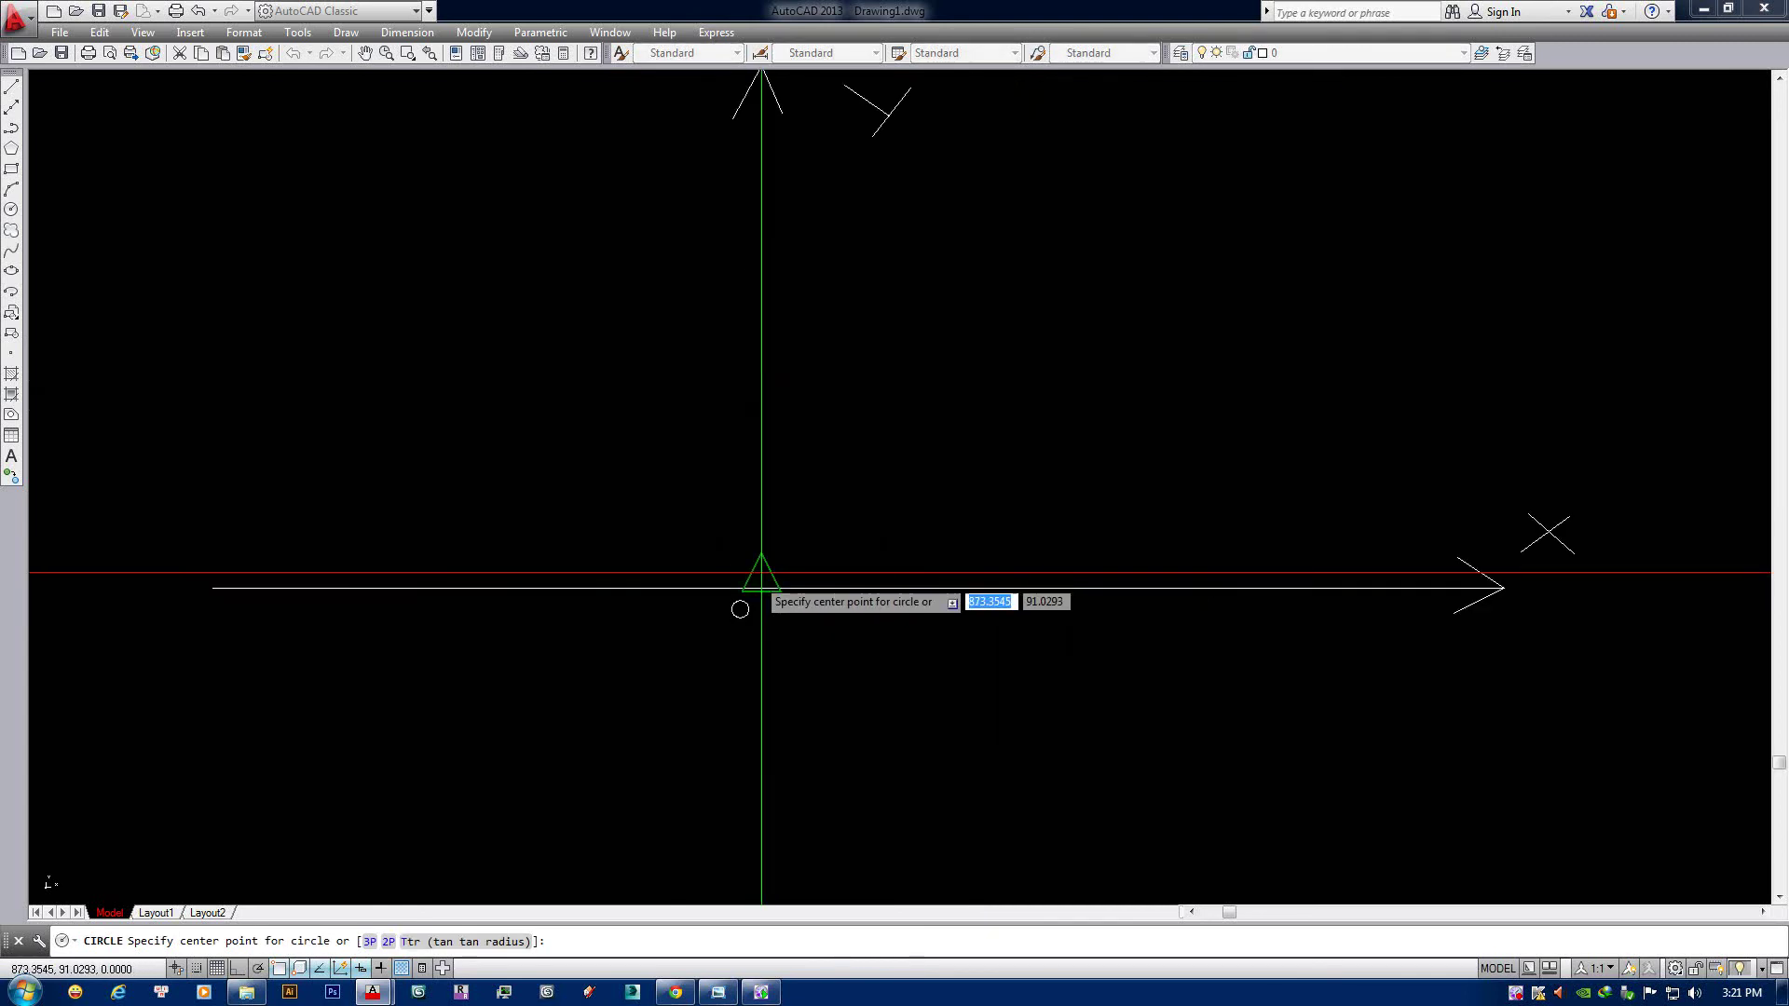
pyautogui.click(814, 611)
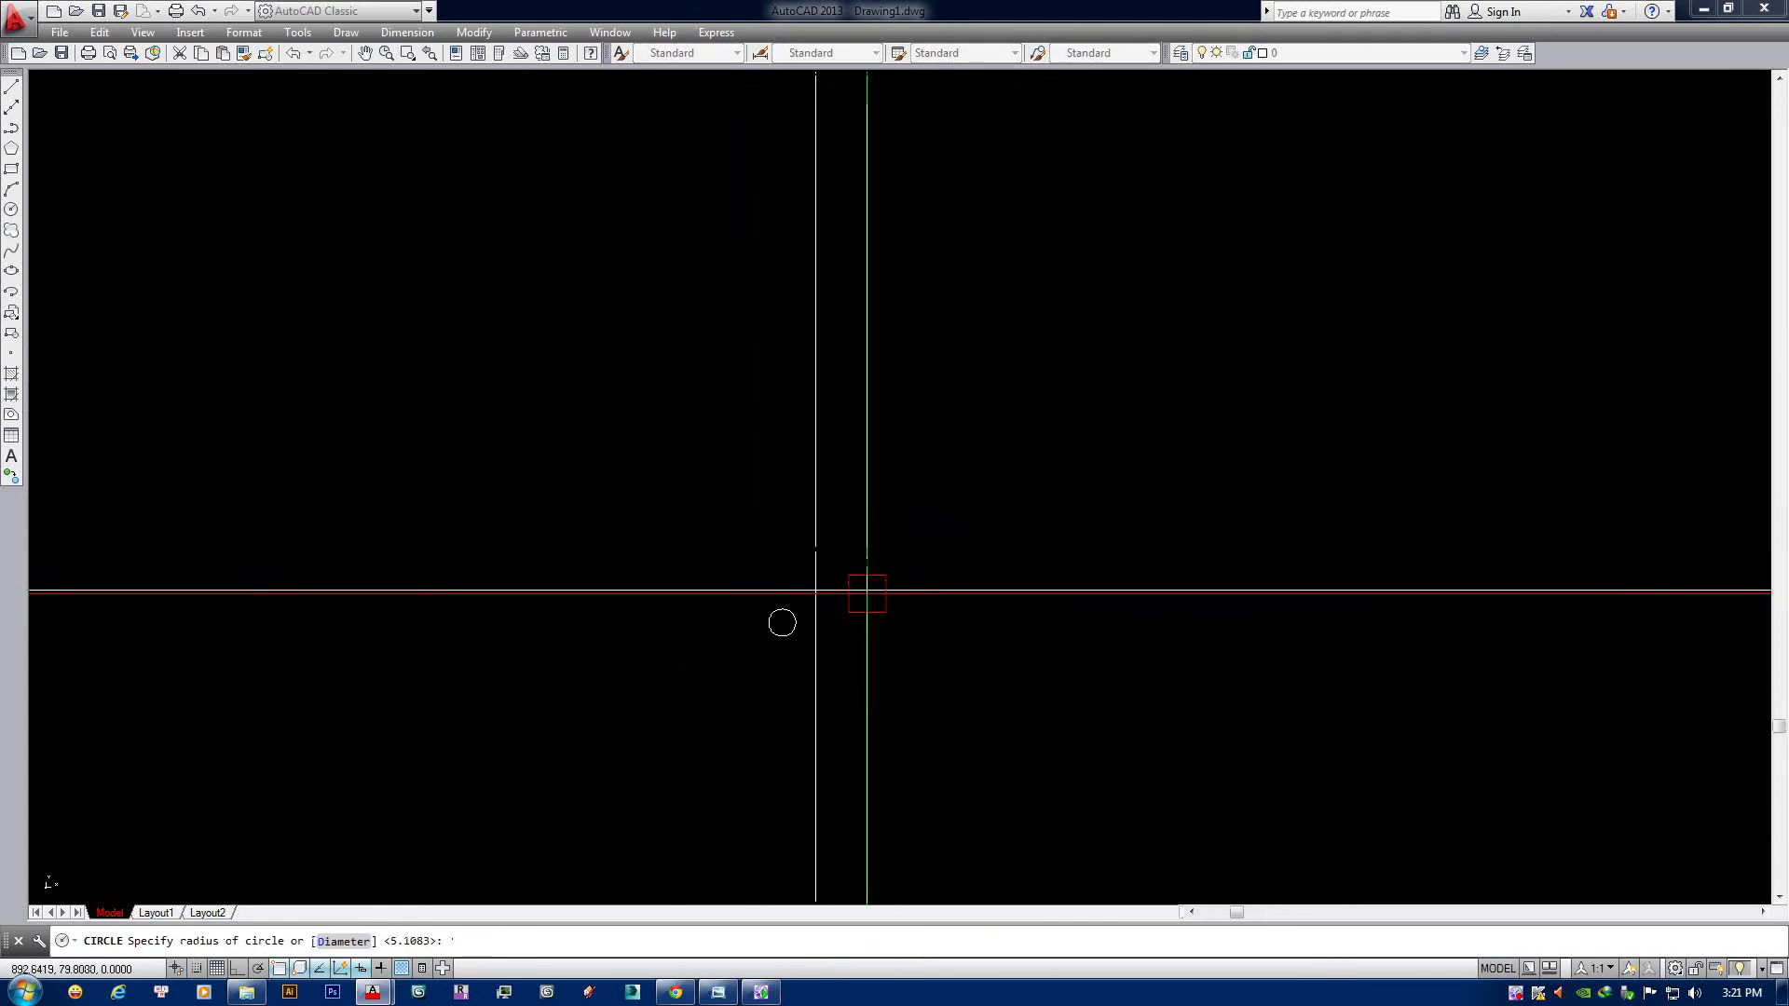
pyautogui.press('Escape')
pyautogui.press('Return')
pyautogui.click(817, 591)
pyautogui.scroll(5, 951, 607)
pyautogui.scroll(-2, 1034, 606)
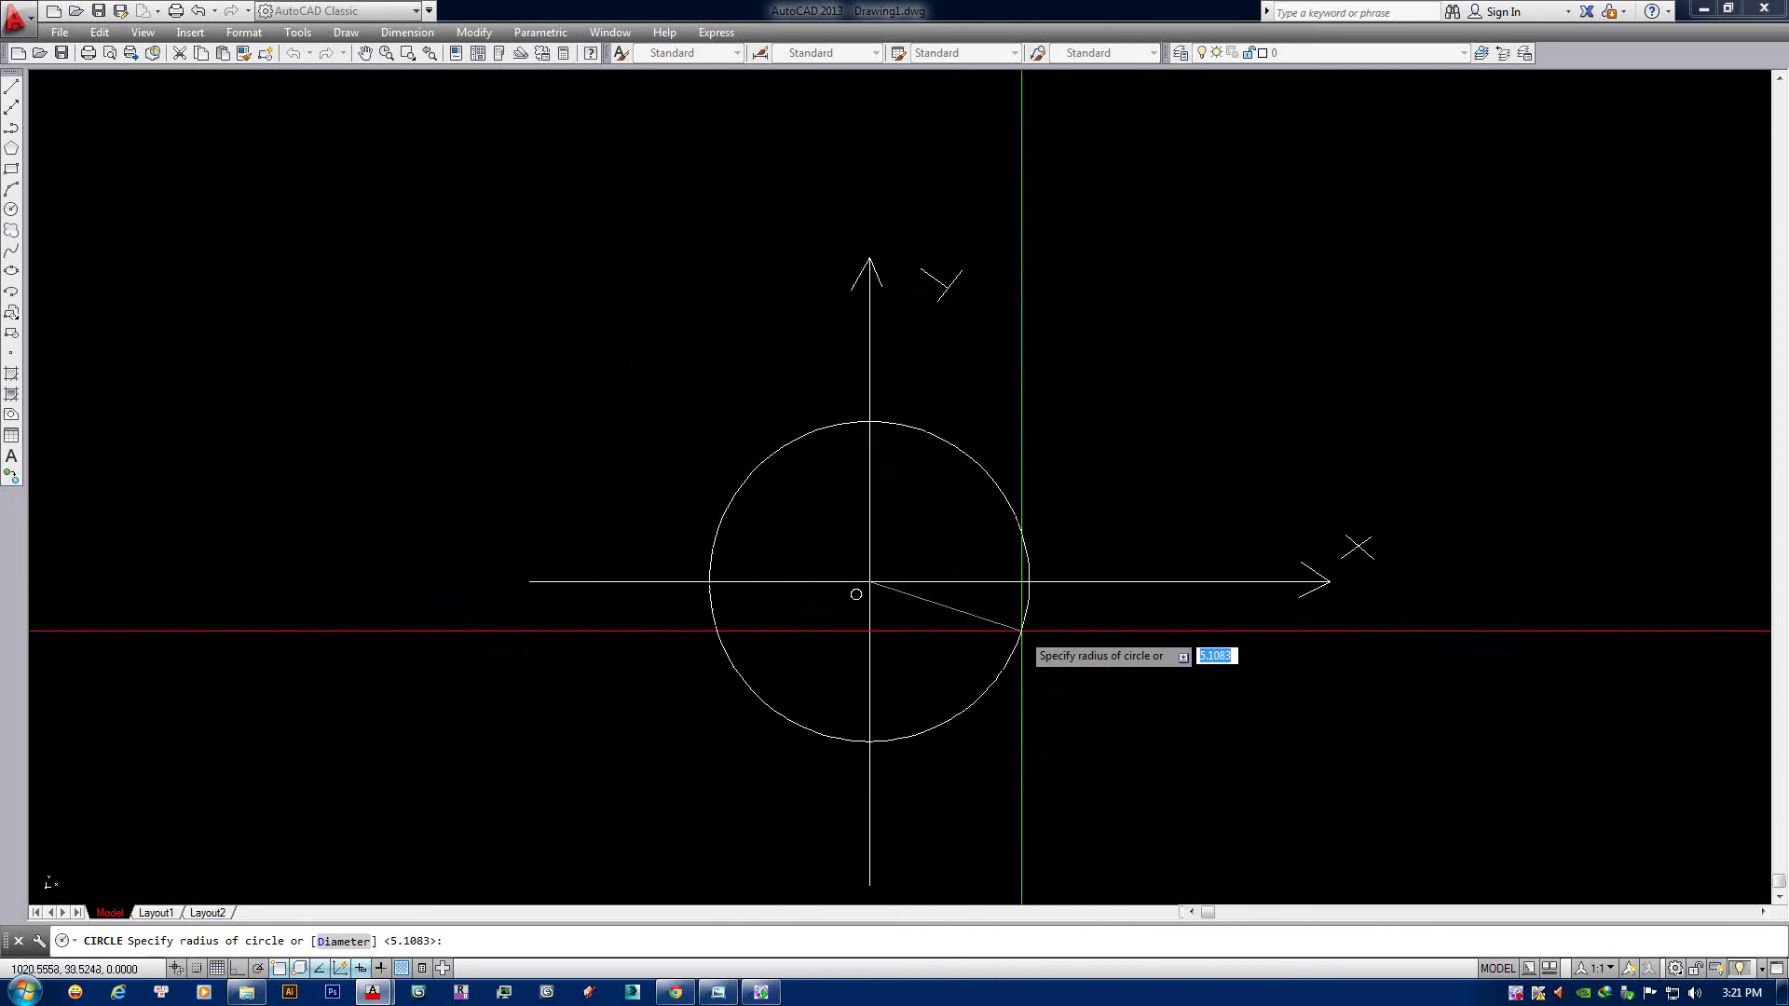
pyautogui.click(1019, 625)
pyautogui.scroll(1, 1002, 526)
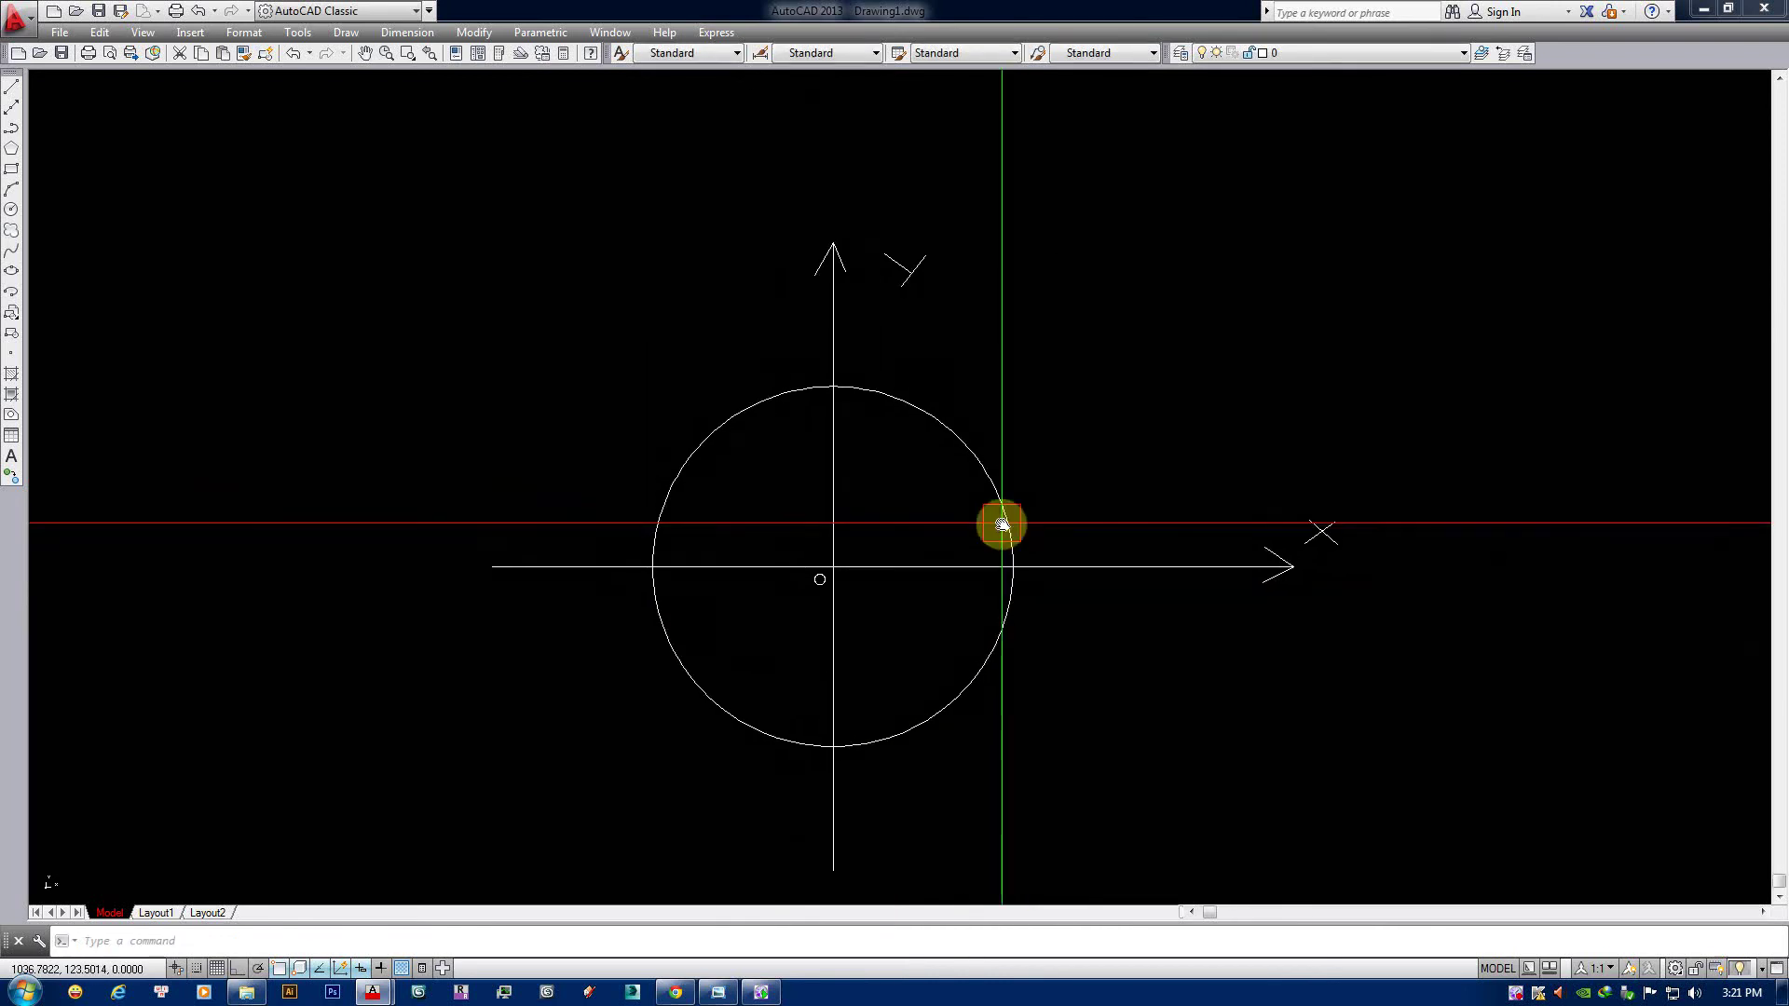
# Sketch an arrowhead with line strokes on the circle's upper-right edge.
pyautogui.write('l')
pyautogui.press('Return')
pyautogui.scroll(4, 1004, 520)
pyautogui.click(974, 452)
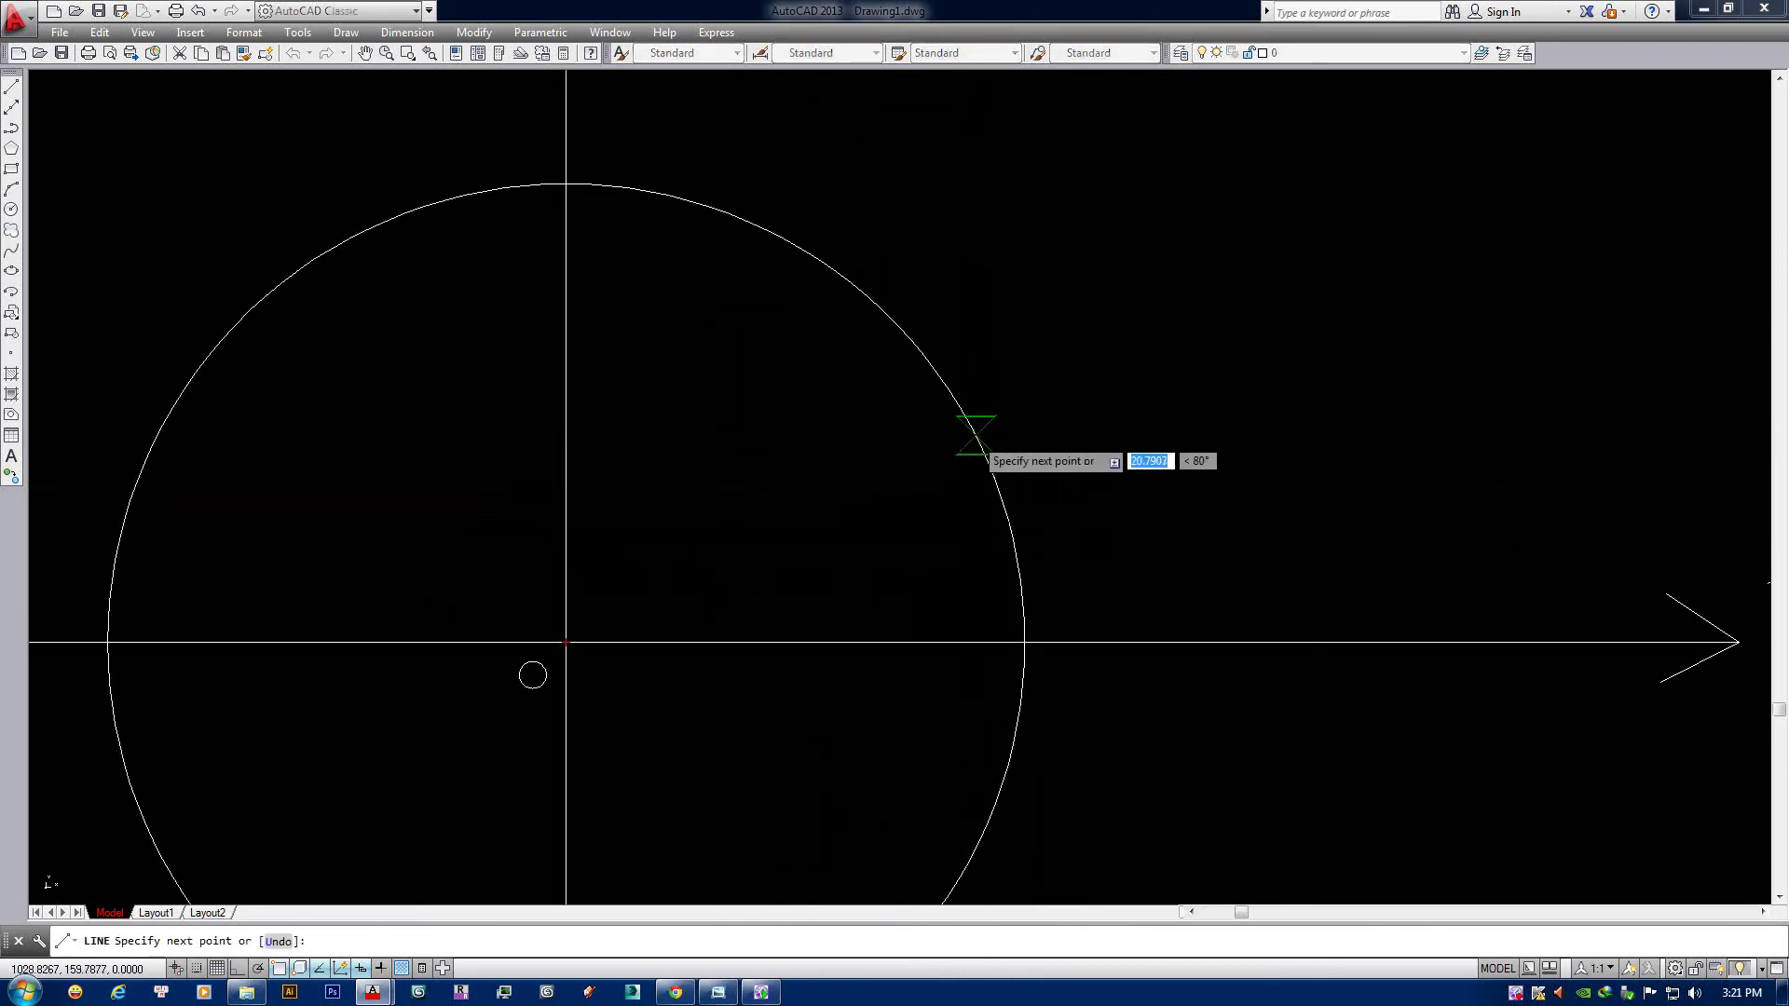
pyautogui.click(965, 492)
pyautogui.click(975, 436)
pyautogui.click(1026, 474)
pyautogui.press('Return')
pyautogui.scroll(-4, 979, 468)
pyautogui.scroll(2, 1021, 447)
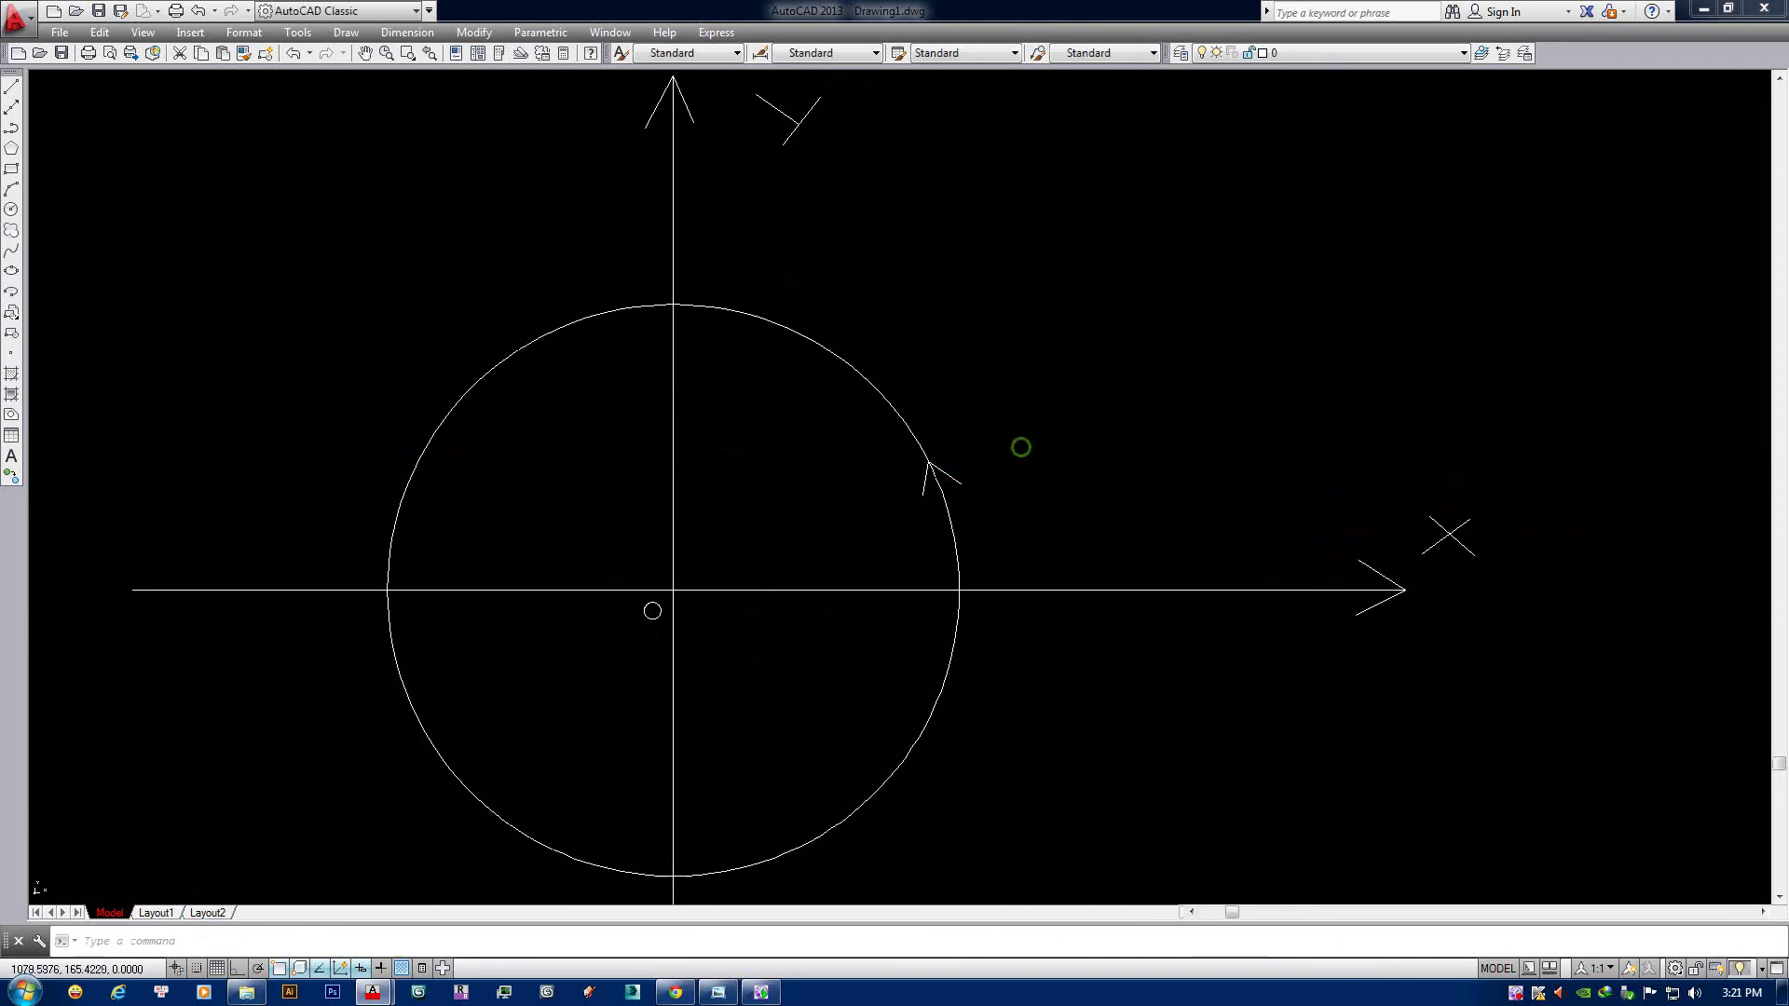
# Draw a plus-sign stroke beside the upper arrowhead.
pyautogui.press('Return')
pyautogui.scroll(2, 1009, 452)
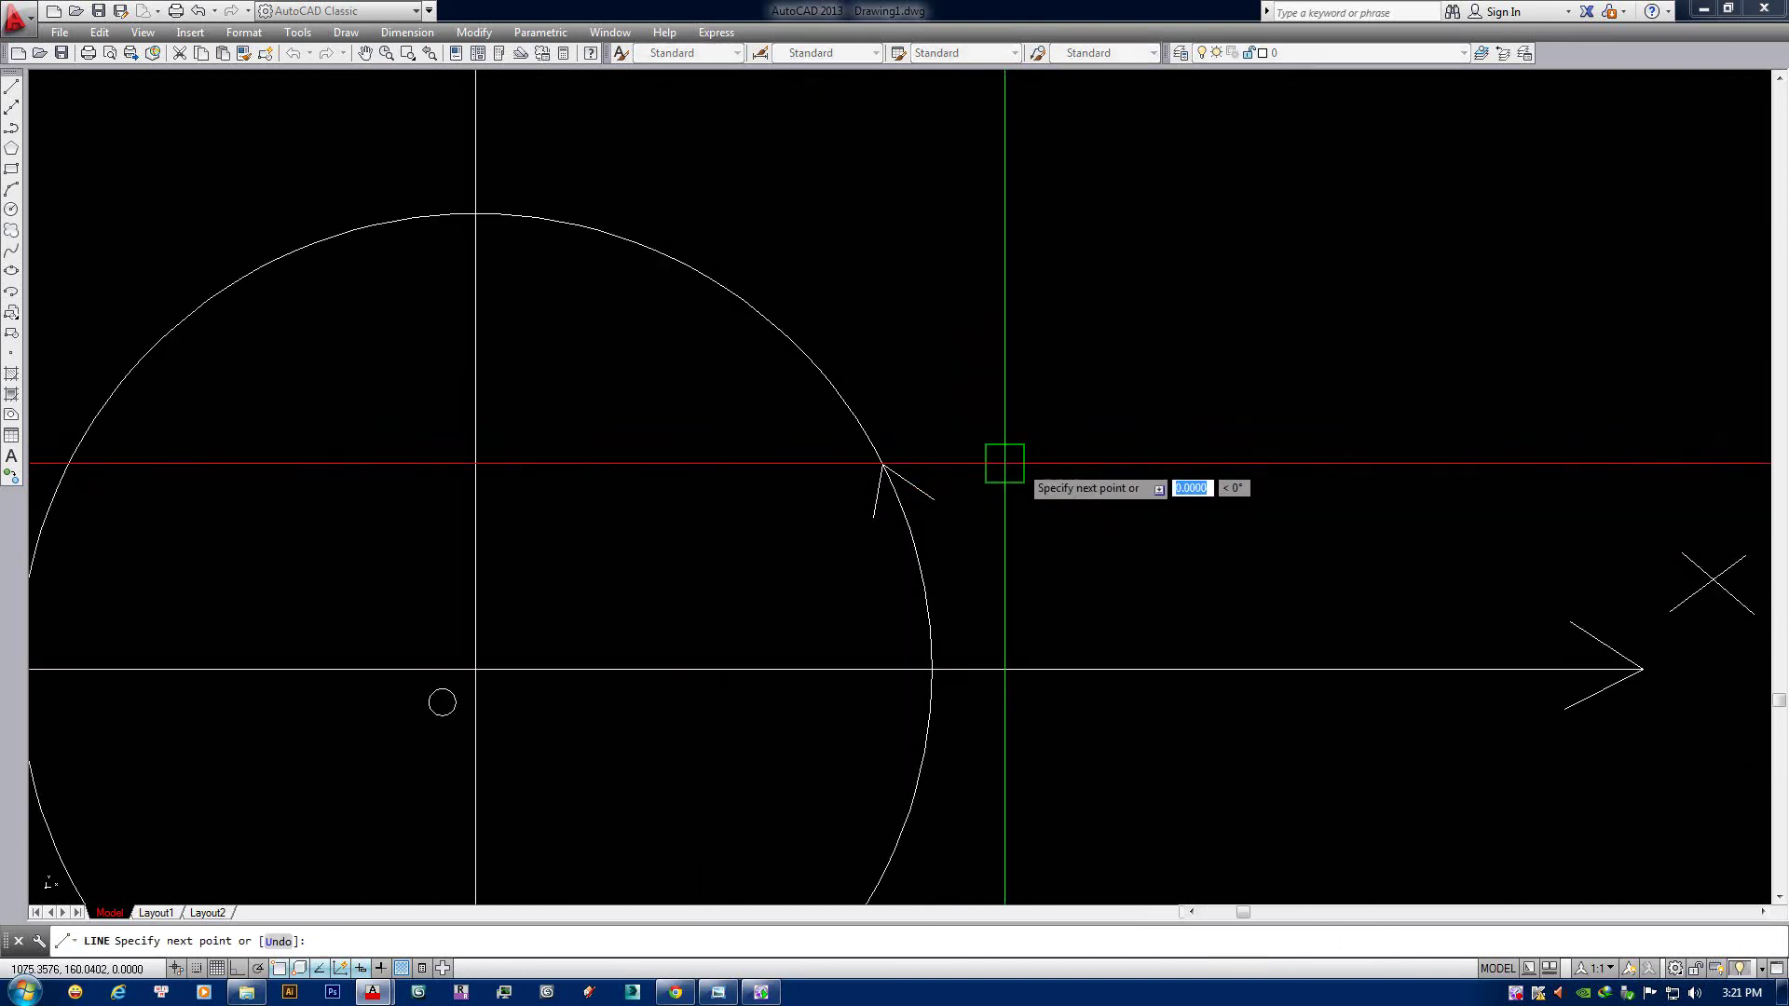
pyautogui.click(979, 438)
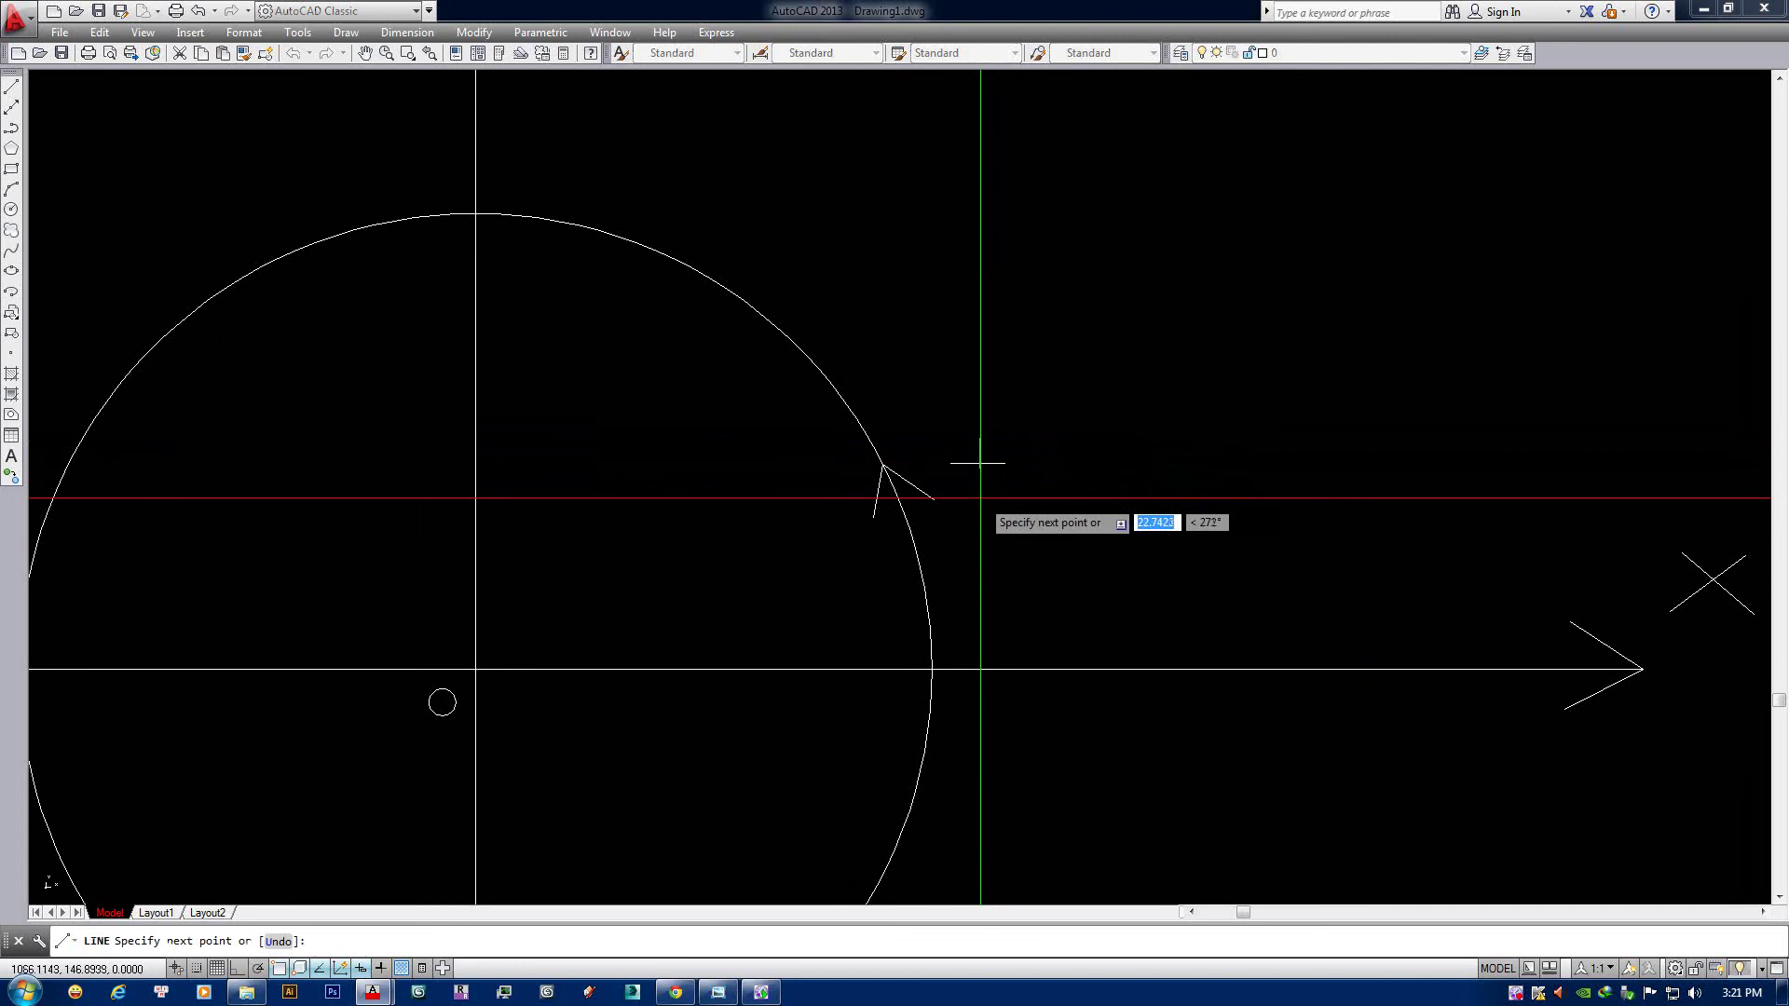
pyautogui.rightClick(1078, 416)
pyautogui.scroll(-4, 1003, 463)
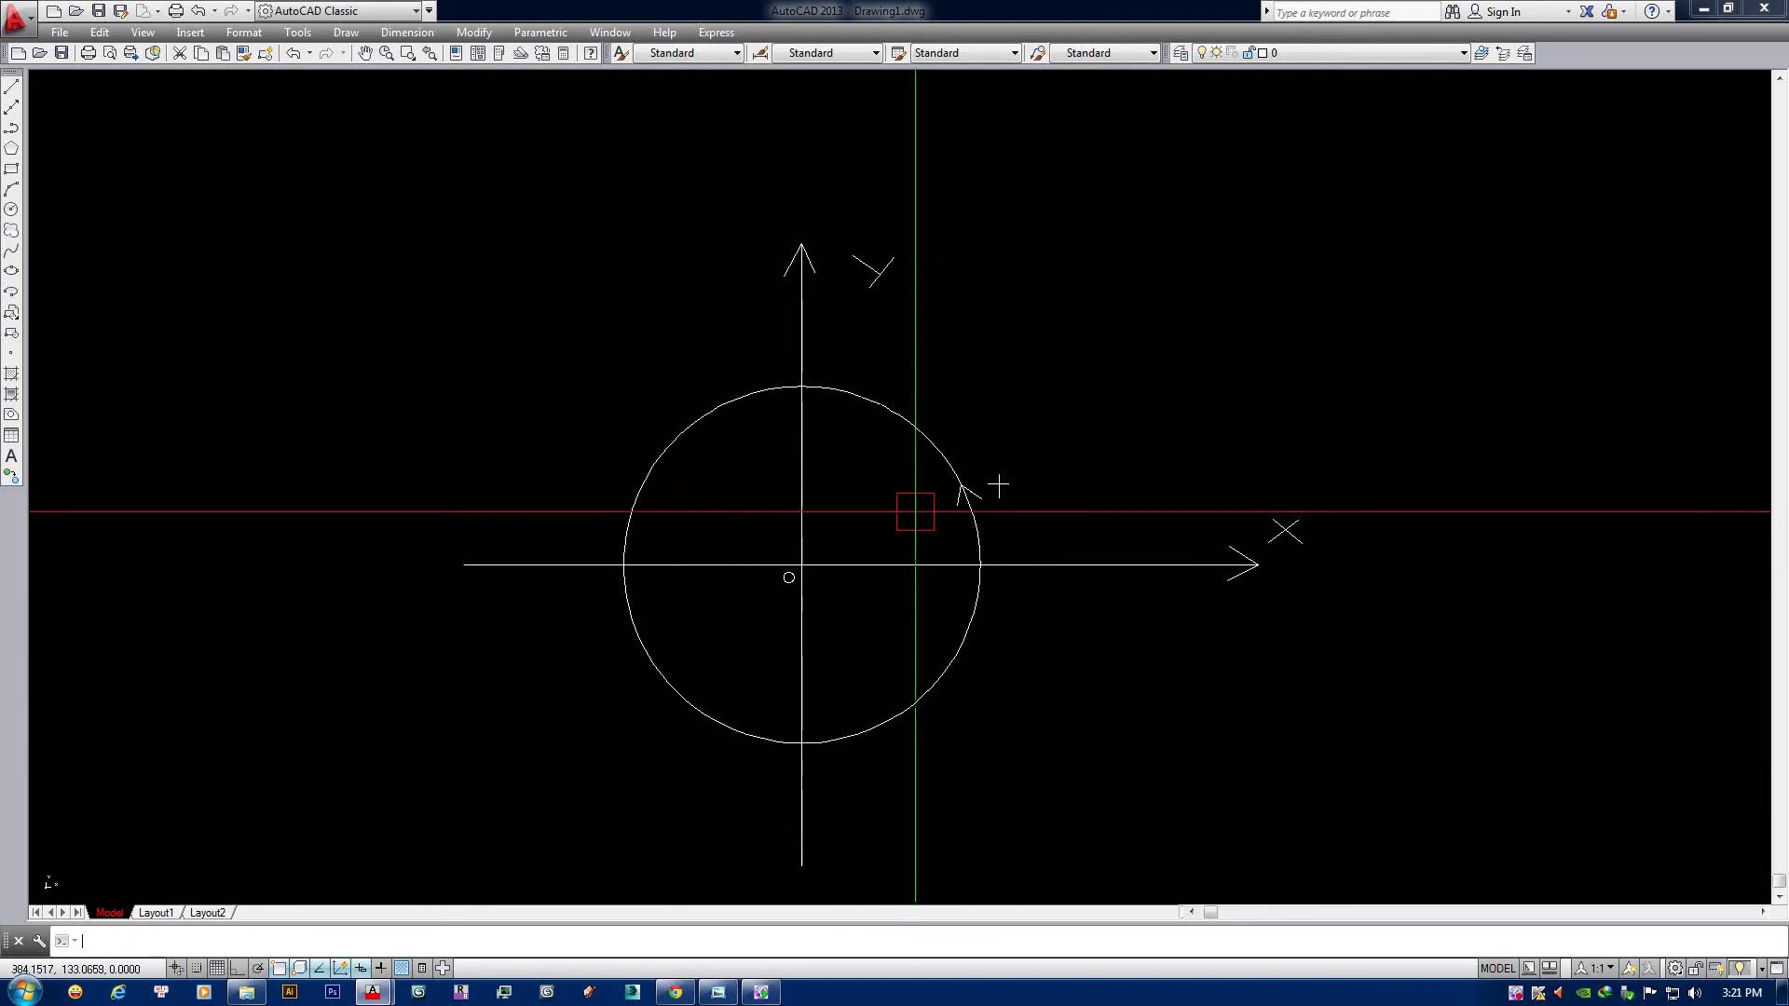
pyautogui.press('Return')
pyautogui.scroll(2, 798, 560)
# Draw a downward arrowhead on the circle's lower-right edge.
pyautogui.scroll(2, 774, 563)
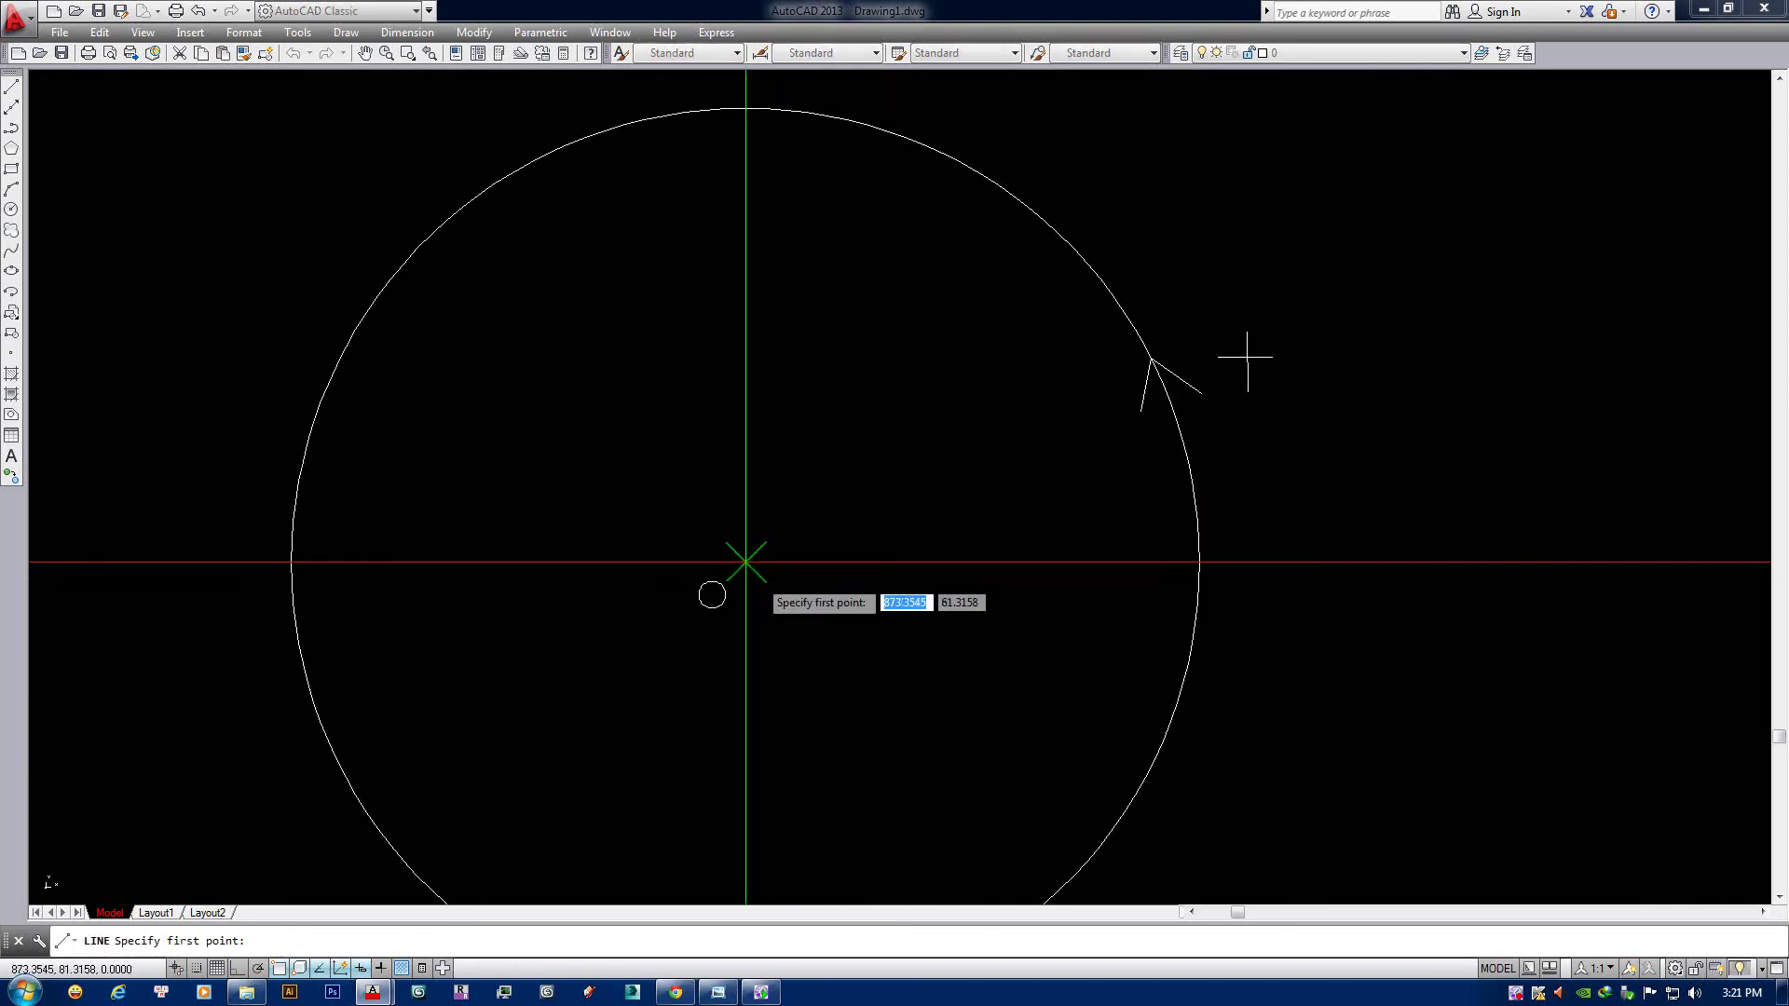
pyautogui.click(745, 562)
pyautogui.scroll(-4, 963, 512)
pyautogui.scroll(2, 999, 427)
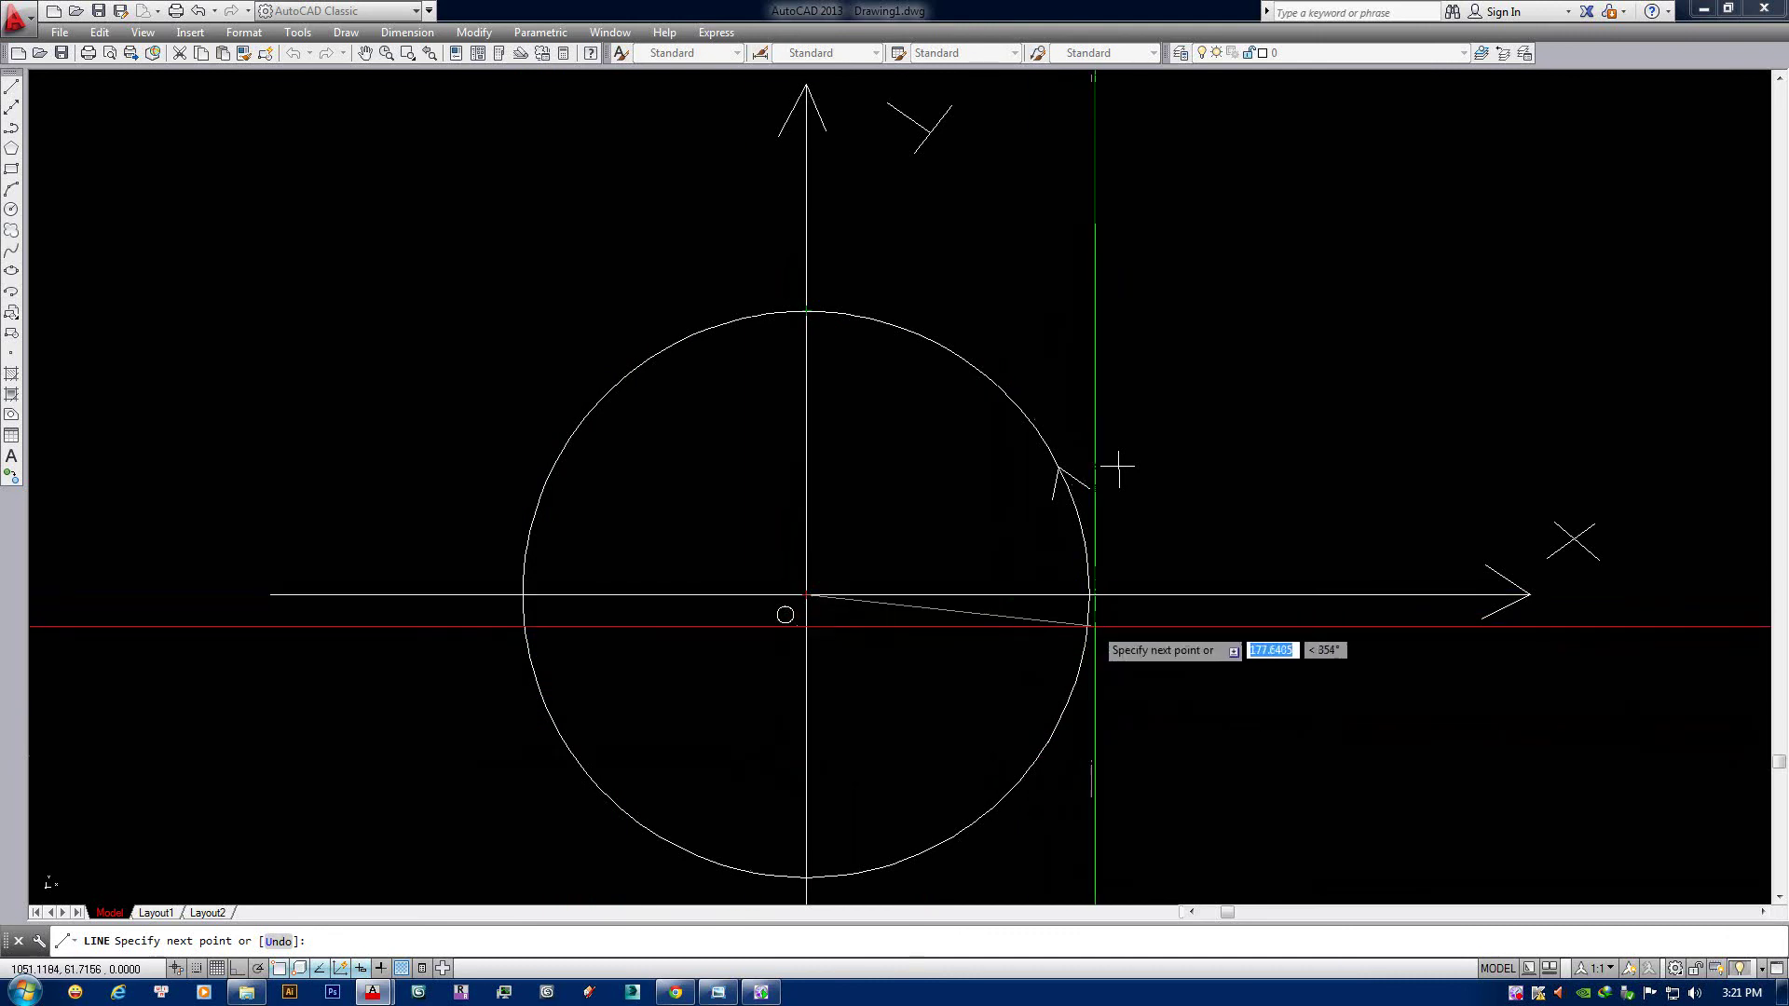
pyautogui.moveTo(1089, 594); pyautogui.dragTo(1062, 506, button='middle')
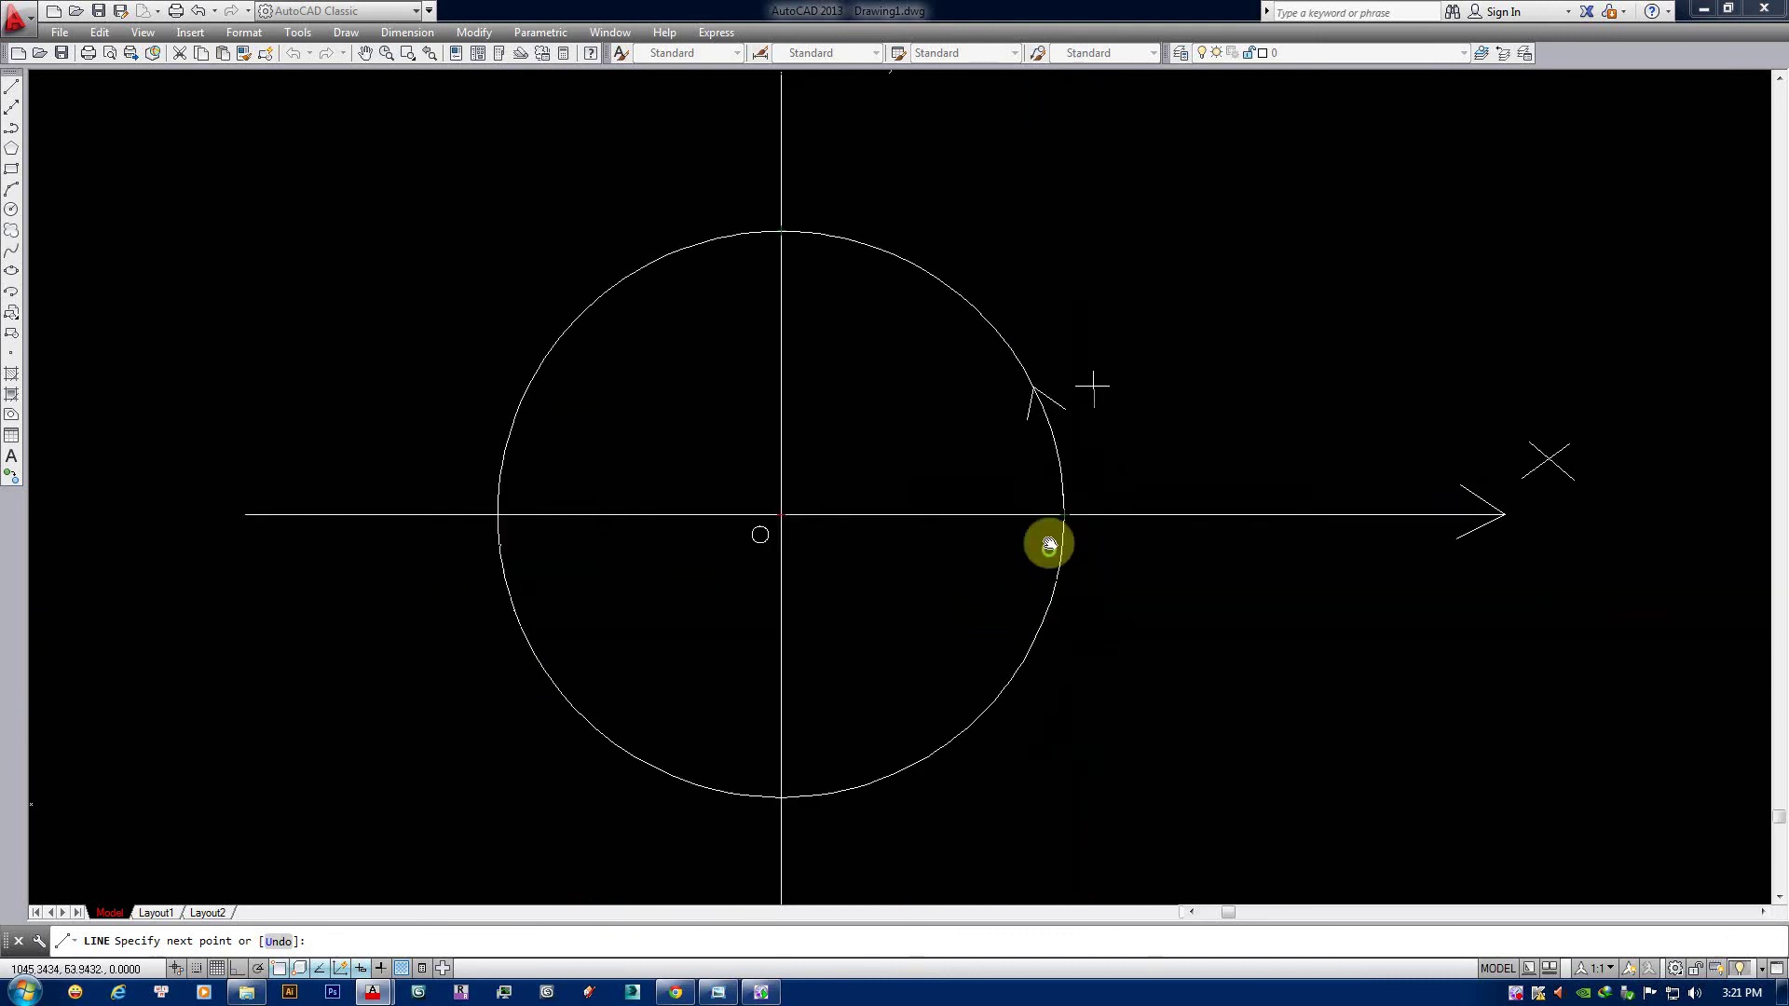
pyautogui.press('Escape')
pyautogui.scroll(2, 1036, 570)
pyautogui.press('space')
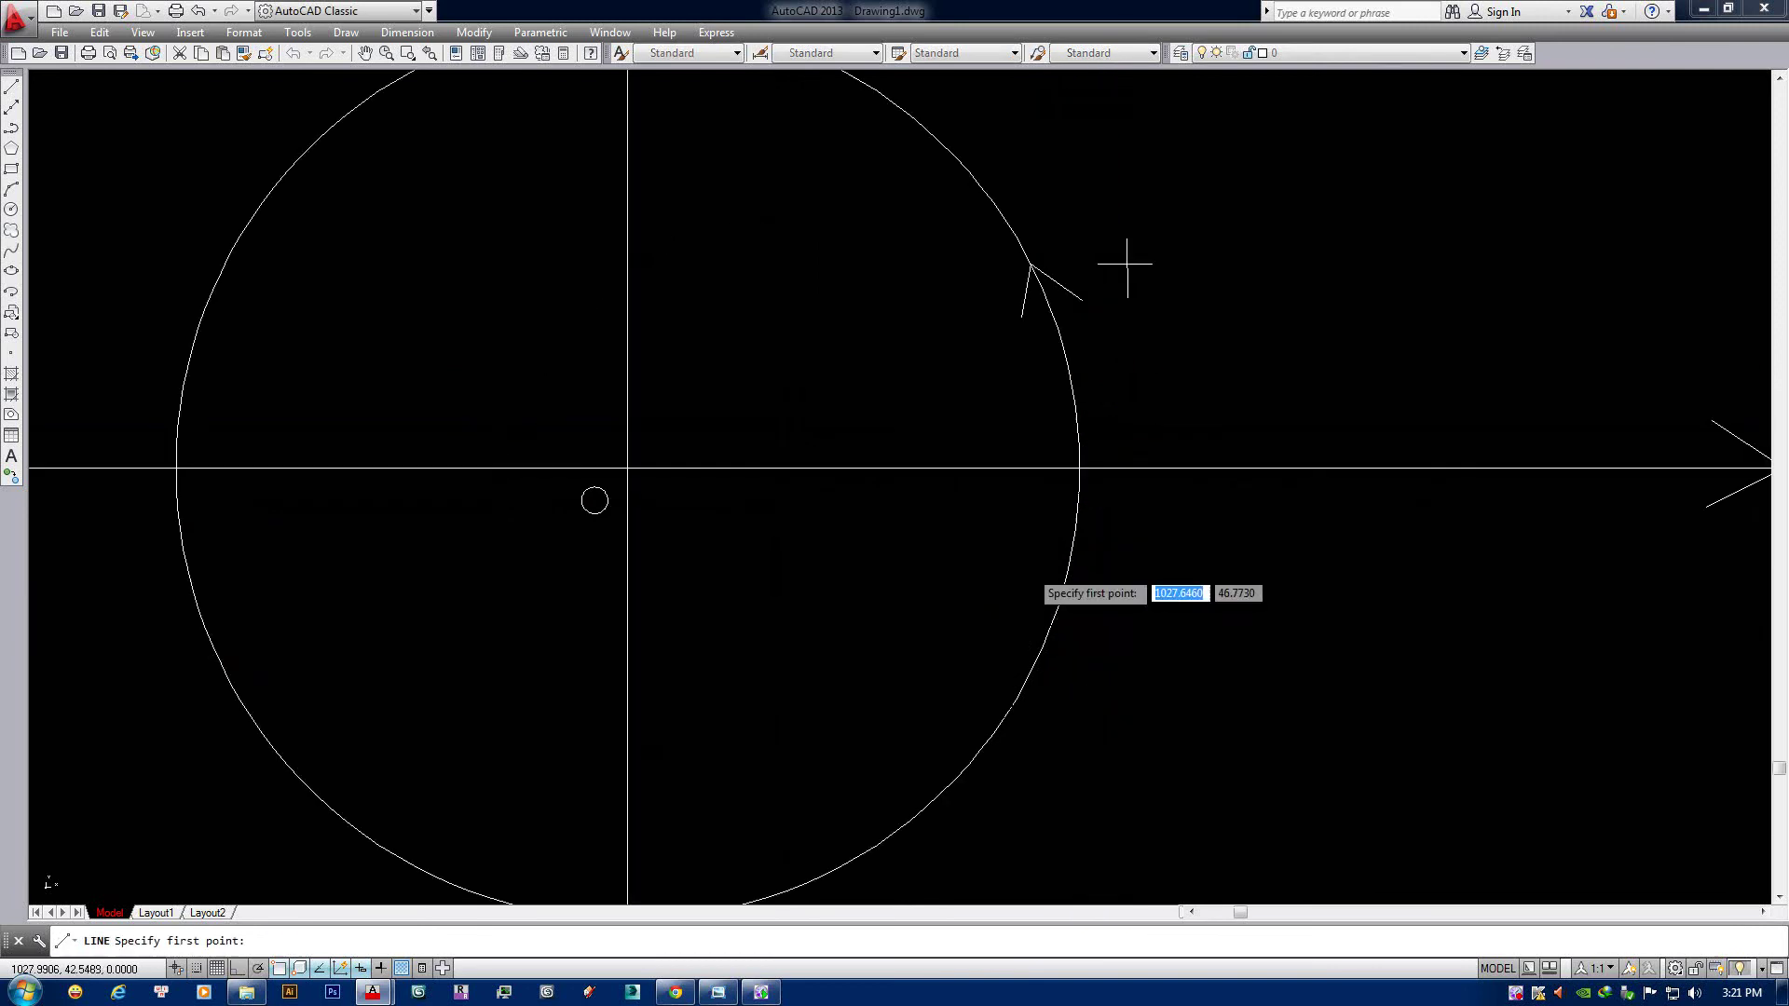
pyautogui.click(1019, 245)
pyautogui.click(1020, 694)
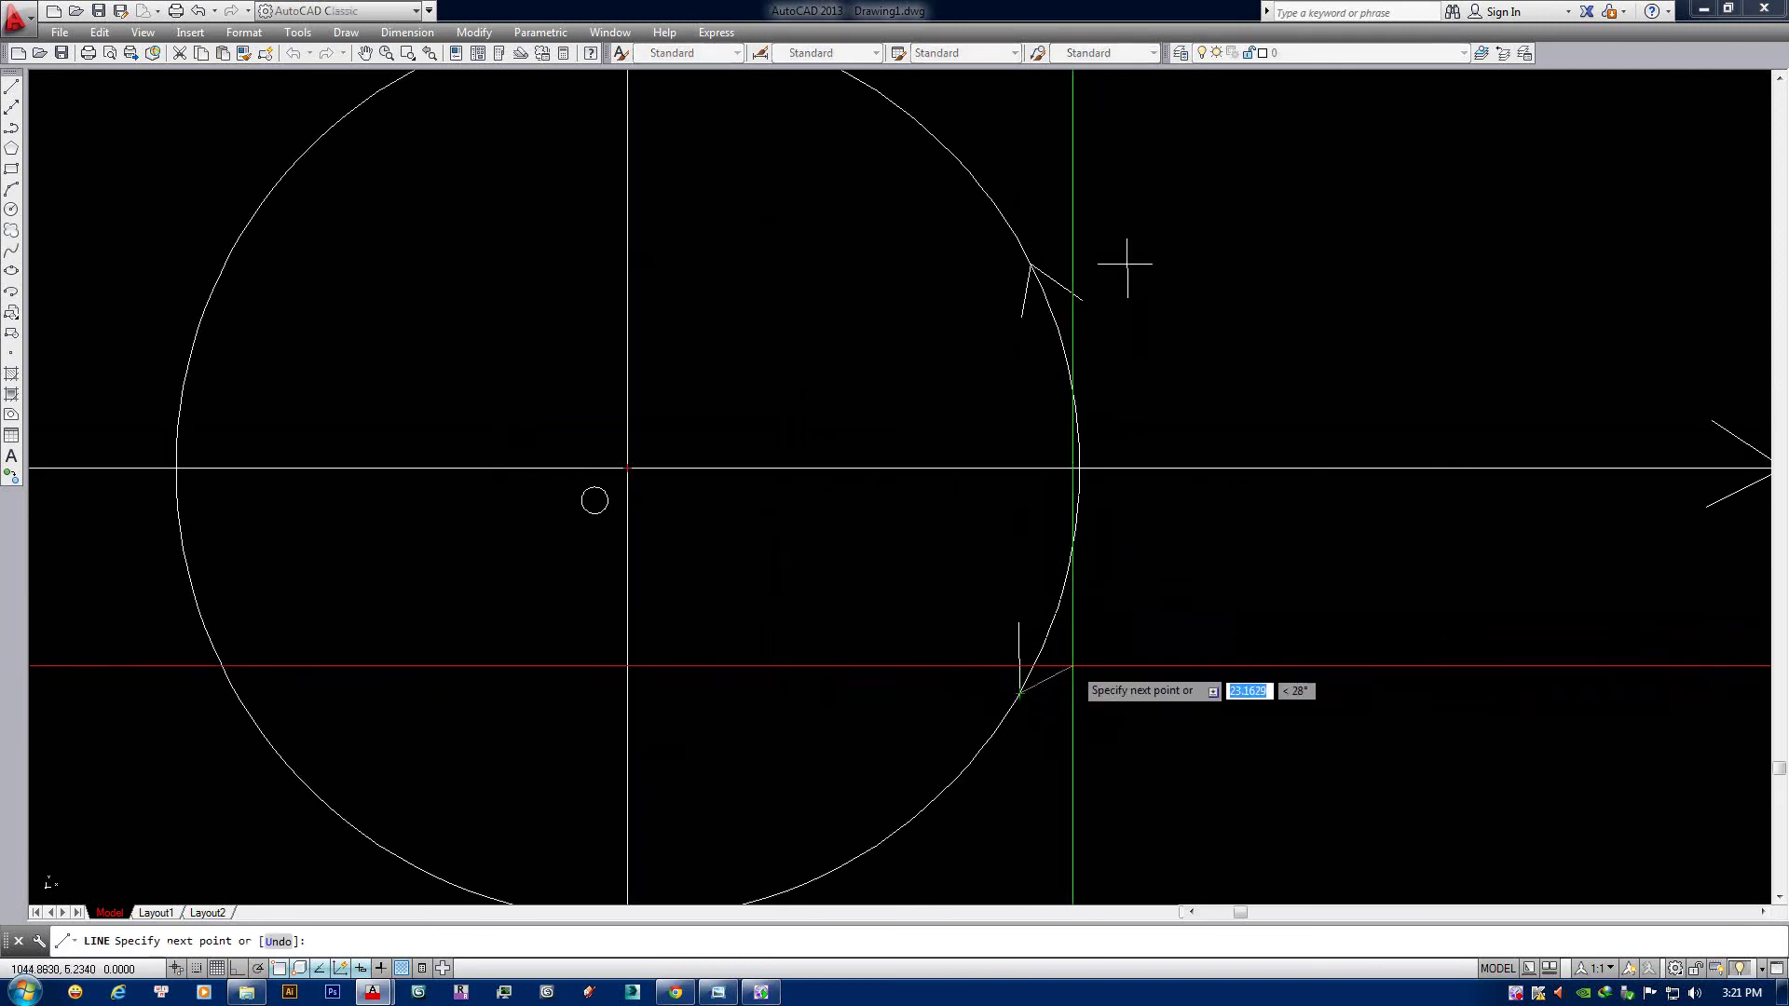
pyautogui.click(1078, 659)
pyautogui.press('Escape')
pyautogui.scroll(-2, 1081, 652)
# Draw a short horizontal minus line beside the lower arrowhead.
pyautogui.press('space')
pyautogui.scroll(2, 1100, 699)
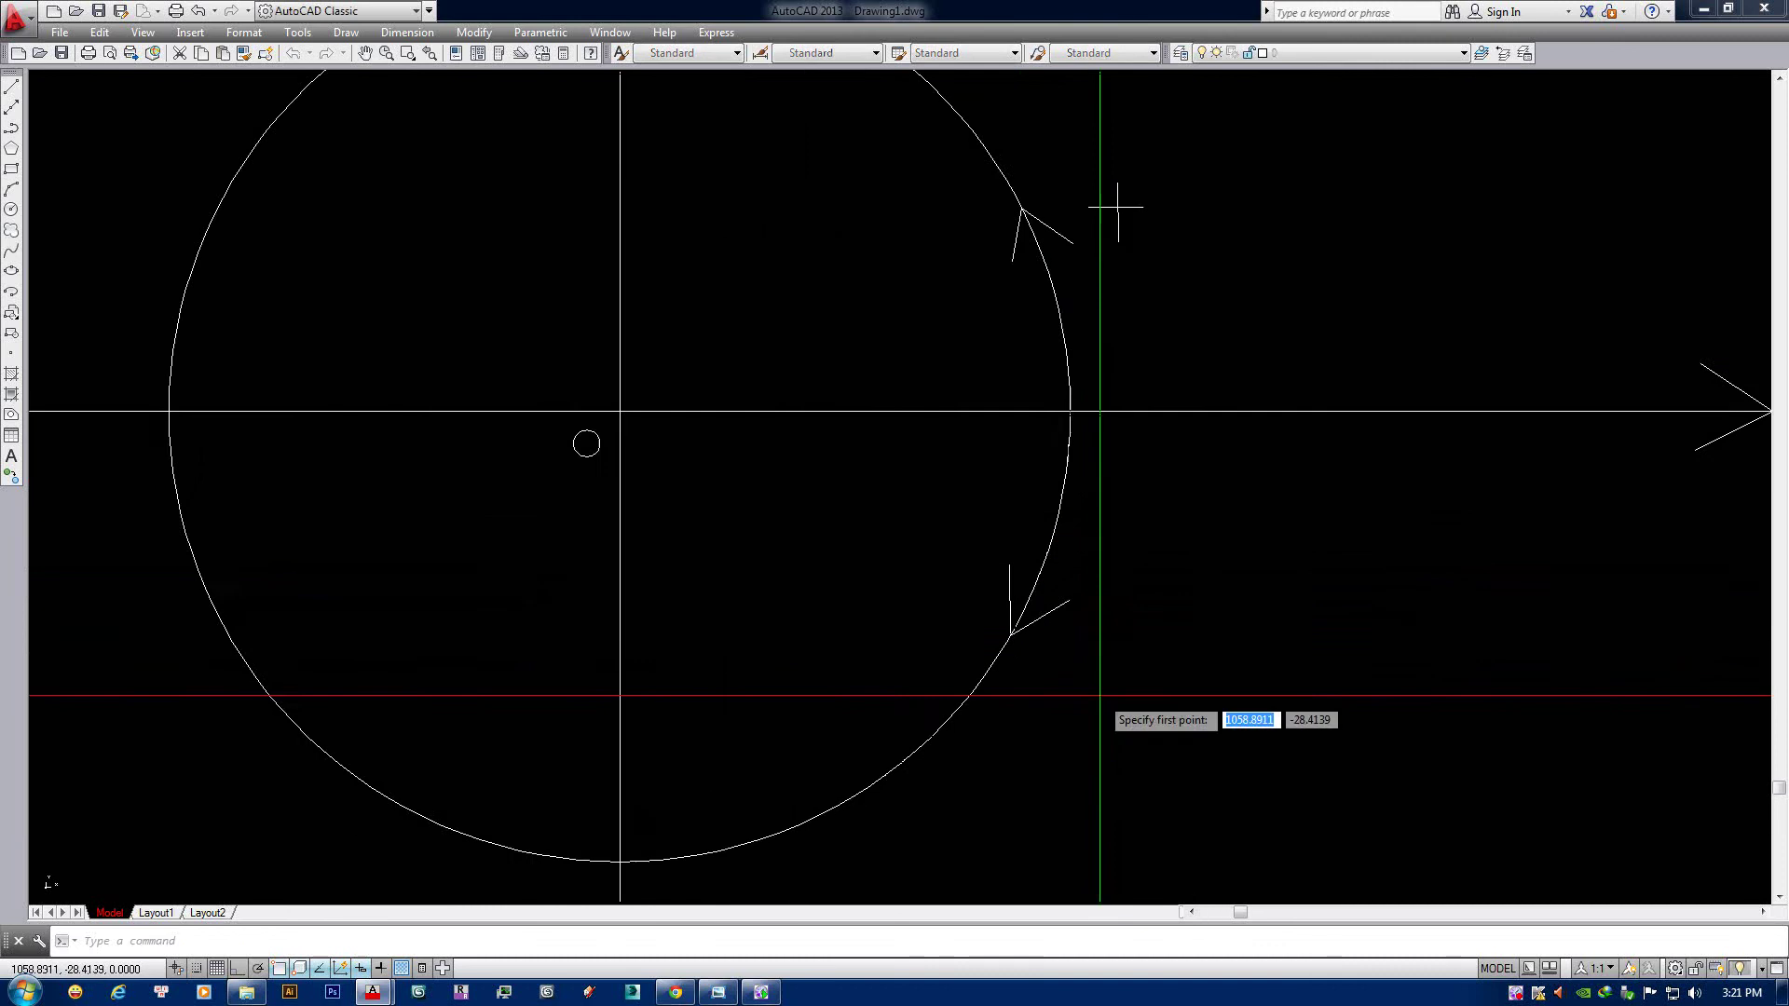
pyautogui.scroll(2, 1091, 672)
pyautogui.click(1048, 634)
pyautogui.click(1122, 630)
pyautogui.press('Escape')
pyautogui.scroll(-3, 1122, 630)
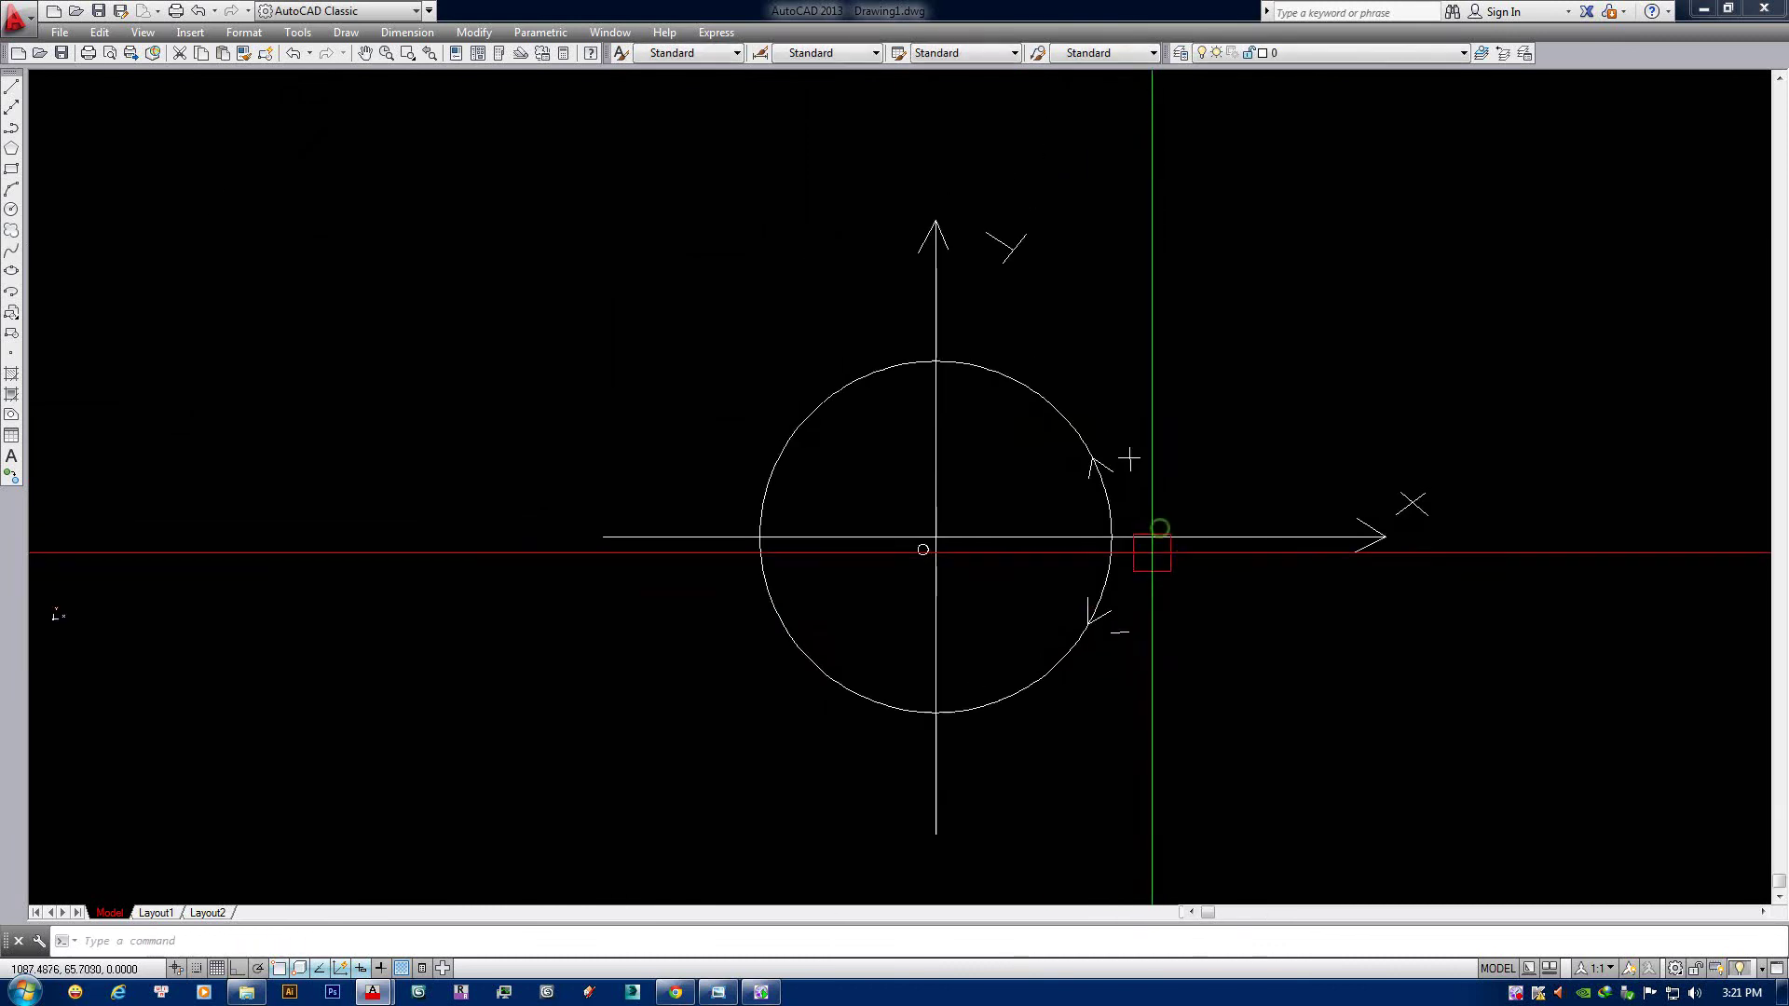
pyautogui.scroll(2, 1142, 527)
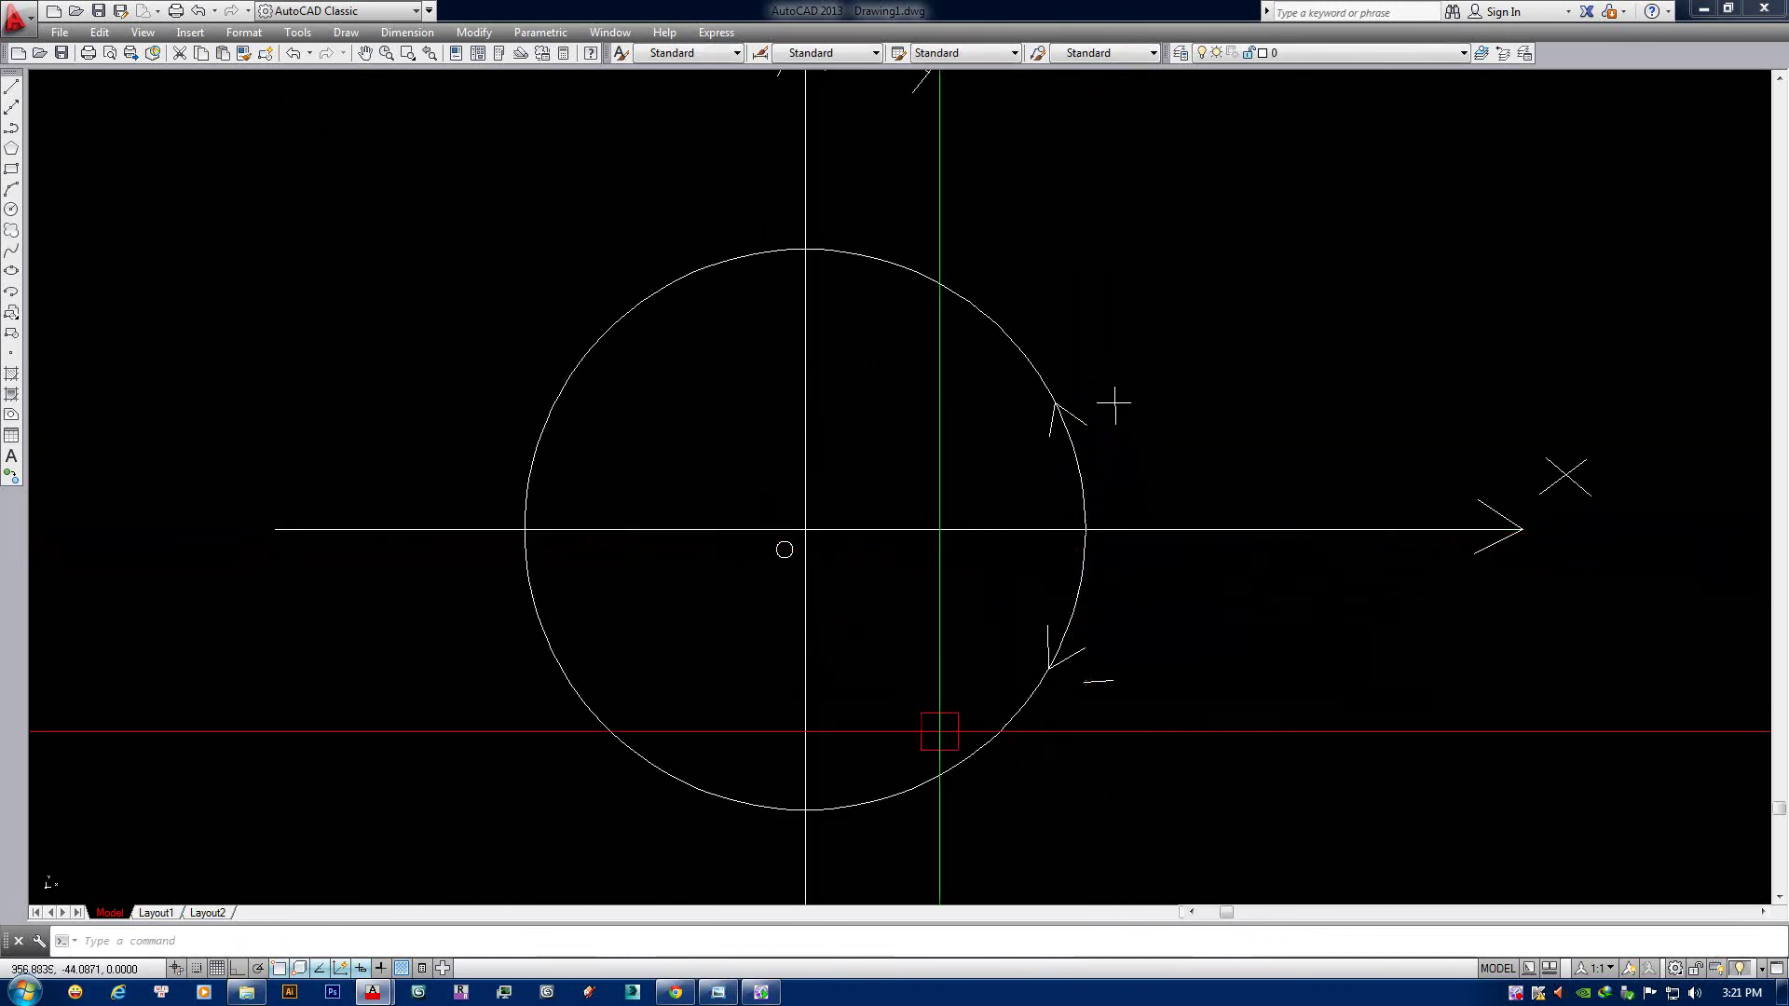
pyautogui.scroll(-2, 1052, 649)
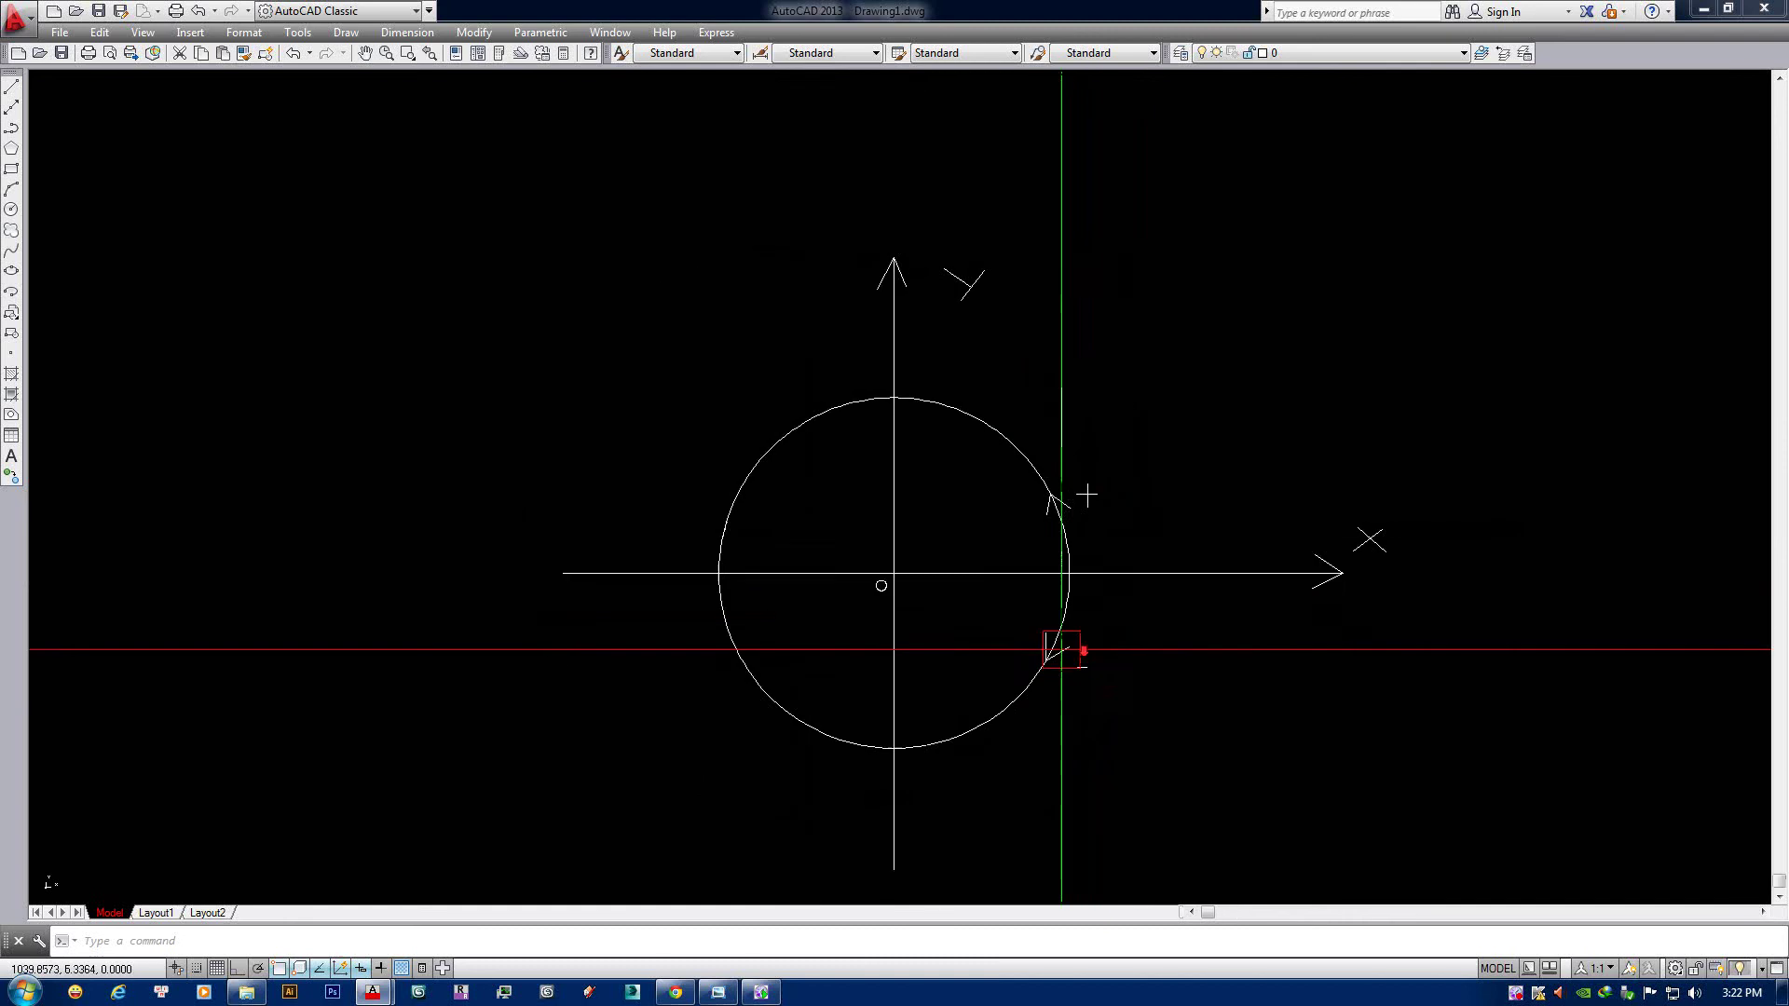
pyautogui.write('l')
pyautogui.press('Return')
pyautogui.click(894, 573)
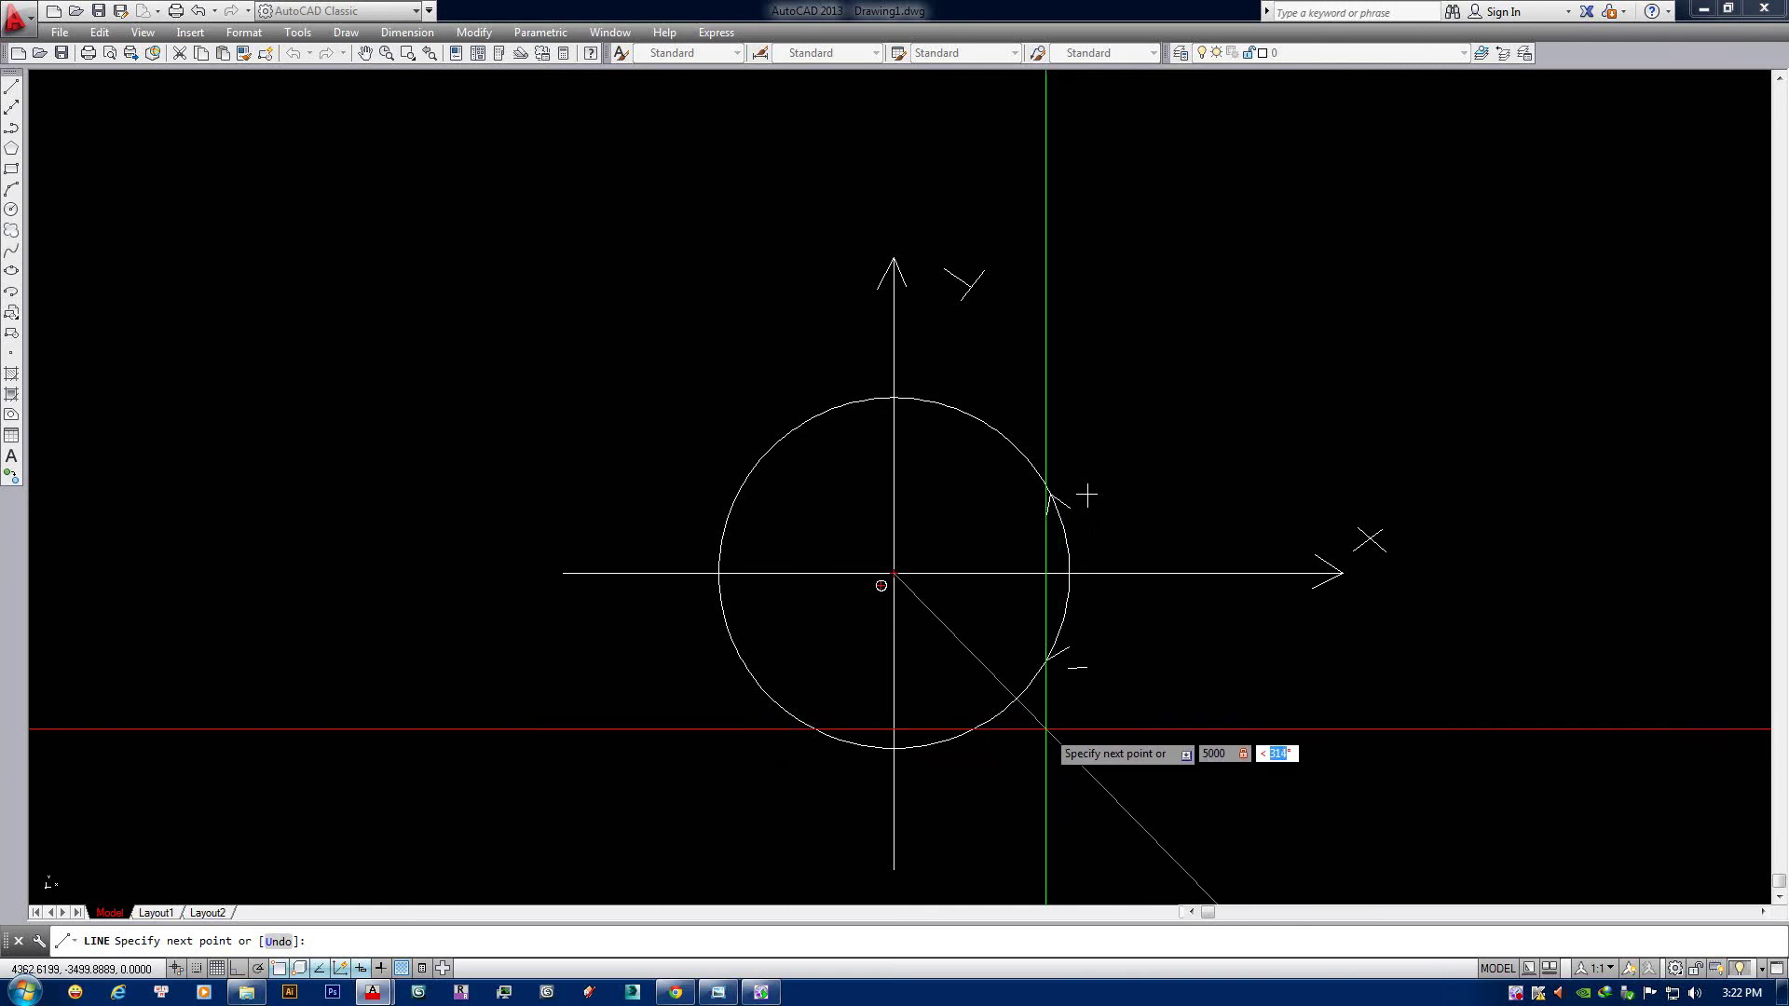
pyautogui.press('Escape')
pyautogui.click(1045, 729)
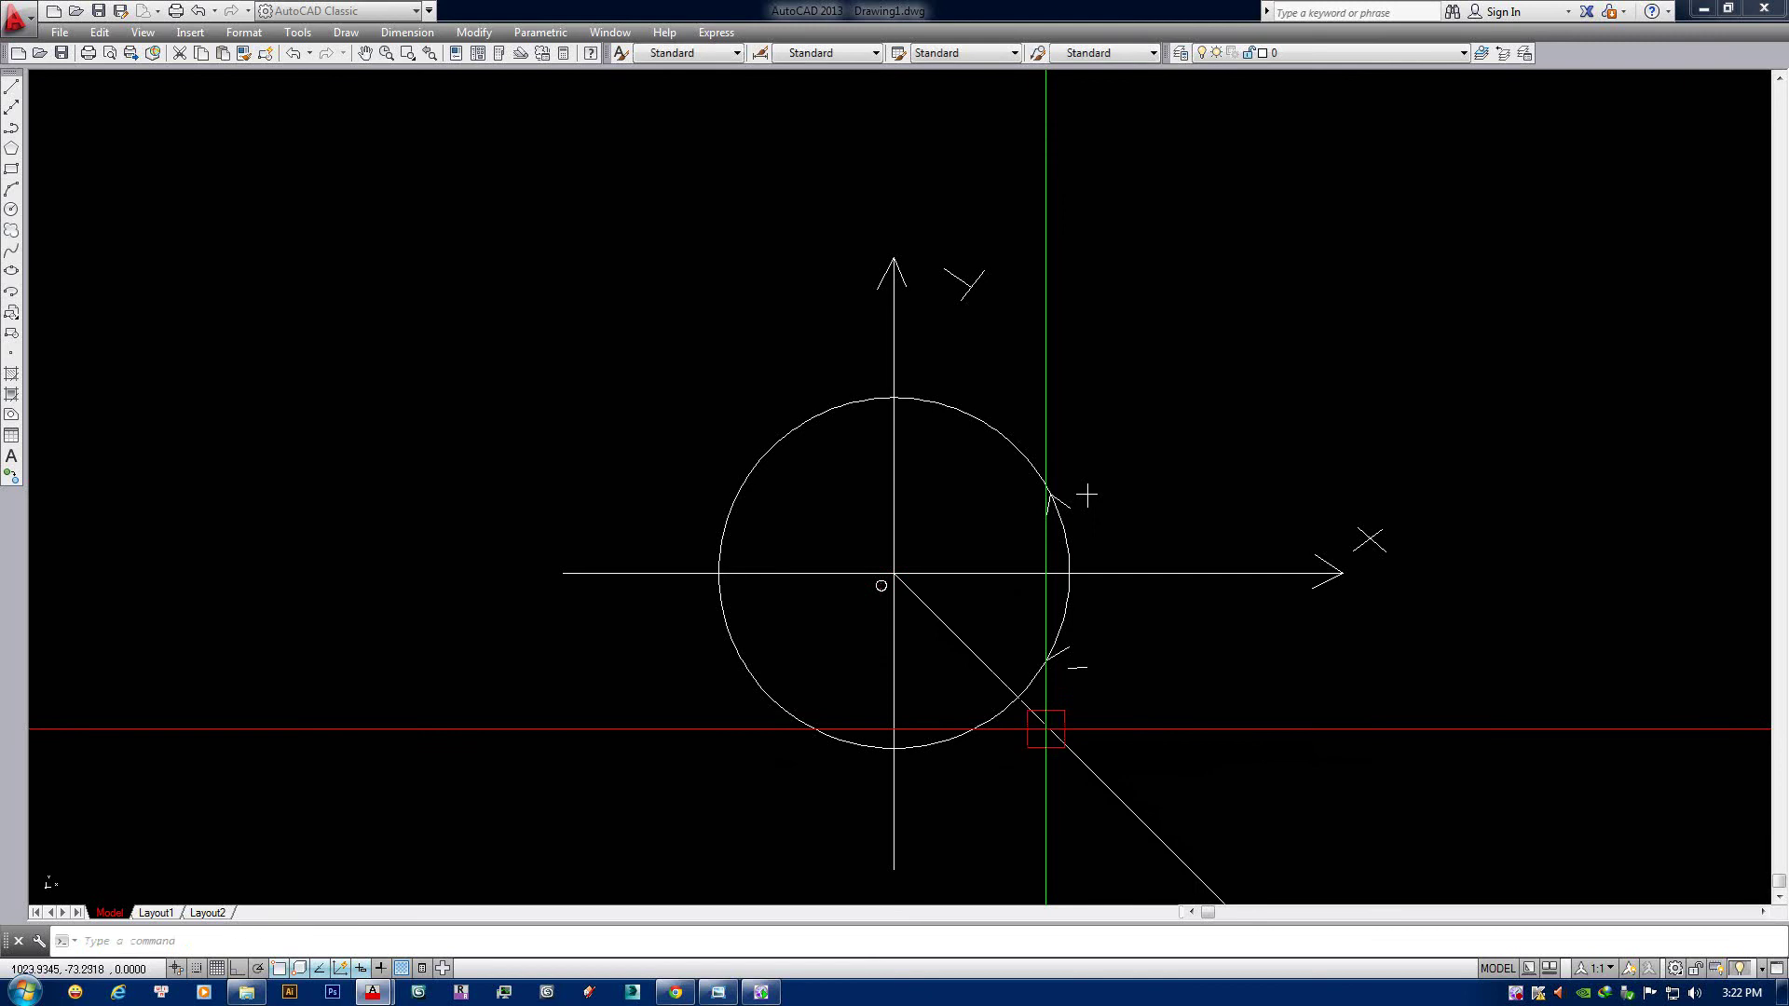
pyautogui.scroll(4, 993, 627)
pyautogui.click(838, 493)
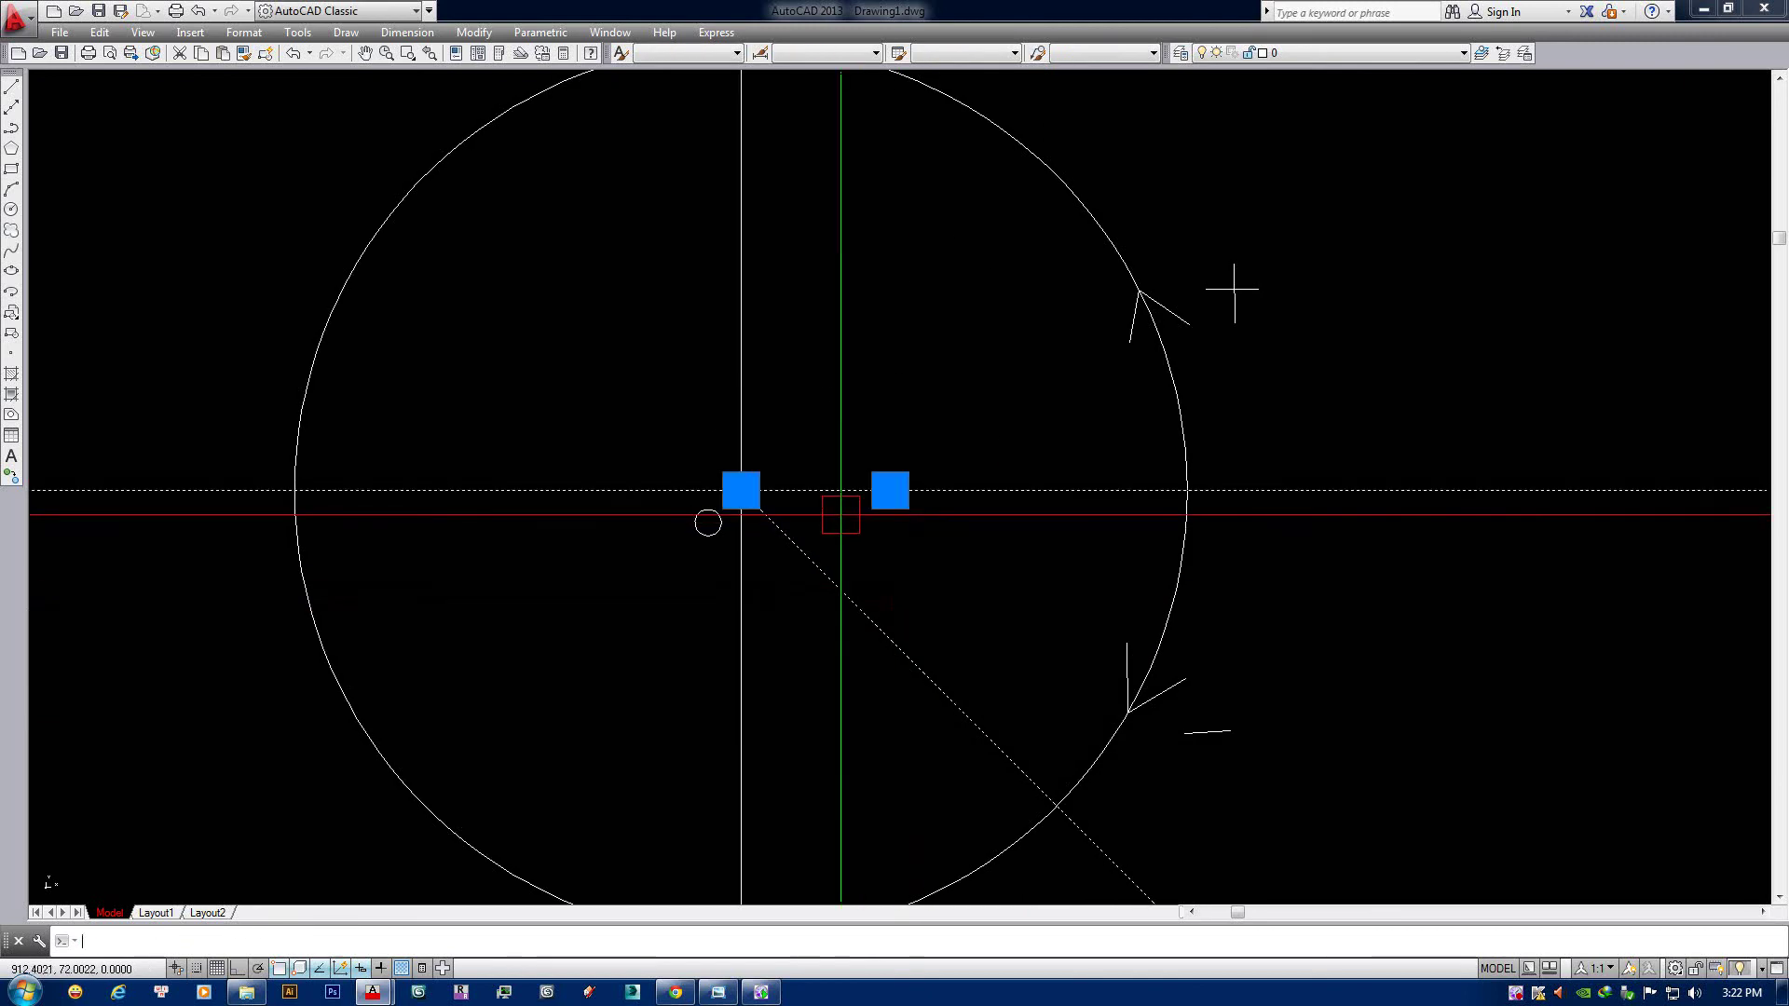
pyautogui.press('Escape')
pyautogui.scroll(-2, 801, 527)
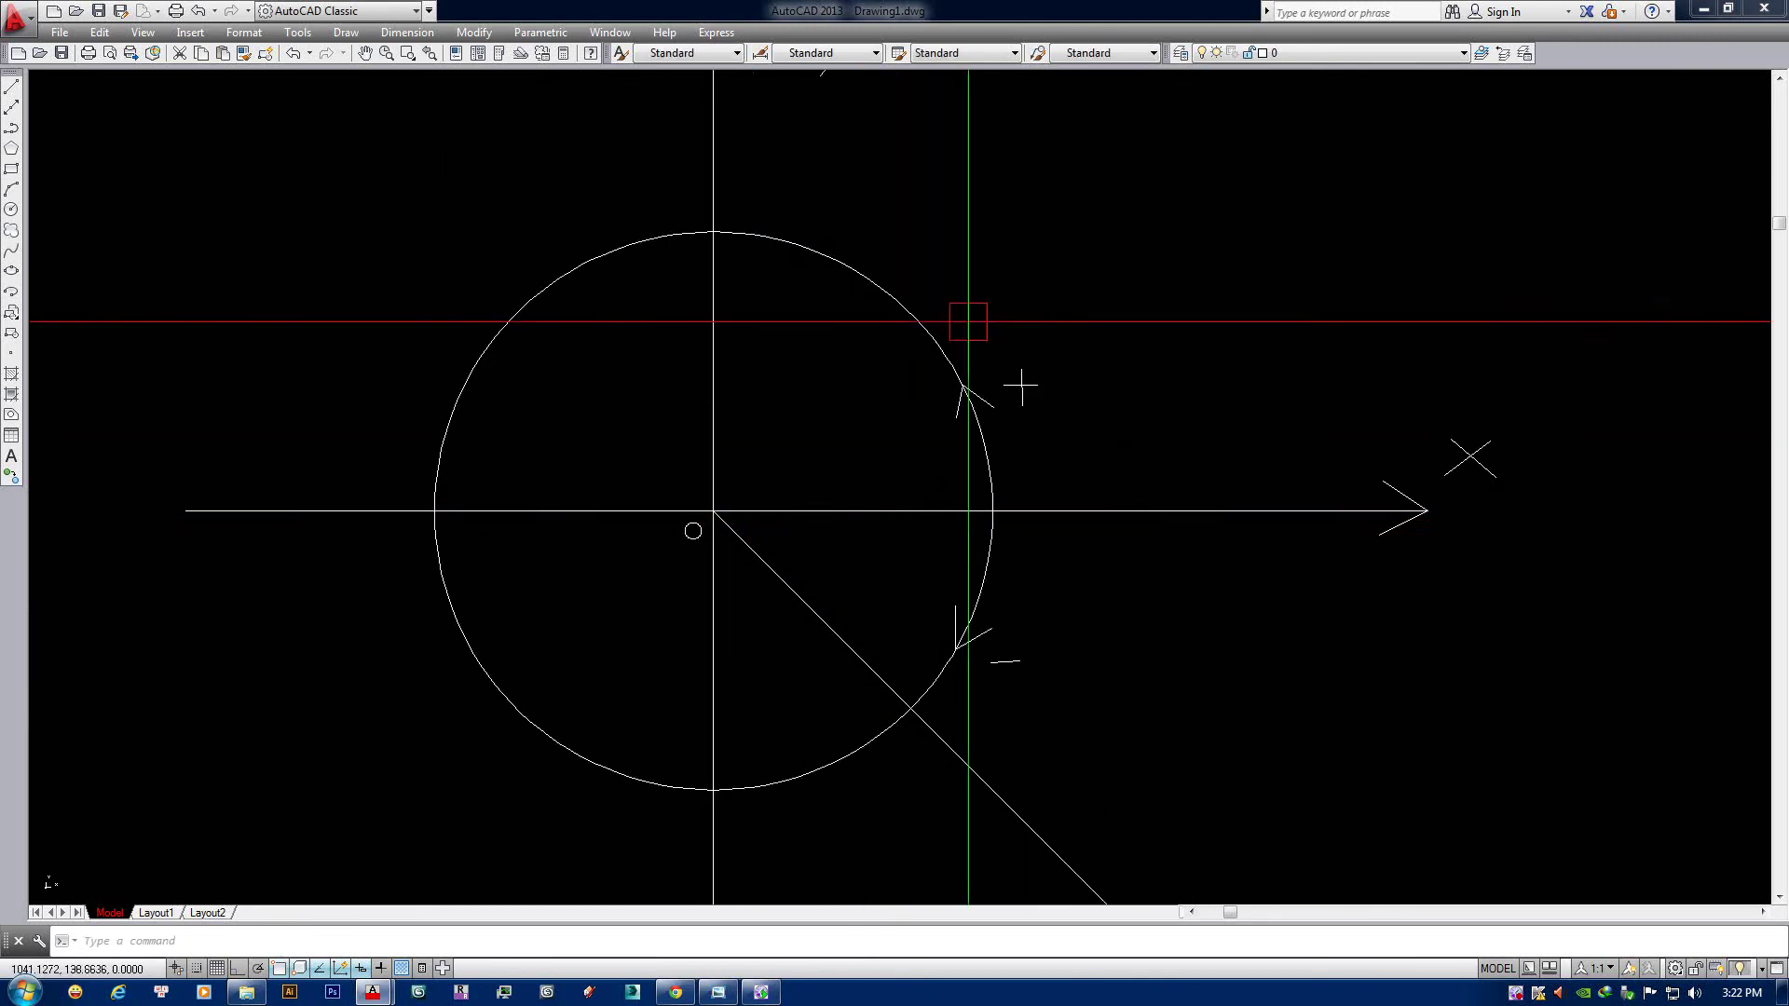
pyautogui.scroll(2, 736, 531)
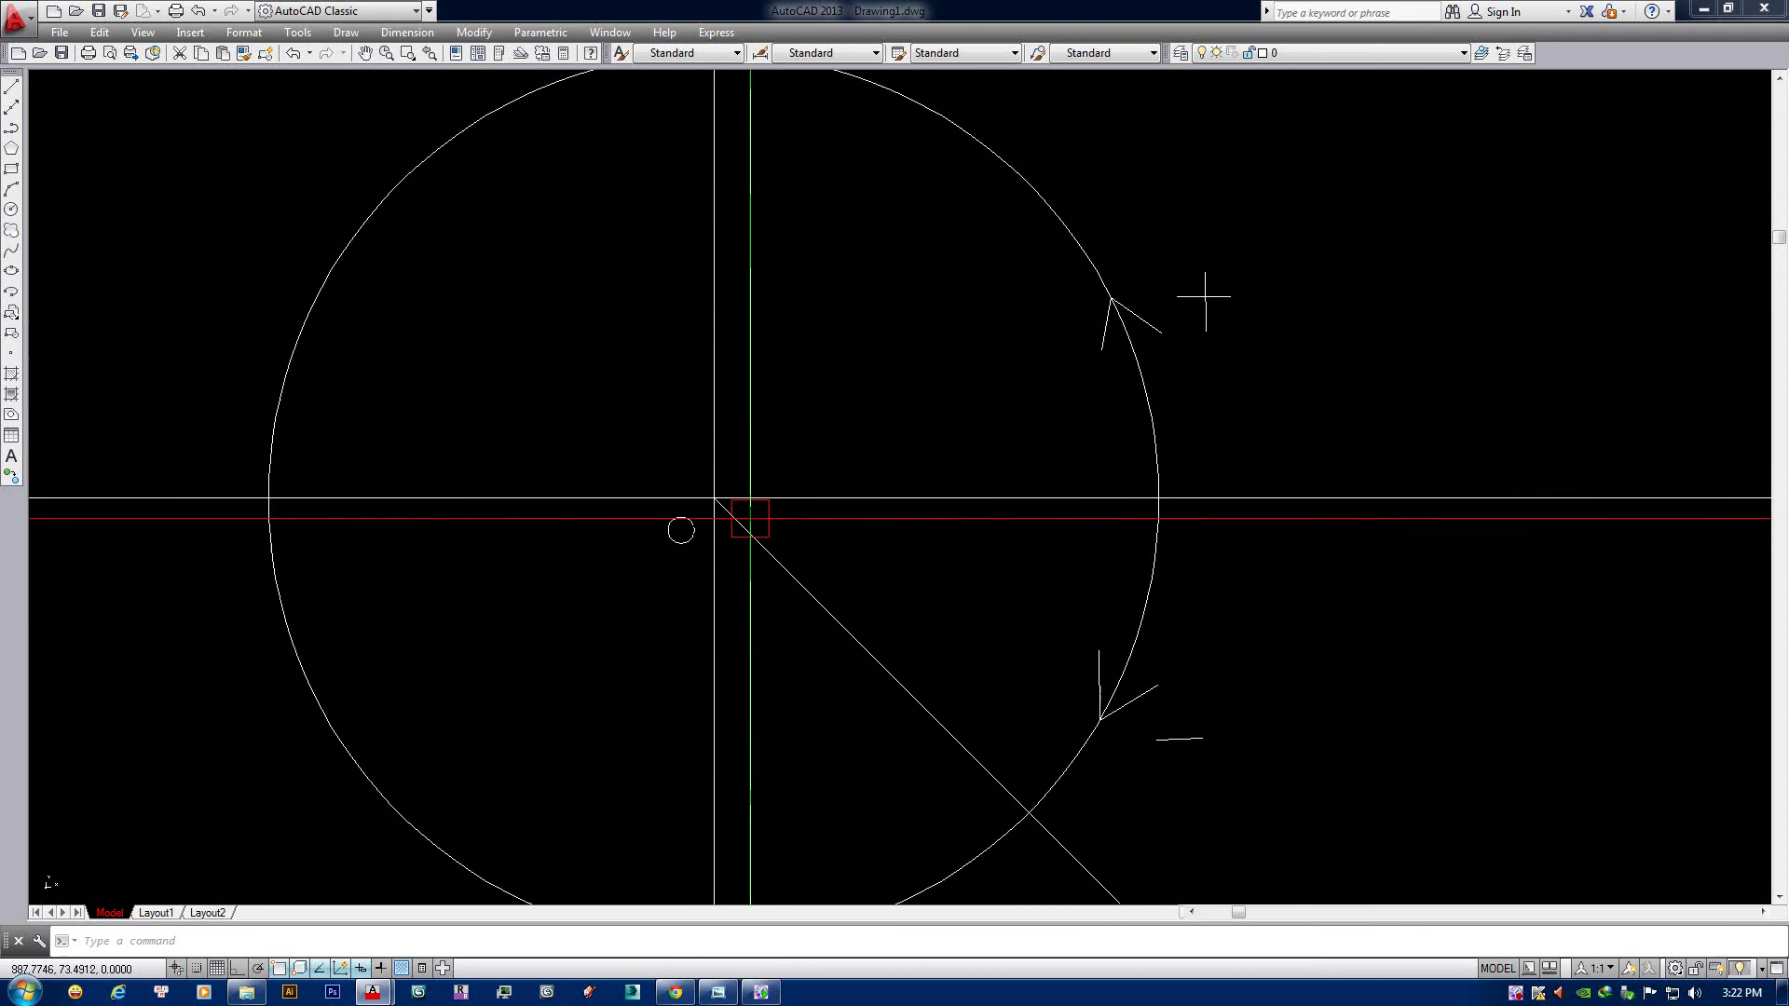
pyautogui.scroll(-2, 817, 536)
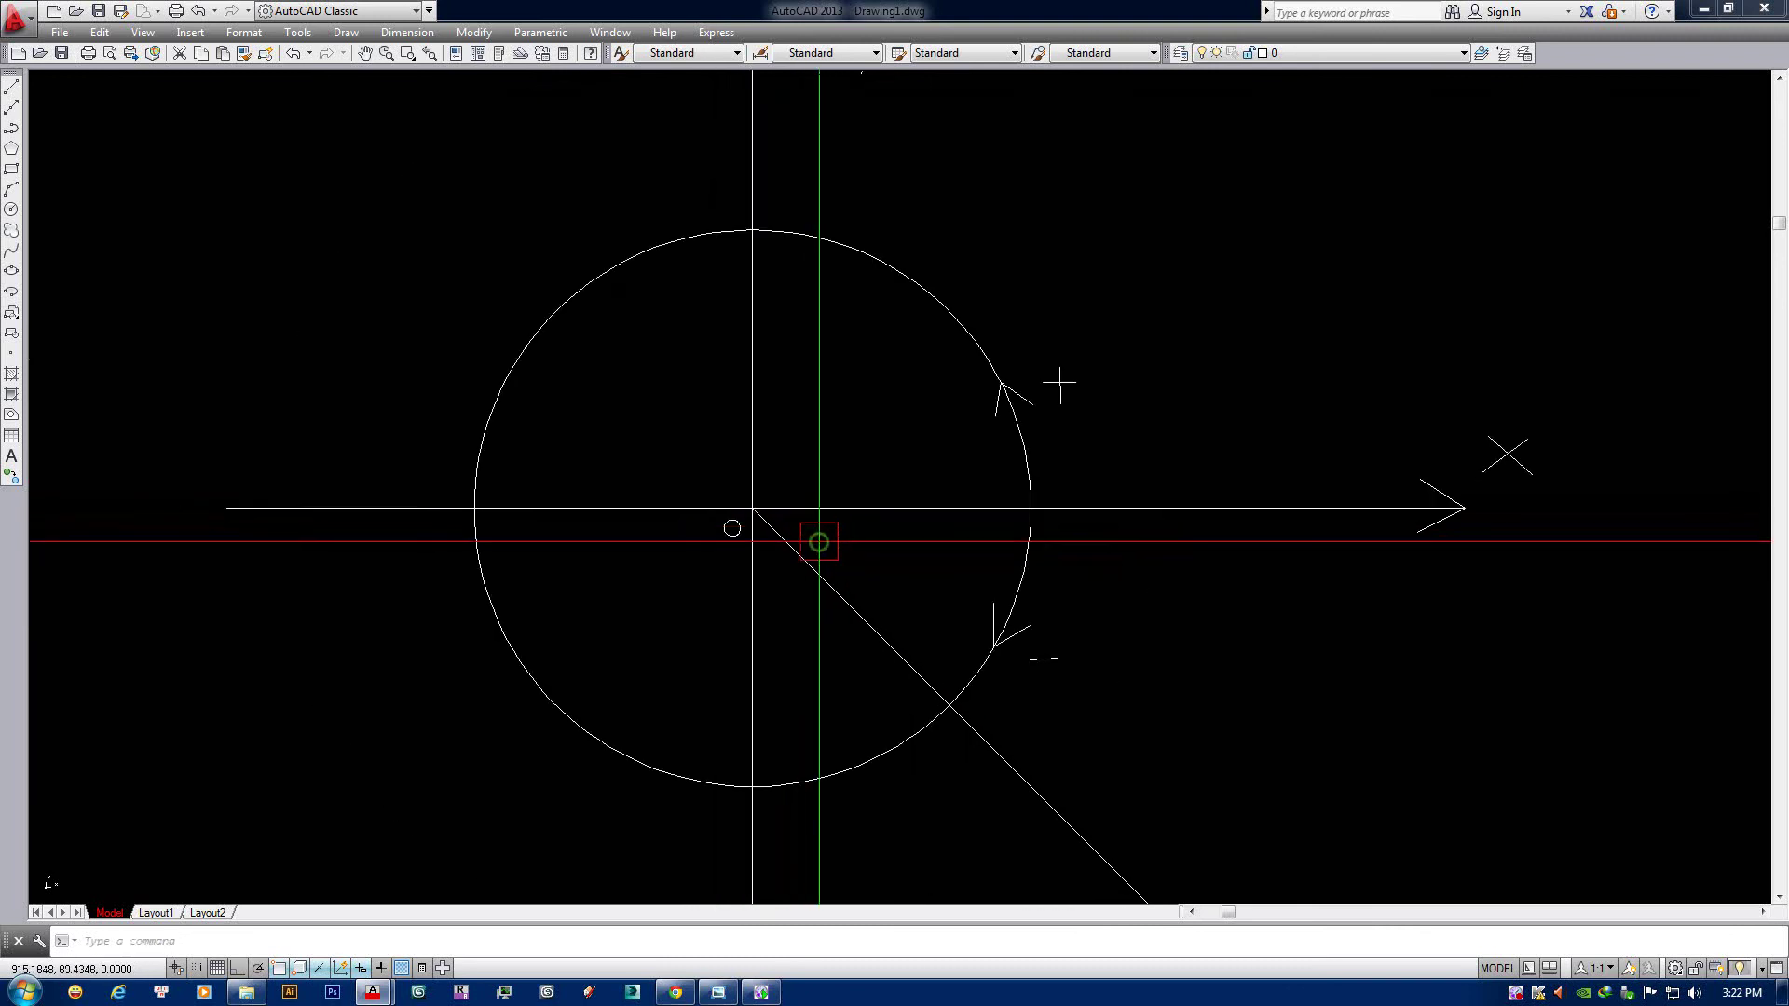
pyautogui.scroll(-2, 829, 484)
pyautogui.moveTo(829, 485)
pyautogui.mouseDown(button='middle')
pyautogui.moveTo(848, 447)
pyautogui.moveTo(850, 478)
pyautogui.mouseUp(button='middle')
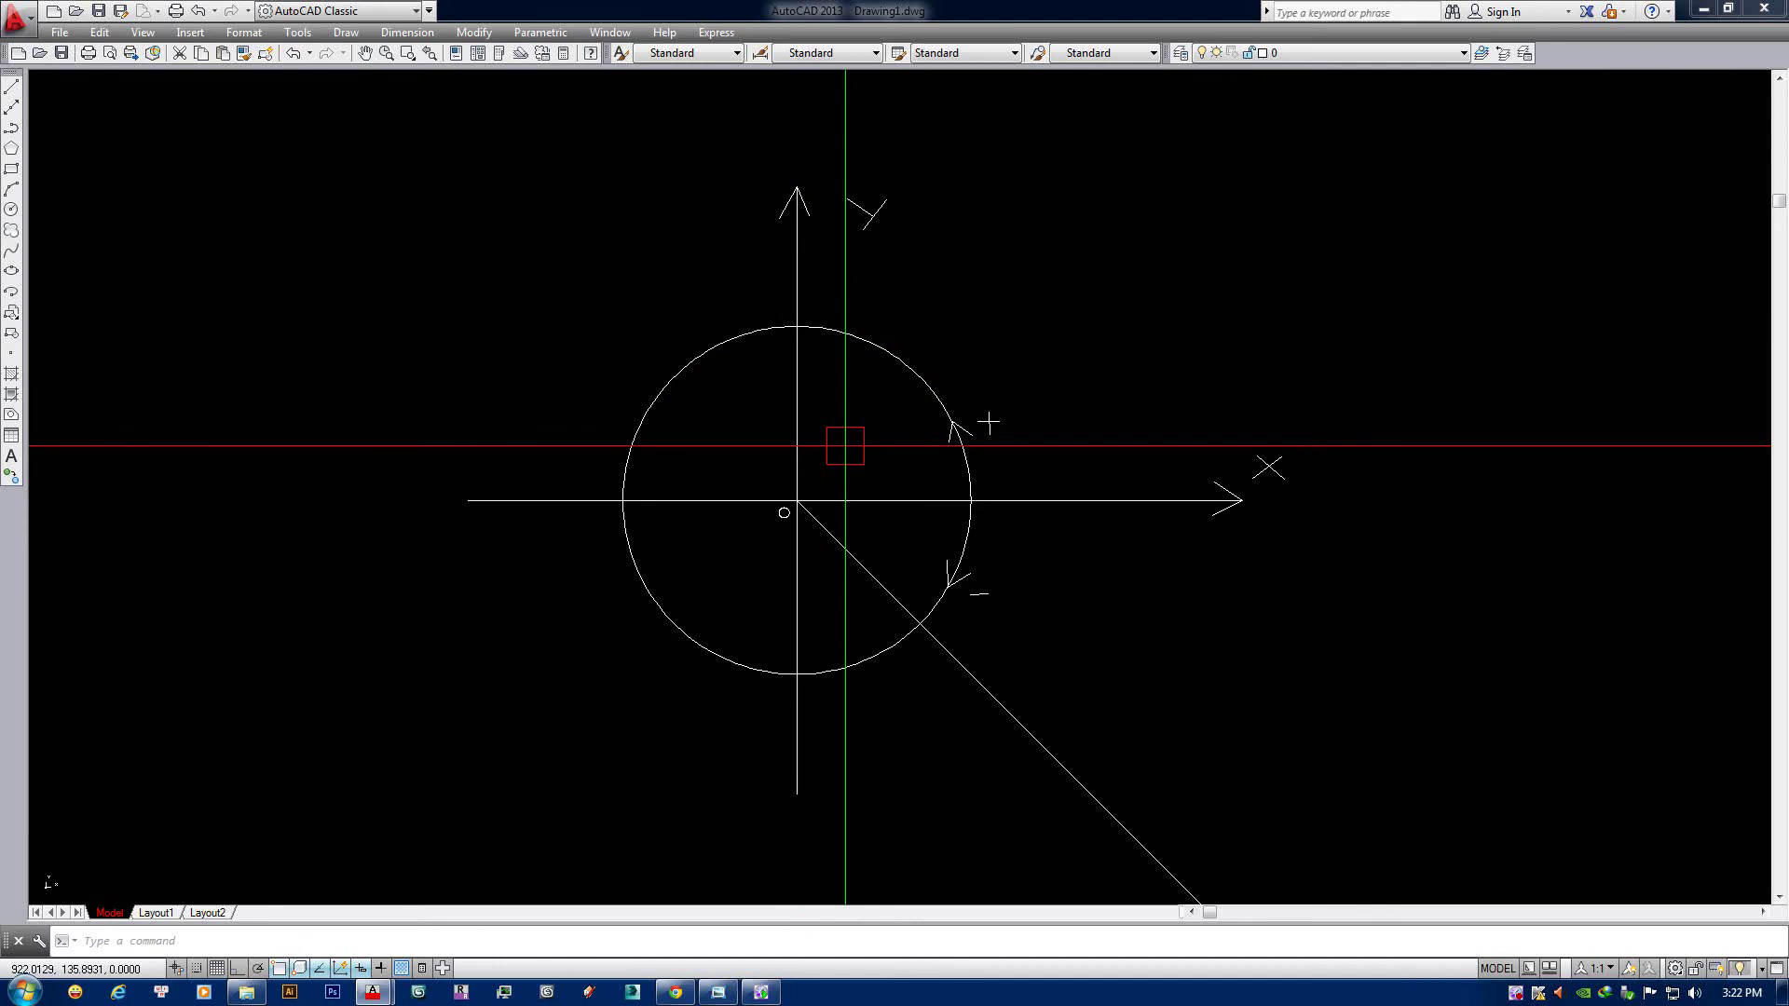
pyautogui.scroll(2, 851, 459)
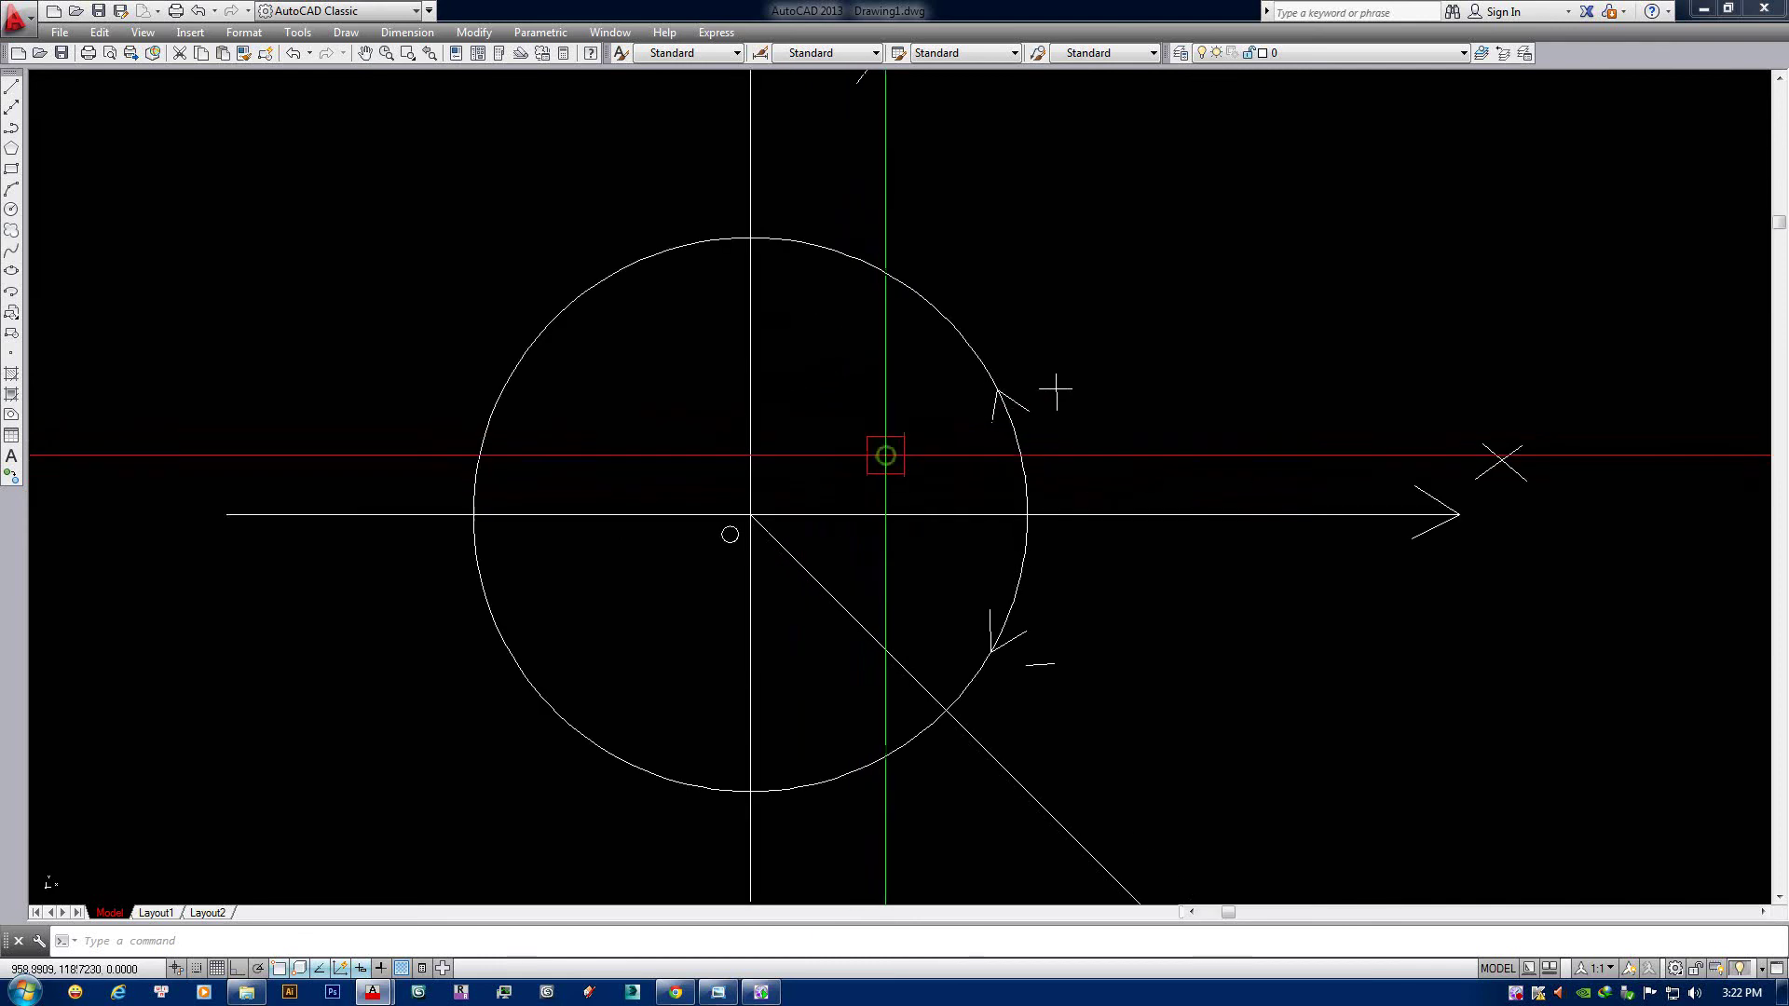
pyautogui.moveTo(879, 456); pyautogui.dragTo(1018, 467, button='middle')
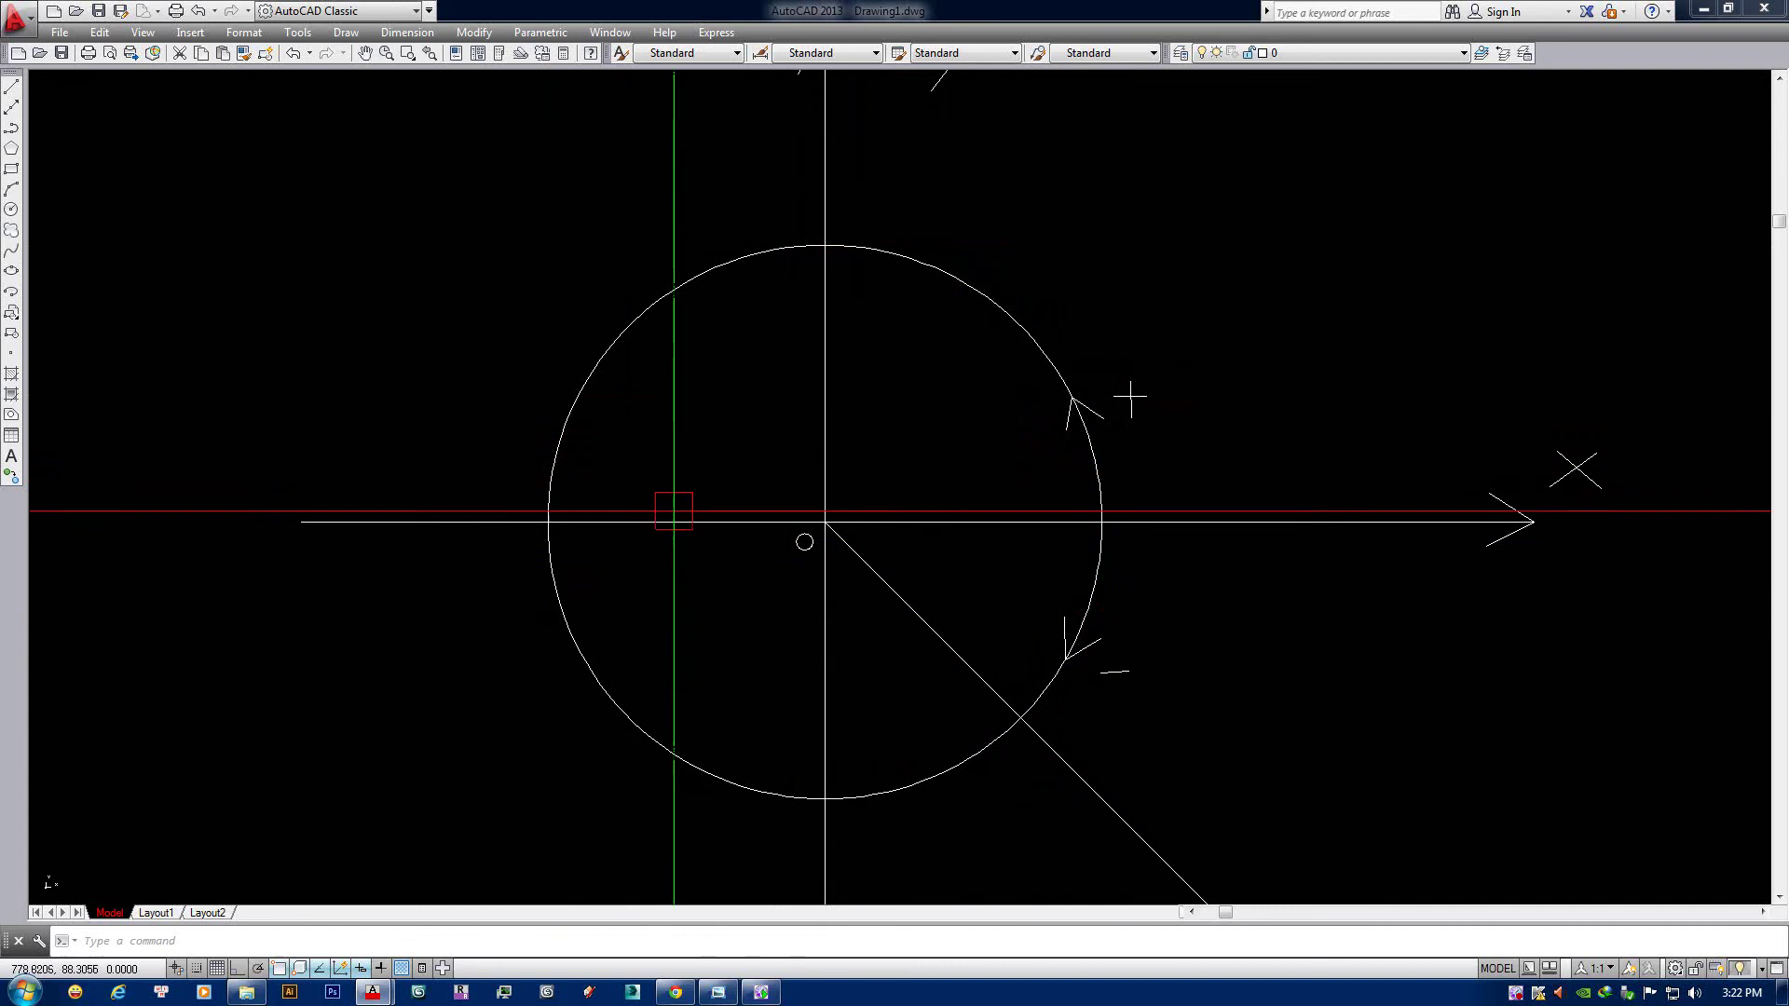
pyautogui.scroll(-2, 1010, 472)
pyautogui.moveTo(1099, 459); pyautogui.dragTo(1017, 462, button='middle')
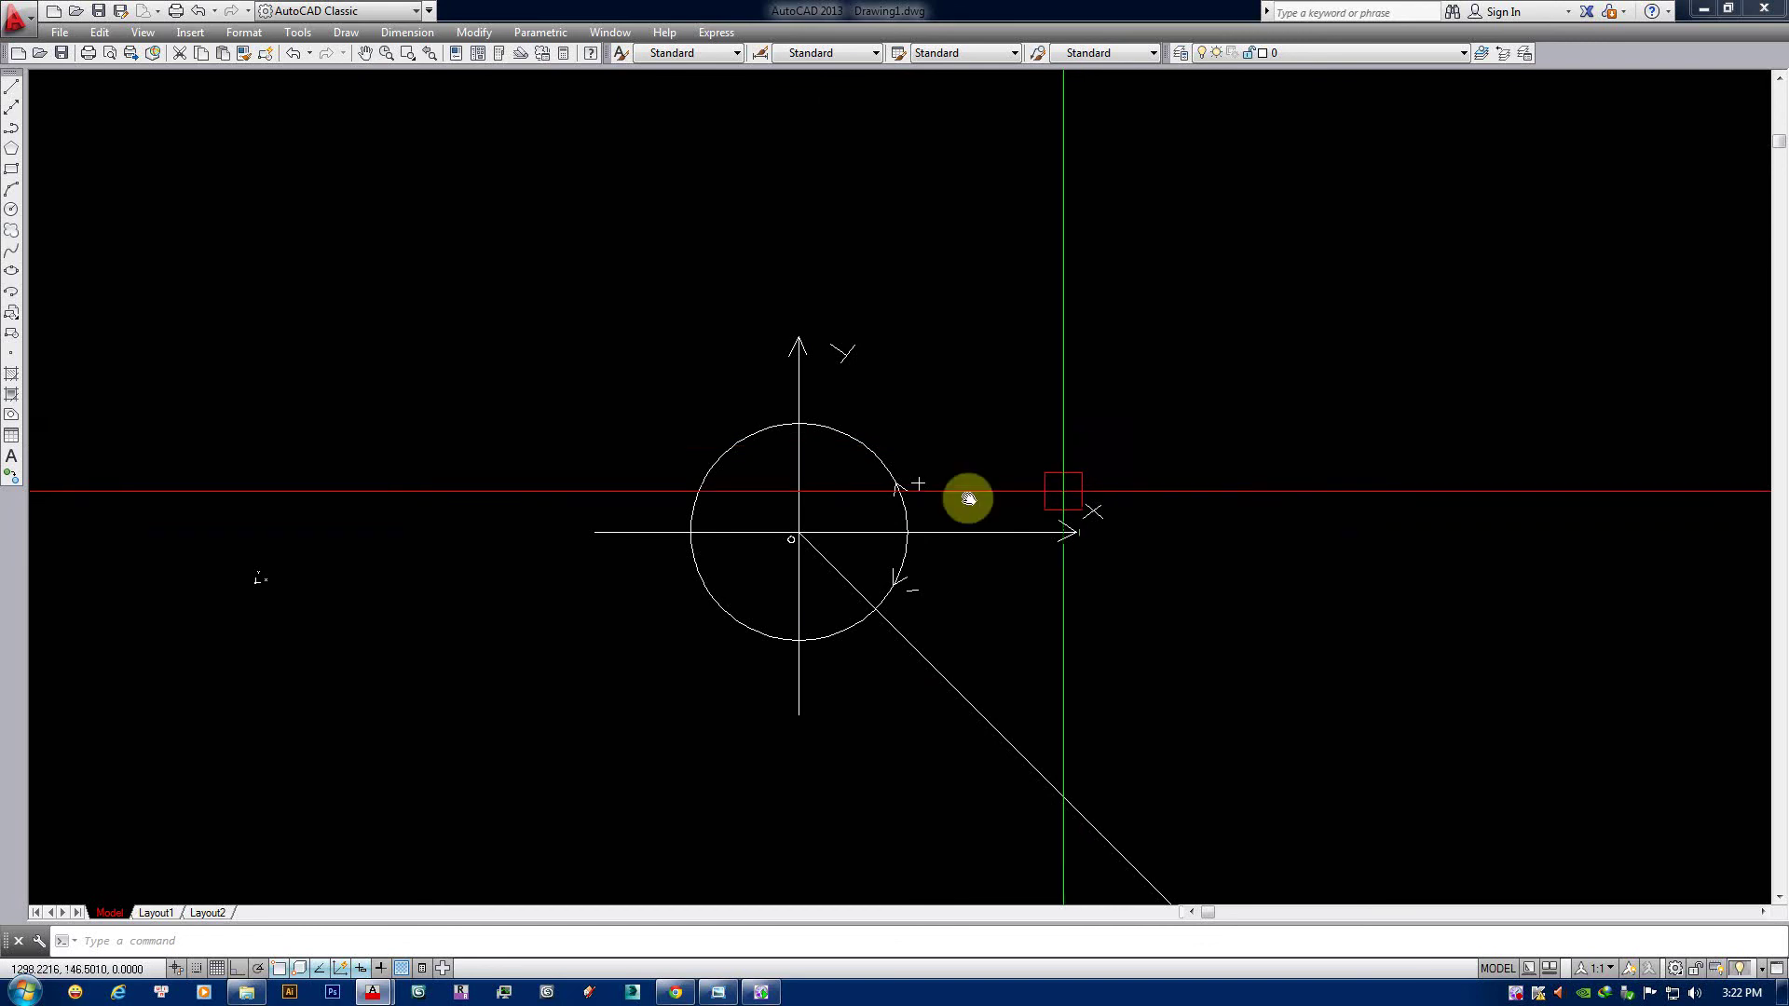
# Draw a horizontal base line in empty space with Ortho on.
pyautogui.scroll(-2, 1025, 456)
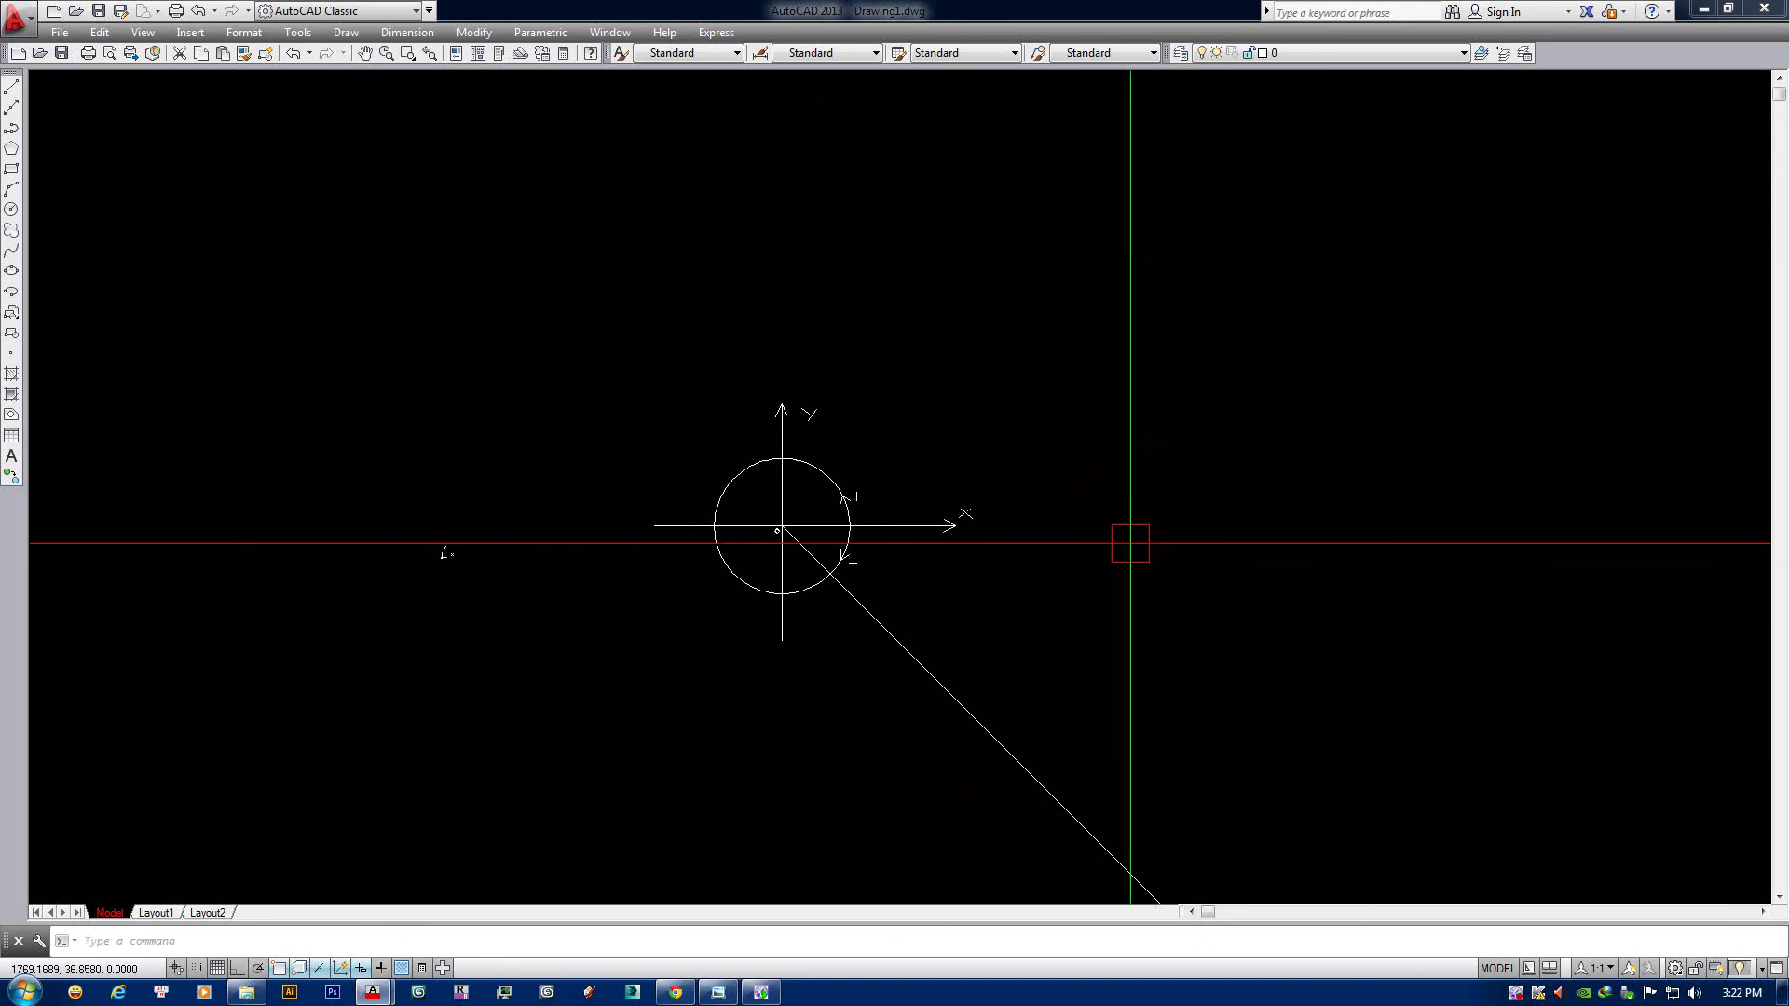
pyautogui.press('Return')
pyautogui.moveTo(1130, 543); pyautogui.dragTo(919, 547, button='middle')
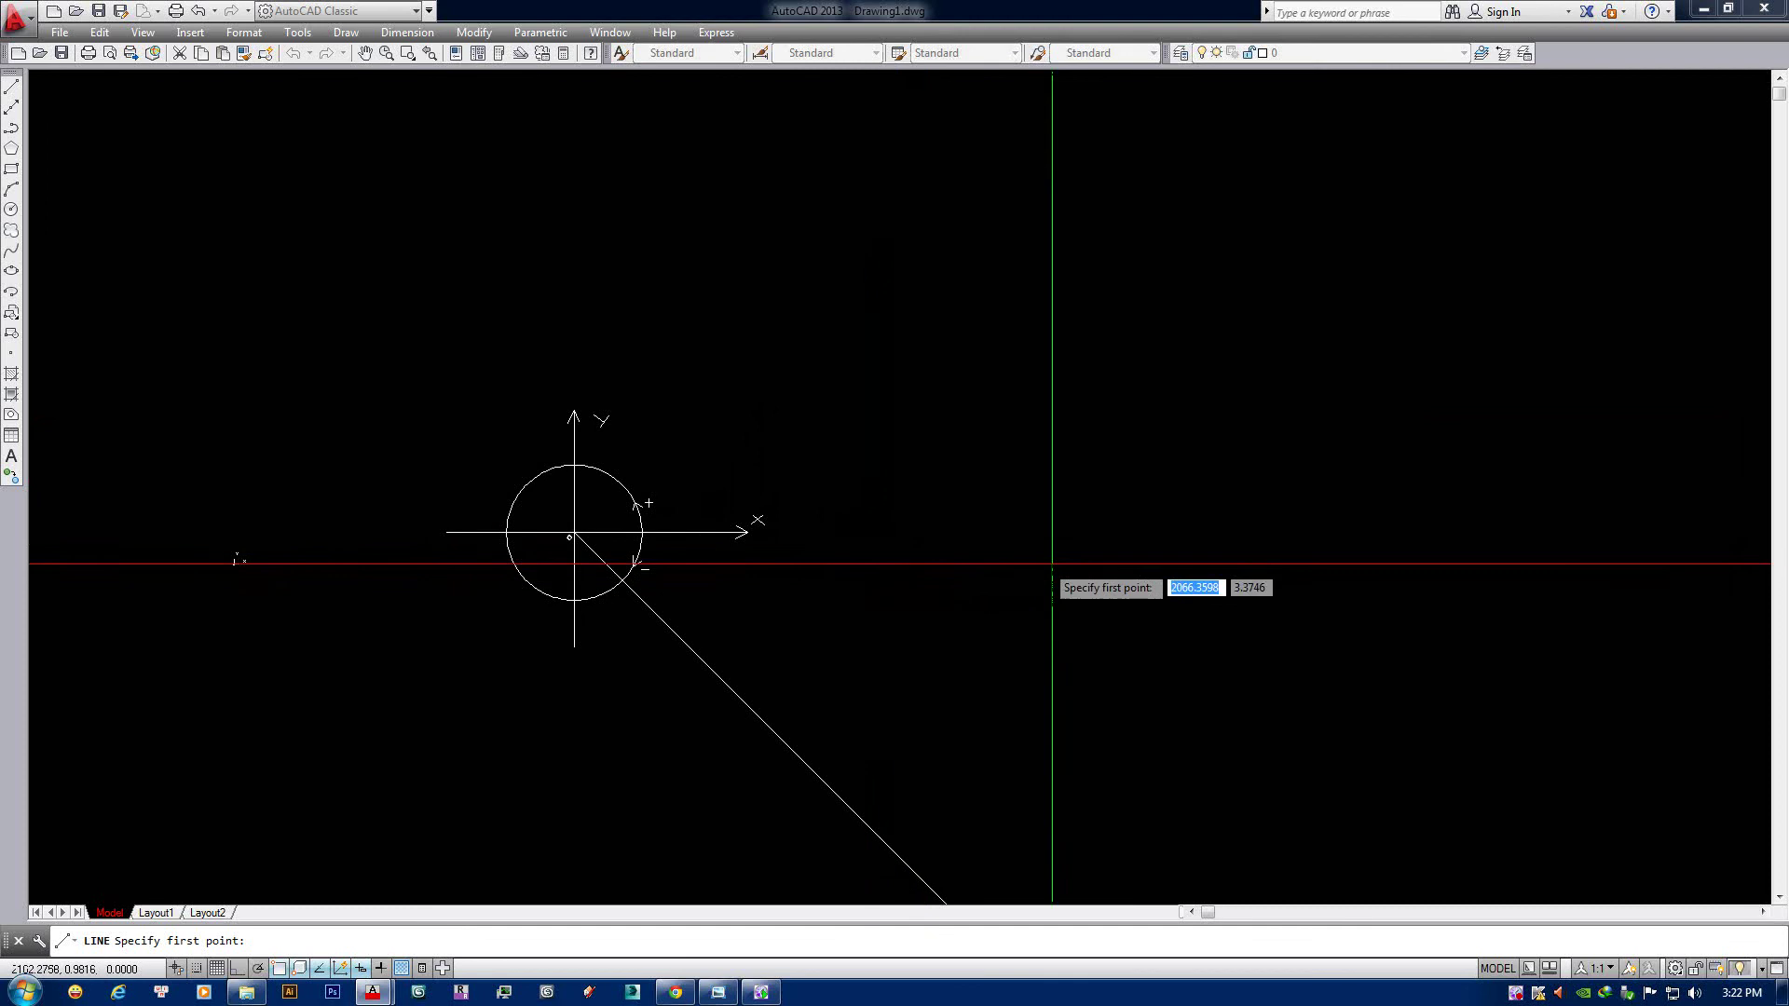
pyautogui.click(940, 559)
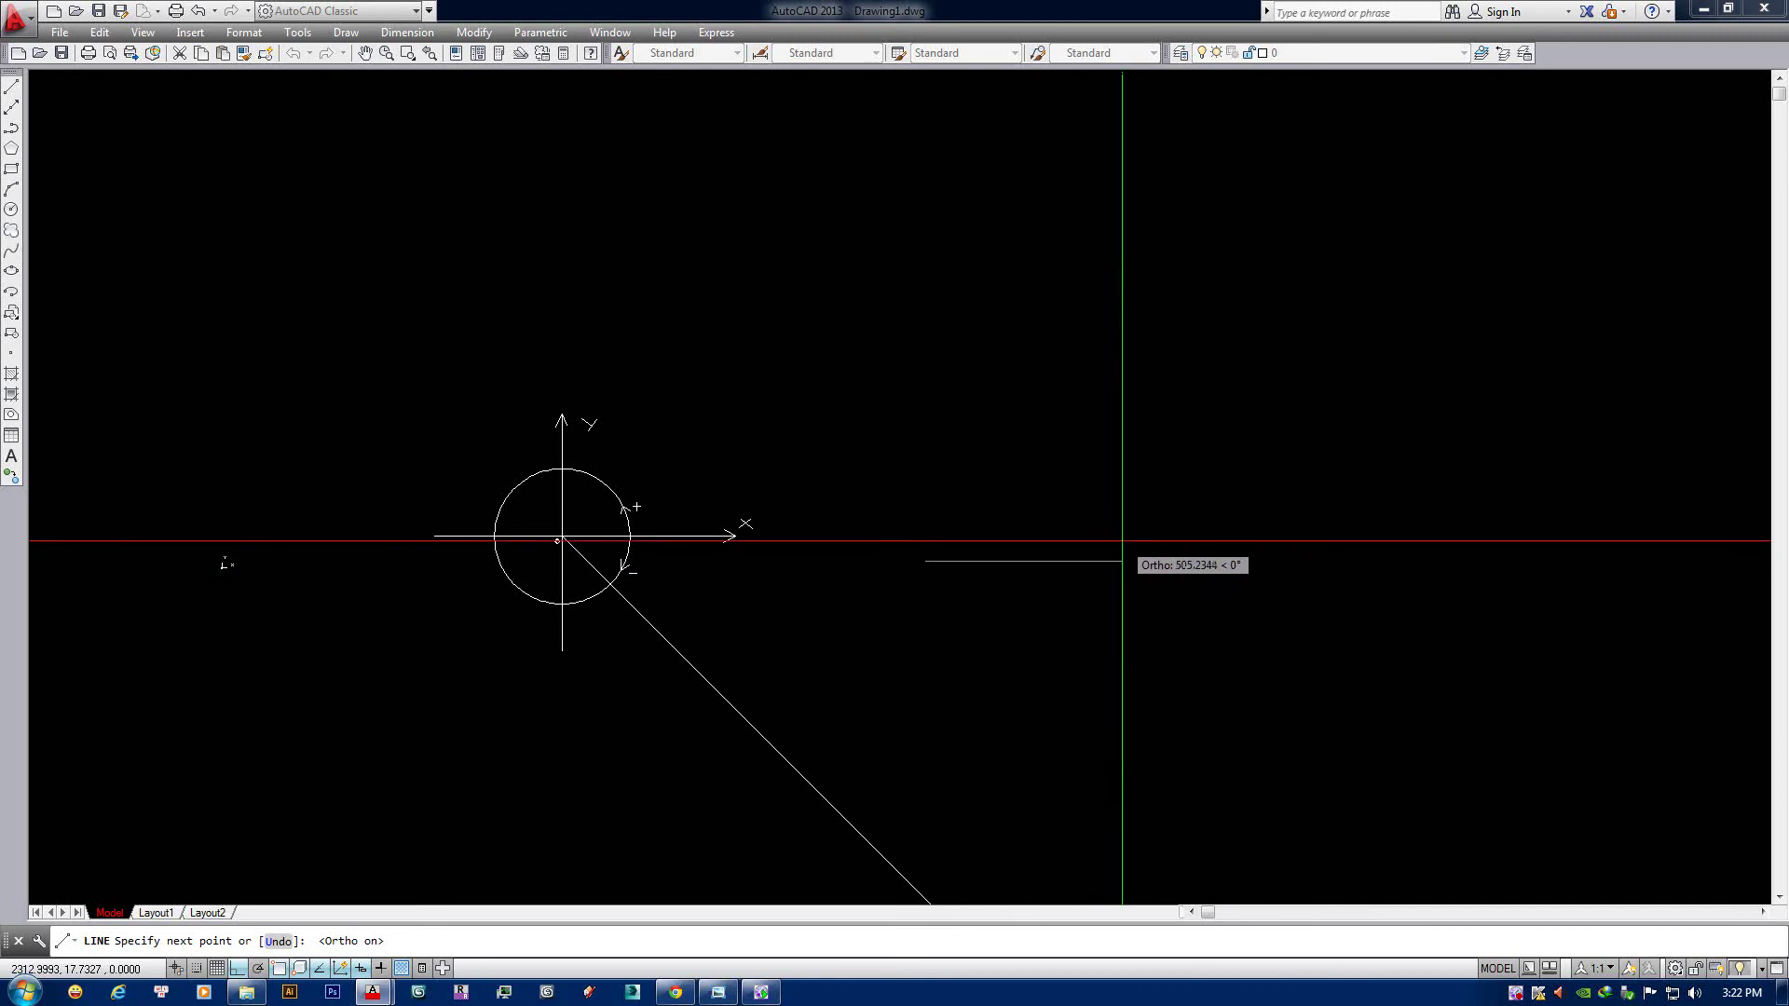
pyautogui.click(1125, 548)
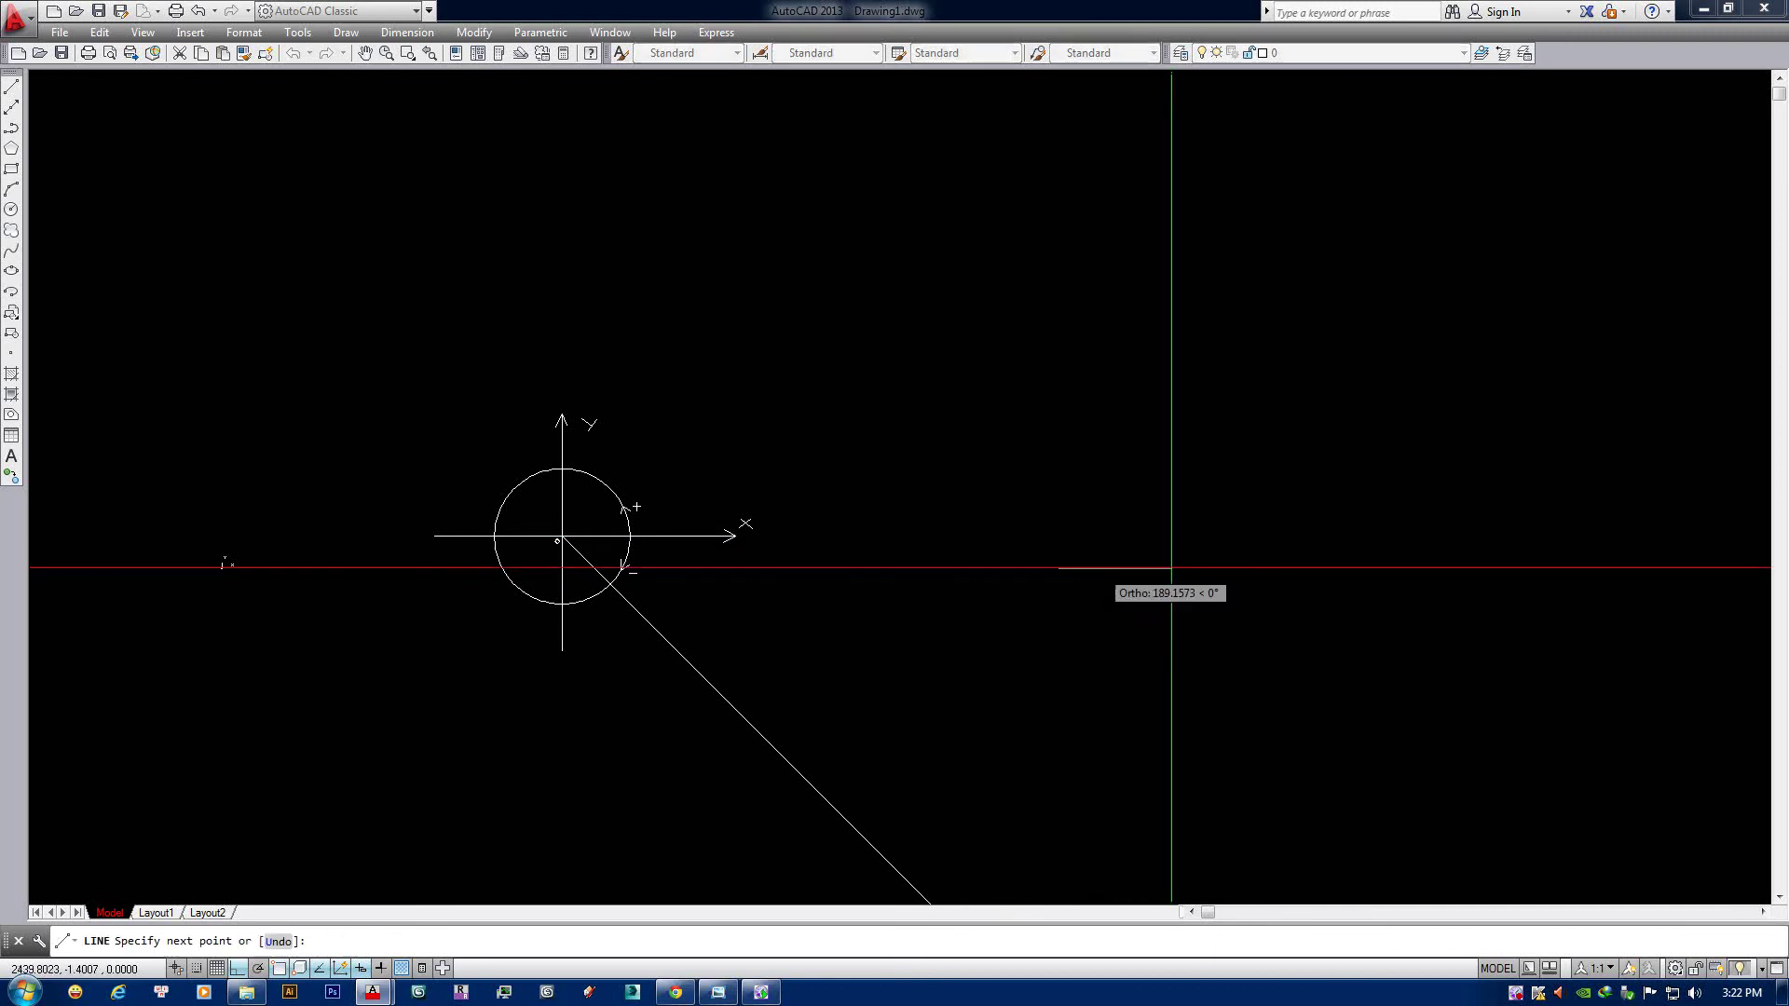
pyautogui.scroll(2, 1287, 552)
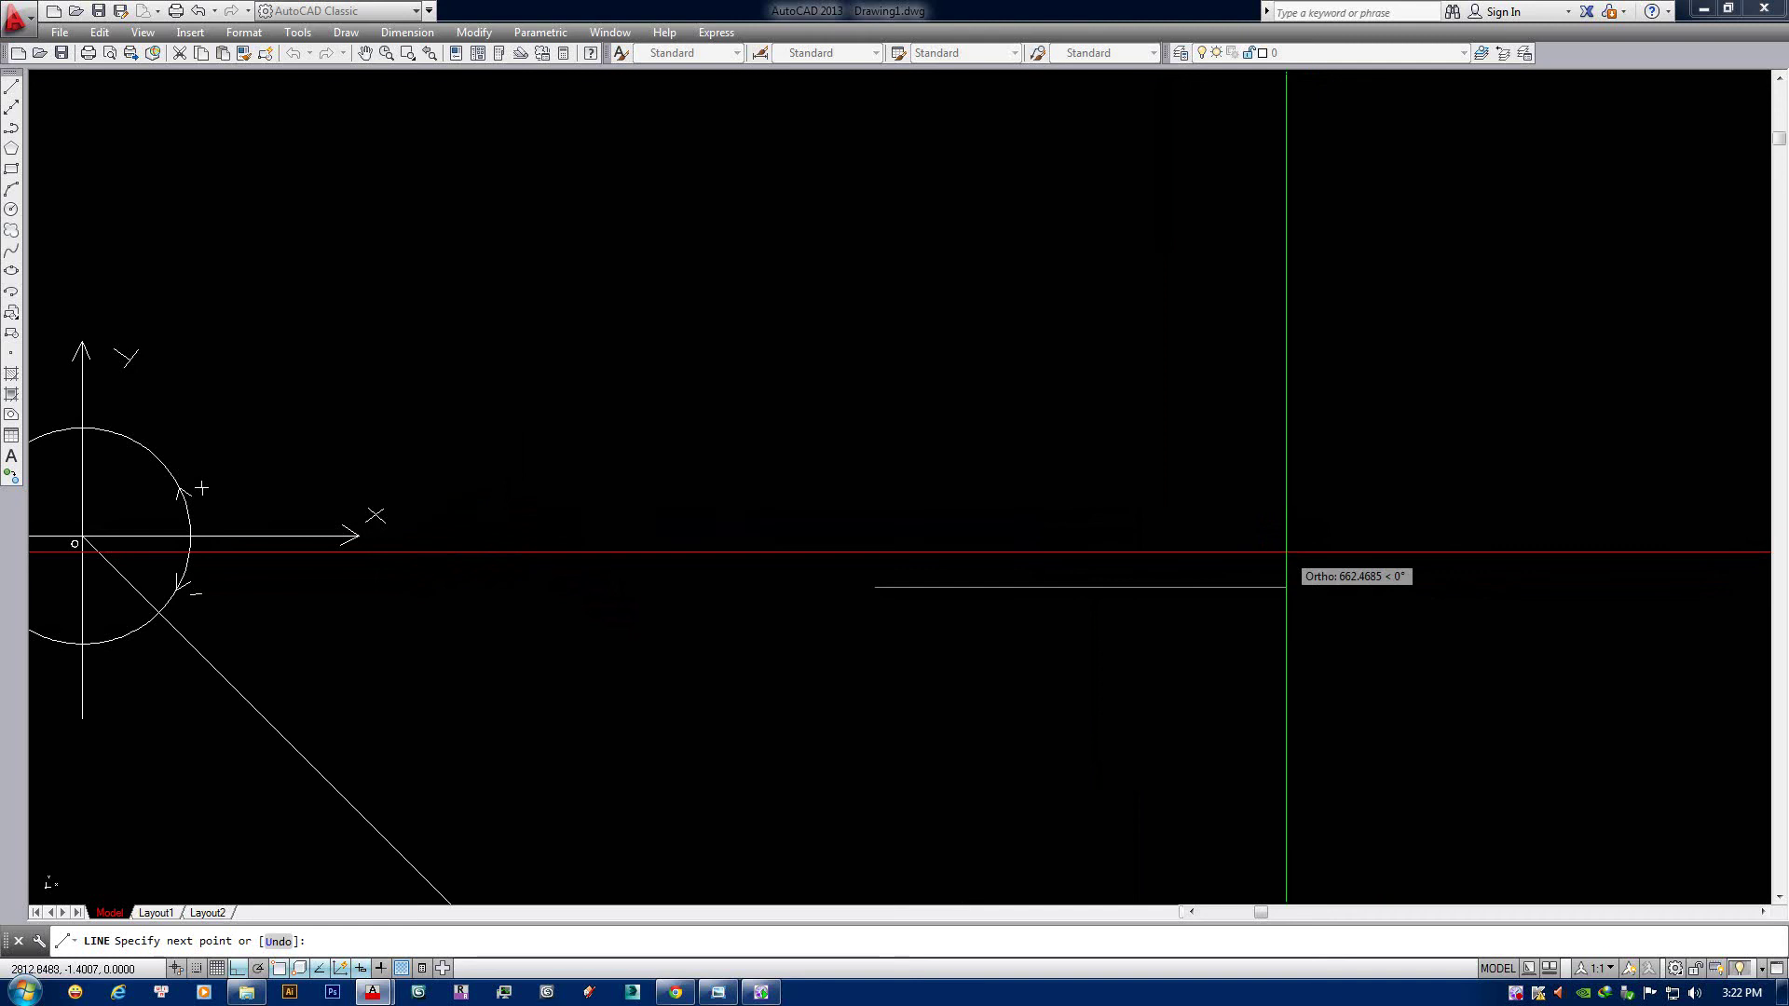
pyautogui.moveTo(1282, 552); pyautogui.dragTo(1164, 555, button='middle')
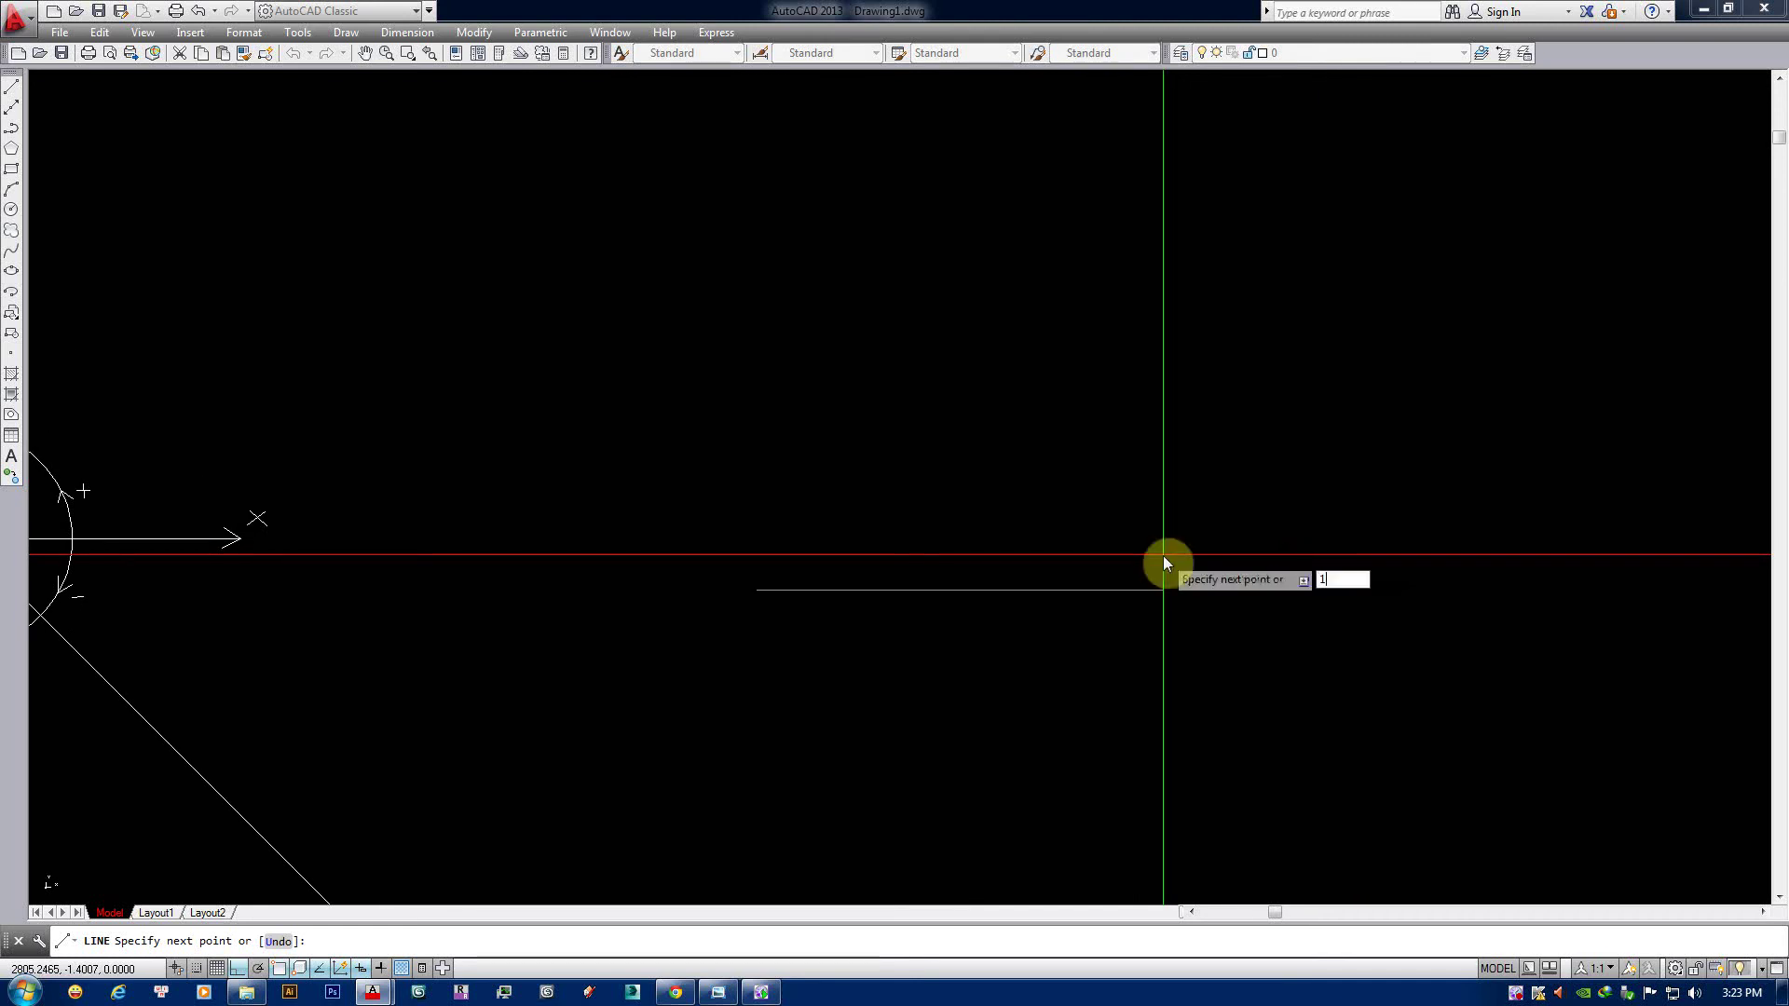
pyautogui.scroll(-1, 1258, 495)
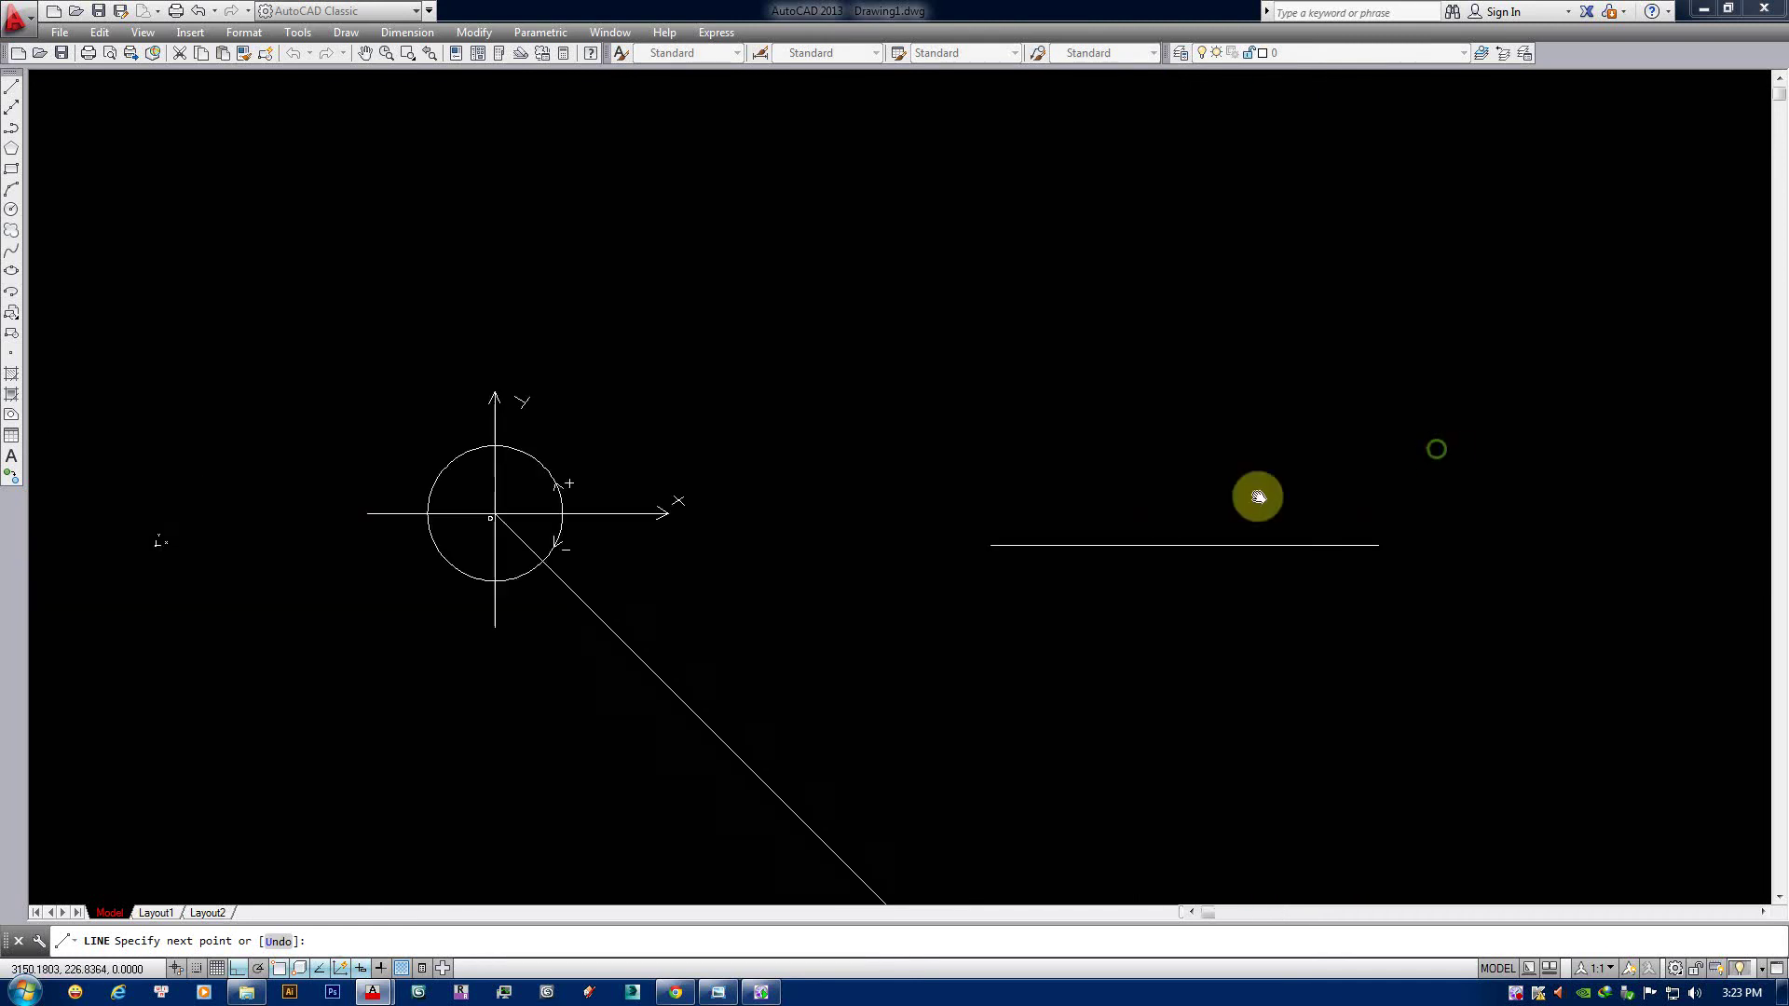
pyautogui.scroll(-1, 1159, 459)
pyautogui.scroll(1, 1159, 380)
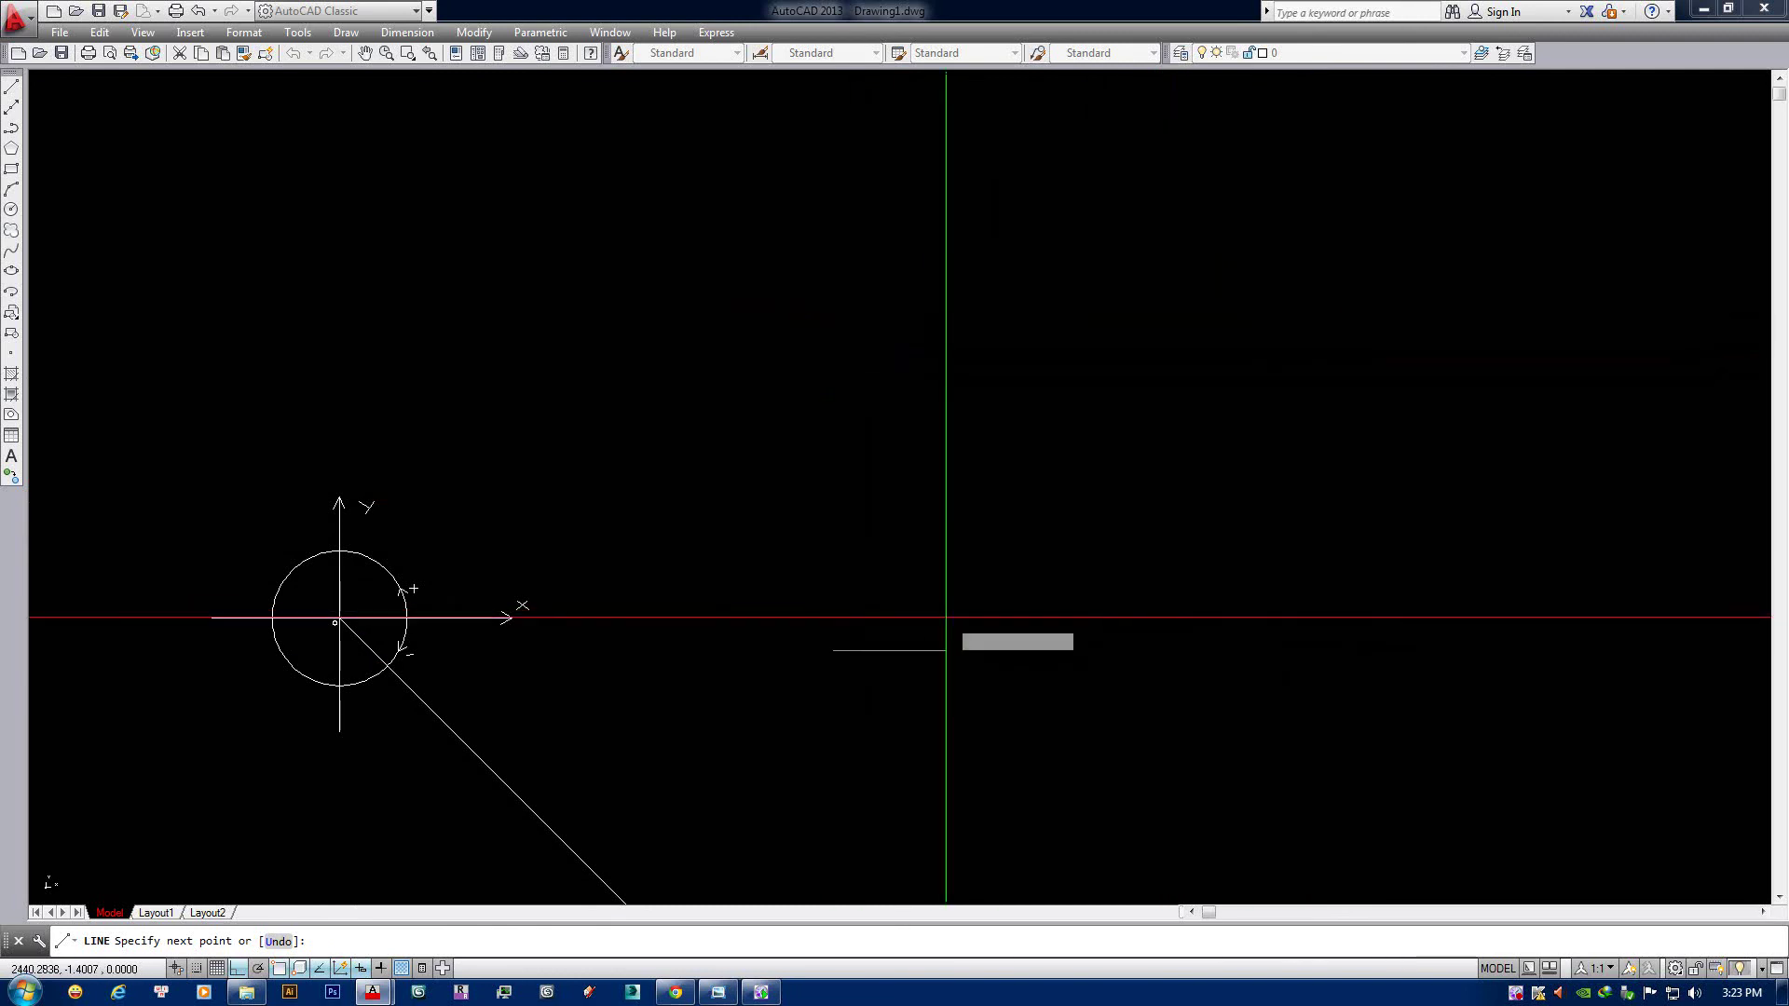
# With Ortho off, draw a 1000-unit line at 120° from the base line's end.
pyautogui.press('F8')
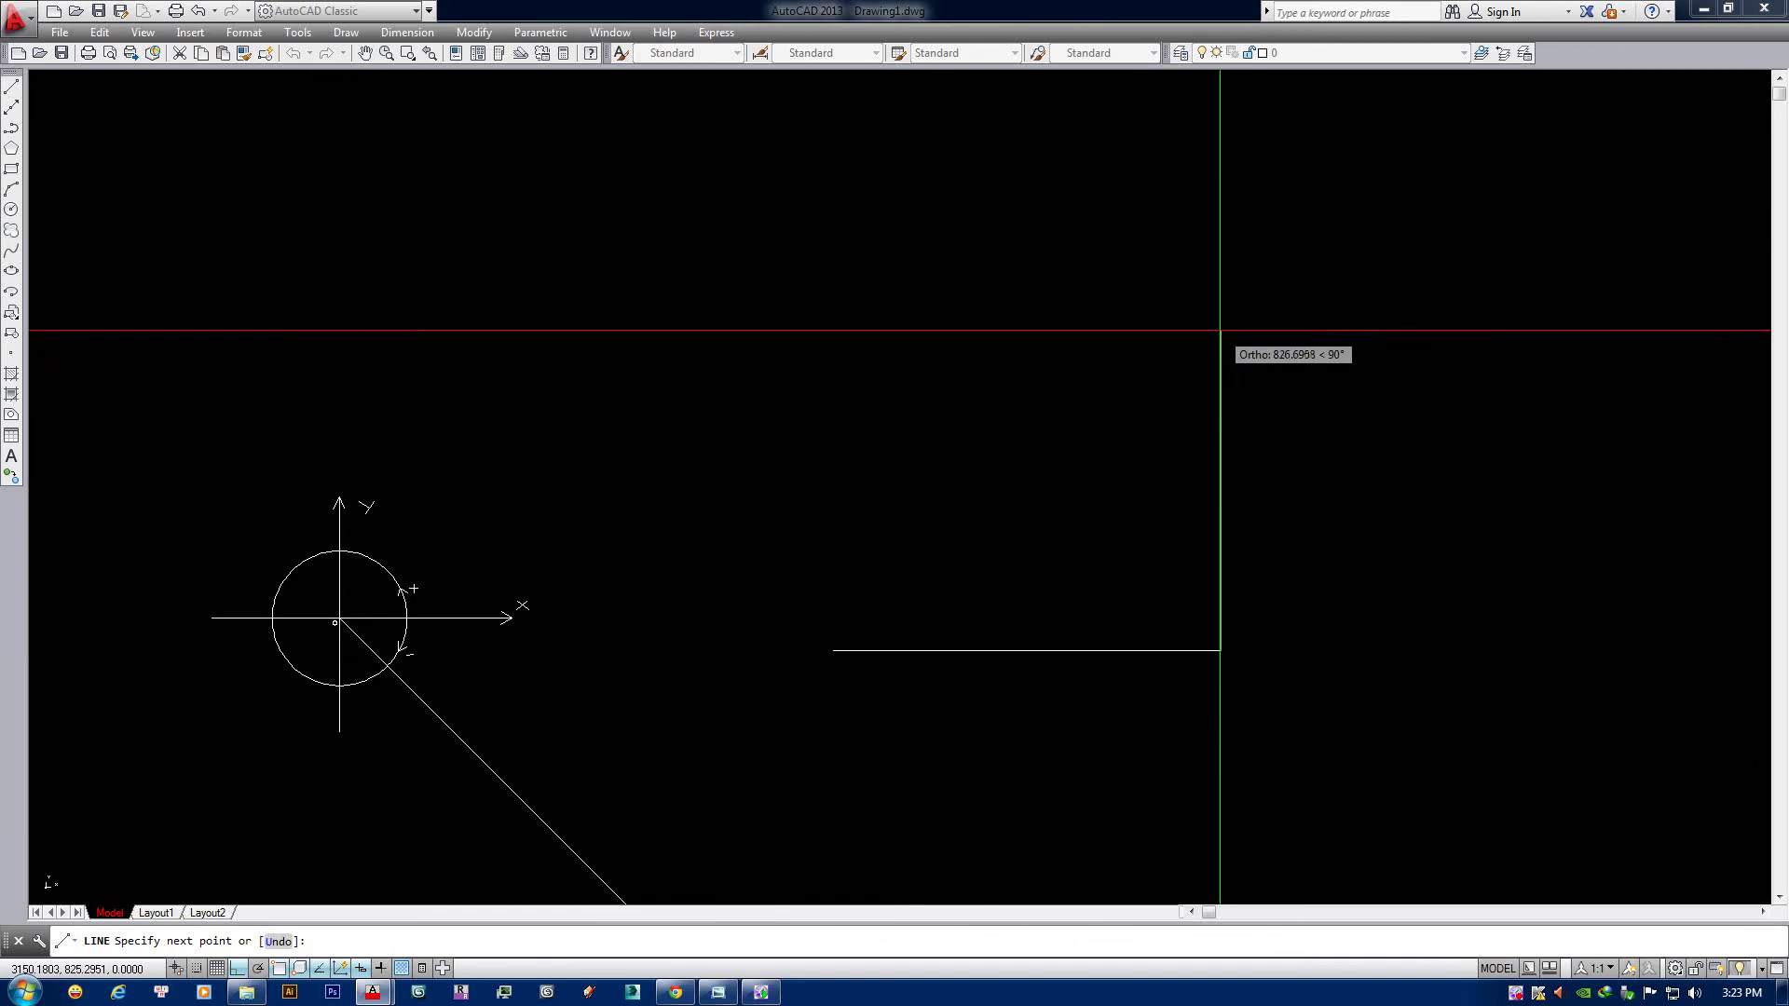
pyautogui.moveTo(1205, 386); pyautogui.dragTo(1201, 408, button='middle')
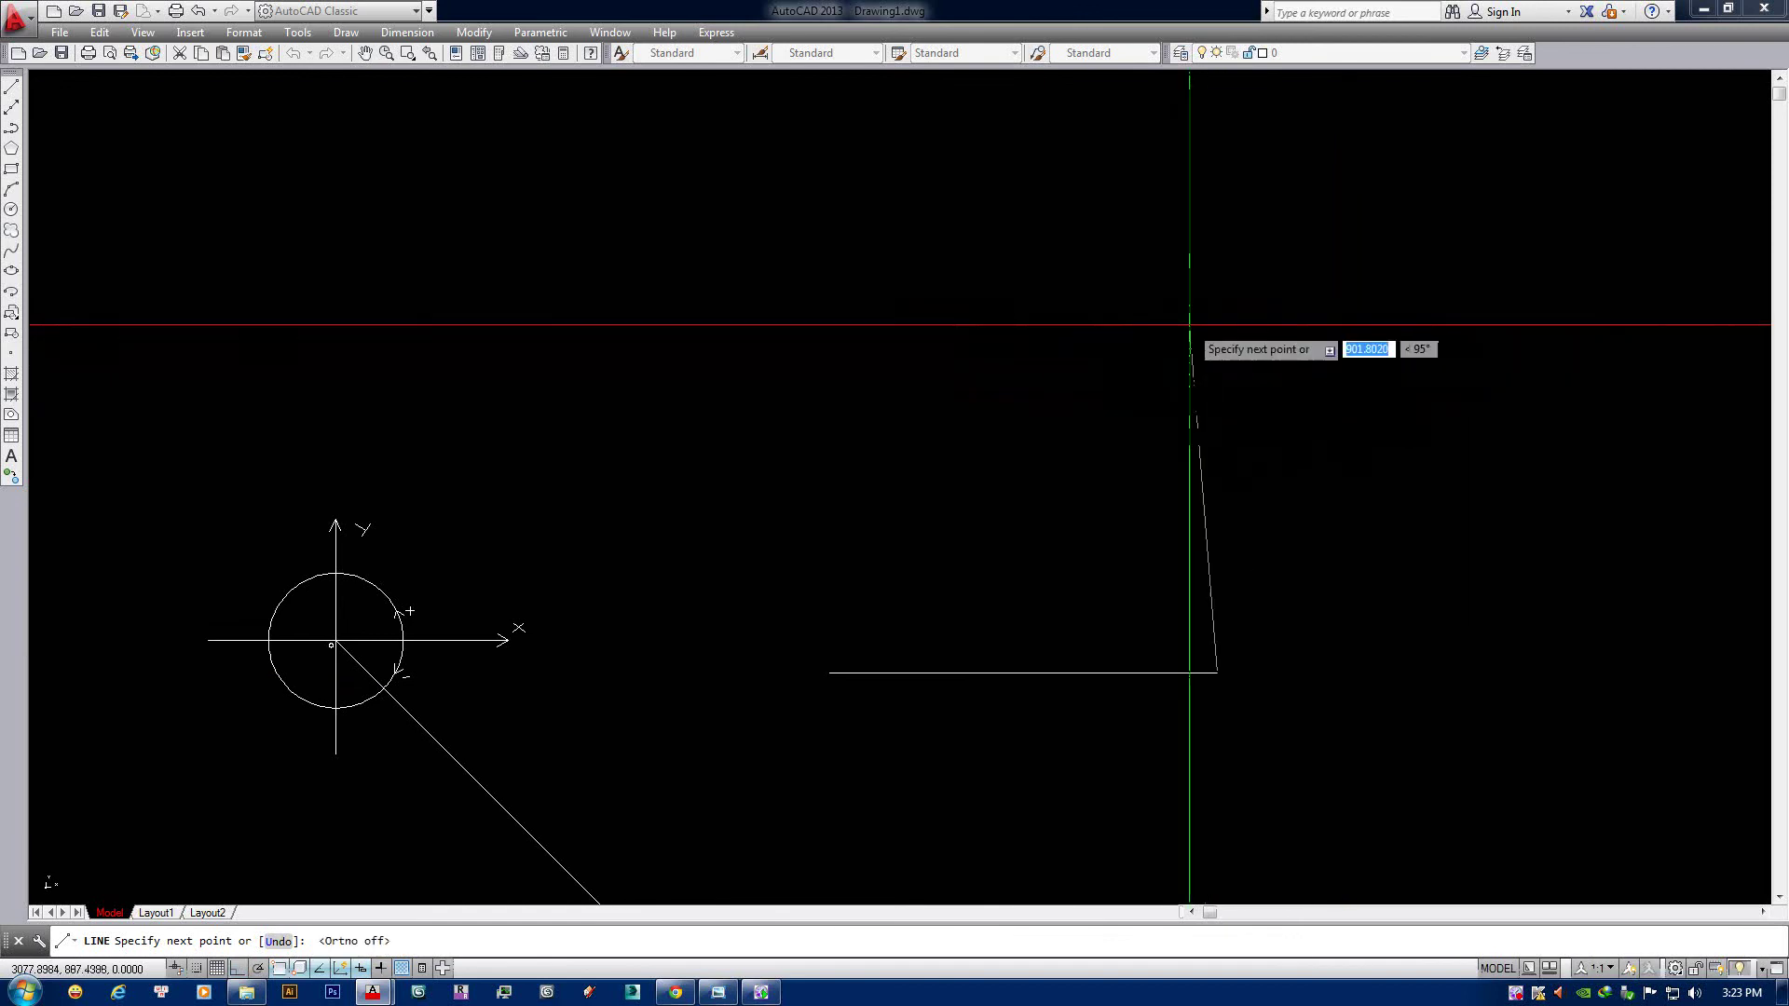
pyautogui.press('F8')
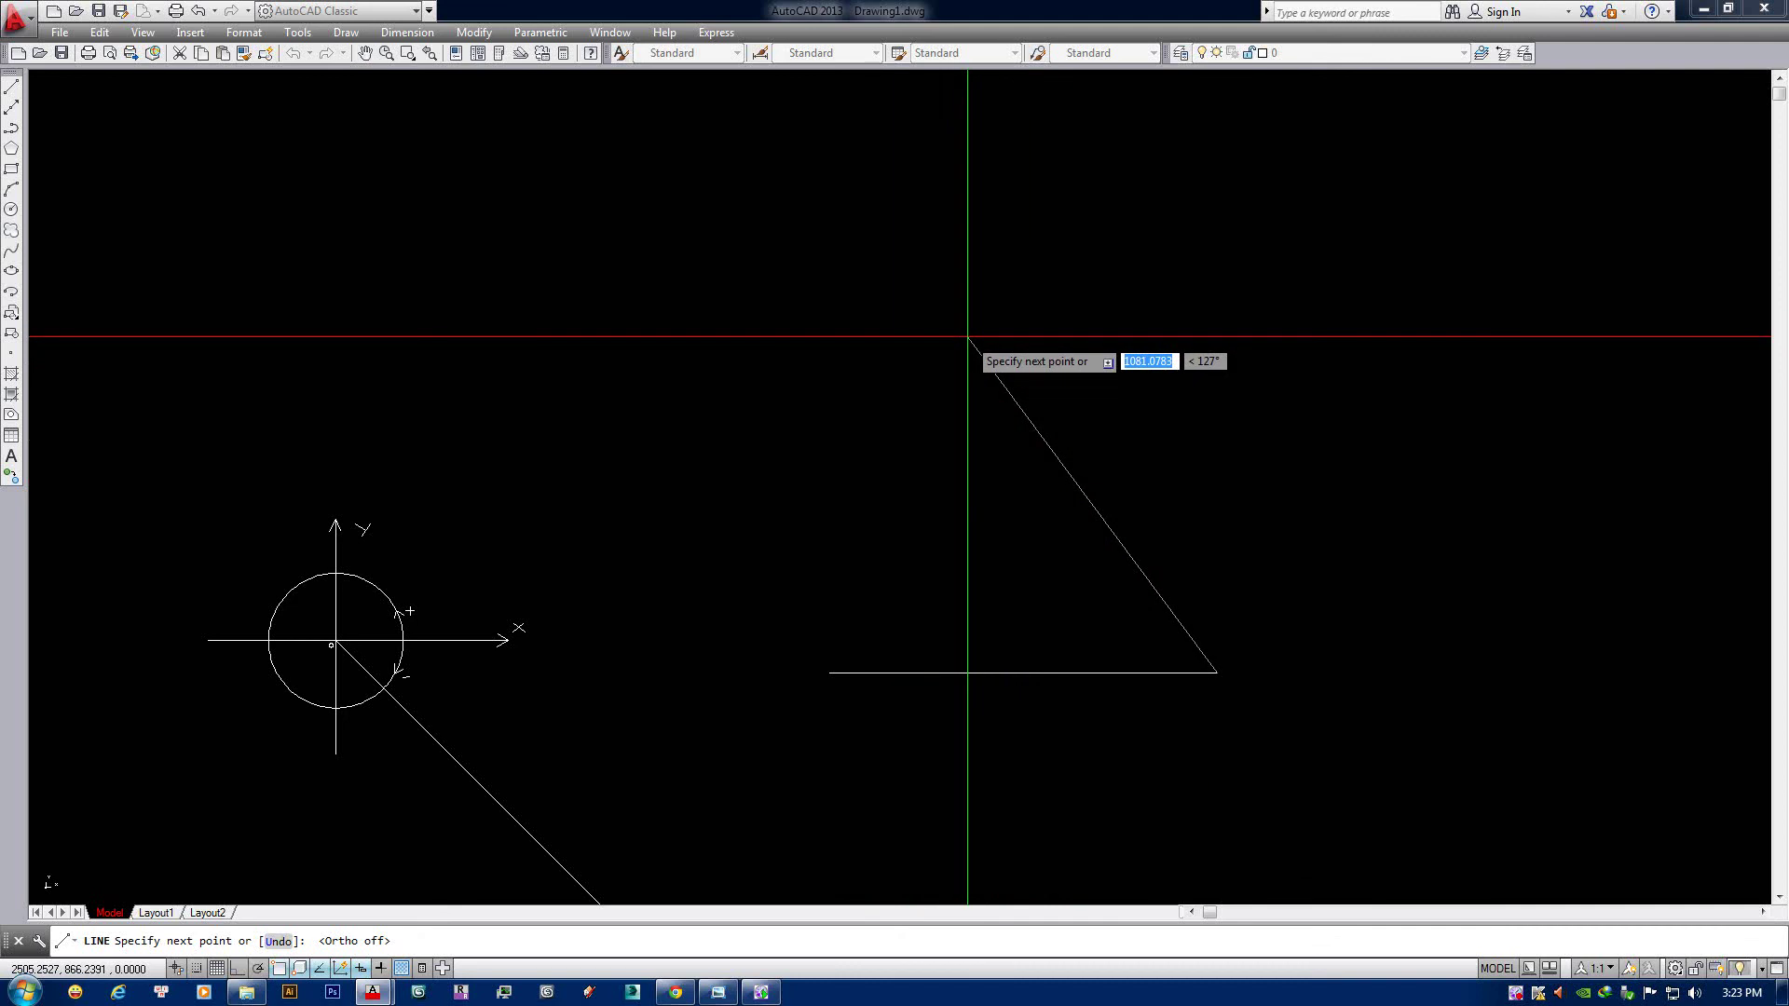
pyautogui.write('000')
pyautogui.press('Tab')
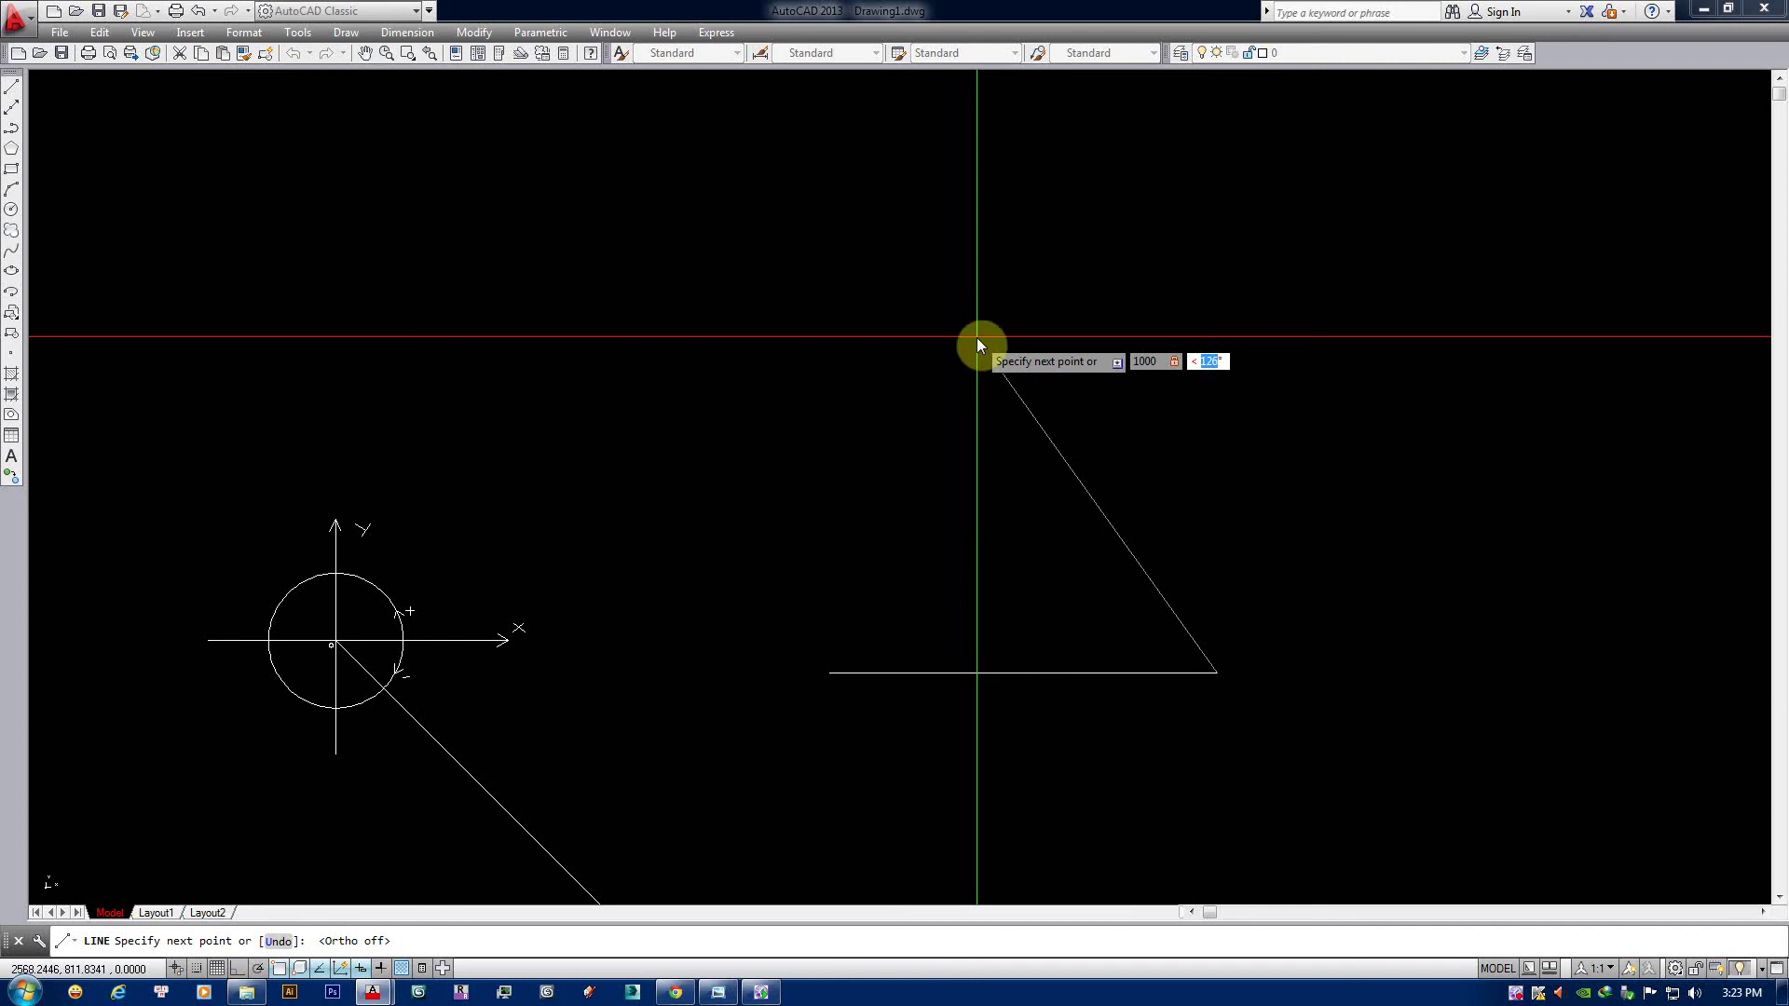
pyautogui.write('120')
pyautogui.press('Return')
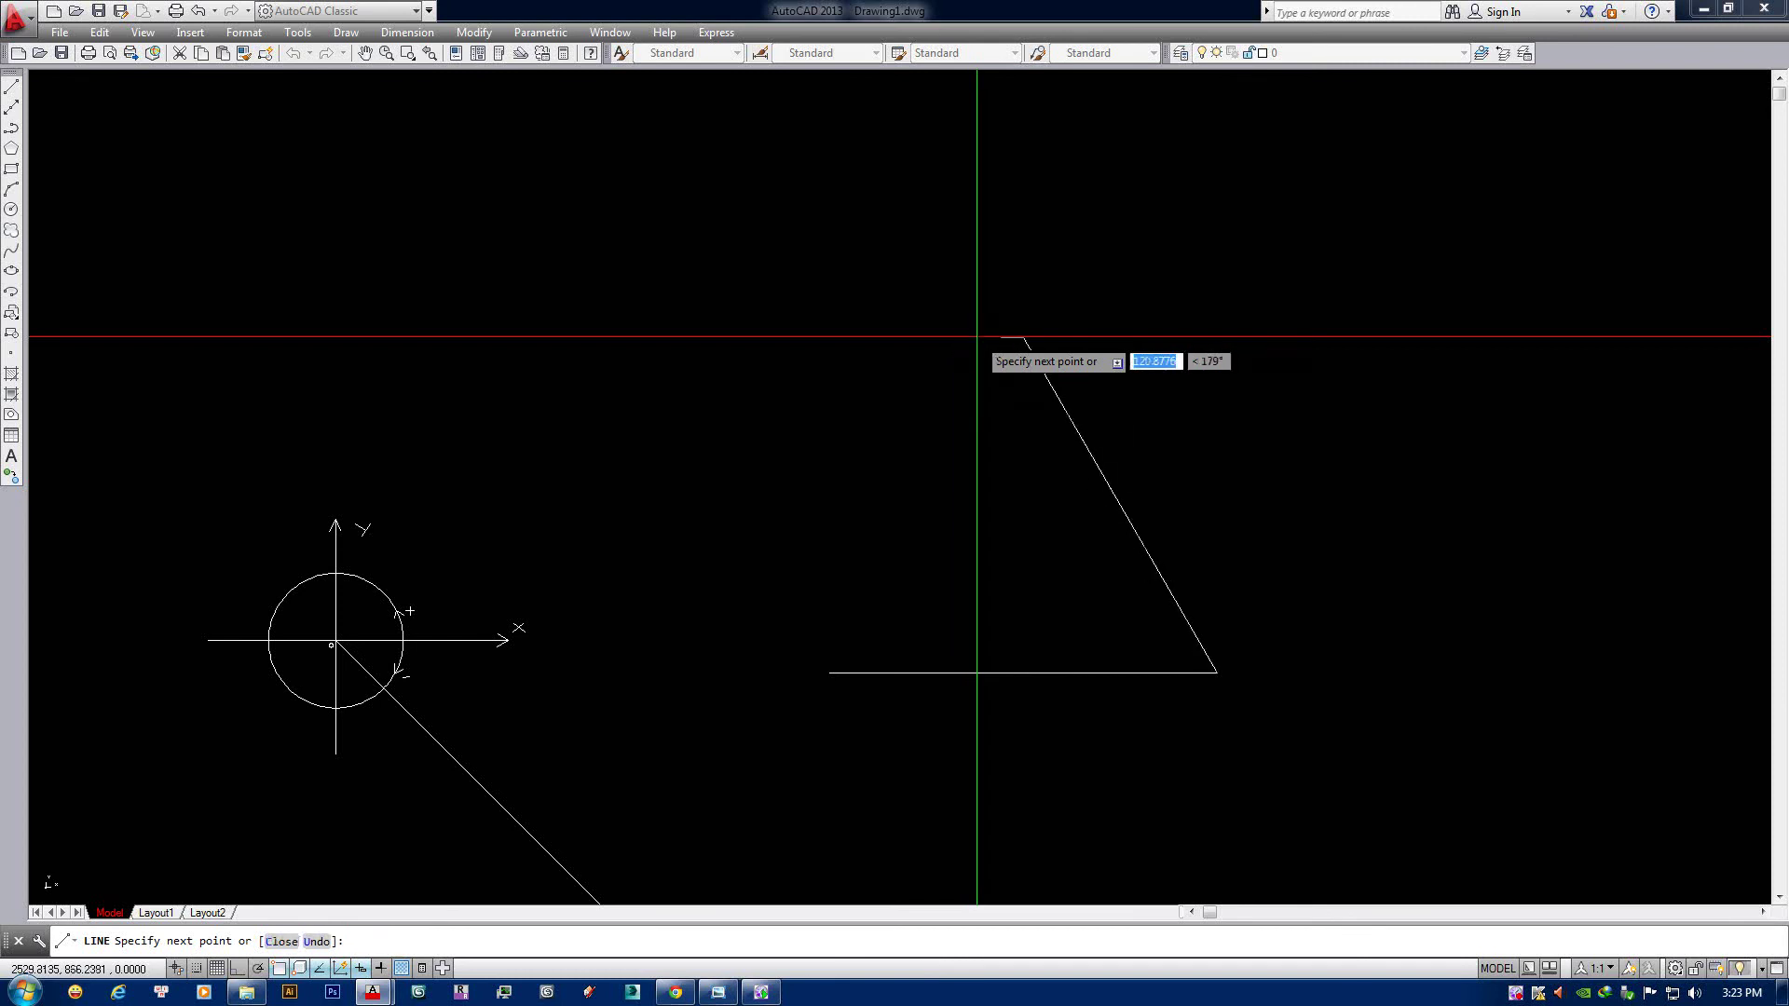
pyautogui.press('Return')
pyautogui.scroll(-2, 978, 335)
pyautogui.scroll(2, 1101, 540)
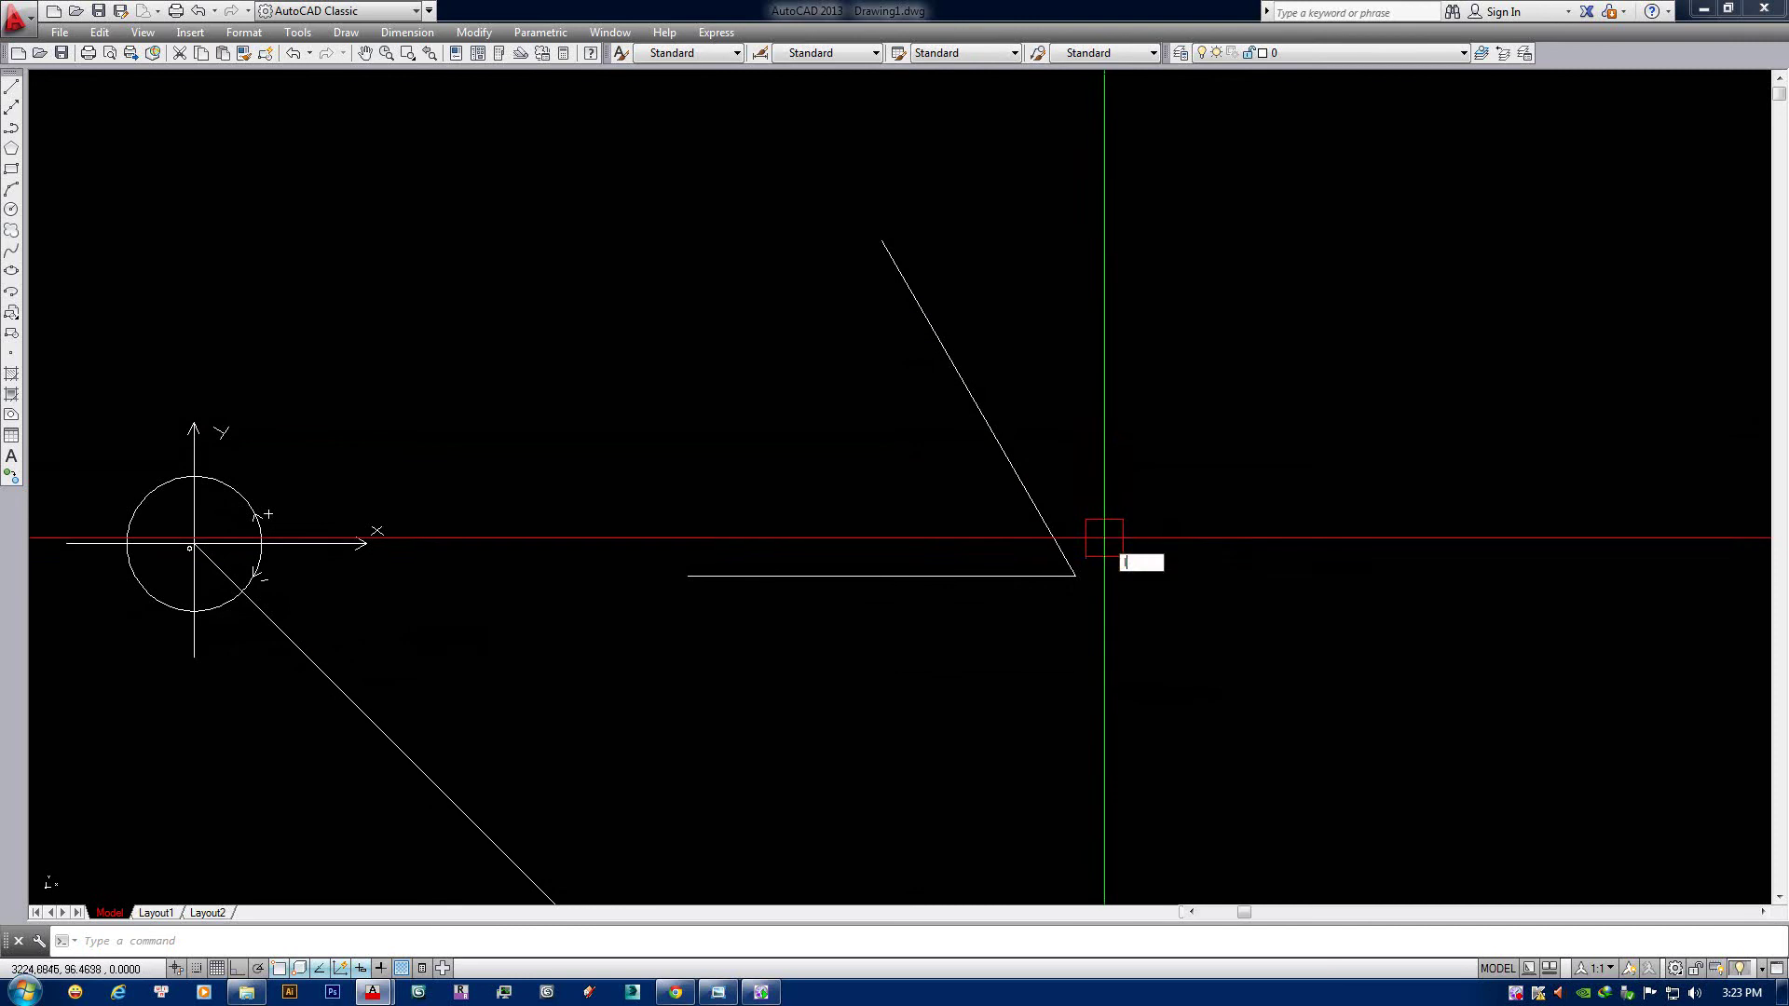
# Crossing-select the circle and its helper axes.
pyautogui.moveTo(1104, 538); pyautogui.dragTo(978, 484, button='middle')
pyautogui.scroll(4, 812, 453)
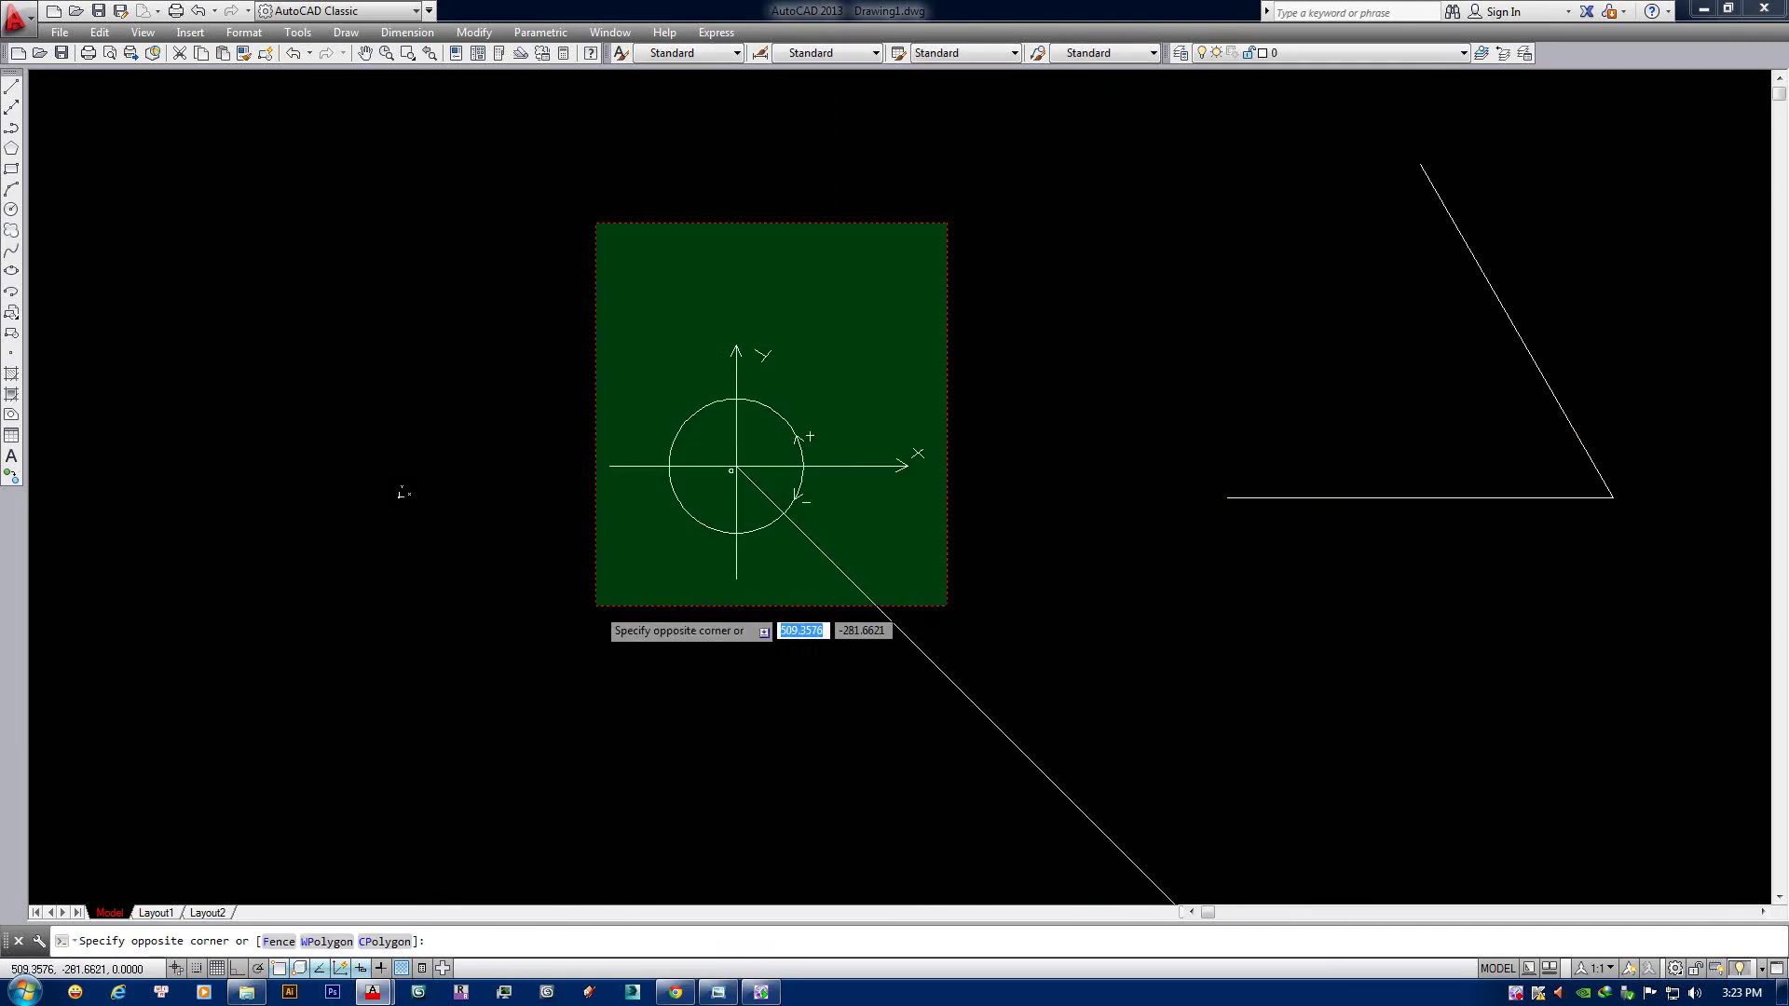
pyautogui.moveTo(950, 221); pyautogui.dragTo(595, 609)
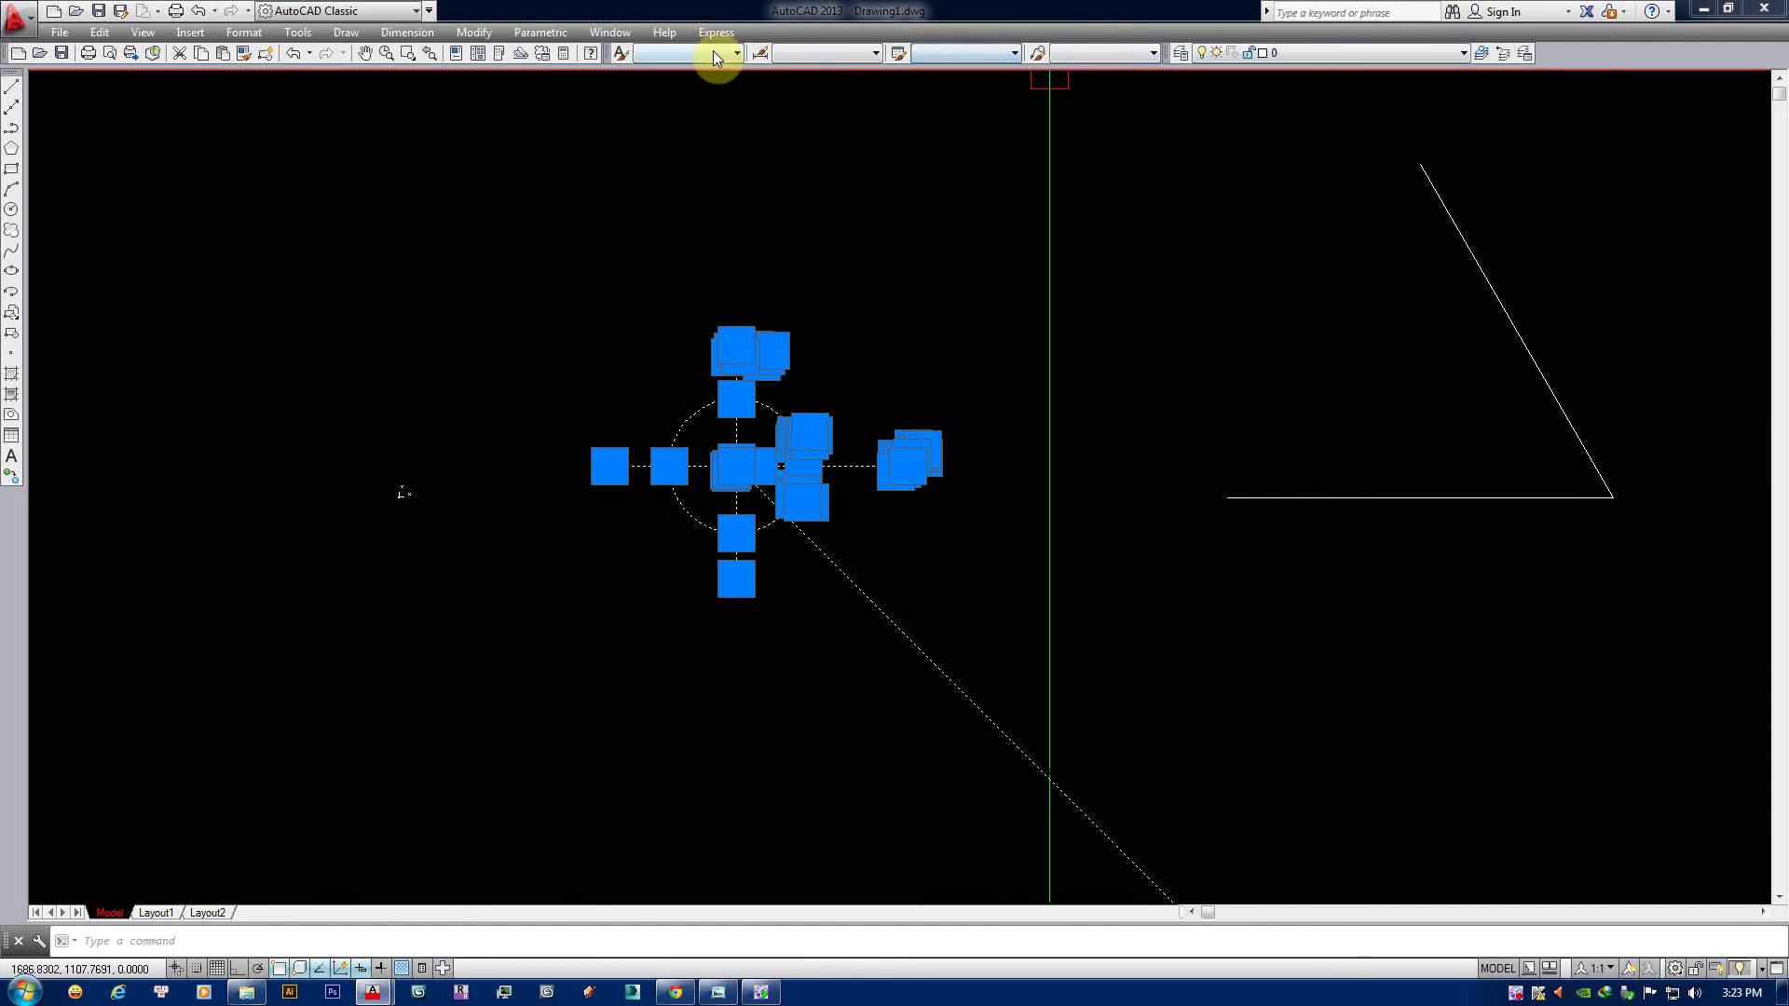
pyautogui.press('Escape')
pyautogui.moveTo(1388, 331); pyautogui.dragTo(1244, 355, button='middle')
pyautogui.moveTo(808, 296); pyautogui.dragTo(402, 553)
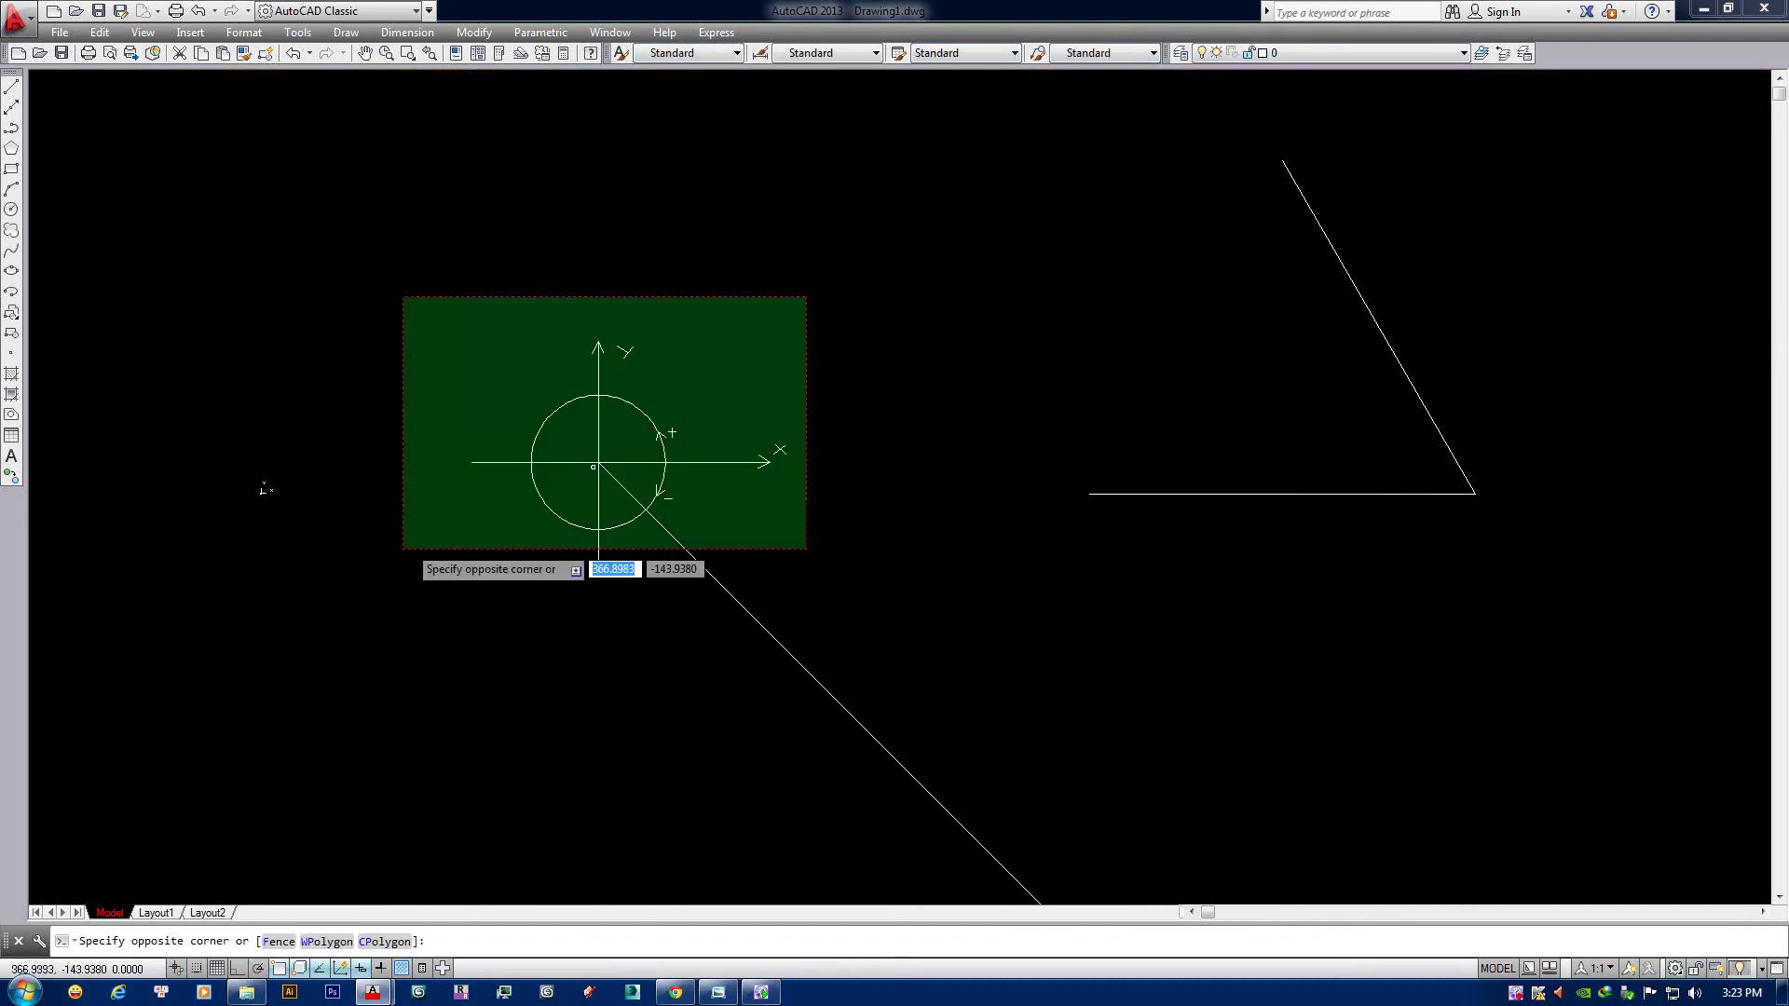
# Move the circle and axes from the circle centre onto the triangle's lower-right corner.
pyautogui.write('m')
pyautogui.press('Return')
pyautogui.scroll(3, 583, 487)
pyautogui.scroll(3, 583, 487)
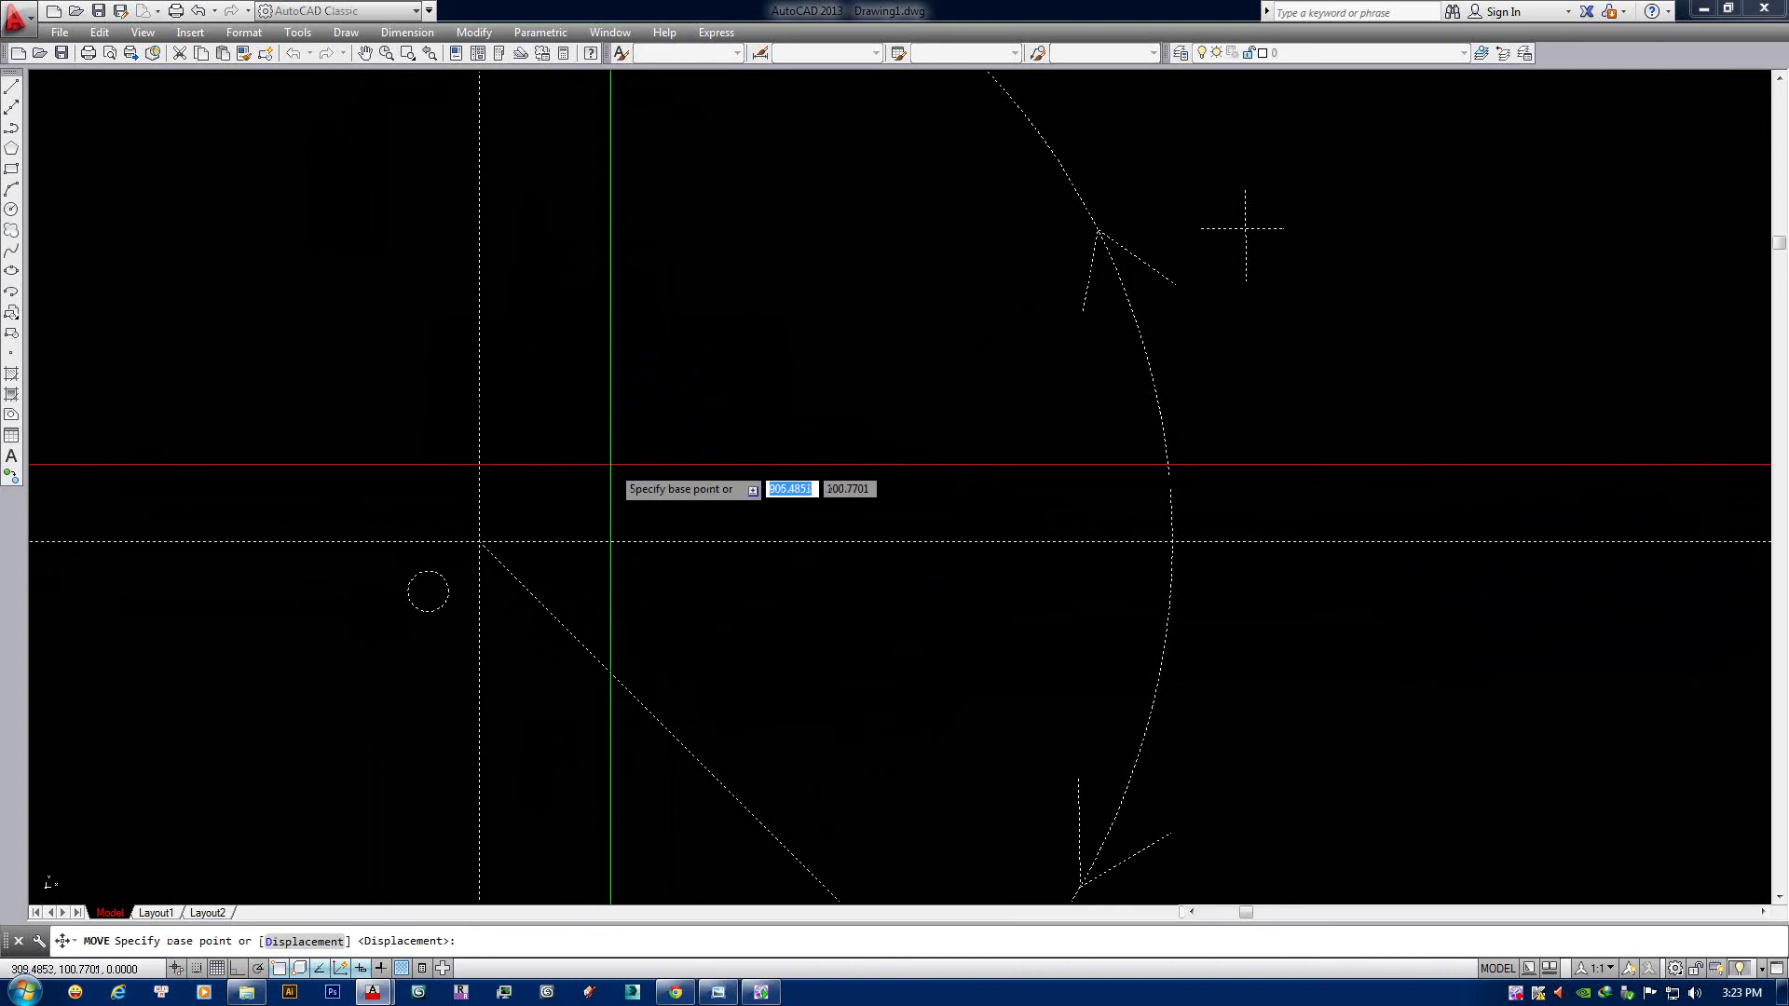
pyautogui.click(480, 539)
pyautogui.scroll(-3, 1076, 566)
pyautogui.scroll(-2, 1076, 566)
pyautogui.scroll(2, 1339, 599)
pyautogui.scroll(-3, 859, 592)
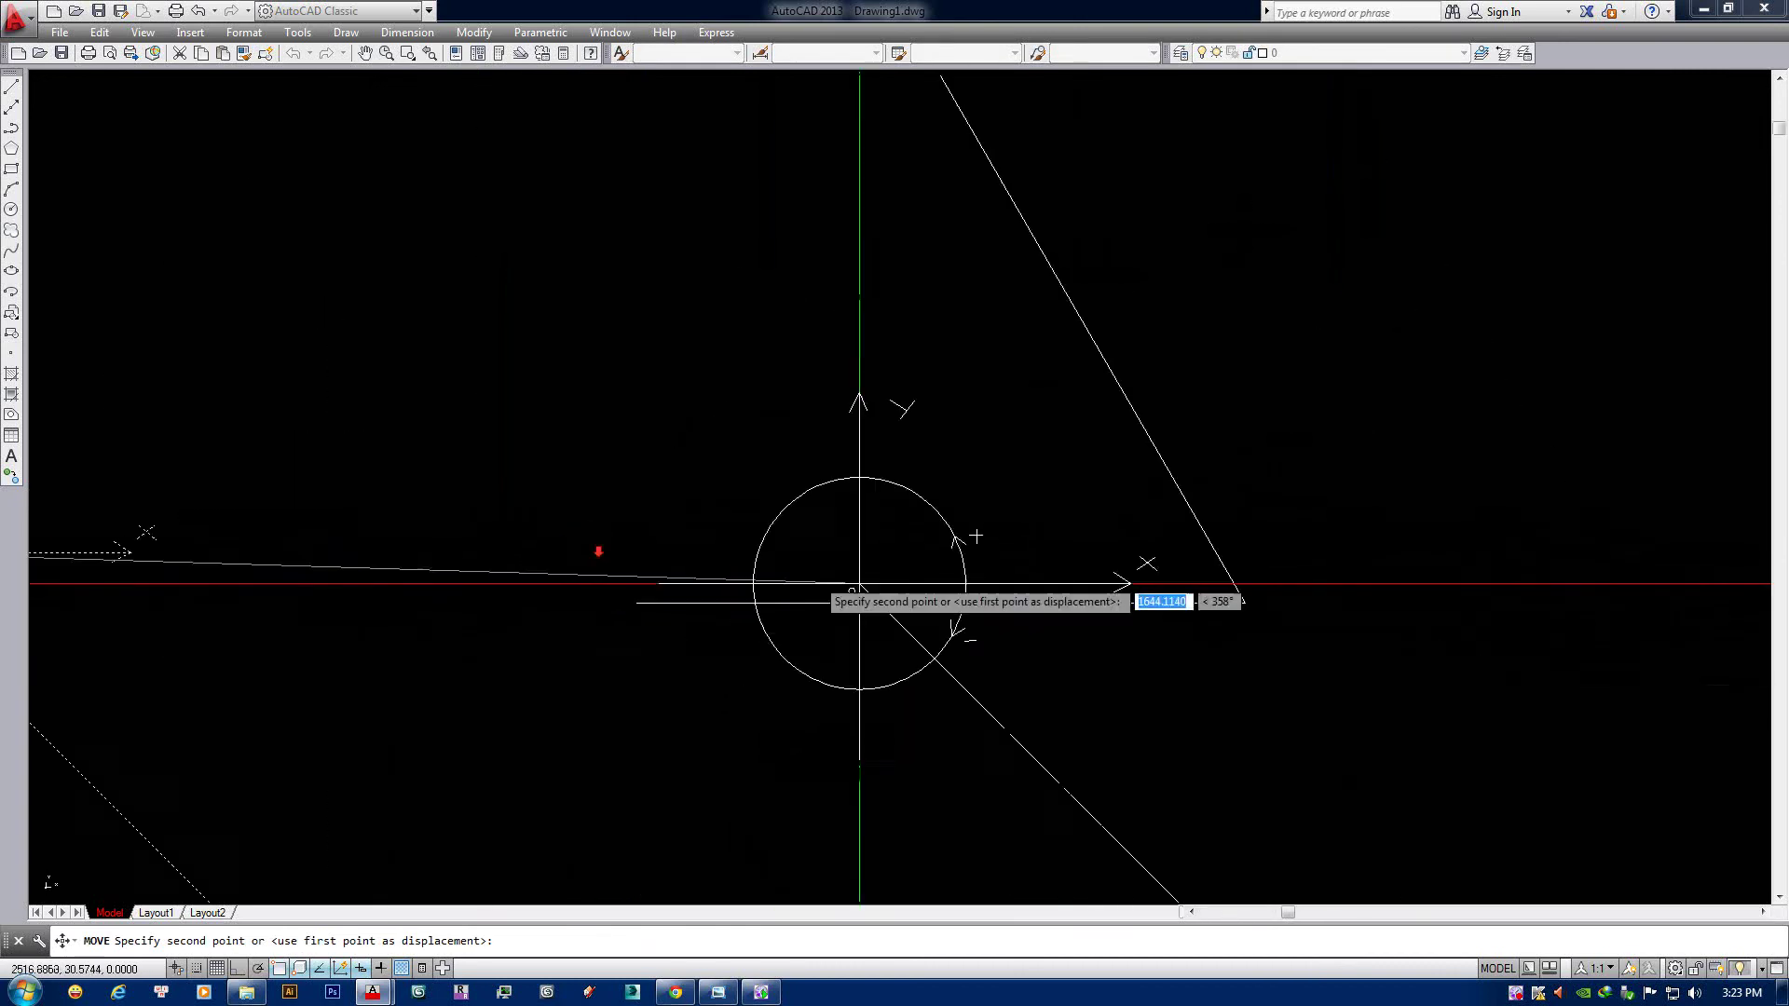
pyautogui.click(1237, 611)
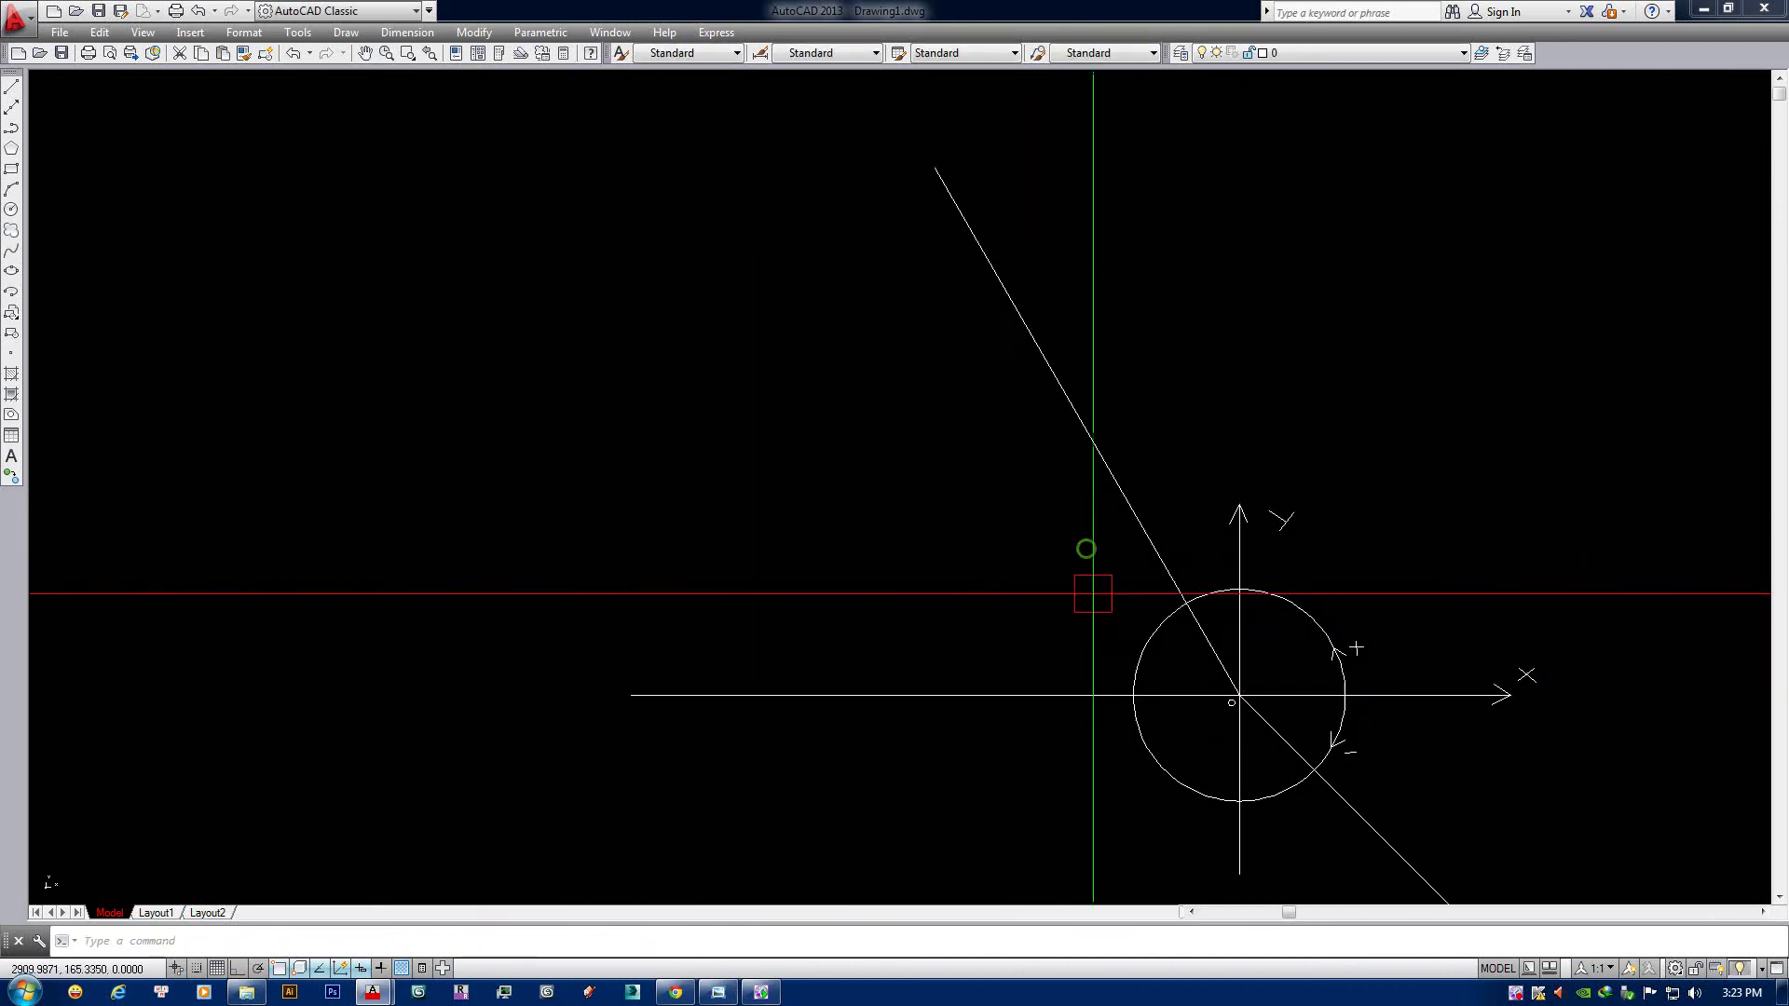
# Select the slanted 120° line several times to check its position, then clear the selection.
pyautogui.click(1111, 472)
pyautogui.press('Escape')
pyautogui.click(1210, 717)
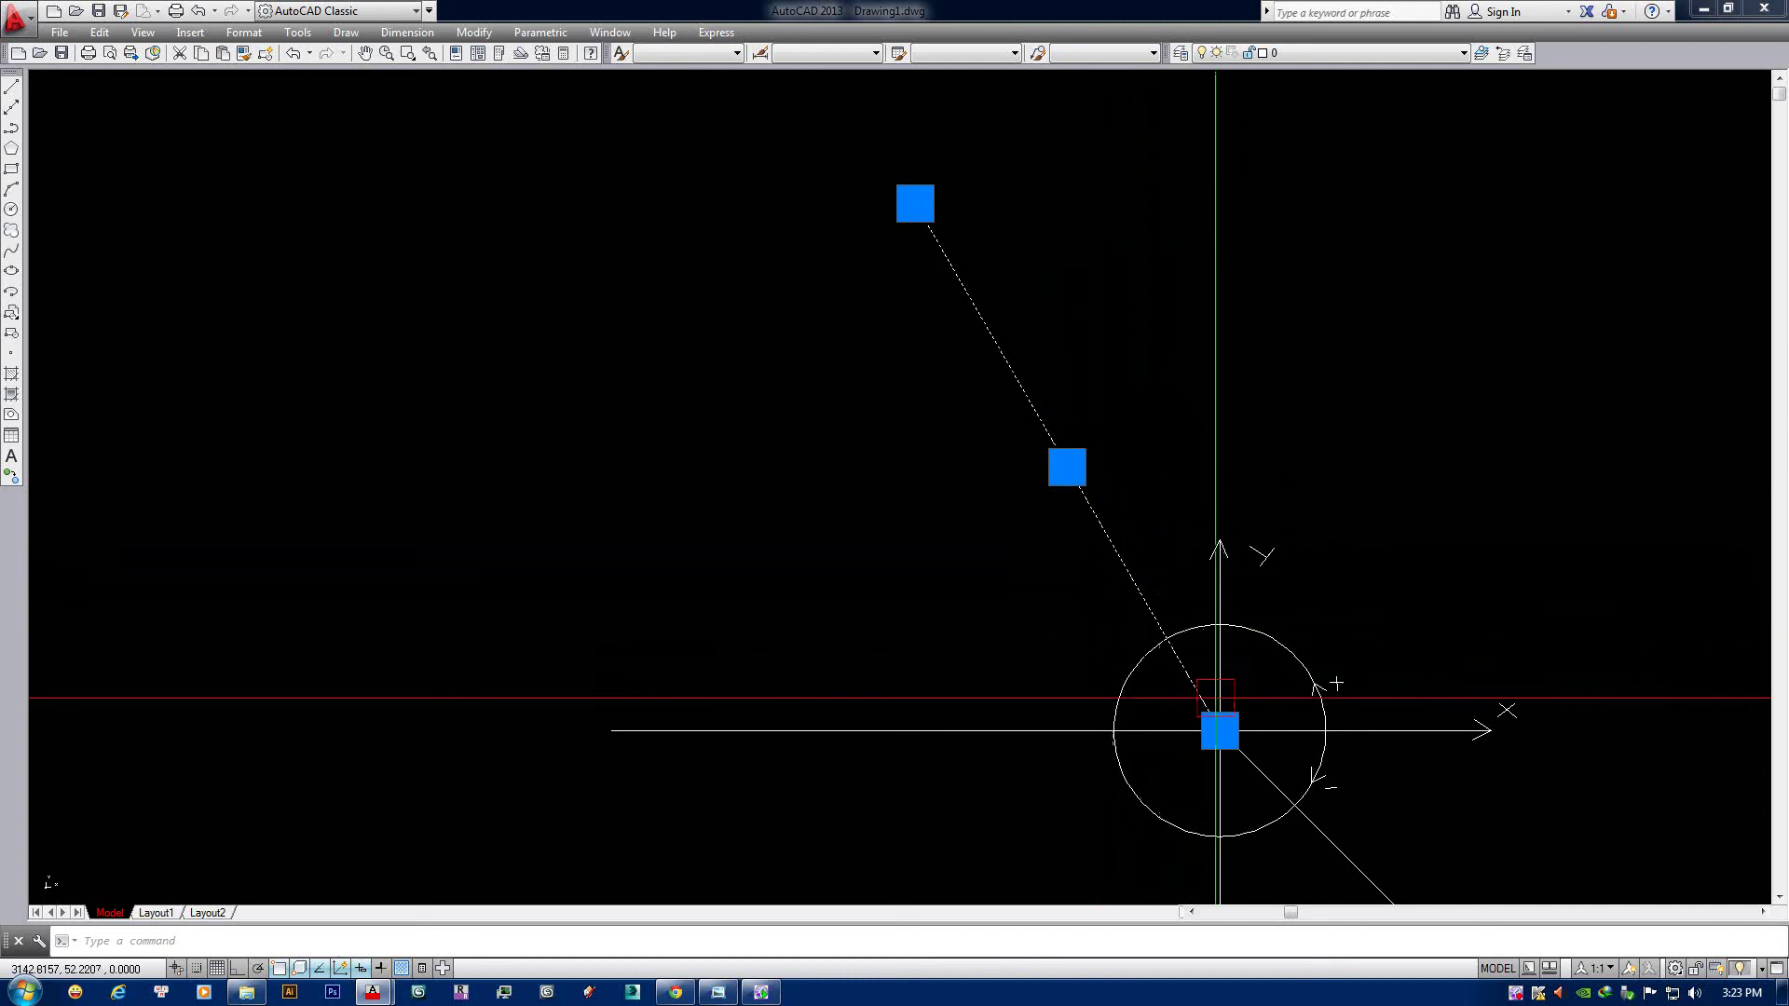
pyautogui.press('Escape')
pyautogui.click(1216, 729)
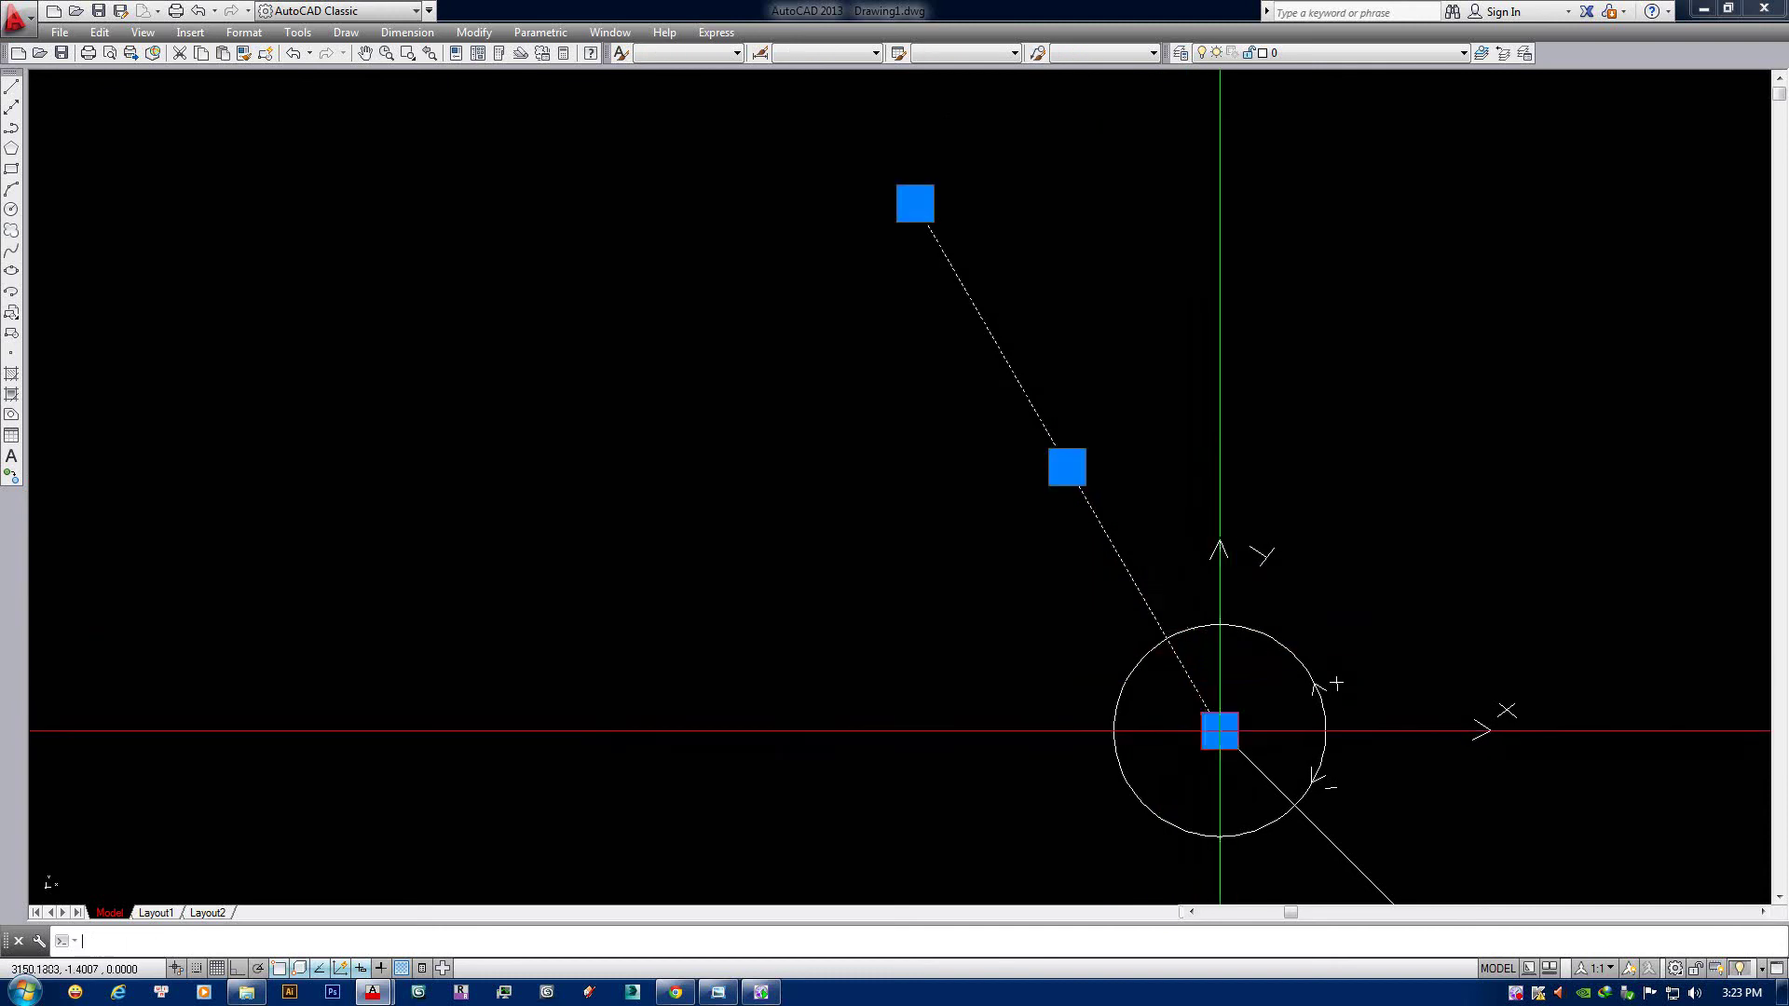
pyautogui.press('Escape')
pyautogui.scroll(4, 1092, 633)
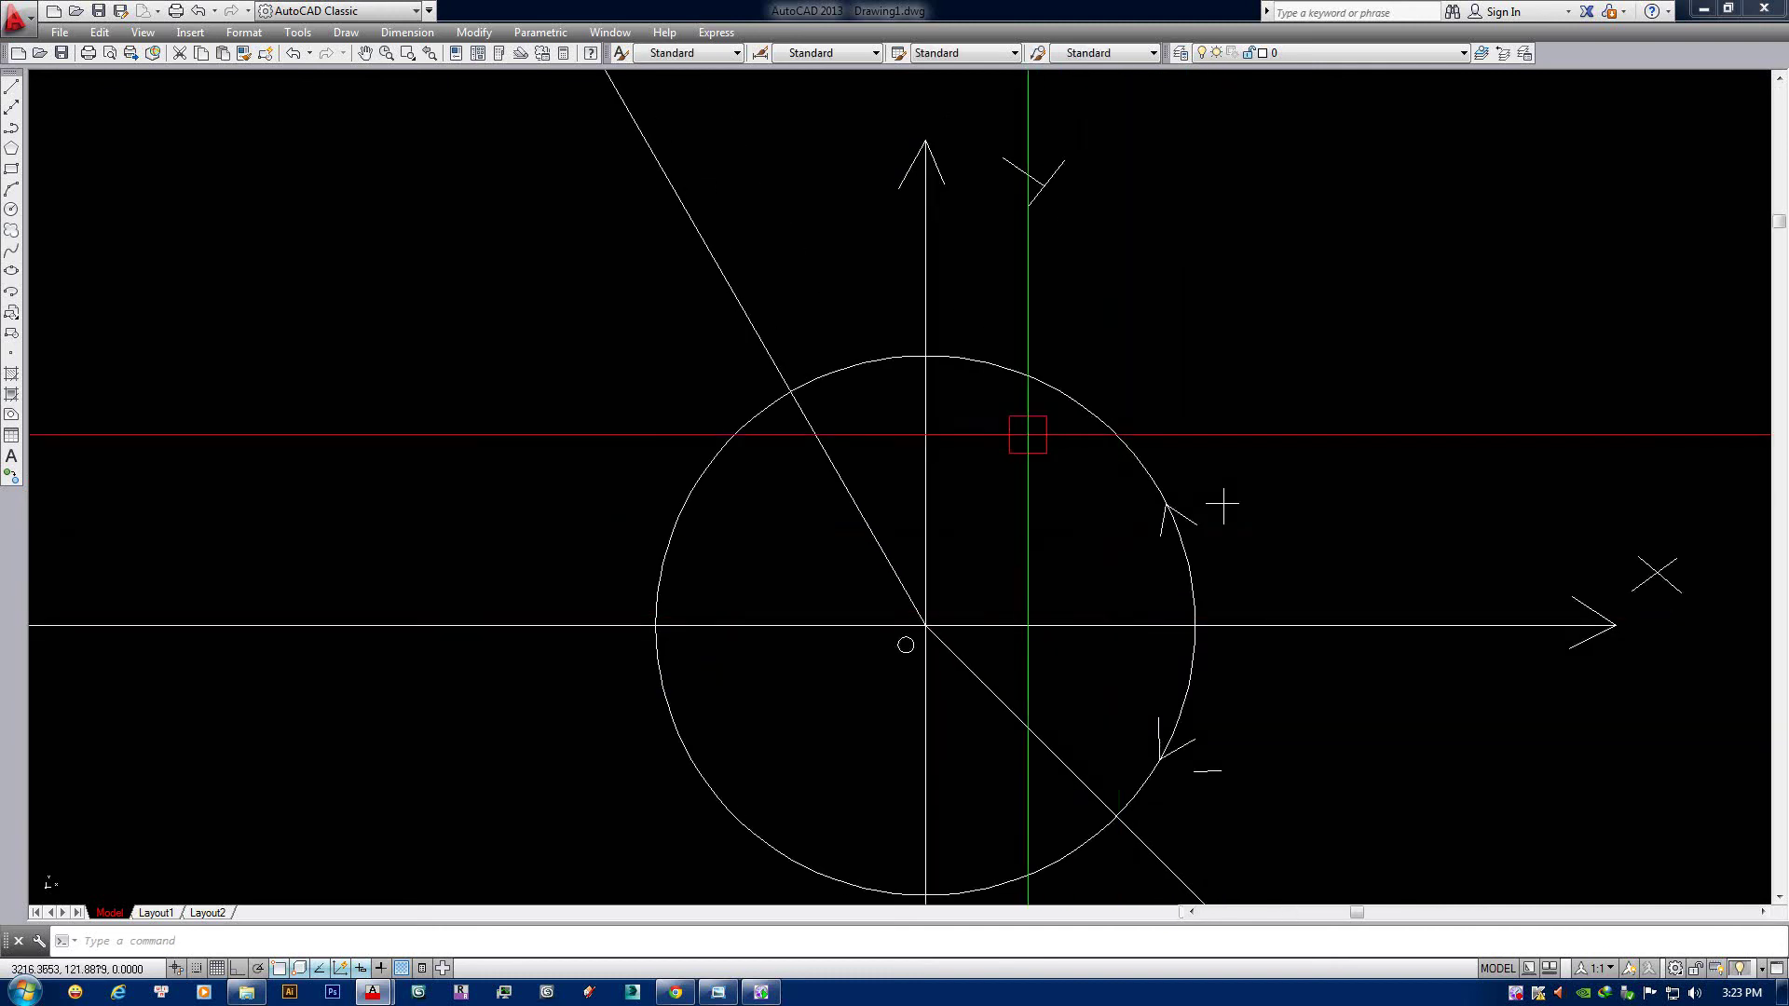
pyautogui.scroll(-4, 1164, 503)
pyautogui.scroll(4, 1070, 578)
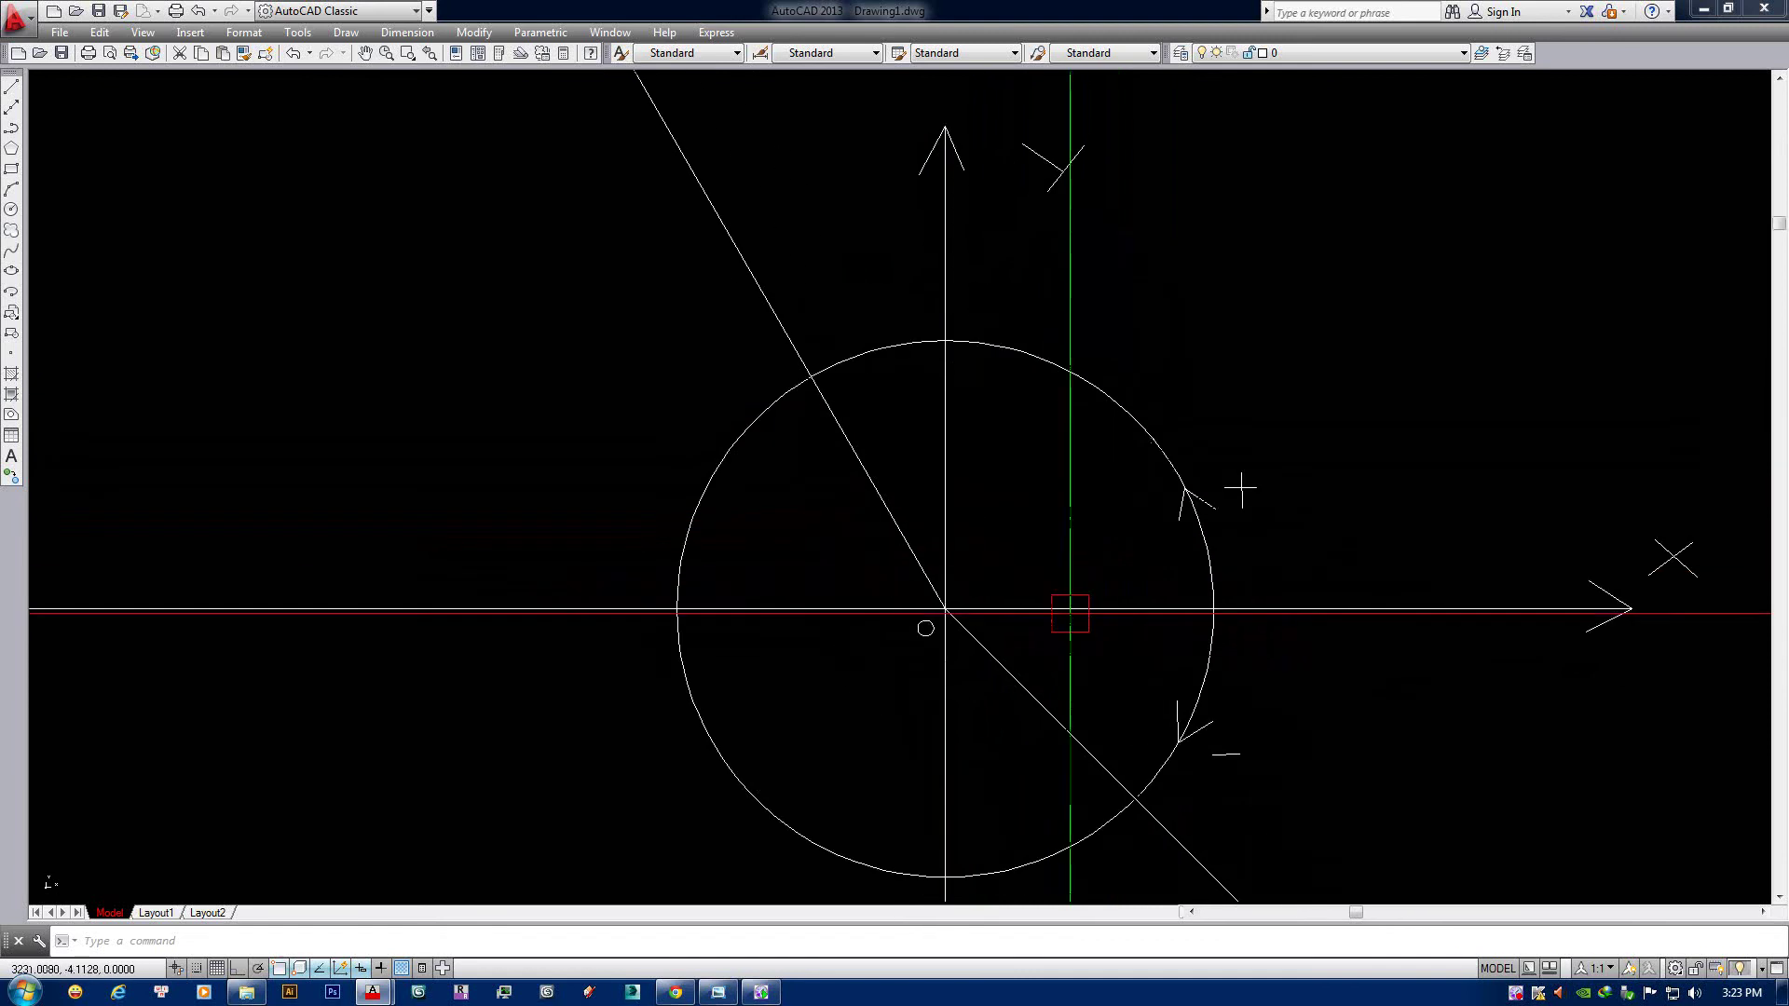
# Start a line at the axes intersection, then cancel it without drawing anything.
pyautogui.press('l')
pyautogui.press('Return')
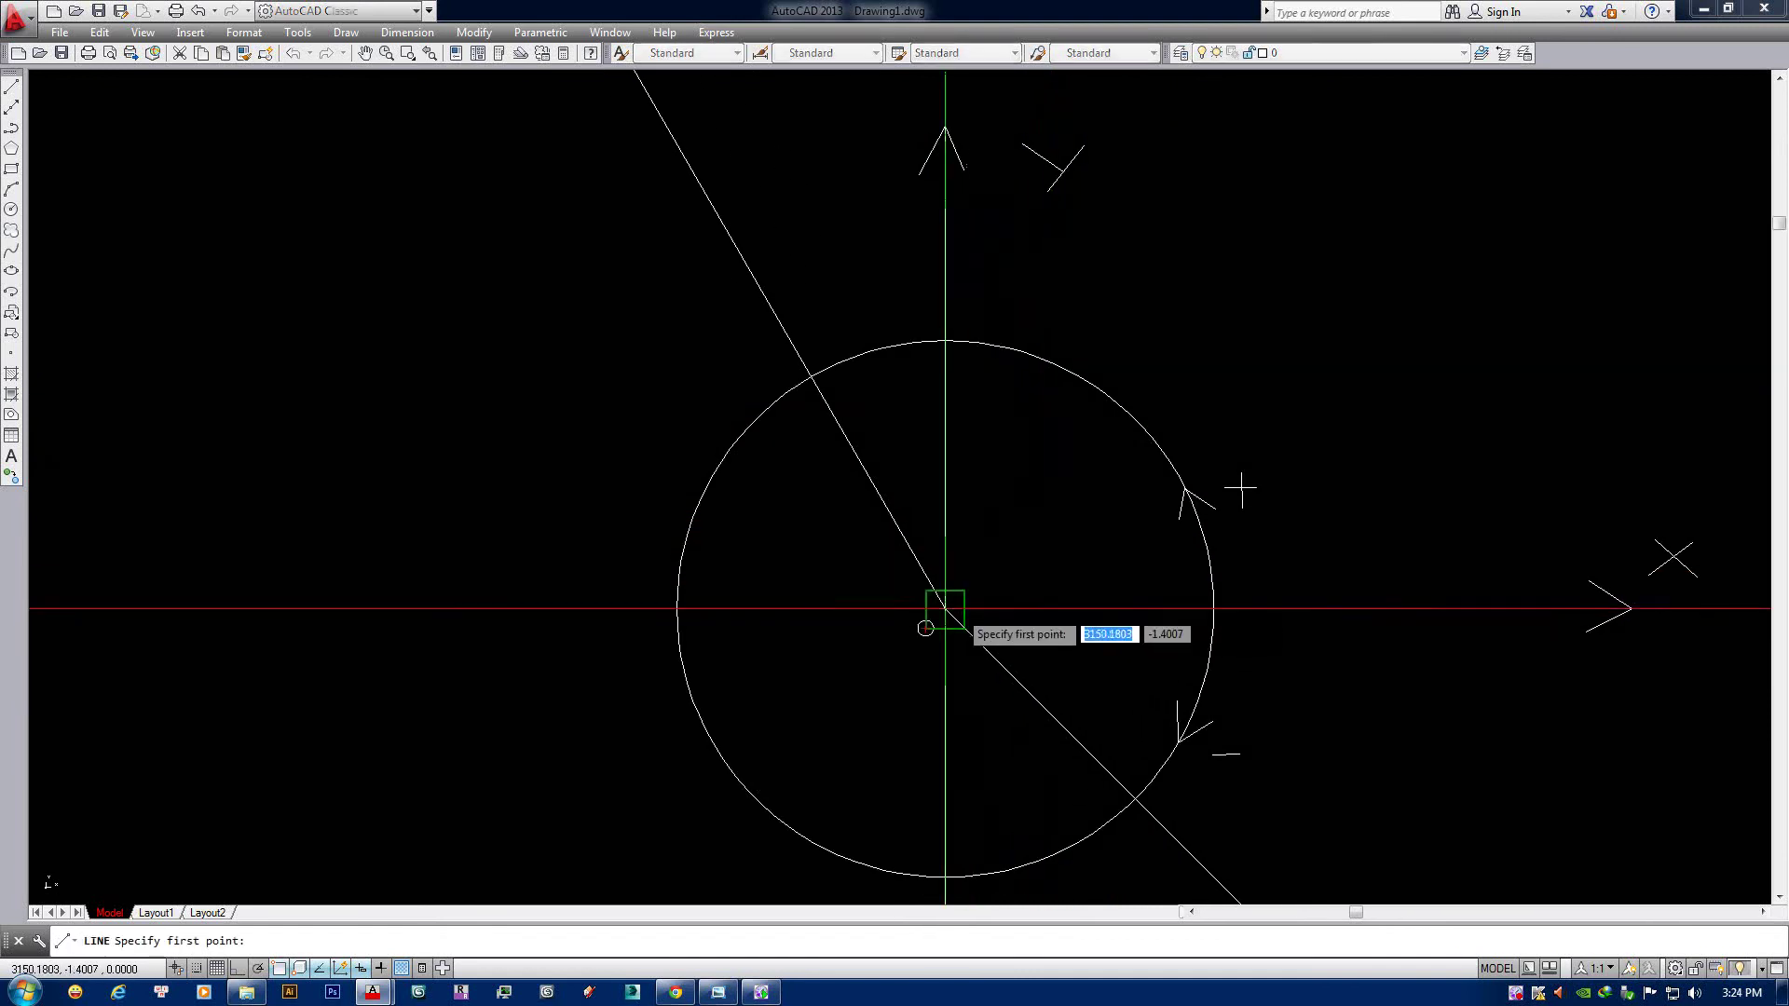
pyautogui.click(945, 608)
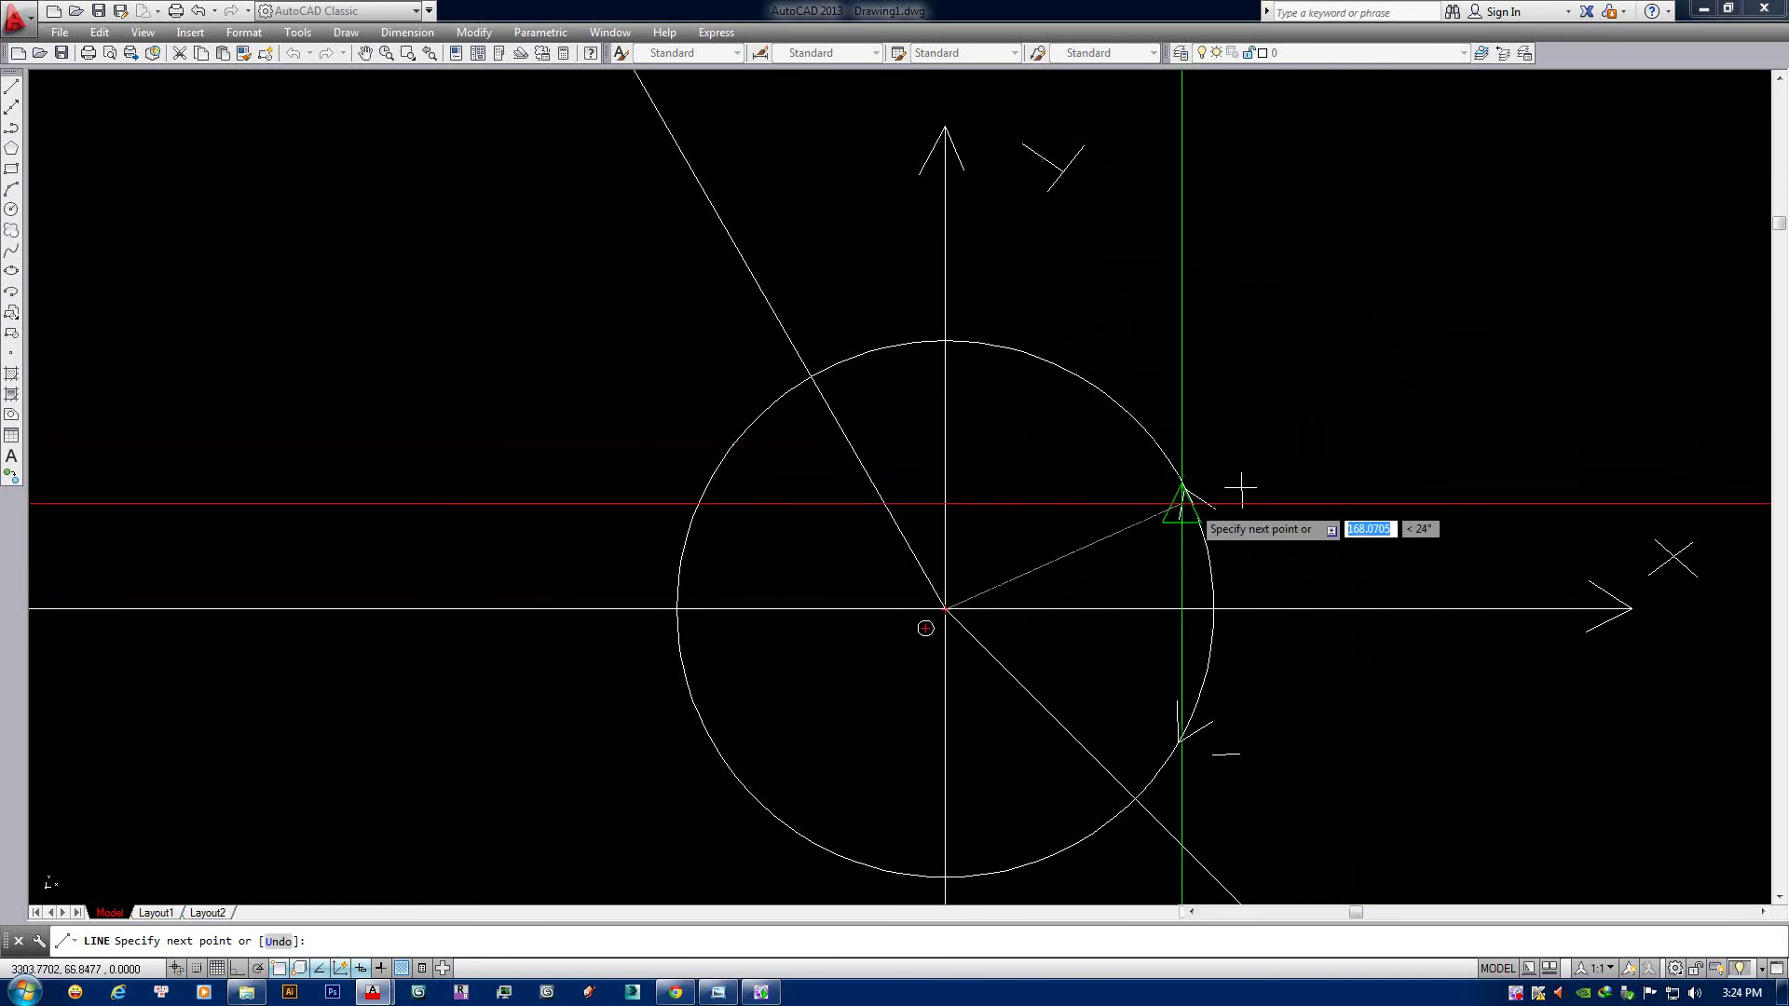
pyautogui.scroll(-2, 1188, 518)
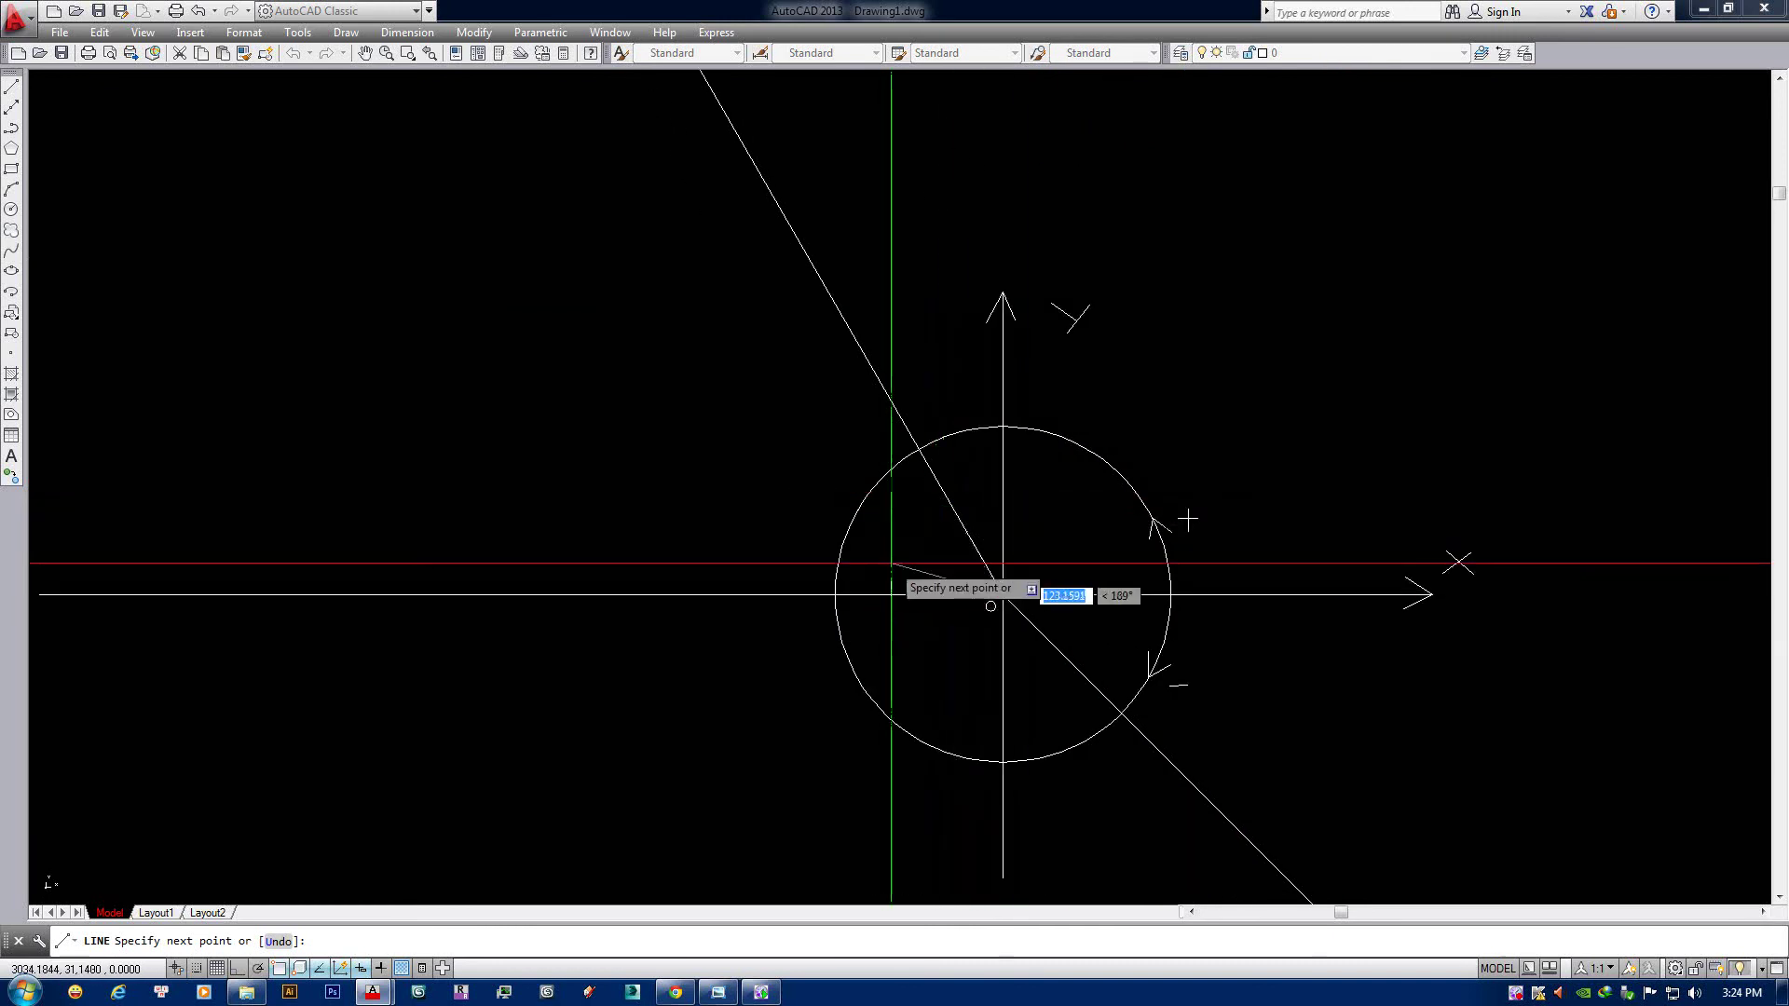
pyautogui.press('Escape')
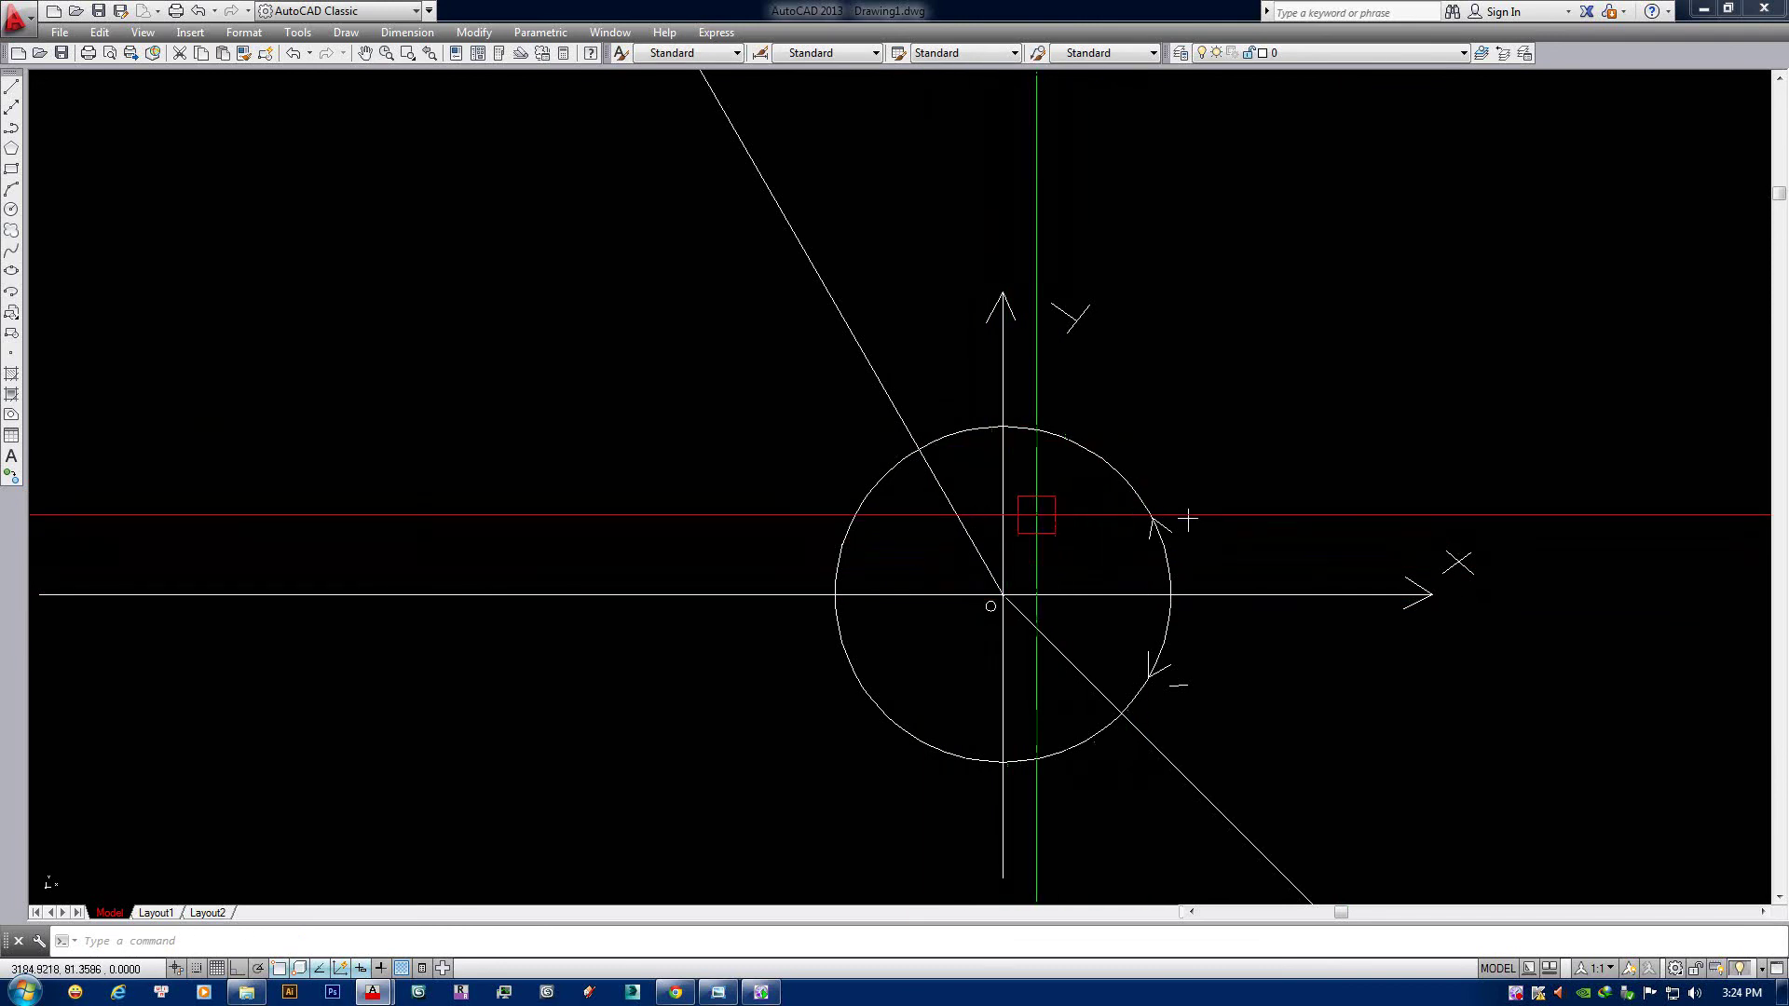
# Pan the drawing down and begin a crossing selection over the circle and vertical axis.
pyautogui.moveTo(1035, 512); pyautogui.dragTo(1032, 526, button='middle')
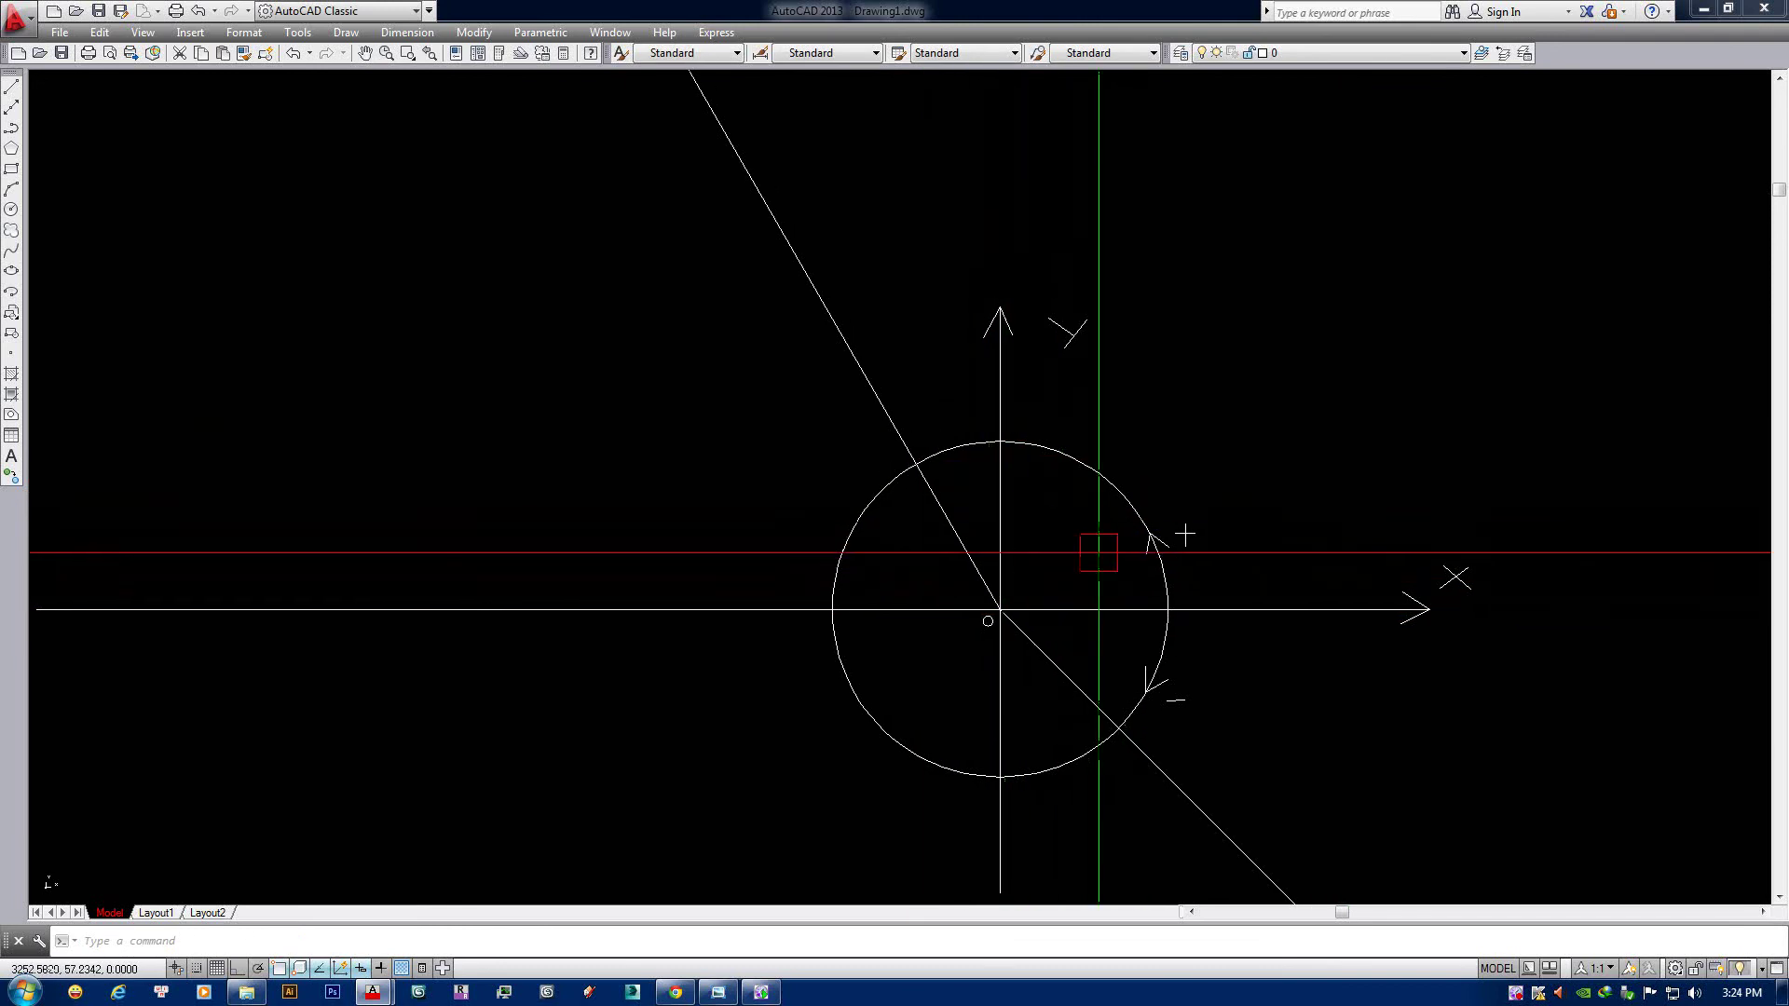
pyautogui.click(985, 554)
pyautogui.press('Escape')
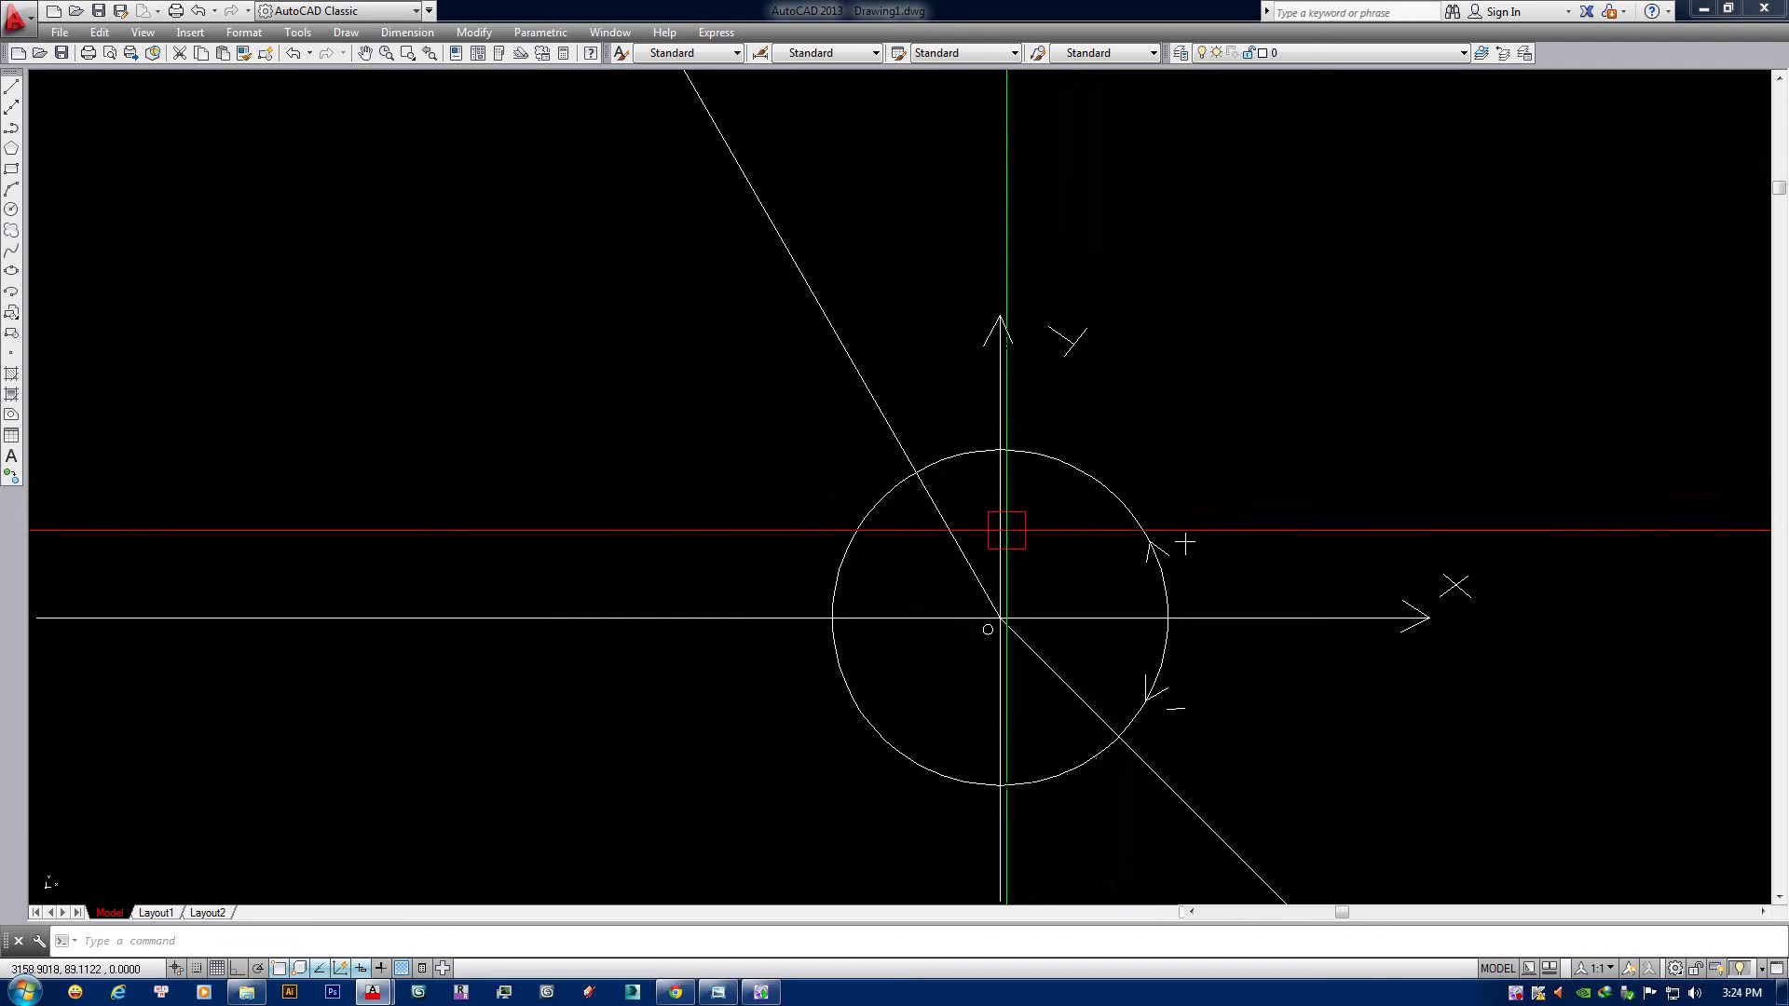
pyautogui.moveTo(965, 541); pyautogui.dragTo(963, 575, button='middle')
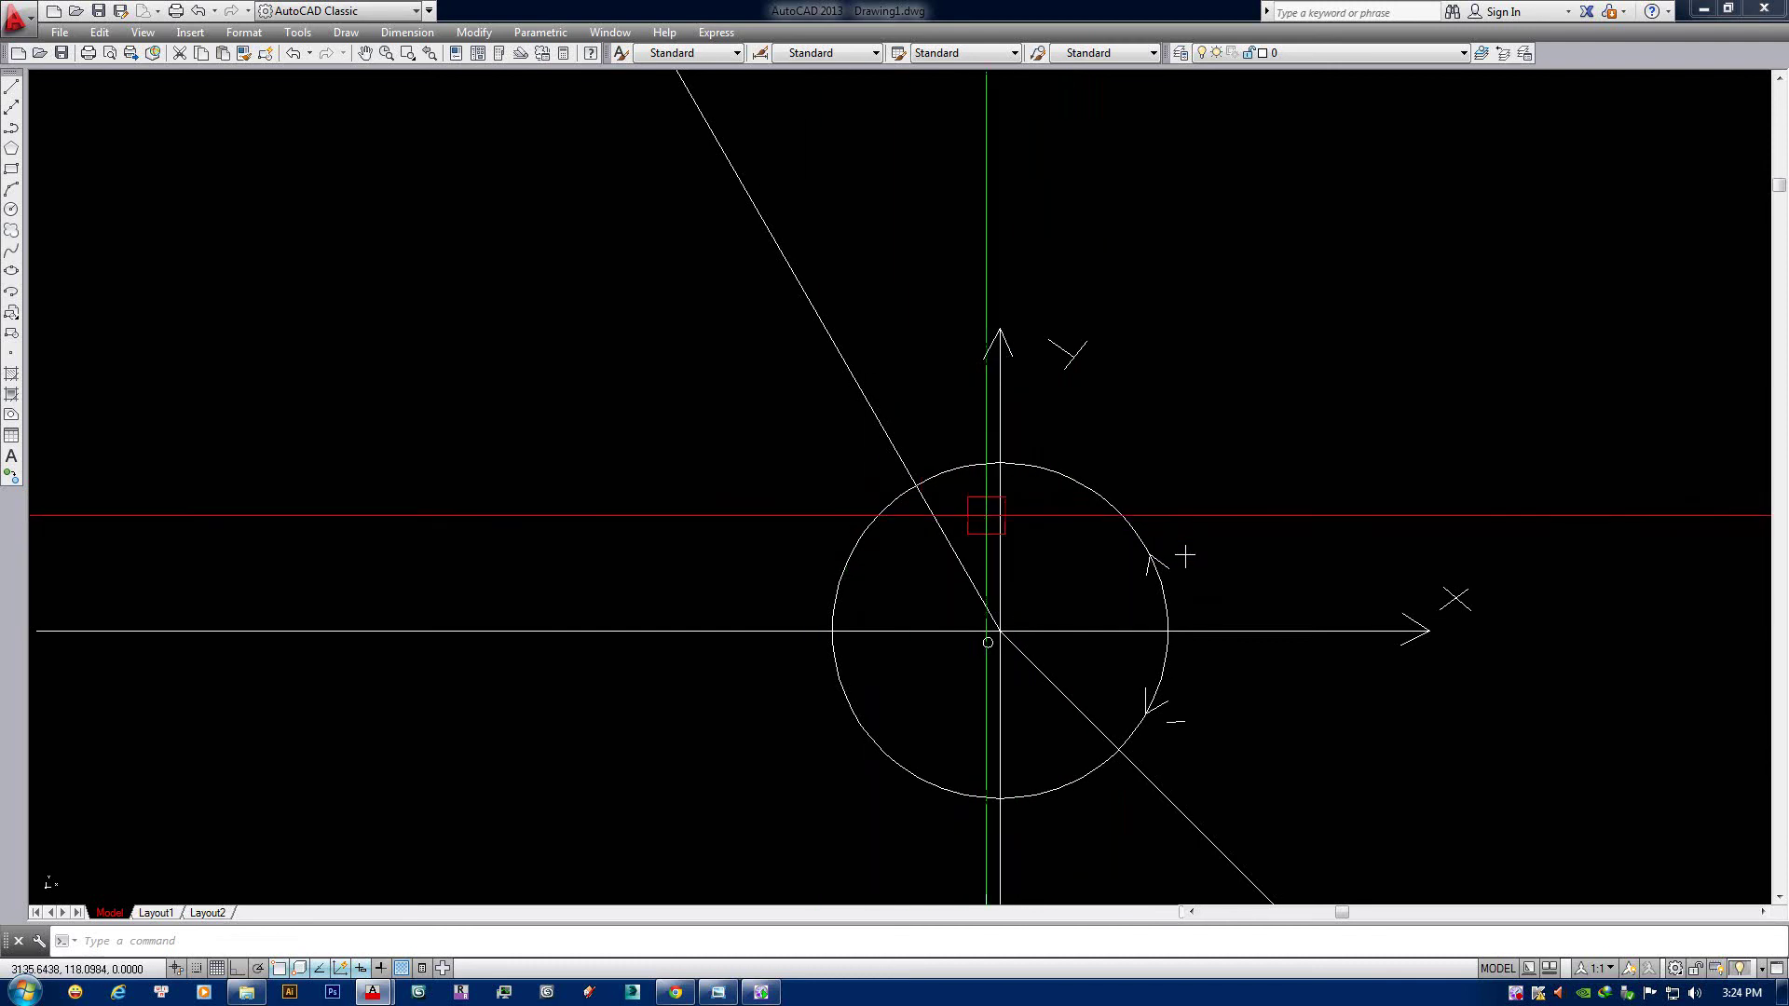
pyautogui.click(1062, 519)
# Erase the circle, vertical axis, lower diagonal, angle markers, and X-axis arrowhead and label.
pyautogui.click(998, 332)
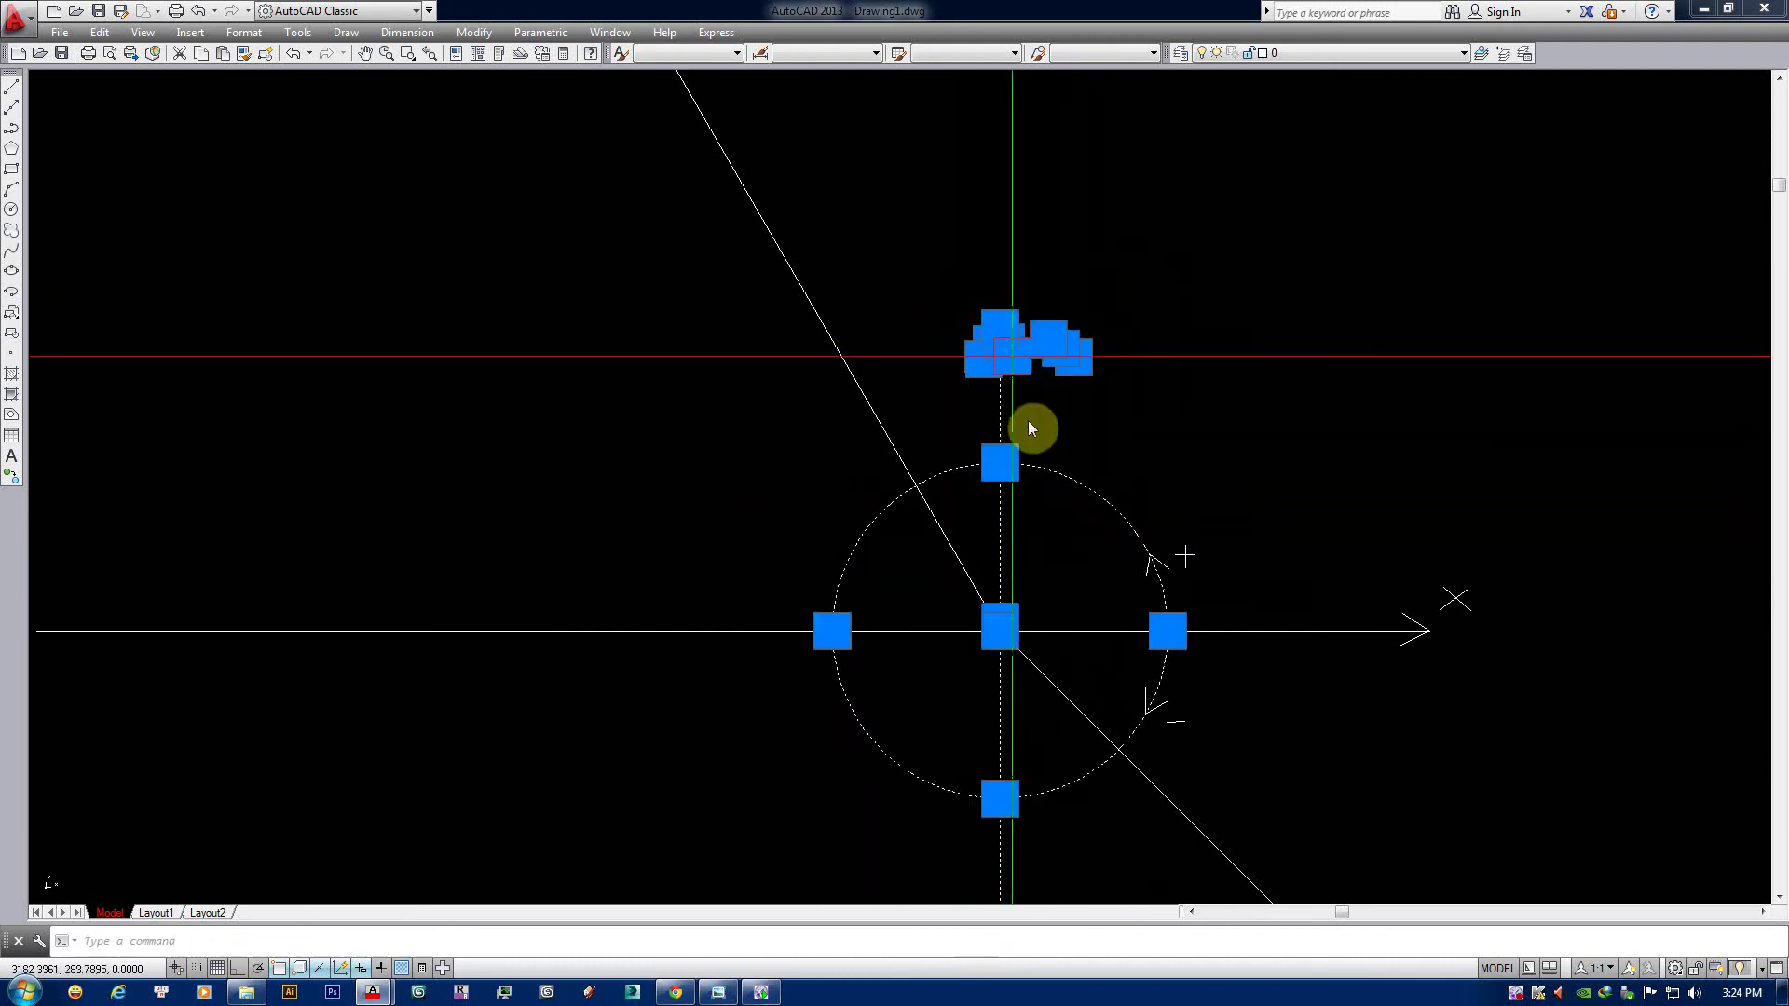
pyautogui.press('Delete')
pyautogui.click(1212, 500)
pyautogui.click(1122, 787)
pyautogui.press('Delete')
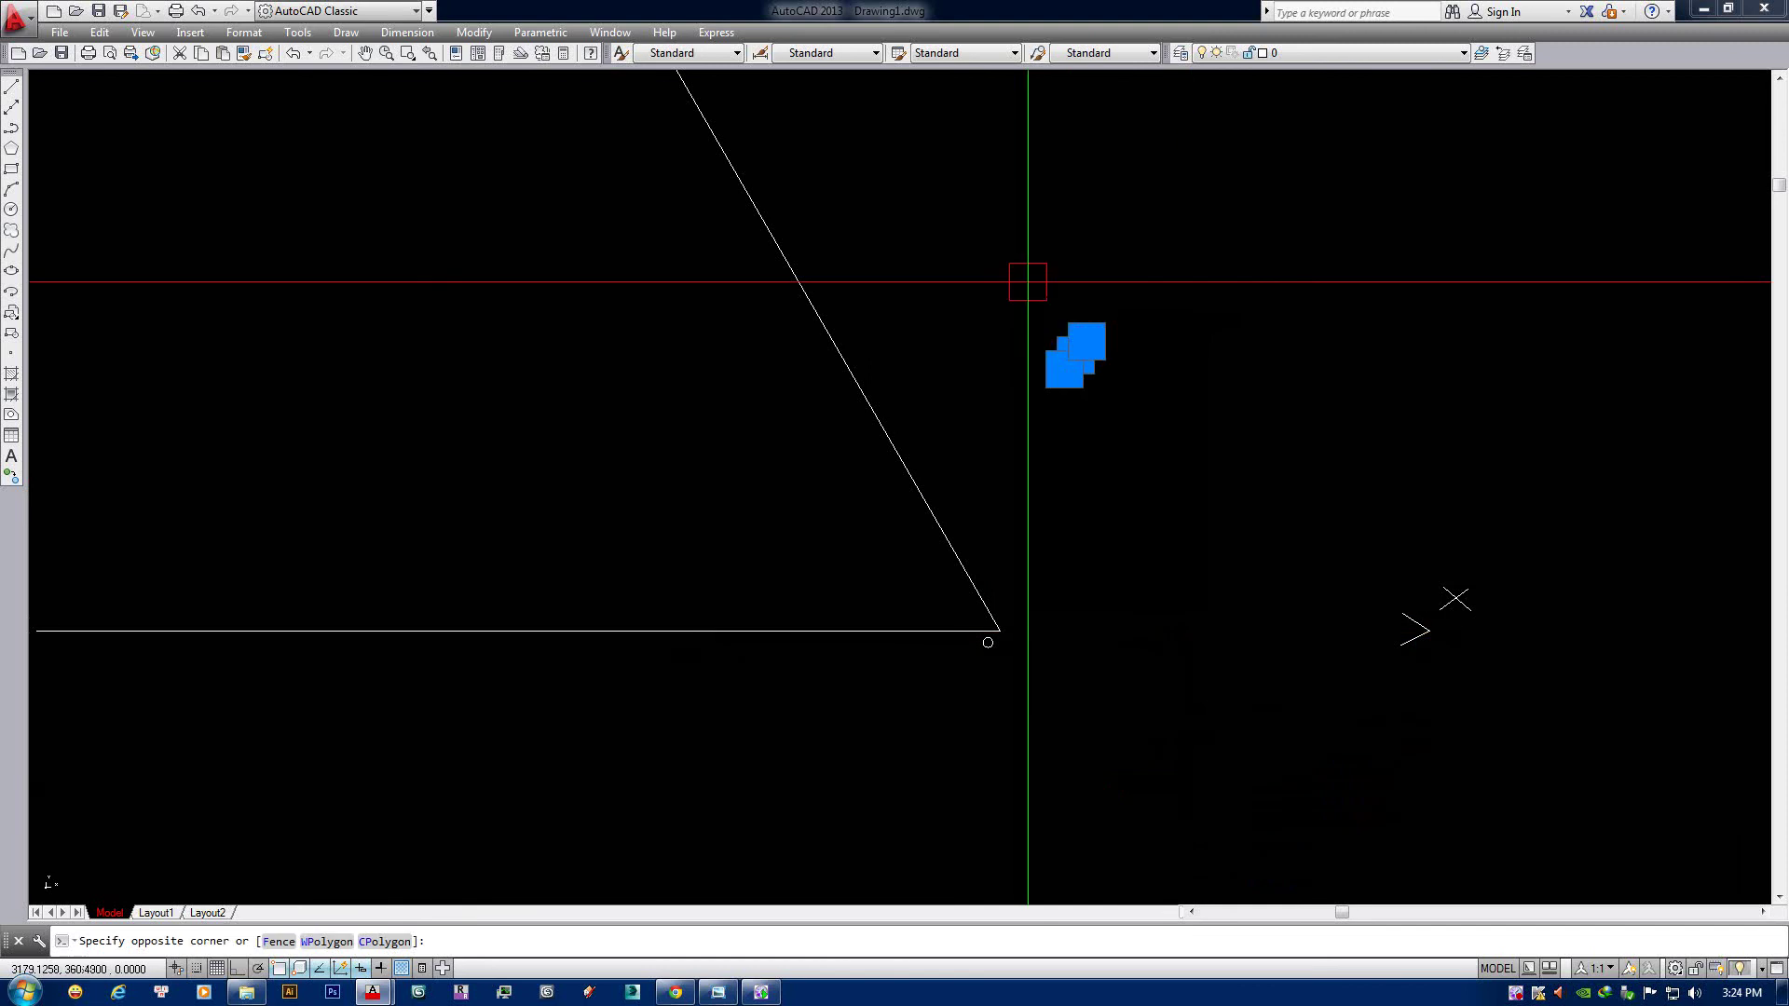
pyautogui.click(1165, 403)
pyautogui.click(1515, 675)
pyautogui.press('Delete')
# Start a new line anchored at the slanted line's top end.
pyautogui.moveTo(1027, 568); pyautogui.dragTo(1043, 495, button='middle')
pyautogui.write('l')
pyautogui.press('Return')
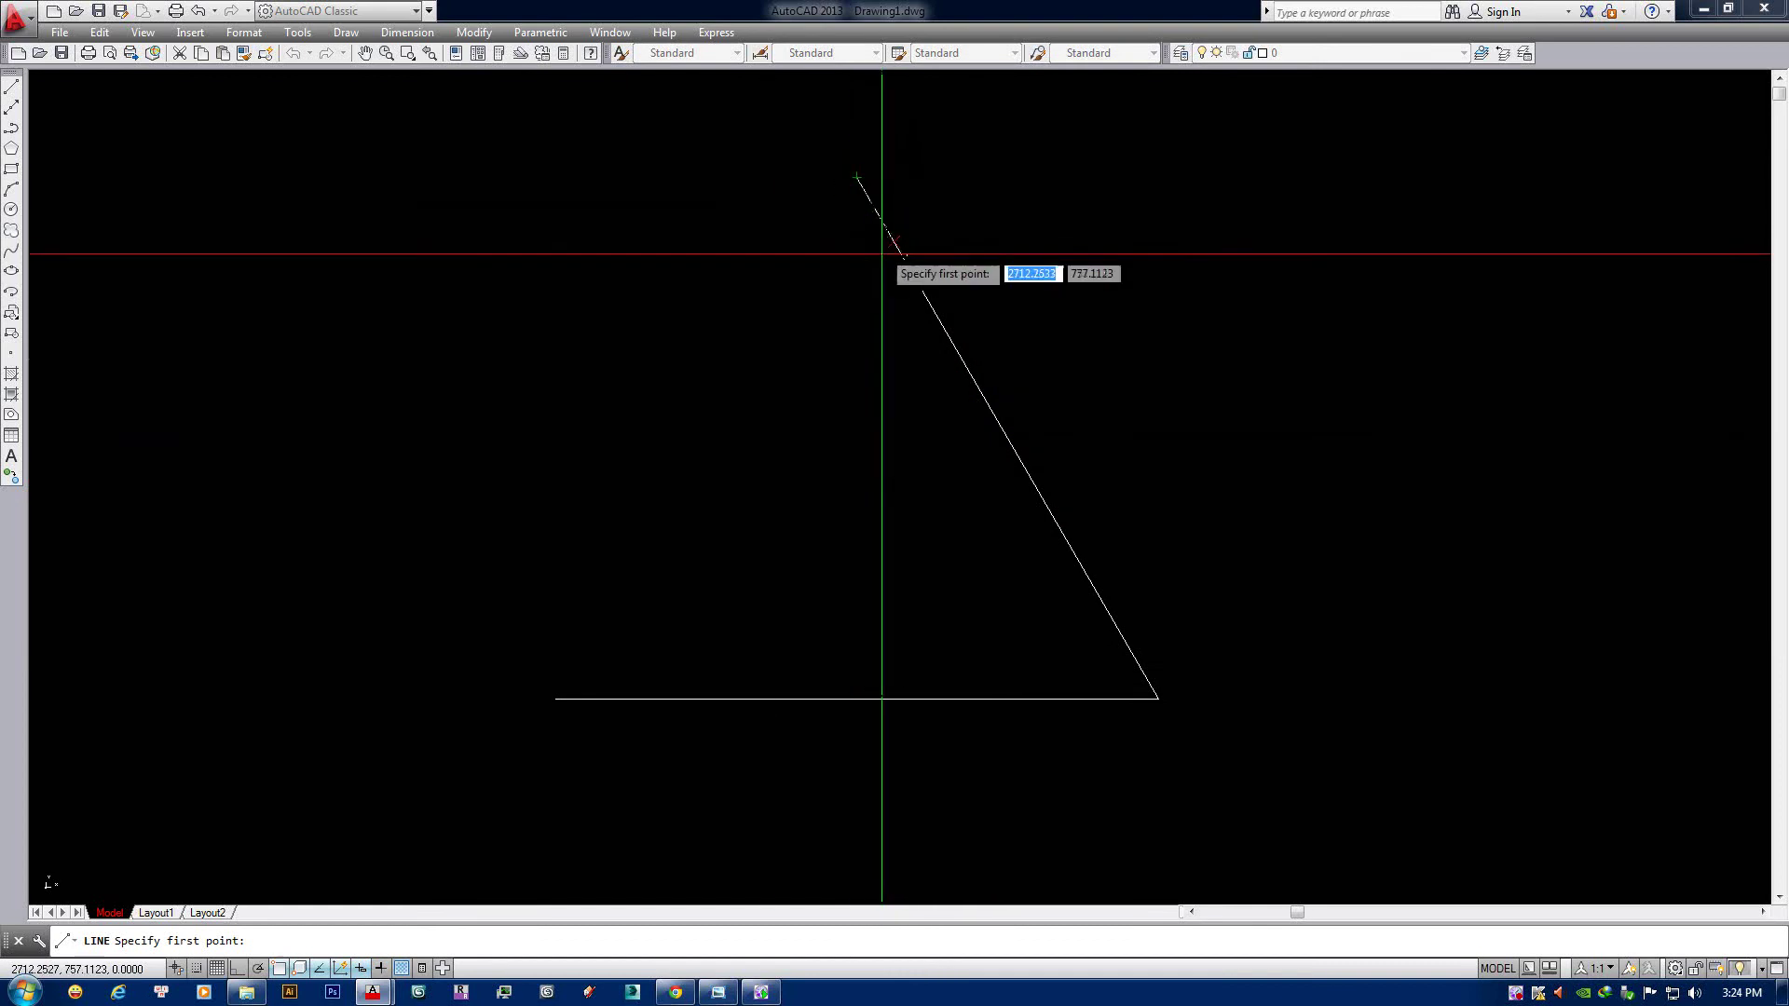
pyautogui.press('Escape')
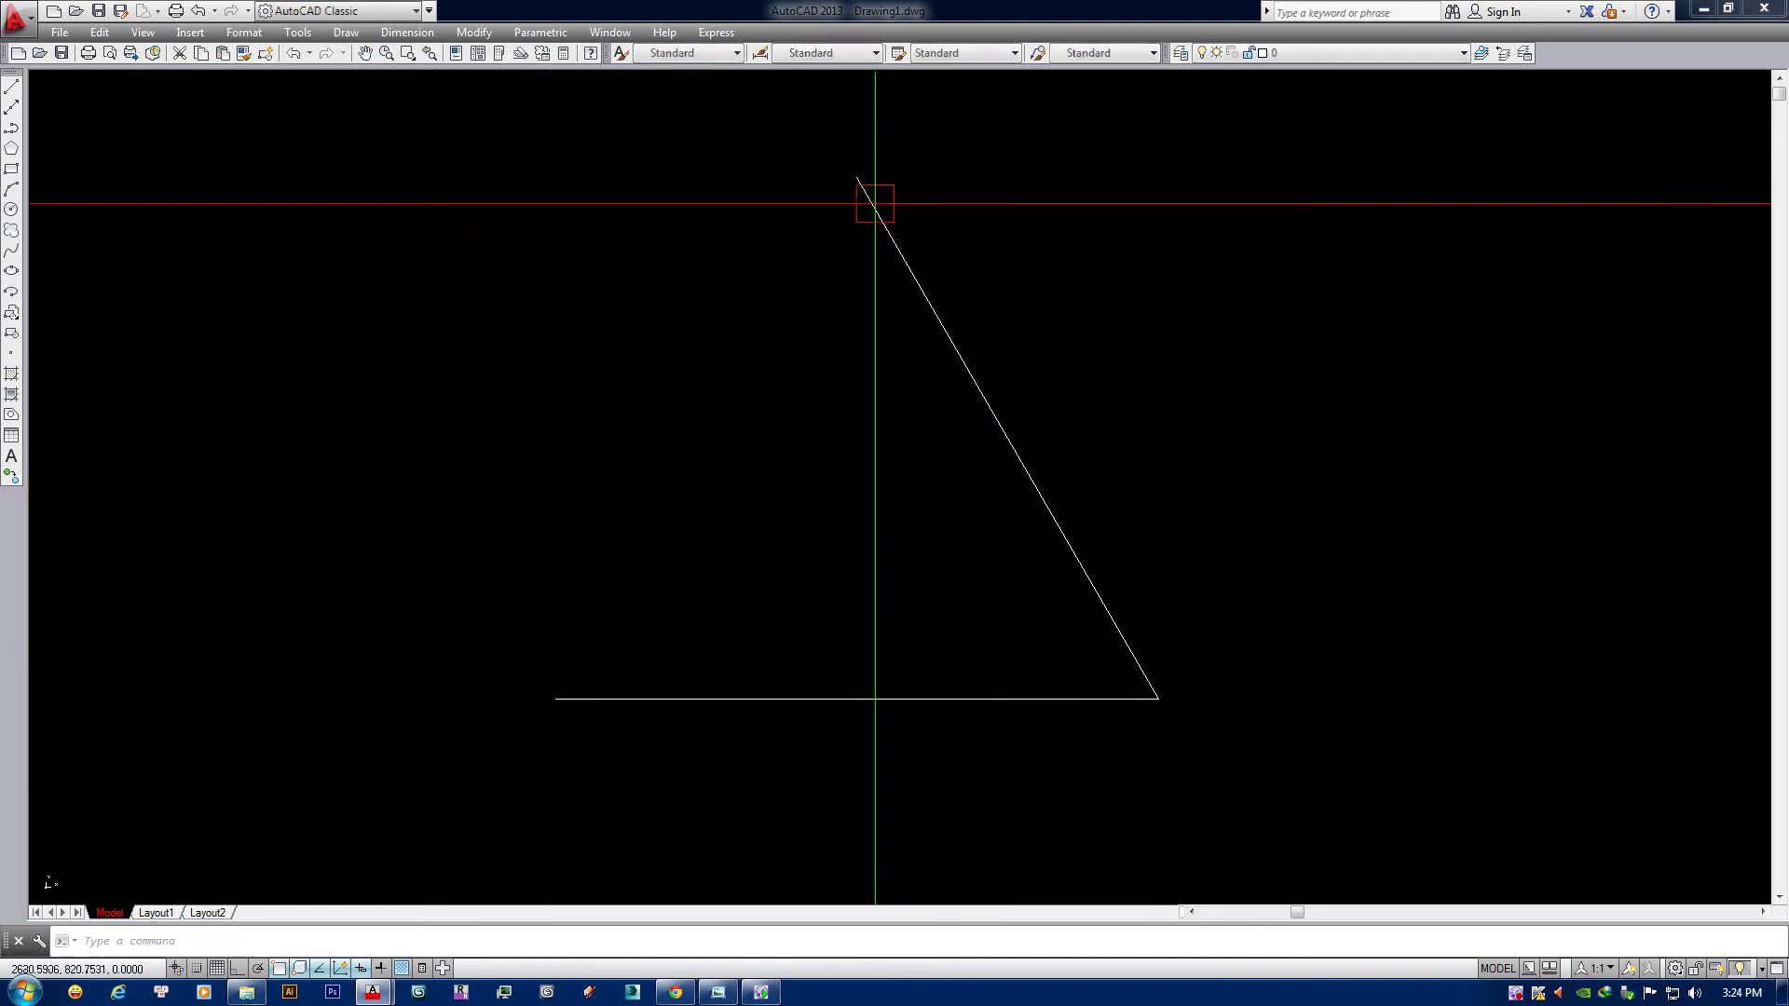
pyautogui.write('l')
pyautogui.press('Return')
pyautogui.click(856, 177)
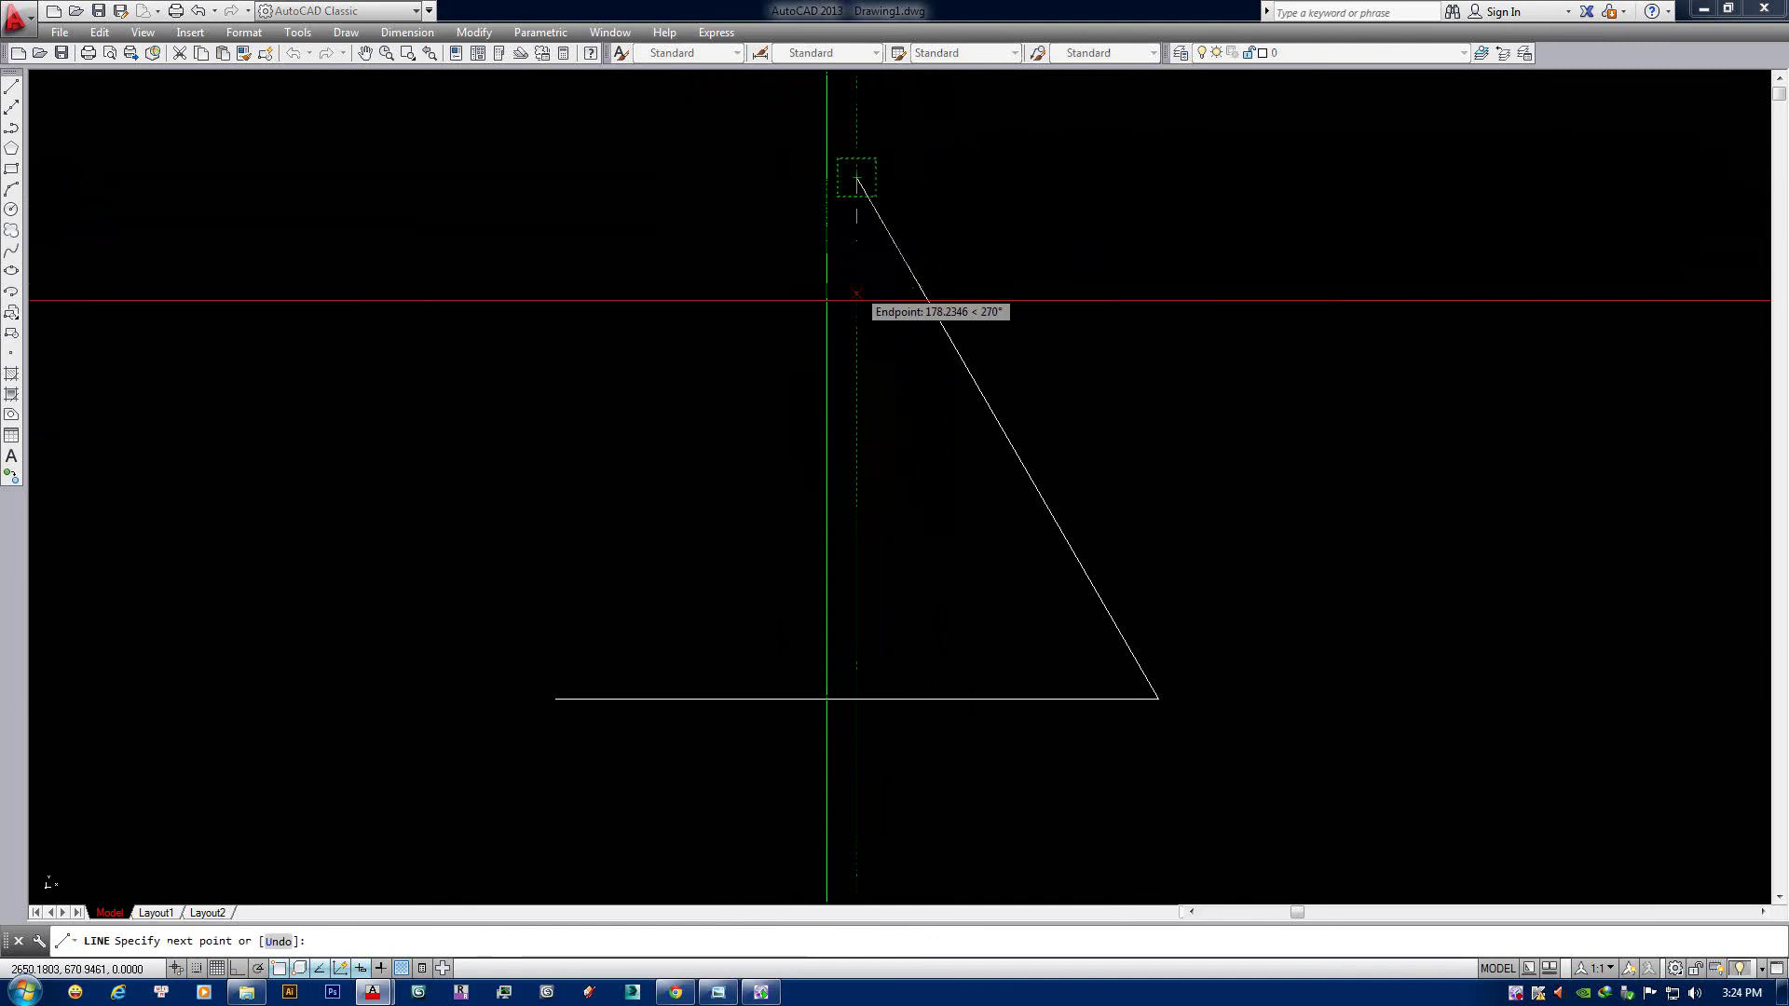
pyautogui.moveTo(909, 199); pyautogui.dragTo(884, 307, button='middle')
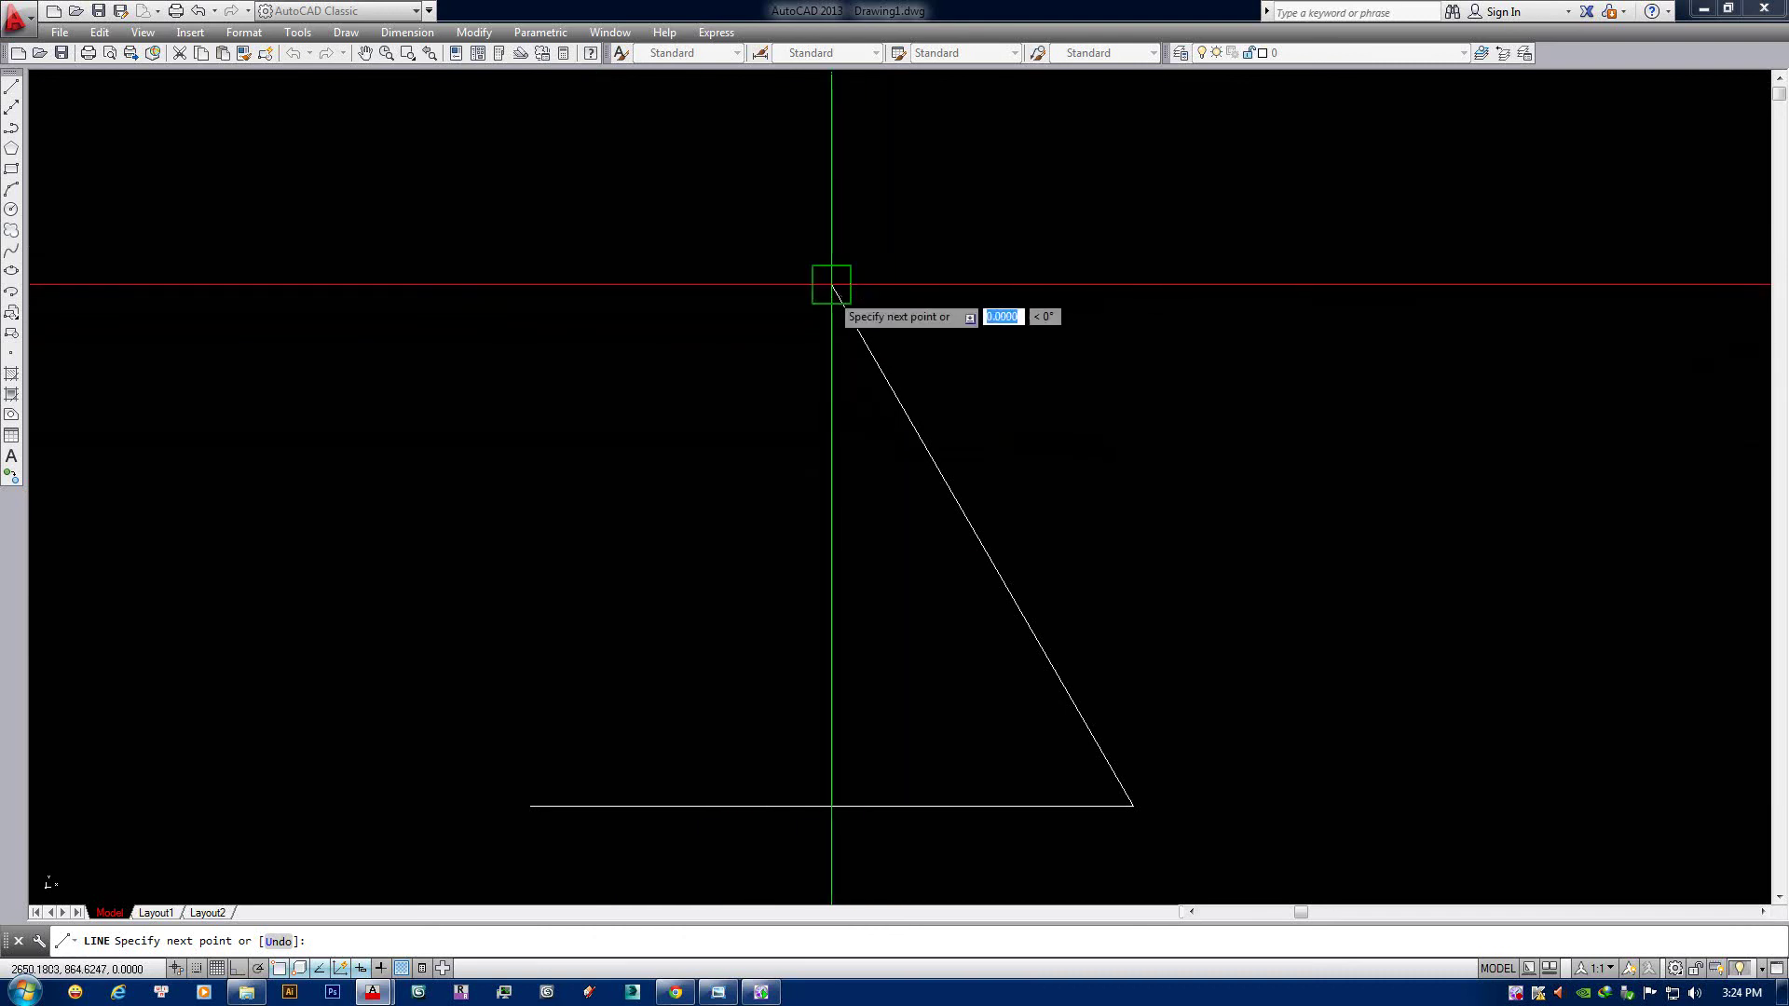
# Draw the 1000-unit left side at -120° from the apex to close the triangle.
pyautogui.moveTo(679, 504); pyautogui.dragTo(778, 443, button='middle')
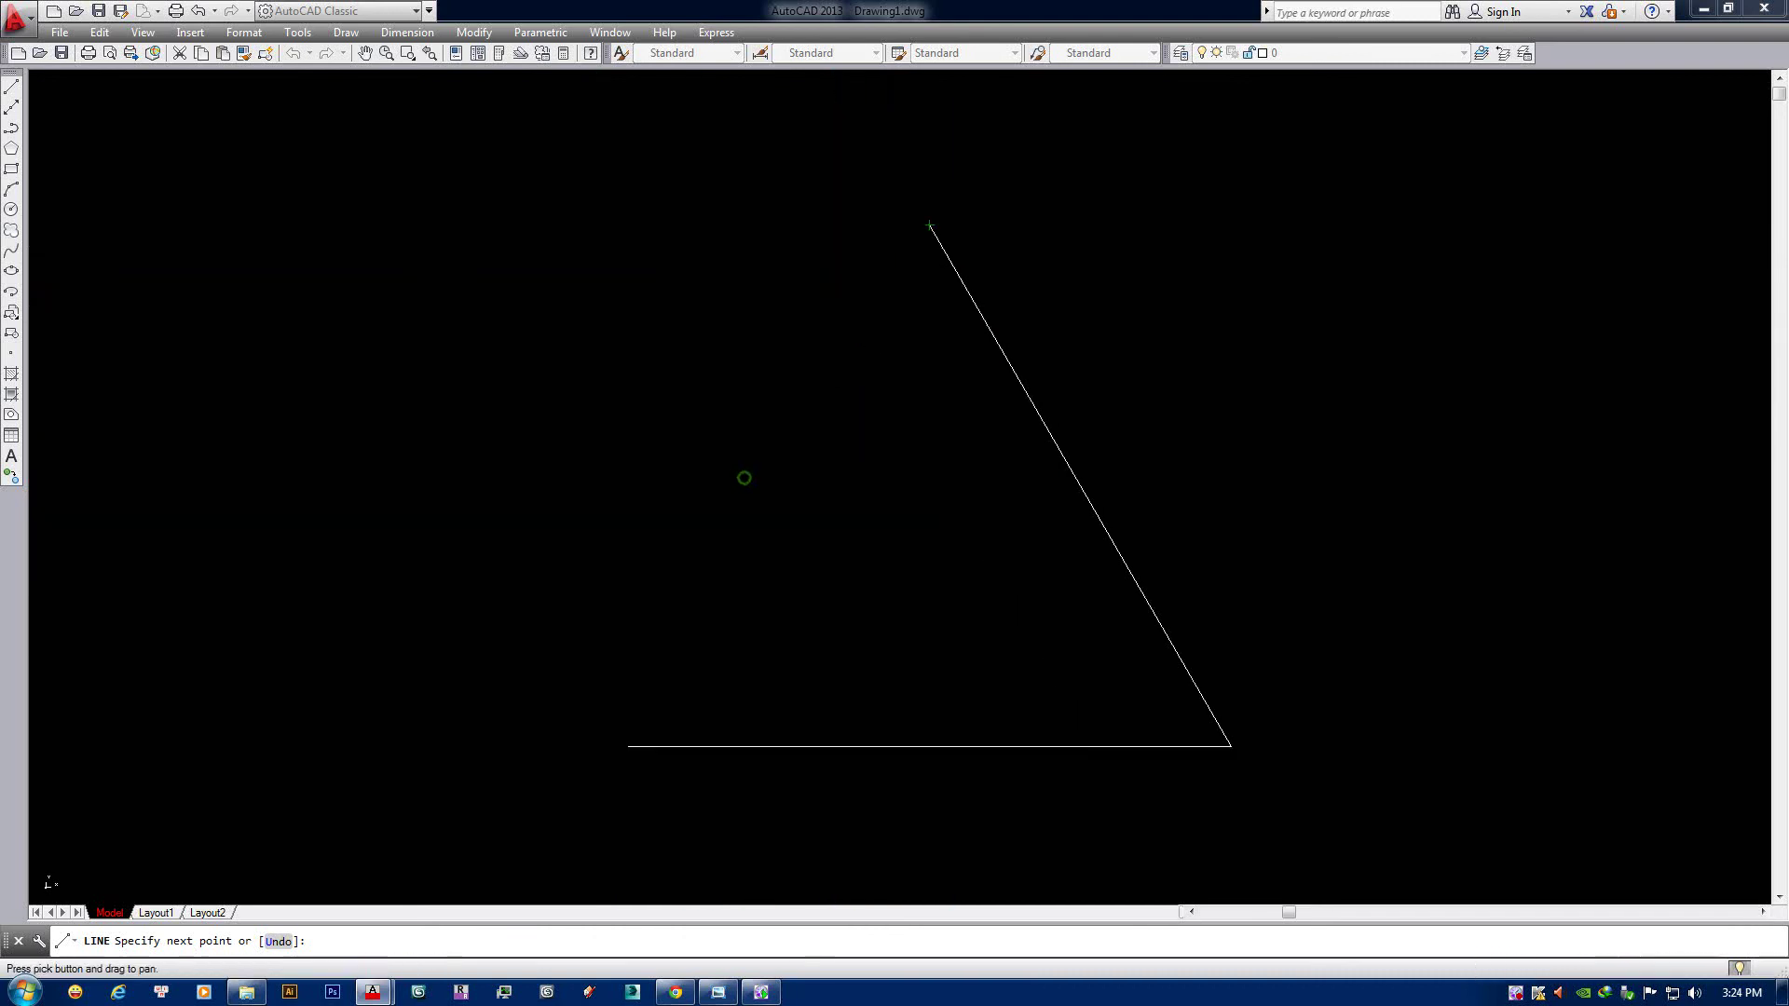
pyautogui.write('10')
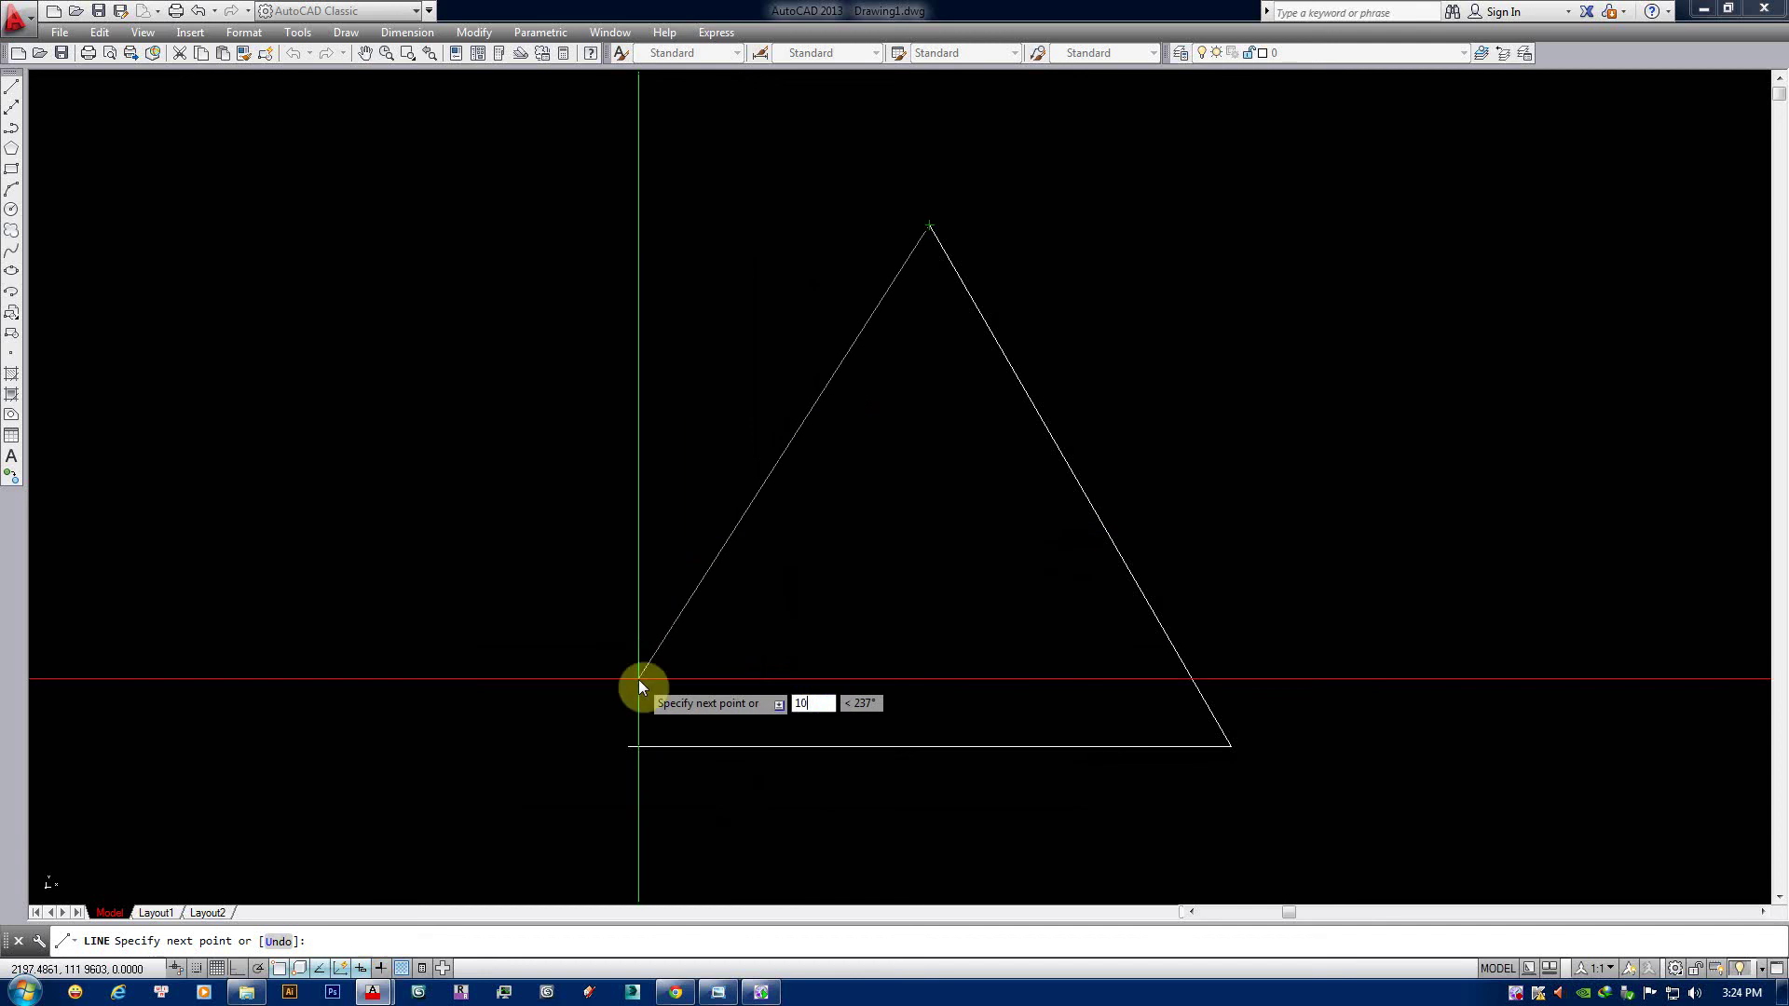
pyautogui.write('00')
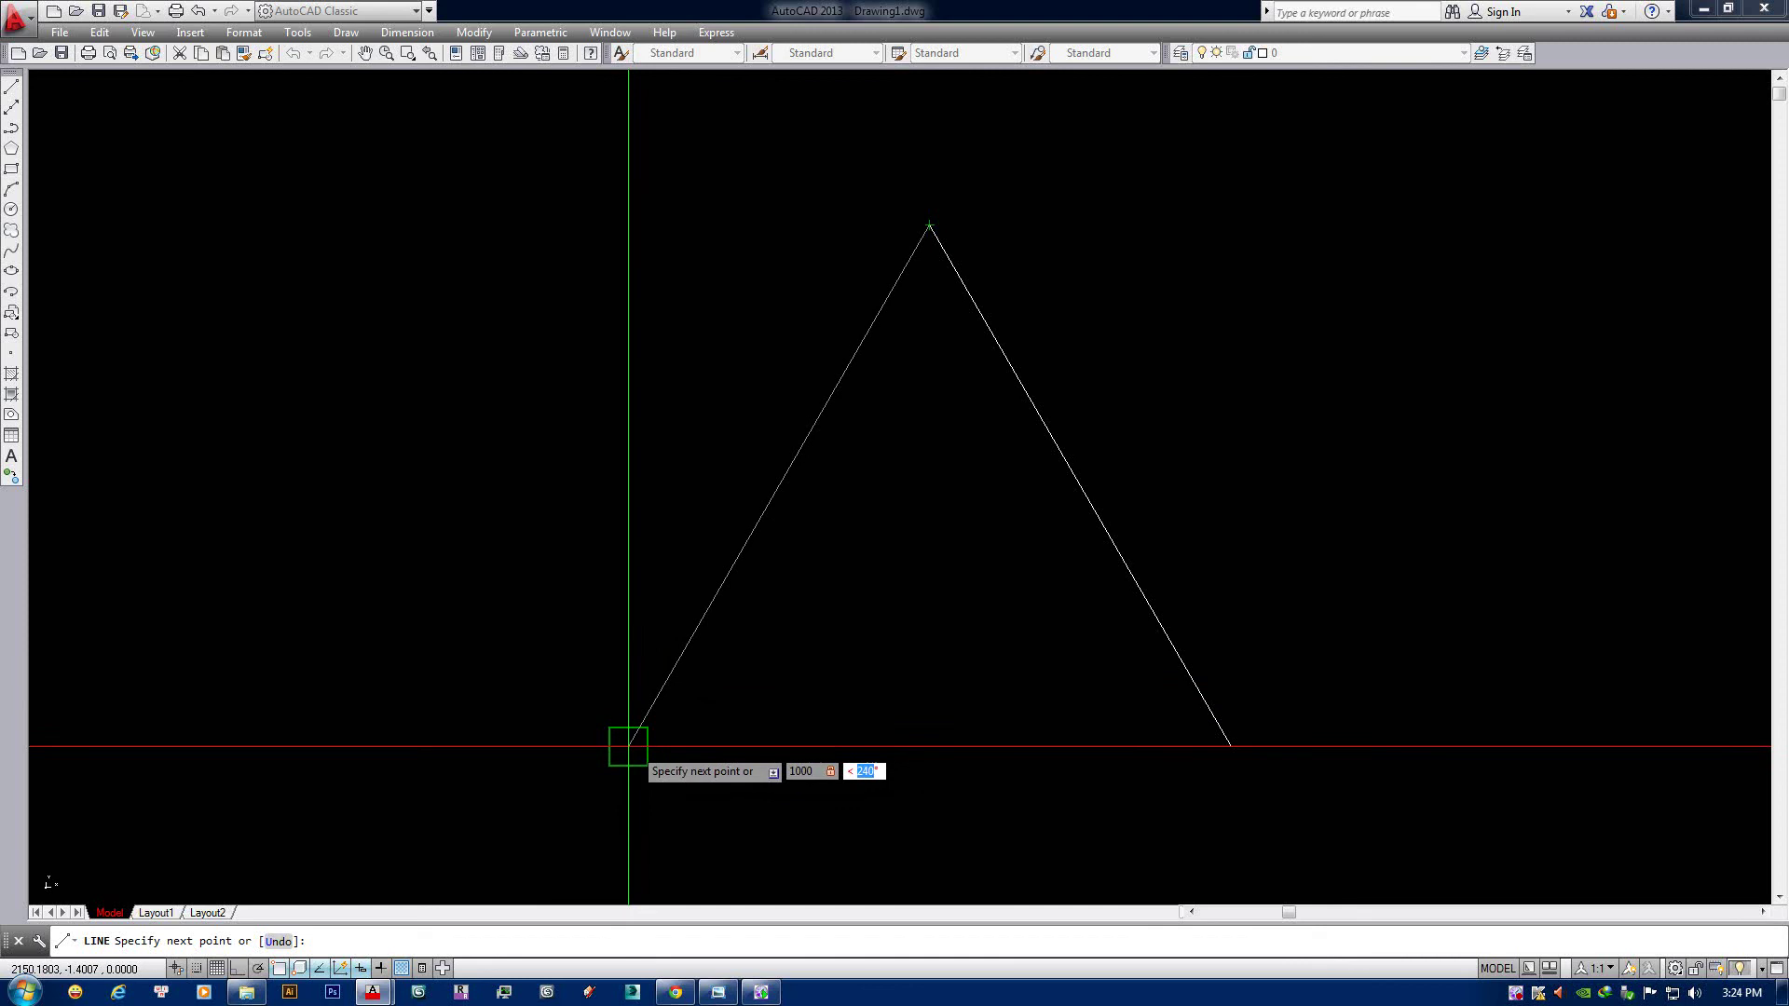
pyautogui.moveTo(659, 531); pyautogui.dragTo(594, 615, button='middle')
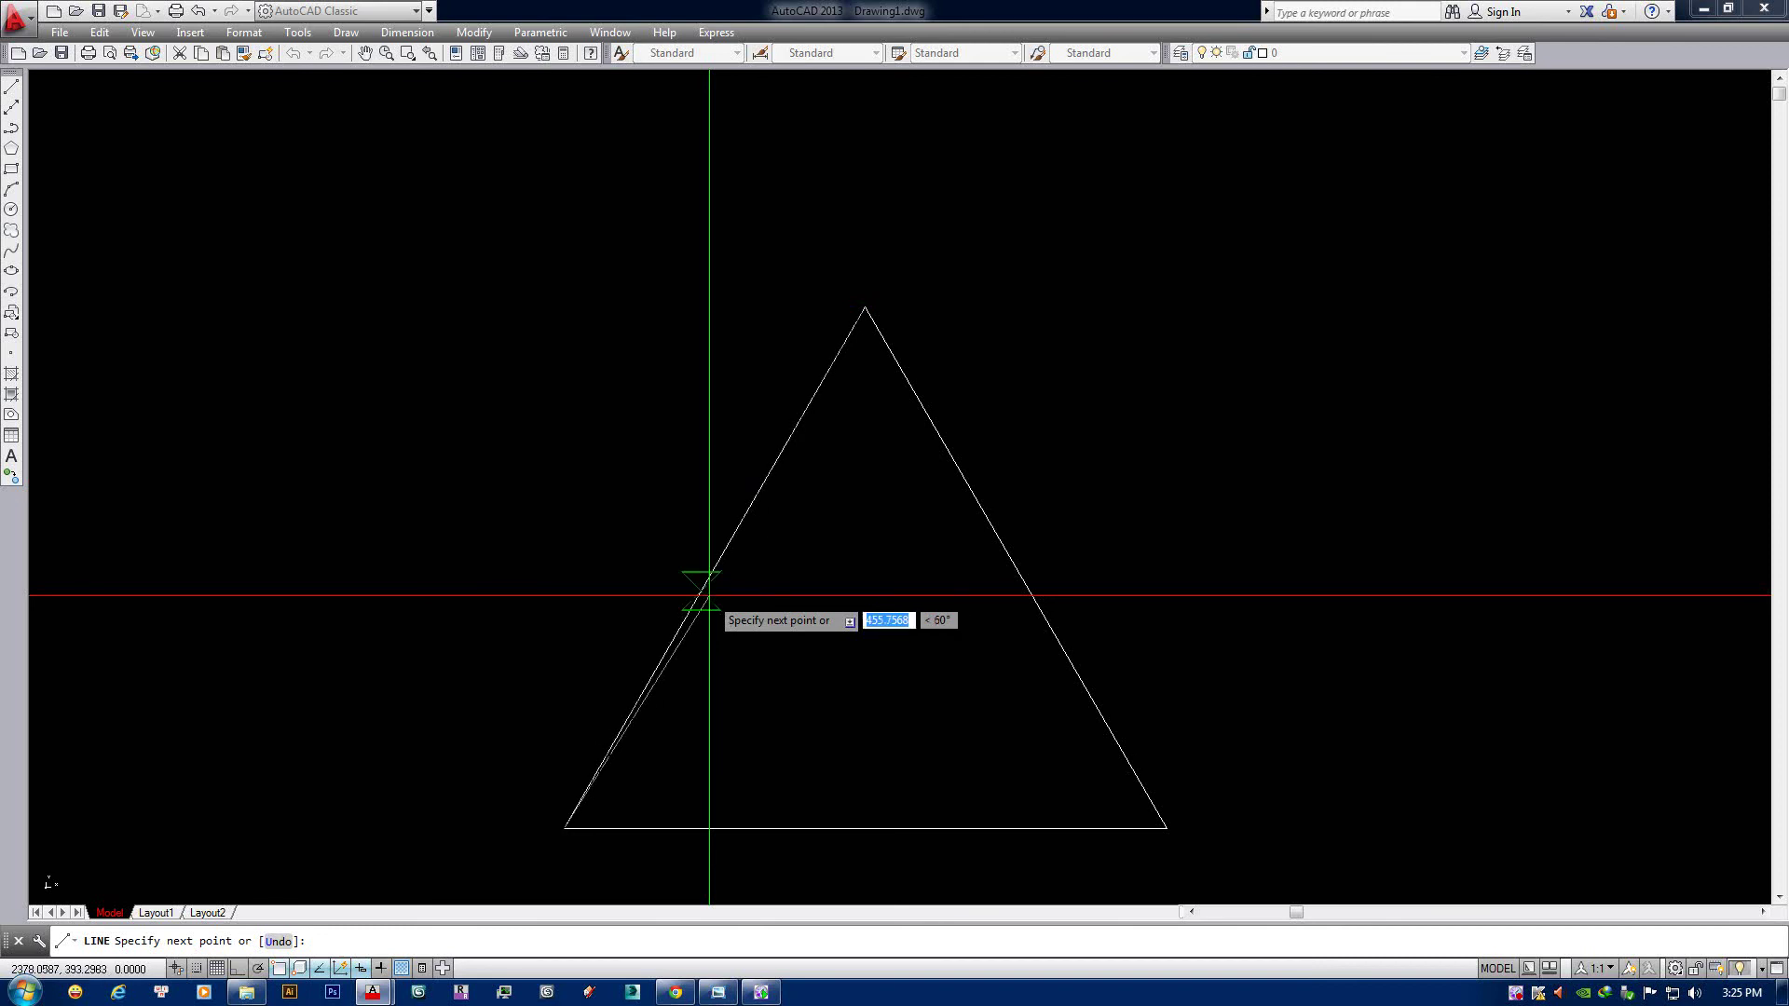
pyautogui.click(700, 590)
pyautogui.press('Return')
# Select the triangle's left, bottom and right sides to check them, then clear the selection.
pyautogui.scroll(-3, 738, 483)
pyautogui.scroll(3, 817, 552)
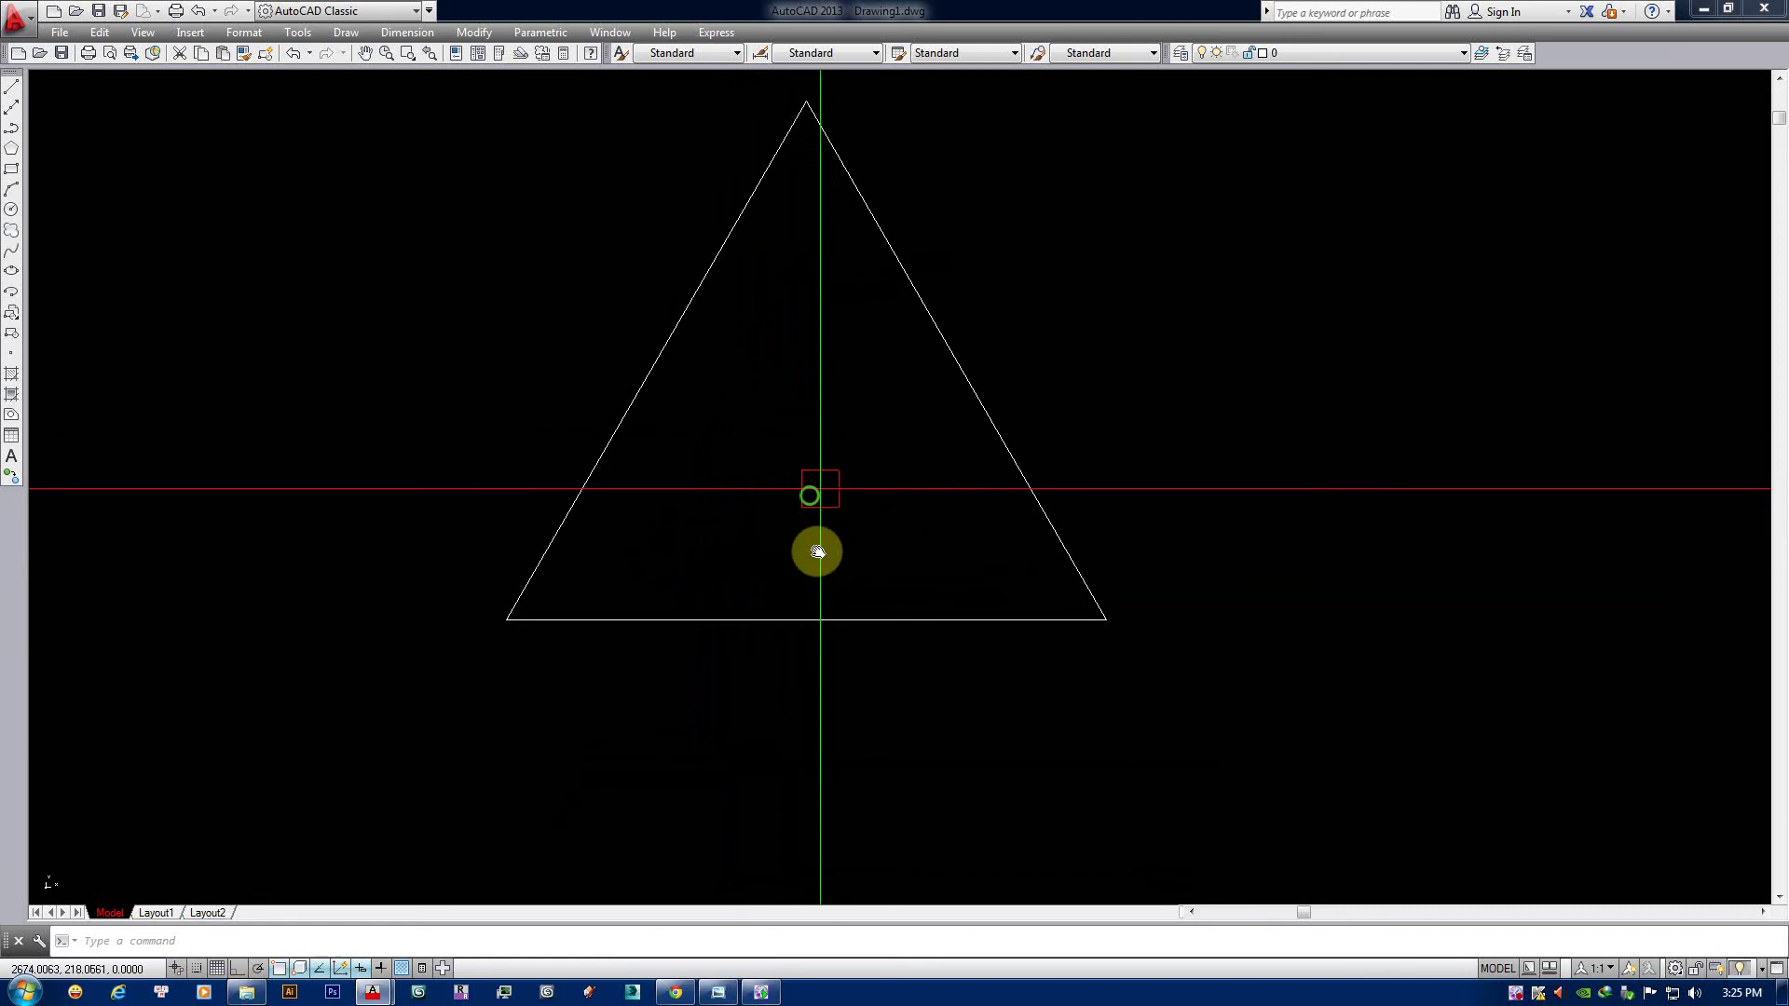
pyautogui.moveTo(817, 552); pyautogui.dragTo(847, 665, button='middle')
pyautogui.click(708, 449)
pyautogui.click(742, 733)
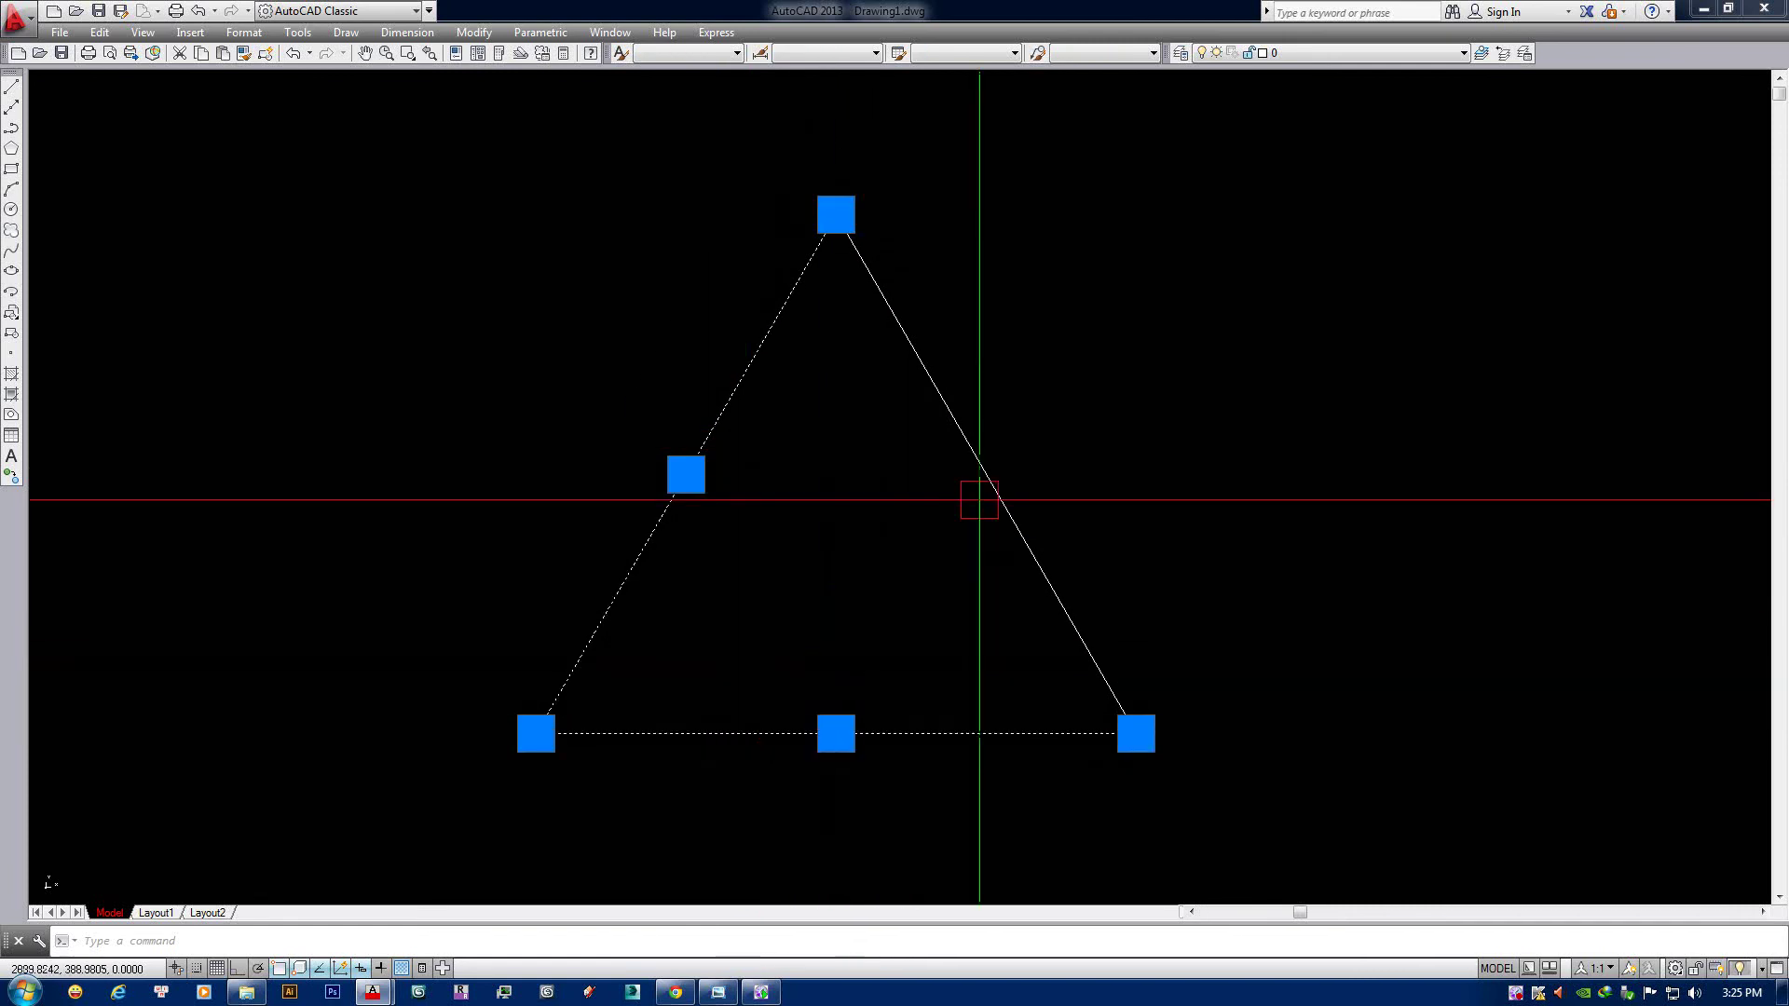
pyautogui.click(979, 500)
pyautogui.press('Escape')
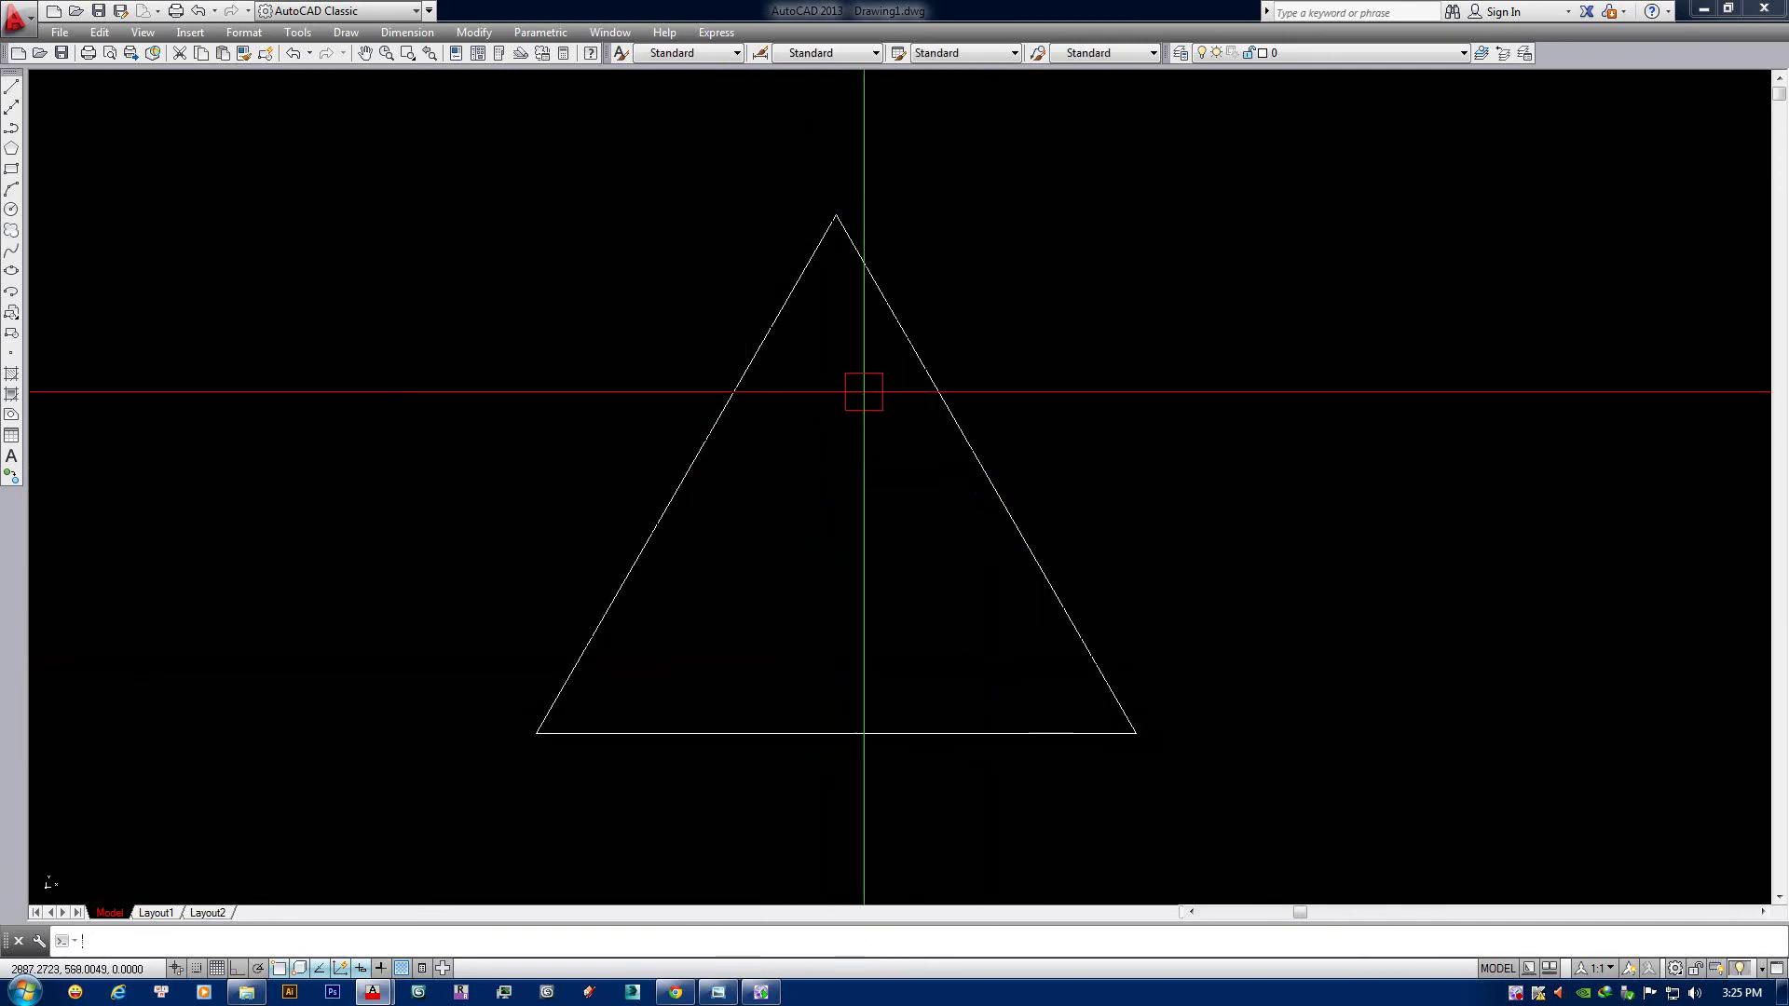
pyautogui.scroll(-3, 923, 495)
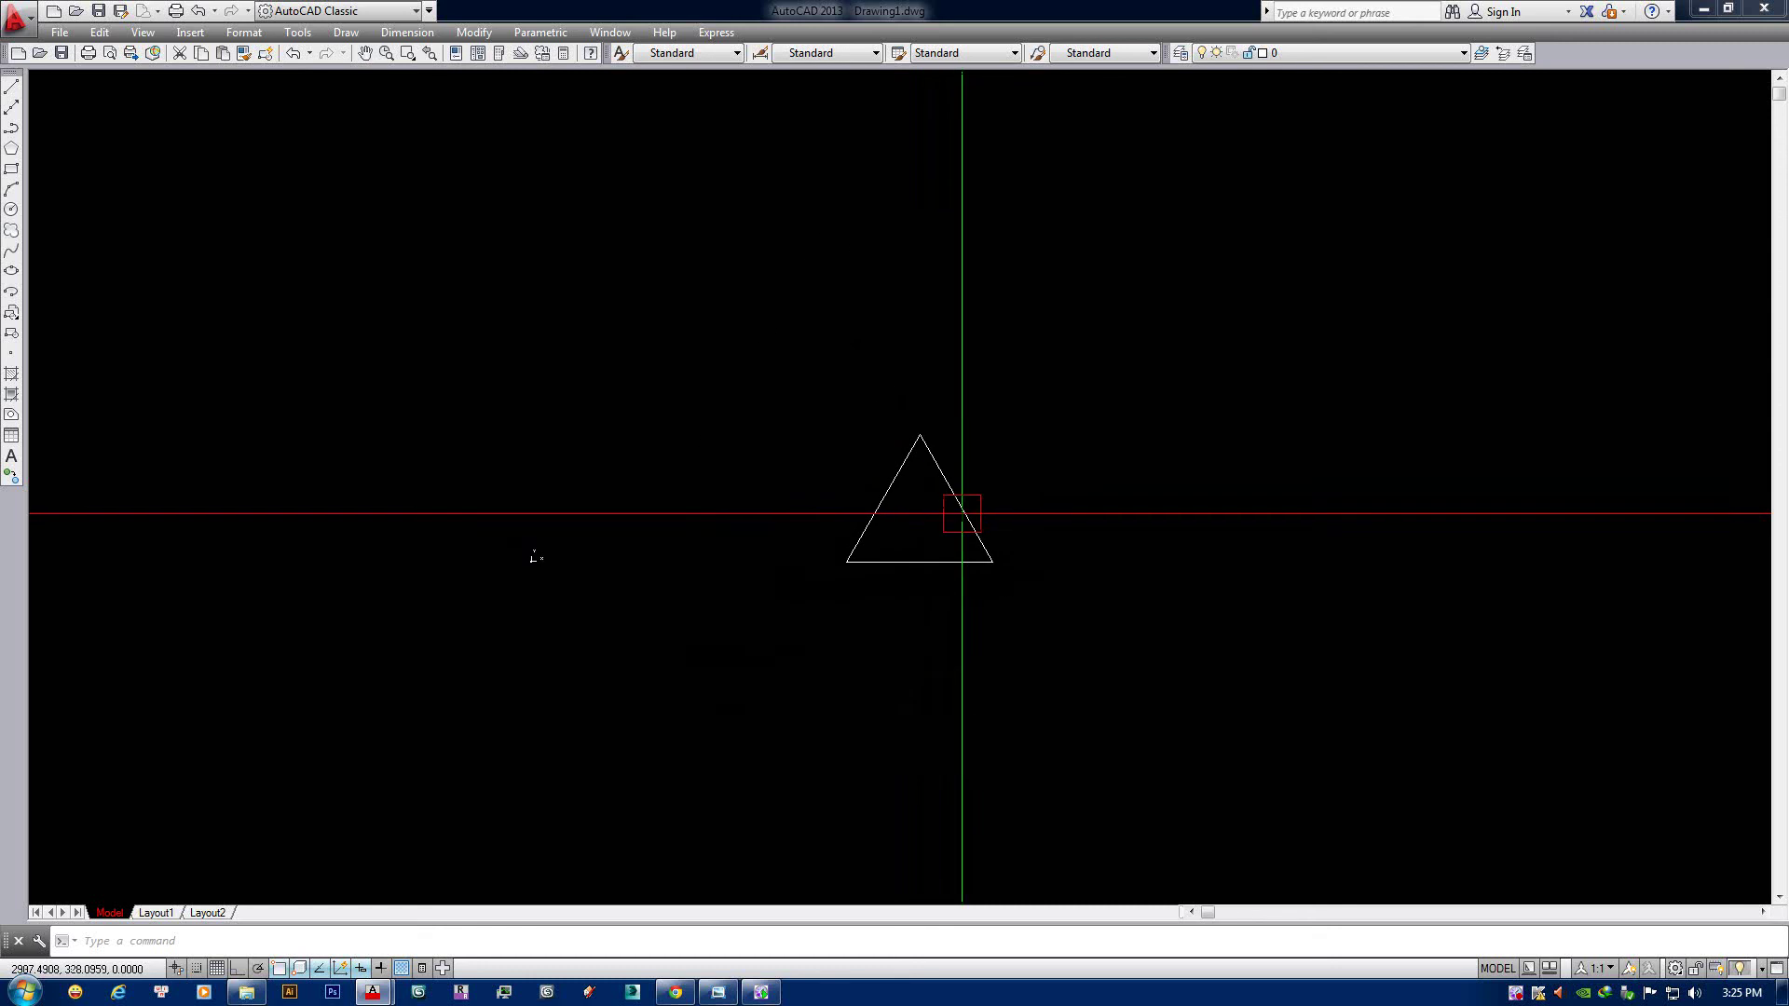
pyautogui.moveTo(961, 513)
pyautogui.mouseDown(button='middle')
pyautogui.moveTo(1020, 533)
pyautogui.moveTo(970, 527)
pyautogui.mouseUp(button='middle')
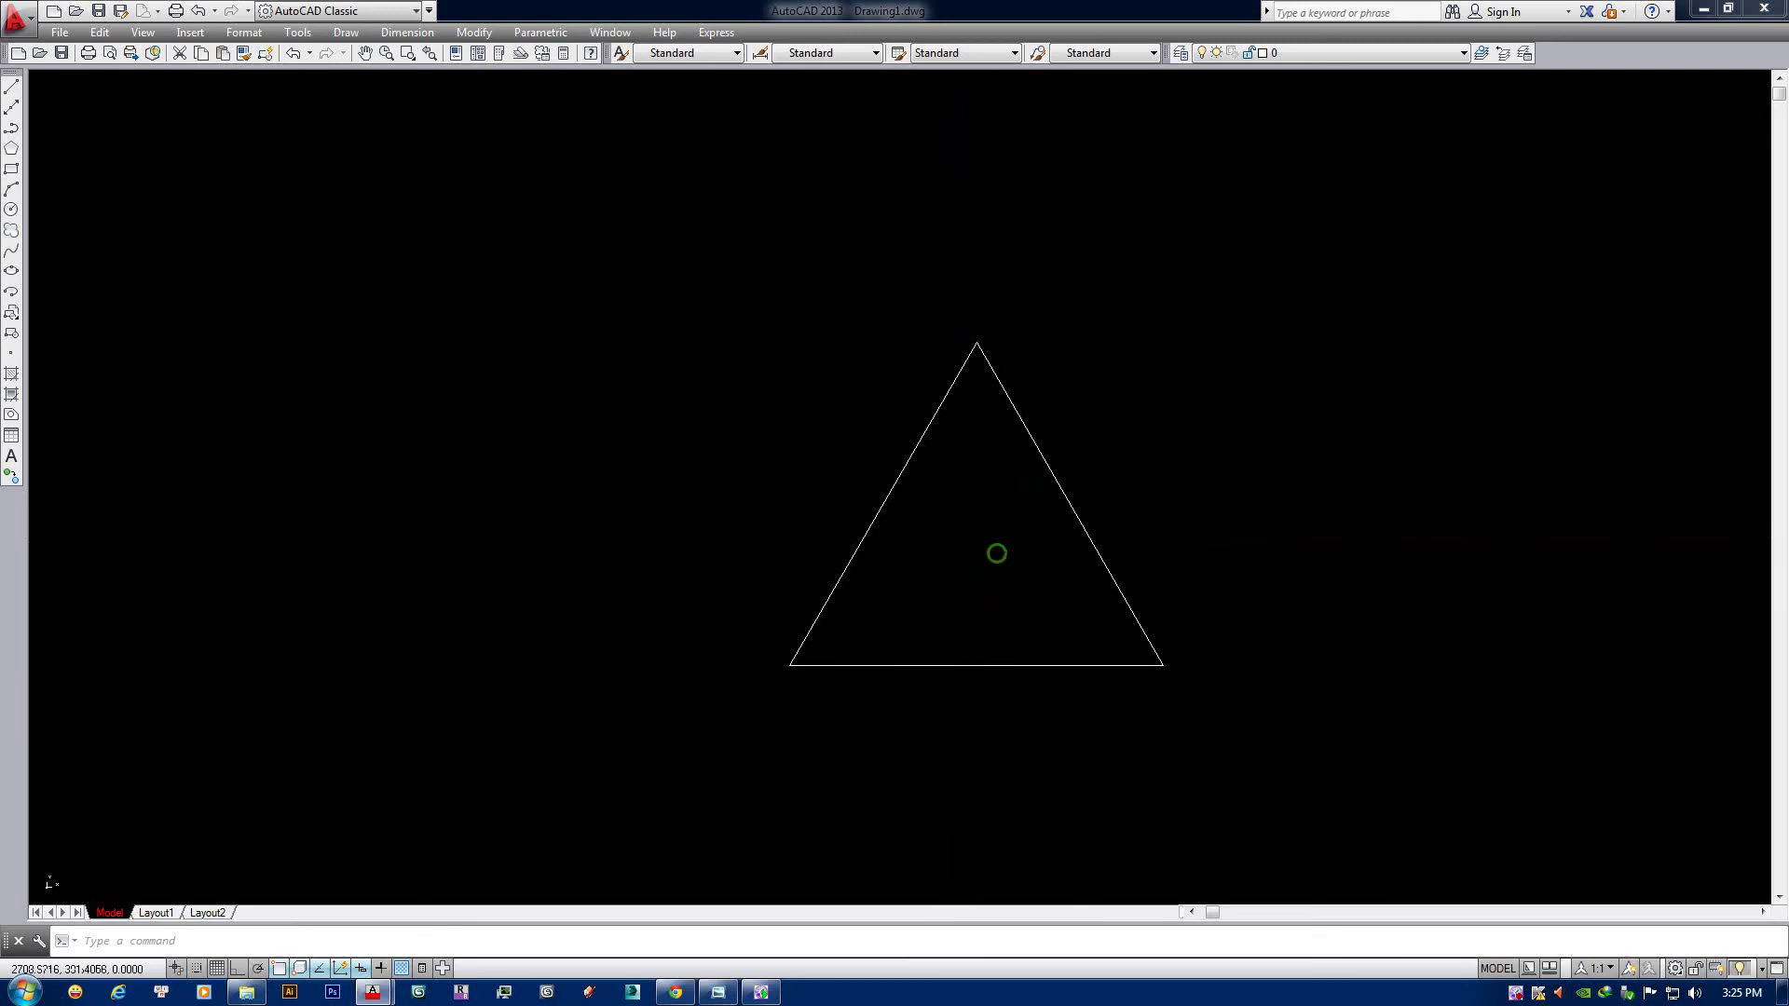
pyautogui.moveTo(1019, 581); pyautogui.dragTo(1010, 599, button='middle')
pyautogui.write('l')
pyautogui.press('Return')
pyautogui.moveTo(1248, 605); pyautogui.dragTo(1121, 599, button='middle')
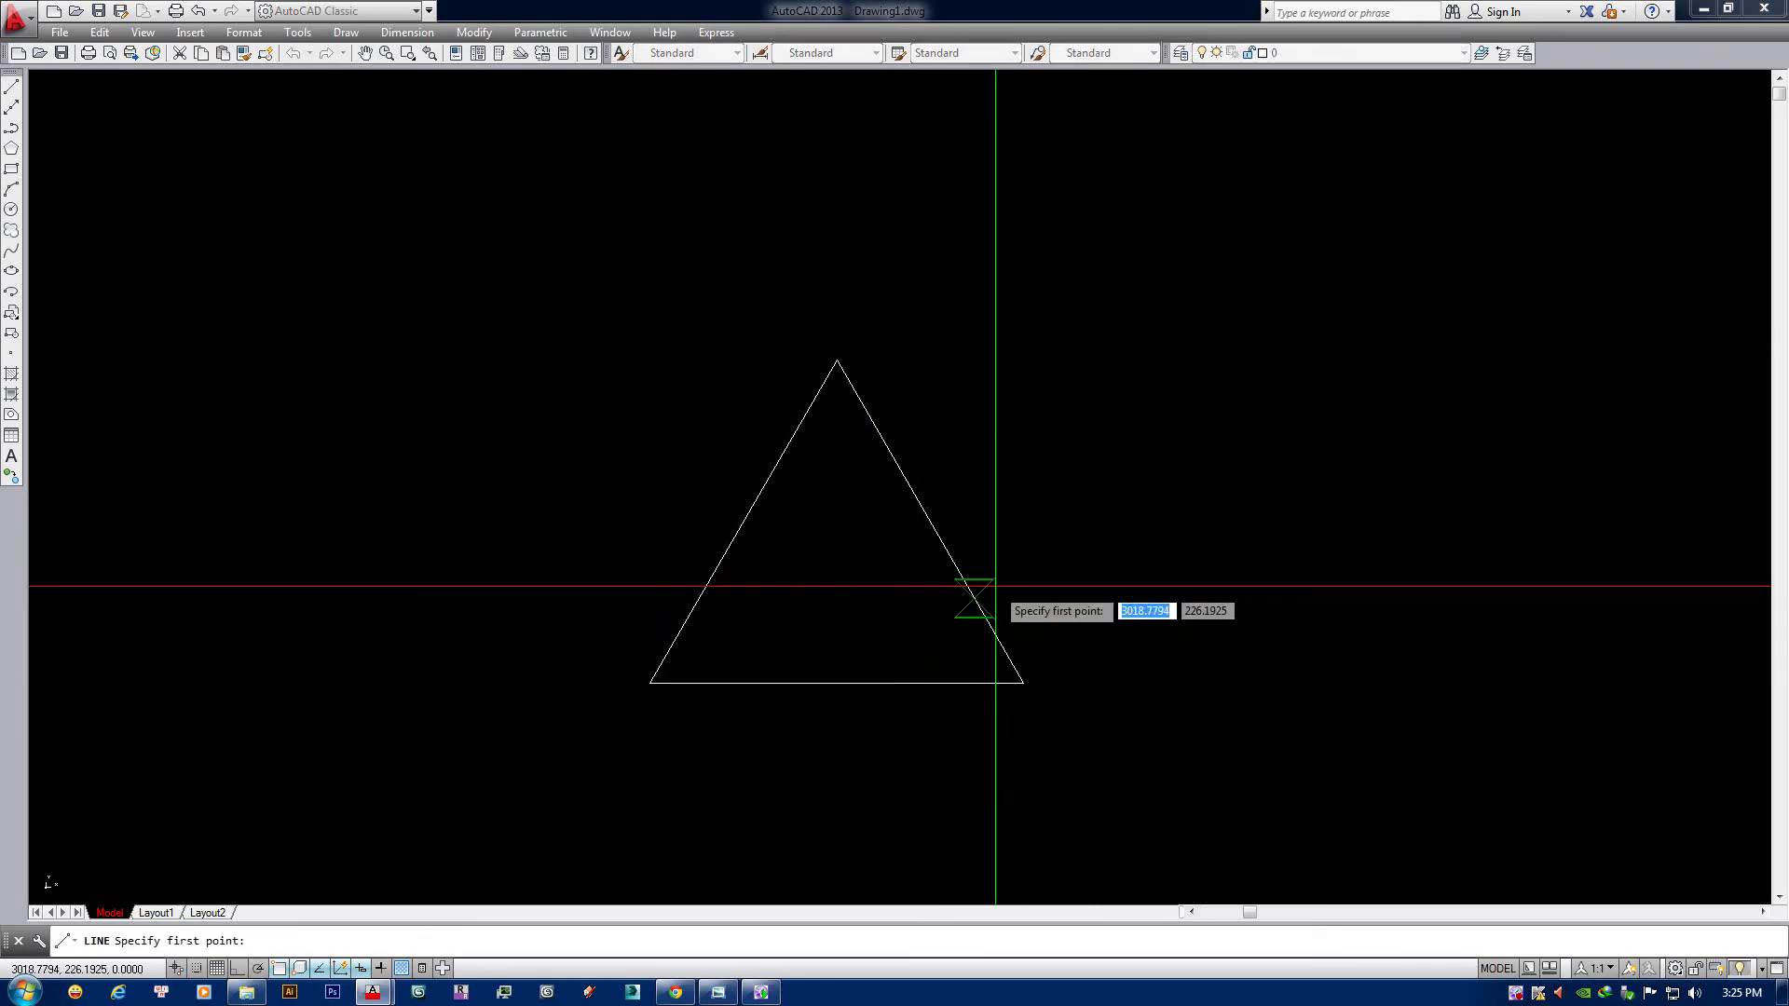
pyautogui.moveTo(995, 586); pyautogui.dragTo(972, 610, button='middle')
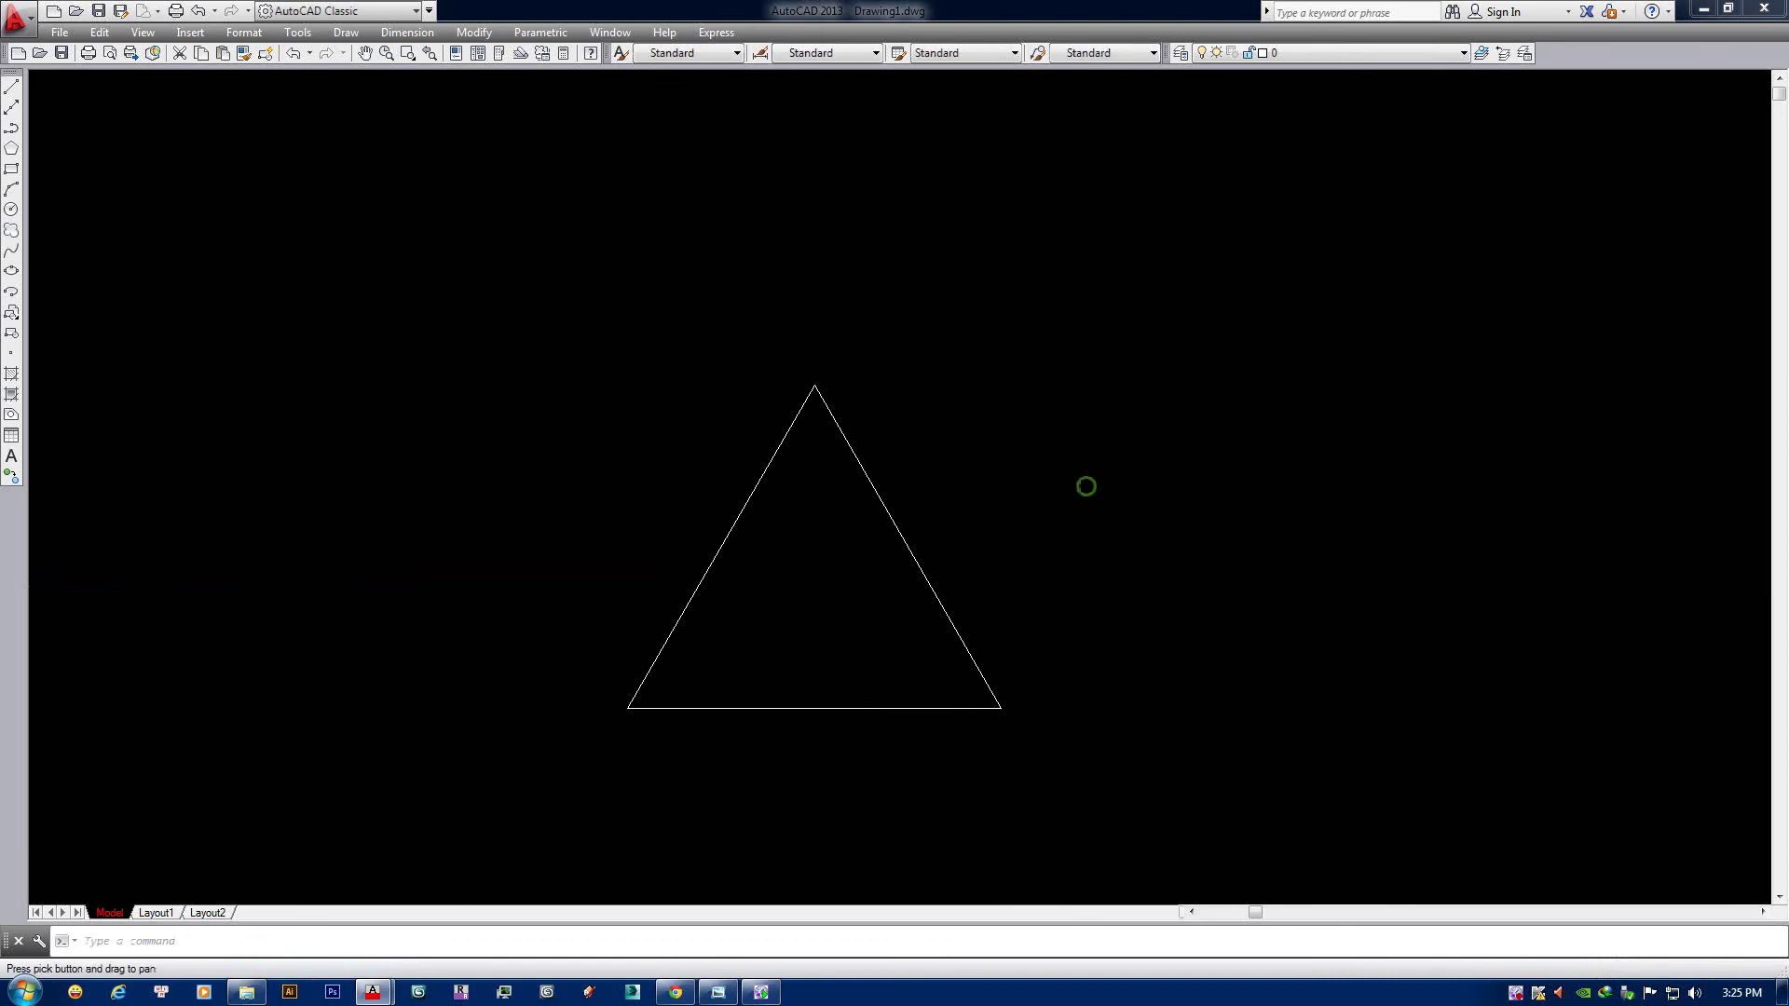
pyautogui.press('Escape')
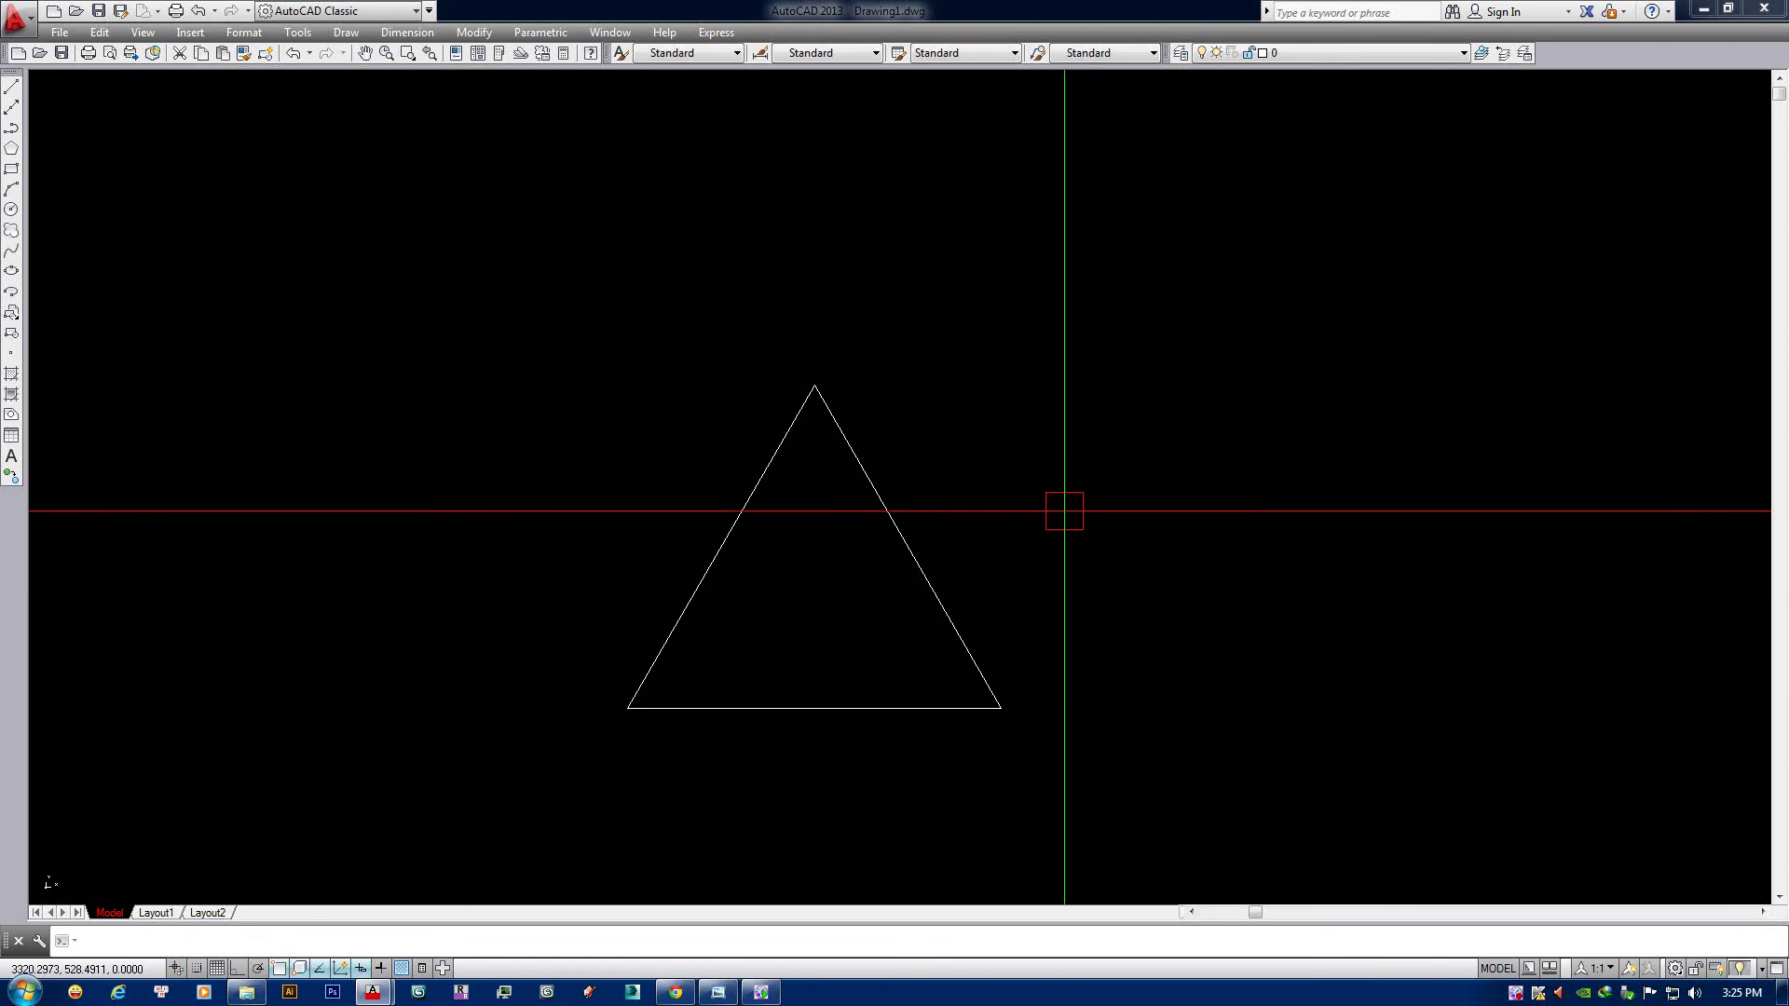
pyautogui.moveTo(1025, 416); pyautogui.dragTo(1064, 352, button='middle')
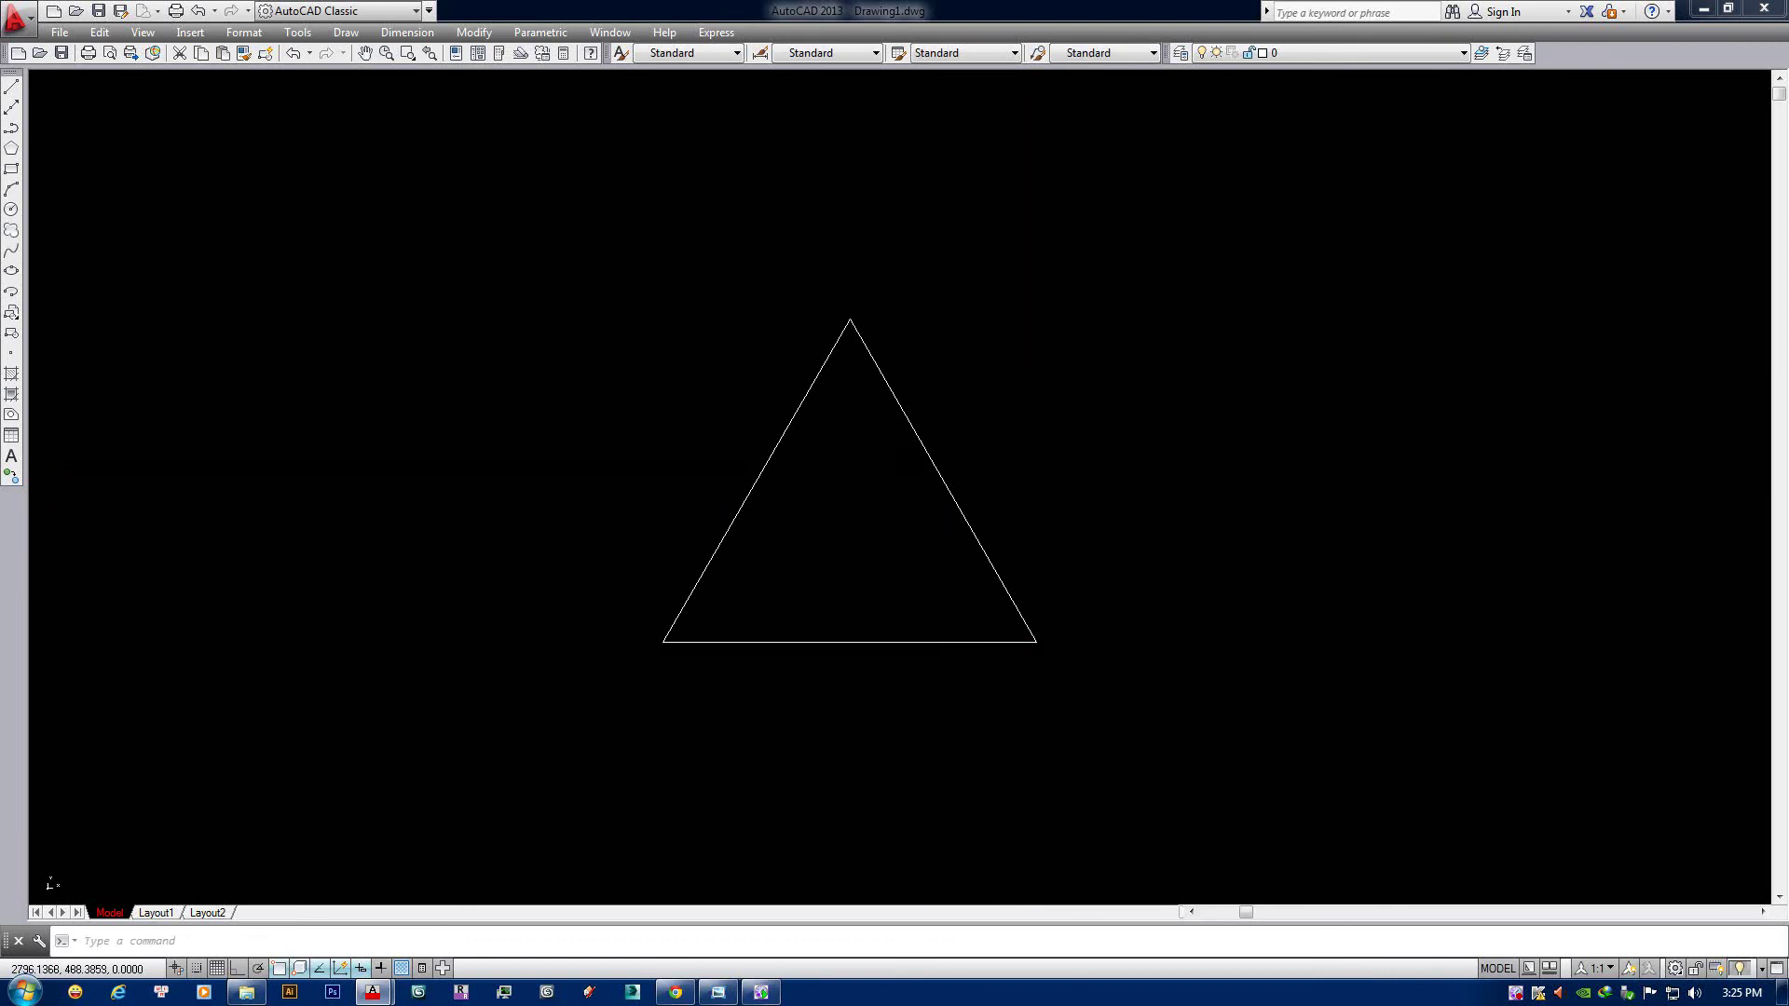
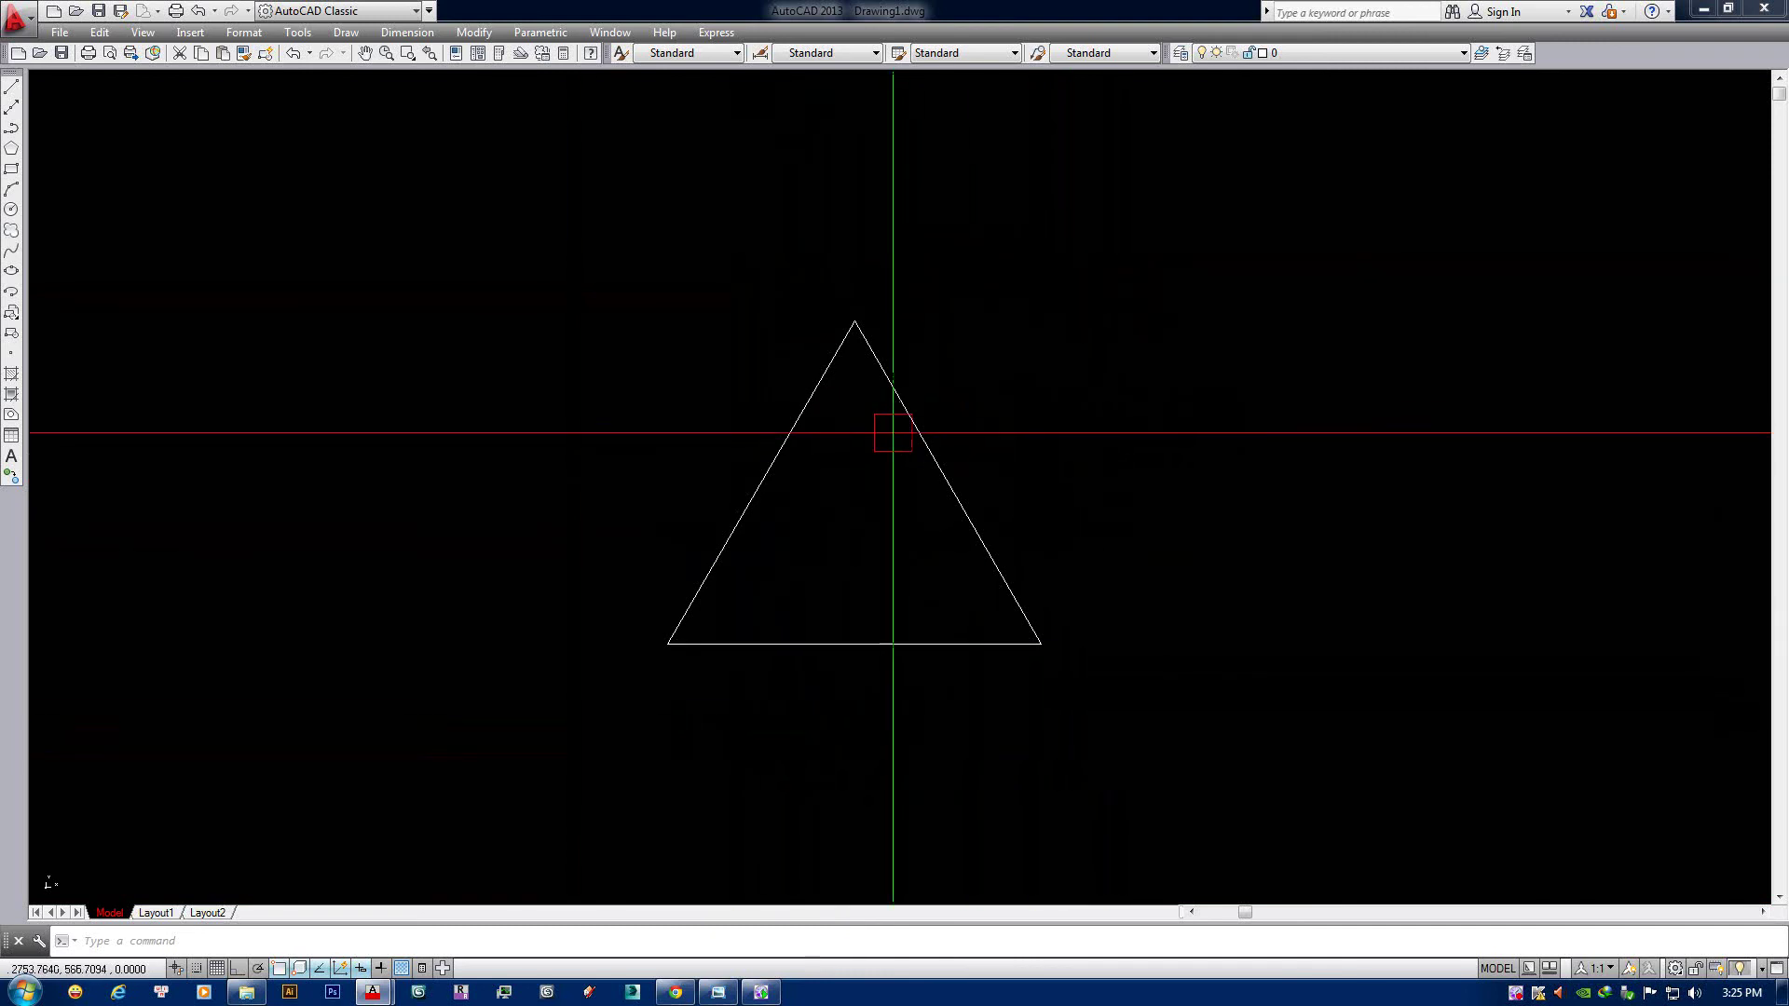
# Switch to the furniture detail drawing and zoom around the NT-12 and NT-13 sheets.
pyautogui.hotkey('ctrl', 'Tab')
pyautogui.scroll(-2, 932, 447)
pyautogui.scroll(-3, 959, 452)
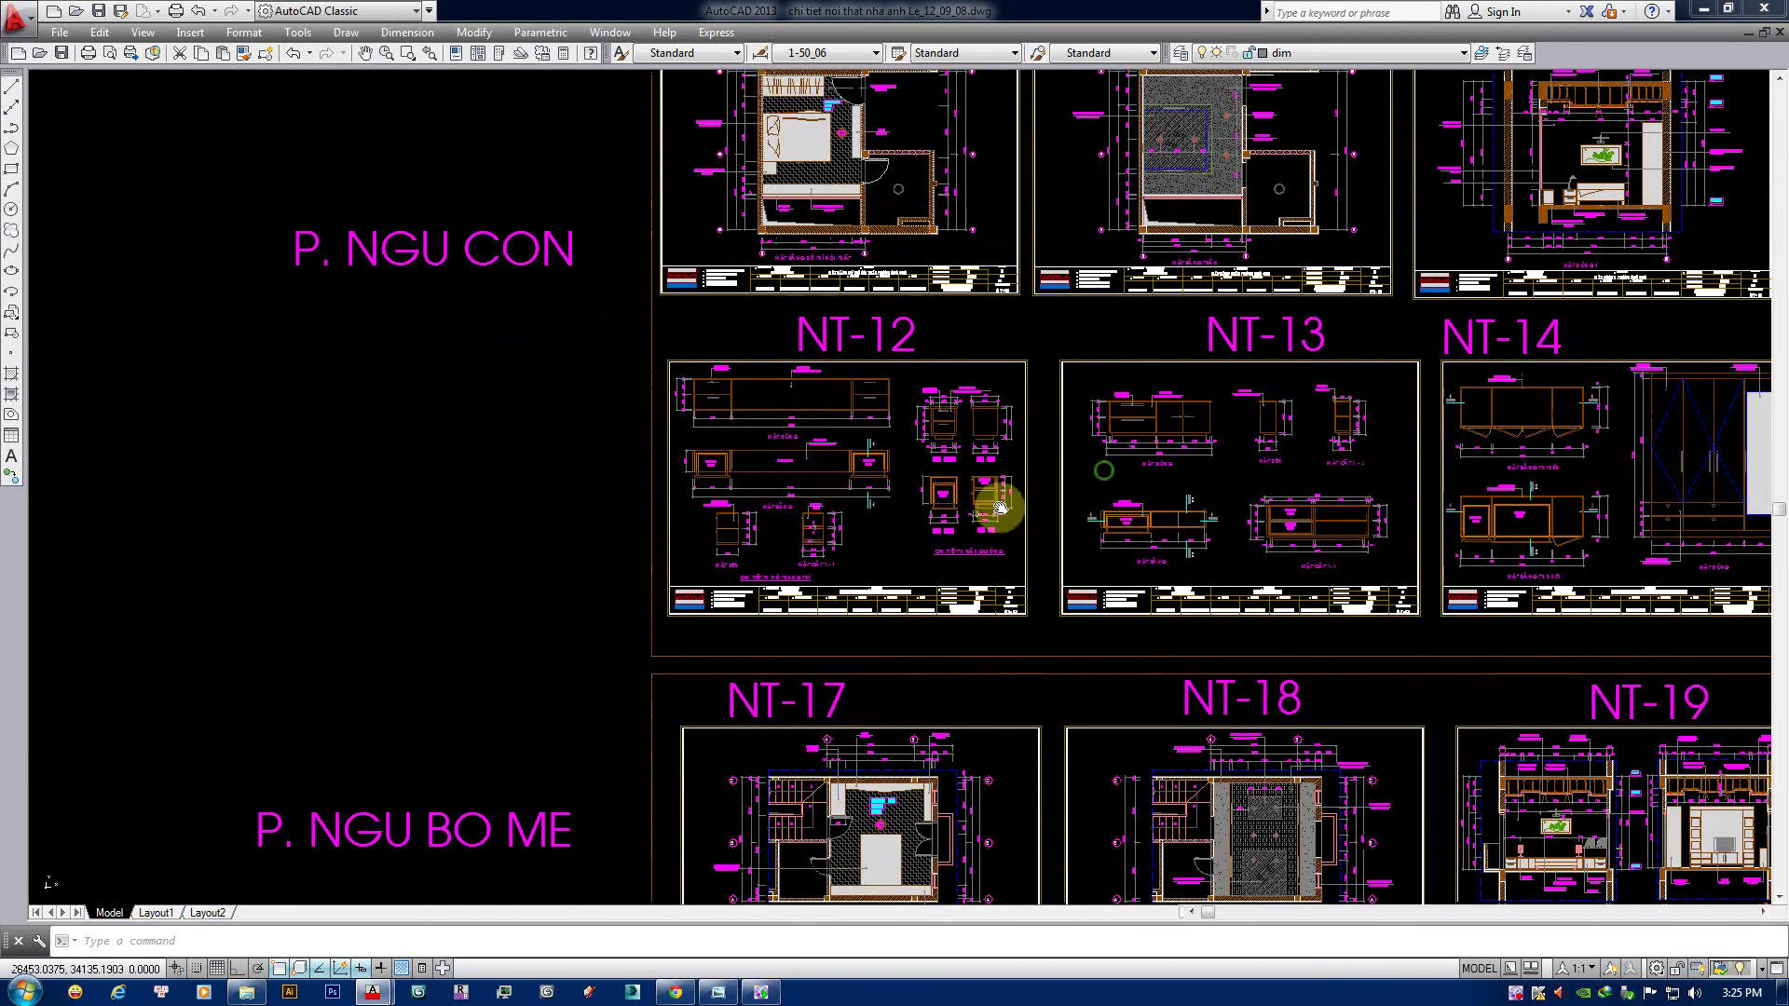
pyautogui.scroll(2, 984, 457)
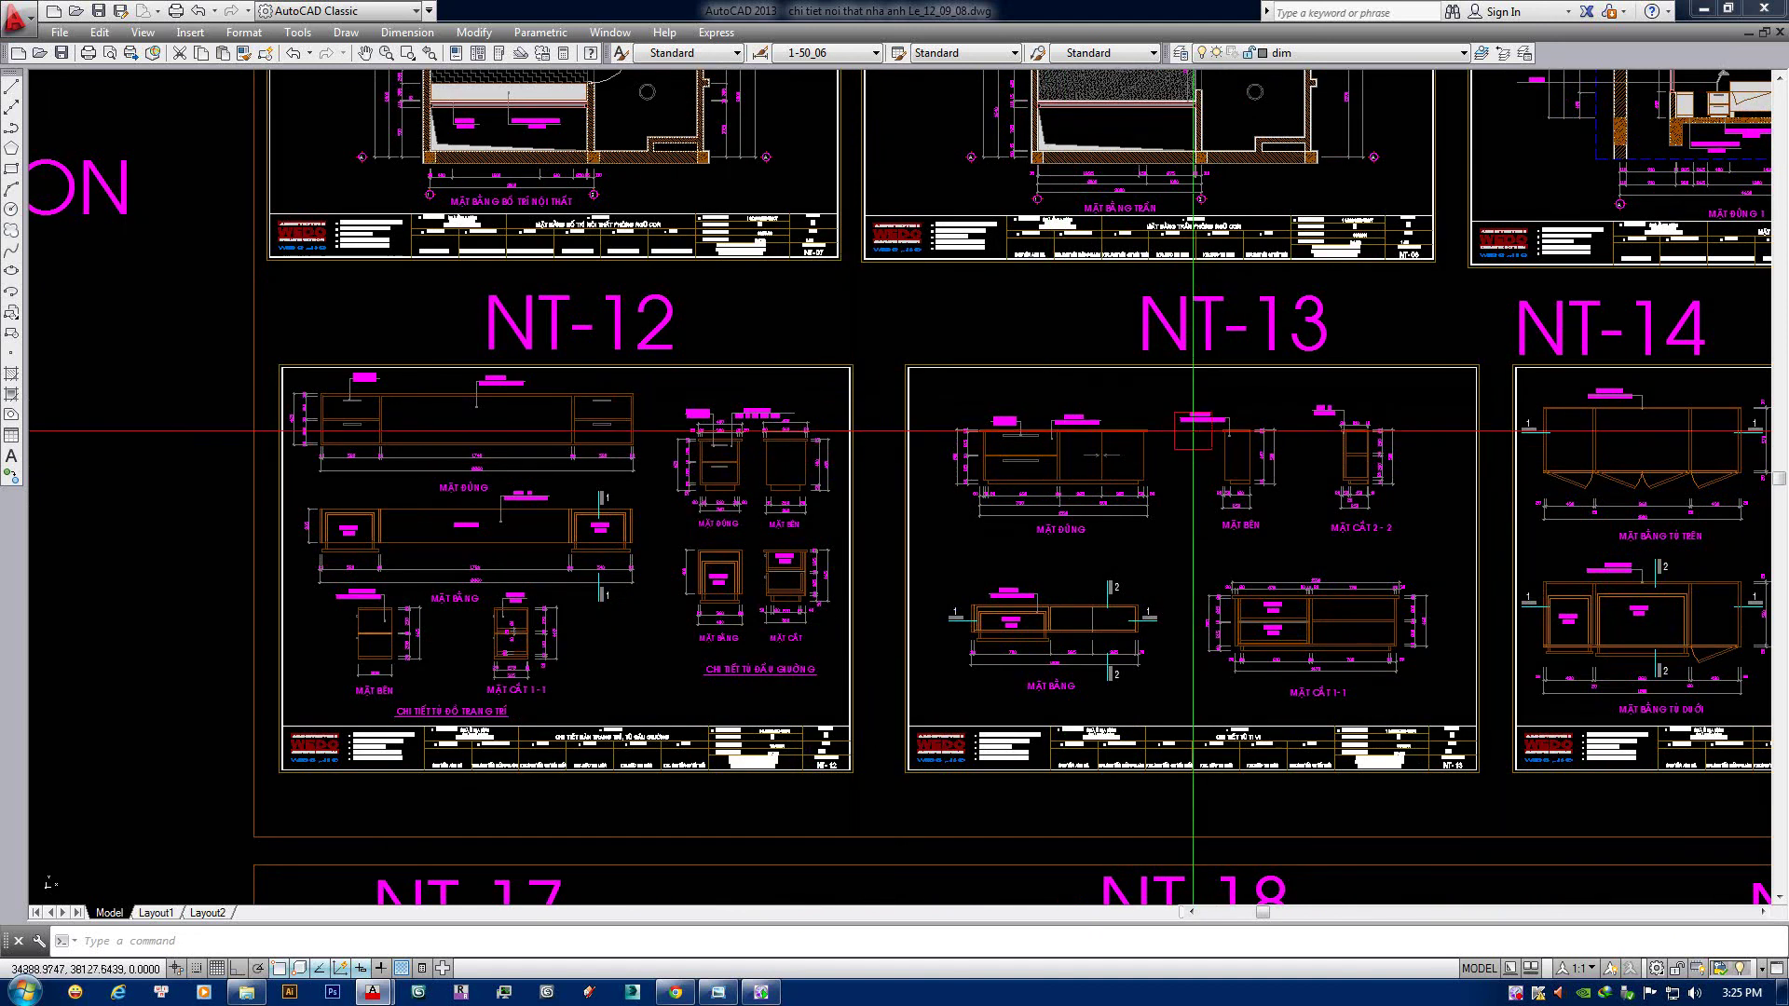
# Return to the triangle drawing and shift the view so the triangle sits lower.
pyautogui.hotkey('ctrl', 'Tab')
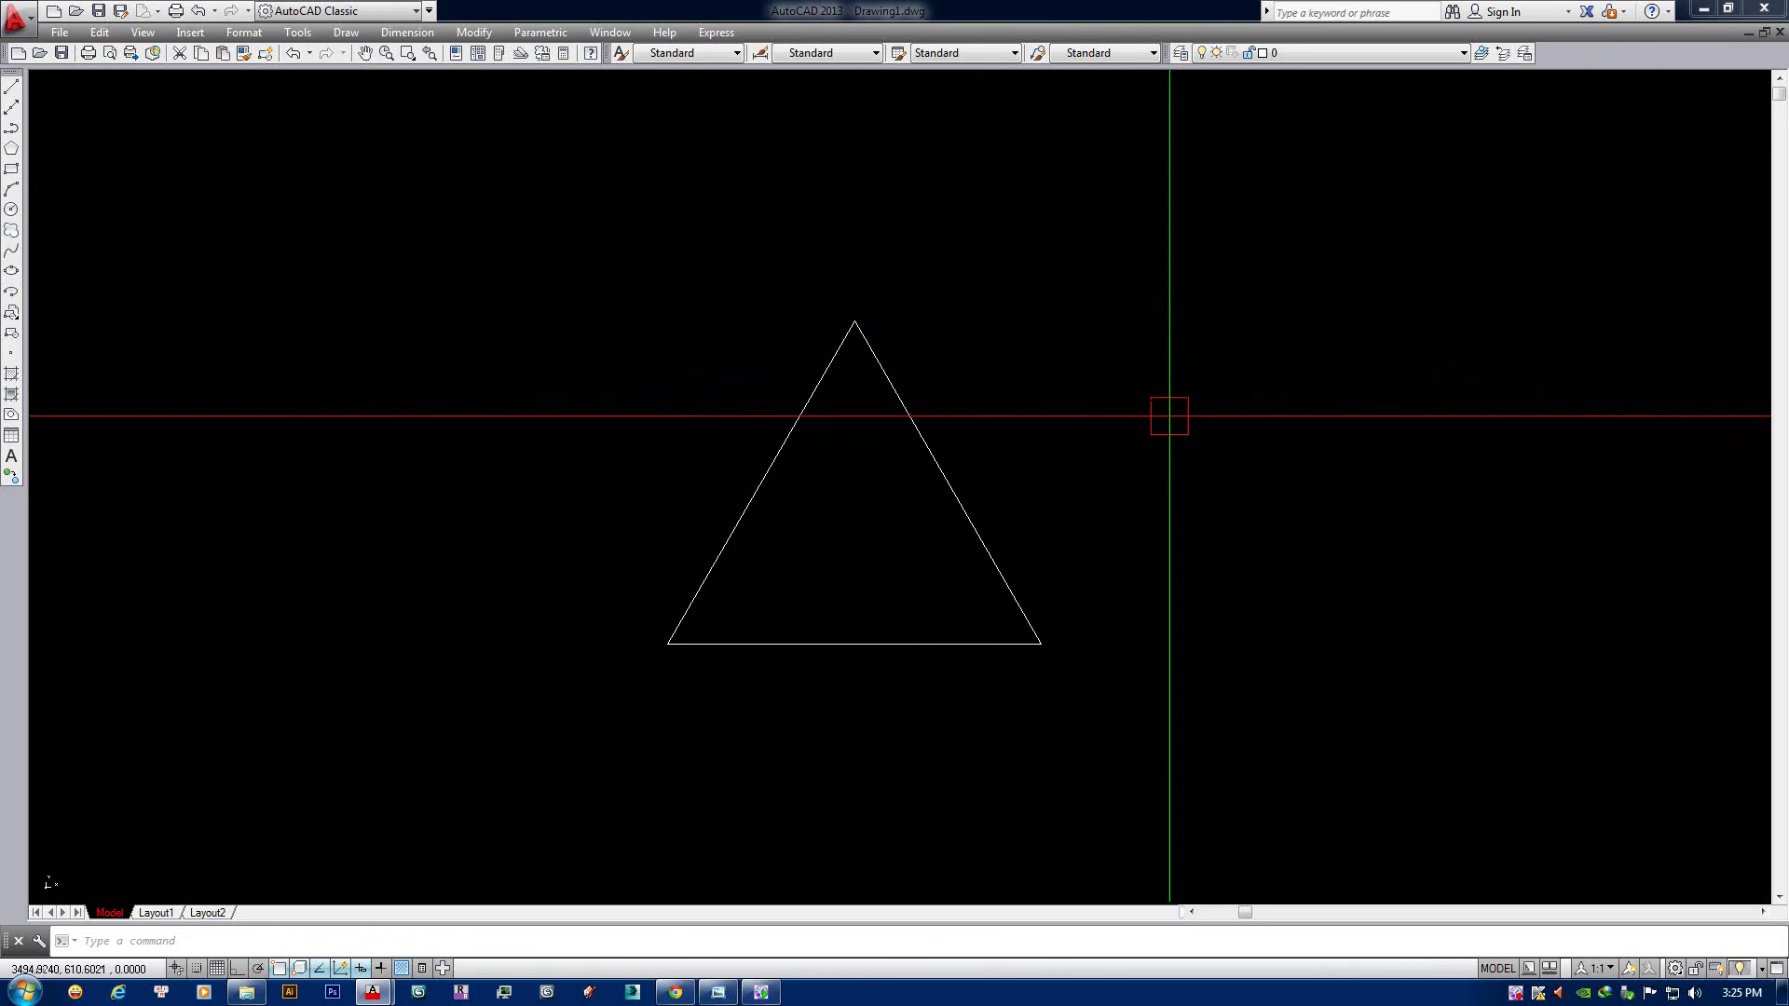
pyautogui.moveTo(1106, 397); pyautogui.dragTo(1104, 427, button='middle')
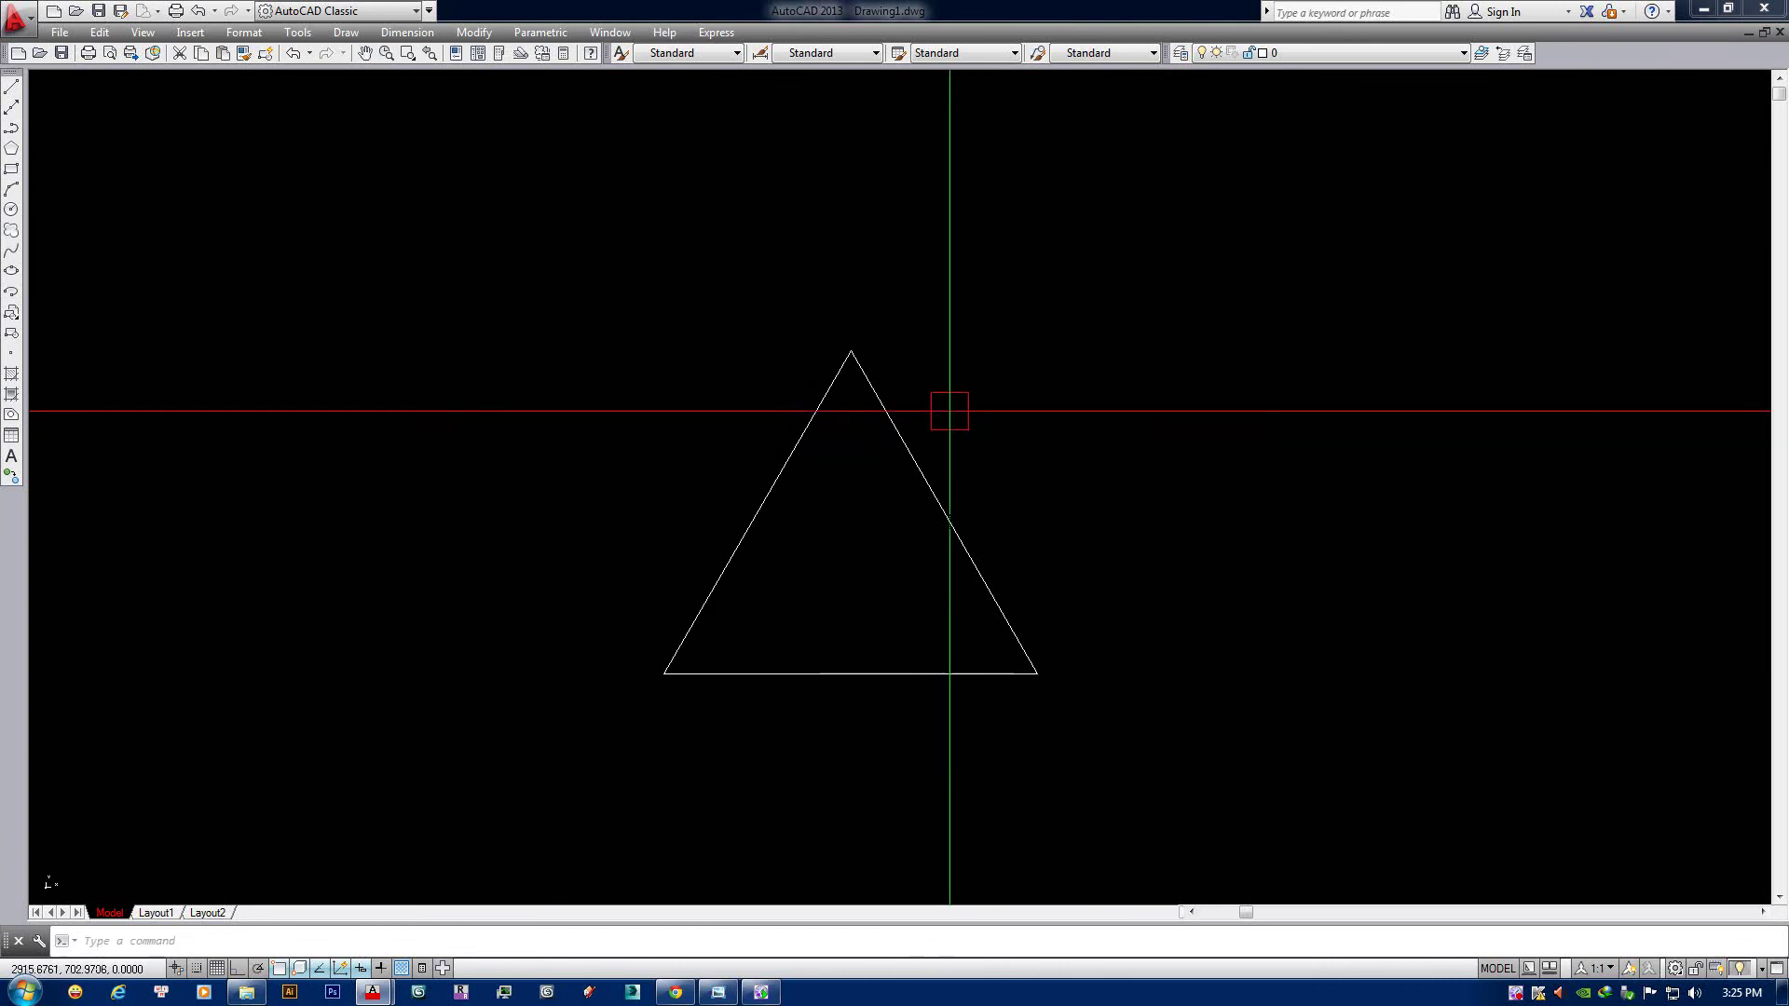
pyautogui.scroll(2, 946, 410)
pyautogui.scroll(-4, 943, 436)
# Select the triangle's right and bottom edges, clear the selection, and recentre the triangle.
pyautogui.click(895, 430)
pyautogui.click(836, 529)
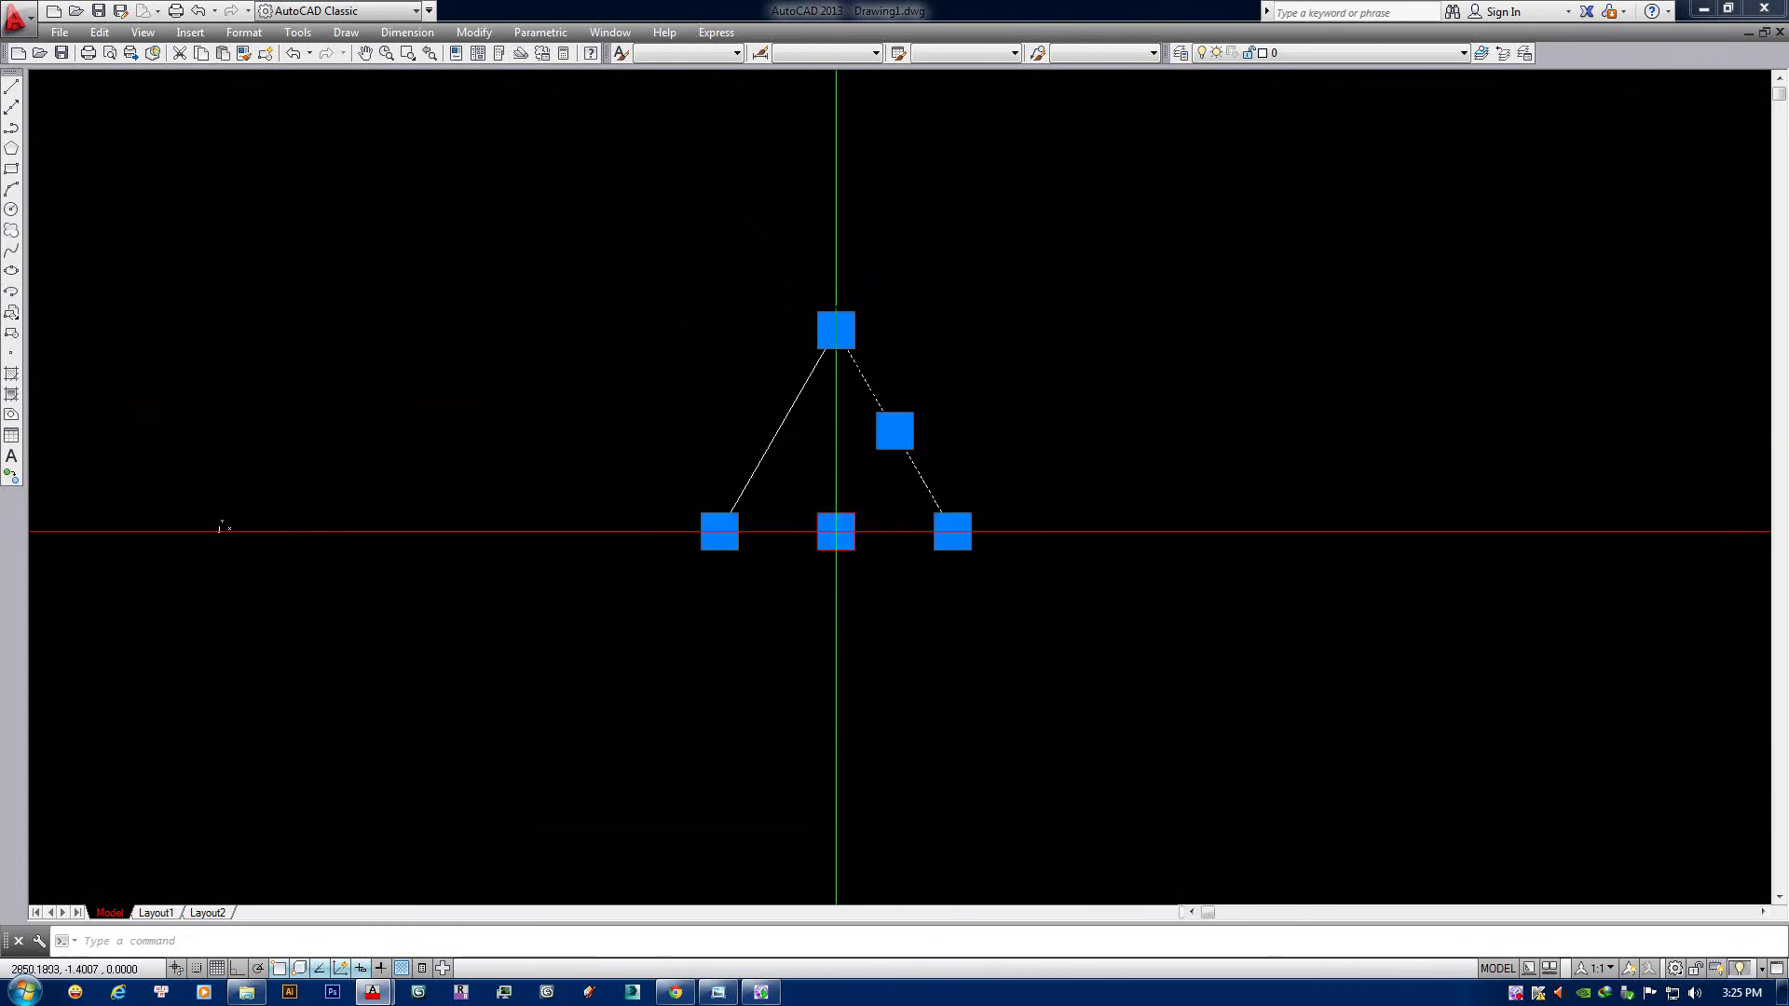
pyautogui.scroll(-4, 922, 496)
pyautogui.press('Escape')
pyautogui.scroll(4, 880, 507)
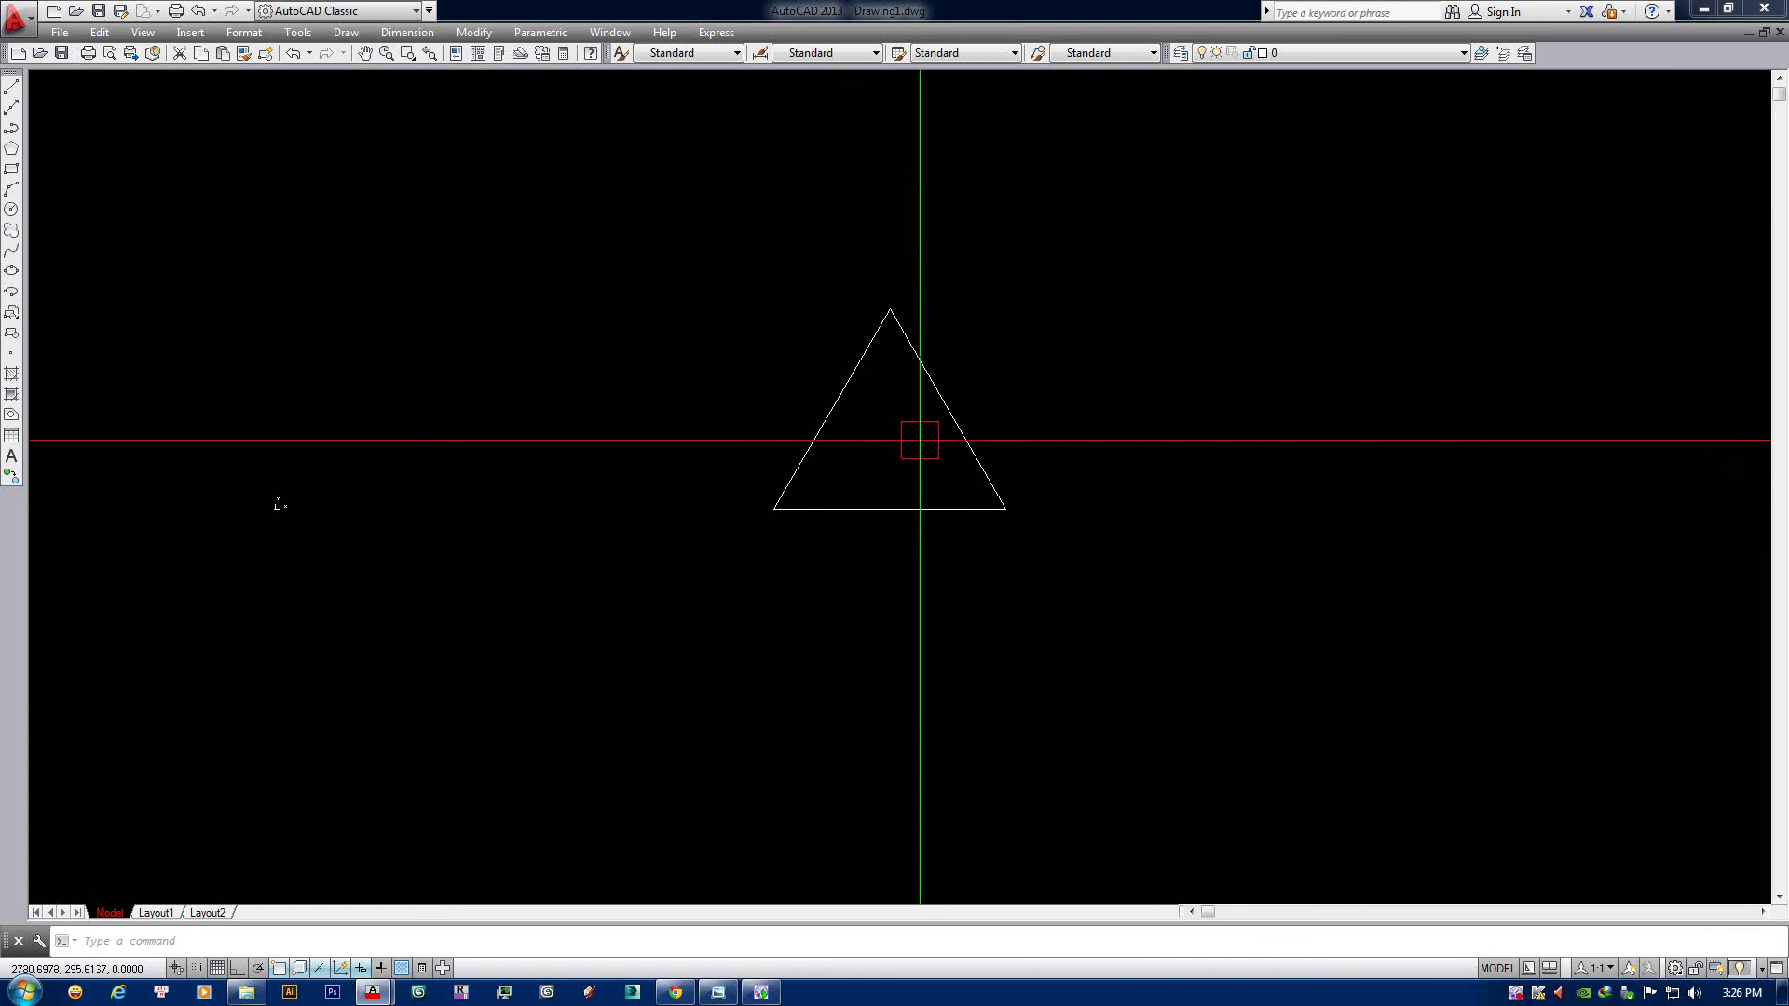
pyautogui.moveTo(831, 484); pyautogui.dragTo(822, 515, button='middle')
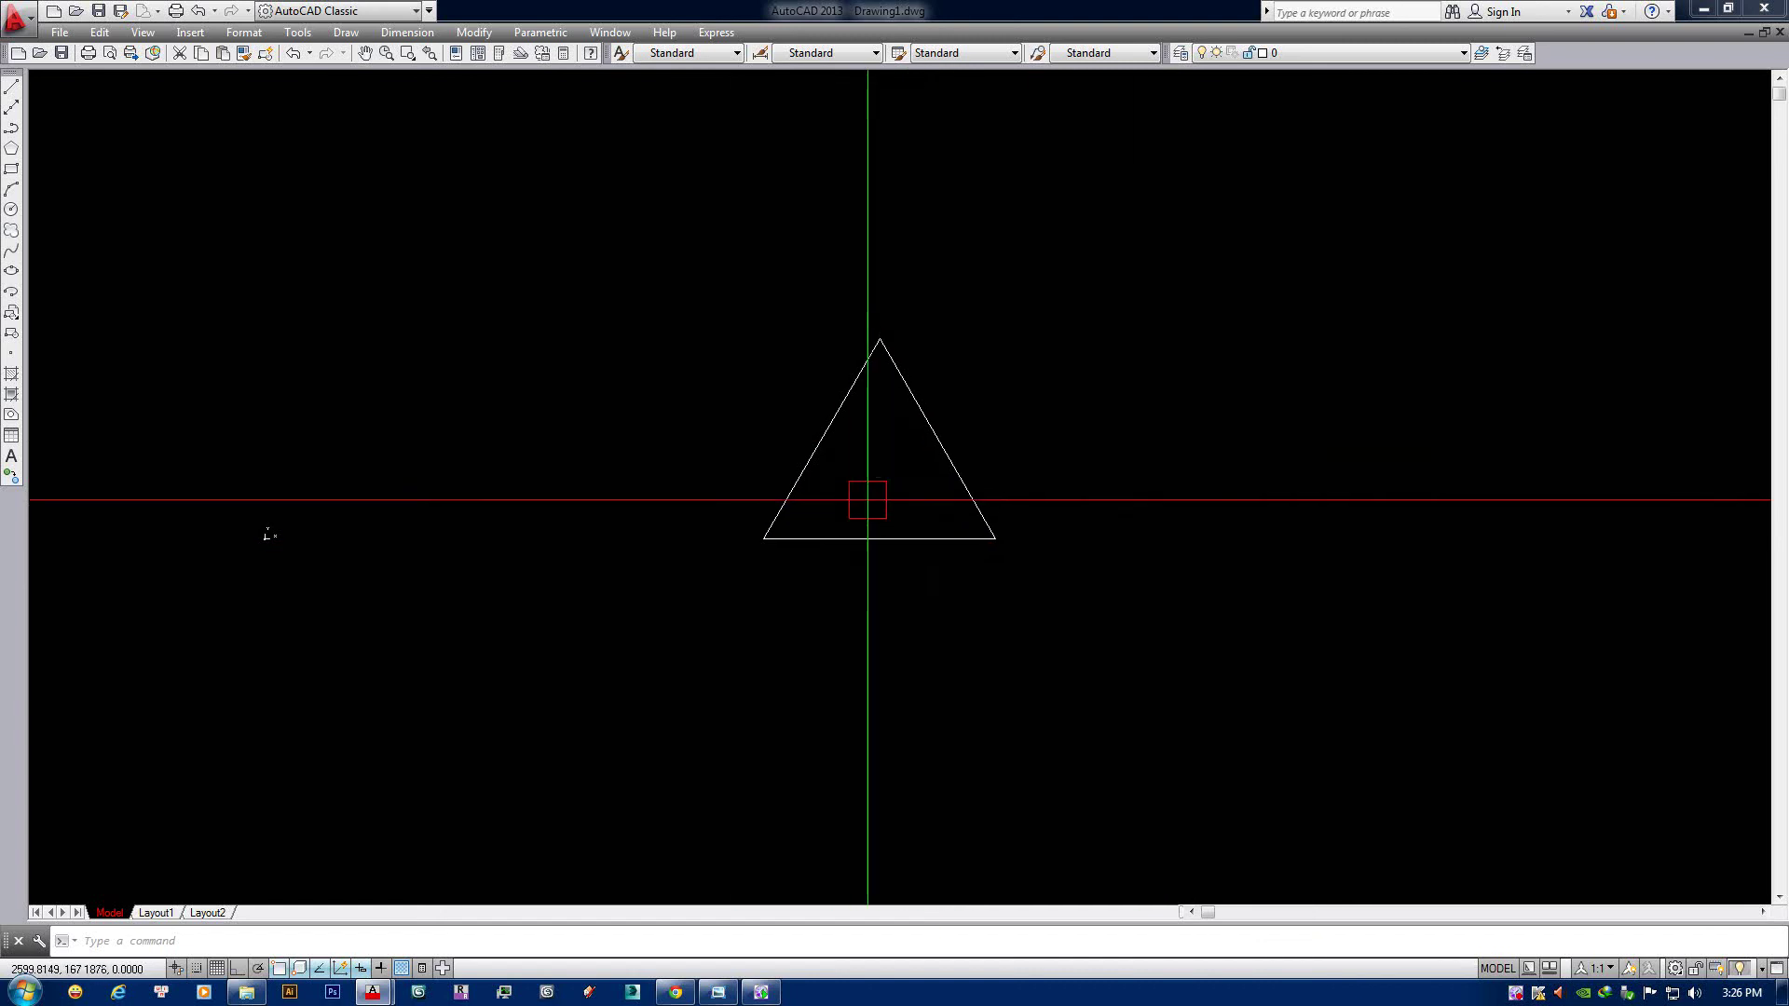
pyautogui.scroll(2, 872, 494)
pyautogui.press('Escape')
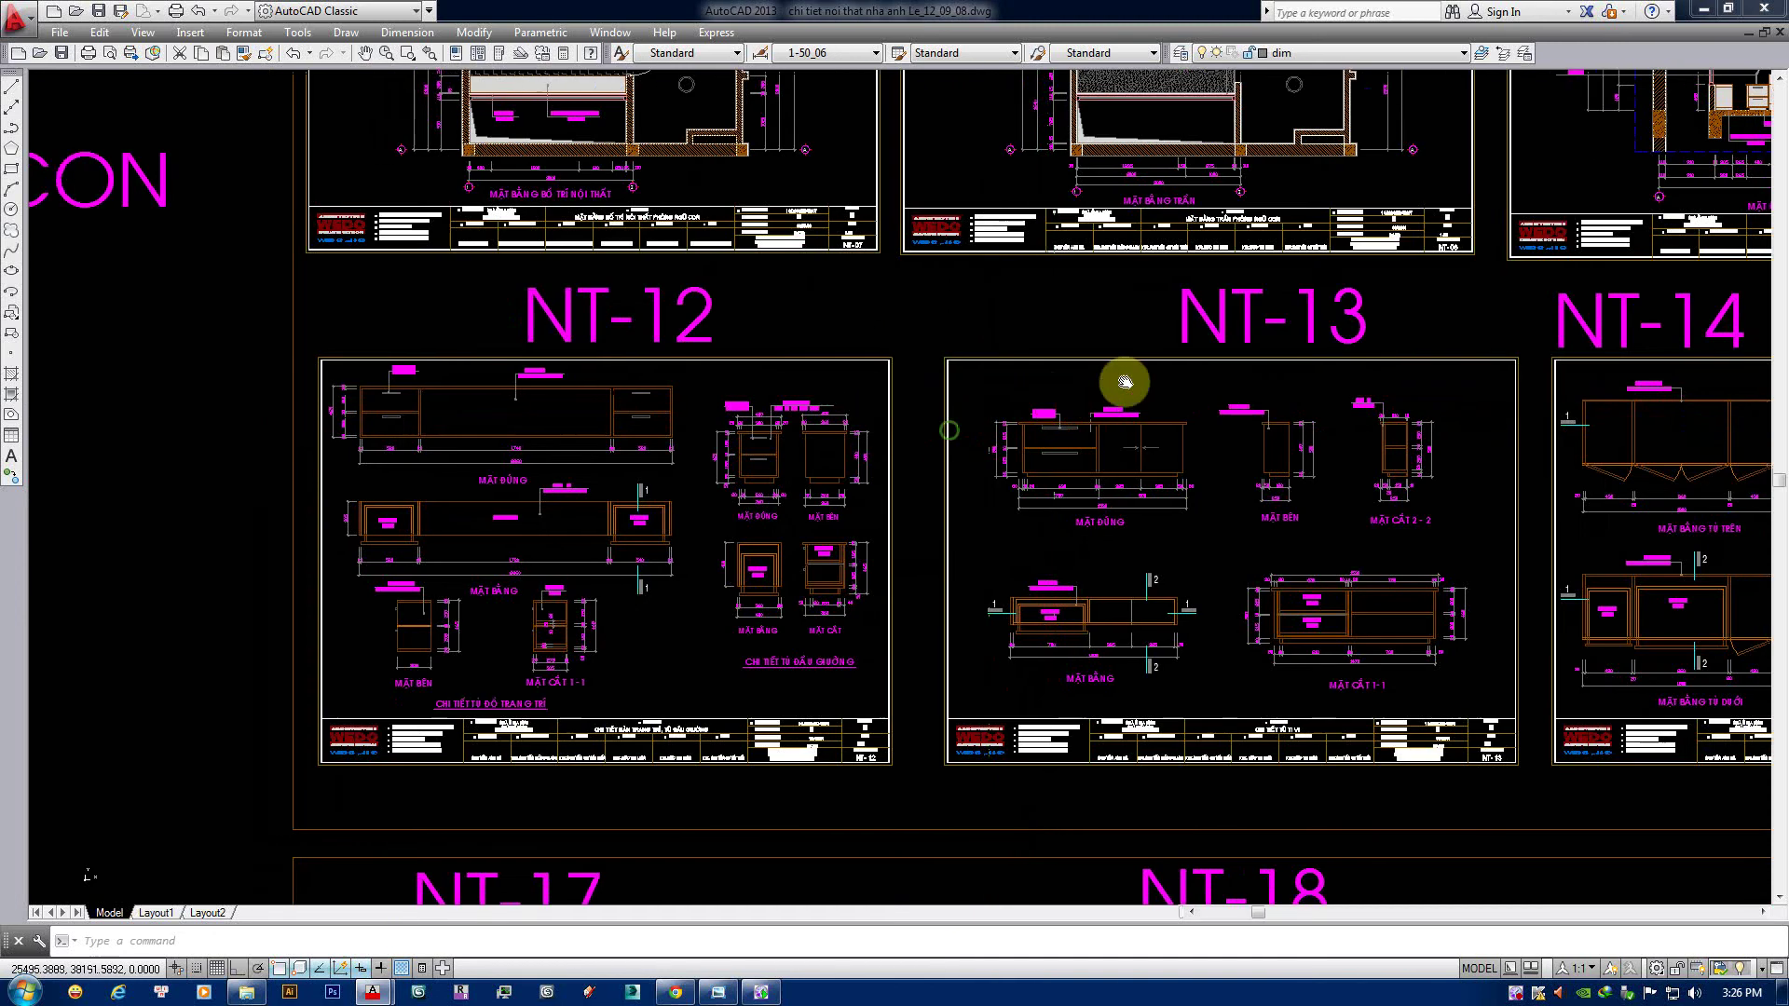
# Erase the MẶT ĐỨNG elevation from the NT-13 sheet with a crossing selection.
pyautogui.scroll(3, 1014, 403)
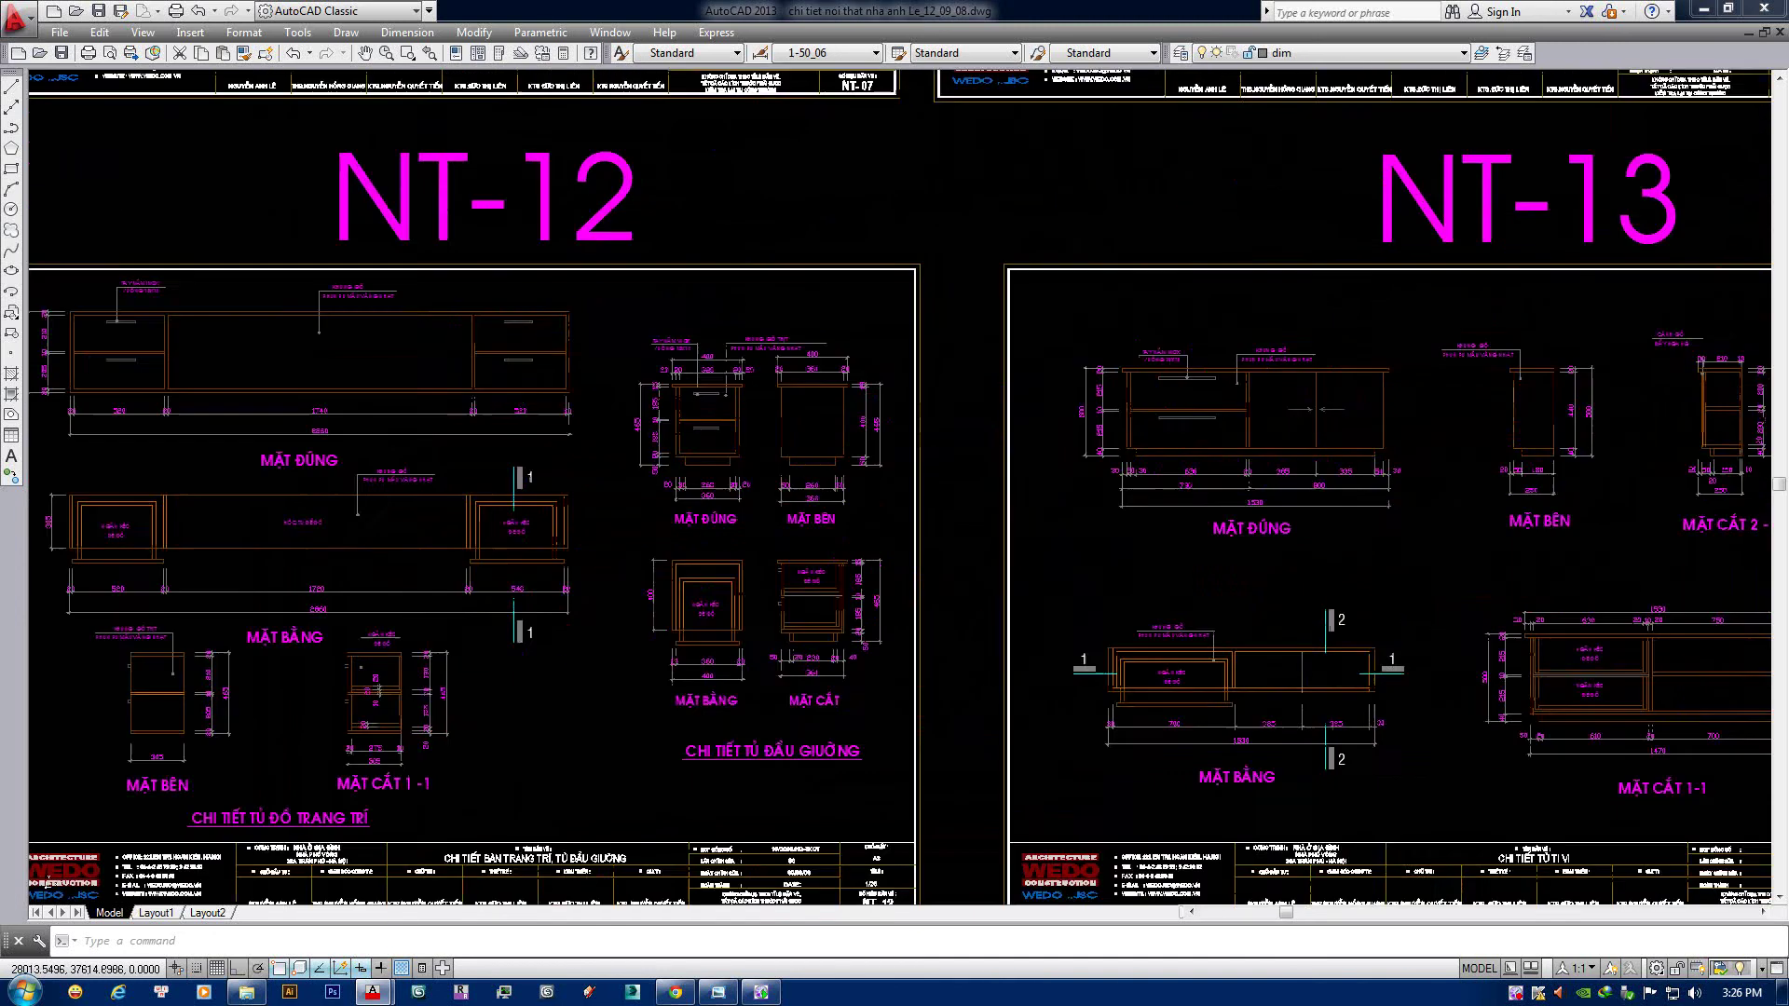
pyautogui.scroll(2, 1081, 297)
pyautogui.moveTo(1188, 459); pyautogui.dragTo(1081, 474, button='middle')
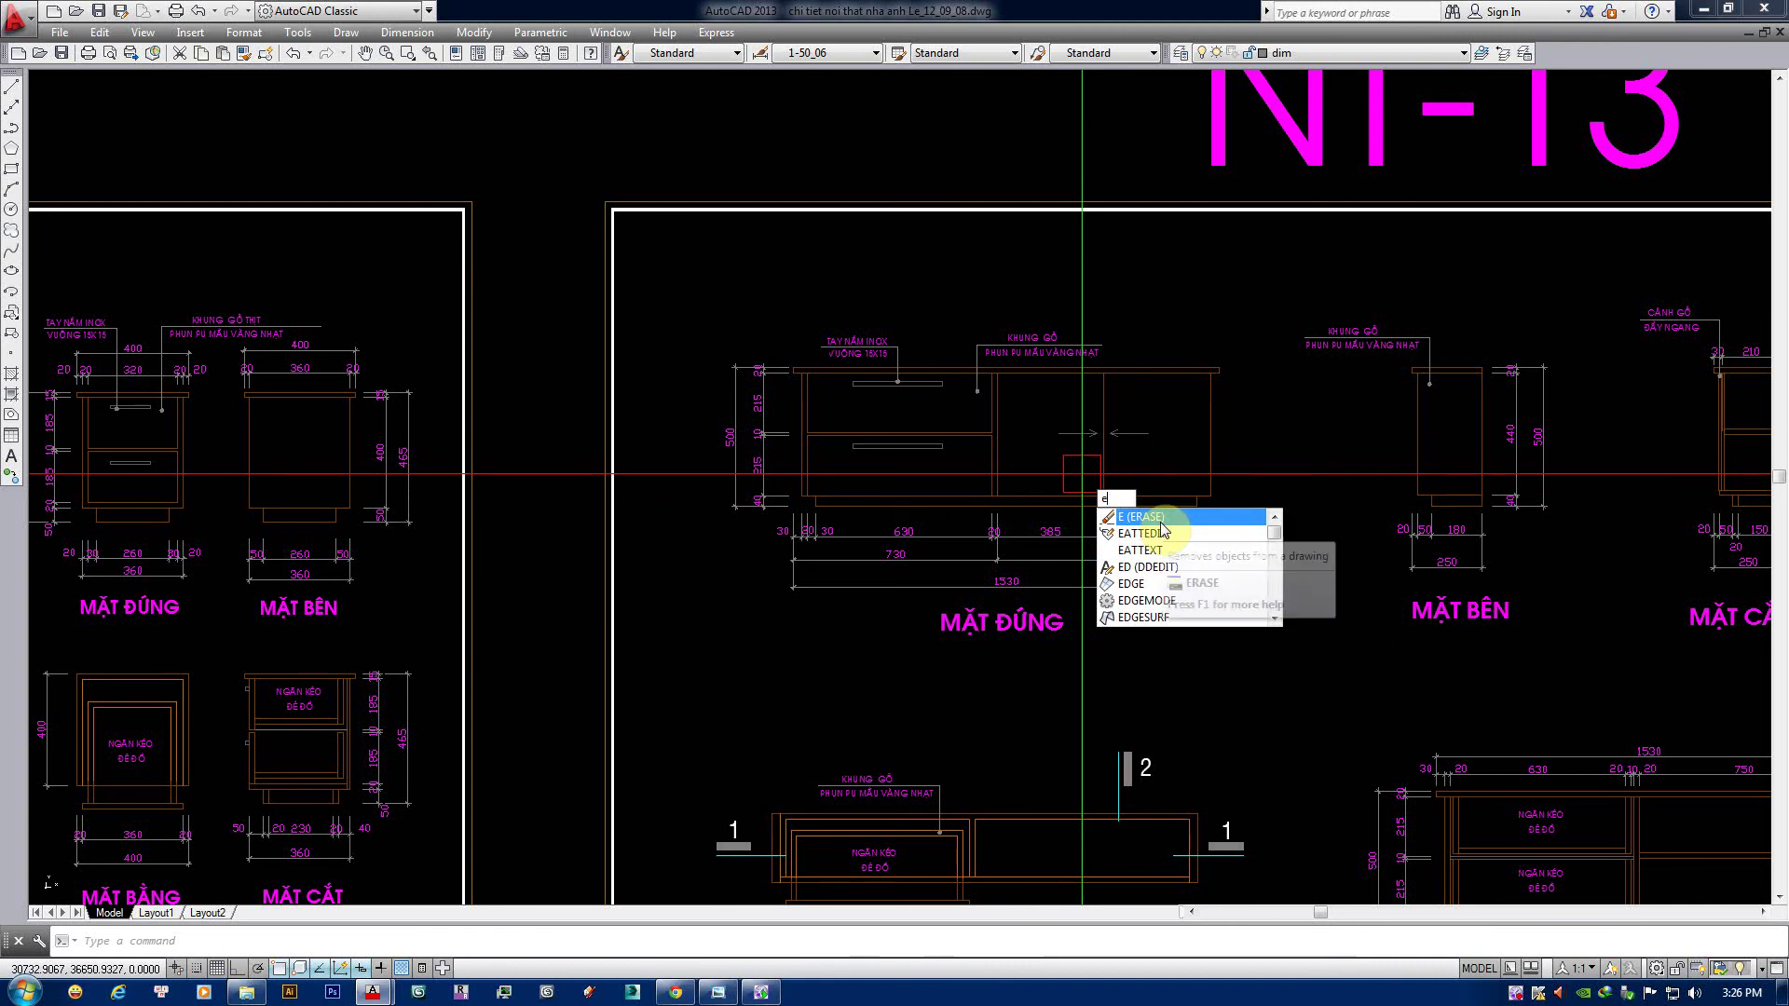
pyautogui.moveTo(1143, 517)
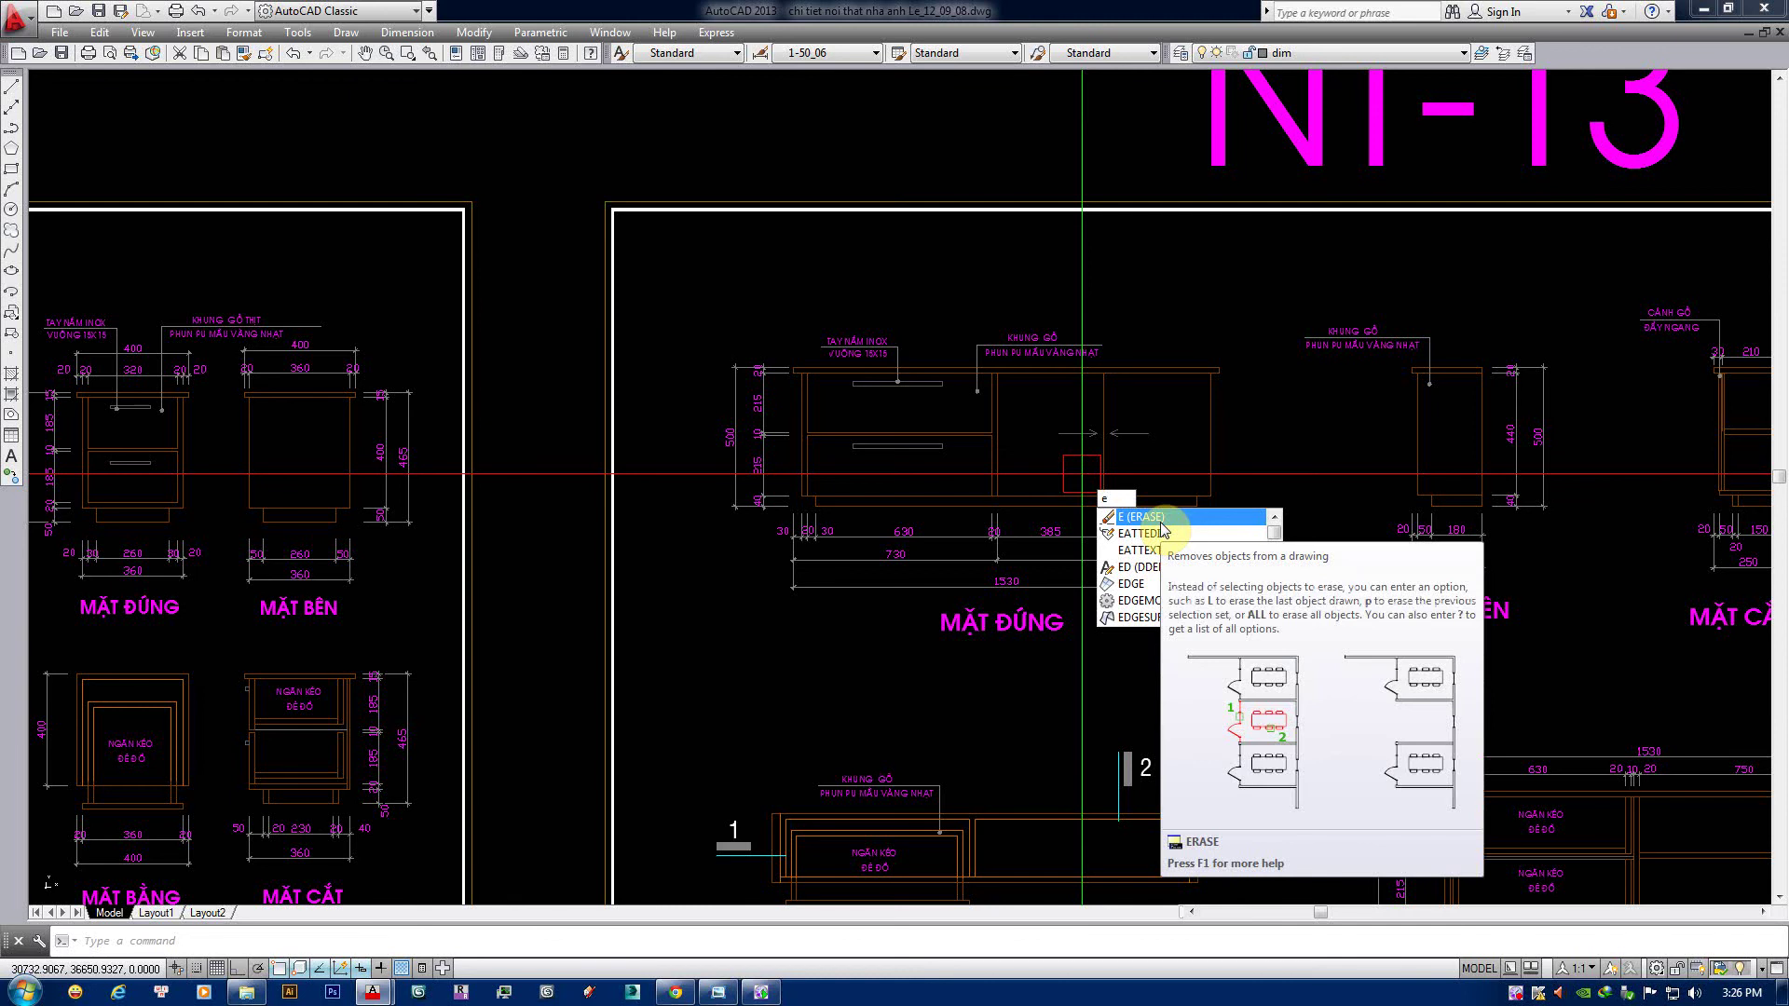
pyautogui.press('Escape')
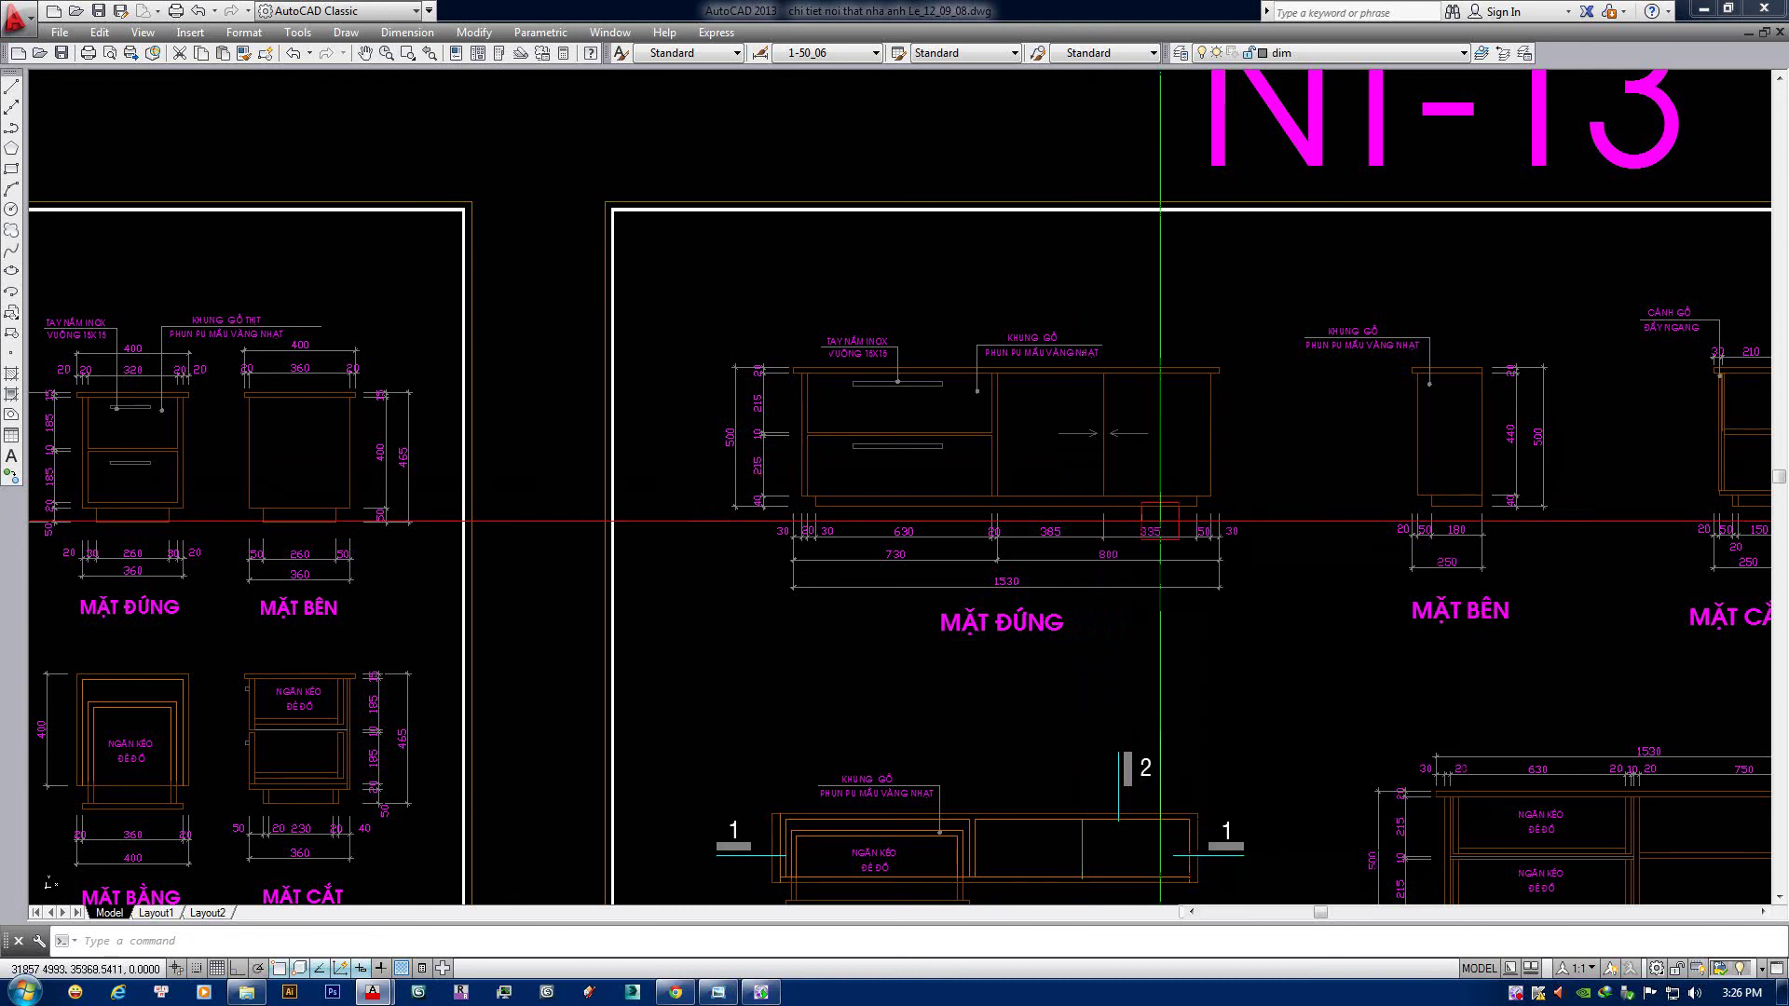
pyautogui.press('Return')
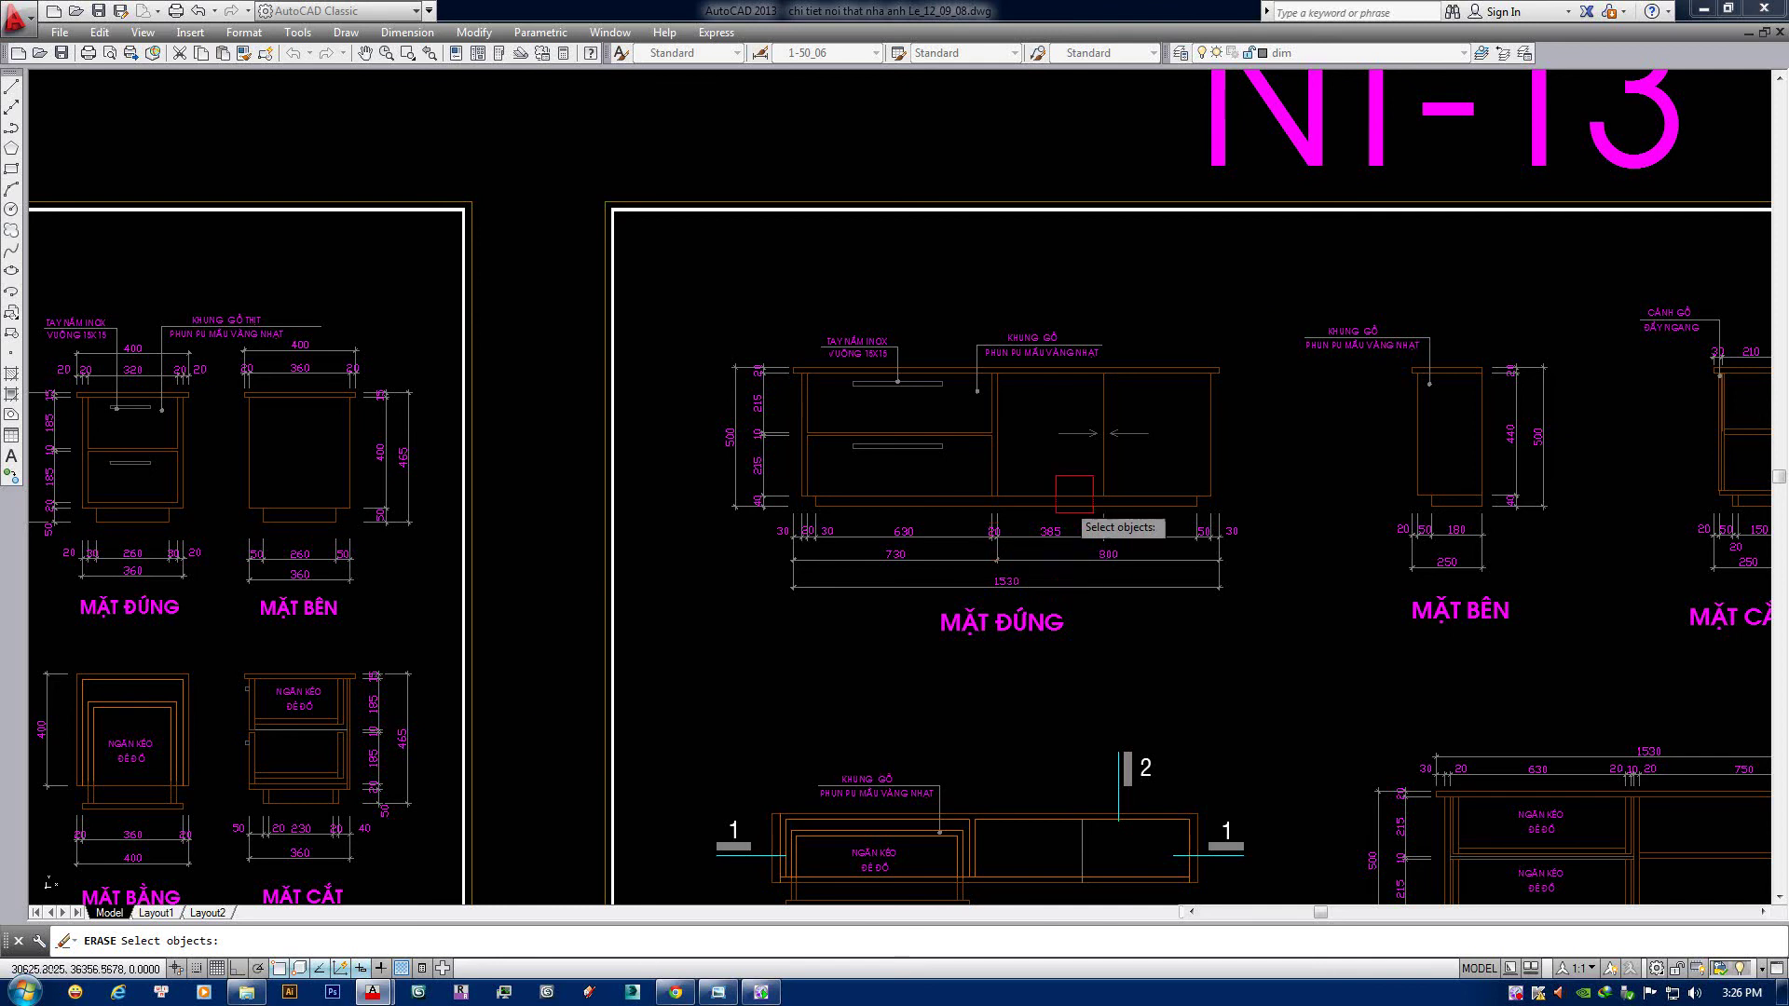
pyautogui.click(1256, 303)
pyautogui.click(709, 680)
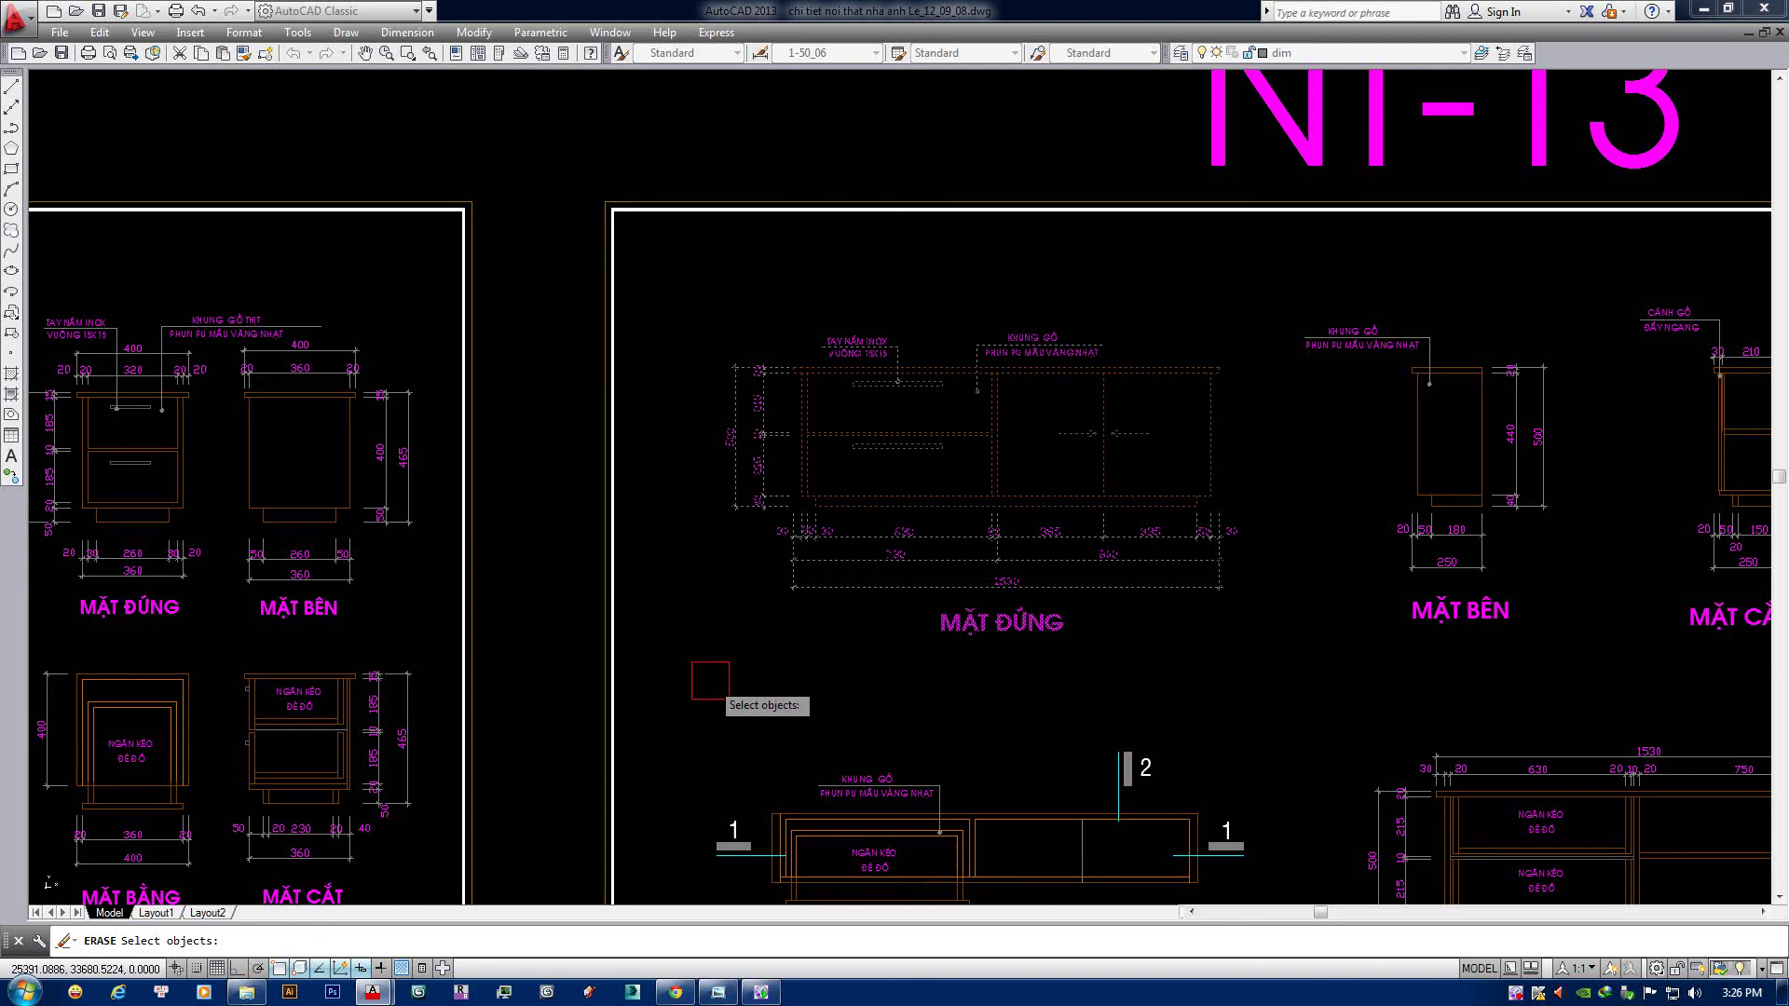
pyautogui.press('Return')
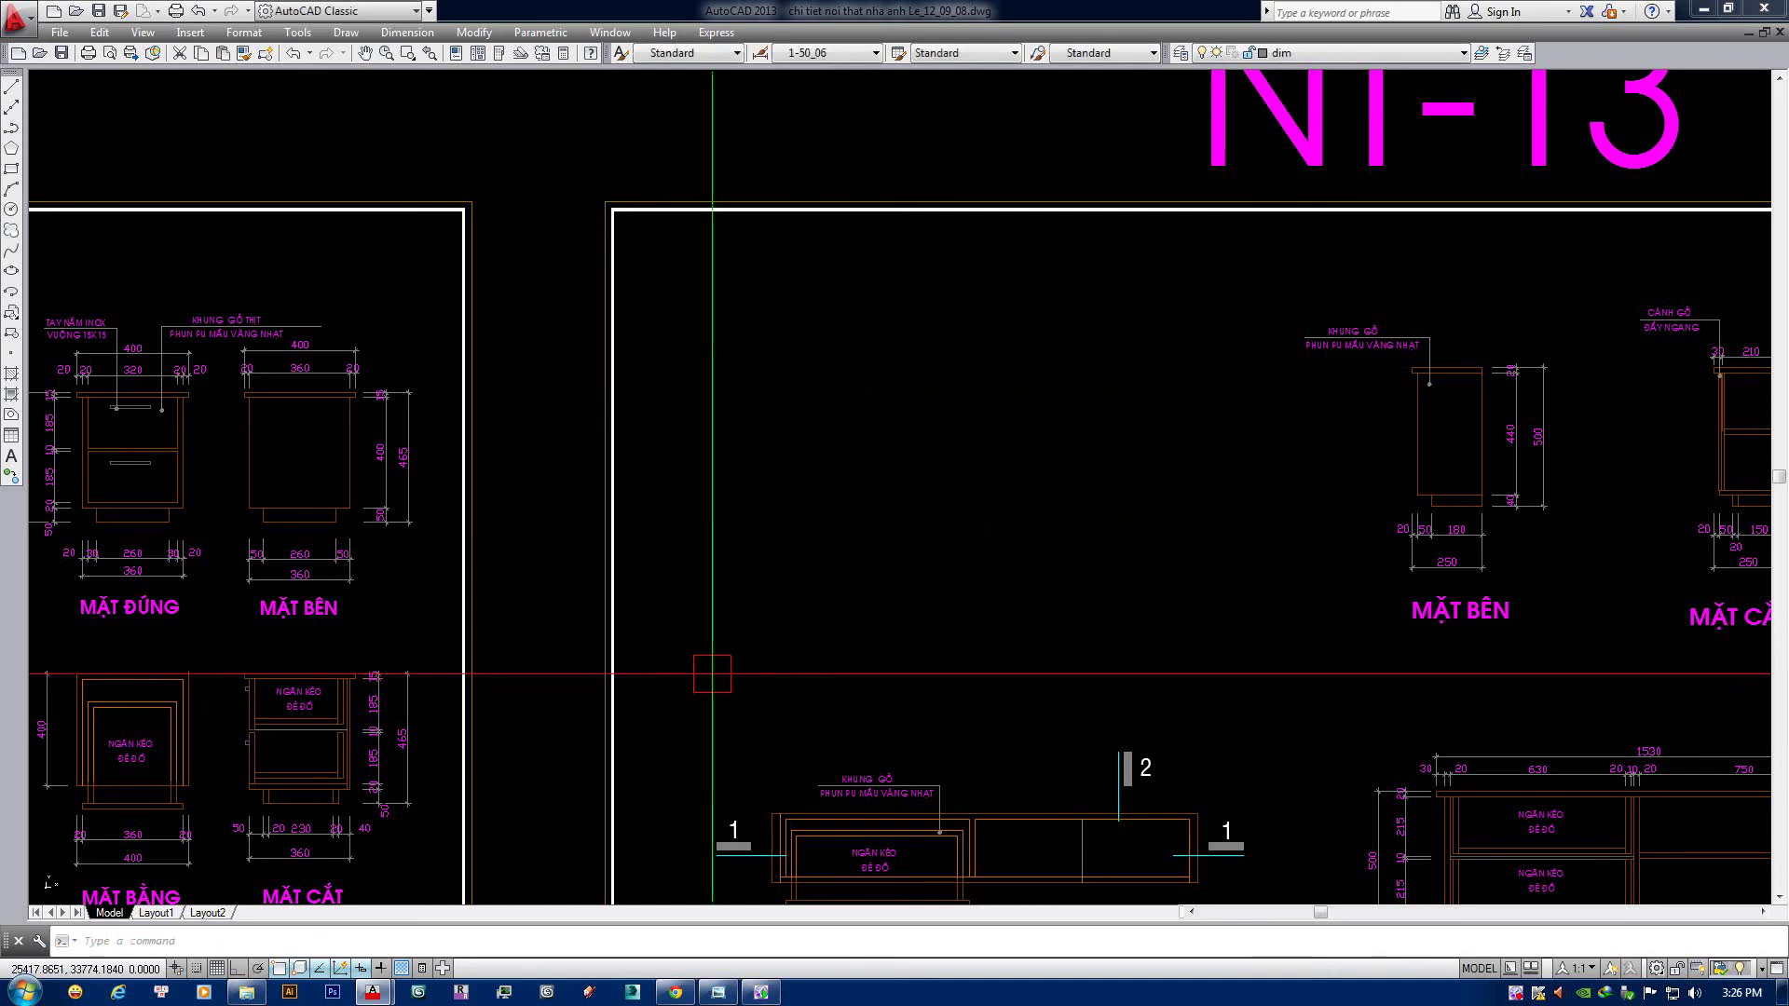
# Erase the MẶT BÊN view using ERASE and a crossing selection.
pyautogui.moveTo(902, 564); pyautogui.dragTo(759, 571, button='middle')
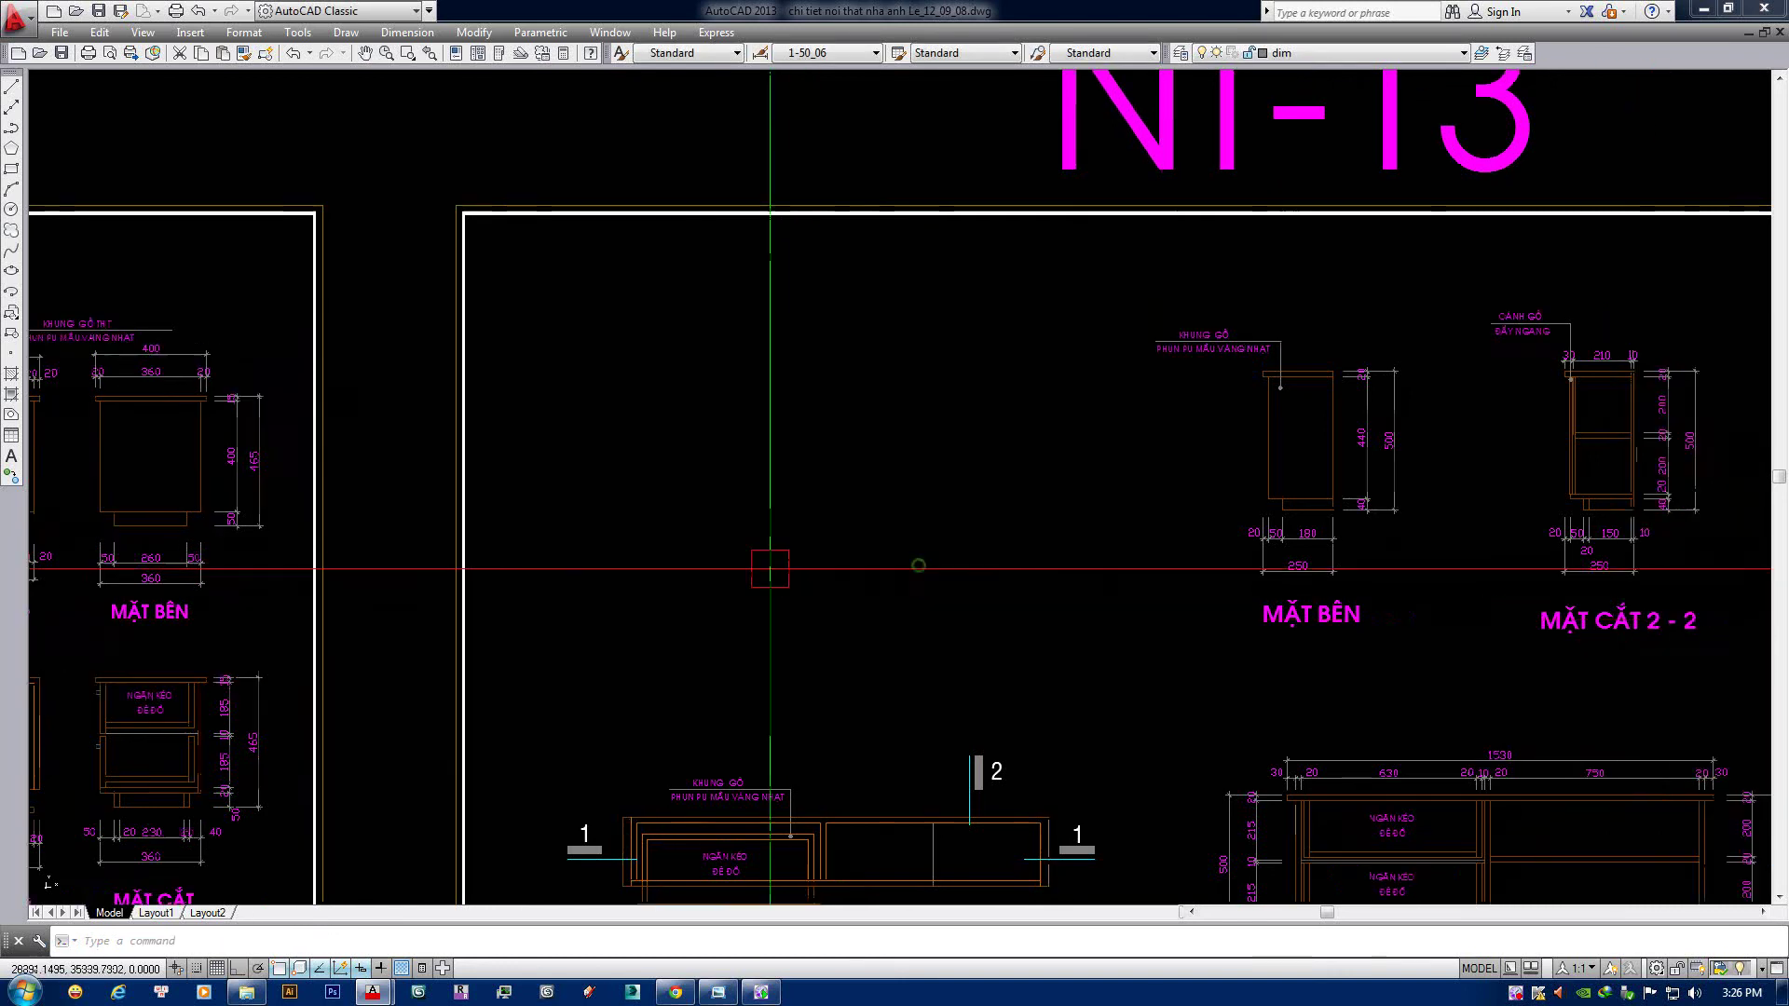
pyautogui.moveTo(1090, 550); pyautogui.dragTo(975, 559, button='middle')
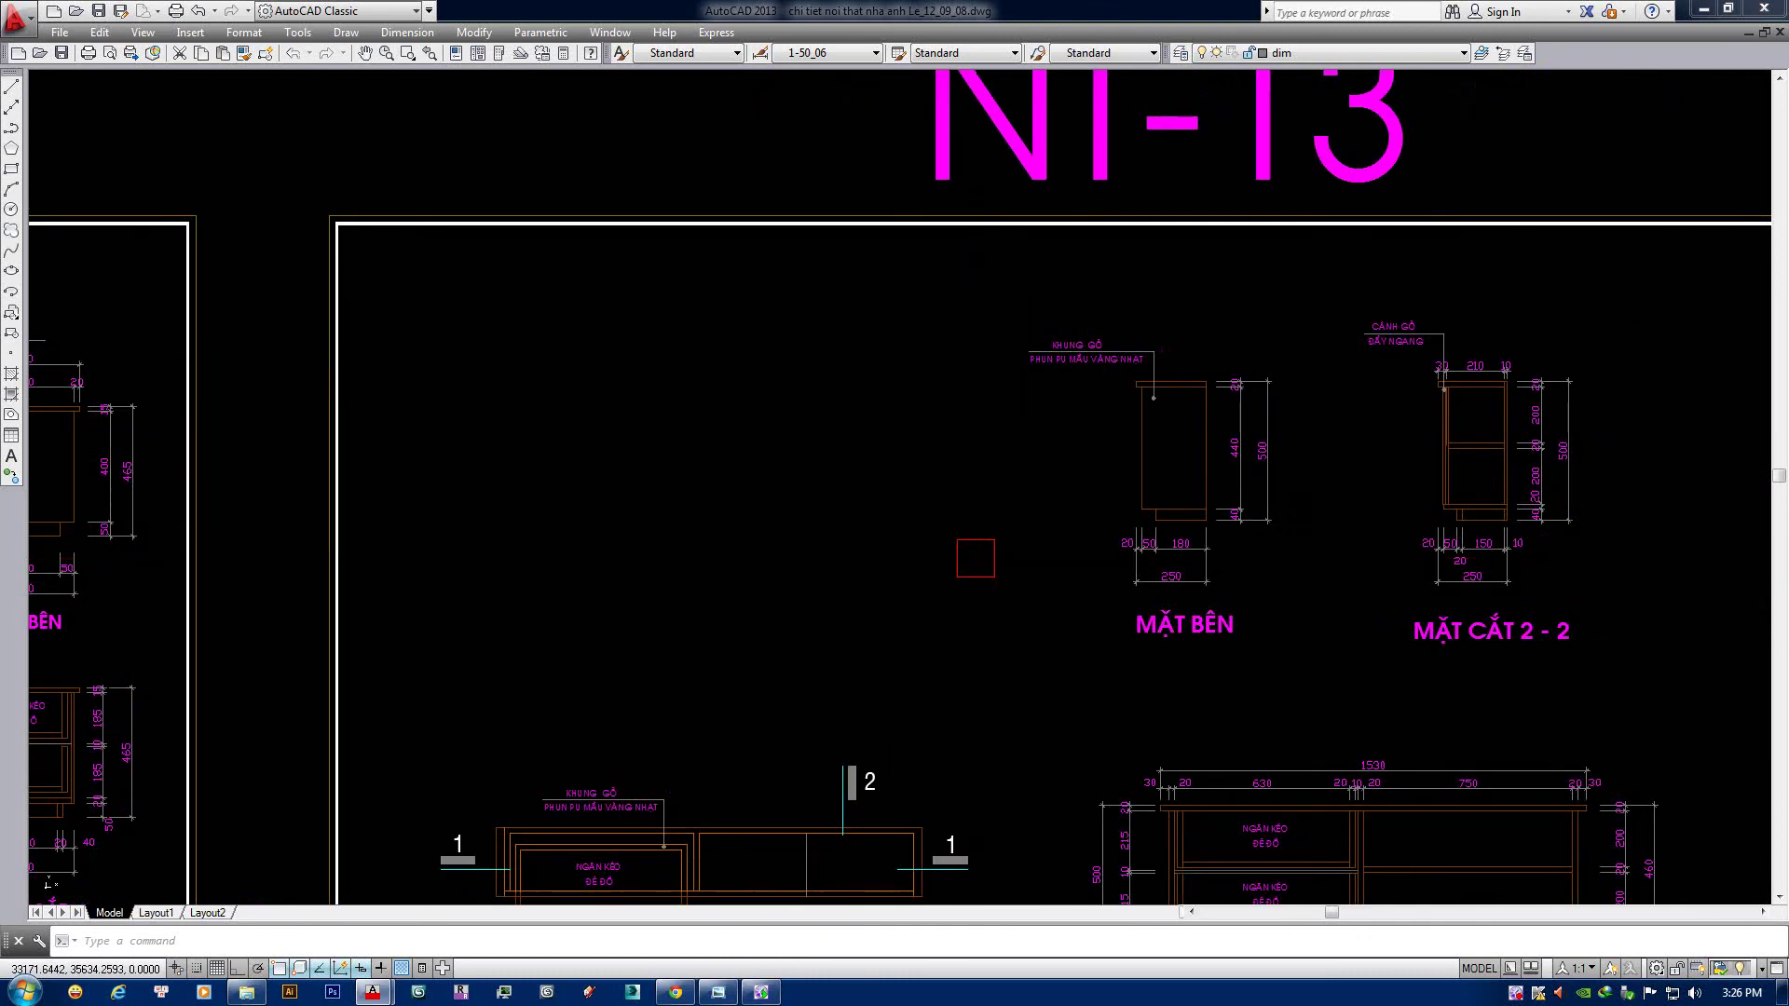
pyautogui.write('e')
pyautogui.press('Return')
pyautogui.click(1297, 288)
pyautogui.click(974, 655)
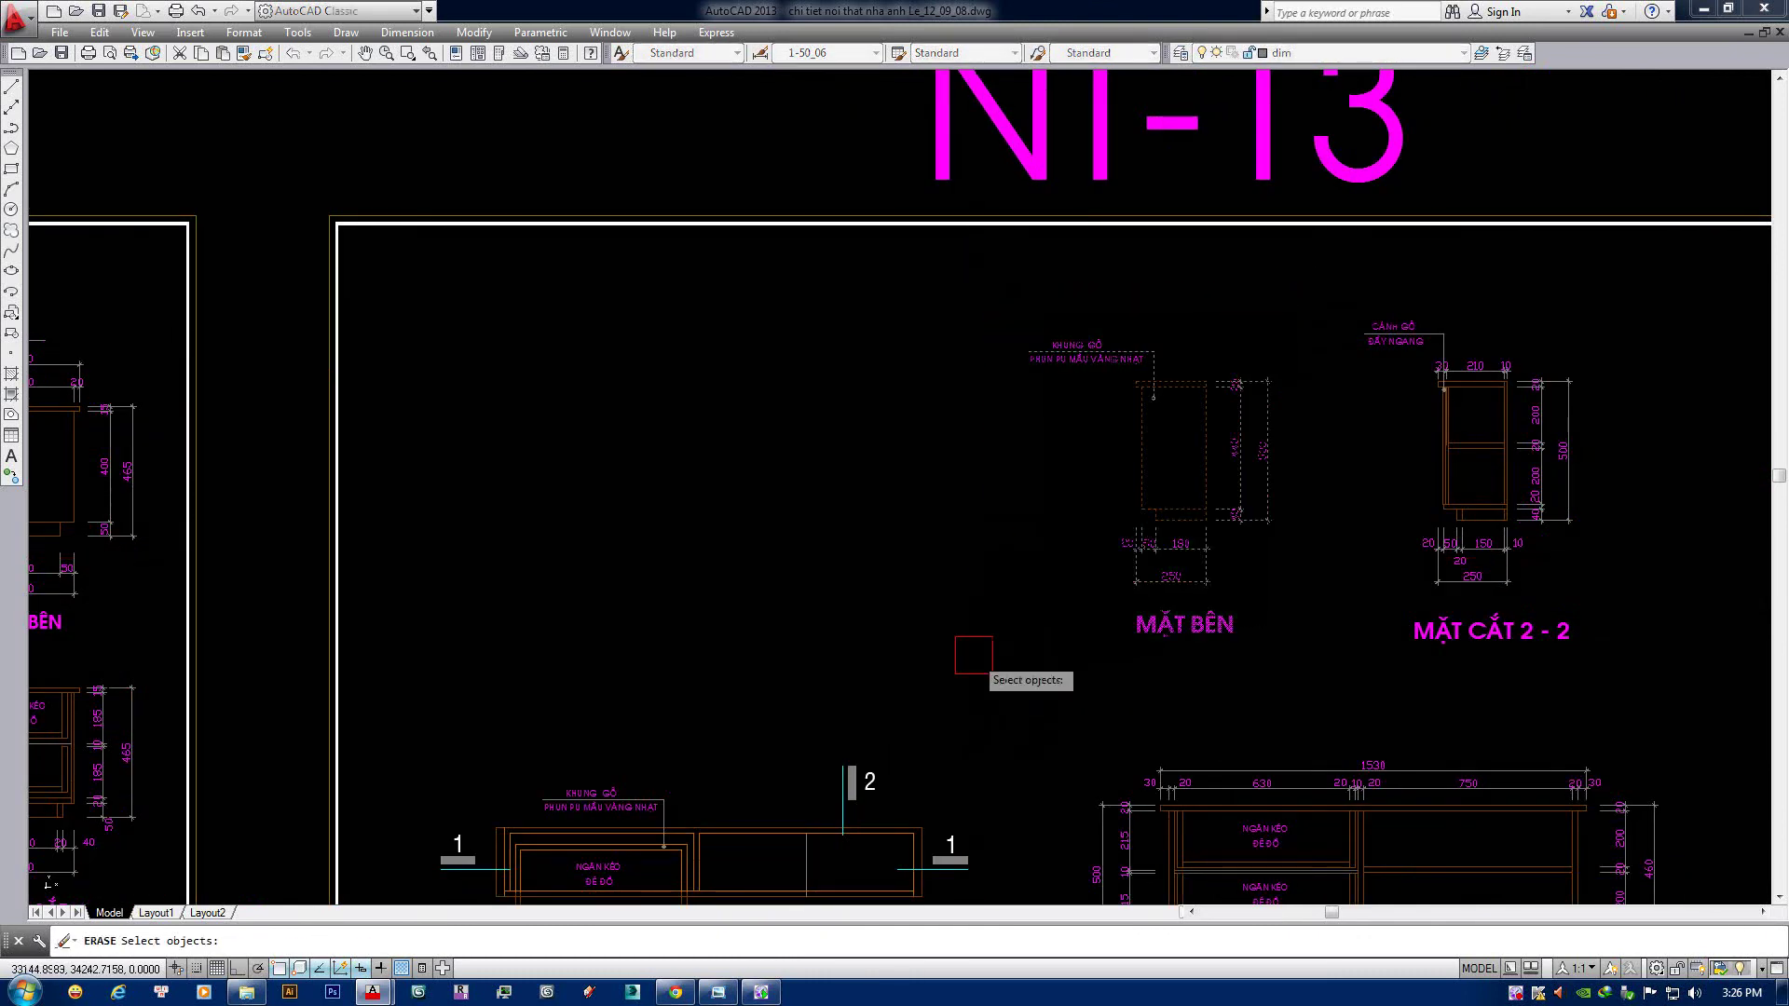
pyautogui.press('Return')
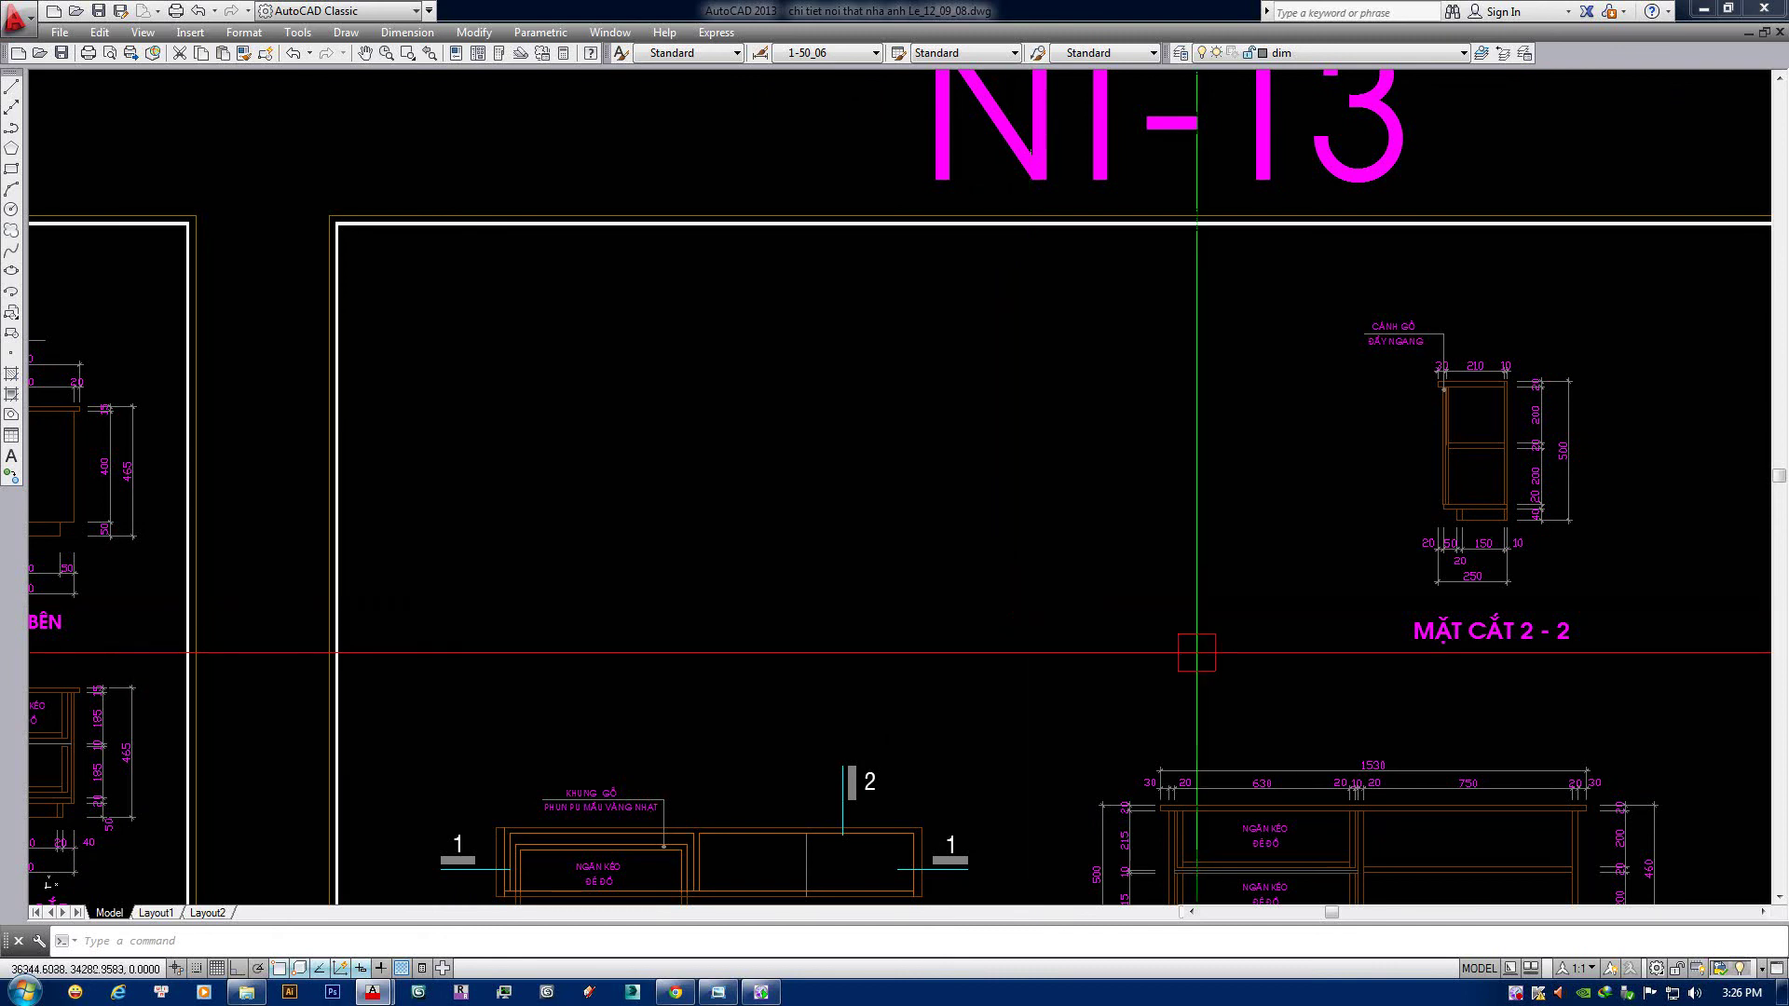
# Erase the MẶT CẮT 2-2 section with a crossing window.
pyautogui.moveTo(1030, 599); pyautogui.dragTo(923, 596, button='middle')
pyautogui.scroll(-1, 1055, 419)
pyautogui.scroll(1, 1375, 435)
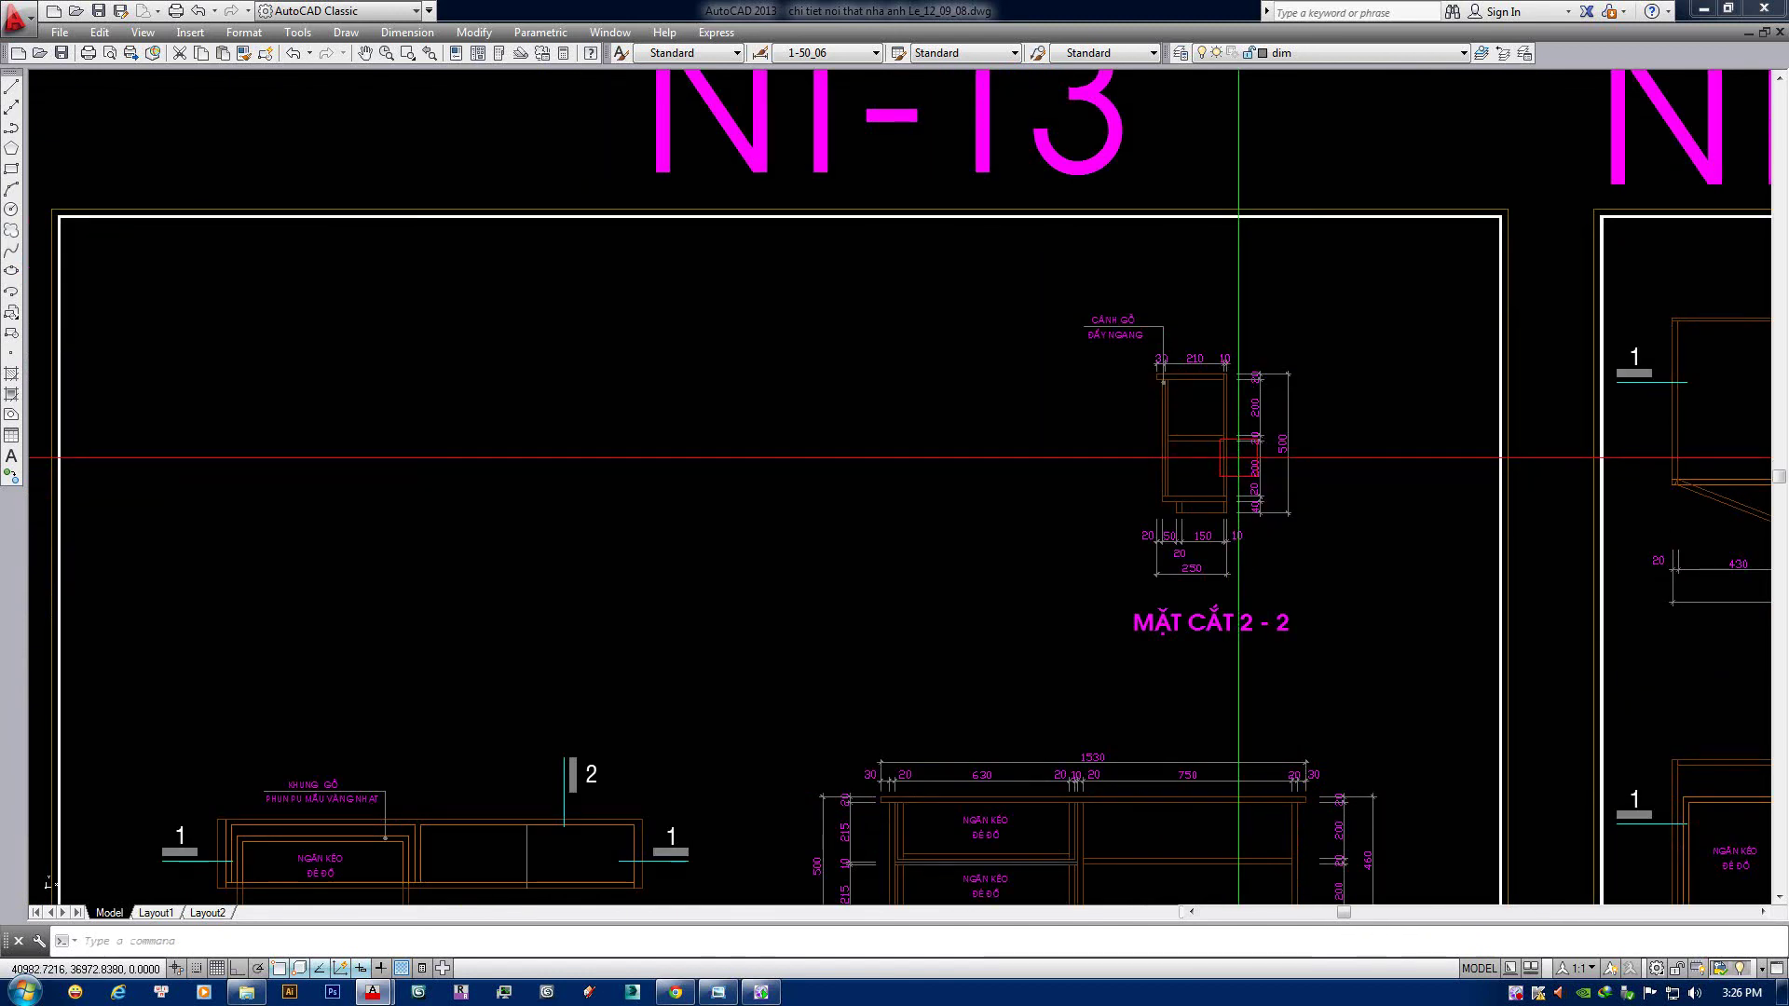
pyautogui.click(1362, 291)
pyautogui.click(1026, 615)
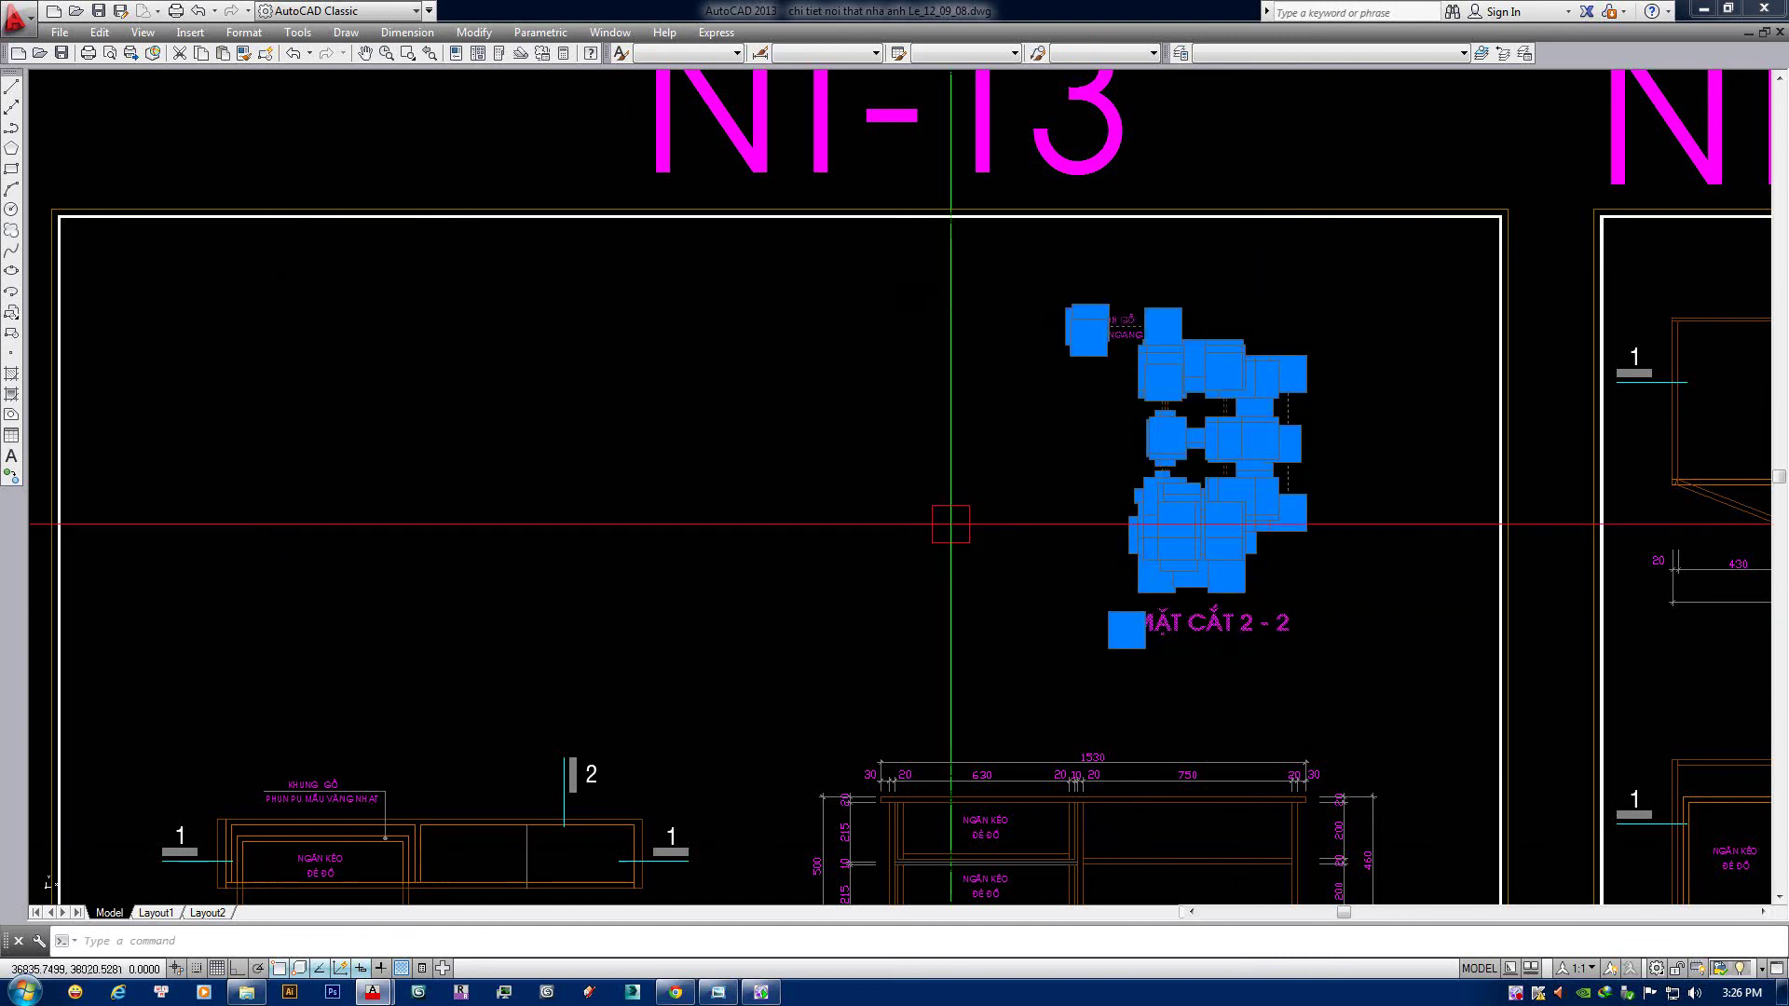
pyautogui.press('Escape')
pyautogui.click(1387, 310)
pyautogui.write('e')
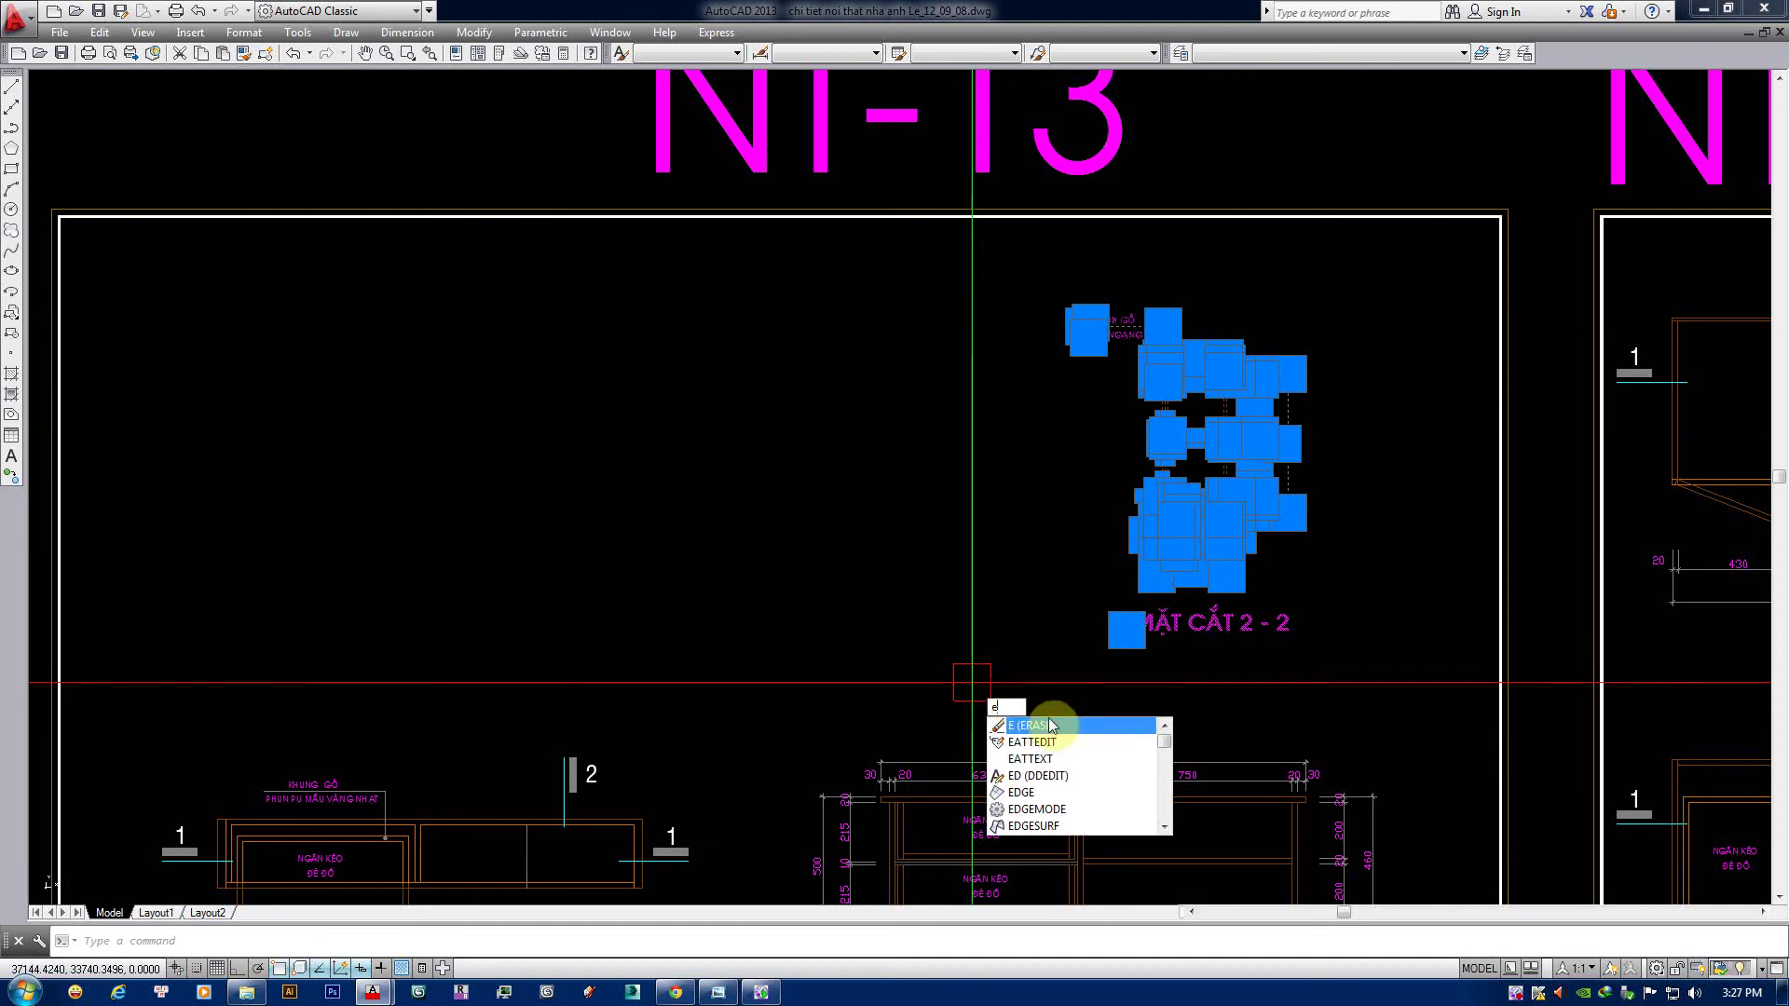
pyautogui.press('Return')
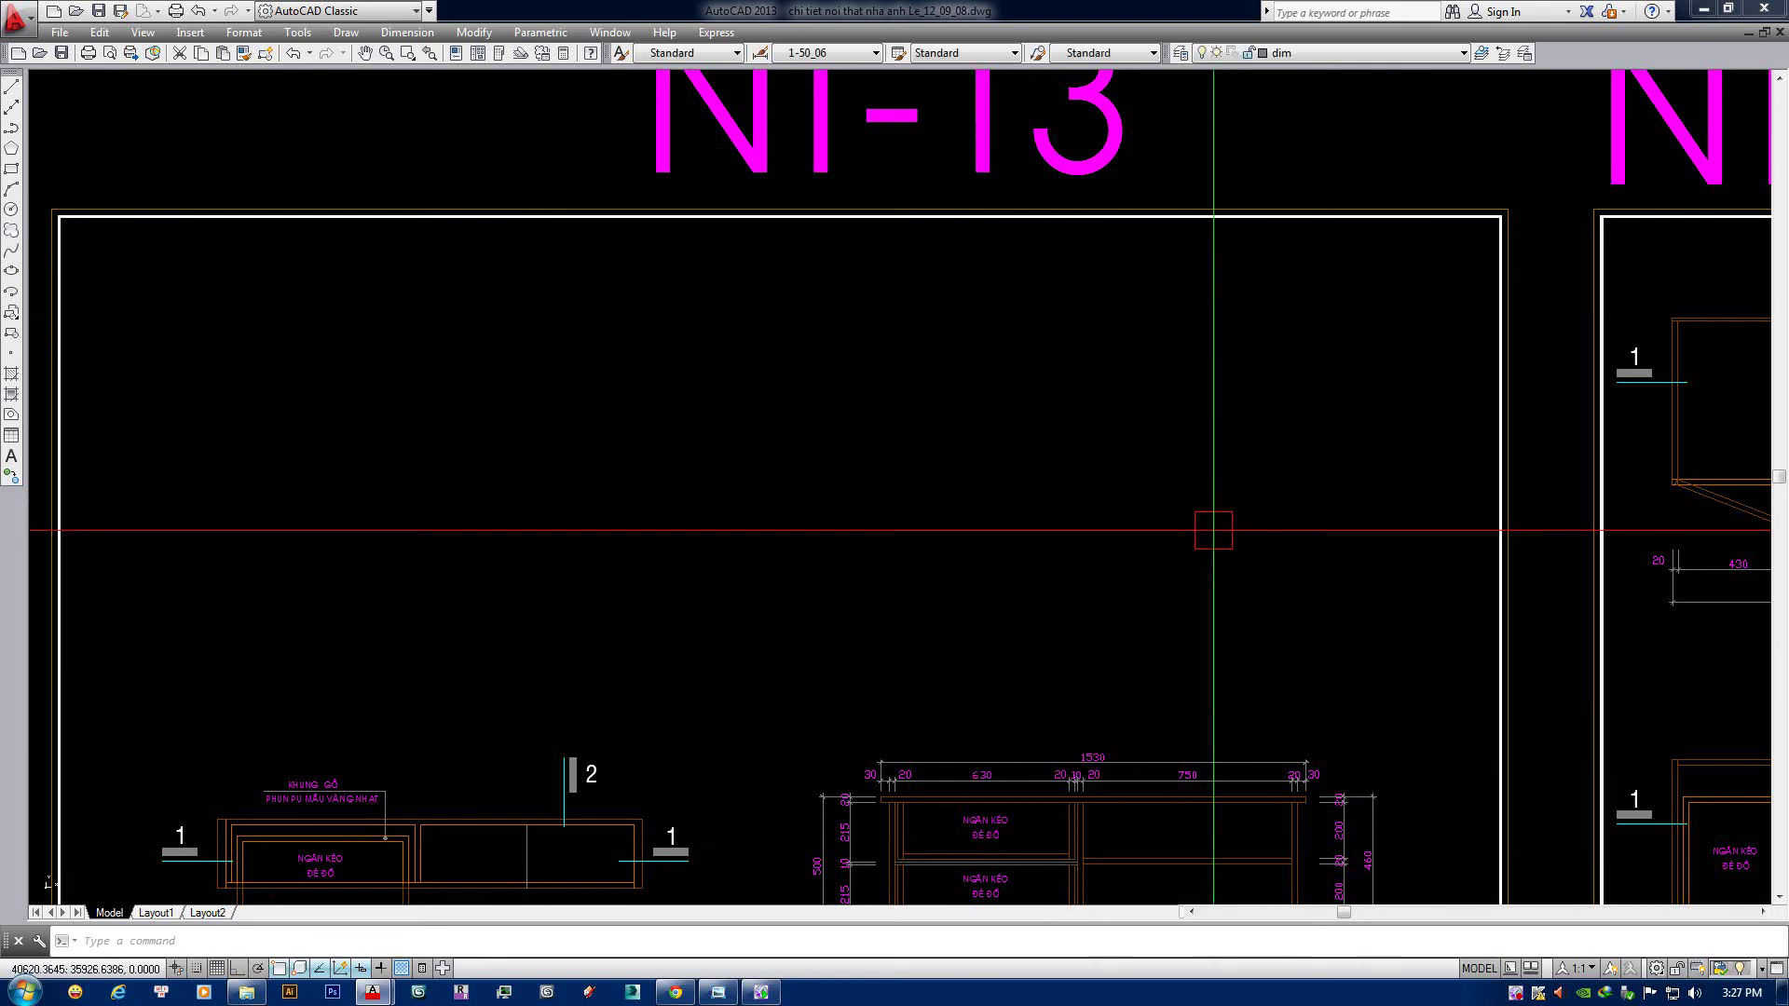
pyautogui.moveTo(1132, 483); pyautogui.dragTo(1150, 440, button='middle')
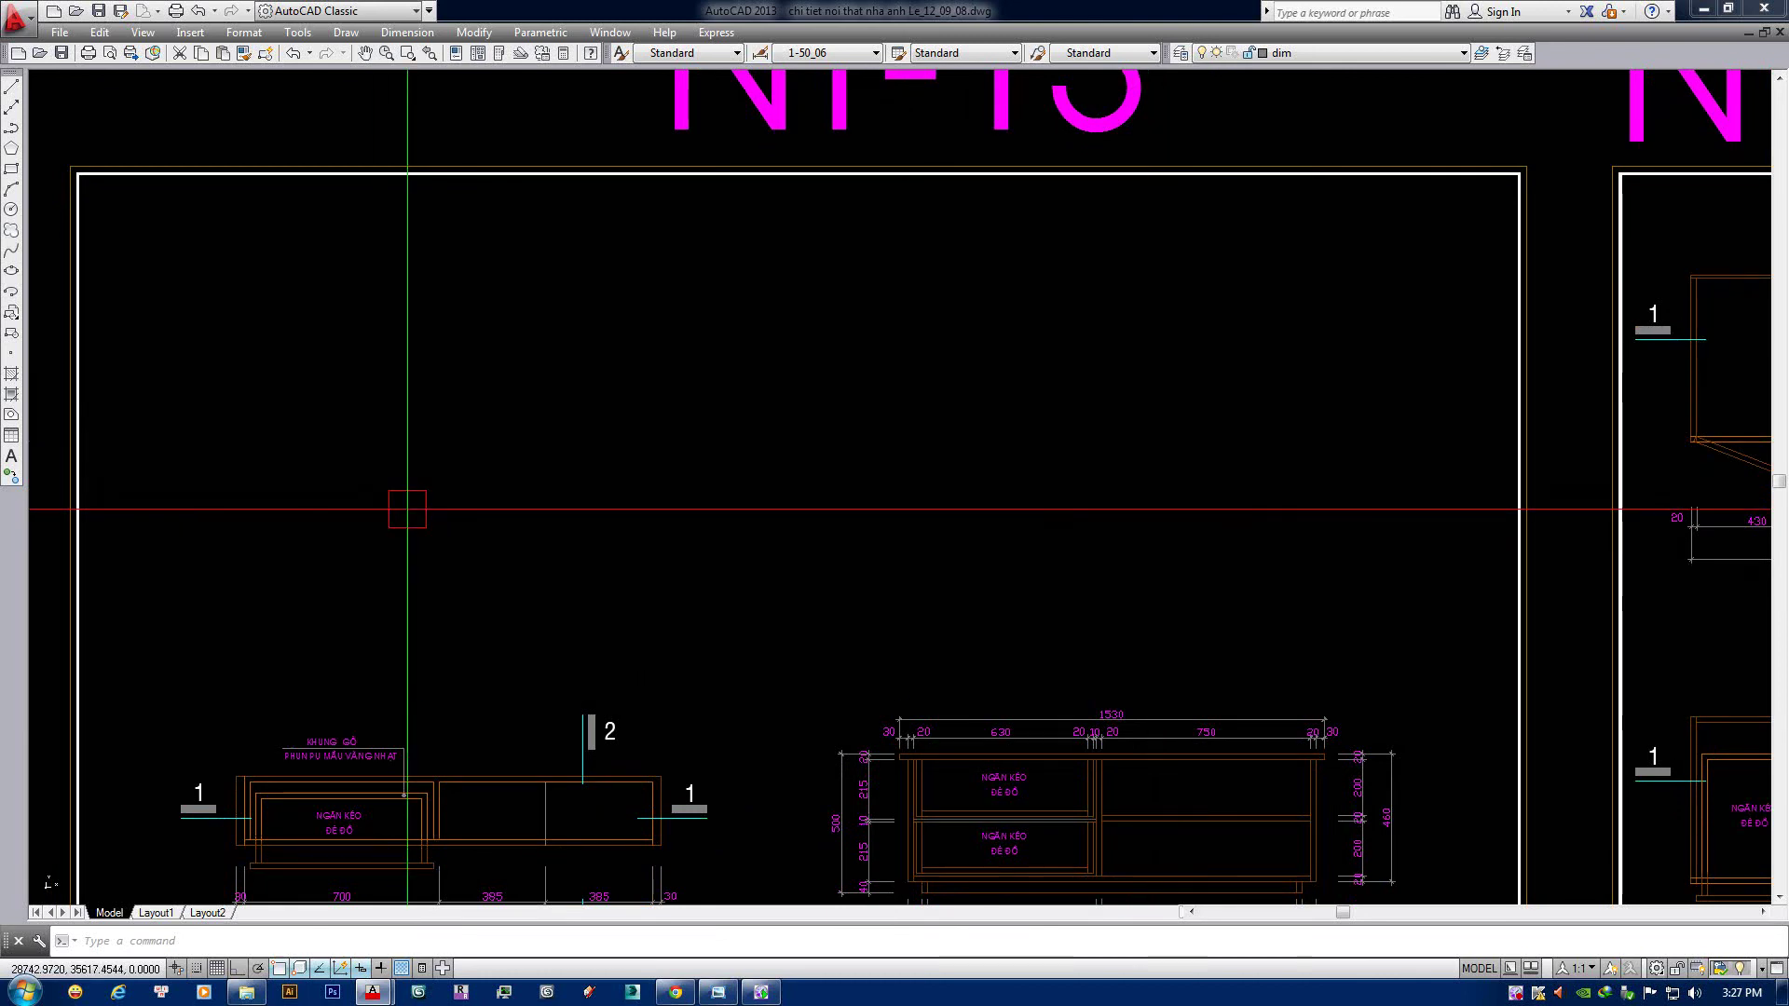
# Erase the MẶT BẰNG plan with a crossing selection.
pyautogui.scroll(3, 552, 428)
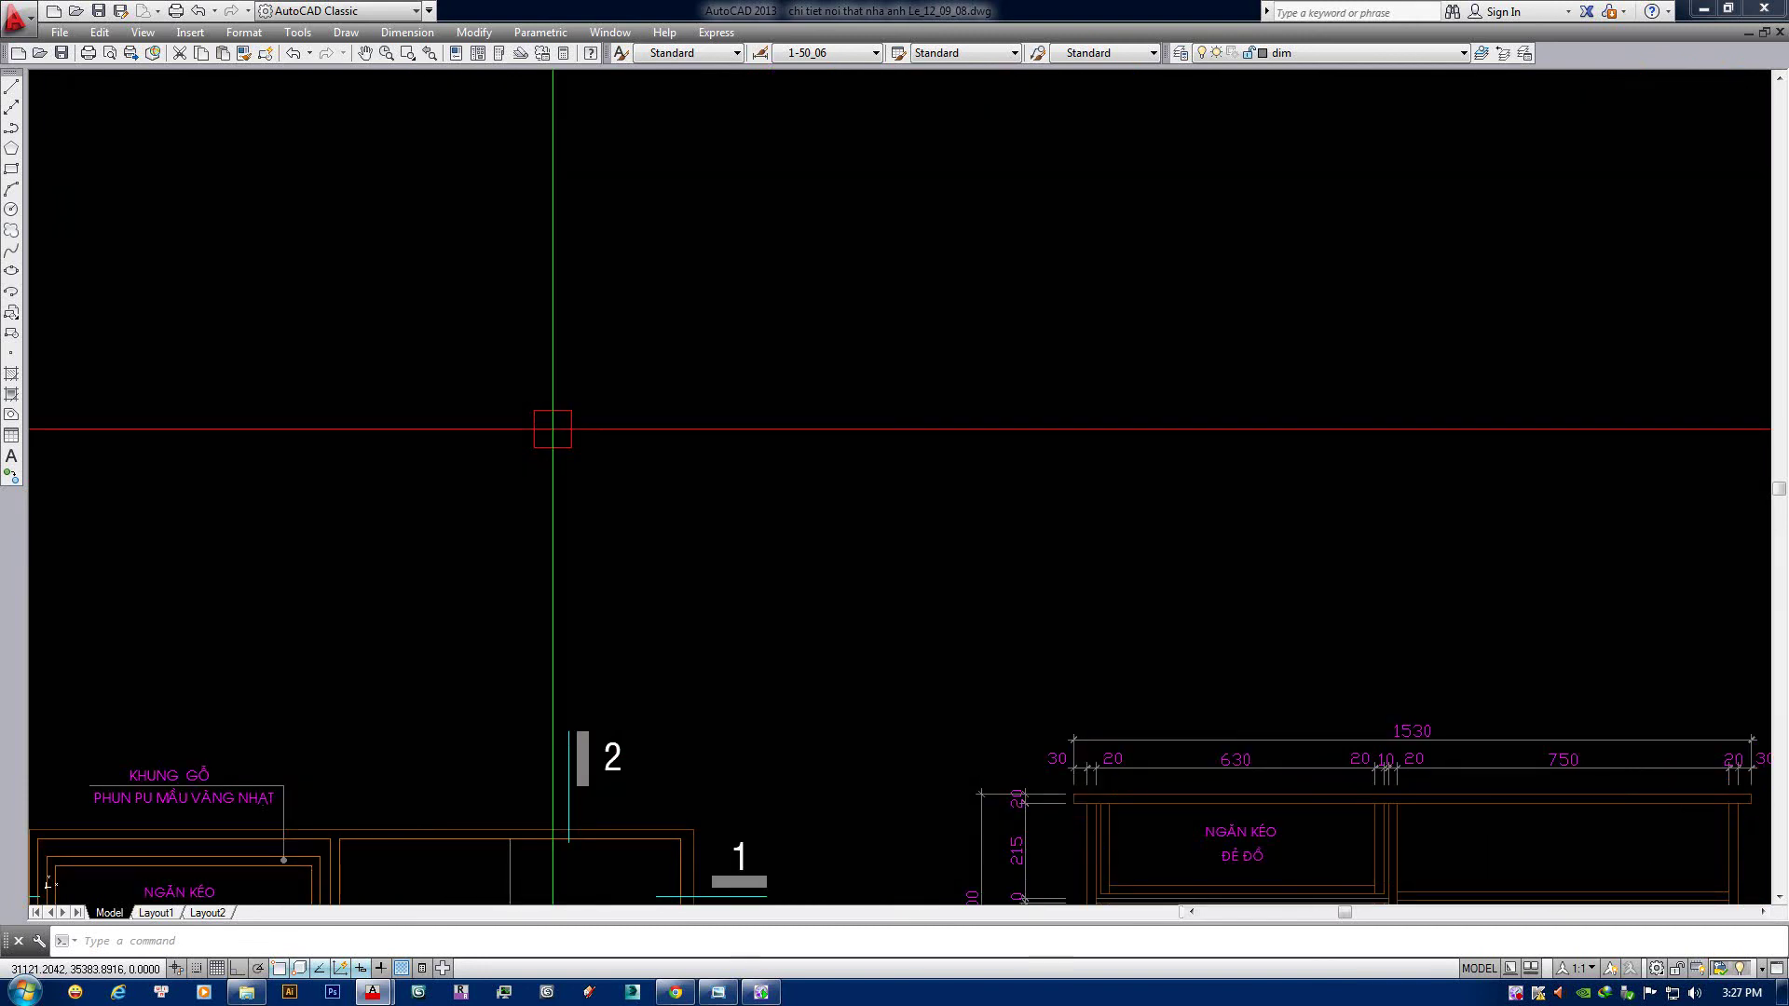
pyautogui.scroll(-5, 552, 429)
pyautogui.moveTo(699, 348); pyautogui.dragTo(820, 368, button='middle')
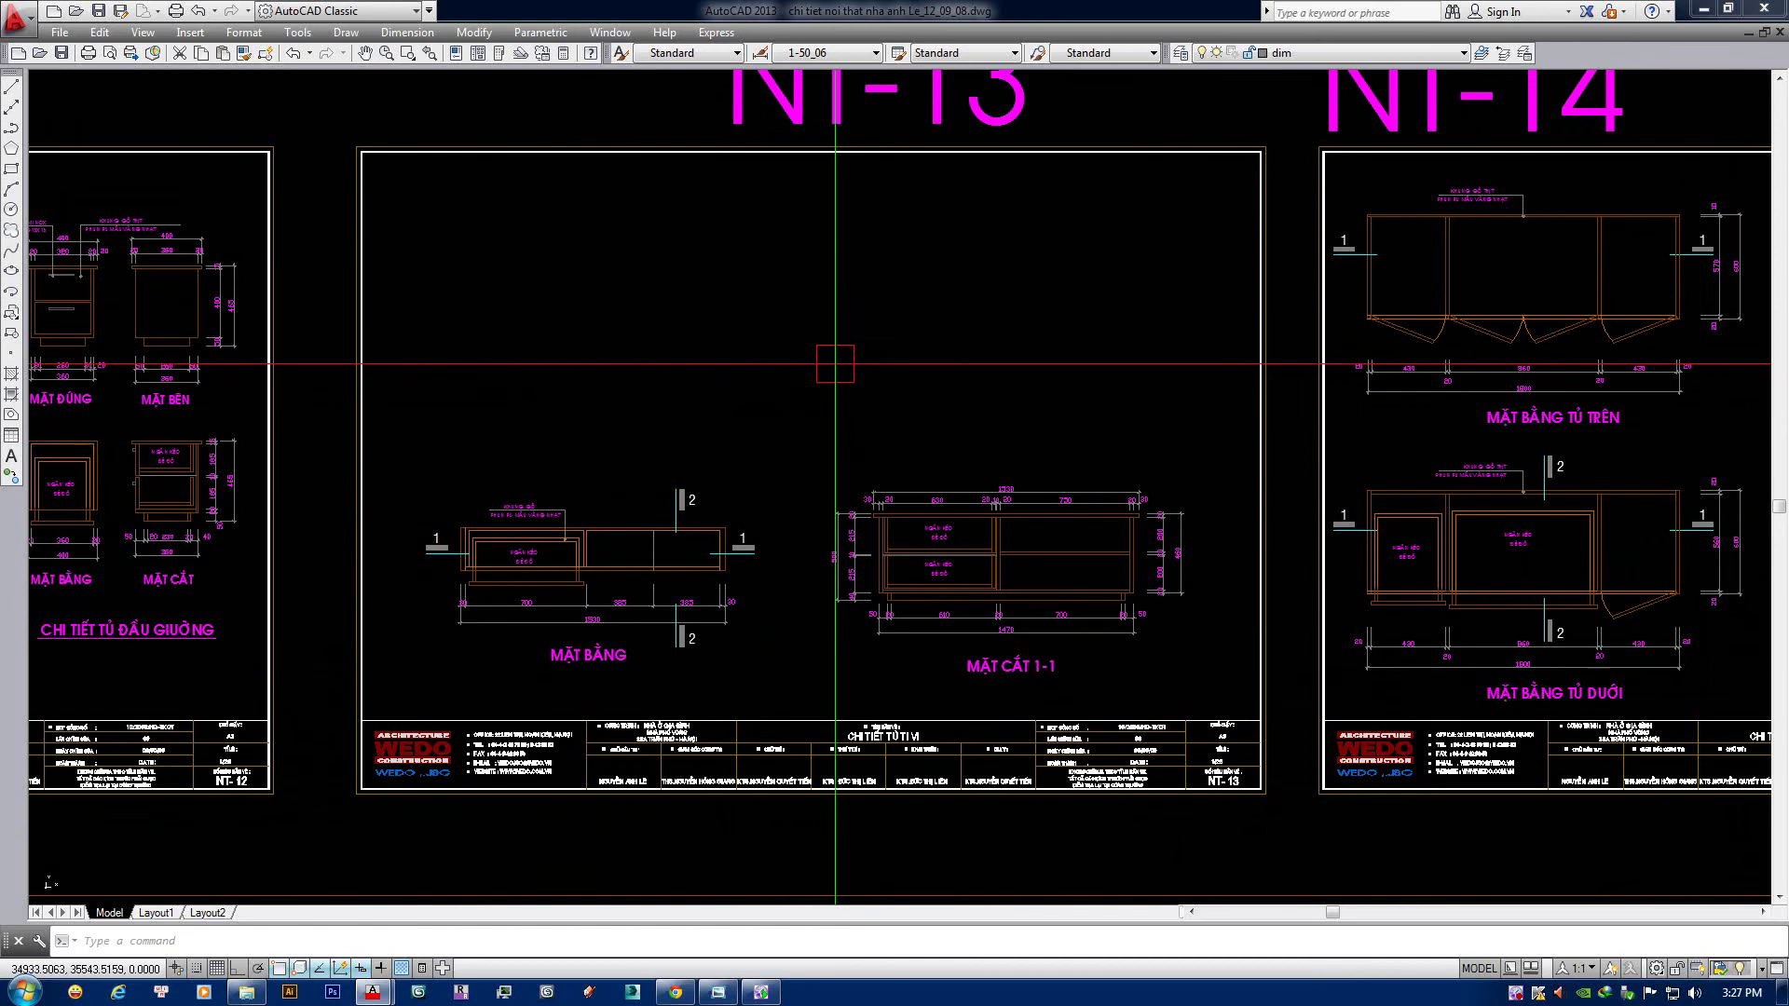
pyautogui.scroll(4, 736, 433)
pyautogui.moveTo(731, 432)
pyautogui.mouseDown(button='middle')
pyautogui.moveTo(910, 467)
pyautogui.moveTo(1078, 332)
pyautogui.moveTo(1136, 362)
pyautogui.mouseUp(button='middle')
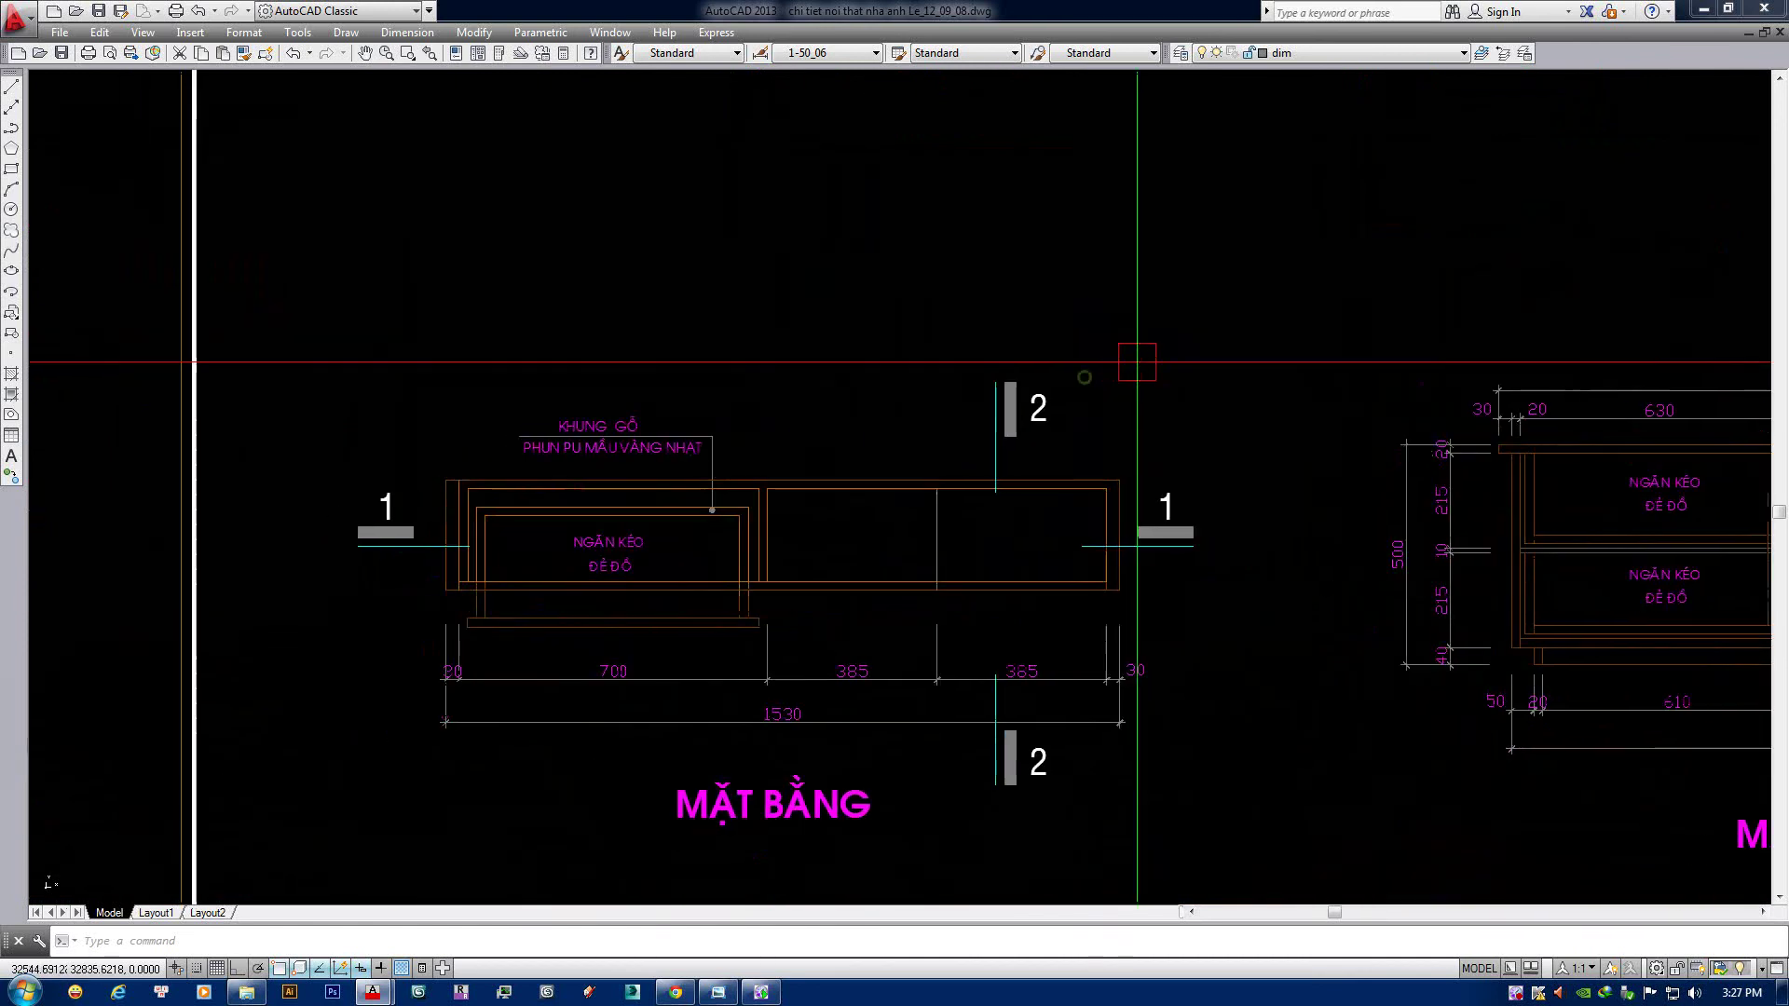
pyautogui.write('e')
pyautogui.press('Return')
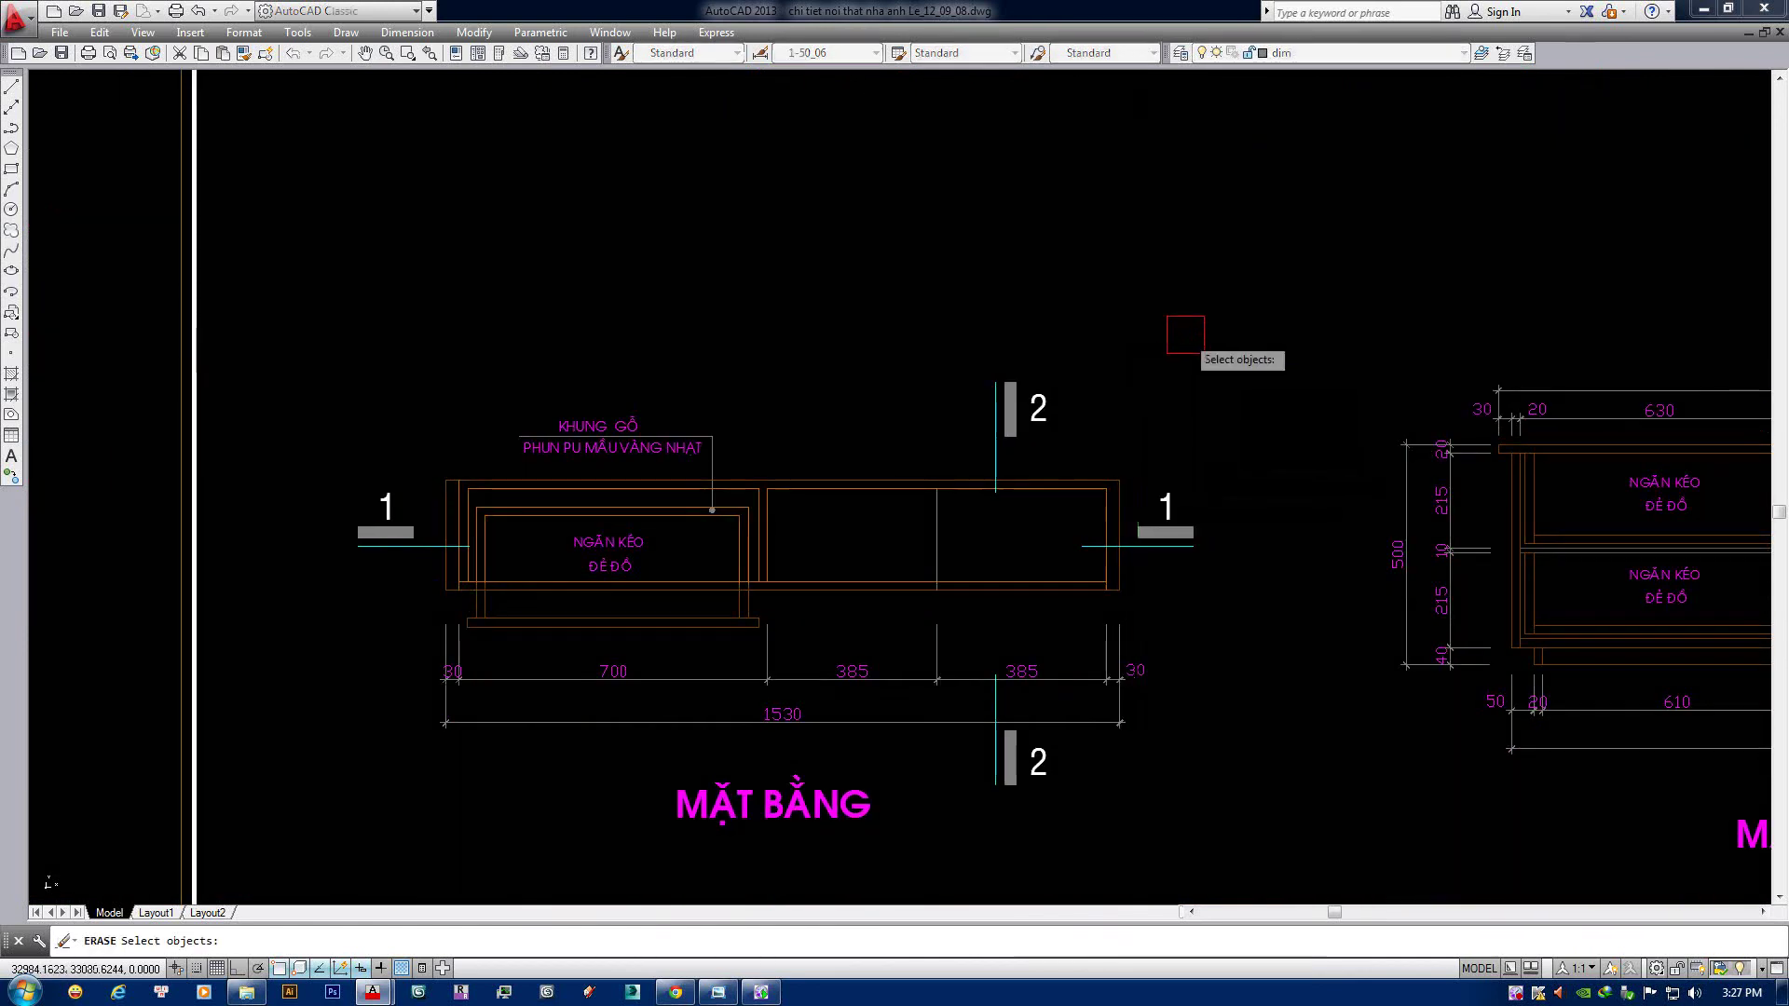
pyautogui.click(1258, 250)
pyautogui.click(950, 517)
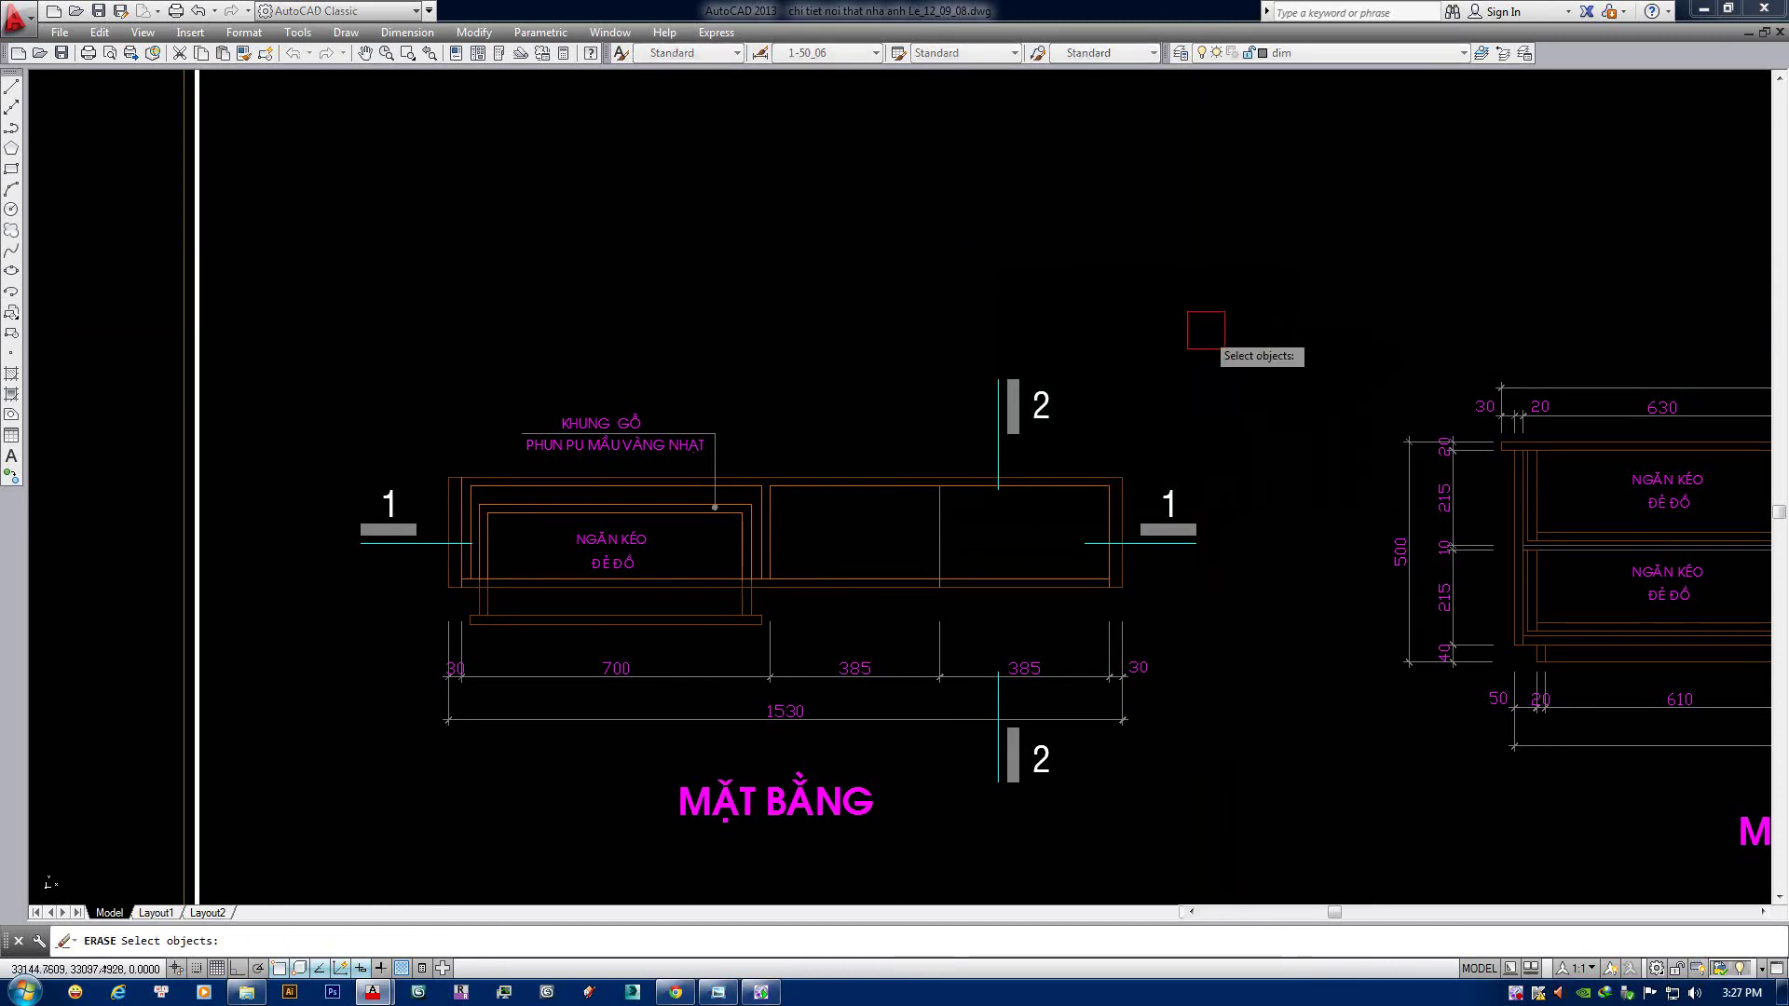
pyautogui.click(1226, 299)
pyautogui.click(331, 862)
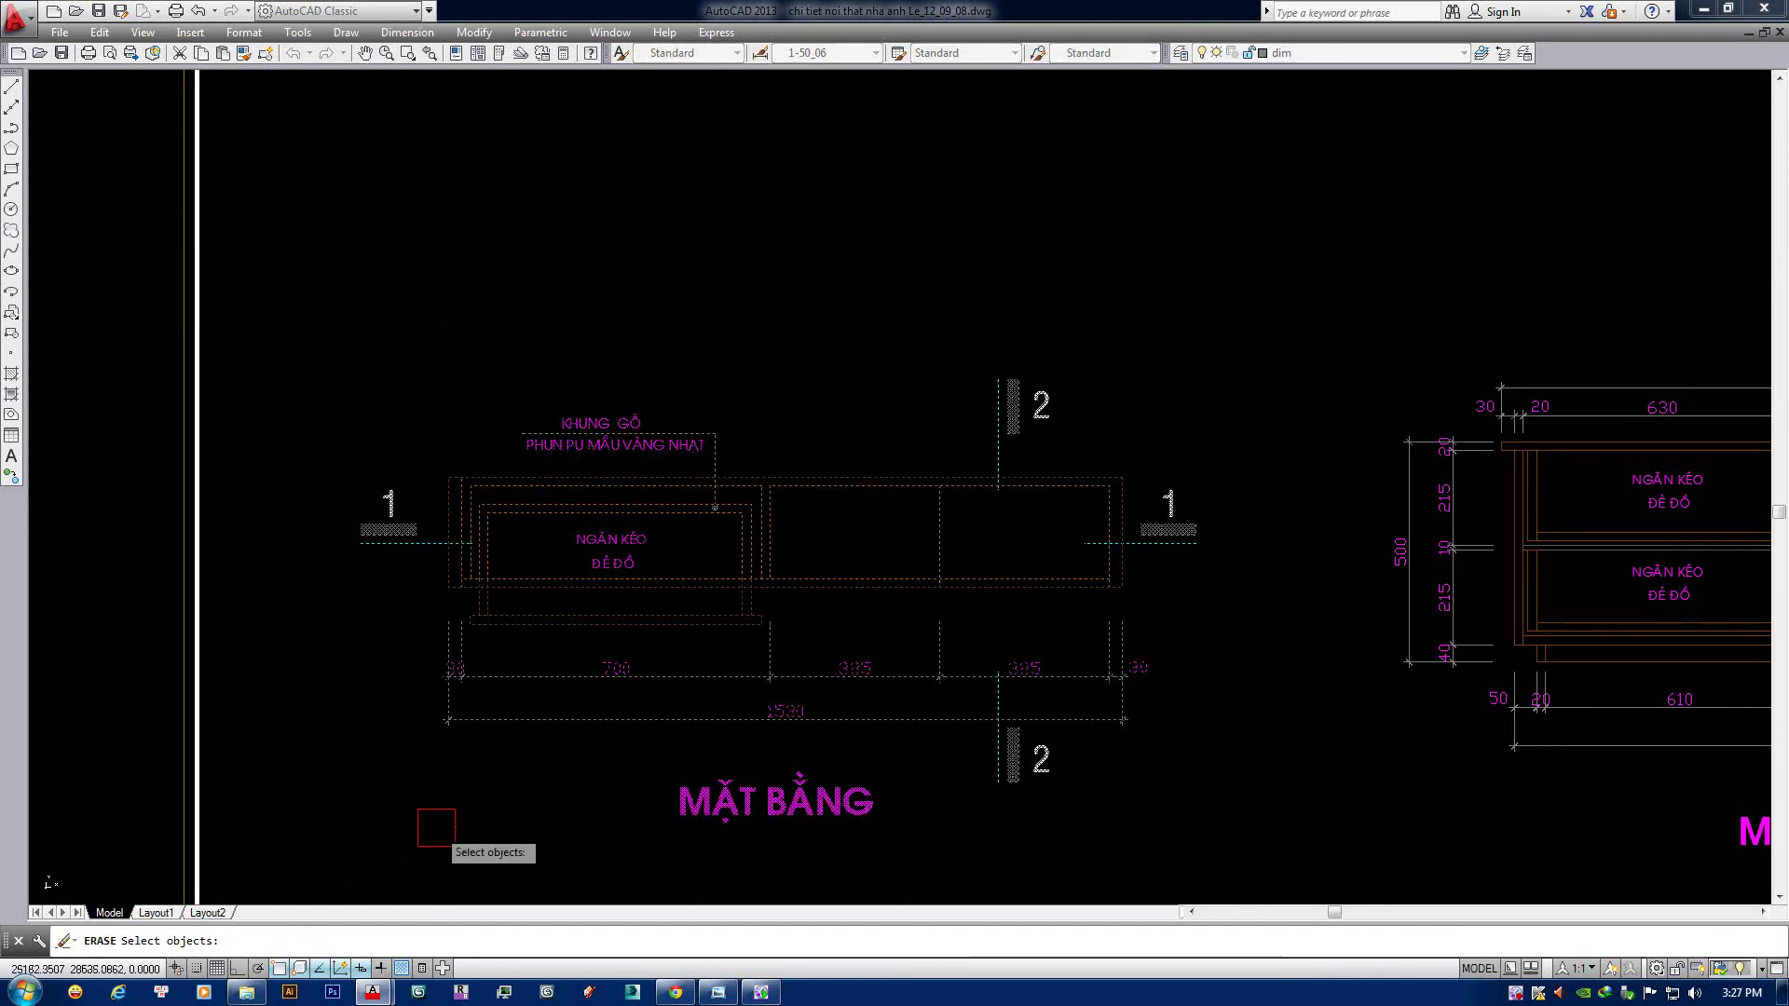
pyautogui.press('Return')
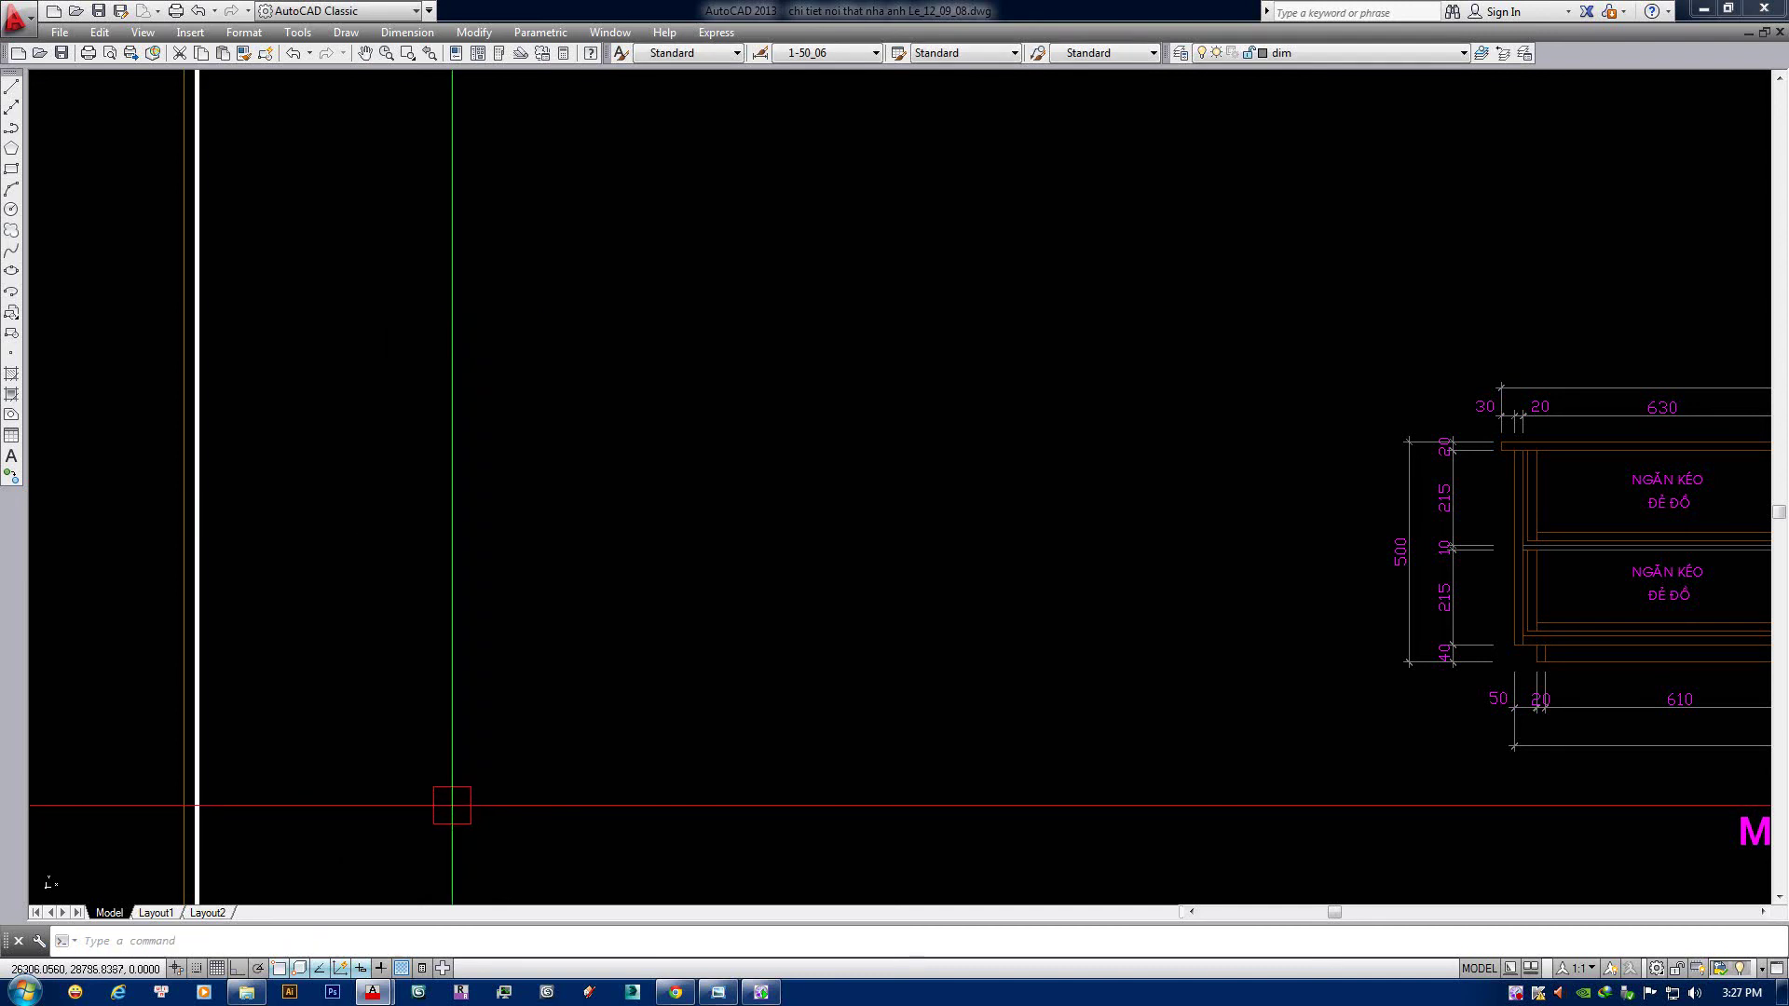
# Crossing-select the MẶT CẮT 1-1 section and erase it.
pyautogui.moveTo(930, 426); pyautogui.dragTo(409, 401, button='middle')
pyautogui.moveTo(1150, 475); pyautogui.dragTo(821, 456, button='middle')
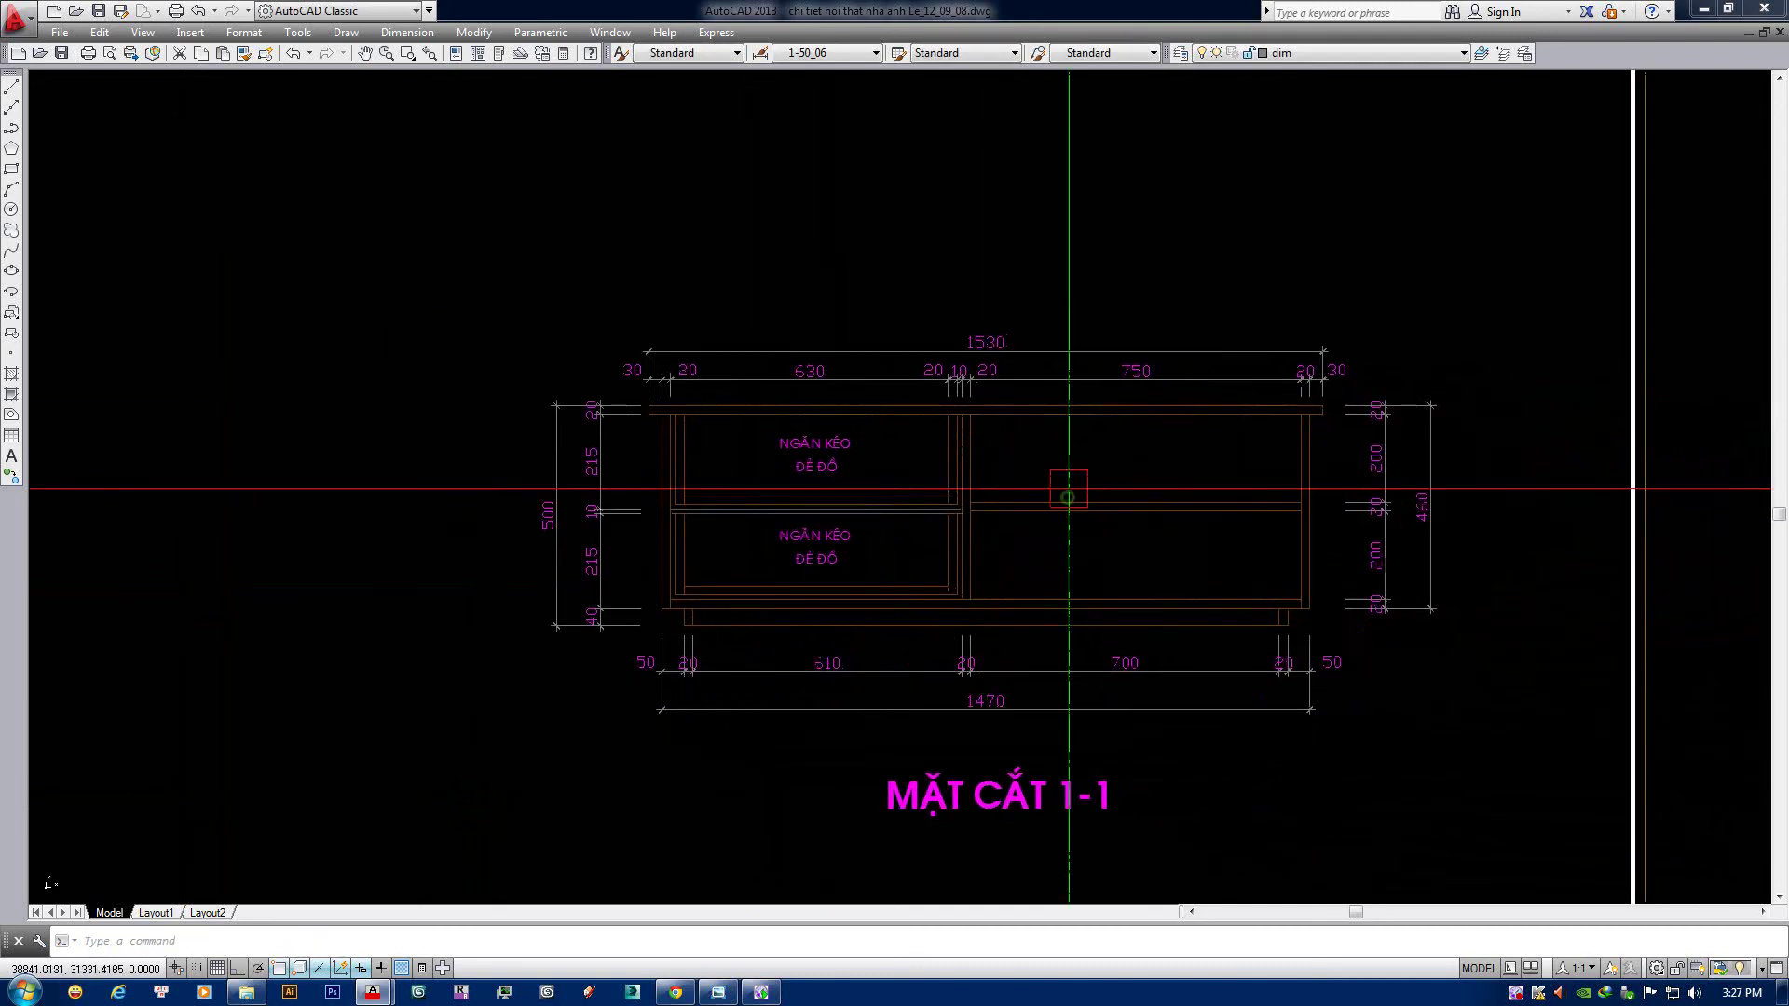
pyautogui.click(1492, 244)
pyautogui.click(567, 835)
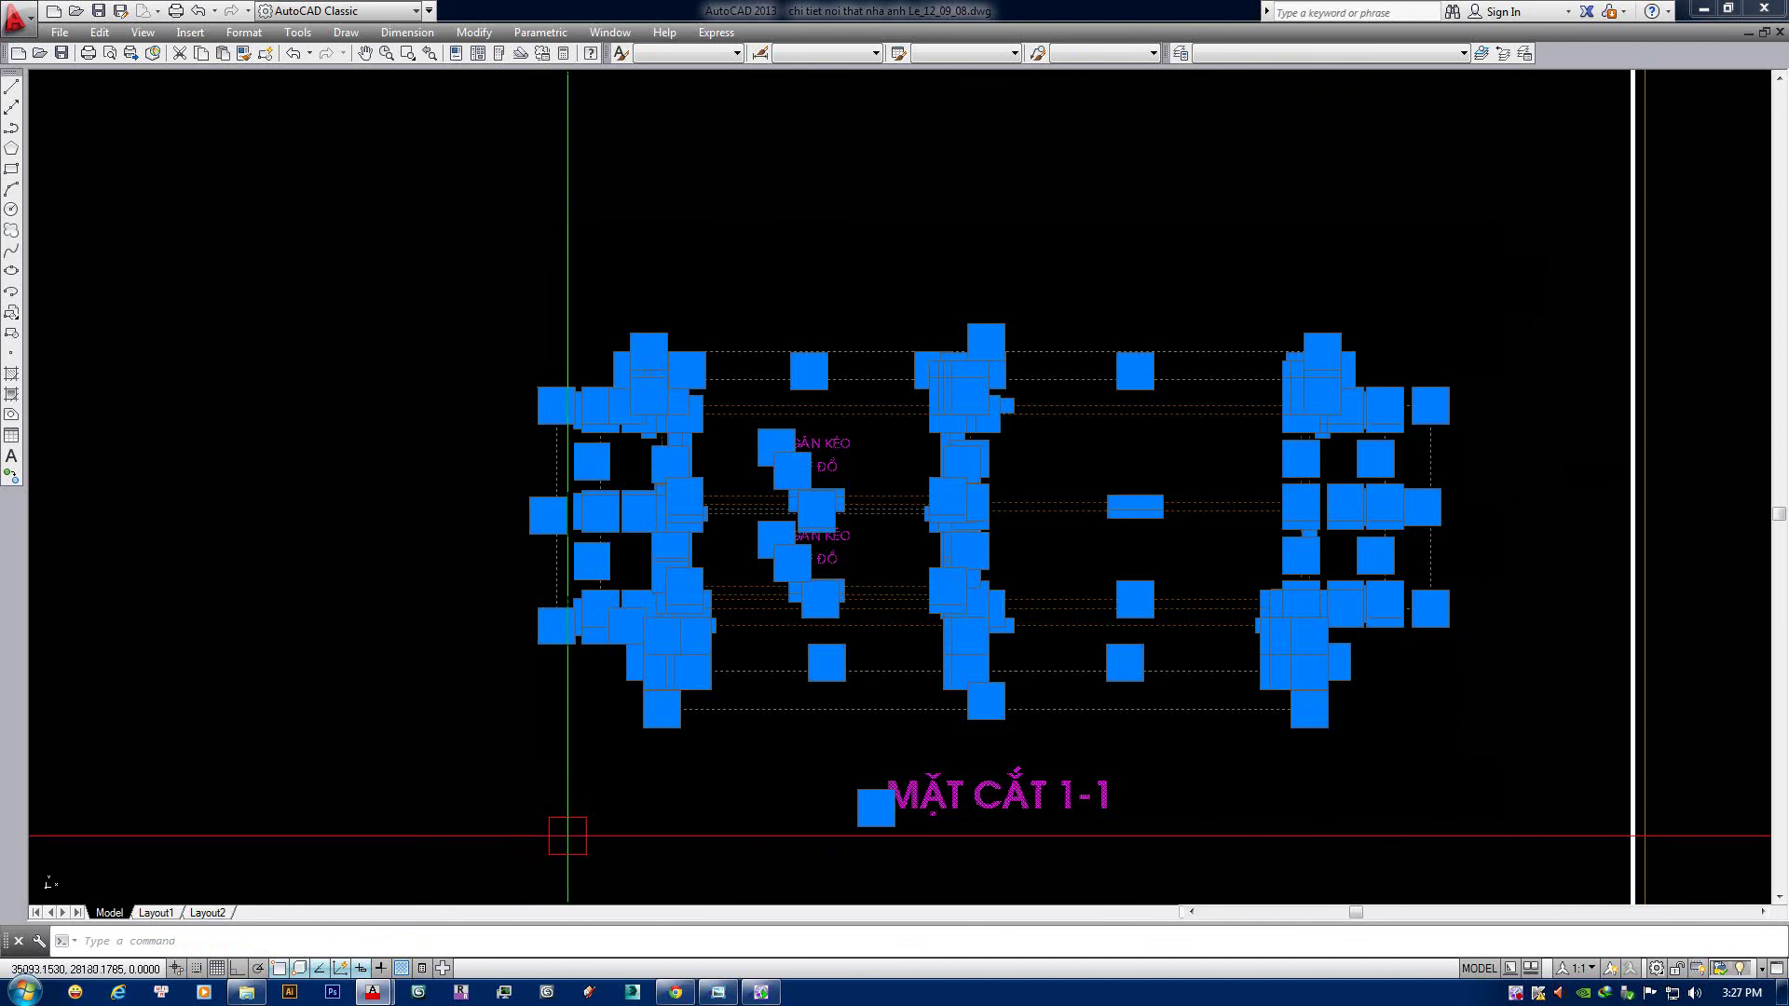
pyautogui.write('e')
pyautogui.press('Return')
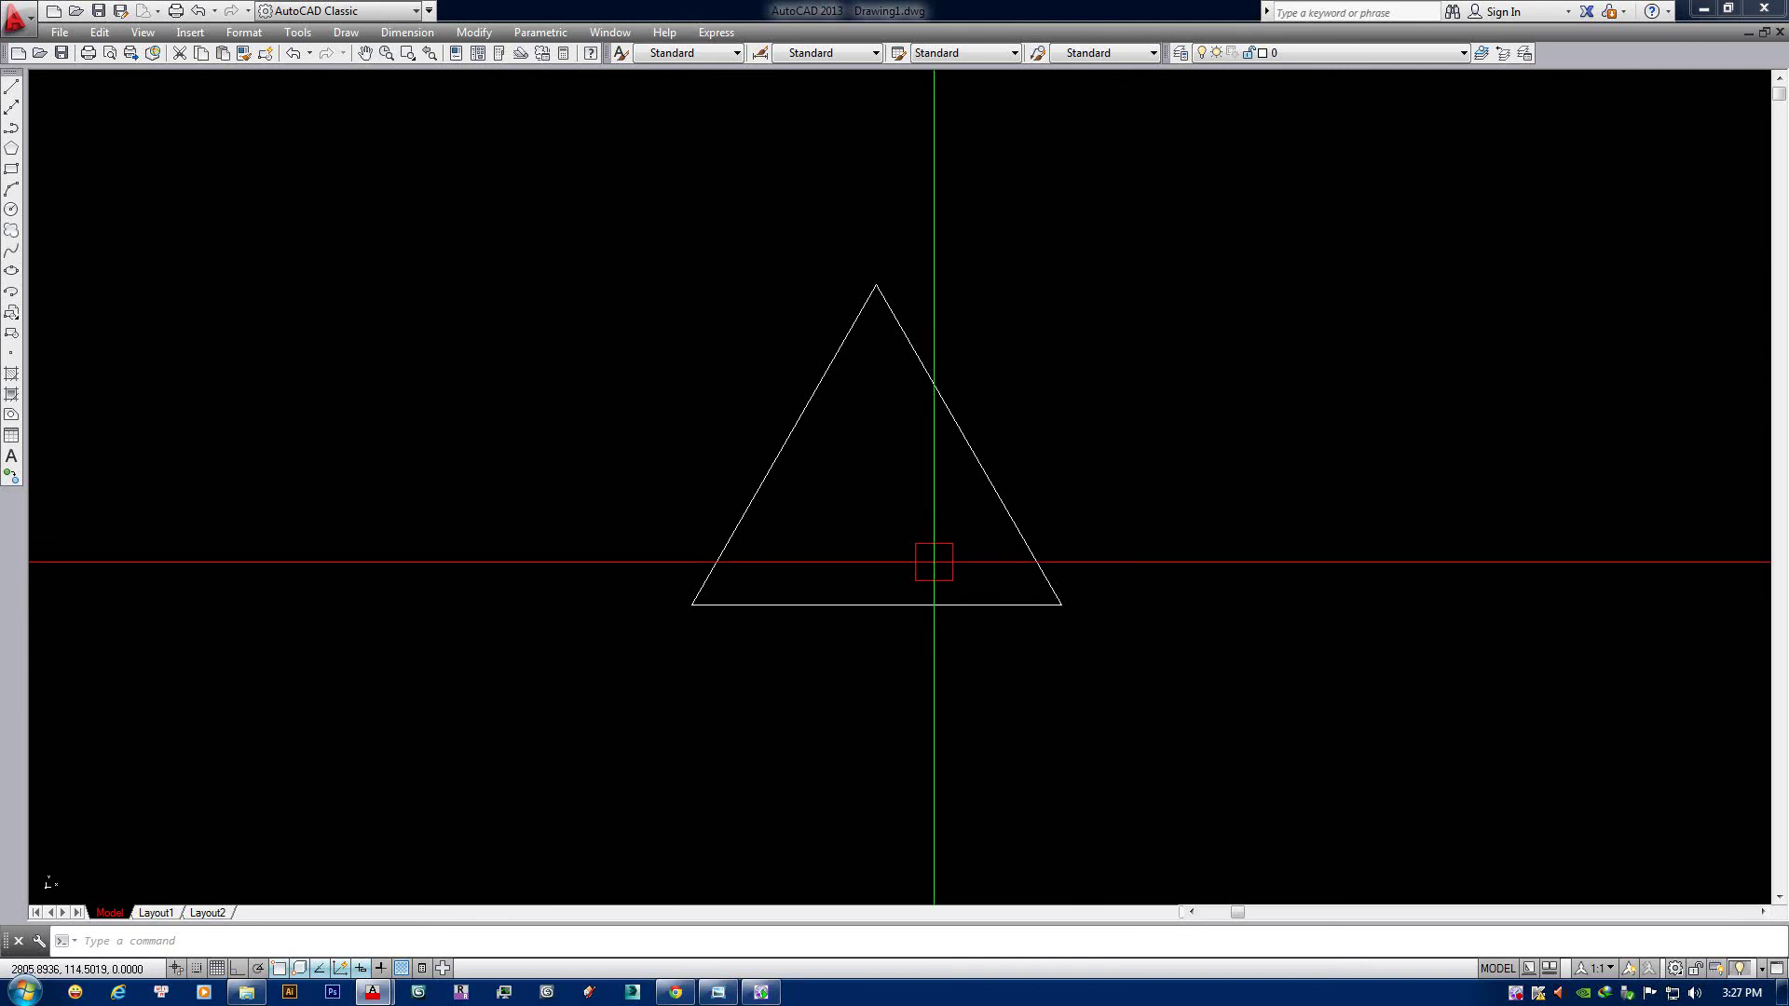
pyautogui.scroll(-3, 938, 475)
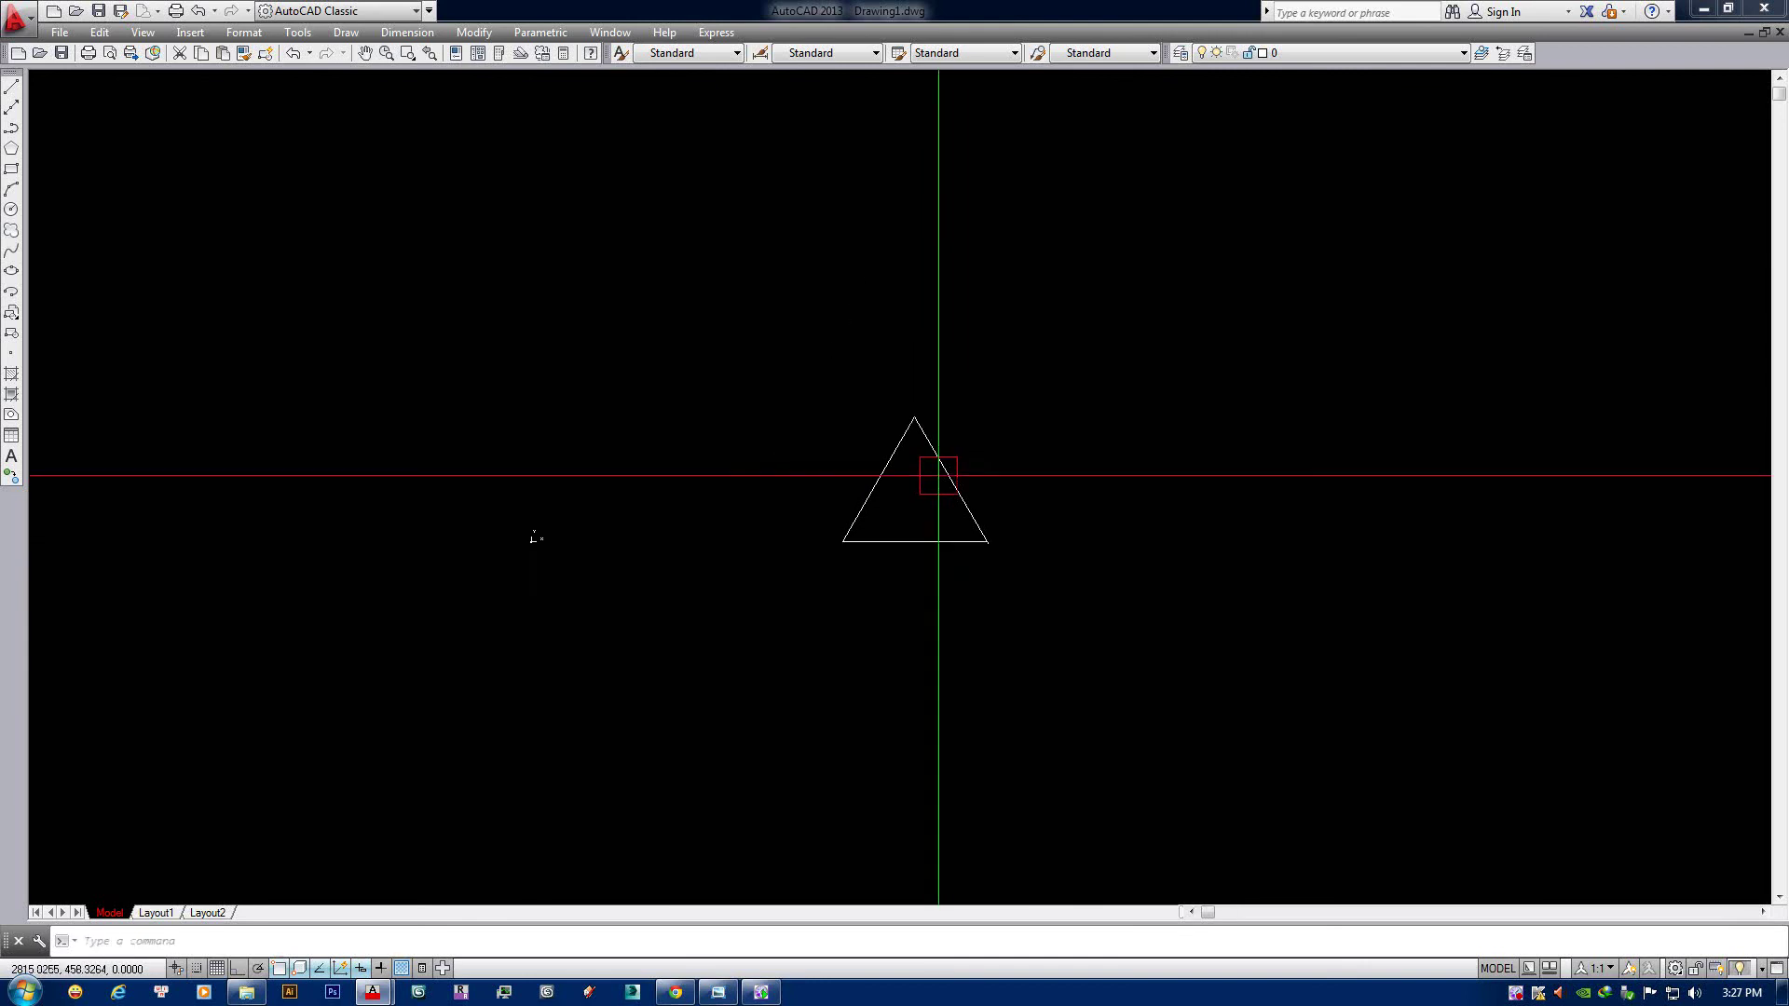
pyautogui.scroll(3, 954, 481)
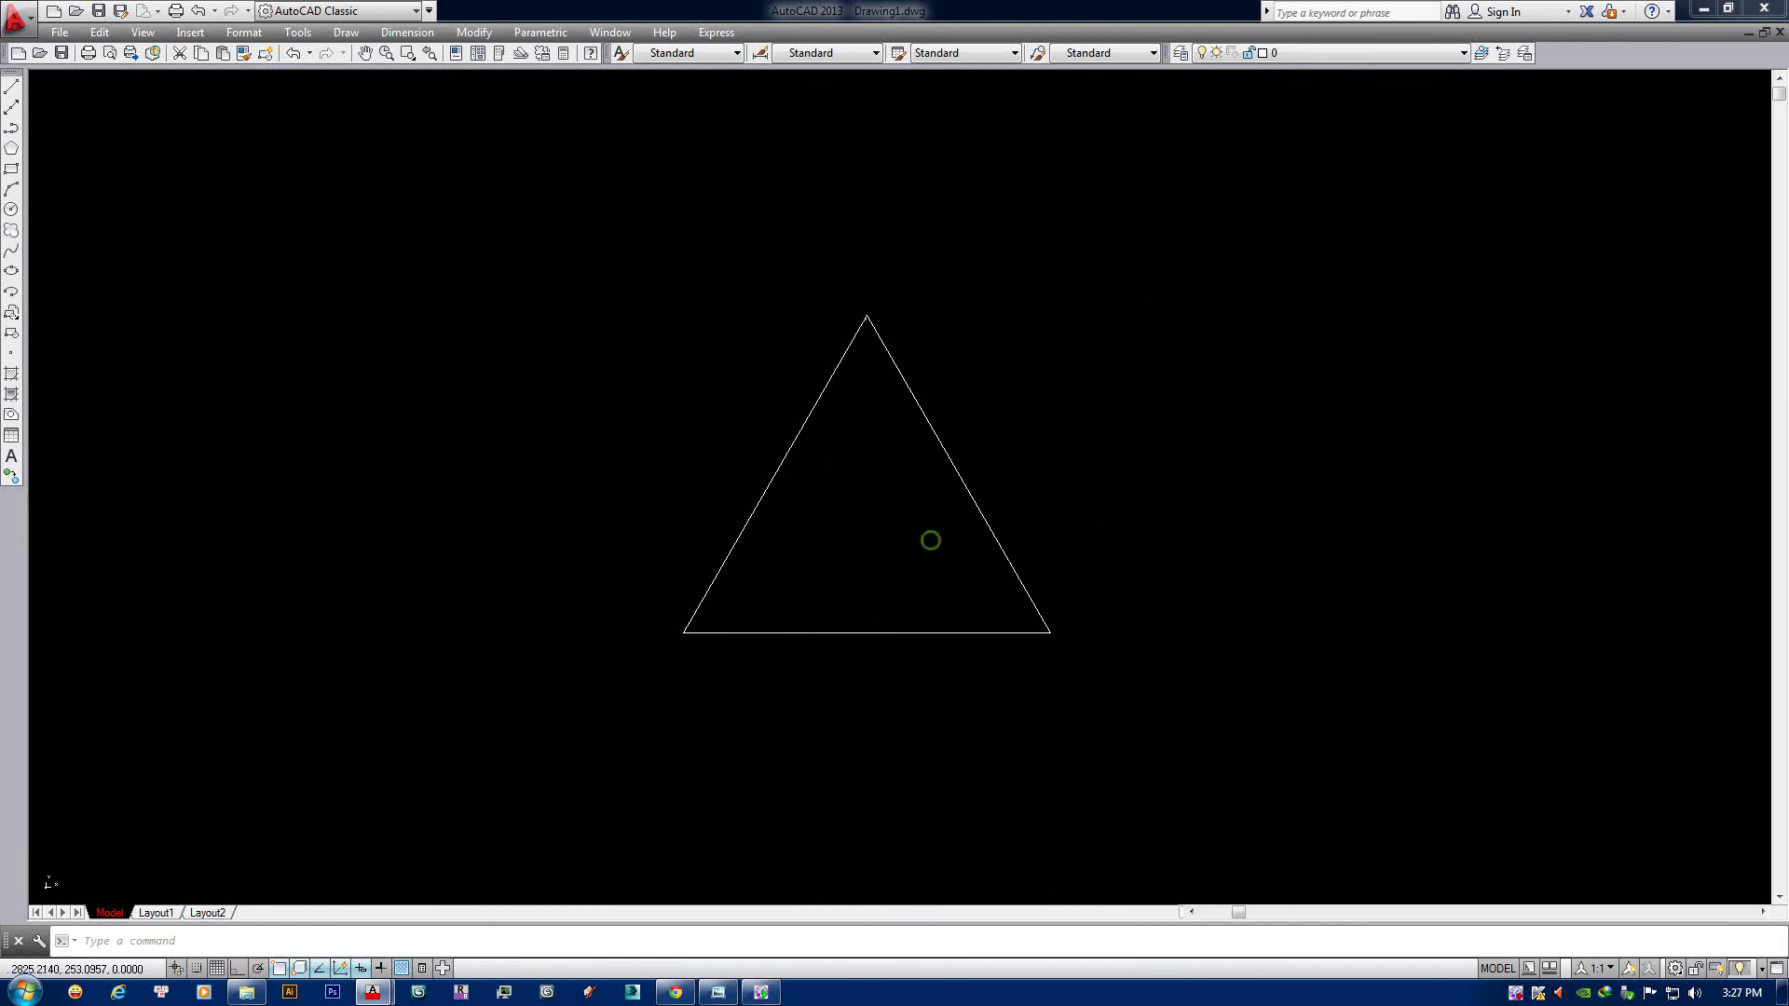
pyautogui.click(1042, 339)
pyautogui.click(615, 767)
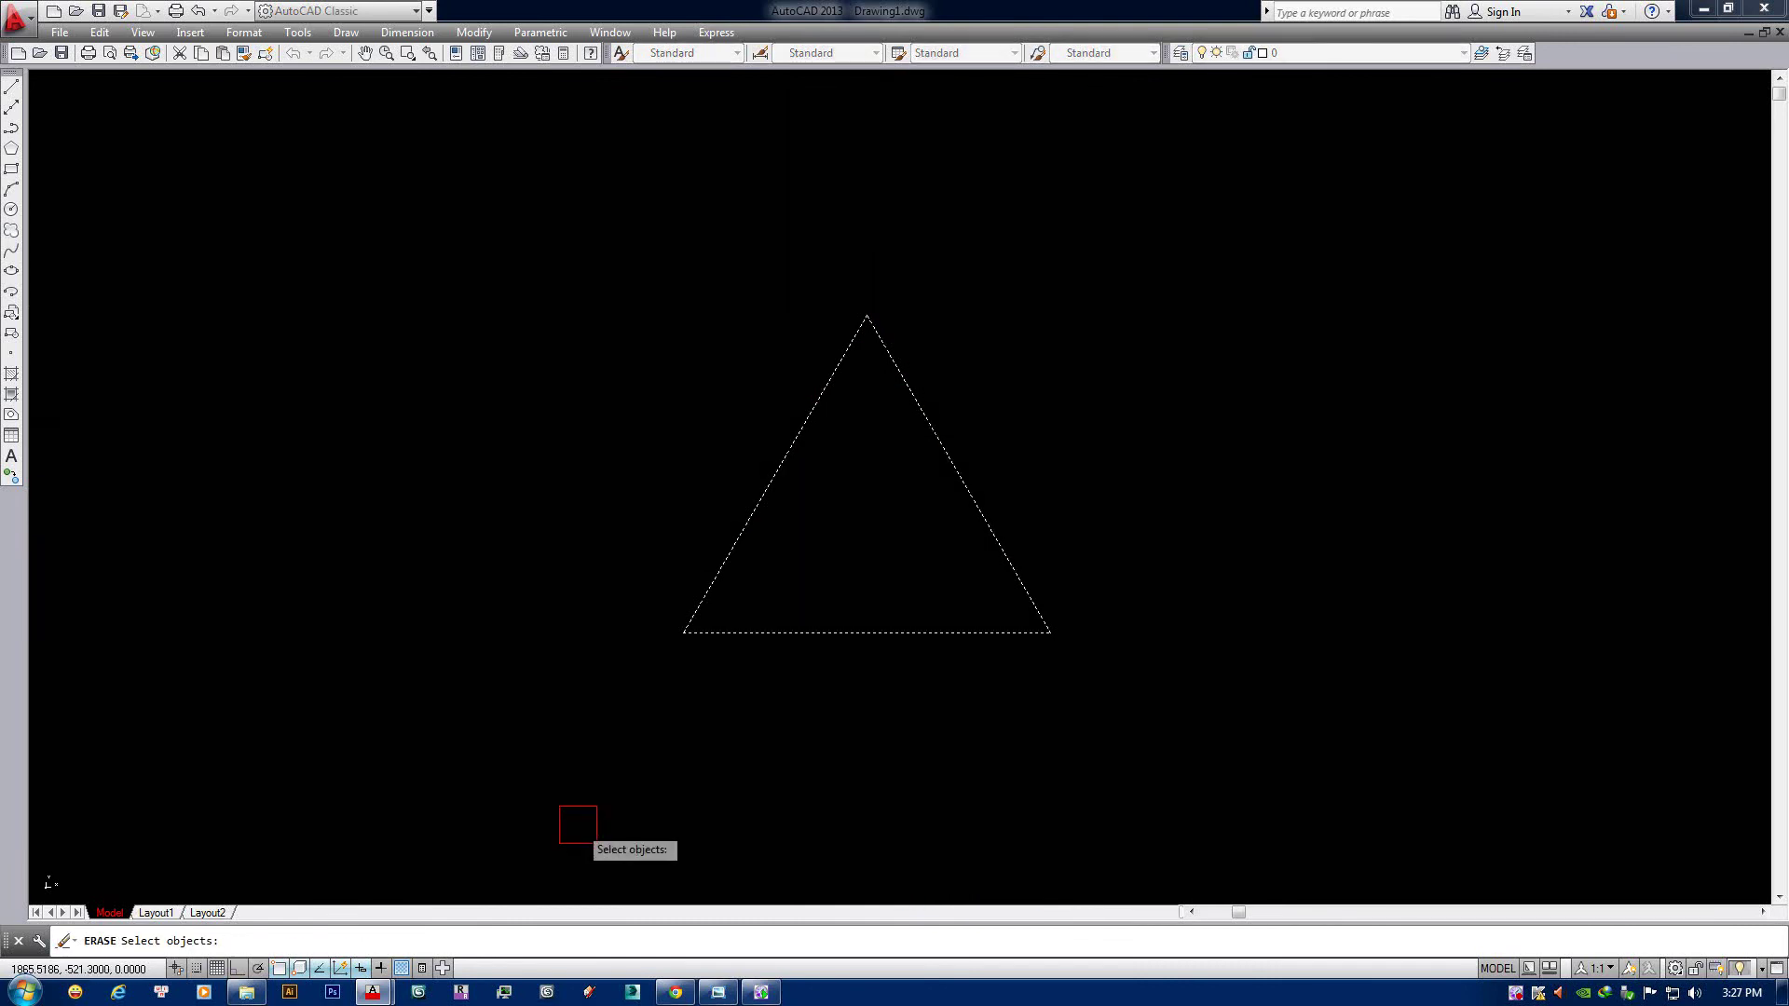
pyautogui.press('Return')
pyautogui.hotkey('ctrl', 'z')
pyautogui.click(922, 411)
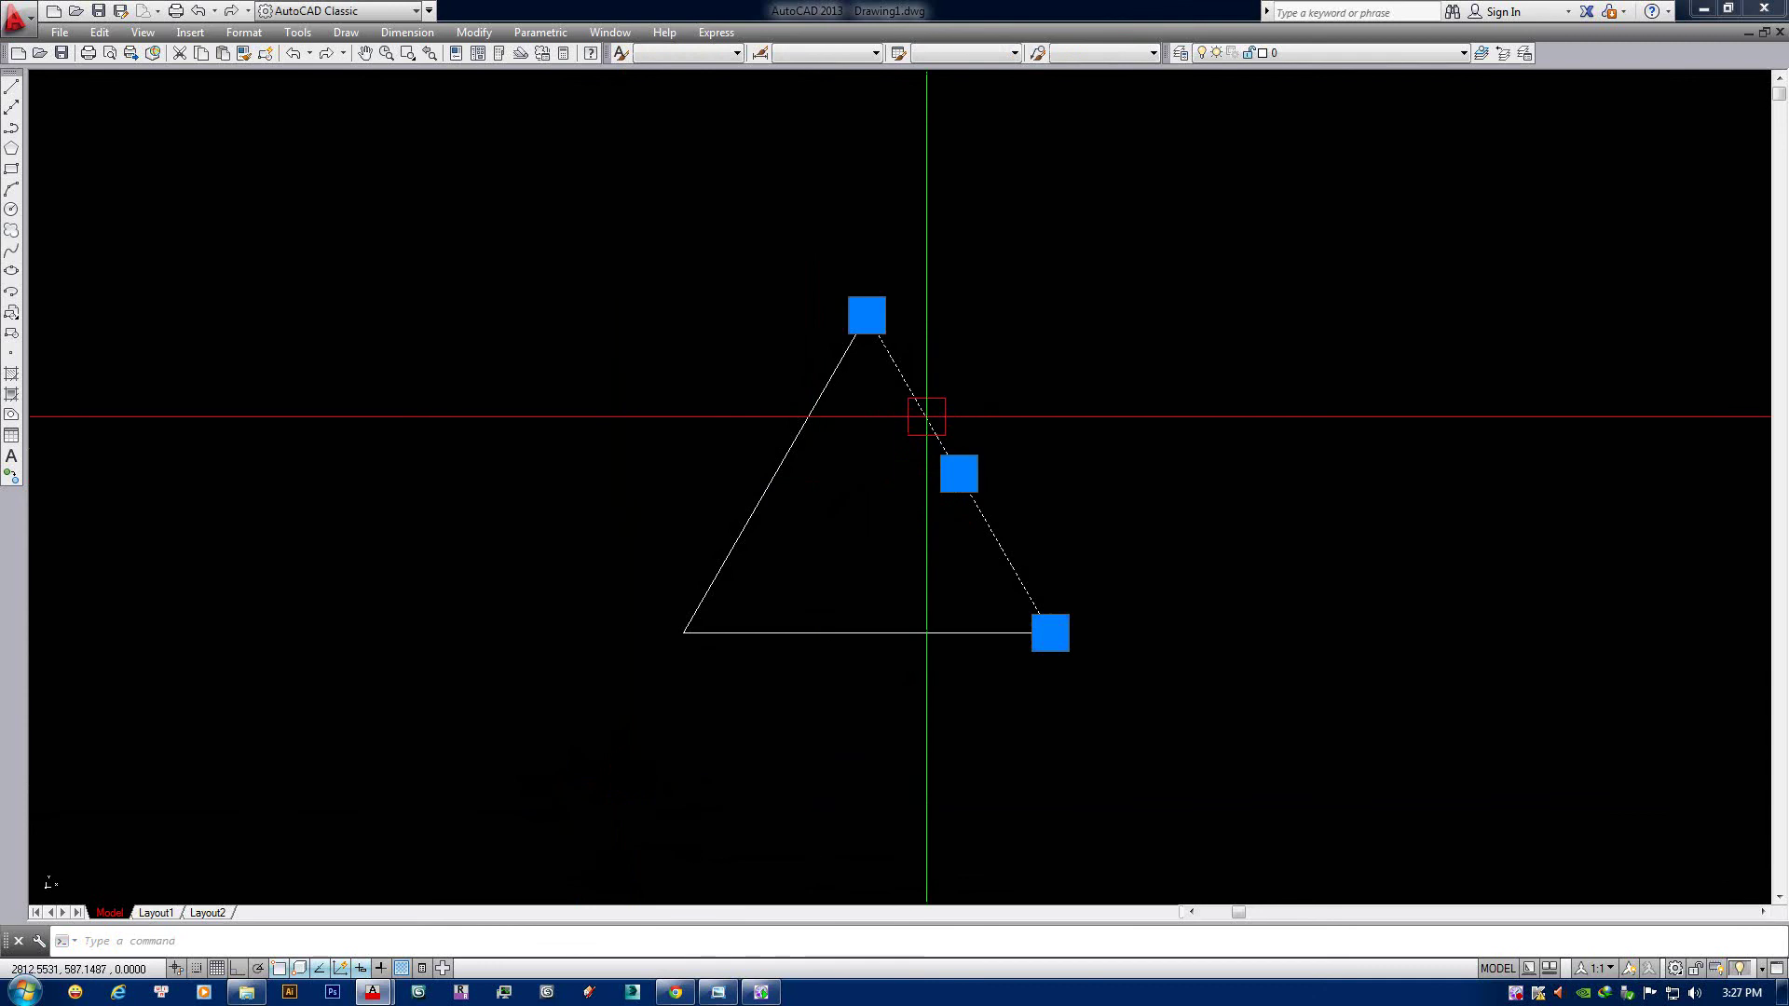
pyautogui.scroll(2, 829, 466)
pyautogui.click(745, 434)
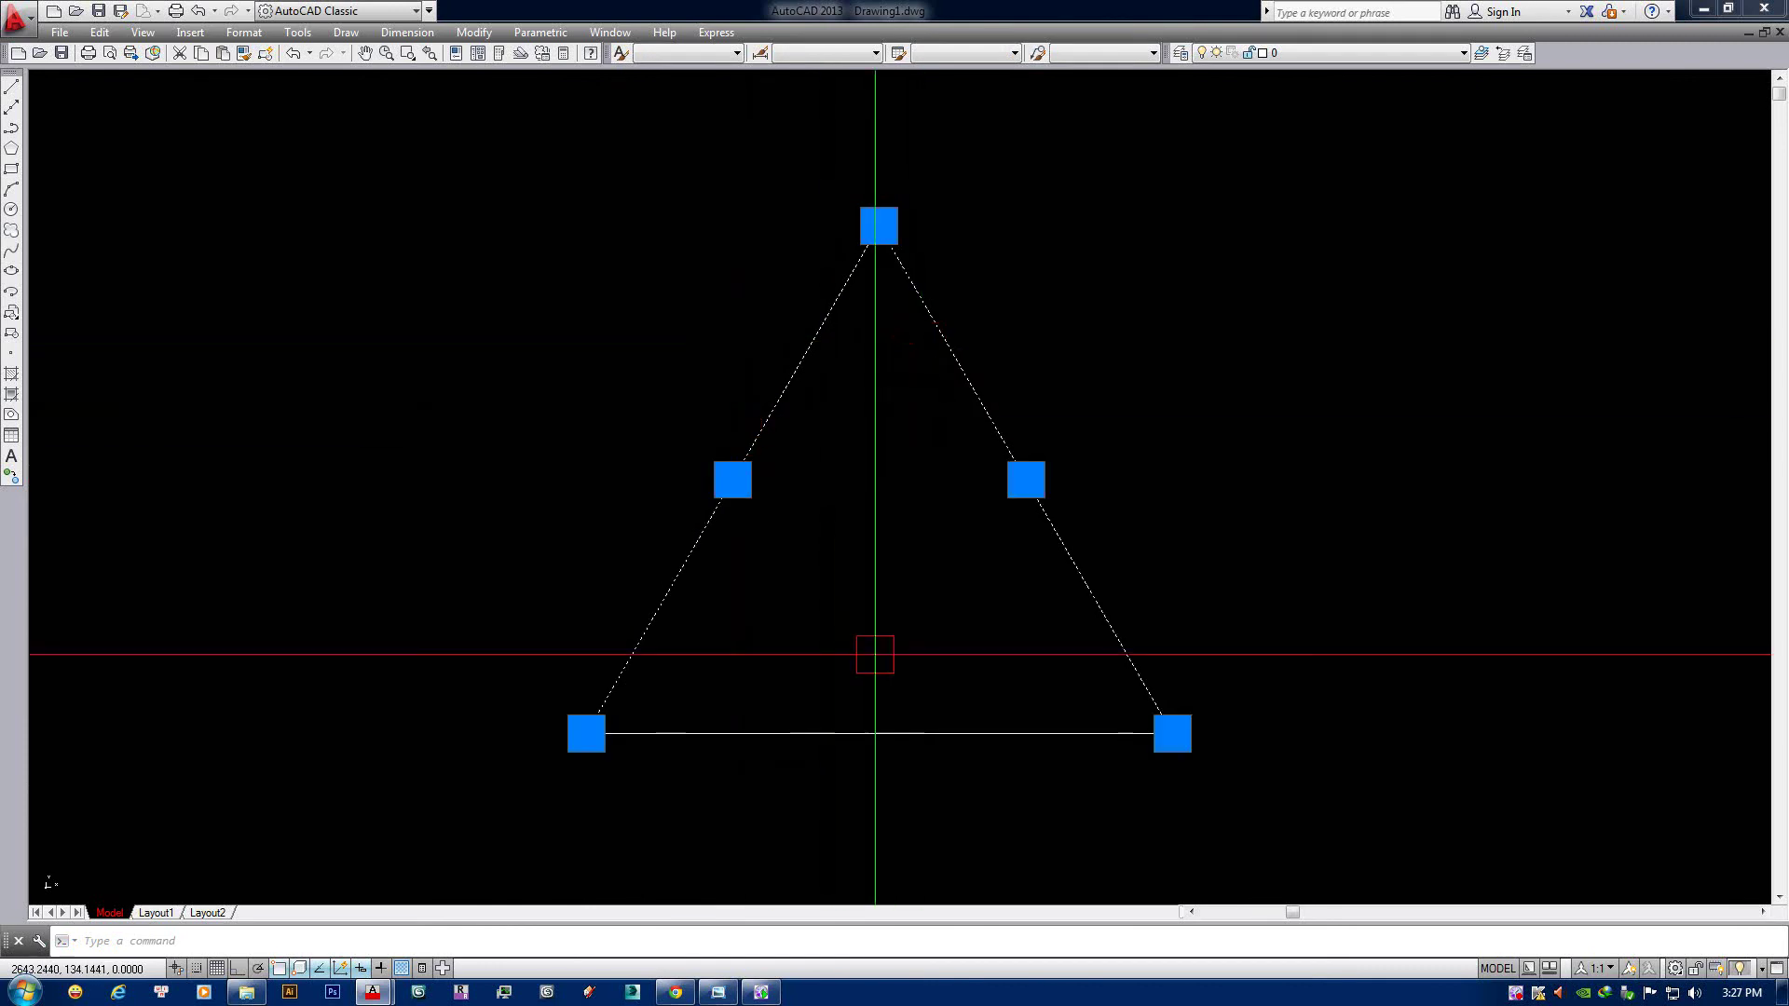
pyautogui.press('Escape')
pyautogui.click(879, 732)
pyautogui.moveTo(957, 504); pyautogui.dragTo(950, 447, button='middle')
pyautogui.click(1018, 410)
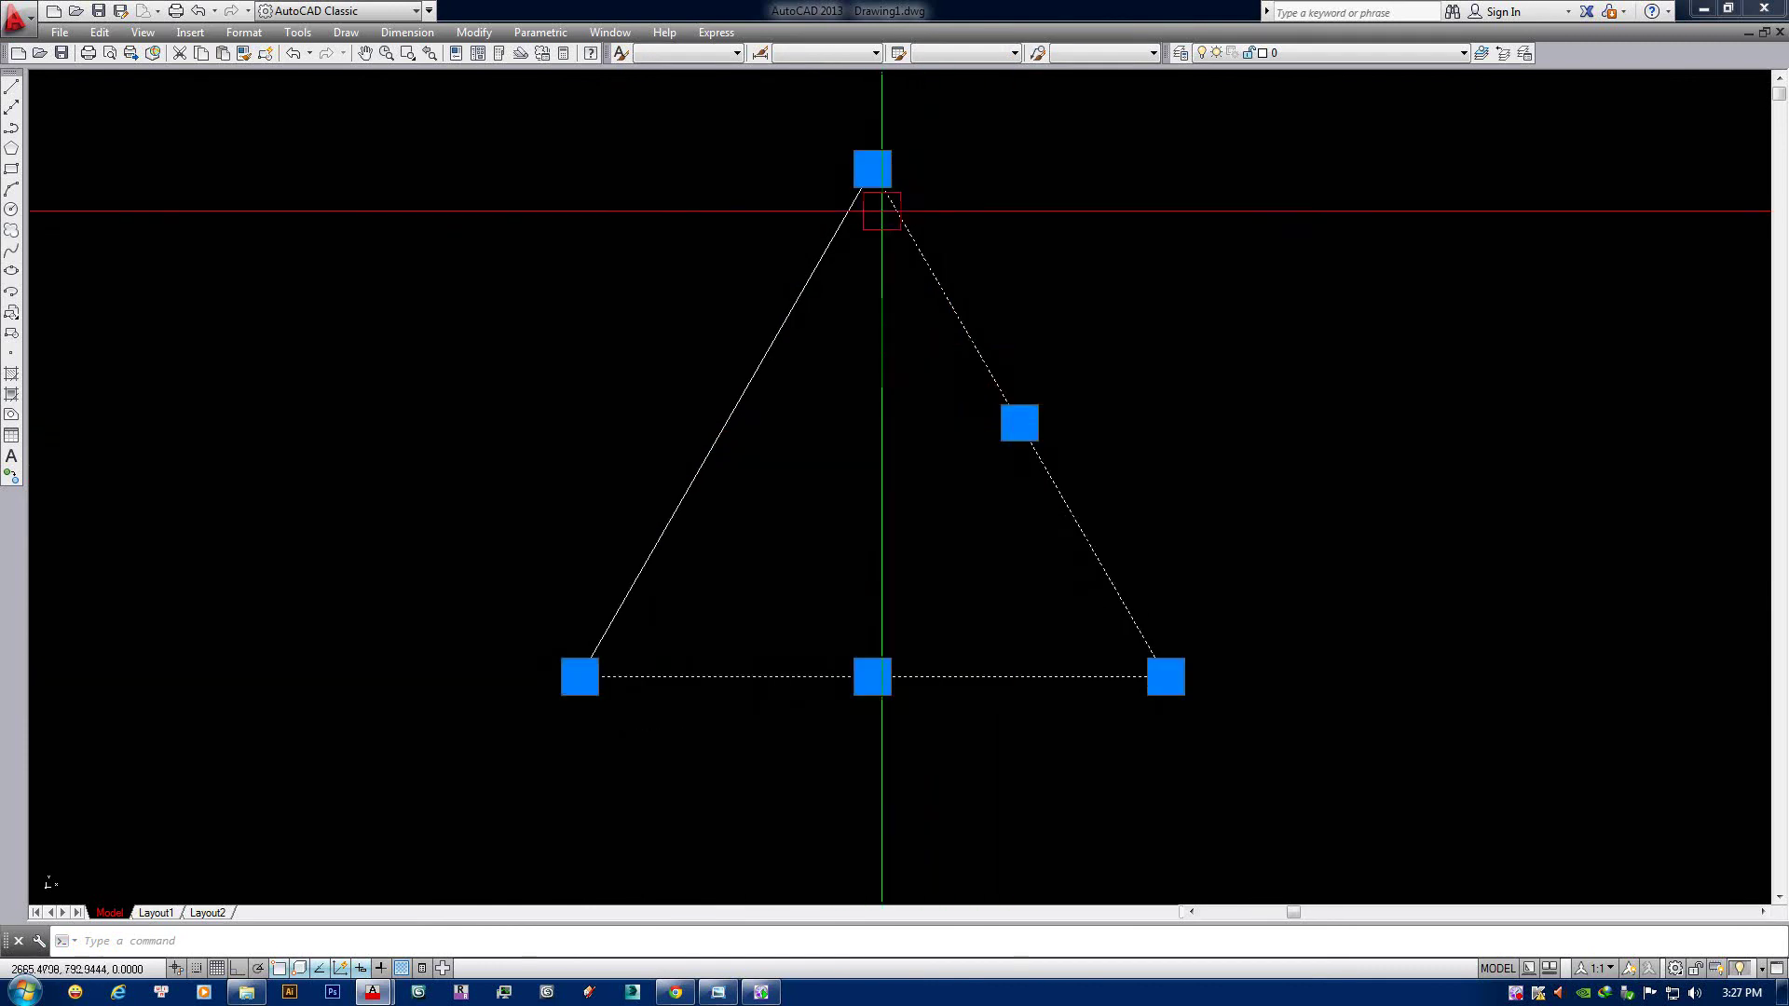
pyautogui.press('Escape')
pyautogui.click(898, 676)
pyautogui.press('Escape')
pyautogui.moveTo(947, 648); pyautogui.dragTo(819, 647, button='middle')
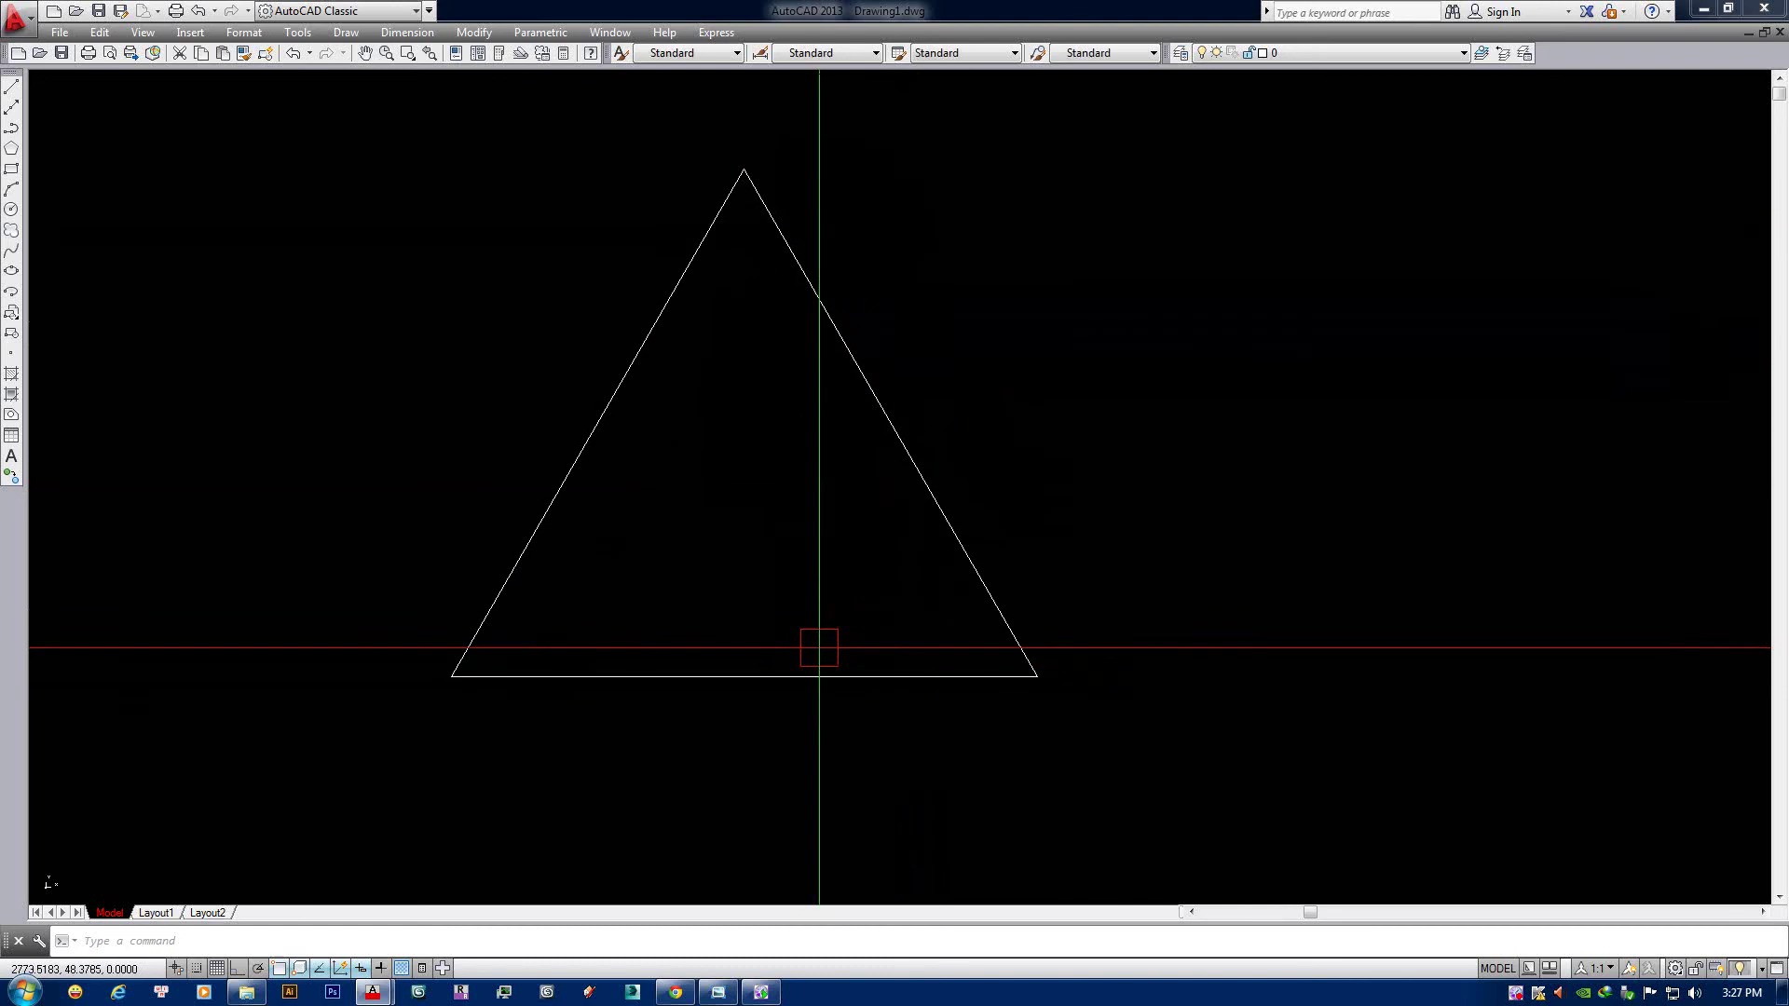
pyautogui.write('l')
pyautogui.press('Return')
pyautogui.click(1130, 486)
pyautogui.click(1405, 469)
pyautogui.press('Return')
pyautogui.click(1267, 477)
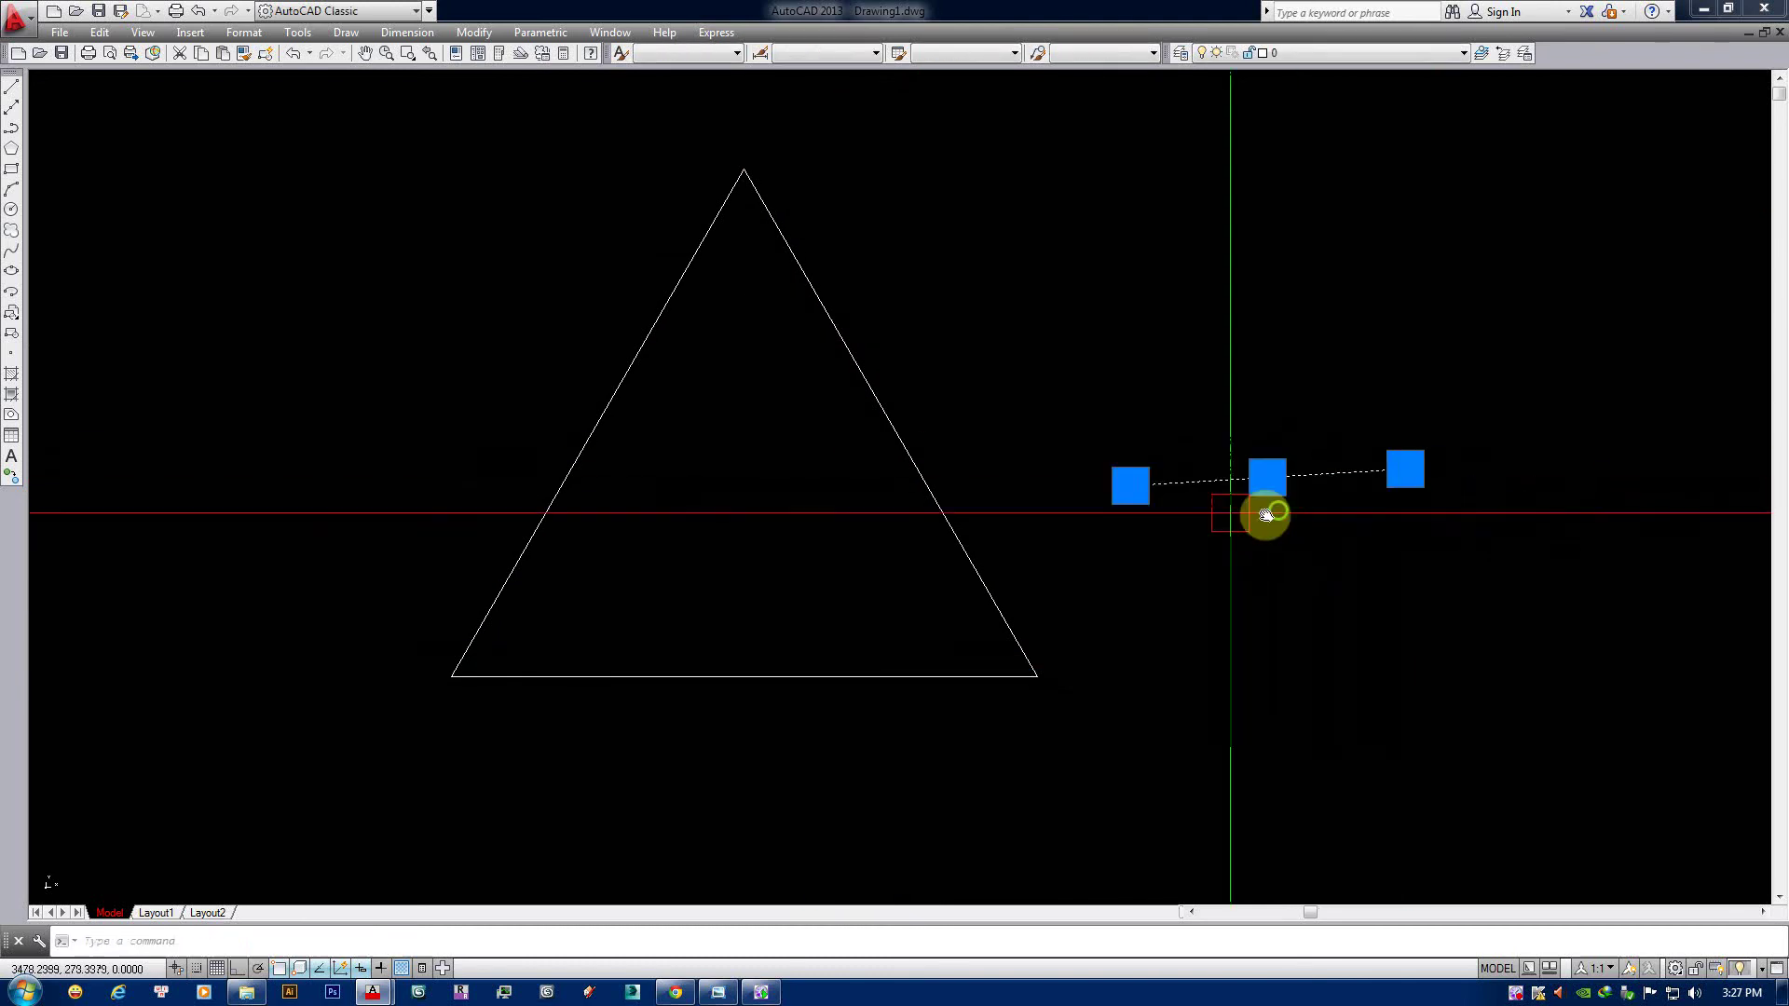
pyautogui.moveTo(1267, 514); pyautogui.dragTo(1107, 509, button='middle')
pyautogui.scroll(2, 992, 487)
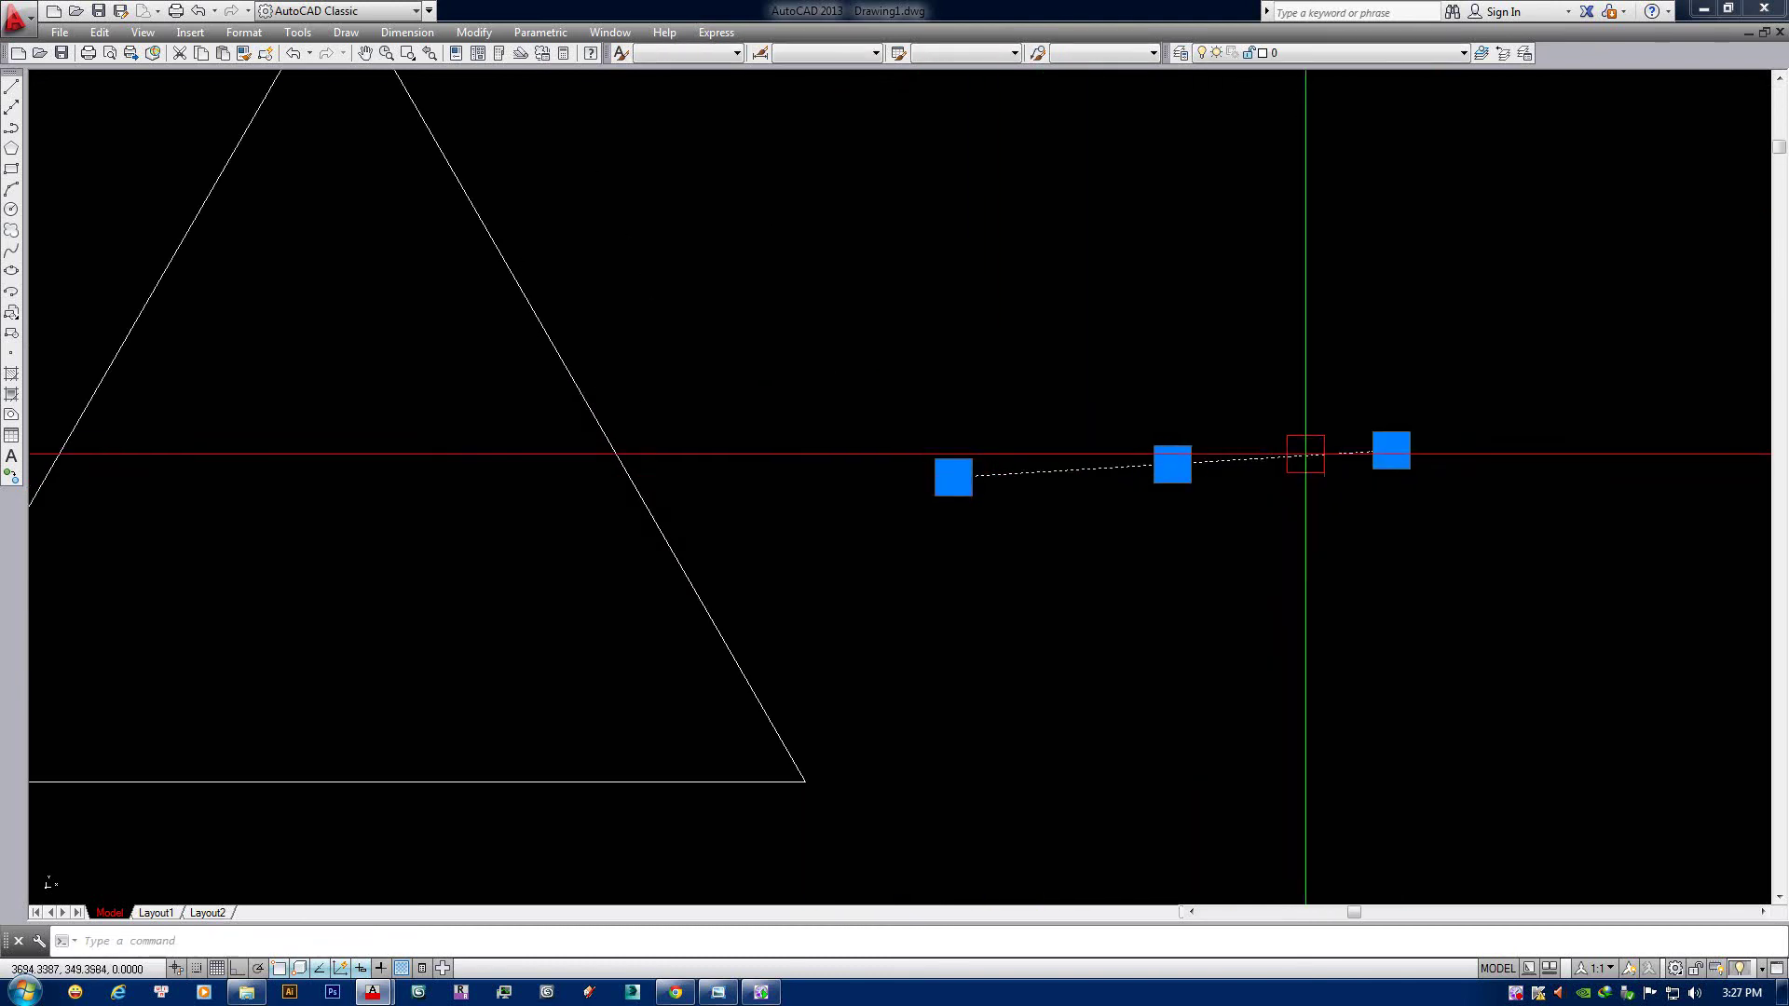
pyautogui.press('Escape')
pyautogui.click(1025, 474)
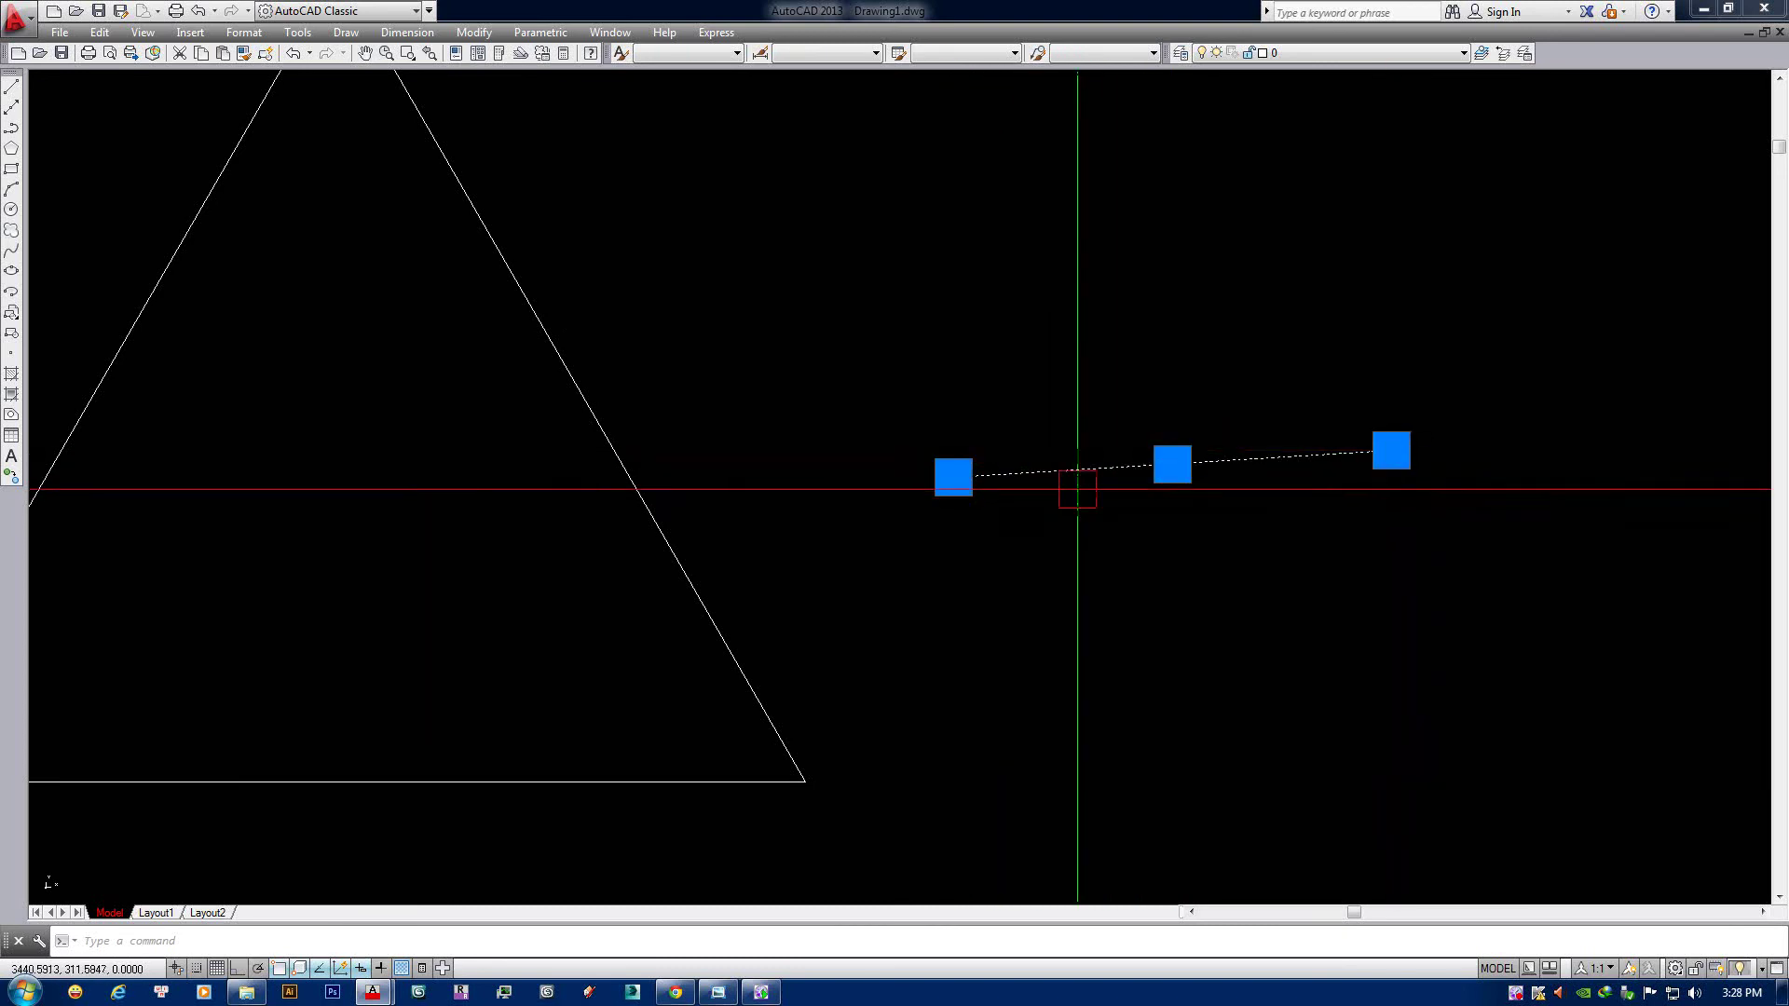
pyautogui.moveTo(1077, 487); pyautogui.dragTo(1026, 515, button='middle')
pyautogui.scroll(-2, 1011, 515)
pyautogui.press('Escape')
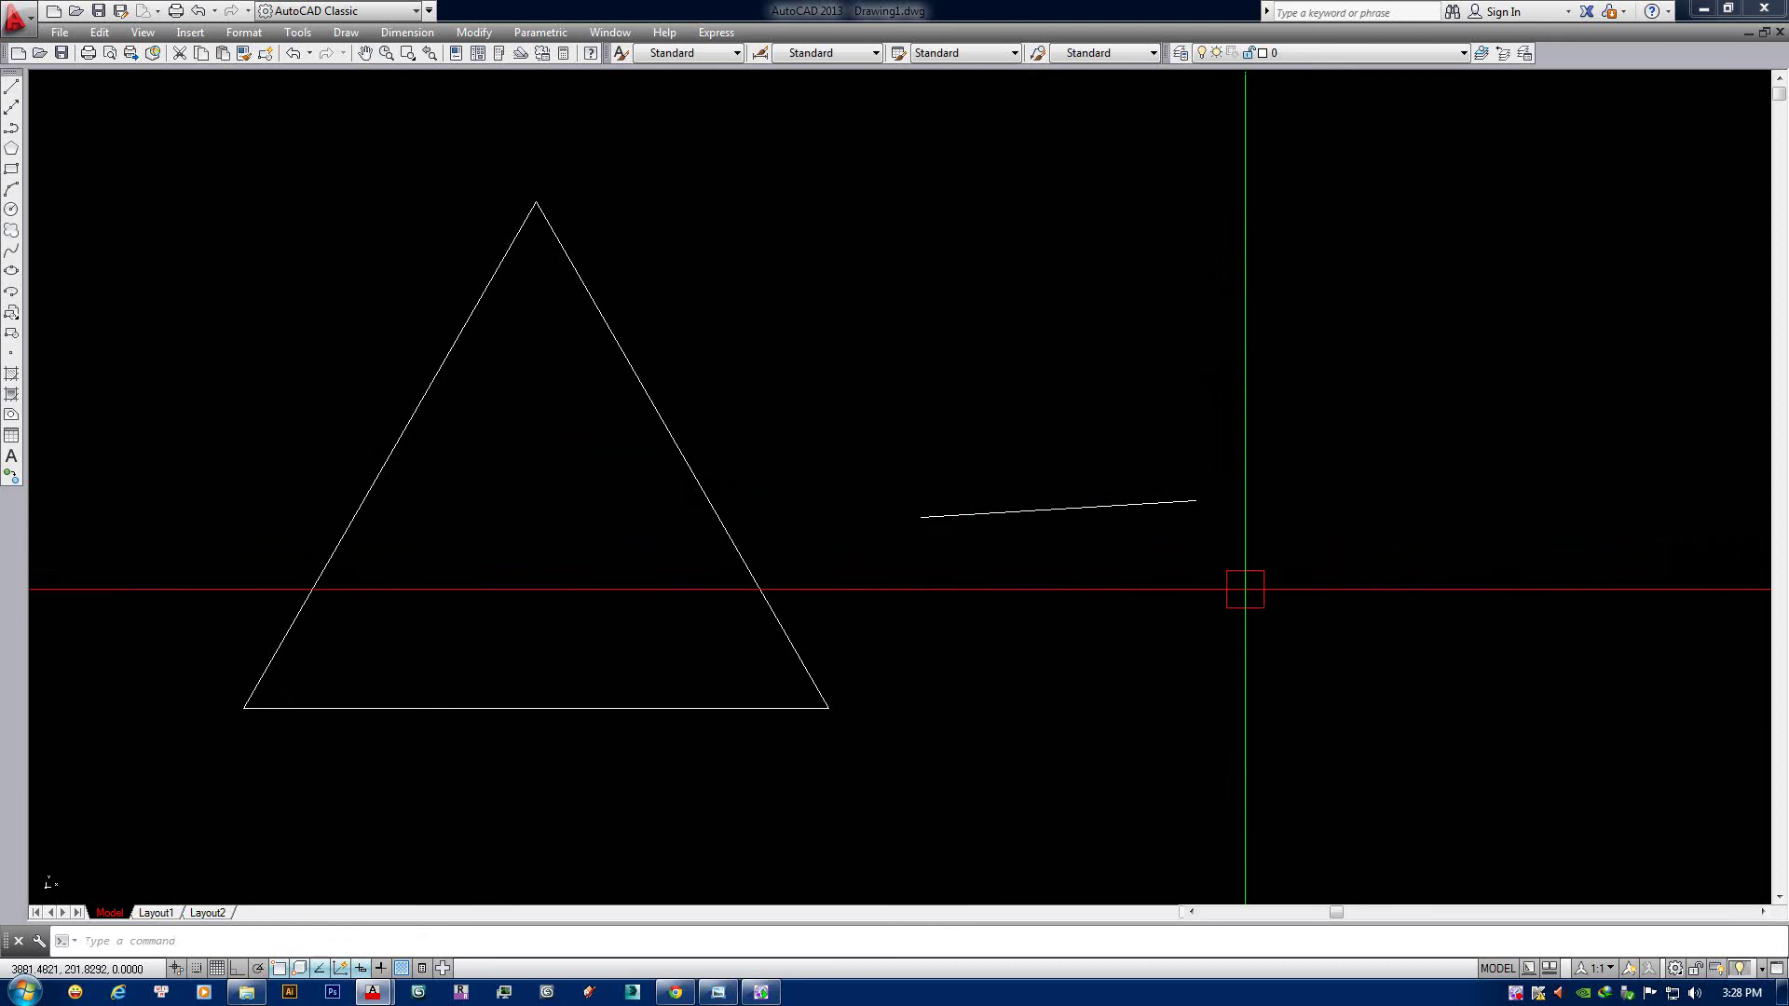
pyautogui.click(1069, 499)
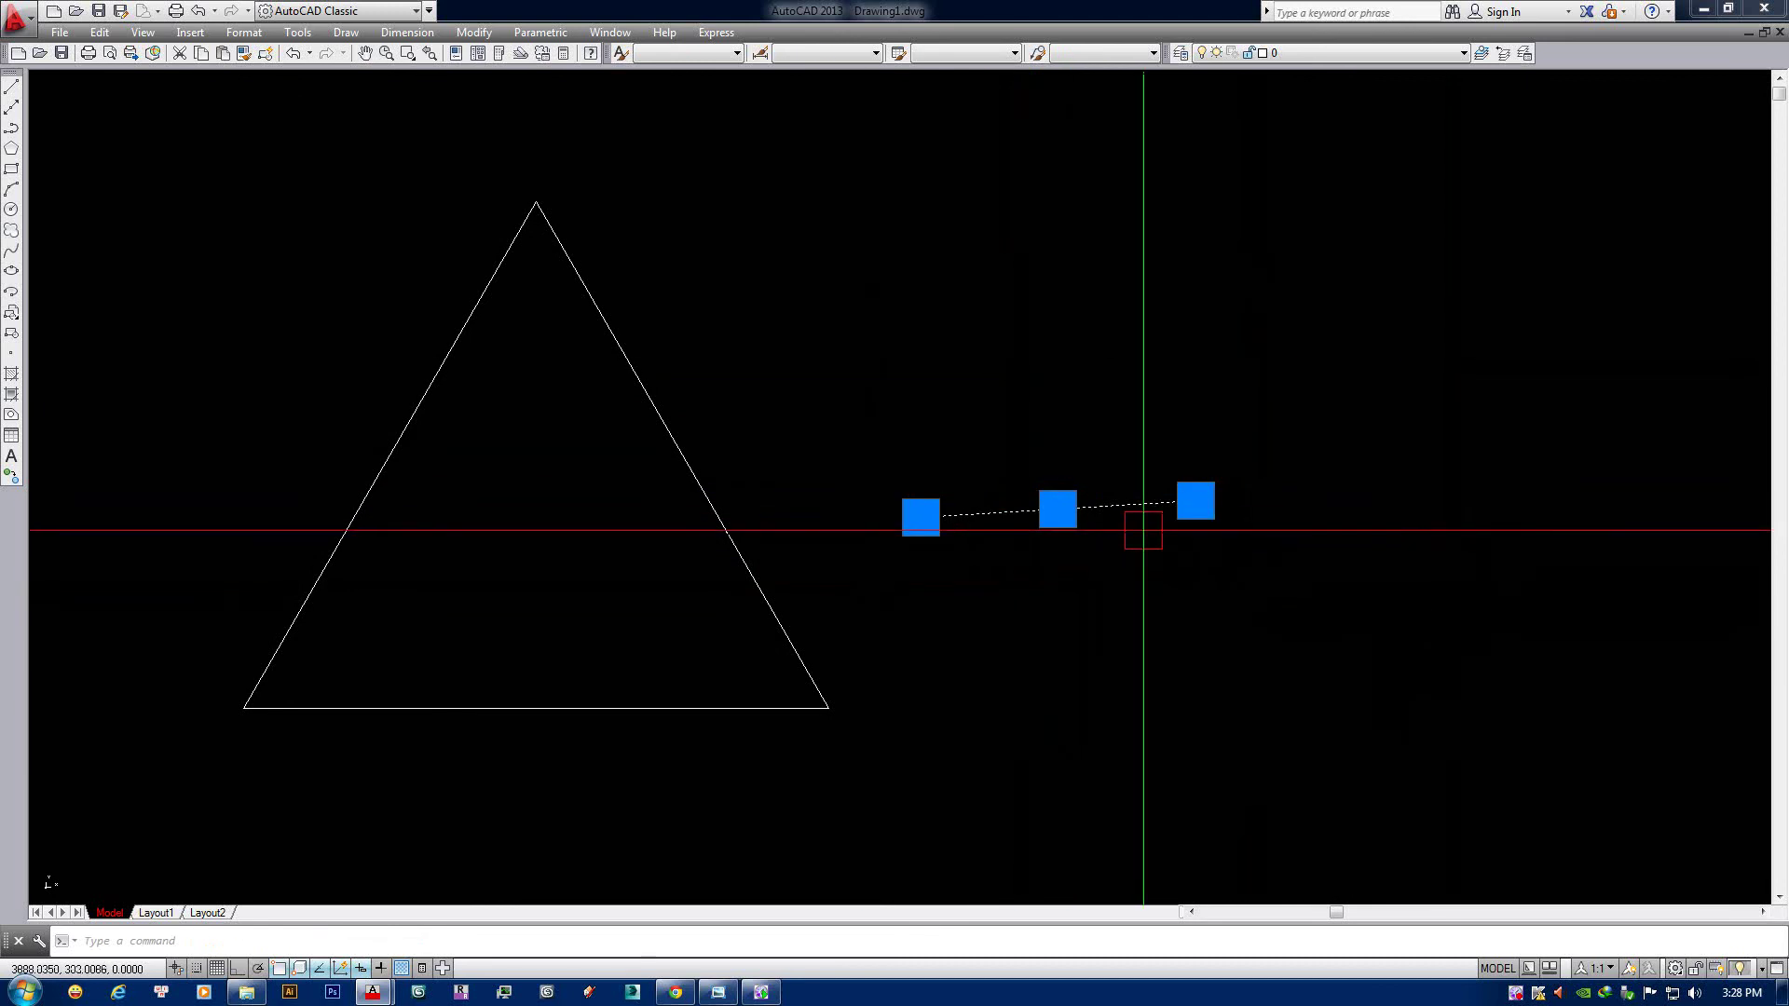
pyautogui.press('Return')
pyautogui.moveTo(1030, 463)
pyautogui.mouseDown(button='middle')
pyautogui.moveTo(891, 475)
pyautogui.moveTo(991, 479)
pyautogui.mouseUp(button='middle')
pyautogui.scroll(2, 922, 478)
pyautogui.scroll(-2, 978, 478)
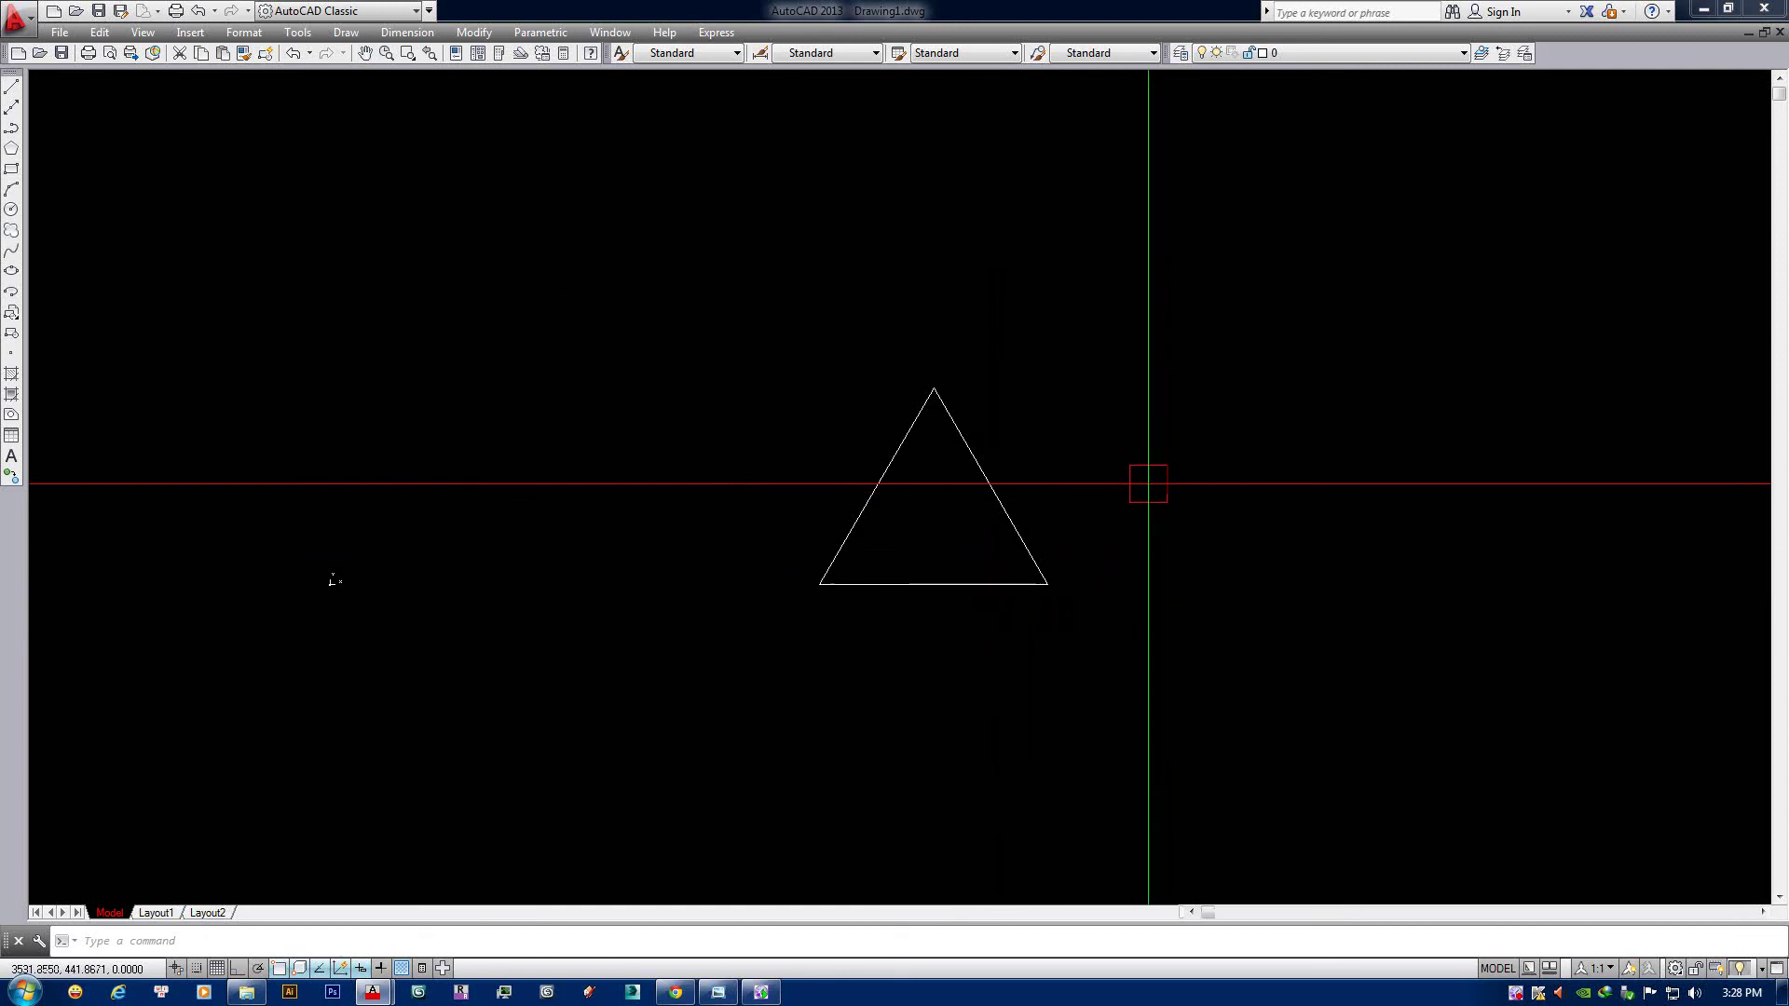
# Draw two small rectangles to the right of the triangle with REC.
pyautogui.press('Return')
pyautogui.press('Escape')
pyautogui.scroll(2, 1128, 447)
pyautogui.write('re')
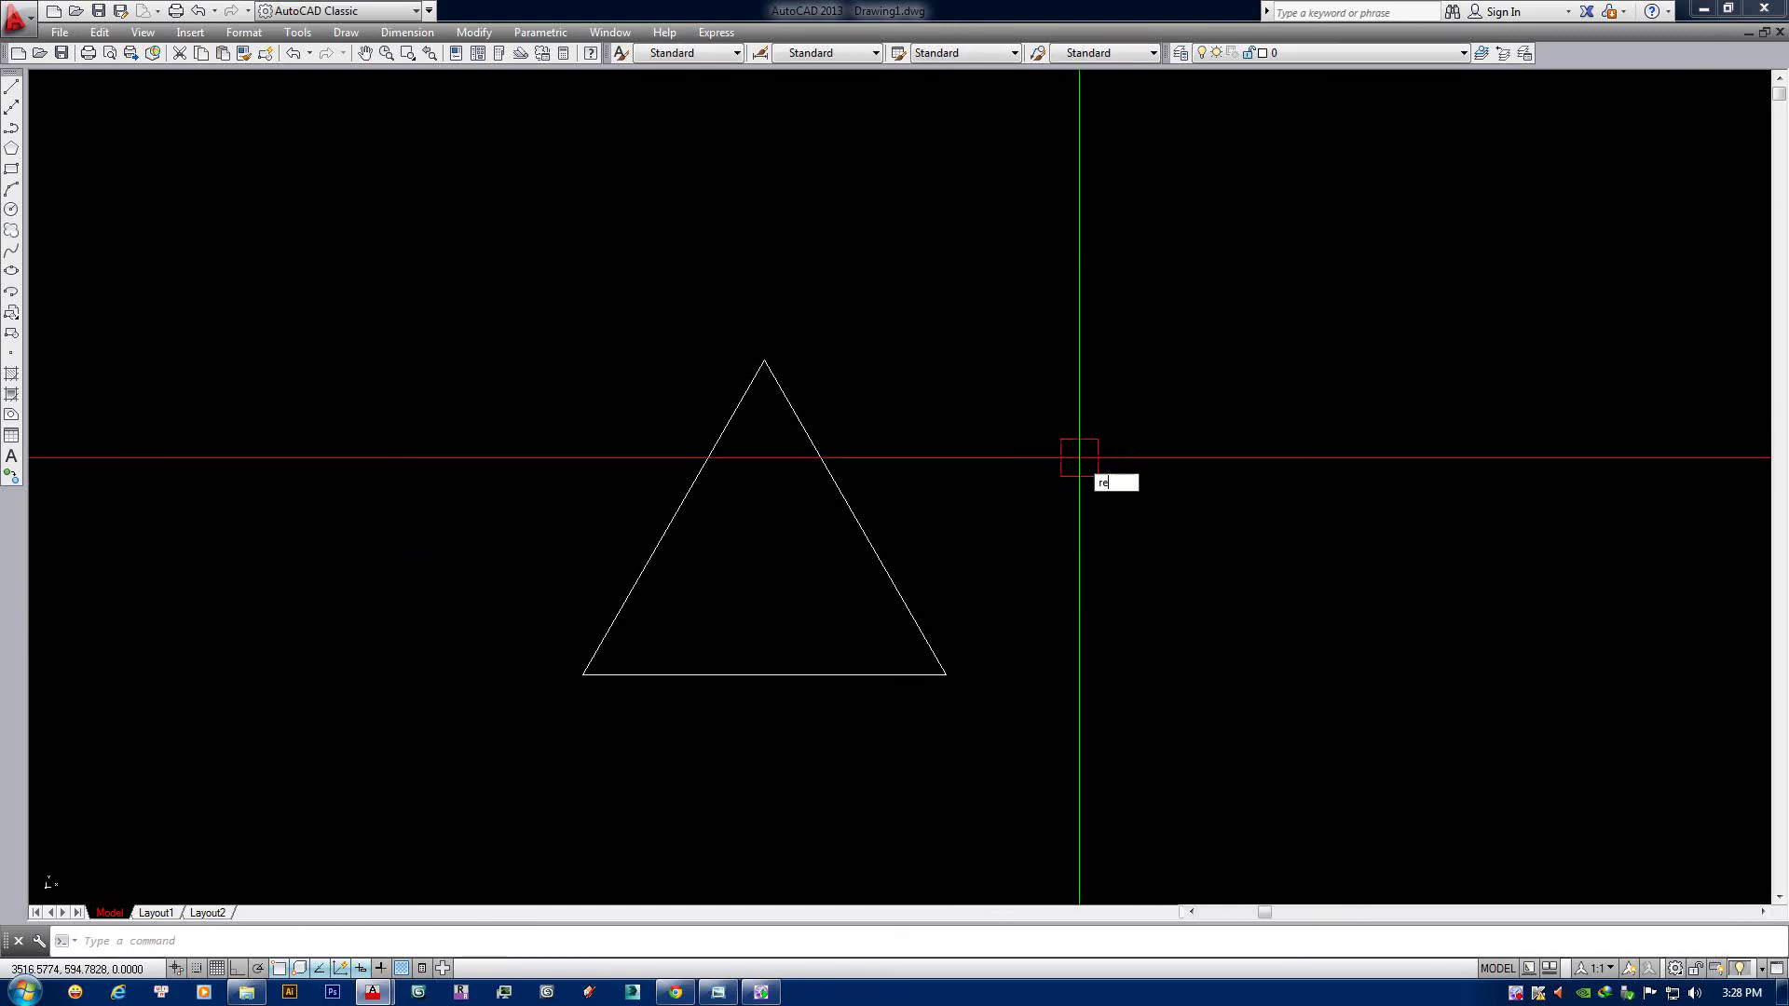
pyautogui.write('c')
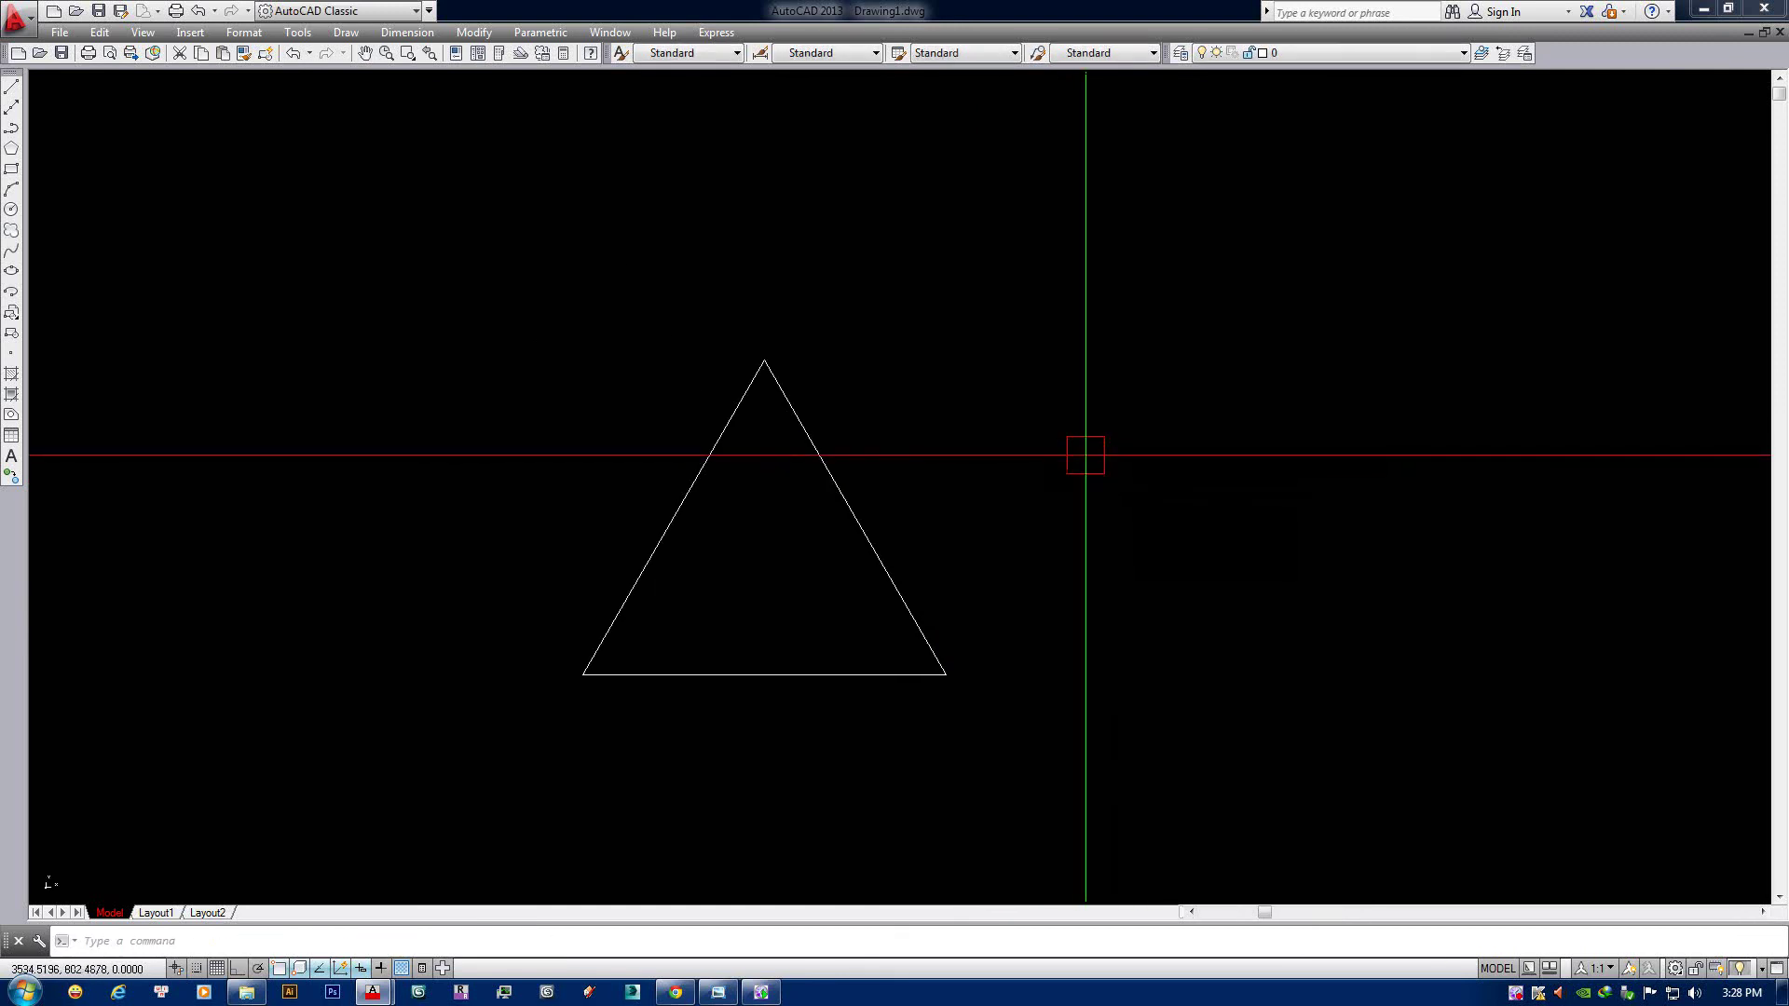
pyautogui.press('Return')
pyautogui.click(998, 429)
pyautogui.click(1073, 522)
pyautogui.click(1130, 504)
pyautogui.click(1208, 583)
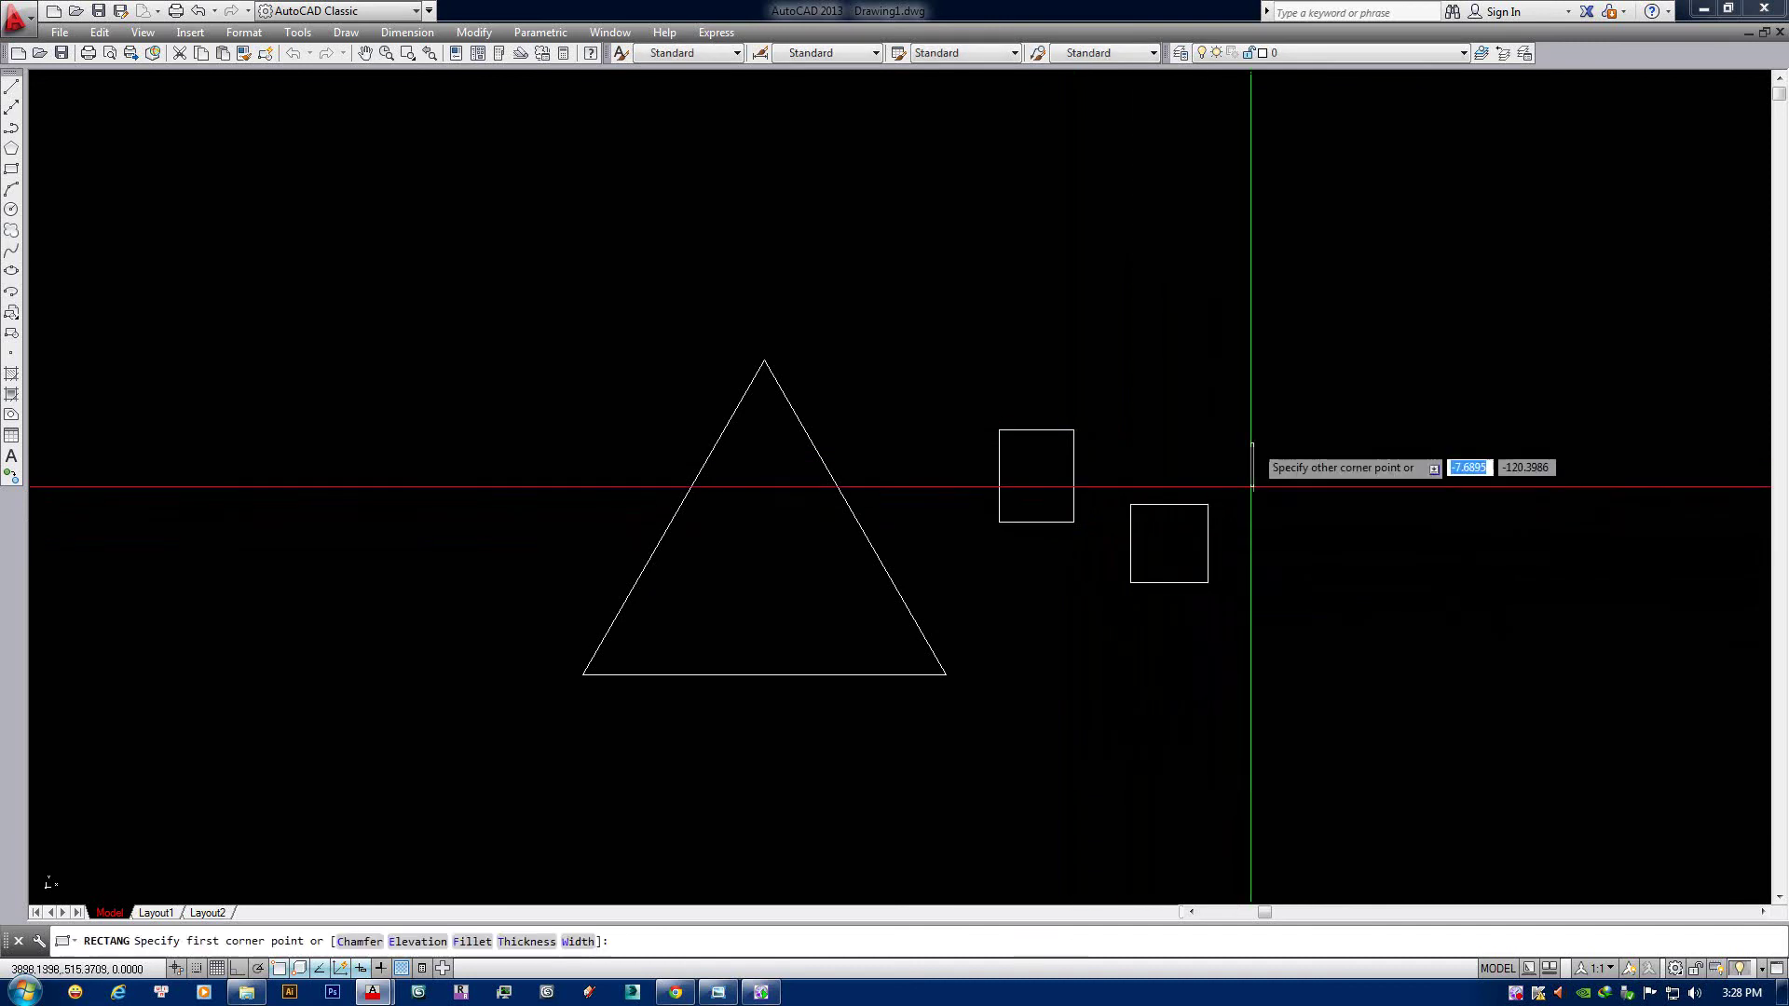
pyautogui.click(1254, 444)
# Add a rectangle below the others and a large rectangle enclosing a small one.
pyautogui.press('Return')
pyautogui.click(1133, 699)
pyautogui.click(988, 579)
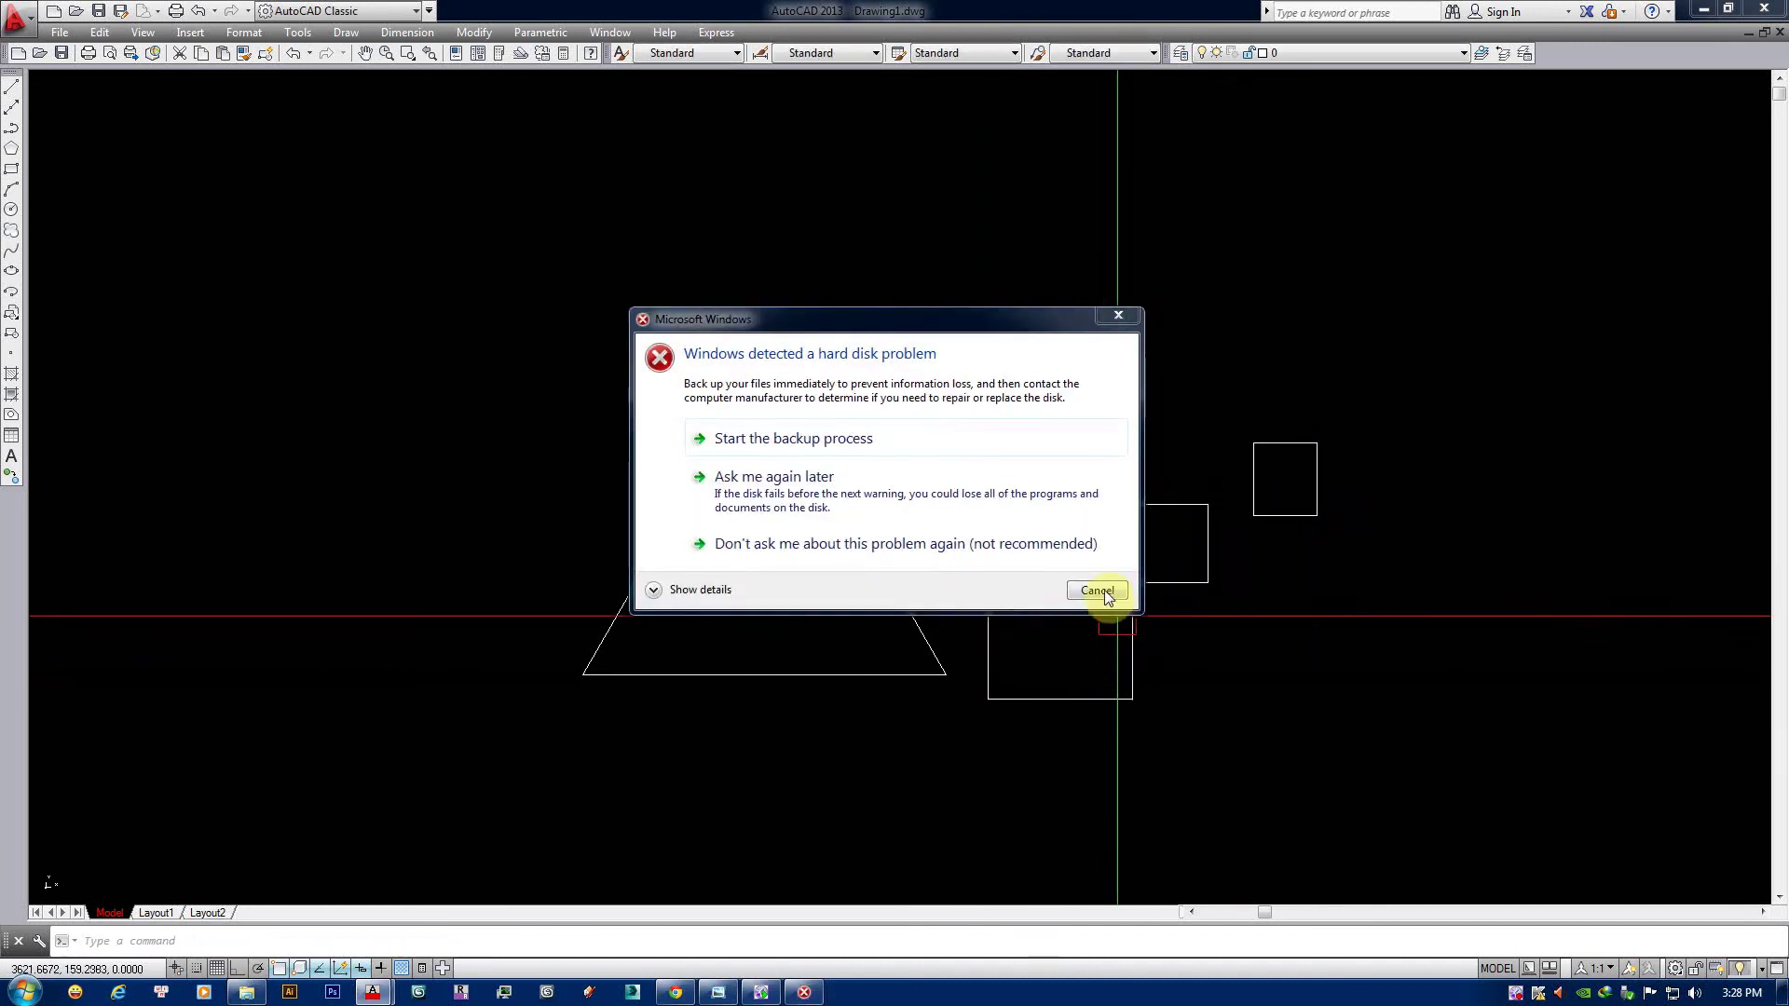
pyautogui.click(1095, 589)
pyautogui.moveTo(1238, 640); pyautogui.dragTo(1005, 595, button='middle')
pyautogui.press('Return')
pyautogui.click(983, 276)
pyautogui.click(1337, 658)
pyautogui.scroll(-2, 1187, 571)
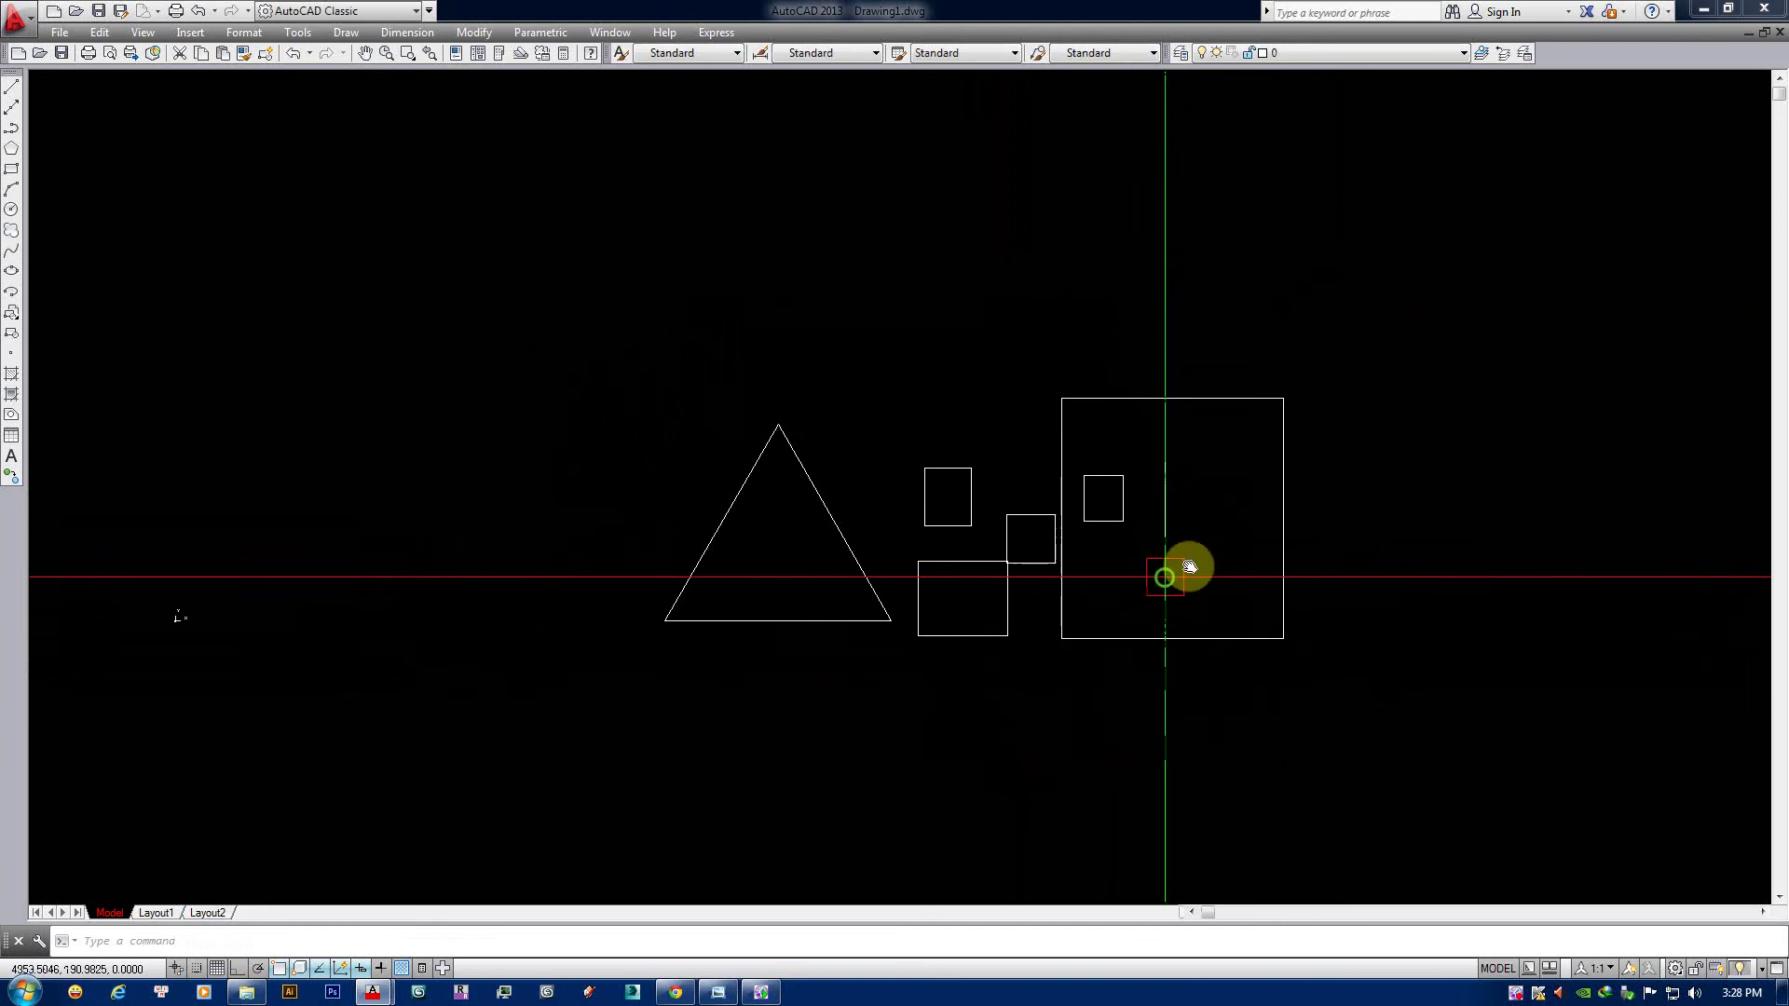
pyautogui.scroll(2, 1188, 534)
pyautogui.moveTo(1188, 534); pyautogui.dragTo(1219, 483, button='middle')
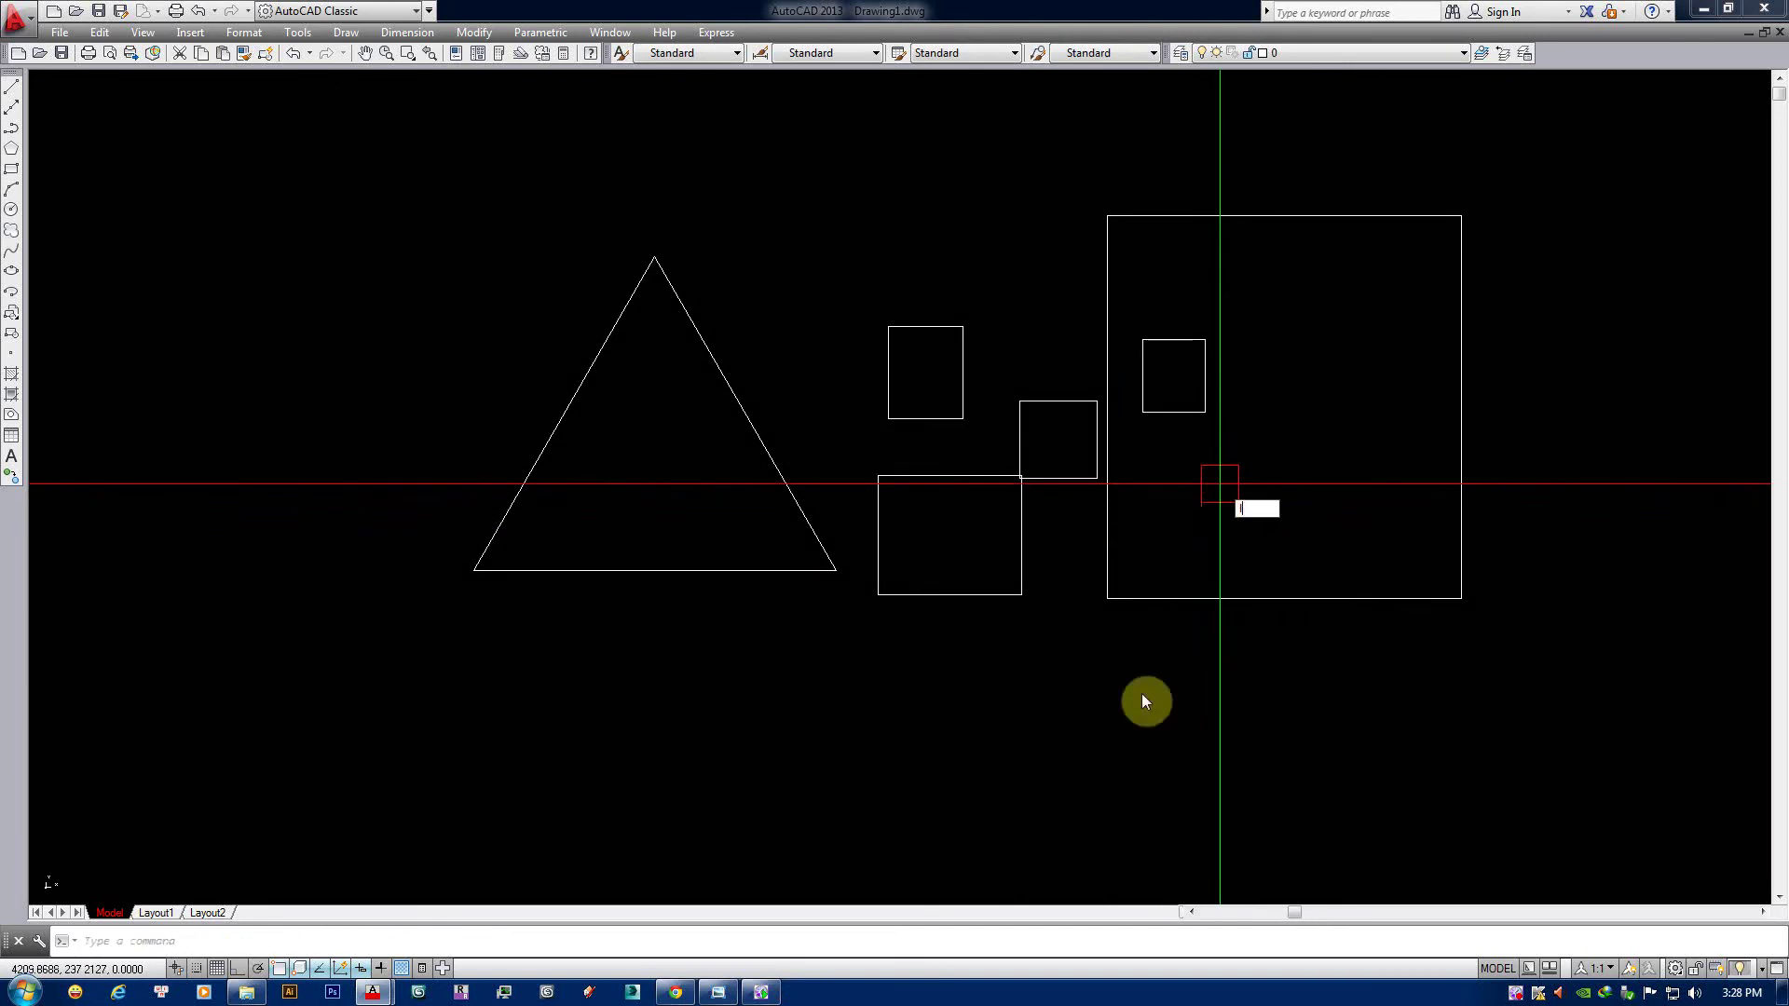
# Draw a closed tilted quadrilateral from four connected lines below the rectangles.
pyautogui.press('Return')
pyautogui.click(998, 726)
pyautogui.click(1106, 653)
pyautogui.click(1220, 778)
pyautogui.click(1043, 824)
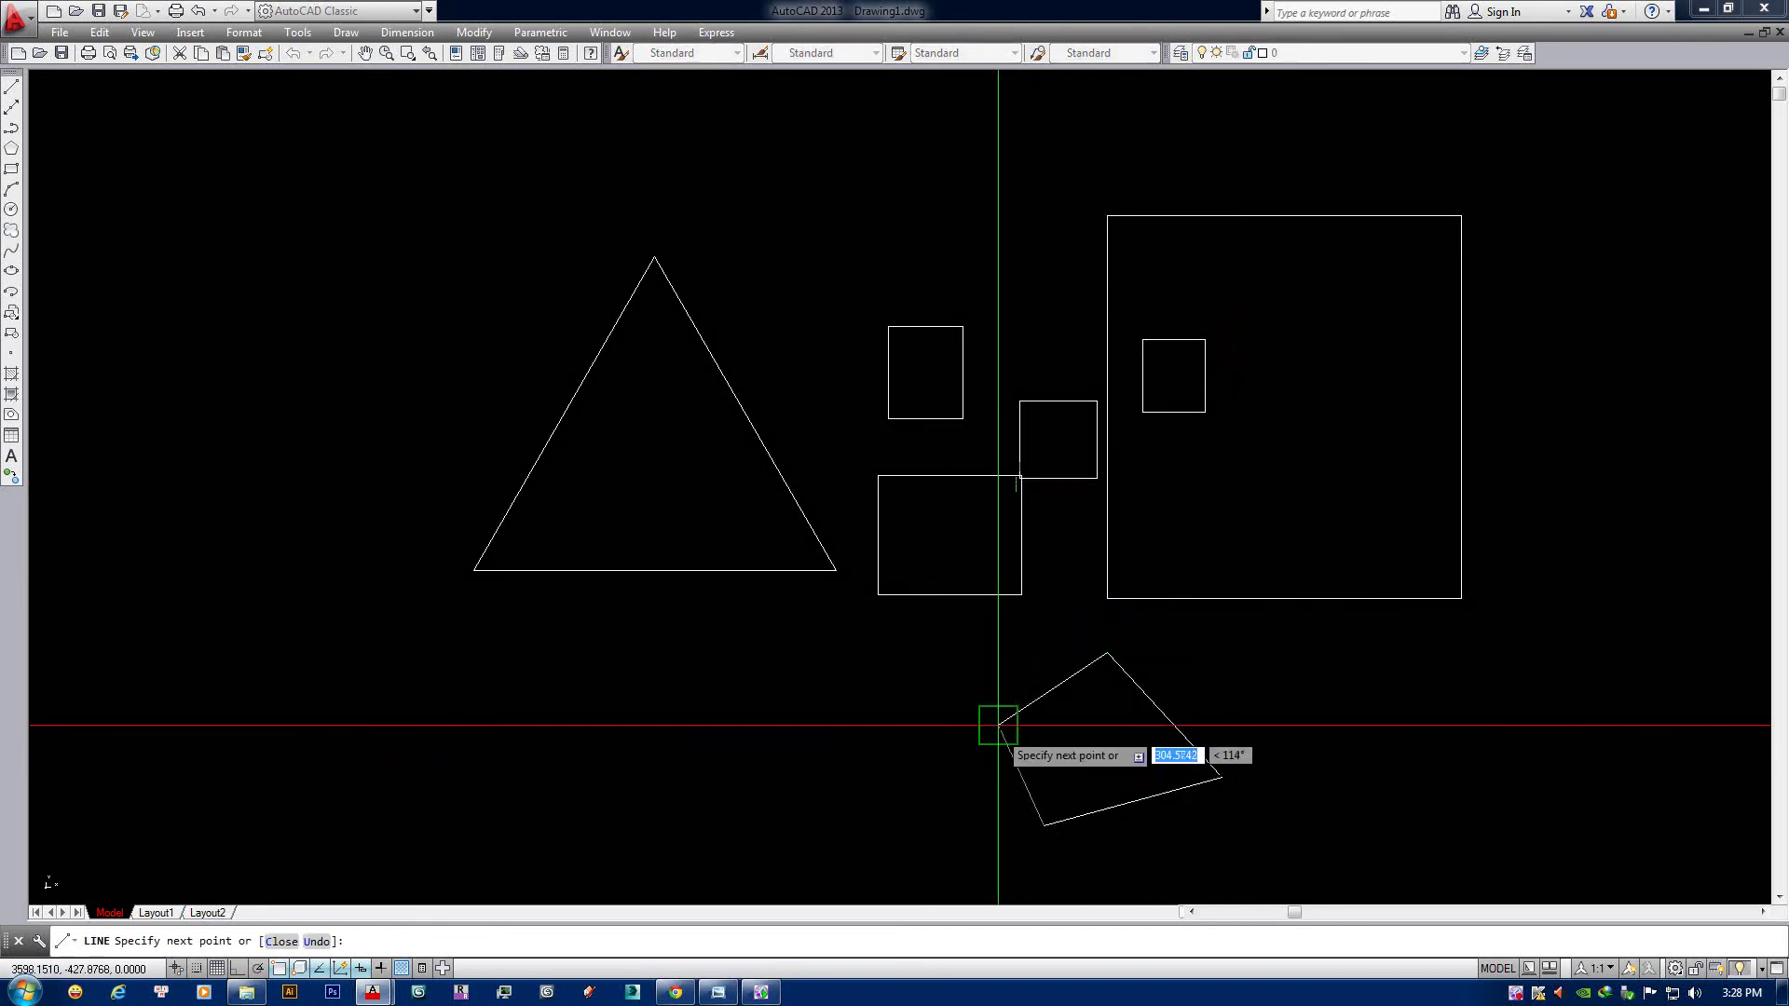
pyautogui.click(998, 726)
pyautogui.press('Return')
pyautogui.moveTo(1352, 381); pyautogui.dragTo(1157, 407, button='middle')
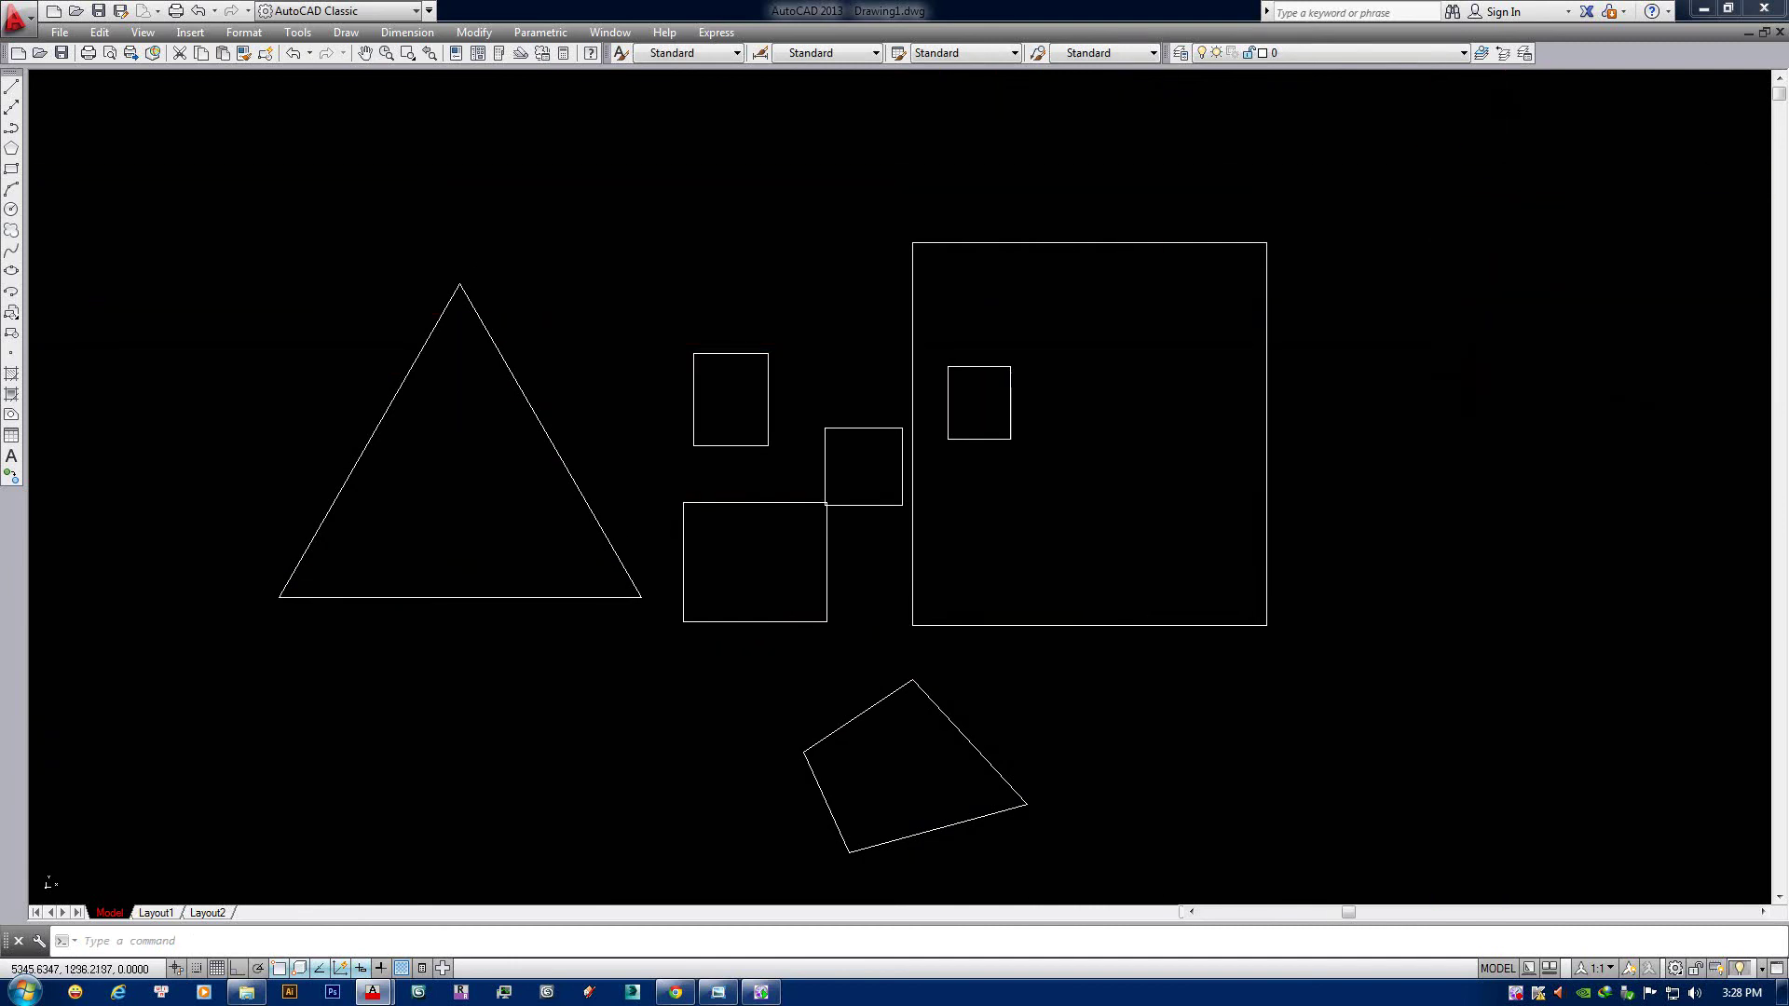
pyautogui.click(1438, 148)
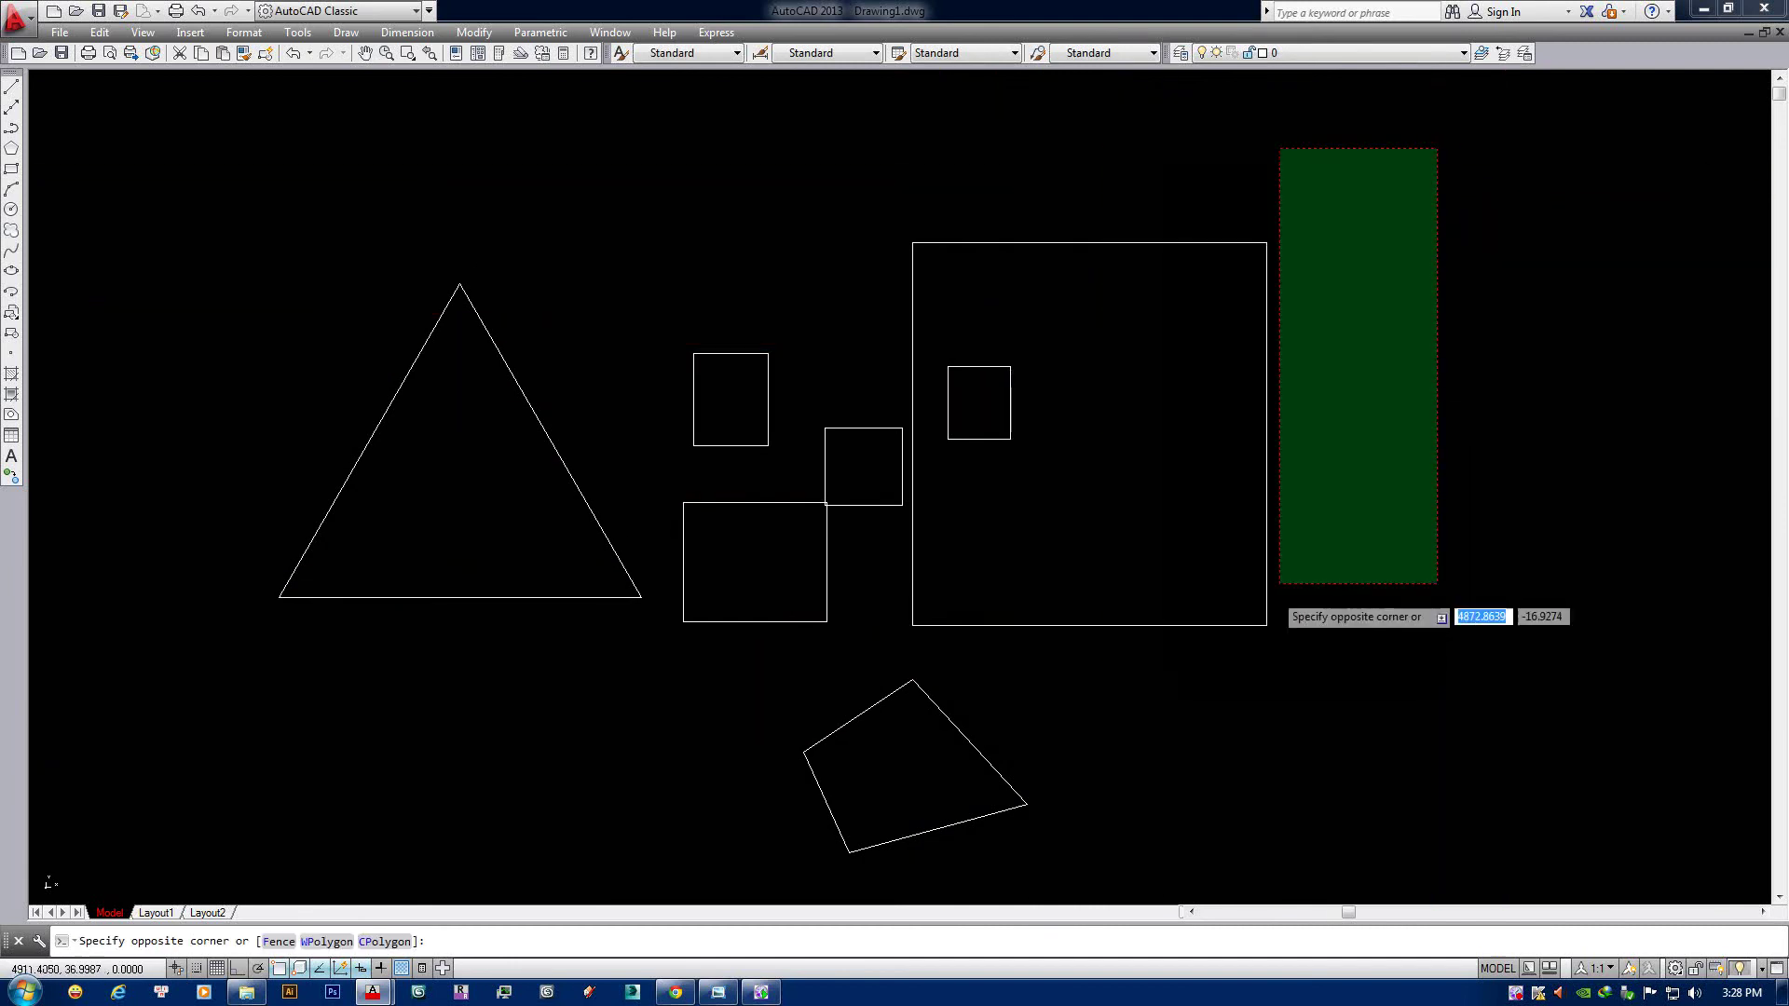
pyautogui.click(1279, 583)
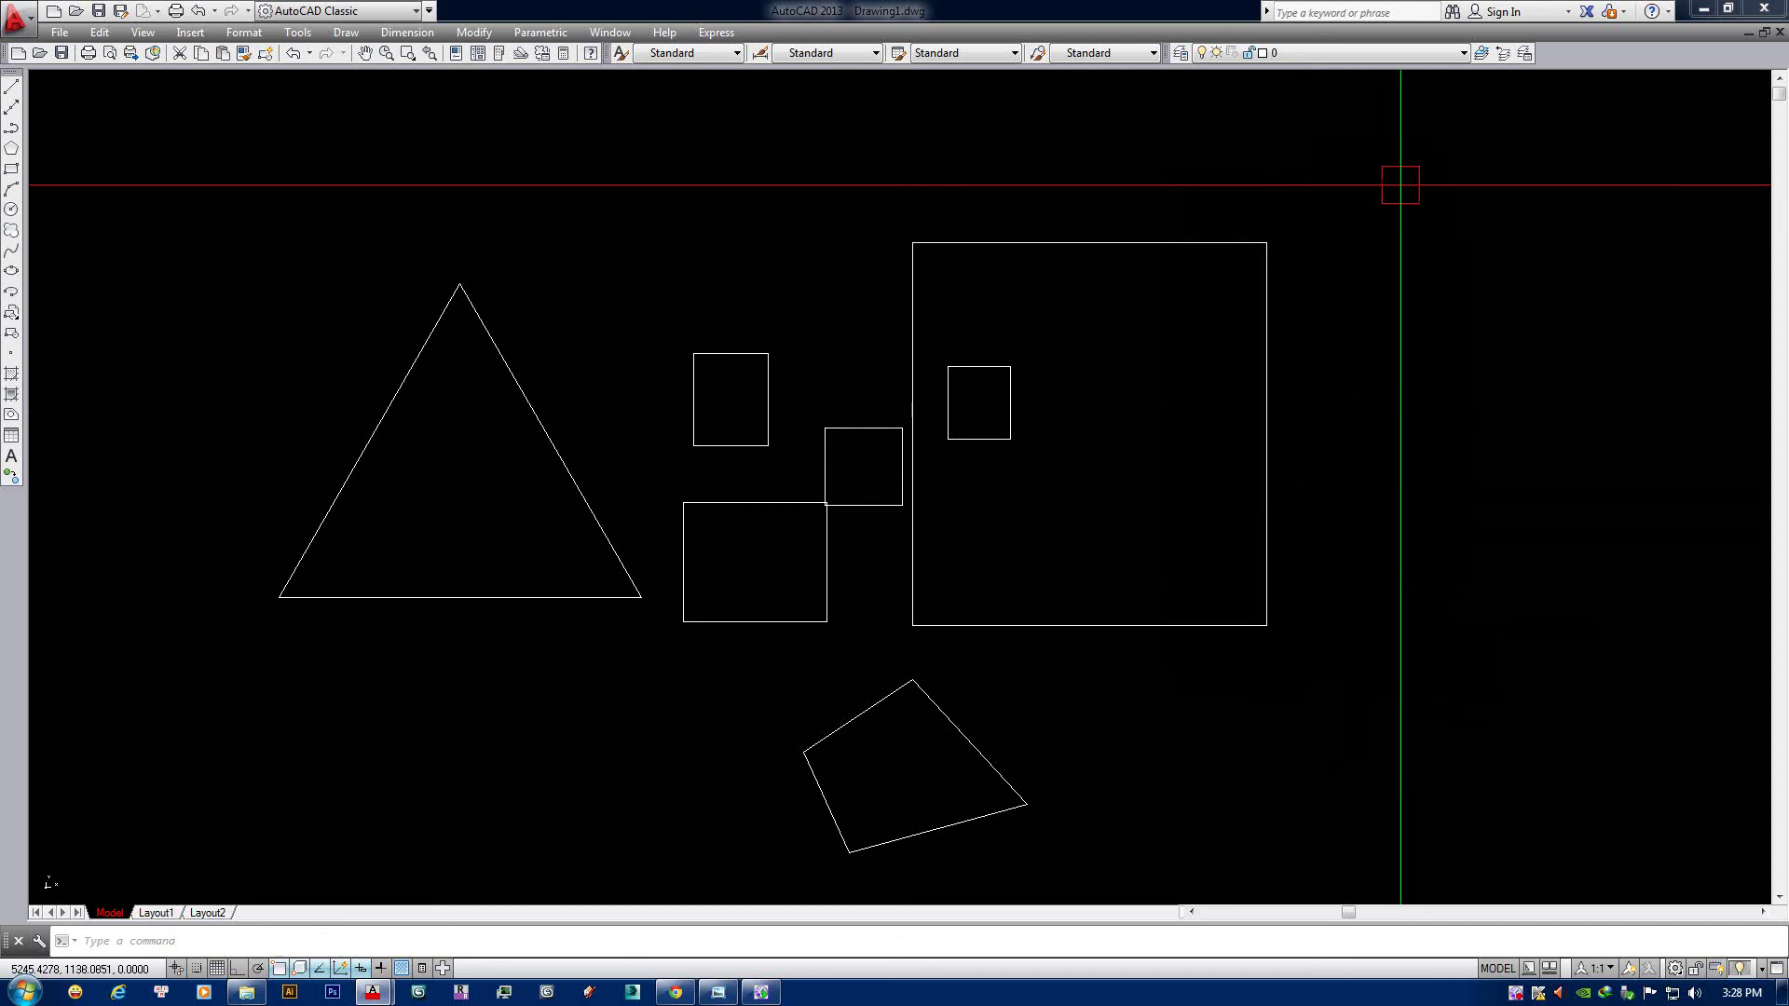
pyautogui.click(1412, 134)
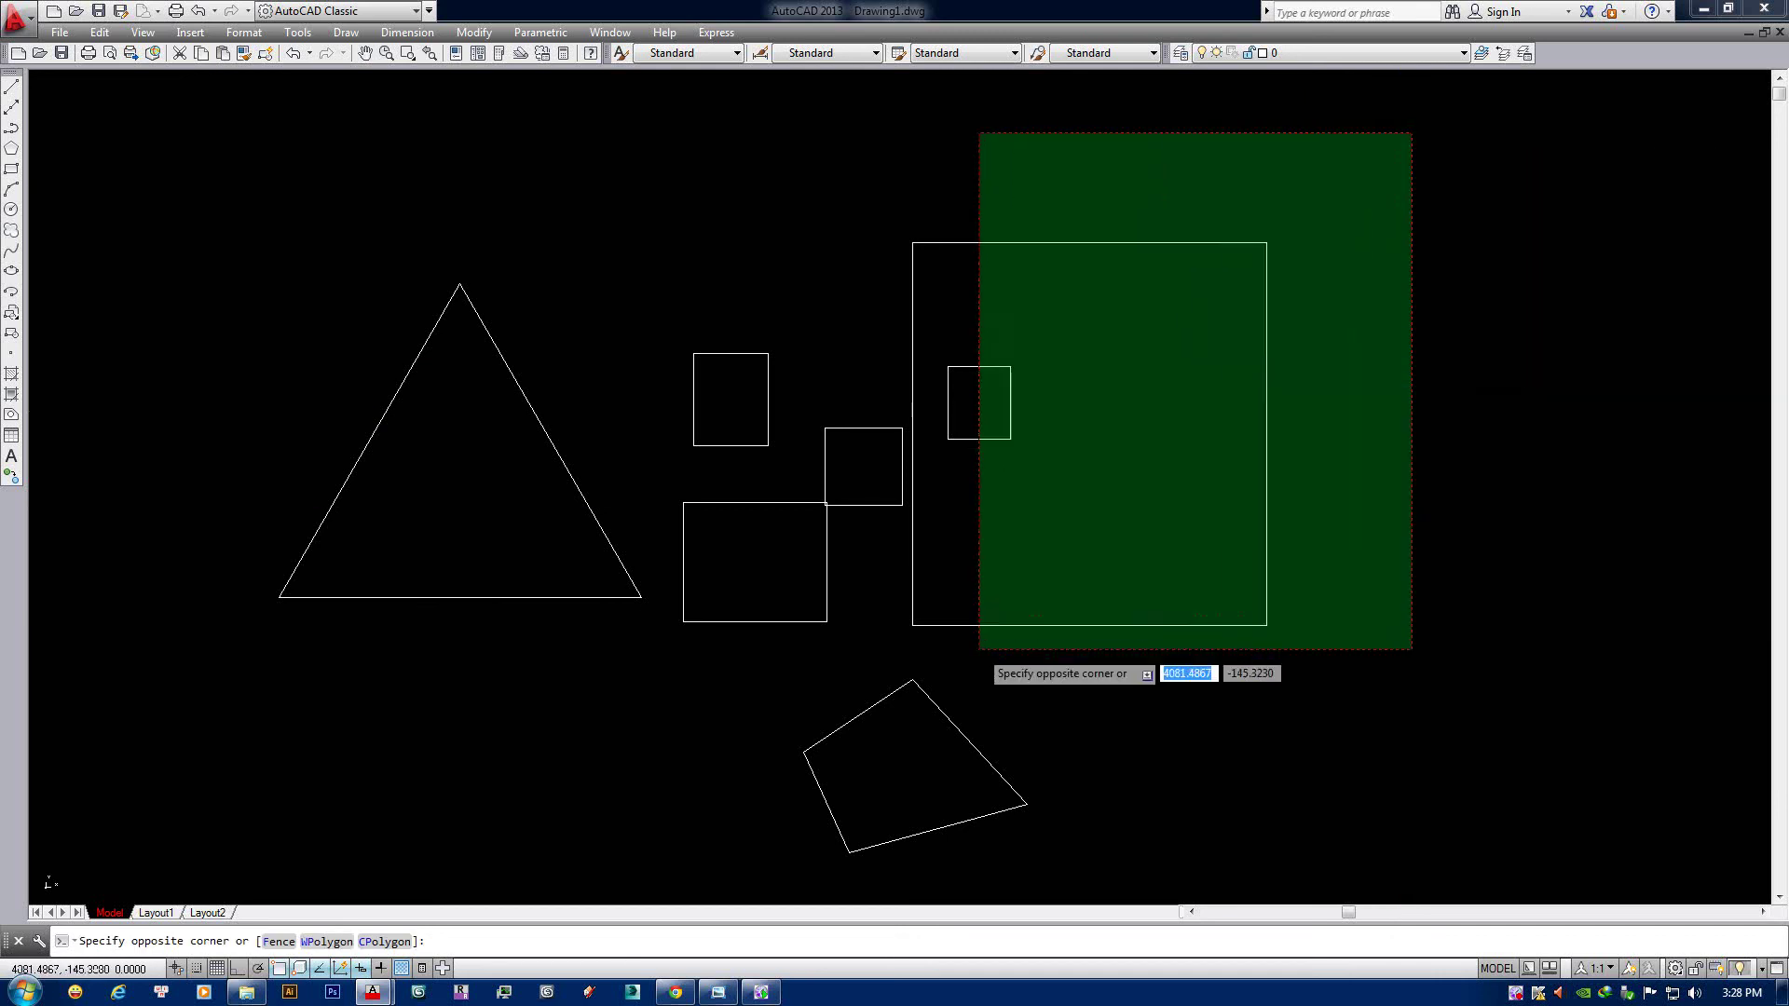
pyautogui.click(966, 679)
pyautogui.press('Escape')
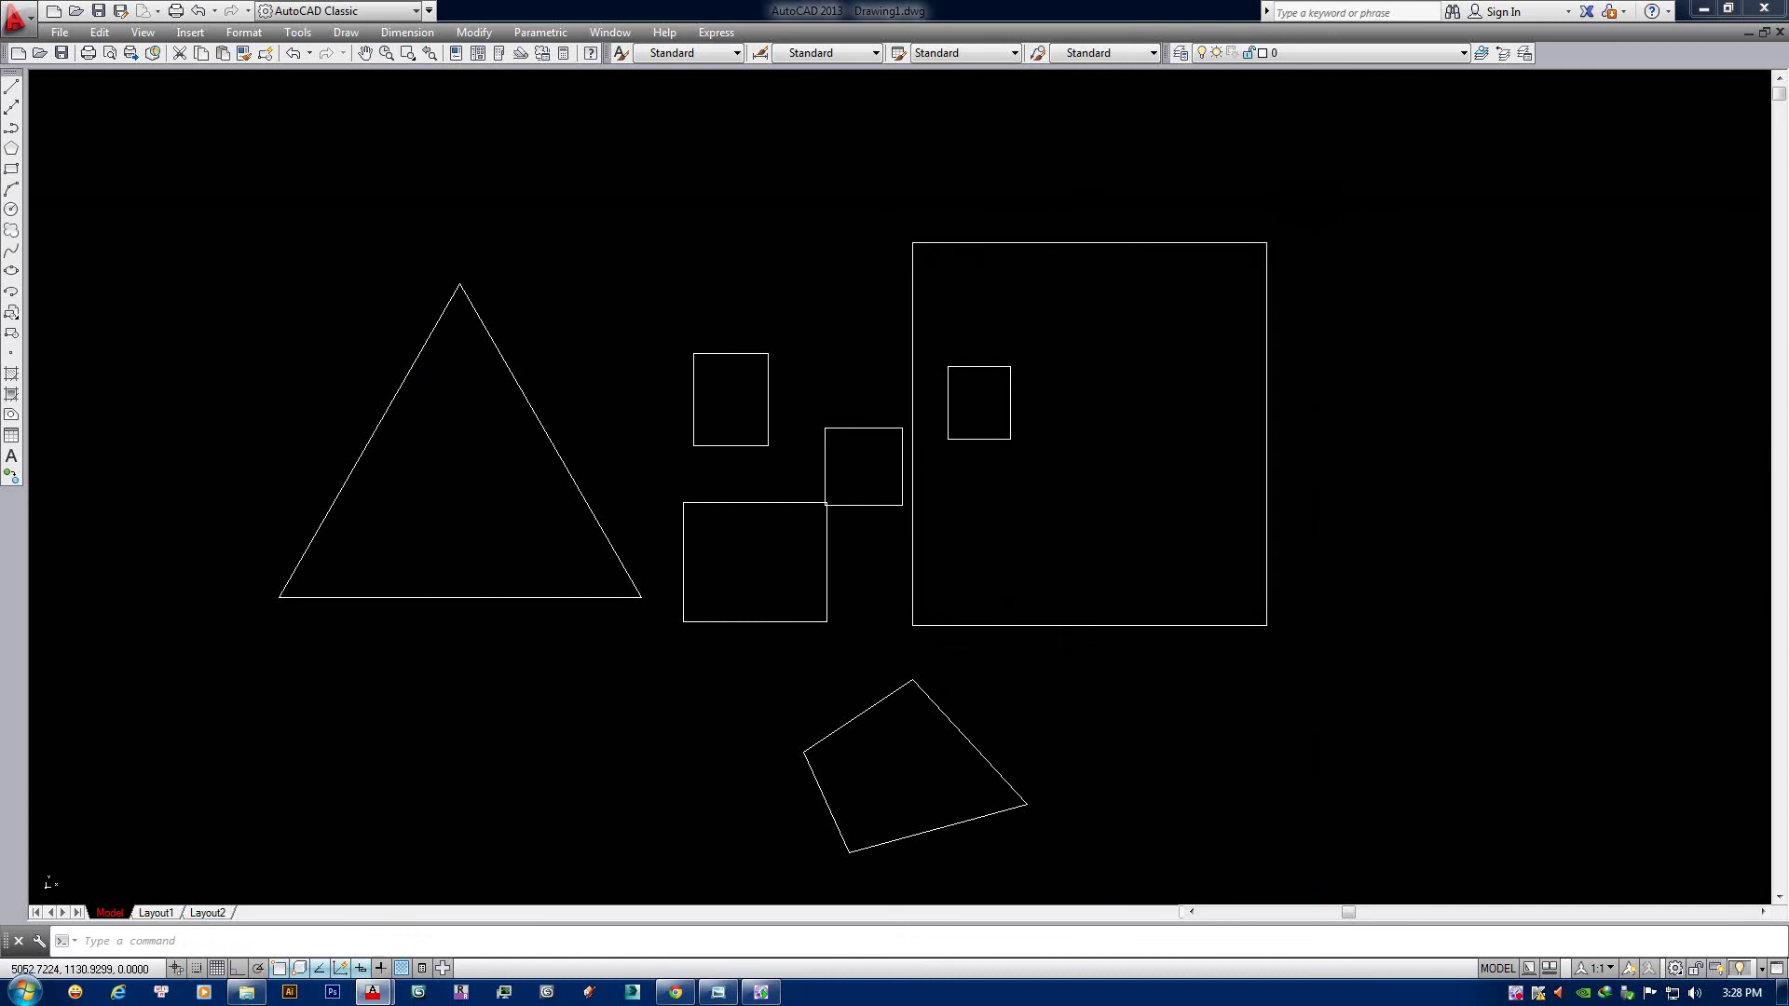
pyautogui.click(1420, 185)
pyautogui.click(1221, 439)
pyautogui.press('Escape')
pyautogui.click(1341, 161)
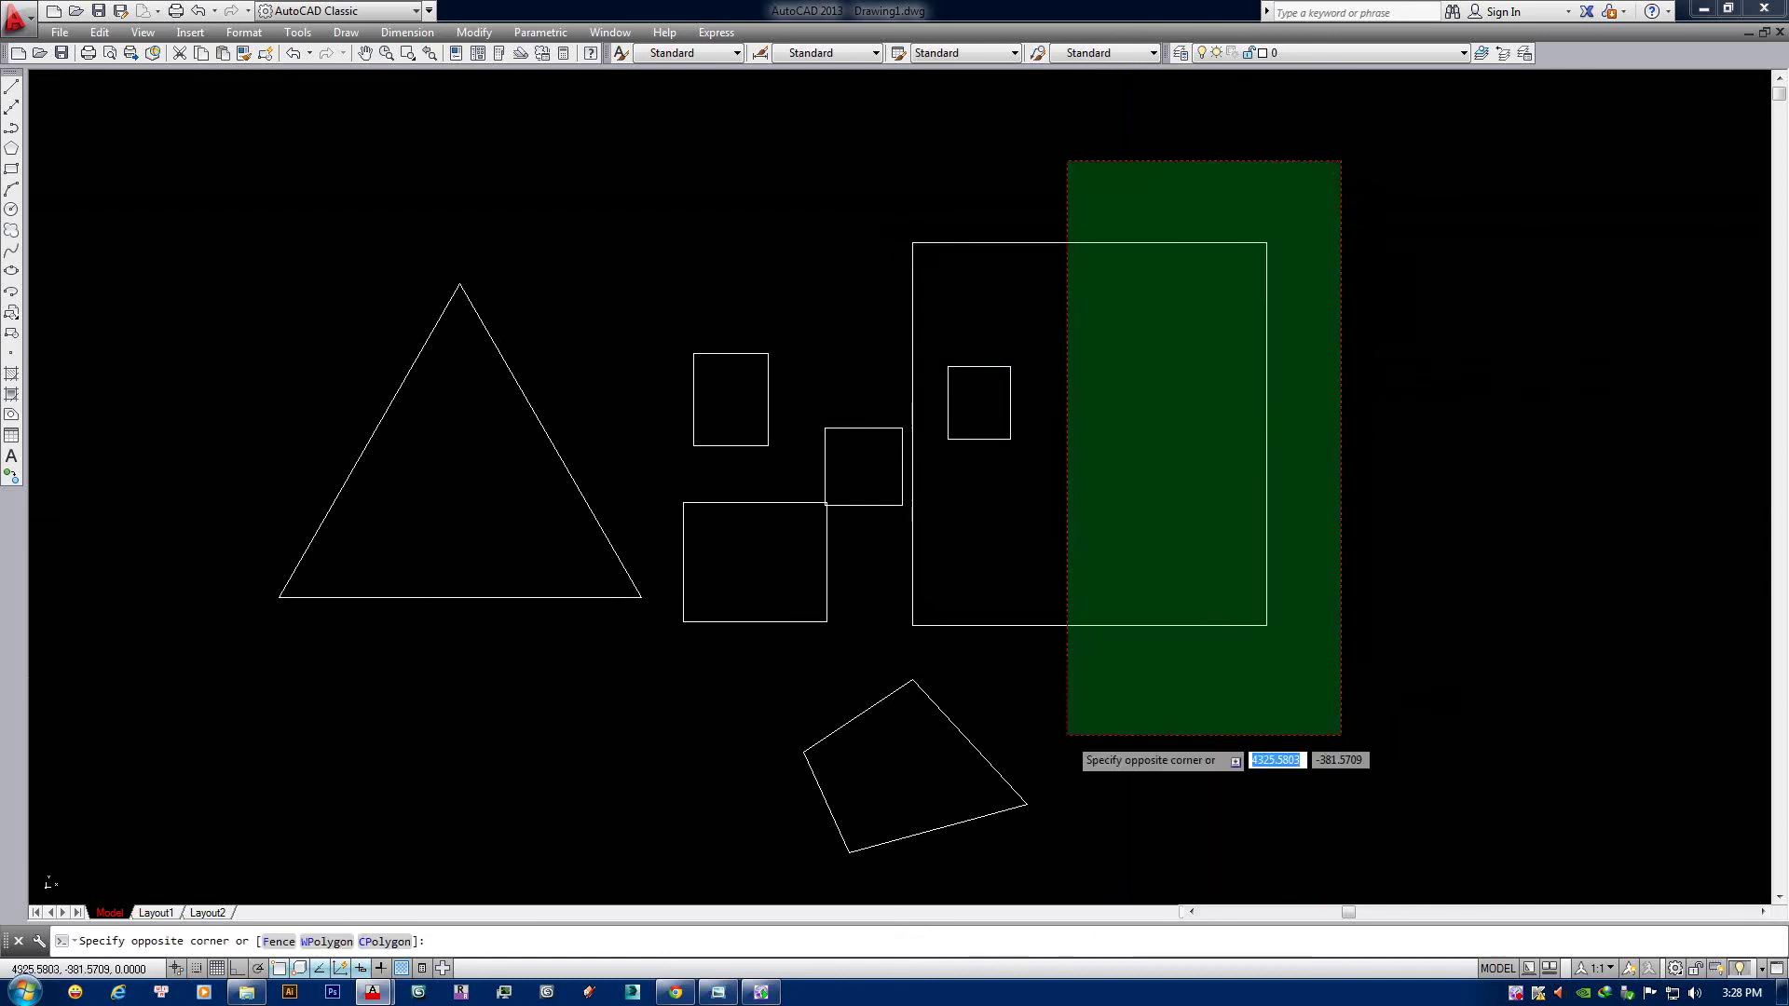
pyautogui.click(1068, 735)
pyautogui.click(1374, 190)
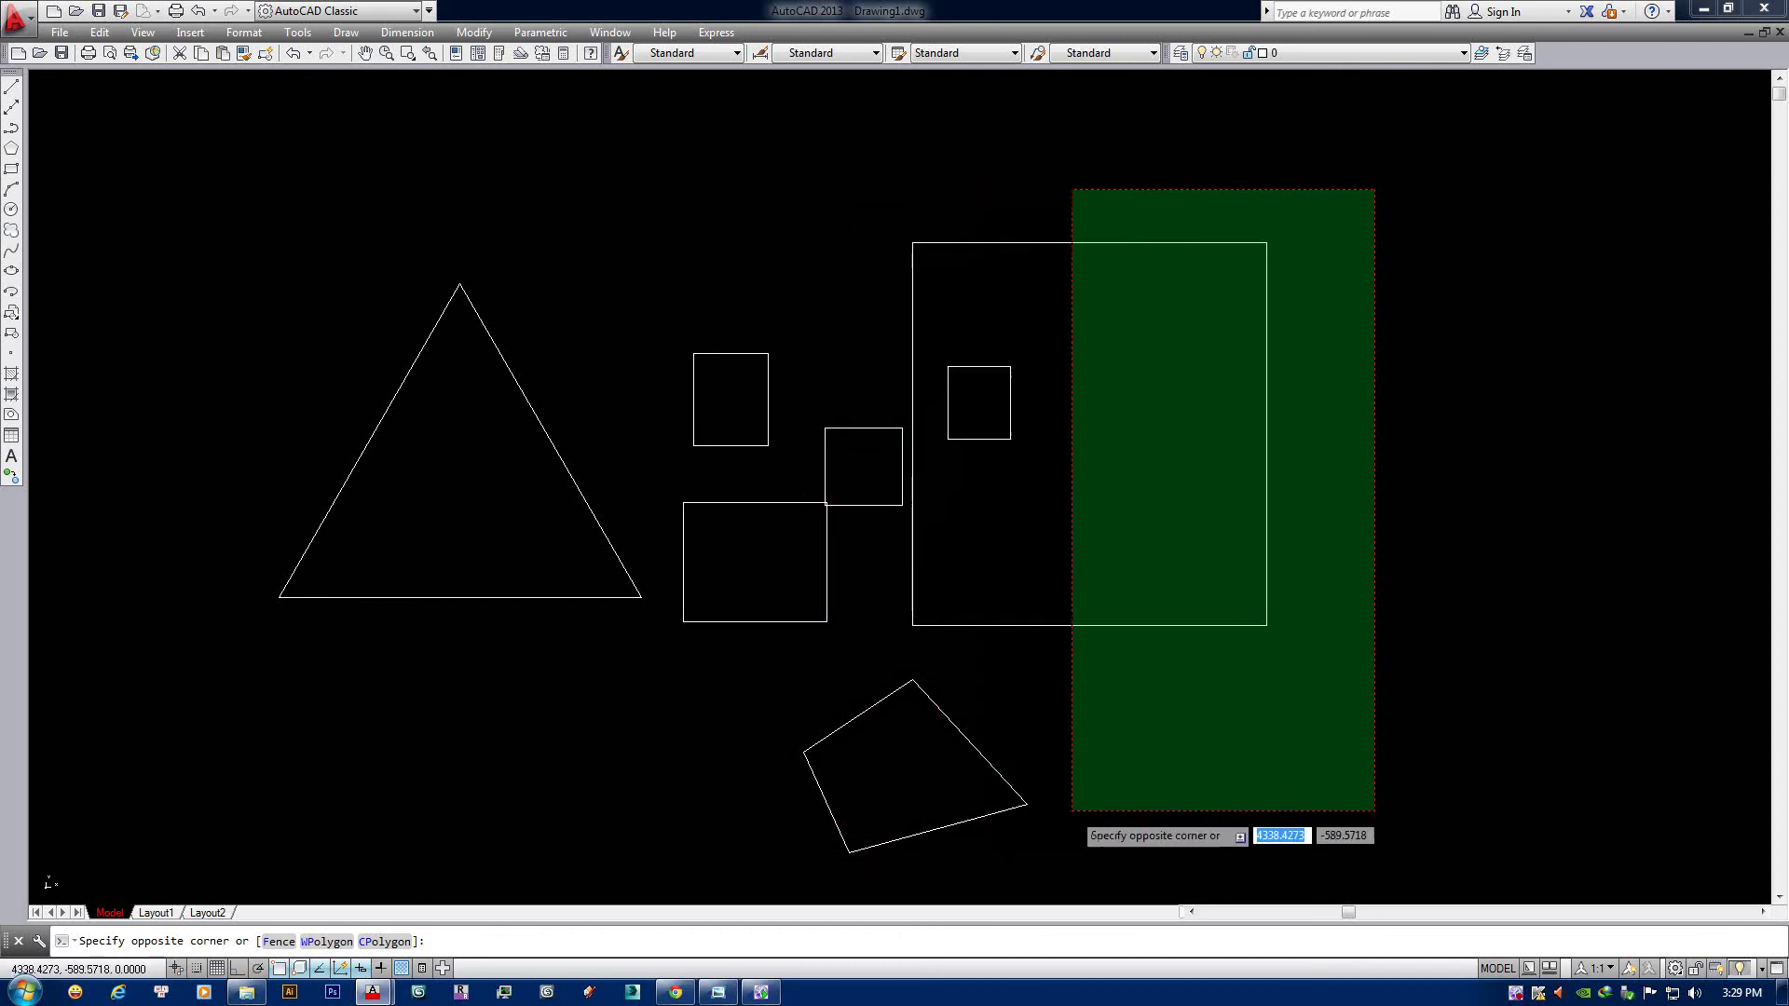
pyautogui.click(1158, 700)
pyautogui.press('Escape')
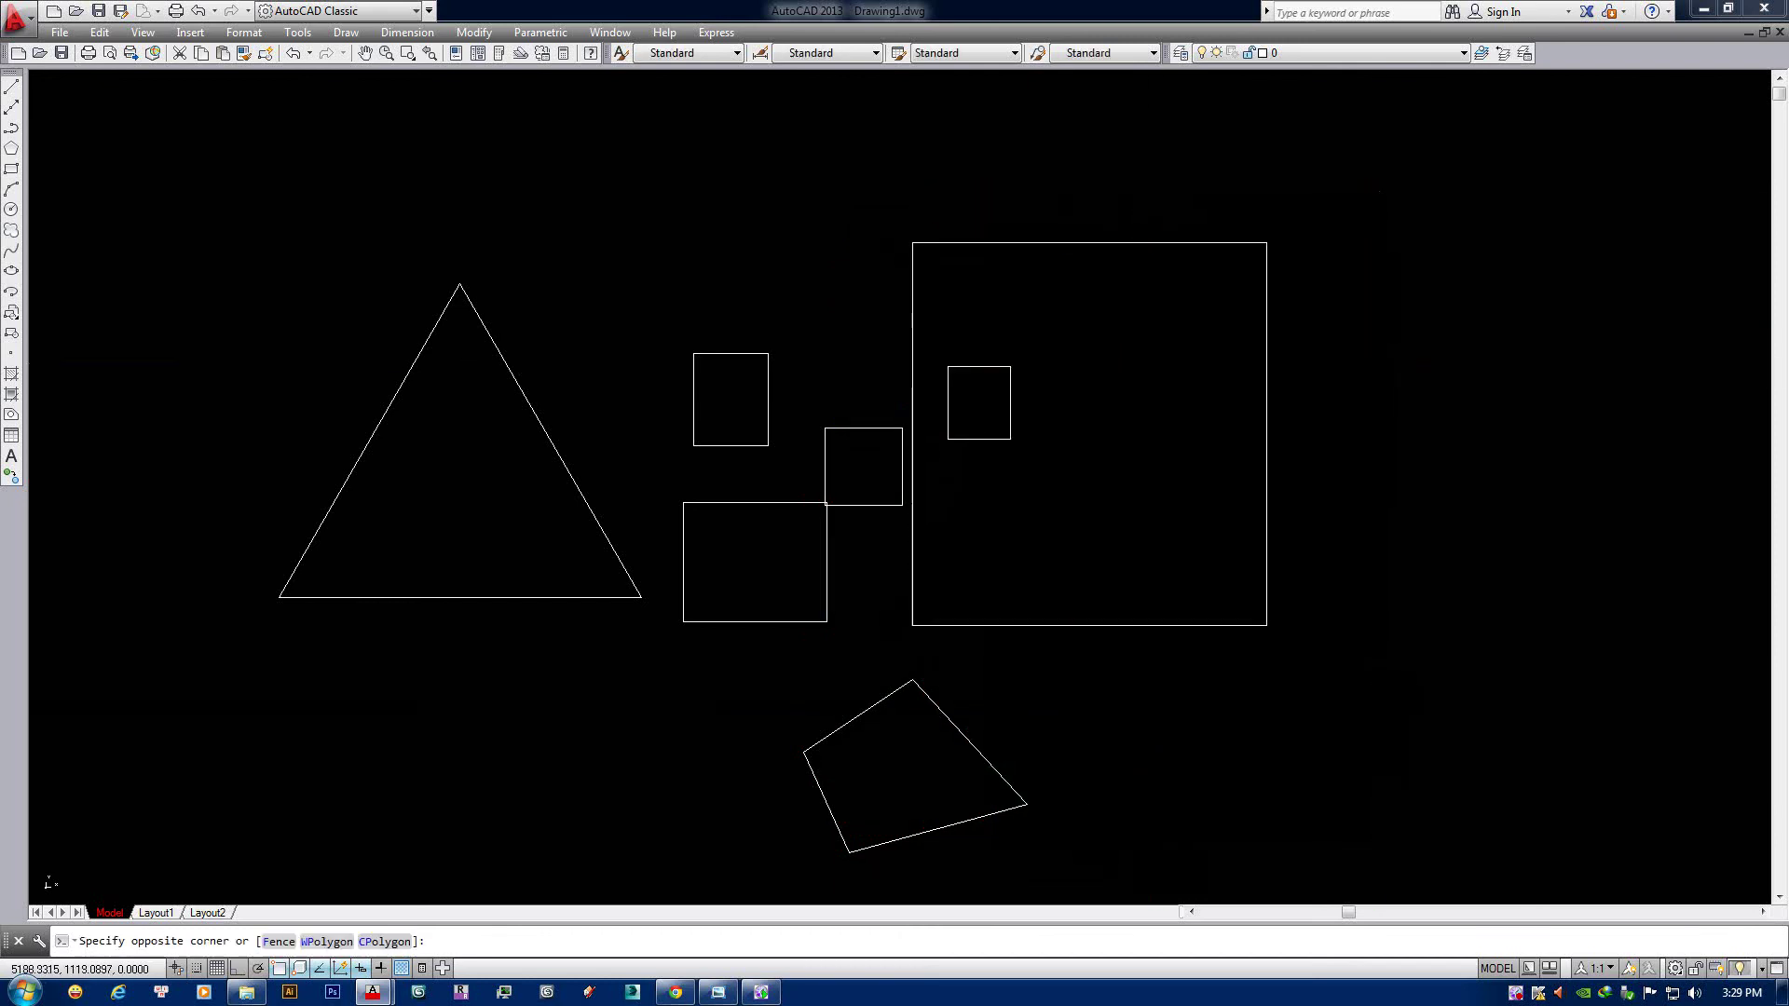
pyautogui.click(1377, 191)
pyautogui.click(1189, 292)
pyautogui.press('Escape')
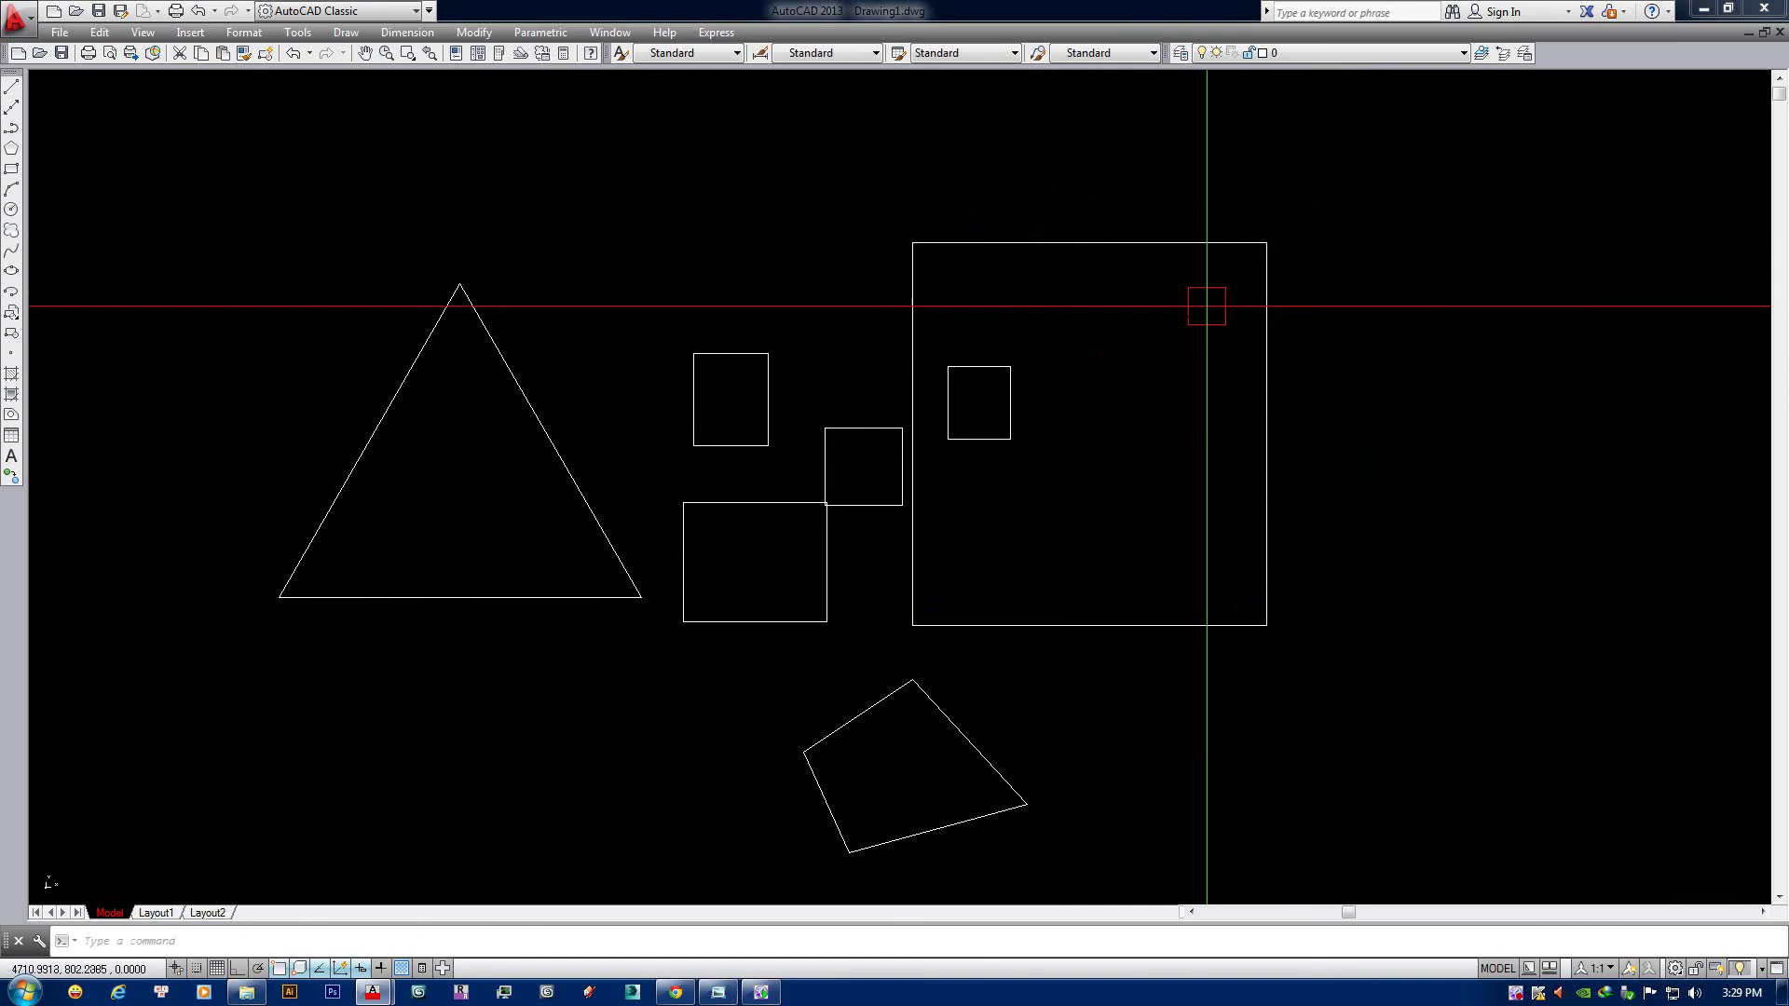
pyautogui.moveTo(1328, 216); pyautogui.dragTo(1332, 198, button='middle')
pyautogui.click(1337, 182)
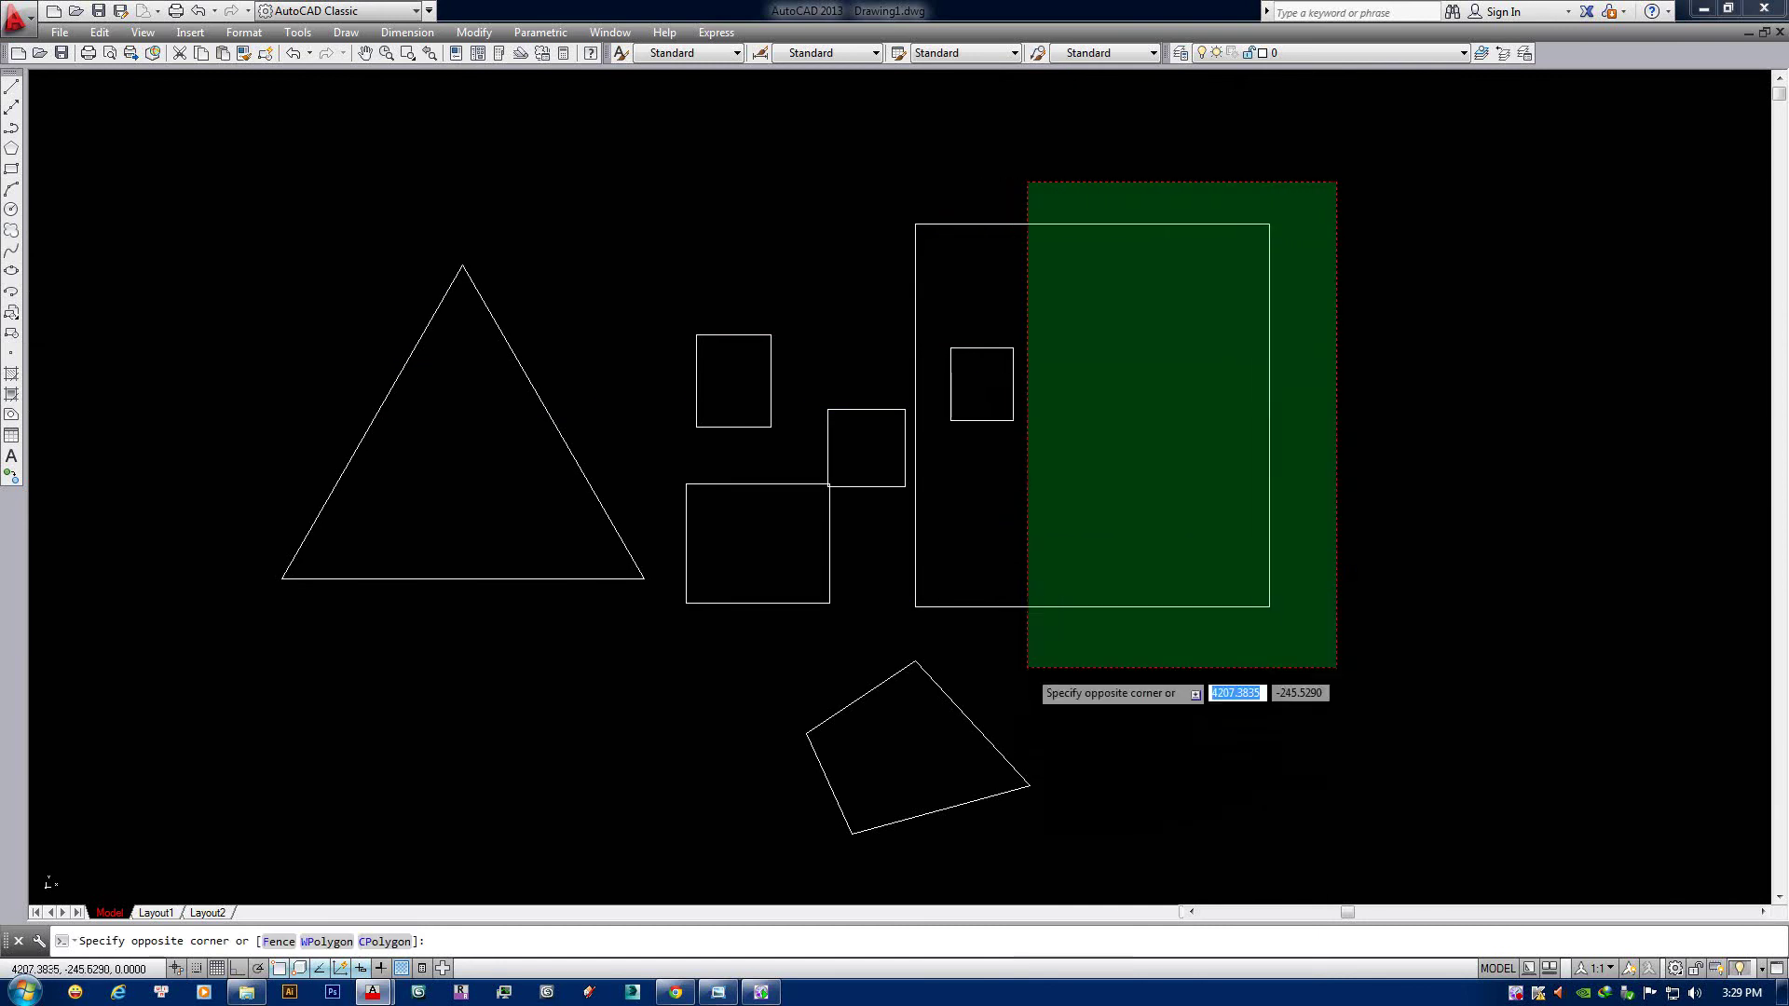
pyautogui.click(1009, 633)
pyautogui.press('Escape')
# Practise window and crossing selections around the shapes that catch nothing.
pyautogui.moveTo(938, 292); pyautogui.dragTo(771, 315, button='middle')
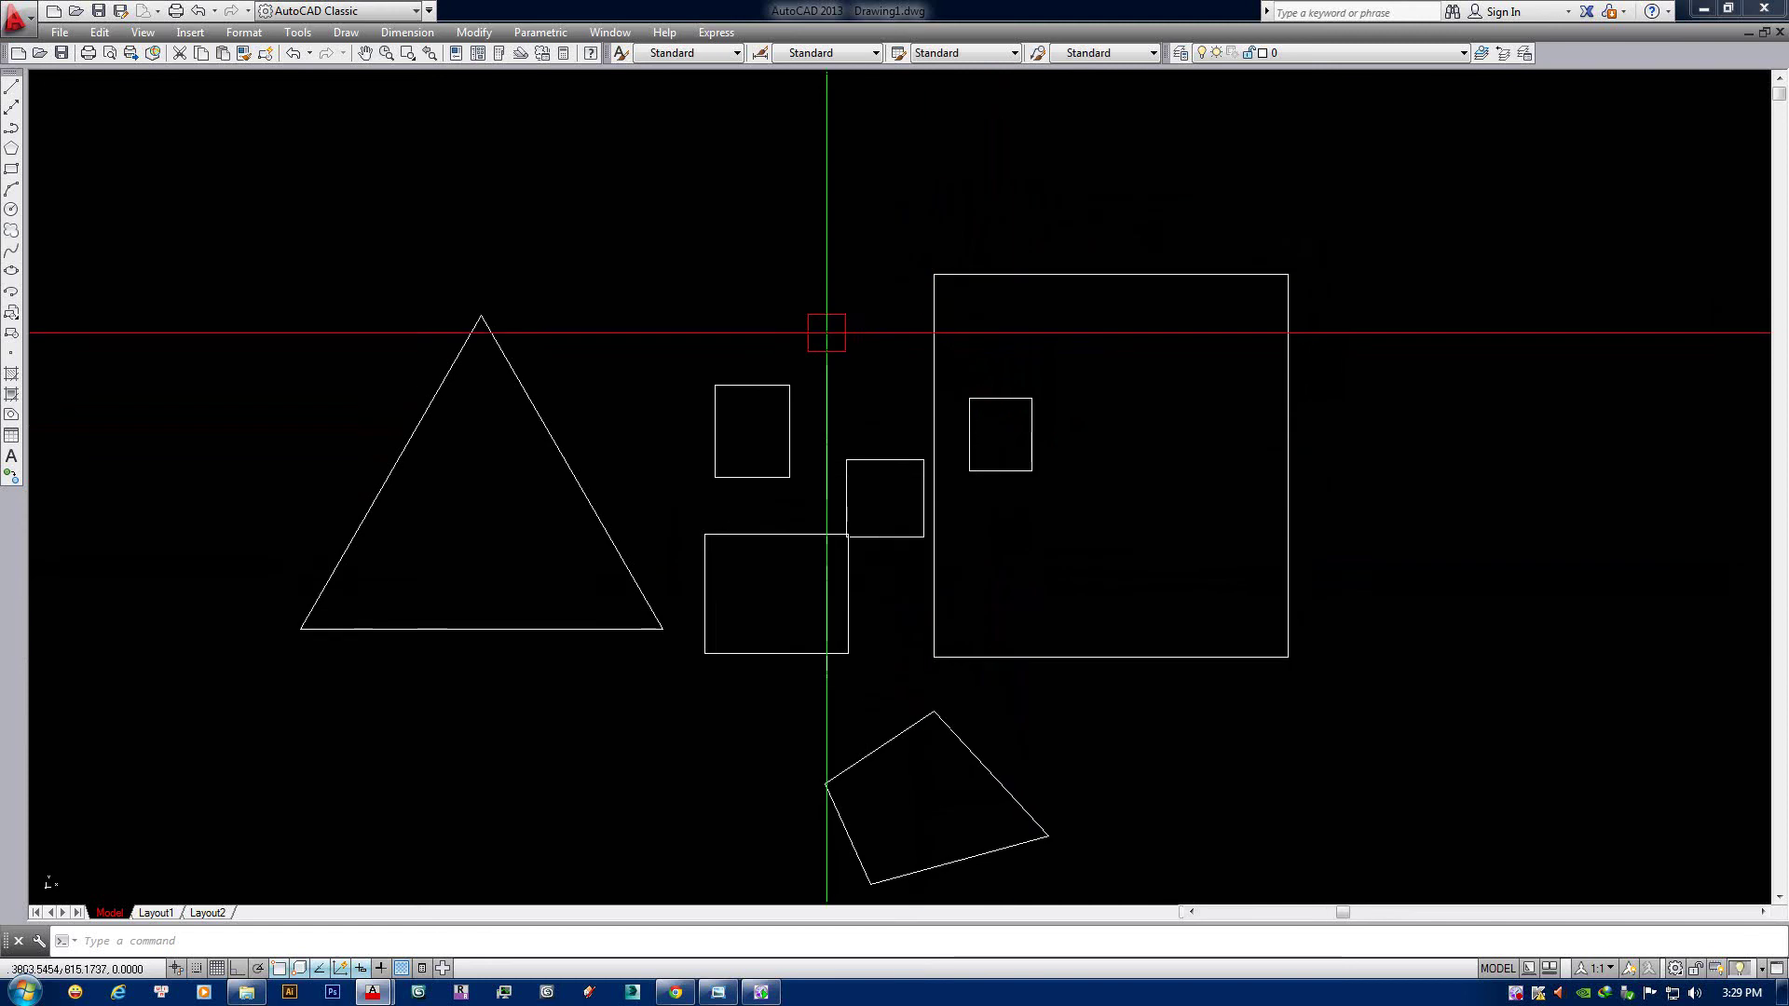
pyautogui.click(641, 145)
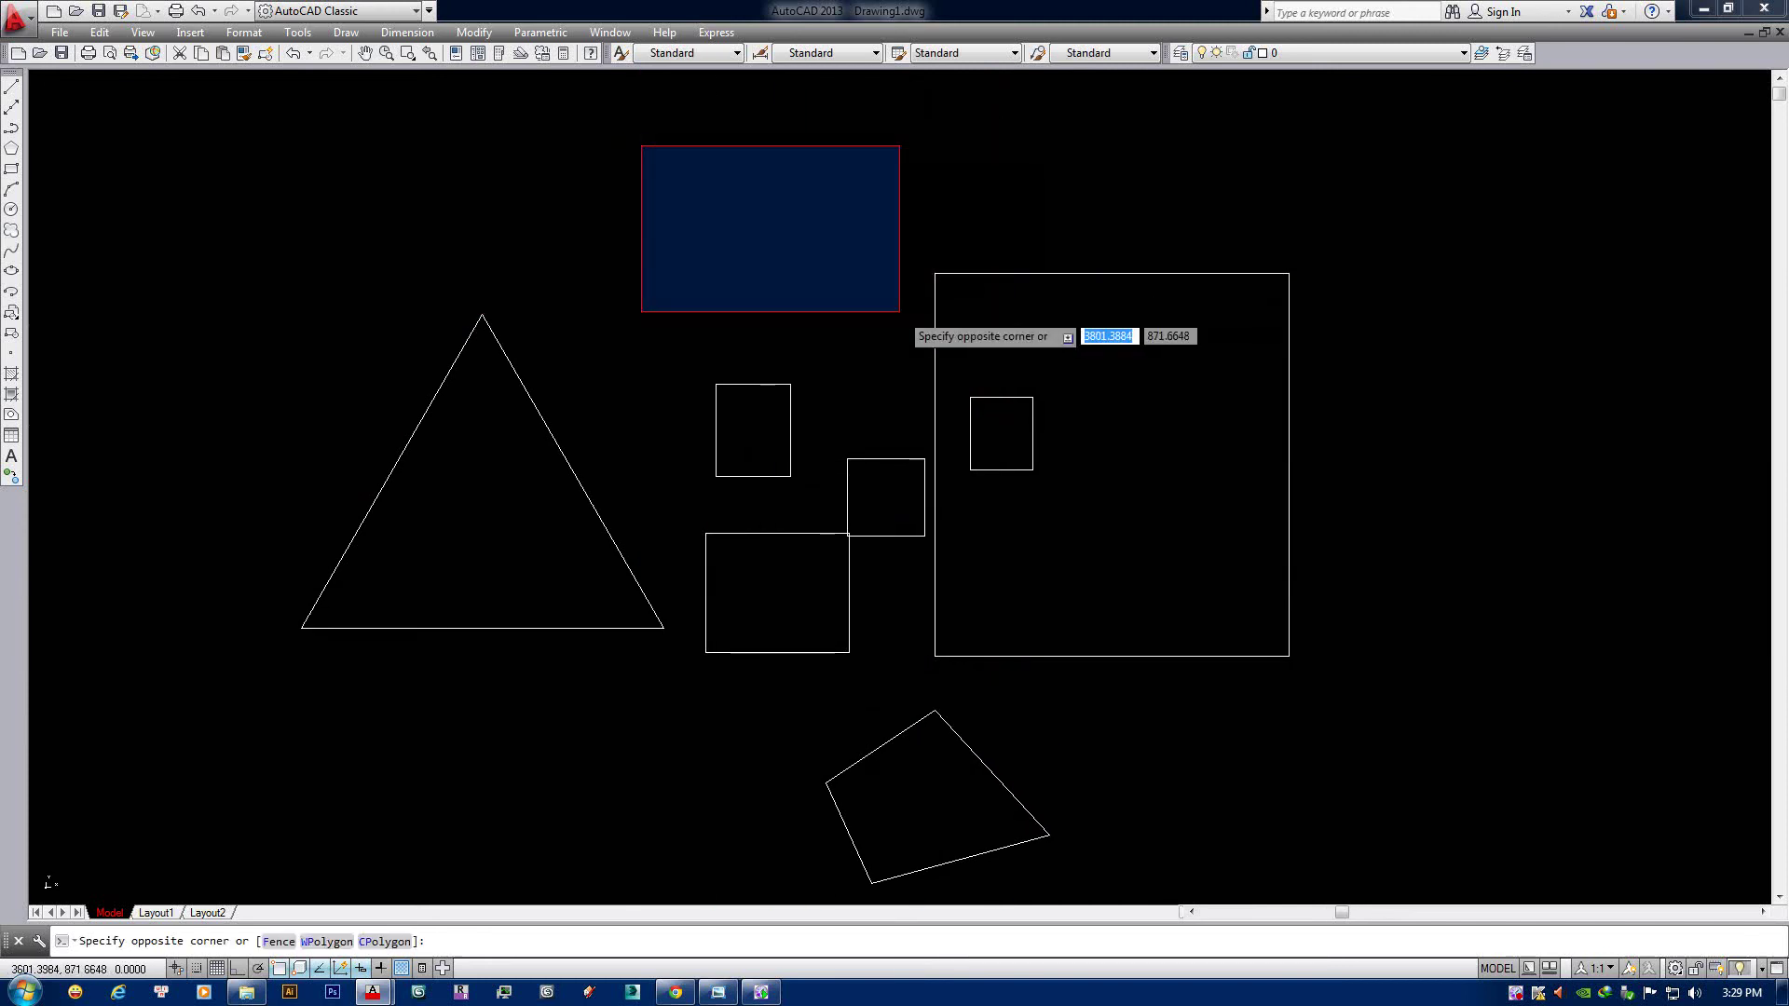
pyautogui.click(899, 311)
pyautogui.click(640, 162)
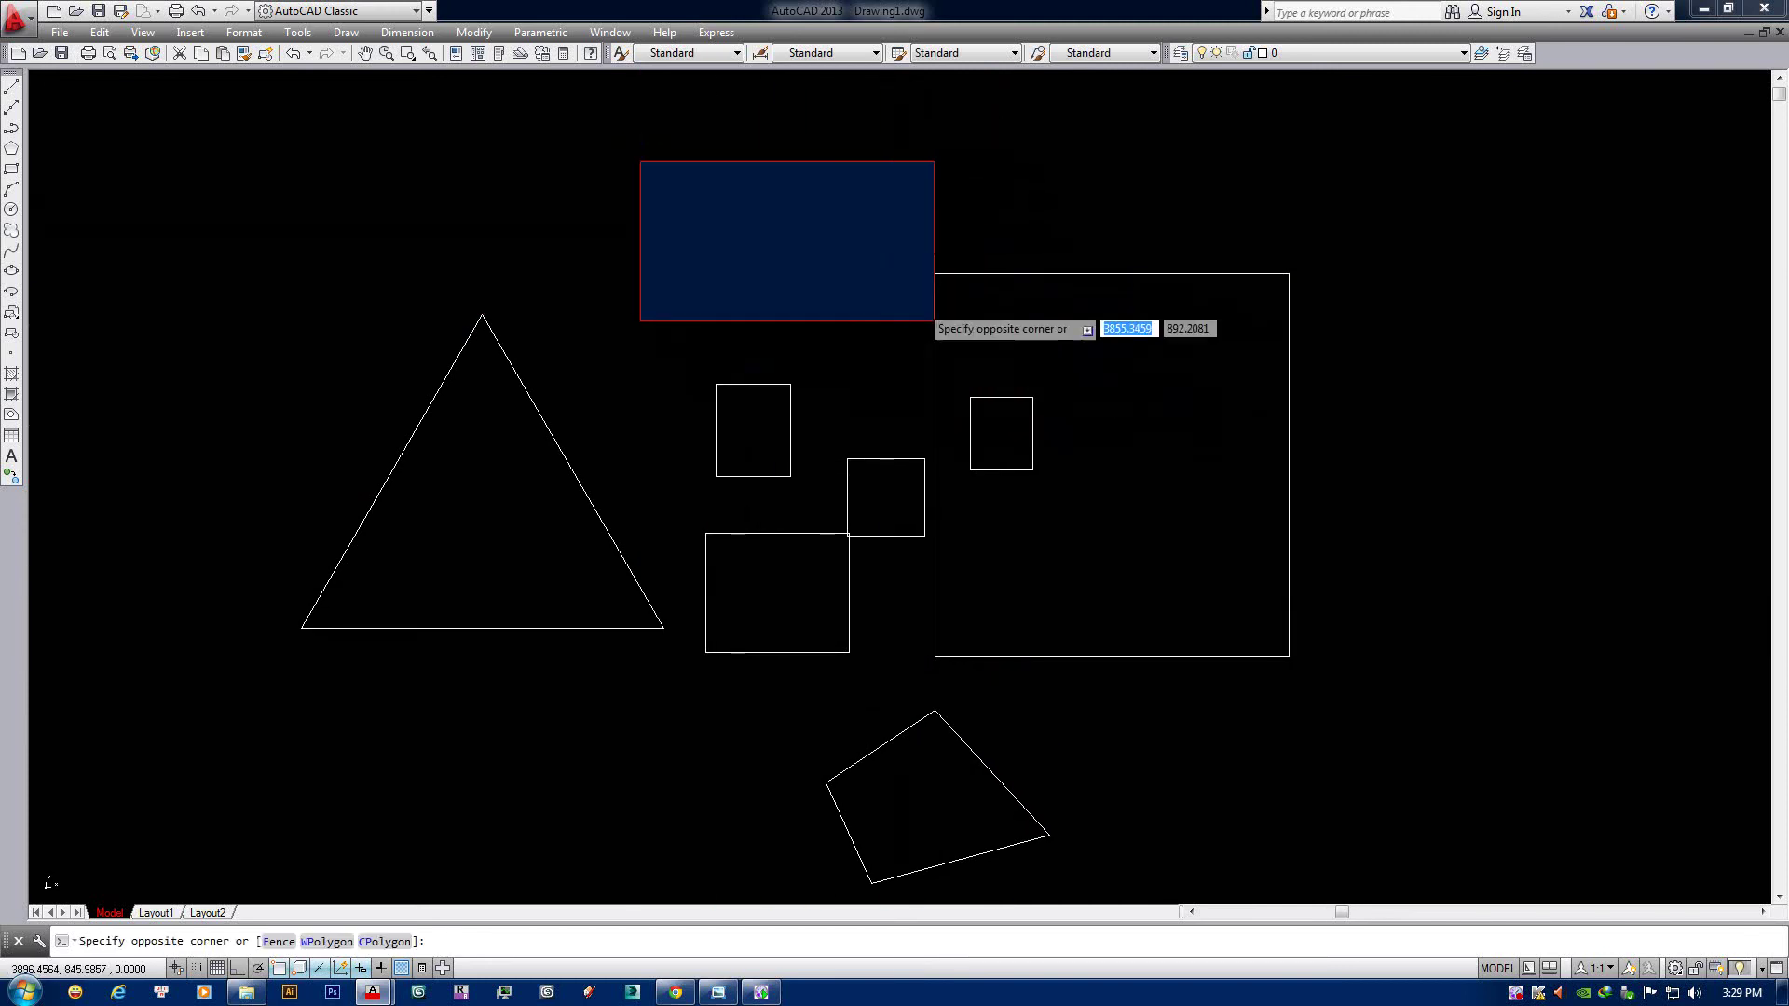
pyautogui.click(919, 366)
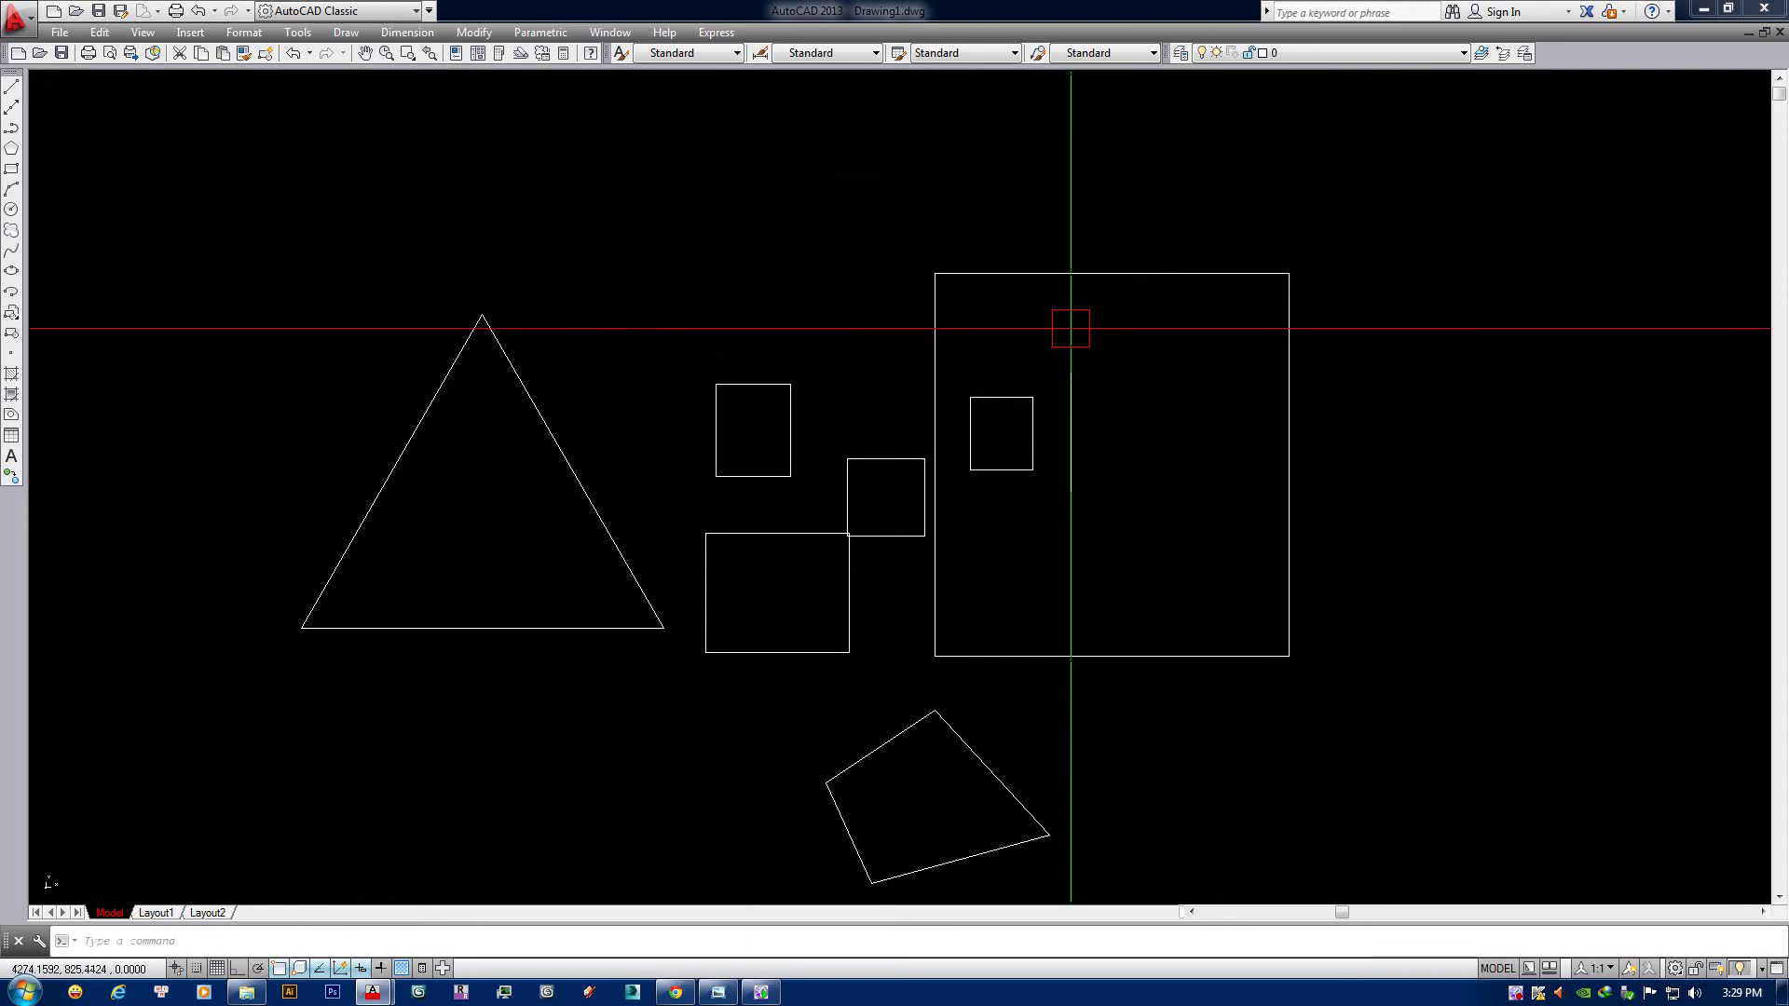
pyautogui.click(1487, 142)
pyautogui.click(1277, 454)
pyautogui.click(701, 135)
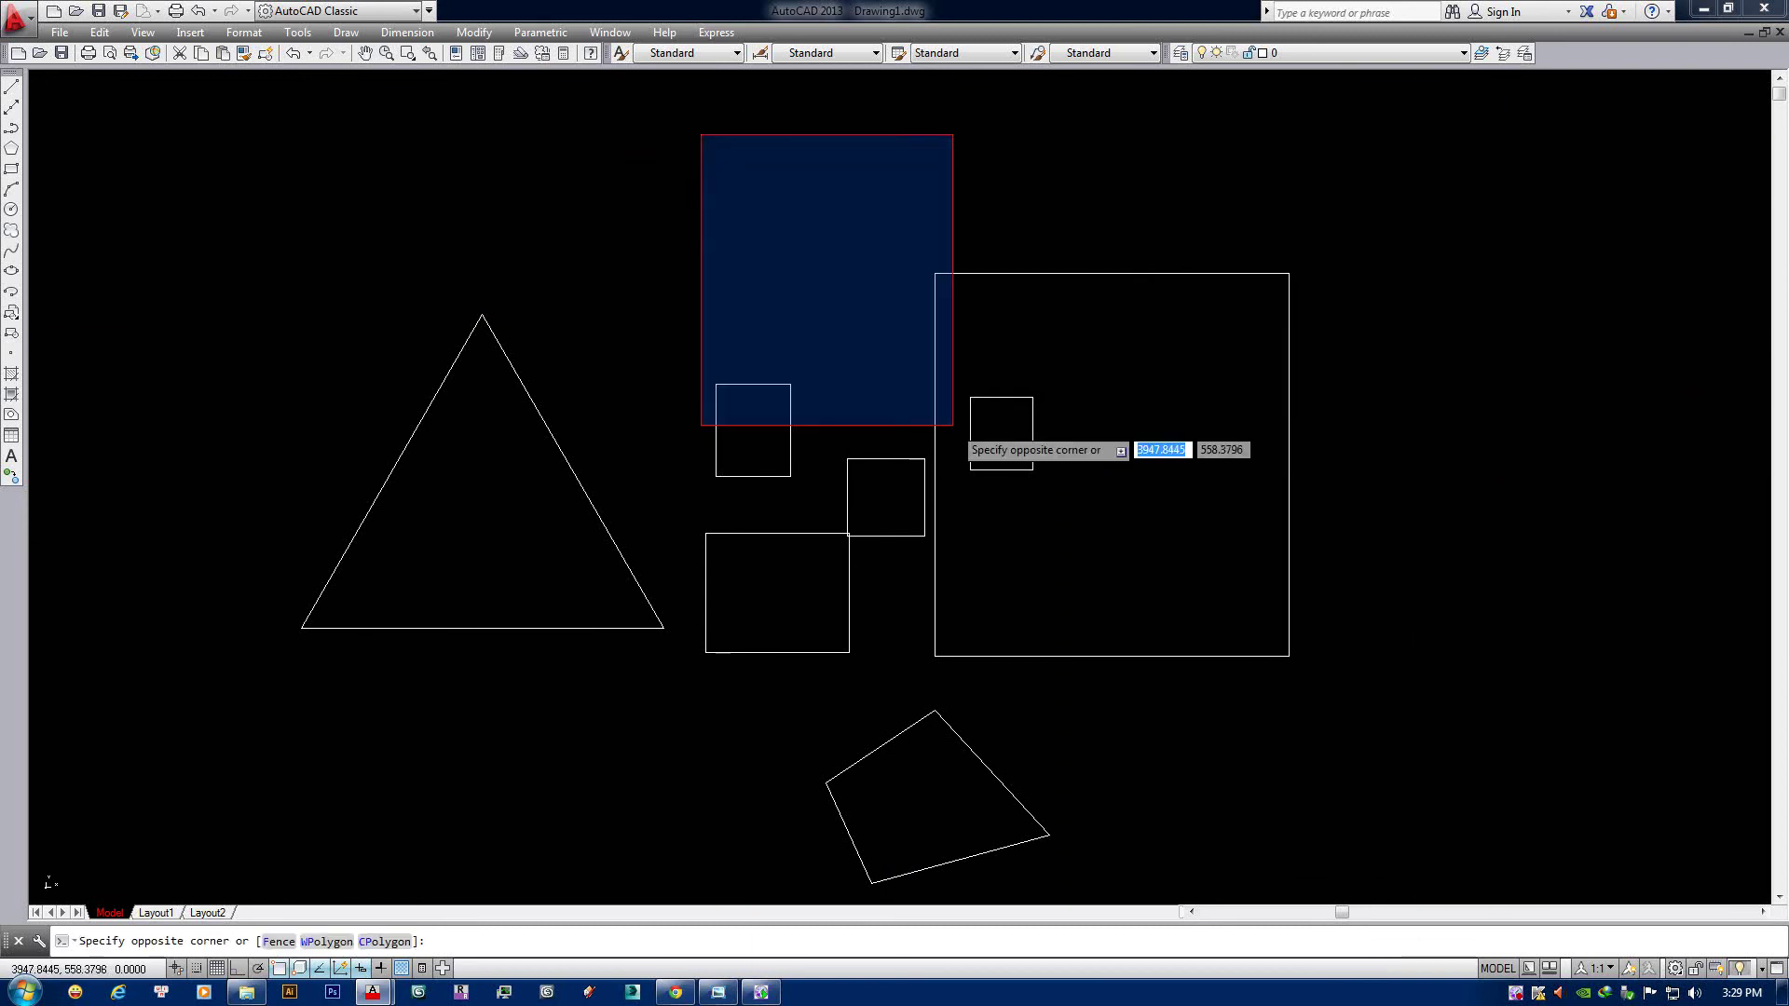
pyautogui.click(952, 425)
pyautogui.click(727, 223)
pyautogui.click(962, 445)
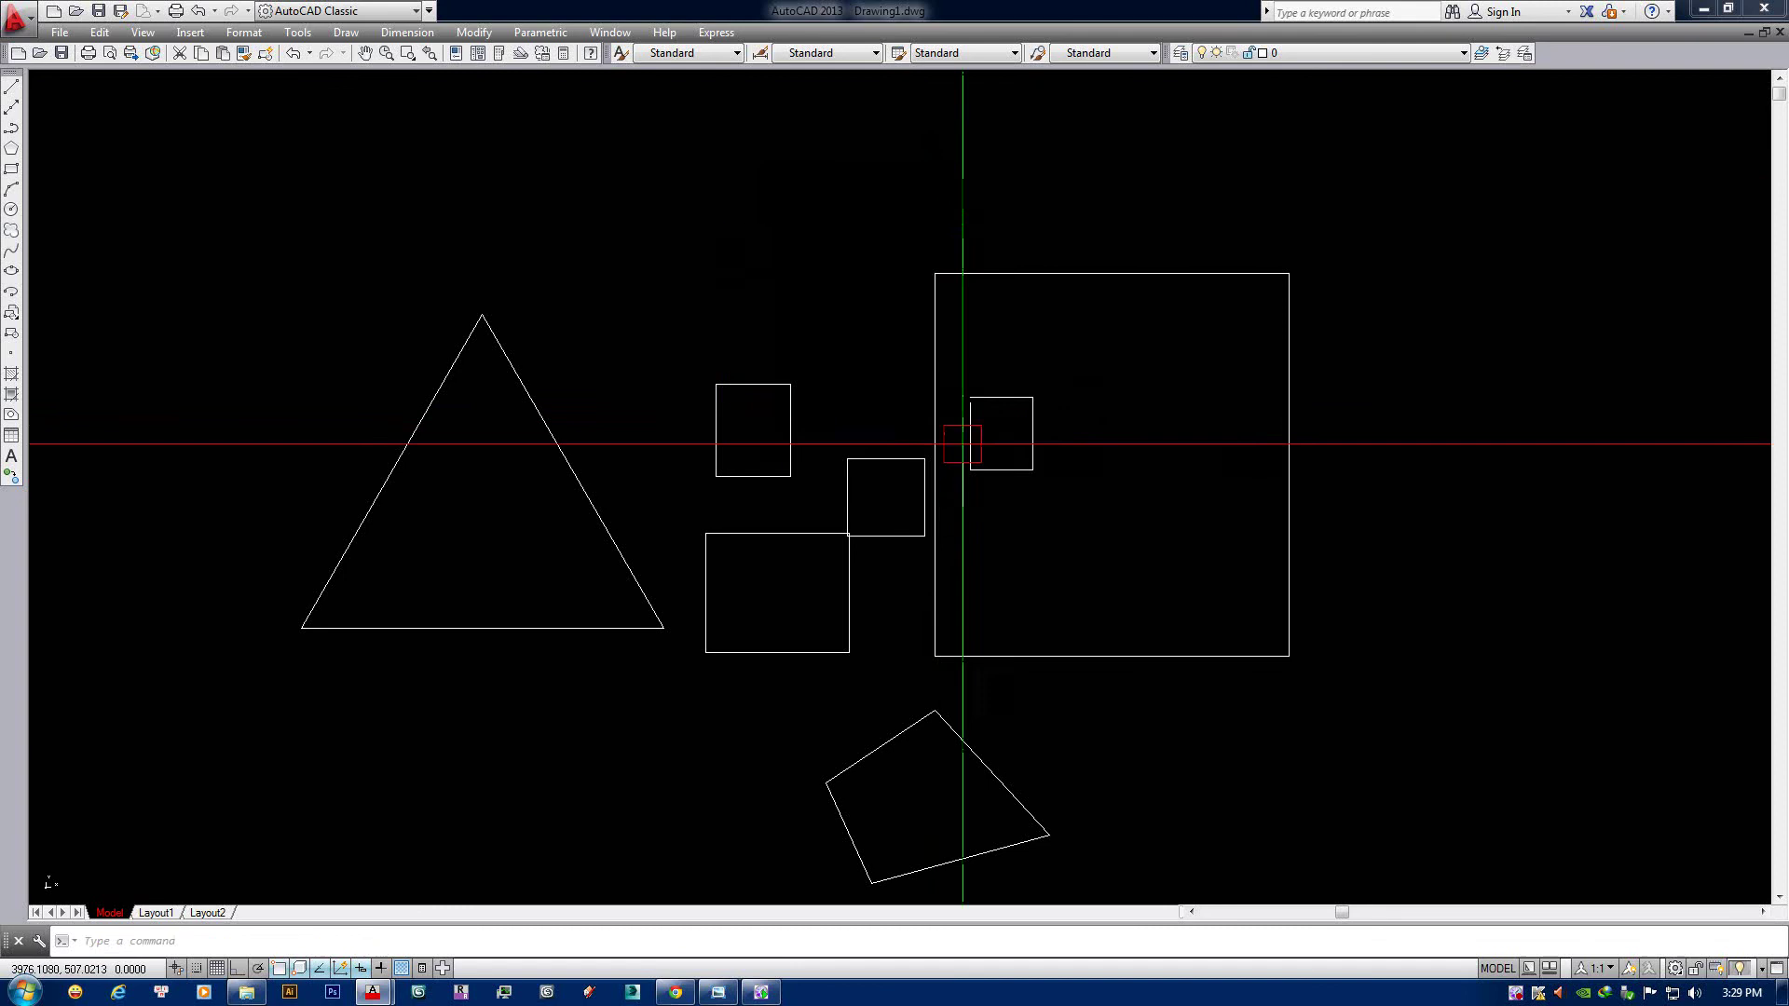
pyautogui.click(990, 432)
pyautogui.click(739, 248)
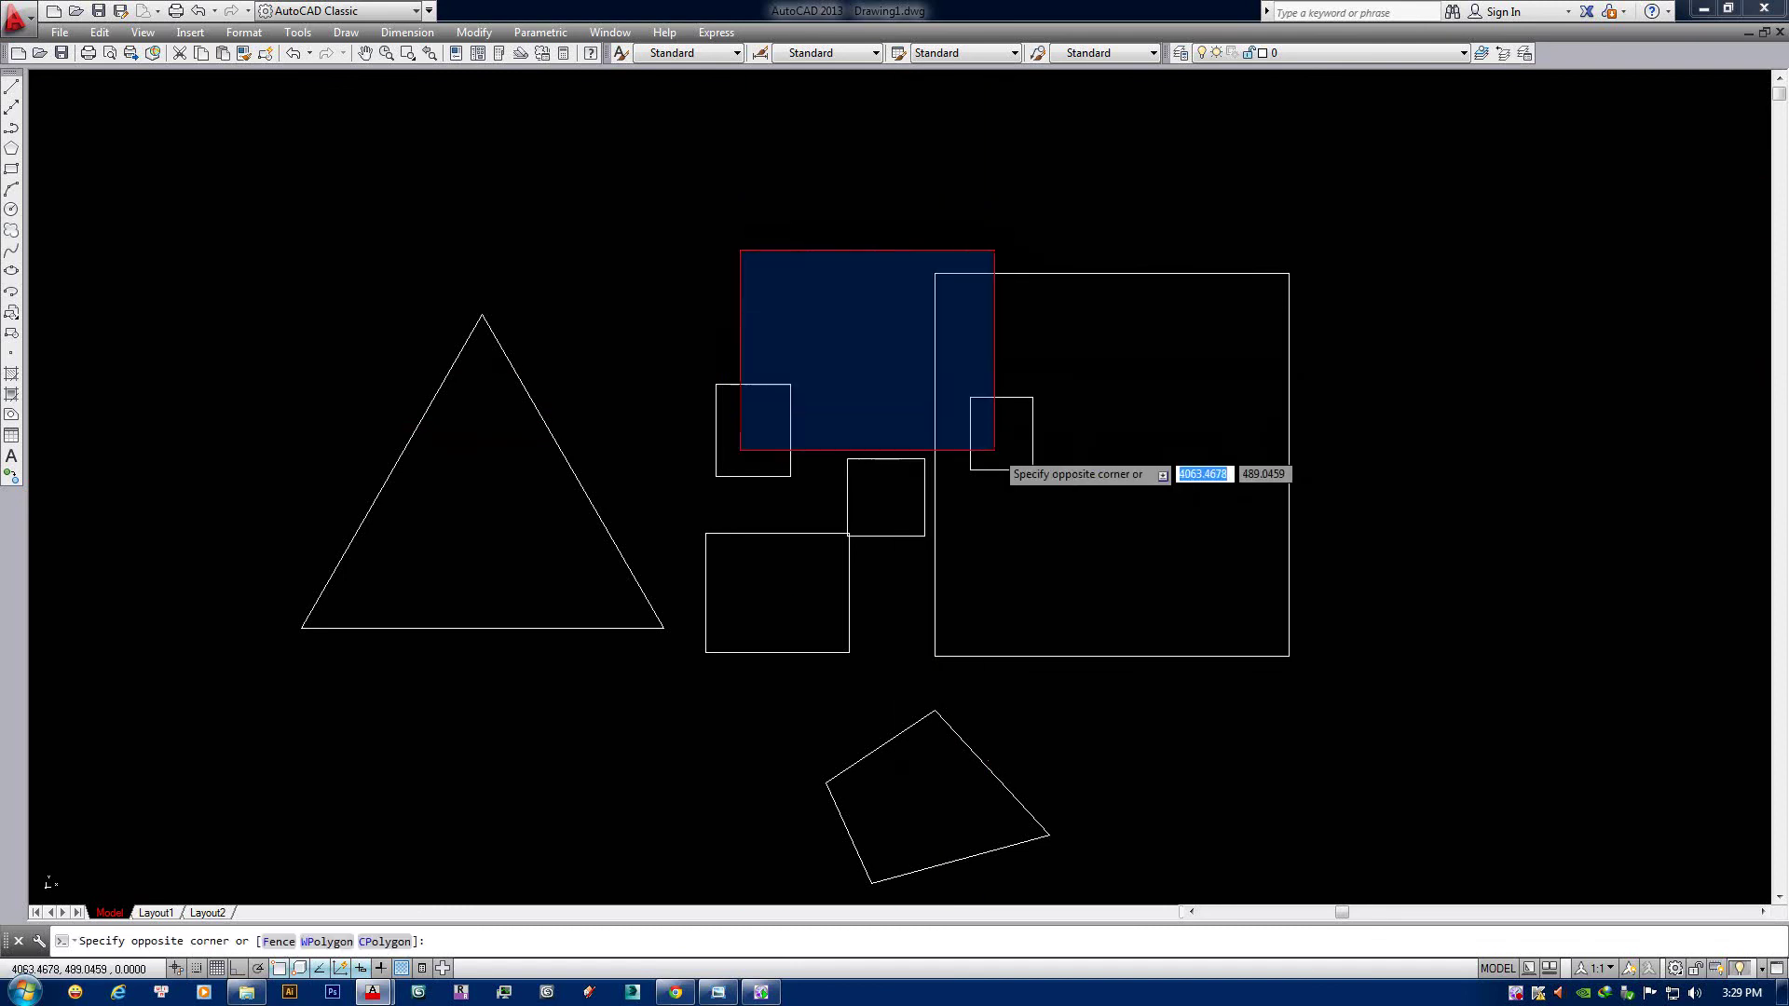
pyautogui.click(998, 467)
pyautogui.click(818, 187)
pyautogui.click(1018, 413)
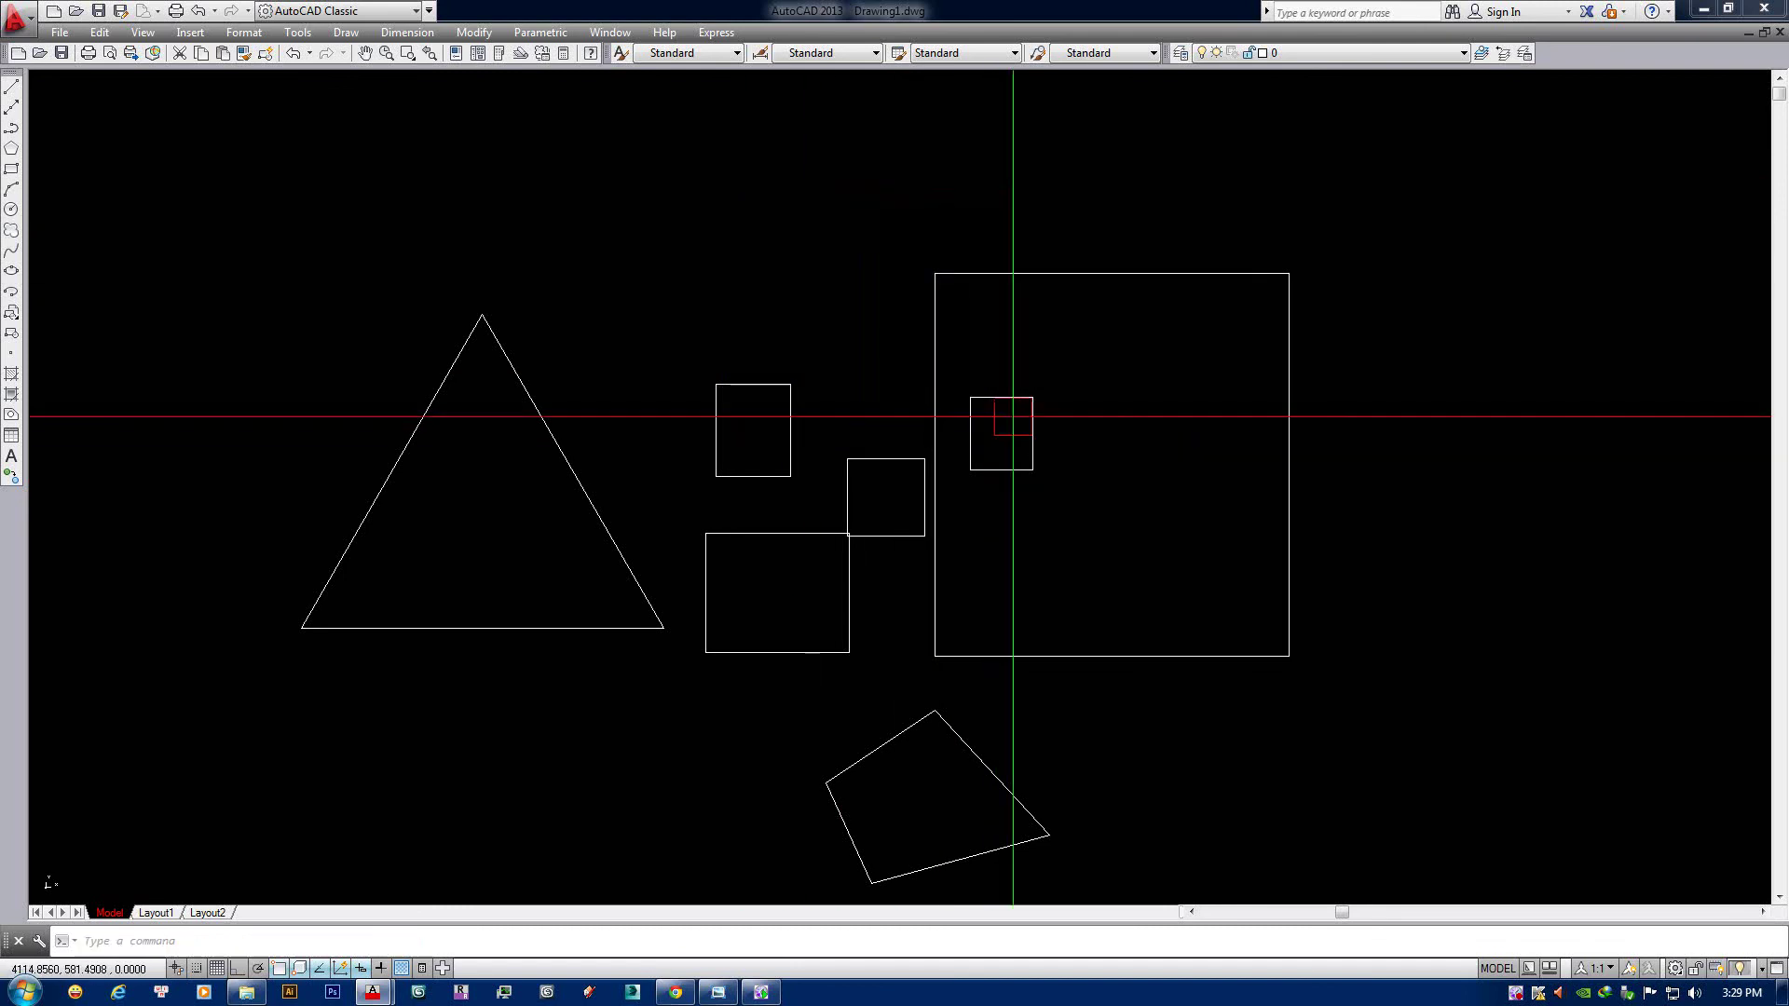
pyautogui.click(812, 194)
pyautogui.click(1062, 428)
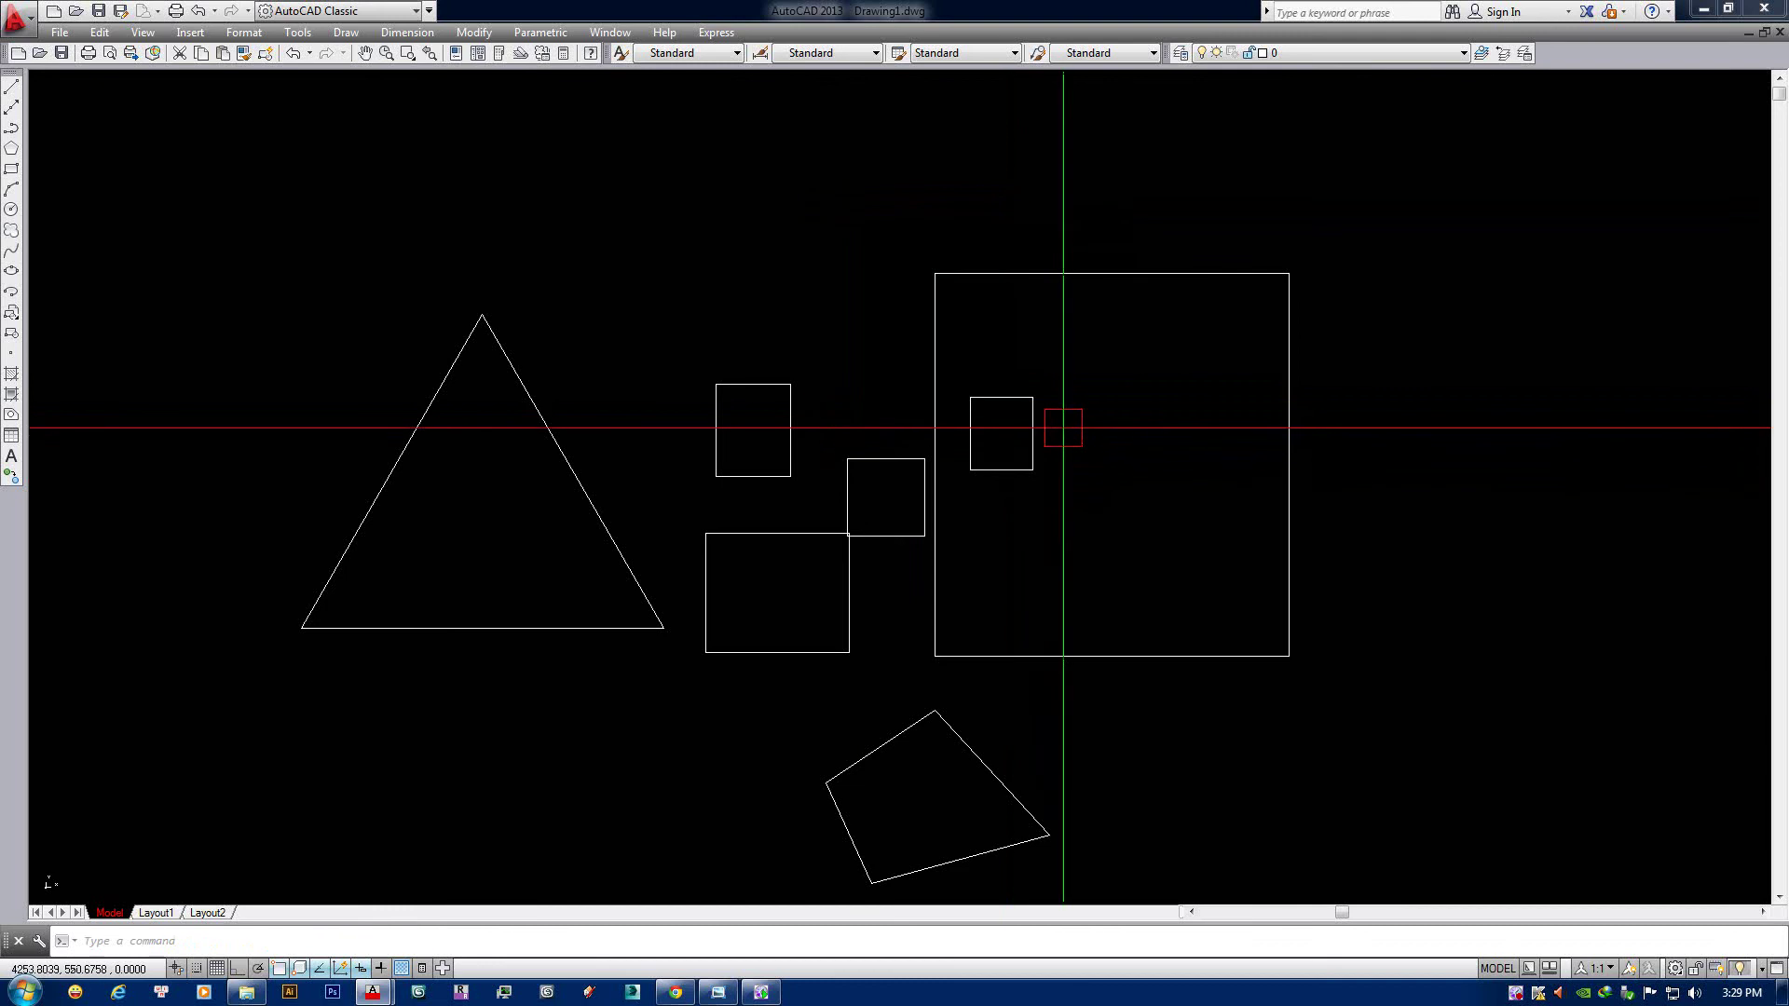
# Window-select the three small rectangles repeatedly, clearing the selection each time.
pyautogui.click(637, 228)
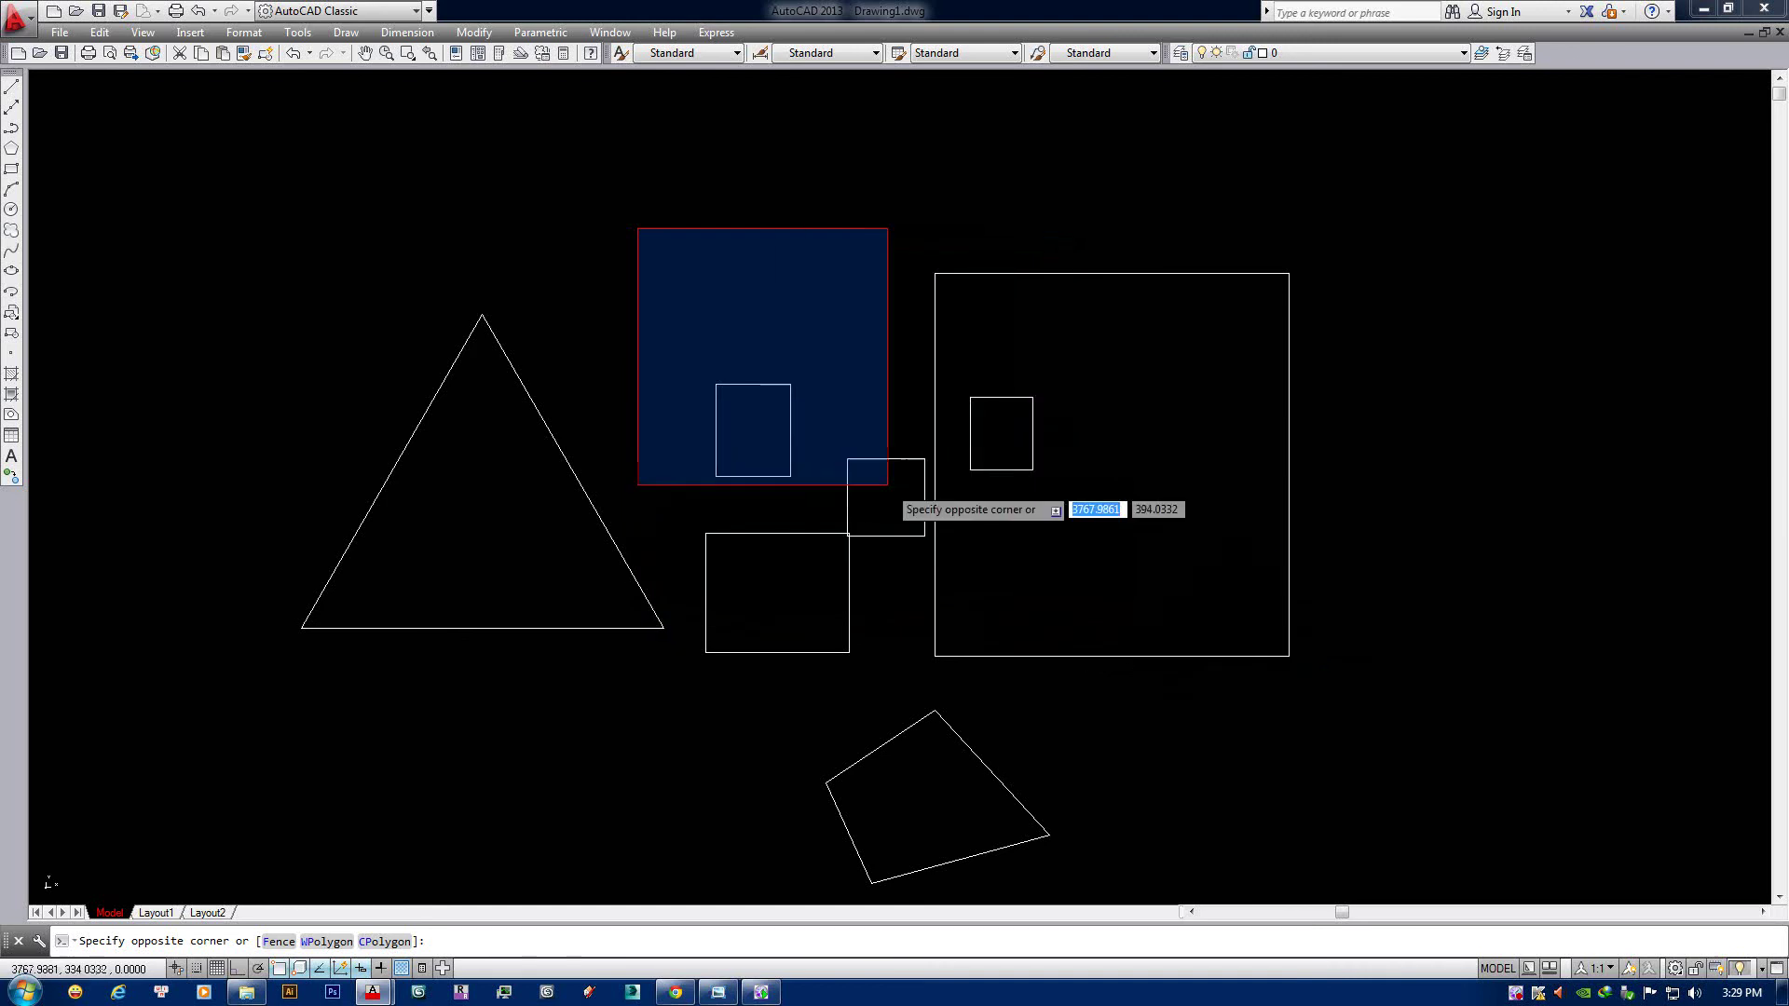
pyautogui.click(1083, 618)
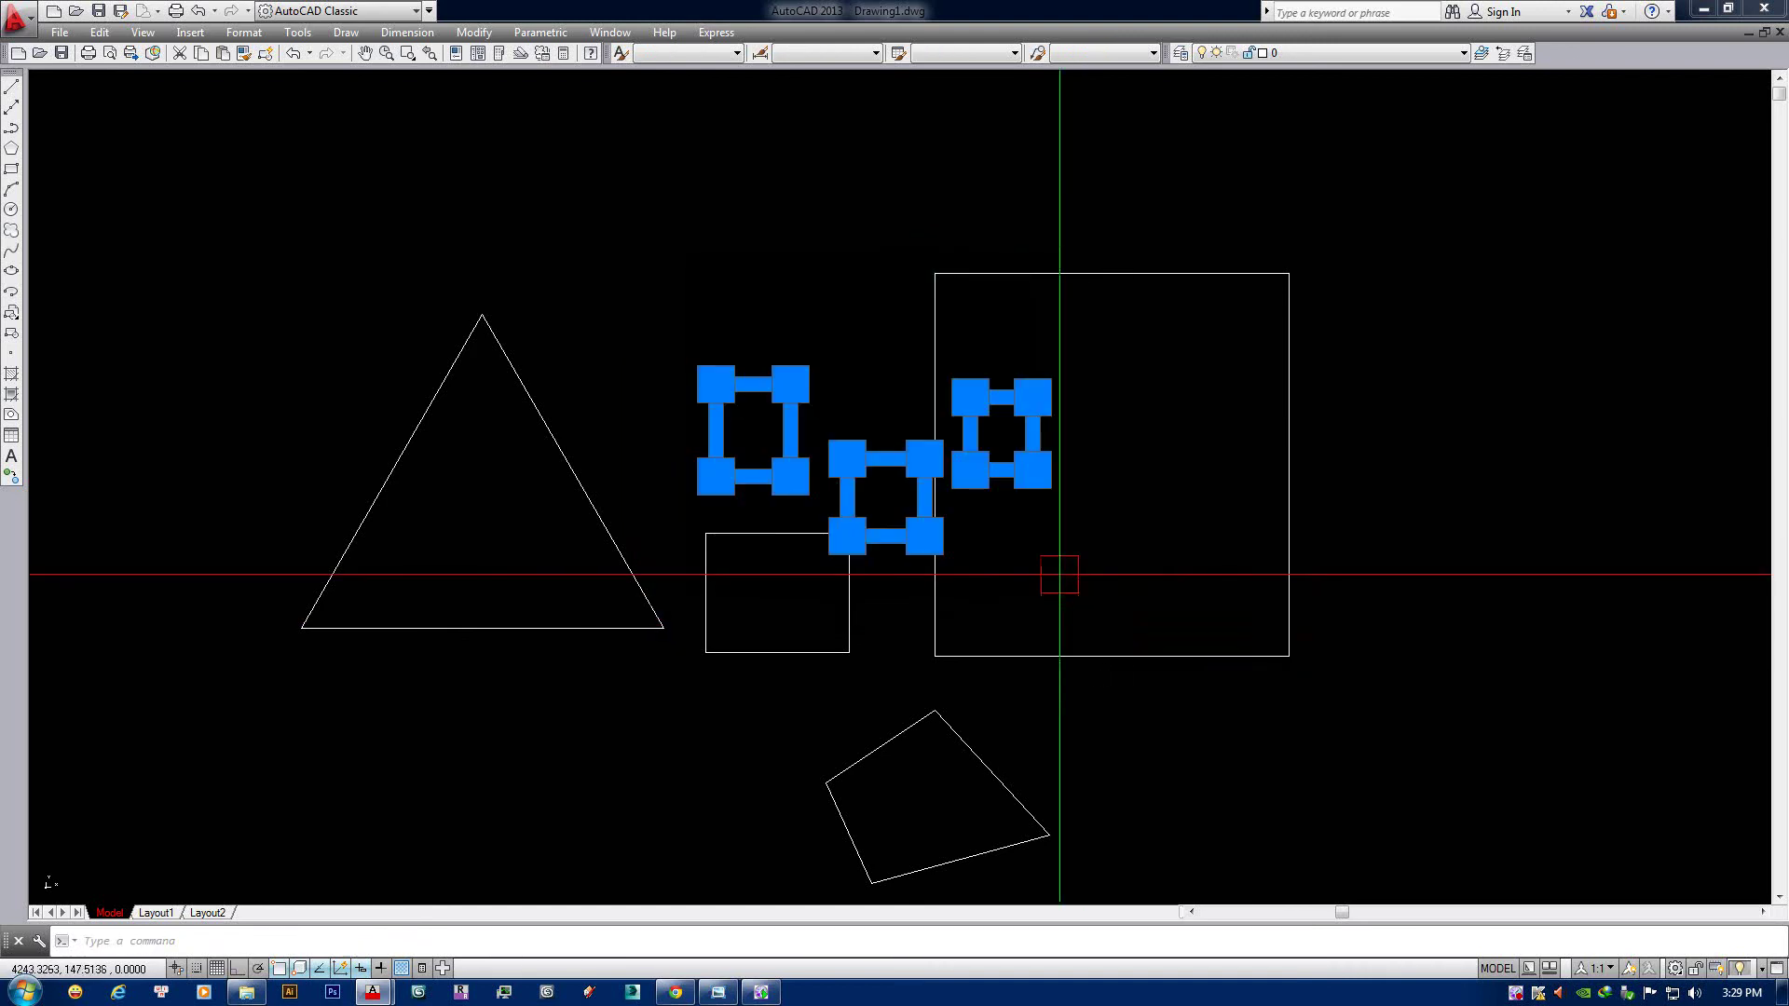
pyautogui.press('Escape')
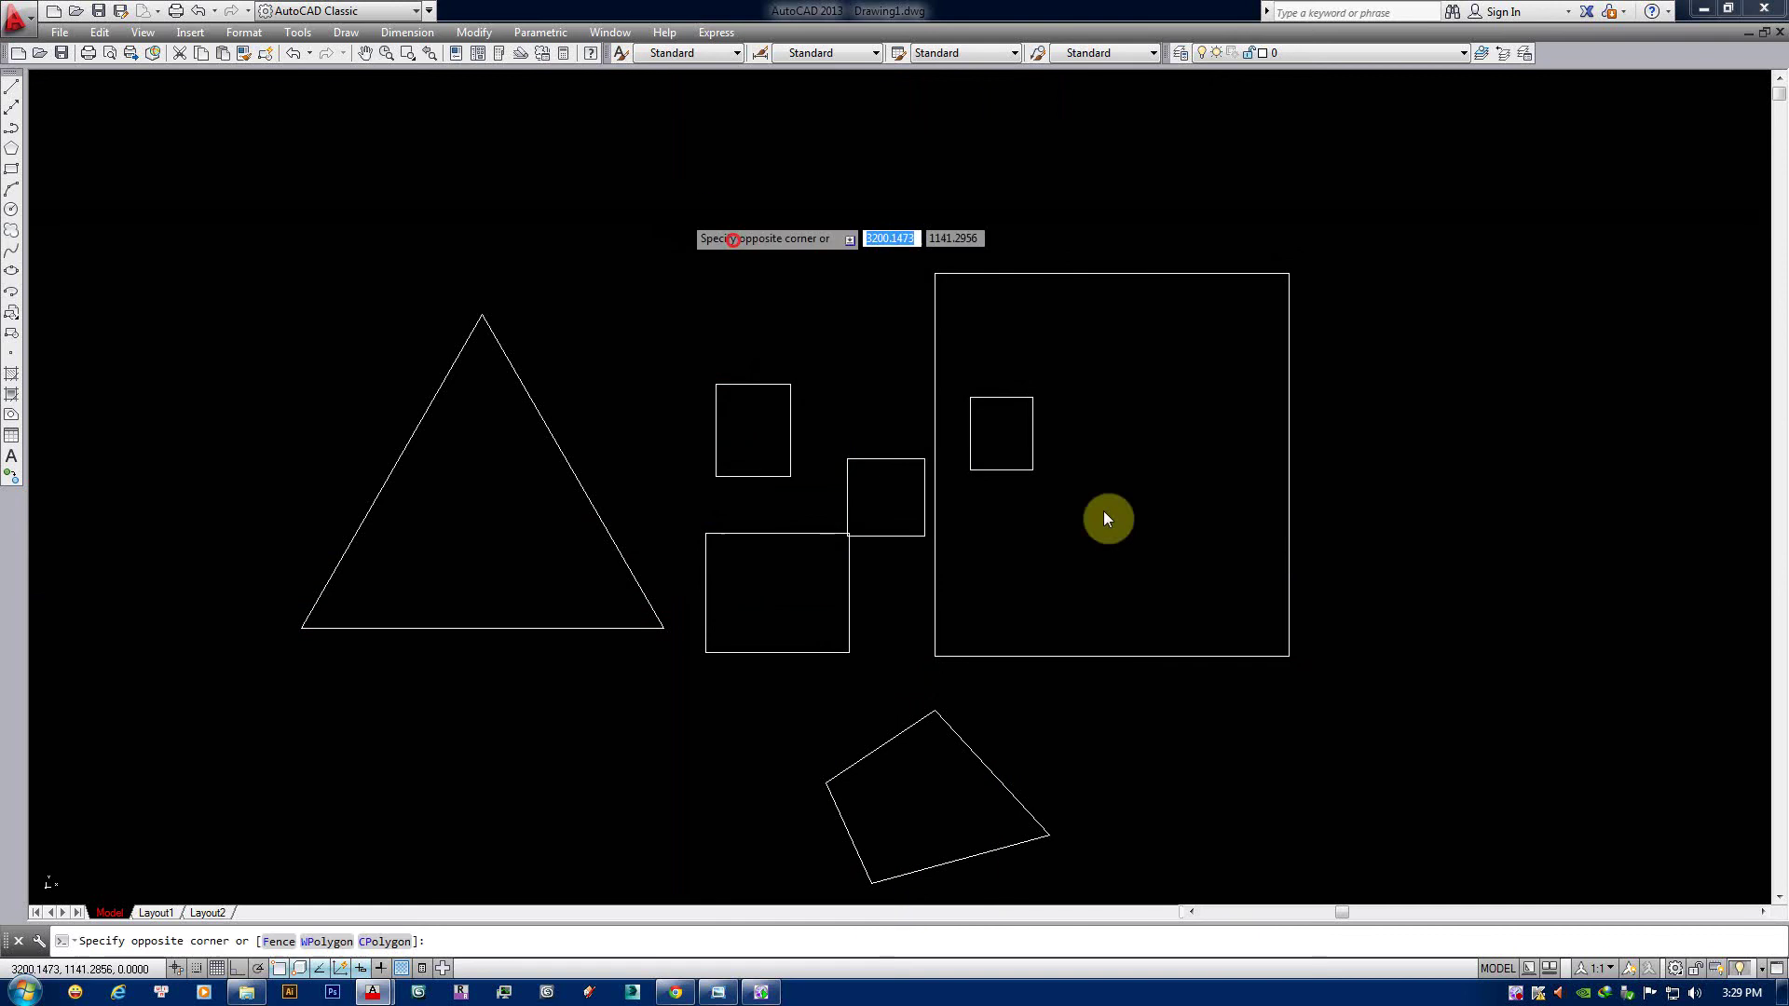
pyautogui.click(679, 213)
pyautogui.click(1145, 587)
pyautogui.press('Escape')
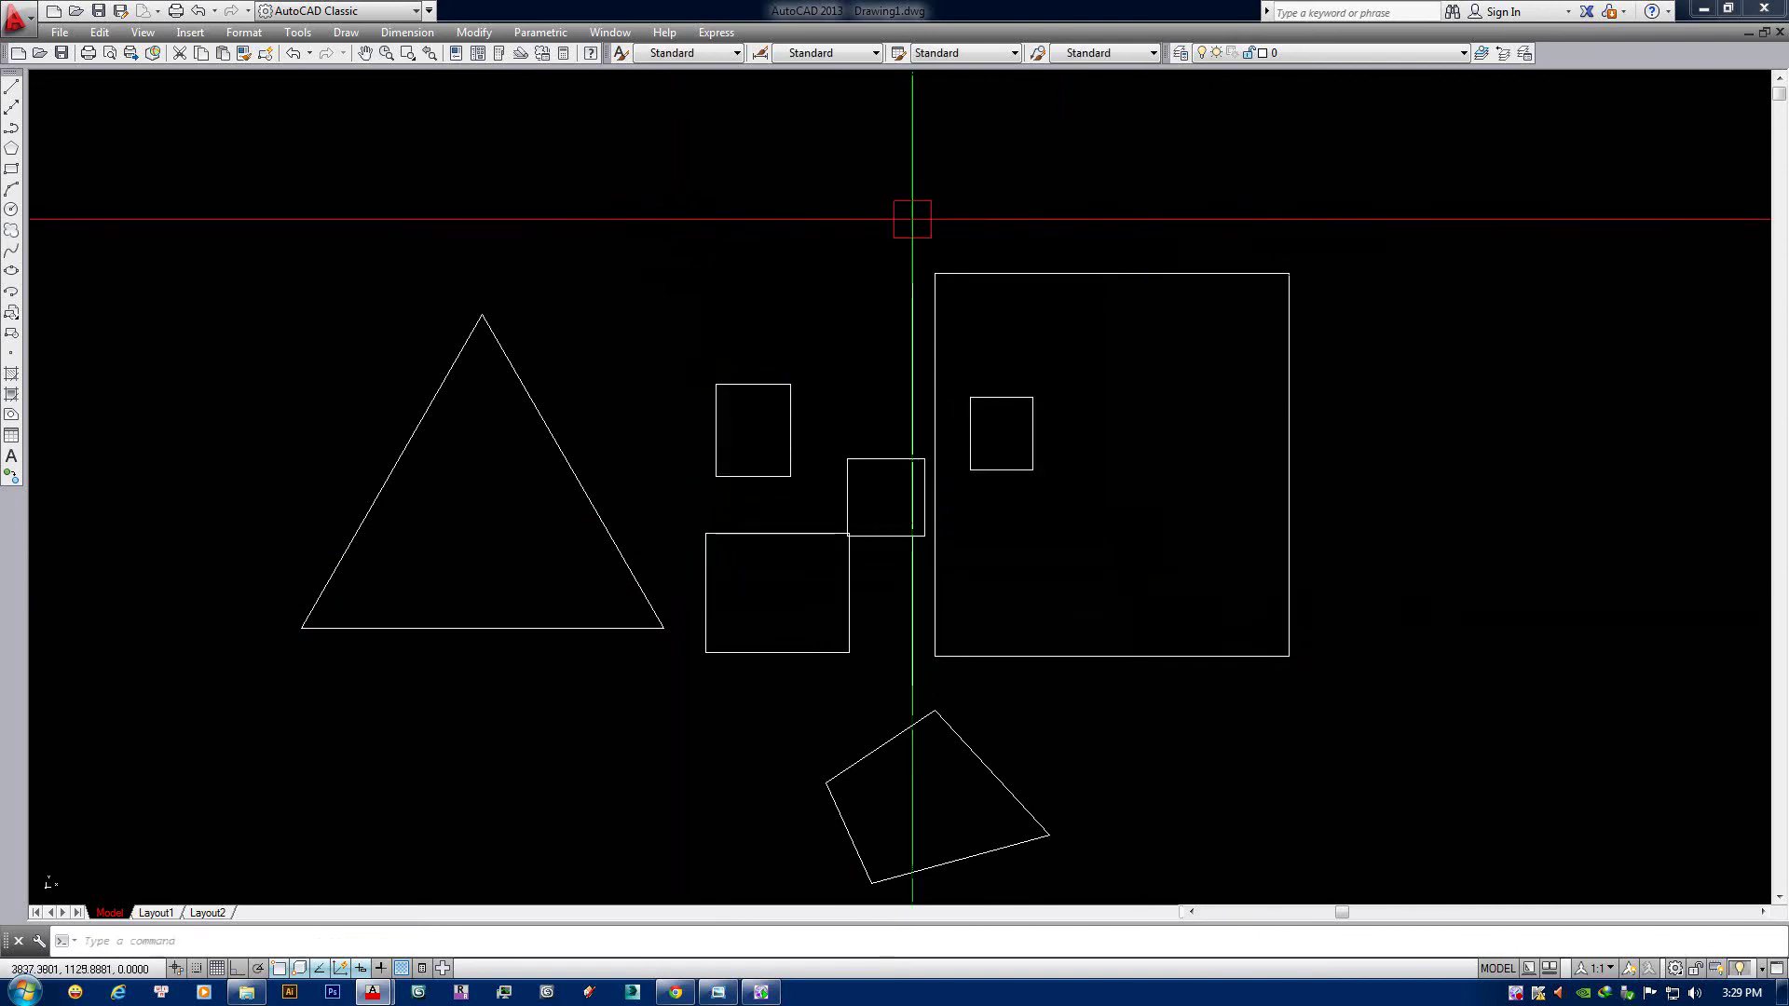
pyautogui.click(607, 241)
pyautogui.click(1097, 584)
pyautogui.press('Escape')
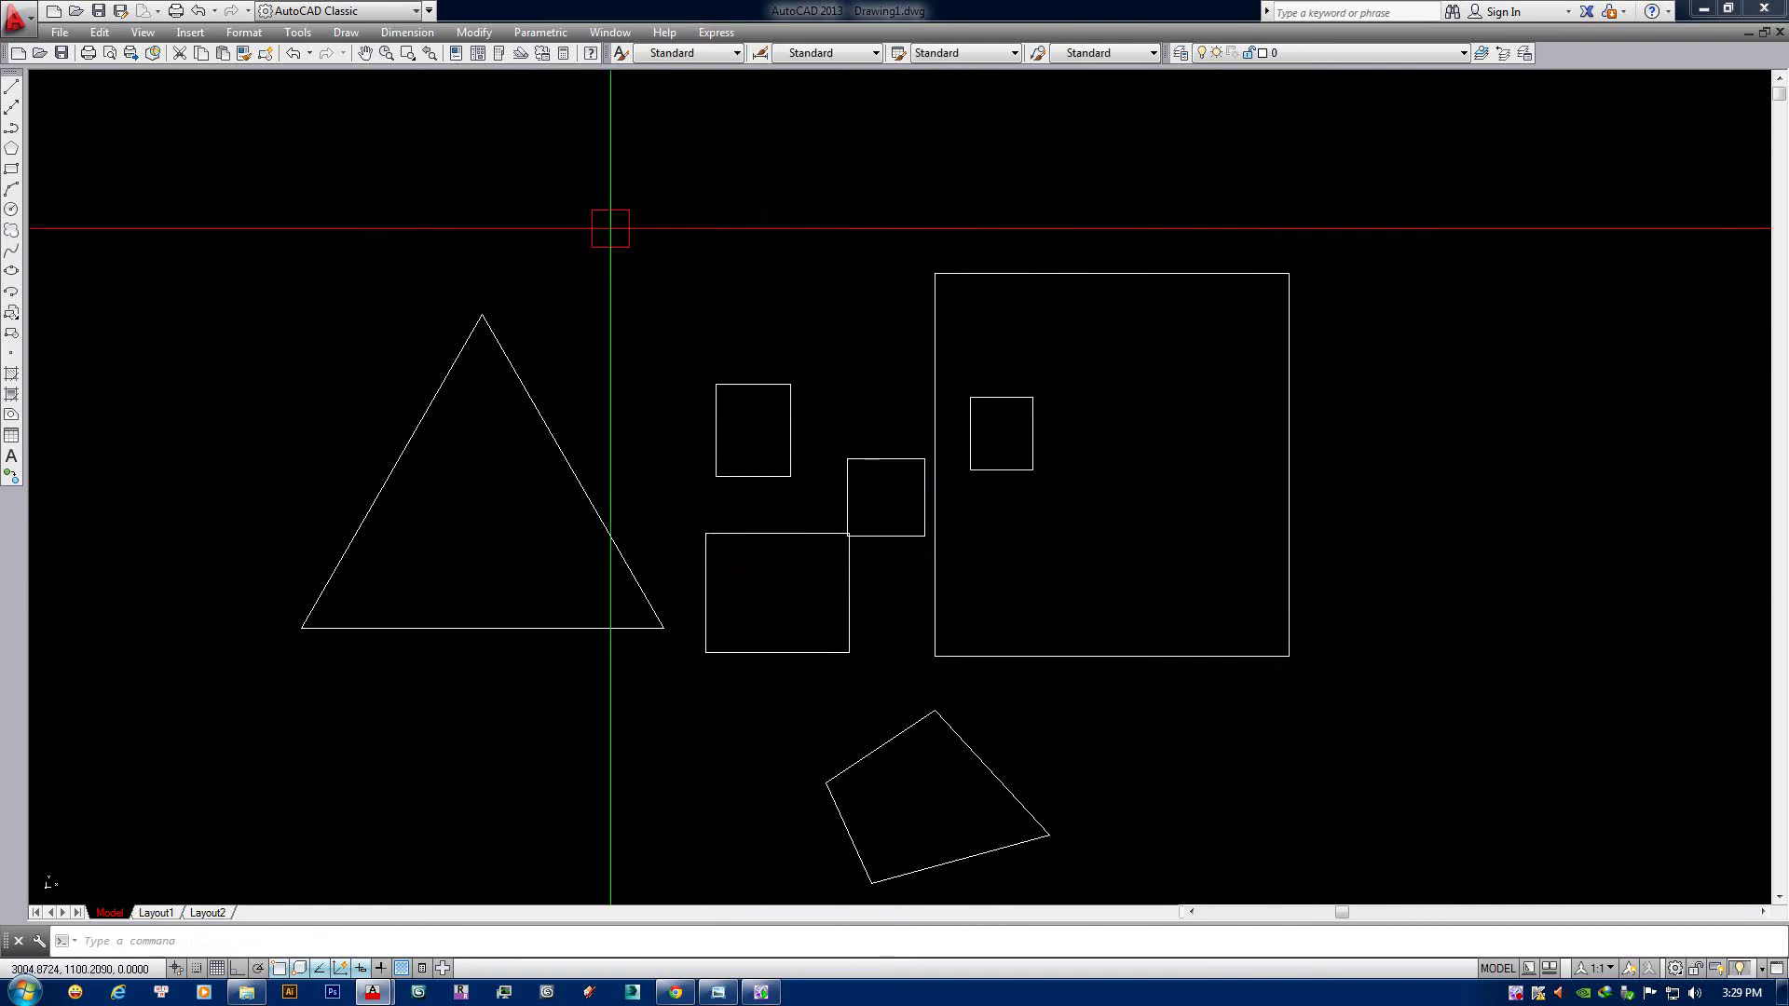
pyautogui.click(605, 225)
pyautogui.click(1086, 556)
pyautogui.press('Escape')
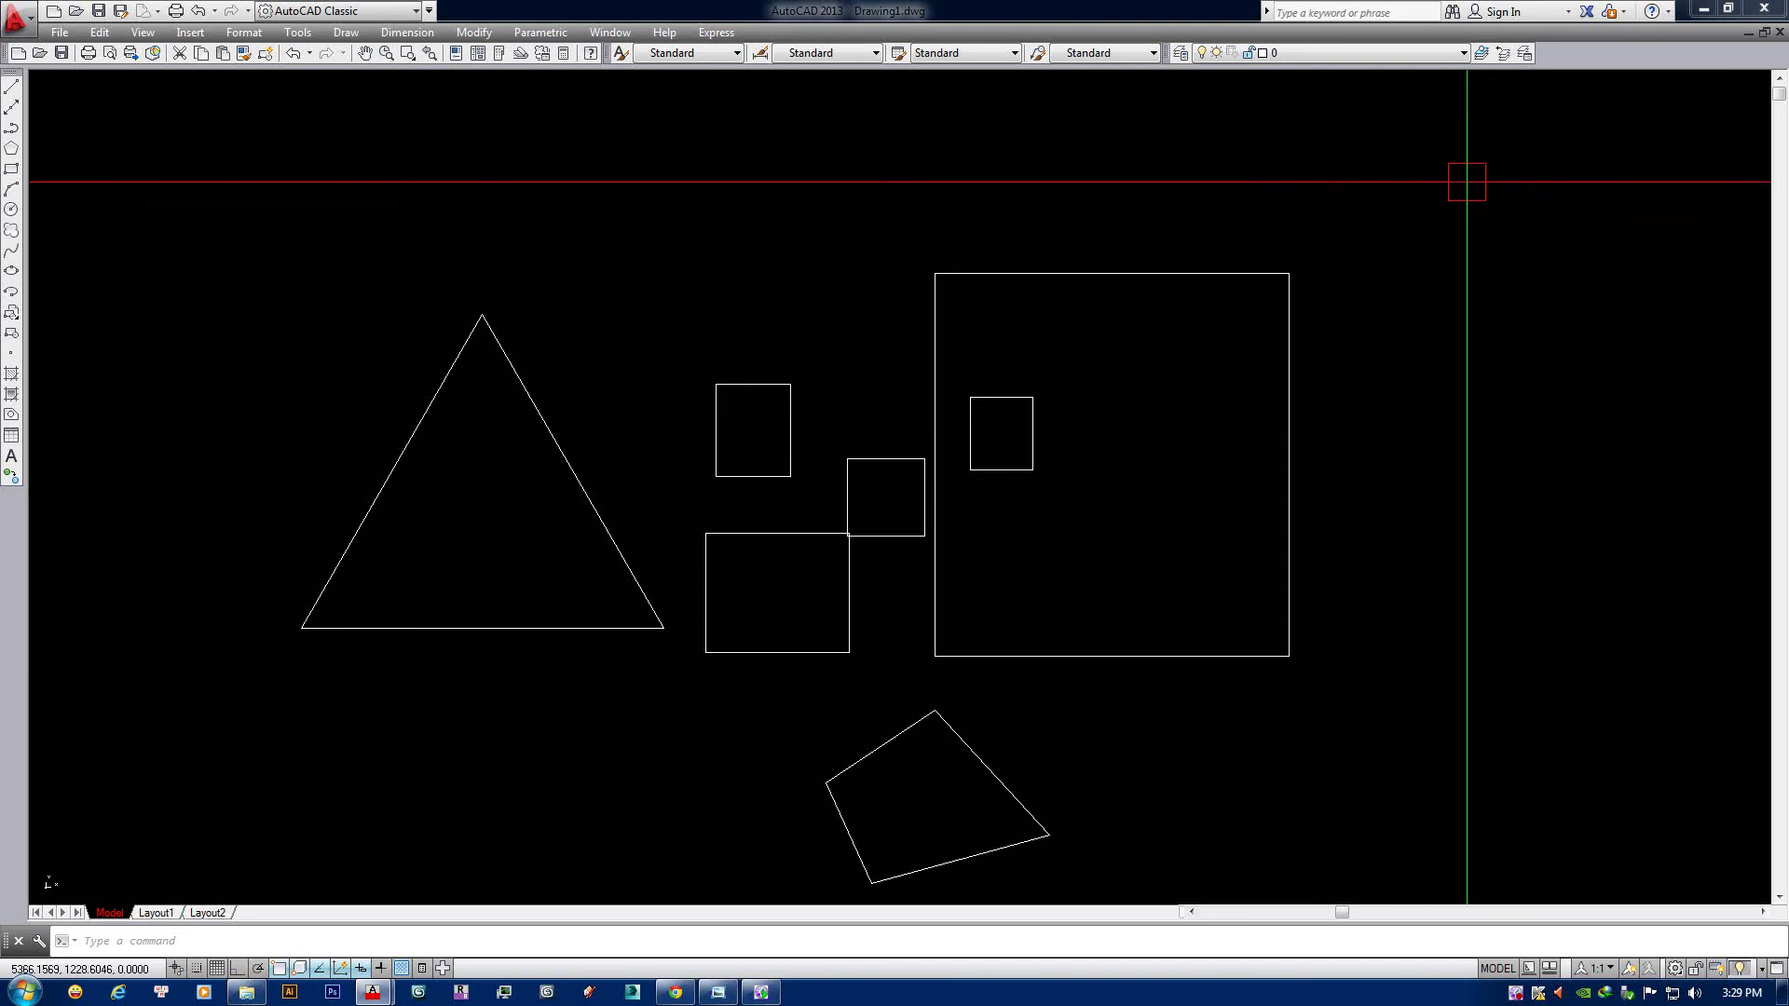
# Compare a crossing selection catching the large rectangle with a window enclosing the three small ones.
pyautogui.click(1441, 158)
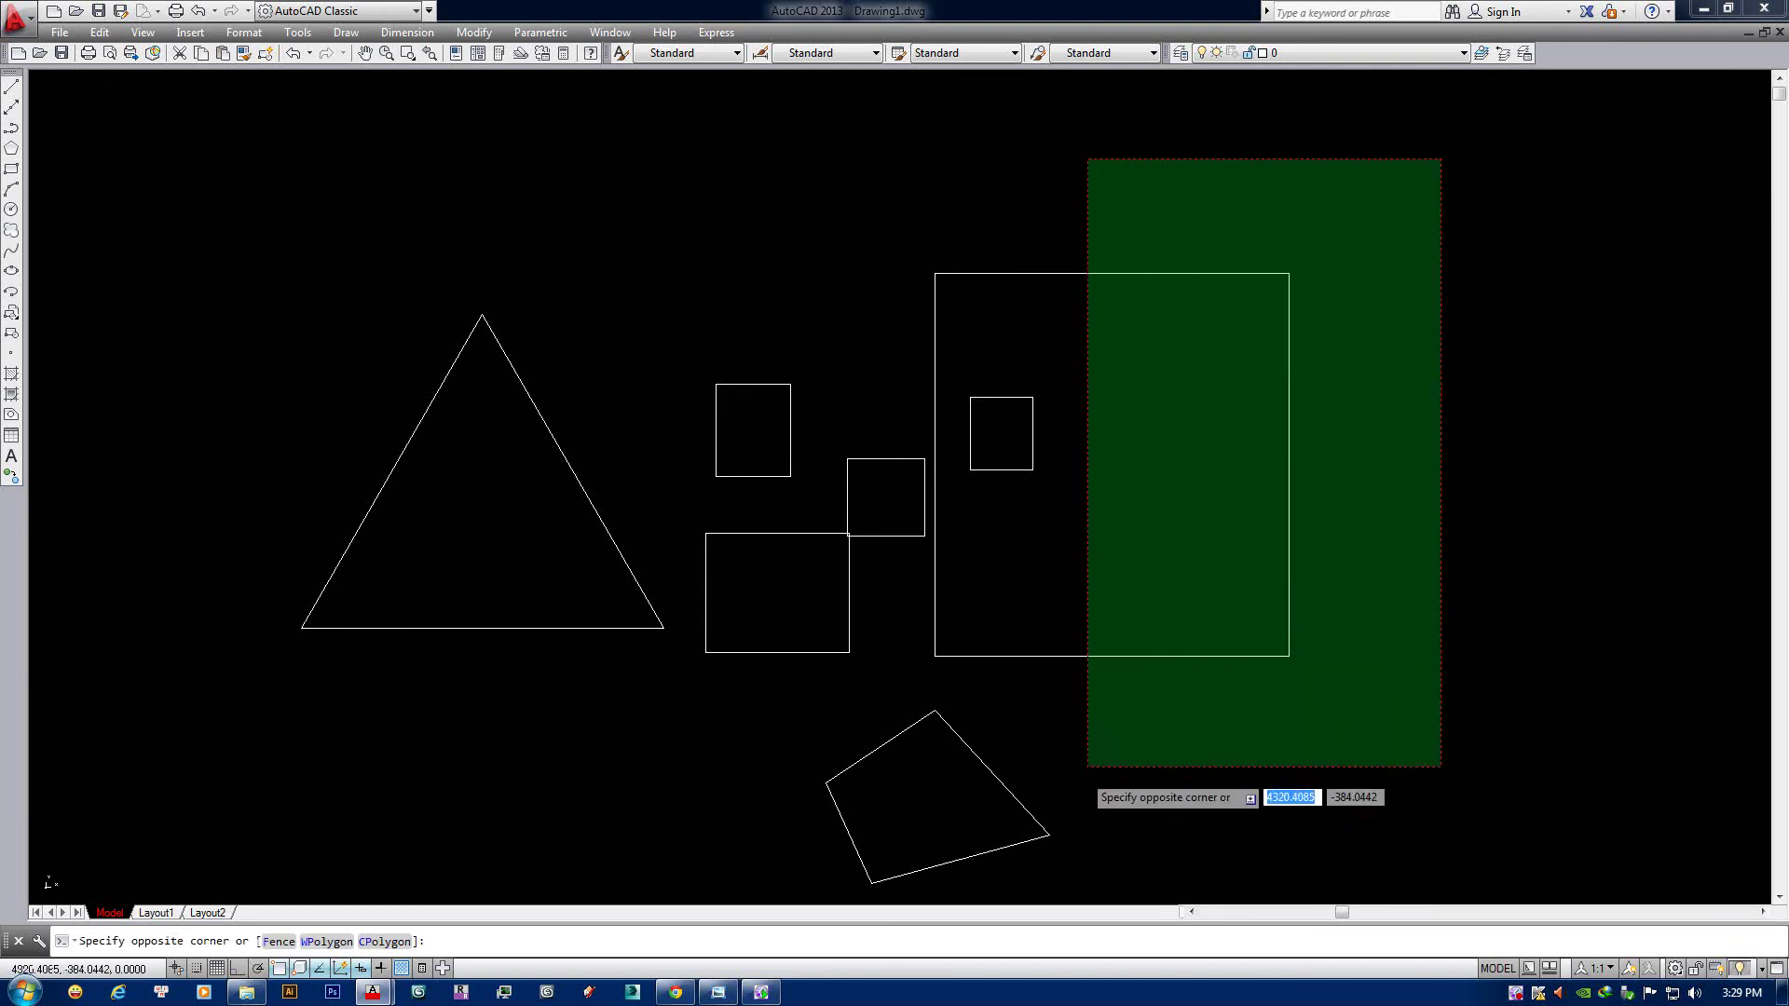
pyautogui.click(1087, 768)
pyautogui.press('Escape')
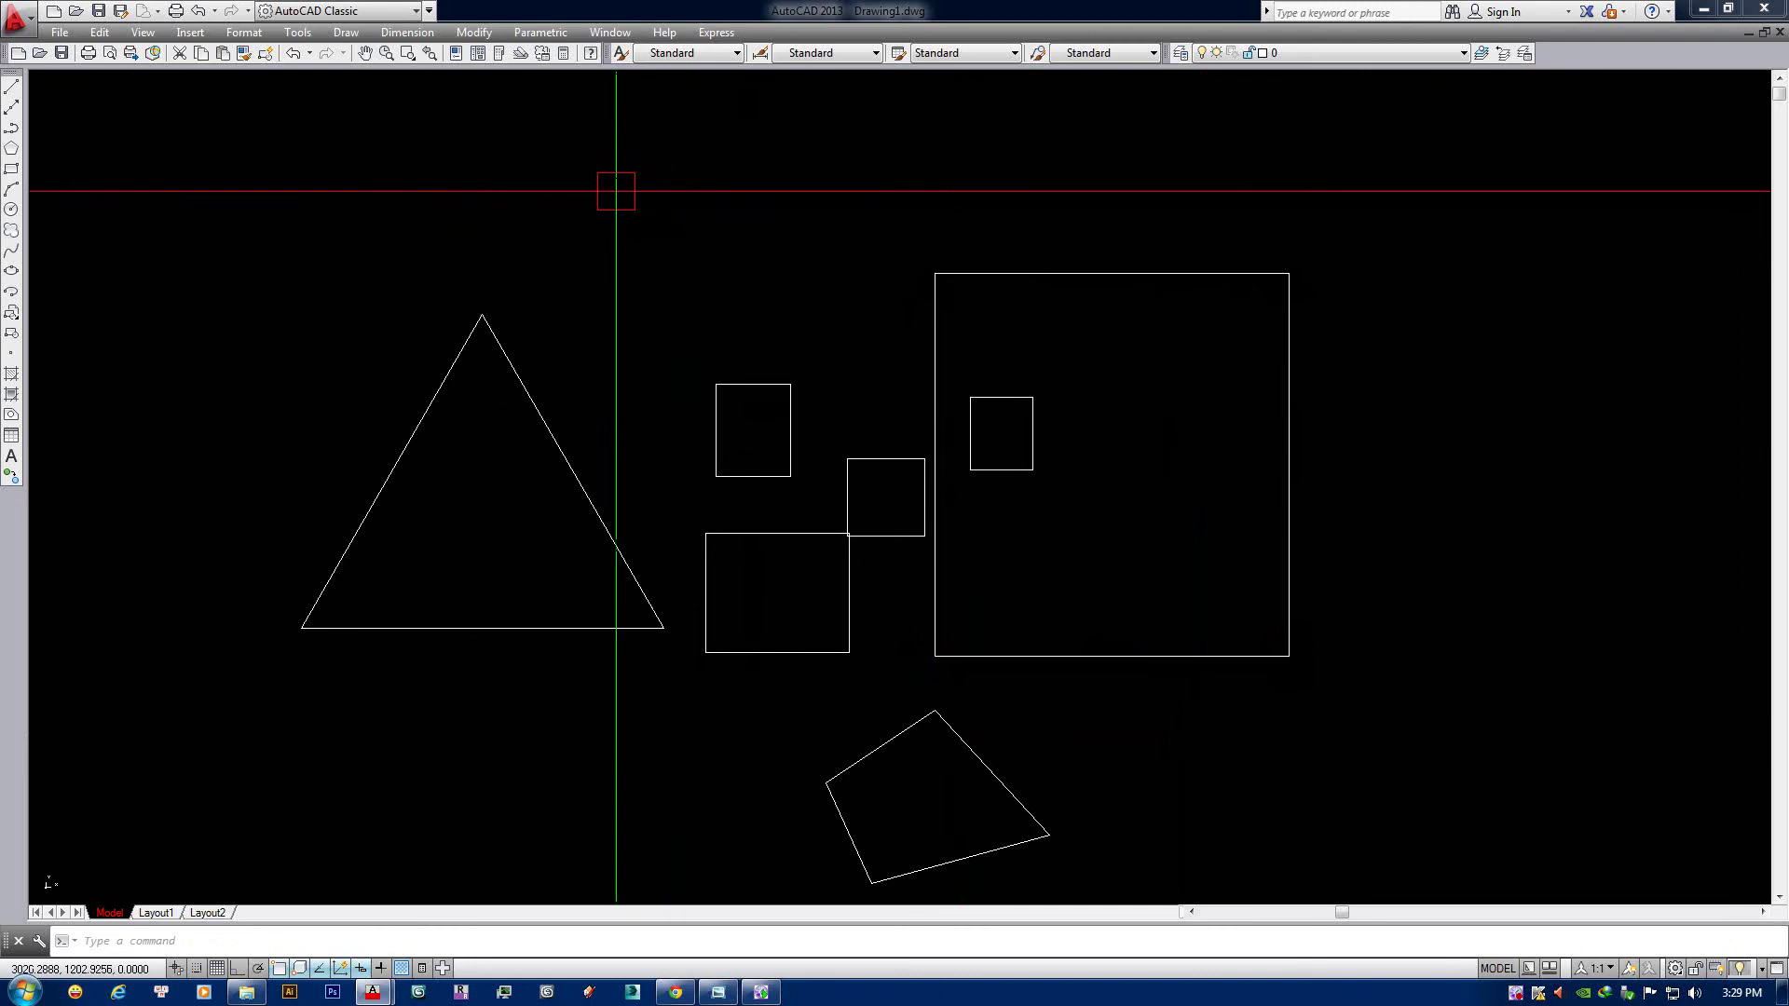
pyautogui.click(614, 187)
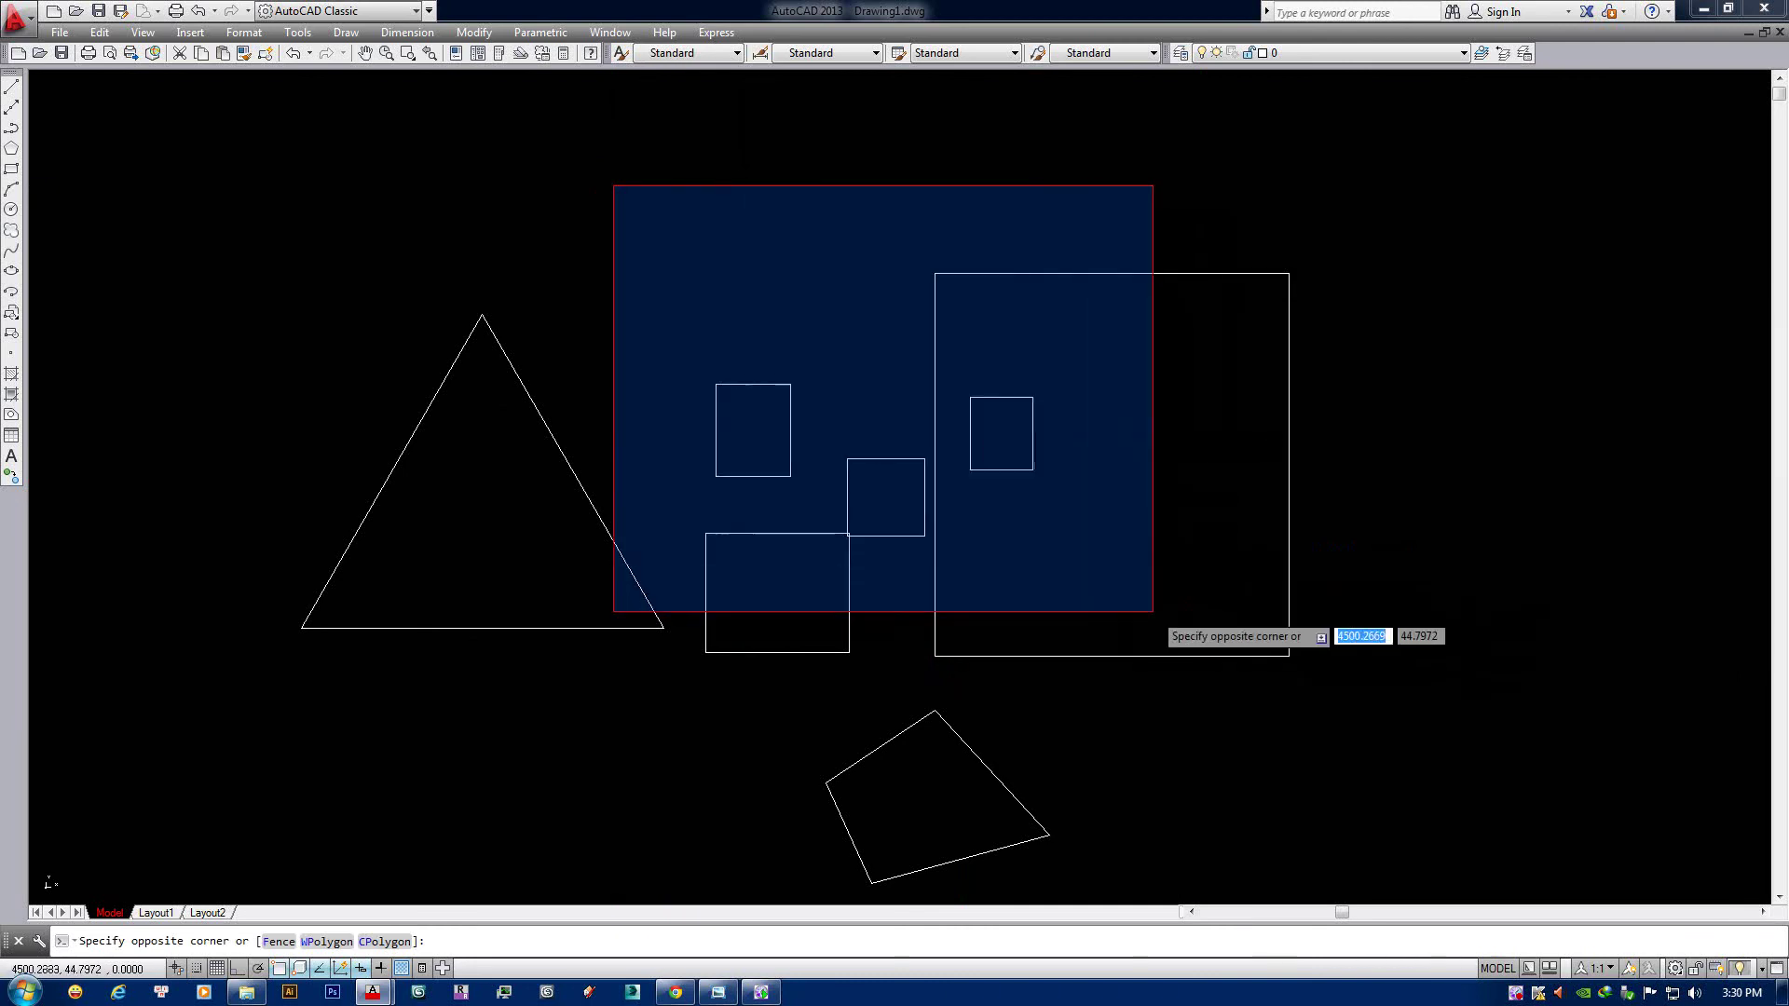
pyautogui.click(1153, 611)
pyautogui.press('Escape')
# Select the large rectangle, clear it, then pick the small rectangles individually.
pyautogui.moveTo(938, 559); pyautogui.dragTo(953, 393, button='middle')
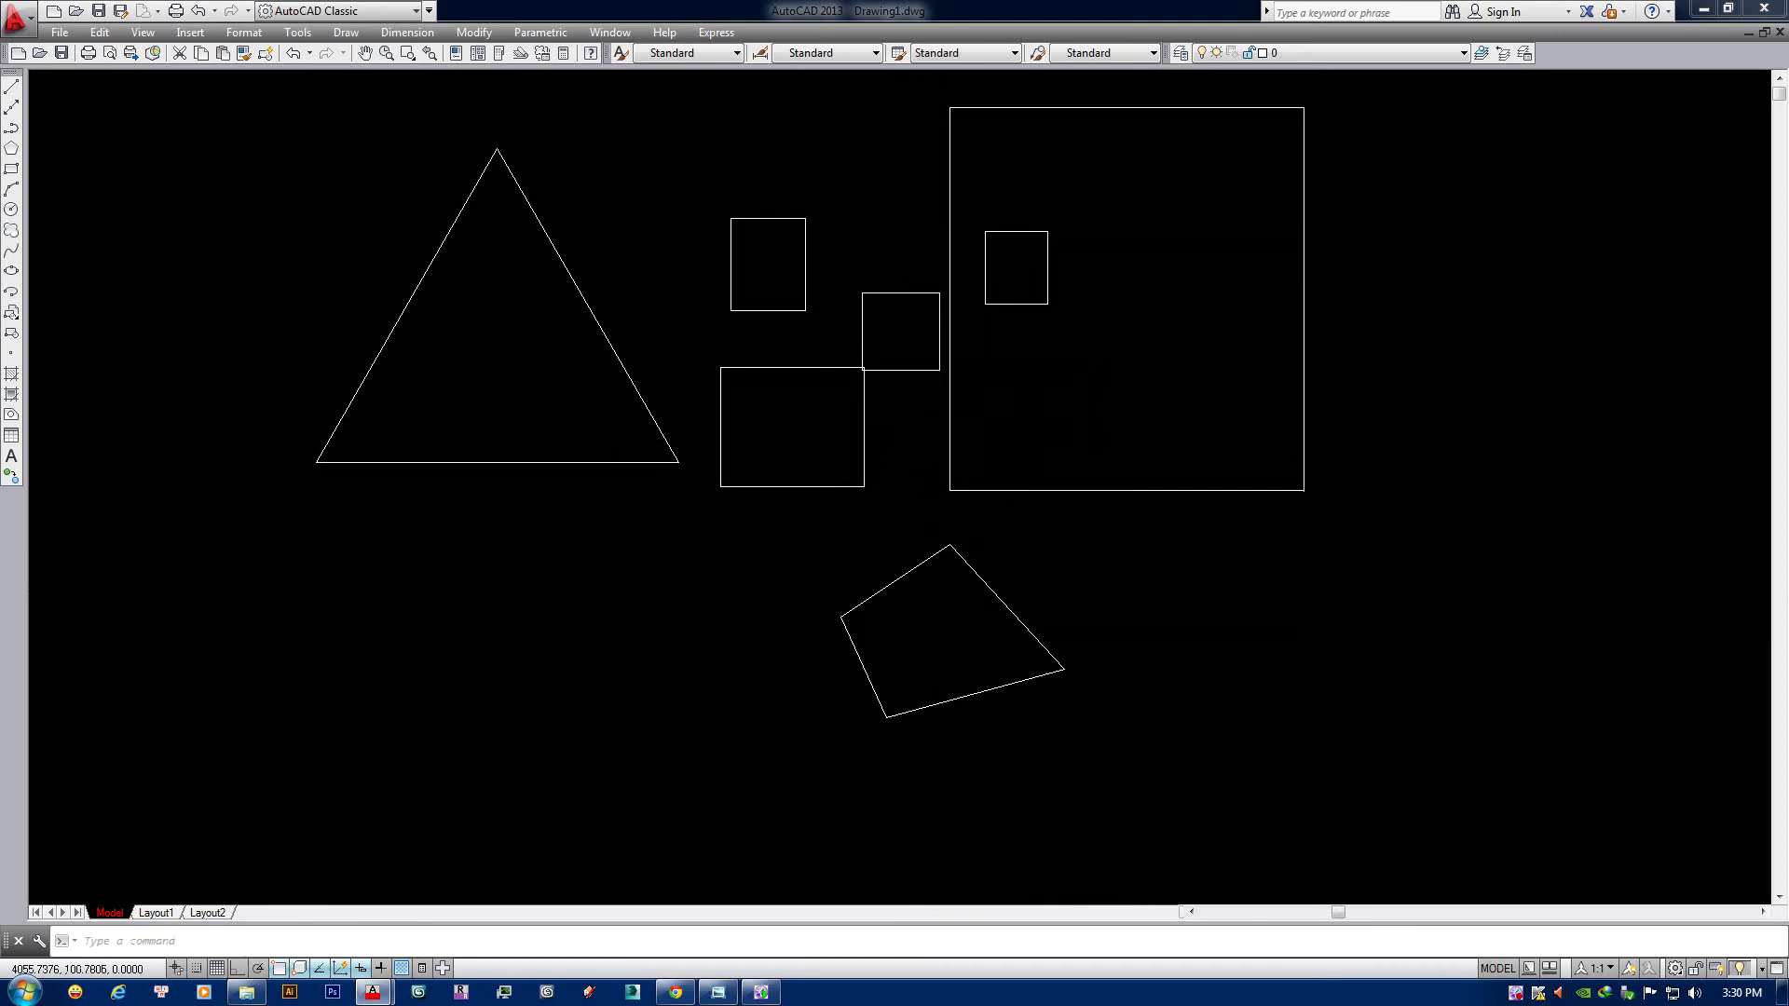
pyautogui.scroll(-3, 1011, 559)
pyautogui.click(992, 471)
pyautogui.press('Escape')
pyautogui.scroll(3, 970, 493)
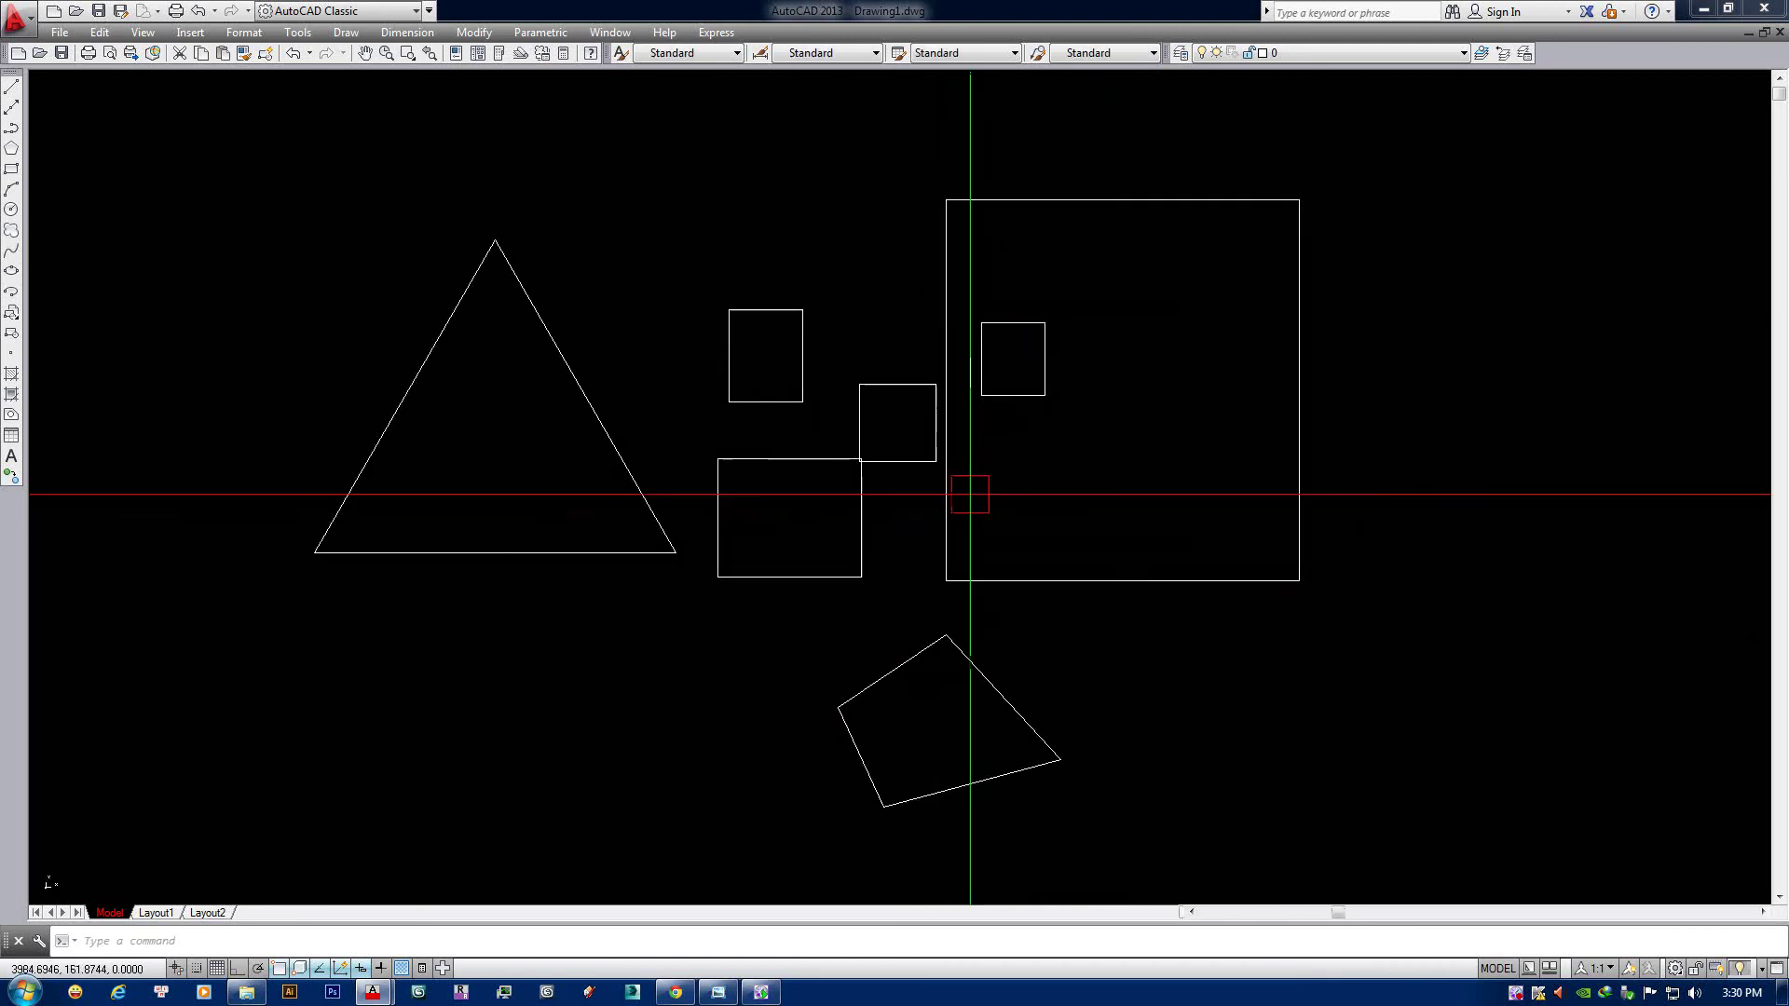
pyautogui.click(858, 460)
pyautogui.click(787, 459)
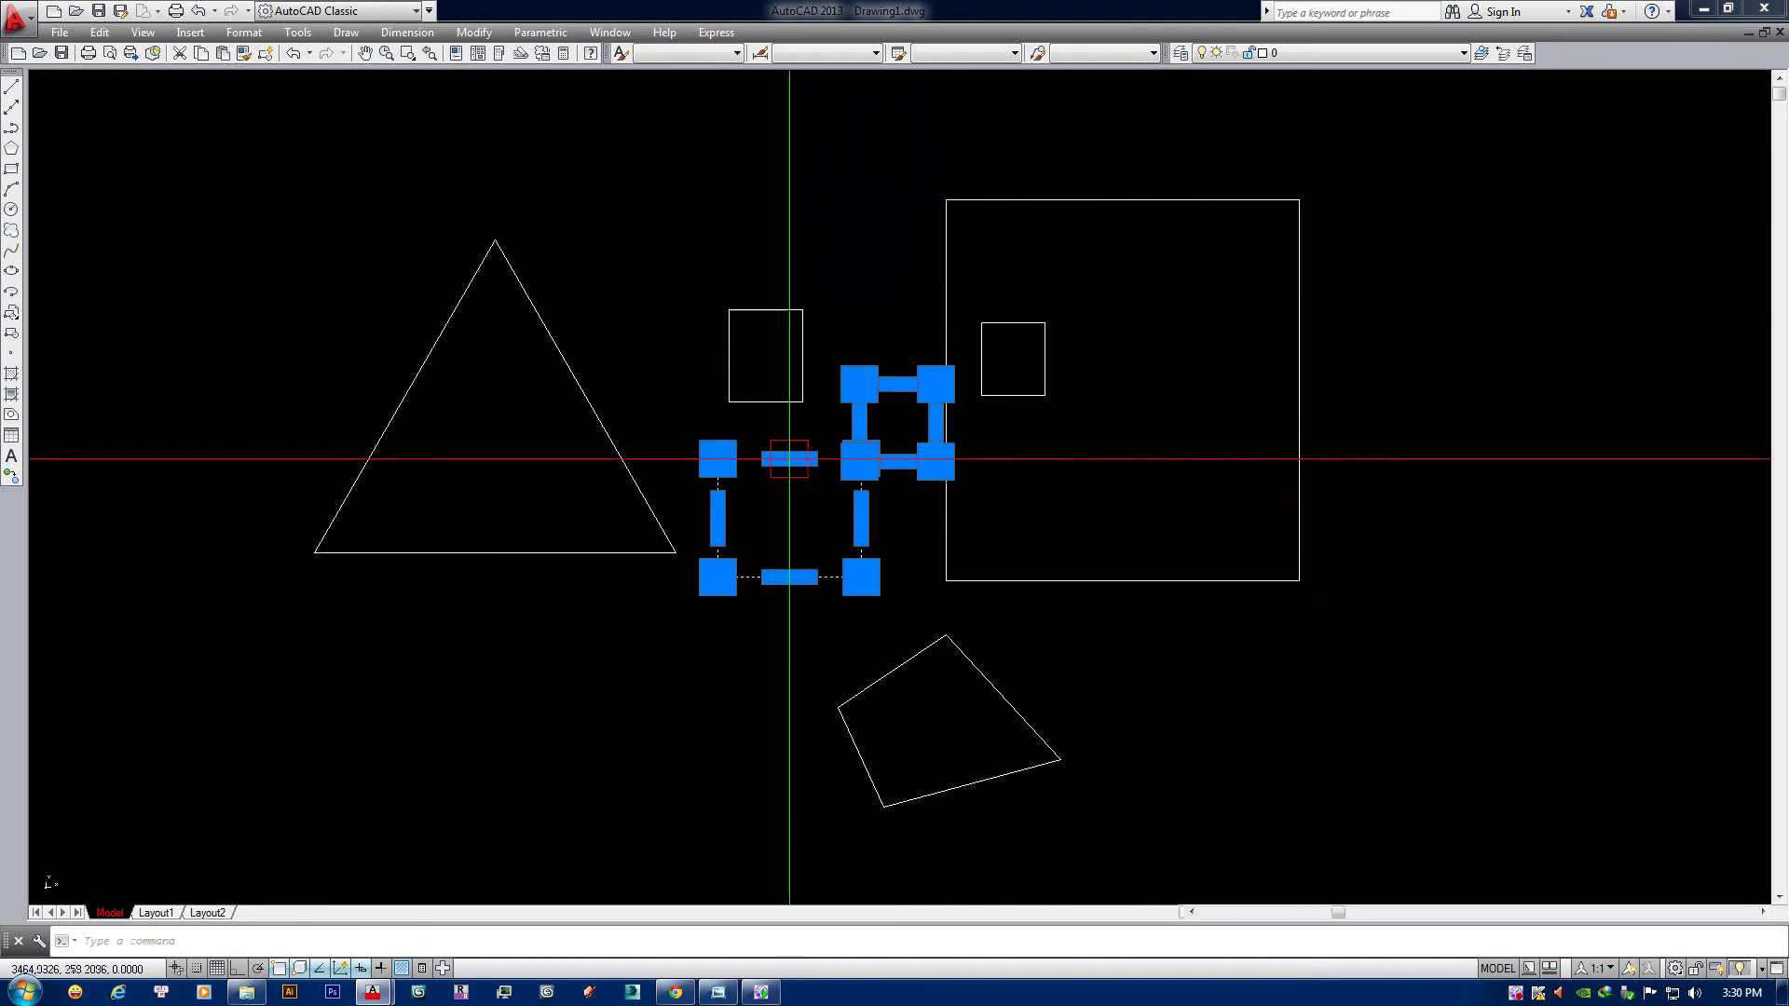
pyautogui.click(765, 402)
pyautogui.click(587, 400)
pyautogui.click(1053, 200)
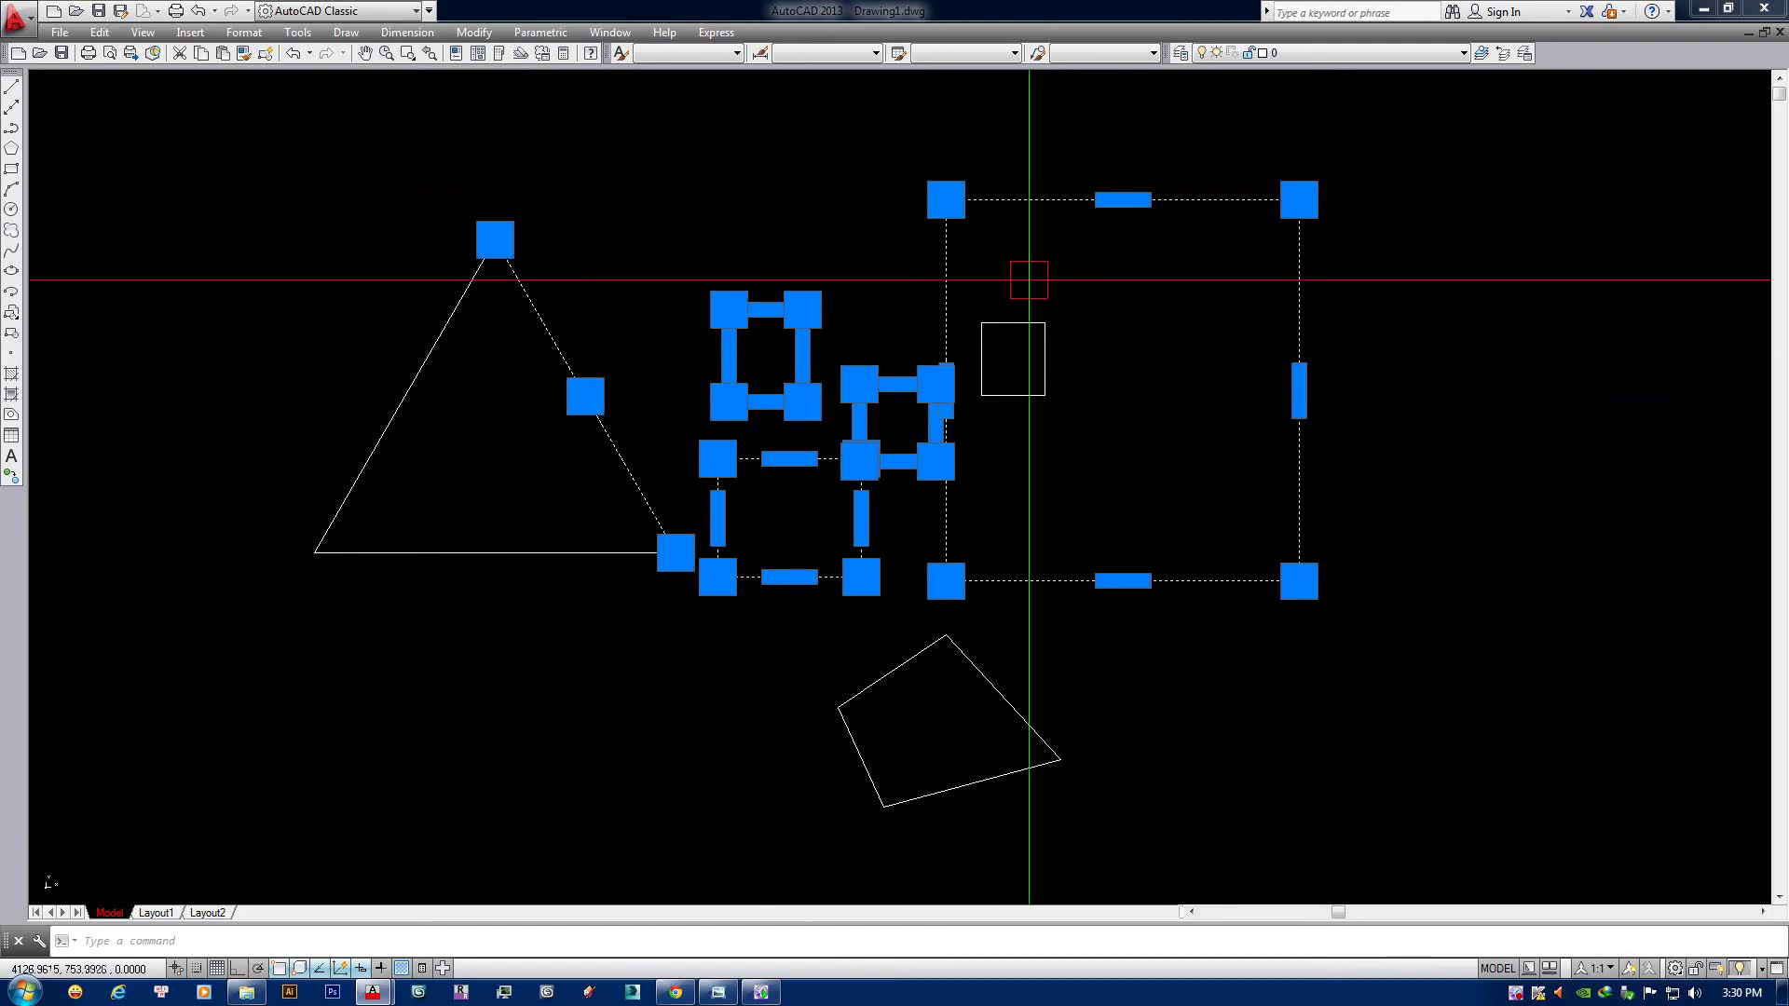
pyautogui.click(1015, 322)
pyautogui.moveTo(454, 394); pyautogui.dragTo(546, 340, button='middle')
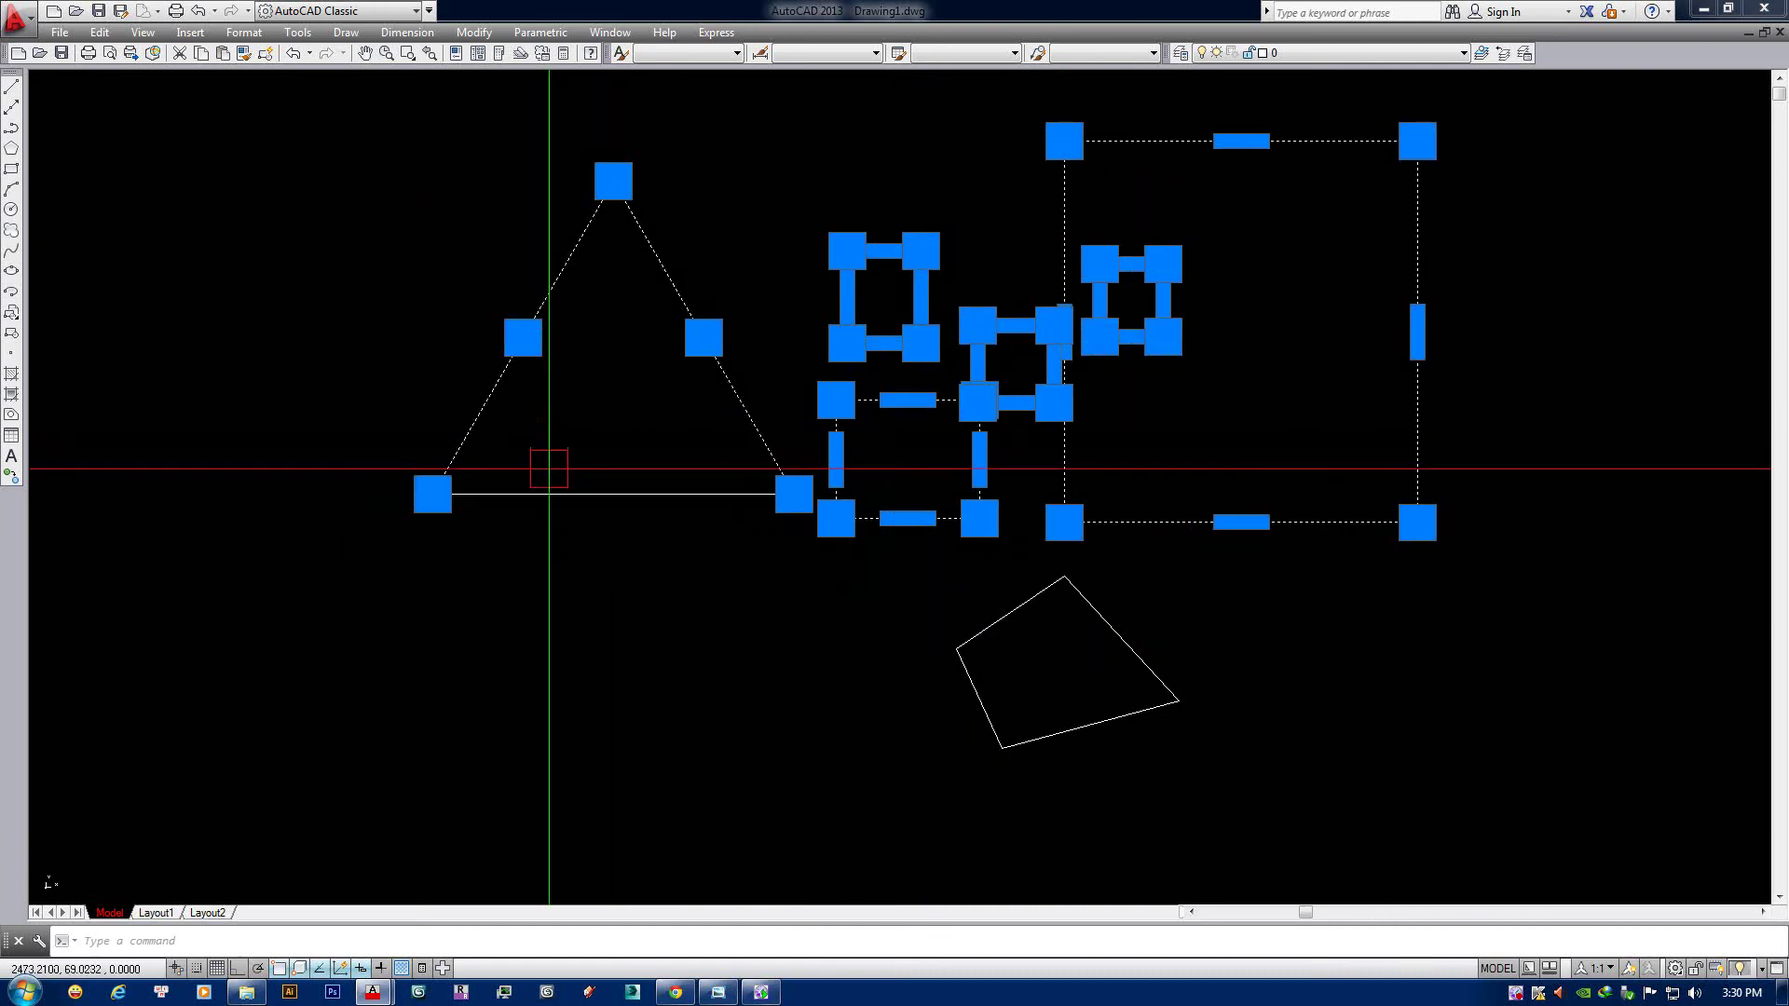
pyautogui.click(550, 494)
pyautogui.click(1064, 576)
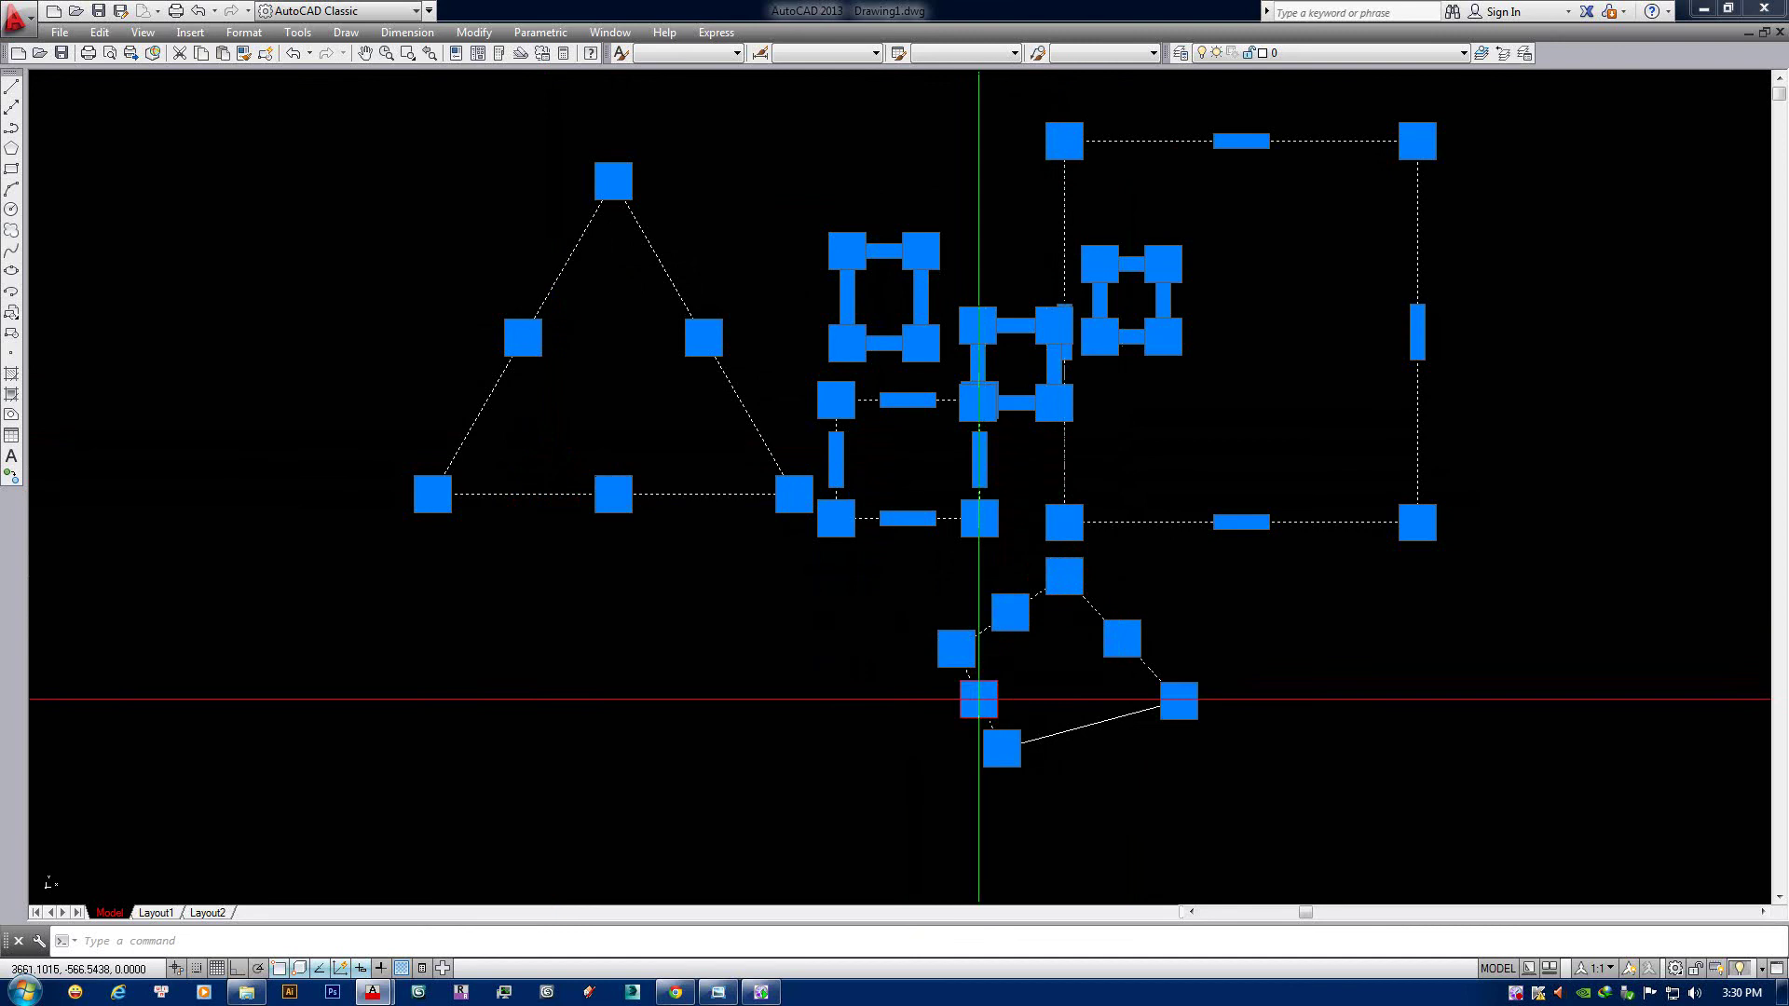
pyautogui.press('Escape')
pyautogui.scroll(-2, 1175, 566)
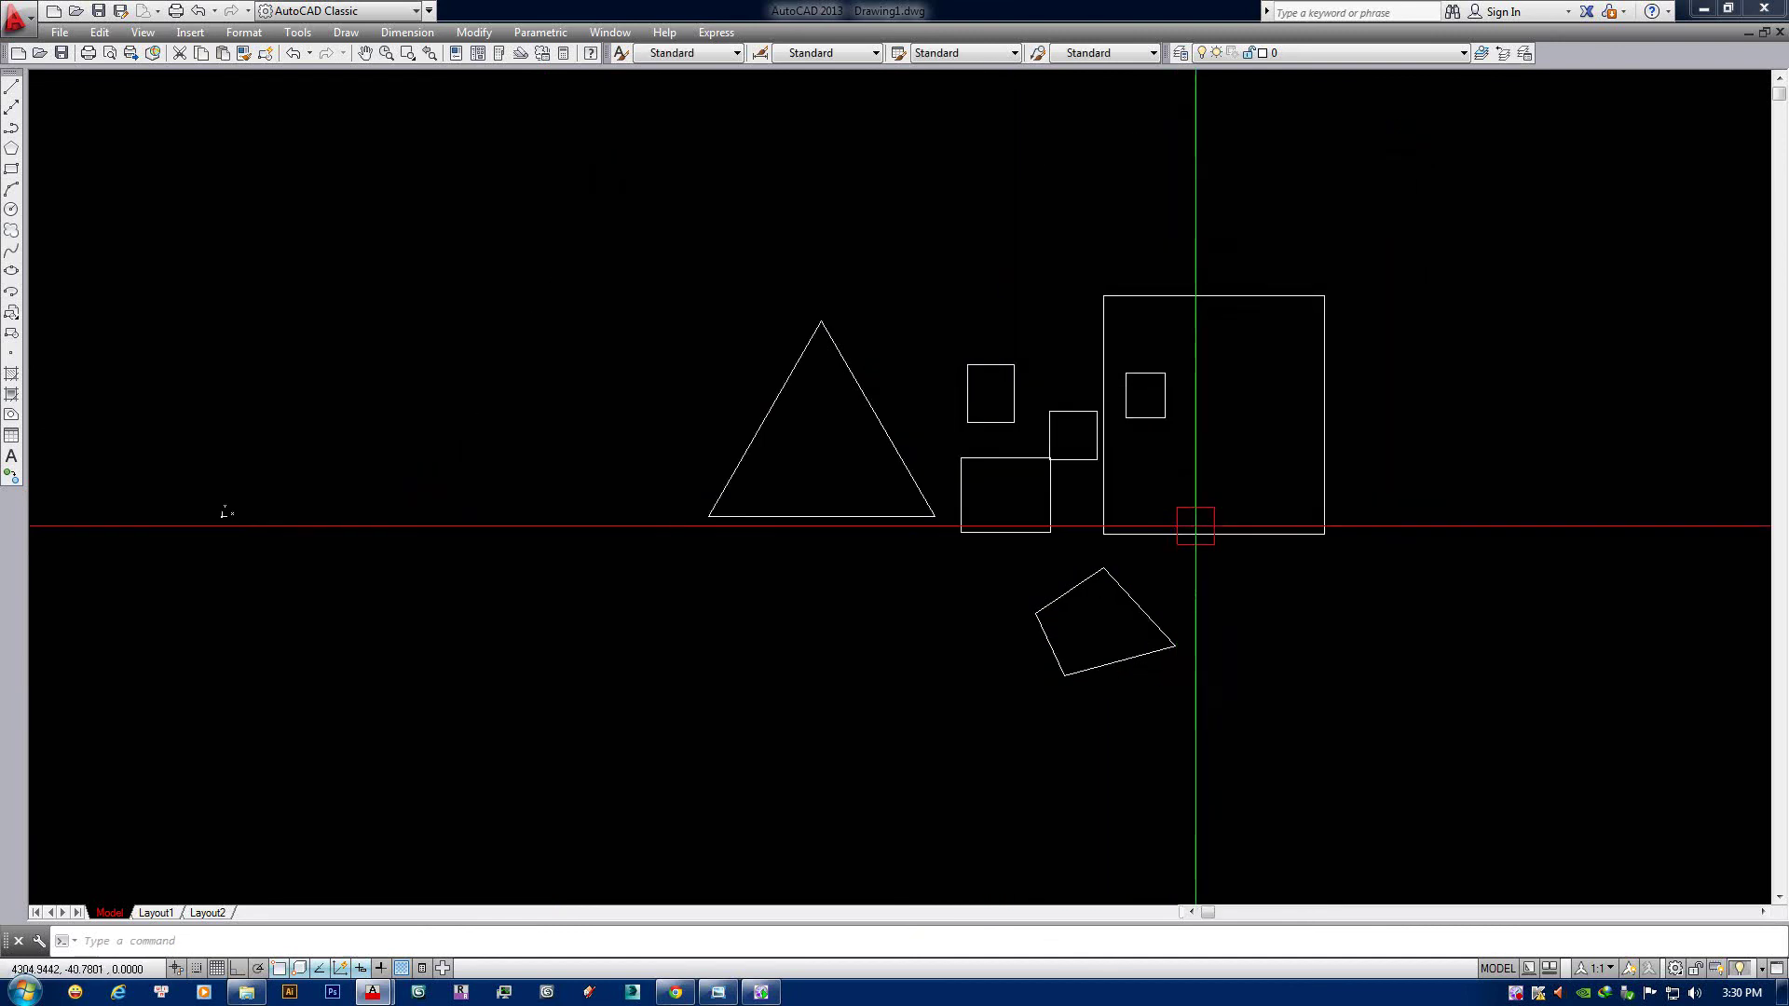
pyautogui.scroll(3, 1038, 599)
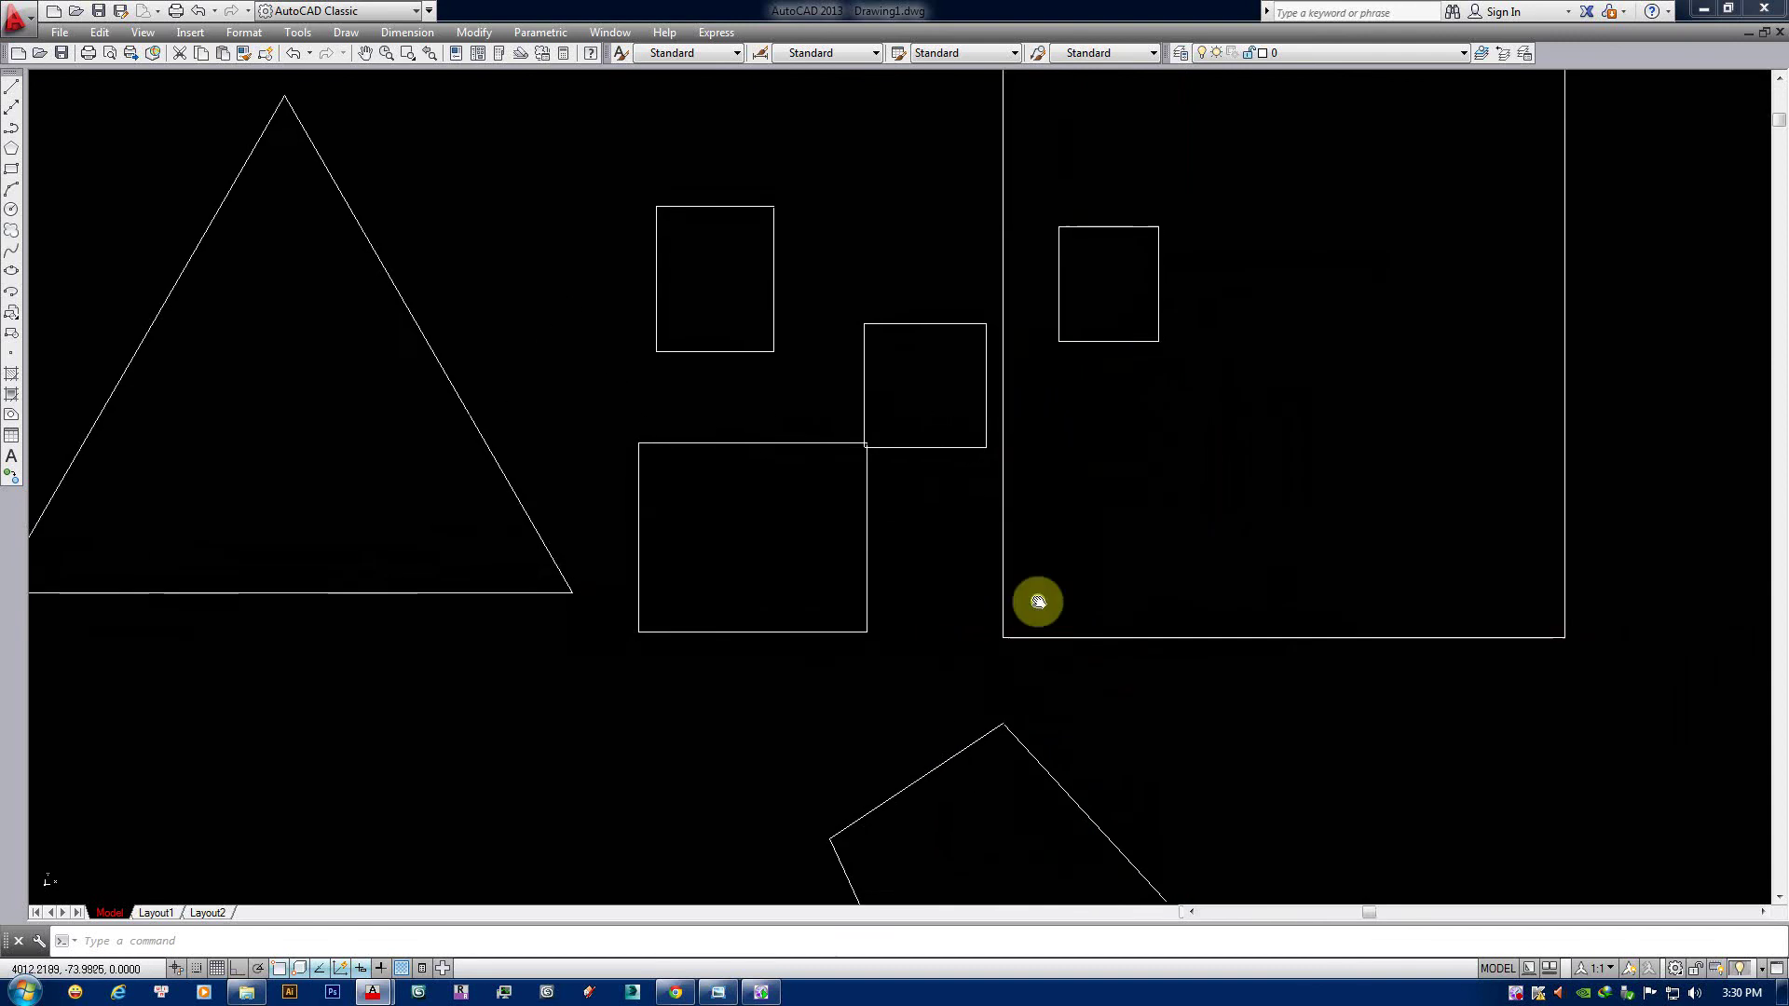
pyautogui.scroll(-1, 1015, 570)
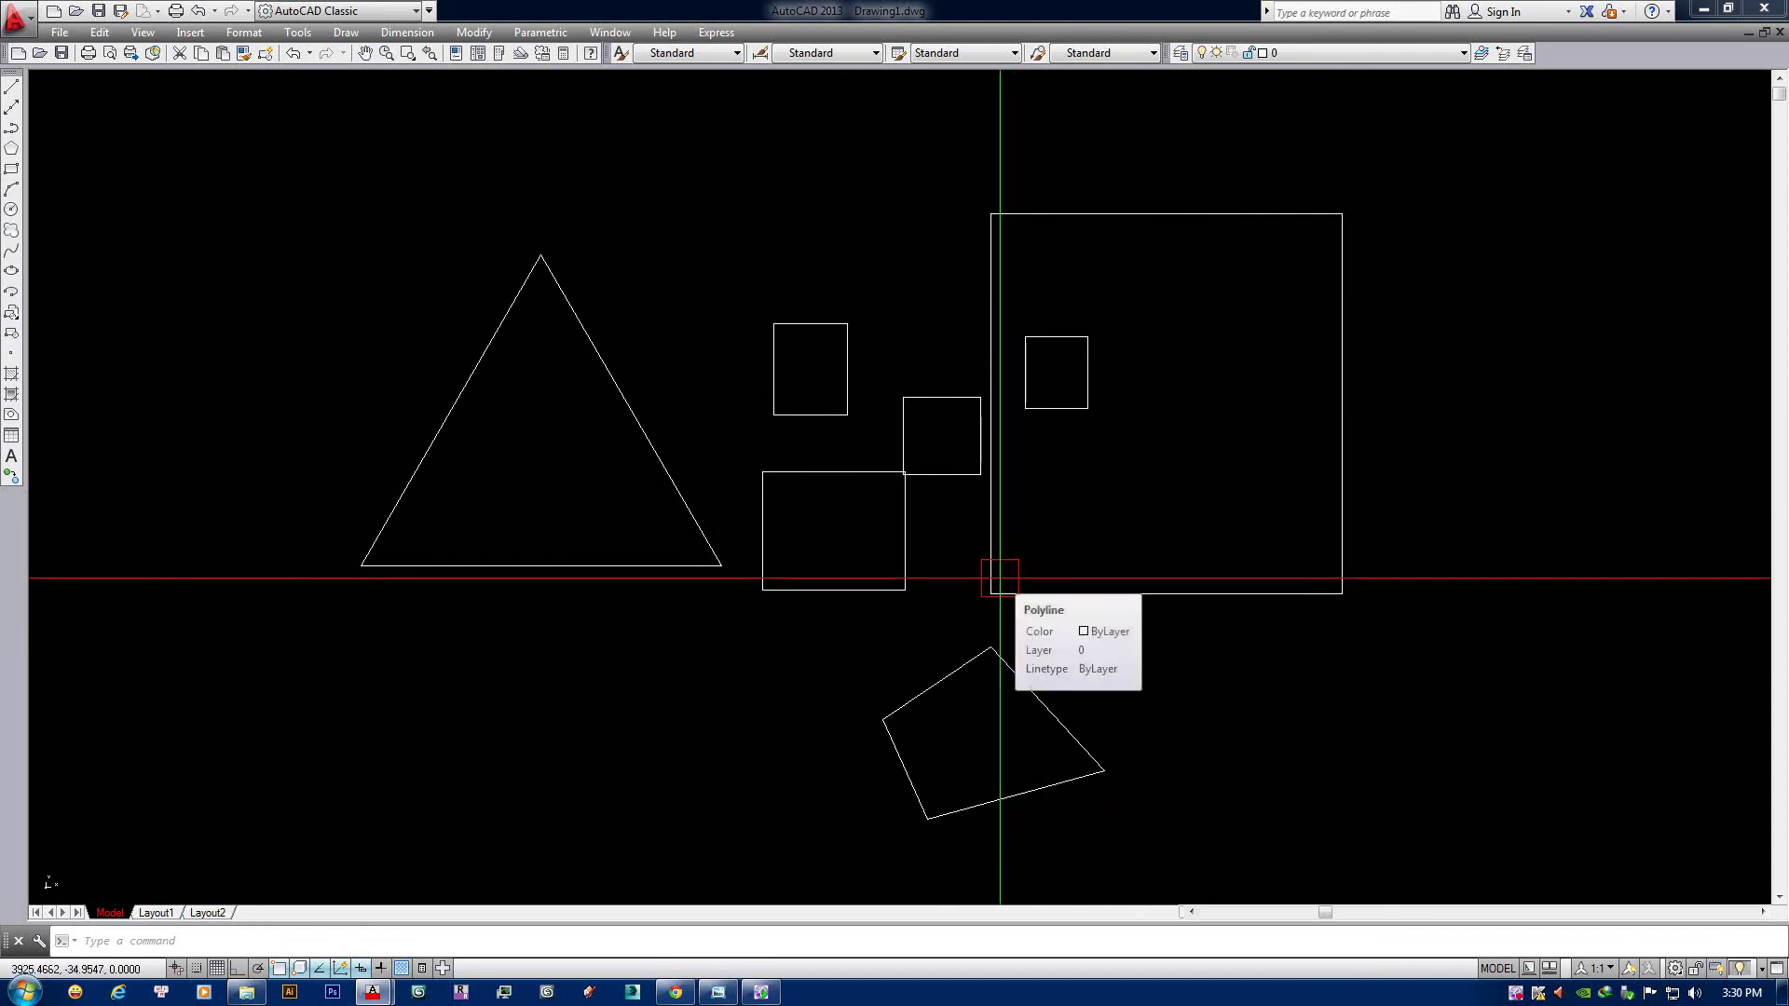
pyautogui.moveTo(1102, 519); pyautogui.dragTo(1099, 537, button='middle')
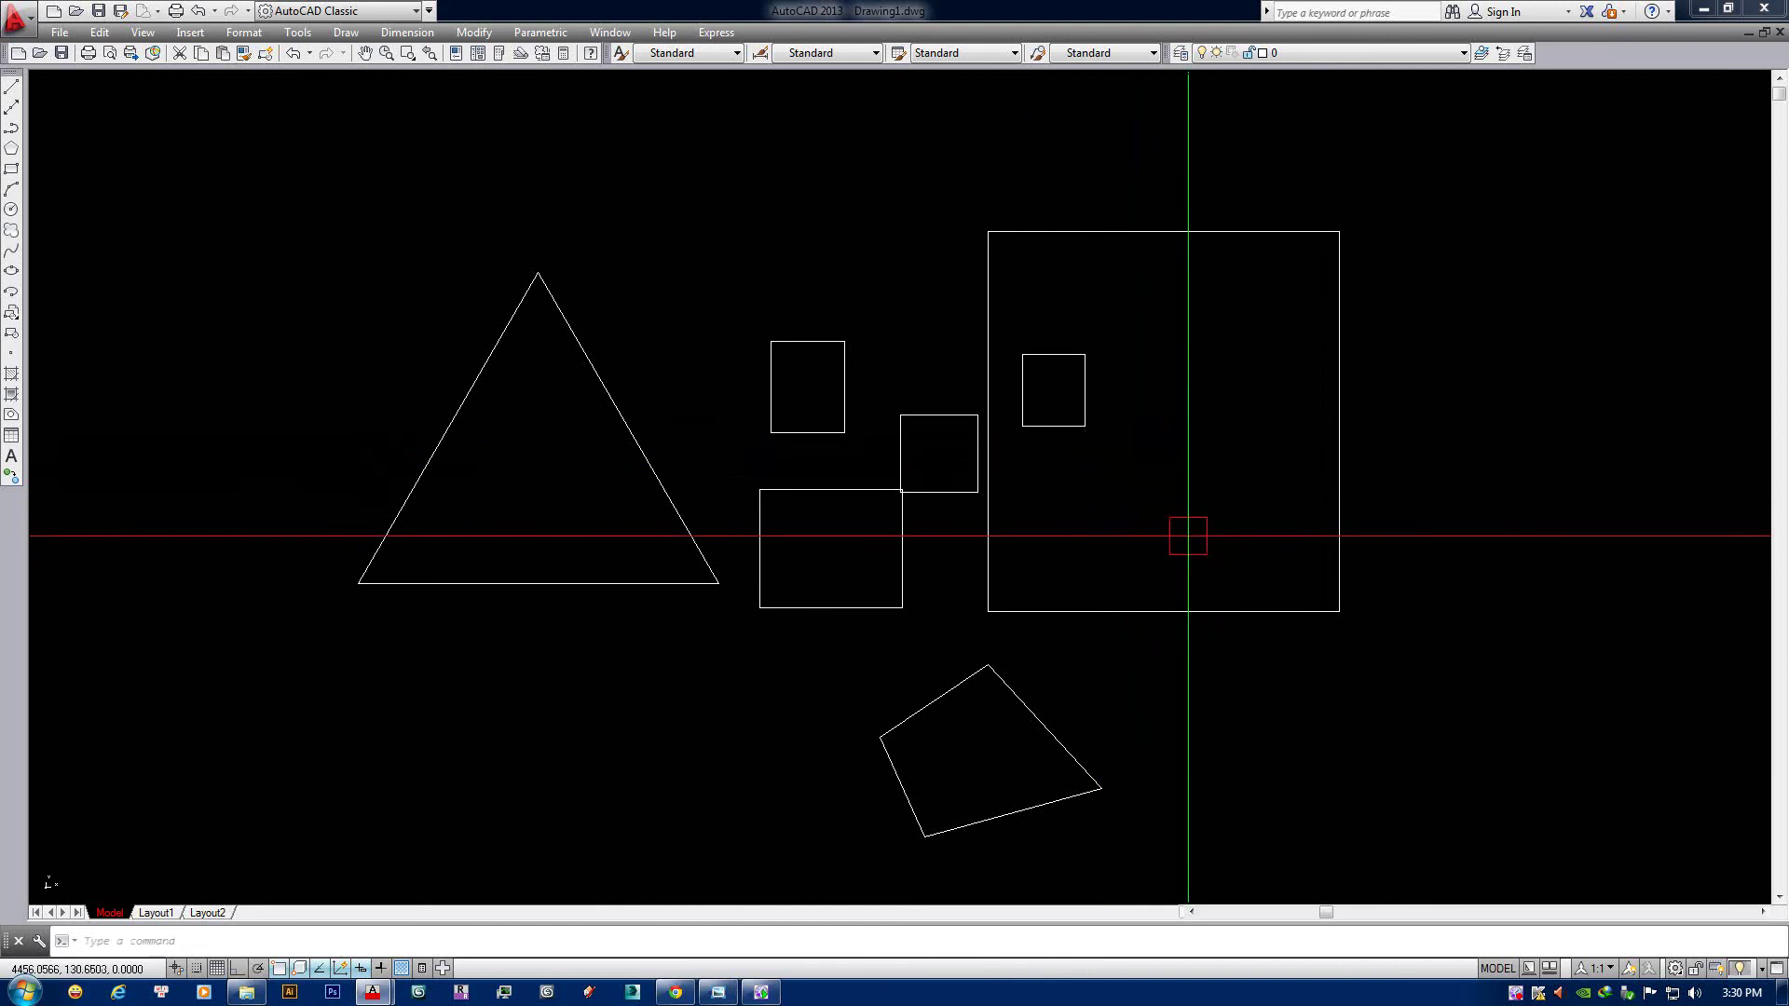
pyautogui.moveTo(1185, 543); pyautogui.dragTo(1094, 546, button='middle')
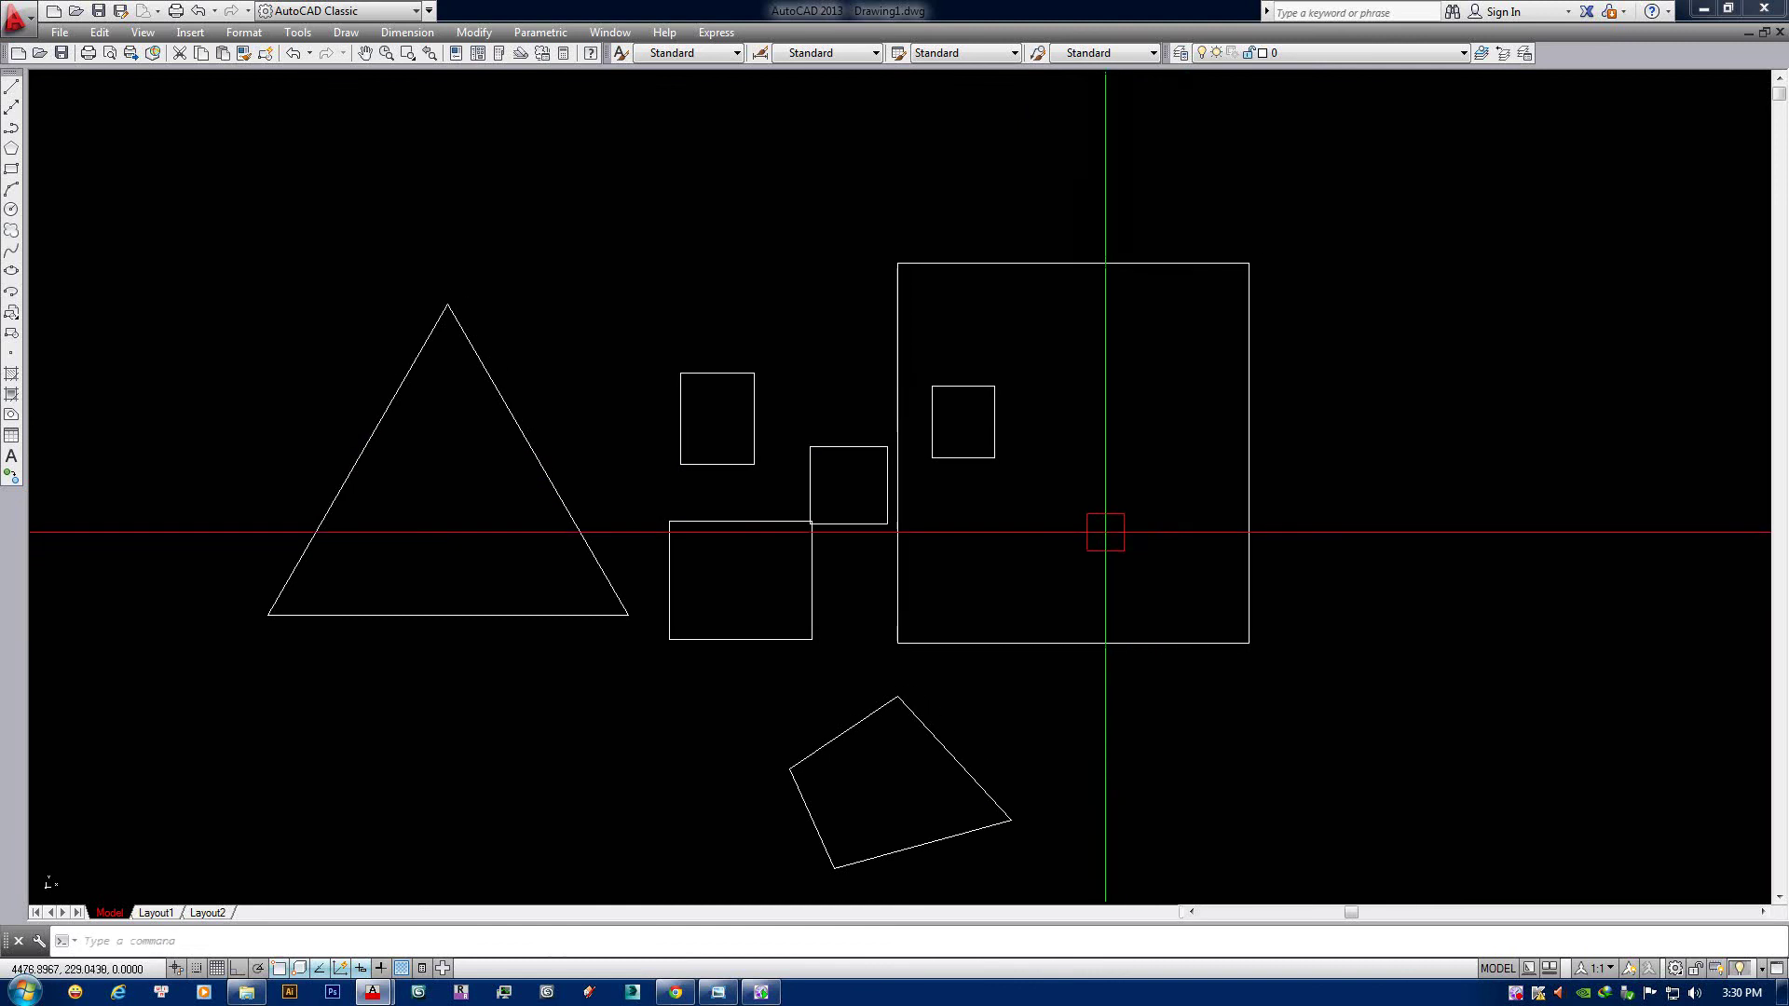
pyautogui.moveTo(970, 487); pyautogui.dragTo(1018, 475, button='middle')
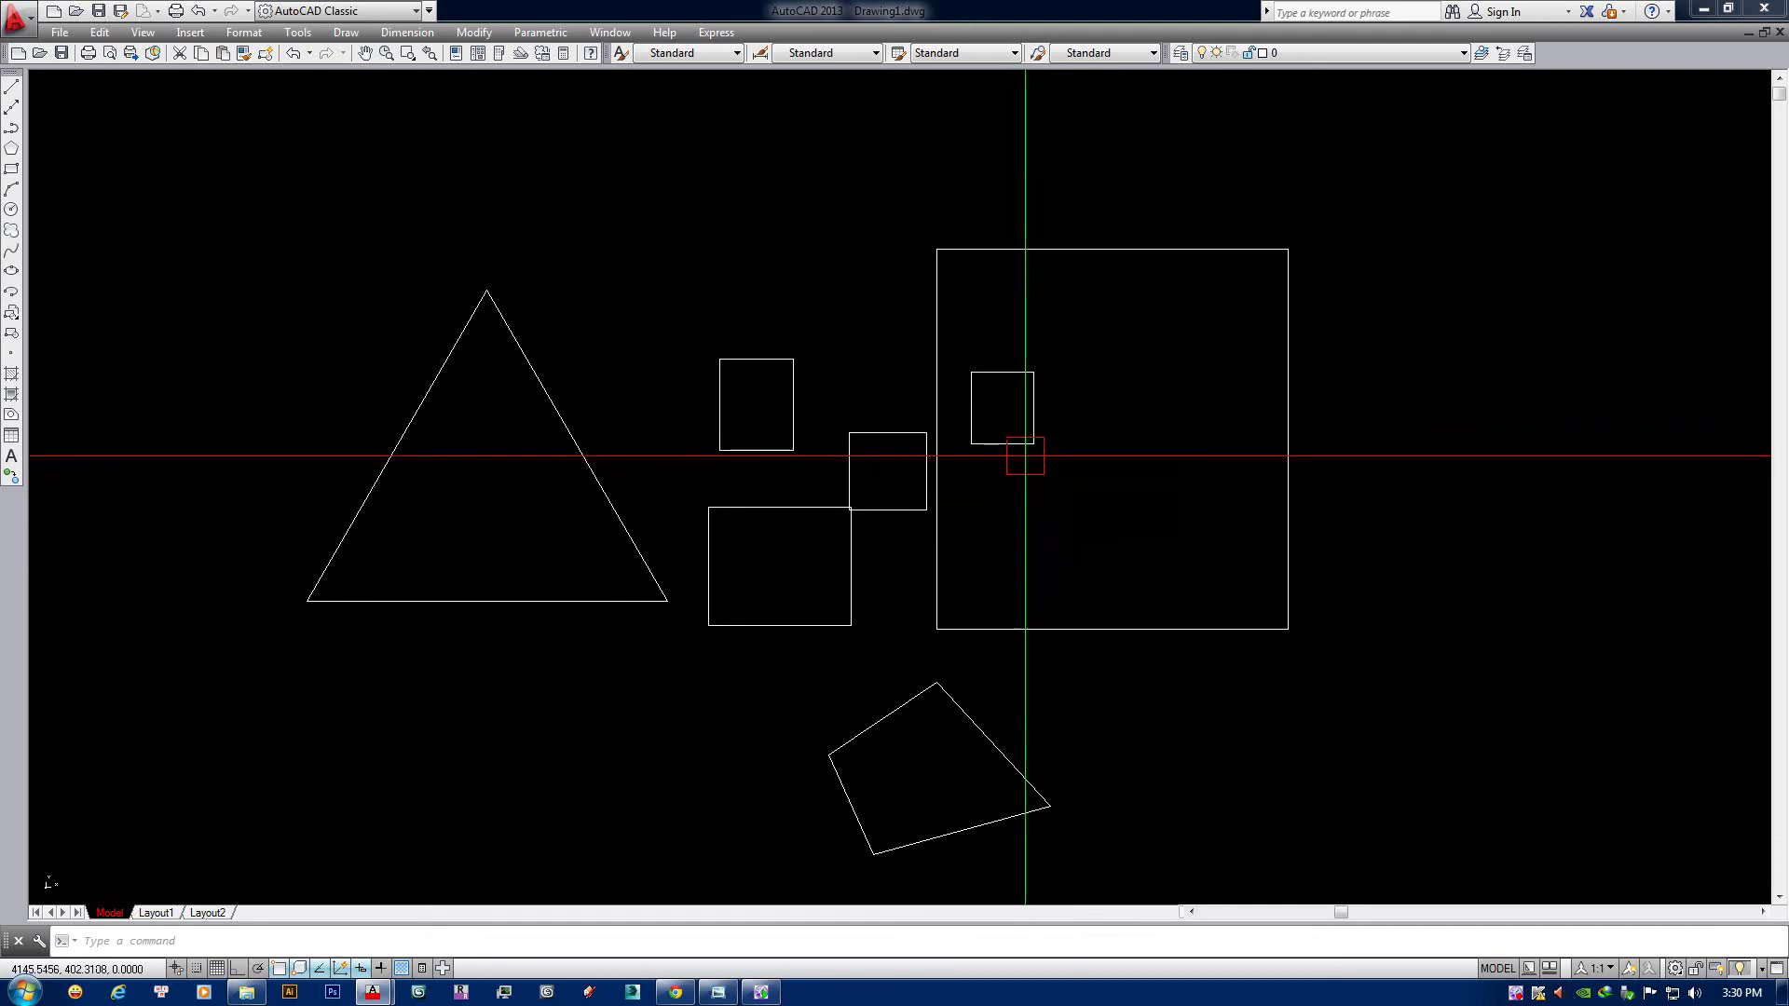
# Pick the large rectangle and erase it as a first trial.
pyautogui.rightClick(1025, 456)
pyautogui.click(1142, 595)
pyautogui.moveTo(1142, 594); pyautogui.dragTo(1125, 599)
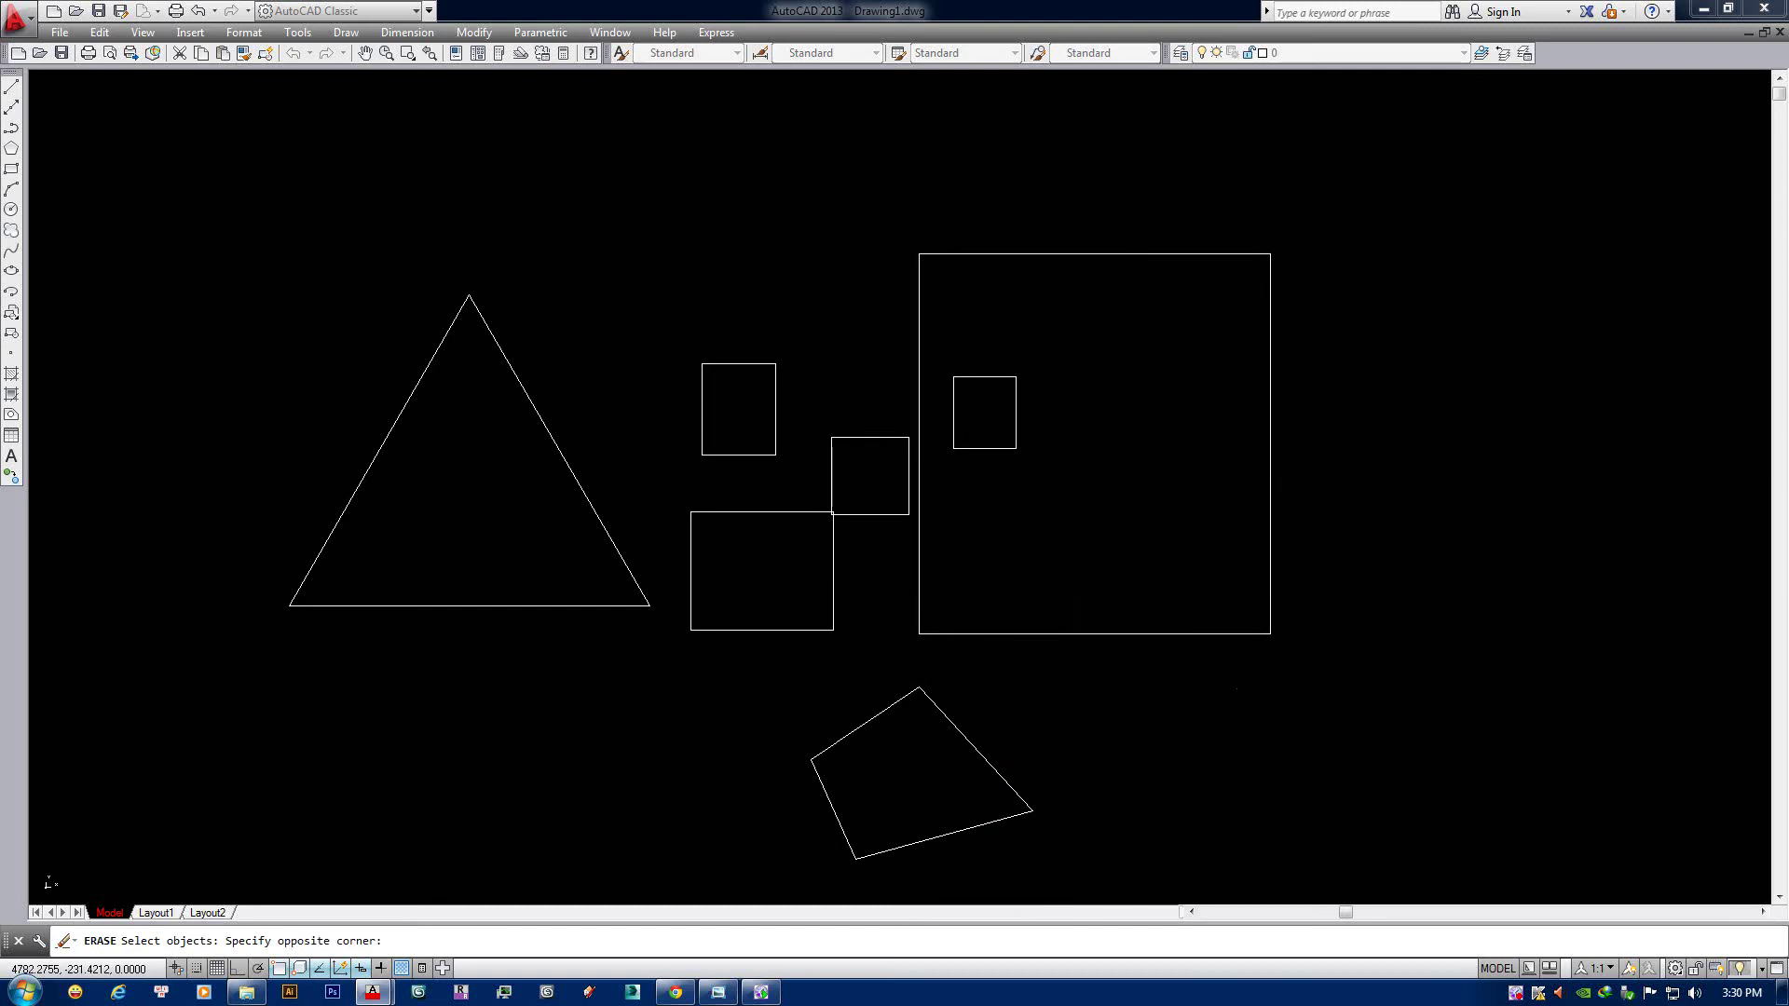
pyautogui.click(1143, 690)
pyautogui.press('Return')
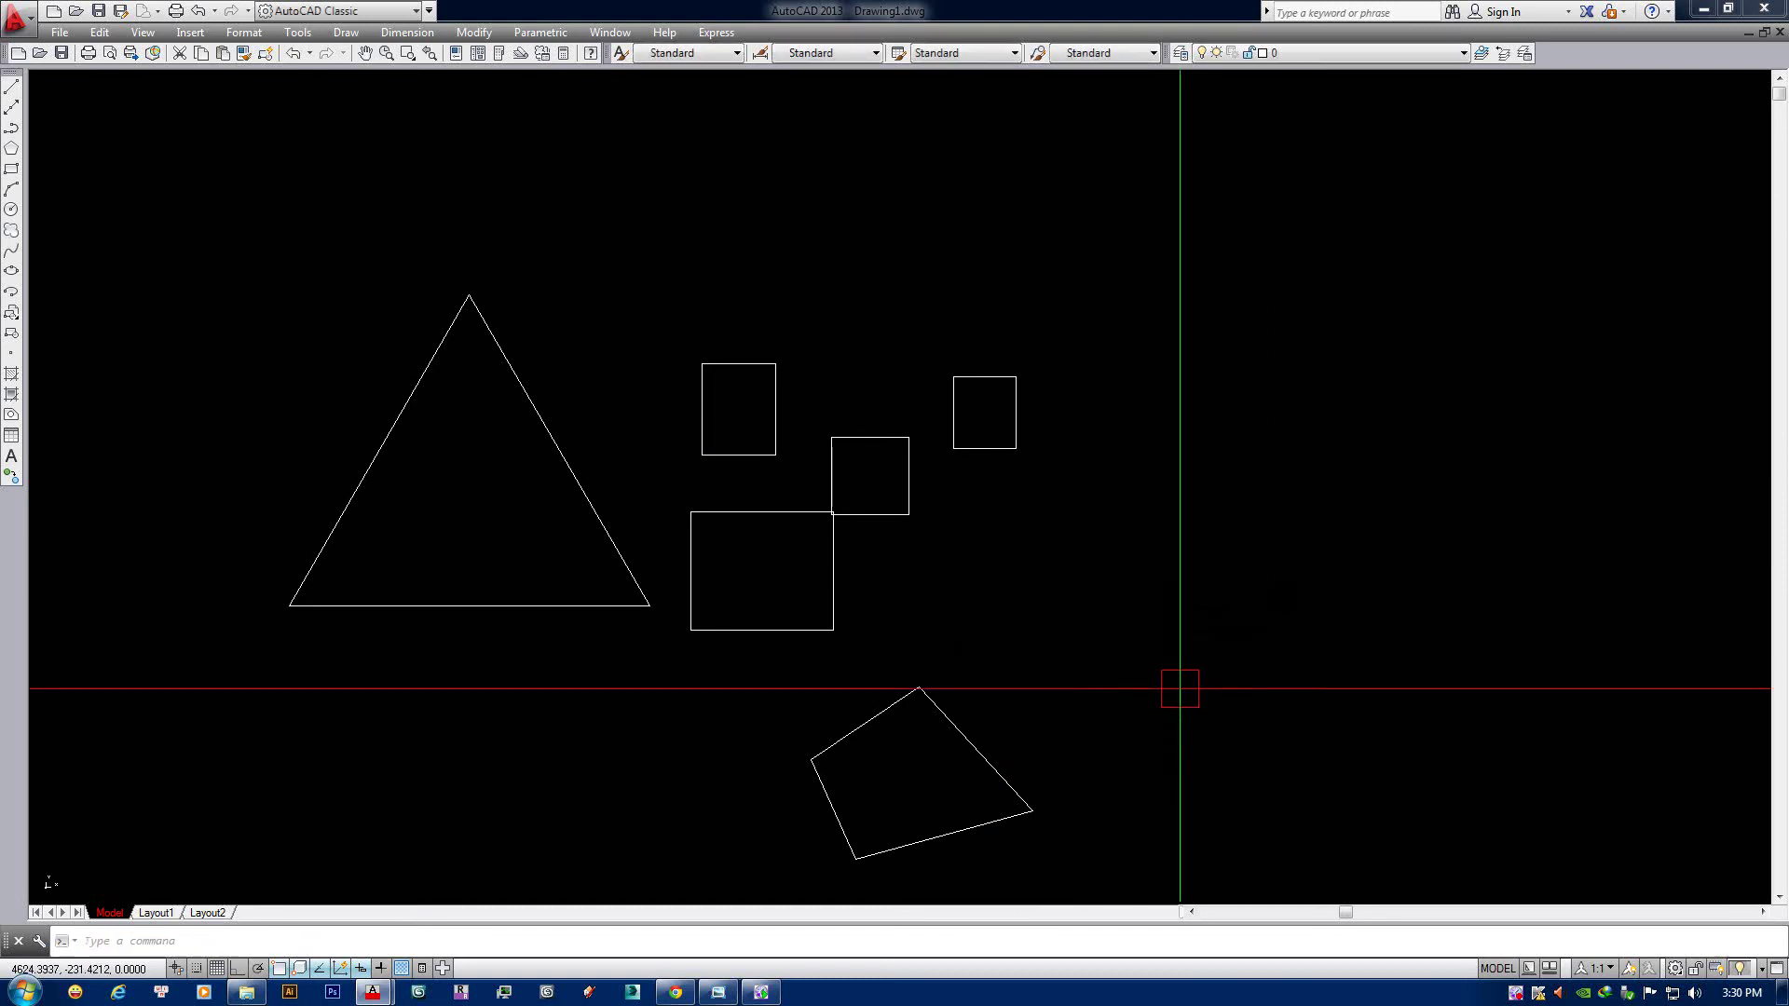
# Crossing-erase the squares, undo that erase, then delete only the top-right small square.
pyautogui.moveTo(1010, 615); pyautogui.dragTo(1154, 555, button='middle')
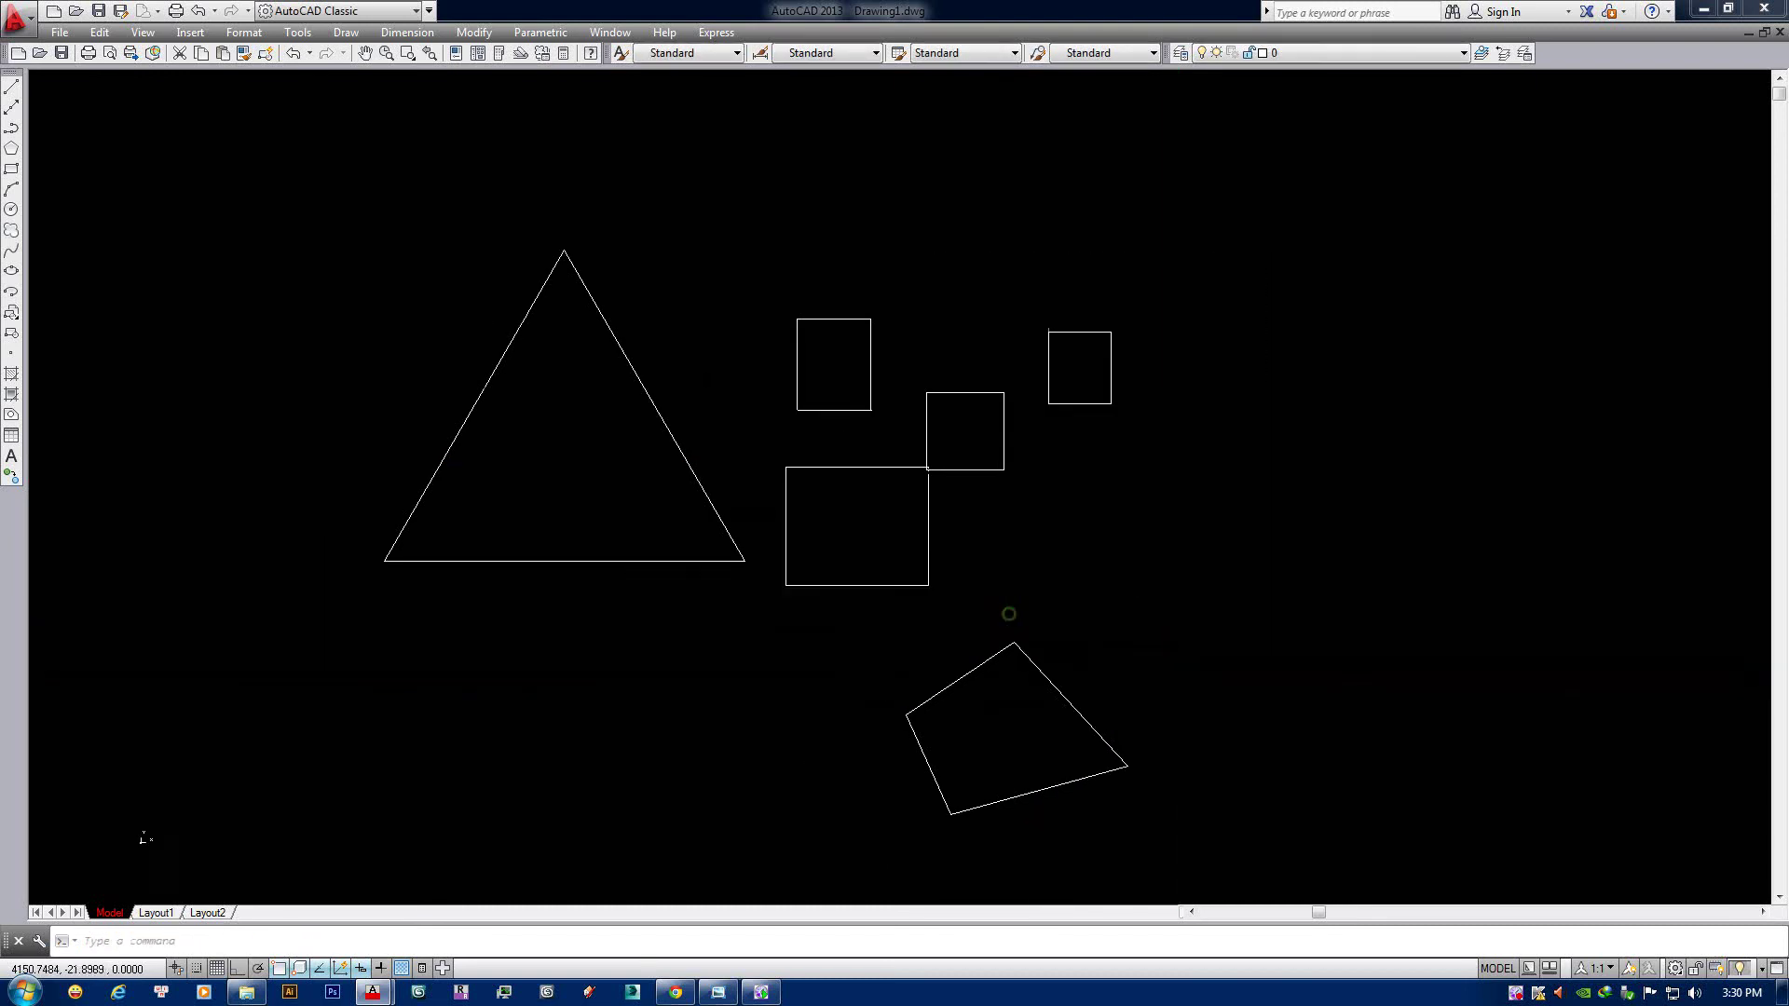
pyautogui.click(1134, 211)
pyautogui.click(836, 571)
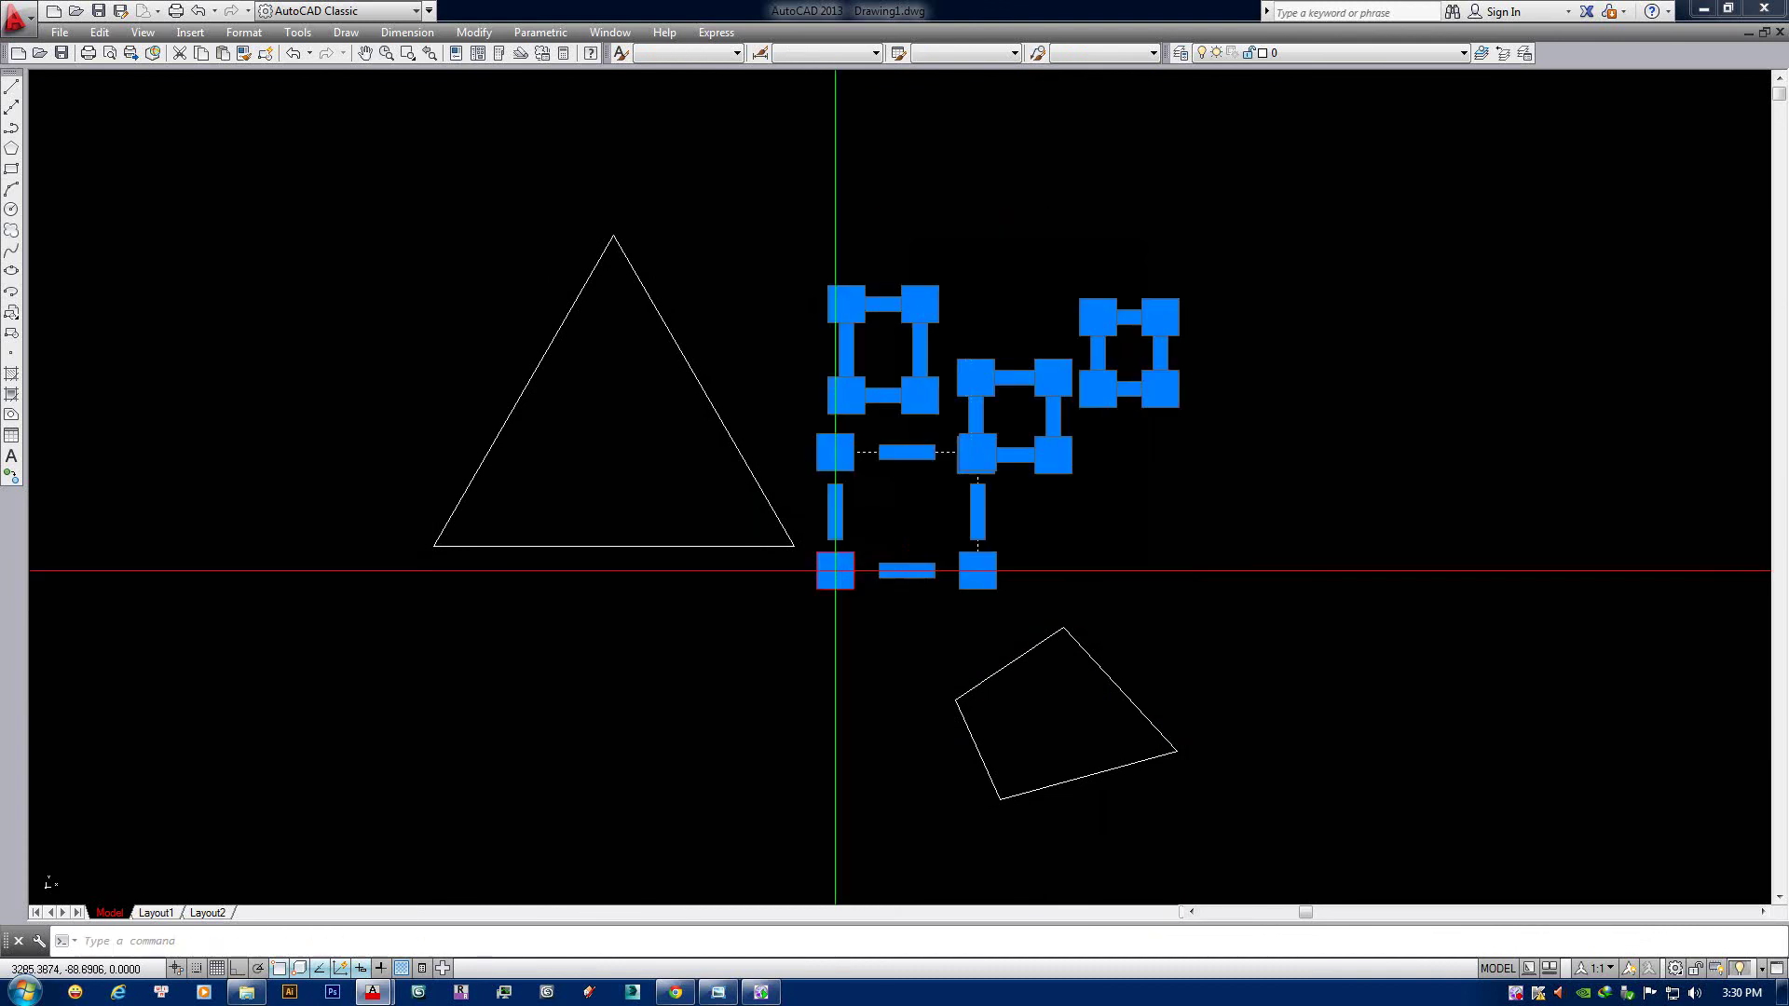
pyautogui.write('e')
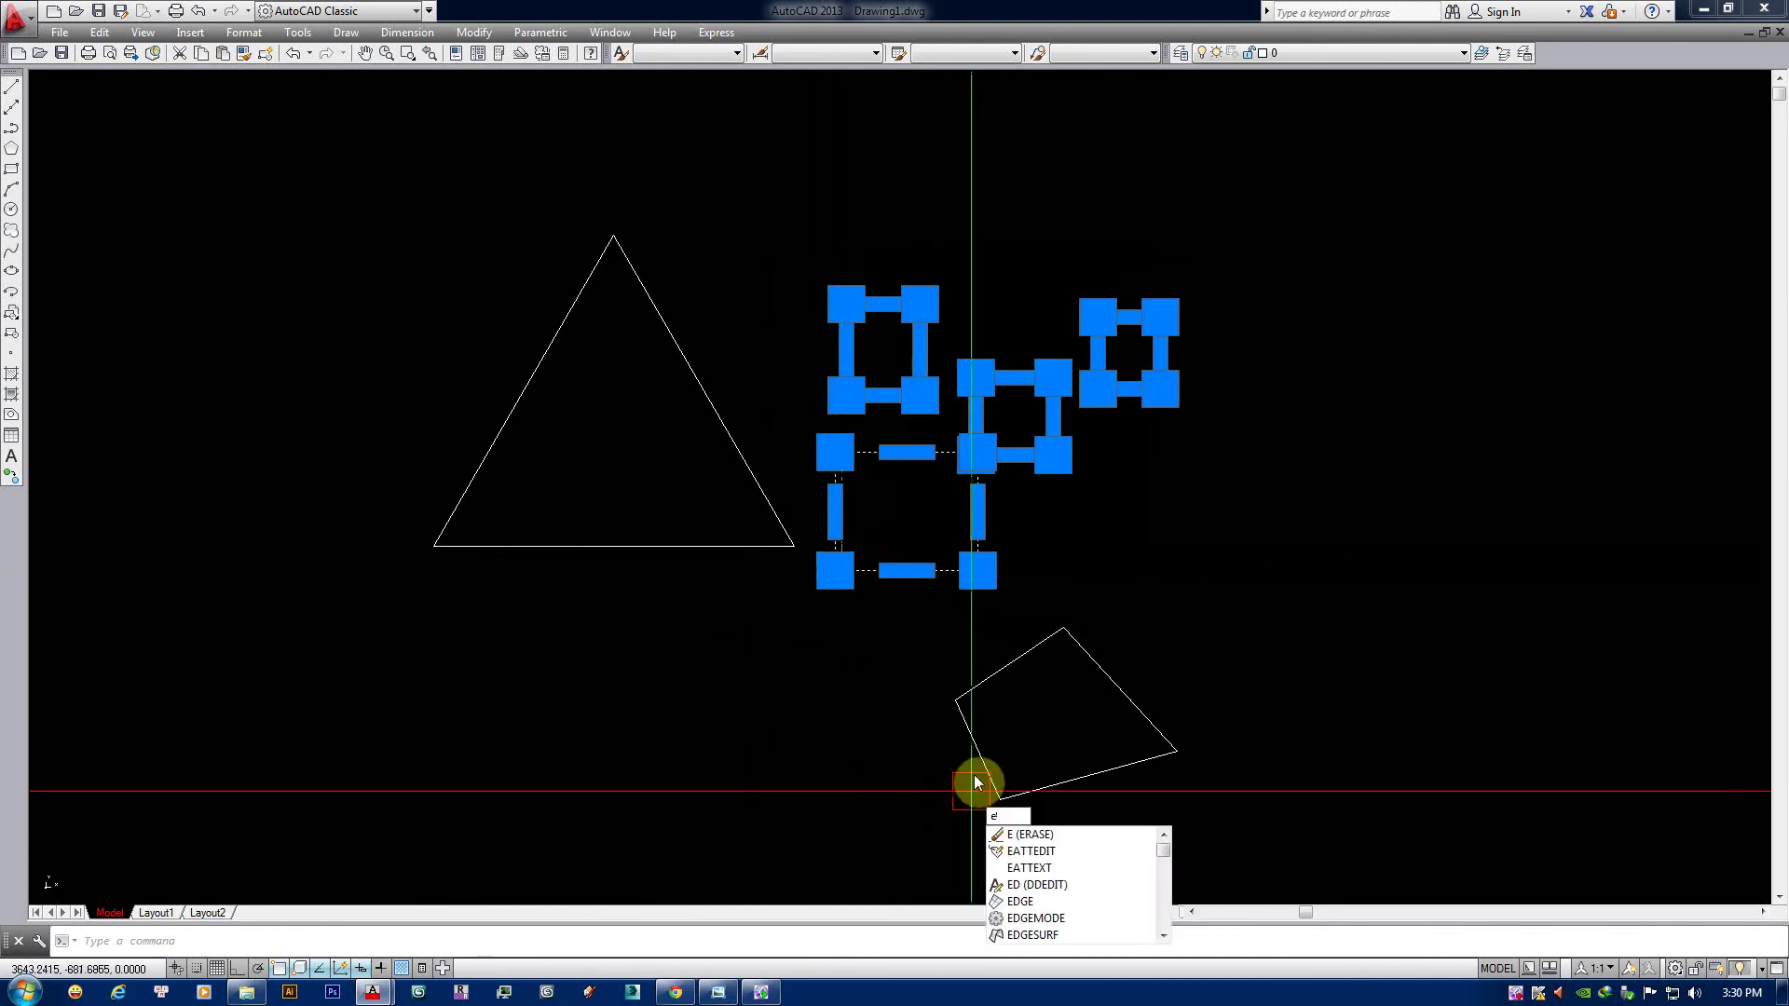
pyautogui.press('Return')
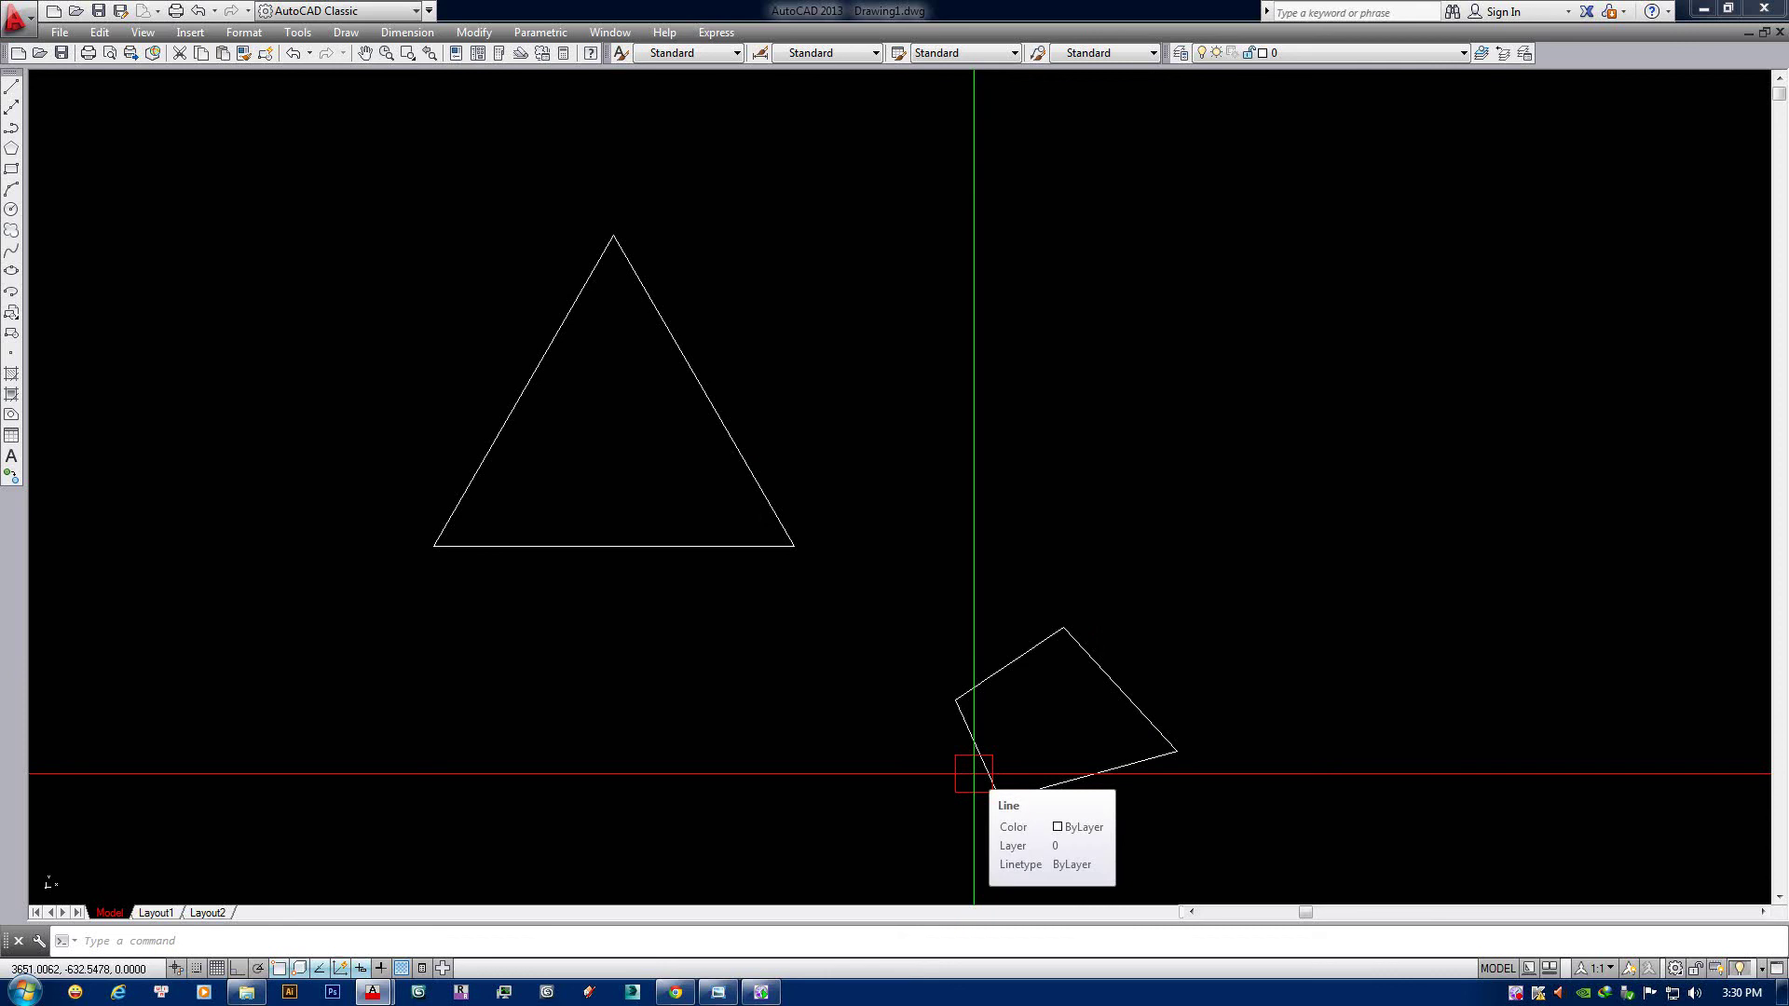
pyautogui.hotkey('ctrl', 'z')
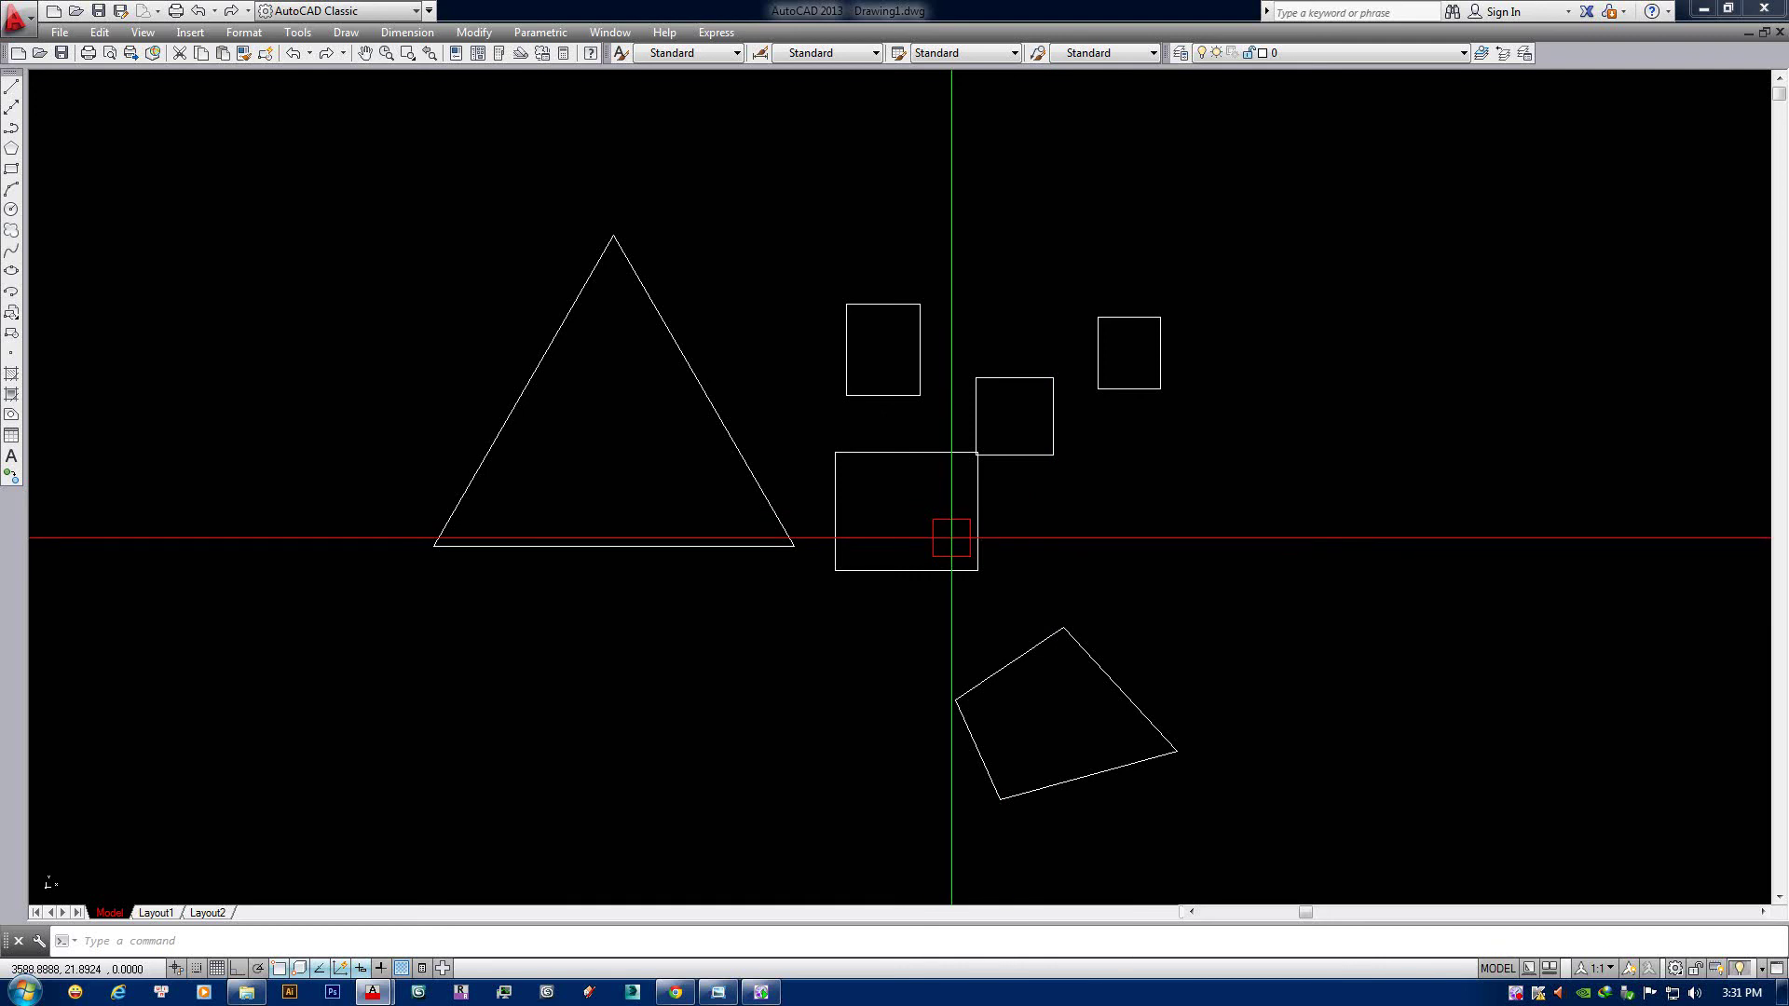
pyautogui.click(1146, 388)
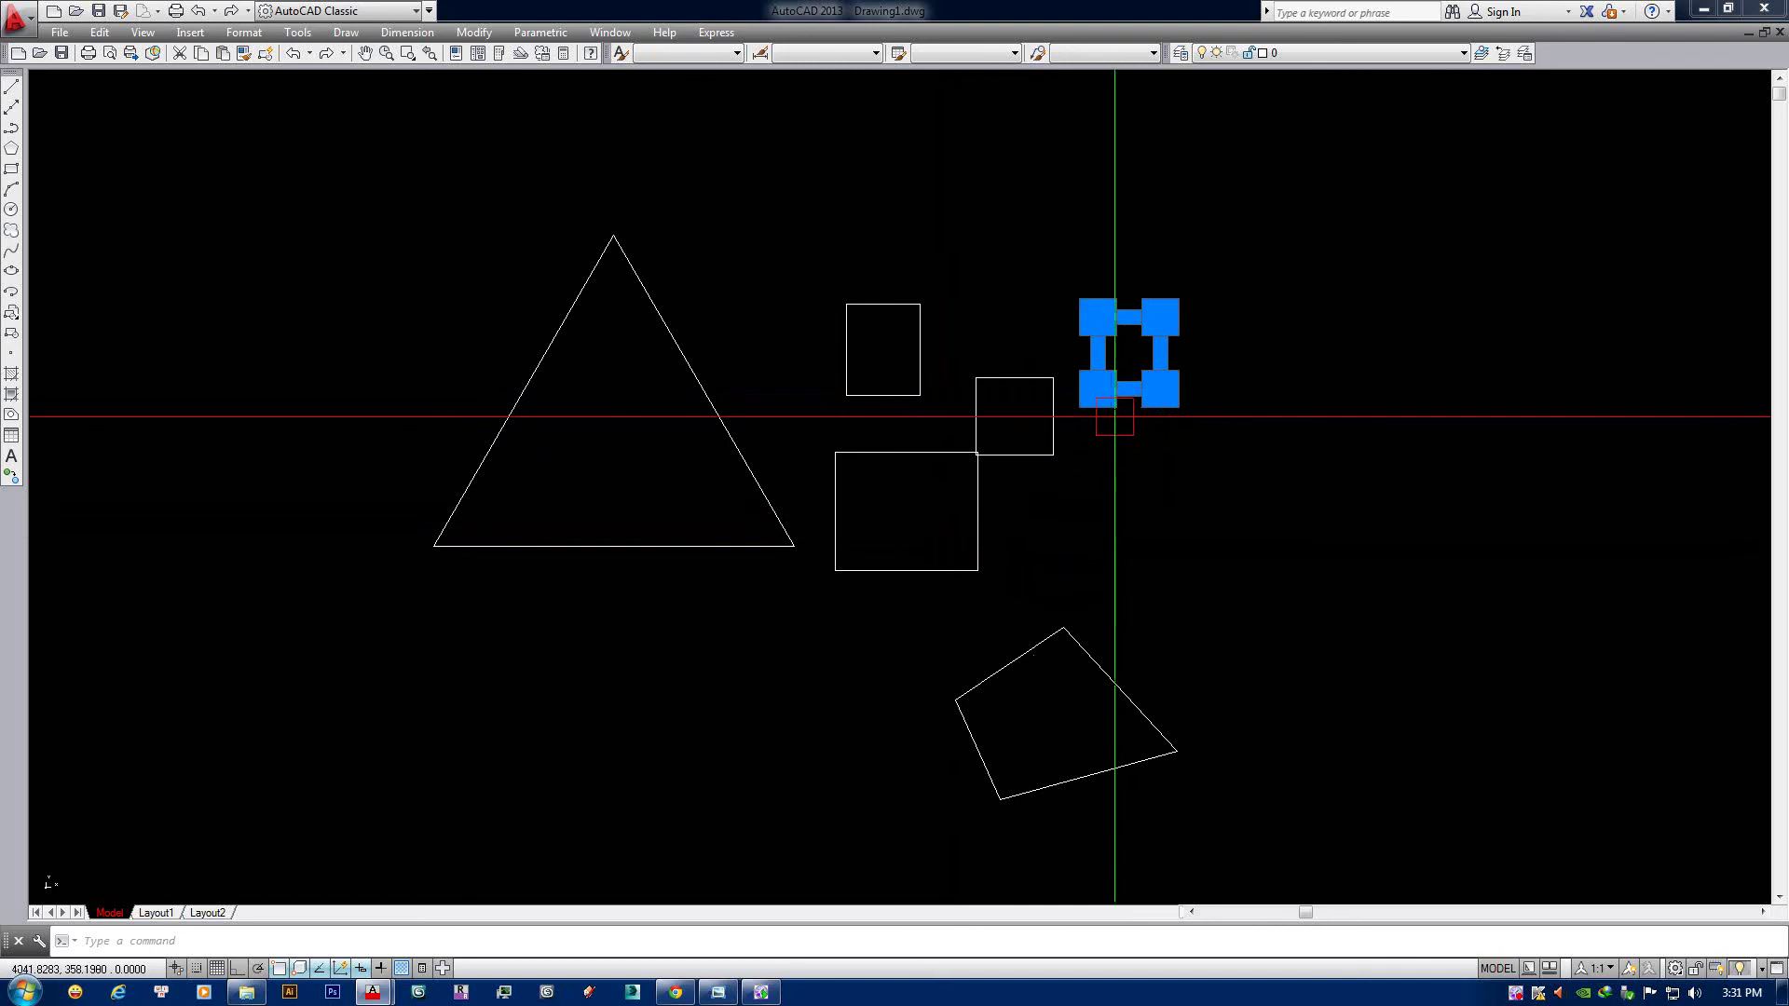
pyautogui.press('Delete')
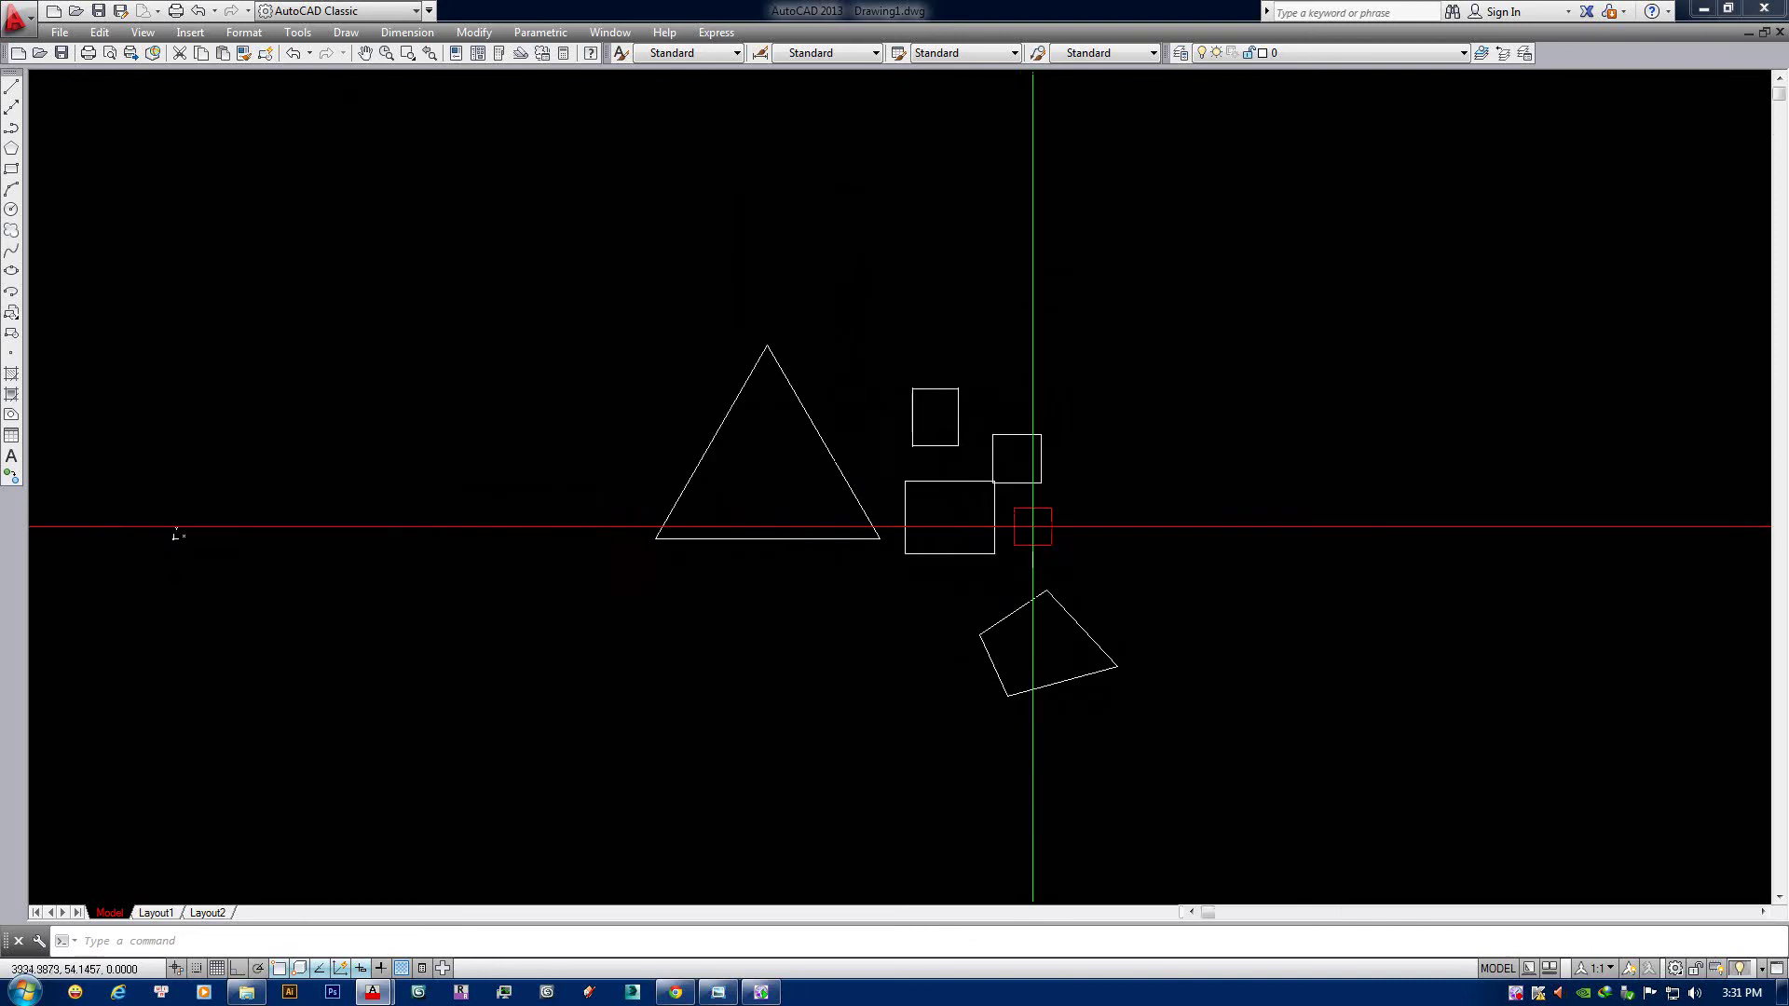
# Zoom in and out to frame the right-hand small square.
pyautogui.scroll(2, 1019, 524)
pyautogui.scroll(2, 1007, 510)
pyautogui.scroll(-4, 1007, 510)
pyautogui.scroll(2, 978, 503)
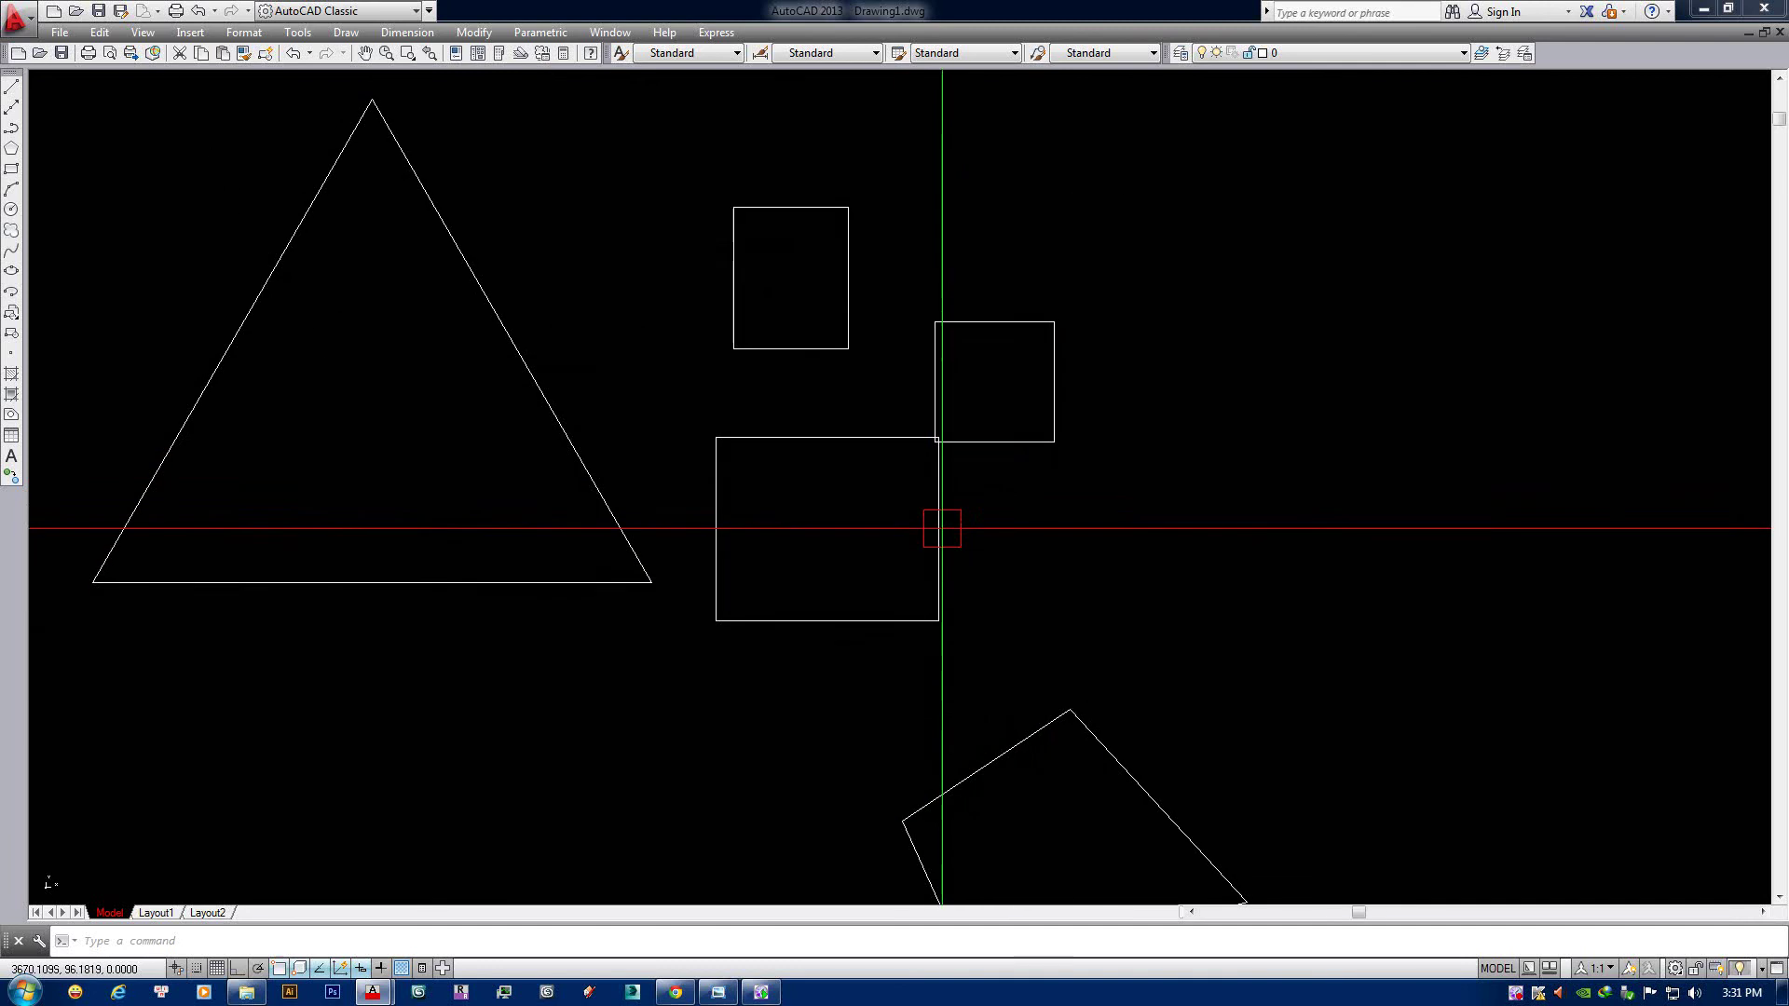
pyautogui.scroll(2, 942, 528)
pyautogui.scroll(-4, 942, 523)
pyautogui.scroll(2, 951, 531)
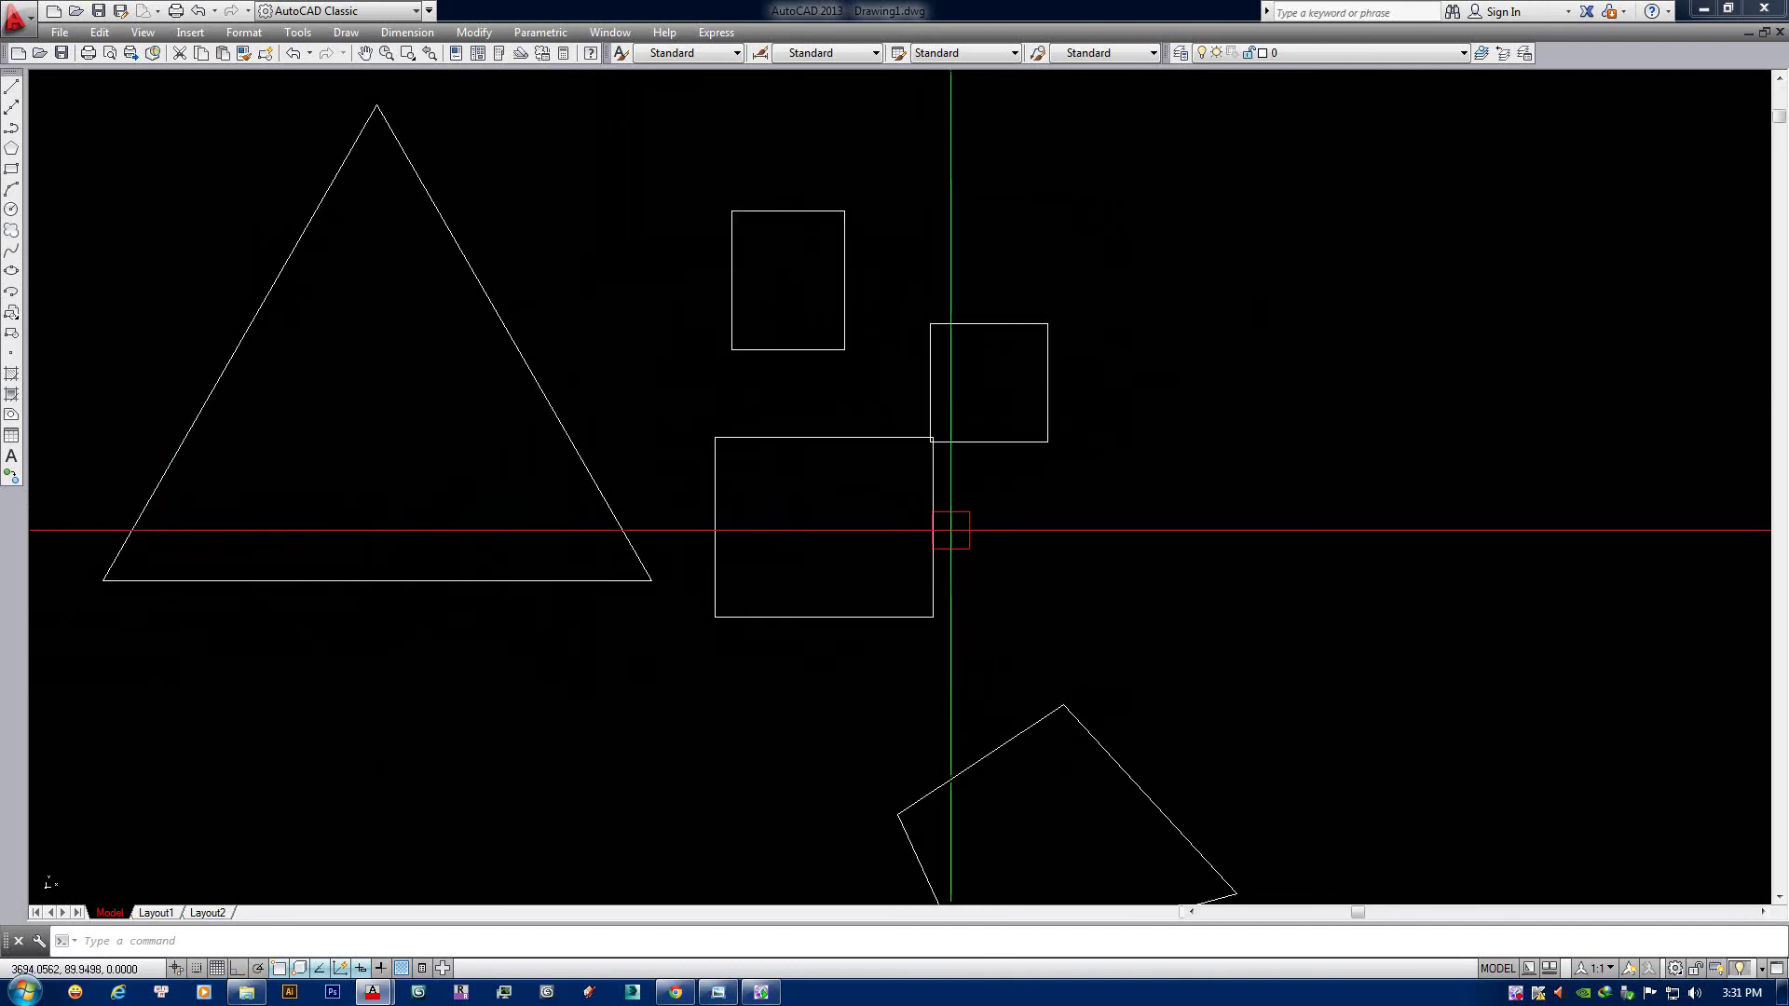
pyautogui.scroll(4, 950, 530)
pyautogui.scroll(-4, 950, 530)
pyautogui.scroll(4, 950, 530)
pyautogui.scroll(2, 950, 527)
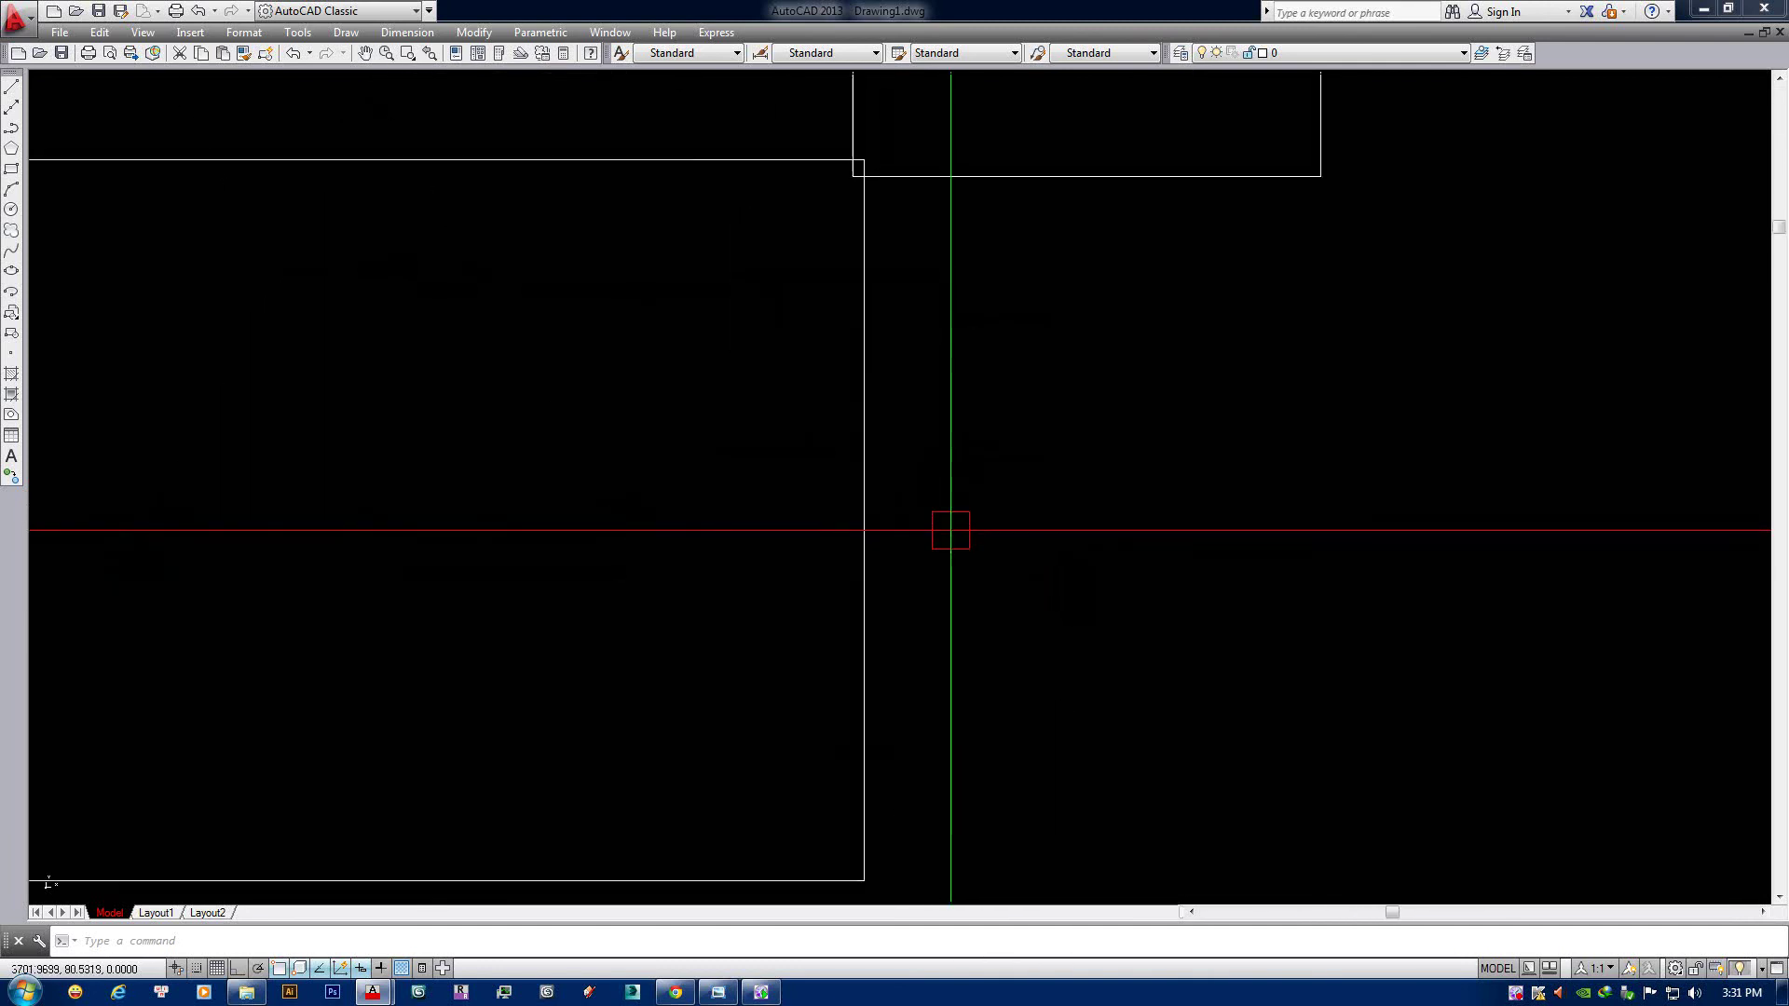
pyautogui.scroll(-4, 950, 535)
pyautogui.scroll(2, 950, 537)
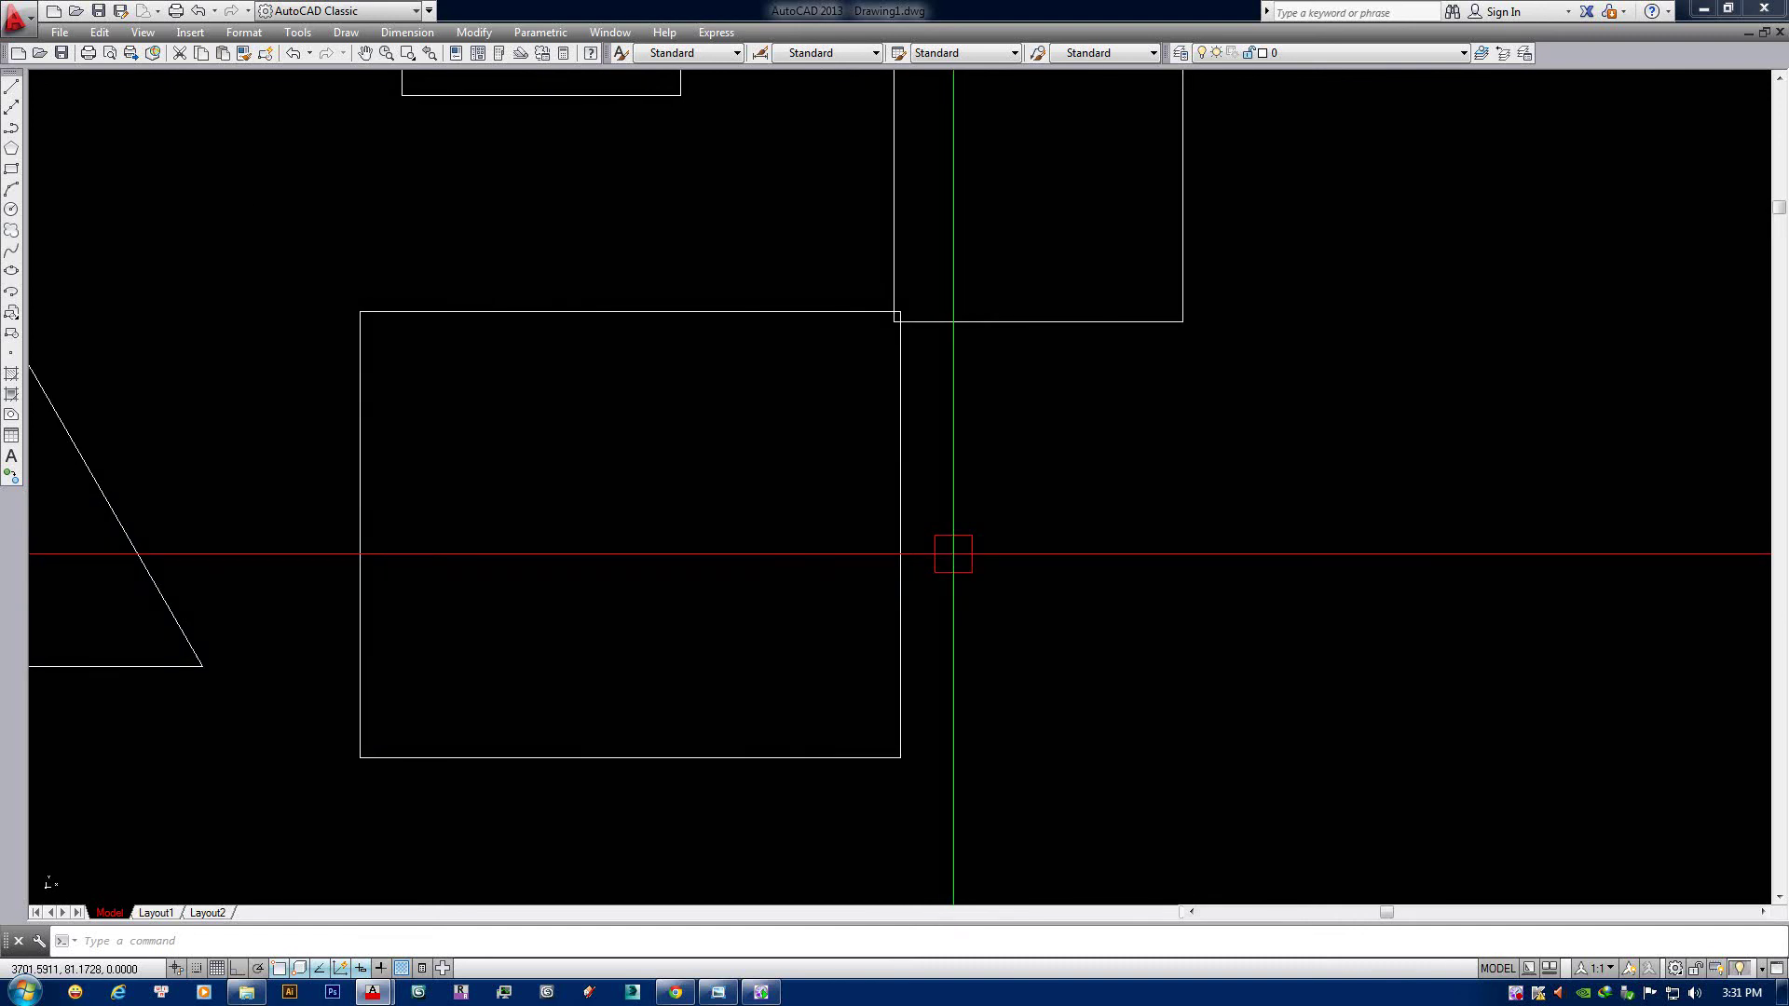
pyautogui.scroll(-2, 927, 552)
pyautogui.scroll(-4, 894, 545)
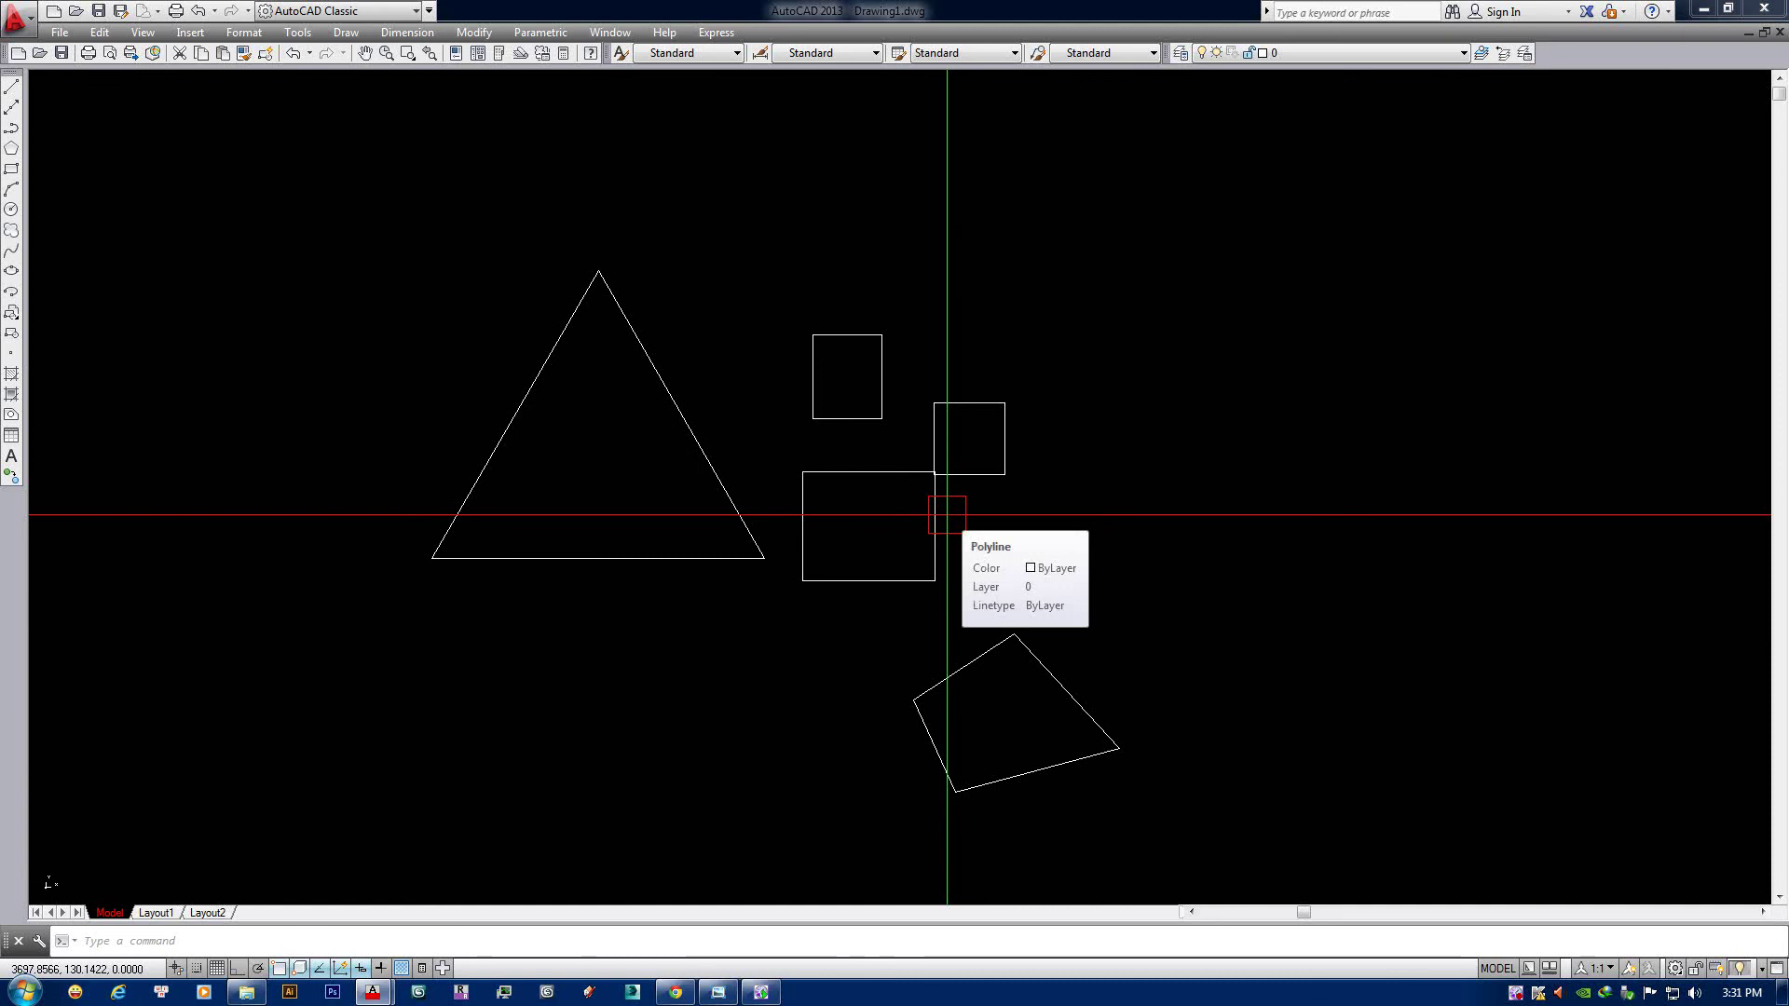
pyautogui.scroll(4, 996, 447)
pyautogui.click(978, 518)
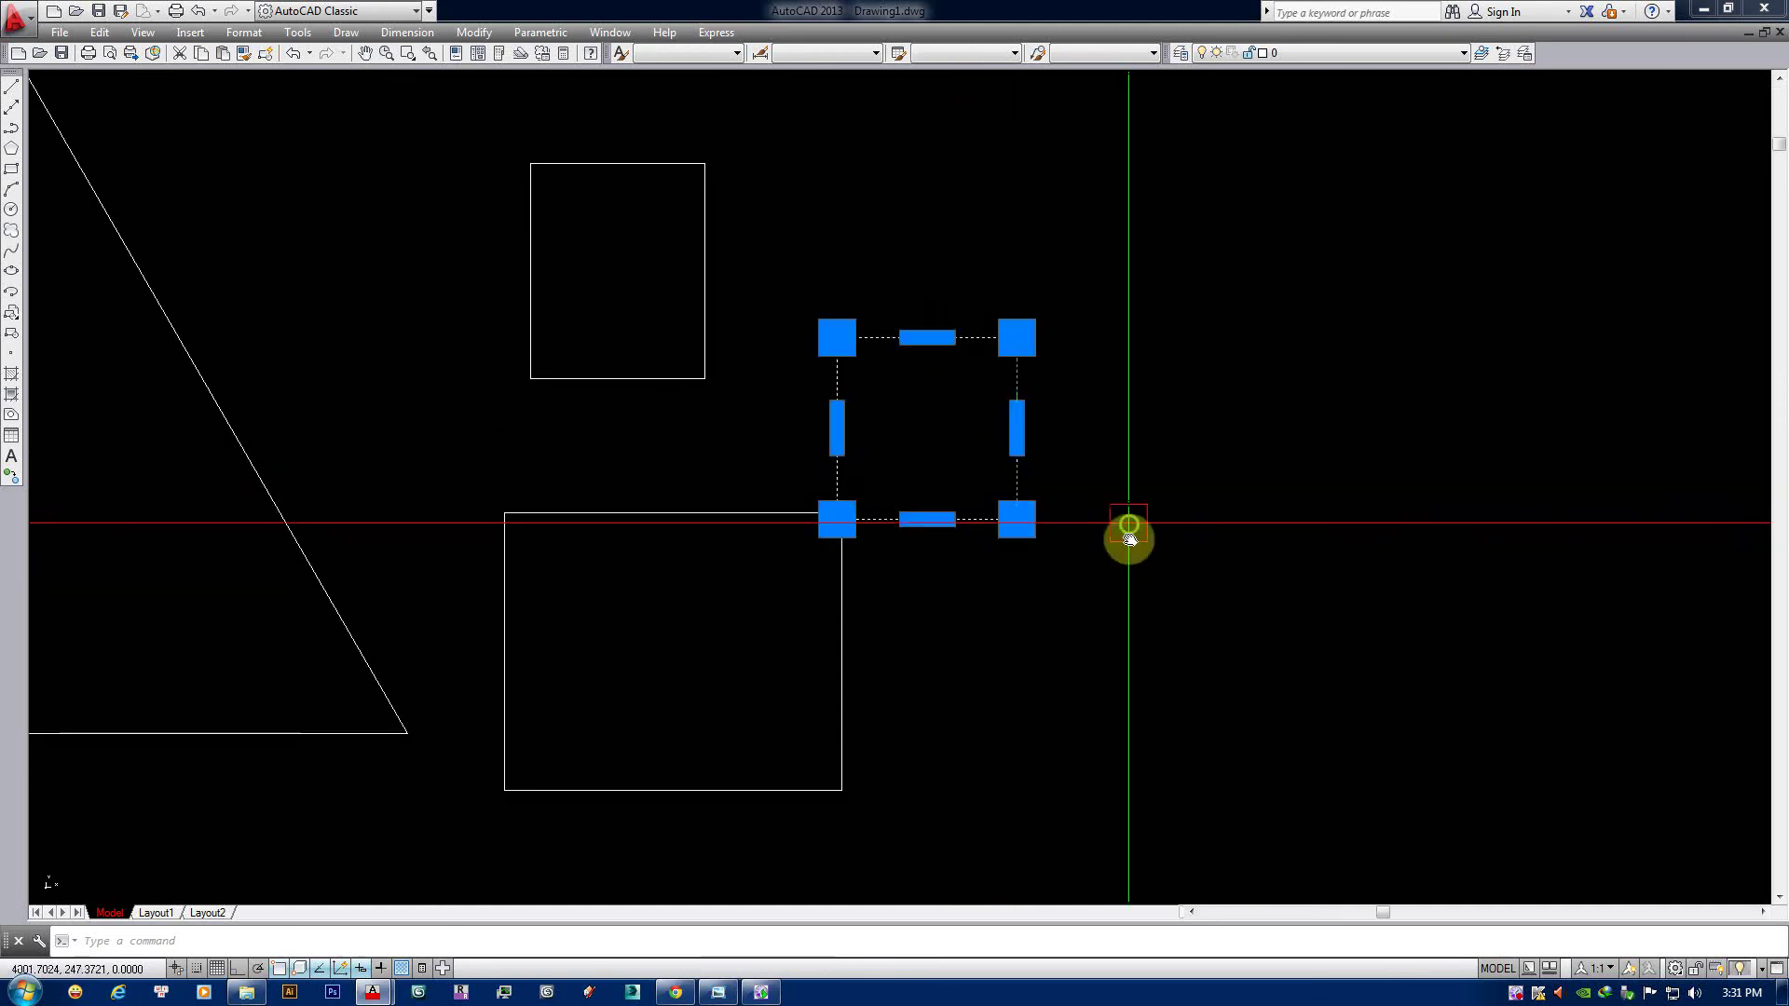
pyautogui.press('Escape')
pyautogui.moveTo(1130, 535)
pyautogui.mouseDown(button='middle')
pyautogui.moveTo(1130, 552)
pyautogui.moveTo(1099, 506)
pyautogui.mouseUp(button='middle')
# Move the right-hand small square up and right, clearing the stray rectangle selection.
pyautogui.write('m')
pyautogui.press('Return')
pyautogui.click(997, 536)
pyautogui.press('Return')
pyautogui.click(1096, 533)
pyautogui.click(1321, 451)
pyautogui.click(821, 579)
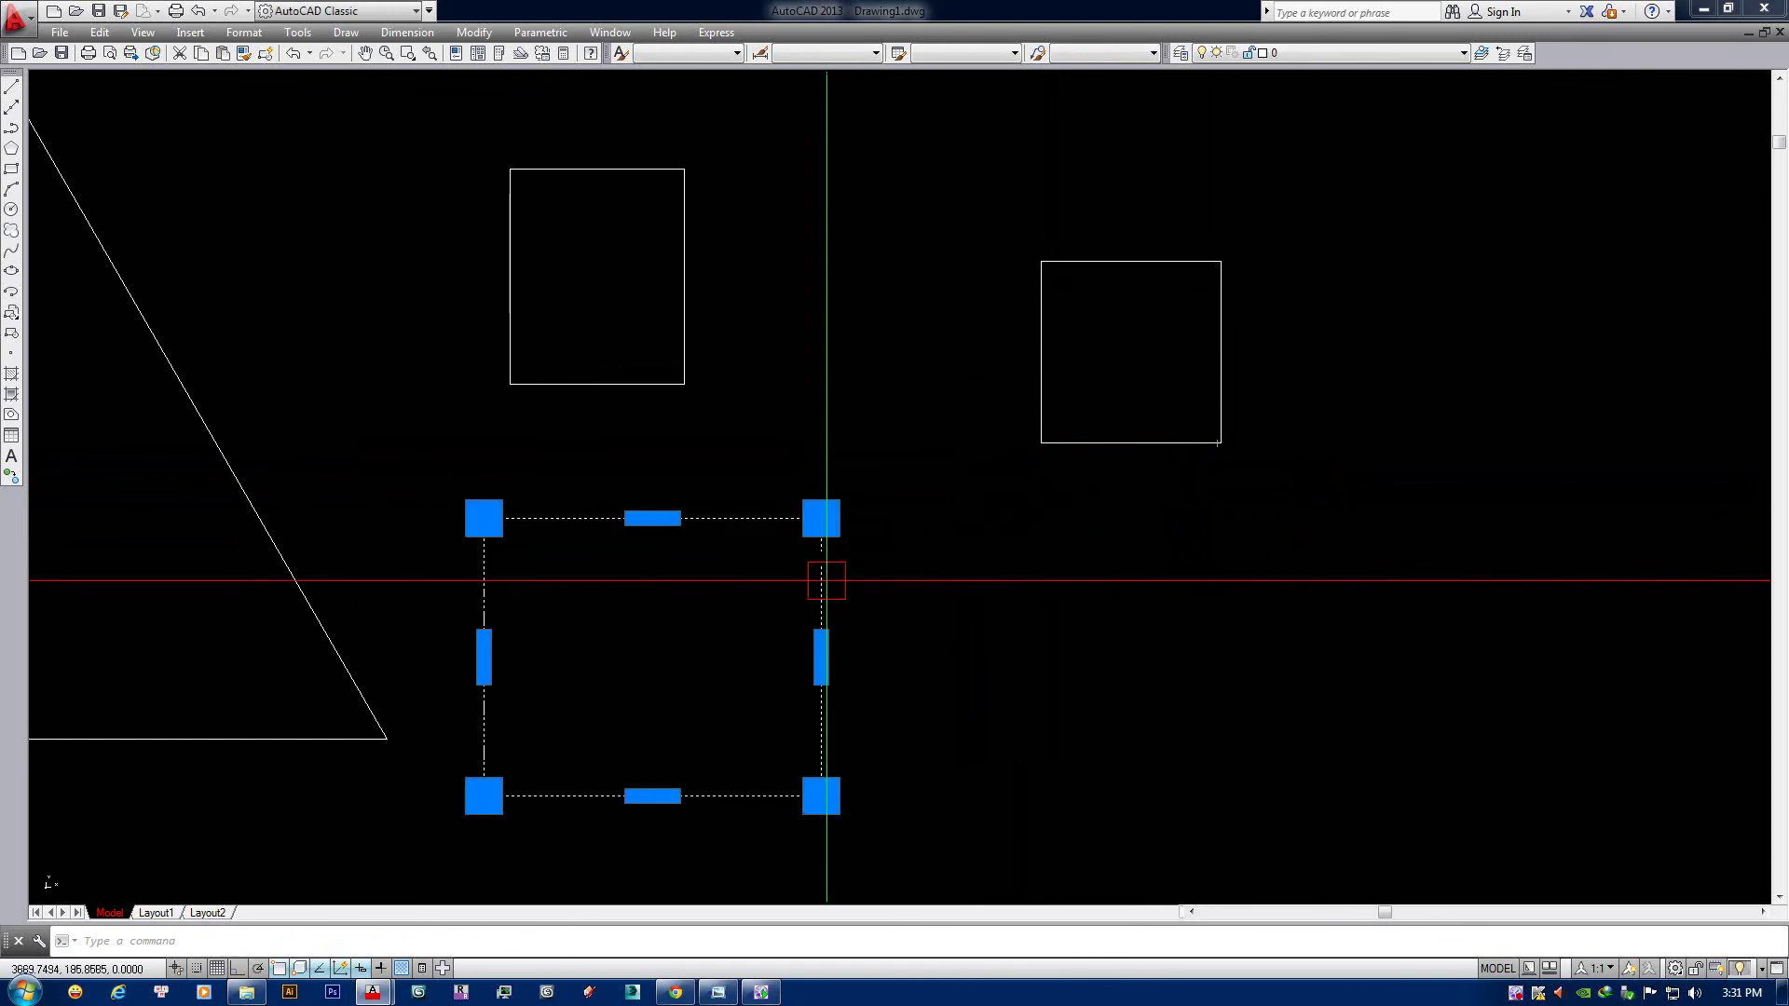
pyautogui.press('Escape')
pyautogui.scroll(-4, 848, 572)
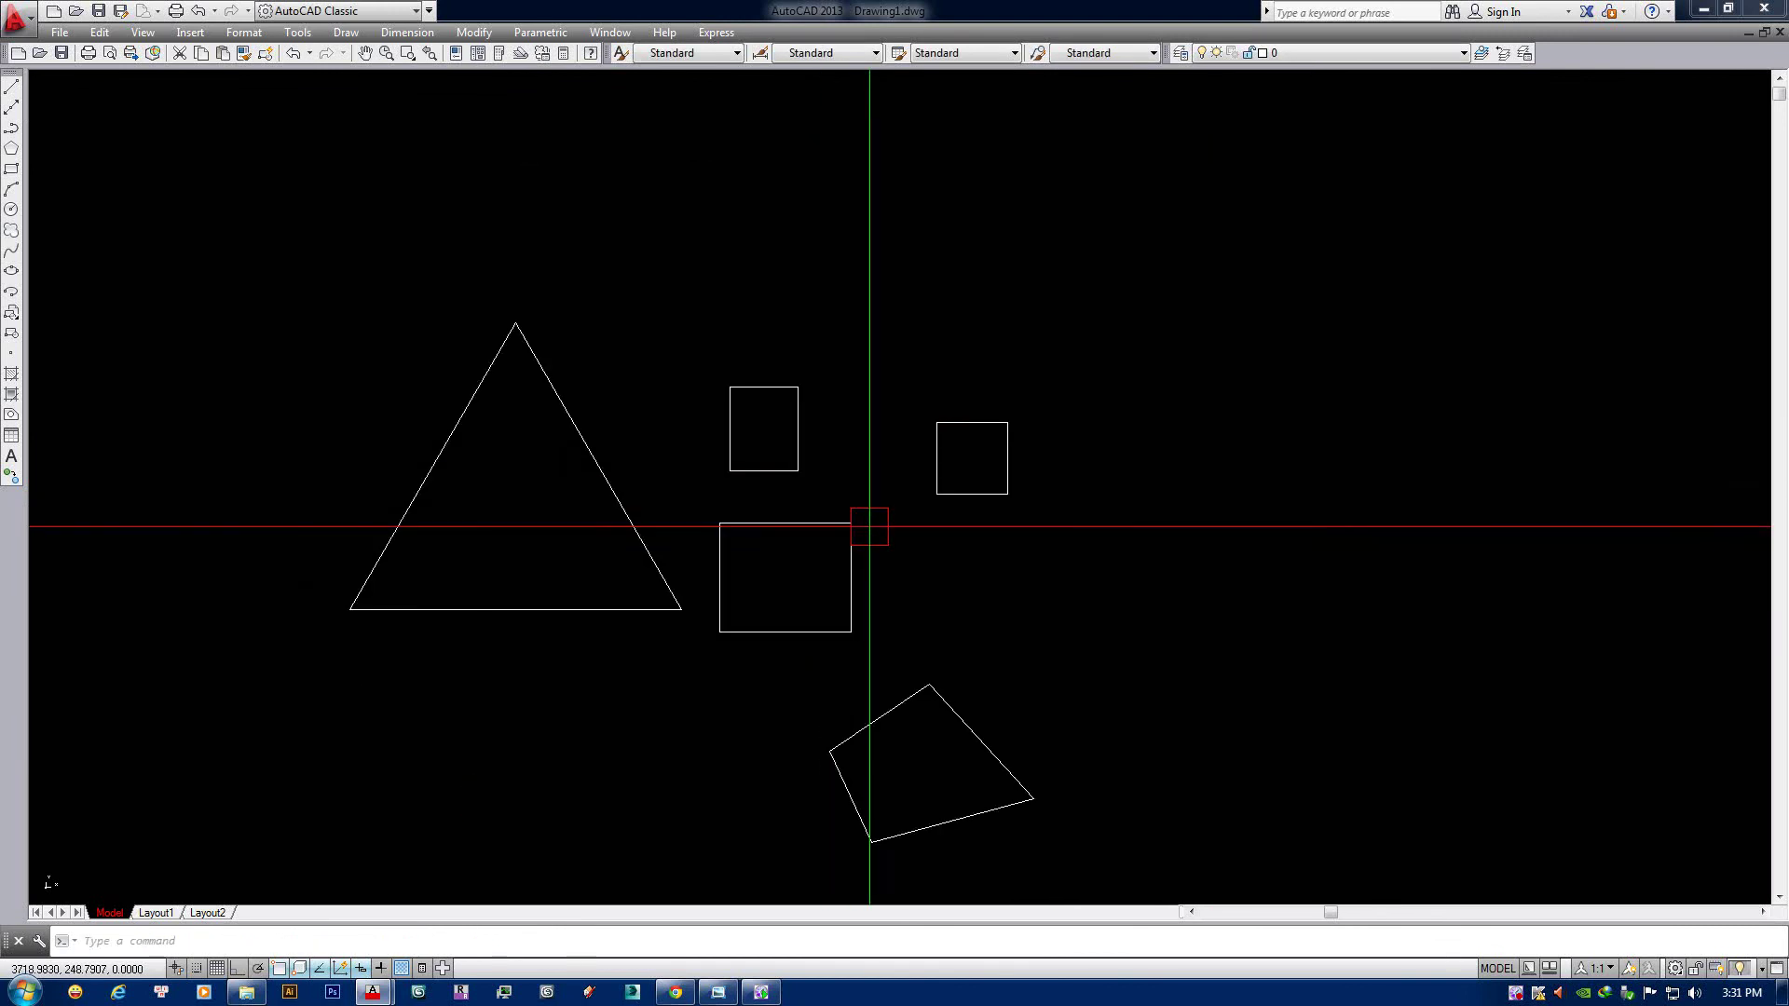
pyautogui.scroll(2, 871, 521)
pyautogui.moveTo(880, 531); pyautogui.dragTo(978, 483, button='middle')
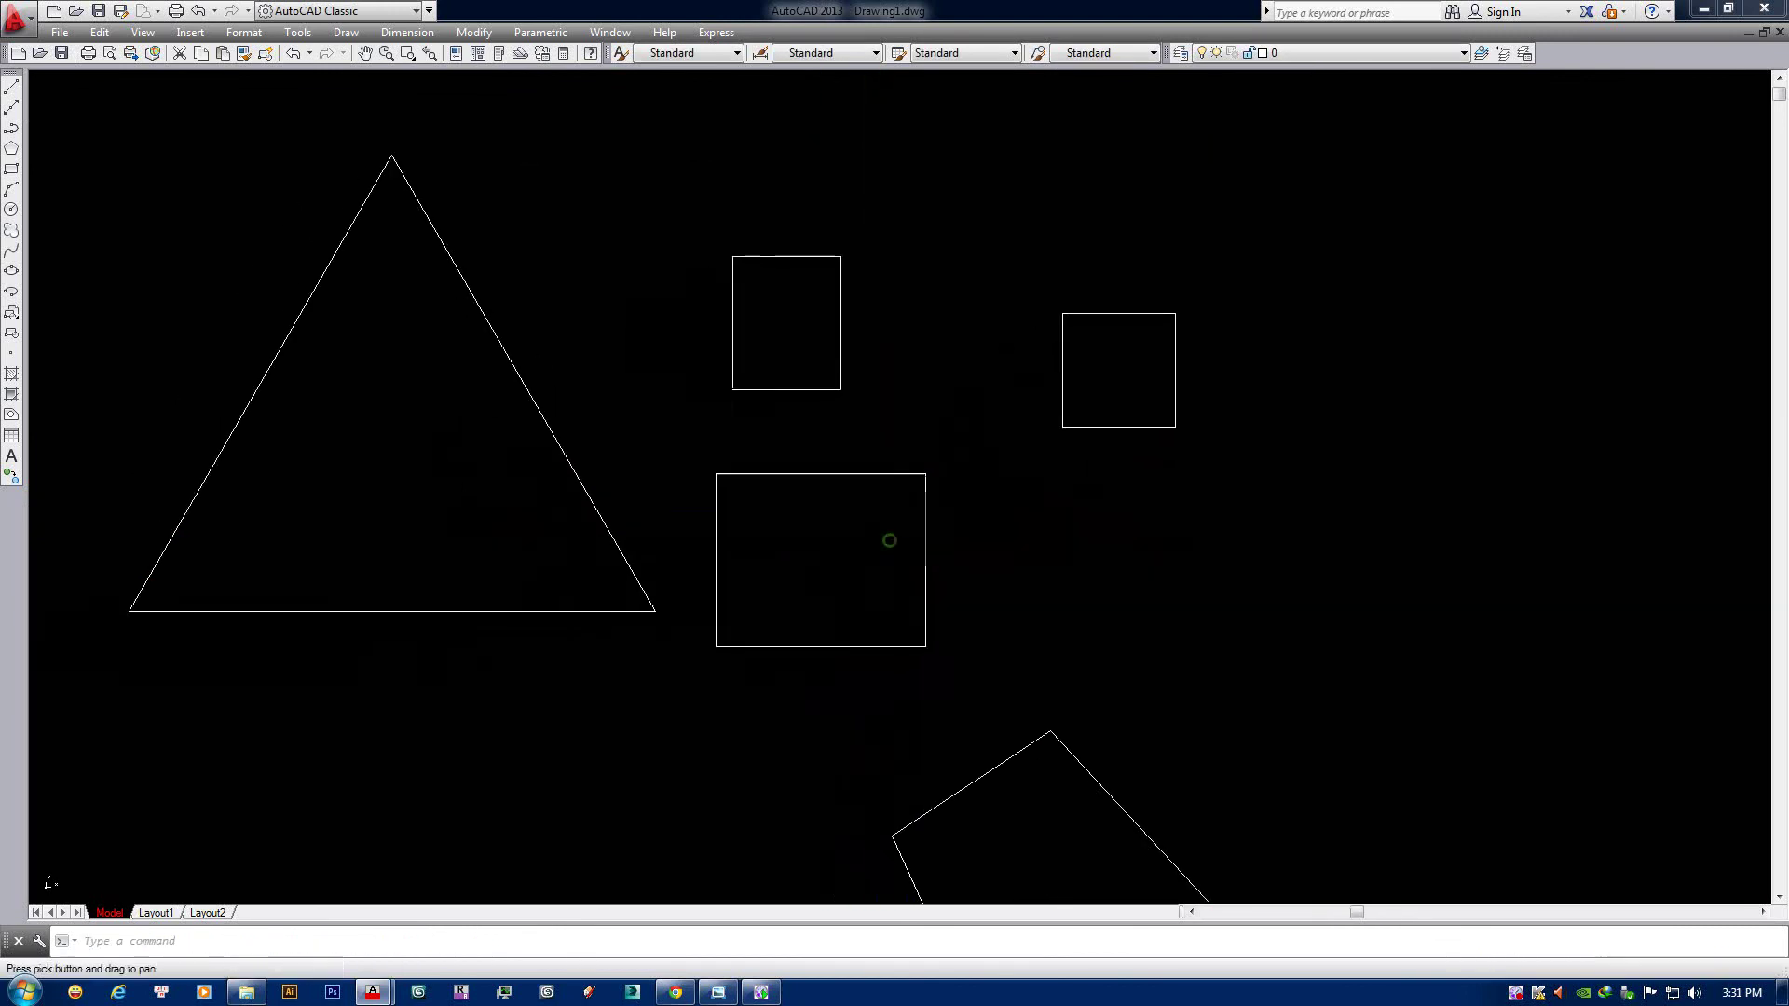
pyautogui.scroll(-2, 986, 485)
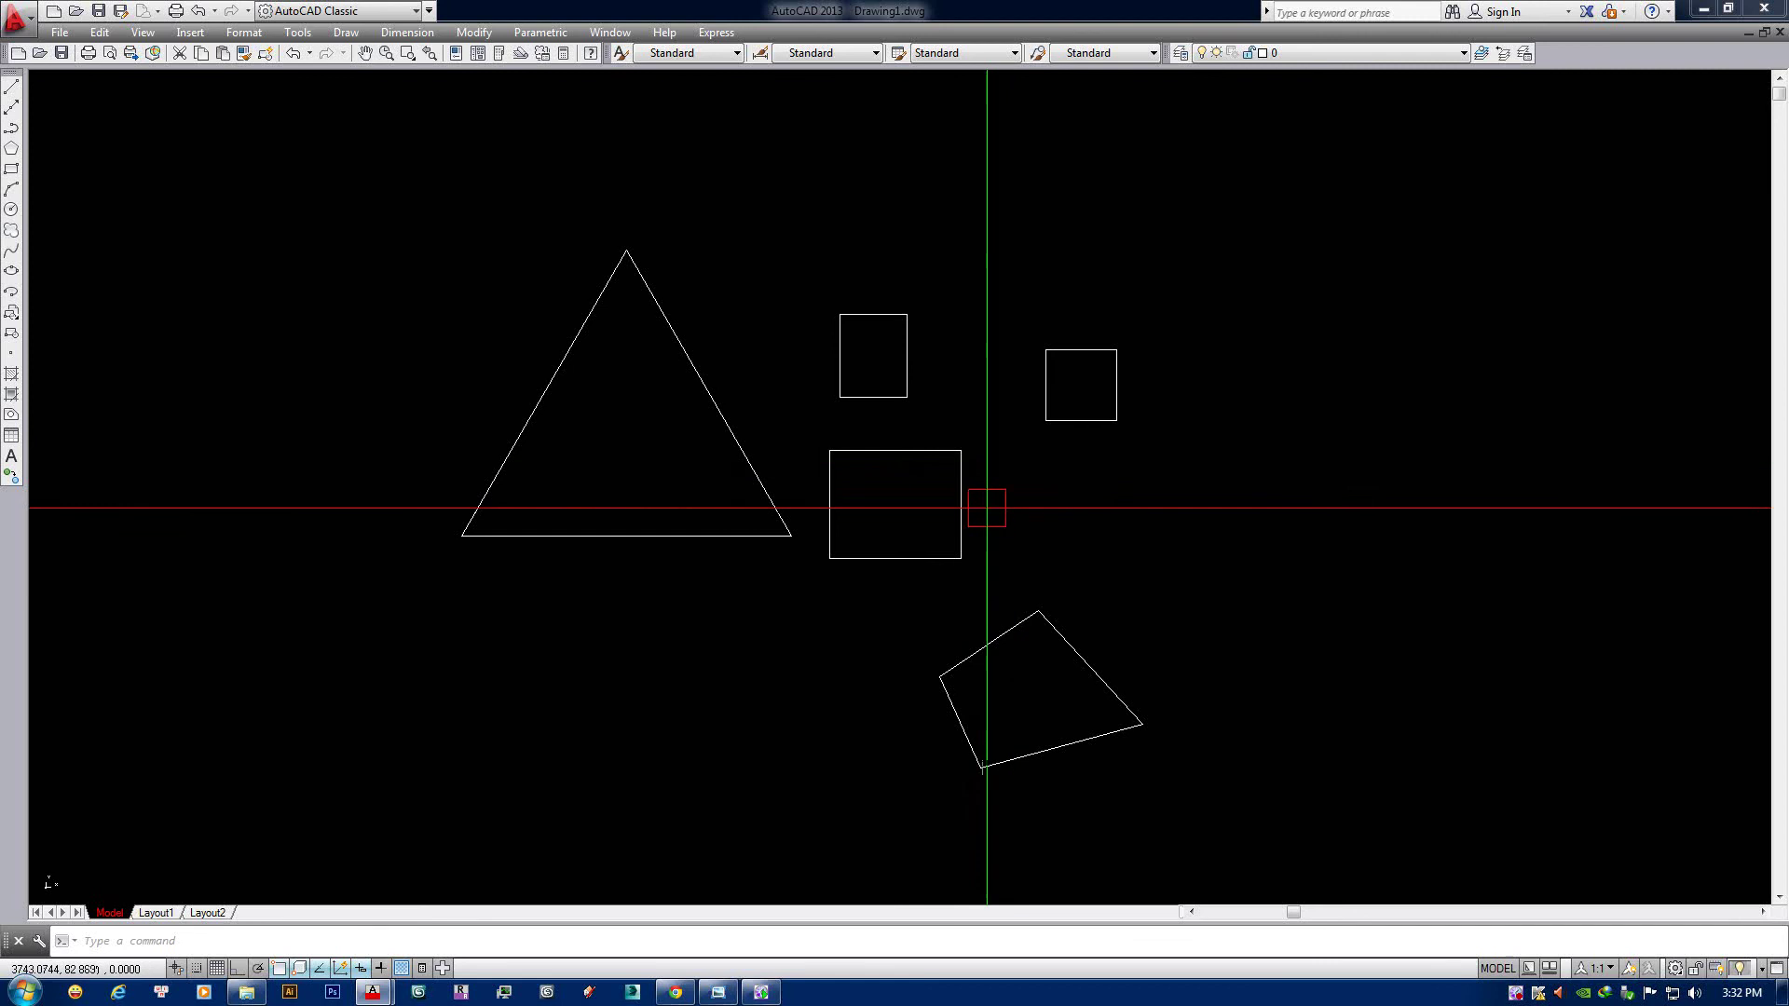
pyautogui.scroll(-2, 1037, 498)
pyautogui.moveTo(1037, 498)
pyautogui.mouseDown(button='middle')
pyautogui.moveTo(1057, 451)
pyautogui.moveTo(1205, 395)
pyautogui.moveTo(1018, 472)
pyautogui.mouseUp(button='middle')
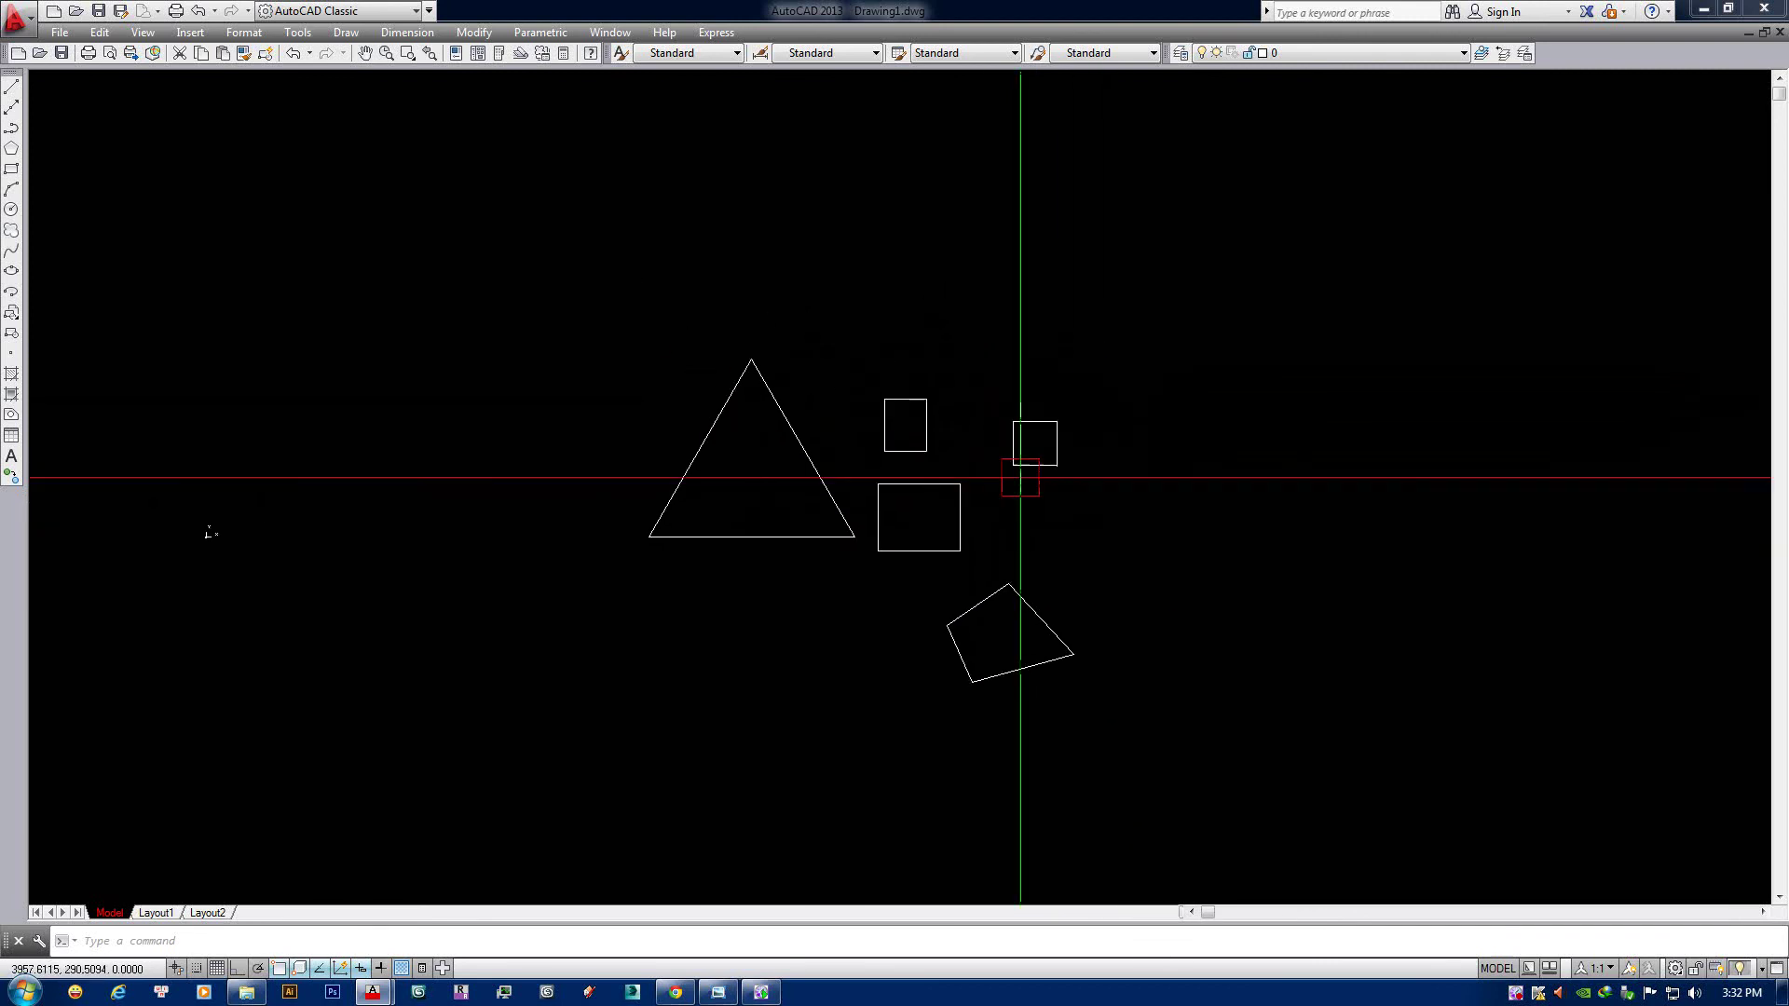
pyautogui.scroll(2, 1018, 471)
pyautogui.scroll(2, 961, 469)
pyautogui.moveTo(1137, 455)
pyautogui.mouseDown(button='middle')
pyautogui.moveTo(890, 463)
pyautogui.moveTo(1059, 439)
pyautogui.moveTo(954, 439)
pyautogui.moveTo(1051, 417)
pyautogui.moveTo(1006, 451)
pyautogui.mouseUp(button='middle')
pyautogui.scroll(-2, 1002, 449)
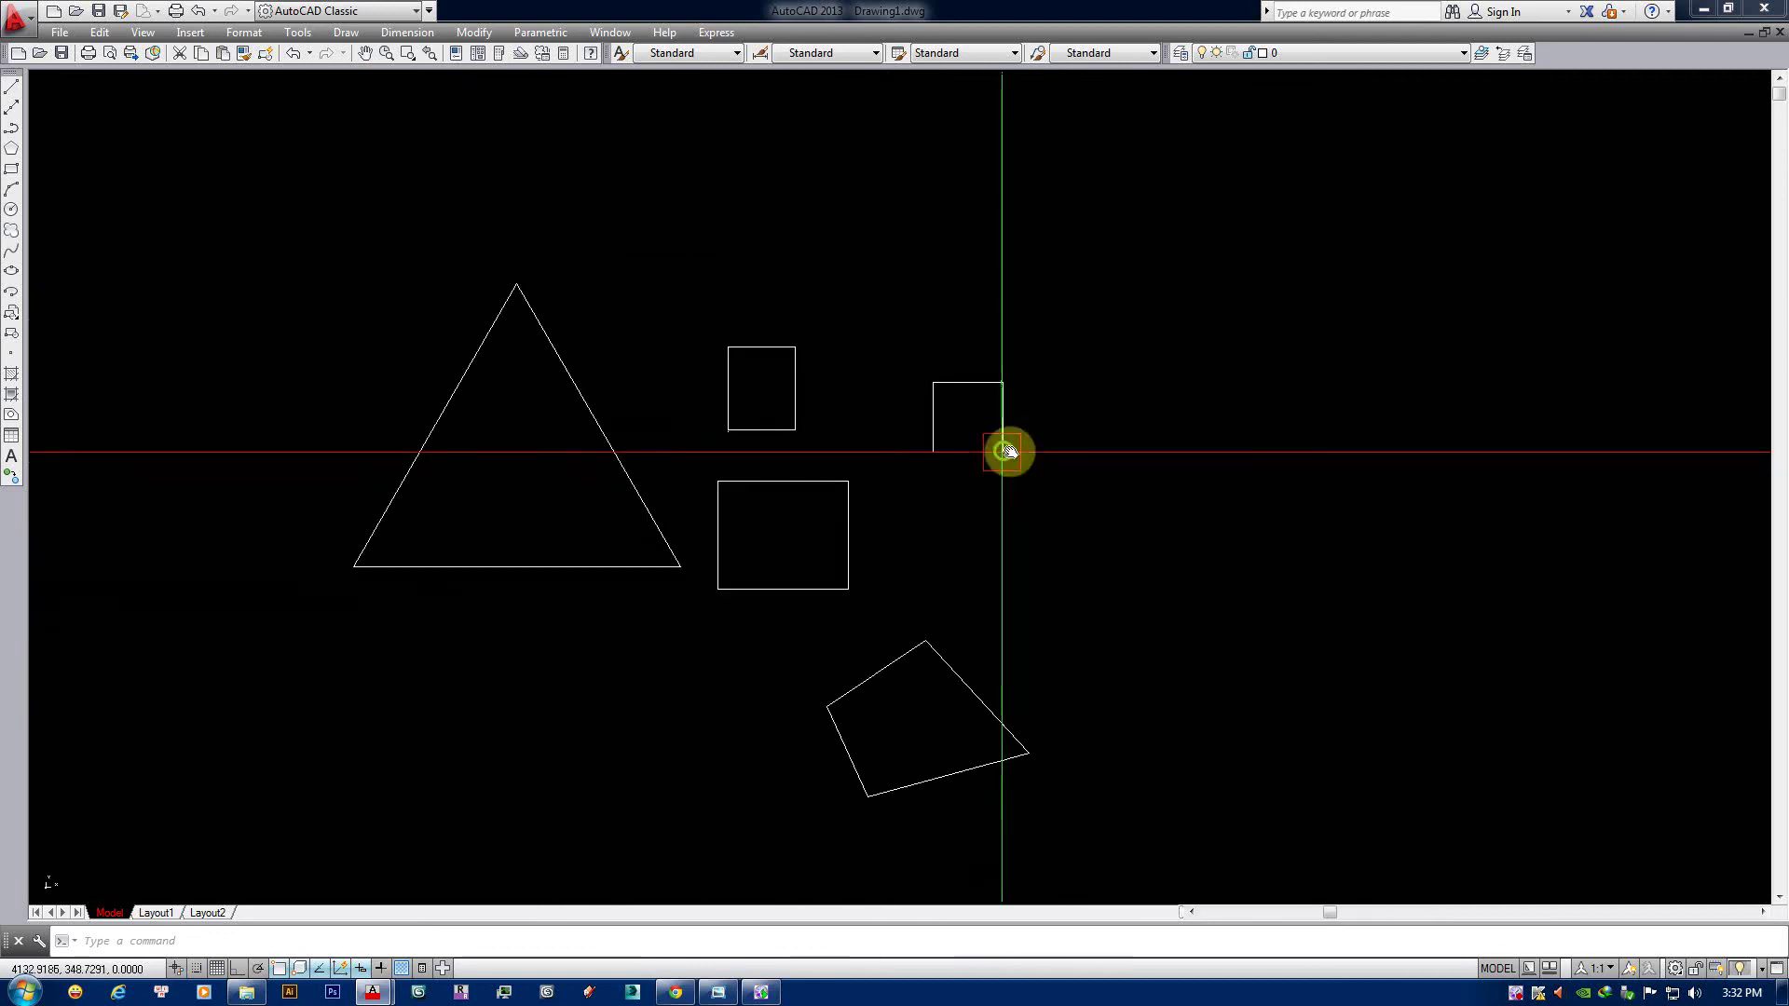
pyautogui.write('pan')
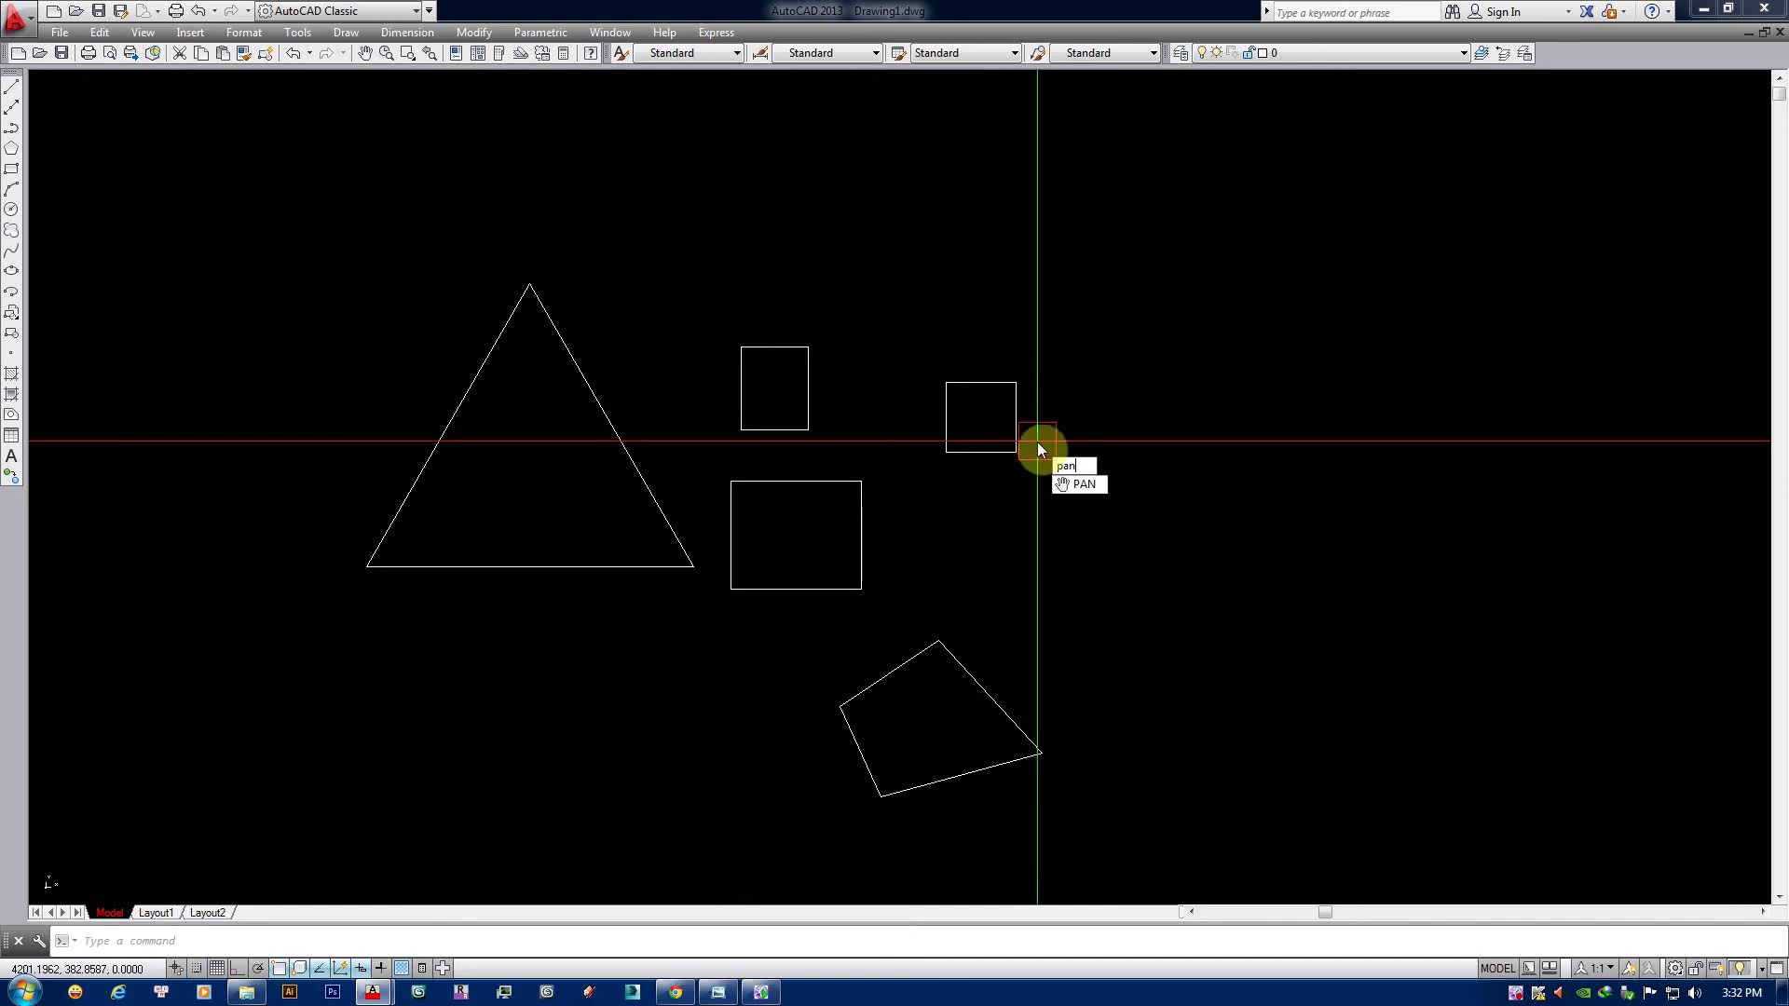
pyautogui.press('Escape')
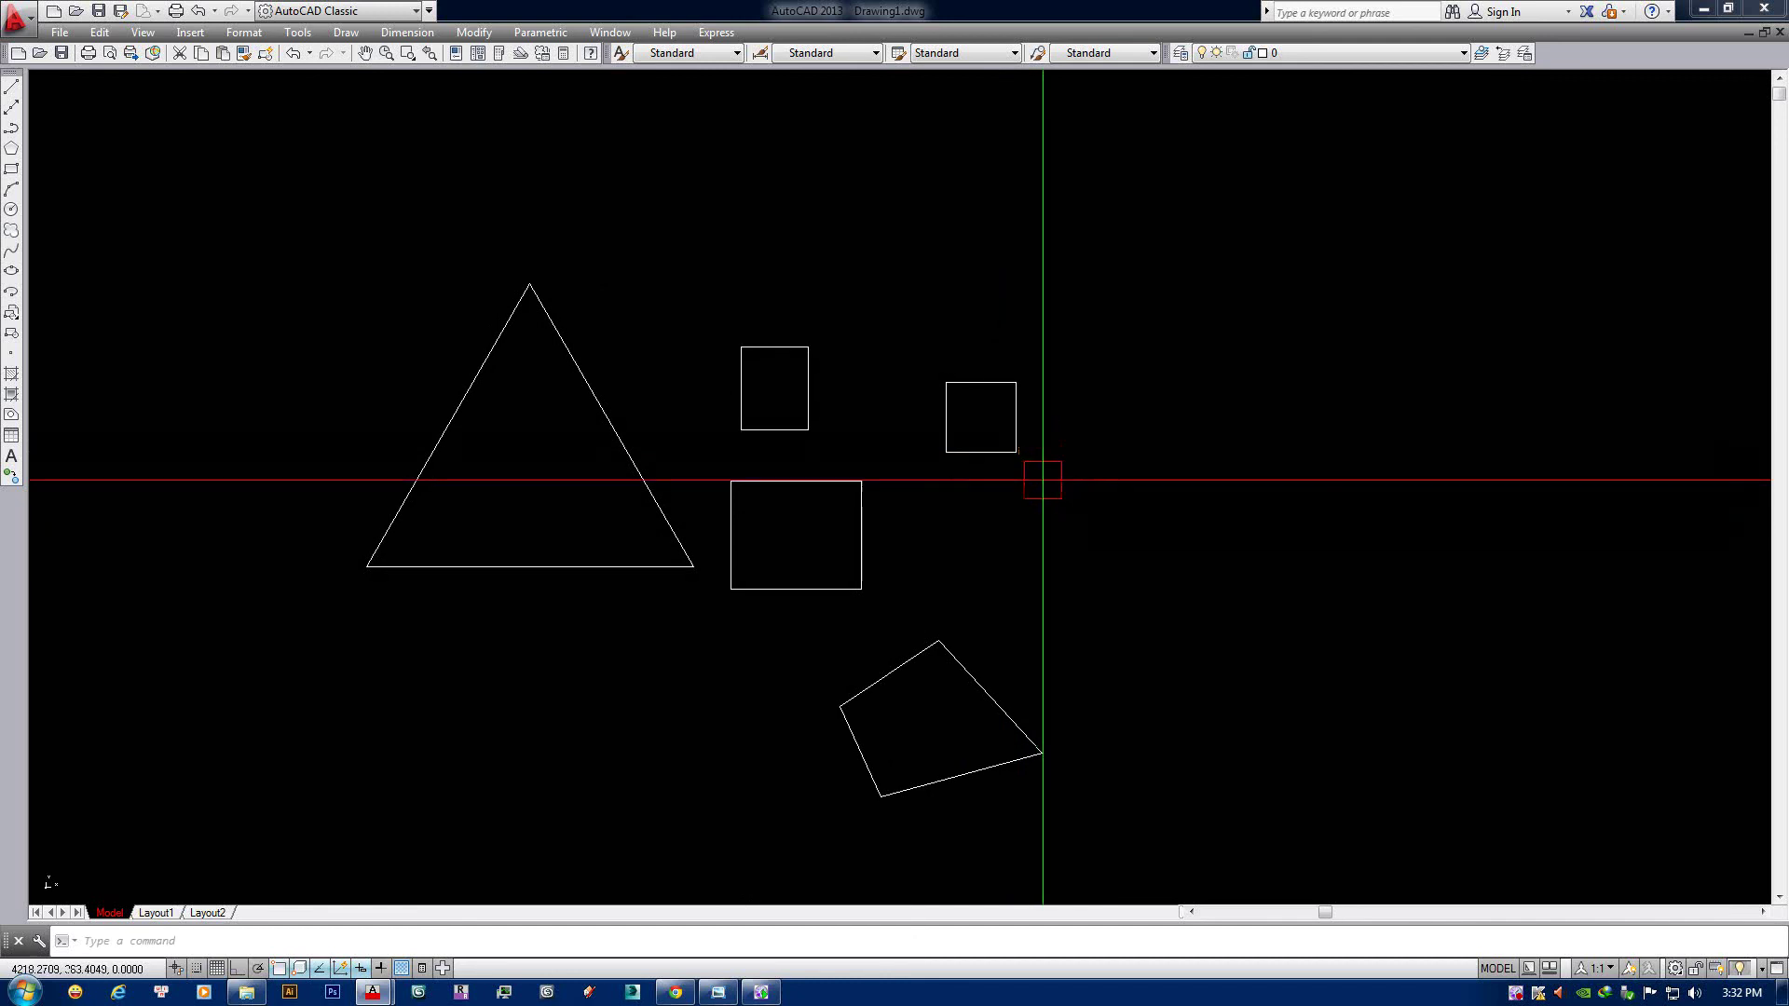
pyautogui.write('p')
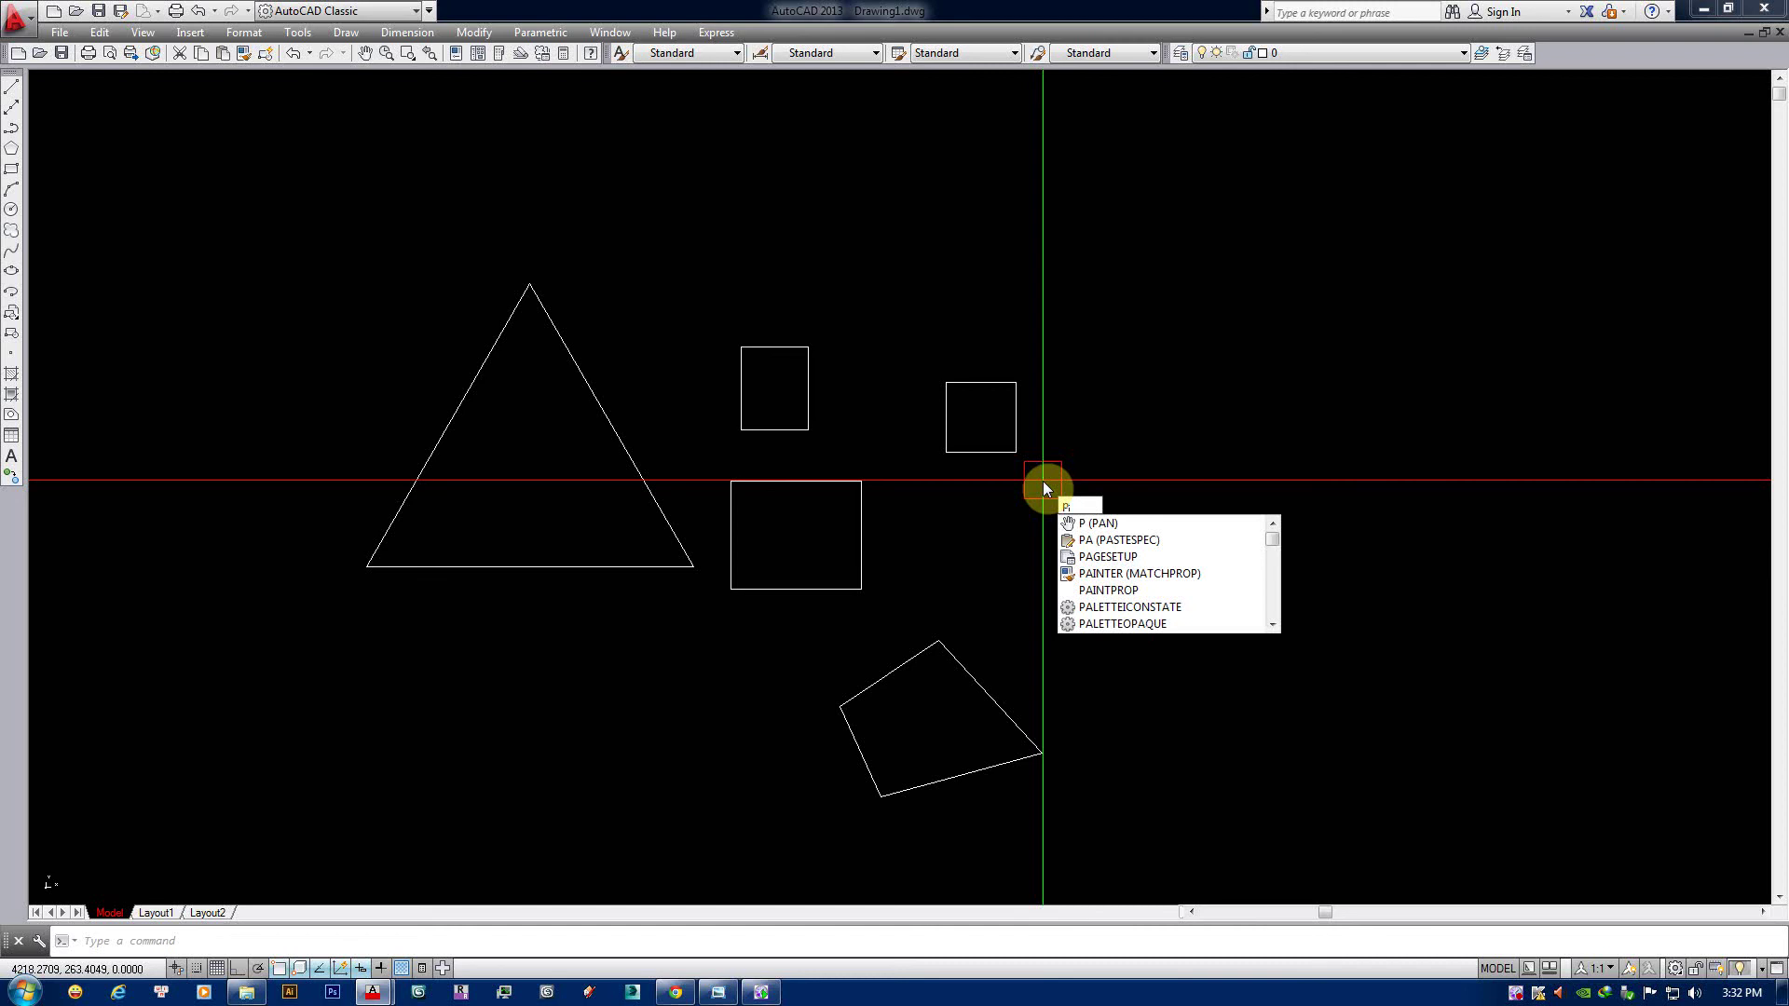
pyautogui.press('Return')
pyautogui.moveTo(1050, 483)
pyautogui.mouseDown()
pyautogui.moveTo(1170, 371)
pyautogui.moveTo(1109, 469)
pyautogui.mouseUp()
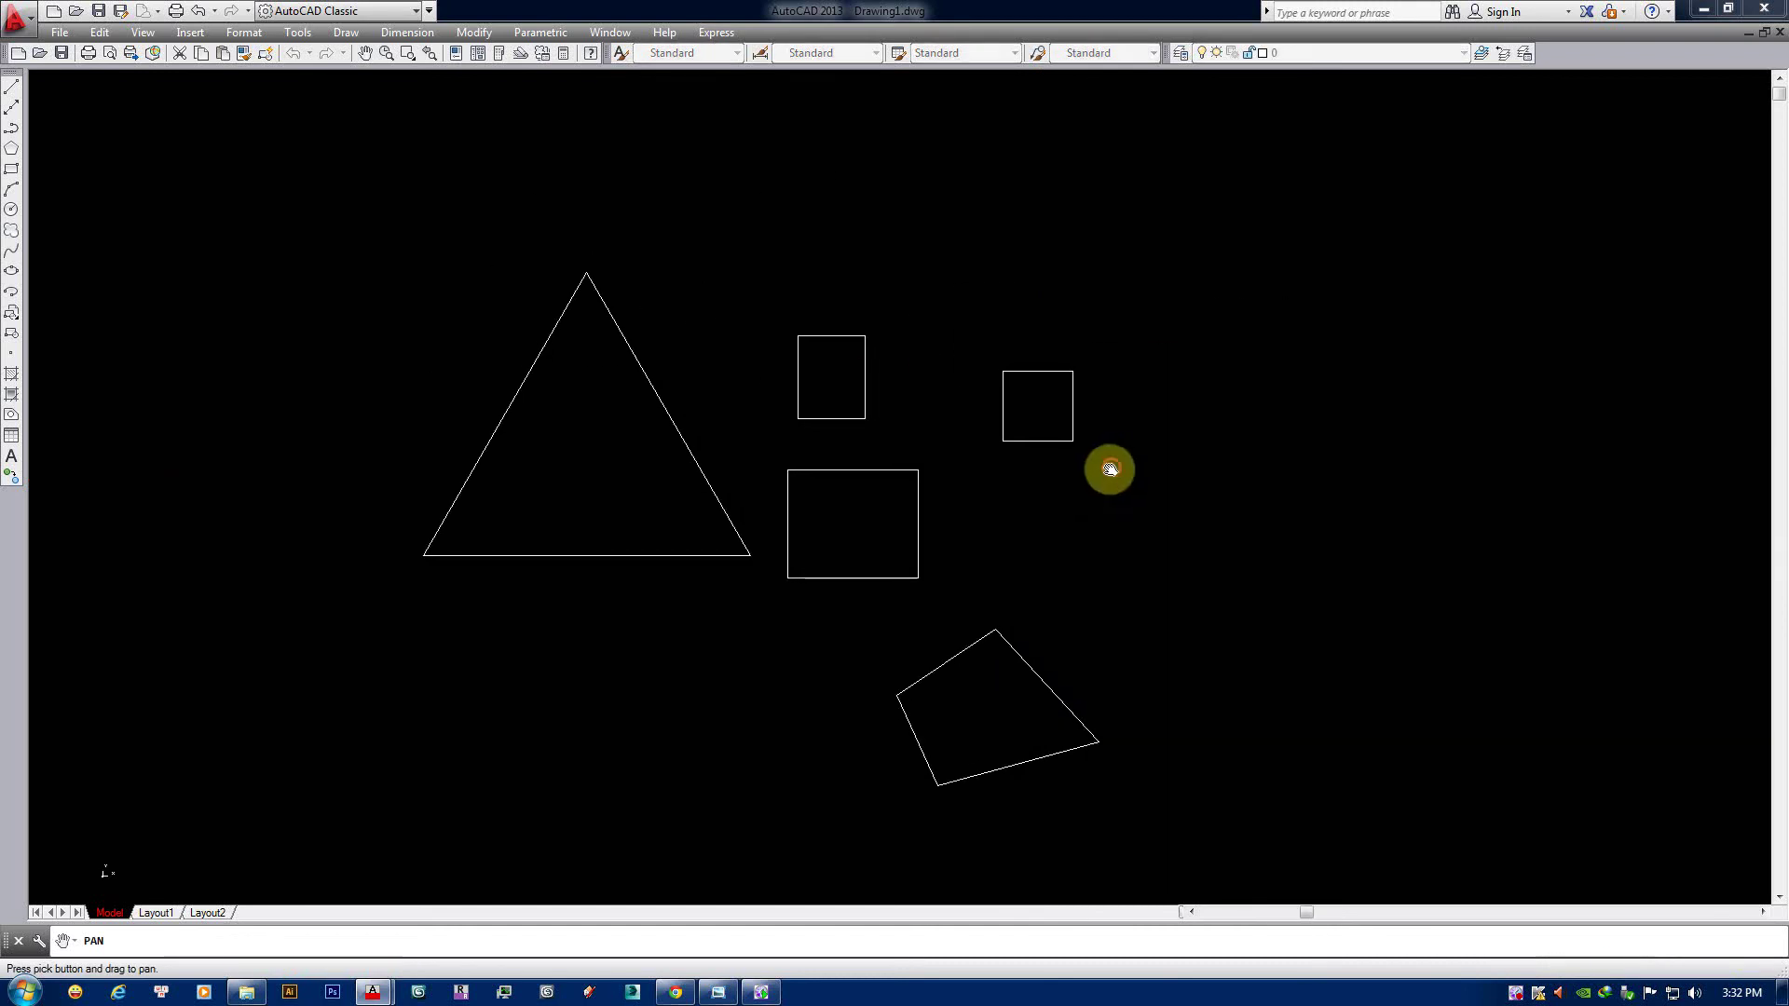
pyautogui.press('Escape')
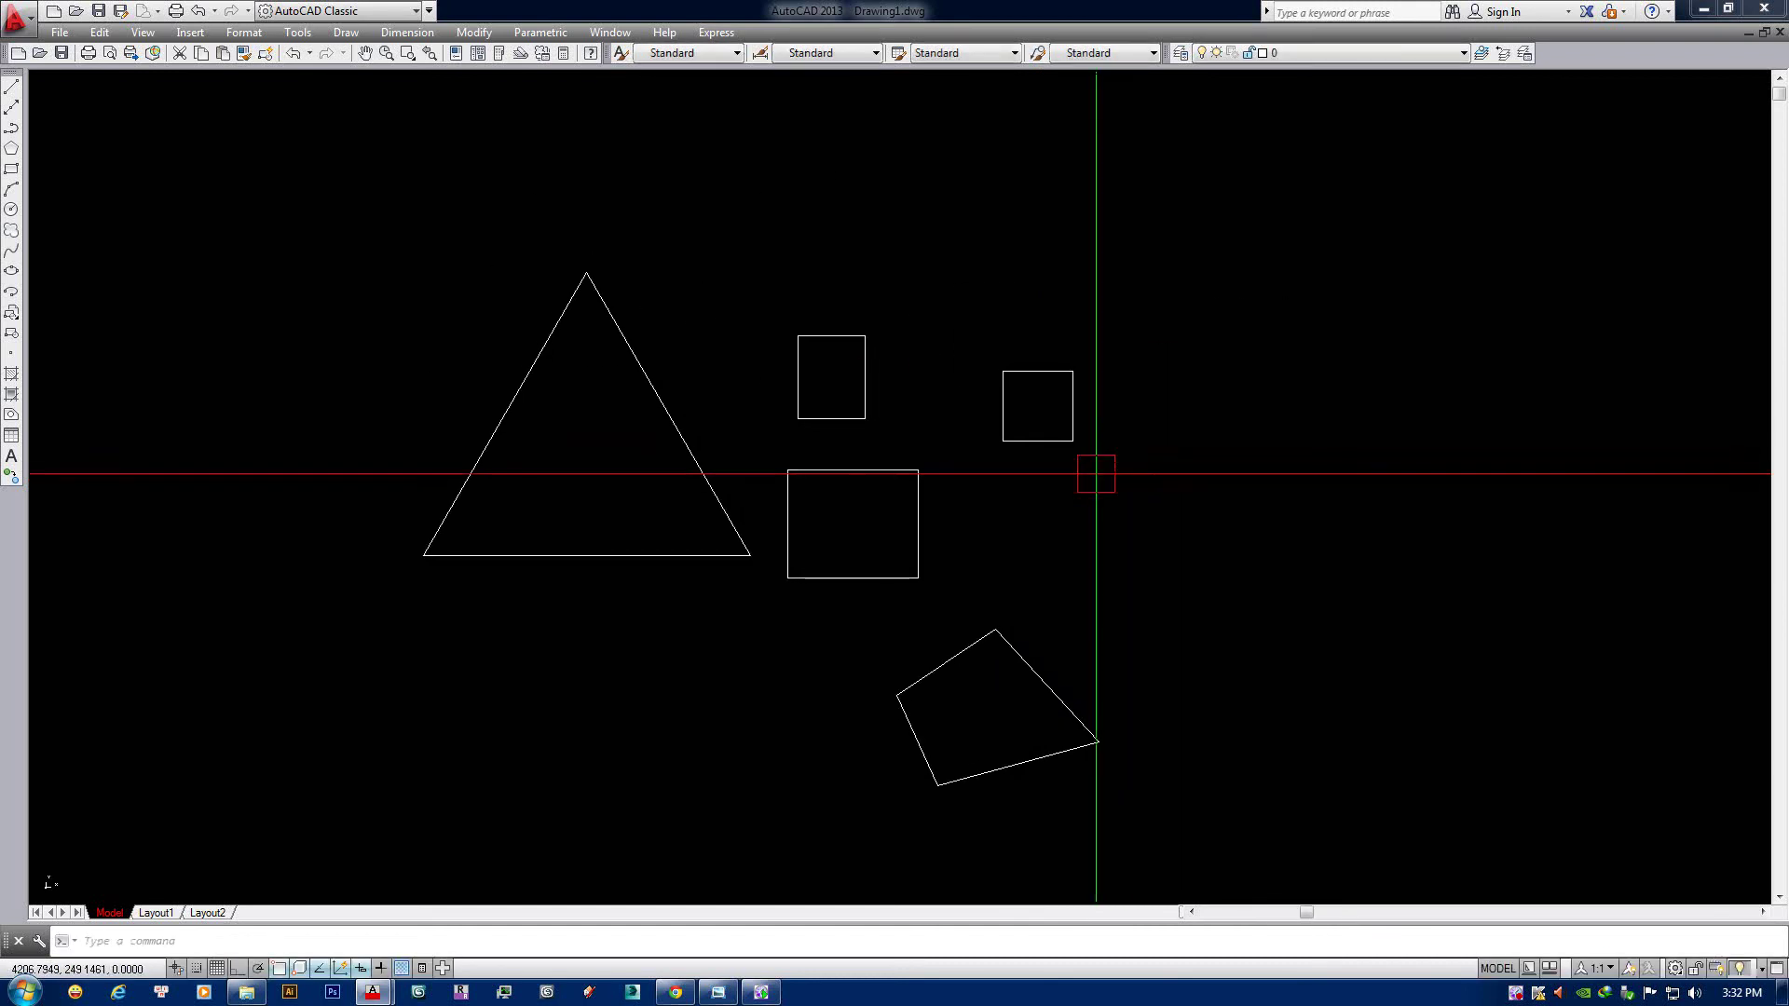
pyautogui.moveTo(1137, 414)
pyautogui.mouseDown(button='middle')
pyautogui.moveTo(1169, 424)
pyautogui.moveTo(1354, 379)
pyautogui.moveTo(1106, 404)
pyautogui.moveTo(1226, 376)
pyautogui.moveTo(1209, 403)
pyautogui.mouseUp(button='middle')
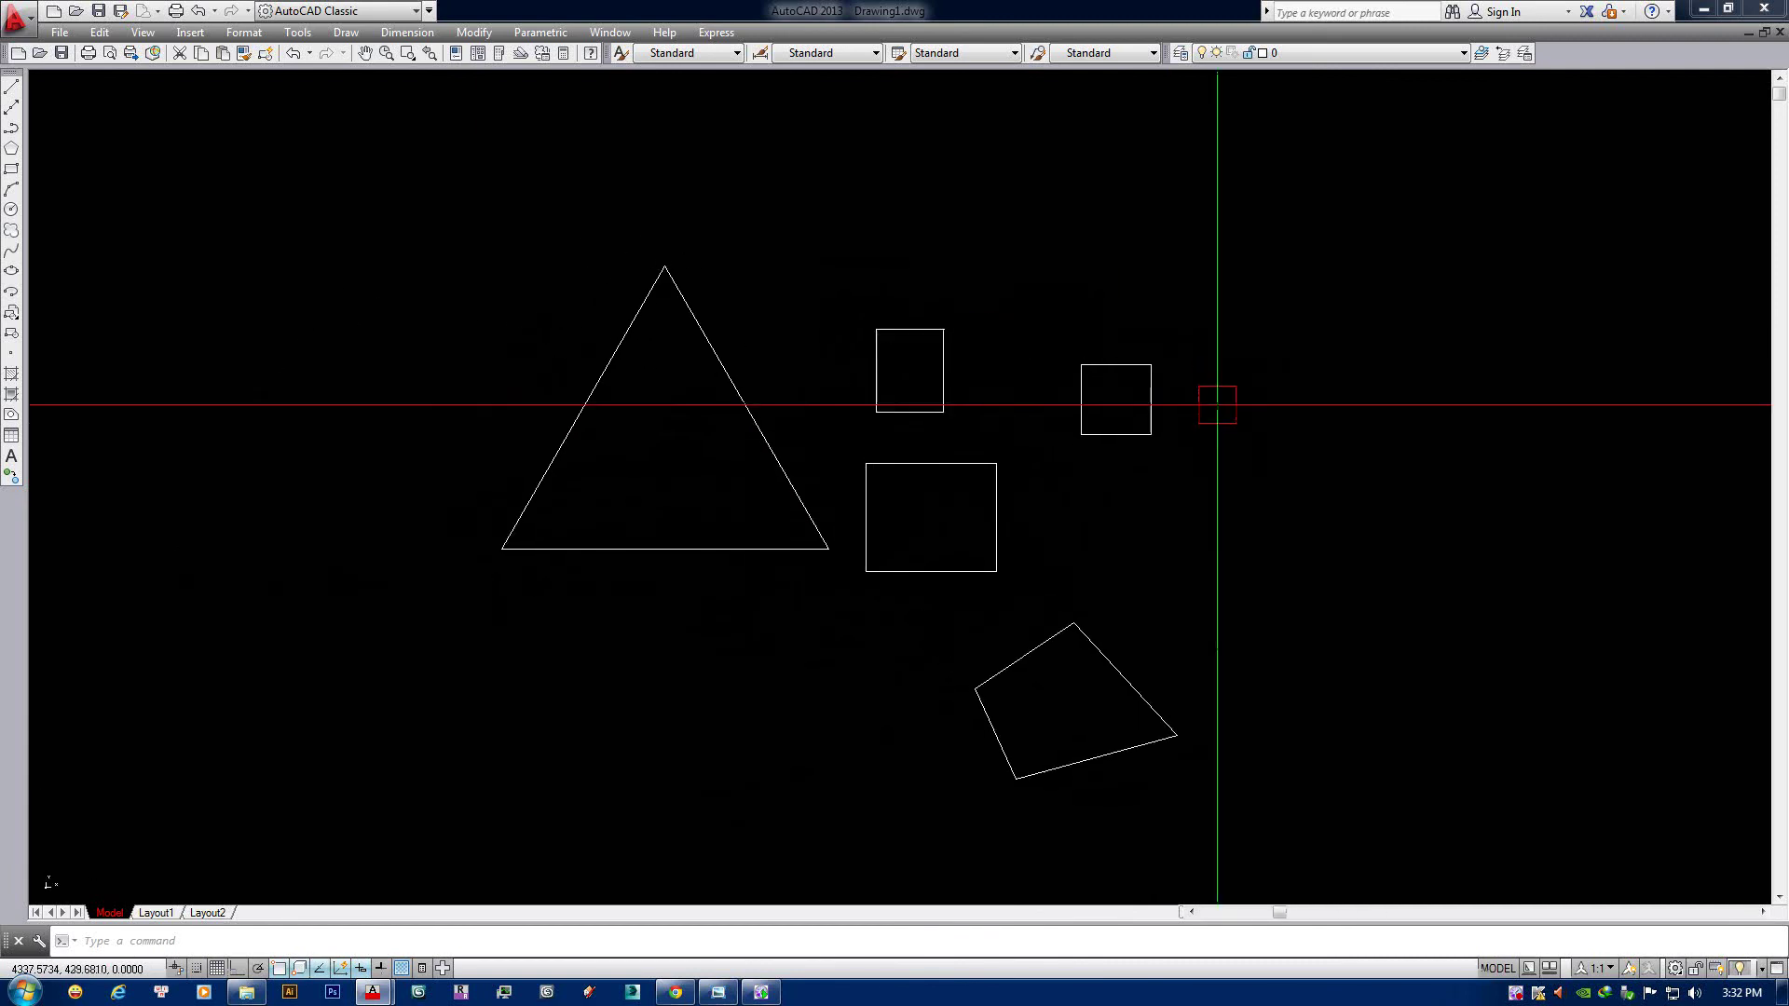
pyautogui.hotkey('ctrl', 'Tab')
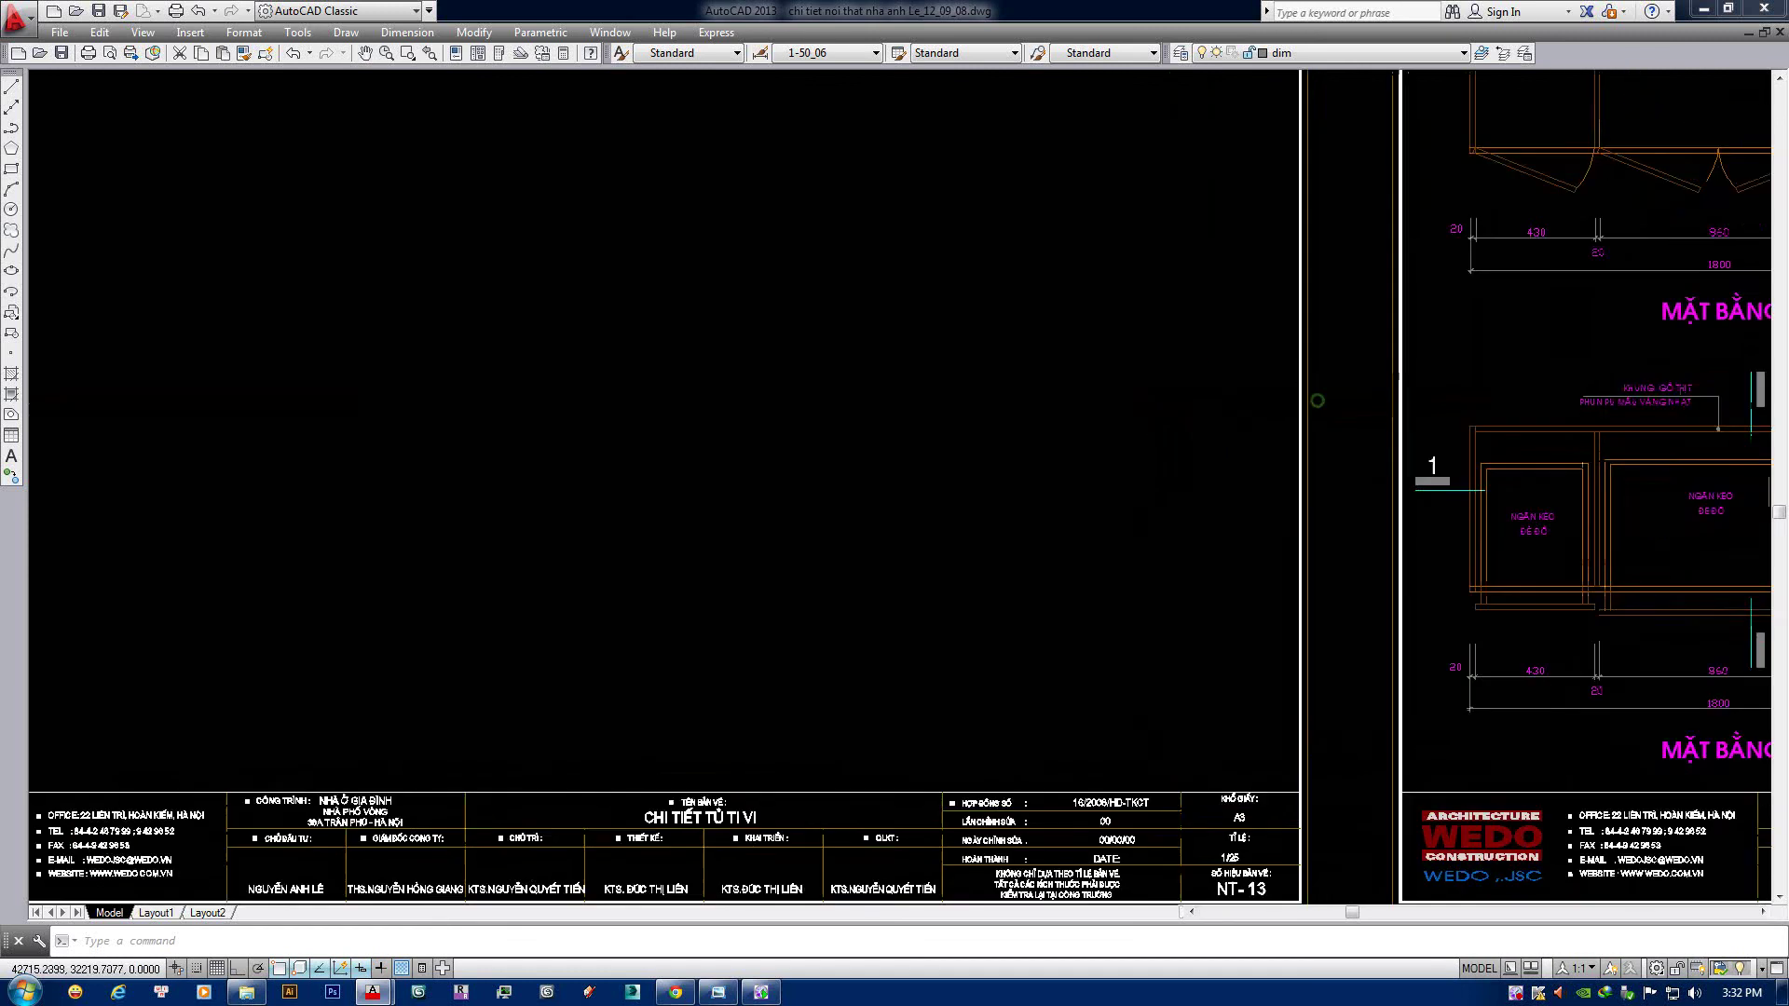
pyautogui.scroll(-5, 1355, 496)
pyautogui.moveTo(974, 571)
pyautogui.mouseDown(button='middle')
pyautogui.moveTo(790, 507)
pyautogui.moveTo(968, 472)
pyautogui.moveTo(967, 679)
pyautogui.moveTo(1638, 703)
pyautogui.mouseUp(button='middle')
pyautogui.scroll(5, 968, 473)
pyautogui.moveTo(1304, 279); pyautogui.dragTo(1397, 652, button='middle')
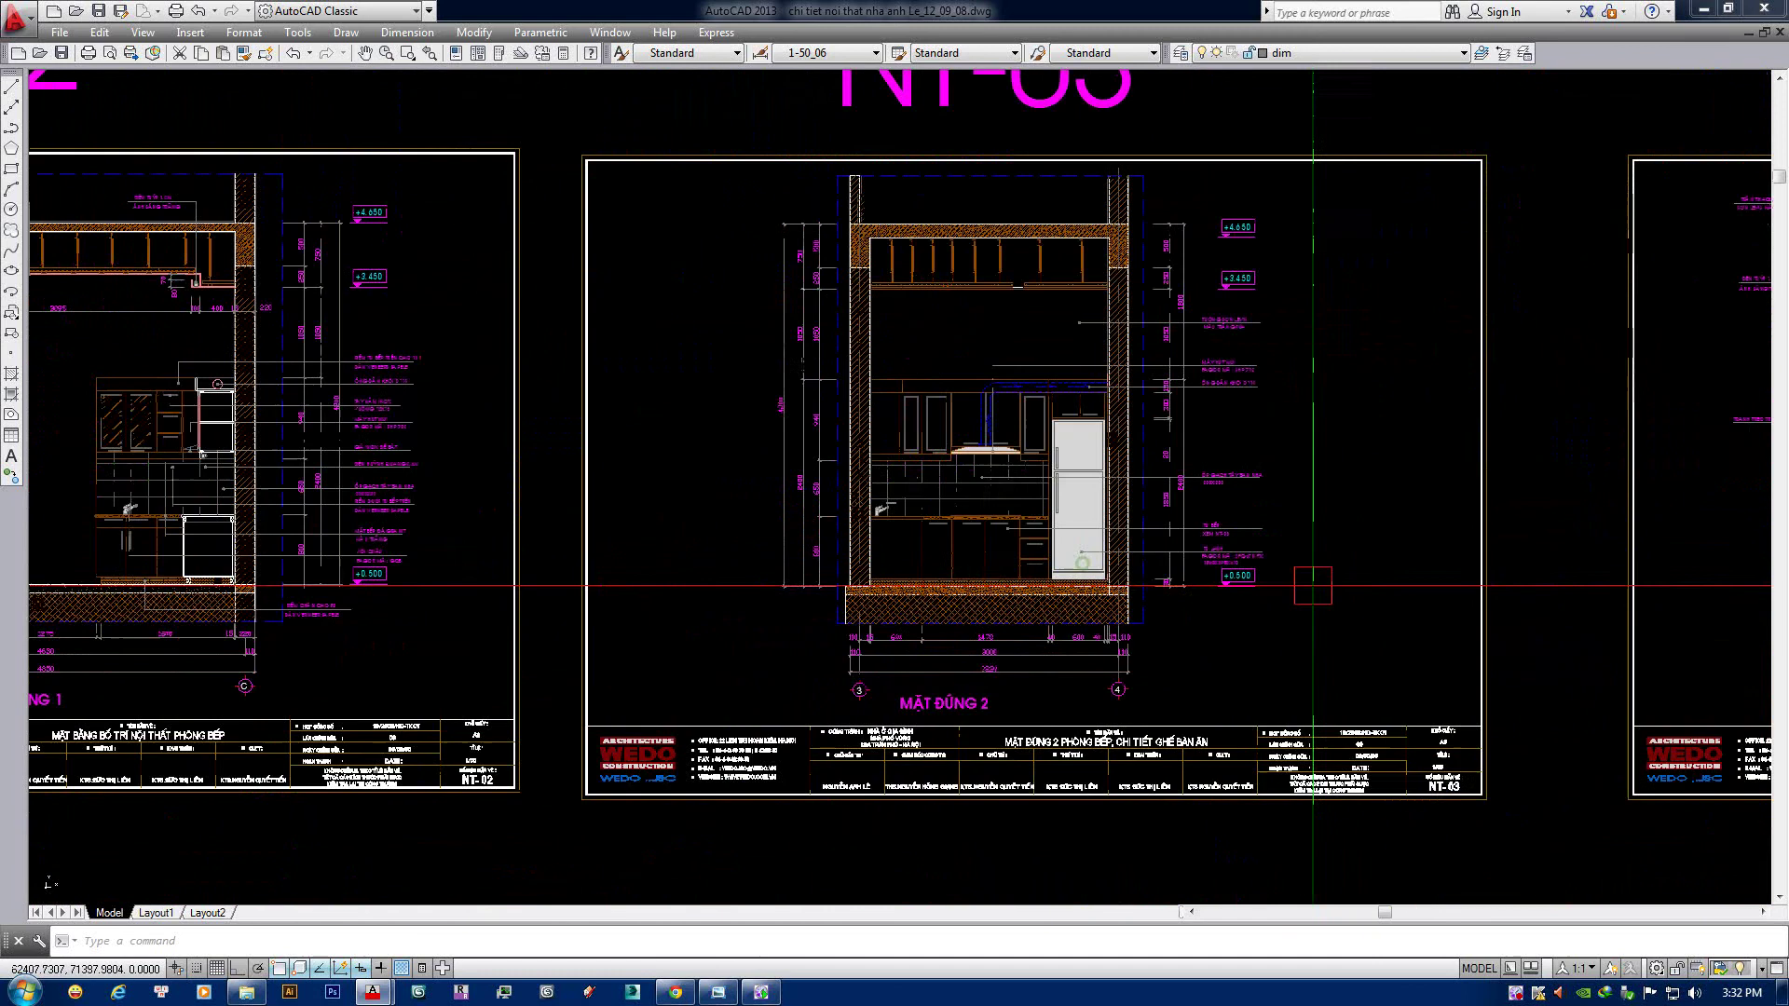
pyautogui.moveTo(1398, 559)
pyautogui.mouseDown(button='middle')
pyautogui.moveTo(1503, 736)
pyautogui.moveTo(1770, 838)
pyautogui.mouseUp(button='middle')
pyautogui.scroll(-3, 773, 531)
pyautogui.moveTo(491, 839)
pyautogui.mouseDown(button='middle')
pyautogui.moveTo(535, 424)
pyautogui.moveTo(1136, 422)
pyautogui.mouseUp(button='middle')
pyautogui.scroll(-1, 1135, 422)
pyautogui.scroll(1, 910, 391)
pyautogui.scroll(3, 1025, 447)
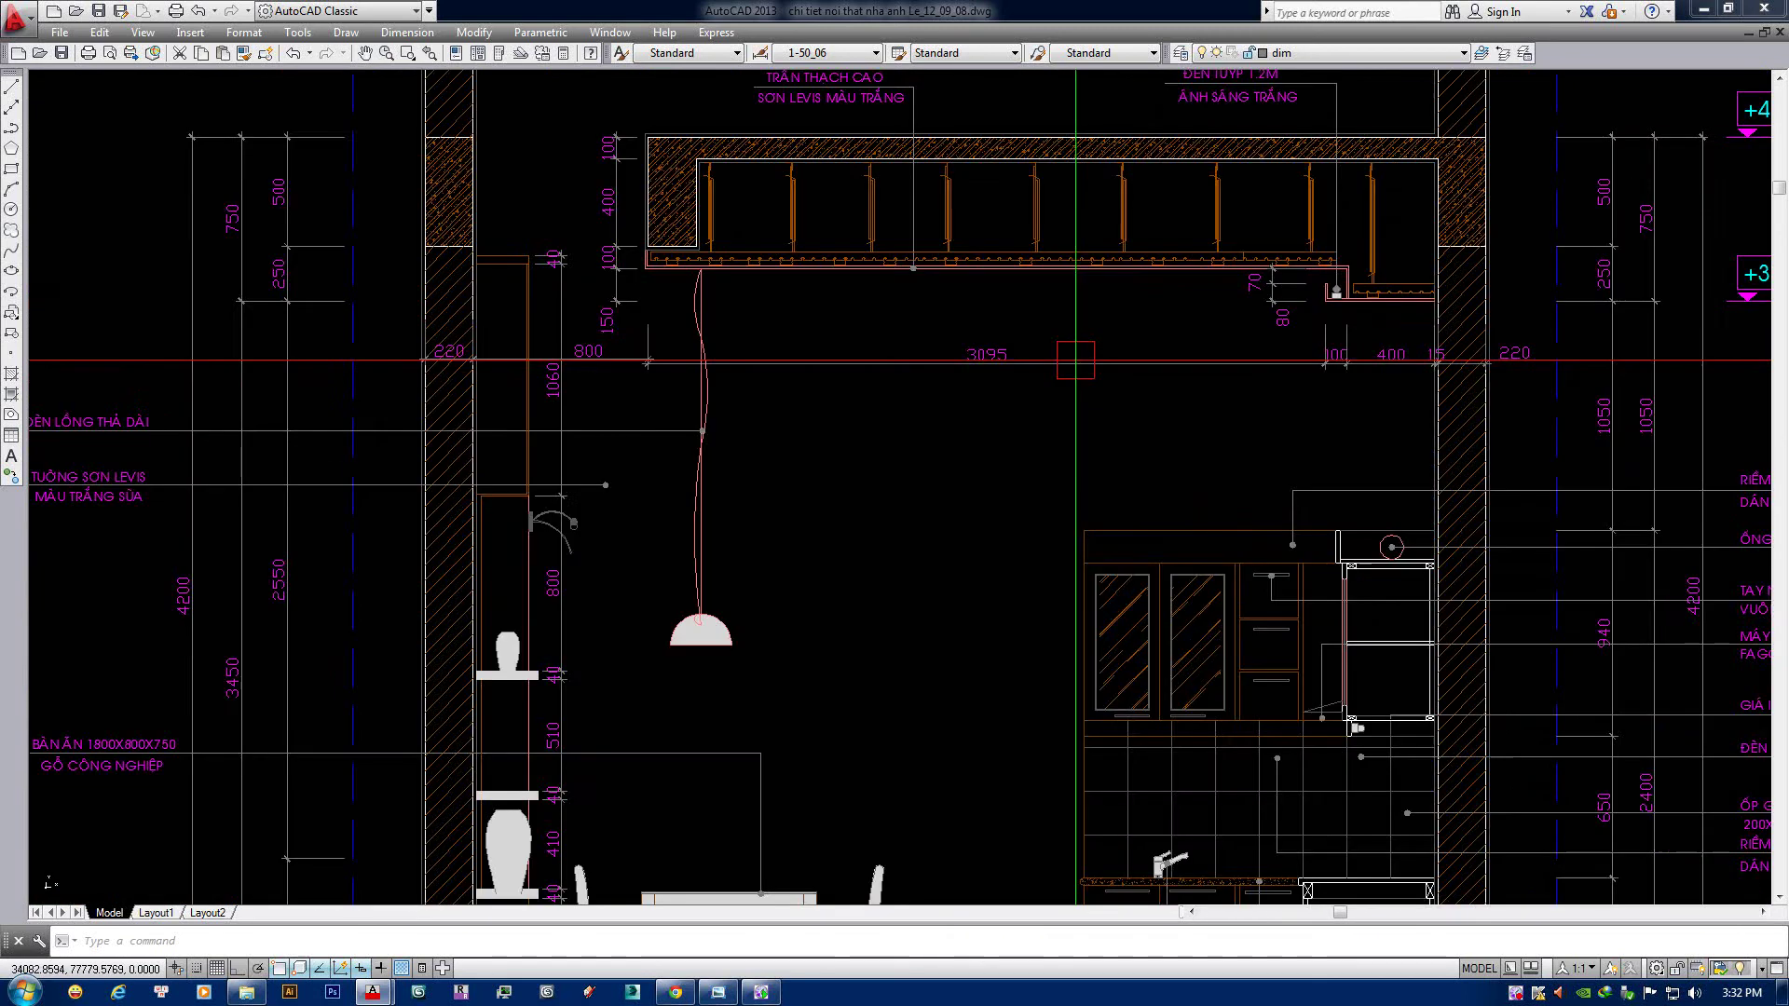
pyautogui.scroll(-1, 1195, 513)
pyautogui.scroll(2, 1087, 379)
pyautogui.scroll(-2, 1088, 379)
pyautogui.scroll(4, 1081, 380)
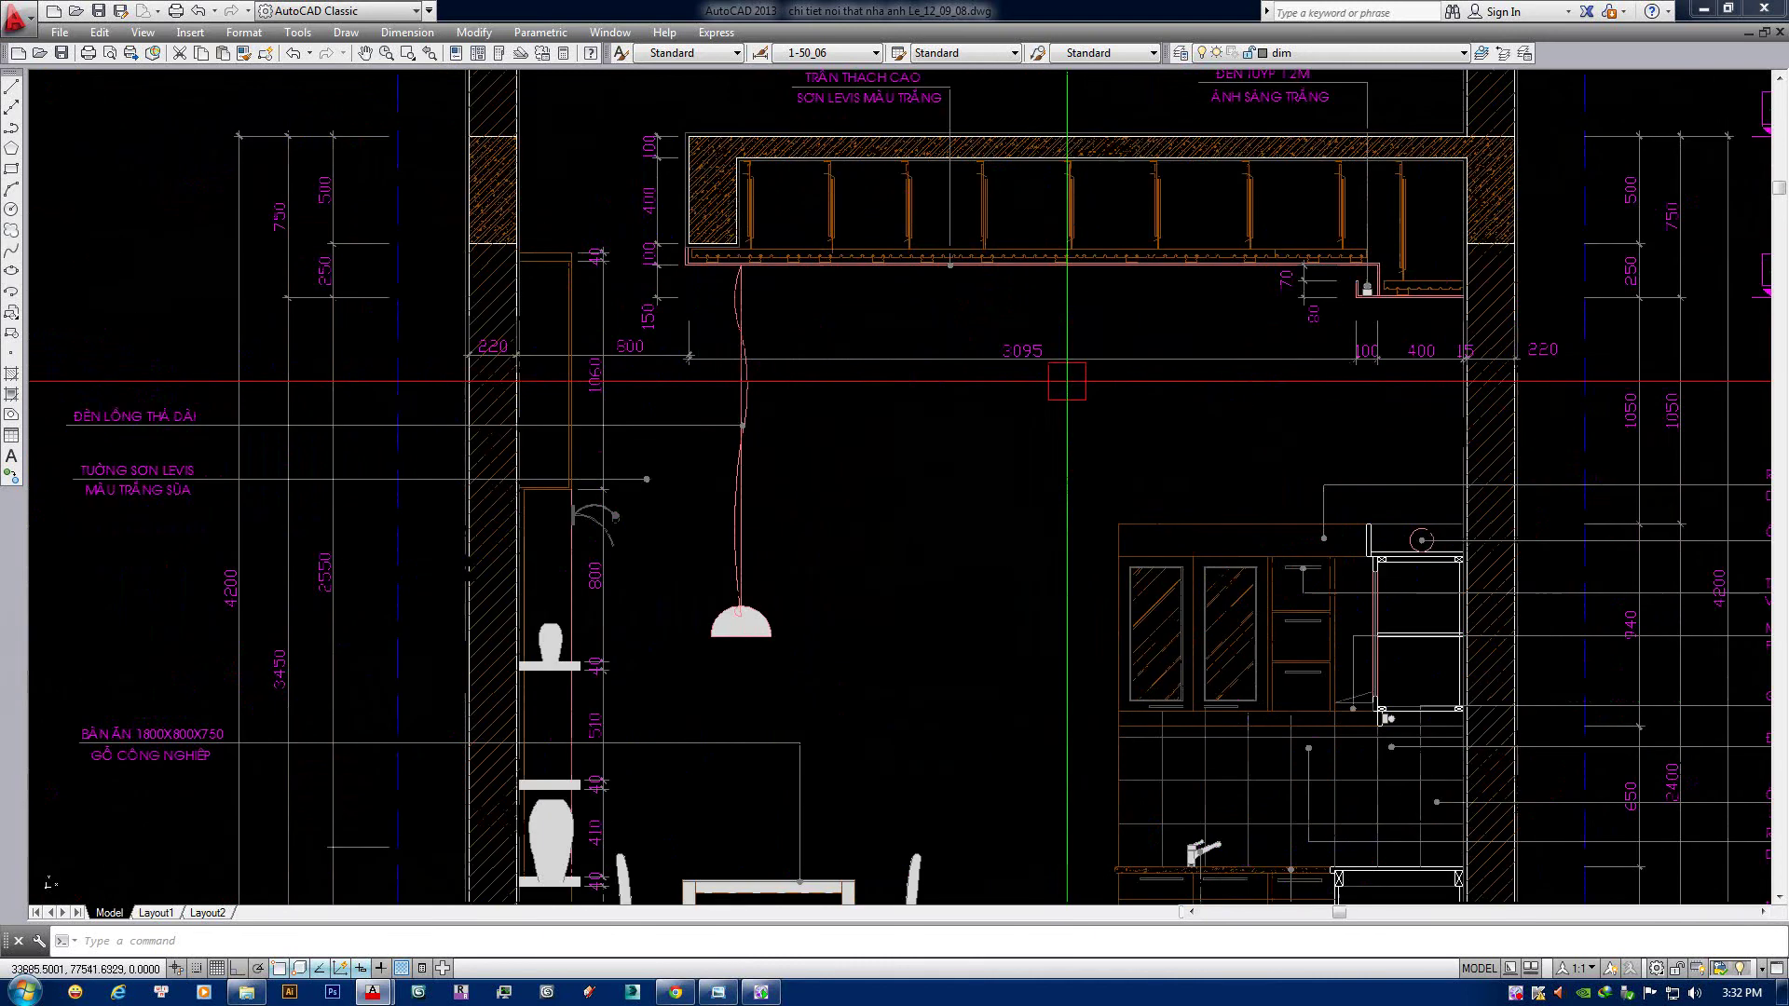
pyautogui.scroll(-5, 1675, 458)
pyautogui.moveTo(1110, 399); pyautogui.dragTo(1406, 410, button='middle')
pyautogui.scroll(3, 932, 512)
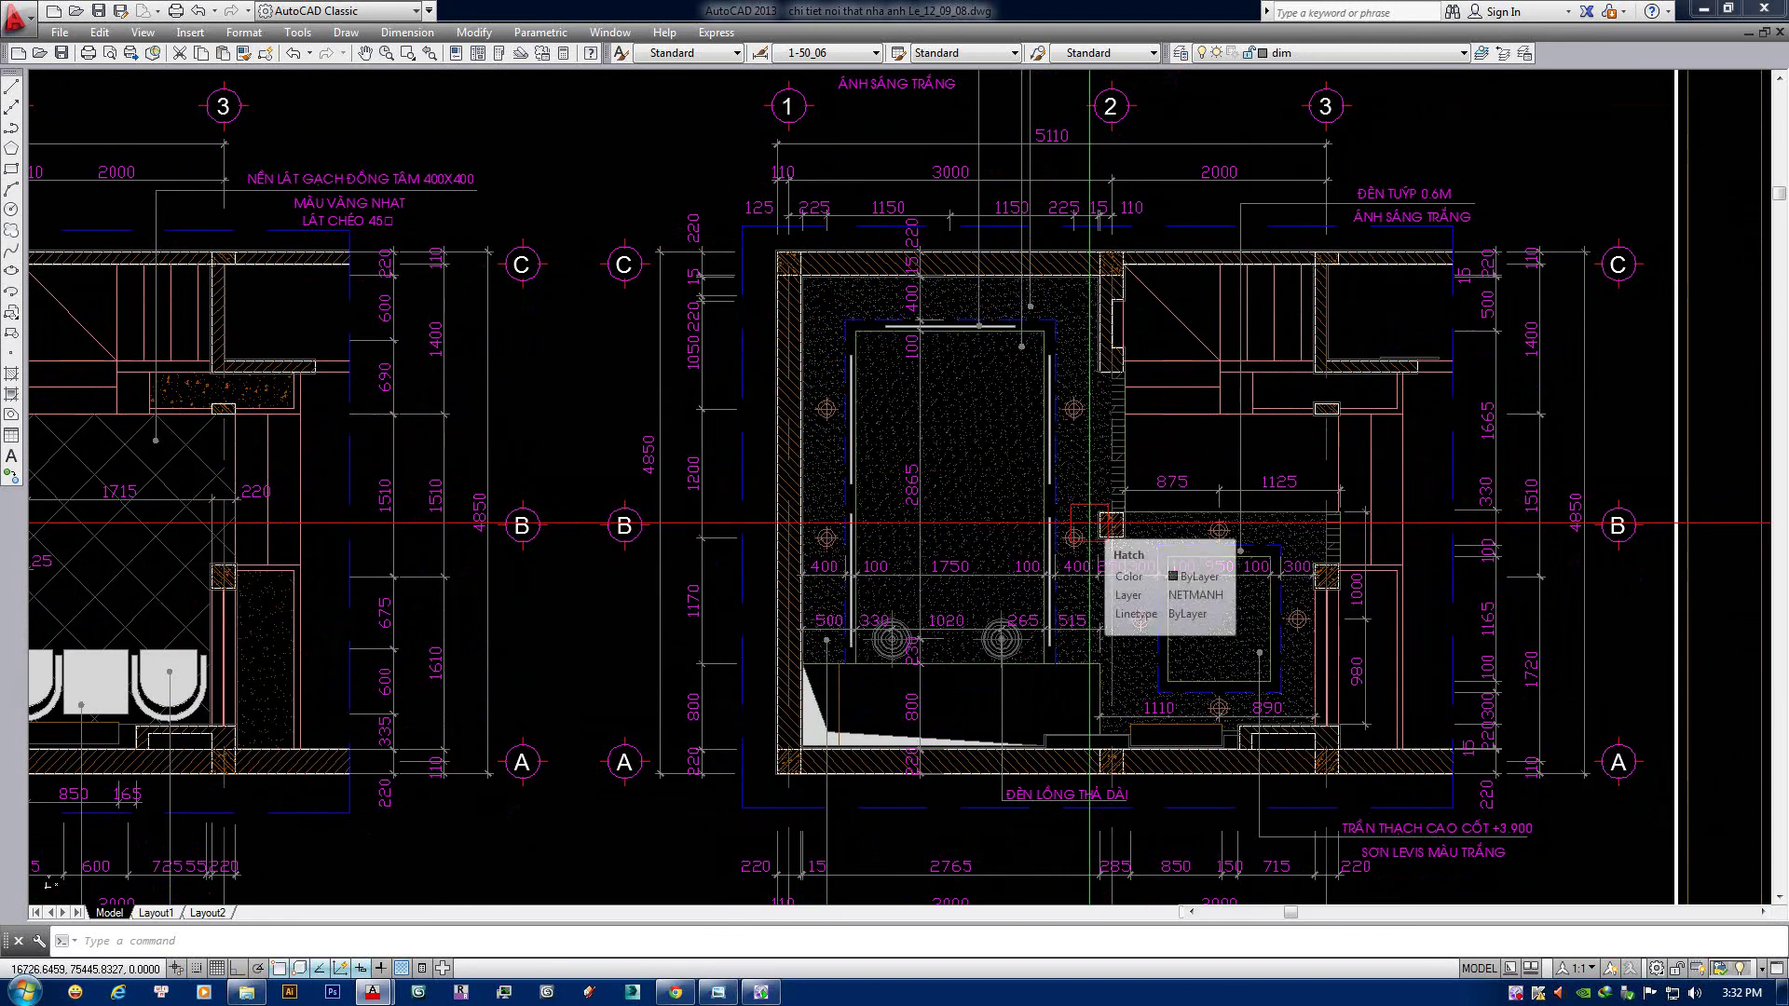
pyautogui.hotkey('ctrl', 'Tab')
pyautogui.moveTo(1074, 466); pyautogui.dragTo(1067, 504, button='middle')
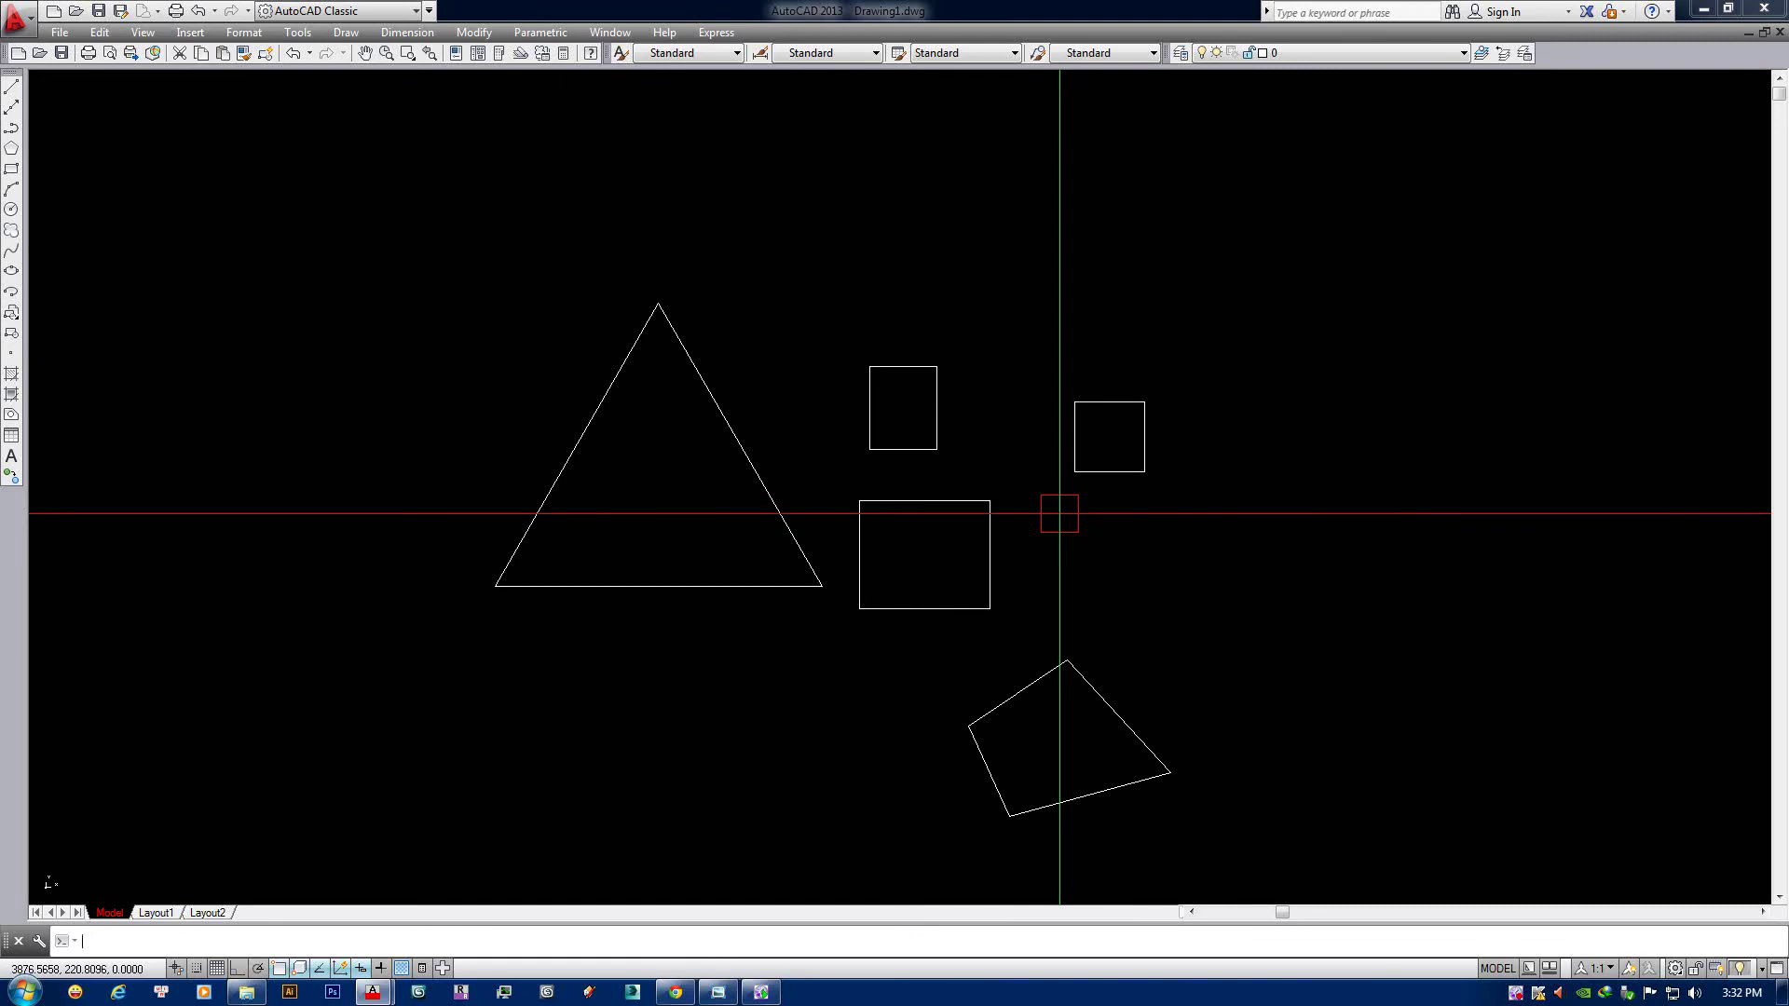
# Cancel the half-typed command and zoom into the lesson notes image in Windows Photo Viewer.
pyautogui.press('BackSpace')
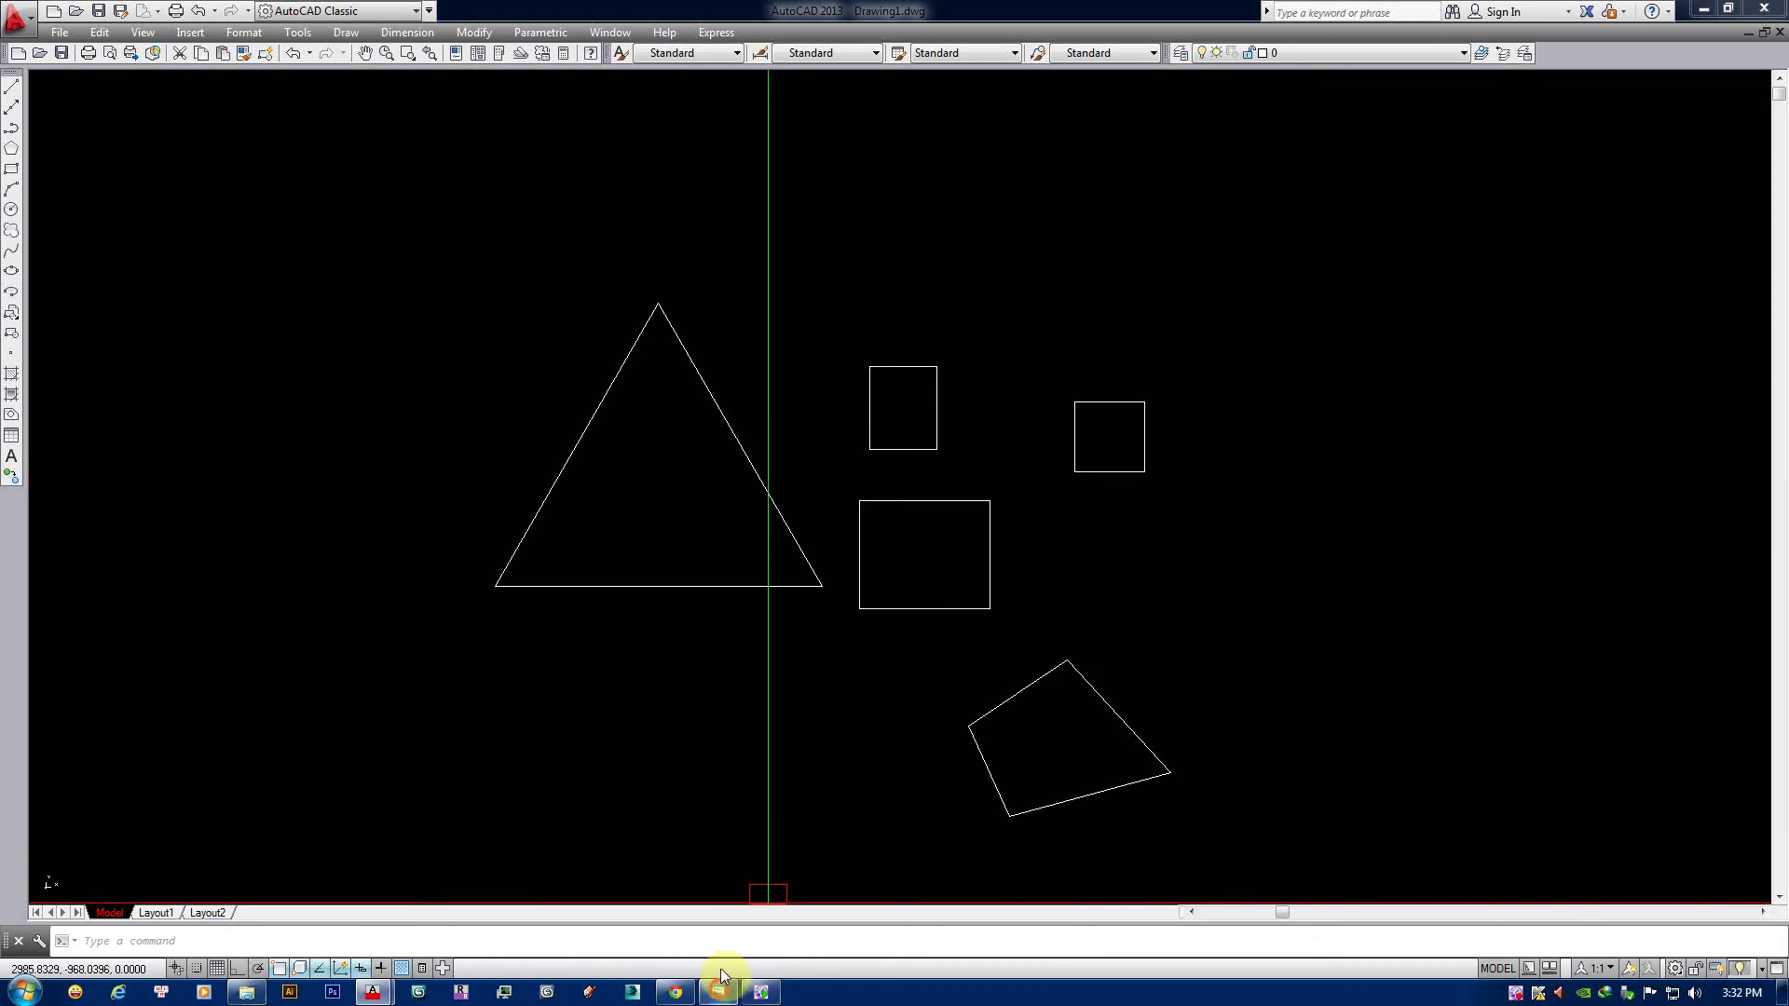
pyautogui.click(720, 990)
pyautogui.scroll(2, 484, 335)
pyautogui.scroll(2, 615, 401)
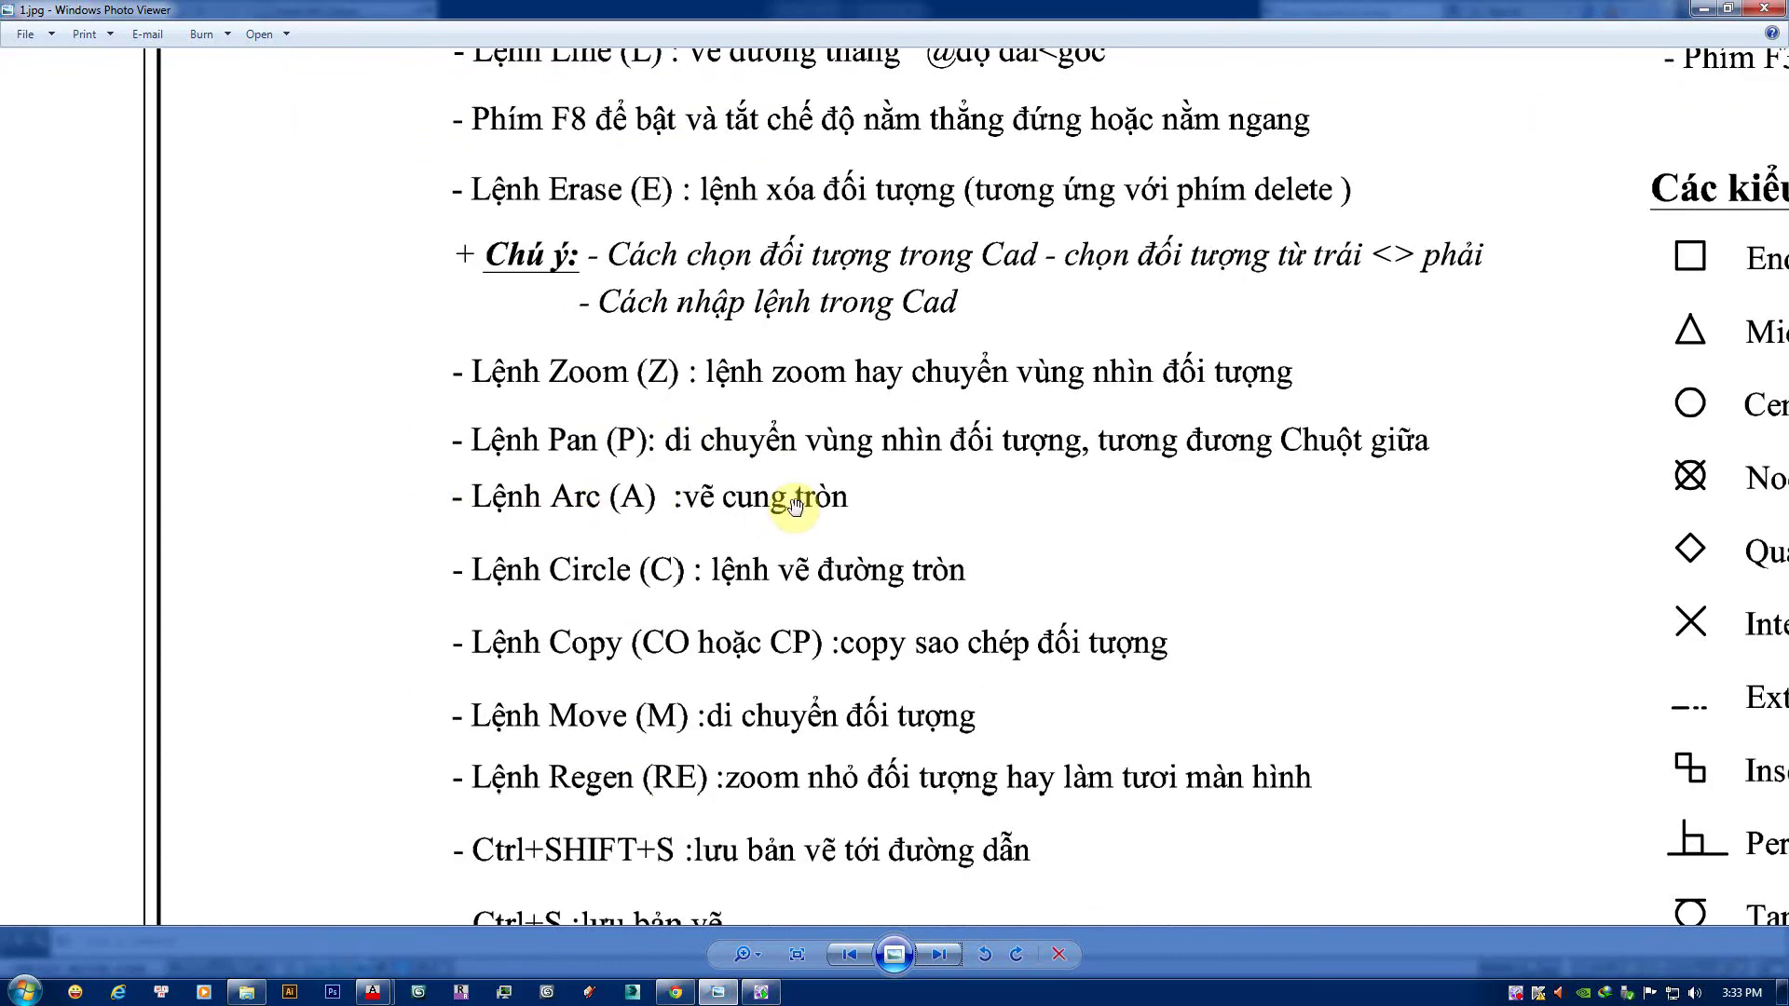
# Alt+Tab between the Arc command notes and the AutoCAD drawing, ending back in AutoCAD.
pyautogui.hotkey('alt', 'Tab')
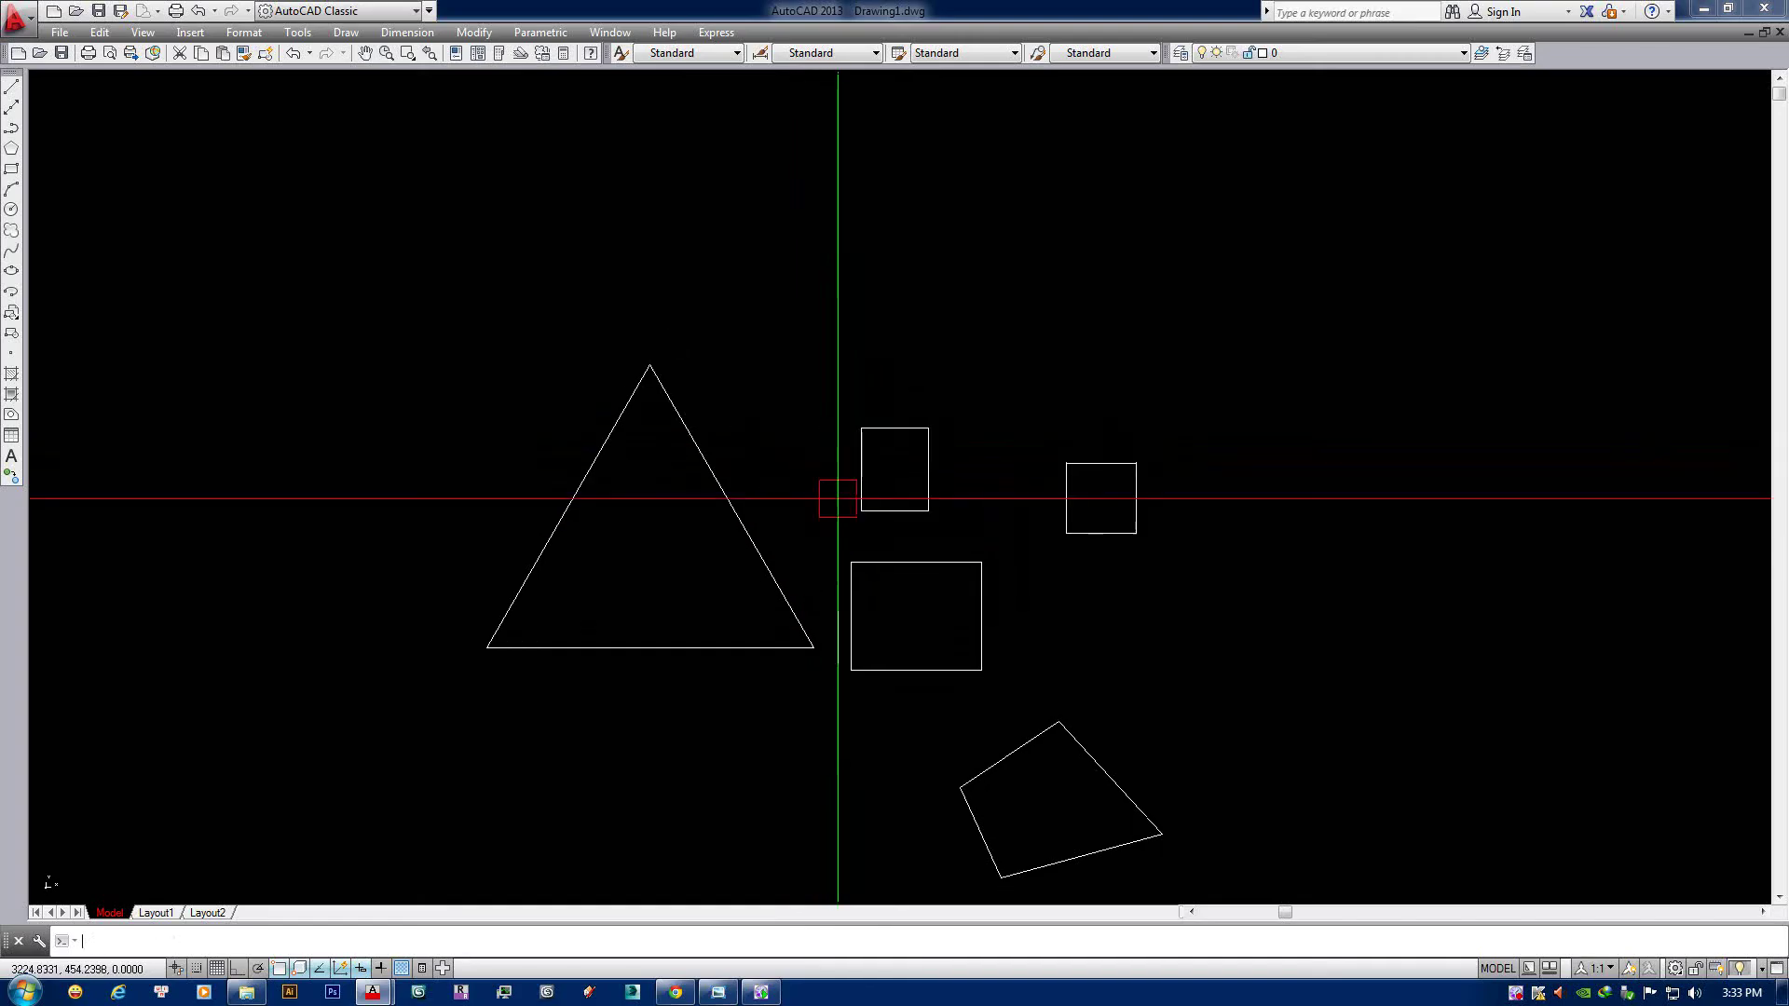
pyautogui.hotkey('alt', 'Tab')
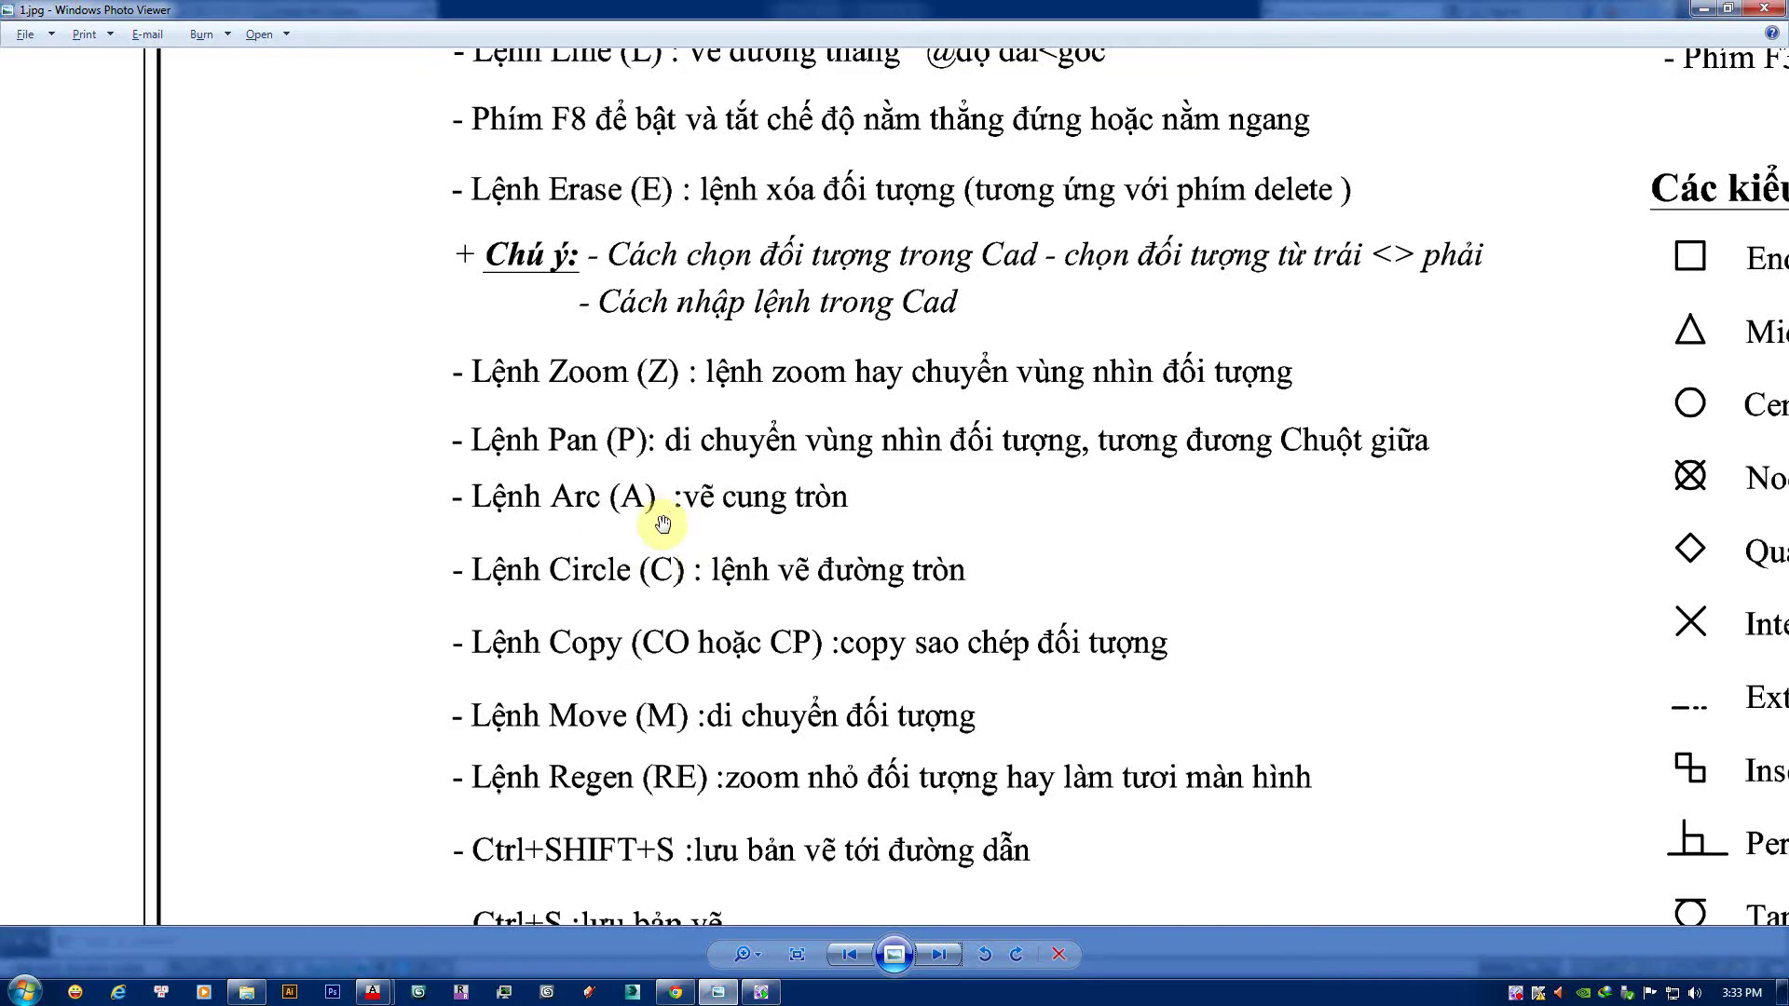
pyautogui.hotkey('alt', 'Tab')
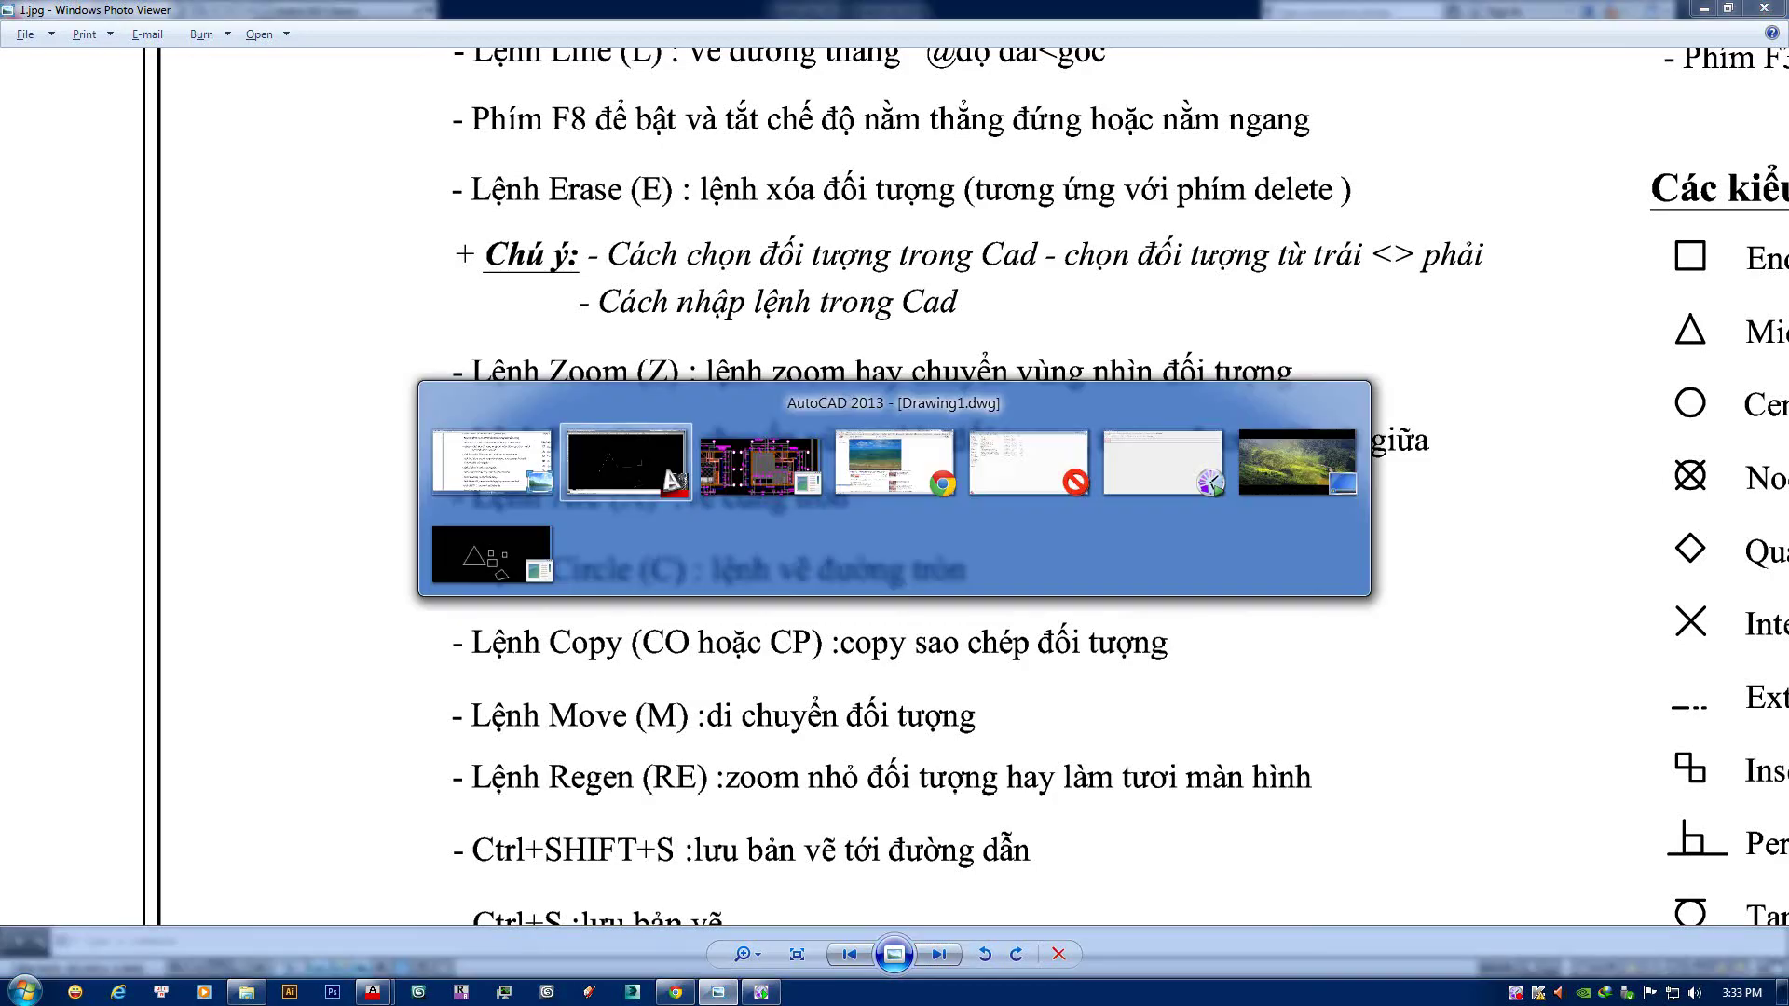
# Draw a trial three-point arc, then select and delete it.
pyautogui.write('a')
pyautogui.press('Return')
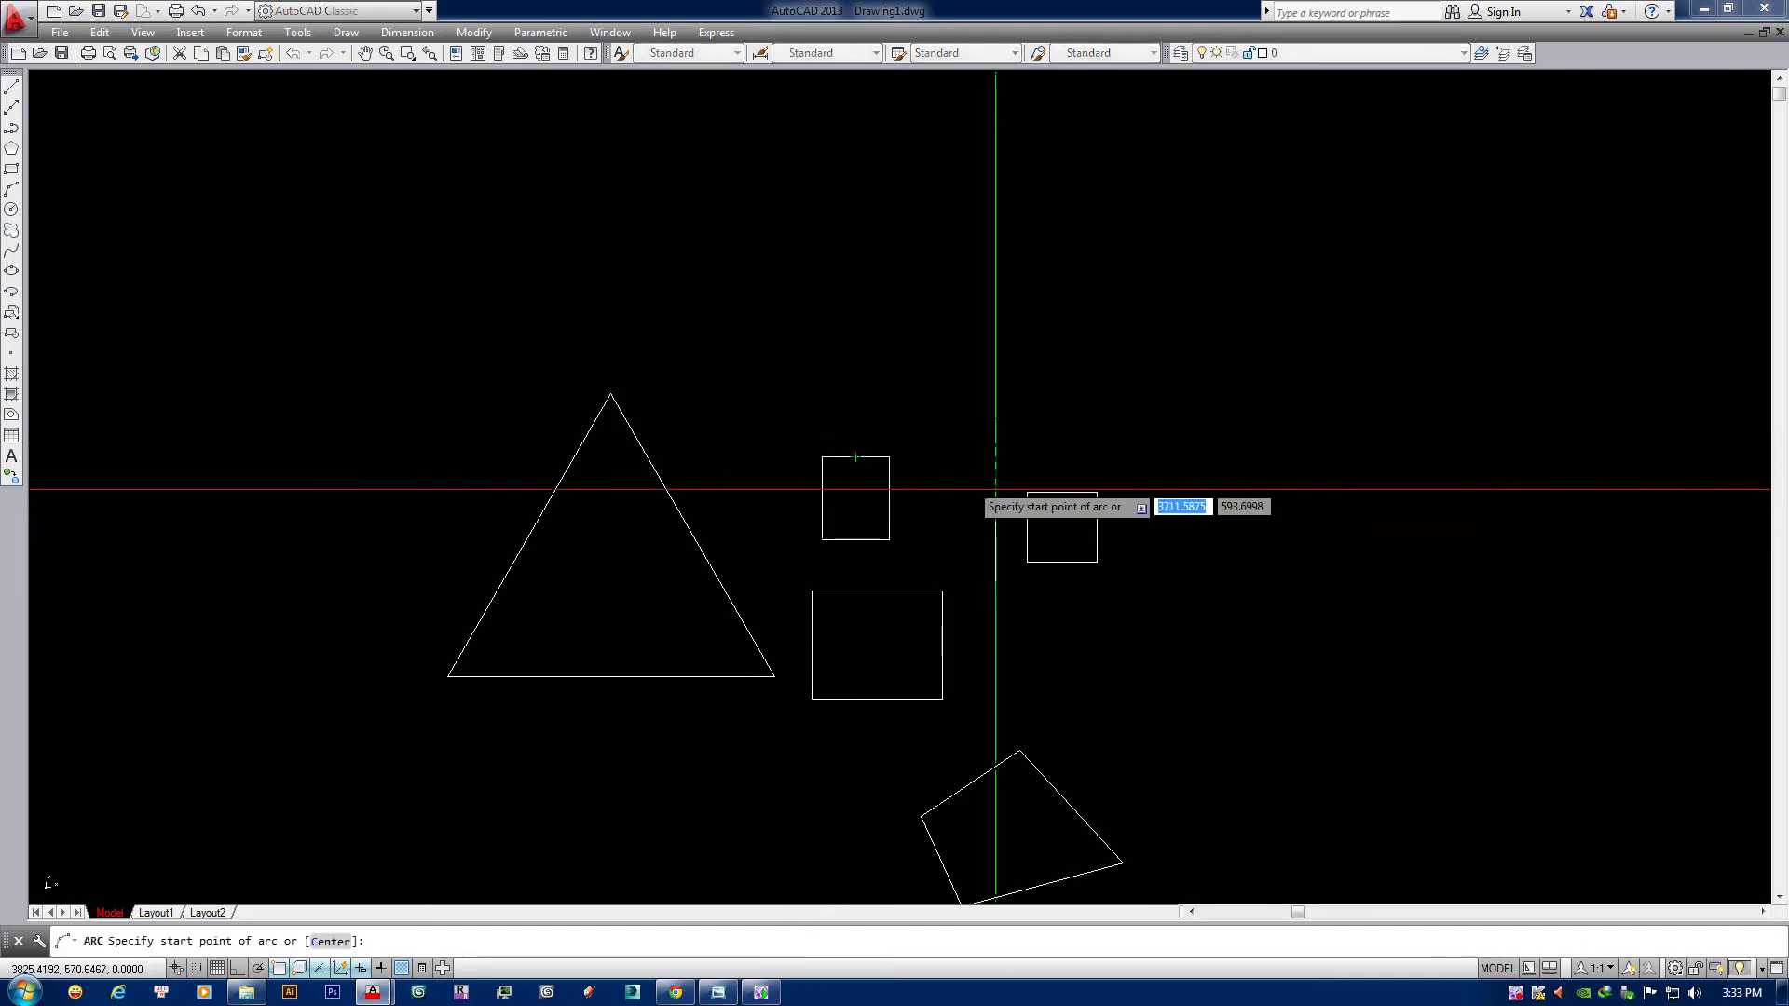
pyautogui.click(1333, 564)
pyautogui.moveTo(1050, 430); pyautogui.dragTo(678, 404, button='middle')
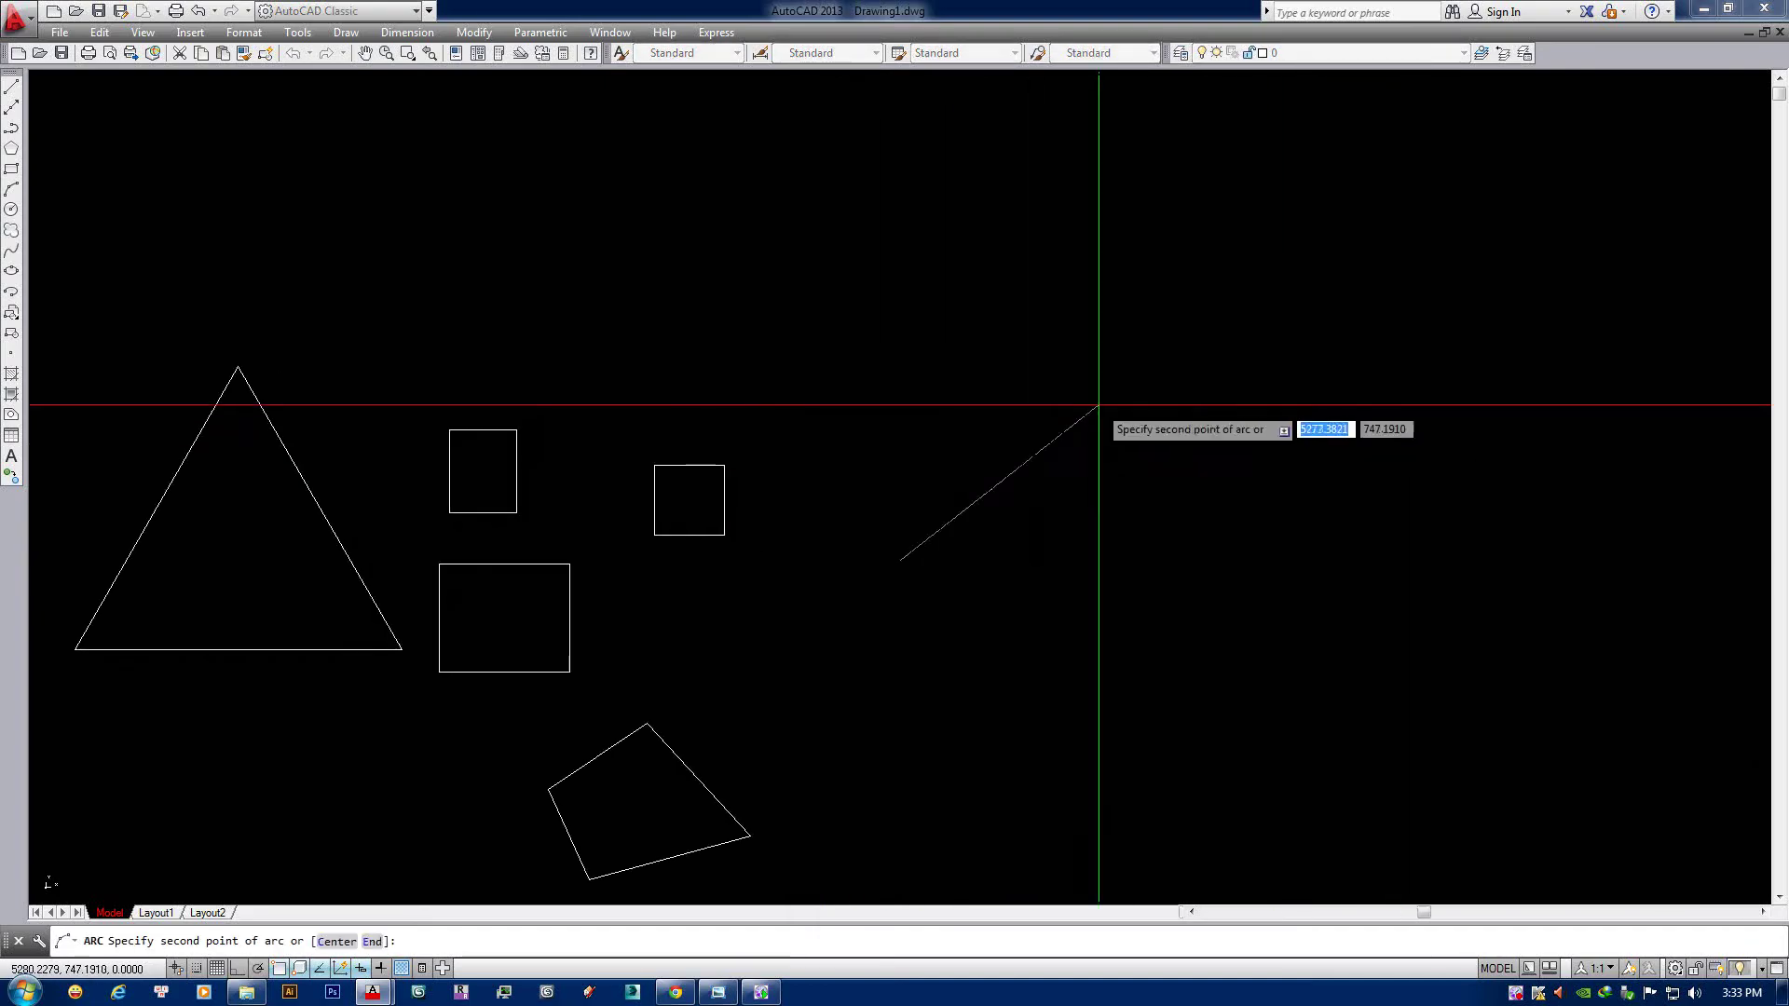
pyautogui.click(1104, 392)
pyautogui.click(1263, 614)
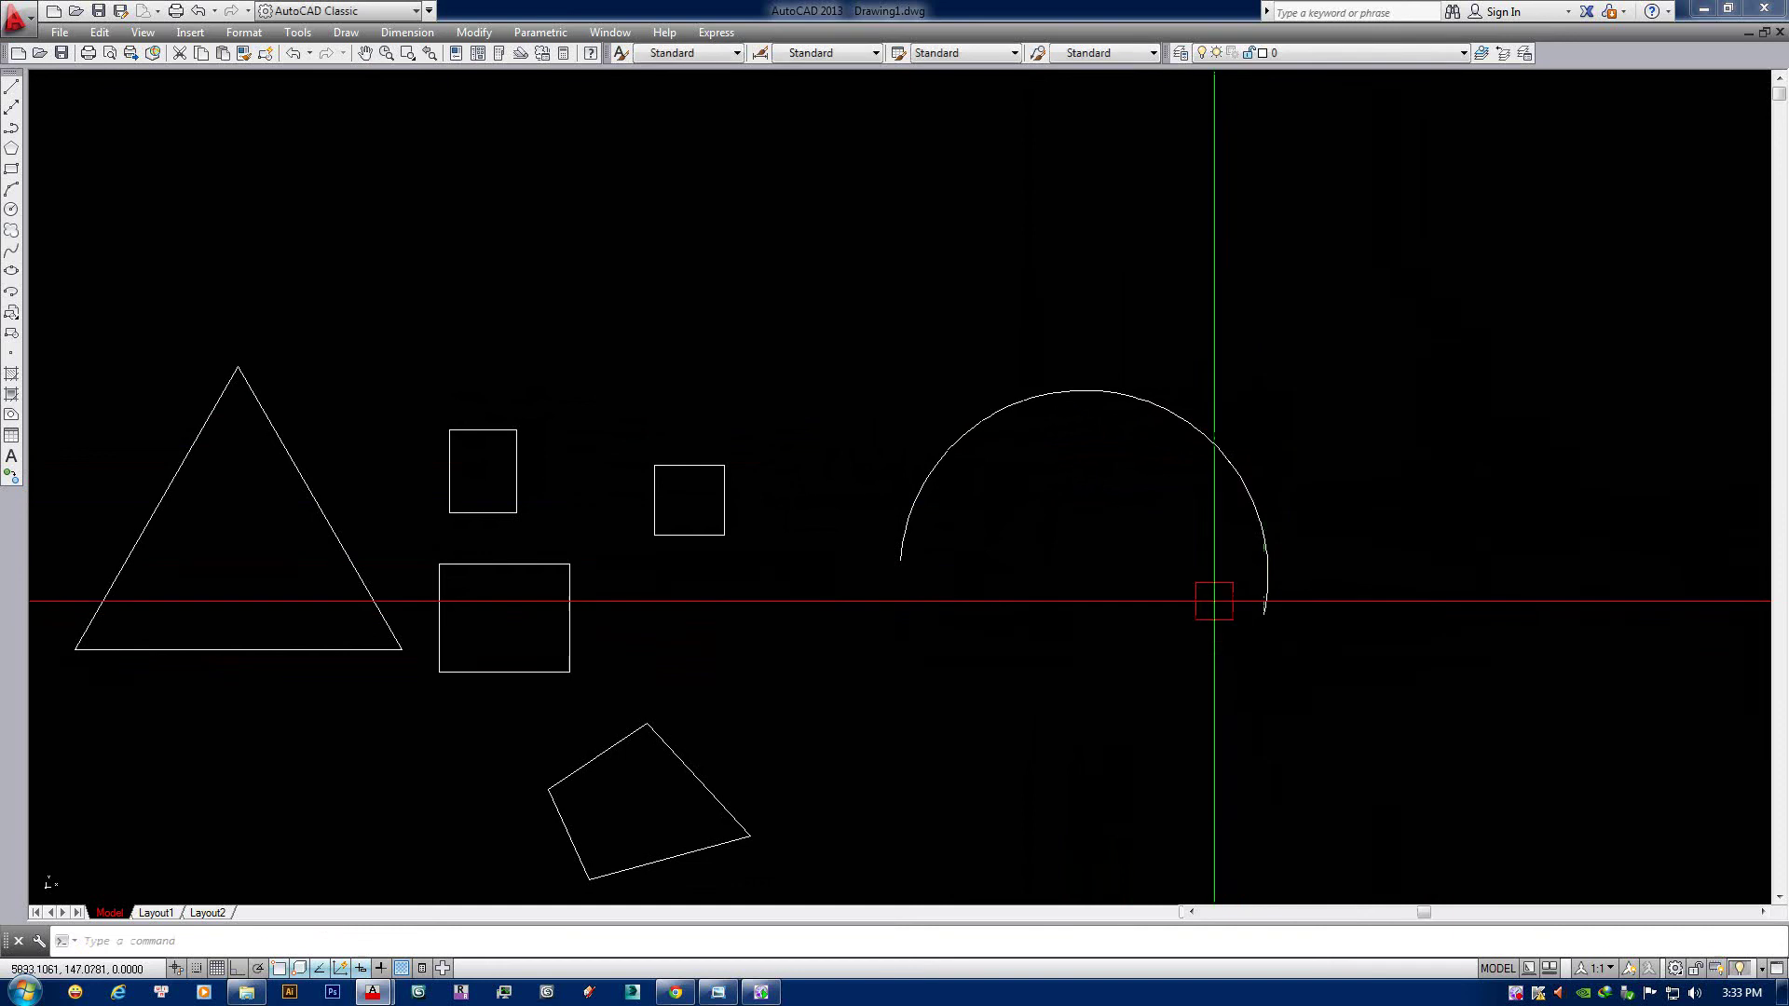
pyautogui.click(1226, 459)
pyautogui.moveTo(1226, 459)
pyautogui.mouseDown(button='middle')
pyautogui.moveTo(1070, 431)
pyautogui.moveTo(1168, 394)
pyautogui.mouseUp(button='middle')
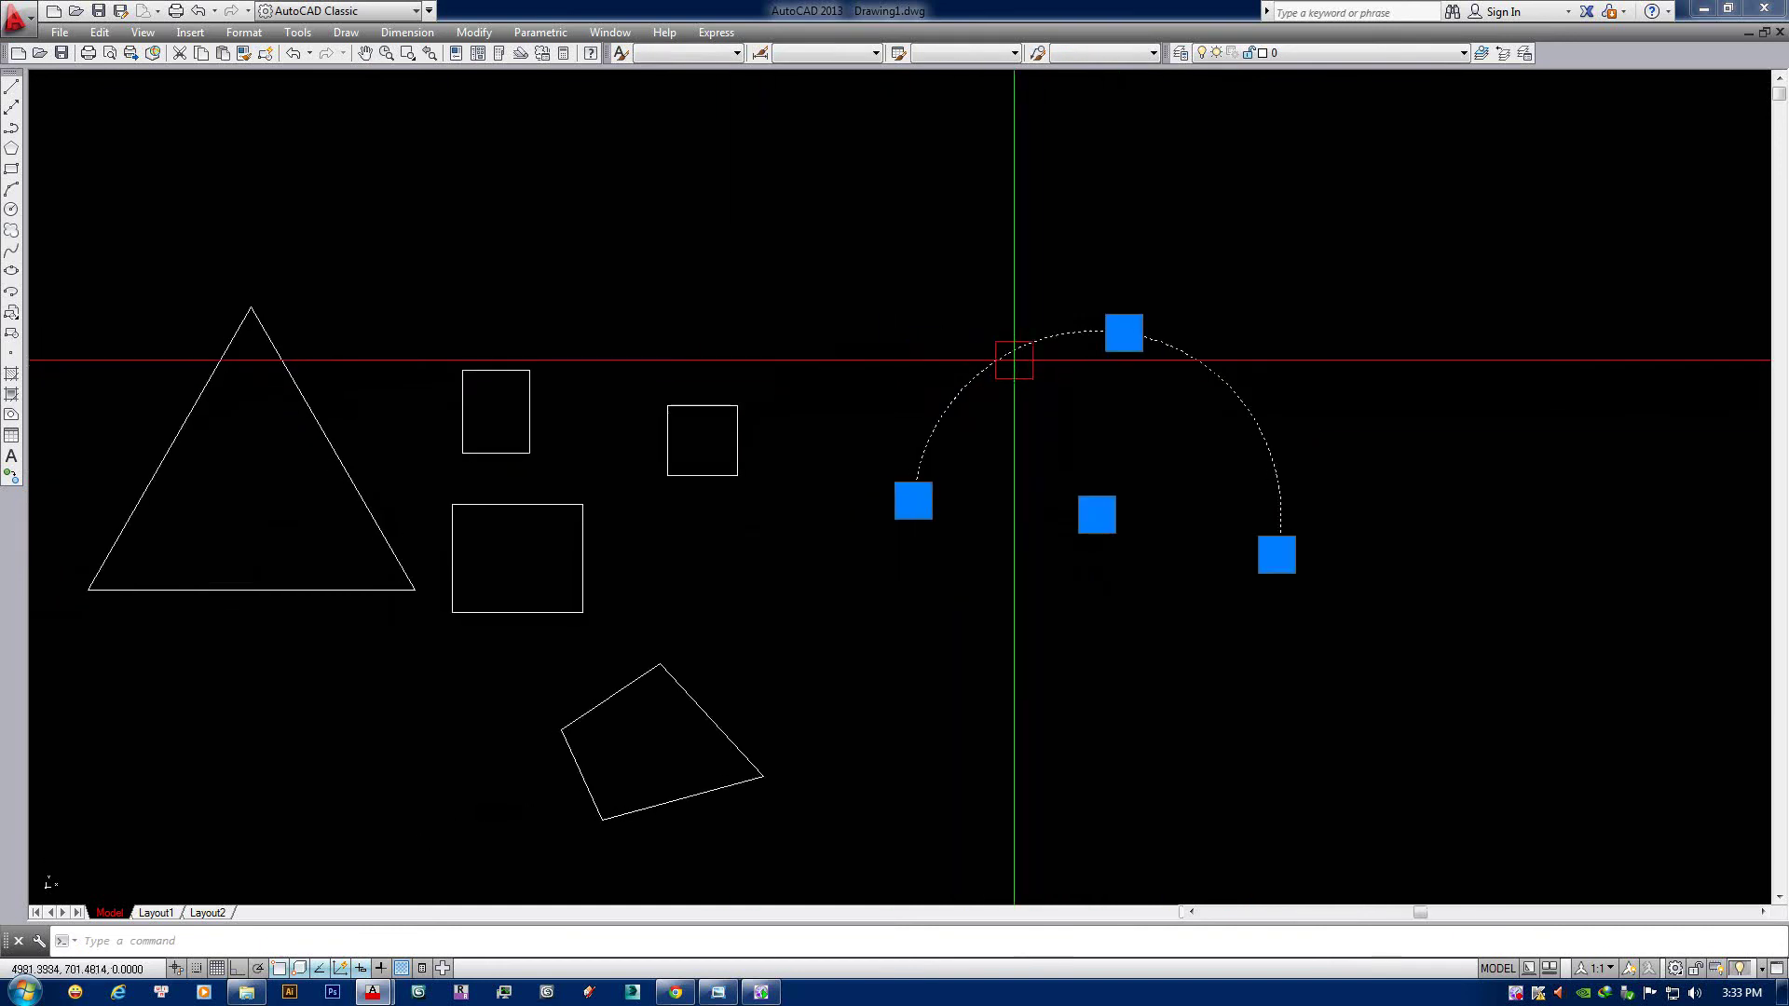
pyautogui.press('Delete')
# Zoom in and frame the small square for the new arc.
pyautogui.moveTo(691, 359)
pyautogui.mouseDown(button='middle')
pyautogui.moveTo(1119, 375)
pyautogui.moveTo(1070, 447)
pyautogui.moveTo(1223, 391)
pyautogui.mouseUp(button='middle')
pyautogui.scroll(2, 958, 352)
pyautogui.scroll(4, 857, 424)
pyautogui.click(704, 387)
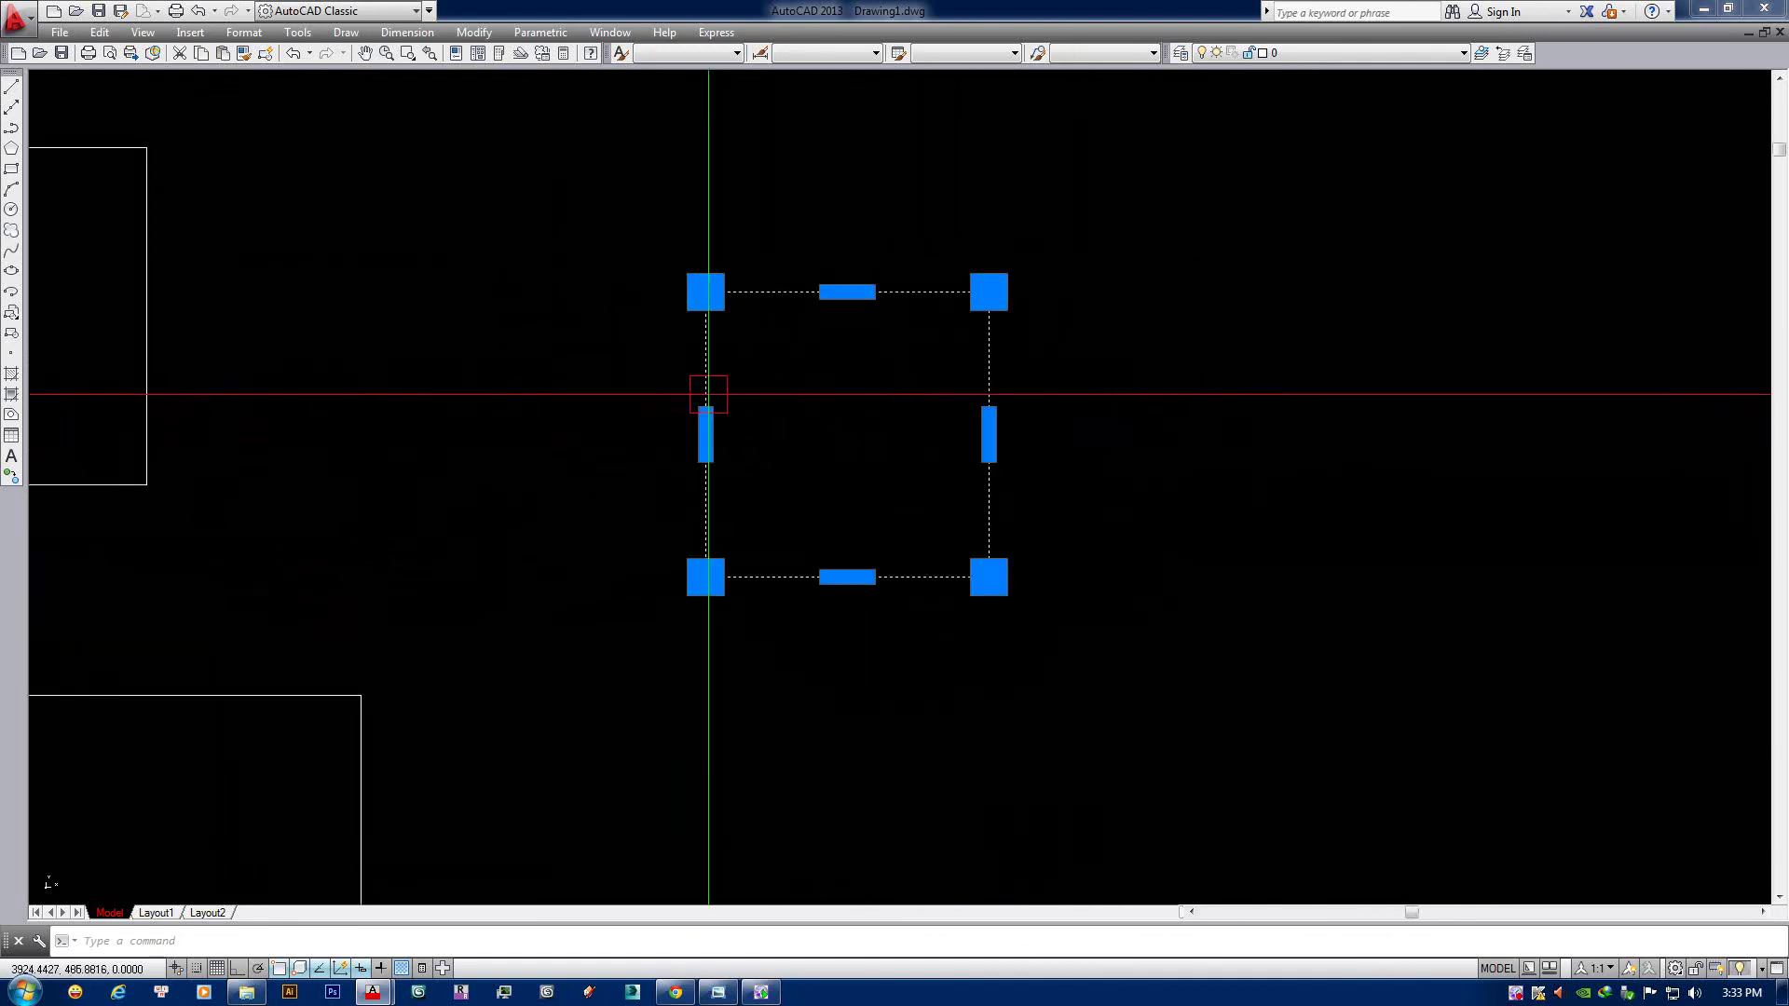
pyautogui.press('Escape')
pyautogui.moveTo(618, 463)
pyautogui.mouseDown(button='middle')
pyautogui.moveTo(876, 400)
pyautogui.moveTo(743, 415)
pyautogui.mouseUp(button='middle')
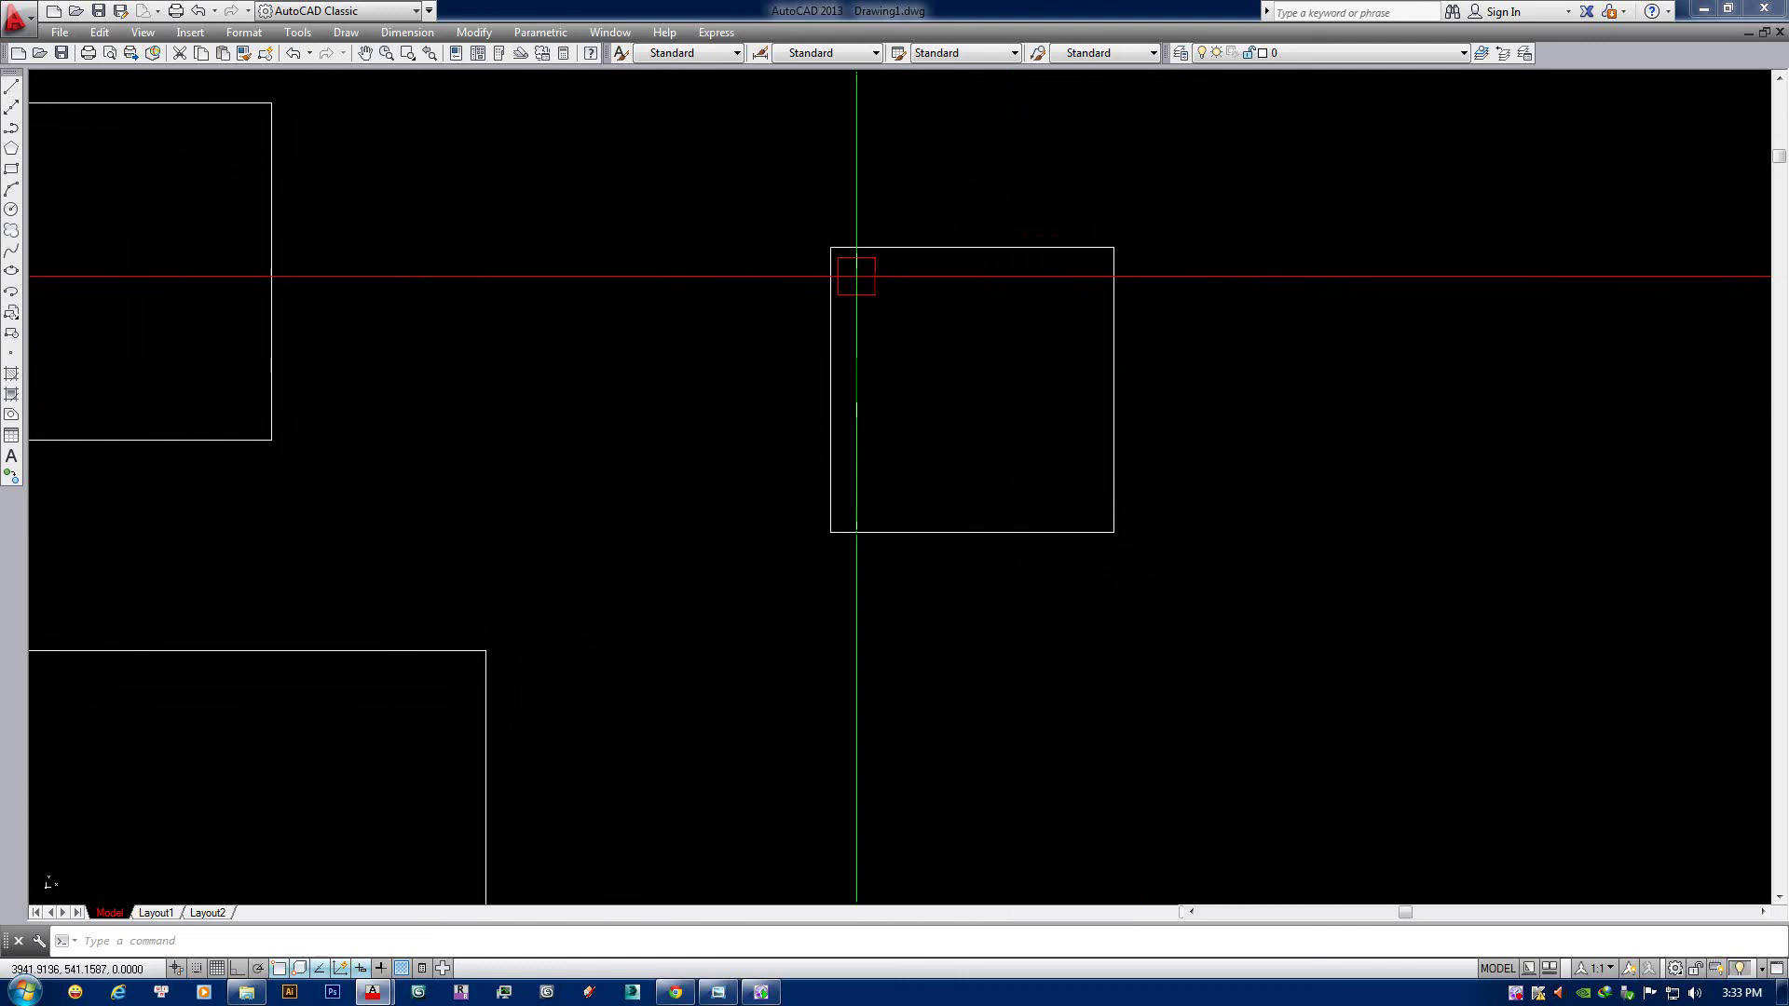
pyautogui.moveTo(1118, 379); pyautogui.dragTo(1099, 416, button='middle')
# Draw a three-point arc through the square's top-left, top-right and bottom-right corners.
pyautogui.write('a')
pyautogui.press('Return')
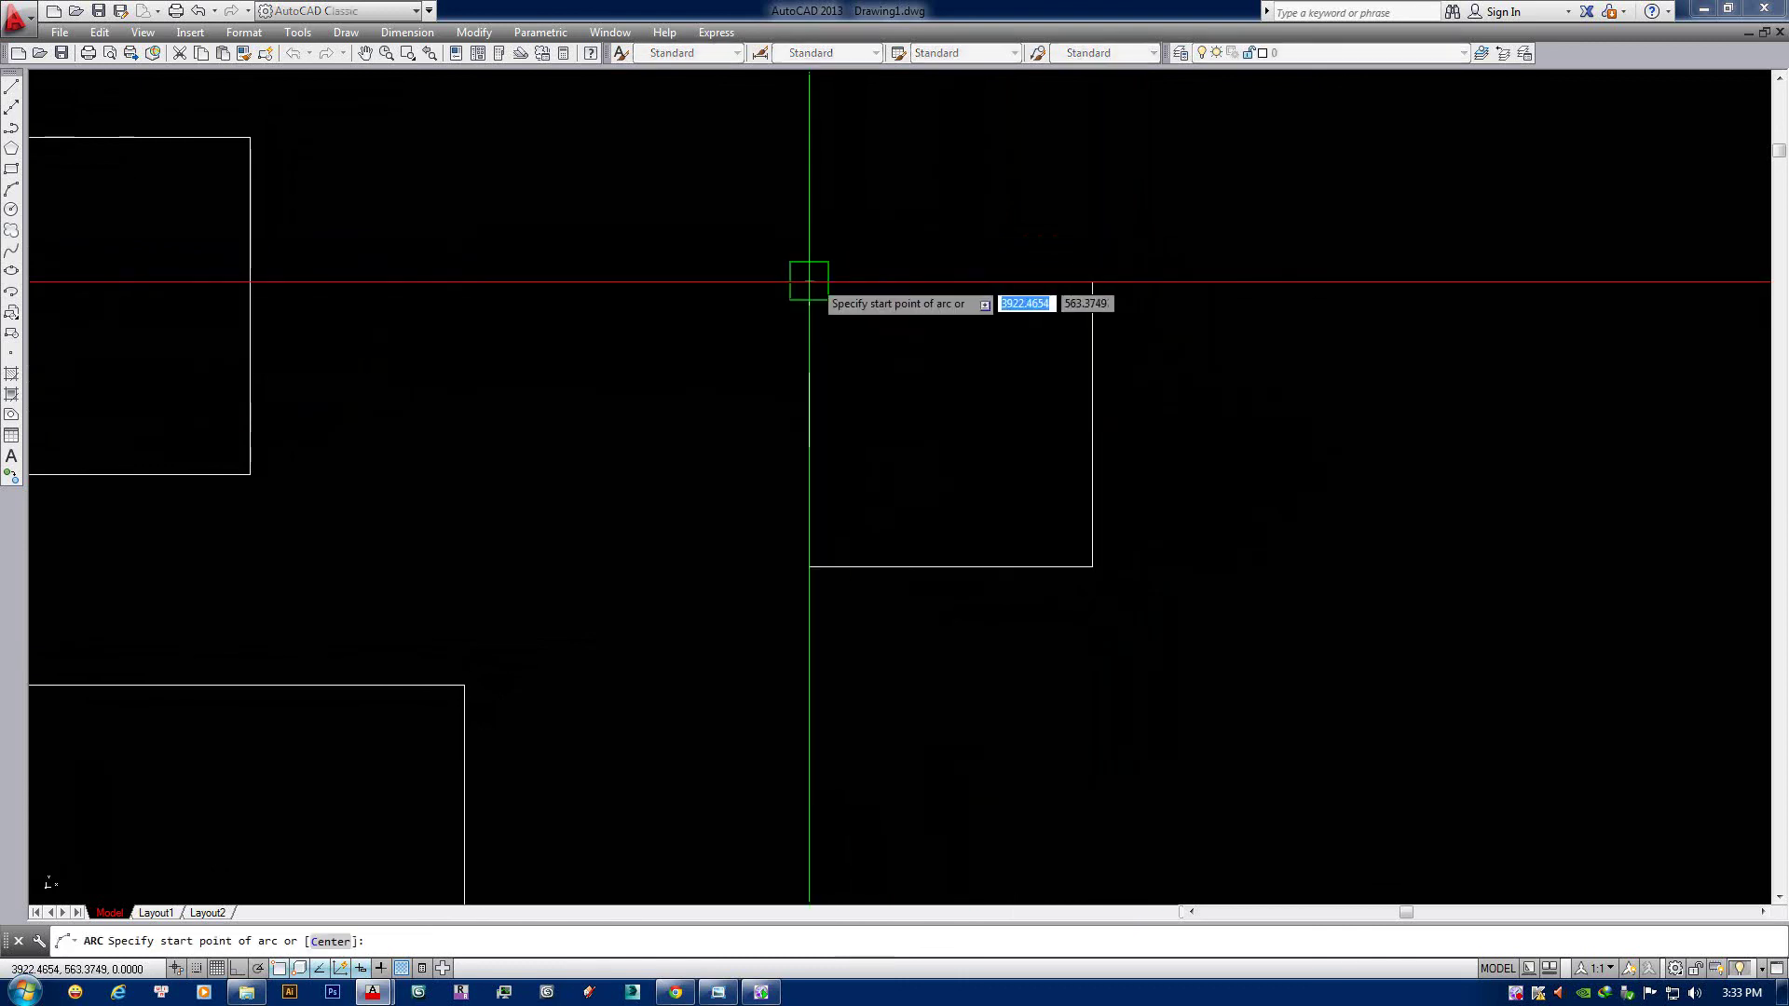
pyautogui.click(809, 282)
pyautogui.click(1092, 282)
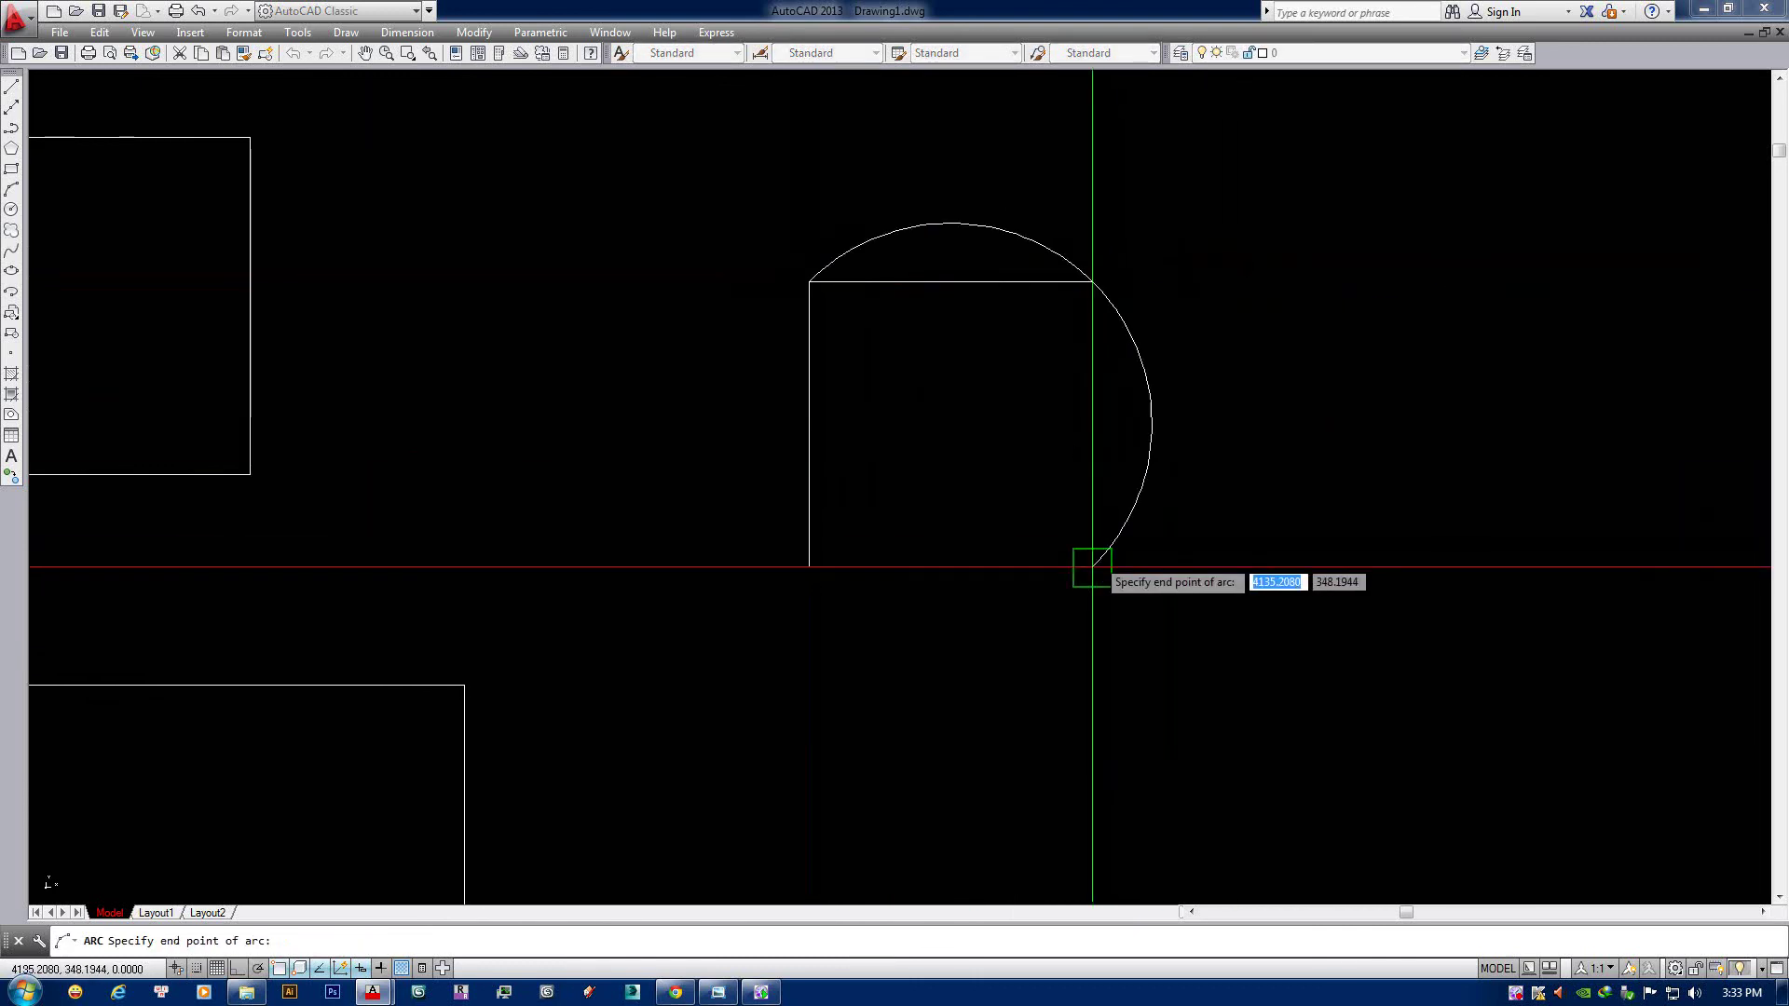
pyautogui.click(1092, 565)
pyautogui.click(978, 219)
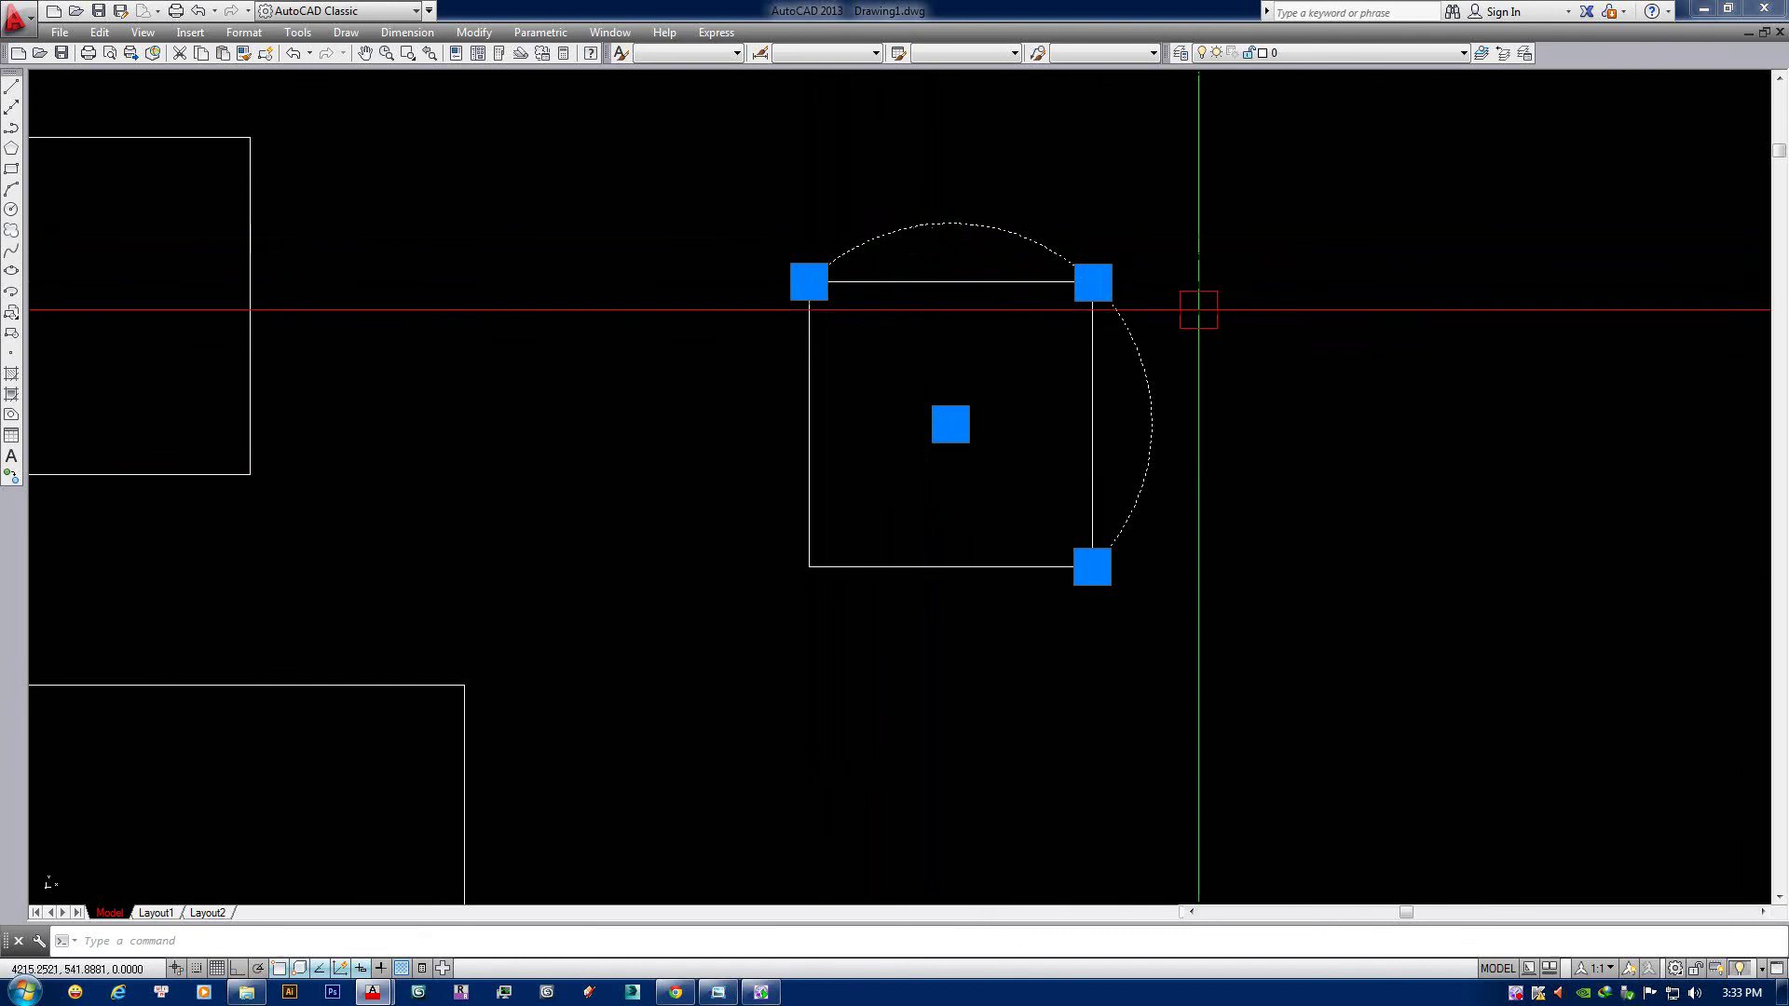
pyautogui.press('Escape')
pyautogui.scroll(-2, 1255, 368)
pyautogui.moveTo(1255, 368)
pyautogui.mouseDown(button='middle')
pyautogui.moveTo(1313, 391)
pyautogui.moveTo(1663, 311)
pyautogui.mouseUp(button='middle')
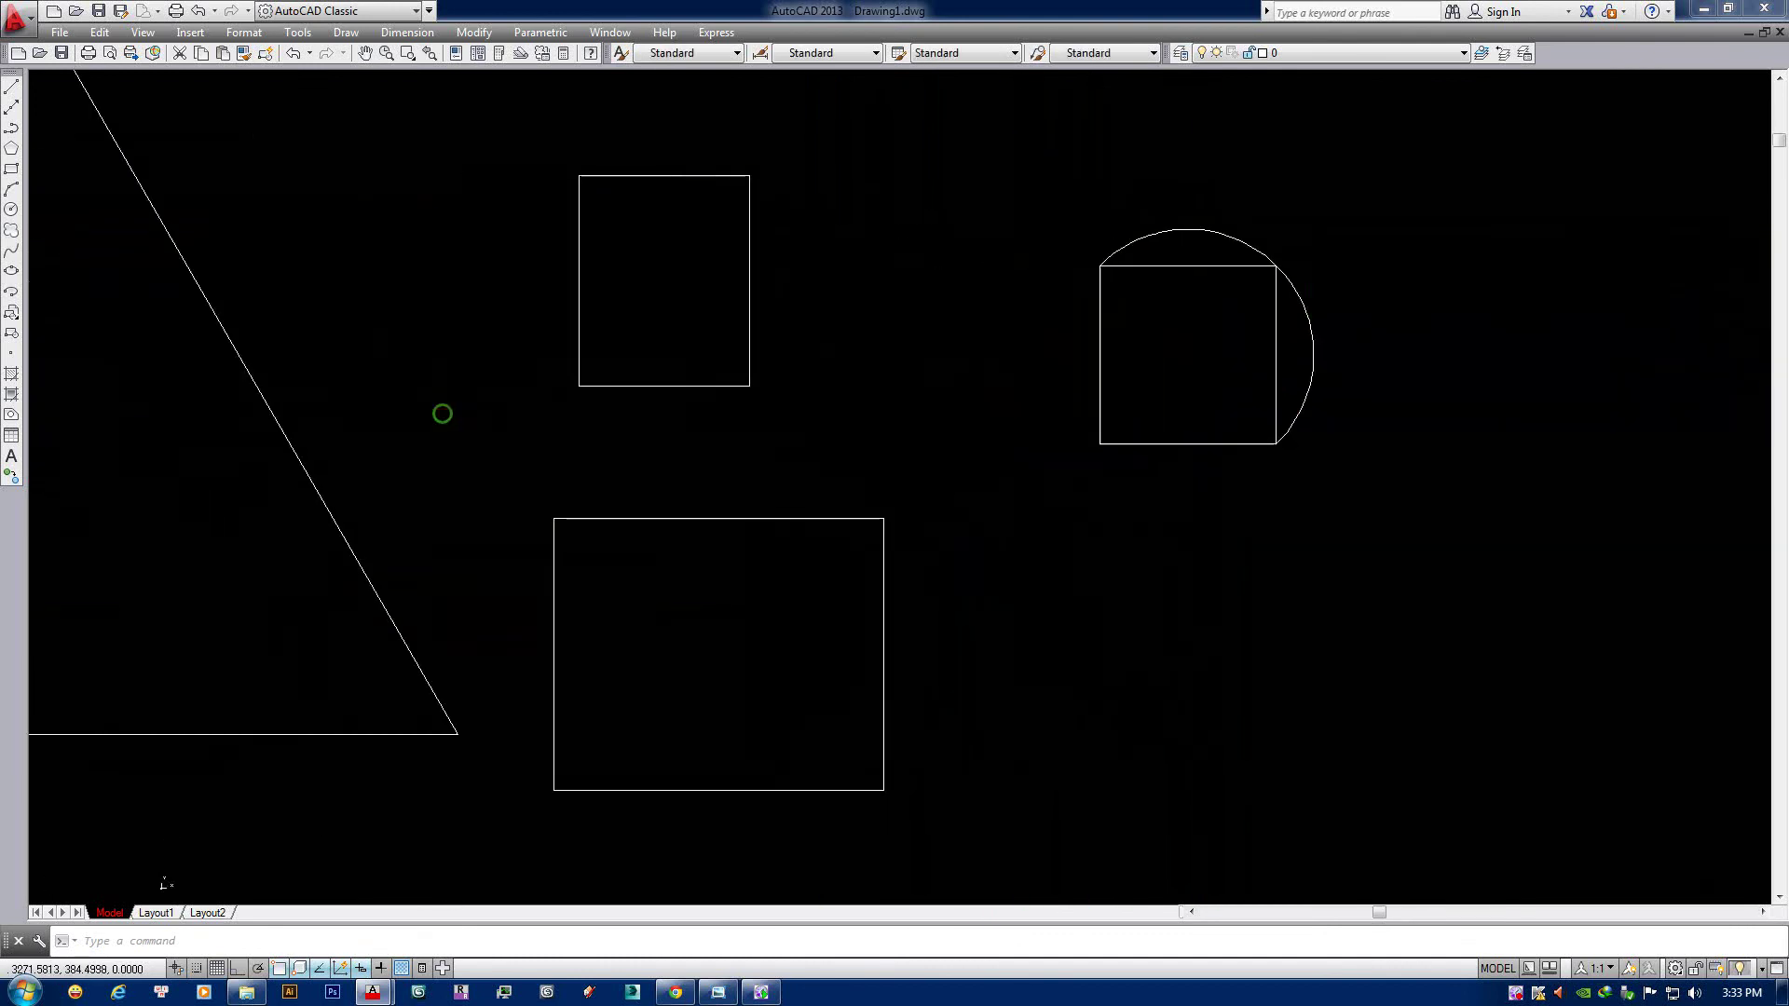
pyautogui.moveTo(204, 327); pyautogui.dragTo(763, 351, button='middle')
pyautogui.scroll(-2, 763, 352)
pyautogui.moveTo(1014, 491); pyautogui.dragTo(1048, 491, button='middle')
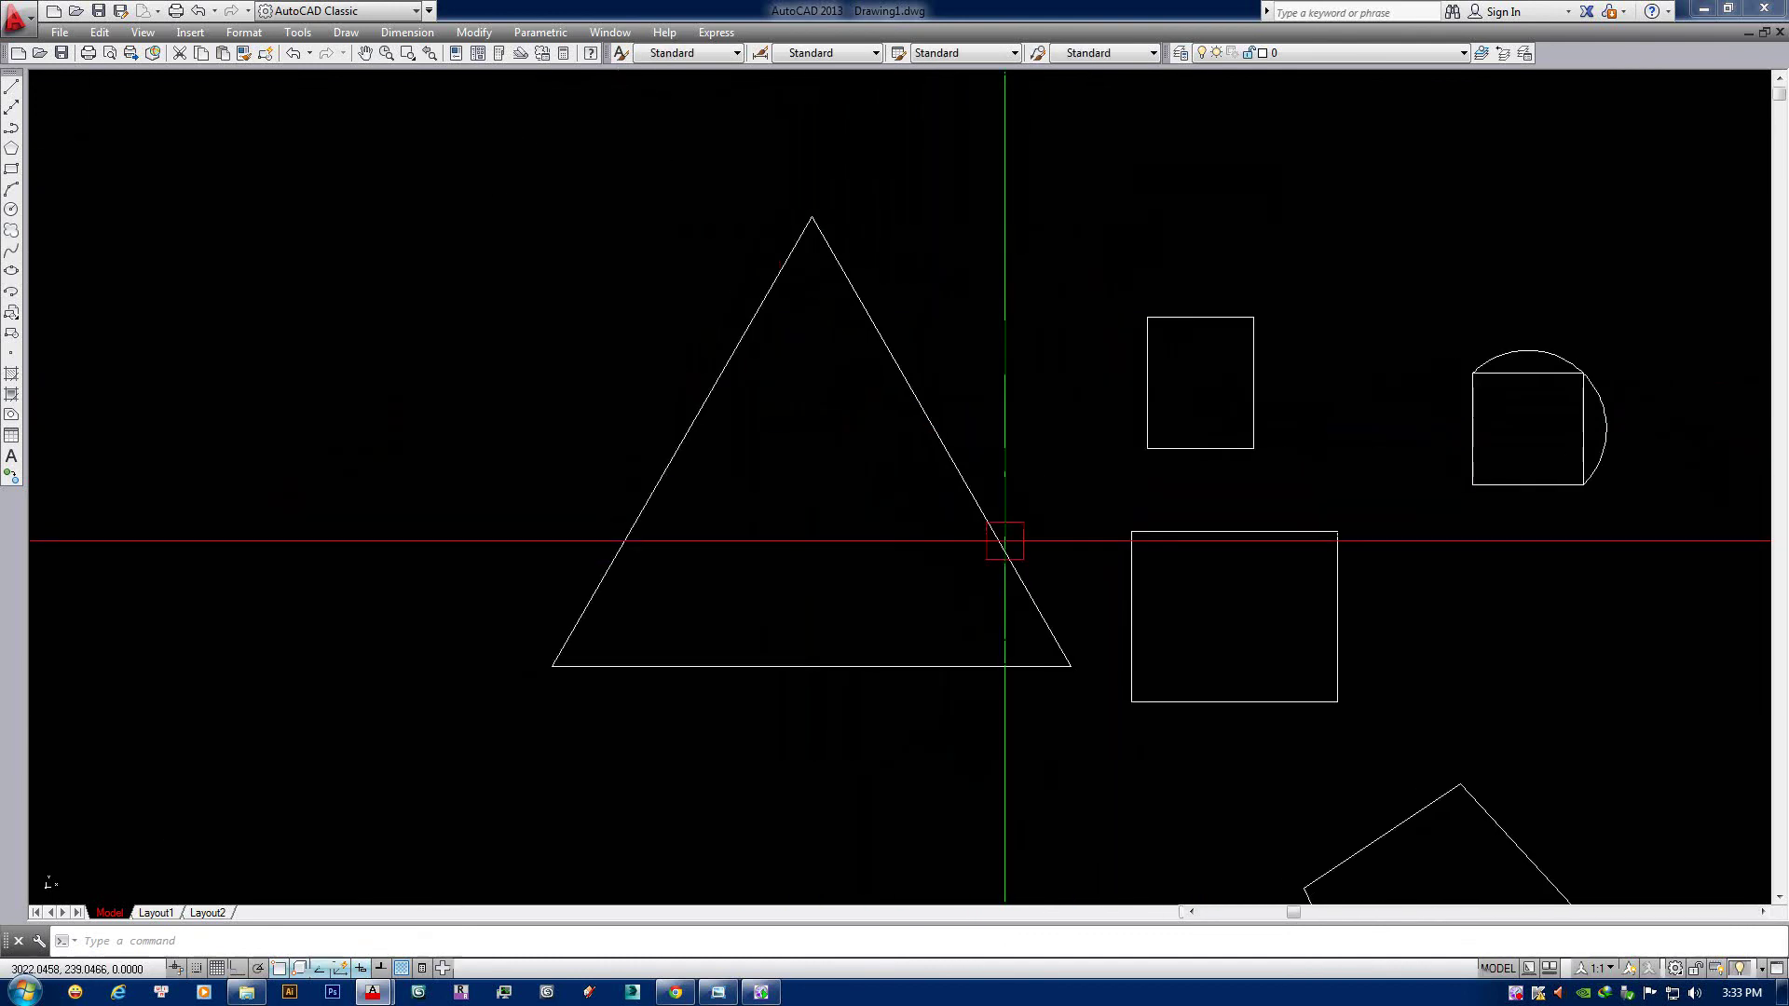
pyautogui.write('a')
pyautogui.press('Return')
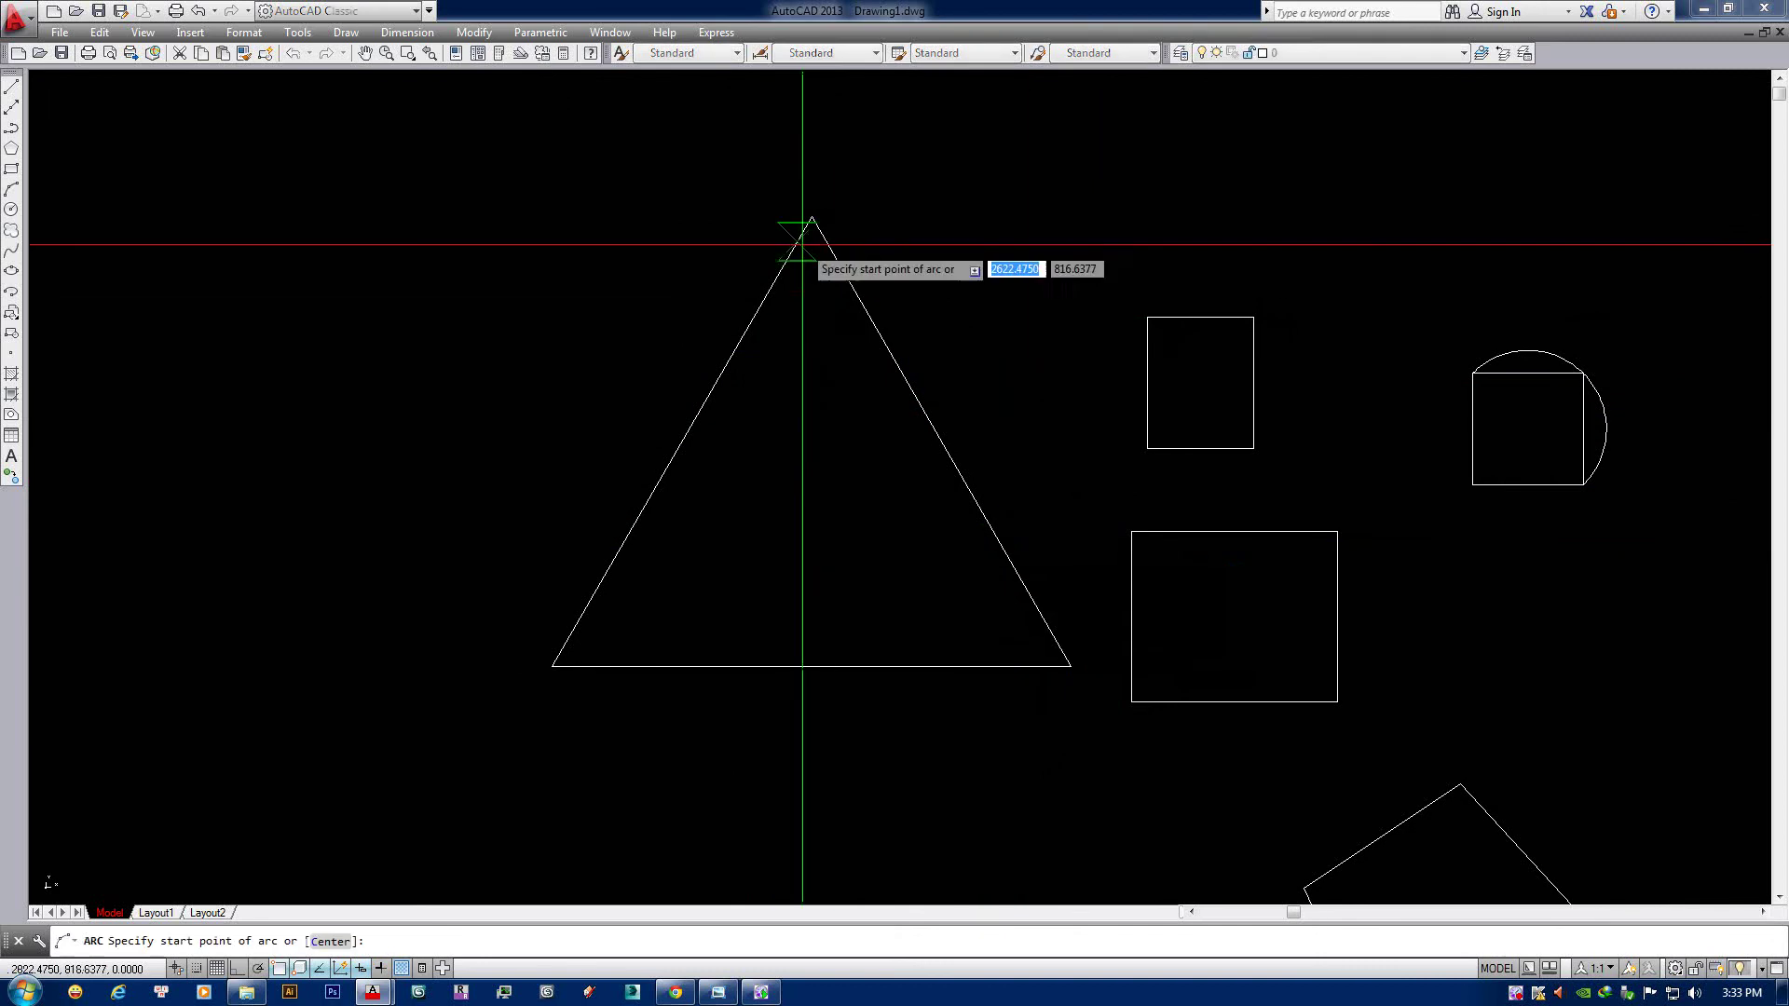
pyautogui.click(809, 222)
pyautogui.click(1067, 665)
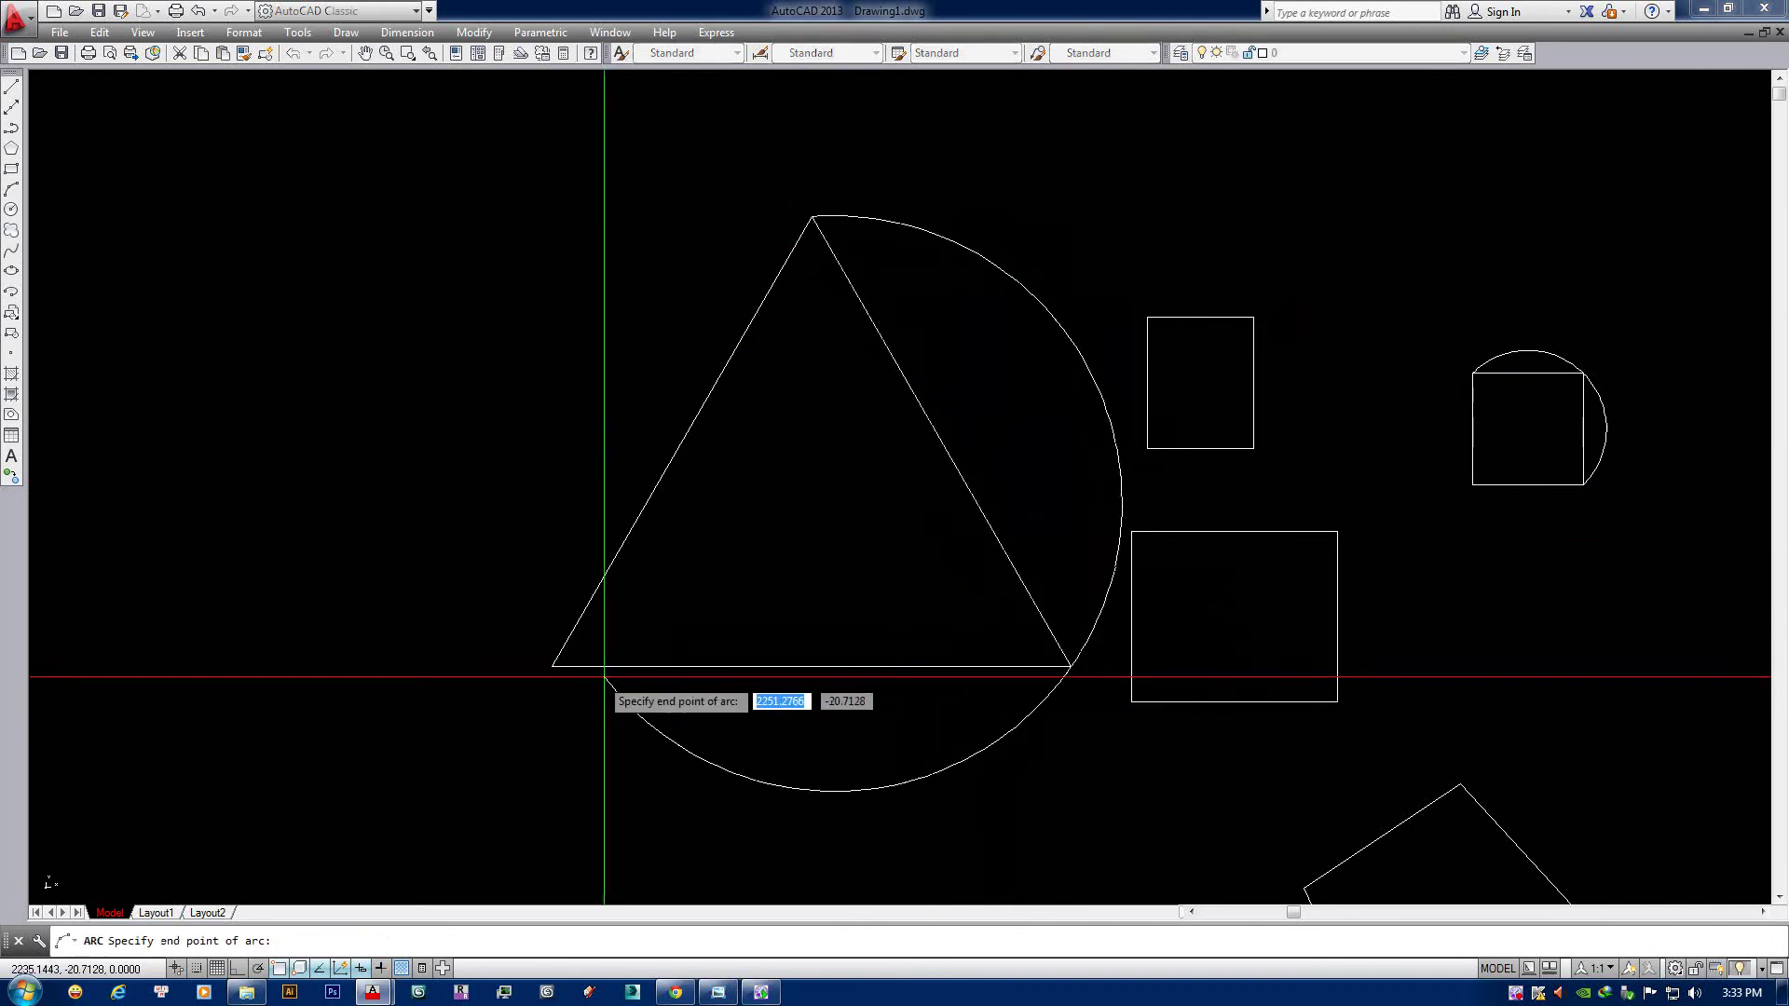
pyautogui.click(552, 665)
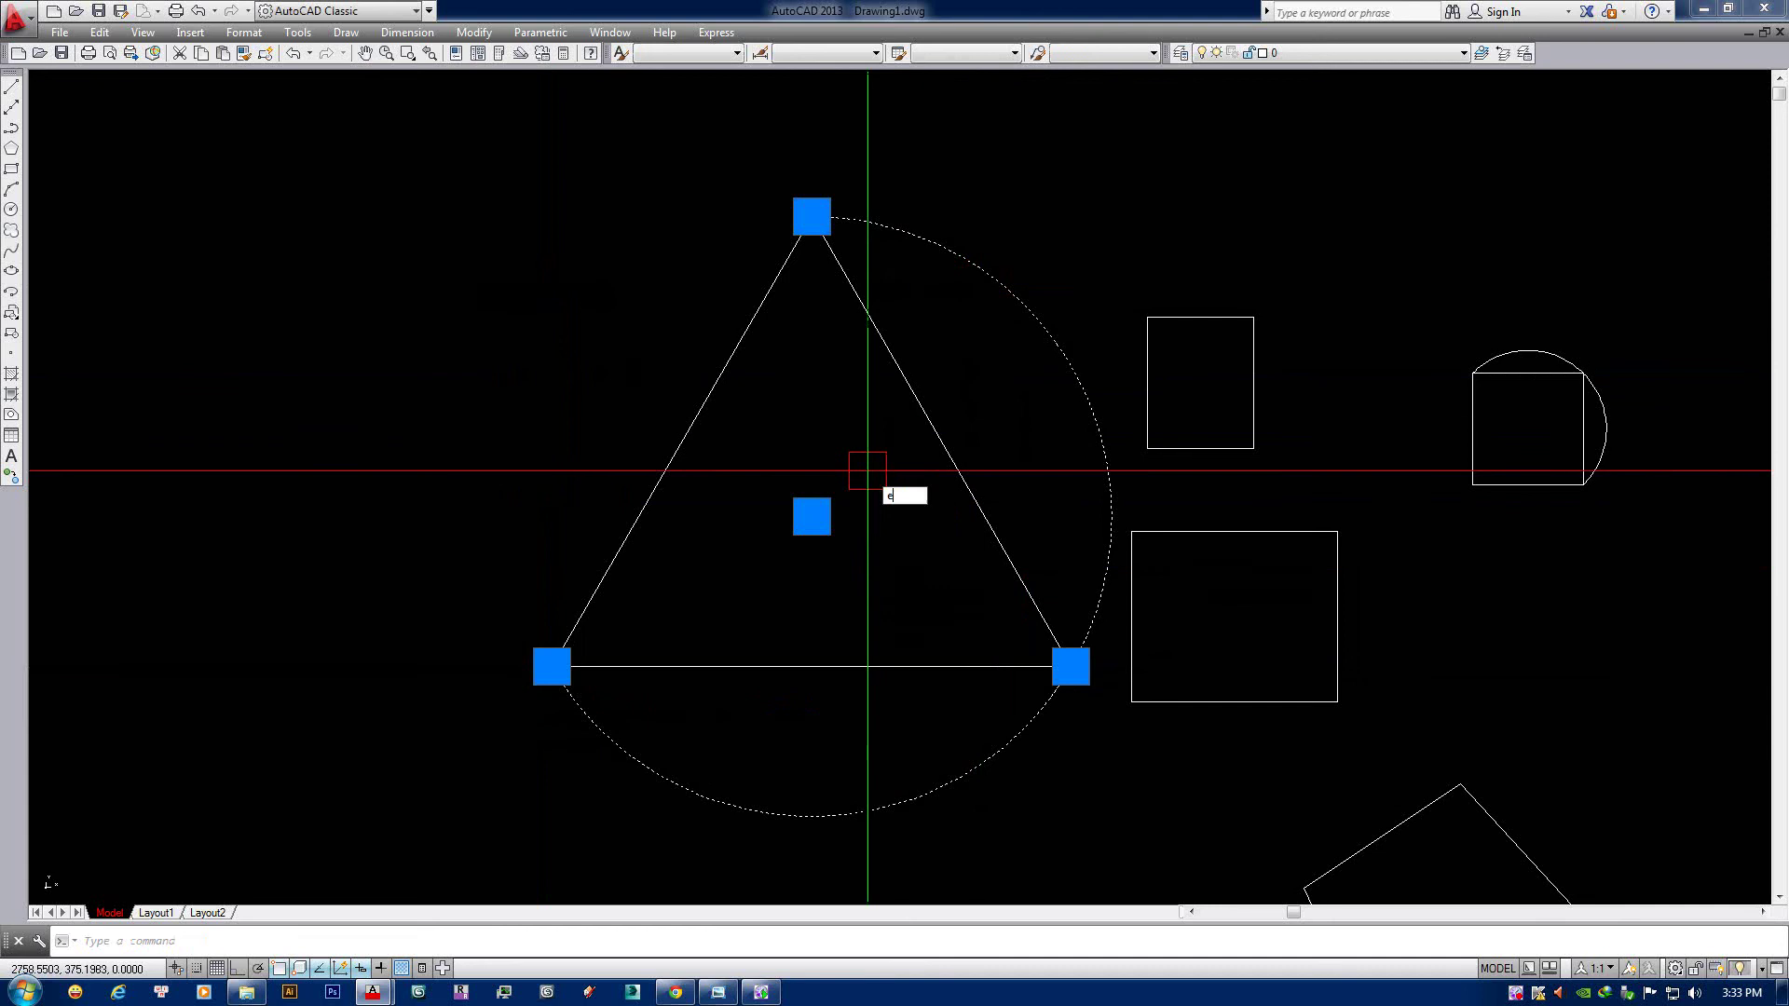
pyautogui.press('Delete')
pyautogui.moveTo(918, 419); pyautogui.dragTo(957, 448, button='middle')
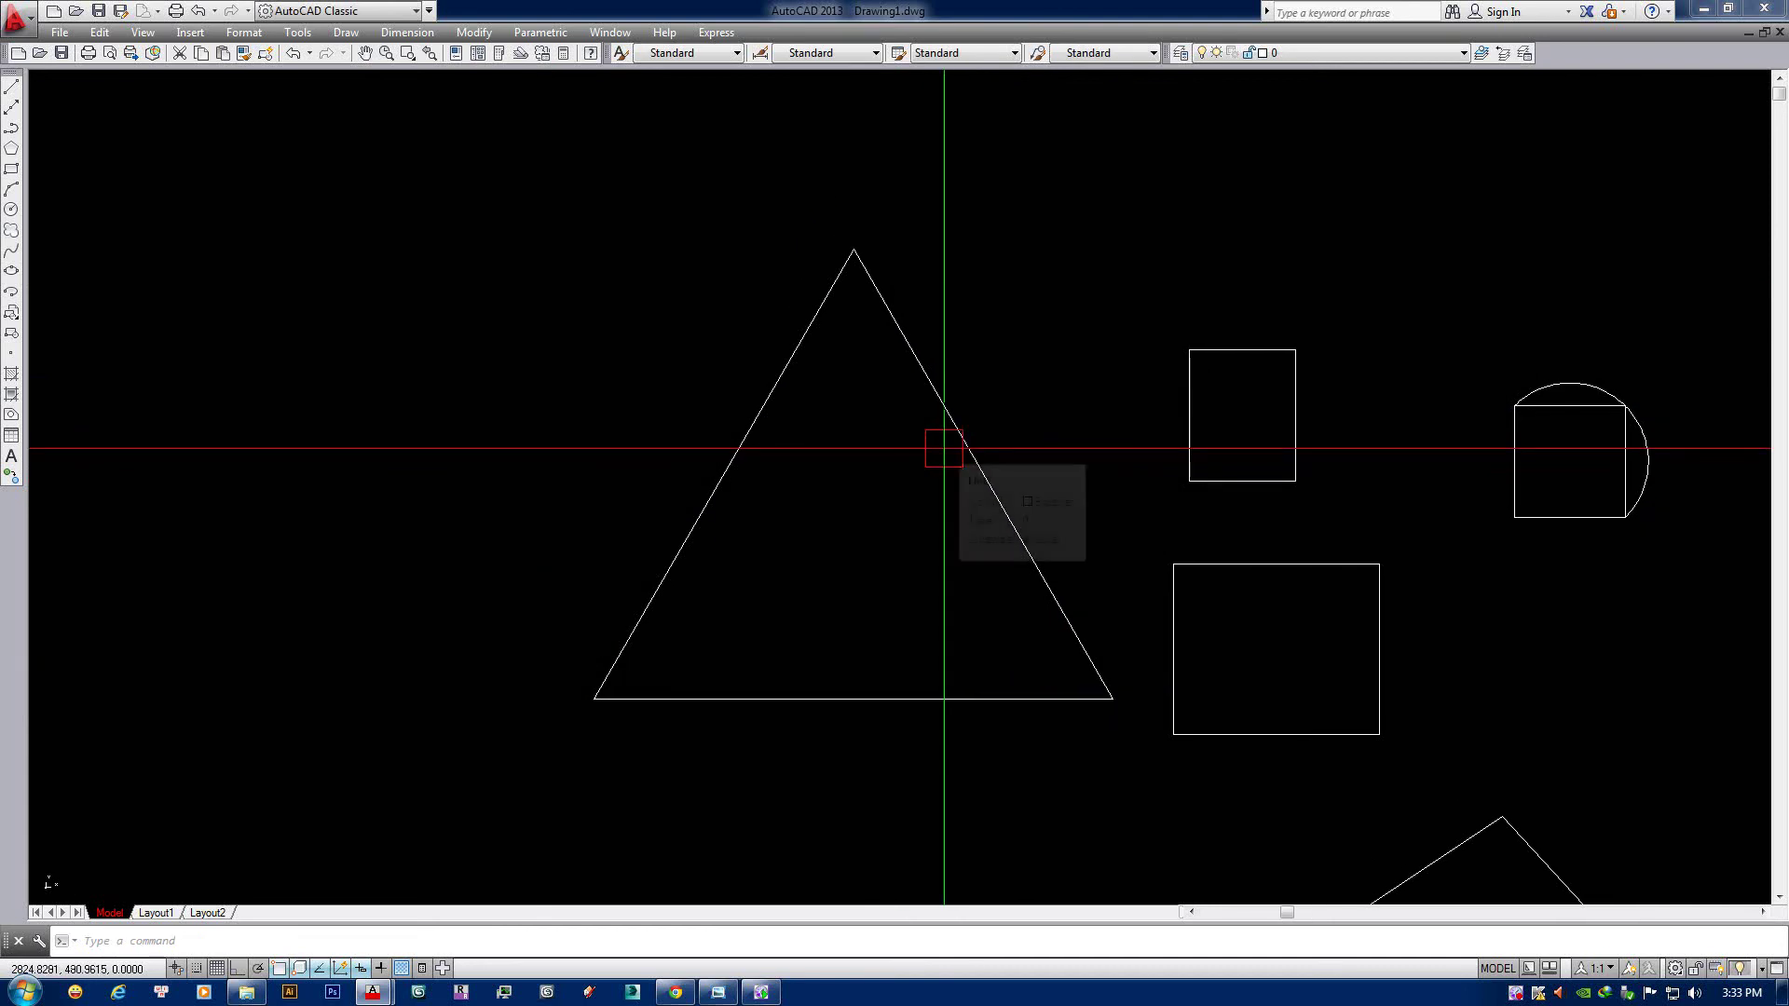
pyautogui.moveTo(525, 415); pyautogui.dragTo(867, 422, button='middle')
pyautogui.press('Escape')
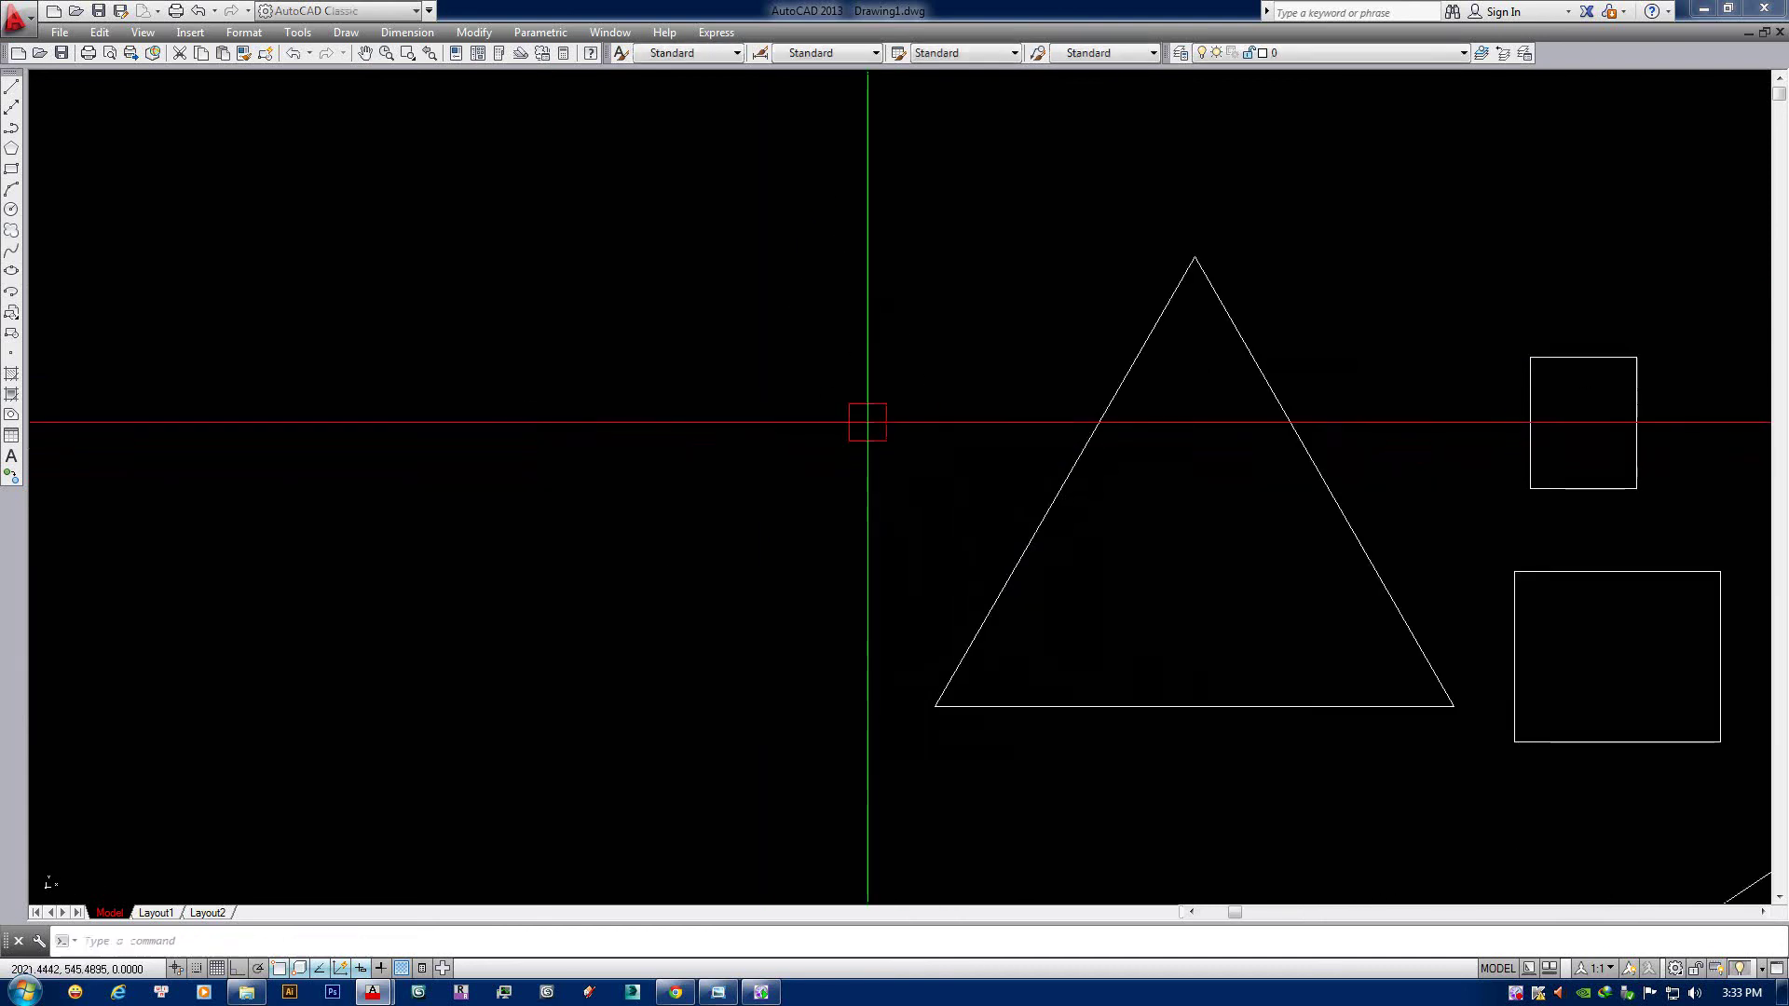
pyautogui.click(451, 495)
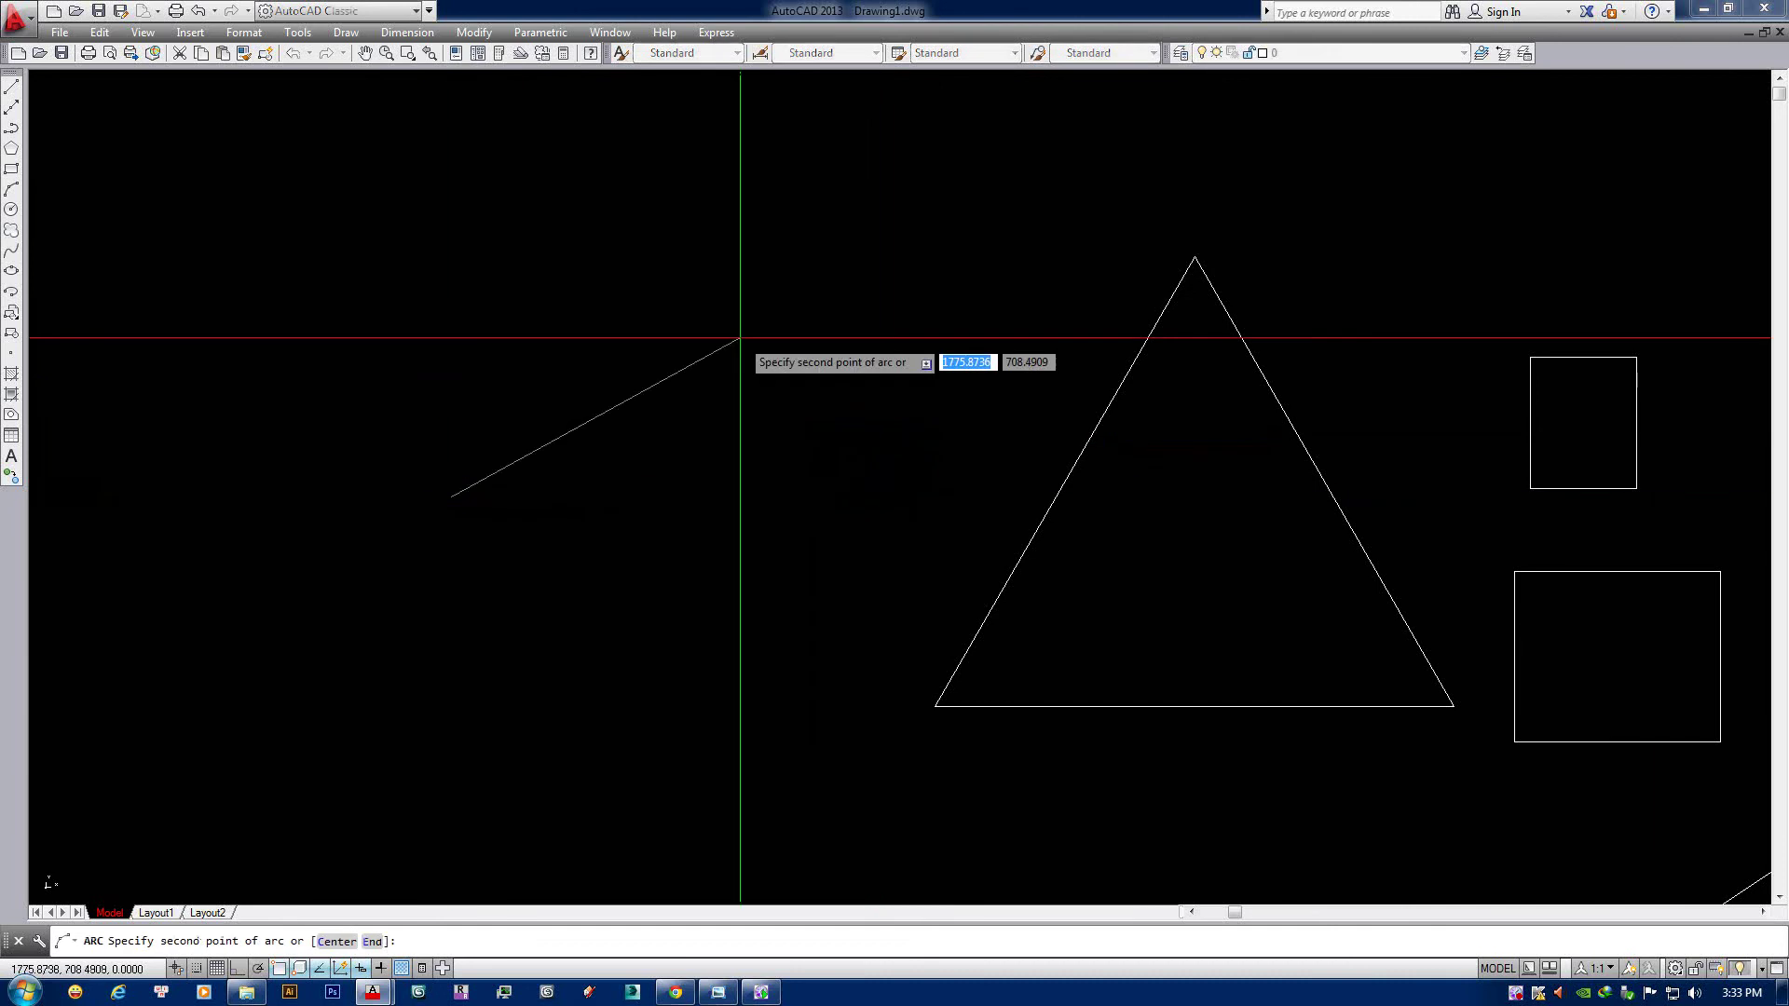
pyautogui.click(787, 196)
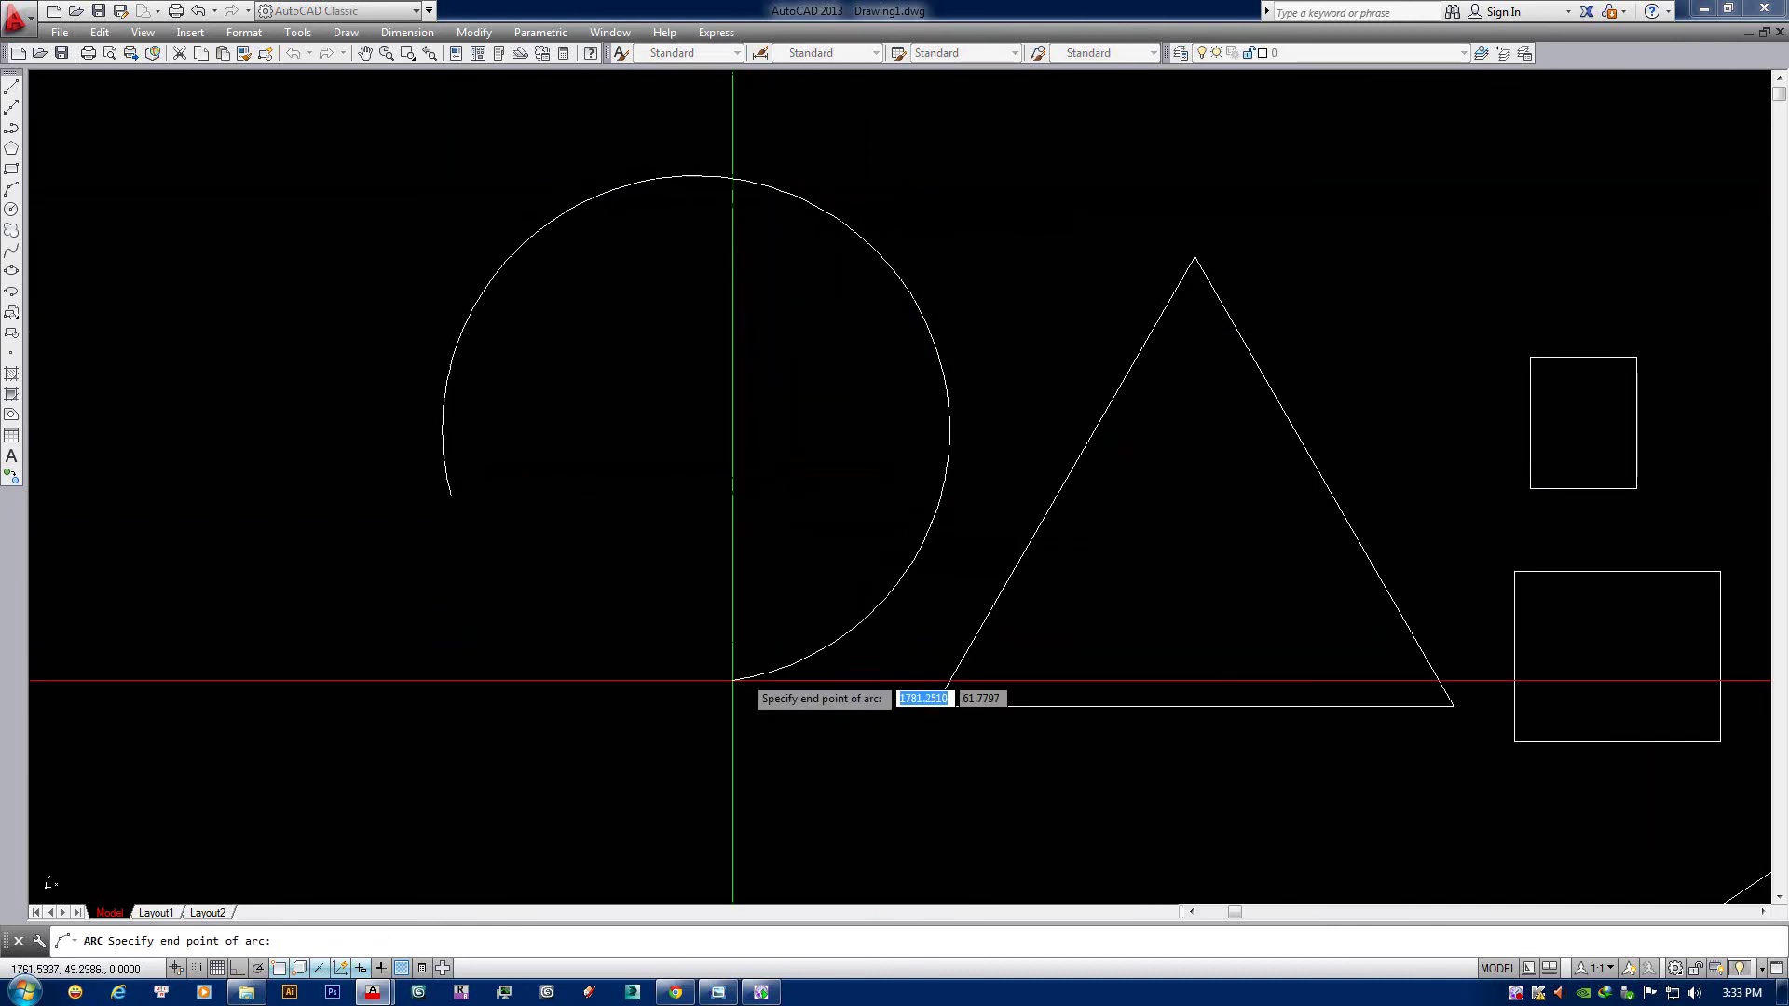
pyautogui.click(536, 688)
pyautogui.click(506, 281)
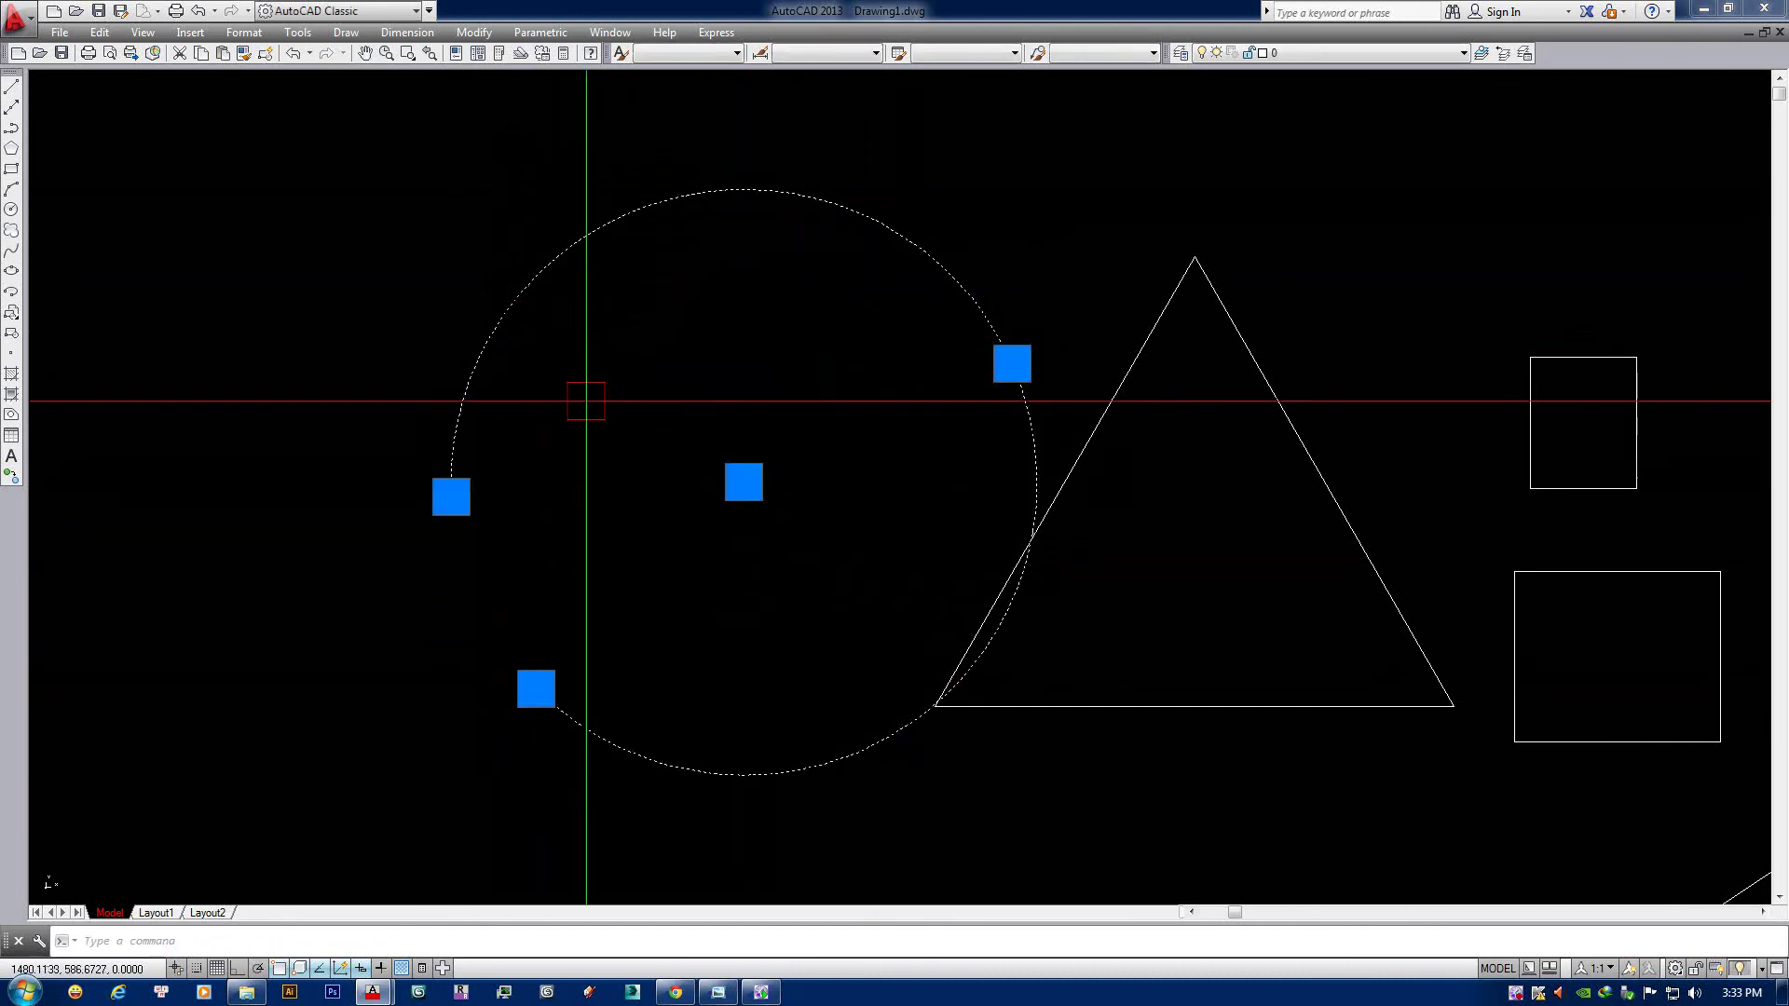
pyautogui.press('Delete')
pyautogui.click(1106, 411)
pyautogui.scroll(-2, 1047, 399)
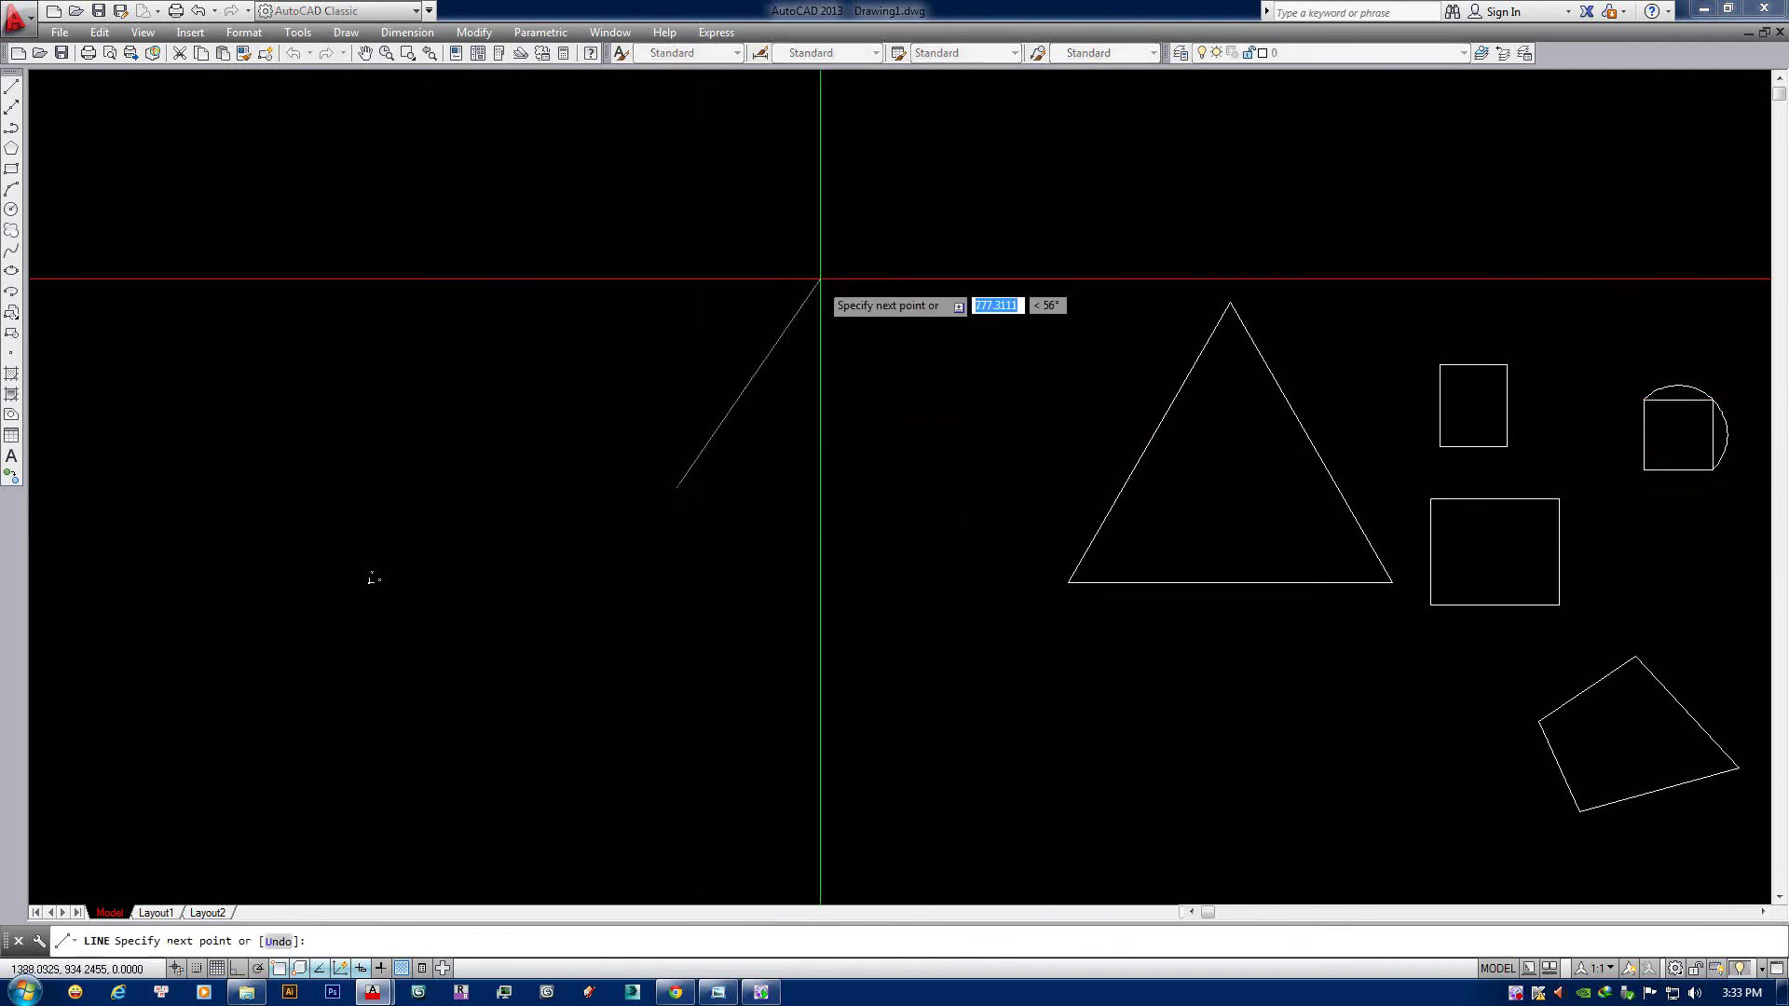
# Pan and zoom to centre the triangle, then start a new arc with A.
pyautogui.press('Escape')
pyautogui.click(1192, 359)
pyautogui.press('Escape')
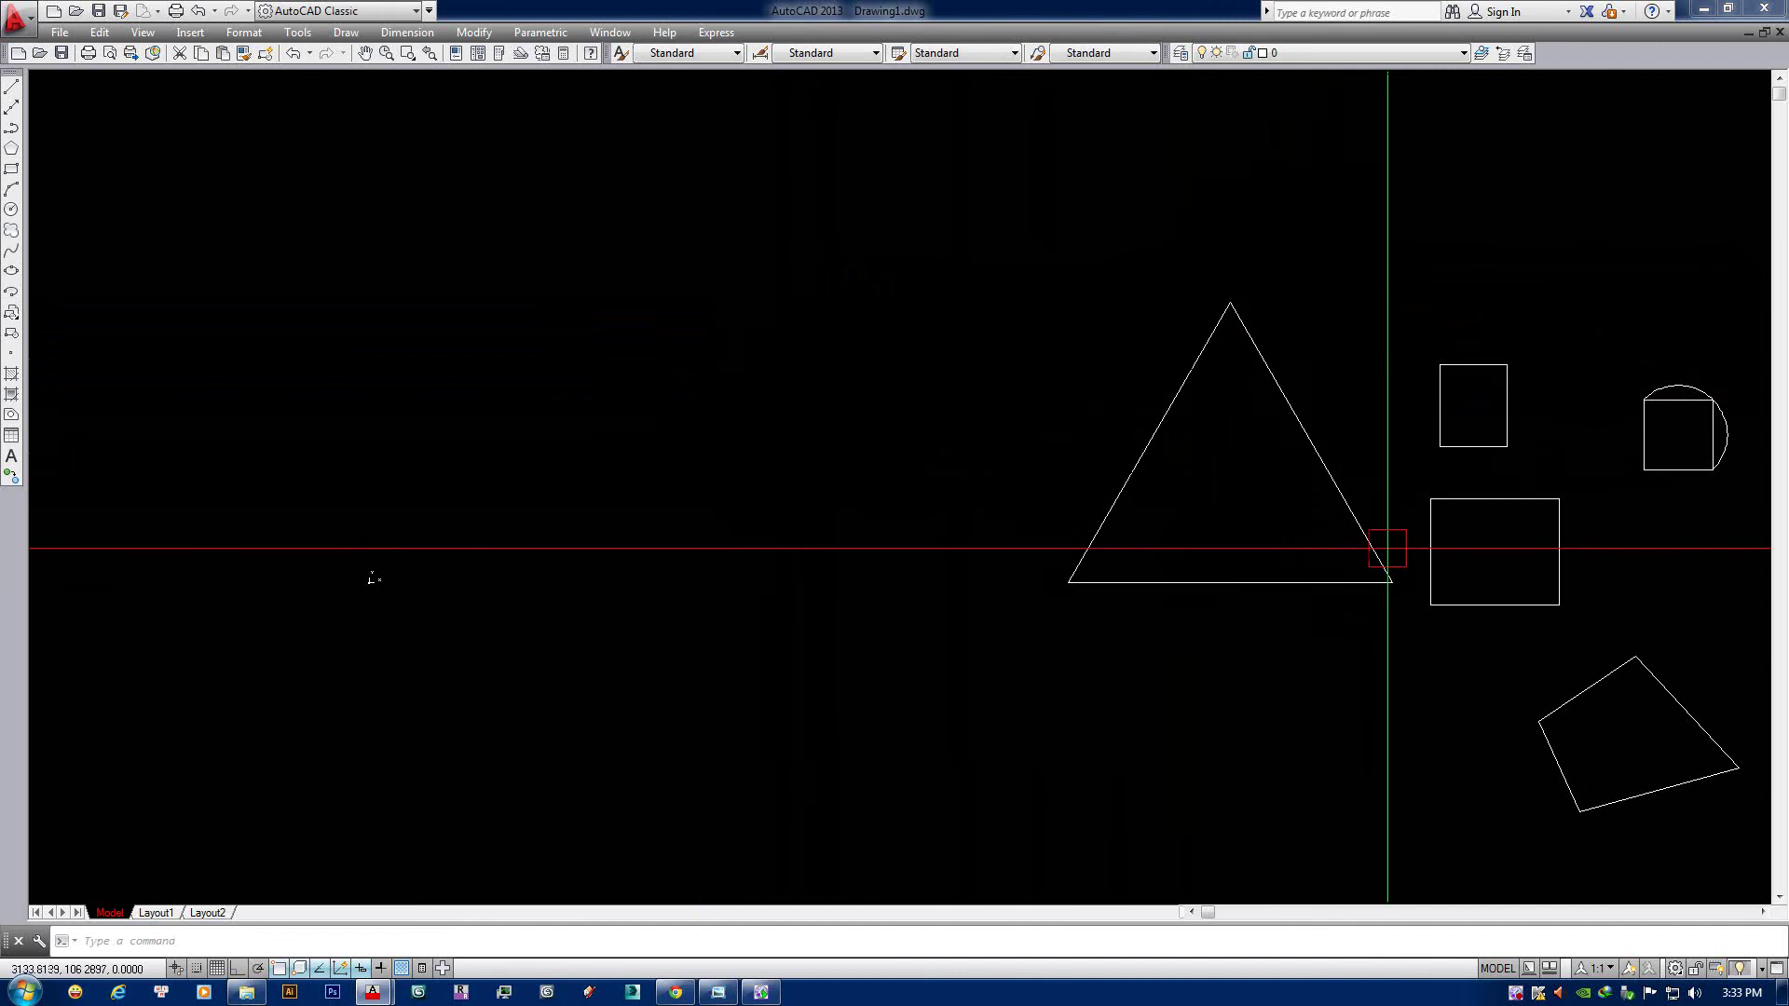
pyautogui.moveTo(1049, 413); pyautogui.dragTo(274, 759, button='middle')
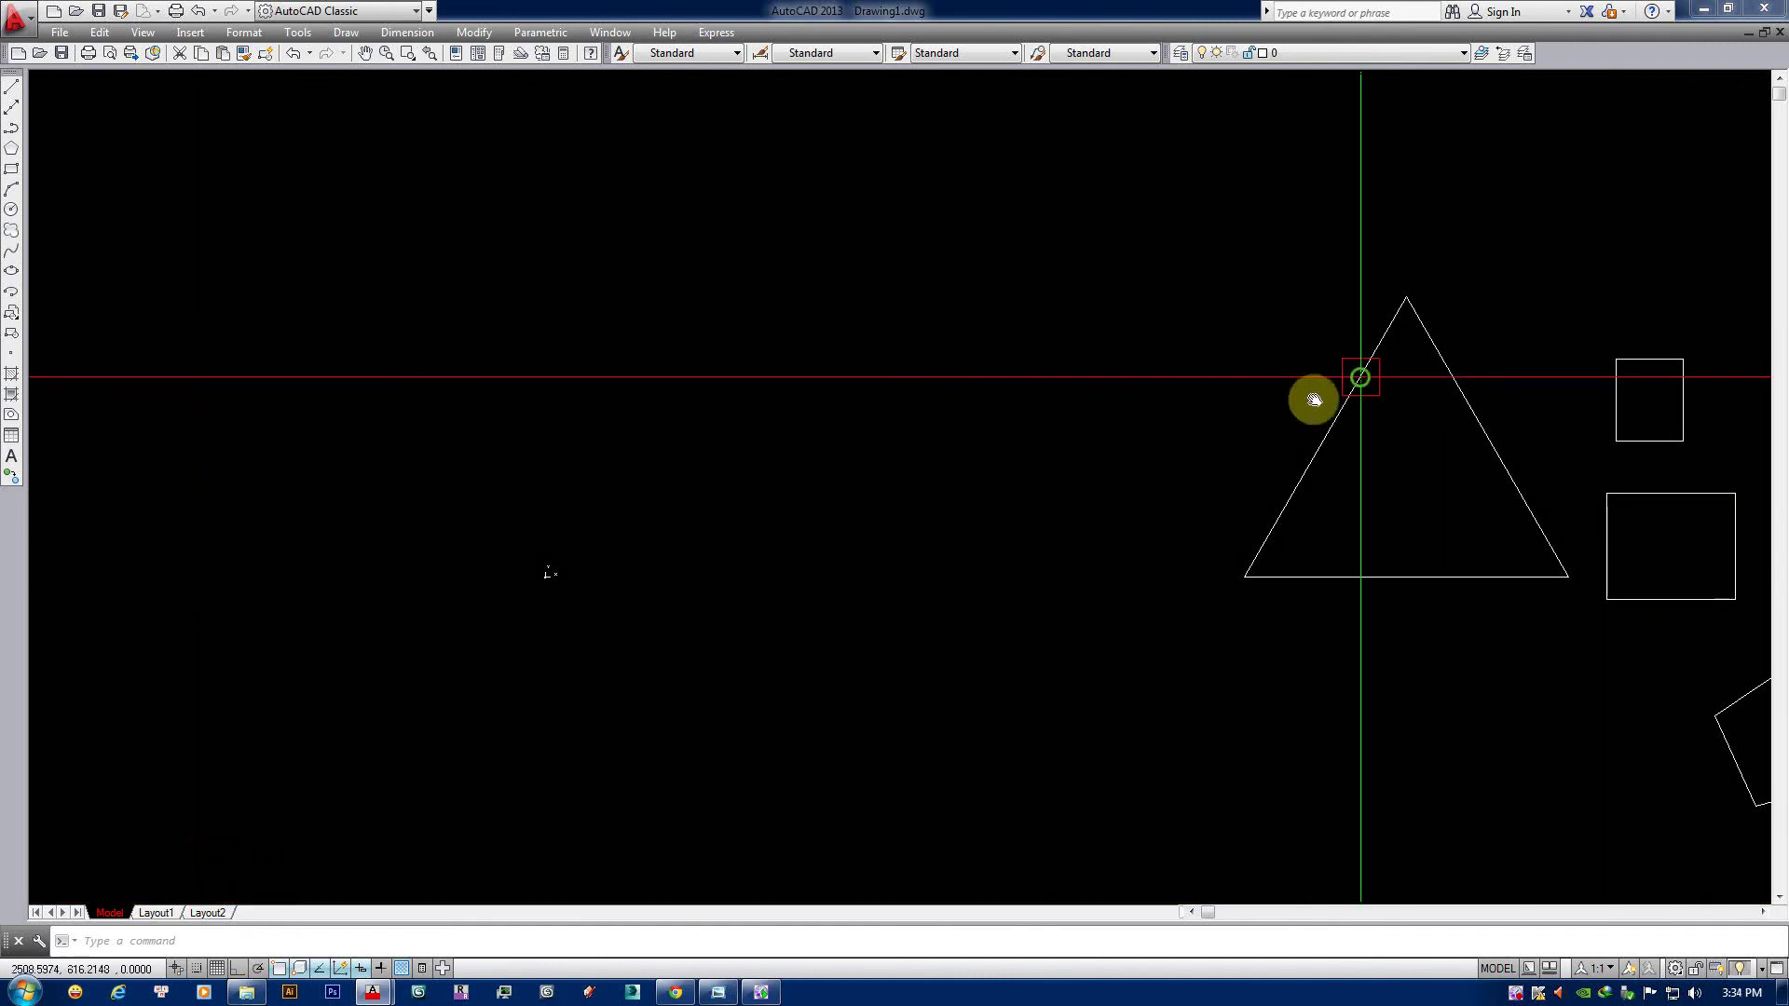
pyautogui.moveTo(1357, 379); pyautogui.dragTo(992, 393, button='middle')
pyautogui.scroll(2, 1200, 388)
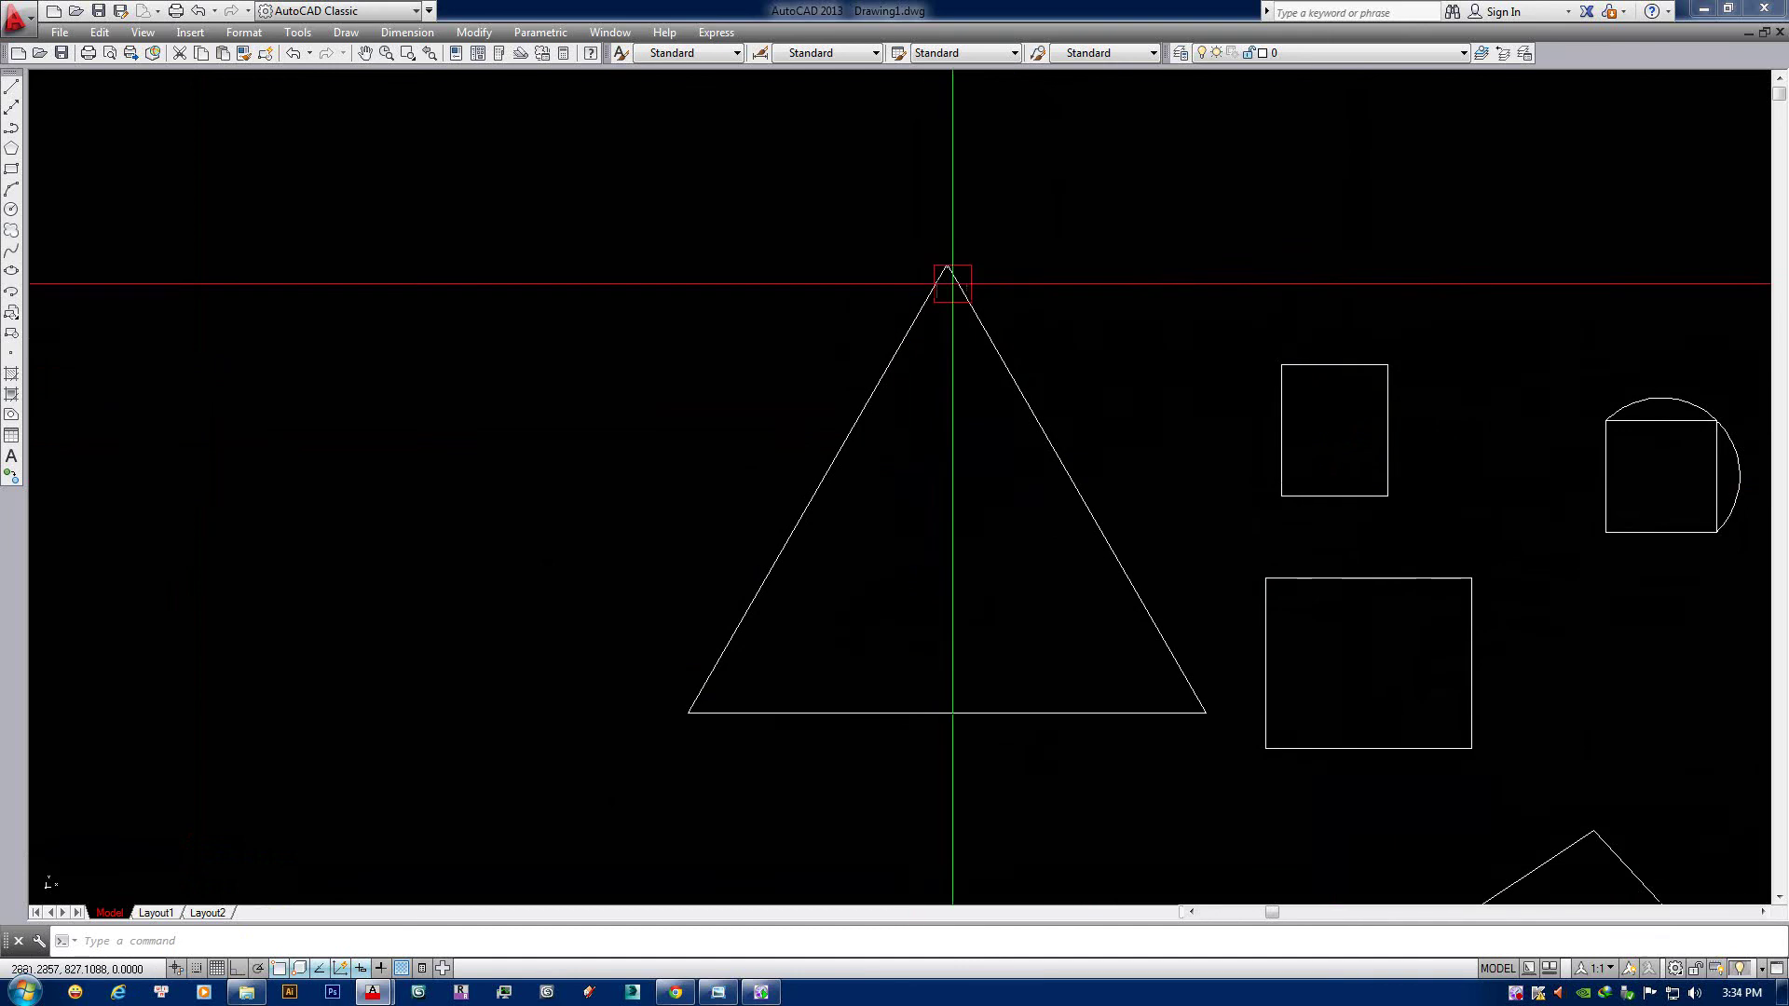
pyautogui.moveTo(882, 403); pyautogui.dragTo(854, 348, button='middle')
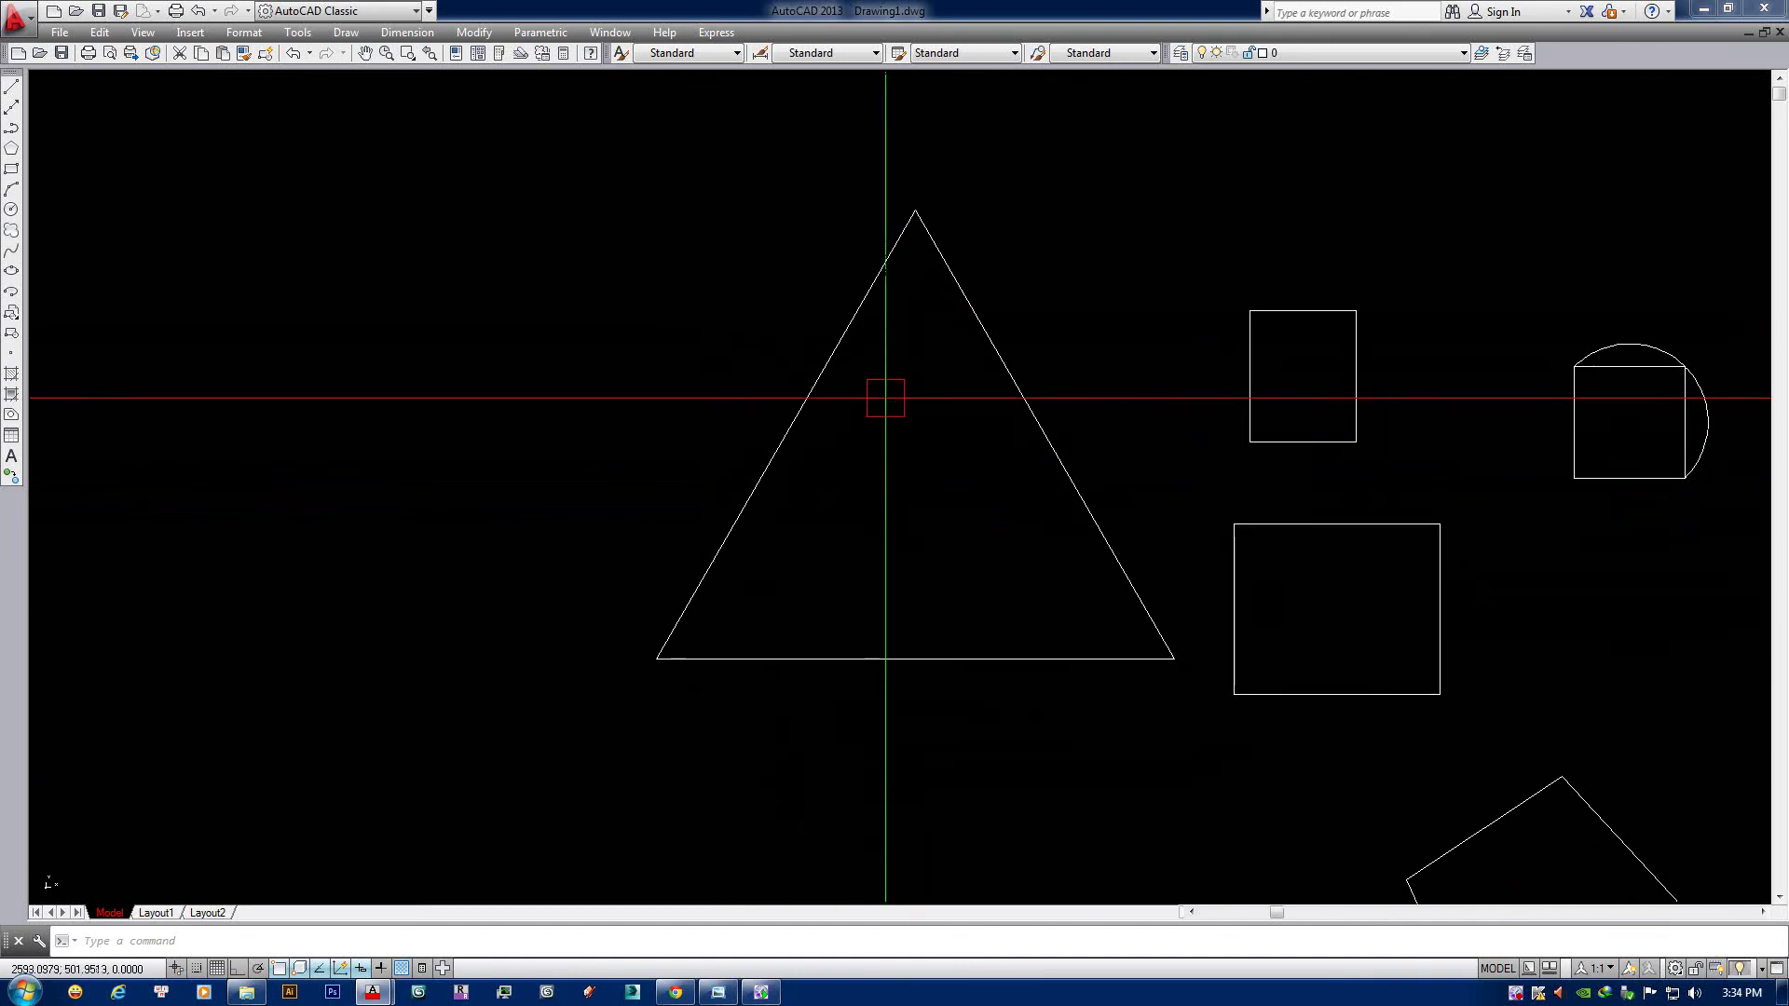
pyautogui.moveTo(758, 563); pyautogui.dragTo(880, 539, button='middle')
pyautogui.write('a')
pyautogui.press('Return')
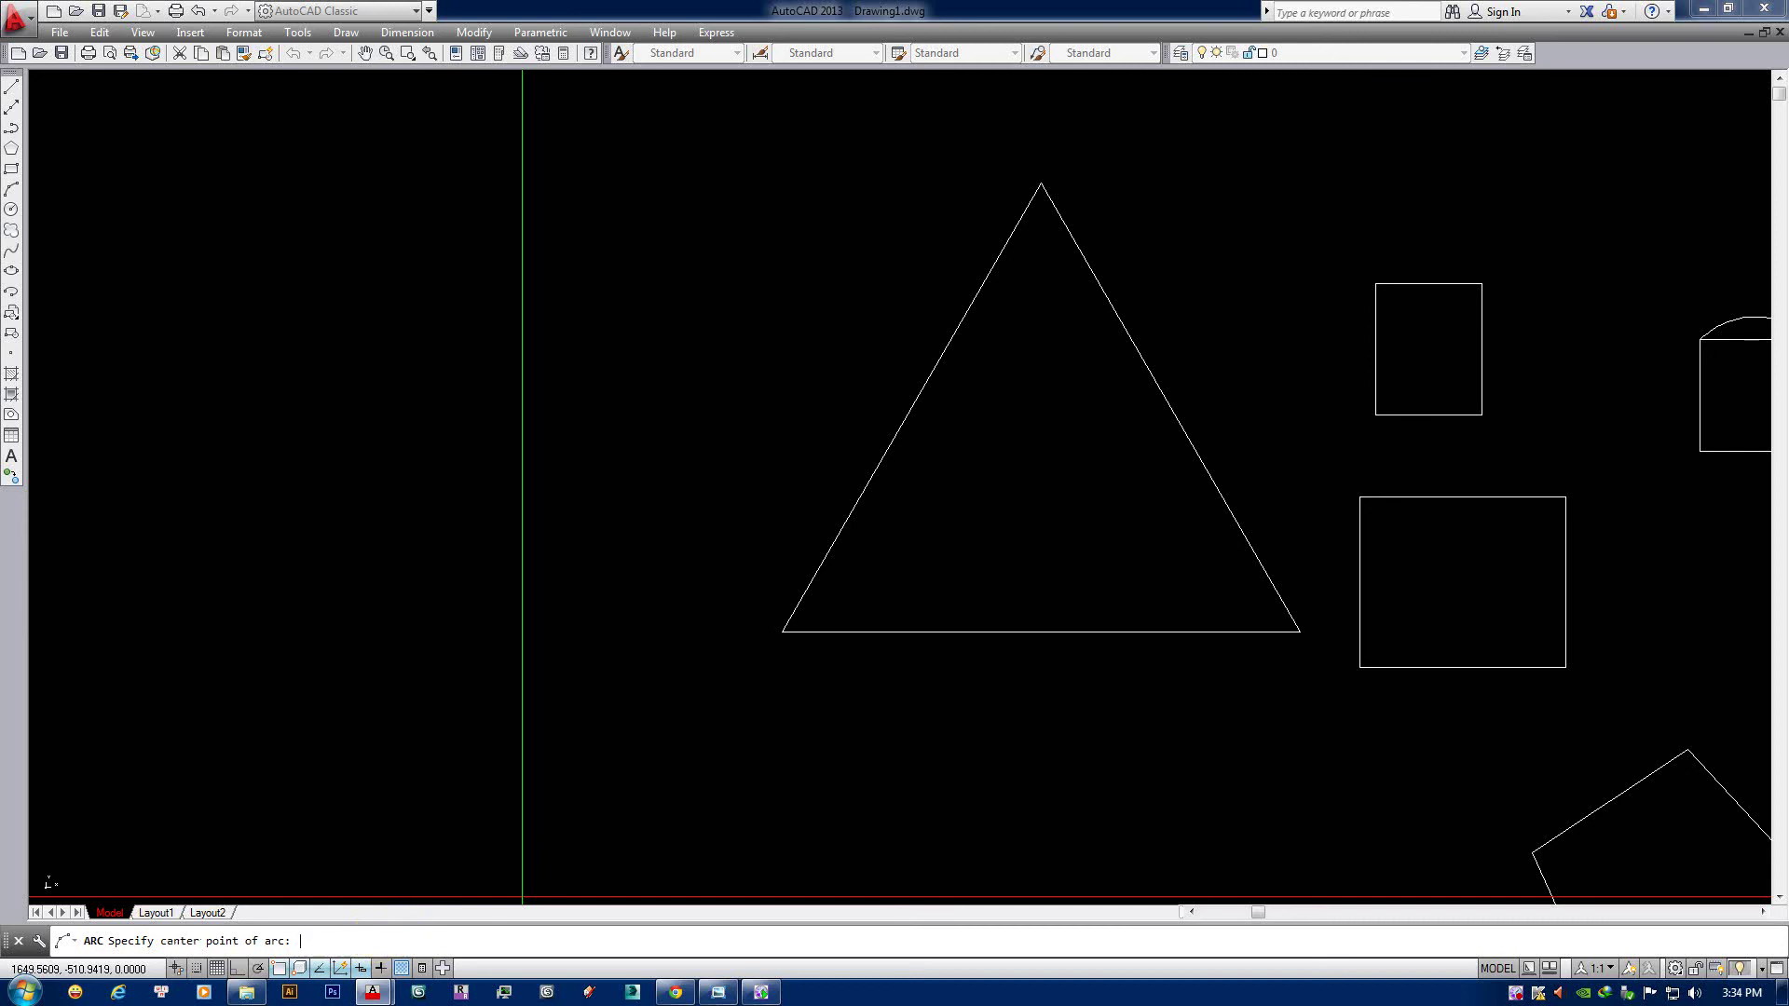
# Draw a centre-start arc left of the triangle by picking centre, start and end points.
pyautogui.click(395, 537)
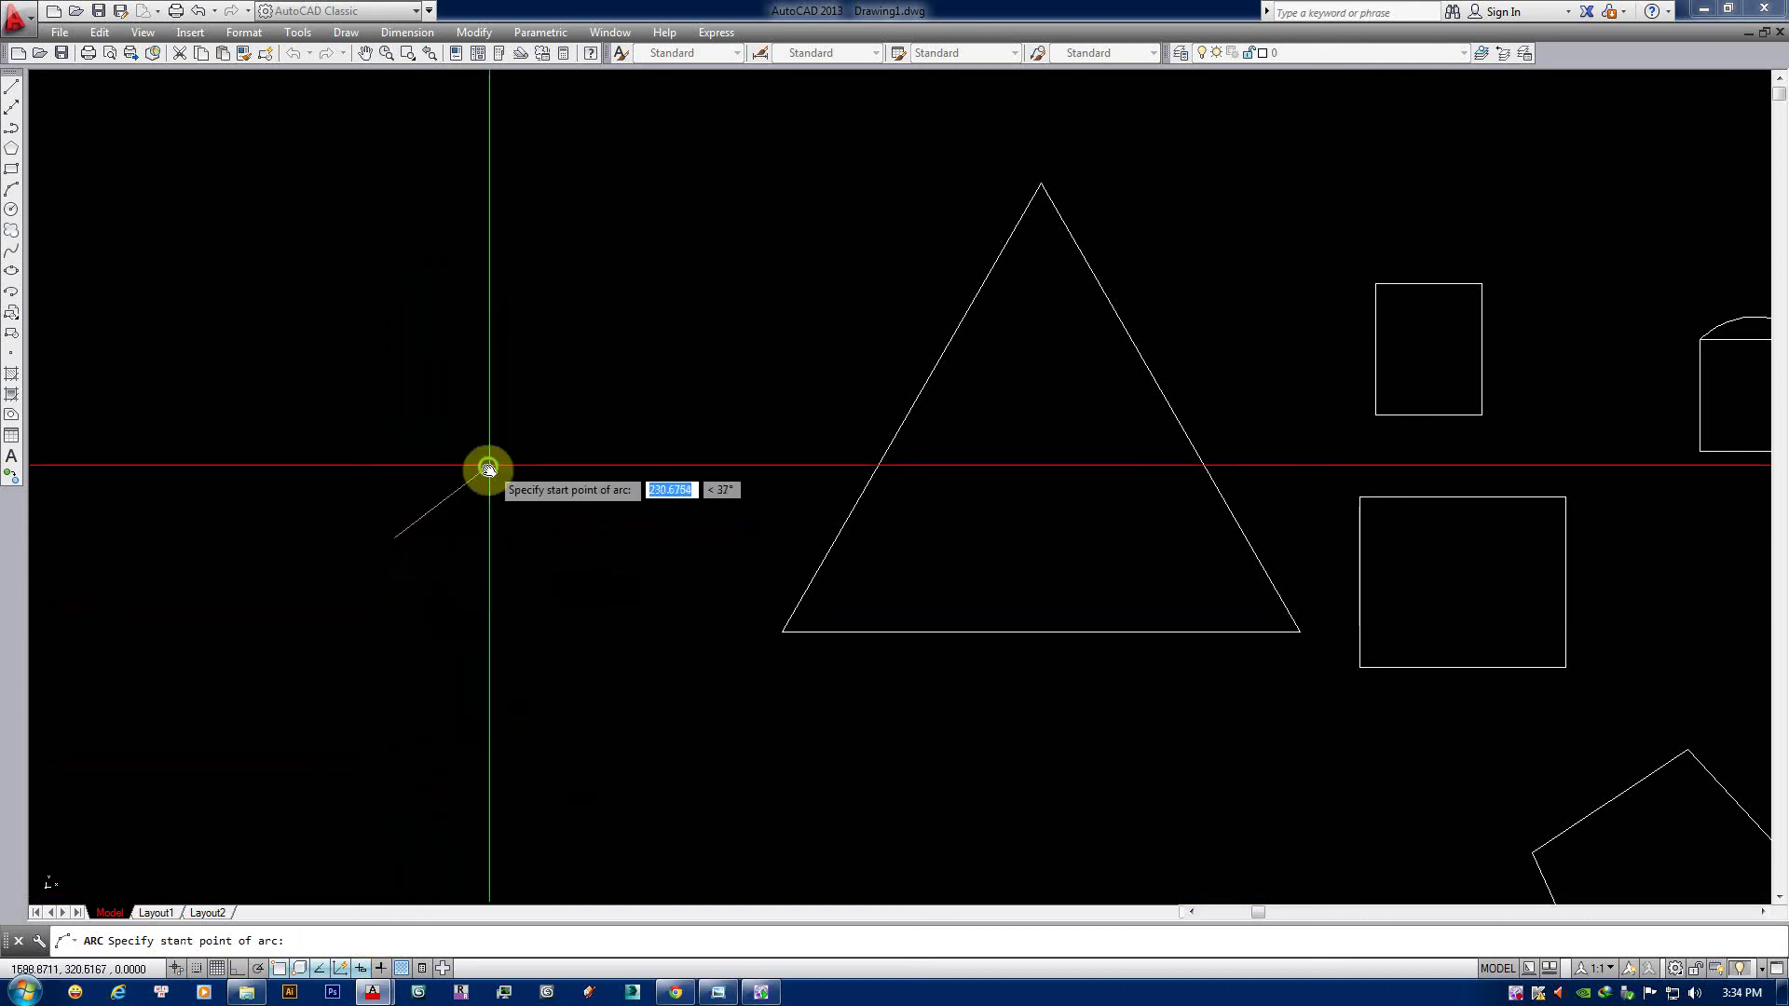
pyautogui.moveTo(488, 468); pyautogui.dragTo(607, 474, button='middle')
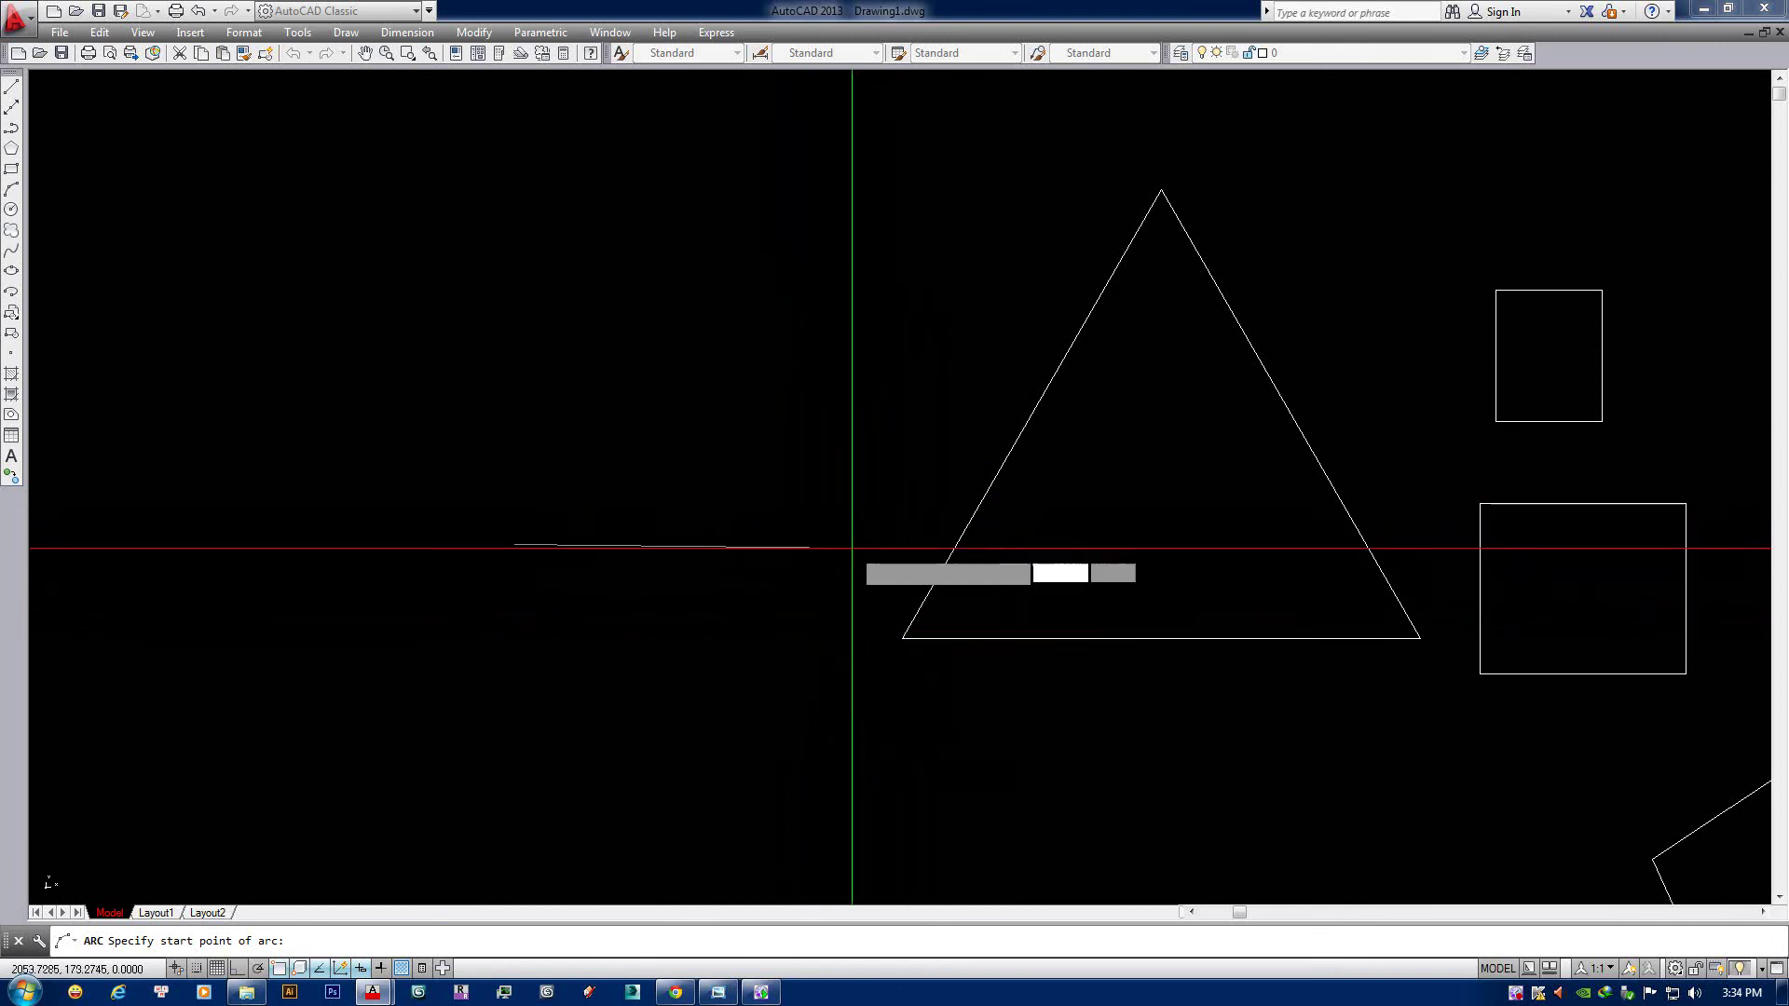
pyautogui.click(851, 547)
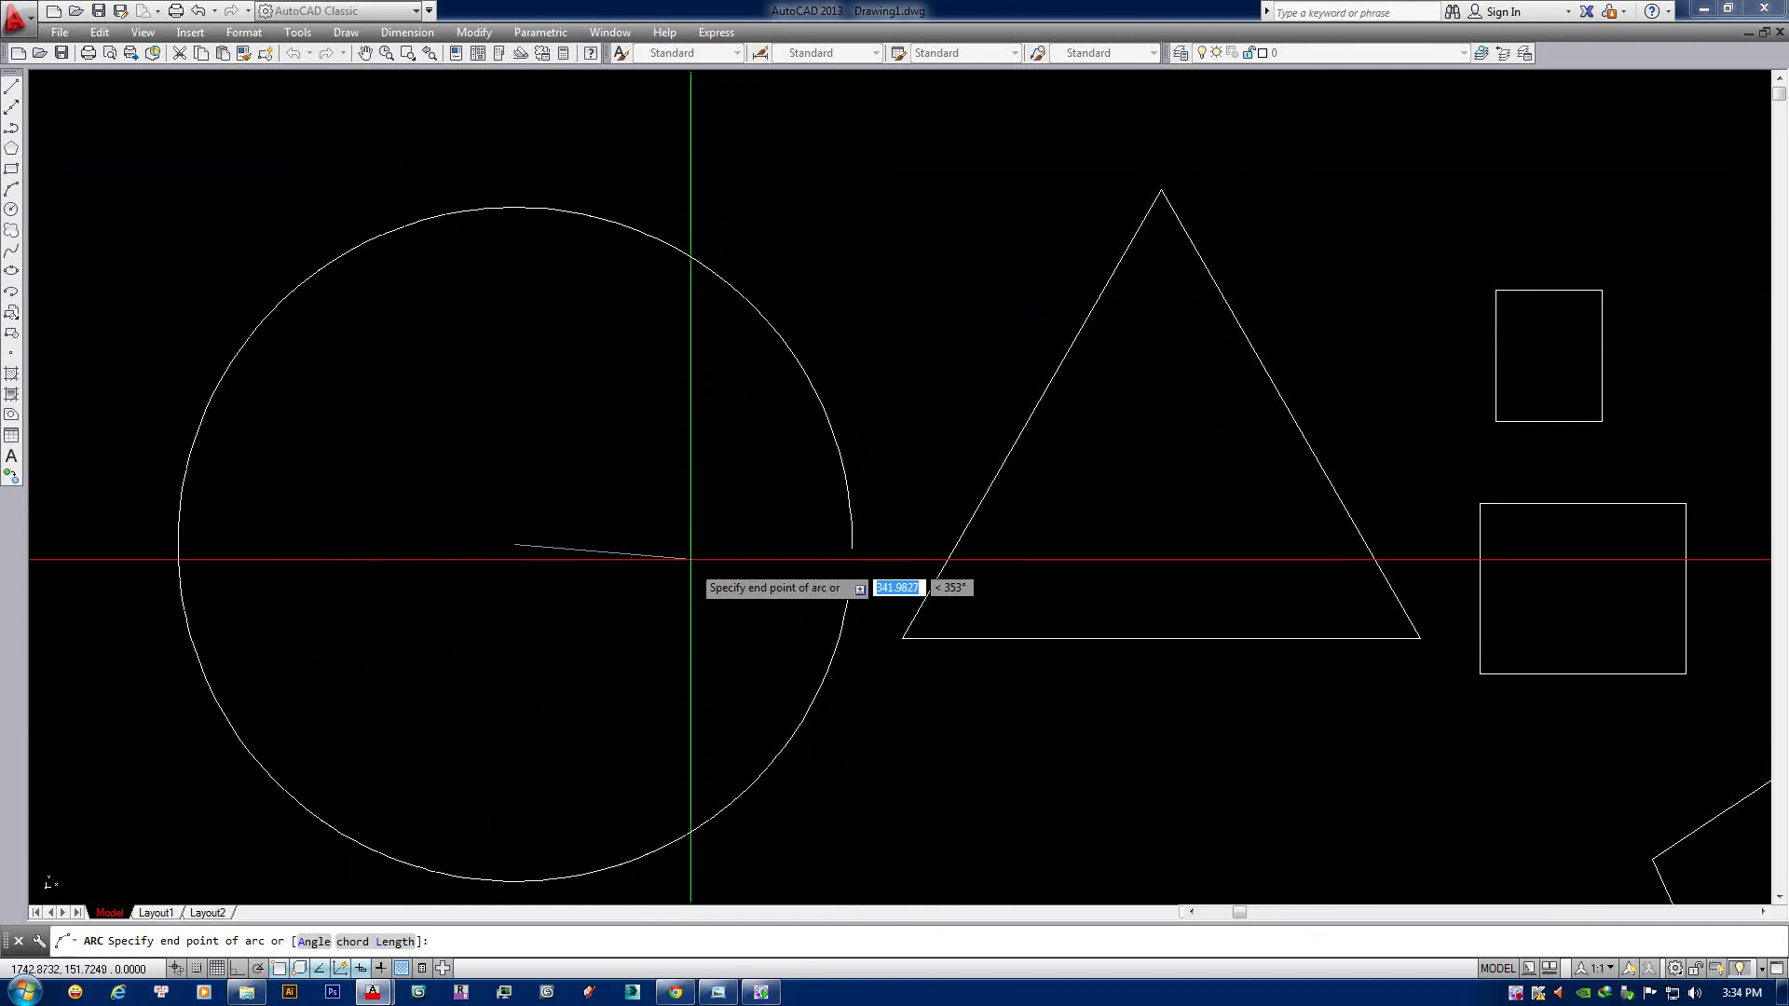
pyautogui.moveTo(519, 591); pyautogui.dragTo(733, 544, button='middle')
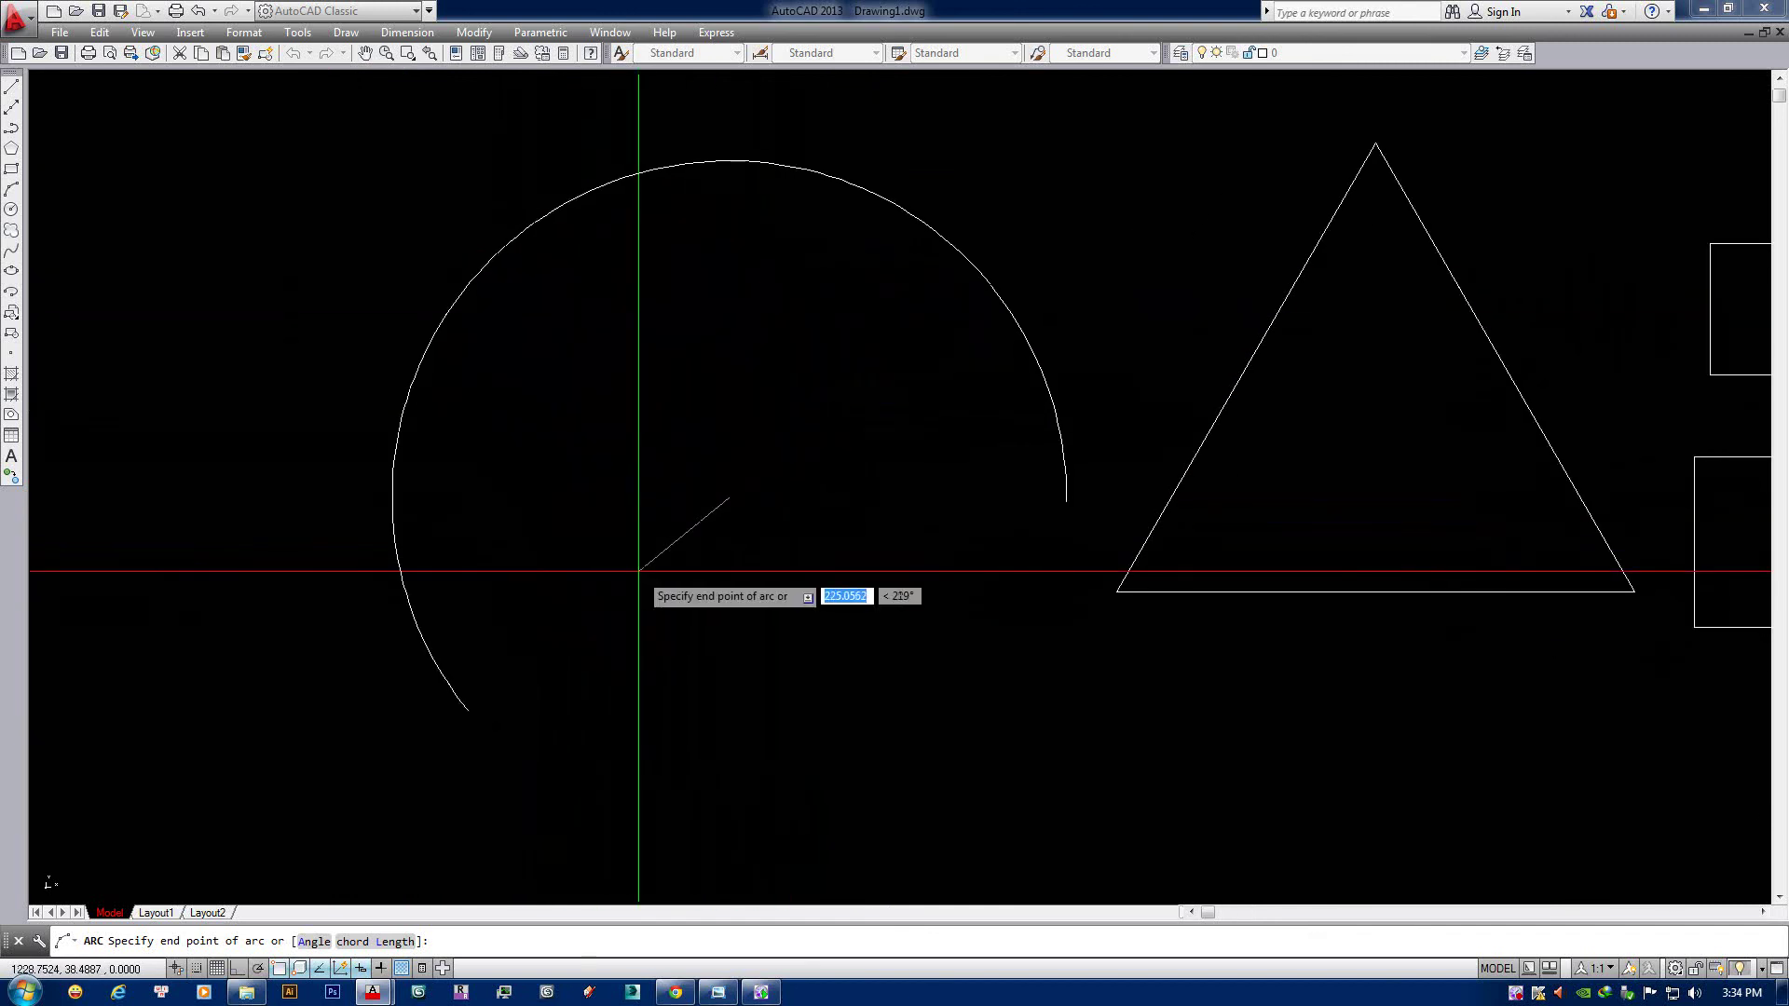
pyautogui.click(638, 570)
# Select the new arc and pan to the empty area right of the shapes.
pyautogui.moveTo(751, 524); pyautogui.dragTo(751, 555, button='middle')
pyautogui.click(914, 255)
pyautogui.moveTo(914, 256); pyautogui.dragTo(874, 305, button='middle')
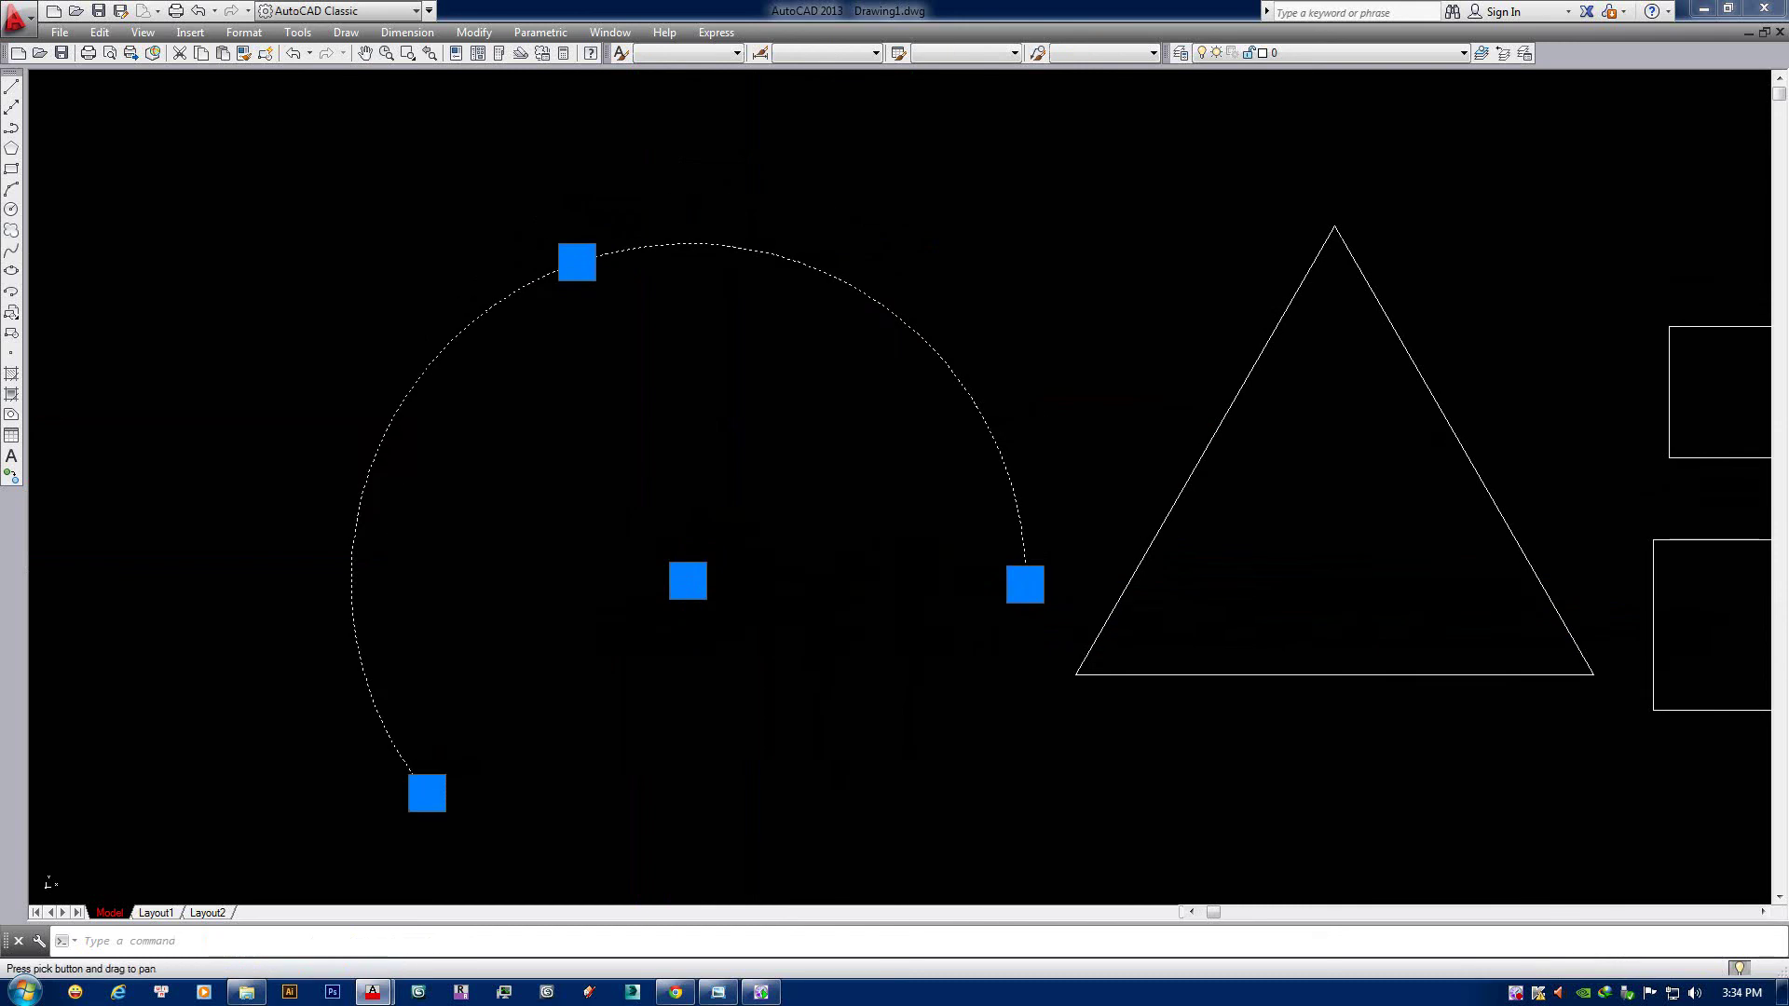
pyautogui.scroll(-2, 566, 679)
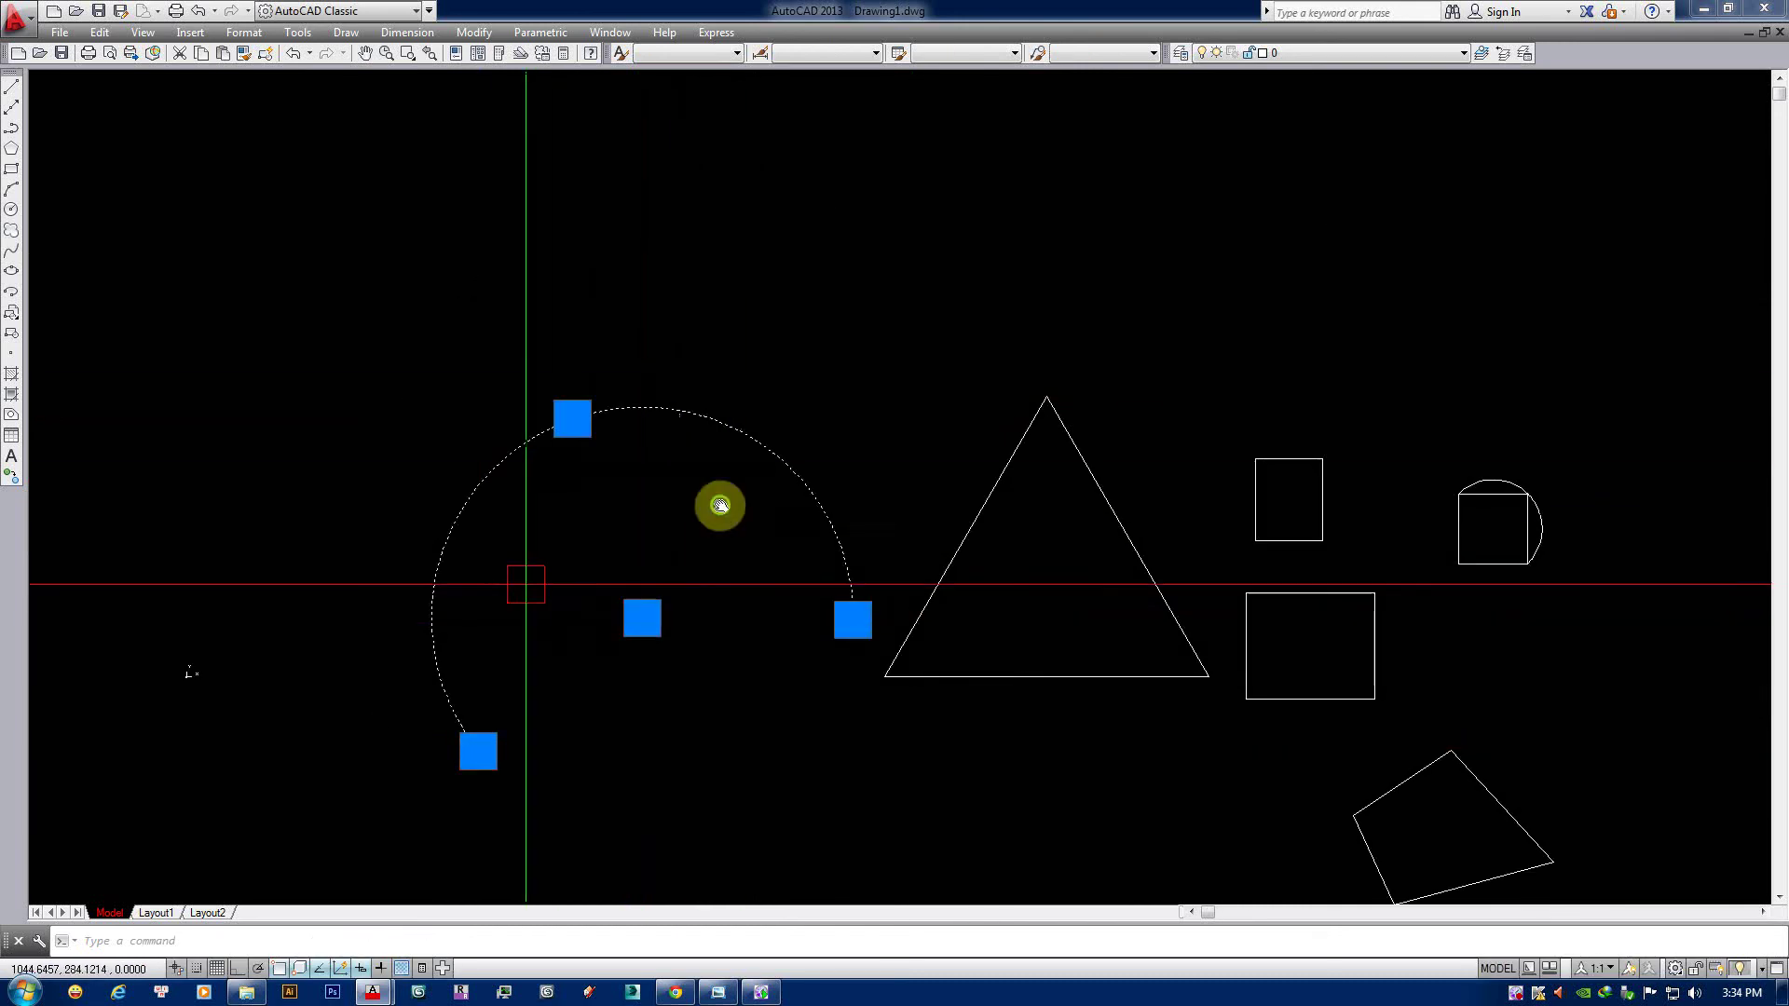
pyautogui.moveTo(721, 505); pyautogui.dragTo(667, 535, button='middle')
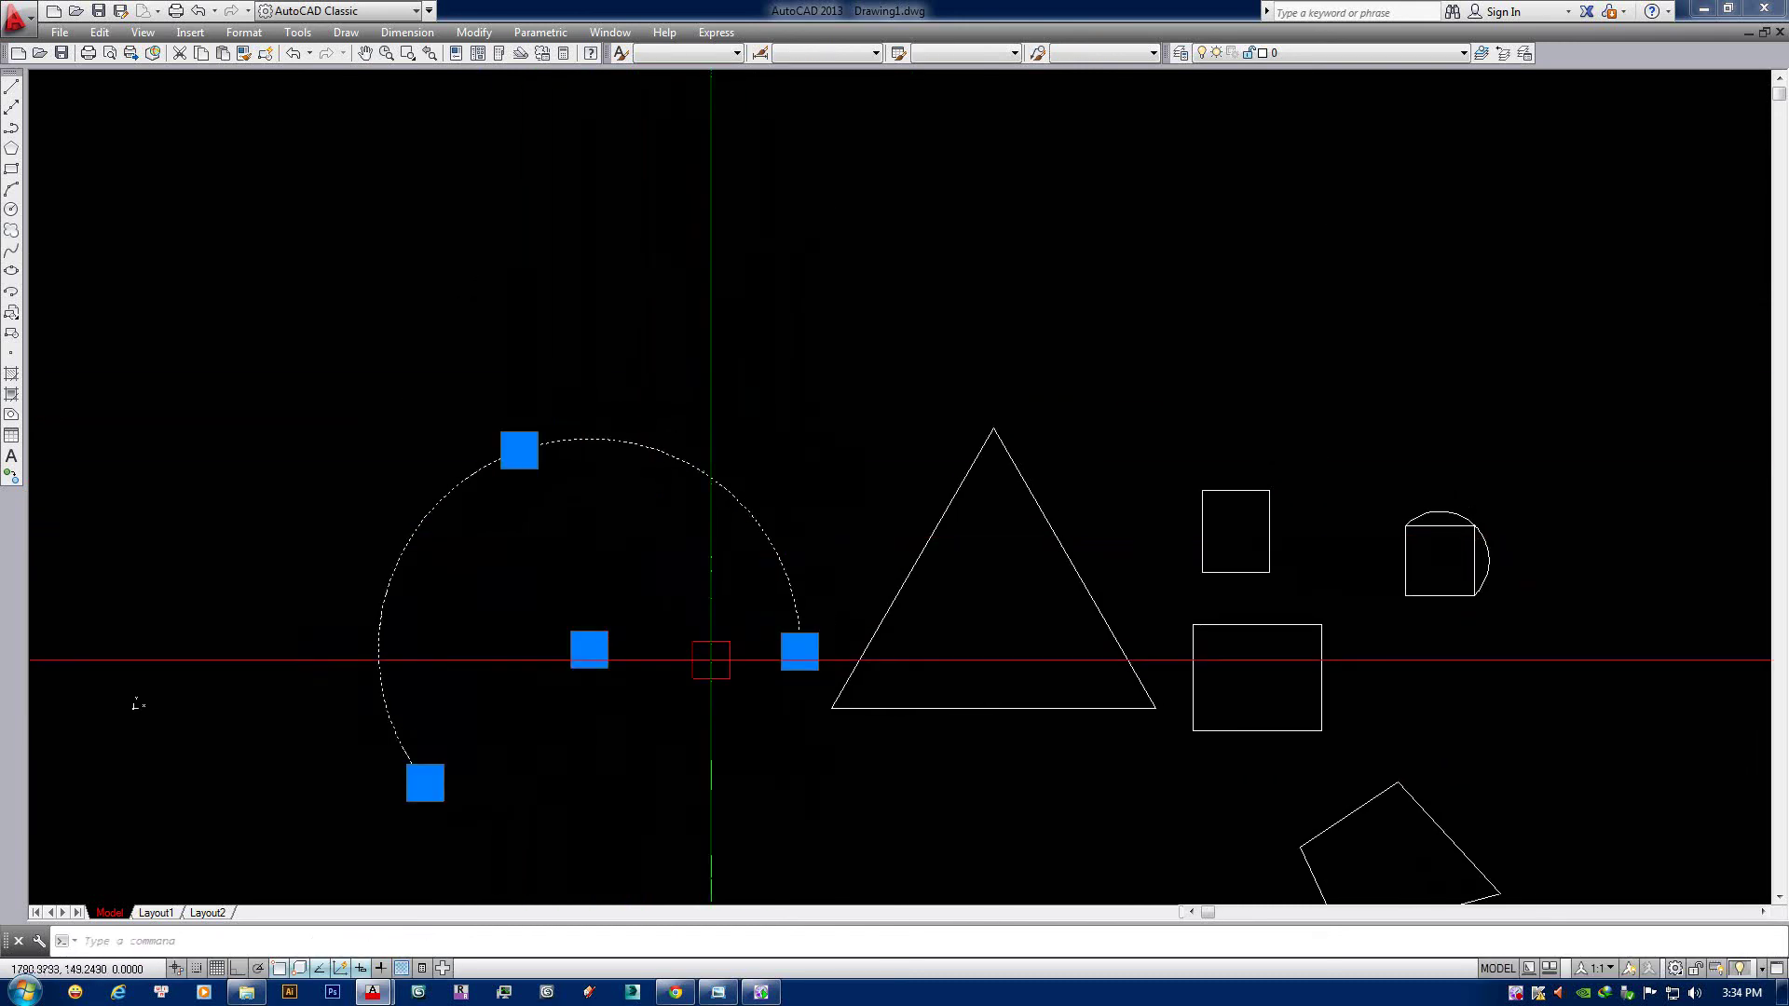
pyautogui.moveTo(754, 548)
pyautogui.mouseDown(button='middle')
pyautogui.moveTo(743, 531)
pyautogui.moveTo(507, 572)
pyautogui.mouseUp(button='middle')
pyautogui.moveTo(1246, 719); pyautogui.dragTo(967, 559, button='middle')
pyautogui.moveTo(1139, 599)
pyautogui.mouseDown(button='middle')
pyautogui.moveTo(967, 559)
pyautogui.moveTo(887, 610)
pyautogui.mouseUp(button='middle')
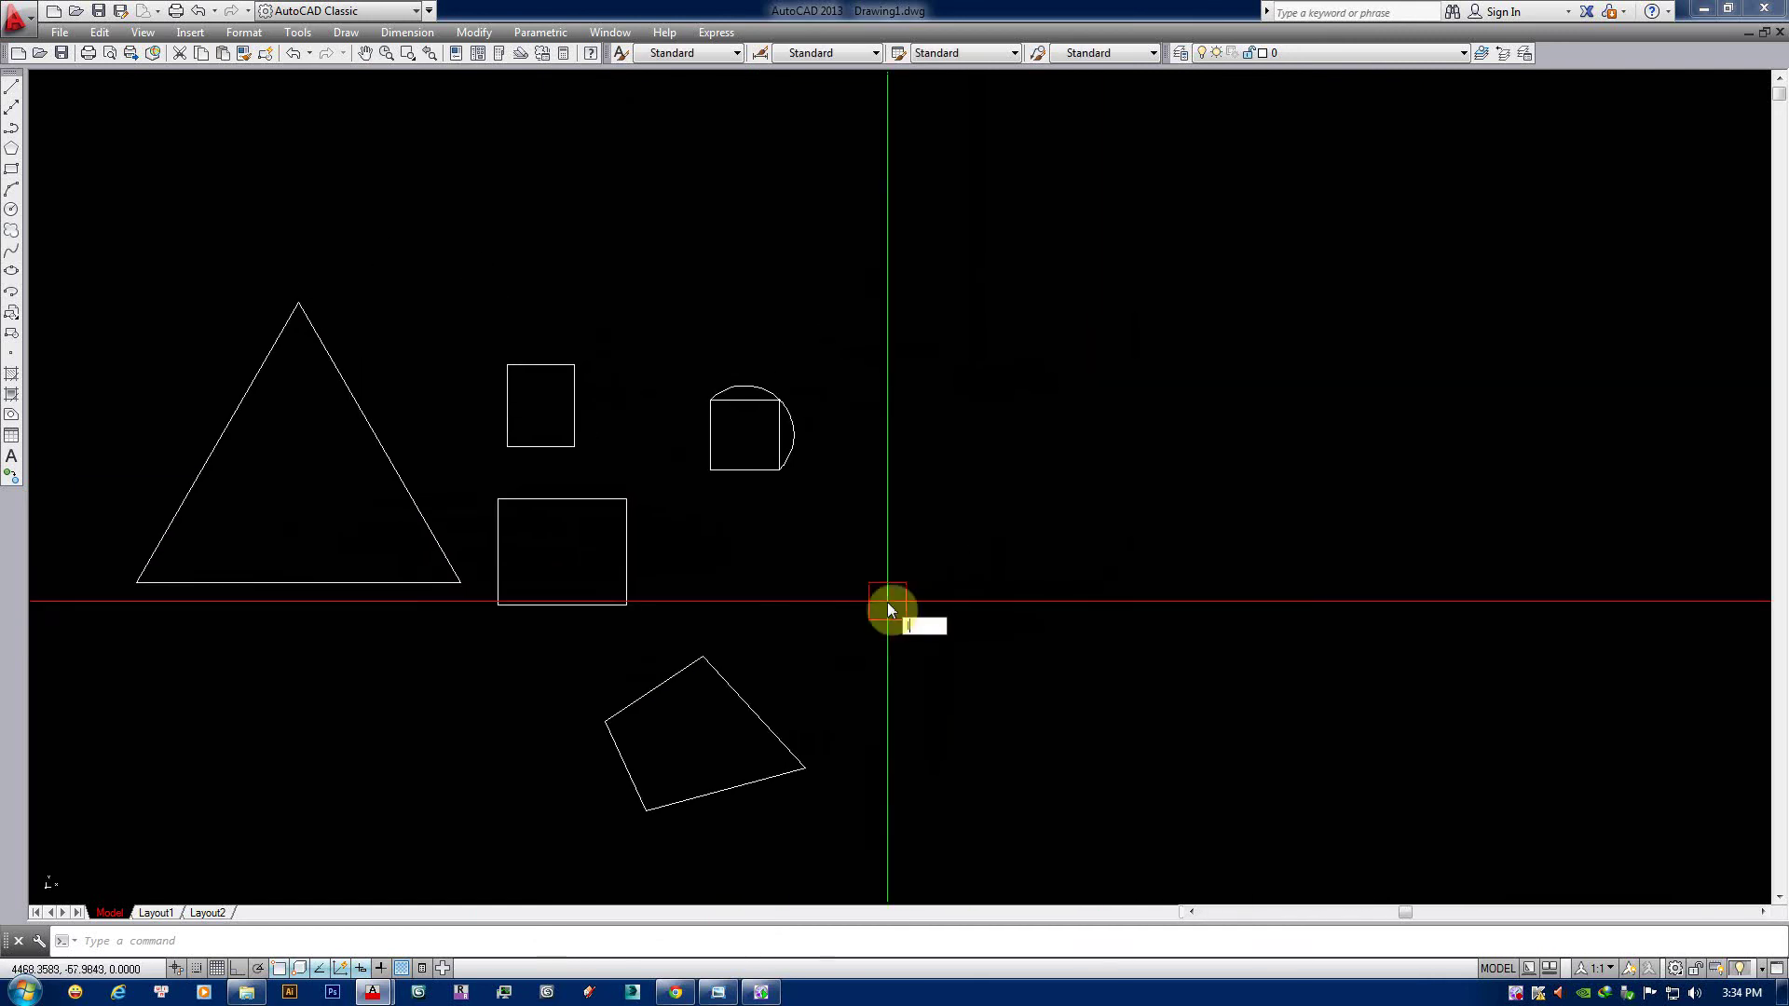
# Draw a 1000-unit horizontal line with Ortho (F8) on.
pyautogui.click(919, 630)
pyautogui.press('F8')
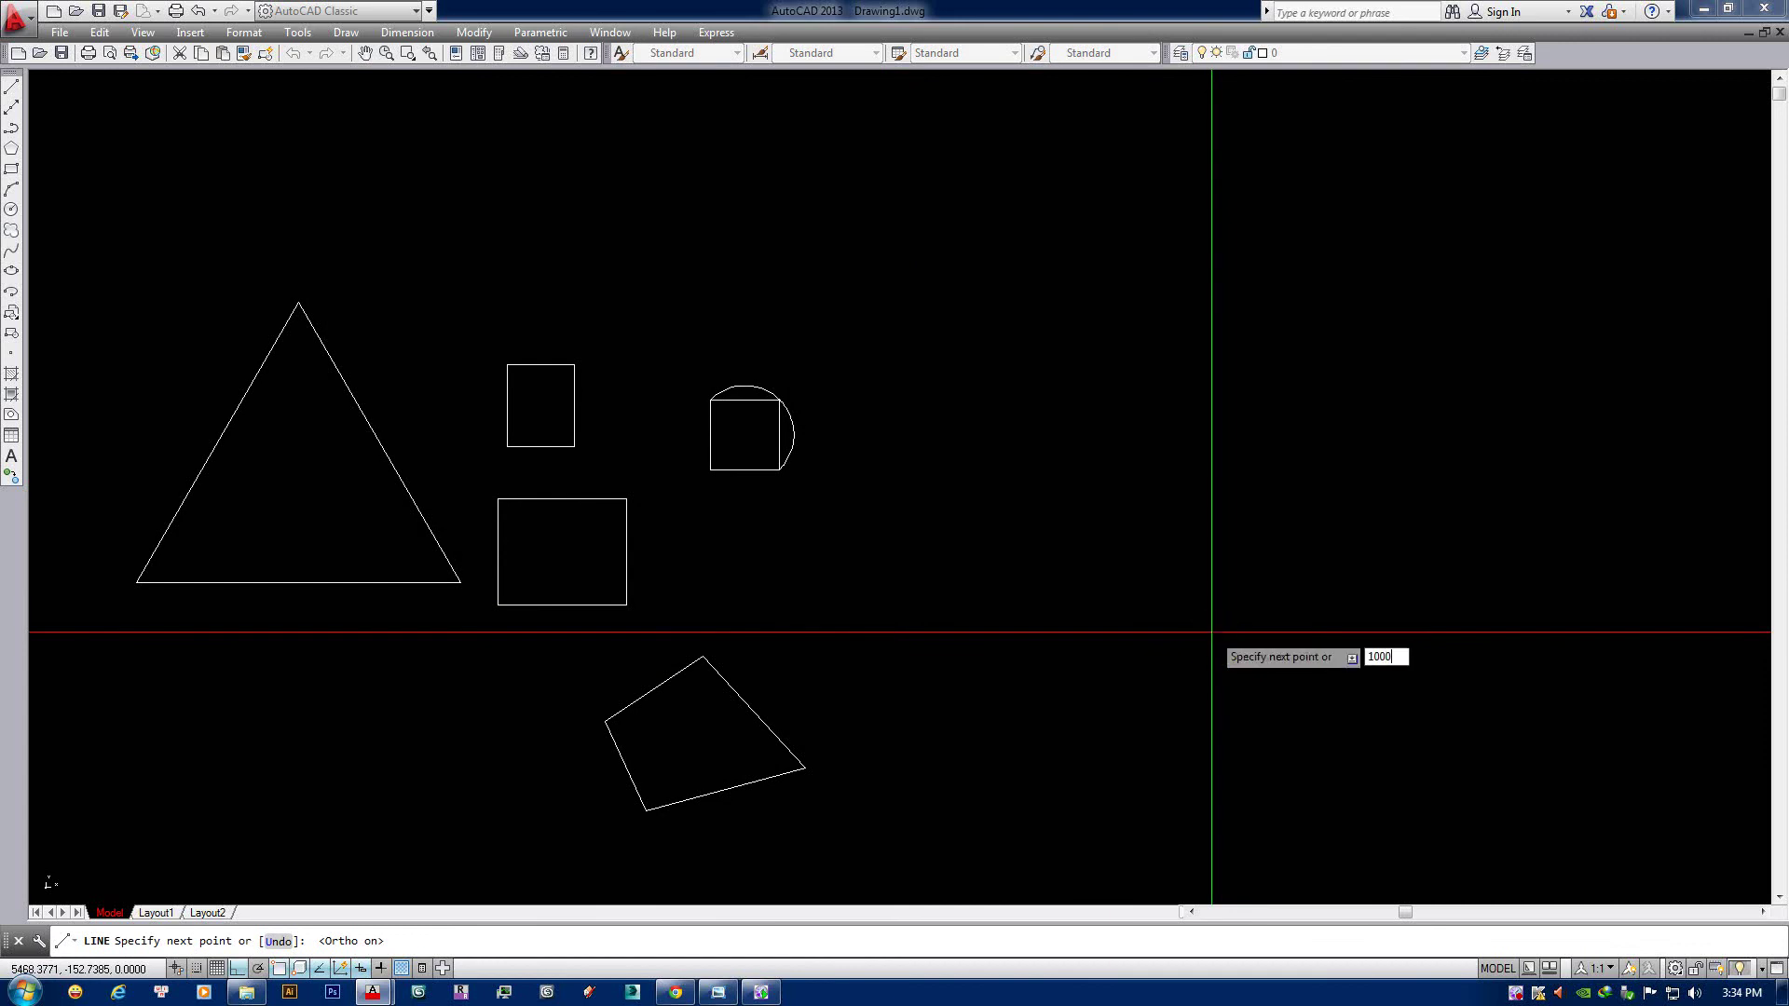
pyautogui.click(1211, 632)
pyautogui.press('Escape')
pyautogui.moveTo(996, 582); pyautogui.dragTo(898, 479, button='middle')
pyautogui.scroll(2, 962, 546)
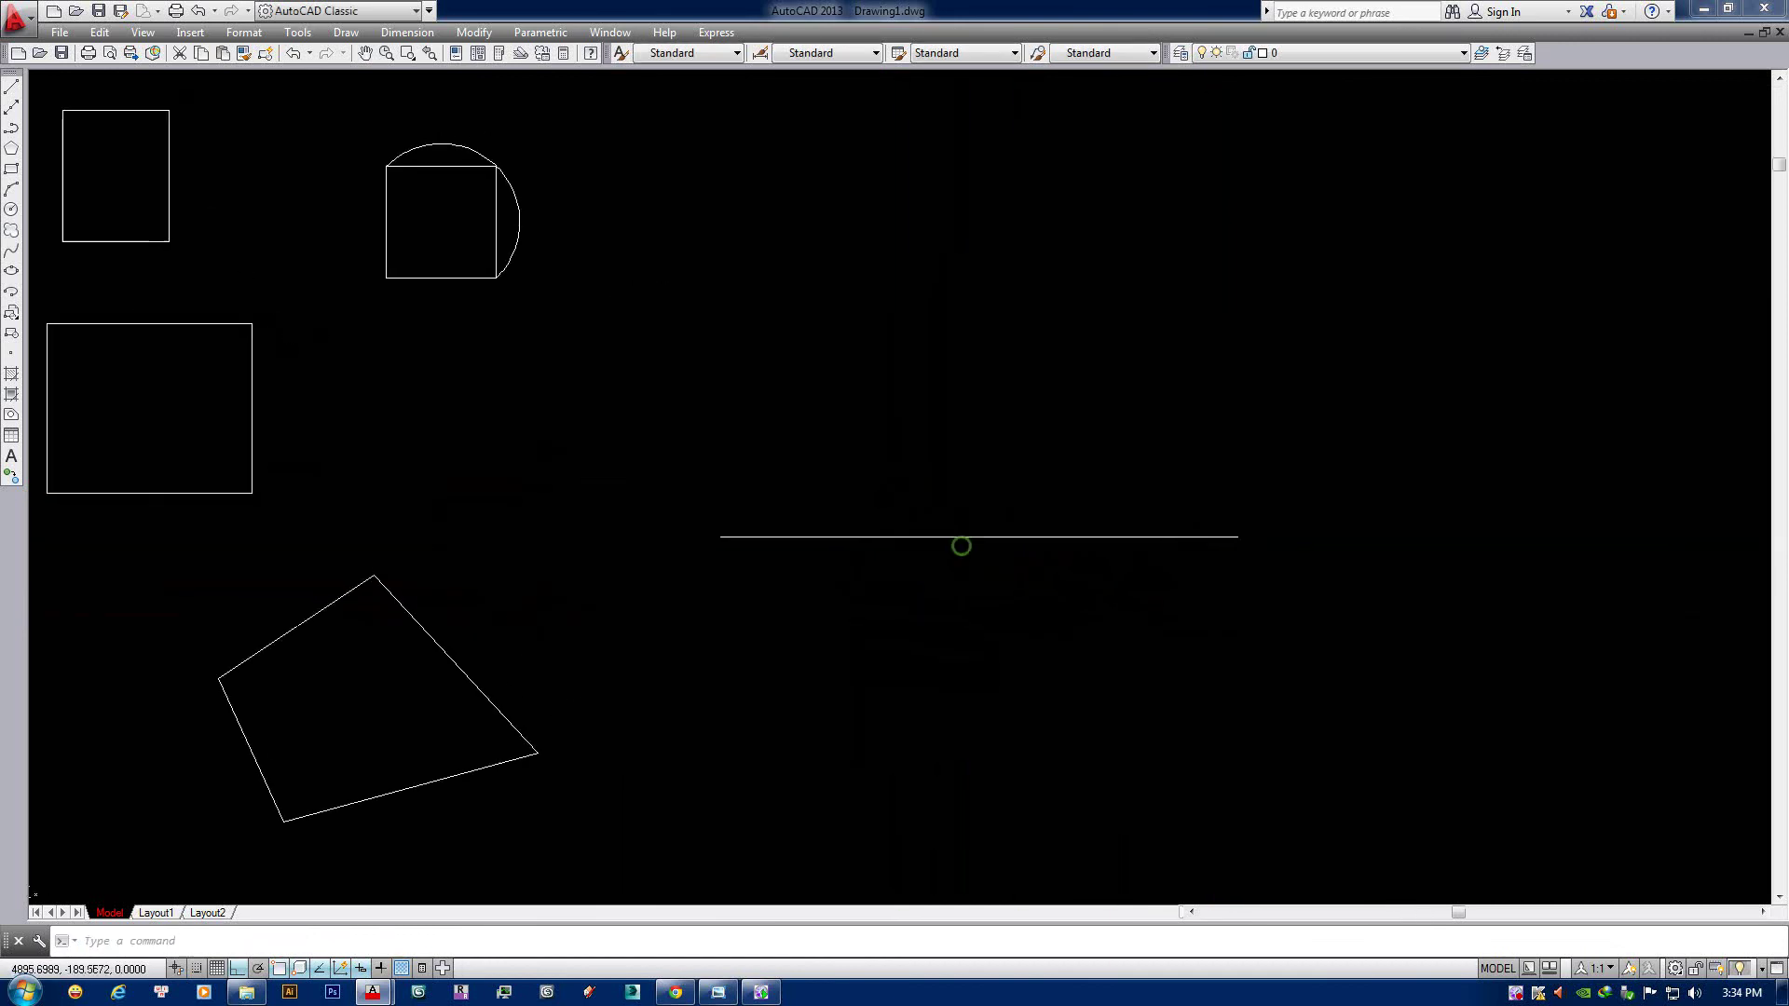
# Draw a 90-degree arc centred on the line's left end, starting at its right end.
pyautogui.write('a')
pyautogui.press('Return')
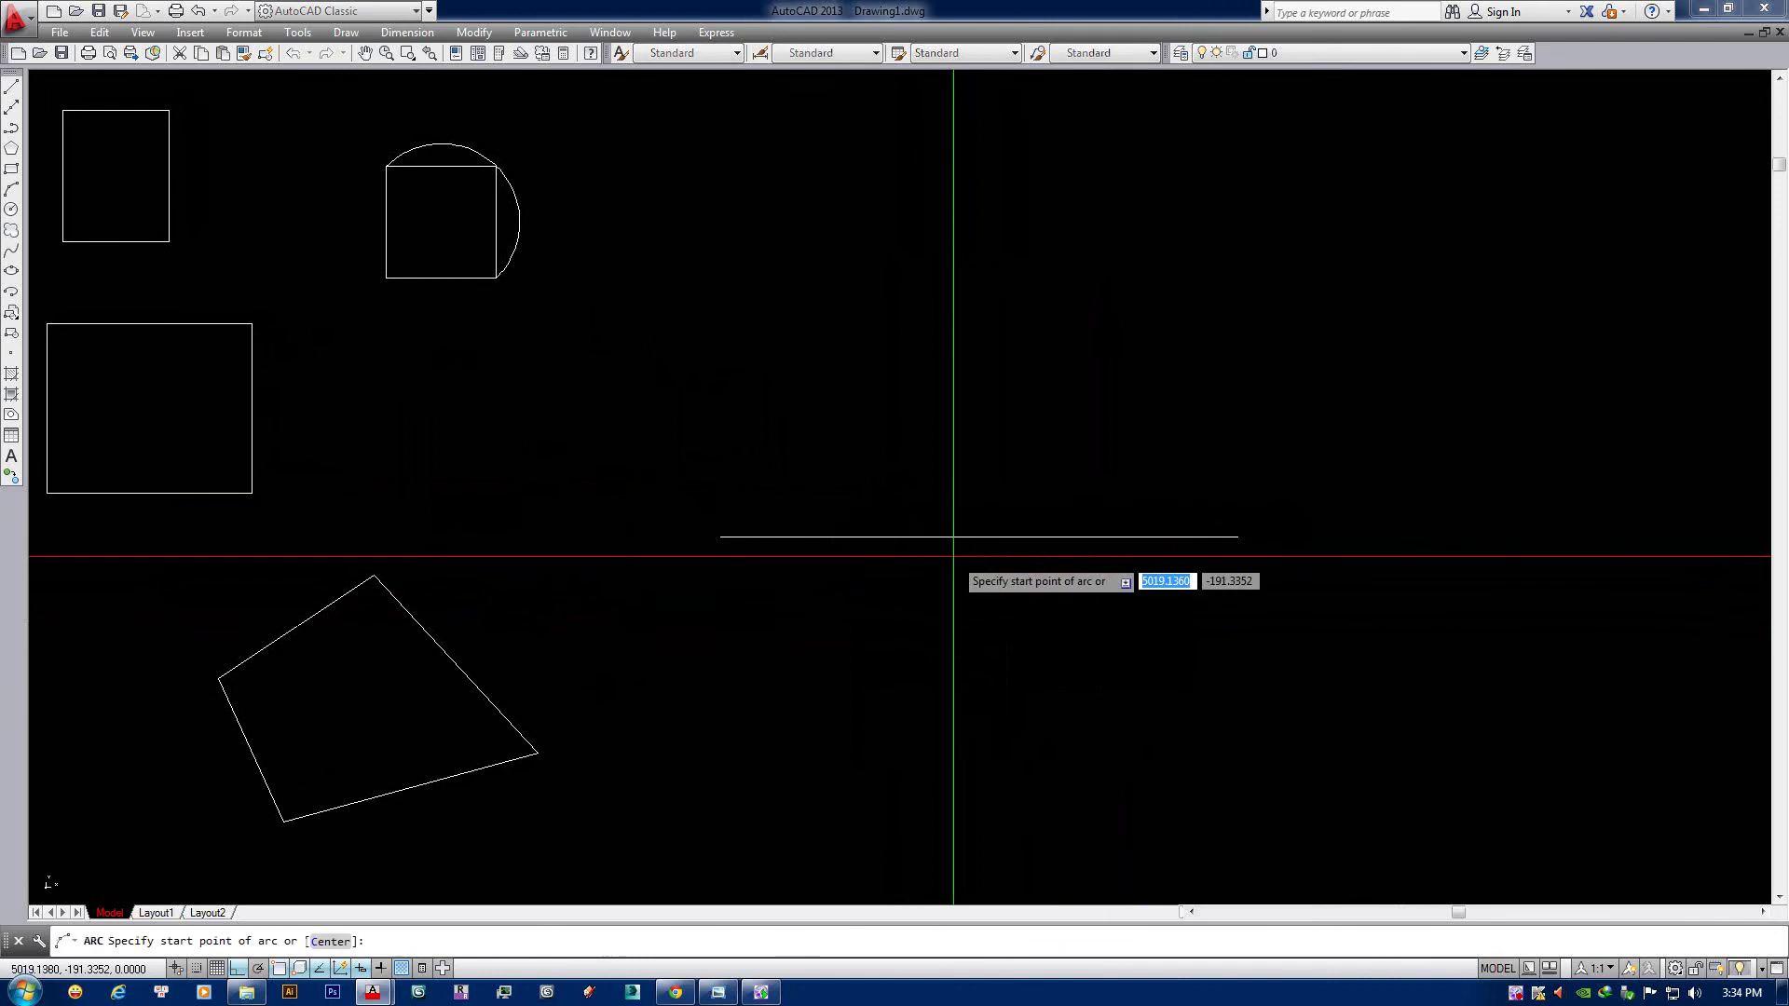
pyautogui.press('Return')
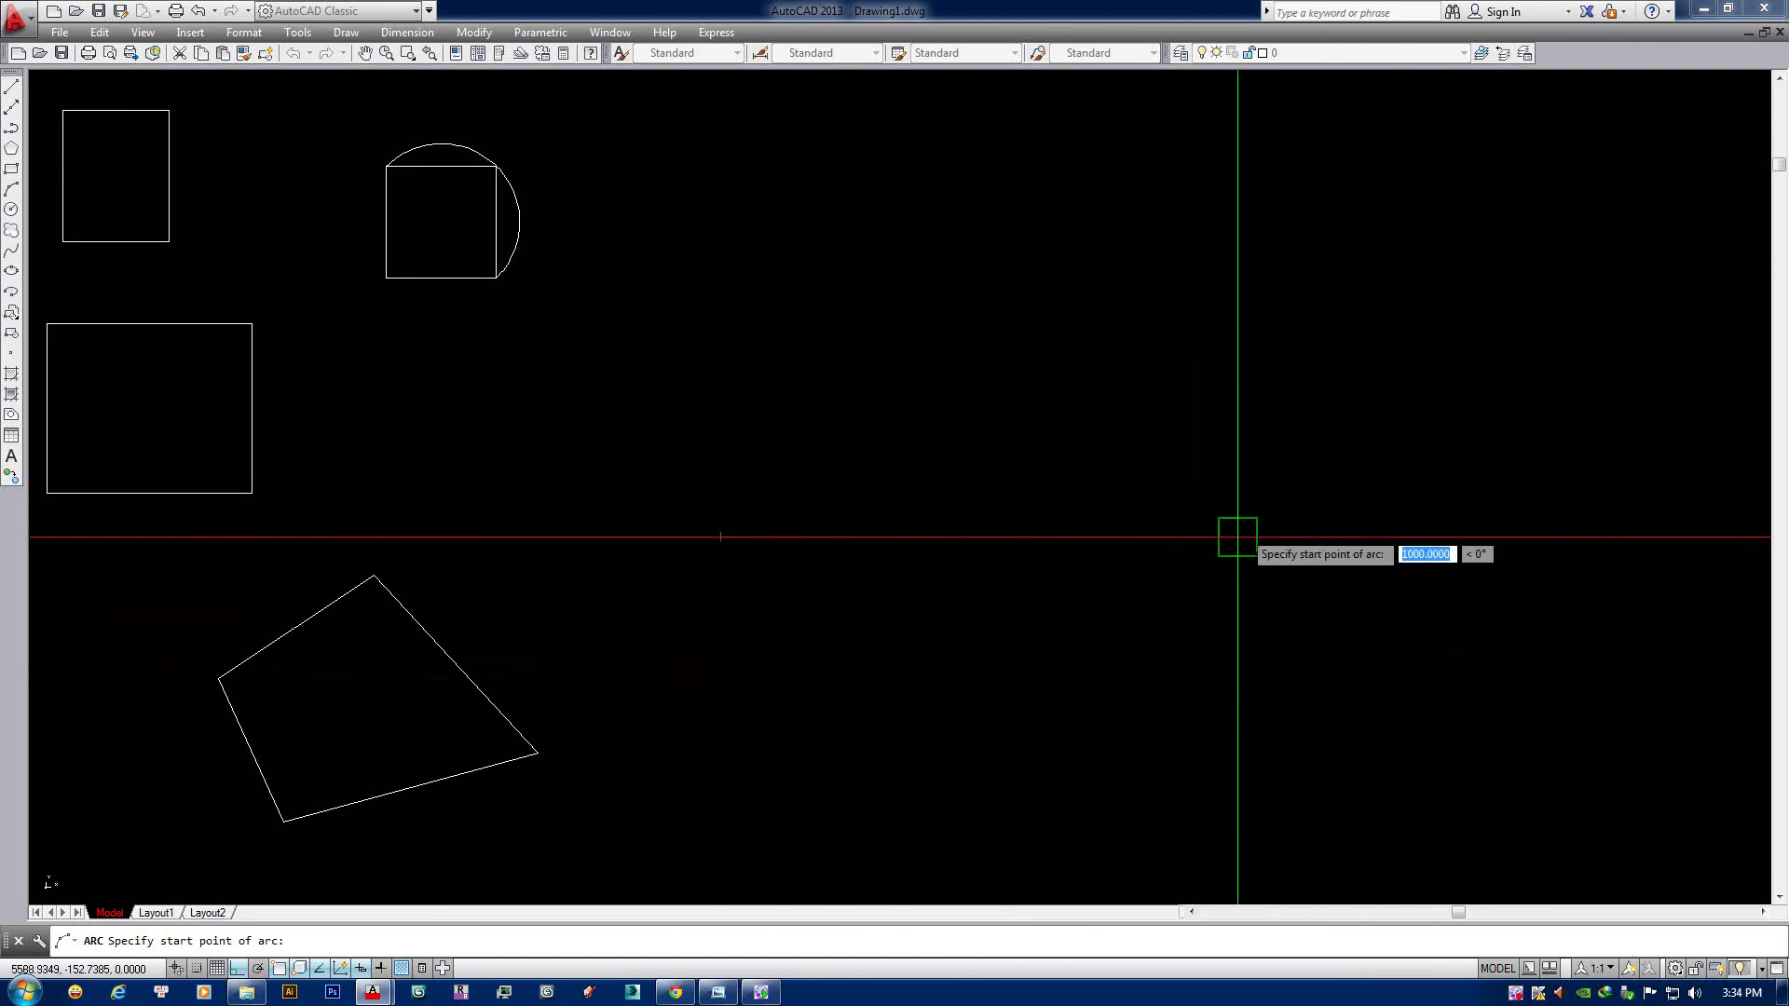
pyautogui.click(720, 537)
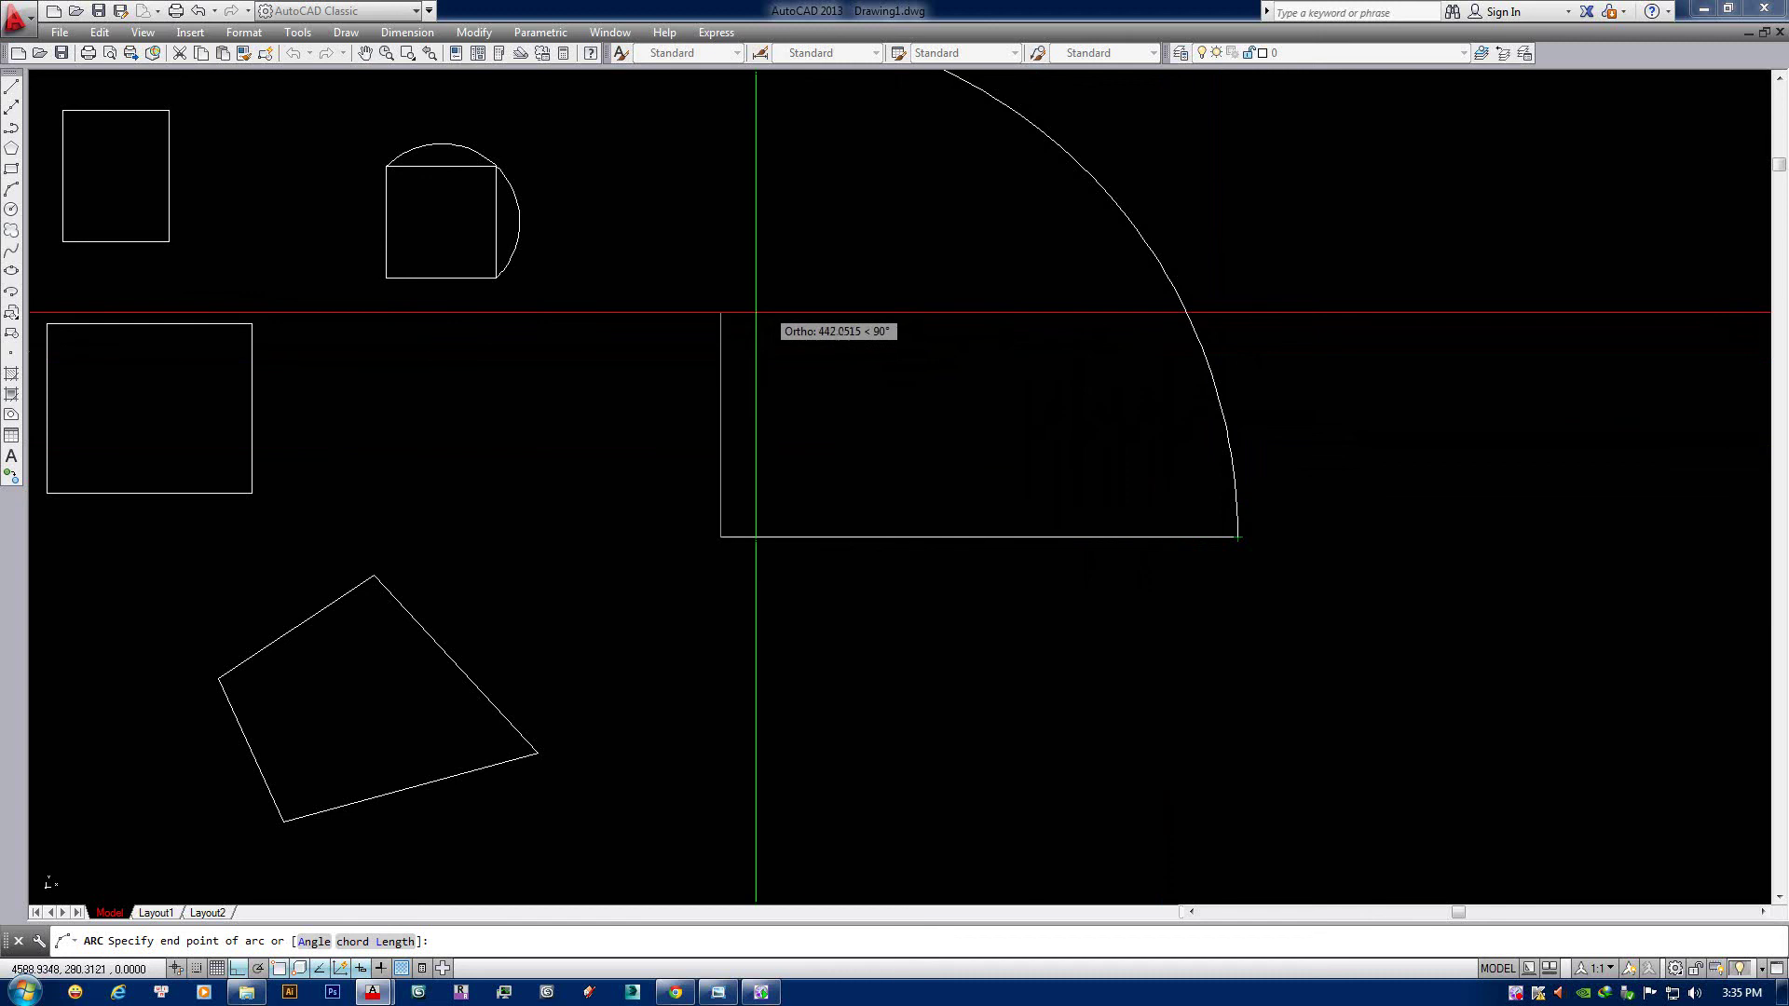
pyautogui.scroll(-4, 1055, 384)
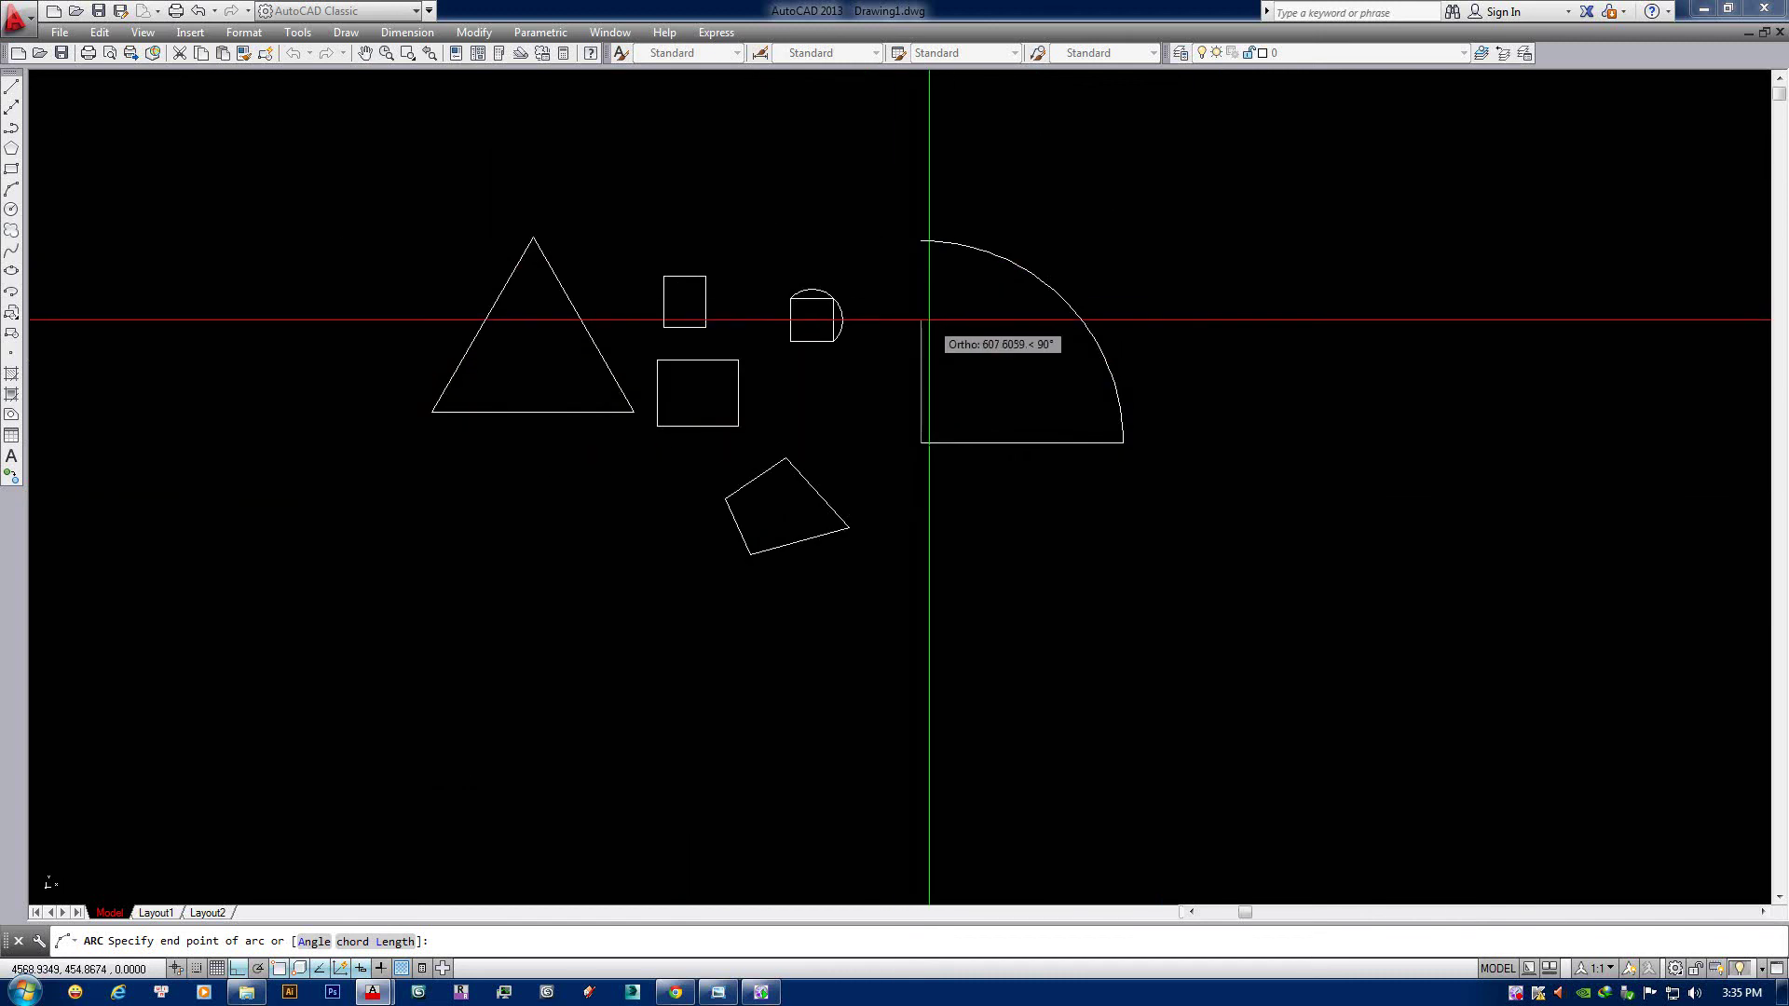
pyautogui.press('F8')
pyautogui.moveTo(898, 331); pyautogui.dragTo(896, 360, button='middle')
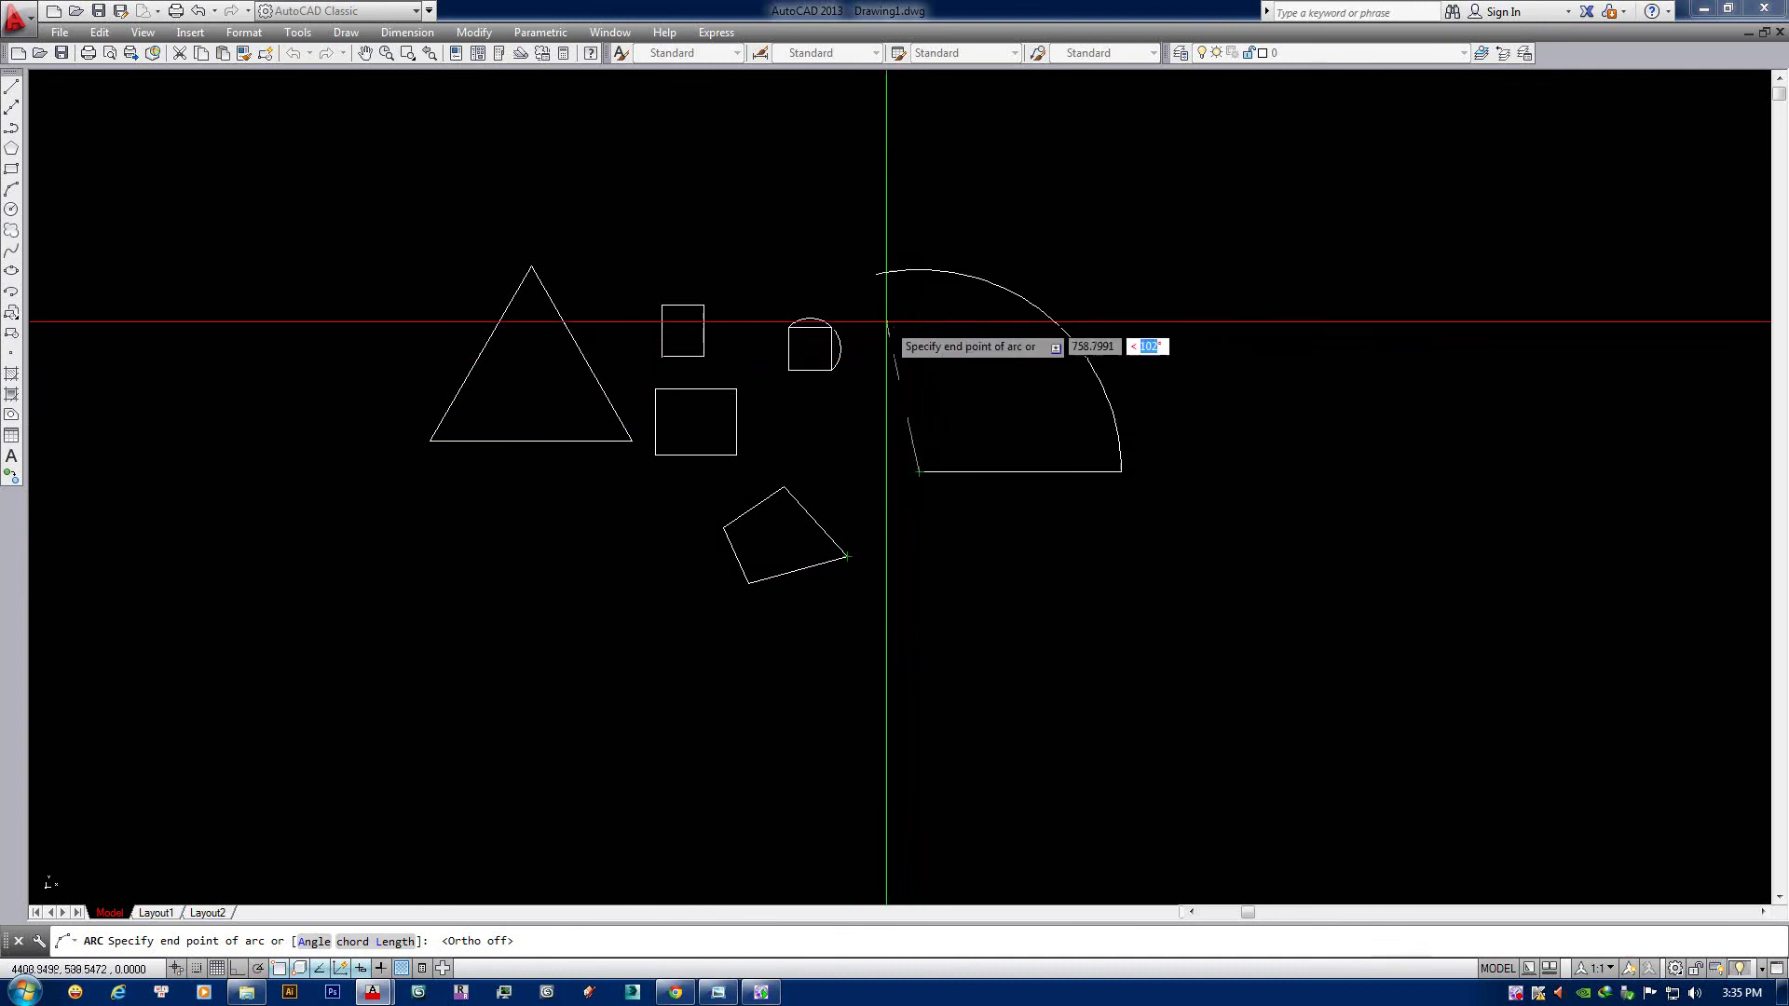
pyautogui.moveTo(908, 308); pyautogui.dragTo(905, 345, button='middle')
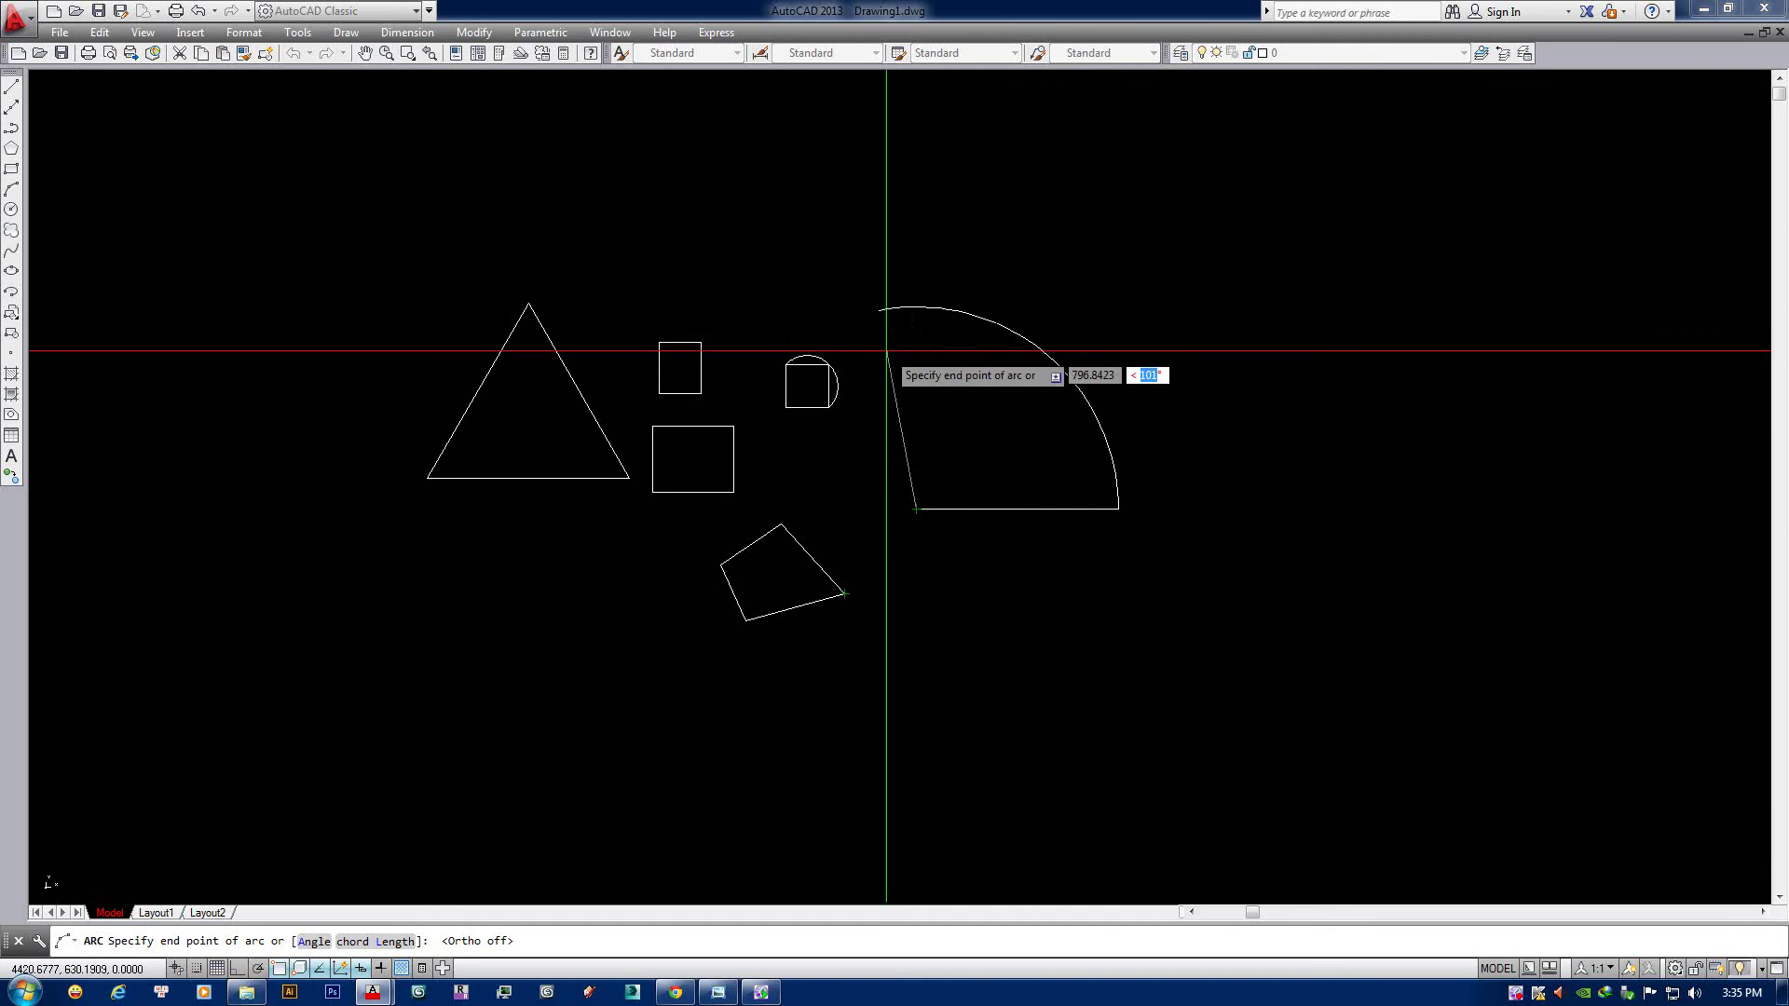
pyautogui.press('Return')
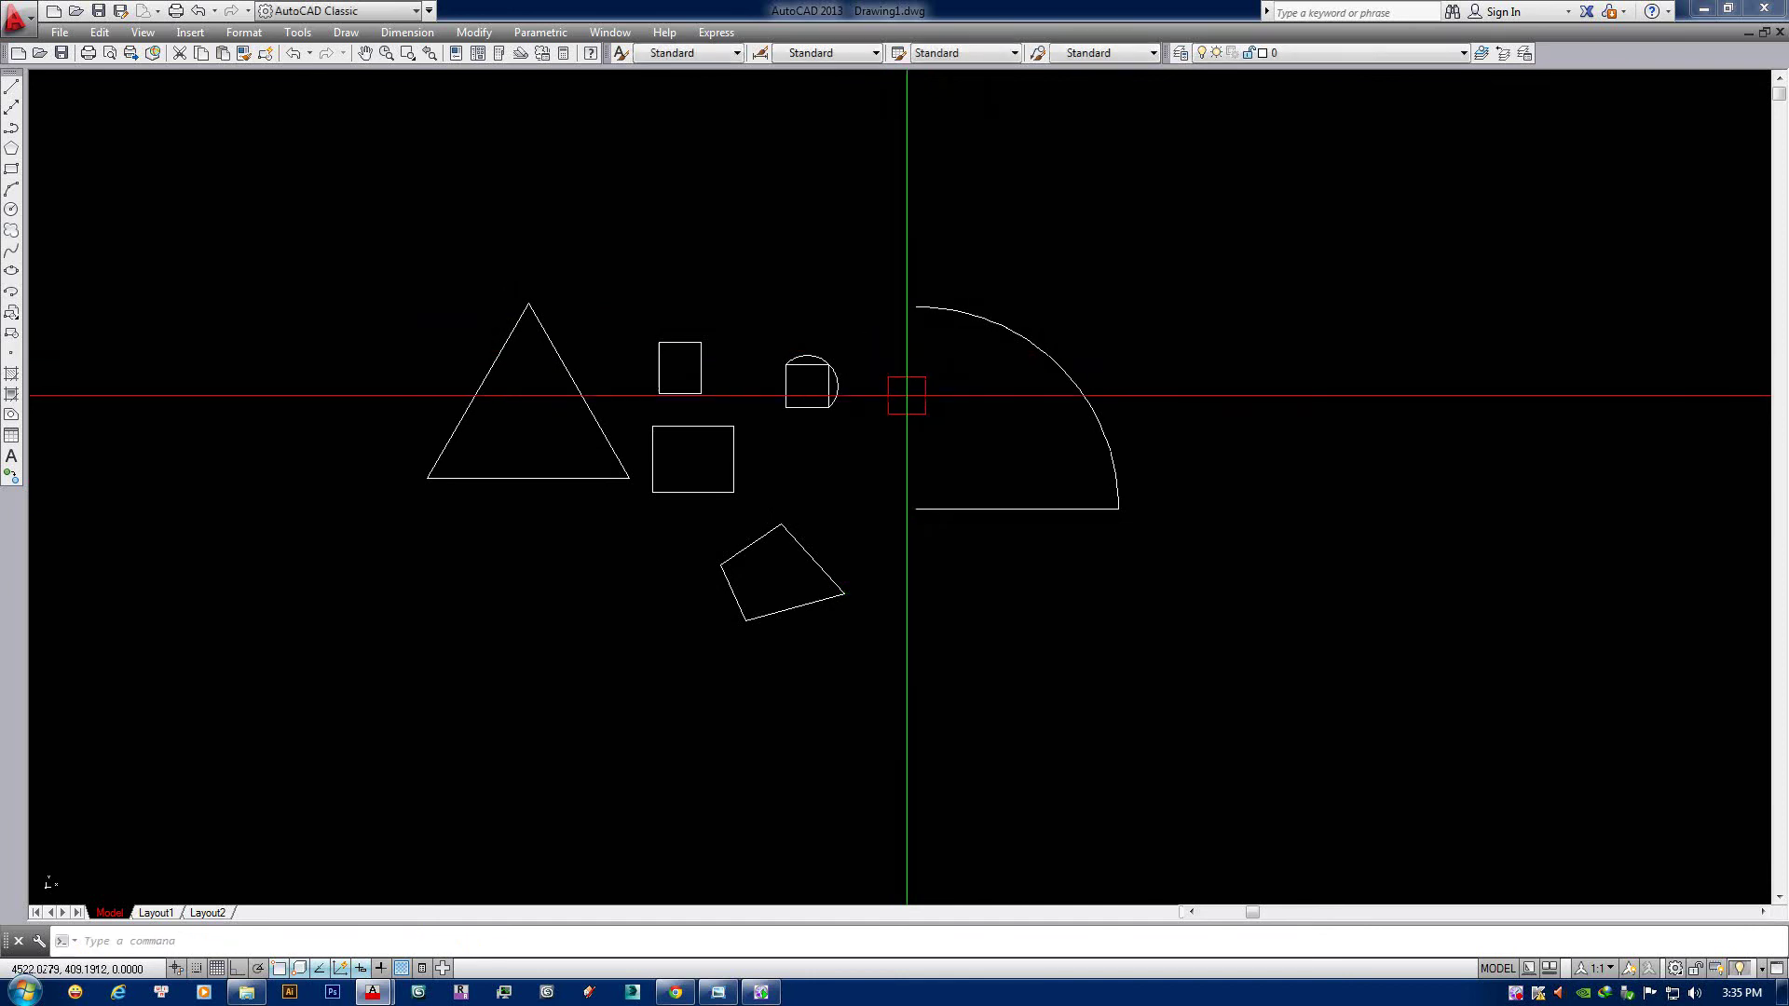
# Move the quarter arc up and to the right.
pyautogui.moveTo(1073, 368); pyautogui.dragTo(1102, 379, button='middle')
pyautogui.click(1102, 379)
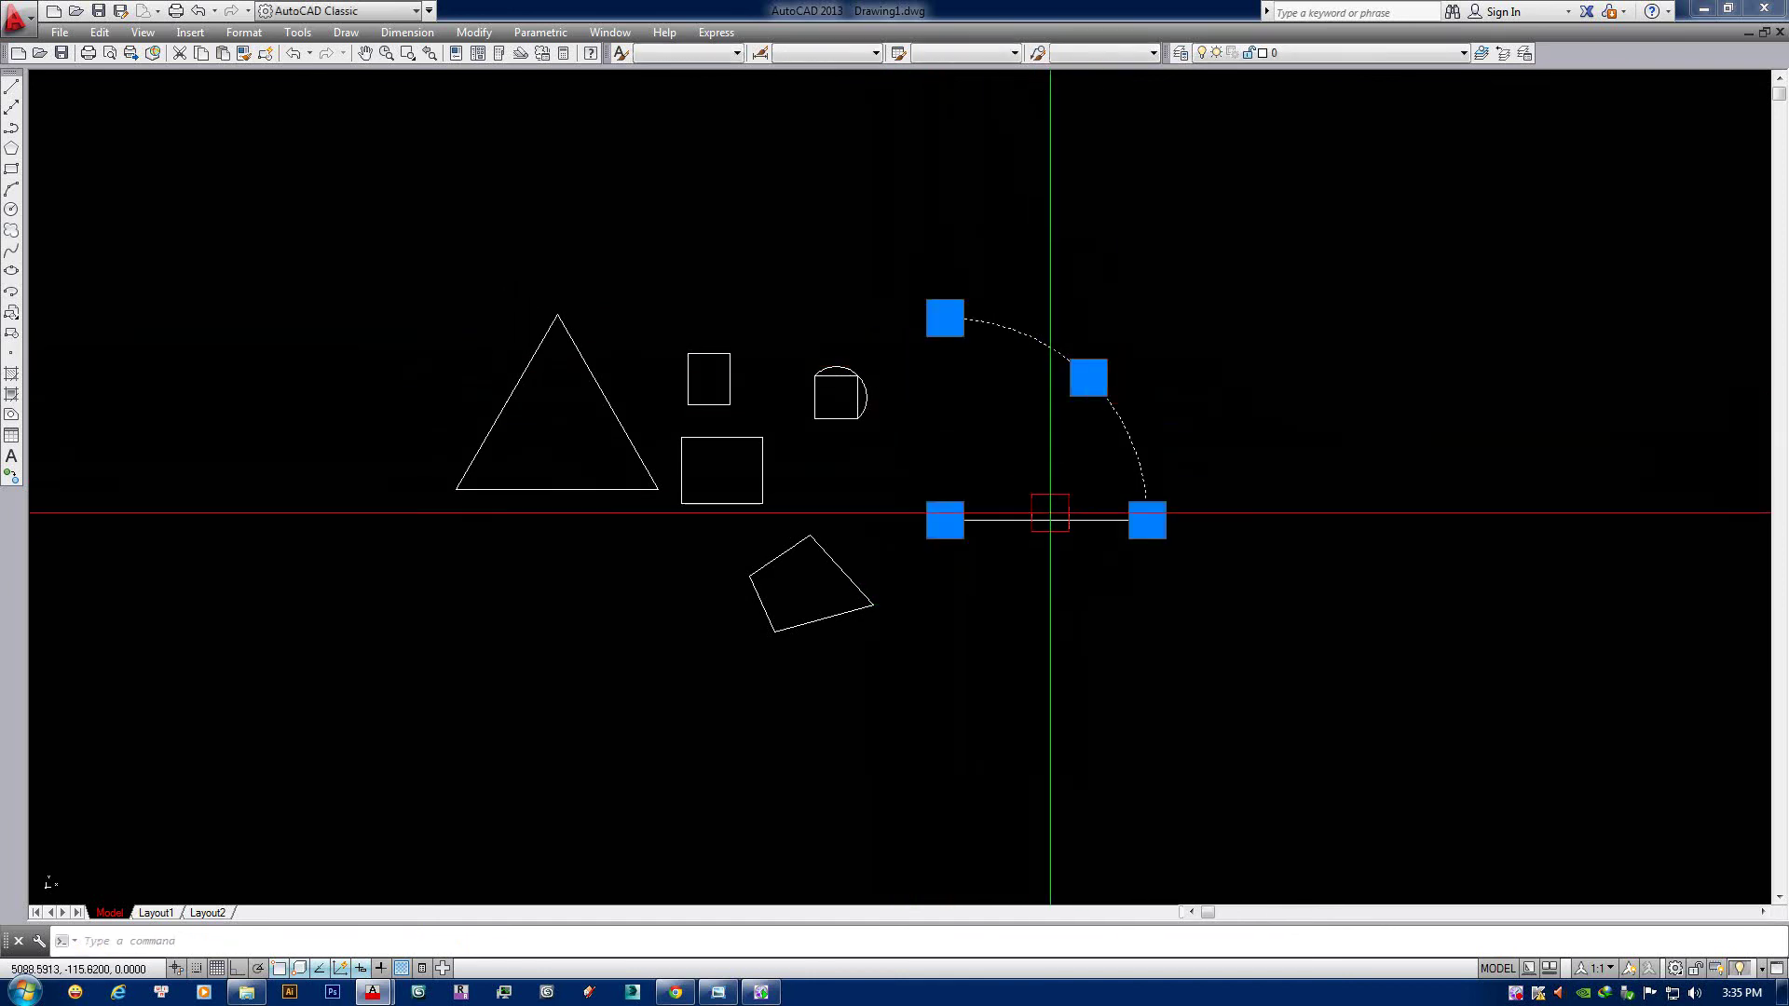
pyautogui.press('Escape')
pyautogui.click(1106, 408)
pyautogui.write('m')
pyautogui.press('Return')
pyautogui.click(1249, 443)
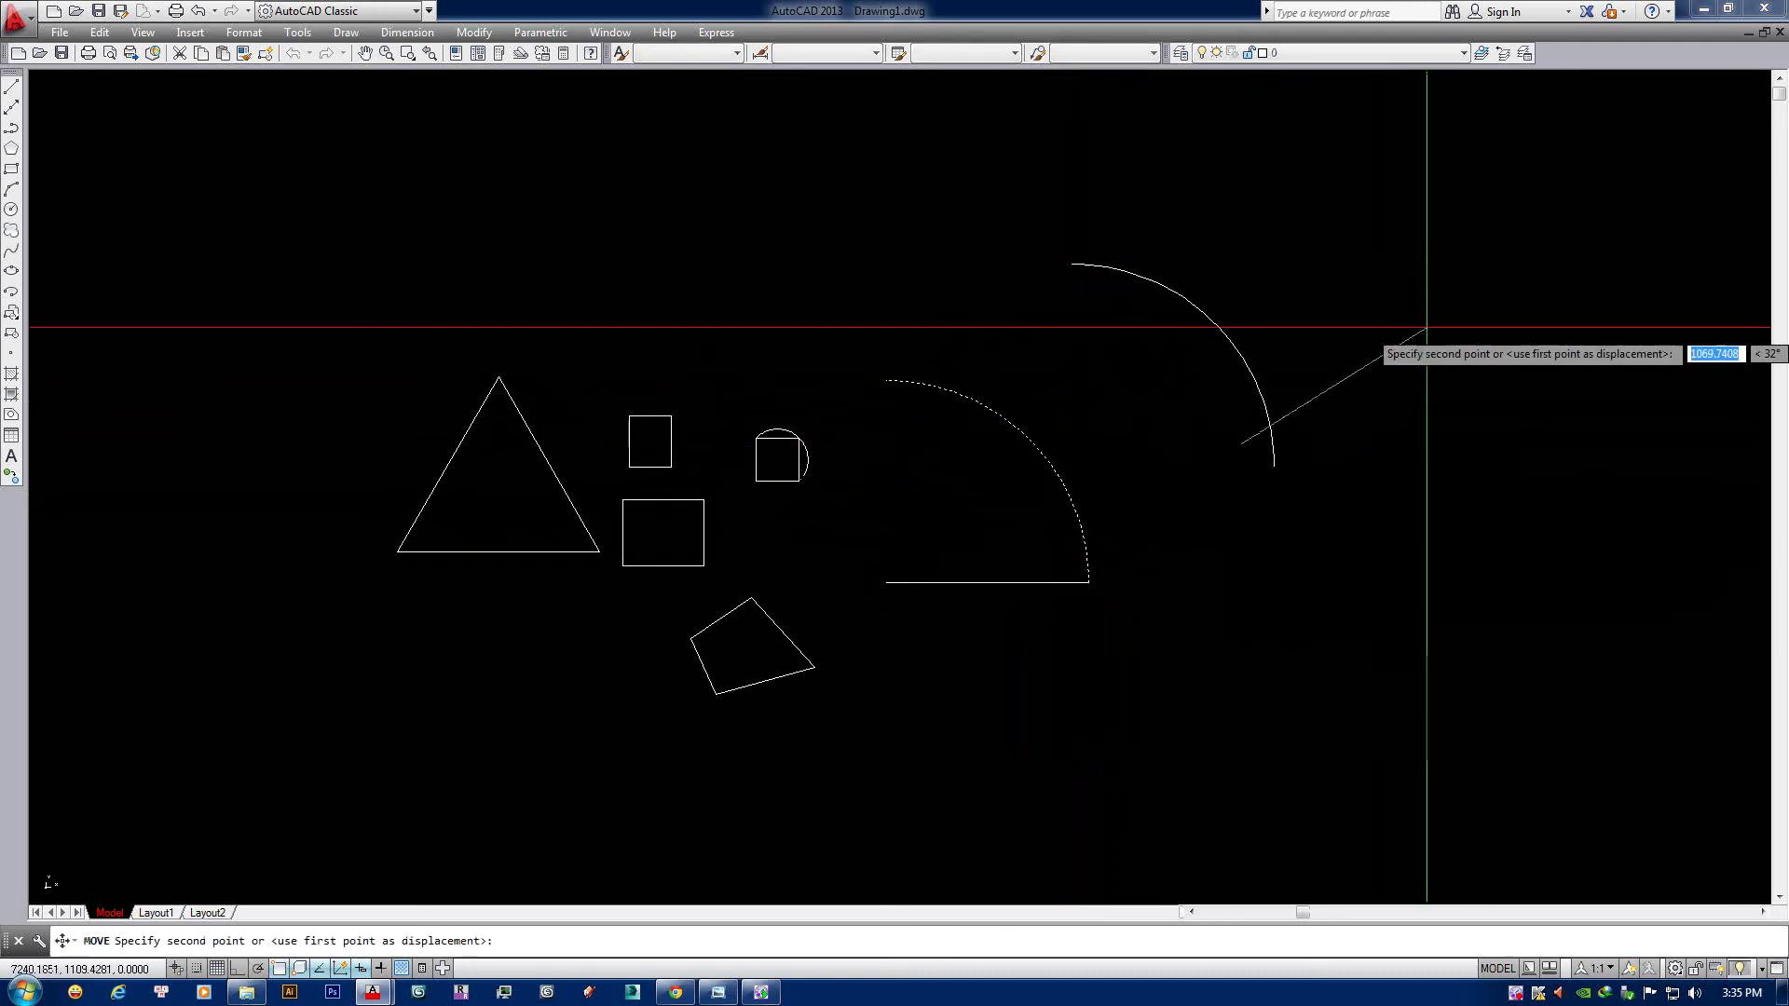
pyautogui.click(1226, 387)
pyautogui.click(1219, 400)
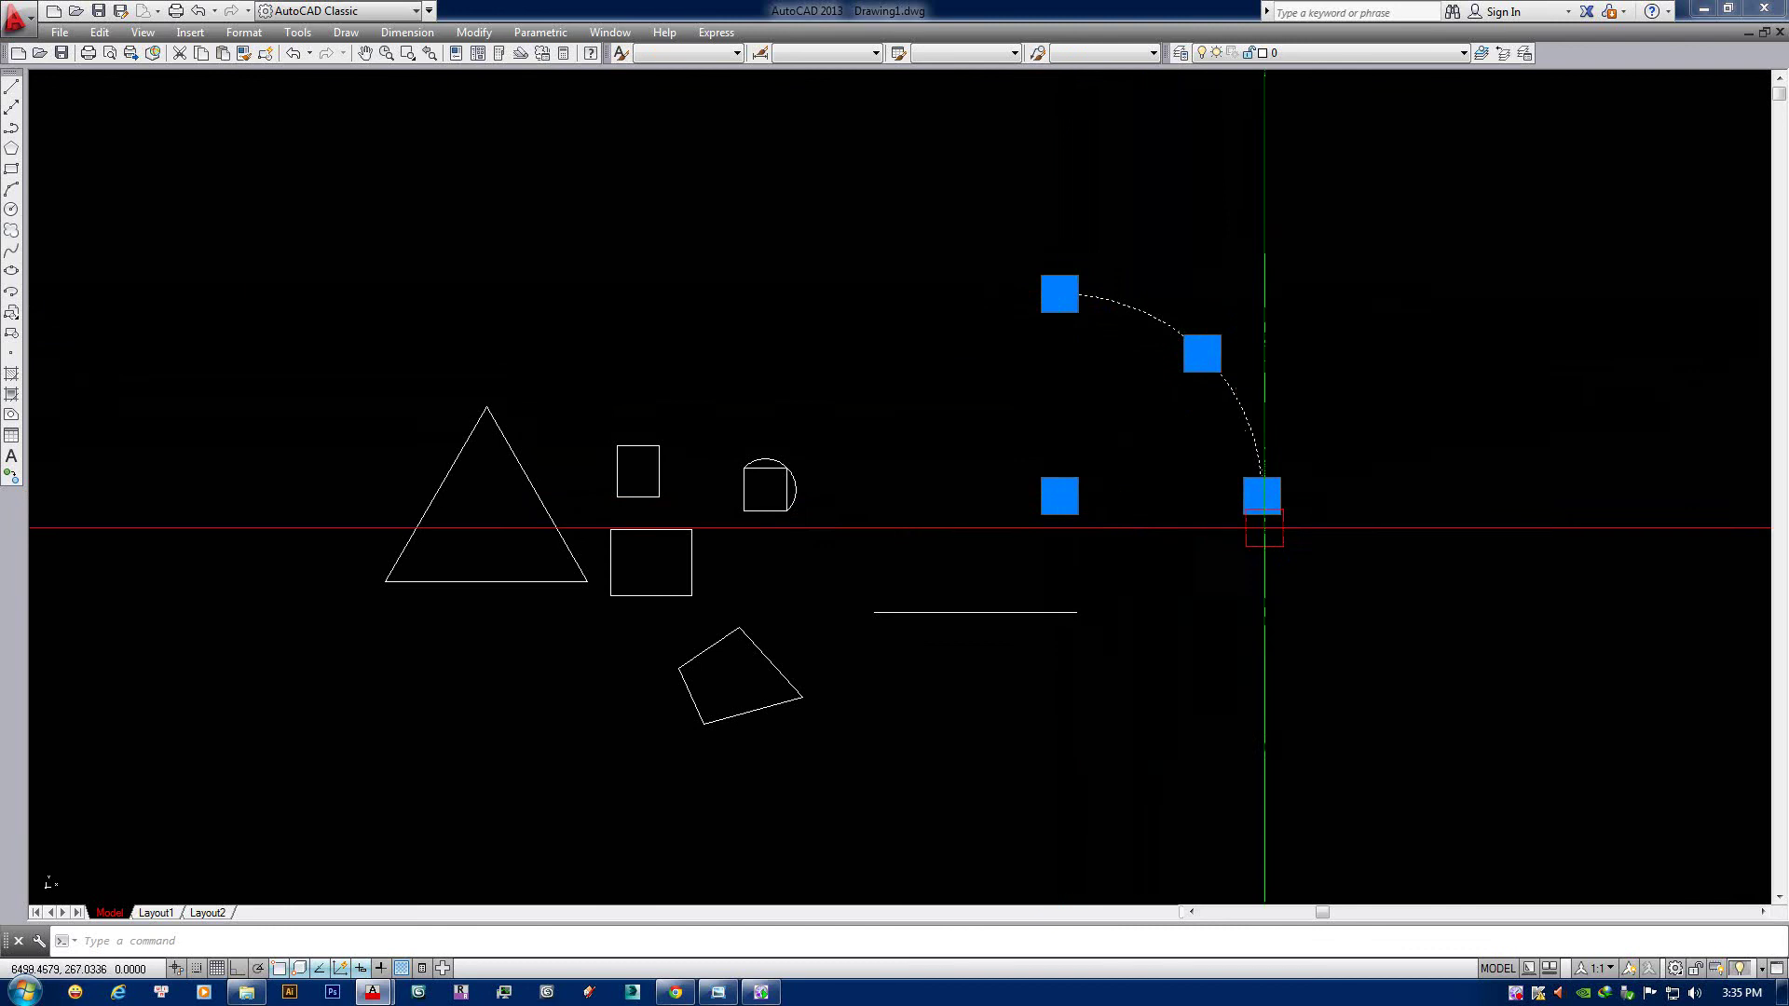
pyautogui.press('Escape')
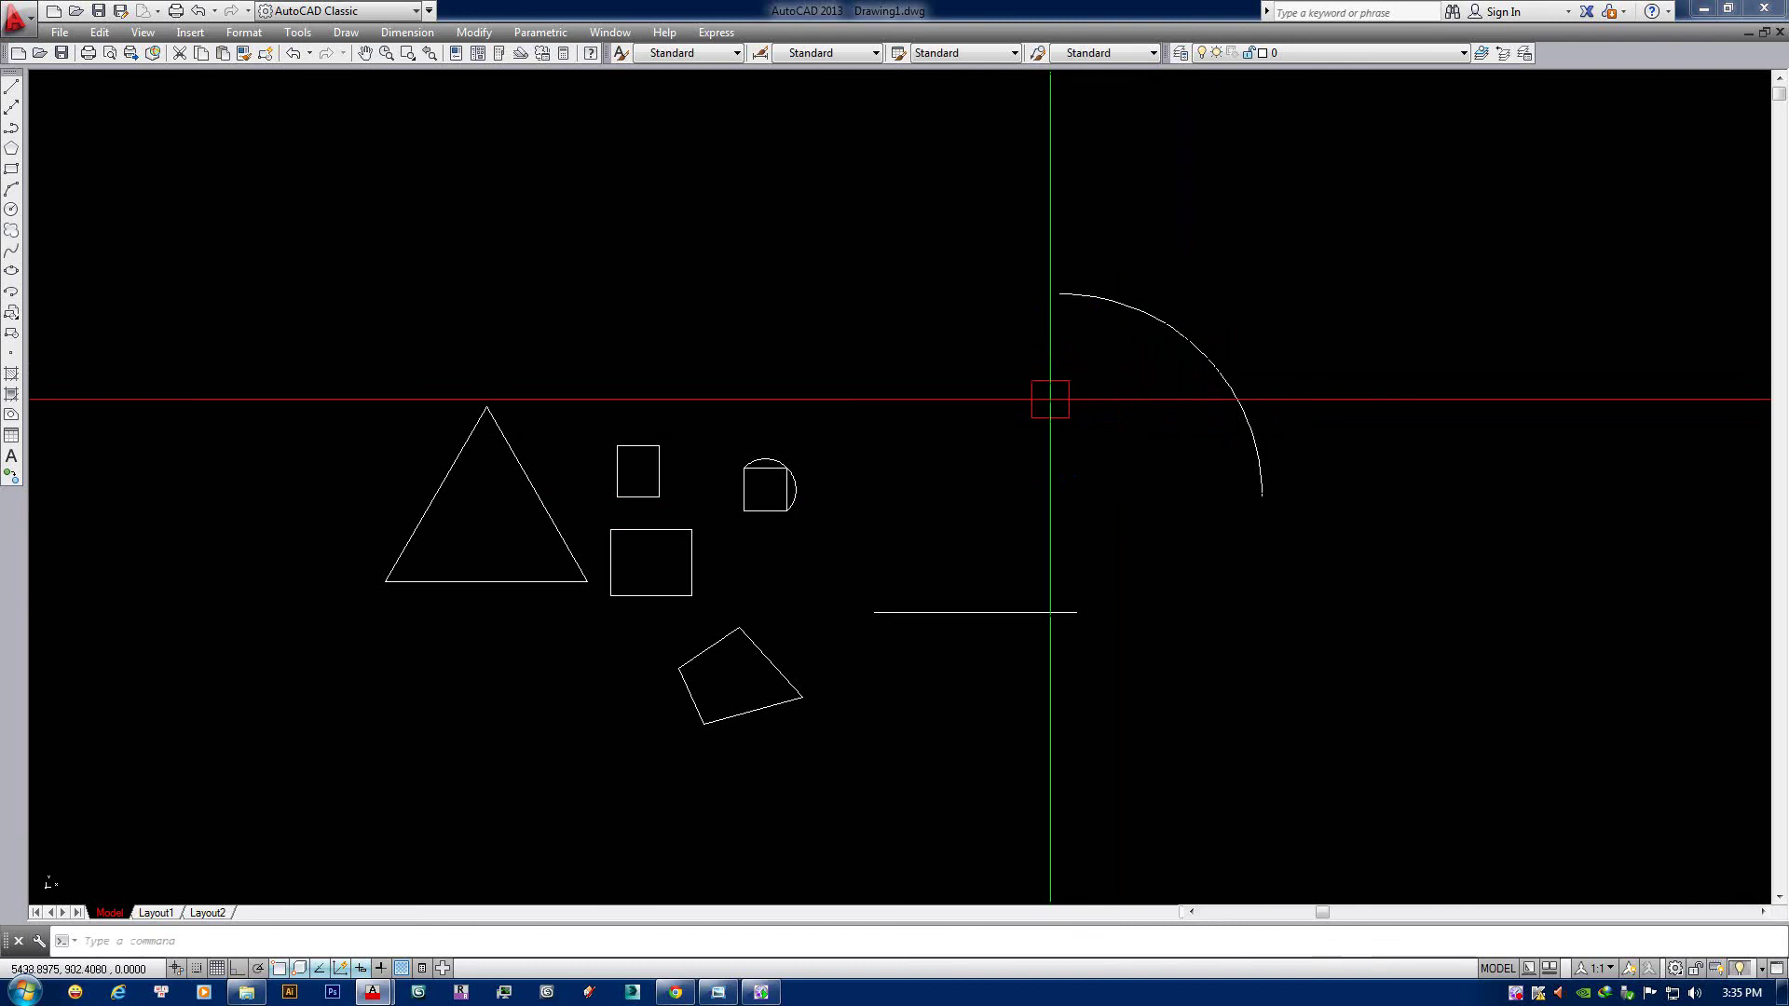
pyautogui.click(1080, 295)
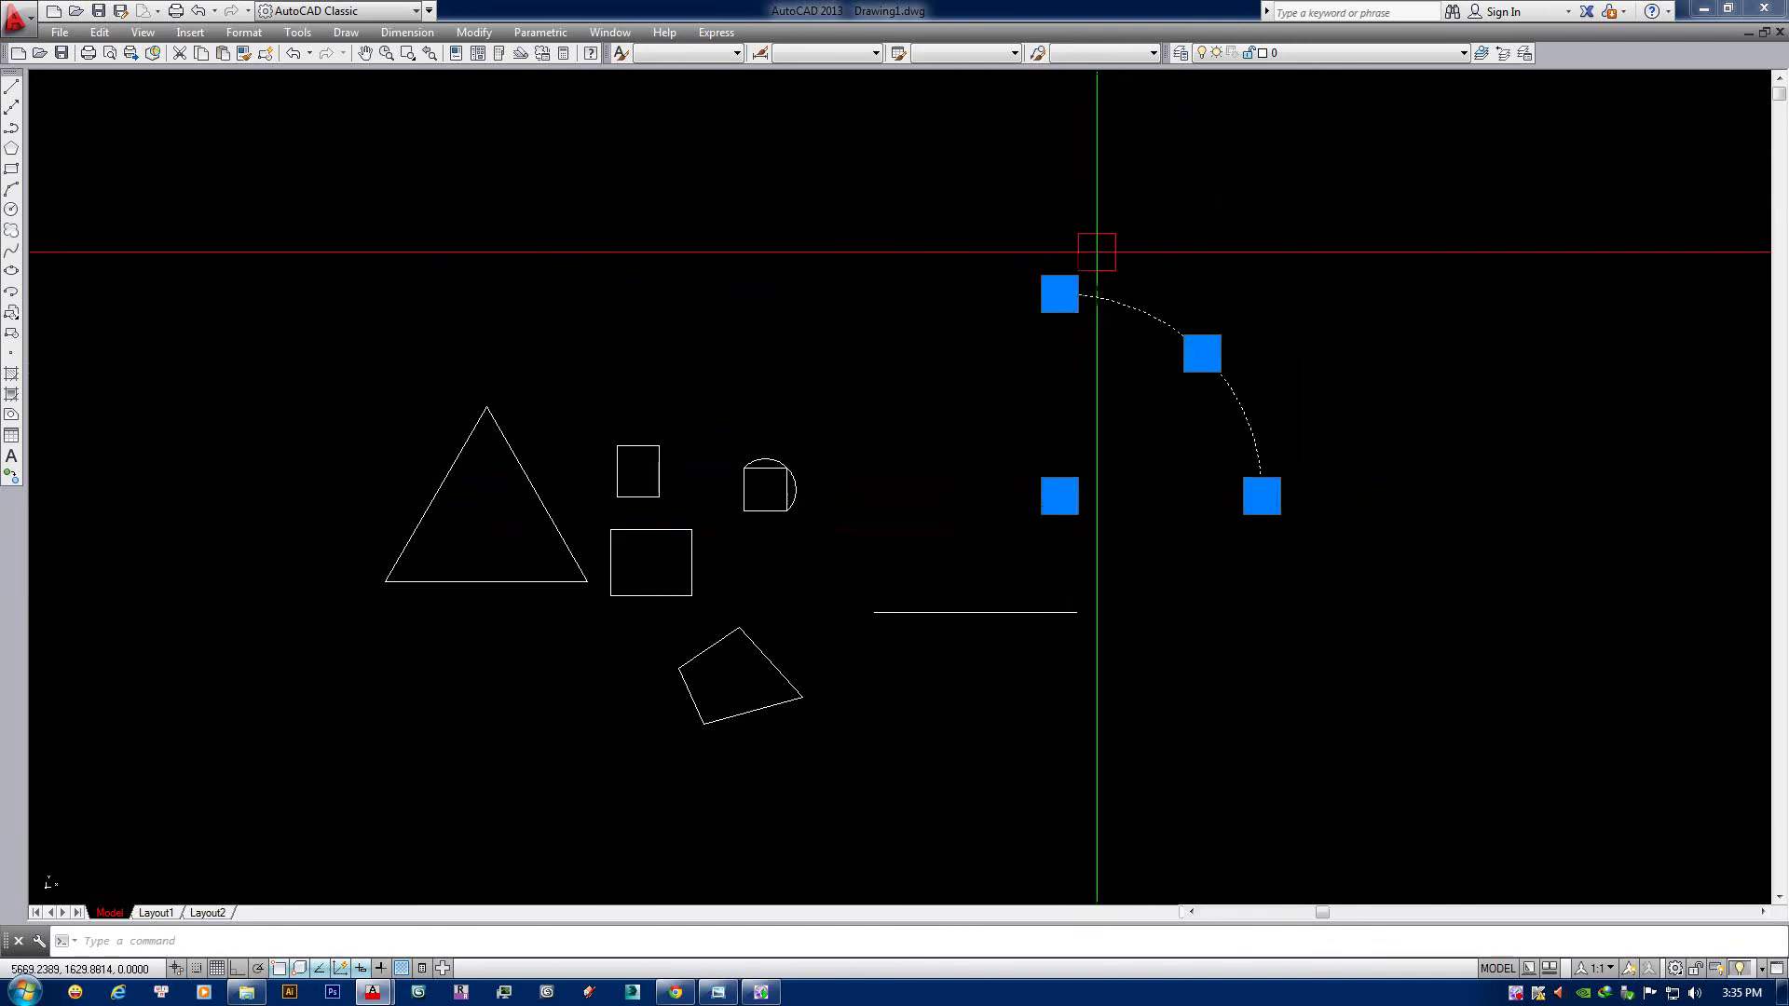
pyautogui.press('Escape')
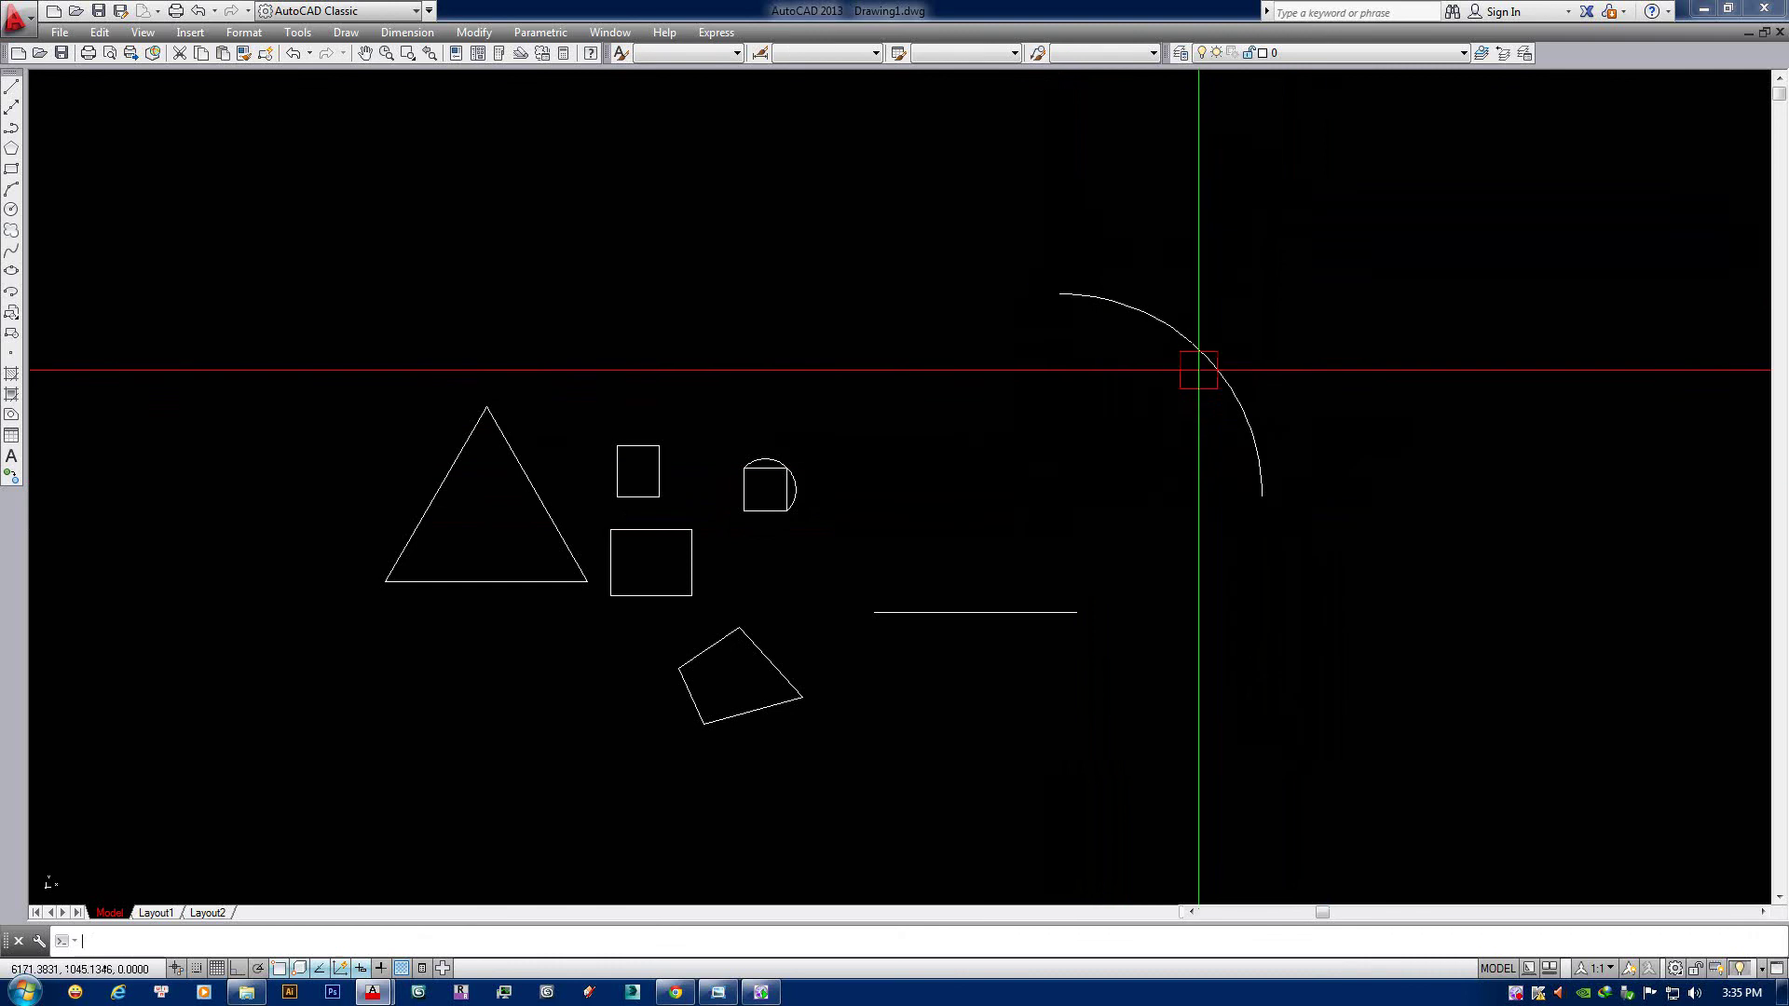
# Draw lines from the arc's lower end to its centre, then up to its top end.
pyautogui.write('l')
pyautogui.press('Return')
pyautogui.click(1262, 495)
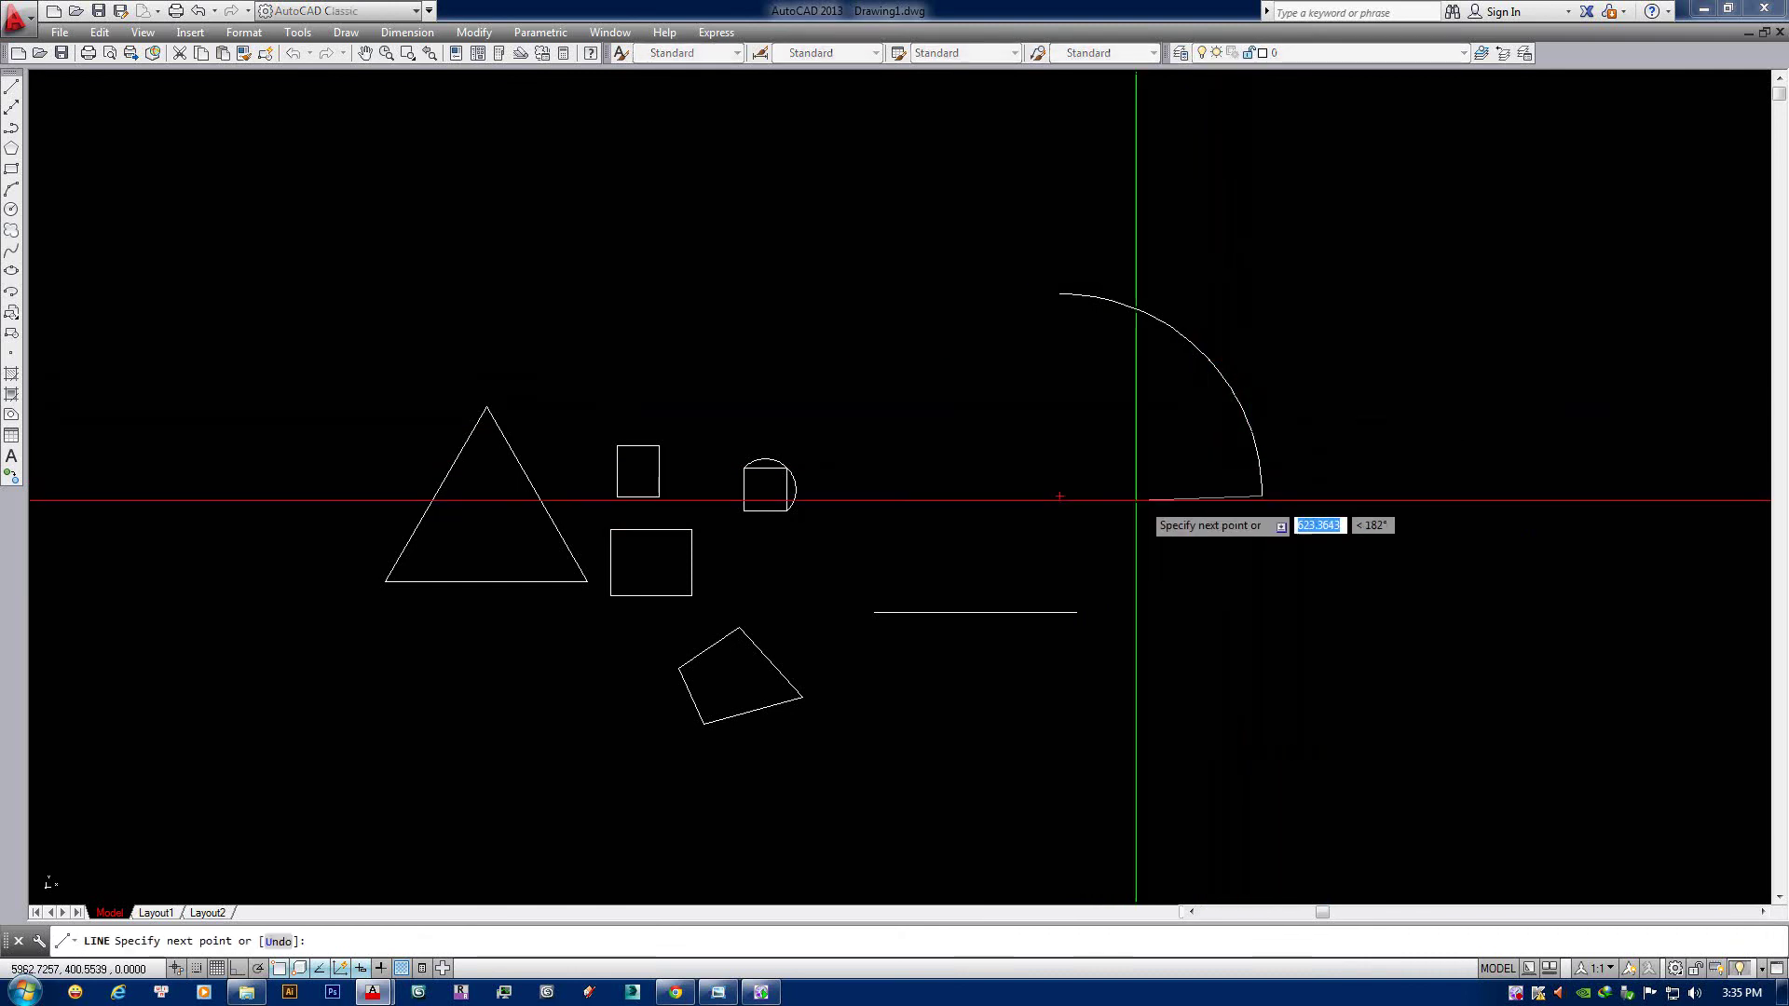
pyautogui.click(1059, 495)
pyautogui.click(1059, 294)
pyautogui.press('Return')
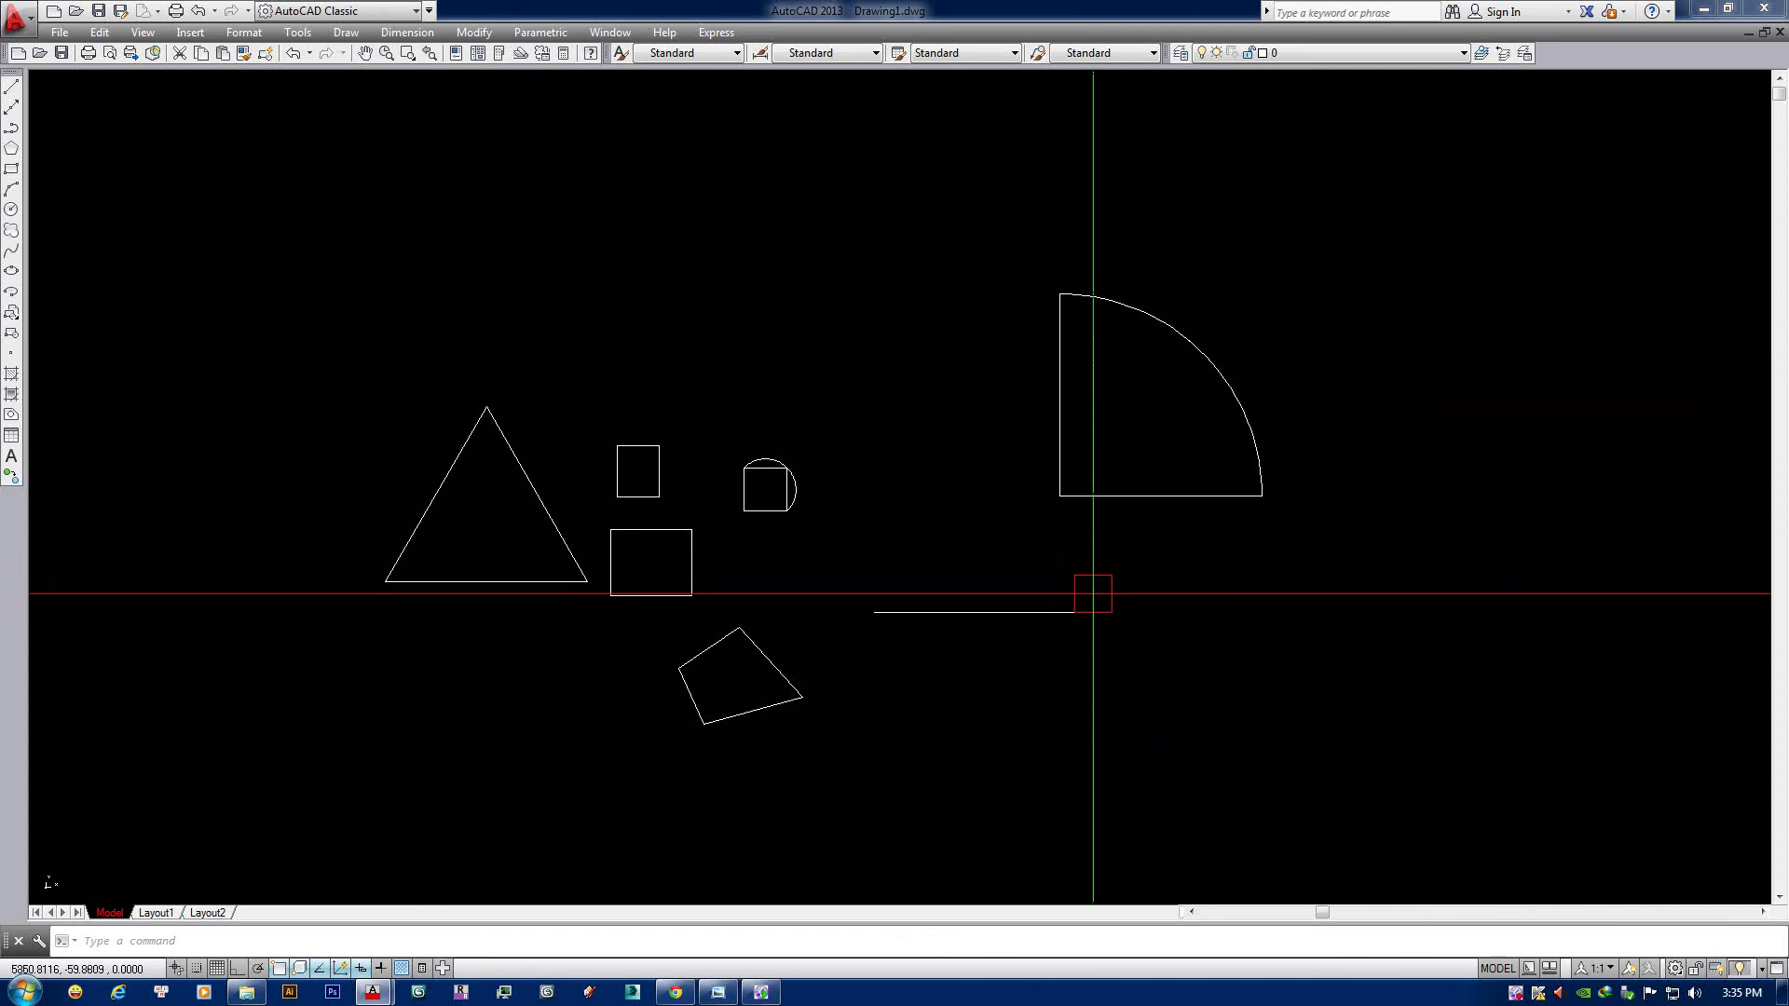
pyautogui.click(718, 993)
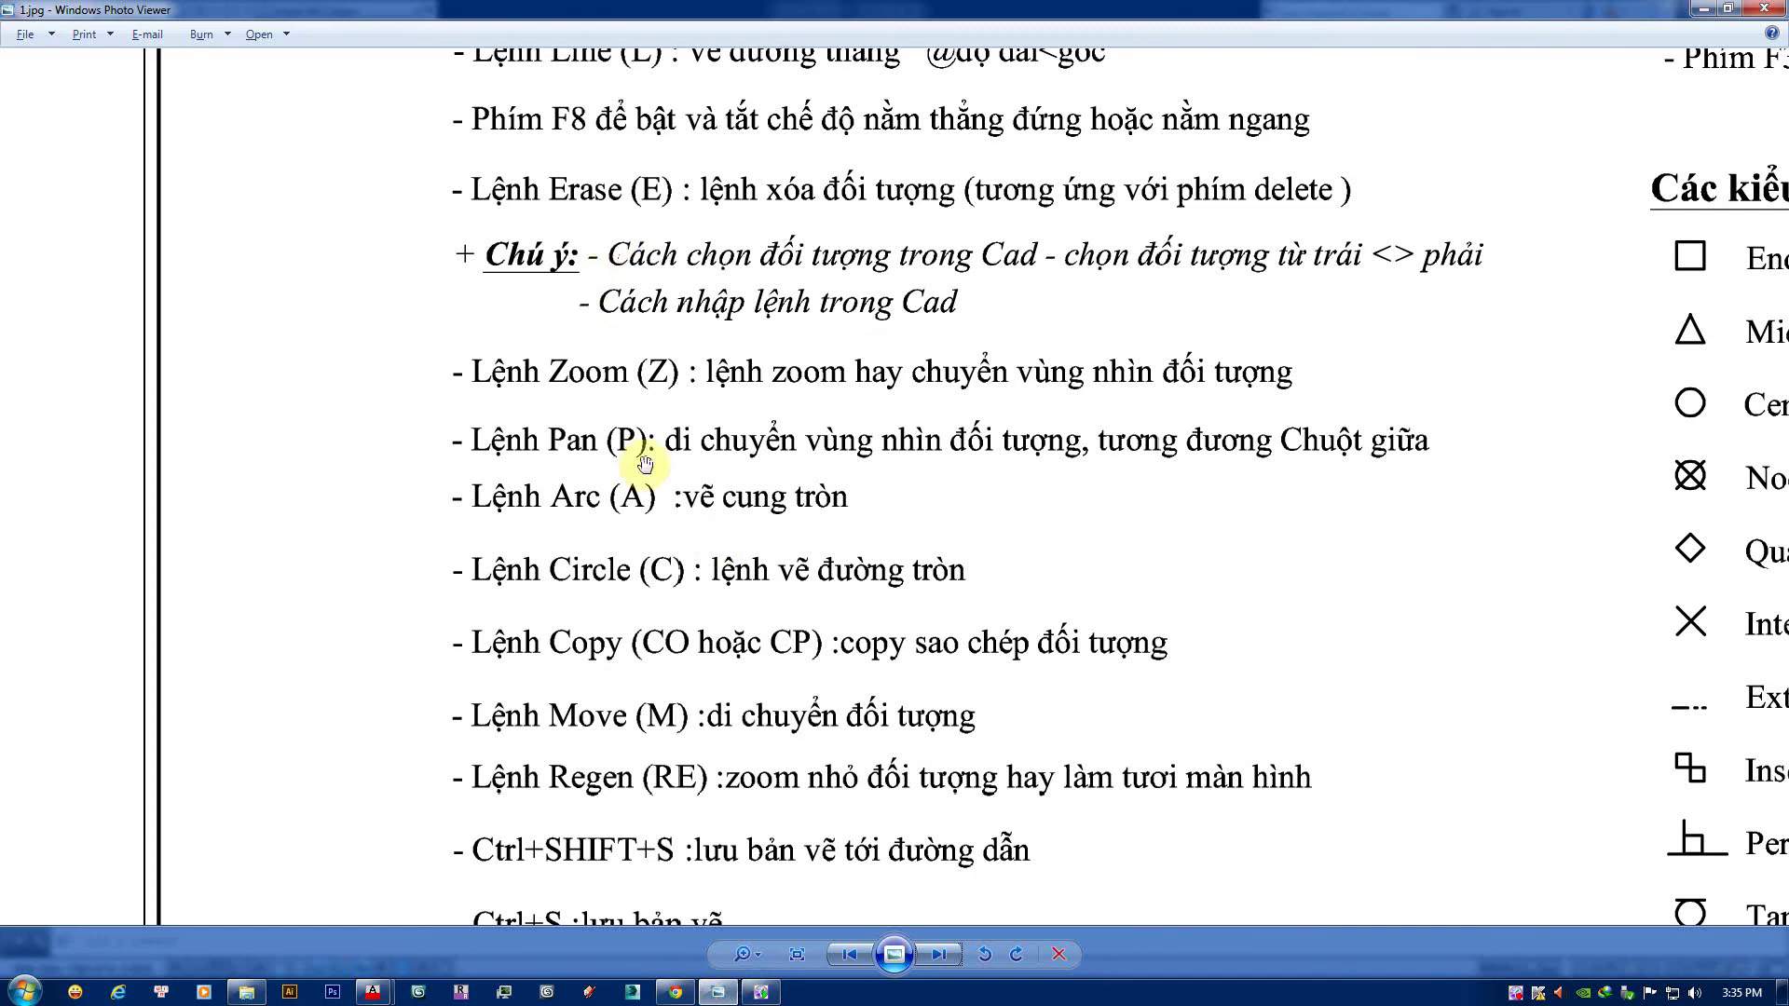
pyautogui.moveTo(661, 494); pyautogui.dragTo(668, 418)
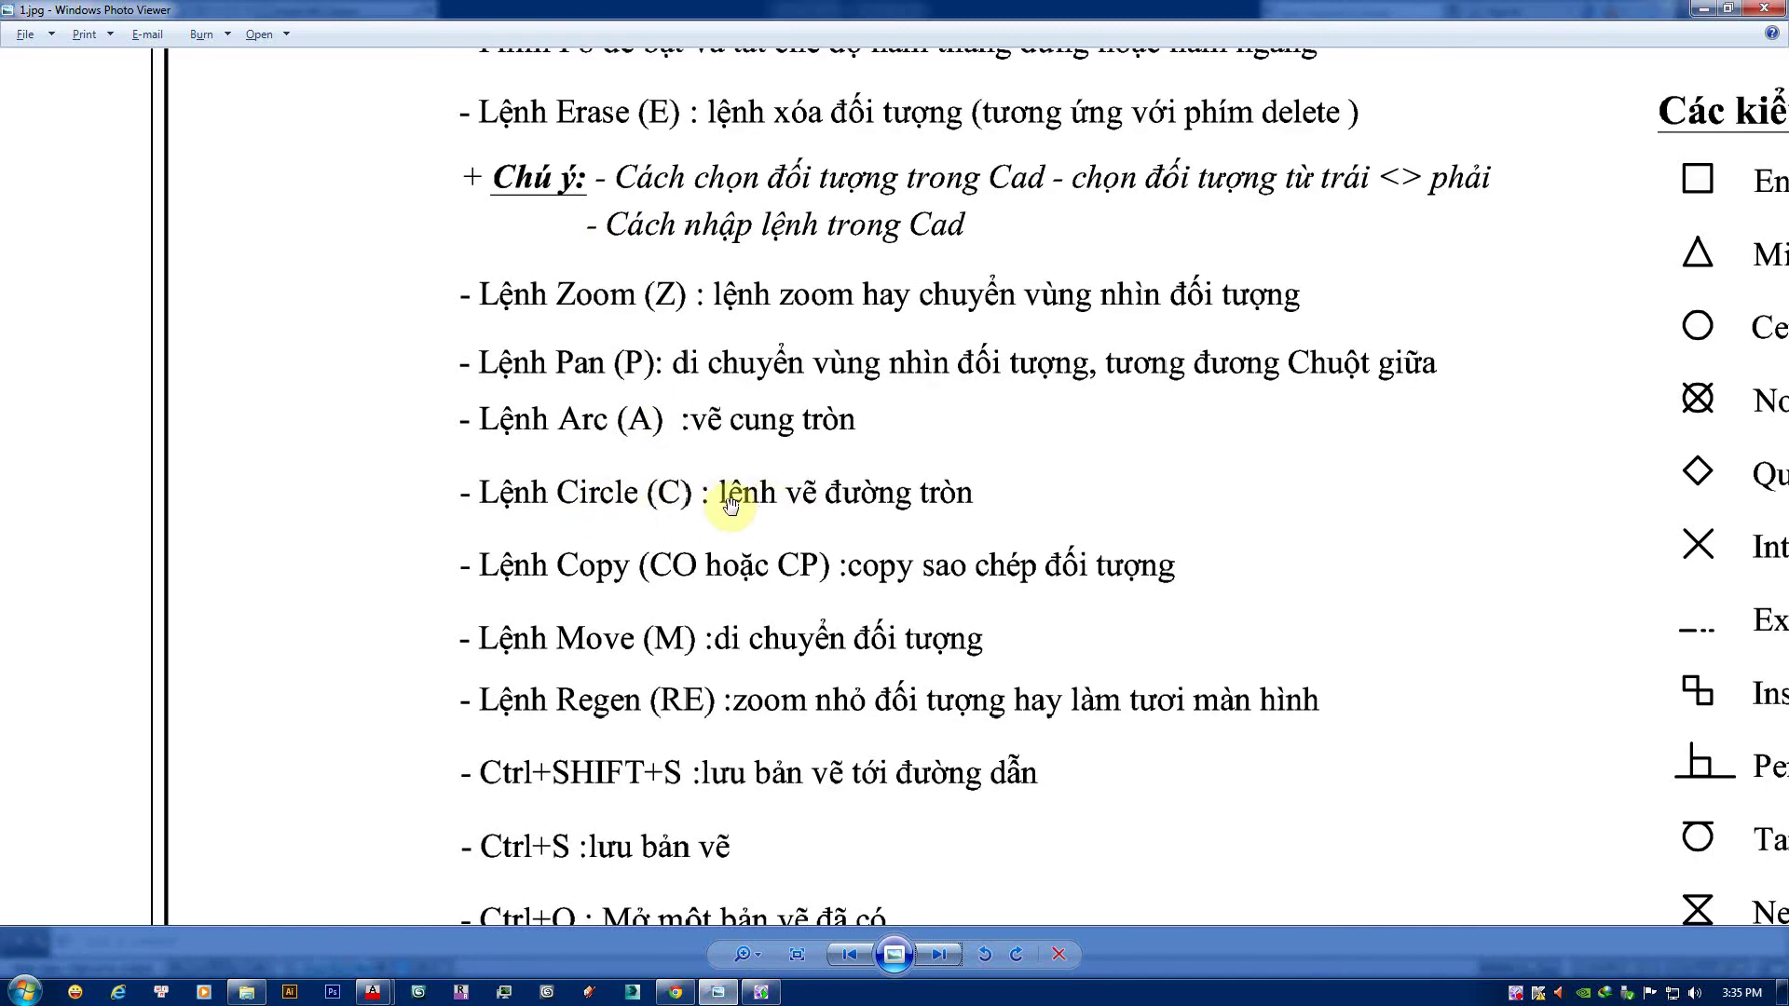
pyautogui.click(718, 995)
pyautogui.scroll(-3, 969, 531)
pyautogui.write('c')
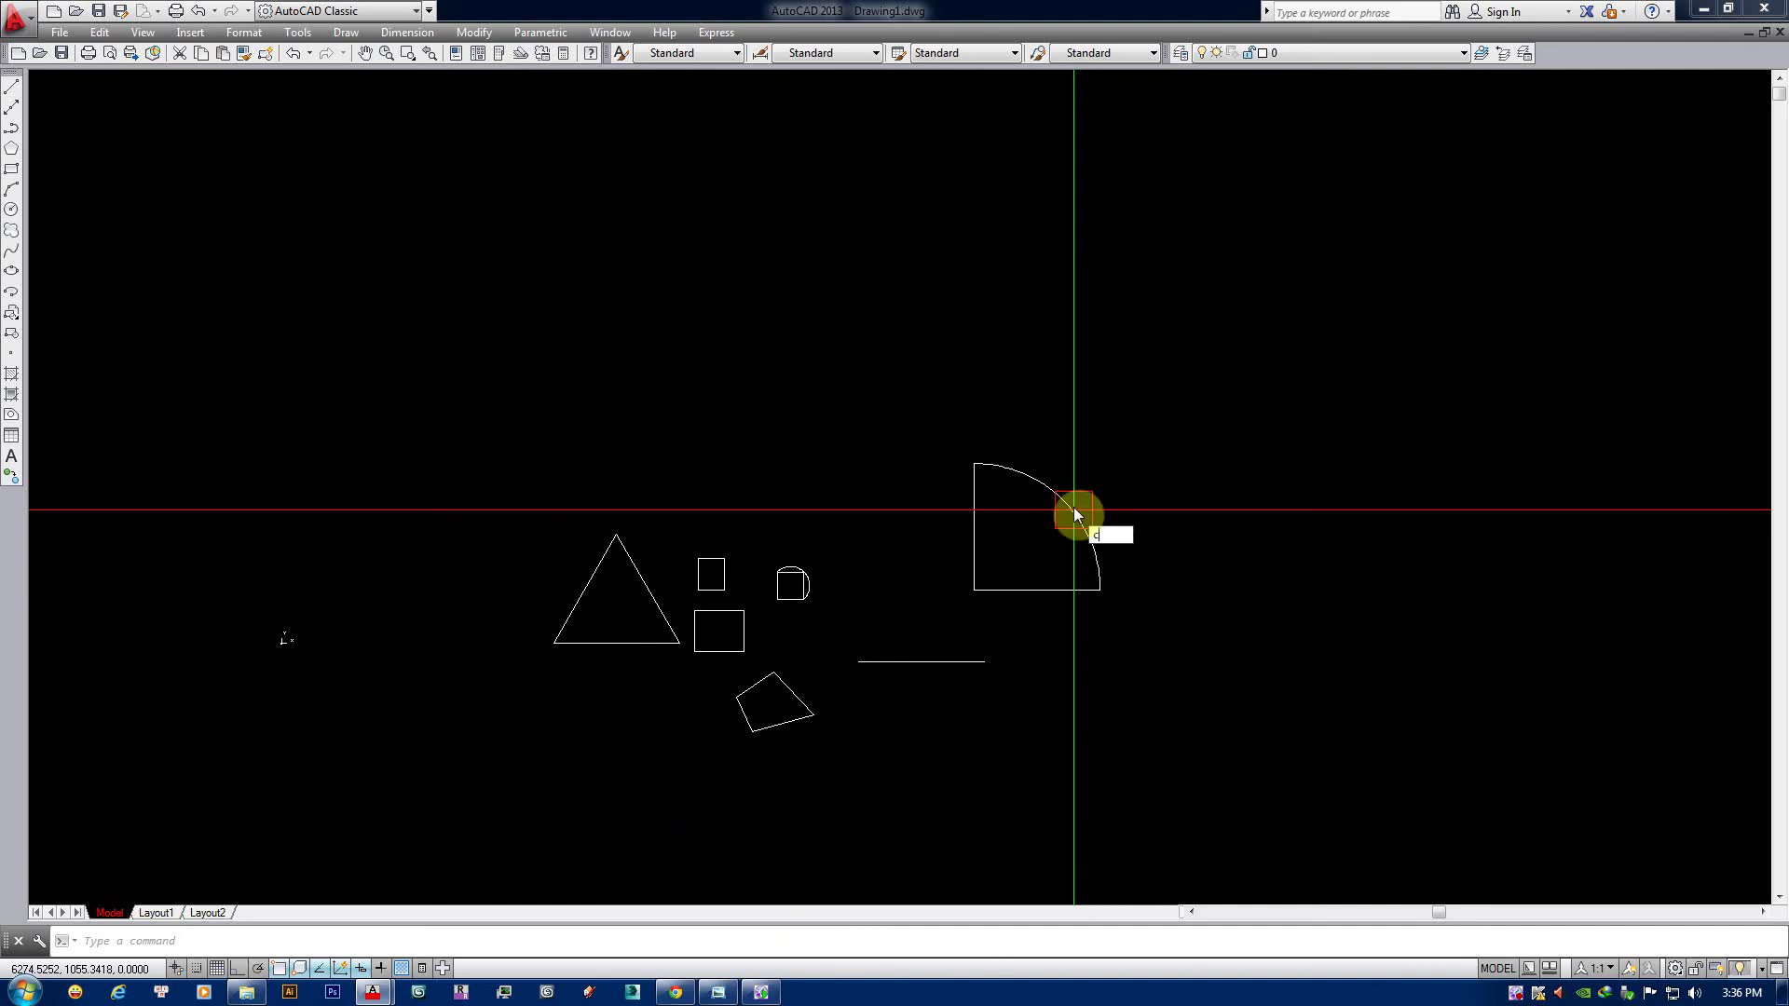
# Draw a circle with radius 1000 to the right of the quarter-circle shape.
pyautogui.press('Return')
pyautogui.moveTo(1162, 496); pyautogui.dragTo(1107, 475, button='middle')
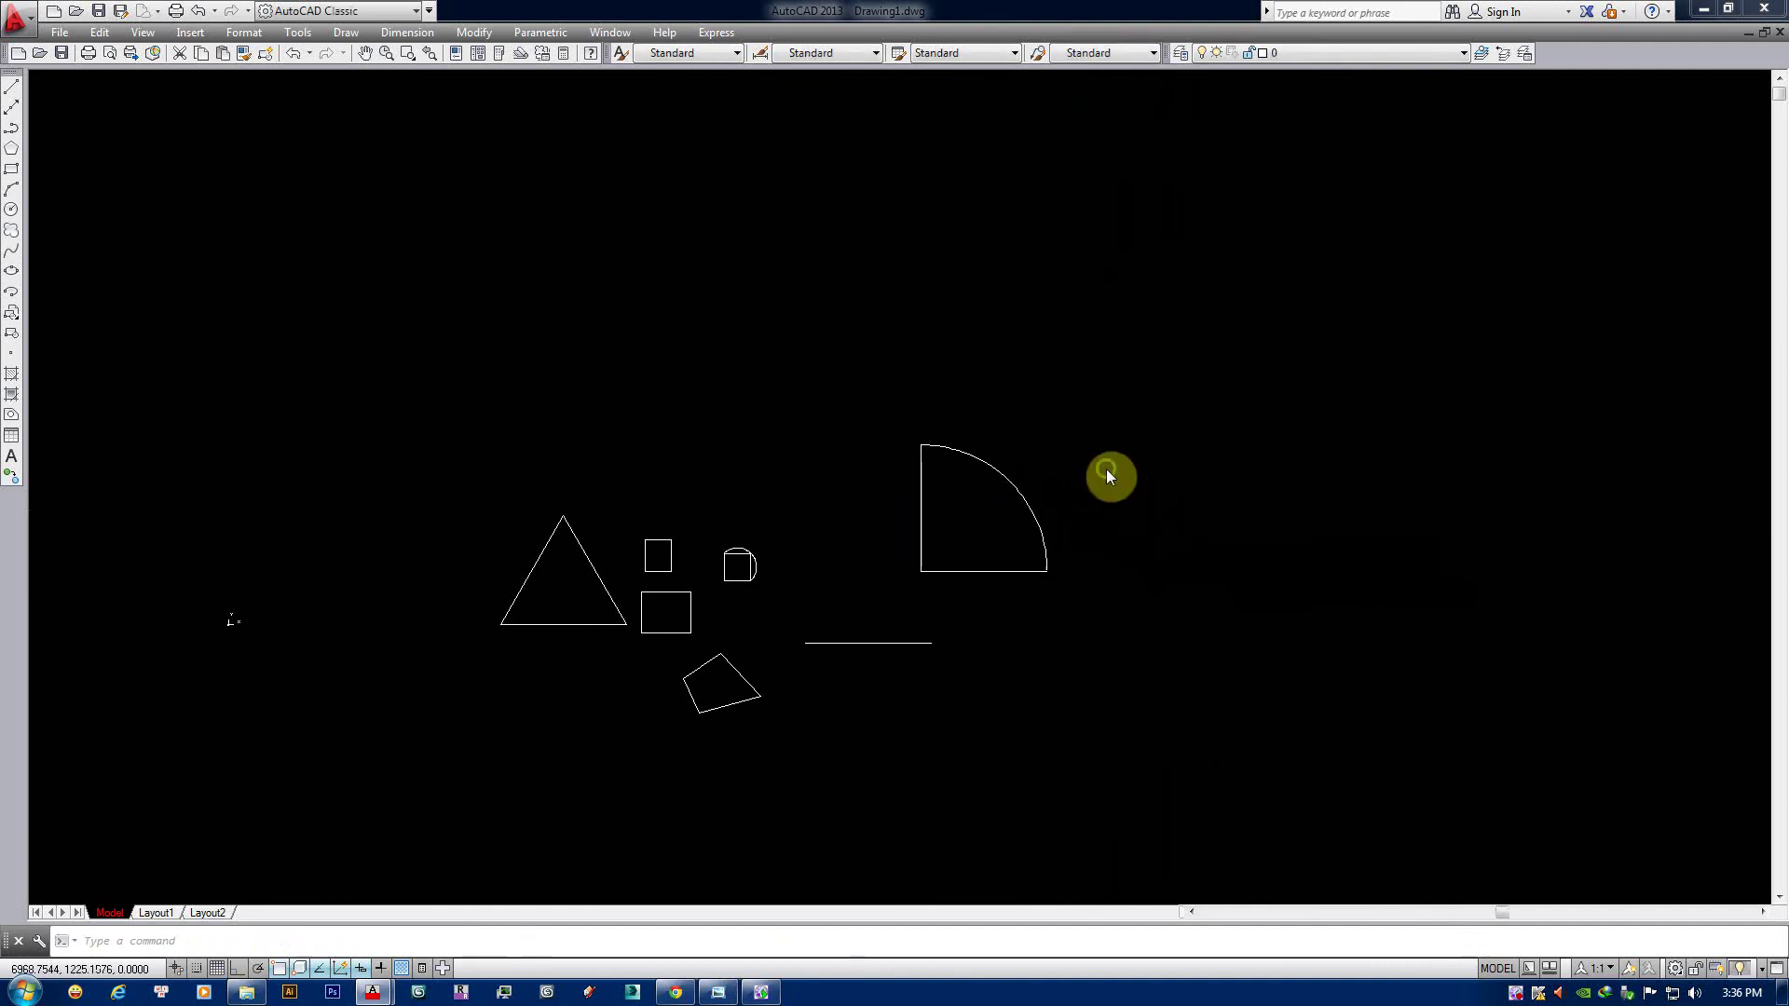
pyautogui.press('Escape')
pyautogui.write('c')
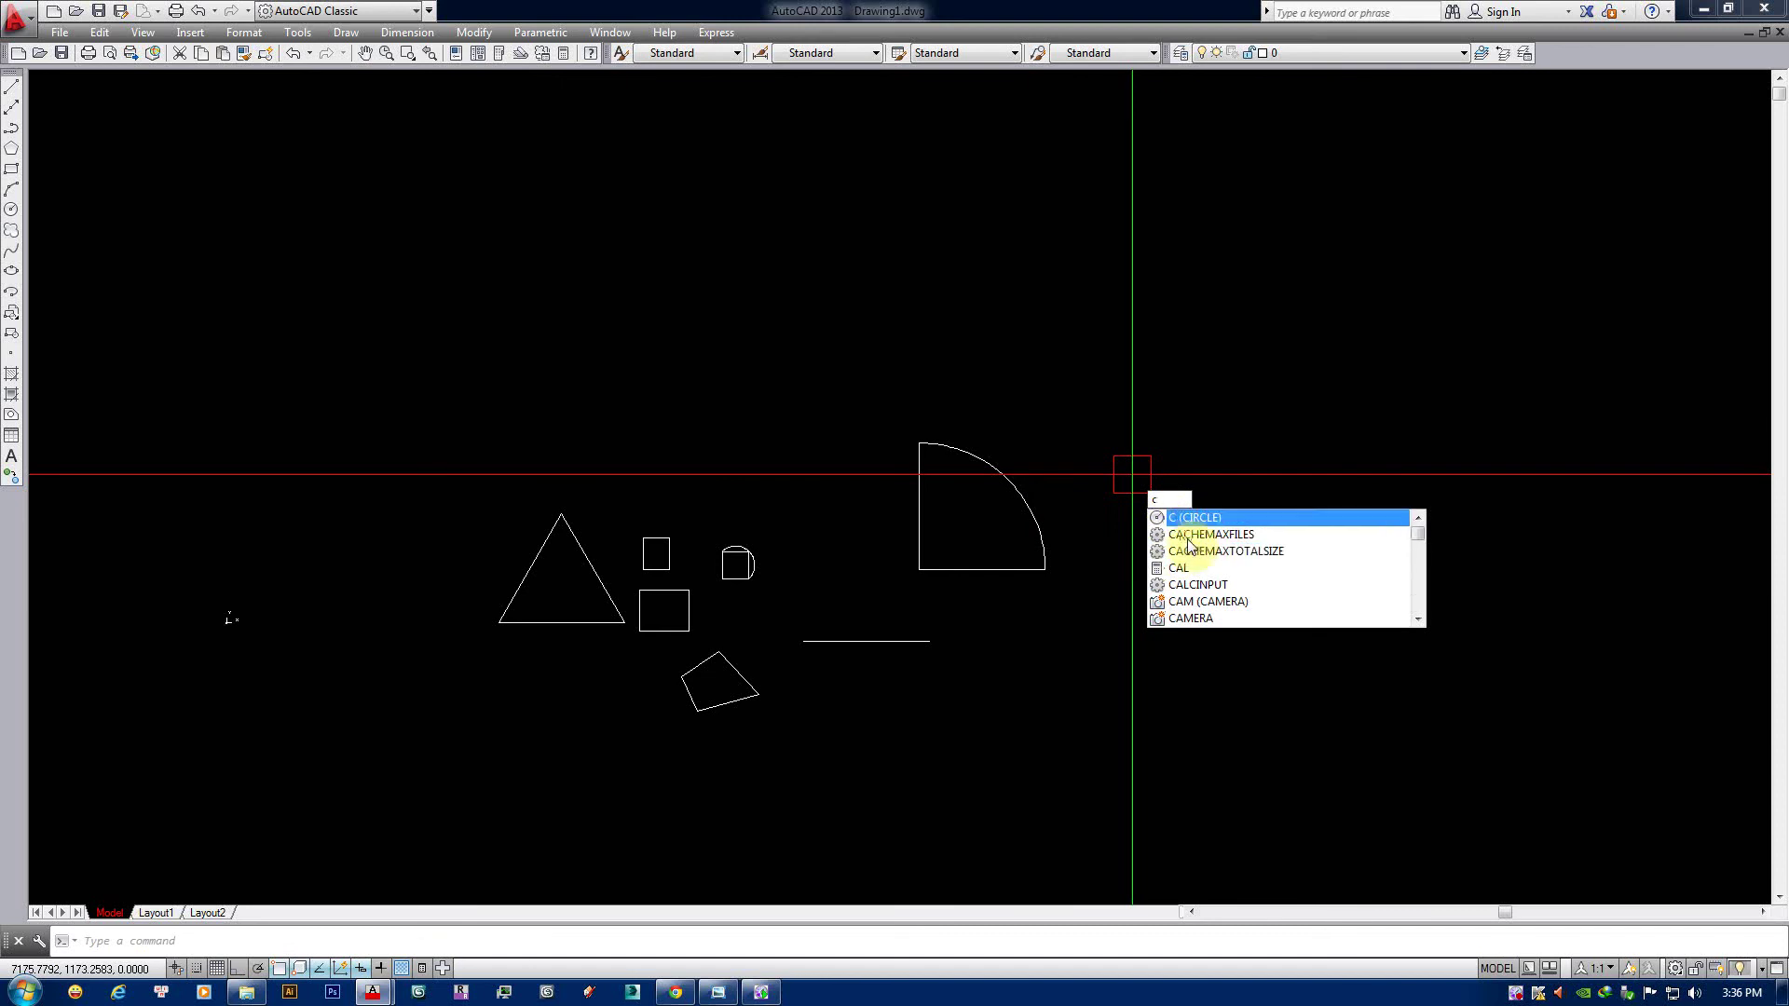
pyautogui.scroll(-2, 1235, 584)
pyautogui.scroll(-2, 1220, 581)
pyautogui.moveTo(1196, 517)
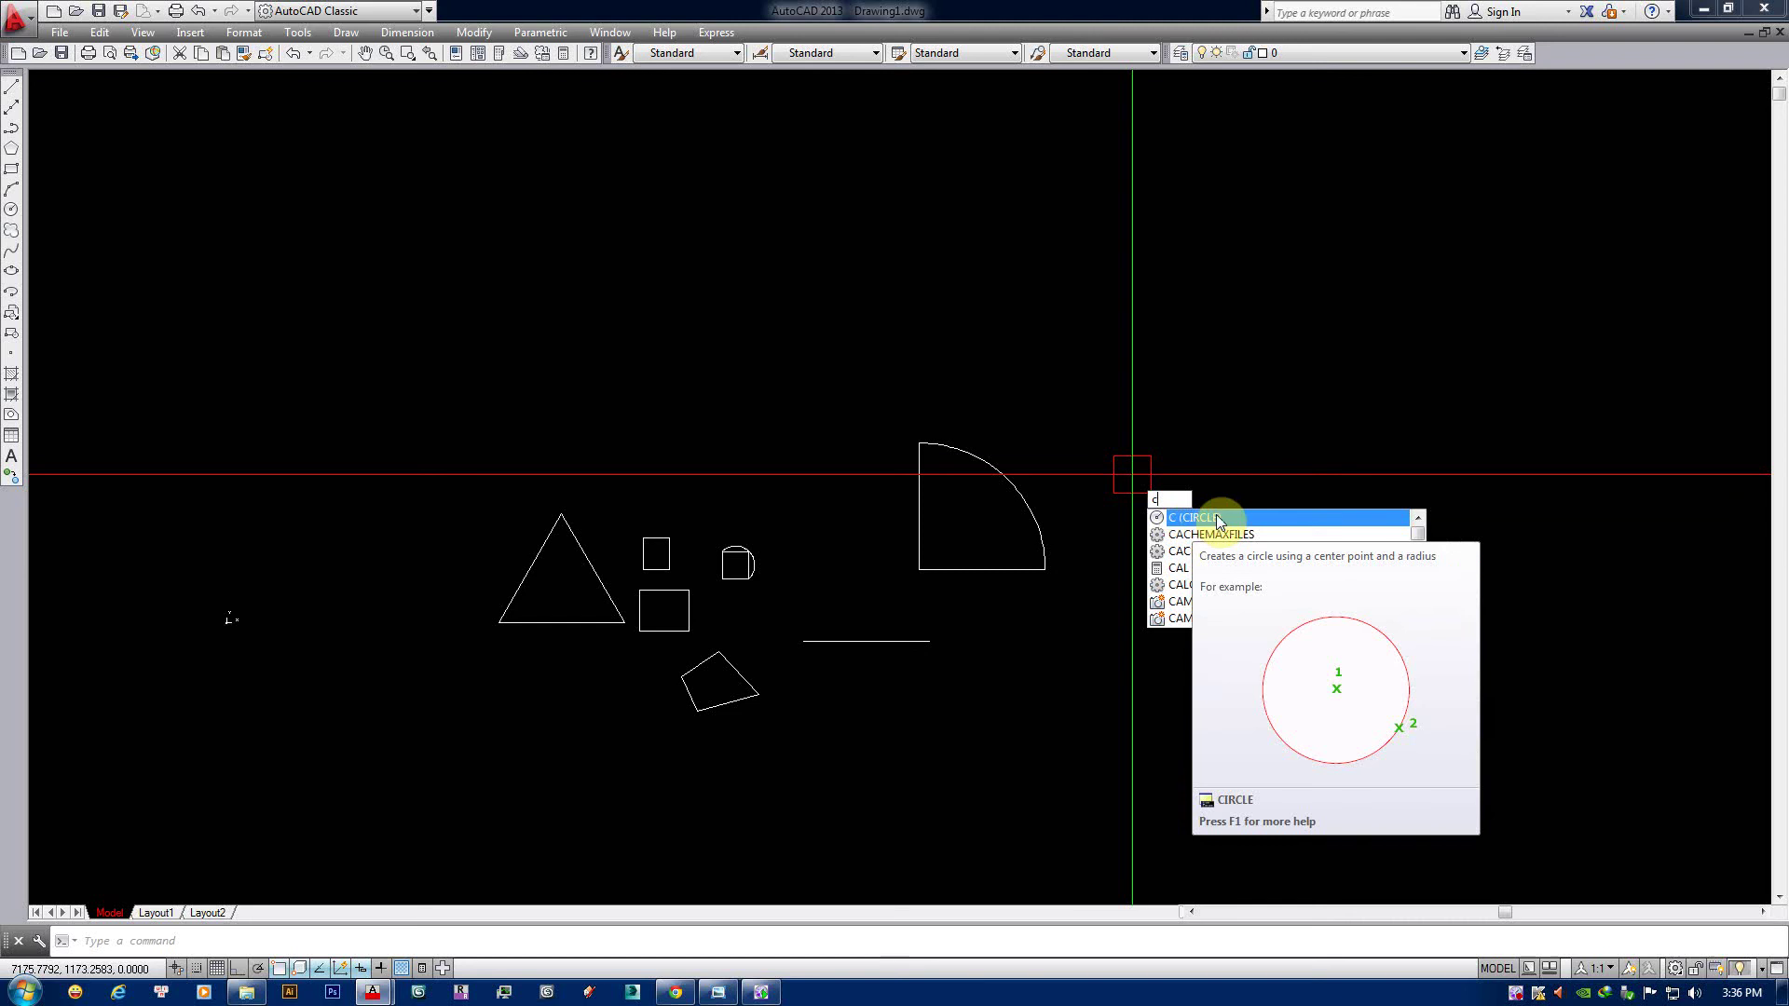
pyautogui.click(1217, 520)
pyautogui.moveTo(1222, 500); pyautogui.dragTo(1110, 540, button='middle')
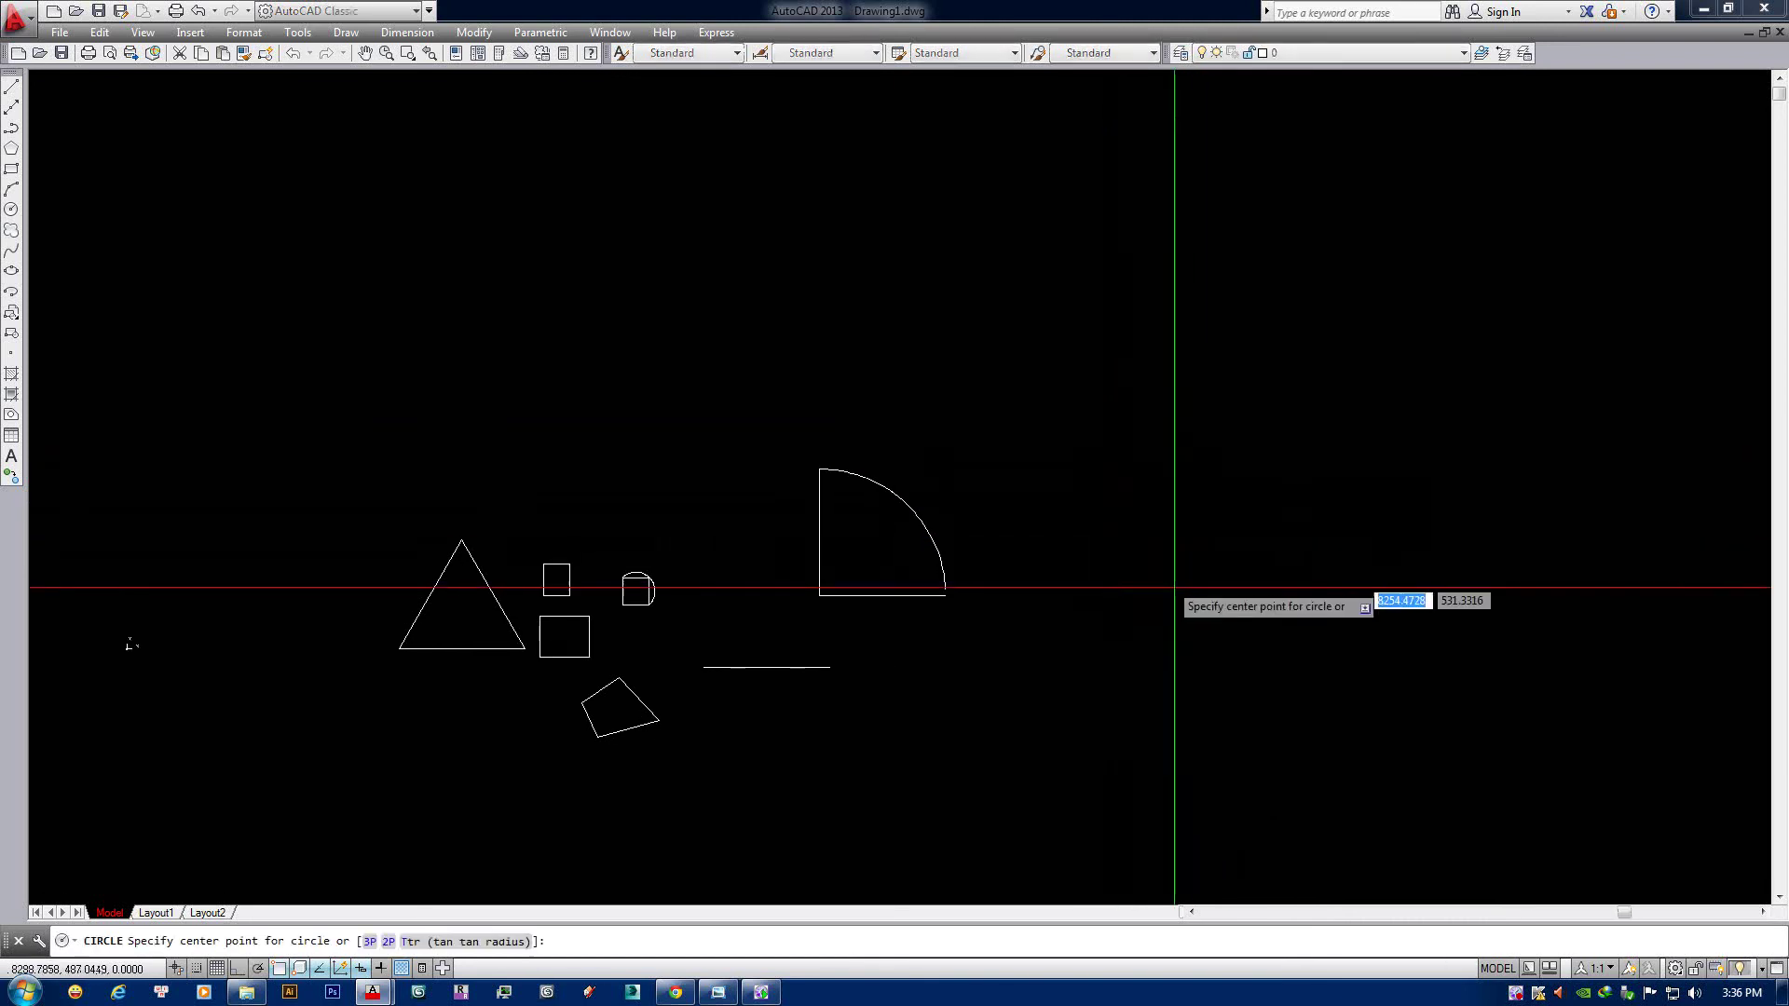
pyautogui.click(1226, 631)
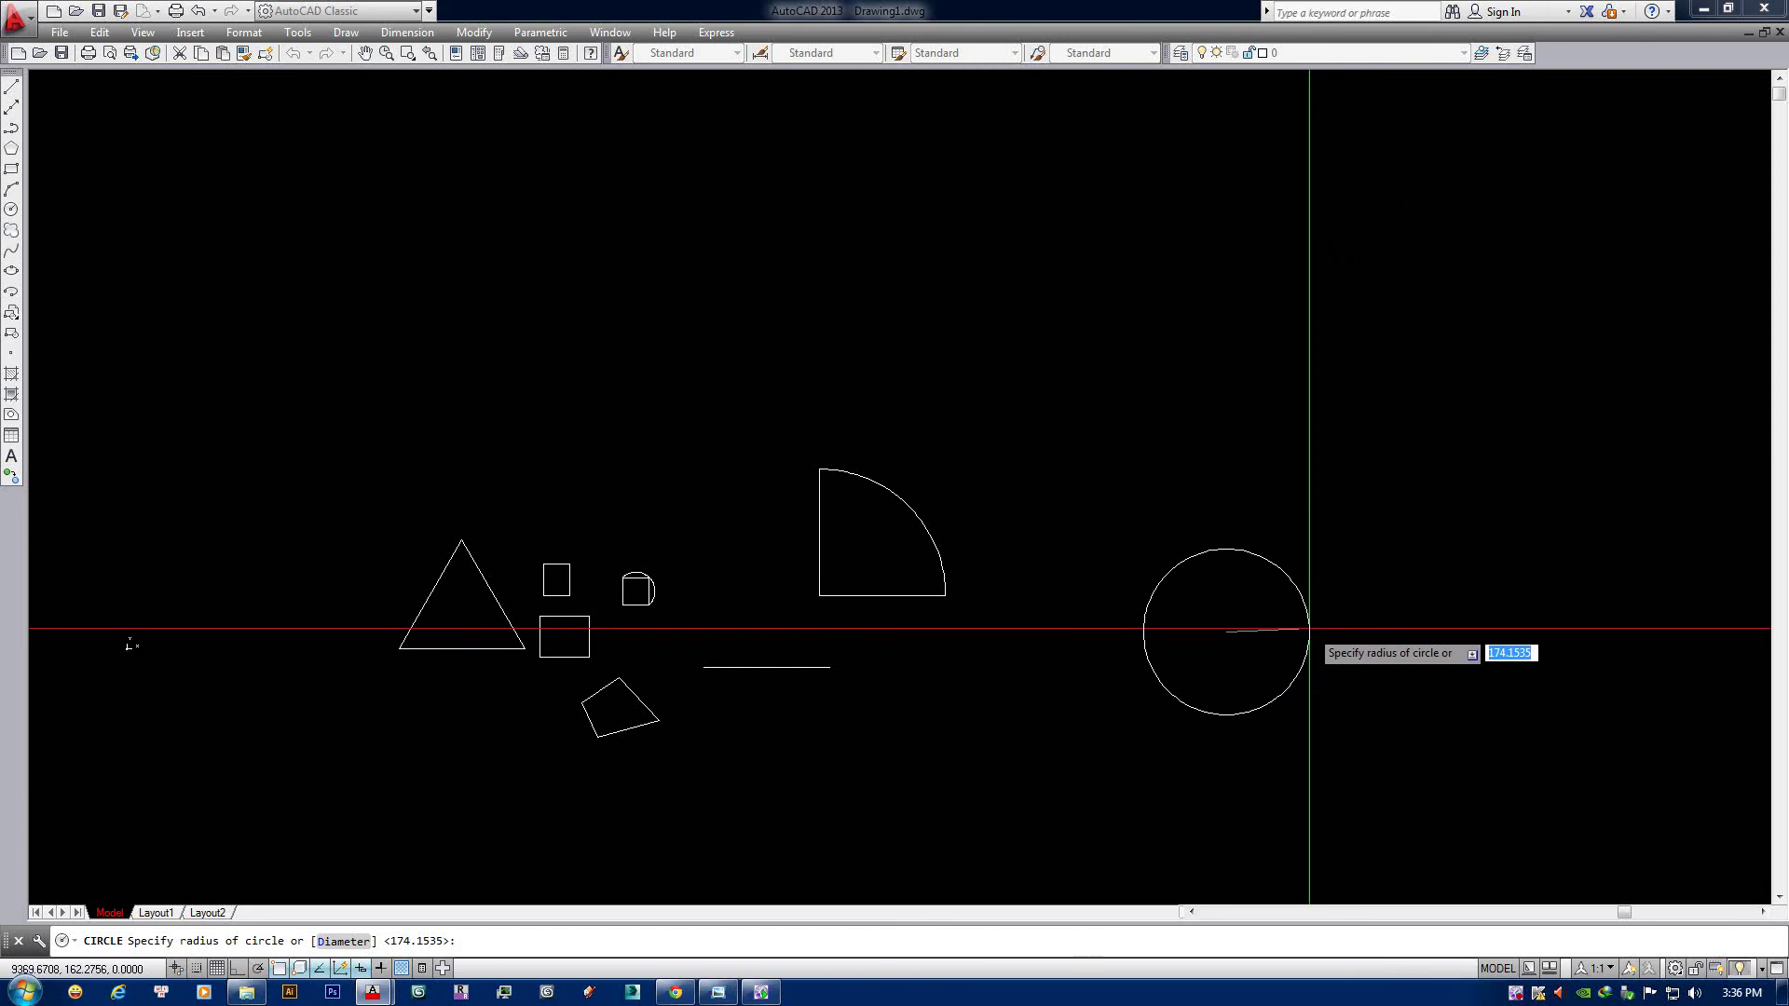
pyautogui.write('10')
pyautogui.write('00')
pyautogui.press('Return')
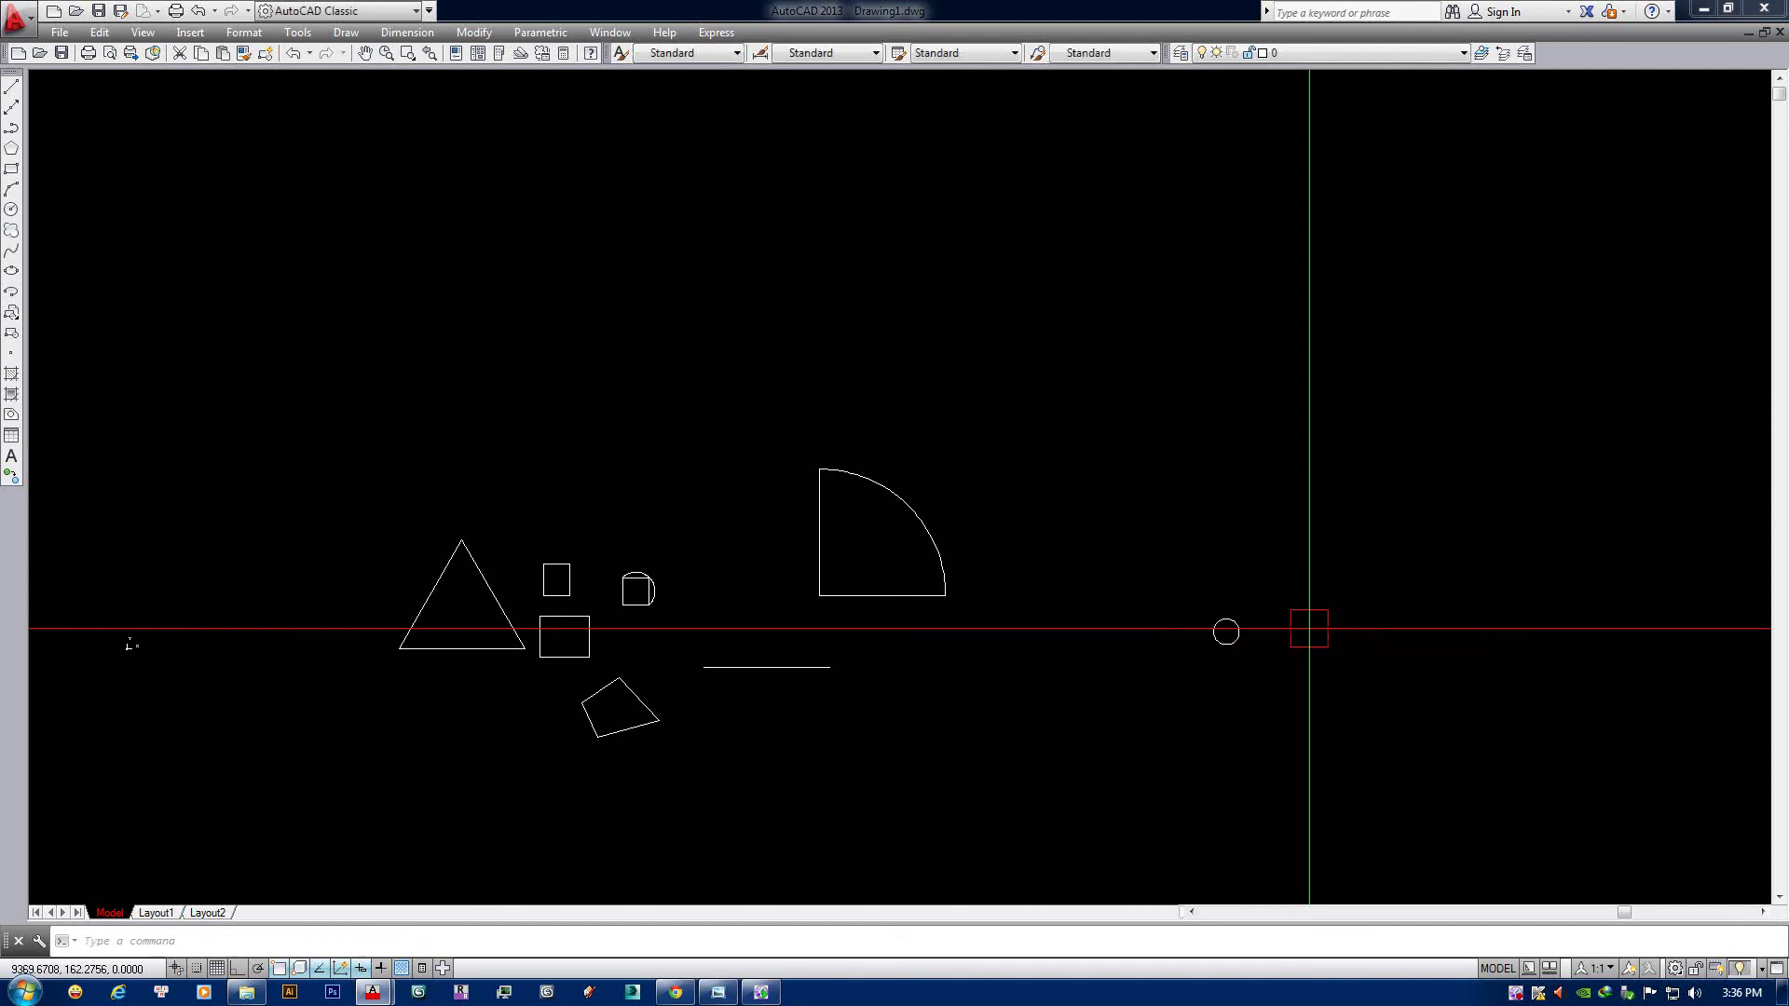
# Start another circle right of the shapes and pan to recentre the view on it.
pyautogui.scroll(2, 1221, 615)
pyautogui.scroll(-2, 1210, 606)
pyautogui.press('Return')
pyautogui.click(1124, 508)
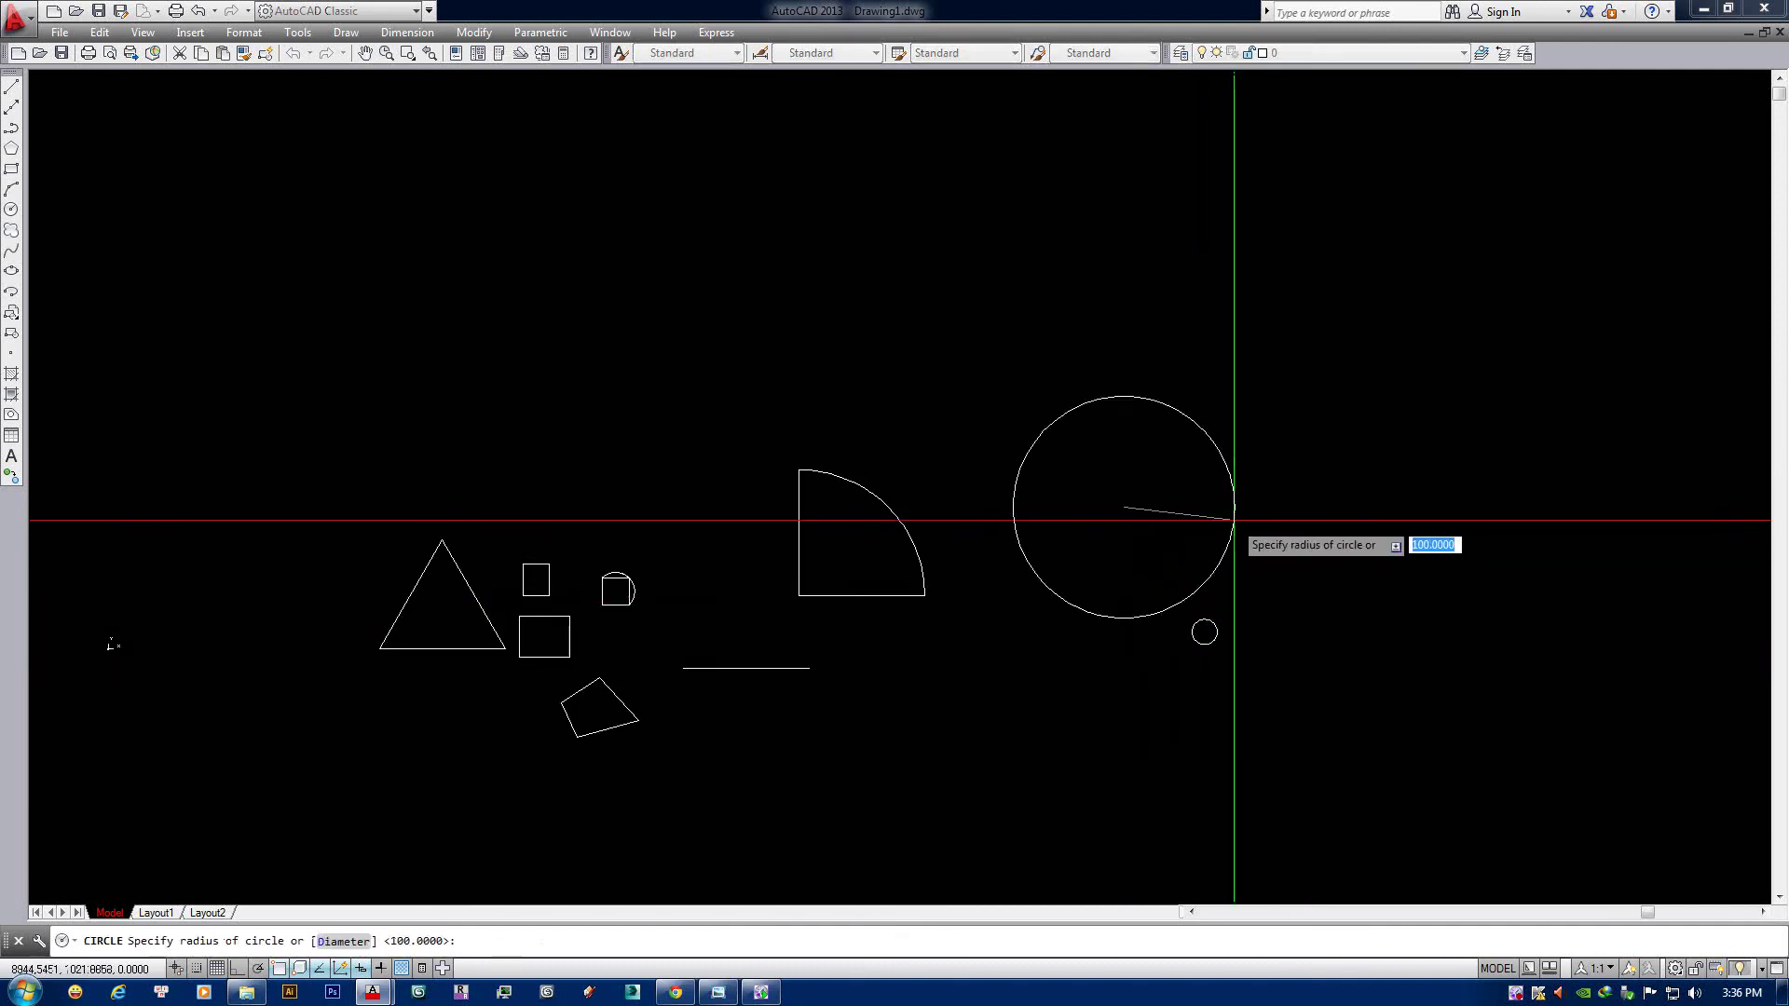
pyautogui.press('BackSpace')
pyautogui.press('BackSpace')
pyautogui.press('BackSpace')
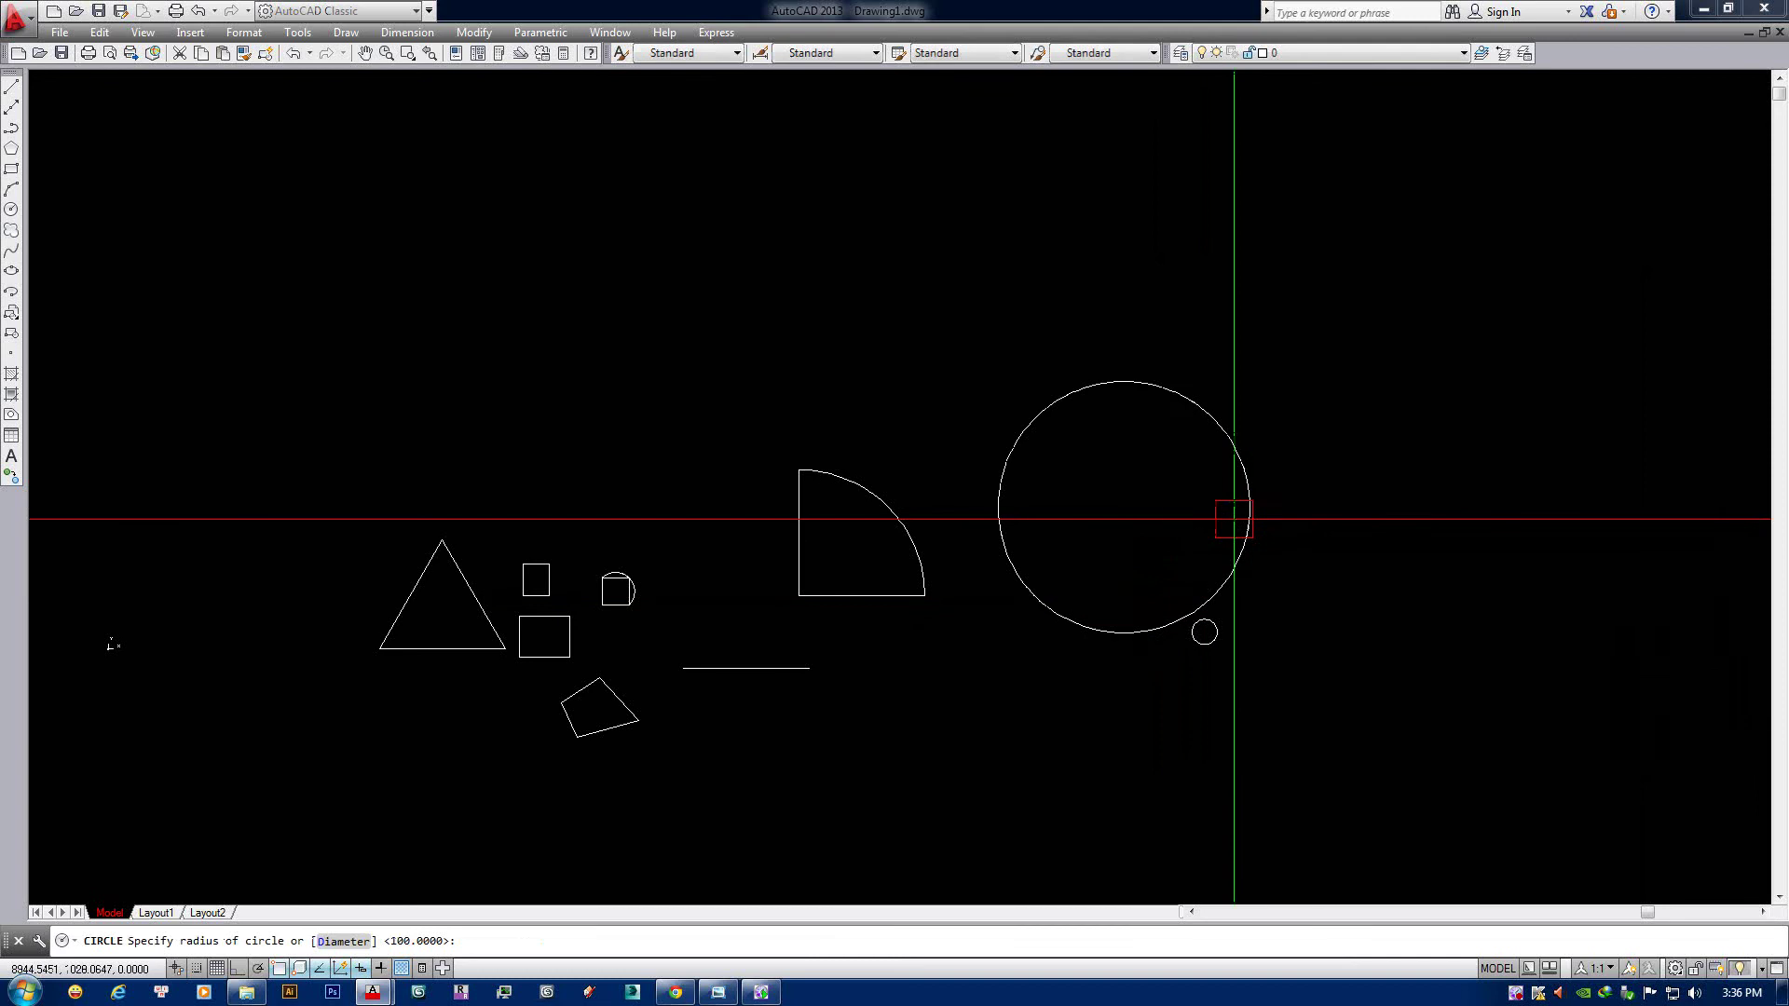
pyautogui.moveTo(1211, 627); pyautogui.dragTo(1134, 602, button='middle')
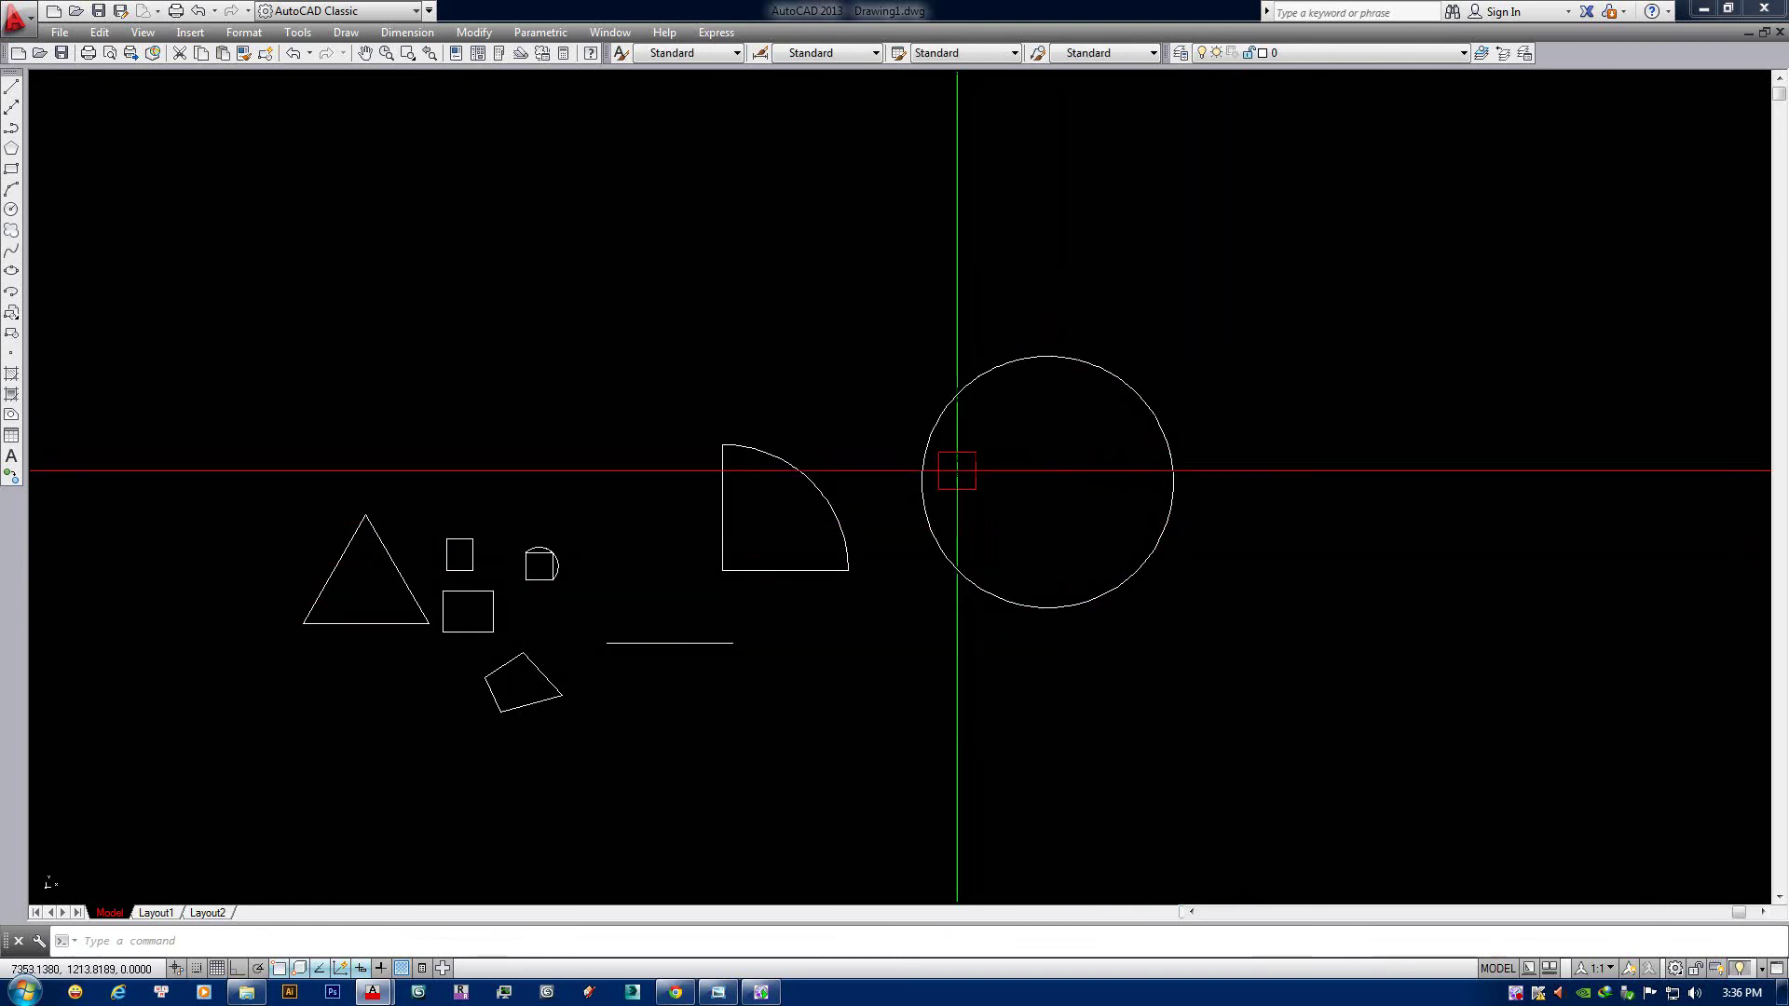
pyautogui.moveTo(974, 473)
pyautogui.mouseDown(button='middle')
pyautogui.moveTo(1013, 471)
pyautogui.moveTo(931, 511)
pyautogui.mouseUp(button='middle')
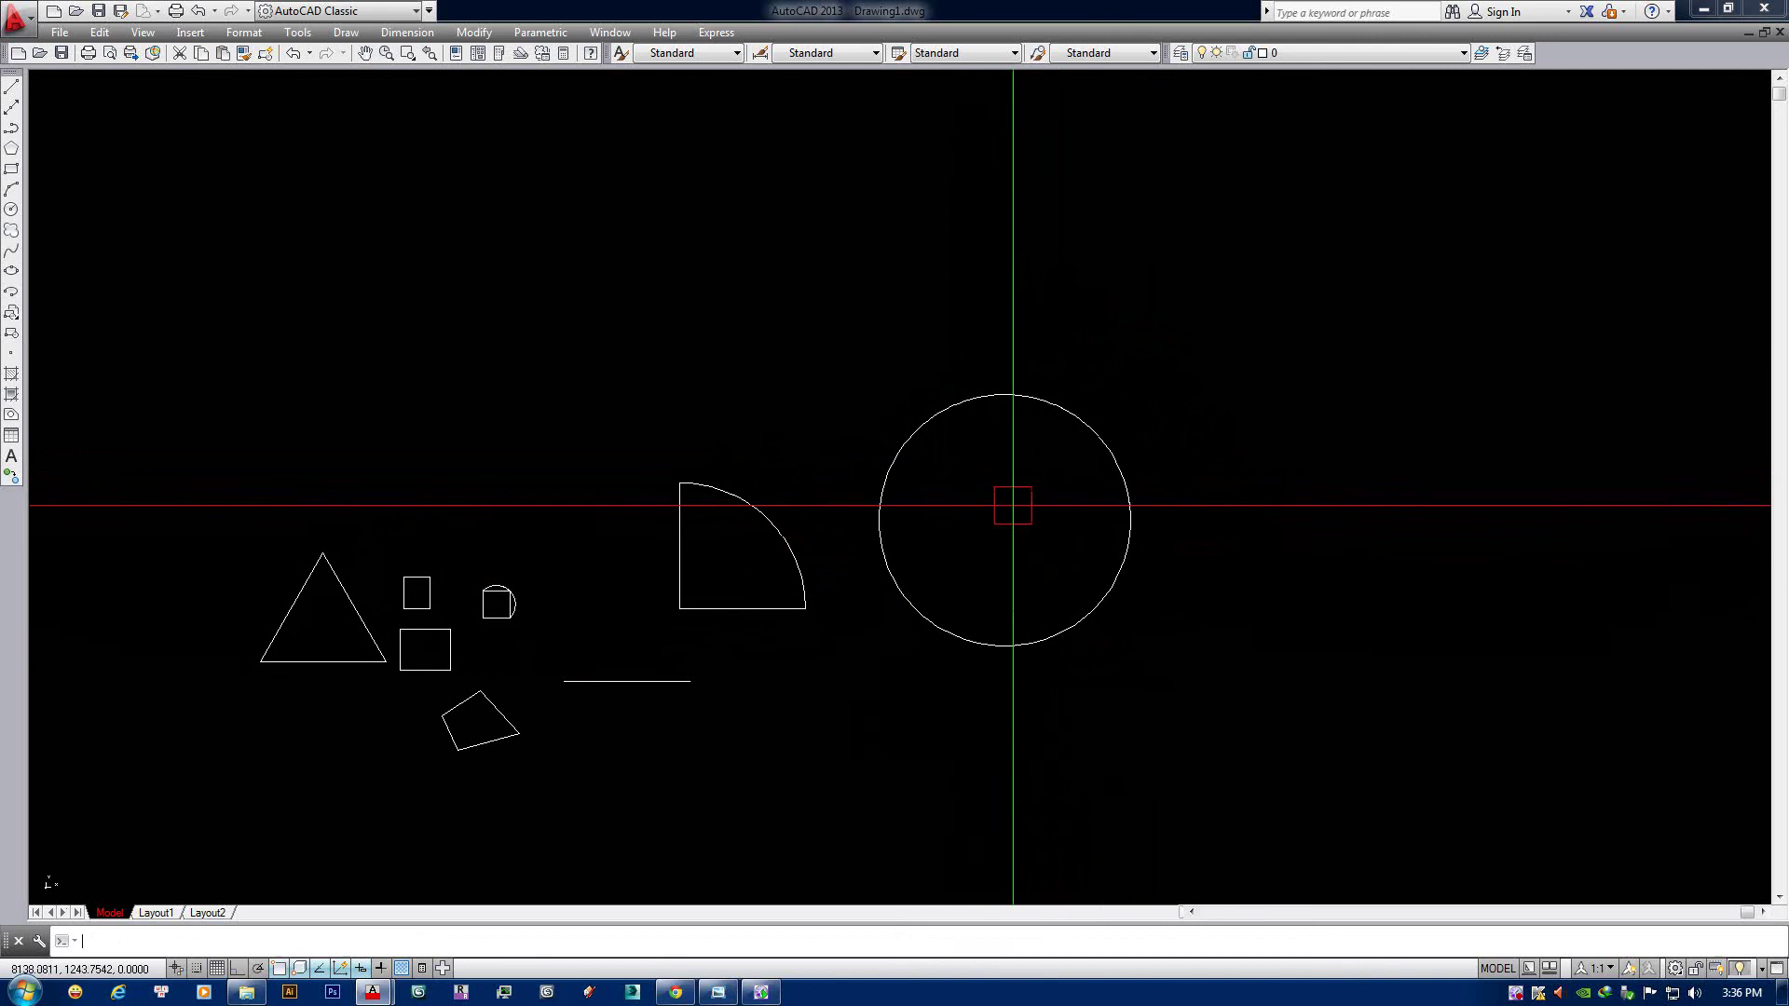
# Draw a large 3000-radius circle to the right of the first circle.
pyautogui.write('c')
pyautogui.press('Return')
pyautogui.click(1317, 524)
pyautogui.write('3000')
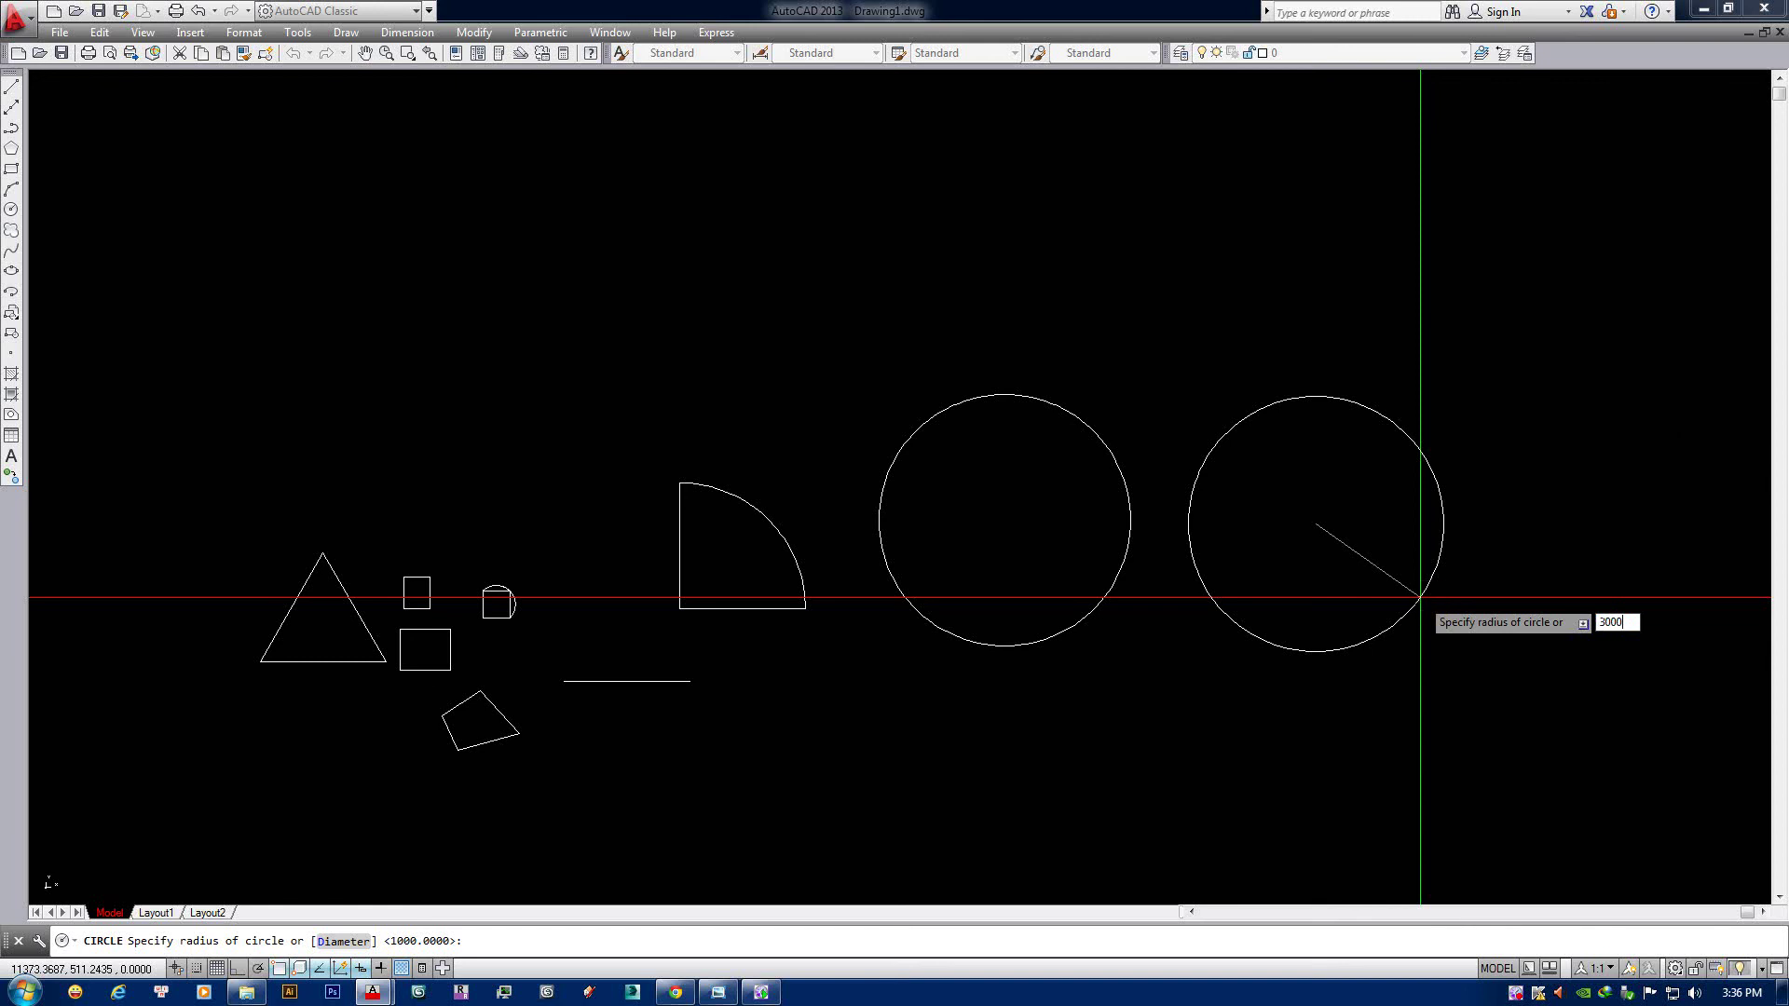
pyautogui.press('Return')
pyautogui.scroll(-3, 1420, 597)
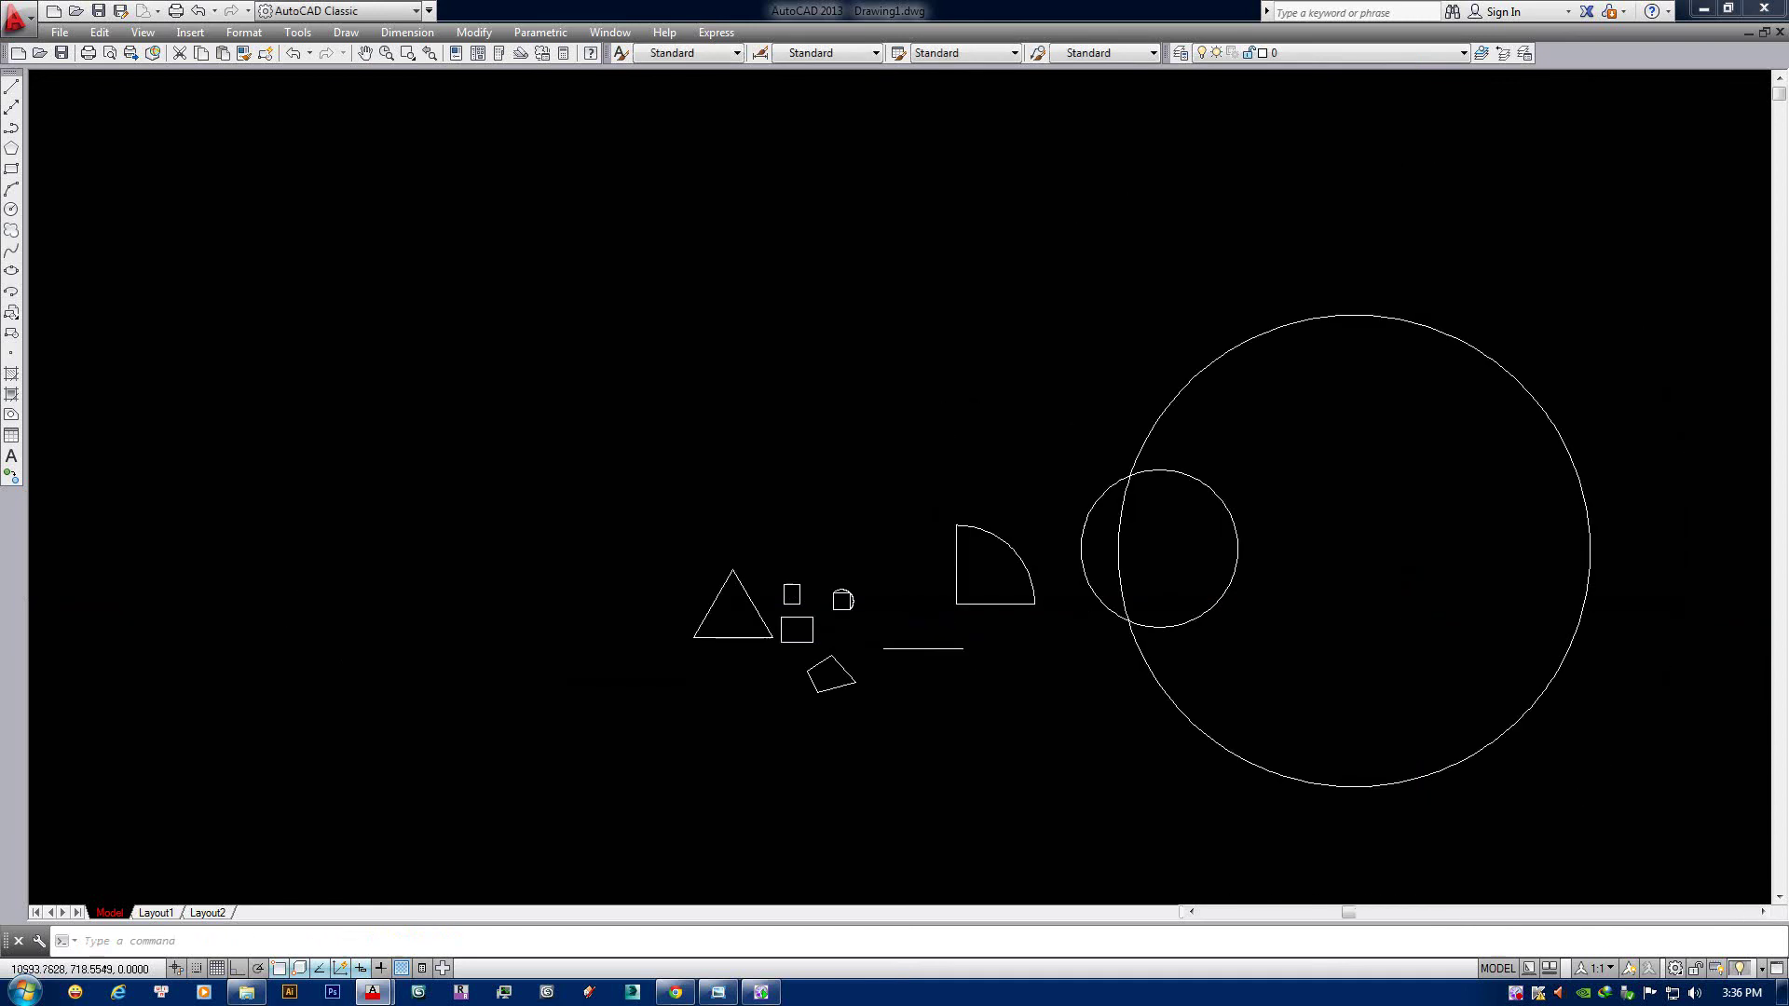
pyautogui.scroll(-2, 1357, 419)
pyautogui.scroll(-2, 1357, 419)
pyautogui.click(1352, 420)
pyautogui.moveTo(1181, 536); pyautogui.dragTo(926, 541, button='middle')
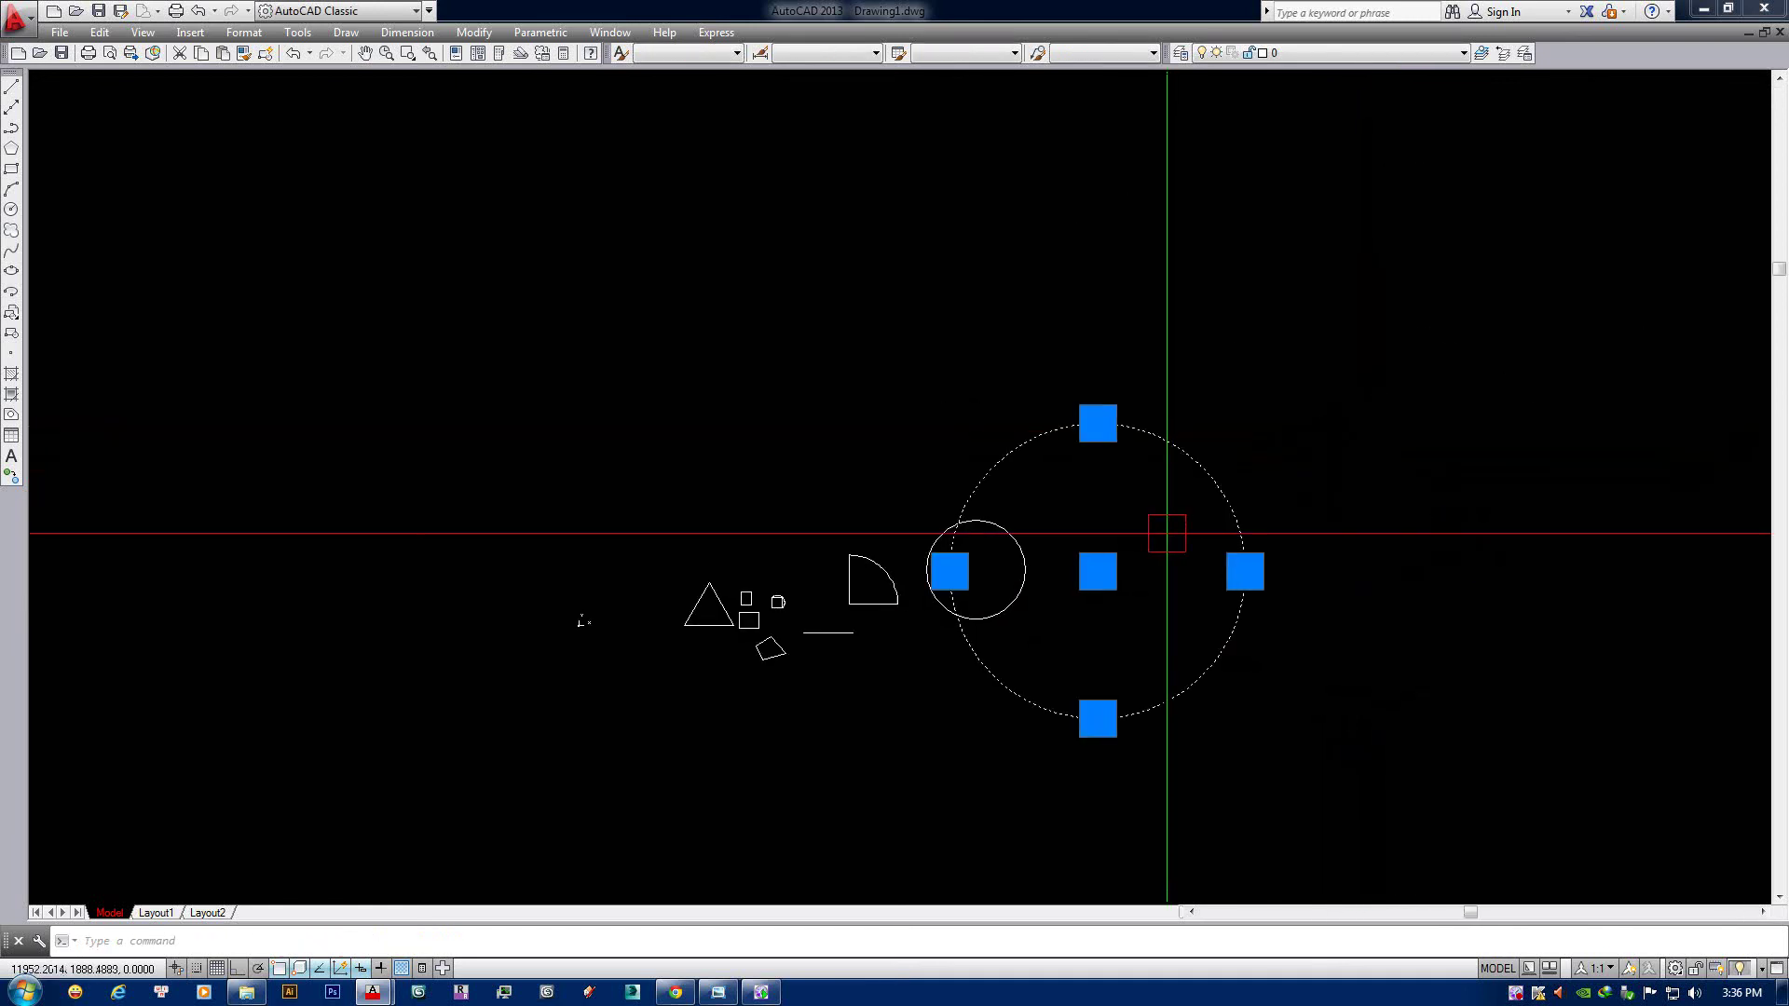
# Move the large circle up and to the right.
pyautogui.write('m')
pyautogui.press('Return')
pyautogui.click(1155, 548)
pyautogui.moveTo(1155, 548); pyautogui.dragTo(1103, 618, button='middle')
pyautogui.click(1249, 457)
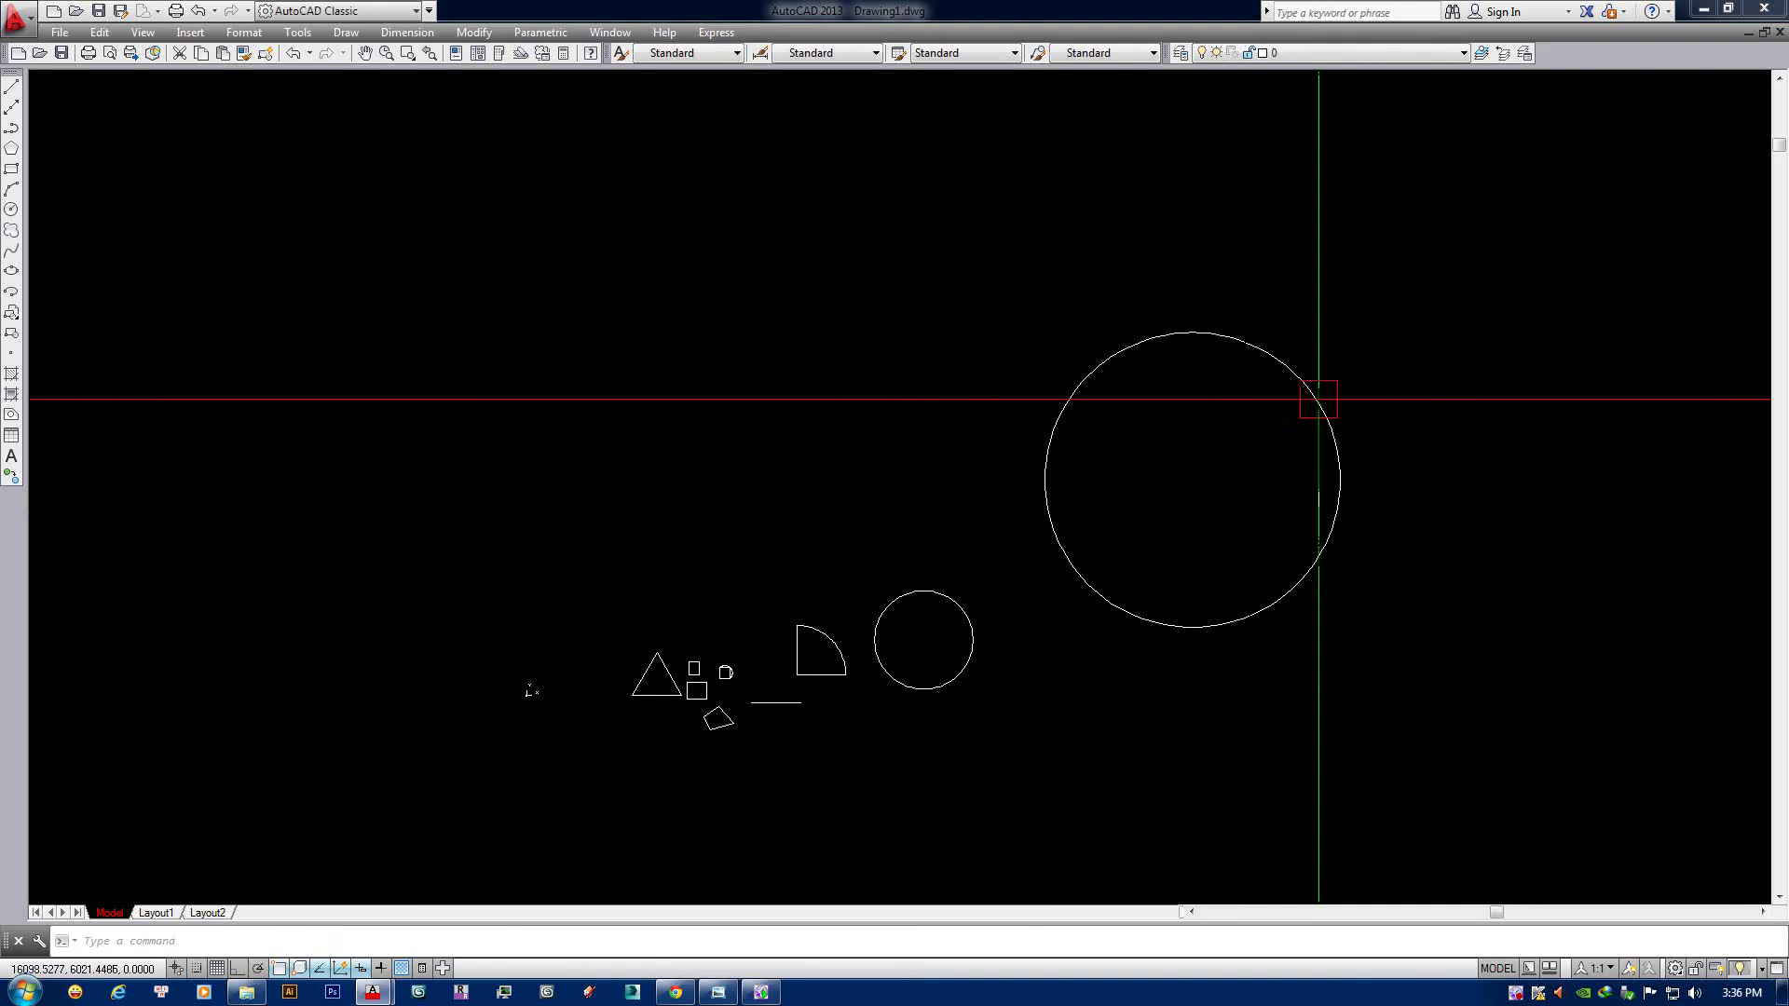
pyautogui.click(1337, 415)
pyautogui.scroll(2, 1336, 415)
pyautogui.moveTo(1050, 503); pyautogui.dragTo(1026, 511, button='middle')
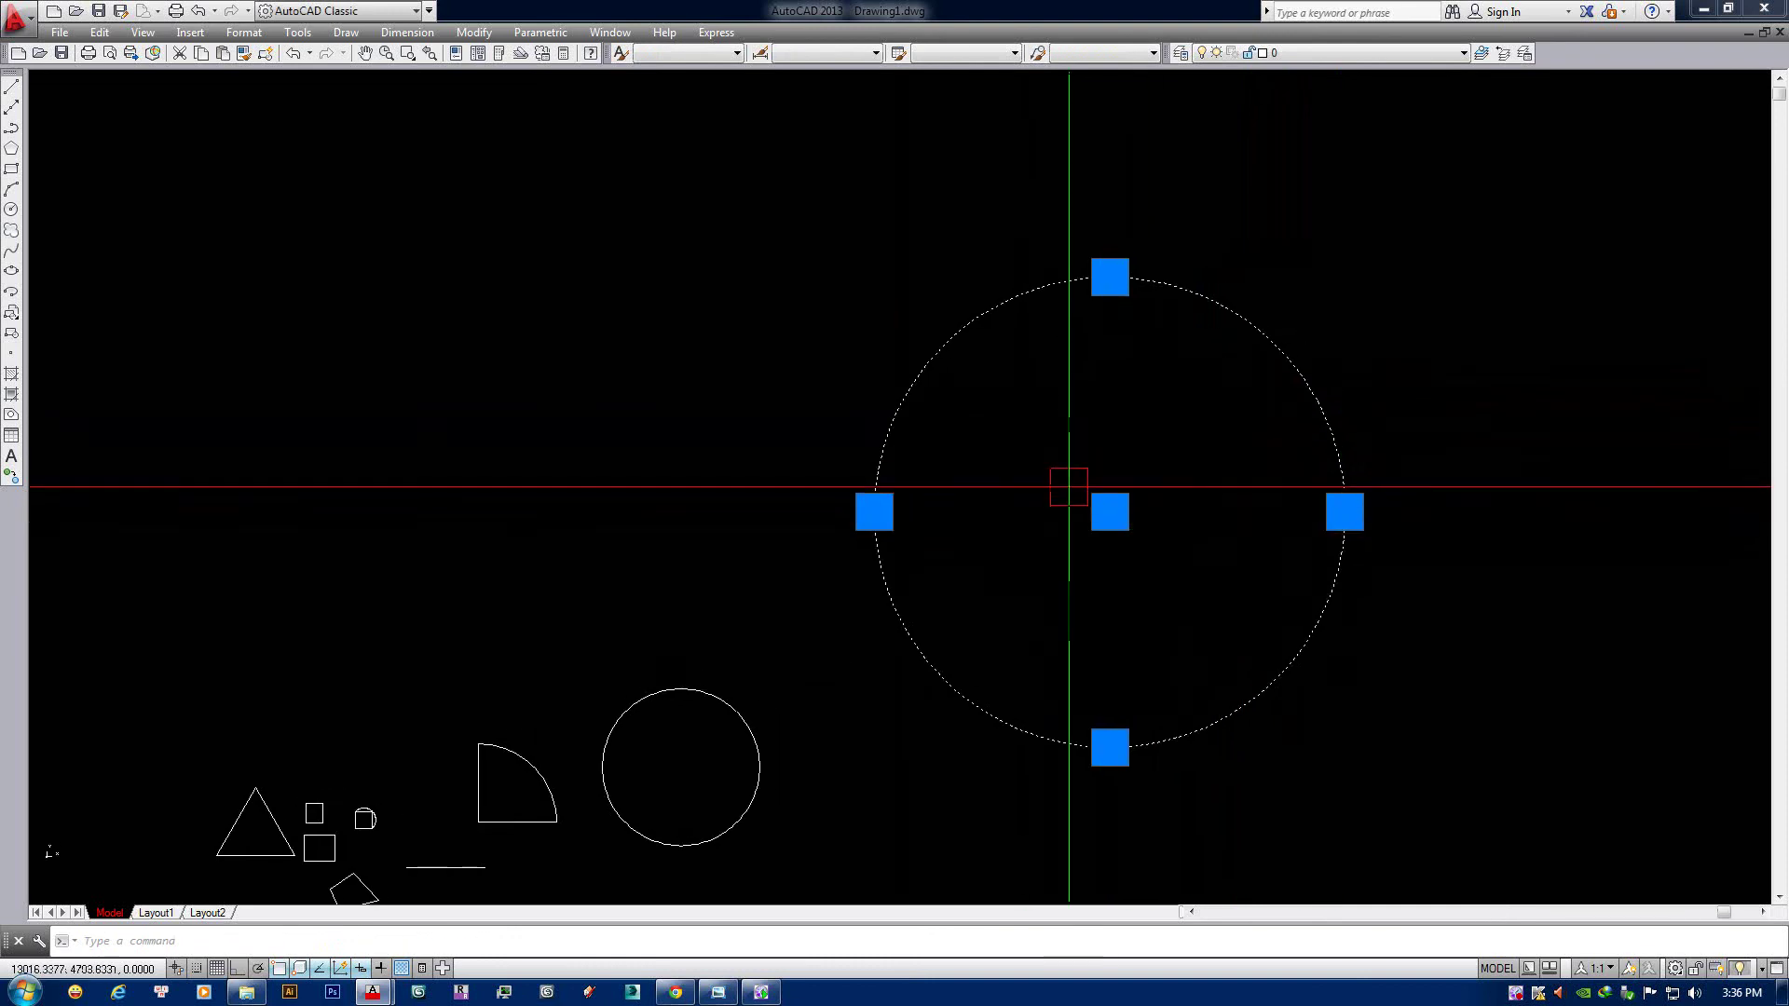
pyautogui.press('Escape')
# Draw a line between the large circle's left and right quadrants, then erase the line and circle.
pyautogui.press('Return')
pyautogui.click(874, 511)
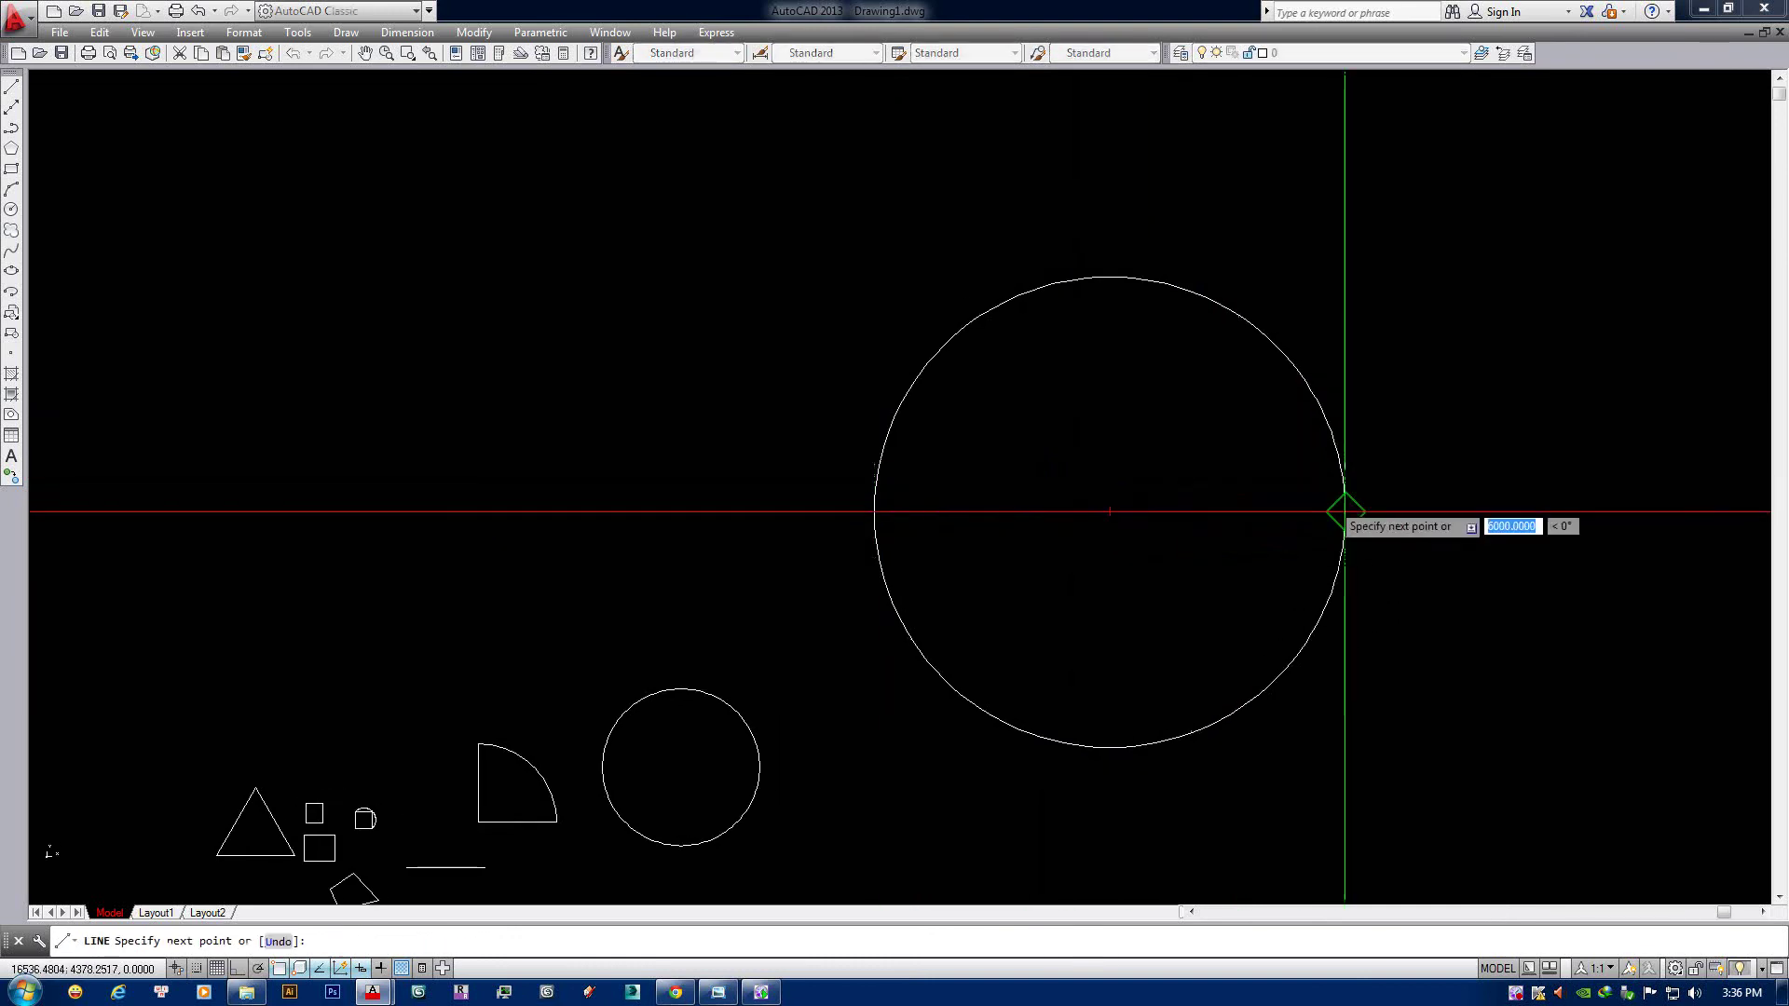
pyautogui.click(1344, 512)
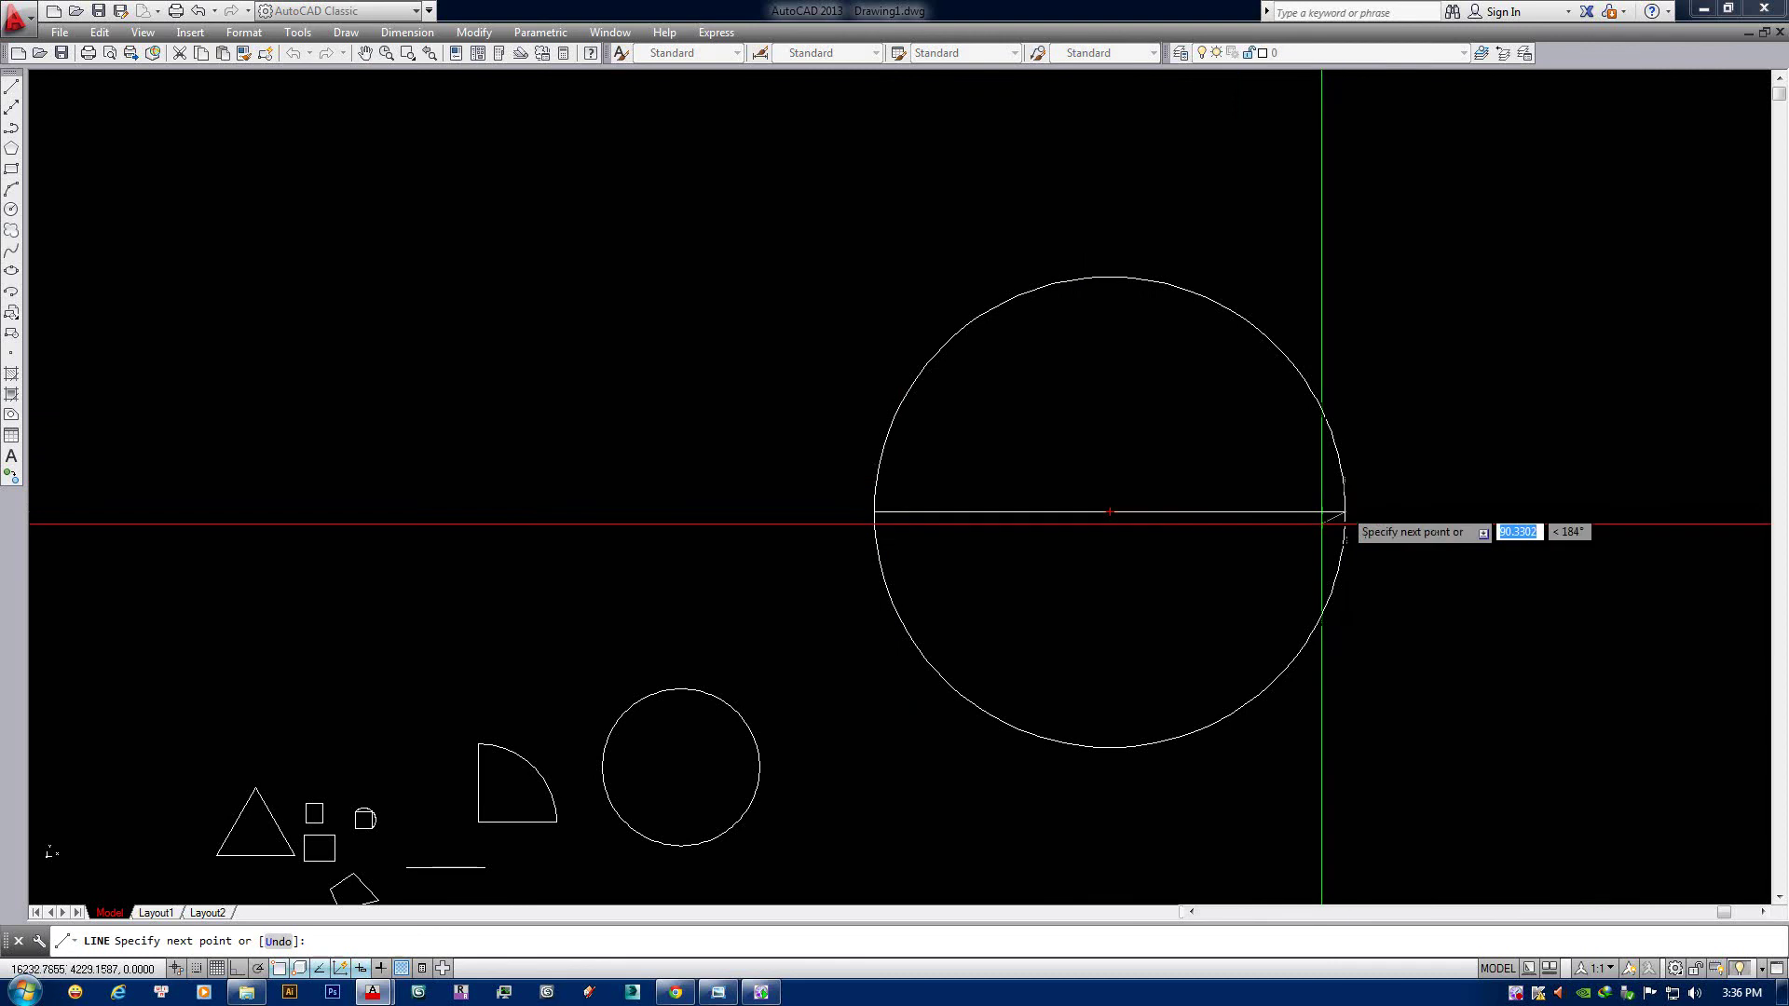
pyautogui.press('Return')
pyautogui.click(1218, 511)
pyautogui.press('Delete')
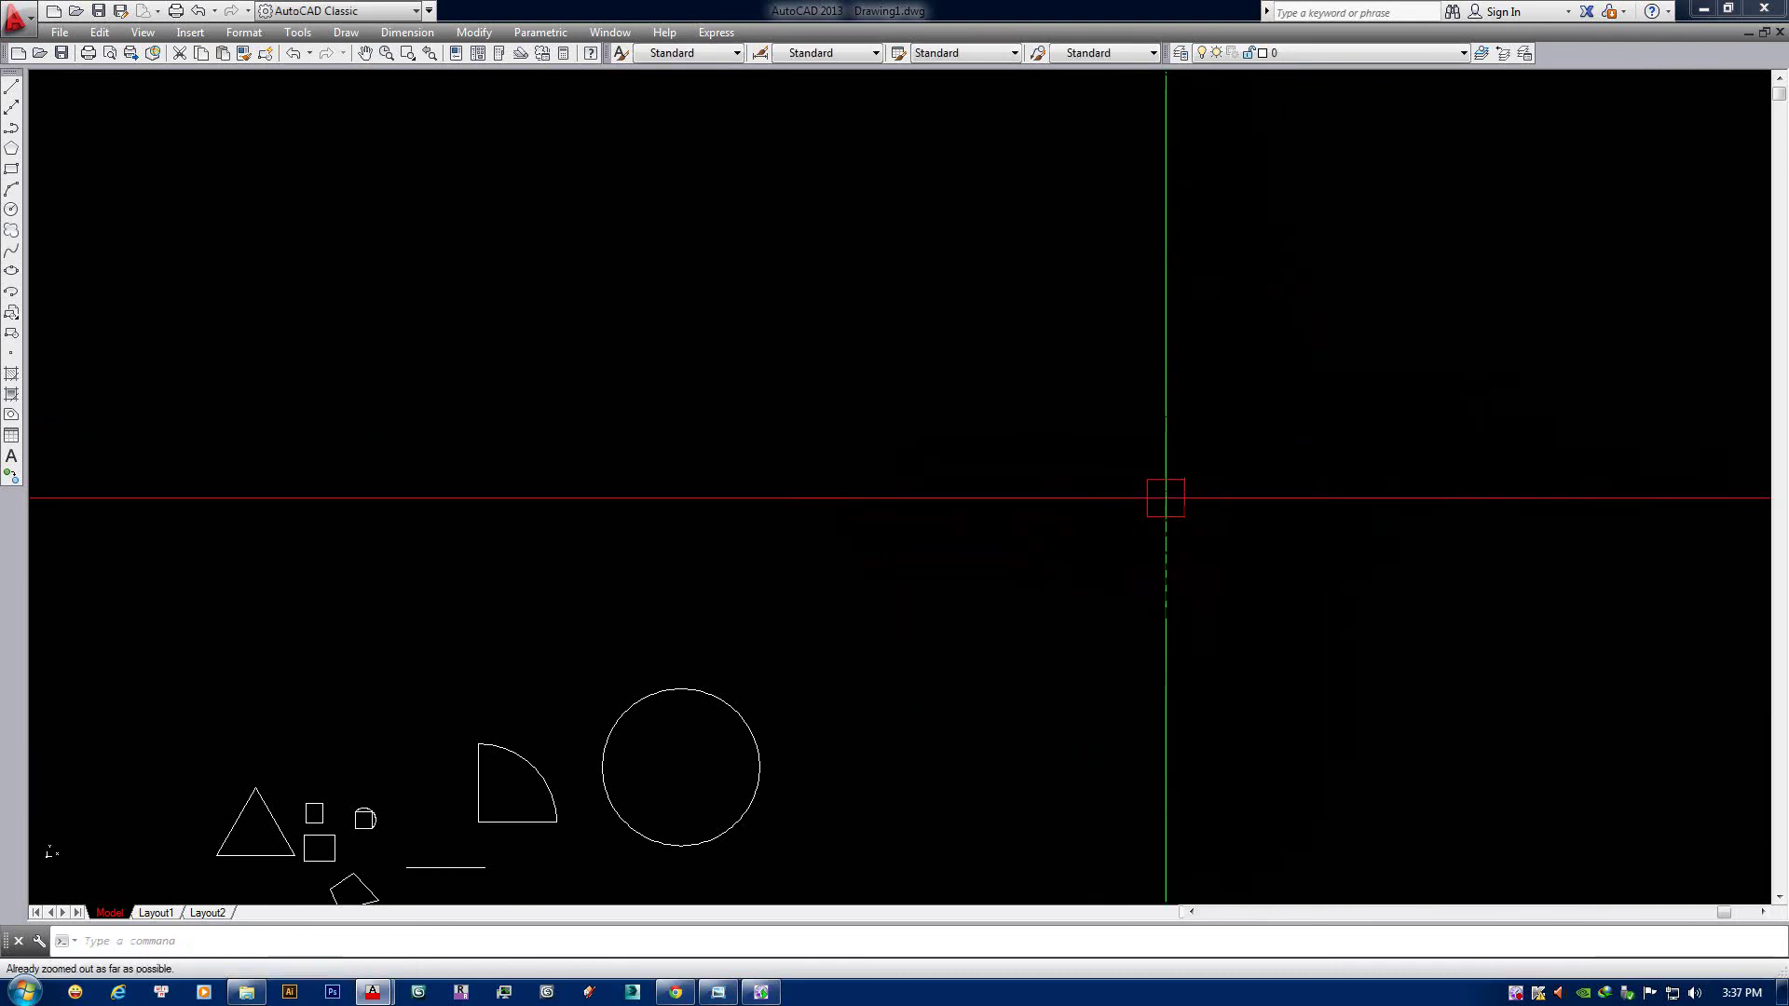
# Select the smaller circle and glance at the notes image before returning to the drawing.
pyautogui.moveTo(781, 719); pyautogui.dragTo(842, 667, button='middle')
pyautogui.click(816, 685)
pyautogui.moveTo(941, 639); pyautogui.dragTo(1042, 596, button='middle')
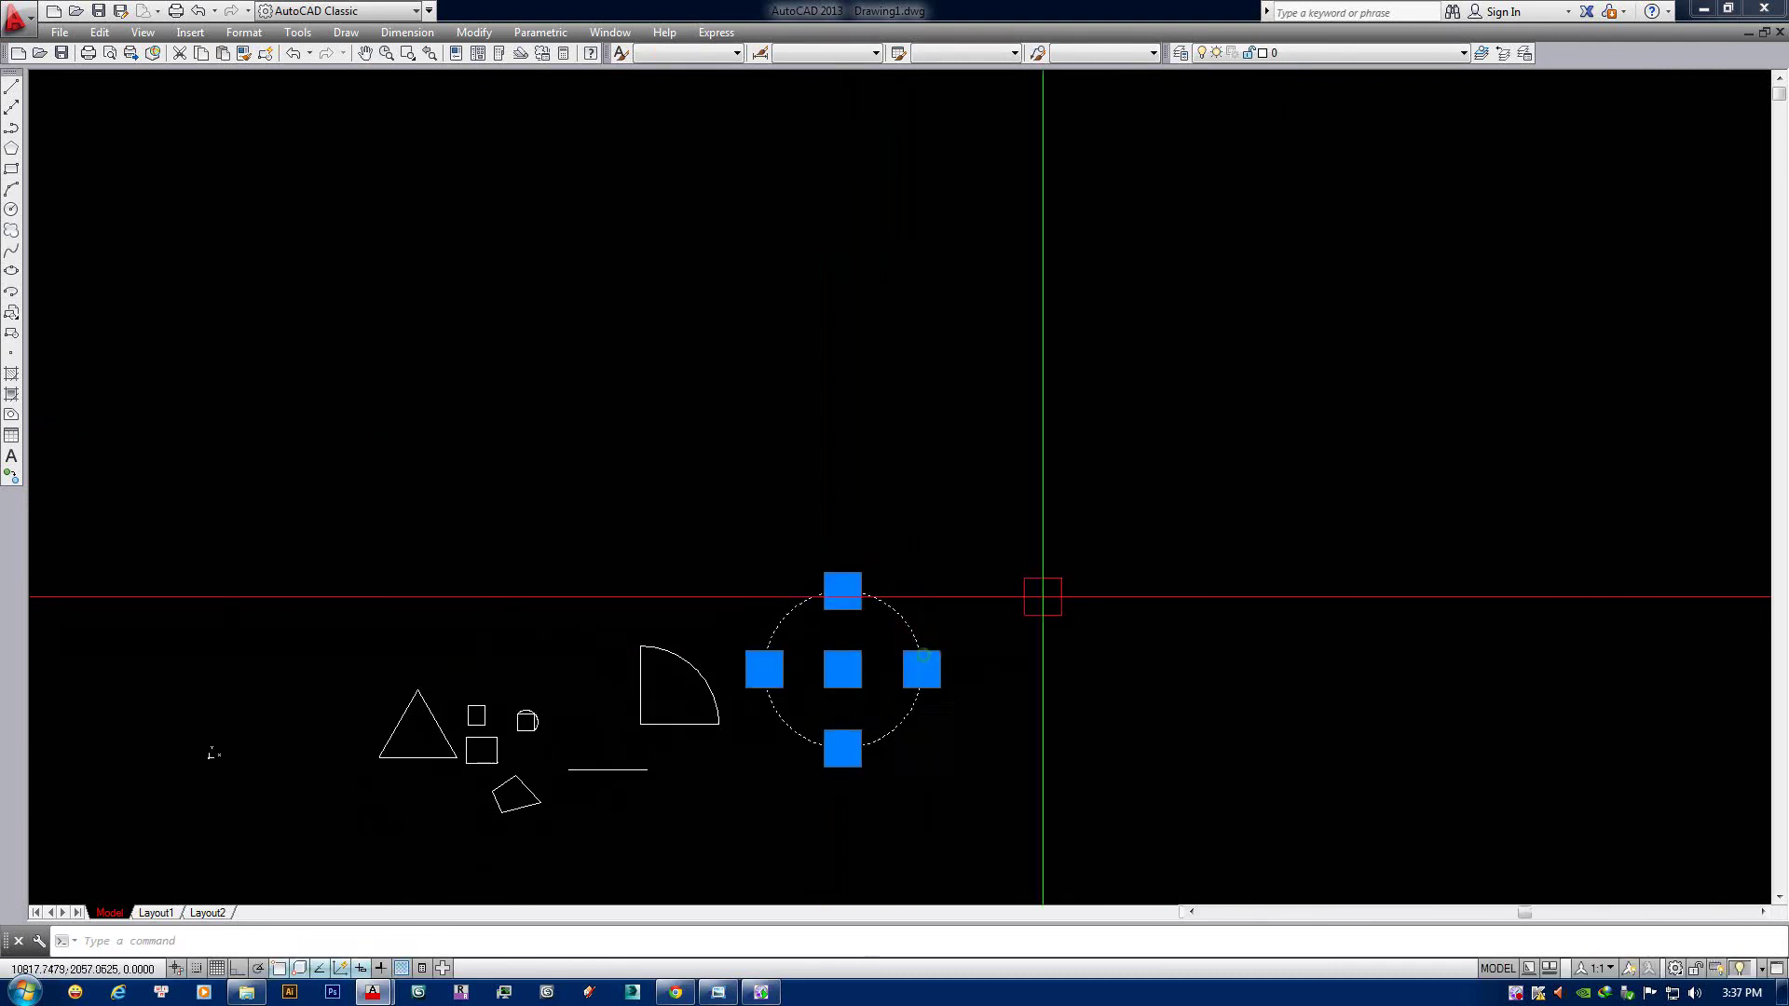
pyautogui.click(722, 992)
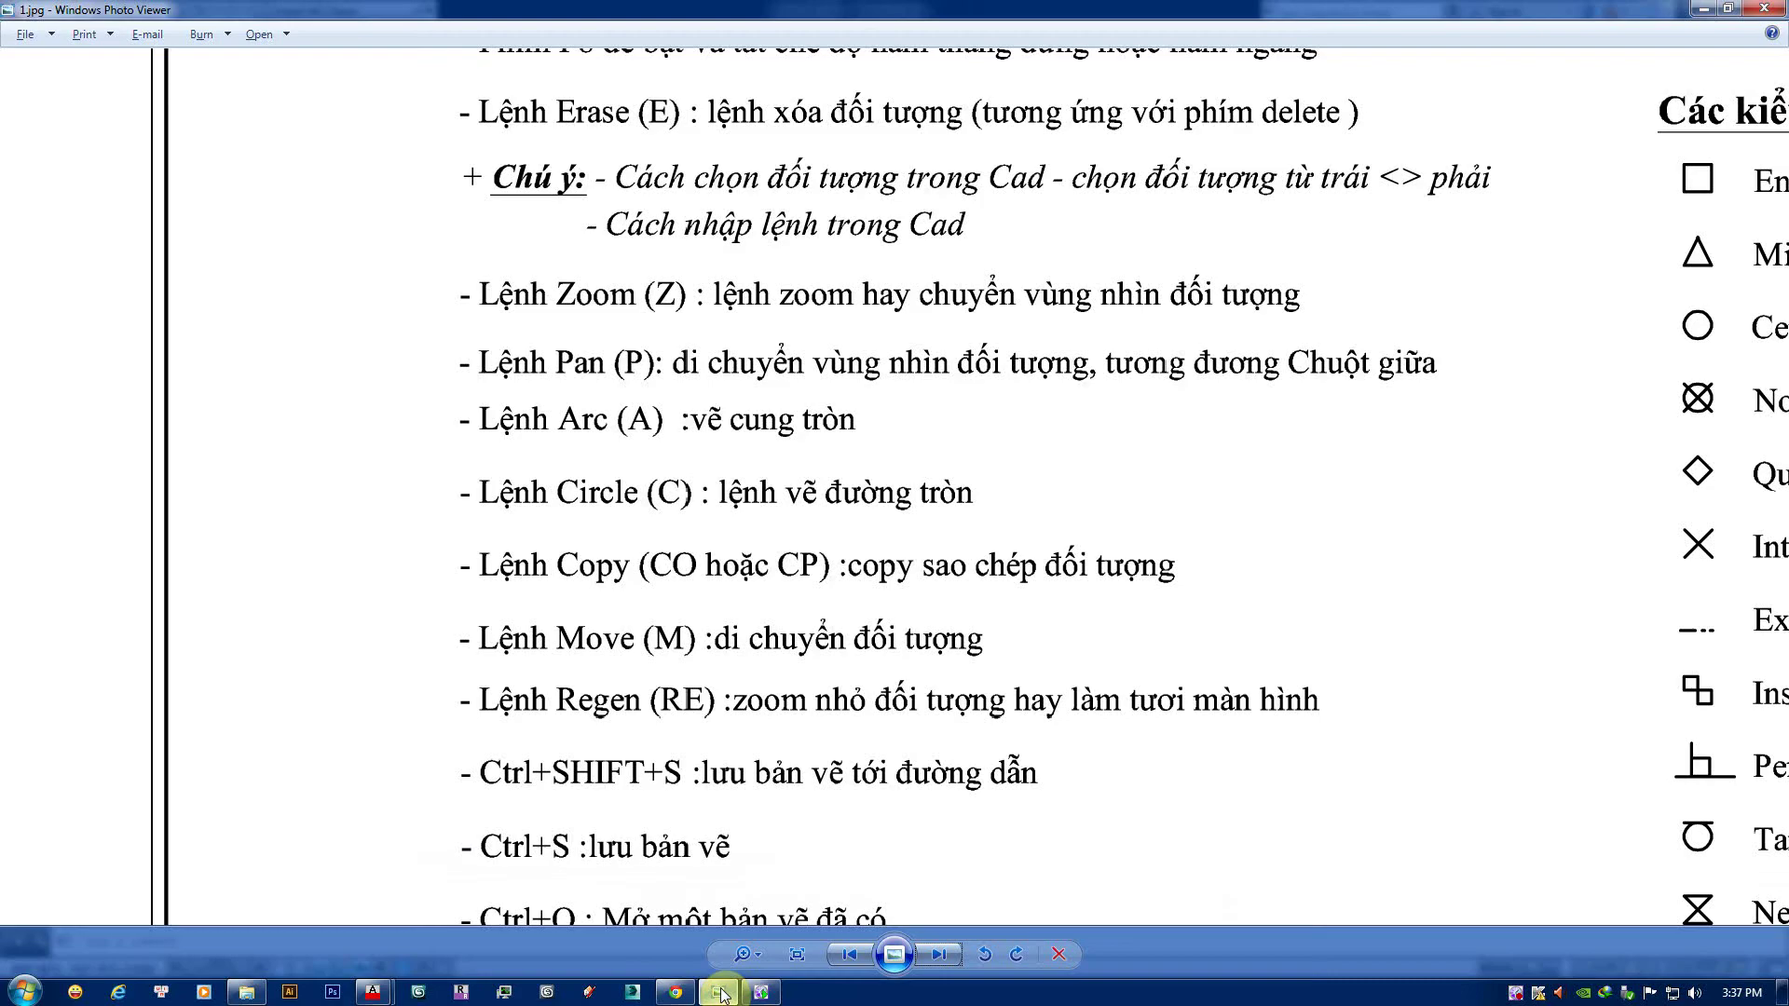
pyautogui.click(722, 992)
pyautogui.moveTo(755, 673); pyautogui.dragTo(965, 591, button='middle')
# Draw a new horizontal line beside the existing shapes.
pyautogui.scroll(4, 838, 726)
pyautogui.moveTo(723, 695); pyautogui.dragTo(875, 627, button='middle')
pyautogui.click(874, 627)
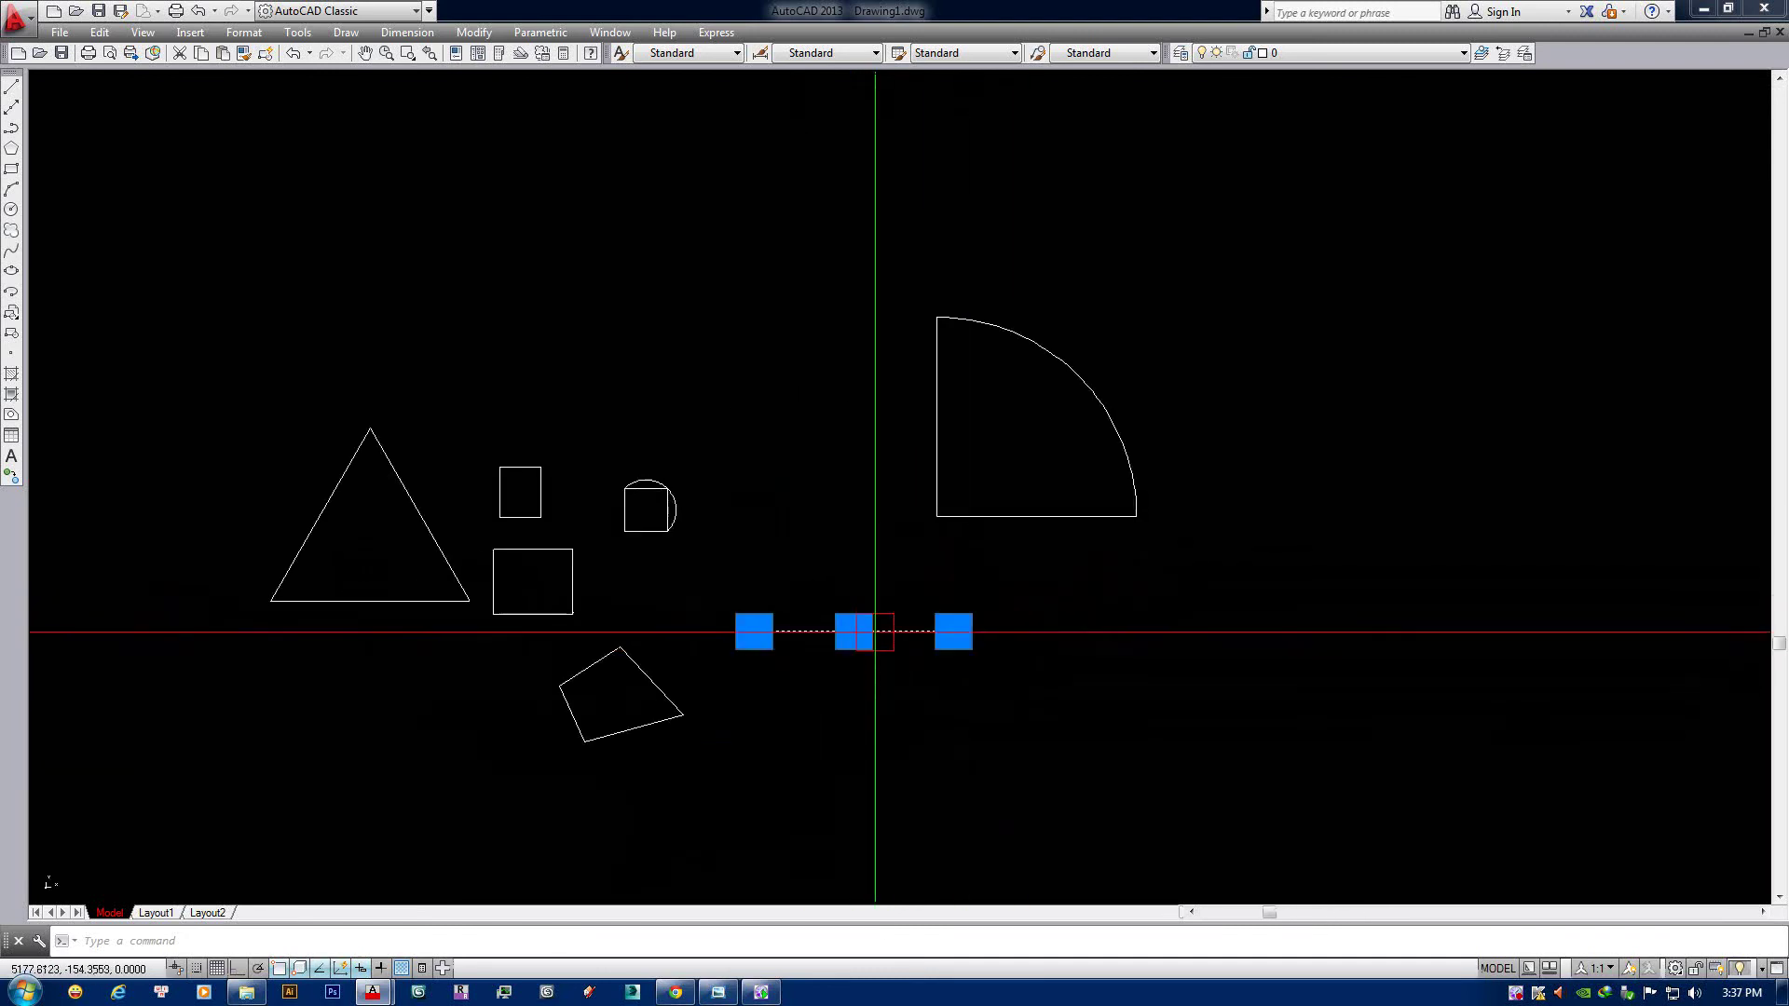
pyautogui.moveTo(1321, 687); pyautogui.dragTo(1070, 696, button='middle')
pyautogui.press('Escape')
pyautogui.write('l')
pyautogui.press('Return')
pyautogui.moveTo(1119, 505); pyautogui.dragTo(994, 591, button='middle')
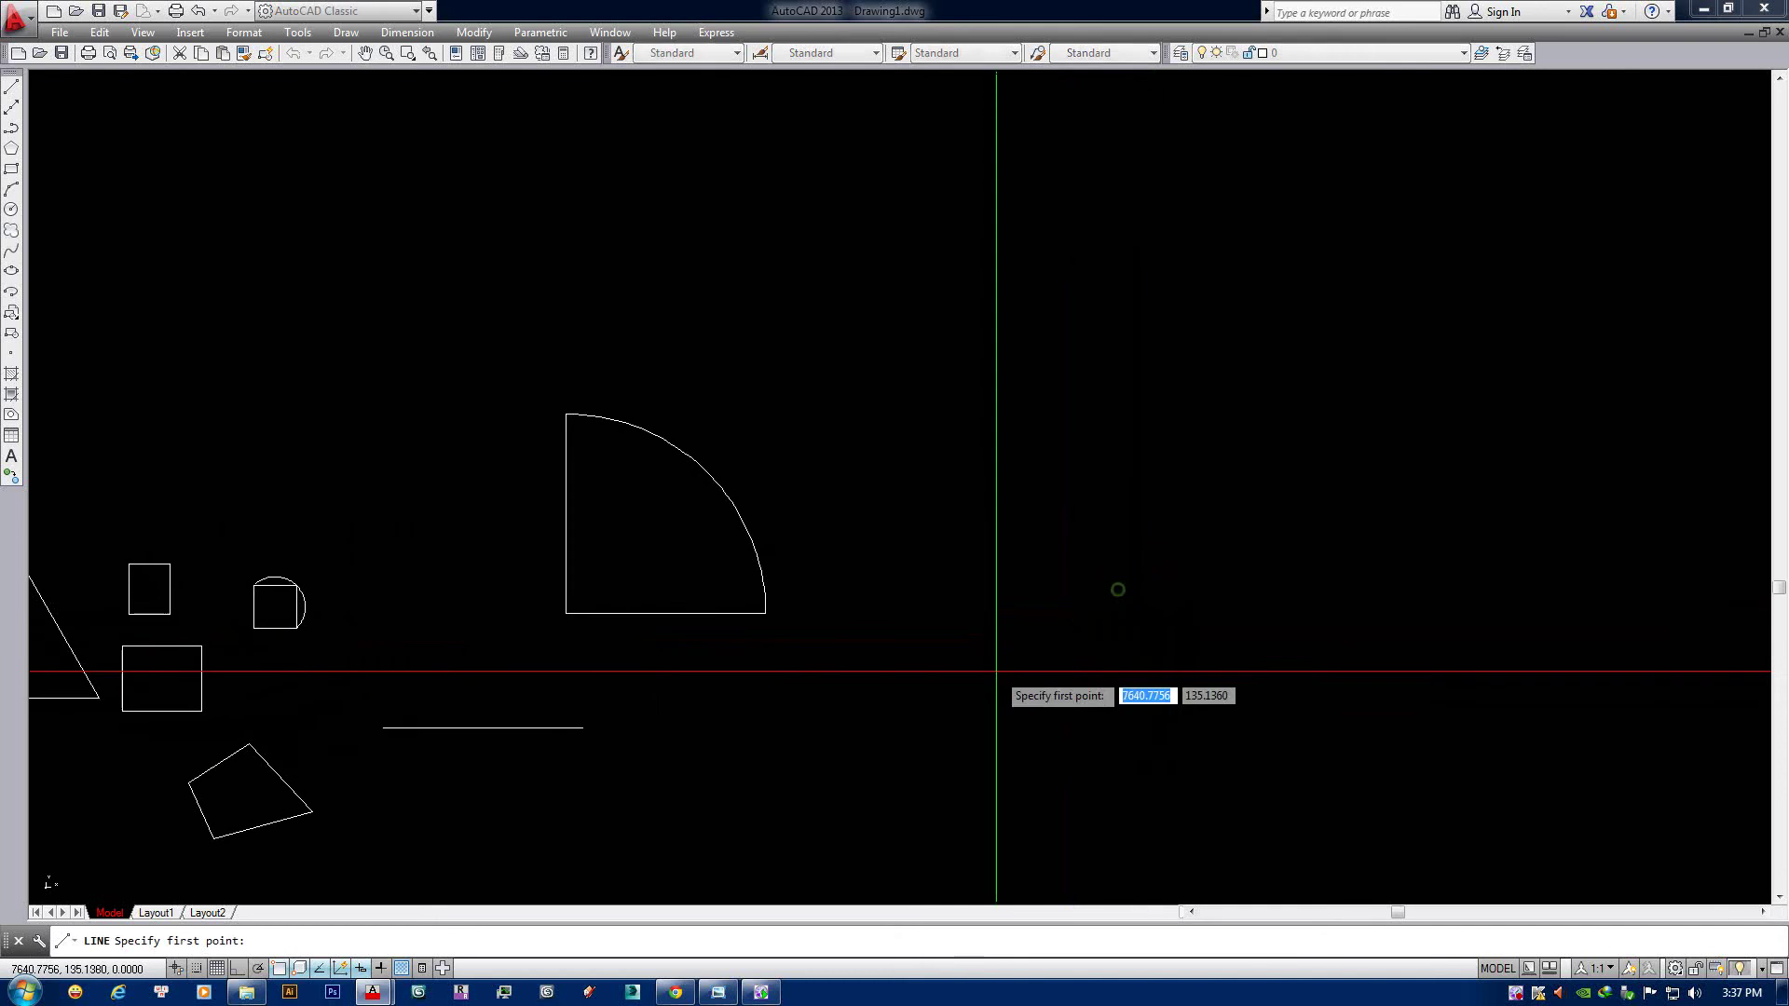
pyautogui.click(1029, 568)
pyautogui.click(1250, 574)
pyautogui.press('Return')
pyautogui.scroll(2, 1118, 666)
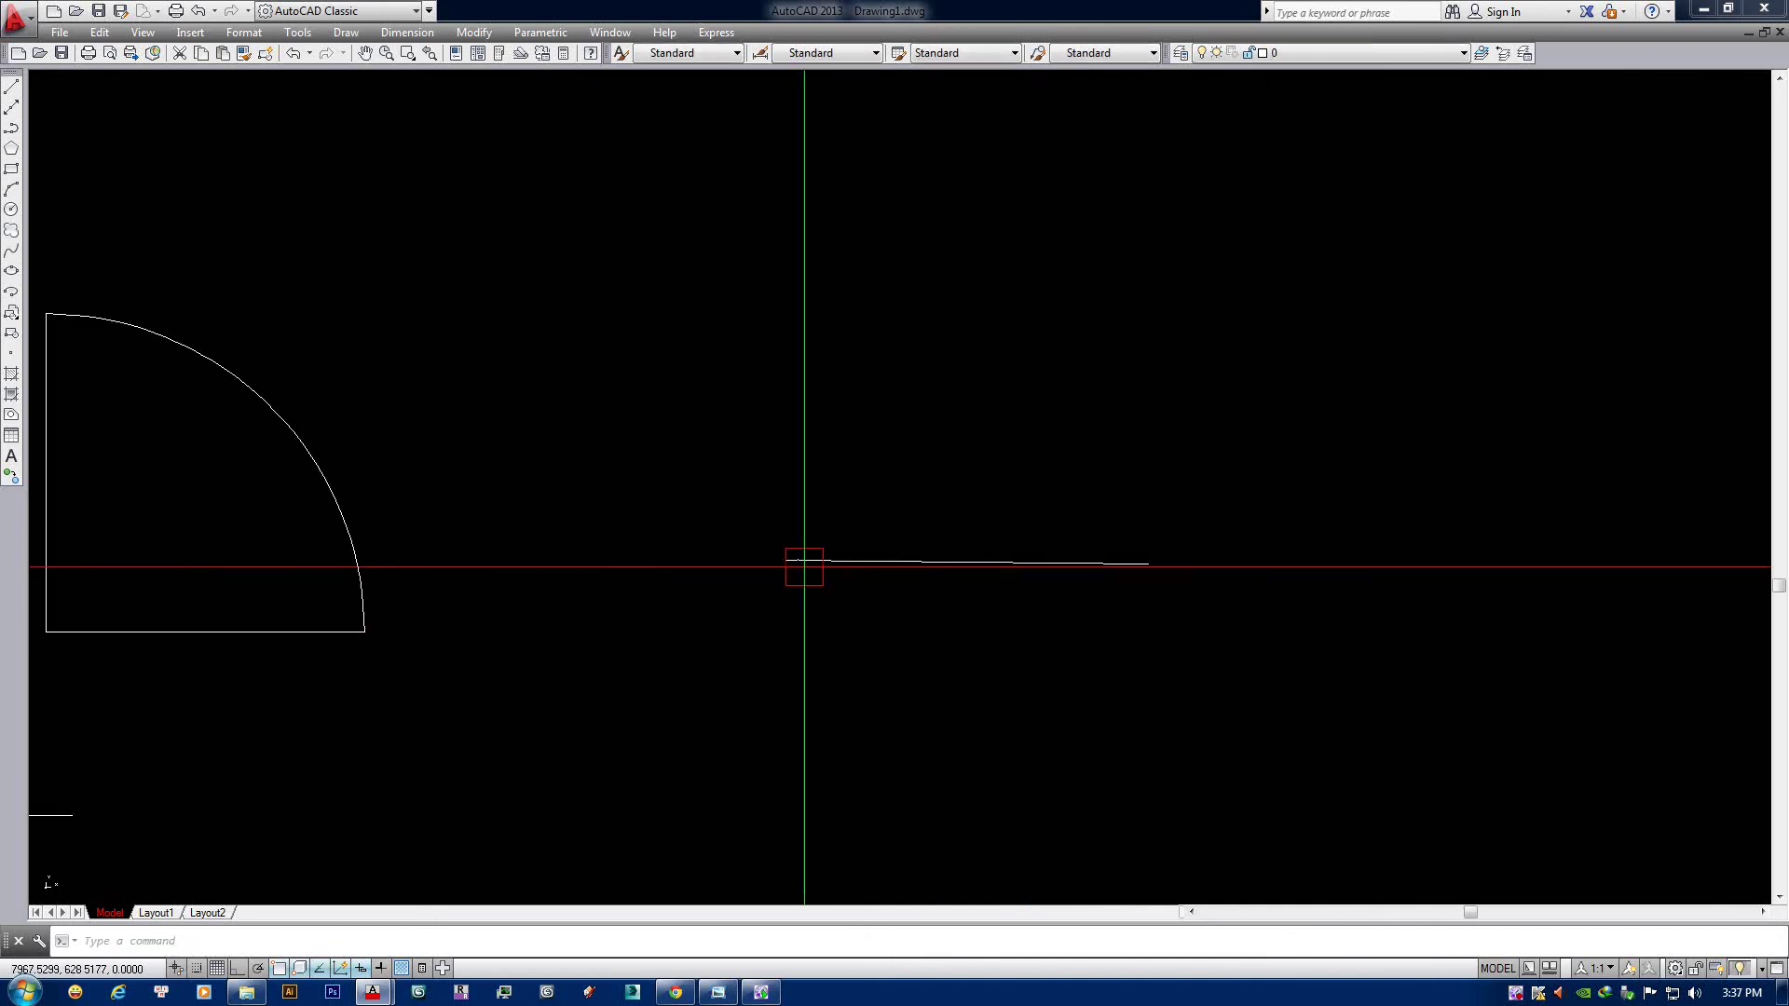
pyautogui.moveTo(1088, 570); pyautogui.dragTo(1102, 573, button='middle')
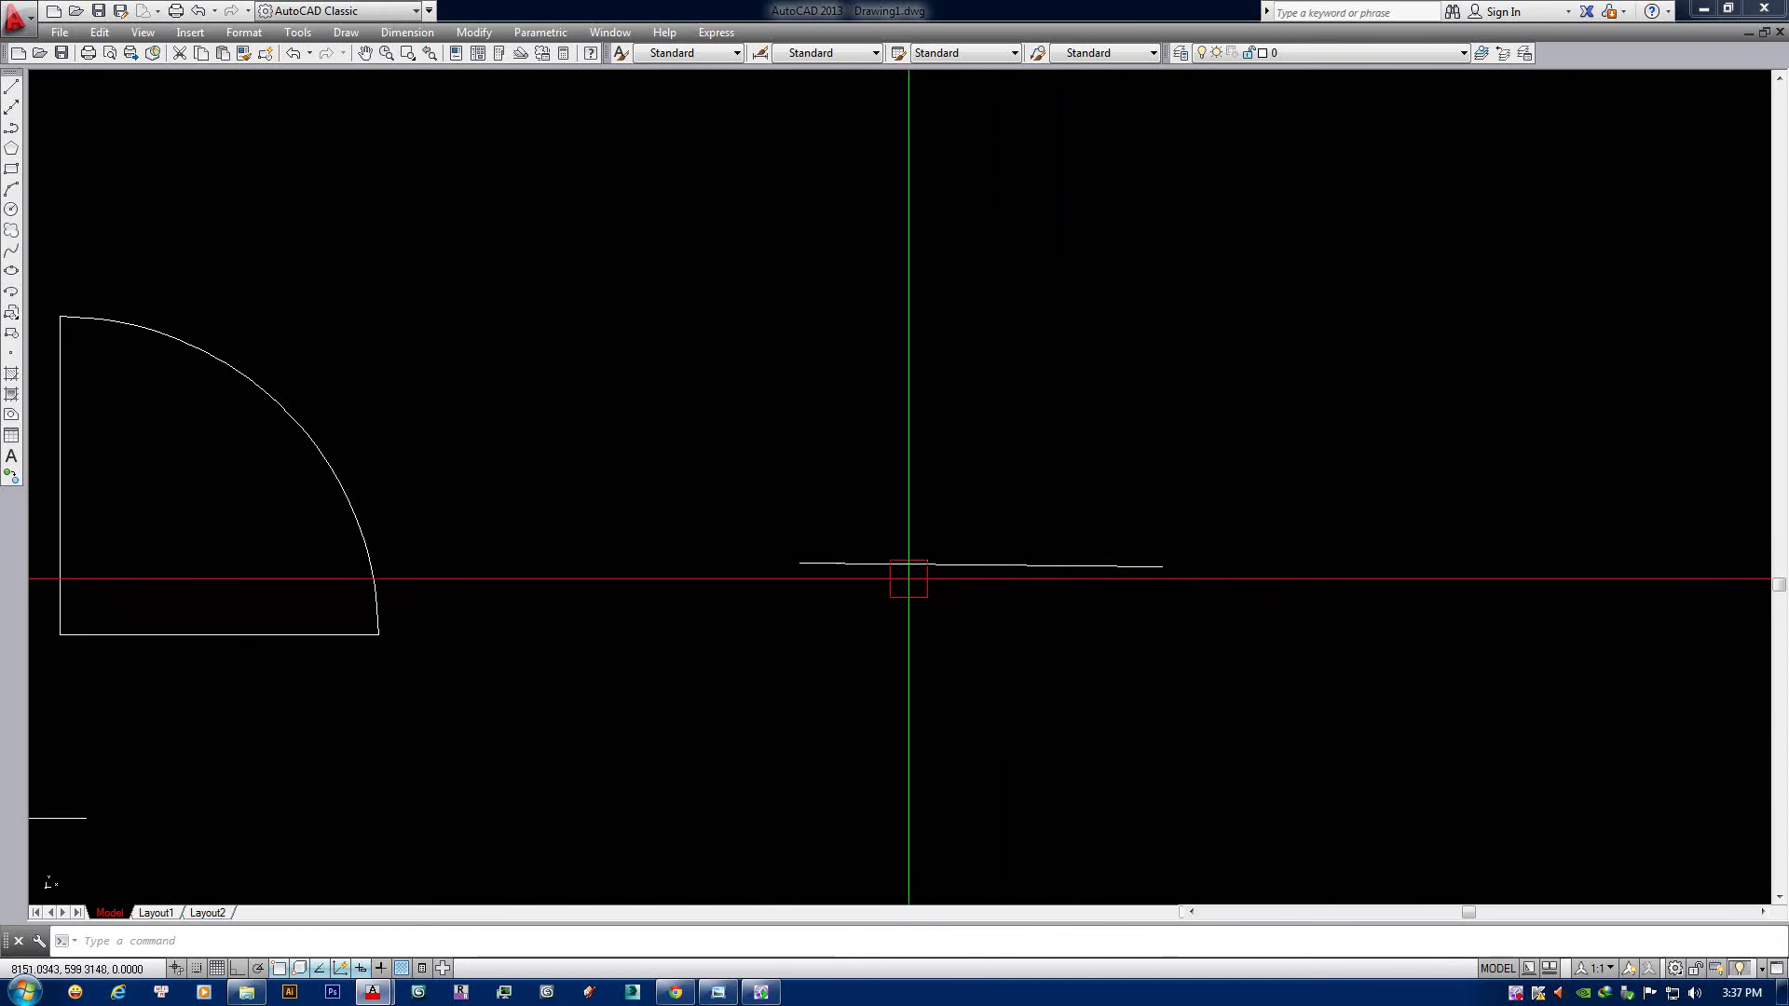
pyautogui.click(890, 575)
pyautogui.press('Escape')
# Draw a two-point circle whose diameter runs between the new line's endpoints.
pyautogui.write('c')
pyautogui.press('Return')
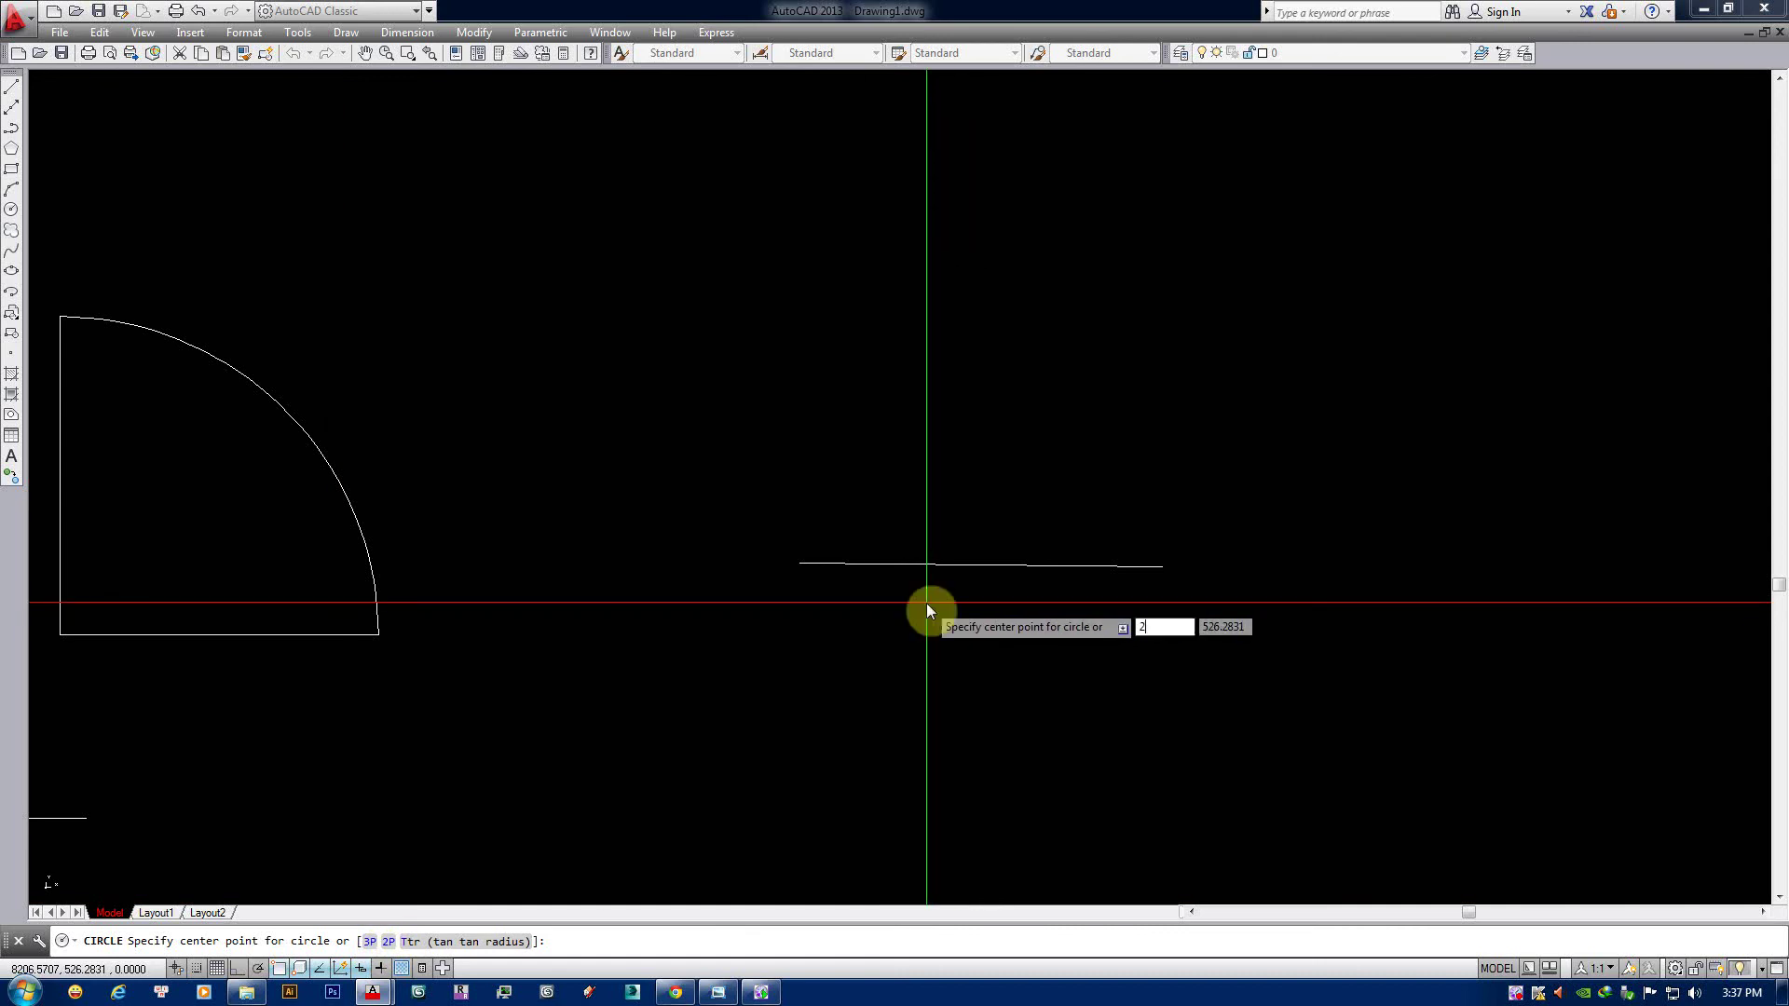
pyautogui.write('p')
pyautogui.press('Return')
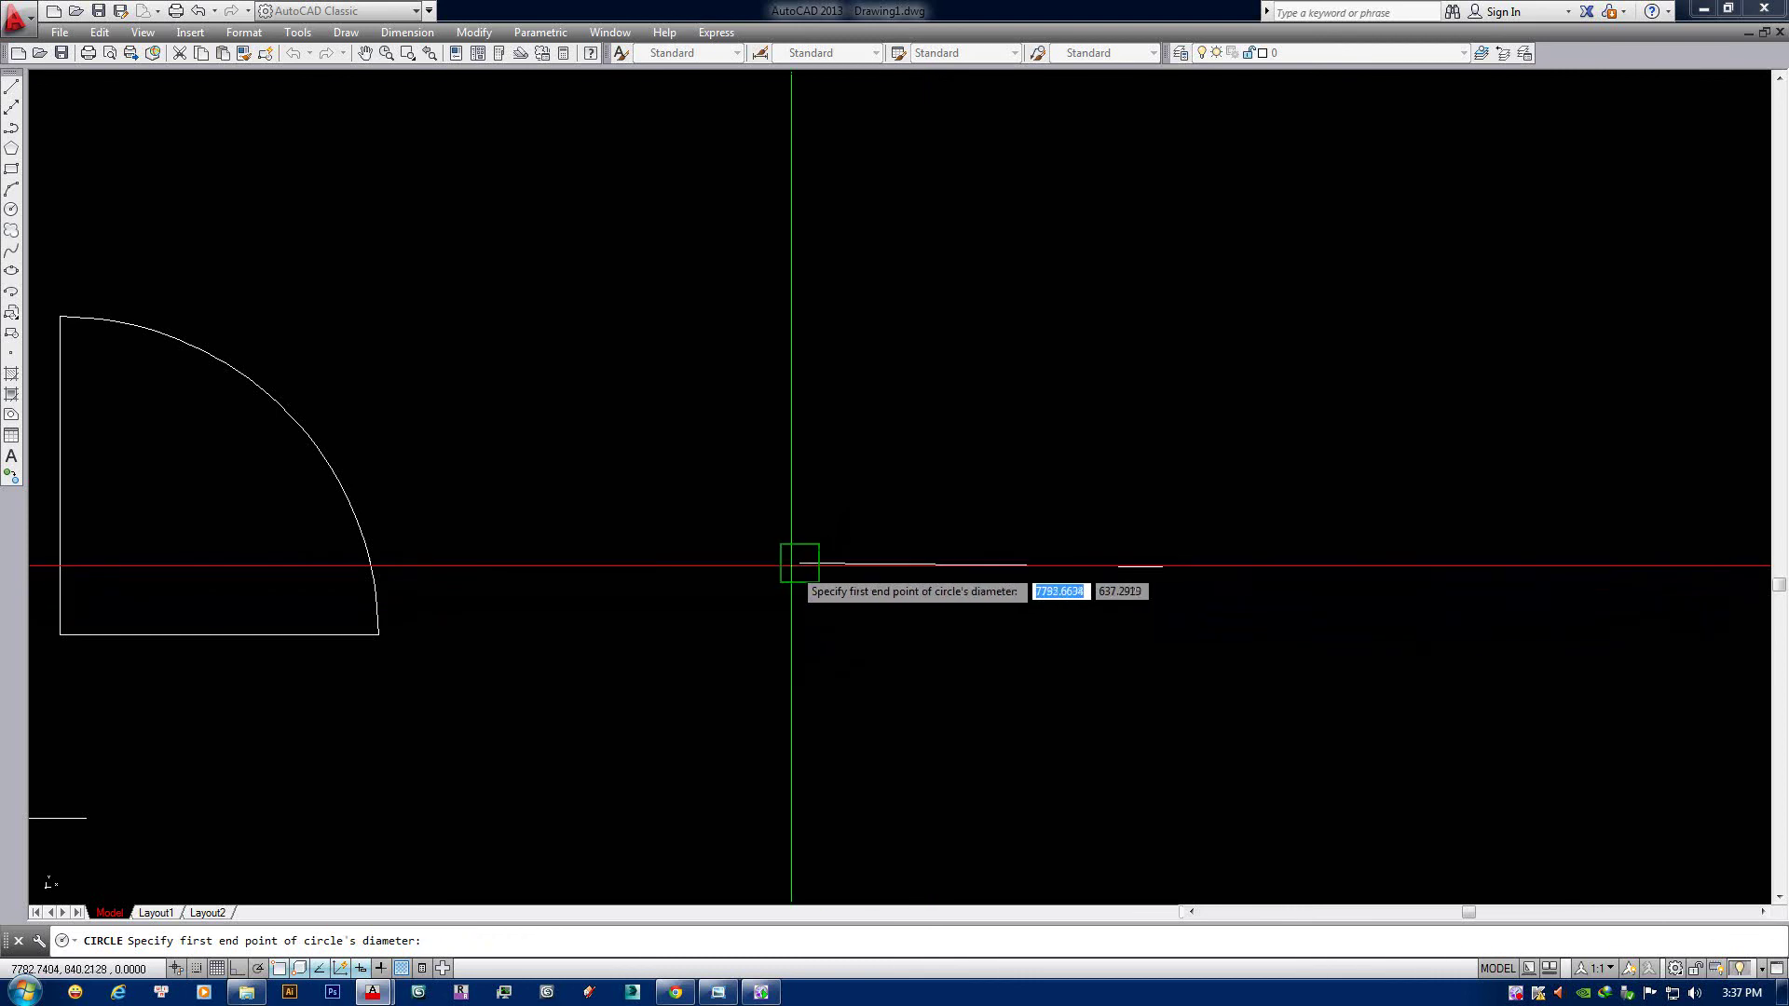
pyautogui.click(798, 565)
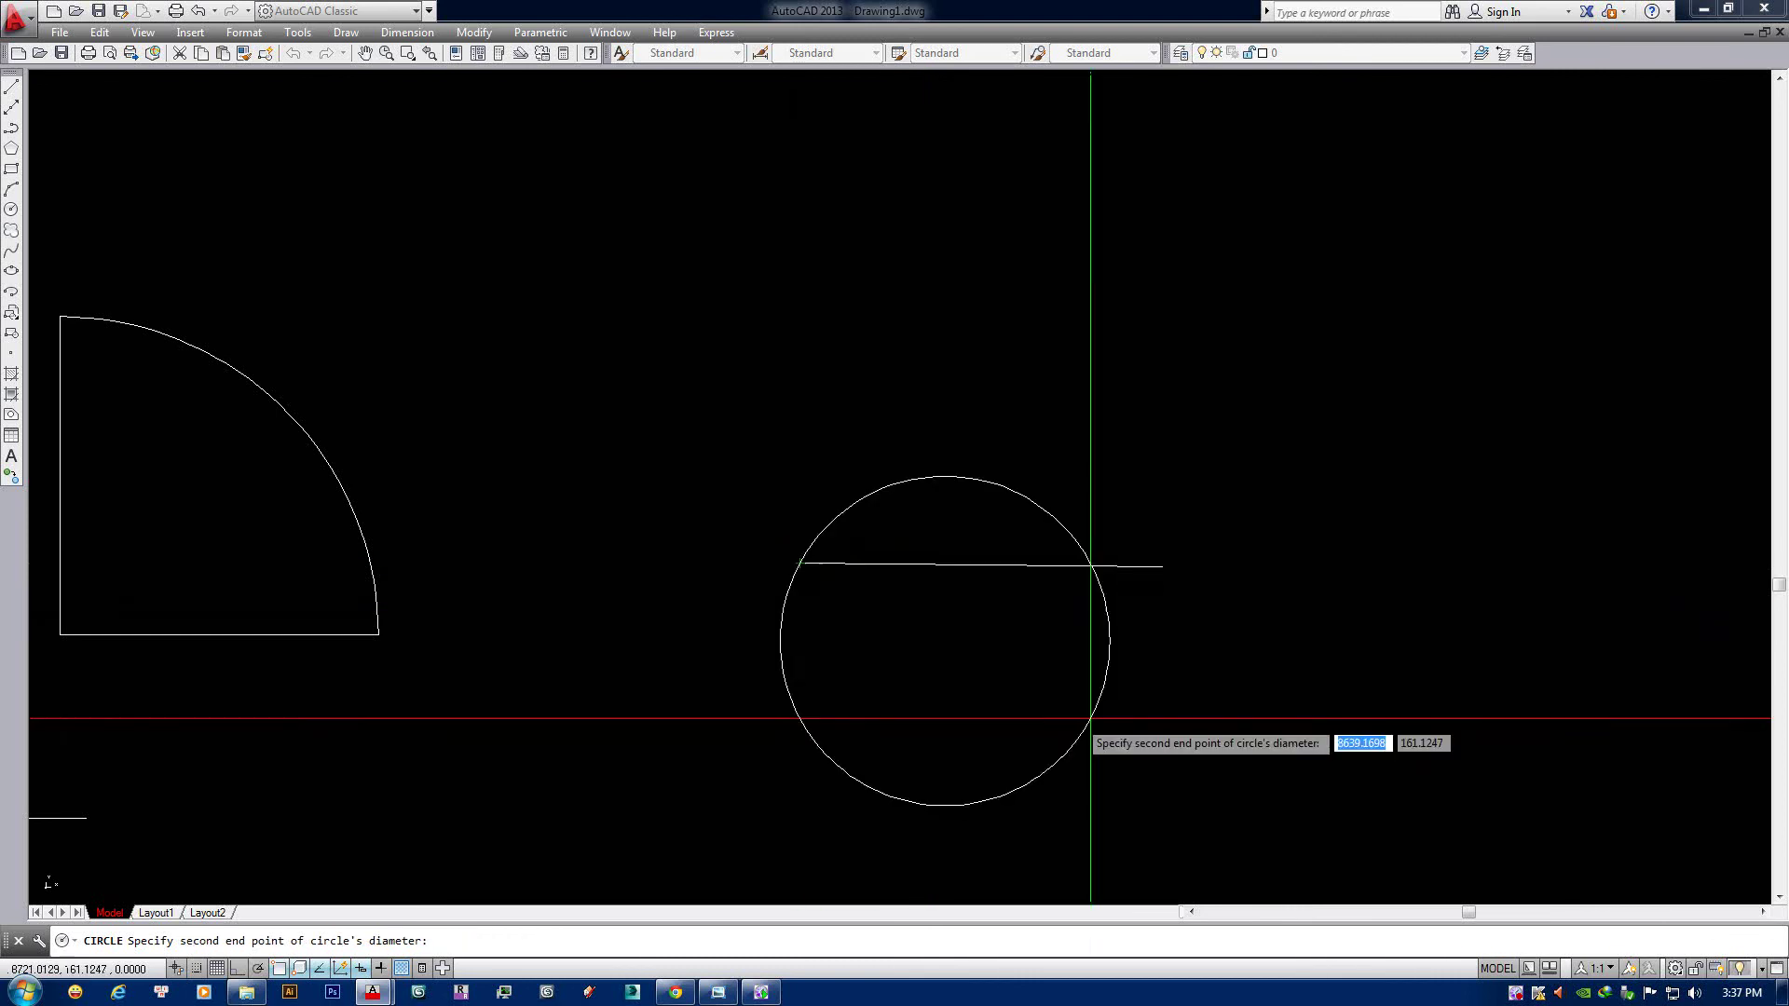
pyautogui.click(1161, 565)
pyautogui.click(1134, 466)
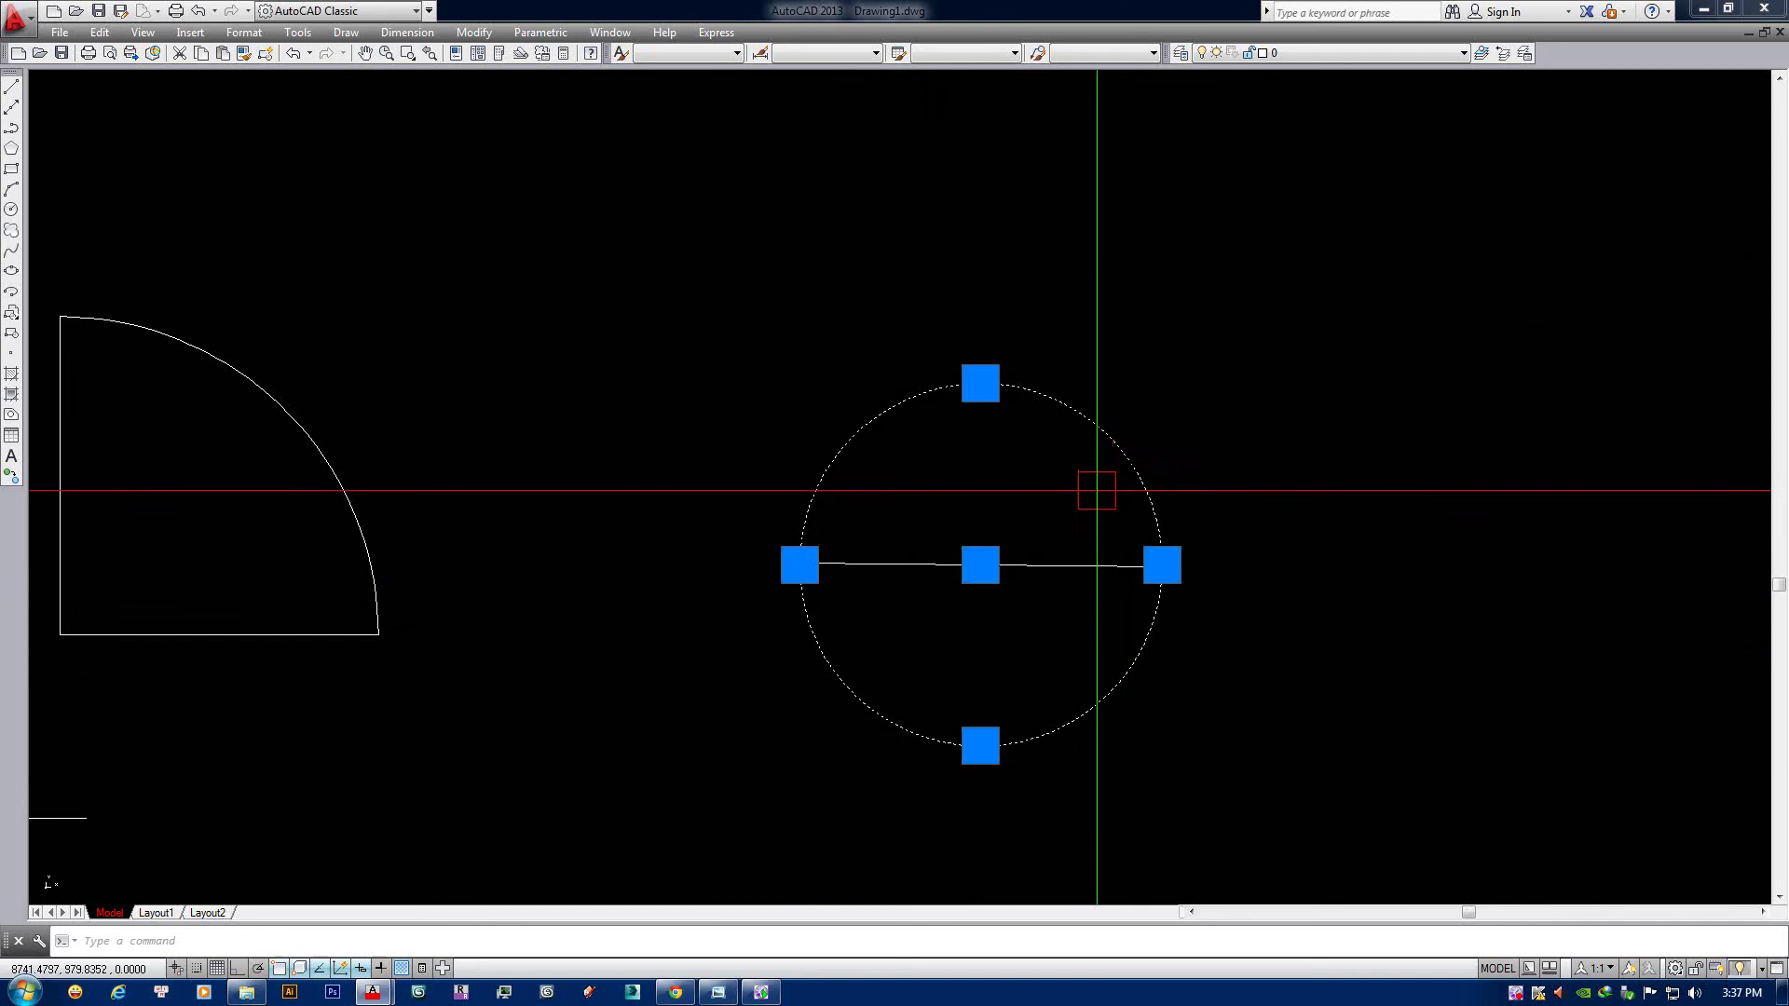
pyautogui.press('Escape')
pyautogui.scroll(-3, 951, 571)
pyautogui.moveTo(951, 571); pyautogui.dragTo(1028, 542, button='middle')
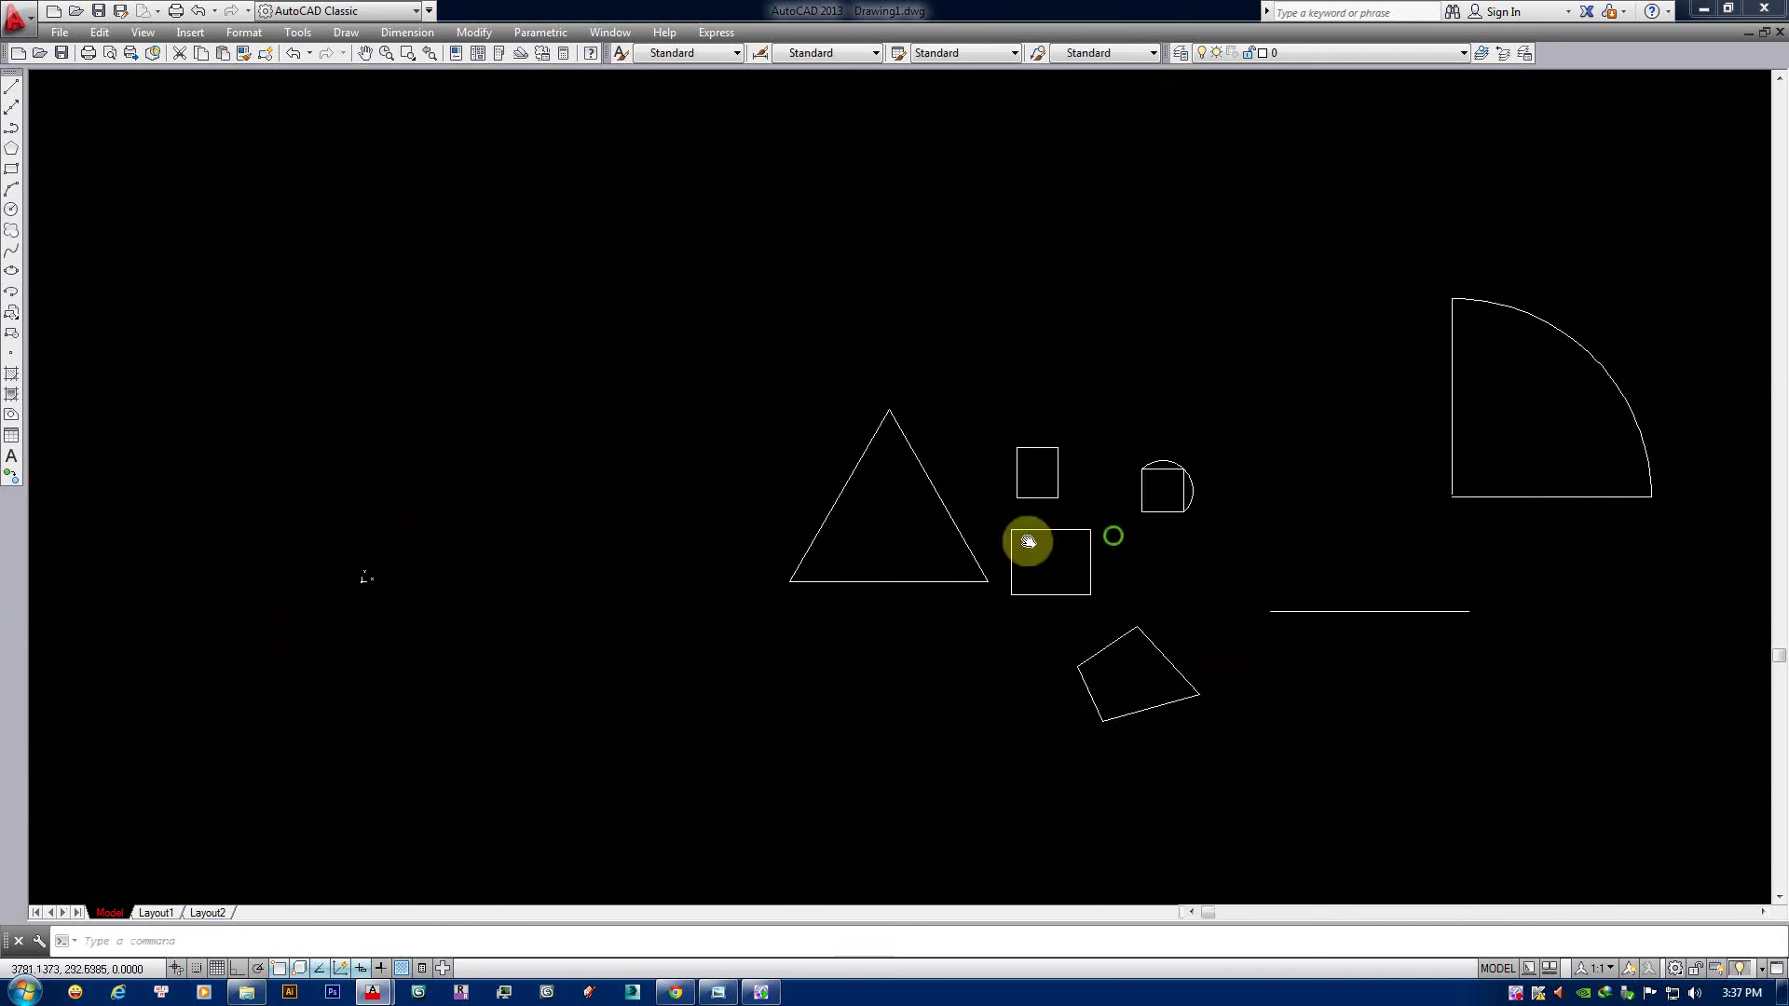
pyautogui.scroll(3, 1028, 542)
pyautogui.scroll(2, 966, 531)
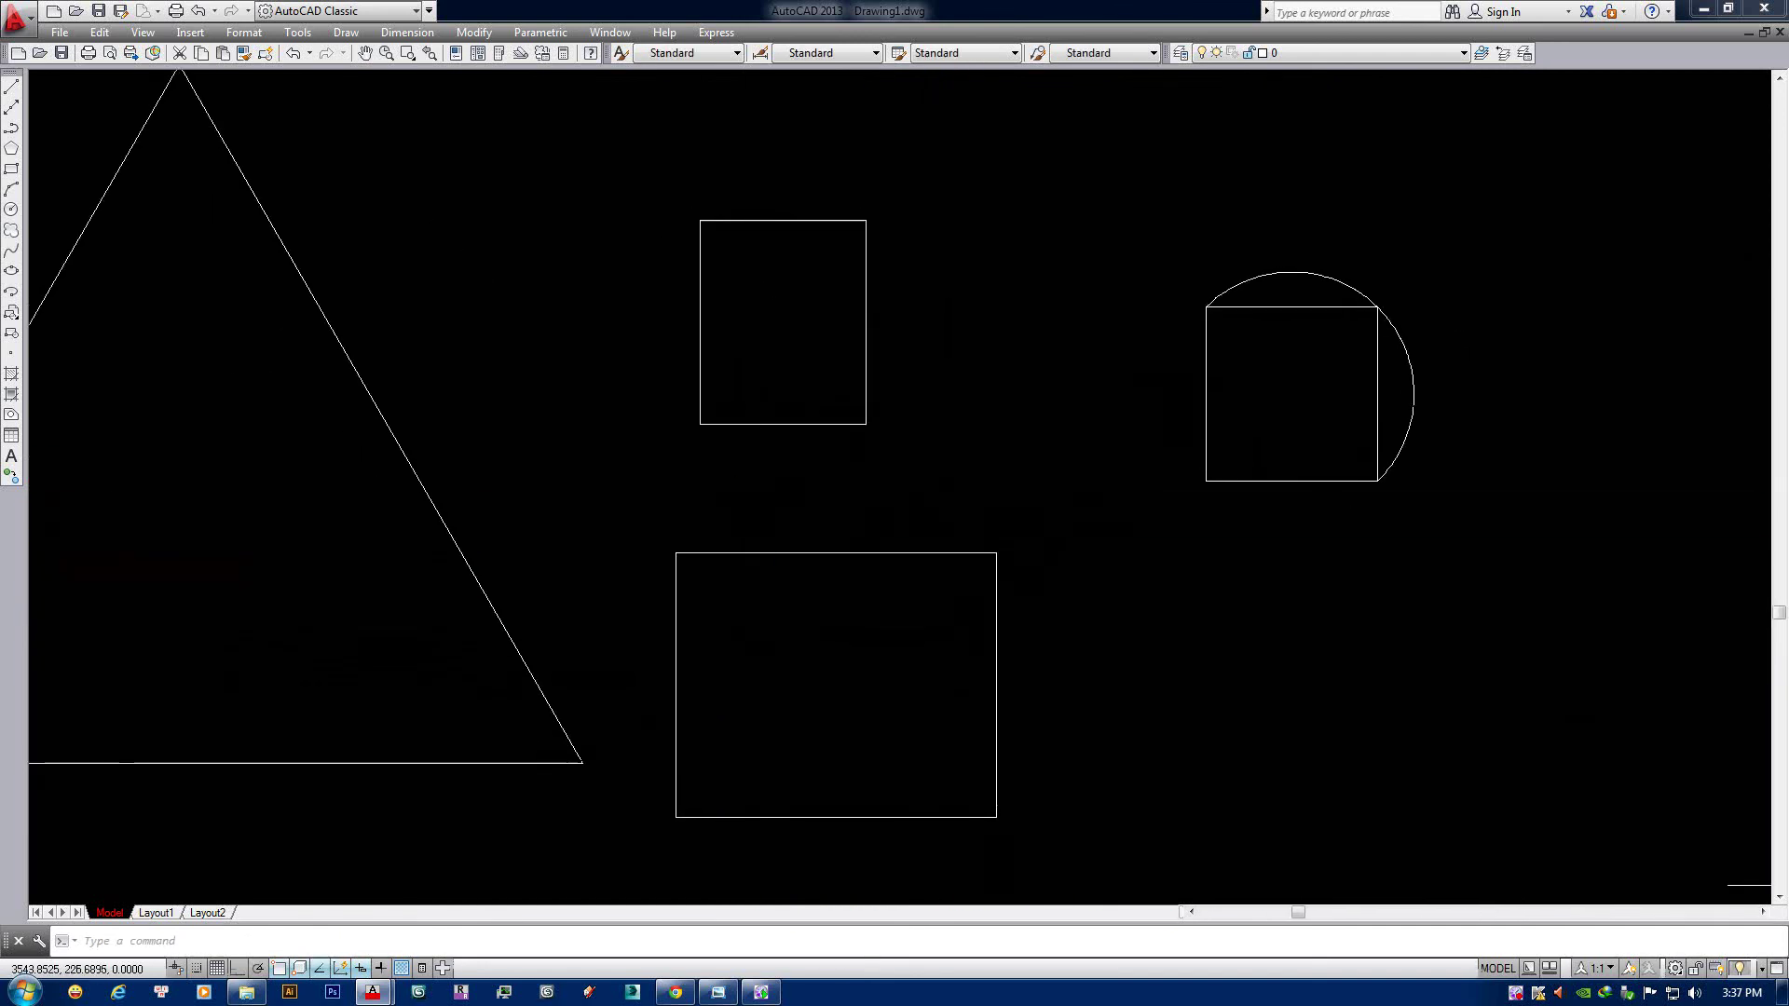
pyautogui.scroll(-3, 946, 459)
pyautogui.scroll(6, 858, 551)
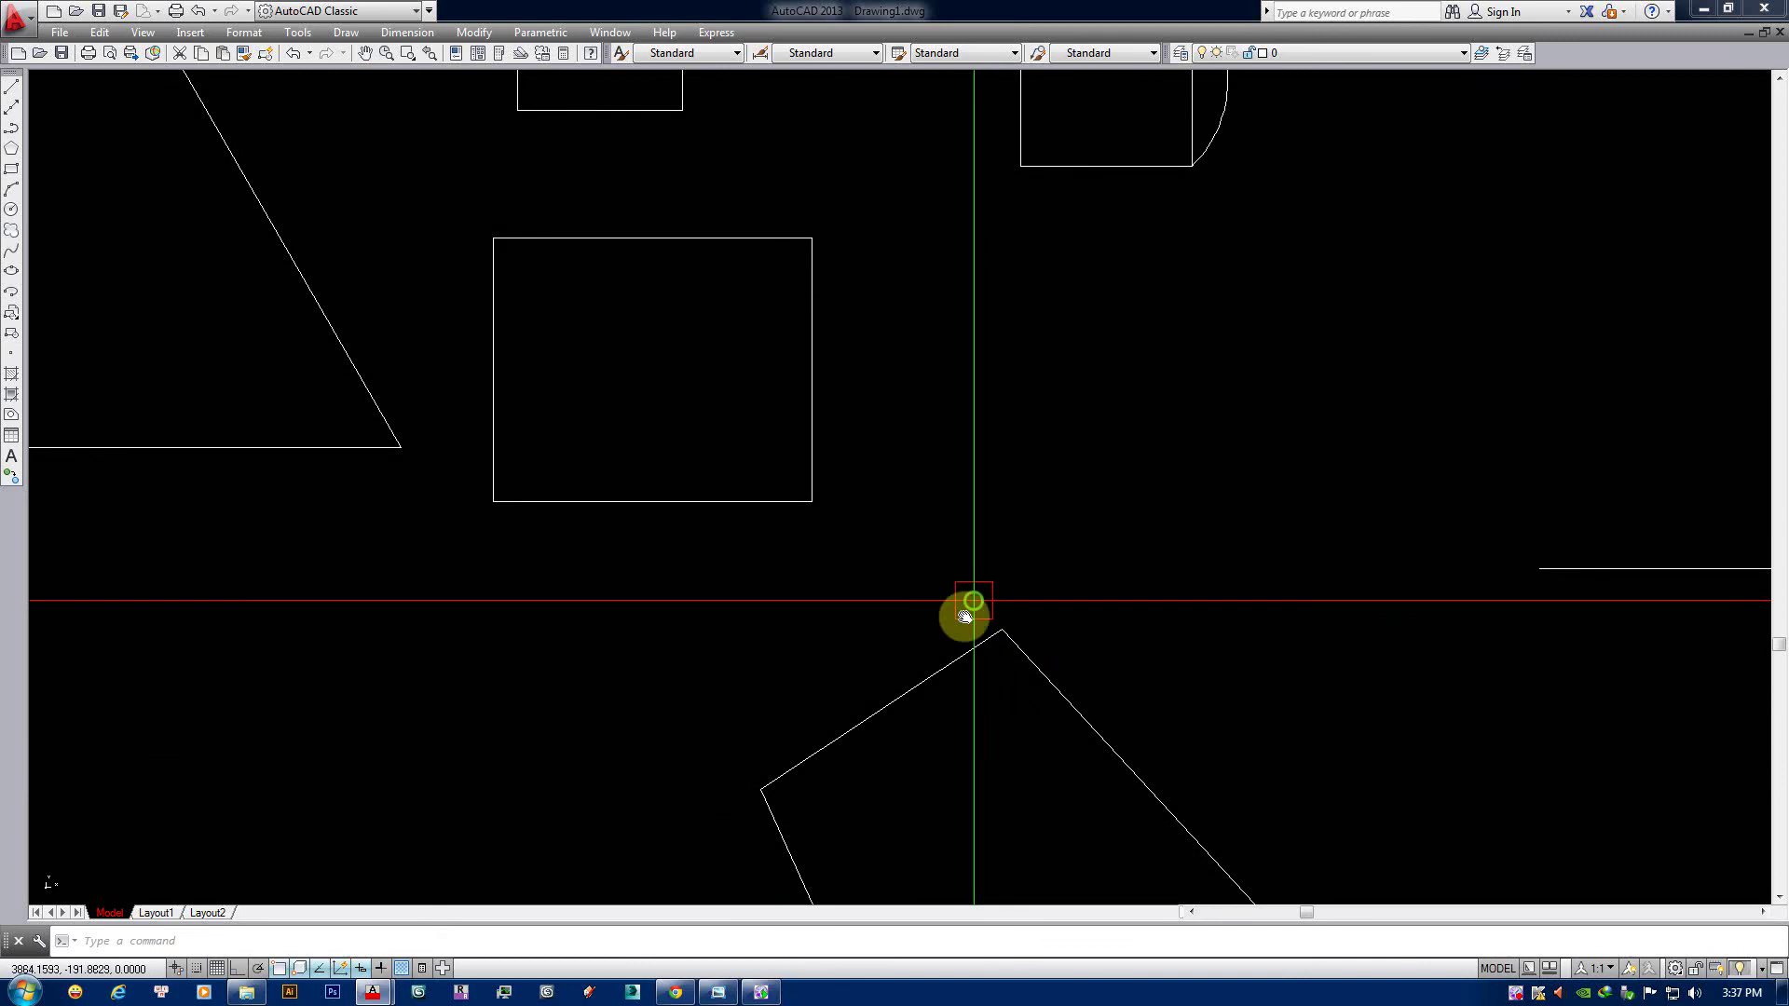
pyautogui.moveTo(973, 600); pyautogui.dragTo(963, 611, button='middle')
# Draw a two-point circle from the quadrilateral's top corner to the rectangle's lower-right corner.
pyautogui.press('Return')
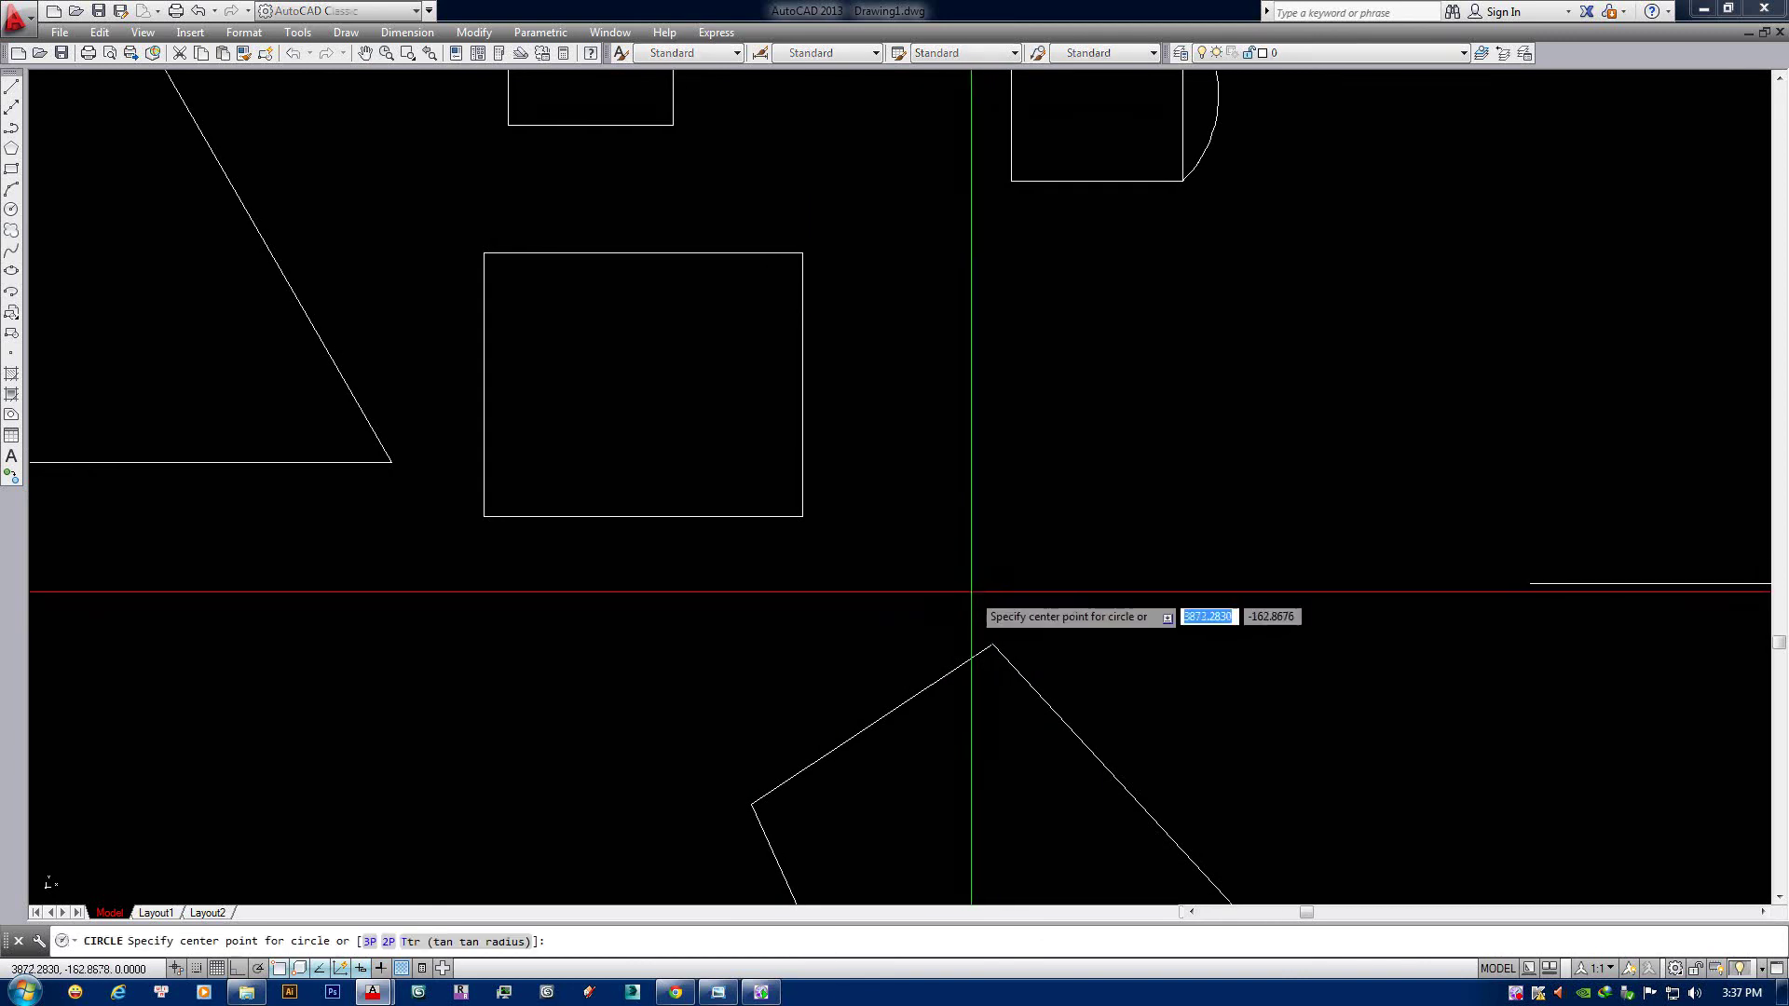
pyautogui.write('2p')
pyautogui.press('Return')
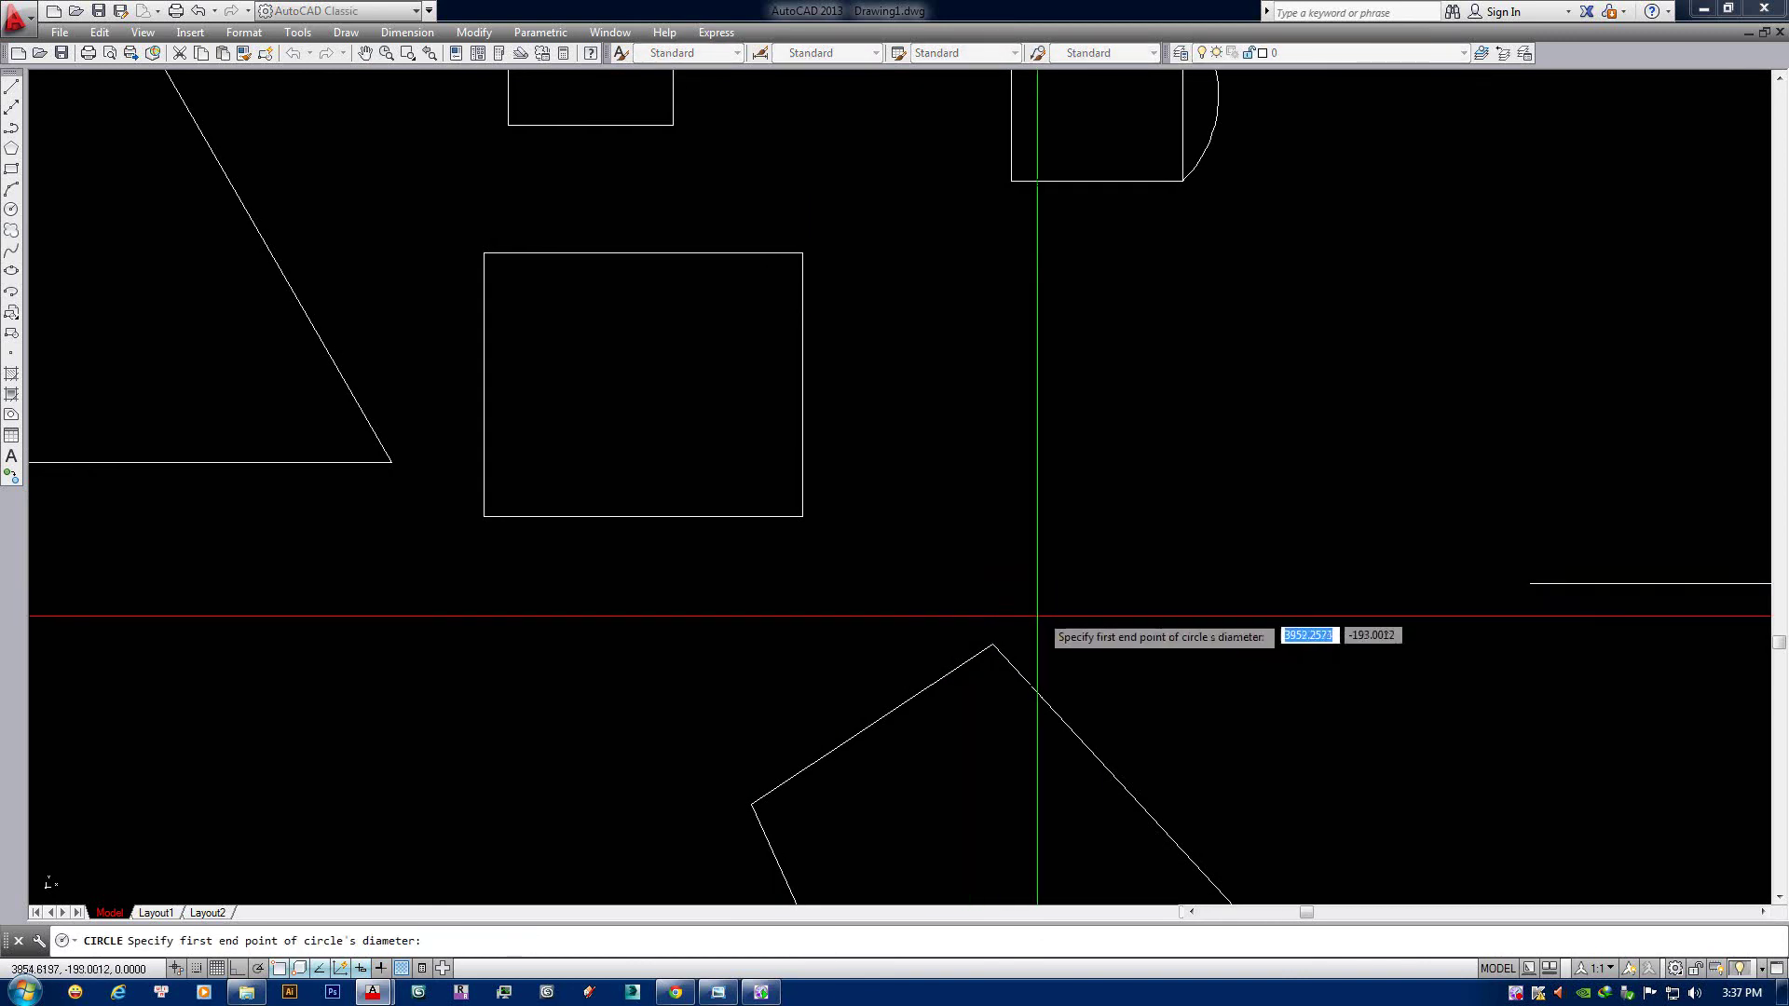
pyautogui.click(991, 644)
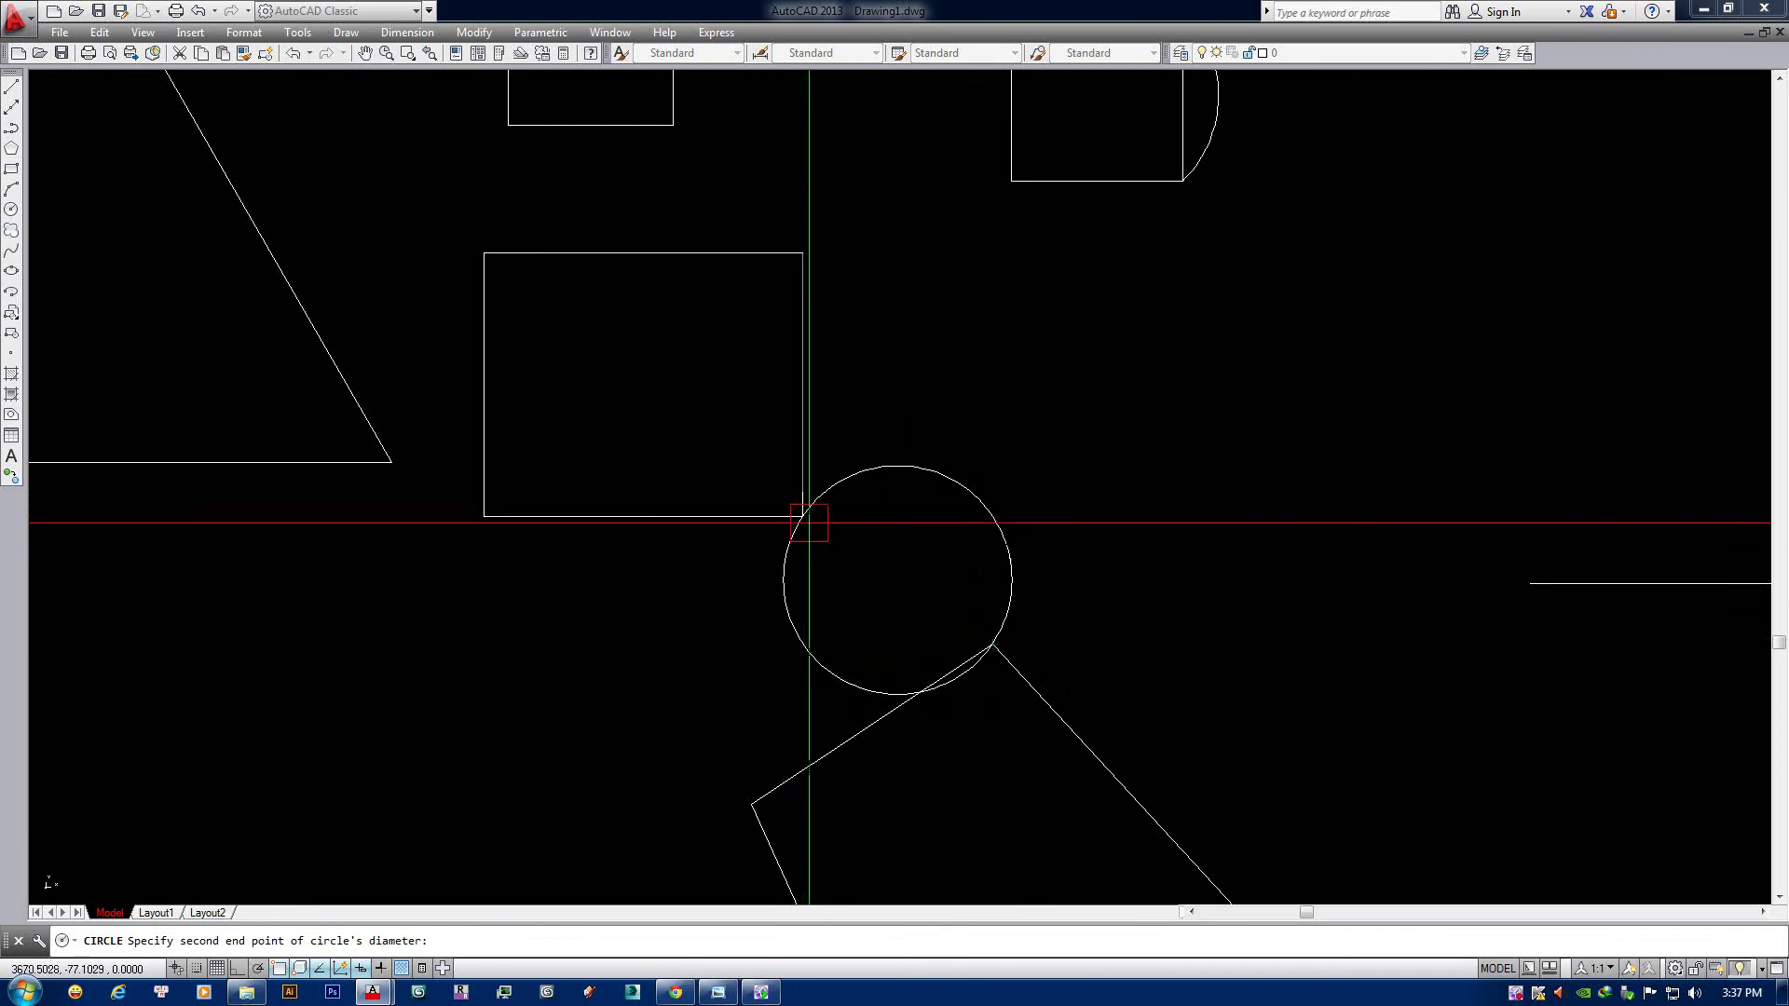
pyautogui.click(1008, 582)
pyautogui.scroll(-2, 1008, 582)
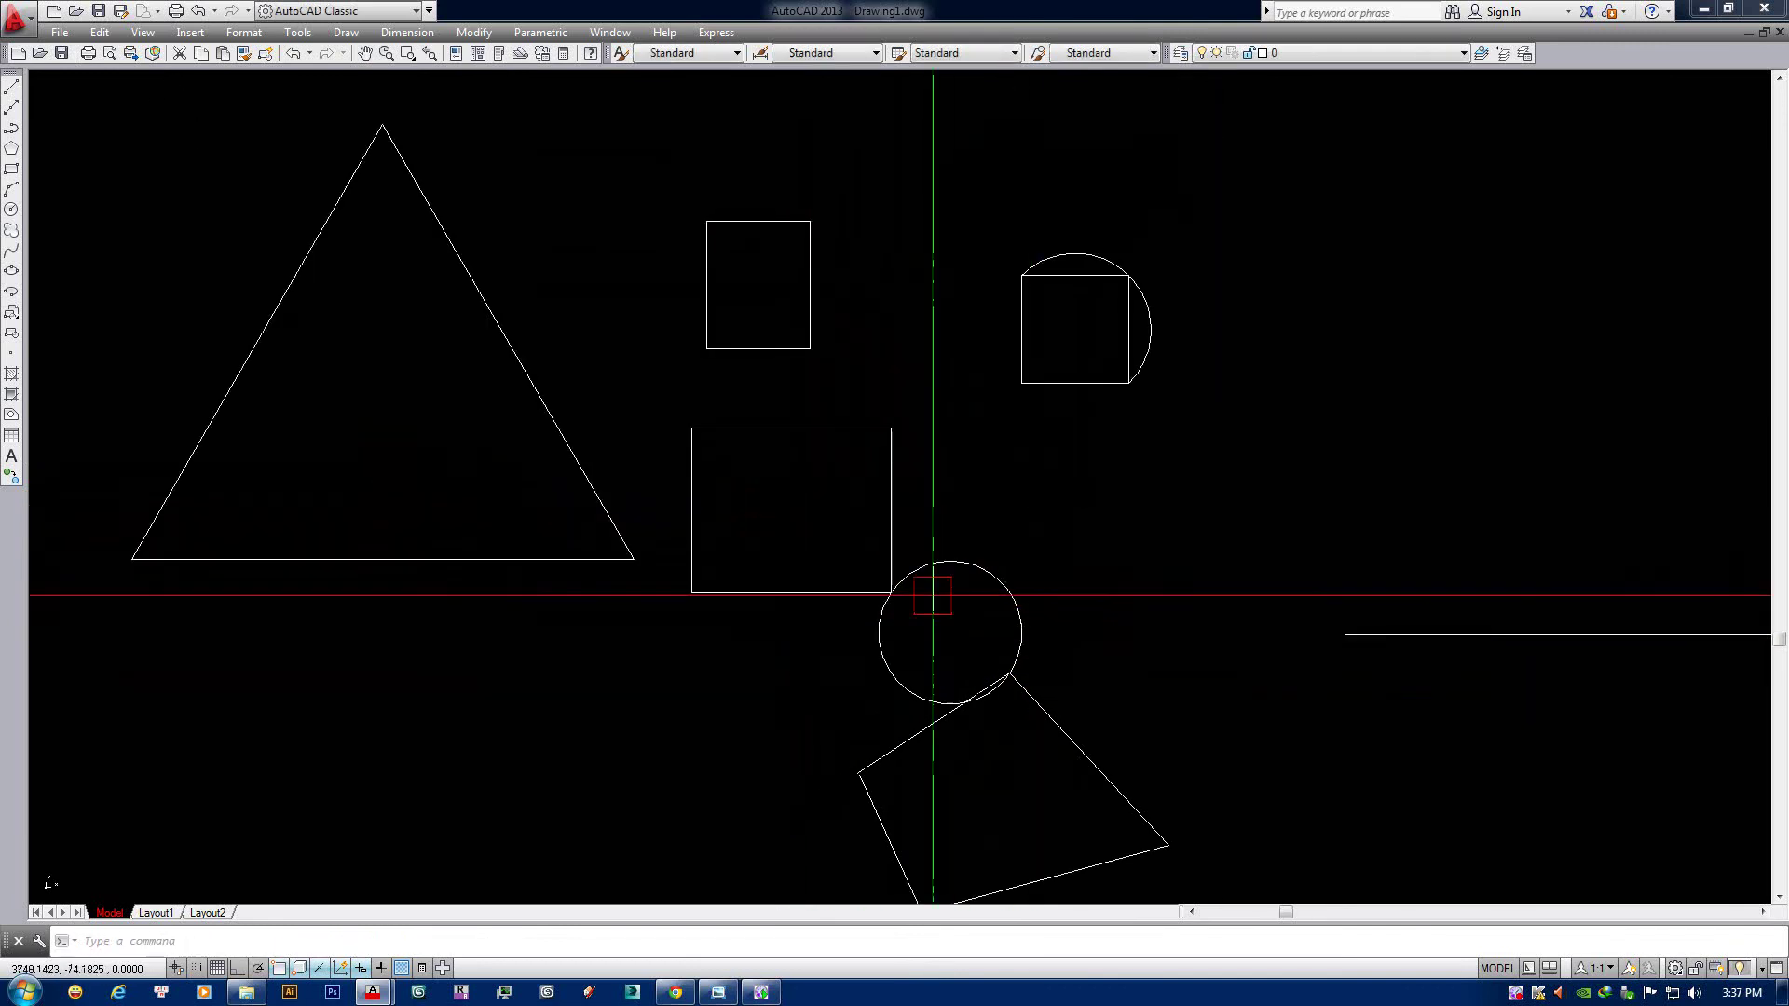
pyautogui.scroll(-2, 932, 596)
pyautogui.scroll(-2, 1018, 519)
pyautogui.scroll(-1, 1074, 515)
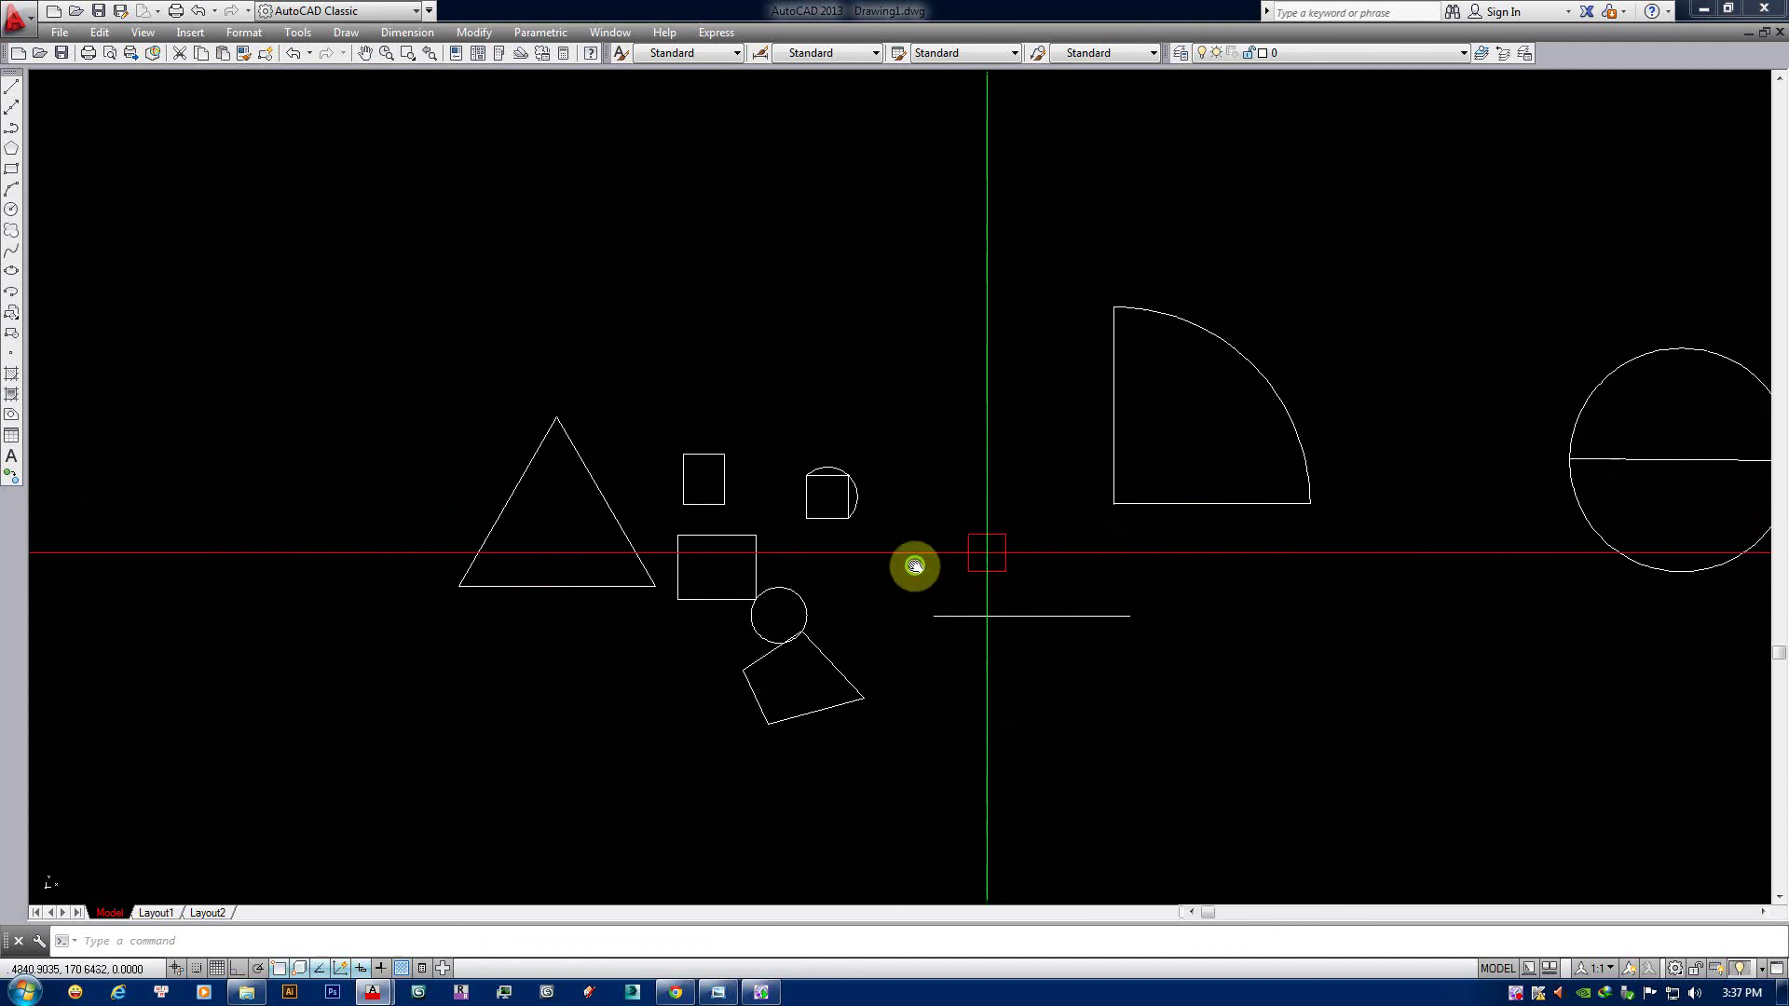
pyautogui.scroll(1, 986, 547)
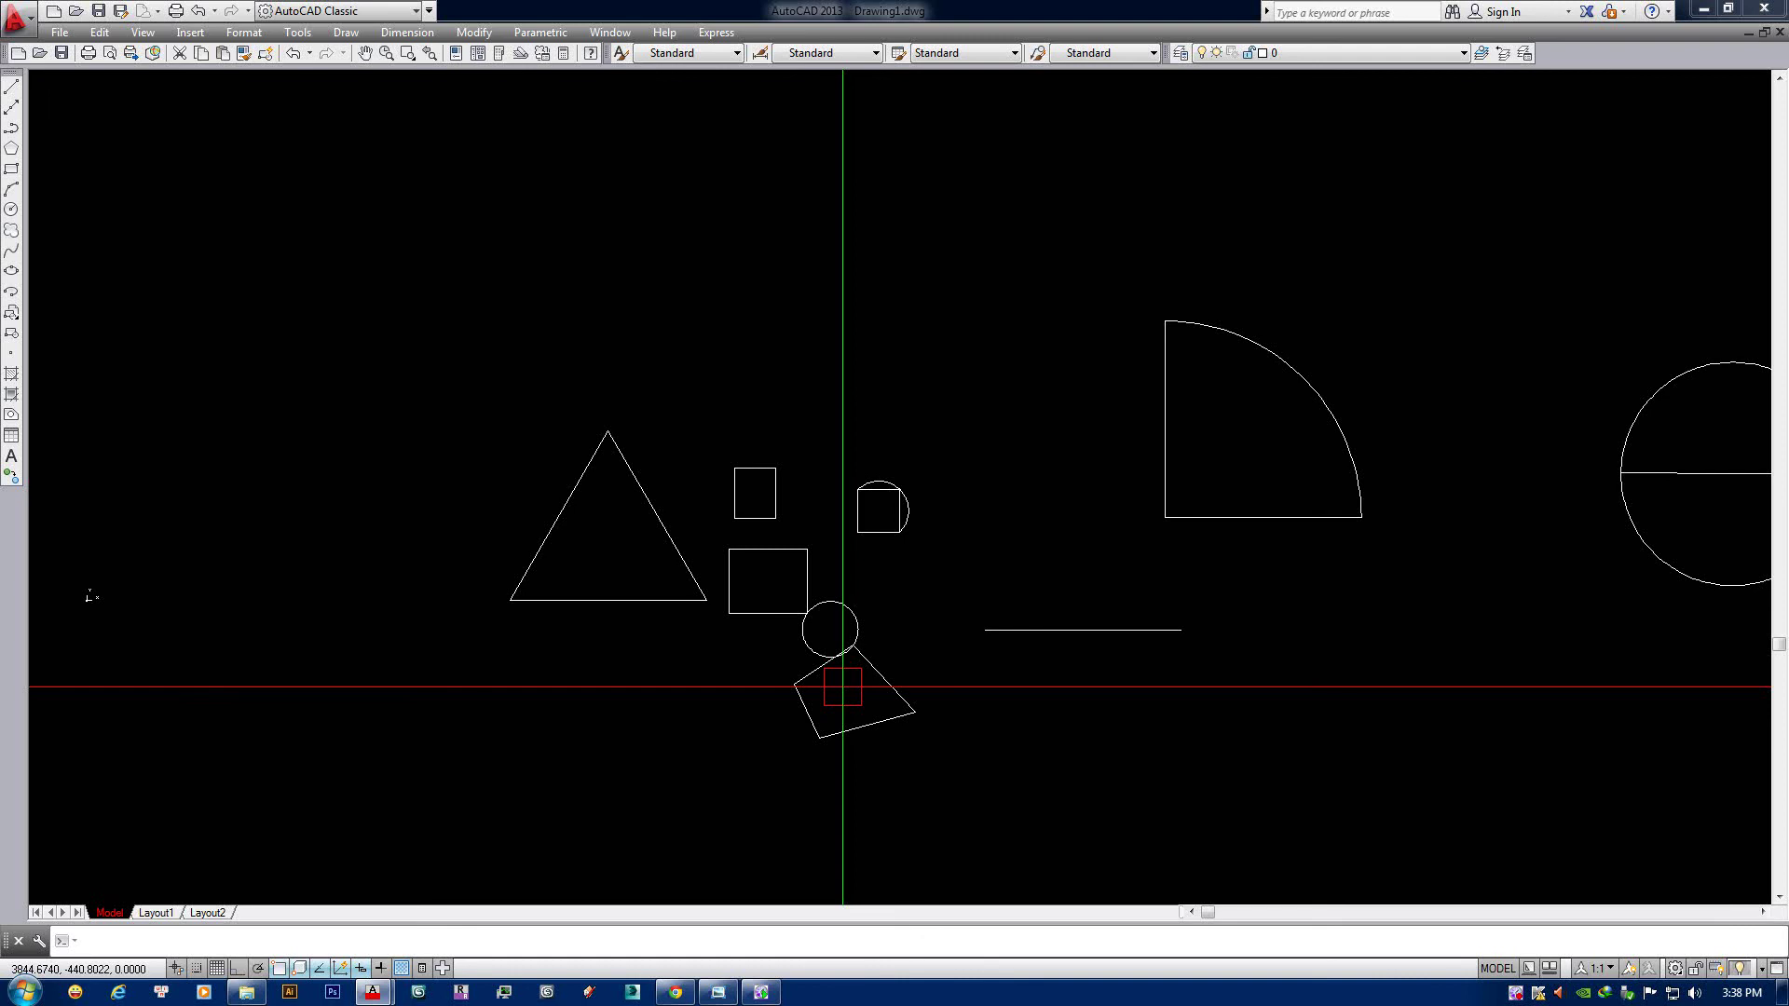
# Draw a three-point circle through the triangle's lower-left corner, apex and lower-right corner.
pyautogui.press('Return')
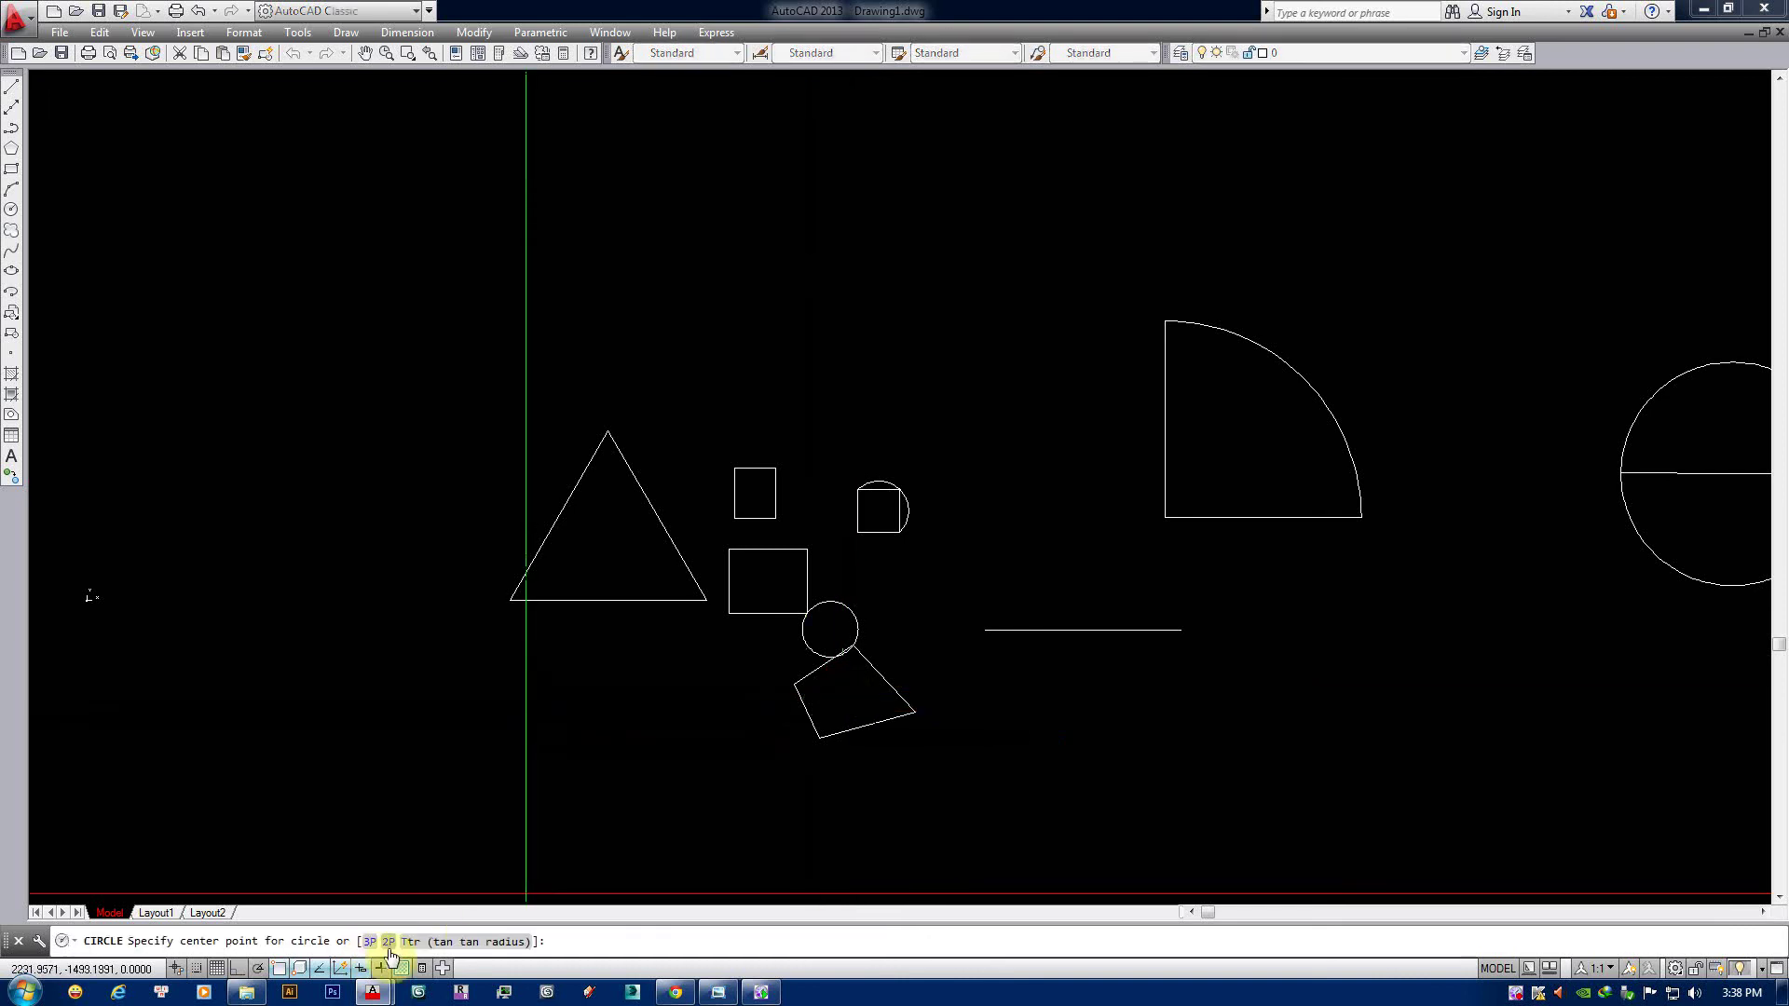
pyautogui.moveTo(448, 649); pyautogui.dragTo(619, 635, button='middle')
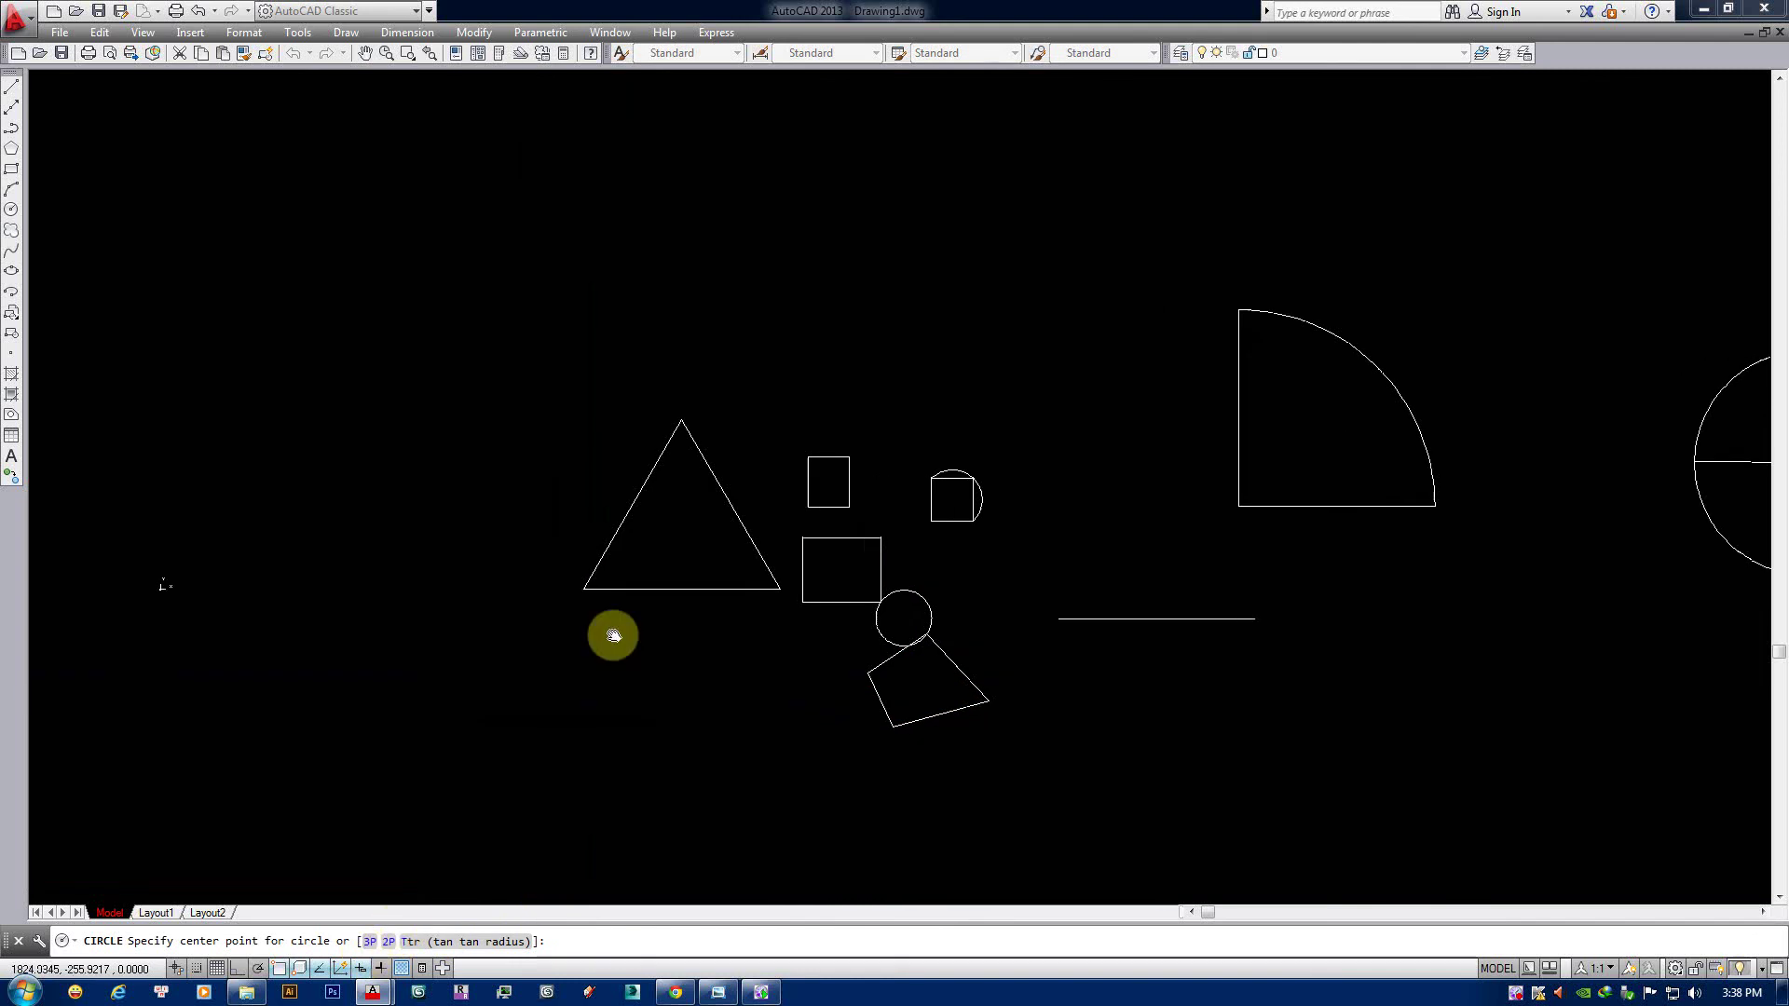
pyautogui.write('p')
pyautogui.press('Return')
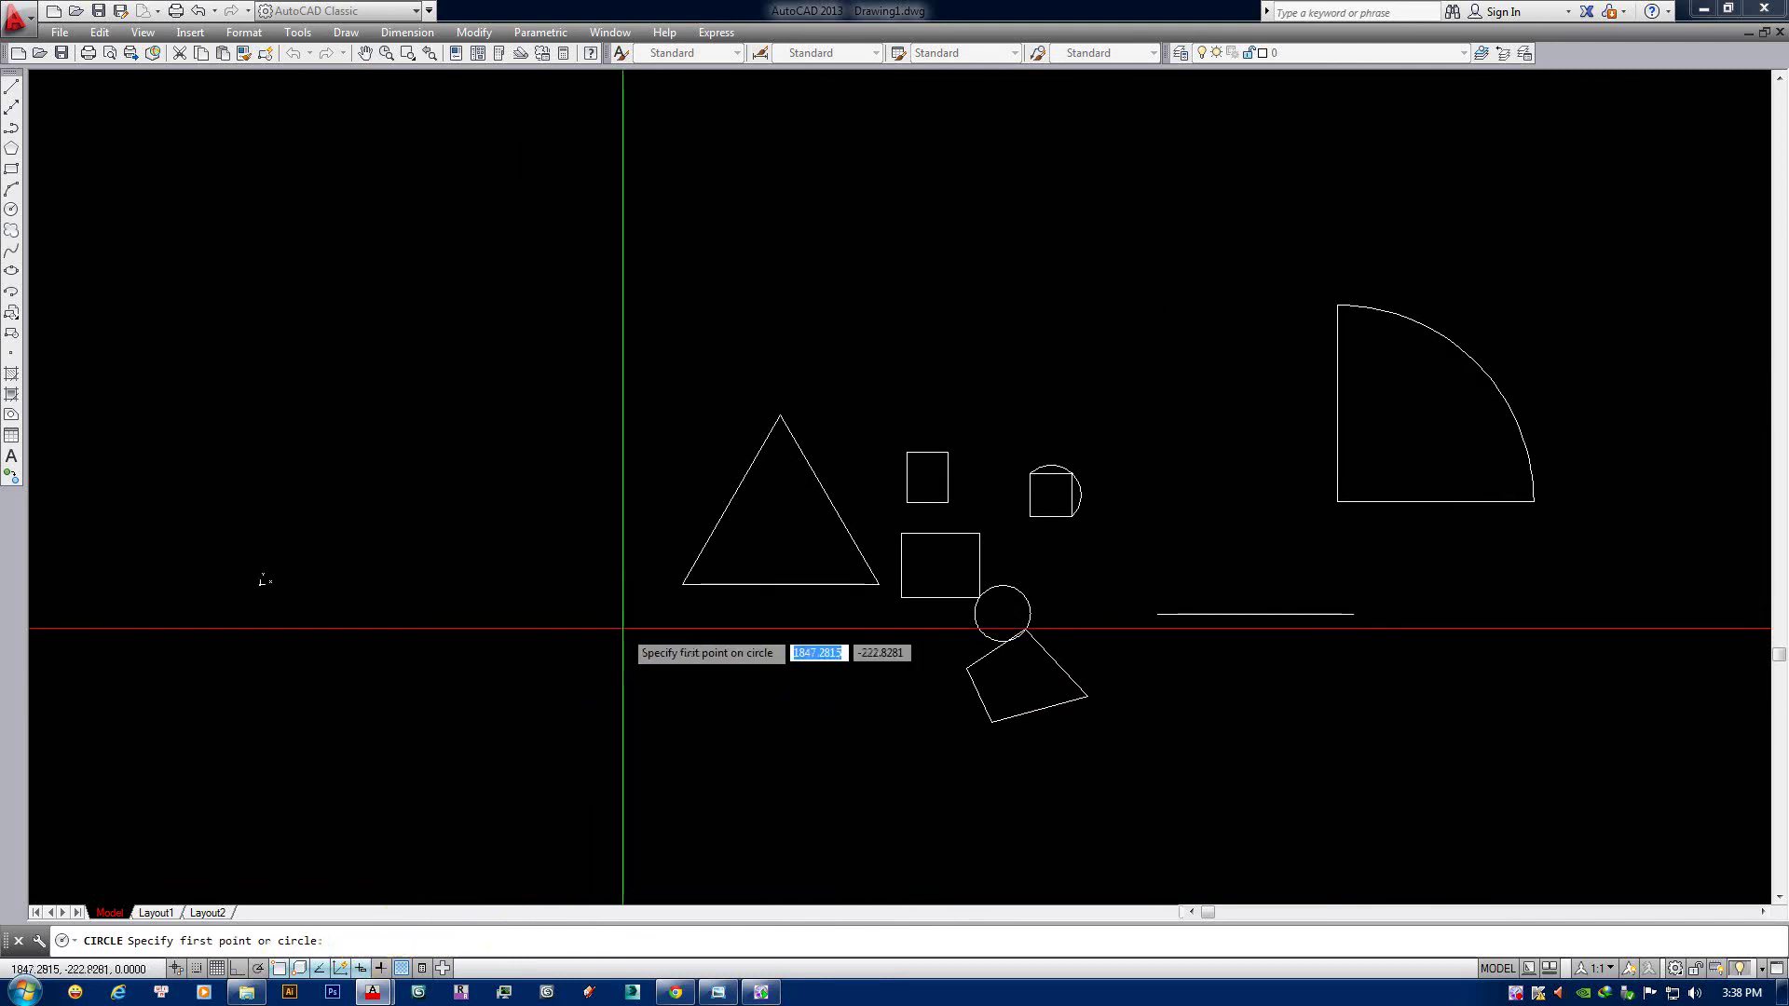
pyautogui.click(682, 584)
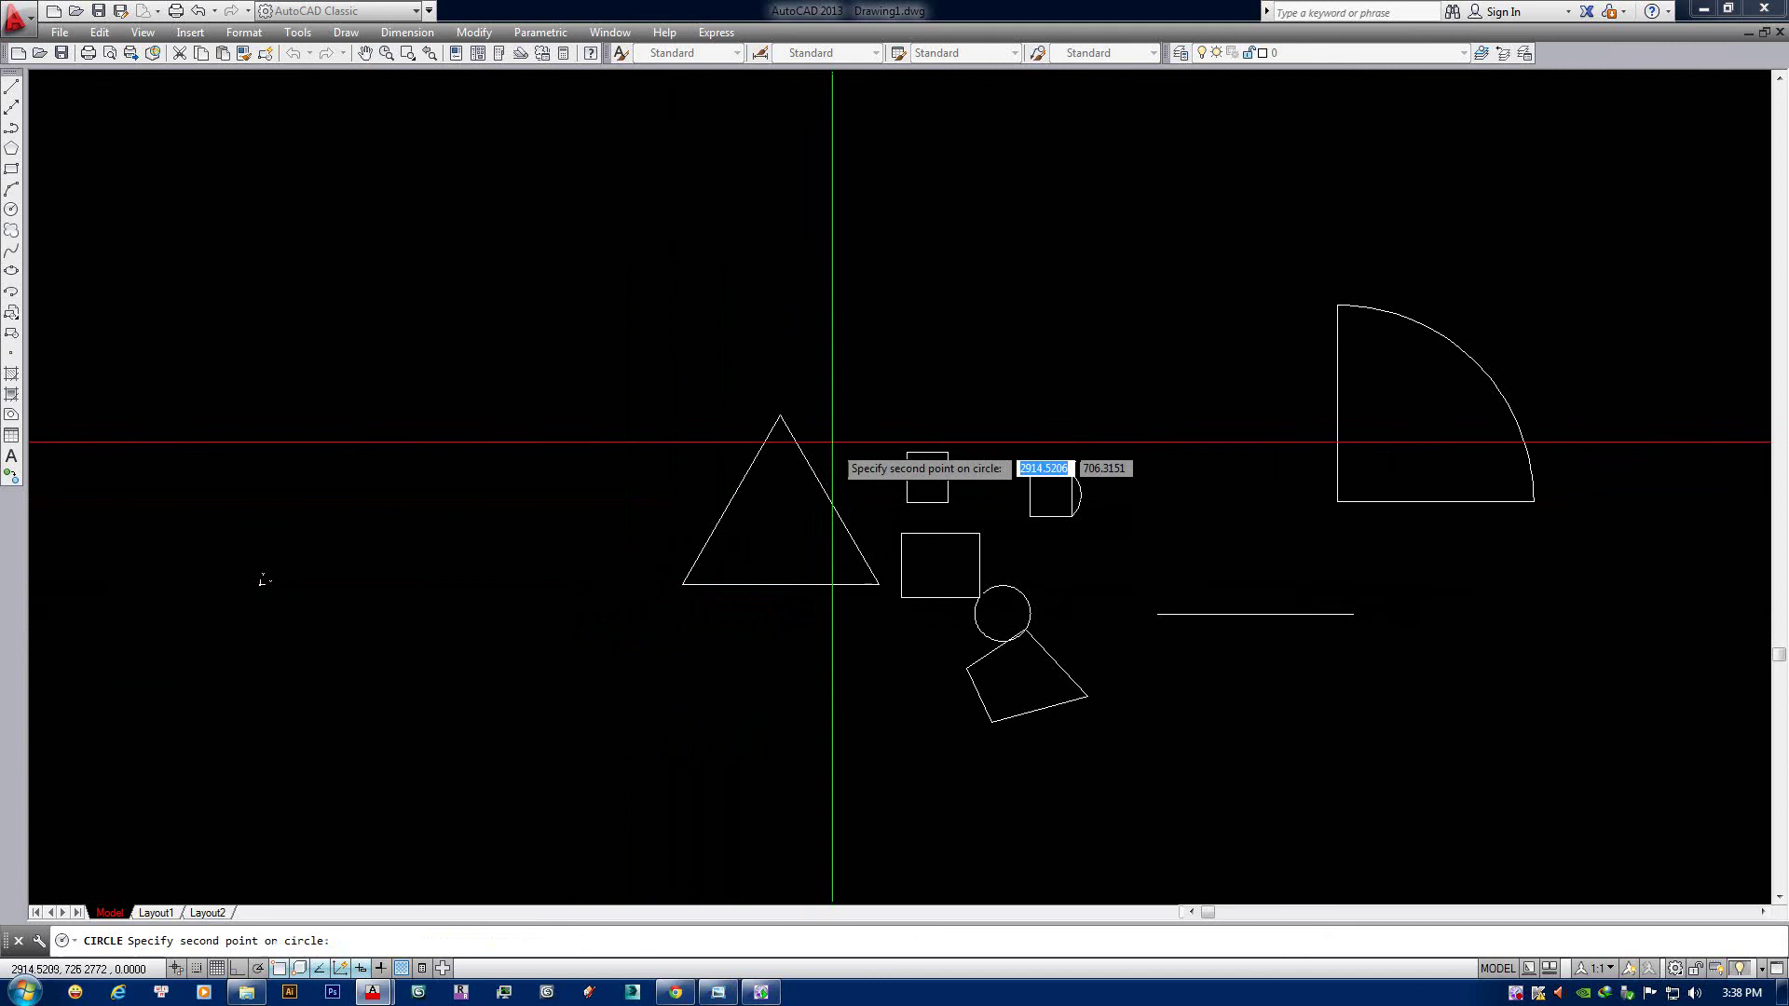
pyautogui.click(780, 417)
pyautogui.click(878, 584)
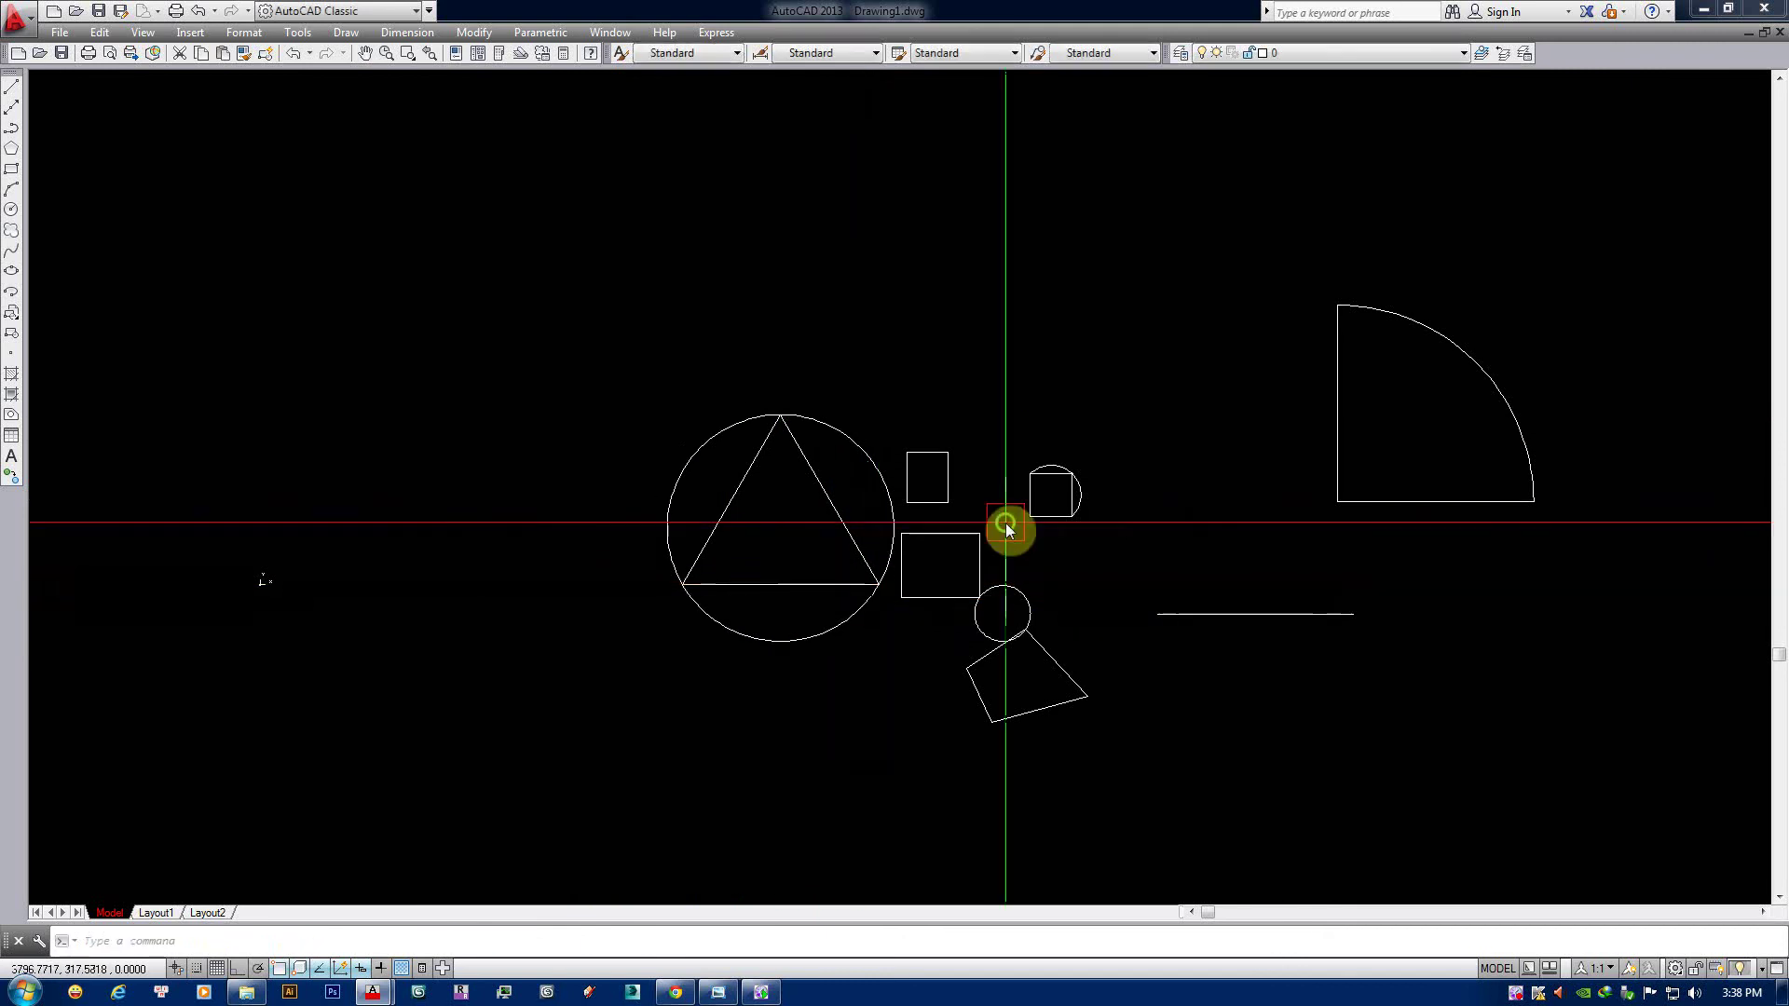
# Delete the quarter-circle's arc.
pyautogui.moveTo(1010, 518); pyautogui.dragTo(919, 538, button='middle')
pyautogui.moveTo(1182, 522); pyautogui.dragTo(1026, 522, button='middle')
pyautogui.click(1110, 475)
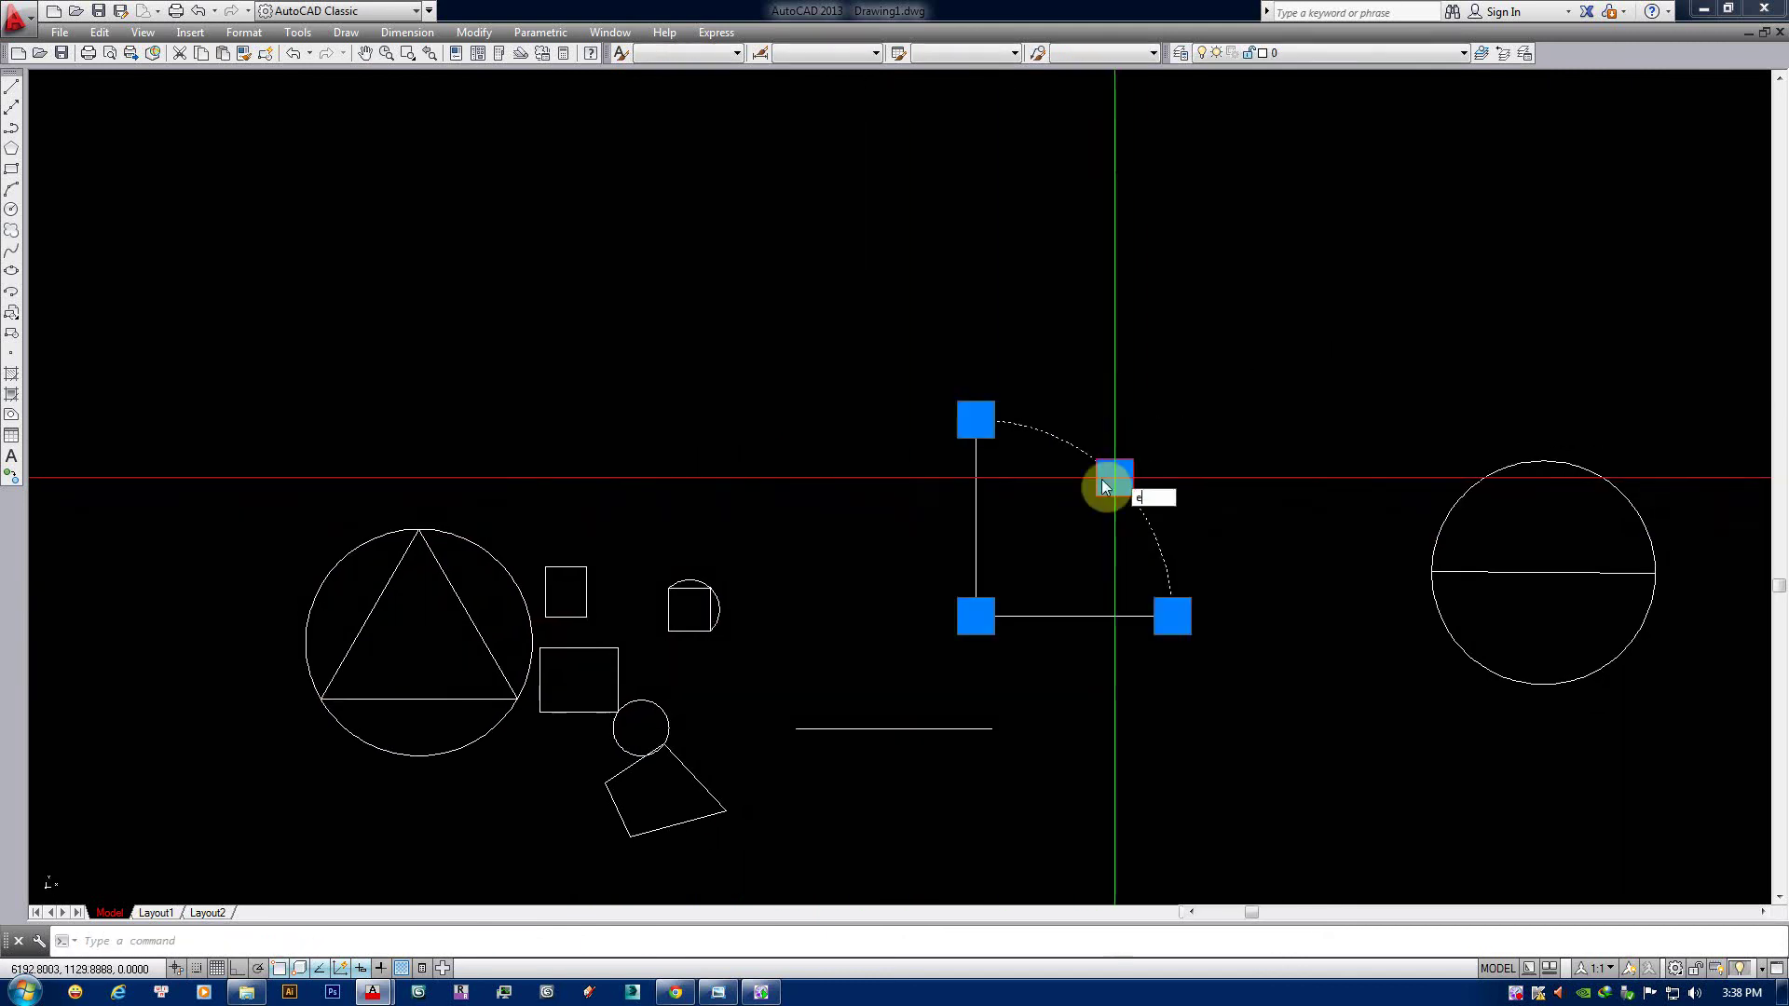
pyautogui.press('Delete')
pyautogui.moveTo(1110, 478)
pyautogui.mouseDown(button='middle')
pyautogui.moveTo(1034, 469)
pyautogui.moveTo(1021, 520)
pyautogui.mouseUp(button='middle')
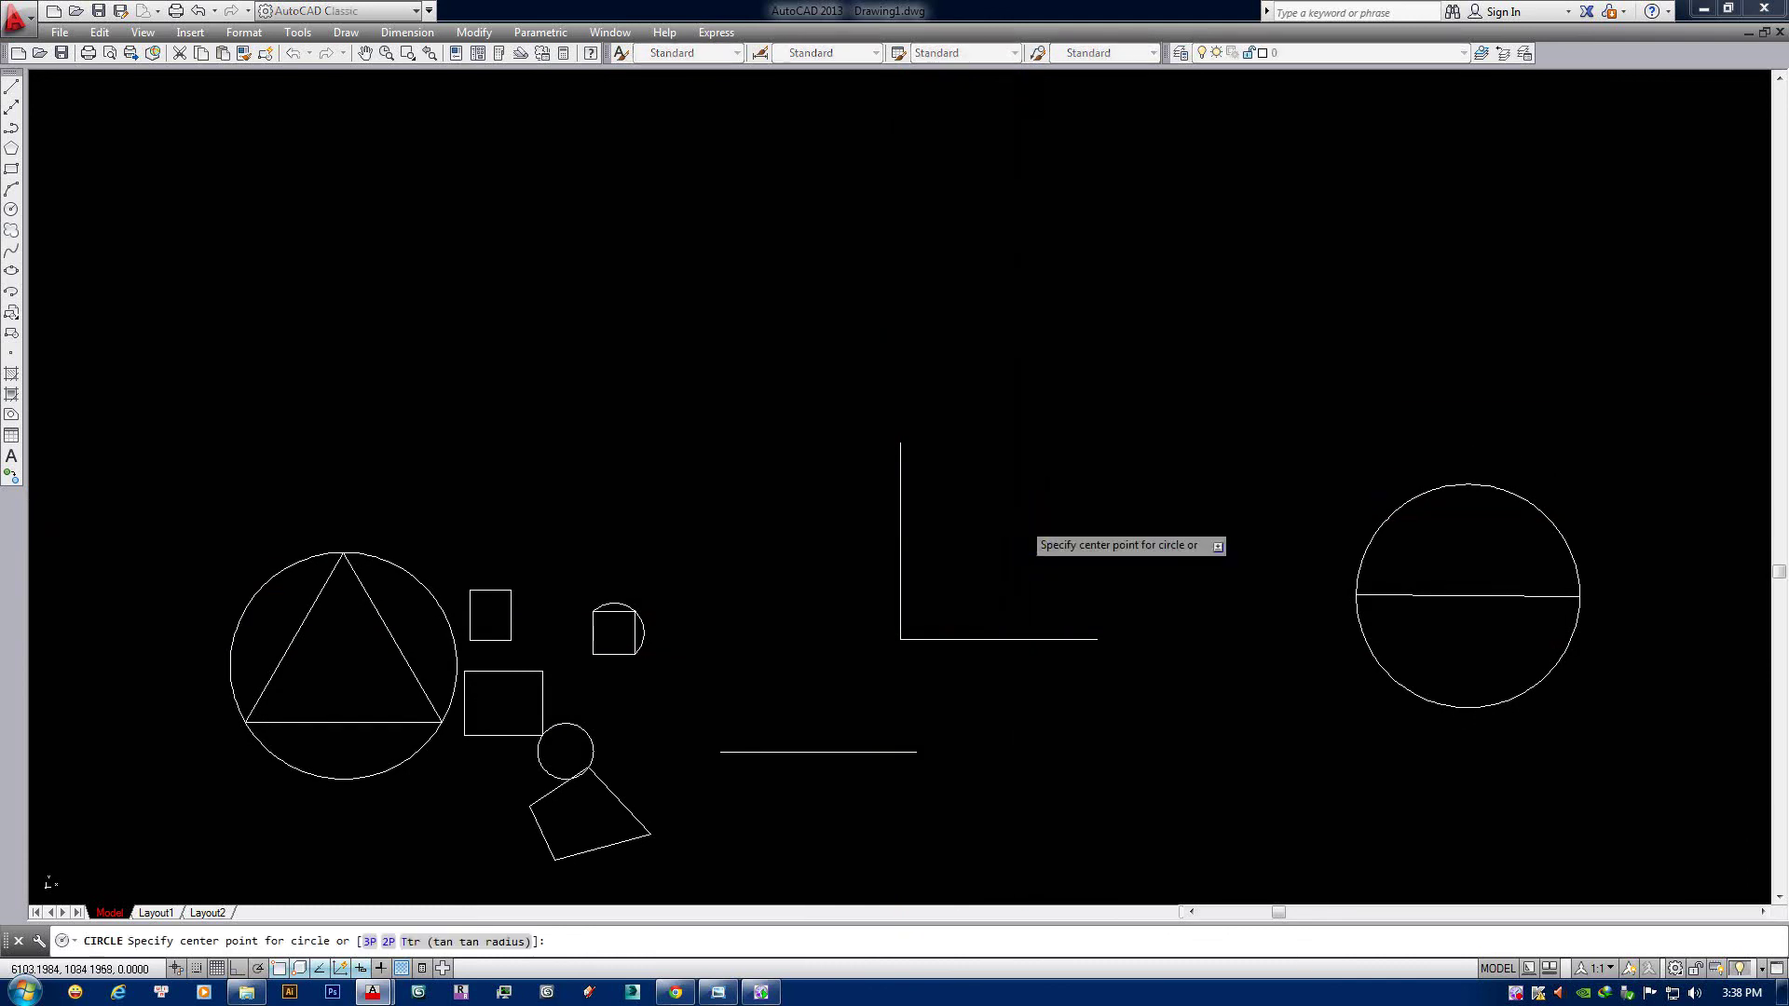
# Draw a three-point circle through the remaining L-shaped lines' points.
pyautogui.write('3p')
pyautogui.press('Return')
pyautogui.click(900, 639)
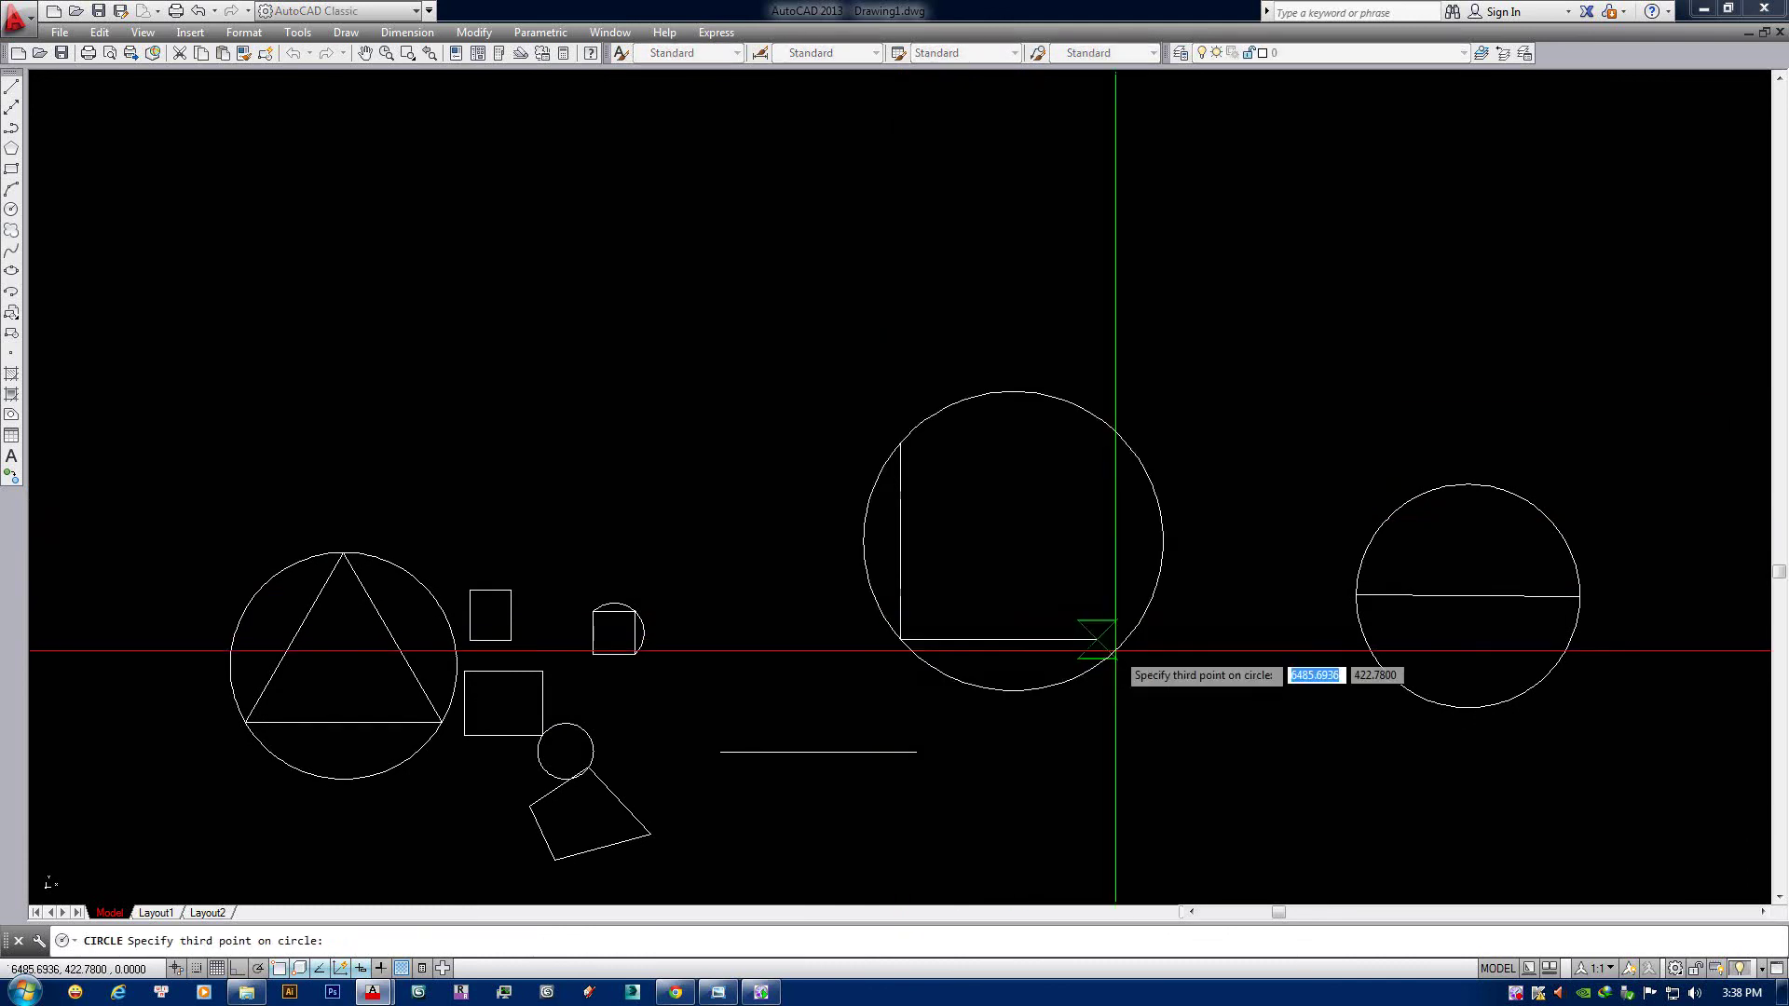
pyautogui.click(1096, 639)
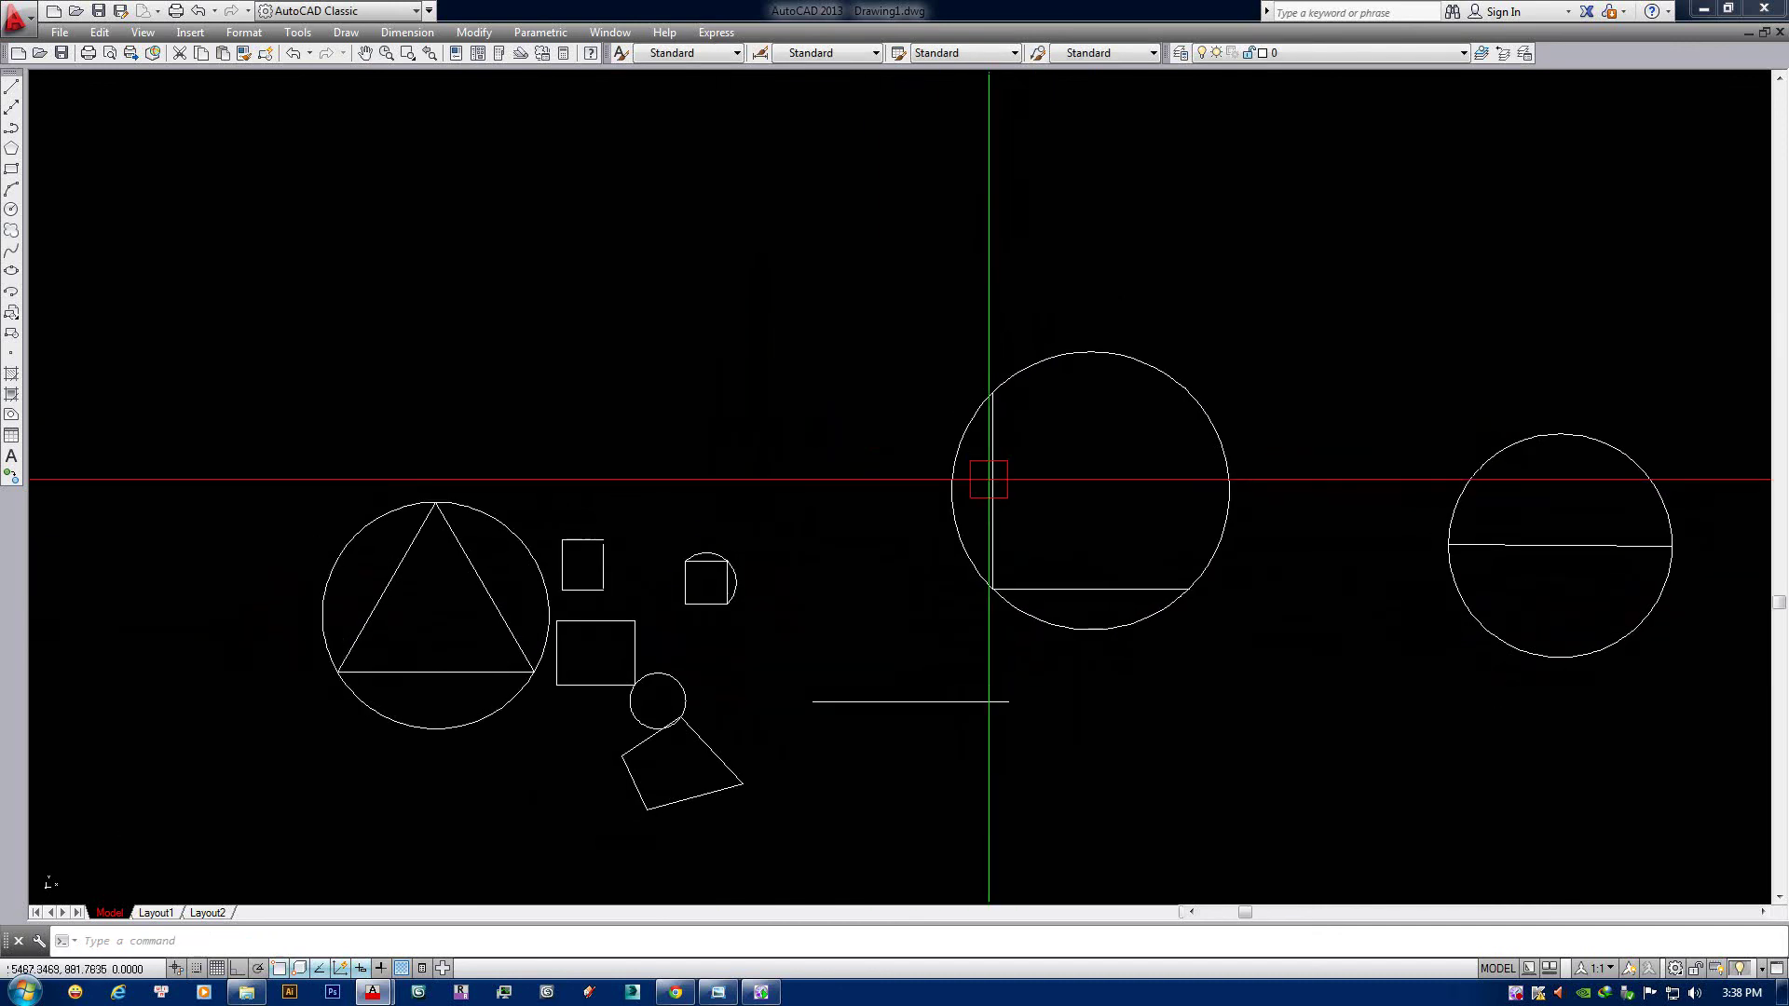
pyautogui.scroll(2, 871, 564)
pyautogui.moveTo(871, 563); pyautogui.dragTo(887, 553, button='middle')
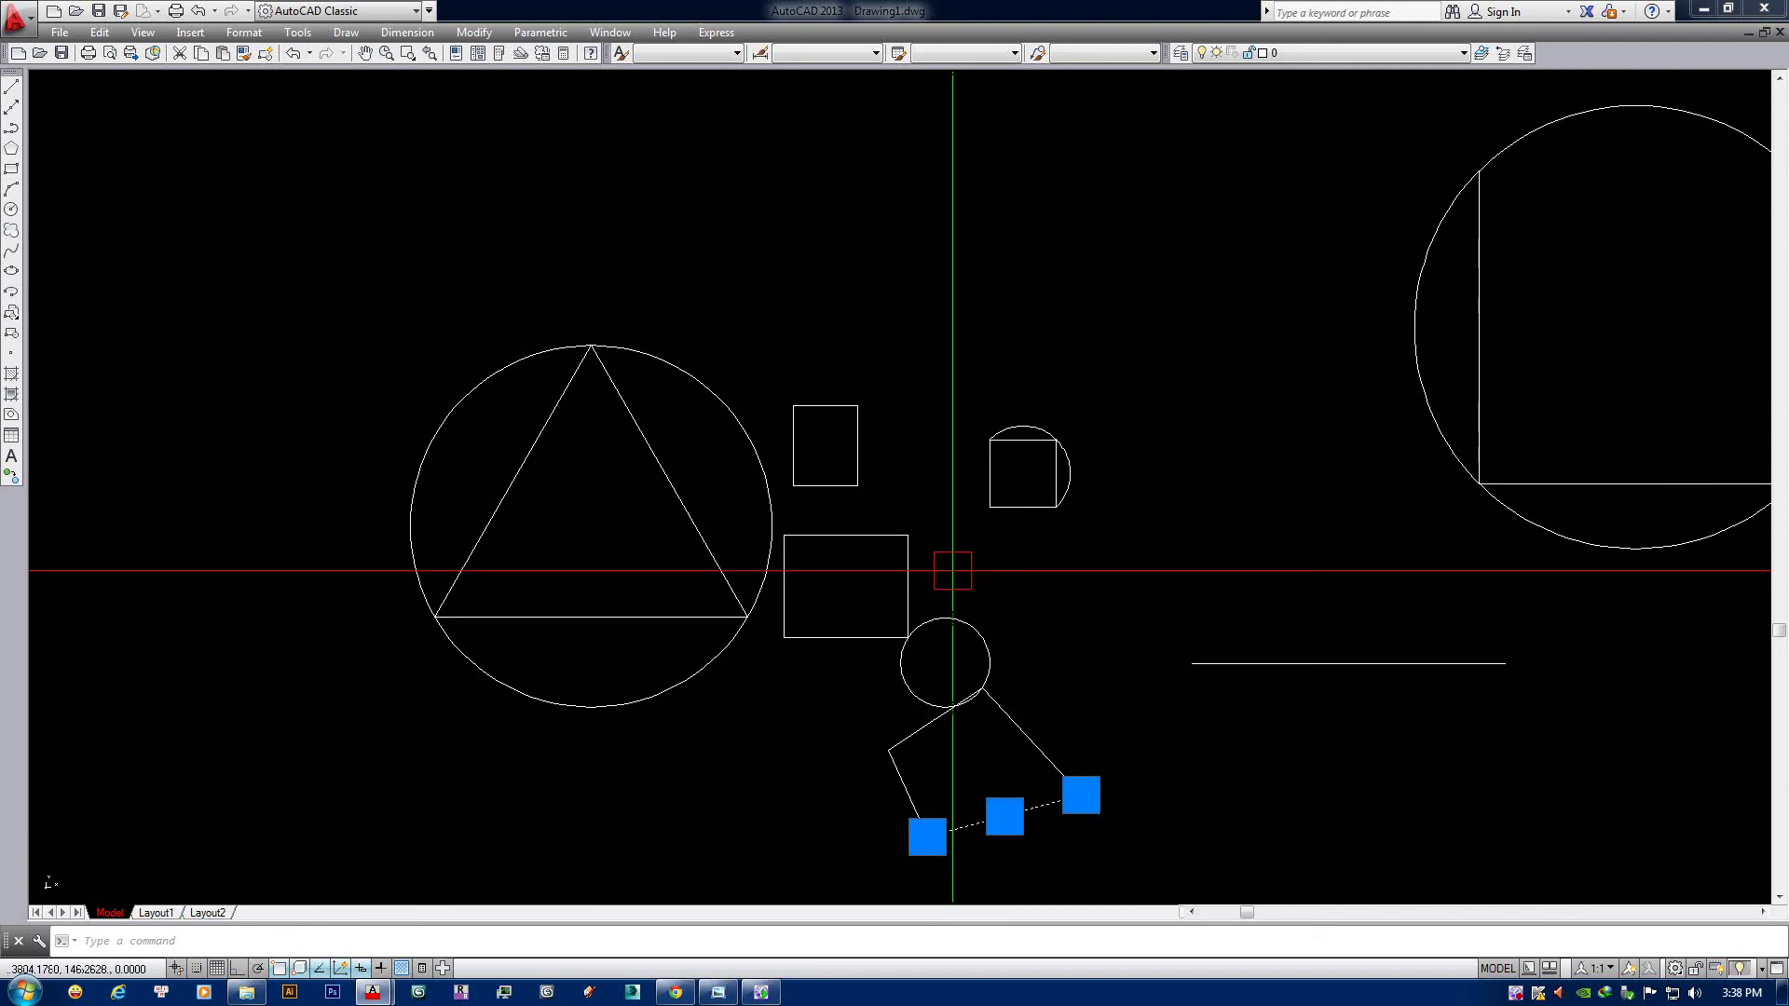
# Crossing-select the small shapes in the middle of the drawing and delete them.
pyautogui.press('Escape')
pyautogui.moveTo(830, 499); pyautogui.dragTo(873, 473, button='middle')
pyautogui.click(1130, 346)
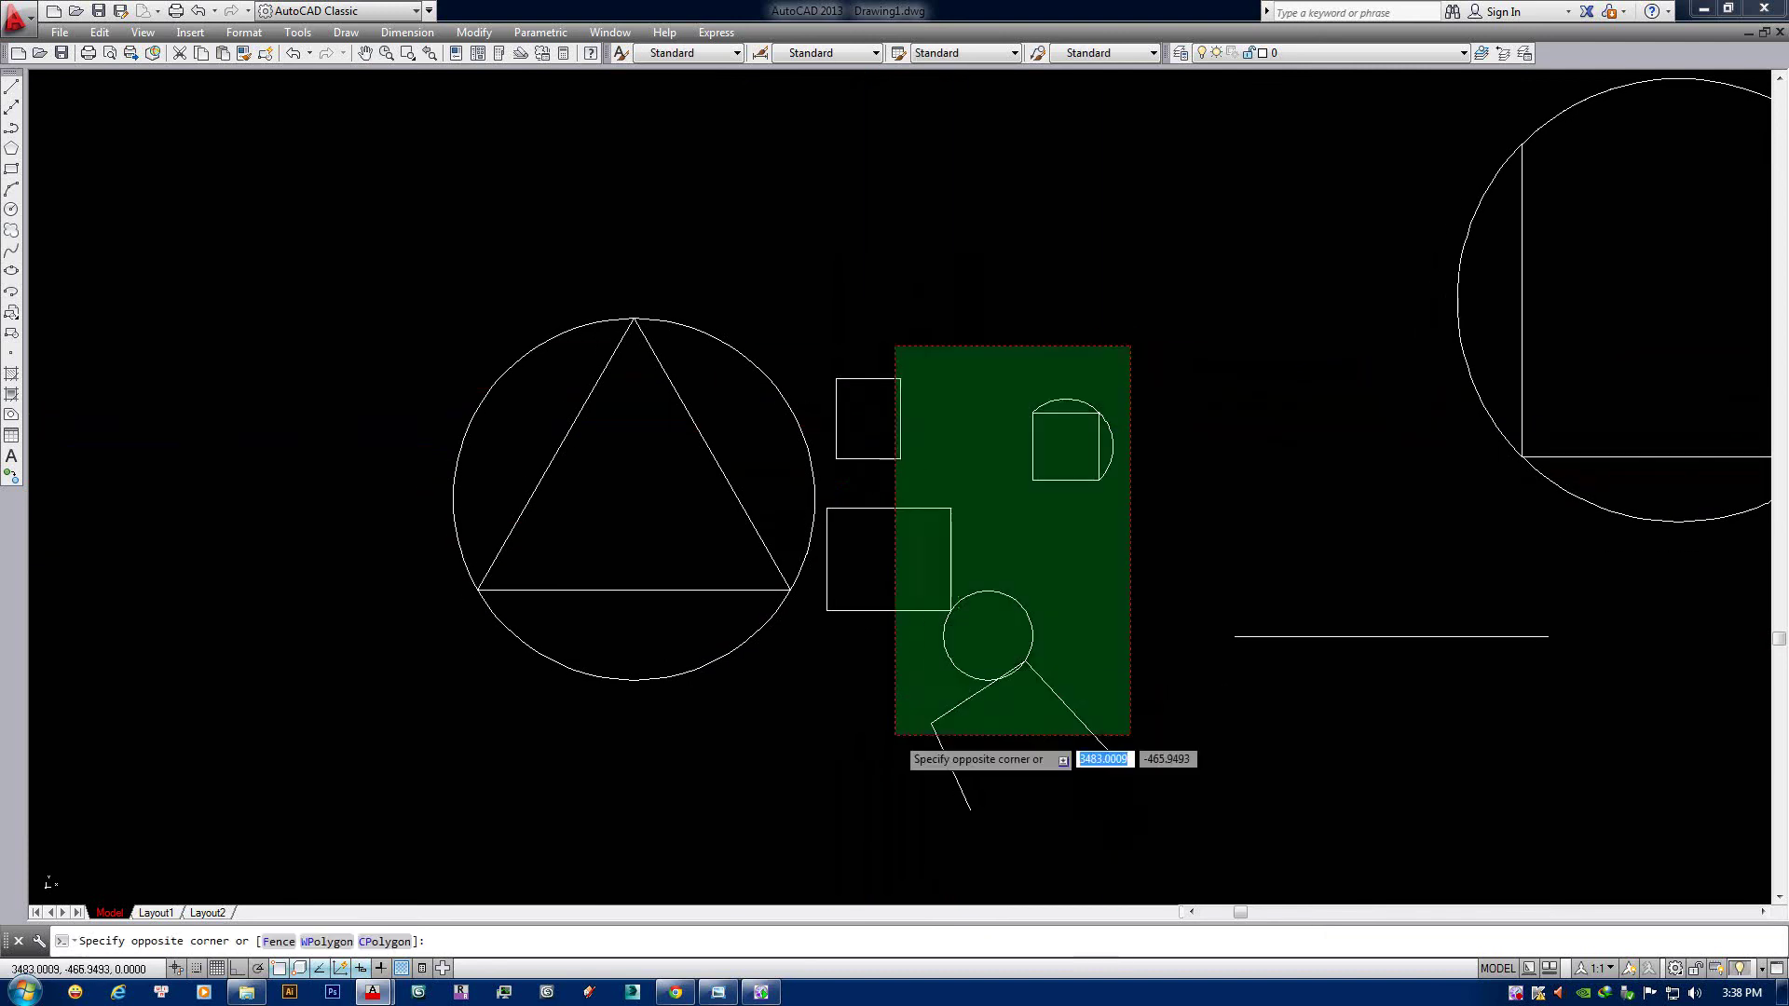
pyautogui.click(894, 736)
pyautogui.press('Delete')
pyautogui.scroll(2, 717, 512)
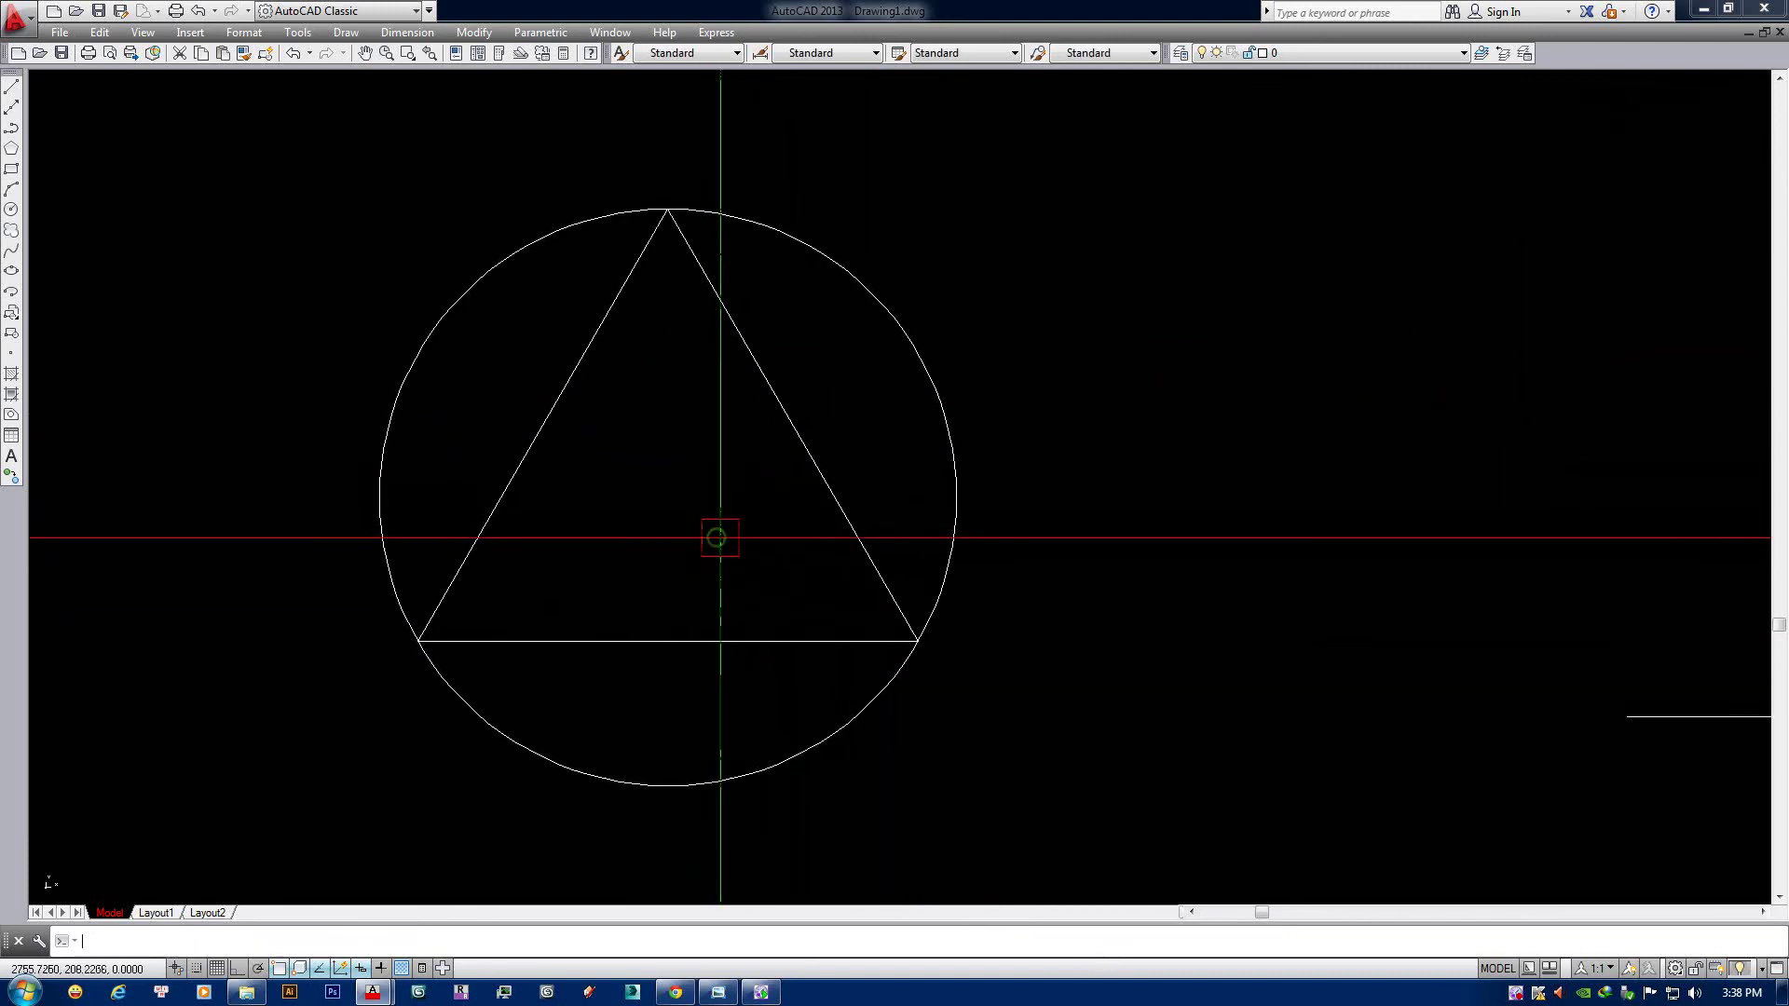
# Draw an inner line from the triangle's bottom-left corner to its right side's midpoint.
pyautogui.press('Return')
pyautogui.click(419, 641)
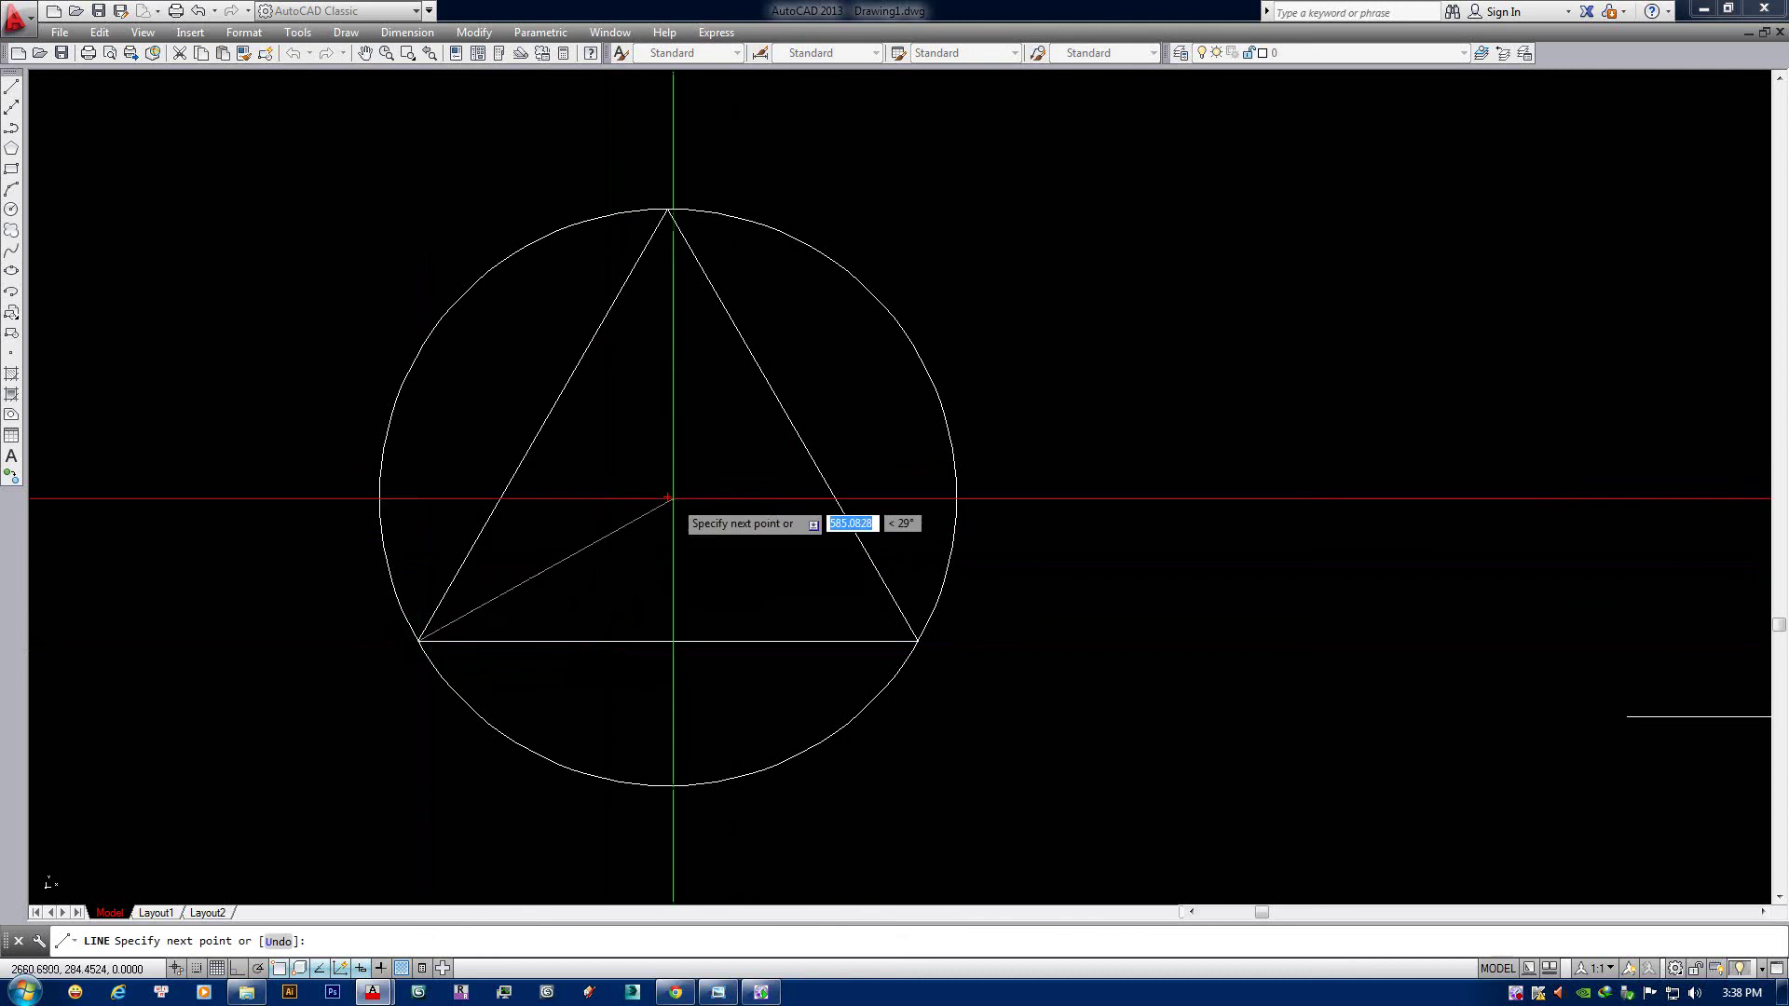
pyautogui.click(792, 426)
pyautogui.press('Return')
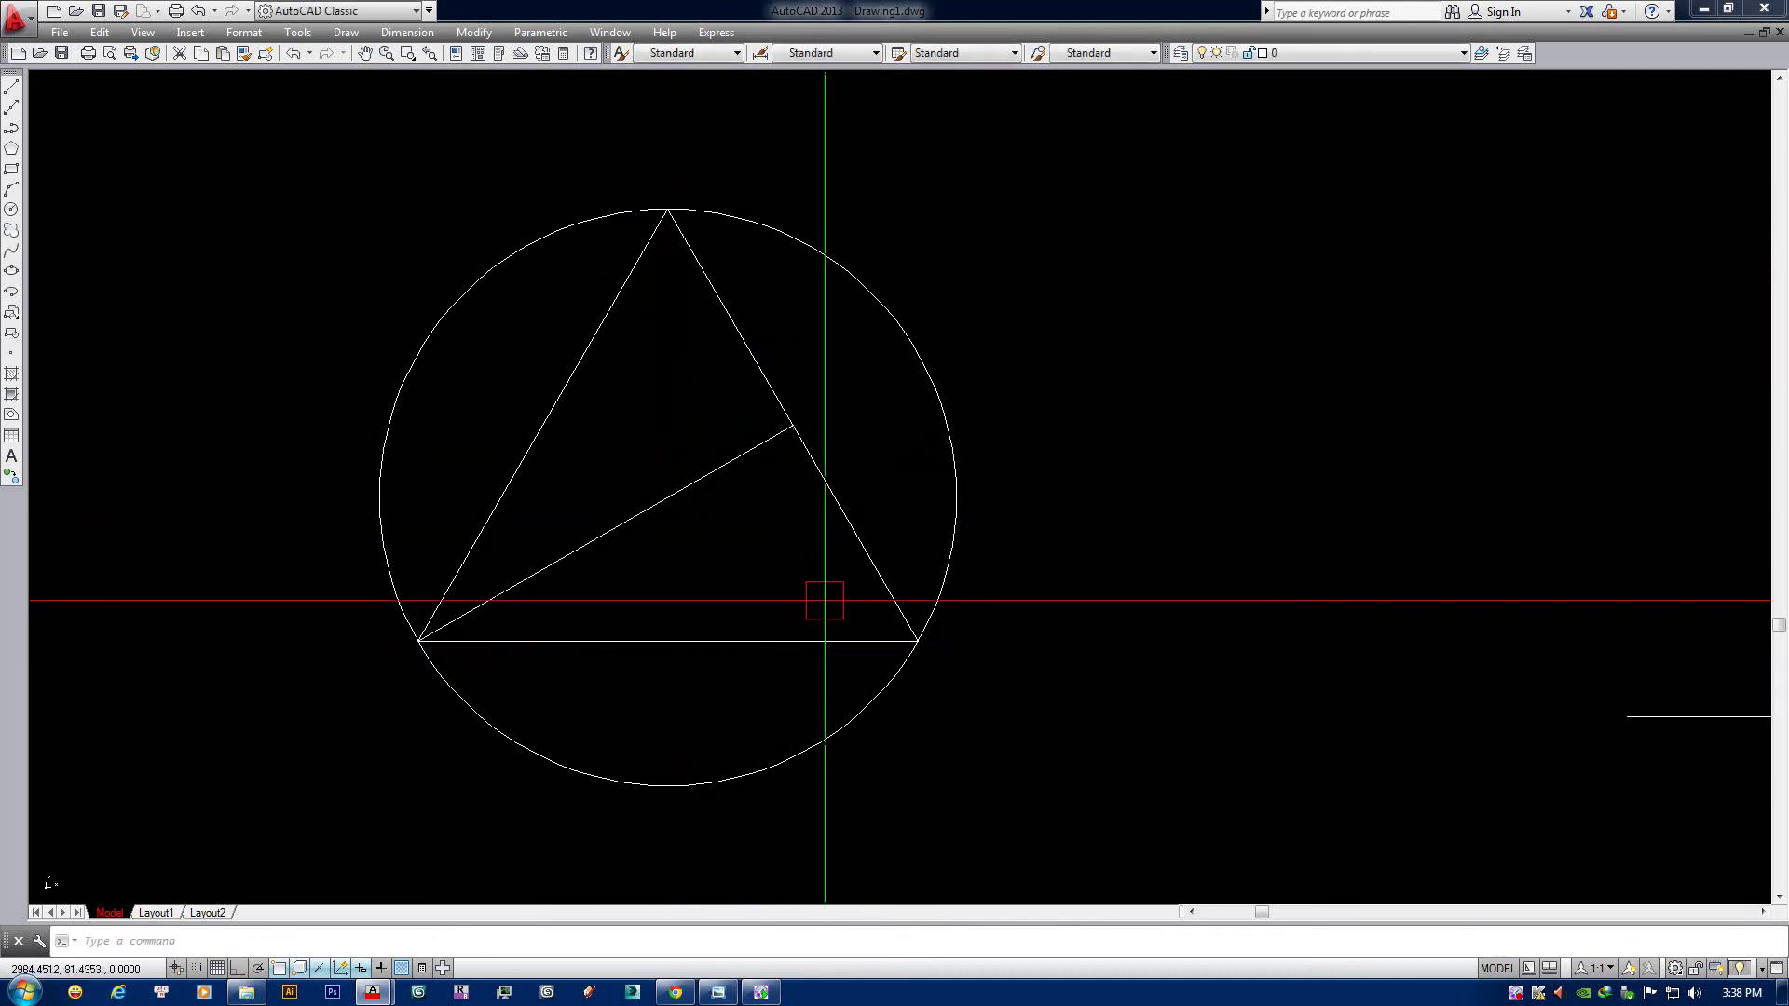
pyautogui.press('Return')
pyautogui.press('Escape')
pyautogui.click(708, 474)
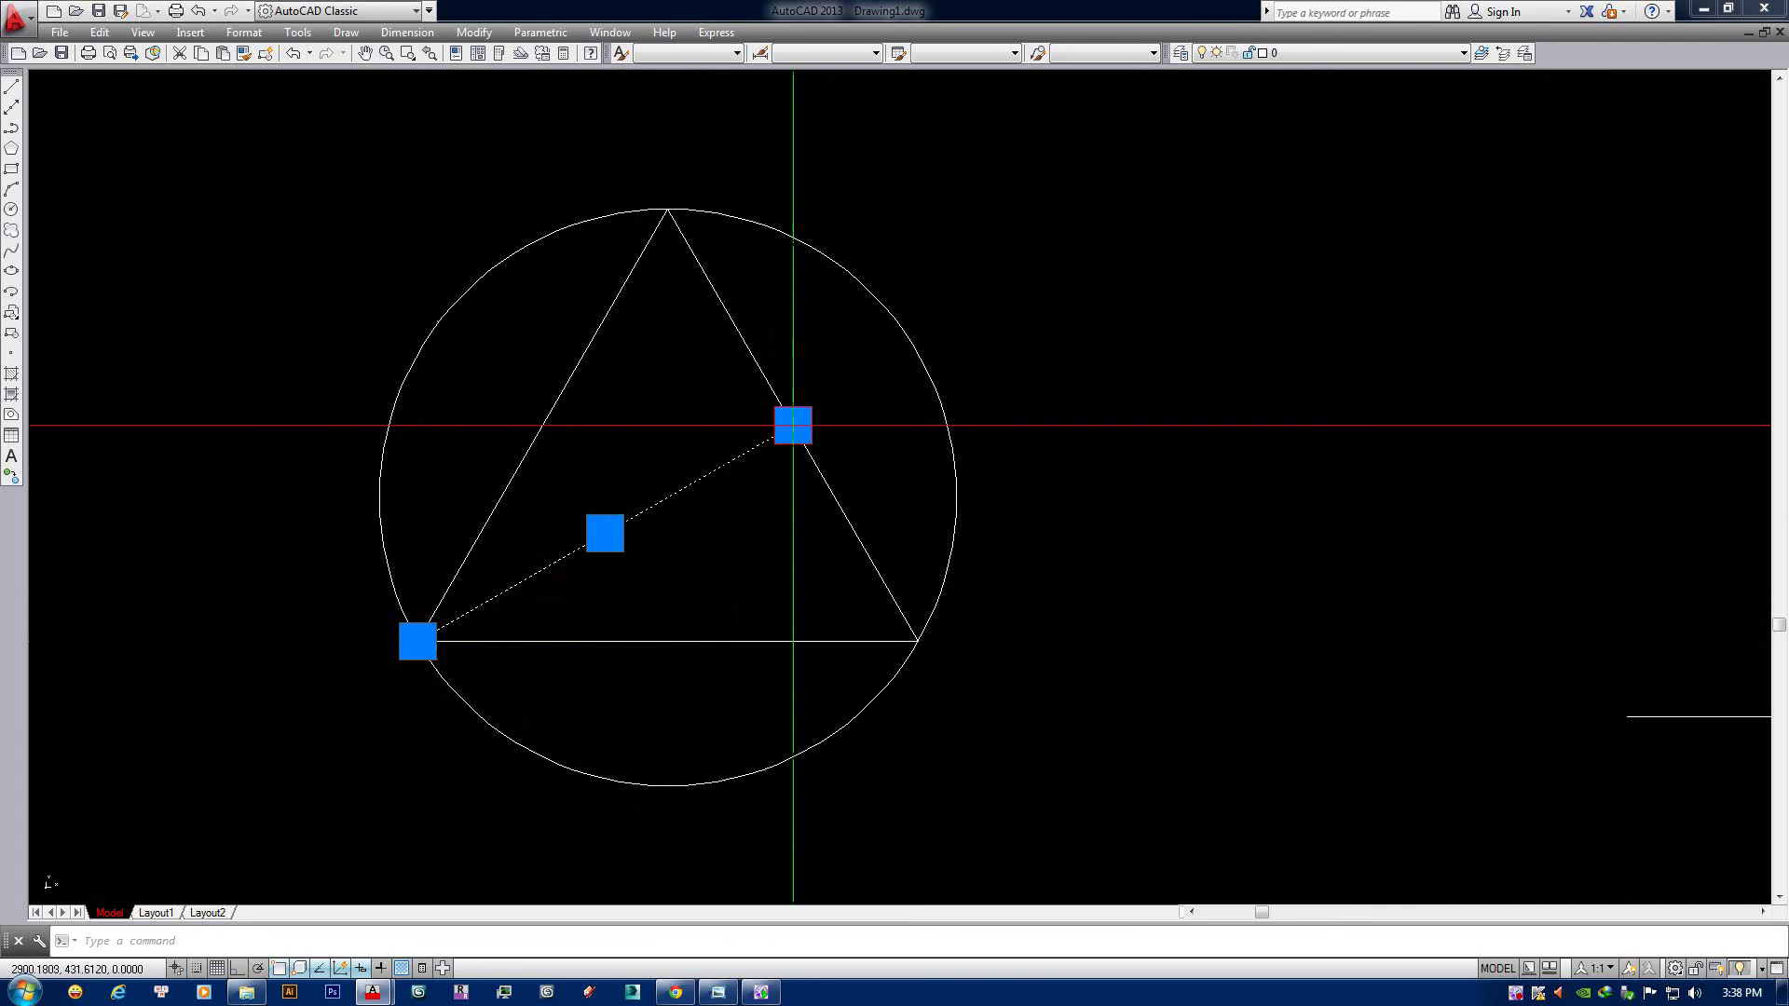
pyautogui.press('Escape')
# Delete the loose right-hand line, the square-in-circle and the right circle.
pyautogui.scroll(-4, 729, 407)
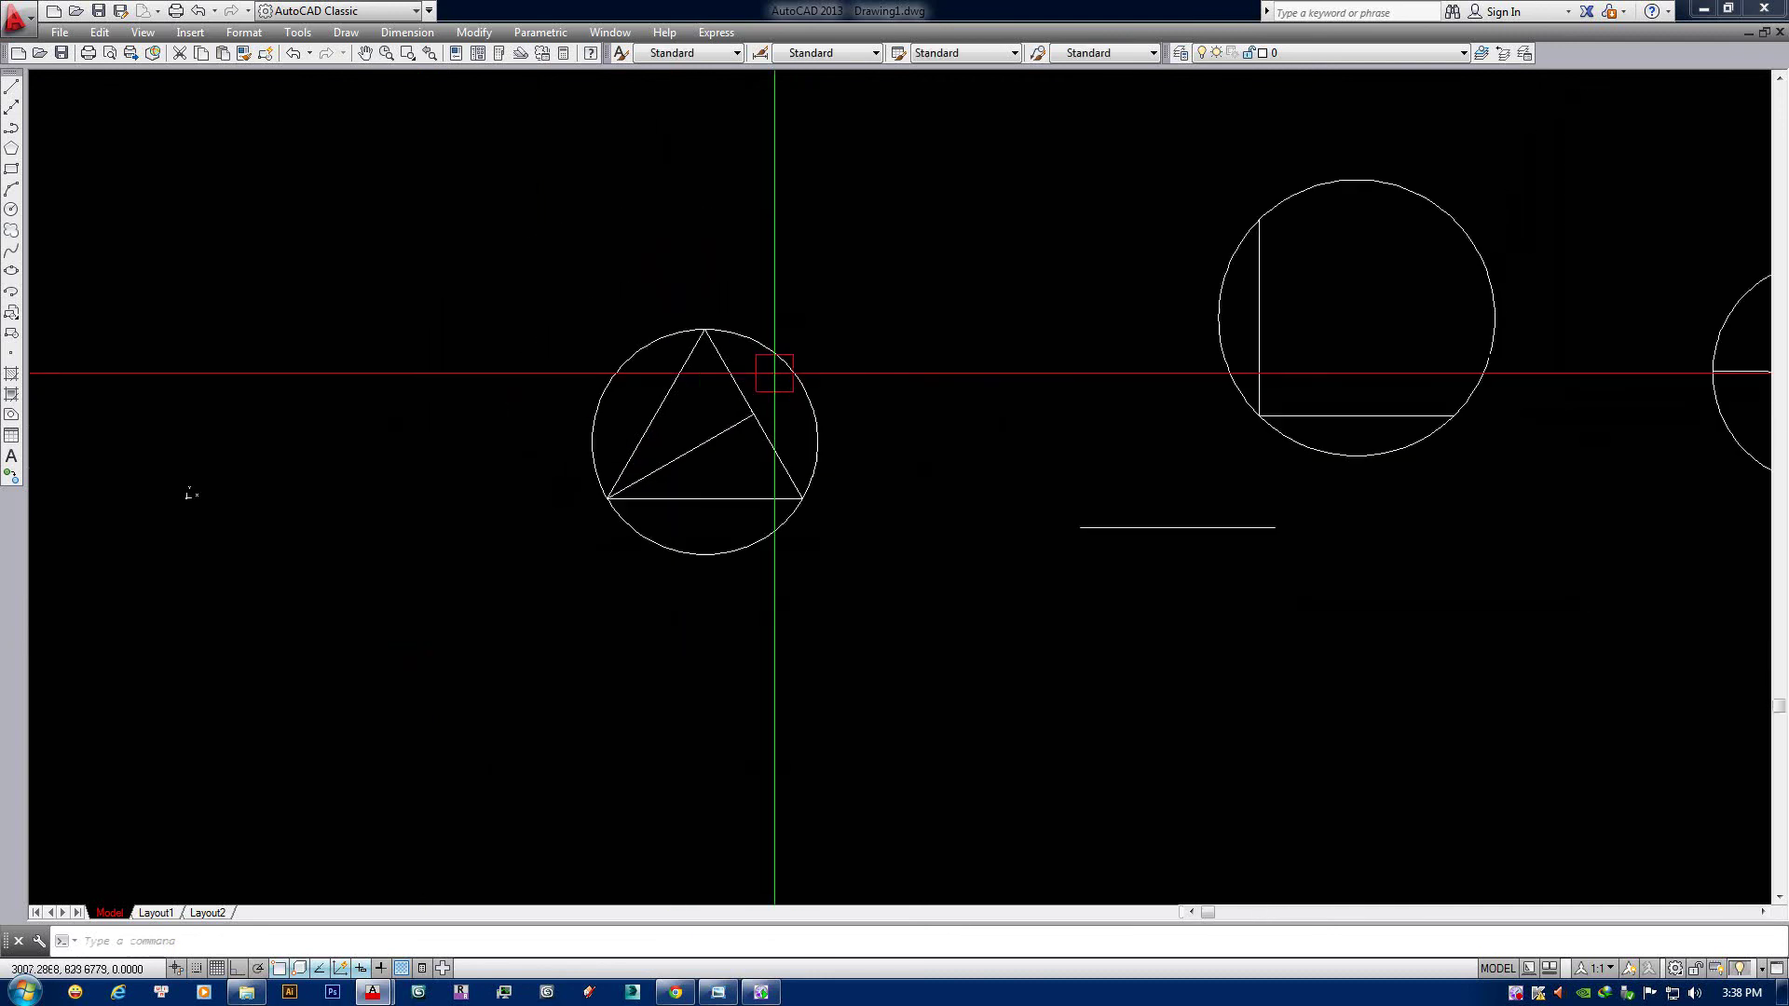
pyautogui.click(879, 280)
pyautogui.click(673, 545)
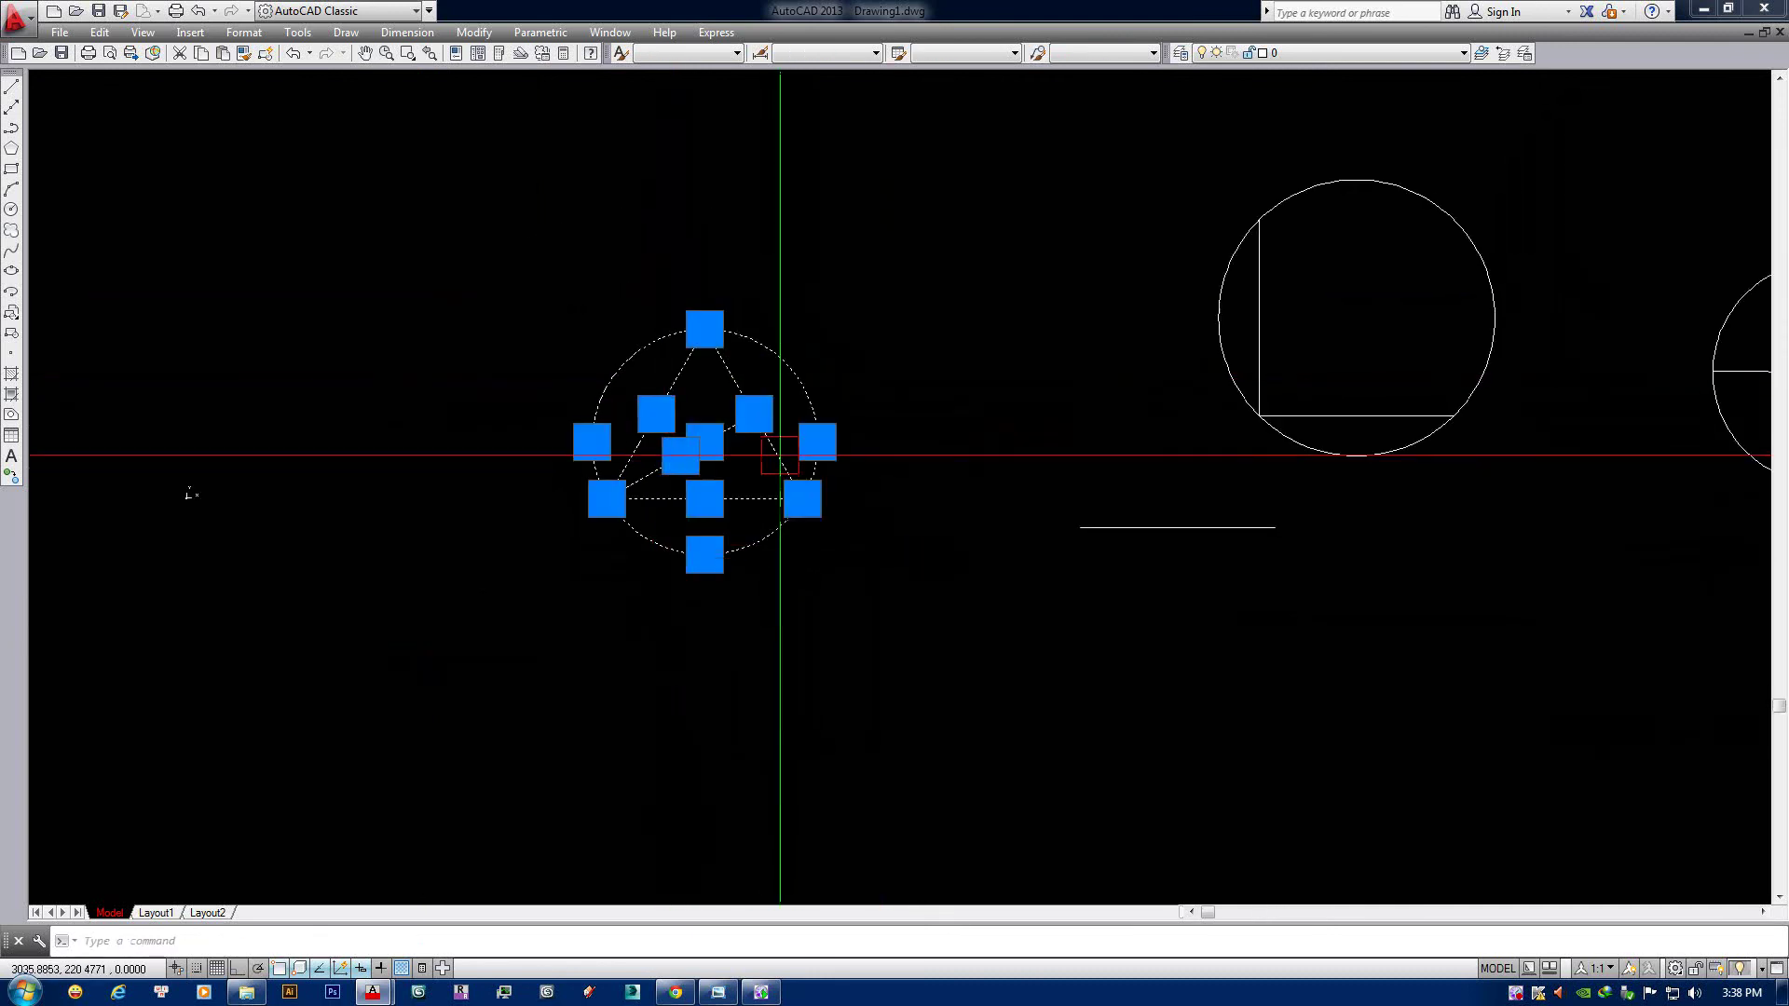
pyautogui.moveTo(919, 381); pyautogui.dragTo(879, 450, button='middle')
pyautogui.scroll(-5, 703, 436)
pyautogui.press('Escape')
pyautogui.click(1035, 432)
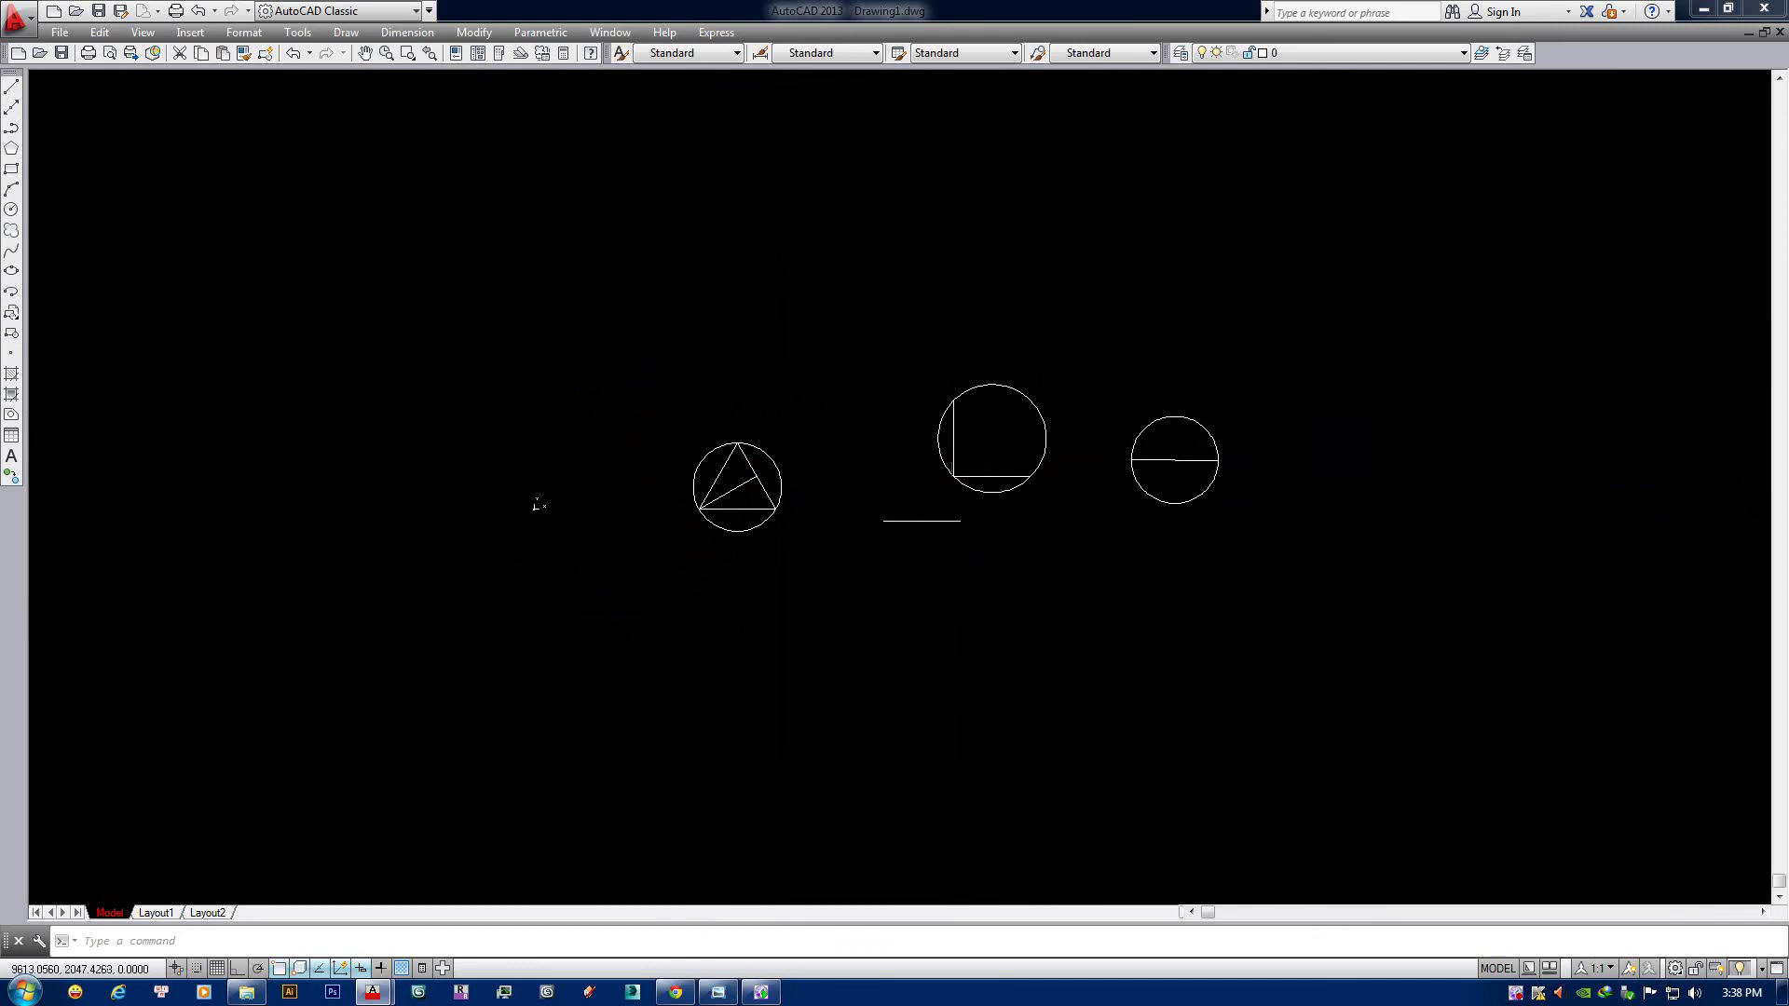
pyautogui.click(886, 603)
pyautogui.press('Delete')
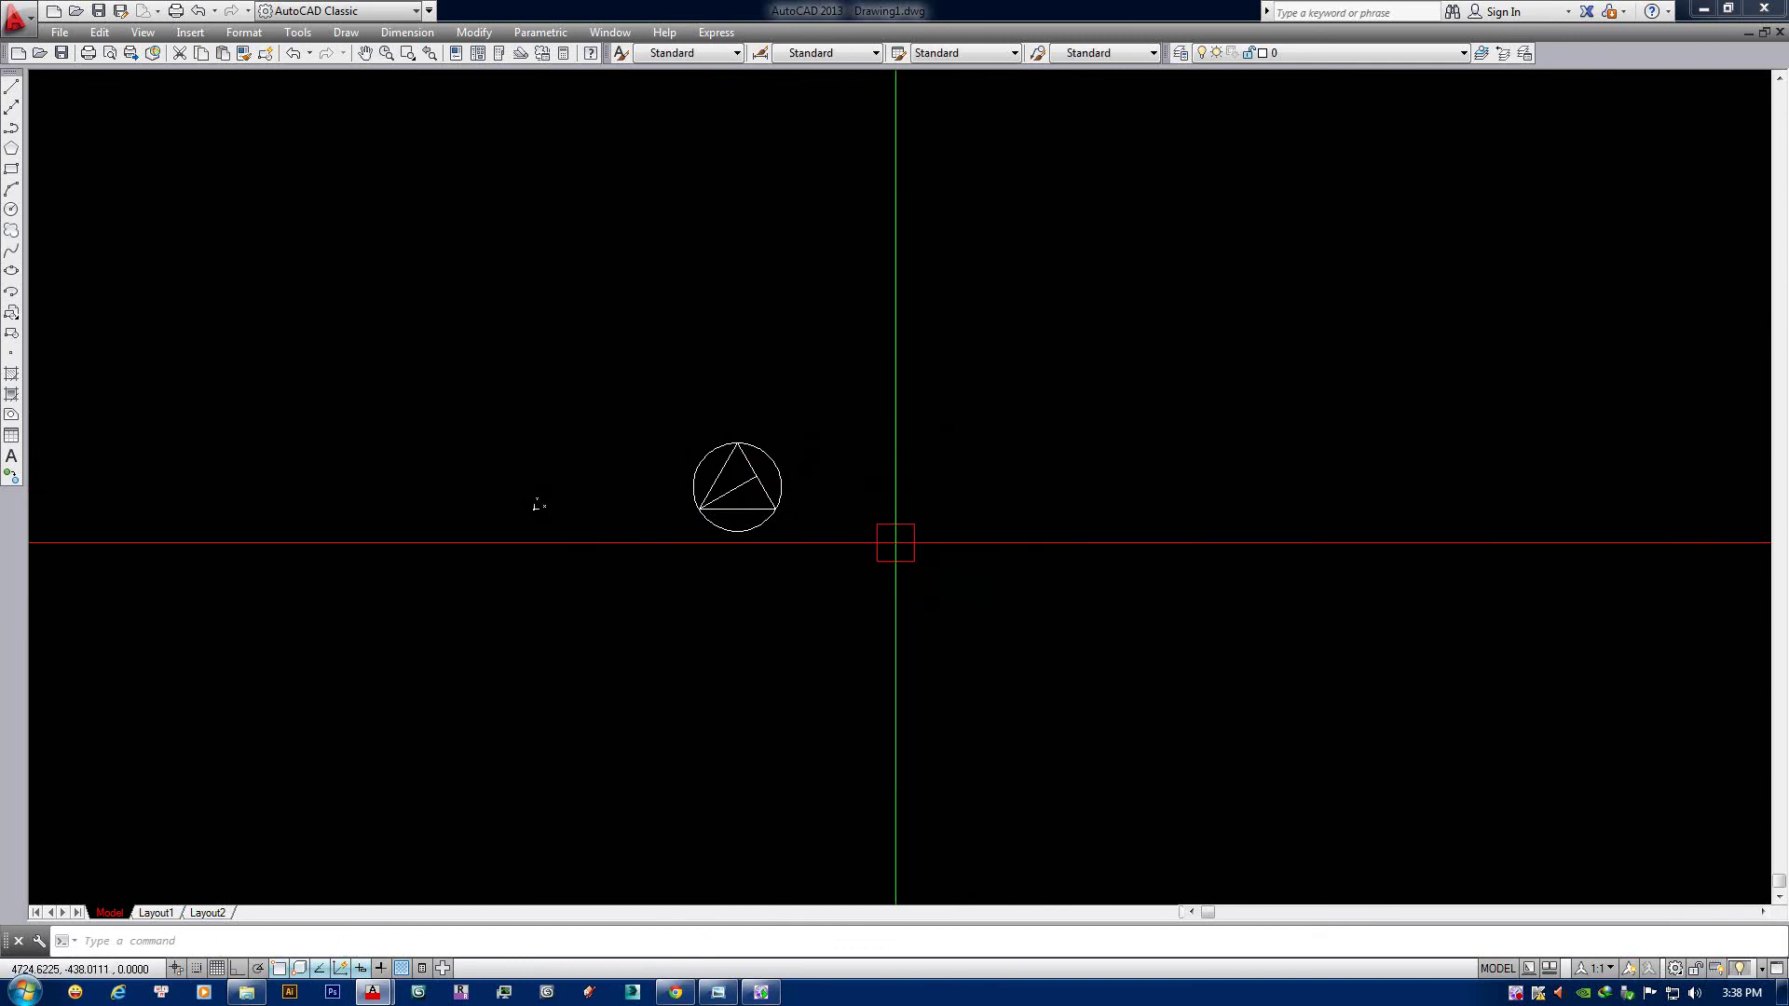
# Delete the inner diagonal line and the circle around the triangle.
pyautogui.scroll(4, 782, 499)
pyautogui.click(715, 486)
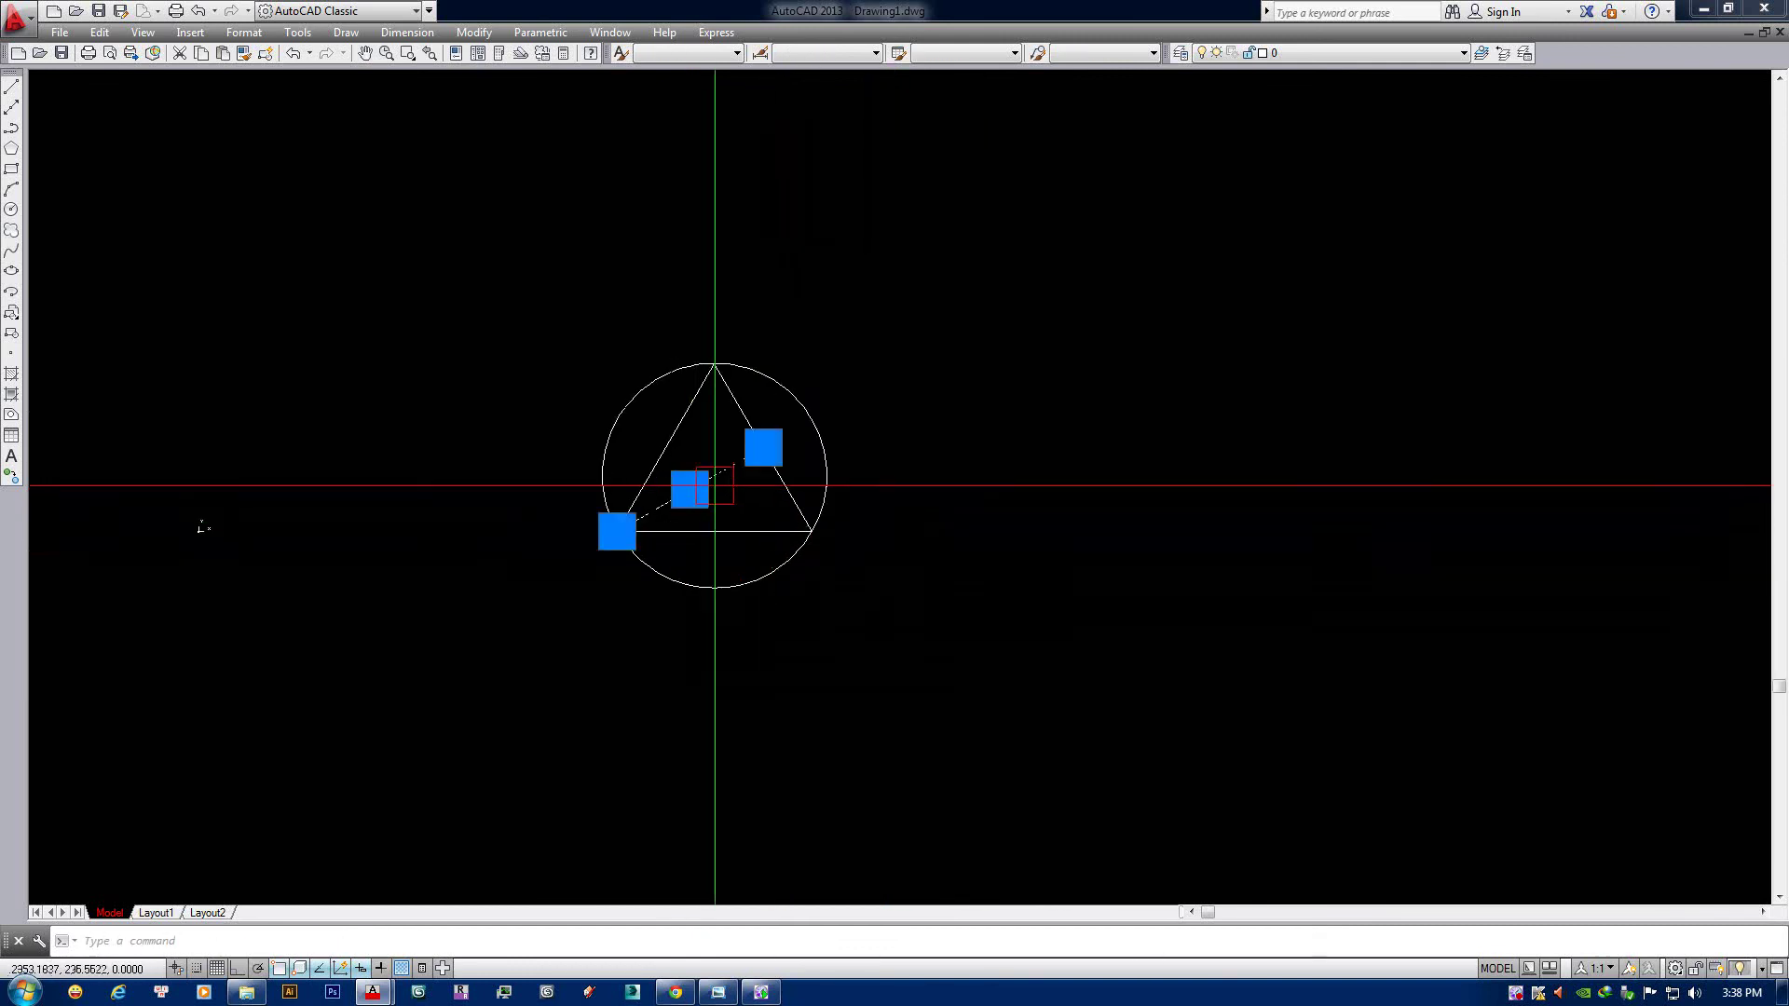
pyautogui.press('Delete')
pyautogui.click(818, 419)
pyautogui.press('Delete')
pyautogui.scroll(4, 745, 492)
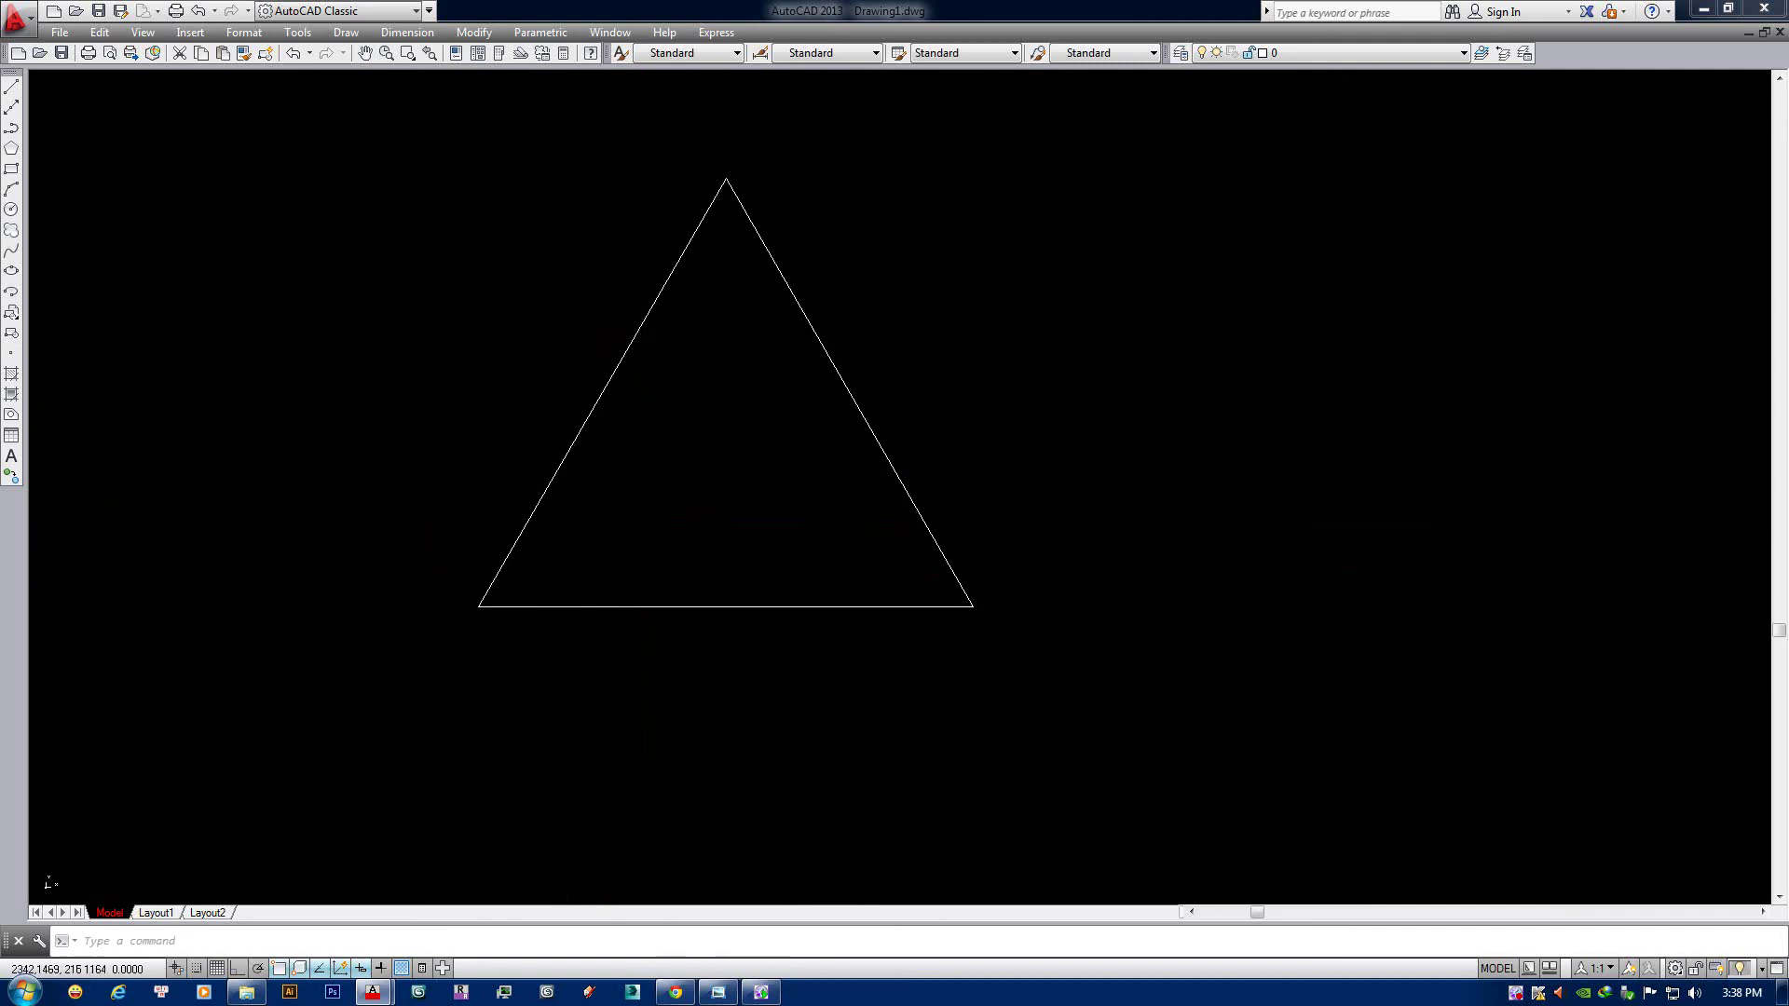
# Delete the triangle's right side, leaving two lines at an angle.
pyautogui.scroll(2, 555, 507)
pyautogui.scroll(-4, 577, 508)
pyautogui.click(765, 474)
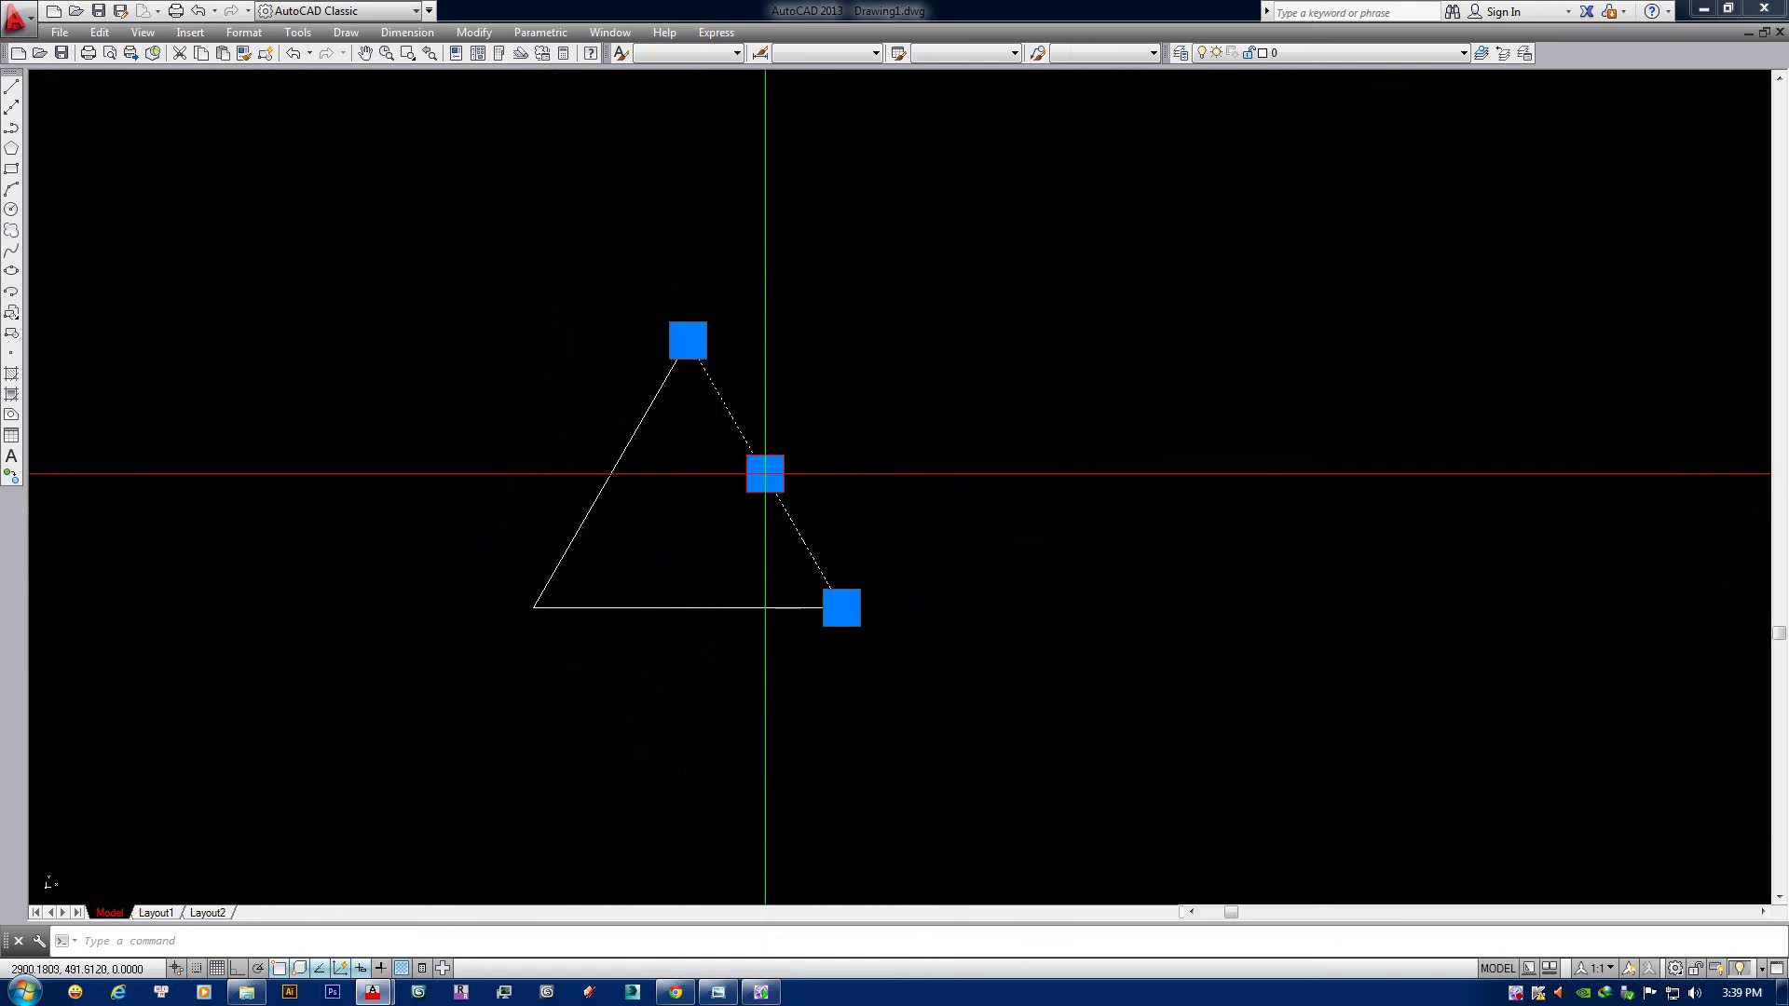
pyautogui.press('Delete')
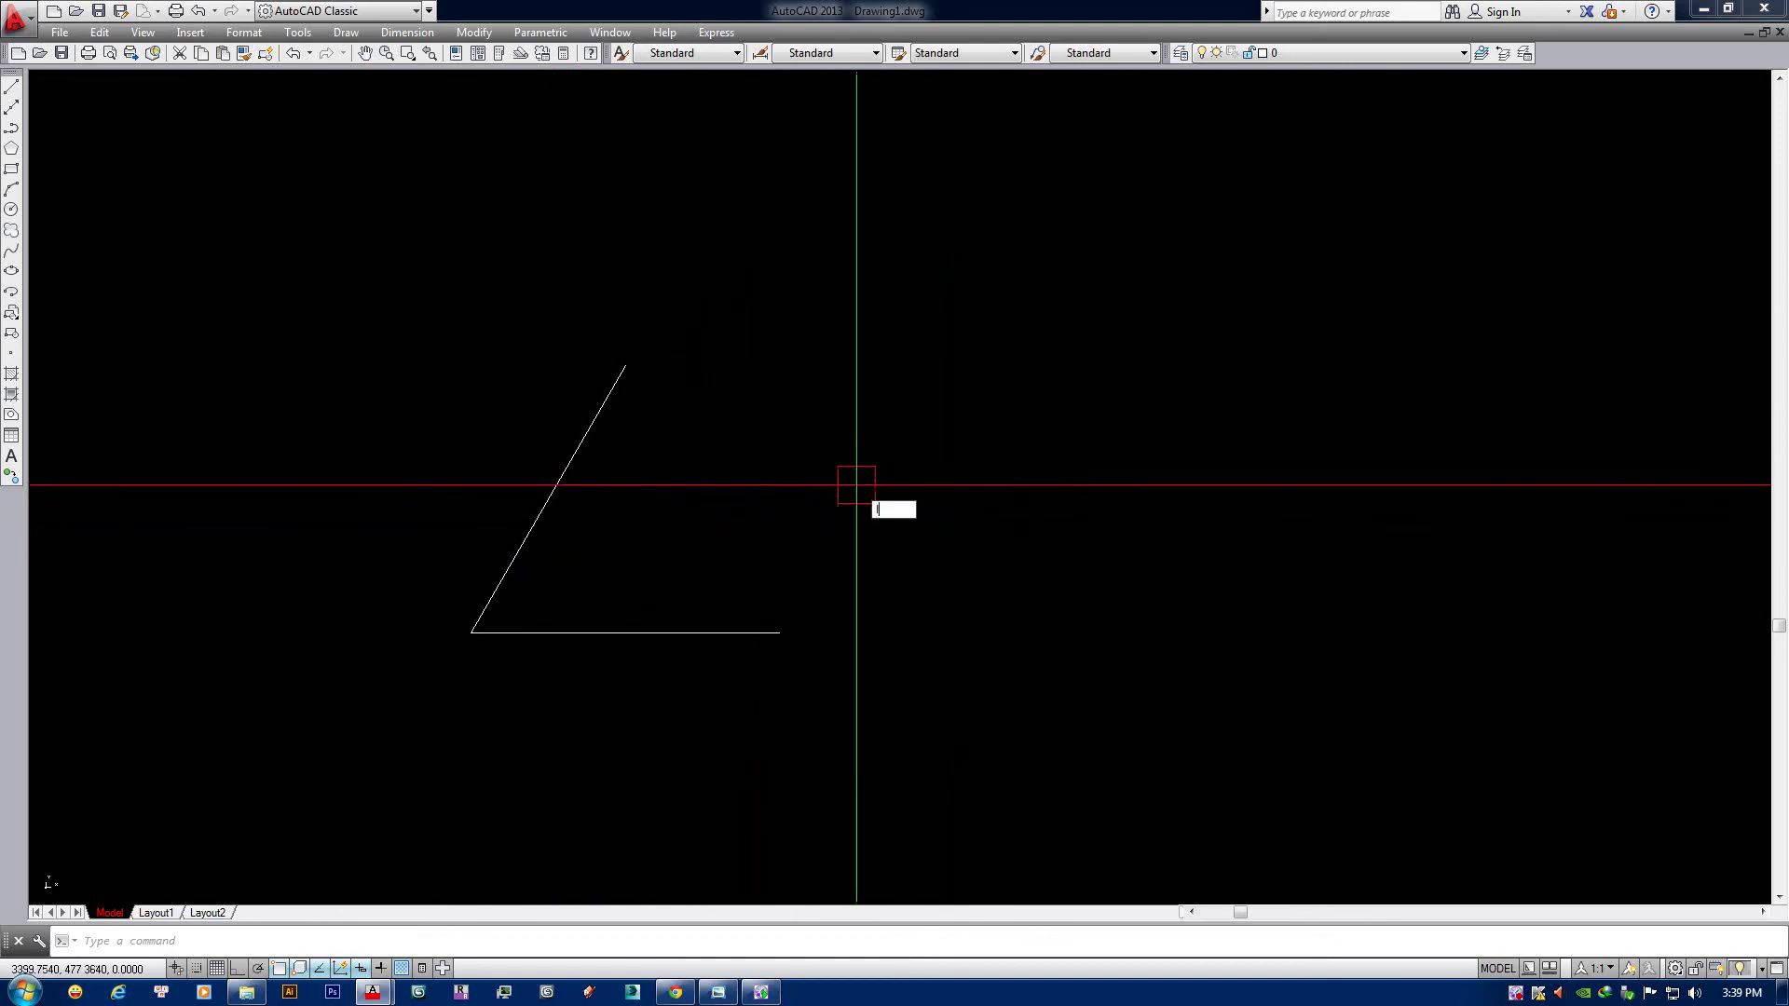
pyautogui.press('Return')
pyautogui.press('Escape')
# Start a tangent-tangent-radius circle between the two remaining lines.
pyautogui.moveTo(626, 599); pyautogui.dragTo(600, 762, button='middle')
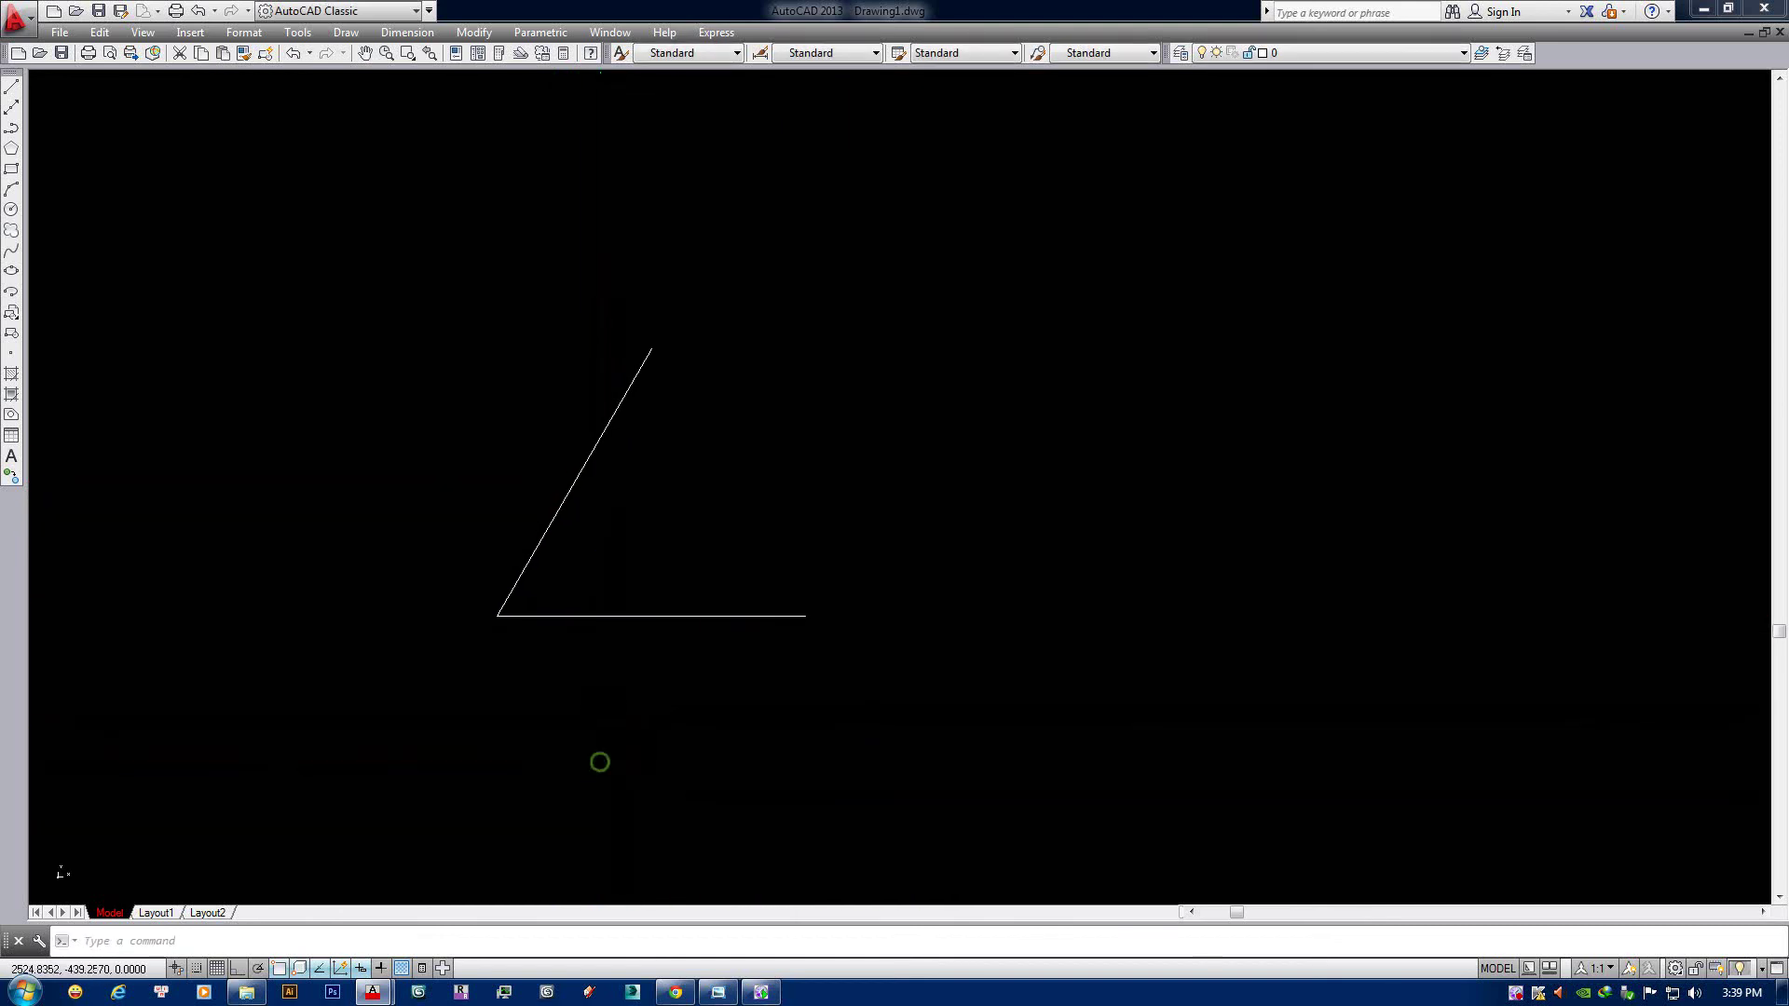
pyautogui.write('c')
pyautogui.press('Return')
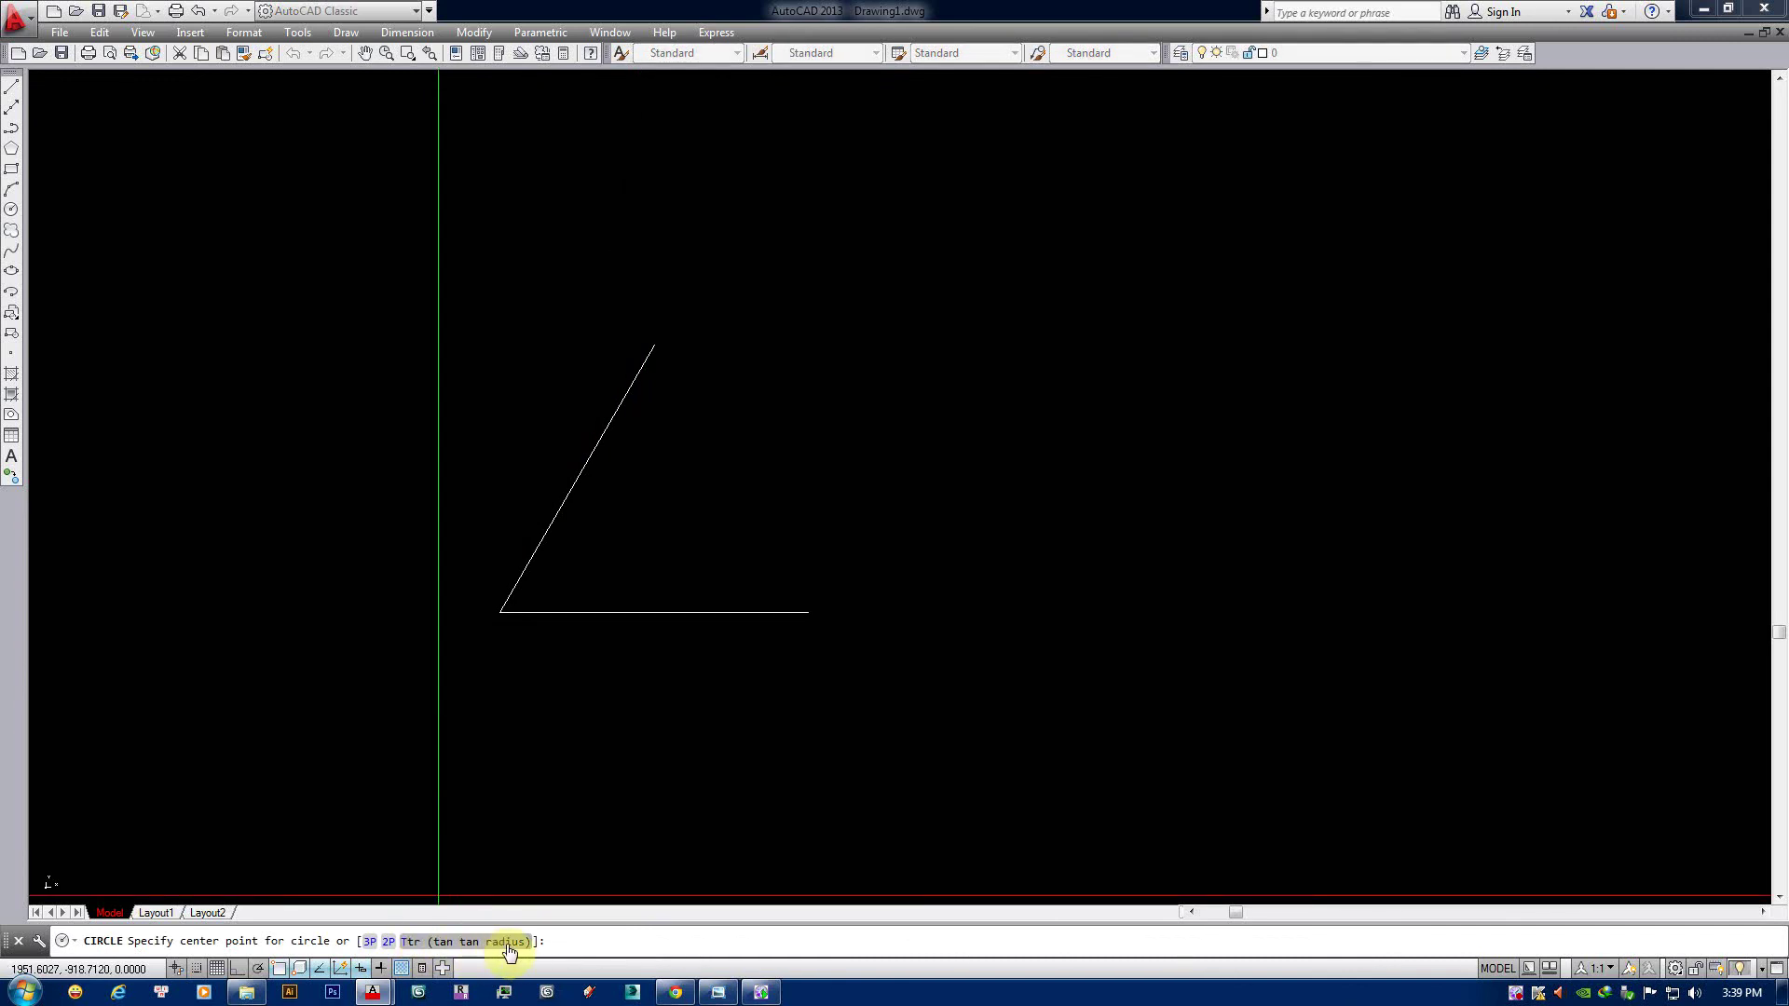
pyautogui.moveTo(557, 611); pyautogui.dragTo(678, 559, button='middle')
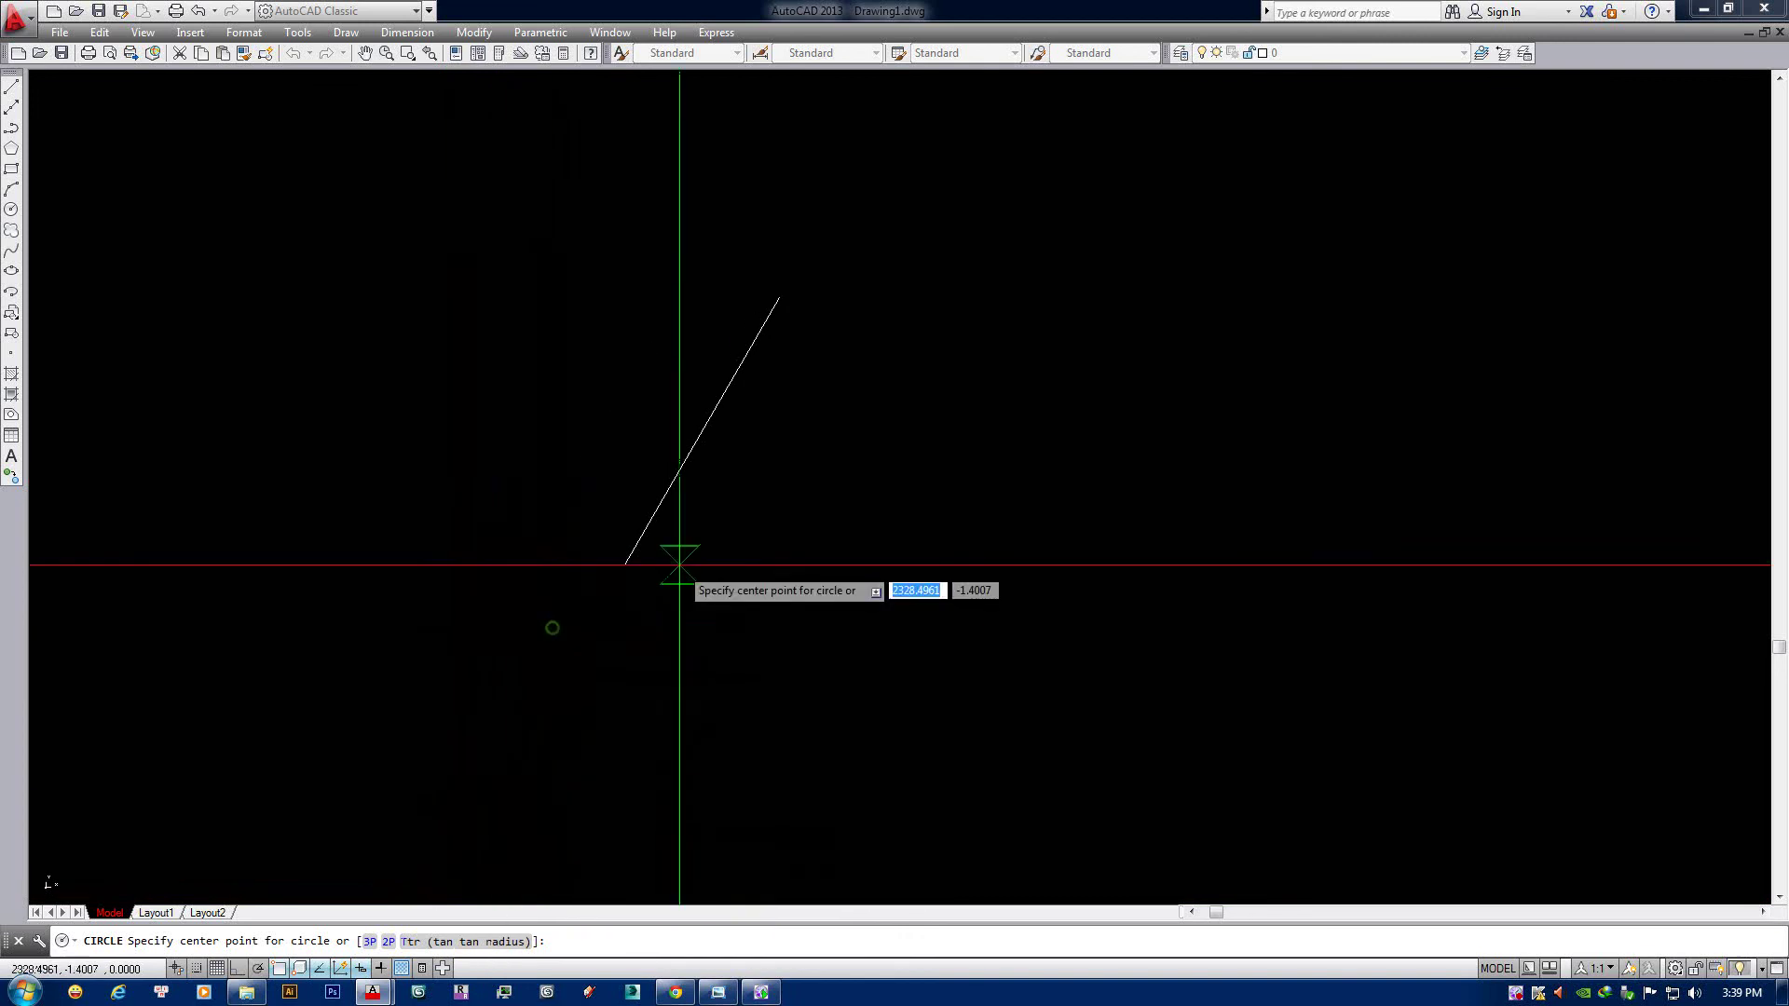
pyautogui.scroll(2, 678, 559)
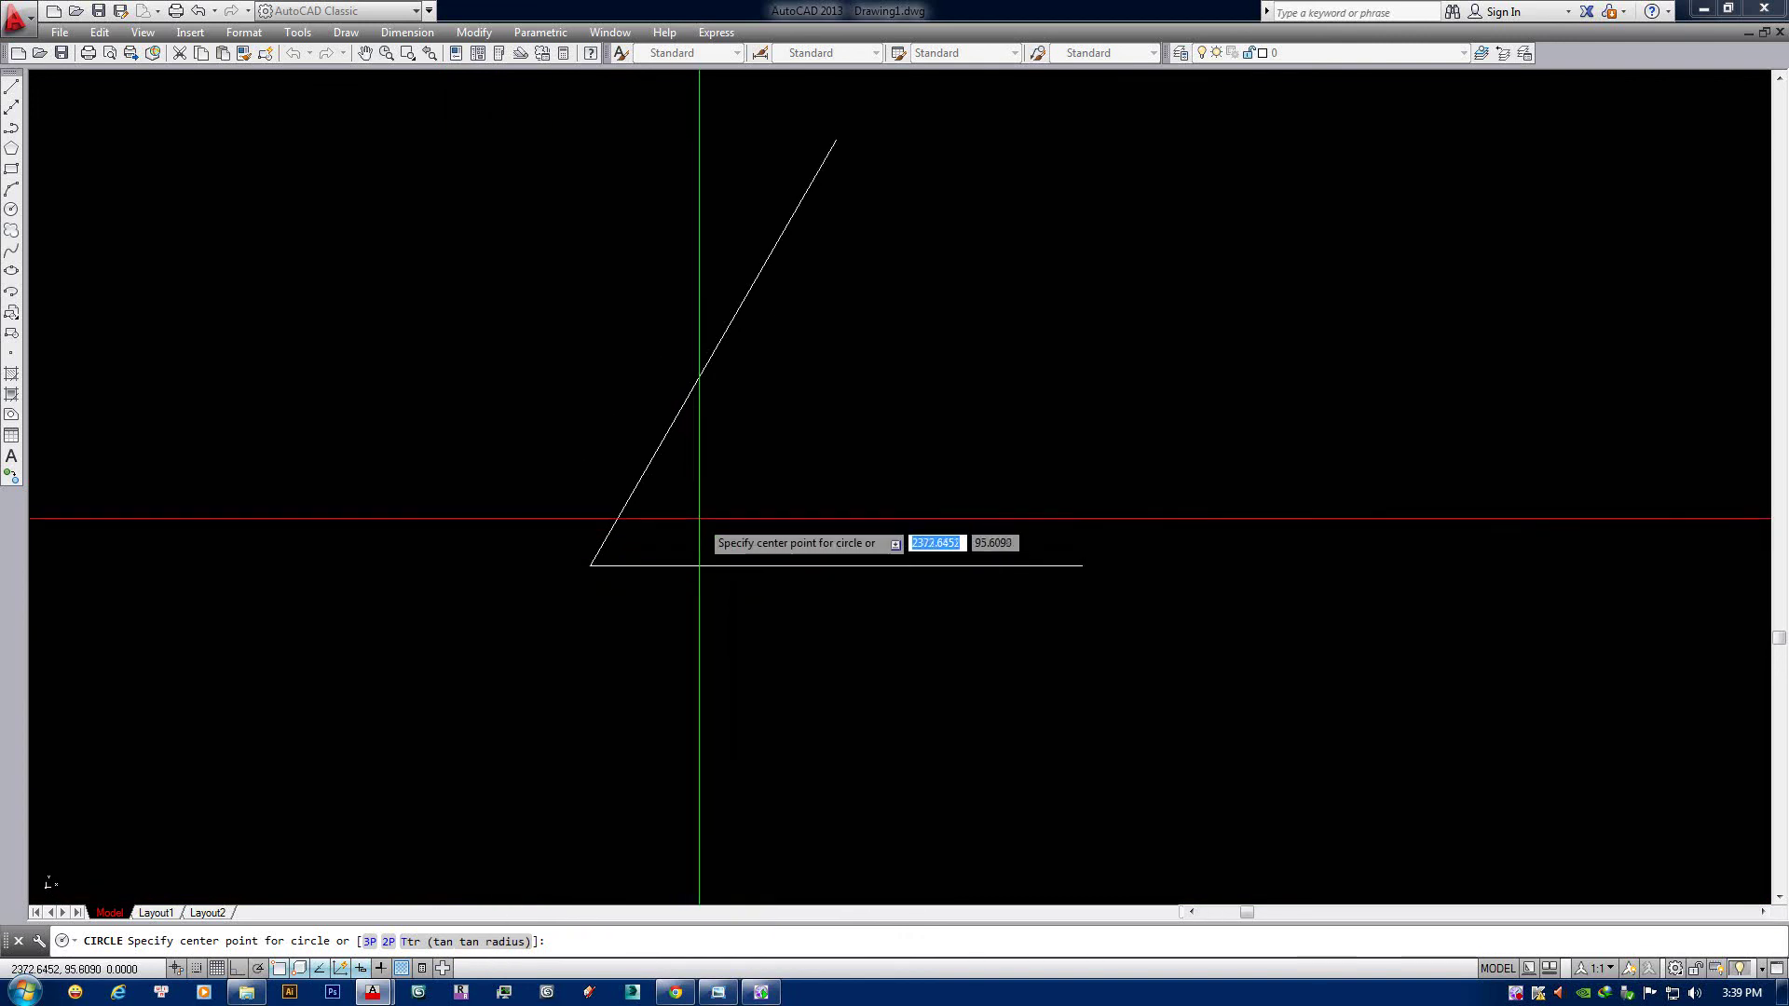
pyautogui.press('Escape')
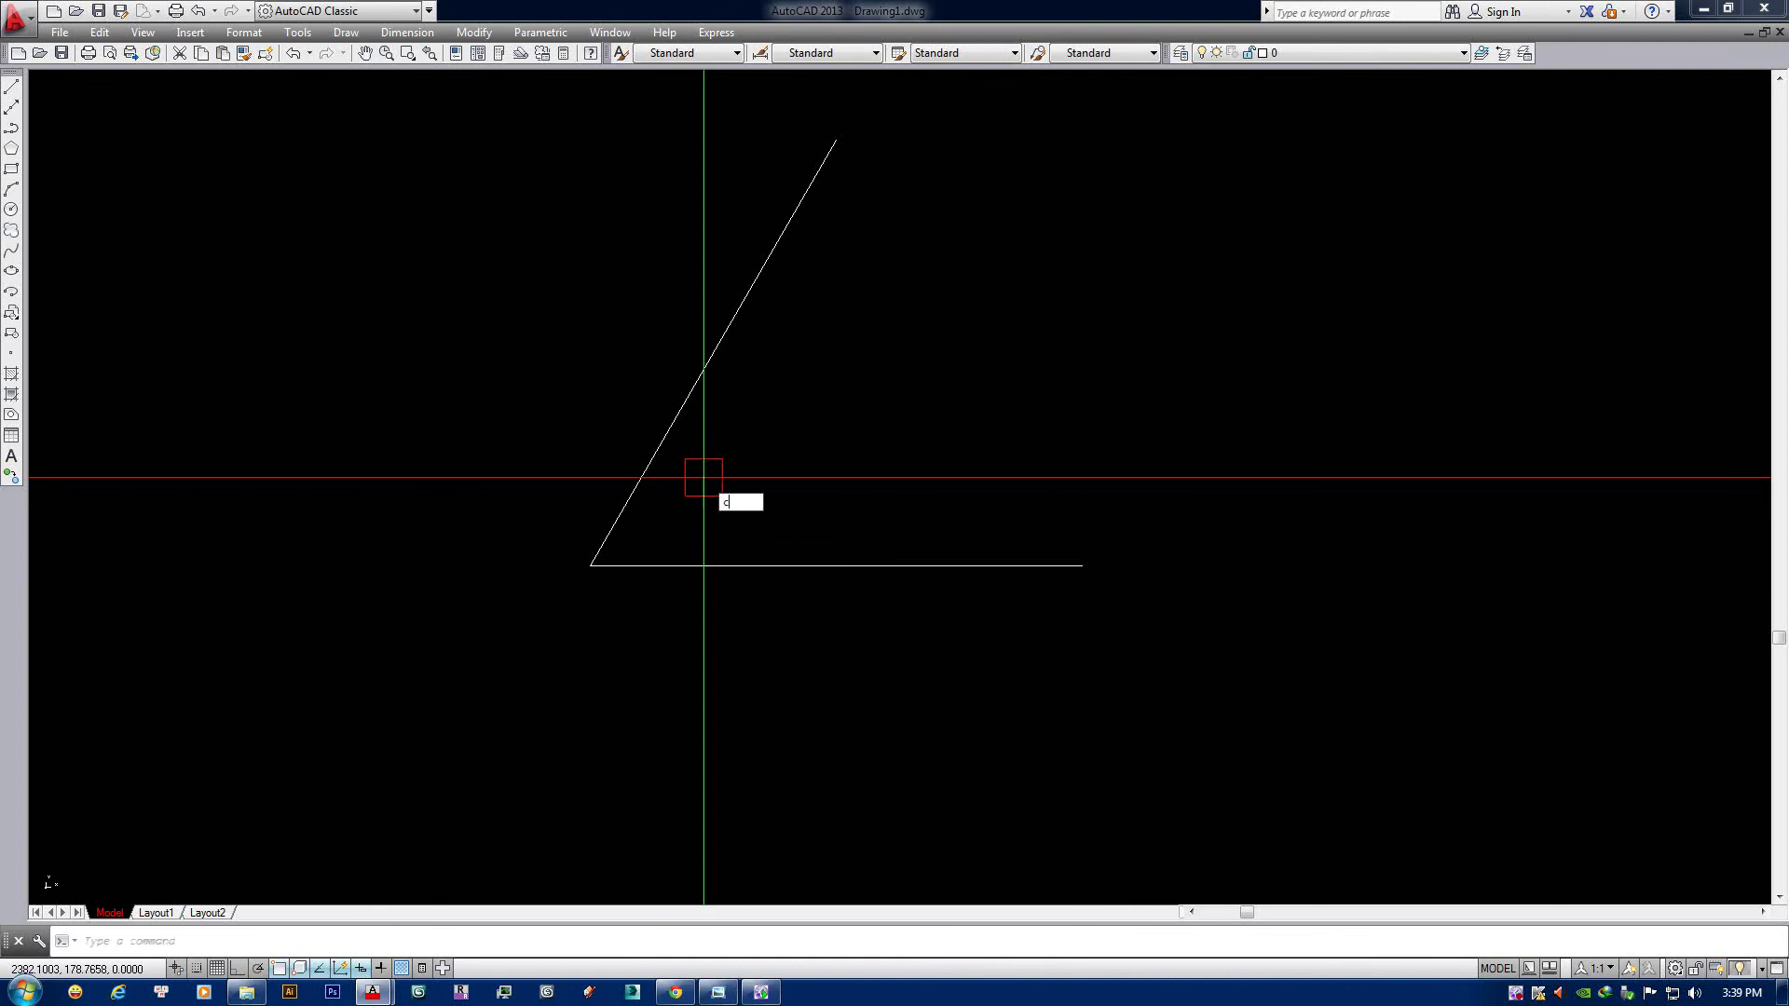
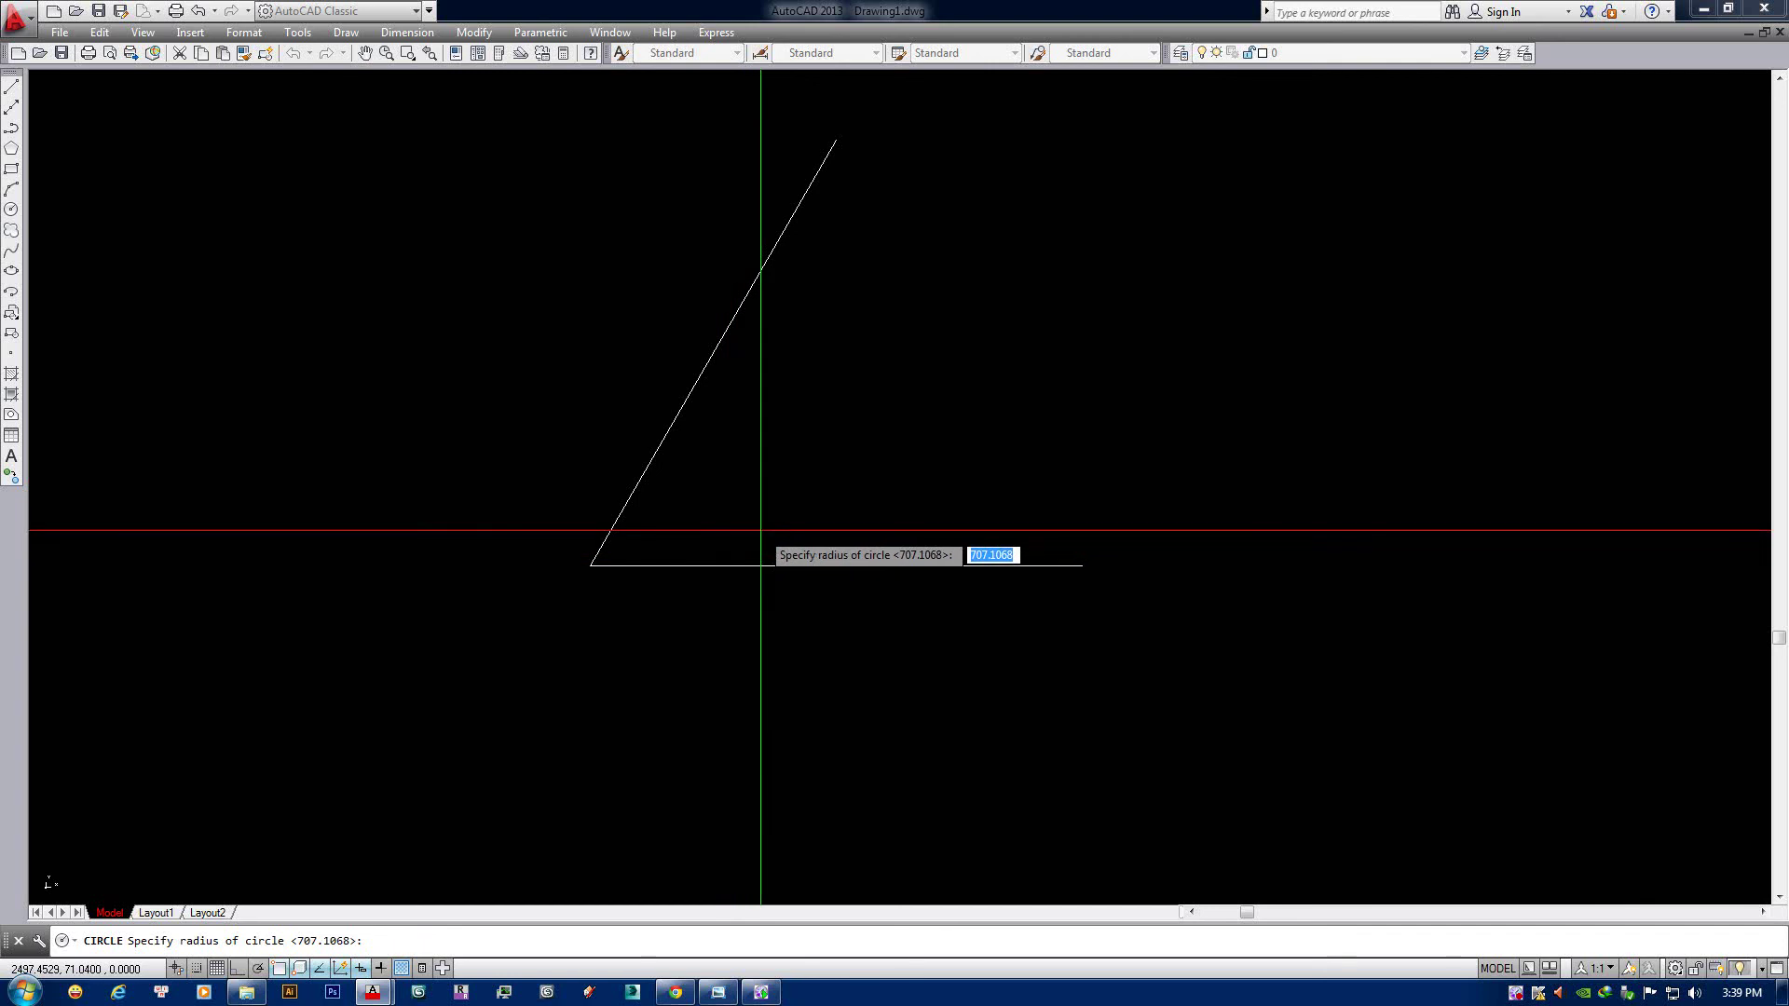
# Draw a 500-radius circle below the base line.
pyautogui.write('500')
pyautogui.press('Return')
pyautogui.scroll(-3, 760, 530)
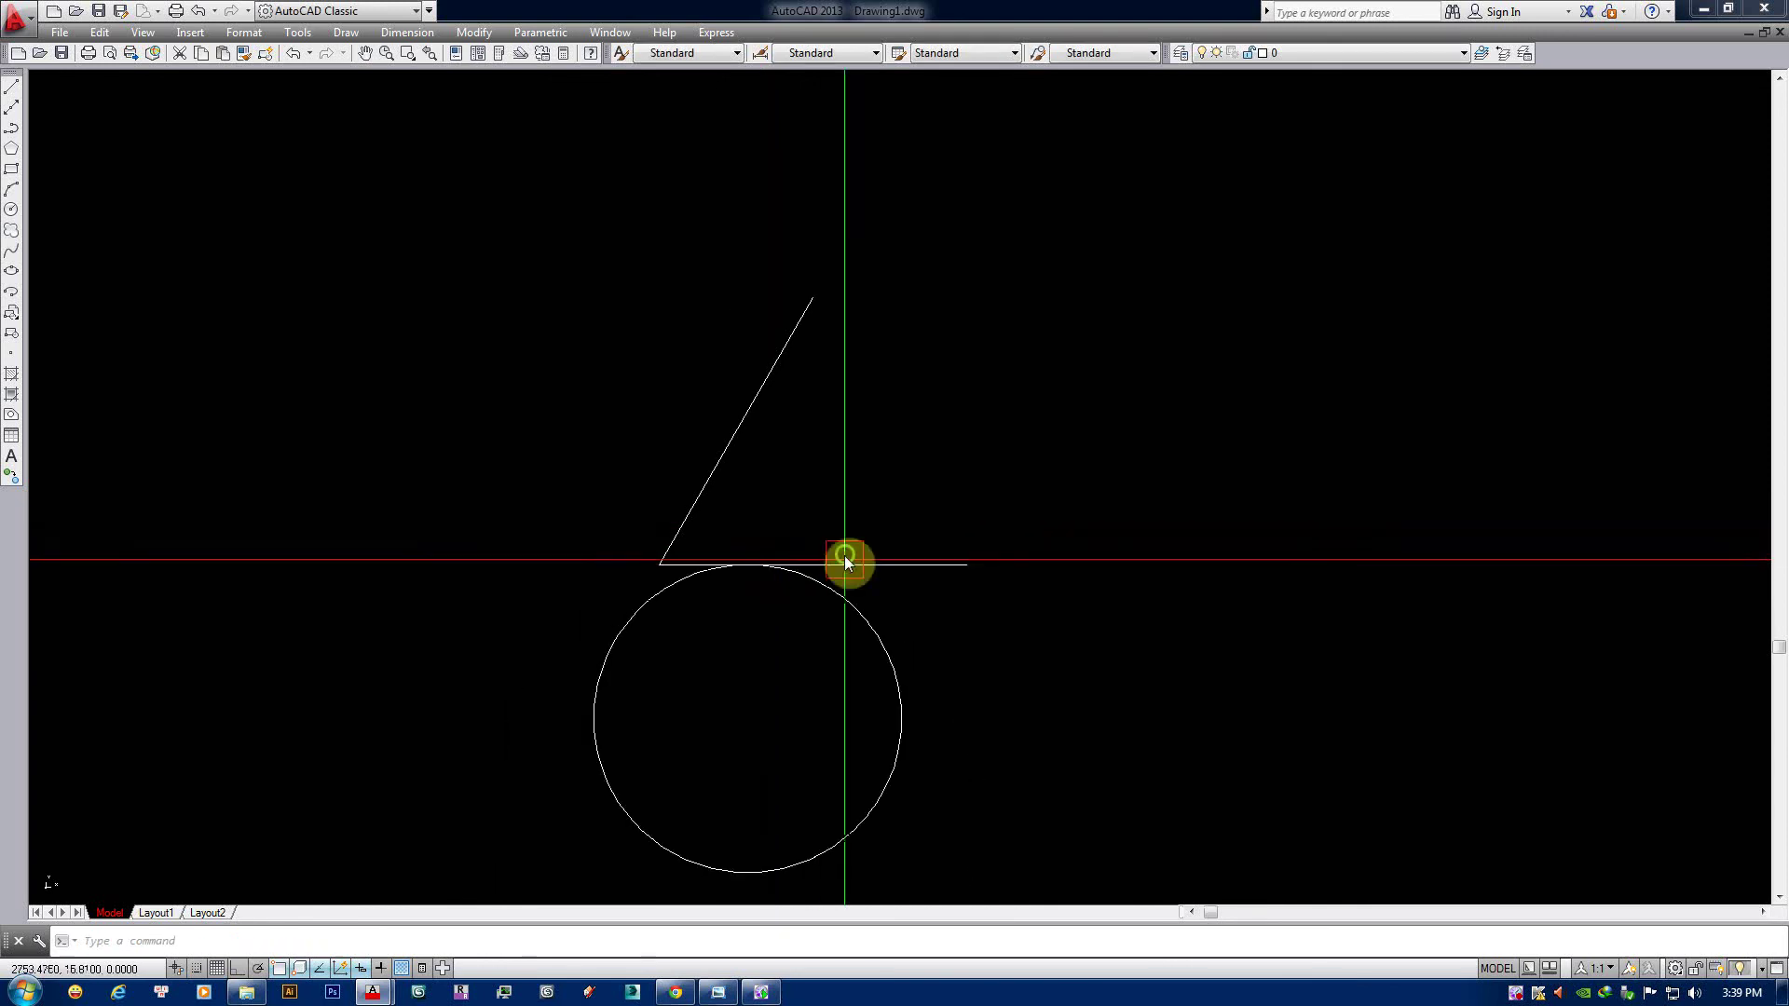
pyautogui.click(798, 591)
pyautogui.scroll(2, 791, 511)
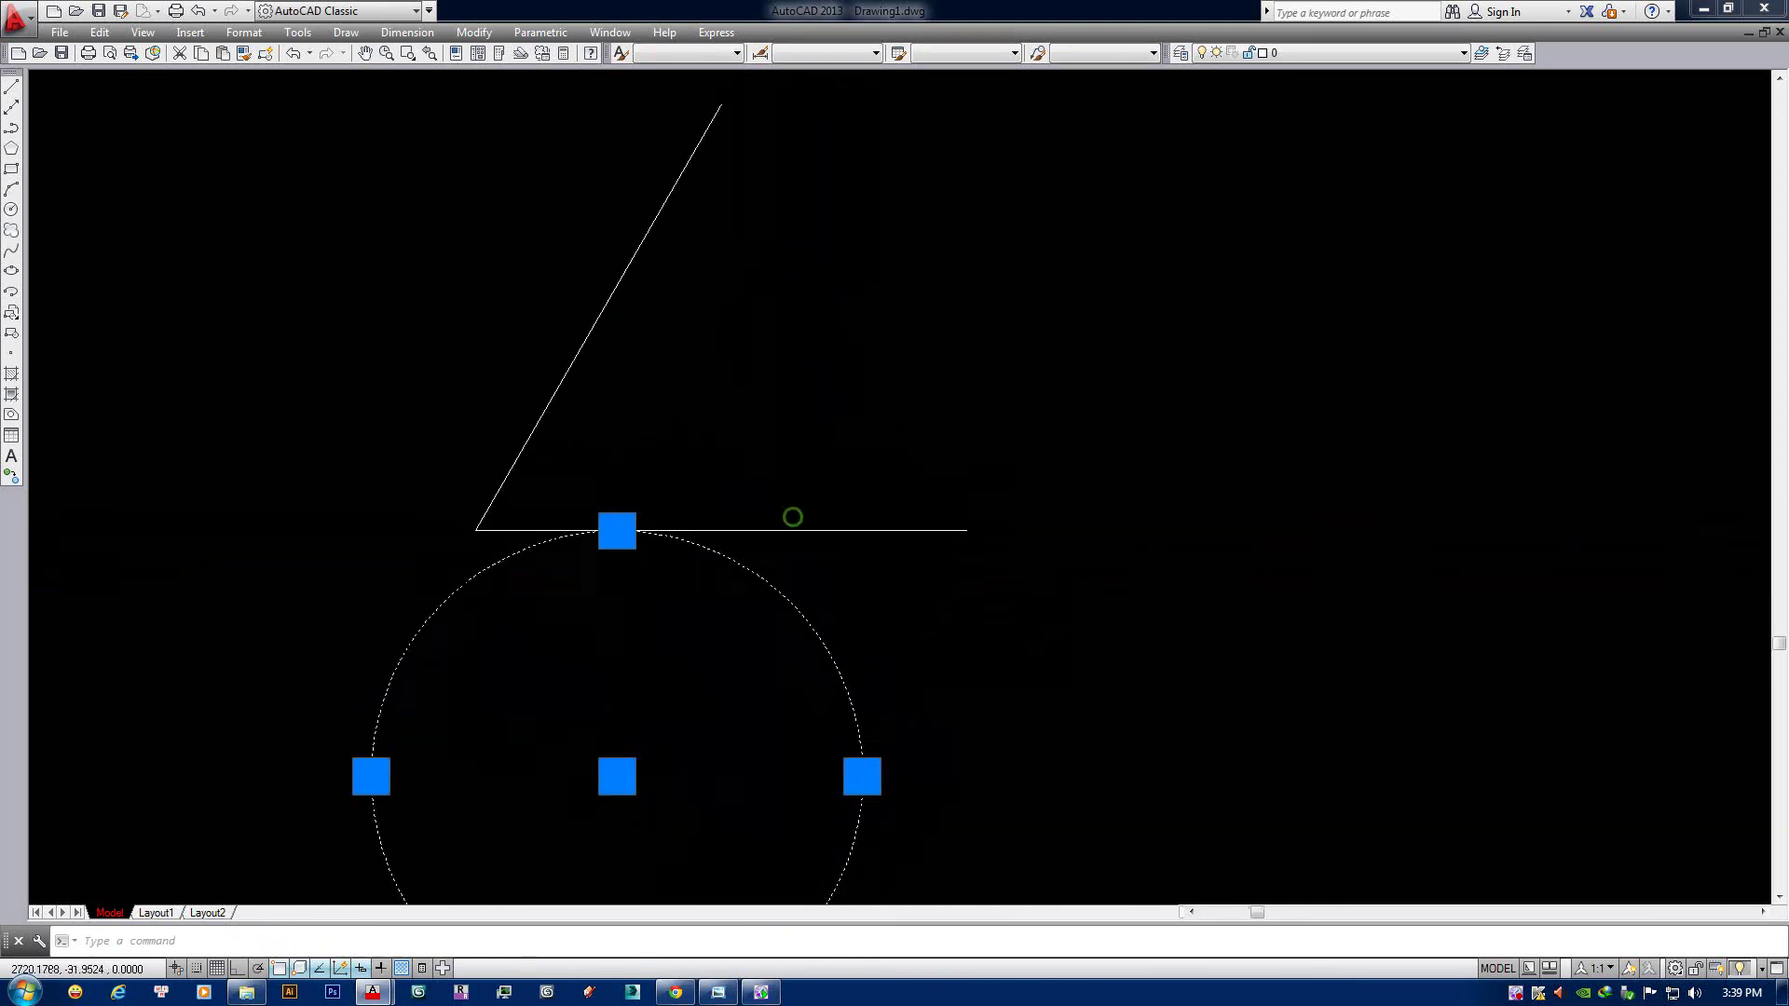
pyautogui.press('Escape')
pyautogui.scroll(-2, 718, 587)
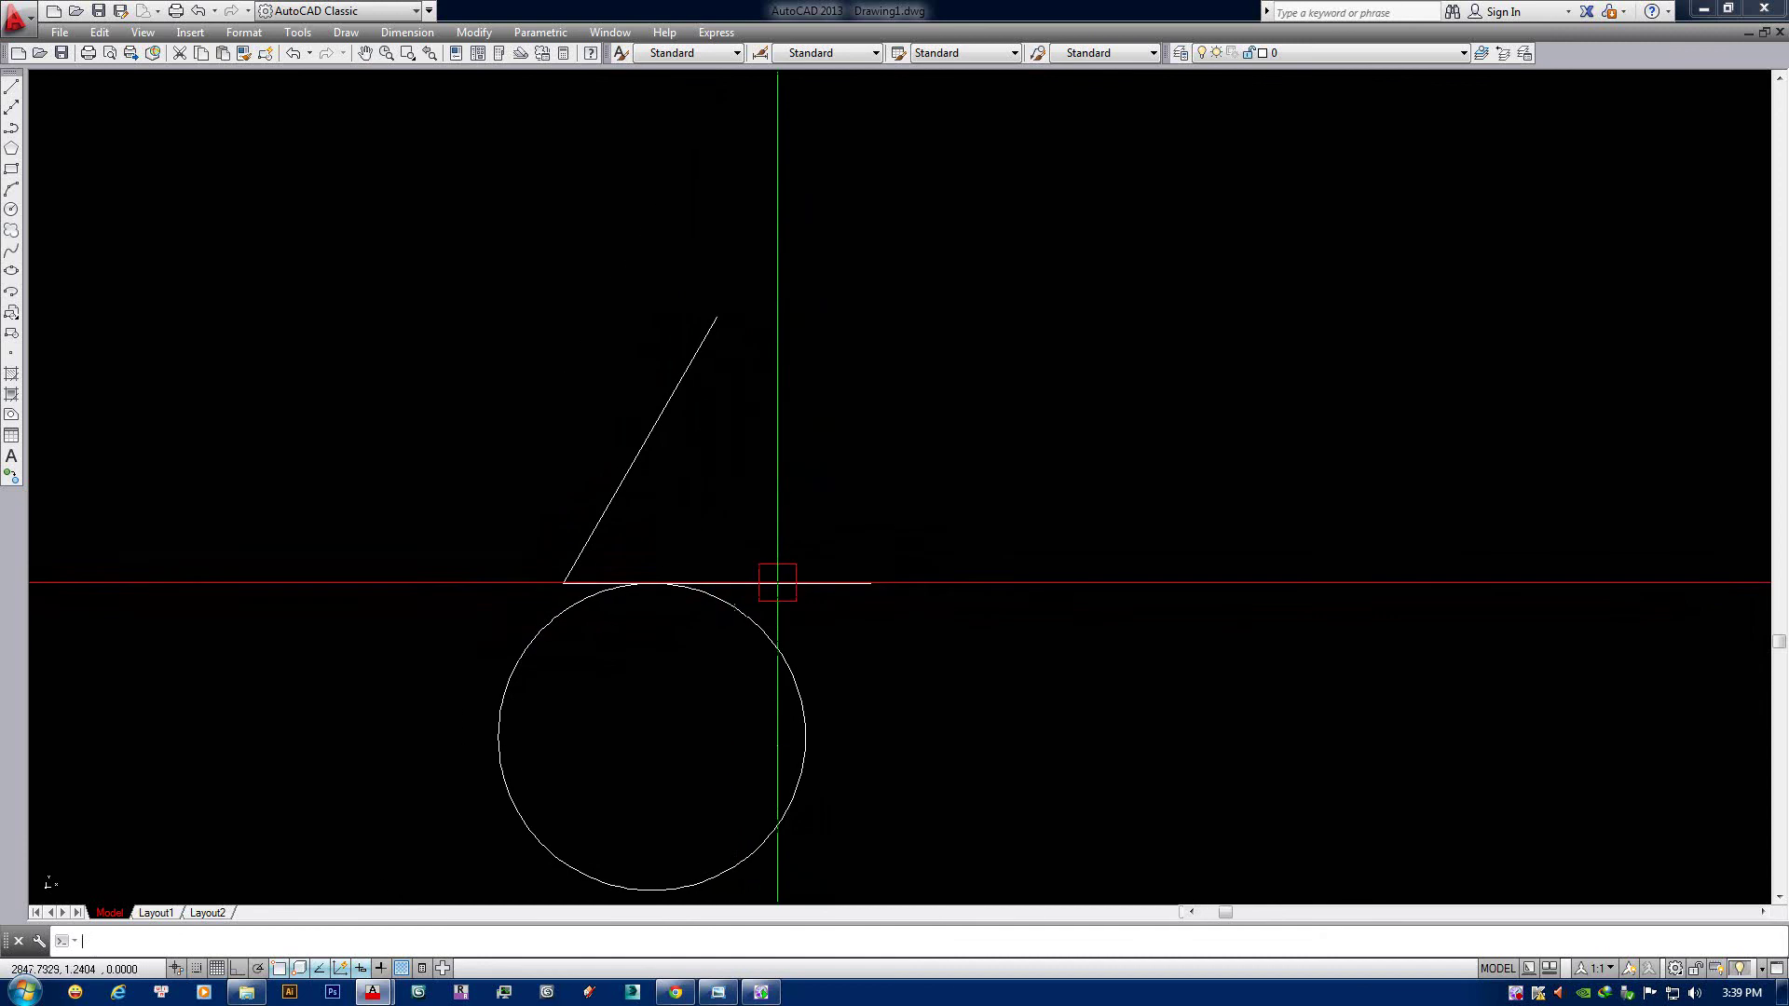
pyautogui.scroll(1, 723, 580)
pyautogui.scroll(-1, 672, 534)
pyautogui.write('c')
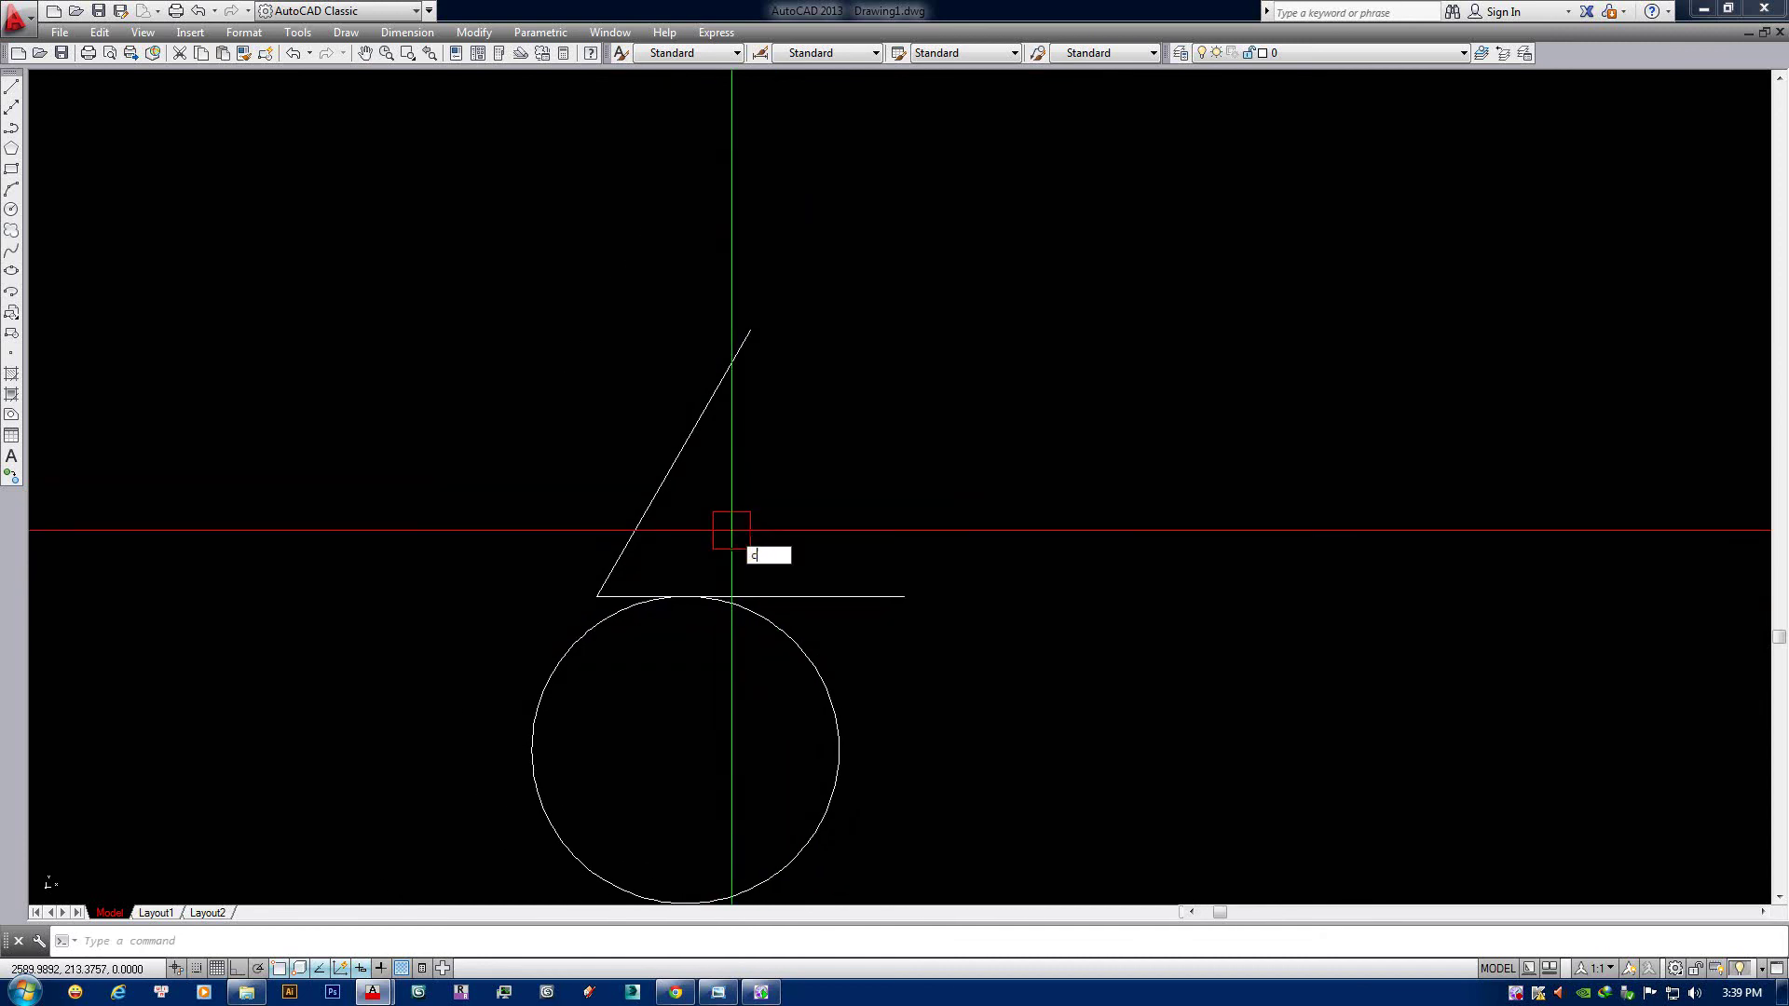
# Draw a 100-radius circle tangent to the horizontal and slanted lines.
pyautogui.press('Return')
pyautogui.press('Return')
pyautogui.press('Escape')
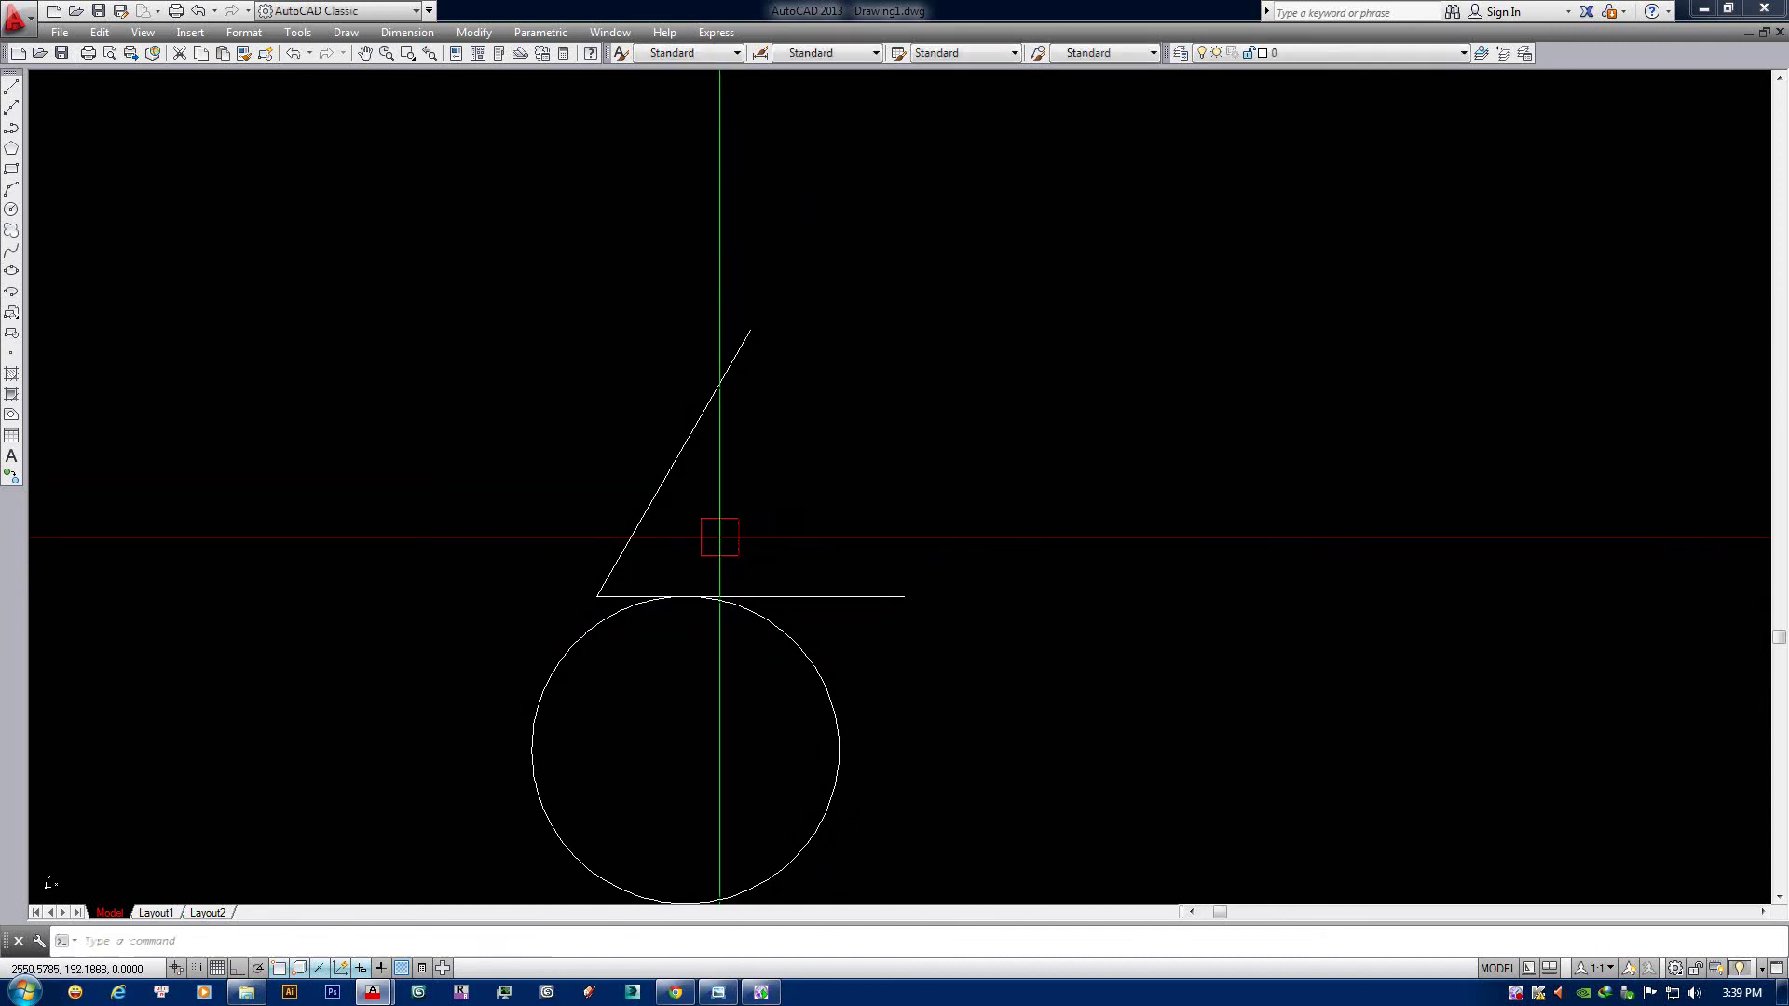
pyautogui.write('ttr')
pyautogui.press('Return')
pyautogui.scroll(2, 719, 585)
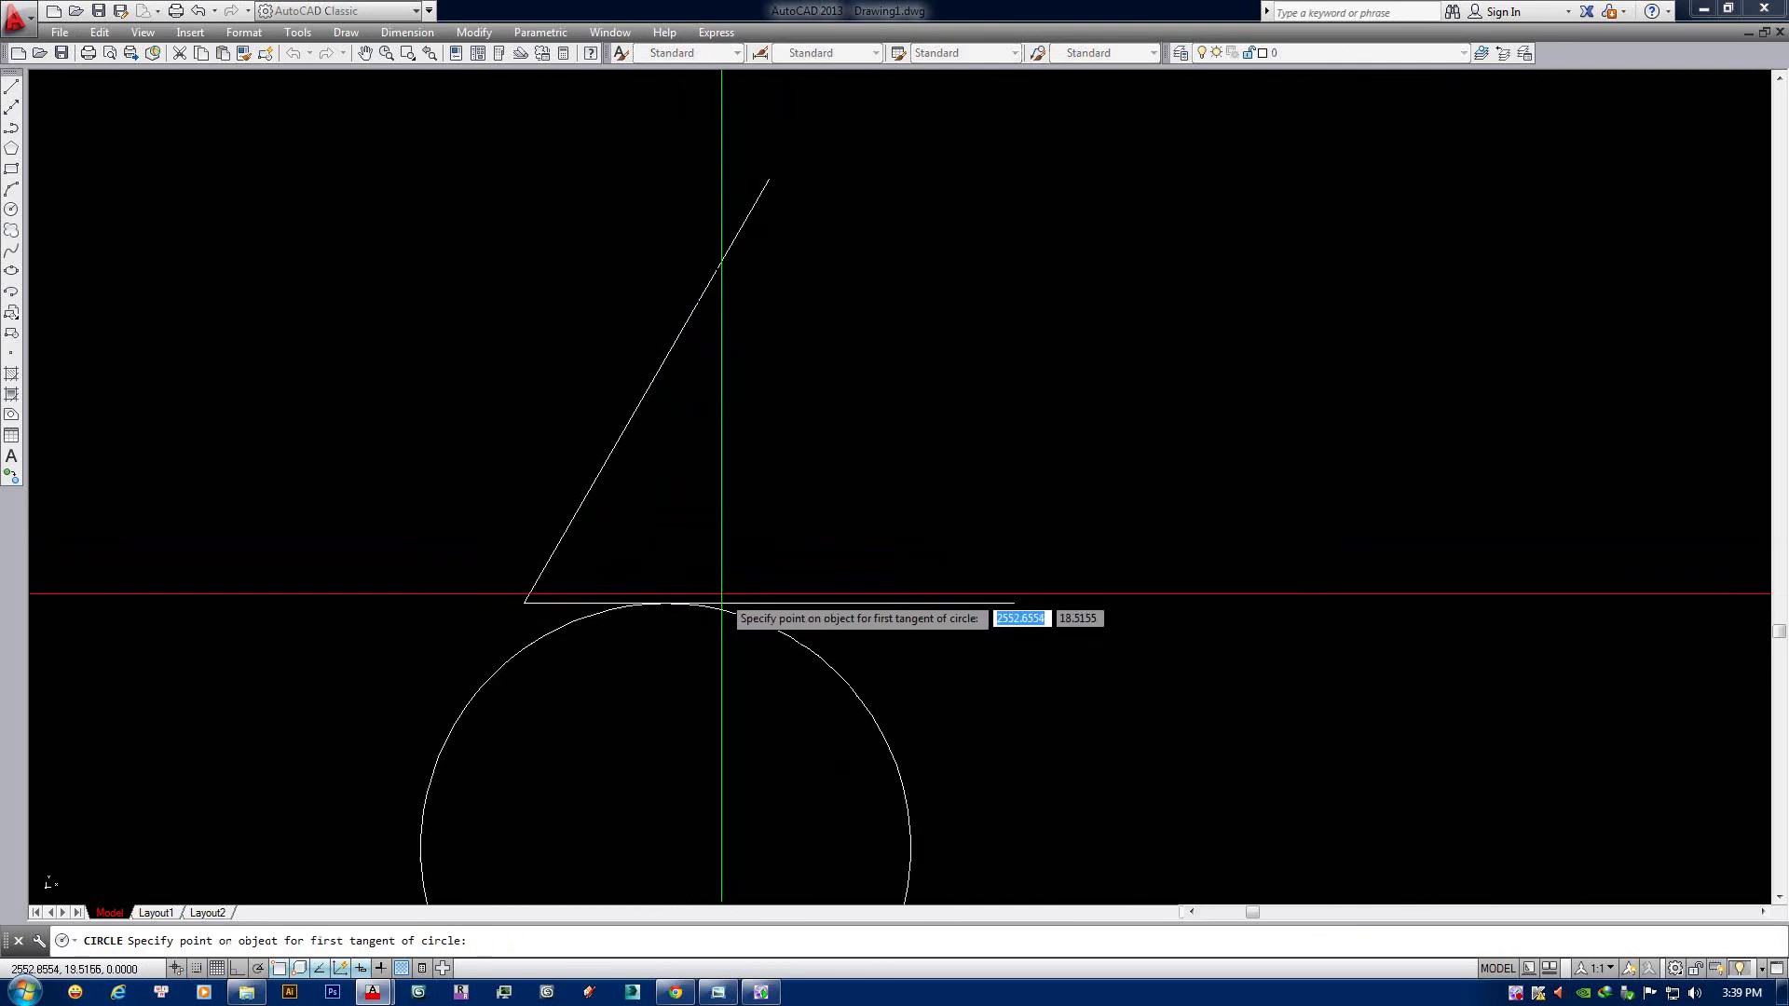
pyautogui.click(770, 602)
pyautogui.click(615, 458)
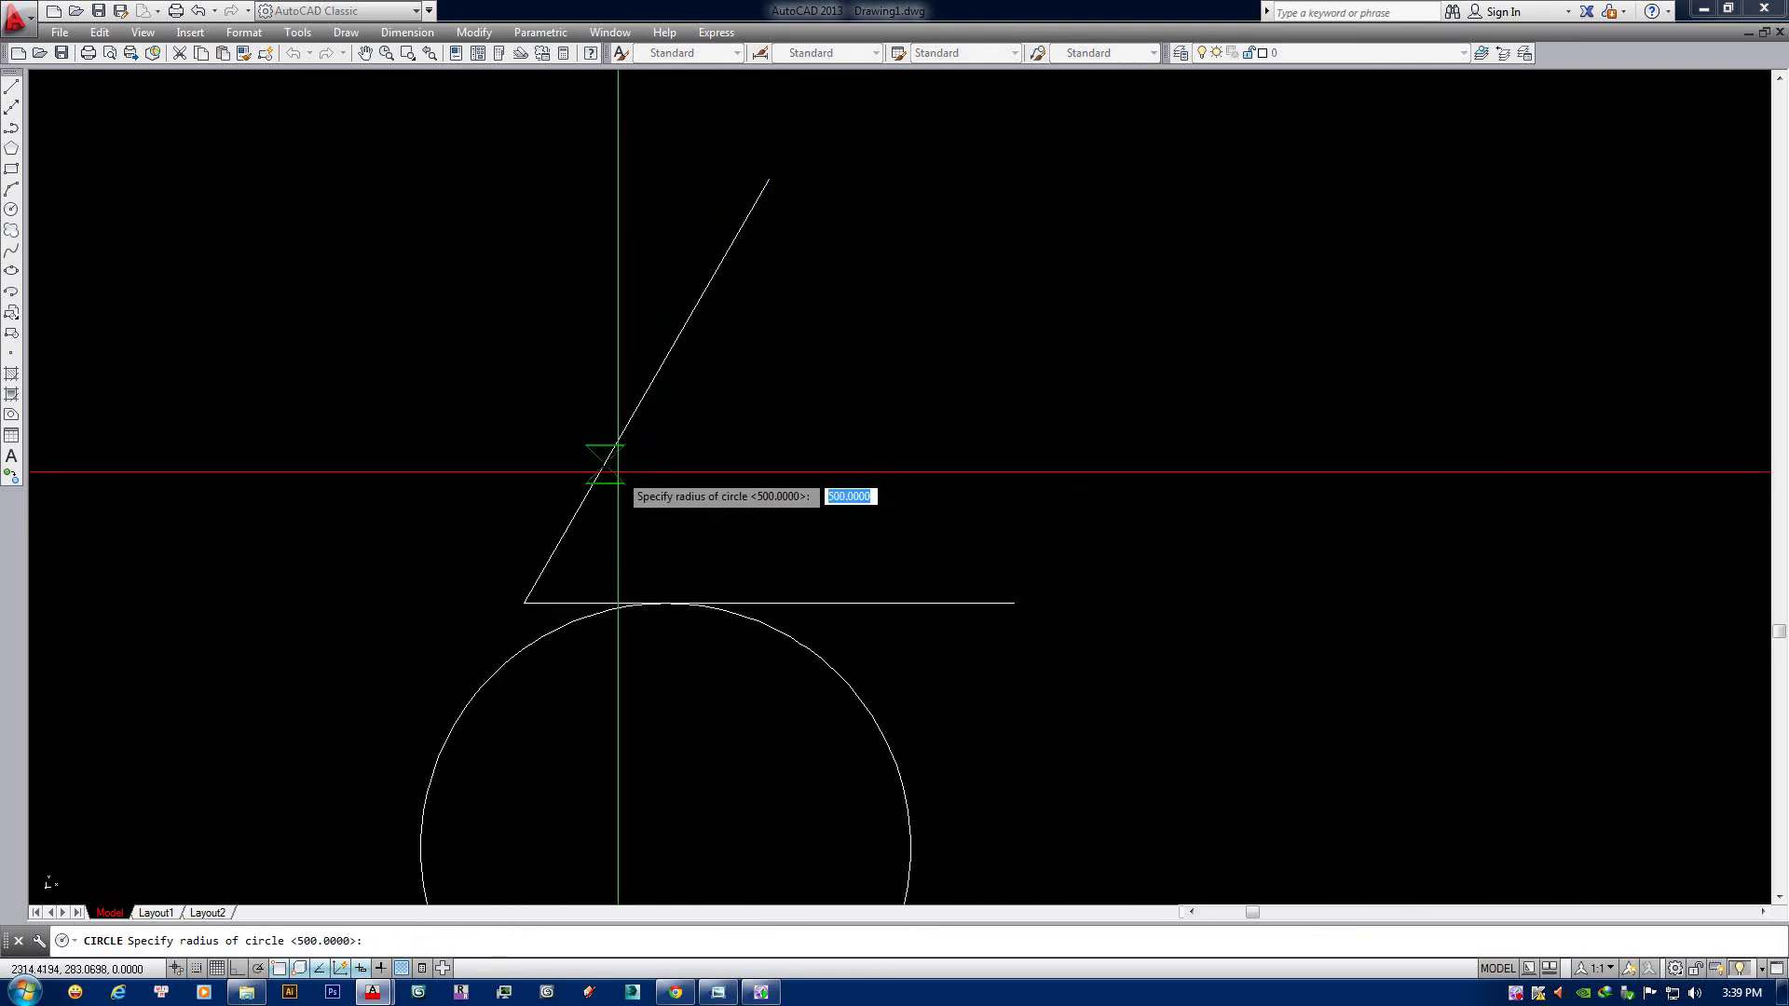
pyautogui.write('100')
pyautogui.press('Return')
# Draw a 300-radius circle tangent to both lines of the angle.
pyautogui.moveTo(783, 640); pyautogui.dragTo(761, 649, button='middle')
pyautogui.write('ttr')
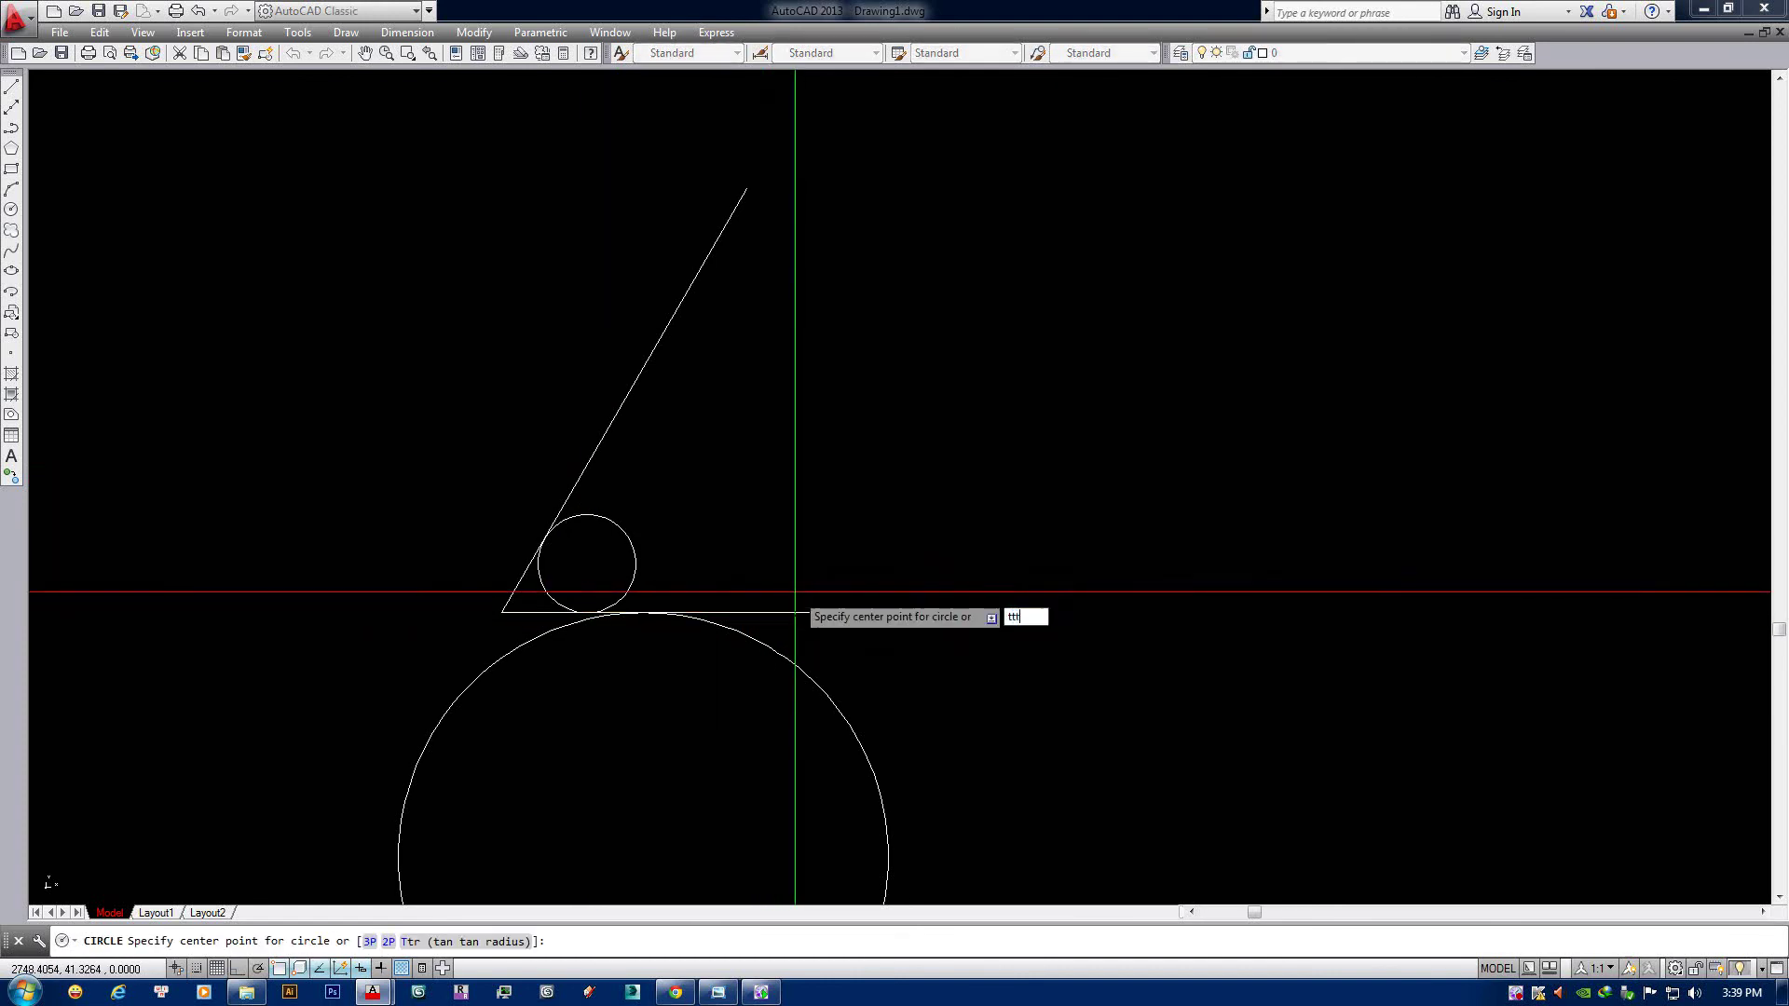
pyautogui.press('Return')
pyautogui.click(799, 610)
pyautogui.write('300')
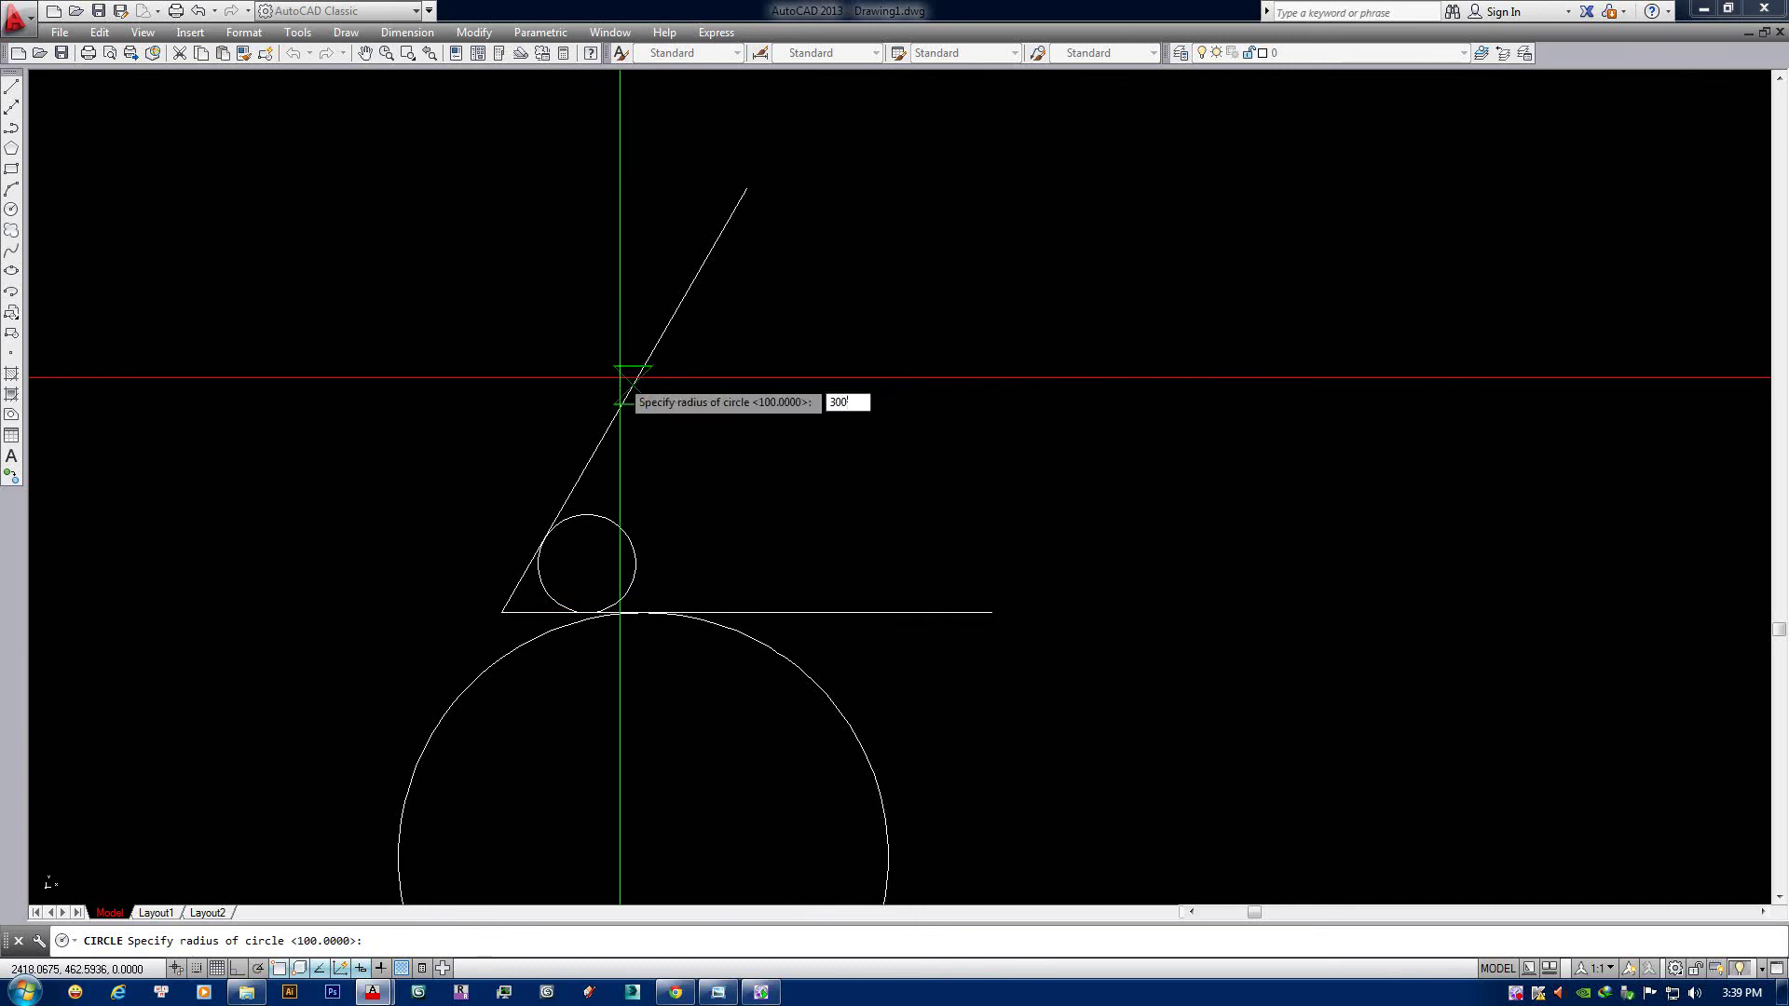
pyautogui.press('Return')
pyautogui.scroll(-4, 706, 479)
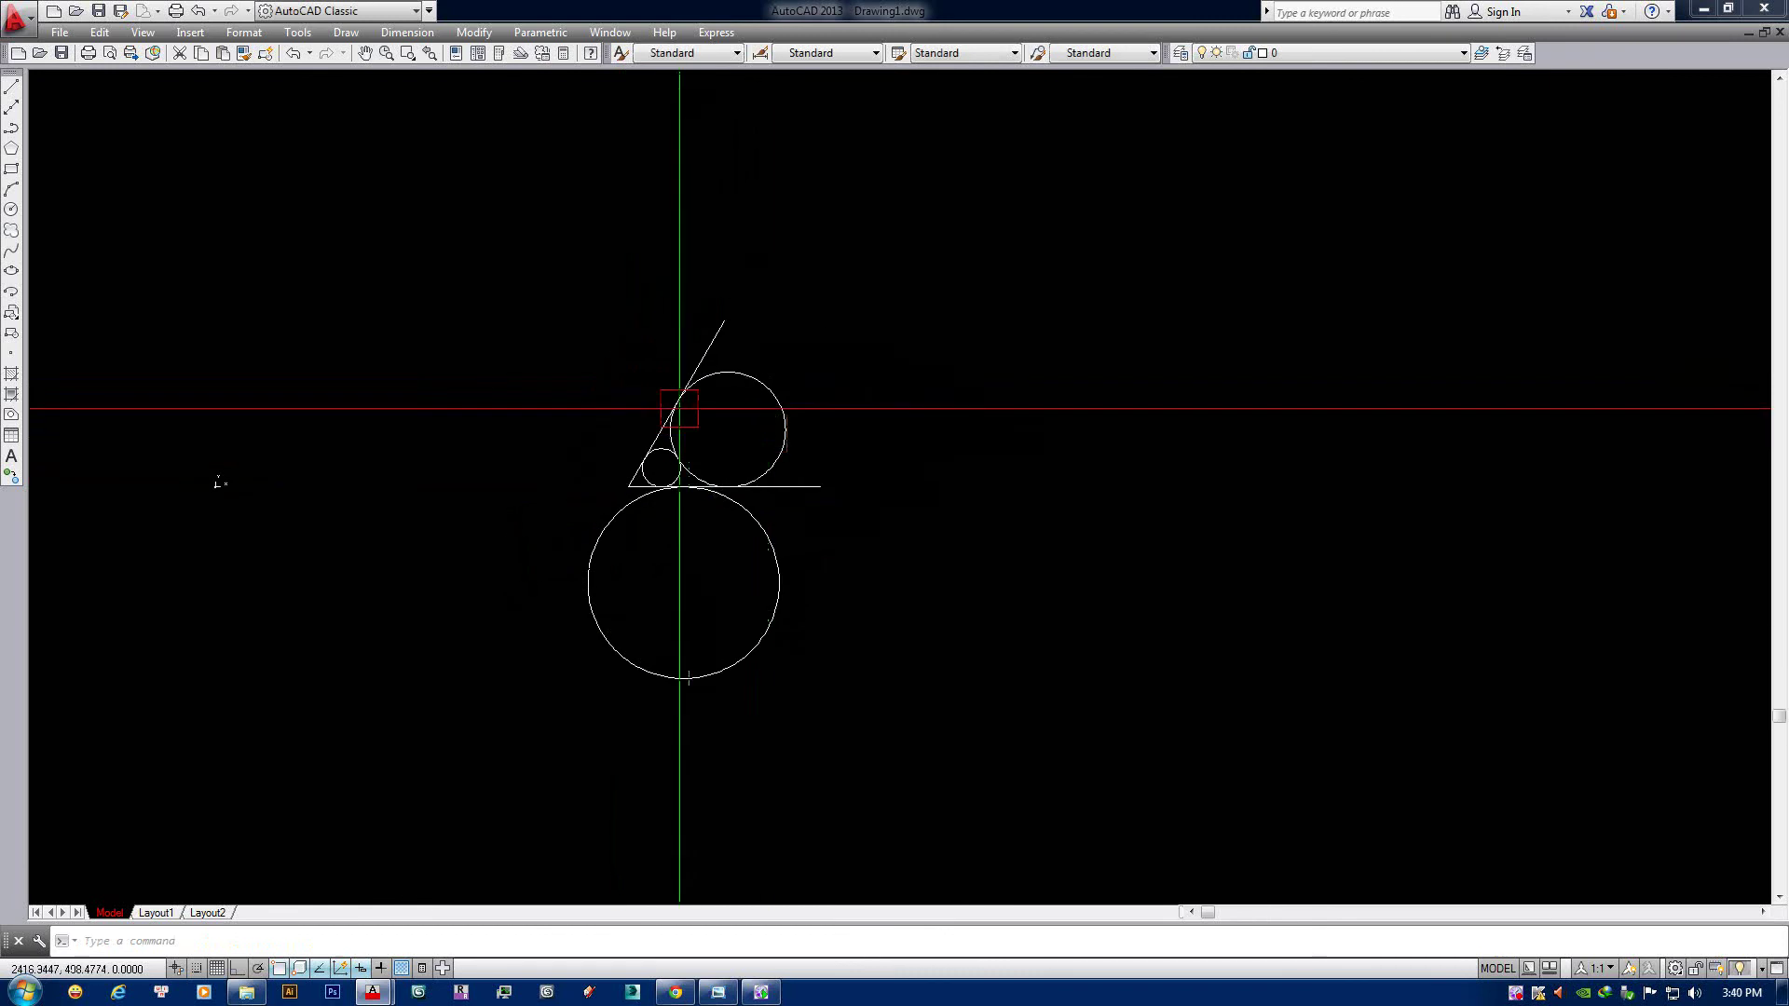
pyautogui.scroll(4, 746, 406)
pyautogui.click(713, 652)
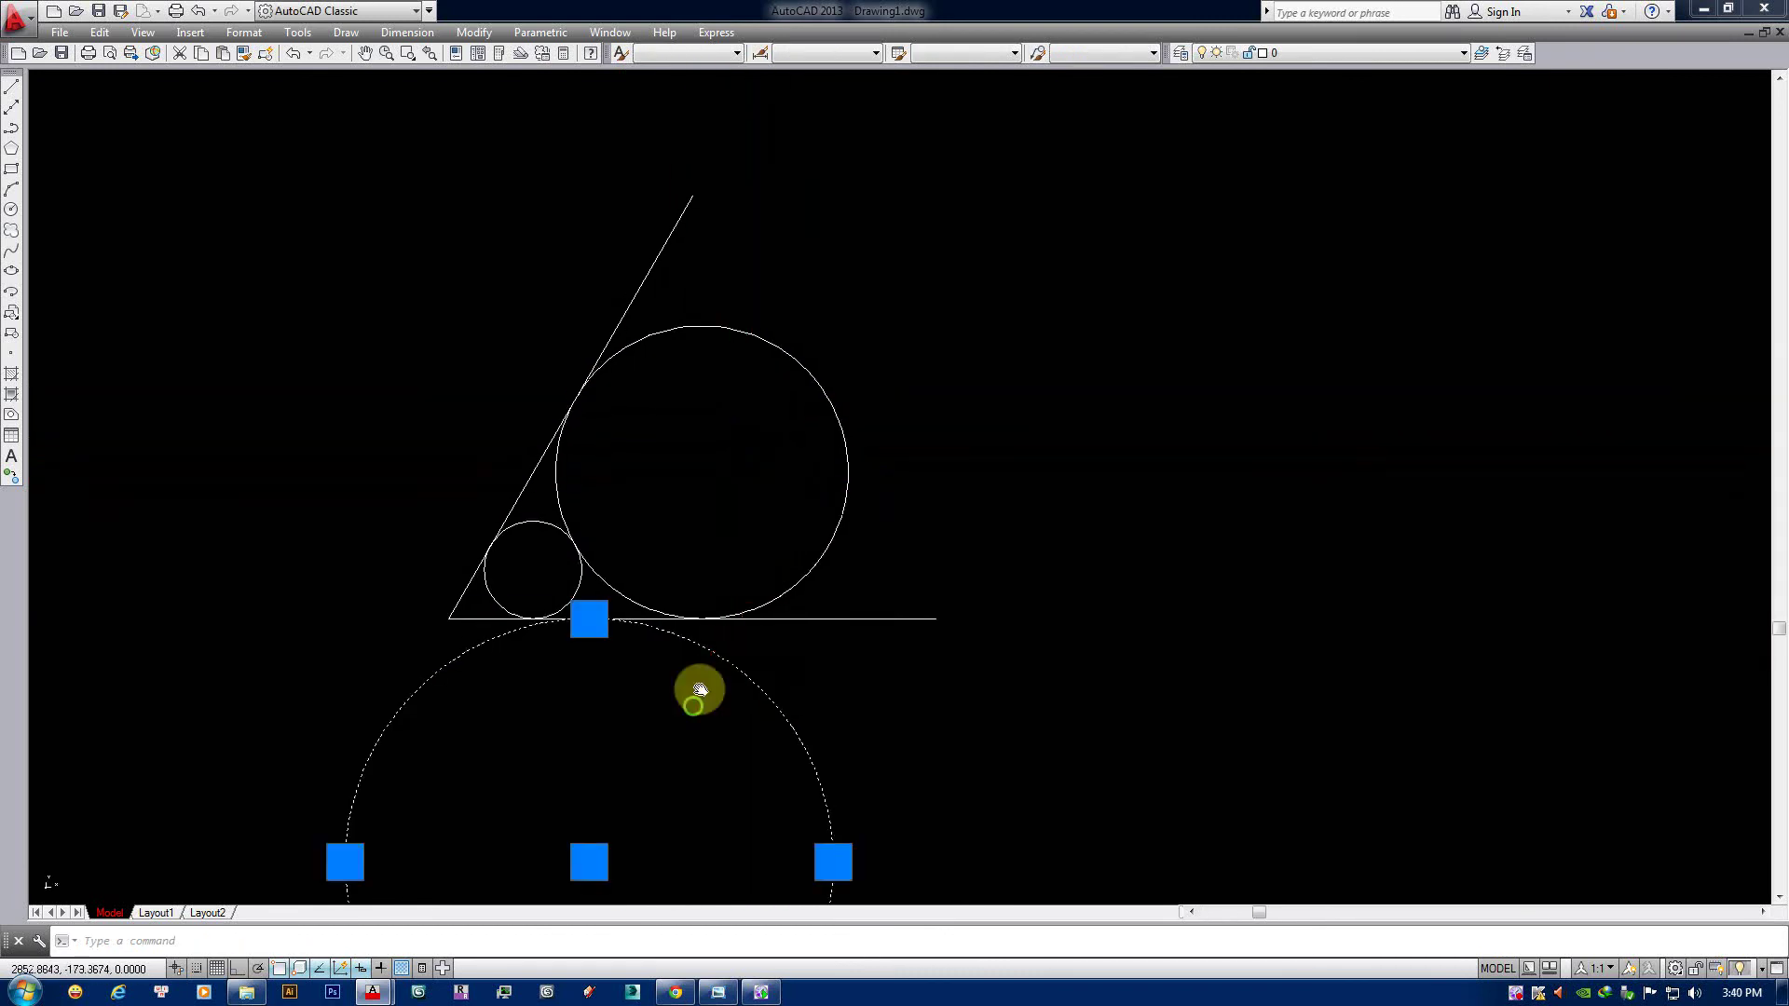
pyautogui.moveTo(701, 689); pyautogui.dragTo(747, 550, button='middle')
pyautogui.scroll(-2, 808, 592)
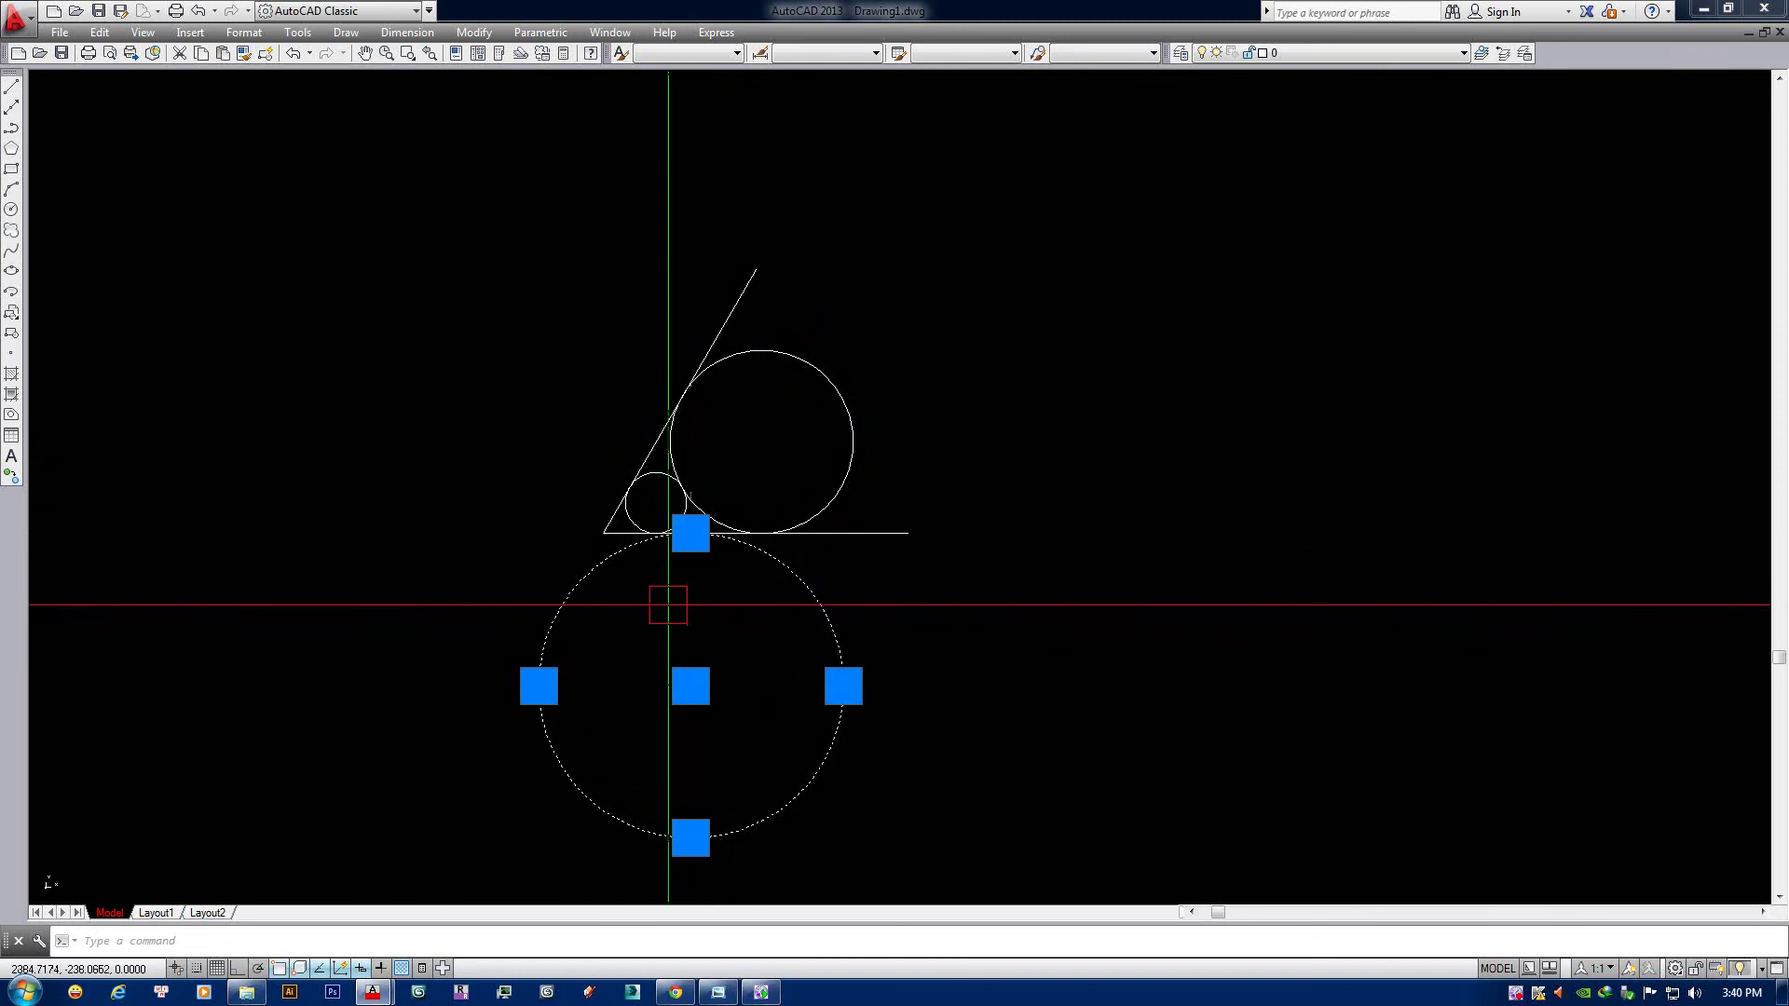
pyautogui.moveTo(668, 605); pyautogui.dragTo(674, 598, button='middle')
pyautogui.press('Escape')
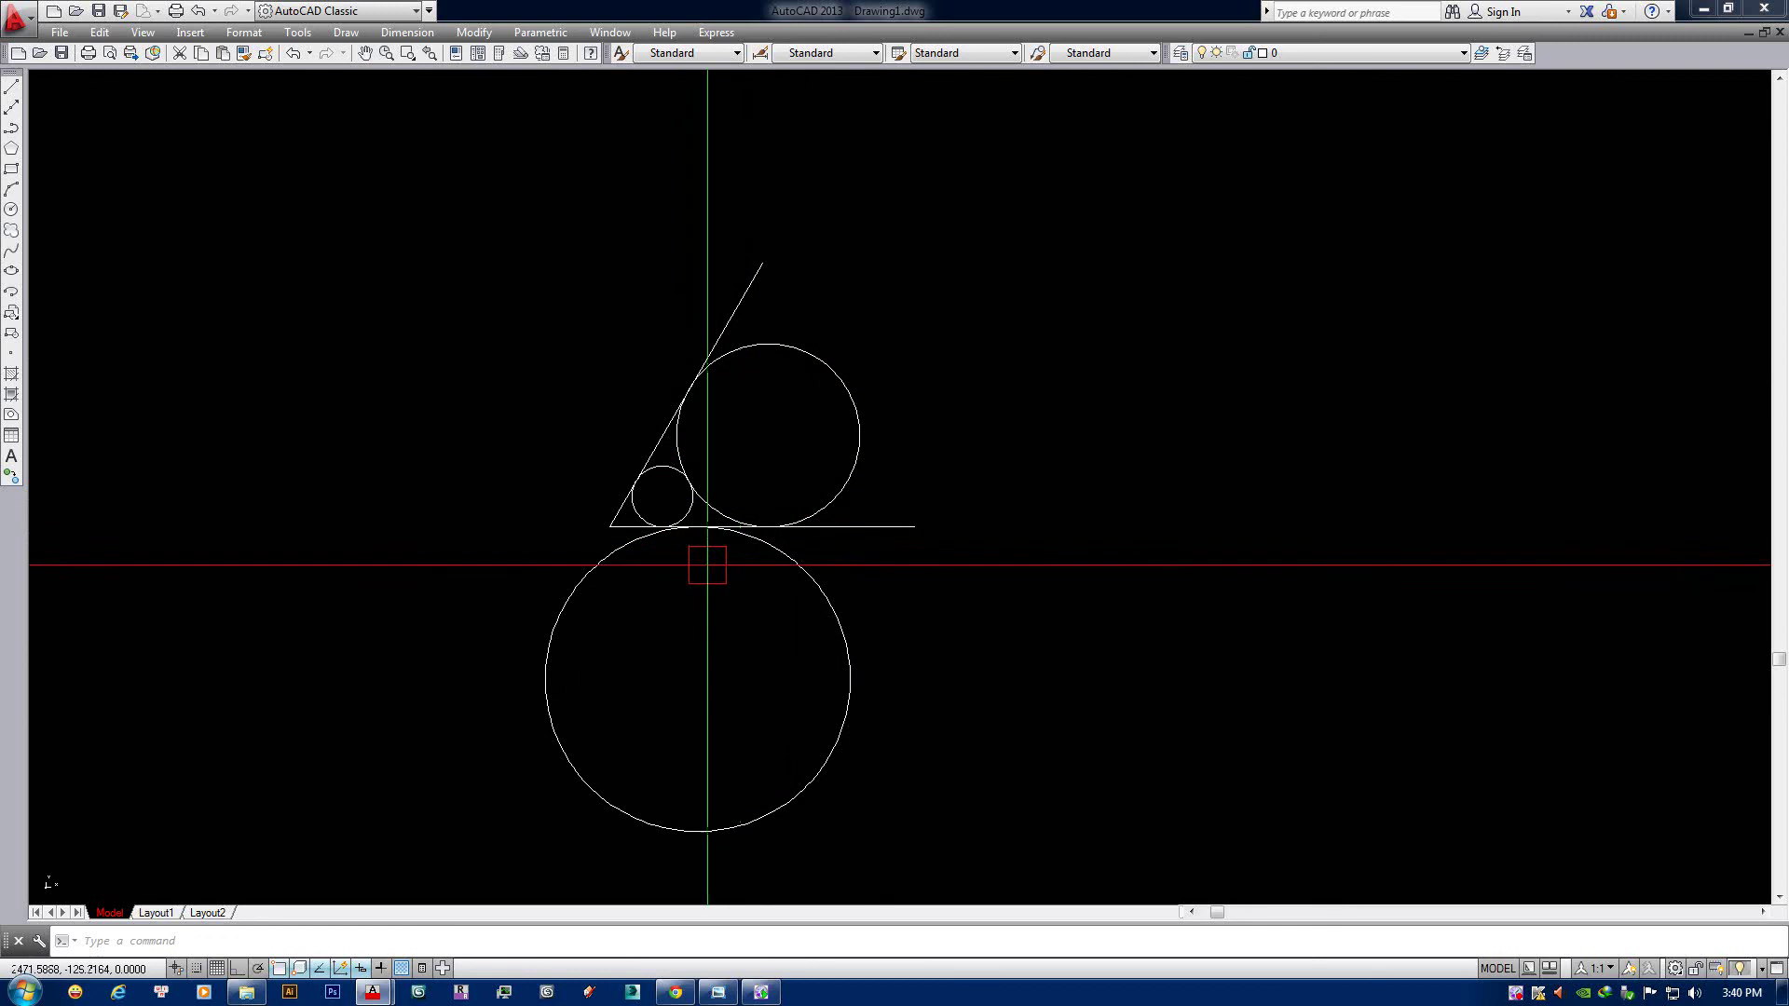
pyautogui.moveTo(730, 530); pyautogui.dragTo(759, 454, button='middle')
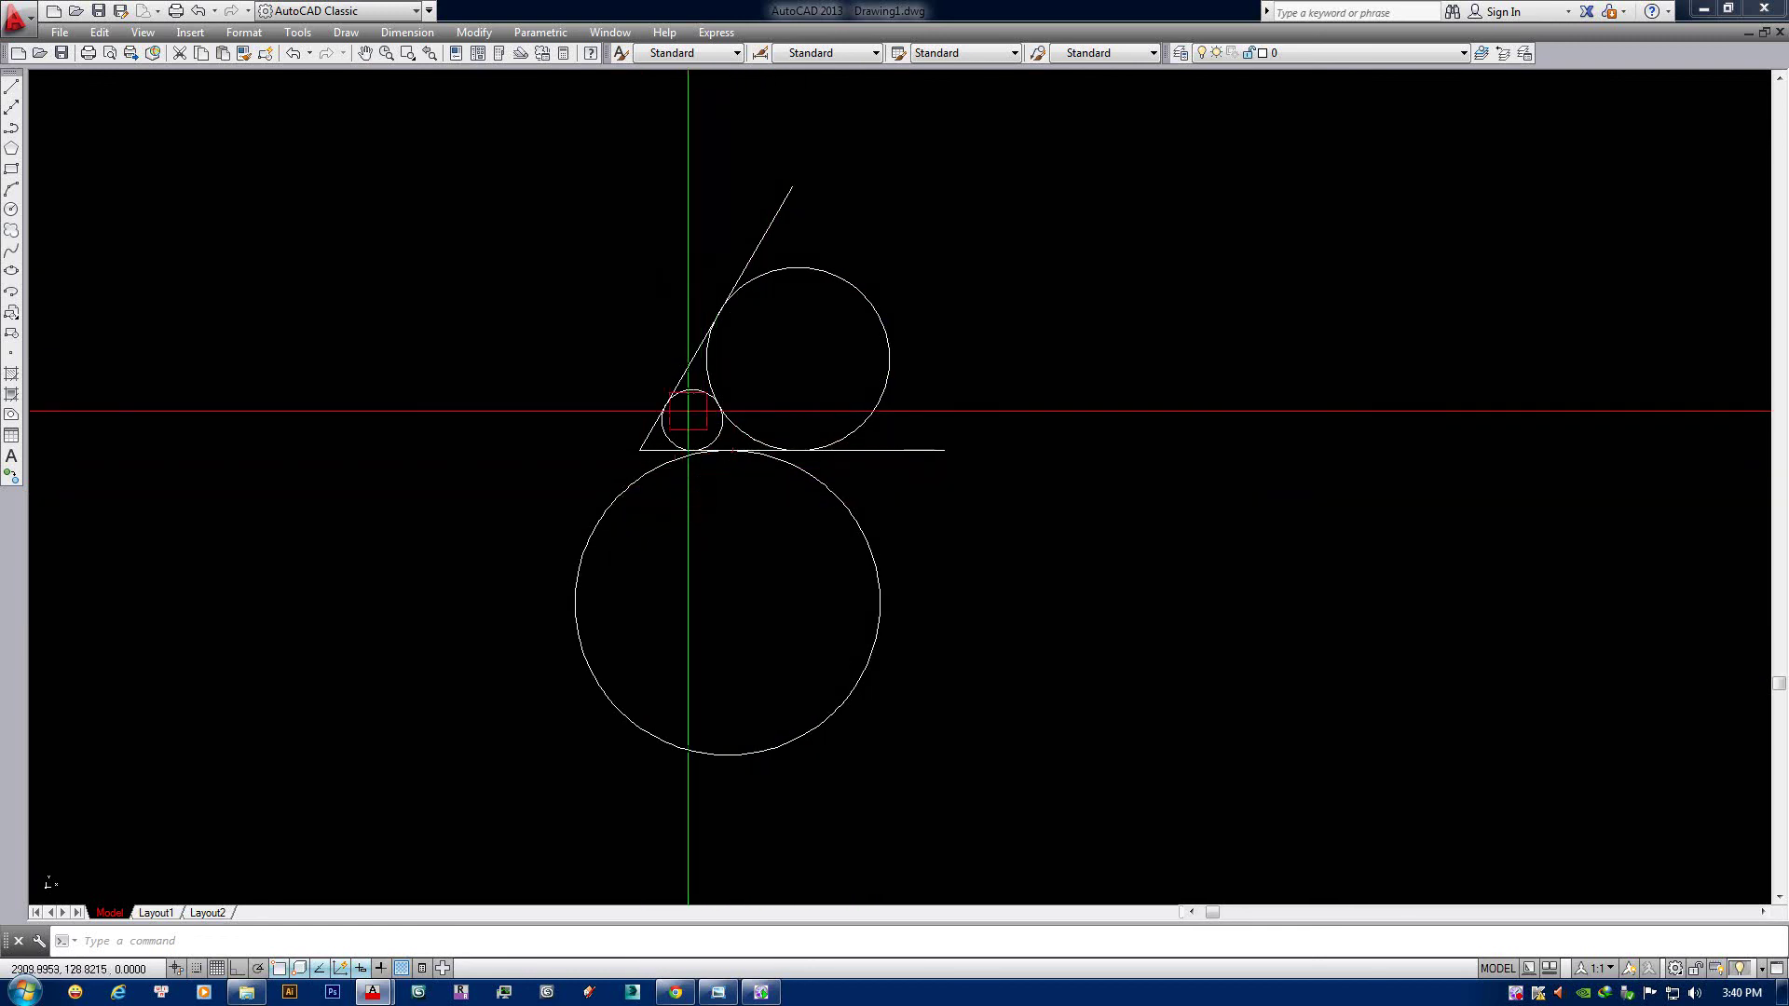
pyautogui.moveTo(706, 511)
pyautogui.mouseDown(button='middle')
pyautogui.moveTo(825, 422)
pyautogui.moveTo(826, 444)
pyautogui.mouseUp(button='middle')
# Extend the slanted line down to the 500-radius circle, with all objects as boundaries.
pyautogui.press('Return')
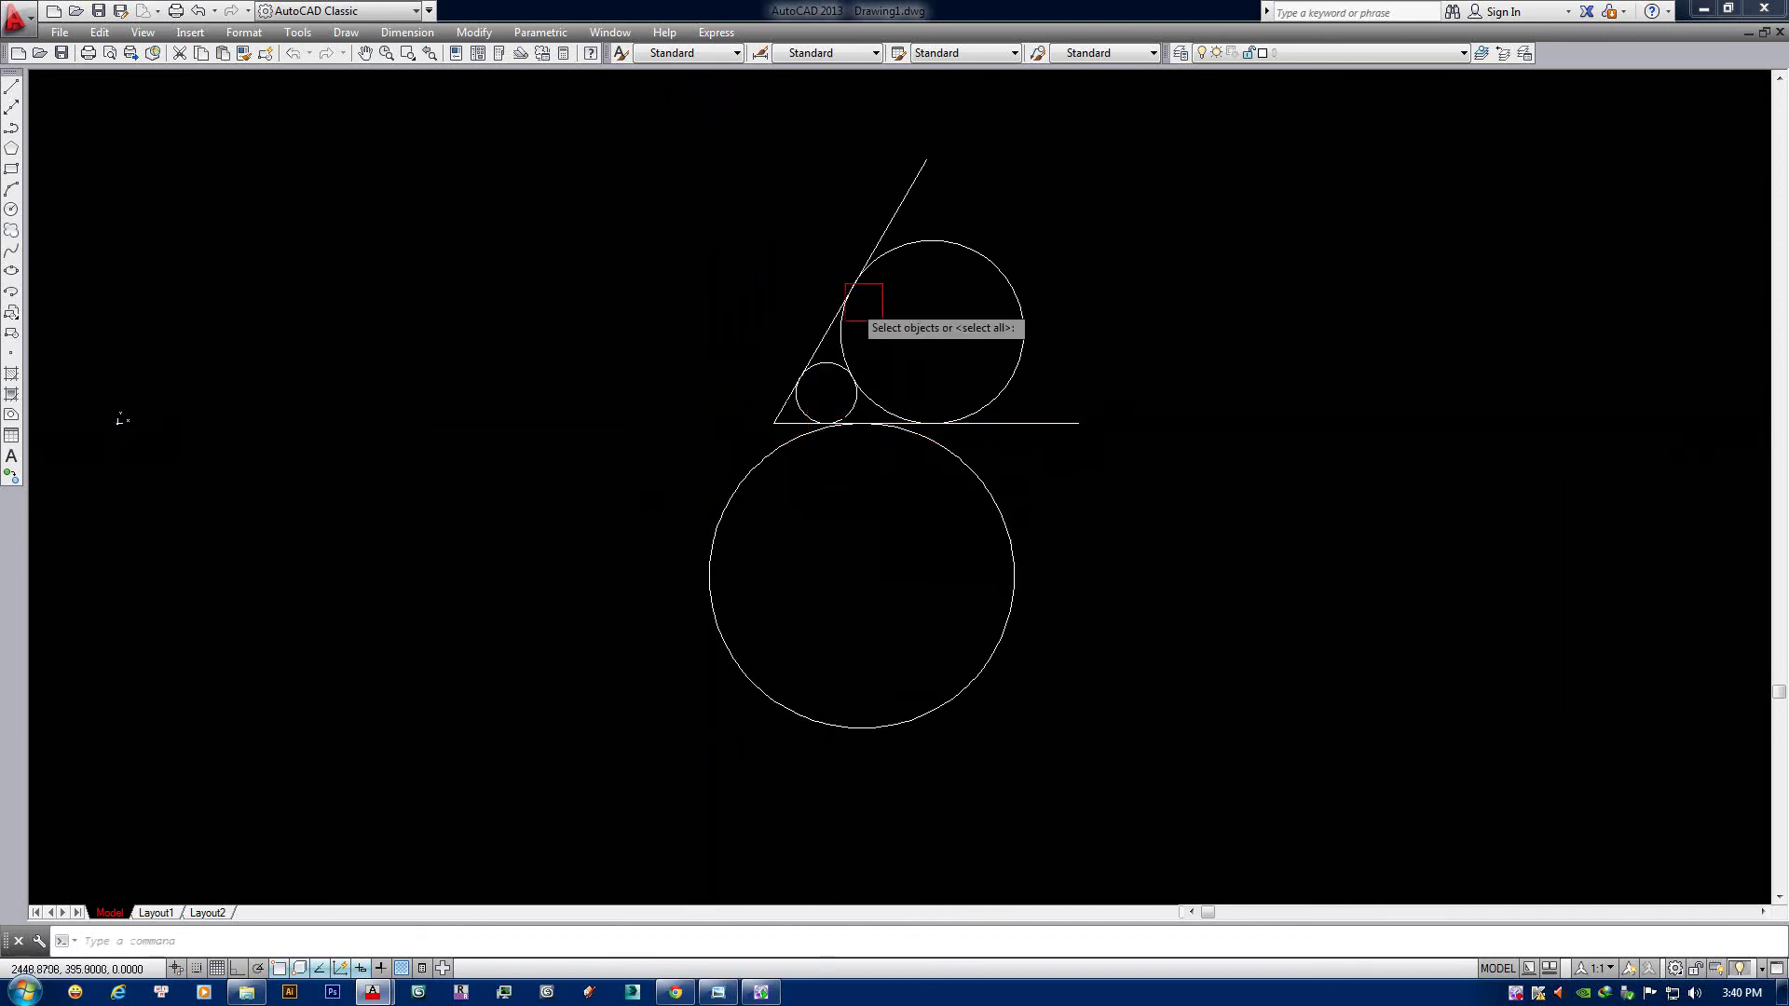
pyautogui.scroll(2, 867, 288)
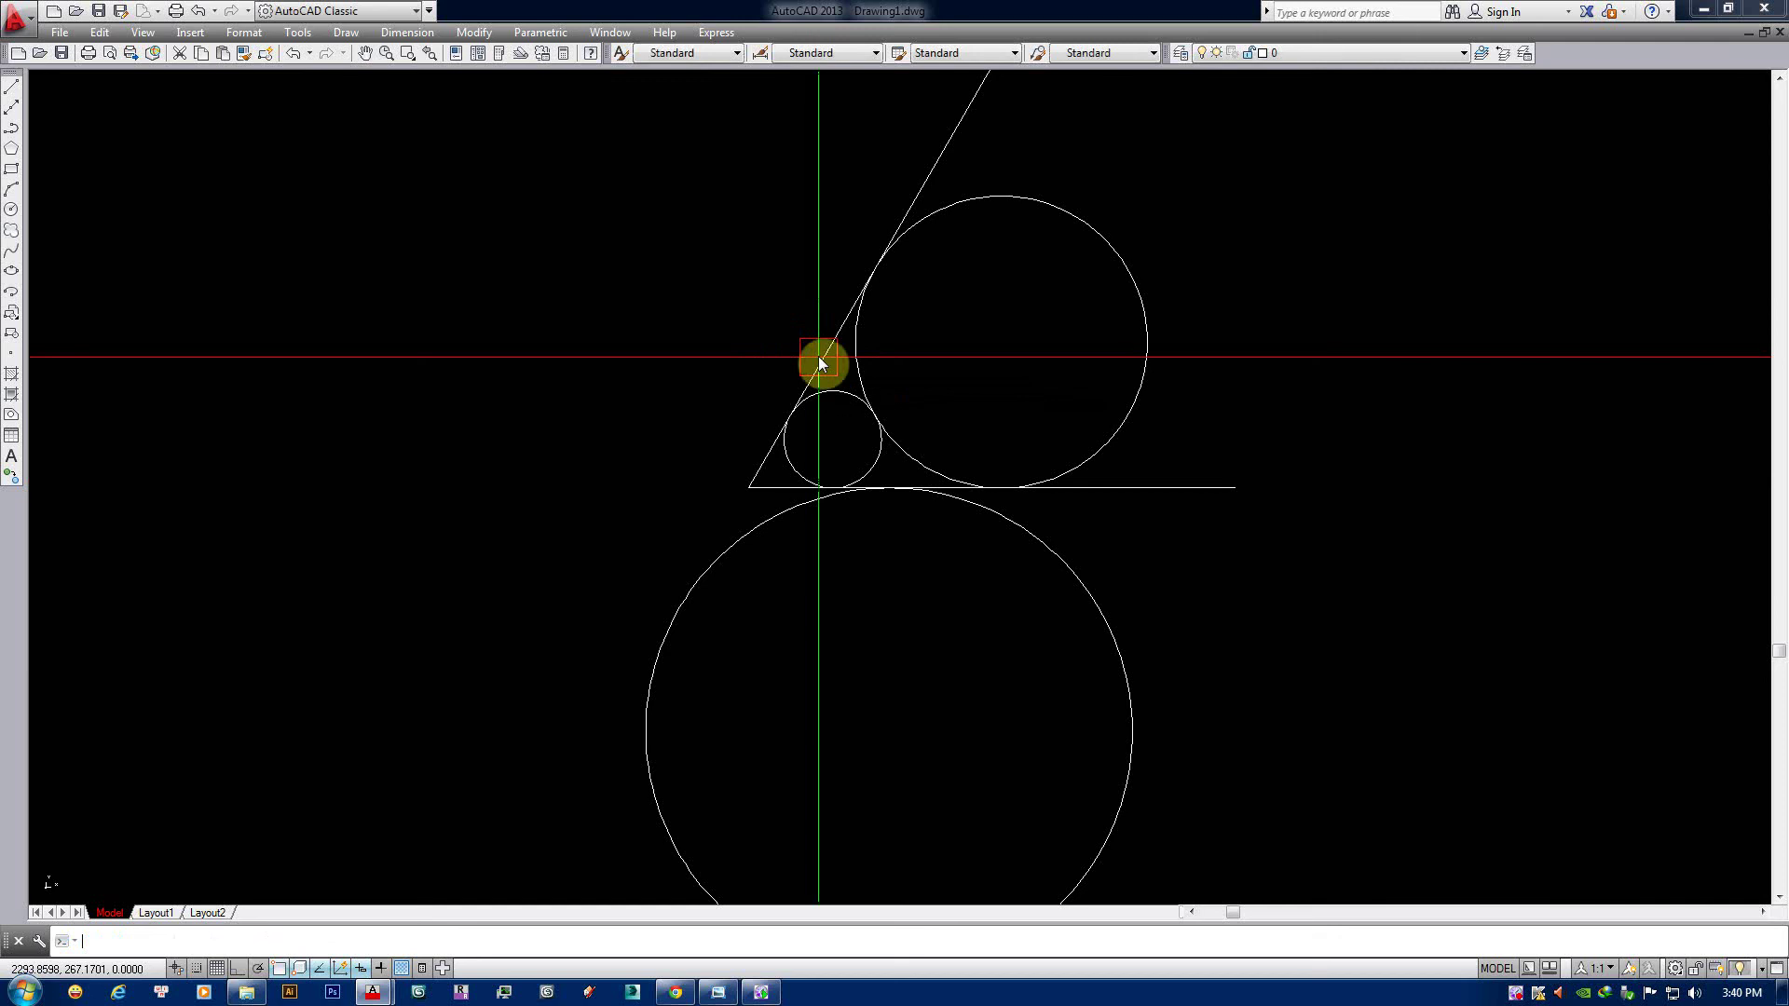
pyautogui.write('ex')
pyautogui.press('Return')
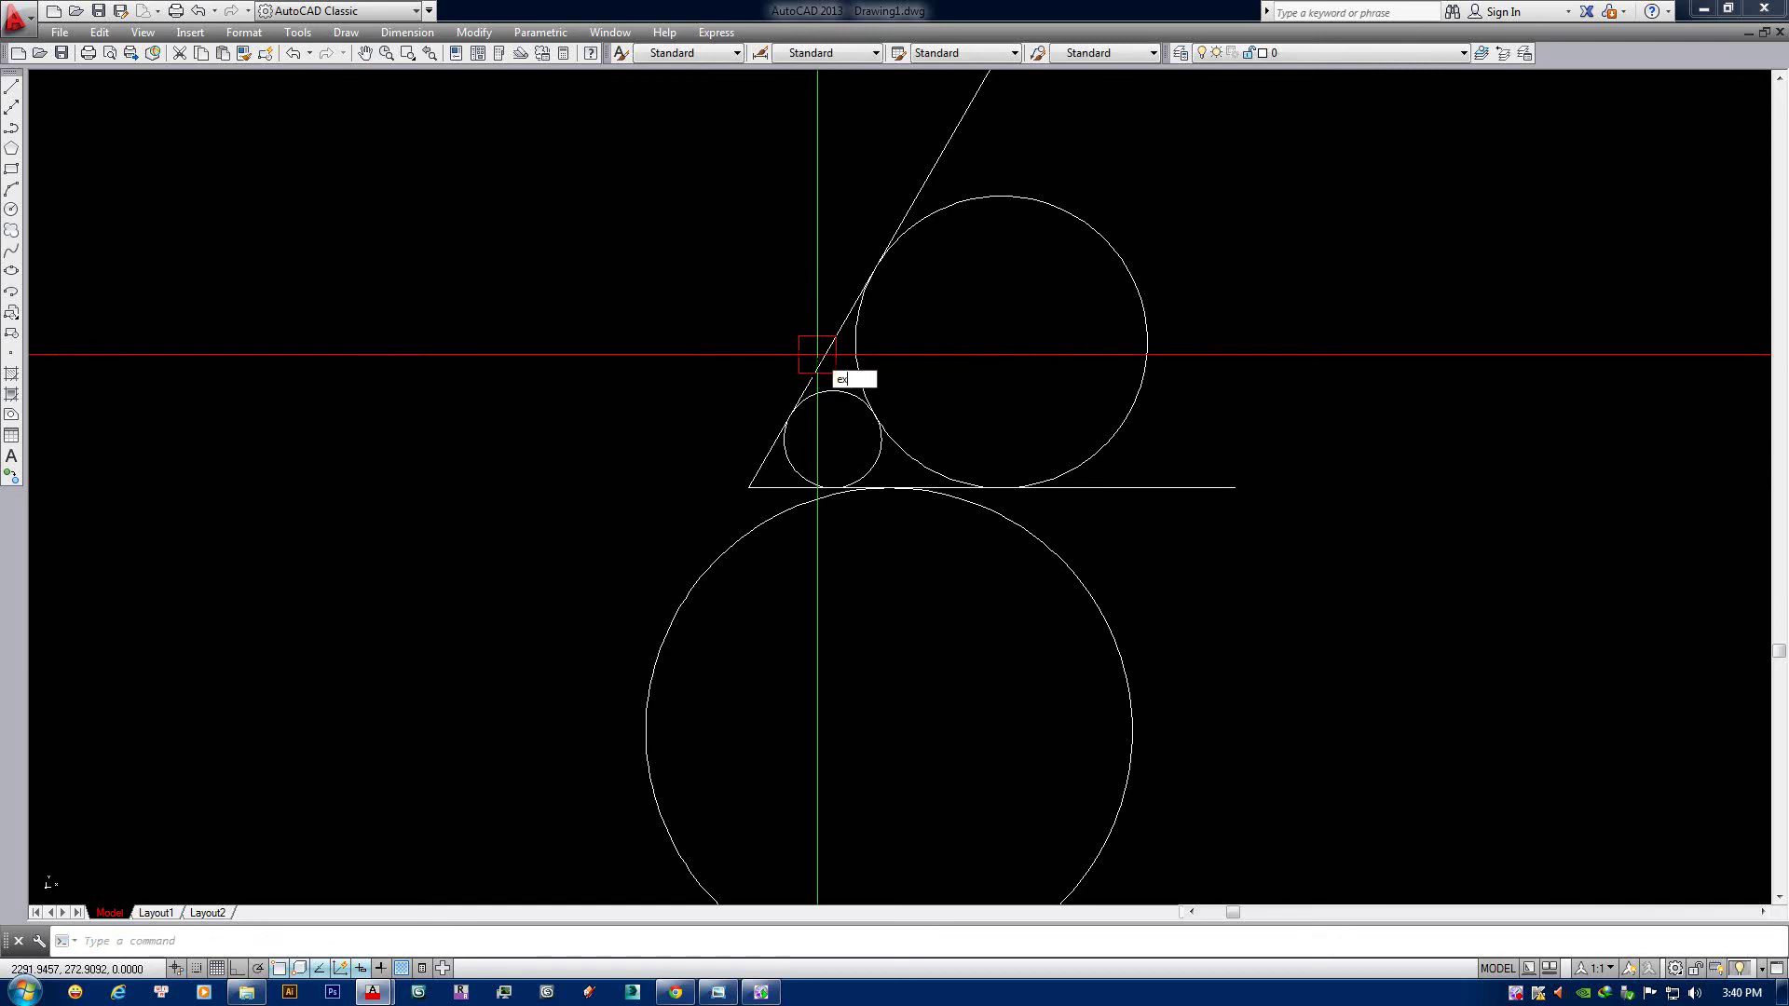
pyautogui.press('Return')
pyautogui.press('Return')
pyautogui.click(726, 521)
pyautogui.moveTo(708, 583); pyautogui.dragTo(787, 439, button='middle')
pyautogui.scroll(-2, 771, 500)
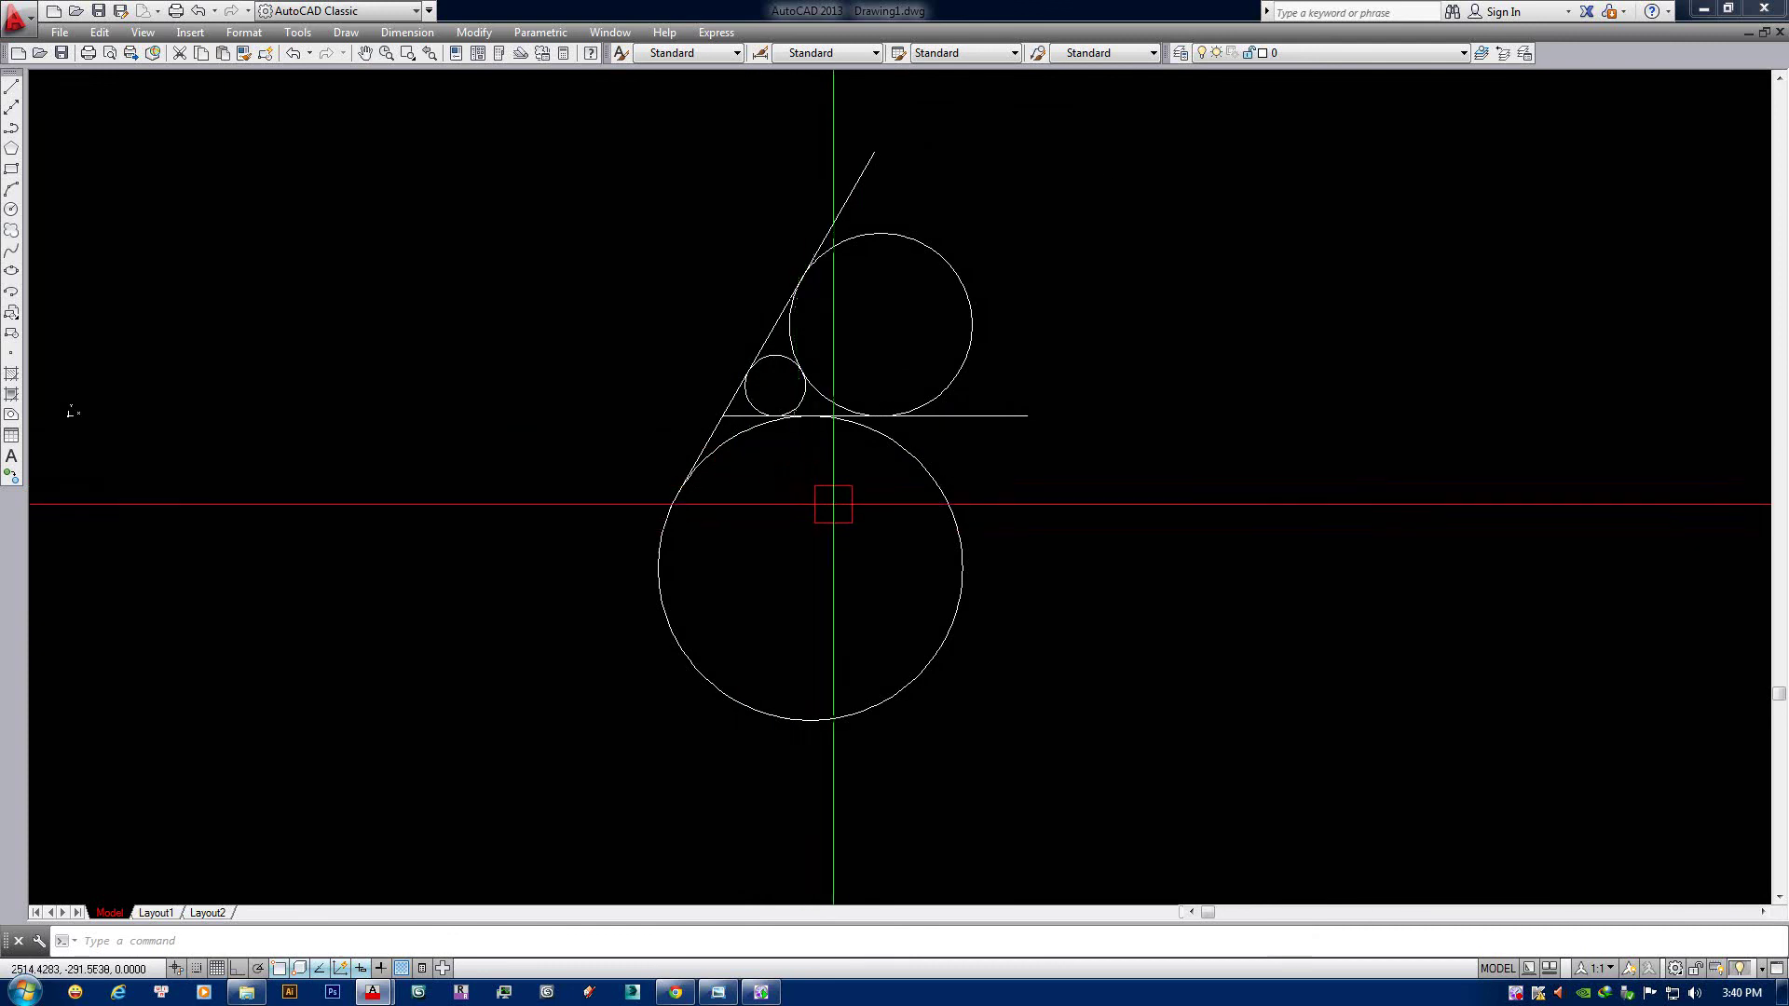
pyautogui.scroll(-2, 844, 499)
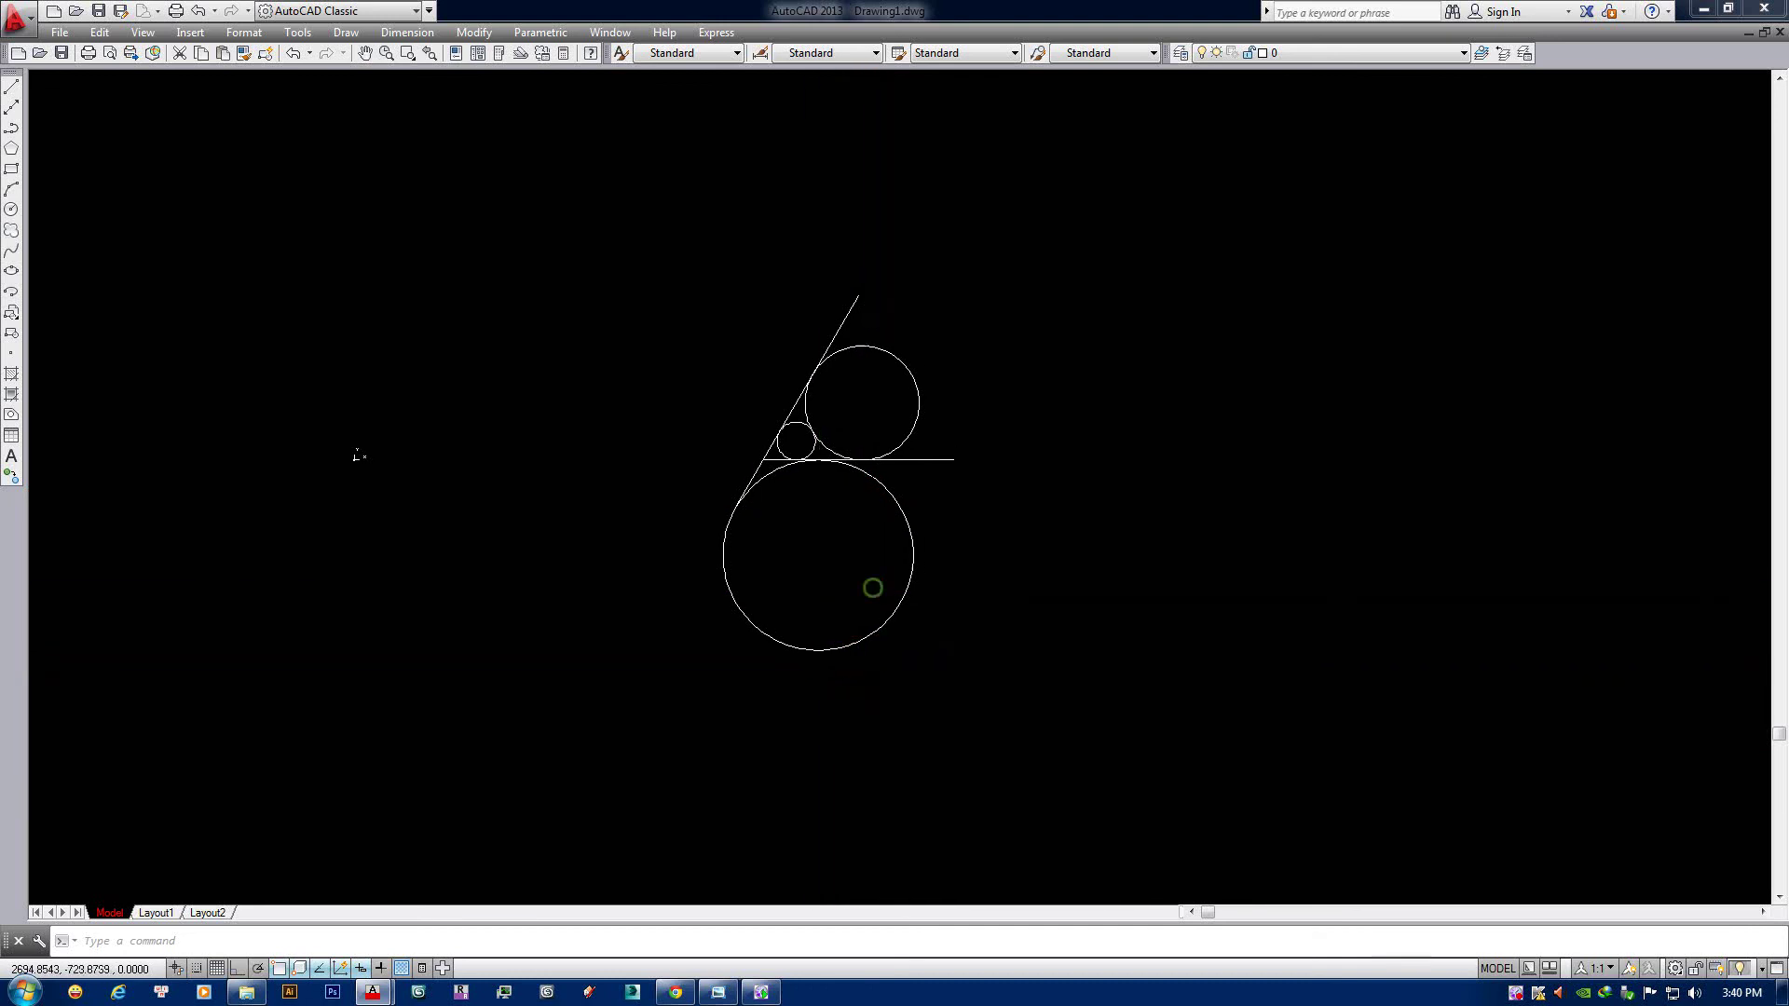
pyautogui.moveTo(828, 567); pyautogui.dragTo(807, 612, button='middle')
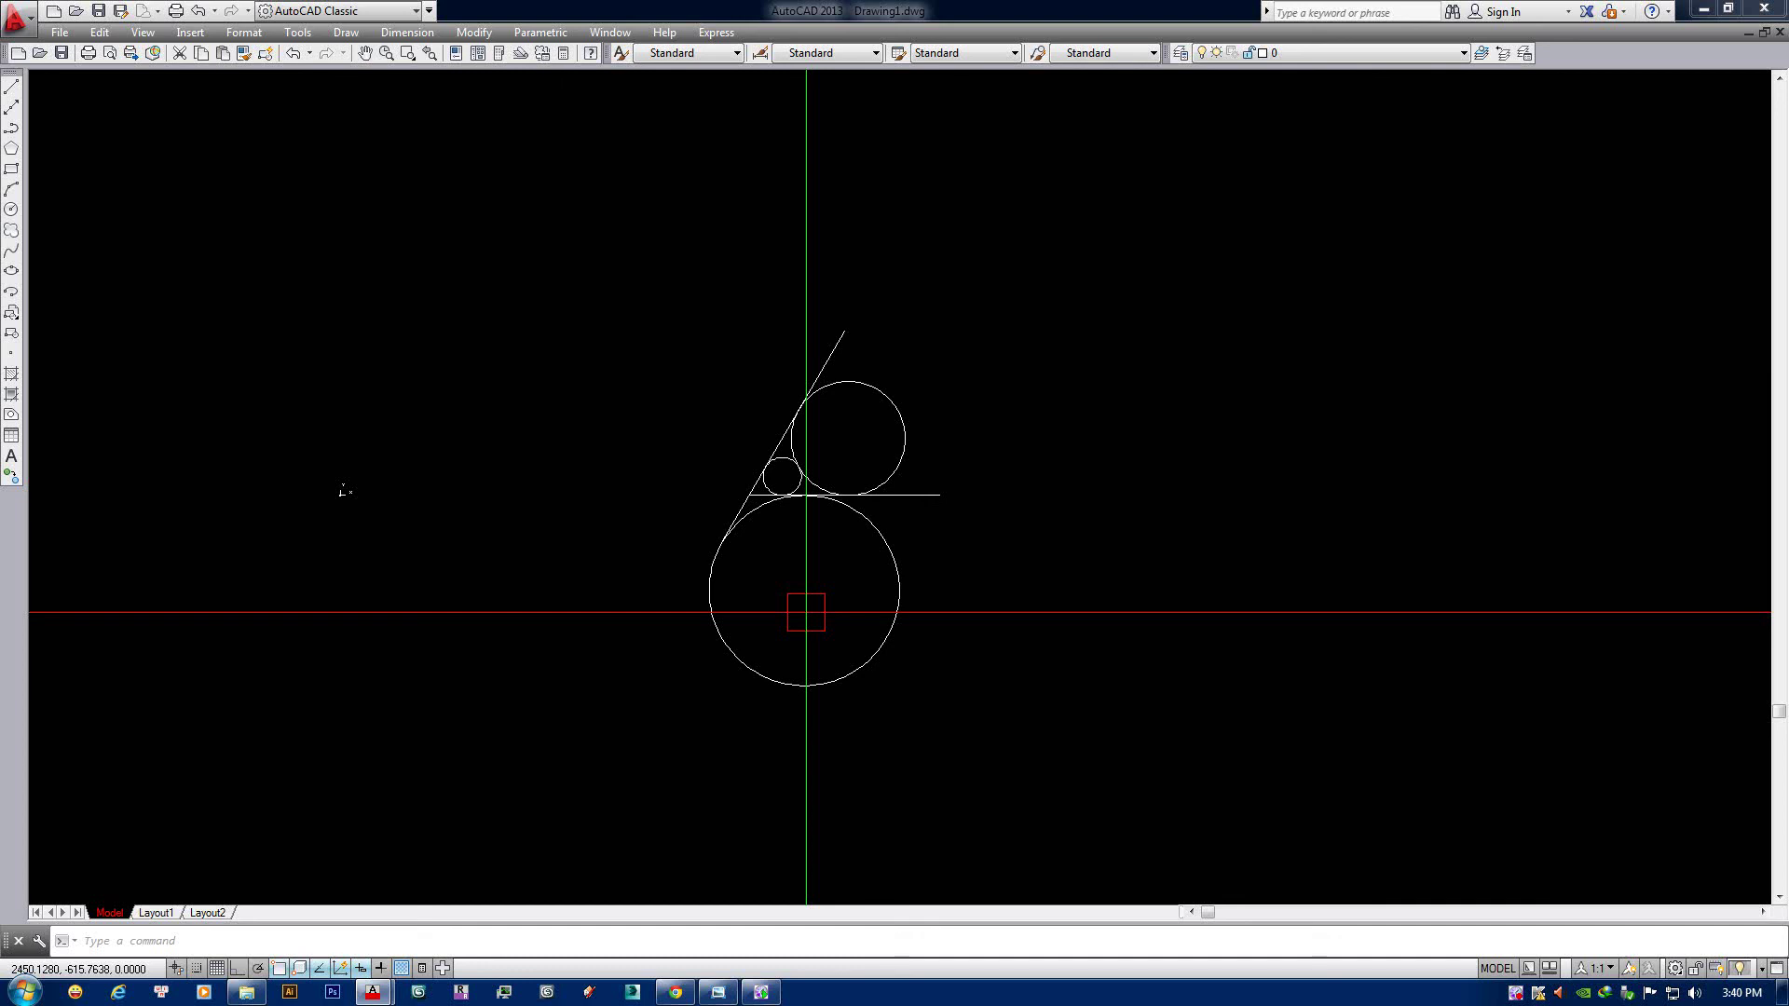
pyautogui.click(720, 993)
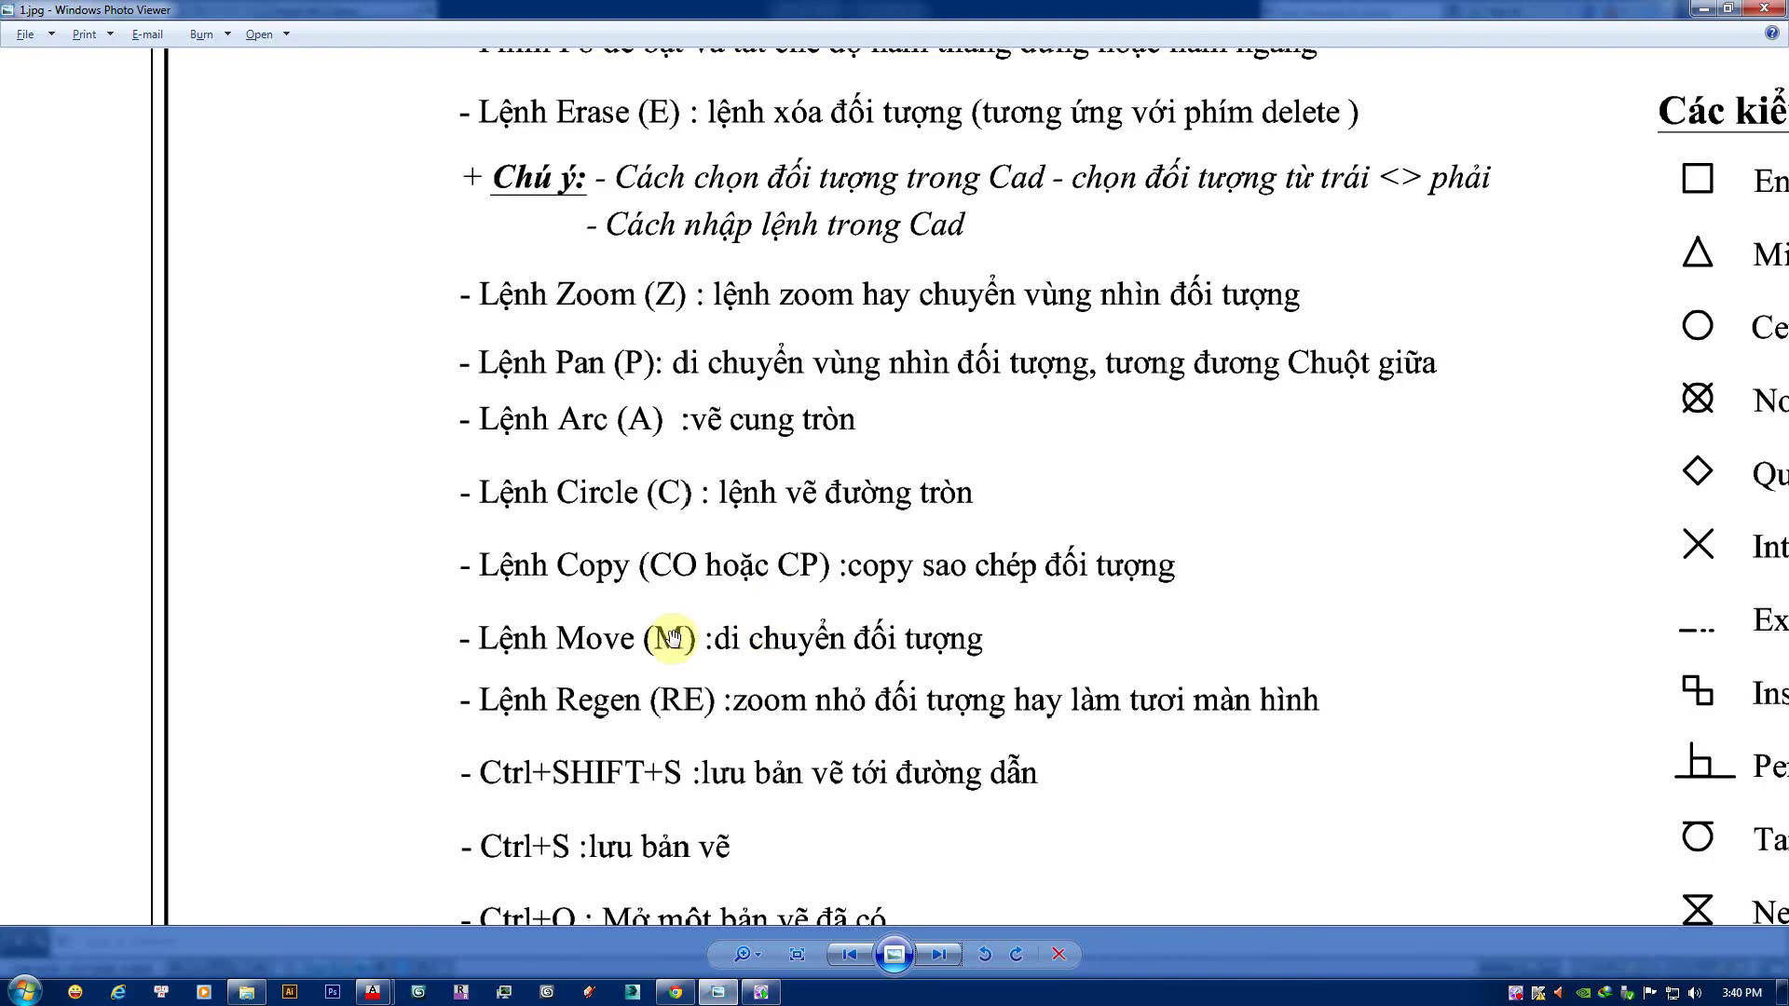
pyautogui.moveTo(705, 665); pyautogui.dragTo(699, 596)
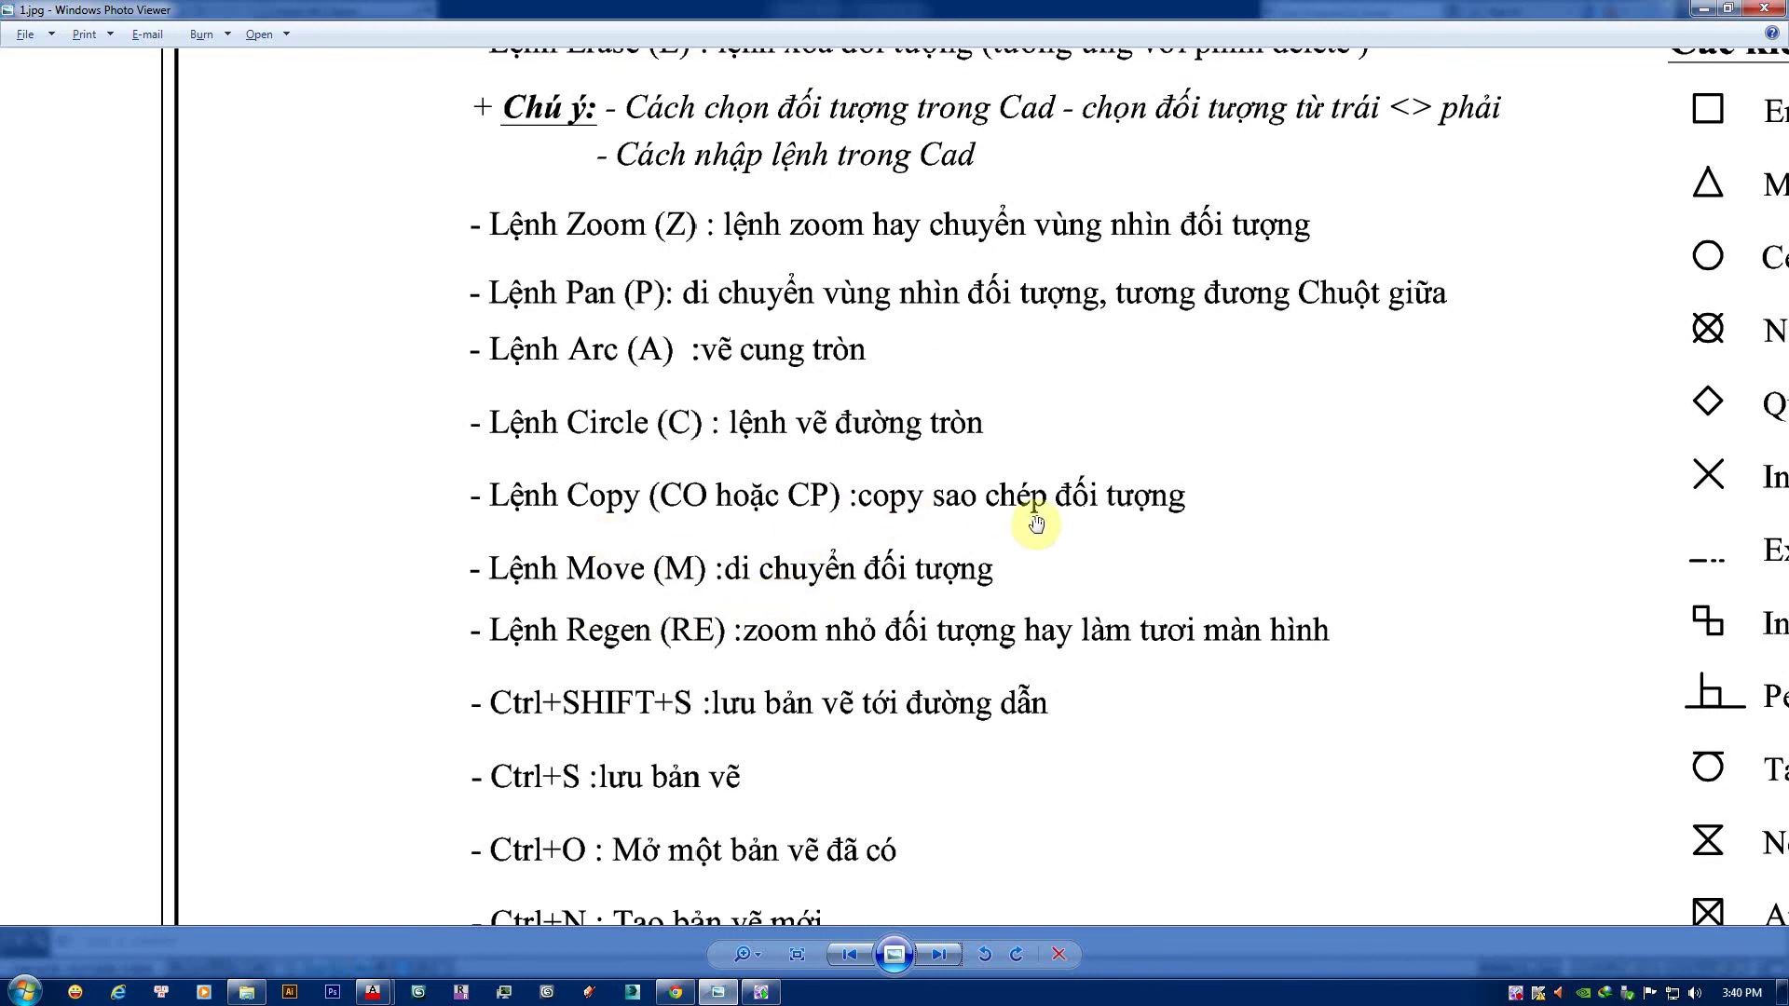
pyautogui.click(1706, 9)
# Move the circles and lines to the right, using the large circle's centre as base point.
pyautogui.scroll(1, 819, 523)
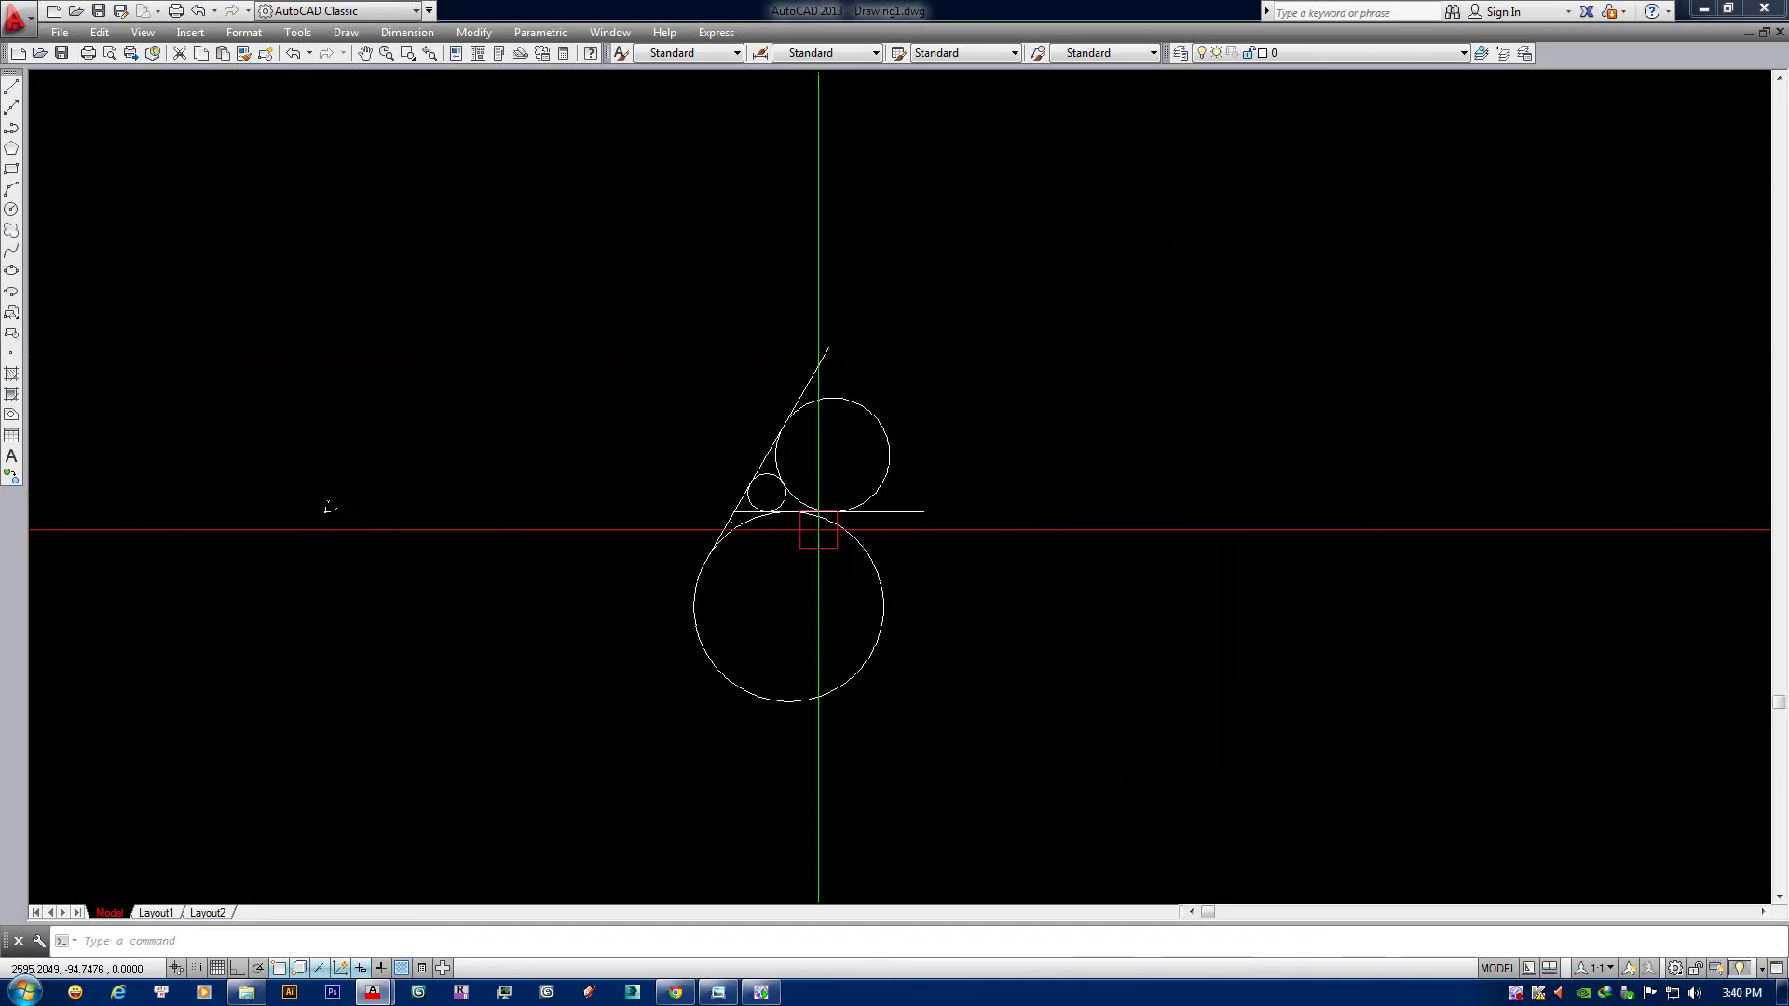
pyautogui.scroll(1, 859, 459)
pyautogui.scroll(1, 846, 495)
pyautogui.scroll(-3, 825, 479)
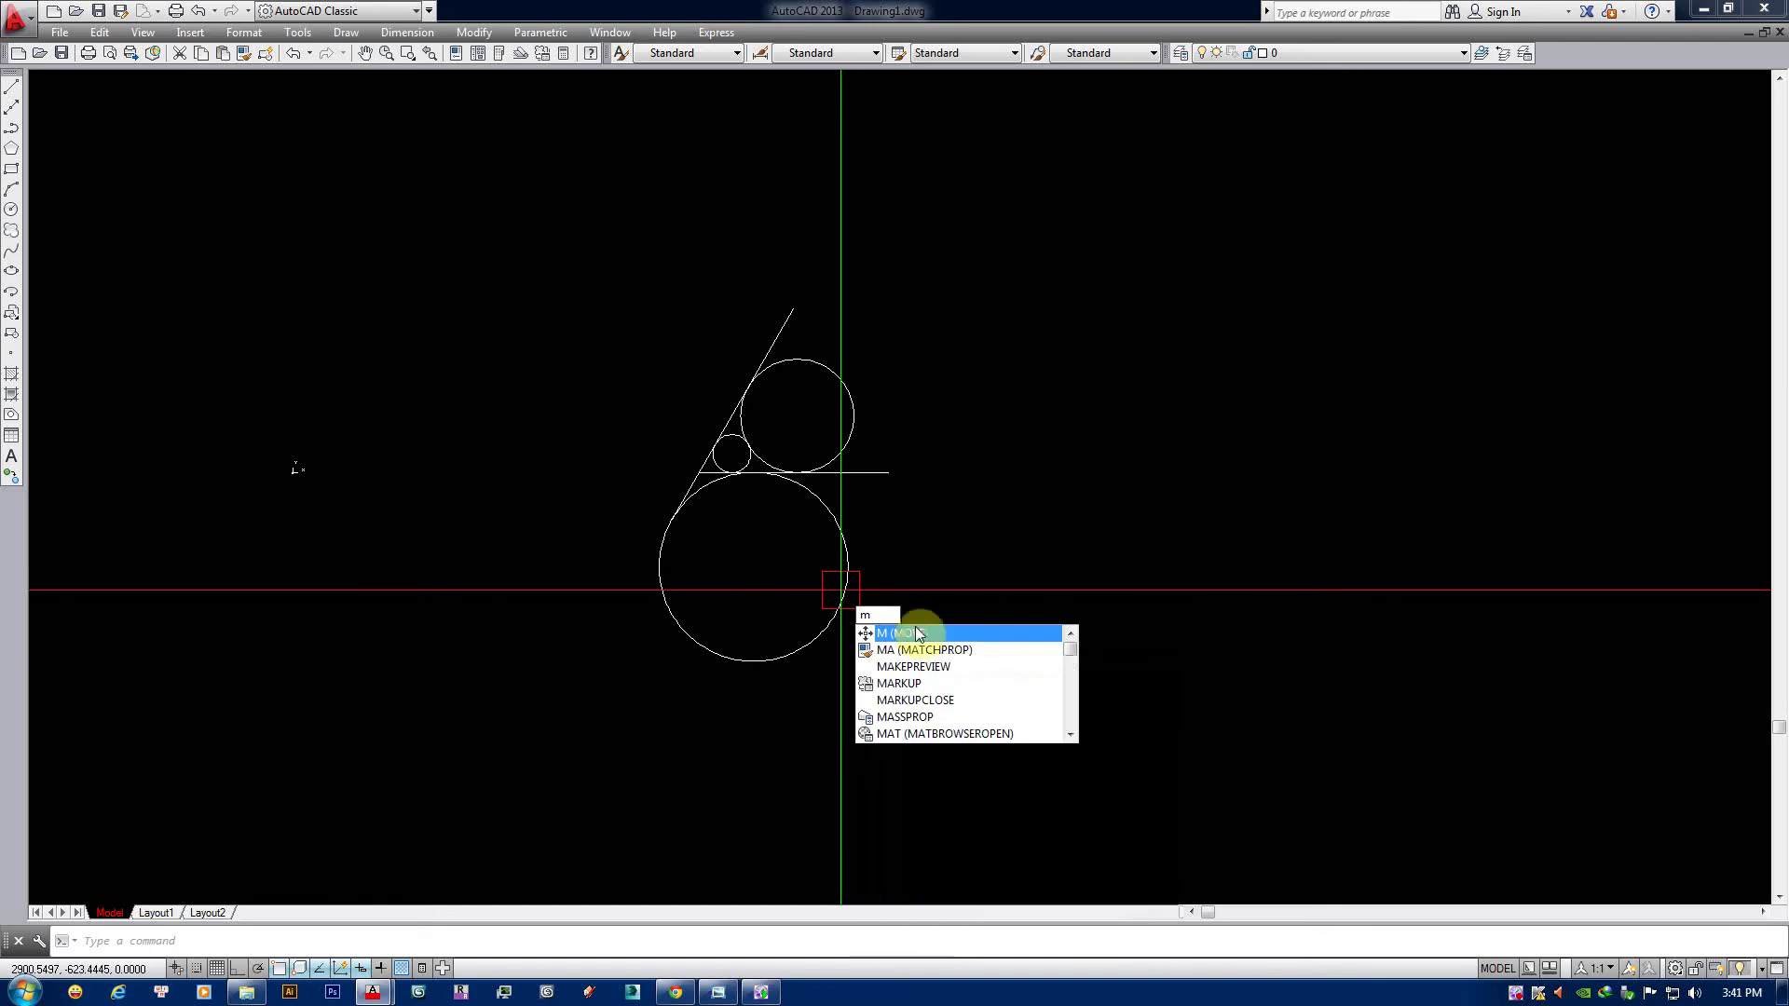
pyautogui.press('Escape')
pyautogui.moveTo(929, 491); pyautogui.dragTo(904, 494, button='middle')
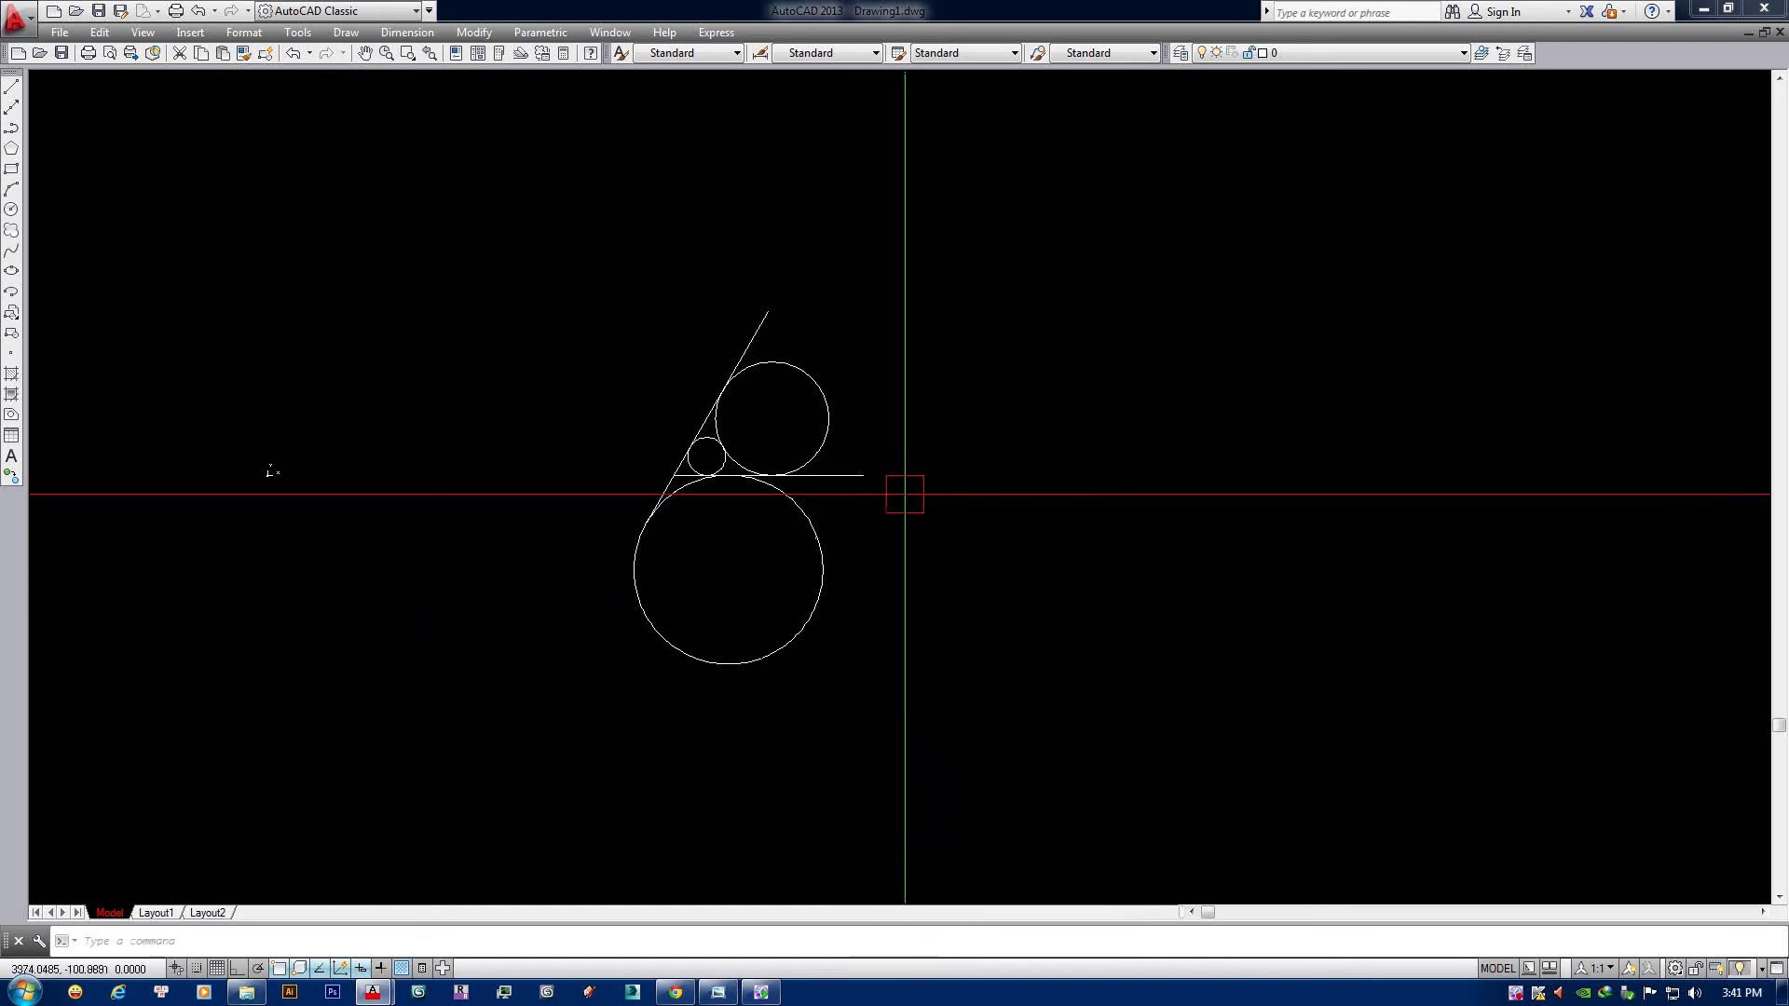
pyautogui.press('Return')
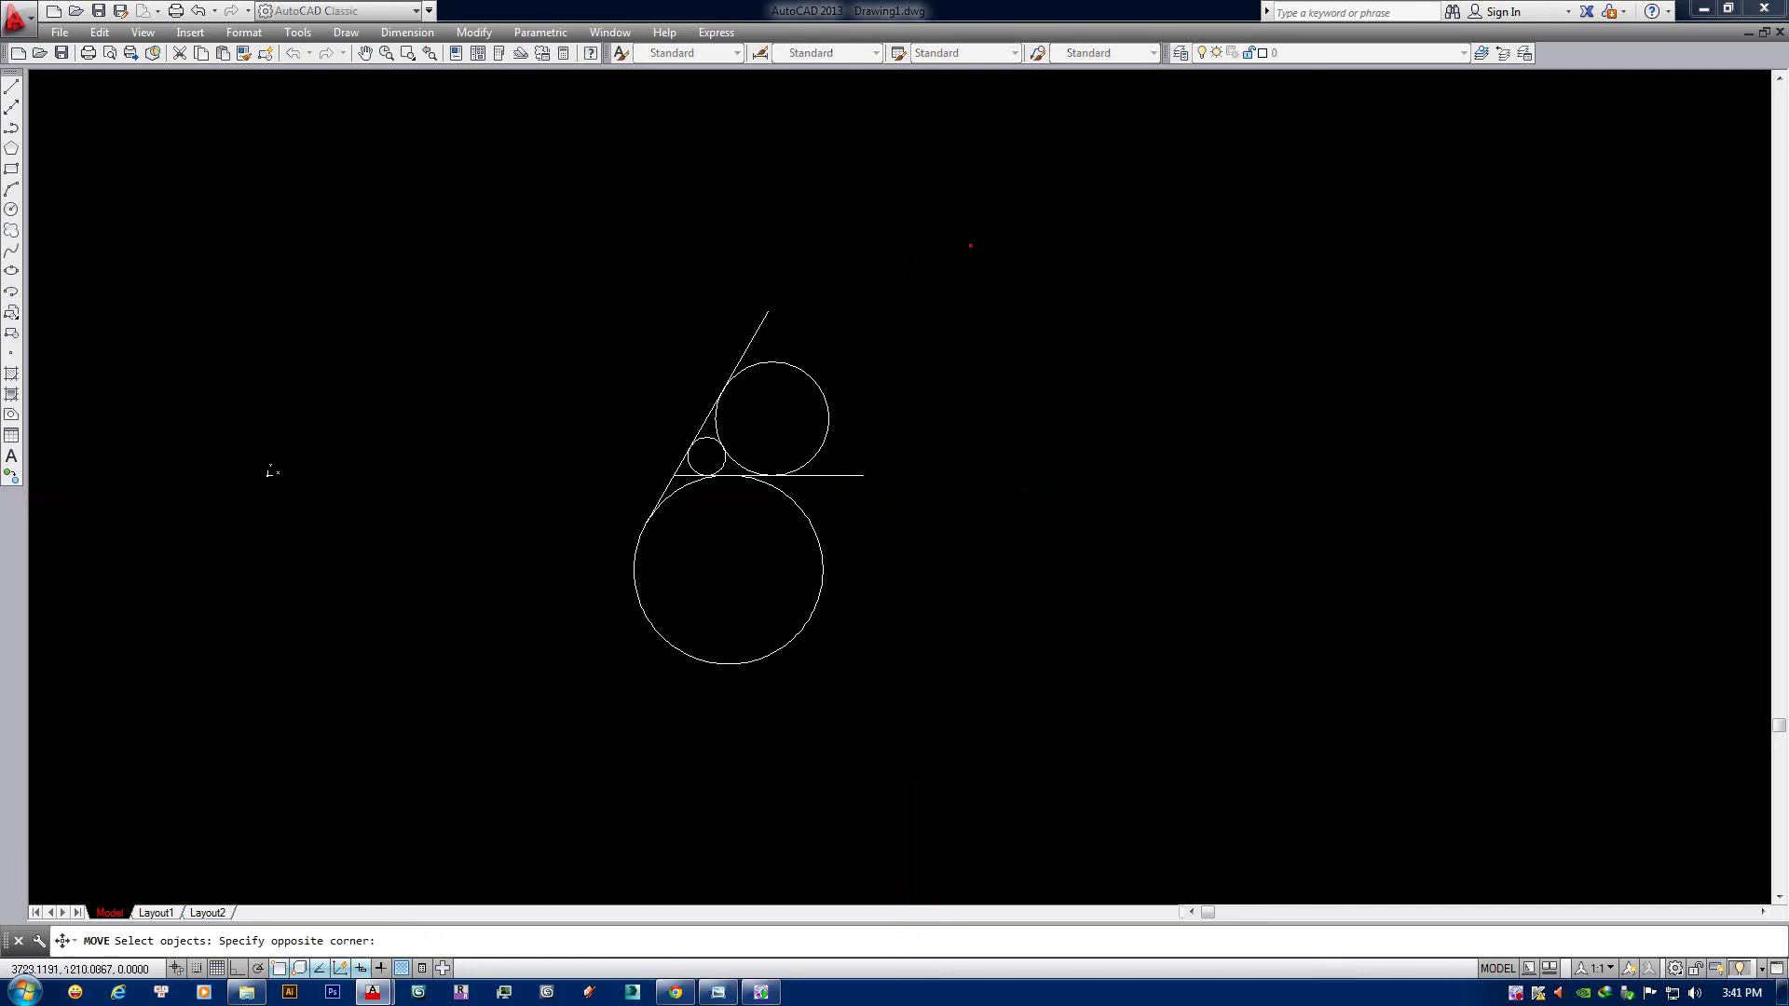
pyautogui.click(599, 789)
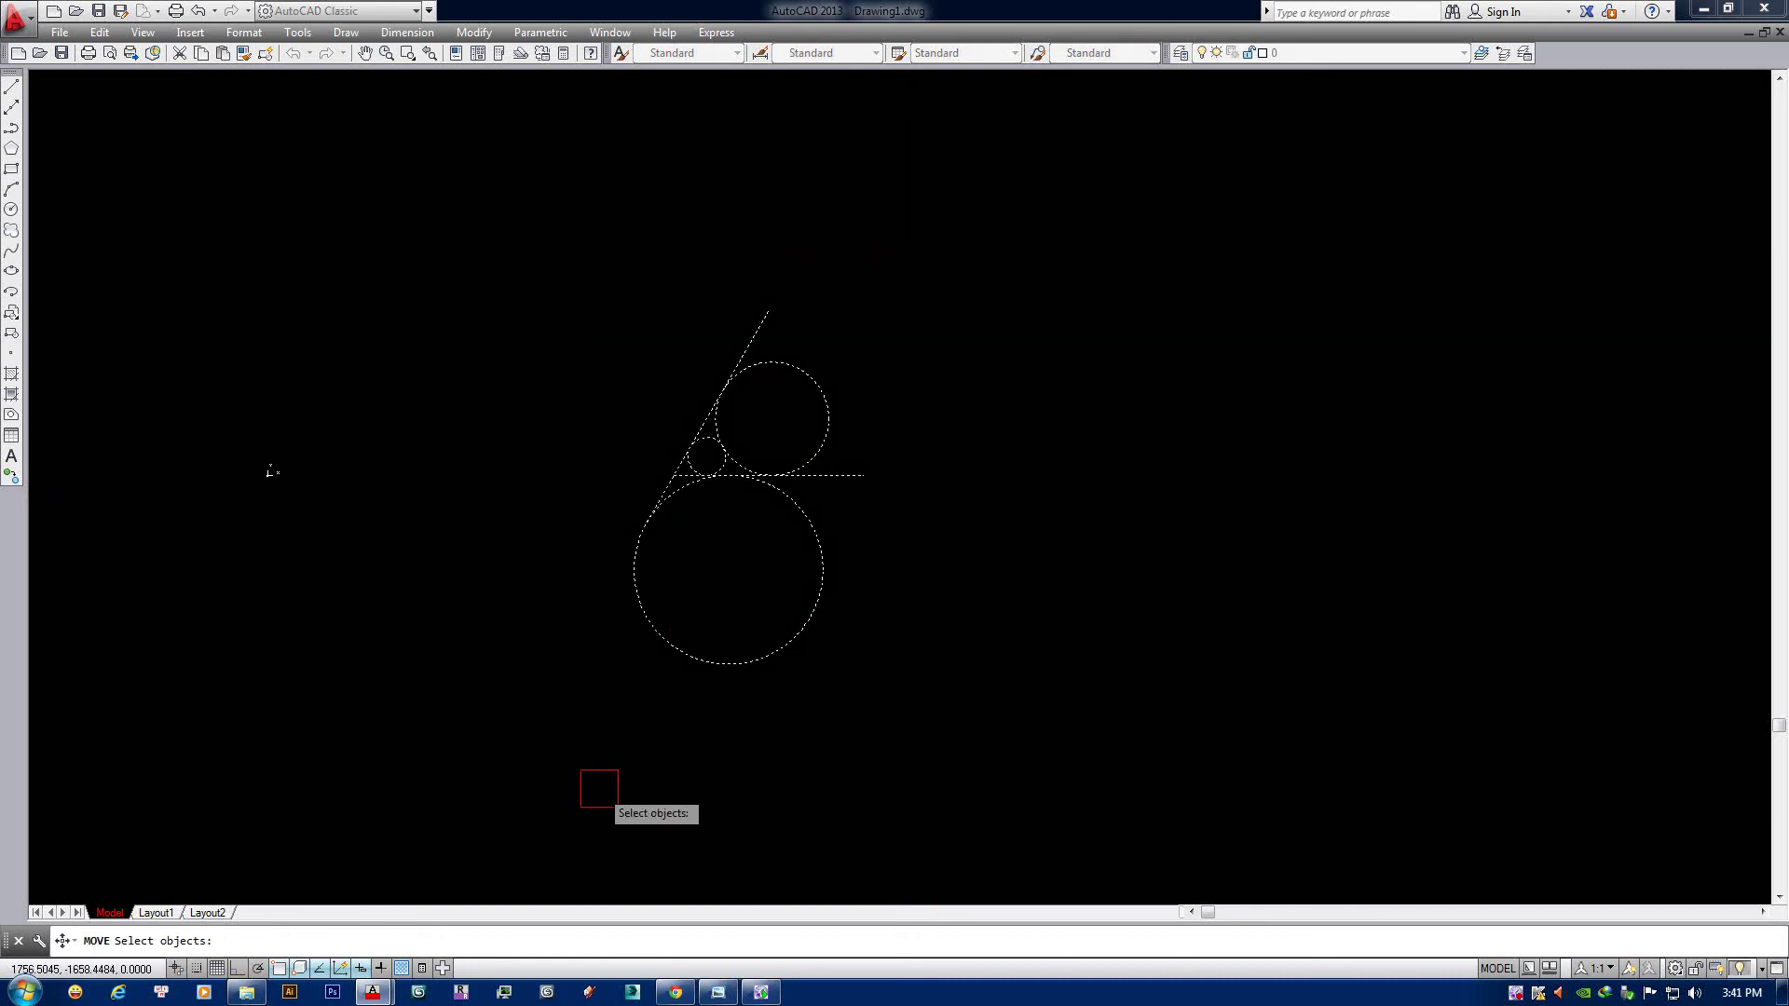
pyautogui.press('Return')
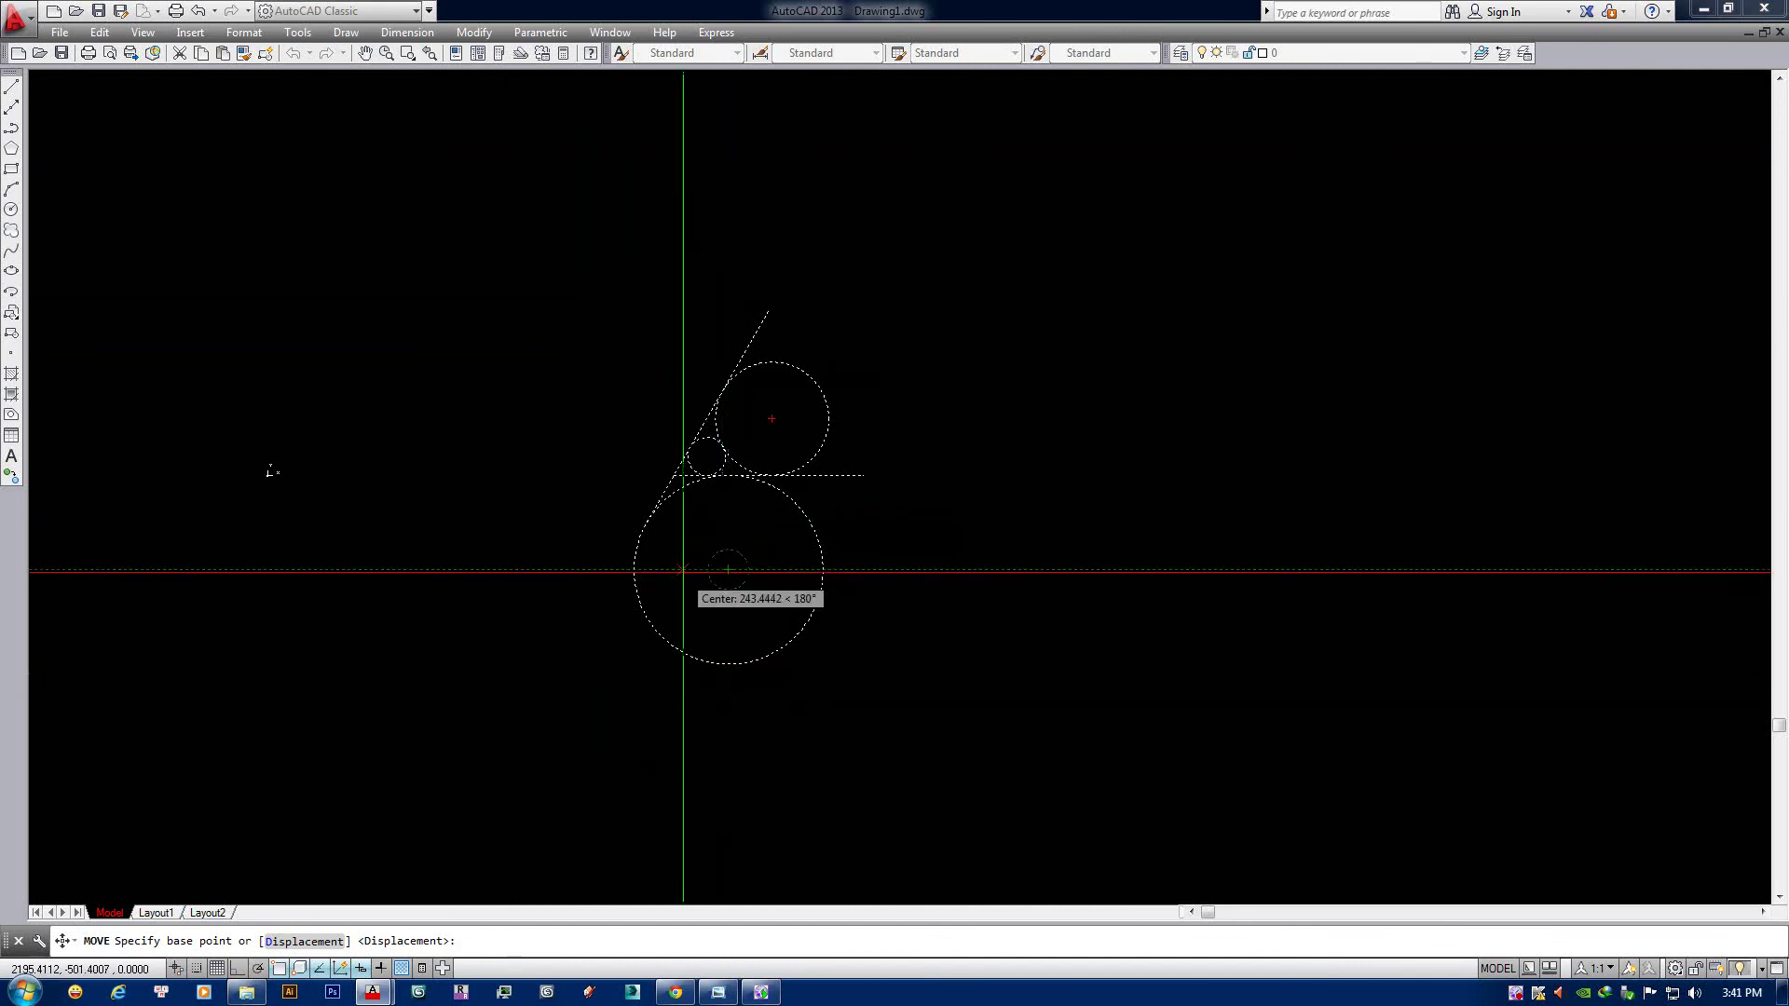
pyautogui.click(724, 708)
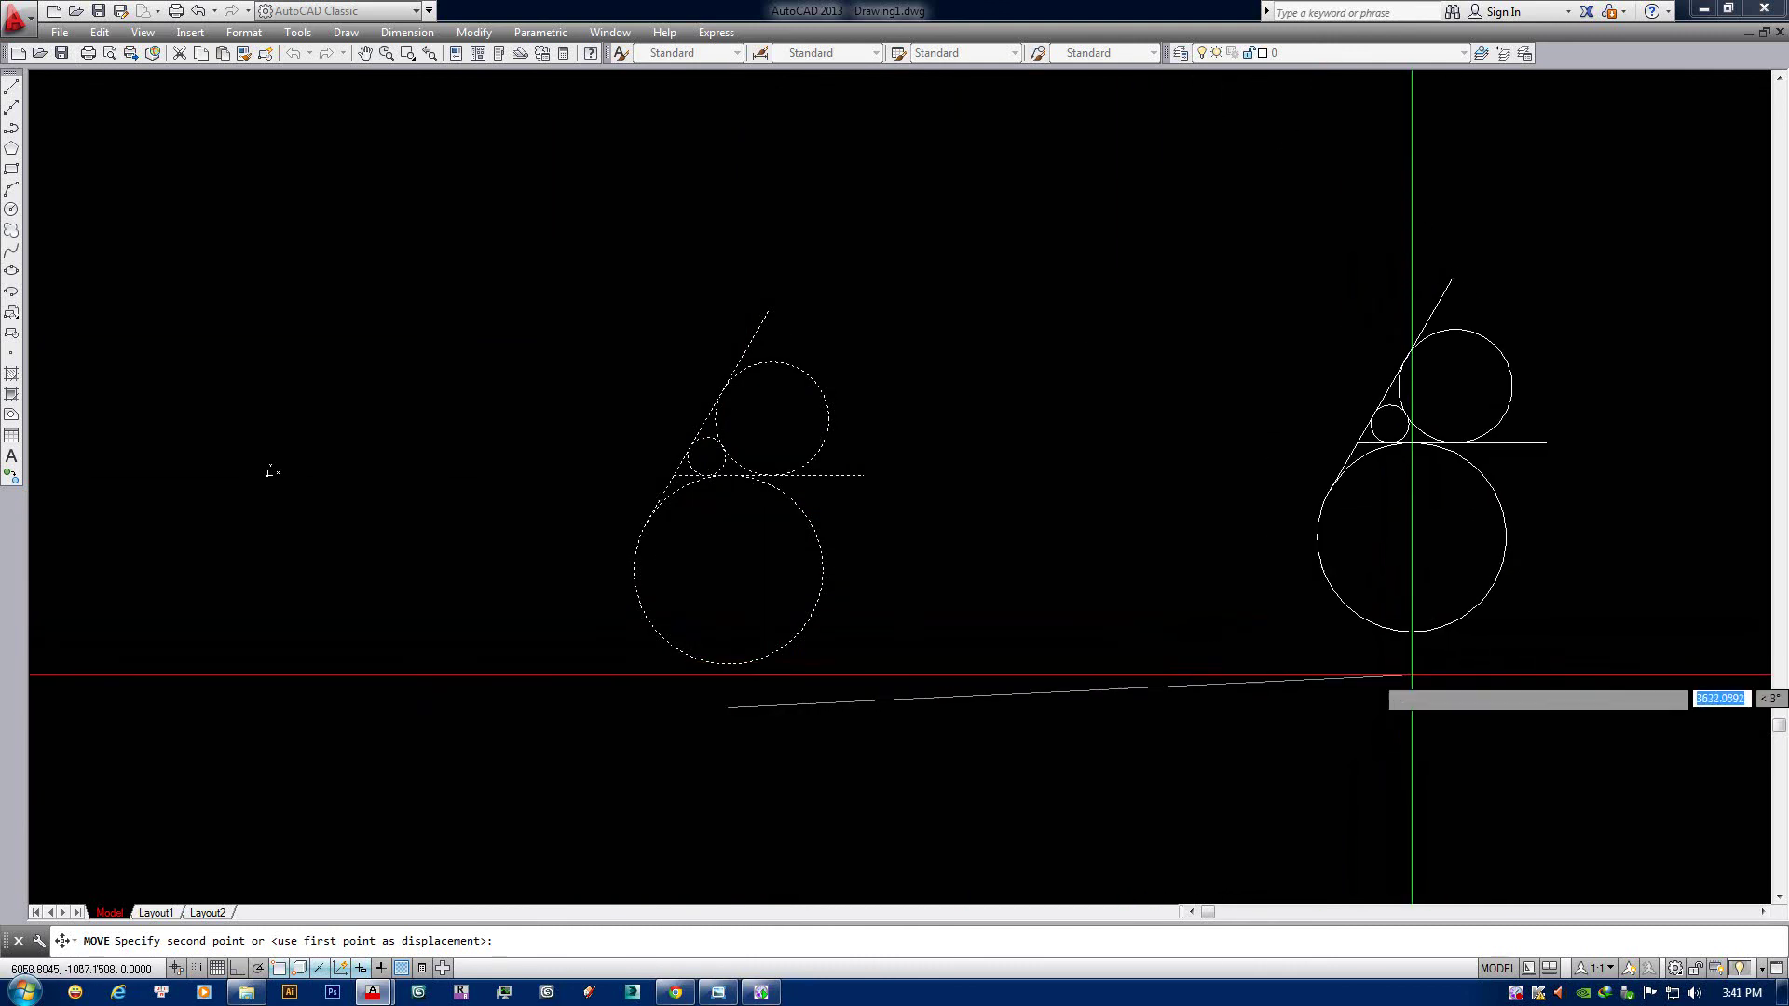
pyautogui.moveTo(1206, 687); pyautogui.dragTo(815, 605, button='middle')
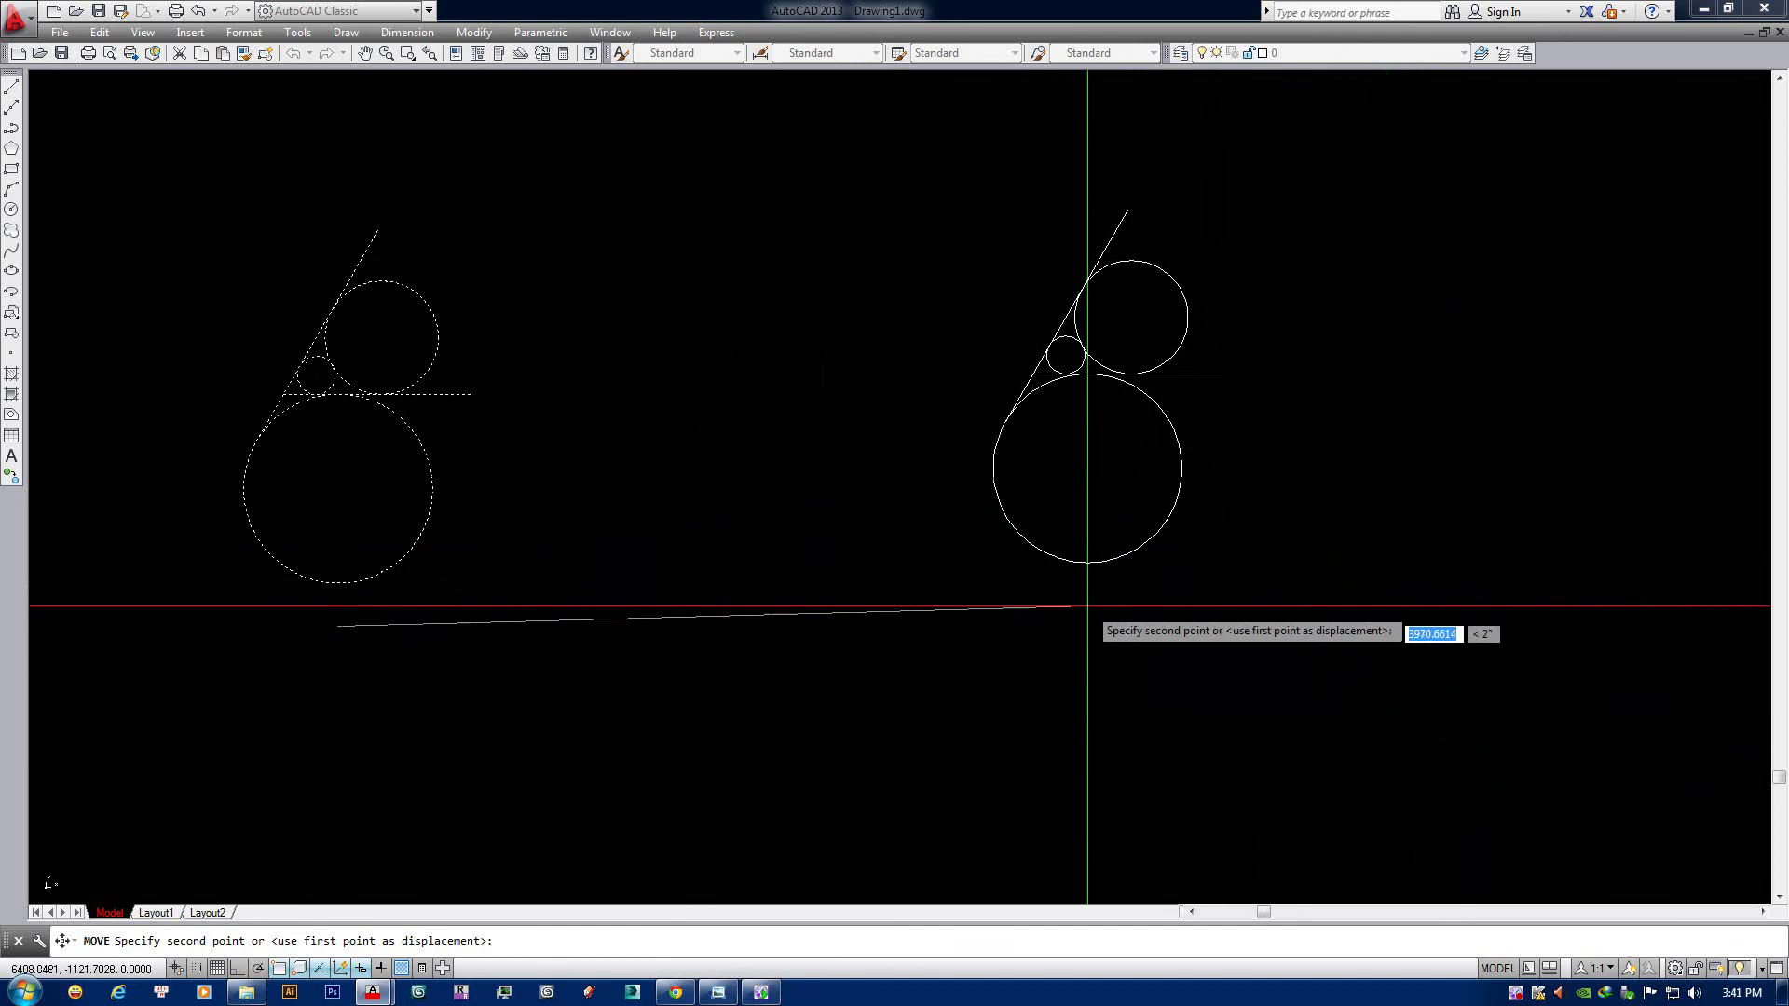
pyautogui.click(1099, 589)
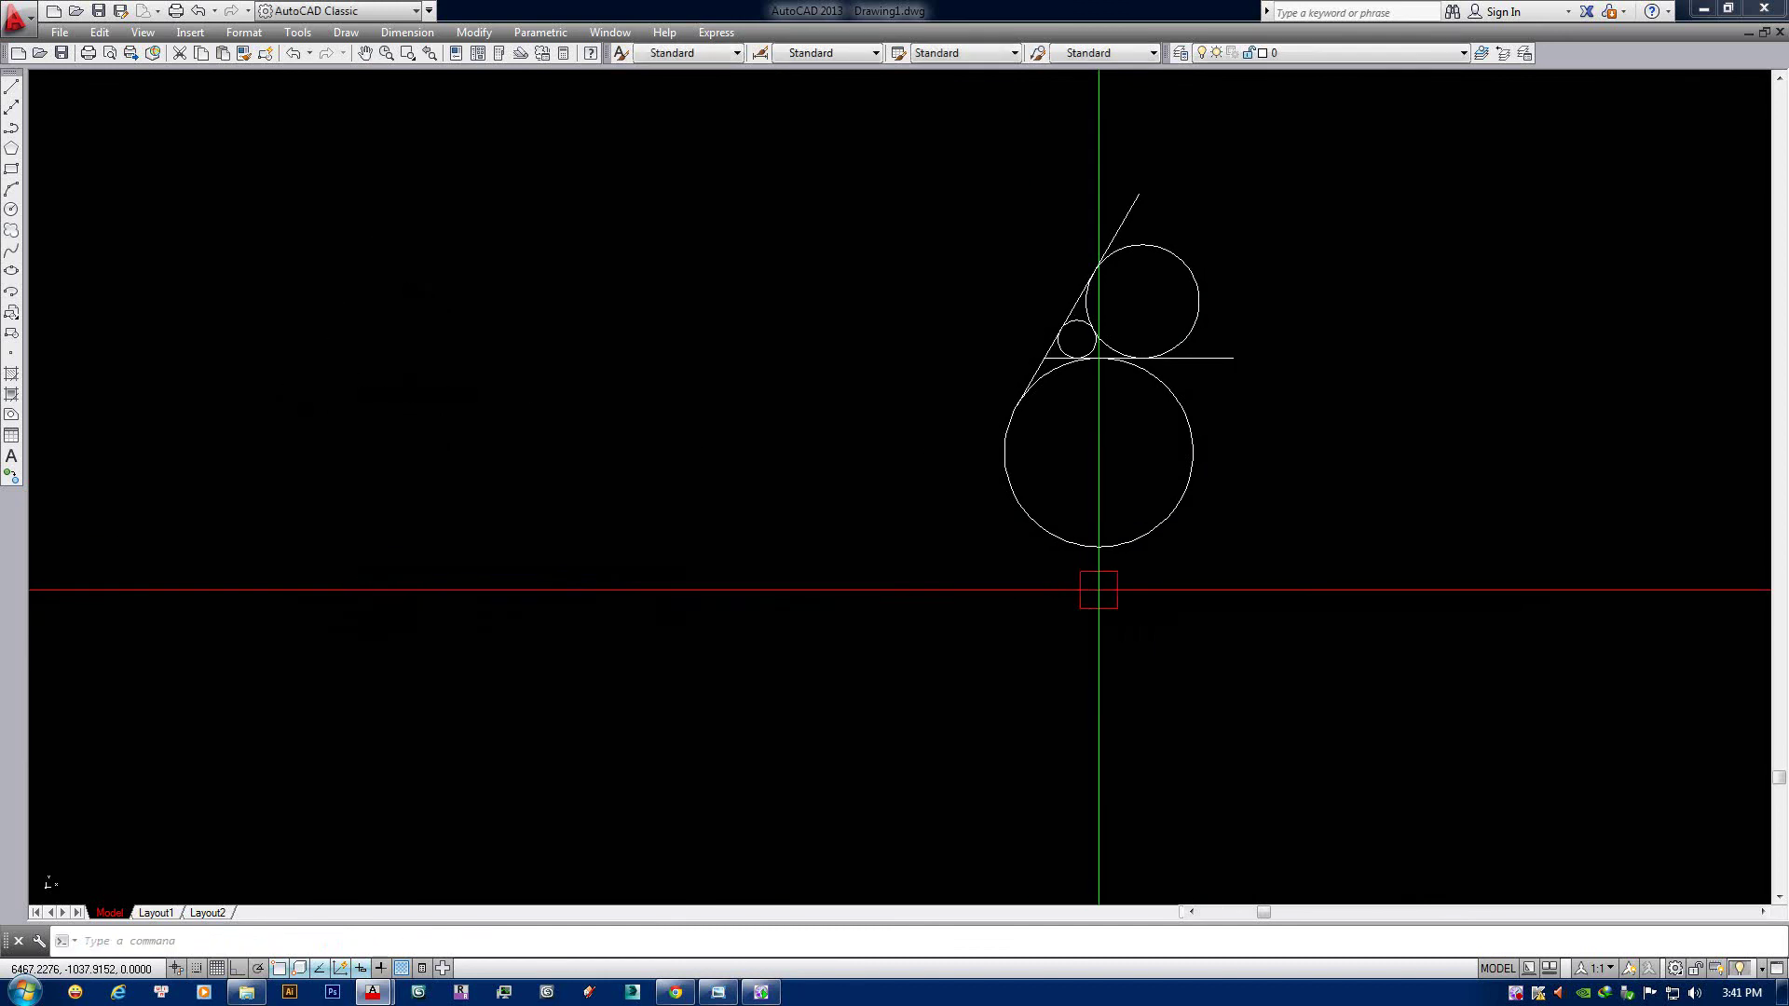
pyautogui.moveTo(1042, 538)
pyautogui.mouseDown(button='middle')
pyautogui.moveTo(855, 536)
pyautogui.moveTo(926, 528)
pyautogui.mouseUp(button='middle')
# Draw a large rectangular frame with two corner clicks.
pyautogui.write('tr')
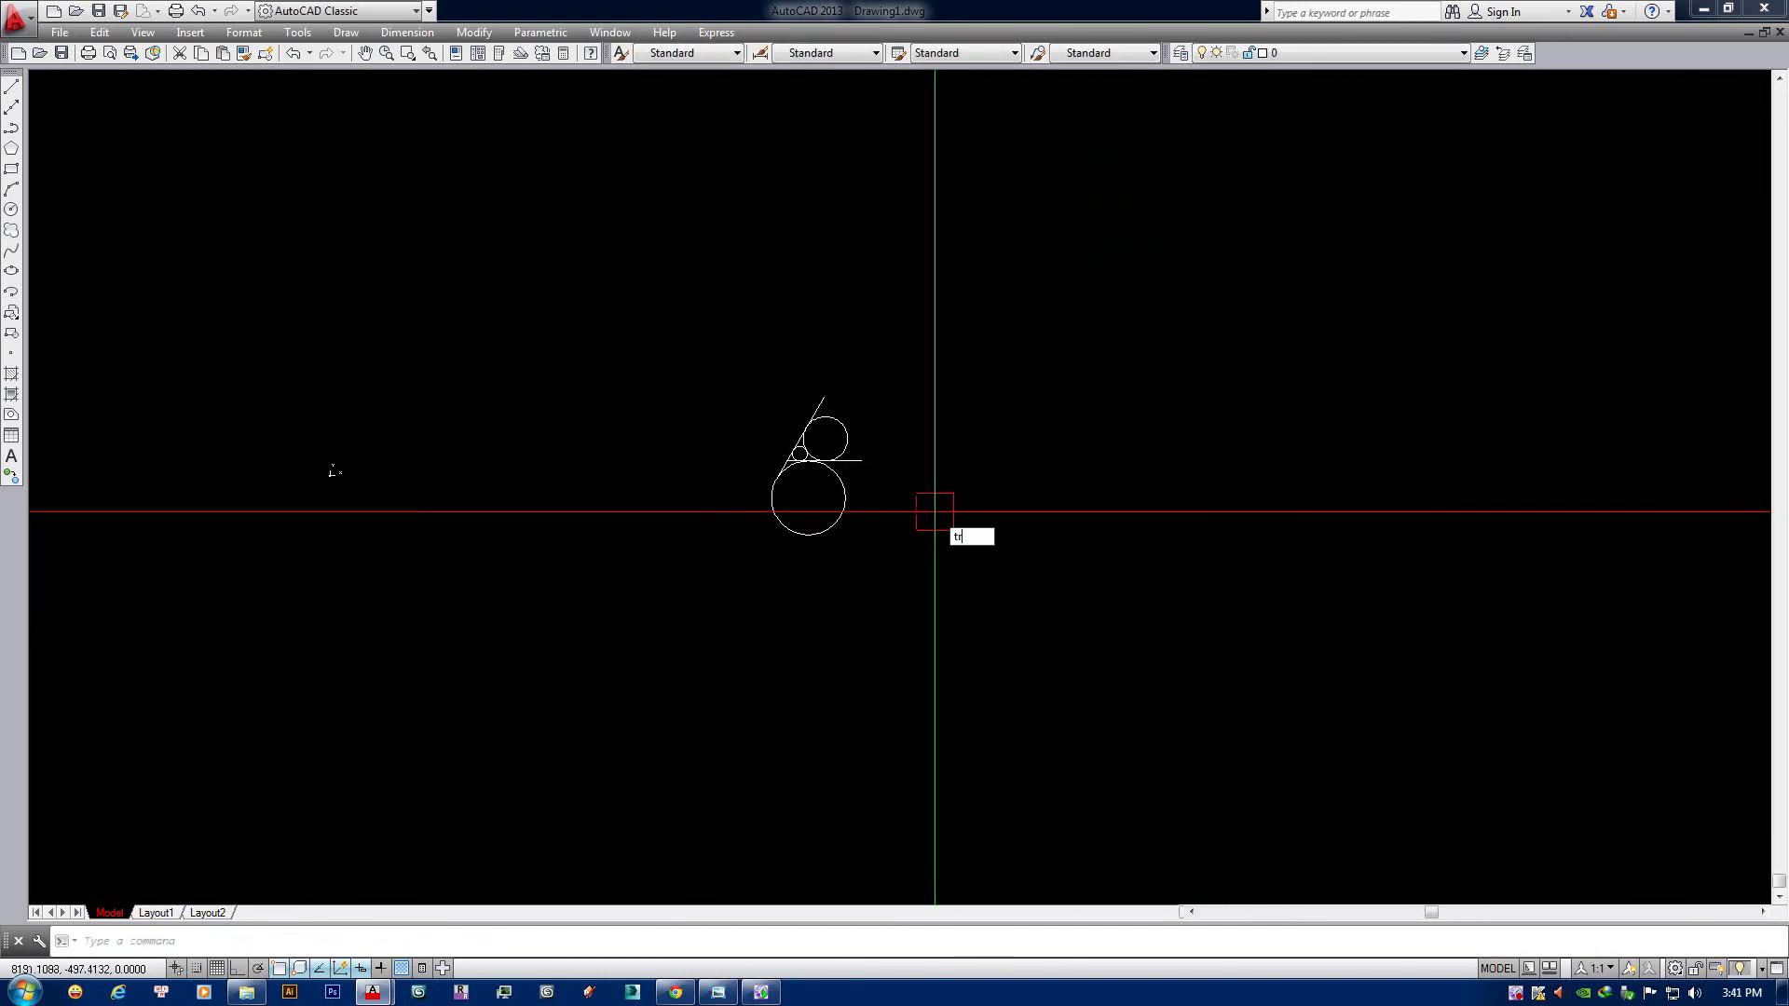
pyautogui.press('Return')
pyautogui.click(1002, 340)
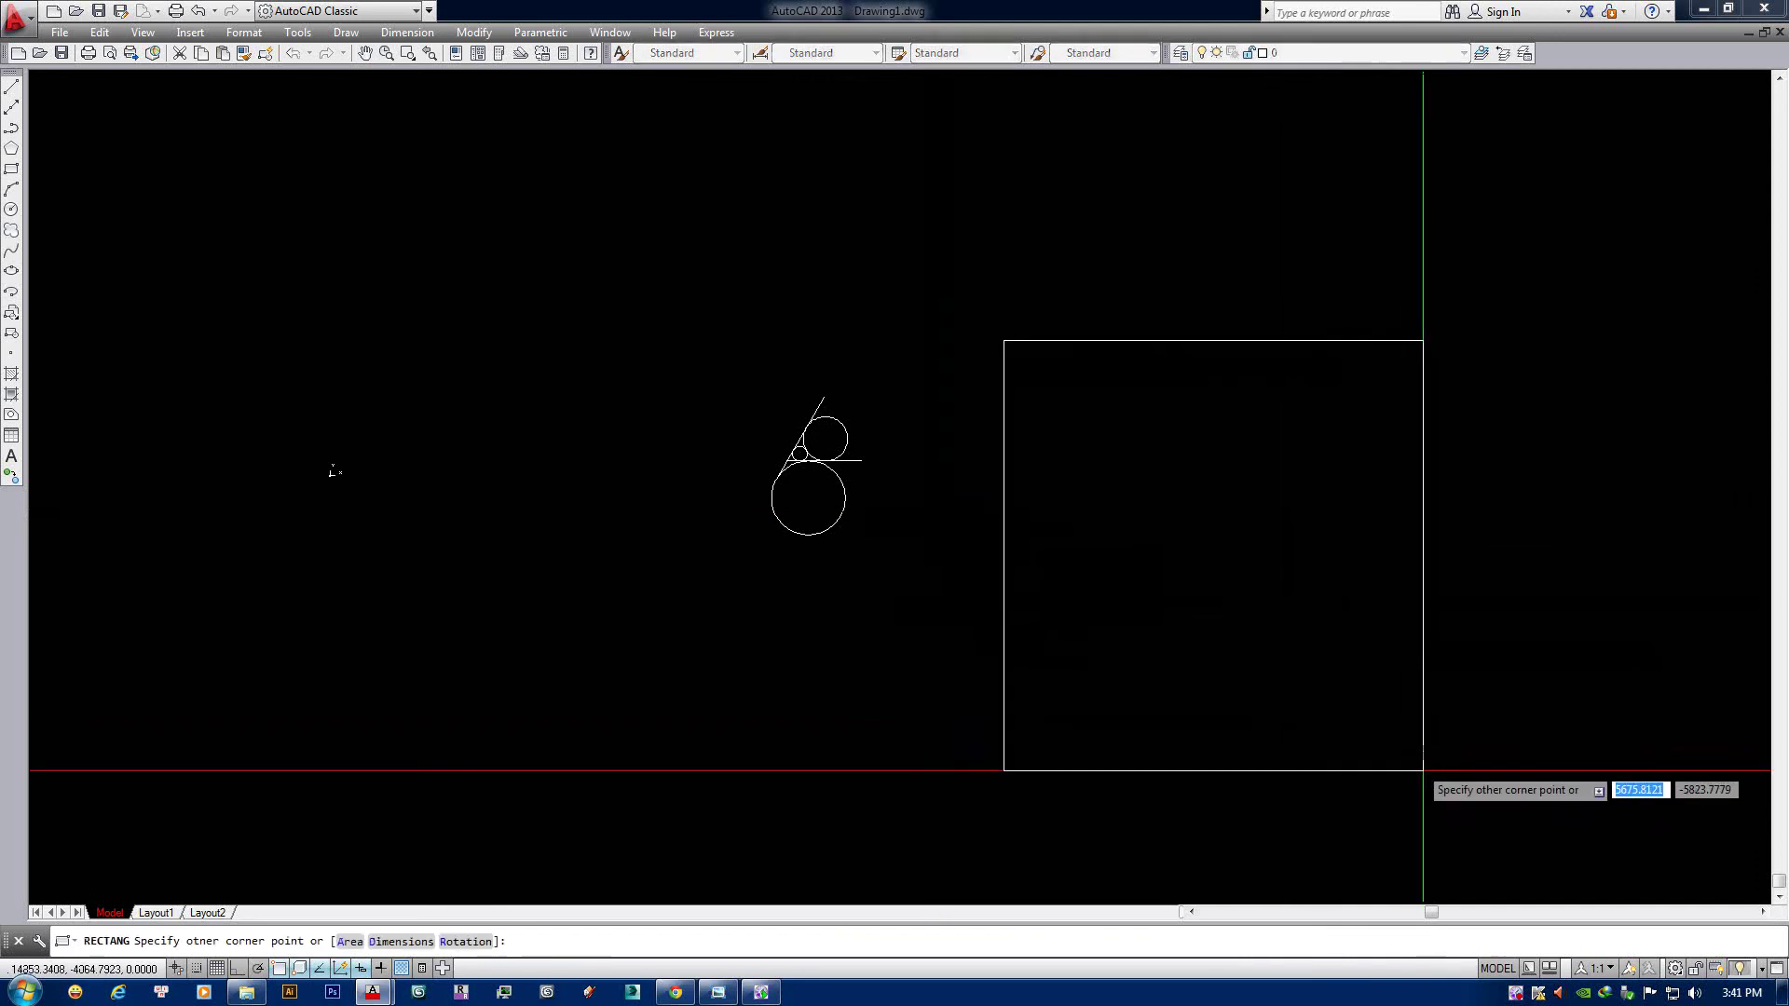
pyautogui.click(1522, 792)
pyautogui.moveTo(1094, 632); pyautogui.dragTo(892, 620, button='middle')
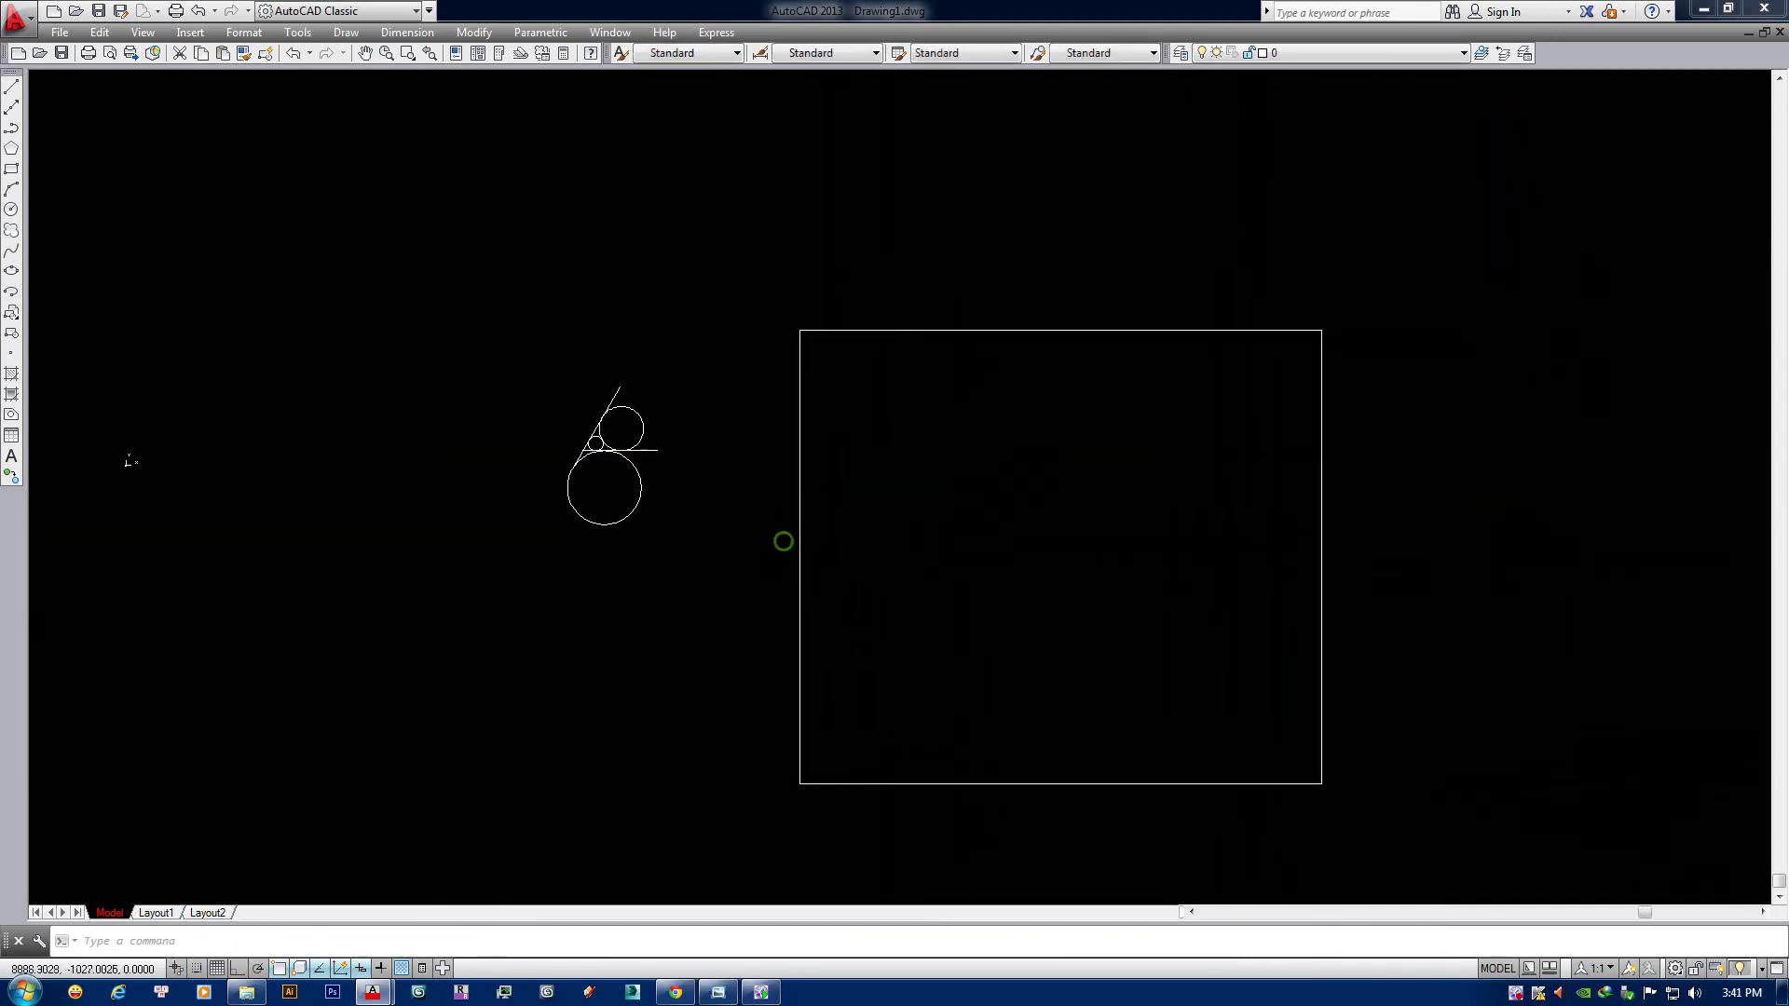
pyautogui.scroll(2, 674, 531)
pyautogui.scroll(-2, 672, 542)
pyautogui.scroll(2, 672, 542)
# Move the tangent-circle figure 4000 units horizontally with Ortho on.
pyautogui.write('m')
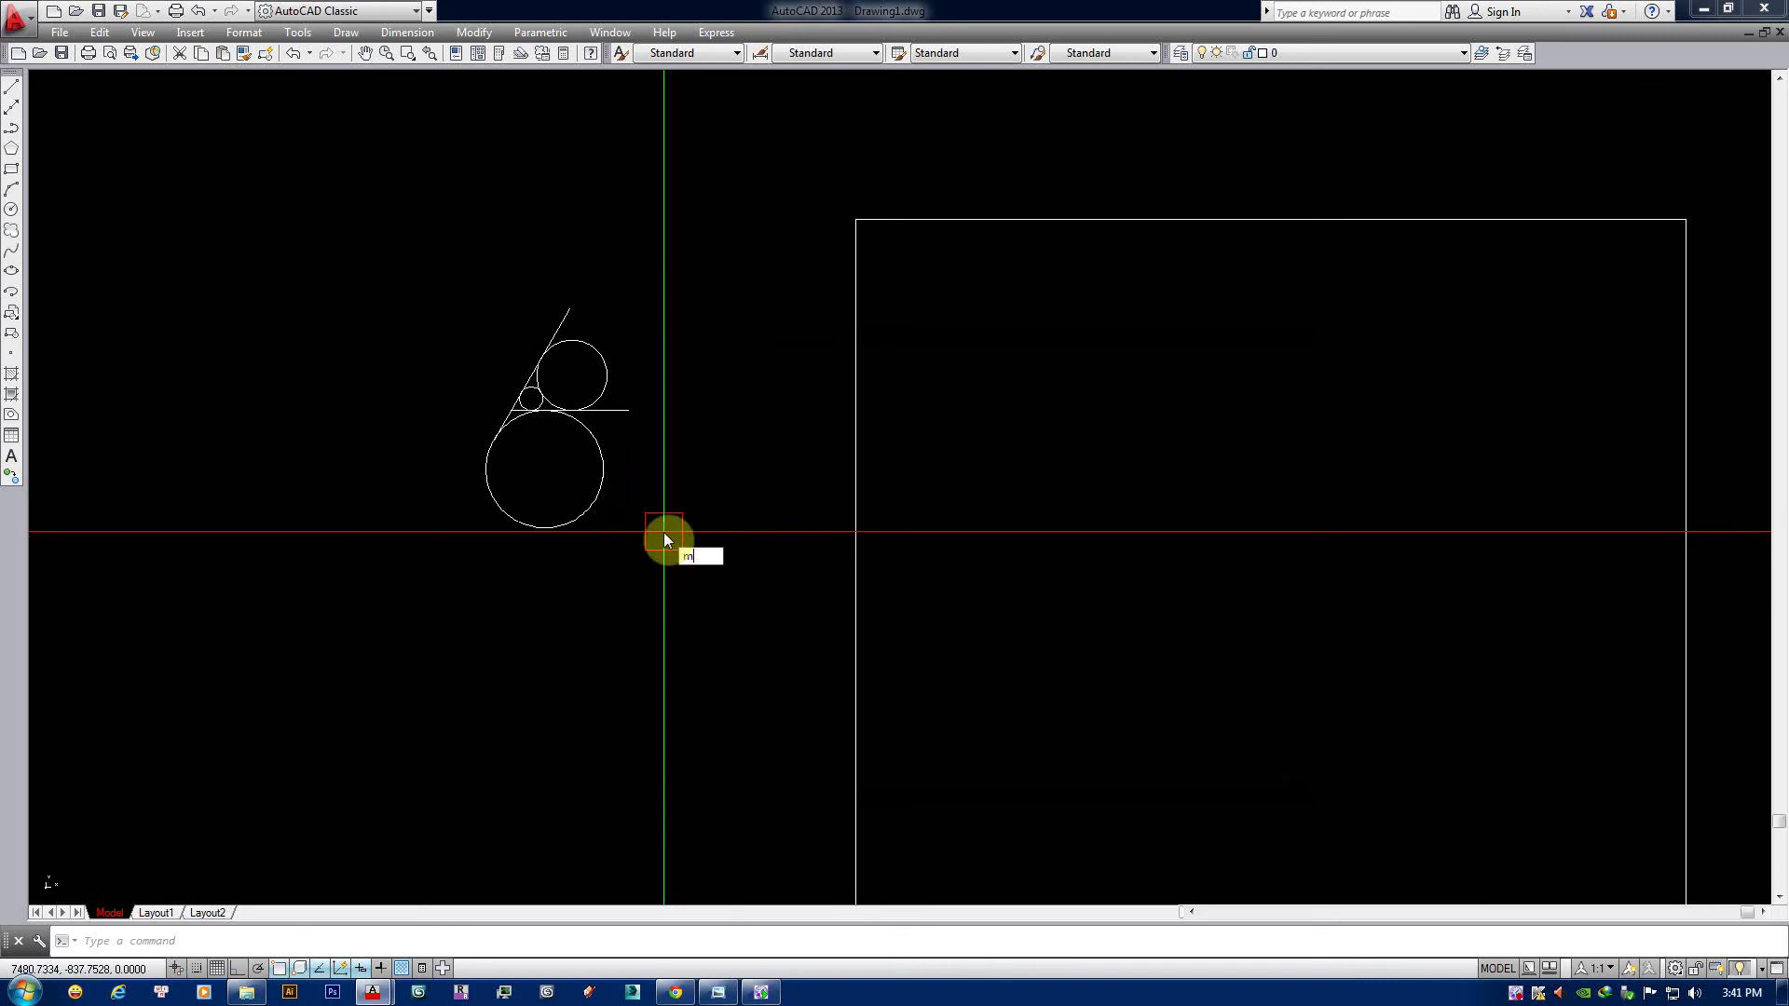
pyautogui.press('Return')
pyautogui.click(668, 639)
pyautogui.click(515, 356)
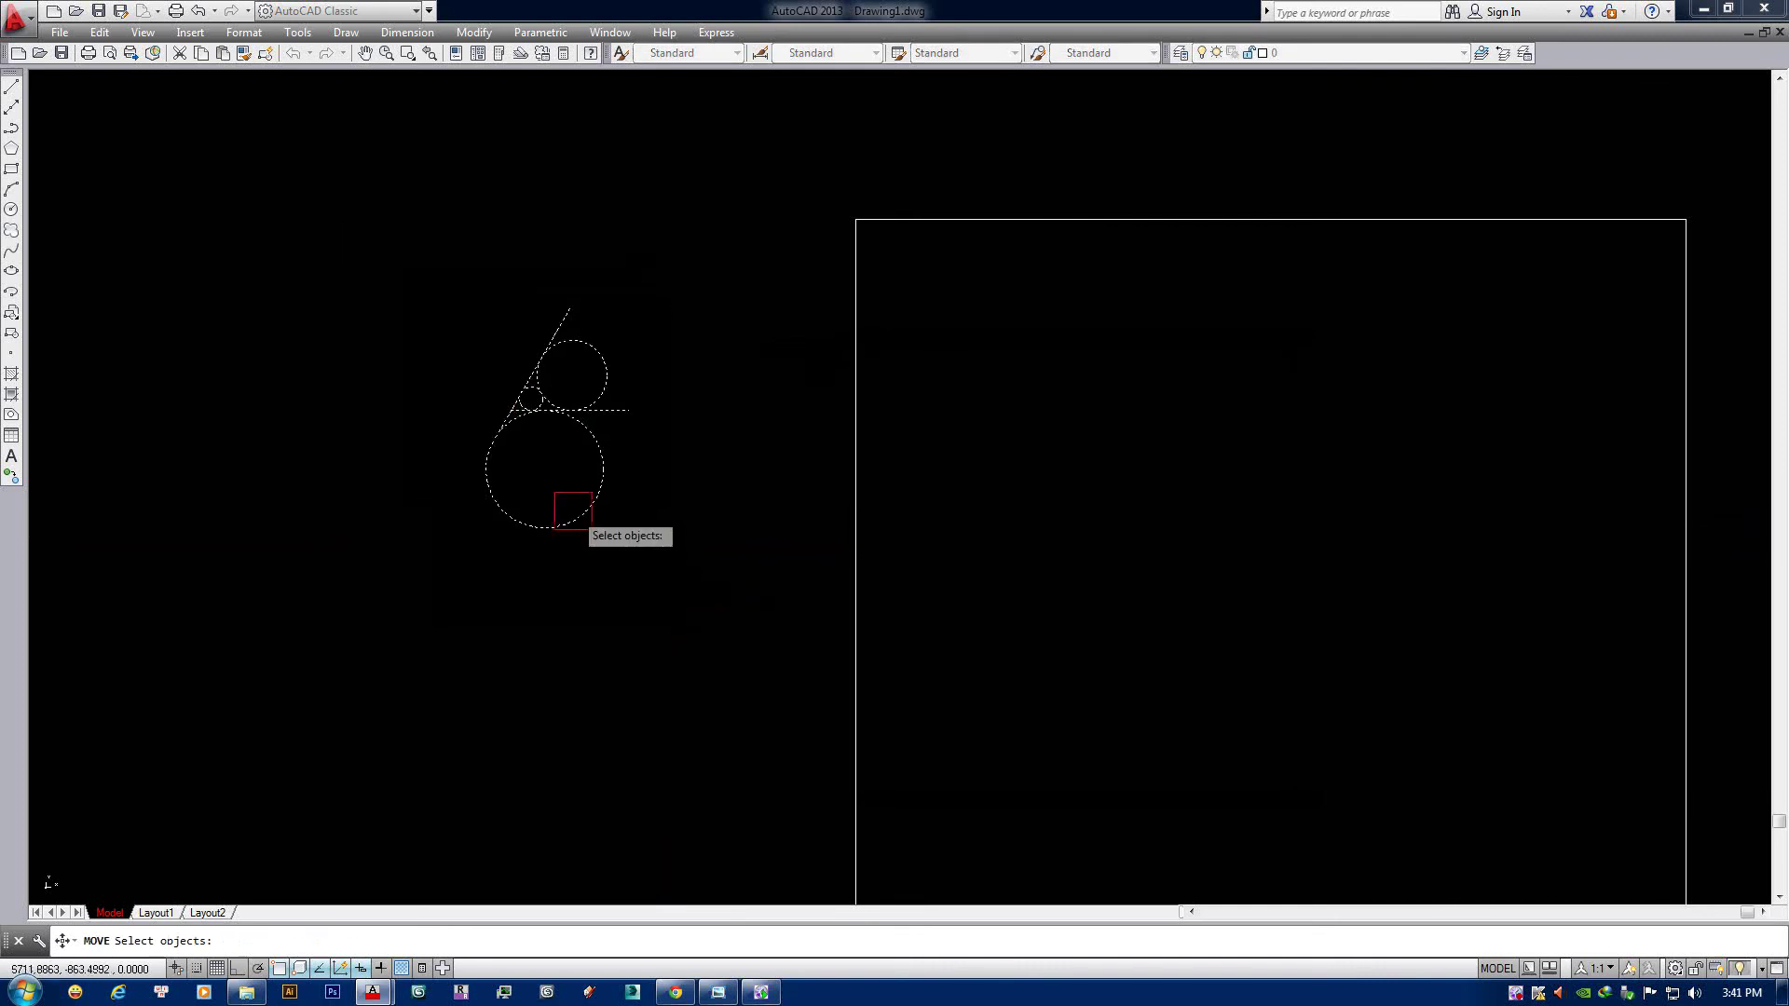
pyautogui.press('Return')
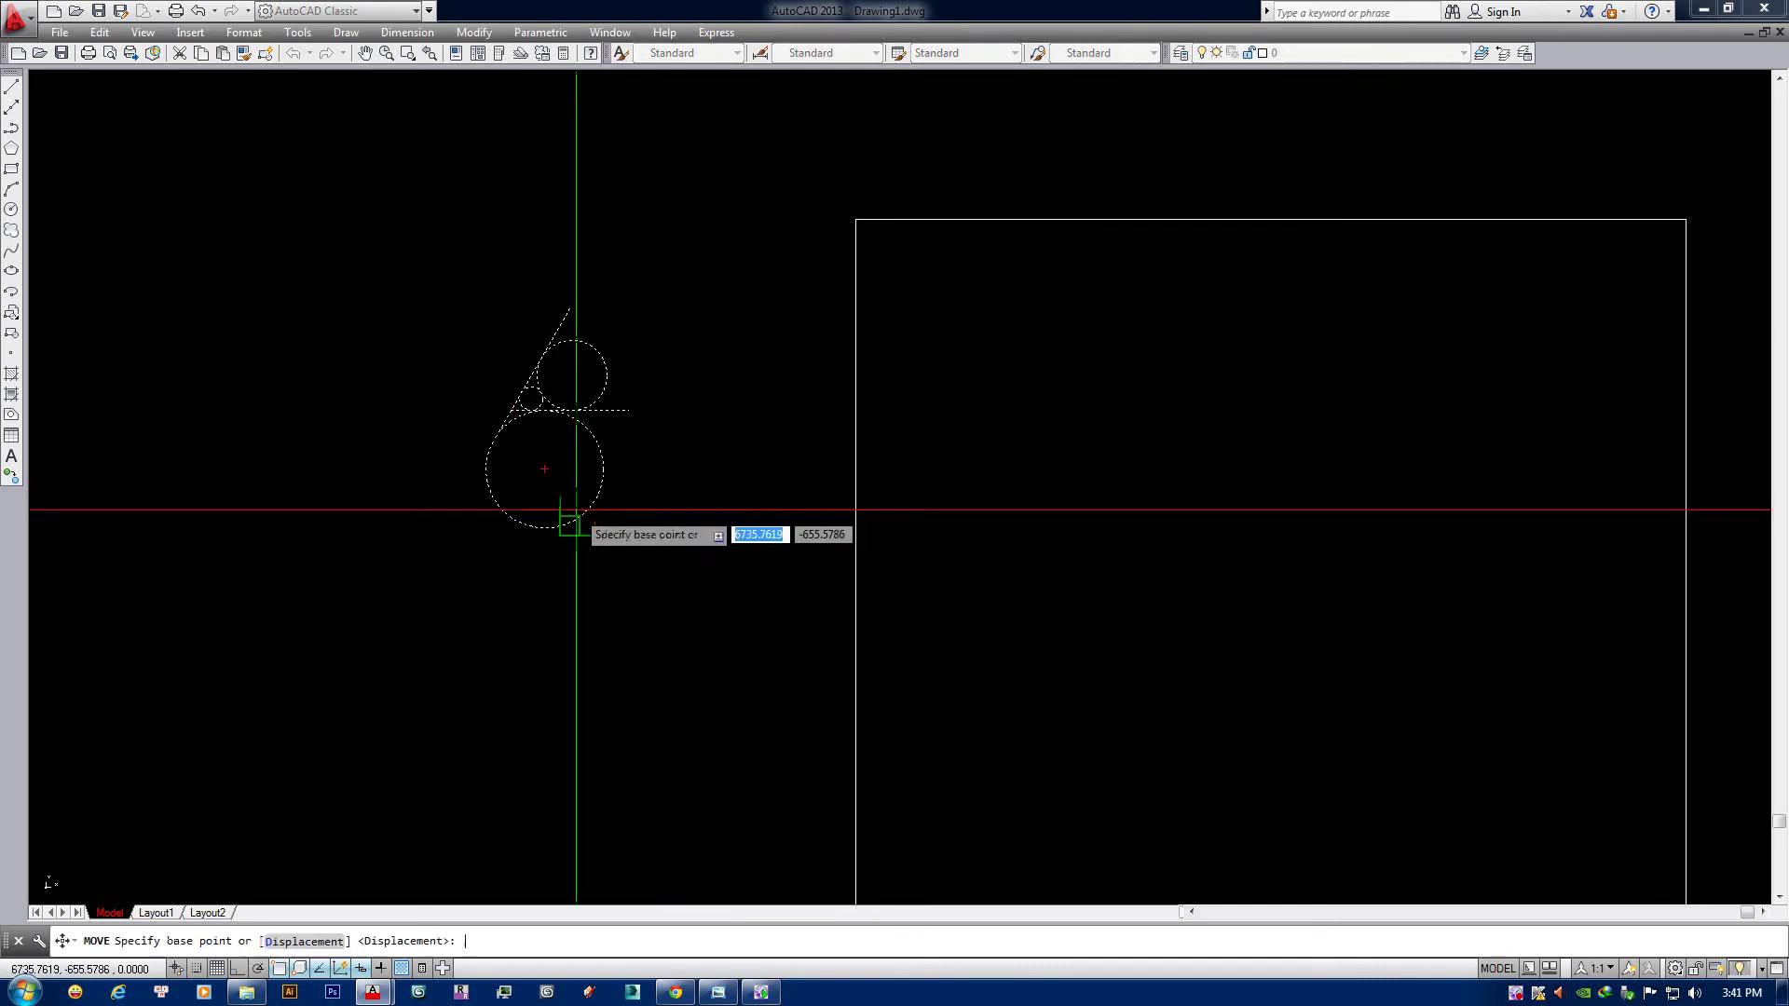
pyautogui.click(540, 561)
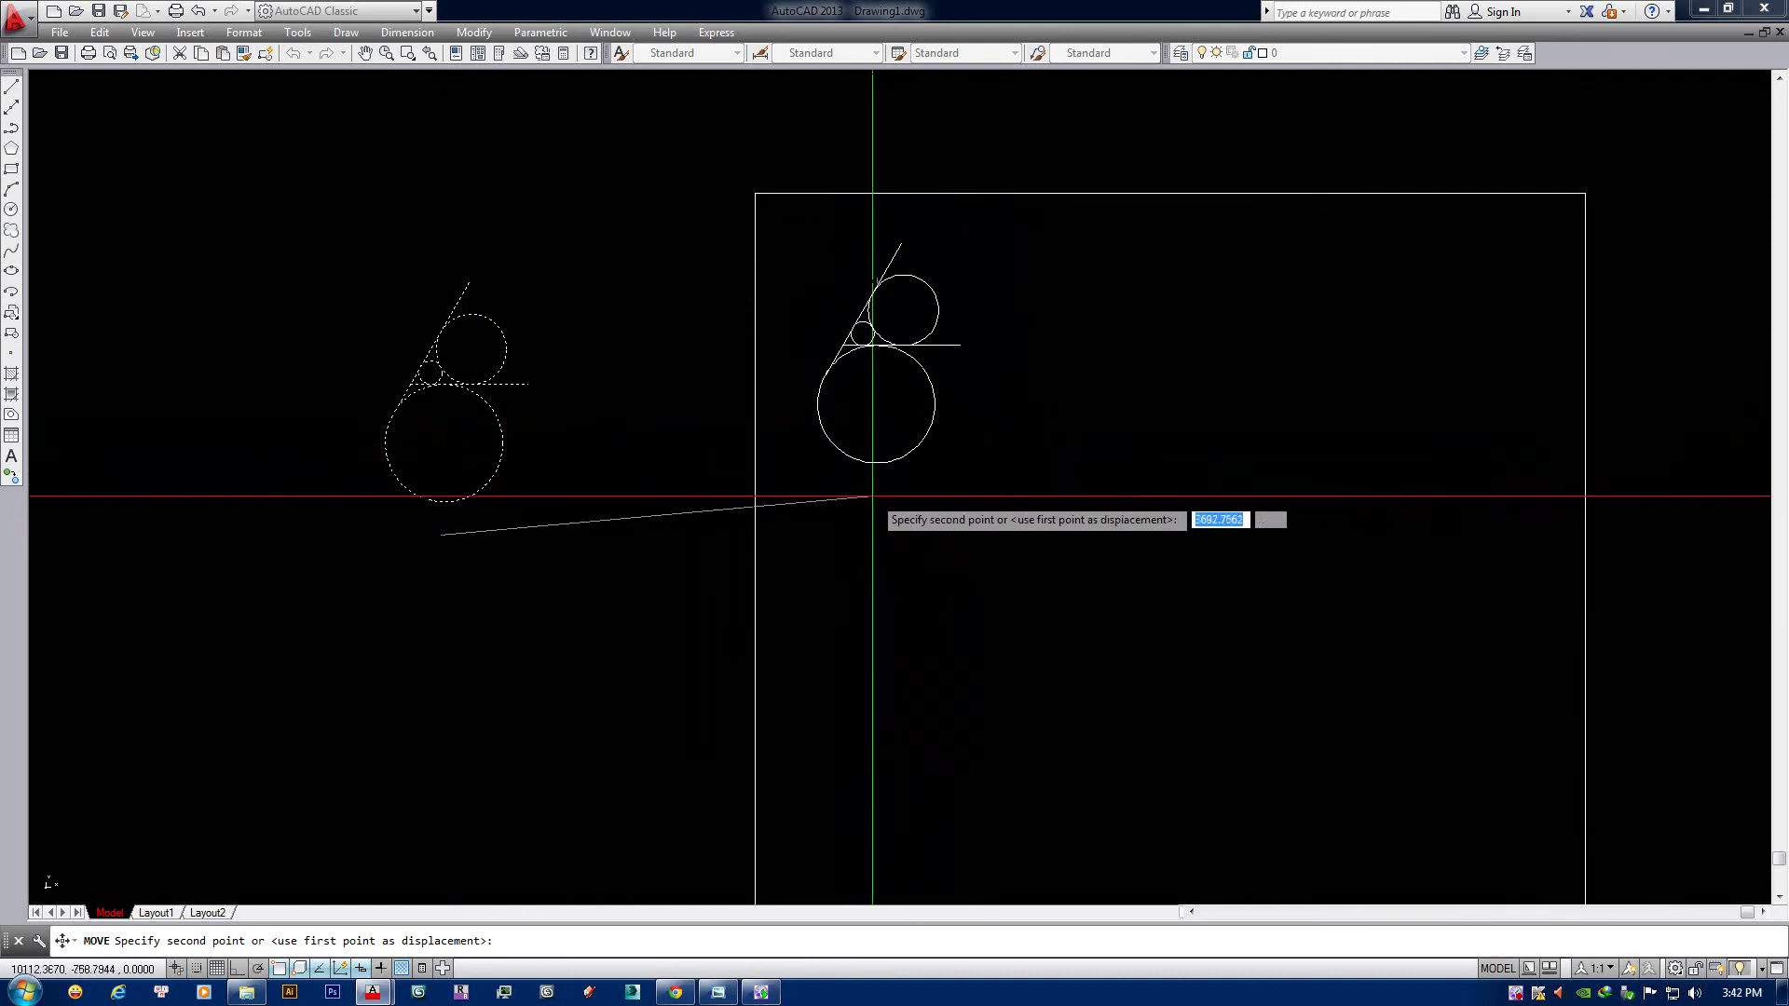
pyautogui.press('F8')
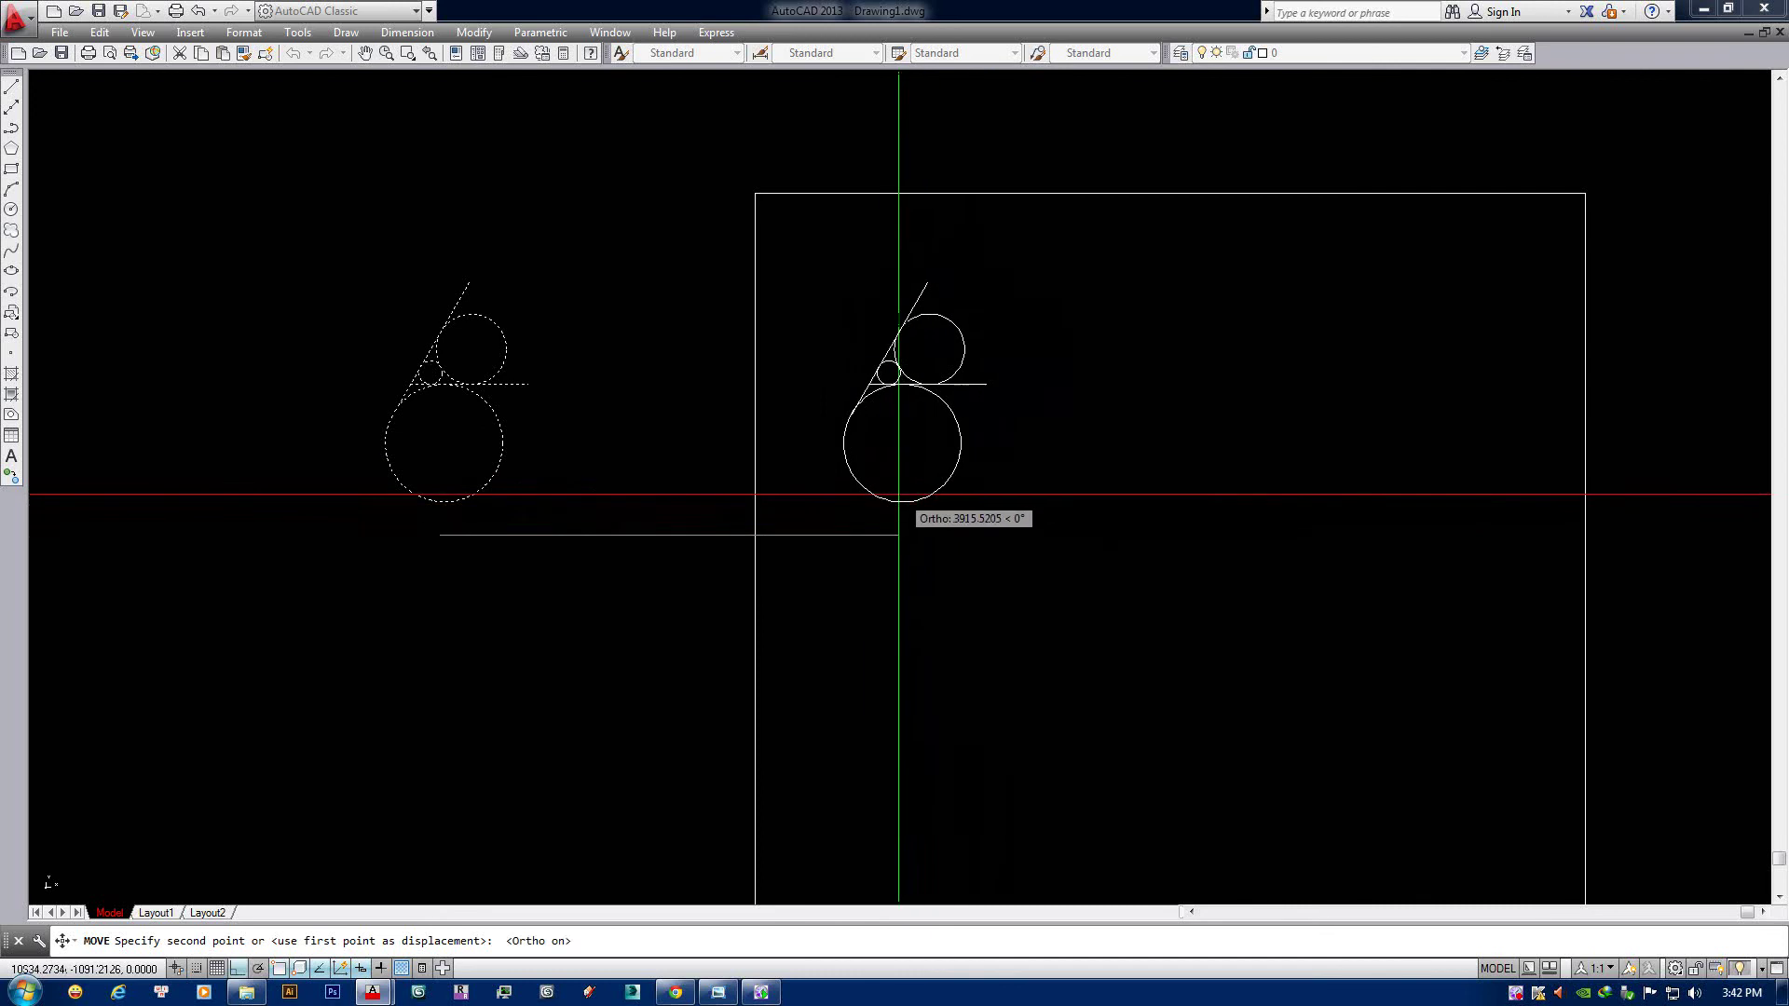
pyautogui.press('F8')
pyautogui.moveTo(882, 374); pyautogui.dragTo(811, 450, button='middle')
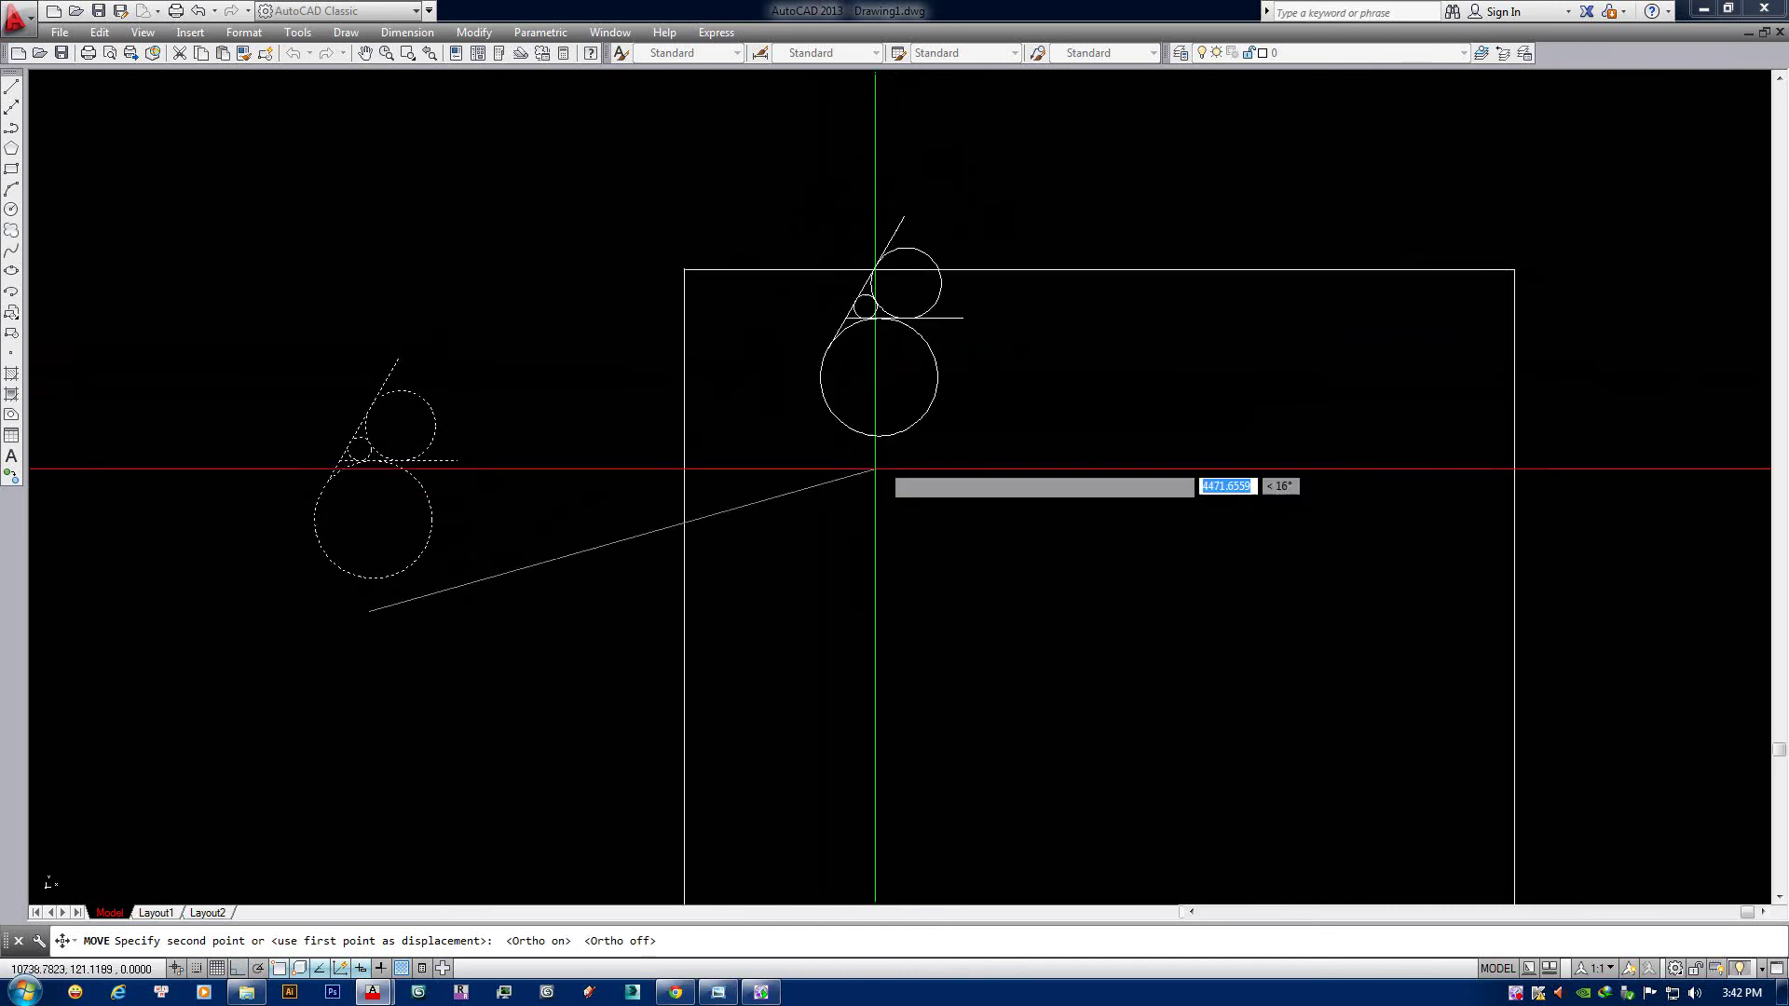
pyautogui.press('F8')
pyautogui.write('4')
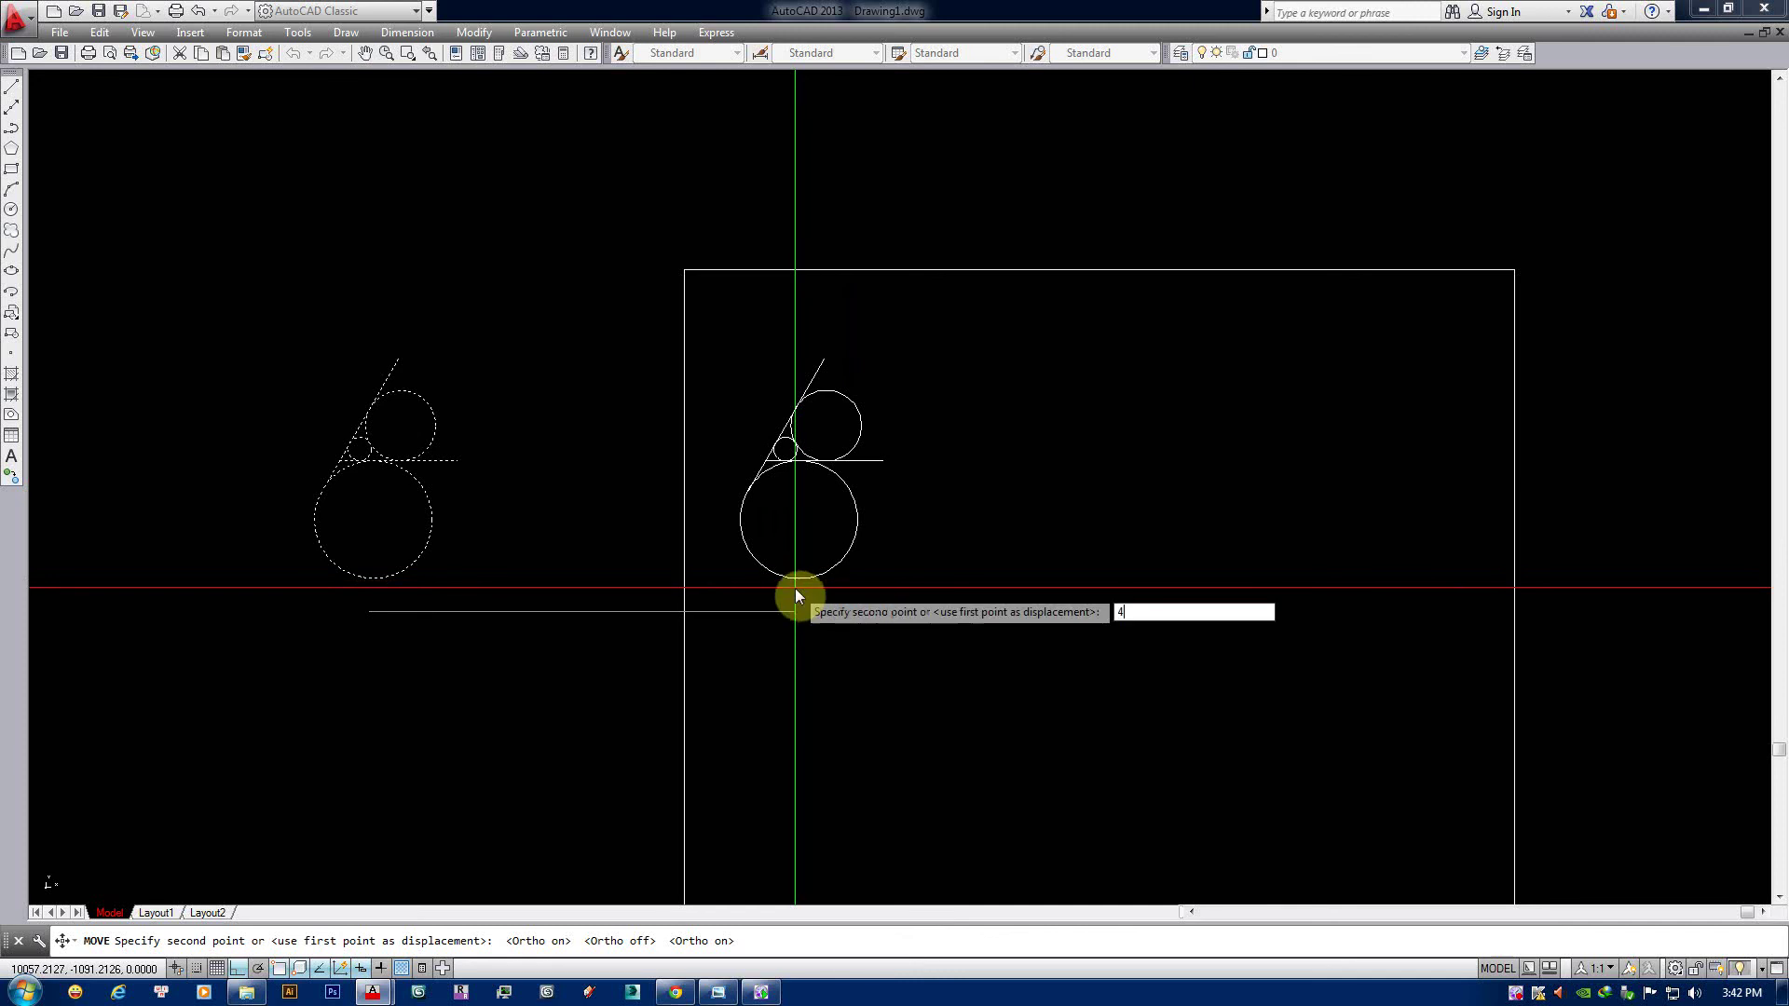
pyautogui.write('000')
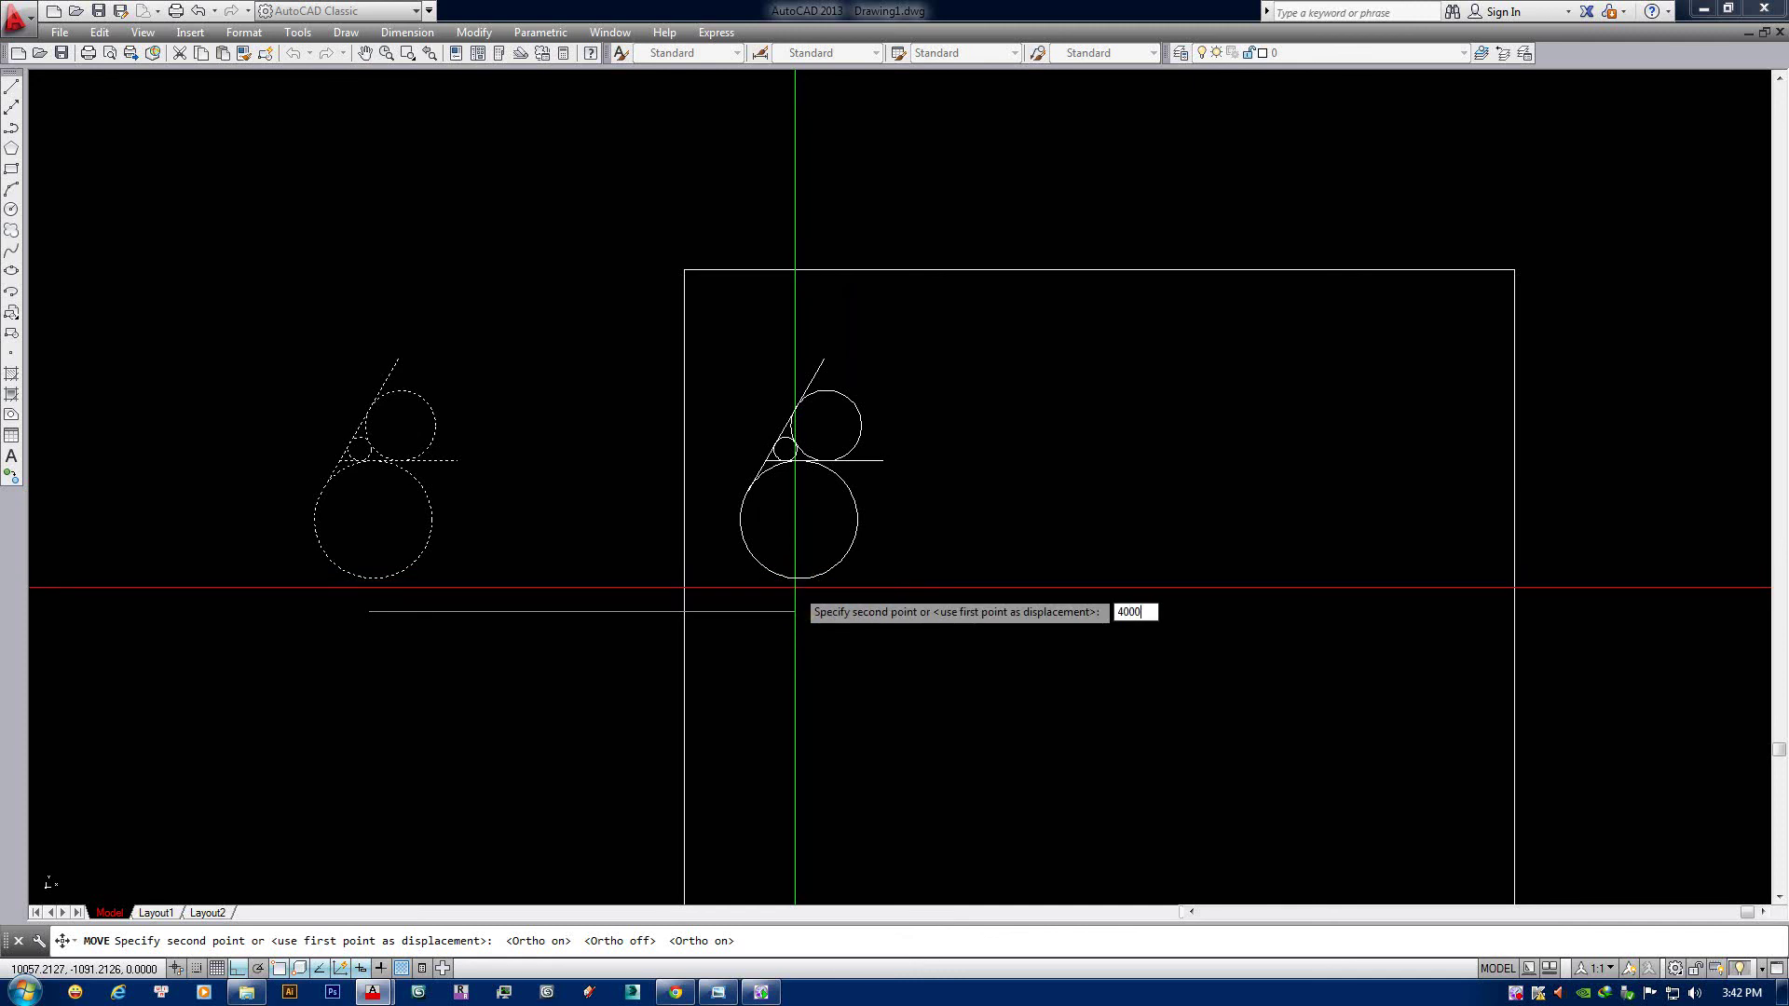
pyautogui.press('Return')
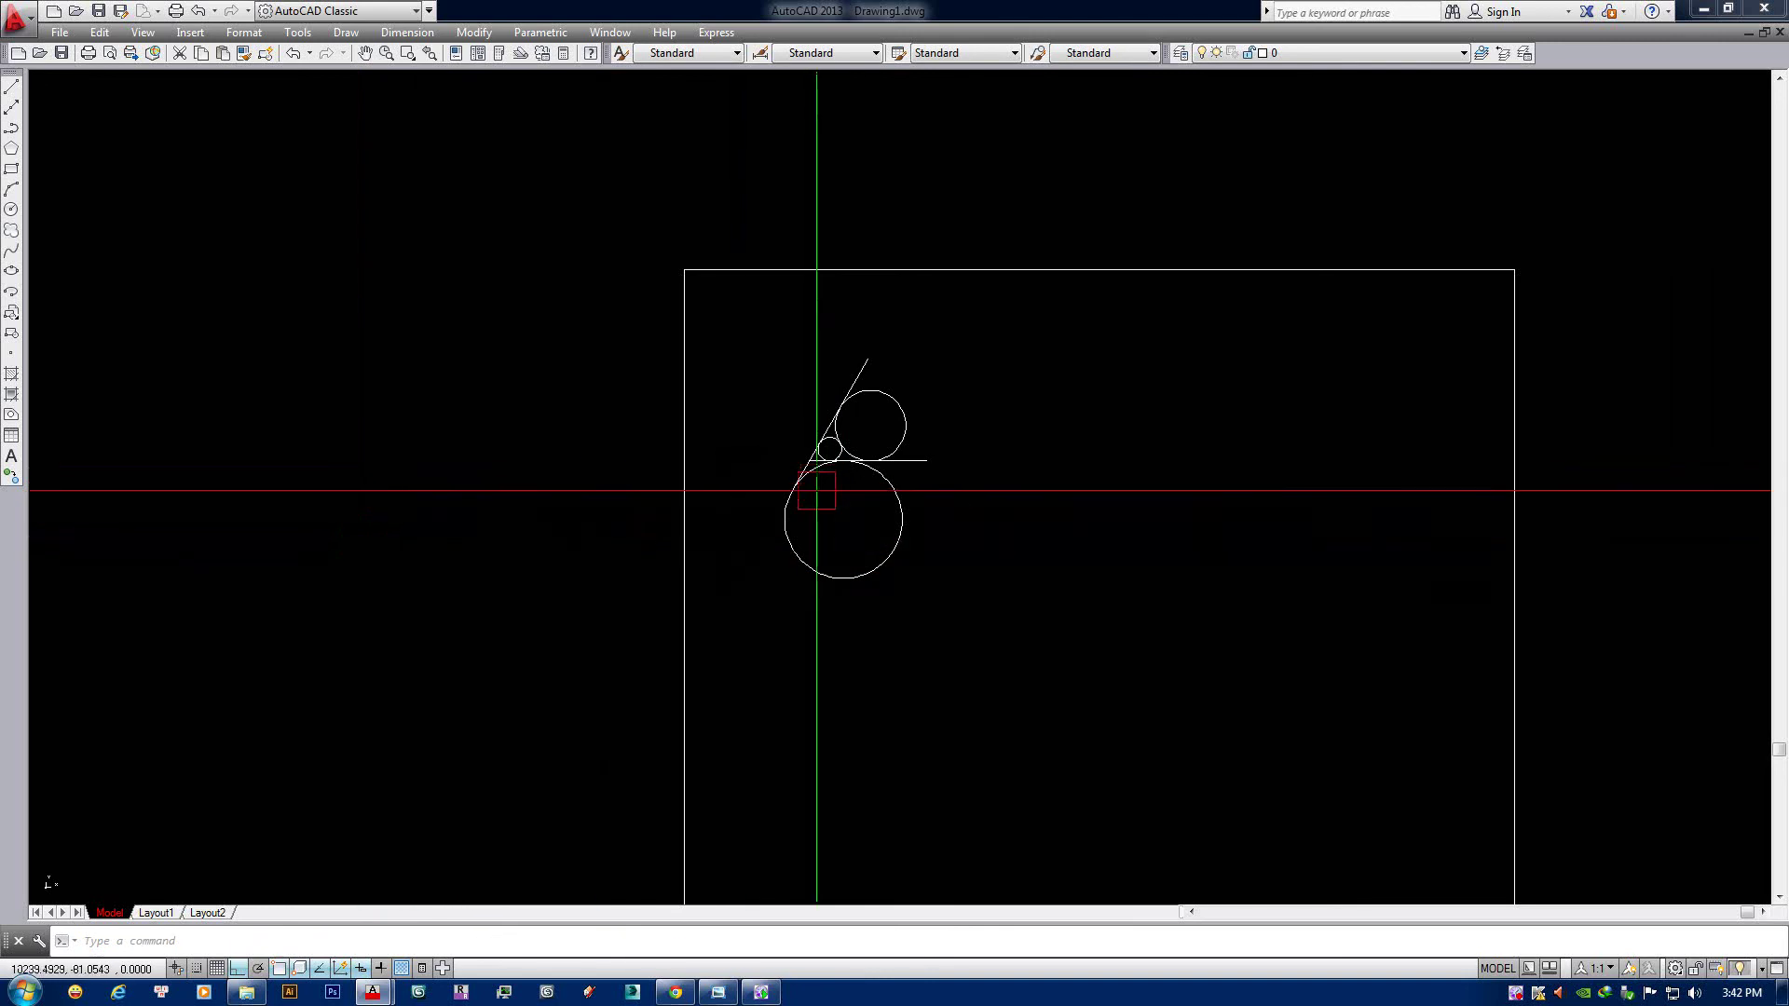
# Move the figure to a new spot near the frame.
pyautogui.scroll(-2, 931, 508)
pyautogui.scroll(4, 927, 466)
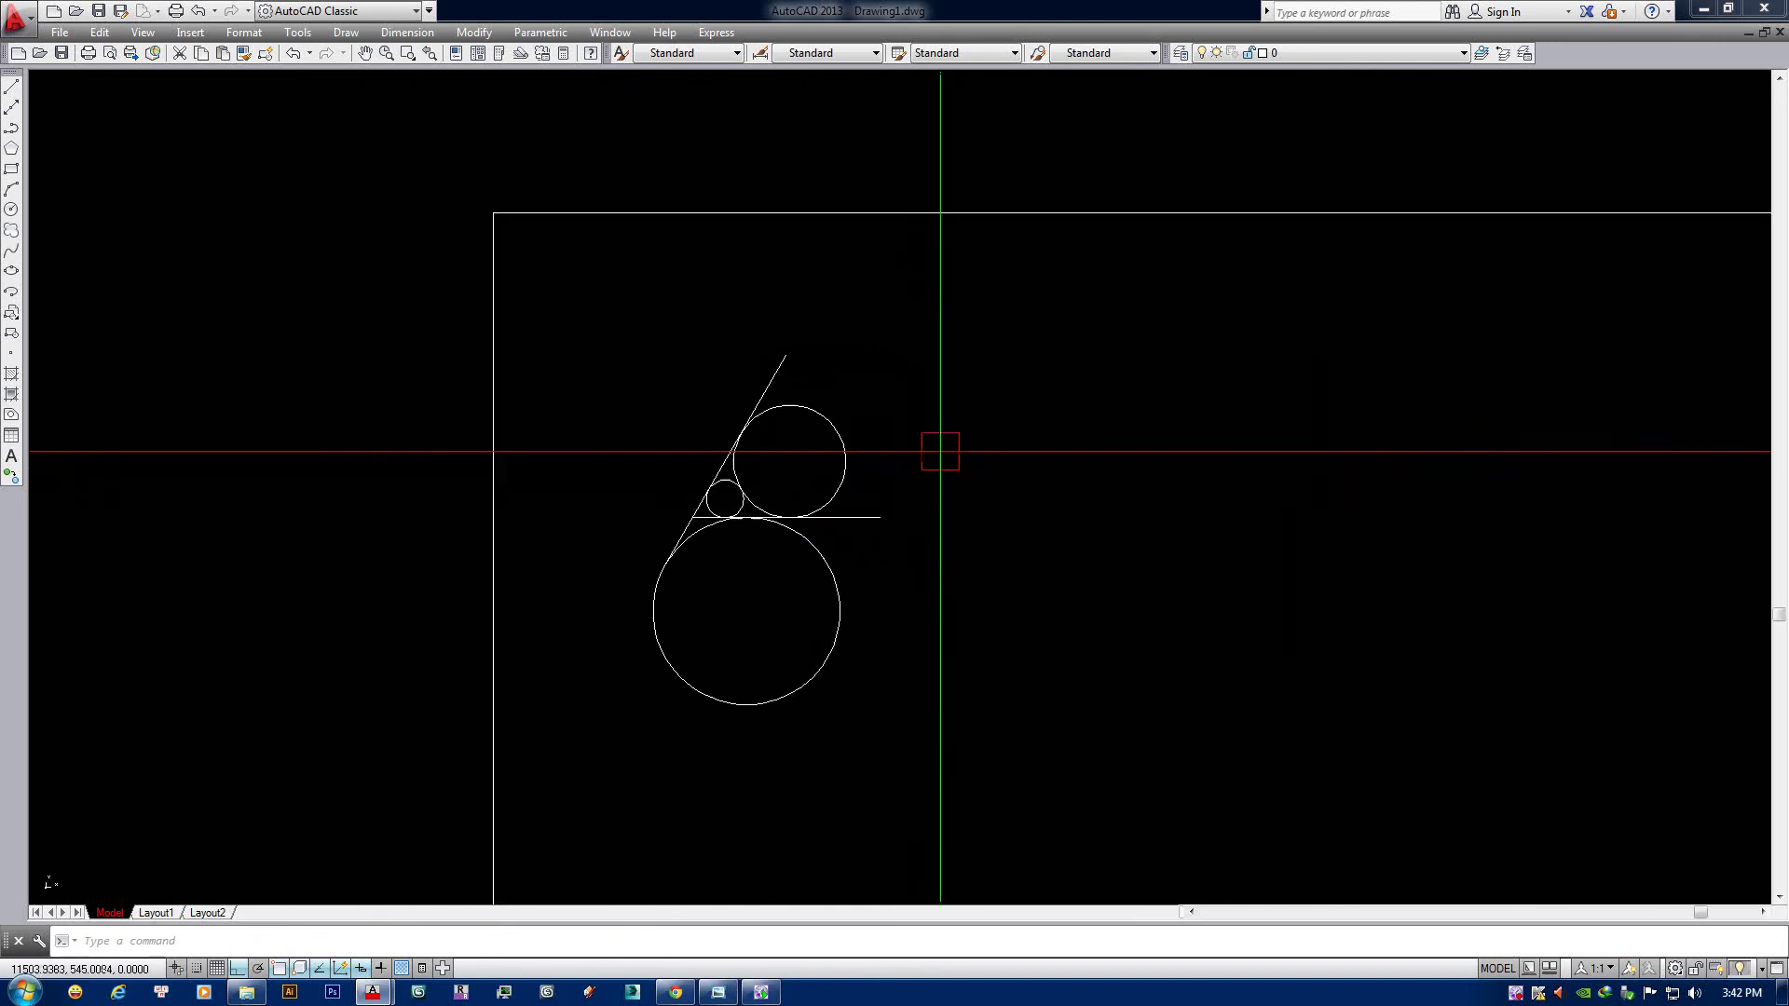
pyautogui.click(952, 383)
pyautogui.click(718, 688)
pyautogui.press('Escape')
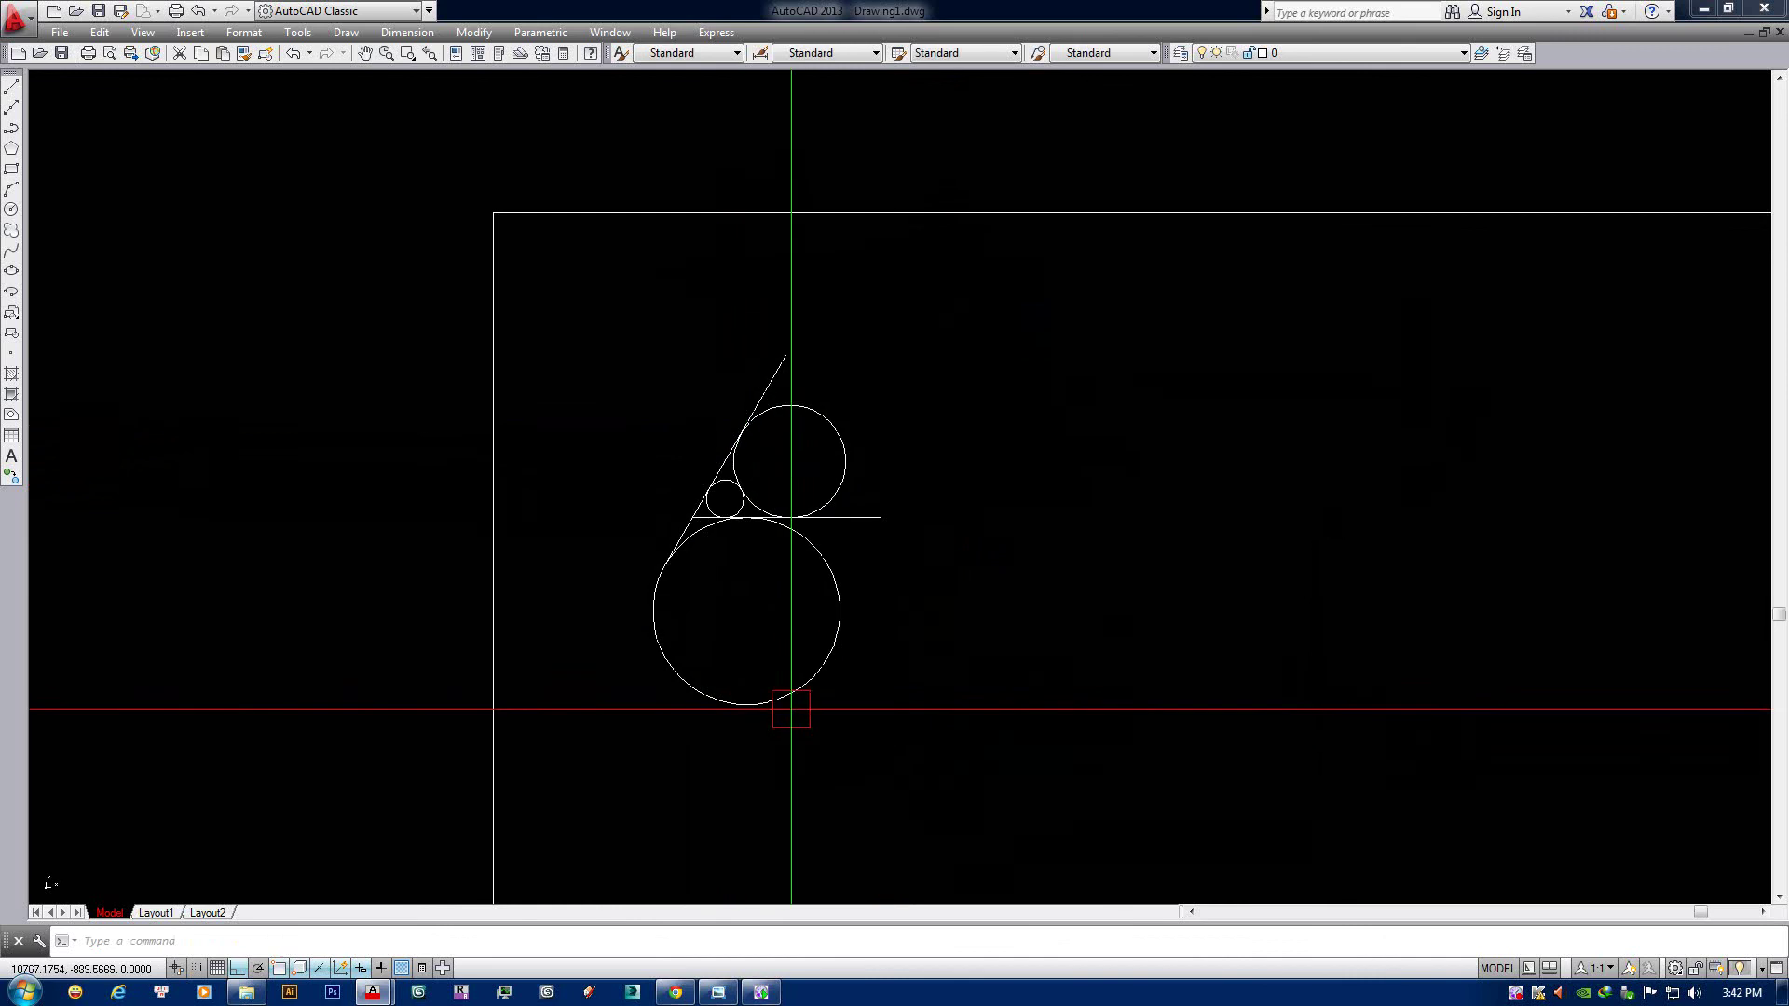
pyautogui.write('m')
pyautogui.press('Return')
pyautogui.click(898, 740)
pyautogui.click(723, 411)
pyautogui.press('Return')
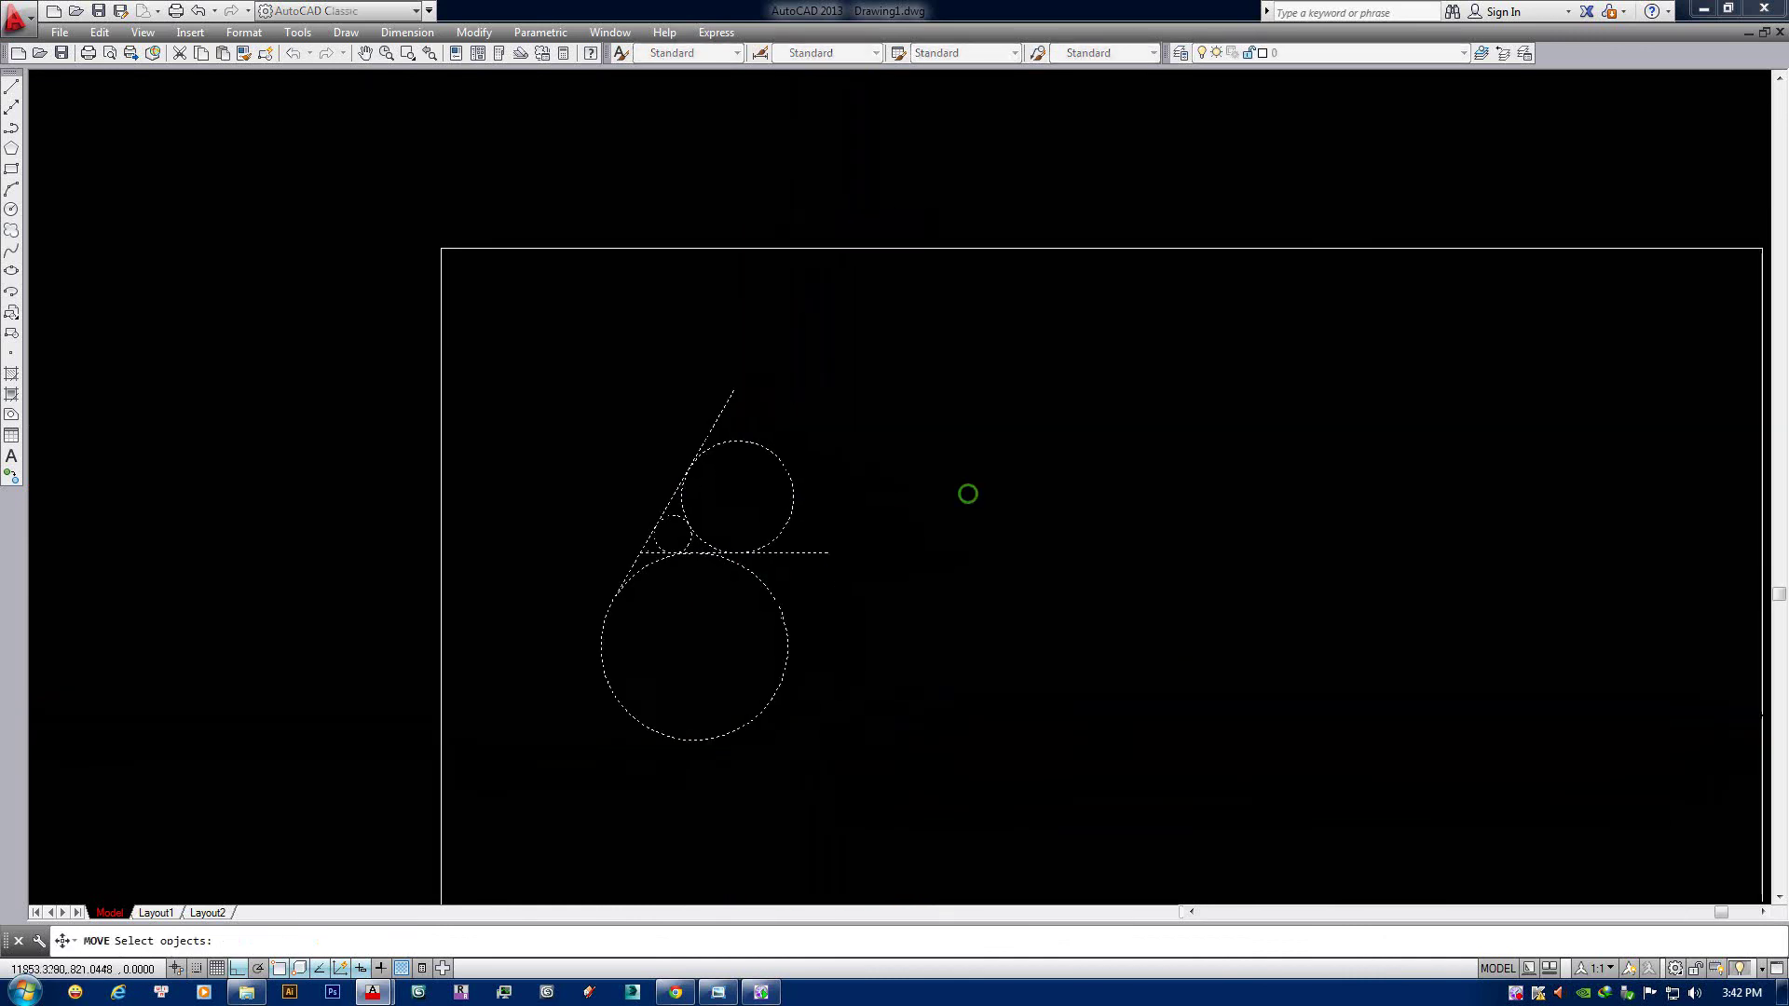
pyautogui.moveTo(966, 491); pyautogui.dragTo(855, 523, button='middle')
pyautogui.click(786, 629)
pyautogui.moveTo(1149, 655); pyautogui.dragTo(985, 591, button='middle')
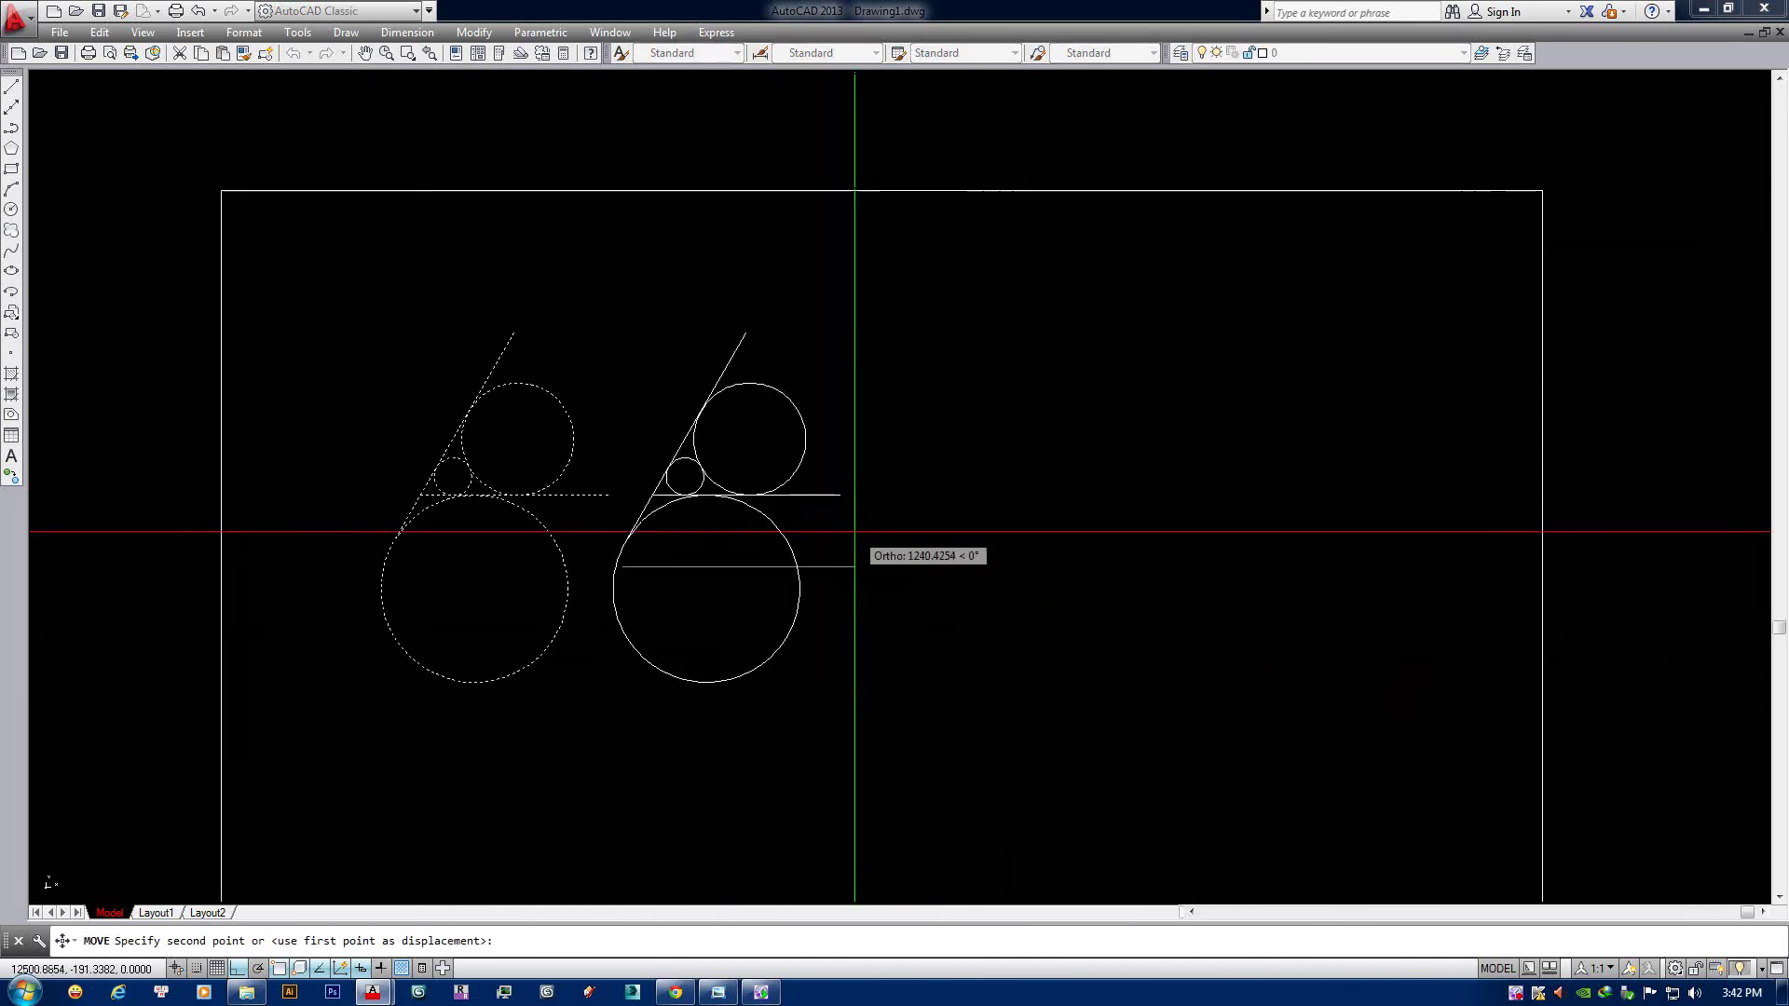
pyautogui.scroll(-2, 1025, 526)
pyautogui.scroll(-2, 1043, 512)
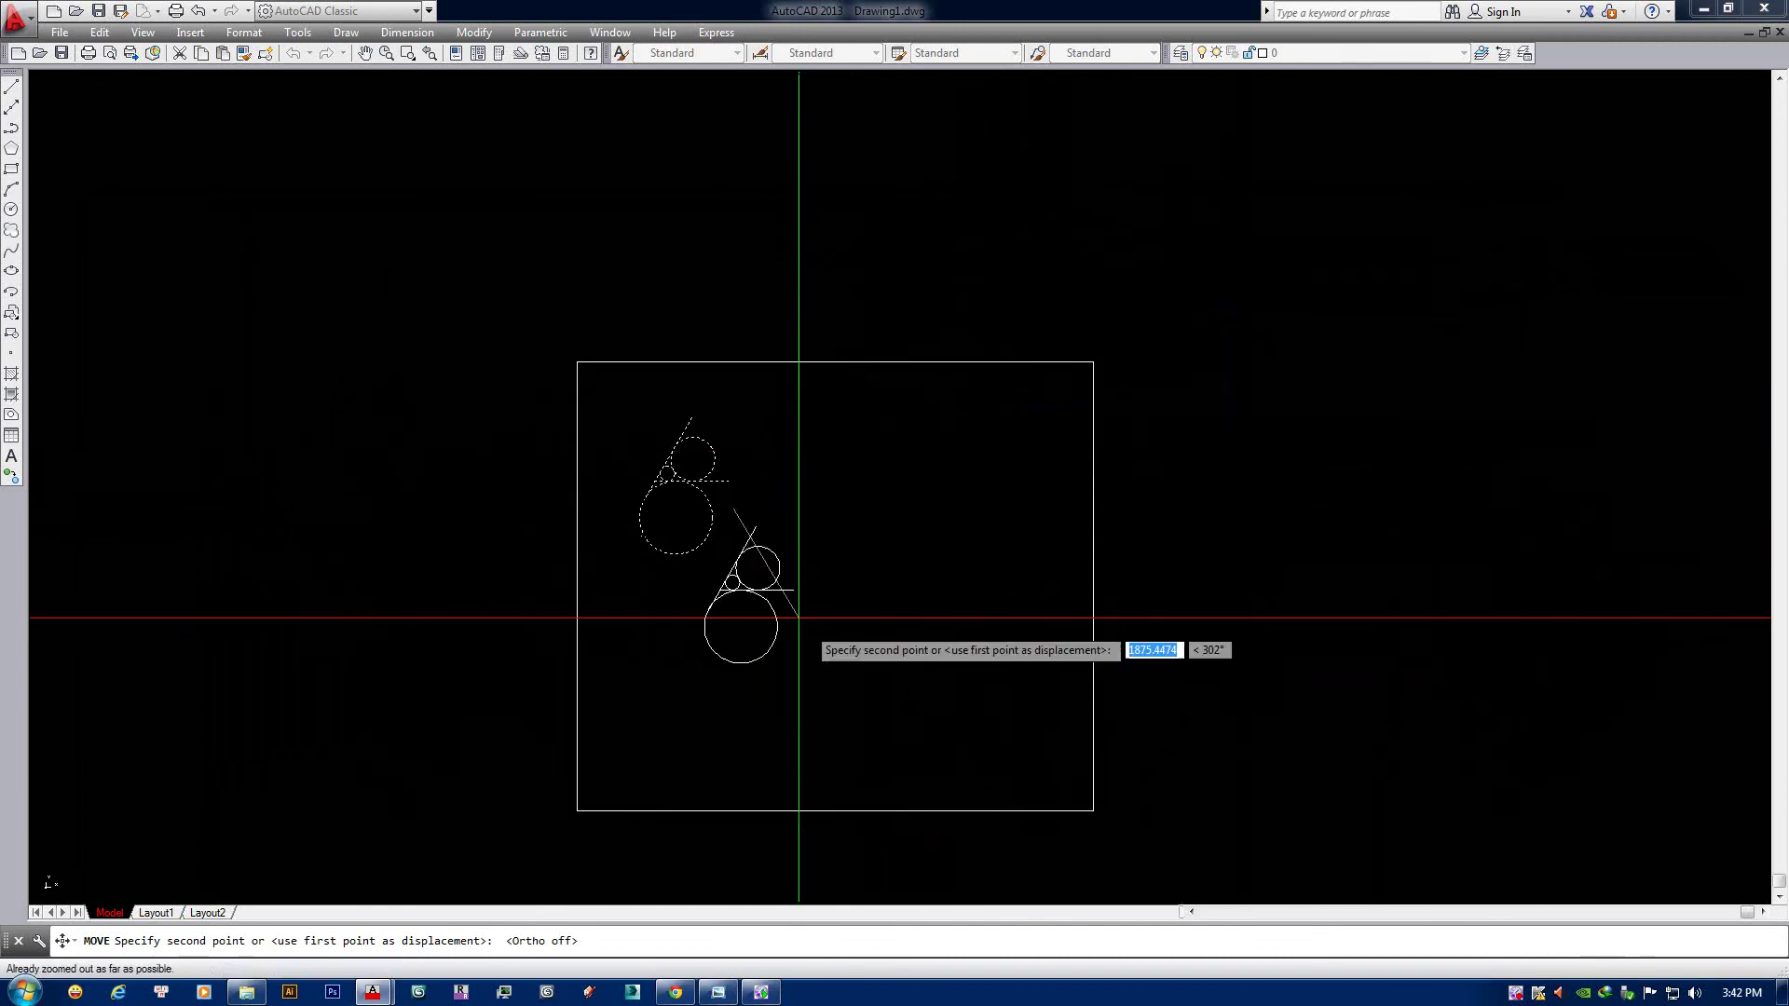
pyautogui.scroll(4, 825, 501)
pyautogui.click(933, 480)
# Move the figure 100 units along 284°.
pyautogui.click(942, 639)
pyautogui.click(742, 331)
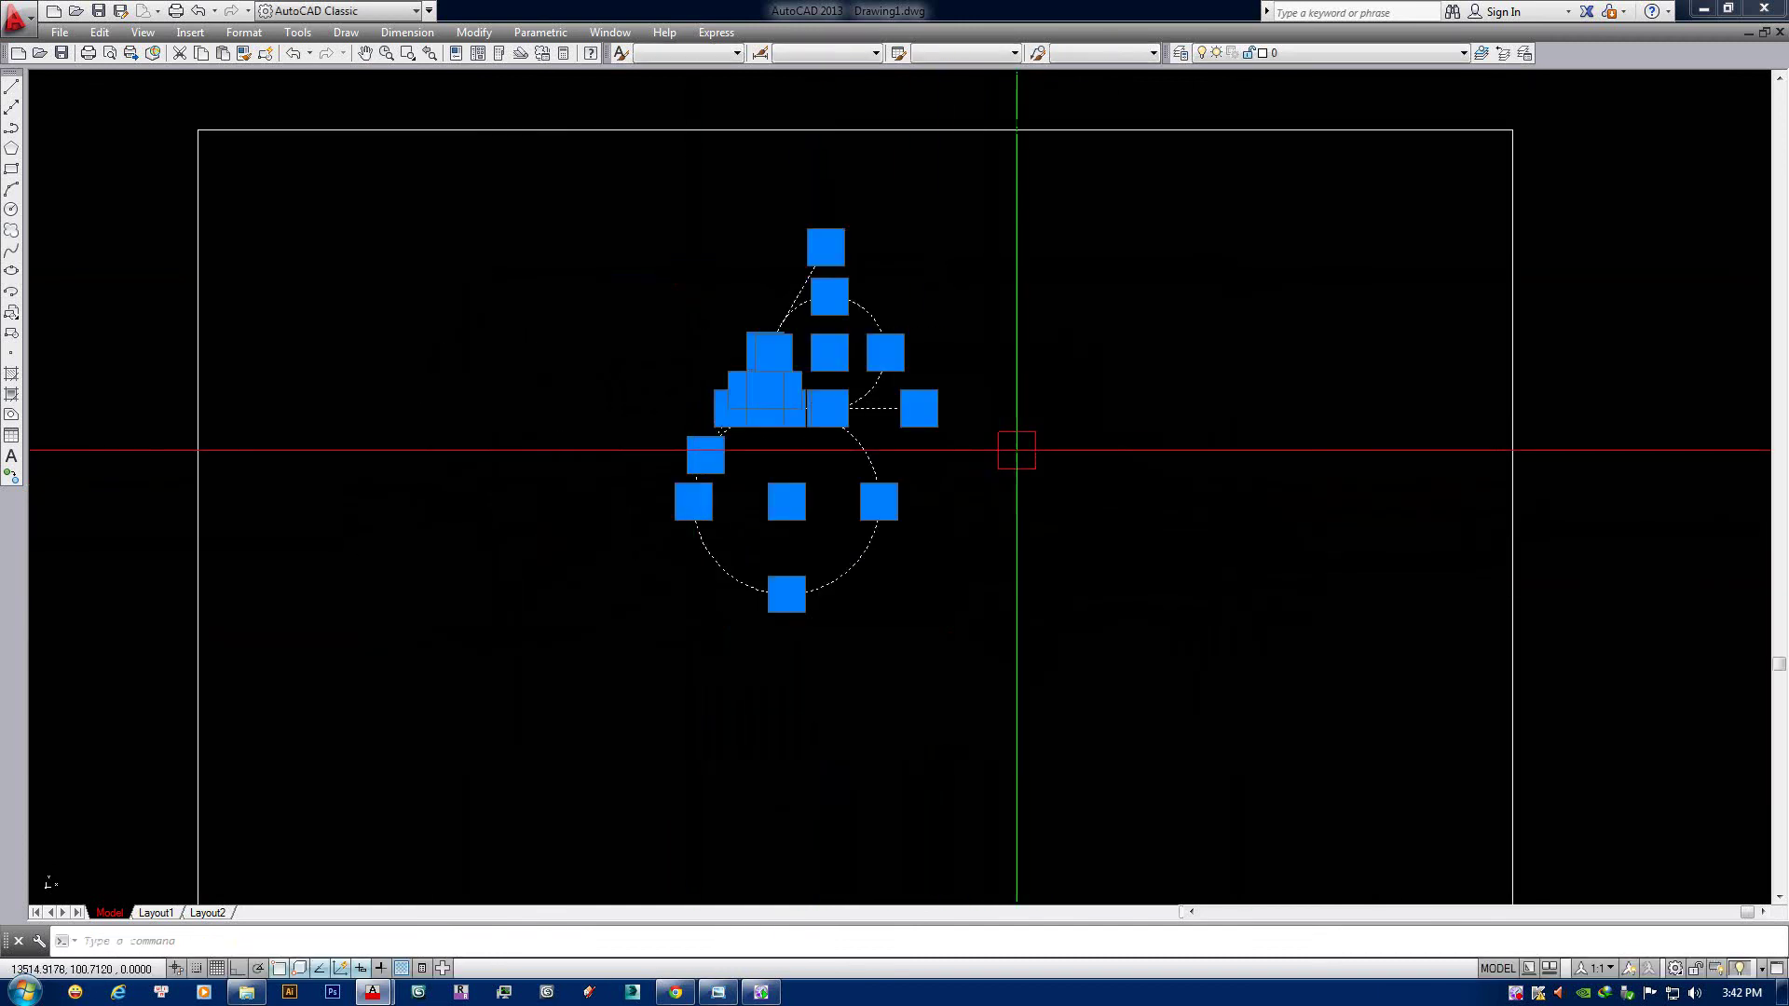
pyautogui.write('m')
pyautogui.press('Return')
pyautogui.click(977, 433)
pyautogui.scroll(-2, 1014, 570)
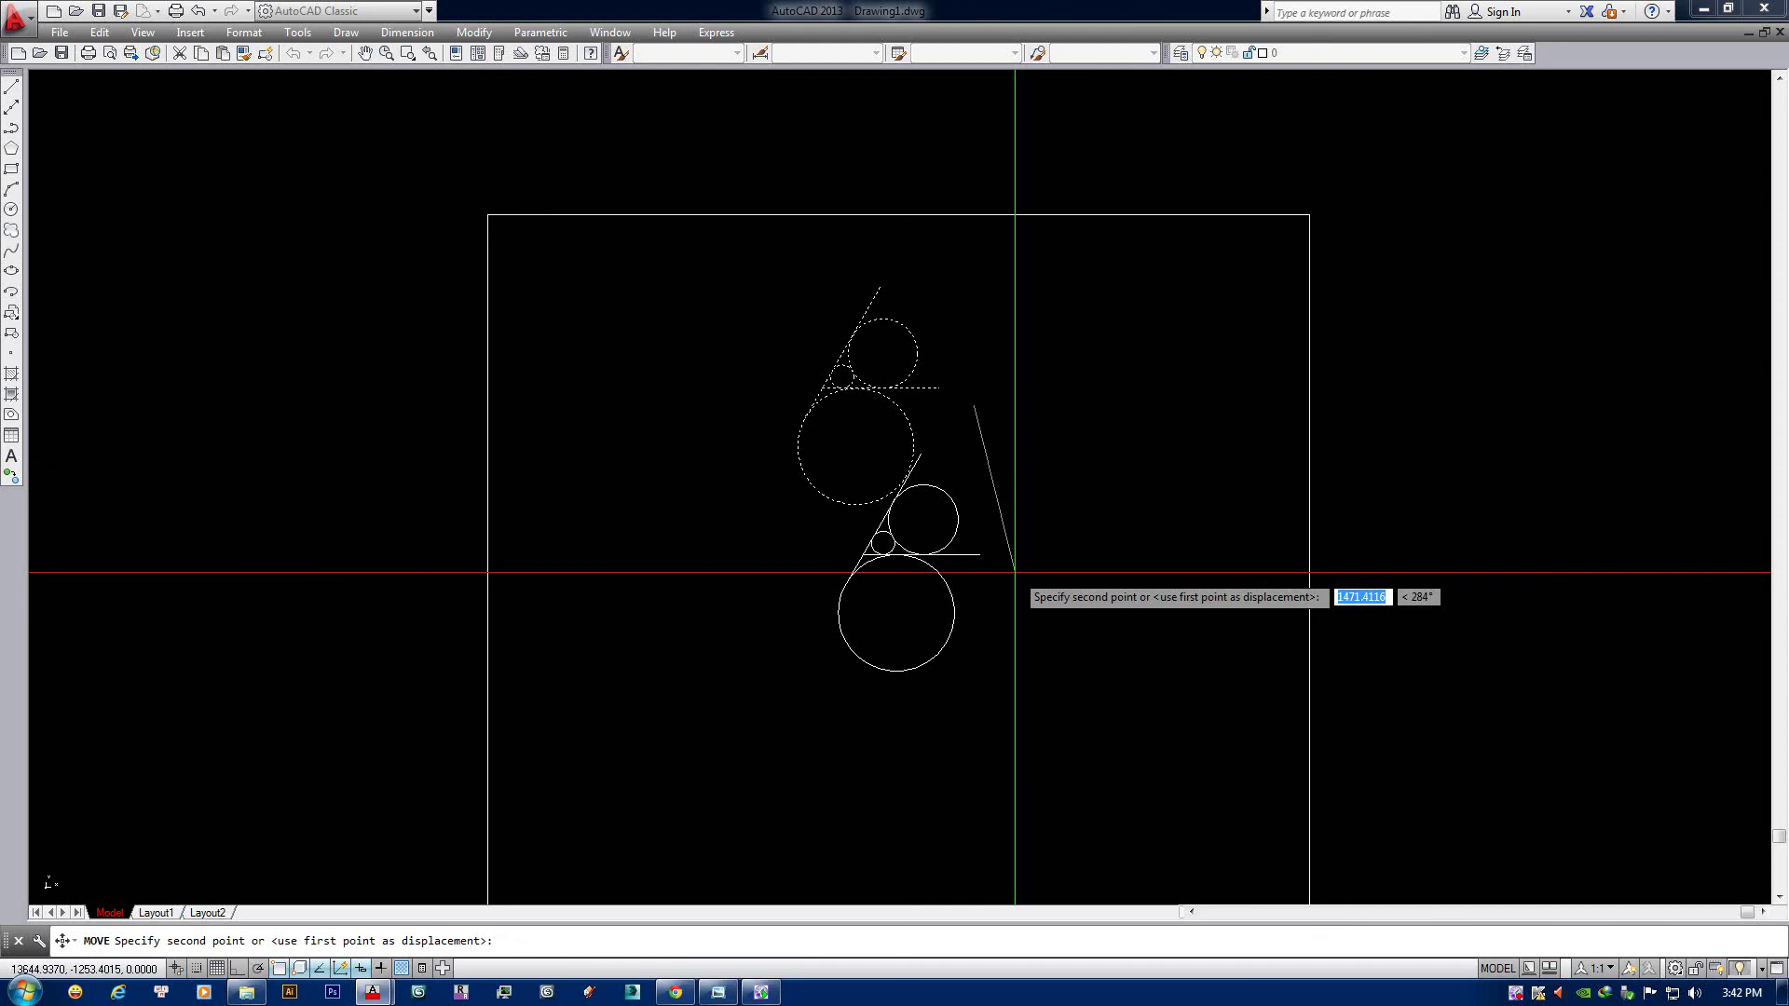
pyautogui.press('Return')
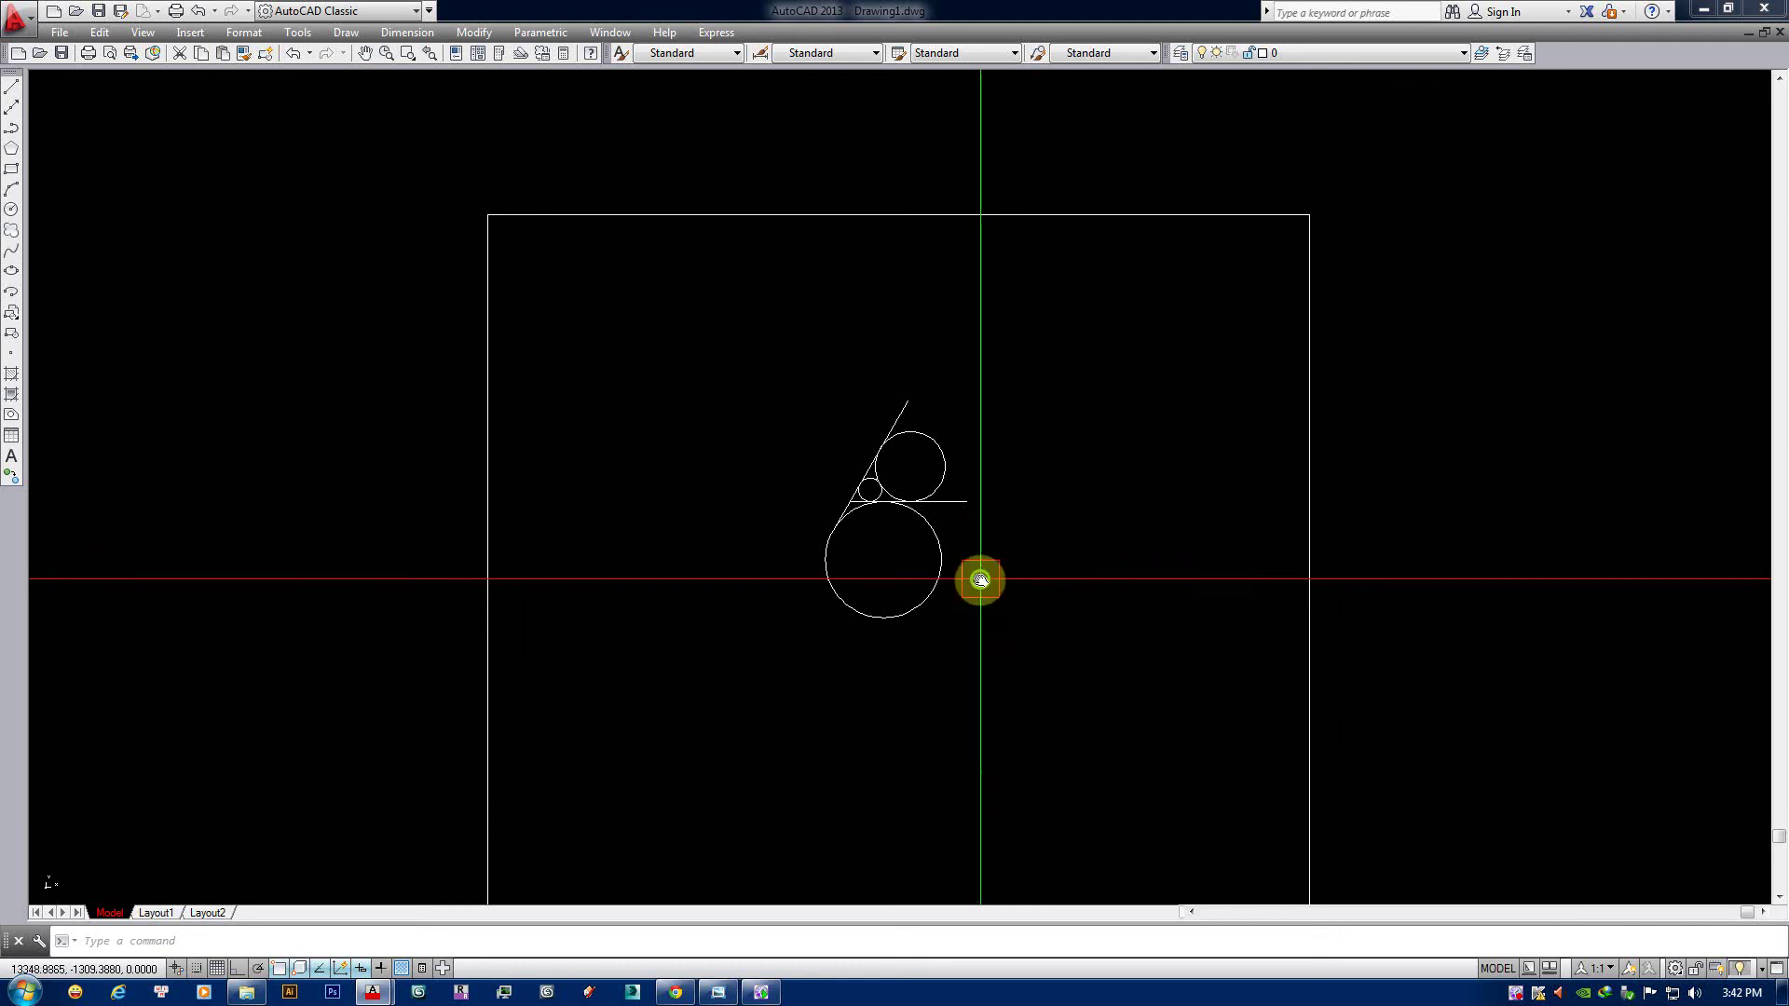
pyautogui.scroll(2, 937, 580)
pyautogui.write('m')
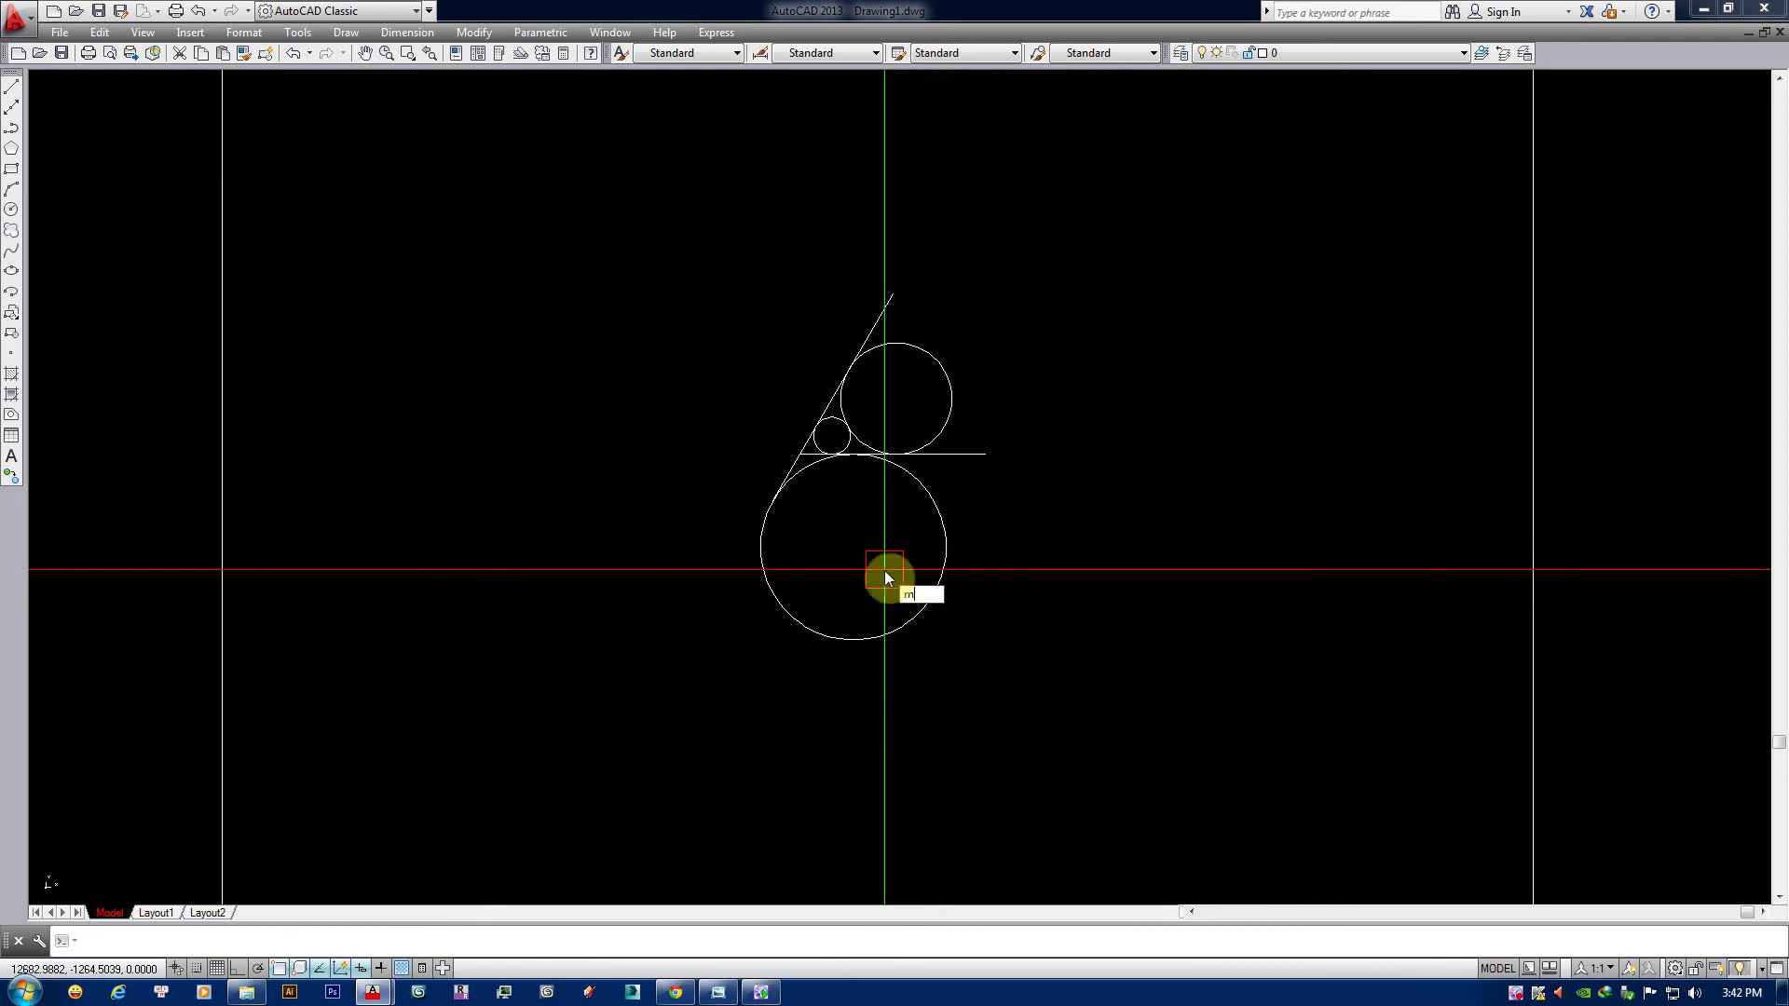
# Move the figure up and to the right.
pyautogui.press('Return')
pyautogui.click(986, 246)
pyautogui.click(671, 707)
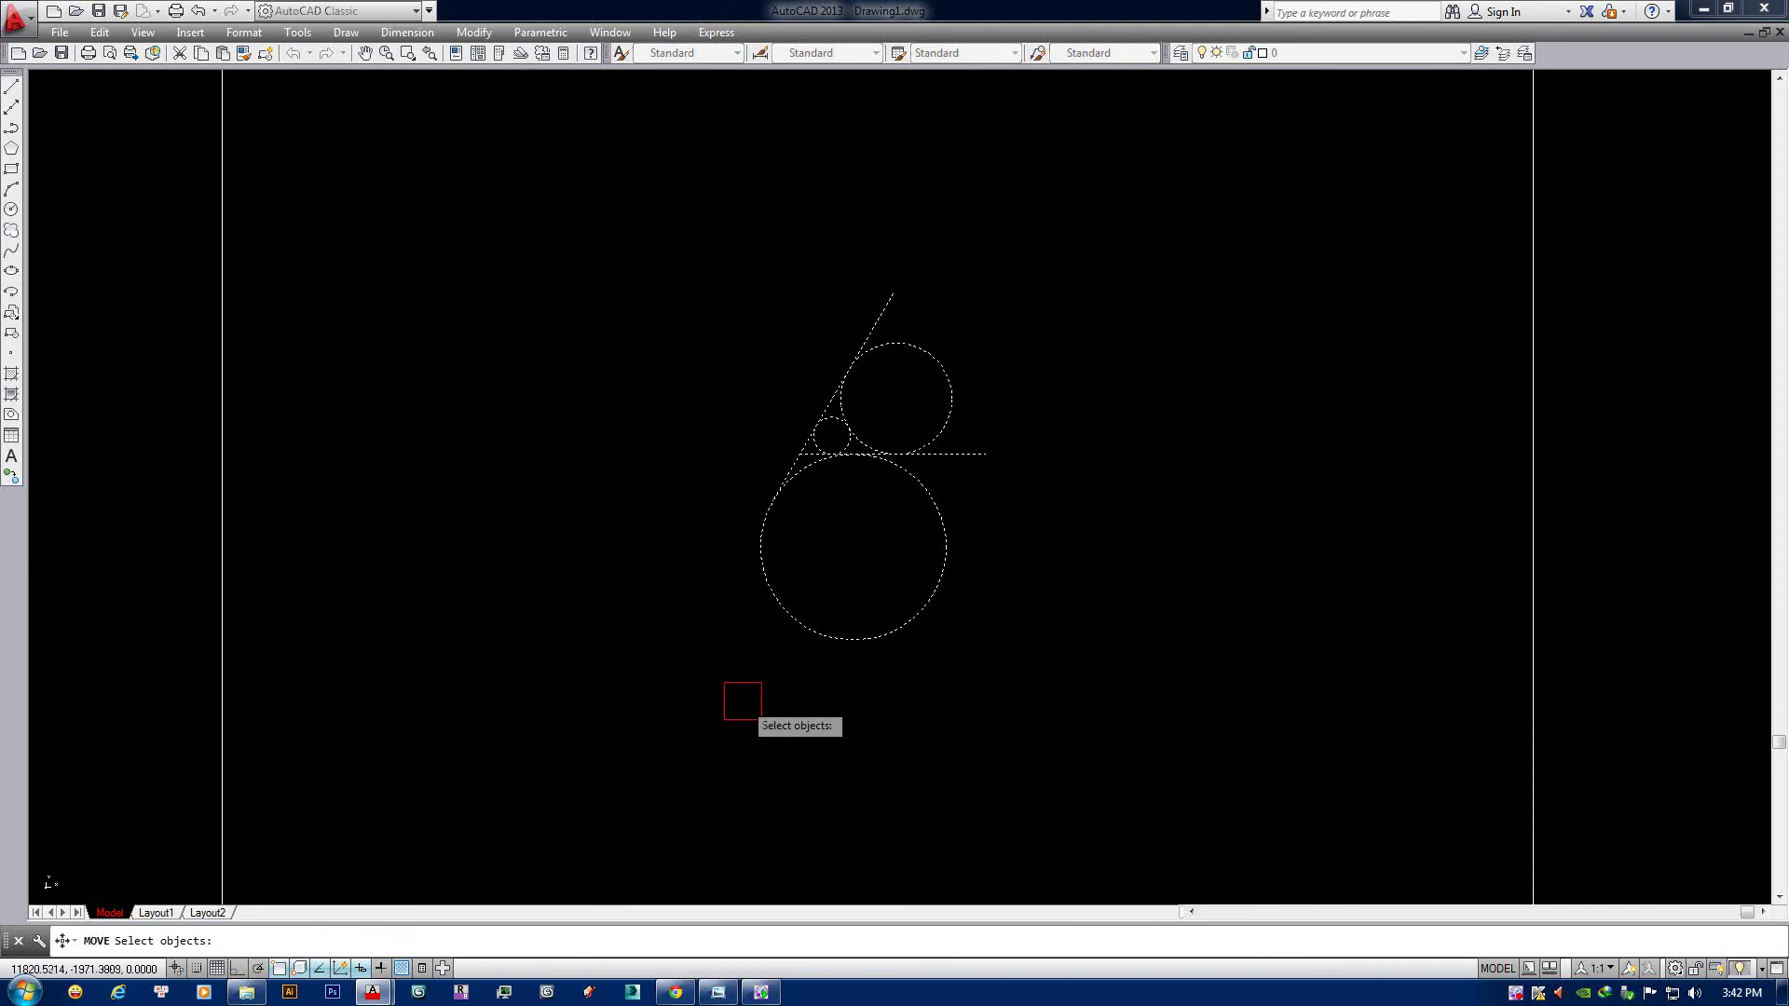
pyautogui.press('Return')
pyautogui.click(879, 559)
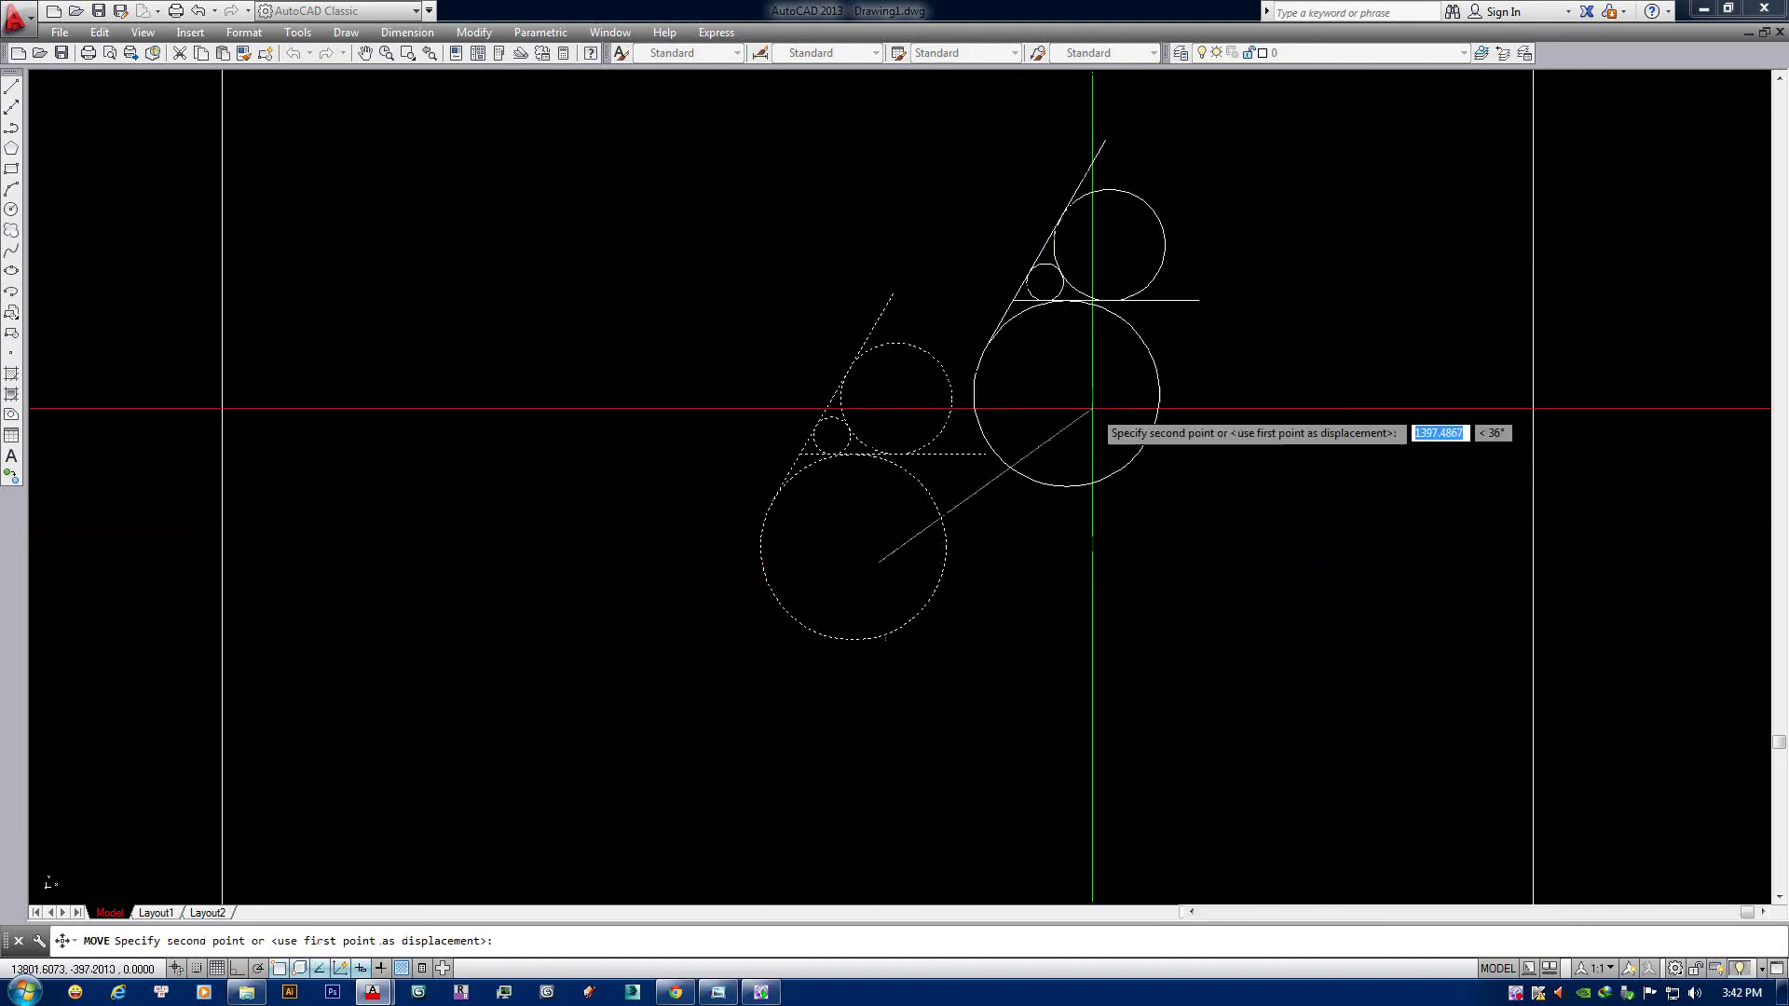
pyautogui.click(1209, 347)
pyautogui.moveTo(1050, 547); pyautogui.dragTo(963, 503, button='middle')
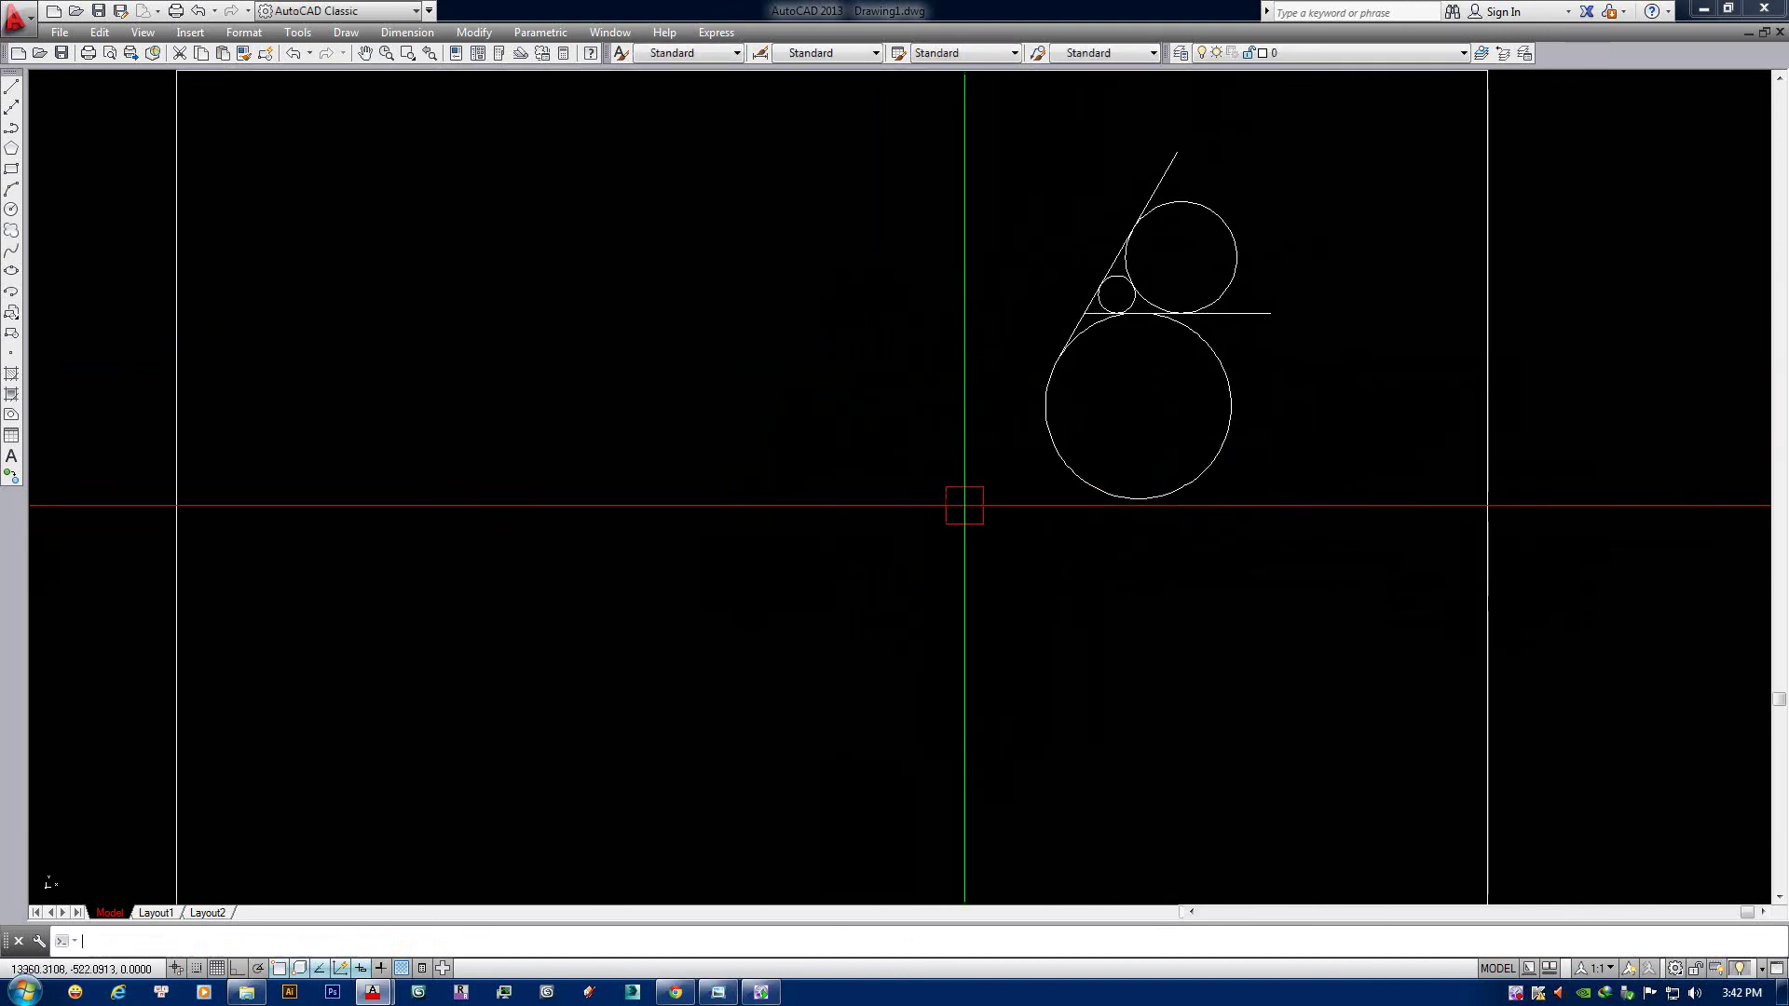
# Move the figure lower and to the left inside the frame.
pyautogui.click(1317, 160)
pyautogui.click(1038, 588)
pyautogui.write('m')
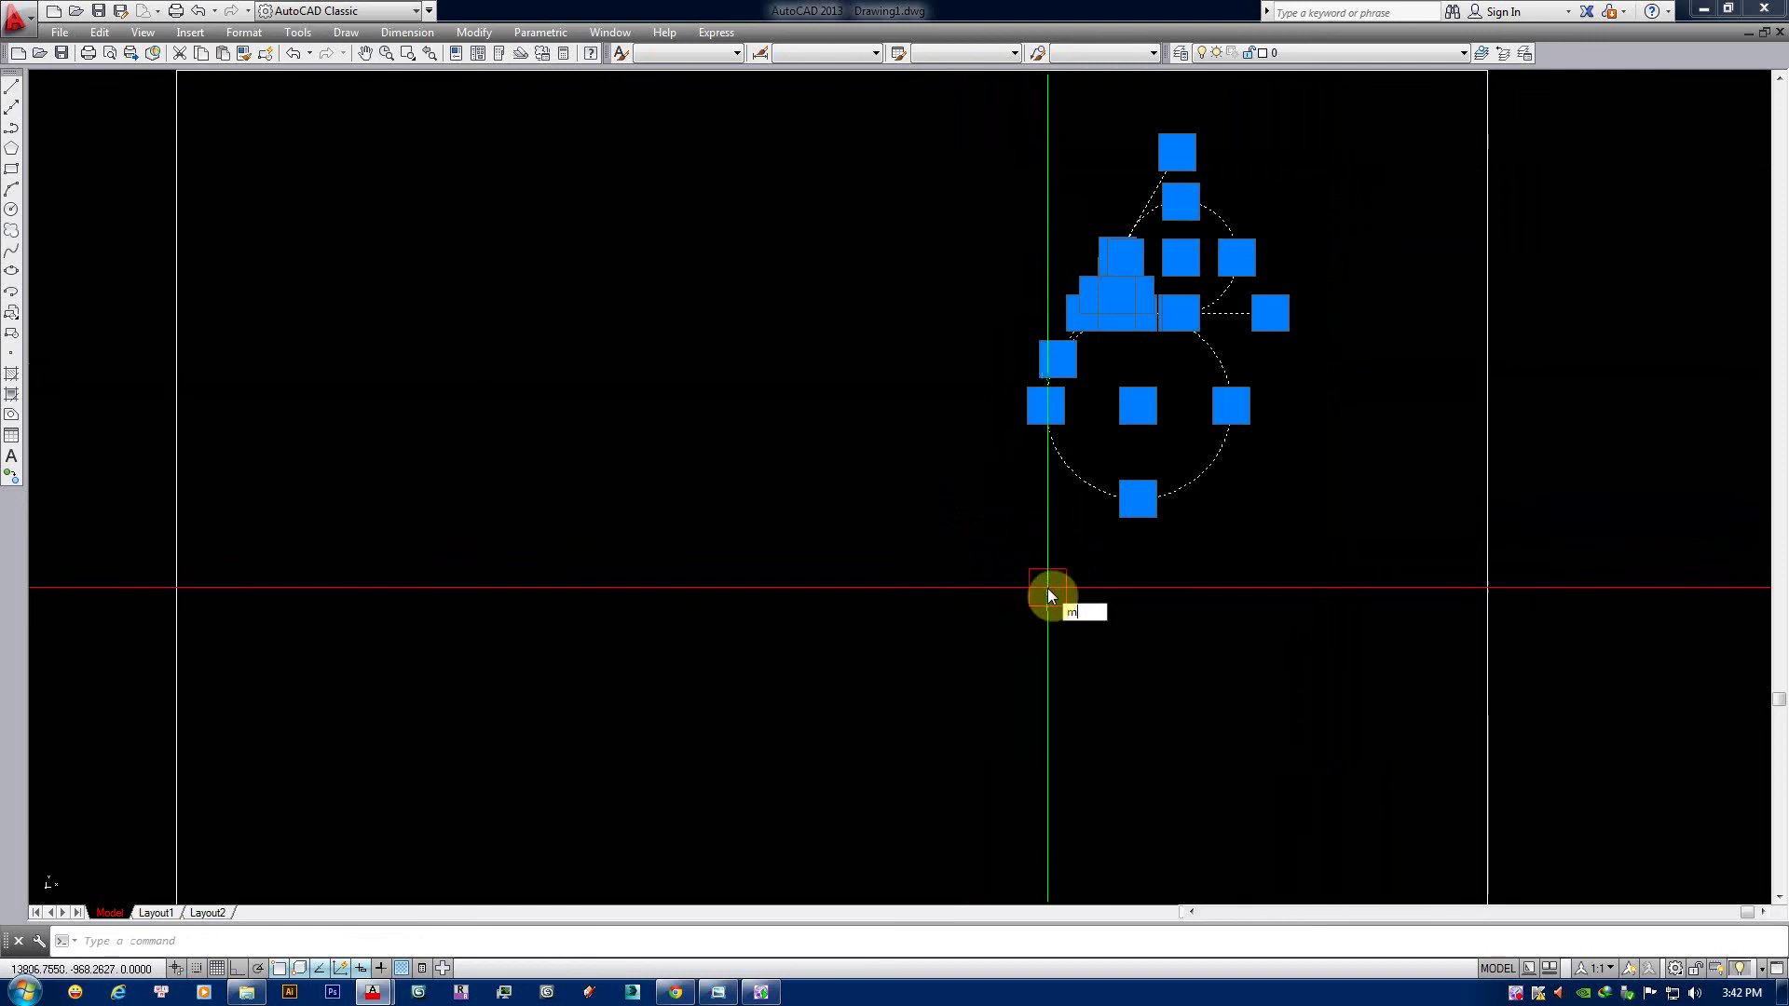
pyautogui.press('Return')
pyautogui.click(1155, 461)
pyautogui.click(792, 601)
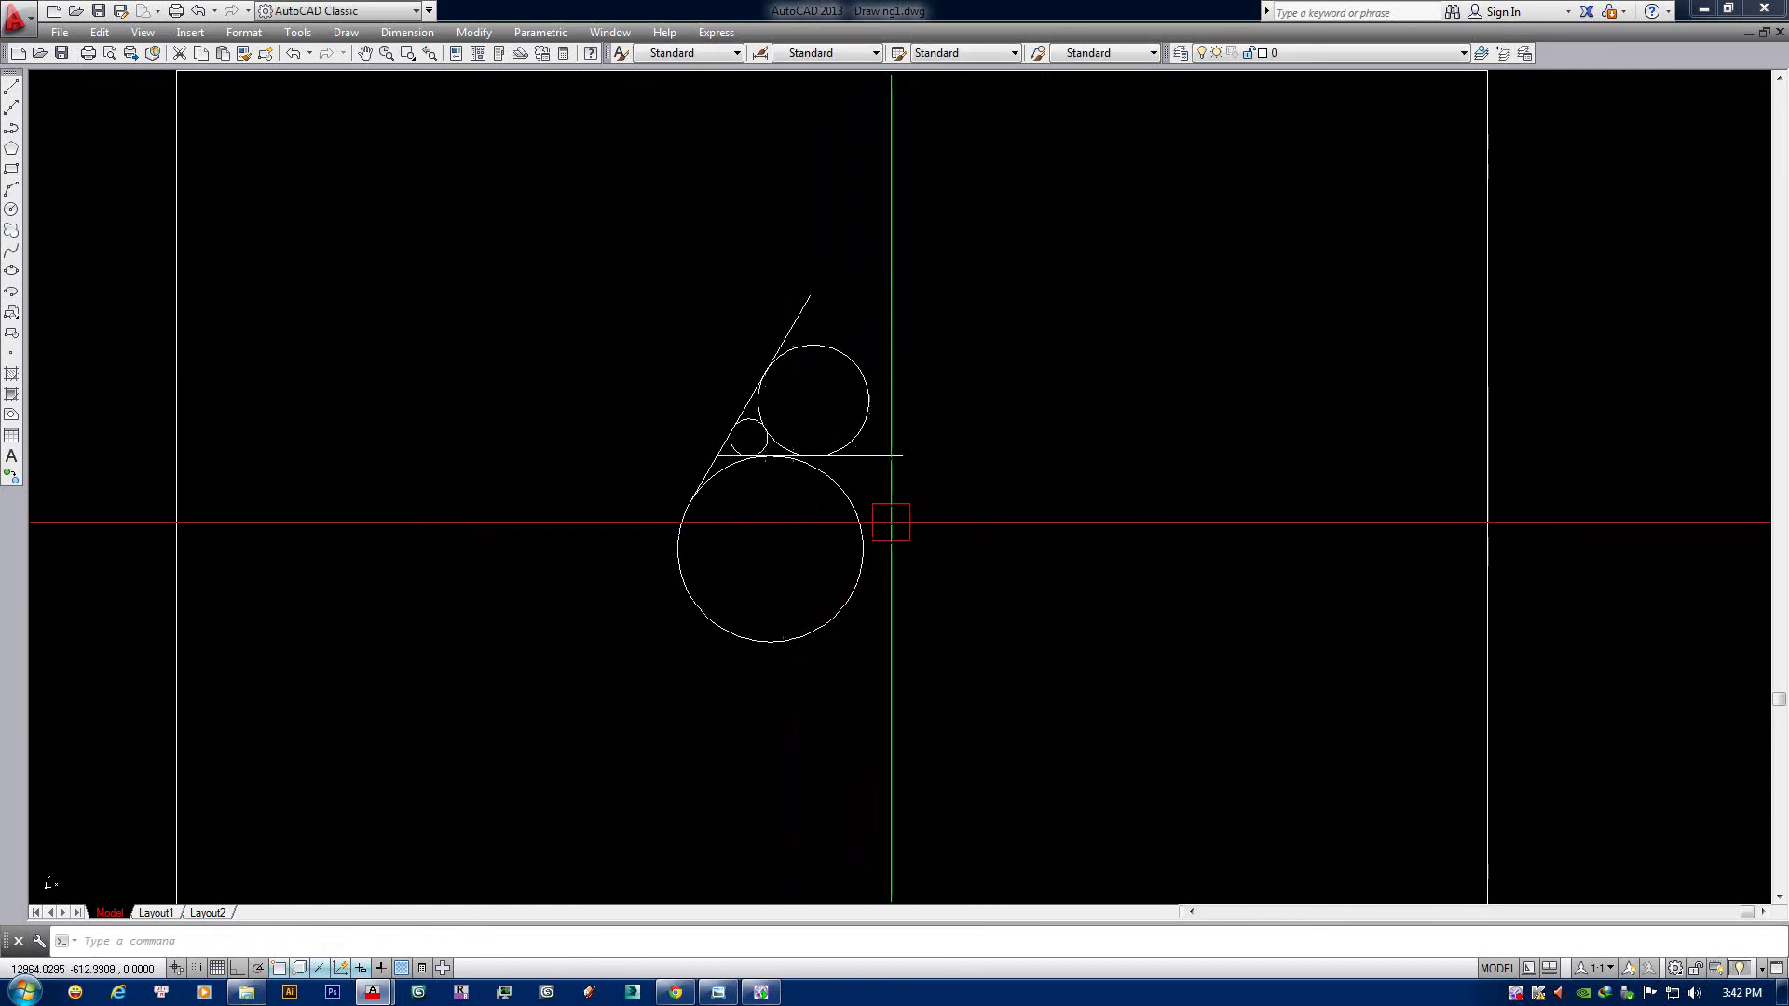
pyautogui.moveTo(888, 519); pyautogui.dragTo(891, 526, button='middle')
pyautogui.scroll(-2, 912, 536)
pyautogui.scroll(2, 908, 507)
pyautogui.click(954, 332)
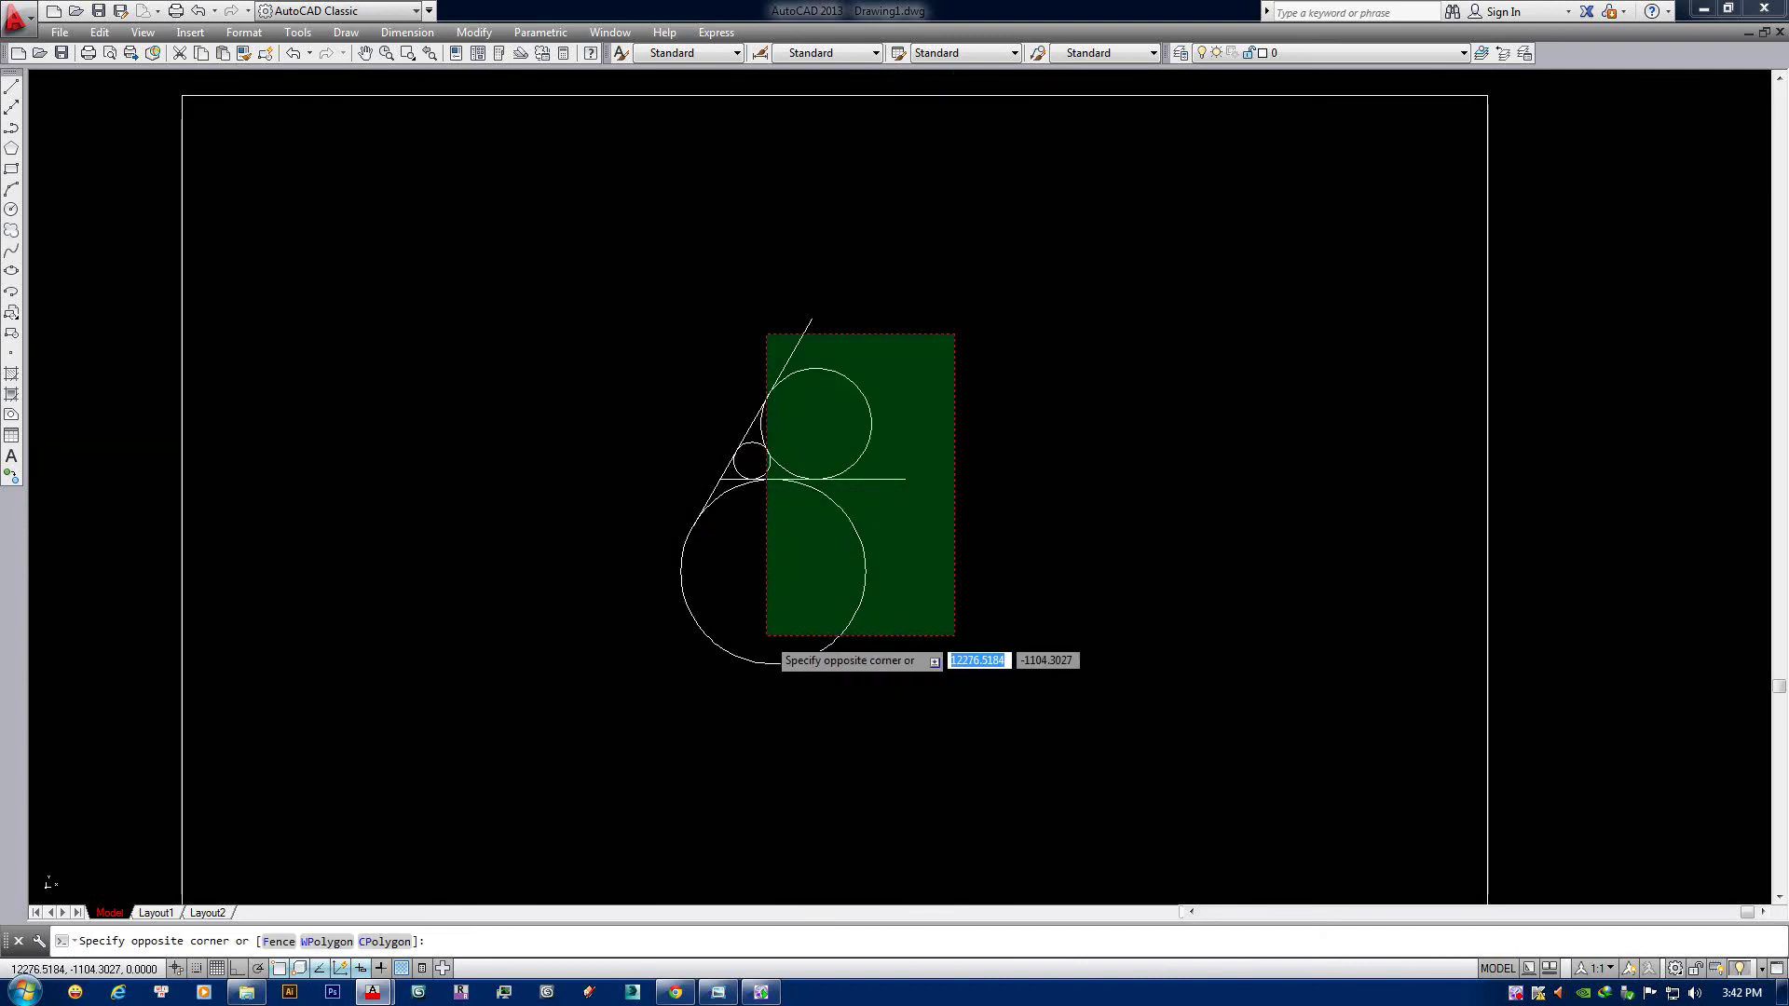
# Crossing-select the tangent-circle figure inside the frame.
pyautogui.click(890, 589)
pyautogui.press('Escape')
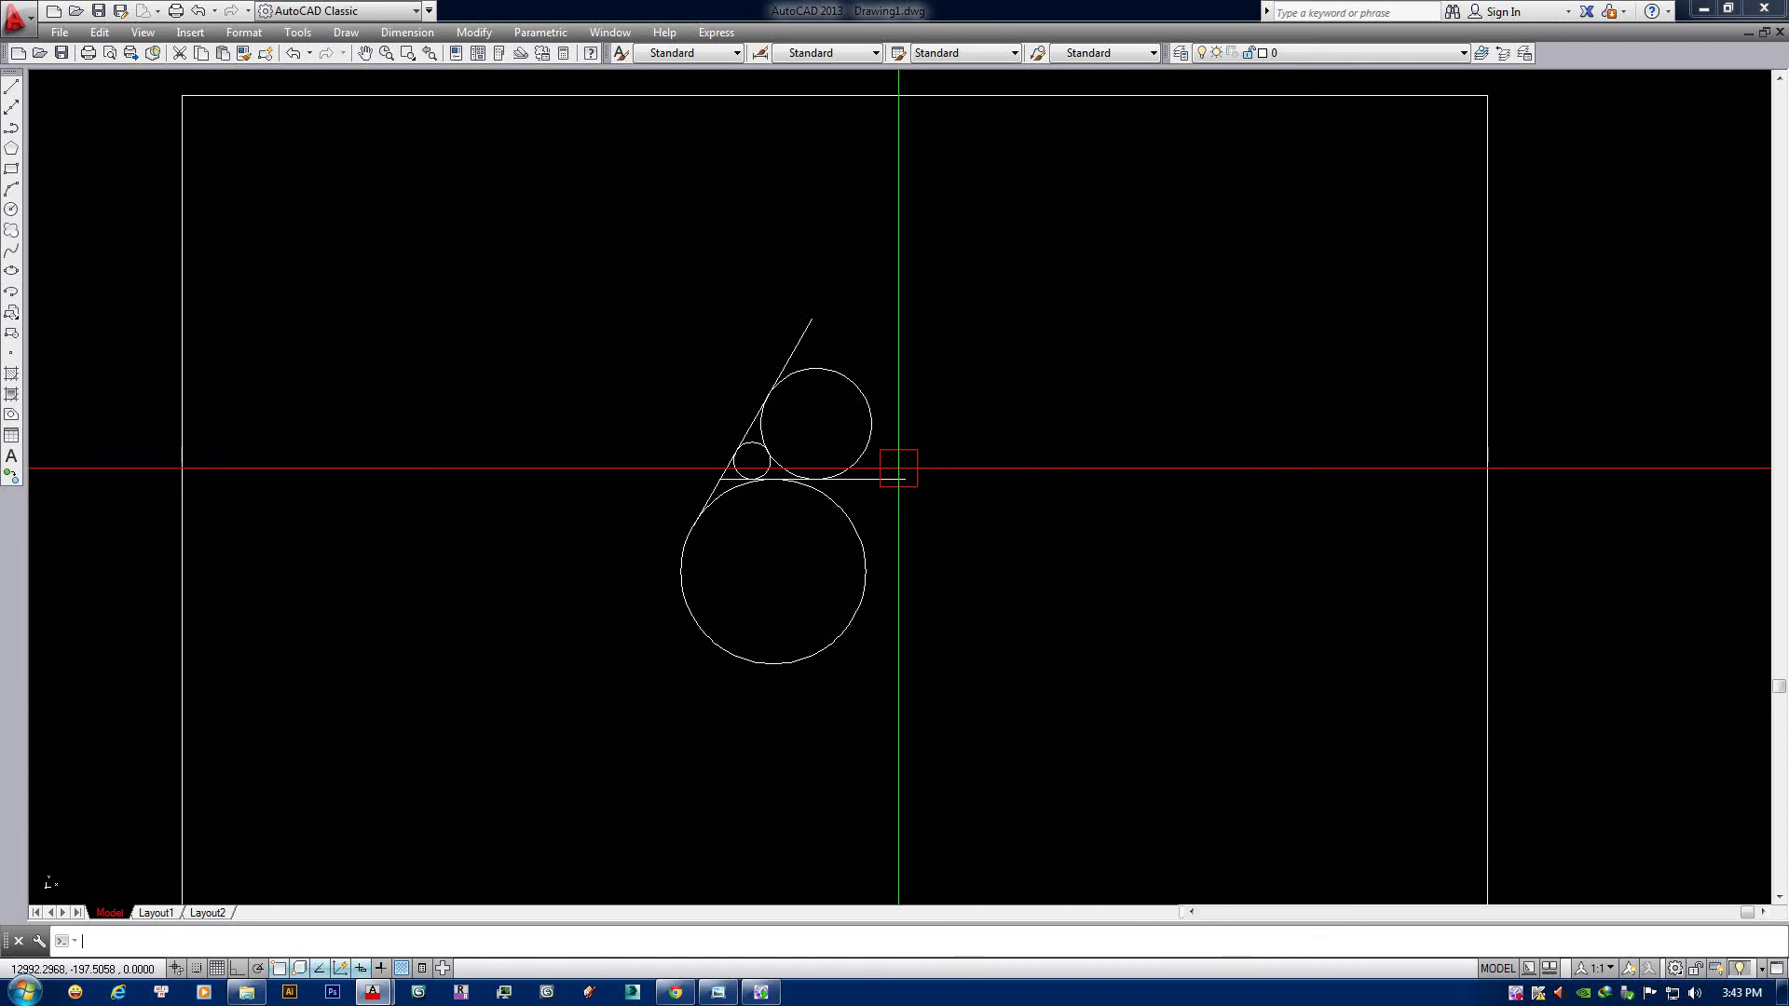
pyautogui.moveTo(890, 464)
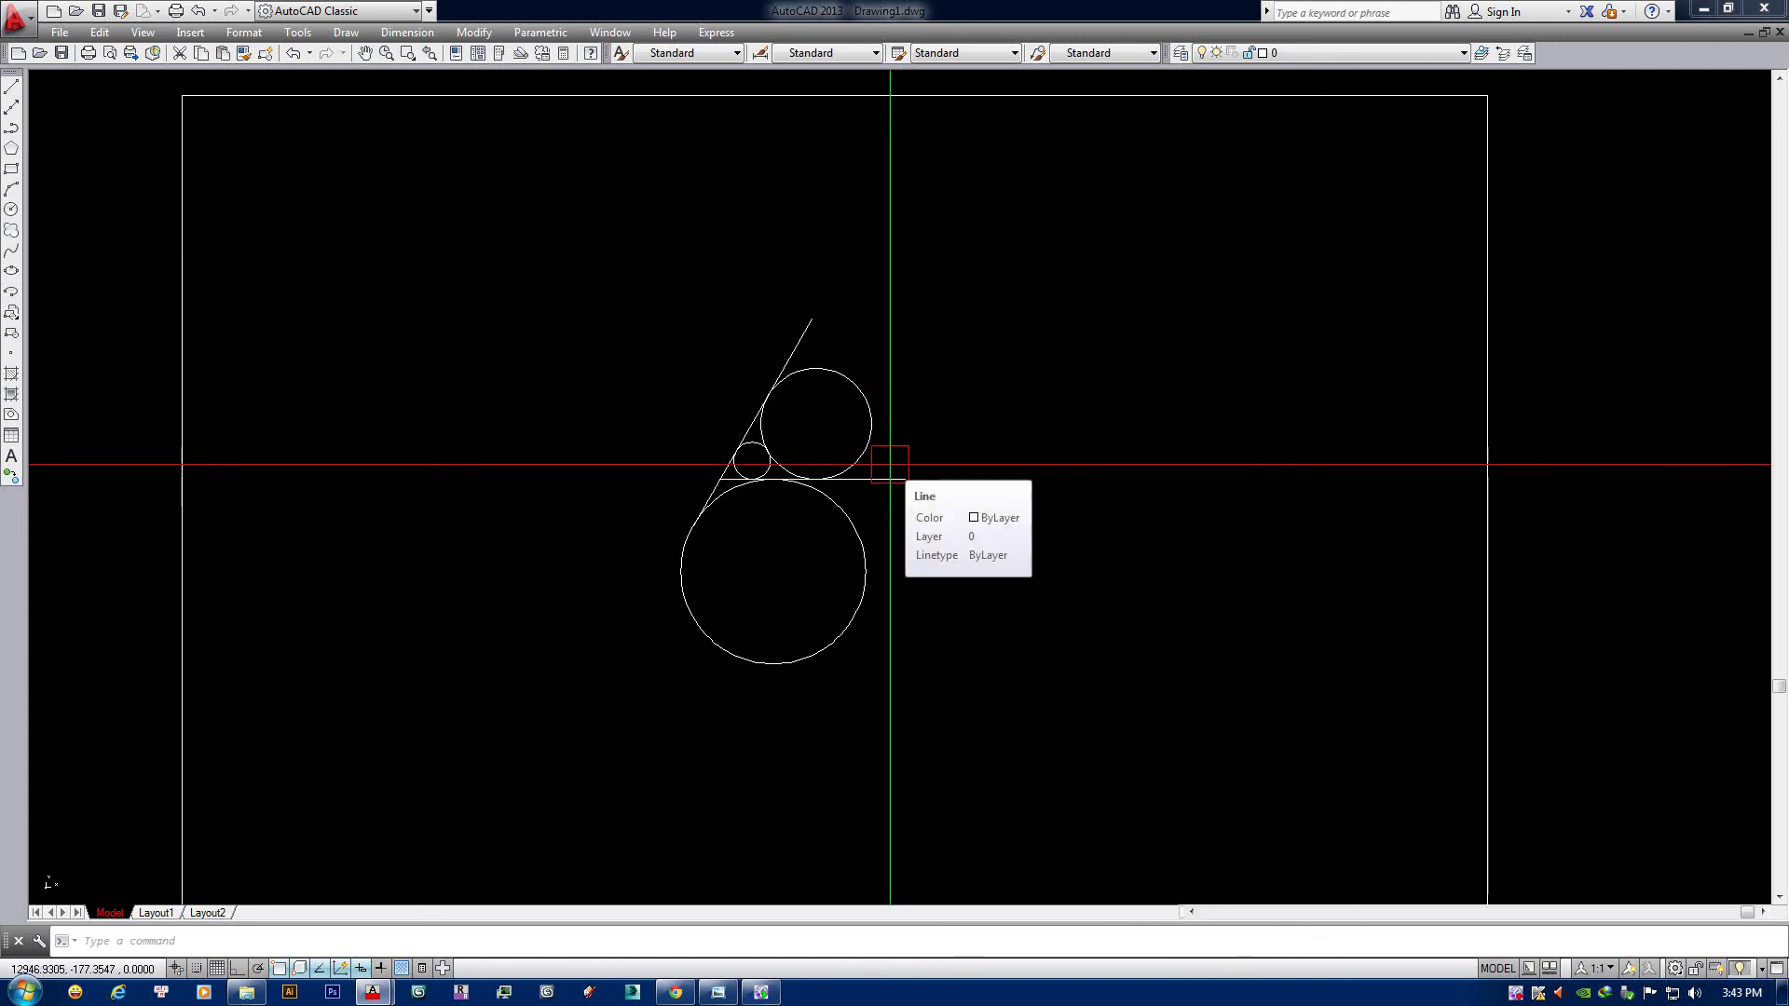
pyautogui.scroll(-4, 914, 479)
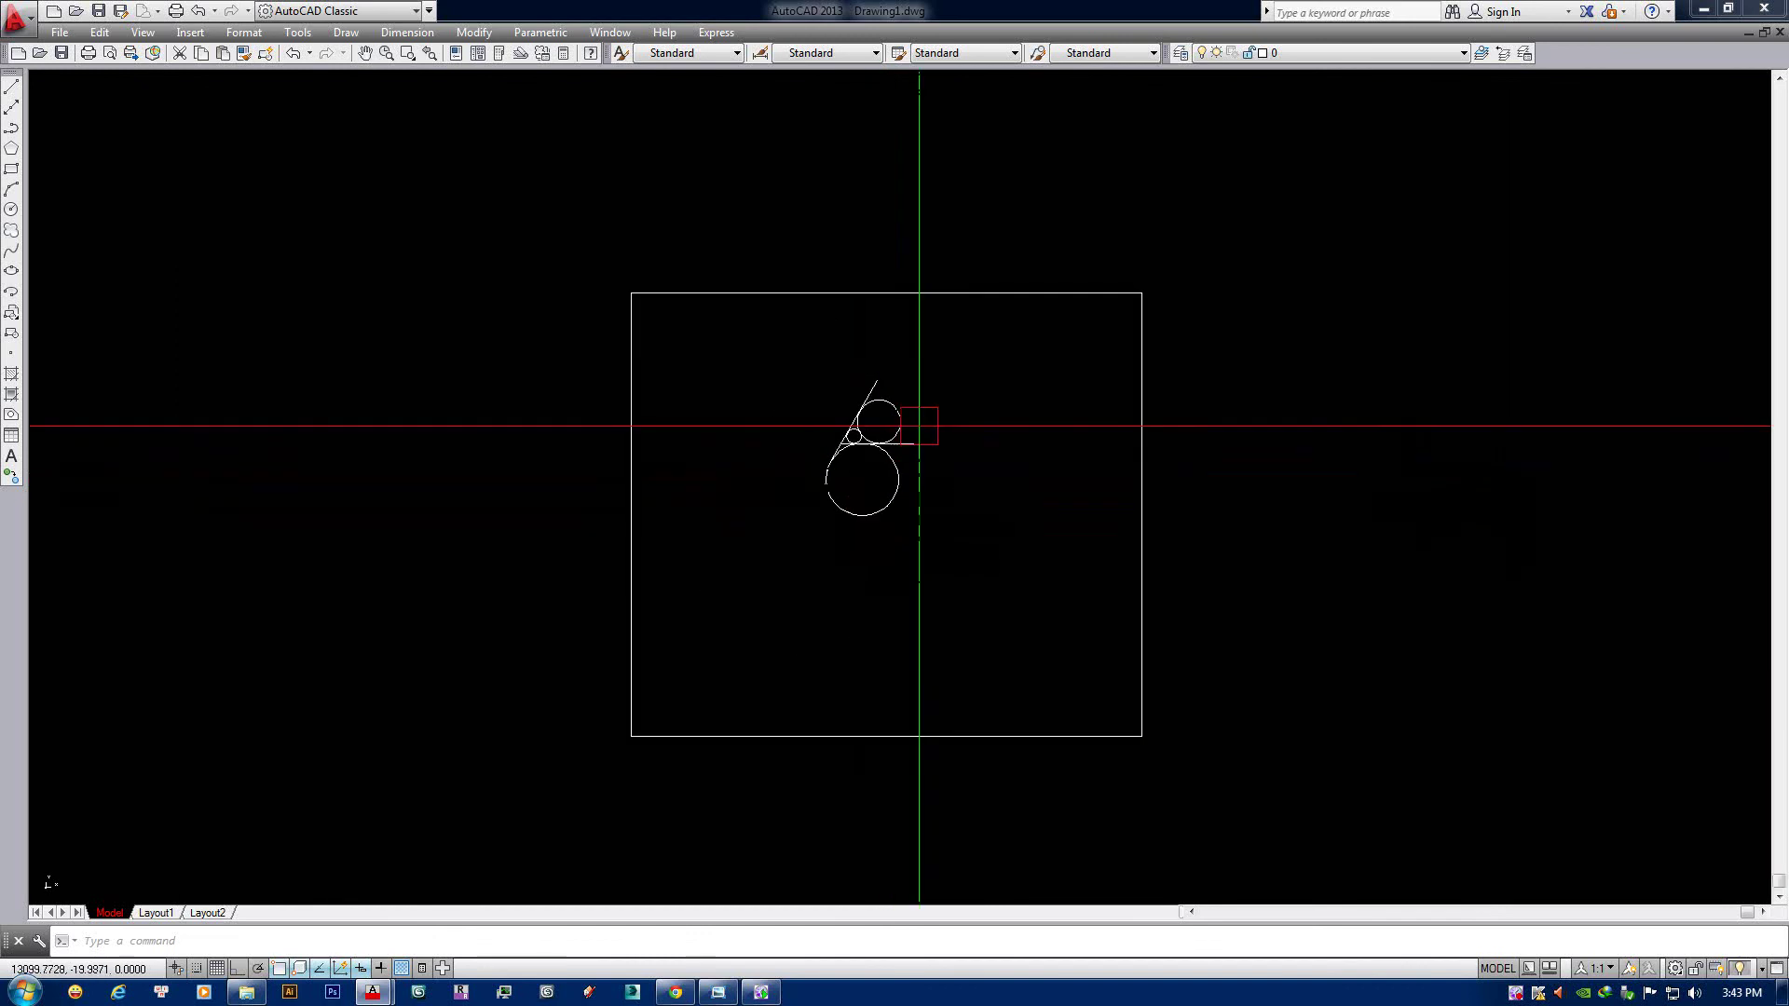
pyautogui.scroll(4, 852, 503)
pyautogui.scroll(-4, 708, 419)
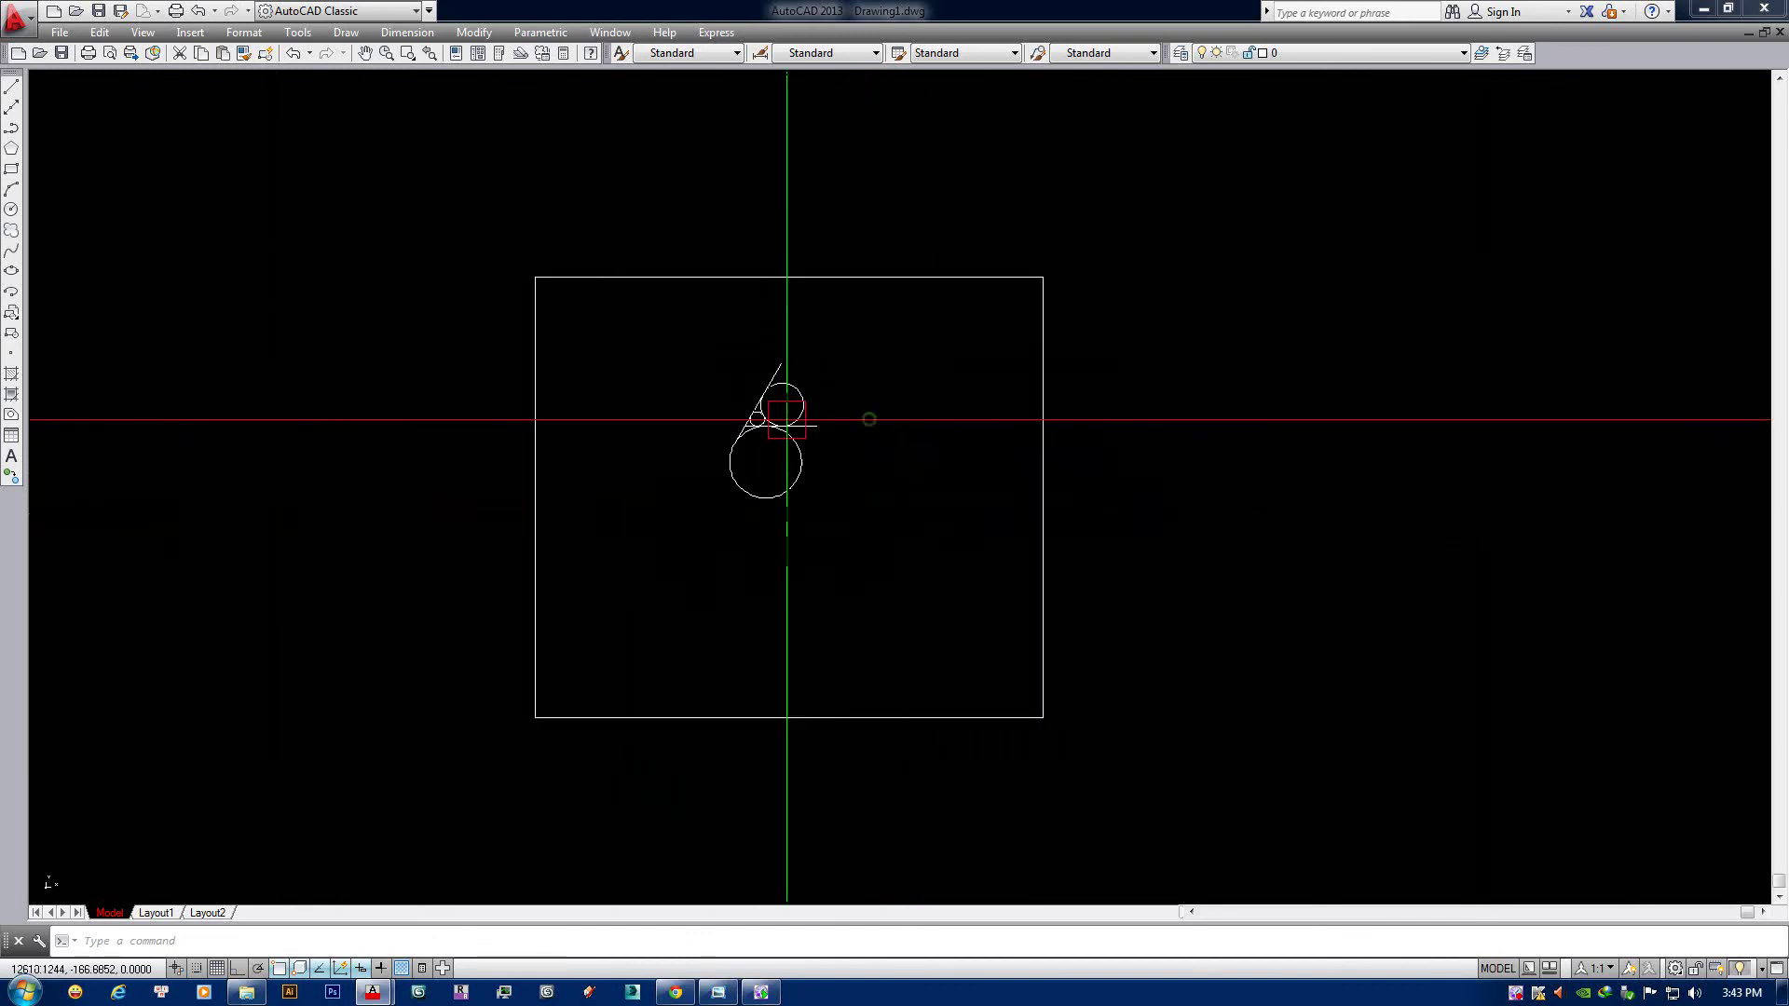
pyautogui.click(871, 359)
pyautogui.click(787, 426)
pyautogui.moveTo(687, 547); pyautogui.dragTo(786, 571, button='middle')
# Move the figure into the frame's upper-left area.
pyautogui.write('m')
pyautogui.press('Return')
pyautogui.click(872, 449)
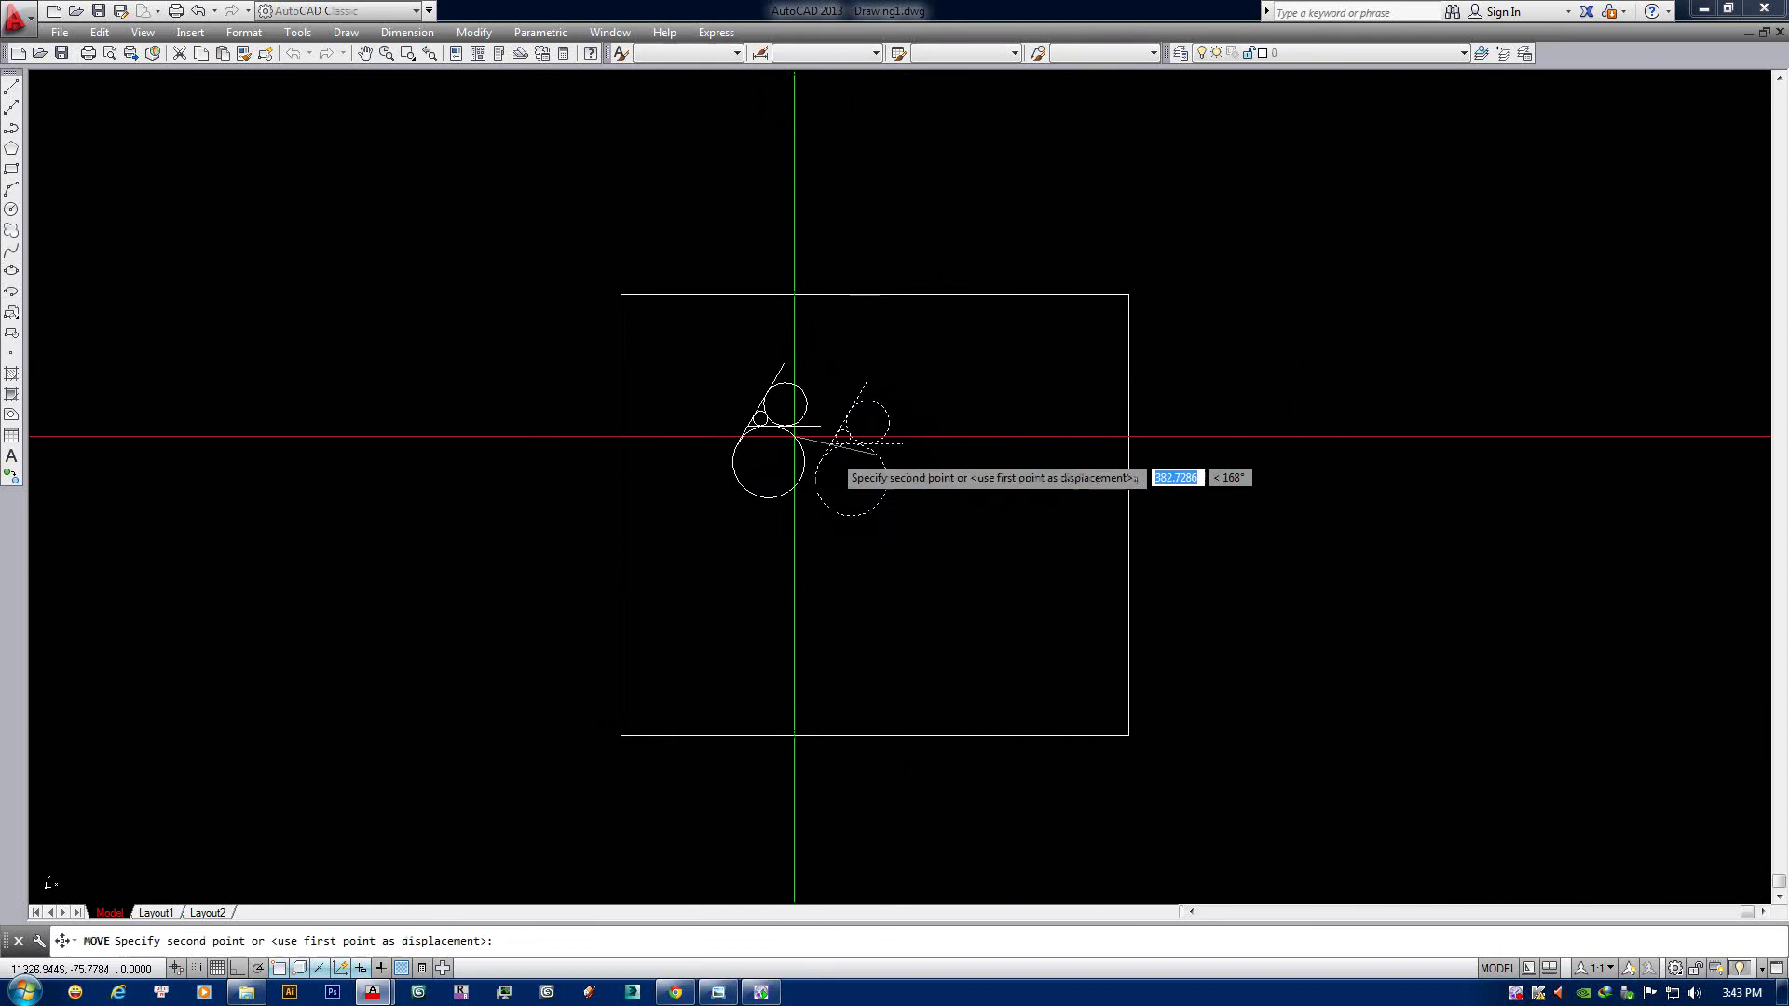
pyautogui.scroll(4, 786, 380)
pyautogui.click(699, 362)
pyautogui.scroll(-4, 819, 452)
pyautogui.scroll(2, 815, 459)
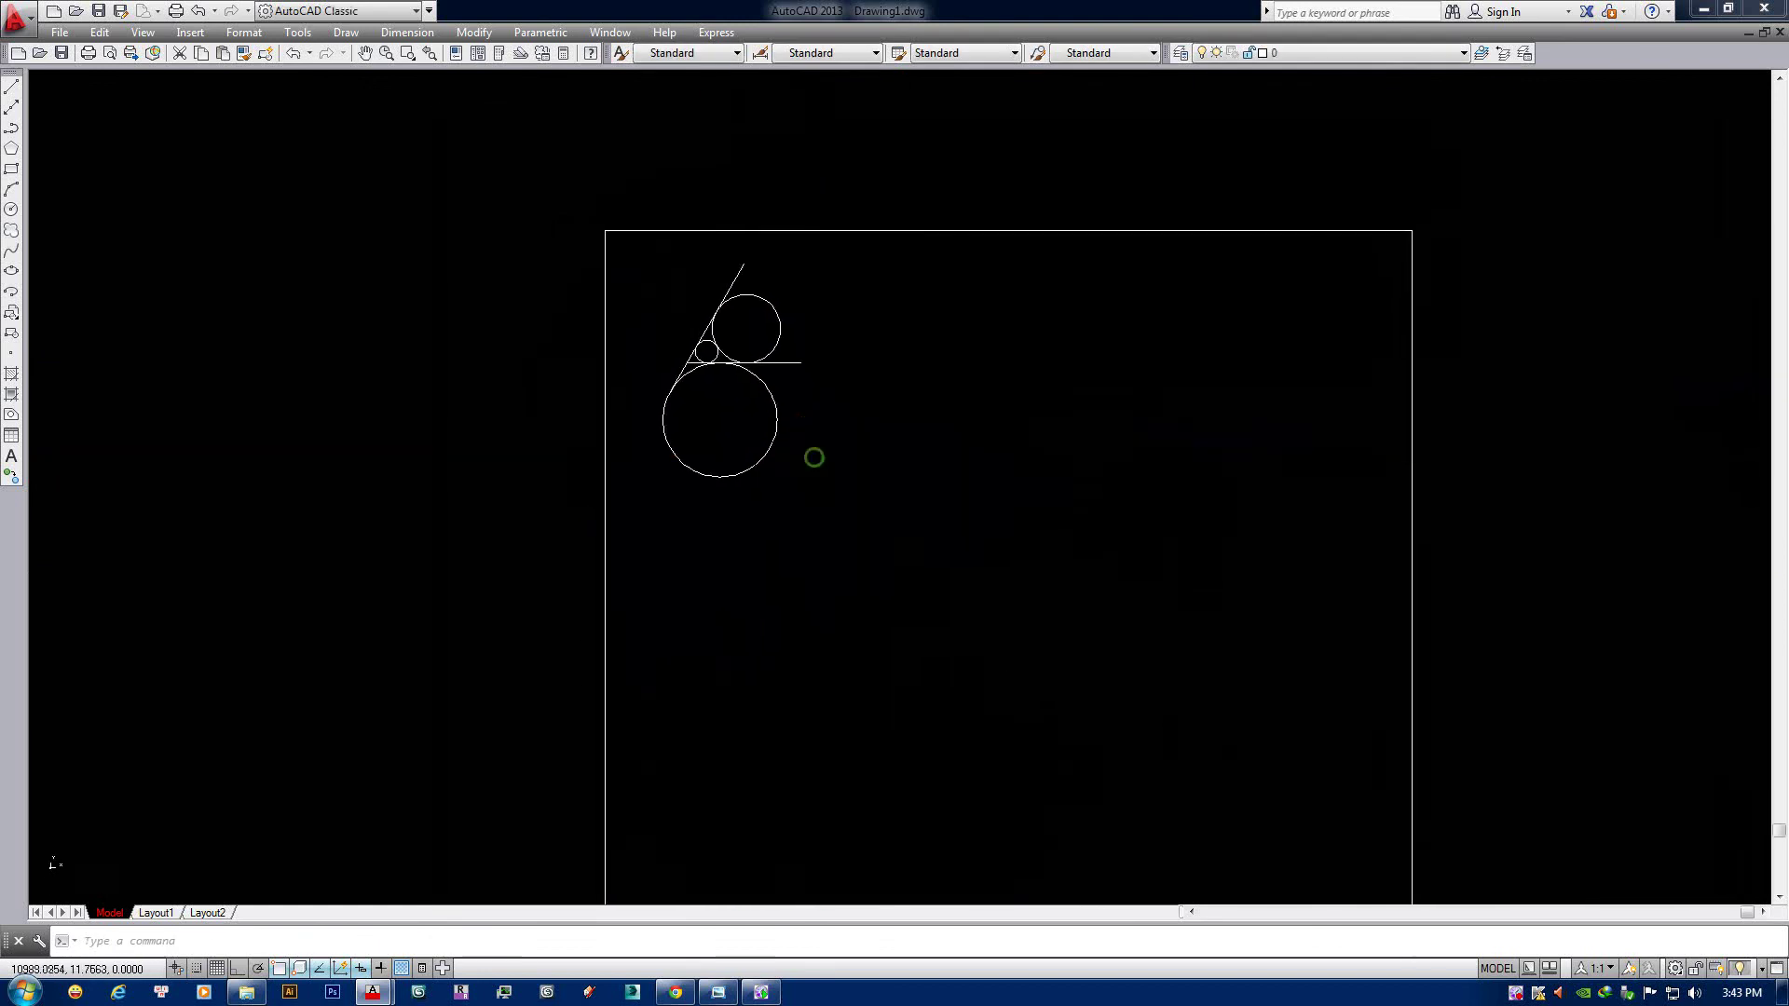
pyautogui.scroll(-2, 773, 434)
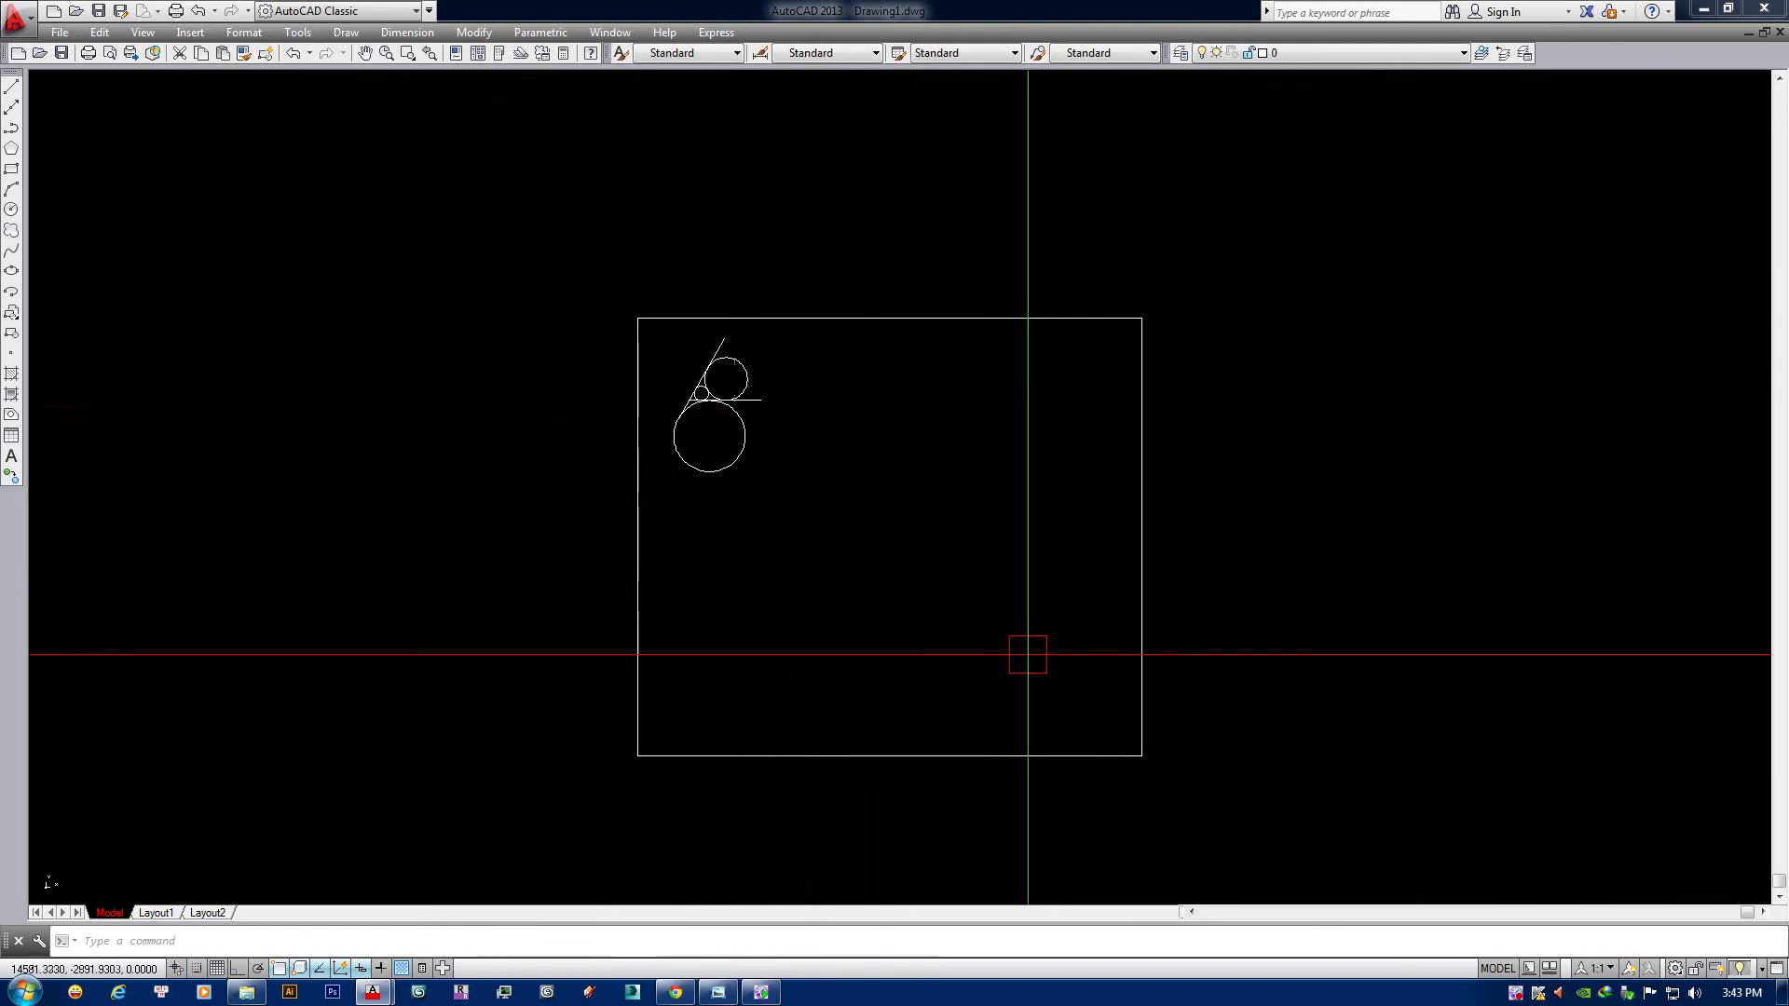
pyautogui.middleClick(885, 484)
pyautogui.scroll(2, 772, 433)
pyautogui.scroll(-2, 867, 403)
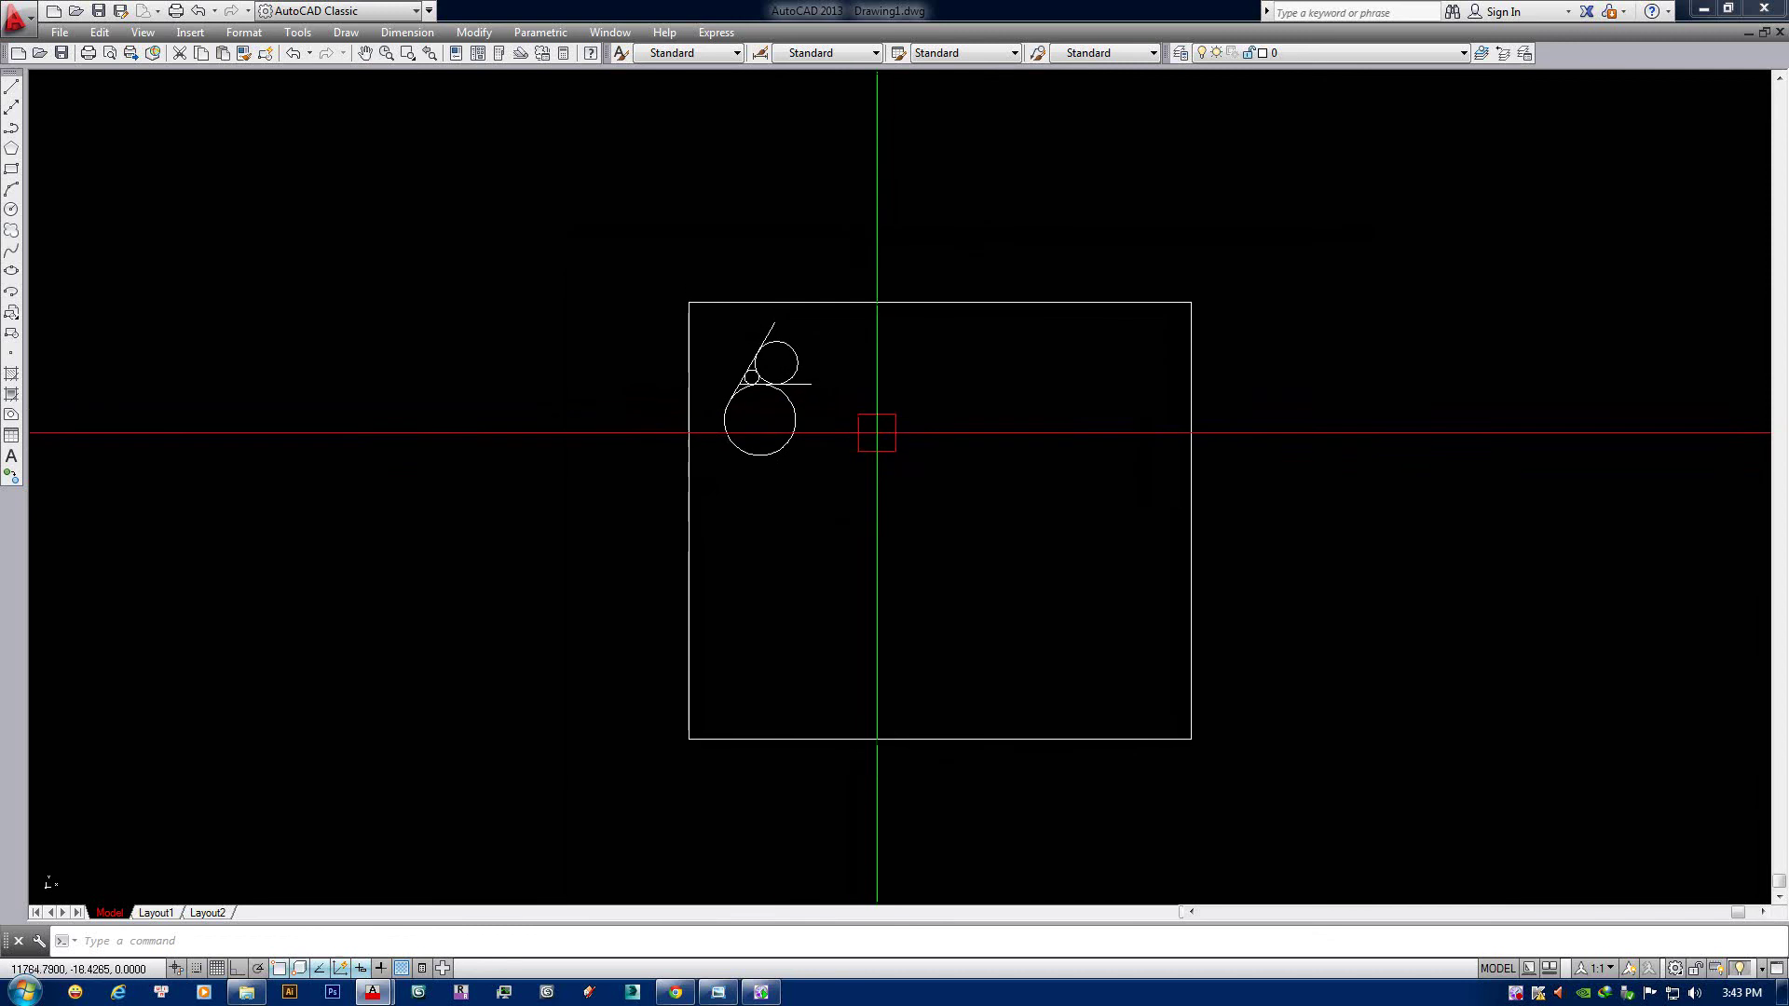
pyautogui.moveTo(961, 540); pyautogui.dragTo(949, 564, button='middle')
# Bring up the command reference sheet in Windows Photo Viewer.
pyautogui.write('o')
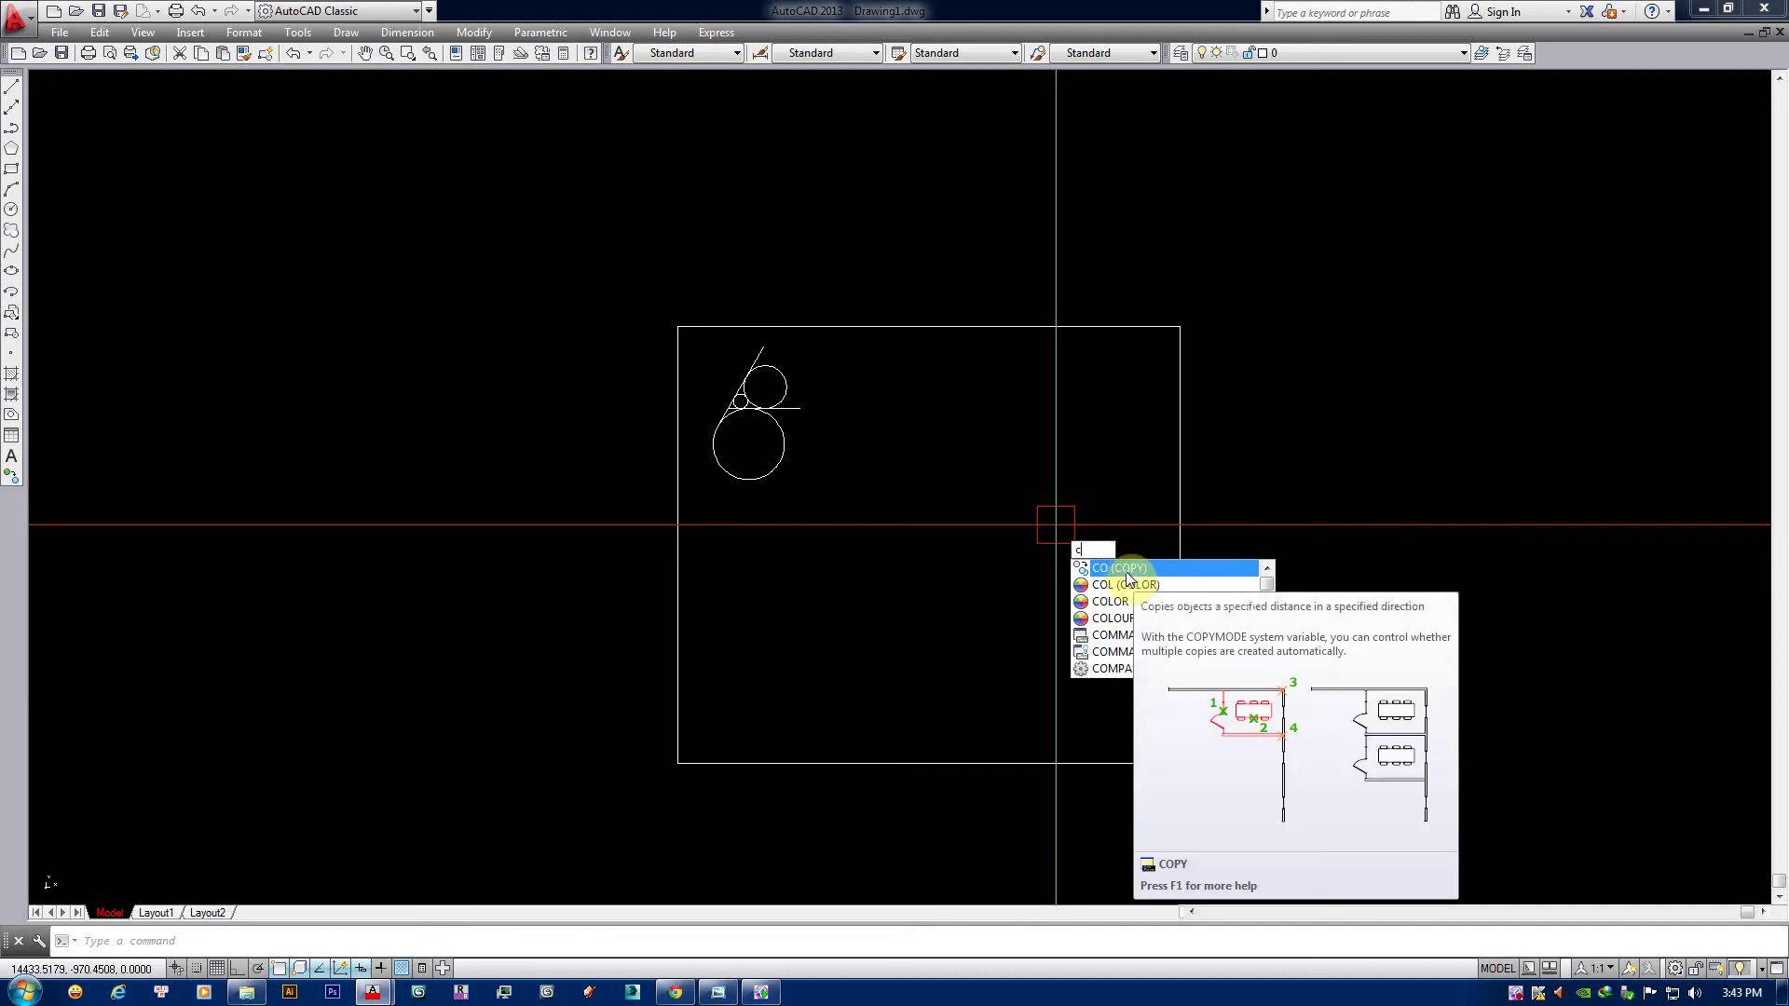
pyautogui.press('BackSpace')
pyautogui.write('p')
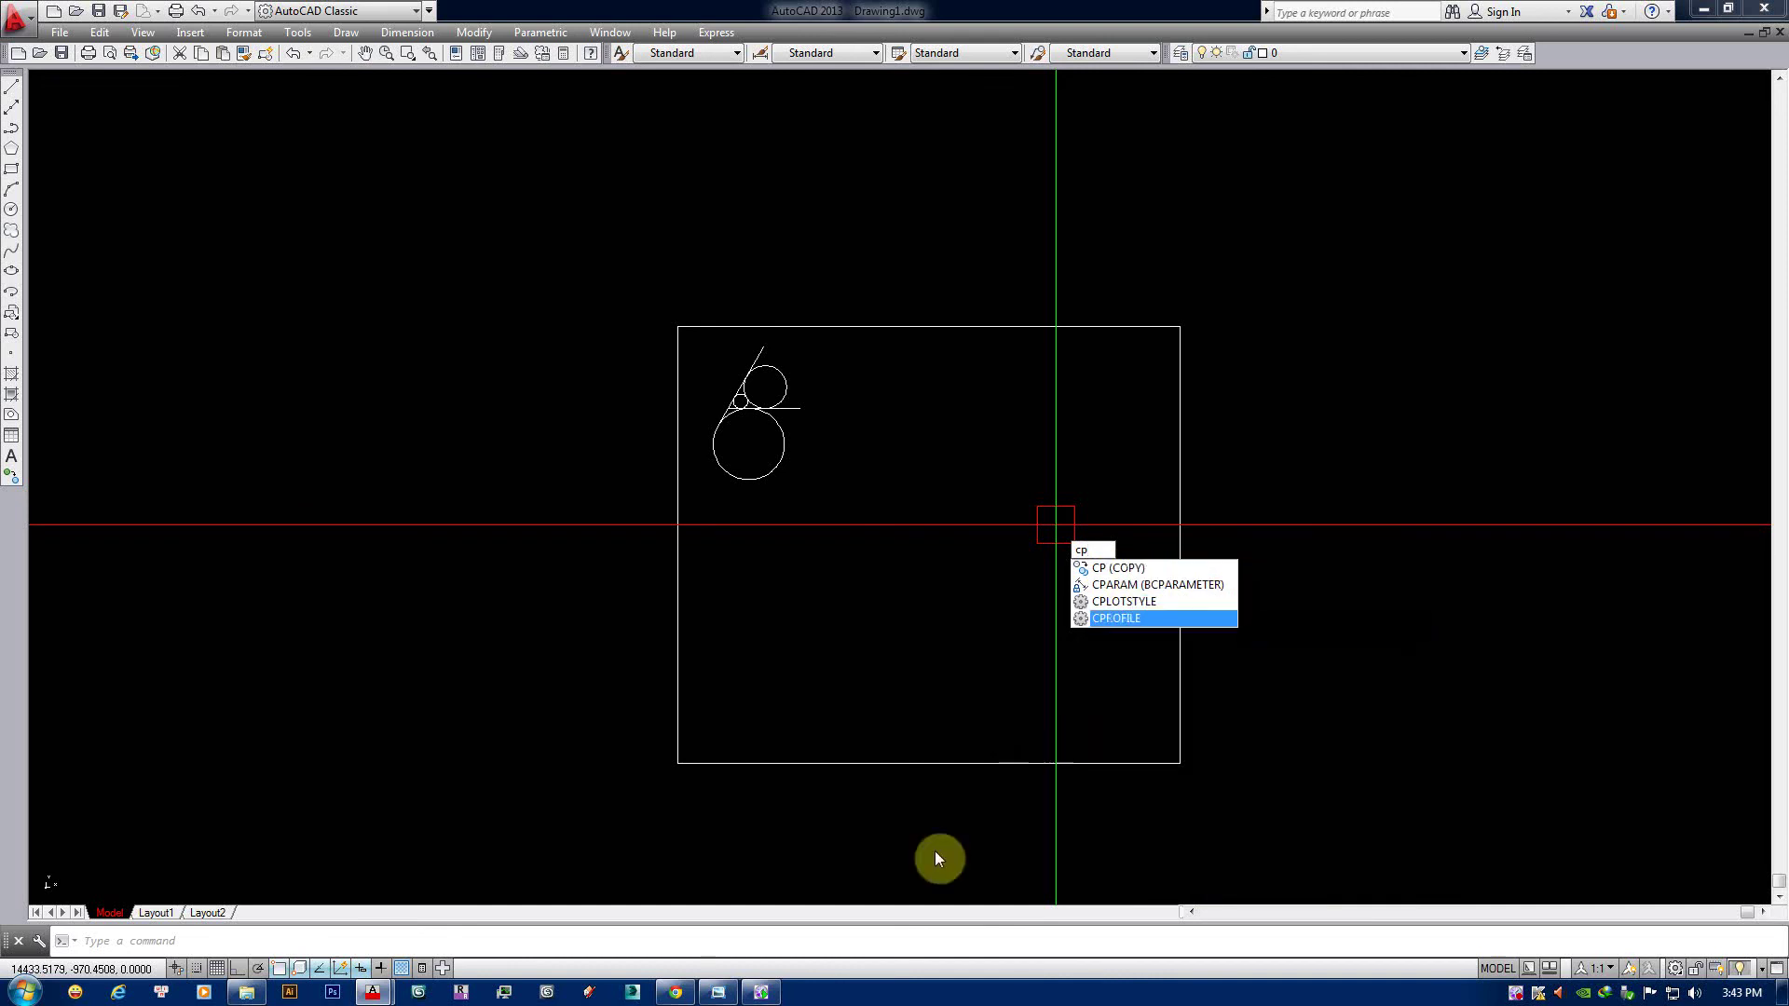
pyautogui.click(737, 987)
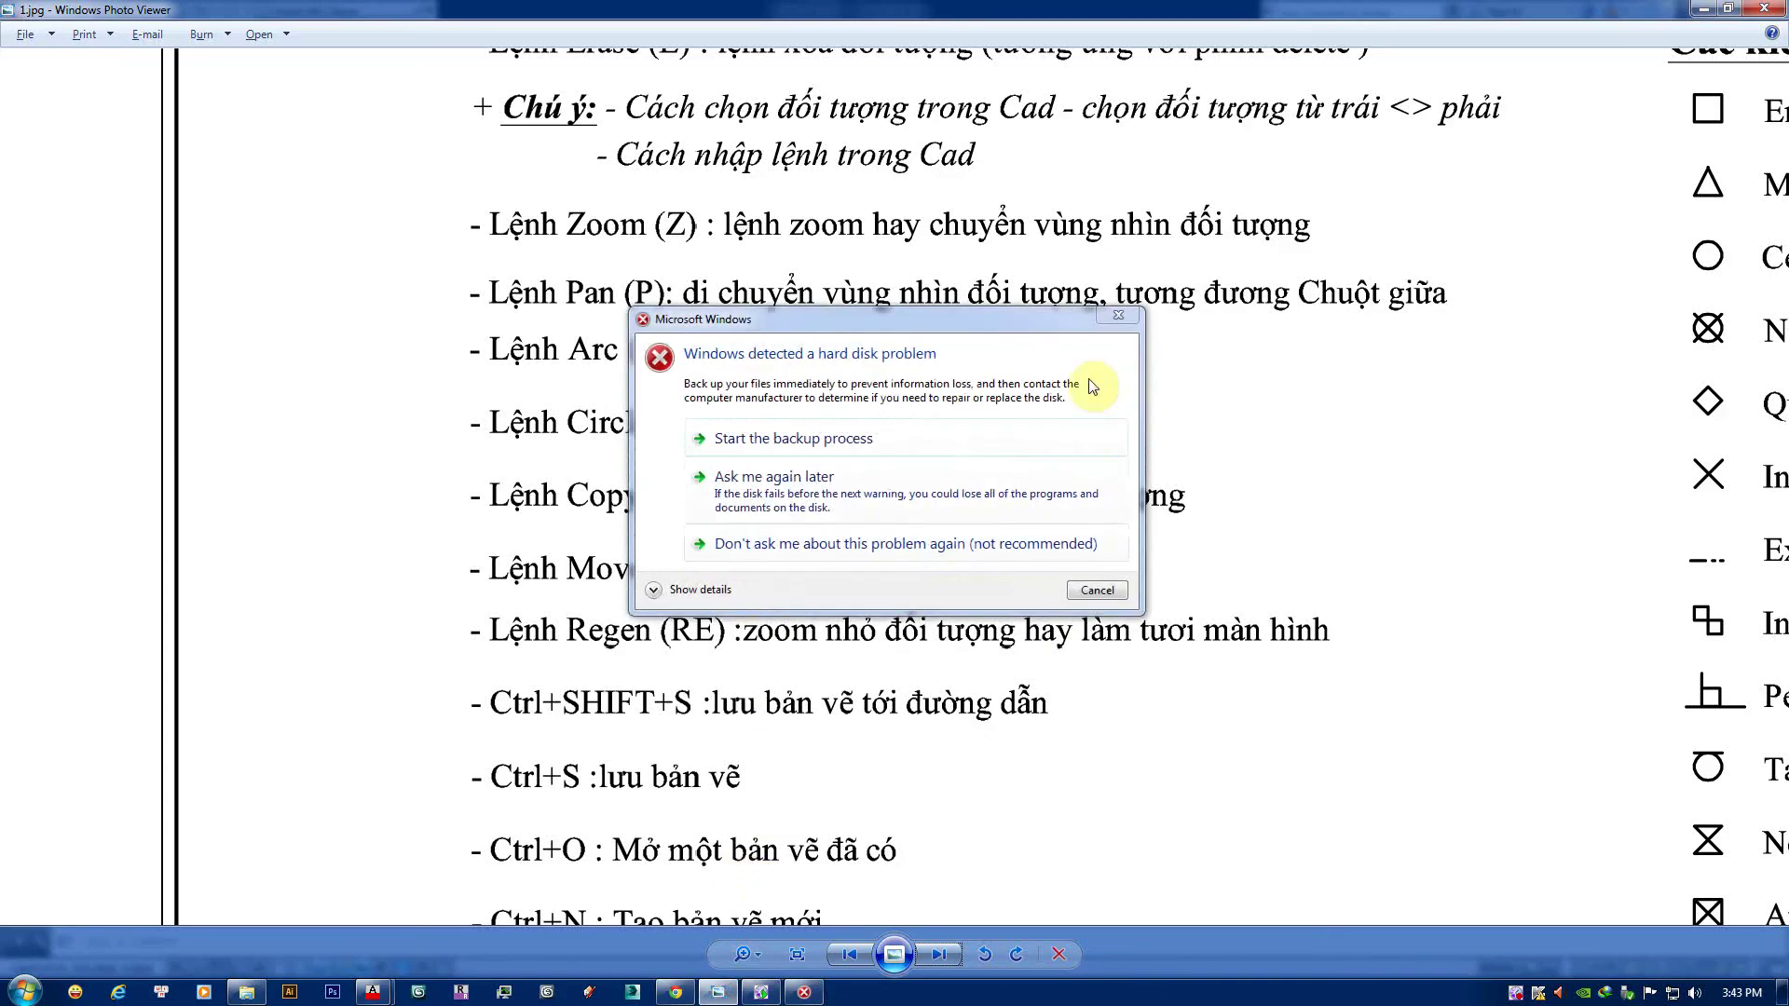
# Dismiss the hard-disk warning, enlarge the notes to the Copy (CO/CP) line, and return to AutoCAD.
pyautogui.click(1118, 317)
pyautogui.scroll(1, 738, 450)
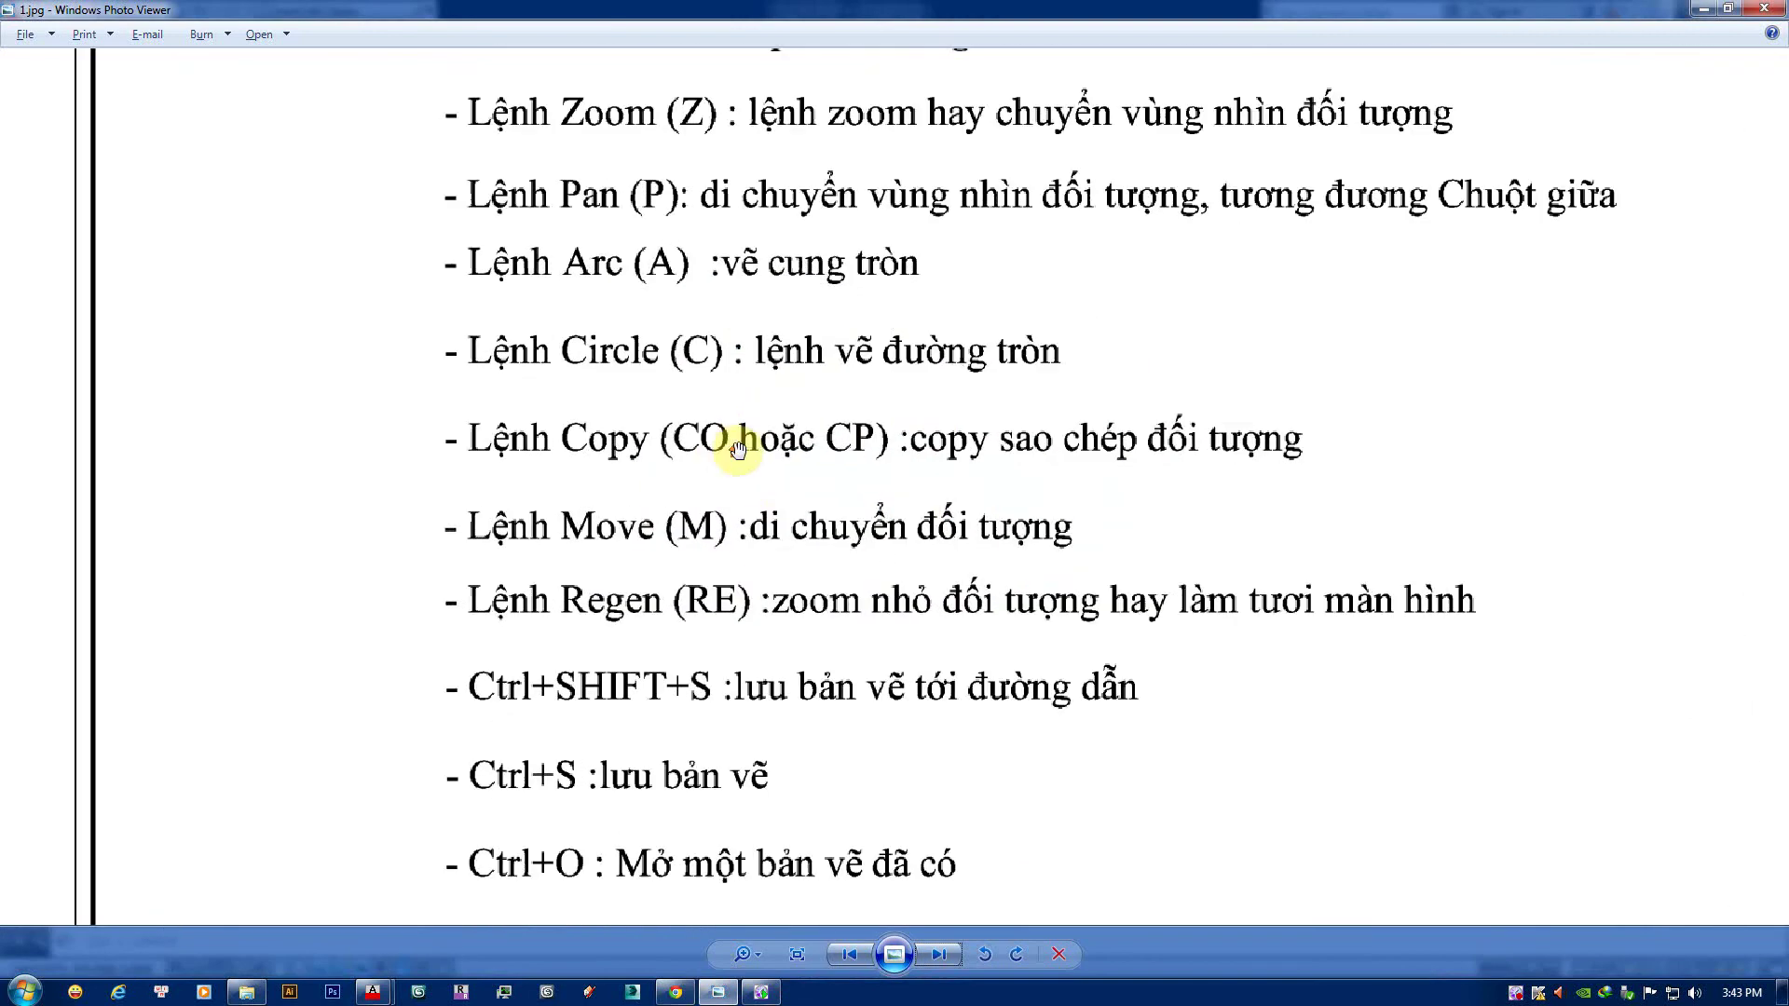
pyautogui.moveTo(778, 490); pyautogui.dragTo(765, 510)
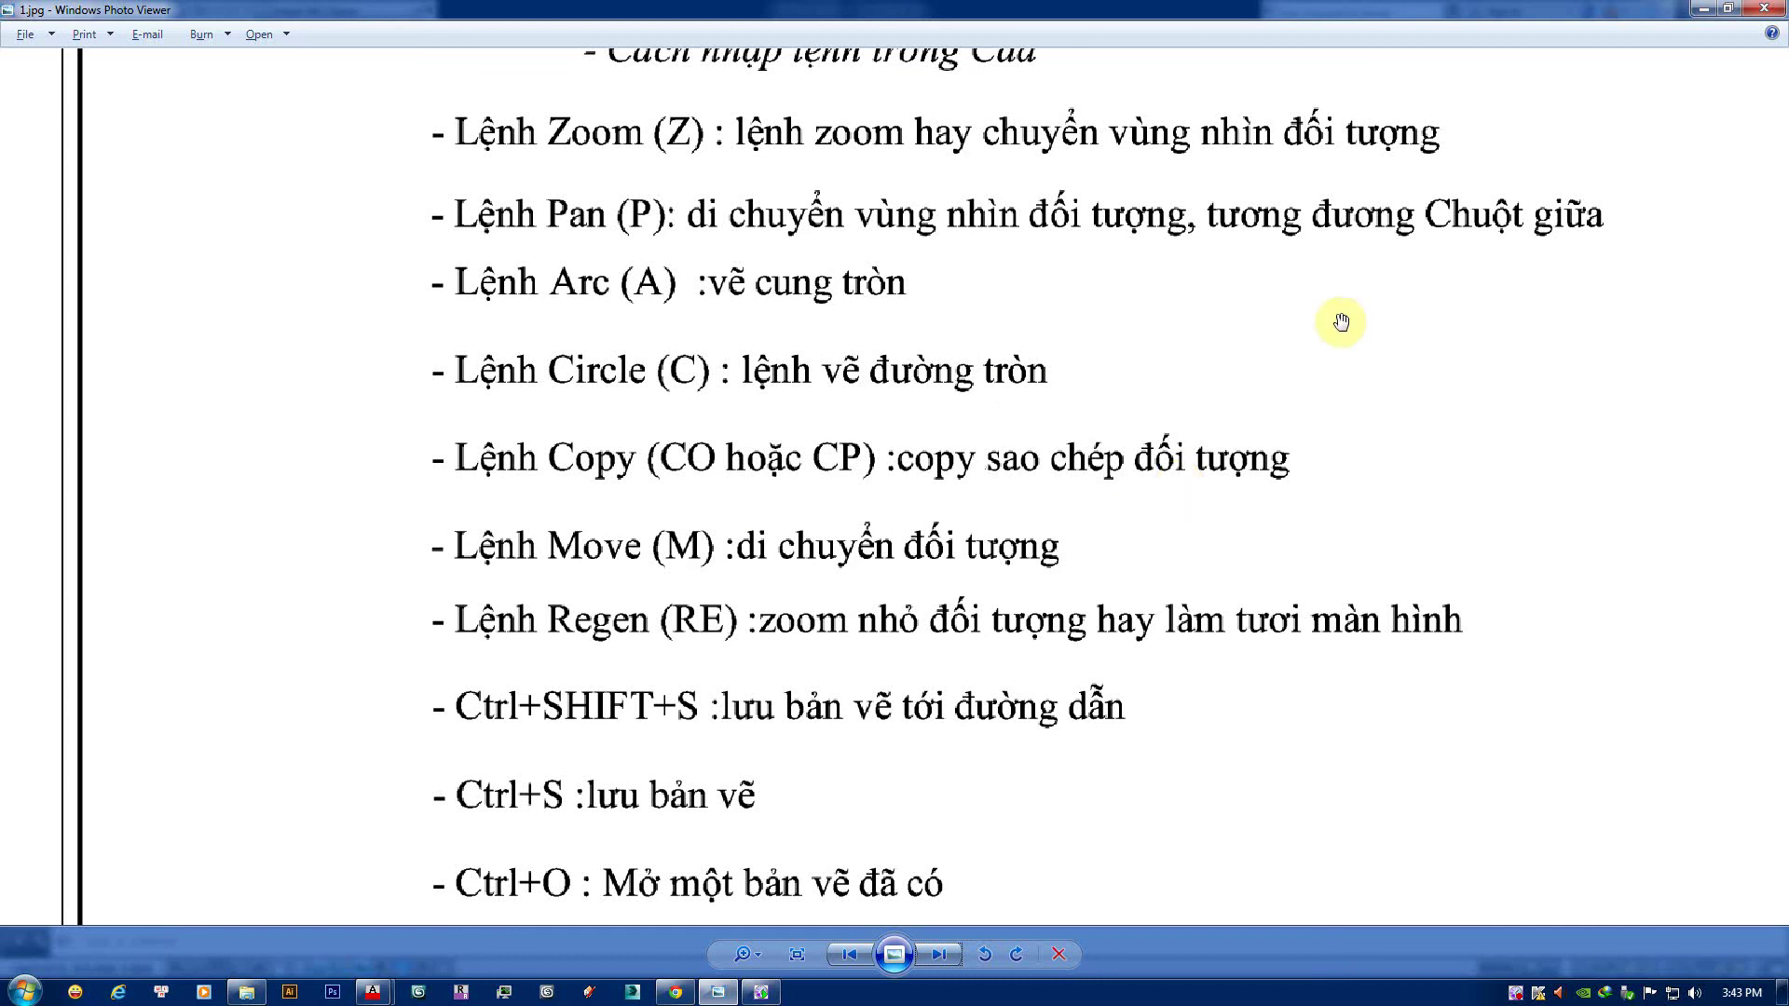
pyautogui.moveTo(757, 514); pyautogui.dragTo(762, 502)
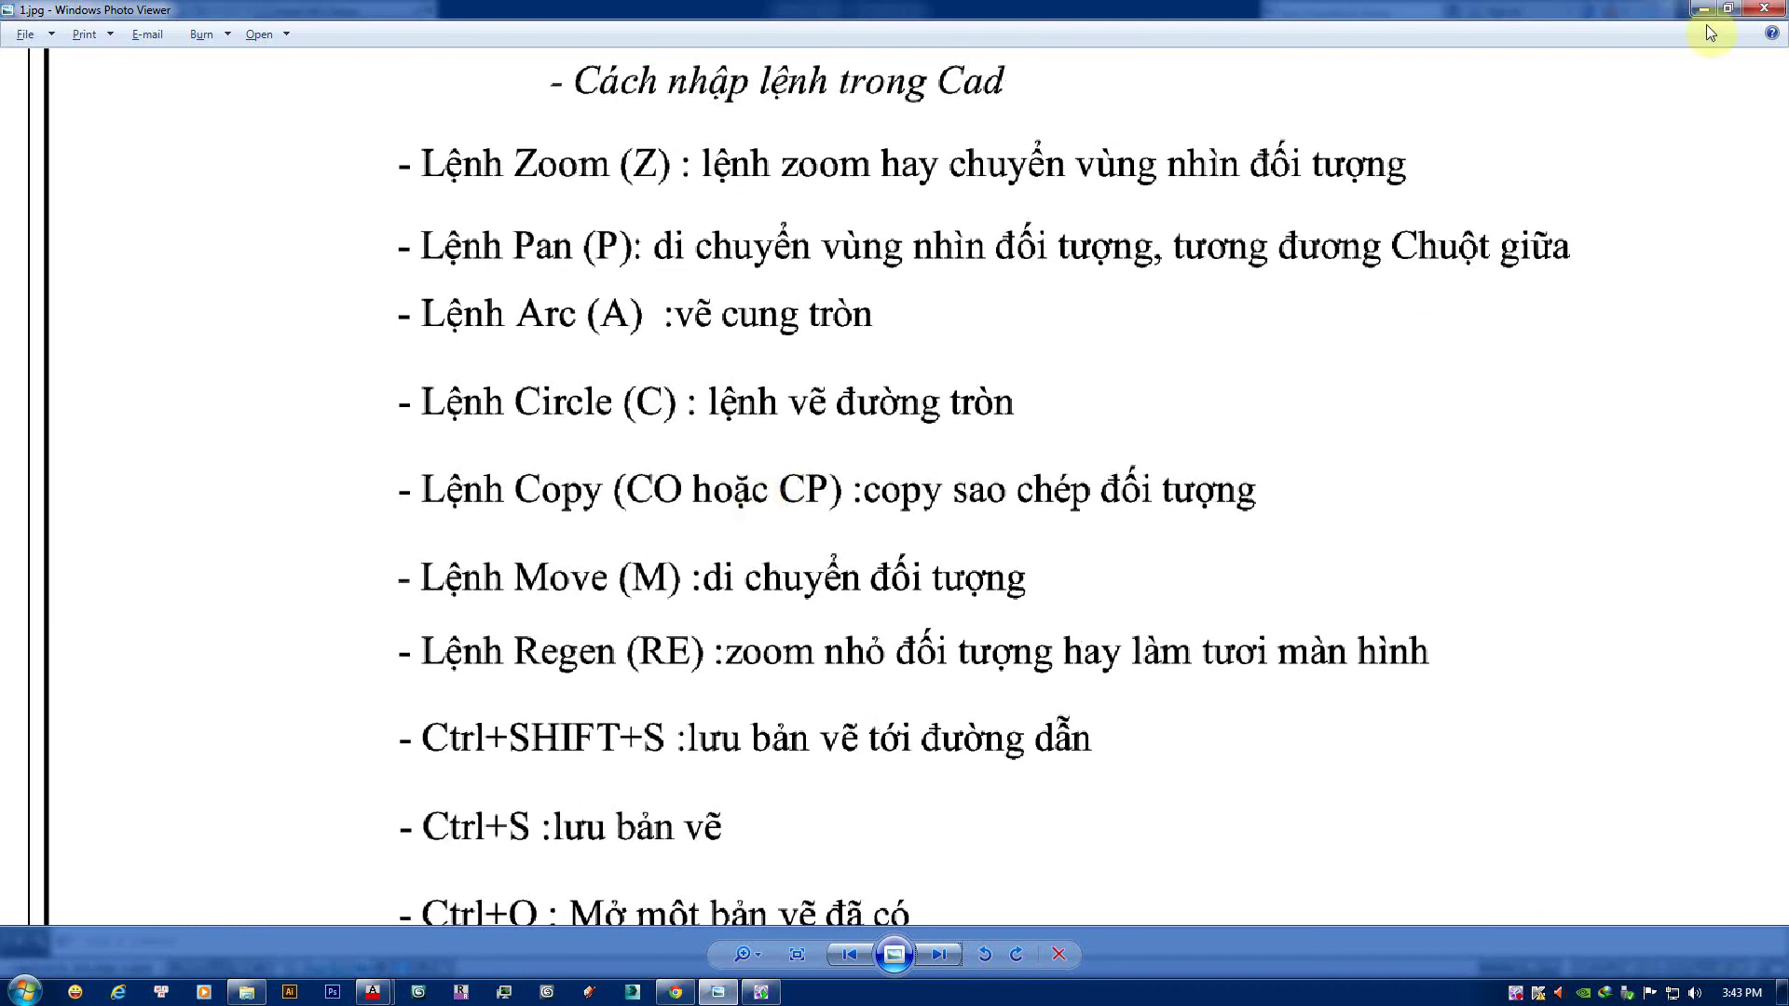
pyautogui.hotkey('alt', 'Tab')
pyautogui.scroll(2, 1112, 432)
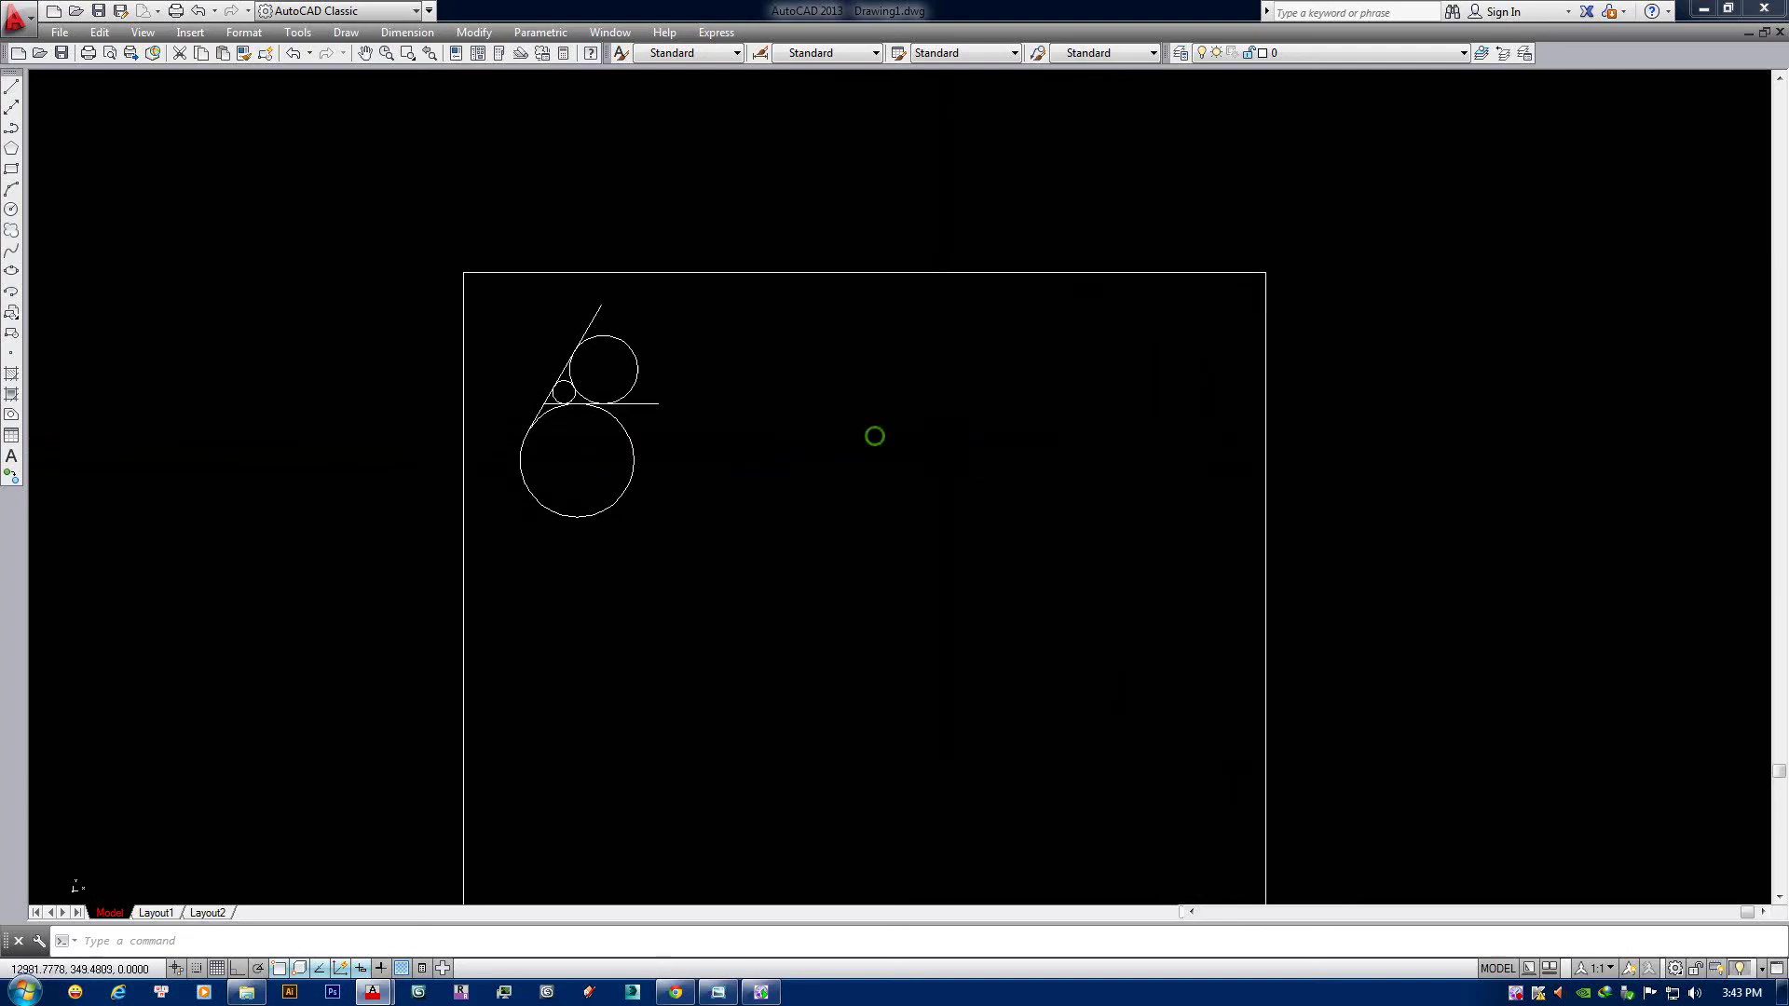
# Start COPY, crossing-select the whole tangent-circle figure, and pick its base point.
pyautogui.click(742, 577)
pyautogui.press('Escape')
pyautogui.click(763, 589)
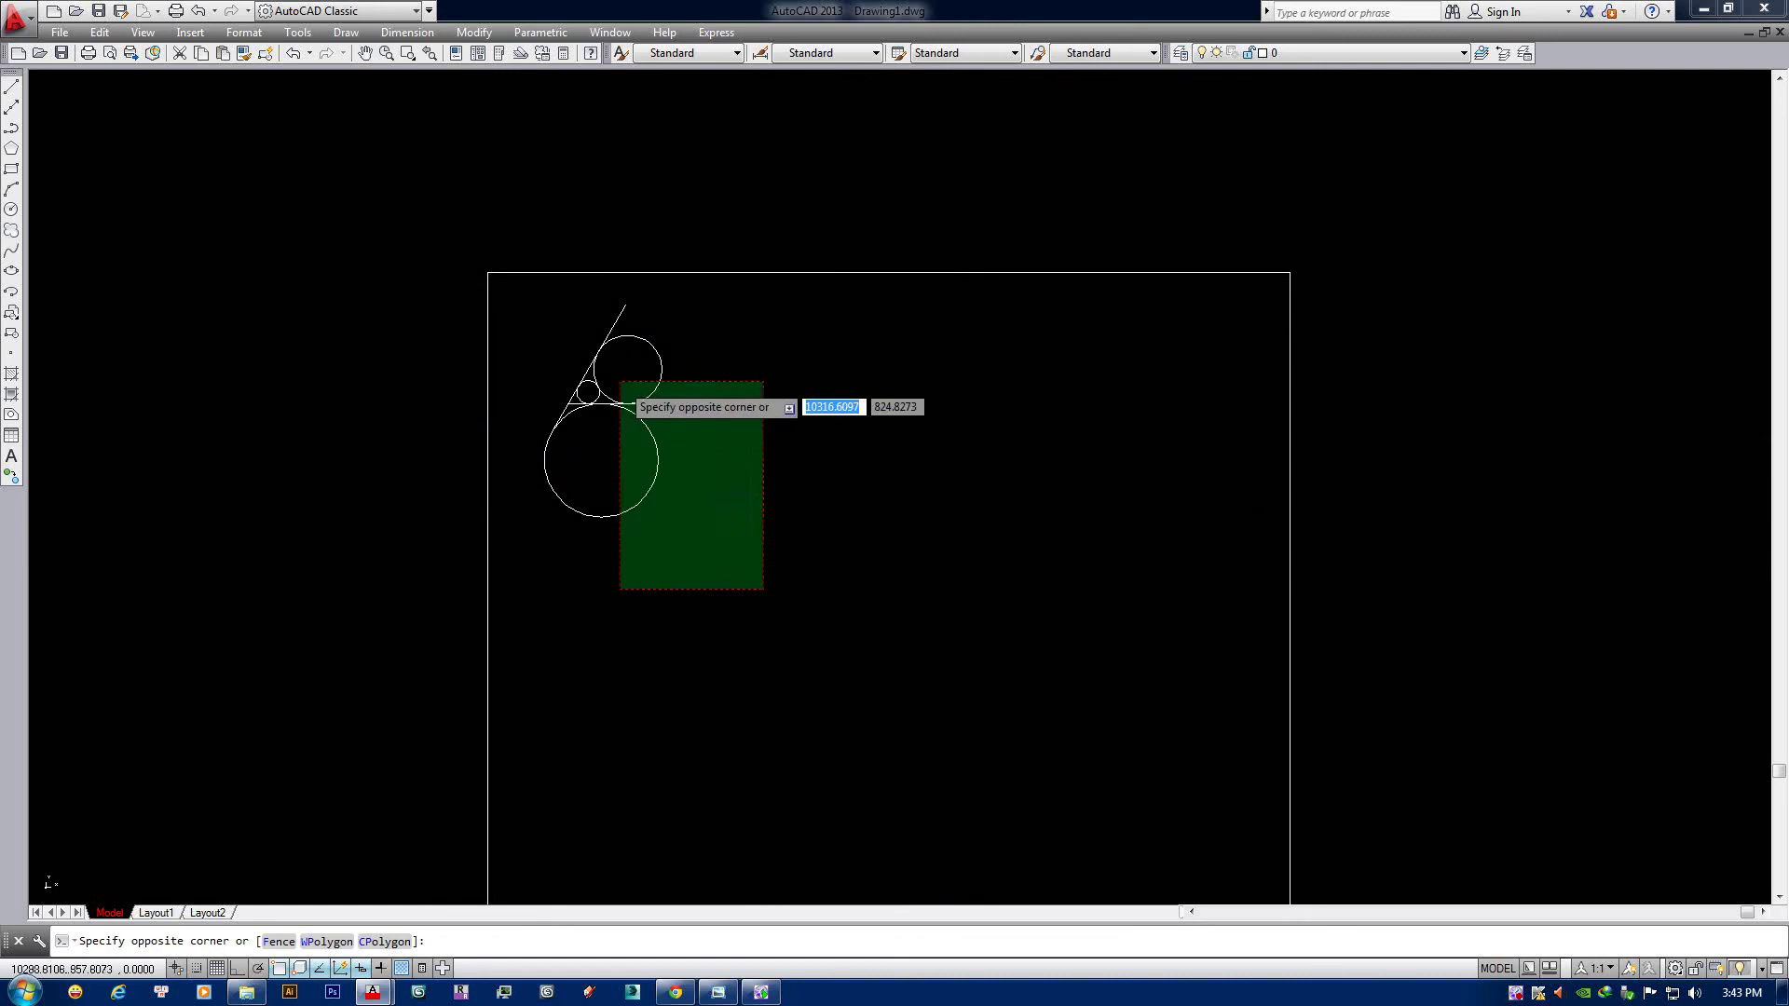
pyautogui.click(832, 533)
pyautogui.write('co')
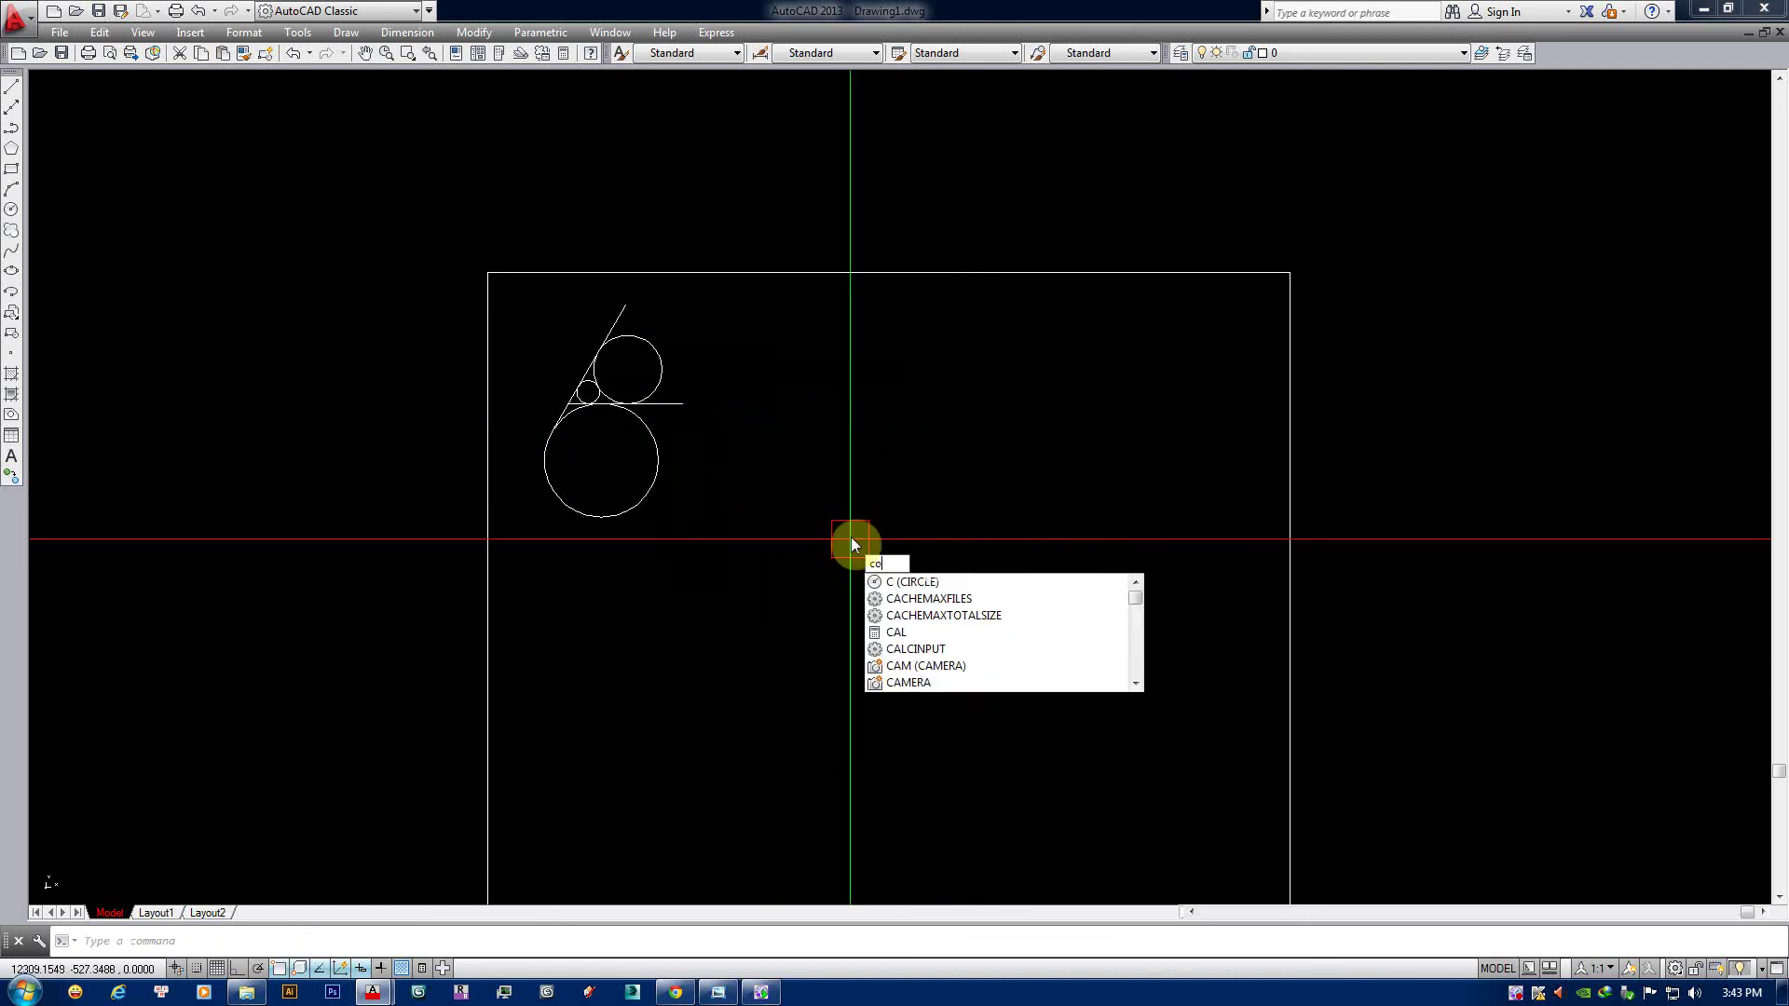
pyautogui.write('py')
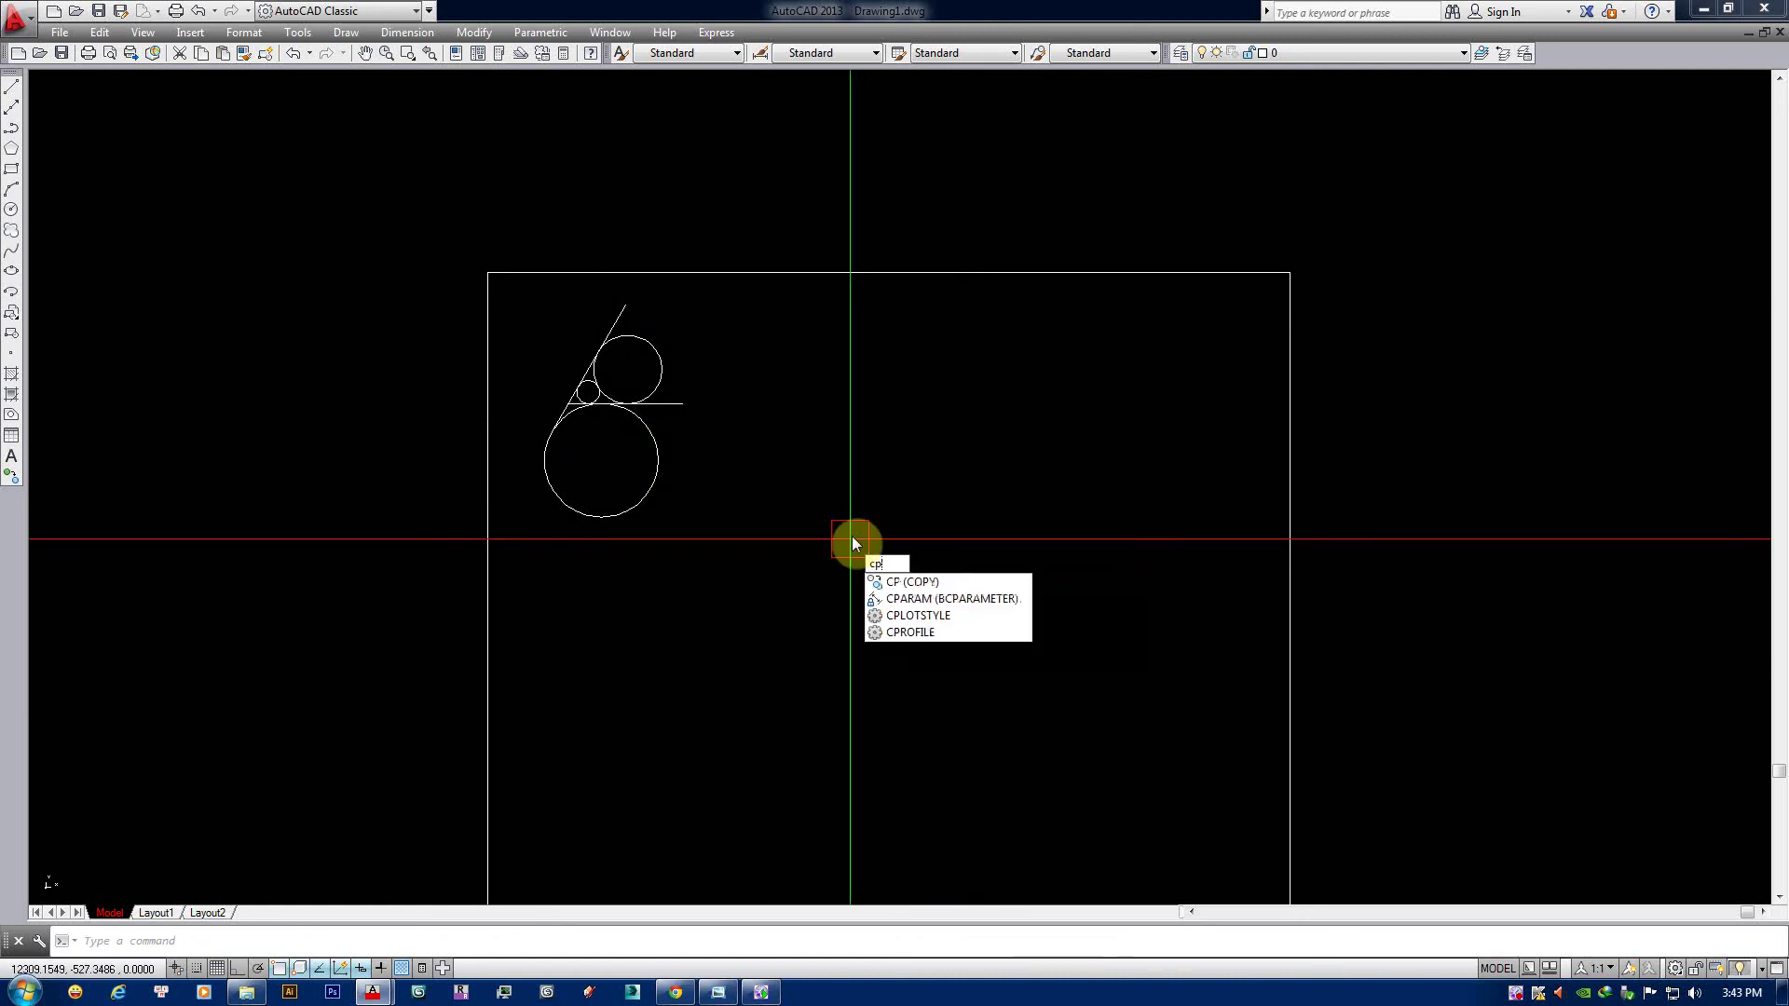
pyautogui.press('Return')
pyautogui.click(777, 586)
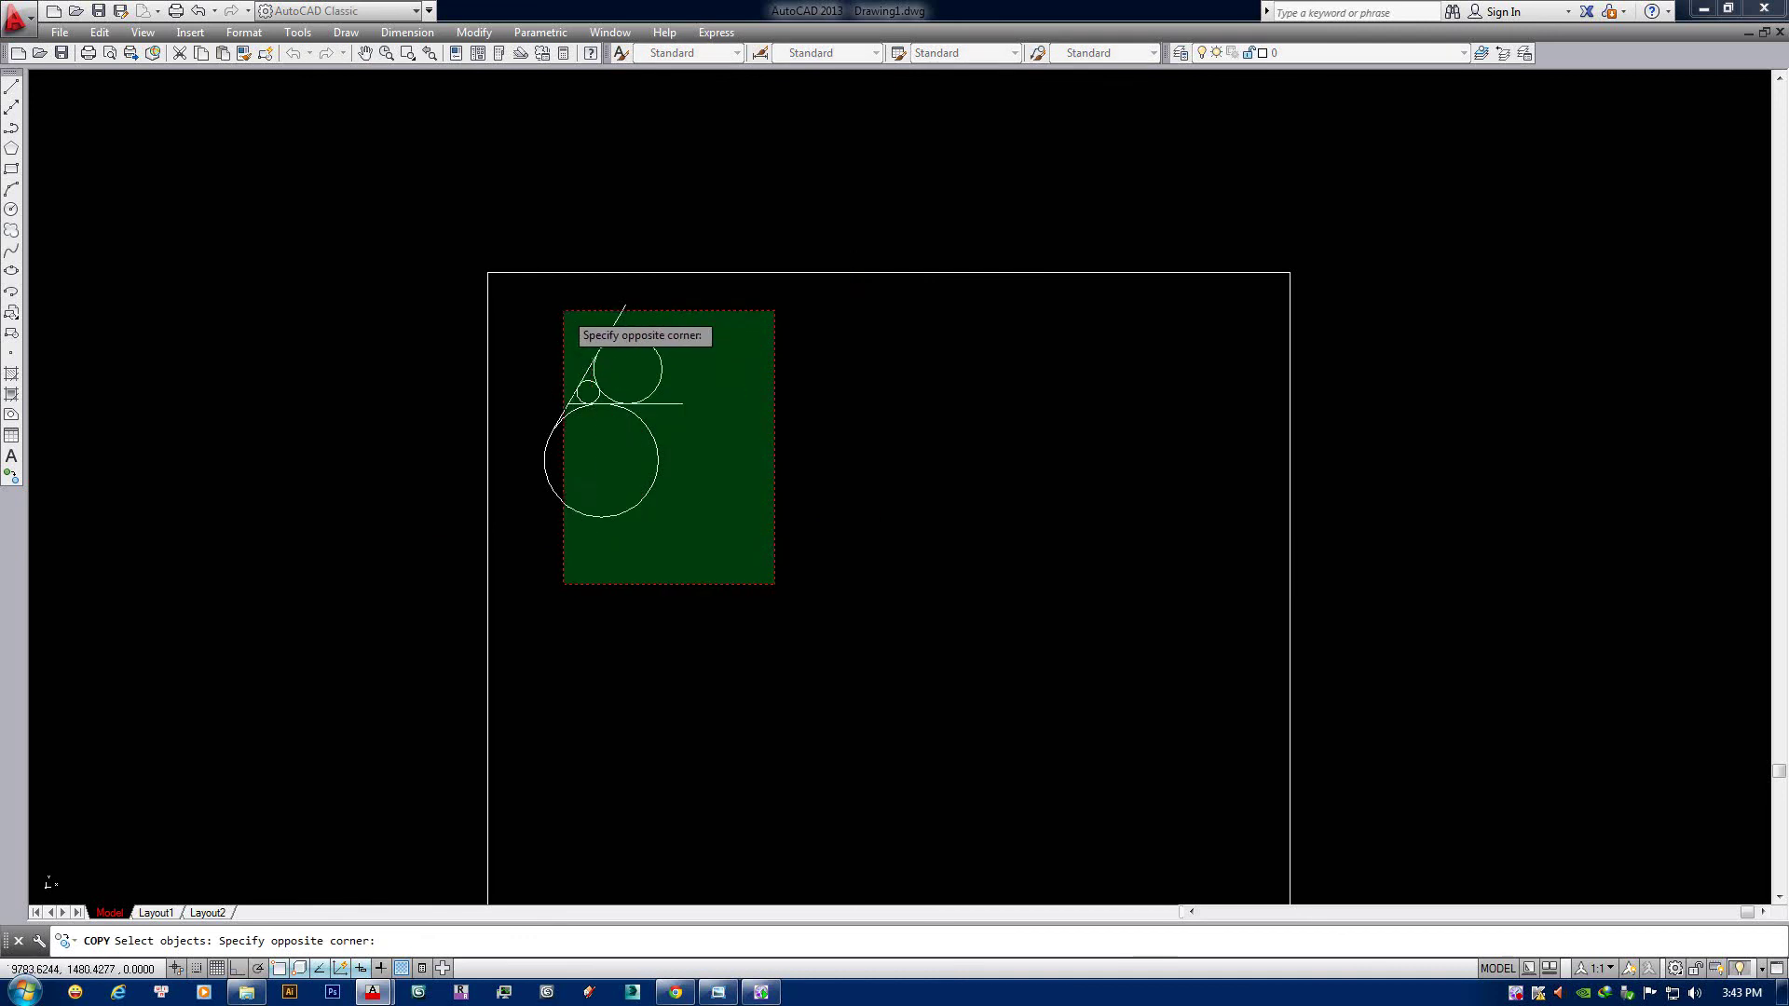
pyautogui.click(525, 285)
pyautogui.press('Return')
pyautogui.click(601, 579)
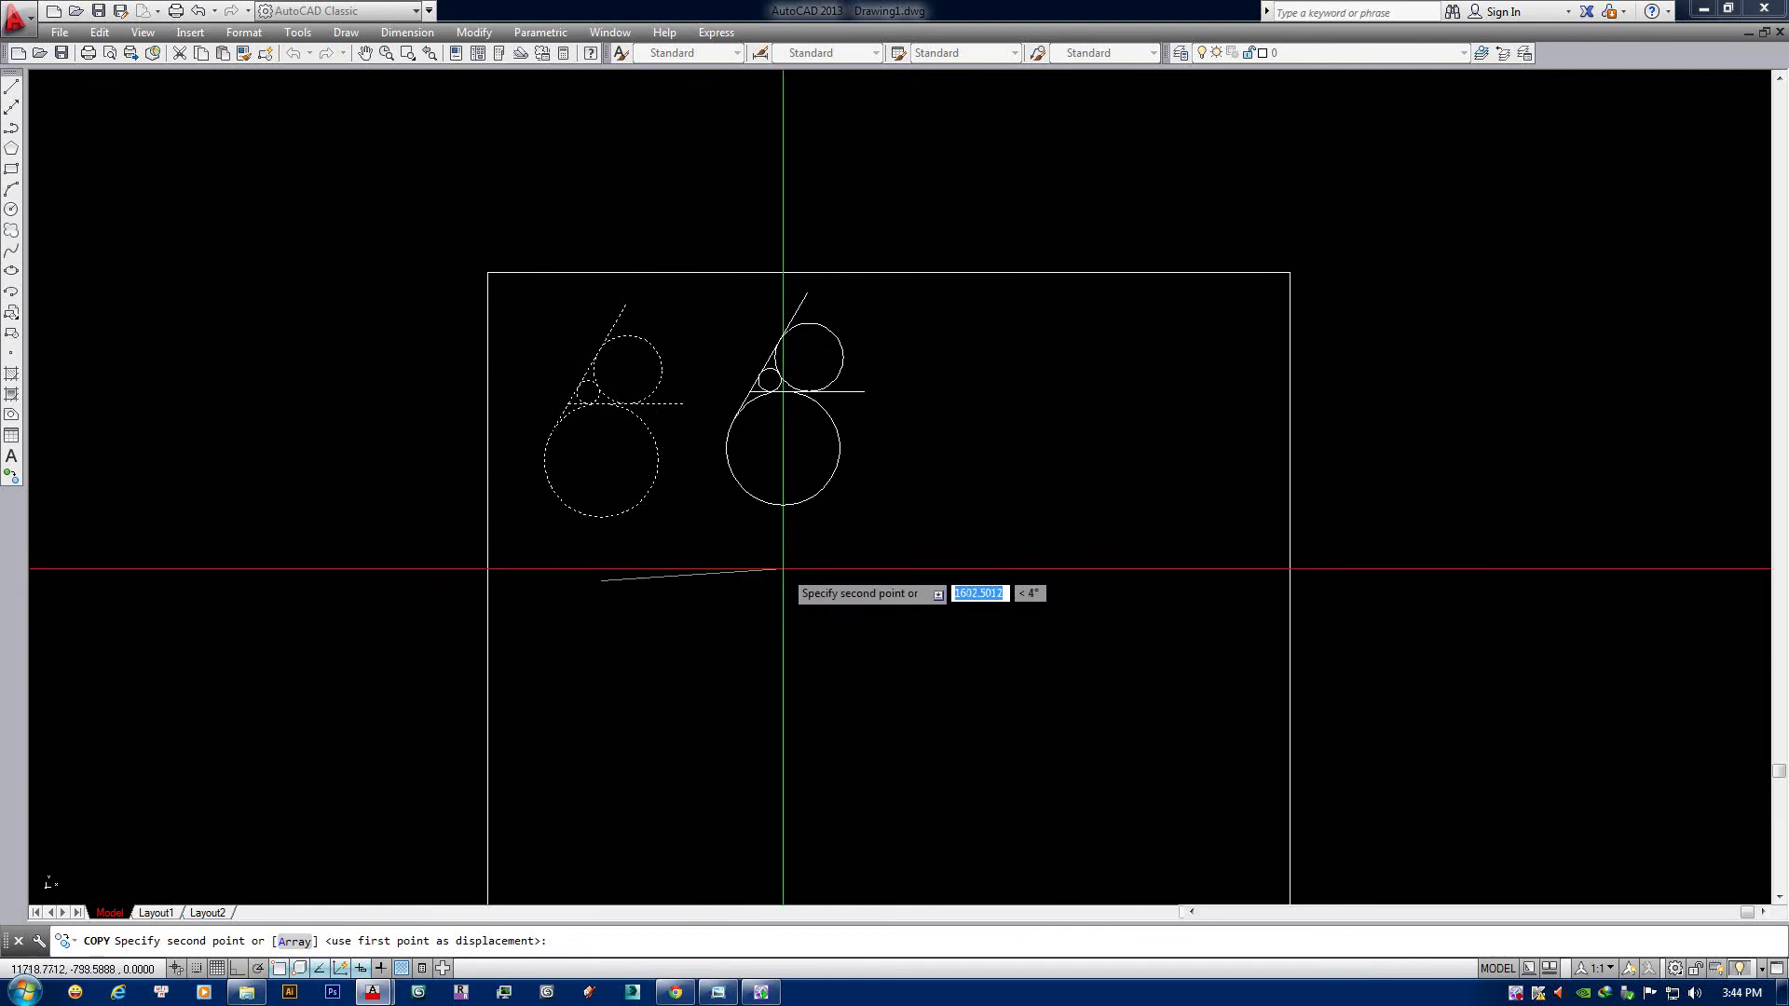
# With Ortho on, place a horizontal row of copies rightward, several beyond the frame.
pyautogui.press('F8')
pyautogui.click(770, 573)
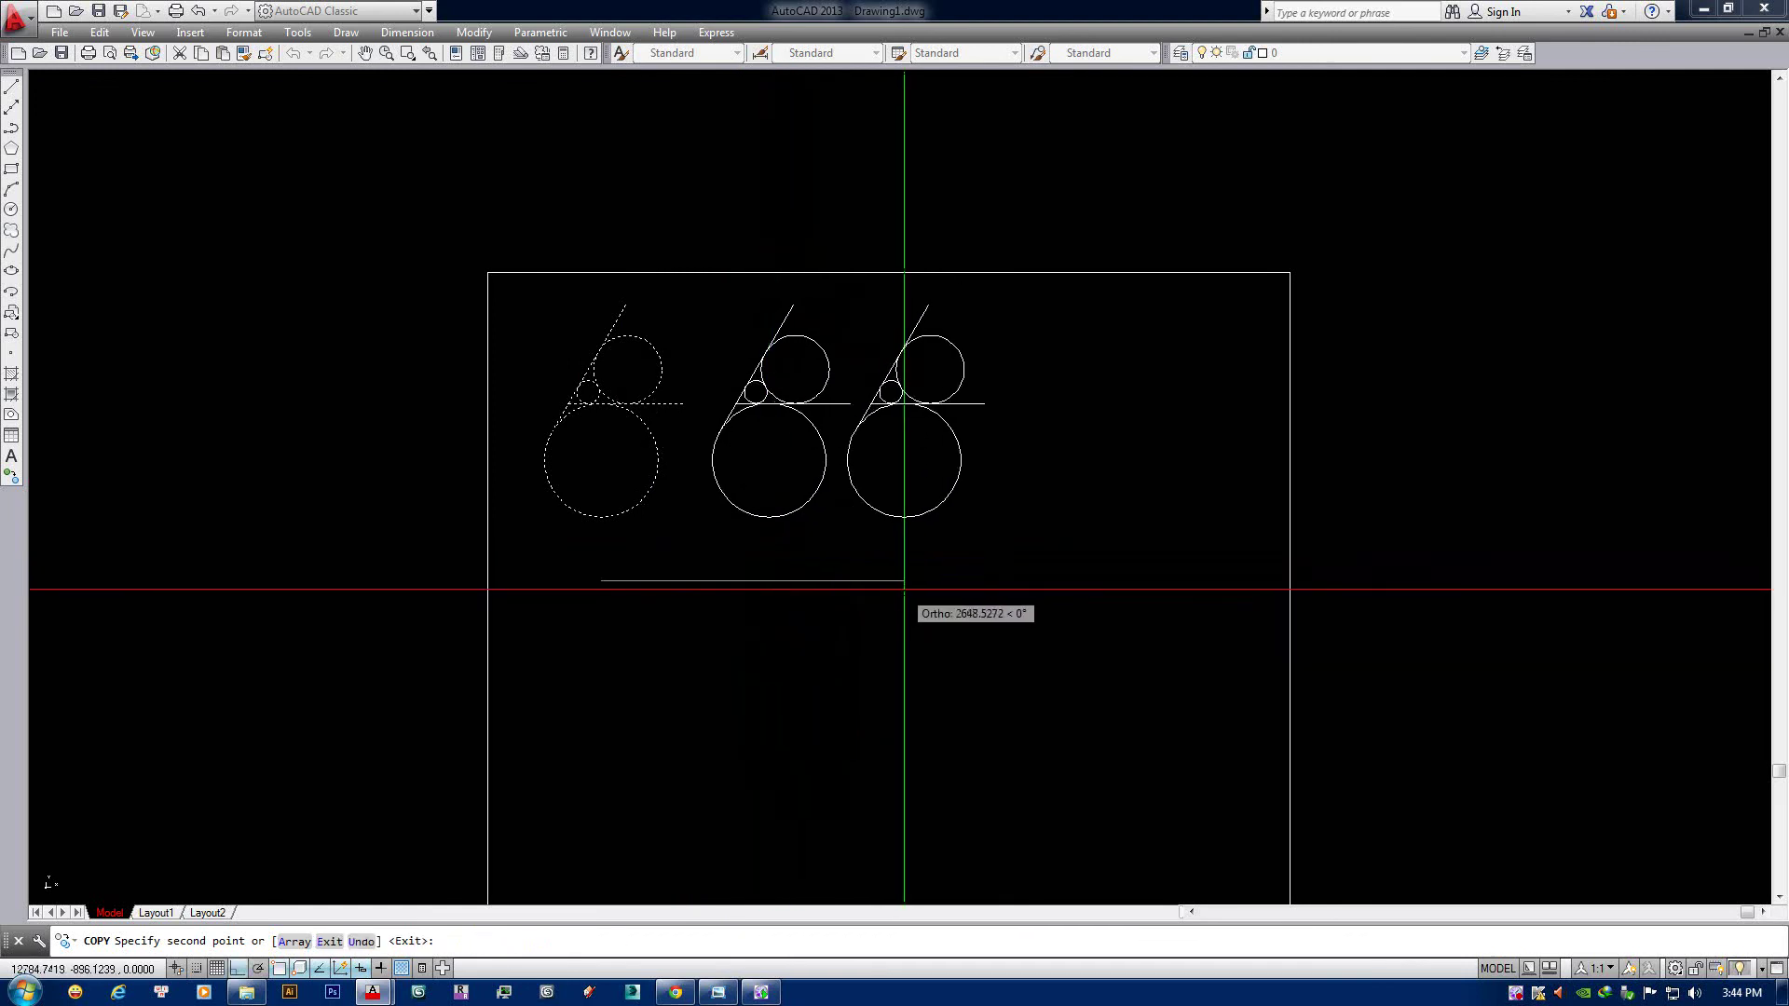
pyautogui.click(926, 596)
pyautogui.click(1051, 596)
pyautogui.click(1137, 606)
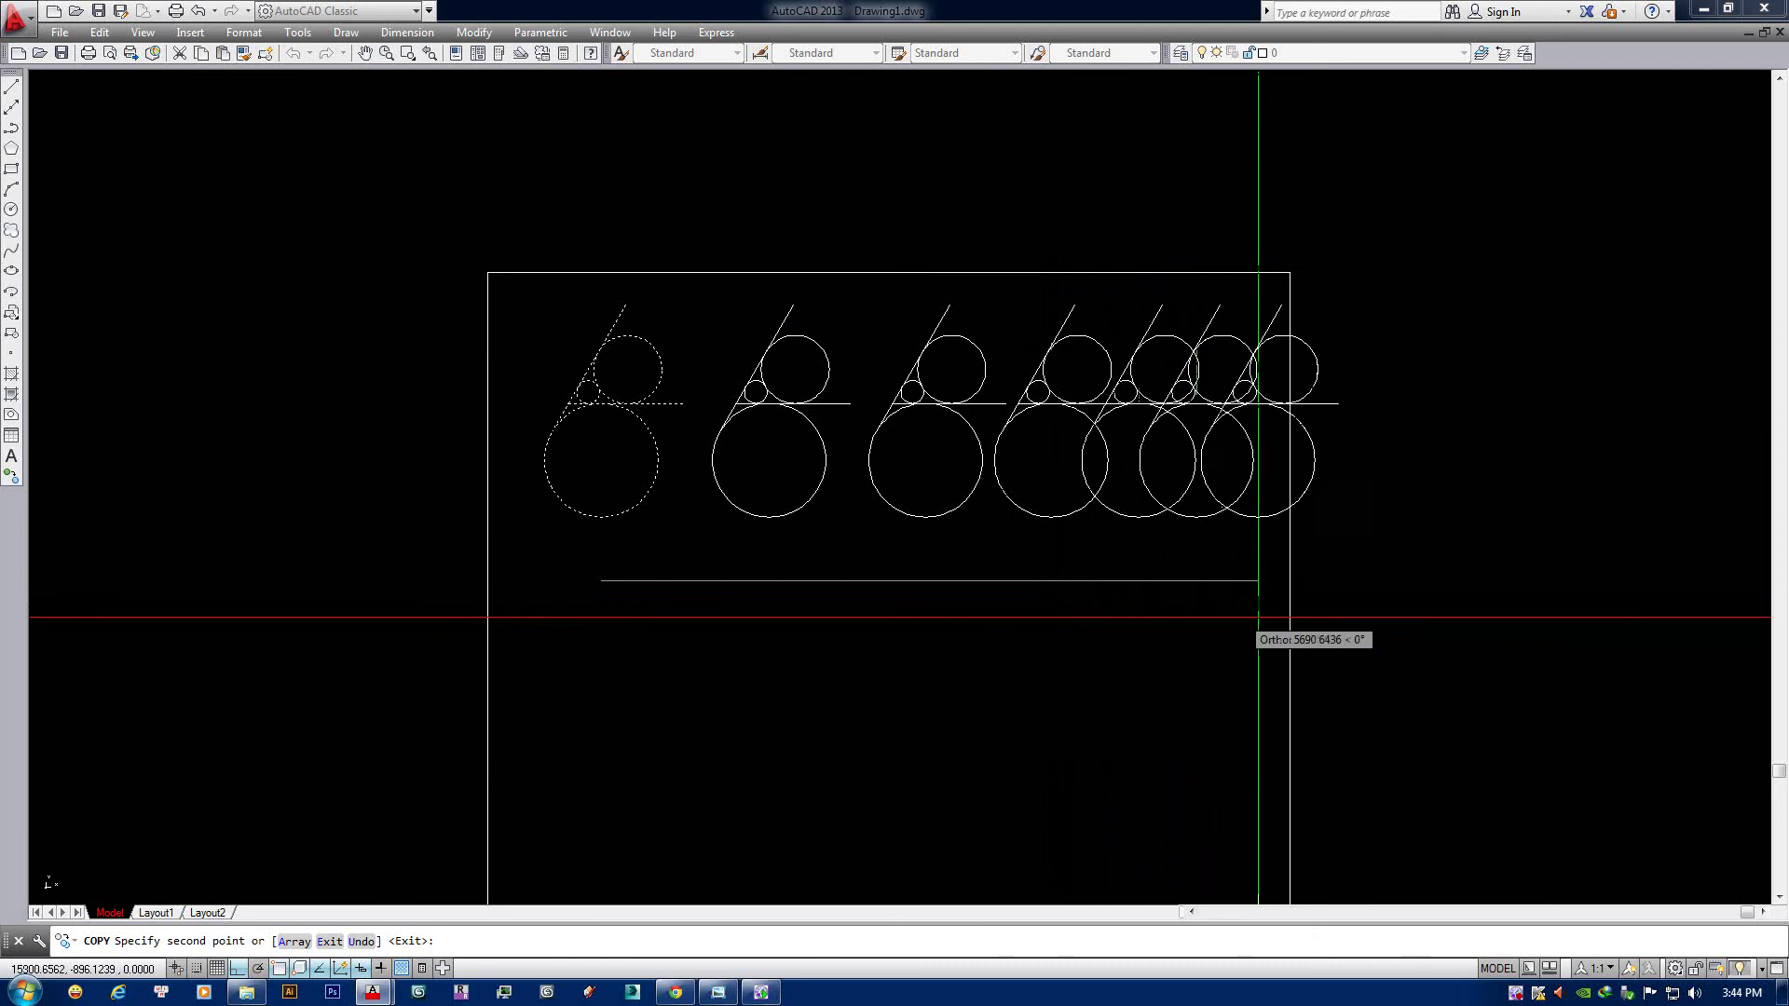
pyautogui.click(1289, 636)
pyautogui.click(1394, 641)
pyautogui.click(1503, 643)
pyautogui.moveTo(1561, 662); pyautogui.dragTo(1225, 572, button='middle')
pyautogui.scroll(-2, 1224, 572)
pyautogui.click(1356, 592)
pyautogui.click(1470, 643)
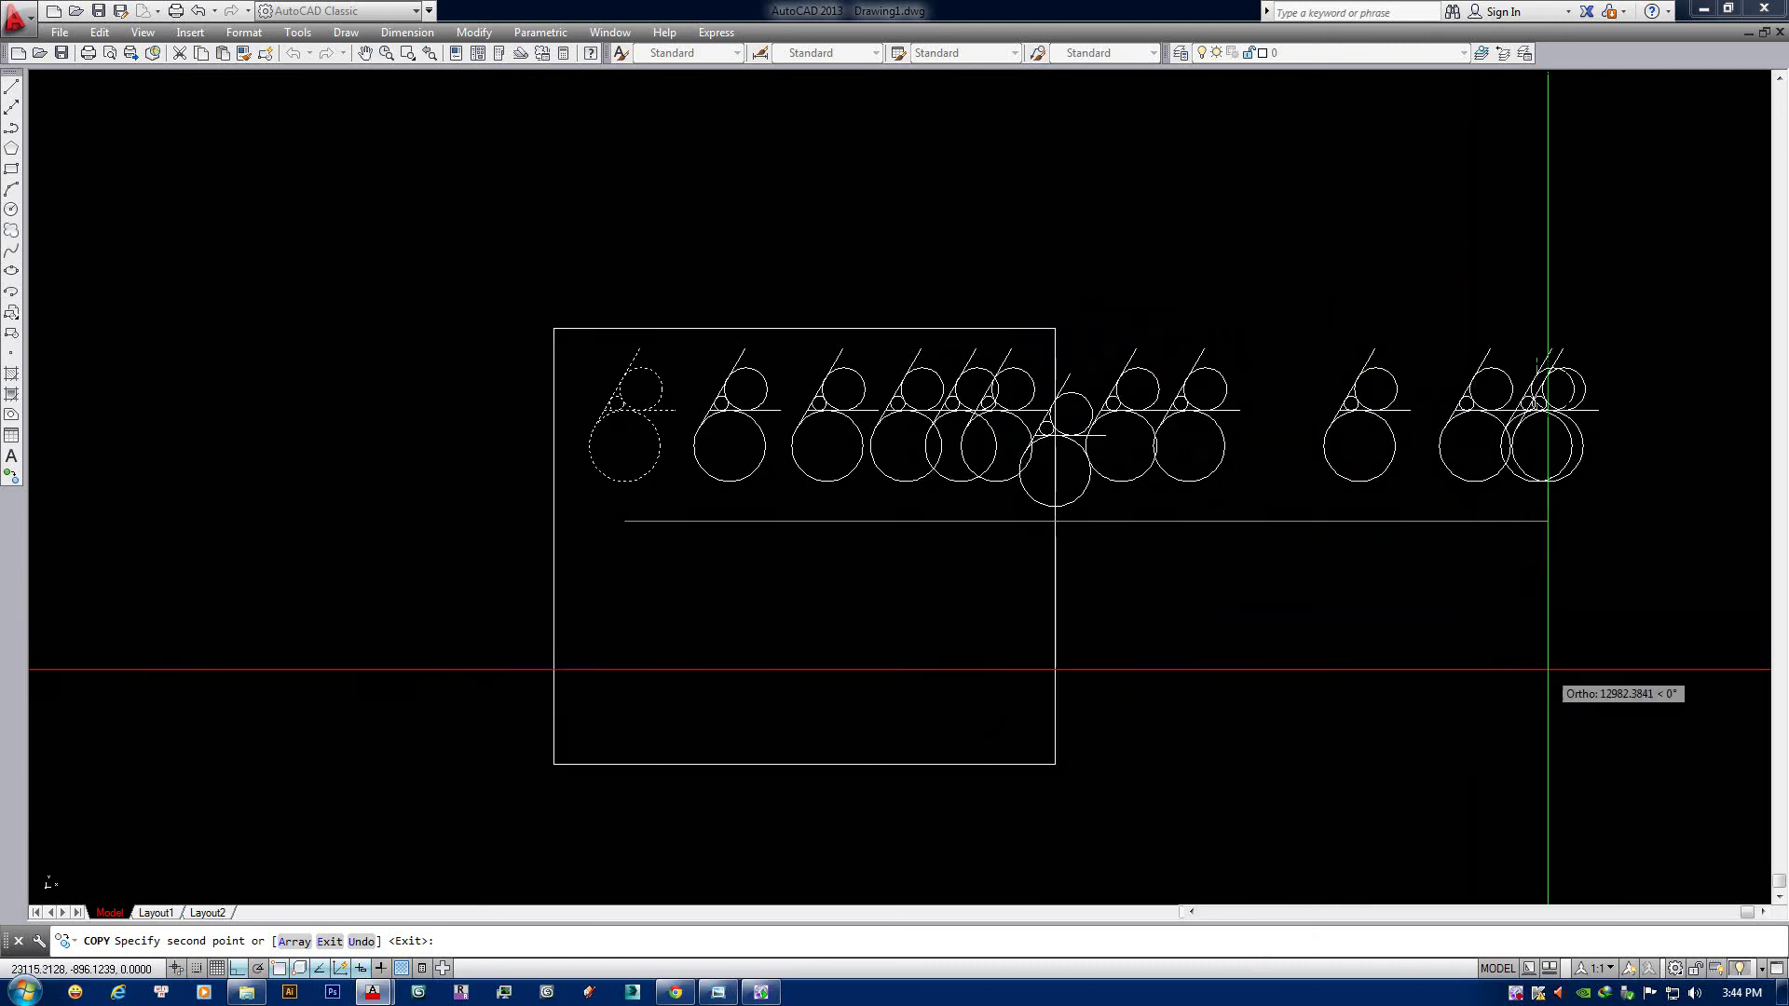
pyautogui.moveTo(1509, 652); pyautogui.dragTo(1549, 599, button='middle')
pyautogui.click(1568, 599)
pyautogui.press('Return')
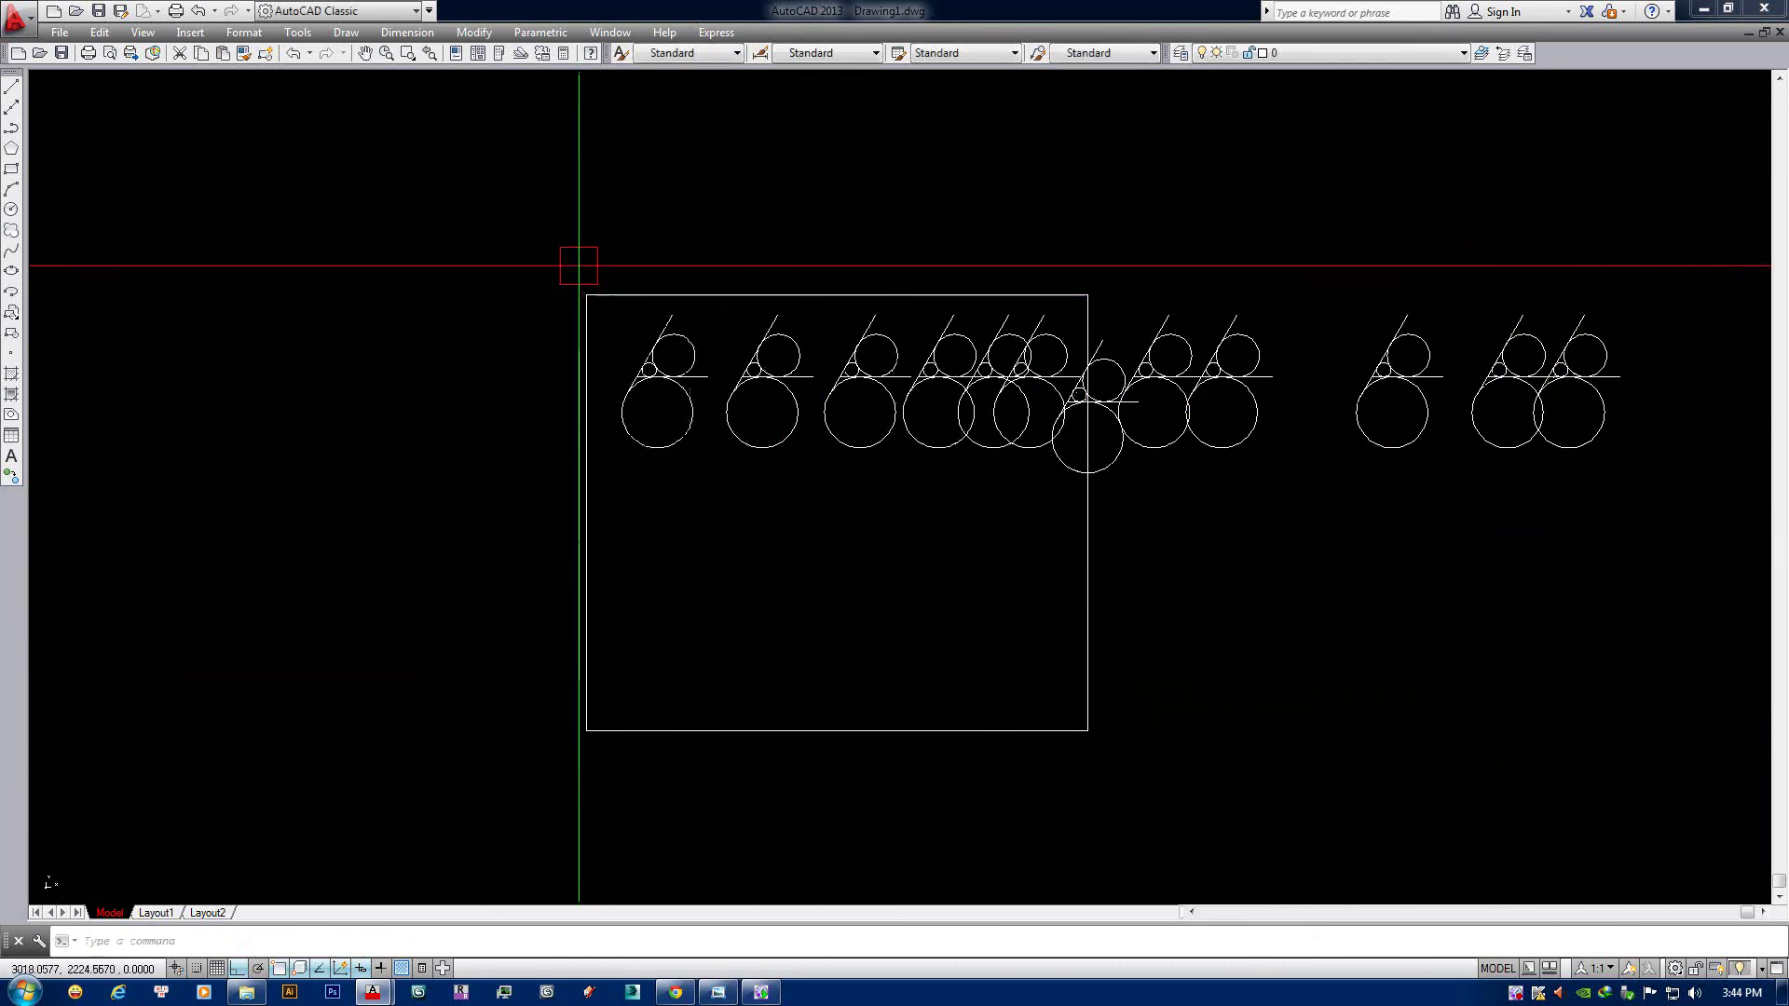
pyautogui.click(537, 239)
pyautogui.press('Escape')
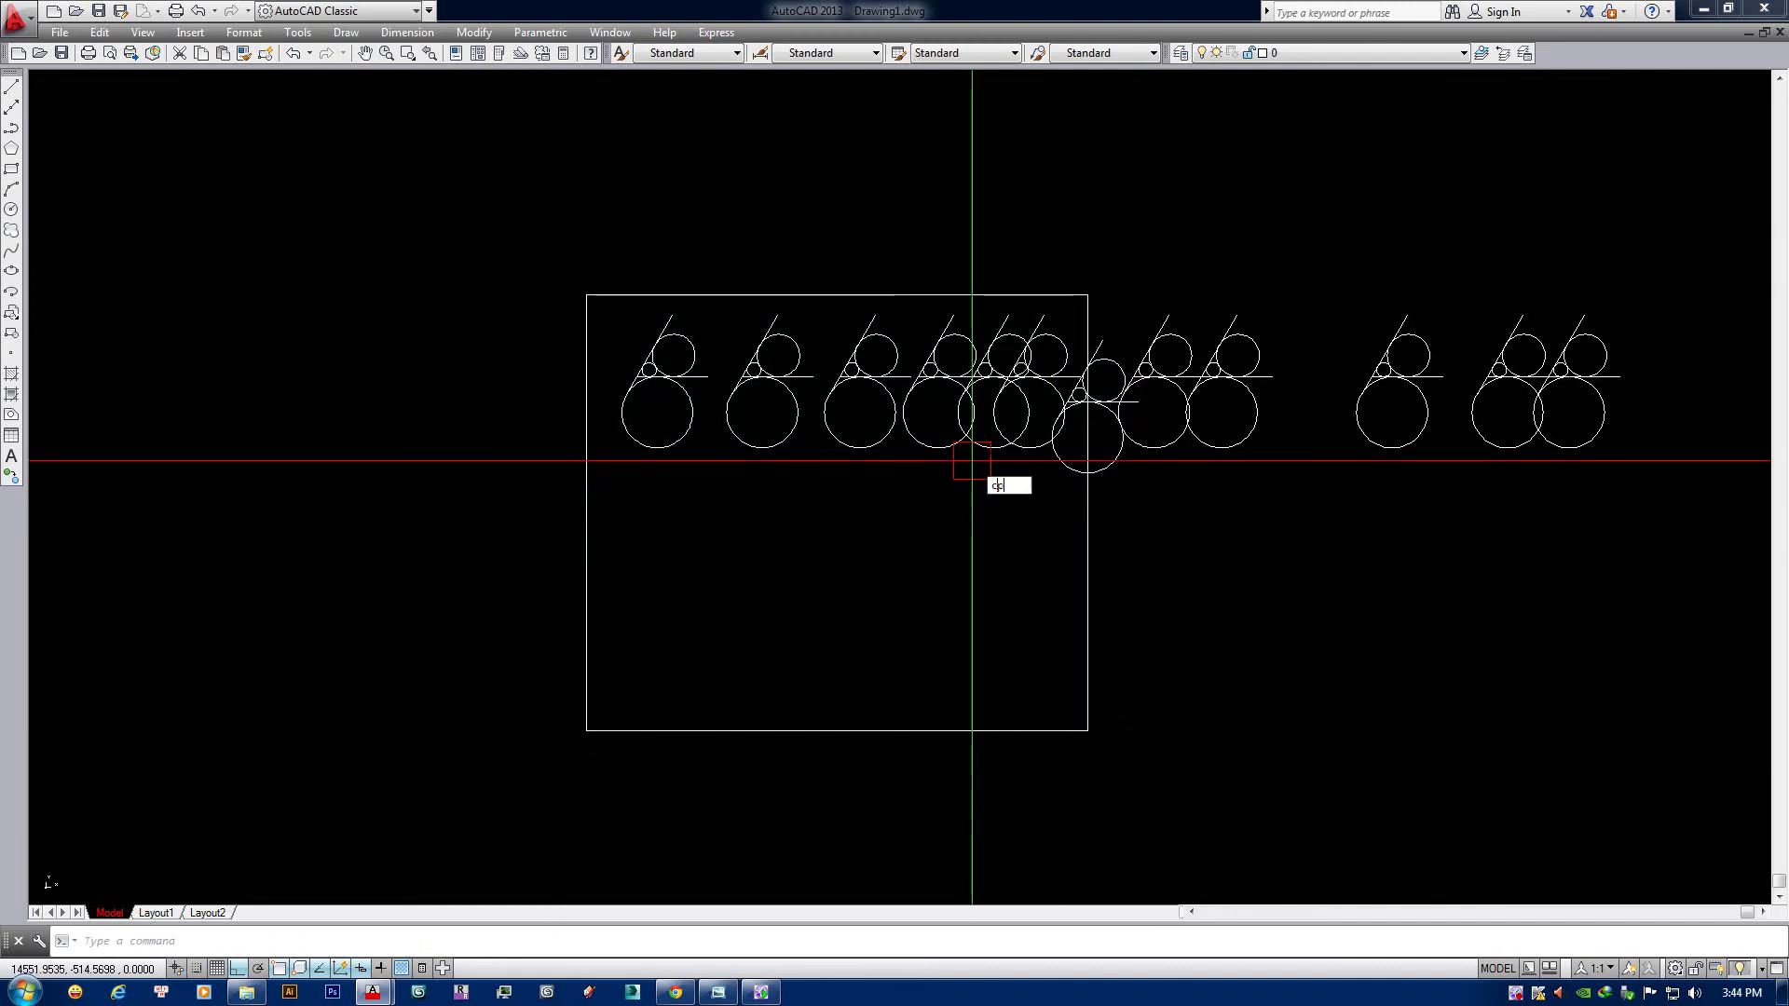
# Copy the row of figures inside the frame 2500 units straight down.
pyautogui.press('Return')
pyautogui.click(481, 201)
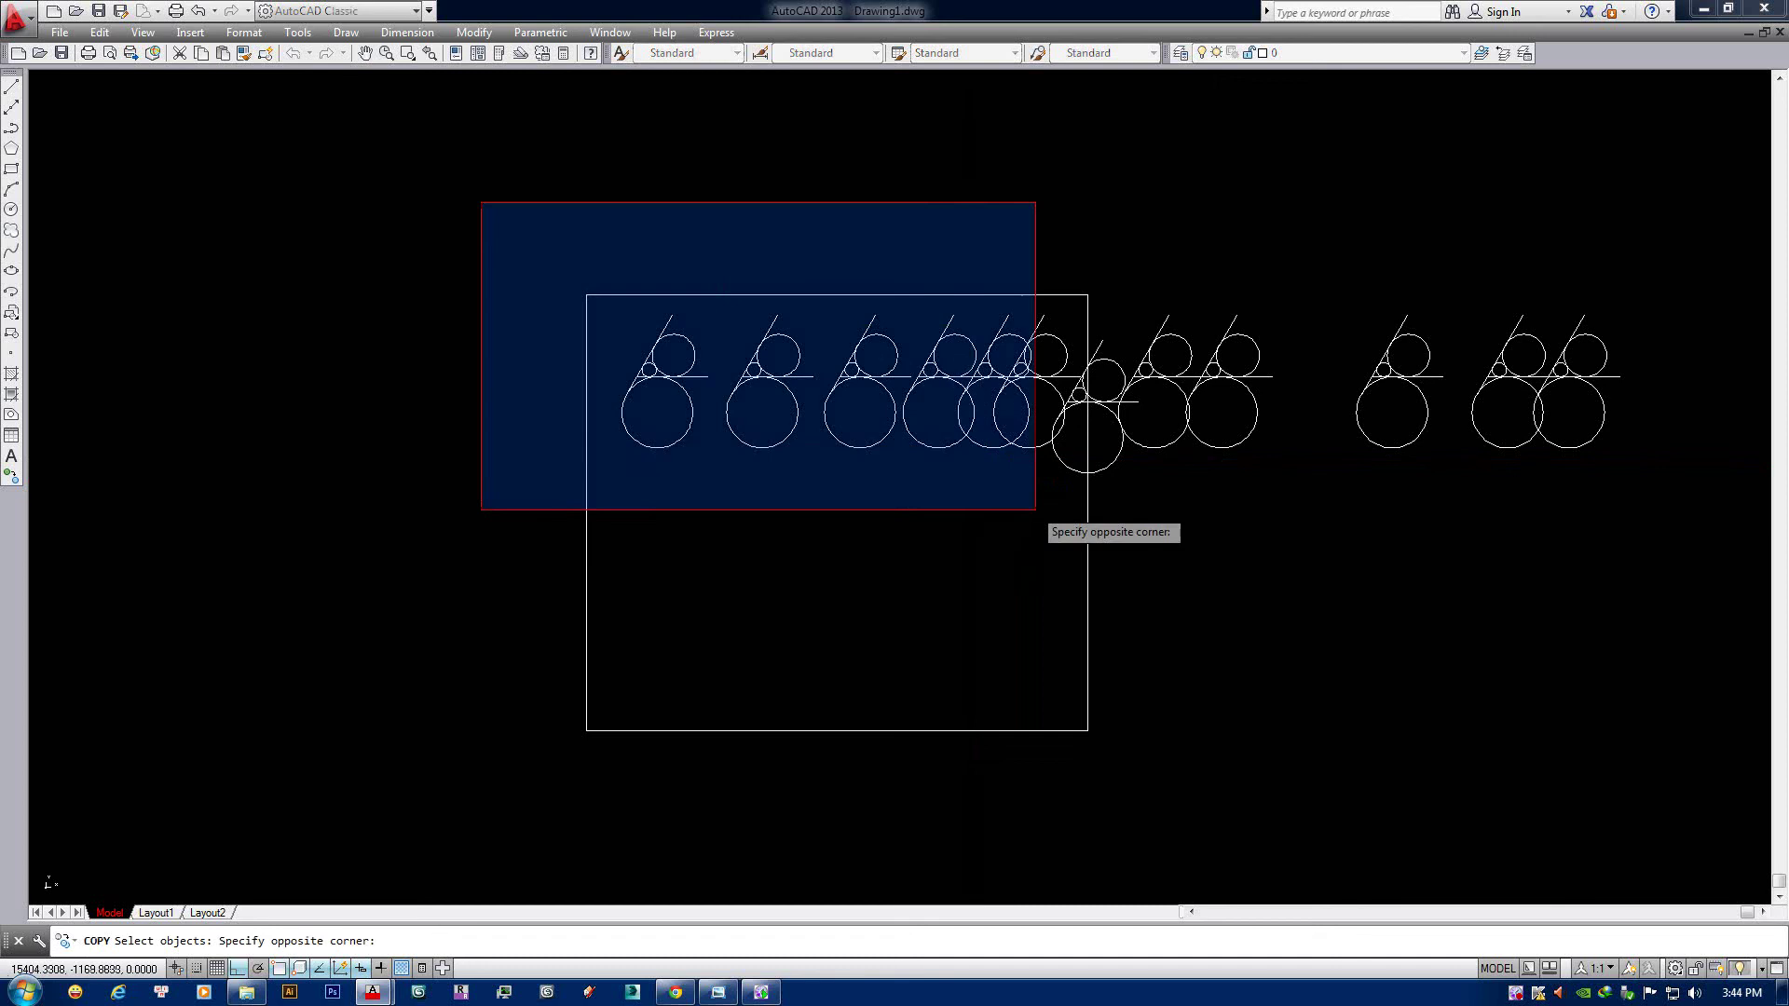
pyautogui.click(1080, 532)
pyautogui.press('Return')
pyautogui.click(1145, 506)
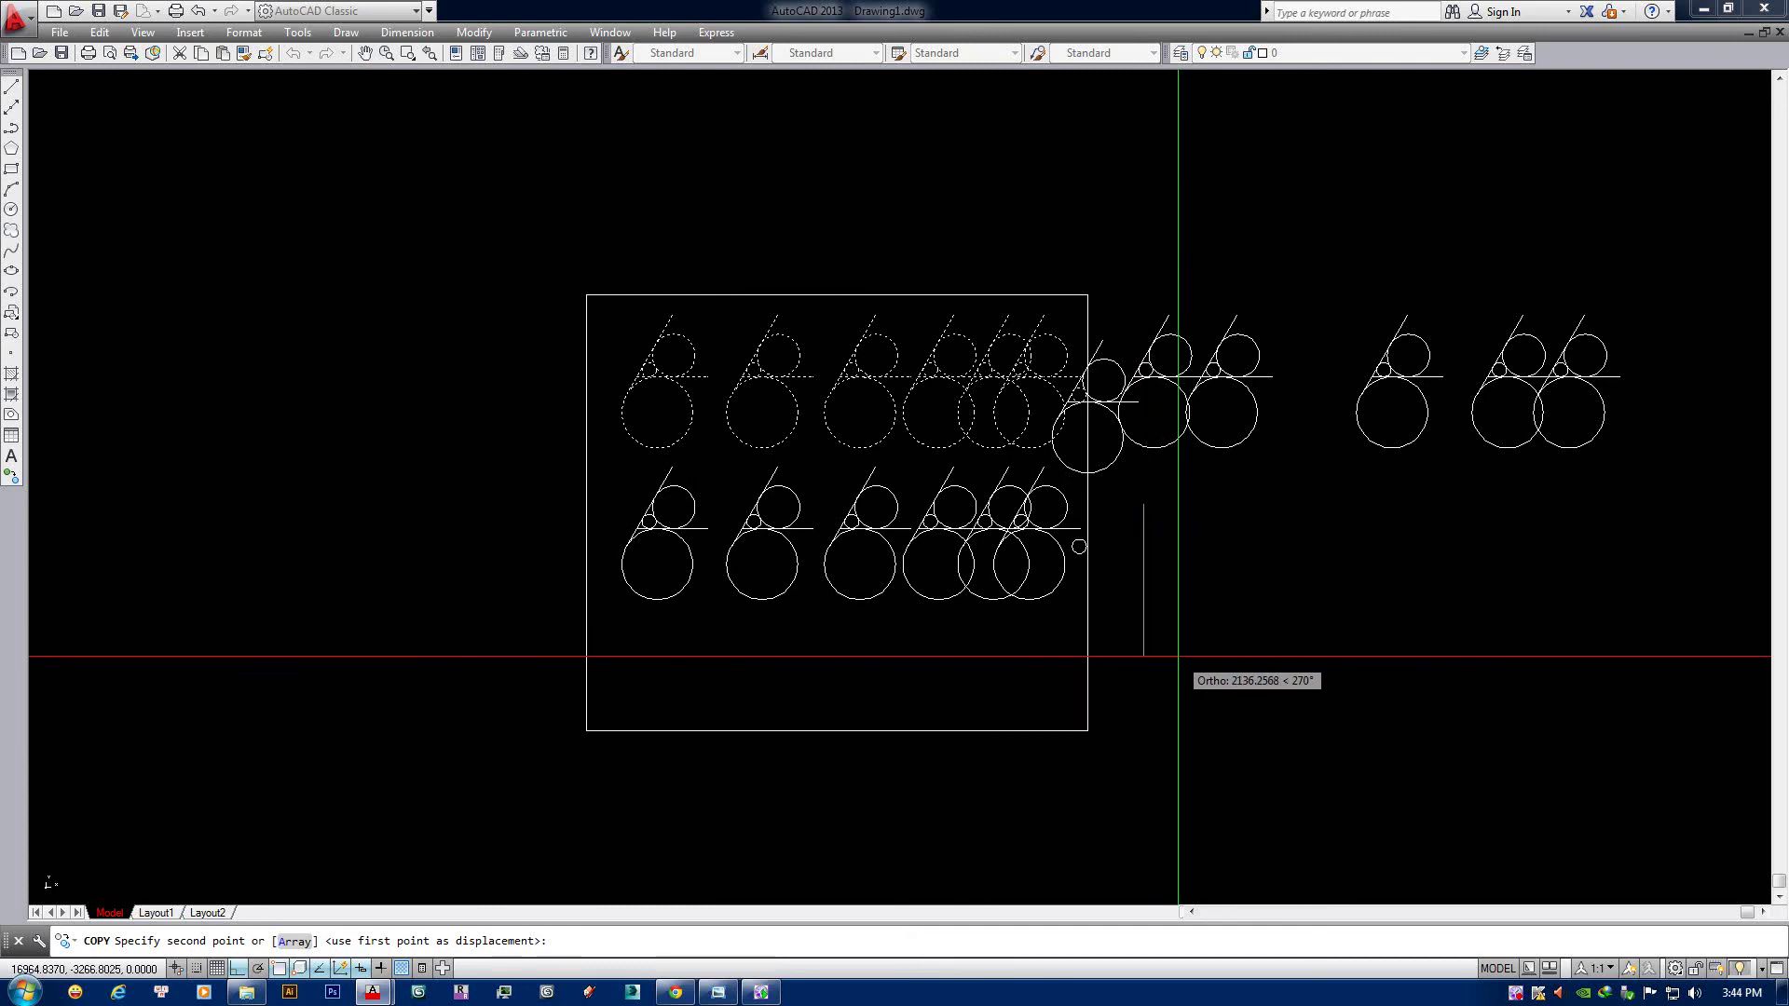
pyautogui.write('2500')
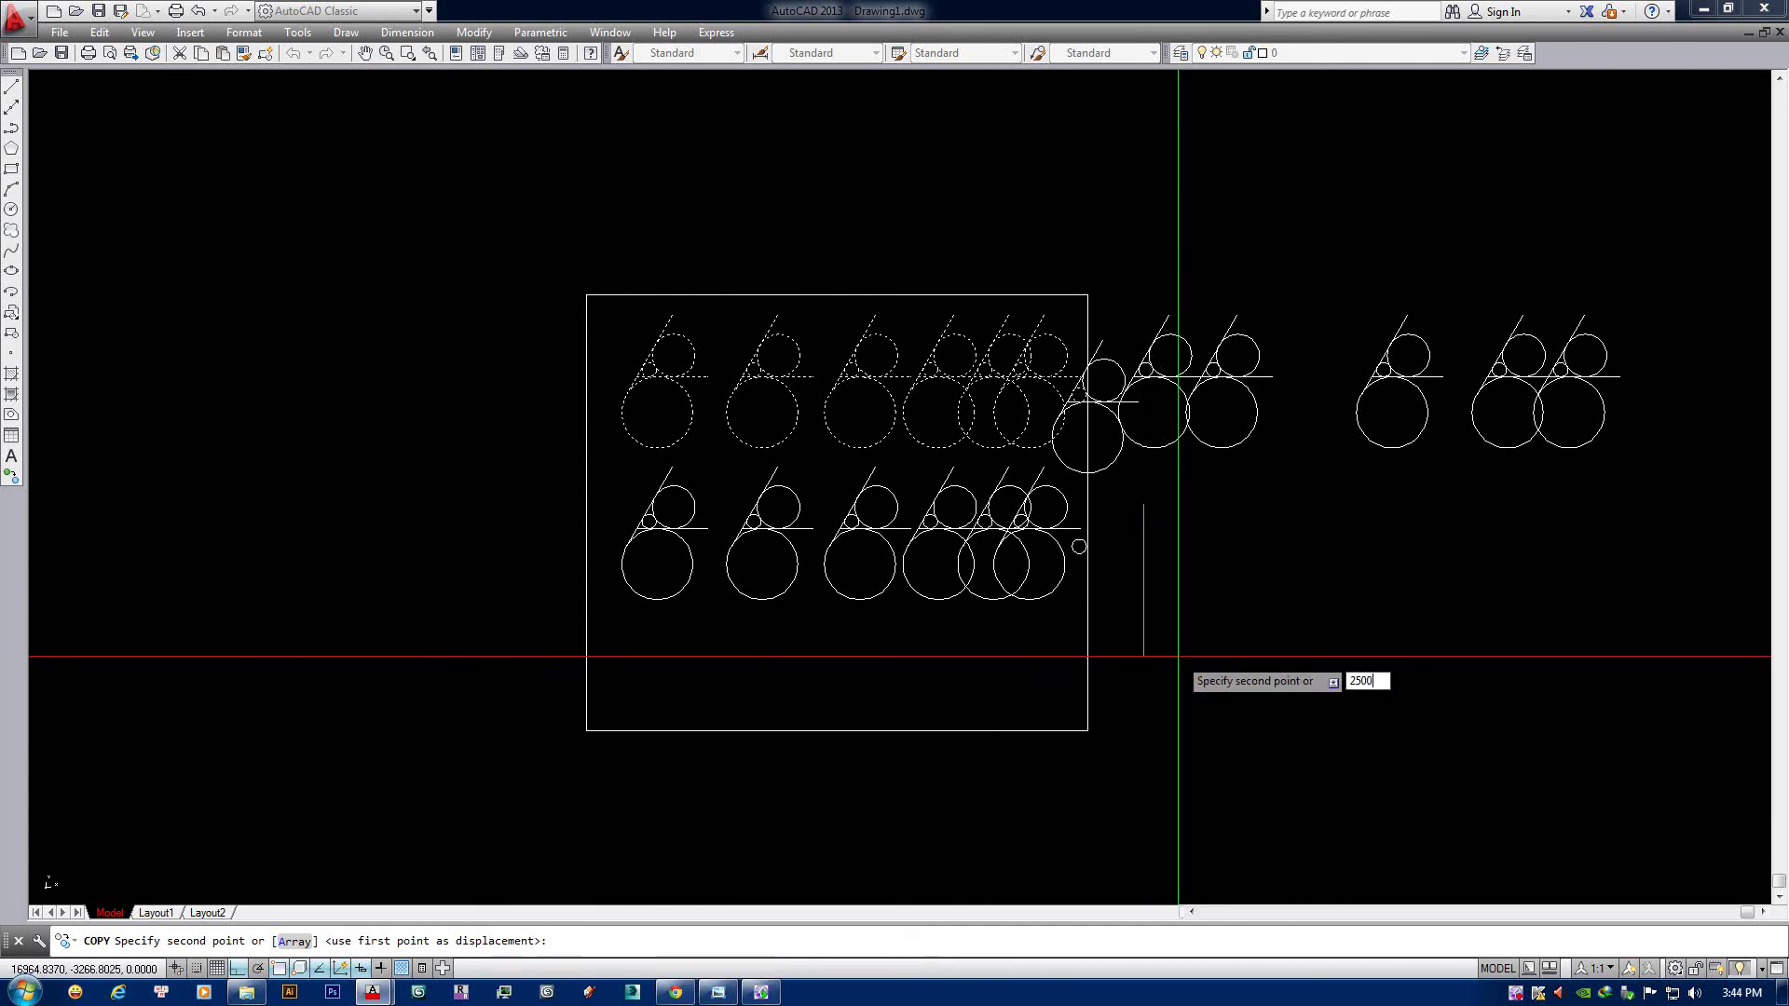
pyautogui.press('Return')
pyautogui.press('Escape')
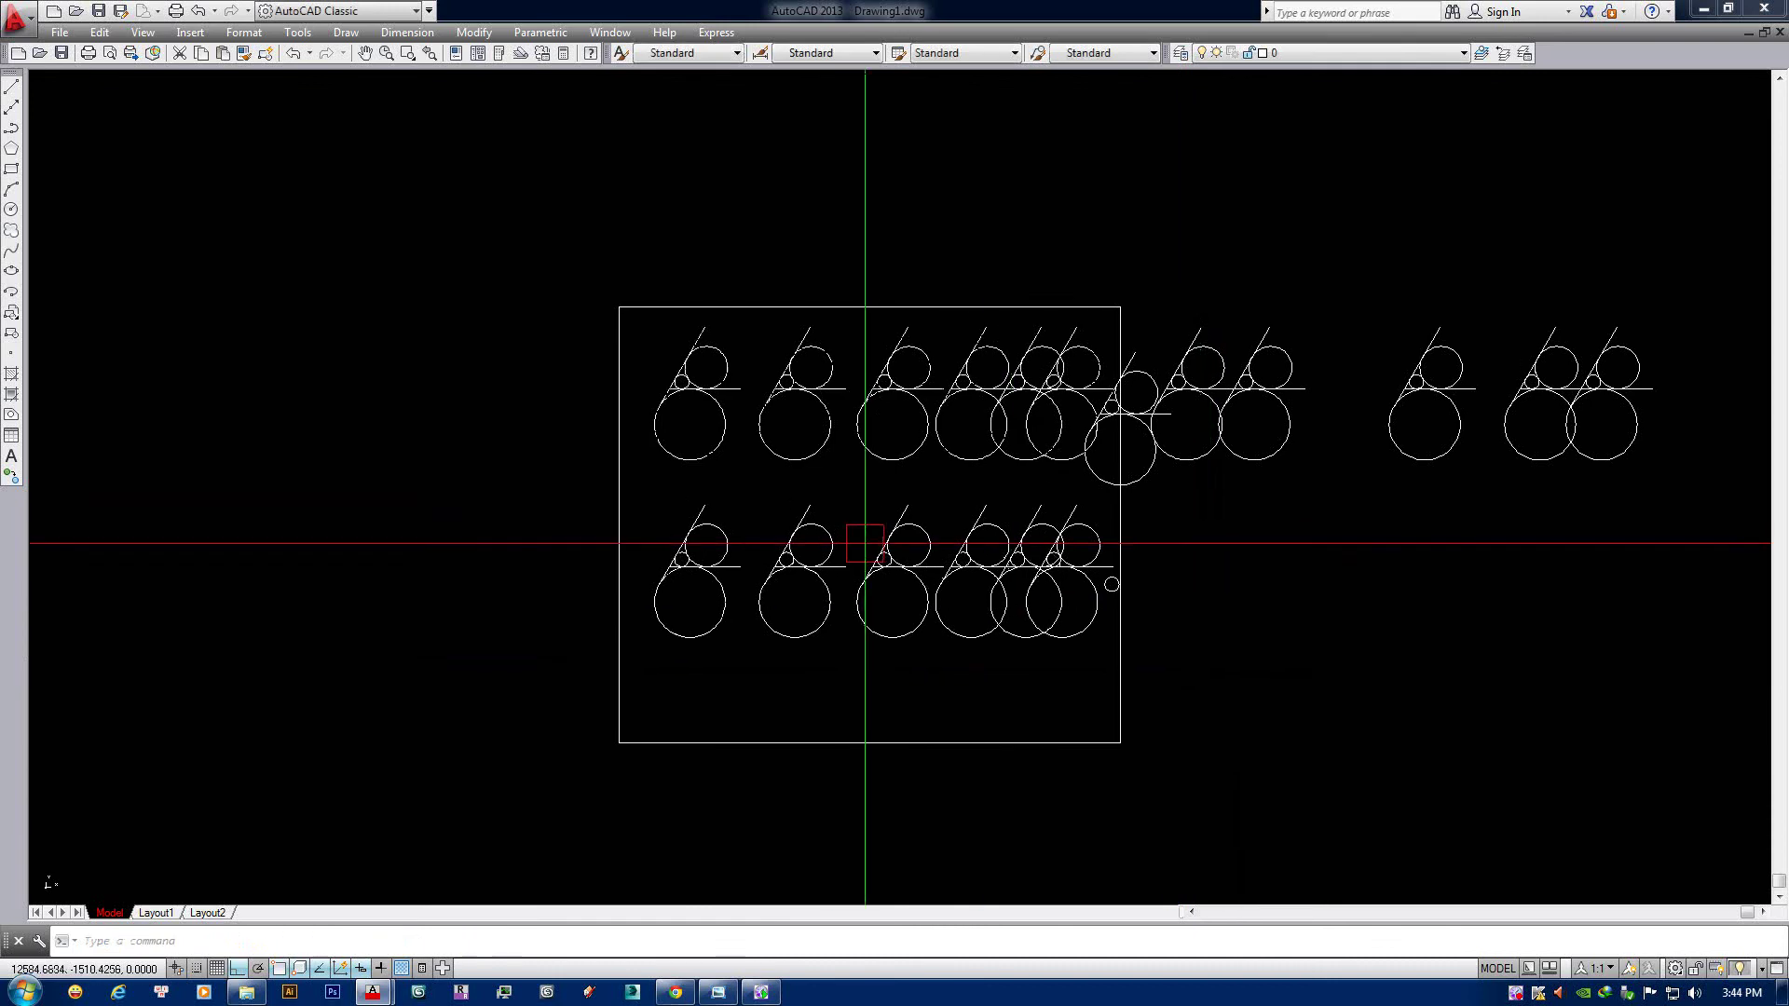
pyautogui.scroll(2, 727, 494)
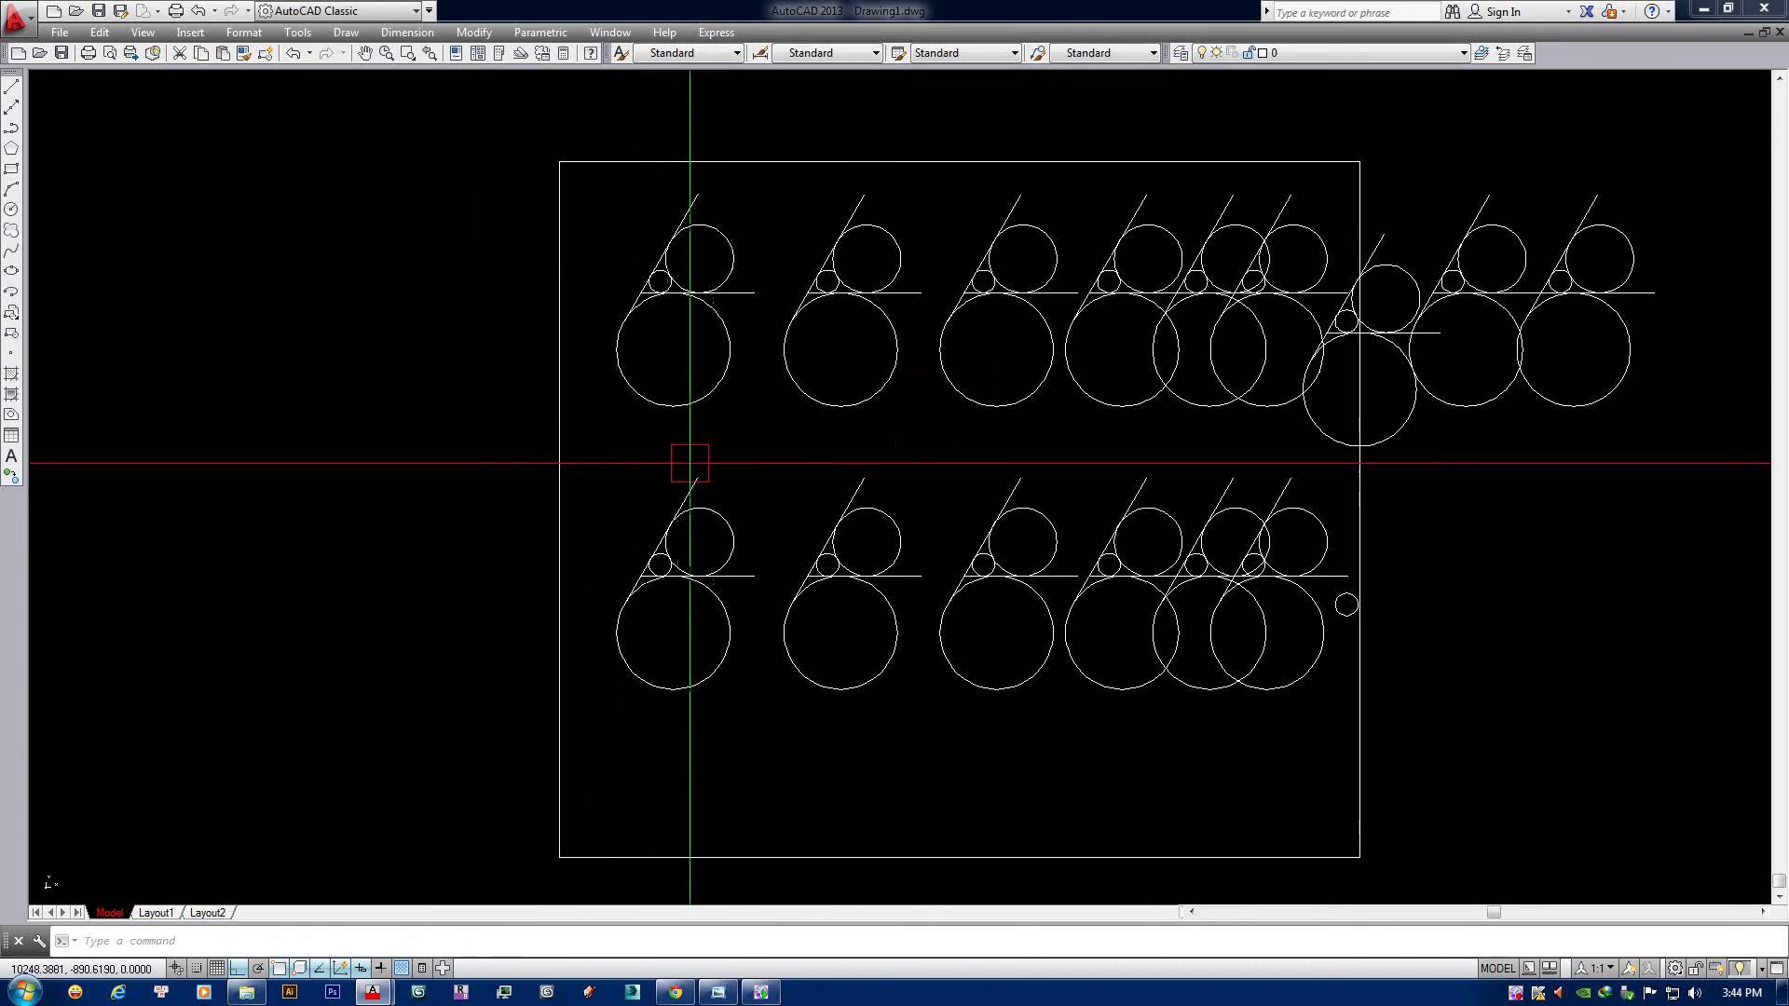
pyautogui.moveTo(759, 633); pyautogui.dragTo(790, 655, button='middle')
pyautogui.write('l')
pyautogui.press('Return')
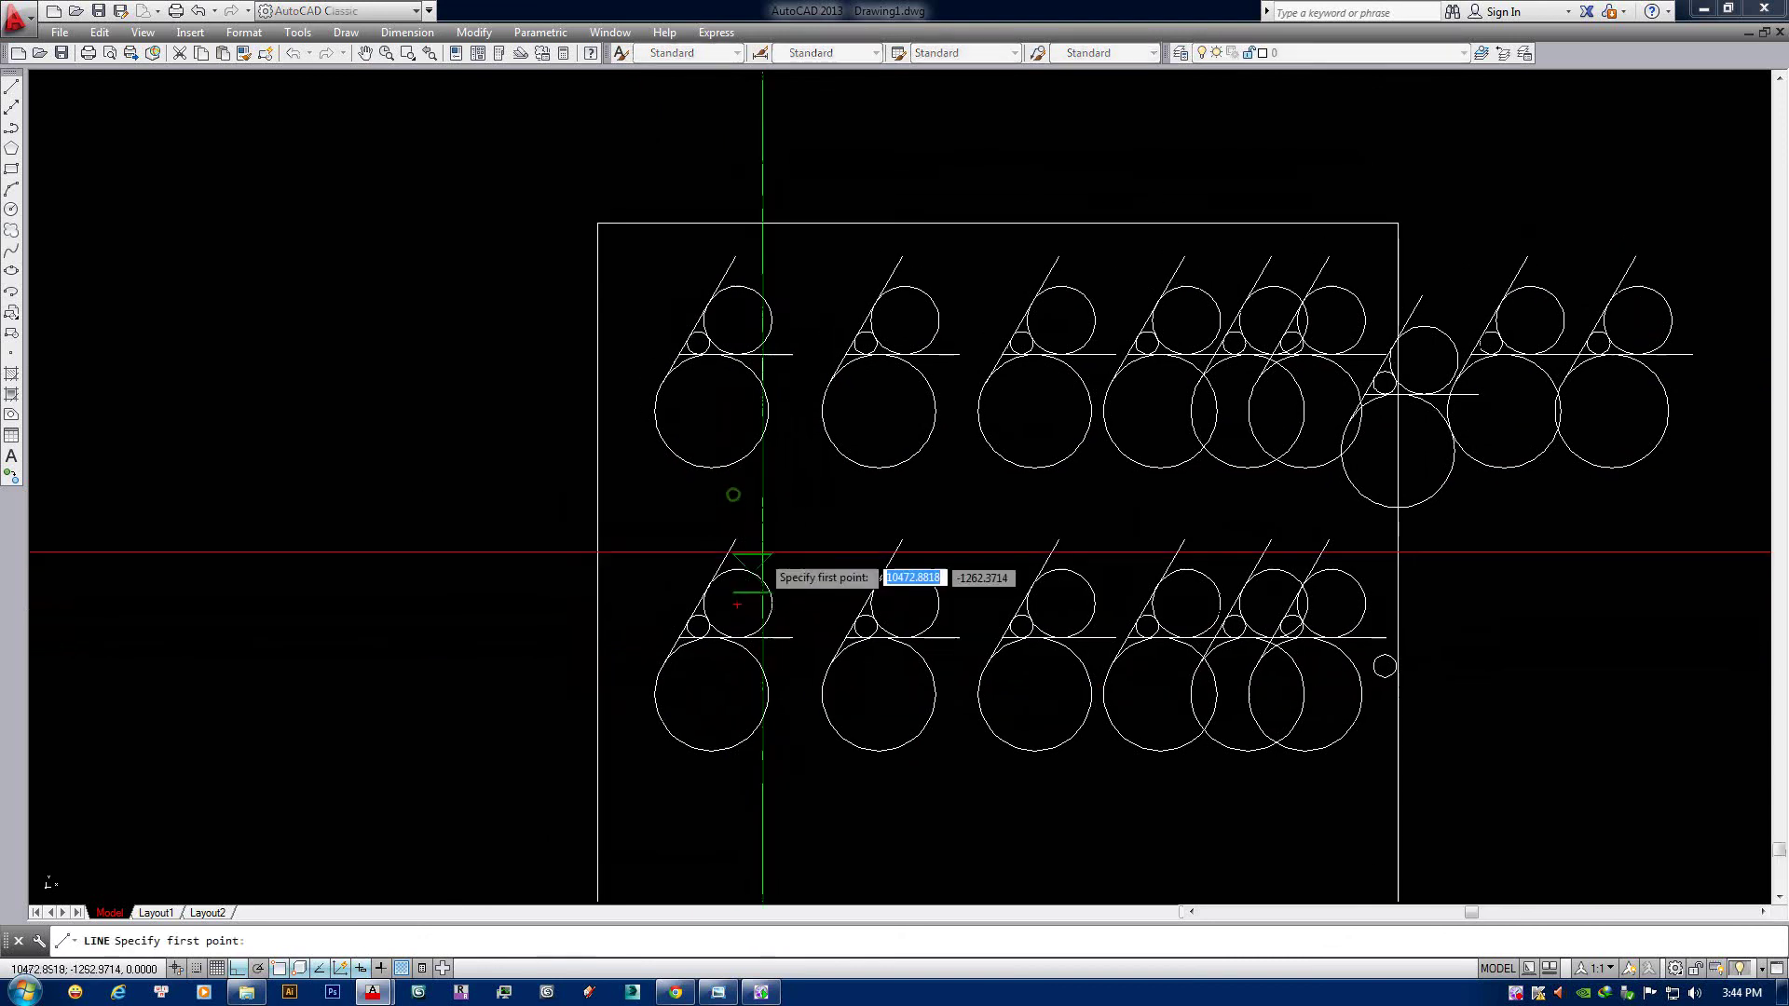
pyautogui.click(735, 539)
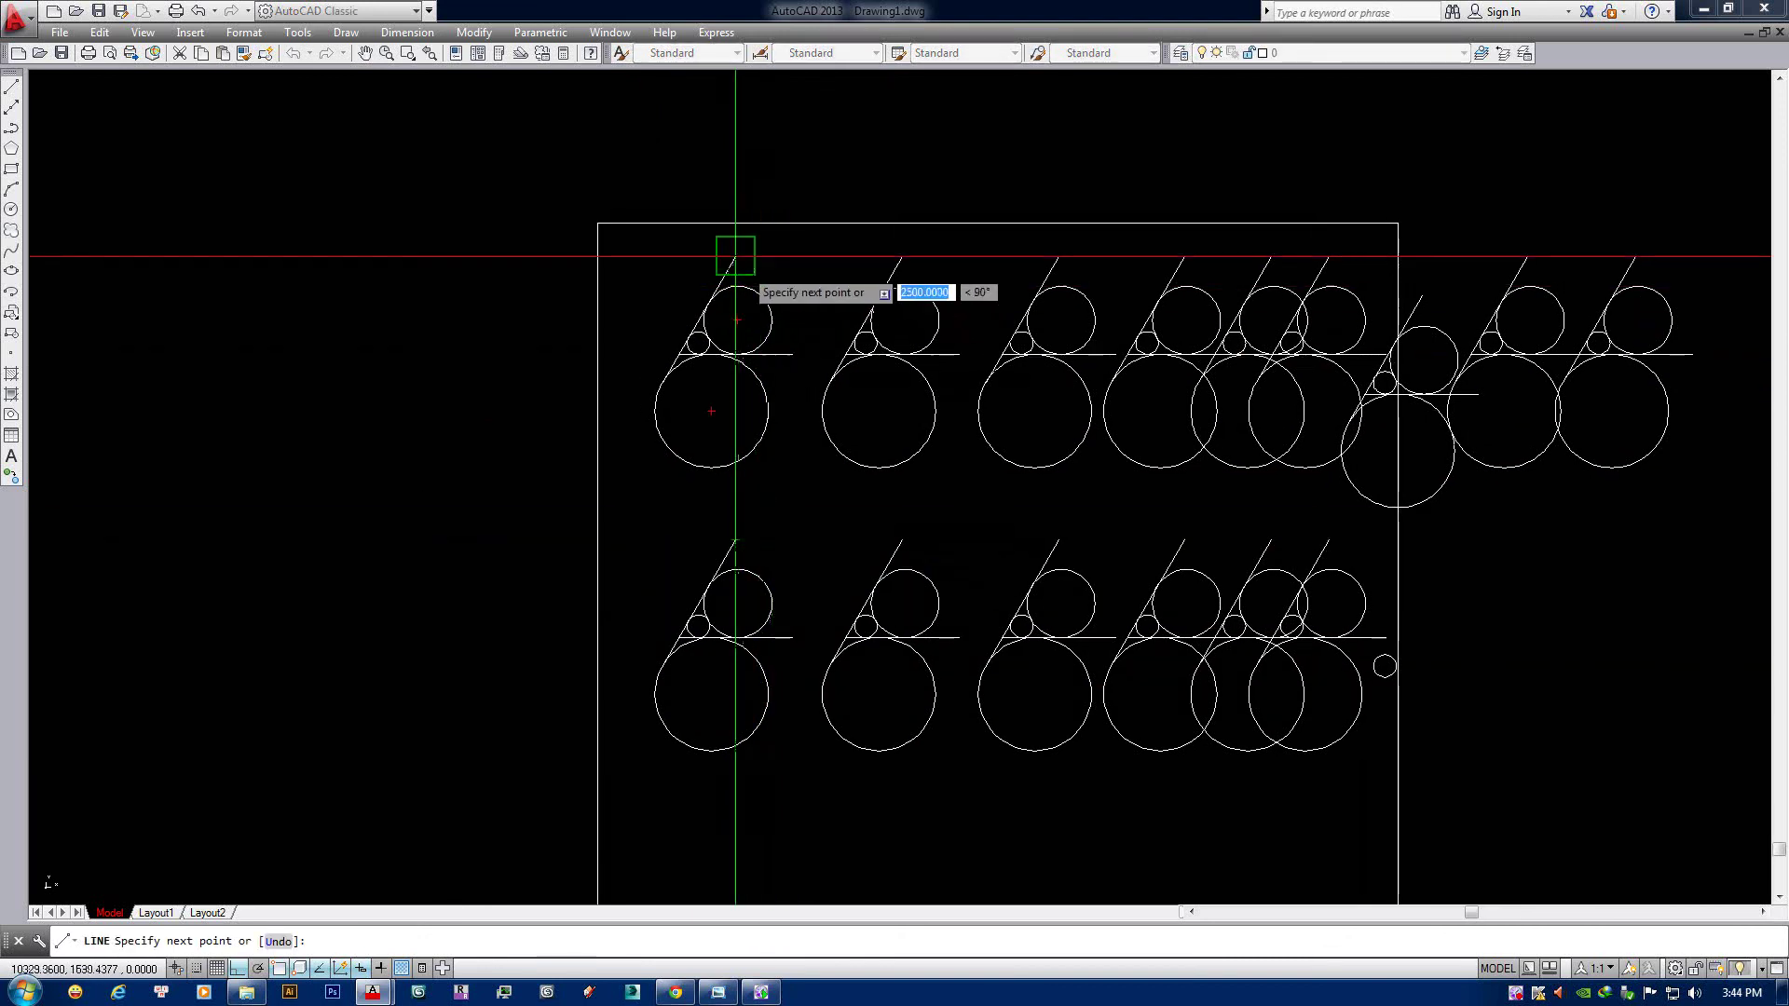
pyautogui.press('Escape')
pyautogui.scroll(-5, 687, 487)
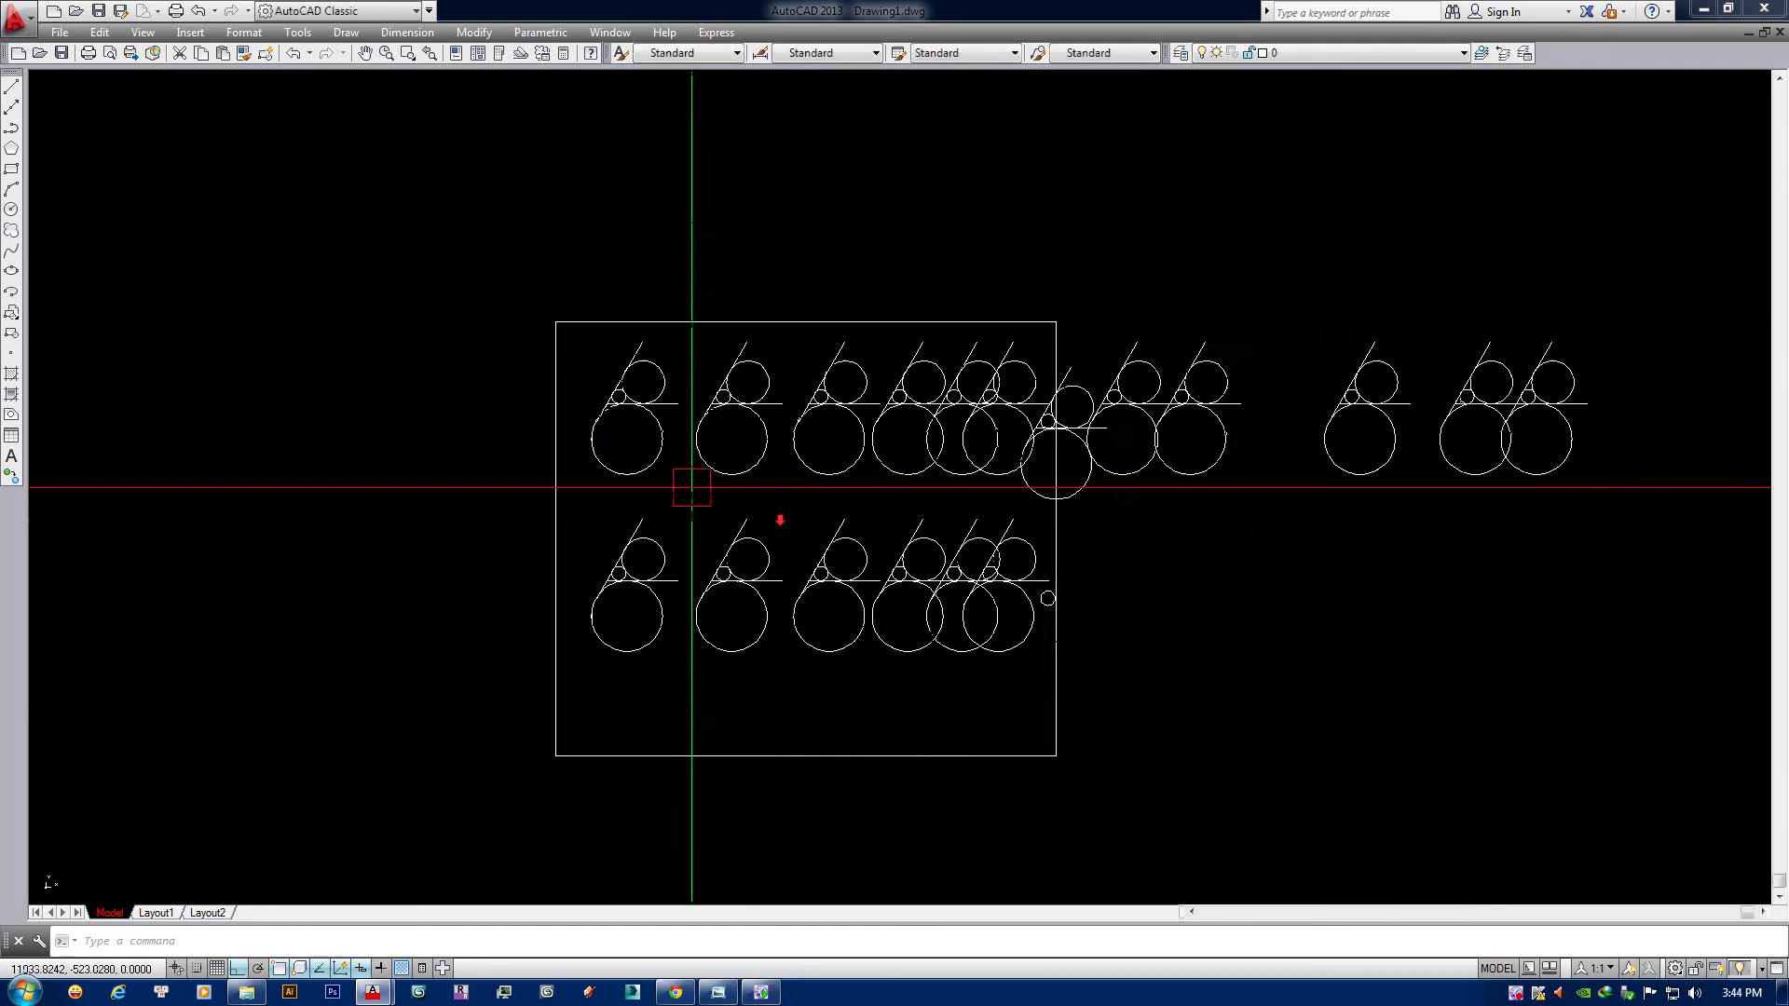
pyautogui.scroll(4, 1238, 527)
pyautogui.moveTo(1628, 528); pyautogui.dragTo(1349, 559, button='middle')
pyautogui.click(1496, 560)
pyautogui.click(1385, 448)
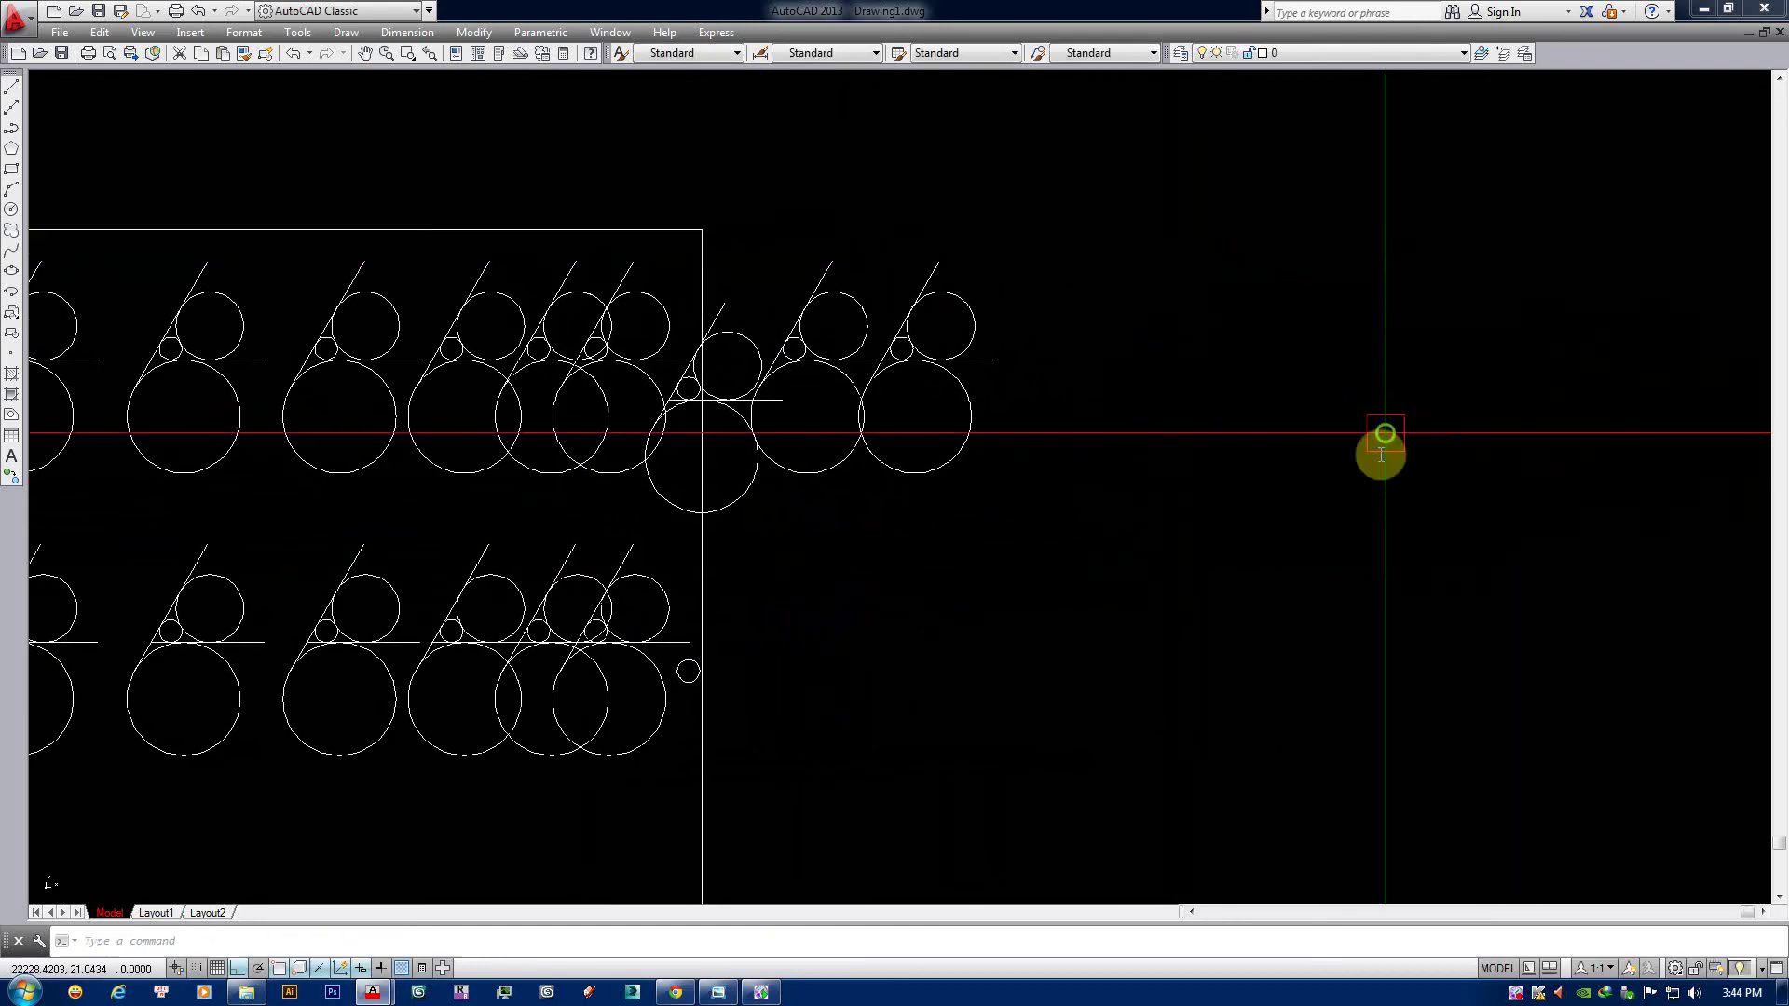
pyautogui.moveTo(1385, 447); pyautogui.dragTo(1343, 522, button='middle')
pyautogui.click(1240, 596)
pyautogui.click(784, 463)
pyautogui.moveTo(784, 463); pyautogui.dragTo(882, 457, button='middle')
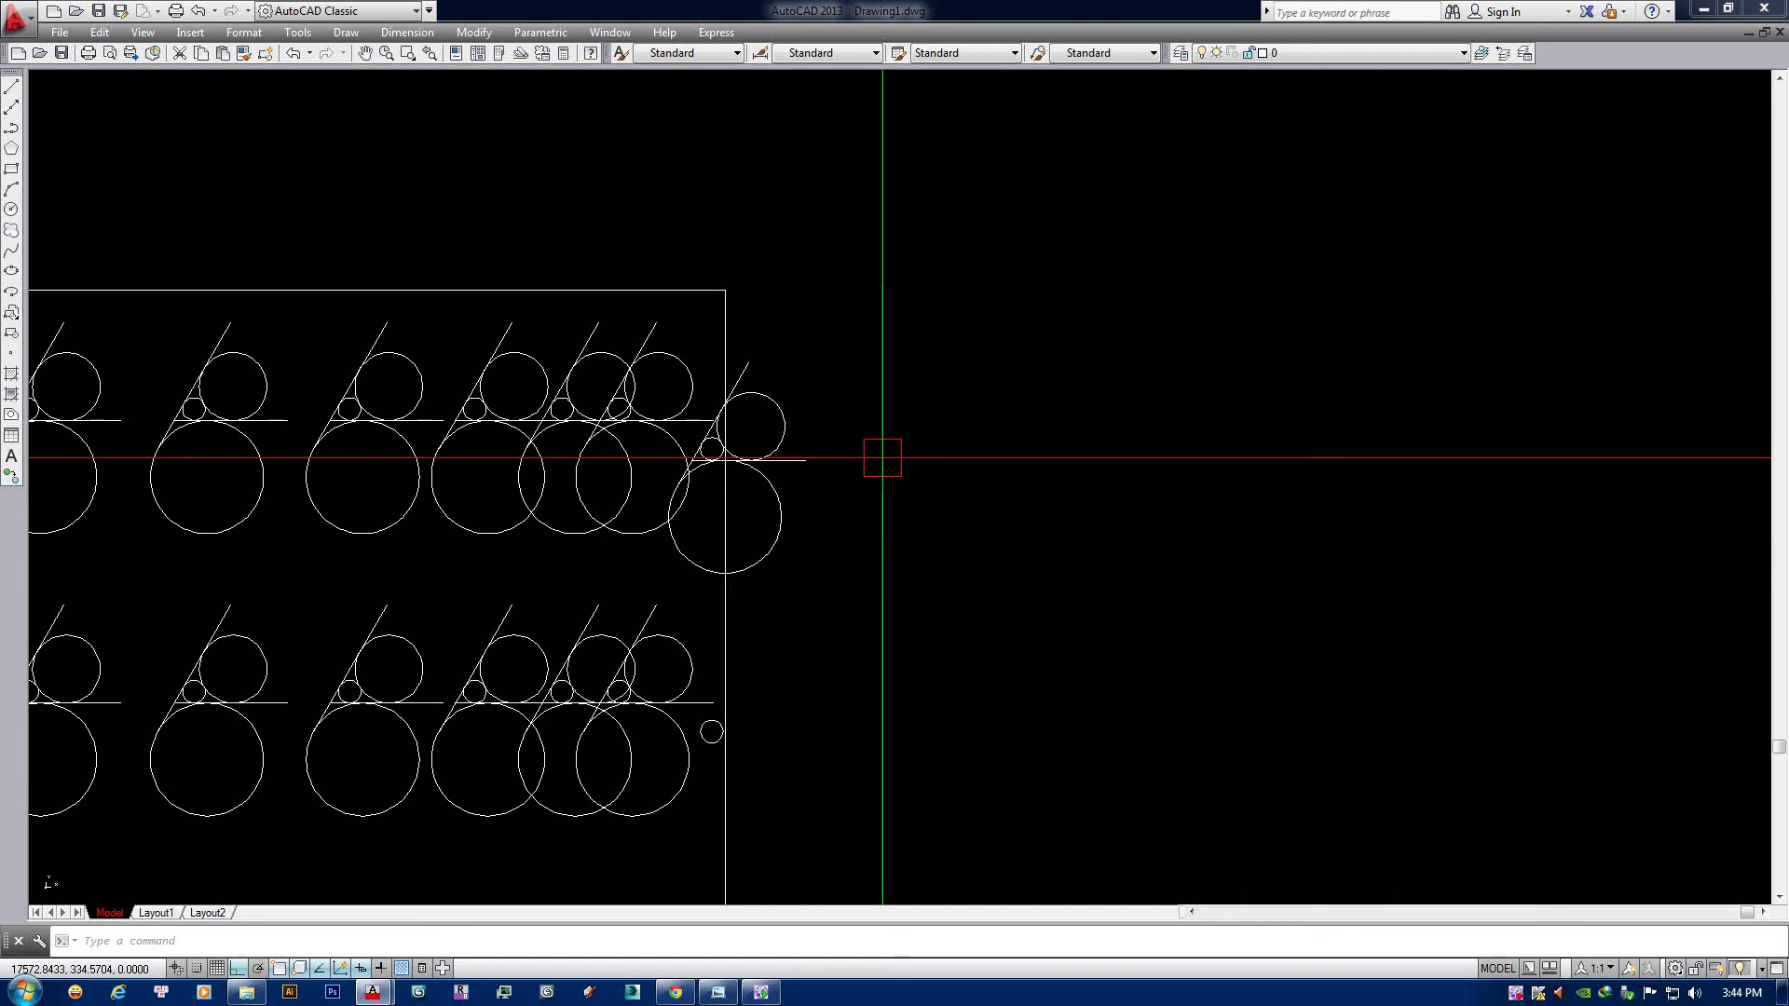
pyautogui.scroll(4, 479, 320)
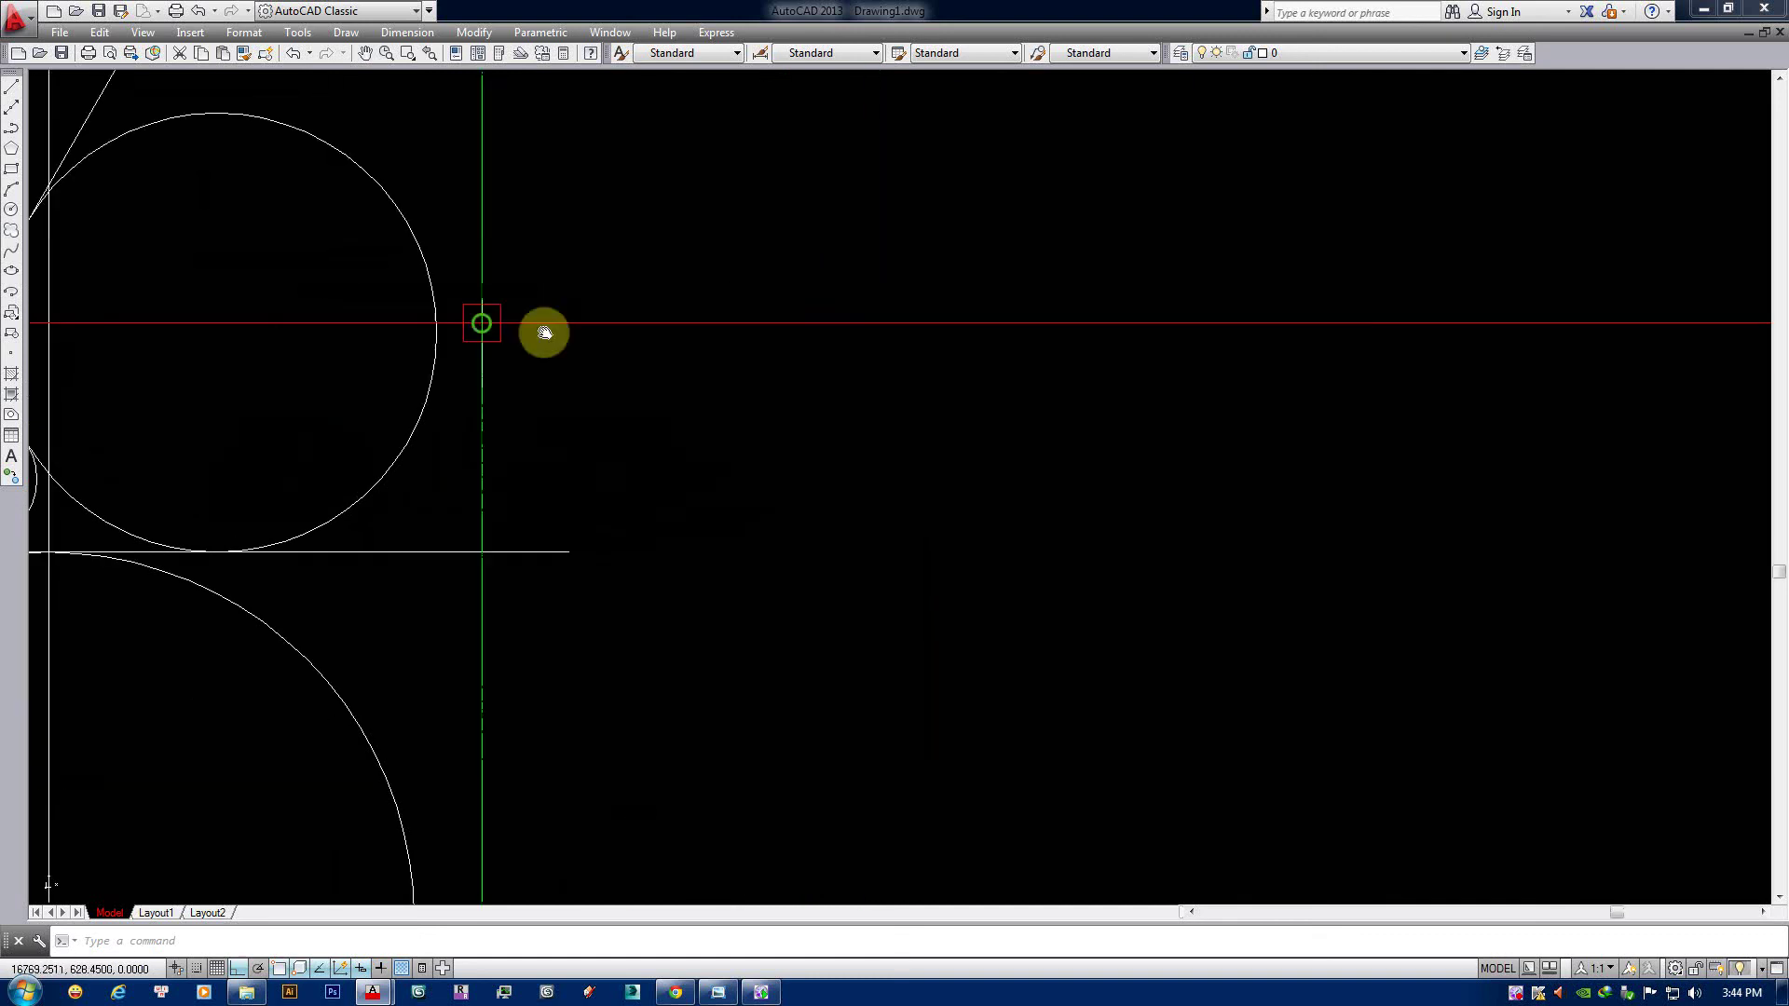
pyautogui.scroll(2, 719, 180)
pyautogui.scroll(2, 777, 272)
pyautogui.scroll(-5, 777, 272)
pyautogui.scroll(-3, 922, 311)
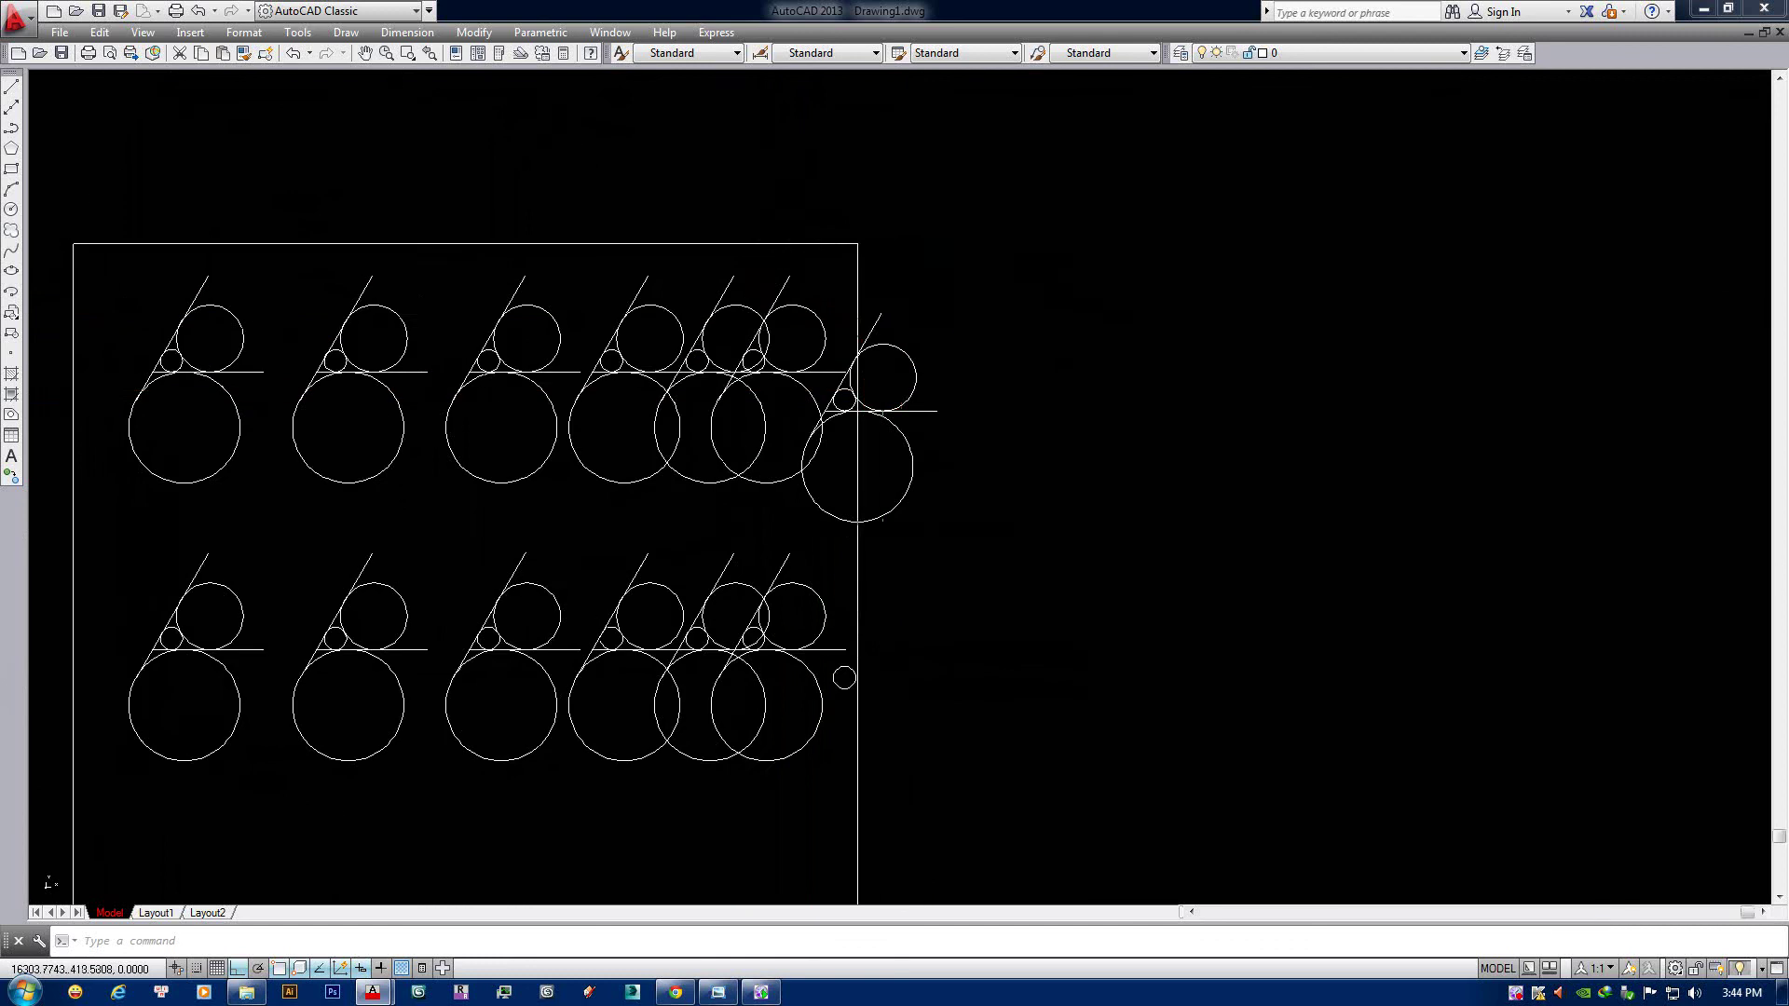
pyautogui.scroll(2, 870, 399)
pyautogui.scroll(-4, 870, 395)
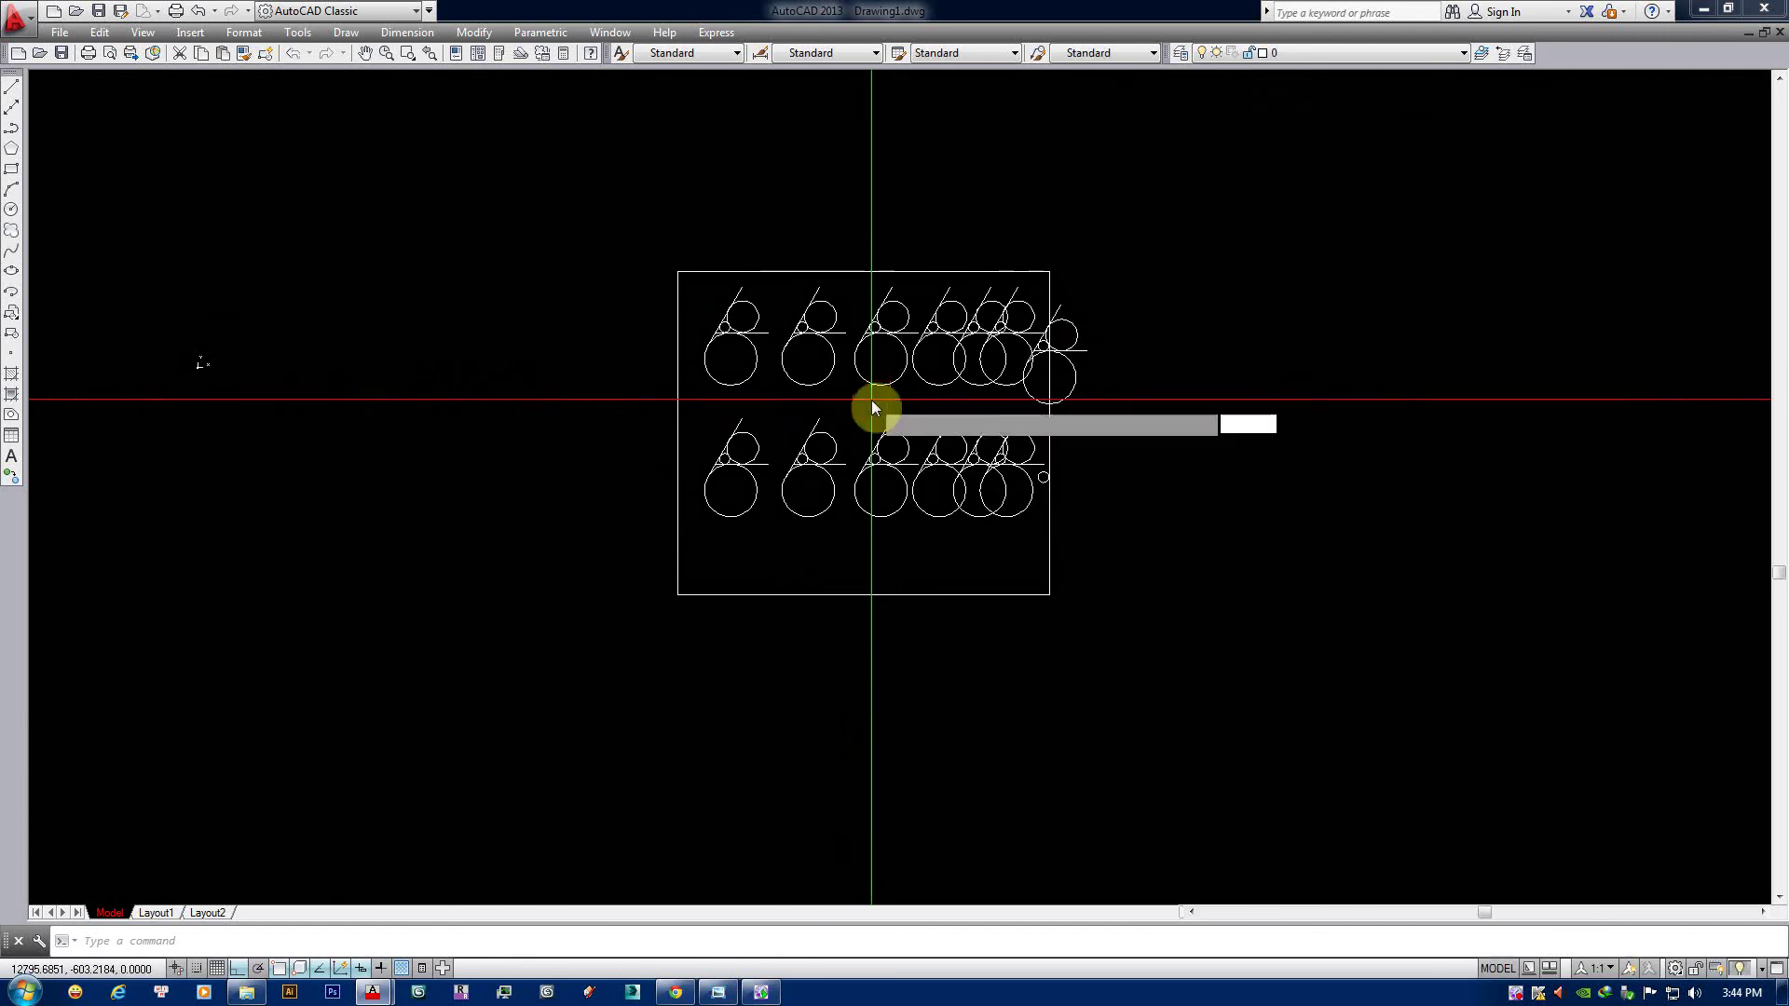
pyautogui.scroll(3, 891, 394)
pyautogui.moveTo(891, 394)
pyautogui.mouseDown(button='middle')
pyautogui.moveTo(1014, 423)
pyautogui.moveTo(914, 467)
pyautogui.moveTo(946, 498)
pyautogui.mouseUp(button='middle')
pyautogui.scroll(-6, 988, 419)
pyautogui.scroll(4, 947, 498)
pyautogui.scroll(2, 910, 519)
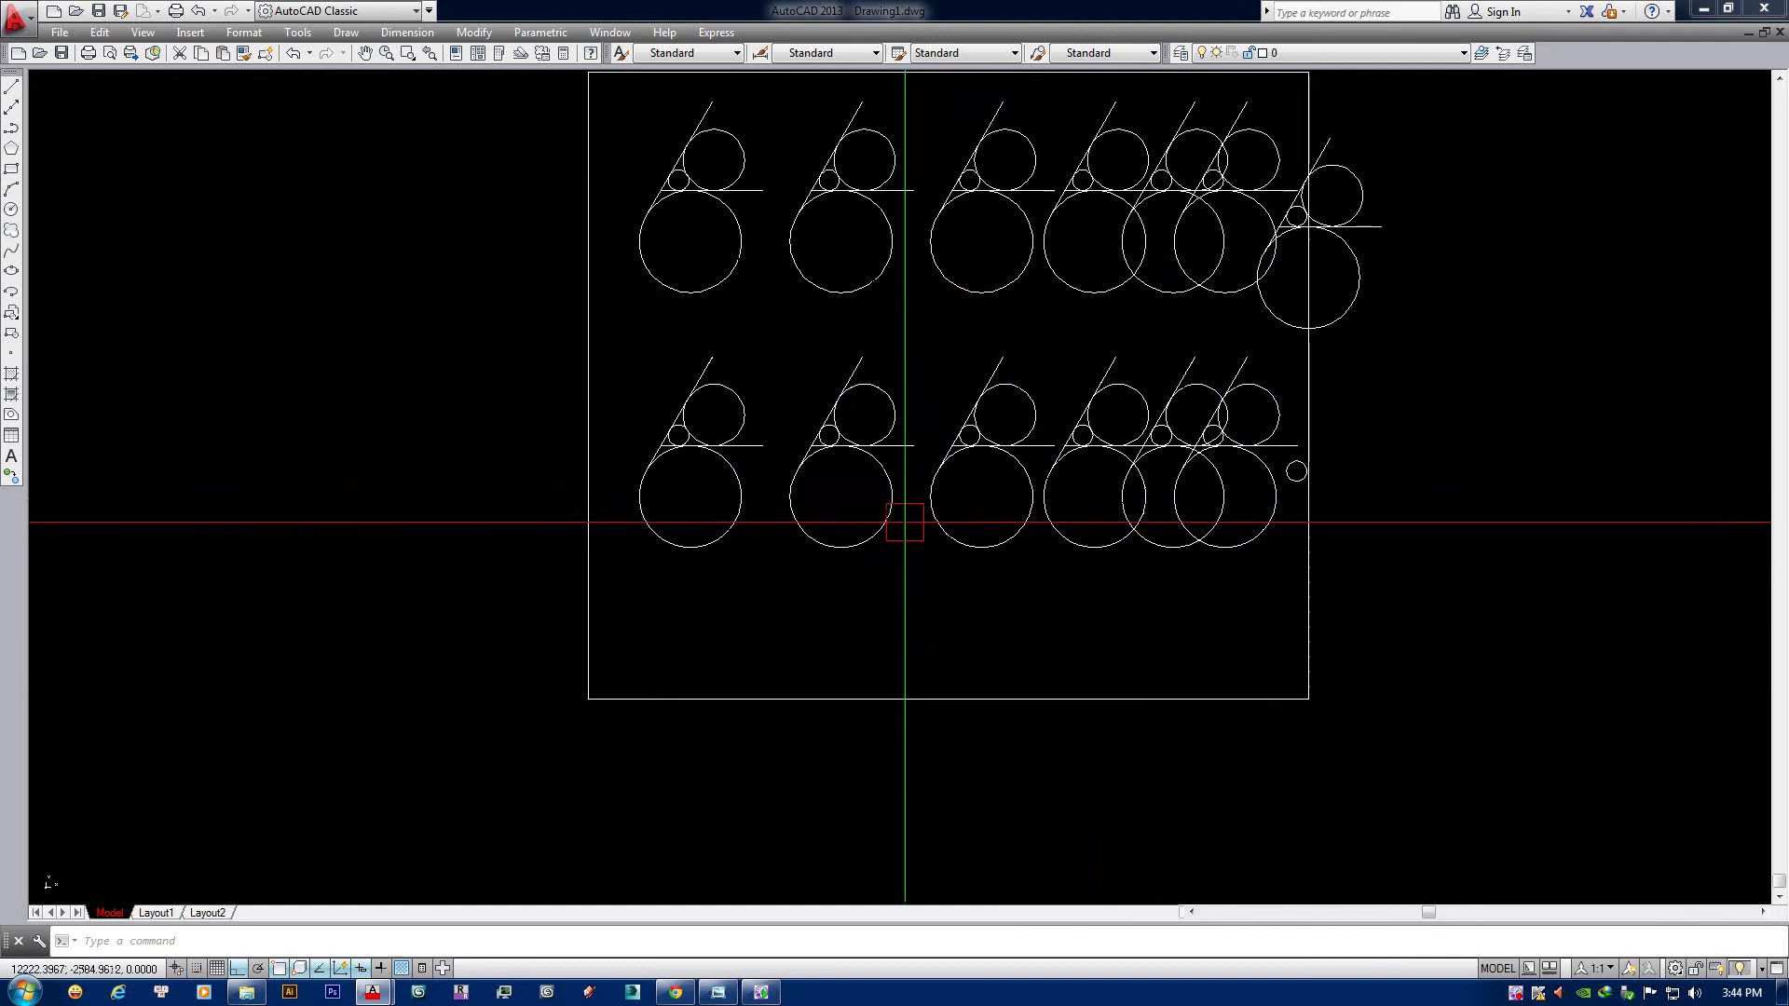
pyautogui.scroll(-6, 895, 482)
pyautogui.scroll(6, 895, 498)
pyautogui.scroll(4, 885, 436)
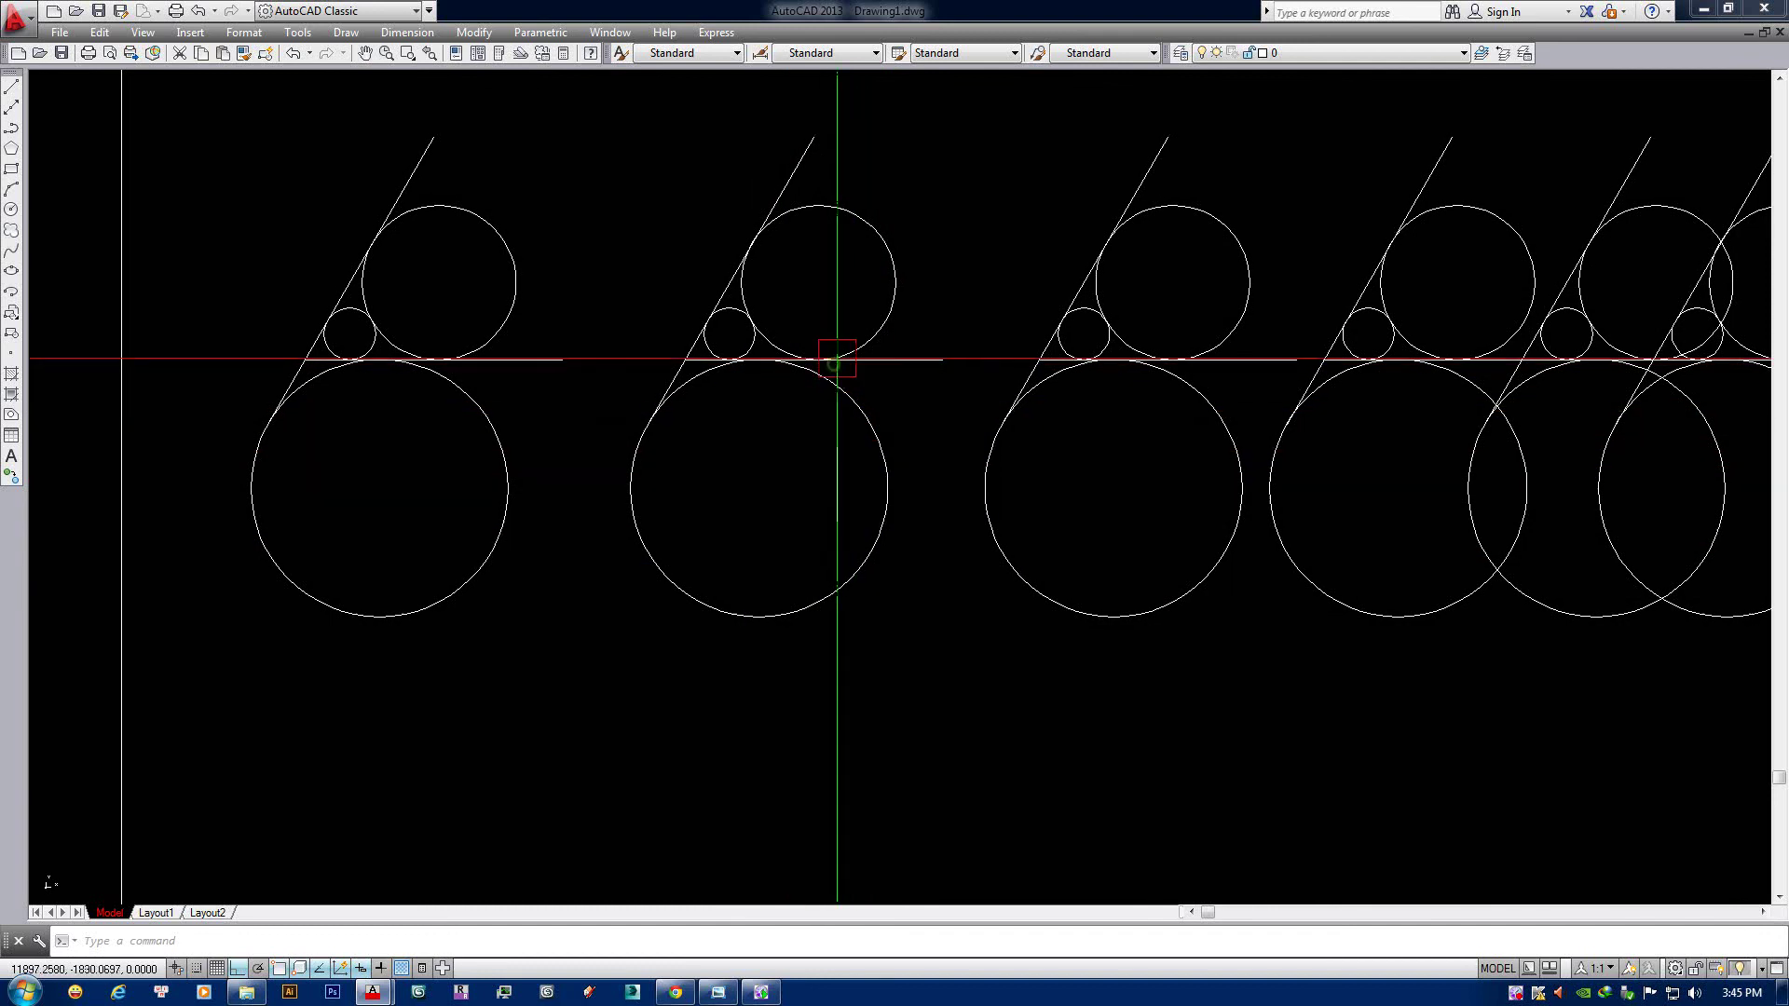
pyautogui.scroll(5, 843, 383)
pyautogui.scroll(-3, 825, 484)
pyautogui.scroll(-3, 843, 484)
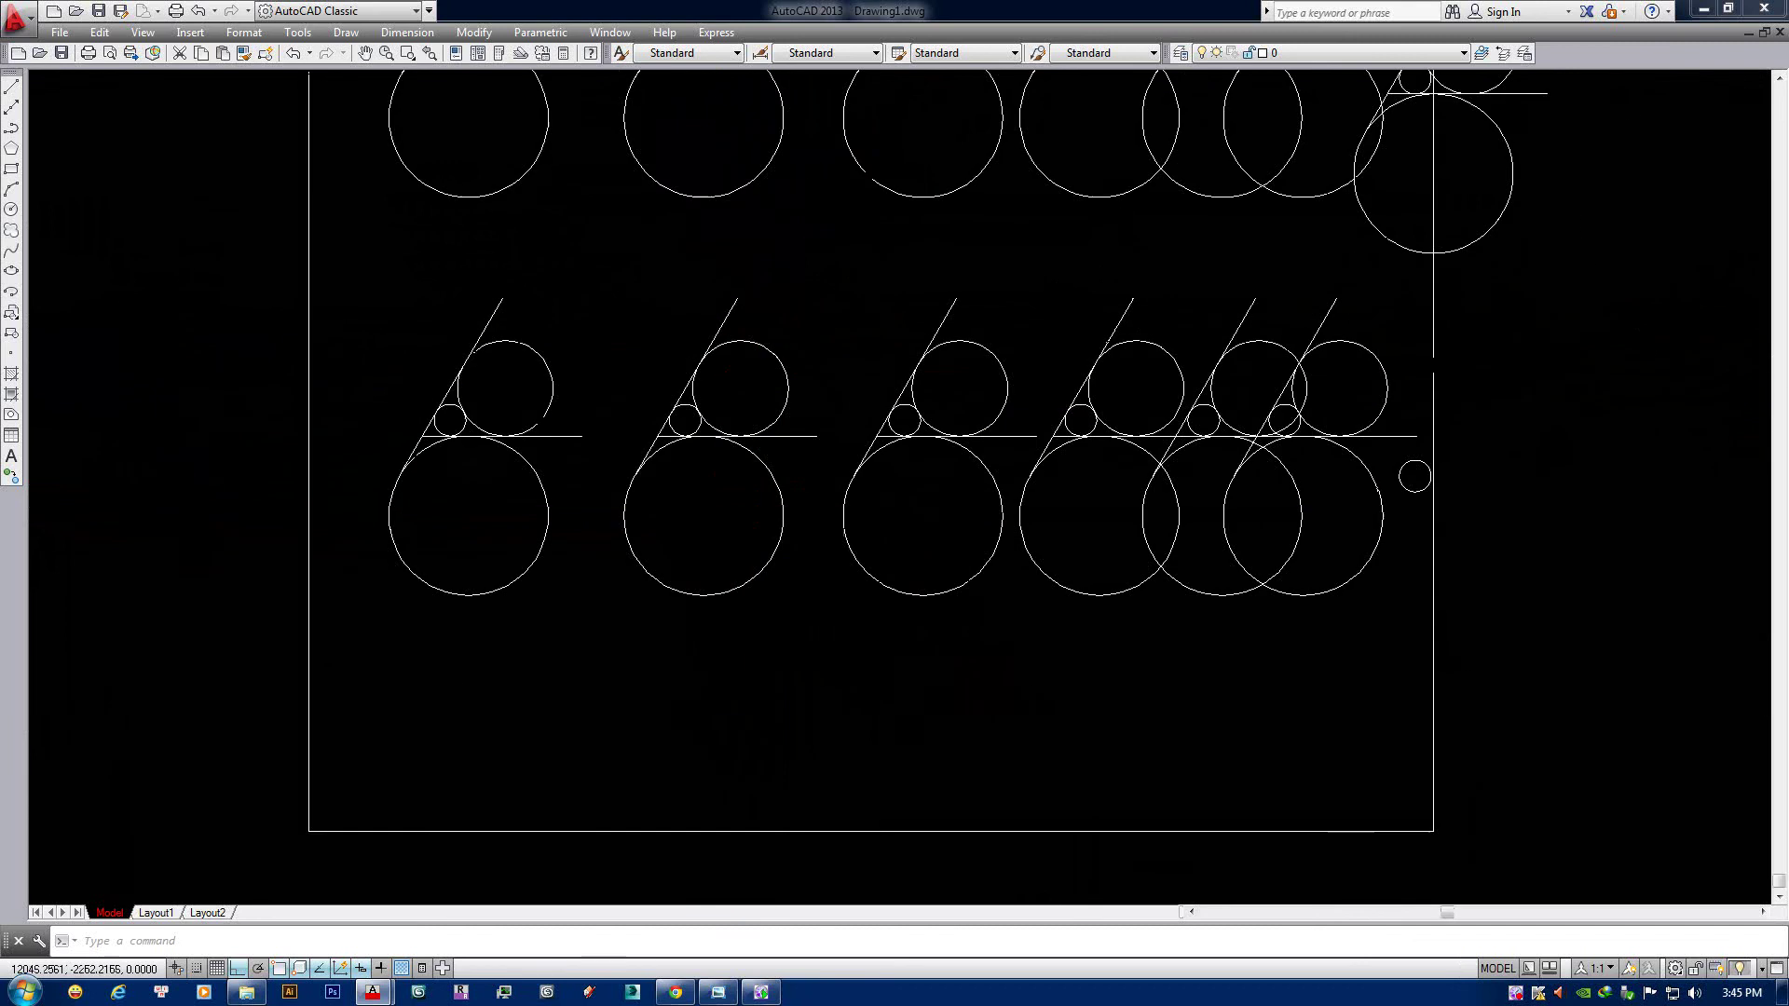
pyautogui.scroll(1, 844, 485)
pyautogui.scroll(3, 794, 500)
pyautogui.moveTo(819, 412)
pyautogui.mouseDown(button='middle')
pyautogui.moveTo(735, 399)
pyautogui.moveTo(775, 339)
pyautogui.mouseUp(button='middle')
pyautogui.scroll(2, 826, 399)
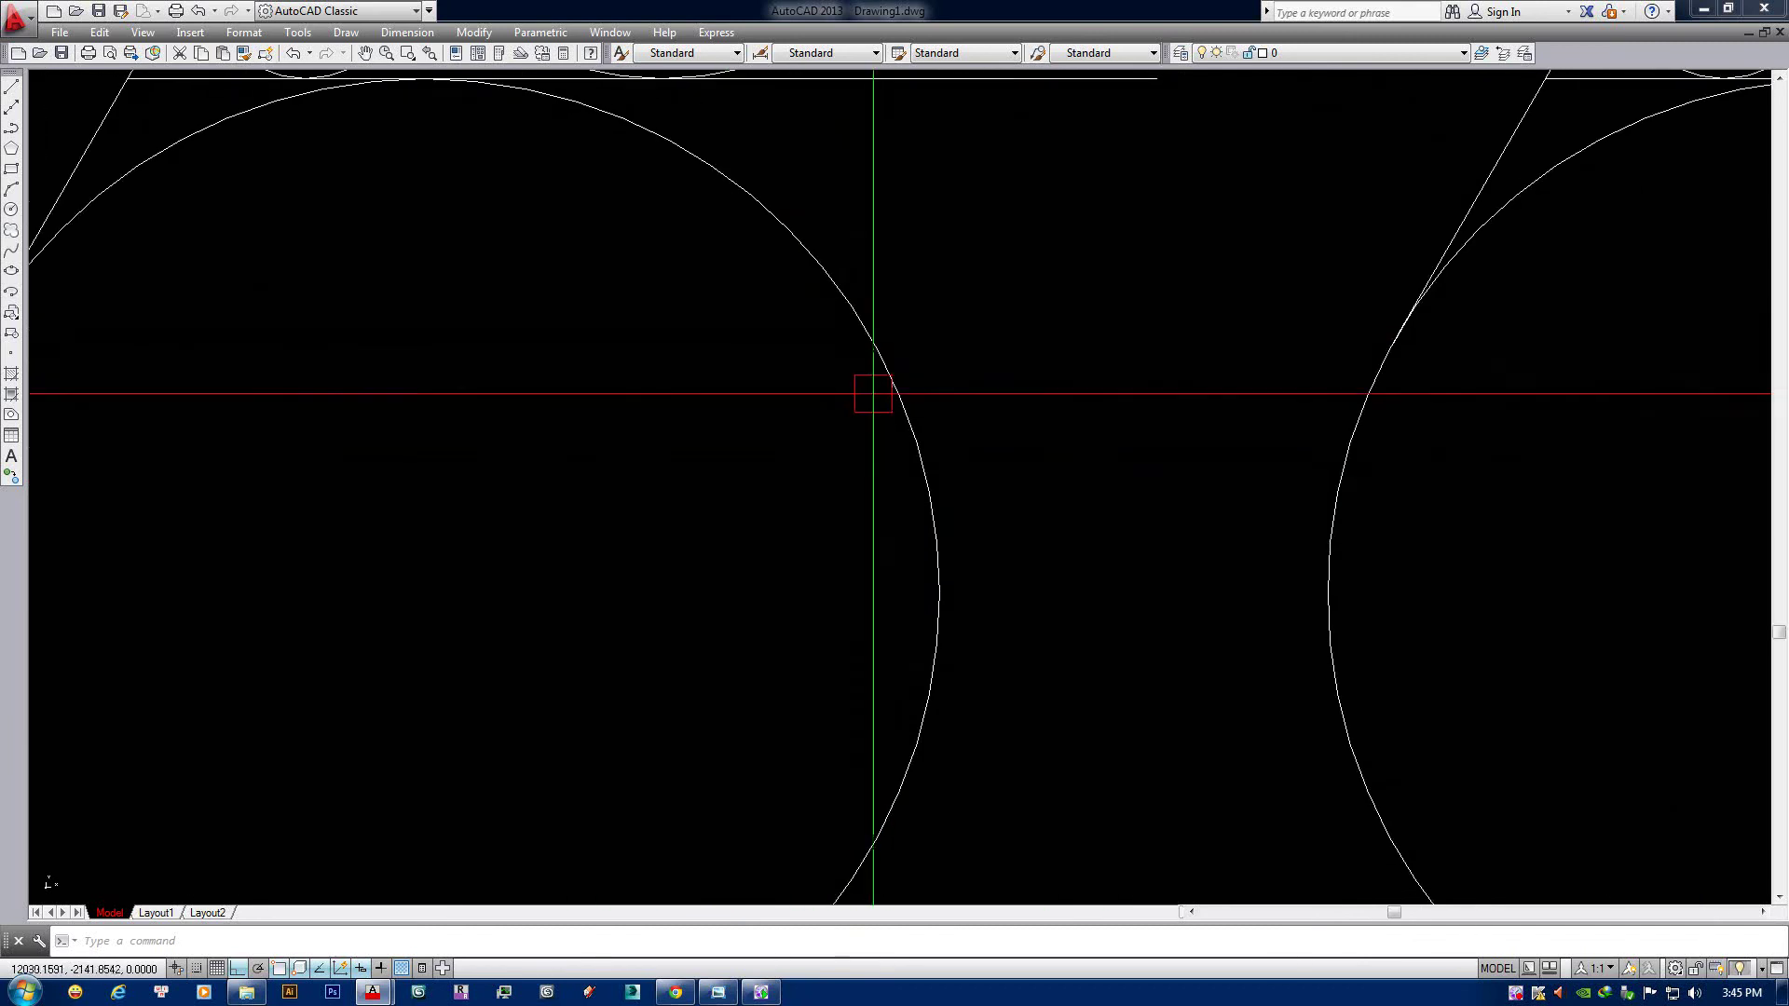
pyautogui.scroll(-4, 895, 438)
pyautogui.scroll(-4, 914, 478)
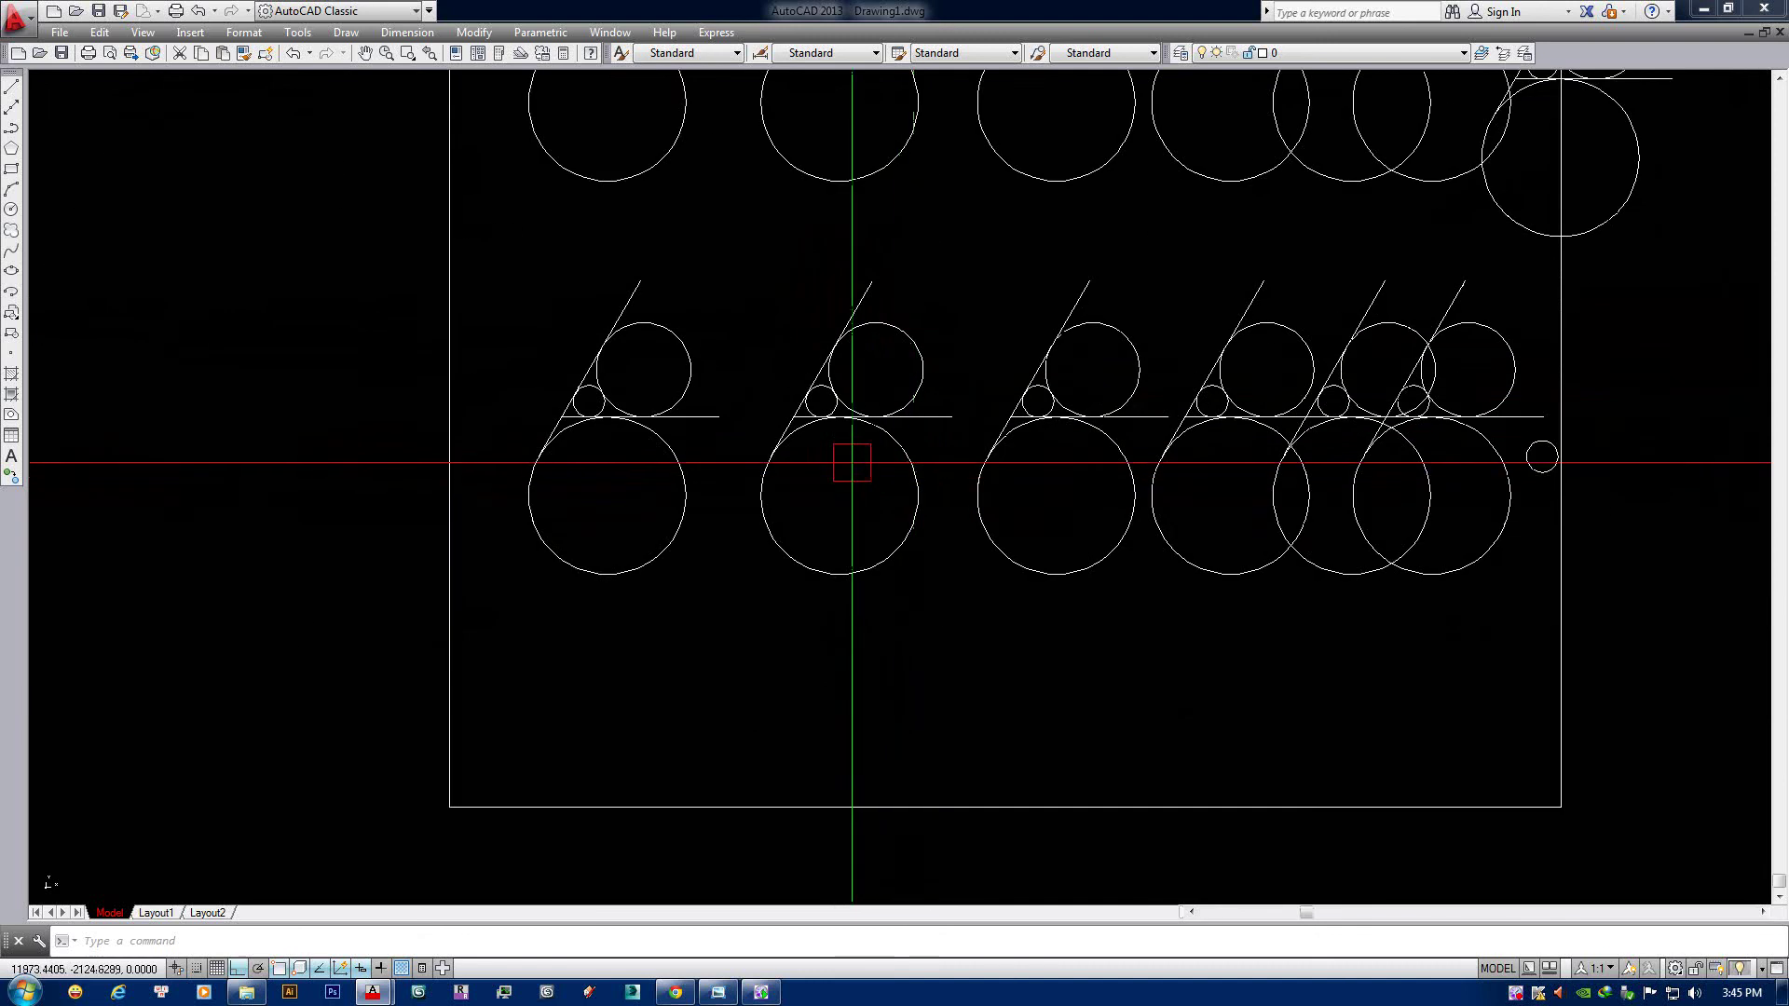
pyautogui.scroll(2, 851, 459)
pyautogui.scroll(-3, 926, 491)
pyautogui.scroll(-2, 945, 498)
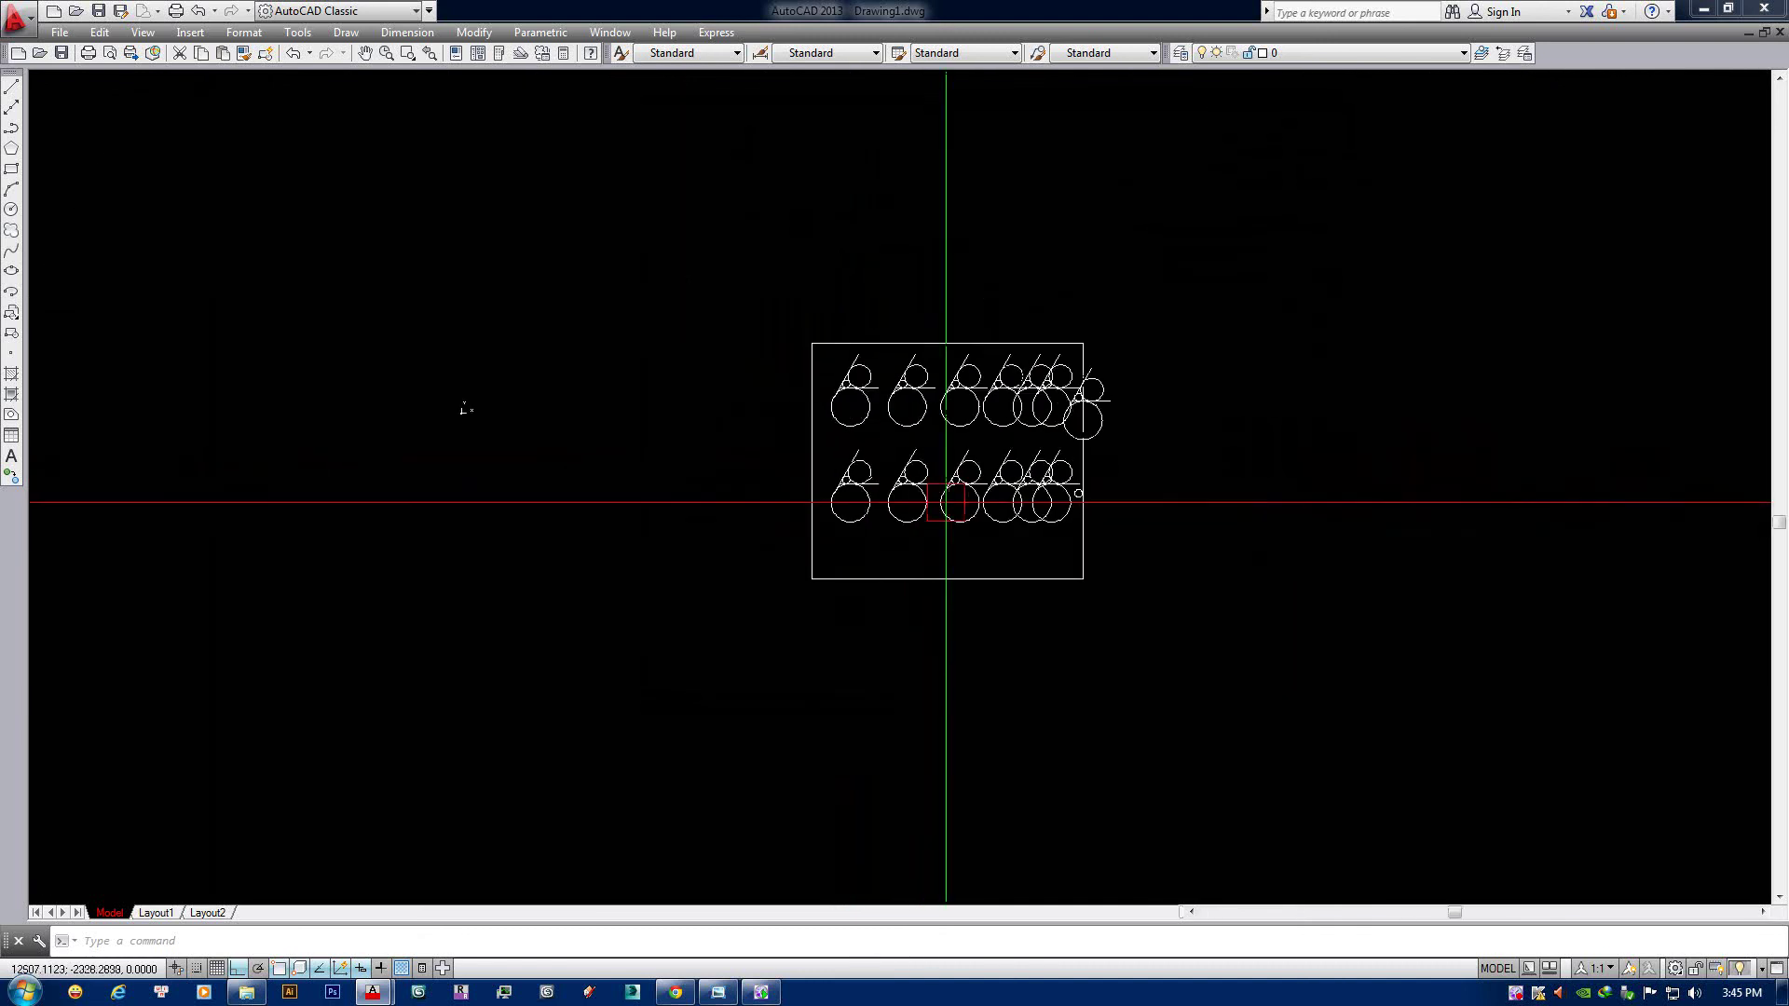
pyautogui.scroll(-2, 948, 503)
pyautogui.scroll(3, 949, 504)
pyautogui.scroll(5, 939, 495)
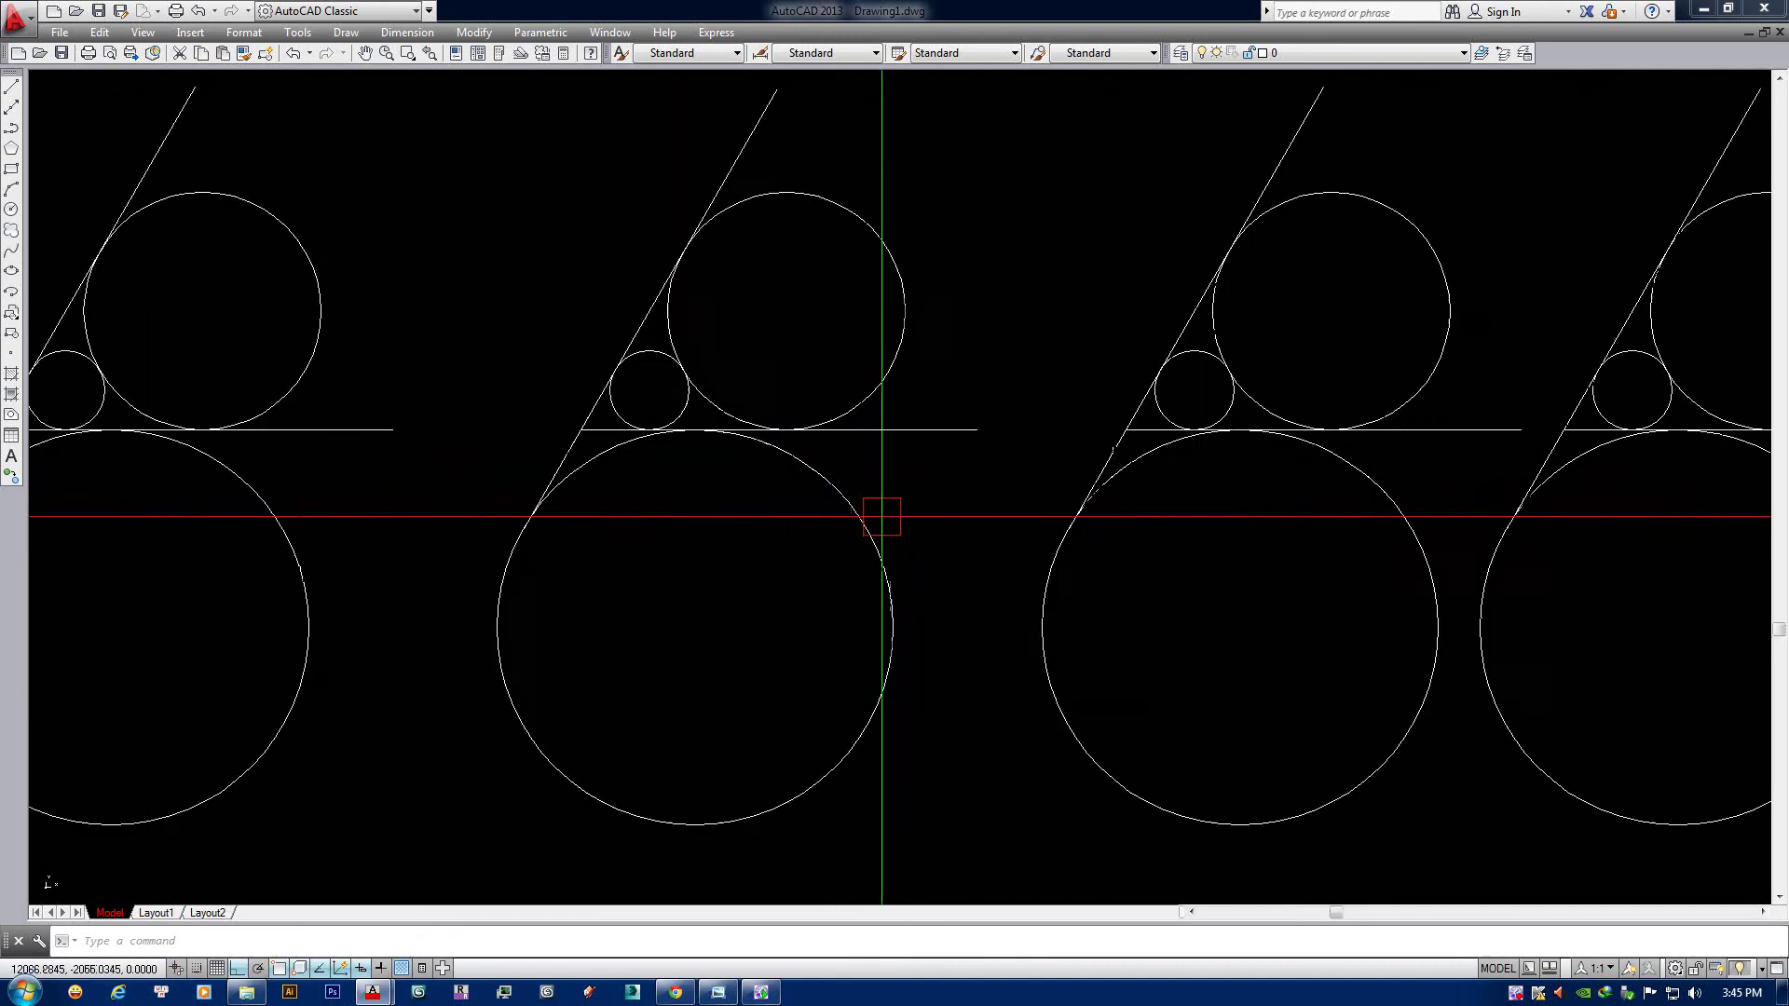
pyautogui.scroll(1, 963, 437)
pyautogui.scroll(2, 963, 437)
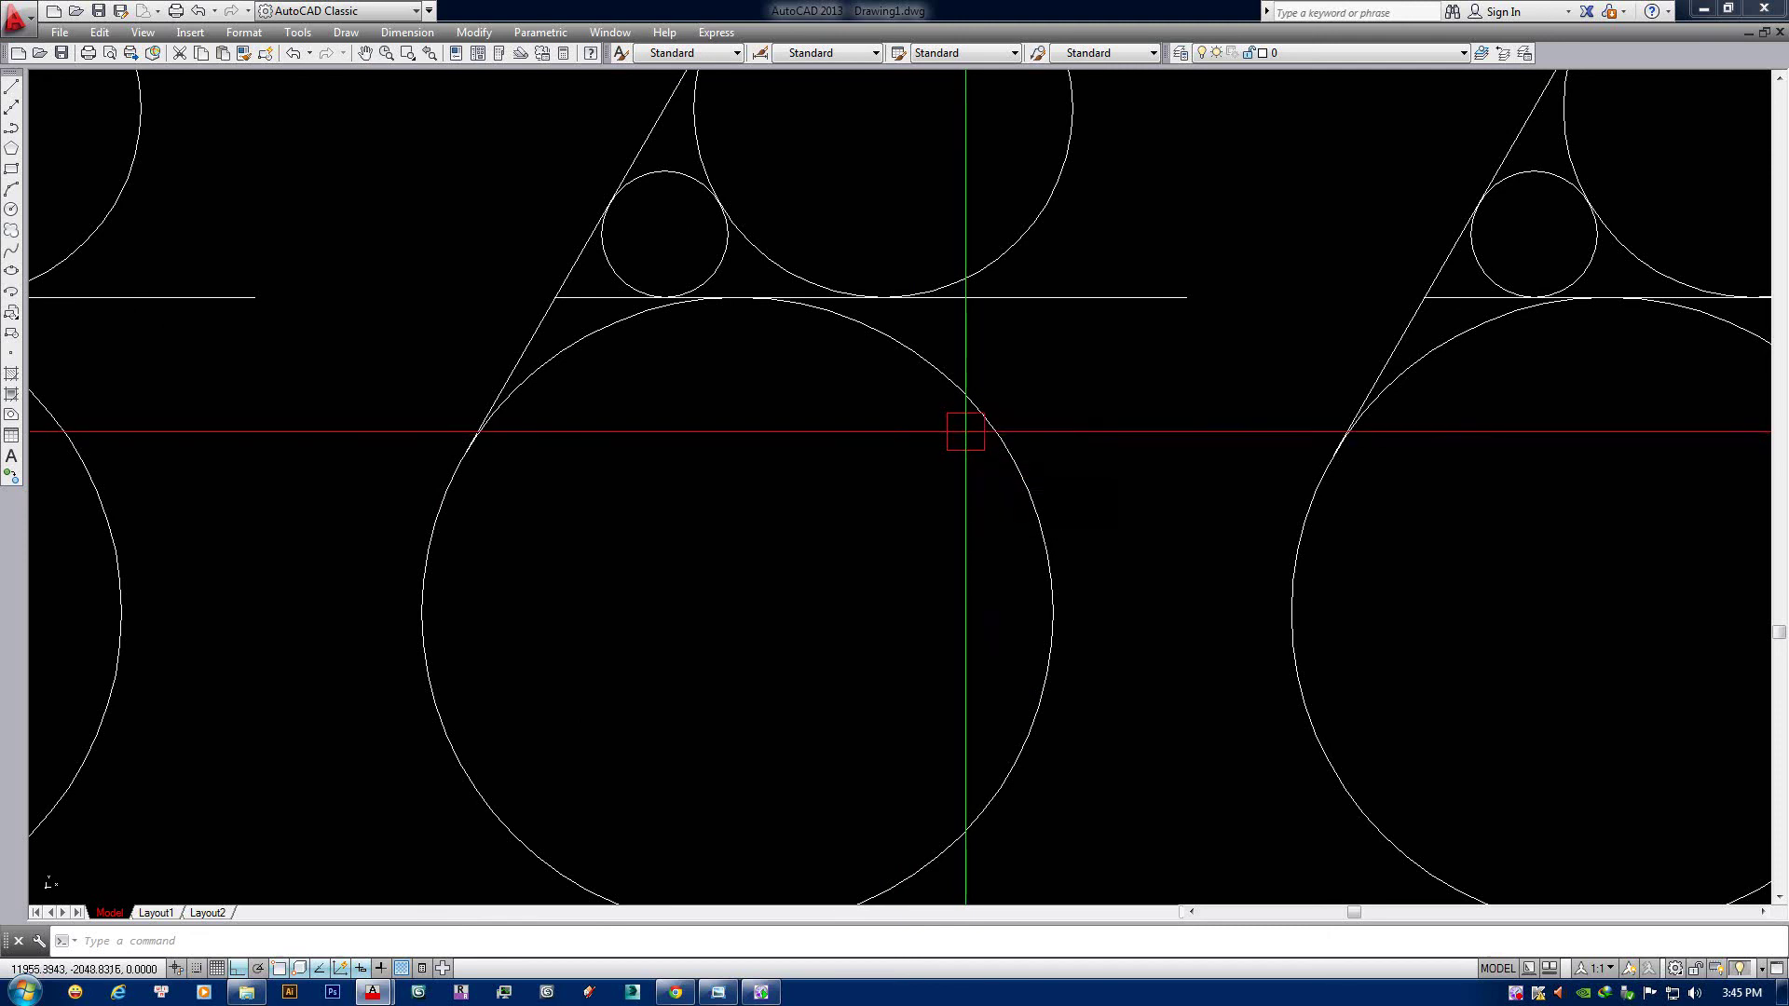
pyautogui.scroll(-2, 965, 466)
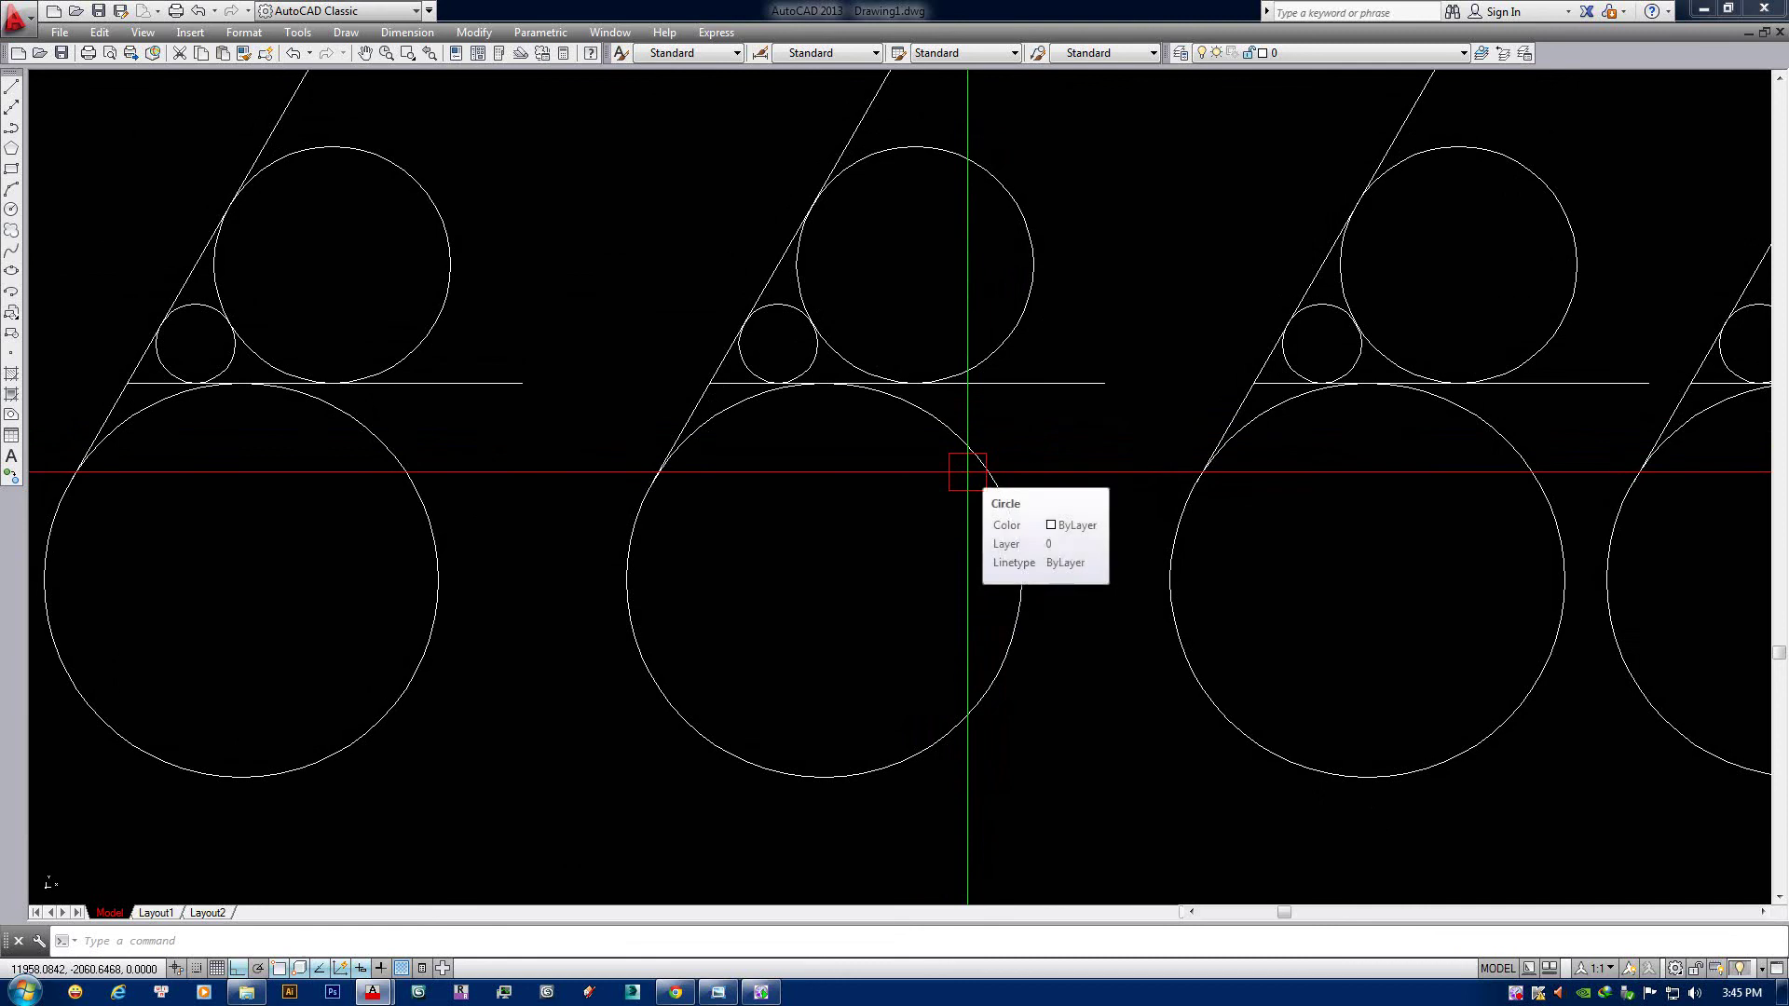
pyautogui.scroll(-2, 967, 471)
pyautogui.scroll(-1, 951, 472)
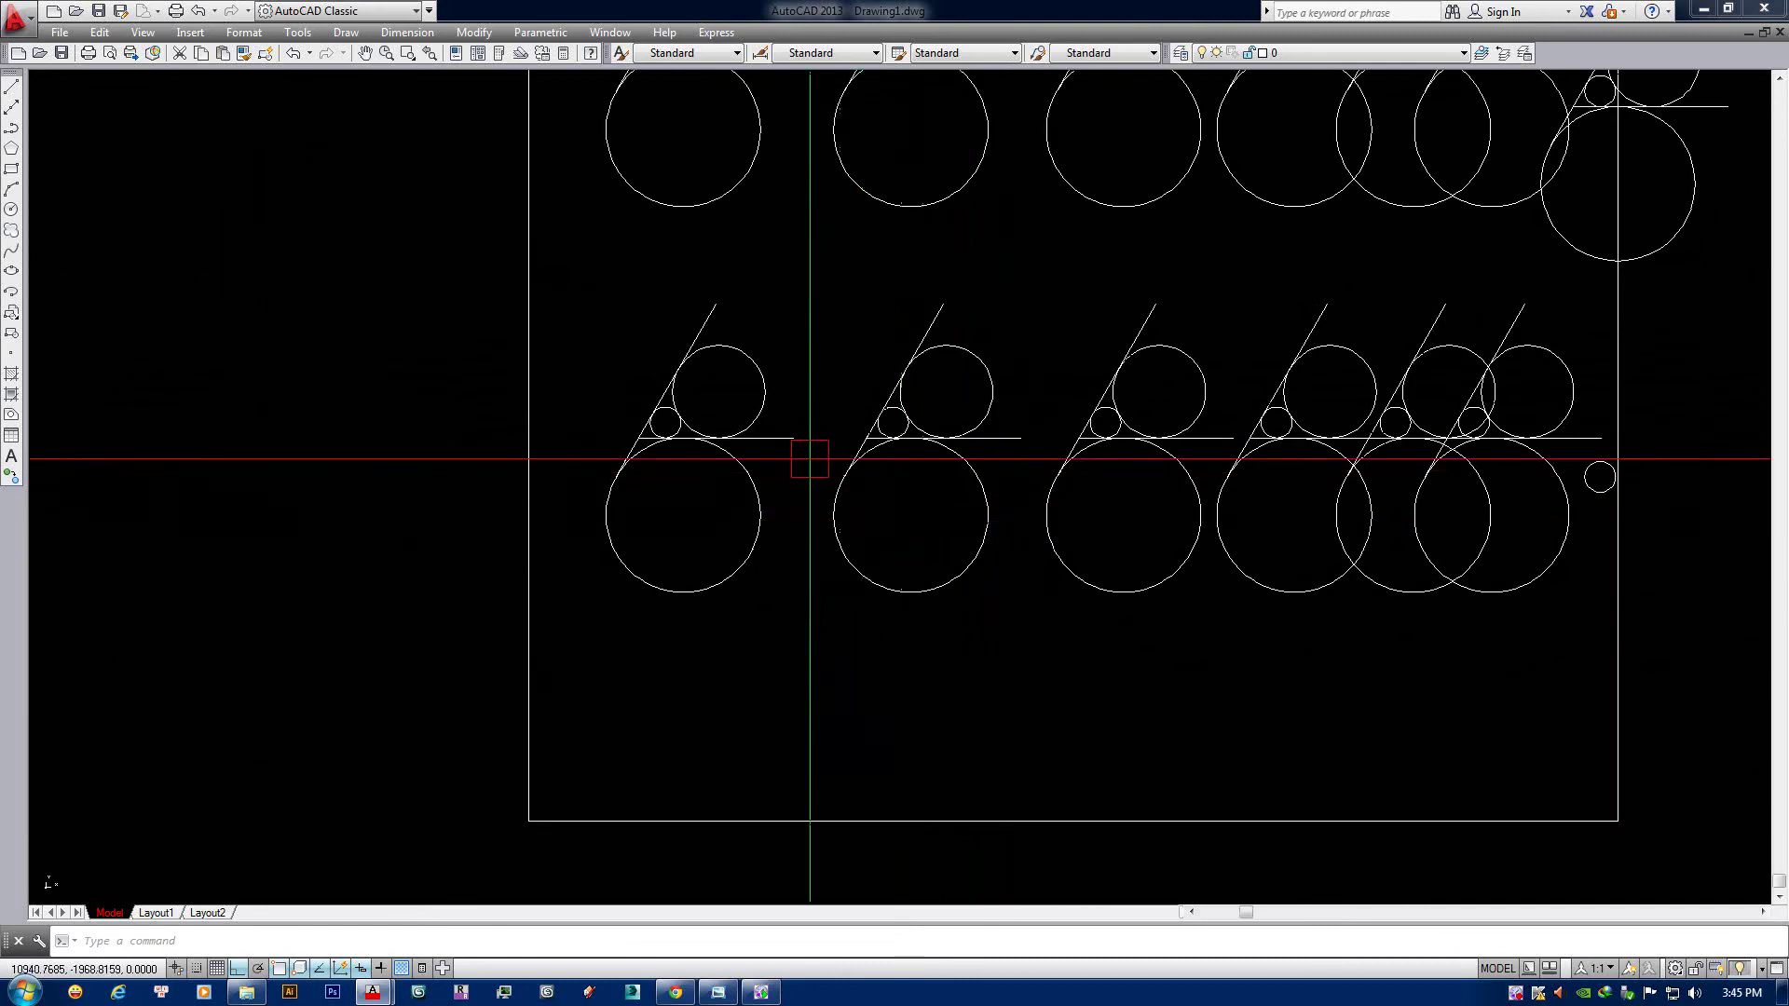
pyautogui.scroll(2, 959, 415)
pyautogui.scroll(2, 969, 354)
pyautogui.moveTo(1020, 302); pyautogui.dragTo(1022, 323, button='middle')
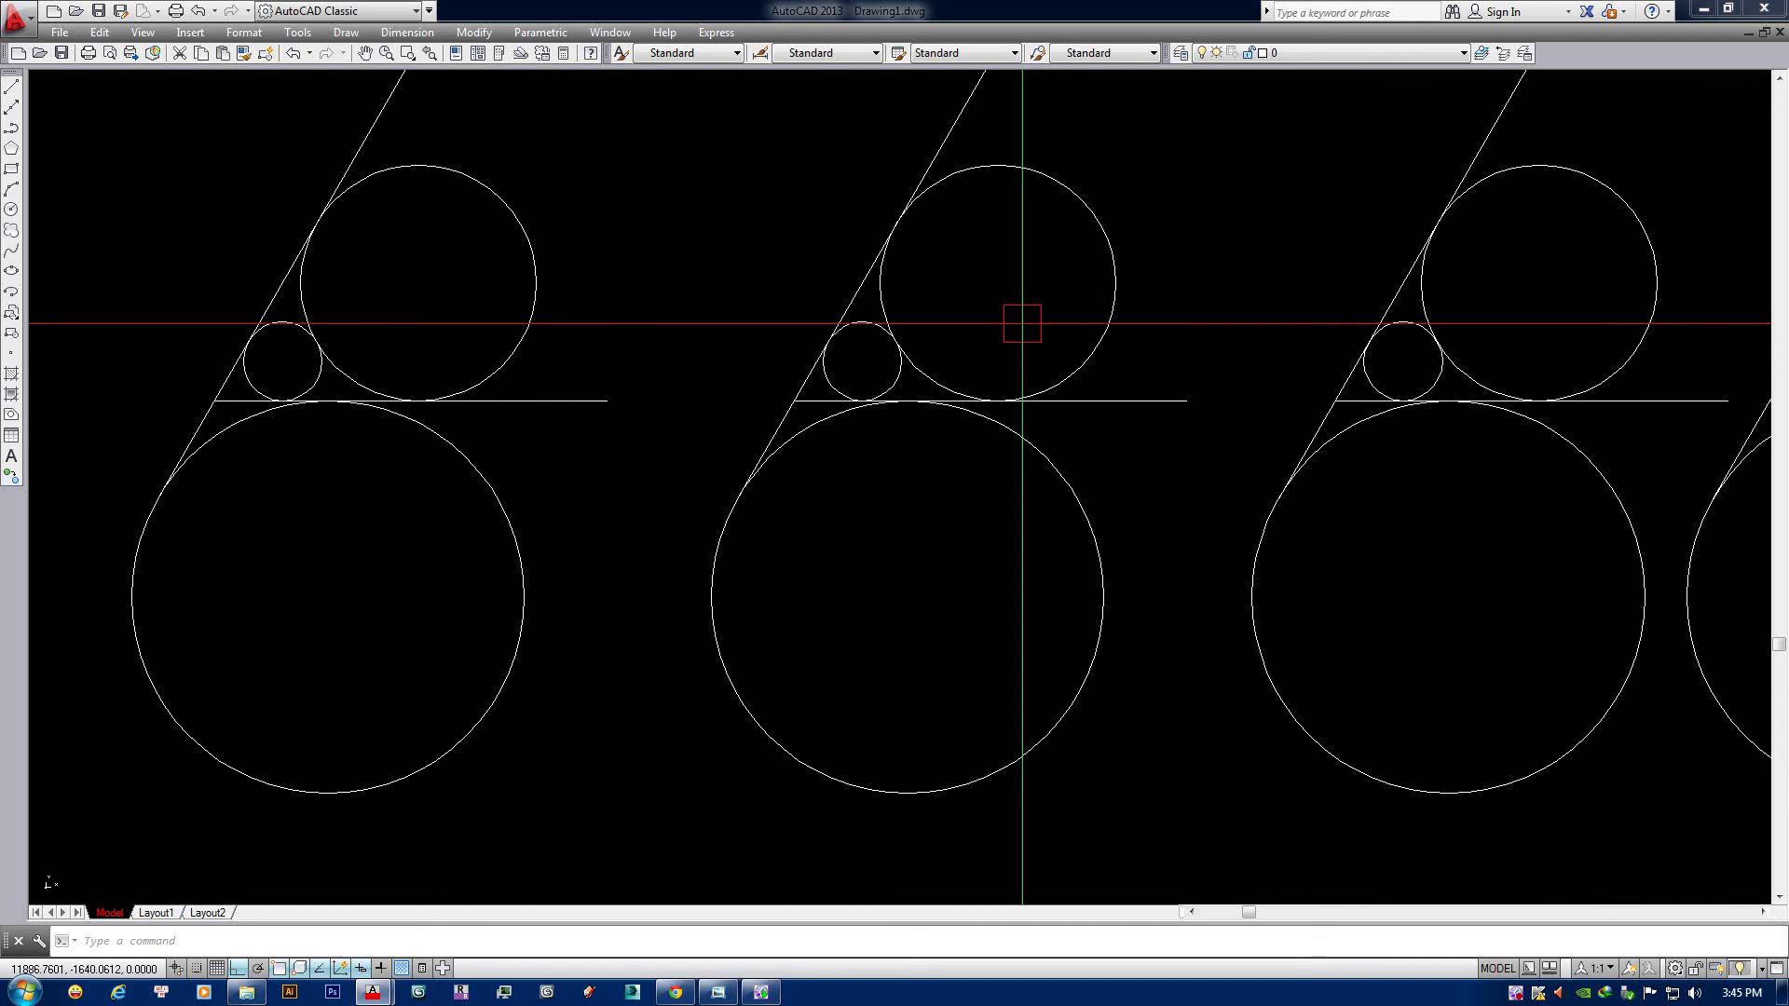
pyautogui.scroll(-2, 1019, 363)
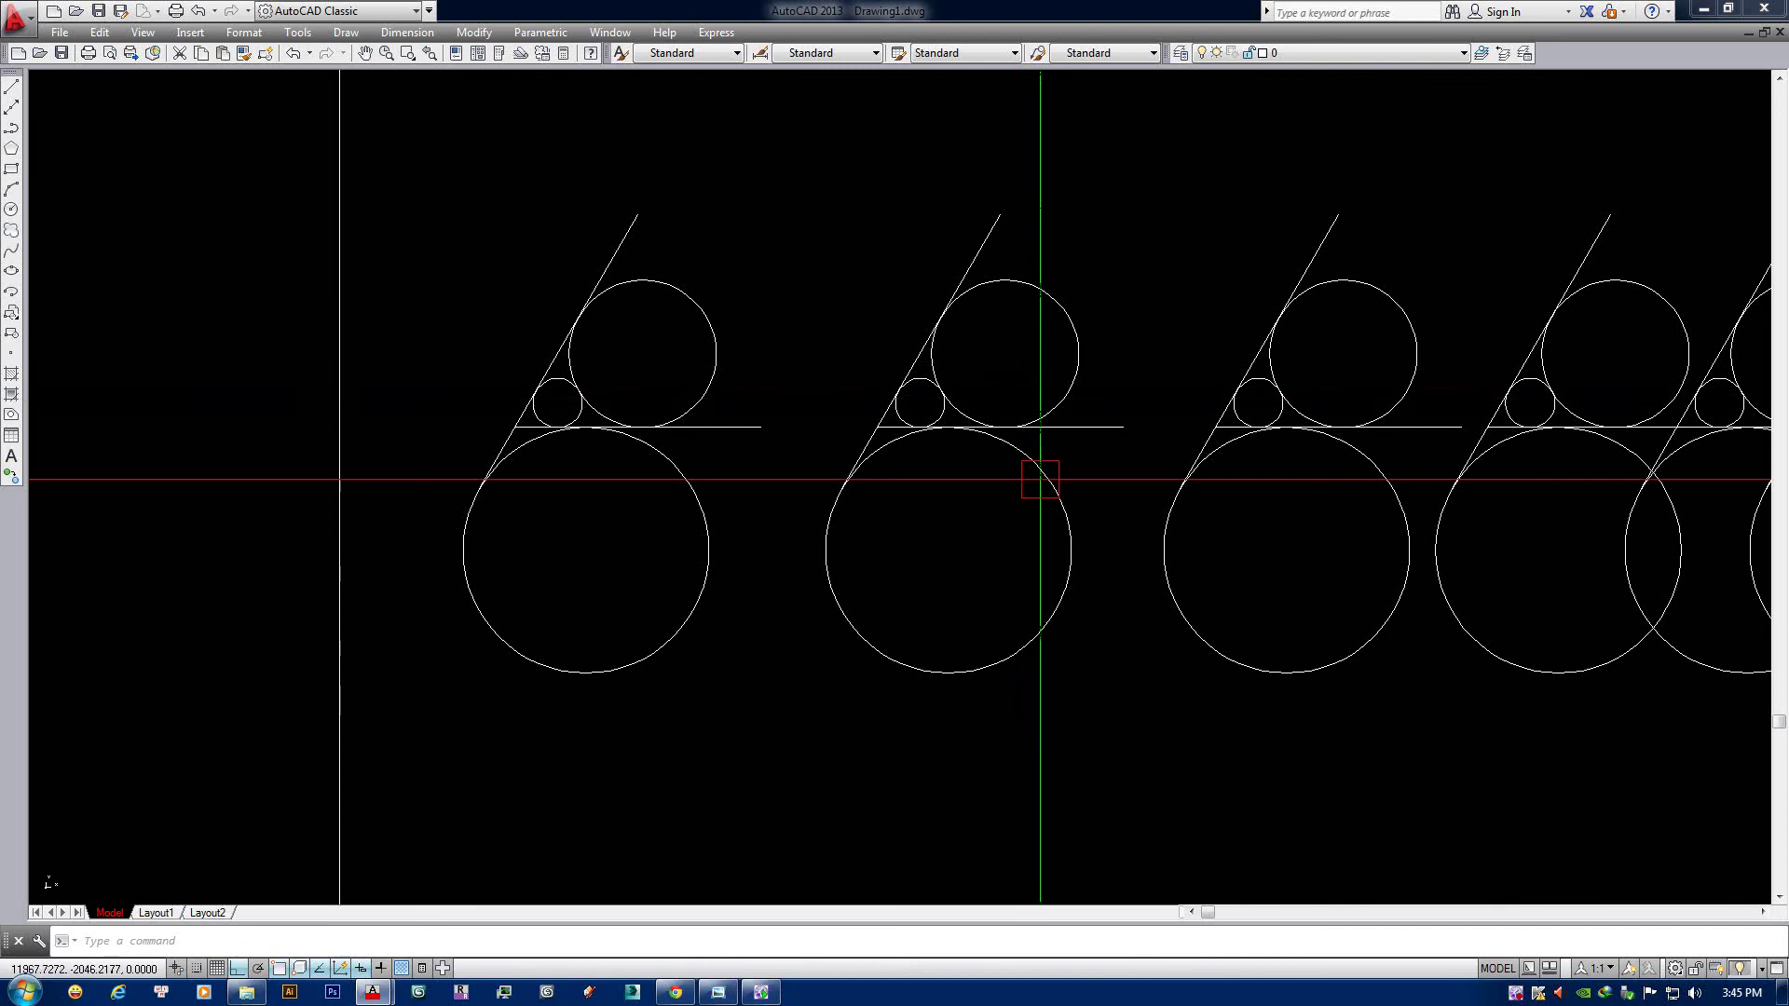
pyautogui.scroll(2, 1038, 559)
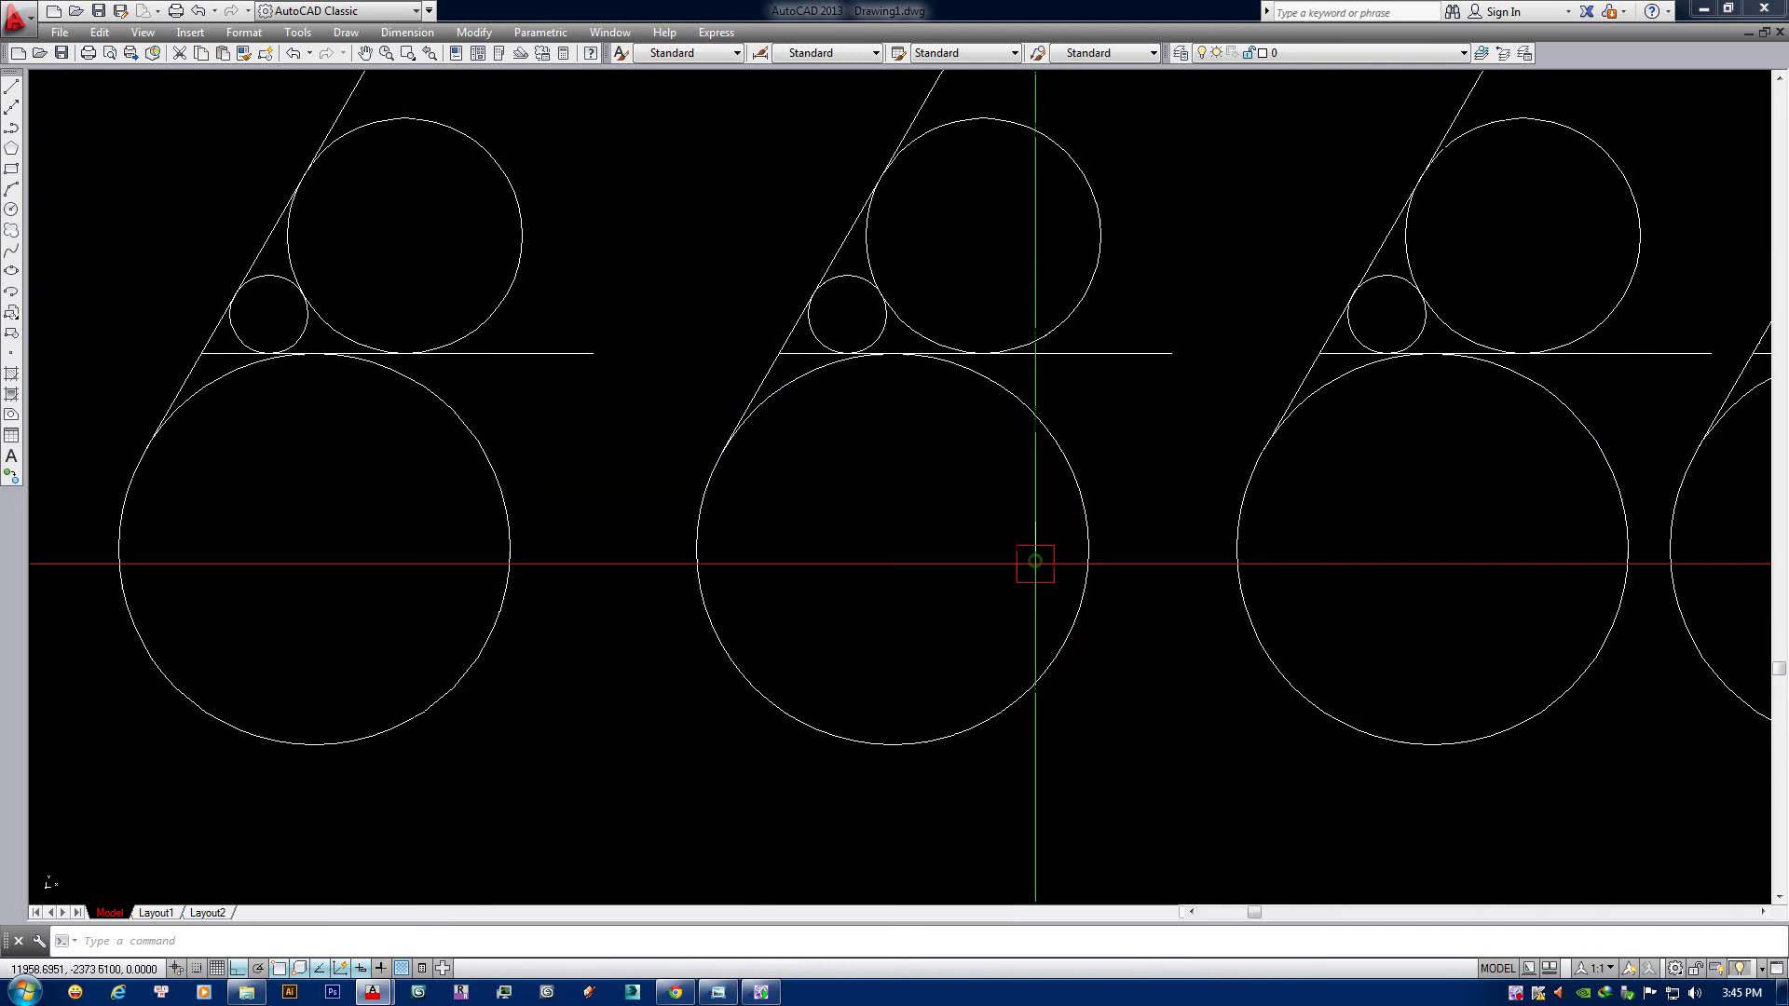
pyautogui.scroll(-2, 1053, 591)
pyautogui.scroll(5, 1053, 591)
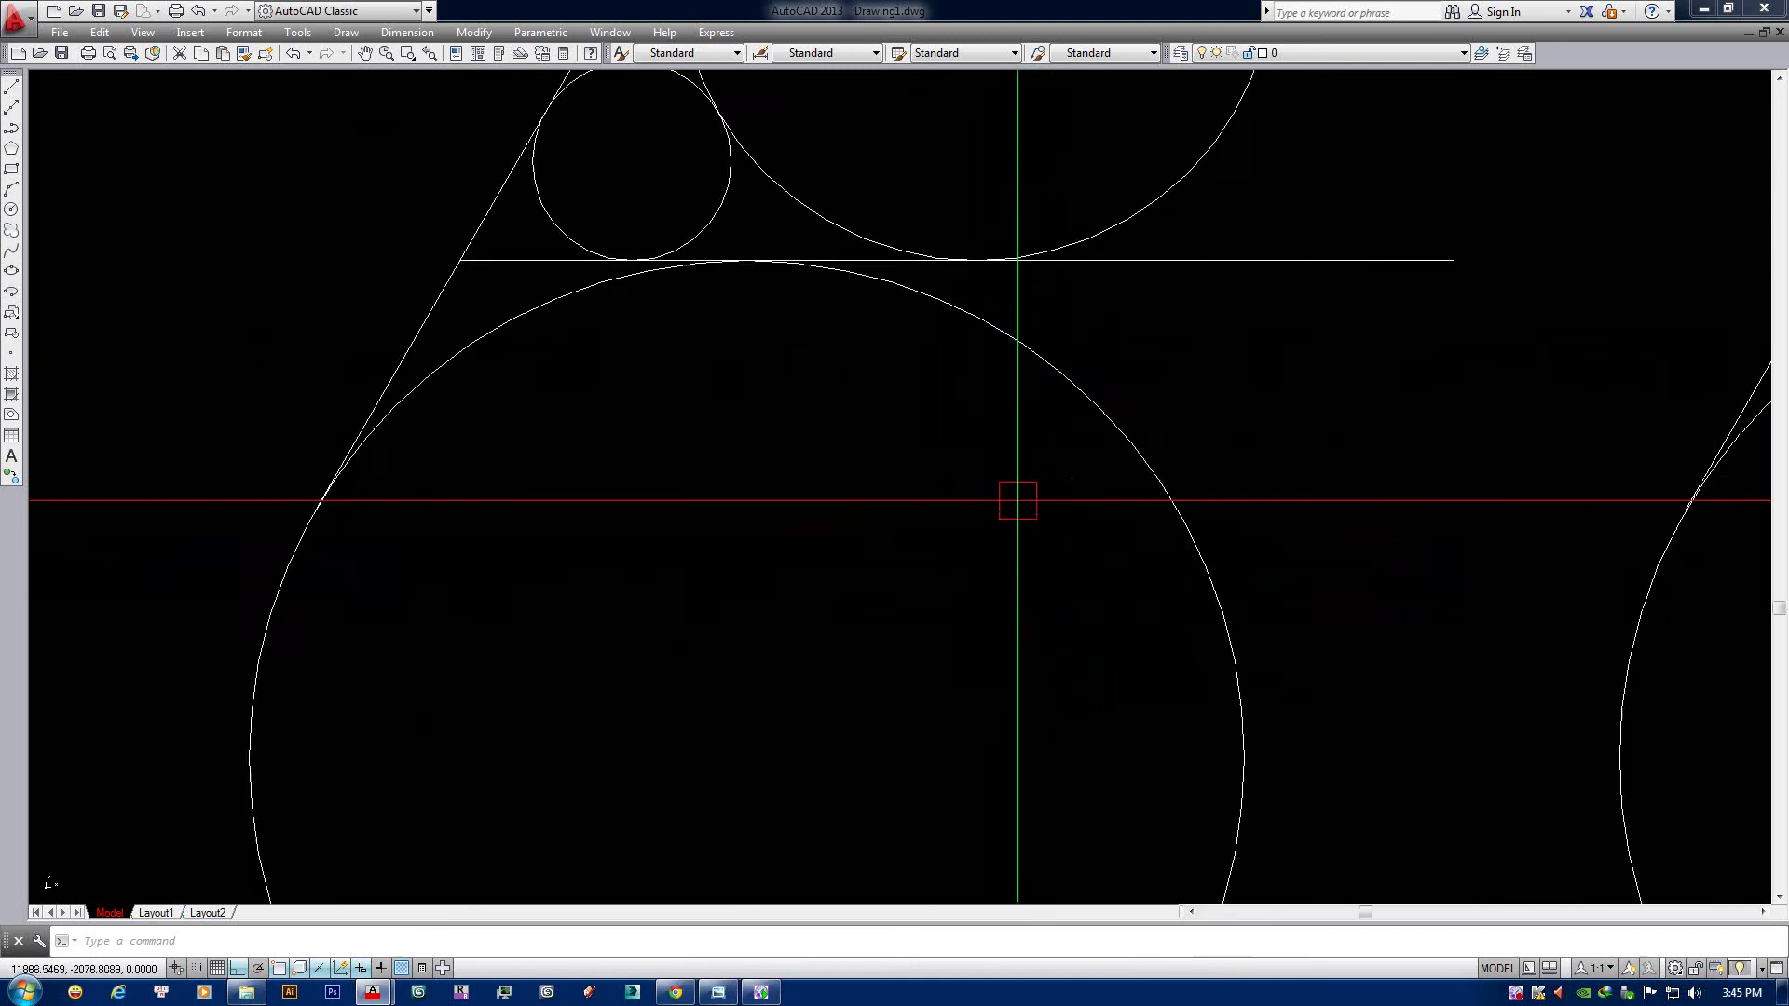
pyautogui.scroll(4, 1014, 499)
pyautogui.scroll(4, 845, 639)
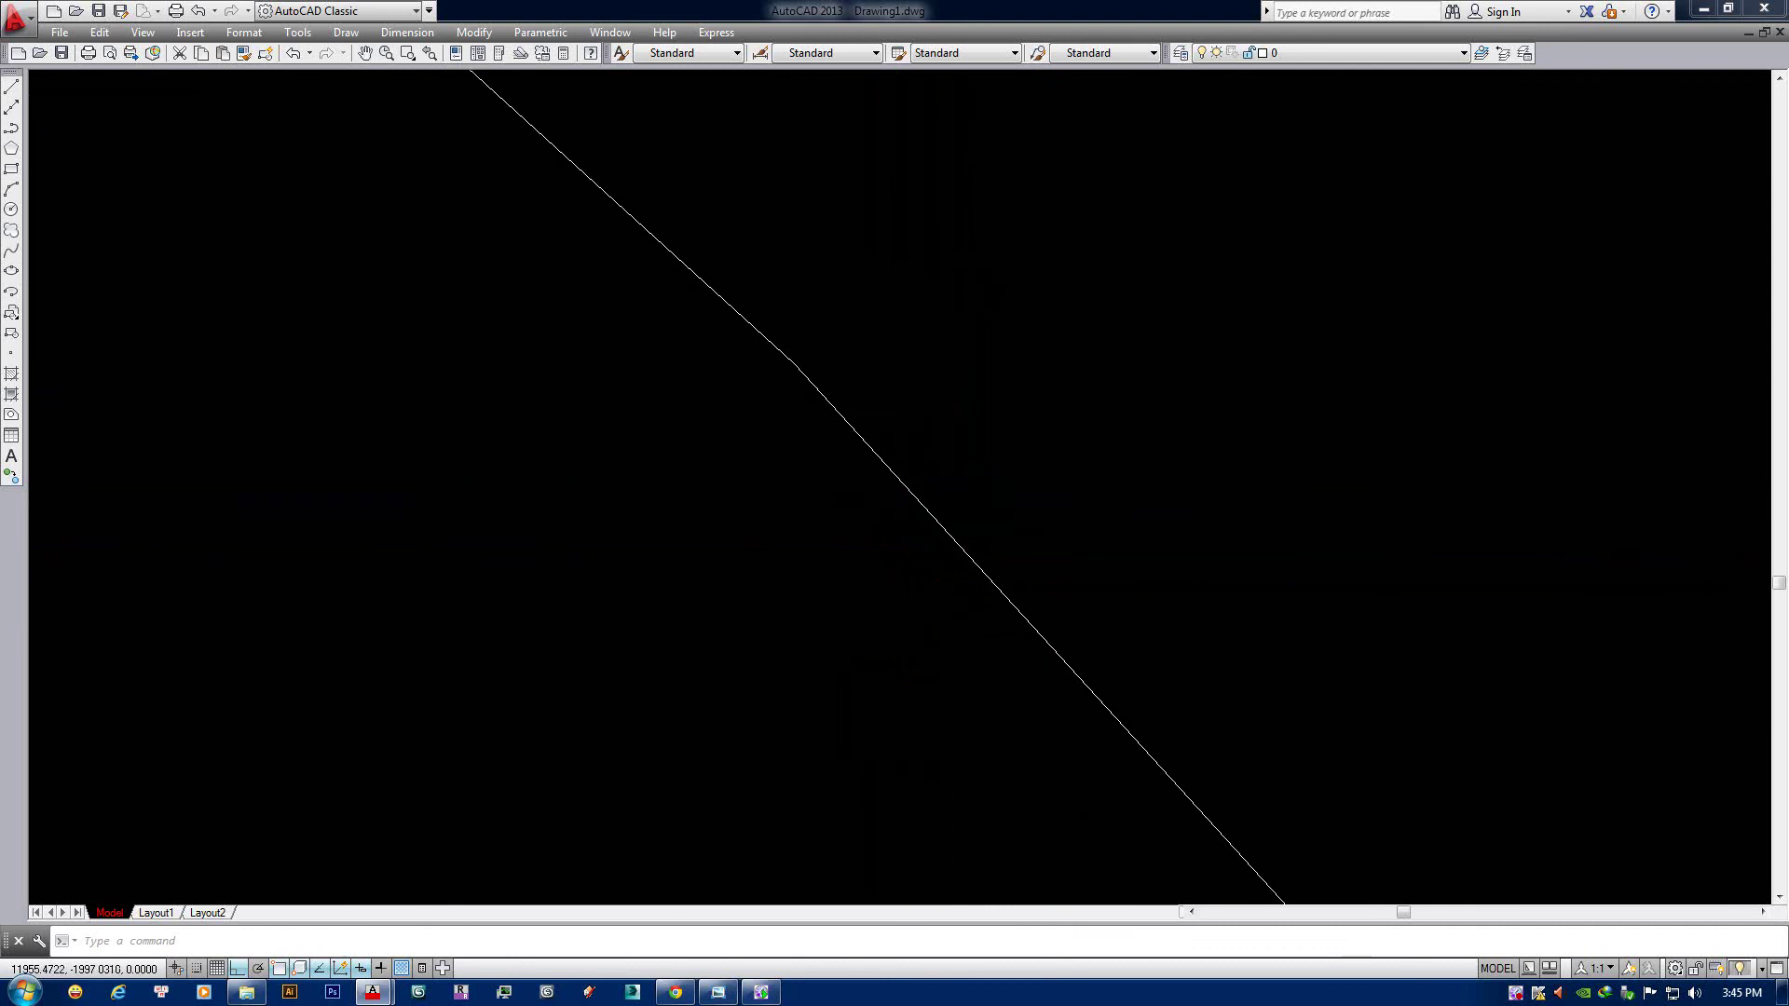
pyautogui.scroll(-2, 847, 403)
pyautogui.scroll(2, 657, 252)
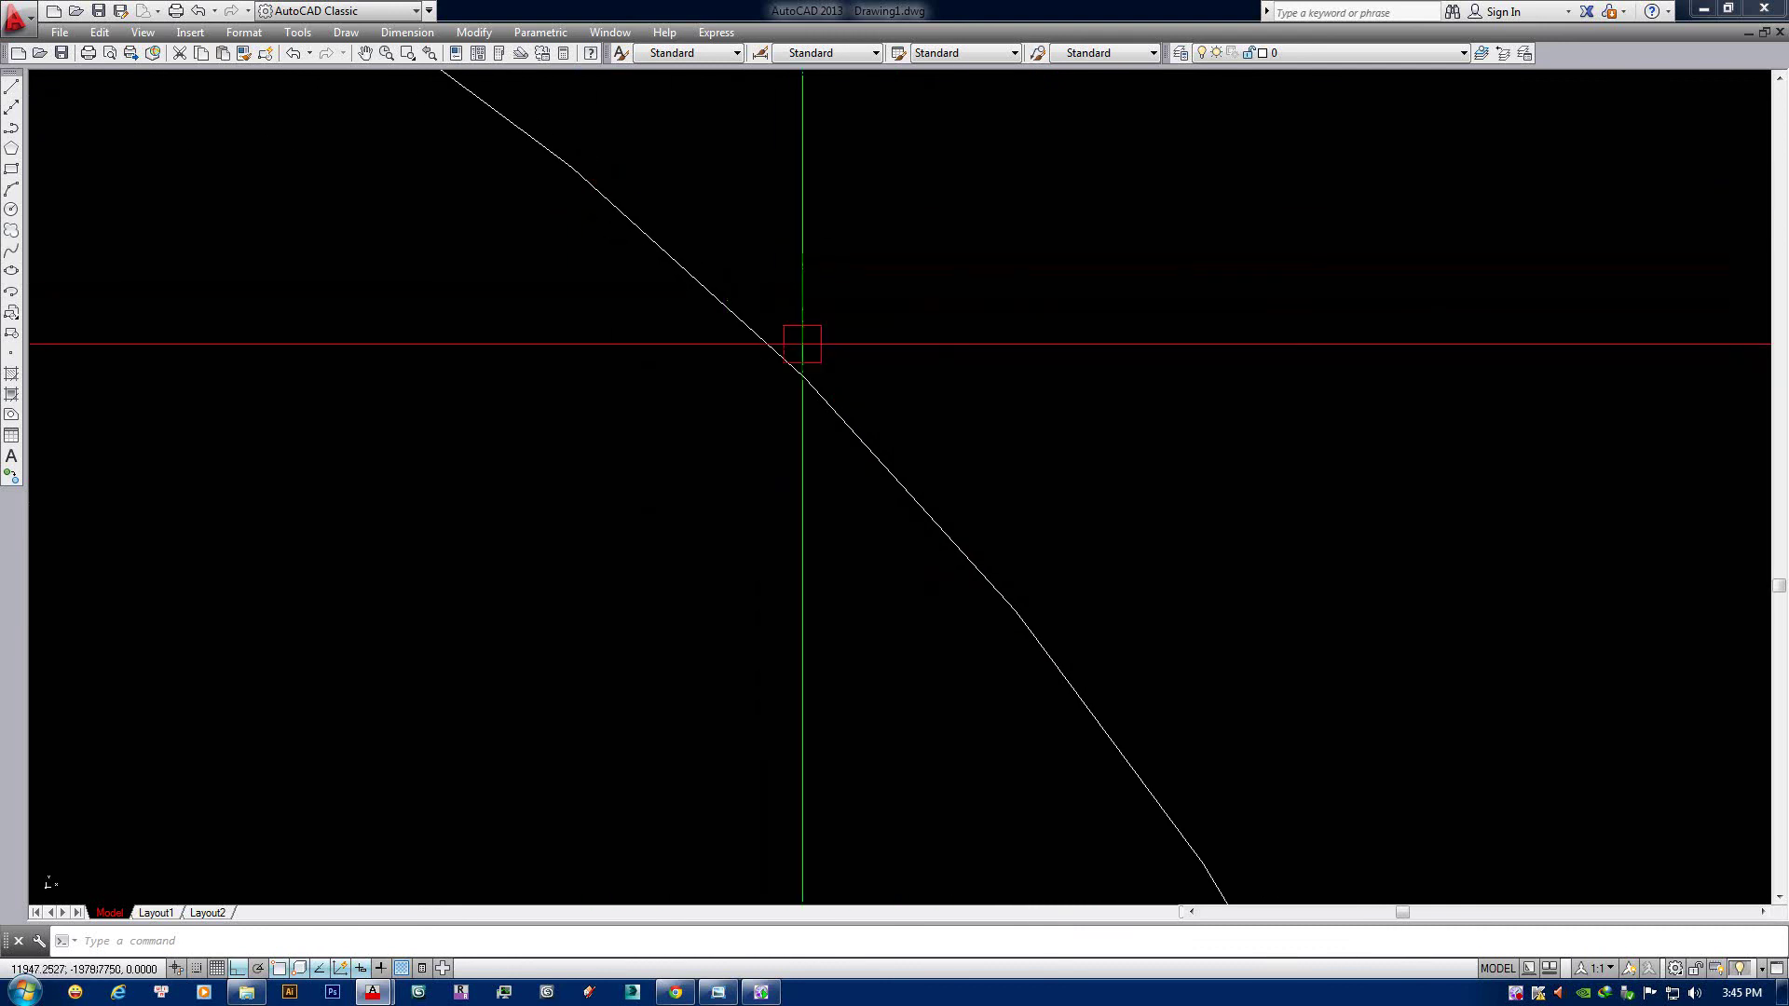
pyautogui.scroll(-3, 745, 356)
pyautogui.scroll(-3, 911, 451)
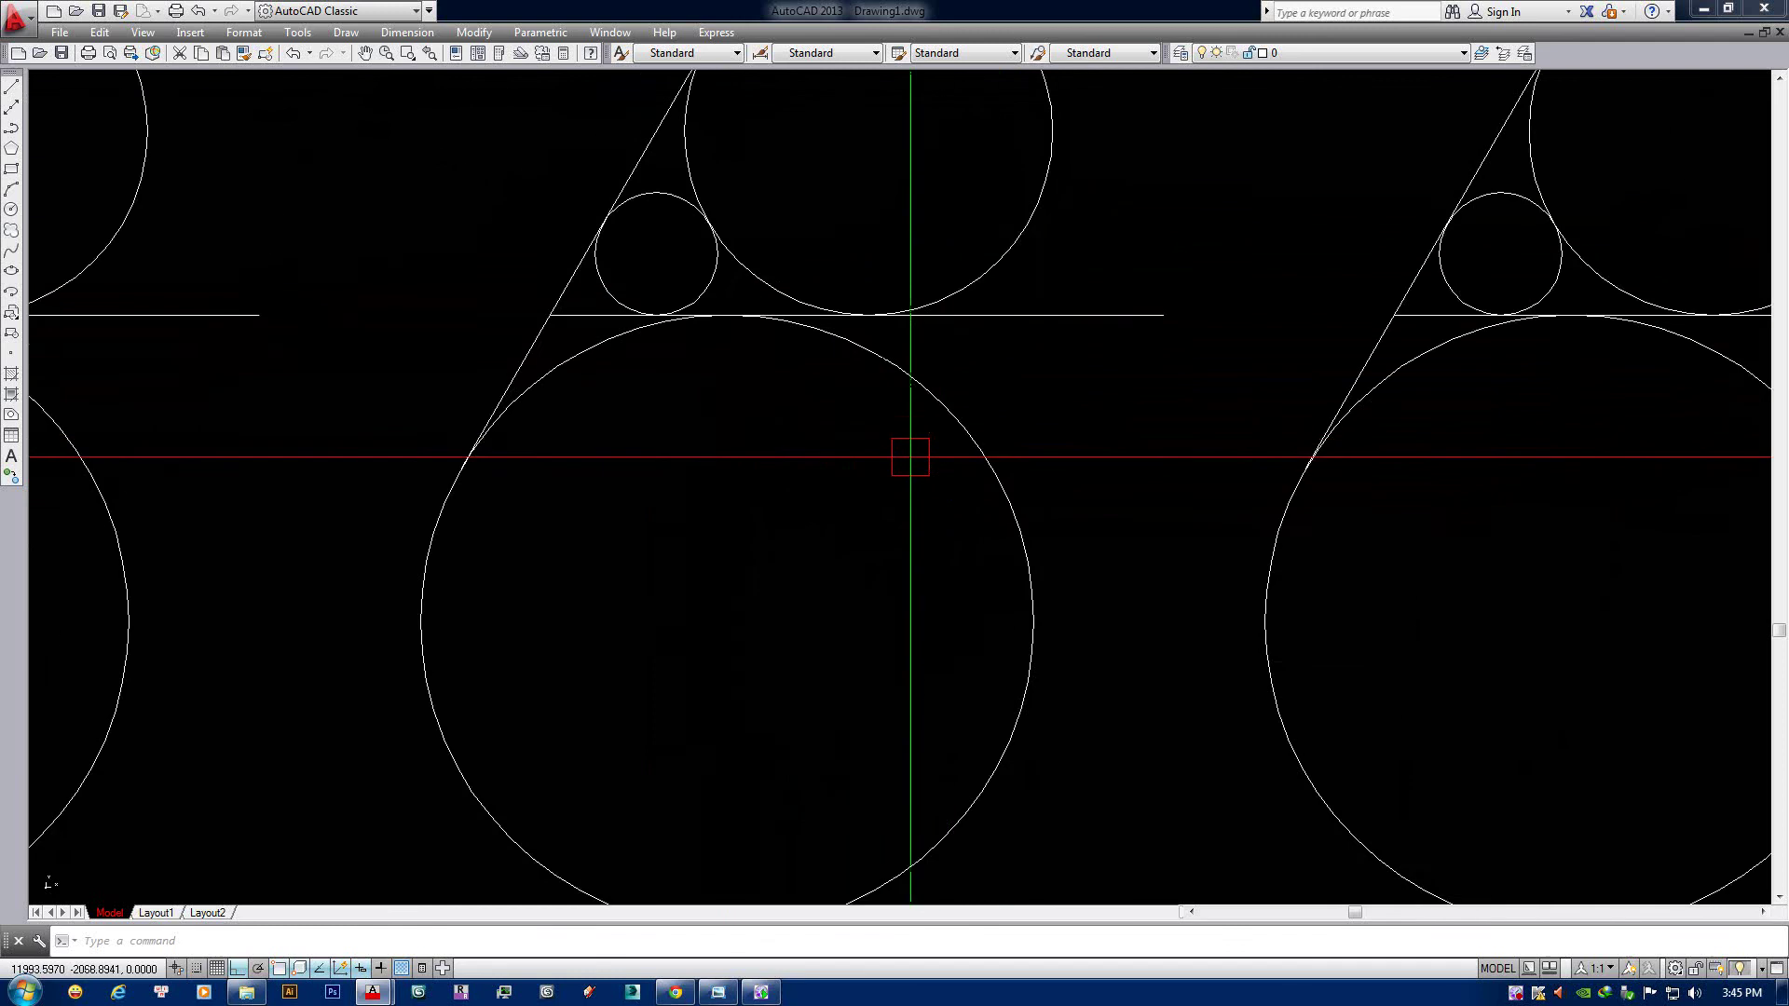
pyautogui.scroll(-2, 906, 467)
pyautogui.scroll(-3, 904, 473)
pyautogui.scroll(-2, 903, 473)
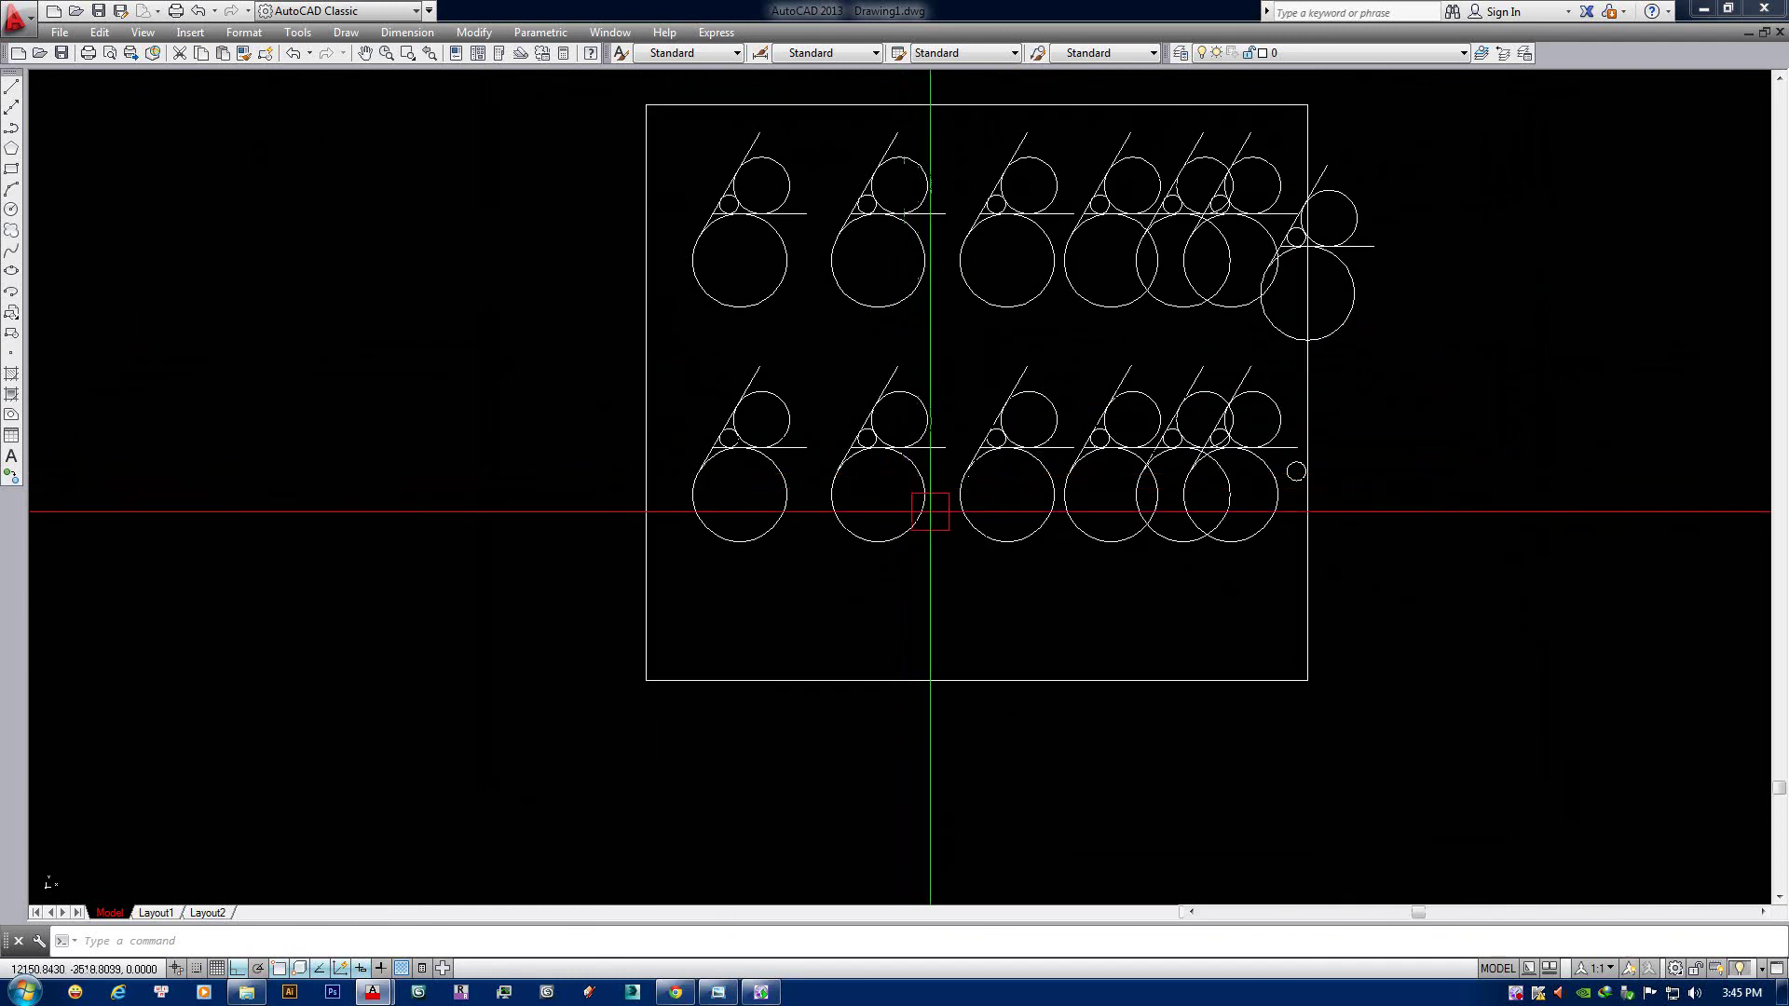
pyautogui.click(779, 909)
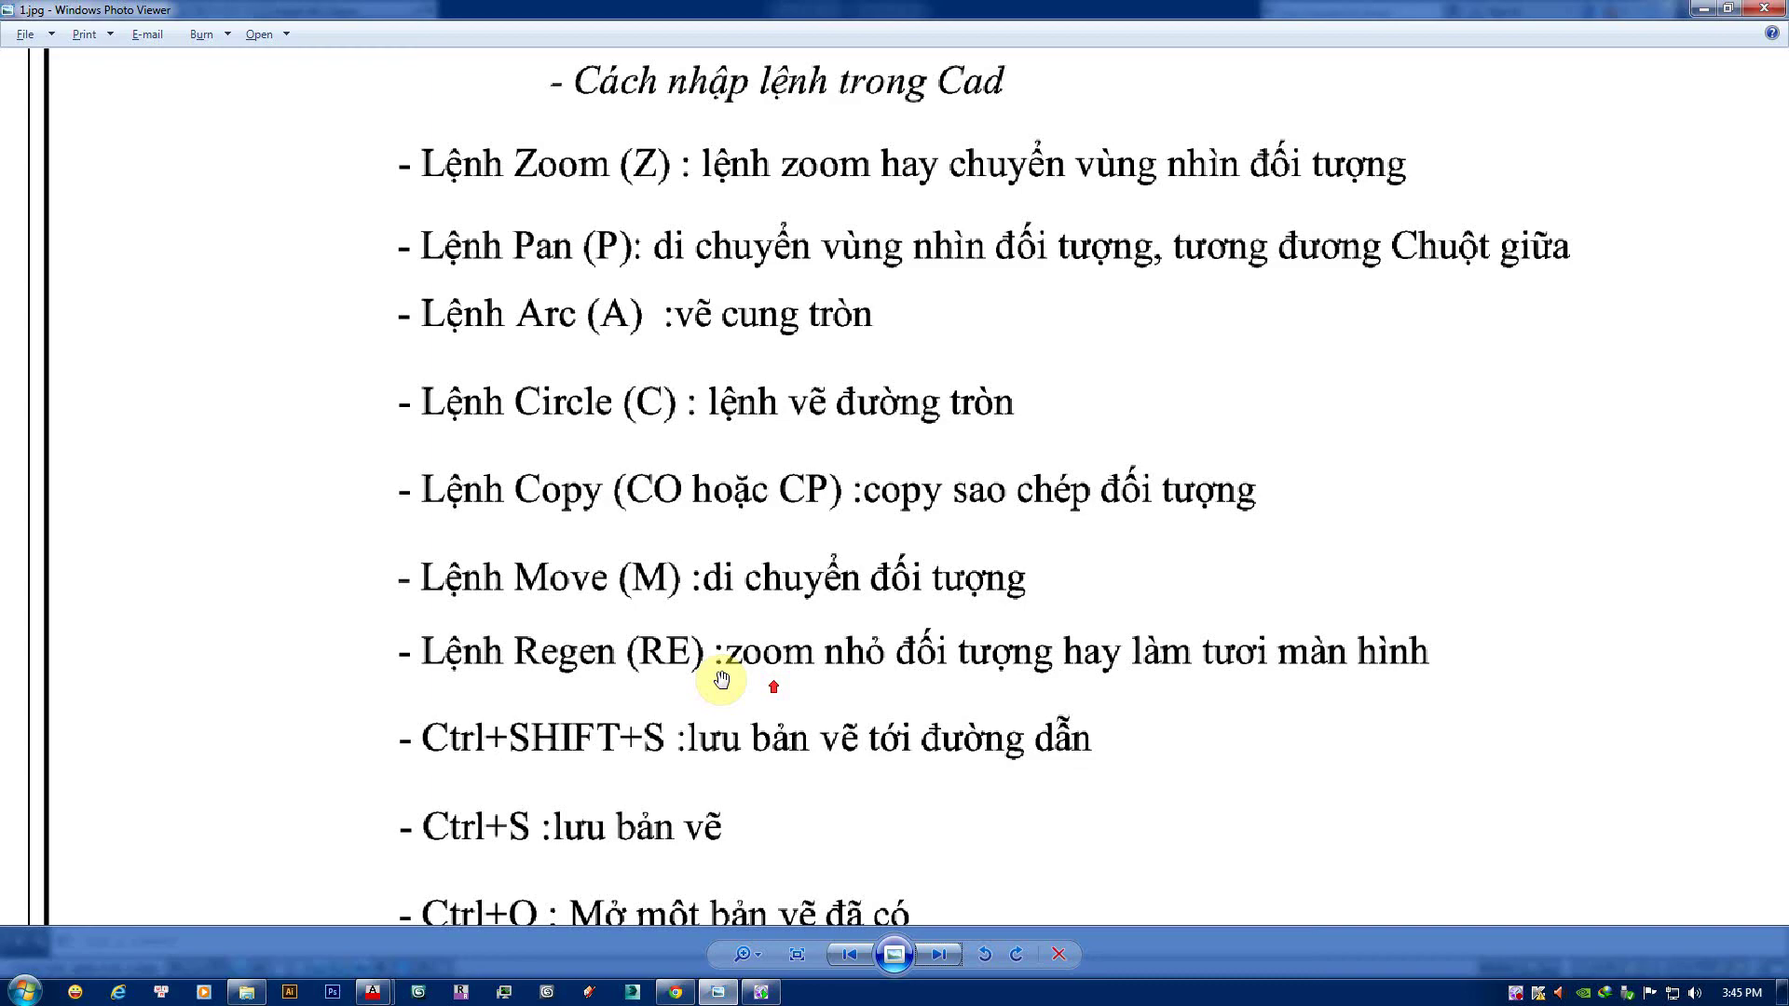
pyautogui.scroll(2, 723, 565)
pyautogui.scroll(2, 627, 563)
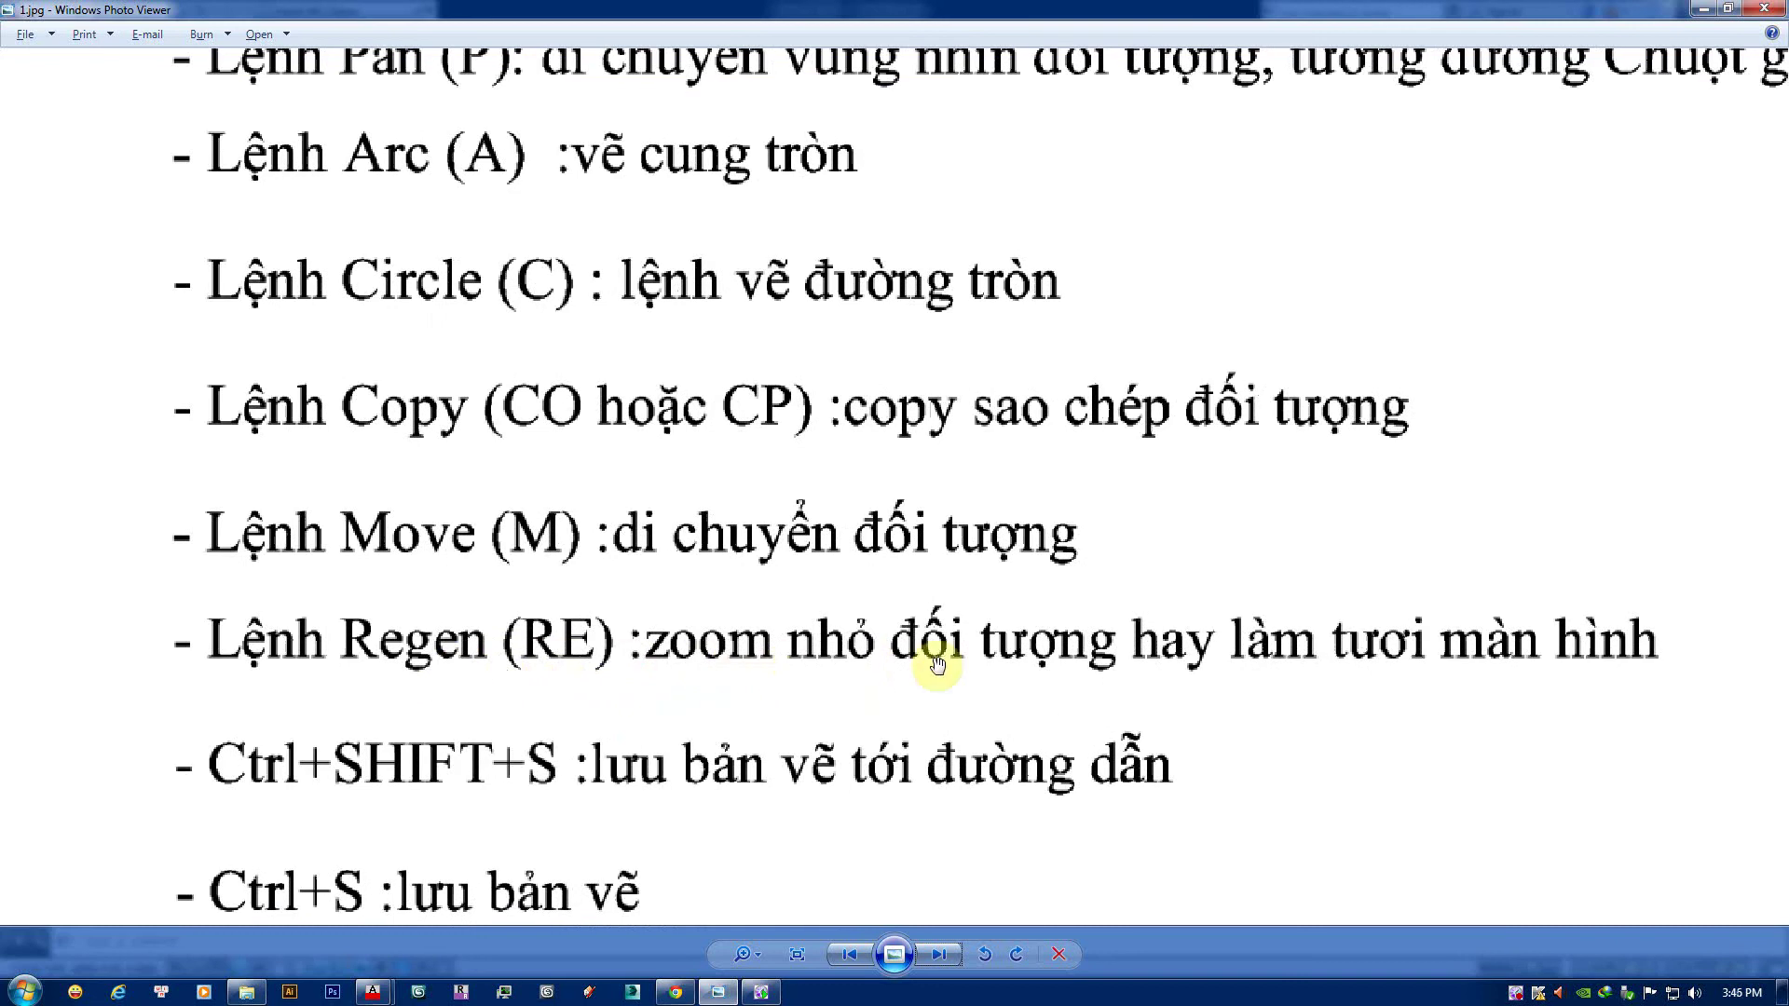
pyautogui.click(1703, 9)
pyautogui.scroll(1, 870, 444)
pyautogui.scroll(2, 867, 522)
pyautogui.scroll(2, 866, 523)
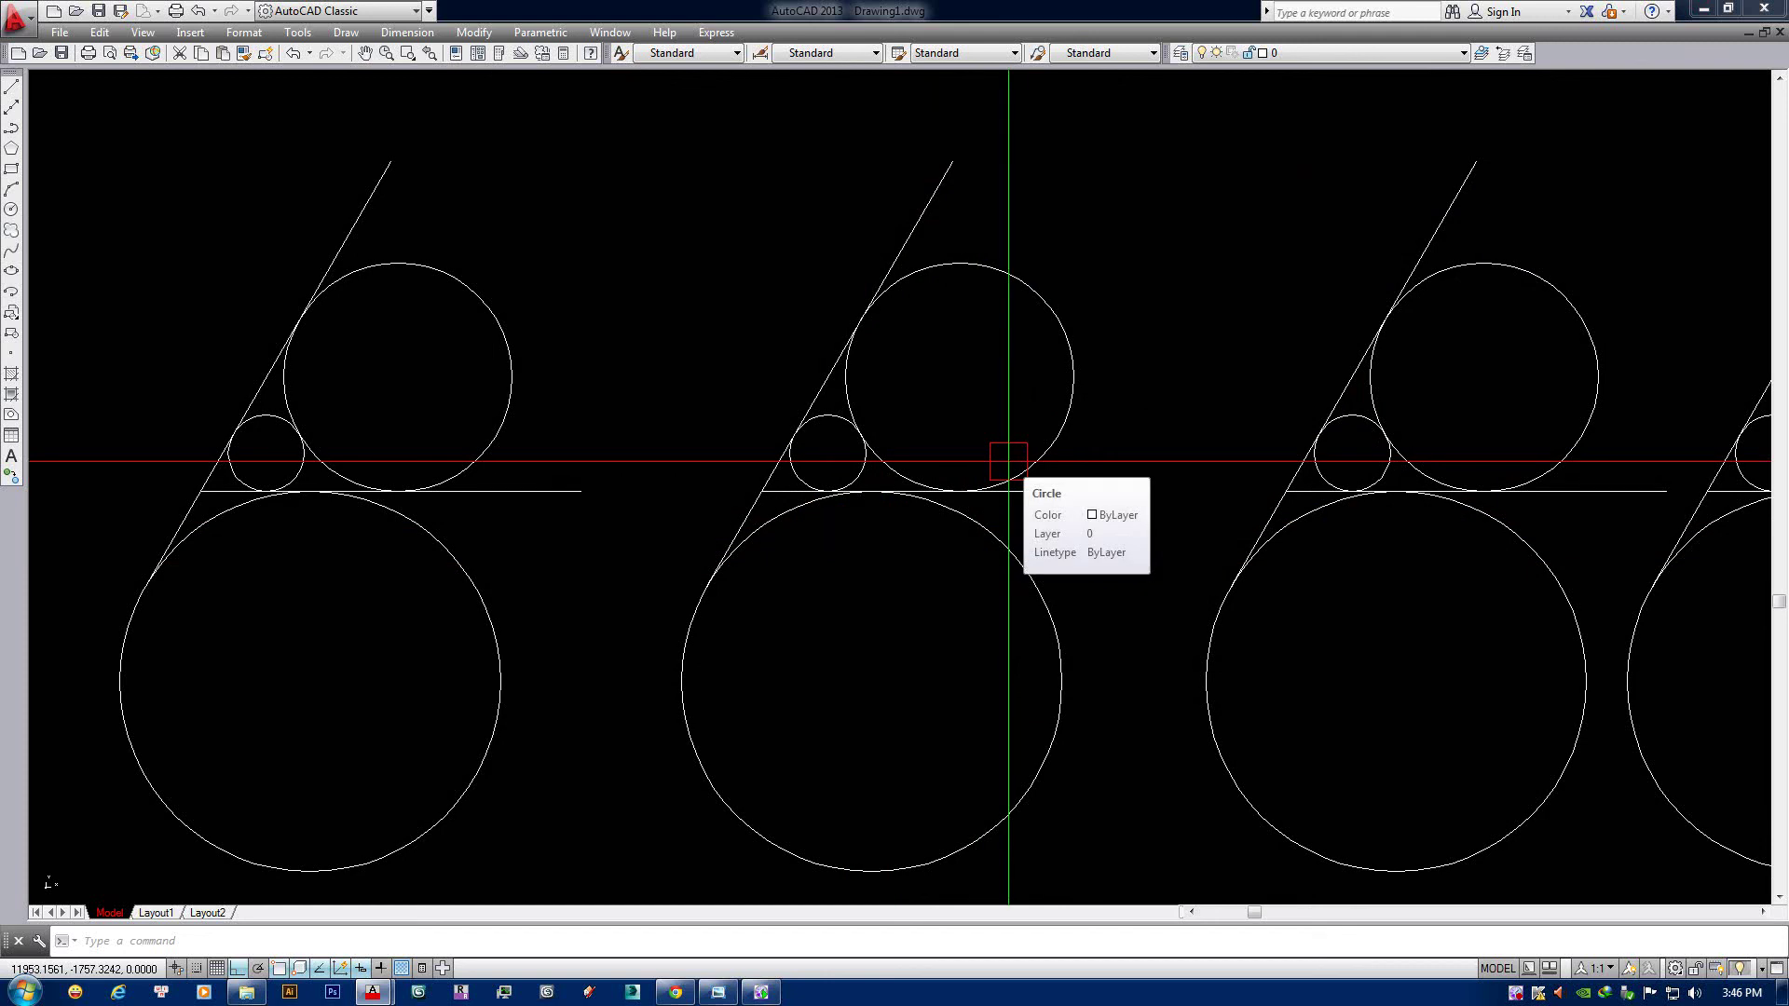
pyautogui.write('re')
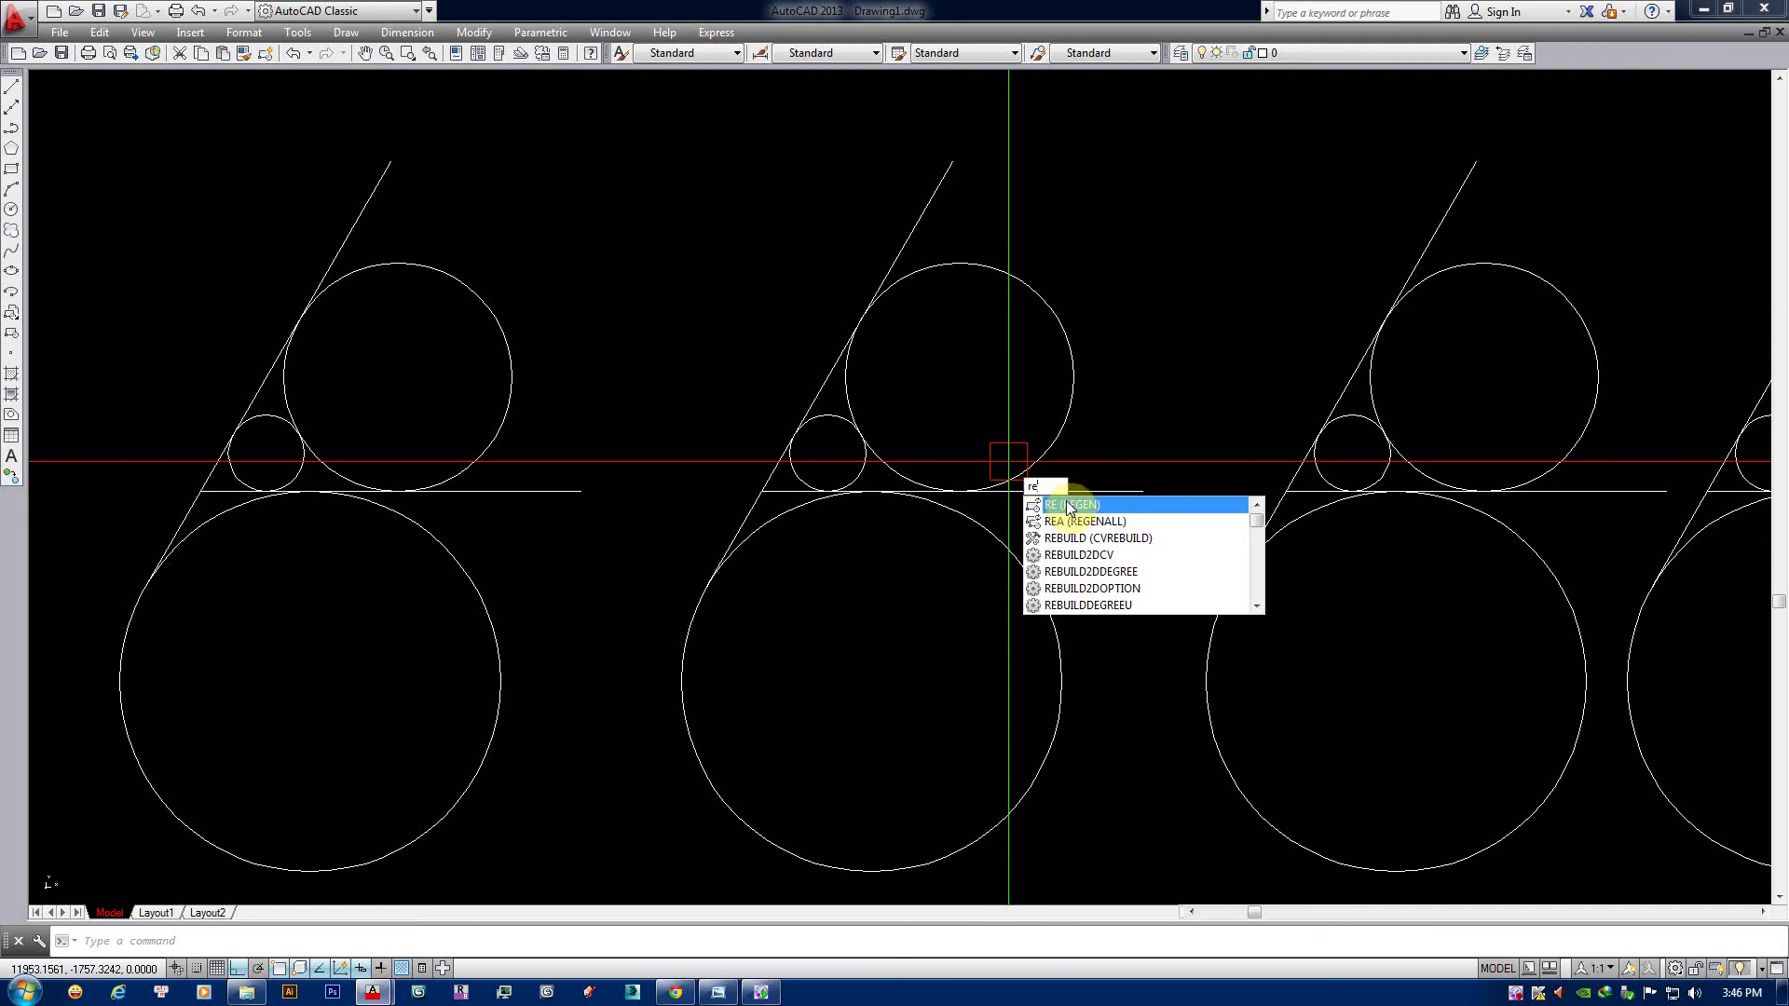
pyautogui.press('Return')
pyautogui.scroll(4, 894, 447)
pyautogui.scroll(-6, 894, 447)
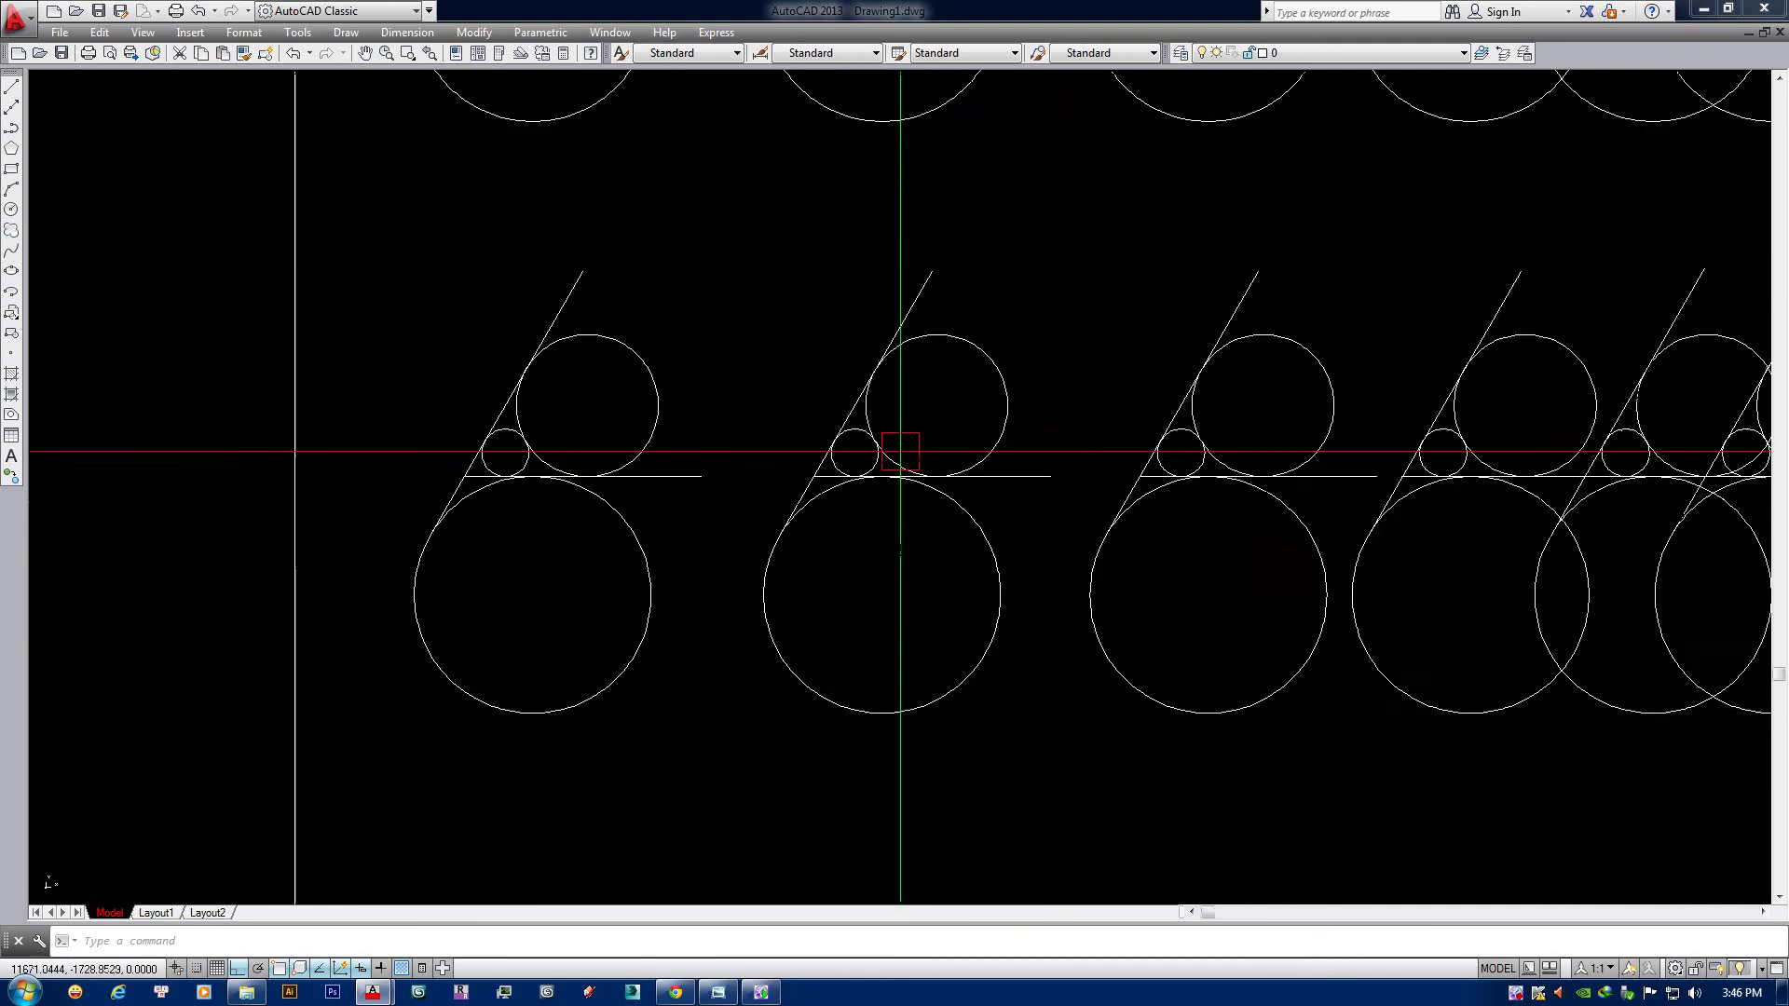
pyautogui.scroll(4, 935, 472)
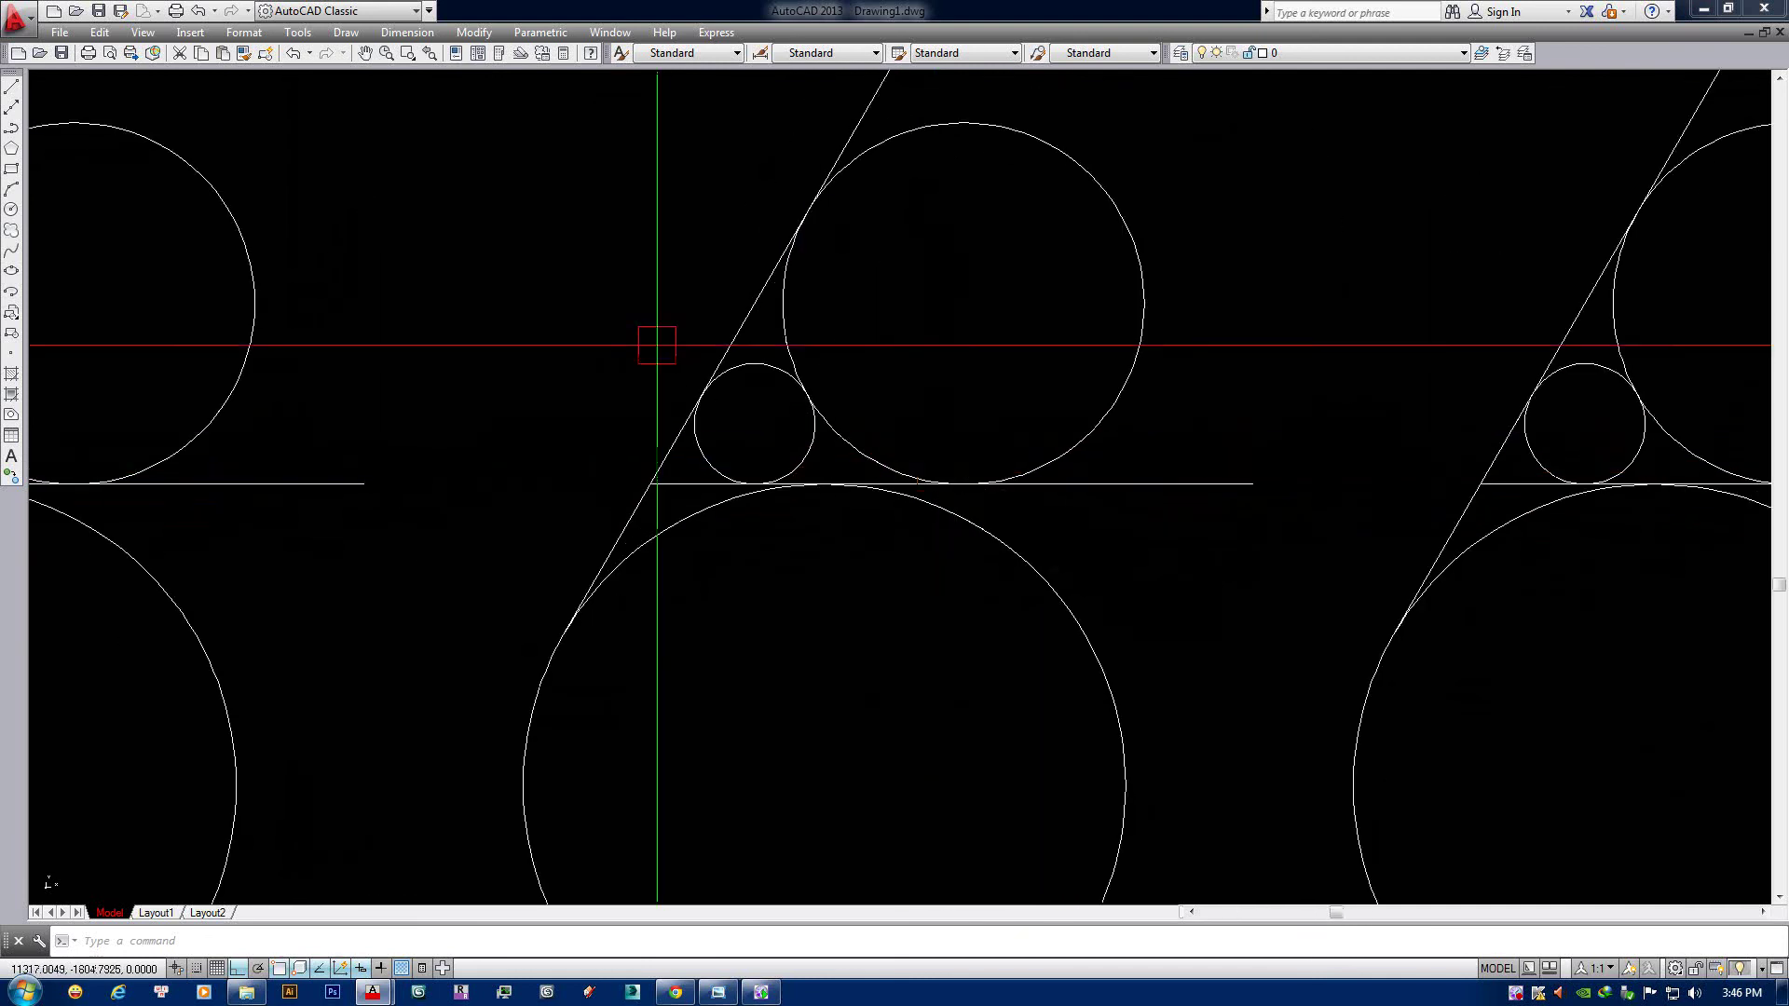
pyautogui.scroll(2, 808, 381)
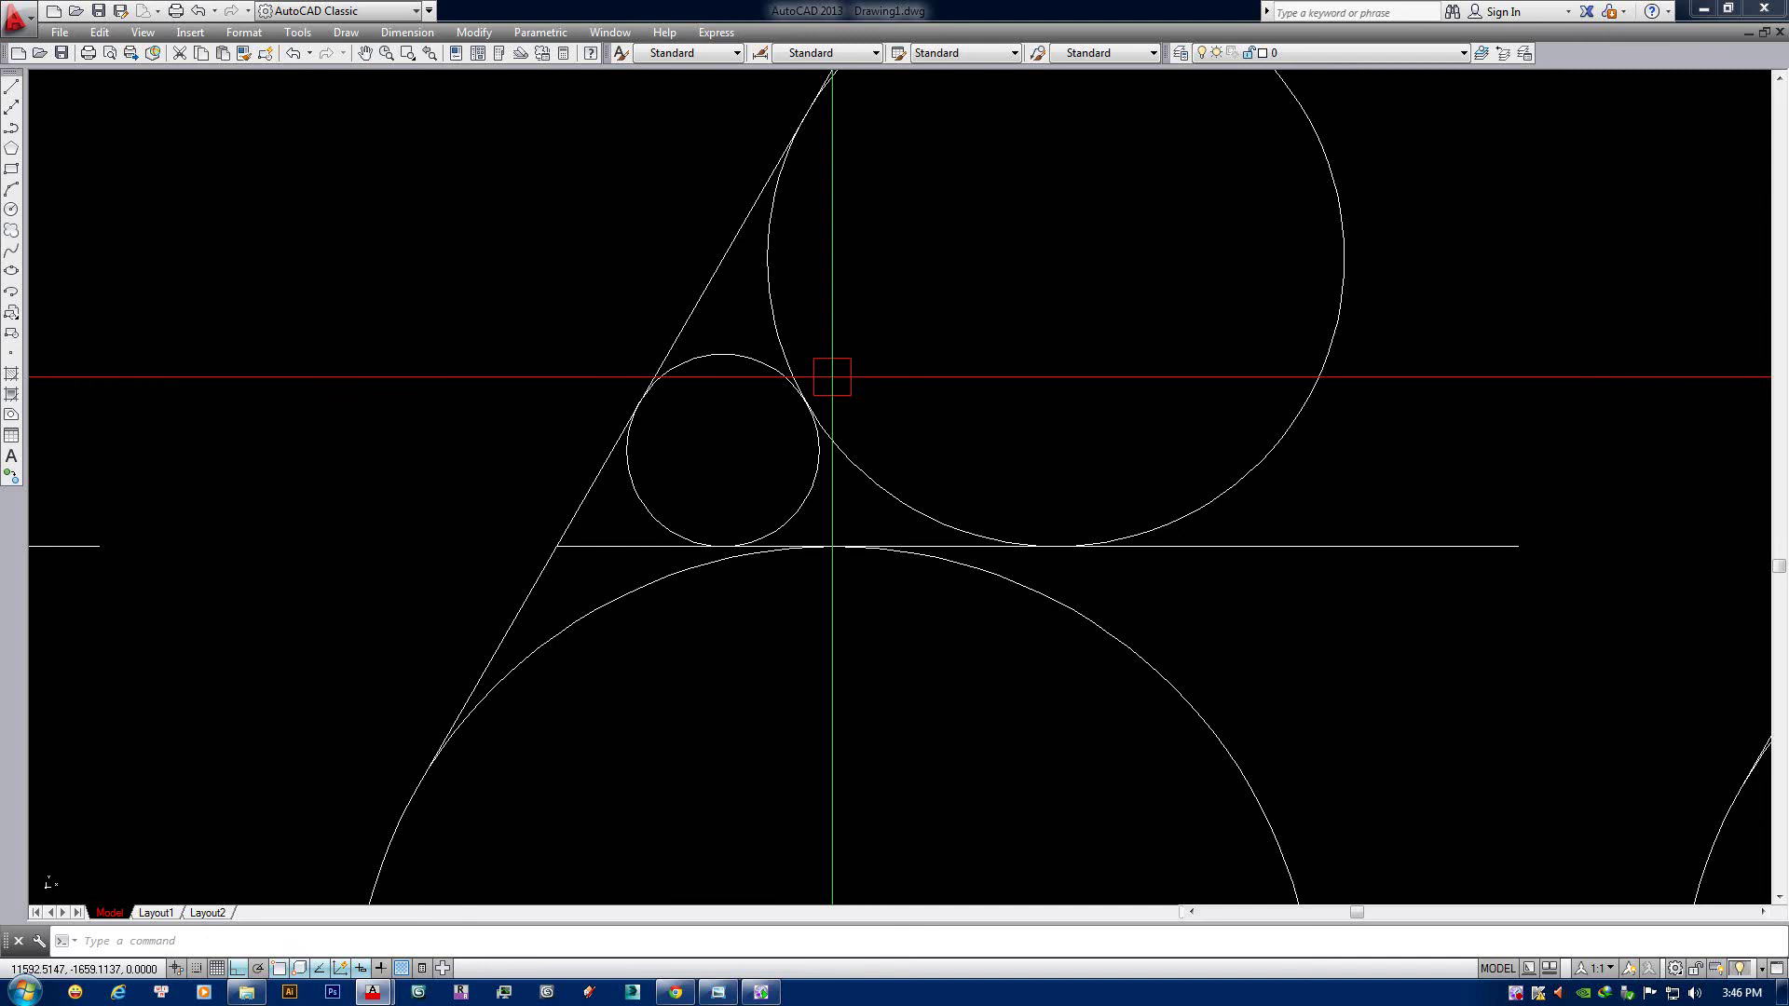
pyautogui.scroll(-2, 827, 377)
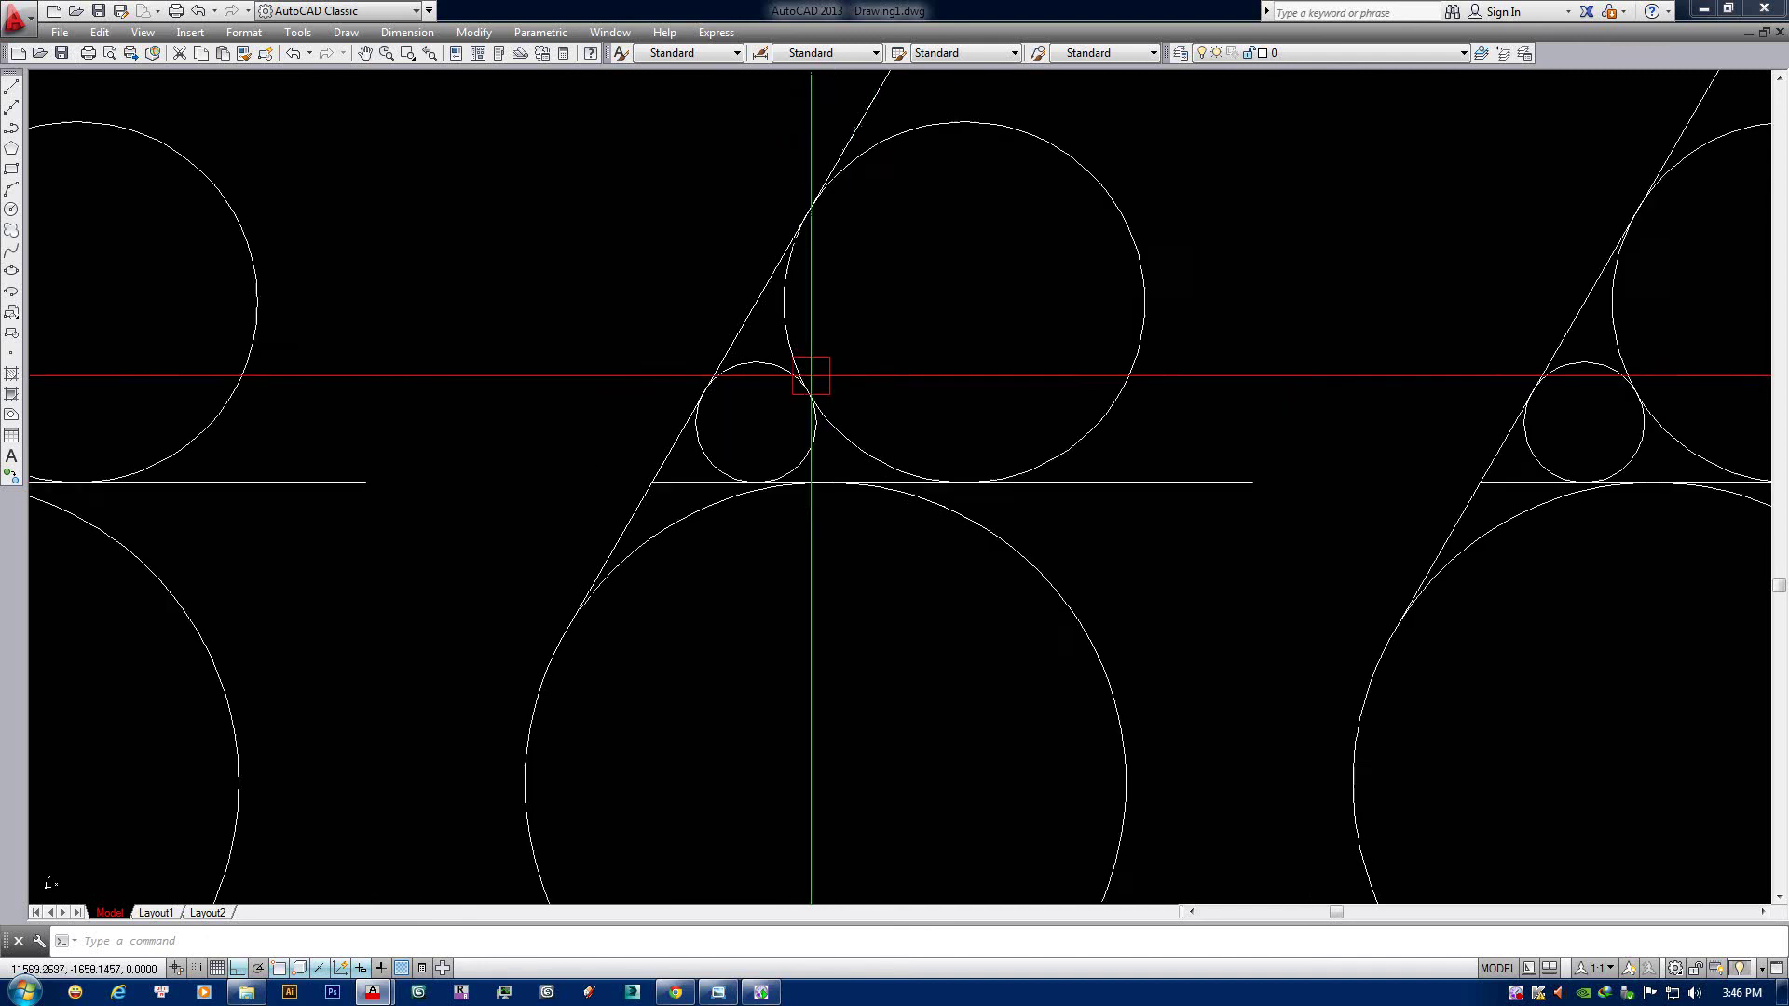
pyautogui.scroll(4, 866, 415)
pyautogui.scroll(-4, 904, 455)
pyautogui.scroll(-2, 770, 451)
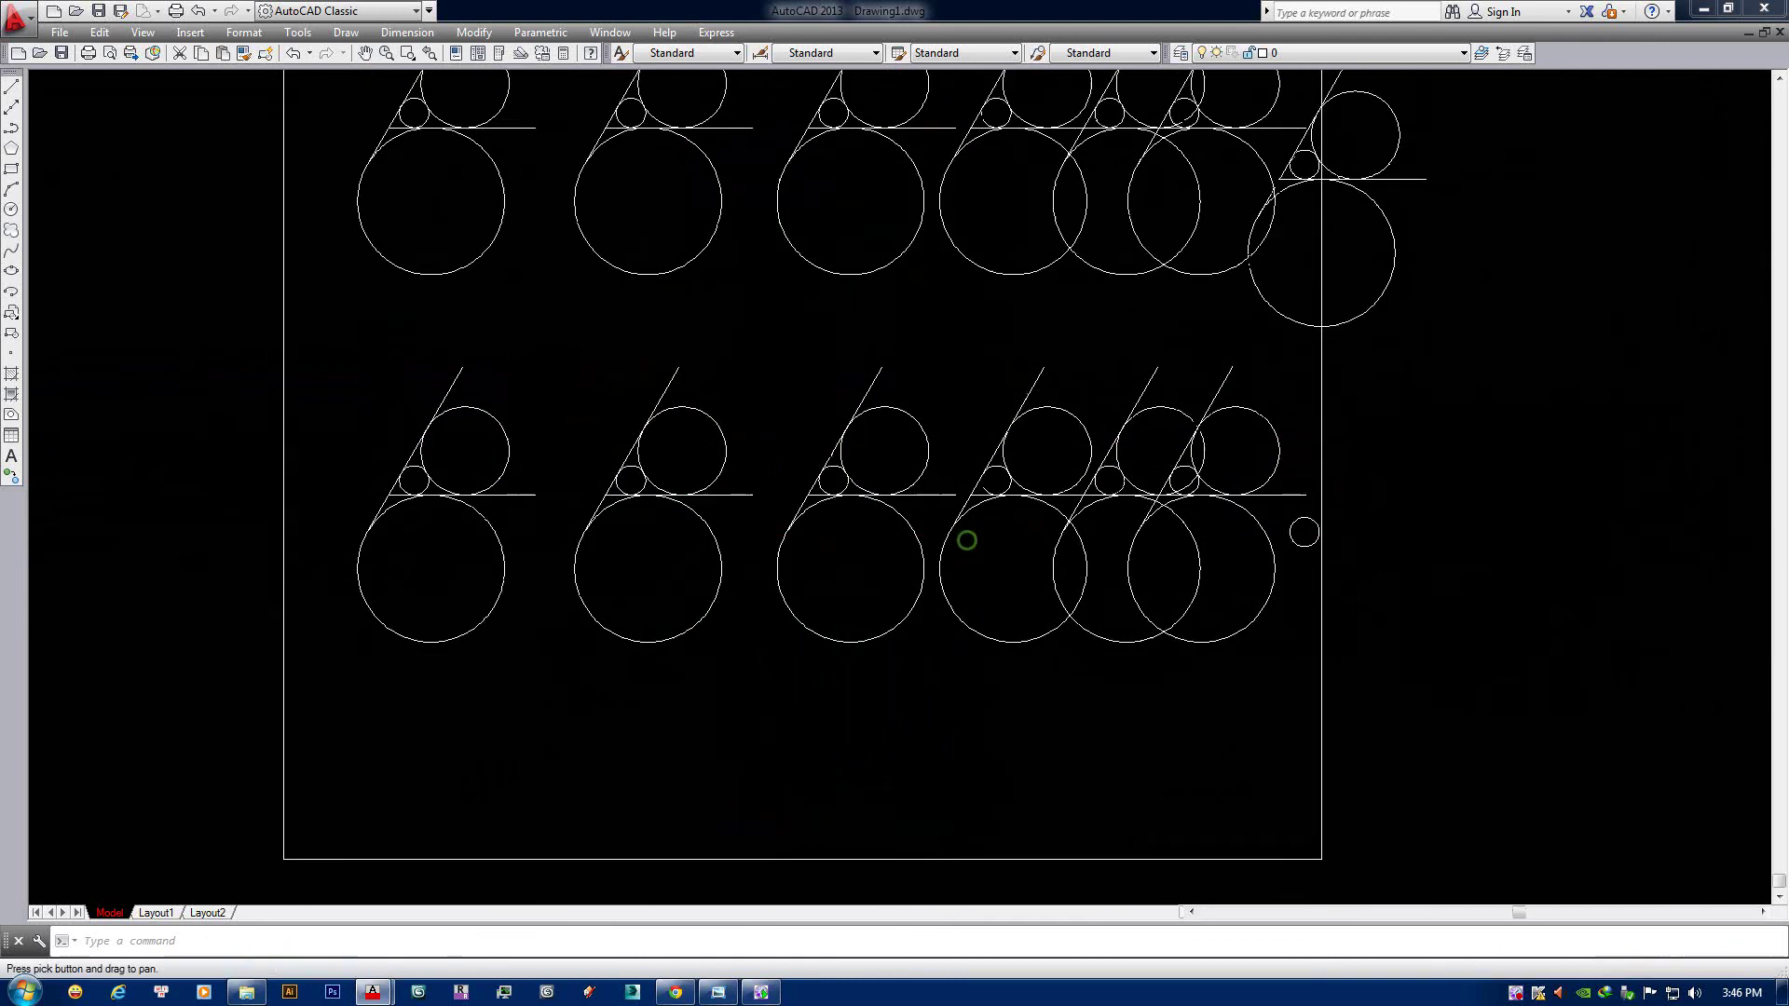
pyautogui.scroll(2, 1205, 522)
pyautogui.scroll(2, 1334, 562)
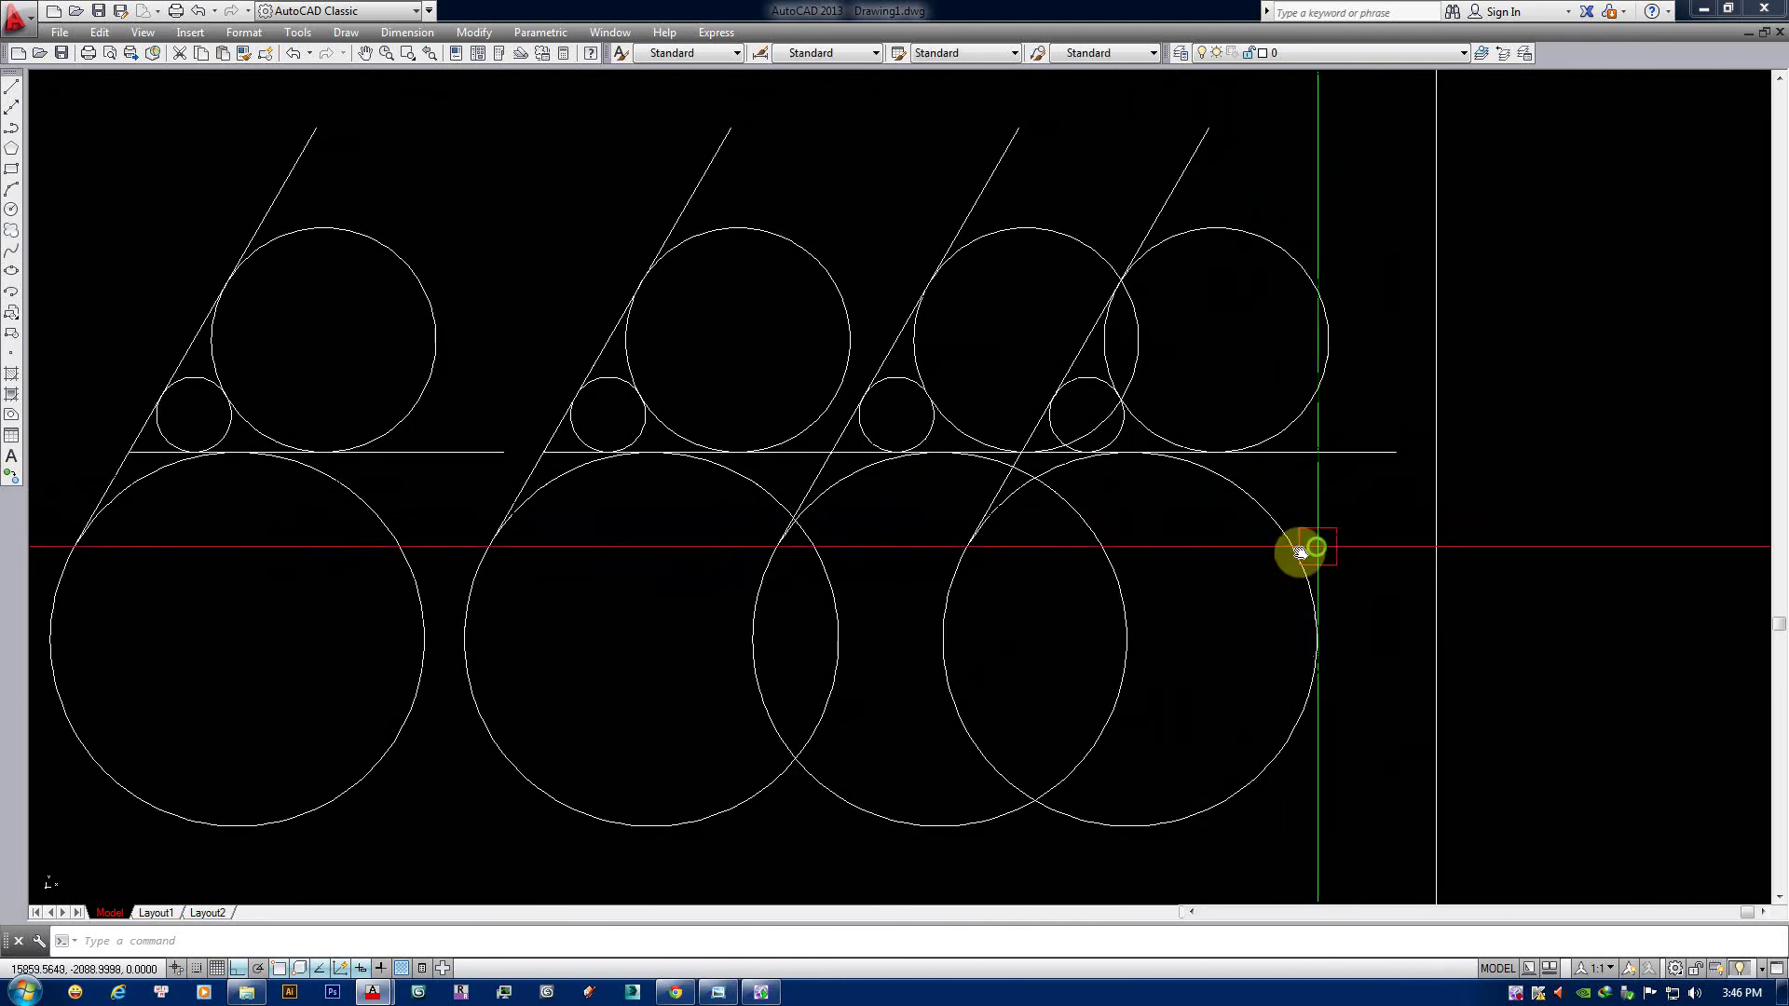
pyautogui.moveTo(1305, 551); pyautogui.dragTo(1277, 557, button='middle')
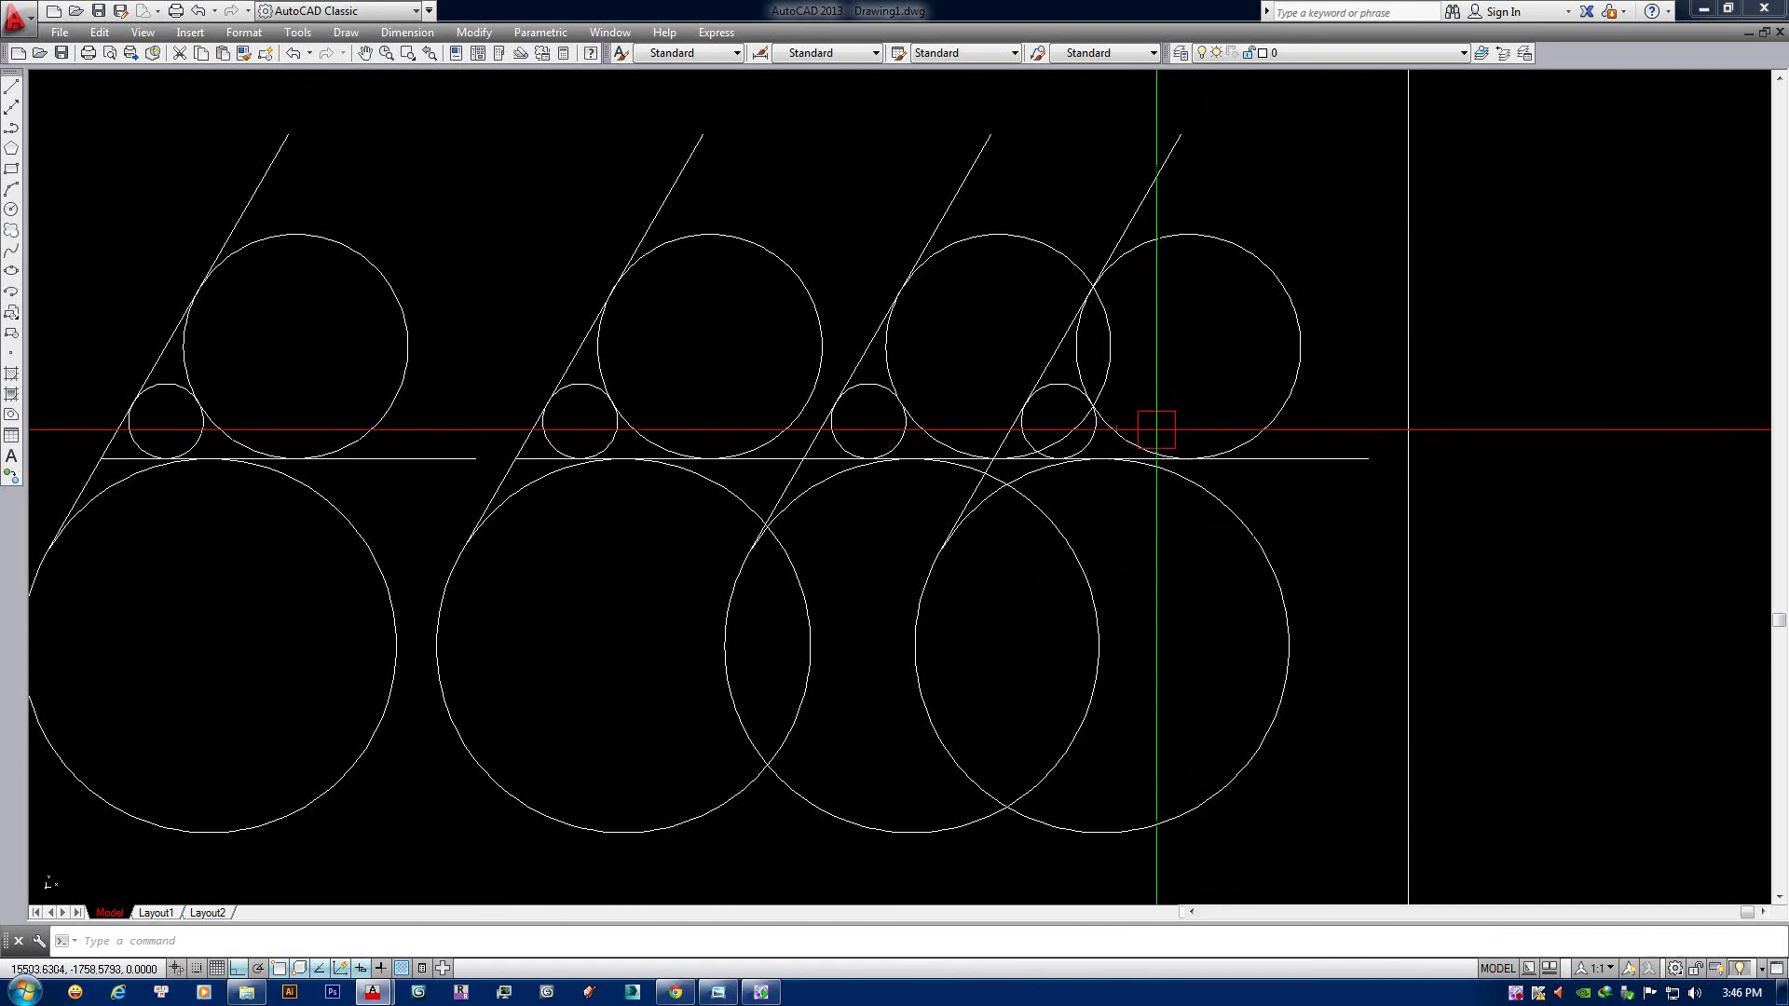
pyautogui.scroll(3, 1178, 511)
pyautogui.click(1165, 515)
pyautogui.click(1160, 512)
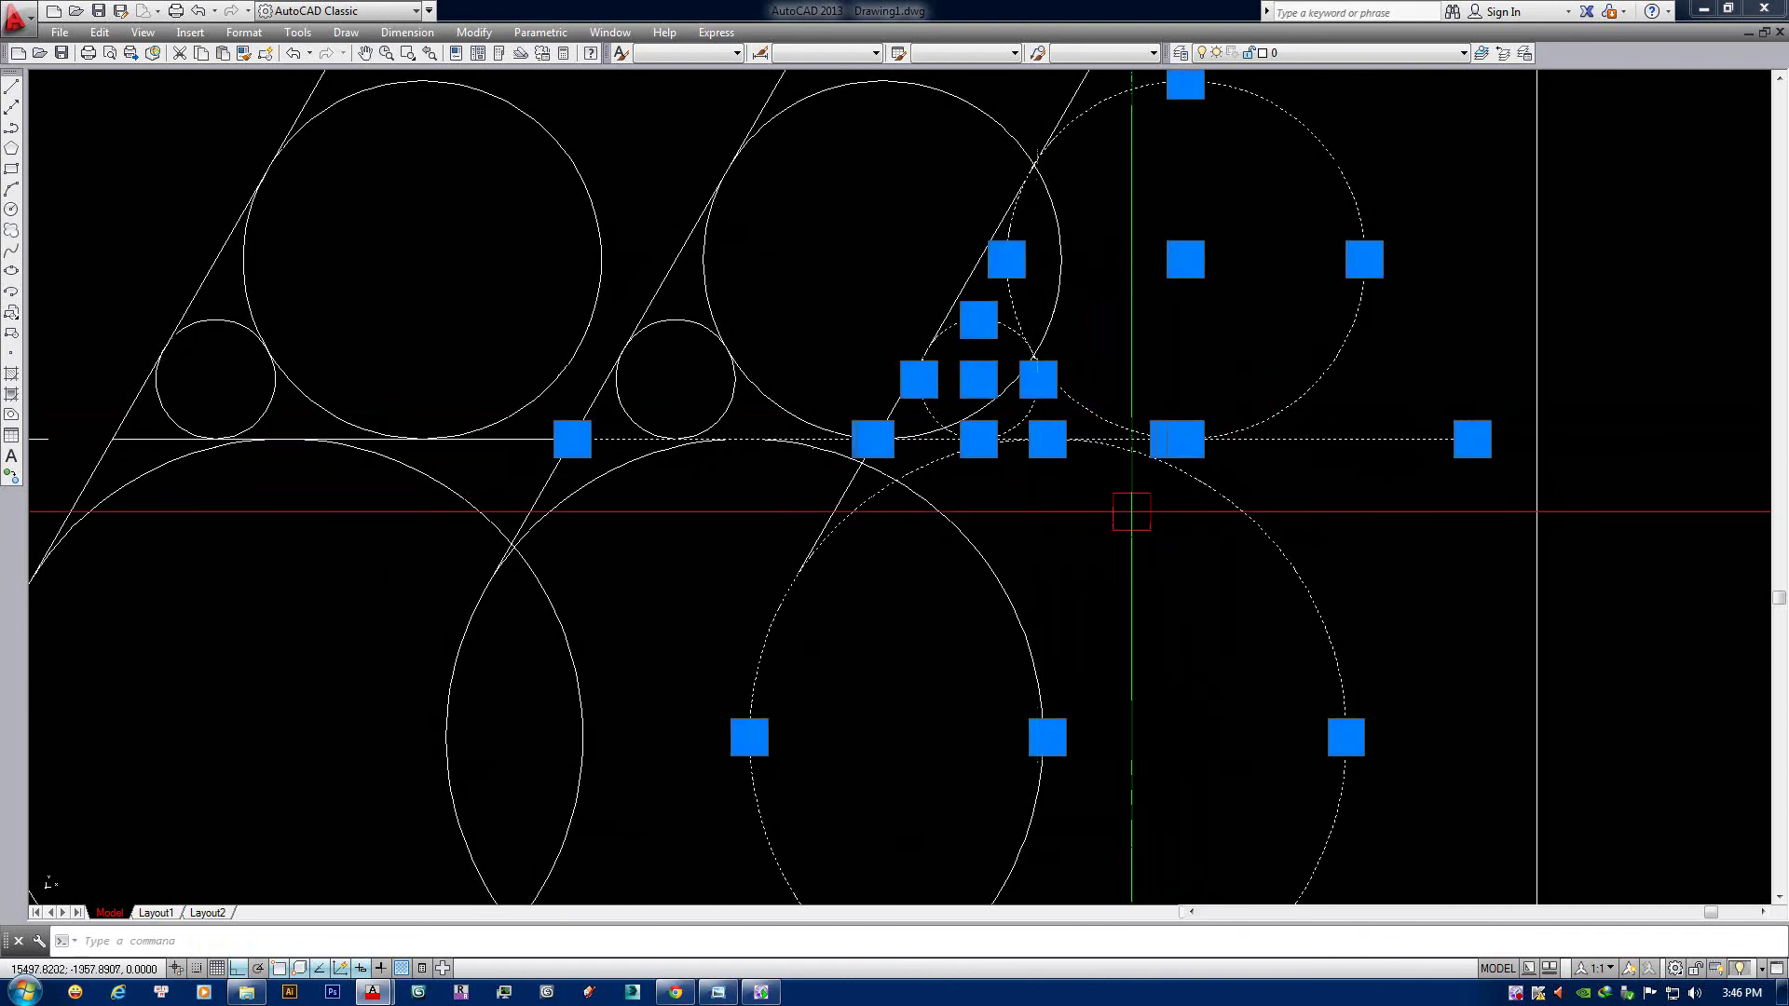
pyautogui.scroll(-2, 1130, 510)
pyautogui.press('Escape')
pyautogui.write('rec')
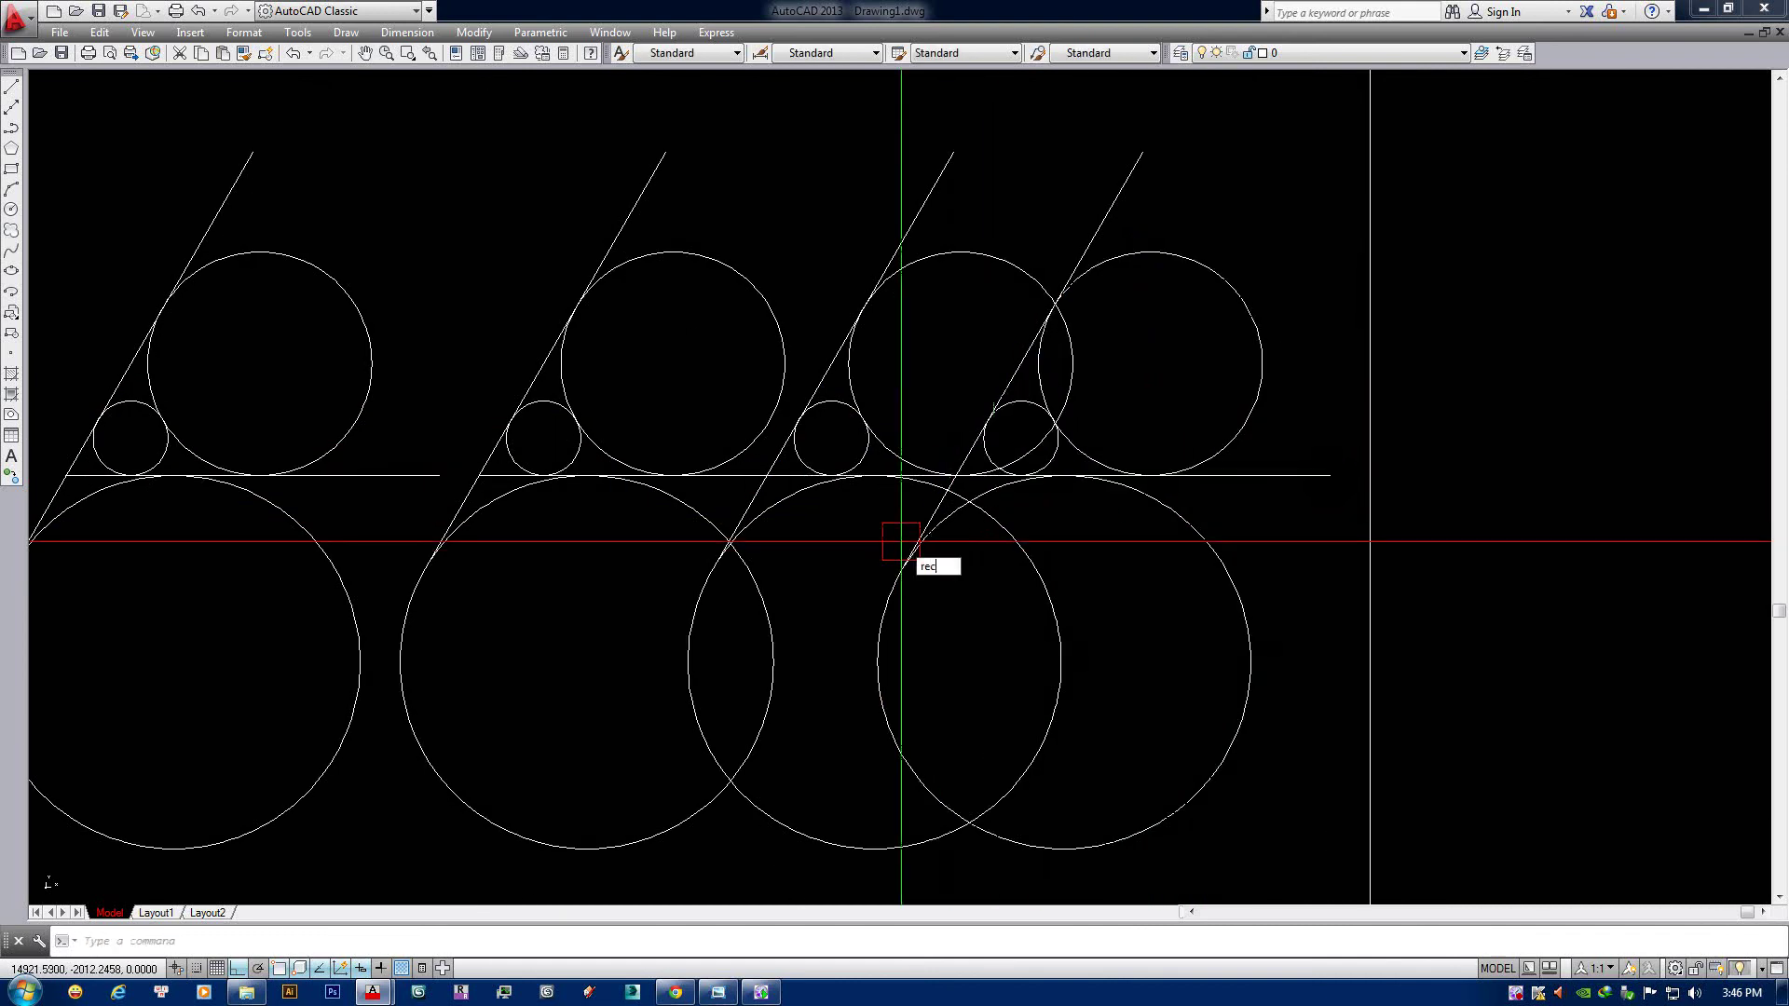
pyautogui.press('Return')
pyautogui.click(901, 544)
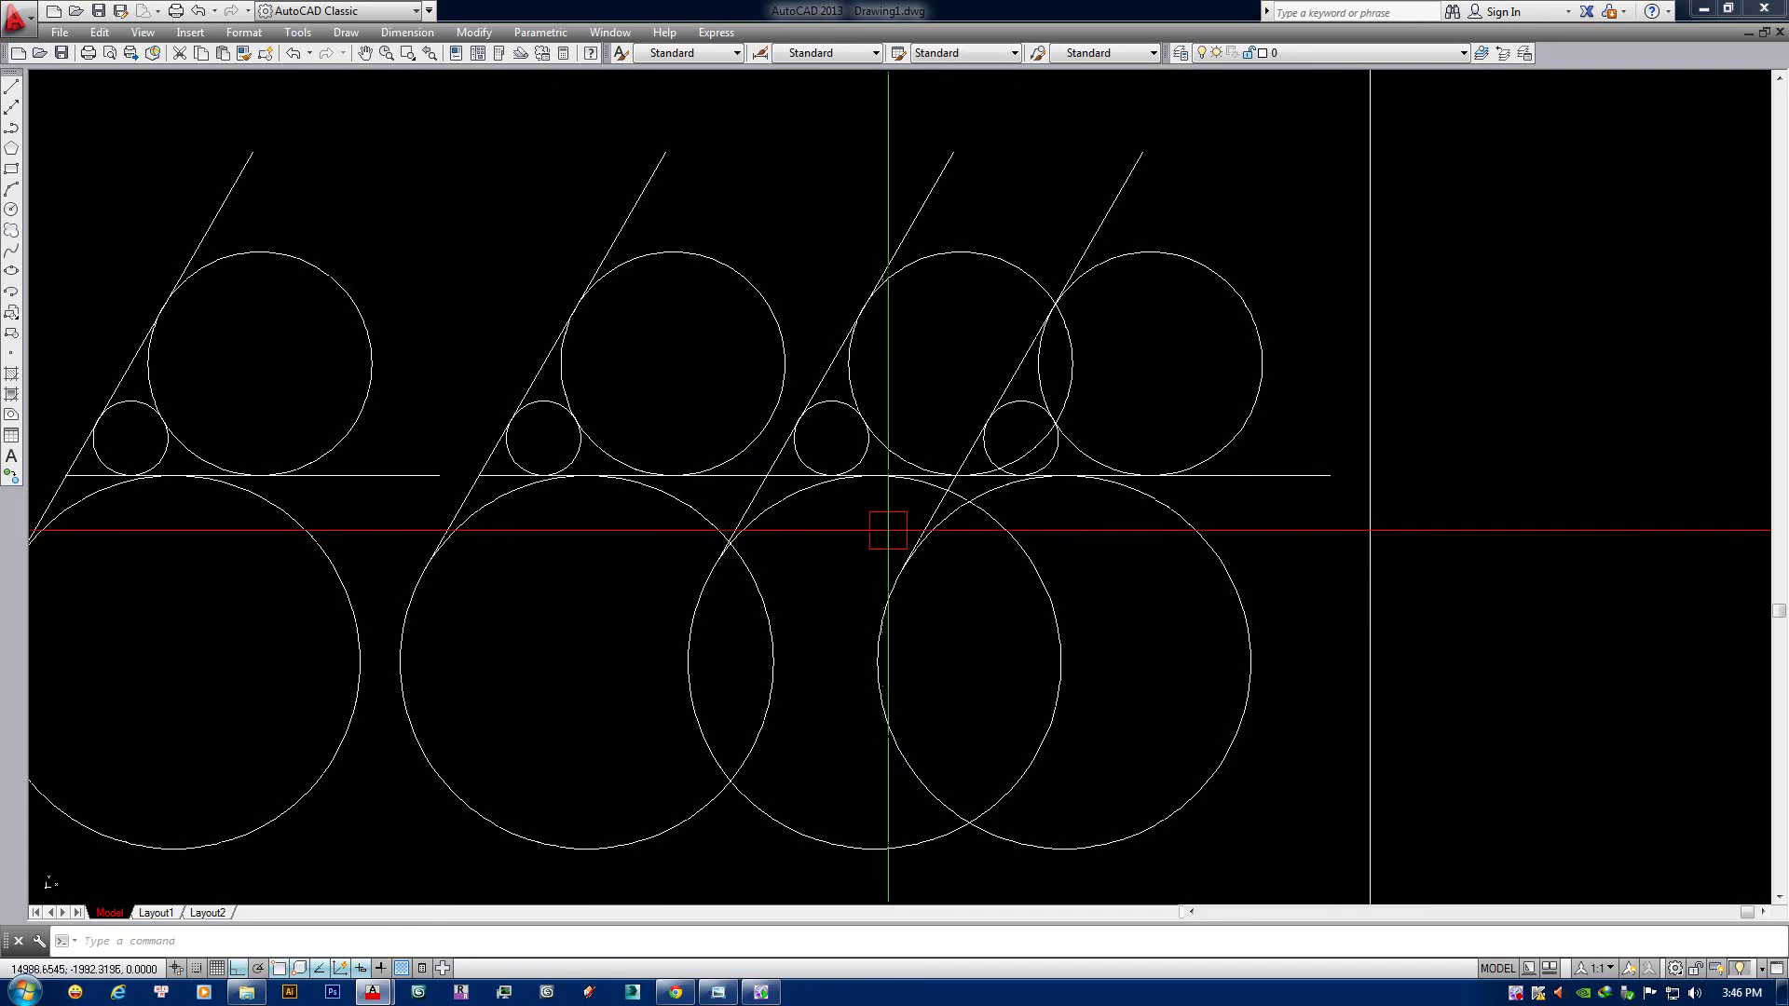
pyautogui.write('re')
pyautogui.click(888, 530)
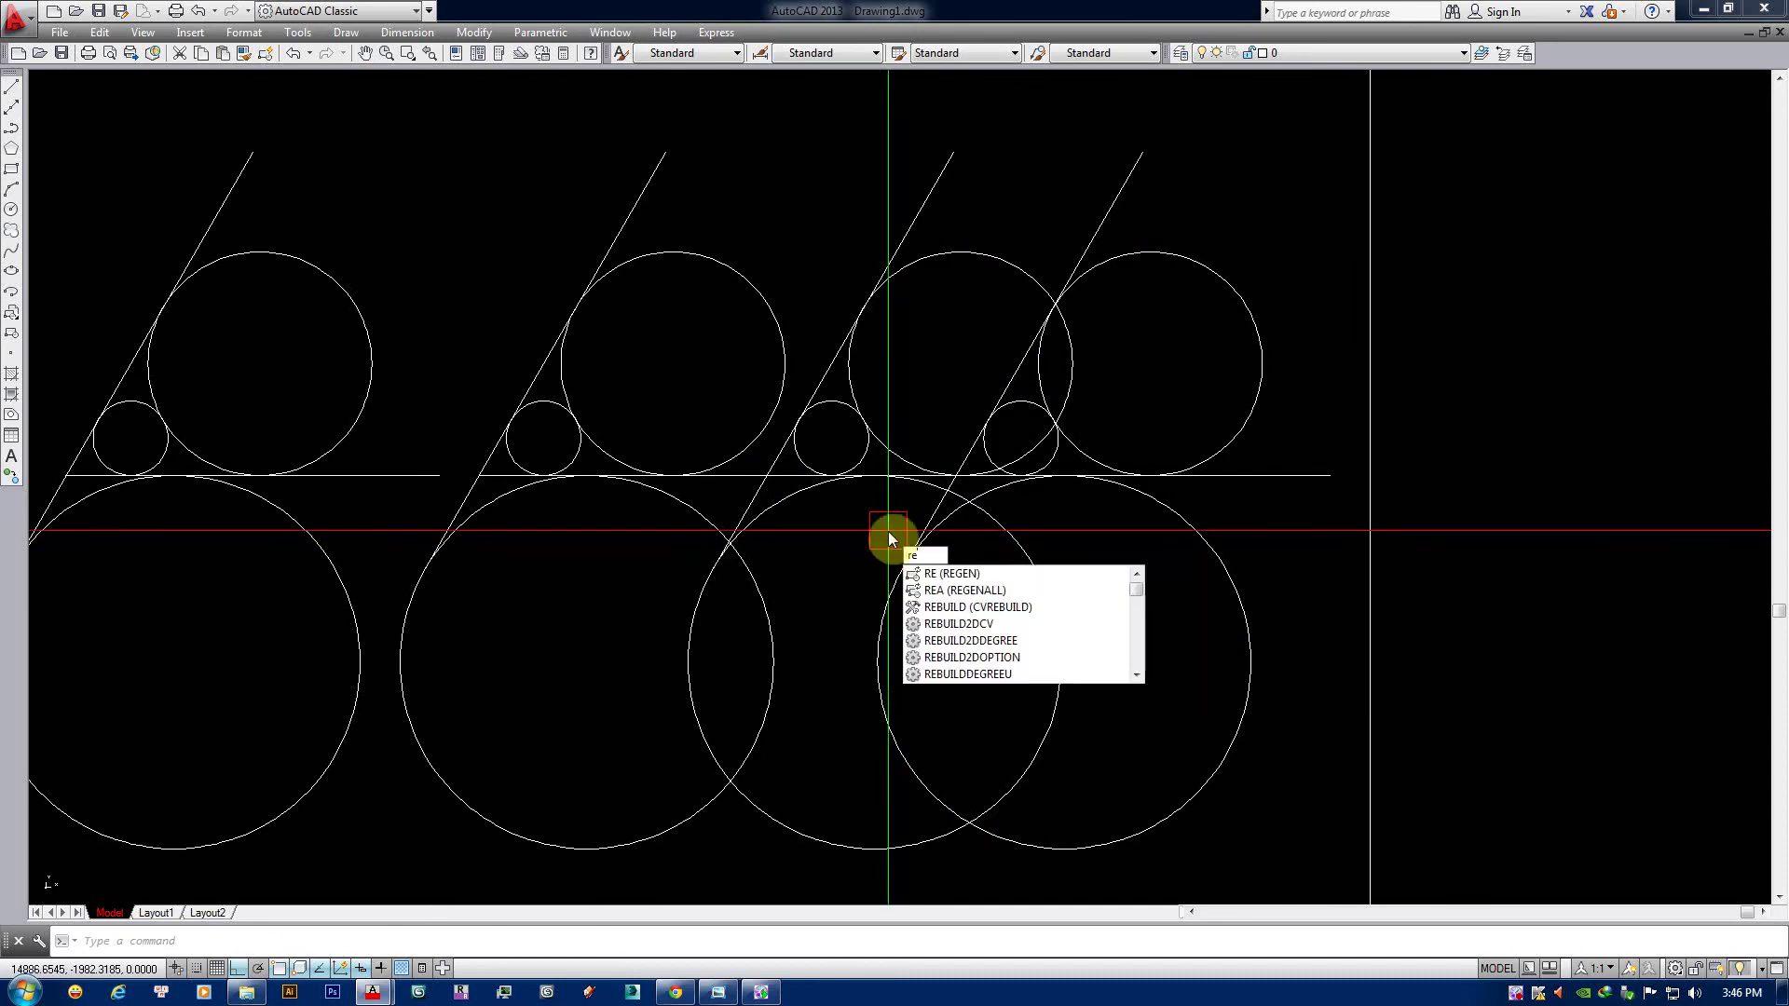
pyautogui.scroll(-2, 888, 531)
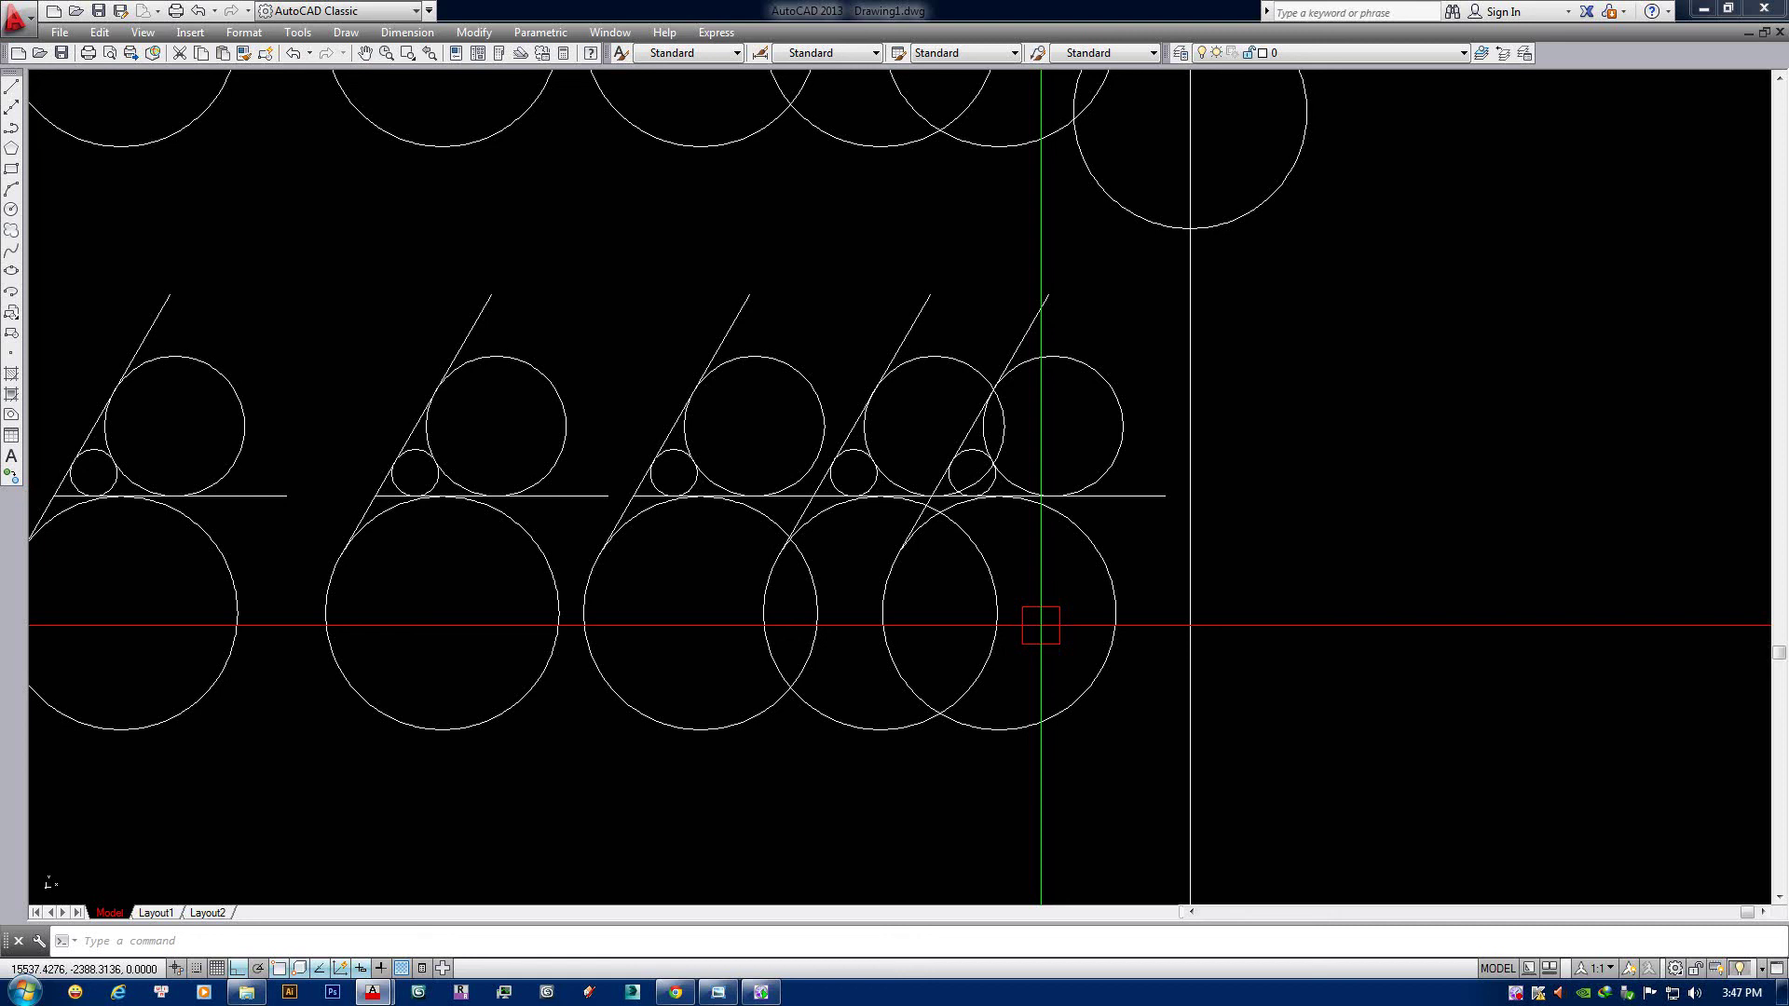
# Zoom out and pan to centre the whole framed sheet of circle figures.
pyautogui.scroll(-1, 1040, 625)
pyautogui.scroll(-3, 1018, 651)
pyautogui.scroll(-2, 795, 492)
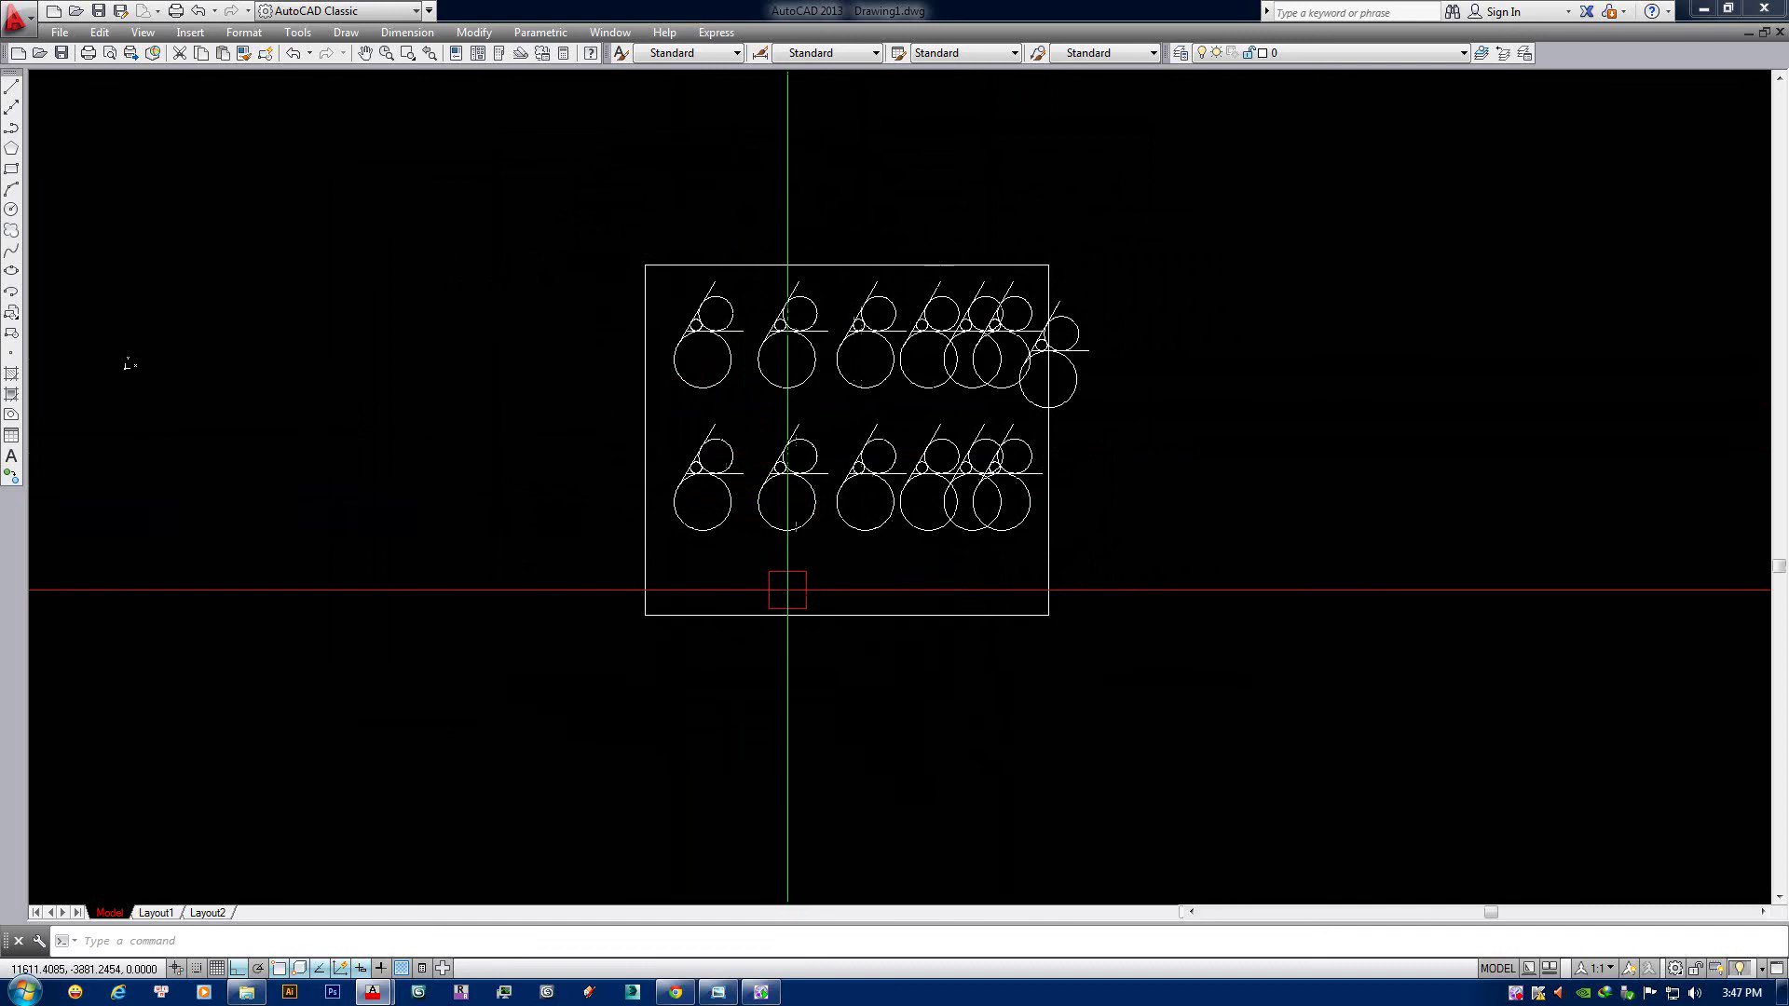
pyautogui.moveTo(279, 507); pyautogui.dragTo(342, 561, button='middle')
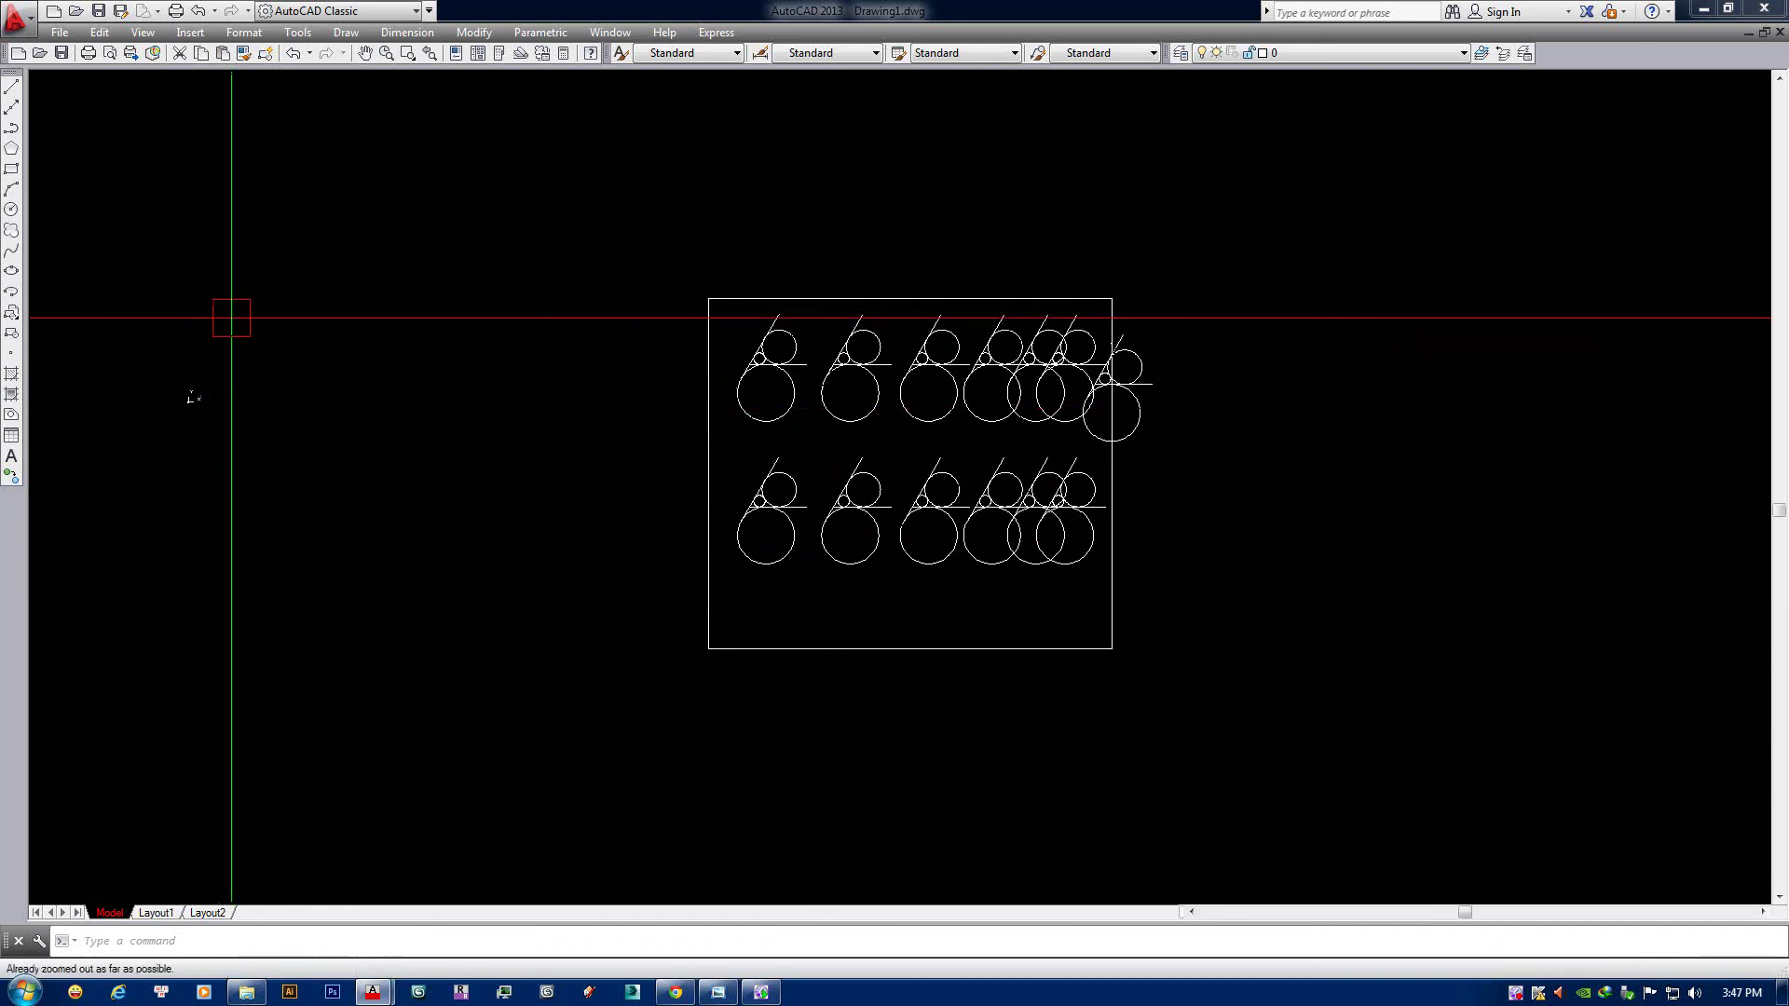
pyautogui.moveTo(471, 288); pyautogui.dragTo(531, 336, button='middle')
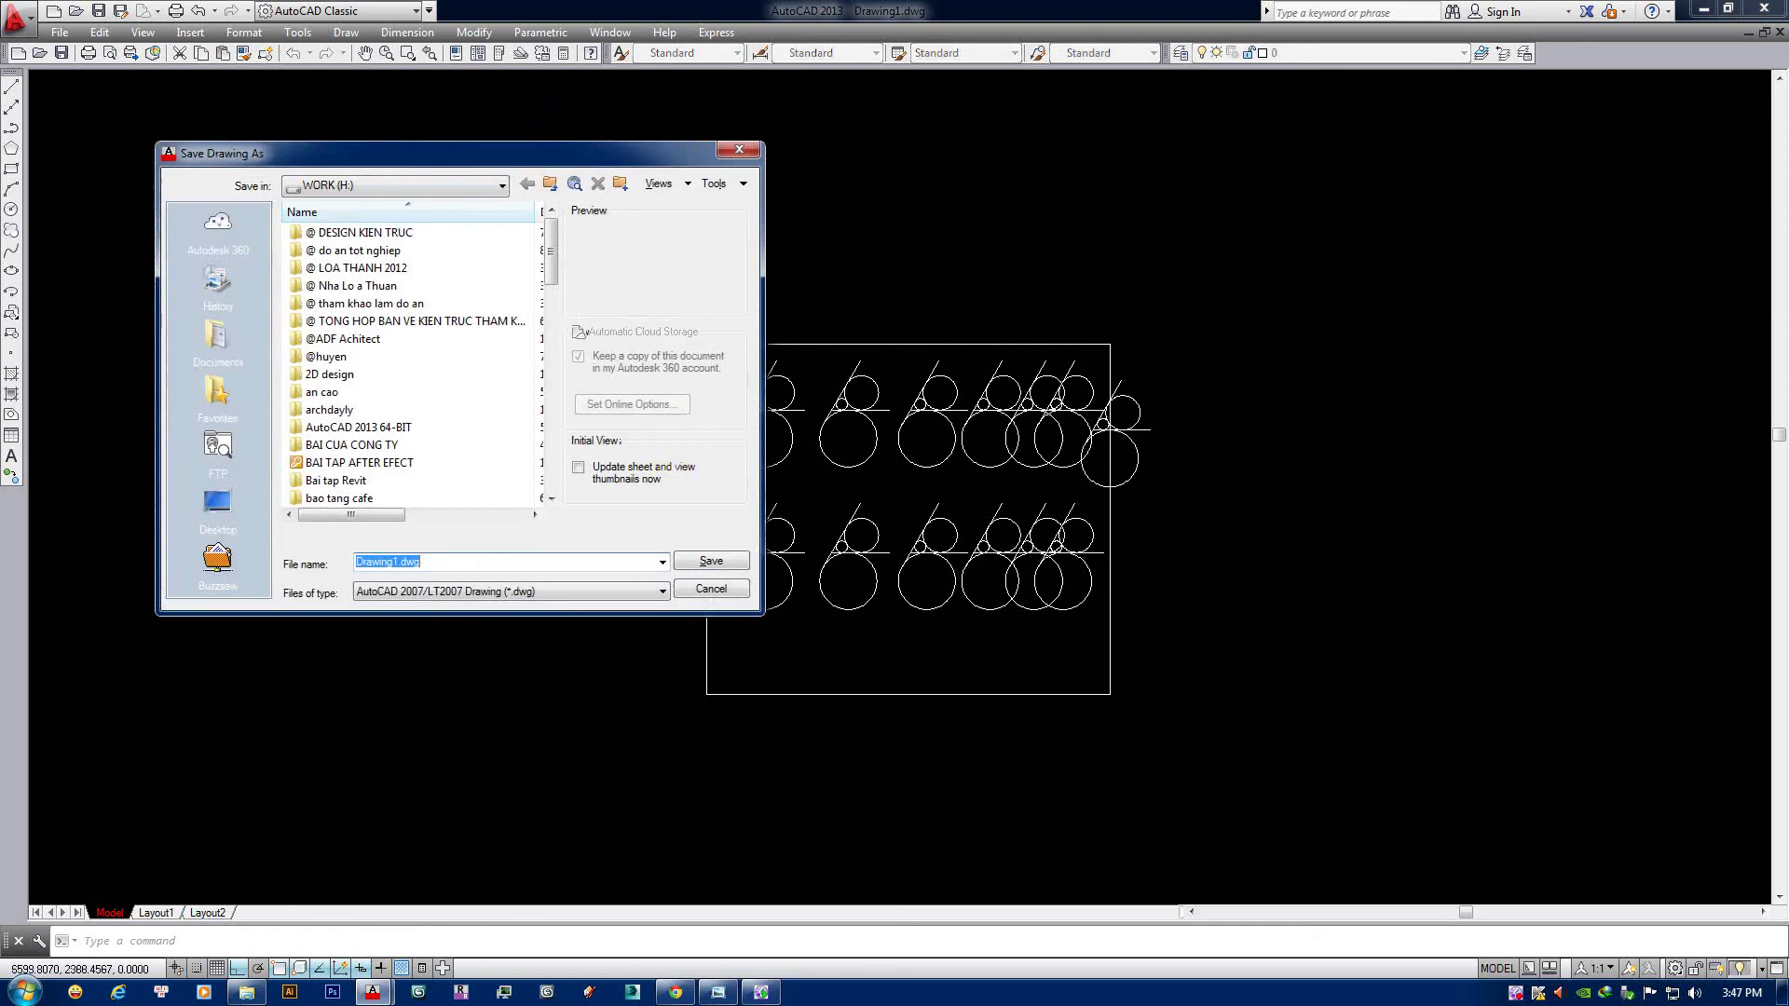
# In Save As, choose the Desktop and keep the AutoCAD 2007/LT2007 Drawing format.
pyautogui.press('Escape')
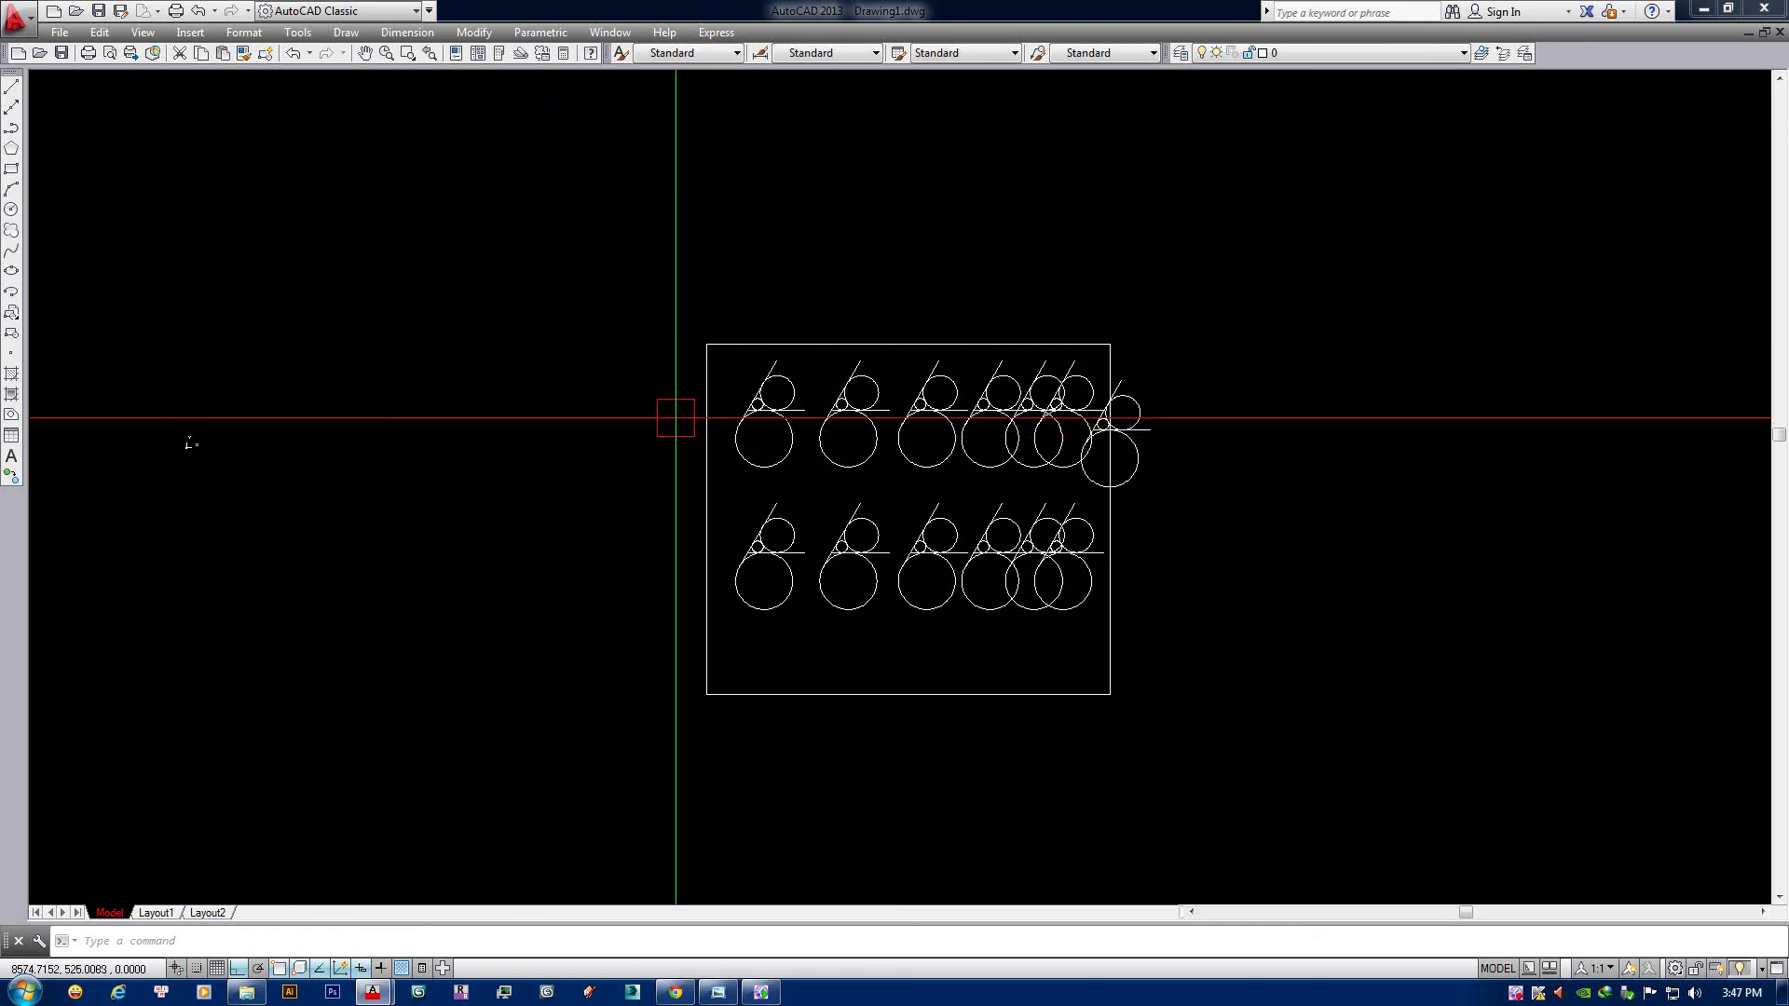
pyautogui.hotkey('ctrl', 's')
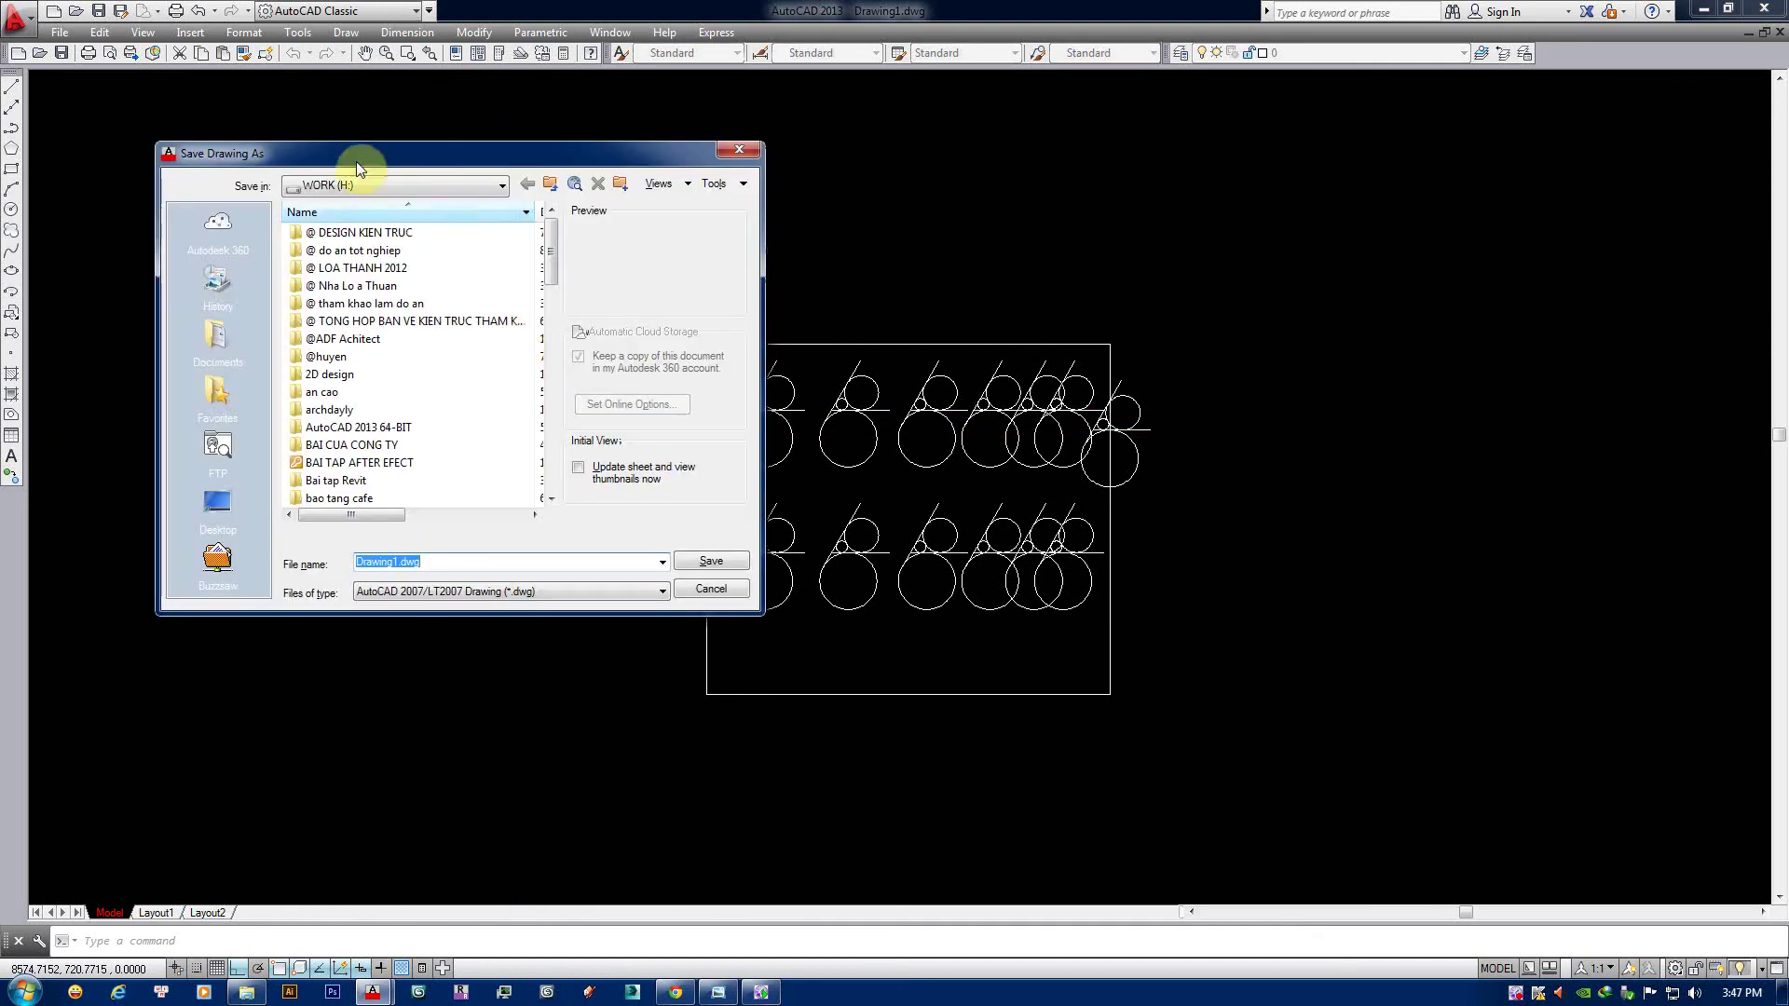
pyautogui.moveTo(359, 168); pyautogui.dragTo(874, 180)
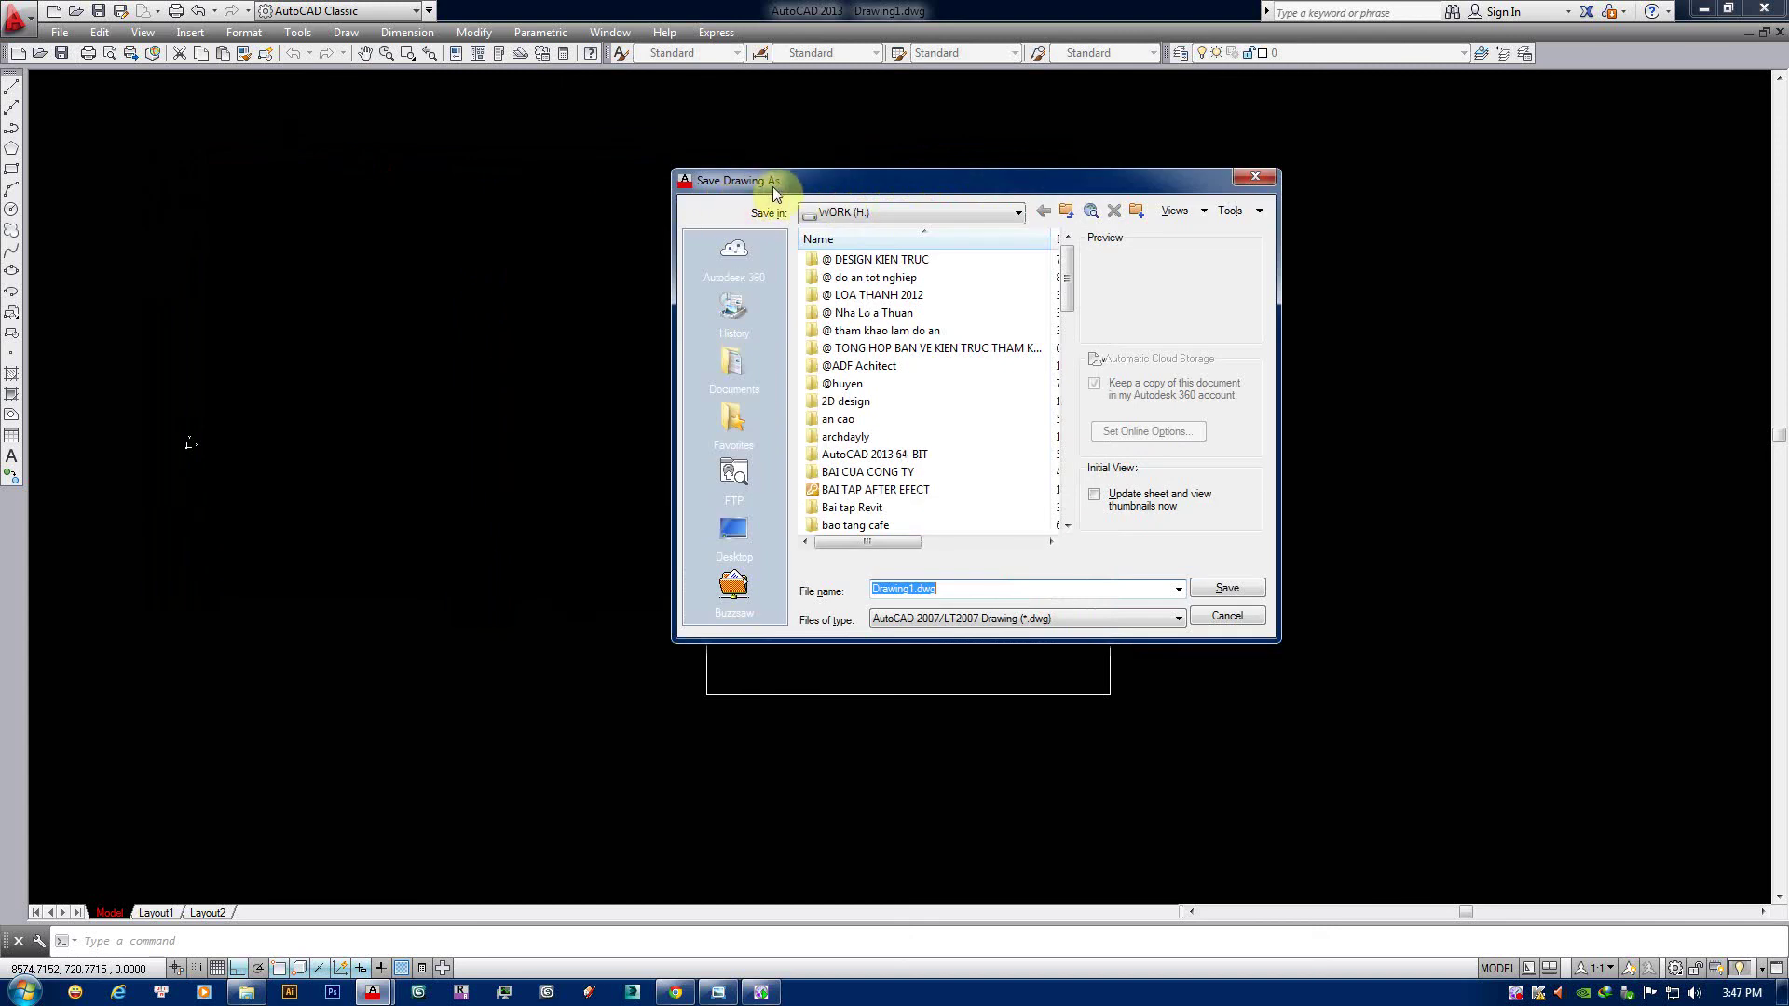
pyautogui.click(857, 216)
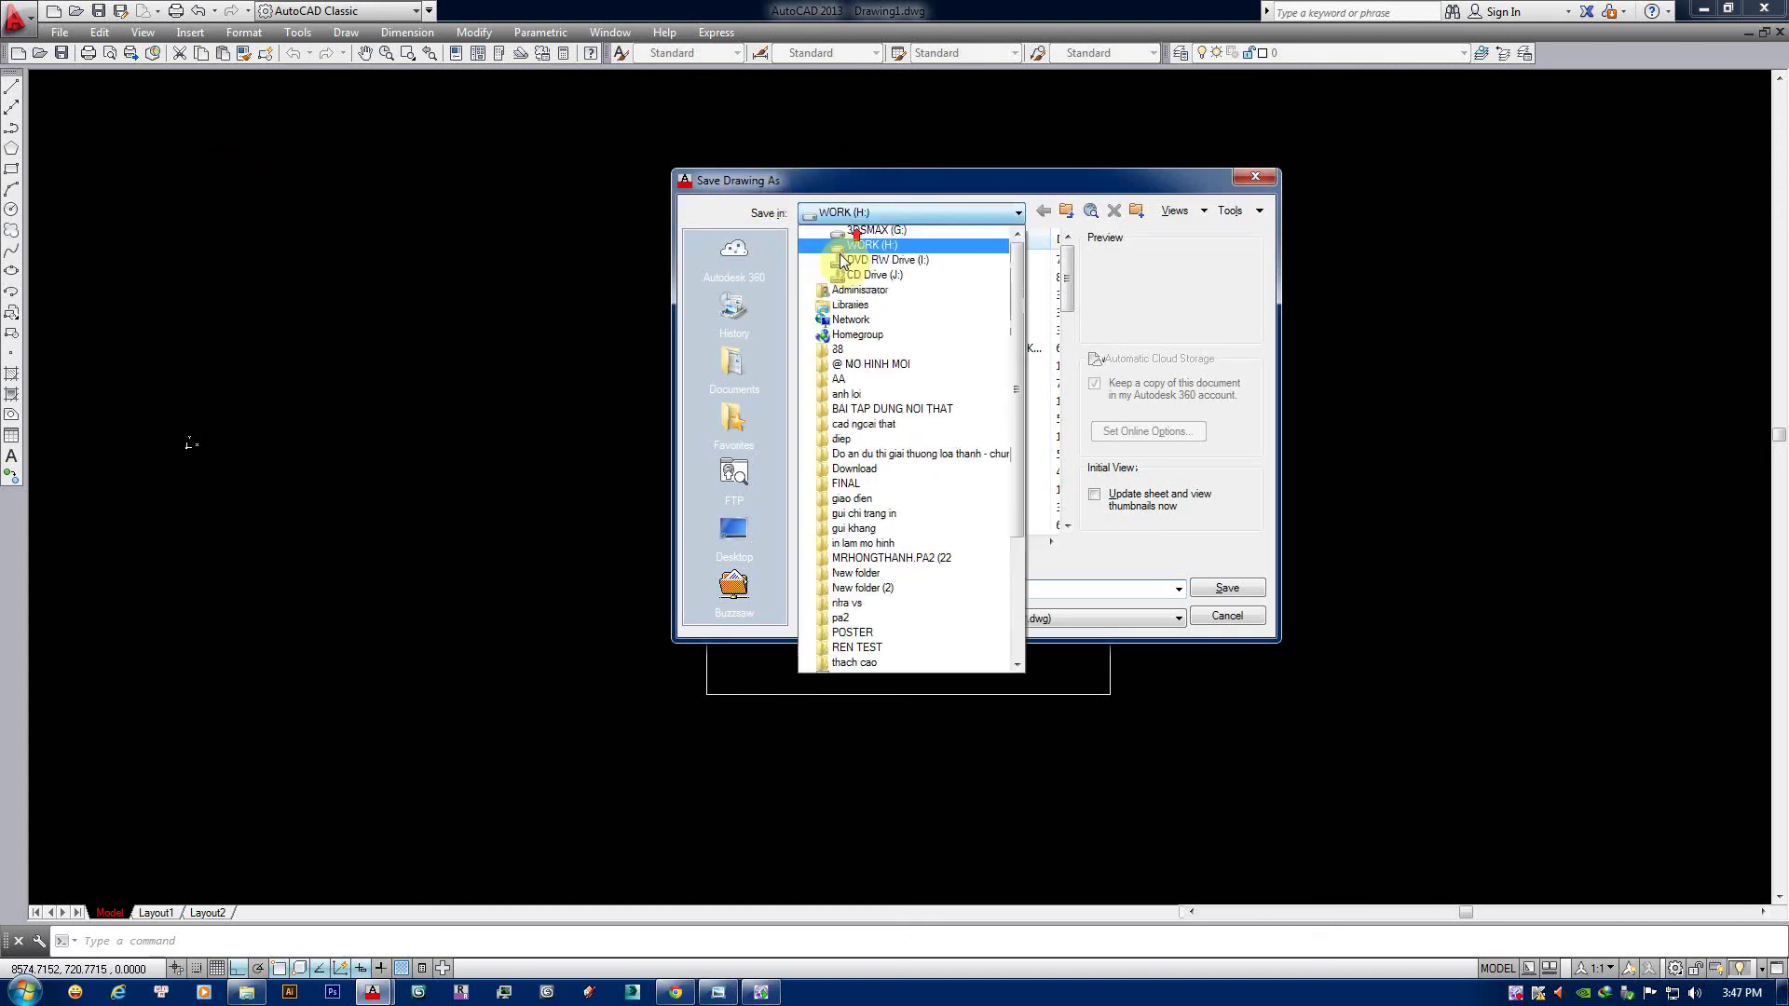
pyautogui.click(853, 237)
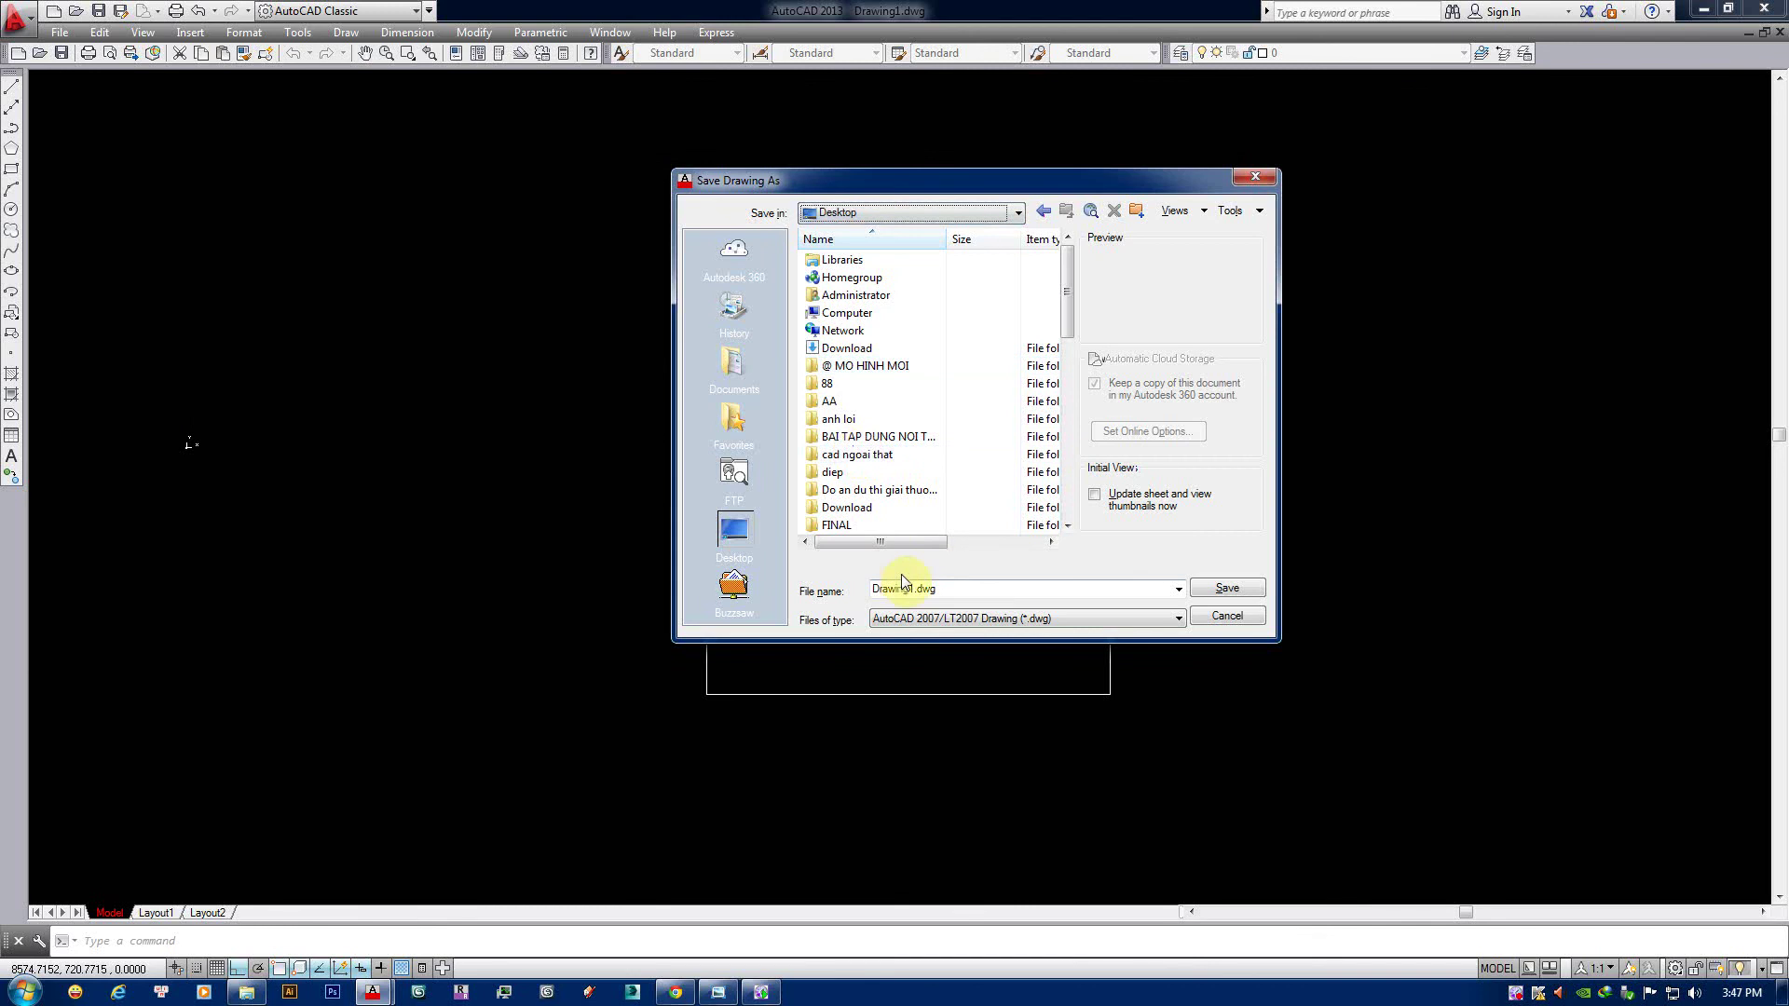
pyautogui.doubleClick(930, 588)
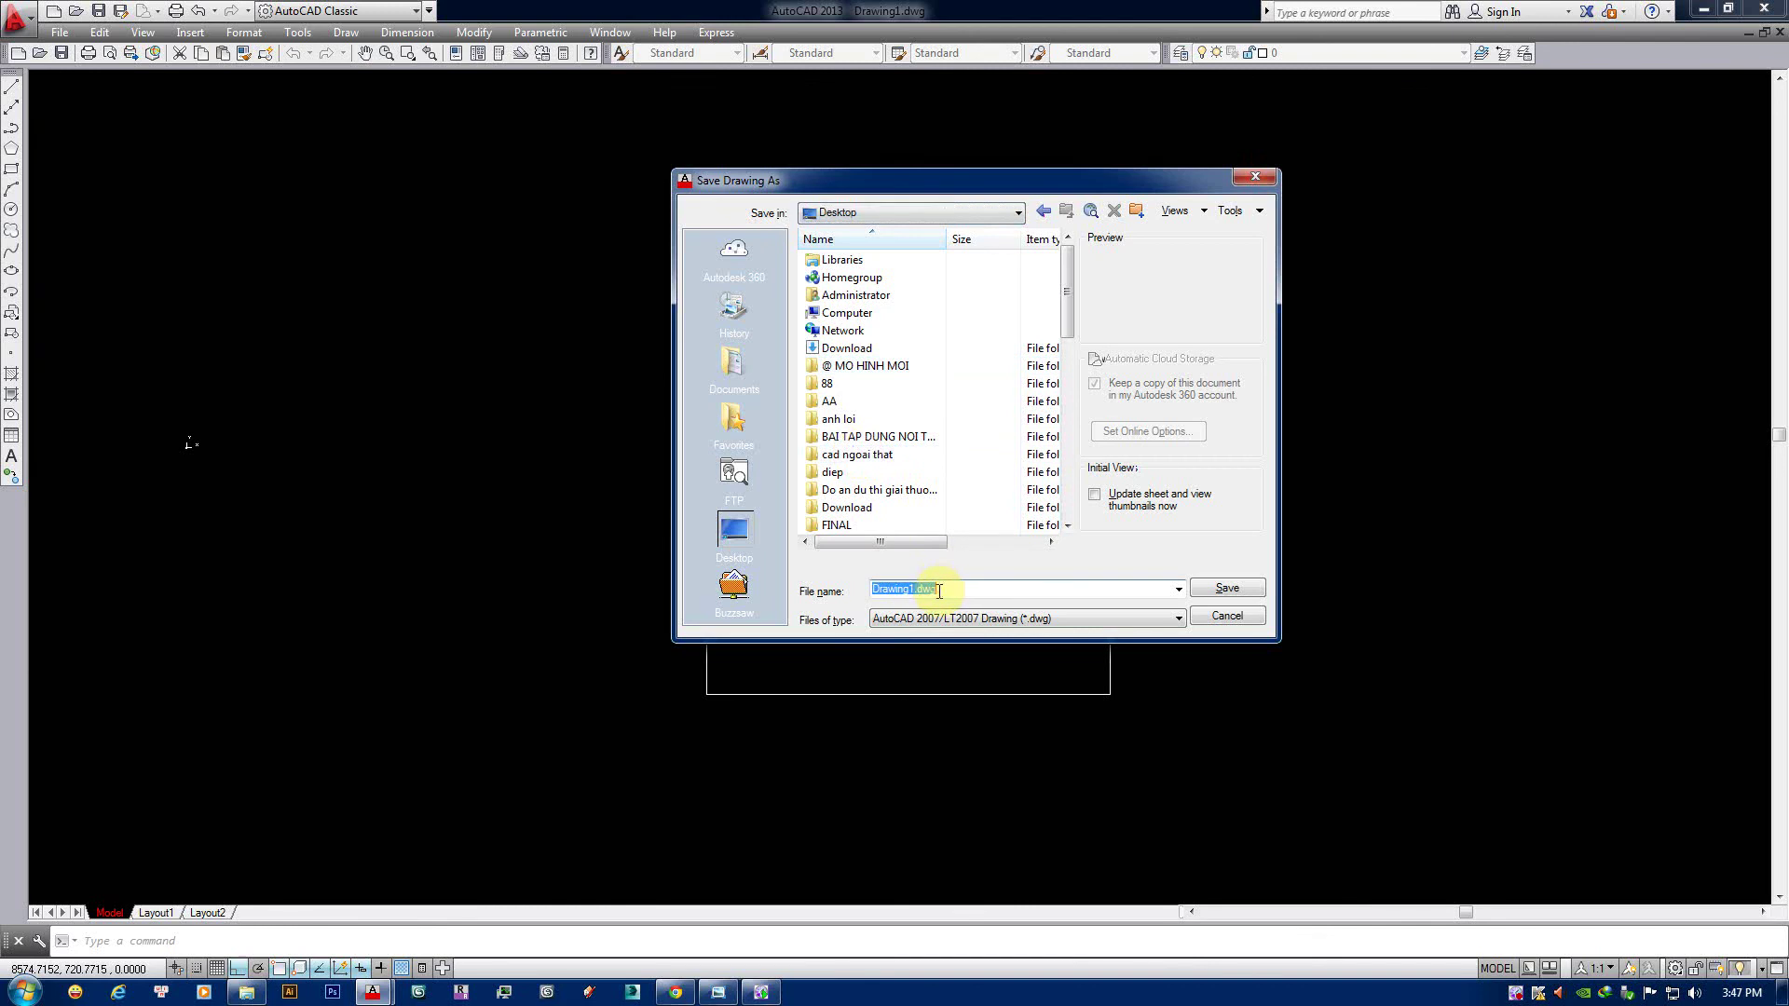
pyautogui.click(1056, 619)
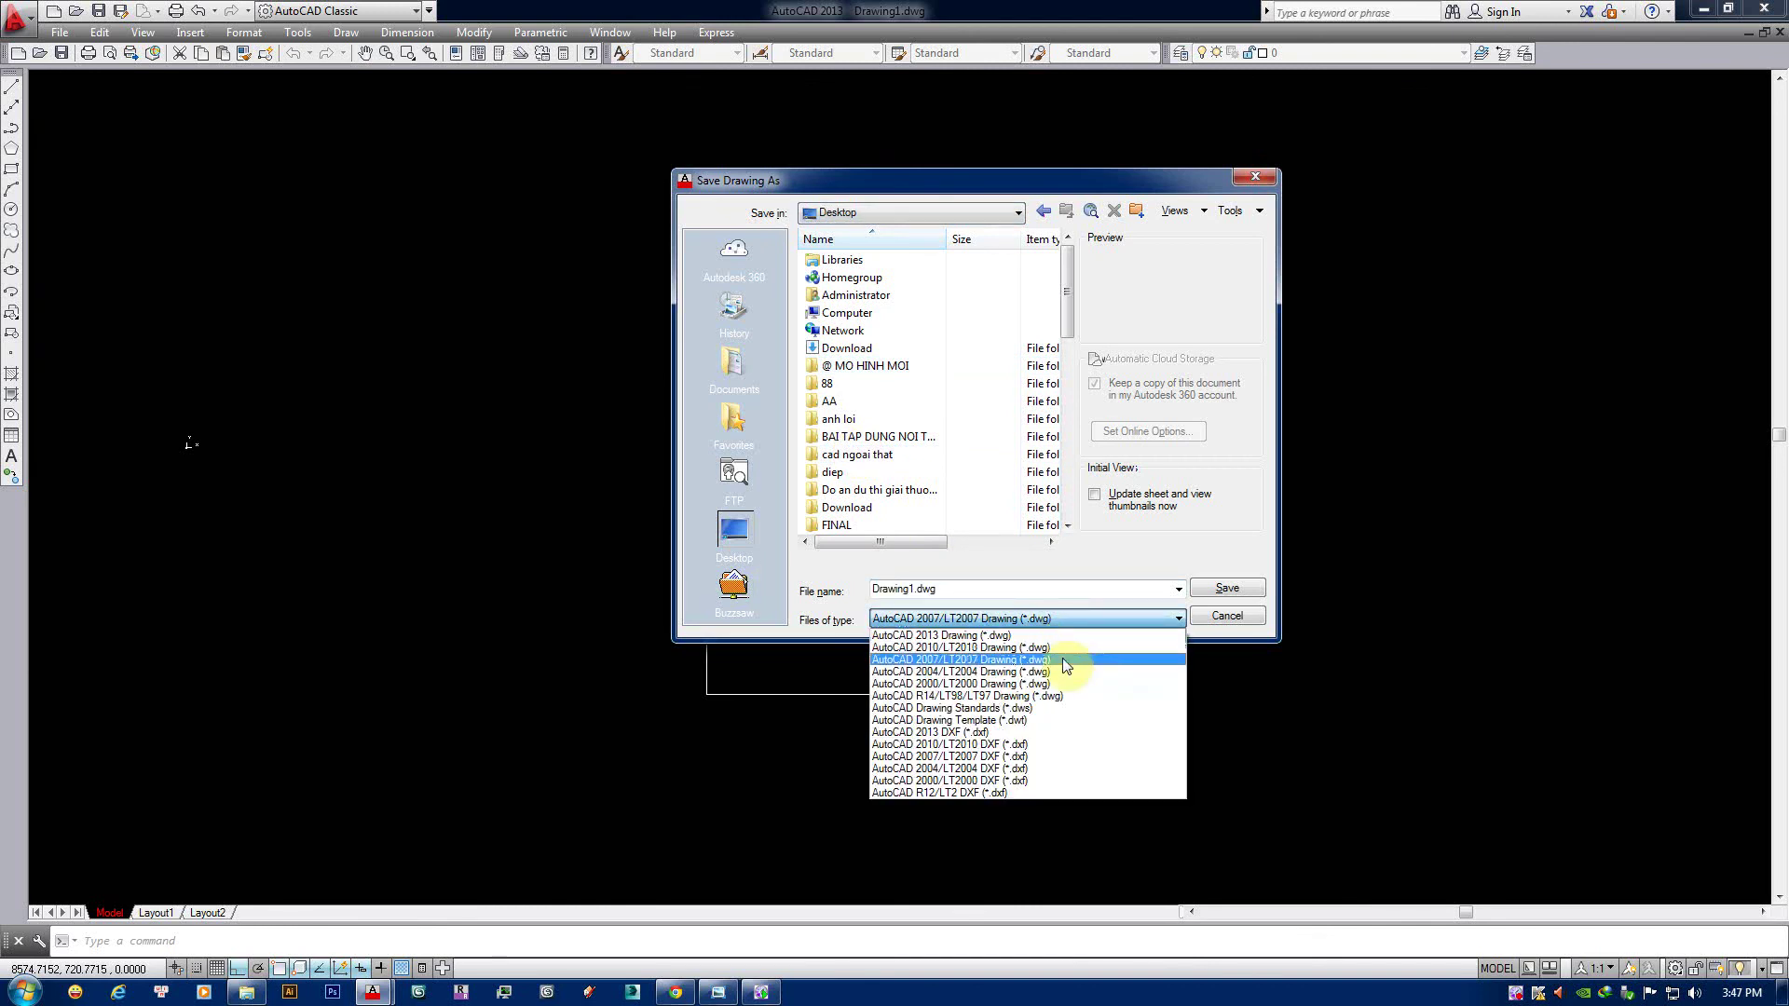
pyautogui.click(1068, 590)
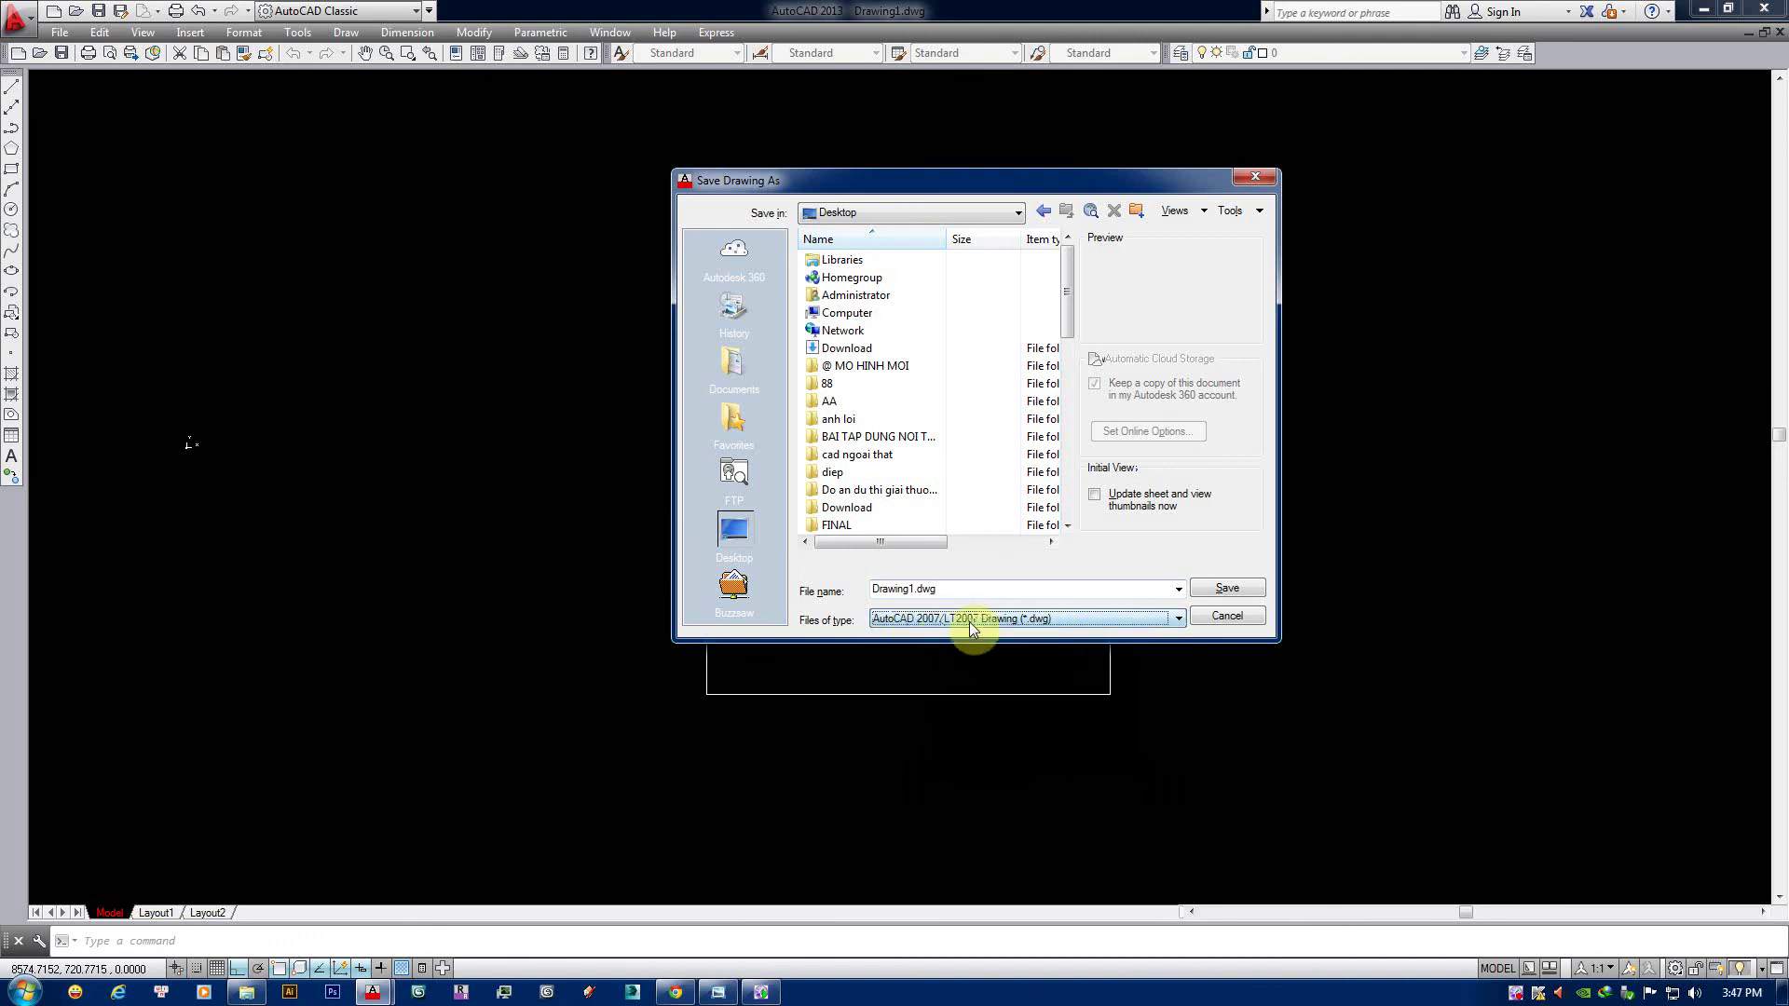
pyautogui.click(1014, 623)
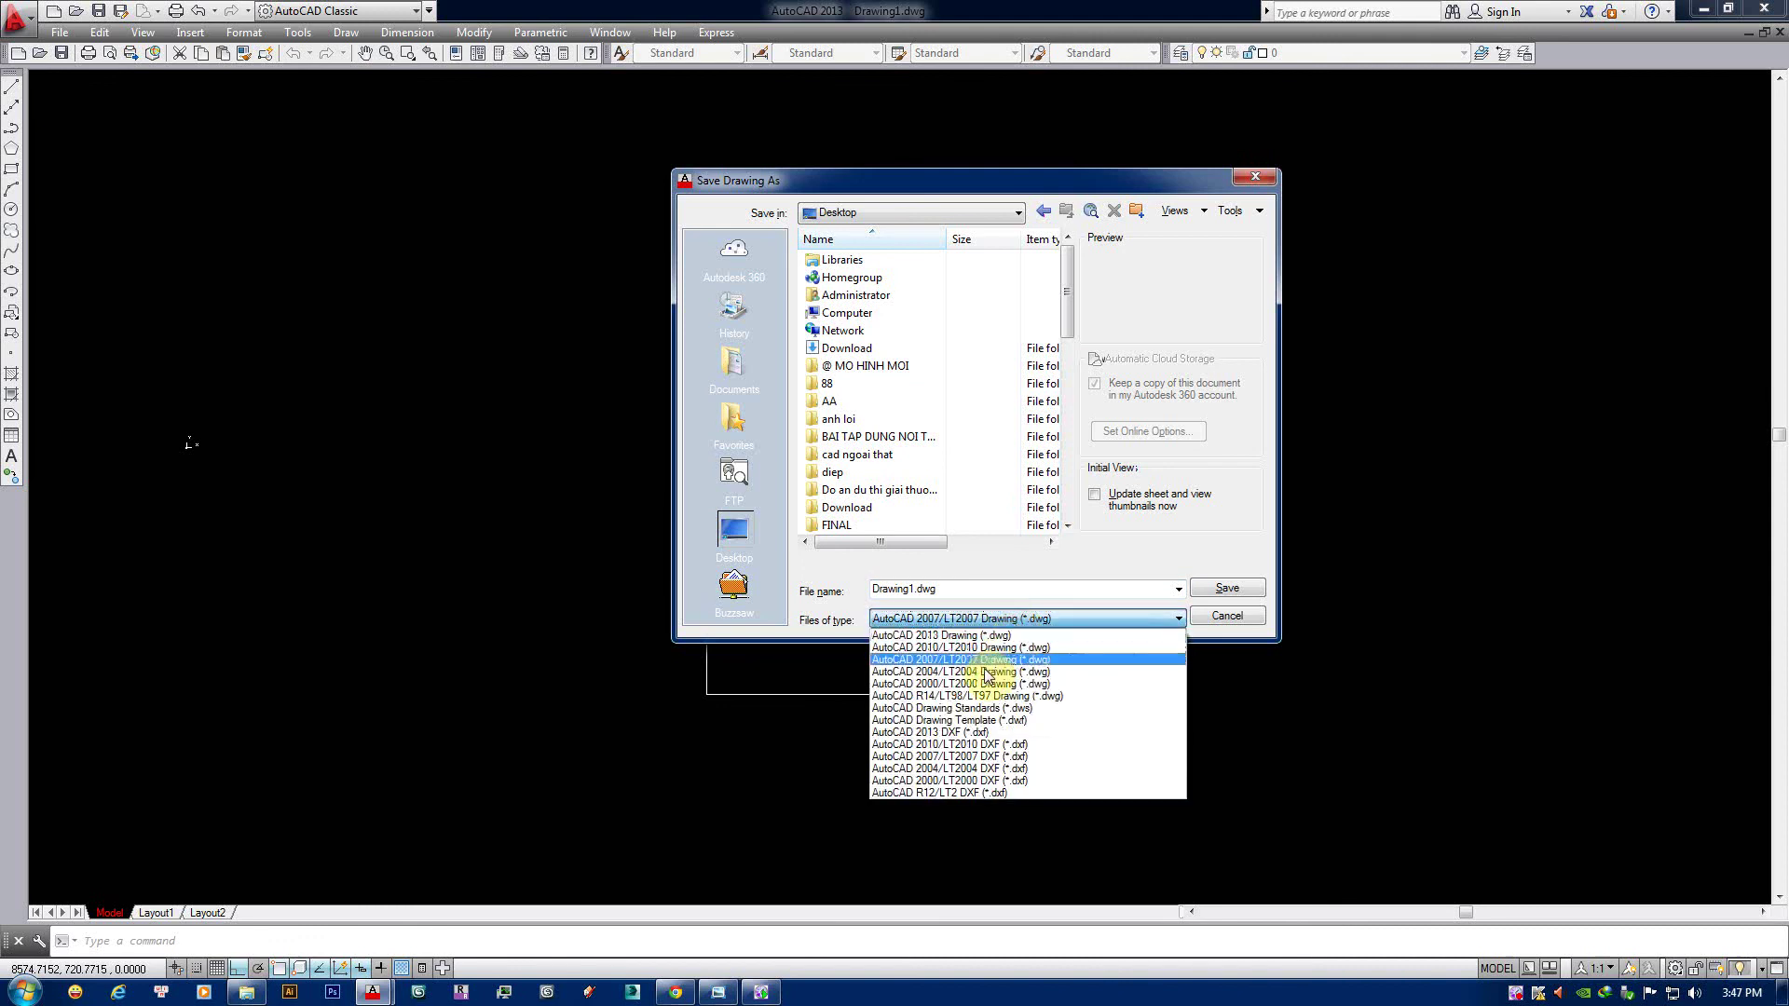
pyautogui.click(1008, 619)
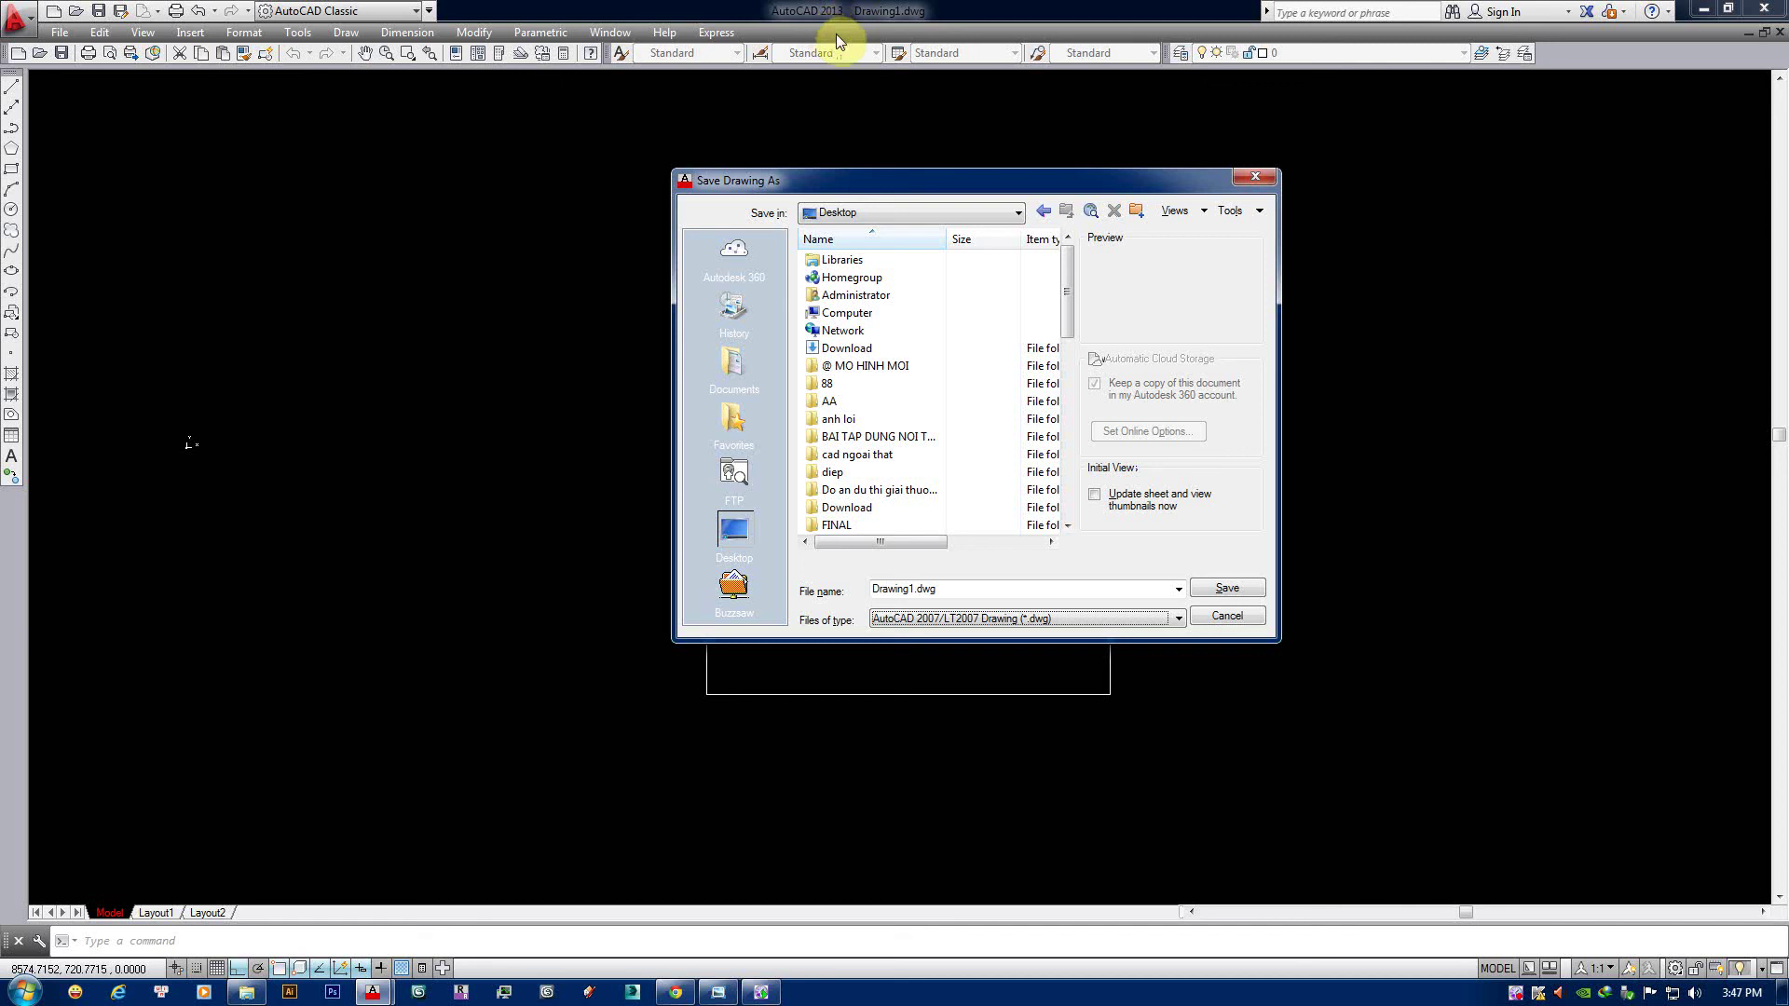
pyautogui.click(968, 619)
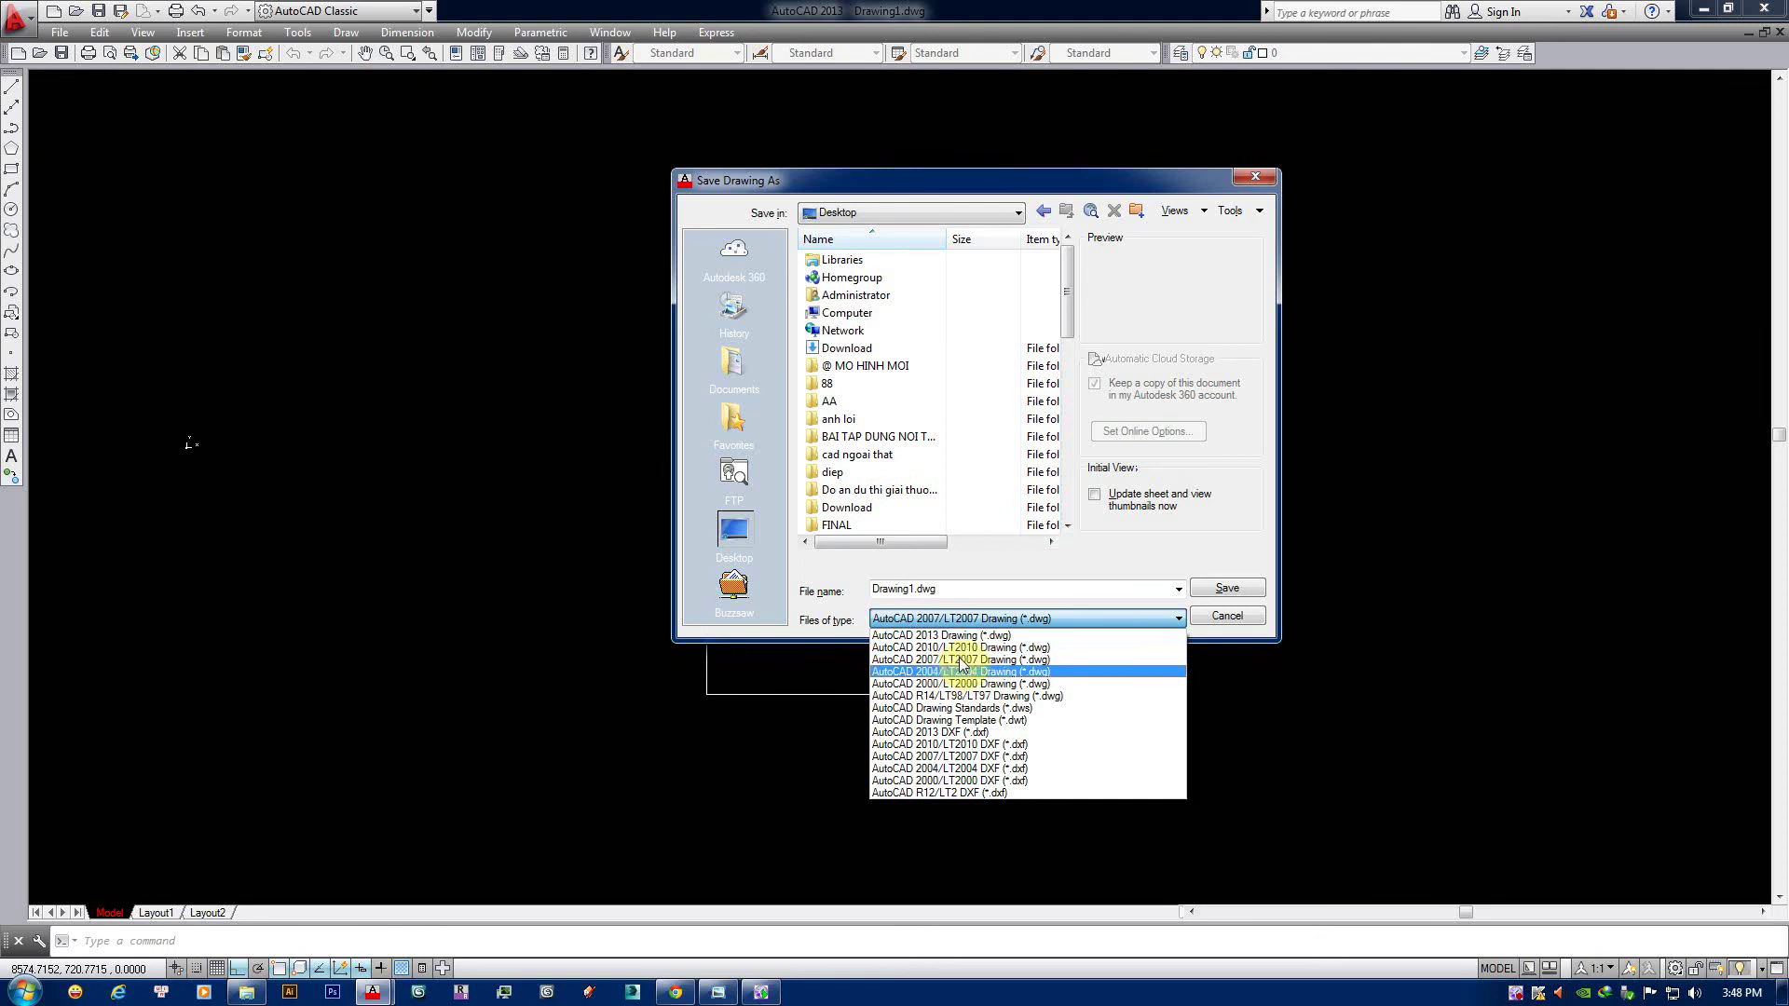
pyautogui.click(964, 659)
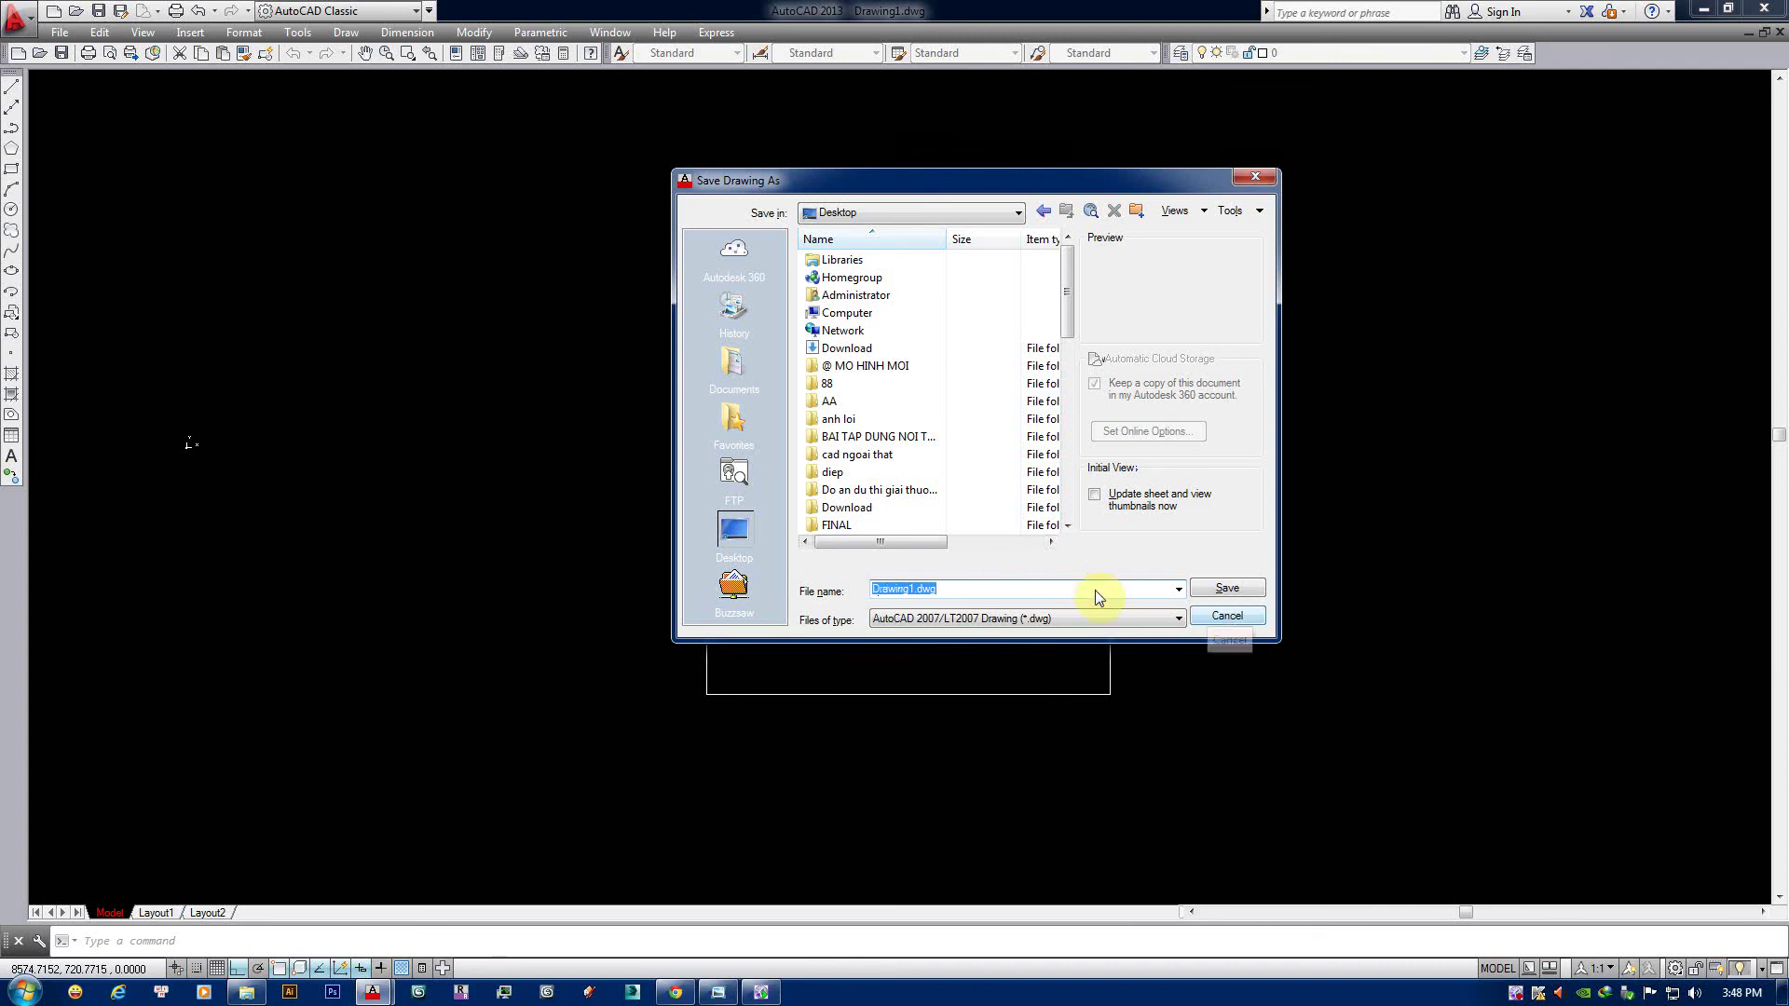
# Name the file 'hai huong dan 1' and save it.
pyautogui.write('b')
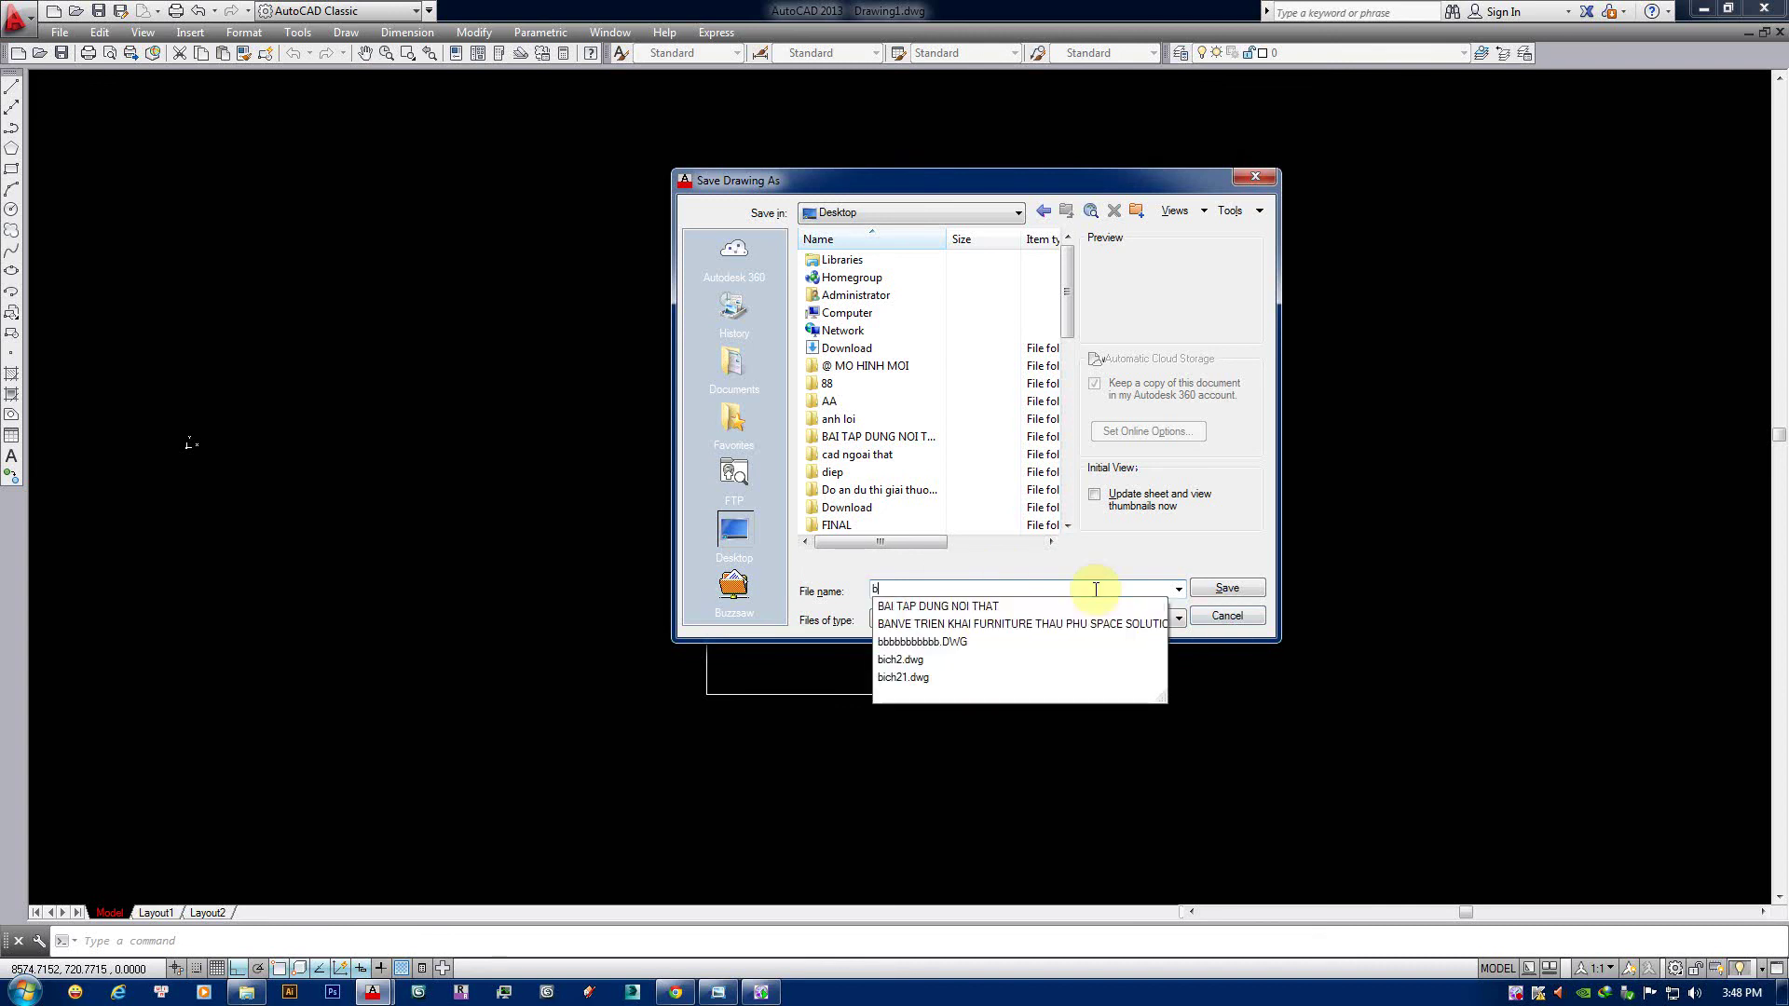
pyautogui.press('BackSpace')
pyautogui.write('ha')
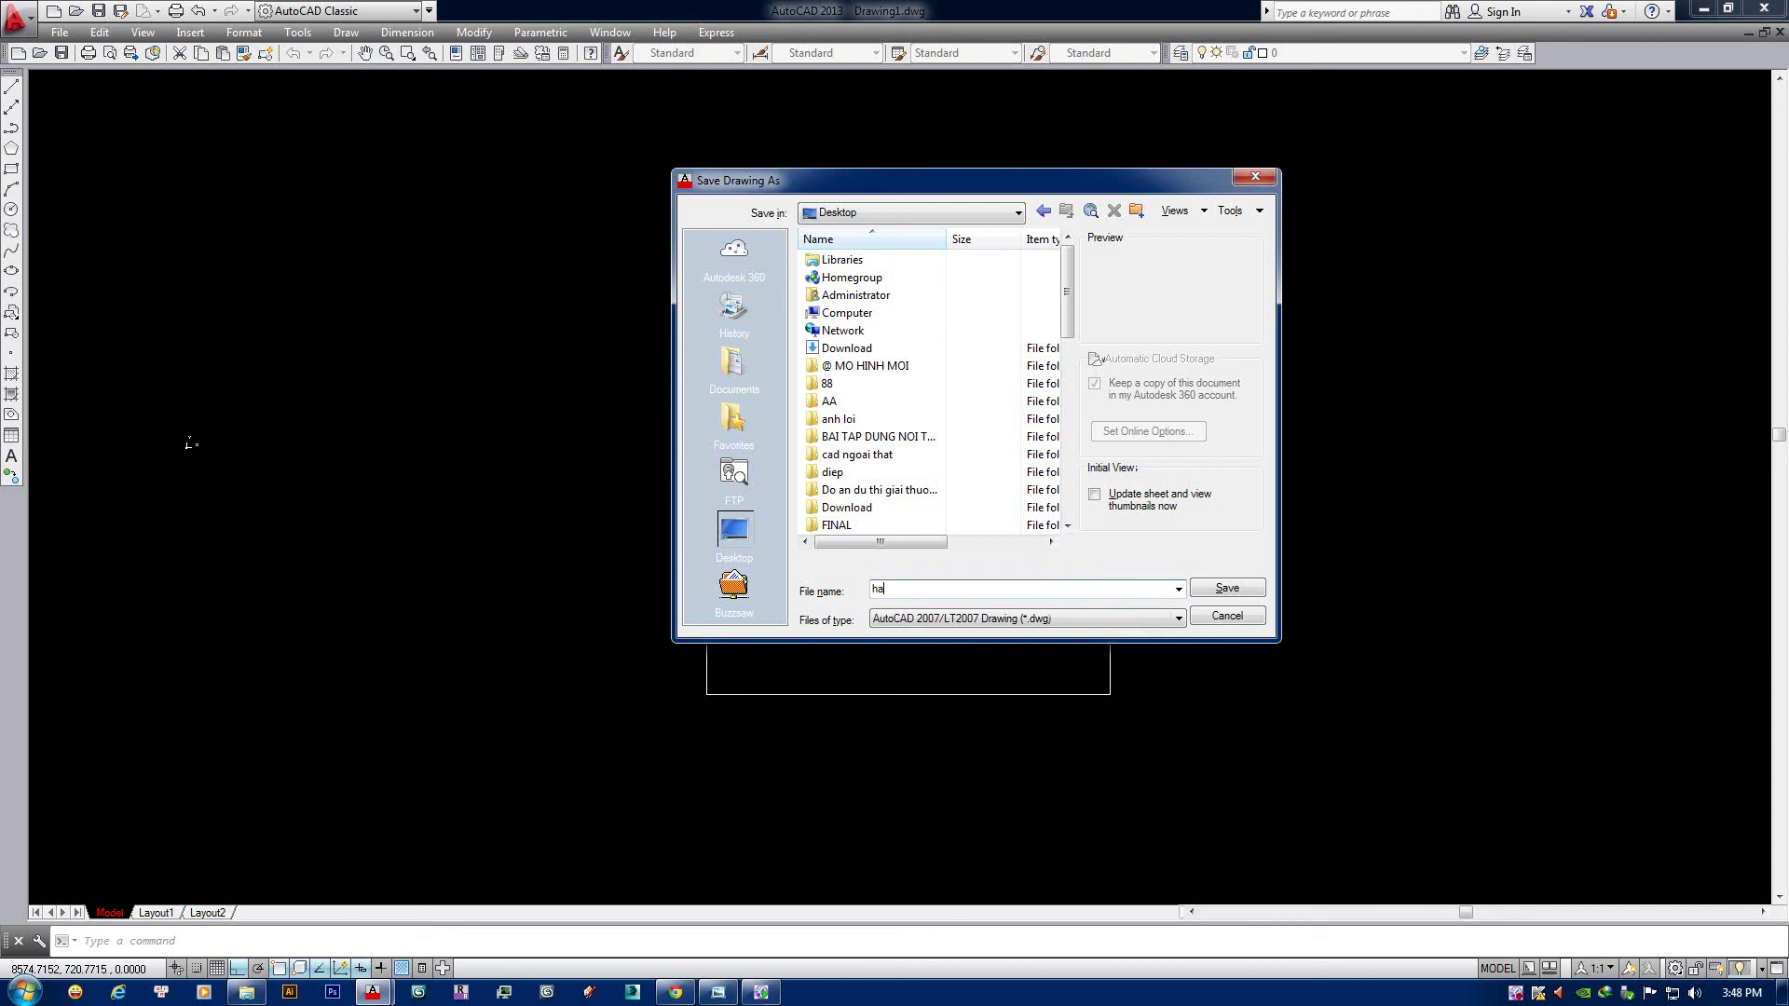
pyautogui.write('i huong dan 1')
pyautogui.click(1215, 589)
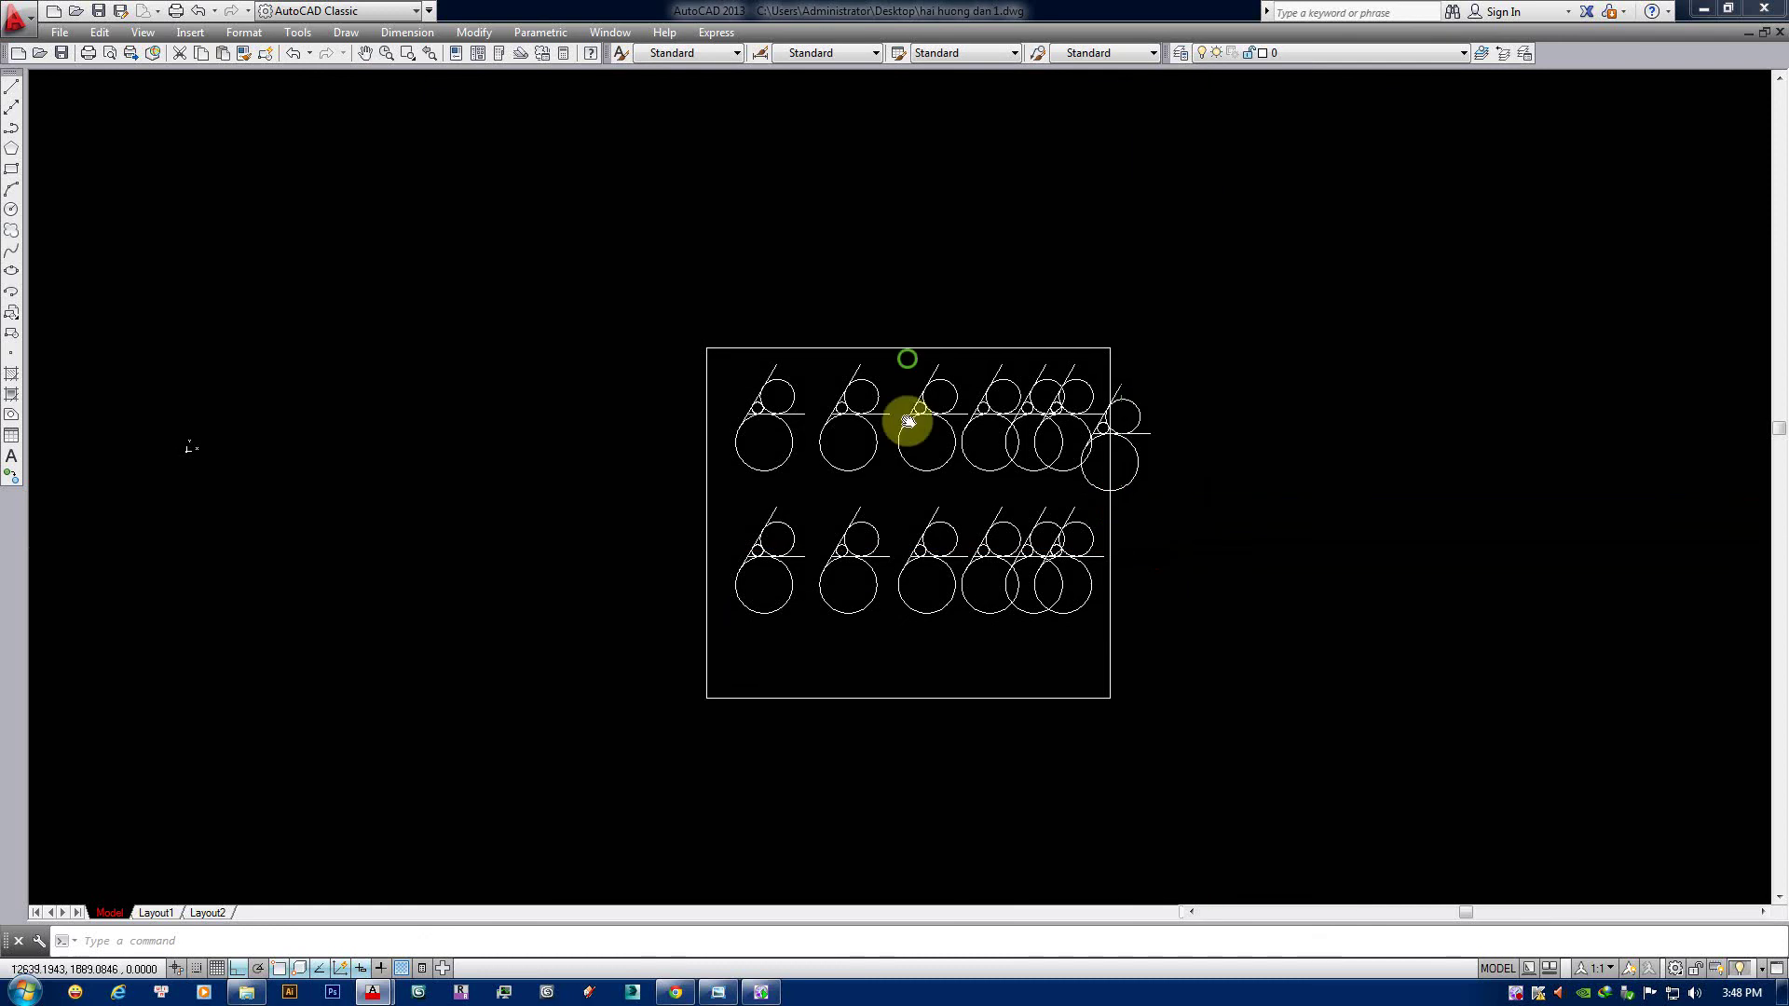
# Save the tangent-circle drawing from the application menu.
pyautogui.moveTo(906, 419); pyautogui.dragTo(906, 489, button='middle')
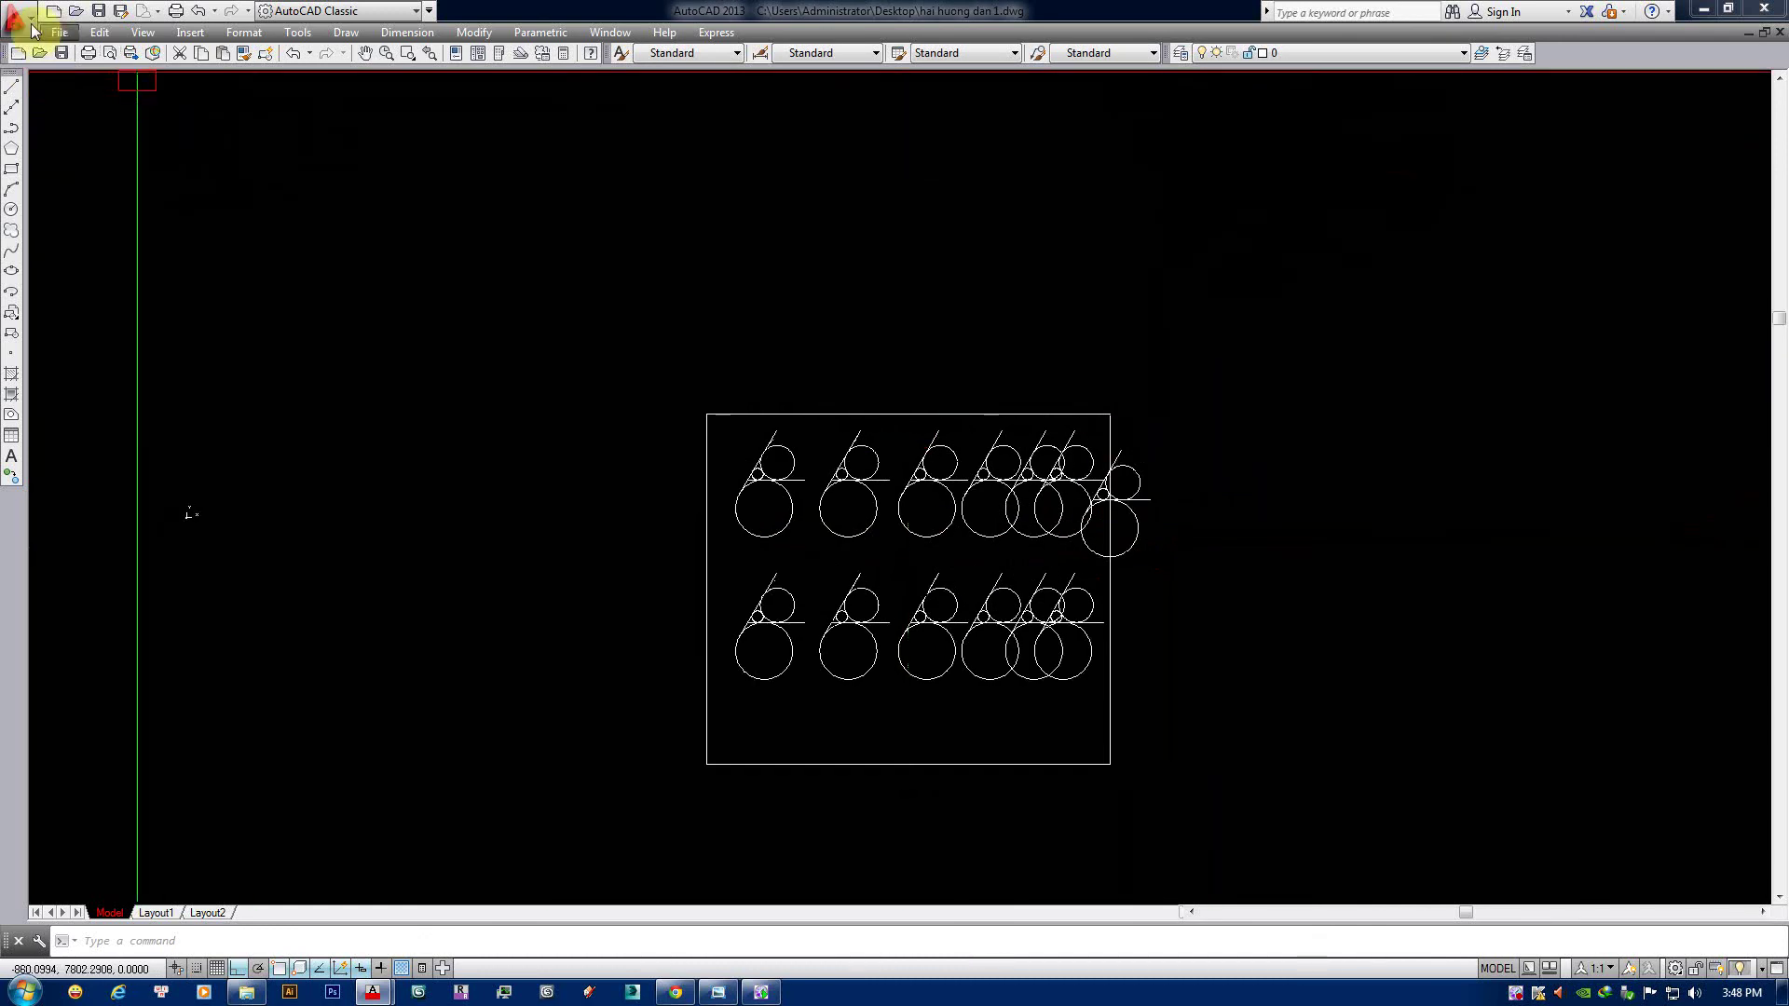
pyautogui.click(20, 19)
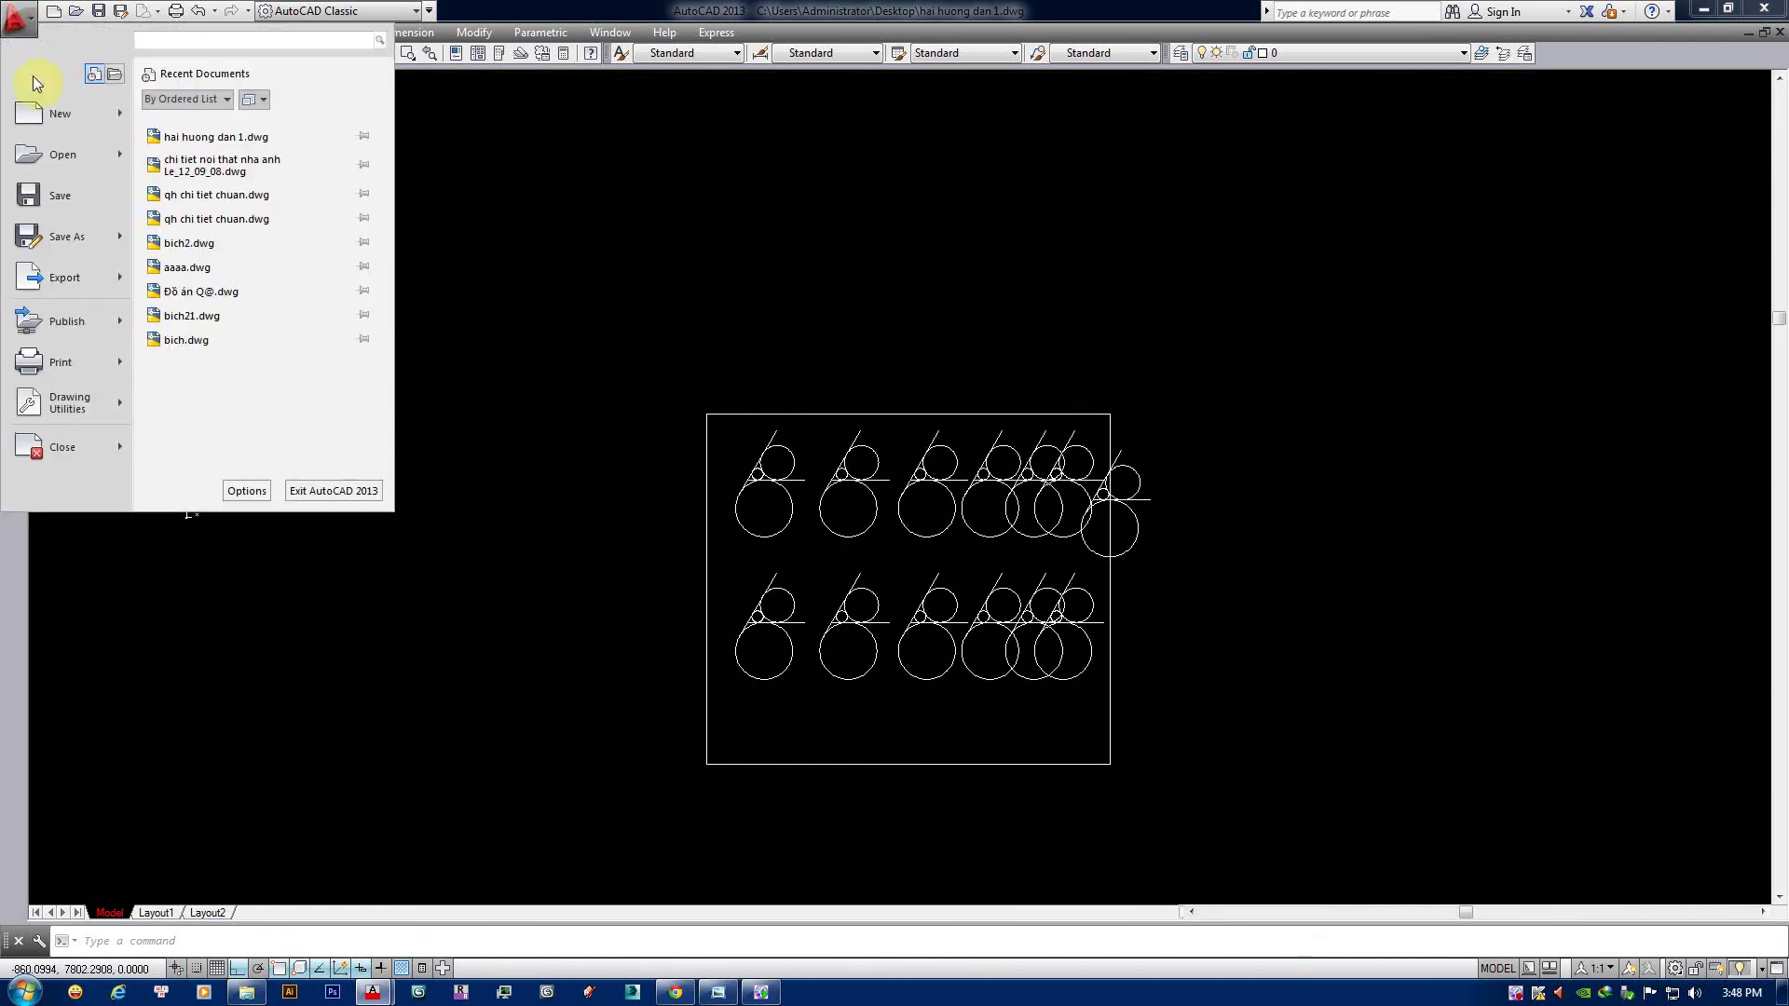
pyautogui.click(70, 198)
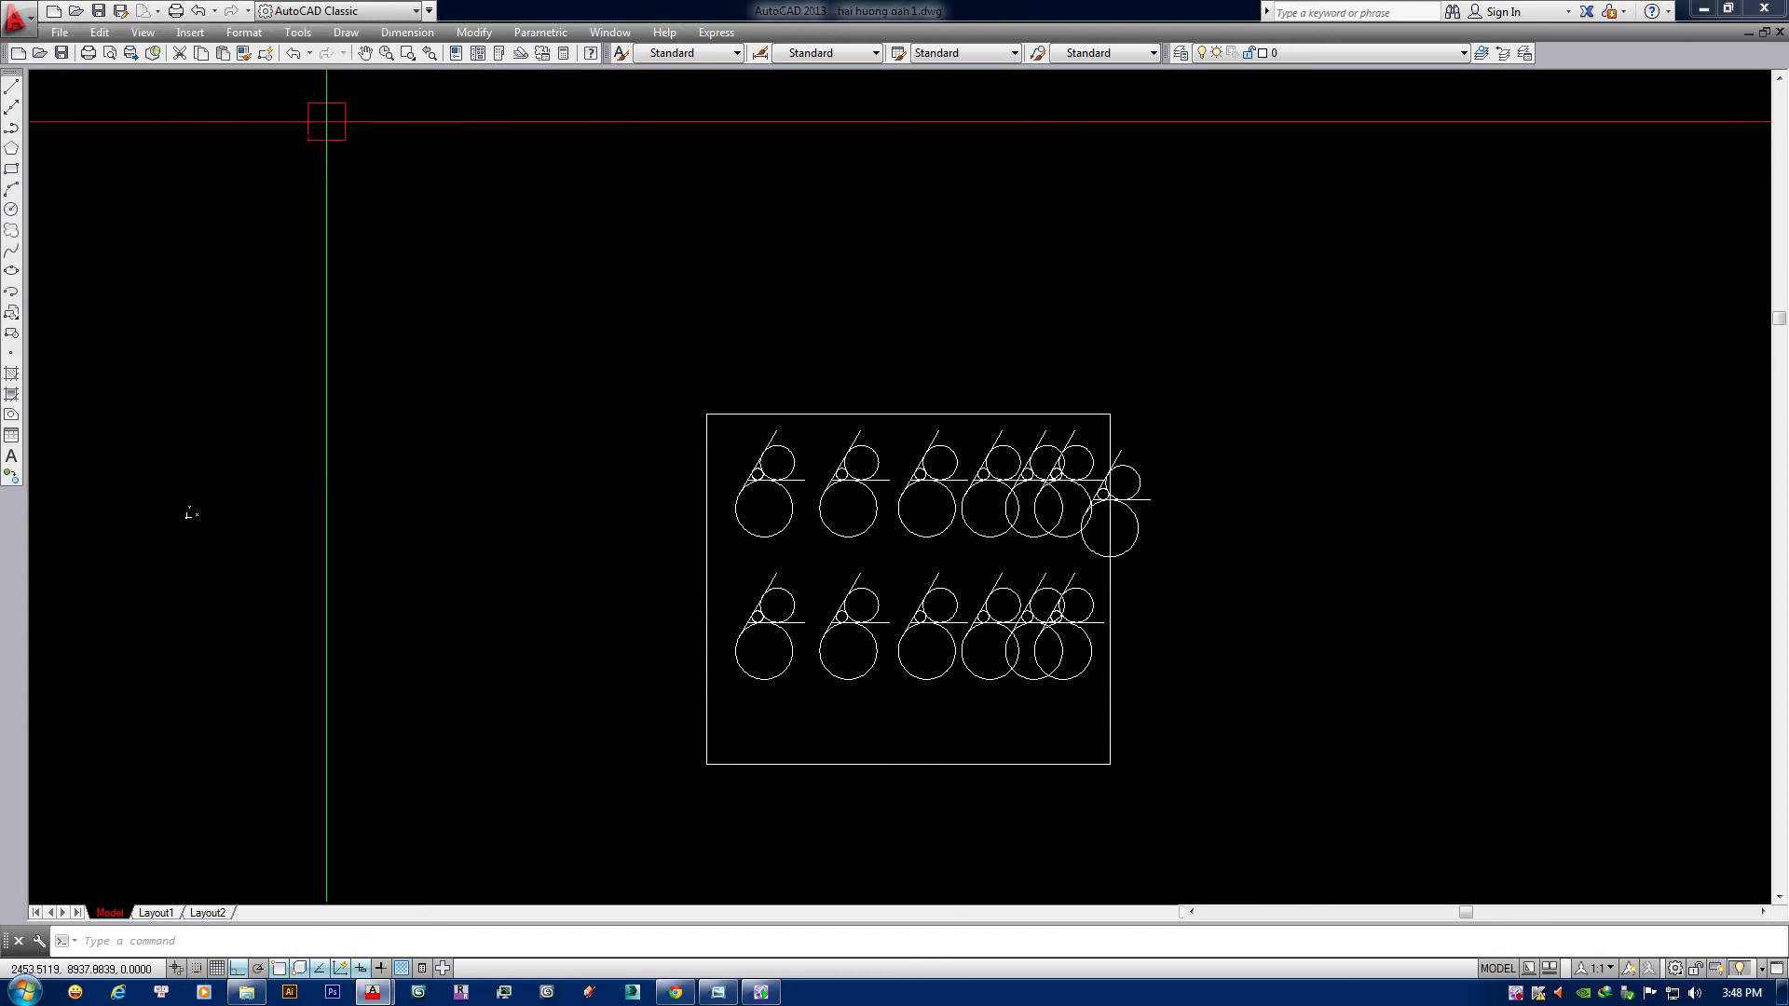
pyautogui.click(58, 33)
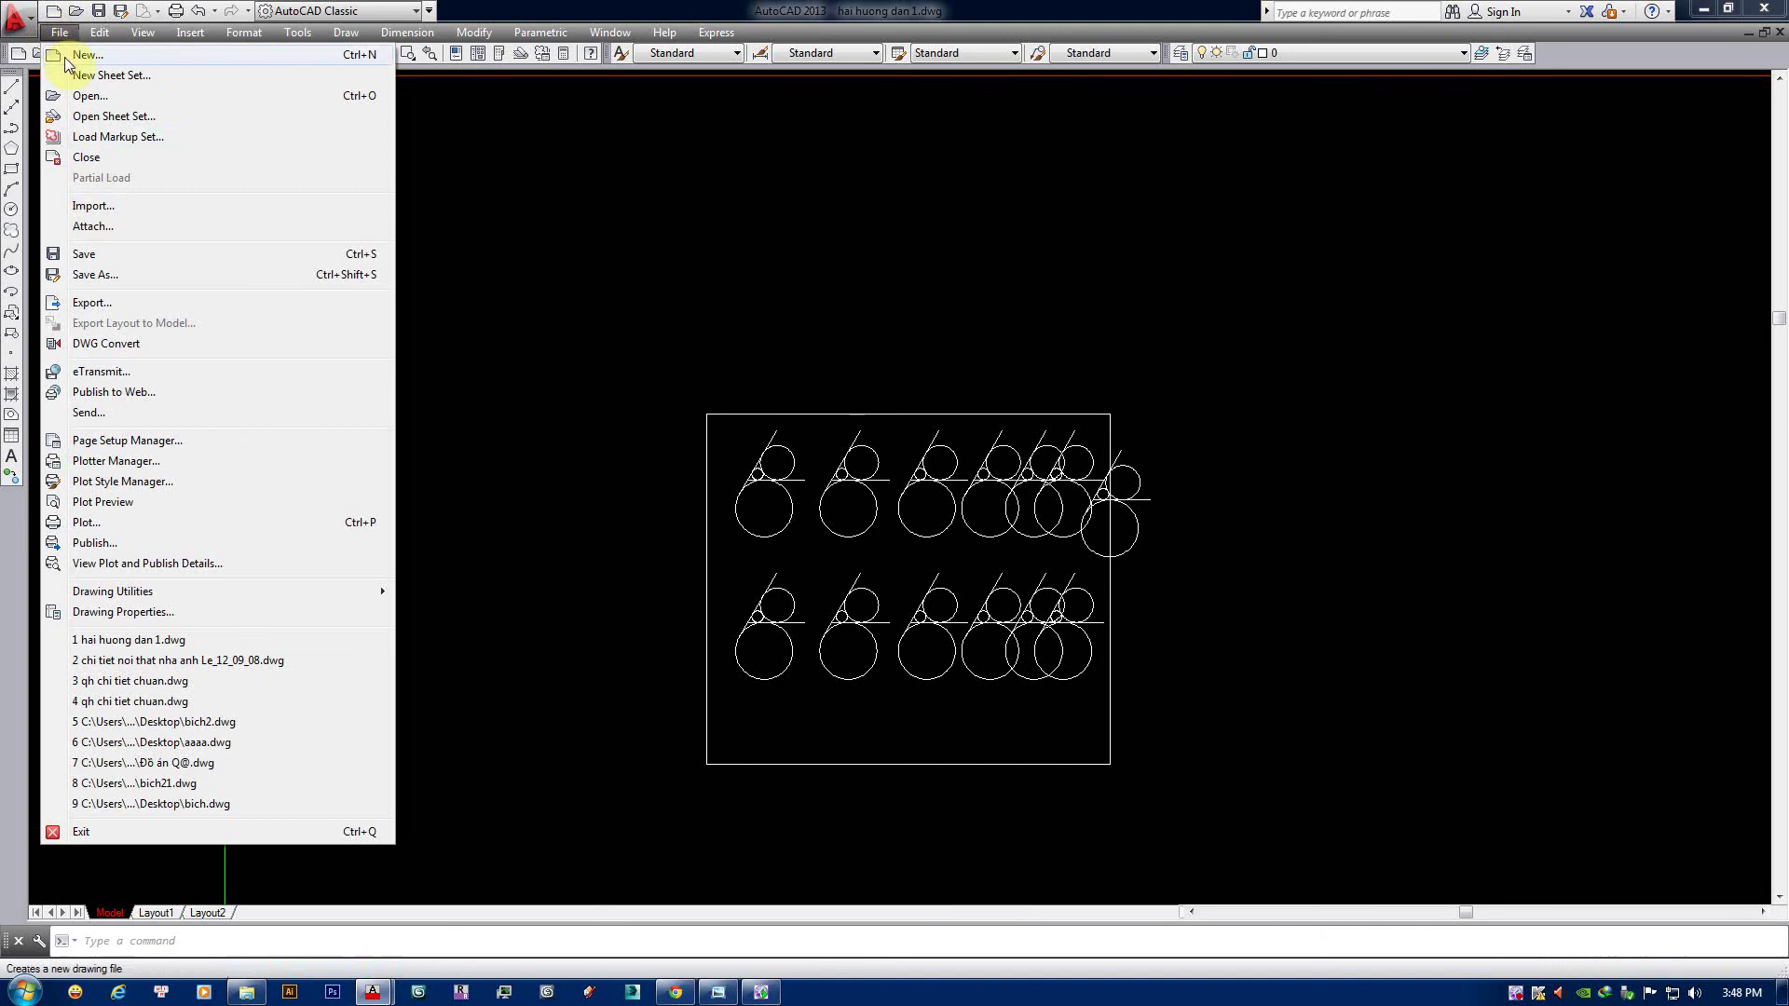
pyautogui.click(18, 56)
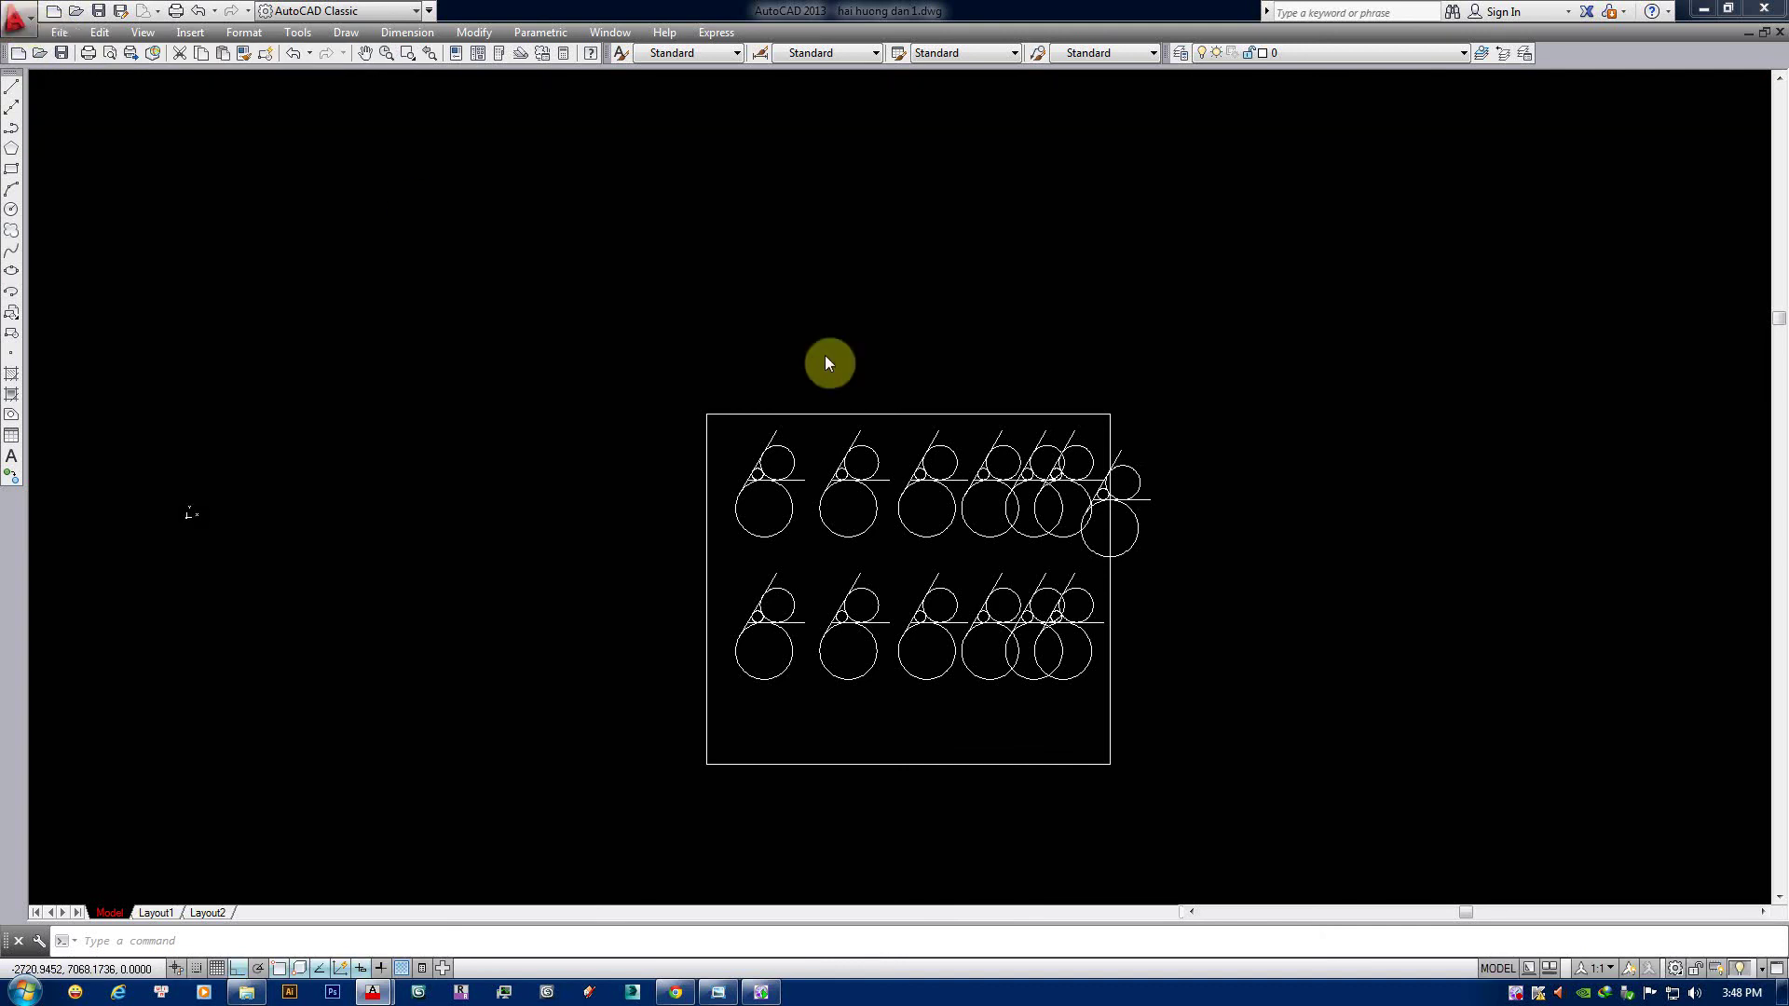
# Zoom in on the circles, cancel a Save As, and switch to the interior detail drawing.
pyautogui.moveTo(826, 360); pyautogui.dragTo(838, 336, button='middle')
pyautogui.scroll(2, 968, 539)
pyautogui.moveTo(969, 539); pyautogui.dragTo(961, 555, button='middle')
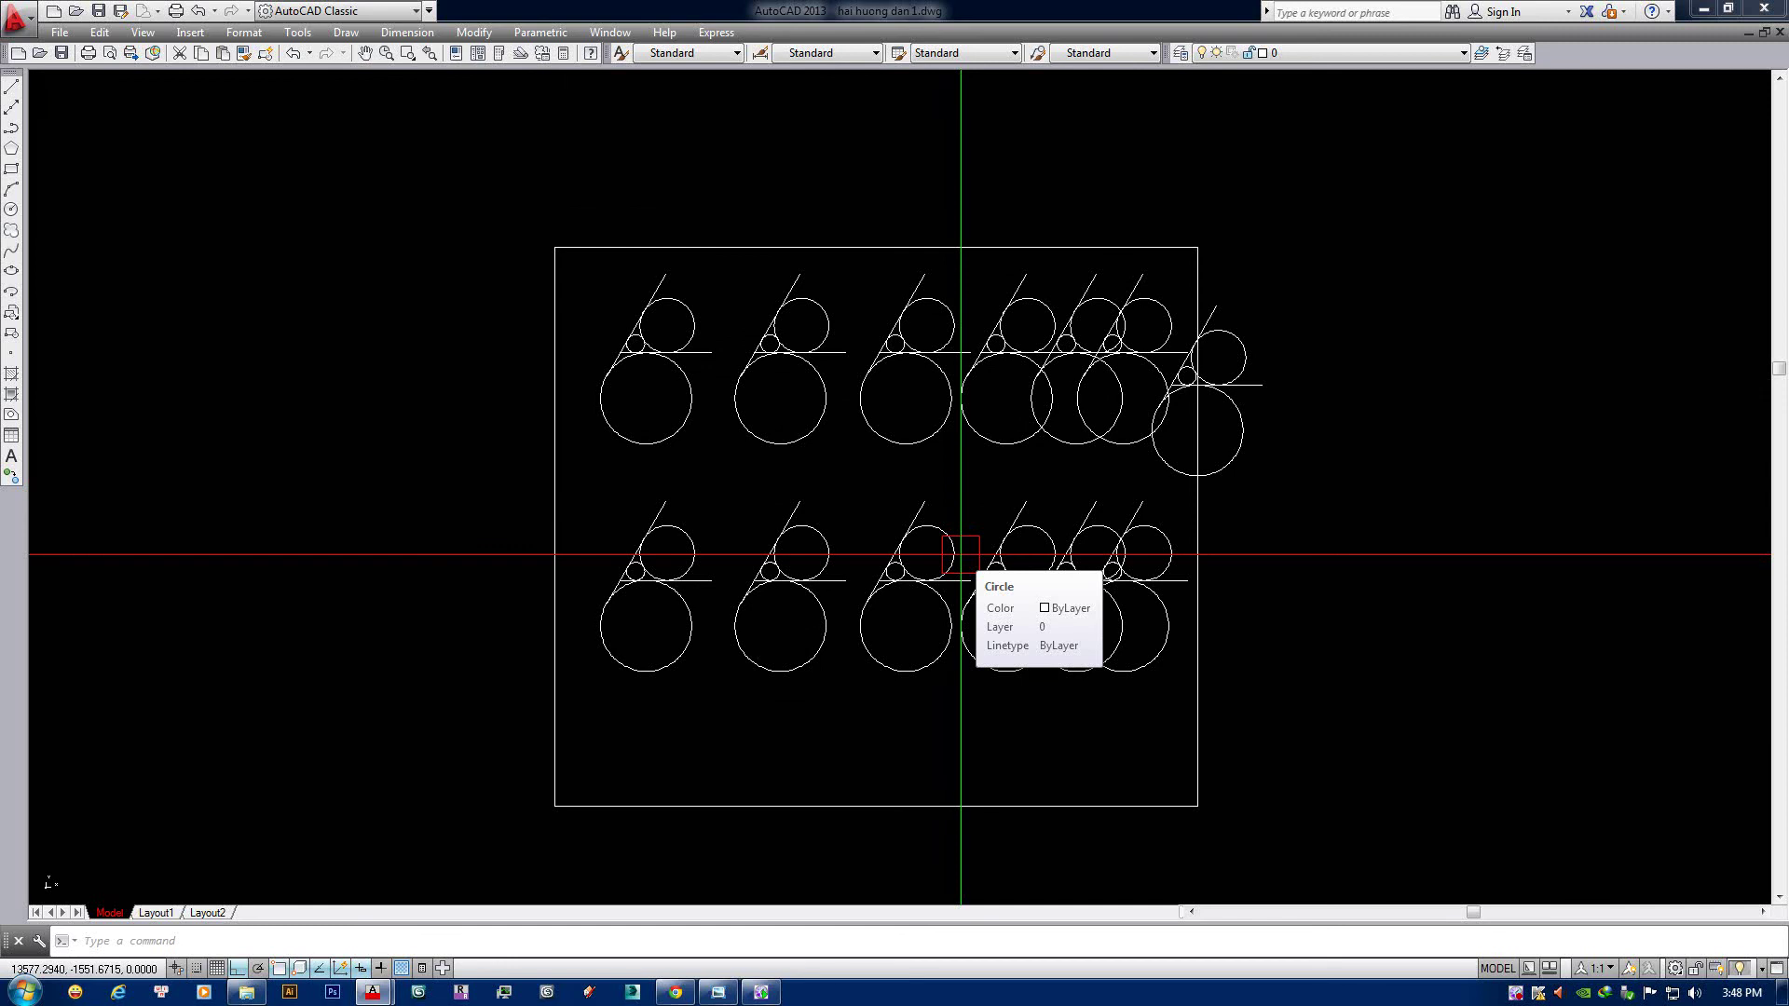
pyautogui.hotkey('ctrl', 'shift', 's')
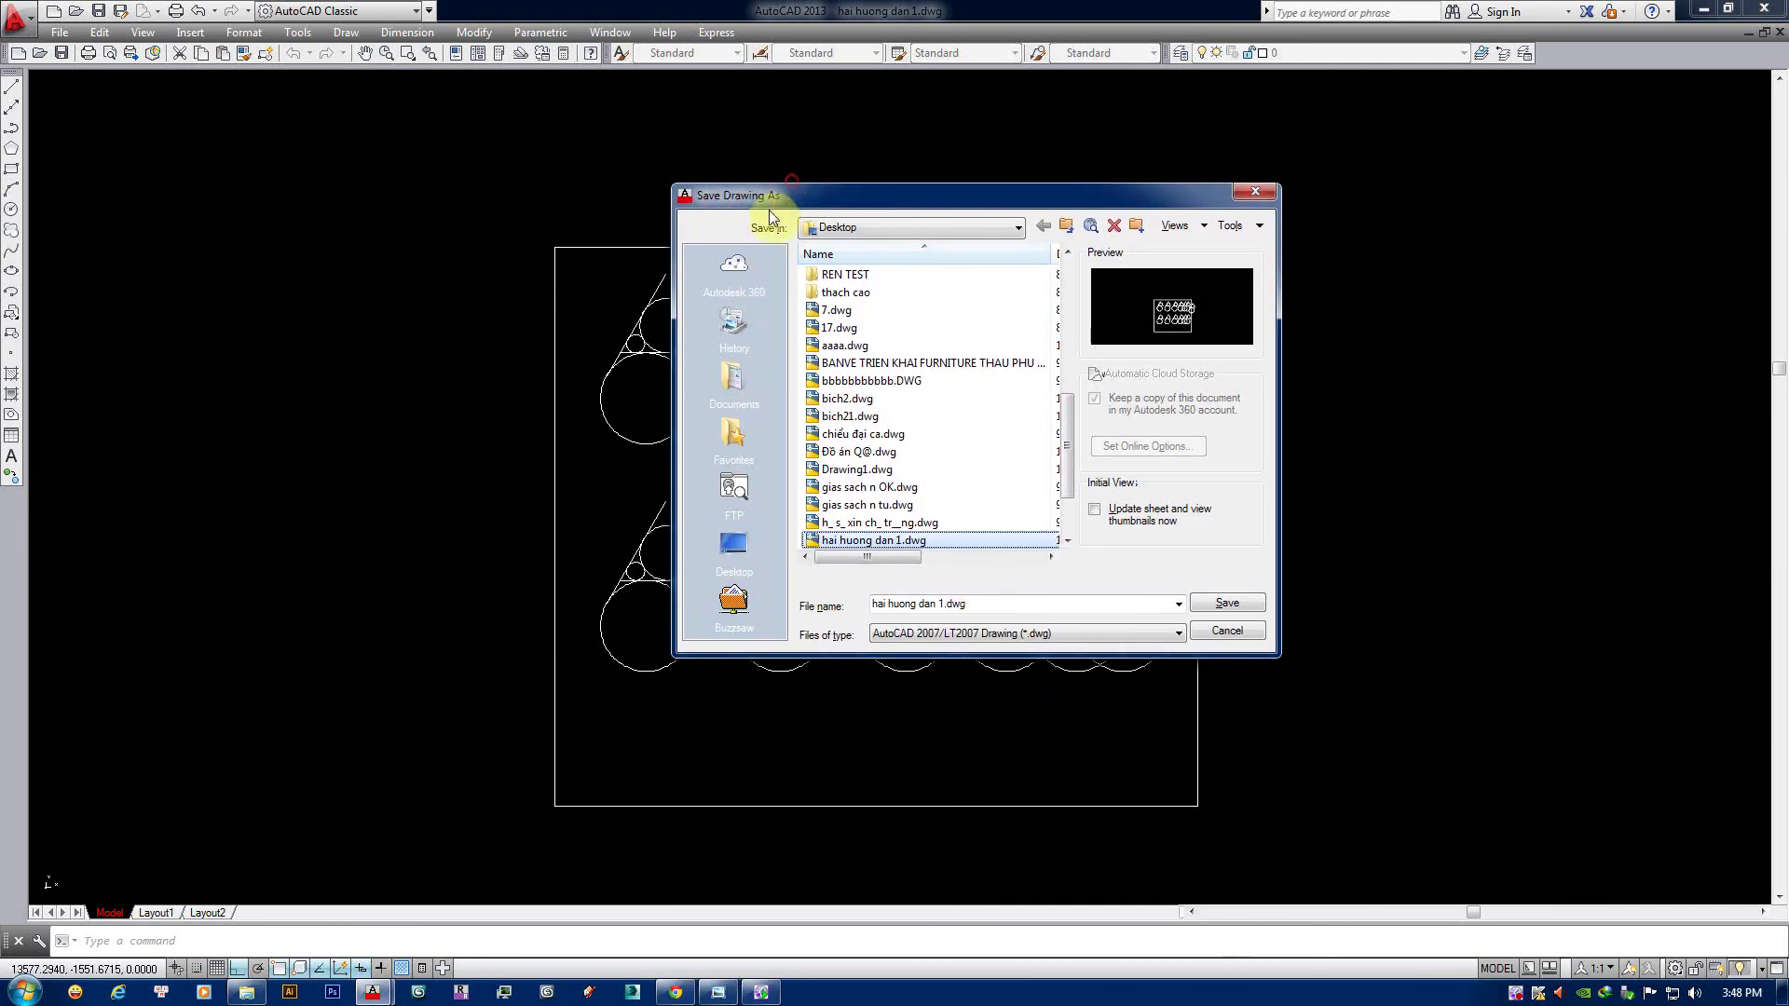
pyautogui.press('Escape')
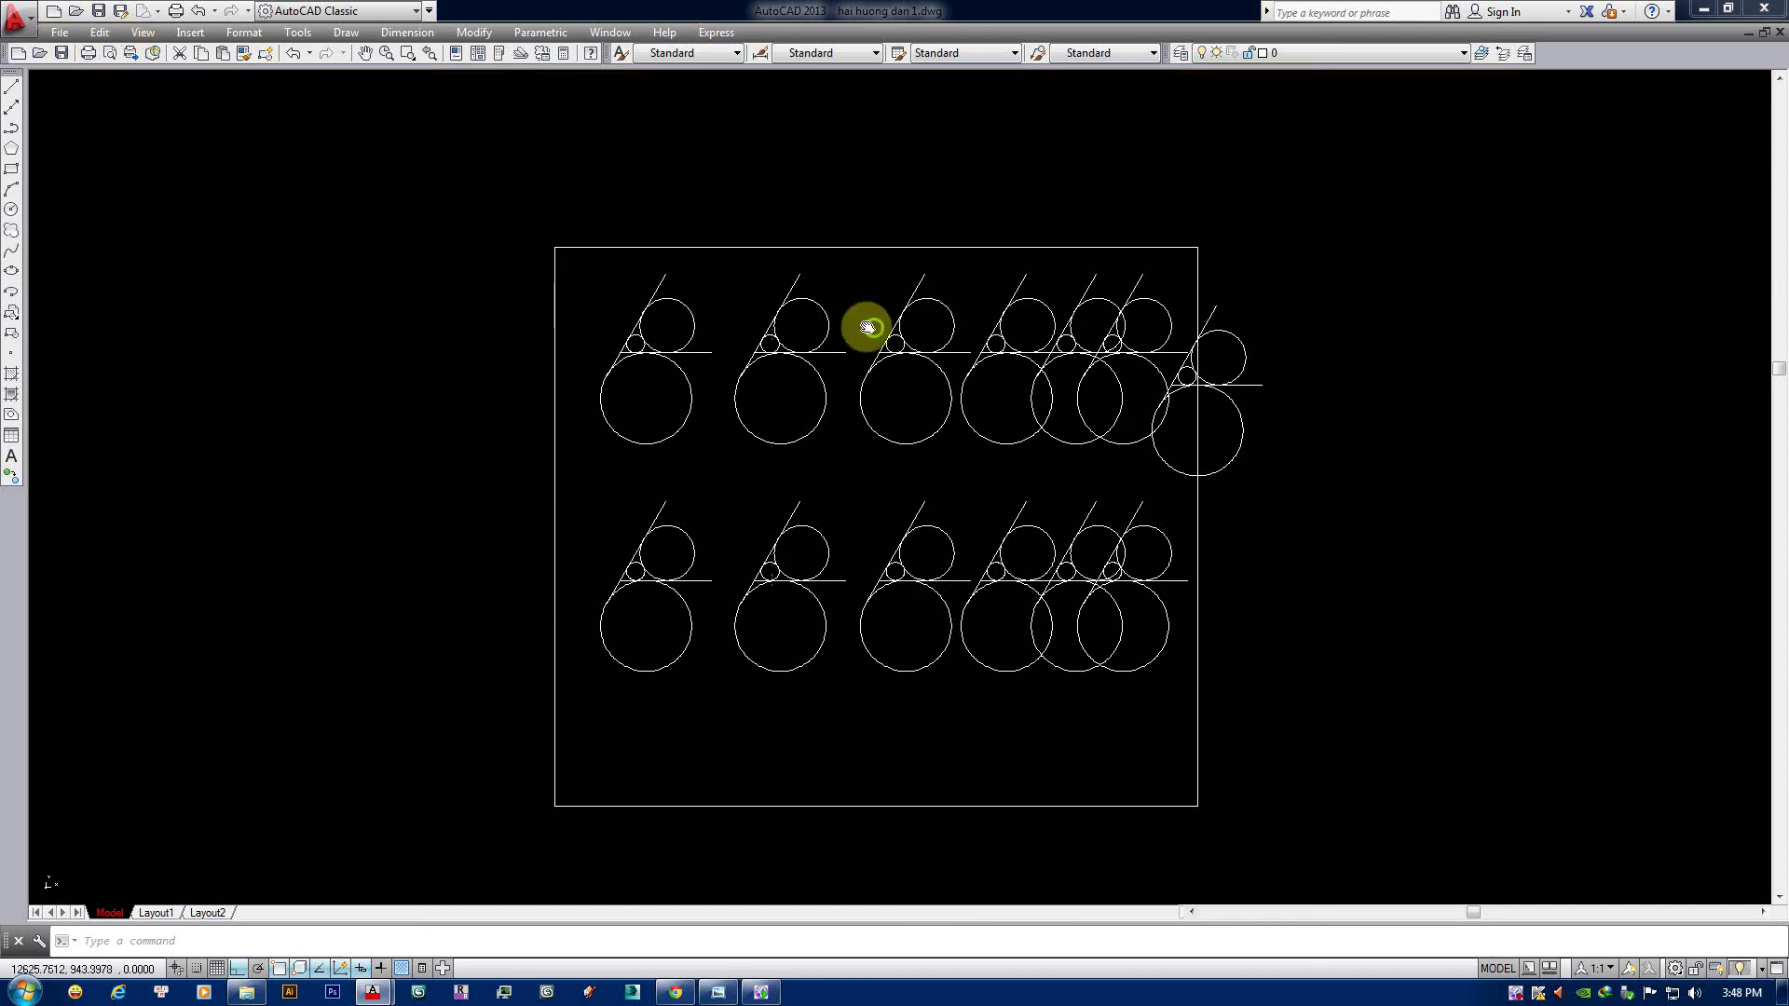
pyautogui.moveTo(867, 319); pyautogui.dragTo(859, 317, button='middle')
pyautogui.hotkey('ctrl', 'Tab')
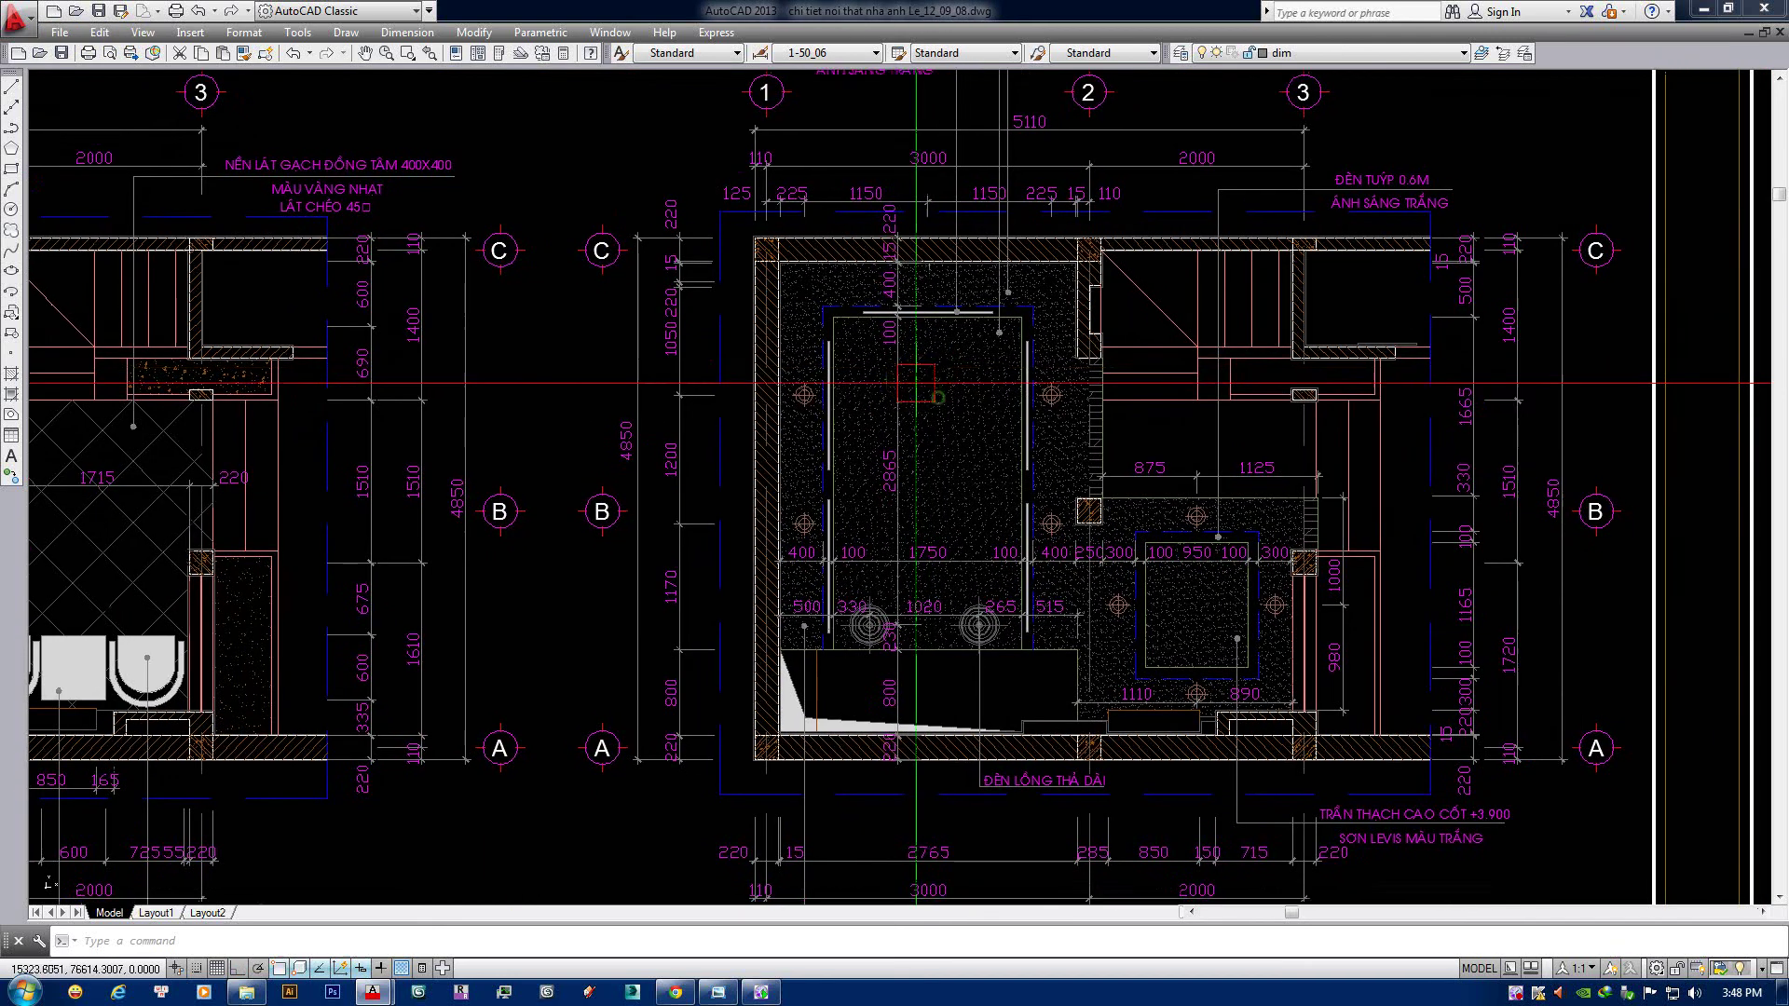
# Cancel a Desktop Save As of the interior plan and return to hai huong dan 1.dwg.
pyautogui.scroll(-5, 931, 420)
pyautogui.scroll(-2, 978, 429)
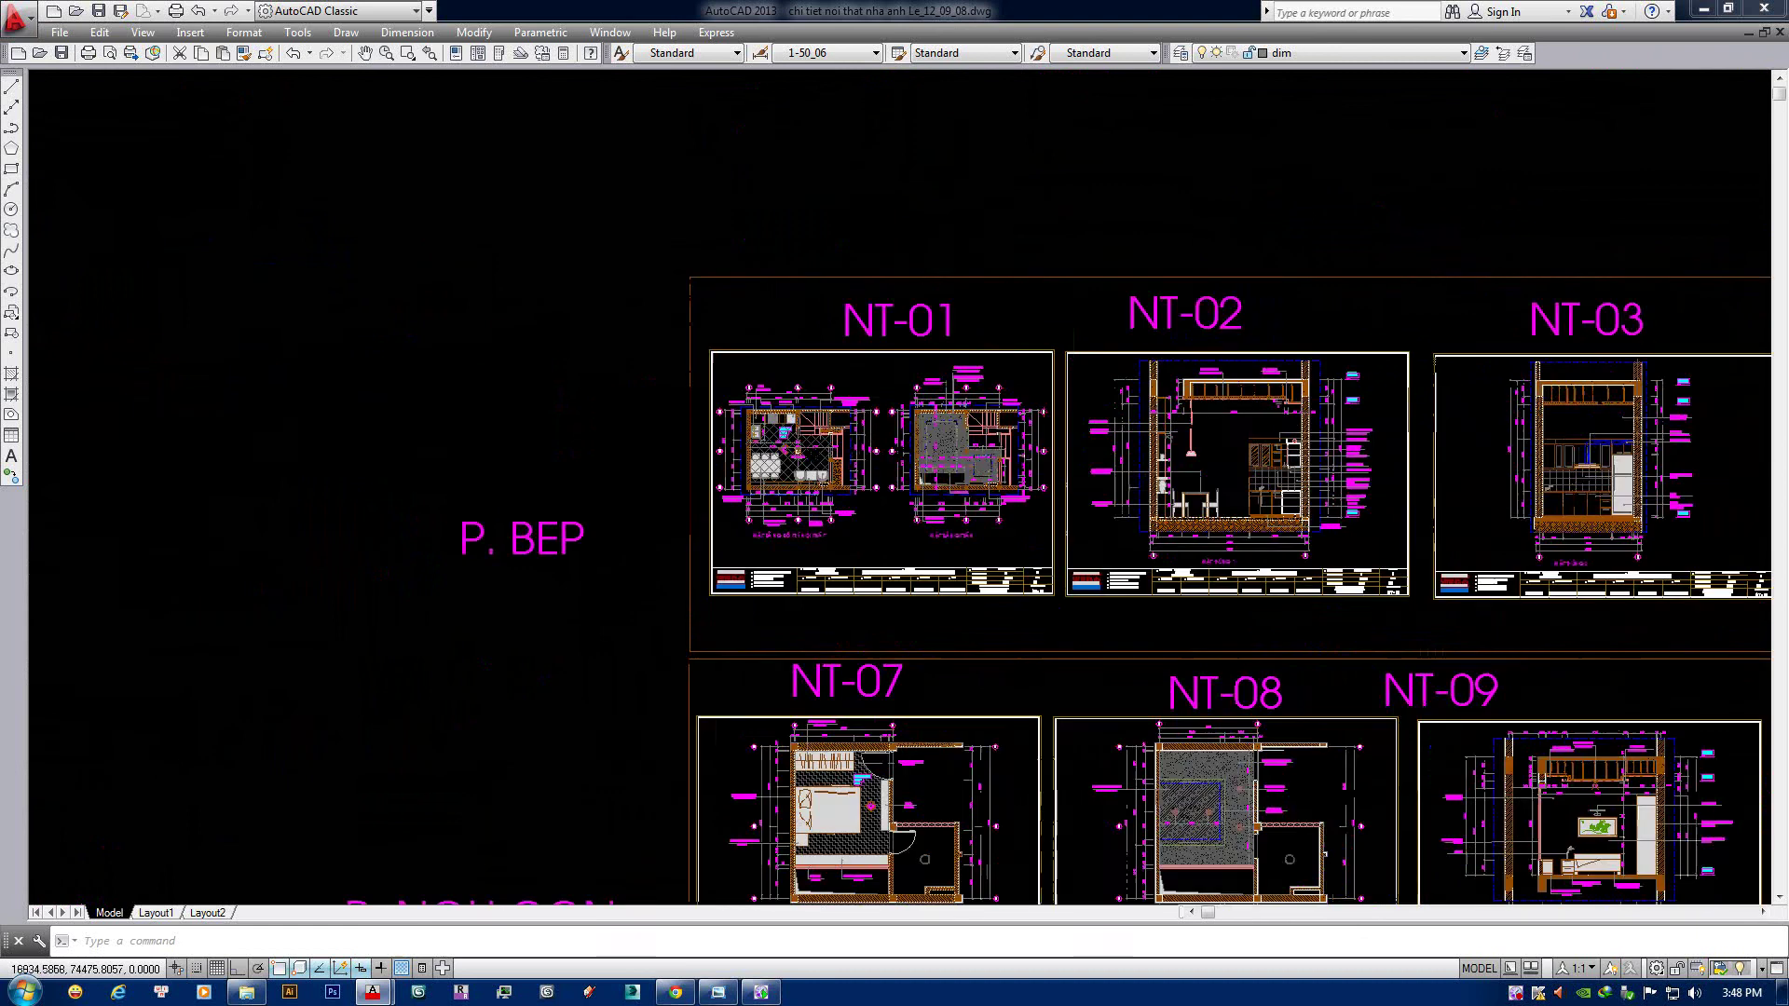
pyautogui.scroll(8, 1006, 438)
pyautogui.scroll(-2, 941, 443)
pyautogui.scroll(2, 879, 447)
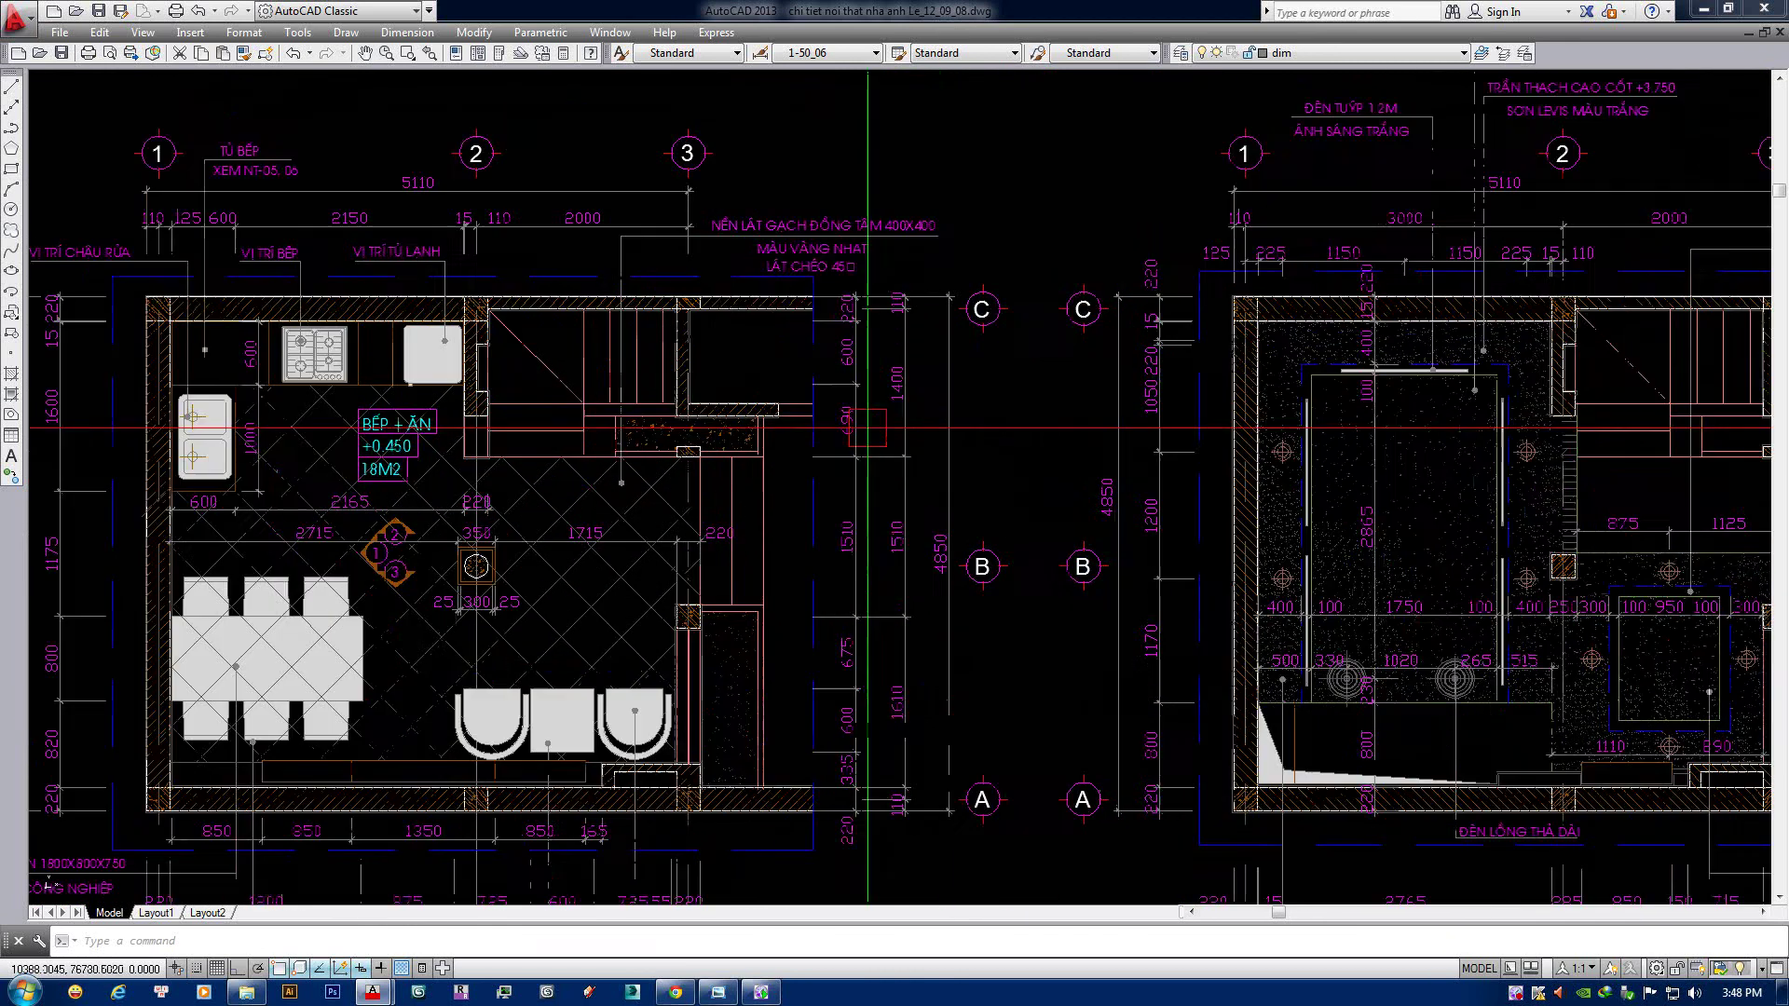
pyautogui.click(17, 15)
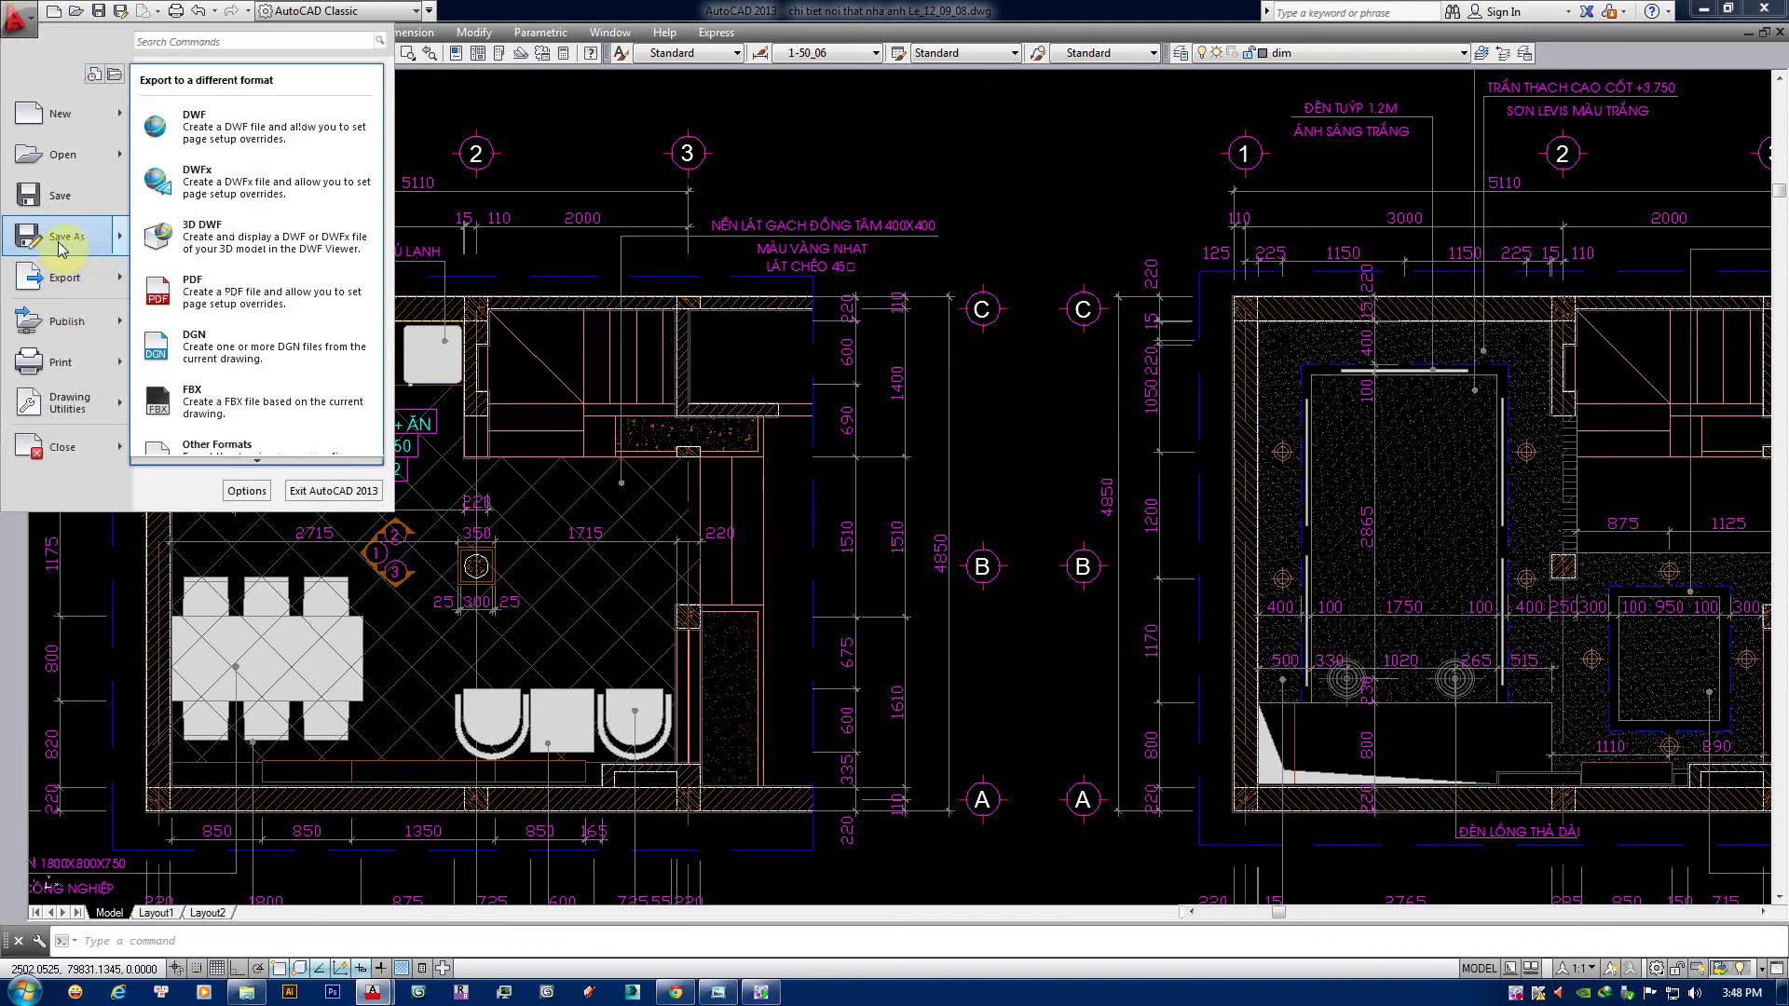
pyautogui.moveTo(64, 236)
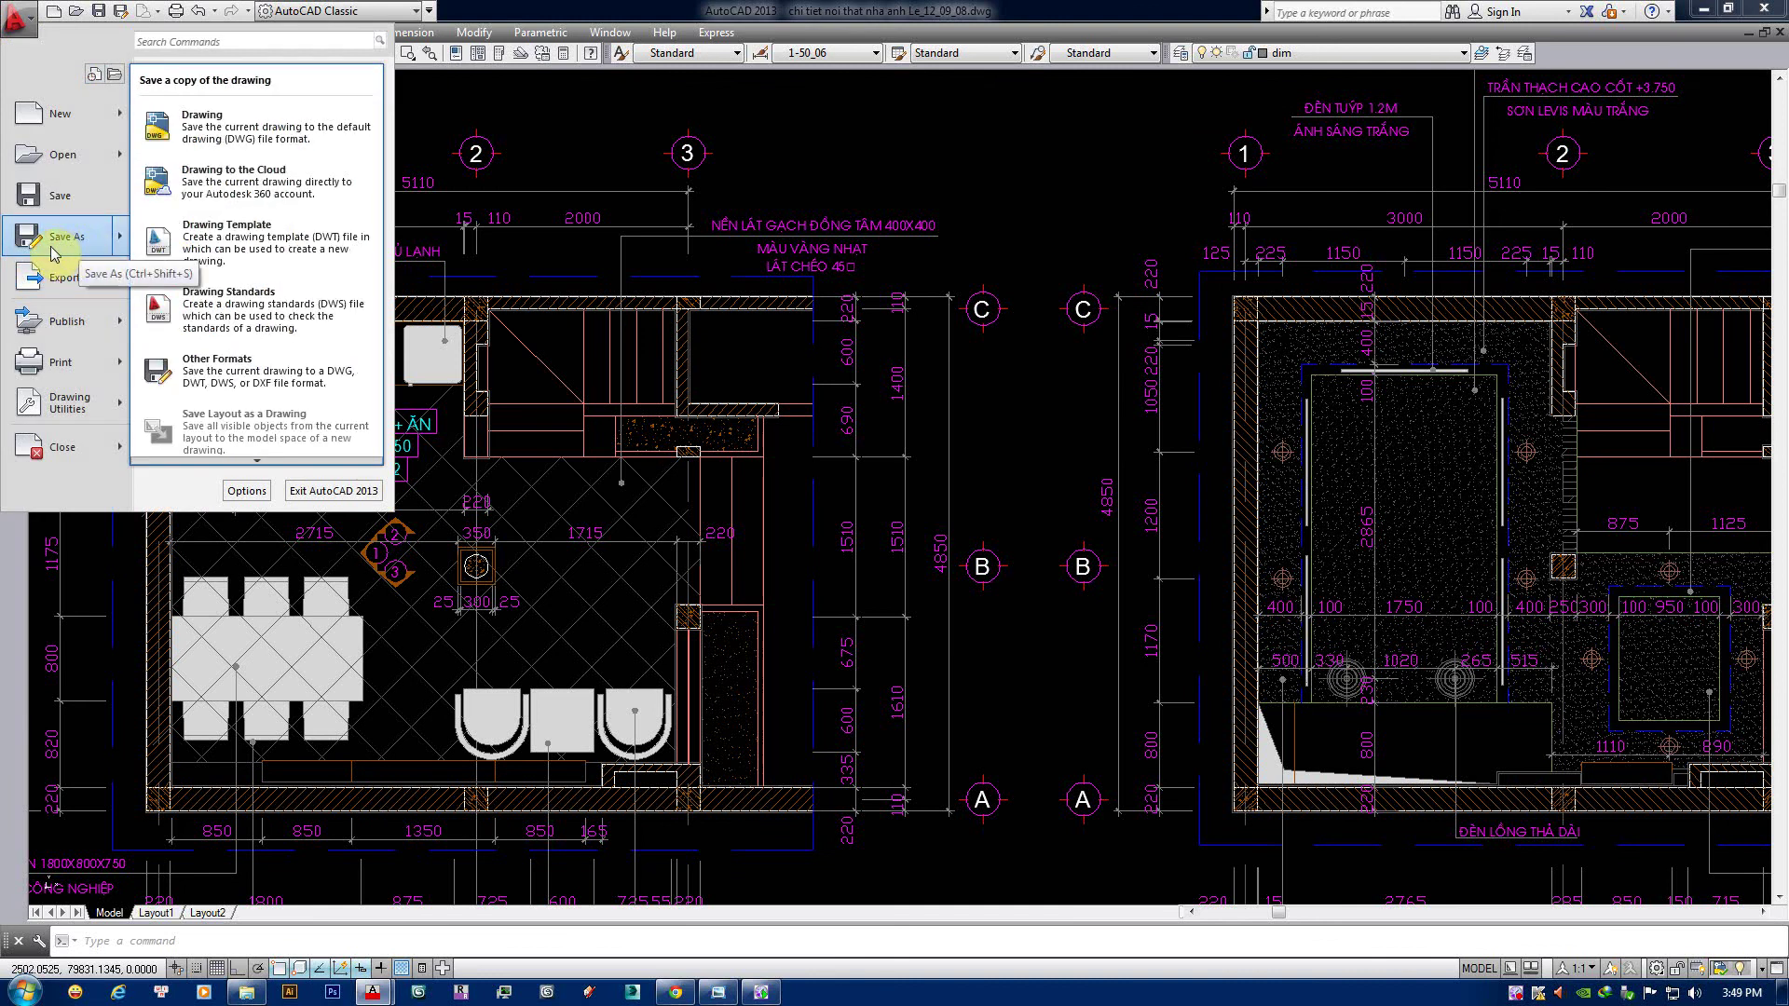
pyautogui.click(51, 239)
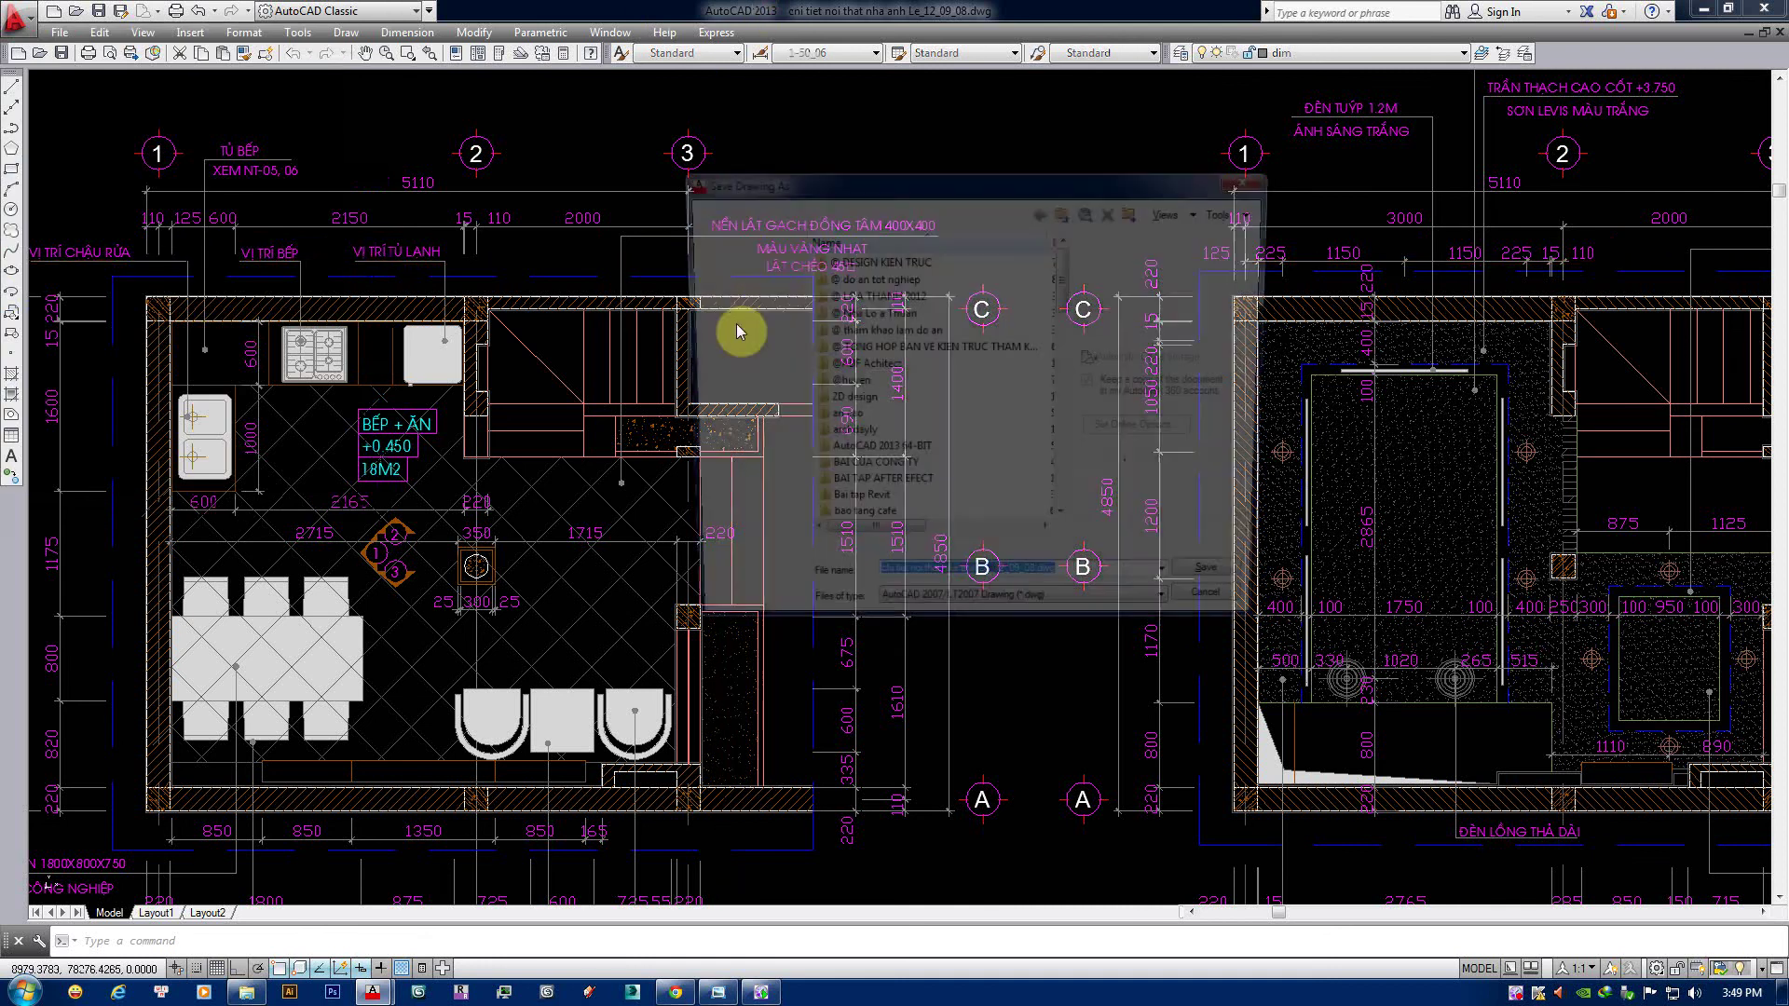
pyautogui.click(733, 531)
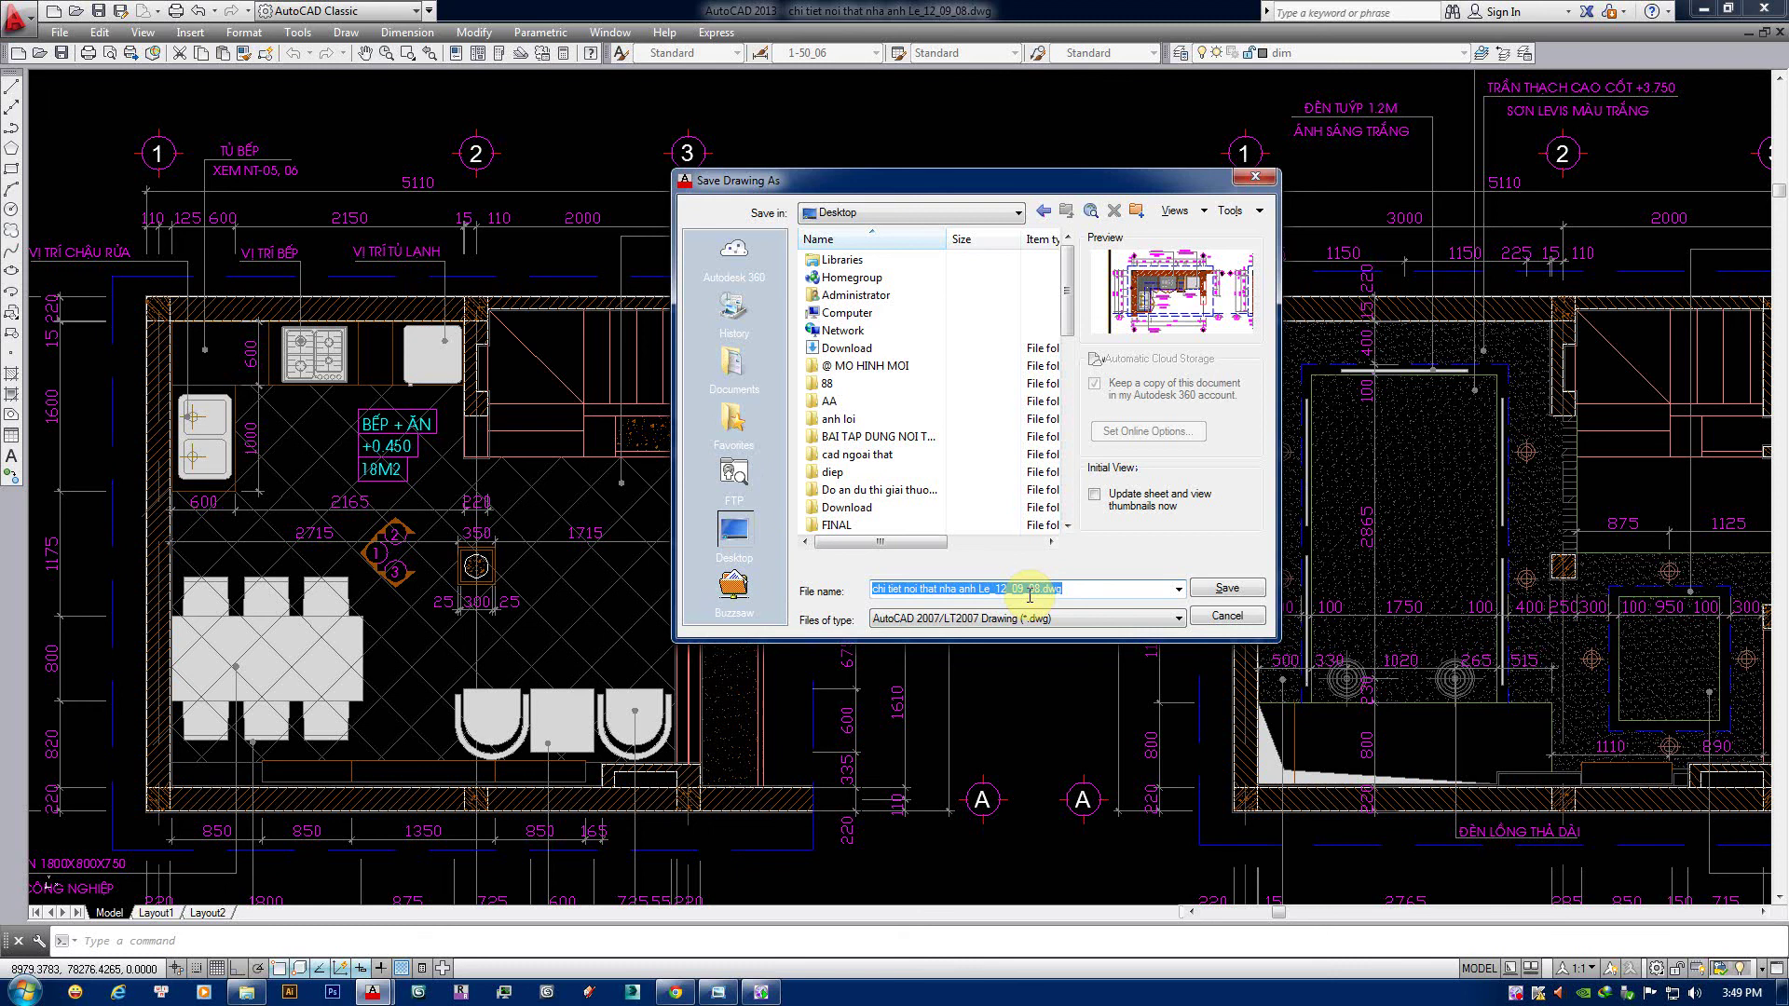
pyautogui.click(1227, 616)
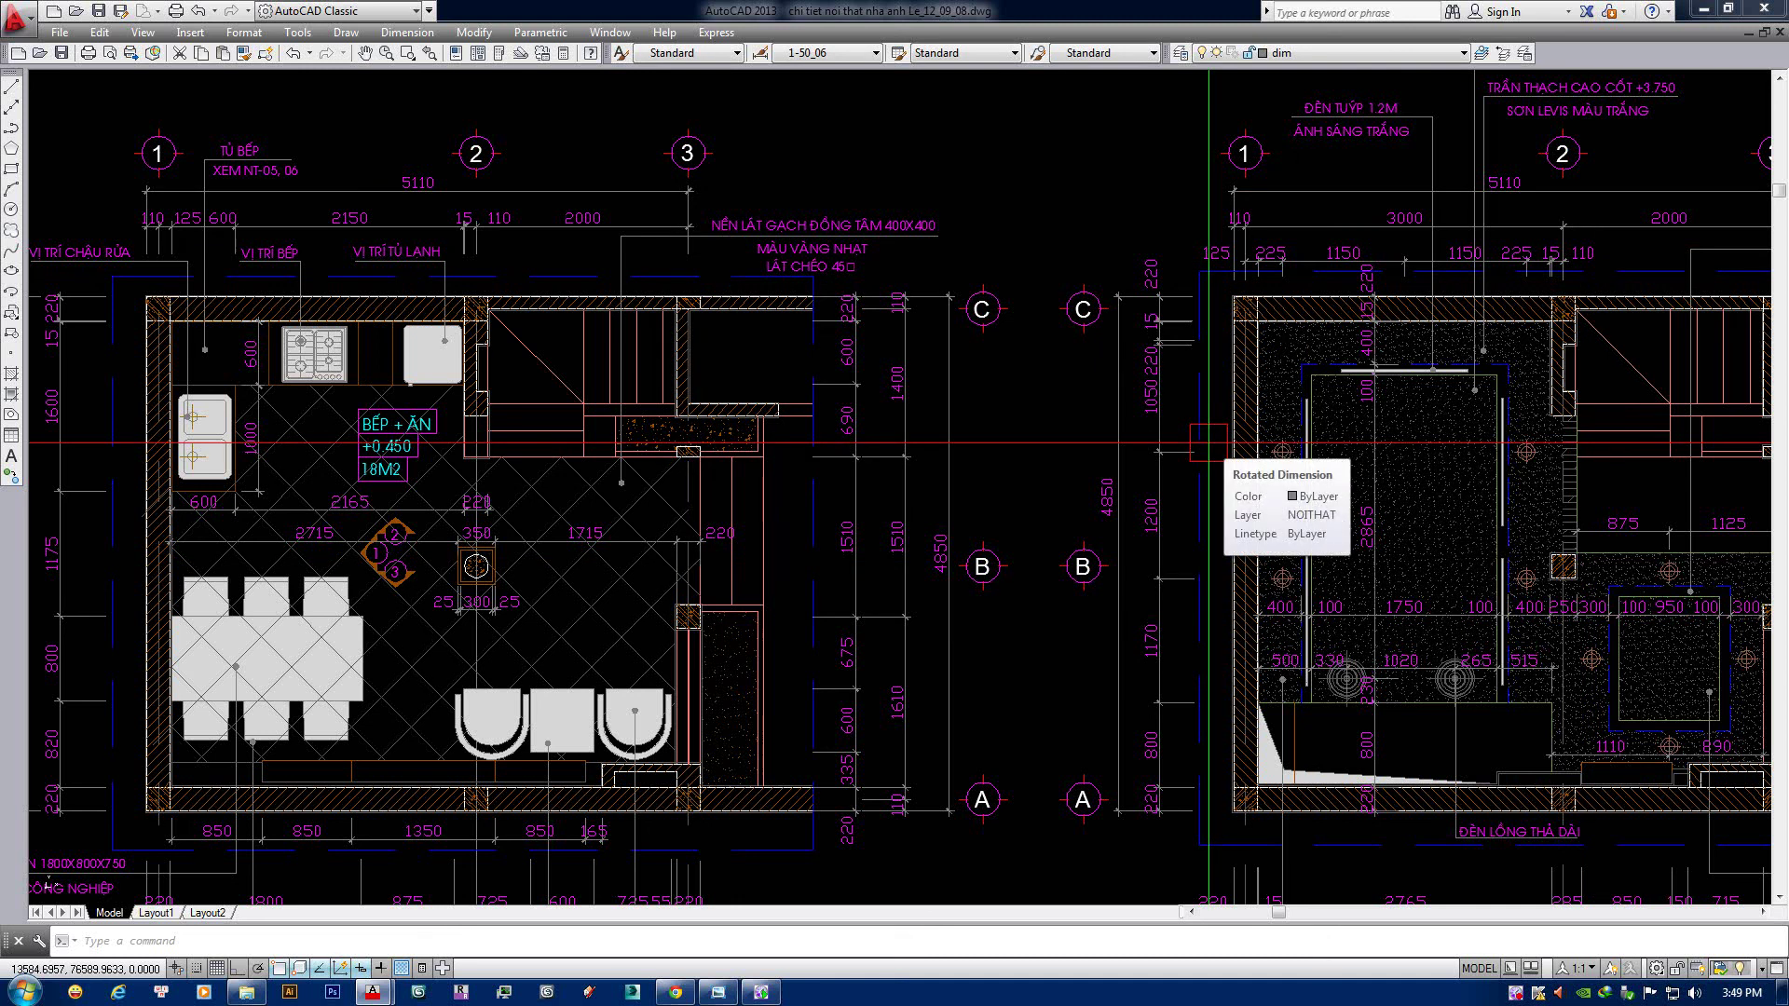
pyautogui.hotkey('ctrl', 'Tab')
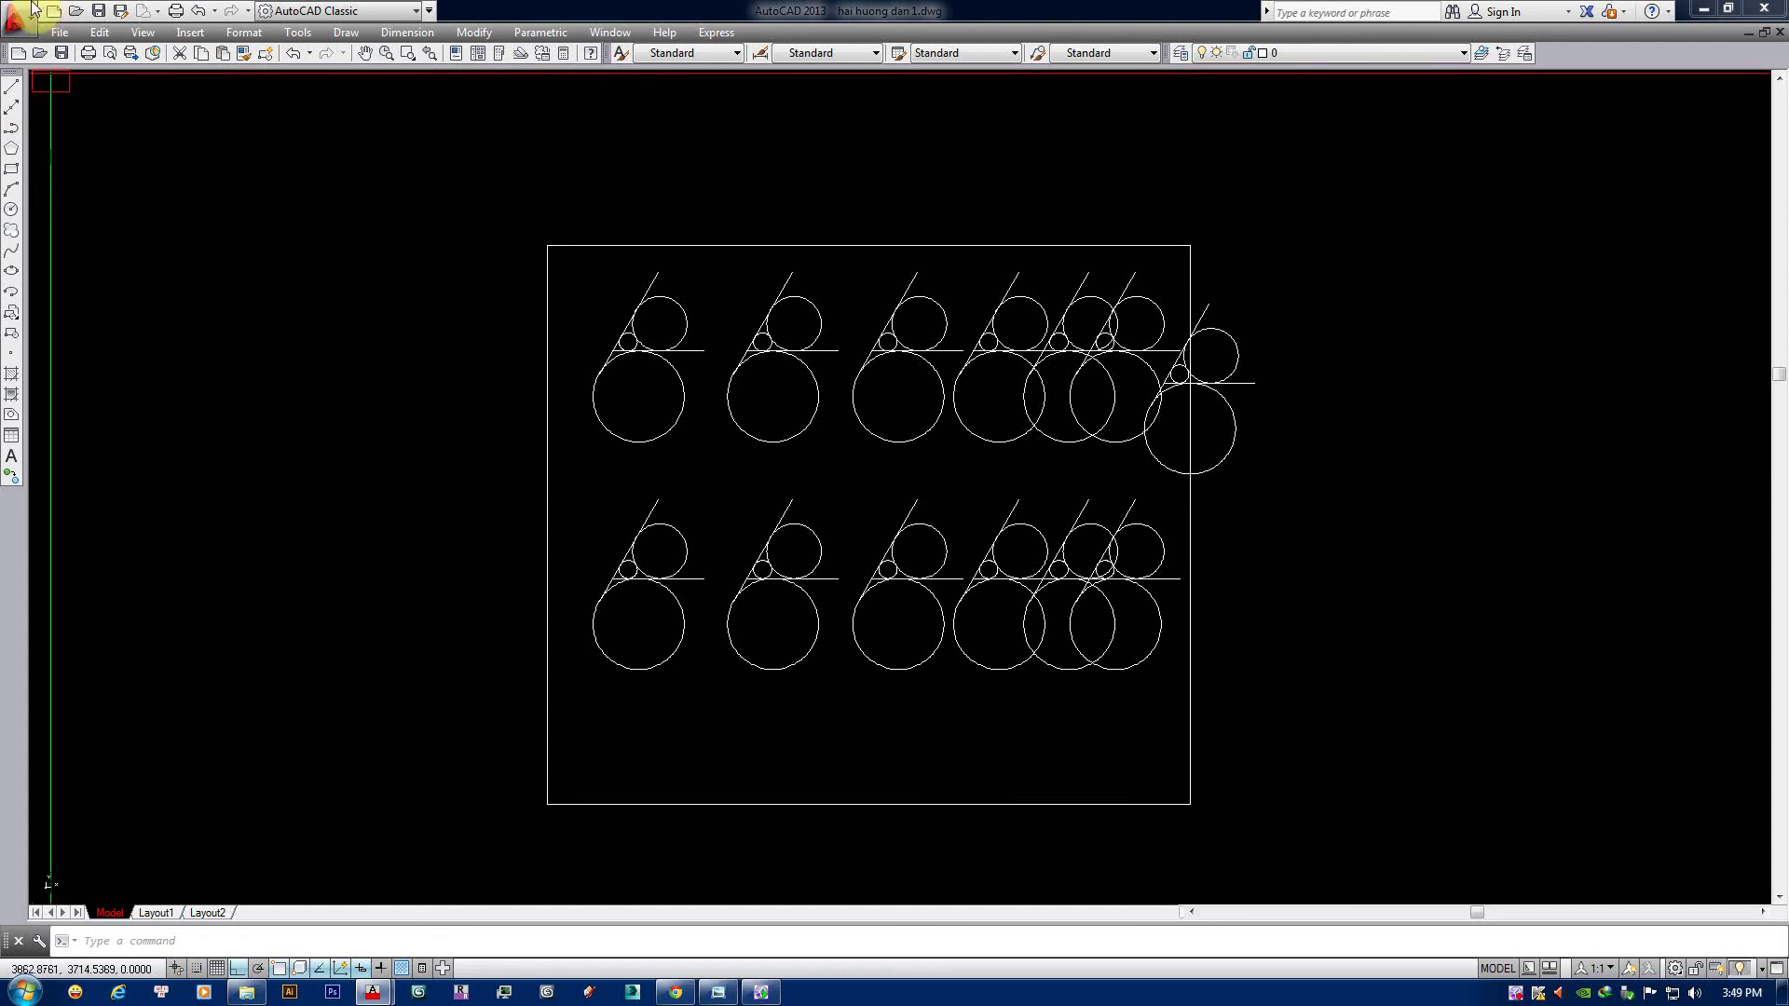
pyautogui.click(25, 19)
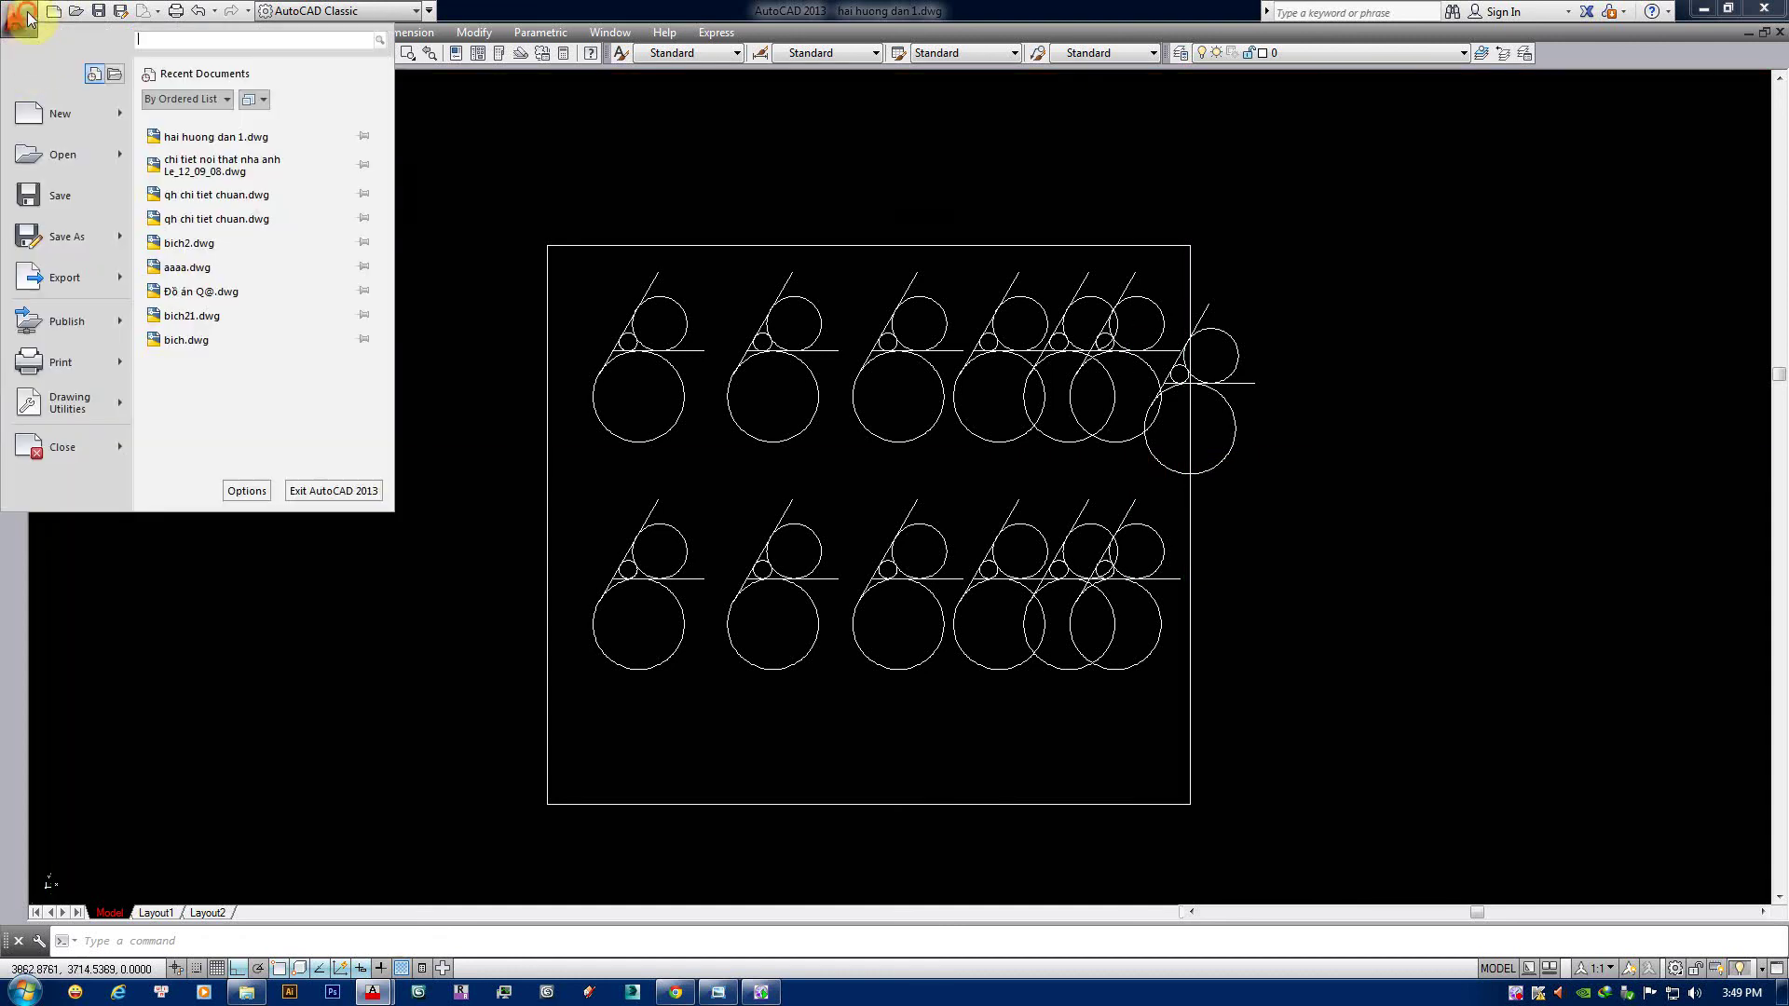
pyautogui.click(28, 20)
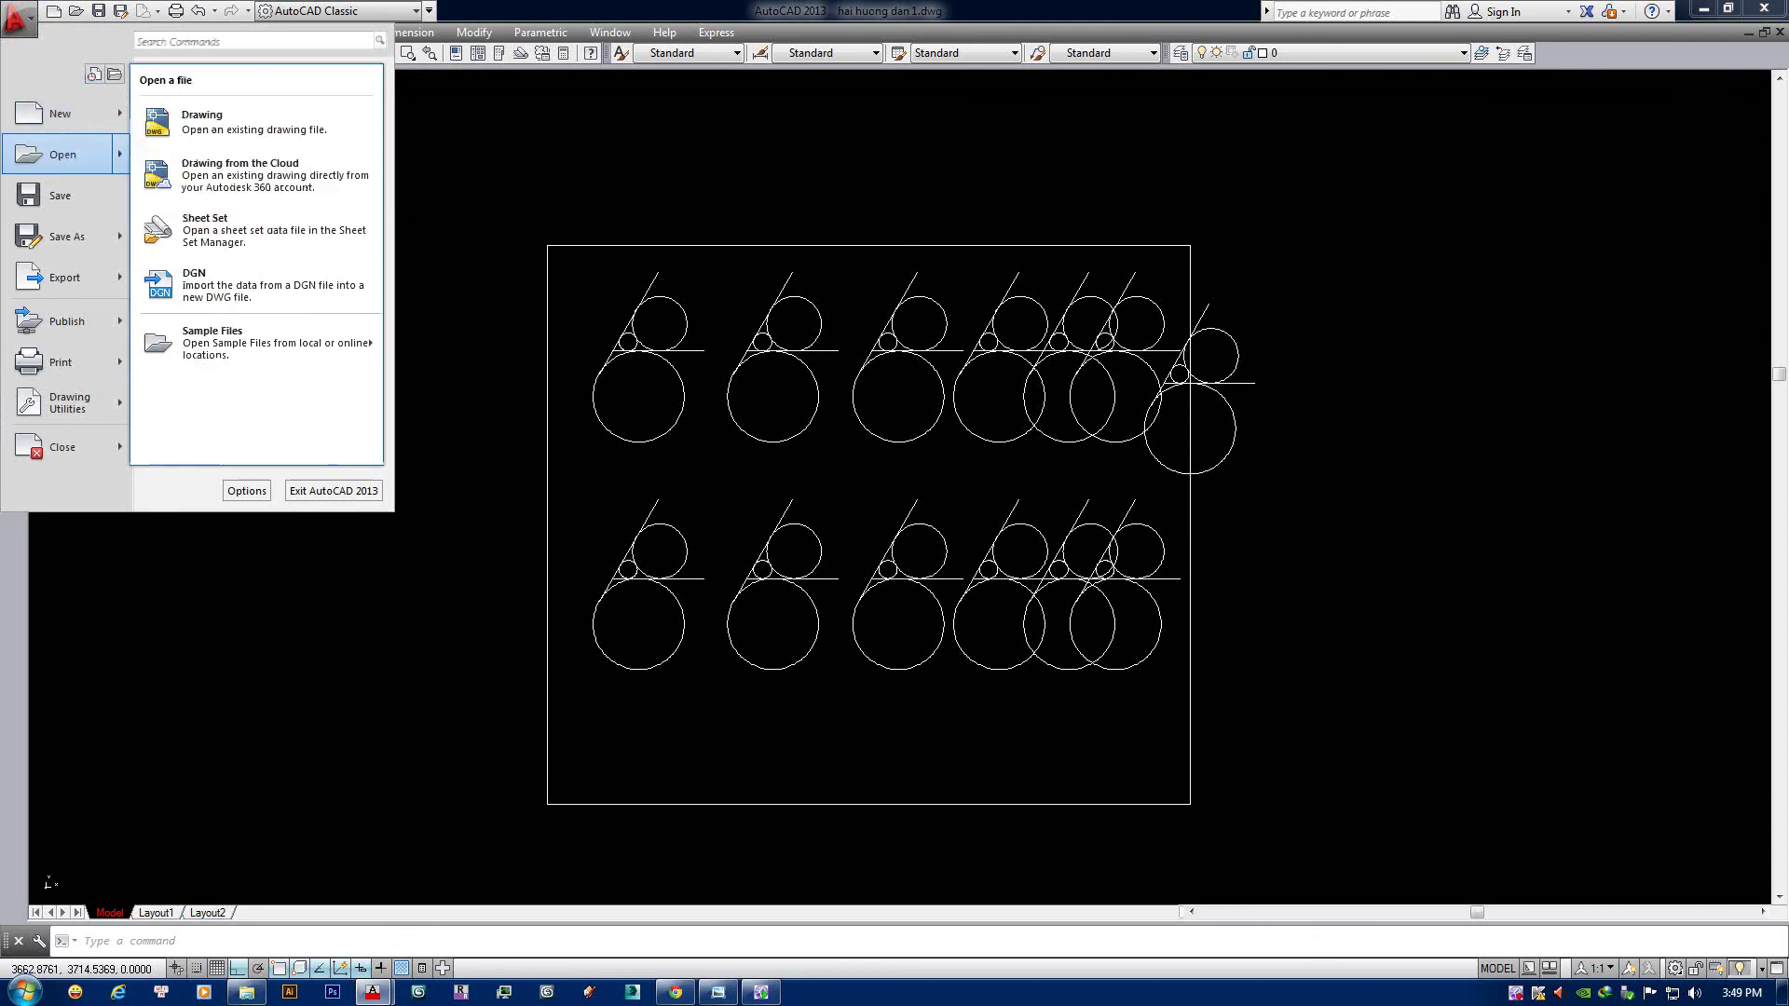
pyautogui.click(52, 156)
pyautogui.click(974, 454)
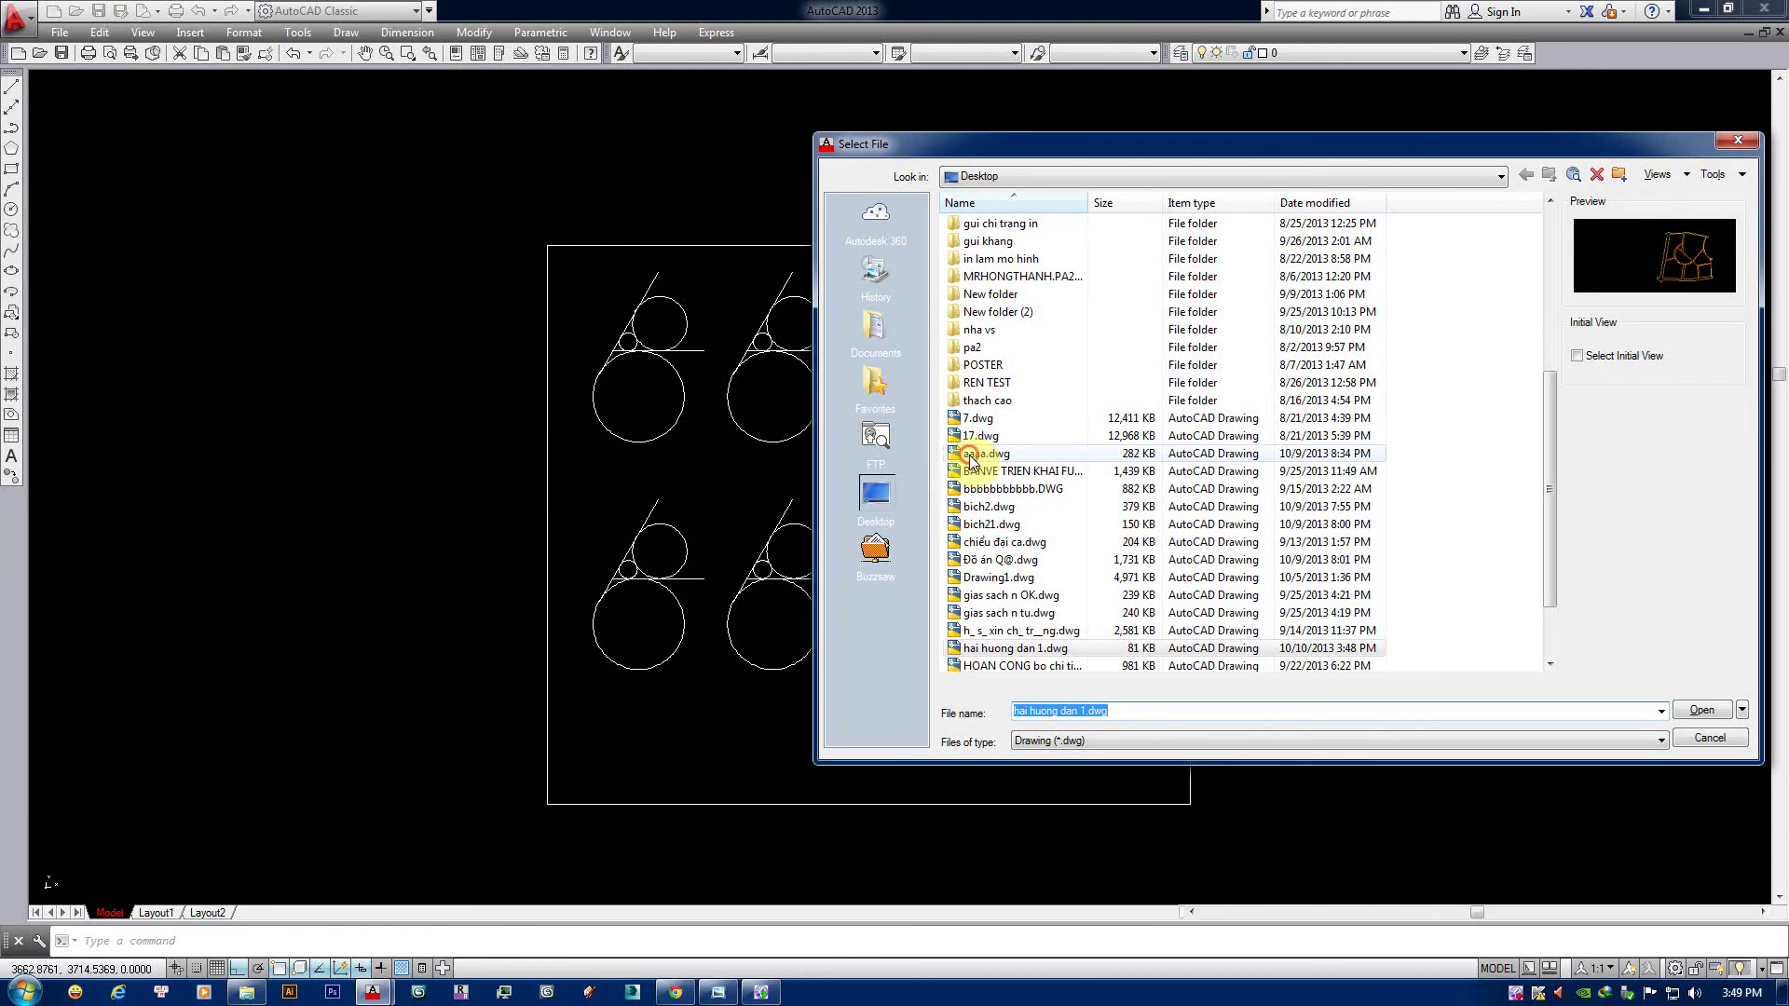
pyautogui.click(989, 489)
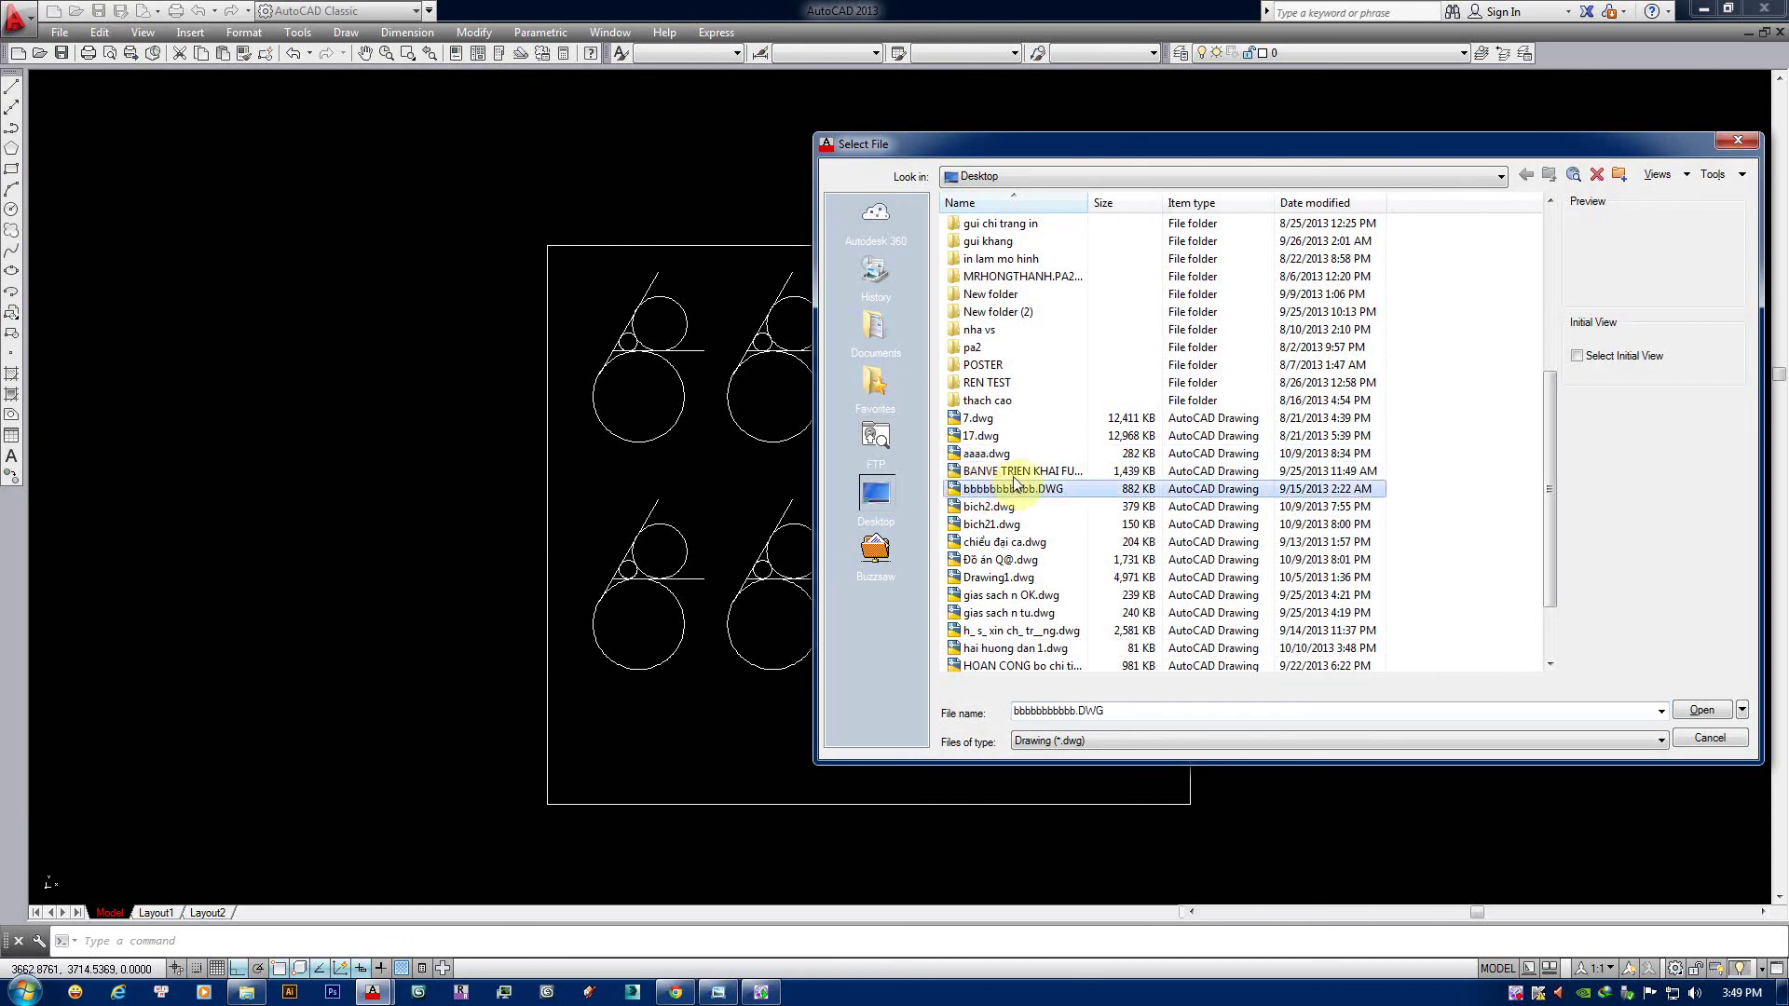
pyautogui.click(1013, 472)
pyautogui.click(1011, 490)
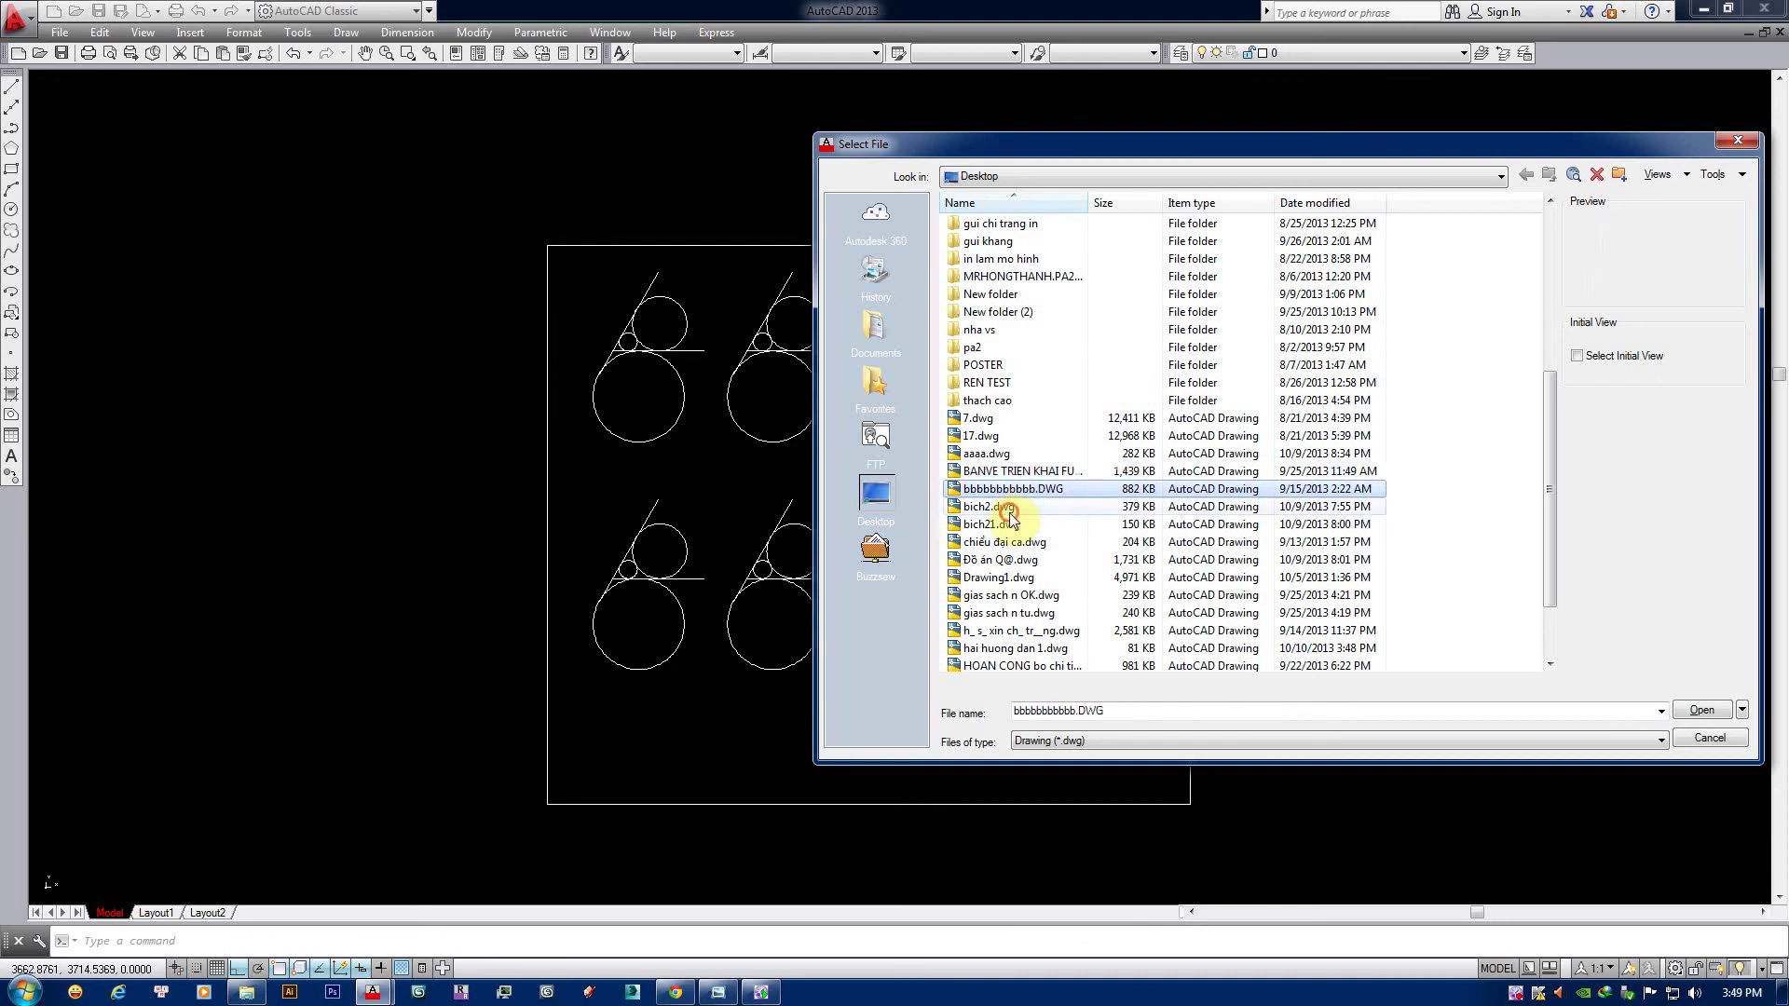
pyautogui.click(1010, 509)
pyautogui.click(1011, 525)
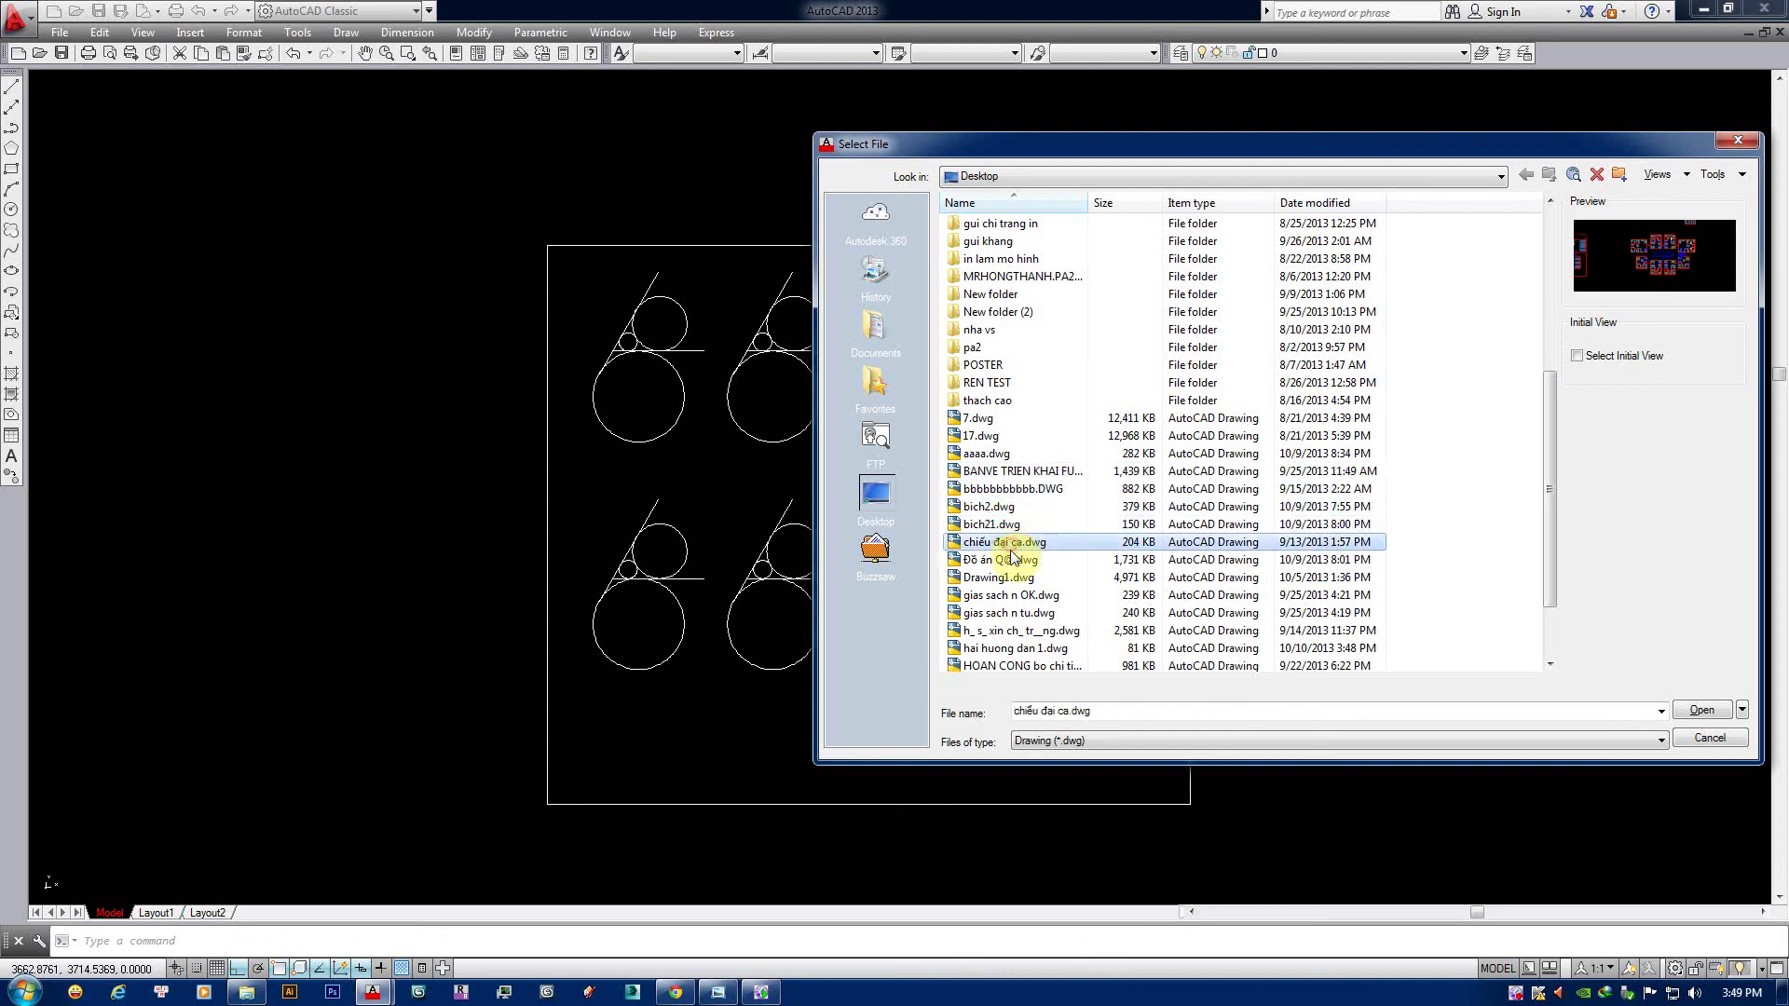
pyautogui.click(1013, 561)
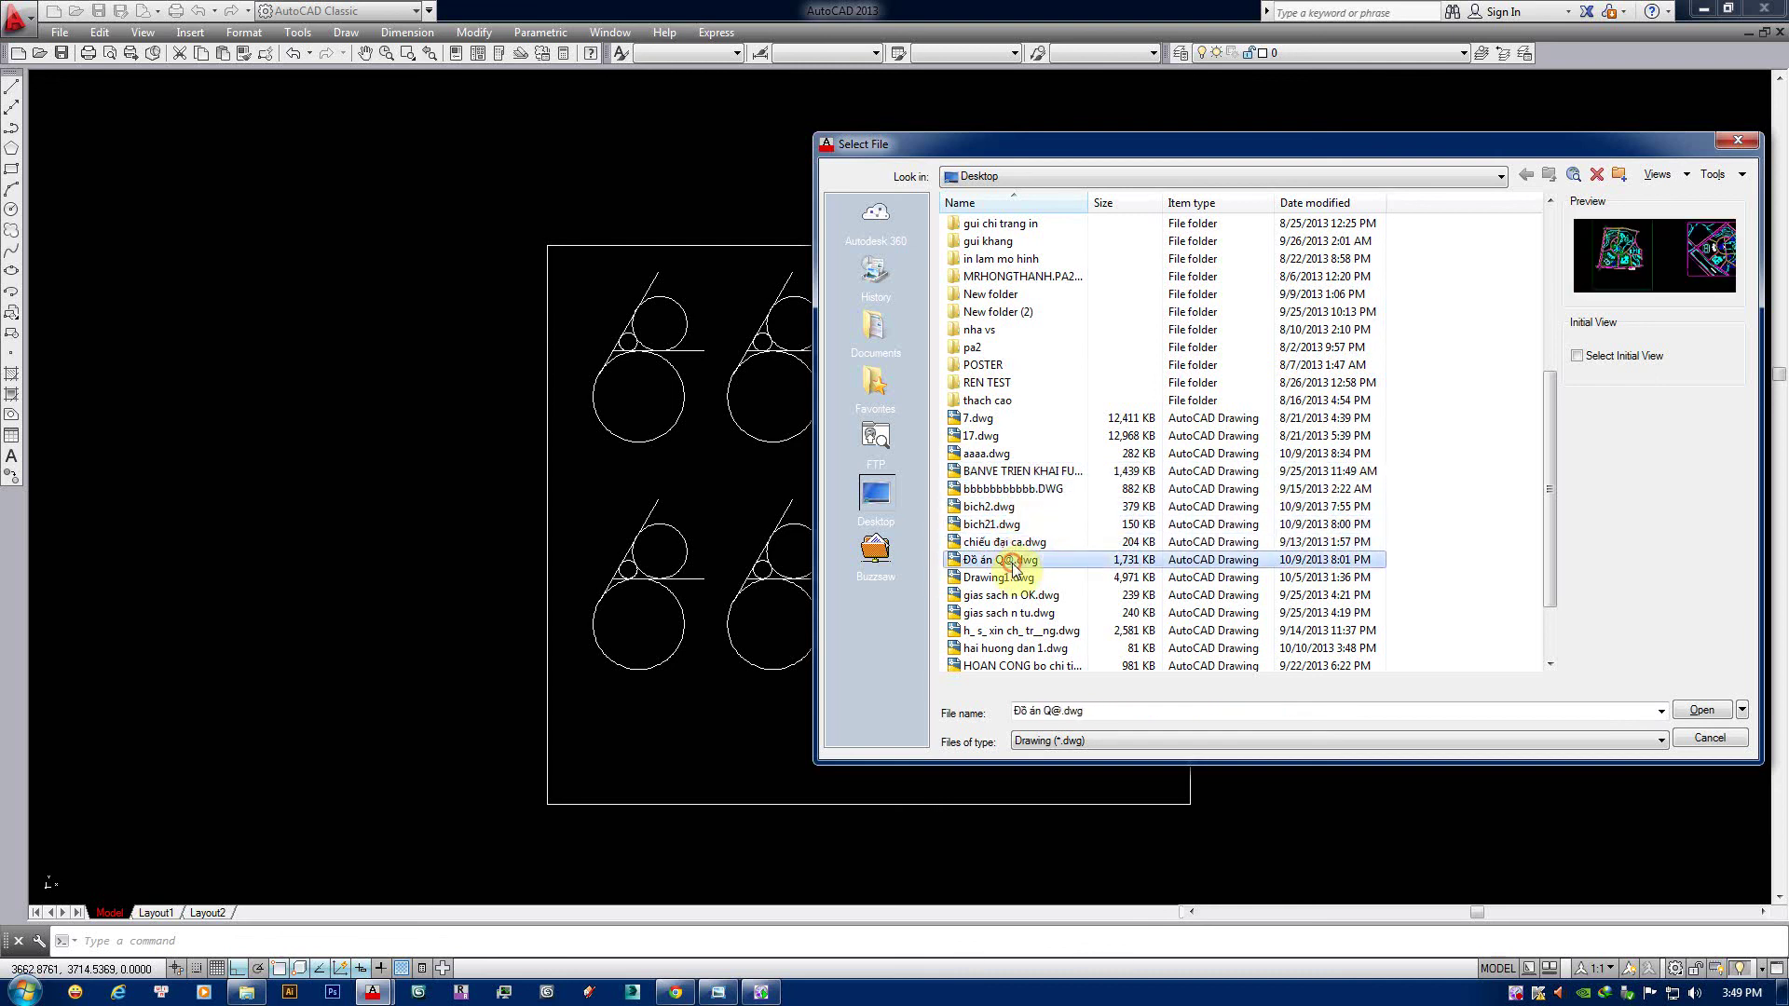
pyautogui.click(1699, 712)
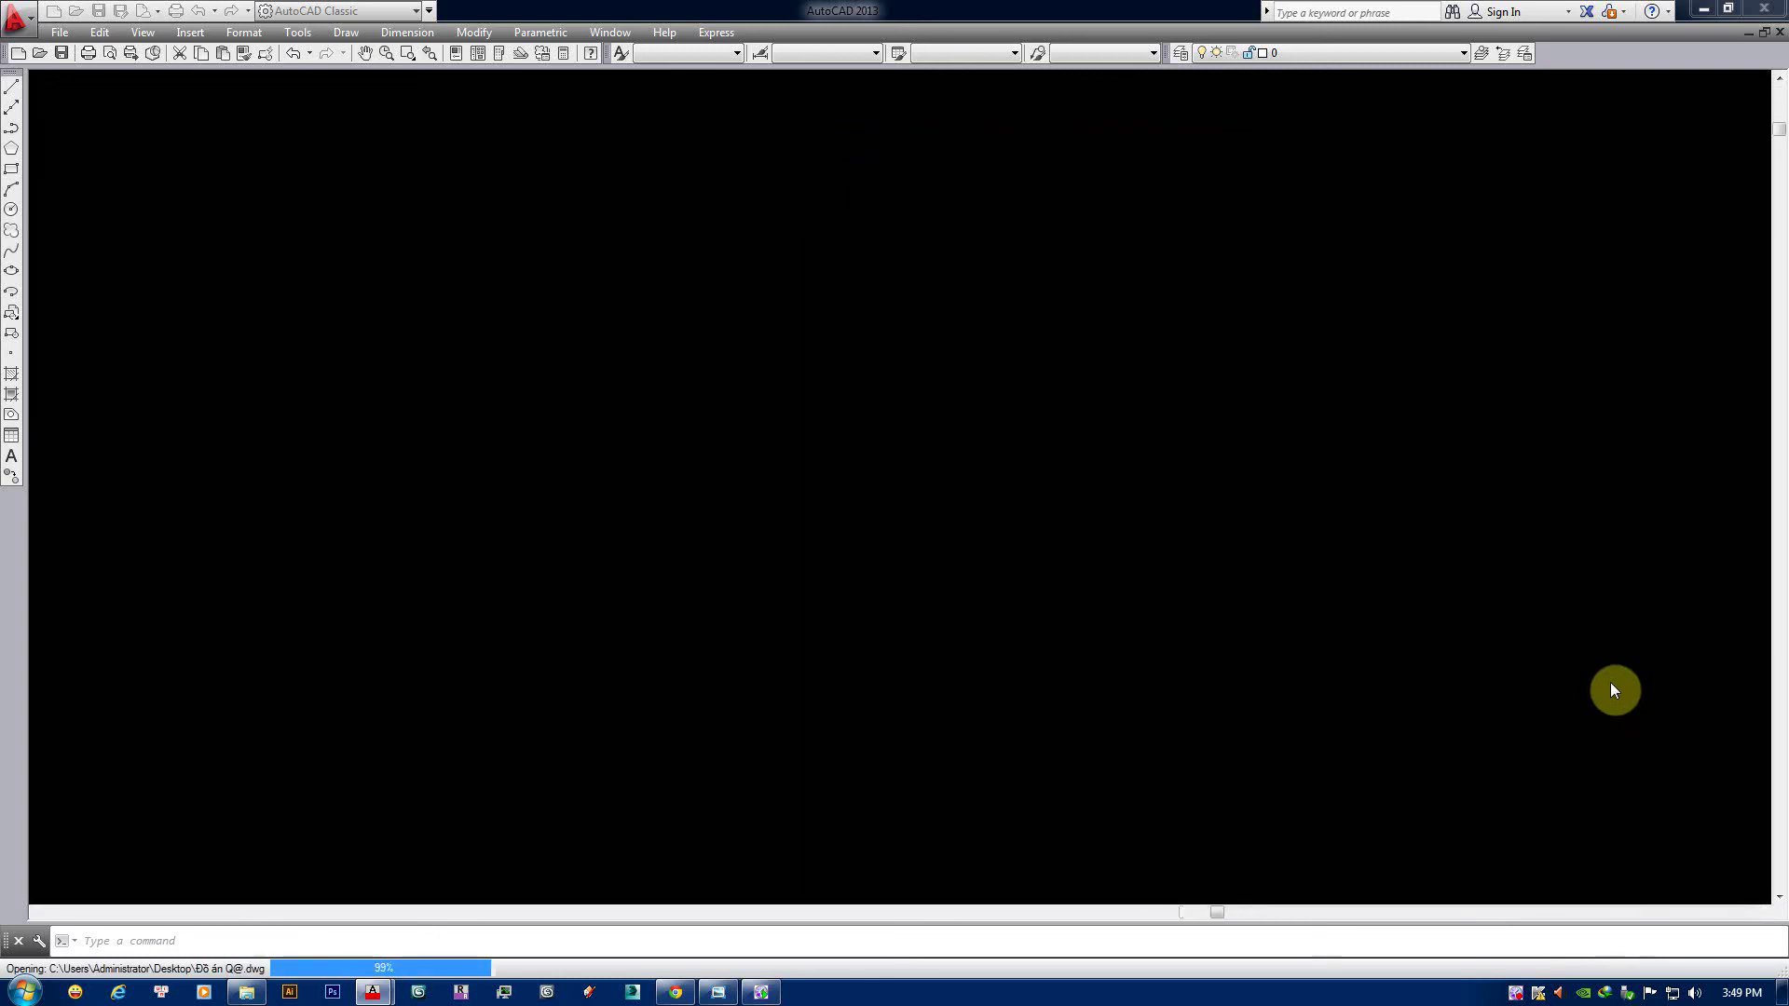
pyautogui.click(1030, 572)
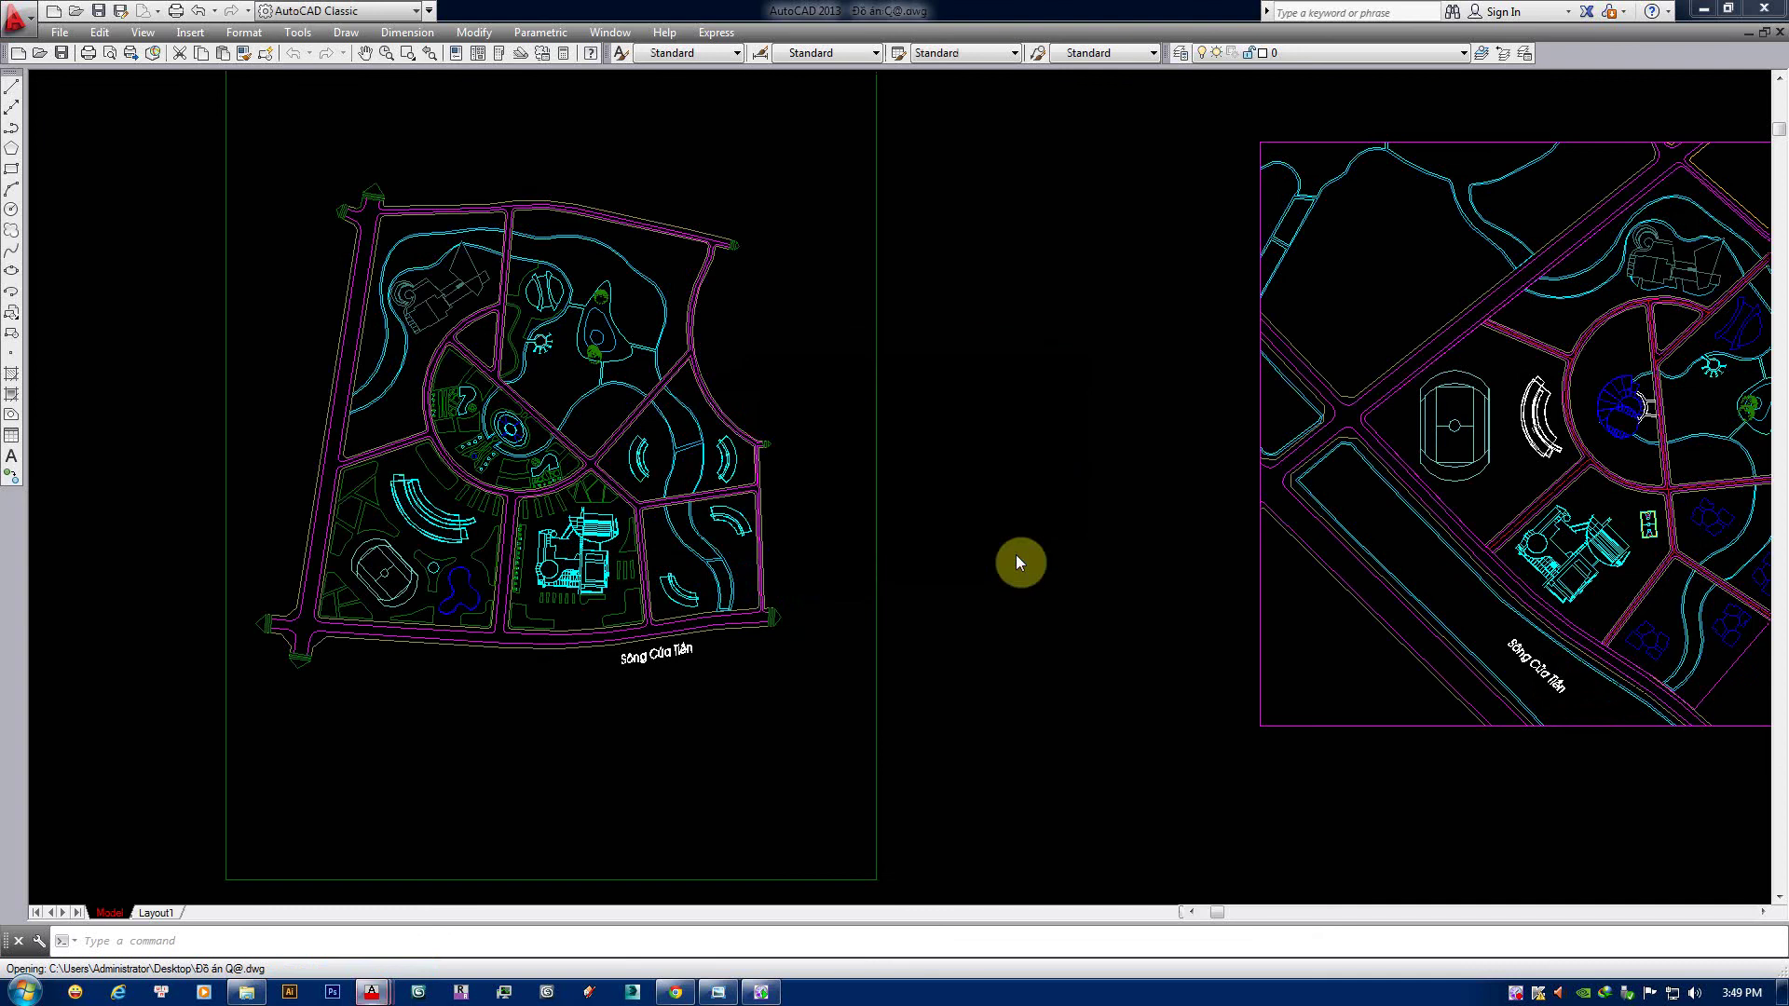
pyautogui.moveTo(521, 340); pyautogui.dragTo(539, 375, button='middle')
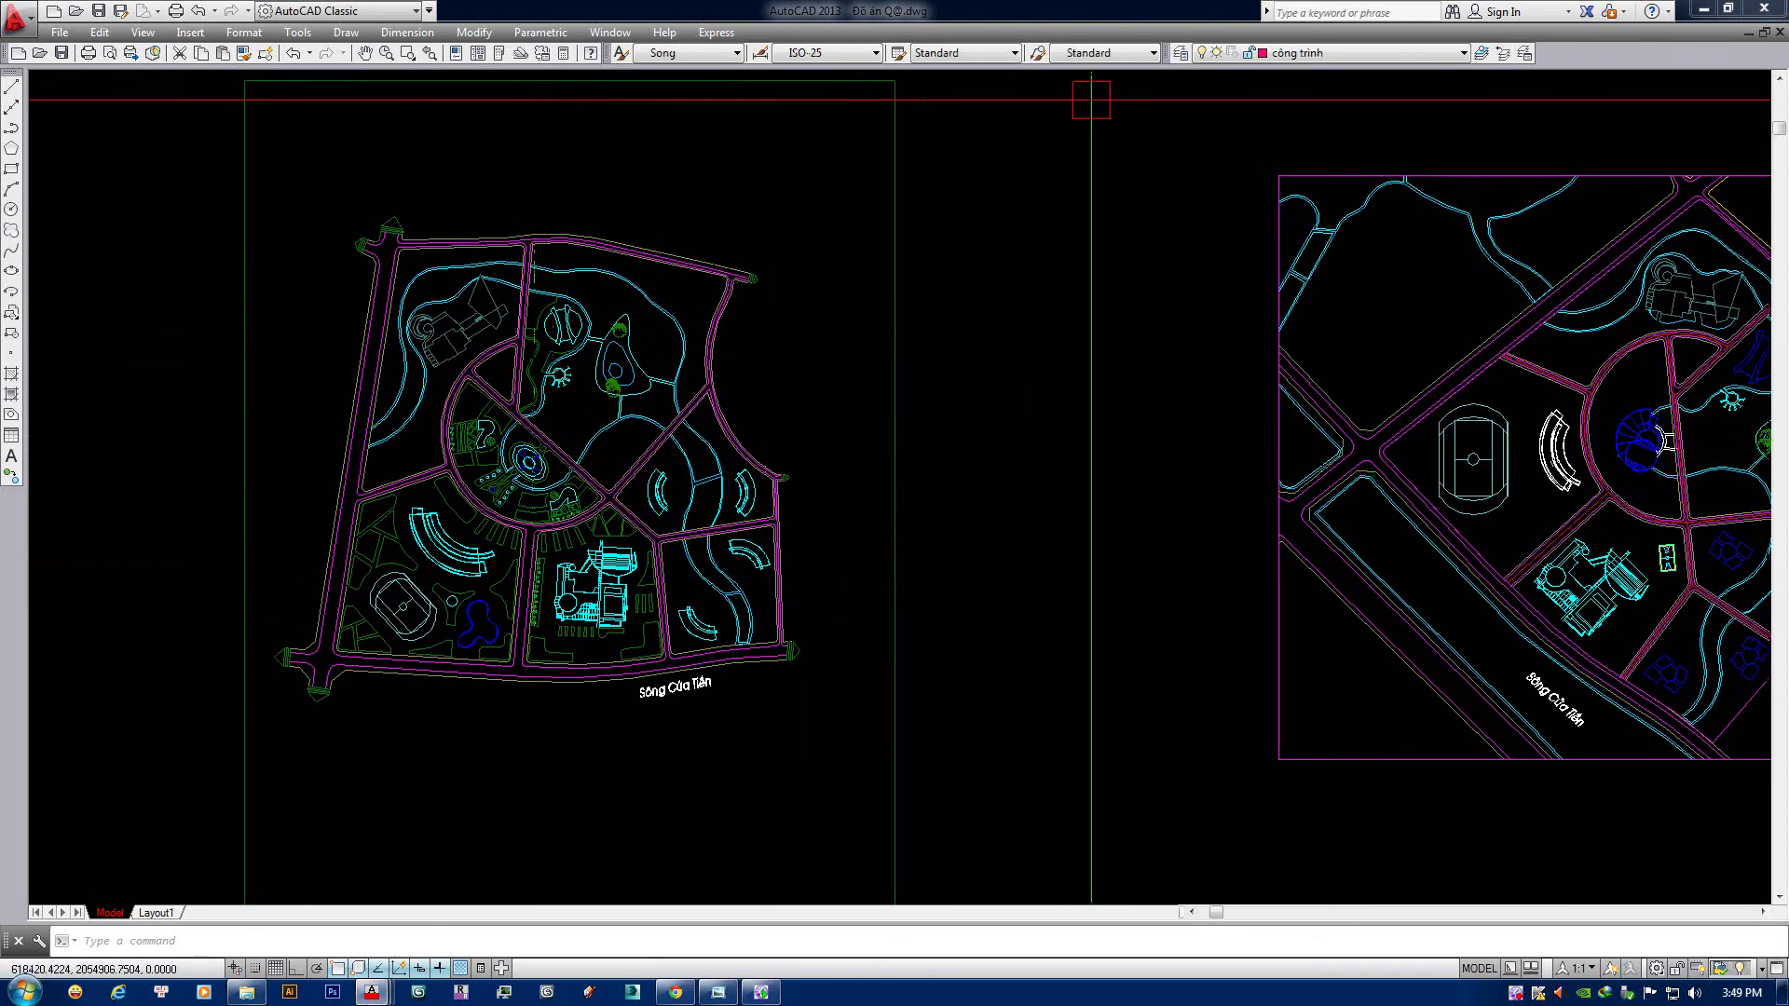
pyautogui.click(1779, 31)
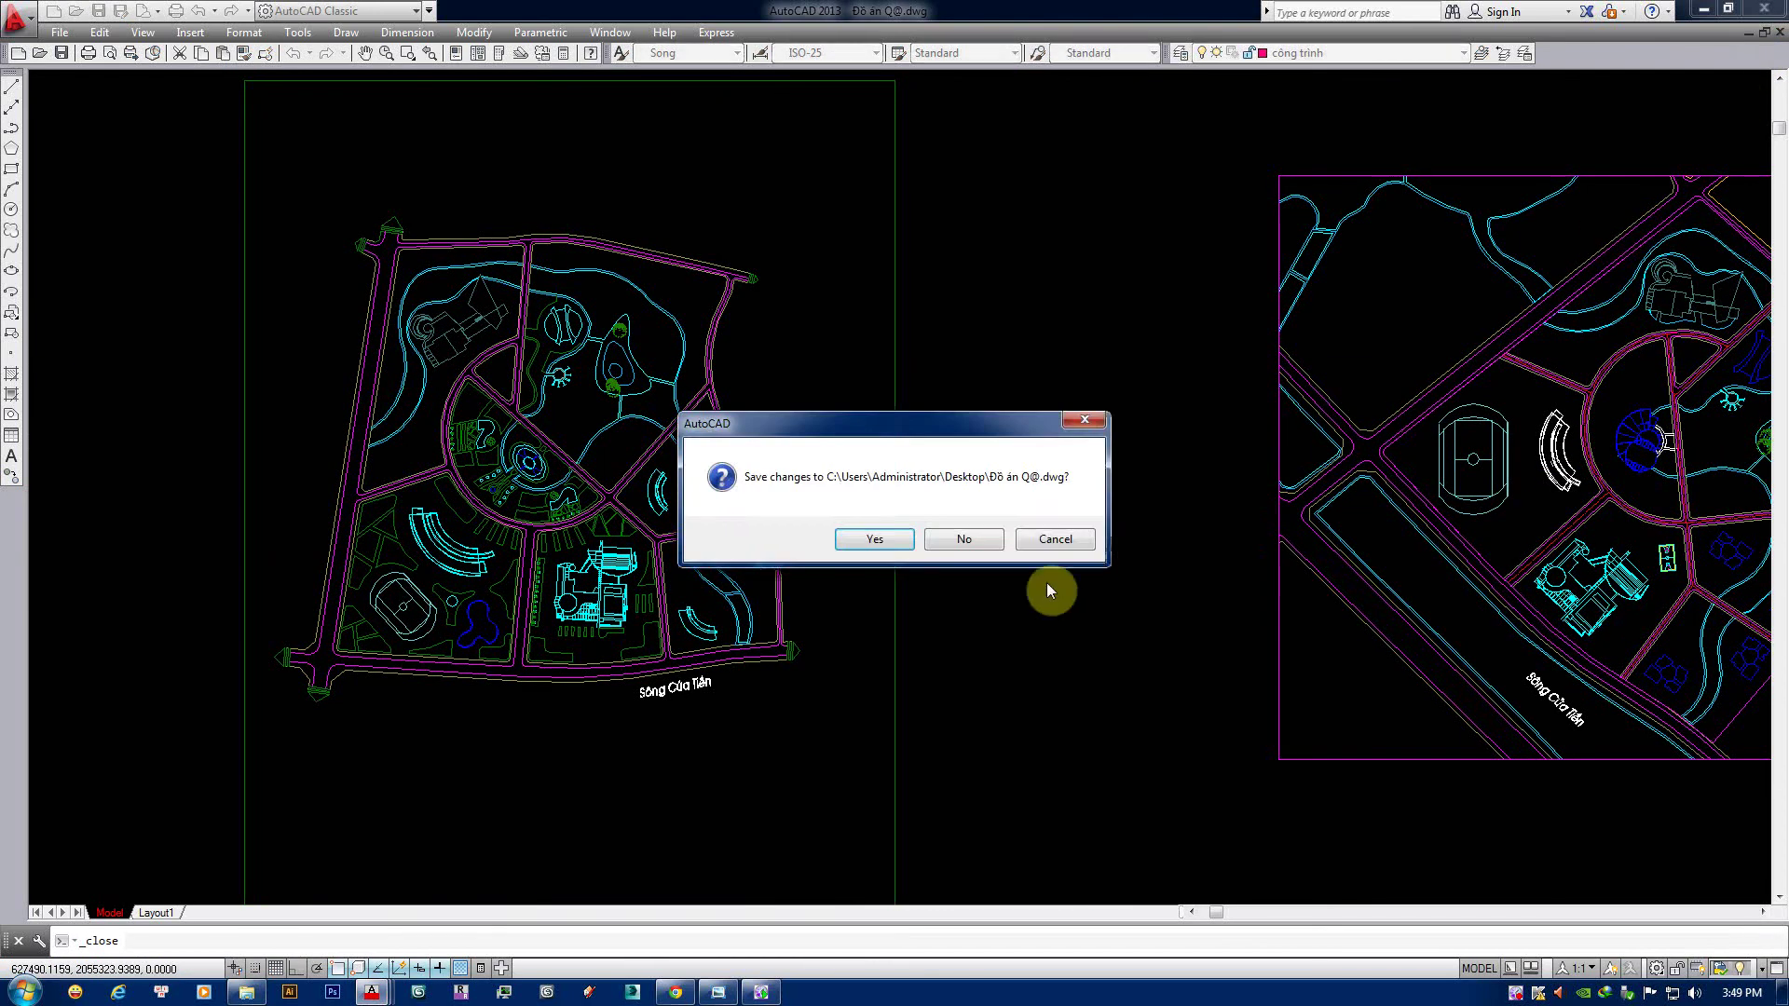
pyautogui.click(995, 542)
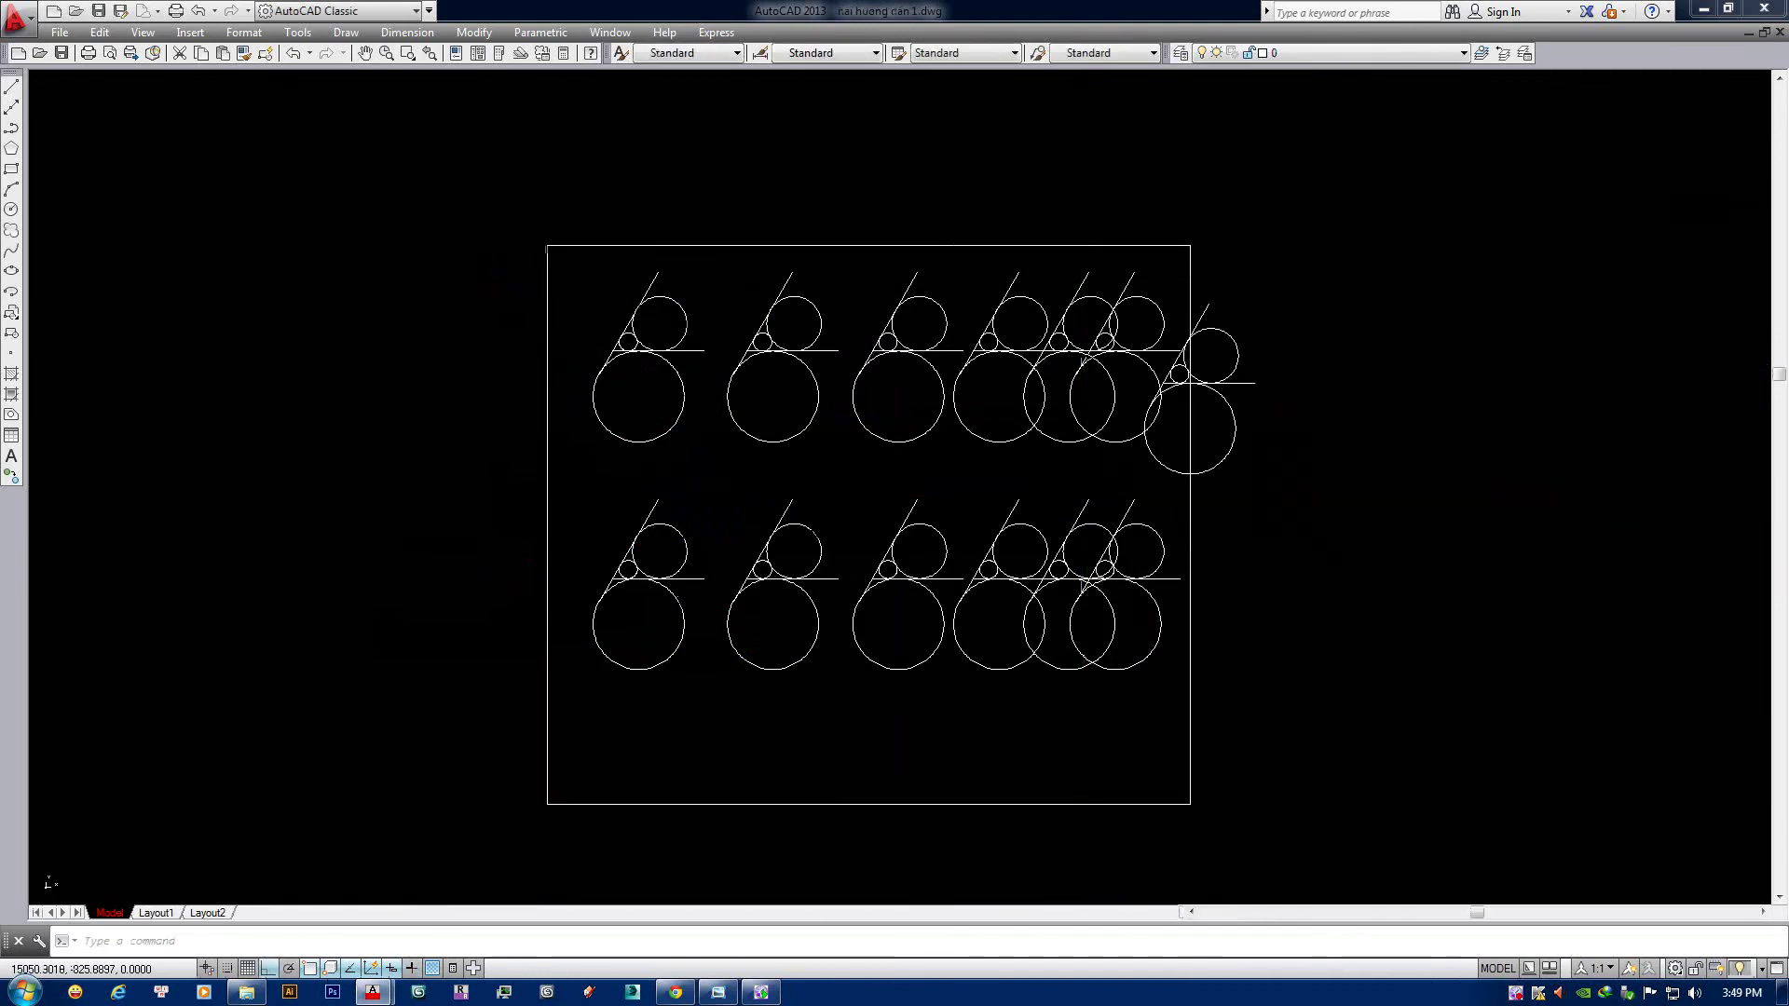
# Open the drawing BANVE TRIEN KHAI FURNITURE THAU PHU SPACE SOLUTIONS.dwg.
pyautogui.hotkey('ctrl', 'o')
pyautogui.doubleClick(1096, 468)
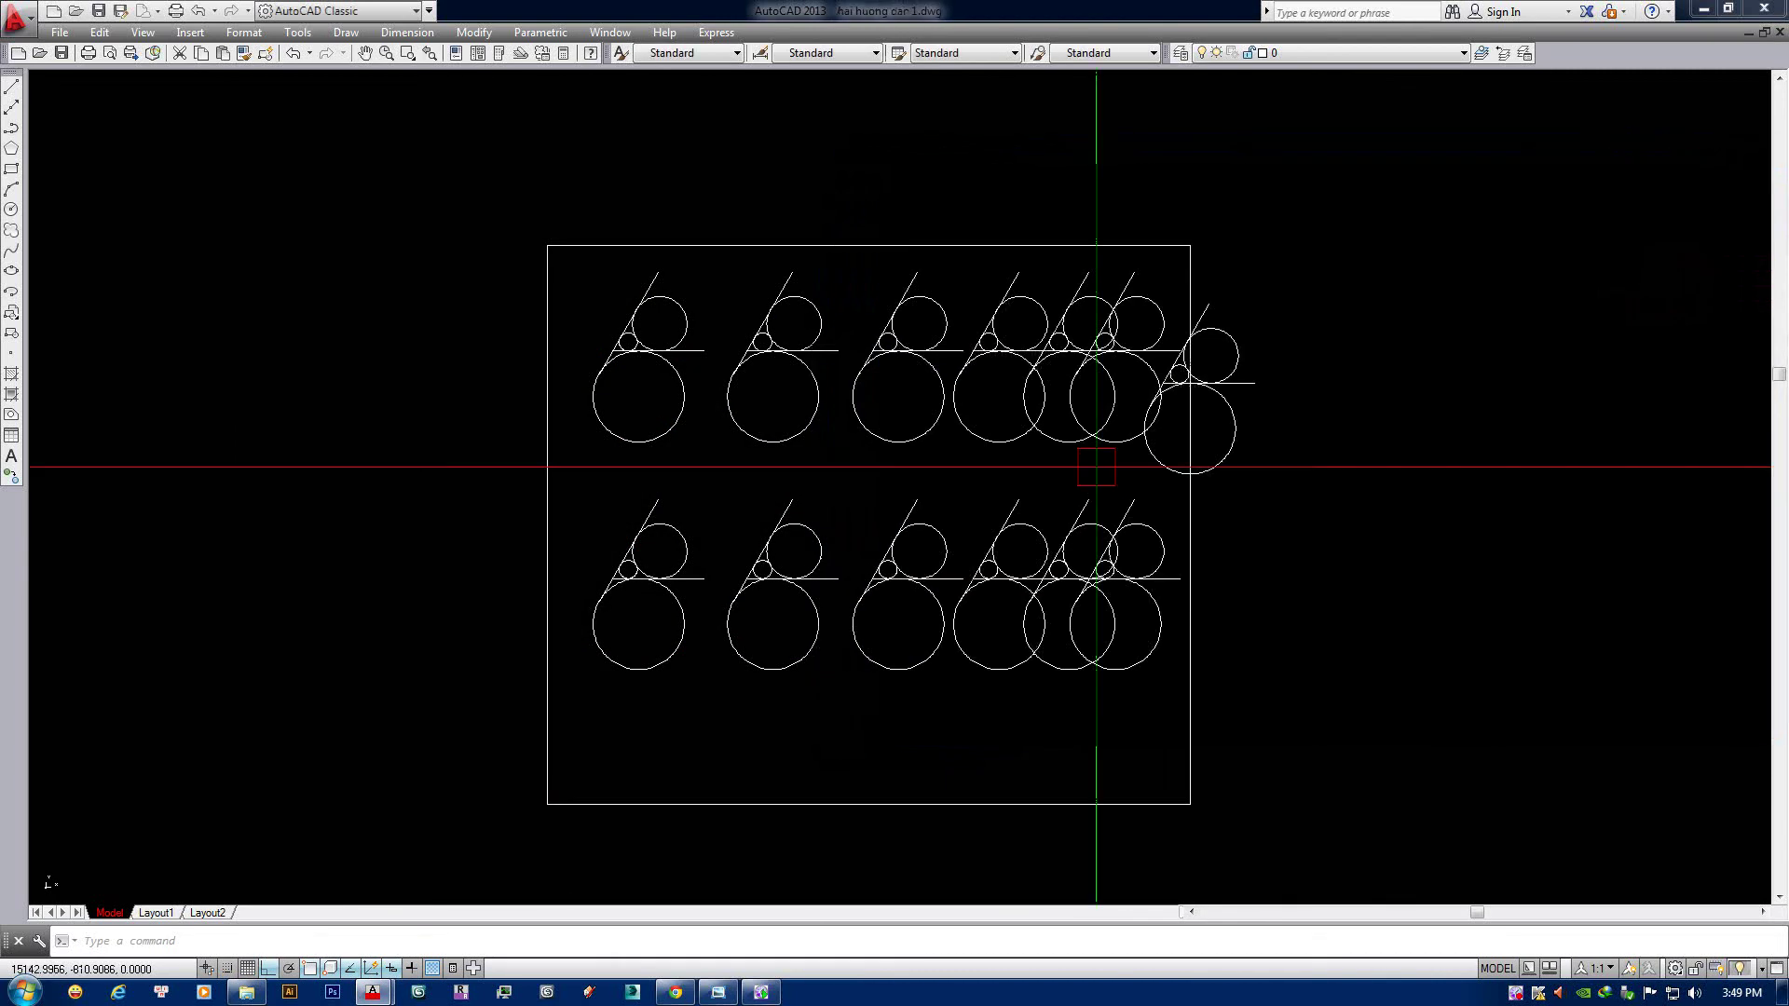
pyautogui.hotkey('ctrl', 'o')
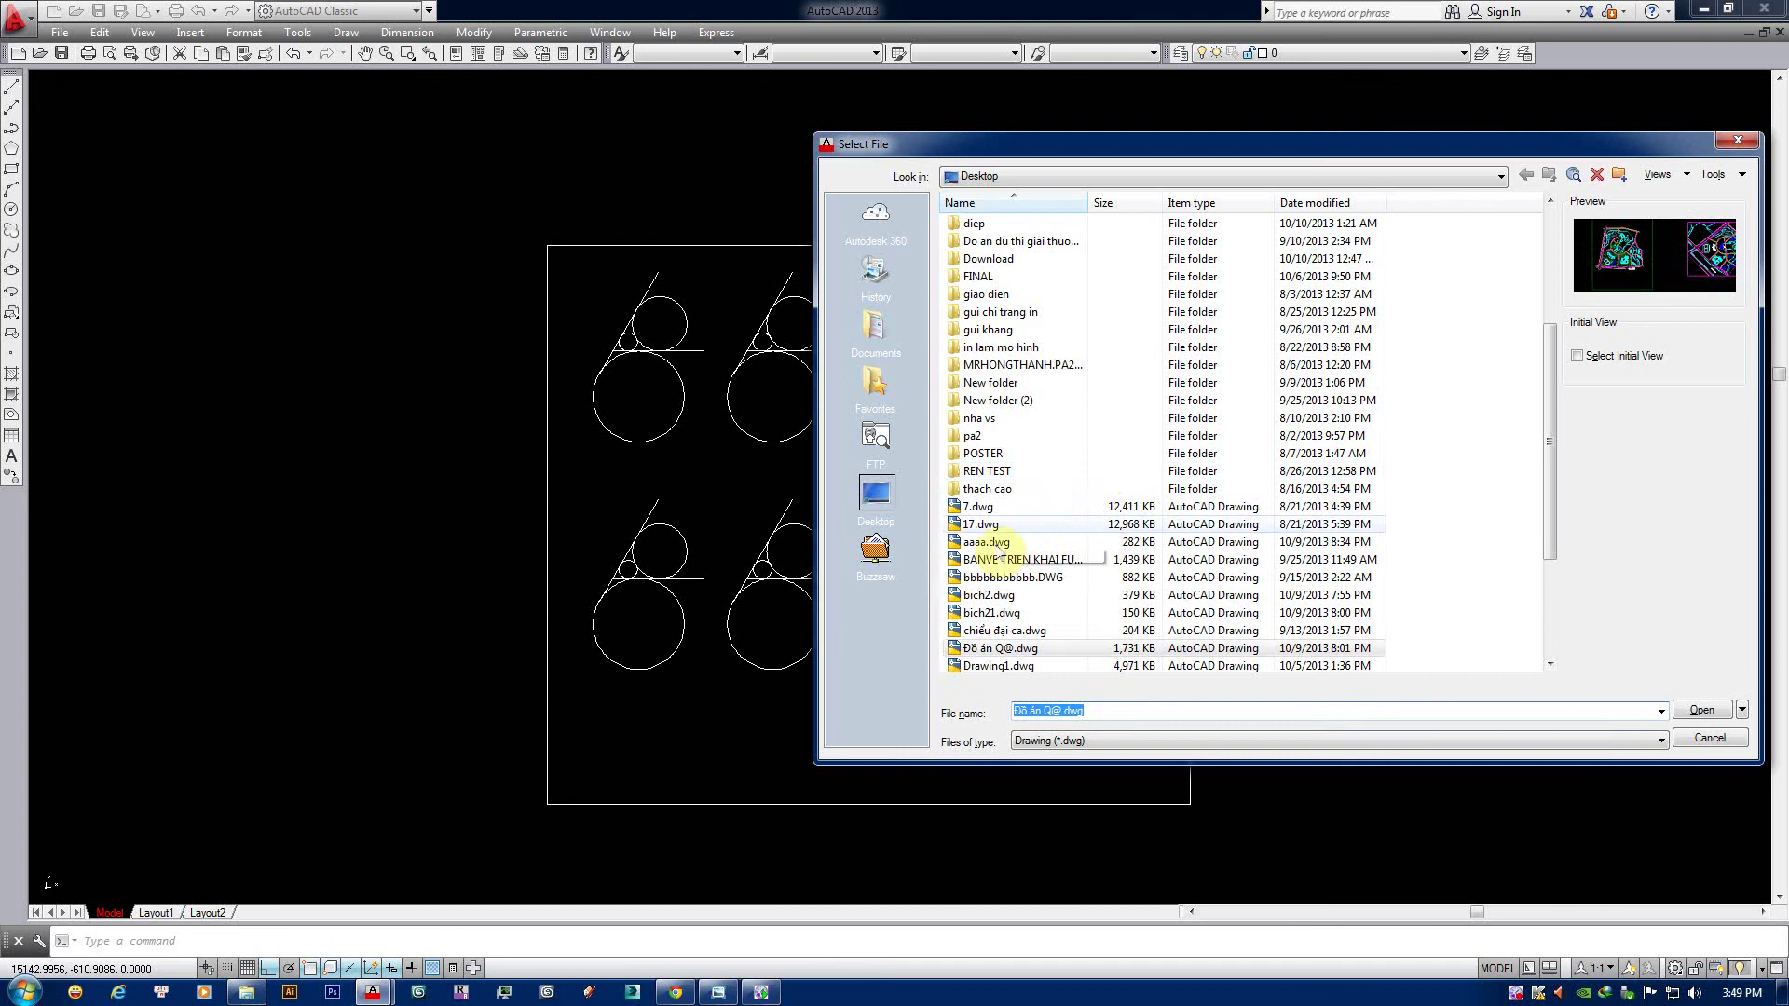
pyautogui.click(1016, 559)
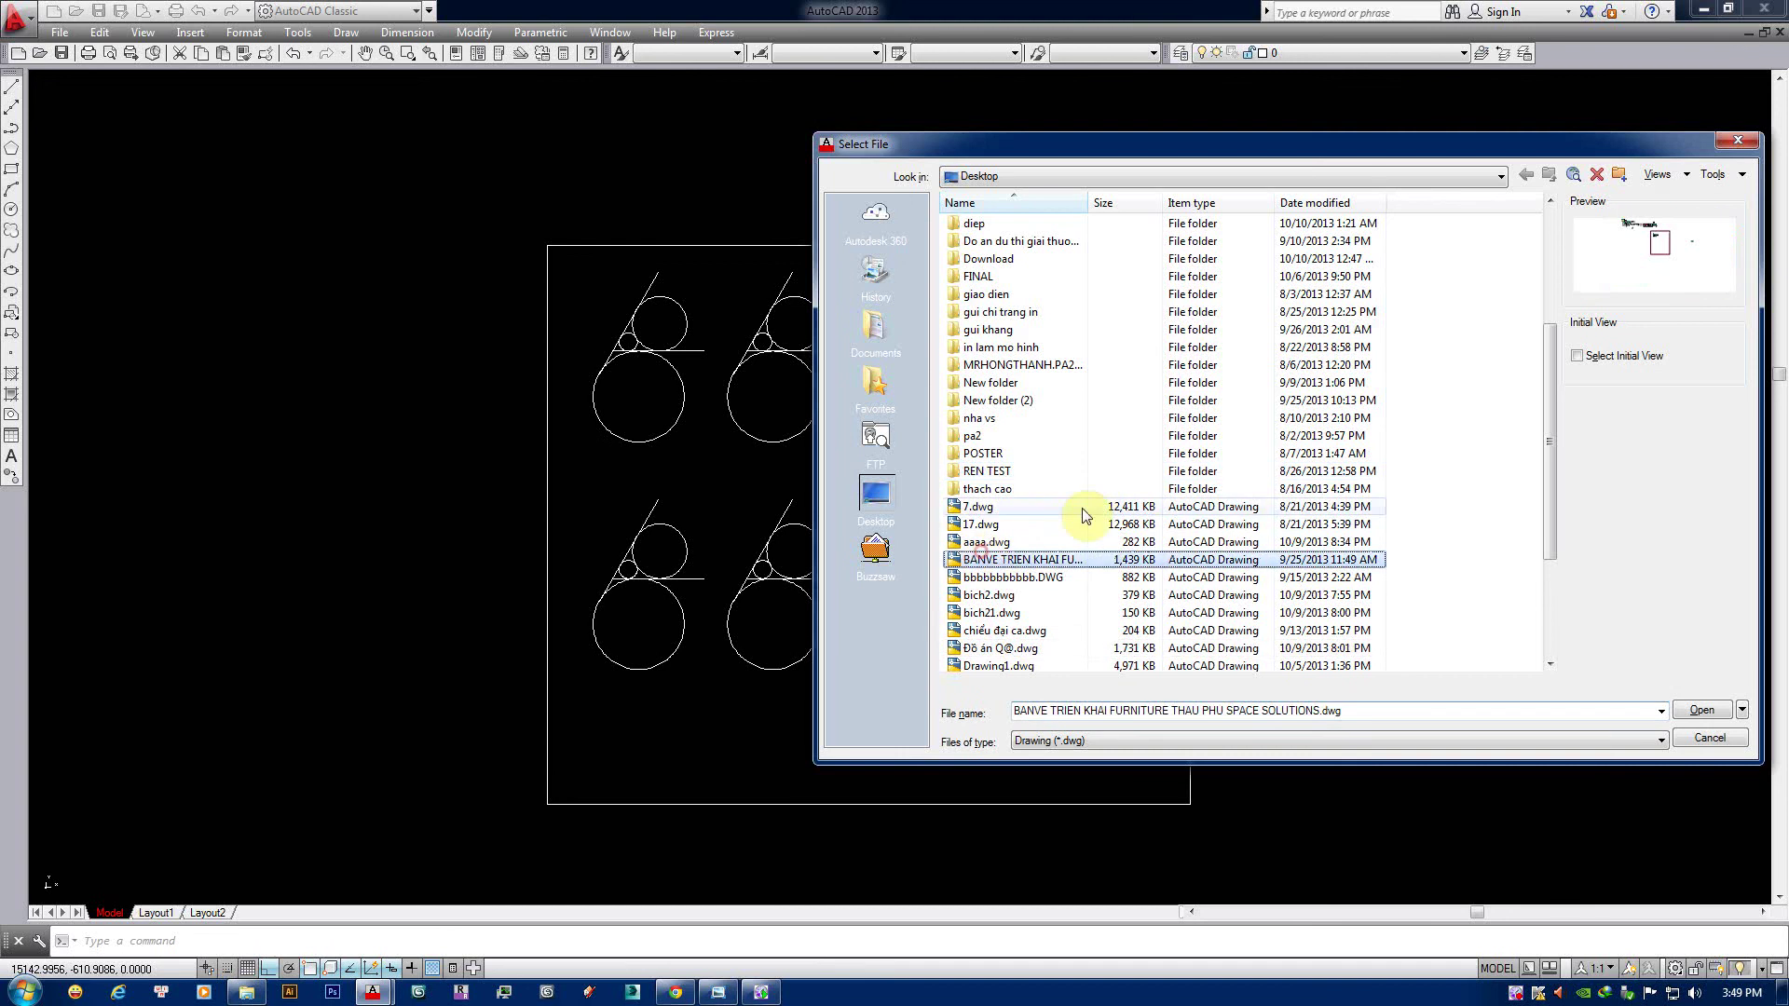
pyautogui.click(1708, 711)
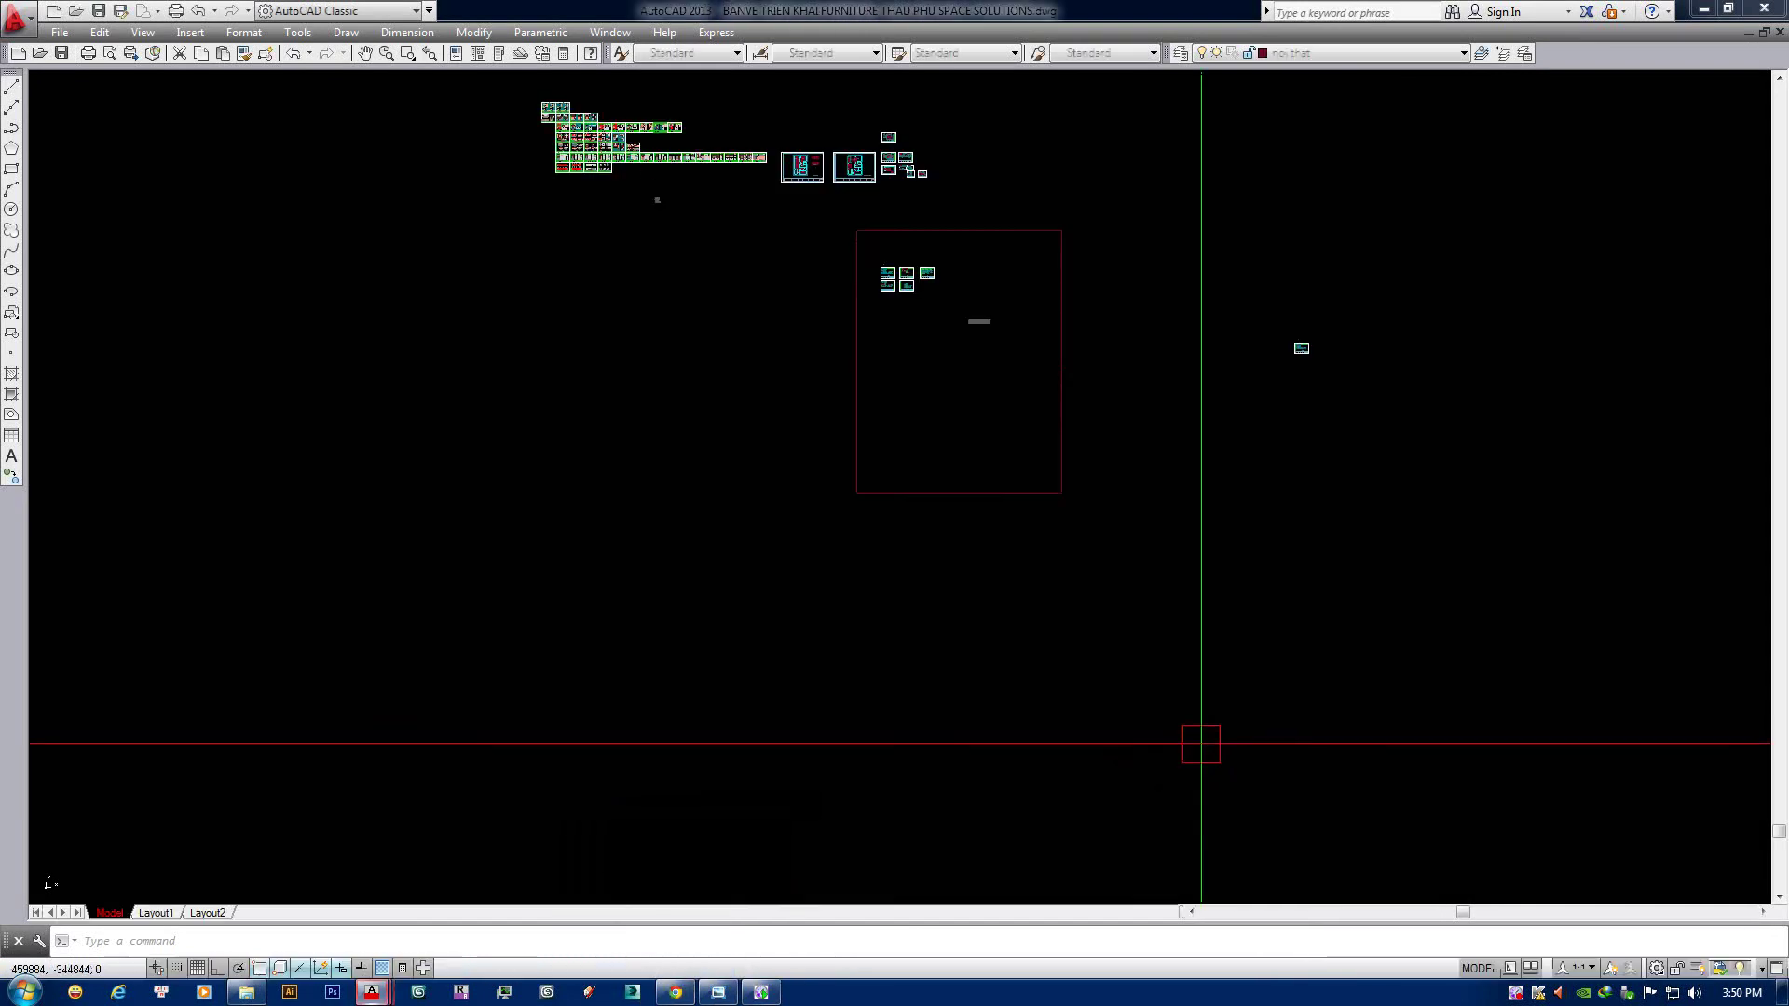
# Zoom around the furniture detail sheets, then close the drawing via the save prompt.
pyautogui.moveTo(642, 185); pyautogui.dragTo(766, 431, button='middle')
pyautogui.scroll(8, 767, 431)
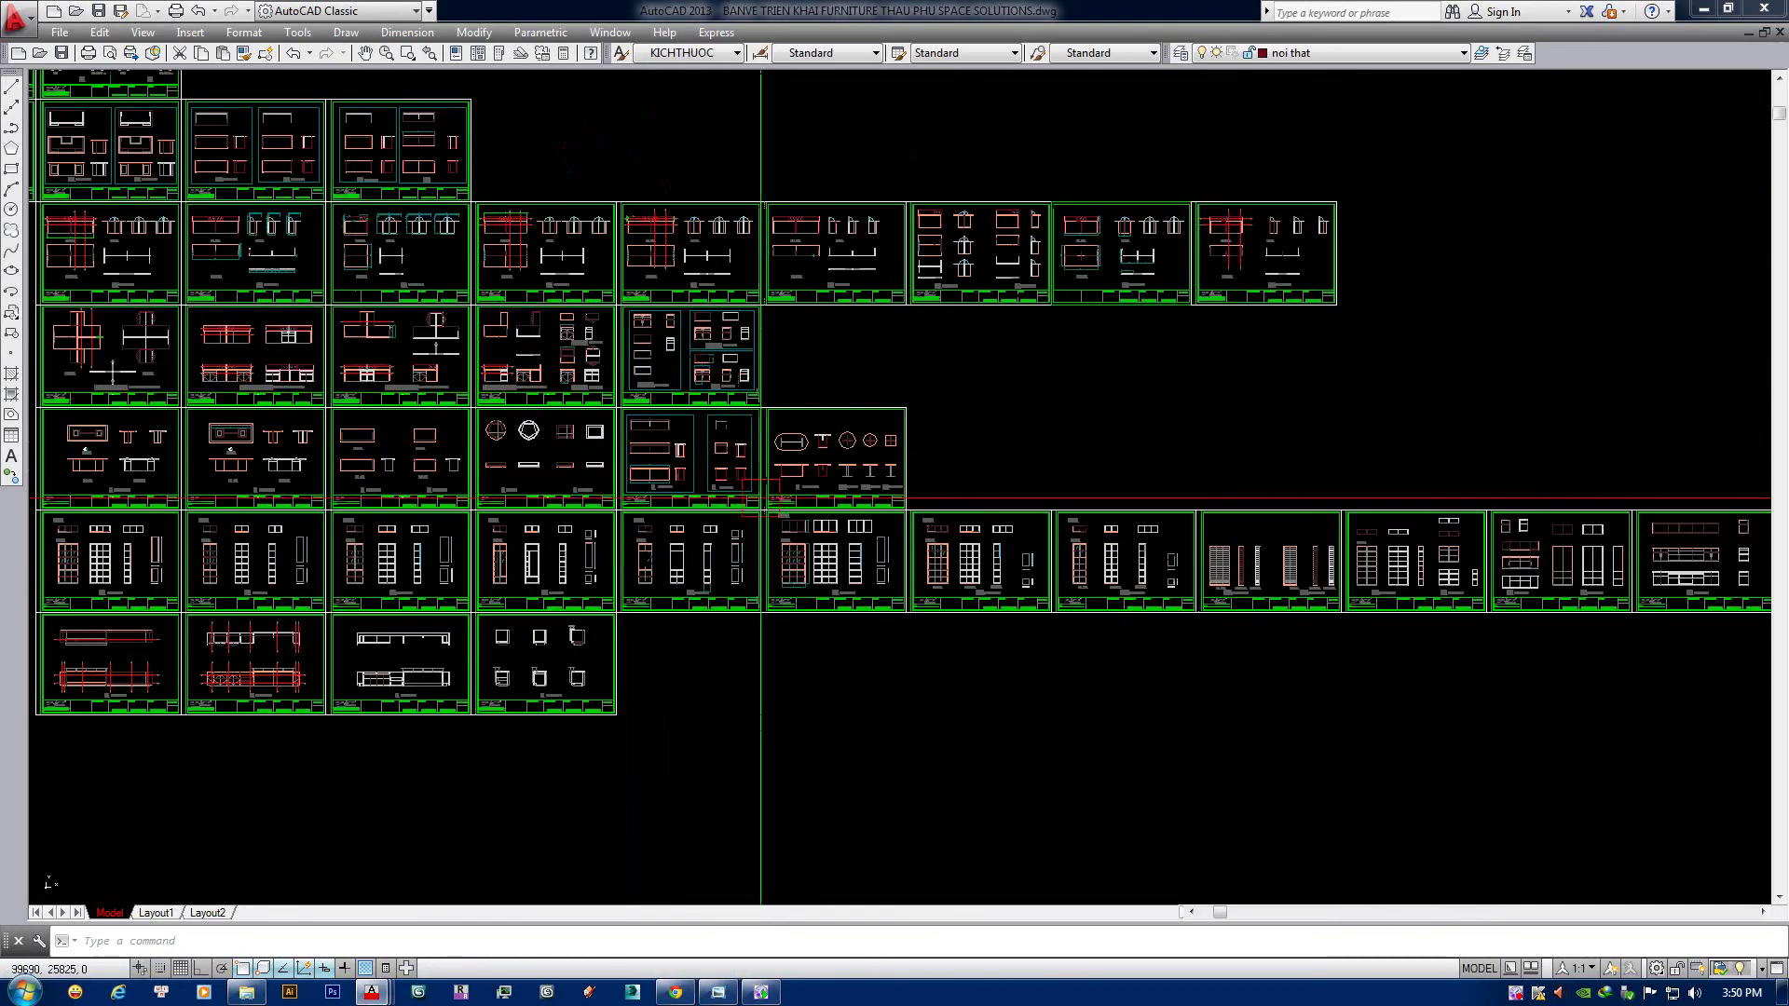
pyautogui.scroll(4, 659, 532)
pyautogui.scroll(-2, 658, 532)
pyautogui.scroll(-5, 1117, 513)
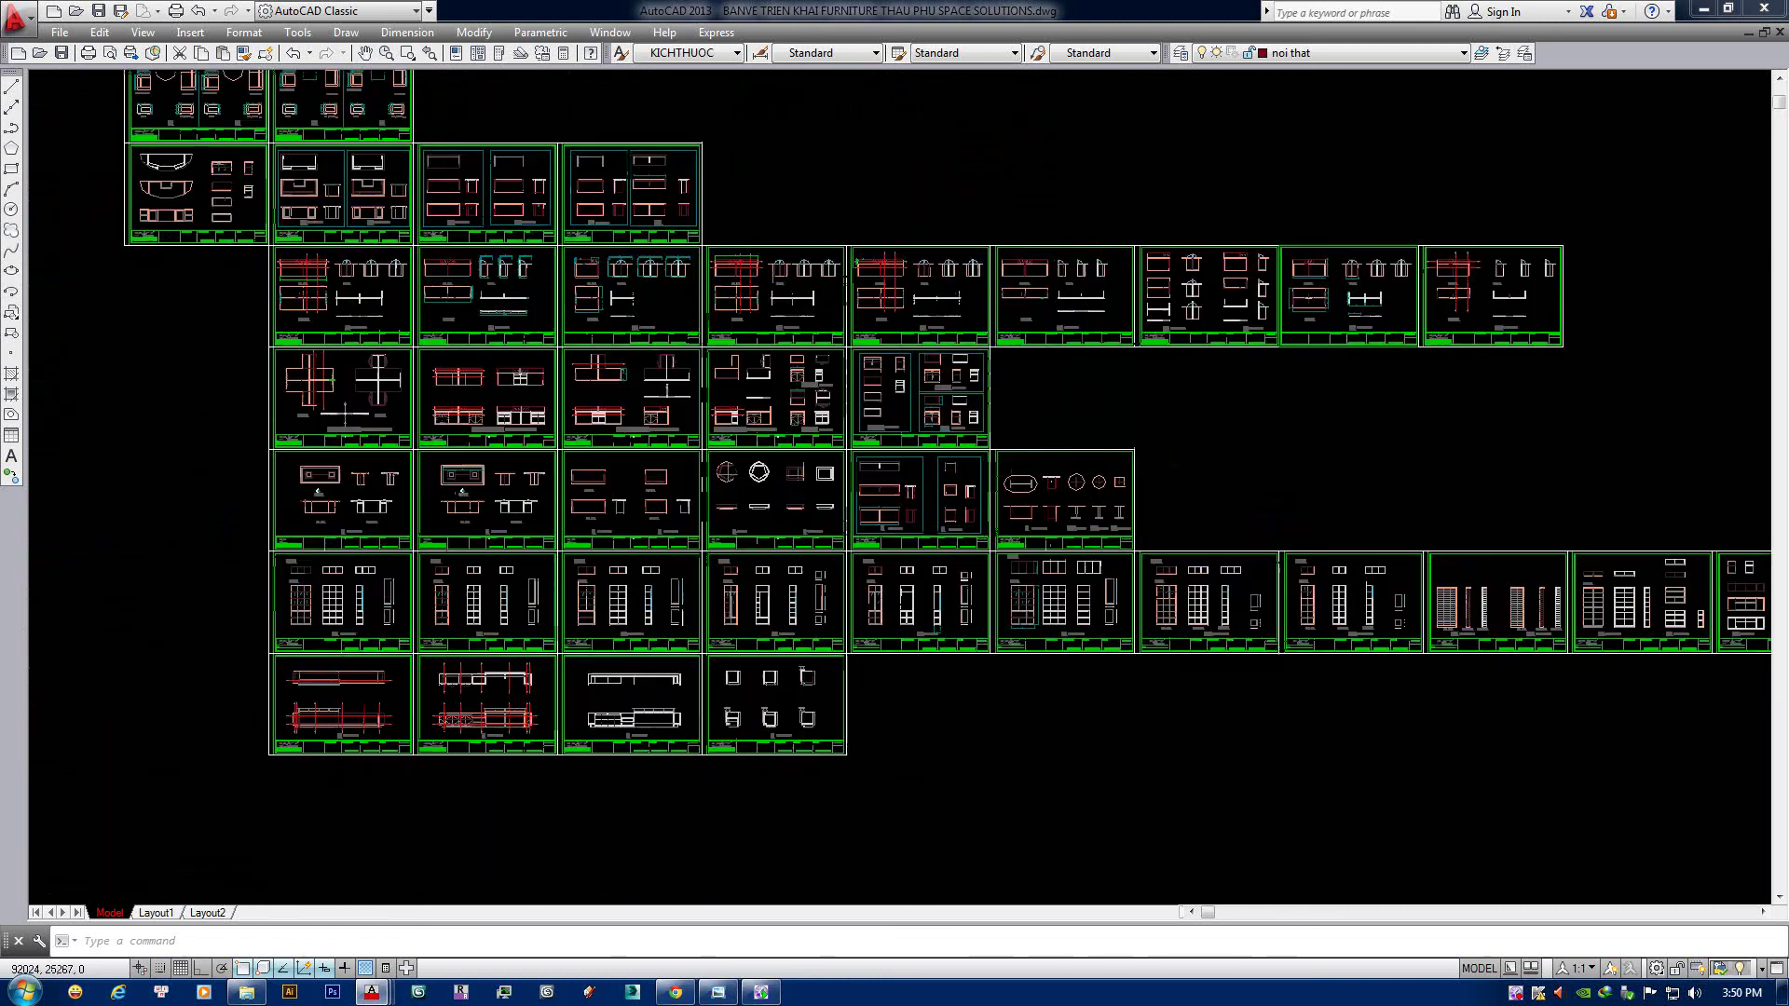
pyautogui.scroll(-1, 1665, 500)
pyautogui.click(1779, 33)
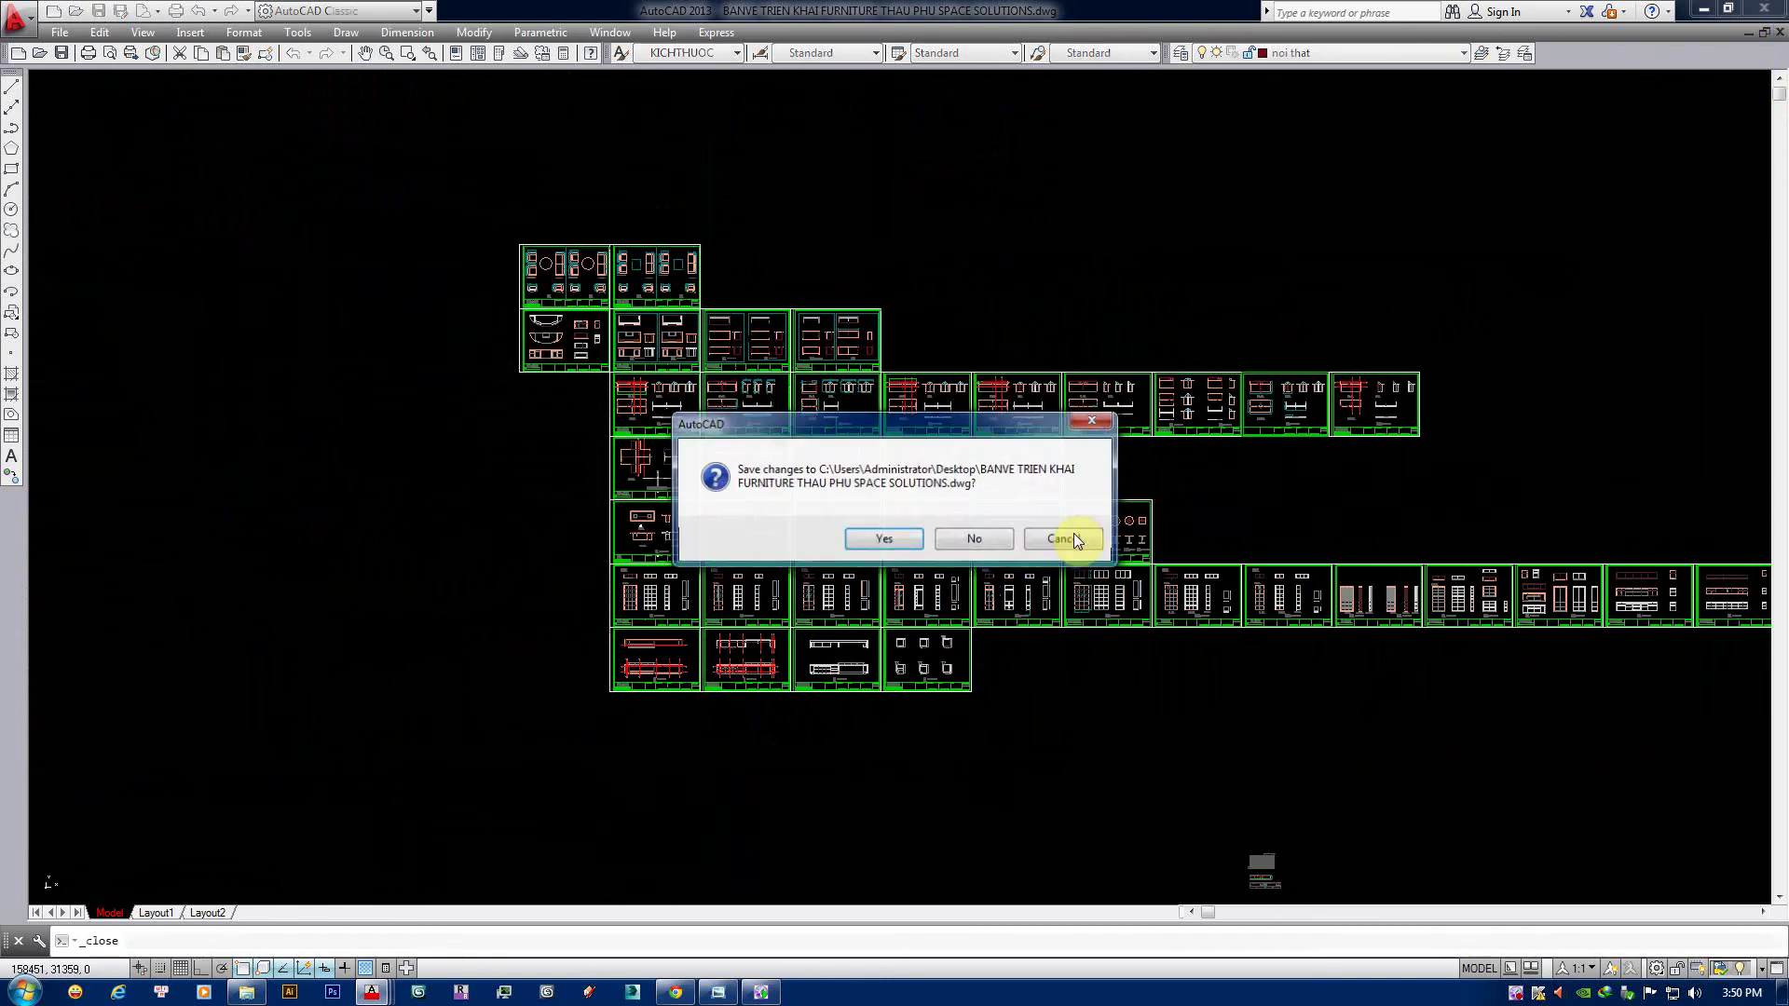
pyautogui.click(987, 533)
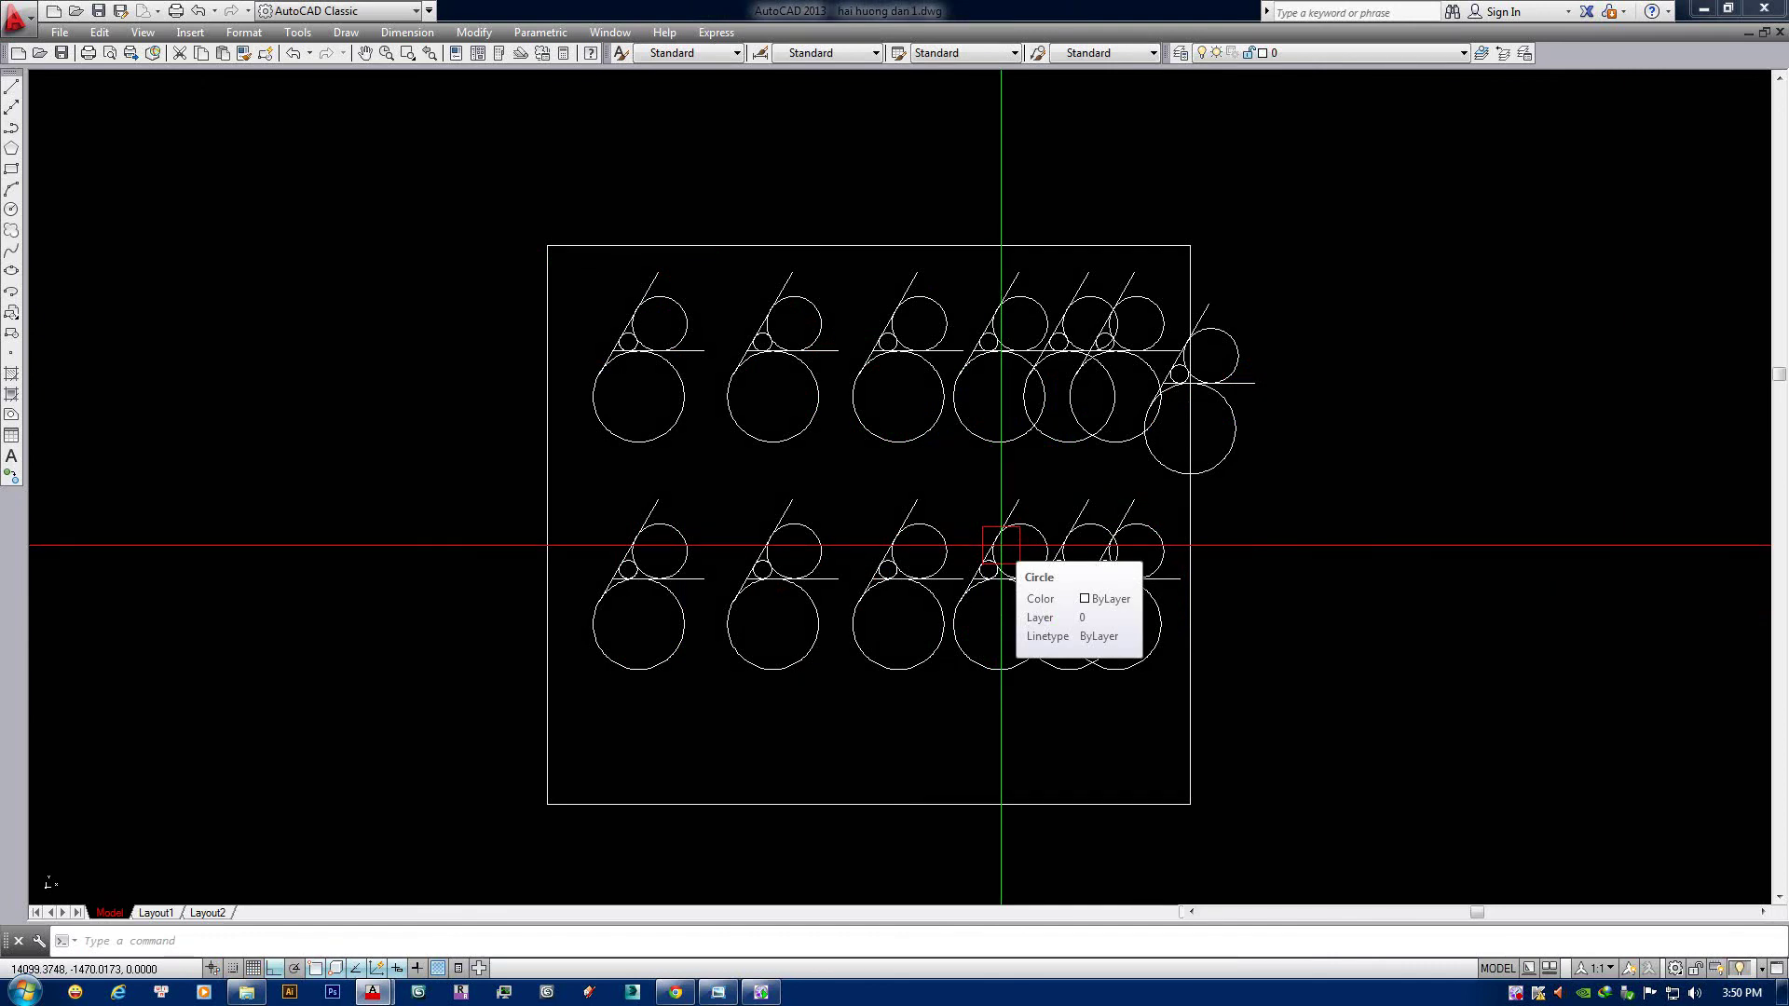
pyautogui.scroll(-4, 908, 540)
pyautogui.scroll(4, 811, 548)
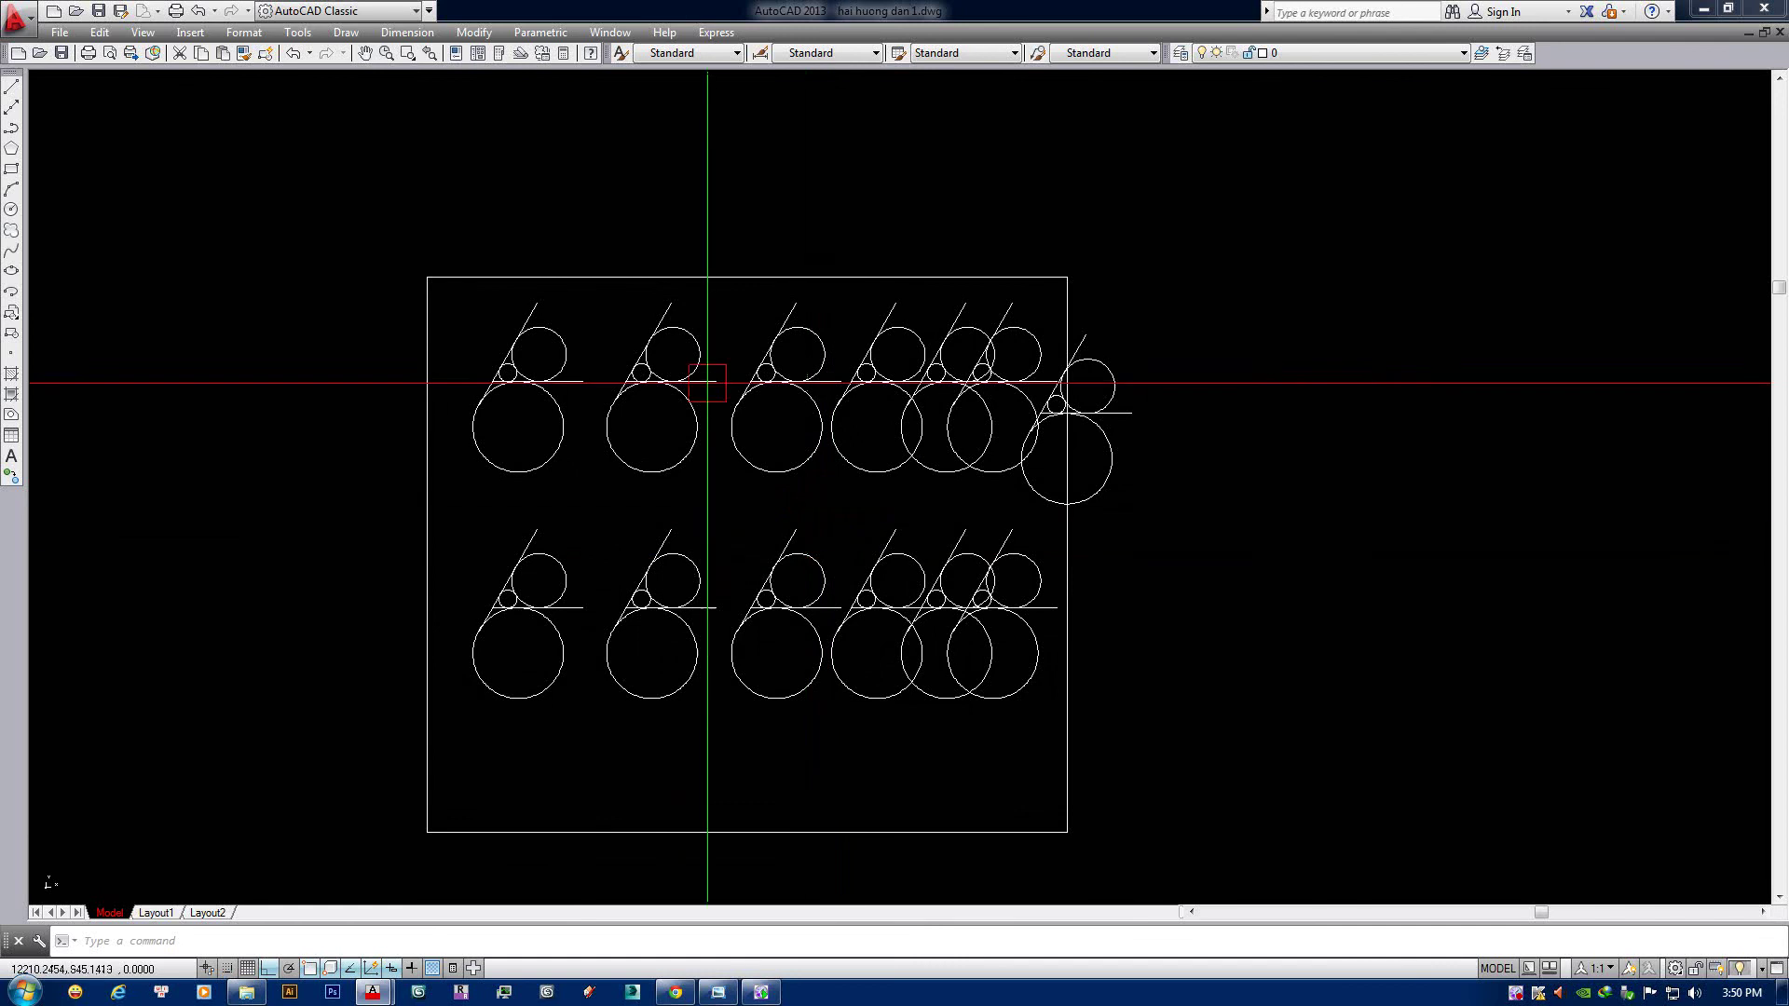
pyautogui.click(1766, 34)
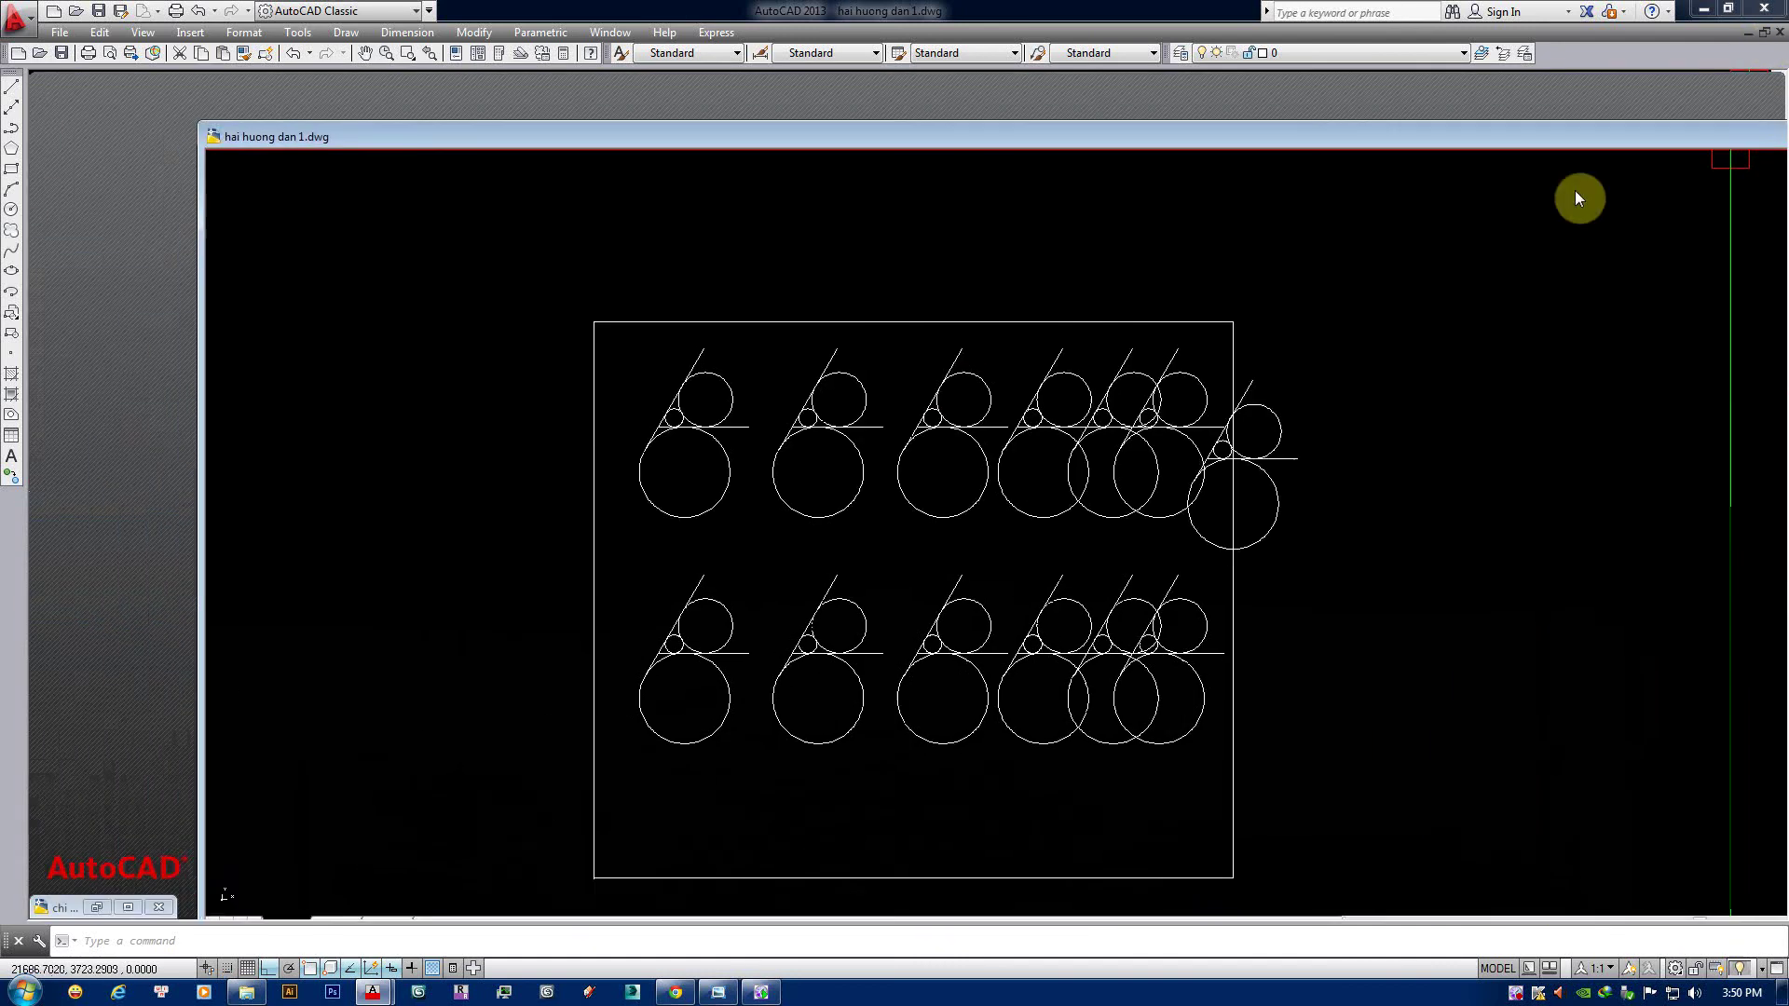
pyautogui.moveTo(1692, 136); pyautogui.dragTo(1630, 74)
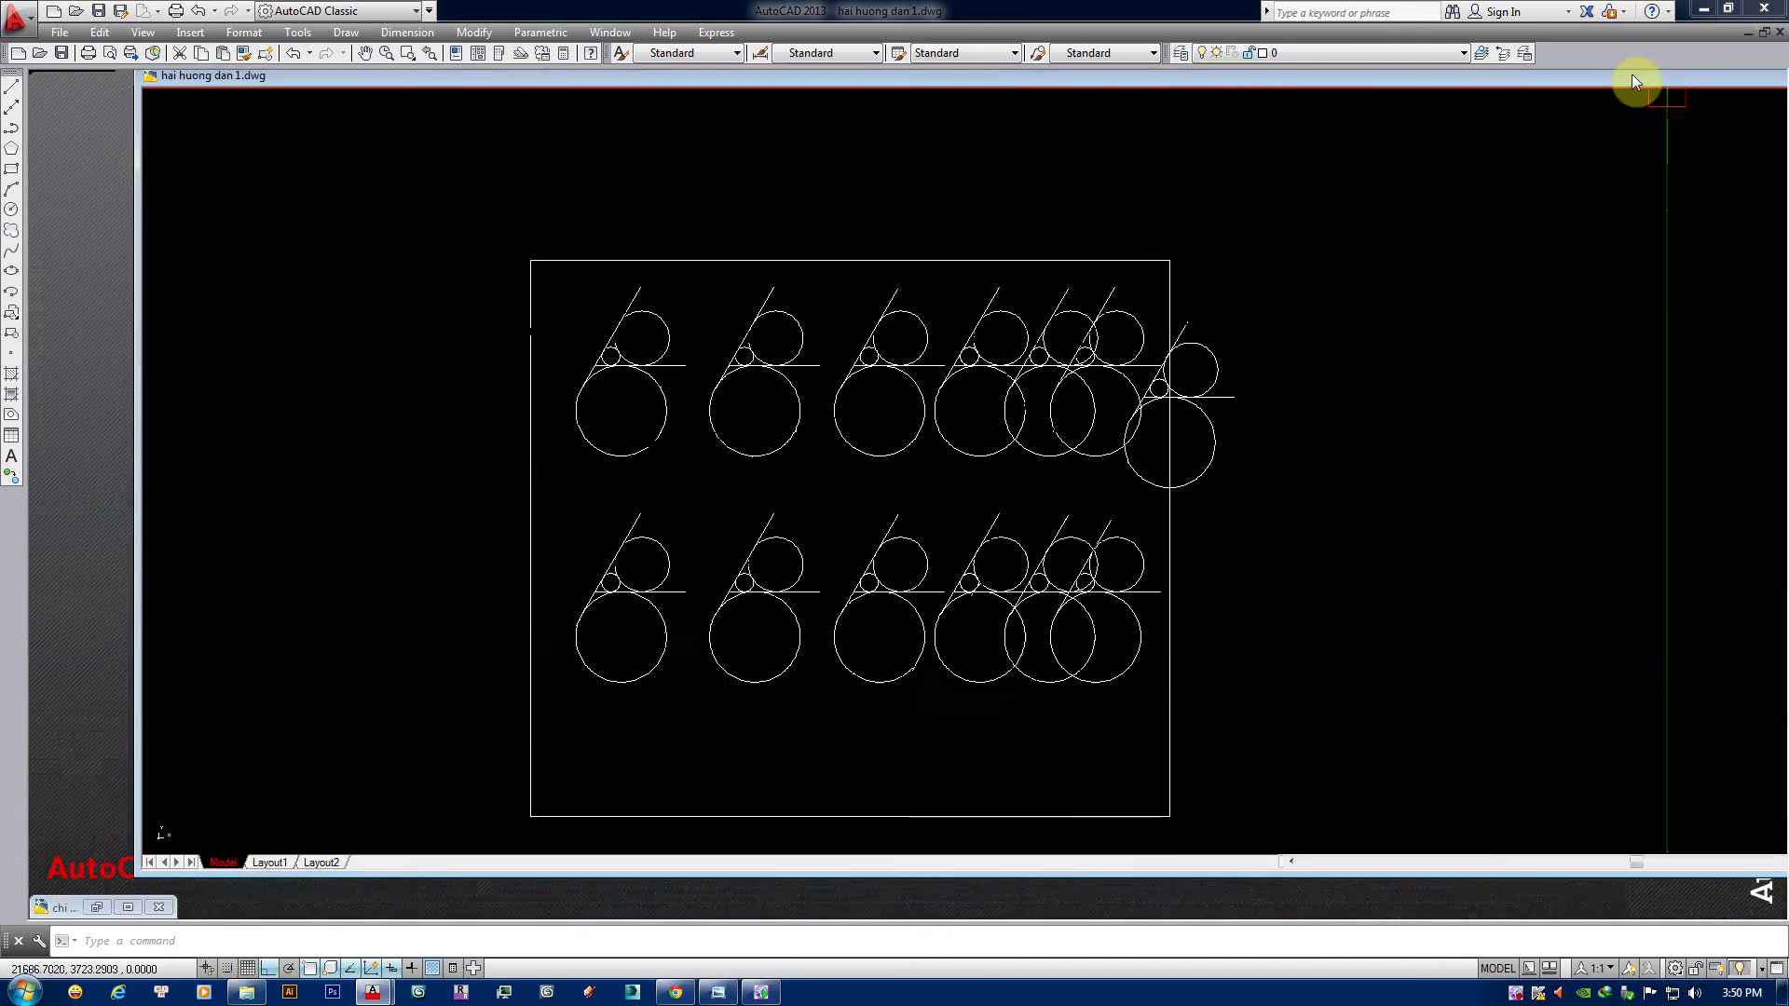
pyautogui.doubleClick(1630, 74)
pyautogui.click(1630, 72)
pyautogui.press('Escape')
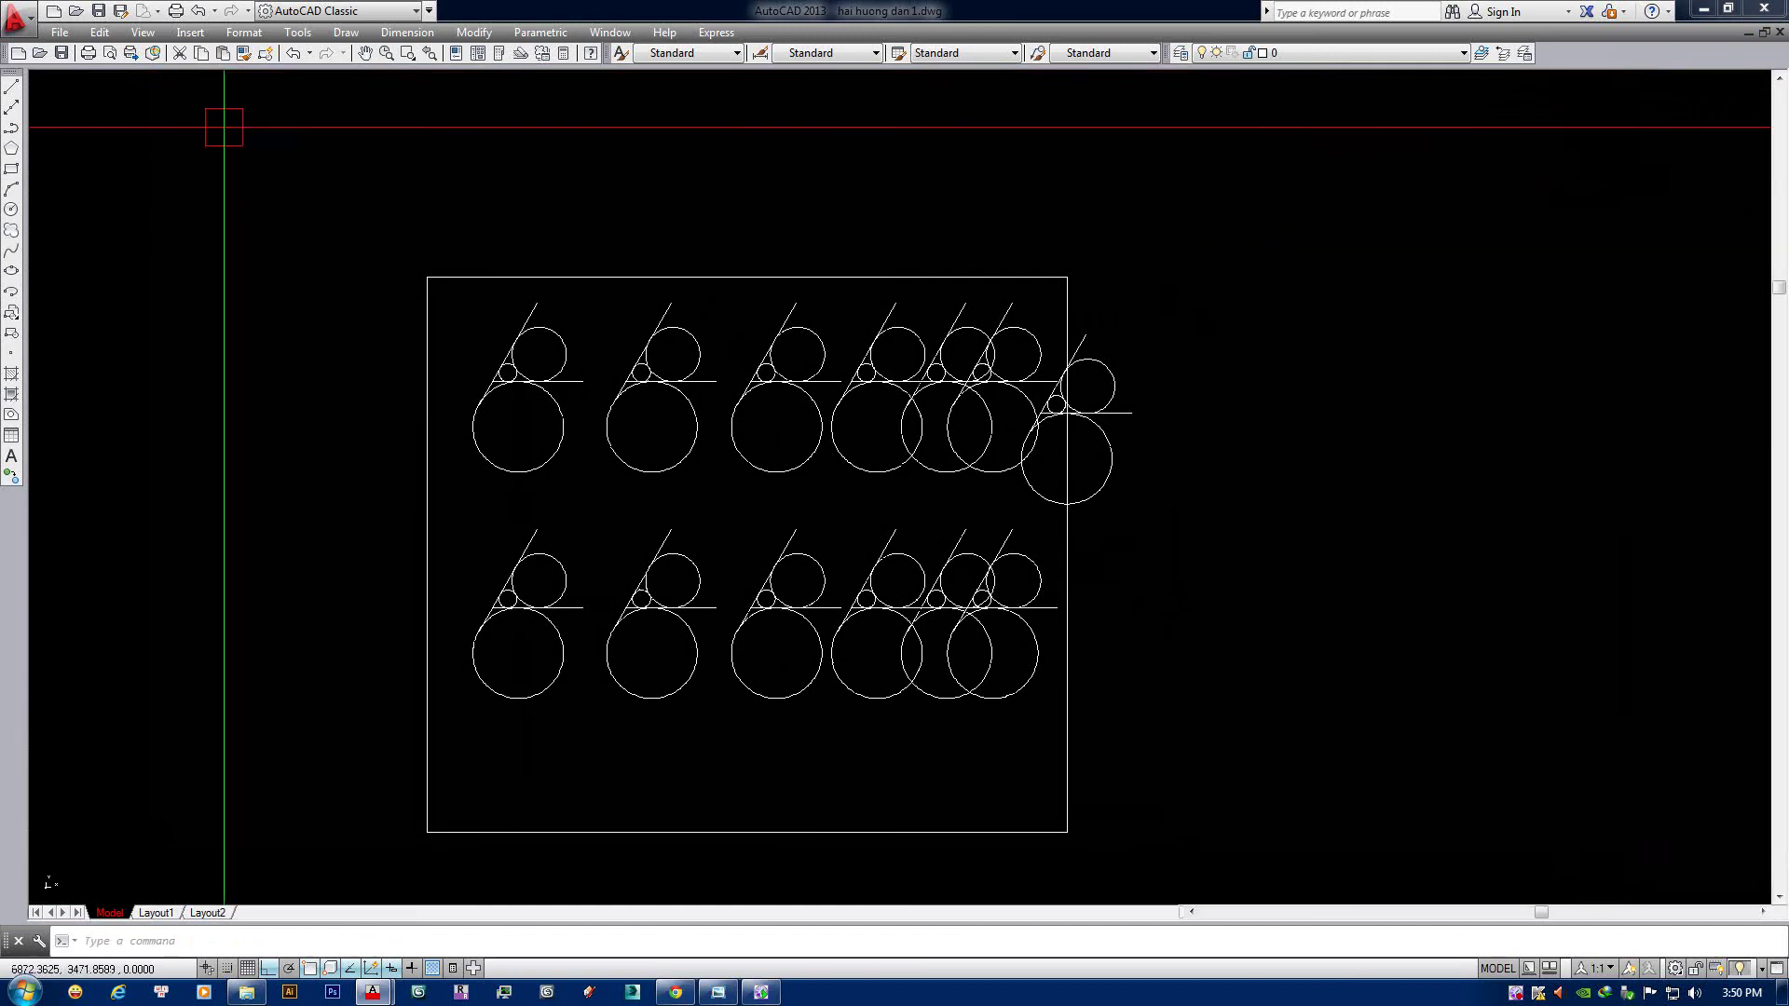
pyautogui.click(19, 17)
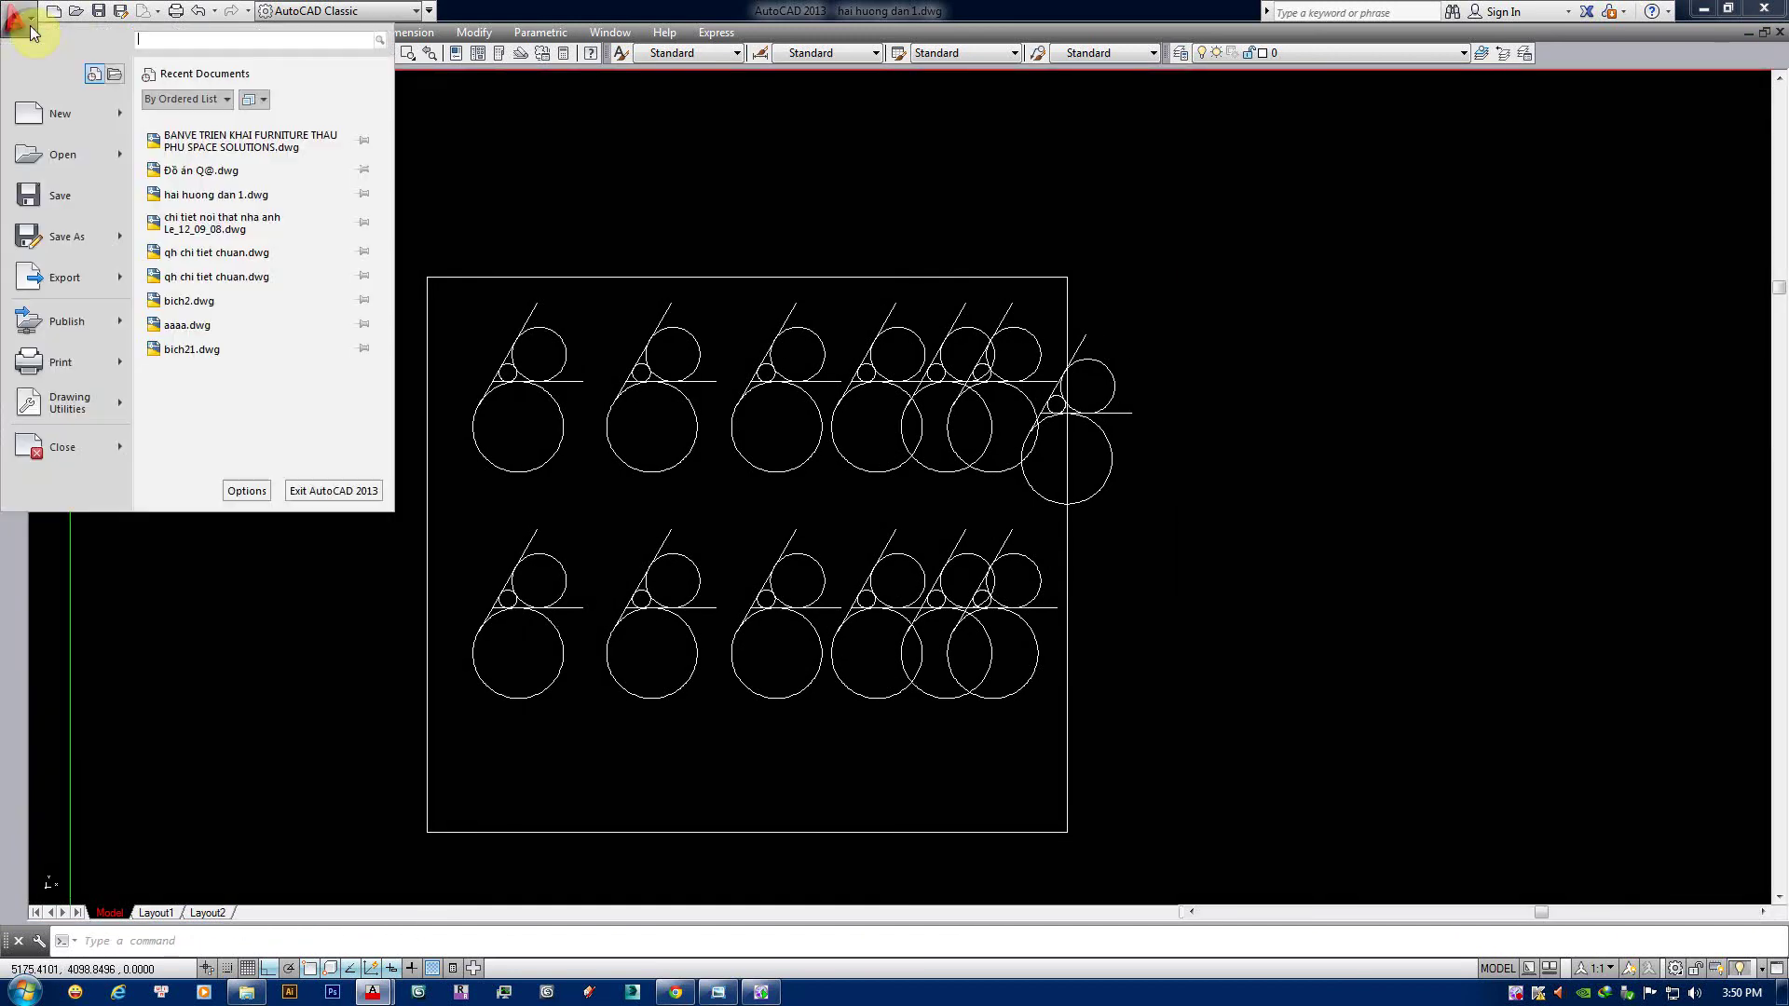
pyautogui.click(29, 115)
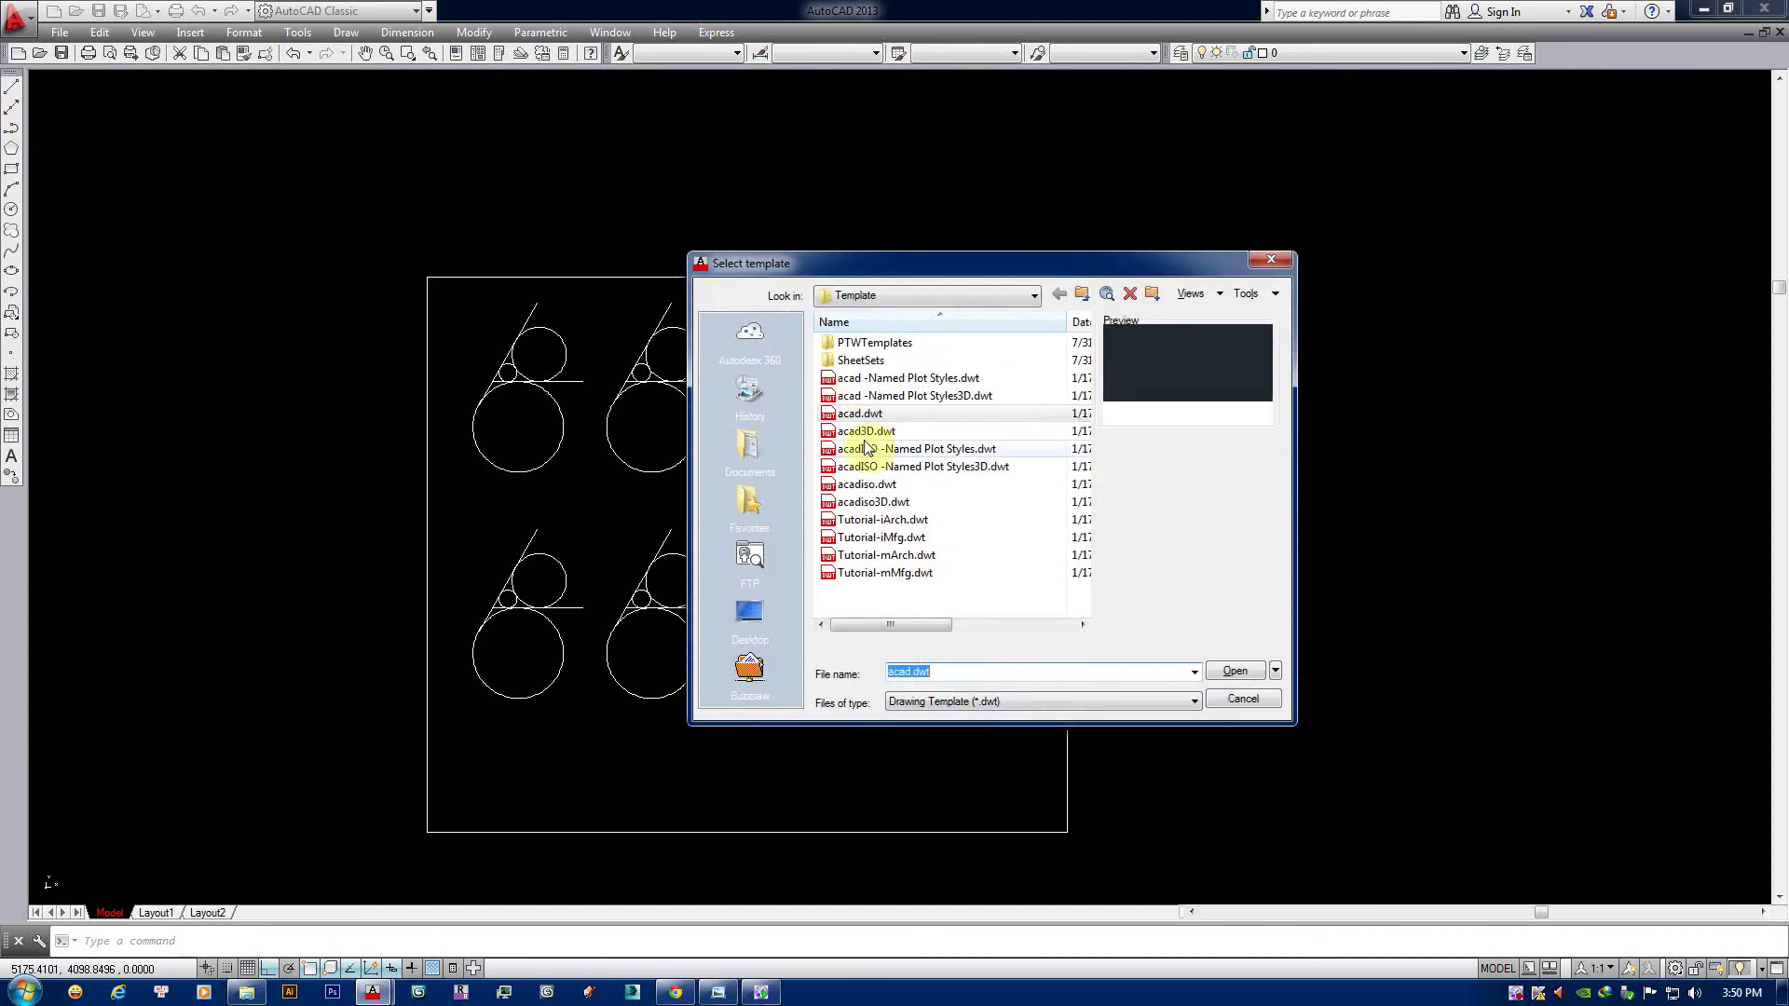
pyautogui.click(850, 417)
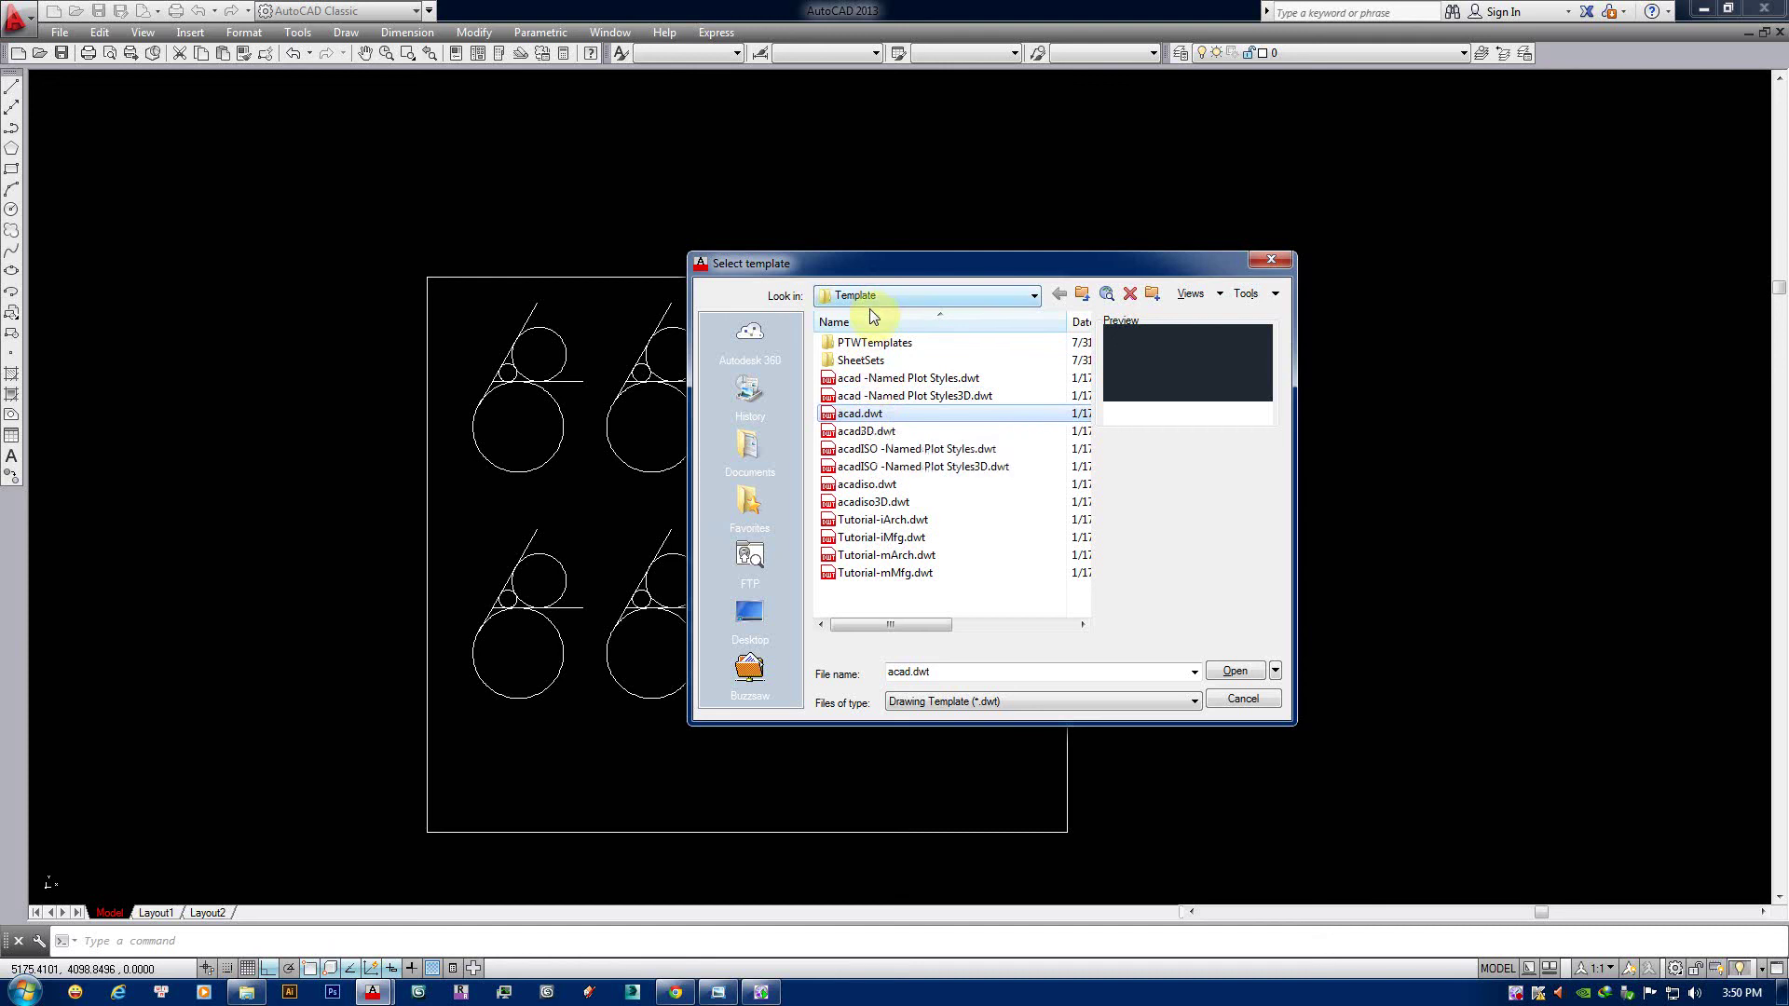
pyautogui.click(1236, 672)
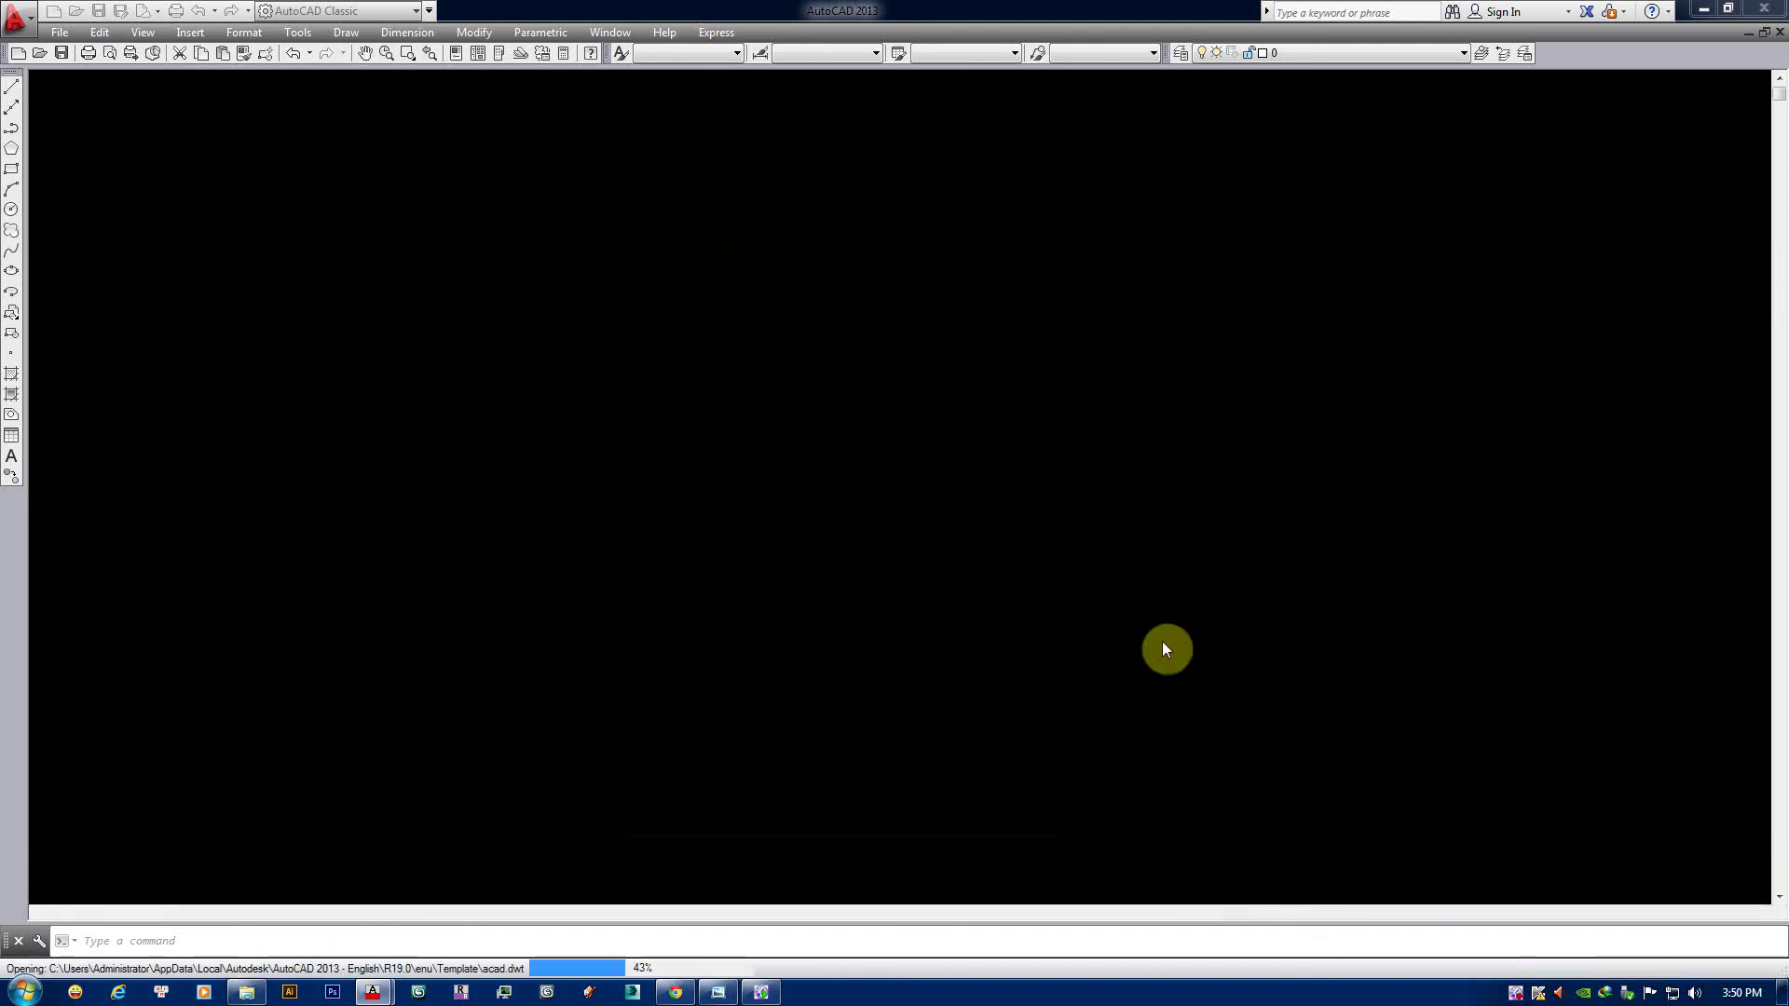
pyautogui.scroll(-3, 769, 594)
pyautogui.scroll(3, 541, 665)
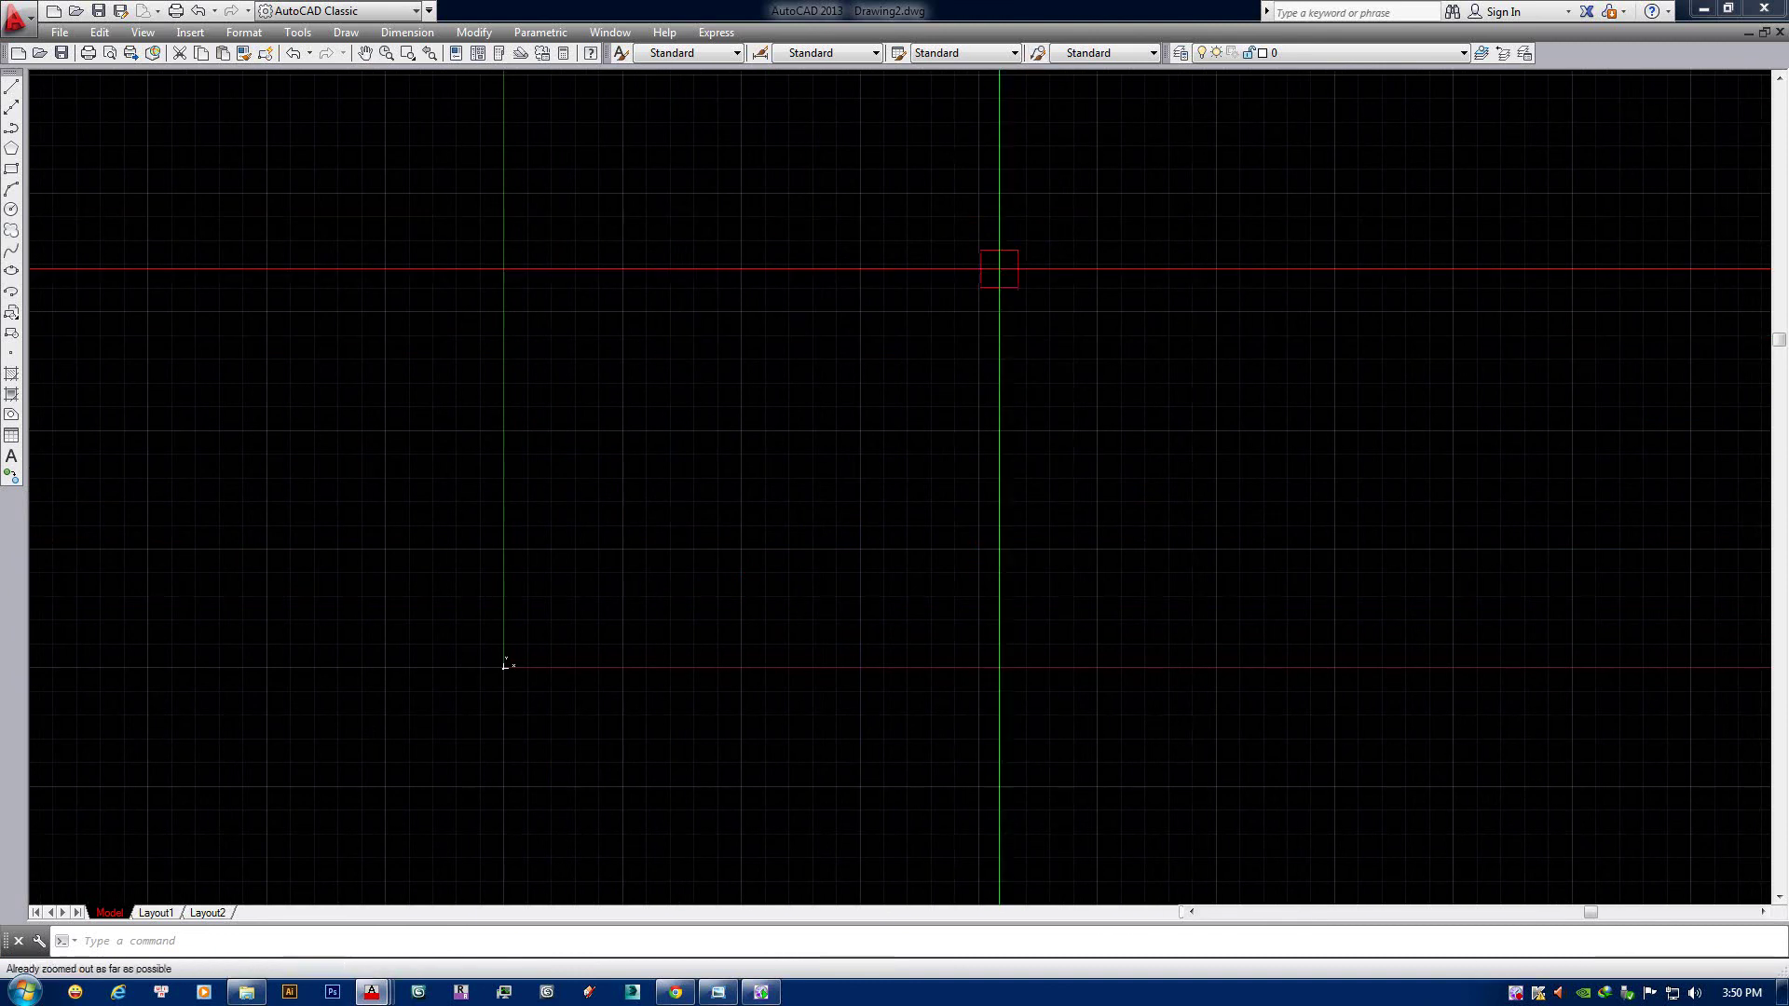
pyautogui.moveTo(709, 320); pyautogui.dragTo(1745, 58, button='middle')
pyautogui.click(1779, 32)
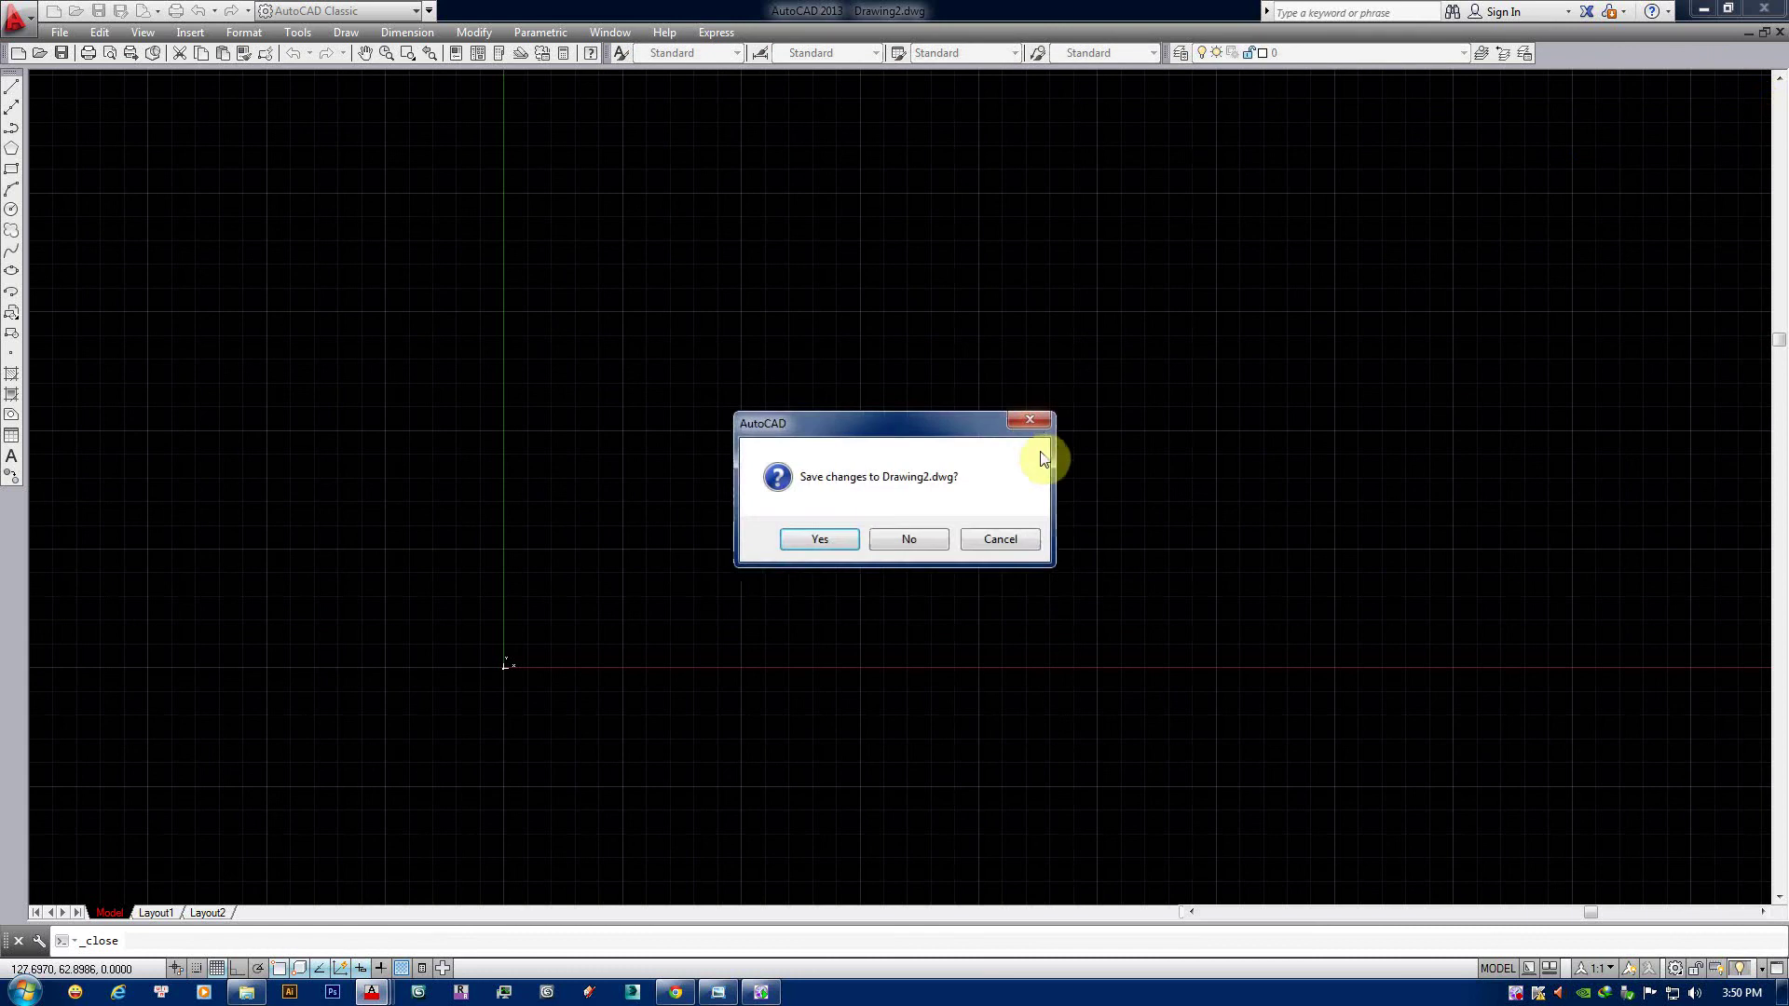
pyautogui.click(927, 539)
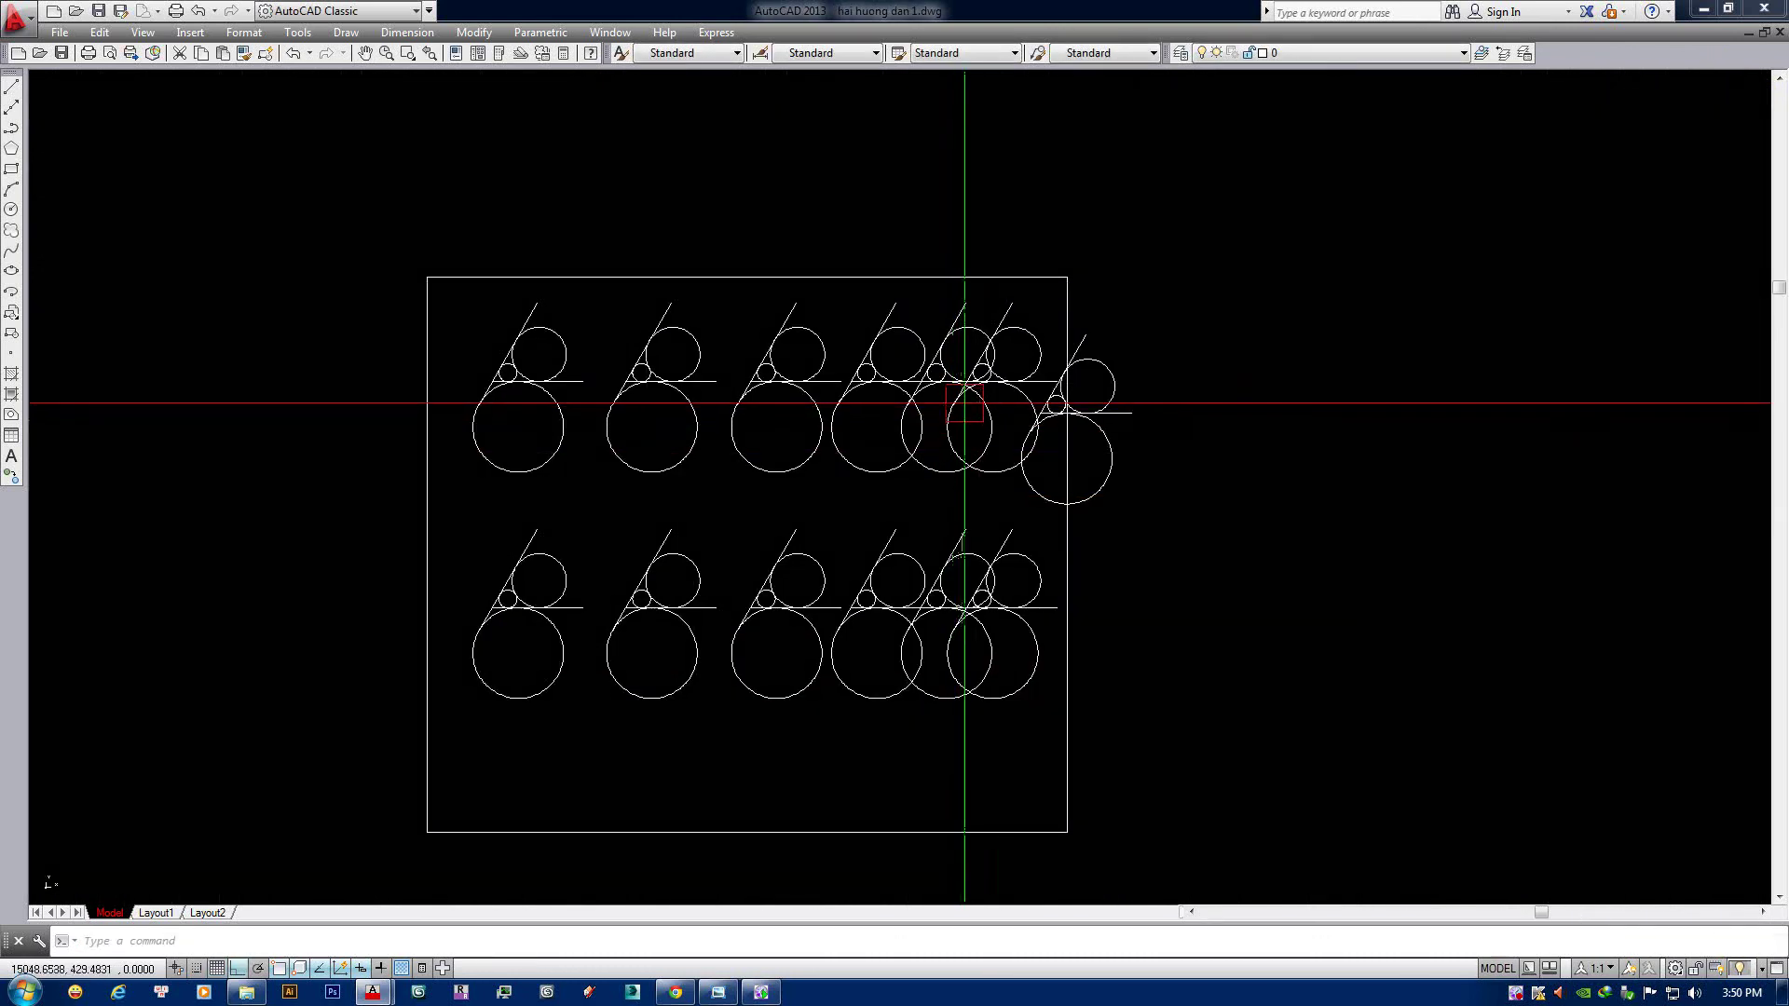
pyautogui.hotkey('ctrl', 'n')
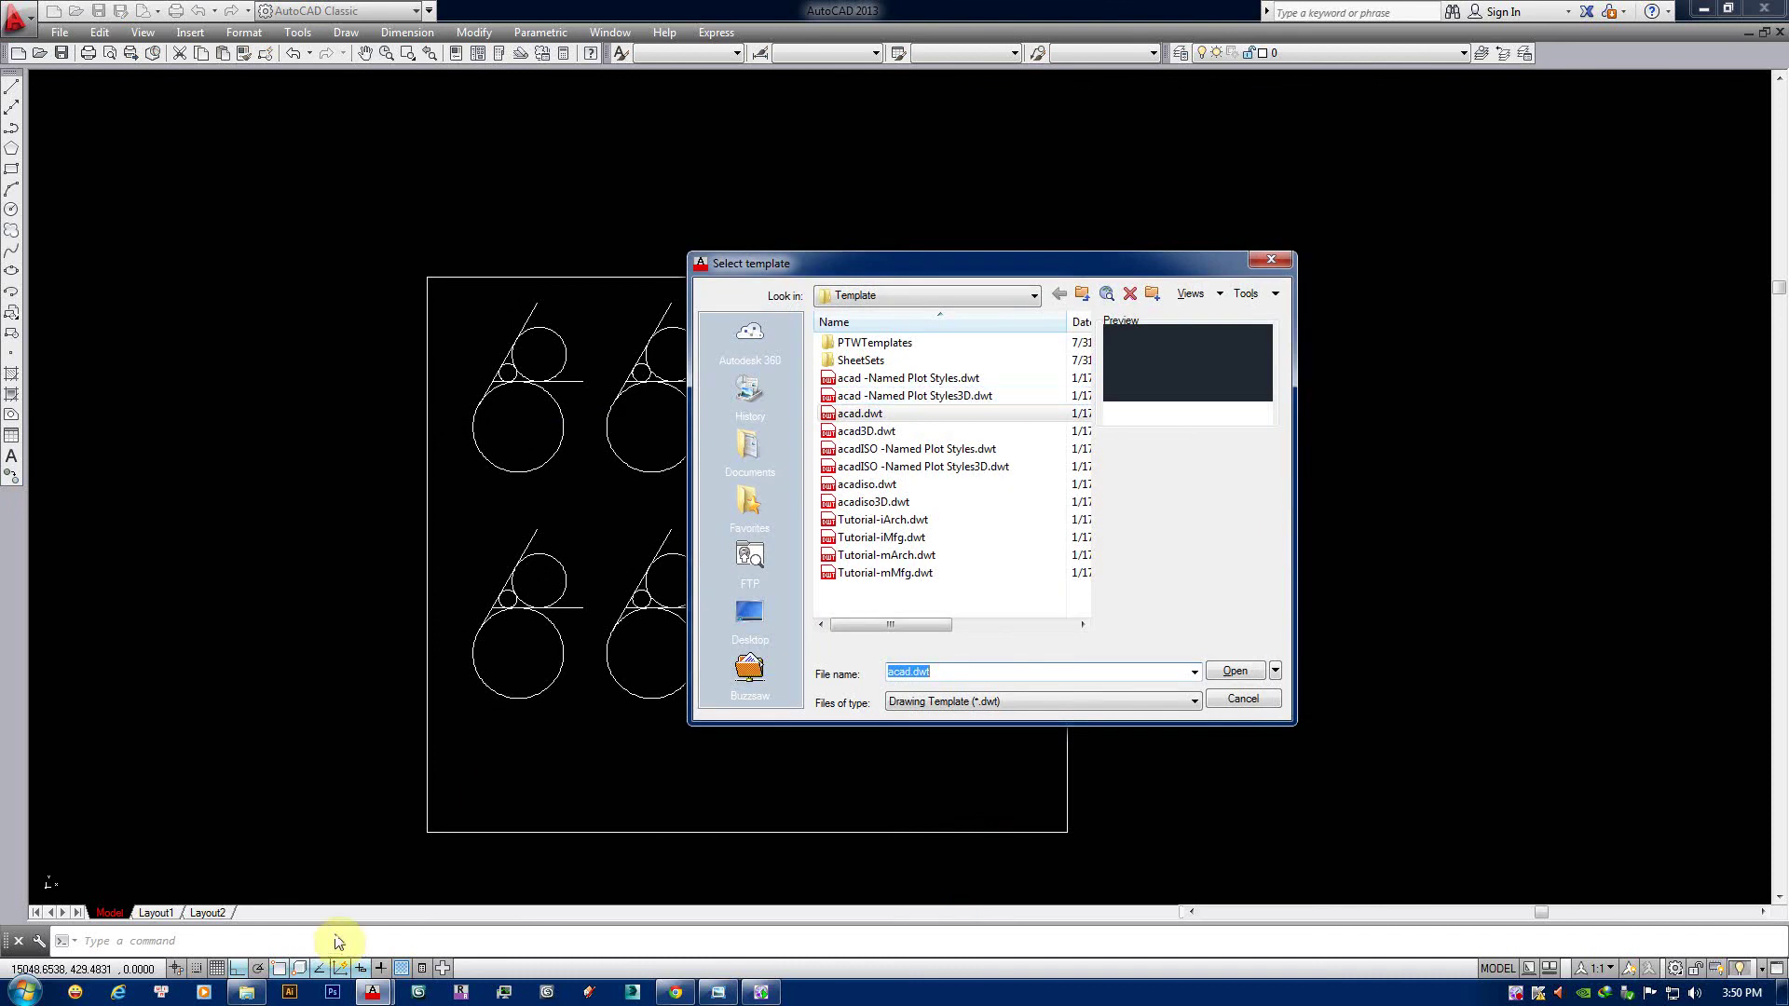
pyautogui.press('Escape')
pyautogui.hotkey('ctrl', 'n')
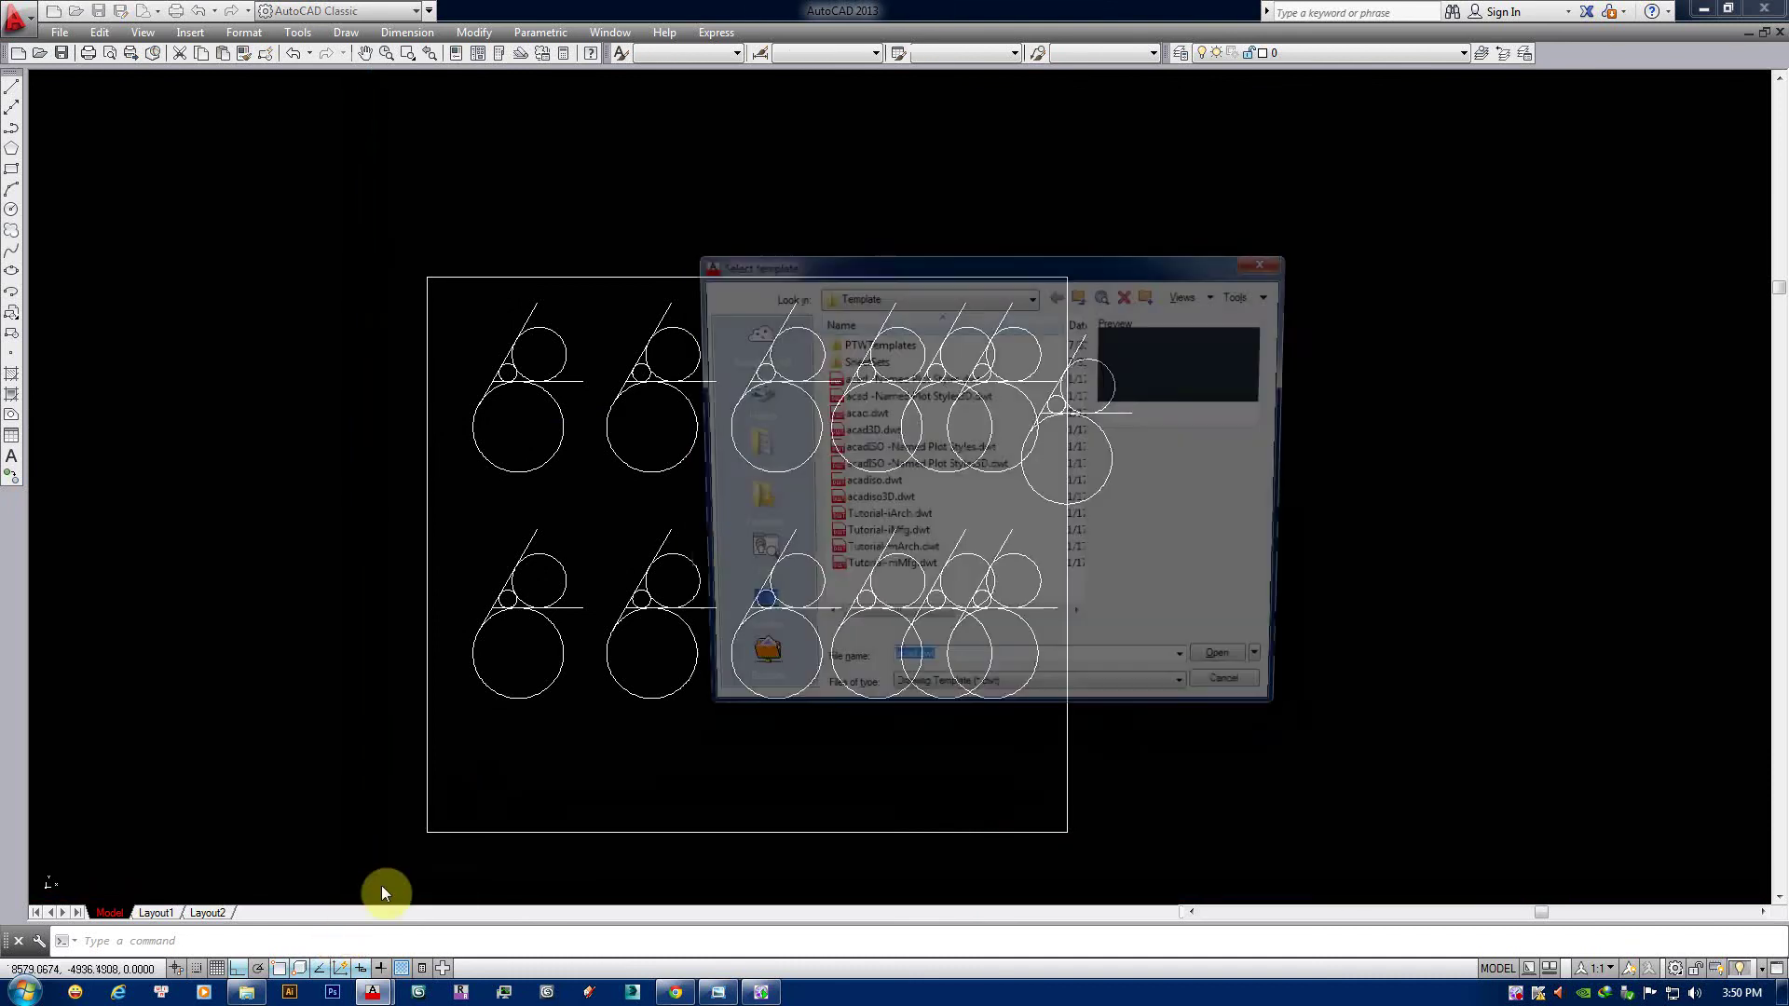
pyautogui.press('Escape')
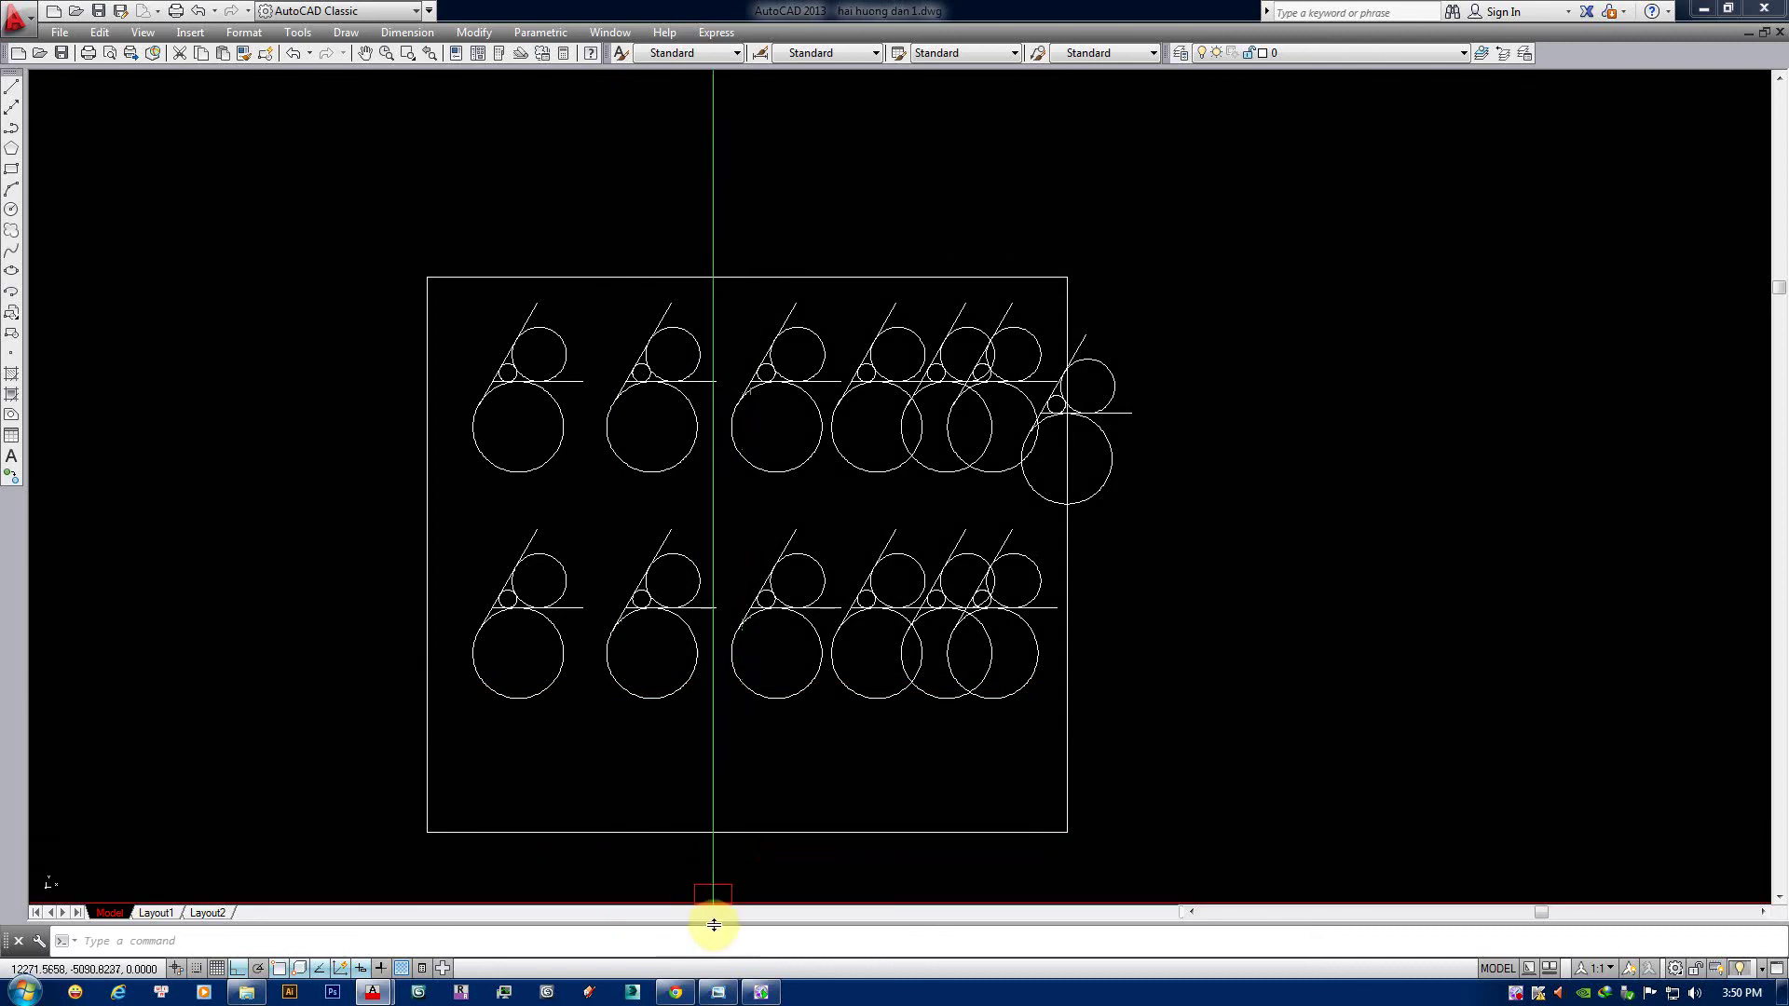
pyautogui.moveTo(739, 838); pyautogui.dragTo(783, 844, button='middle')
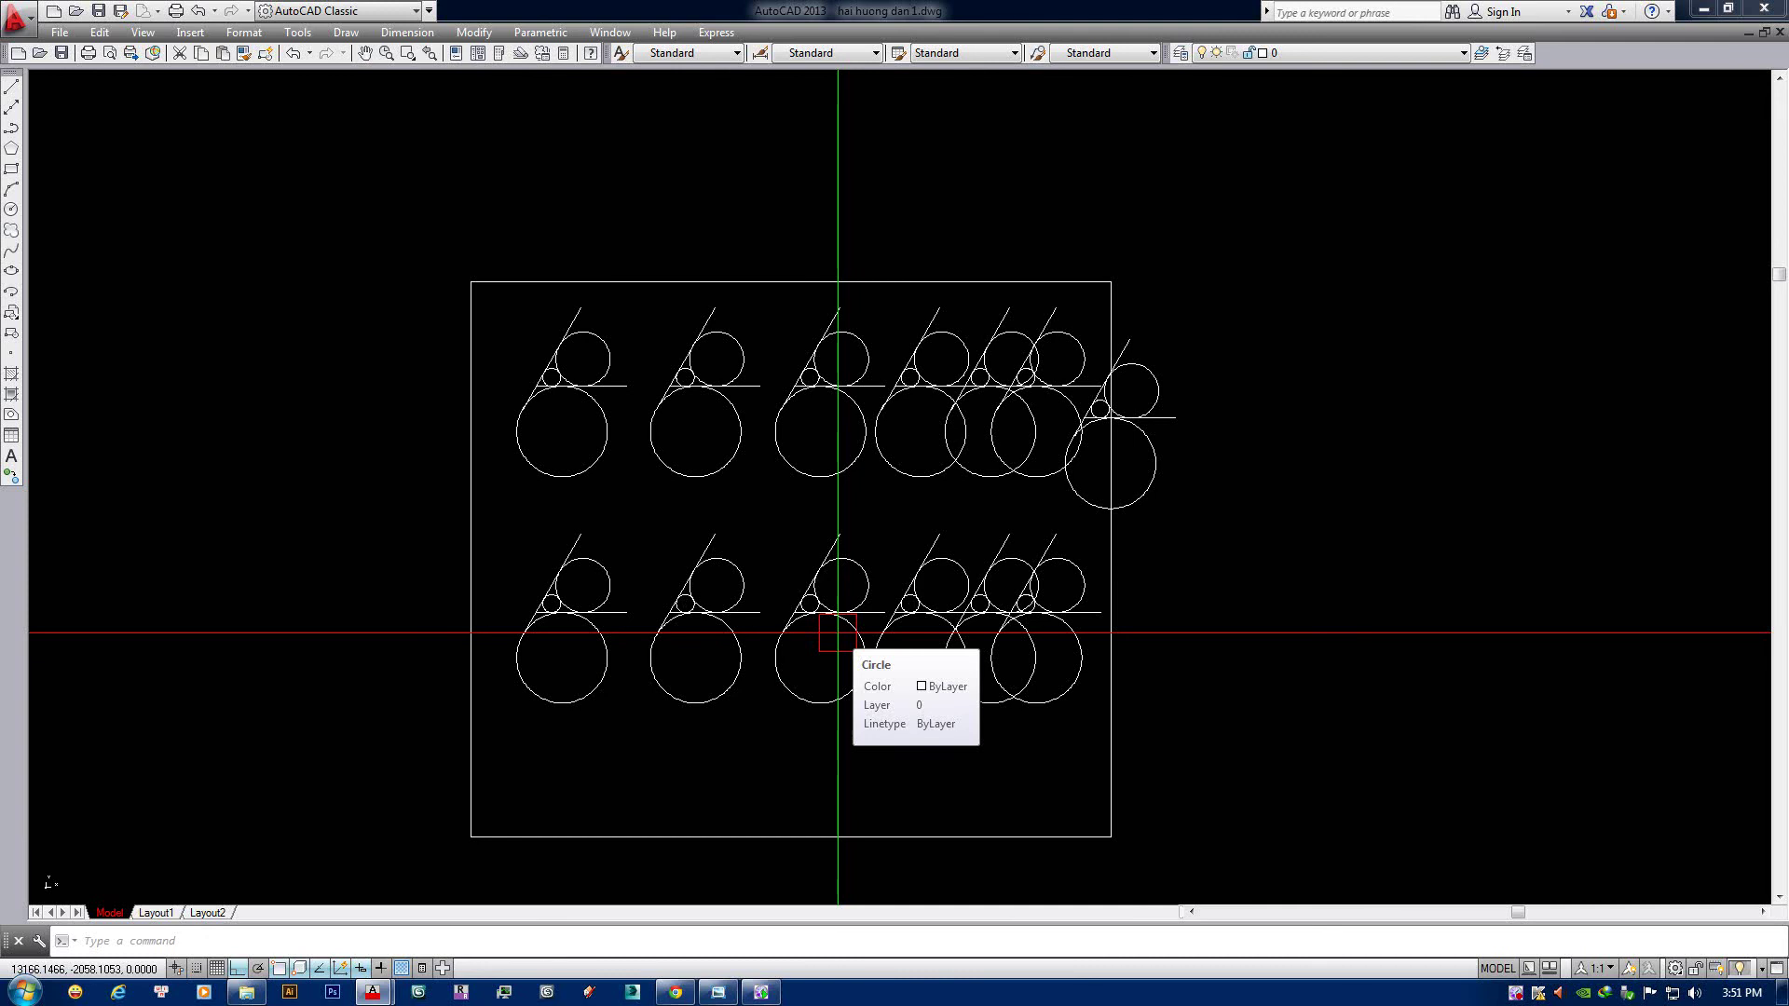
pyautogui.click(719, 993)
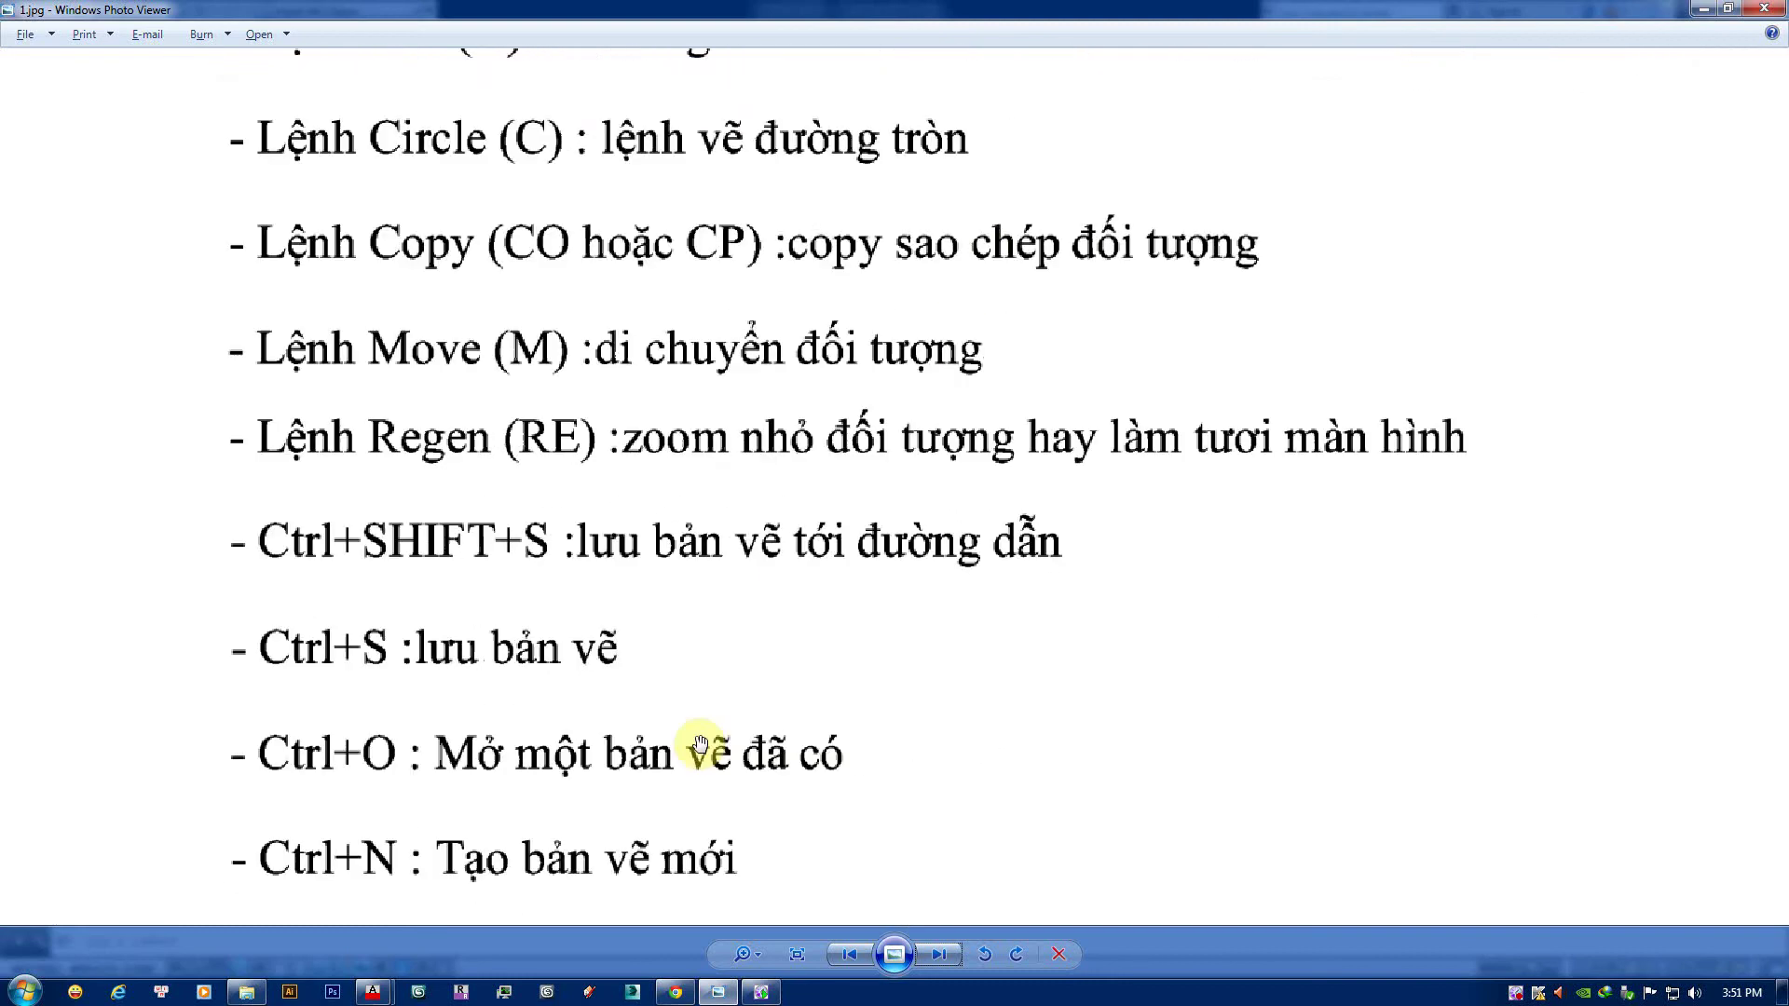
pyautogui.moveTo(701, 743); pyautogui.dragTo(617, 687)
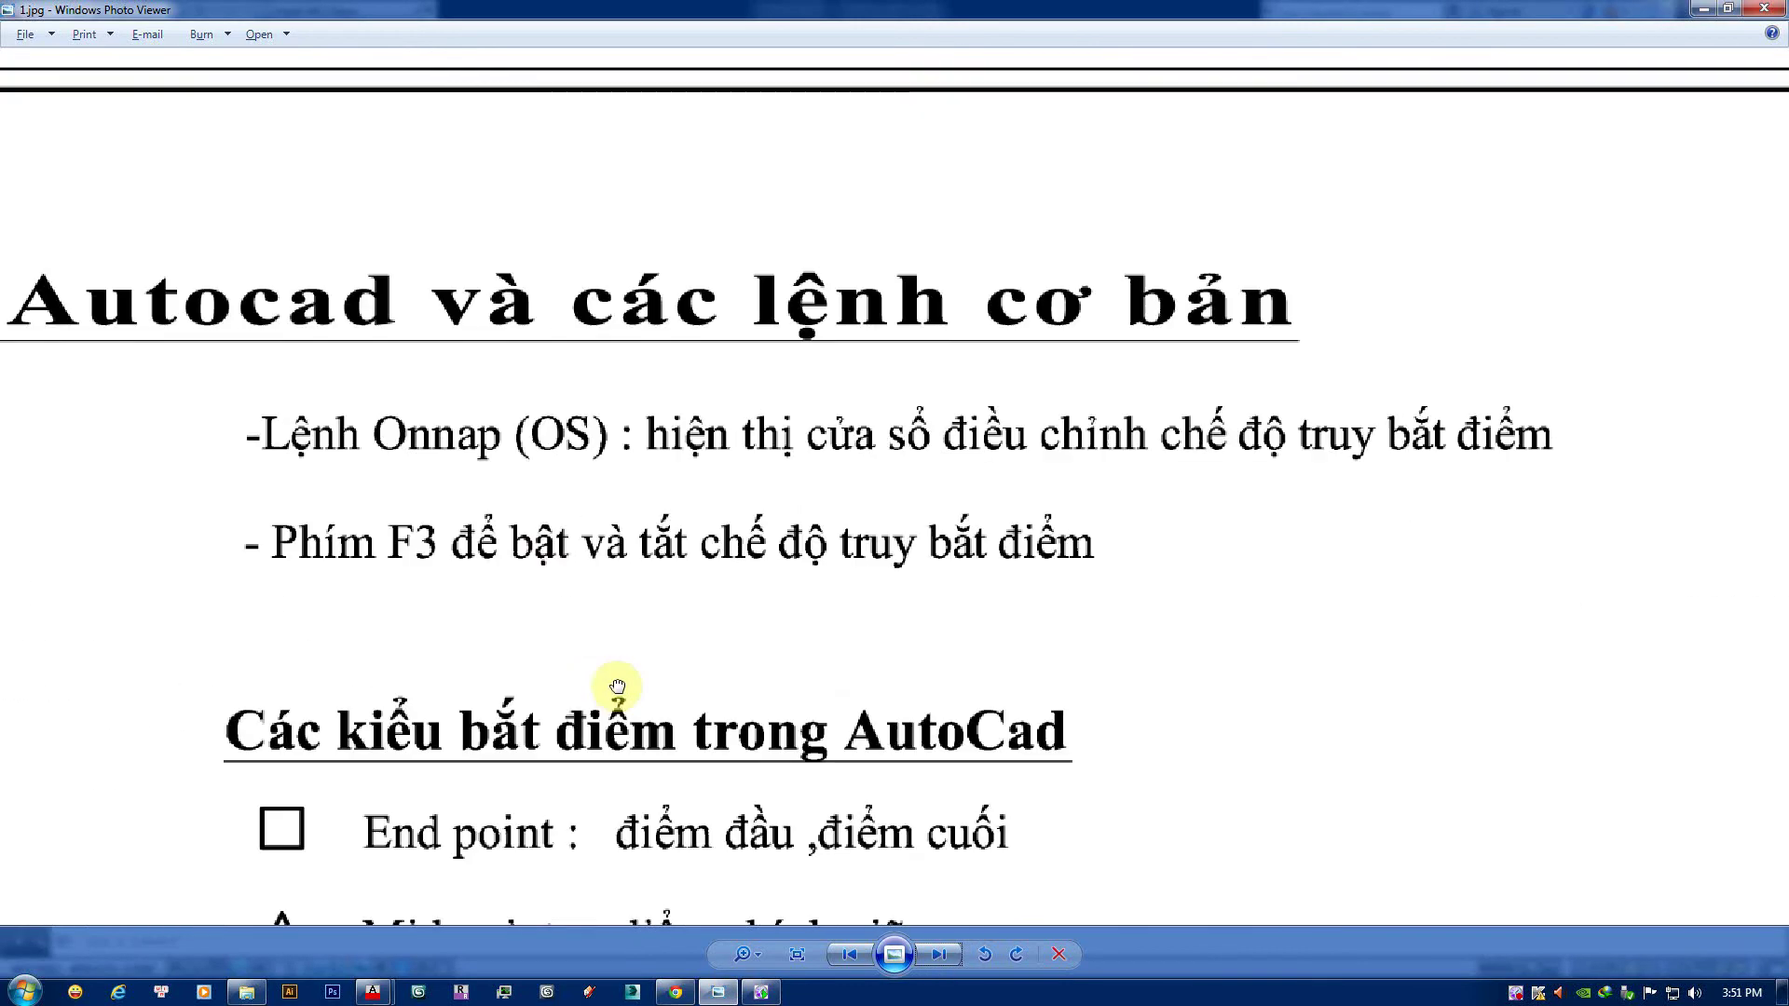
pyautogui.scroll(-1, 618, 686)
pyautogui.scroll(-1, 485, 606)
pyautogui.scroll(-1, 475, 559)
pyautogui.scroll(-1, 522, 531)
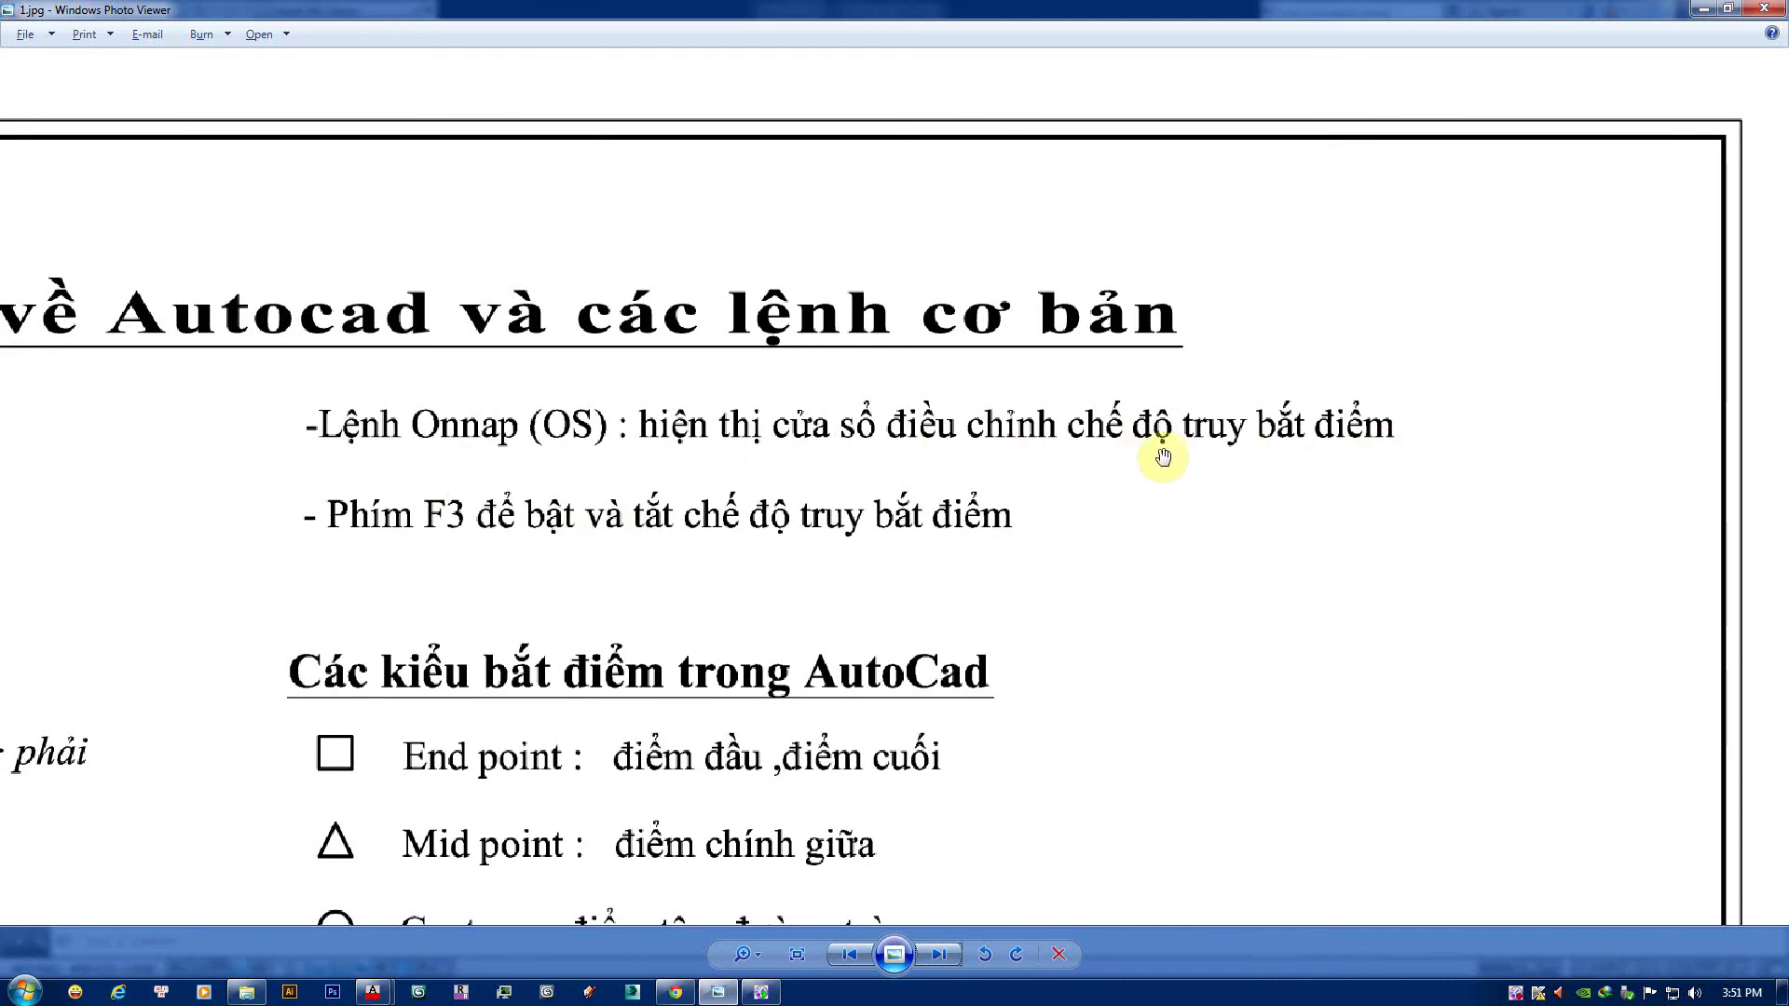
pyautogui.moveTo(540, 587); pyautogui.dragTo(612, 256)
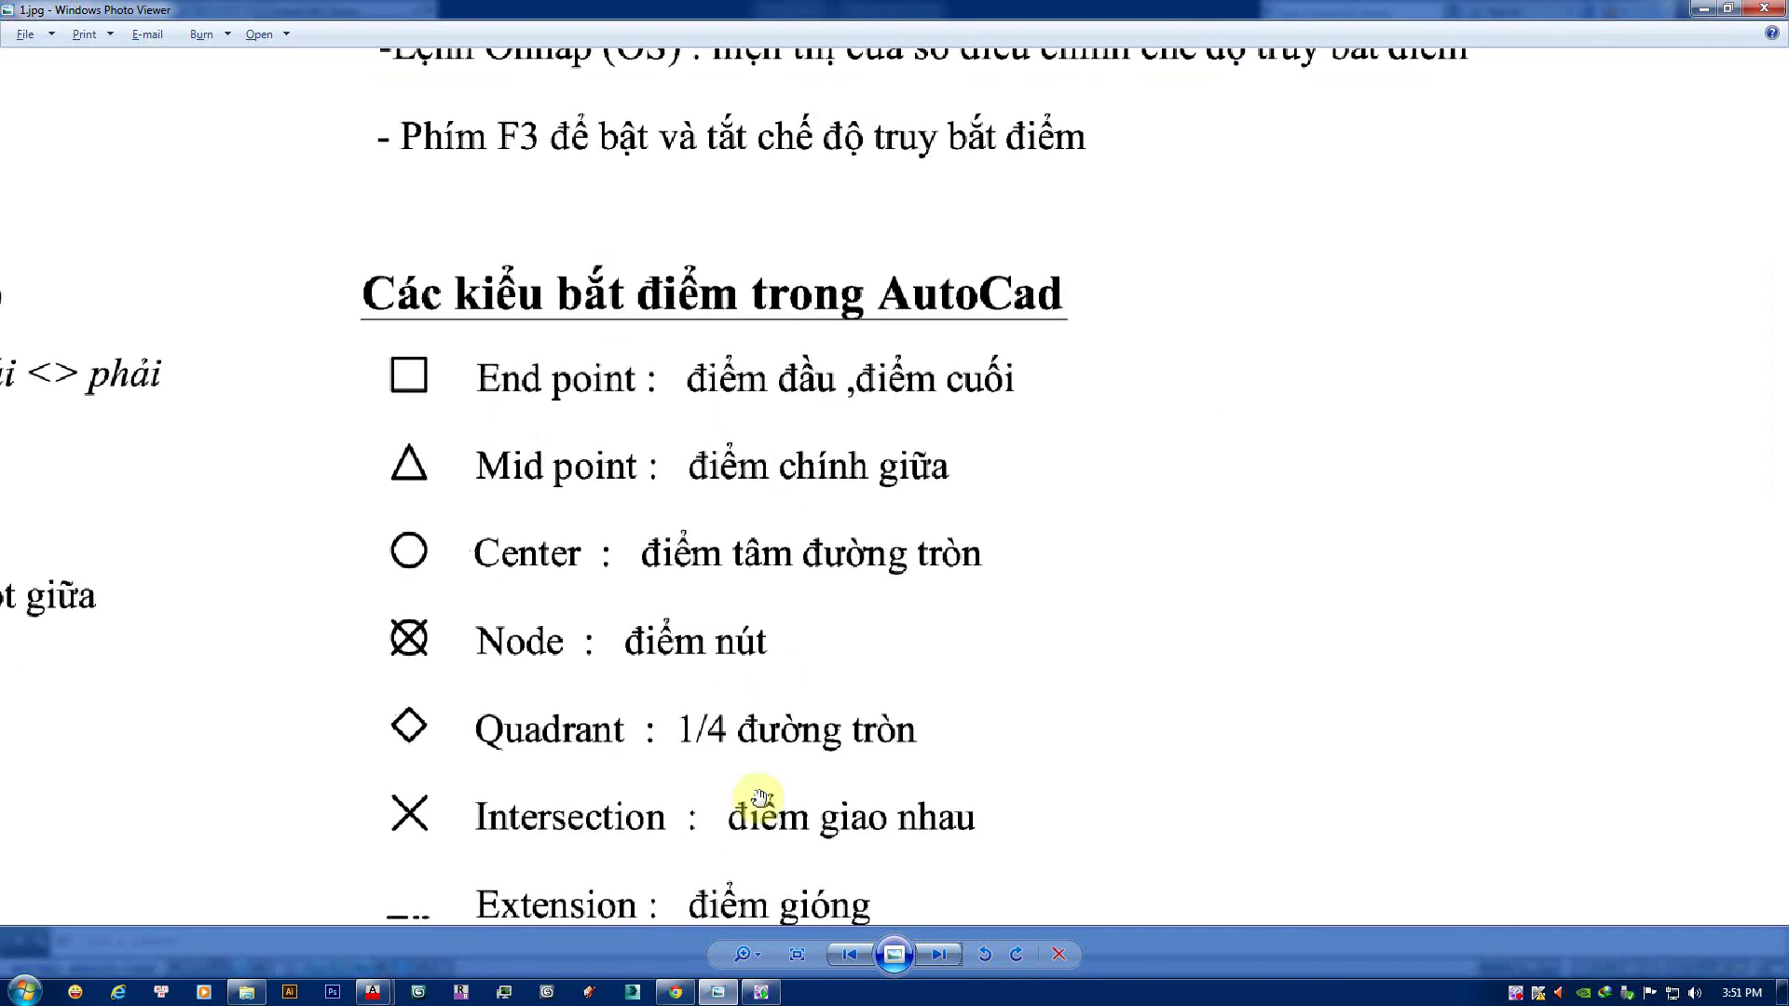
pyautogui.moveTo(832, 463); pyautogui.dragTo(809, 610)
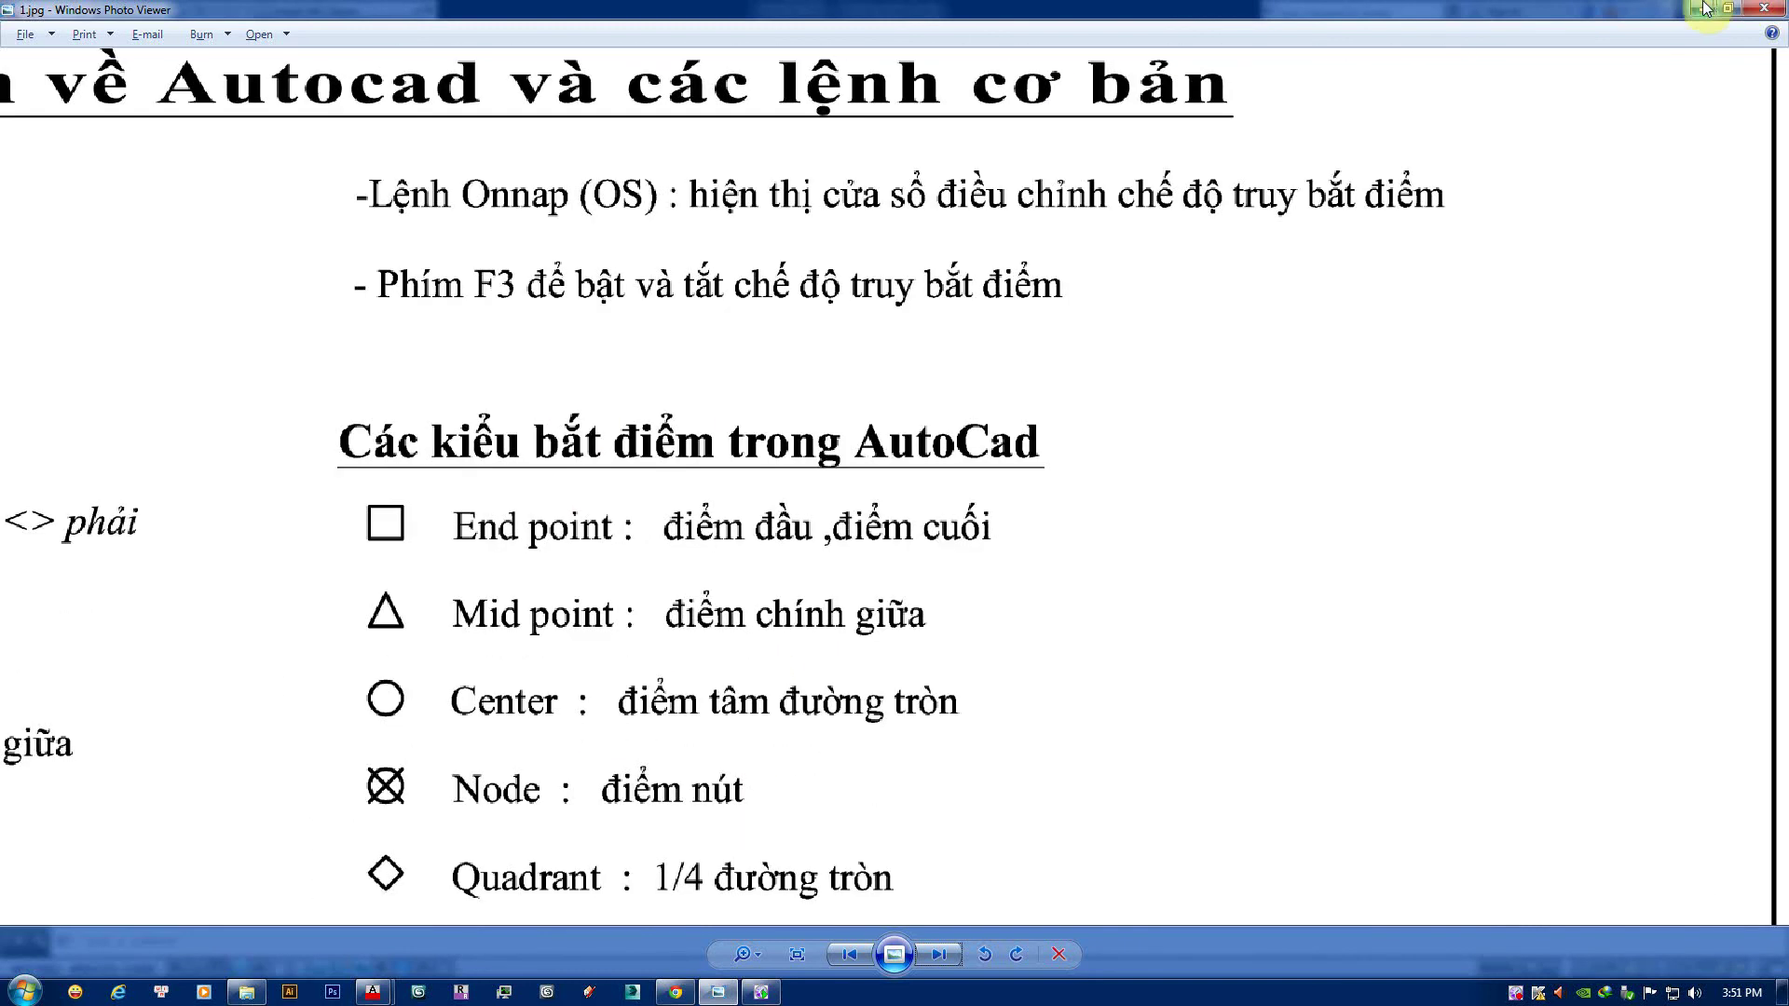
pyautogui.click(1705, 8)
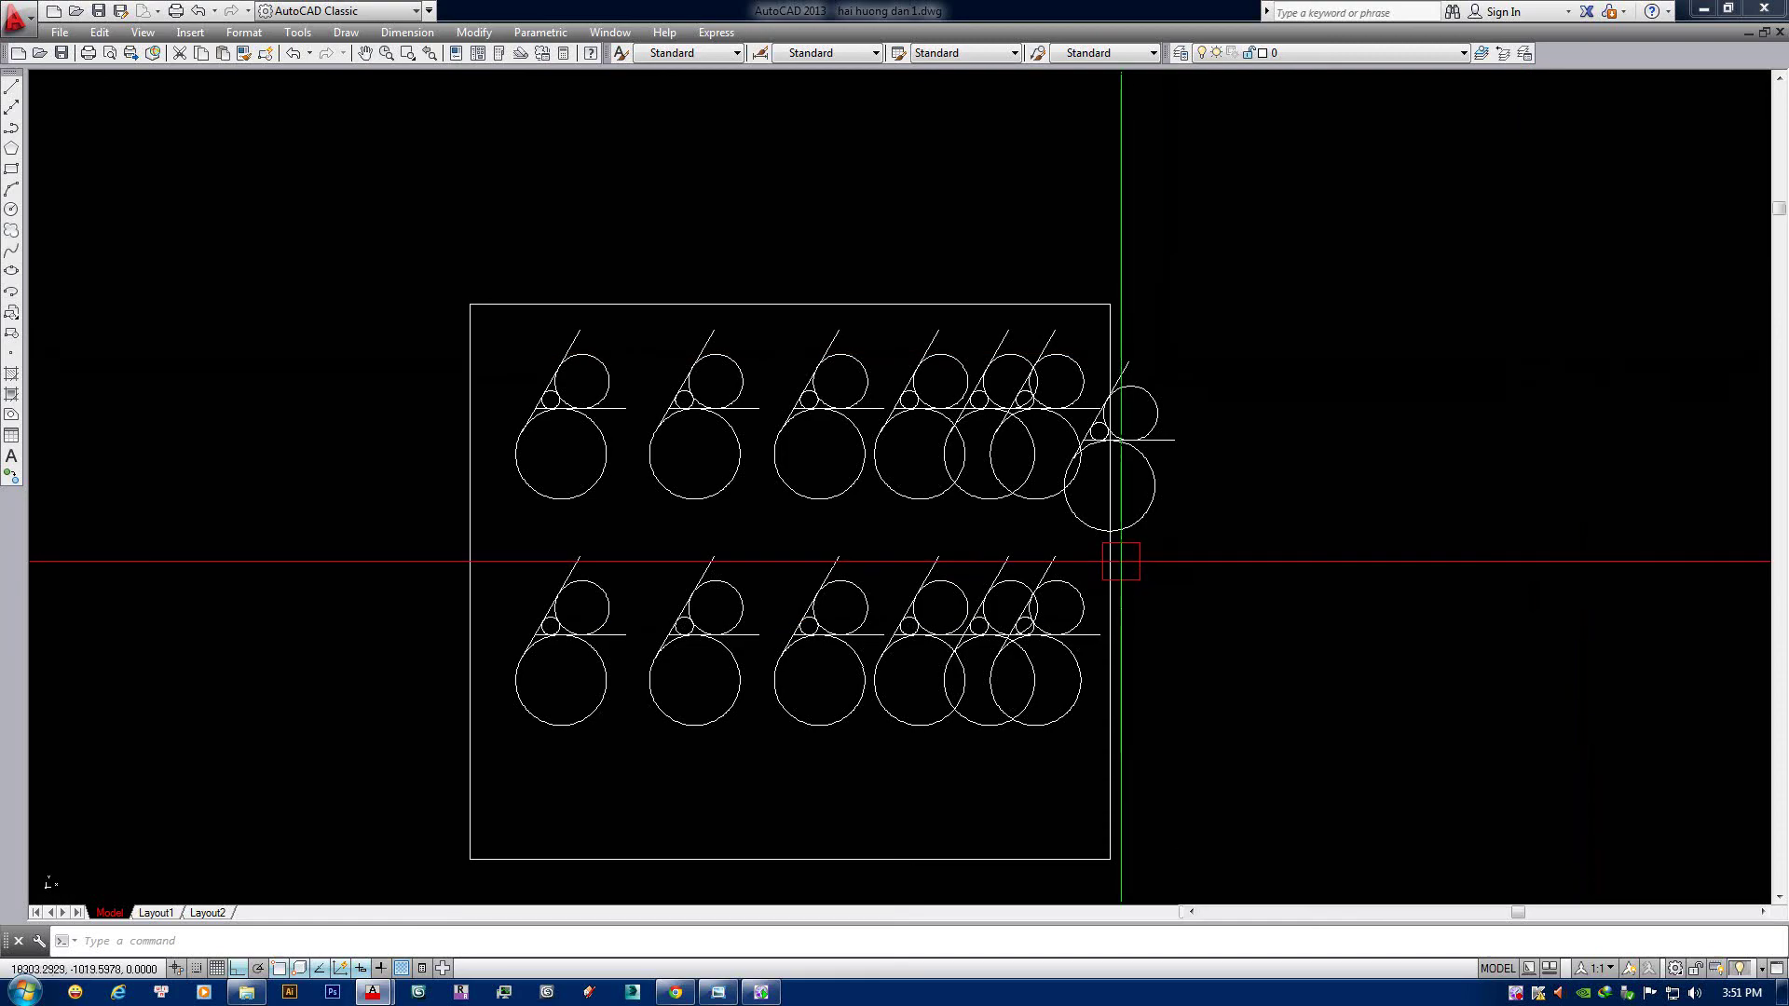
pyautogui.moveTo(1121, 561)
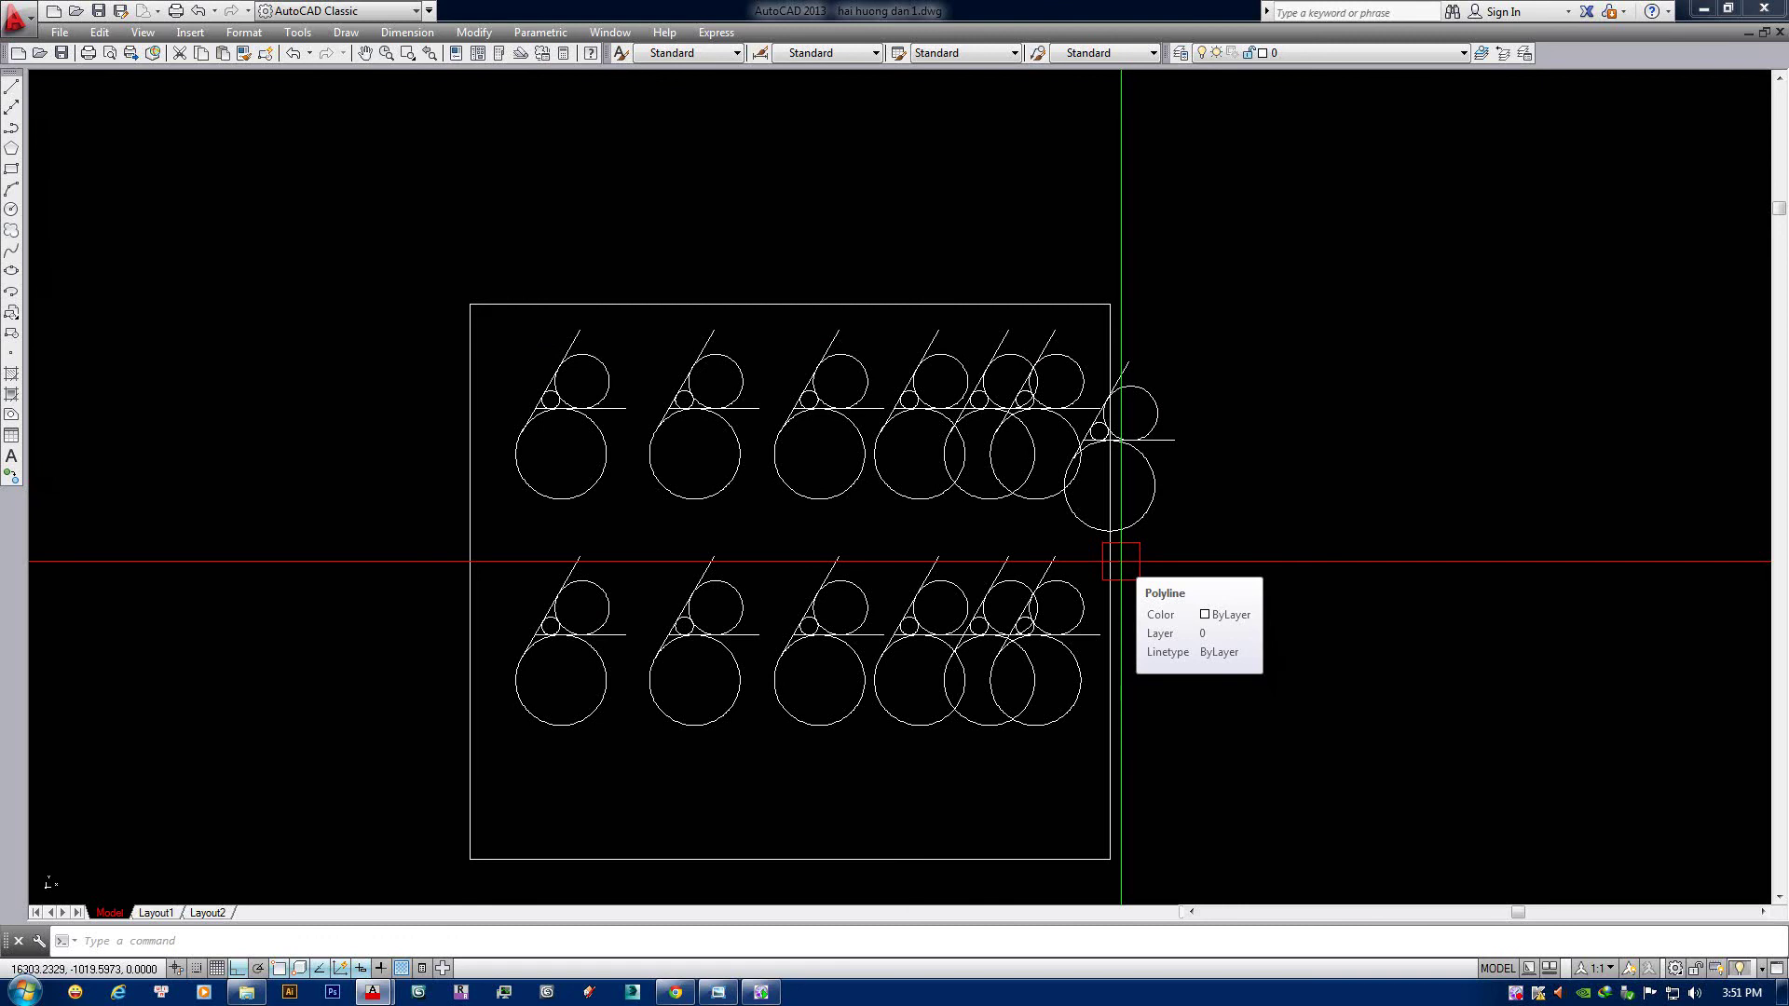
# Delete all circle figures except the leftmost column and move to empty space.
pyautogui.moveTo(1166, 515)
pyautogui.mouseDown(button='middle')
pyautogui.moveTo(1098, 515)
pyautogui.moveTo(1006, 388)
pyautogui.mouseUp(button='middle')
pyautogui.scroll(4, 1125, 422)
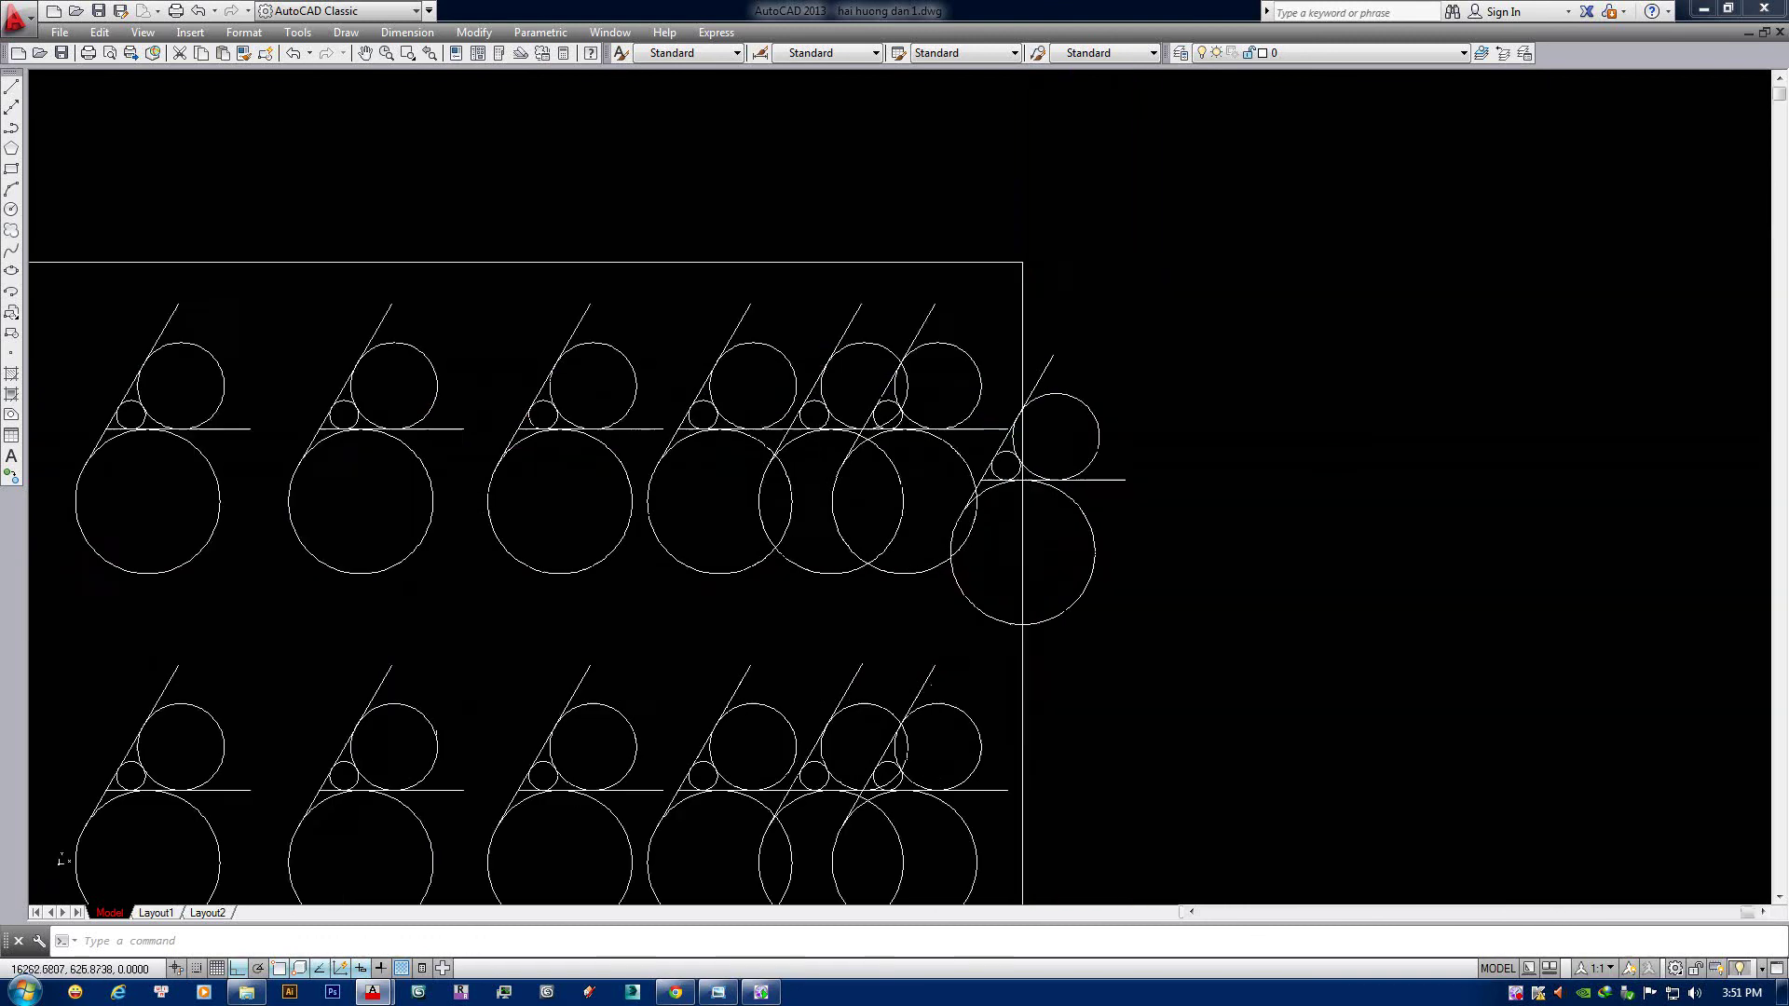
pyautogui.scroll(-4, 1125, 422)
pyautogui.click(568, 248)
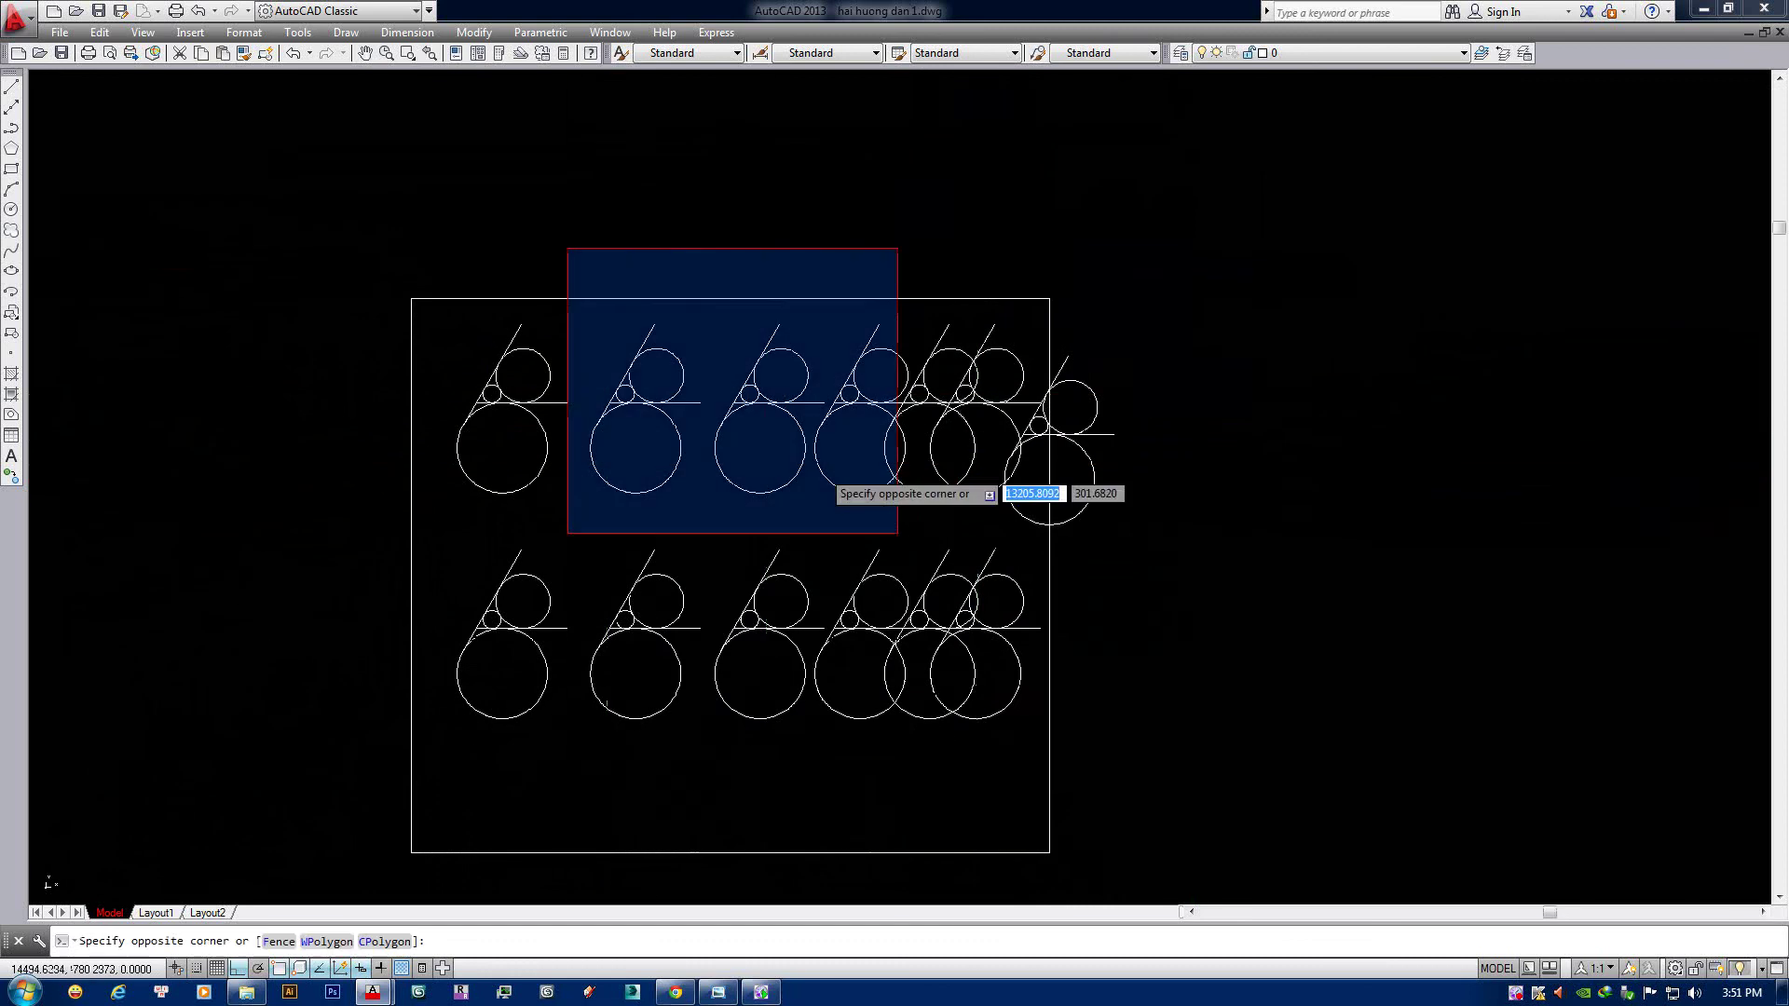
pyautogui.click(1135, 780)
pyautogui.press('Delete')
pyautogui.moveTo(1616, 616)
pyautogui.mouseDown(button='middle')
pyautogui.moveTo(1225, 593)
pyautogui.moveTo(1192, 680)
pyautogui.mouseUp(button='middle')
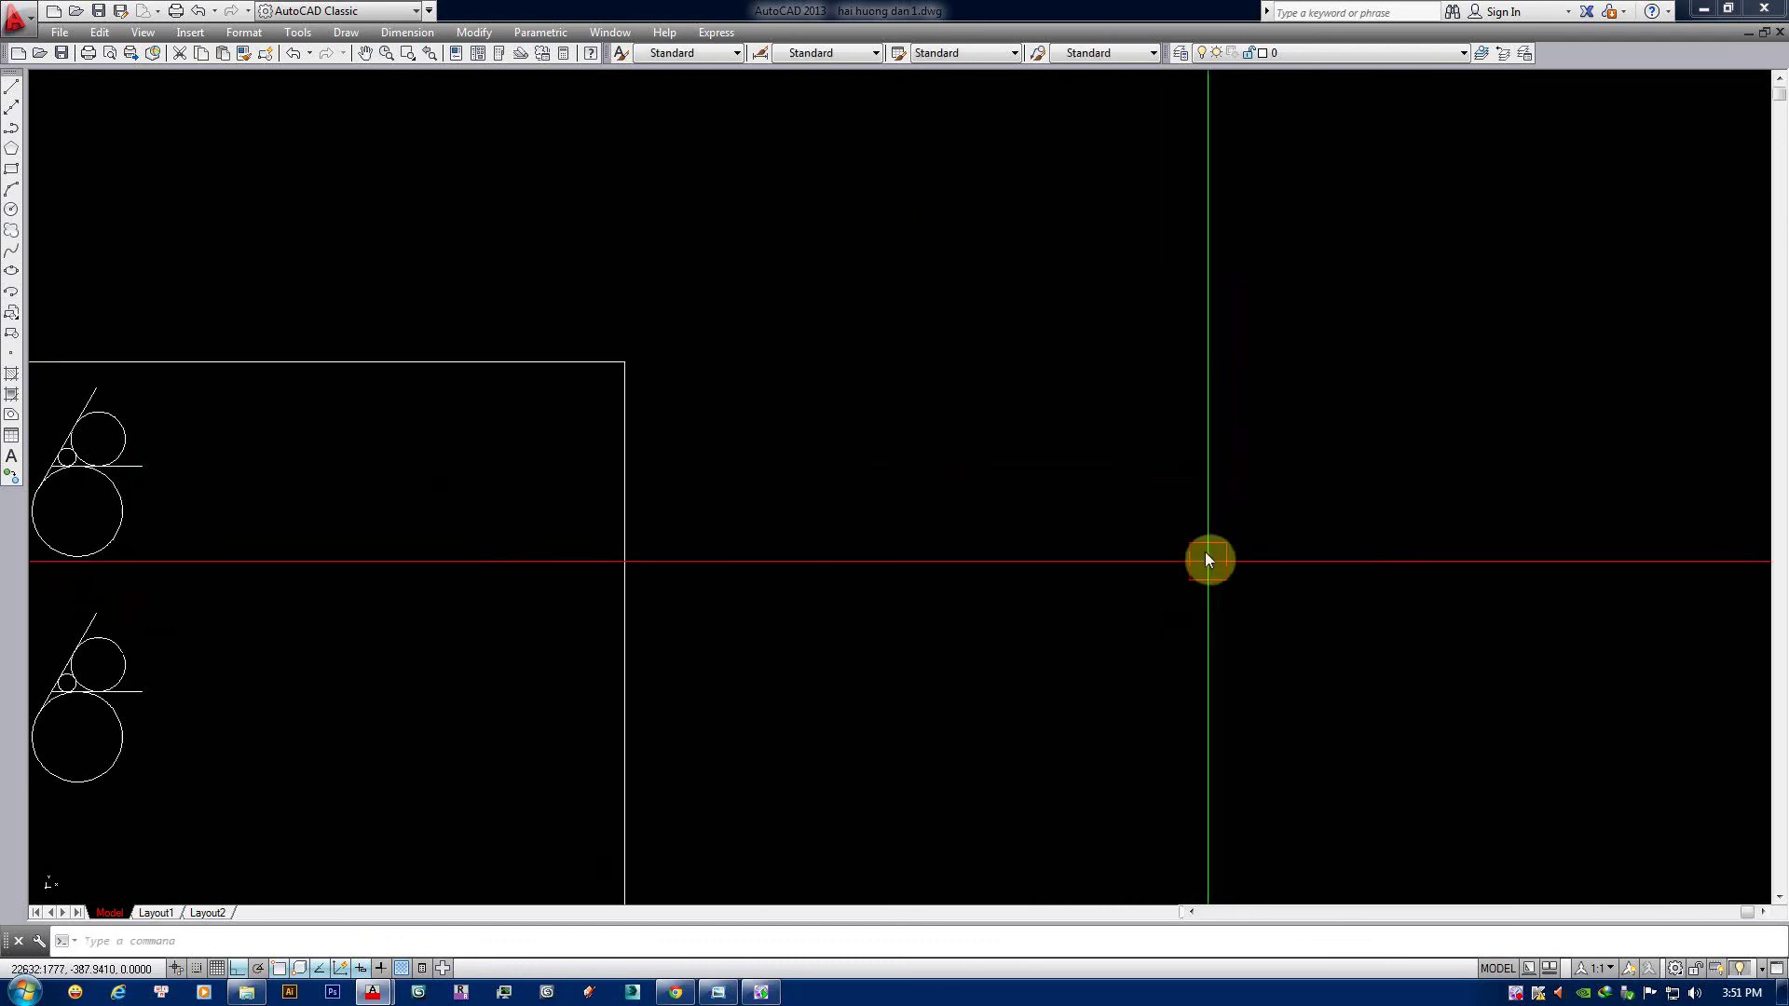
# Draw a closed triangle with LINE, turning Ortho off after the vertical side.
pyautogui.write('l')
pyautogui.press('Return')
pyautogui.click(1091, 366)
pyautogui.click(1171, 485)
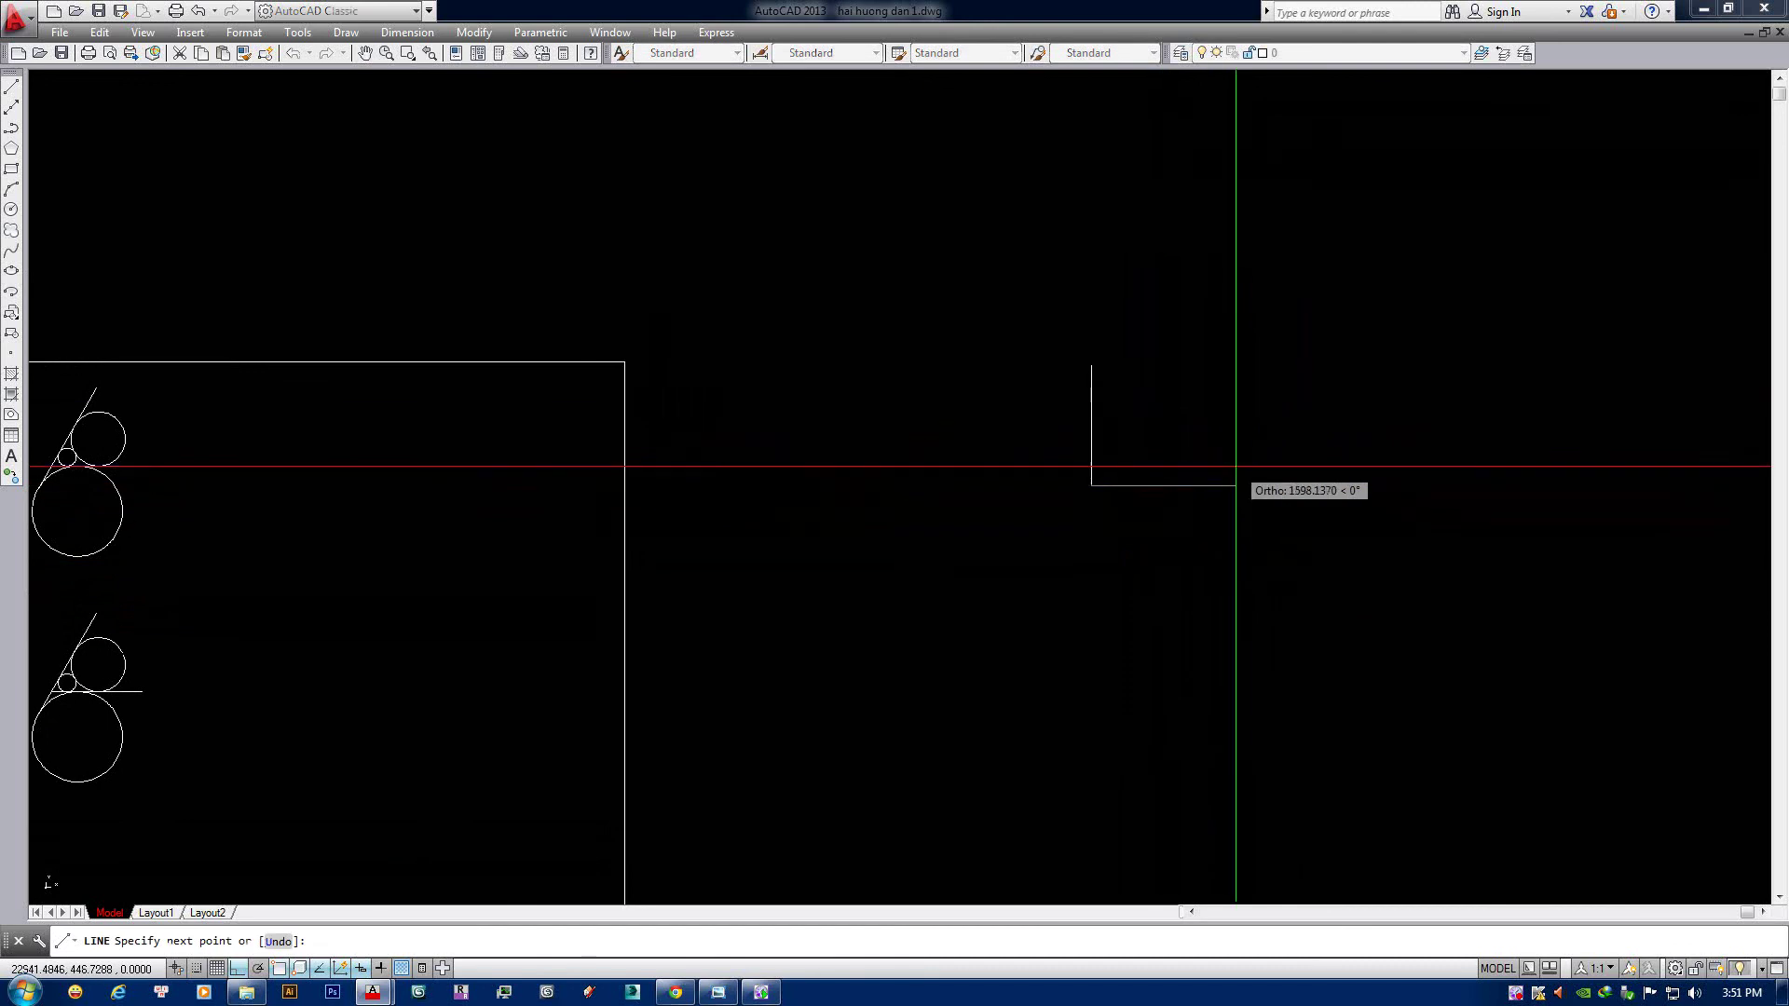
pyautogui.press('F8')
pyautogui.click(1254, 455)
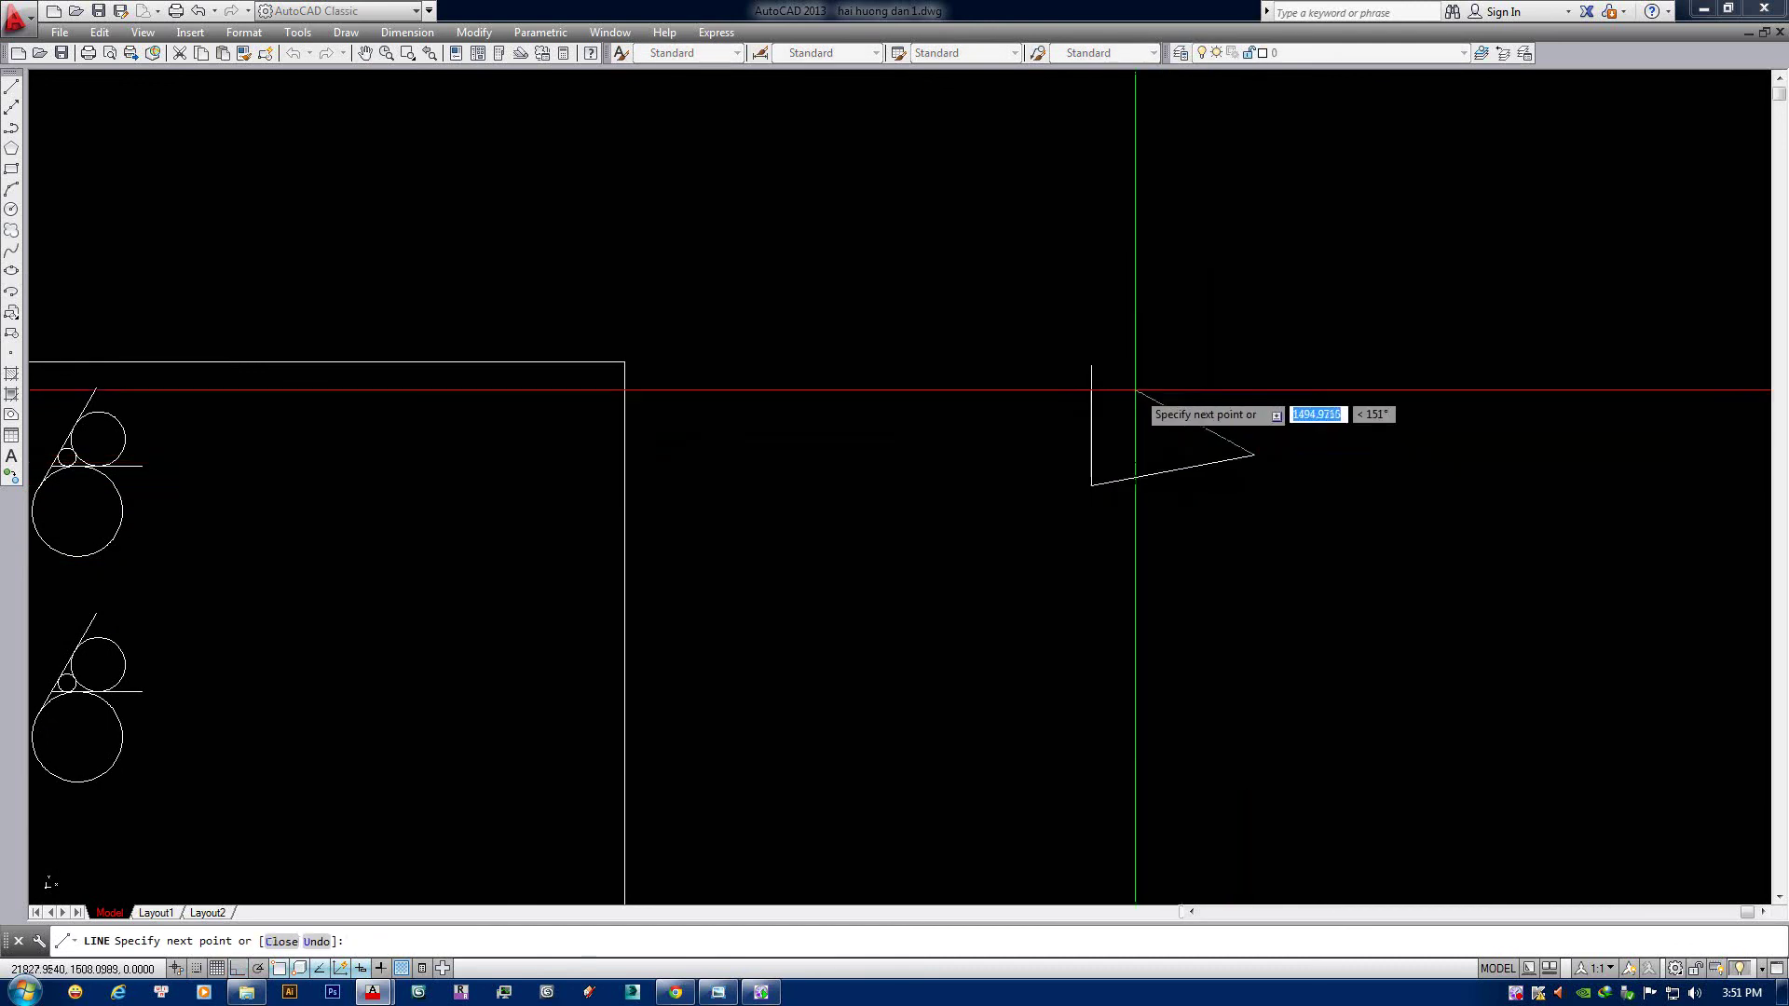
pyautogui.click(1091, 367)
pyautogui.moveTo(1091, 366); pyautogui.dragTo(969, 389, button='middle')
pyautogui.scroll(4, 1024, 469)
# Start a three-point (3P) circle and bring the triangle's top vertex into view.
pyautogui.write('c')
pyautogui.press('Return')
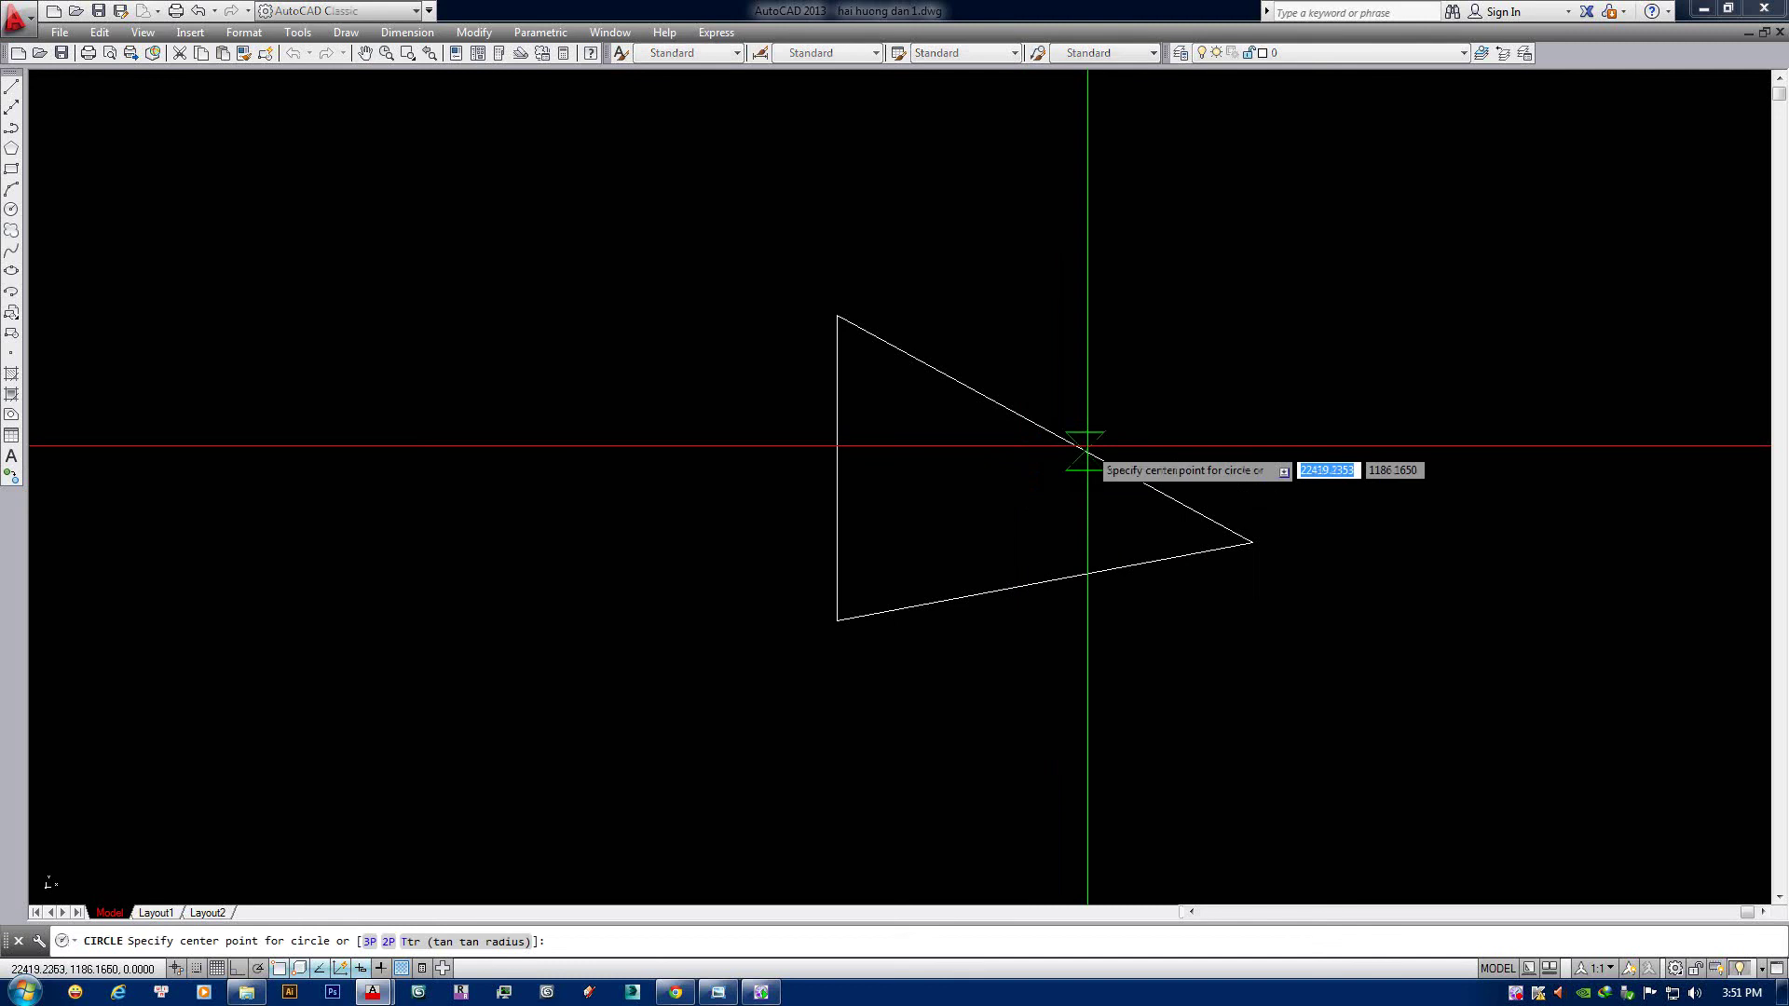
pyautogui.write('3p')
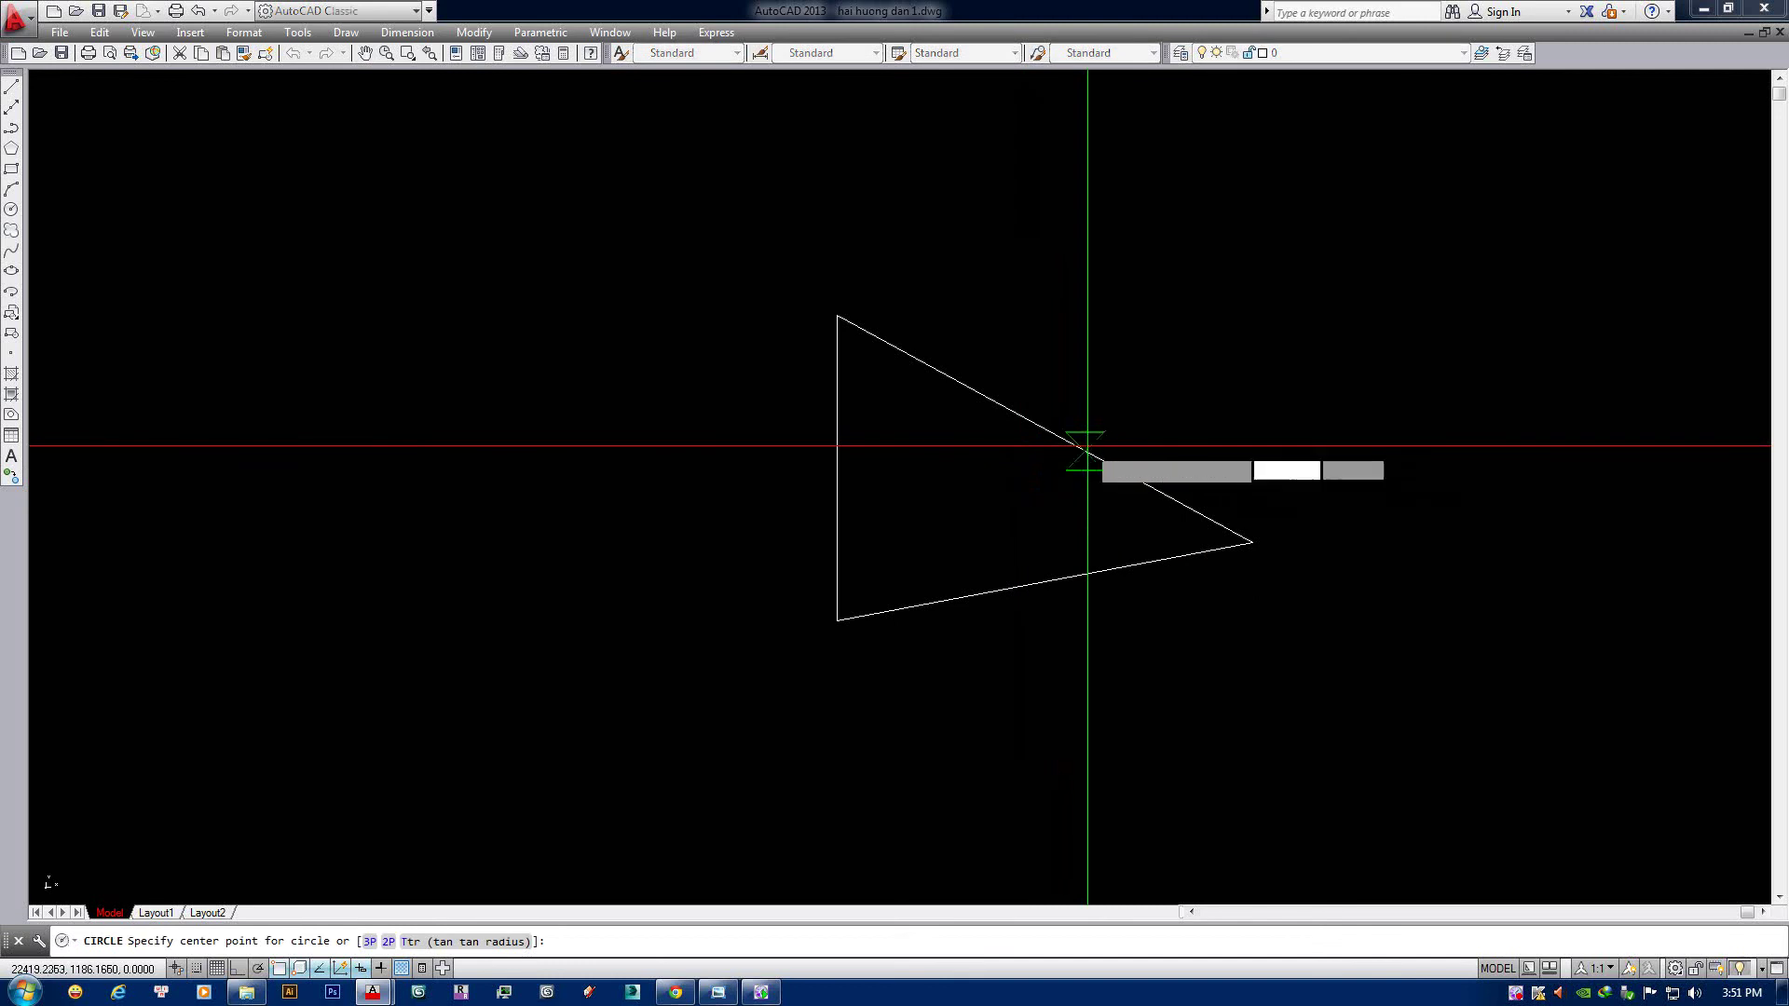
pyautogui.press('Return')
pyautogui.moveTo(1119, 373); pyautogui.dragTo(1085, 336, button='middle')
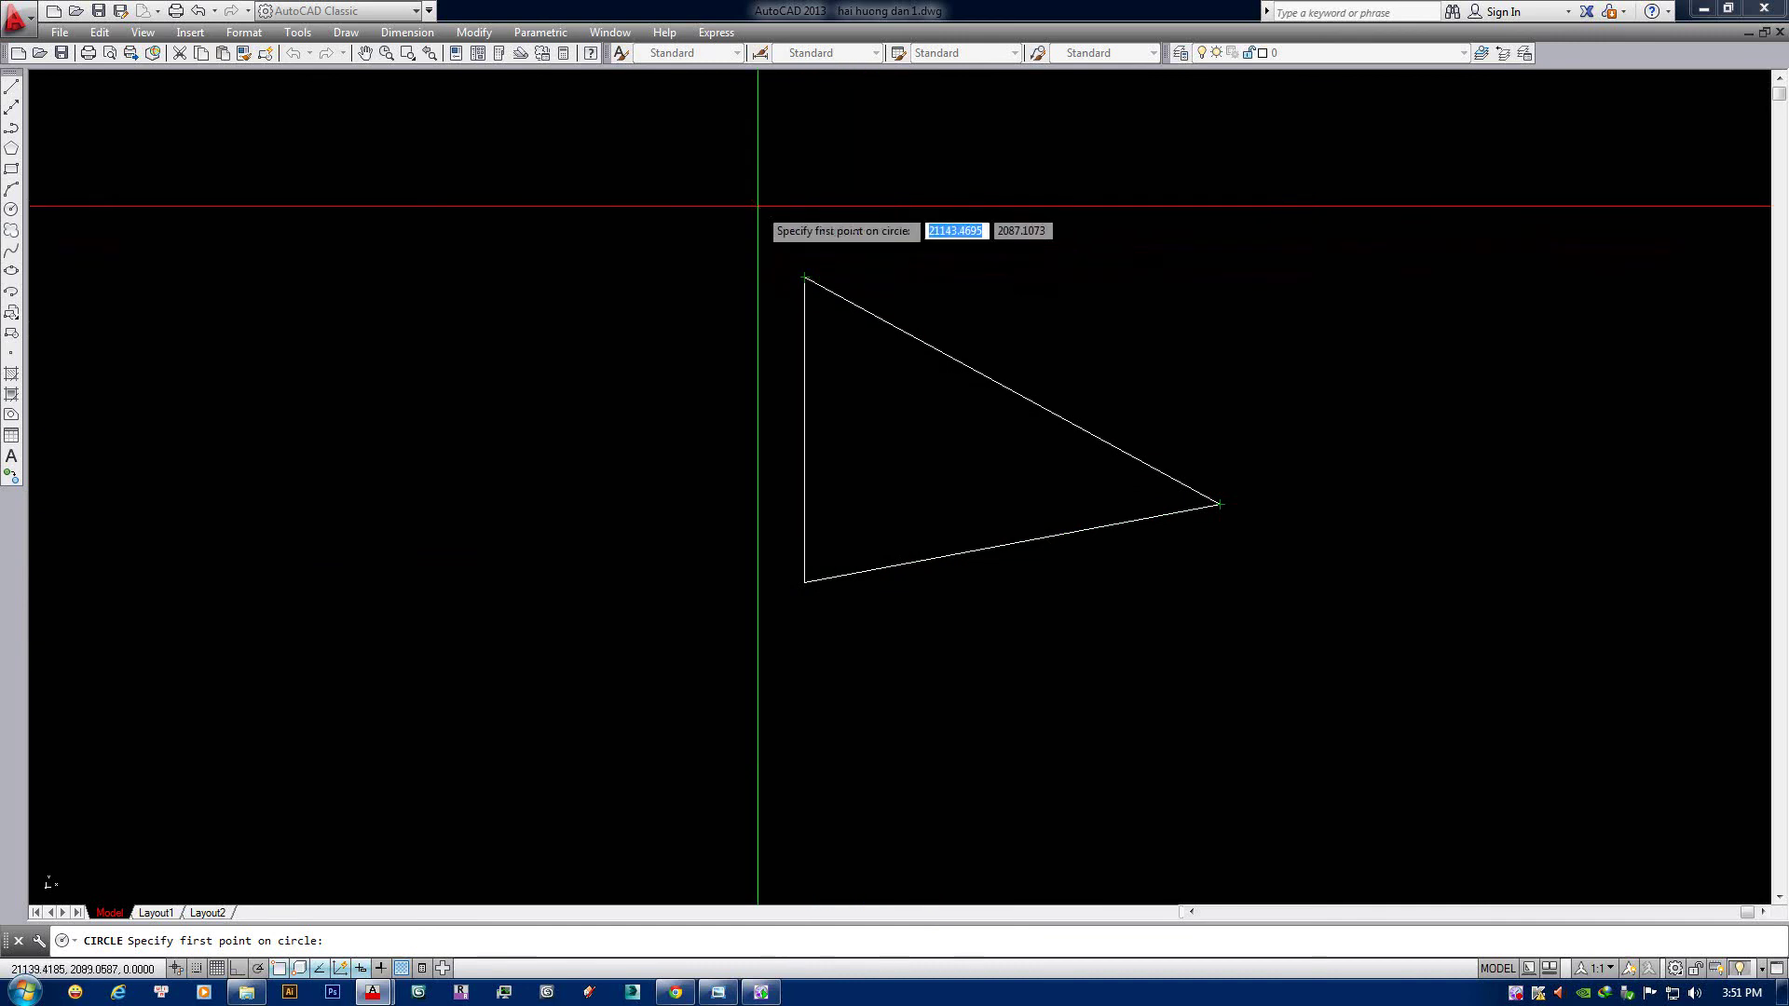
# Finish a 3-point circle through the triangle's top, bottom-left and right vertices.
pyautogui.click(804, 277)
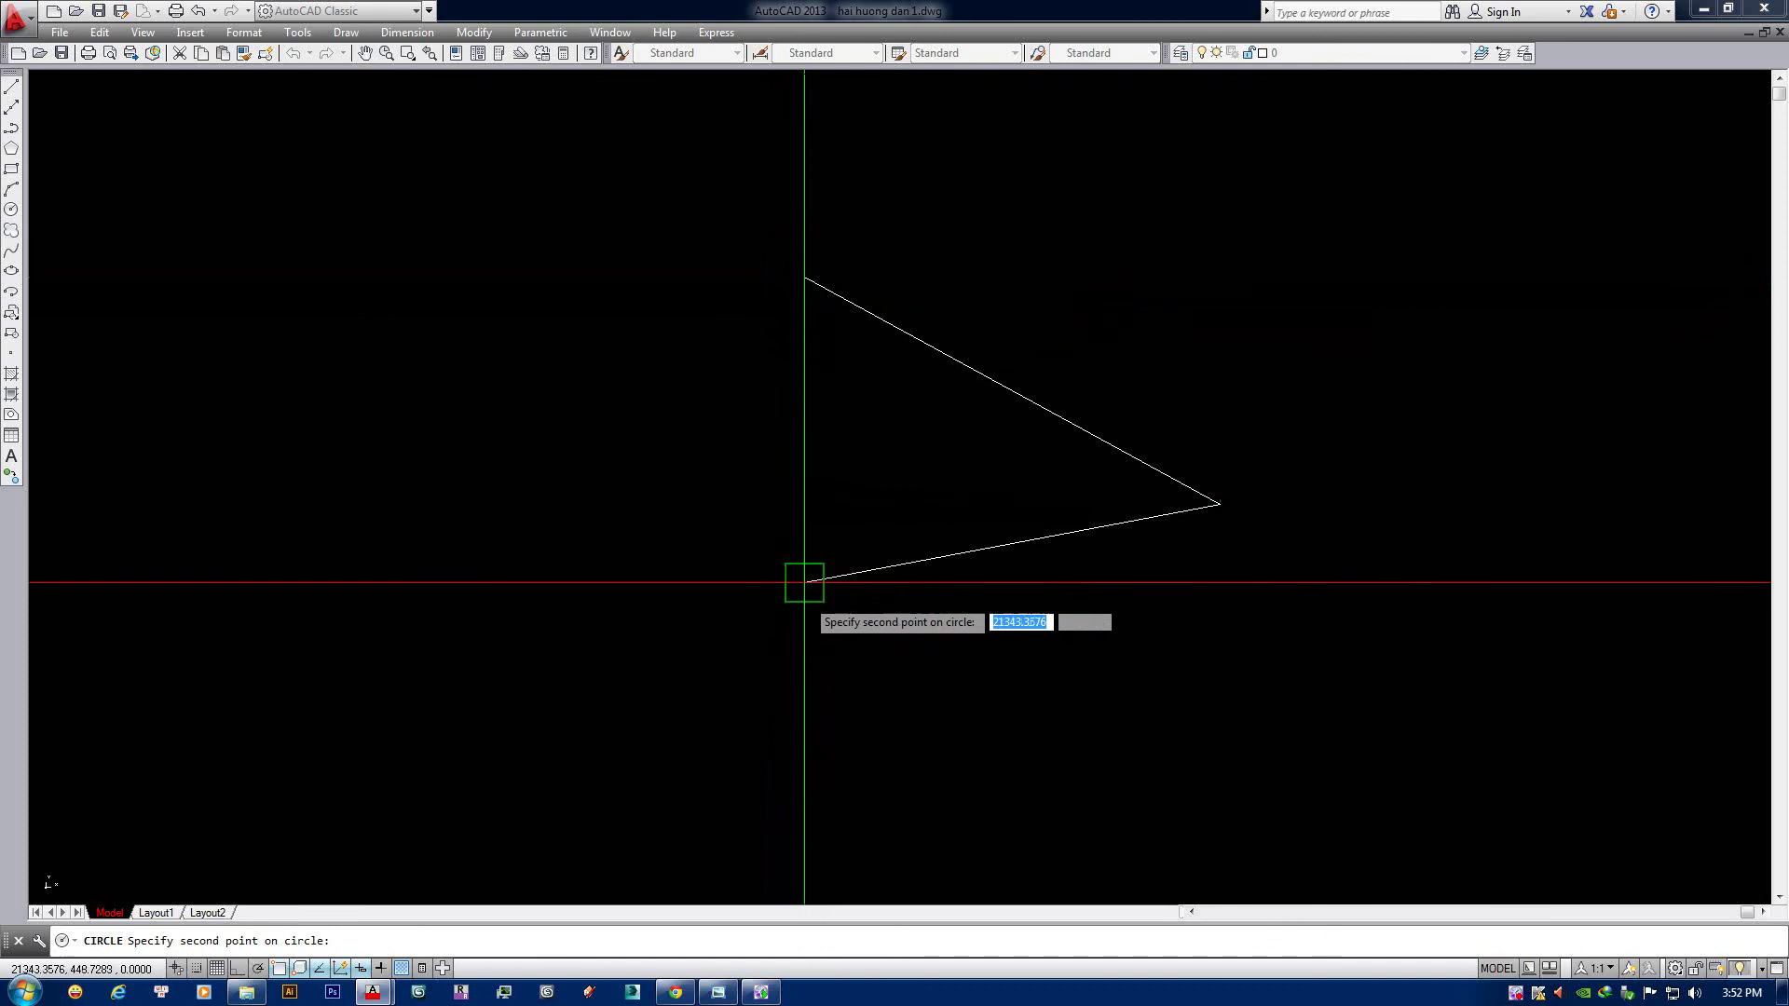
pyautogui.click(798, 584)
pyautogui.click(1219, 504)
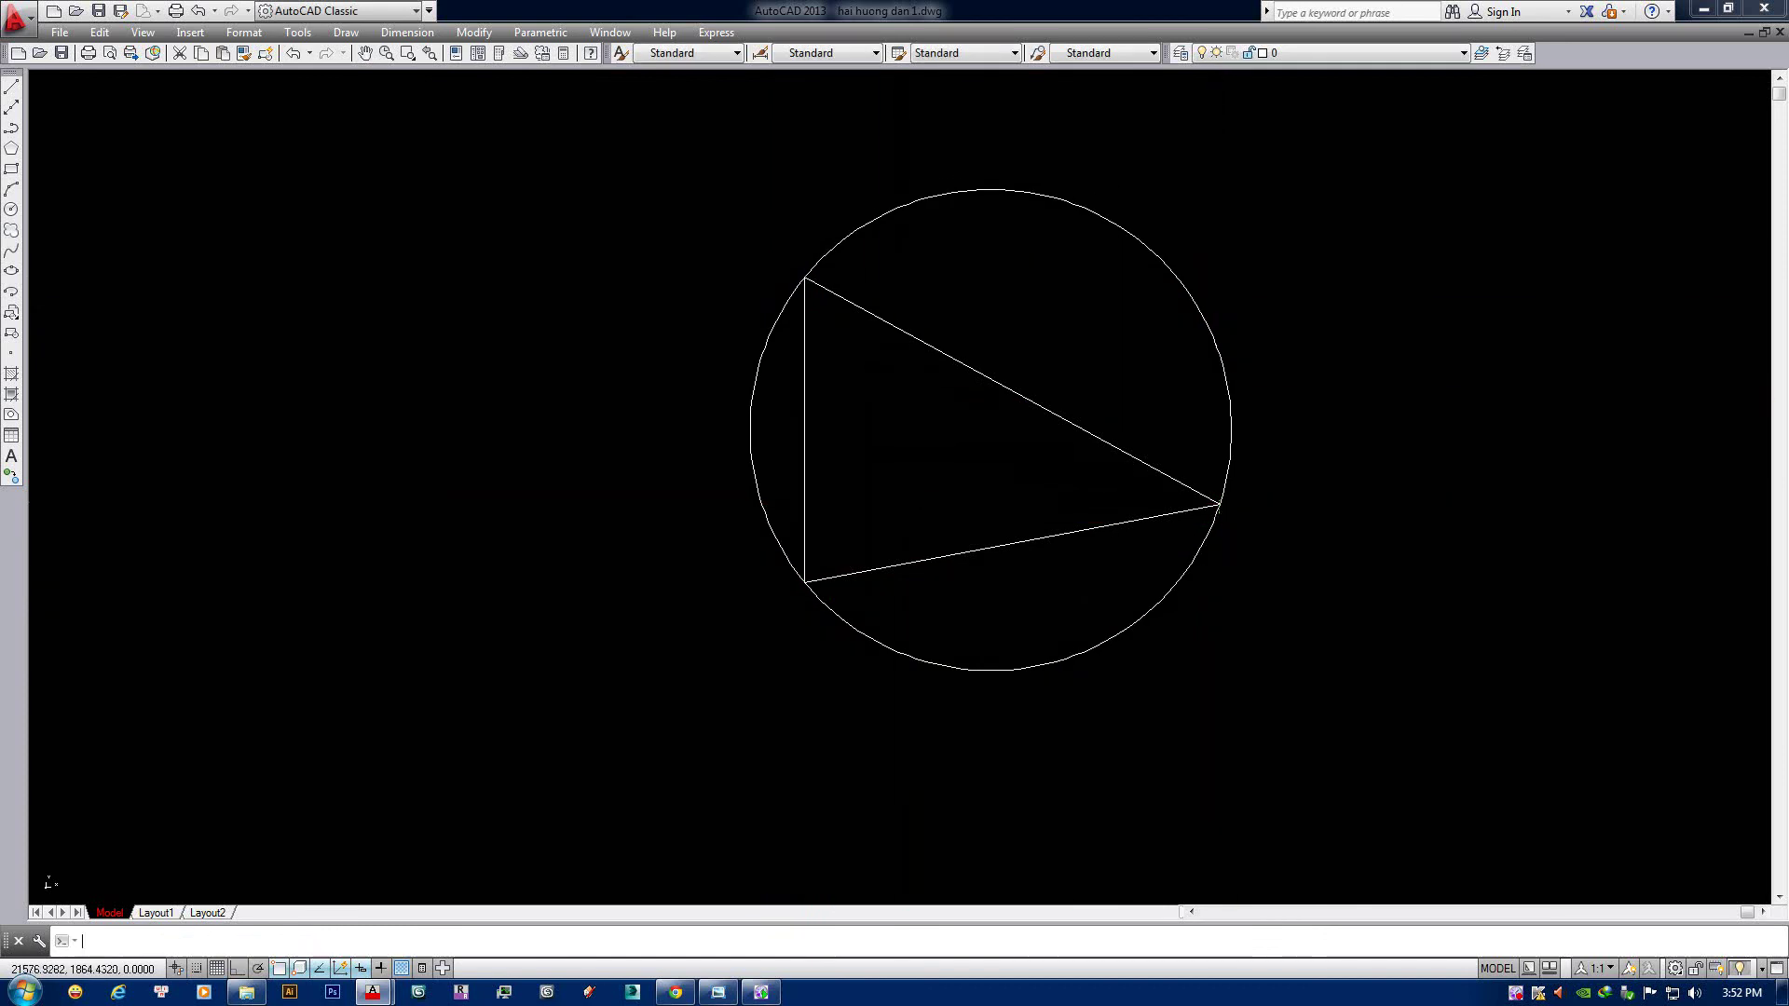
pyautogui.click(802, 279)
# Select the triangle's bottom, left and sloping edges, then clear the selection.
pyautogui.scroll(4, 798, 578)
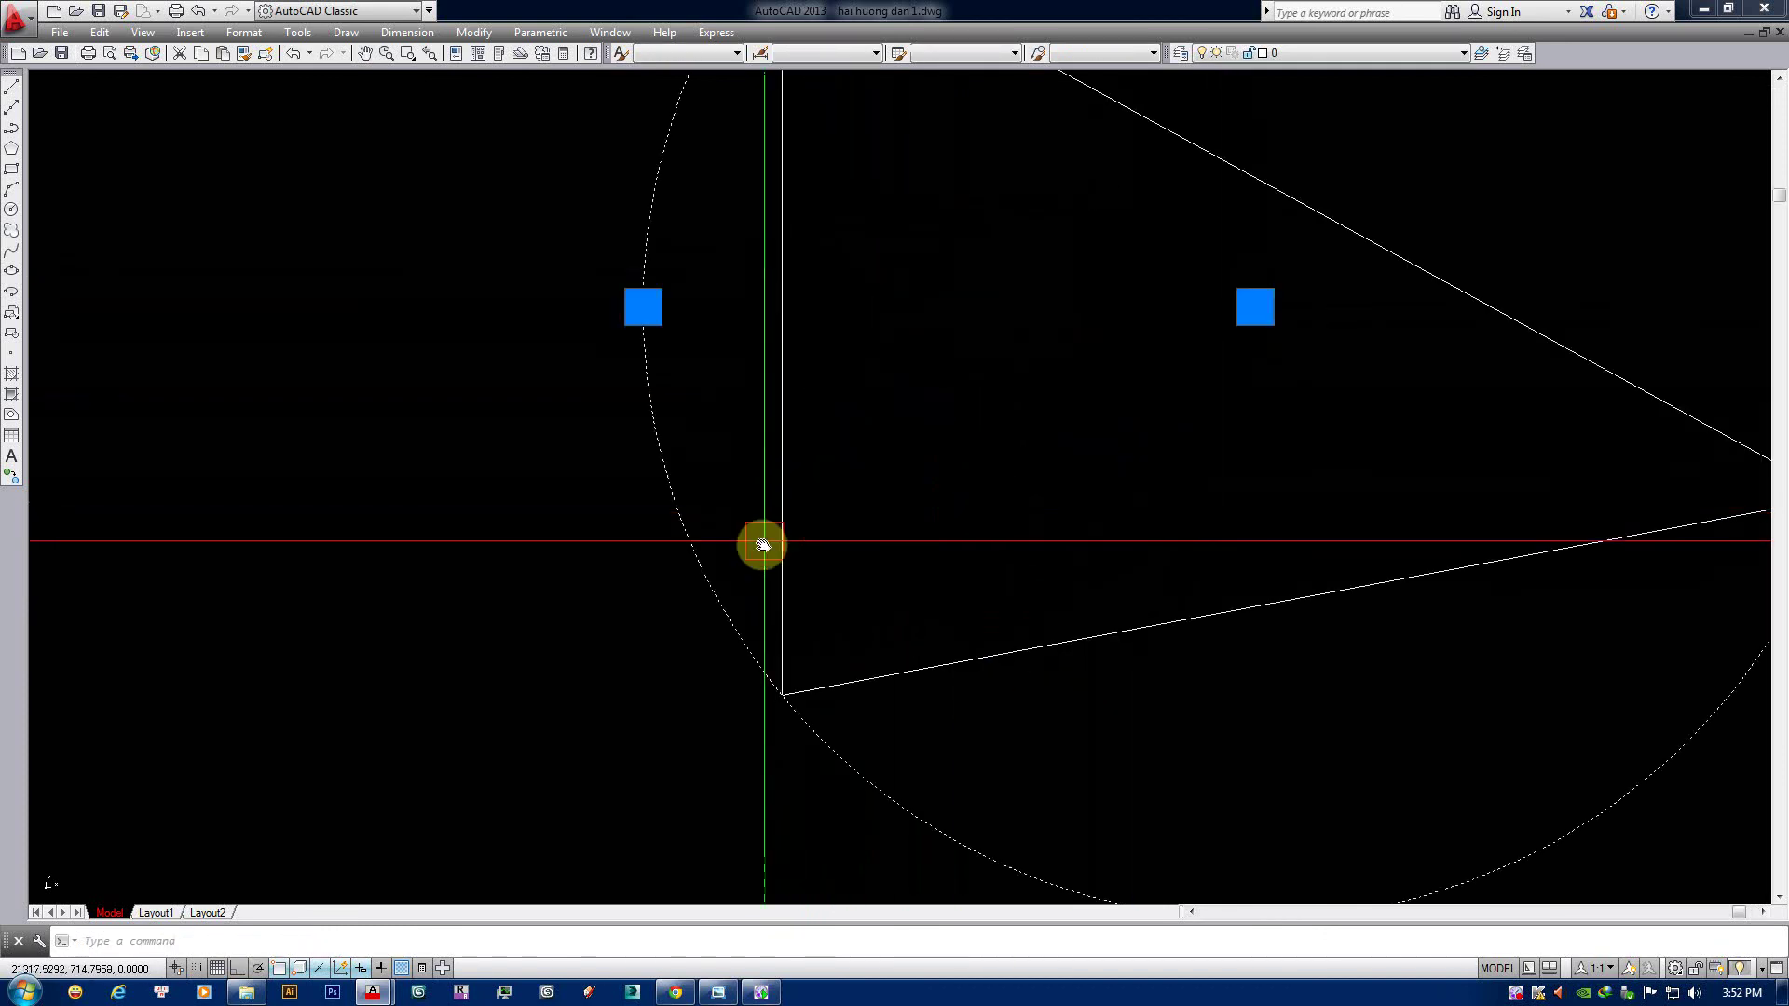
pyautogui.click(880, 565)
pyautogui.click(797, 479)
pyautogui.scroll(3, 810, 599)
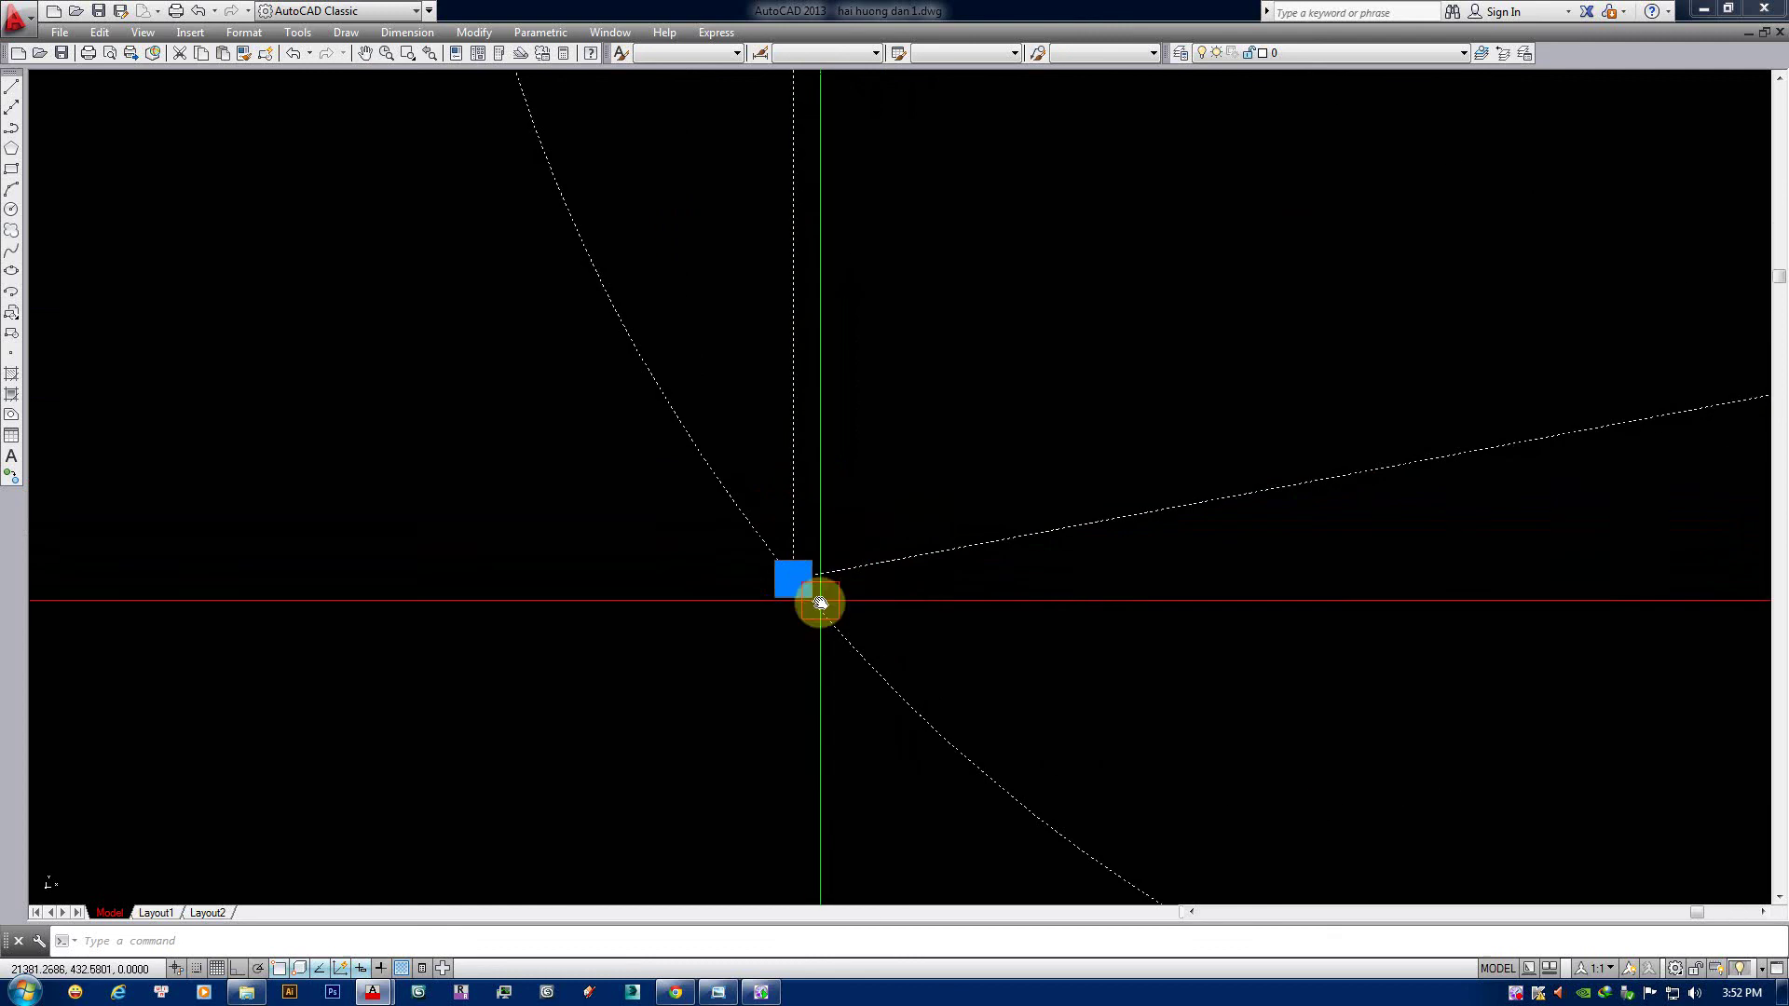
pyautogui.press('Escape')
pyautogui.scroll(-4, 817, 606)
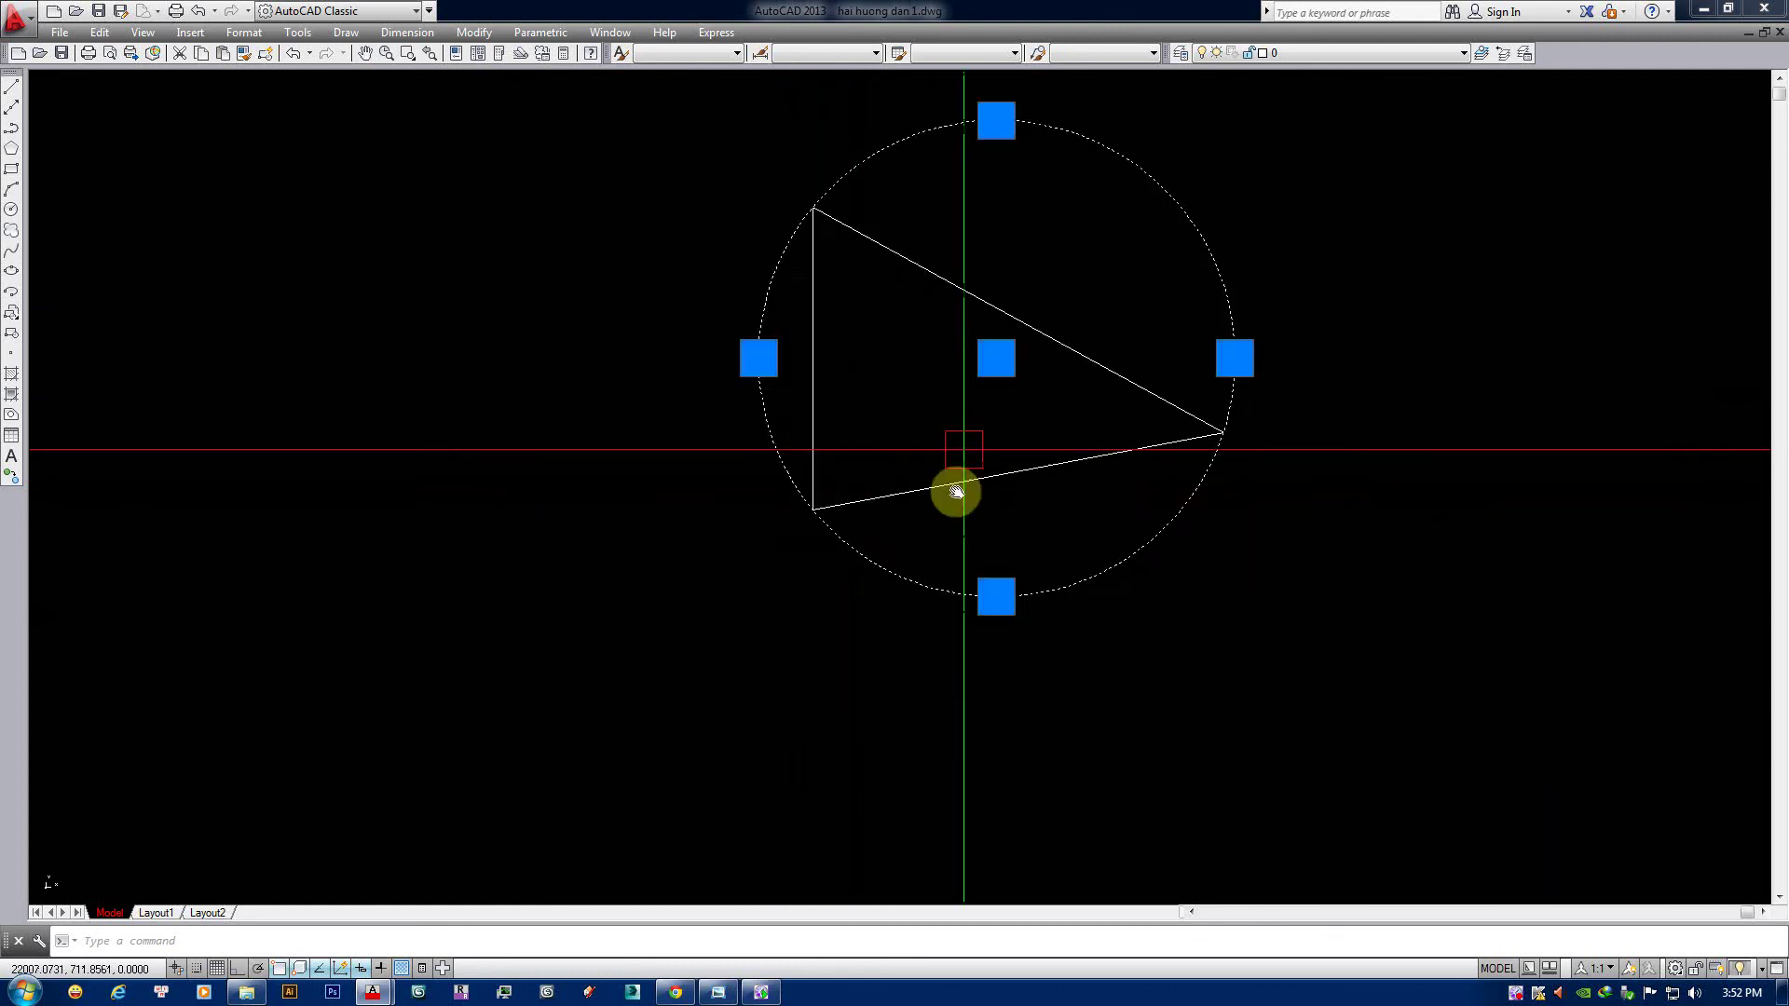
pyautogui.press('Escape')
pyautogui.click(950, 340)
pyautogui.click(799, 362)
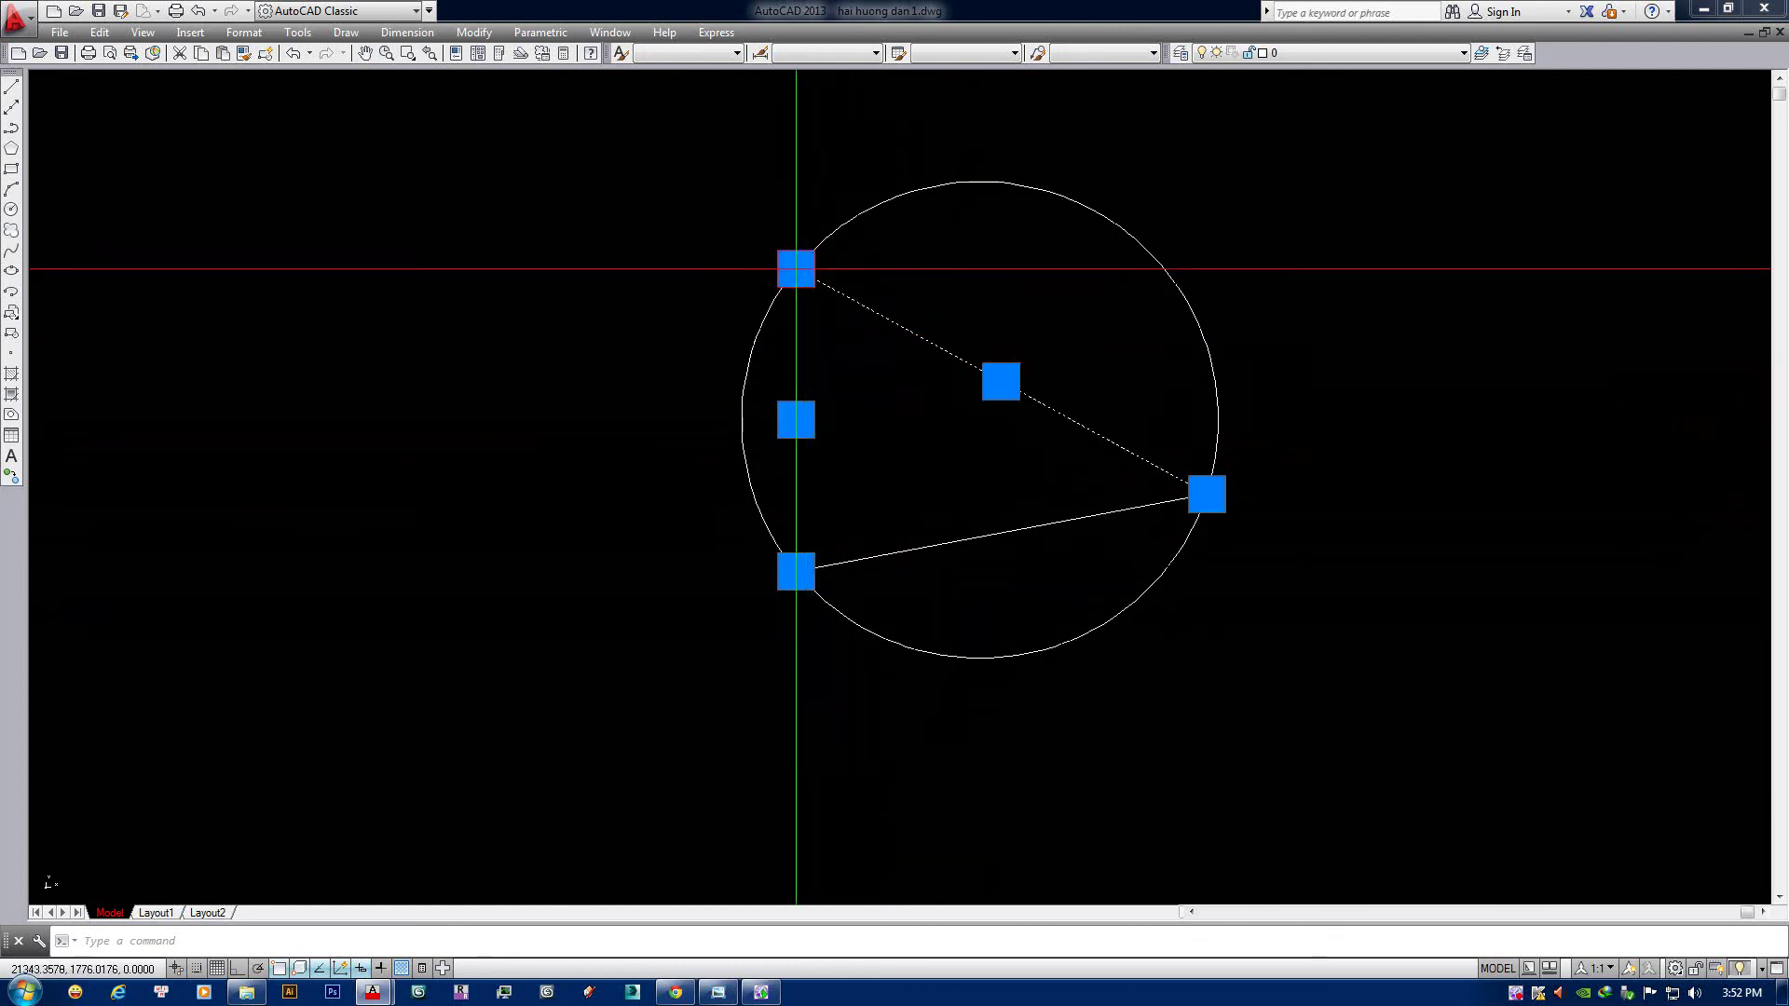
pyautogui.click(1024, 524)
pyautogui.press('Escape')
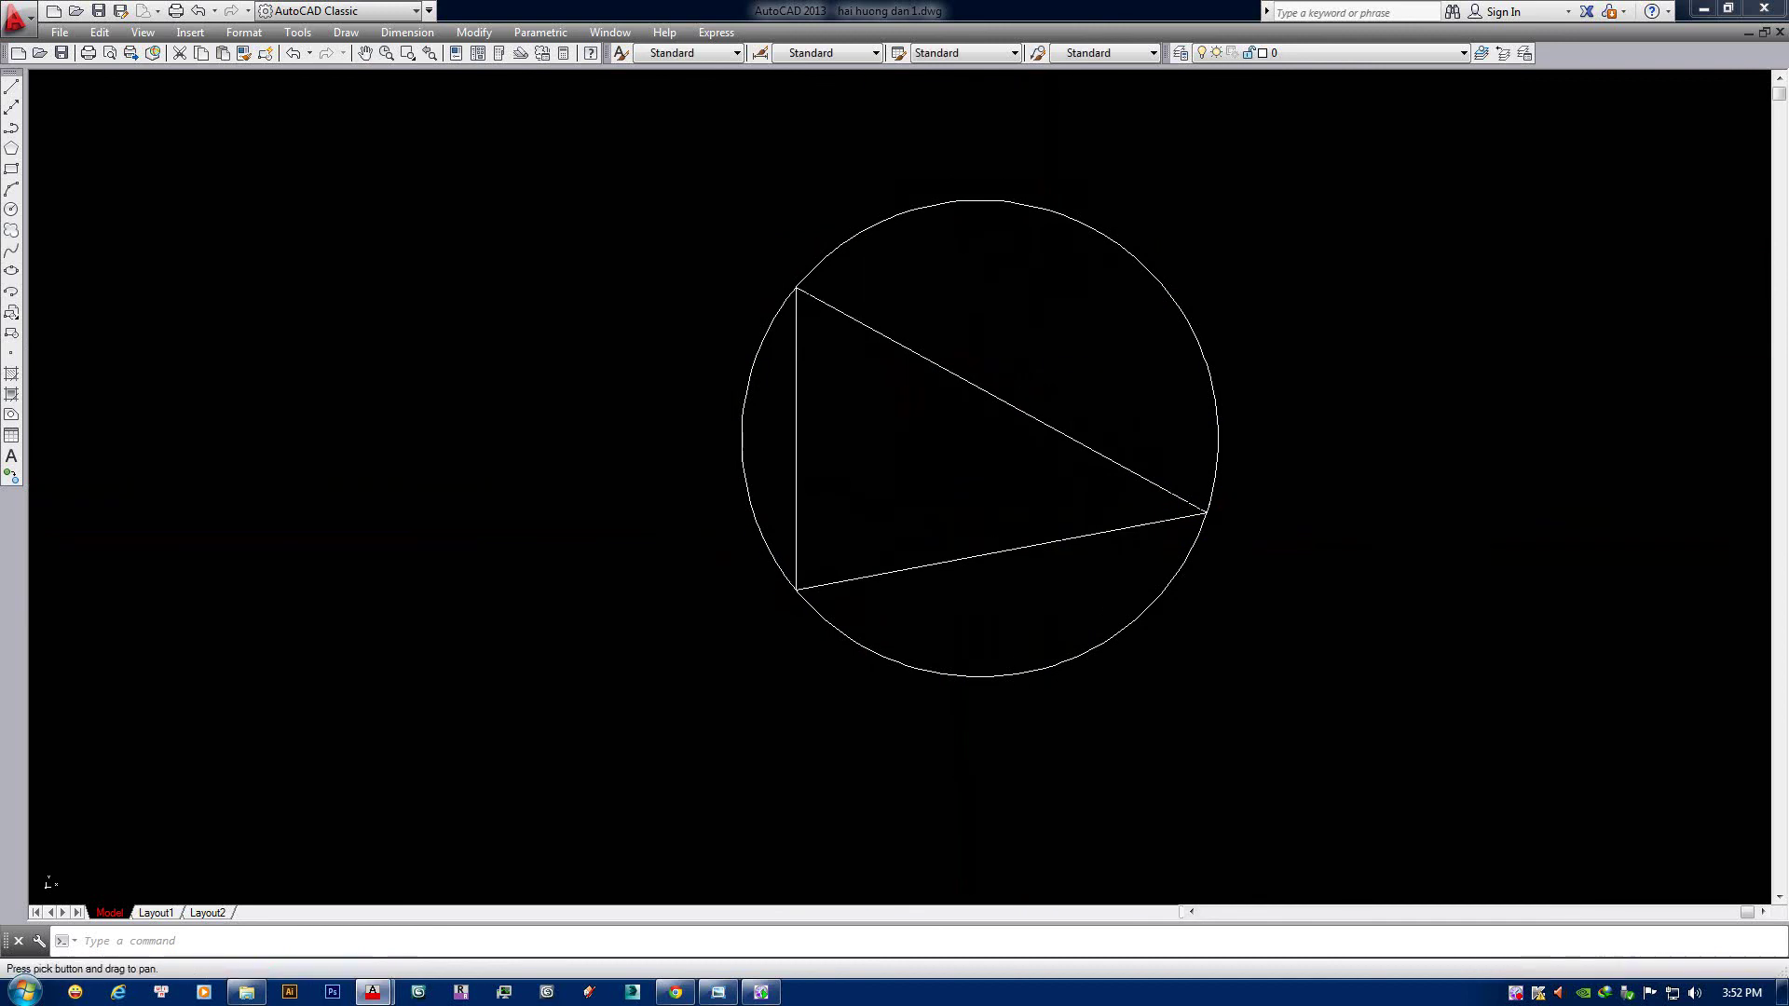
# Select the sloping edge, left edge and circle, bringing the top-left corner into view.
pyautogui.scroll(2, 843, 317)
pyautogui.click(839, 284)
pyautogui.click(766, 270)
pyautogui.click(757, 319)
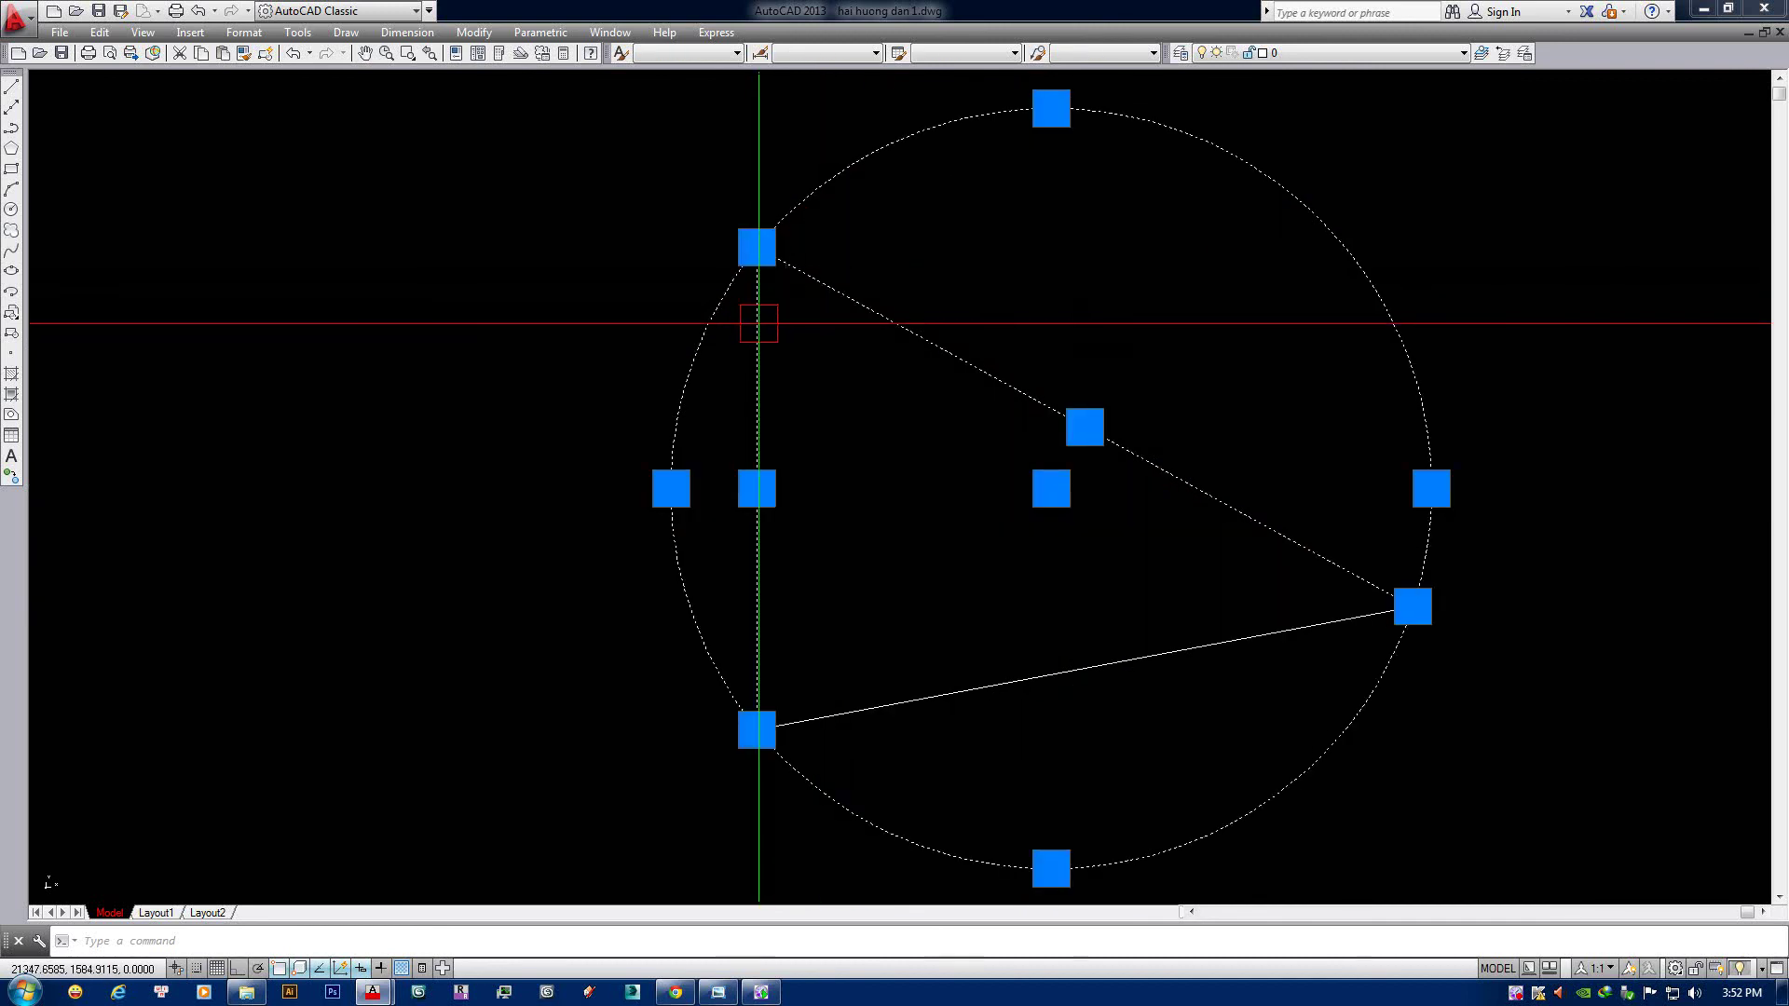
pyautogui.scroll(2, 786, 233)
pyautogui.moveTo(786, 233); pyautogui.dragTo(786, 299, button='middle')
pyautogui.press('Escape')
# Drag the triangle's top-left corner grip up and left to a new point.
pyautogui.click(757, 322)
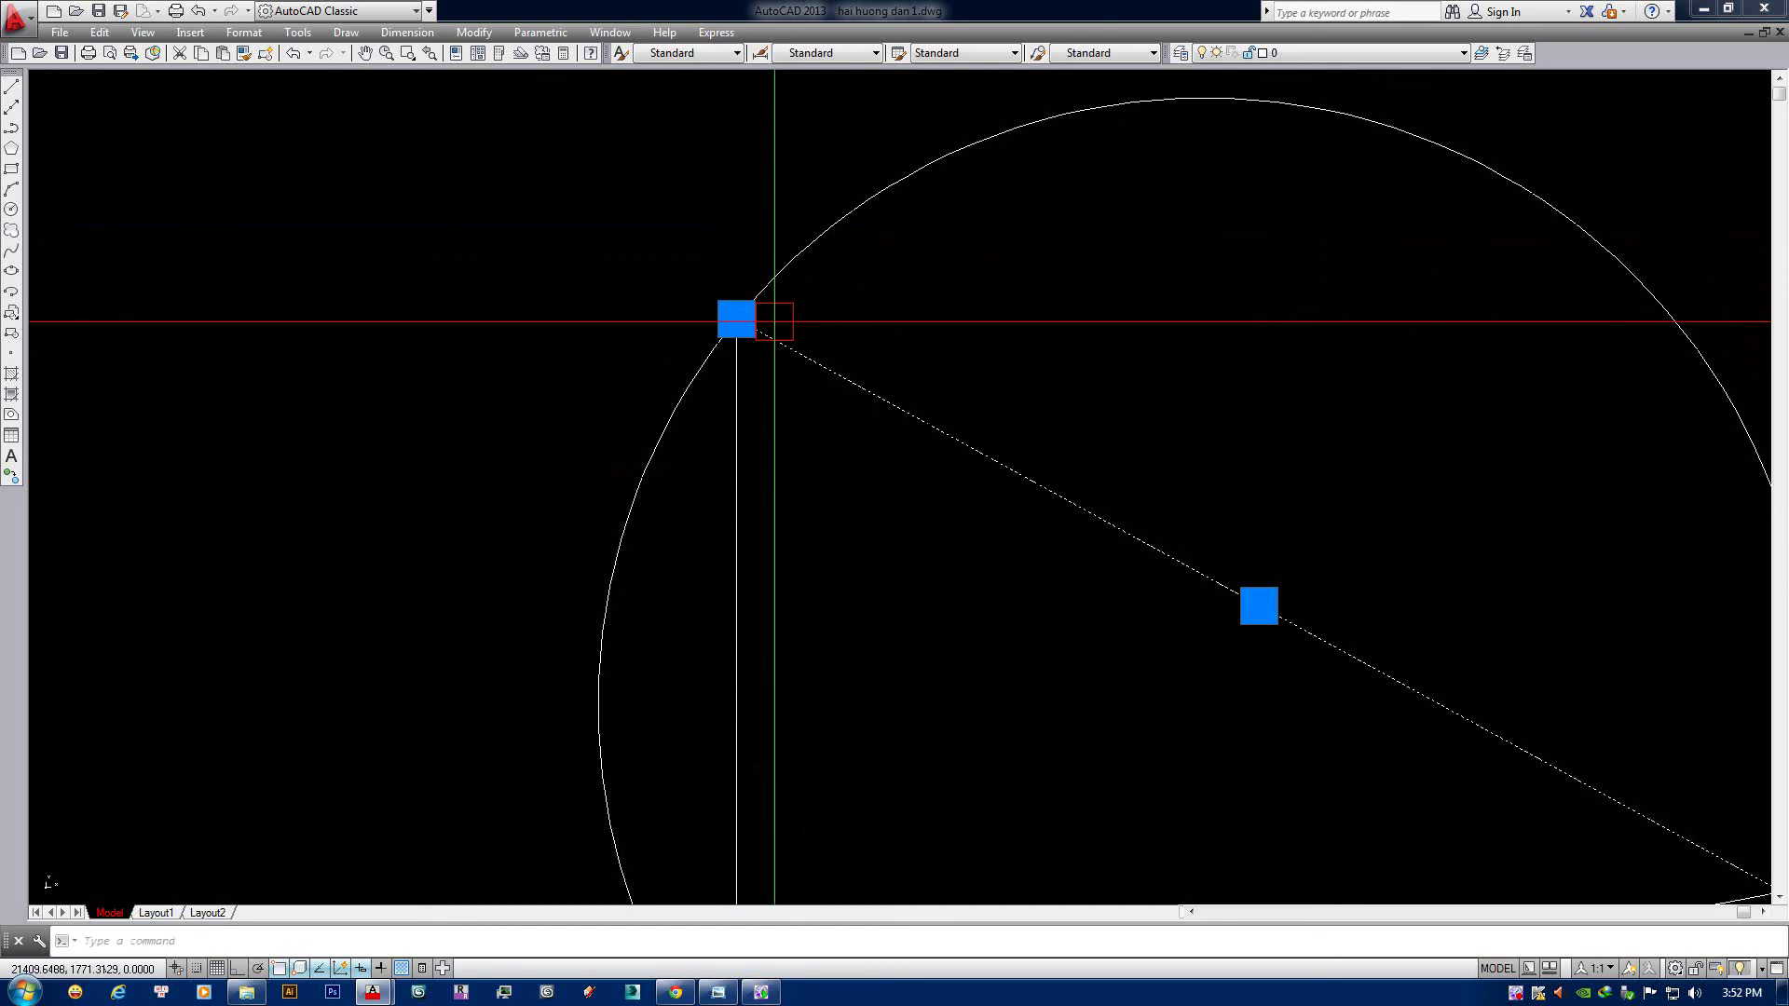
pyautogui.click(741, 408)
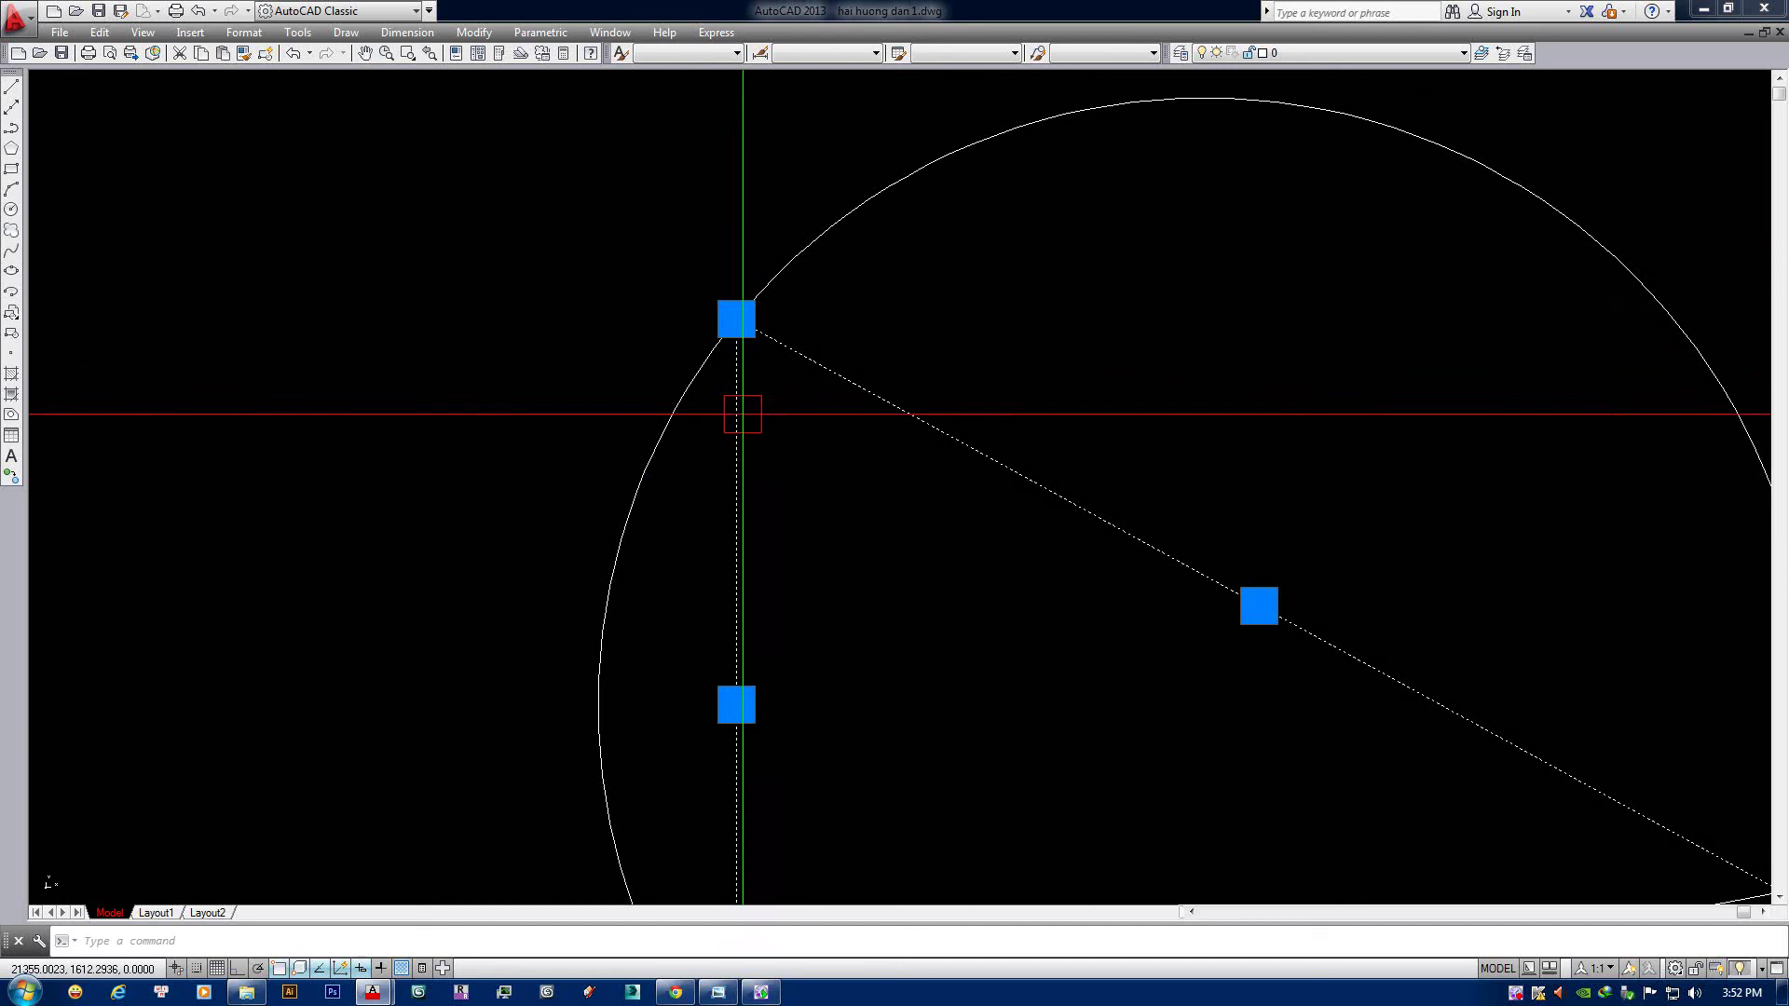
pyautogui.click(798, 251)
pyautogui.click(736, 318)
pyautogui.click(688, 248)
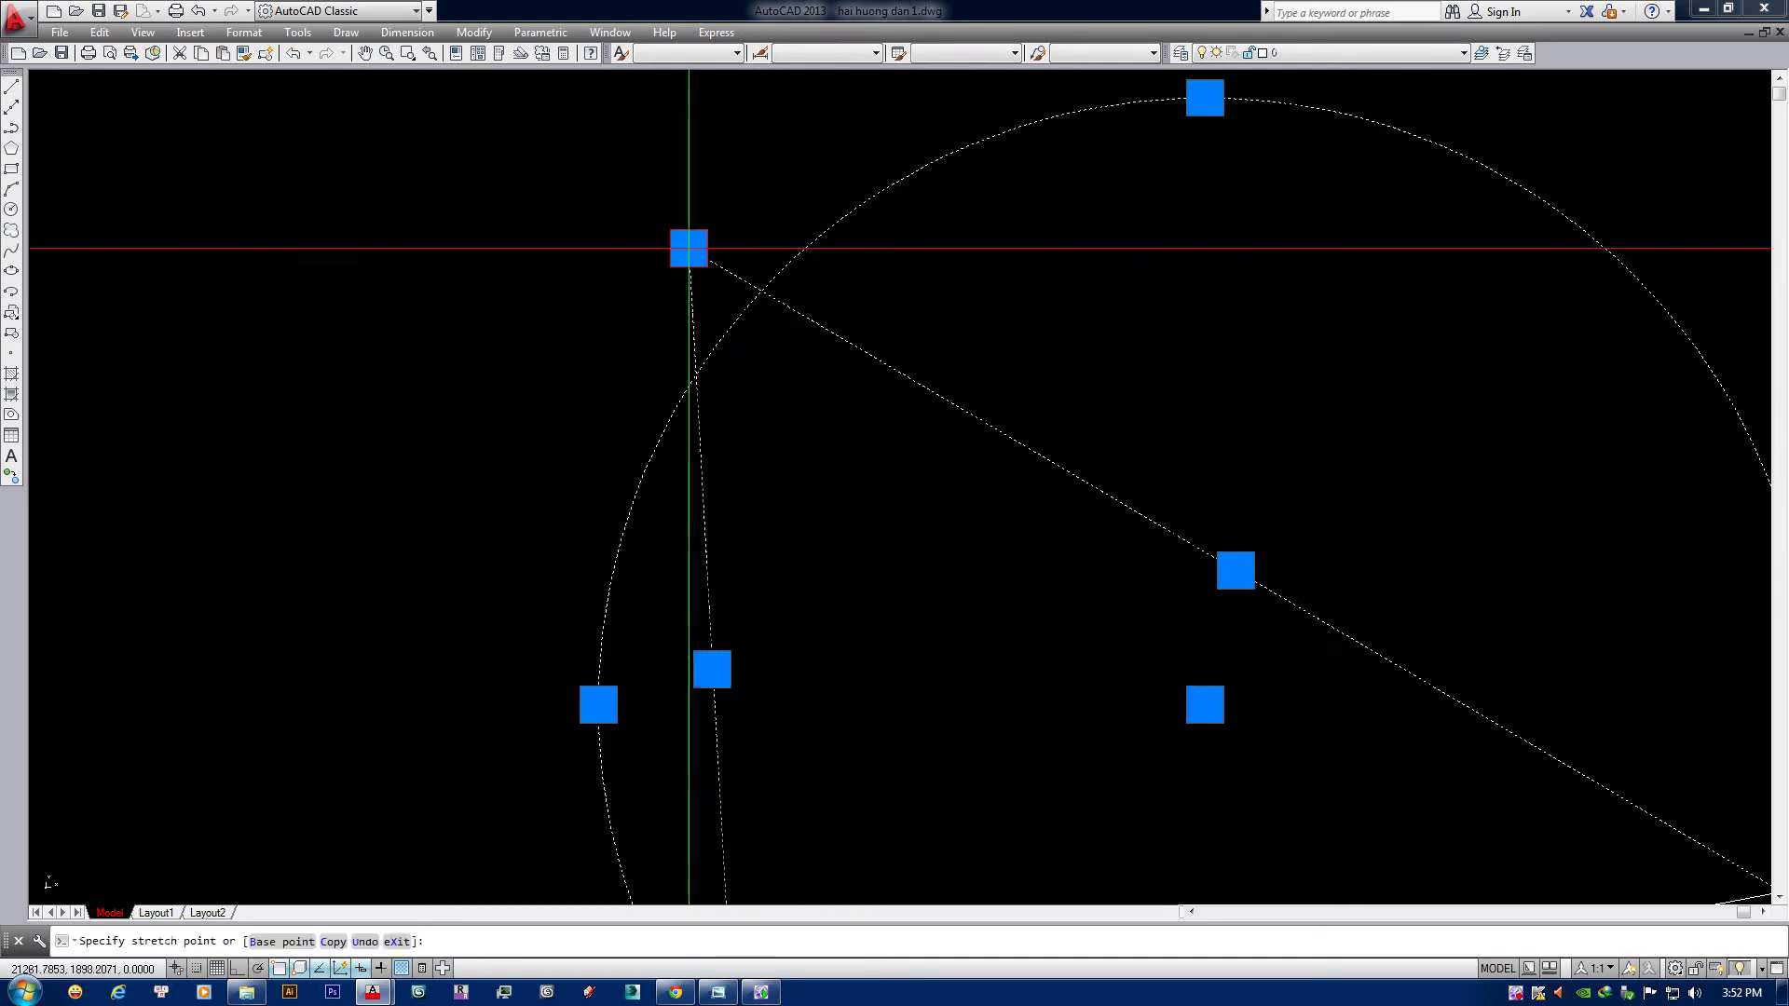
pyautogui.press('Escape')
# Delete the circle that circumscribed the triangle.
pyautogui.scroll(-3, 772, 359)
pyautogui.scroll(-3, 807, 344)
pyautogui.click(817, 296)
pyautogui.press('Delete')
pyautogui.scroll(2, 817, 297)
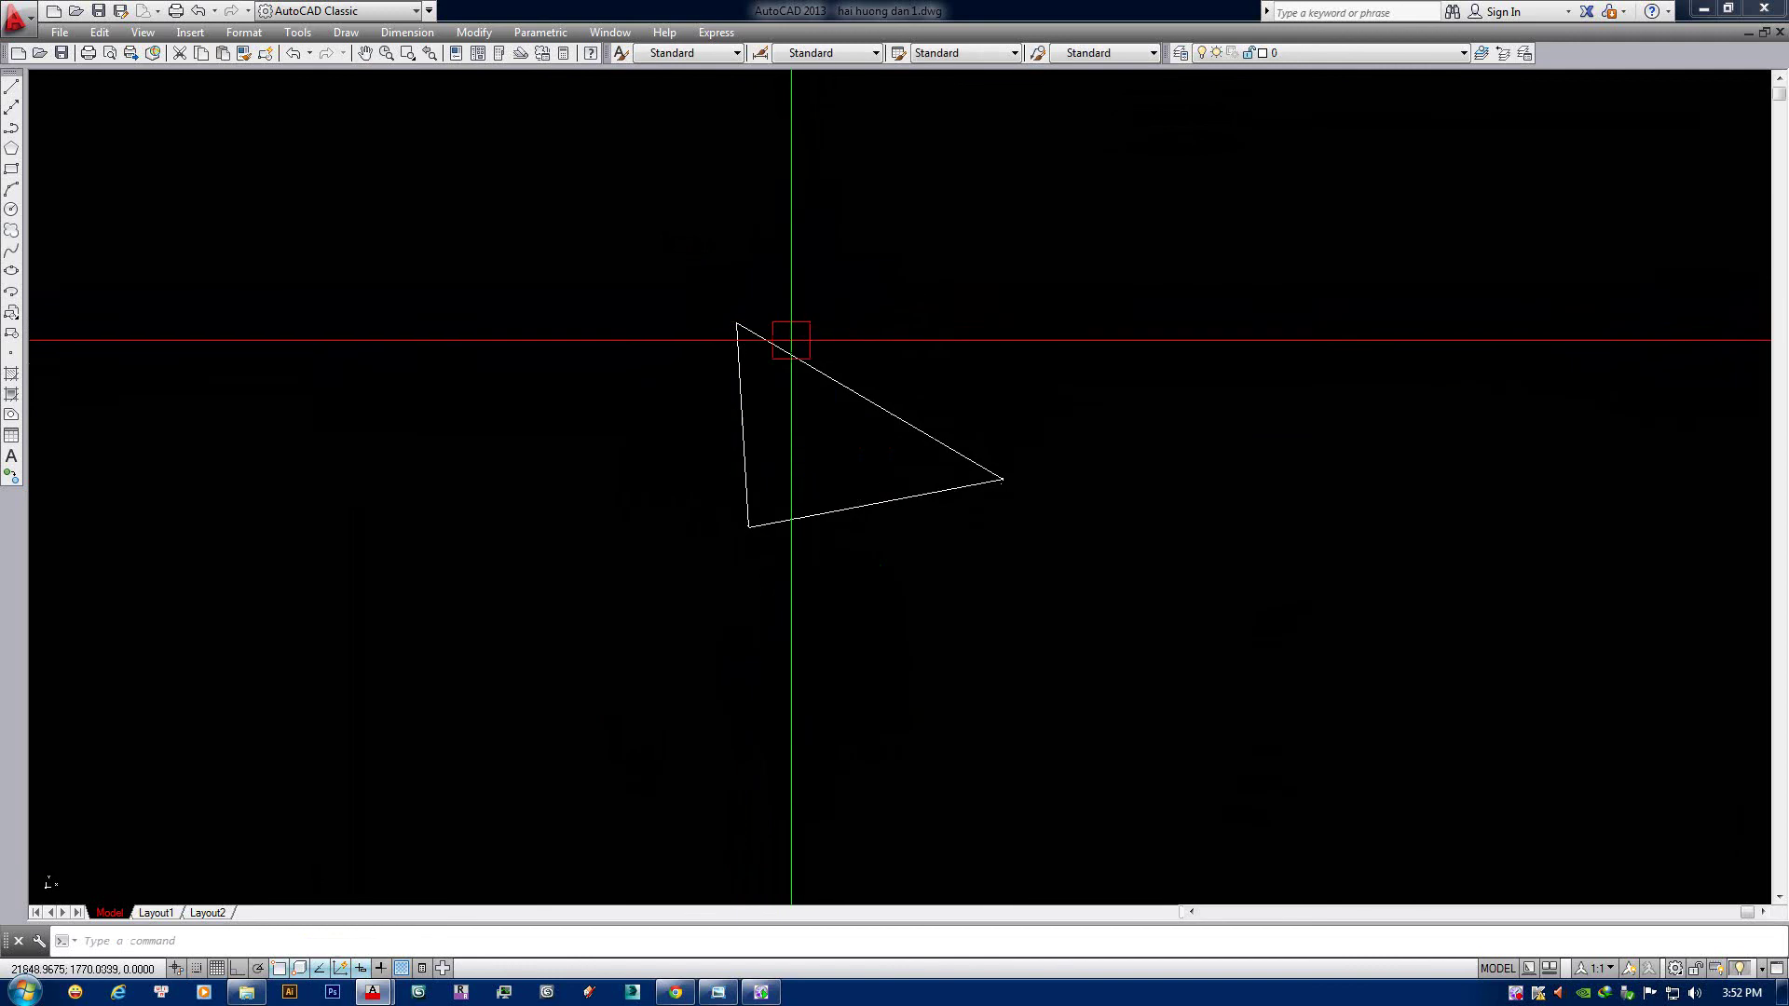
pyautogui.scroll(2, 792, 308)
# Draw a 3P circle through the triangle's top, bottom and right vertices.
pyautogui.write('c')
pyautogui.press('Return')
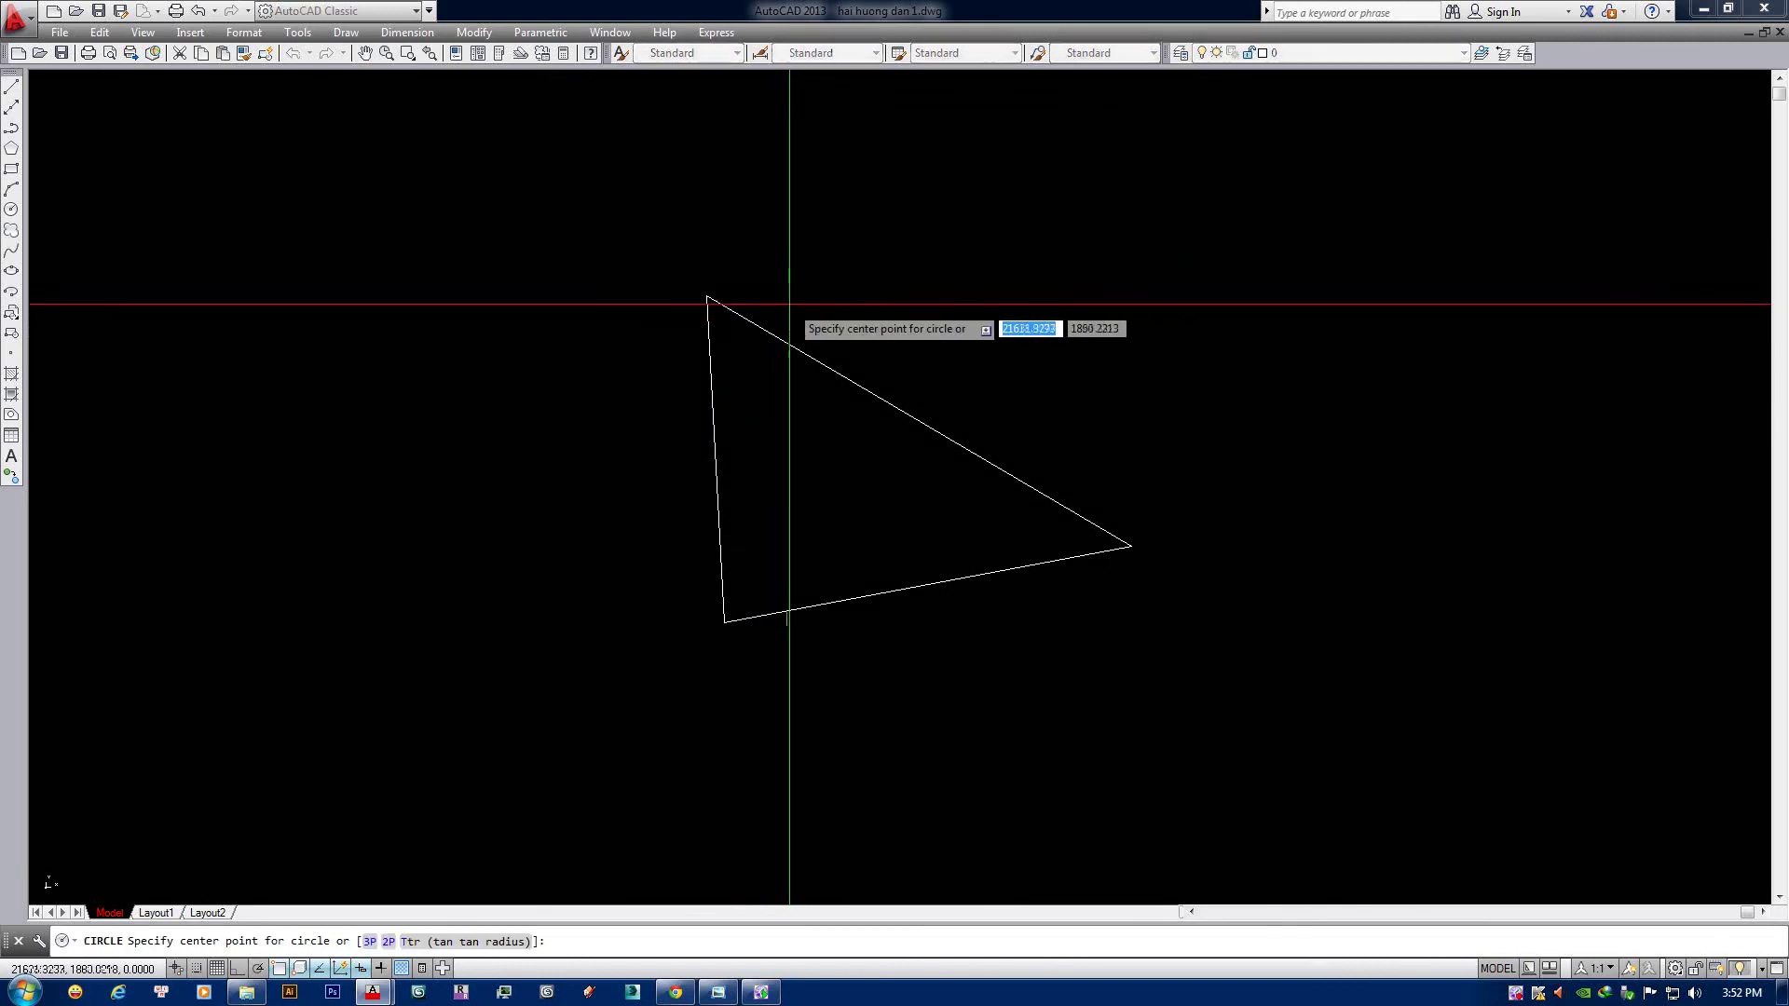
pyautogui.write('3p')
pyautogui.press('Return')
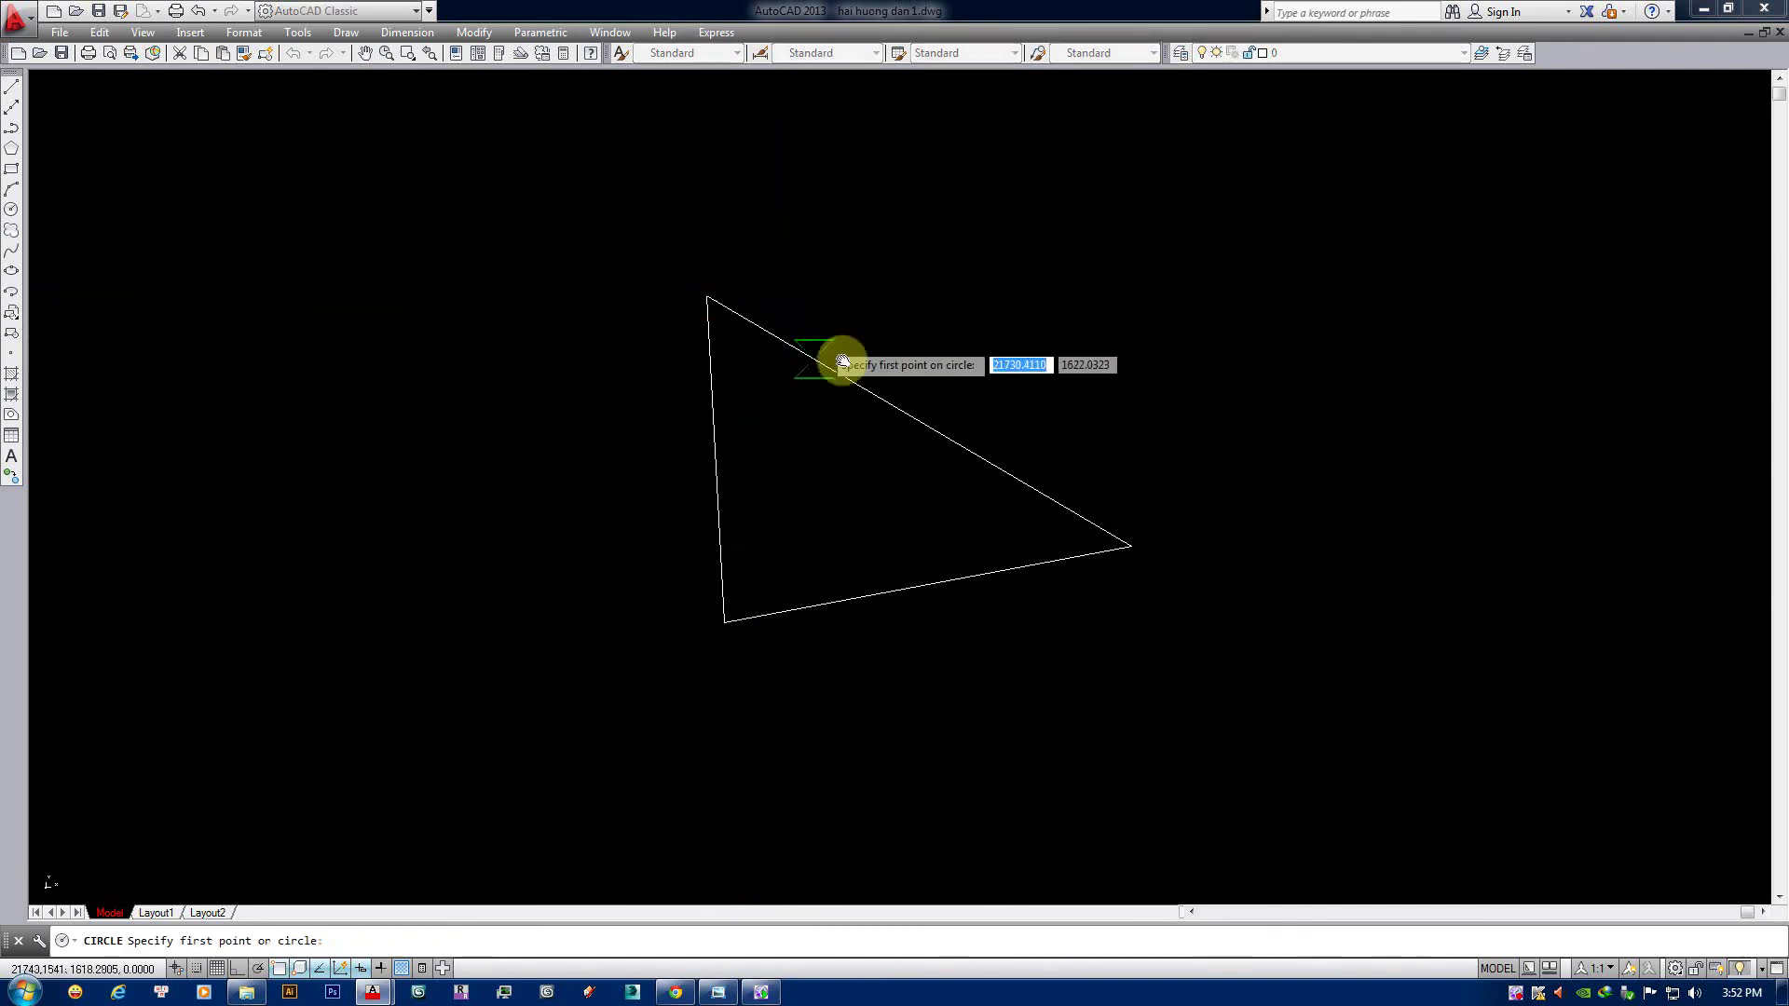
pyautogui.moveTo(824, 335); pyautogui.dragTo(842, 351, button='middle')
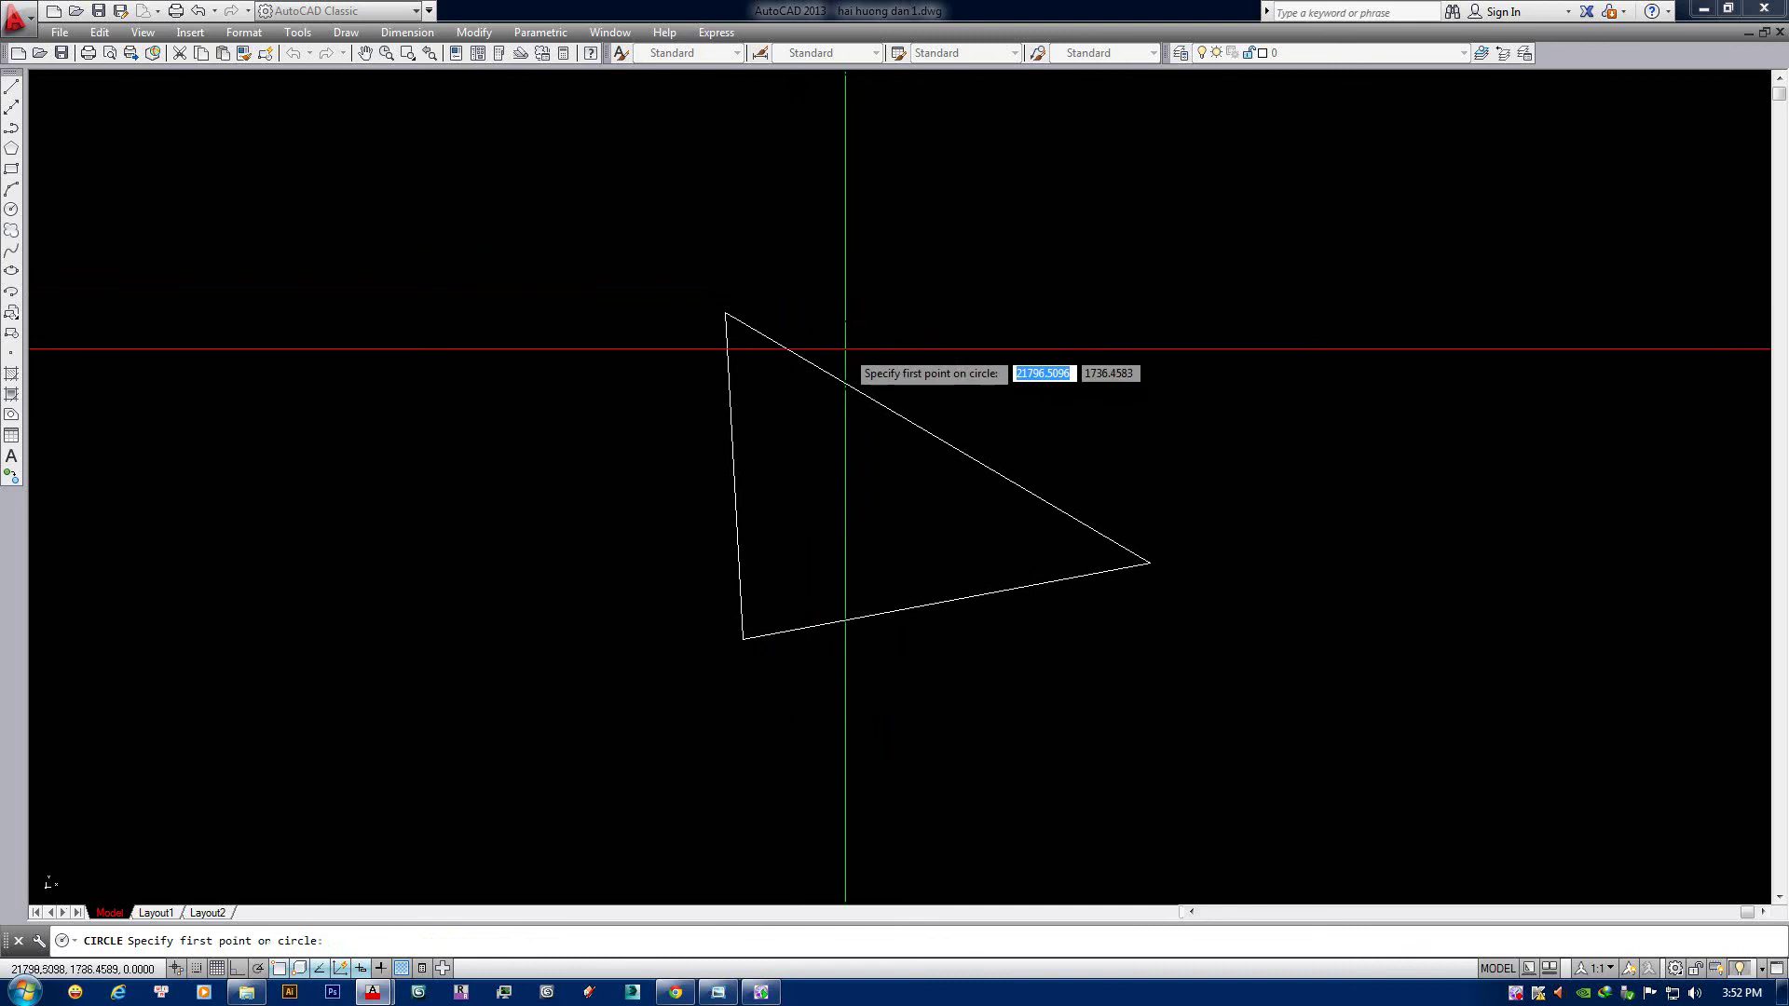
pyautogui.click(725, 313)
pyautogui.click(742, 639)
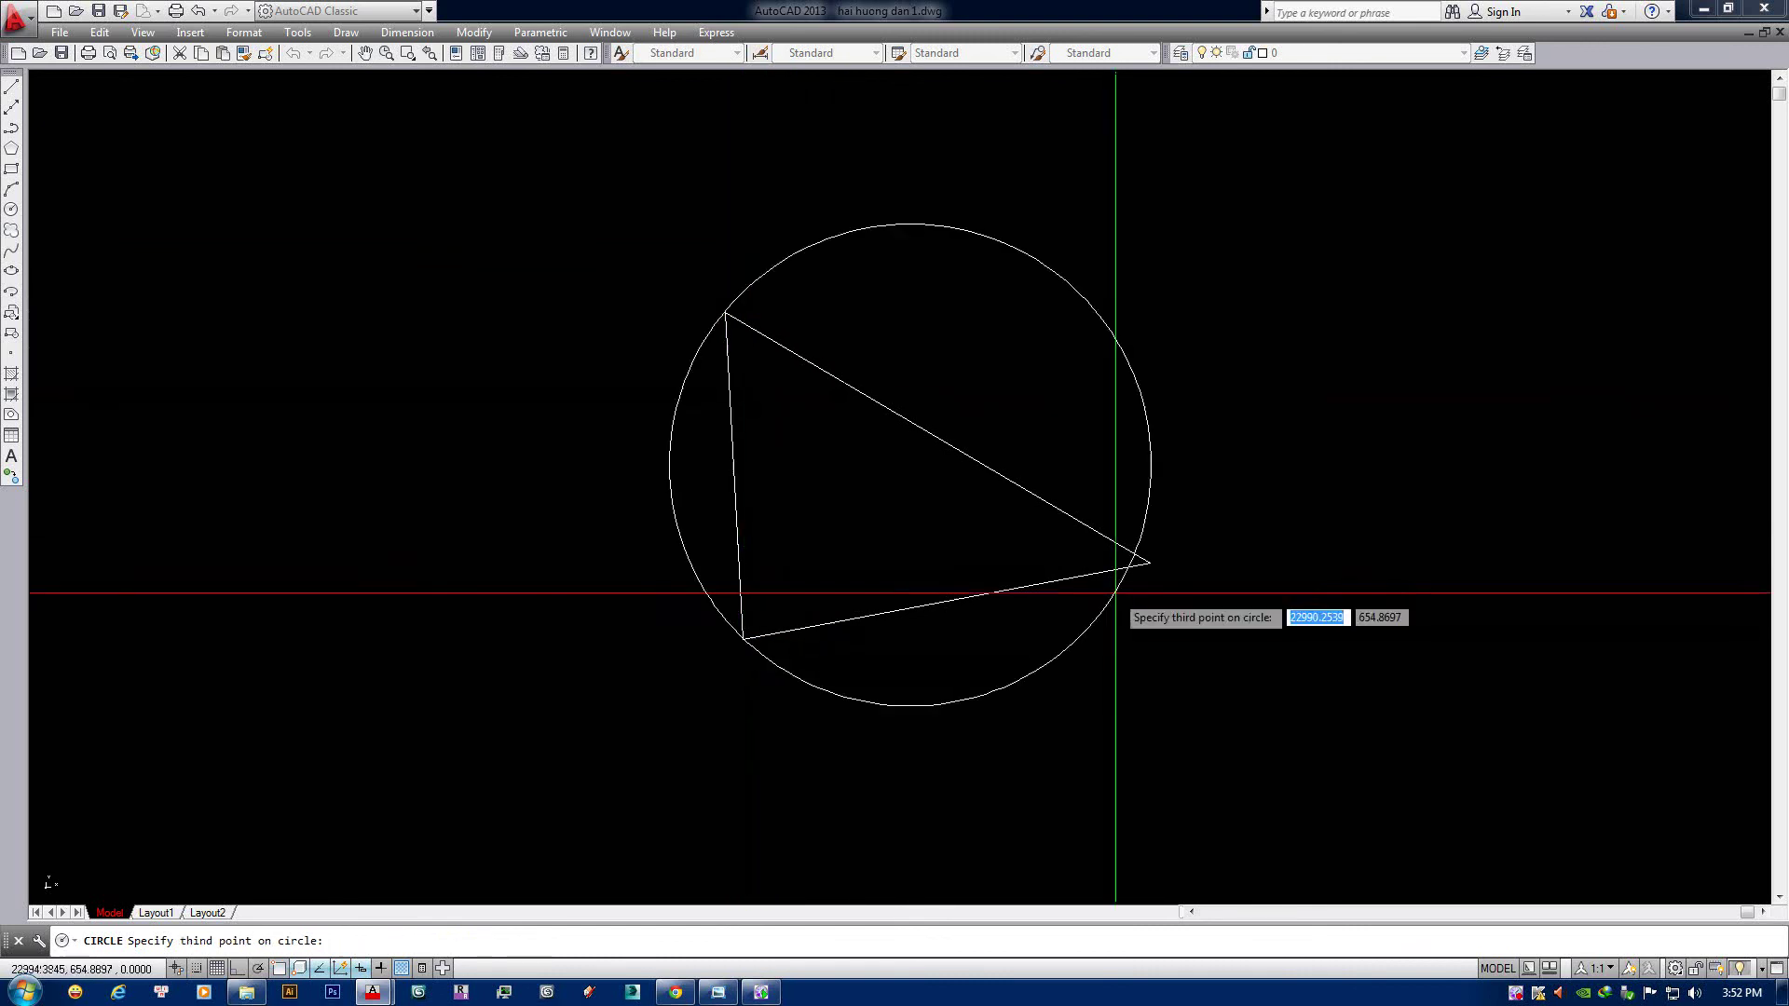
pyautogui.click(1149, 561)
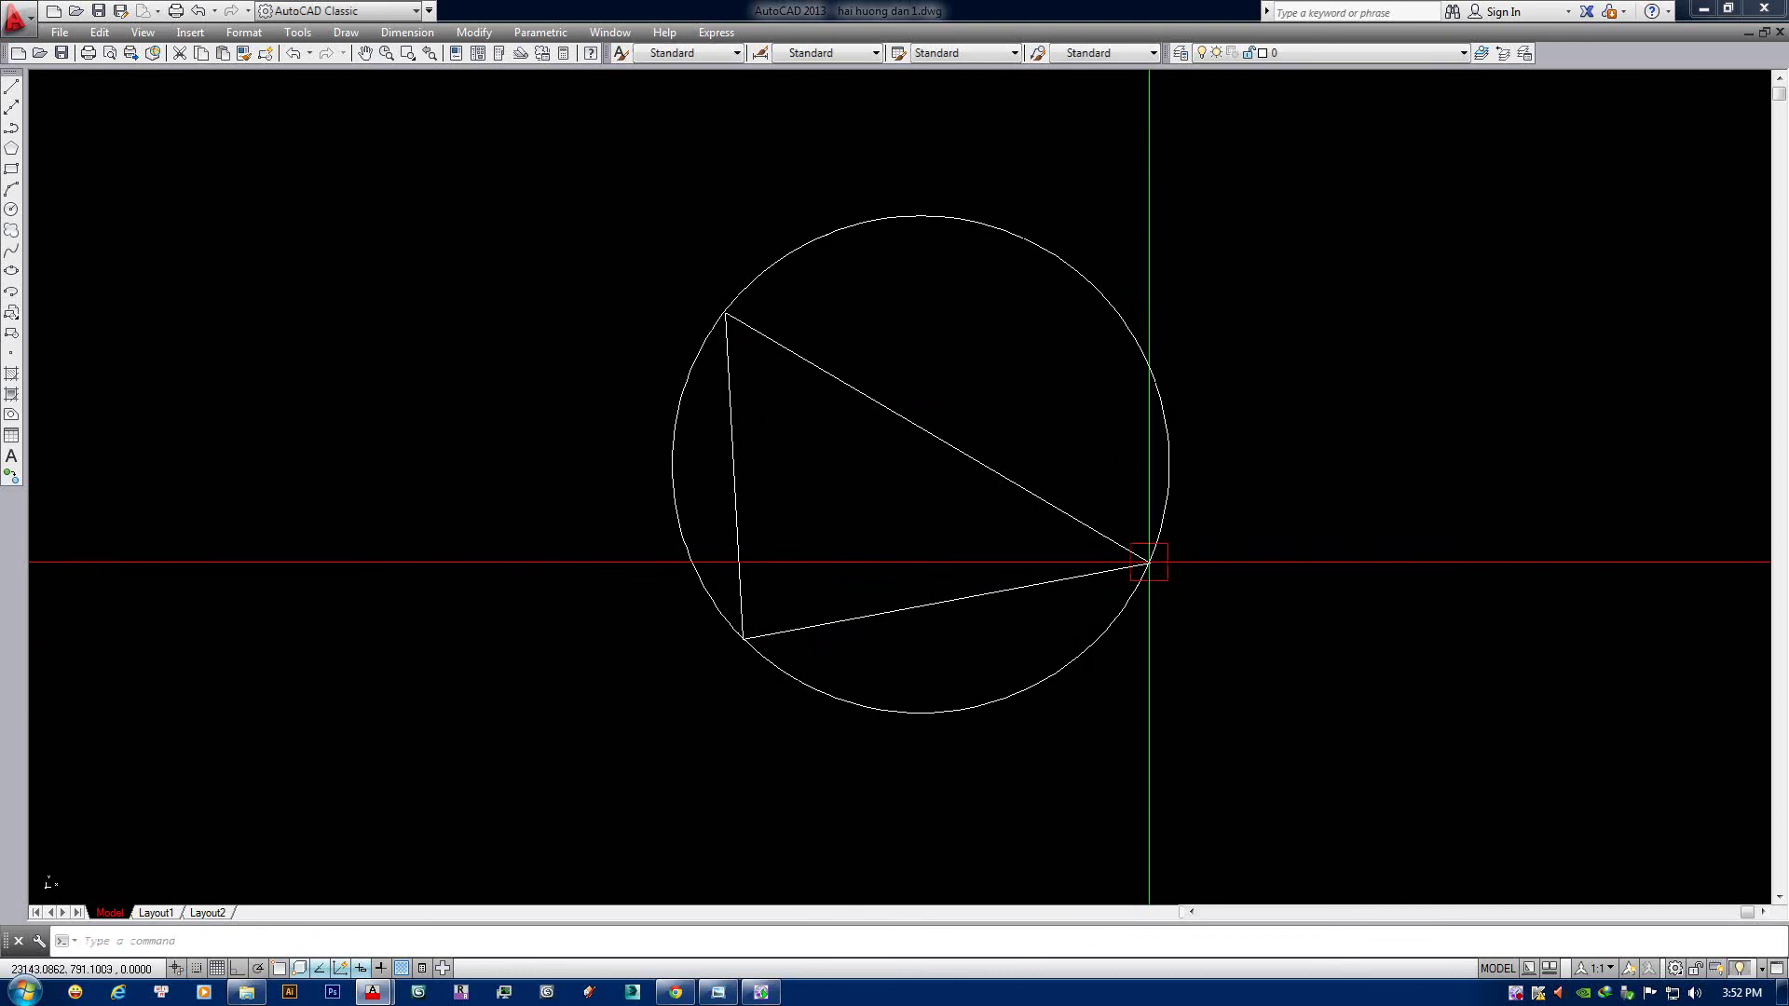
# Delete the new circle and select the triangle's sloping top edge.
pyautogui.scroll(3, 1149, 562)
pyautogui.scroll(1, 1078, 539)
pyautogui.click(1055, 536)
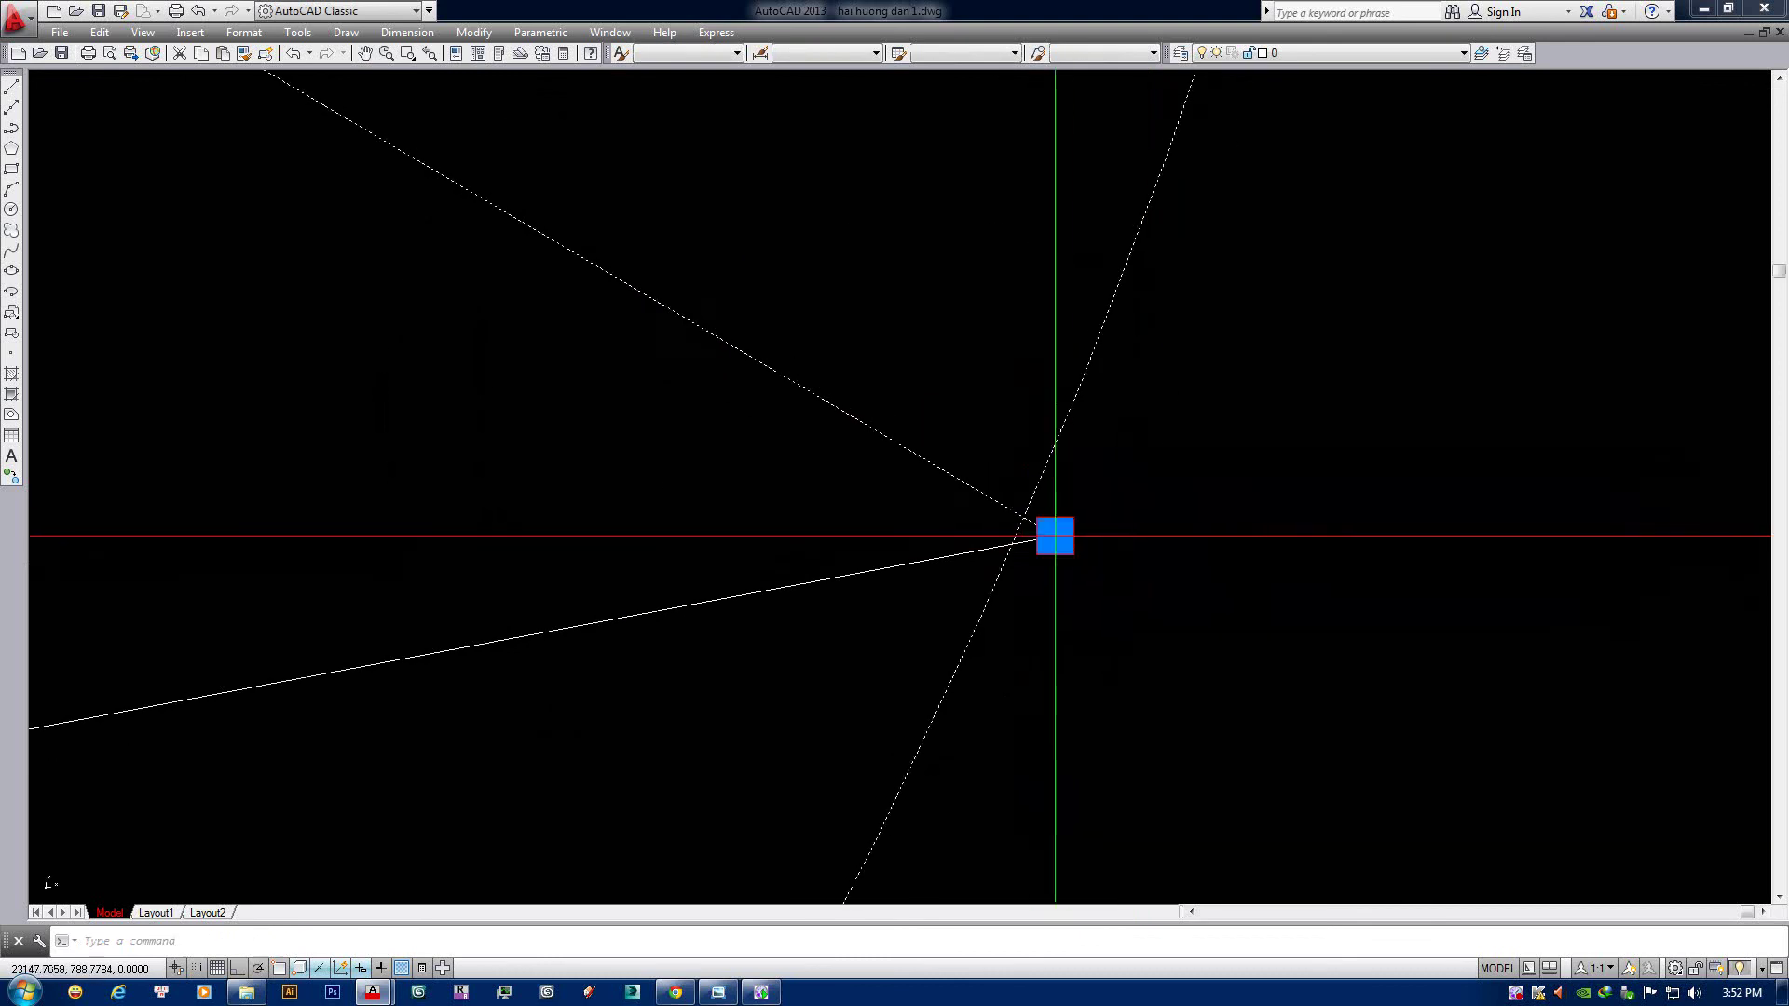
pyautogui.scroll(-4, 1054, 536)
pyautogui.moveTo(453, 235); pyautogui.dragTo(886, 438, button='middle')
pyautogui.press('Escape')
pyautogui.scroll(3, 886, 439)
pyautogui.scroll(2, 687, 538)
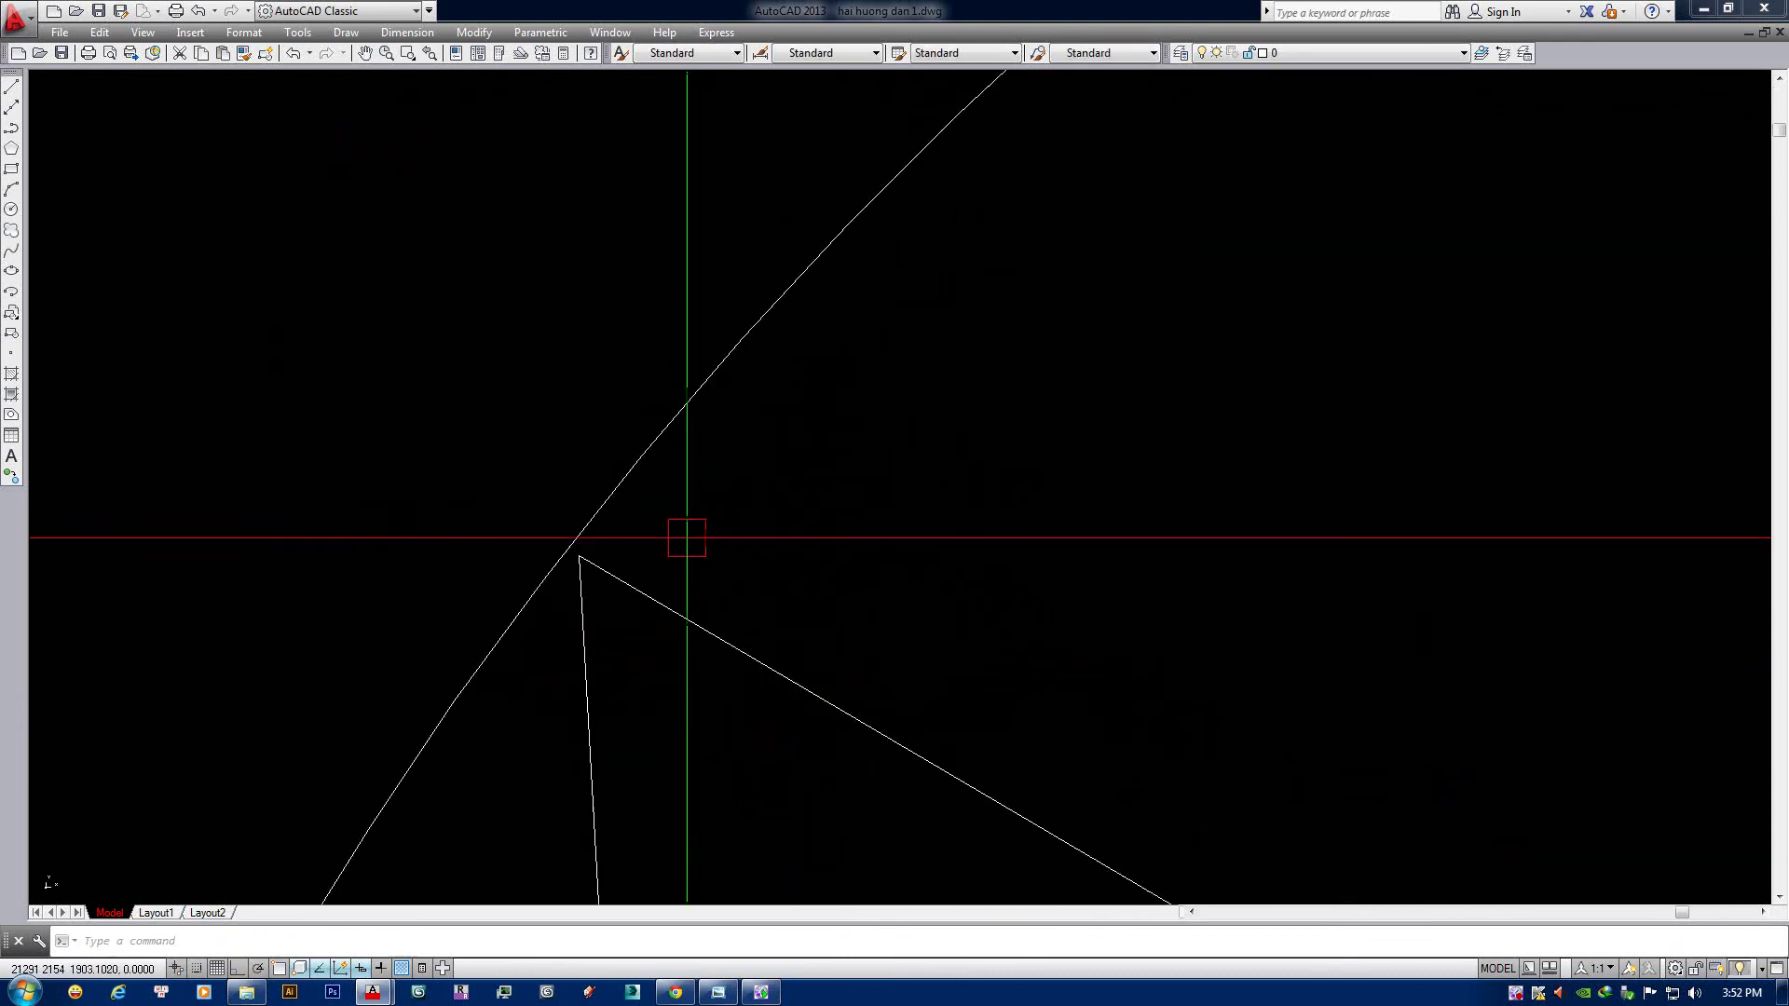
pyautogui.scroll(-1, 687, 537)
pyautogui.click(643, 469)
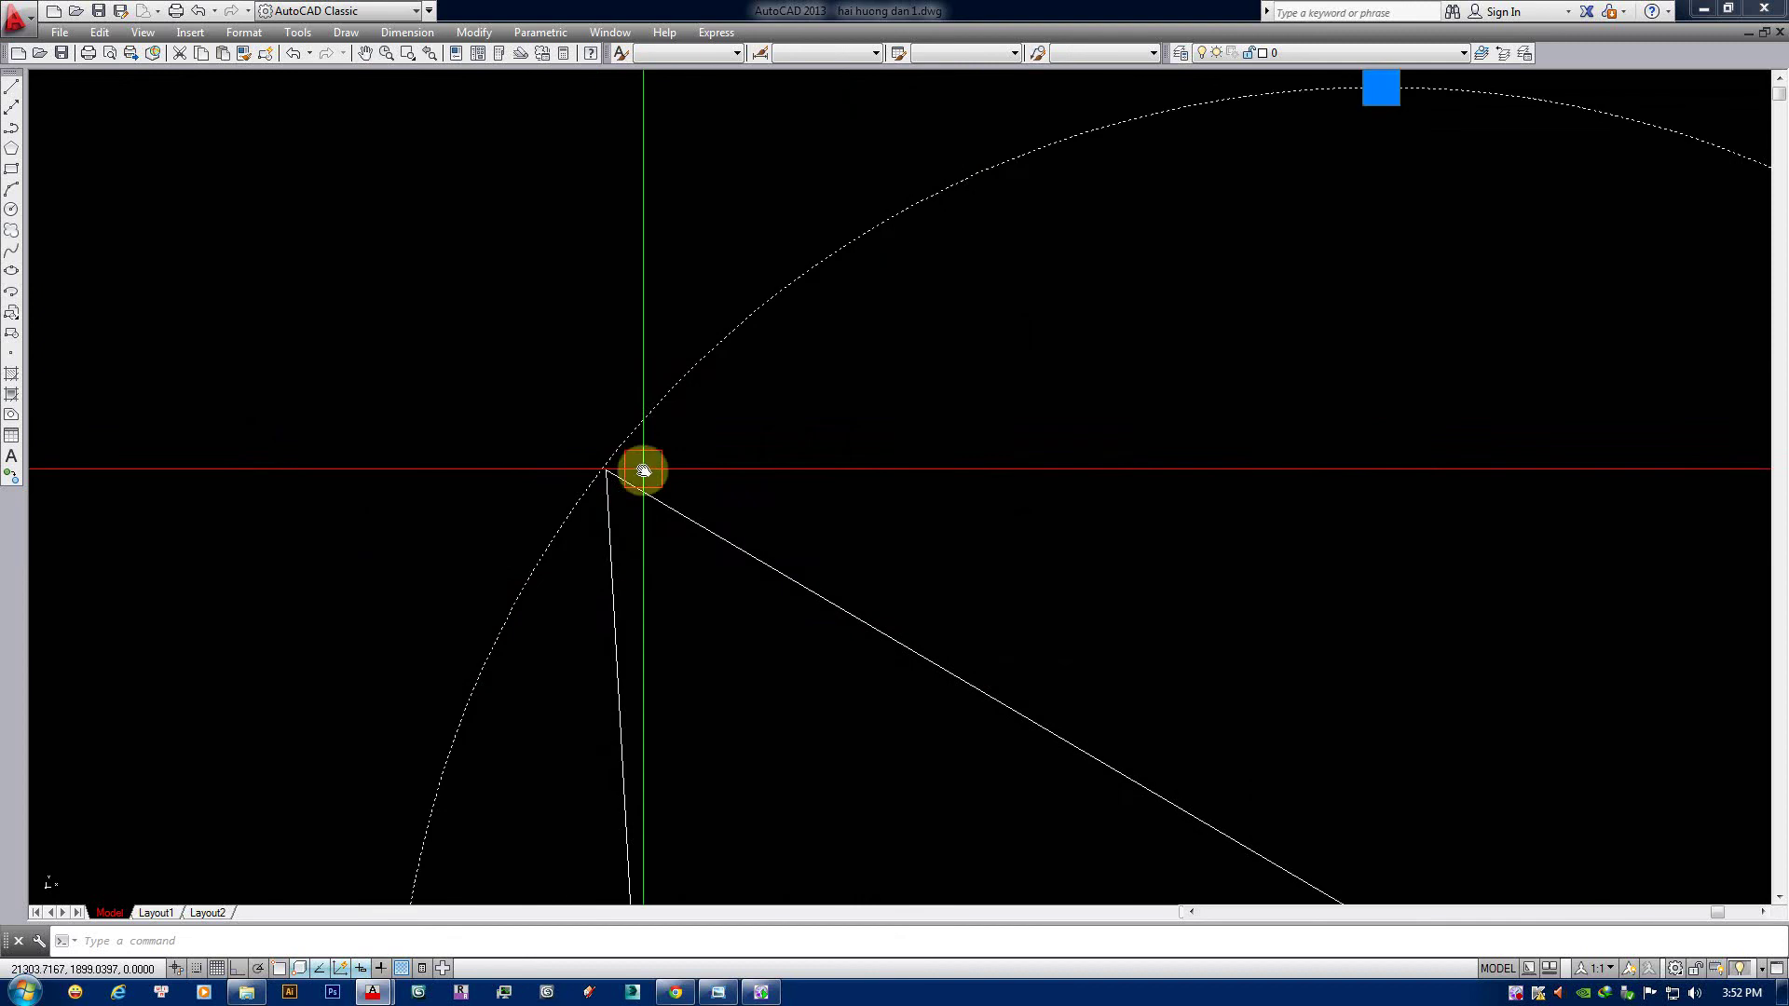
pyautogui.press('Delete')
pyautogui.scroll(-3, 850, 488)
pyautogui.click(978, 587)
# Delete the sloping top edge and start the LINE command with endpoint snapping on.
pyautogui.press('Delete')
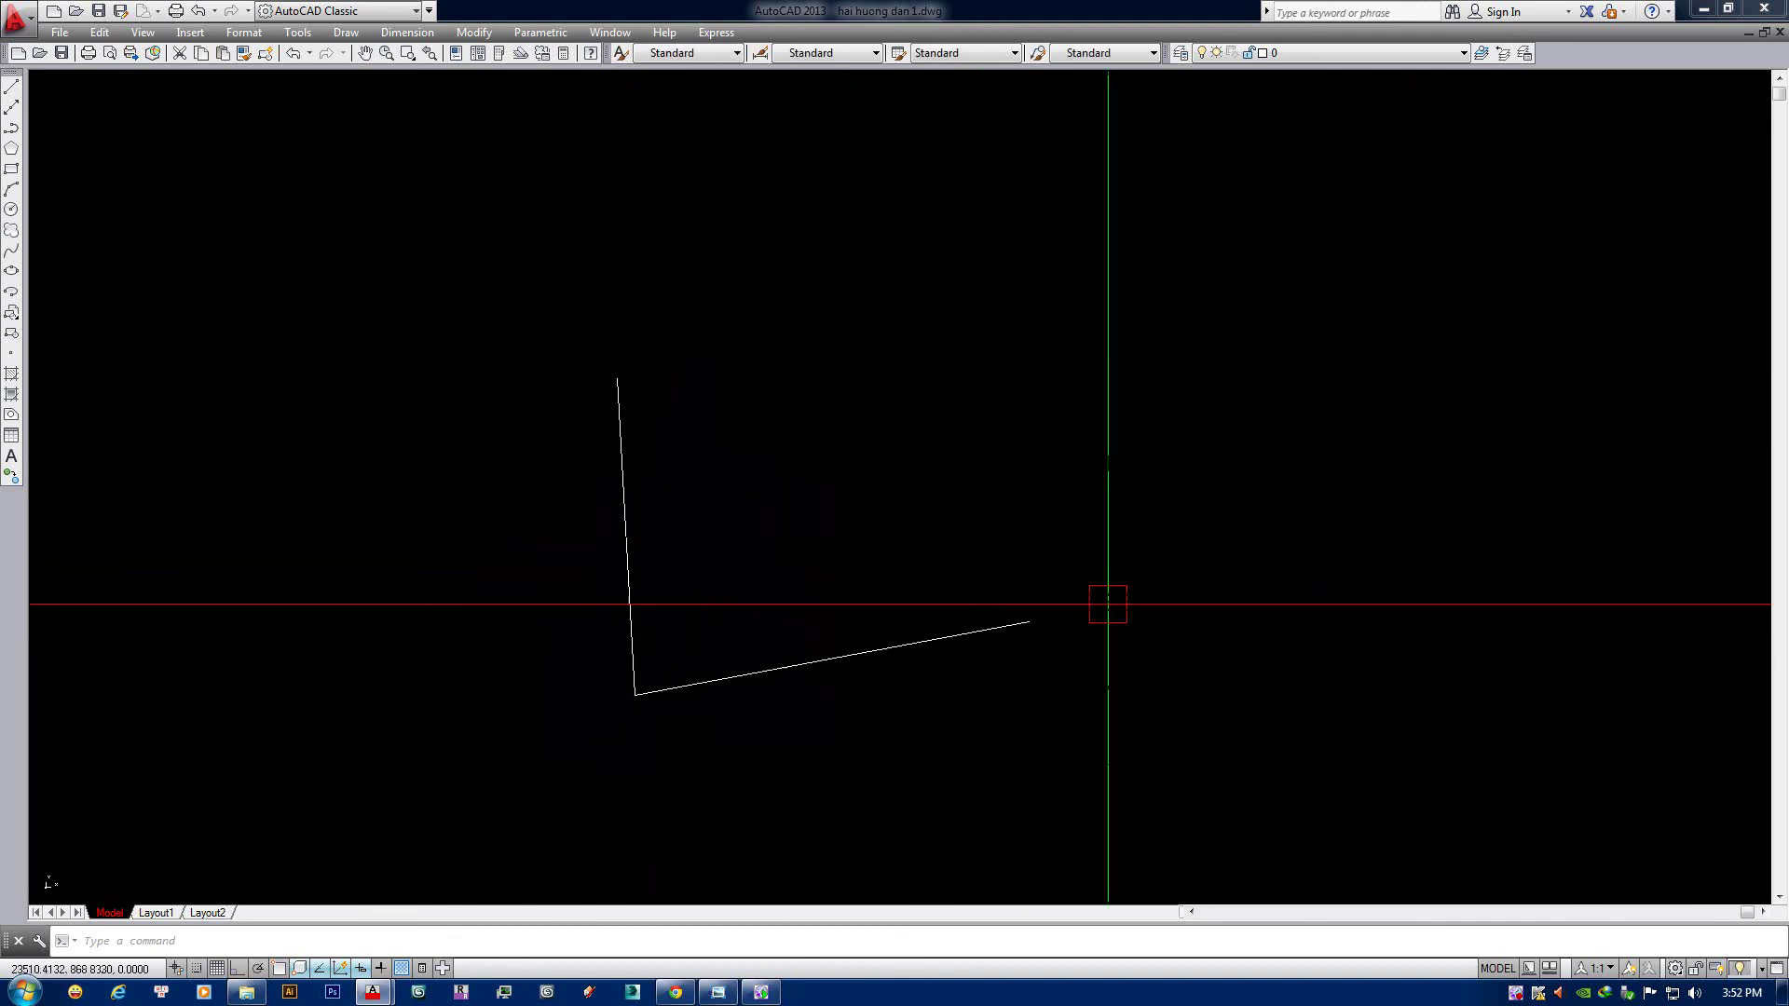
pyautogui.write('l')
pyautogui.press('Return')
pyautogui.moveTo(1035, 811); pyautogui.dragTo(901, 637, button='middle')
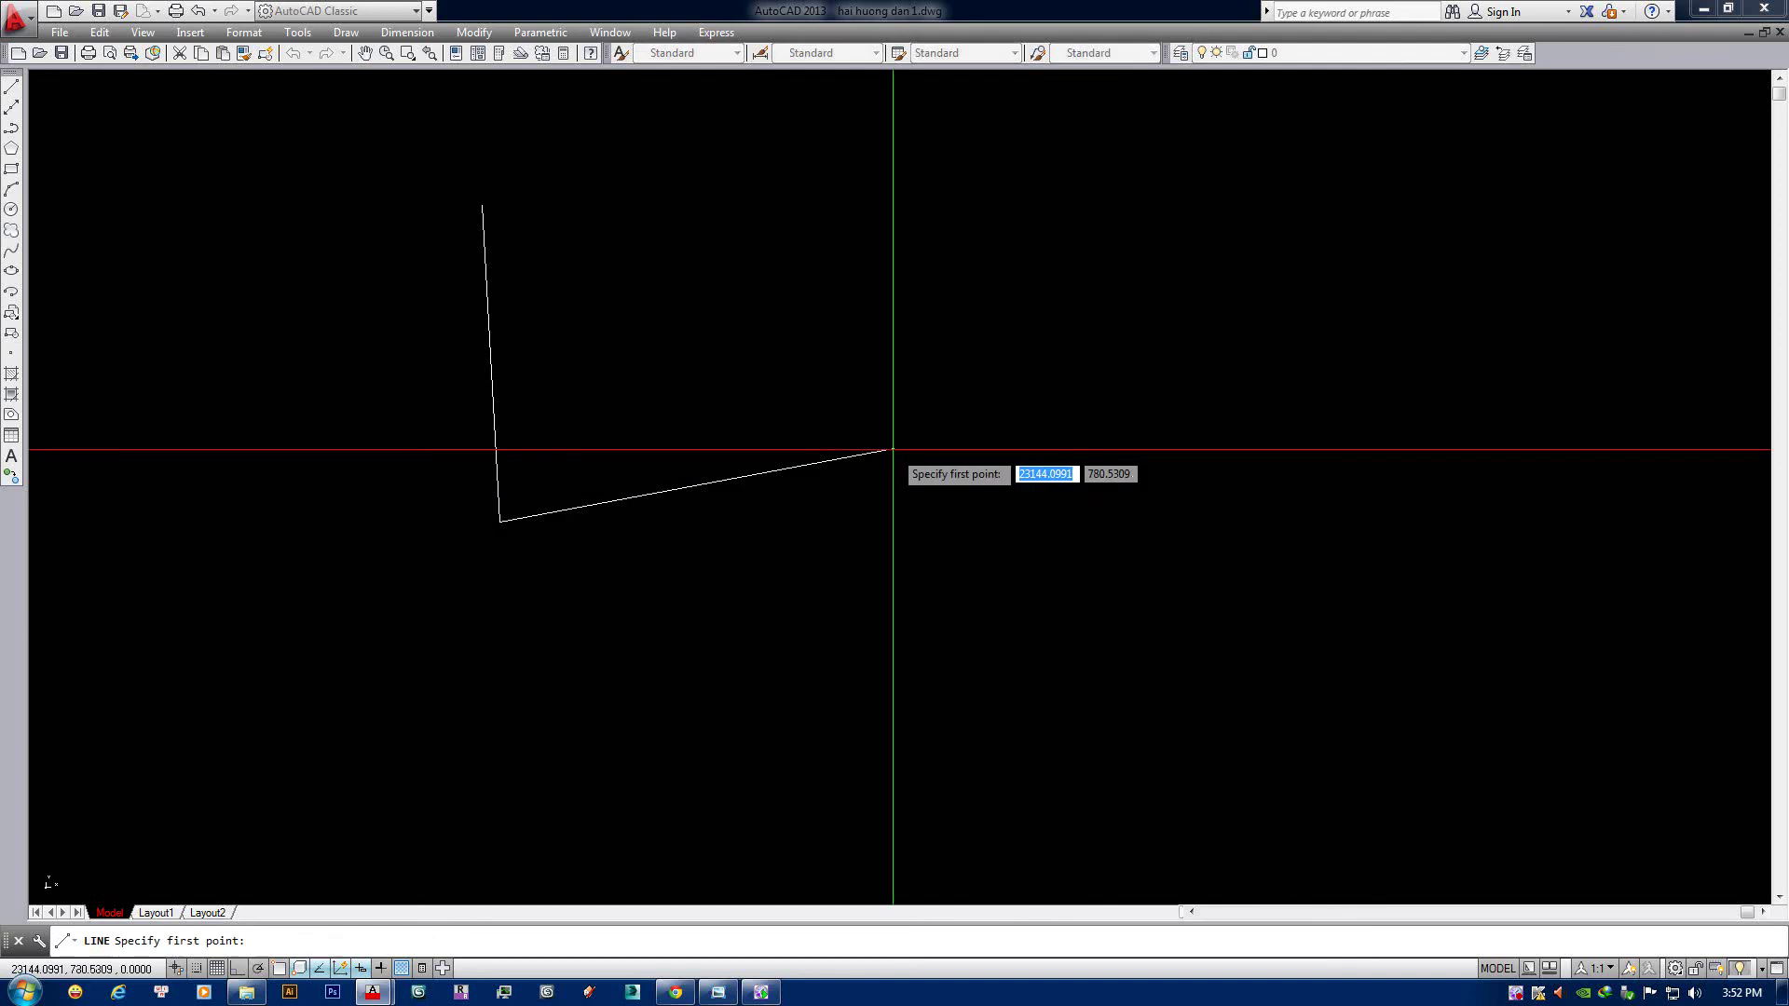
pyautogui.moveTo(892, 450); pyautogui.dragTo(894, 456, button='middle')
pyautogui.press('F3')
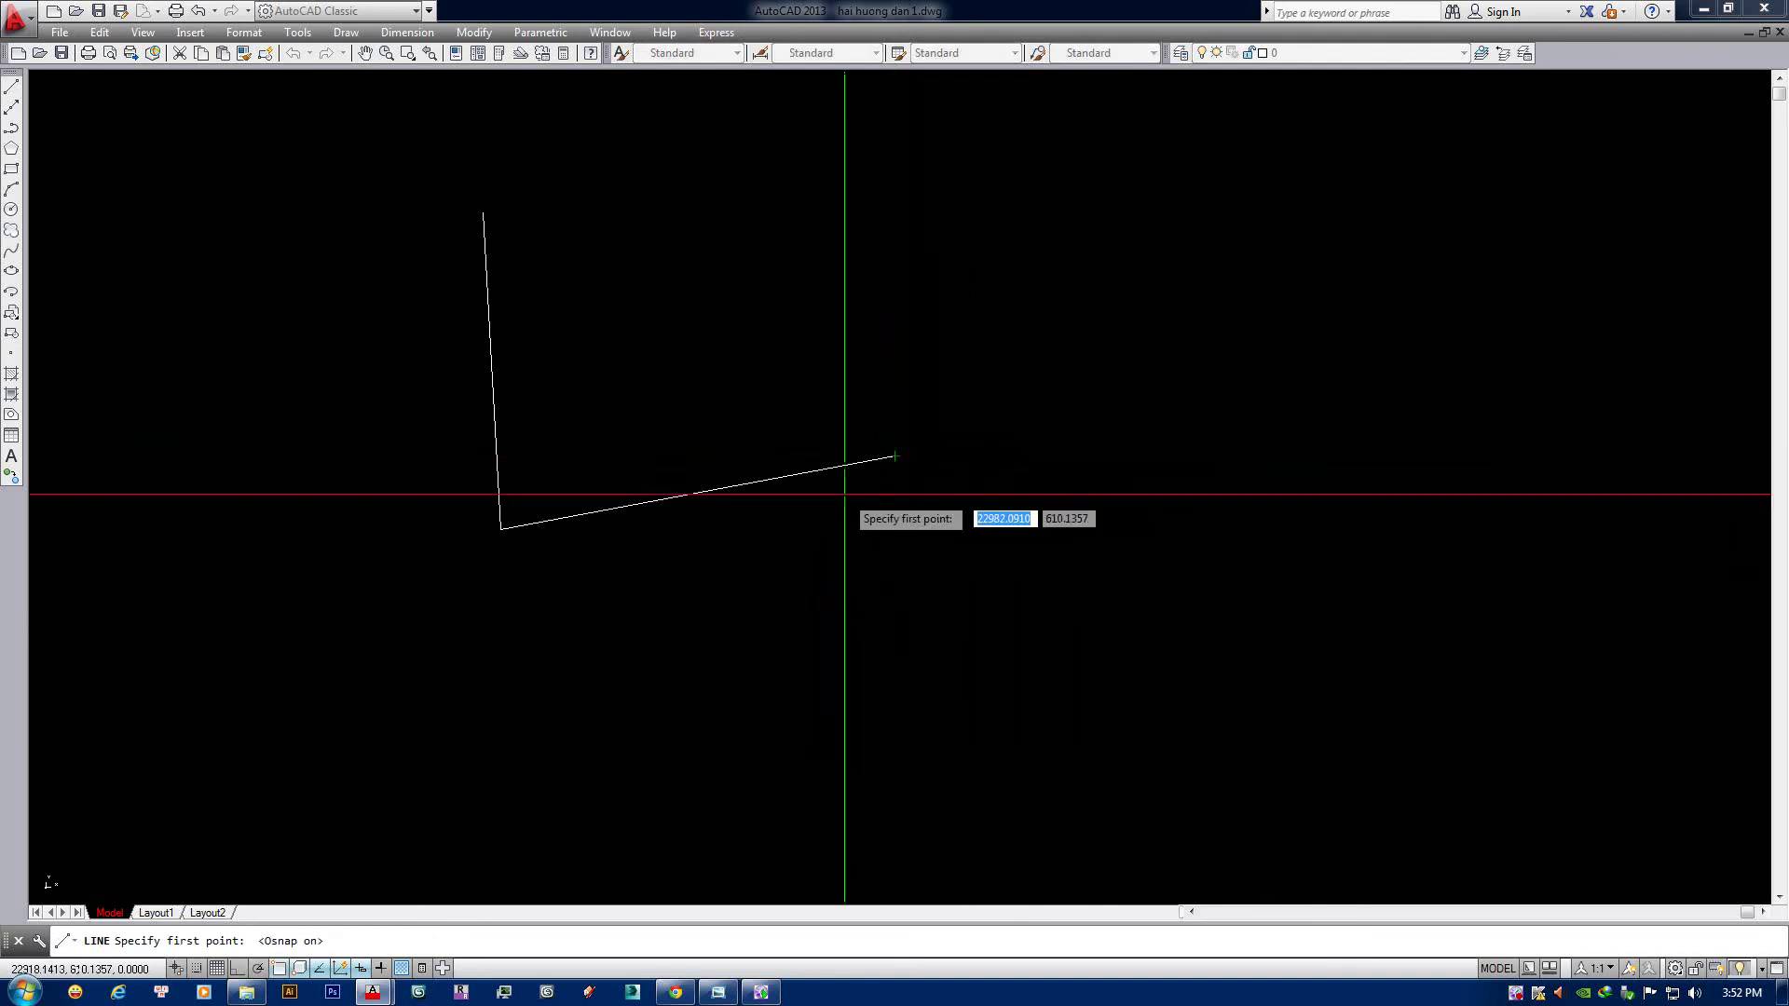
# Draw four line segments from the left edge's top end to the bottom edge's open end.
pyautogui.click(483, 213)
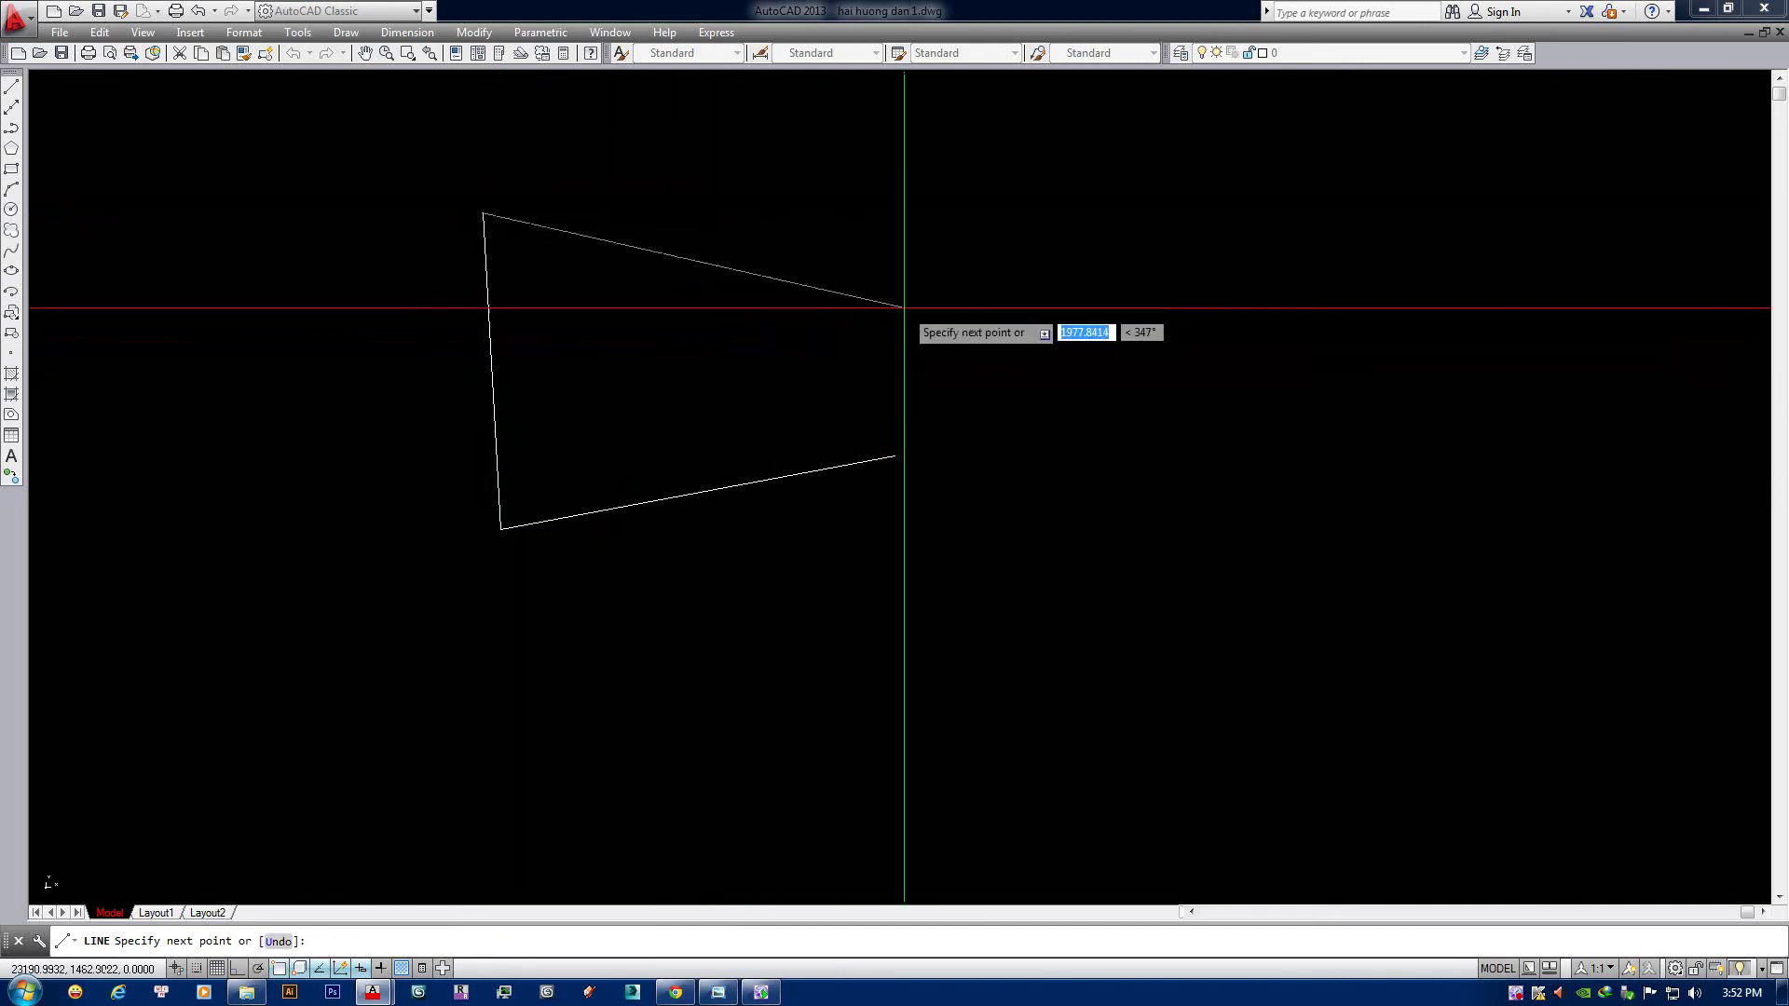
pyautogui.moveTo(969, 295); pyautogui.dragTo(979, 308, button='middle')
pyautogui.click(981, 315)
pyautogui.click(1018, 582)
pyautogui.click(862, 582)
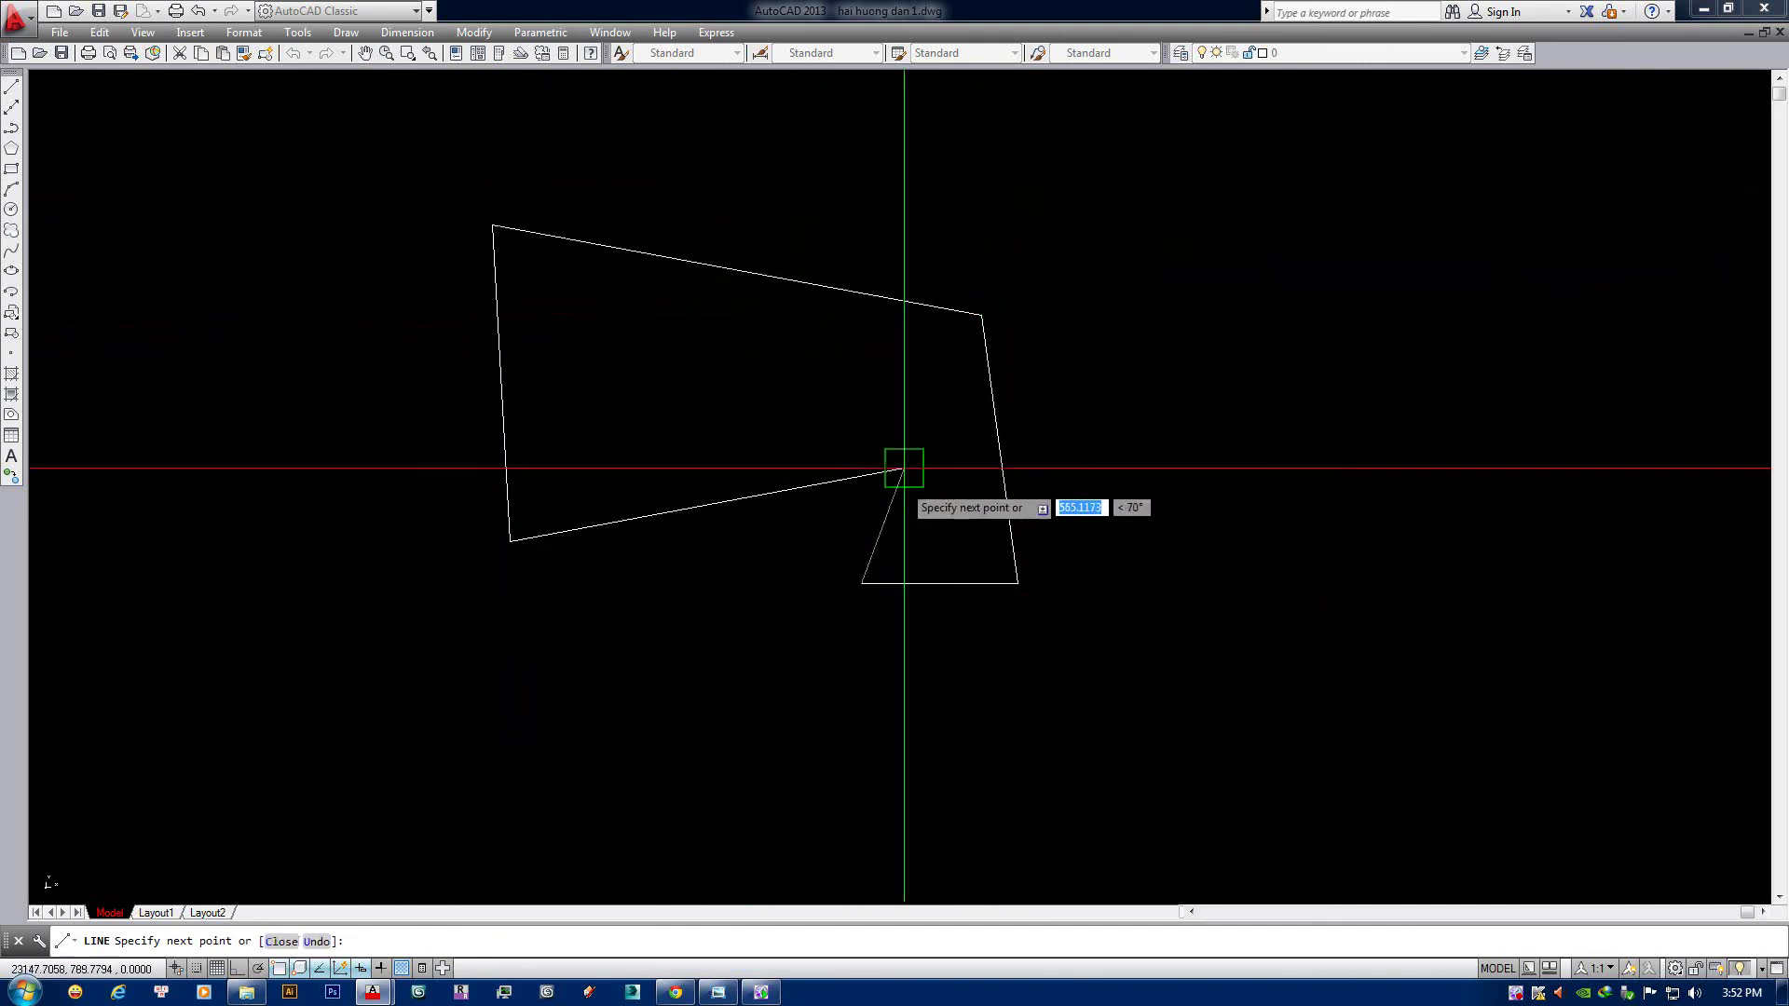
pyautogui.click(904, 468)
pyautogui.press('Return')
pyautogui.moveTo(973, 487); pyautogui.dragTo(978, 492, button='middle')
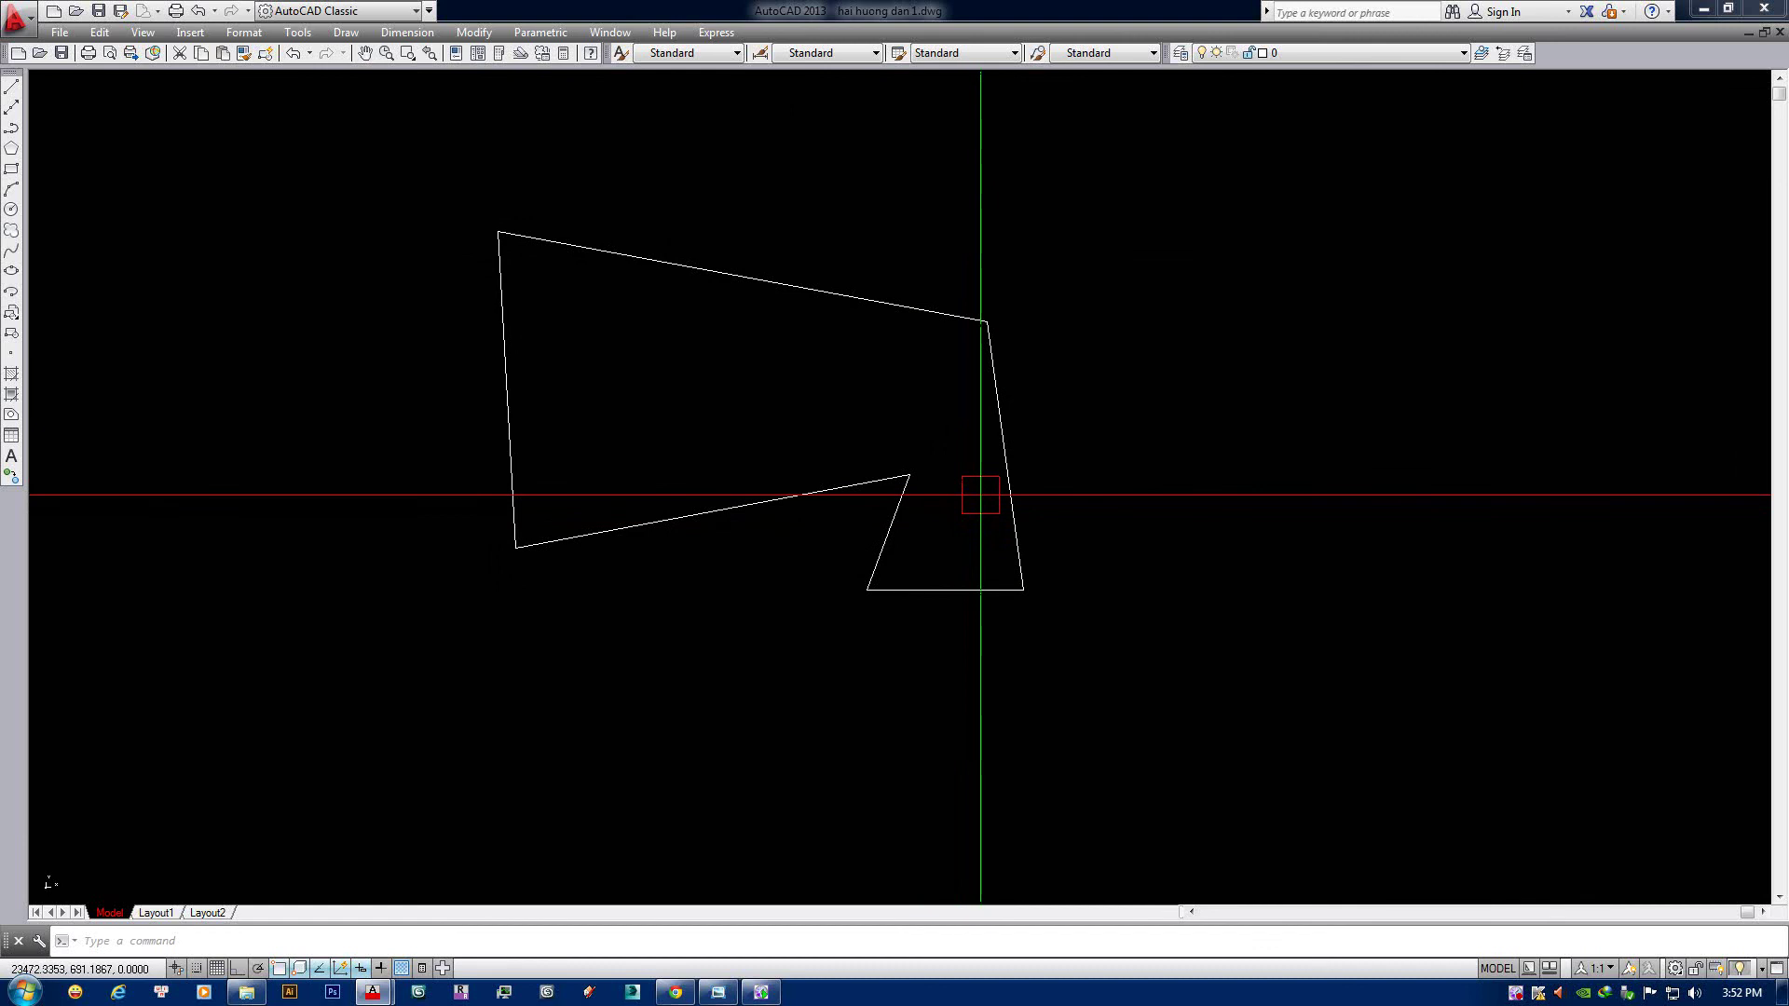
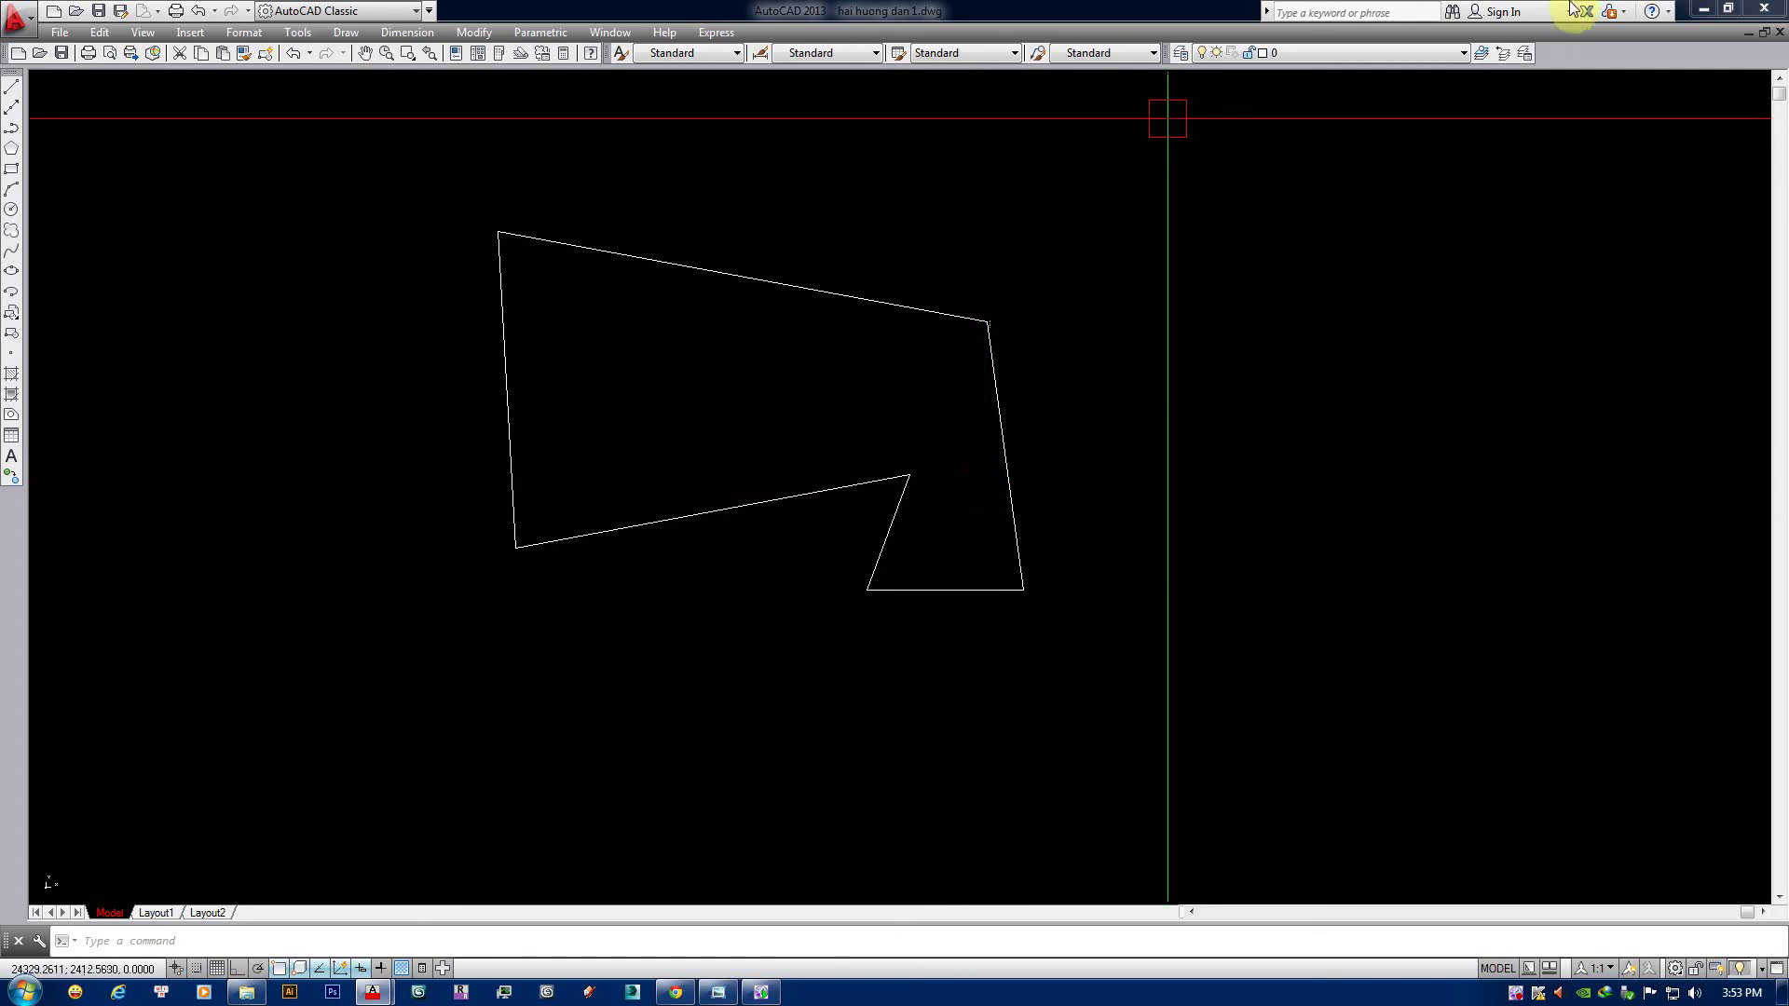
# Pan and zoom the view to frame the irregular polygon and its surroundings.
pyautogui.scroll(-1, 1376, 319)
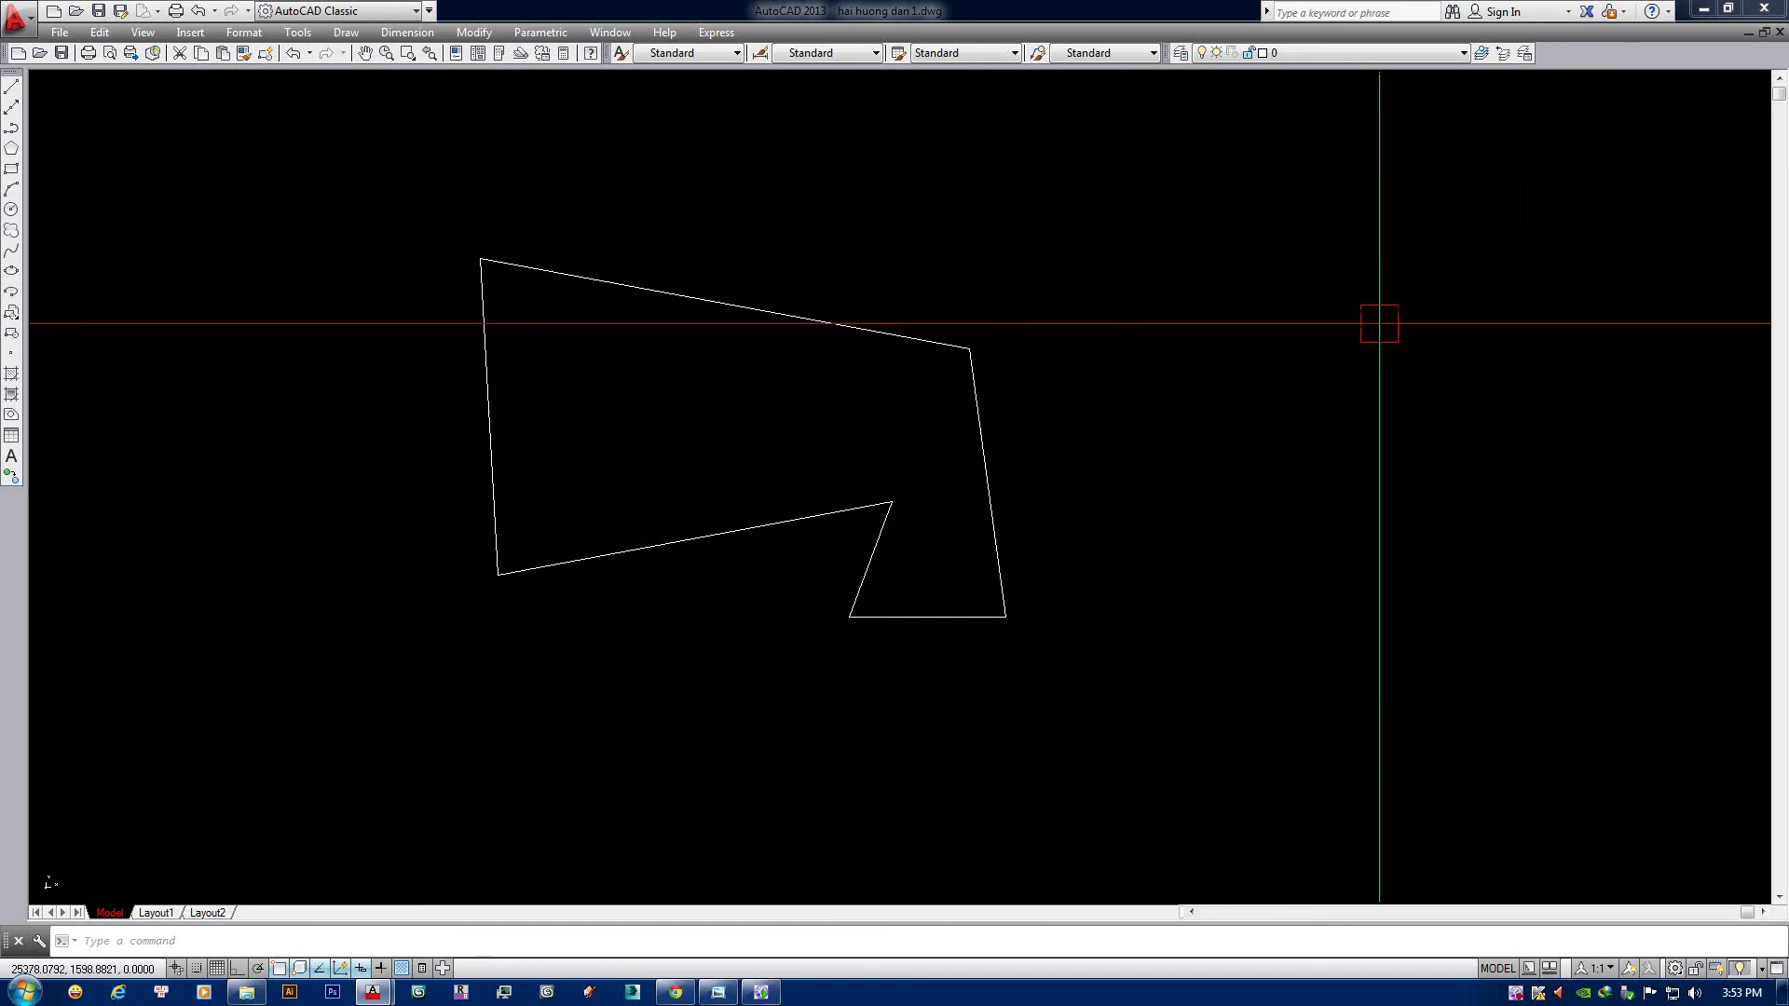
pyautogui.scroll(-4, 1388, 331)
pyautogui.scroll(2, 1388, 326)
pyautogui.moveTo(1293, 402); pyautogui.dragTo(1244, 484, button='middle')
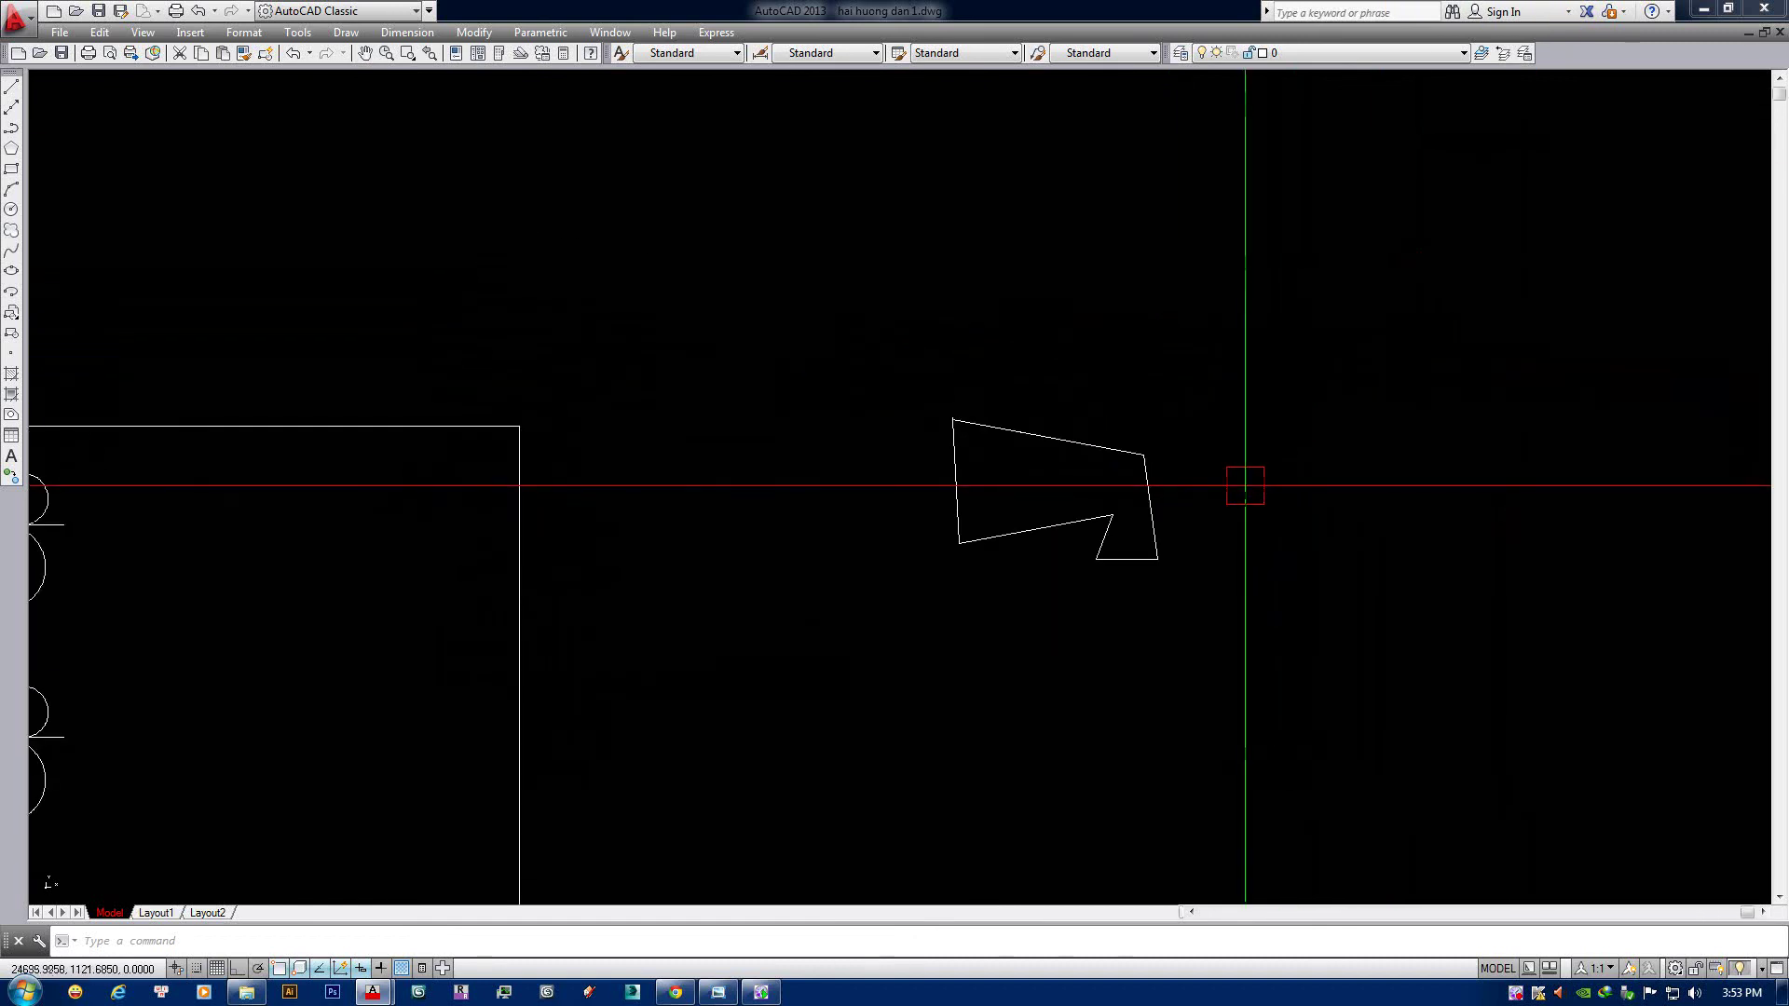
pyautogui.moveTo(1234, 543); pyautogui.dragTo(1229, 564, button='middle')
pyautogui.write('o')
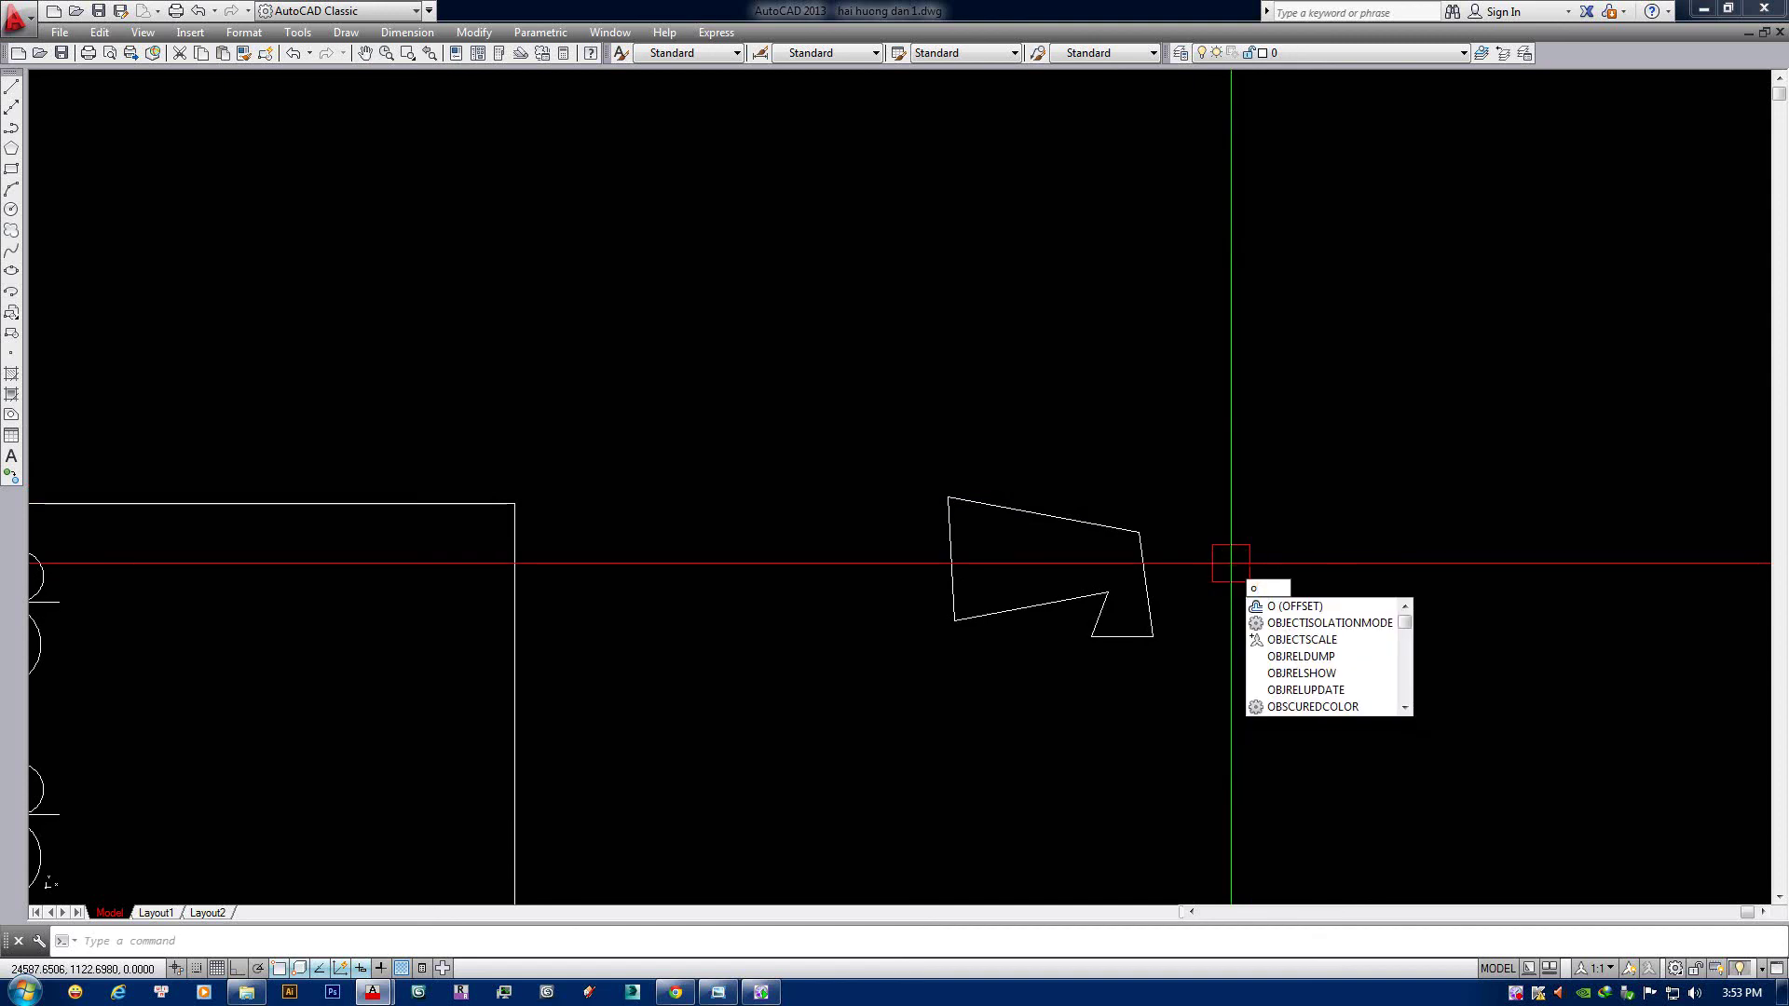
pyautogui.write('s')
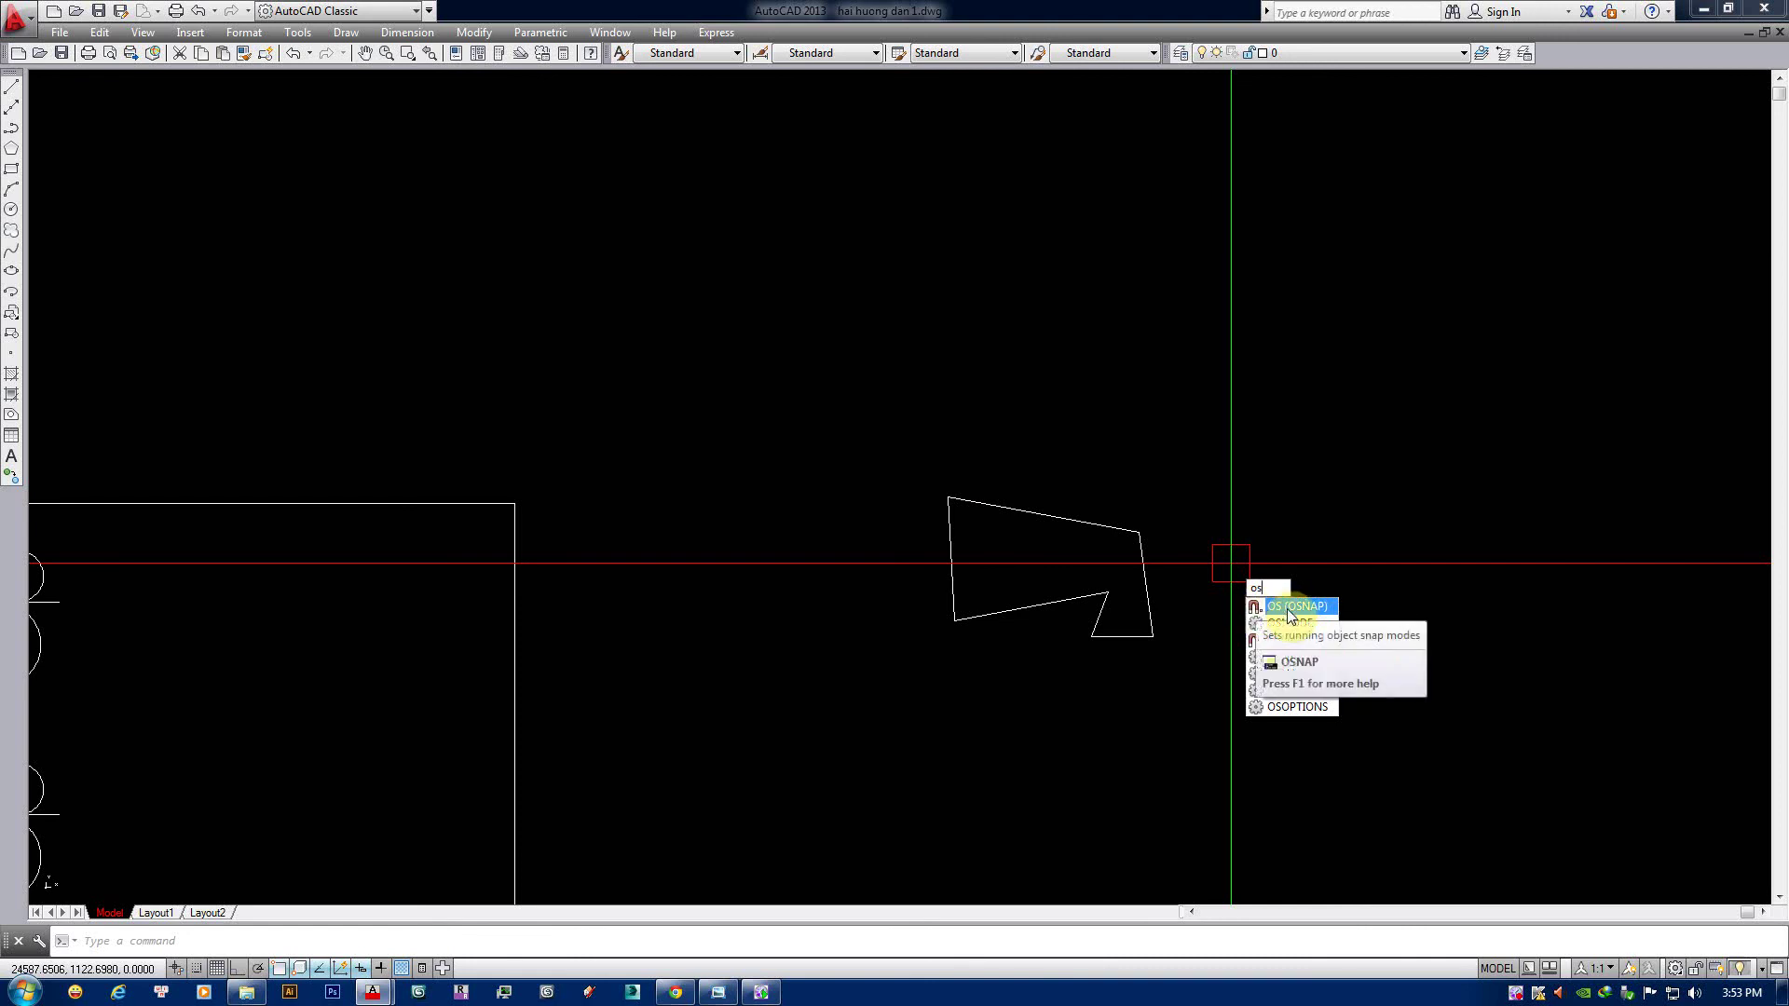
pyautogui.click(1298, 605)
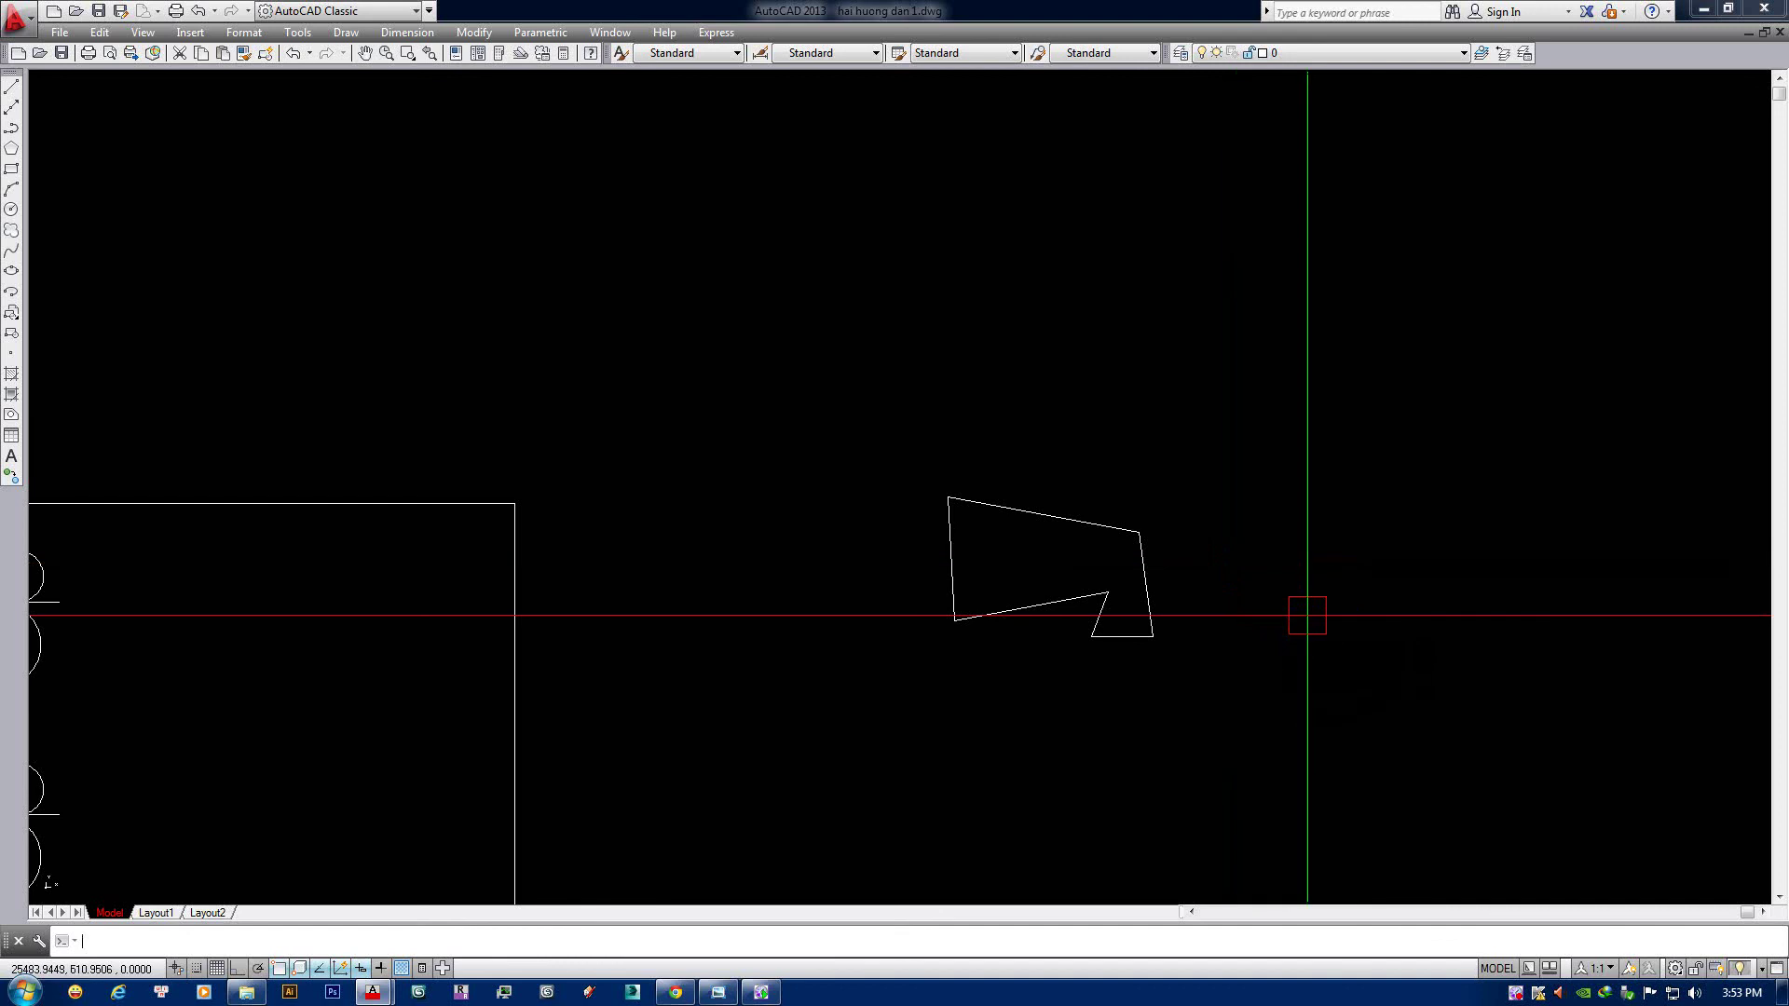
# Clear all object snap modes except Endpoint using the OS settings.
pyautogui.write('os')
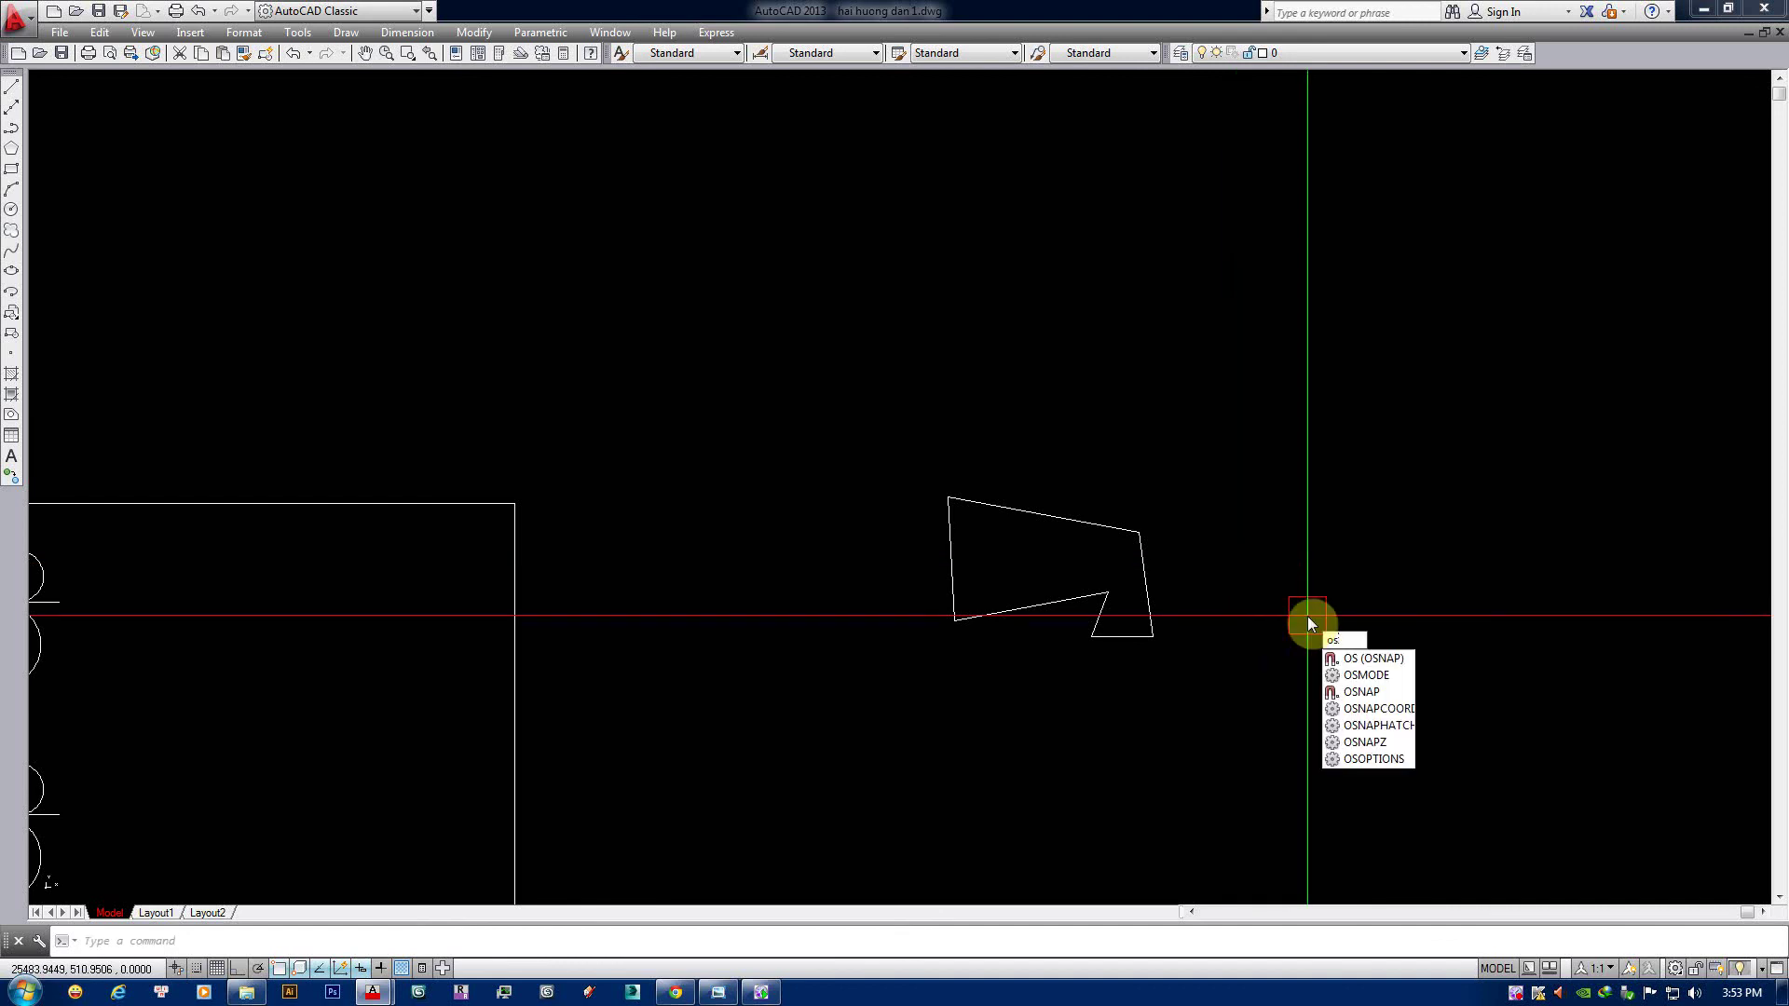
pyautogui.press('Return')
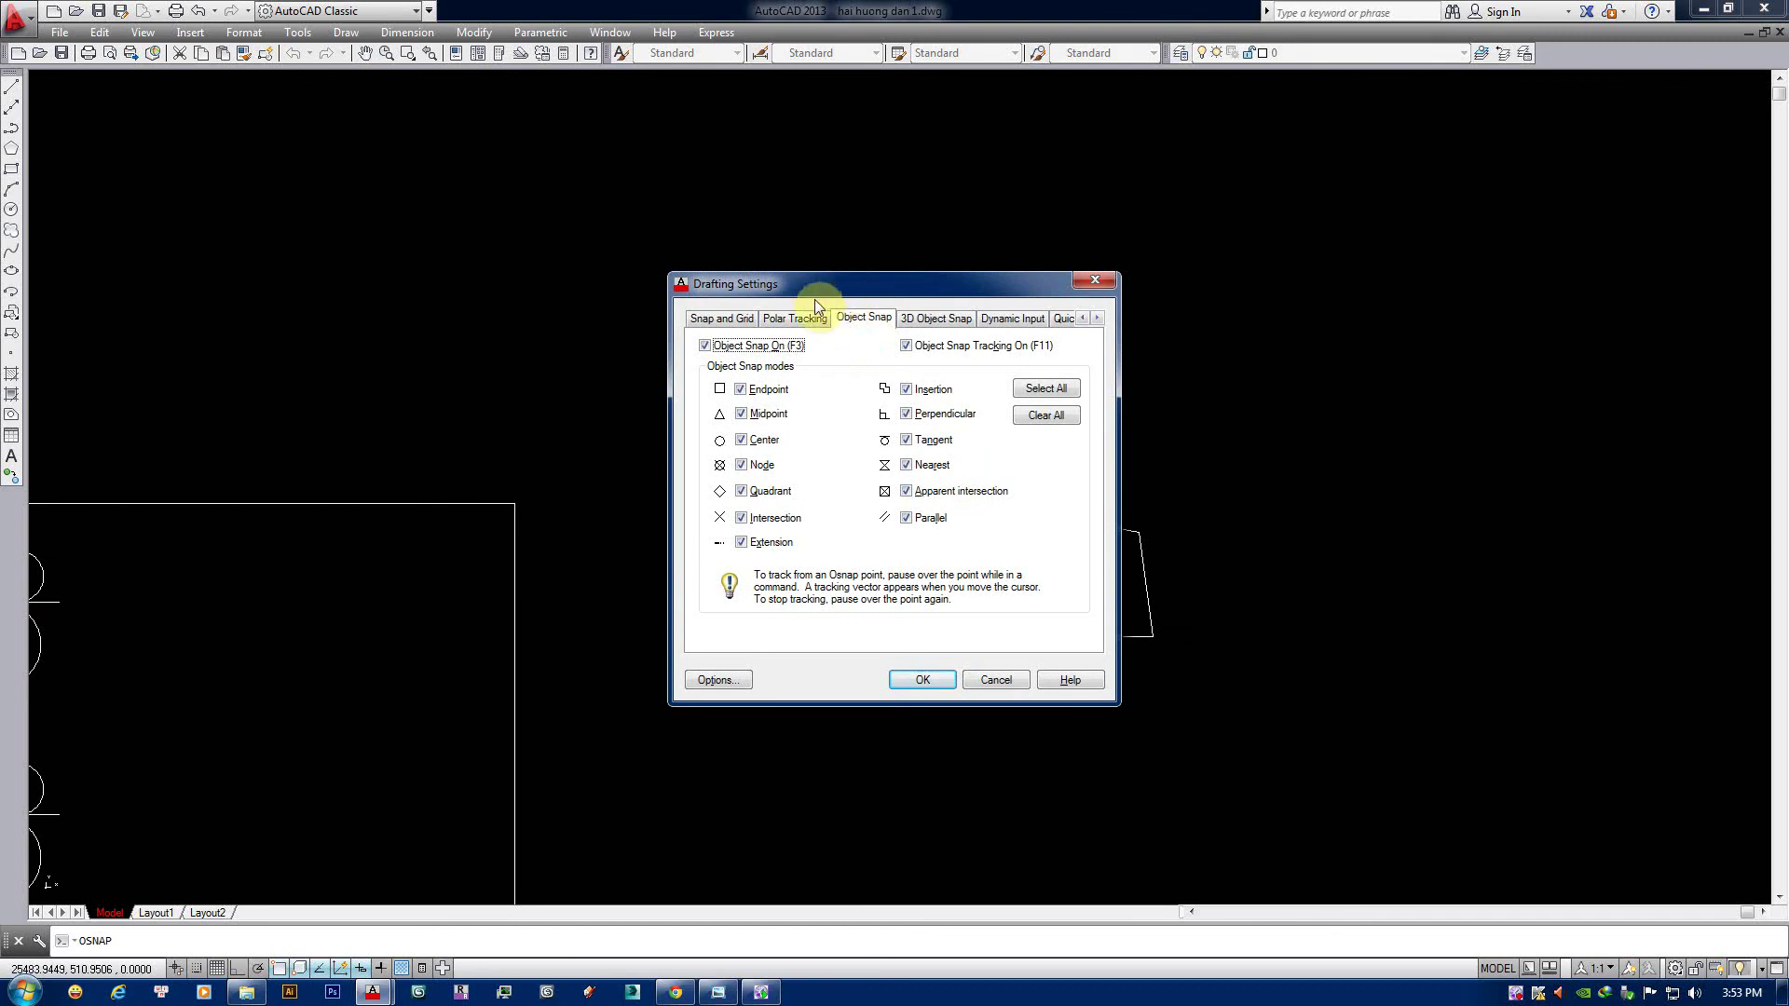
pyautogui.moveTo(805, 298); pyautogui.dragTo(844, 306)
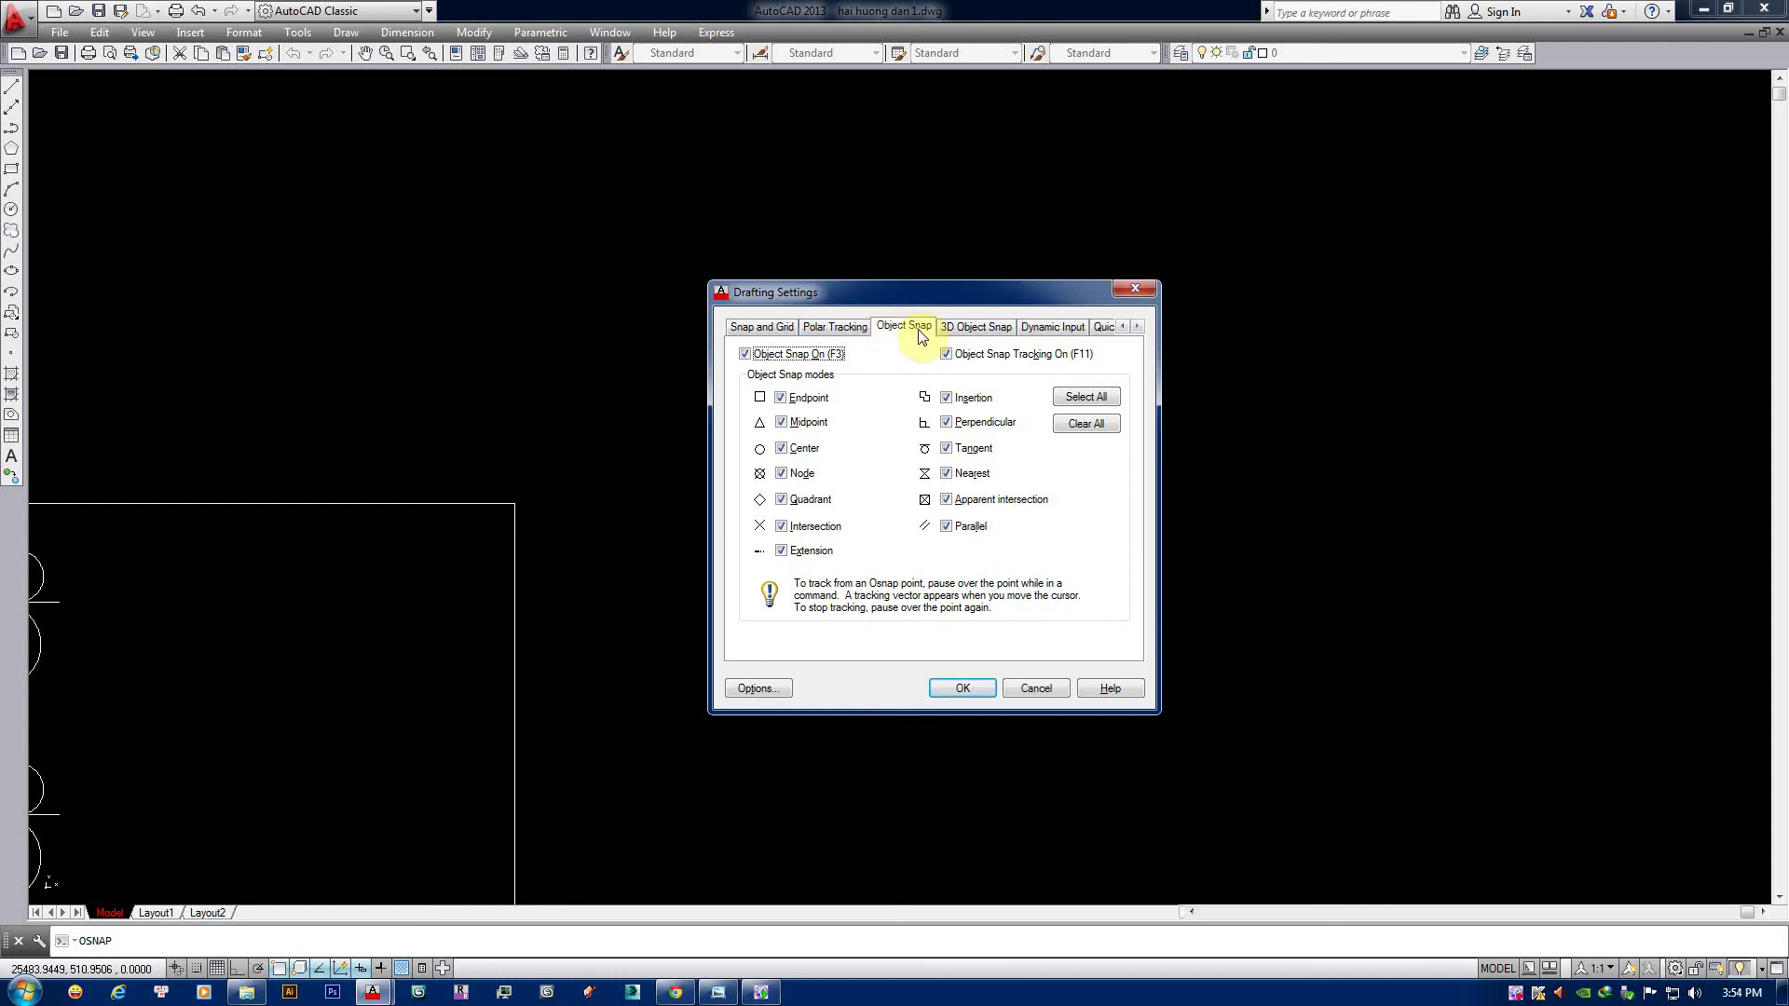
pyautogui.moveTo(913, 302); pyautogui.dragTo(903, 303)
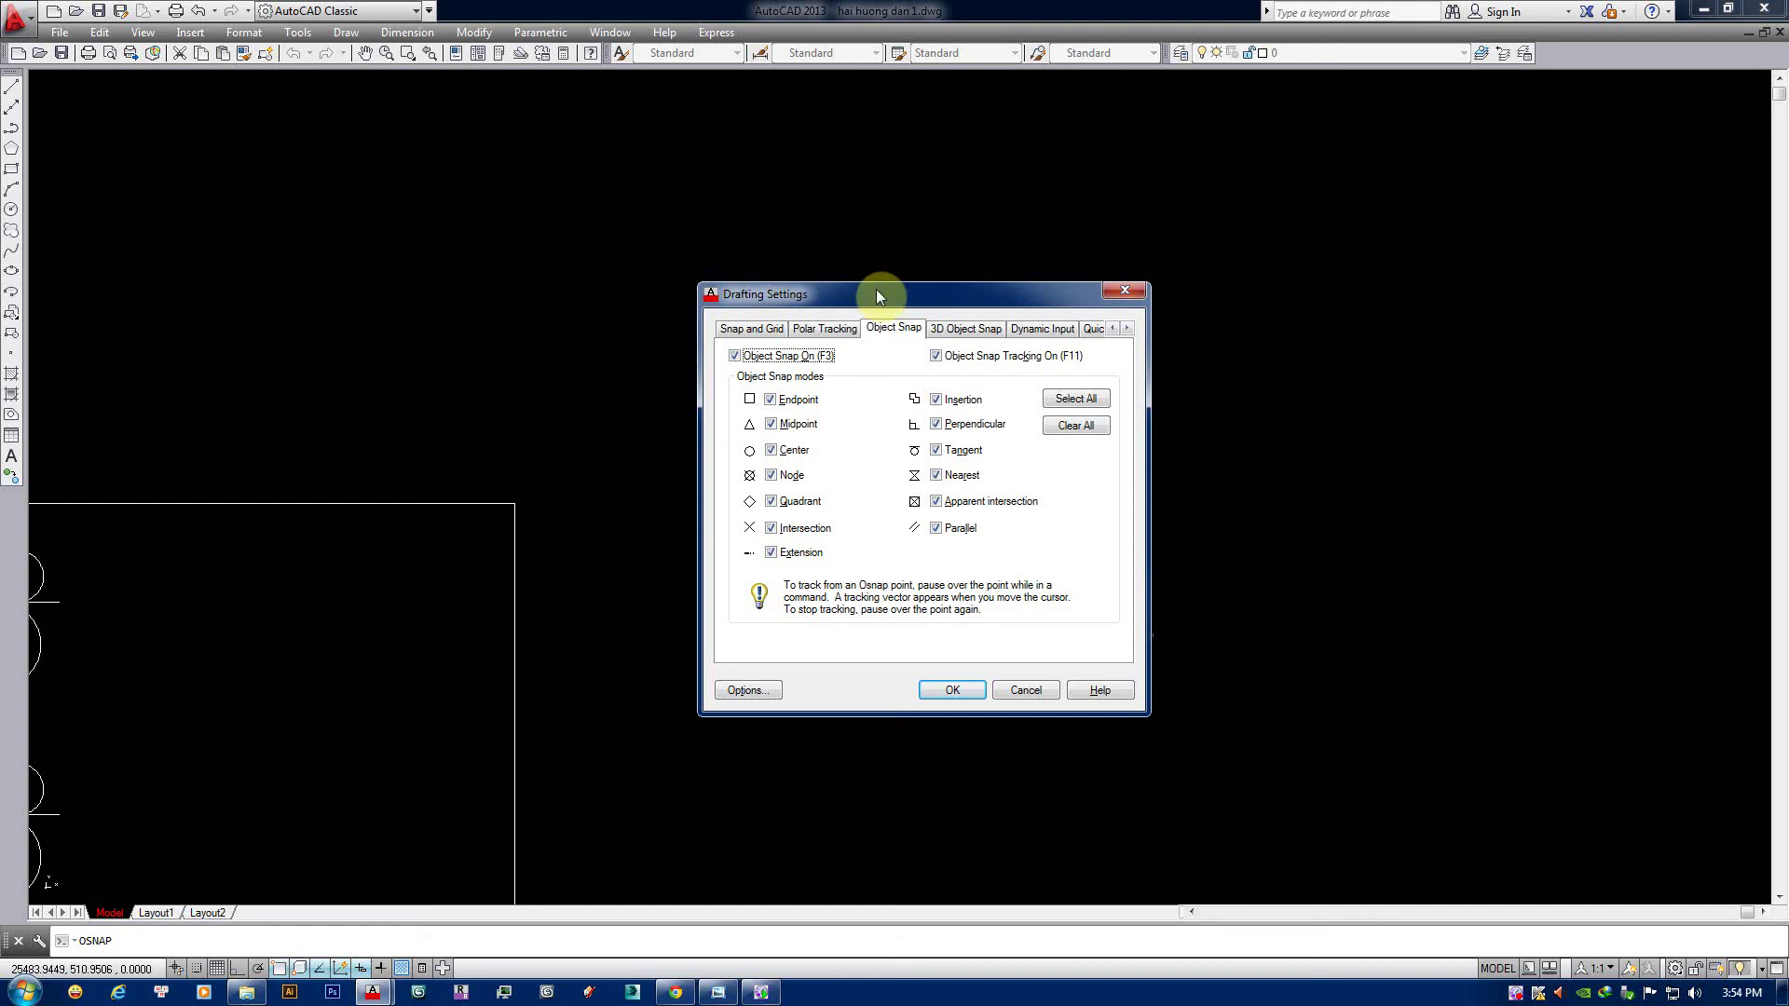
pyautogui.moveTo(875, 294); pyautogui.dragTo(893, 288)
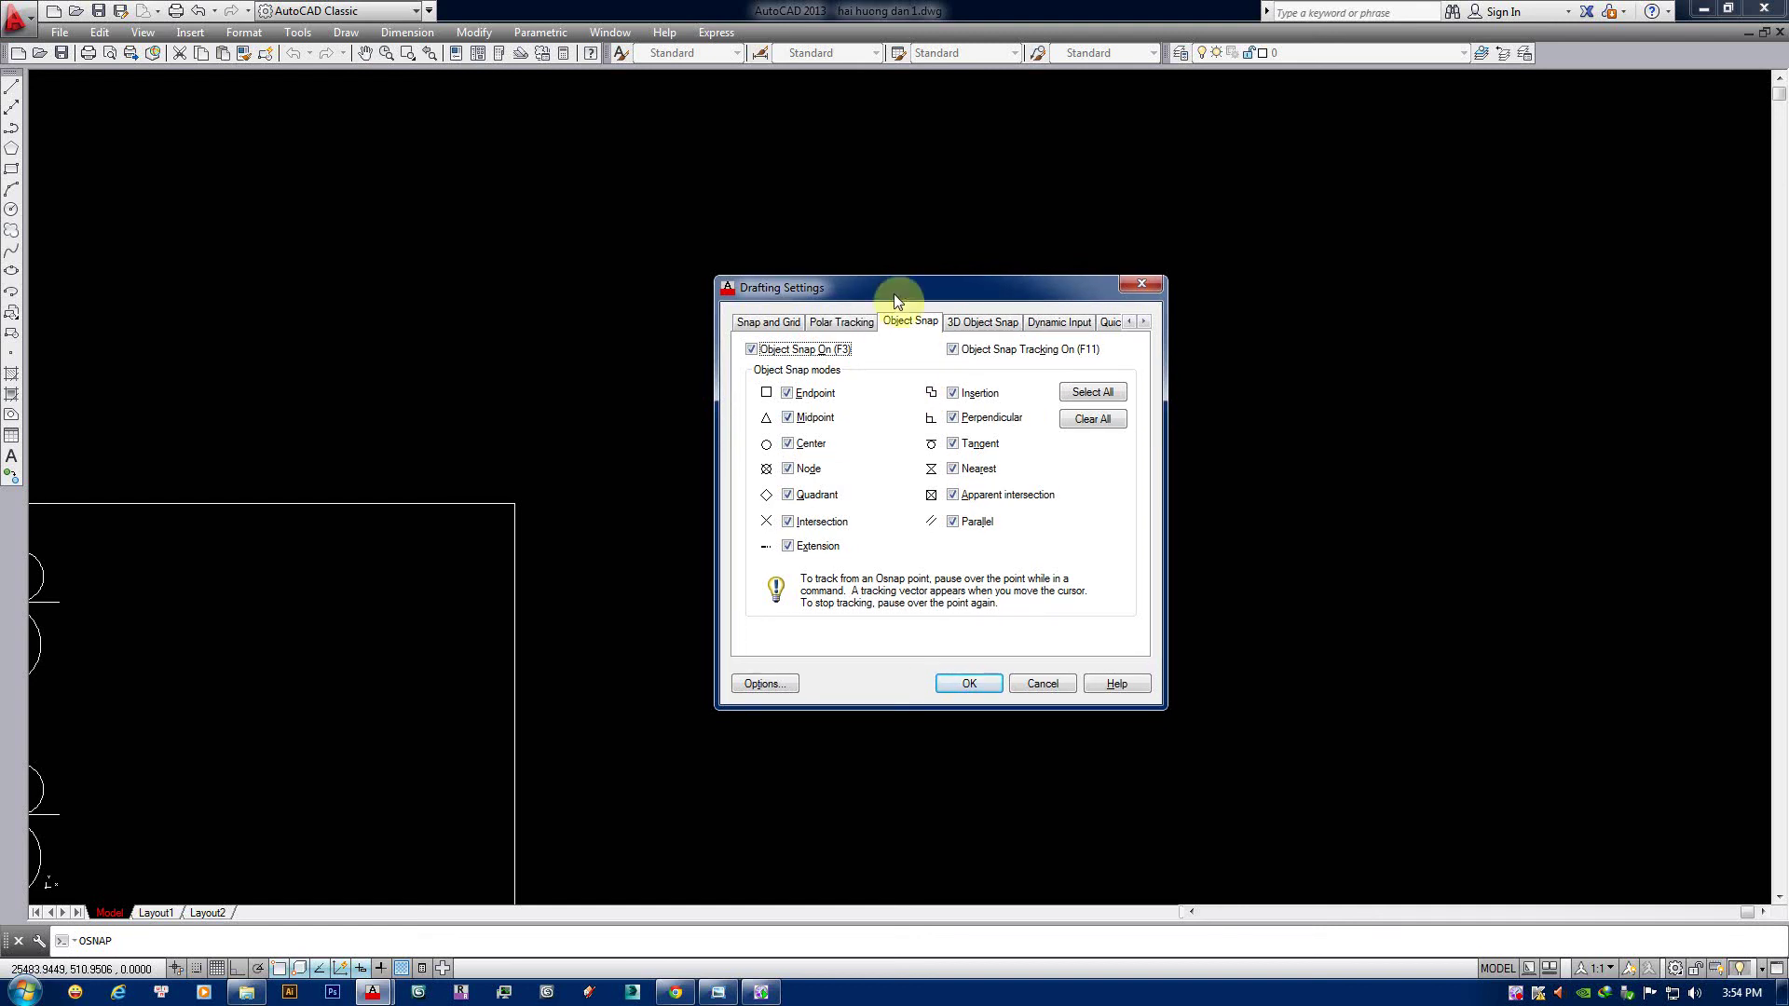
pyautogui.moveTo(893, 293); pyautogui.dragTo(909, 291)
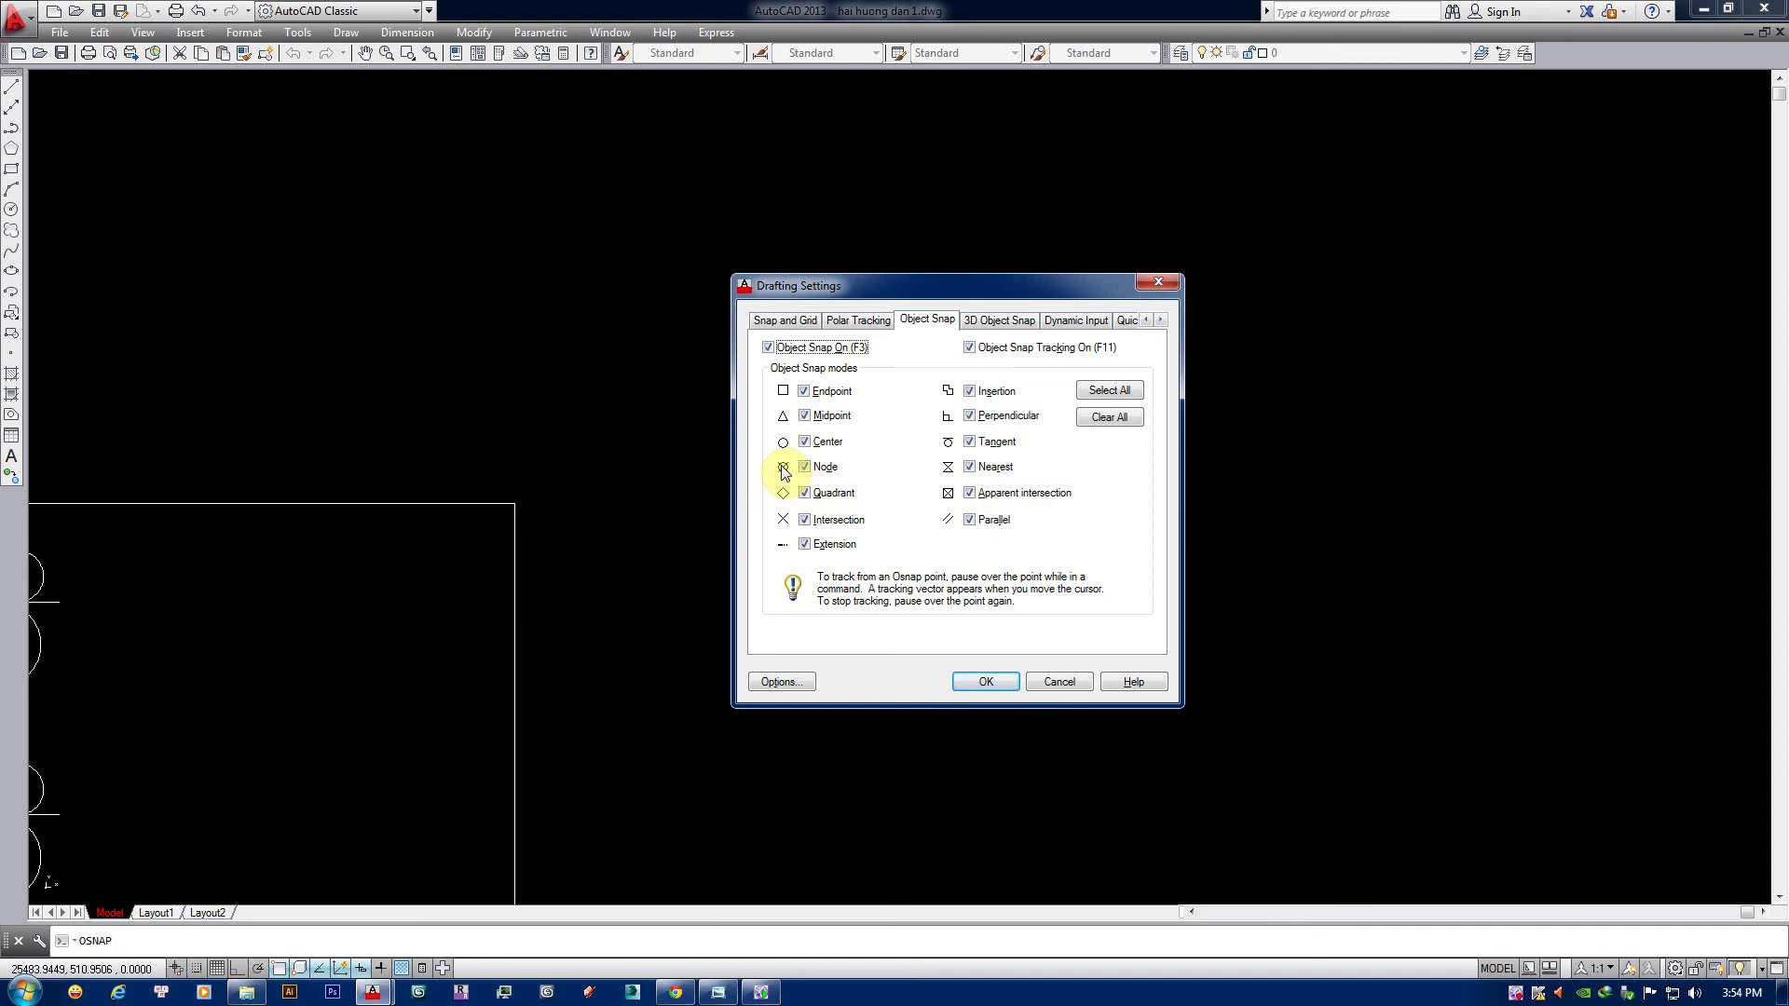
pyautogui.moveTo(952, 304); pyautogui.dragTo(1019, 282)
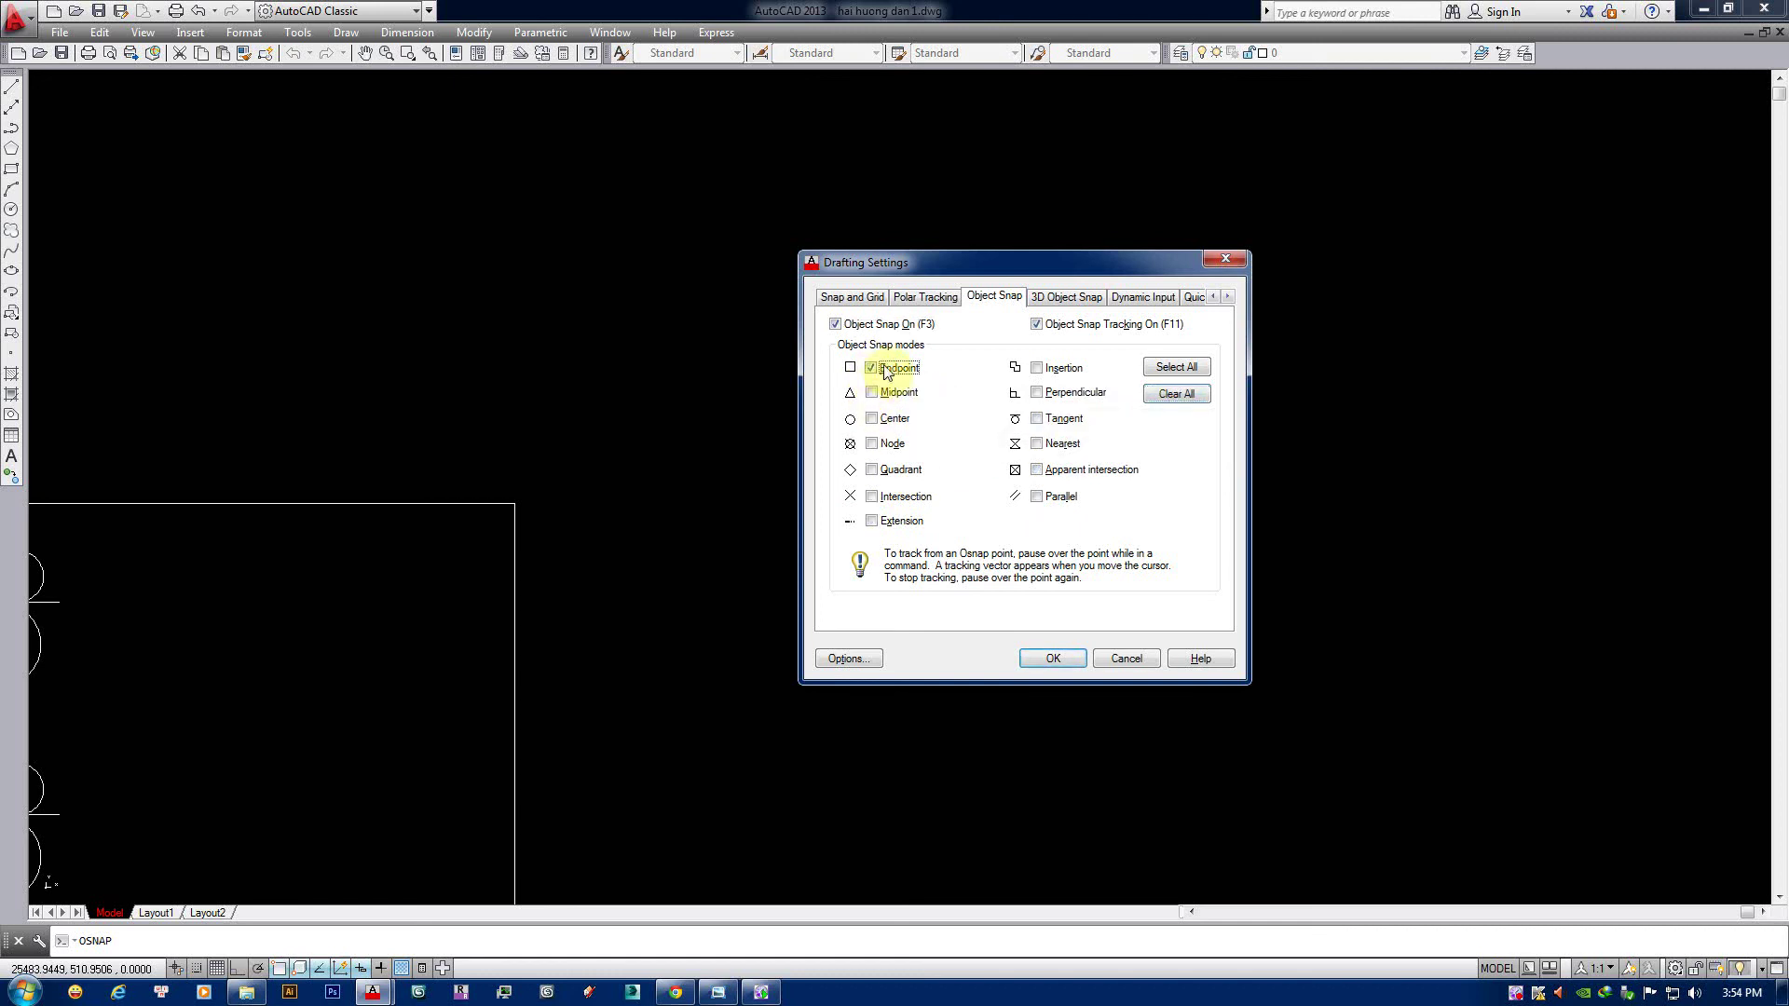
pyautogui.click(1052, 658)
pyautogui.scroll(-2, 1183, 491)
pyautogui.scroll(2, 1058, 495)
pyautogui.scroll(2, 1026, 531)
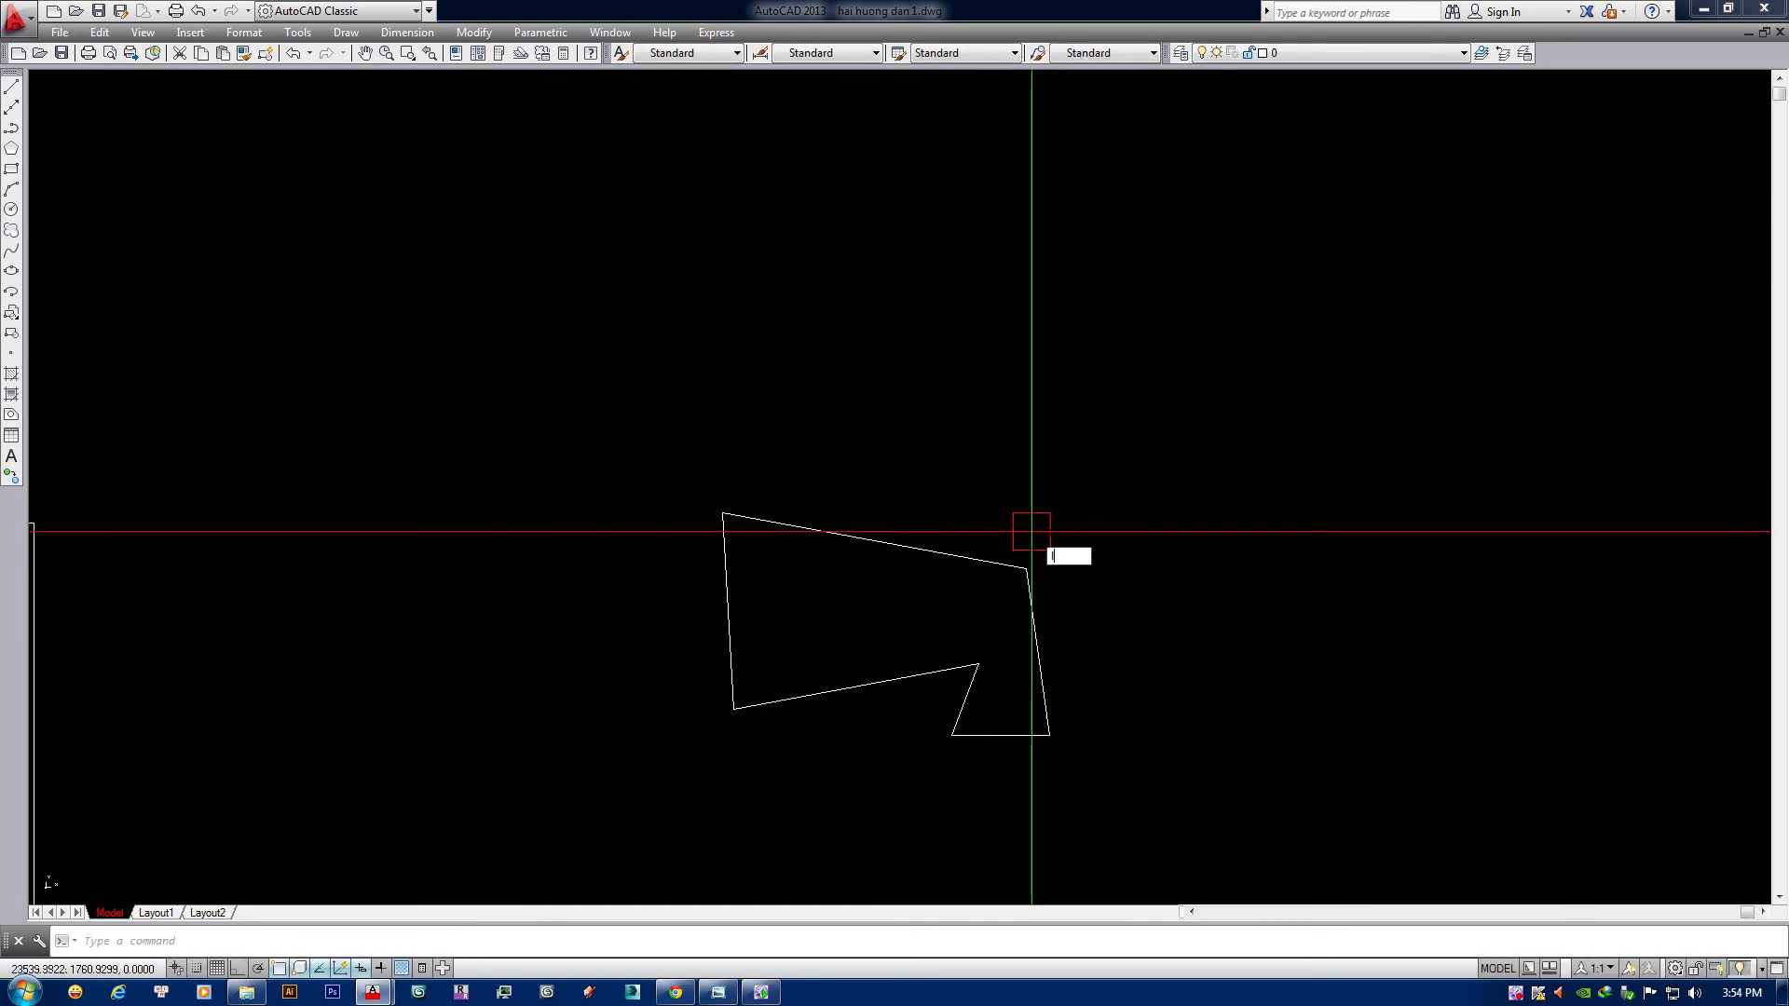
# Draw a slanted line above the wall profile, rising to the upper right.
pyautogui.press('Return')
pyautogui.click(820, 392)
pyautogui.click(1120, 352)
pyautogui.press('Return')
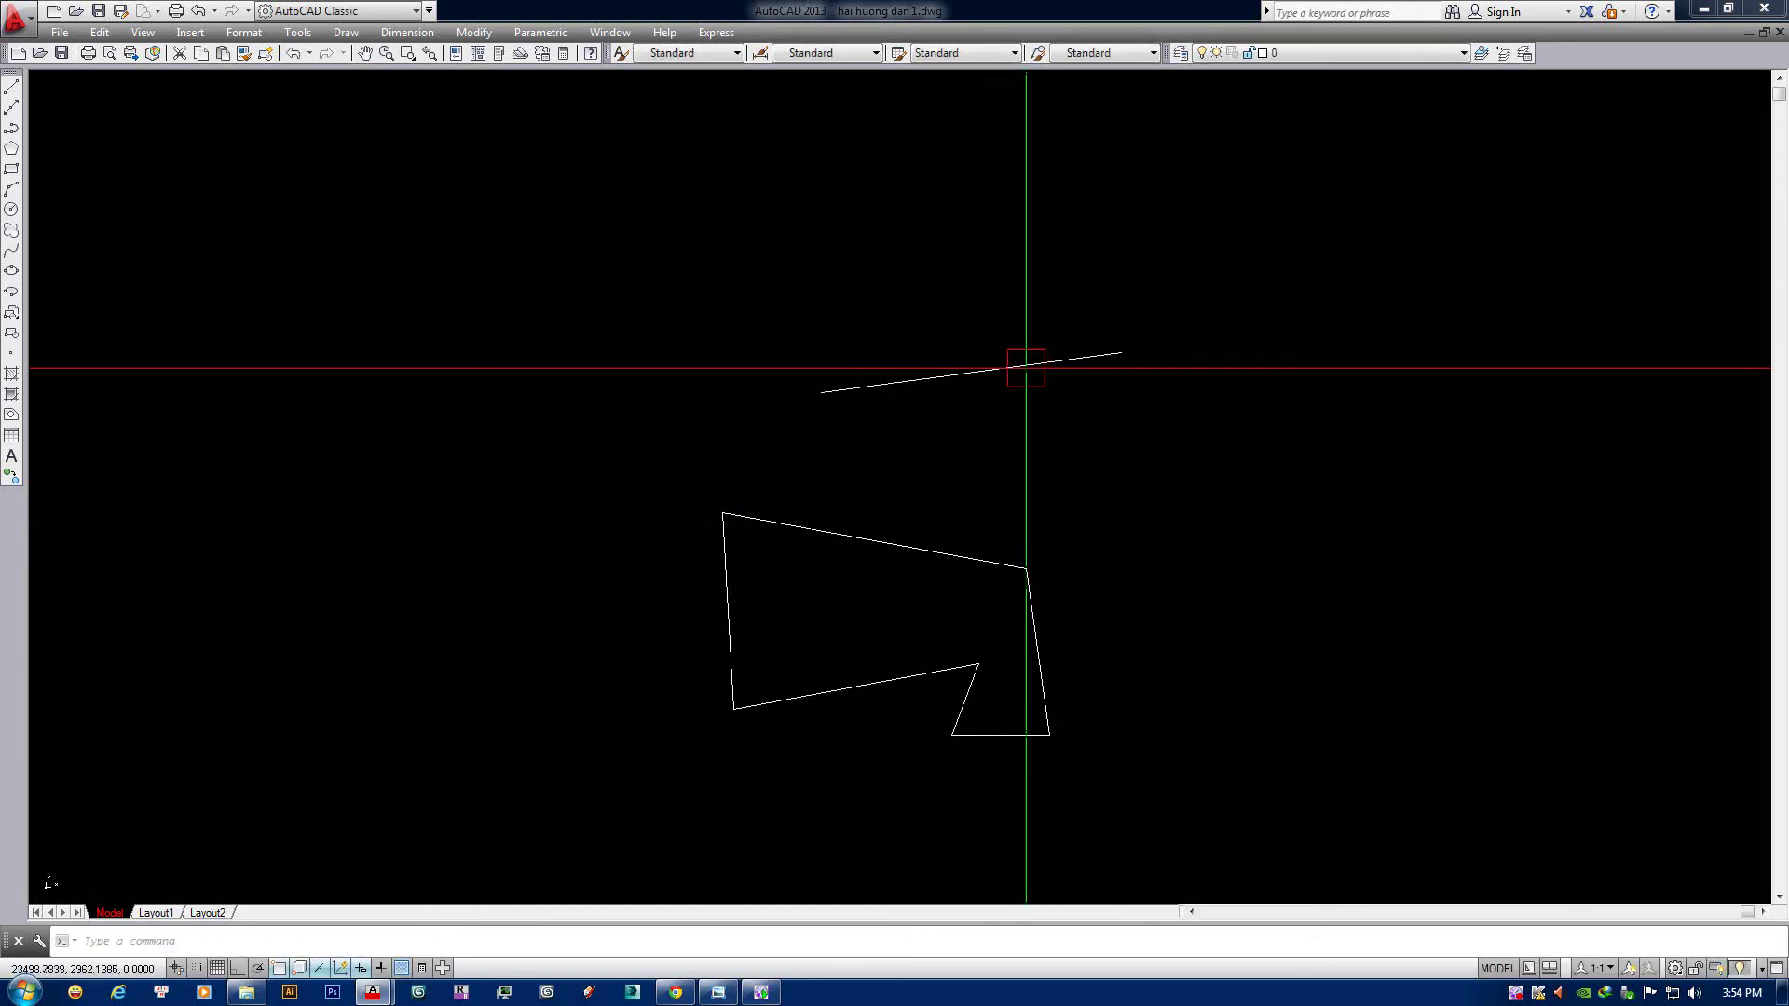
pyautogui.scroll(2, 1025, 367)
pyautogui.click(946, 384)
pyautogui.press('Escape')
pyautogui.scroll(-1, 783, 415)
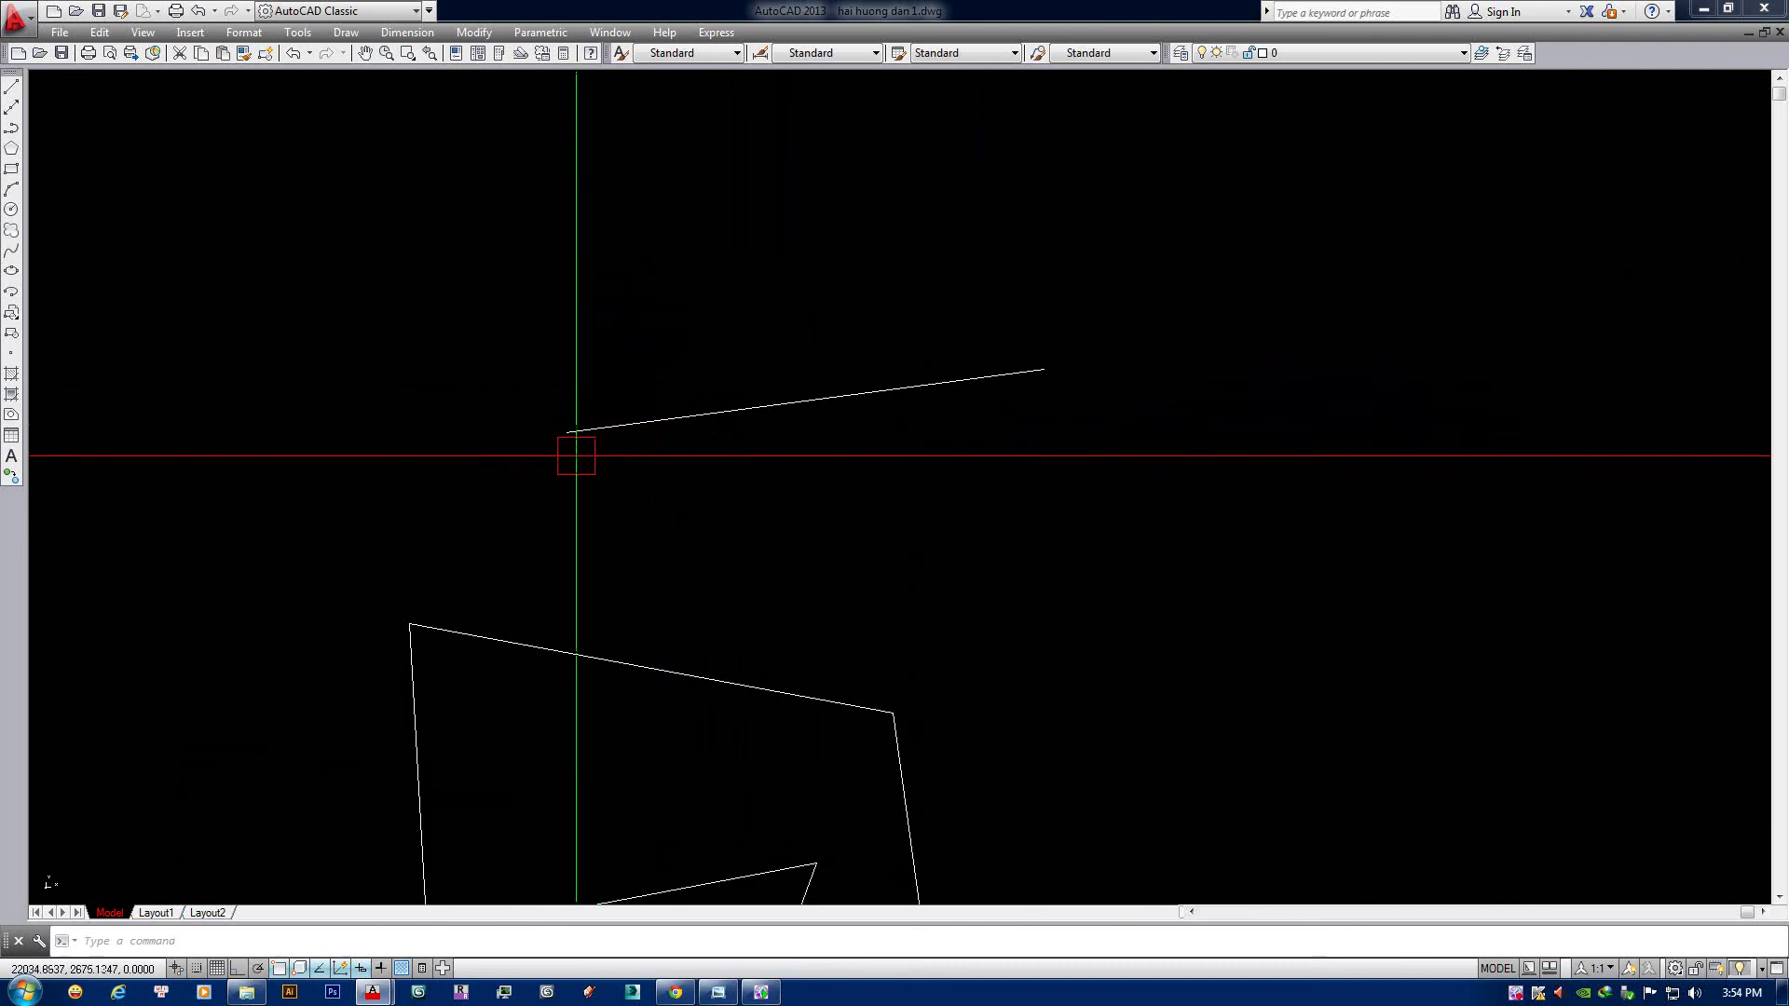
# Close a triangle with lines from the slanted line's left end down and back to its right end.
pyautogui.press('Return')
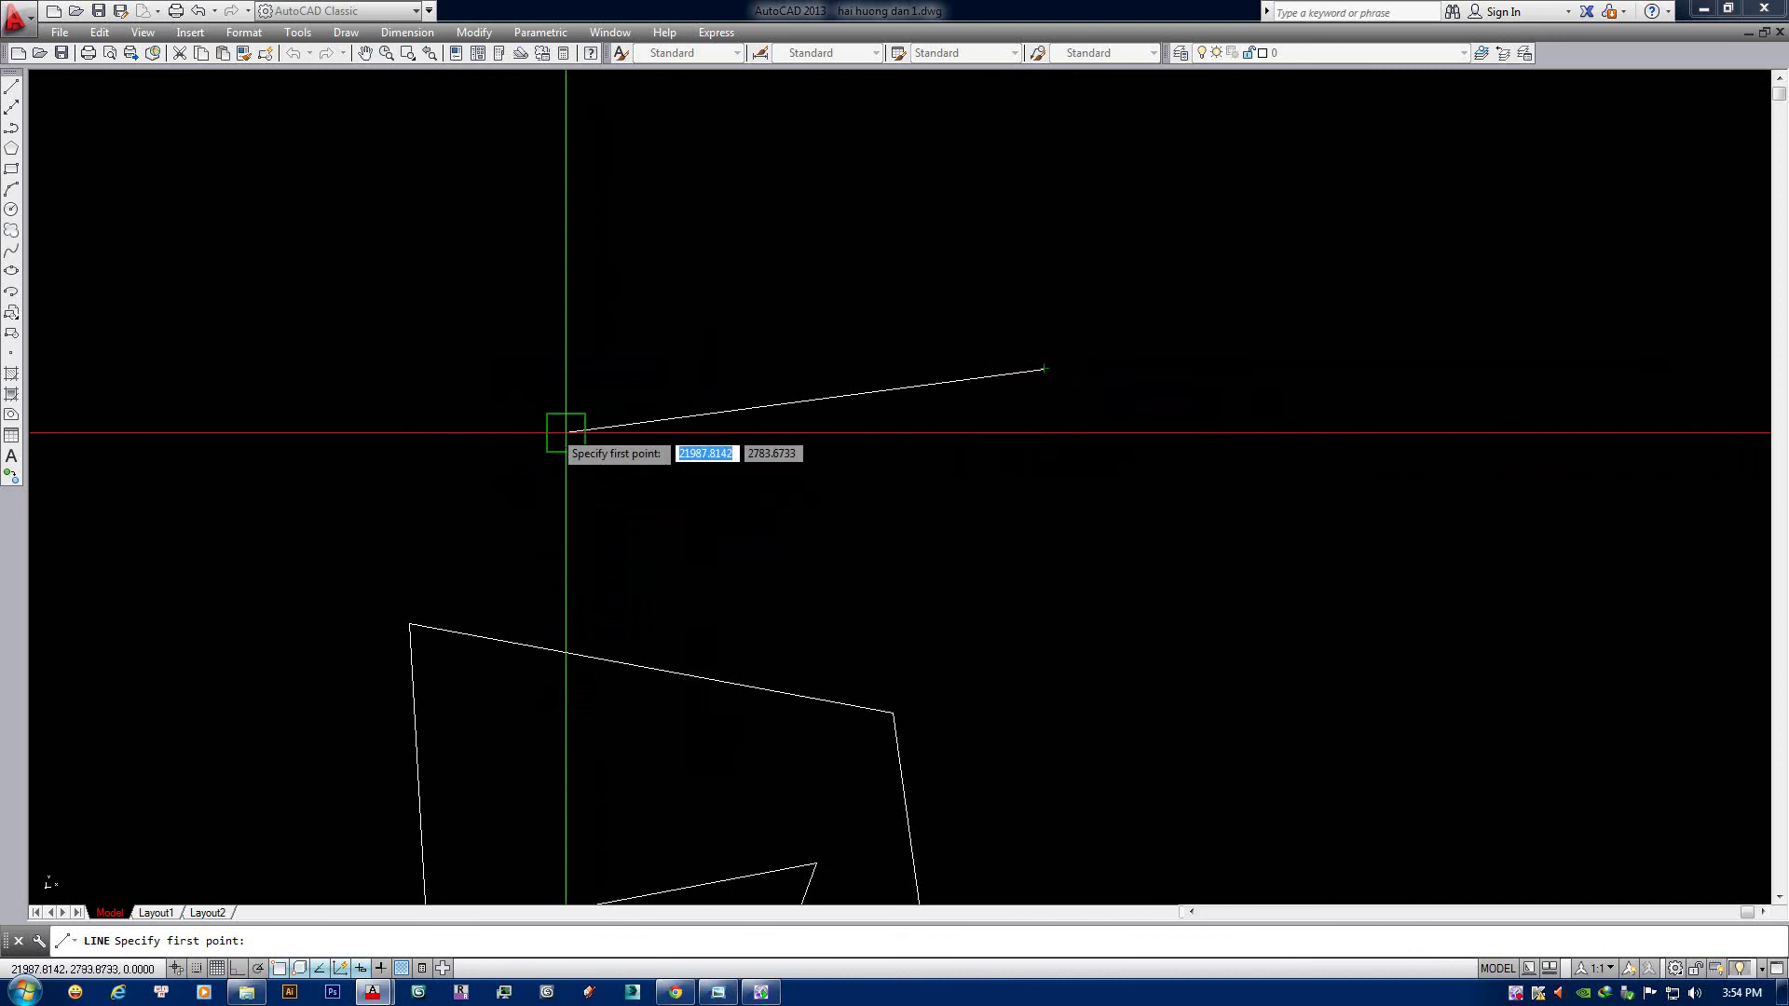
pyautogui.click(567, 432)
pyautogui.click(974, 598)
pyautogui.click(1043, 370)
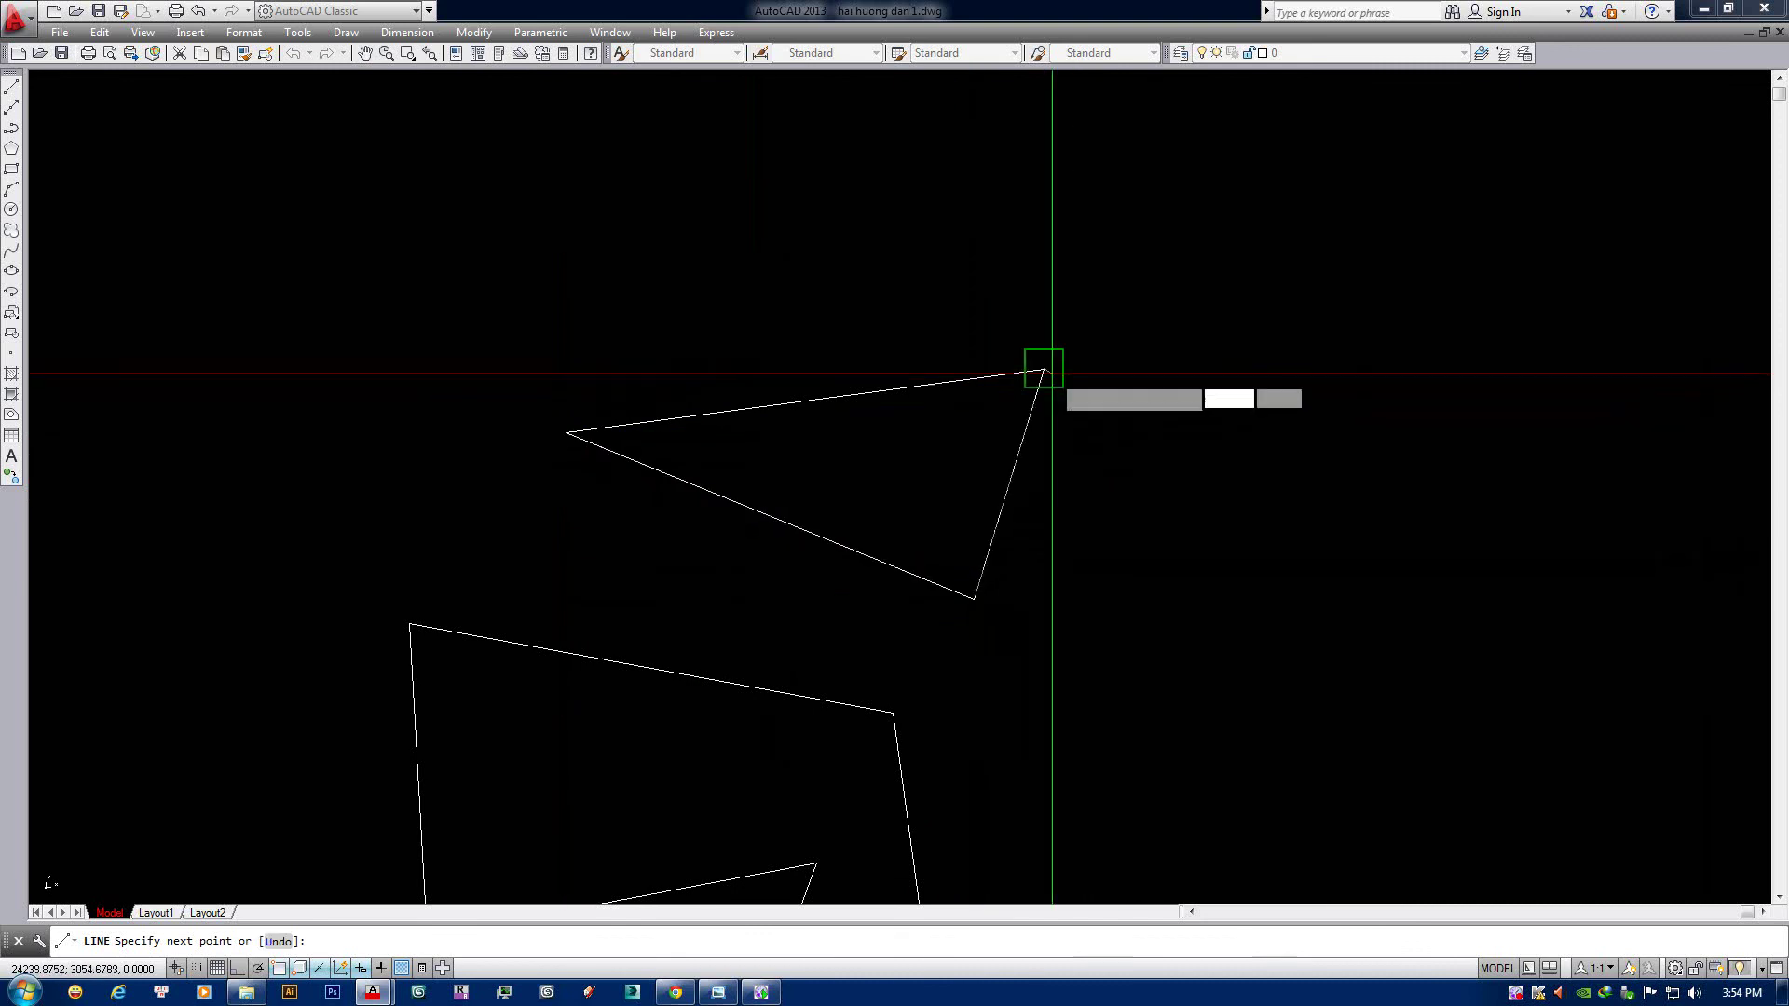
pyautogui.press('Return')
pyautogui.click(1102, 499)
pyautogui.click(942, 538)
pyautogui.click(826, 538)
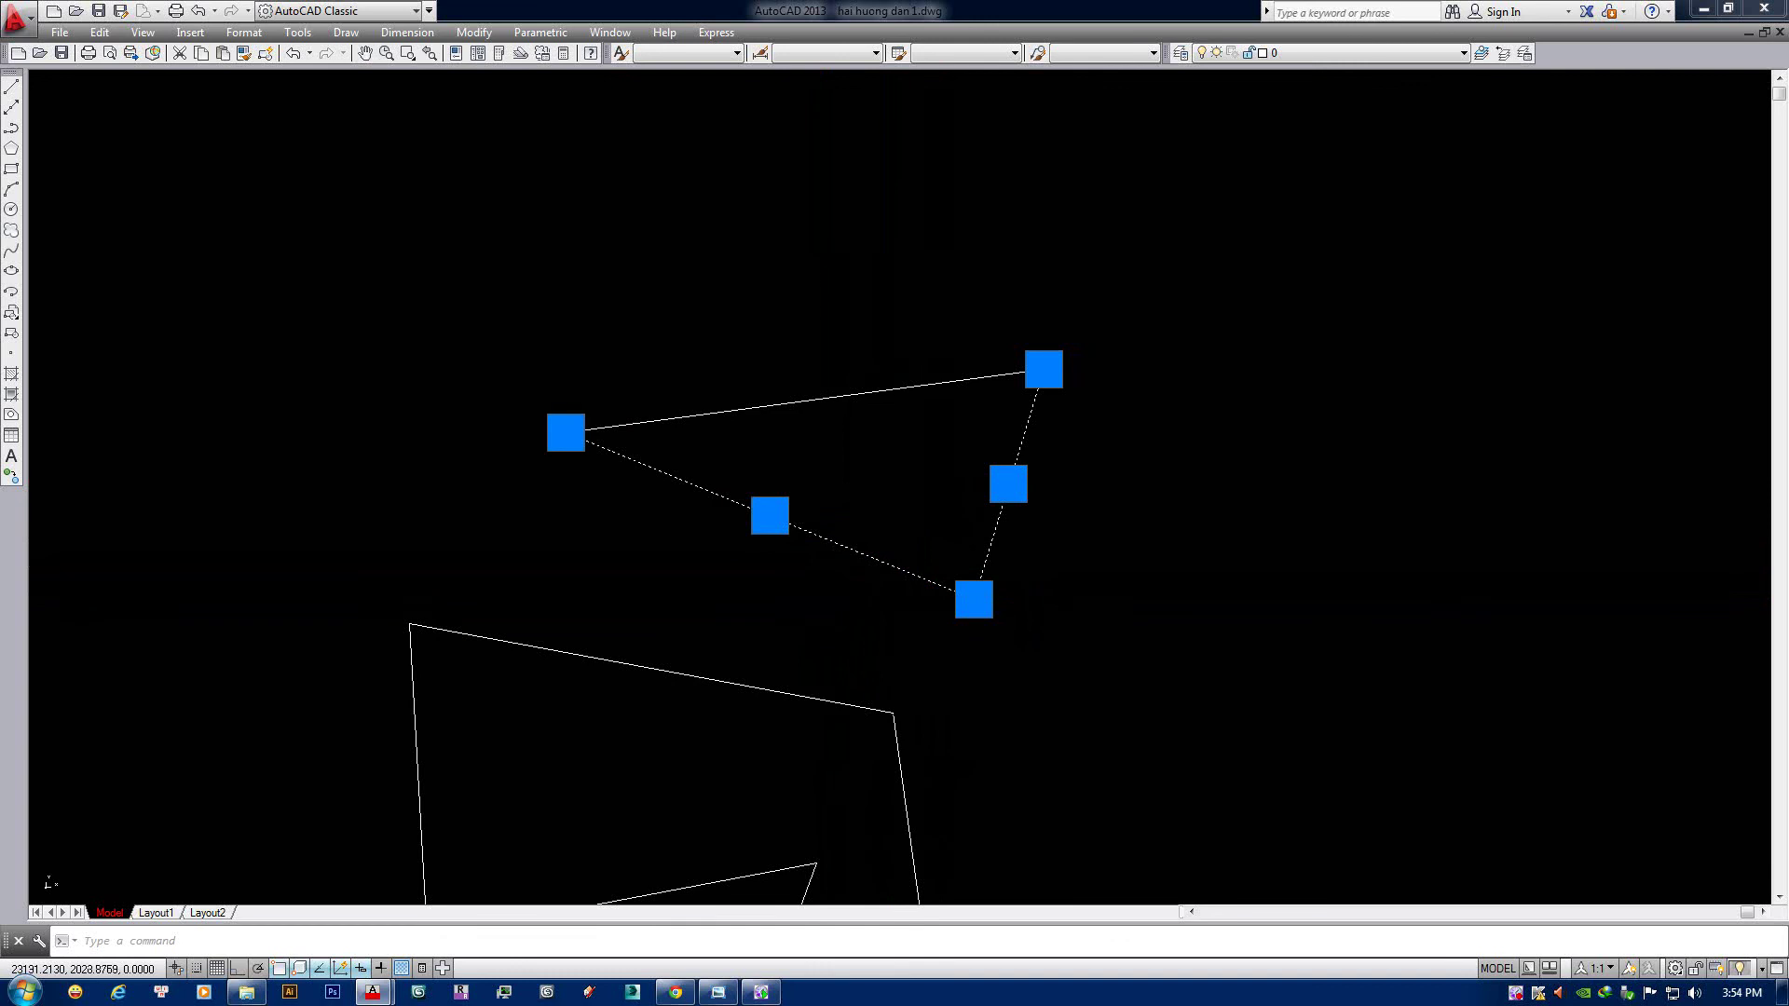
# Open and close the External References palette with XR.
pyautogui.write('xr')
pyautogui.press('Return')
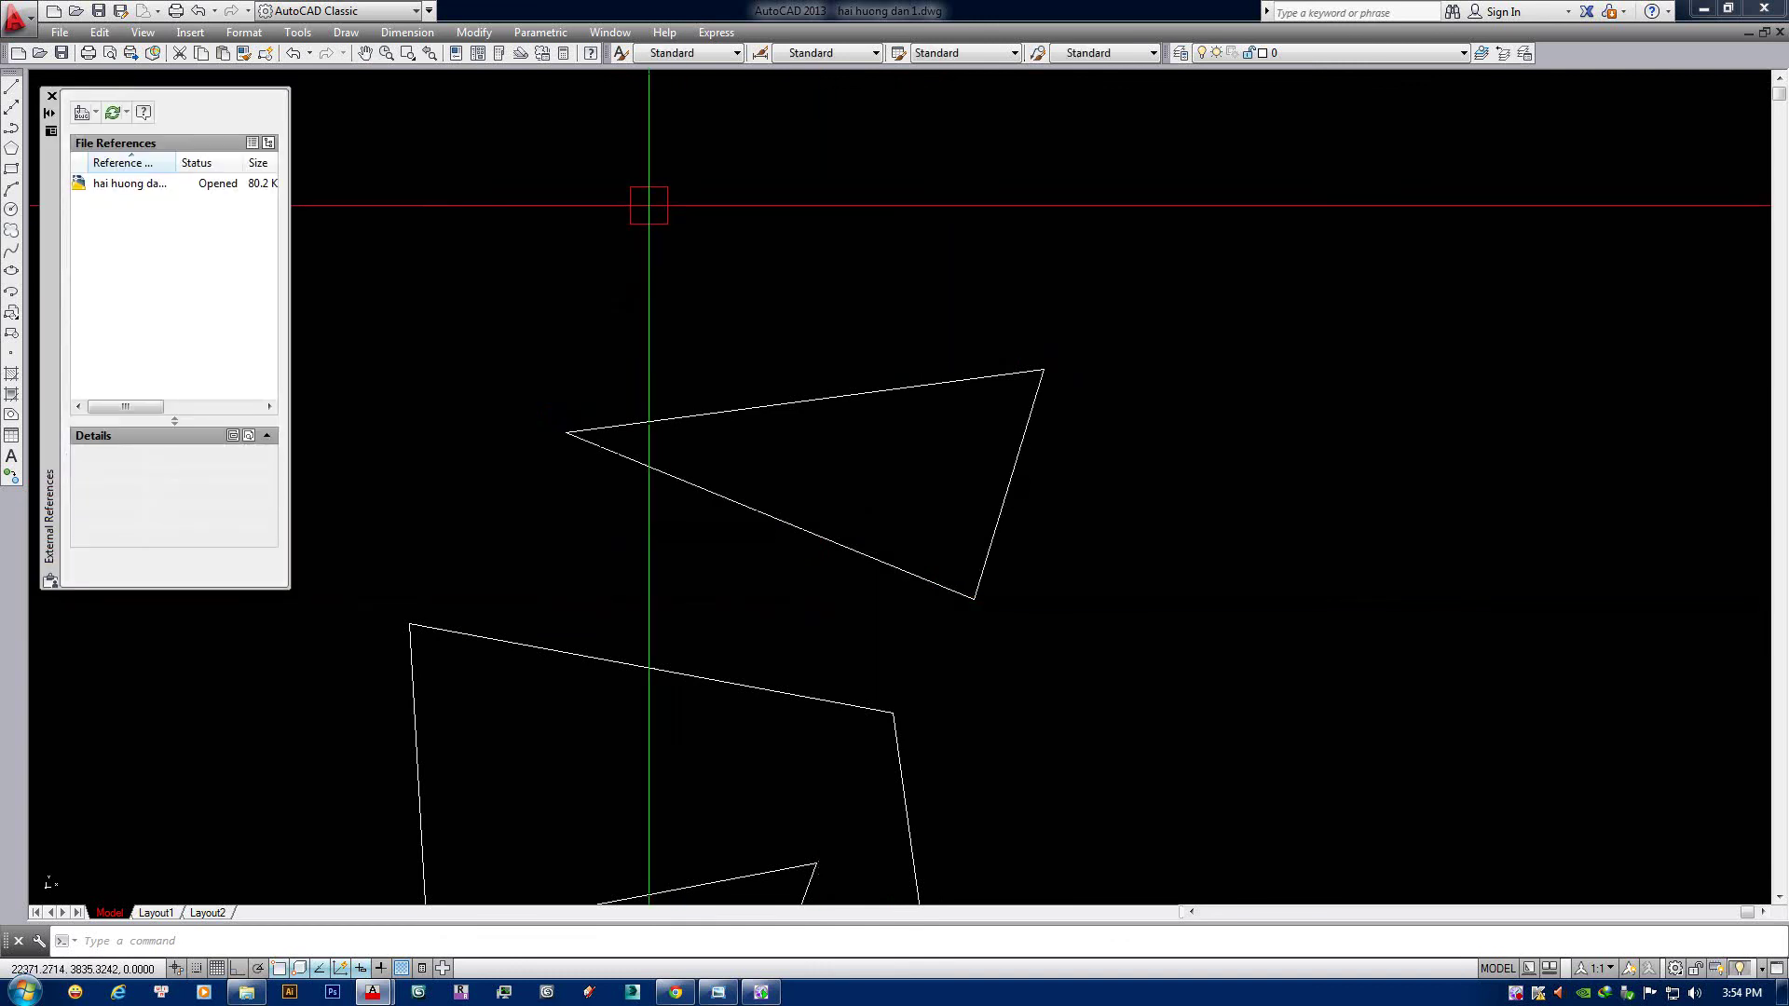
pyautogui.click(52, 96)
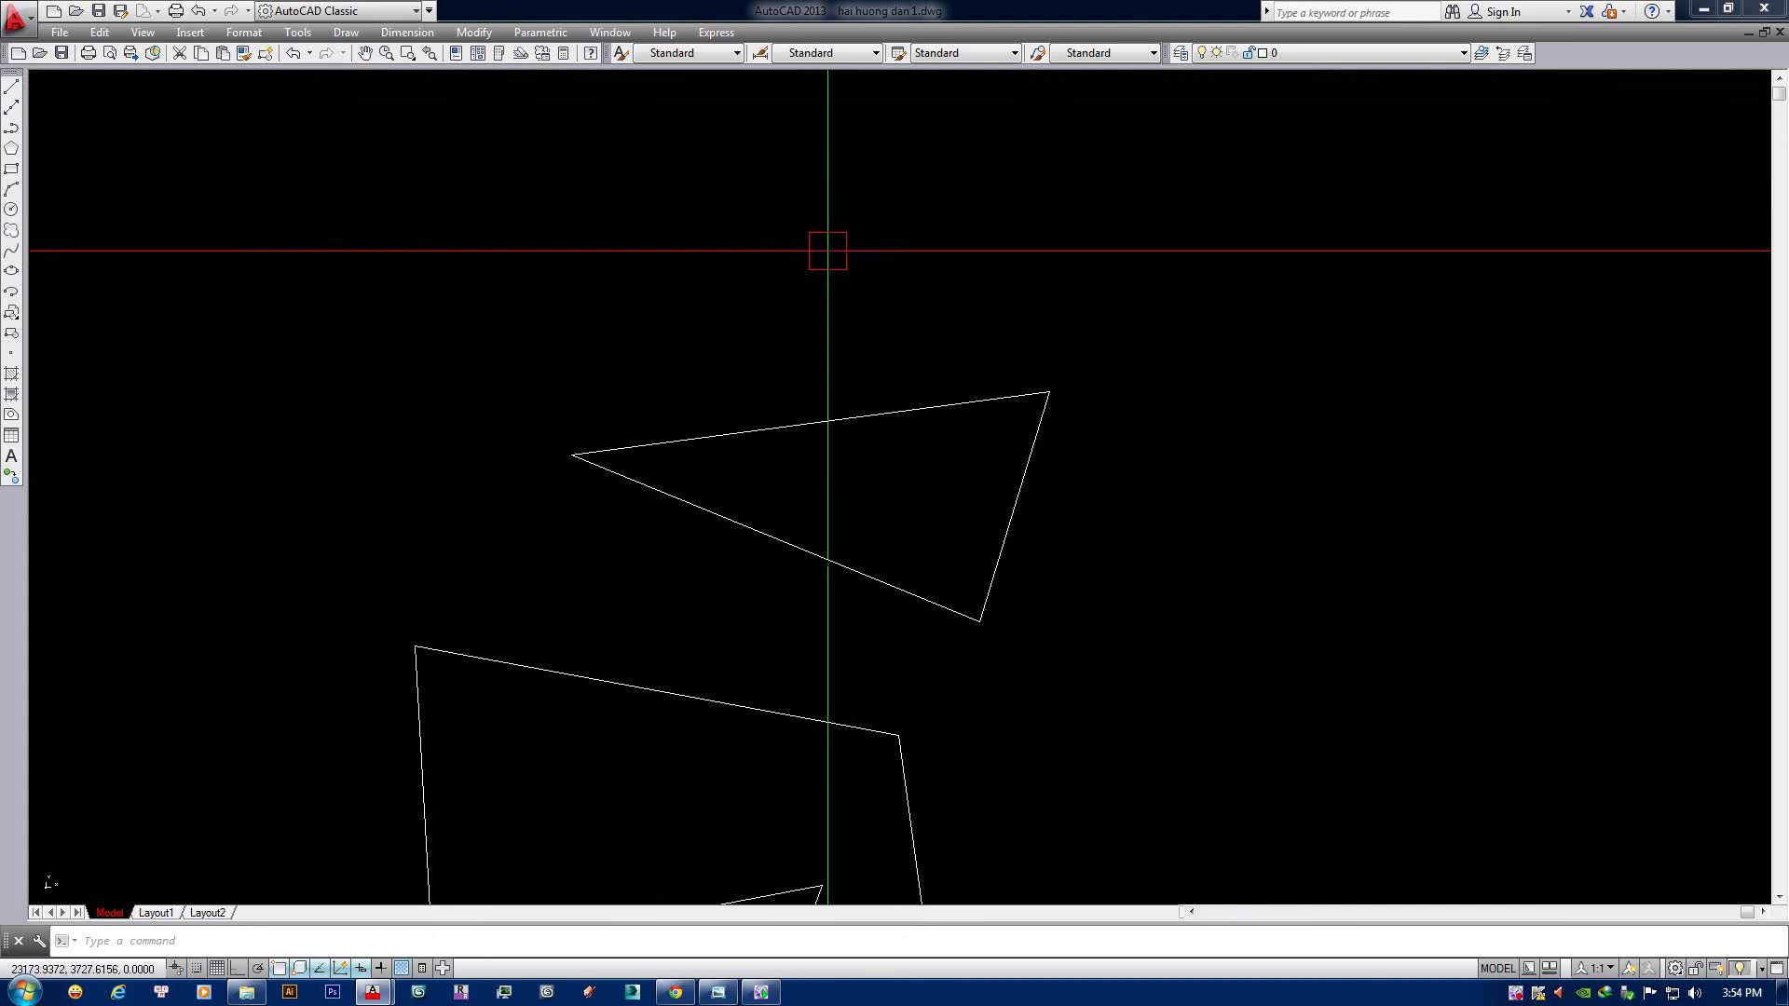
# Reopen the object snap settings and compare them with the snap-types reference image.
pyautogui.write('se')
pyautogui.press('Return')
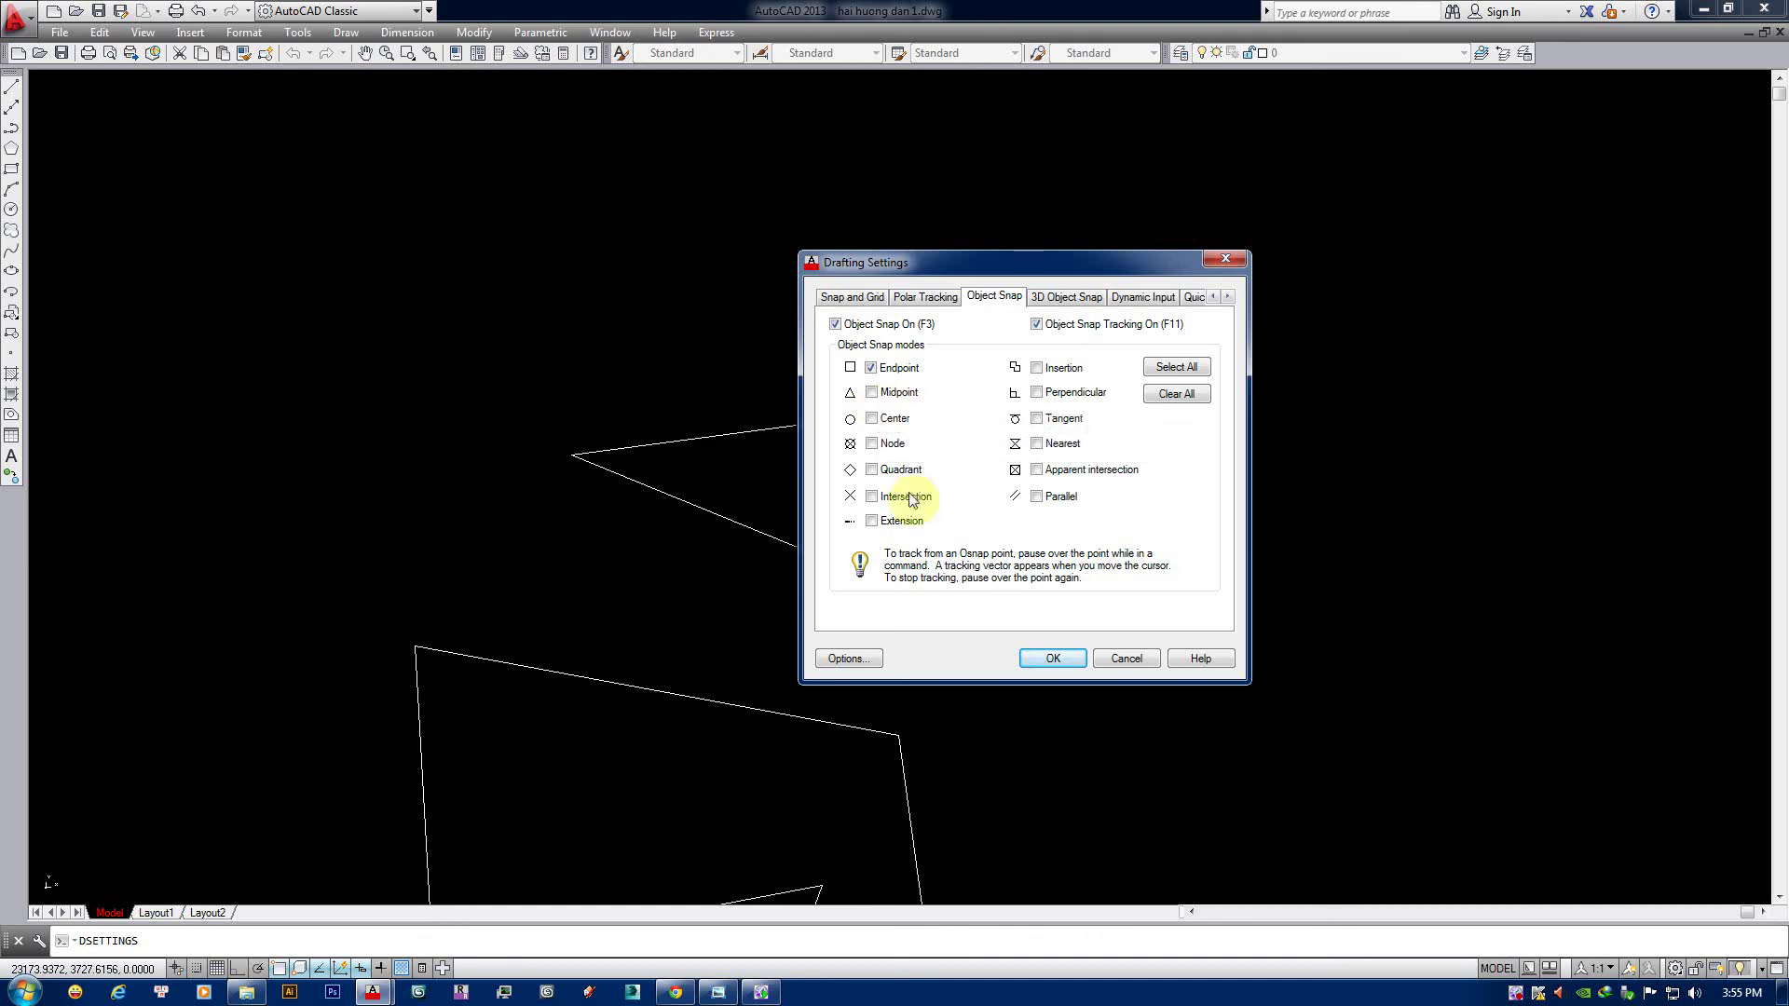
pyautogui.click(755, 820)
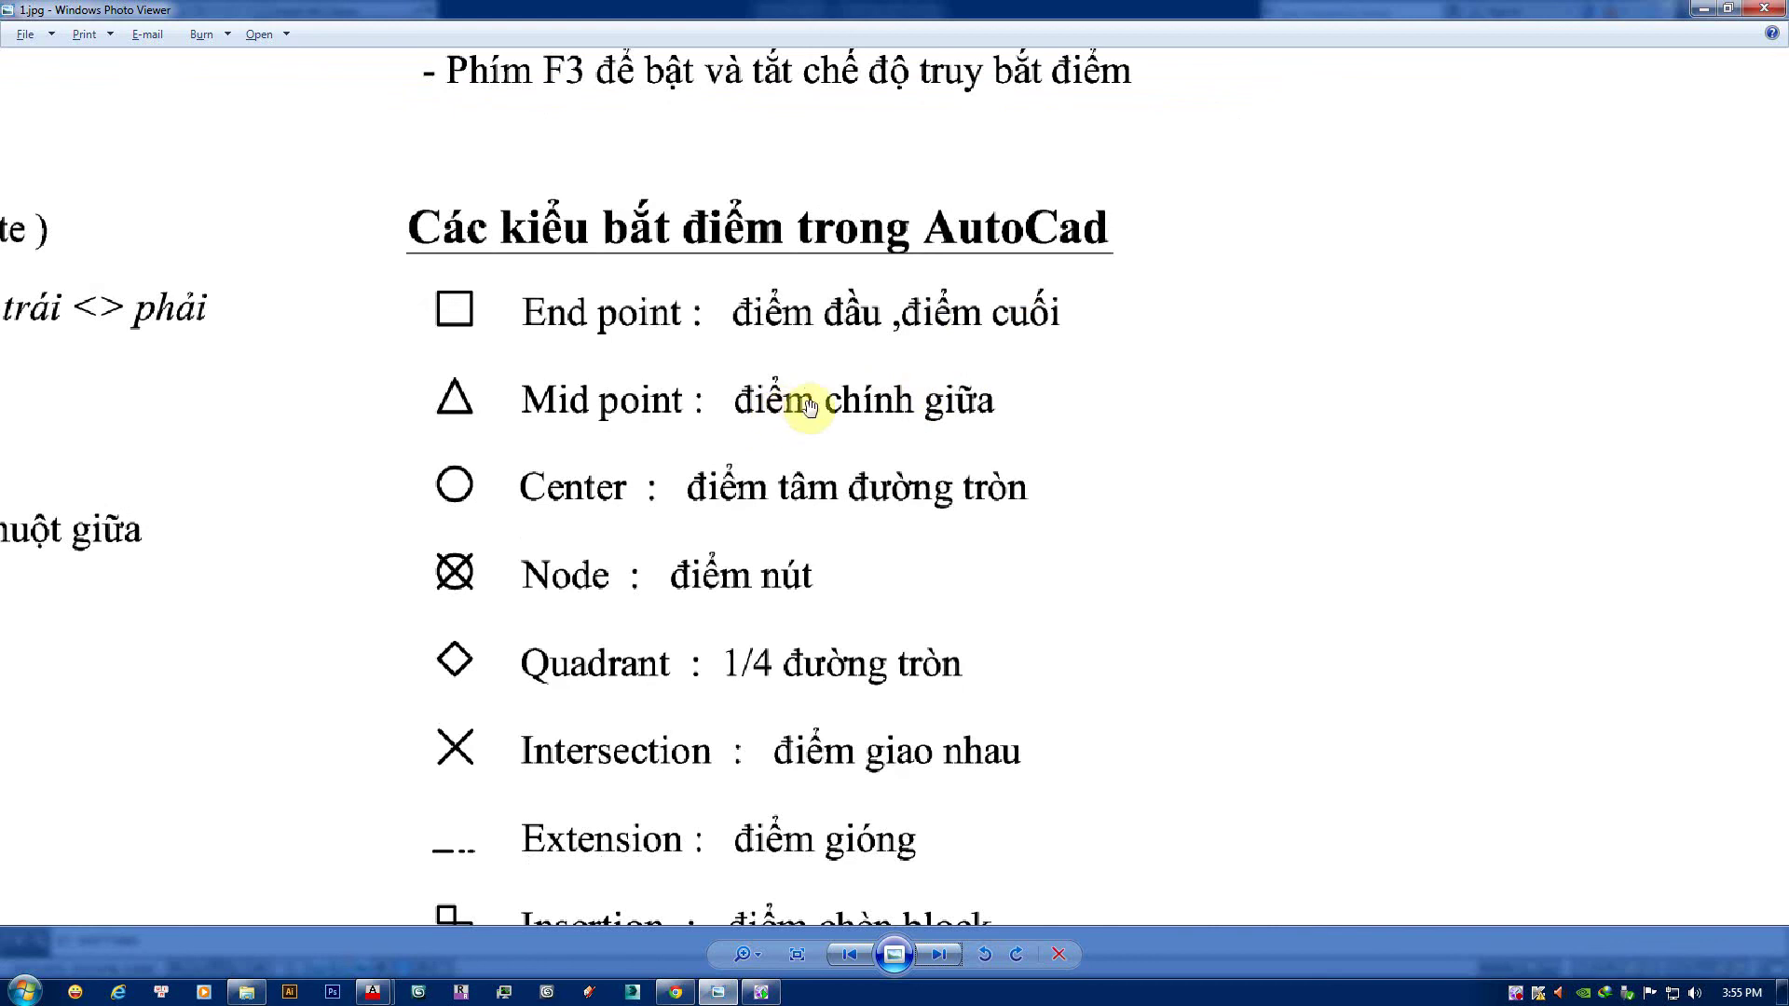
pyautogui.click(1703, 14)
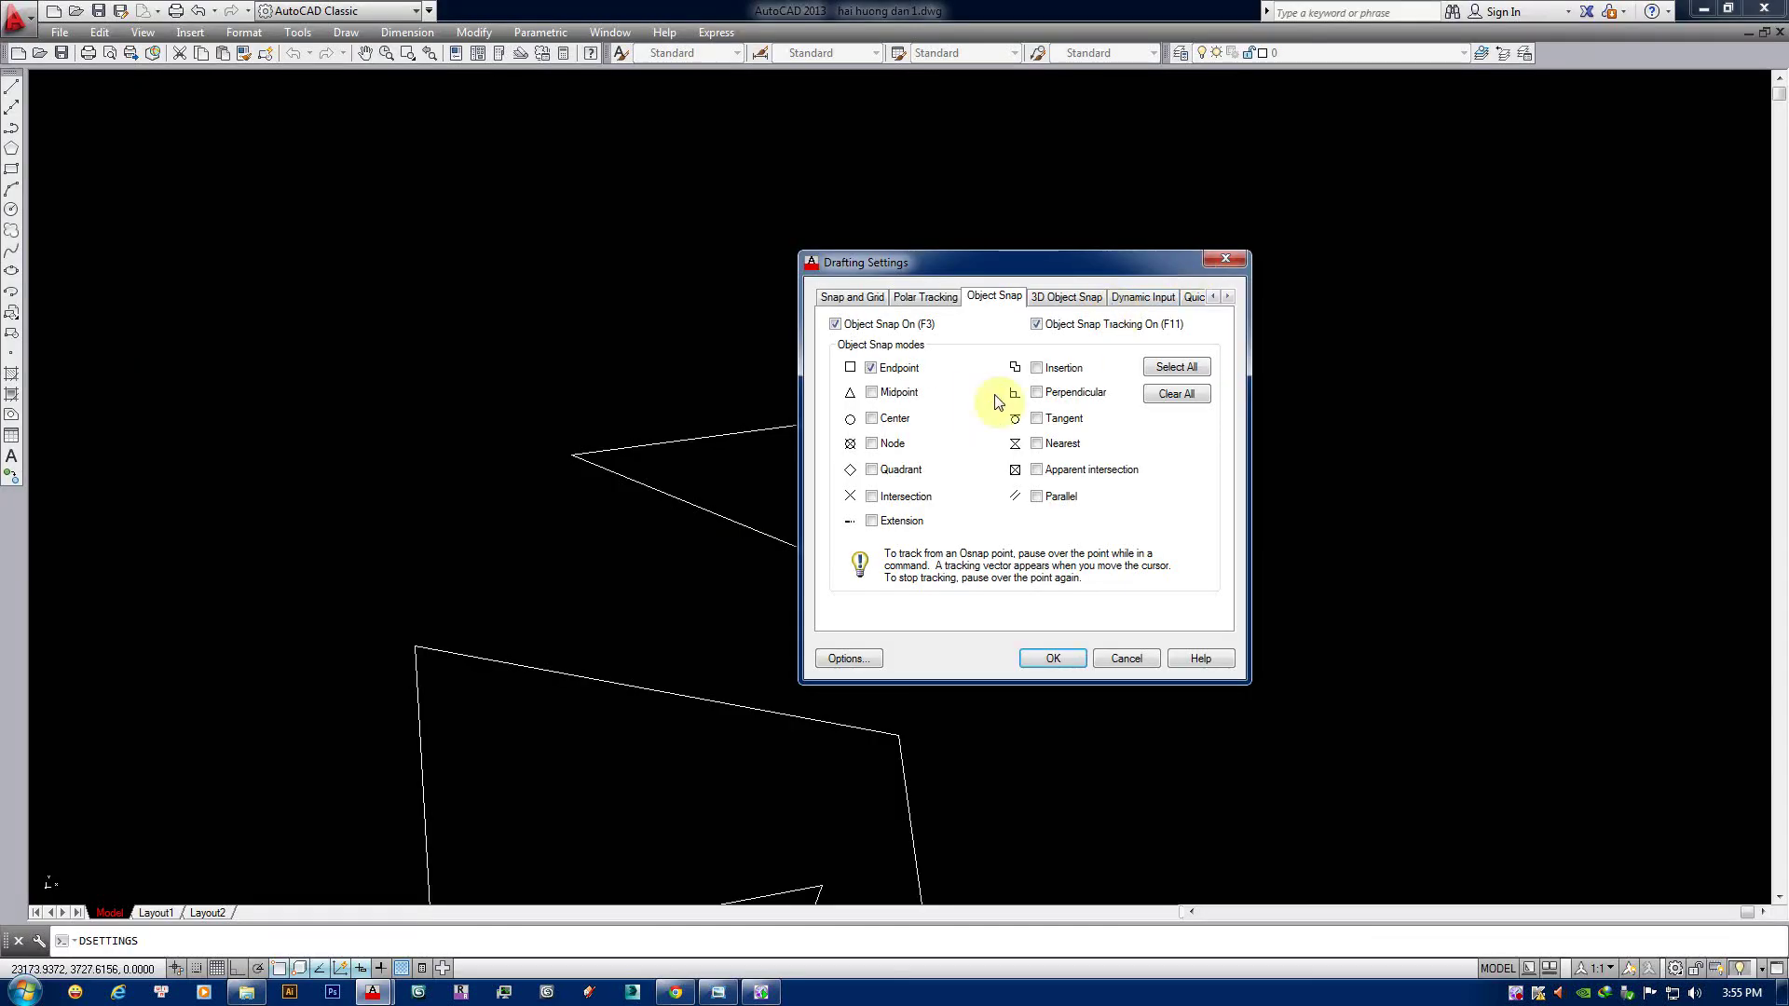
# Close the snap settings and delete the triangle's lower and right edges.
pyautogui.press('Return')
pyautogui.moveTo(846, 551); pyautogui.dragTo(874, 491, button='middle')
pyautogui.click(874, 496)
pyautogui.press('Delete')
pyautogui.click(1033, 494)
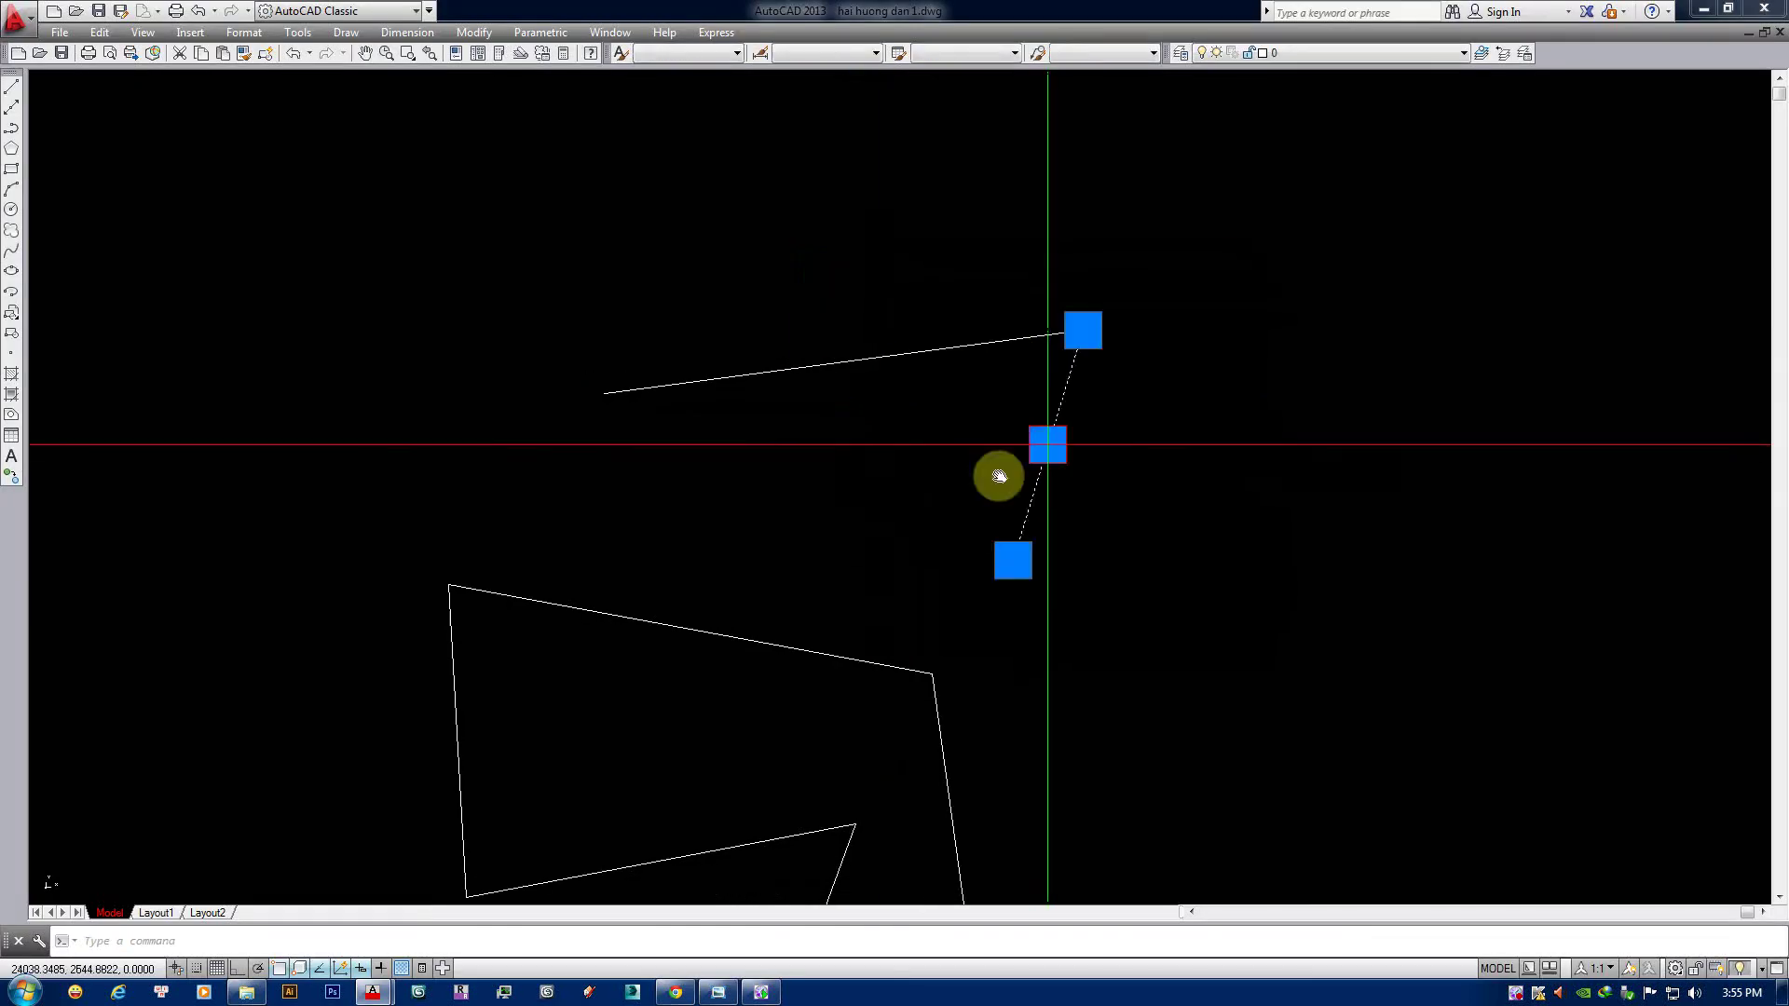
pyautogui.press('Delete')
# Start a line from the slanted line's left end, then cancel it.
pyautogui.write('l')
pyautogui.press('Return')
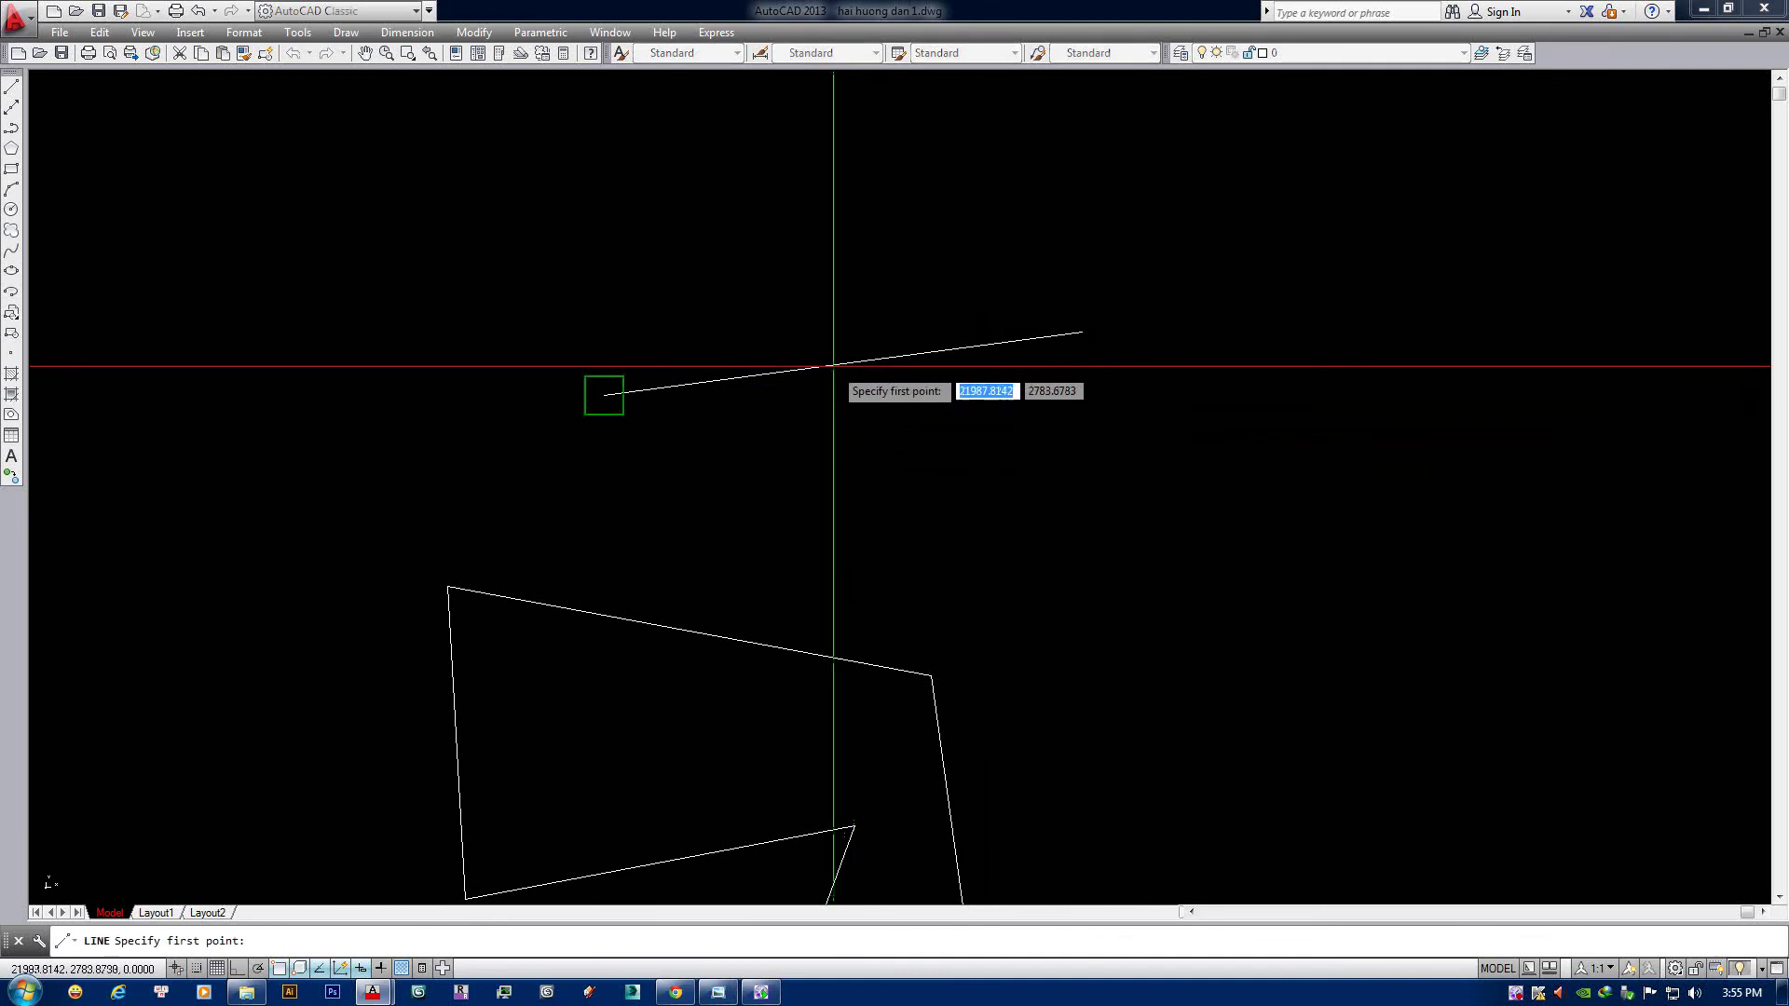
pyautogui.press('Escape')
pyautogui.click(839, 364)
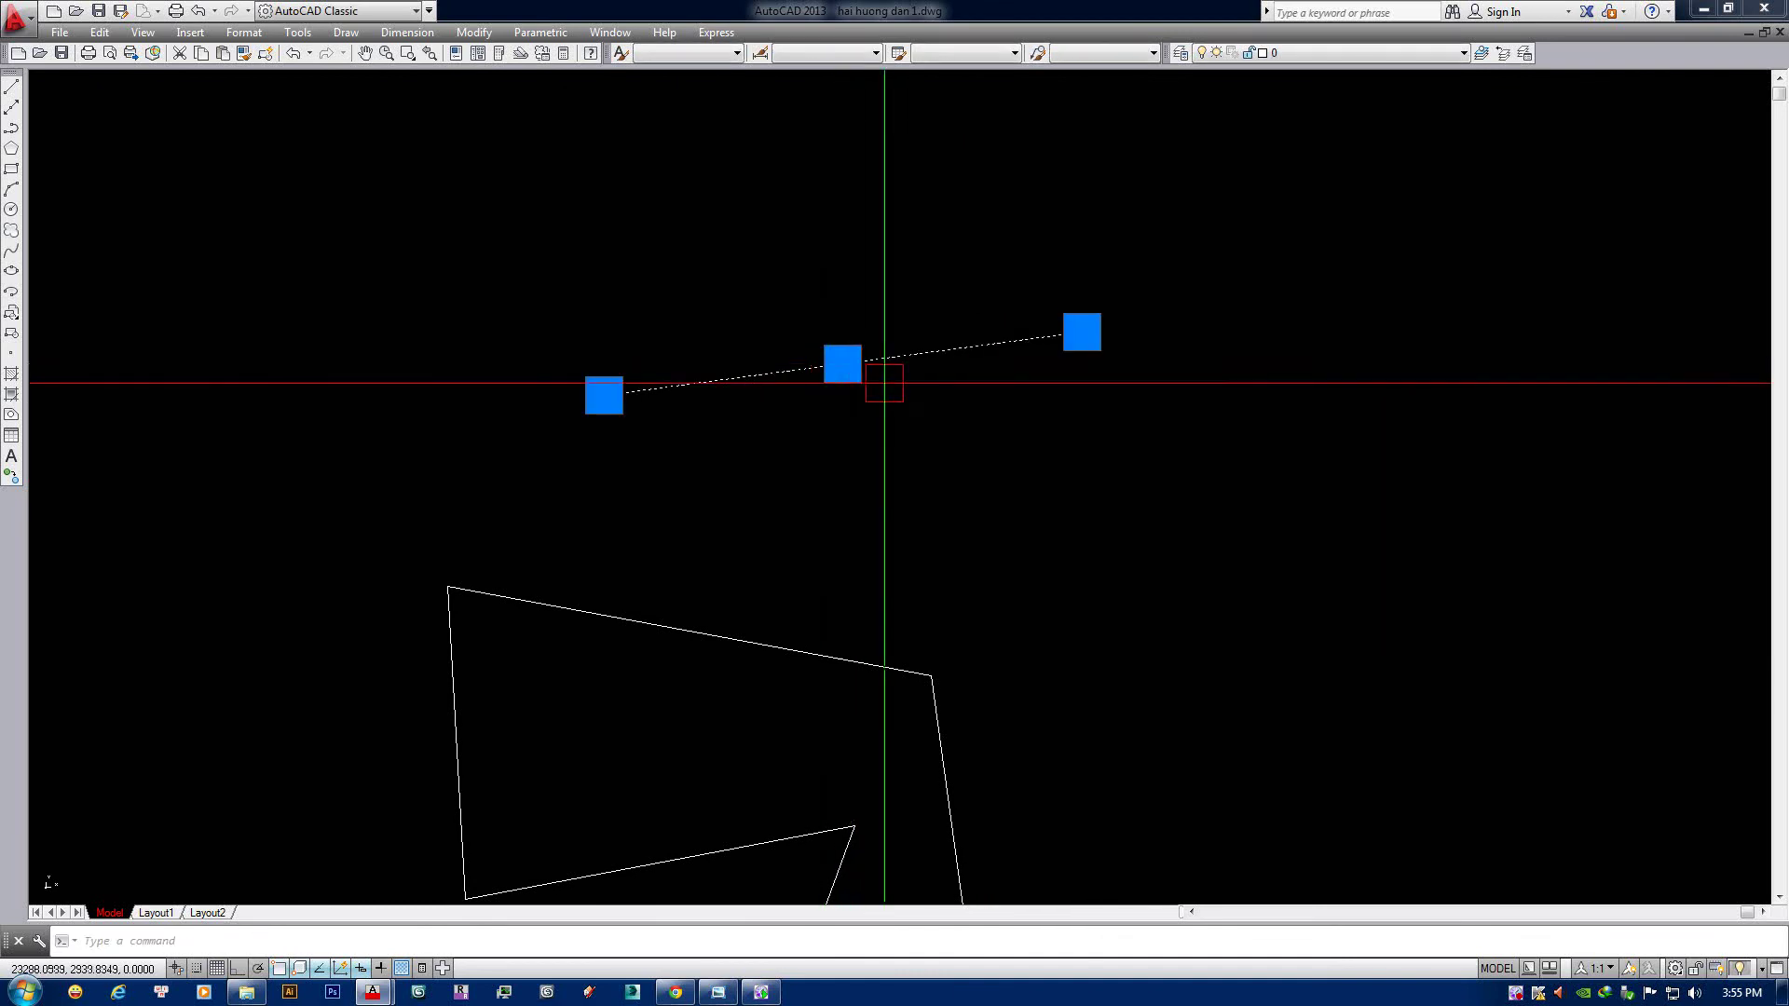
pyautogui.write('l')
pyautogui.press('Return')
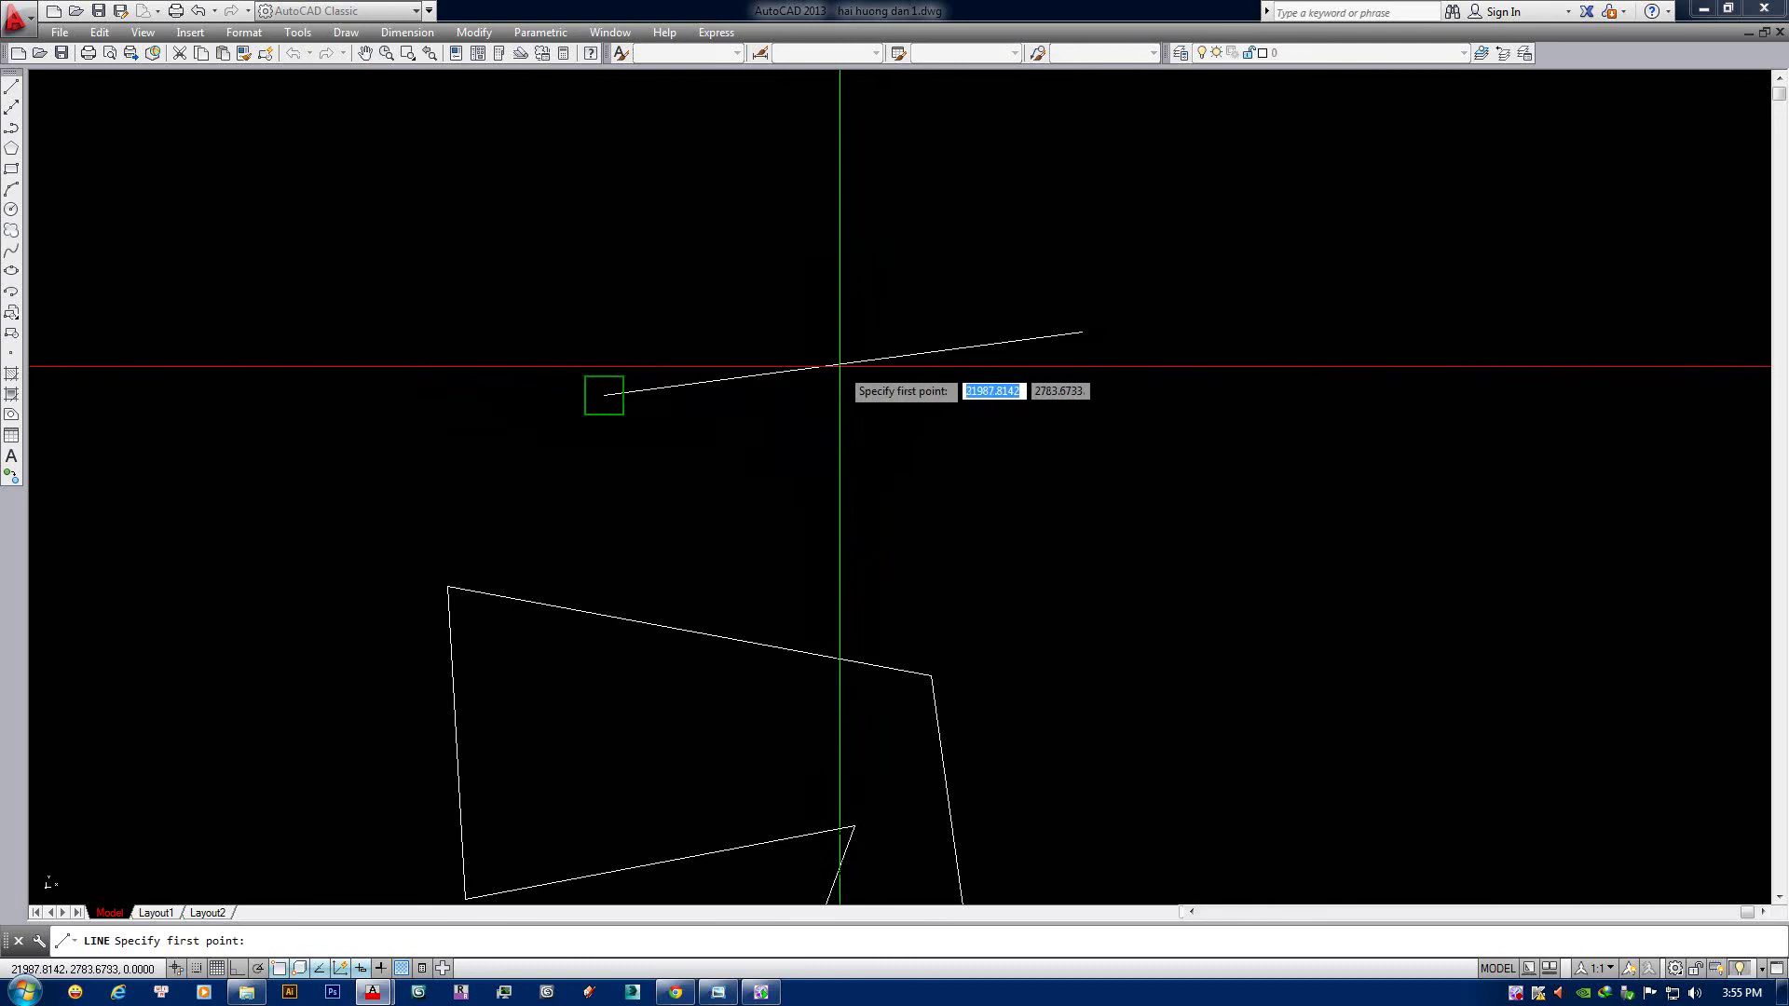
pyautogui.click(844, 382)
pyautogui.press('Escape')
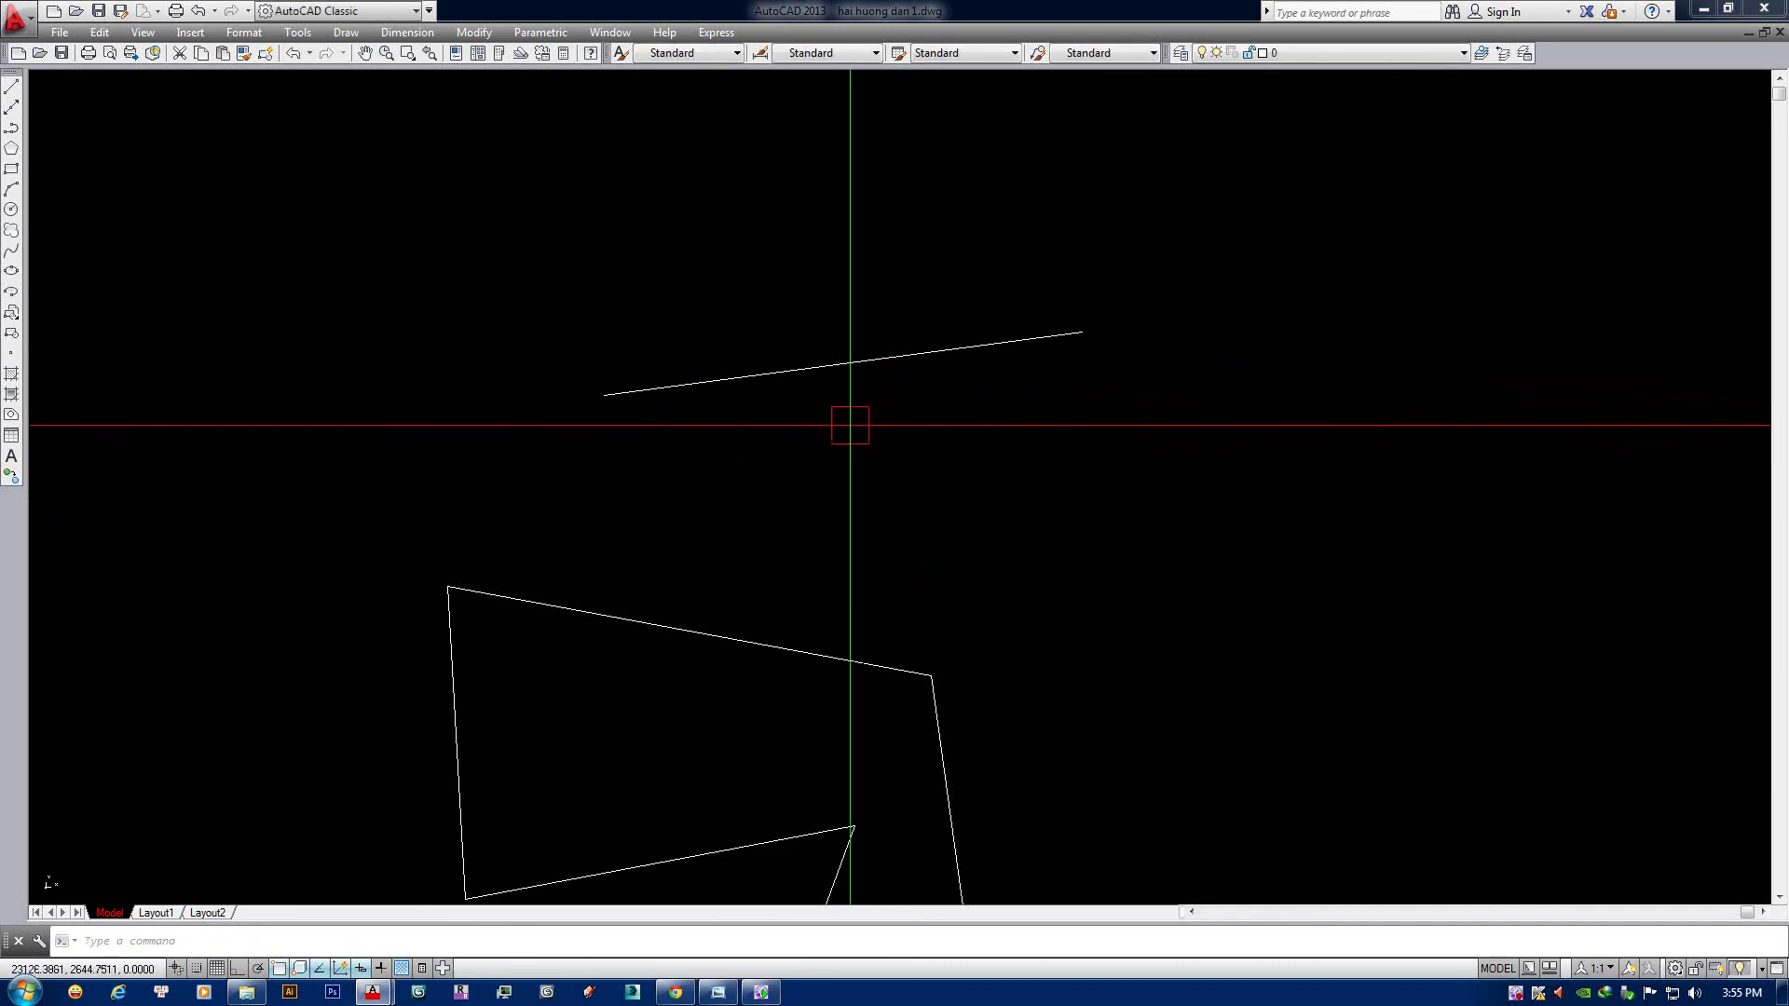
# Open and close the drafting settings, then shift the drawing slightly down.
pyautogui.write('ds')
pyautogui.press('Return')
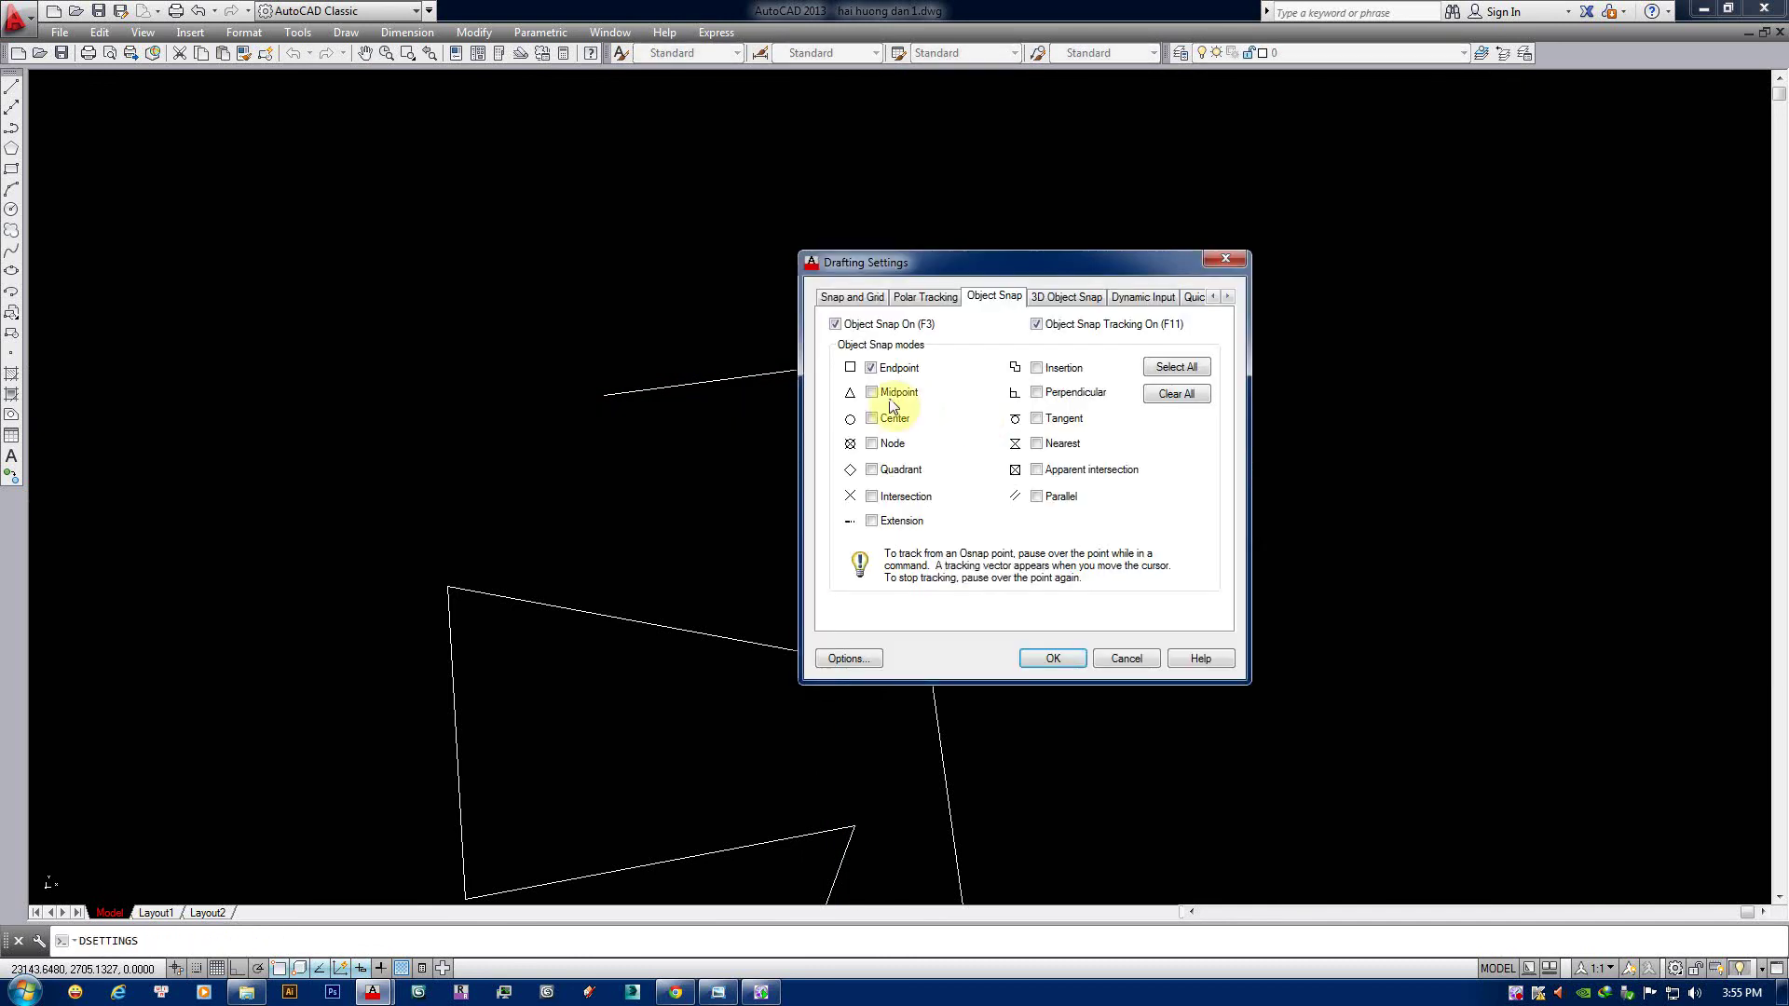
pyautogui.click(1042, 659)
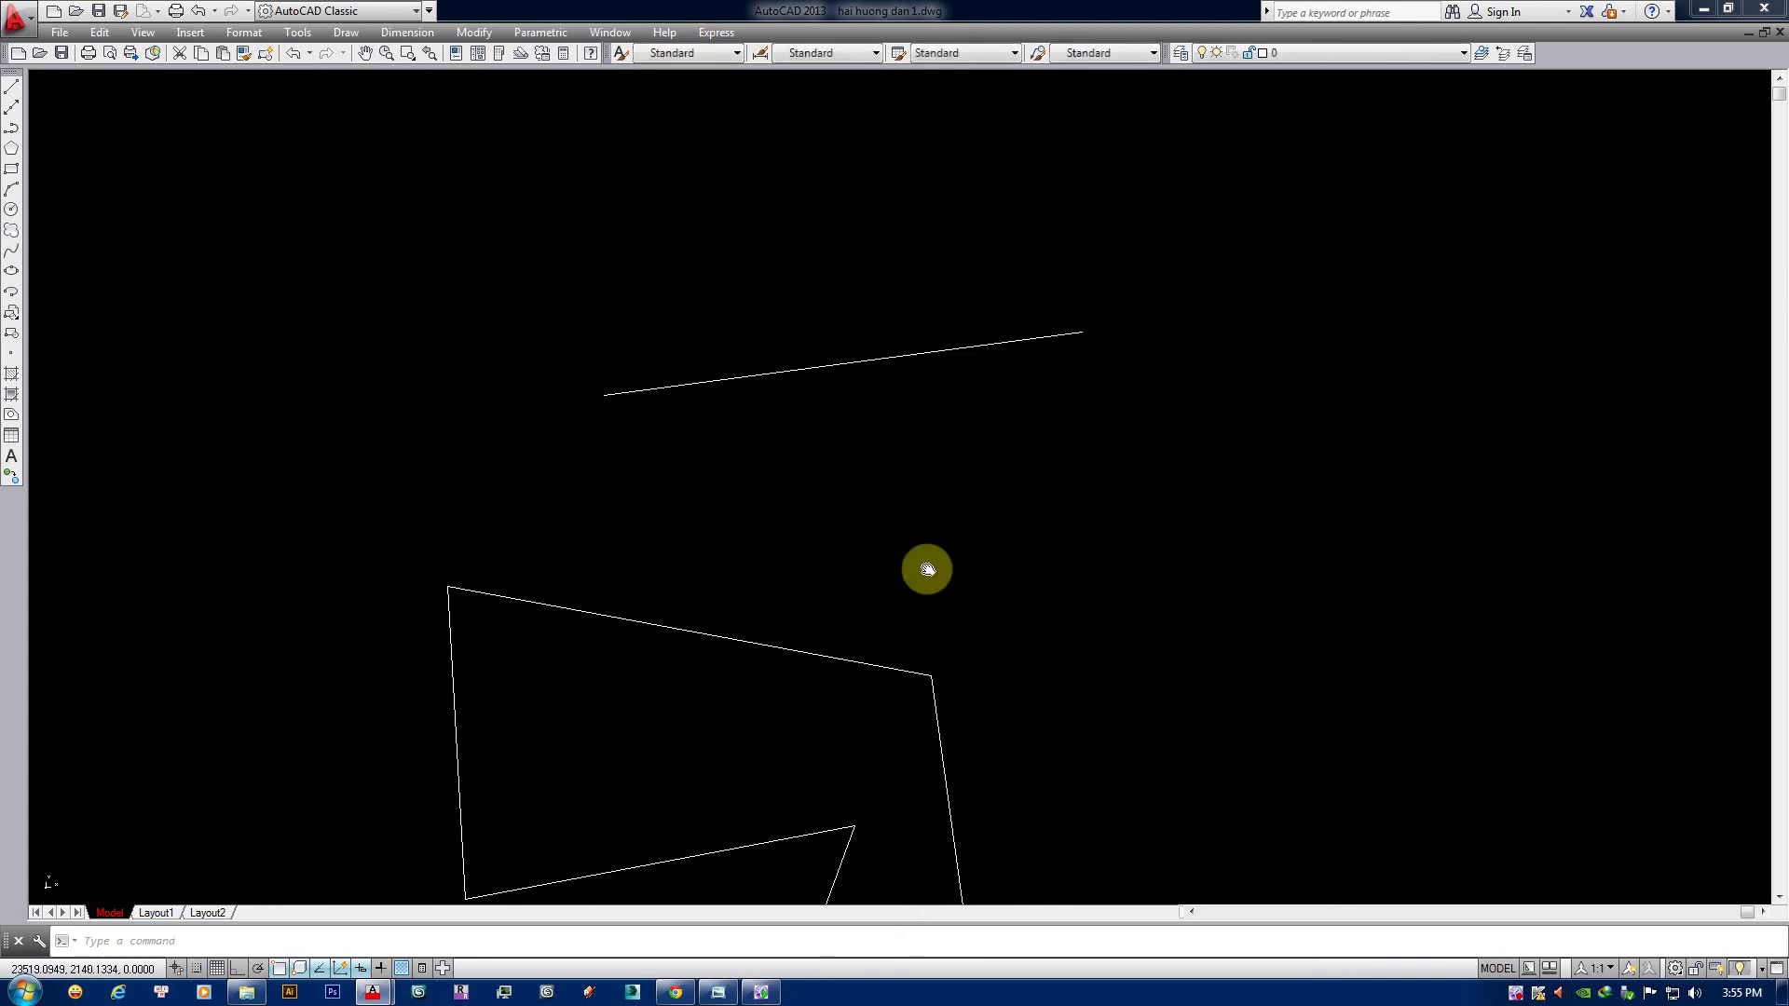
pyautogui.moveTo(926, 572); pyautogui.dragTo(919, 603, button='middle')
# Draw a zigzag line chain through the polygon's edge midpoints, starting at the top line's midpoint.
pyautogui.write('l')
pyautogui.press('Return')
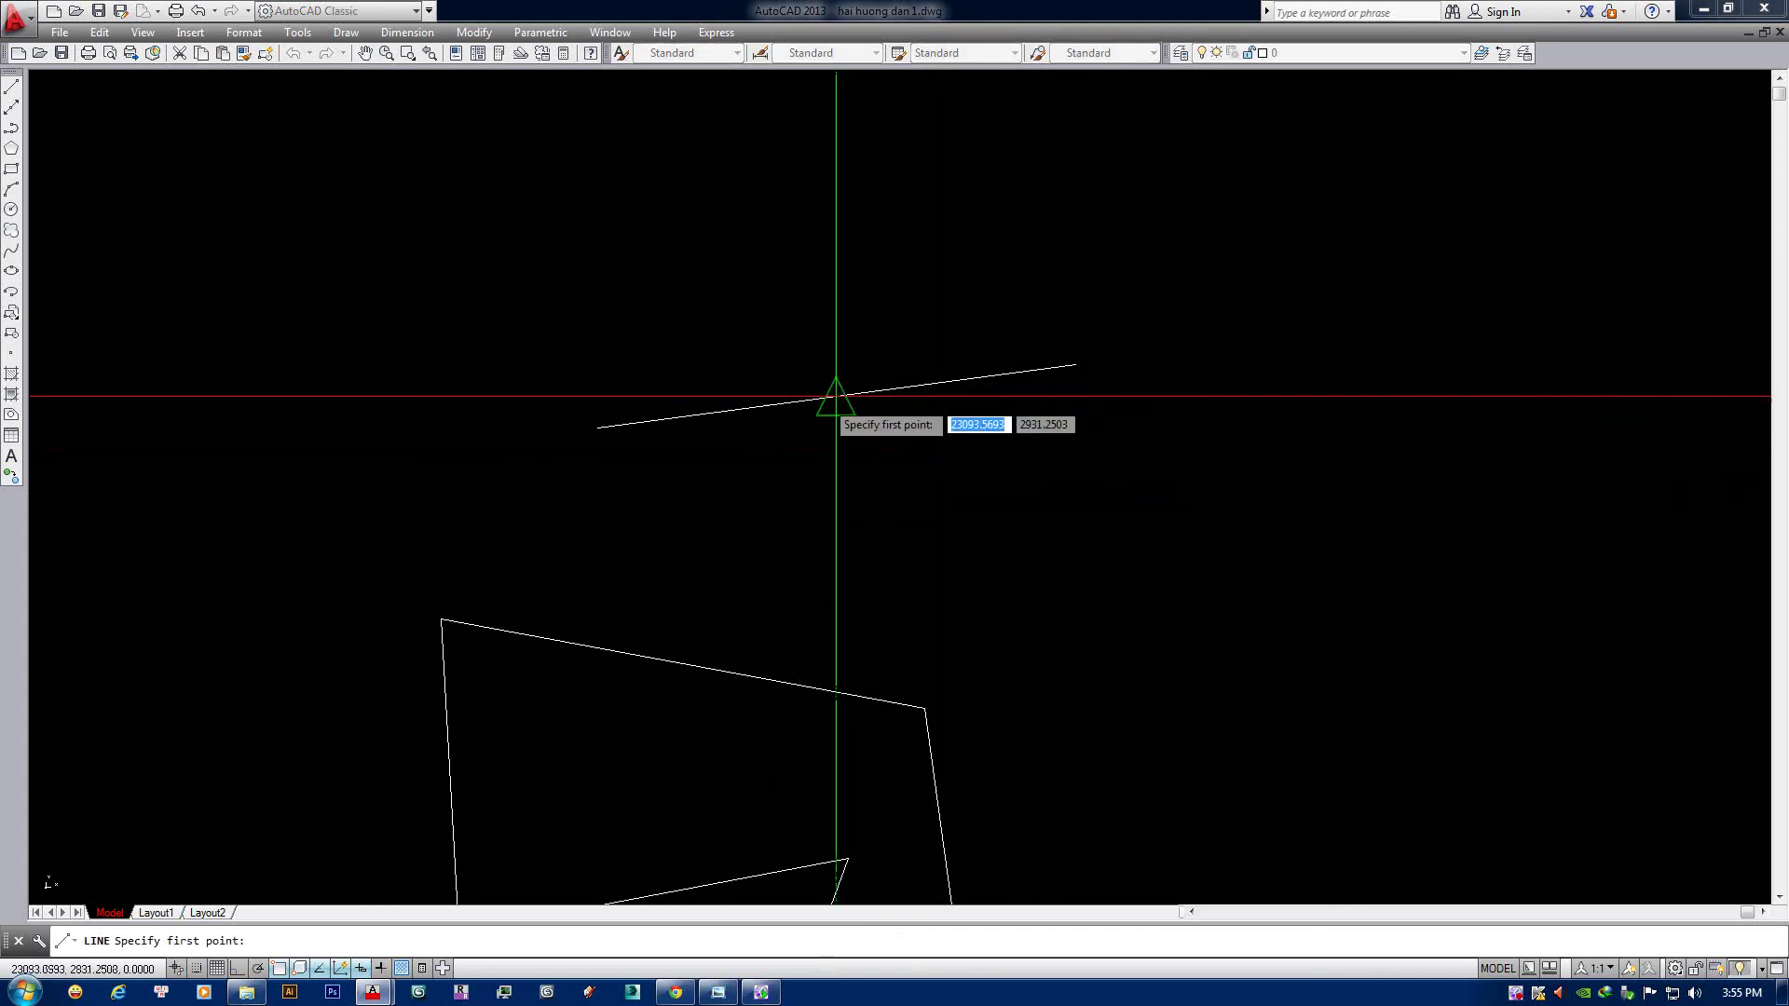
pyautogui.click(836, 397)
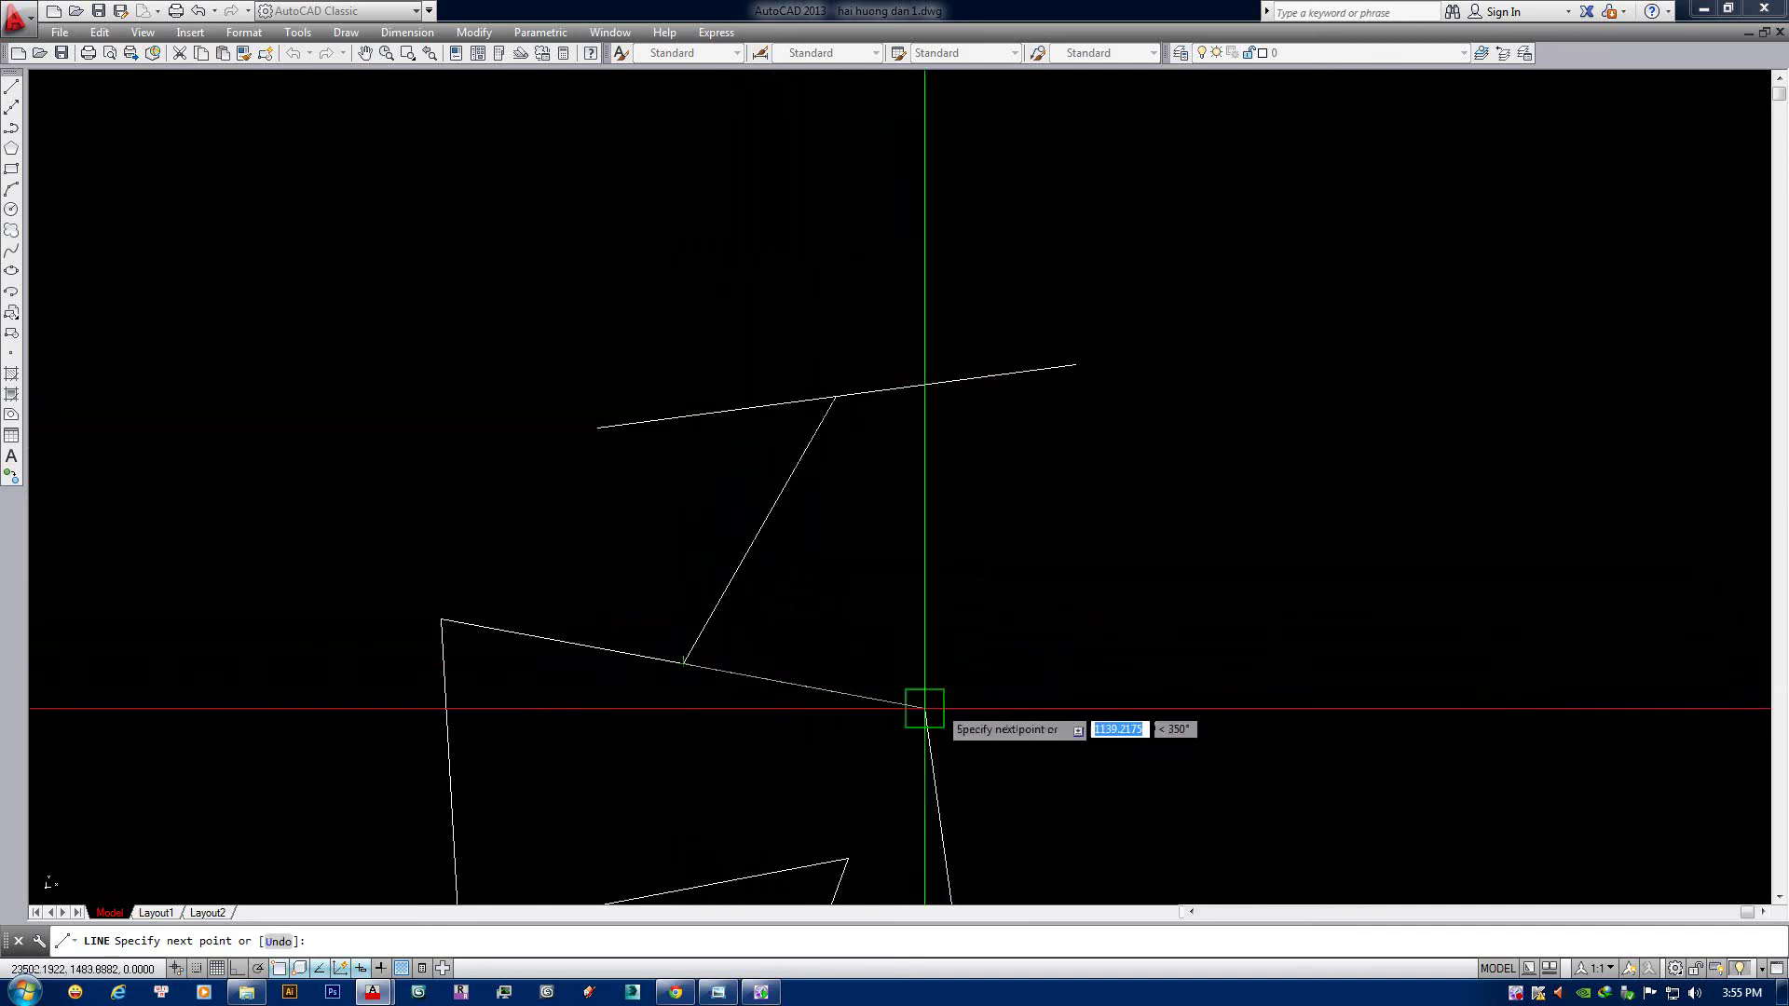
pyautogui.scroll(-2, 907, 551)
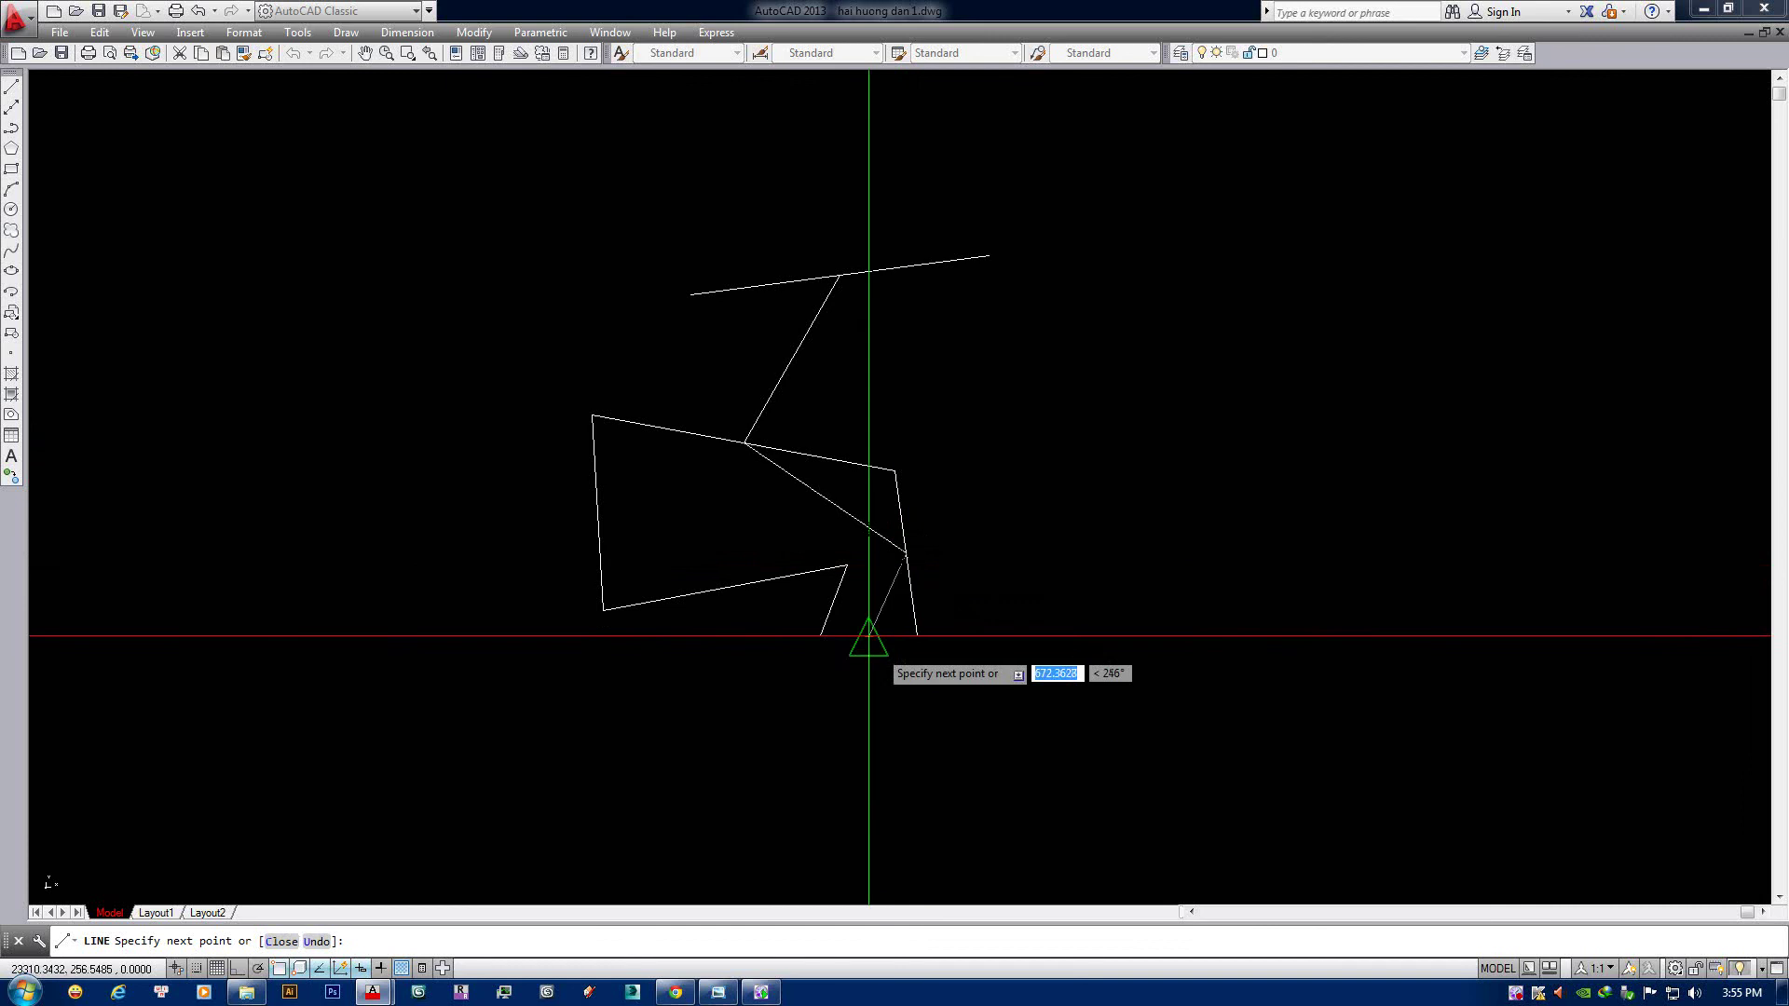
pyautogui.click(868, 636)
pyautogui.click(833, 600)
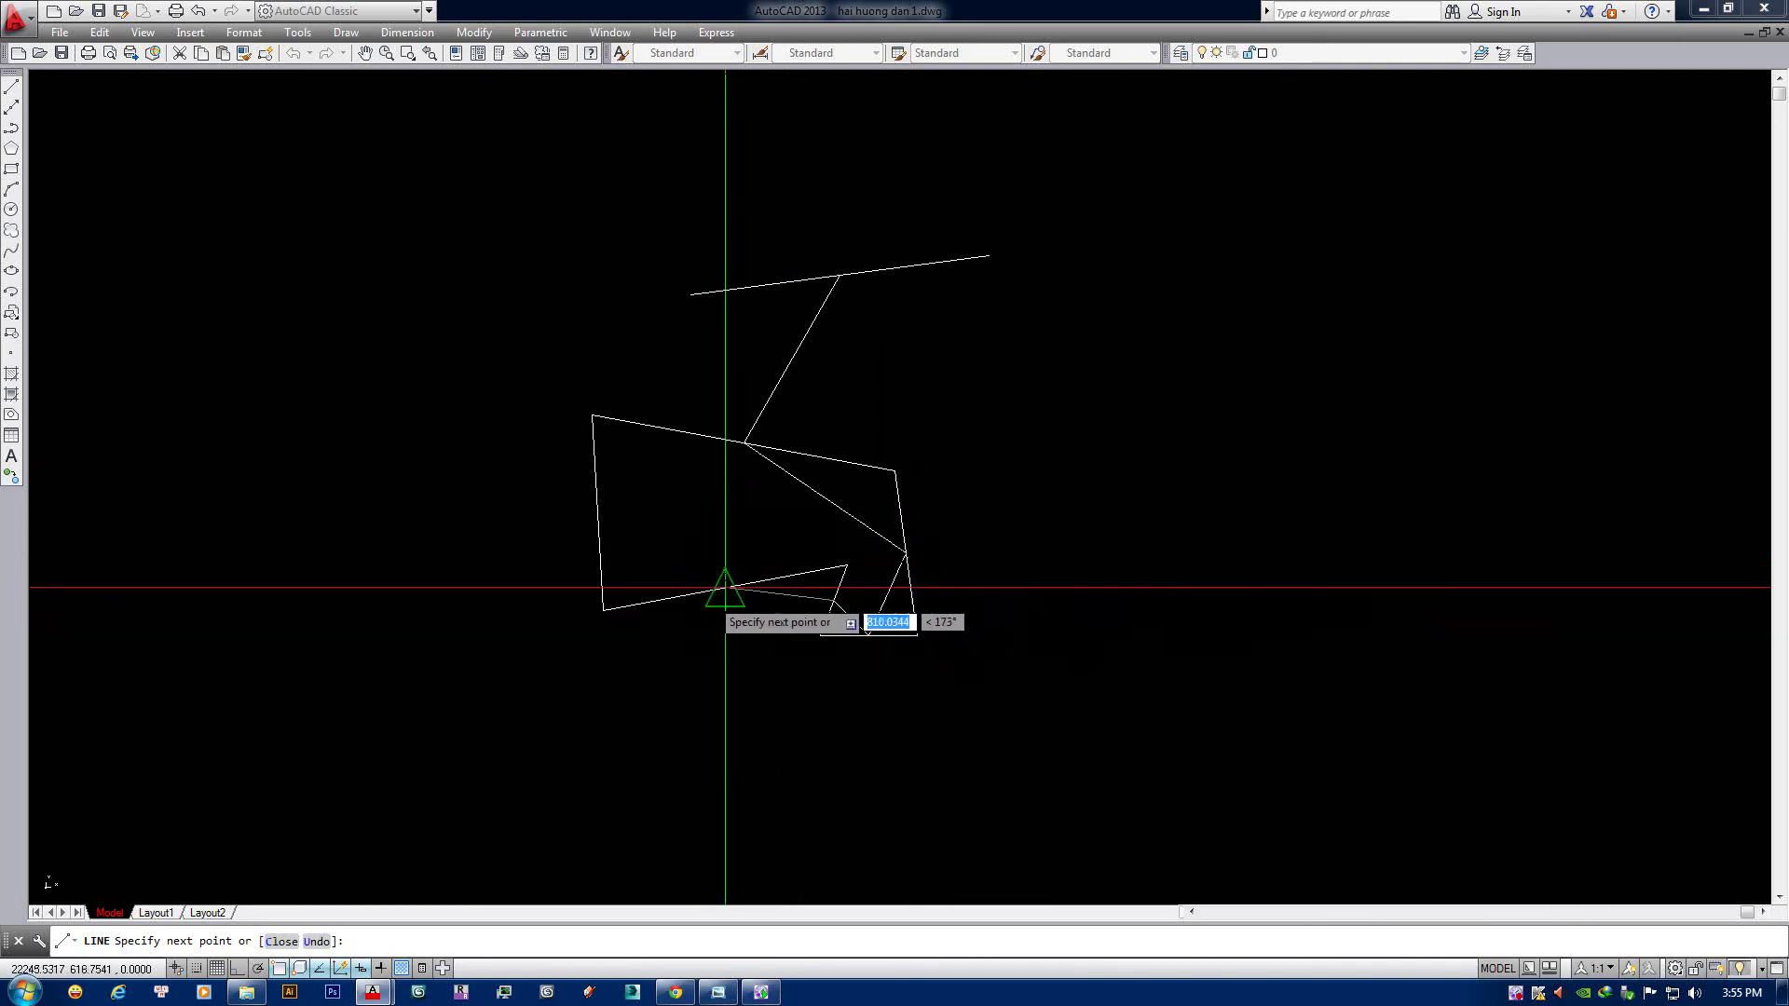
pyautogui.click(724, 588)
pyautogui.click(598, 513)
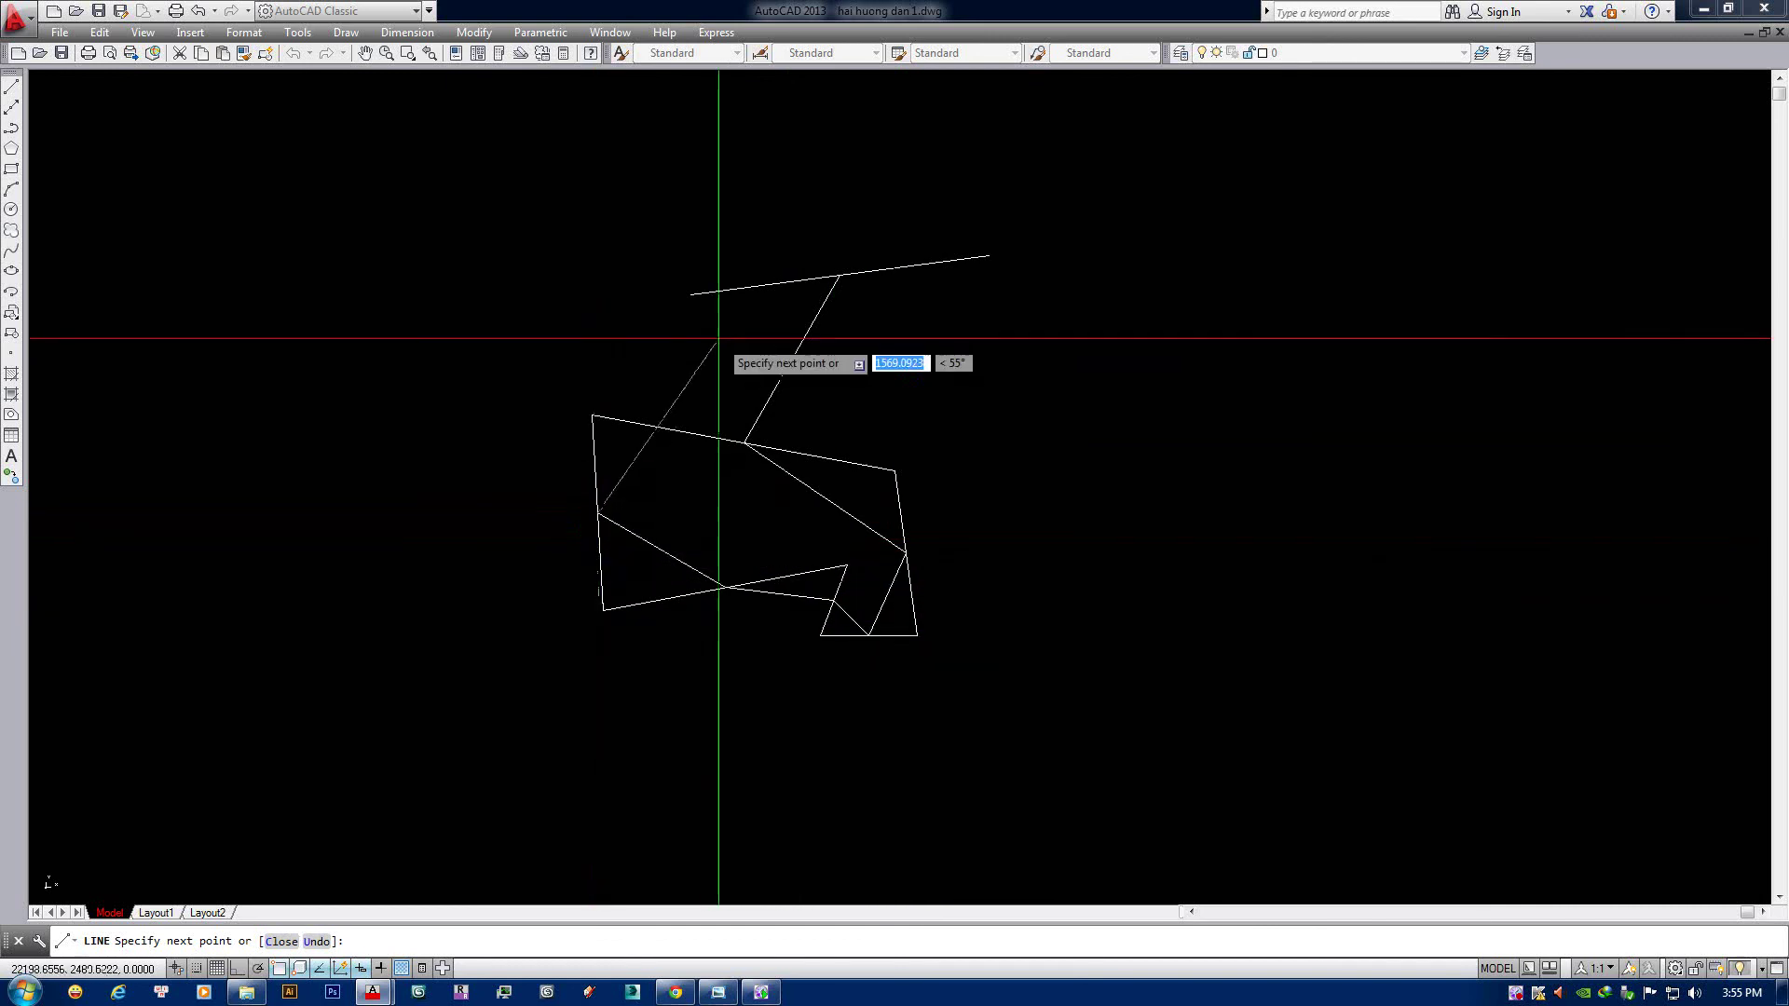
pyautogui.click(792, 358)
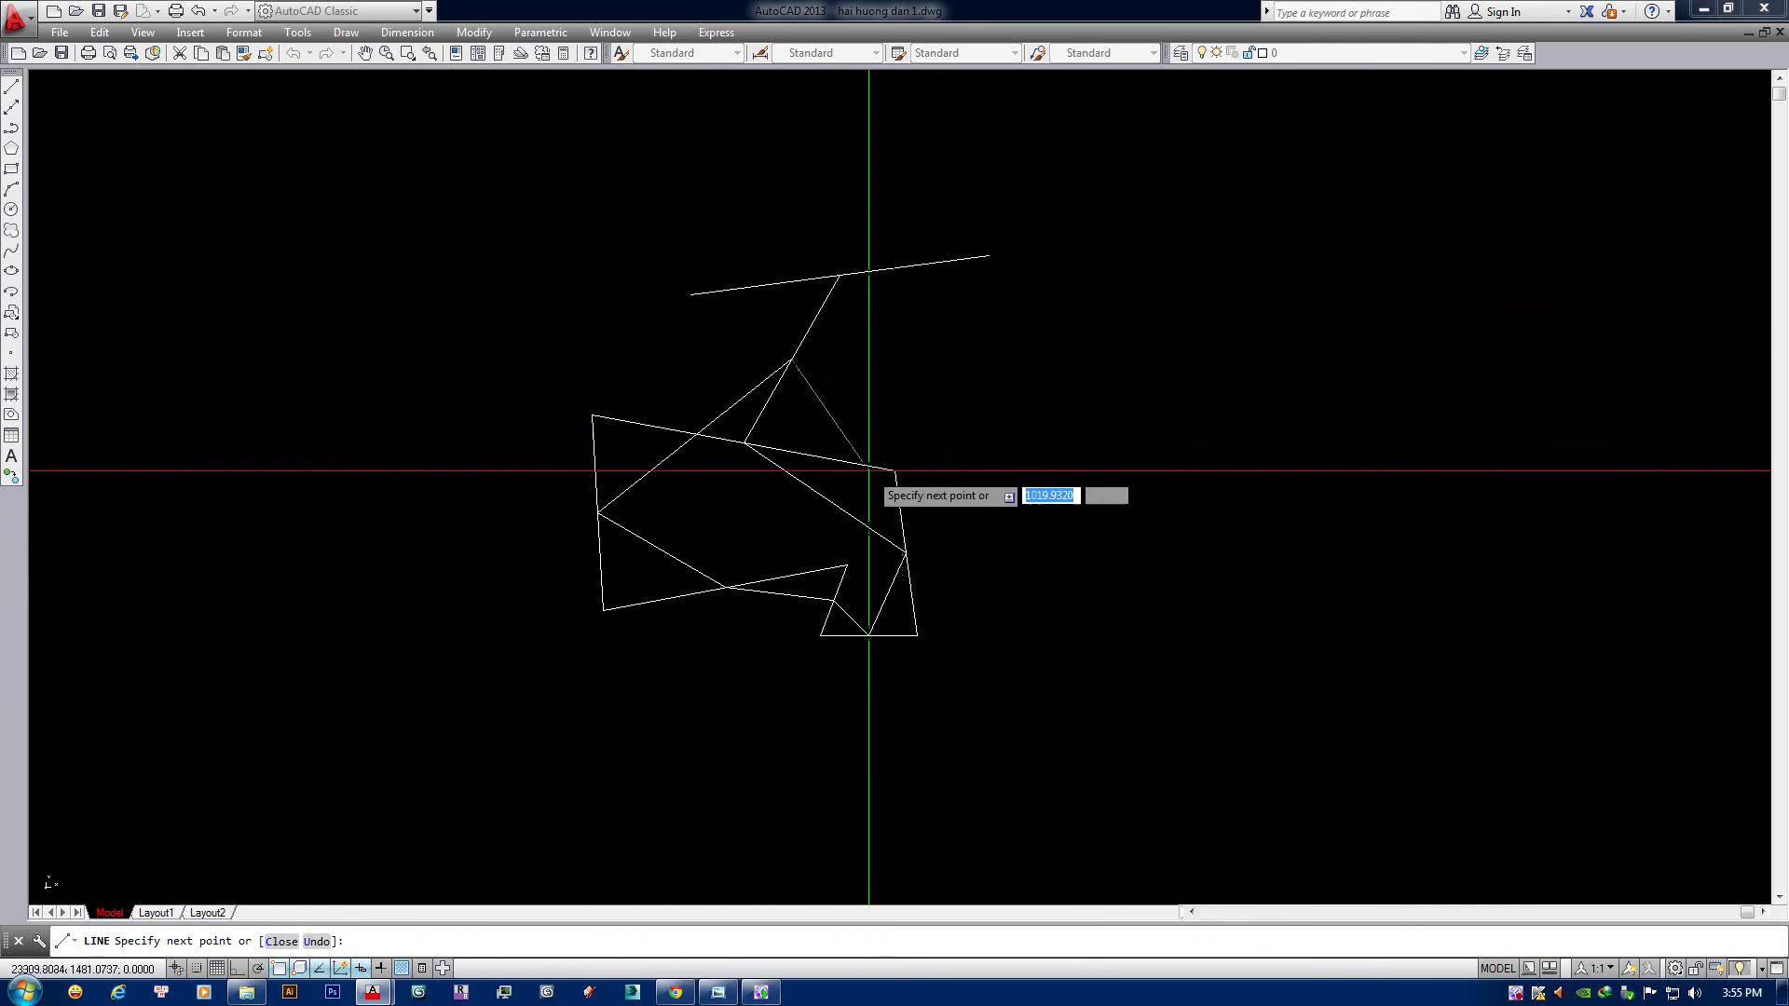
pyautogui.press('Escape')
# Bring up the object snap settings showing Endpoint and Midpoint.
pyautogui.scroll(-5, 988, 456)
pyautogui.scroll(5, 927, 463)
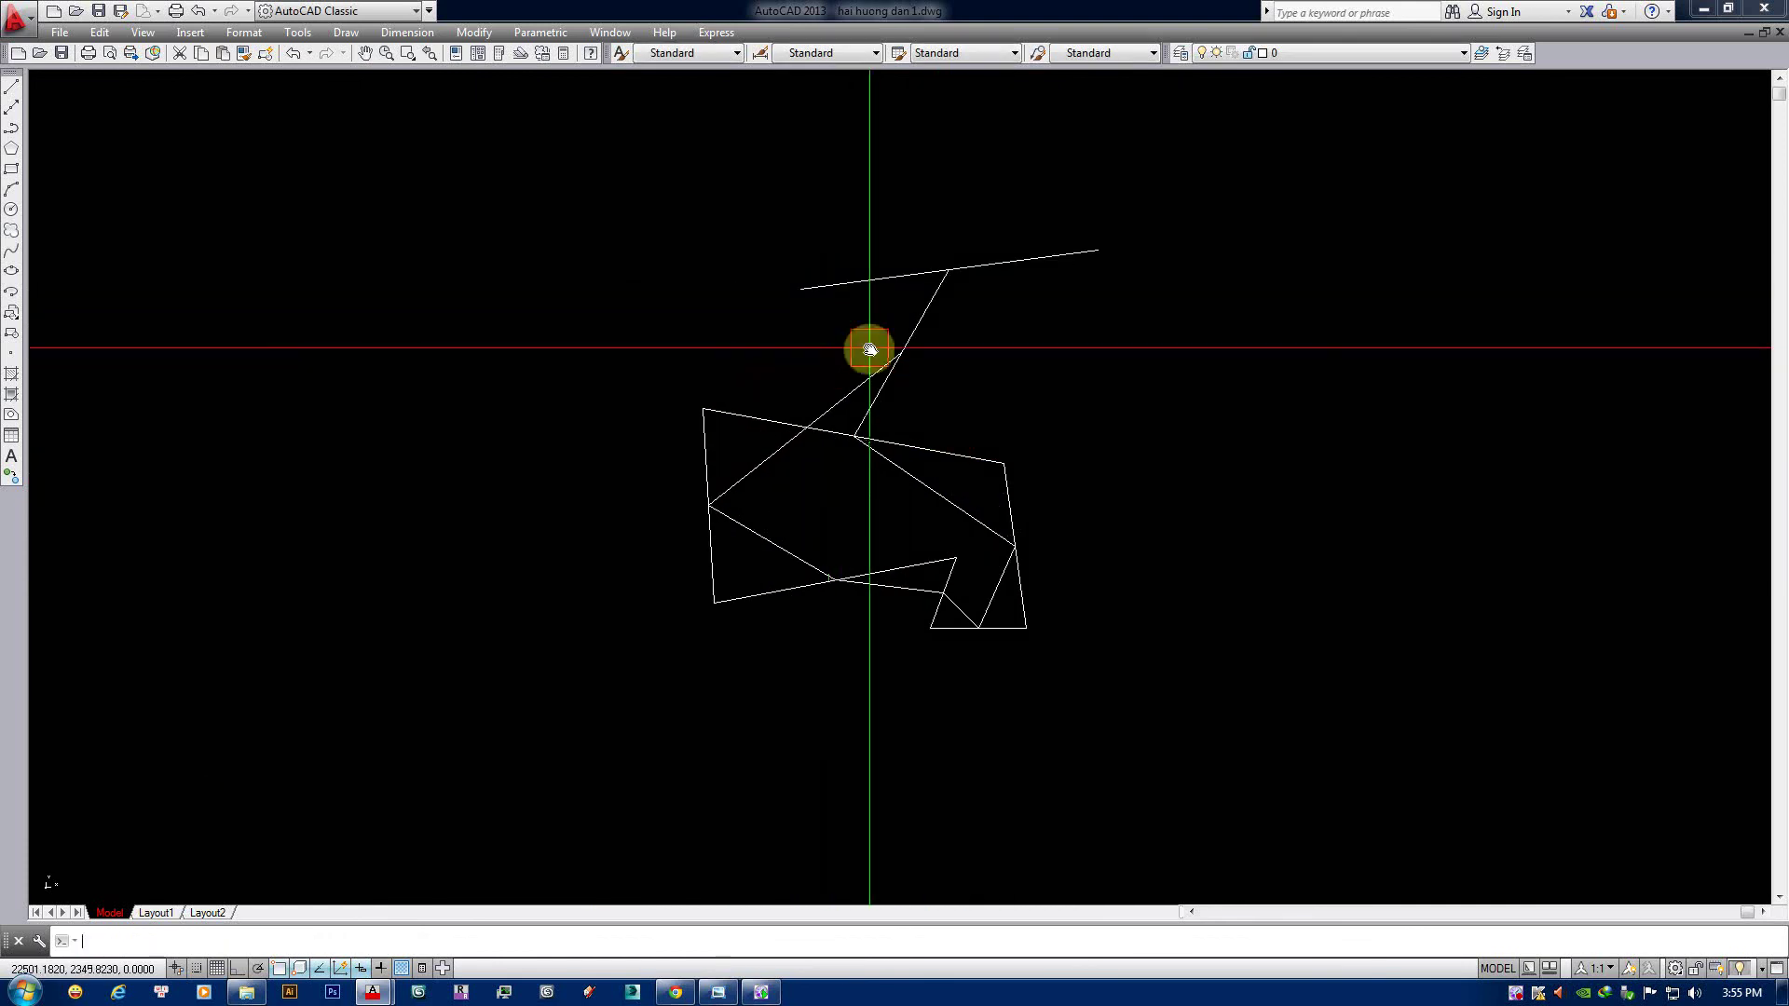
pyautogui.write('os')
pyautogui.press('Return')
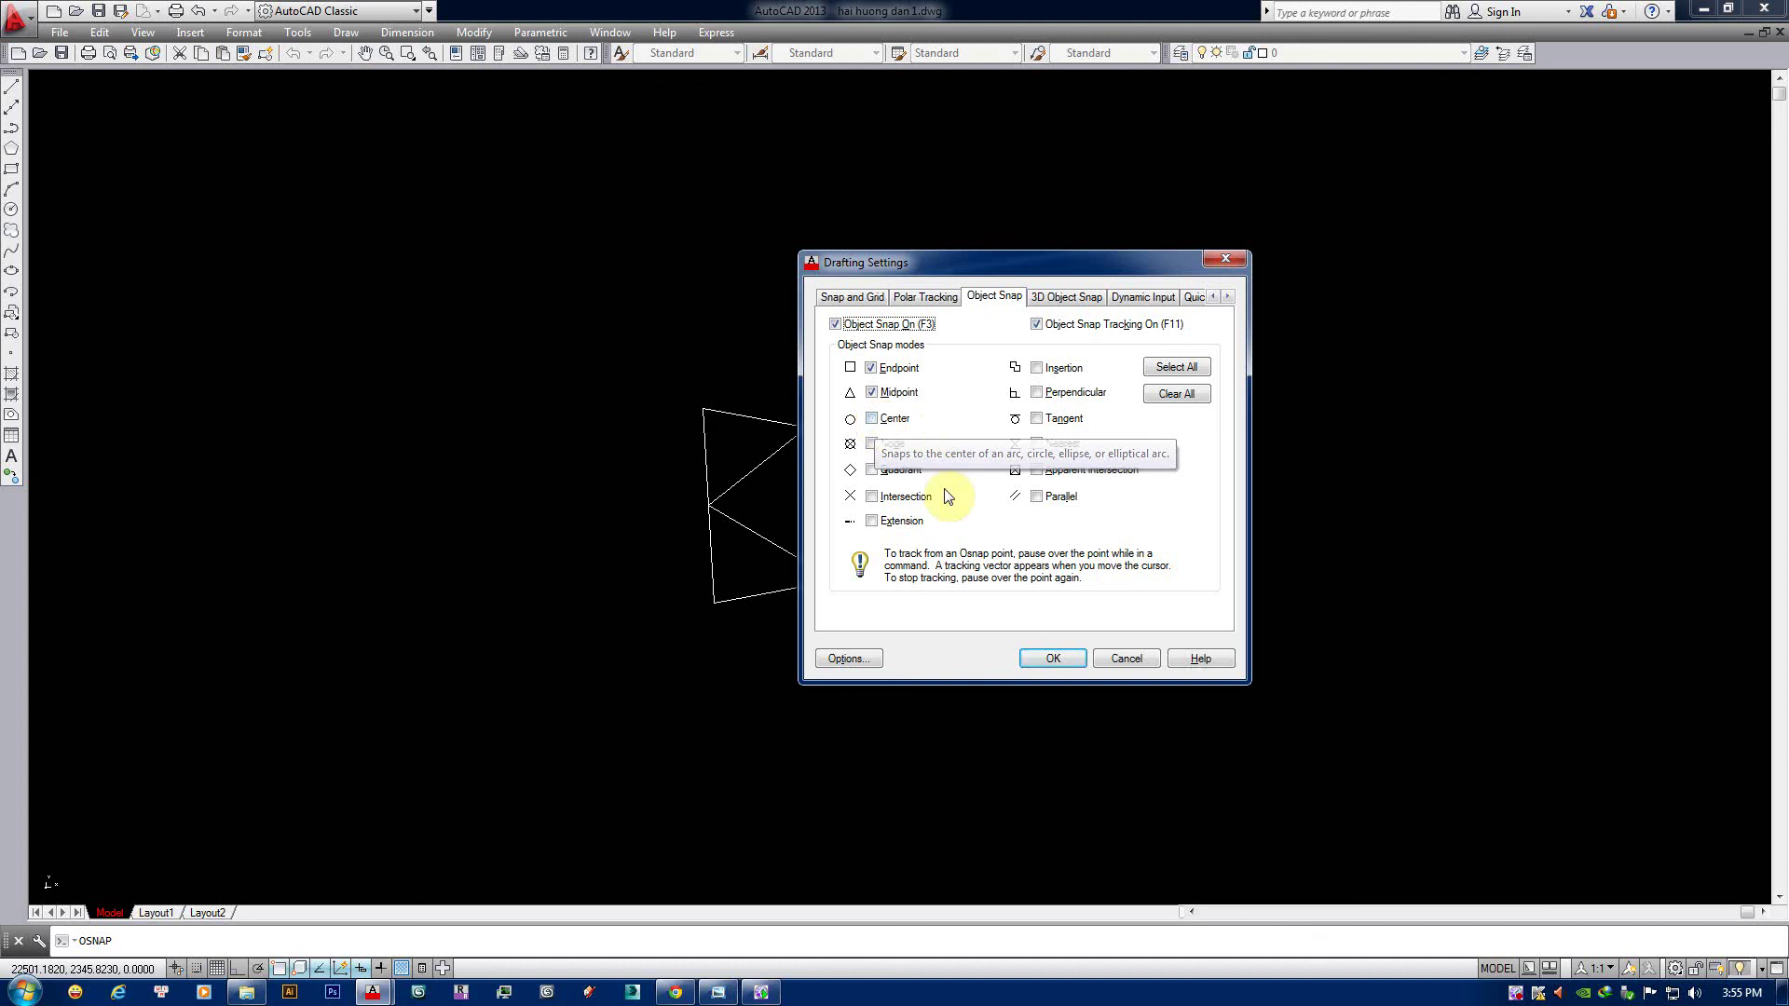
# Move the large circle to the right of the tangent-circle sketch.
pyautogui.click(1118, 658)
pyautogui.moveTo(603, 503); pyautogui.dragTo(743, 503, button='middle')
pyautogui.scroll(4, 677, 538)
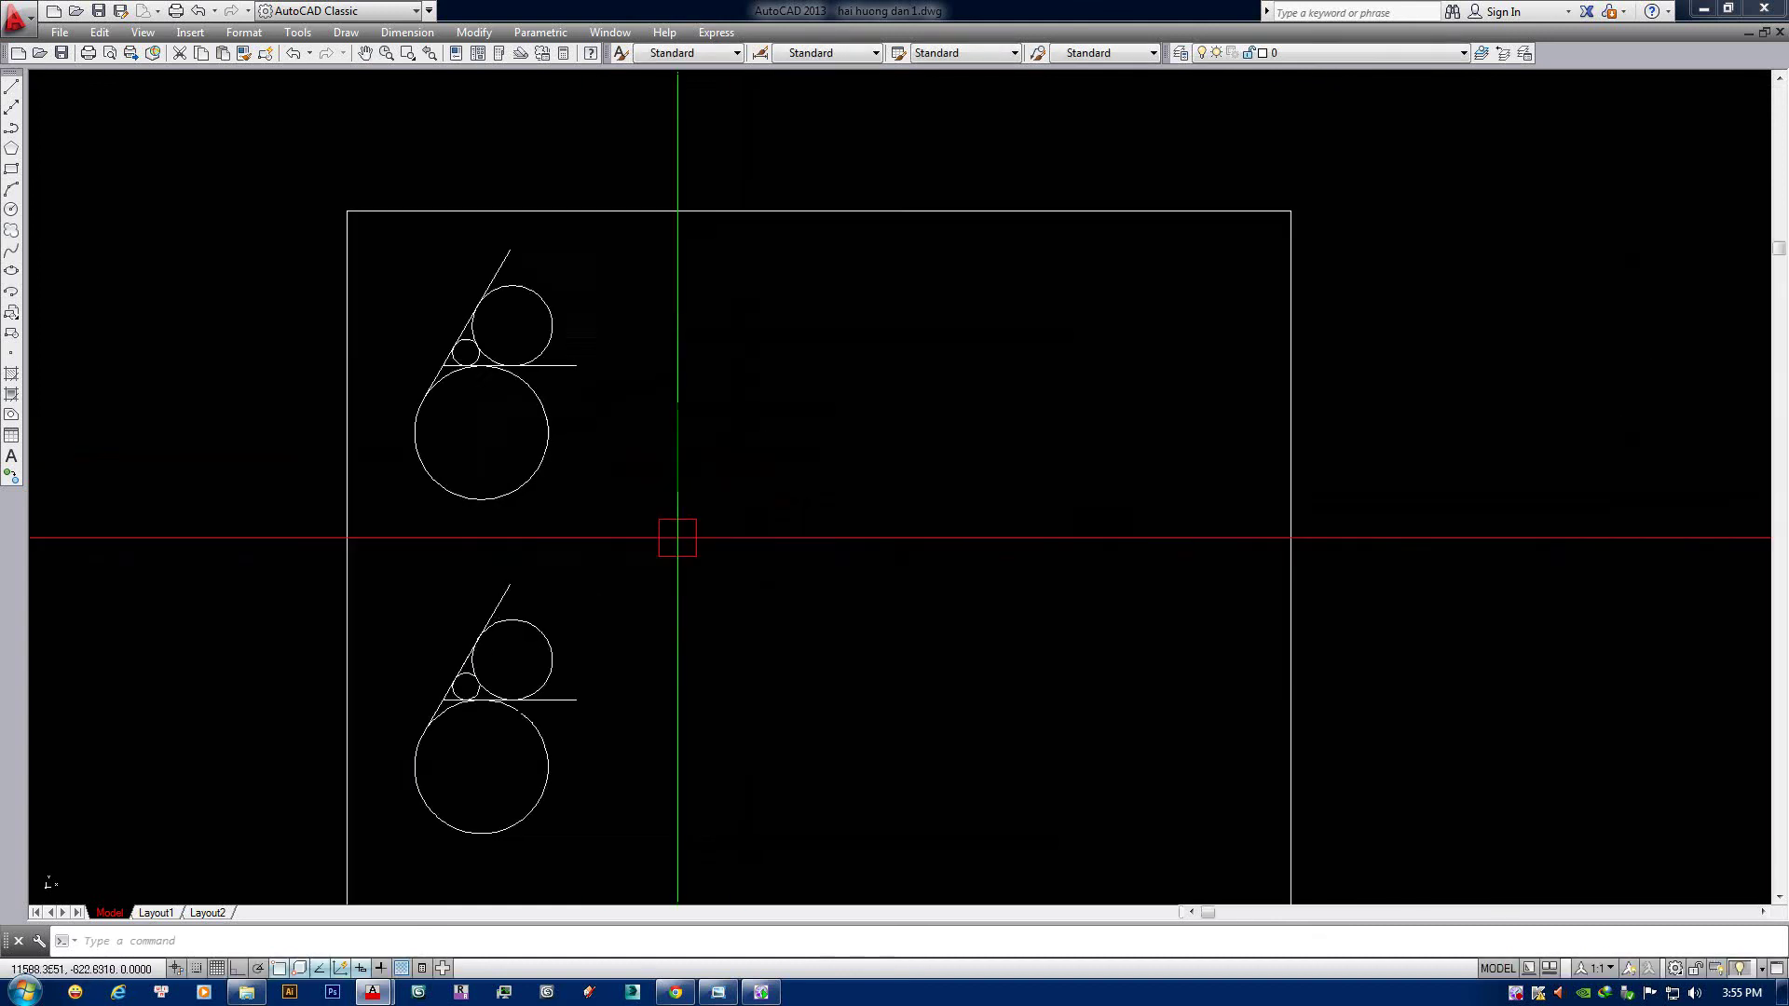
pyautogui.scroll(2, 677, 537)
pyautogui.click(870, 618)
pyautogui.scroll(2, 950, 491)
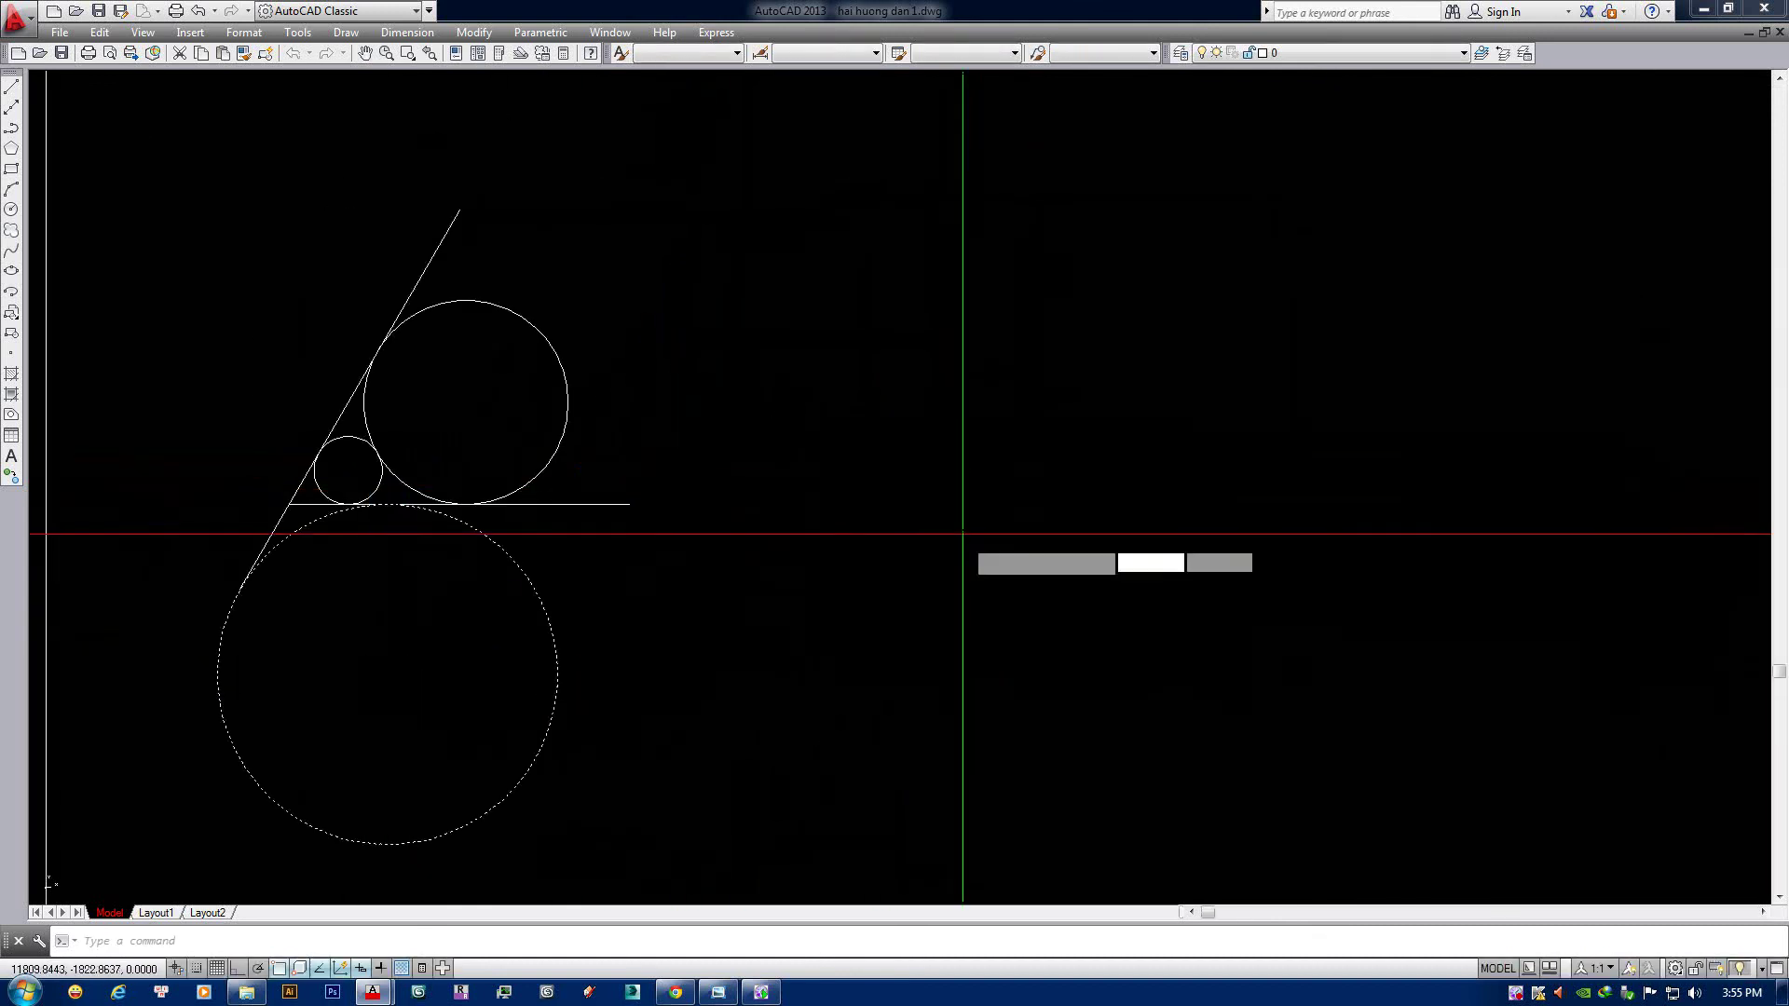
pyautogui.click(1342, 524)
pyautogui.moveTo(1342, 524); pyautogui.dragTo(1365, 413, button='middle')
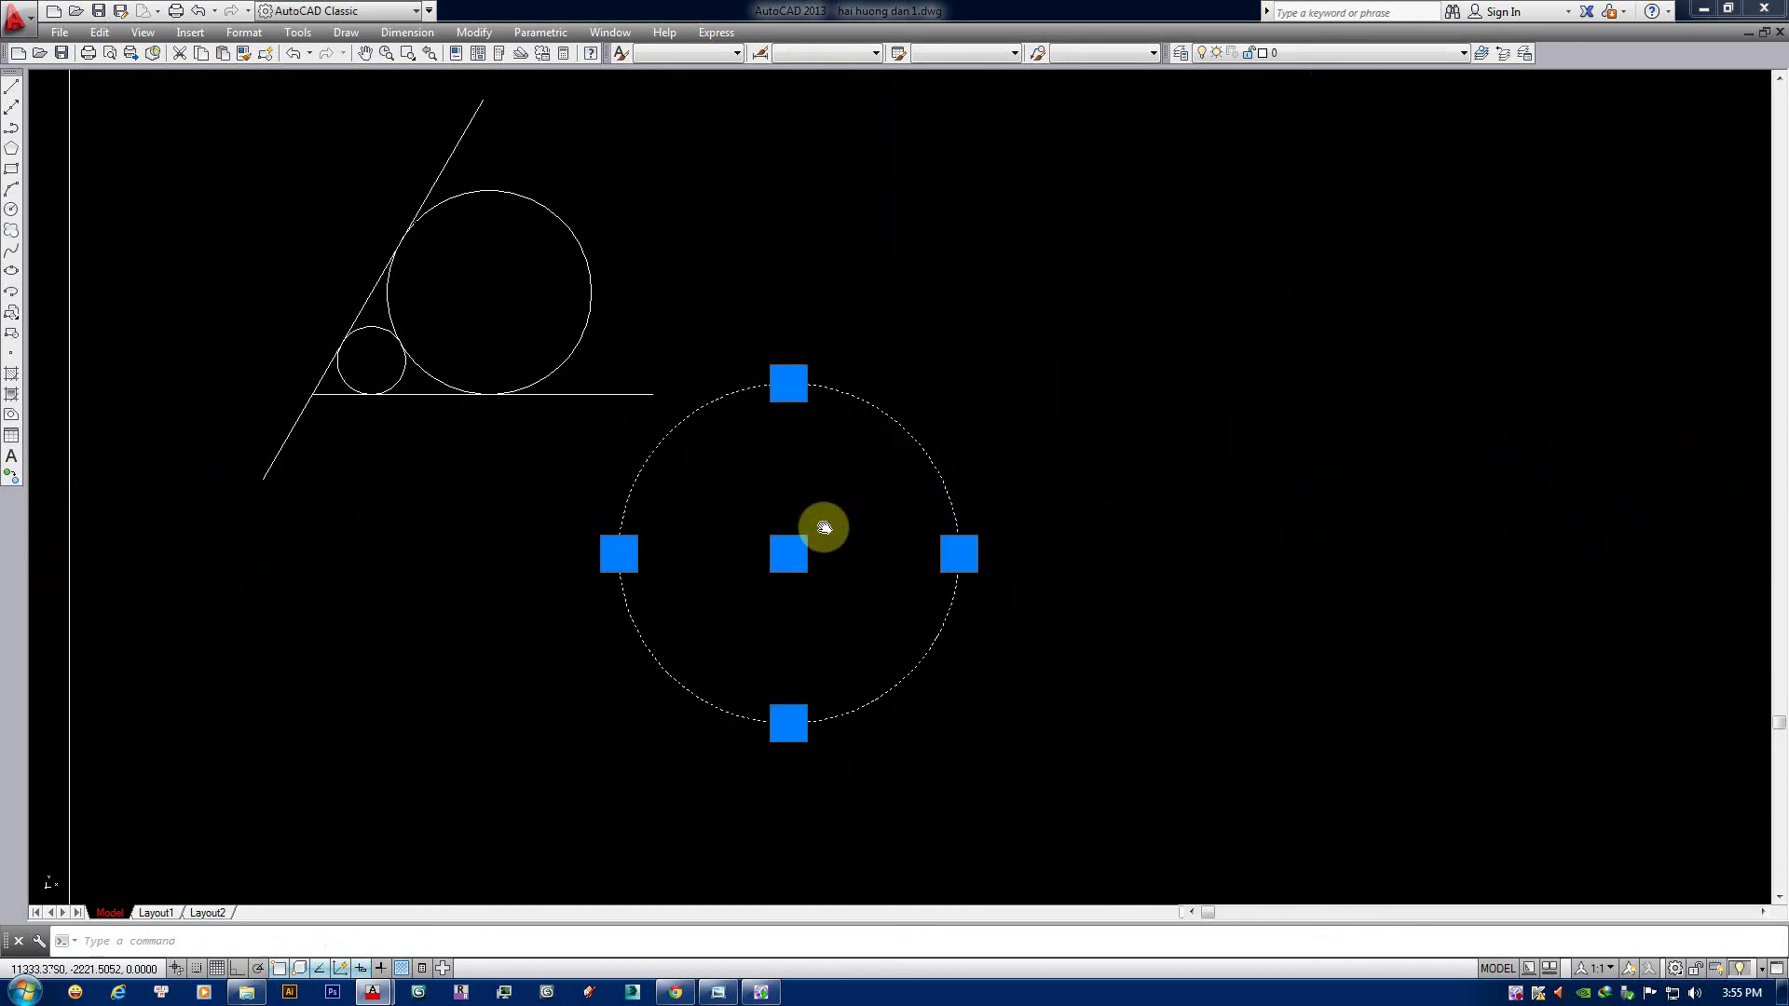
pyautogui.moveTo(823, 527); pyautogui.dragTo(763, 473, button='middle')
pyautogui.press('Escape')
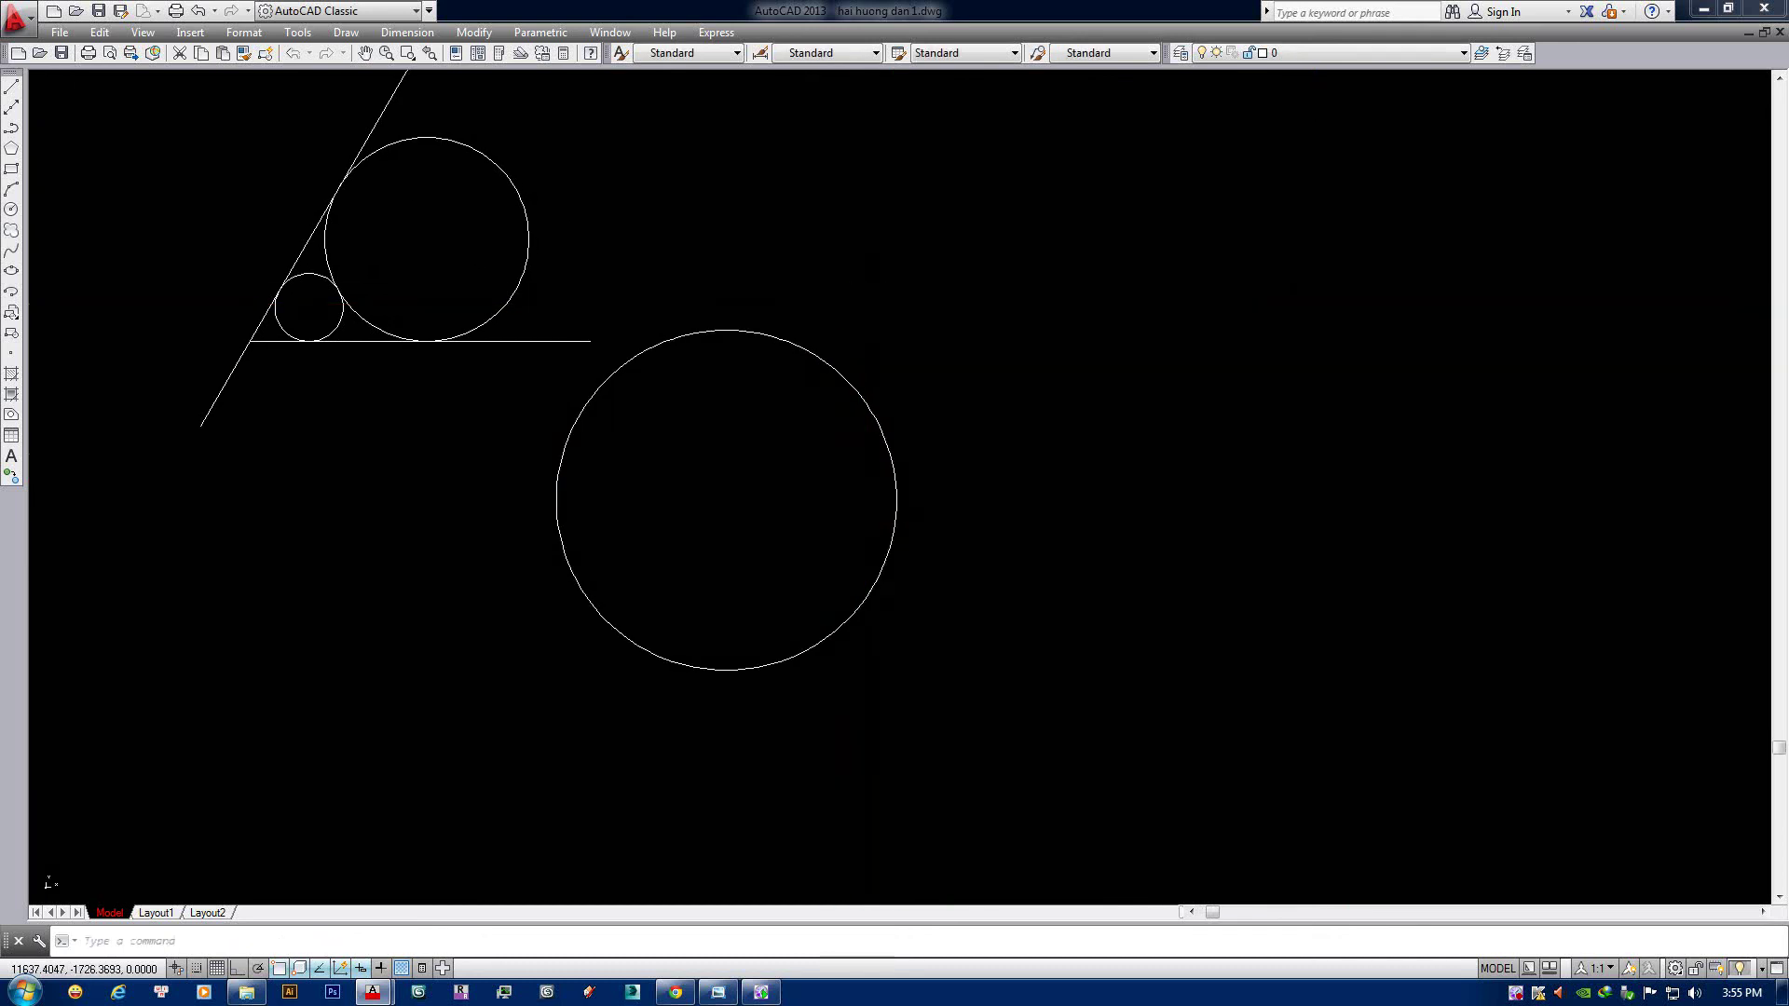
# Add Center to the active object snap modes.
pyautogui.write('os')
pyautogui.press('Return')
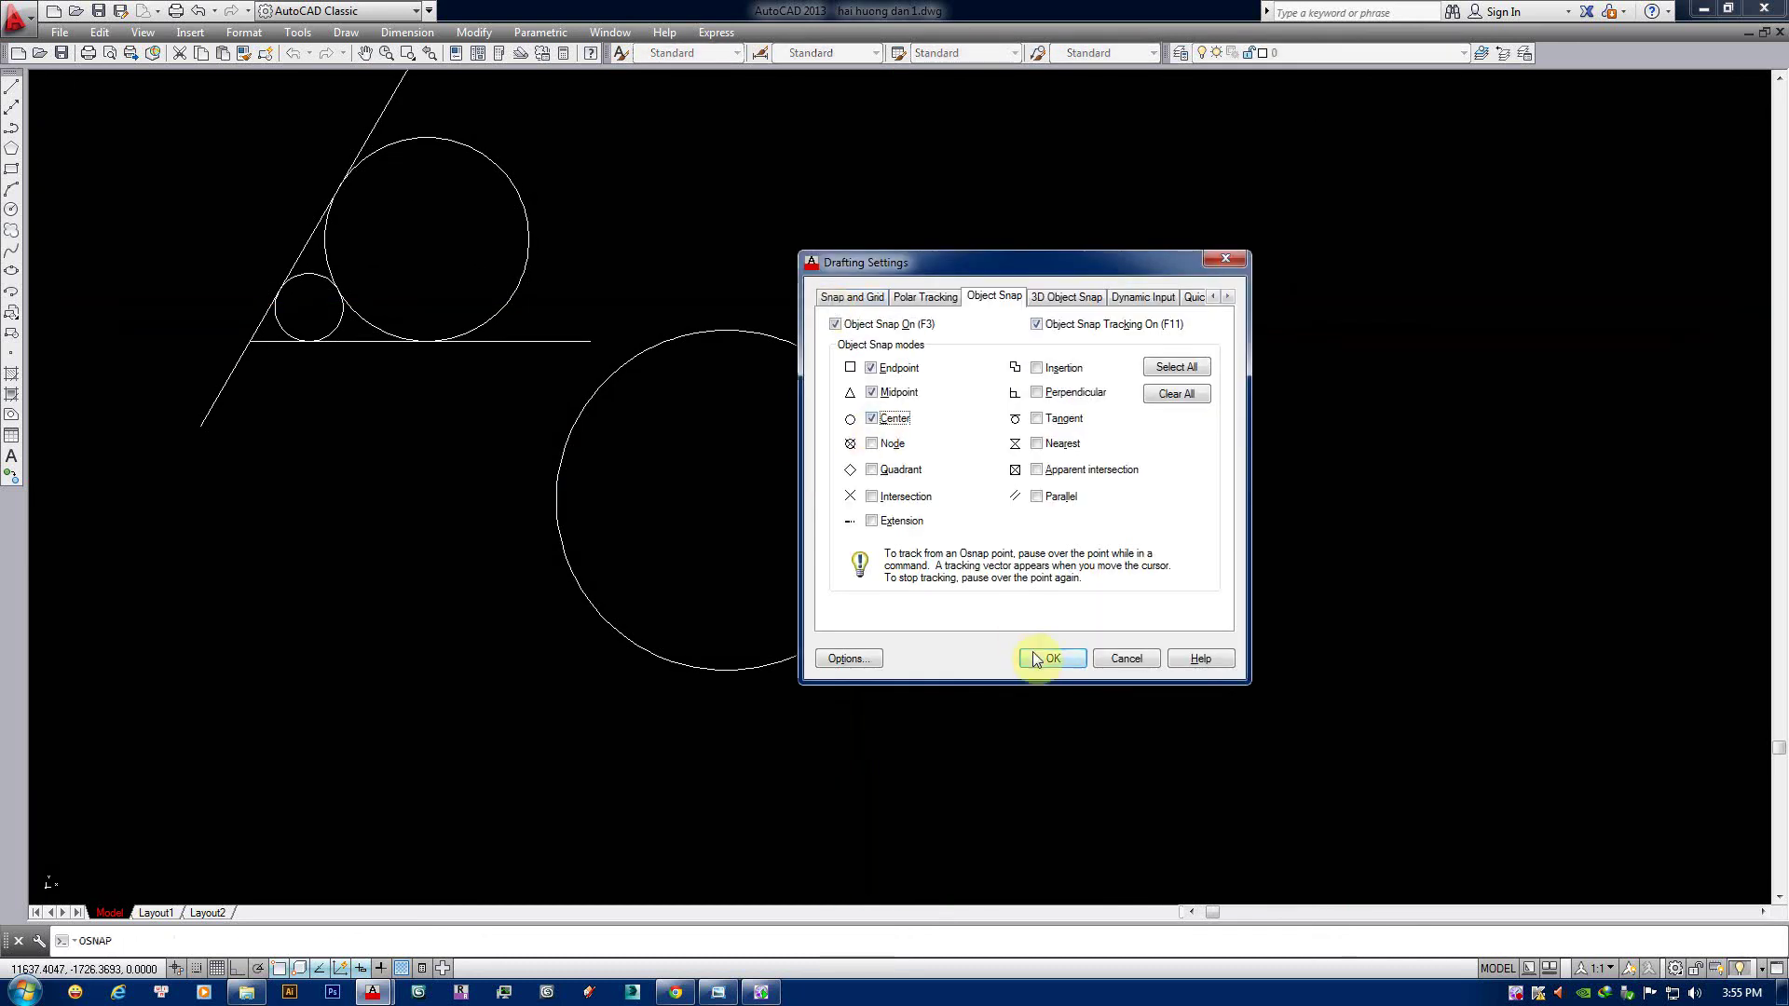
pyautogui.click(1036, 660)
pyautogui.moveTo(906, 489); pyautogui.dragTo(945, 538, button='middle')
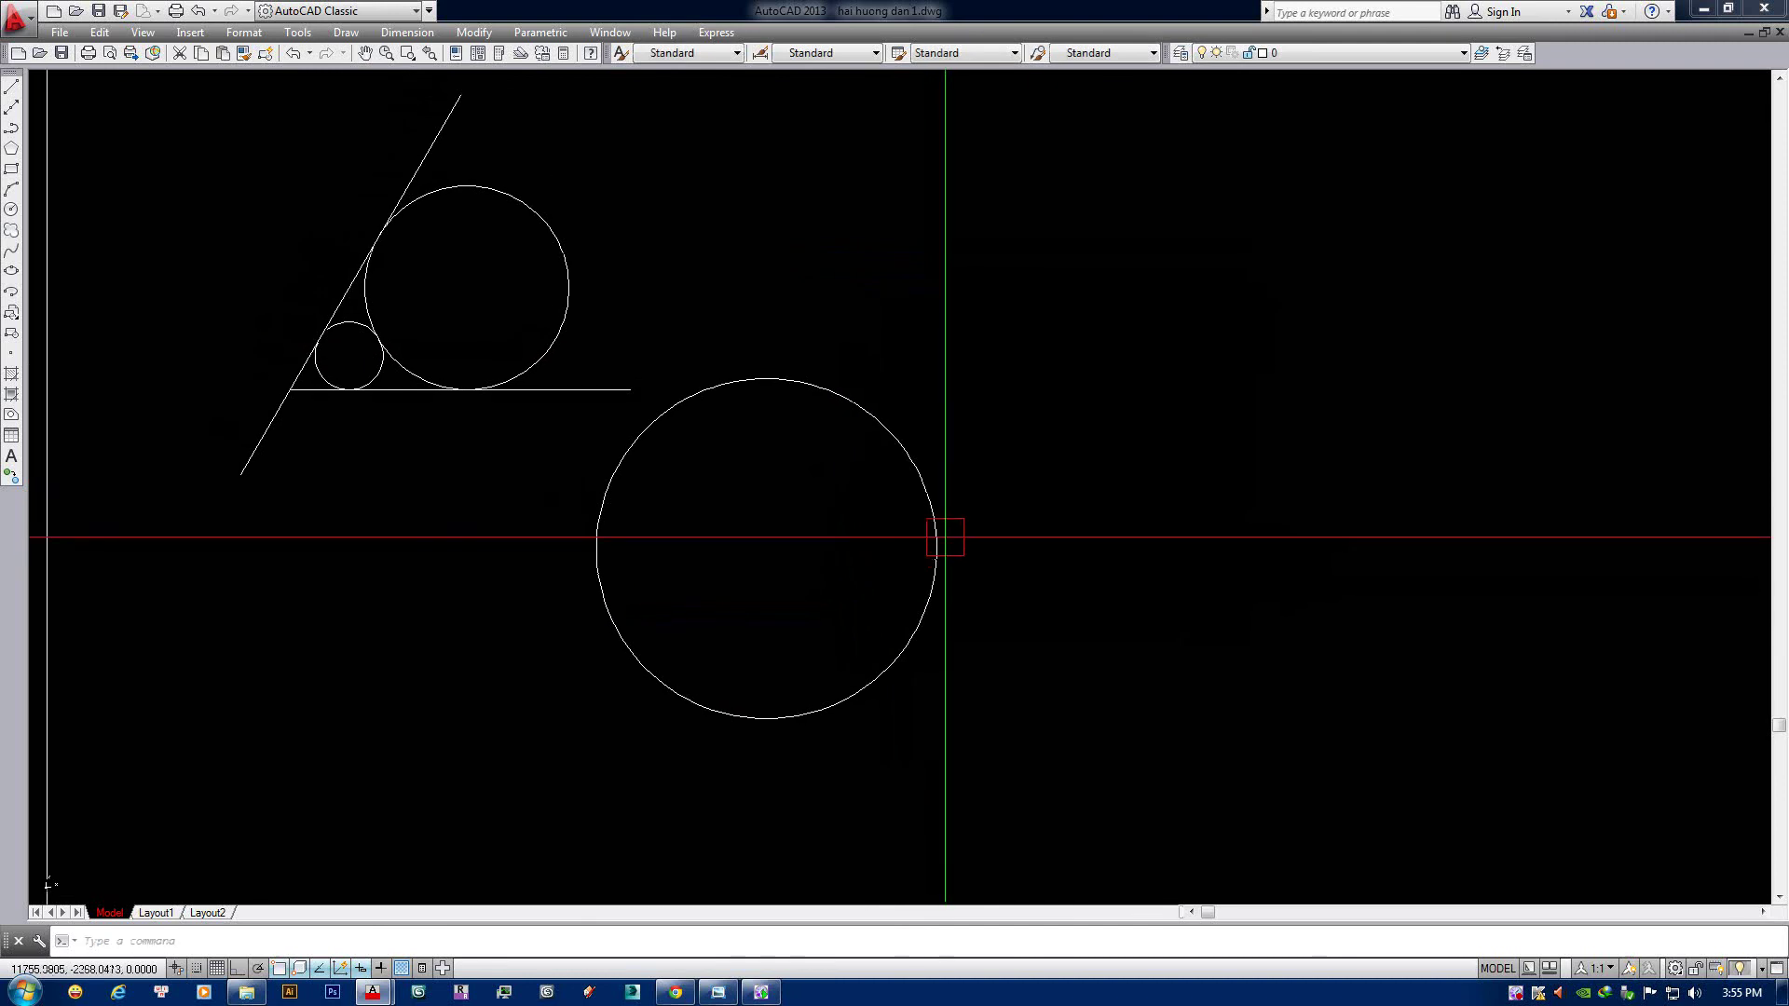
# Start the LINE command, dismissing the first prompt and restarting it.
pyautogui.write('l')
pyautogui.press('Return')
pyautogui.rightClick(1010, 540)
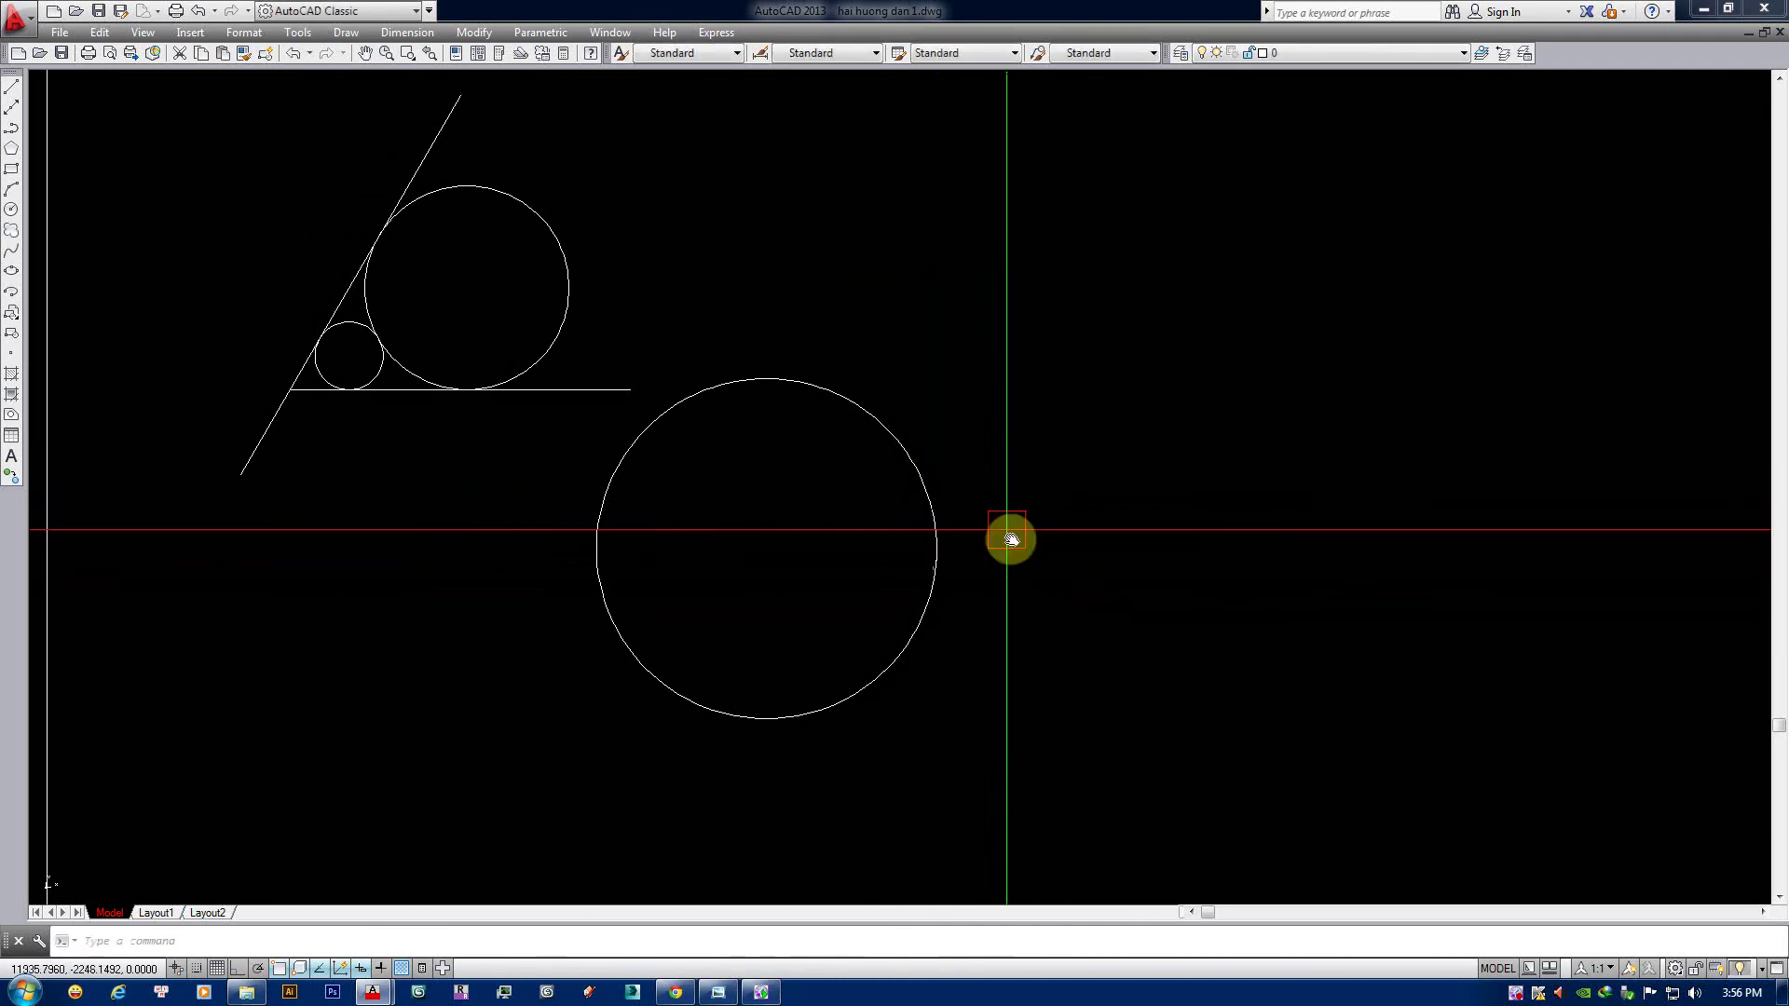
pyautogui.scroll(-2, 1011, 539)
pyautogui.press('Return')
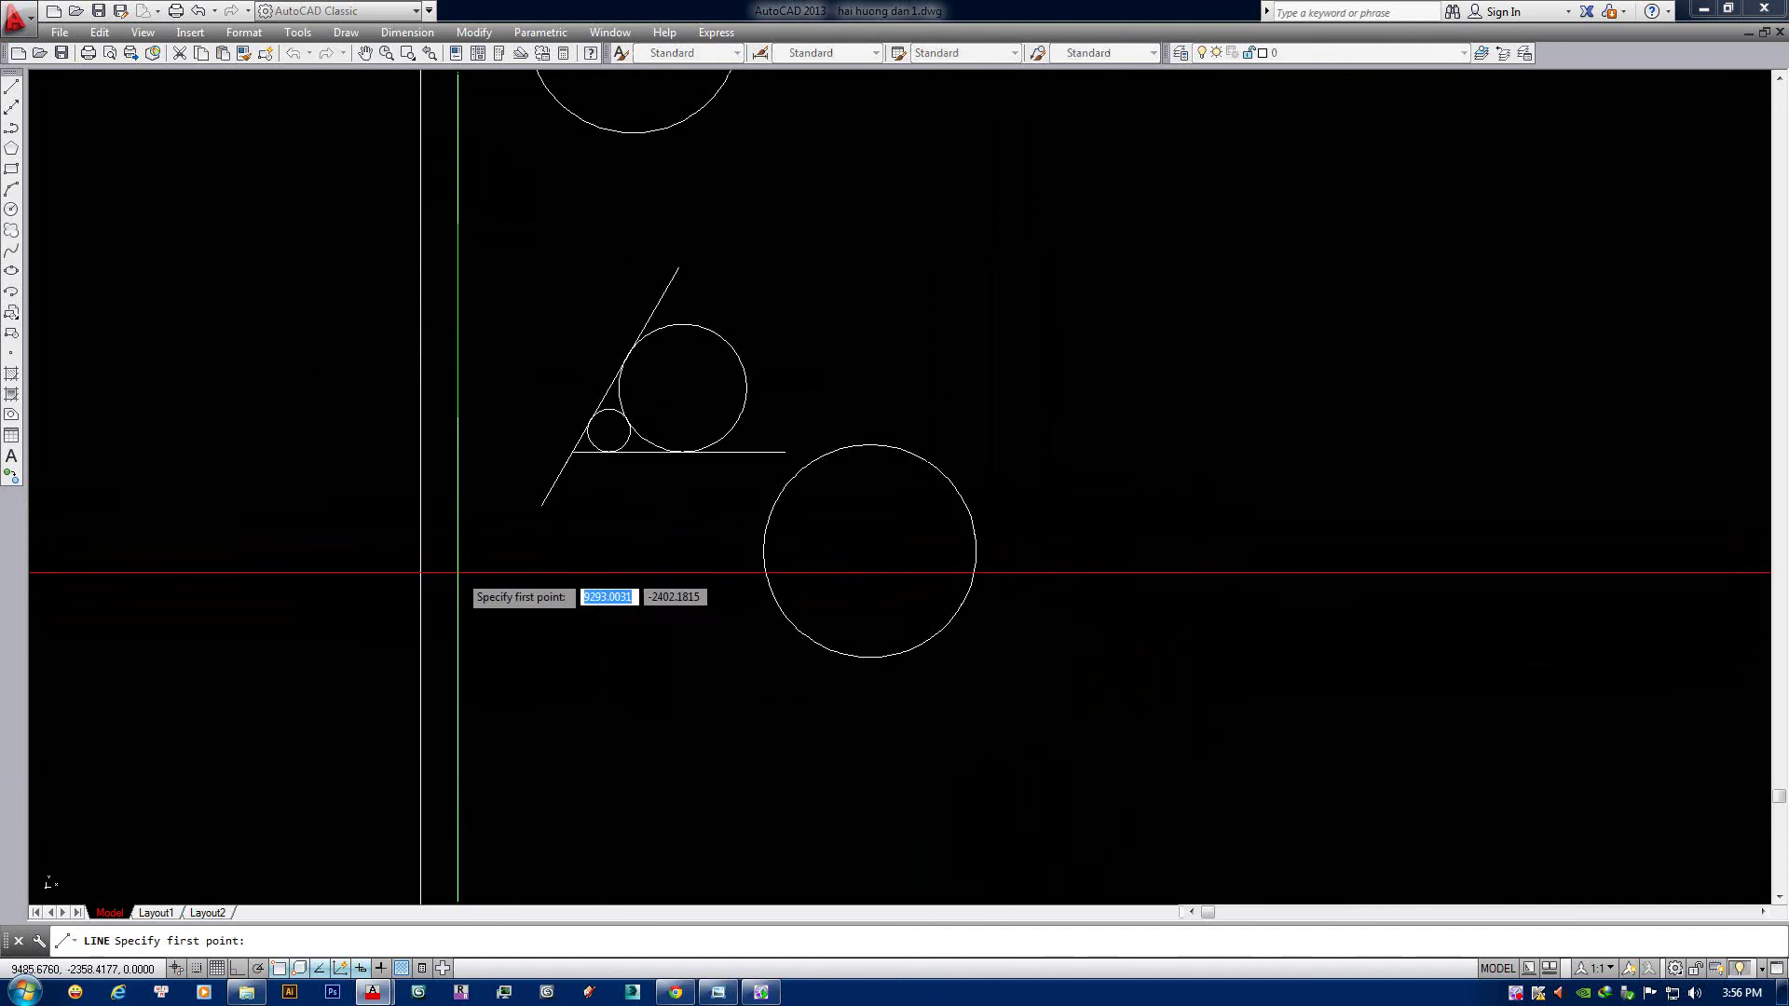
# Draw a triangular outline from the circle's centre, then delete the segments meeting at the centre.
pyautogui.scroll(2, 949, 611)
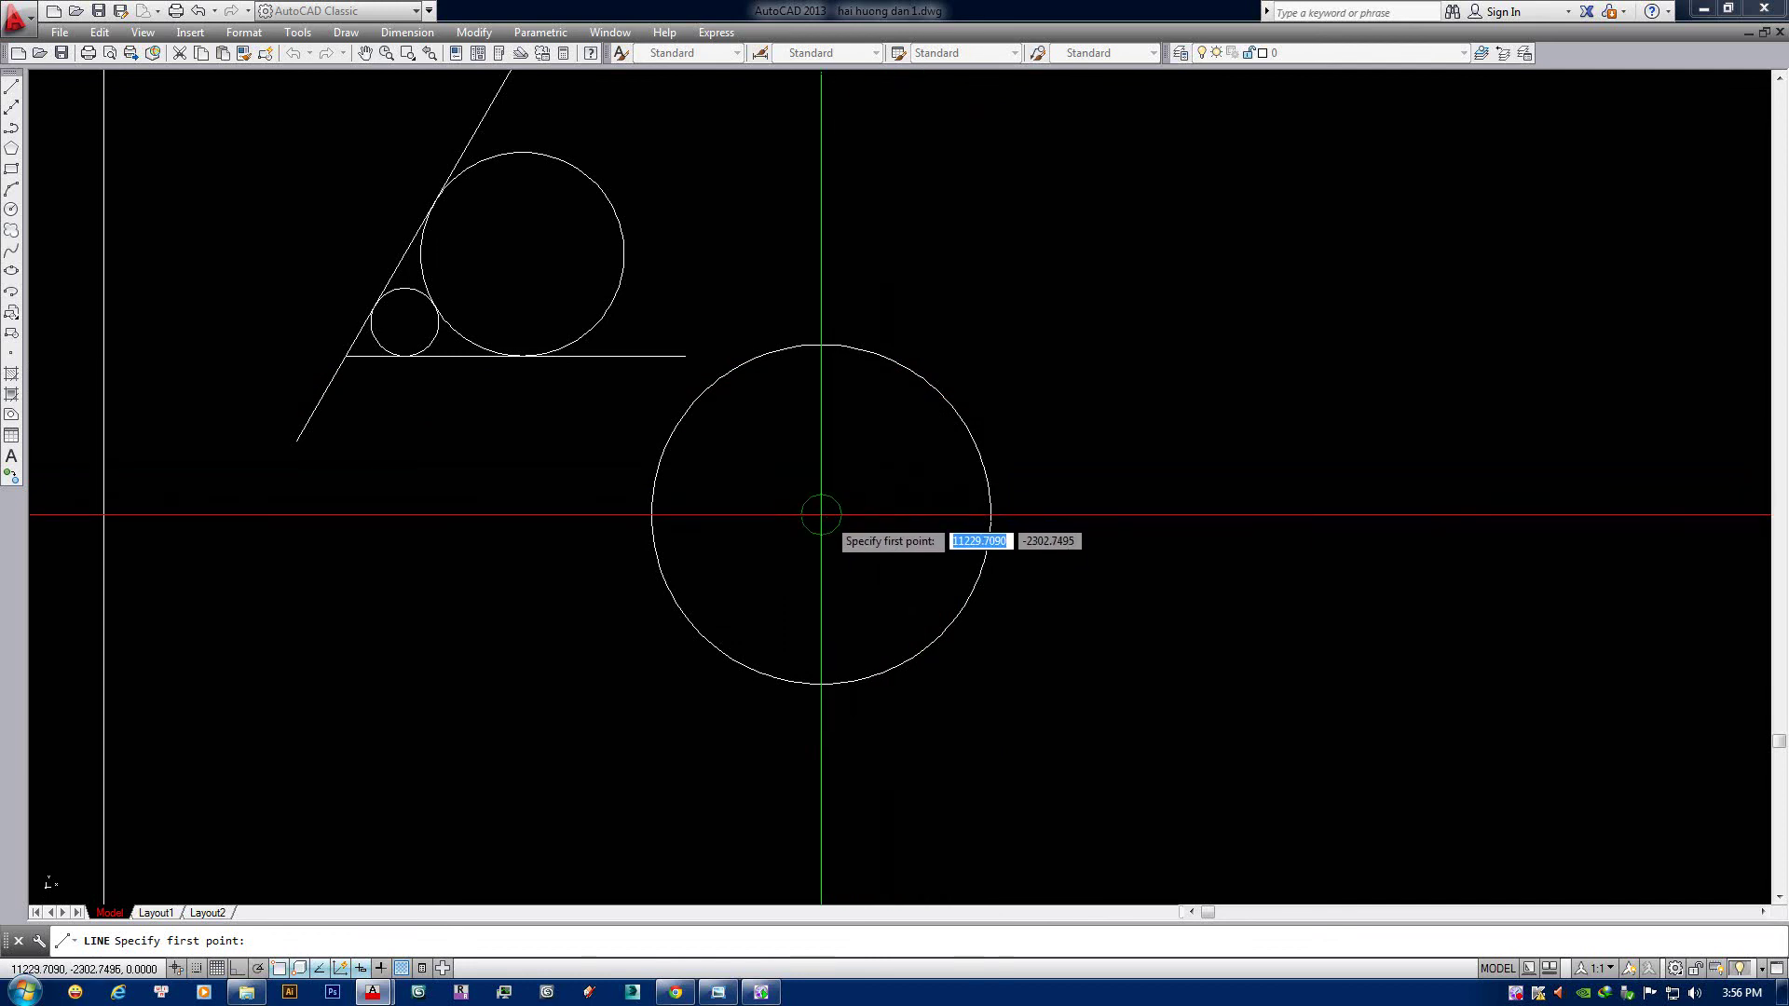
pyautogui.click(821, 514)
pyautogui.click(1185, 320)
pyautogui.click(1171, 596)
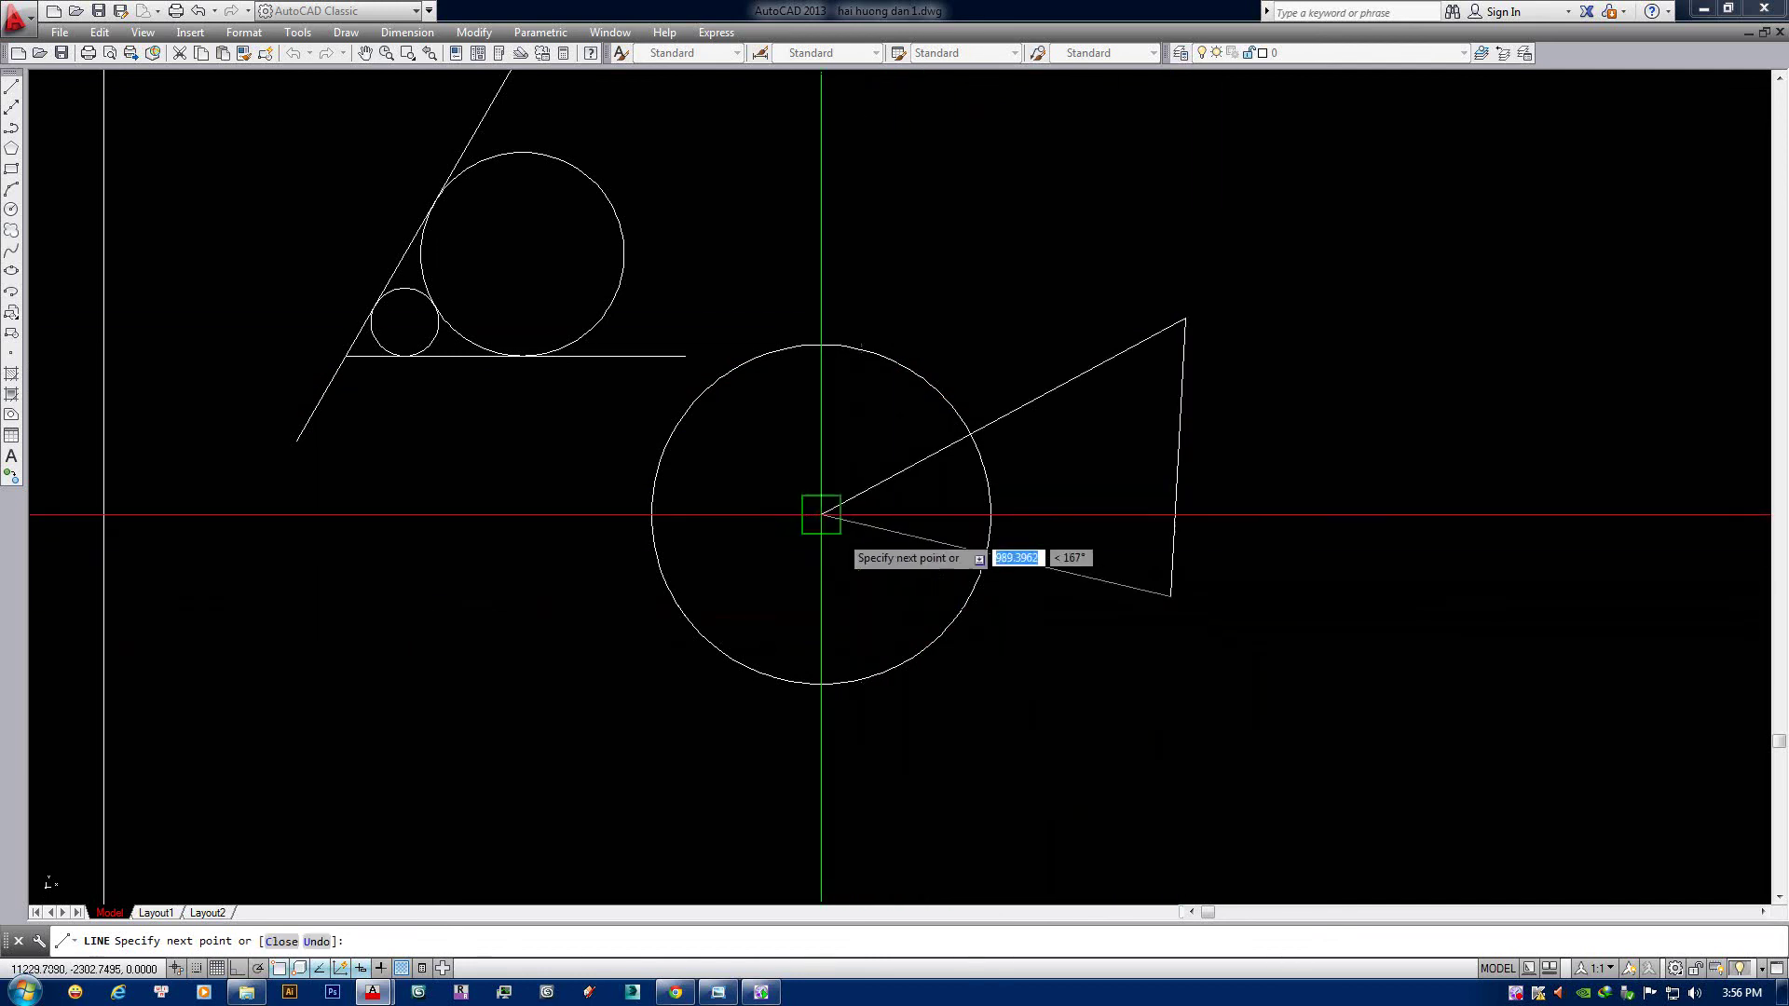
pyautogui.click(821, 515)
pyautogui.press('Return')
pyautogui.scroll(2, 807, 519)
pyautogui.scroll(2, 790, 556)
pyautogui.scroll(-2, 790, 556)
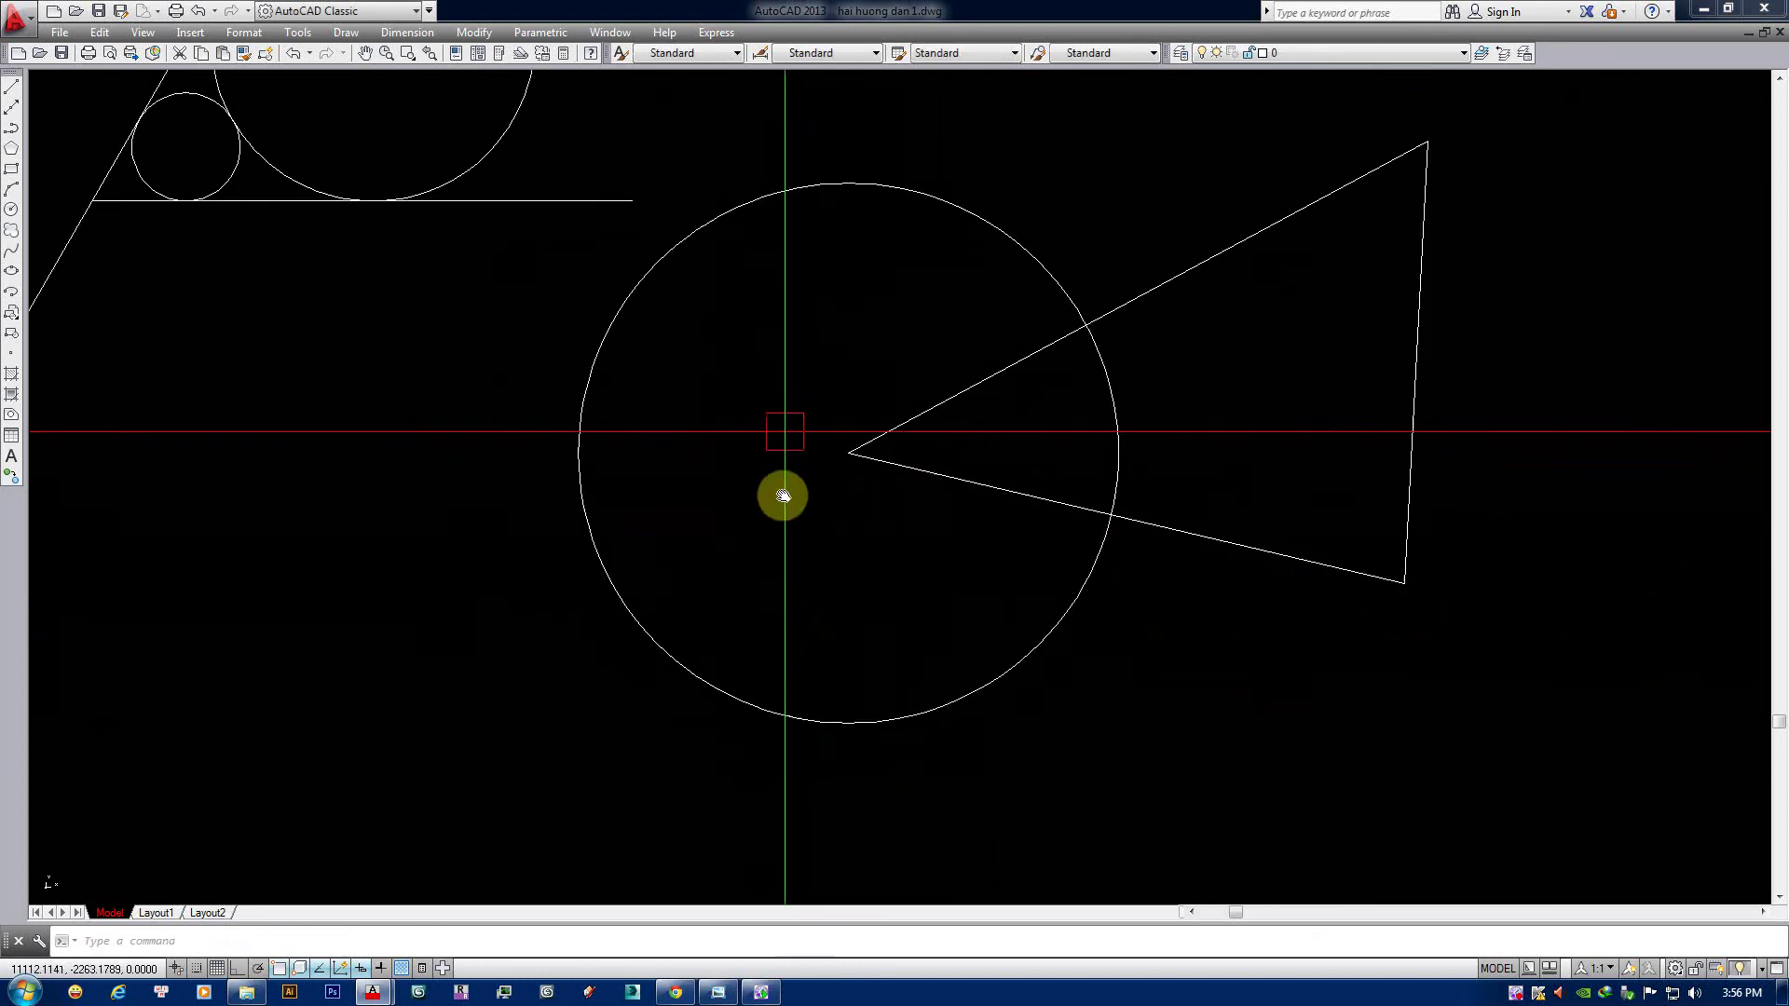
pyautogui.click(941, 596)
pyautogui.click(862, 447)
pyautogui.press('Delete')
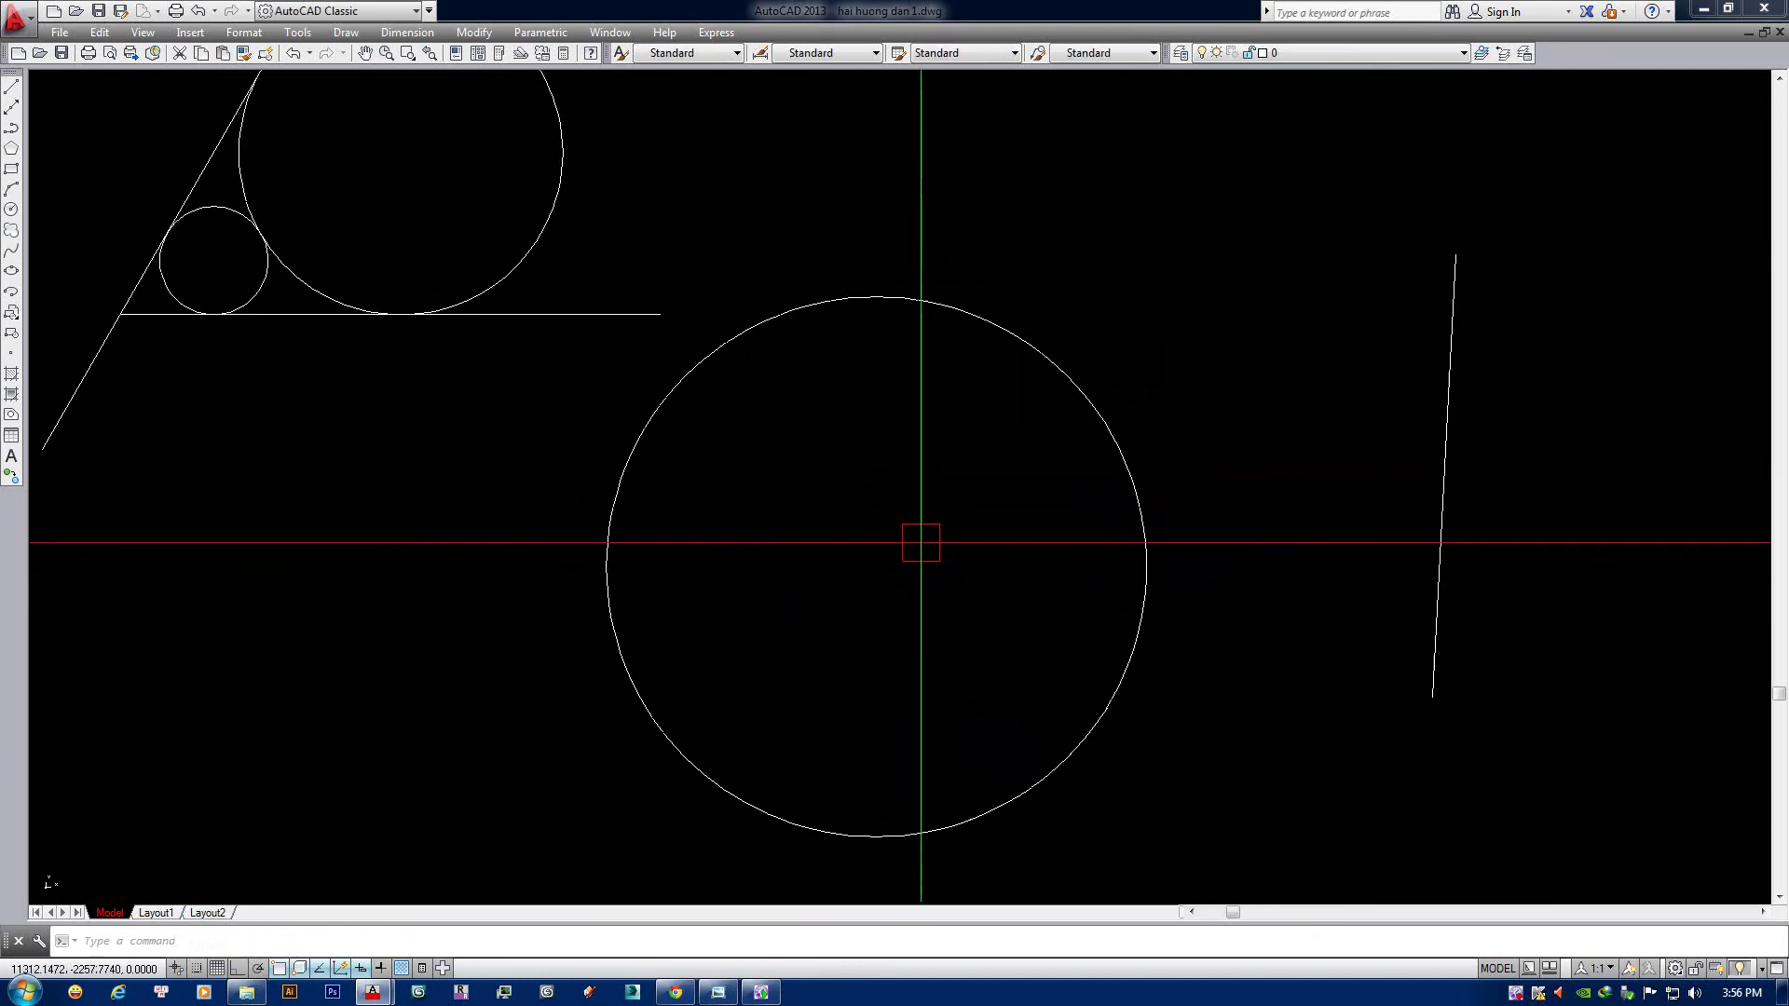
# Draw a five-vertex arrow outline from the circle's centre and delete its two centre segments.
pyautogui.write('l')
pyautogui.press('Return')
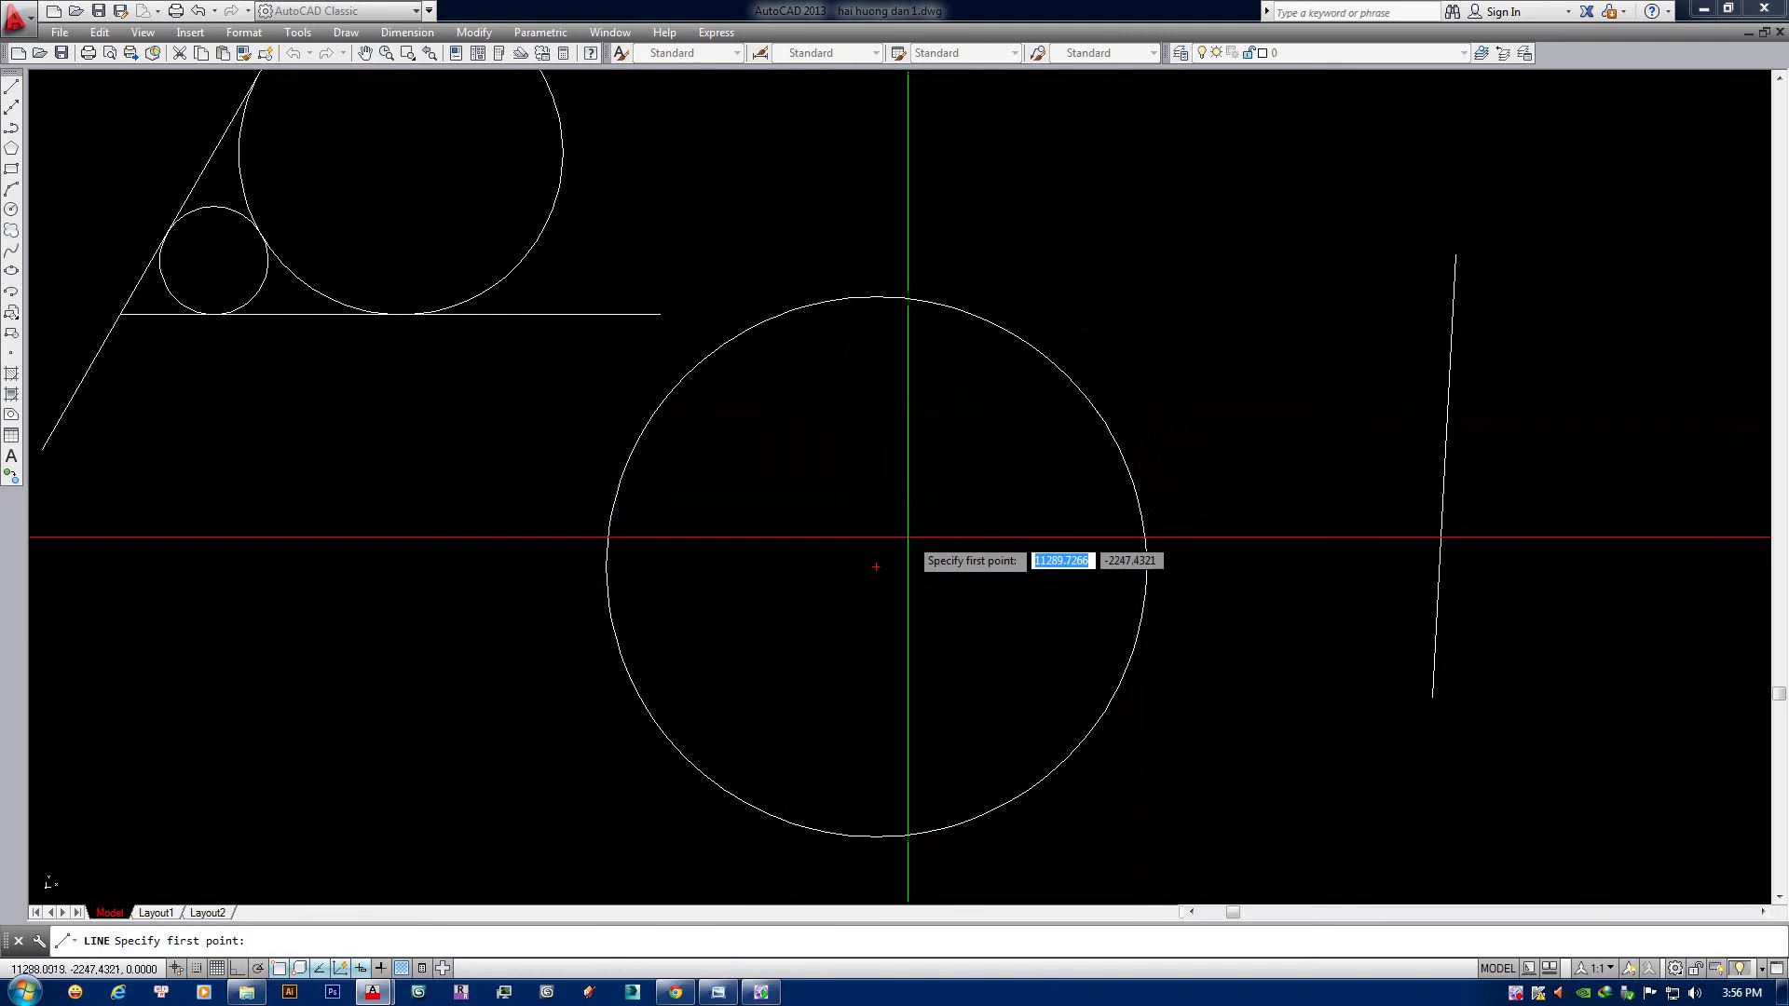
pyautogui.click(876, 566)
pyautogui.click(1224, 275)
pyautogui.click(1454, 256)
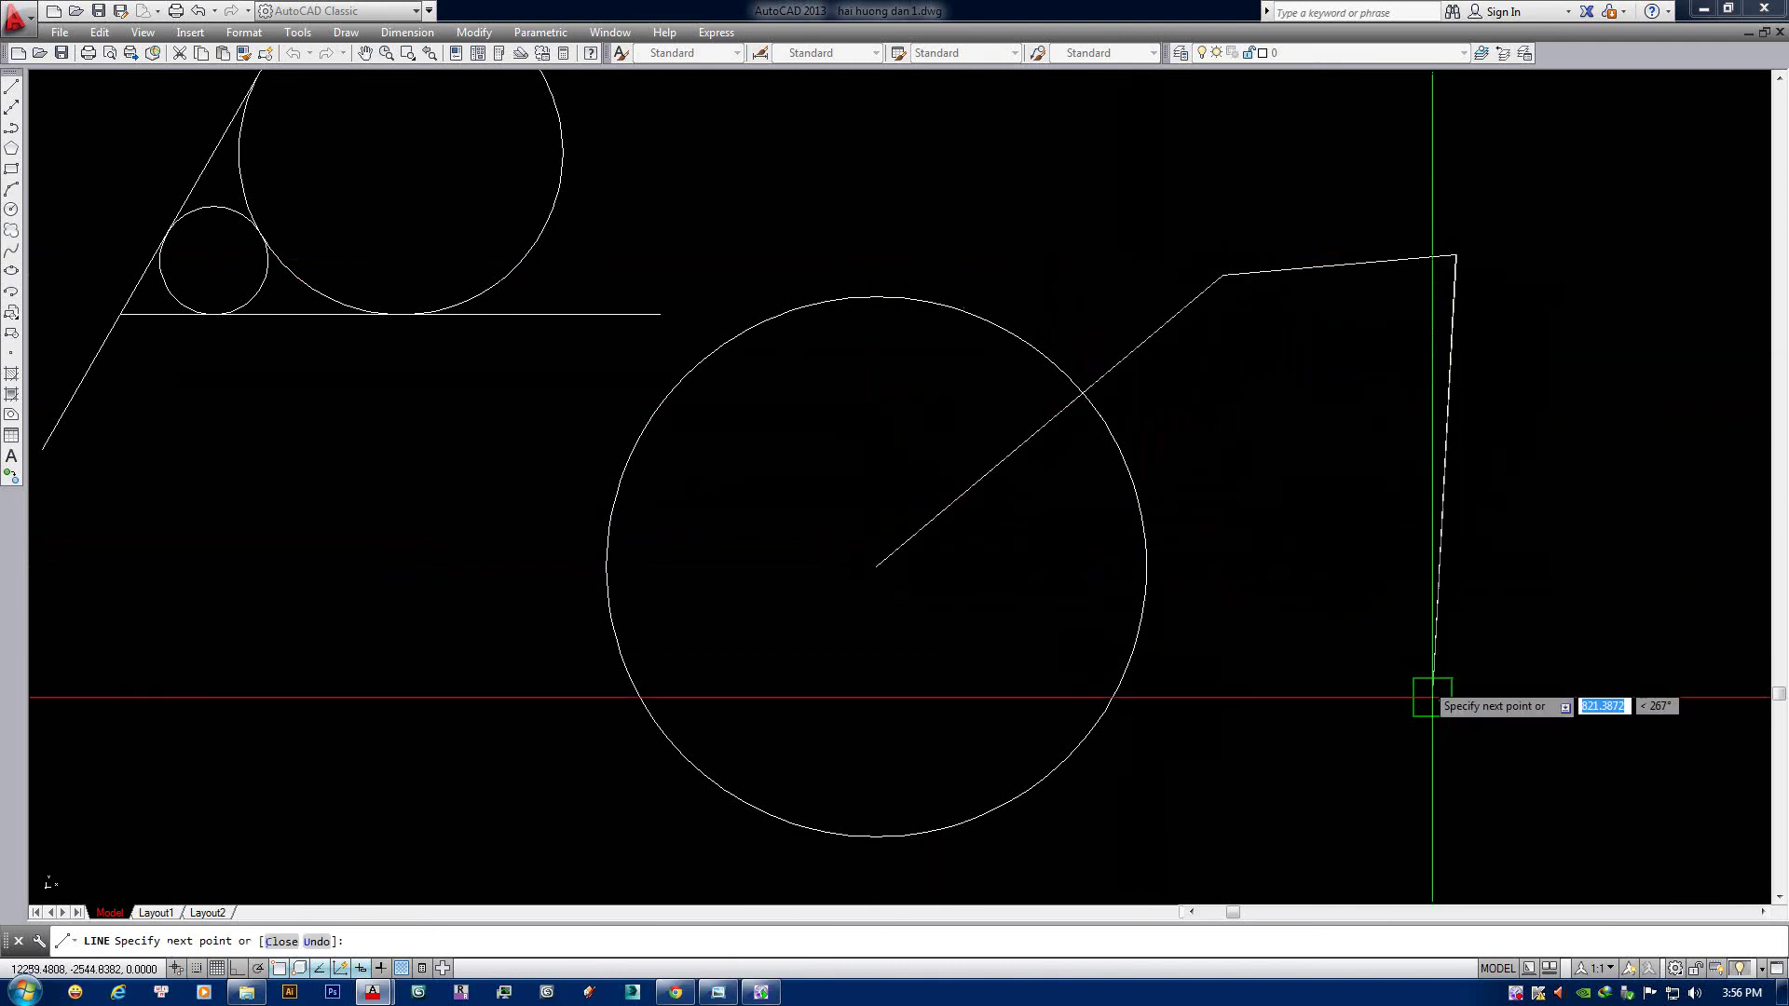
pyautogui.click(1271, 585)
pyautogui.click(1244, 724)
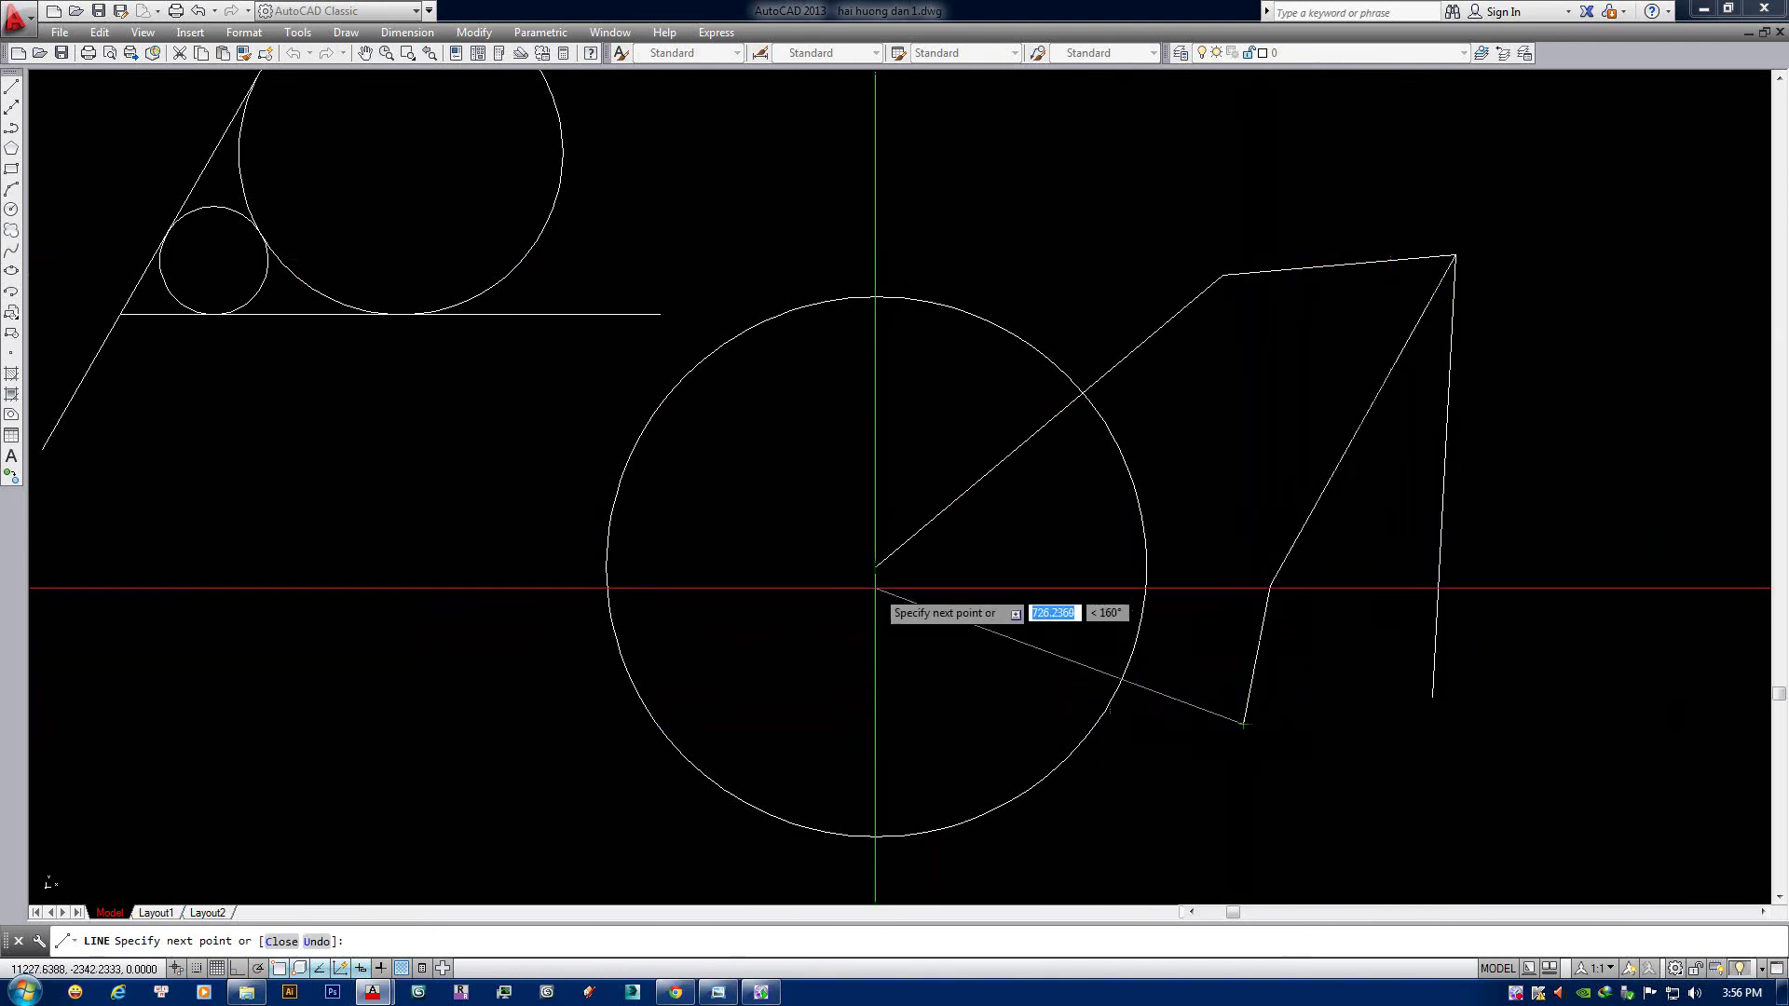
pyautogui.click(876, 567)
pyautogui.press('Return')
pyautogui.click(921, 473)
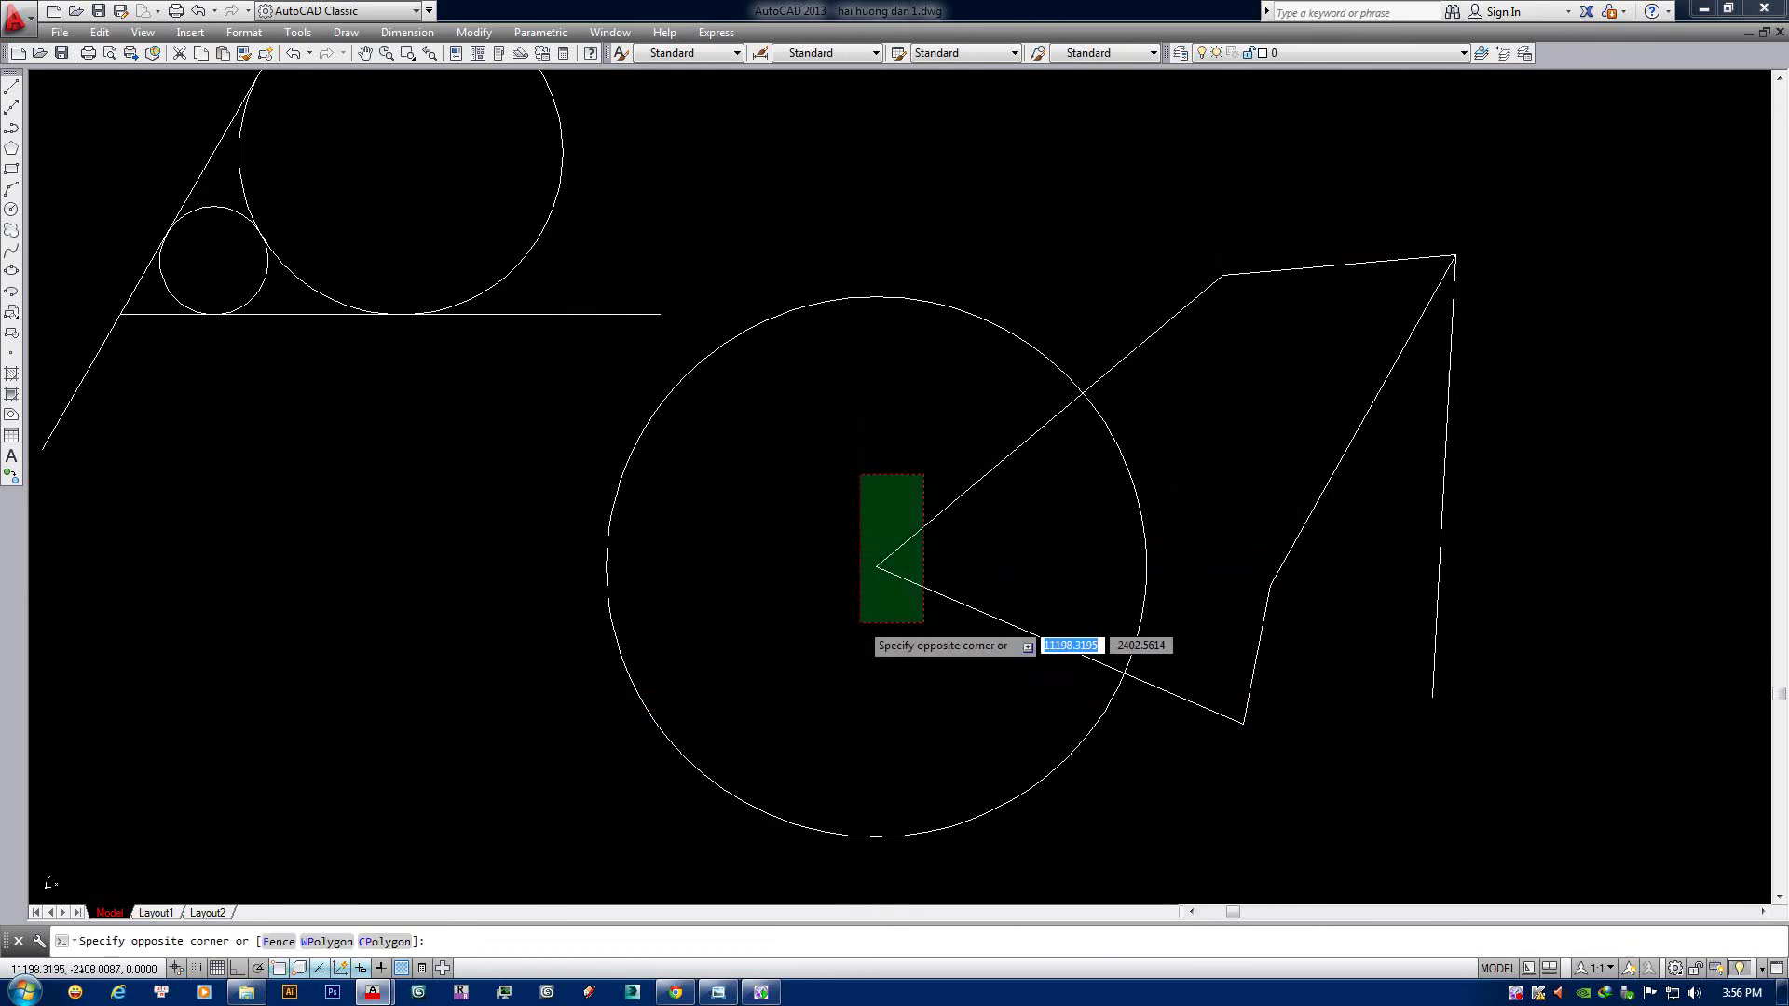
pyautogui.click(861, 617)
pyautogui.press('Delete')
pyautogui.scroll(-2, 894, 571)
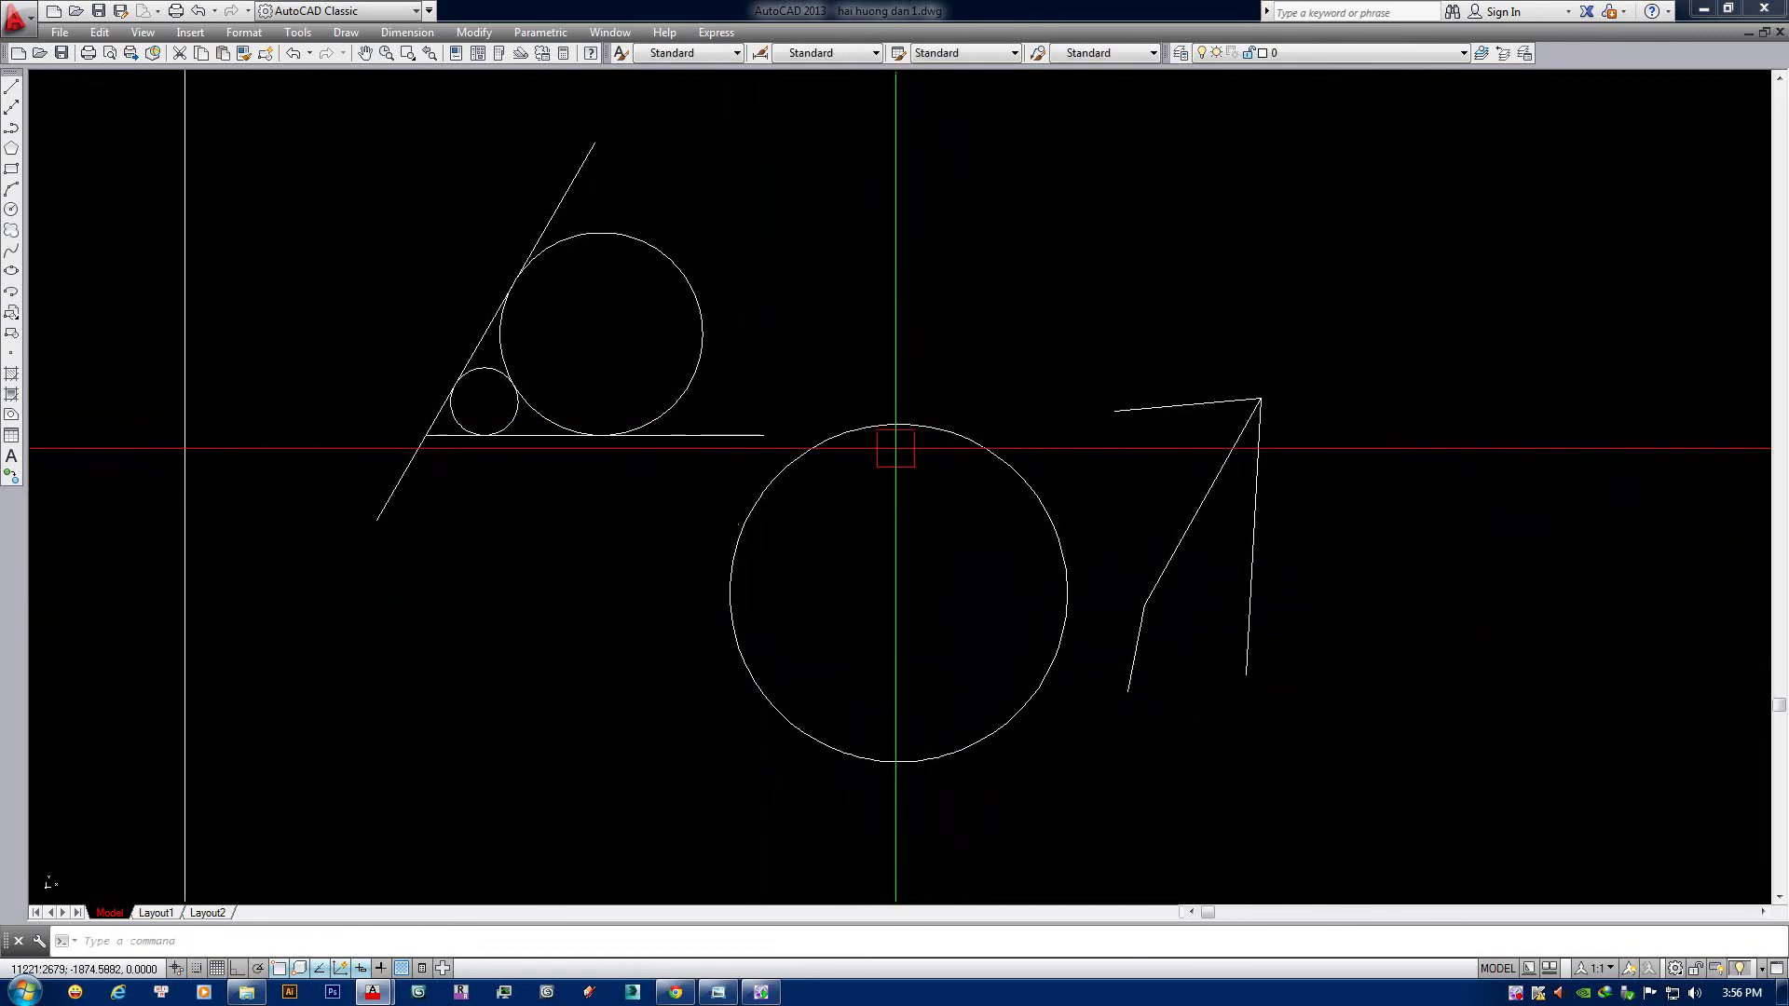
pyautogui.click(898, 426)
# Open and close the drafting settings, then start and cancel a line.
pyautogui.press('Escape')
pyautogui.write('se')
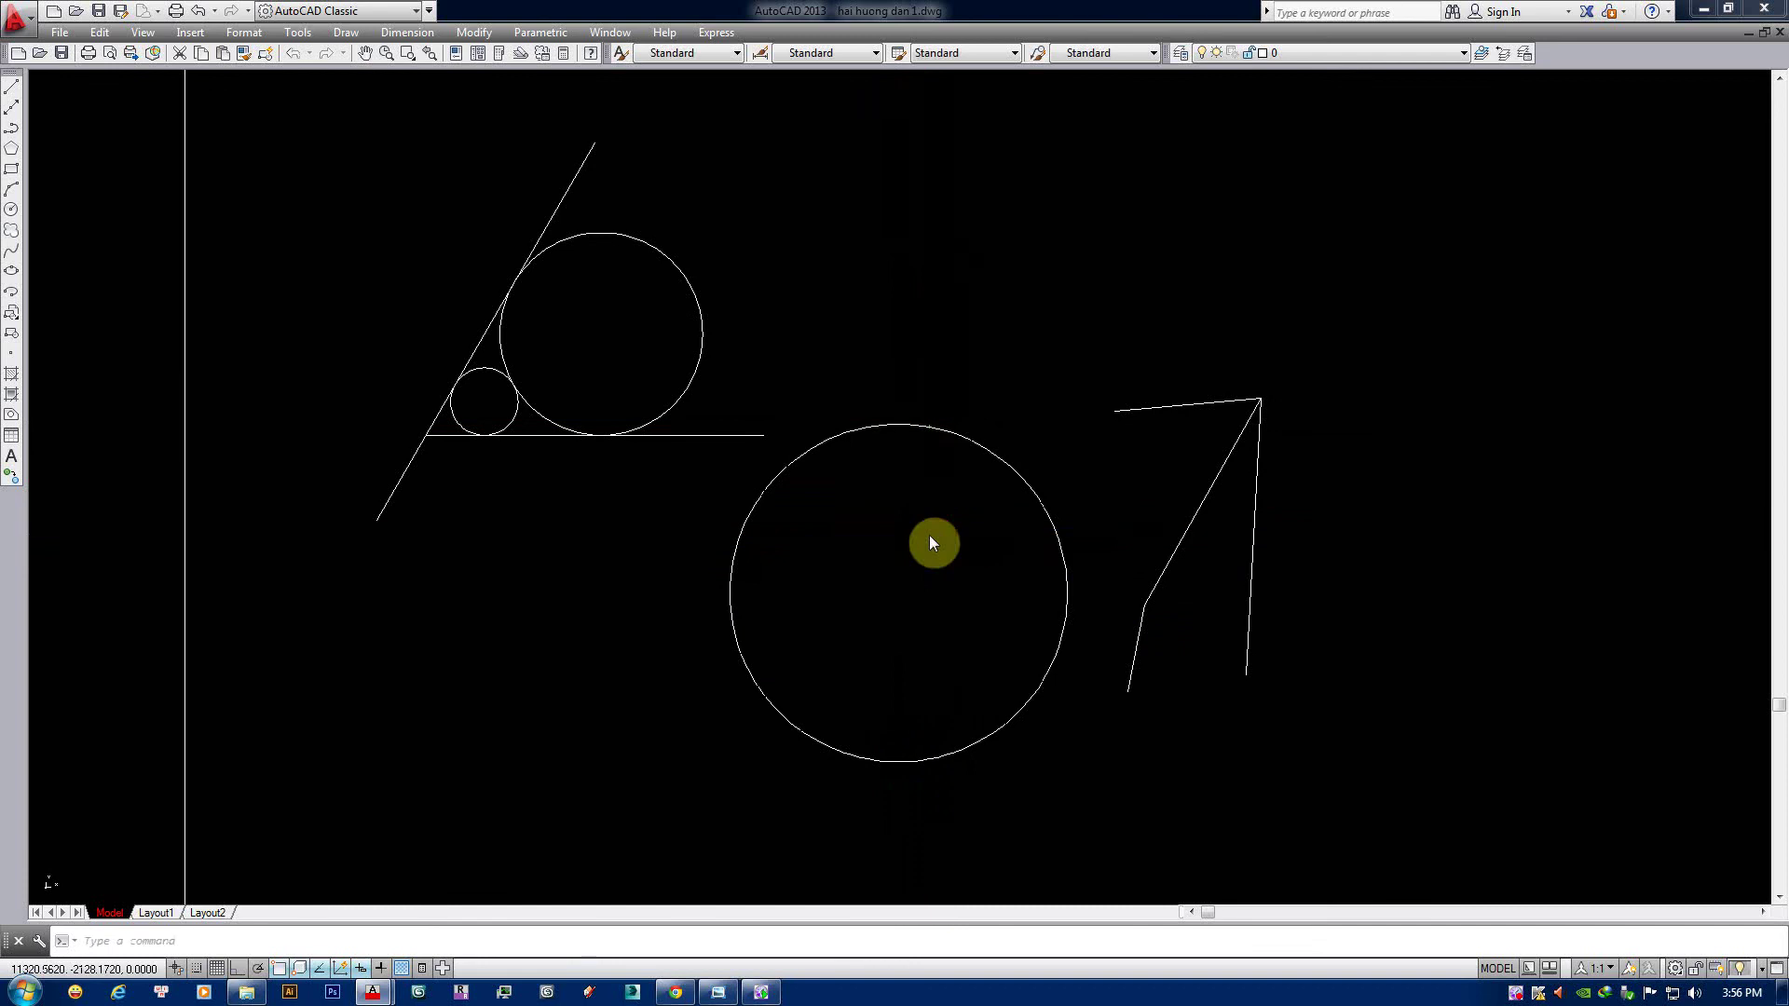
pyautogui.press('Return')
pyautogui.press('Return')
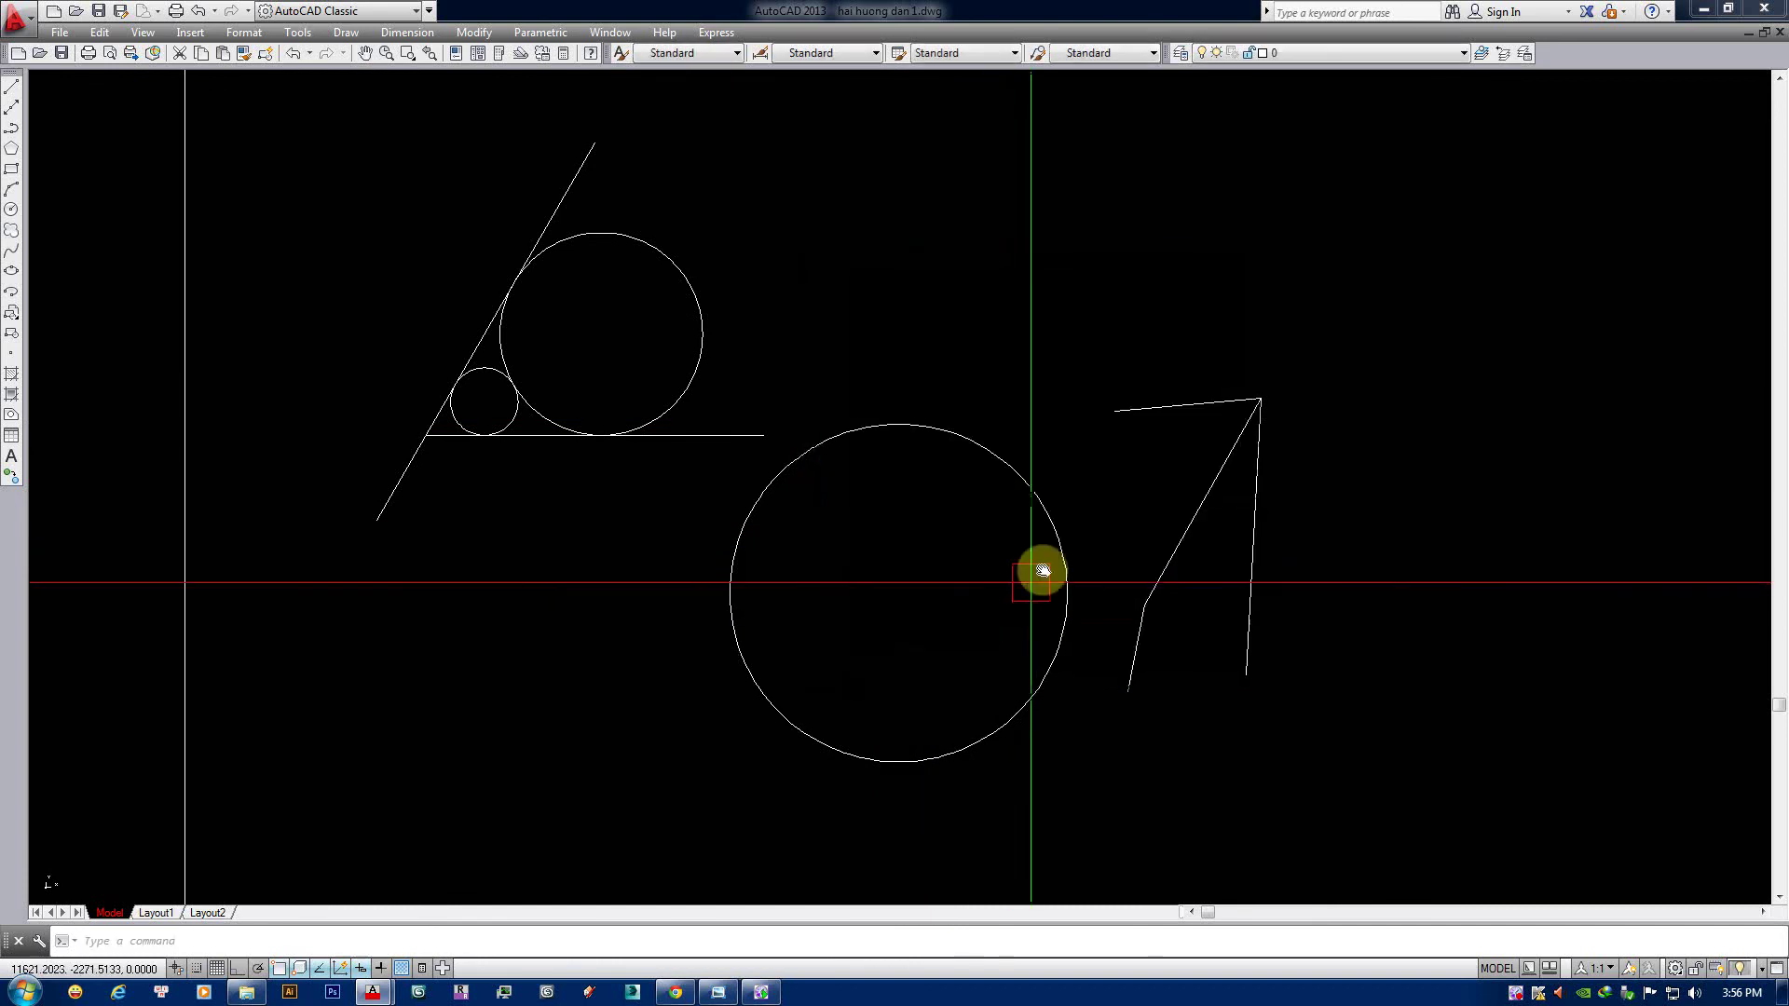
pyautogui.write('l')
pyautogui.press('Return')
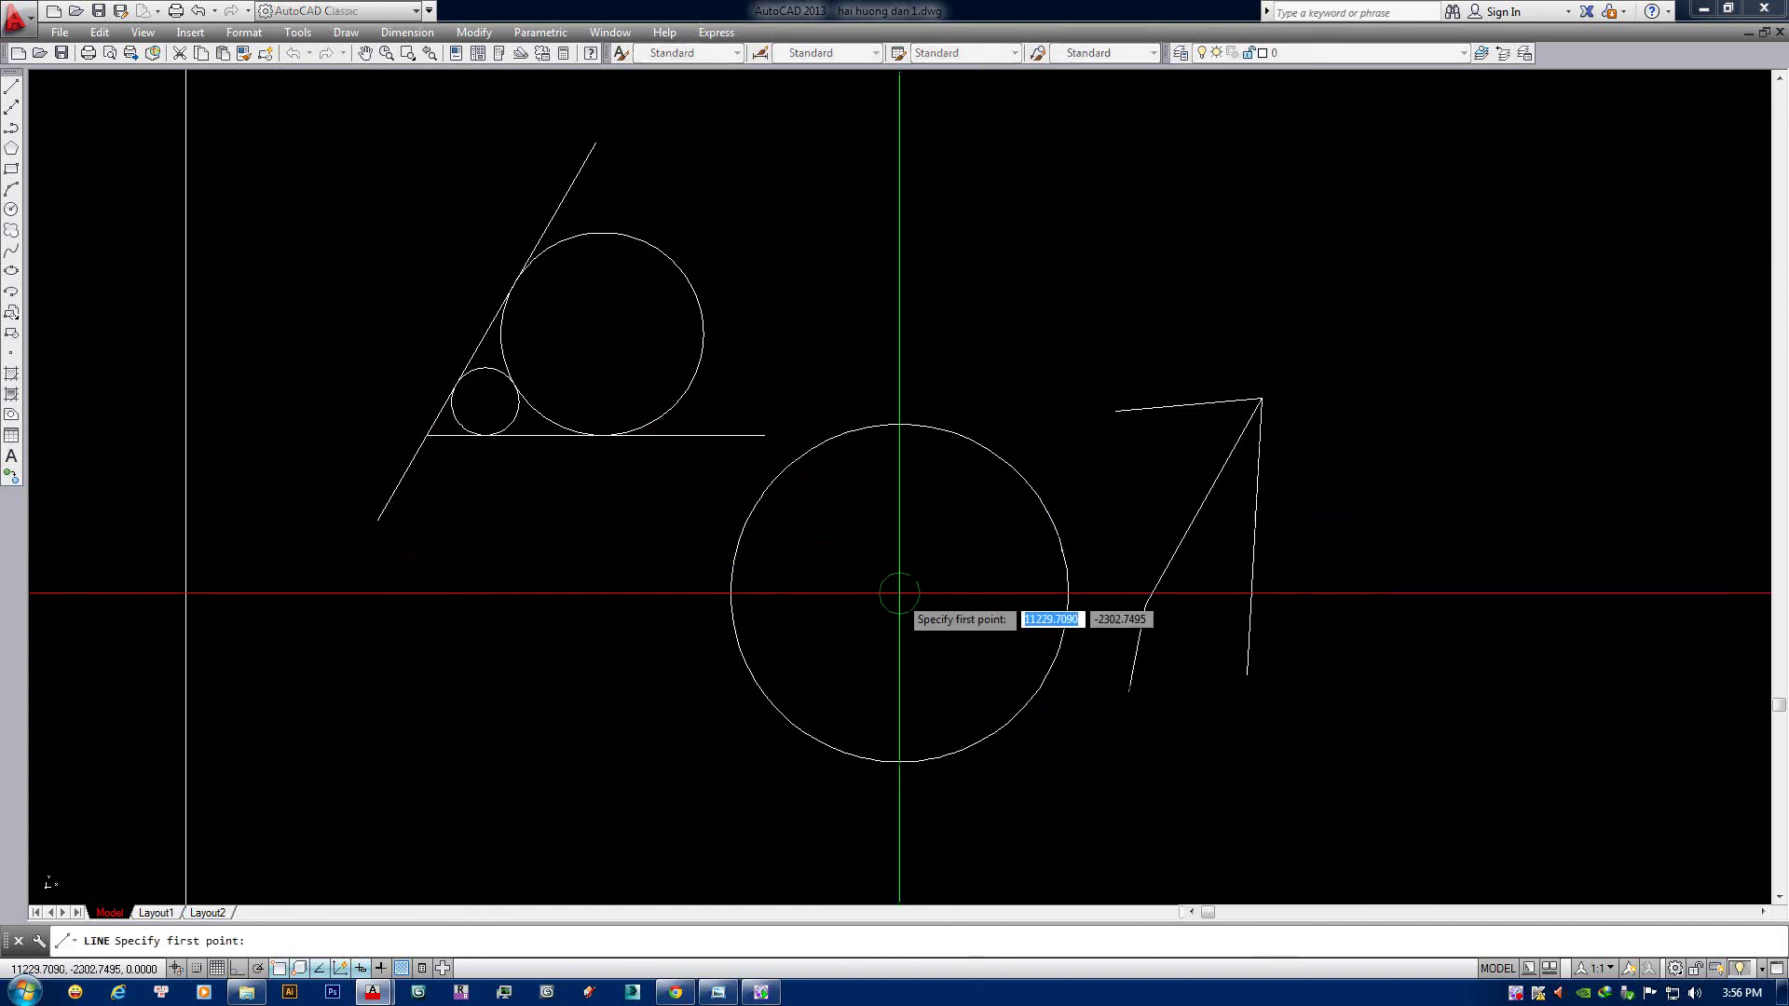
pyautogui.moveTo(916, 581); pyautogui.dragTo(902, 579, button='middle')
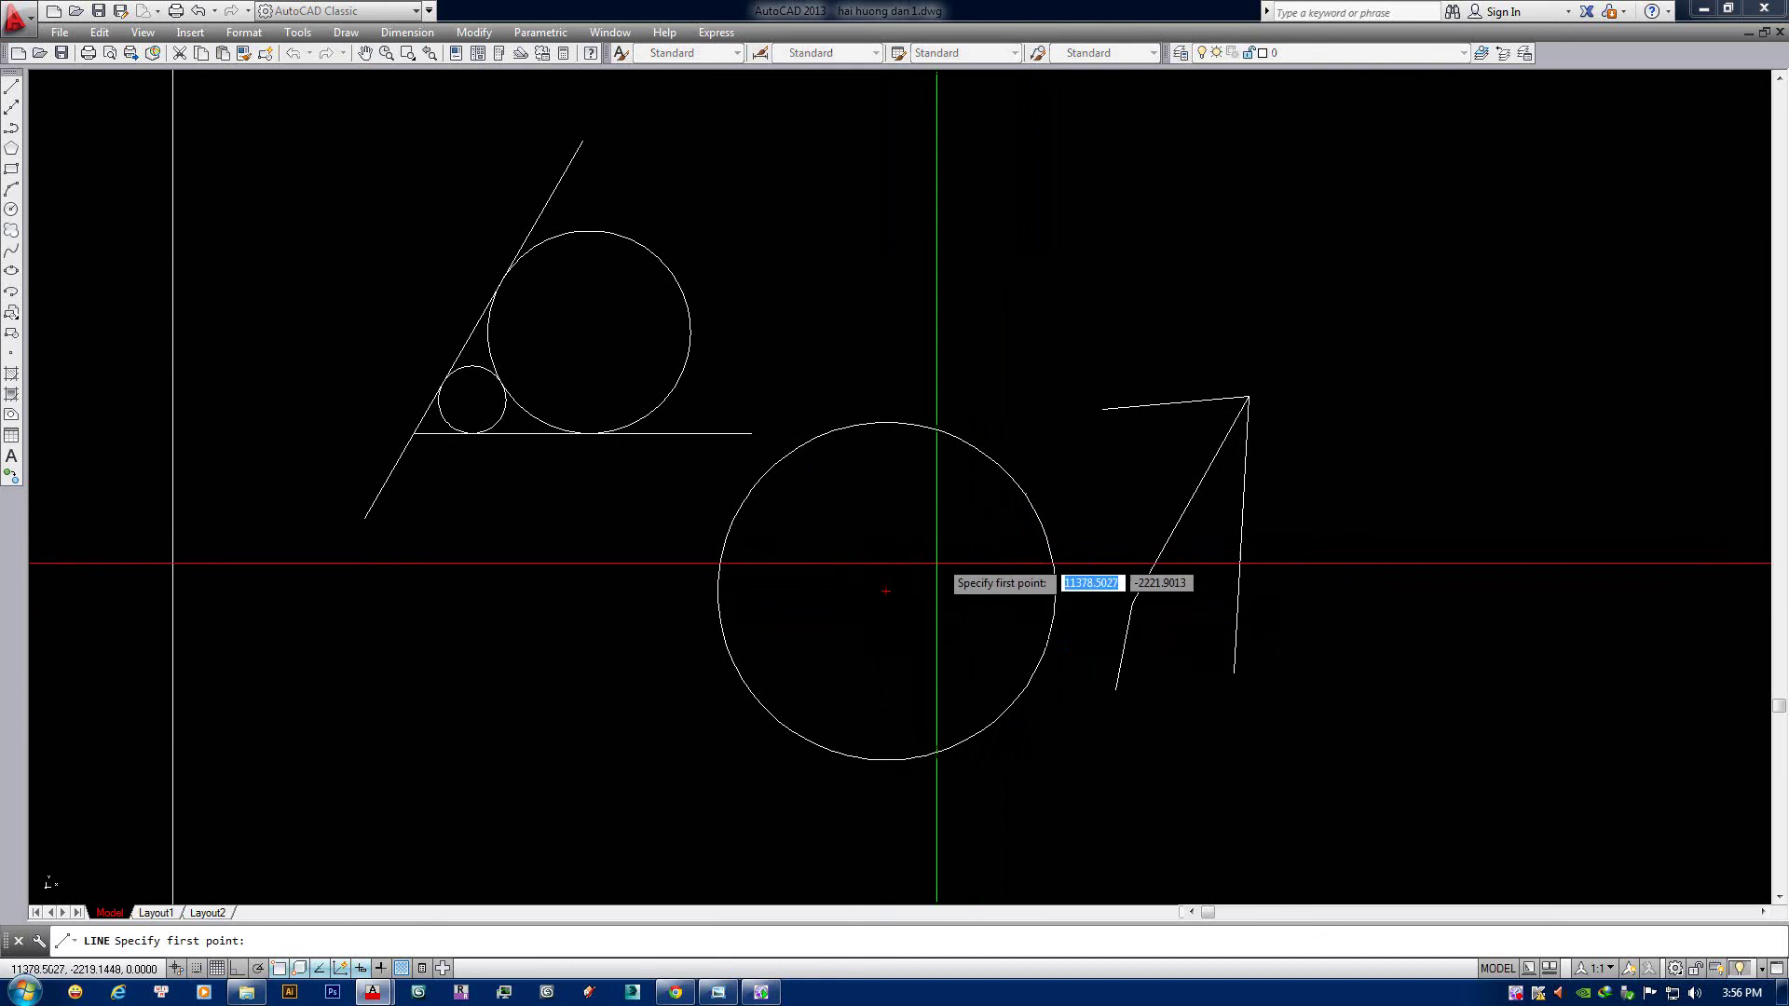
pyautogui.scroll(2, 890, 578)
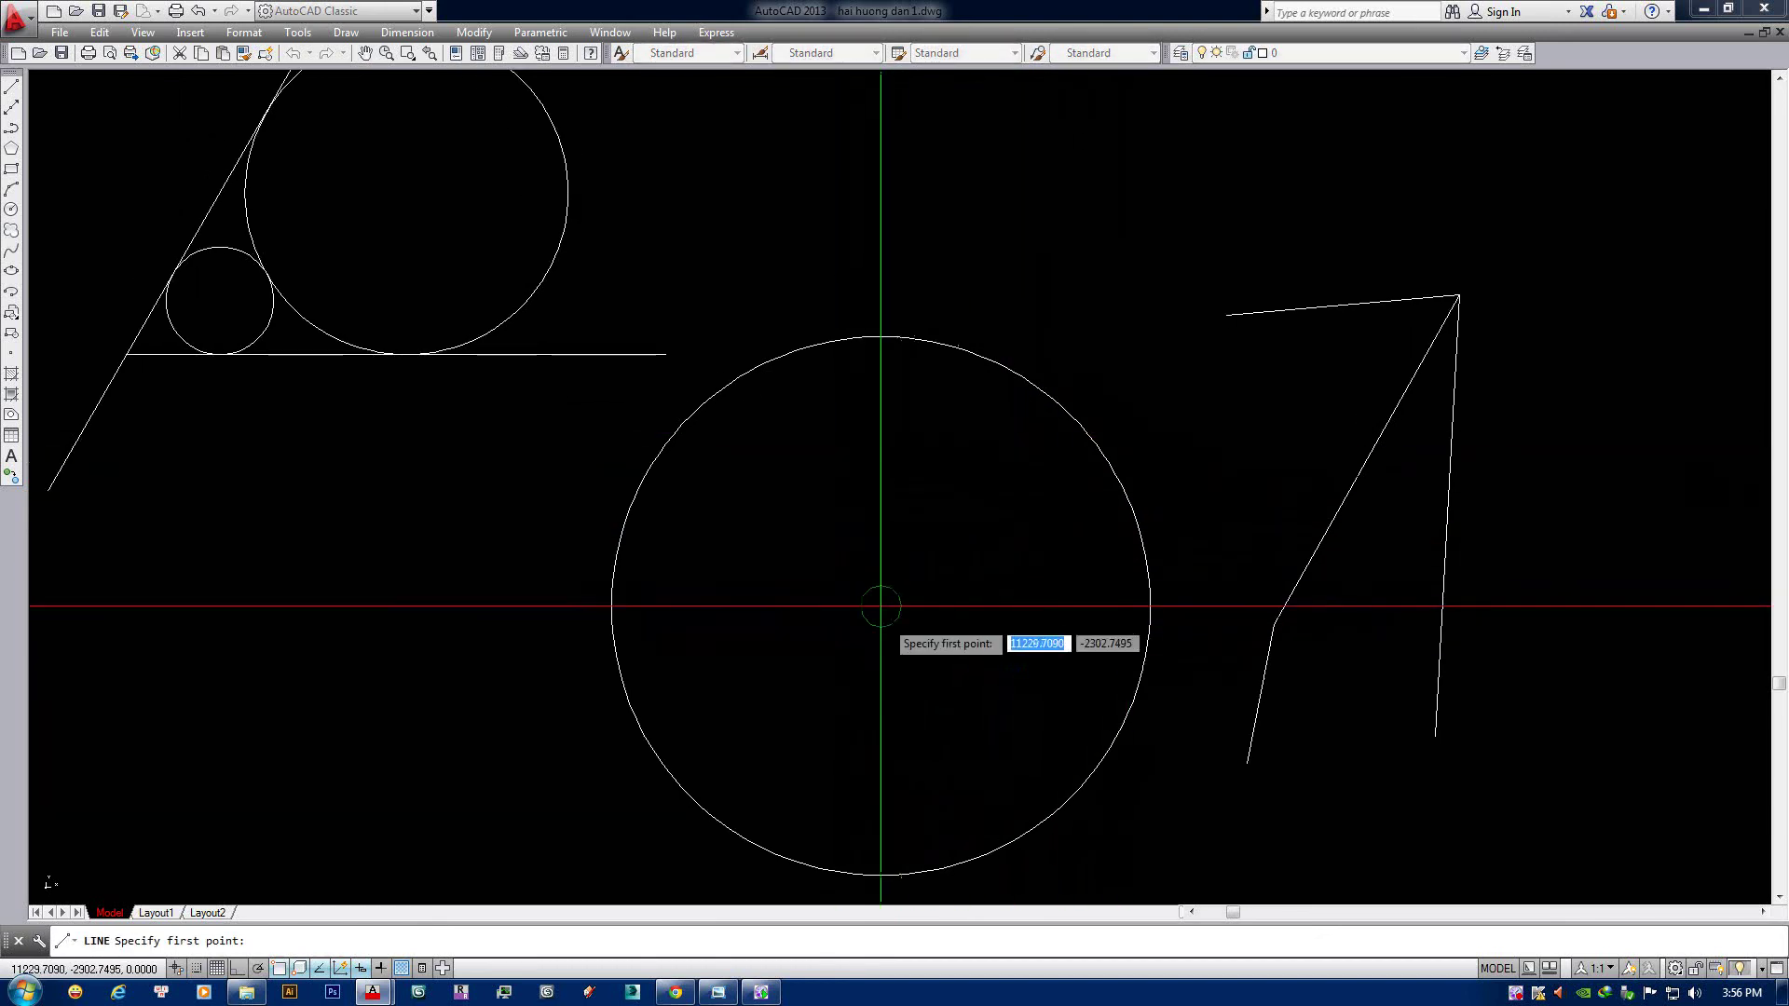
pyautogui.press('Escape')
pyautogui.scroll(-4, 978, 578)
# Delete the arrow-shaped lines and reopen the object snap settings.
pyautogui.click(1183, 549)
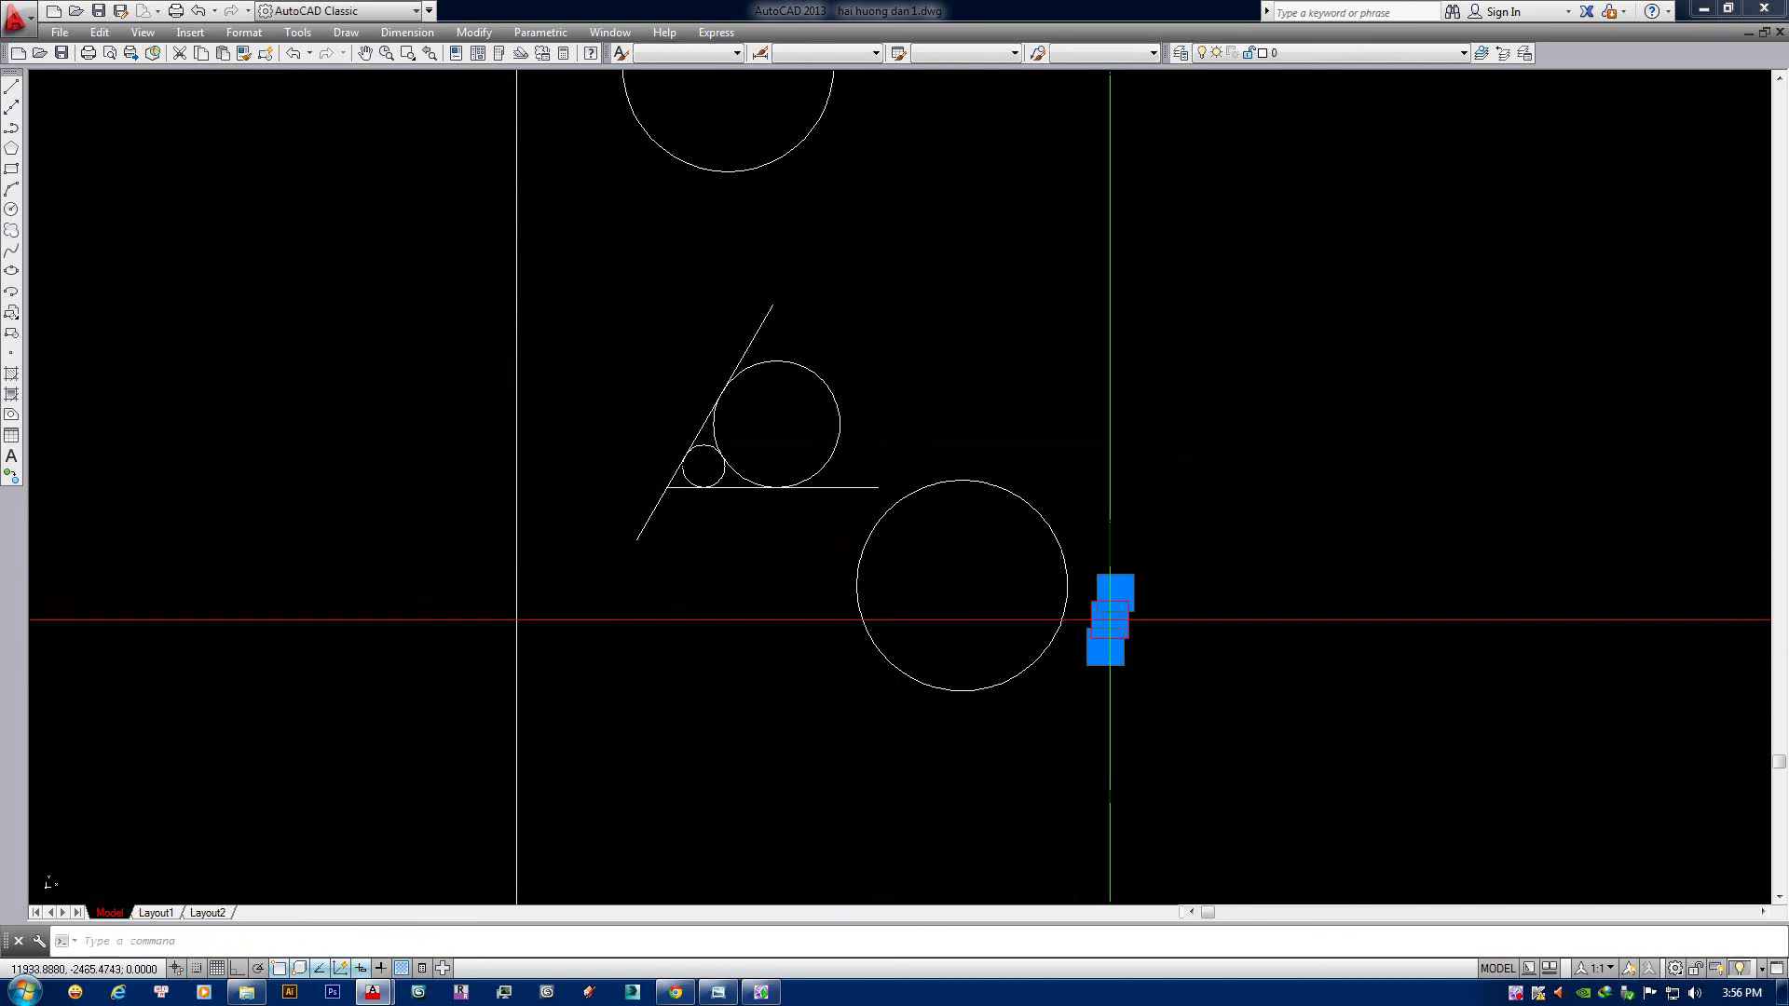
pyautogui.press('Delete')
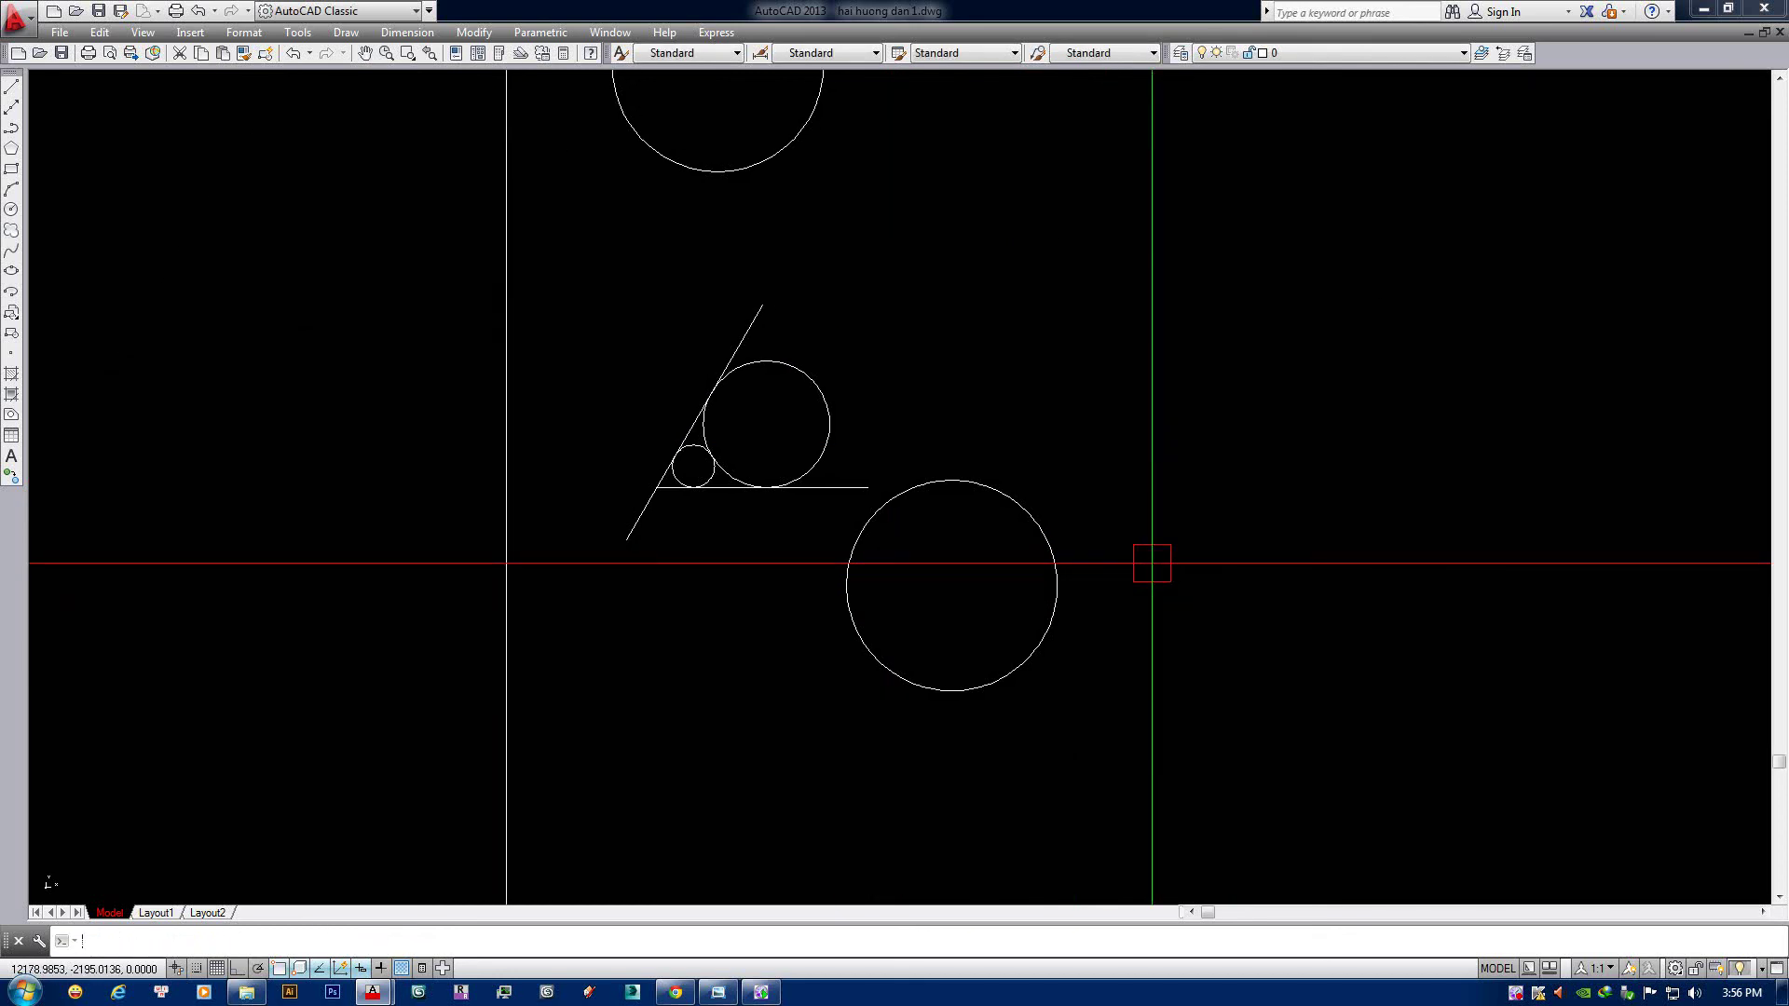
pyautogui.write('e')
pyautogui.press('Return')
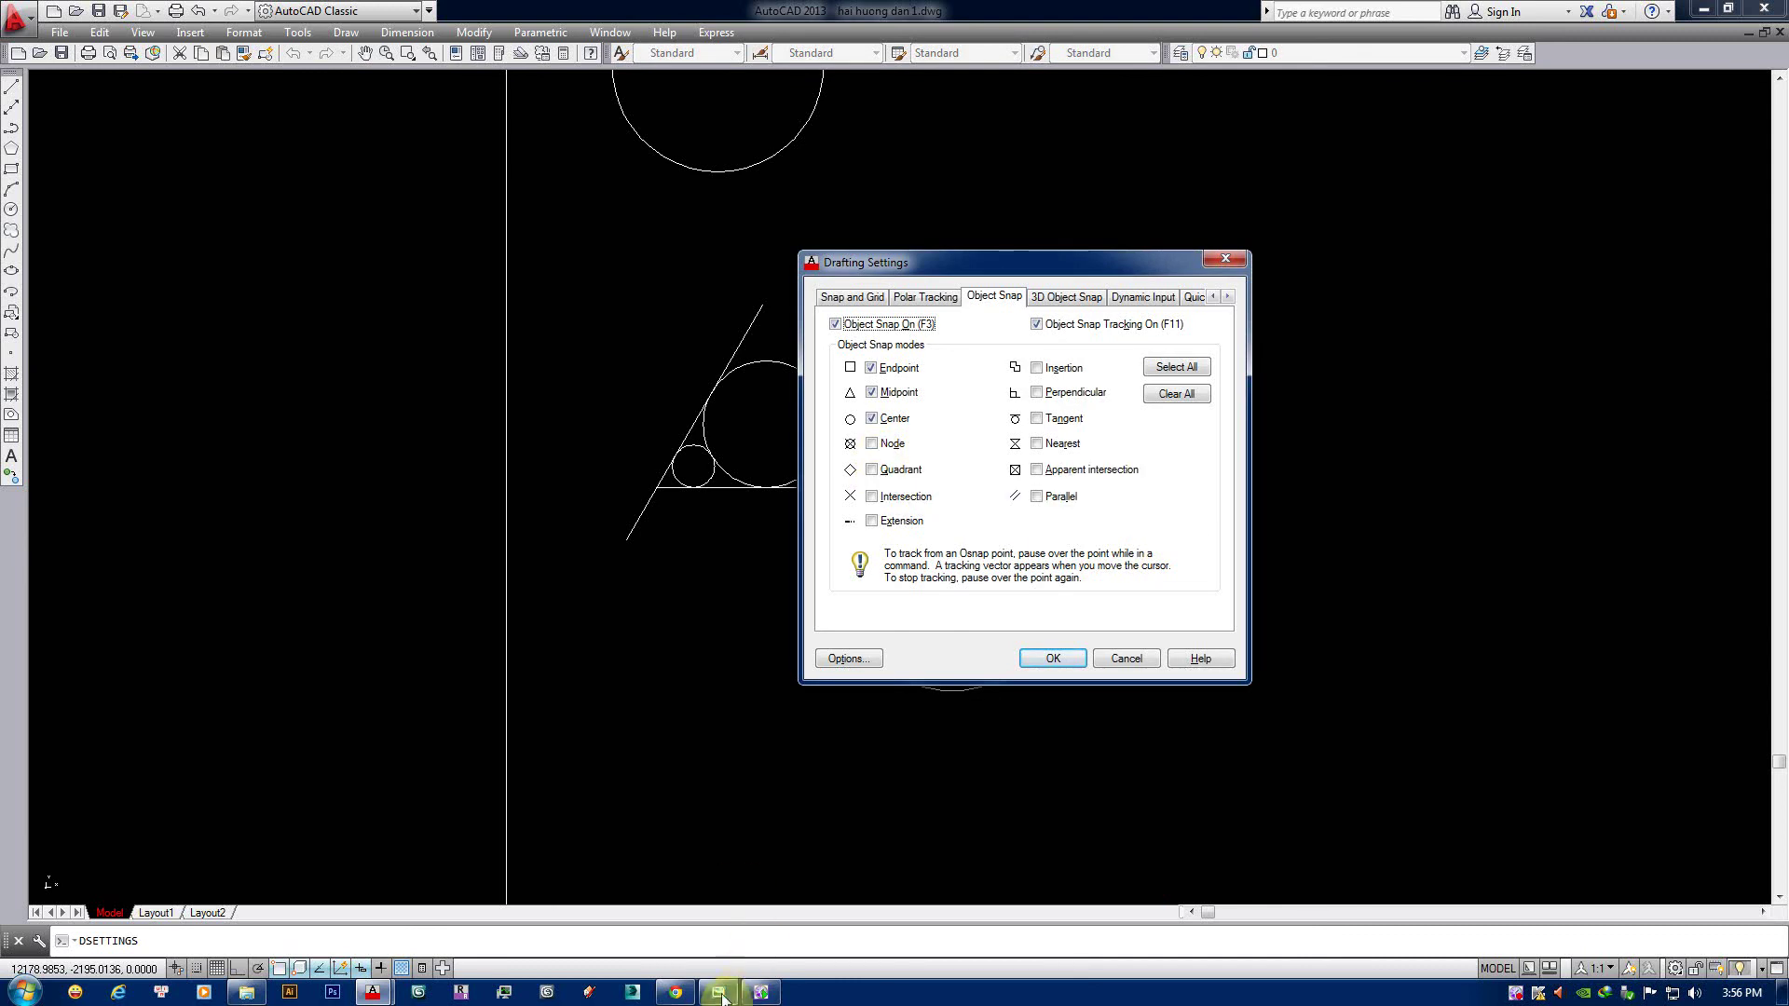
# Check the snap reference image, then return and confirm the snap settings.
pyautogui.click(723, 993)
pyautogui.moveTo(854, 587); pyautogui.dragTo(929, 383)
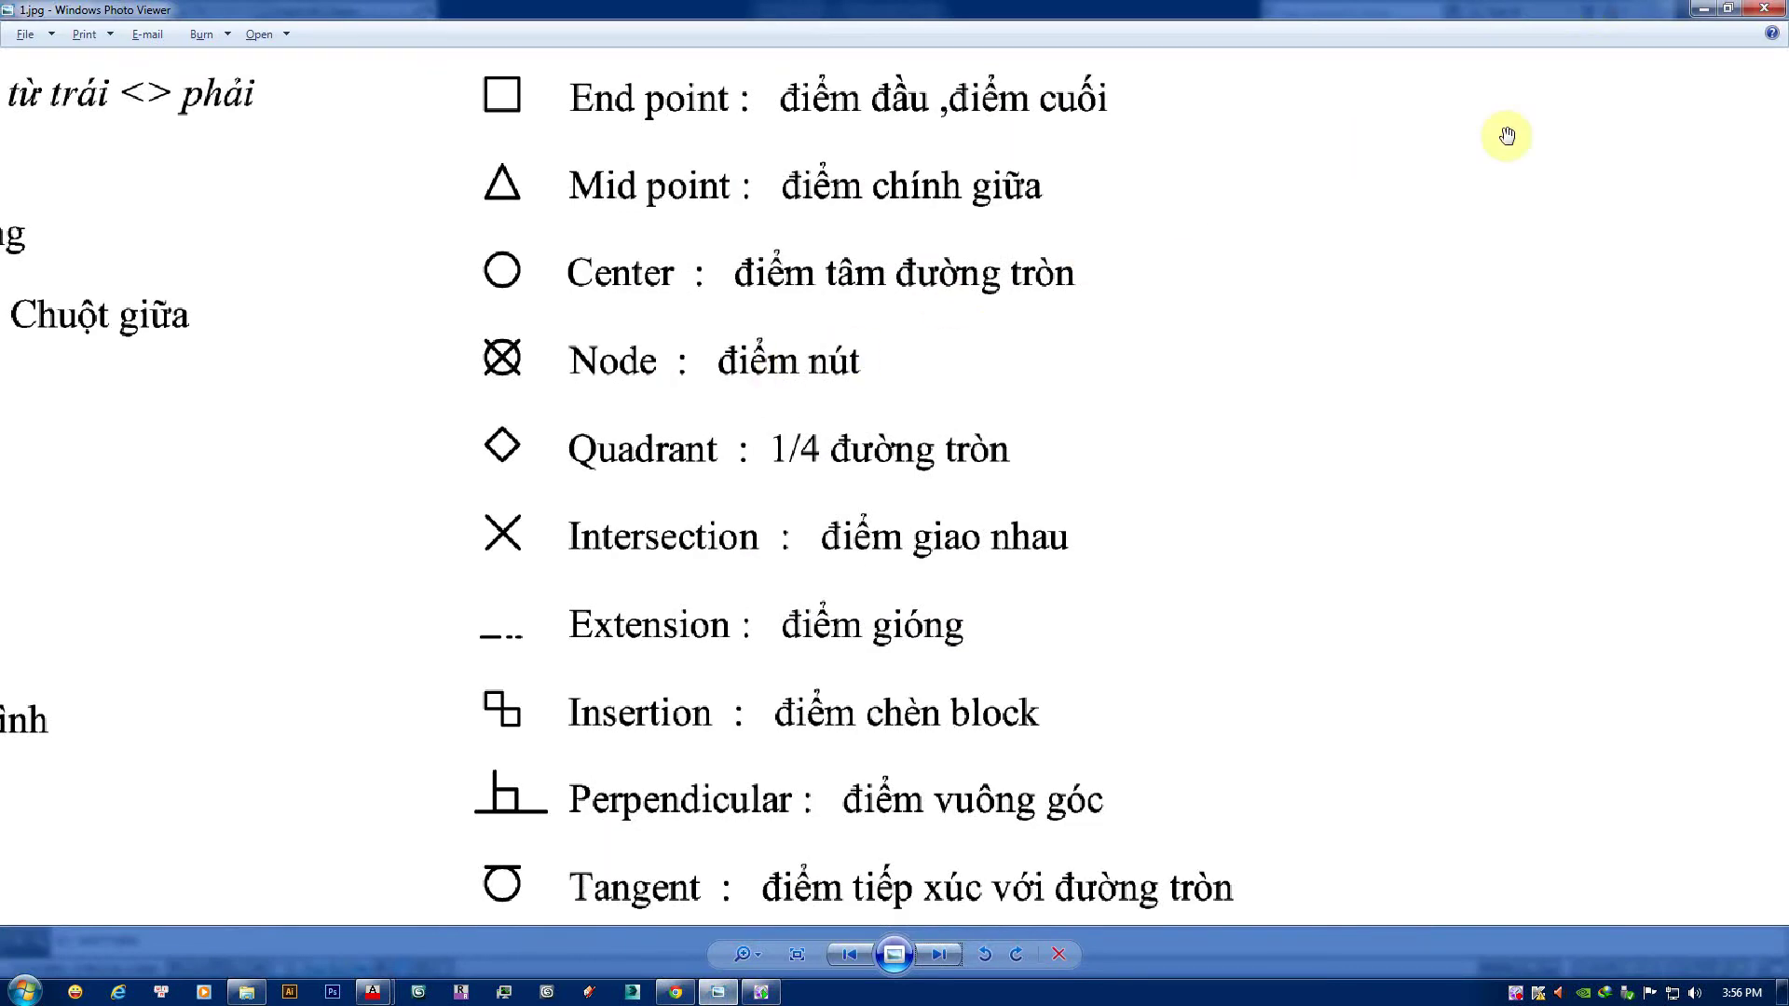
pyautogui.click(1705, 8)
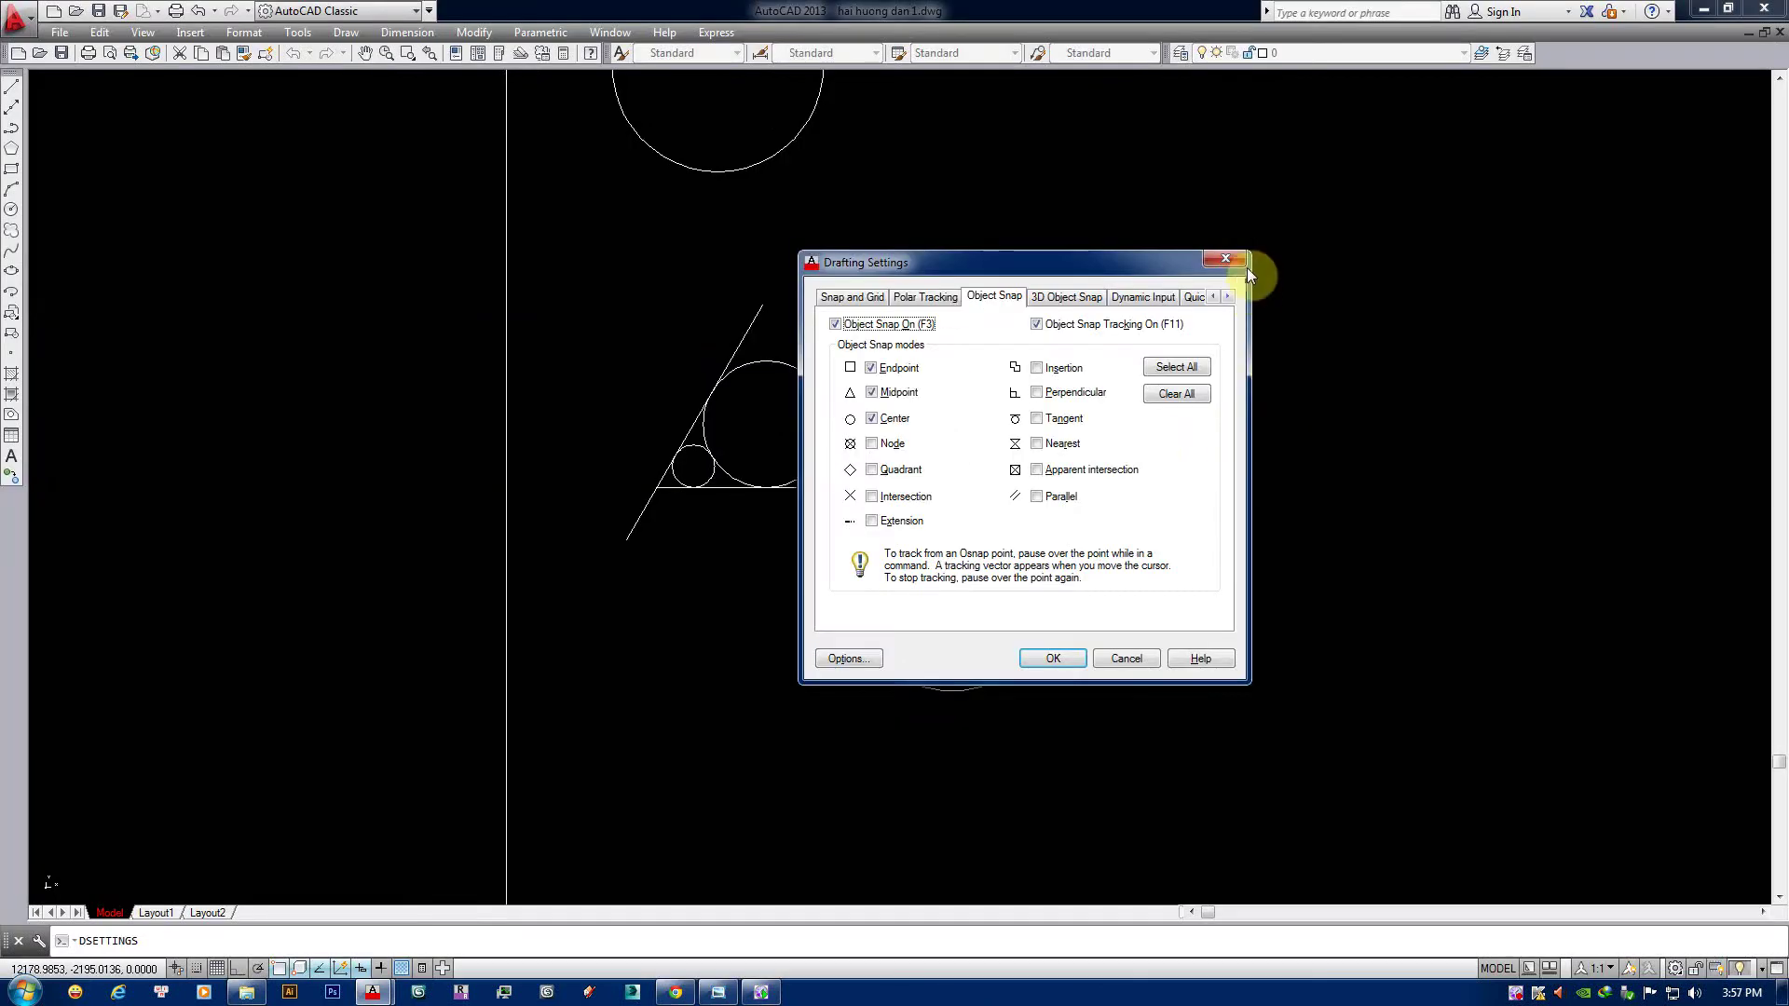
pyautogui.press('Return')
# Draw the first lines radiating up-right, down-right and up-left from a point right of the circle.
pyautogui.moveTo(1232, 350); pyautogui.dragTo(1127, 420, button='middle')
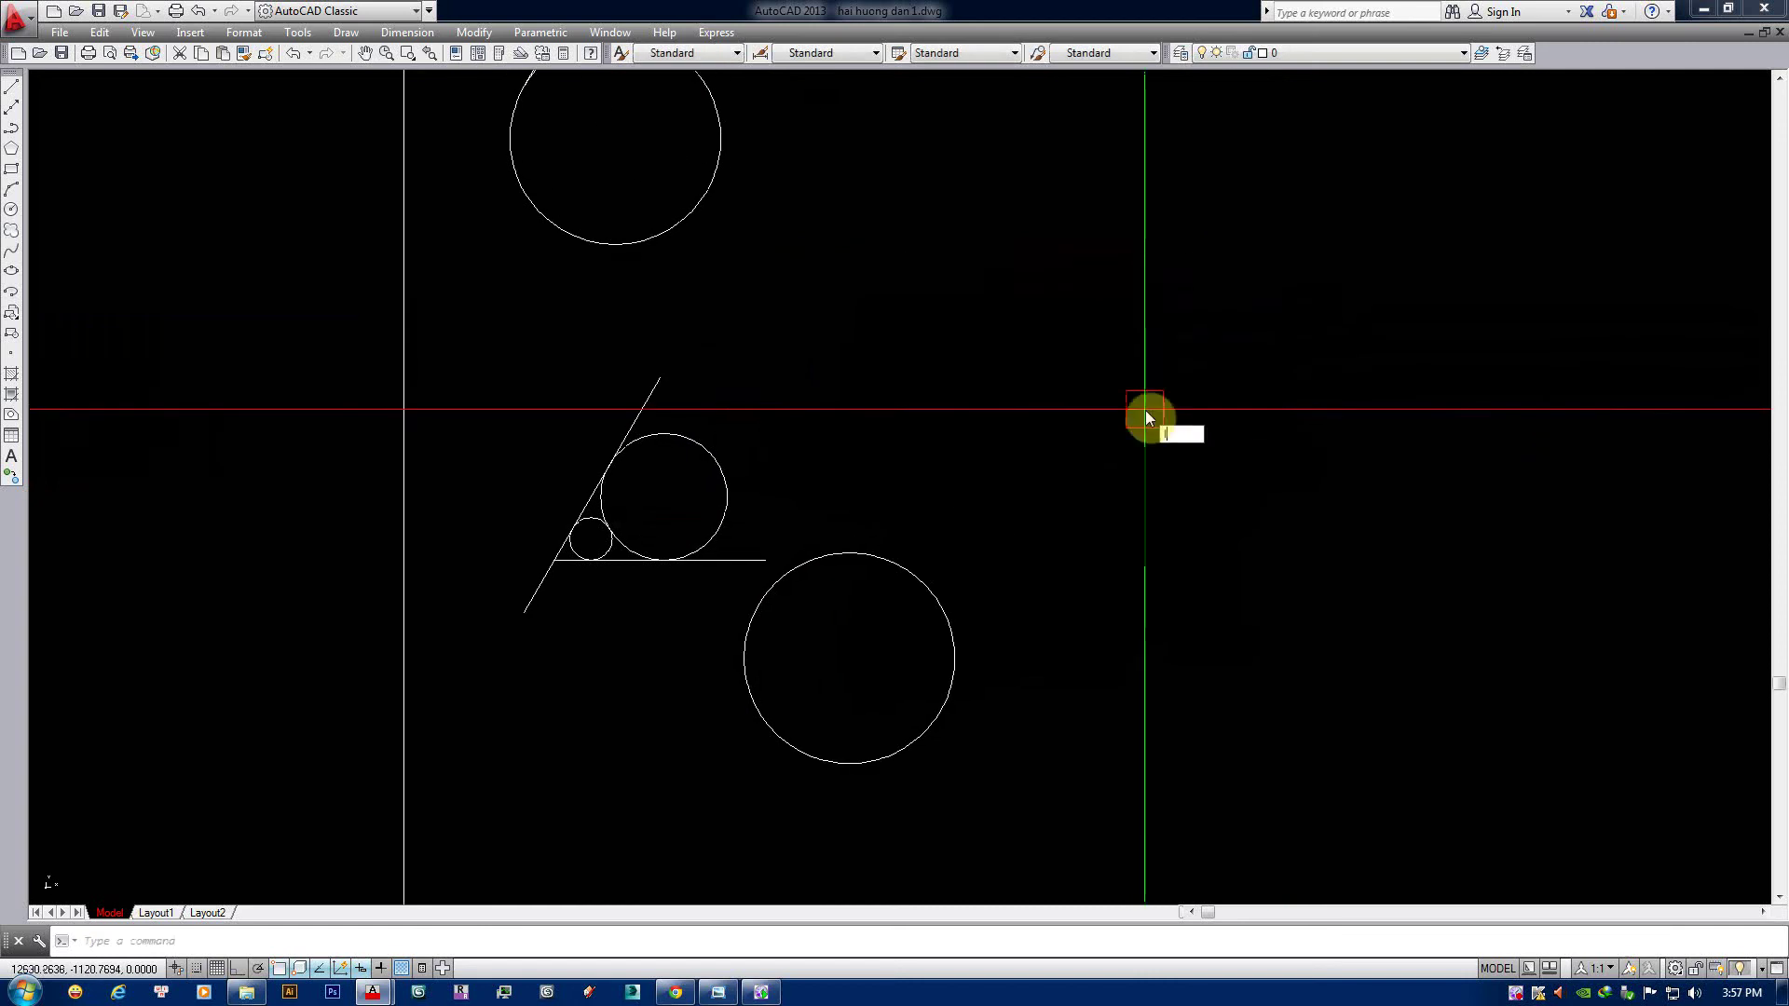
pyautogui.write('l')
pyautogui.press('Return')
pyautogui.click(1140, 512)
pyautogui.click(1459, 248)
pyautogui.press('Return')
pyautogui.press('Return')
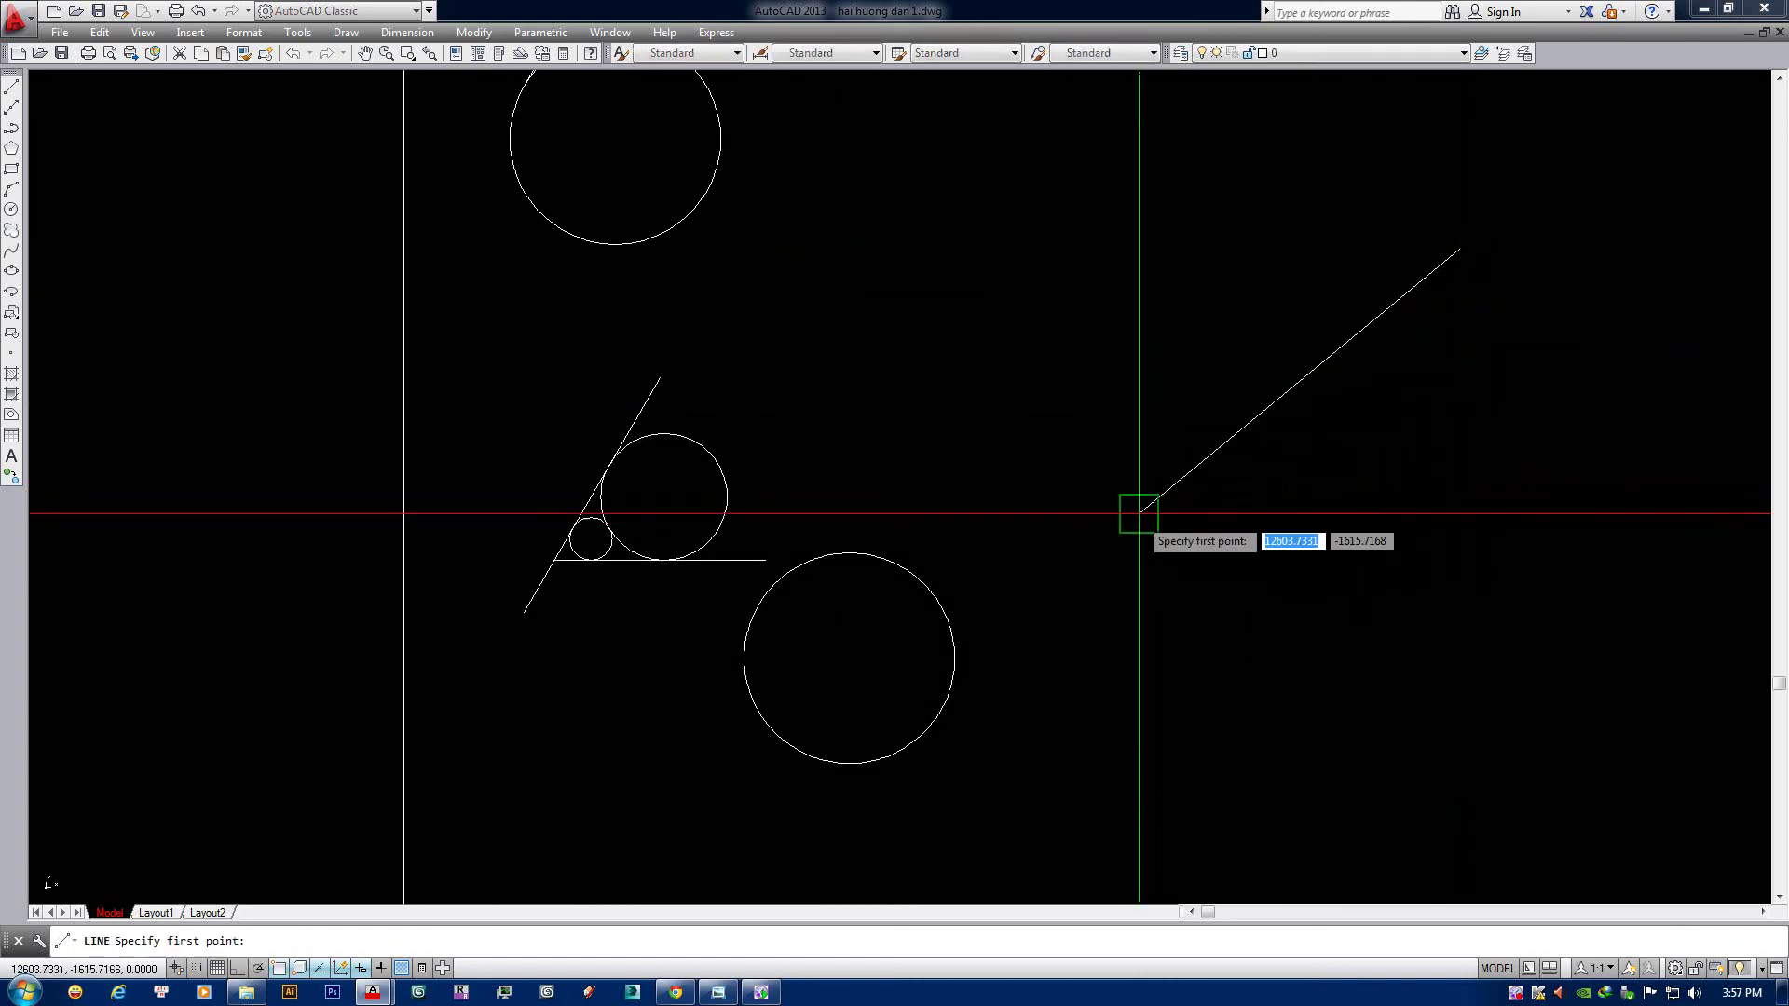
pyautogui.click(1353, 649)
pyautogui.click(1138, 512)
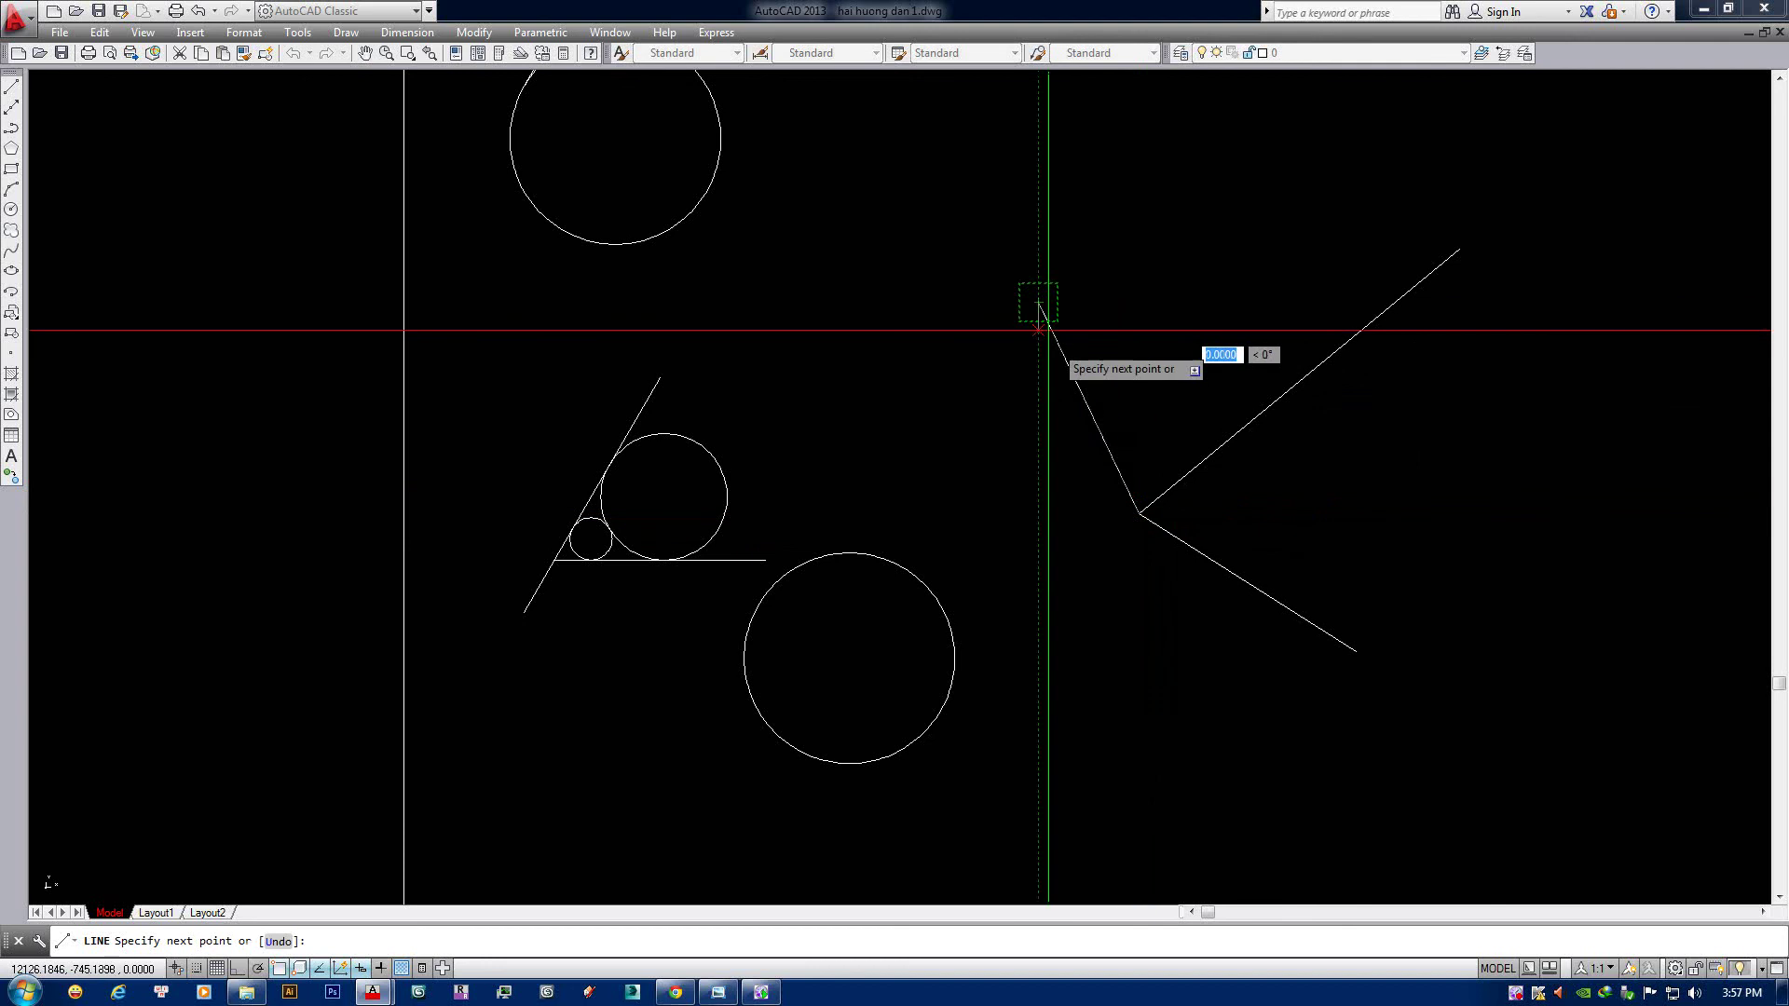
pyautogui.click(1039, 303)
pyautogui.press('Return')
pyautogui.press('Return')
# Add two more lines from the shared point, one leftward and one downward.
pyautogui.click(1139, 512)
pyautogui.click(962, 439)
pyautogui.press('Return')
pyautogui.press('Return')
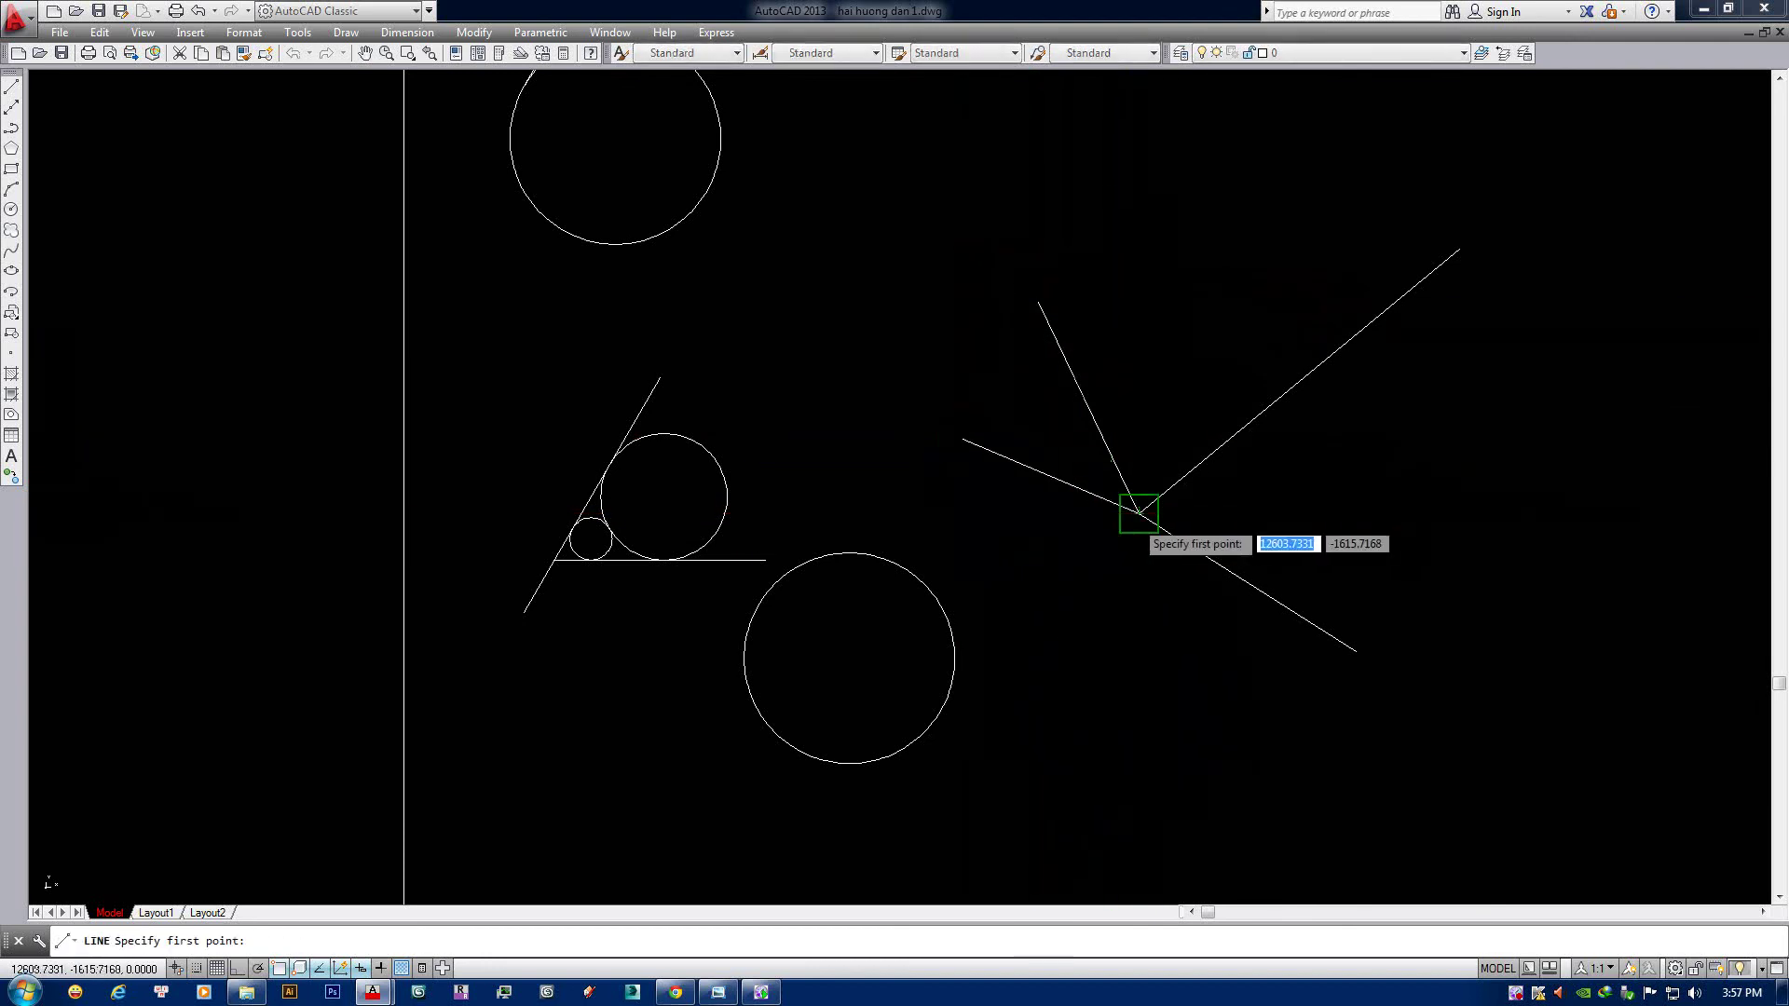
pyautogui.click(1139, 511)
pyautogui.click(1103, 657)
pyautogui.press('Return')
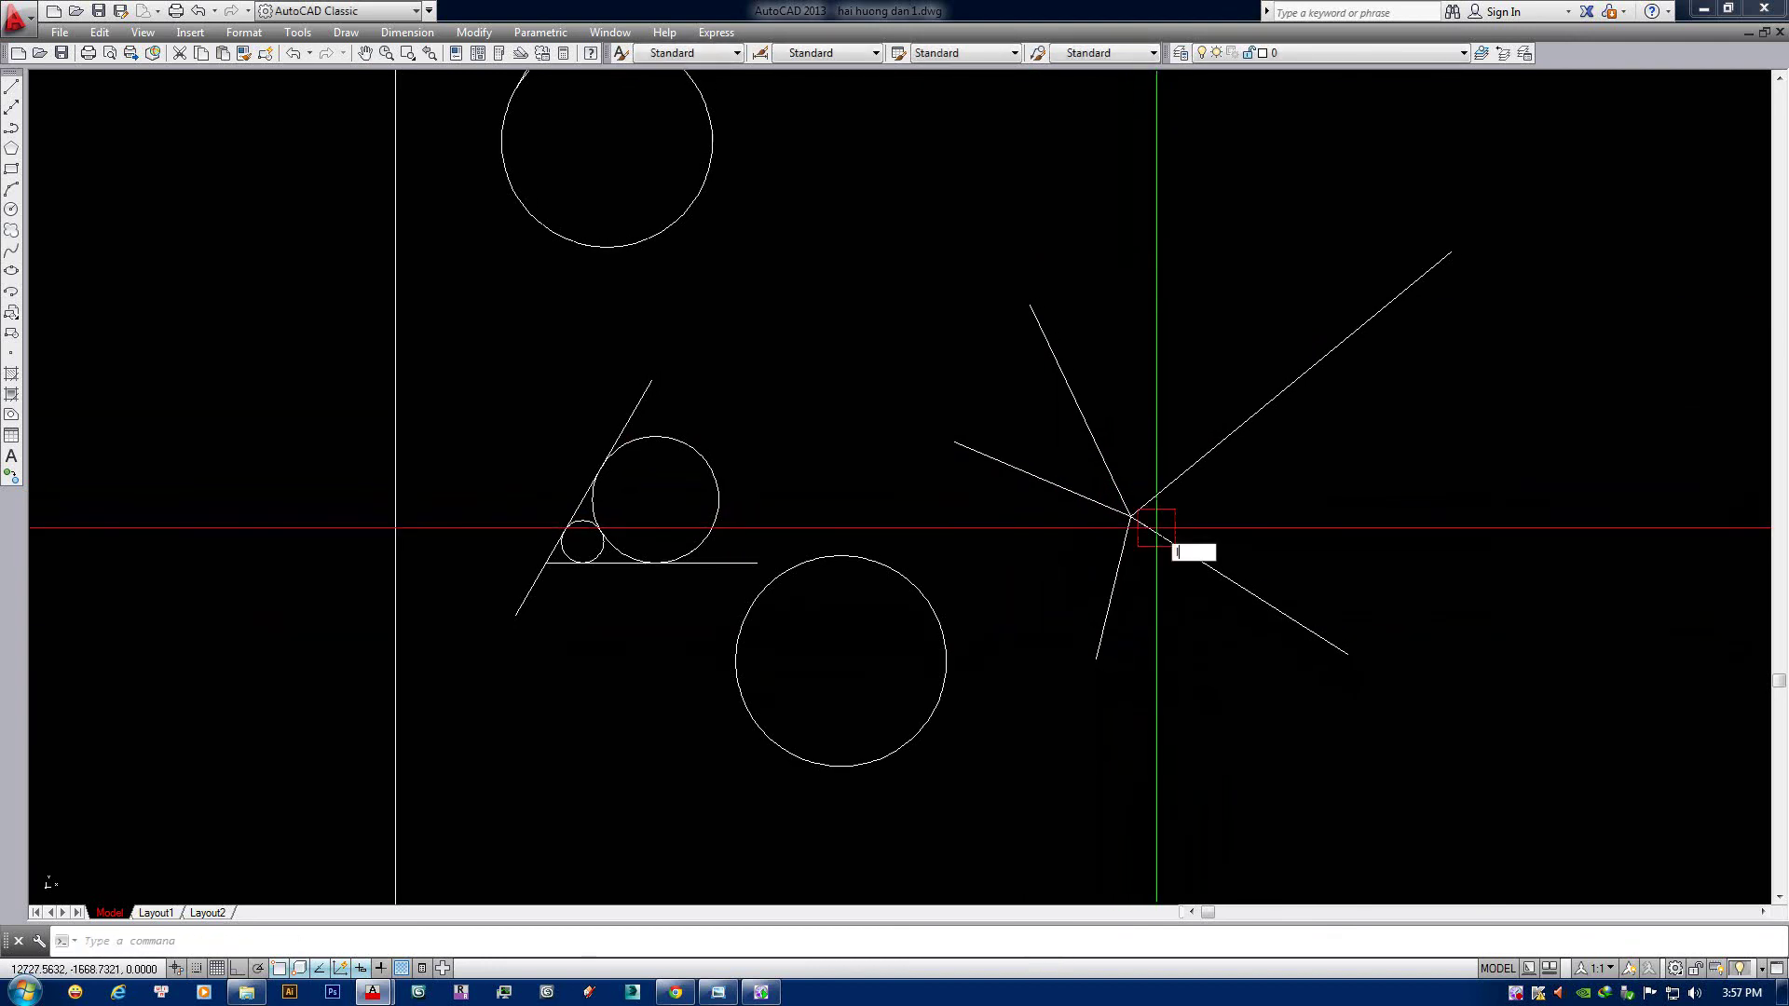
pyautogui.press('Return')
pyautogui.press('Escape')
pyautogui.scroll(-1, 1050, 494)
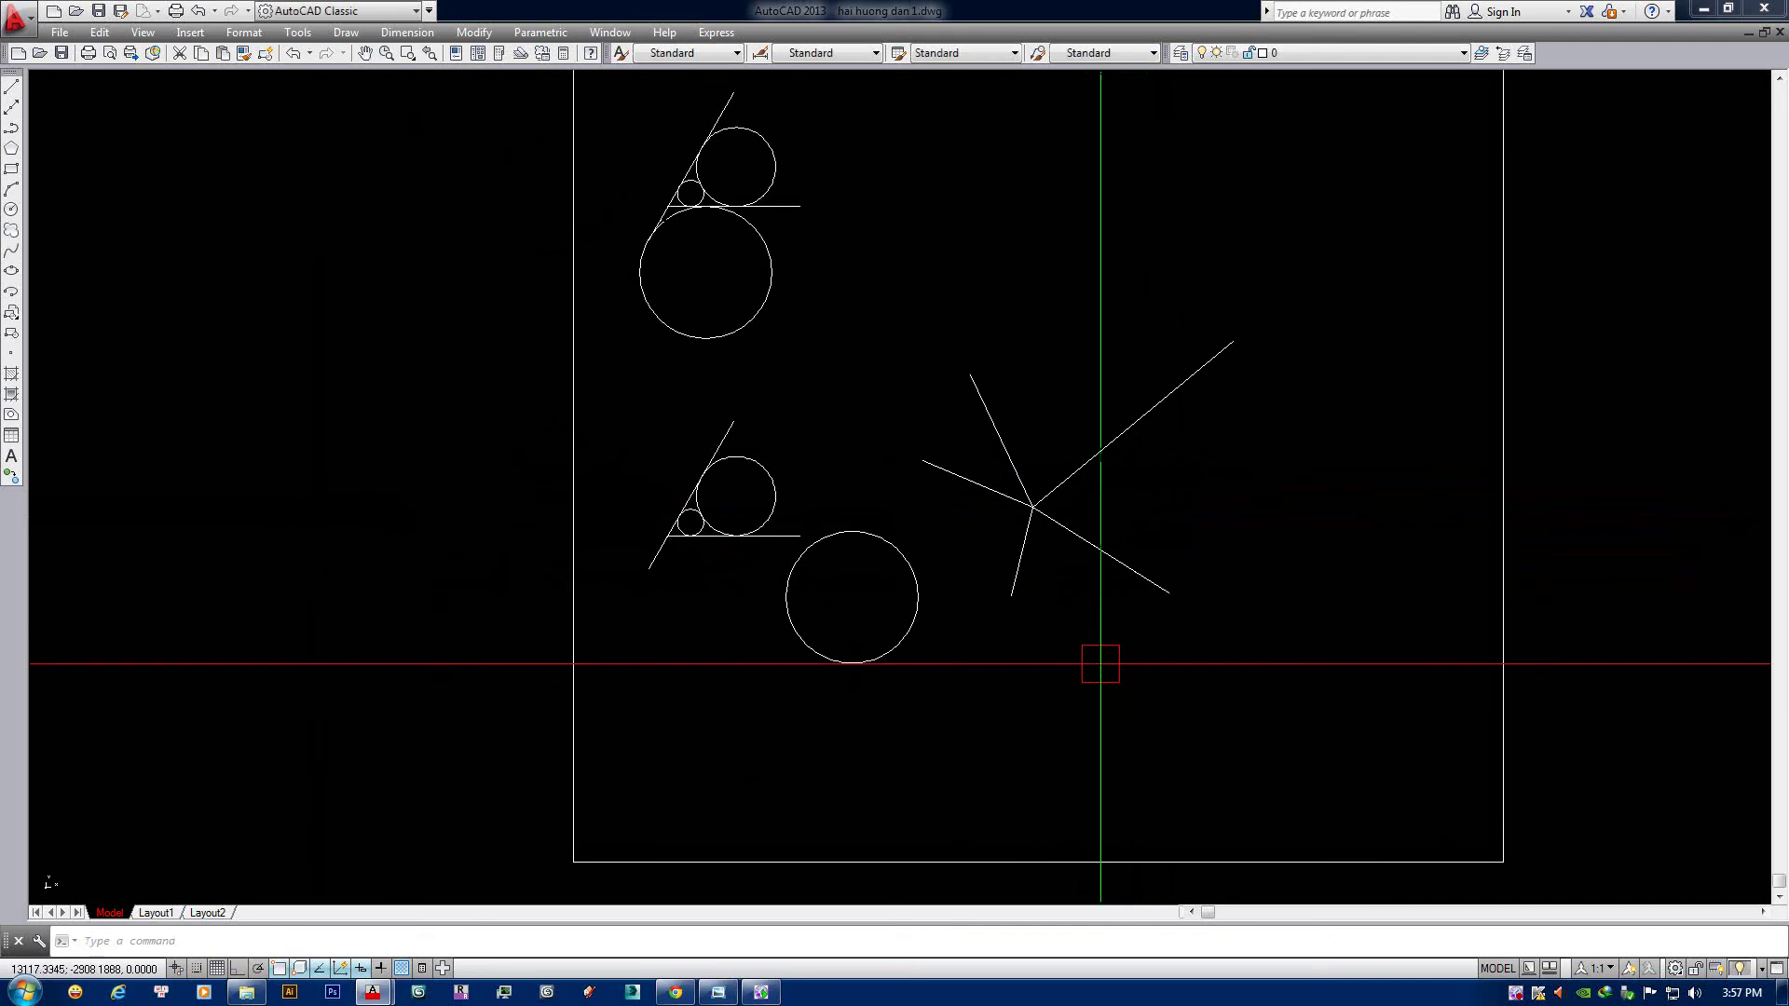
# Pan the OSNAP chart in Photo Viewer slightly, then minimise it back to the drawing.
pyautogui.click(719, 993)
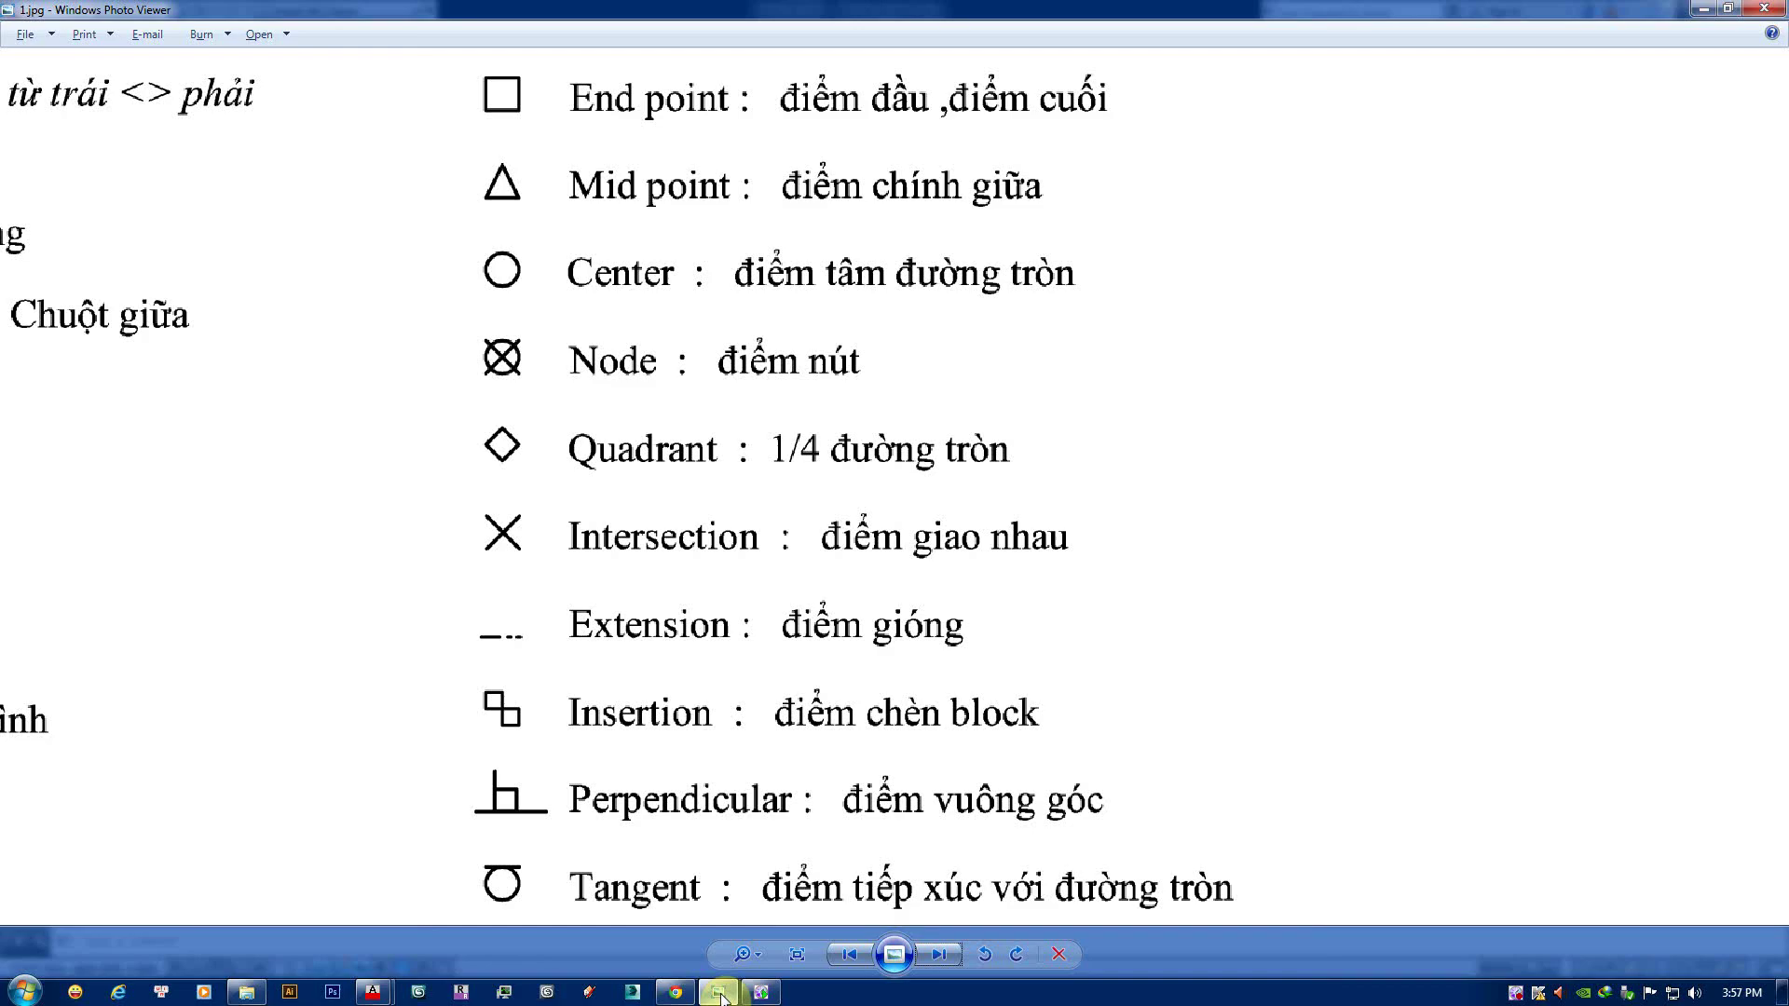
pyautogui.moveTo(743, 697); pyautogui.dragTo(740, 653)
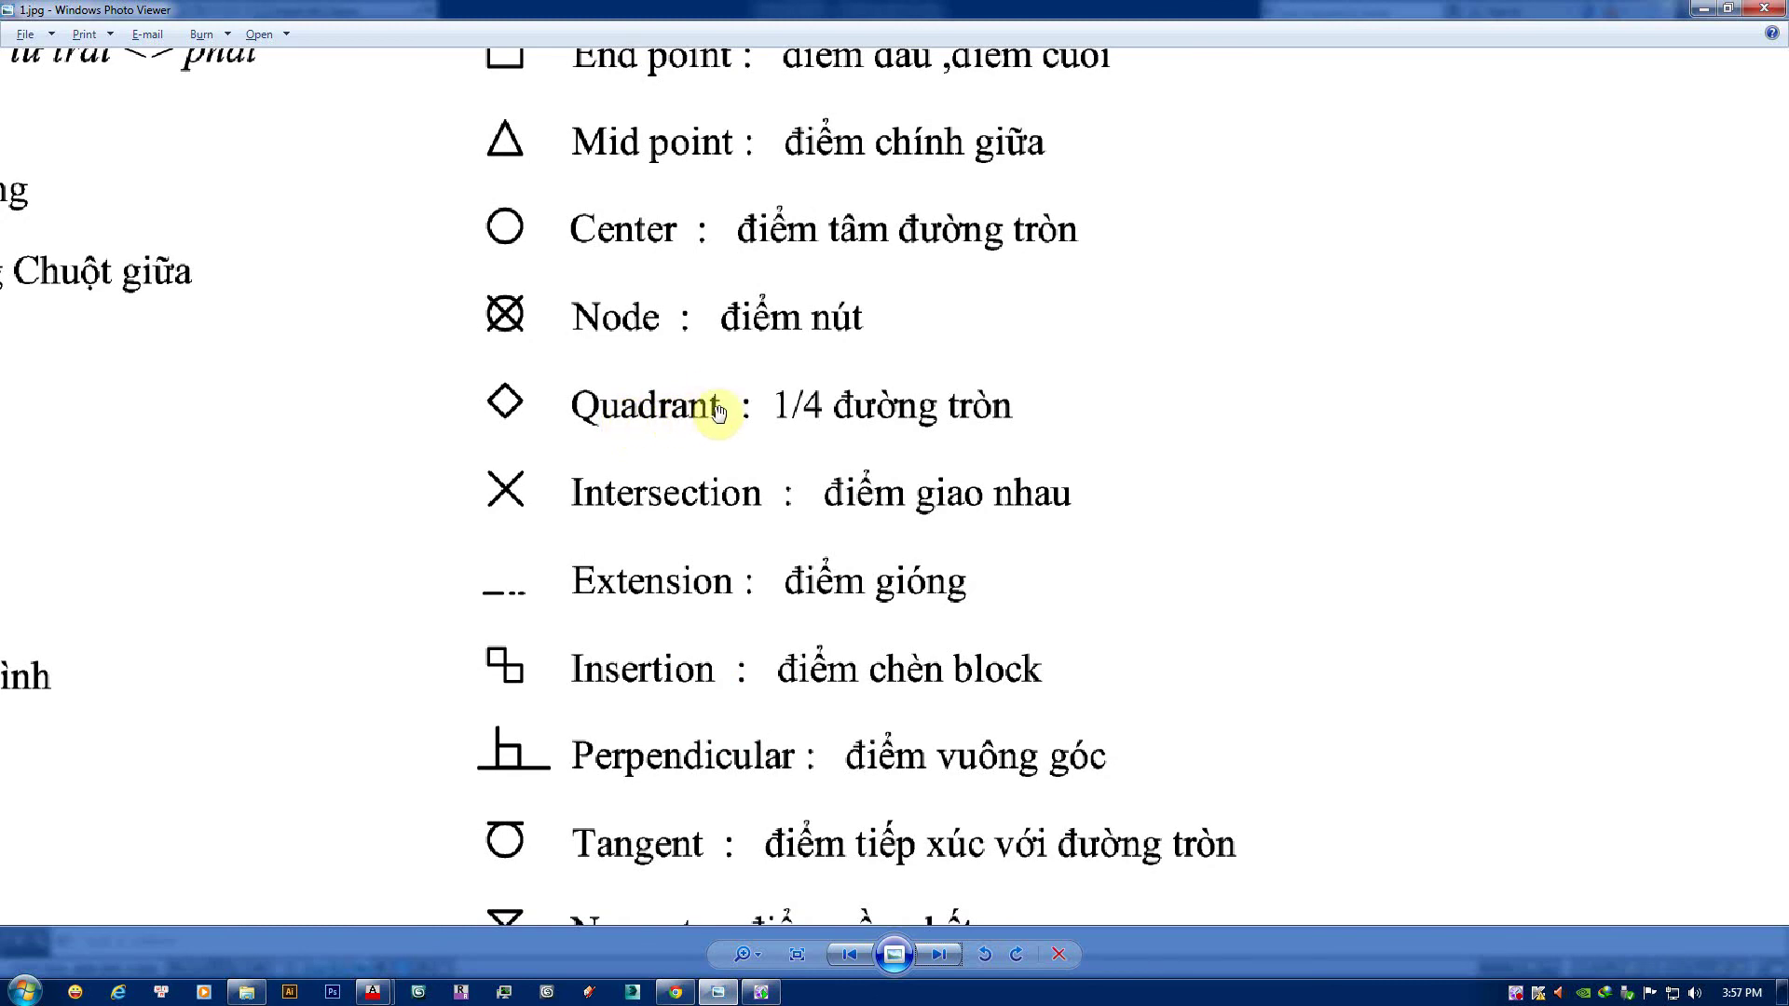
pyautogui.click(1701, 18)
pyautogui.scroll(-2, 1153, 395)
pyautogui.scroll(2, 963, 544)
# Select the new lines and the large circle to inspect them, then cancel a started line.
pyautogui.click(1188, 563)
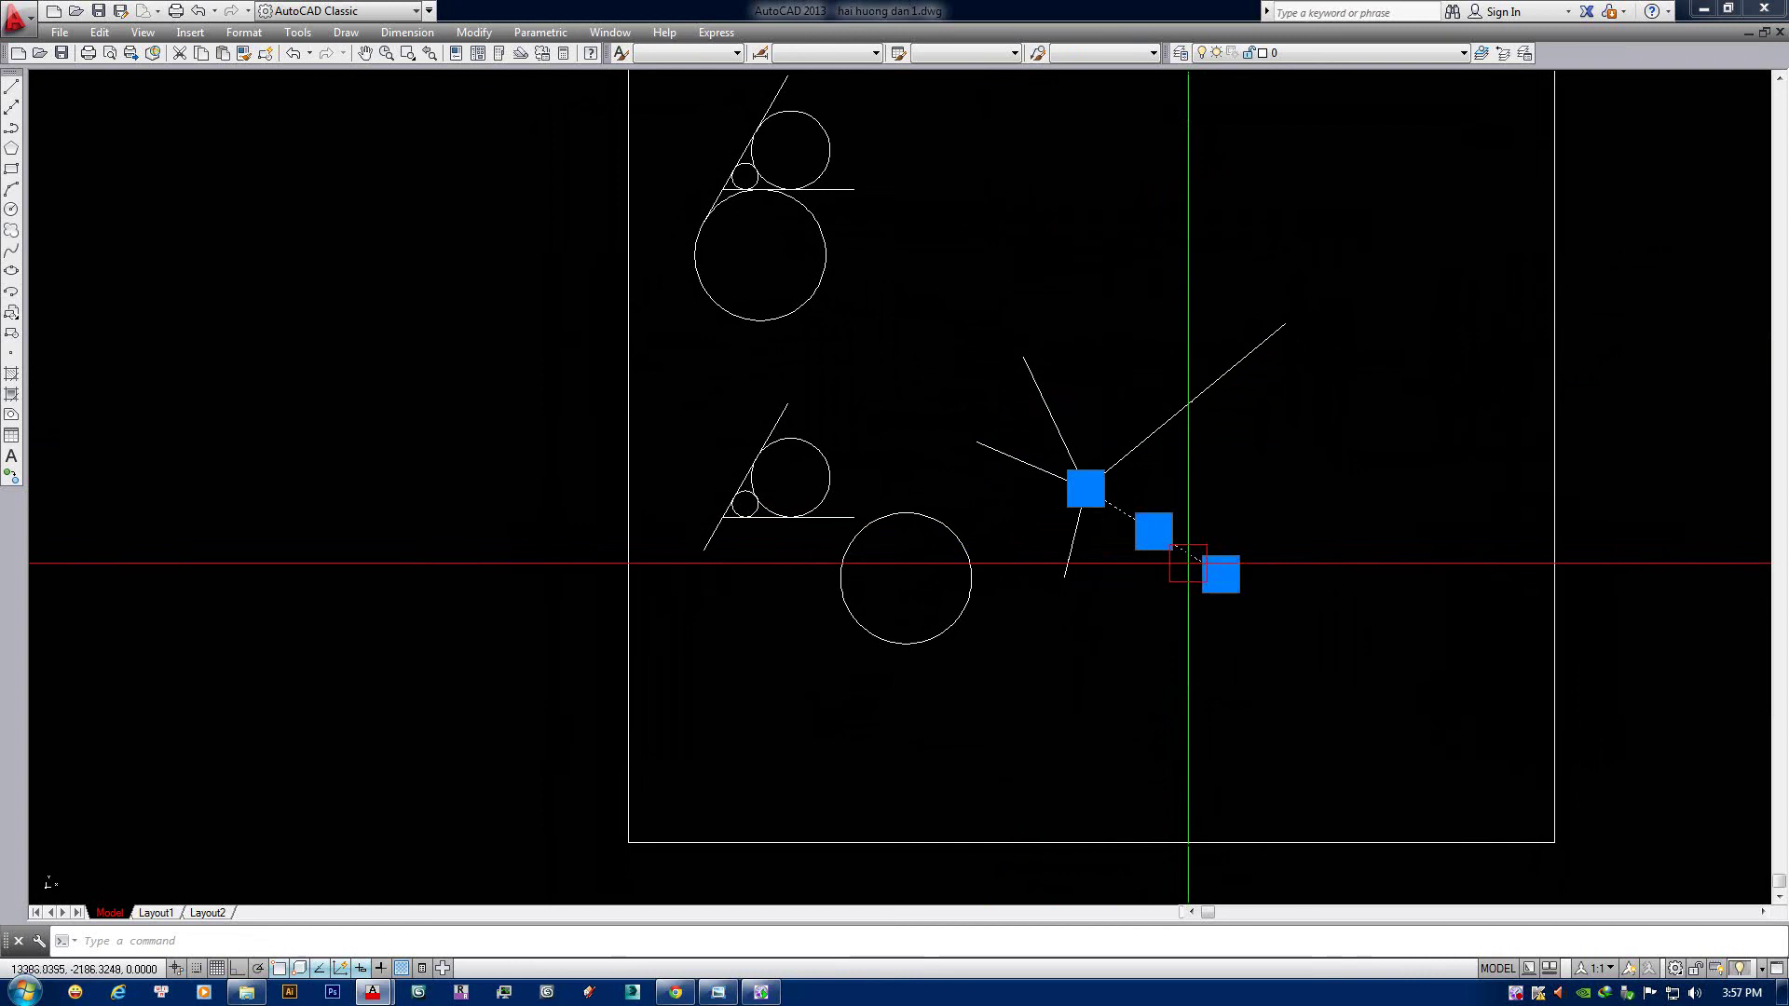
pyautogui.click(1070, 500)
pyautogui.scroll(4, 916, 542)
pyautogui.press('Escape')
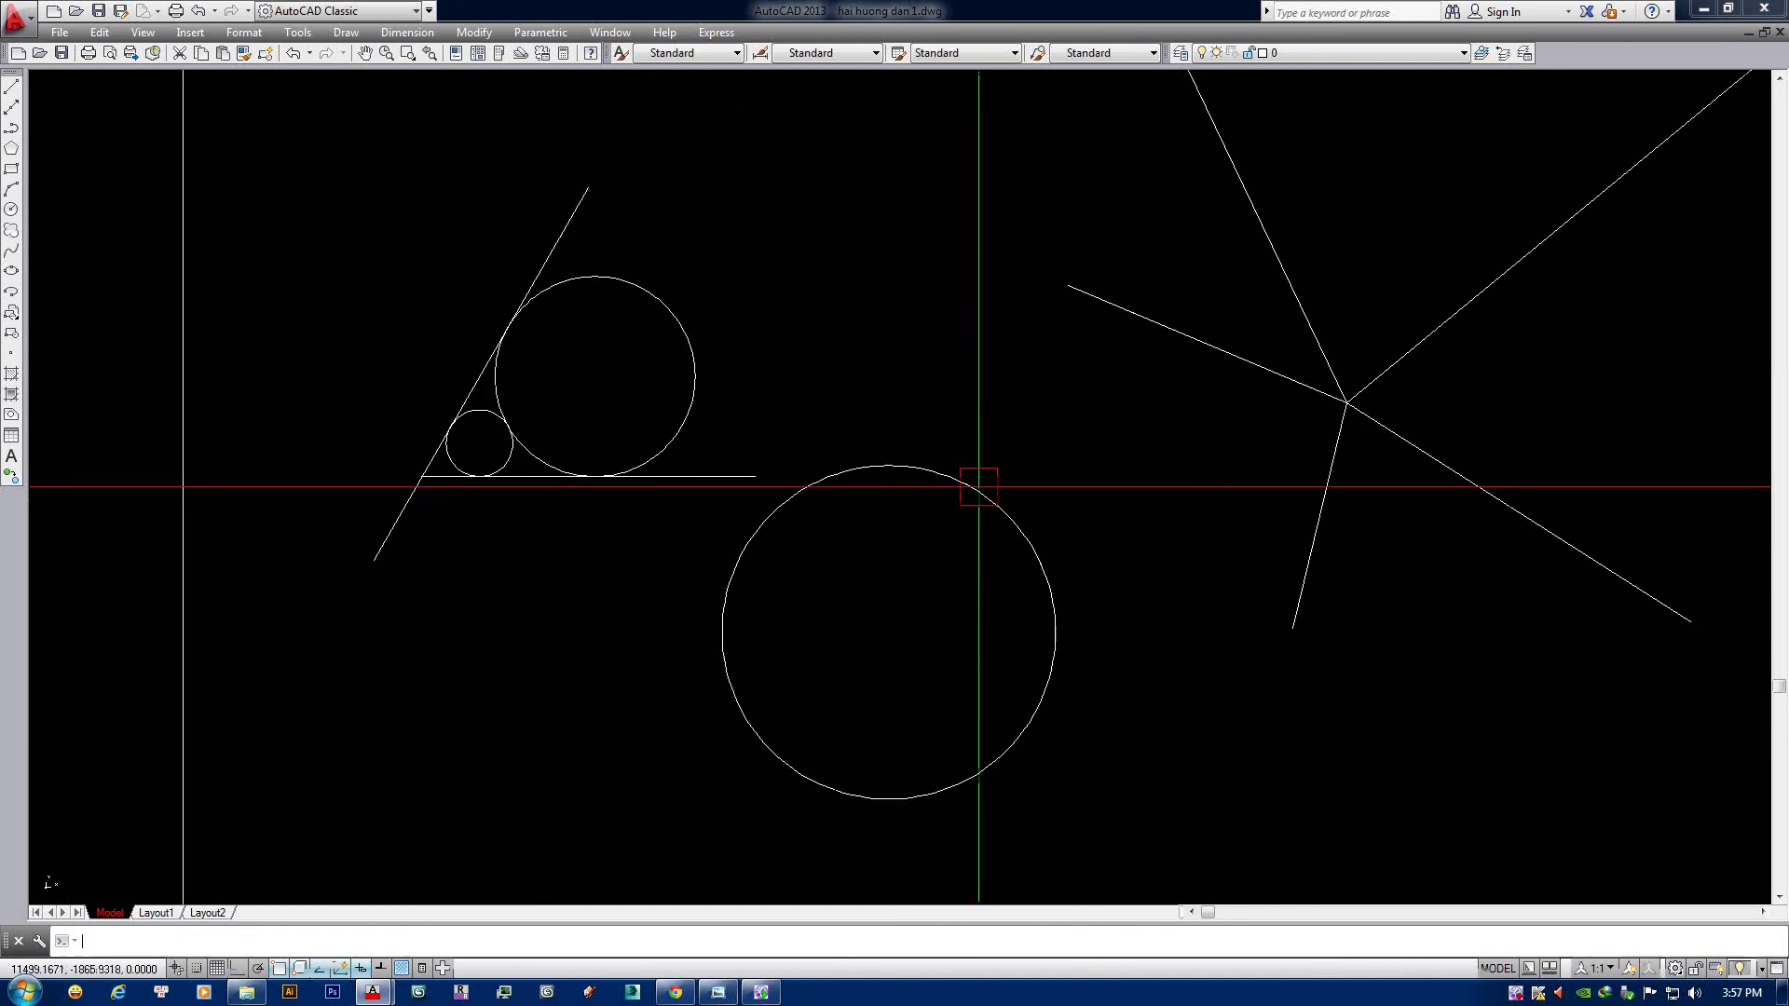
pyautogui.click(978, 487)
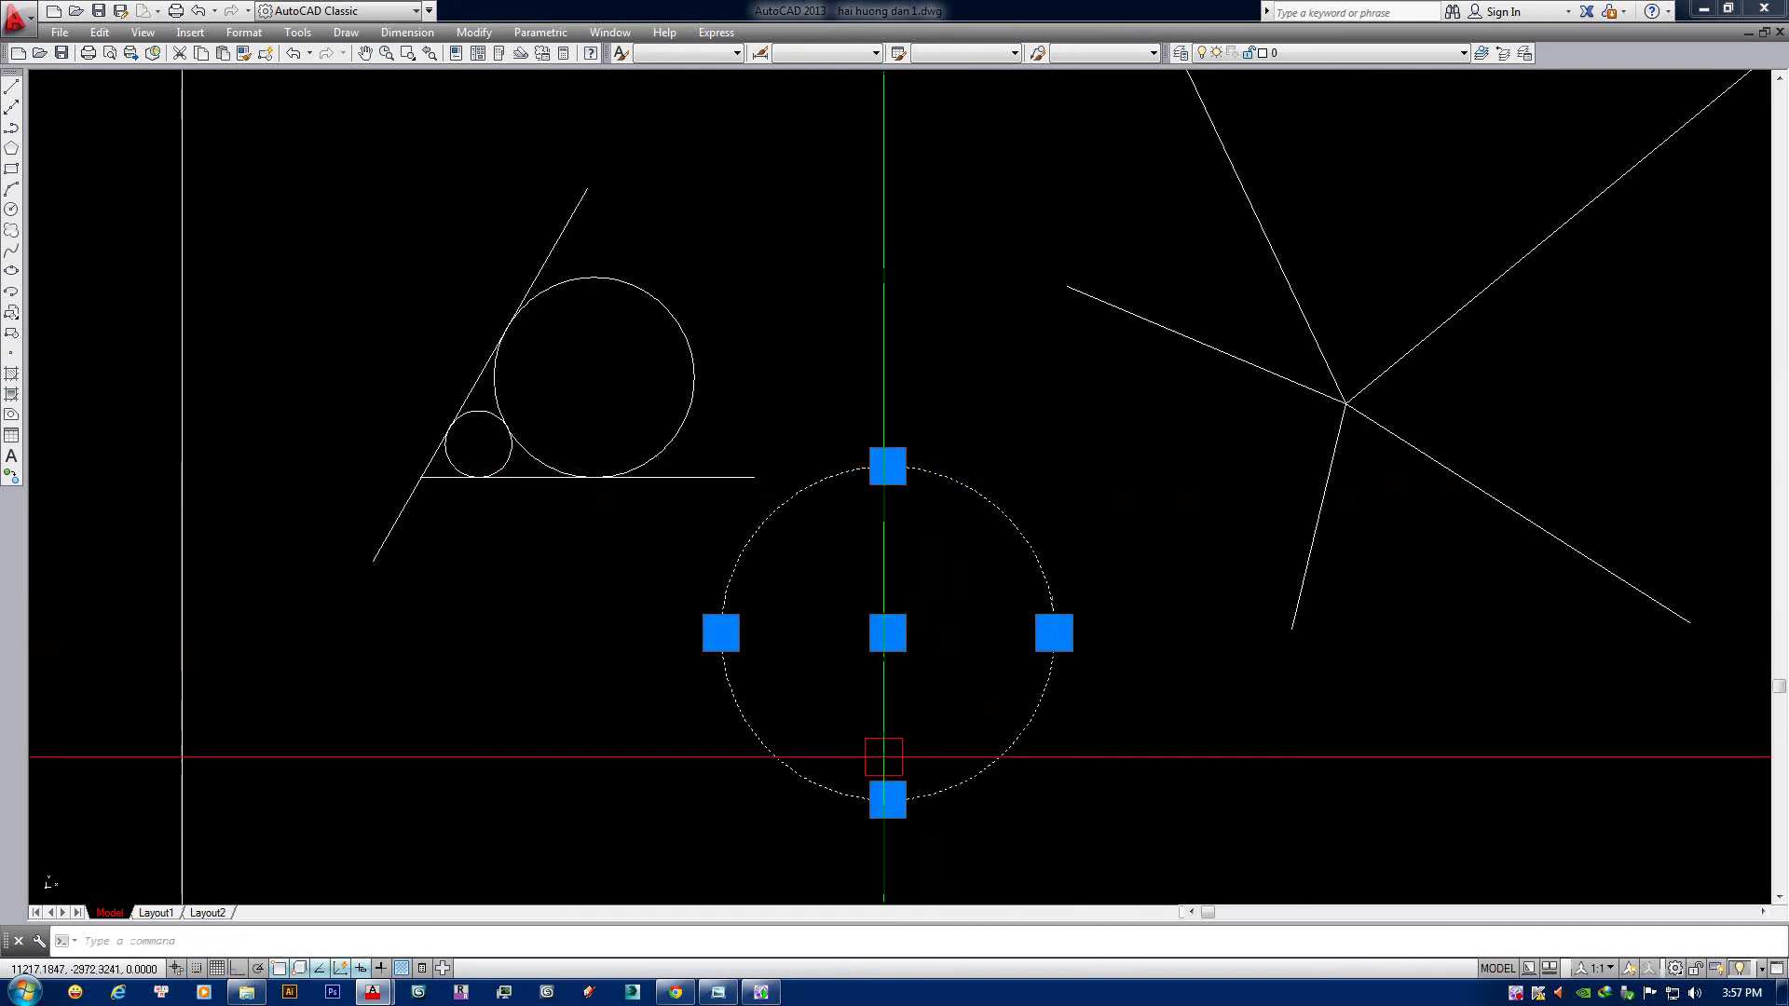
pyautogui.press('Escape')
pyautogui.write('l')
pyautogui.press('Return')
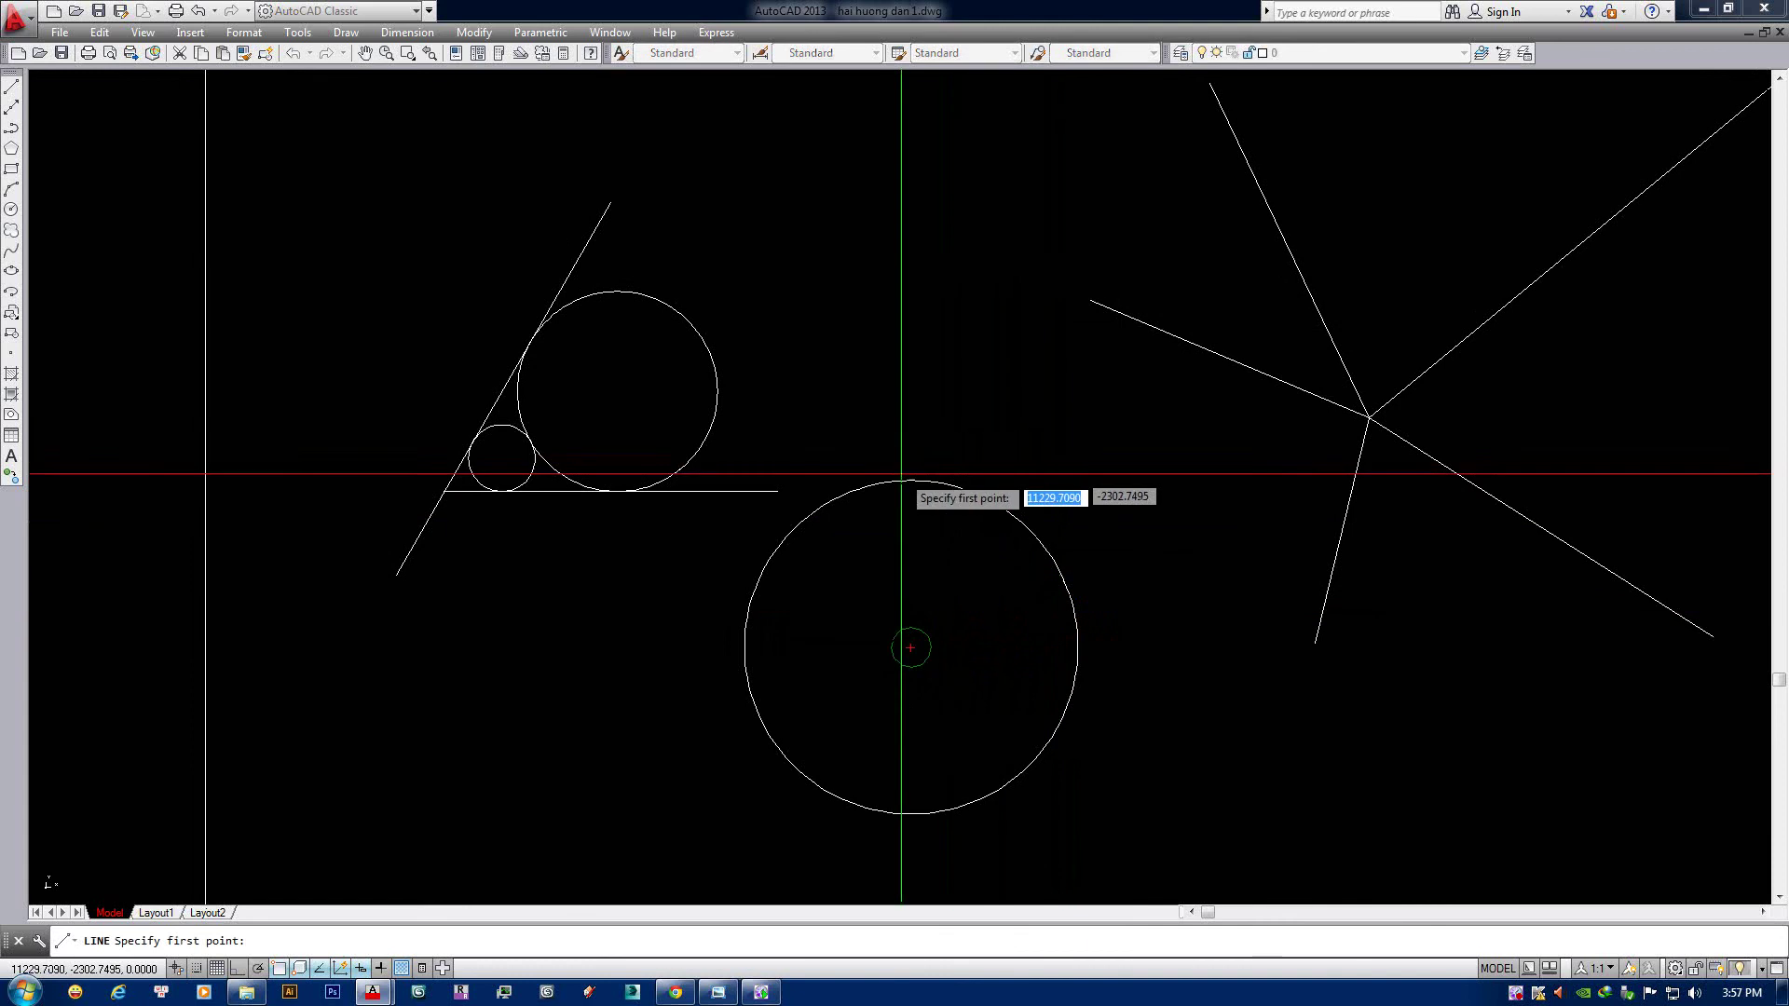
pyautogui.press('Escape')
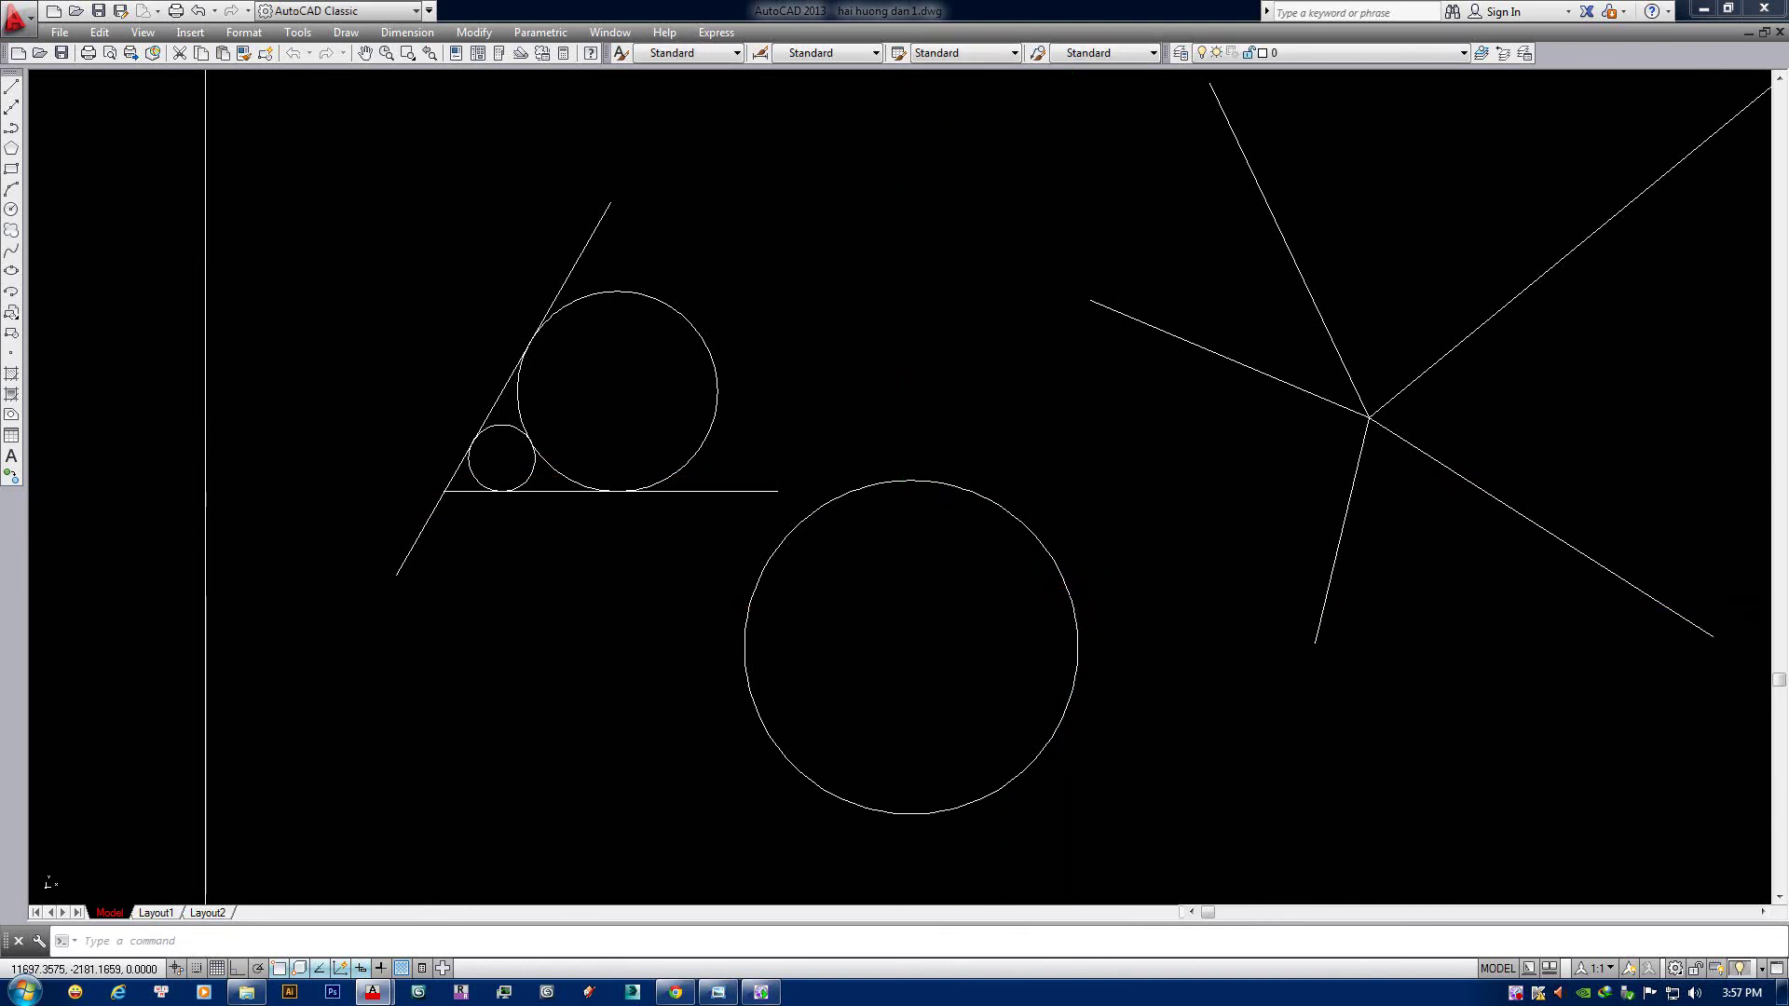
# Turn on Node and Quadrant object snaps.
pyautogui.write('ds')
pyautogui.press('Return')
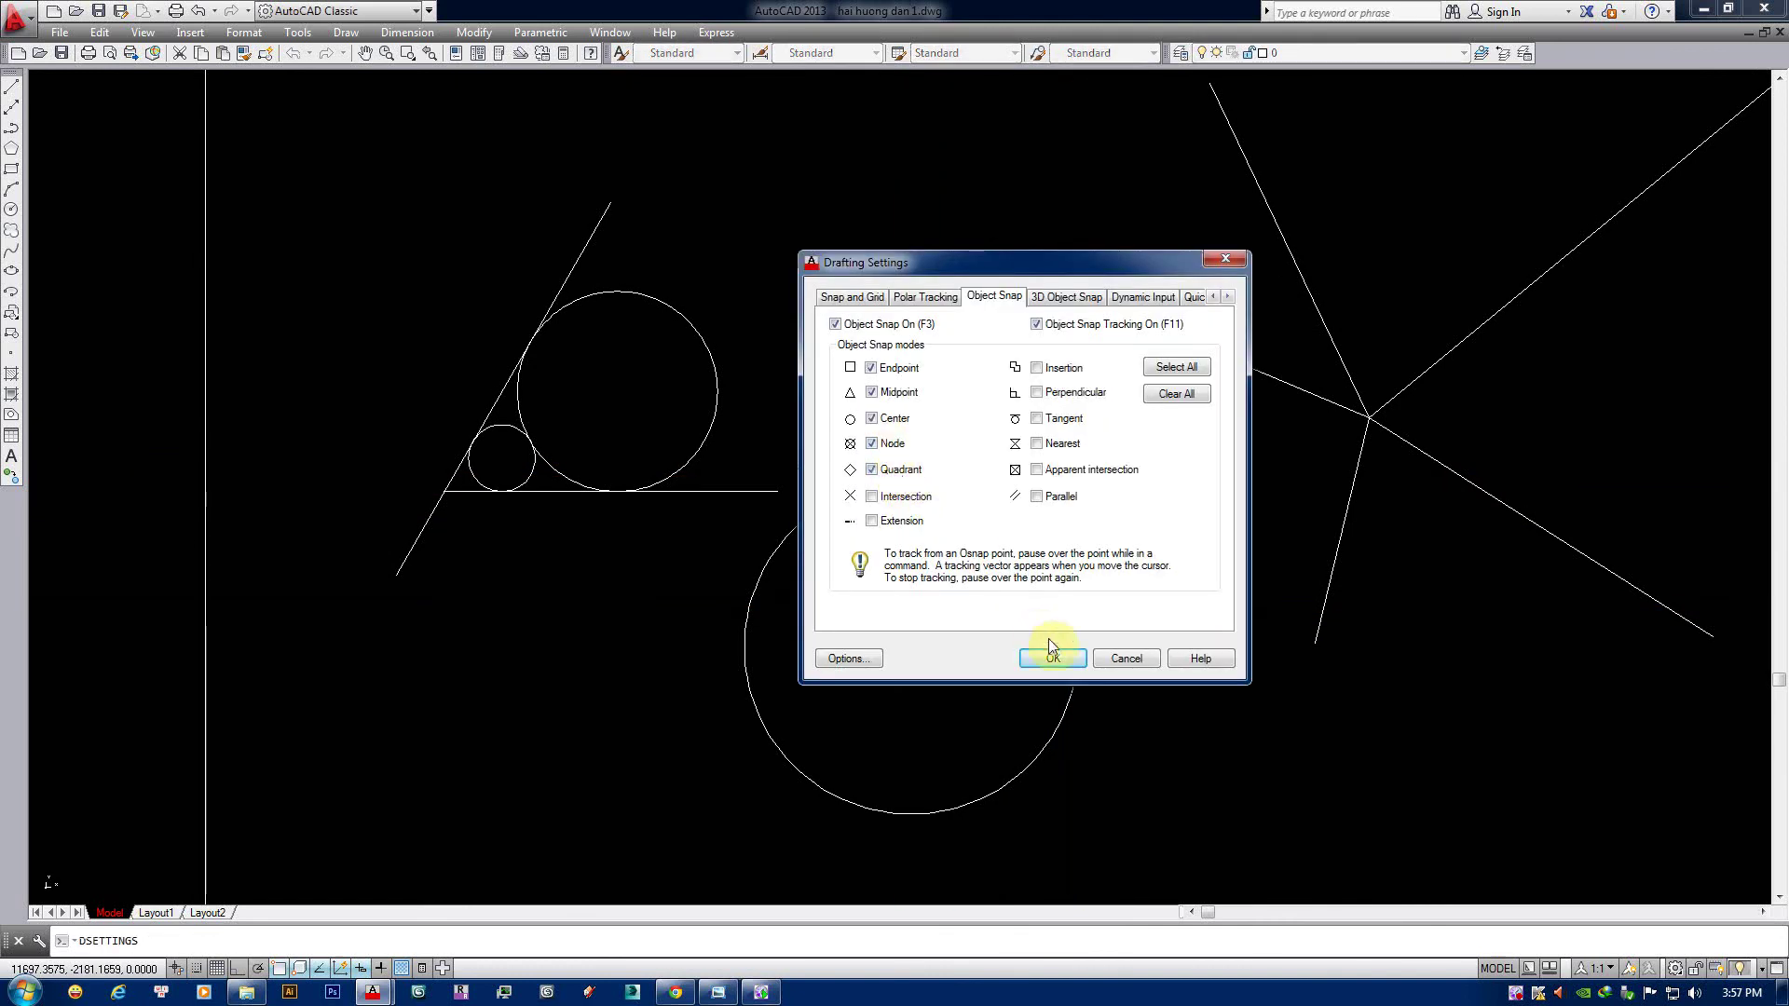
pyautogui.click(1056, 660)
# Draw a square through the large circle's right, top, left and bottom quadrant points.
pyautogui.write('l')
pyautogui.press('Return')
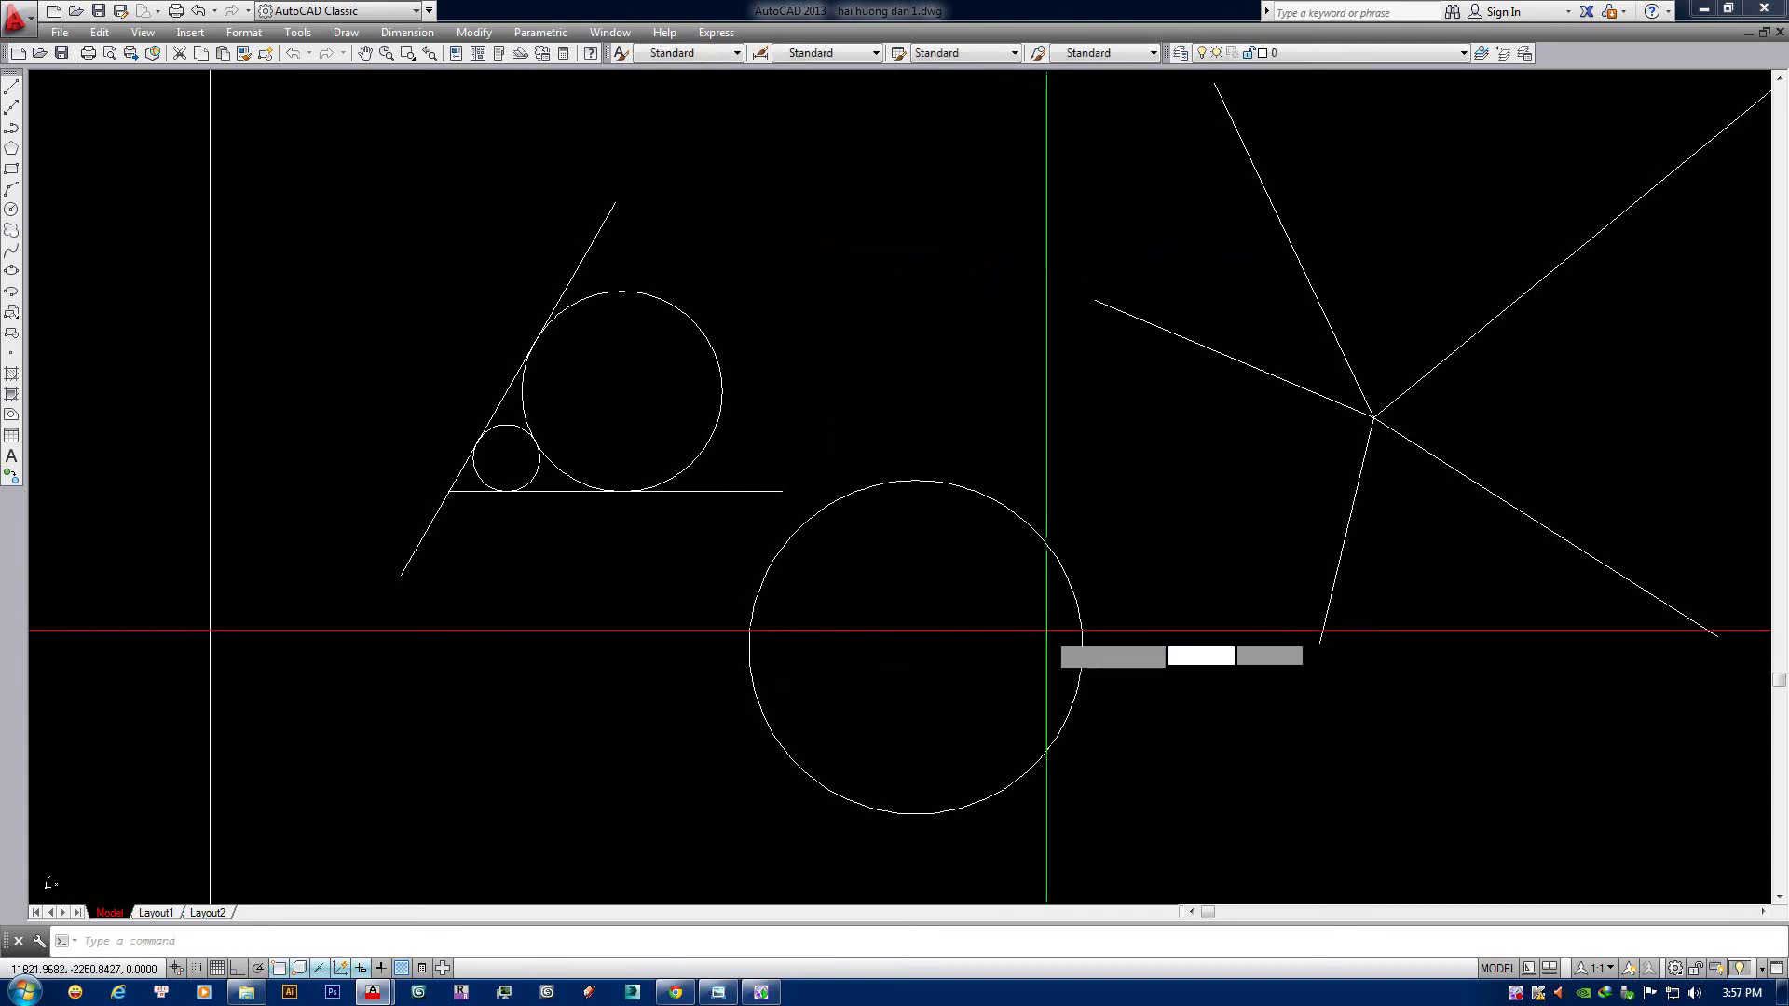
pyautogui.click(1073, 642)
pyautogui.click(916, 481)
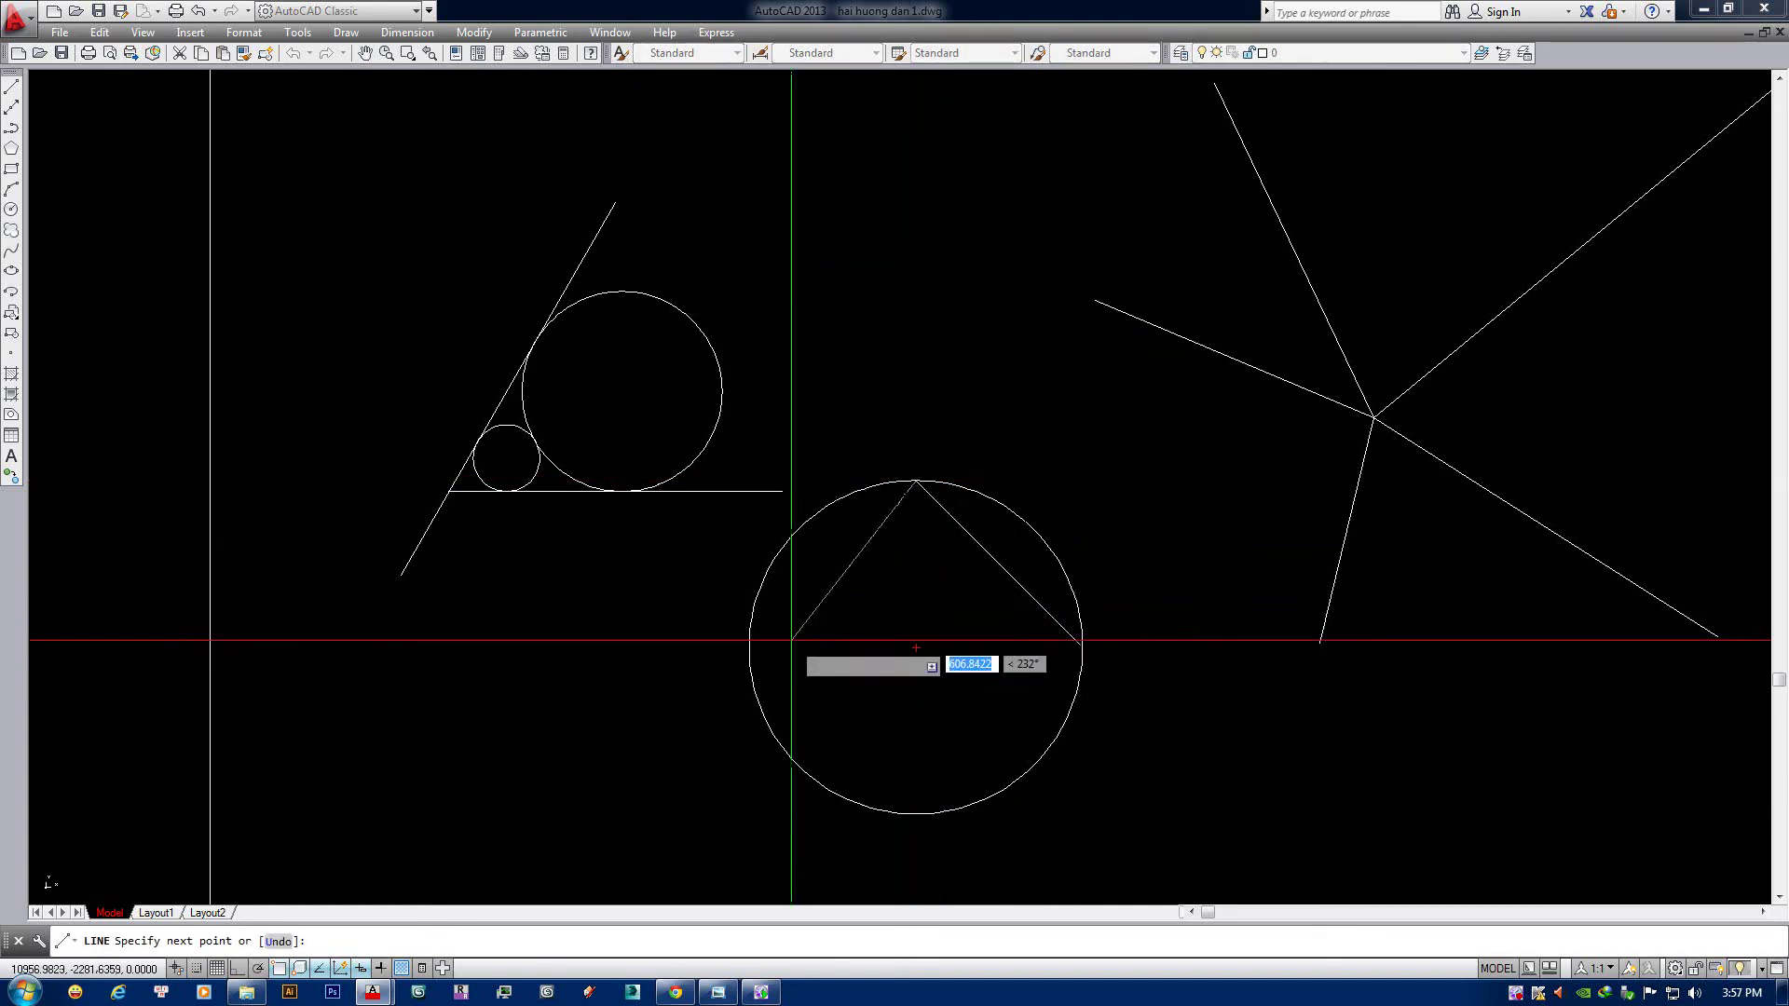
pyautogui.click(749, 647)
pyautogui.click(915, 812)
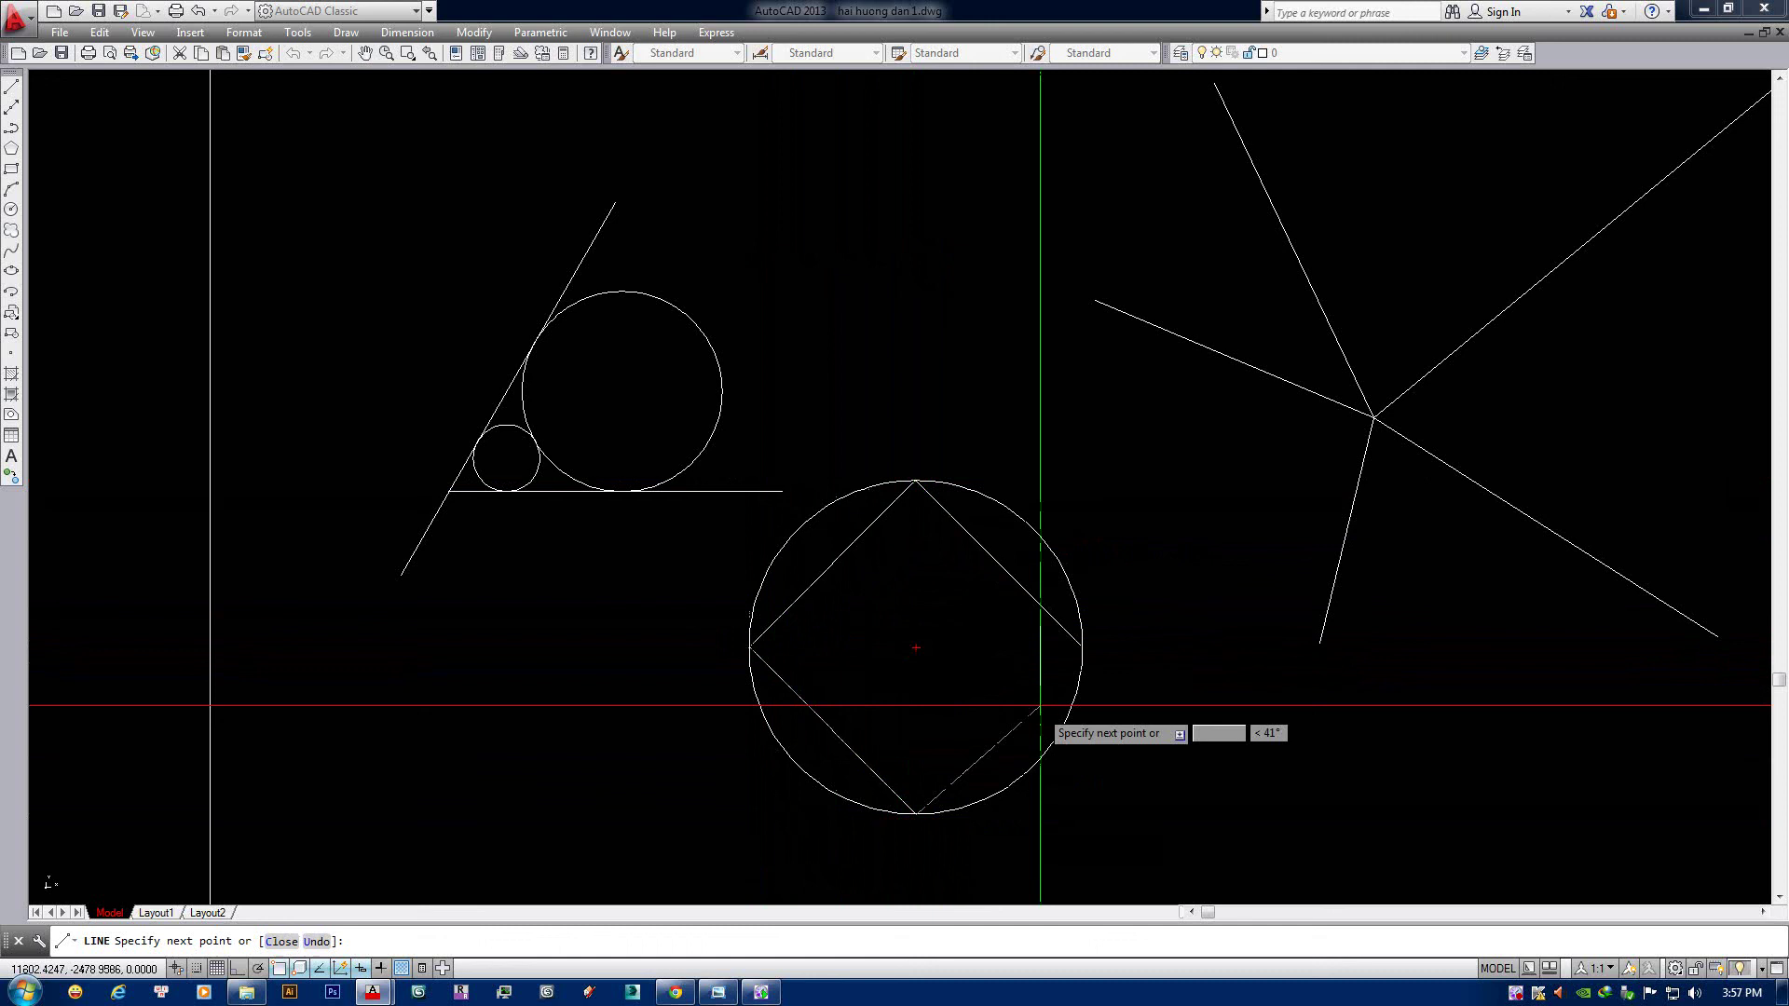
pyautogui.click(1080, 647)
pyautogui.press('Escape')
# Check a square edge, nudge the view left and bring the object snap settings back.
pyautogui.click(1044, 610)
pyautogui.click(831, 562)
pyautogui.press('Escape')
pyautogui.moveTo(831, 562); pyautogui.dragTo(809, 566, button='middle')
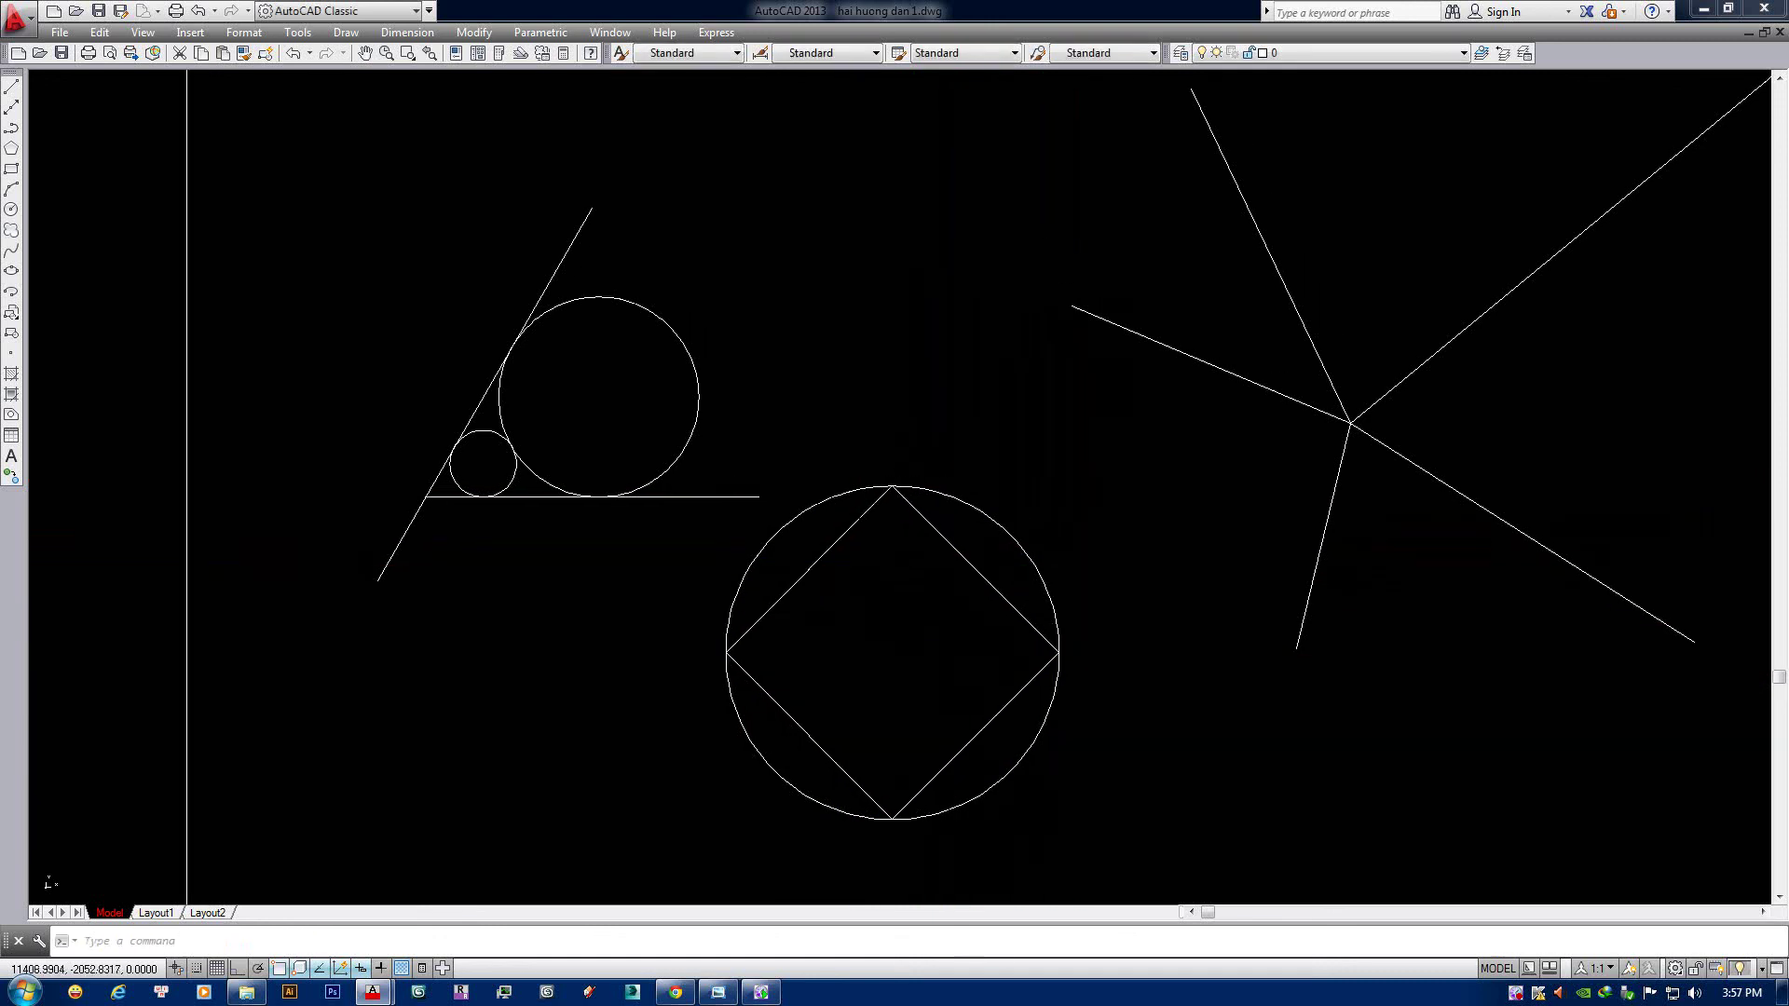
pyautogui.press('Return')
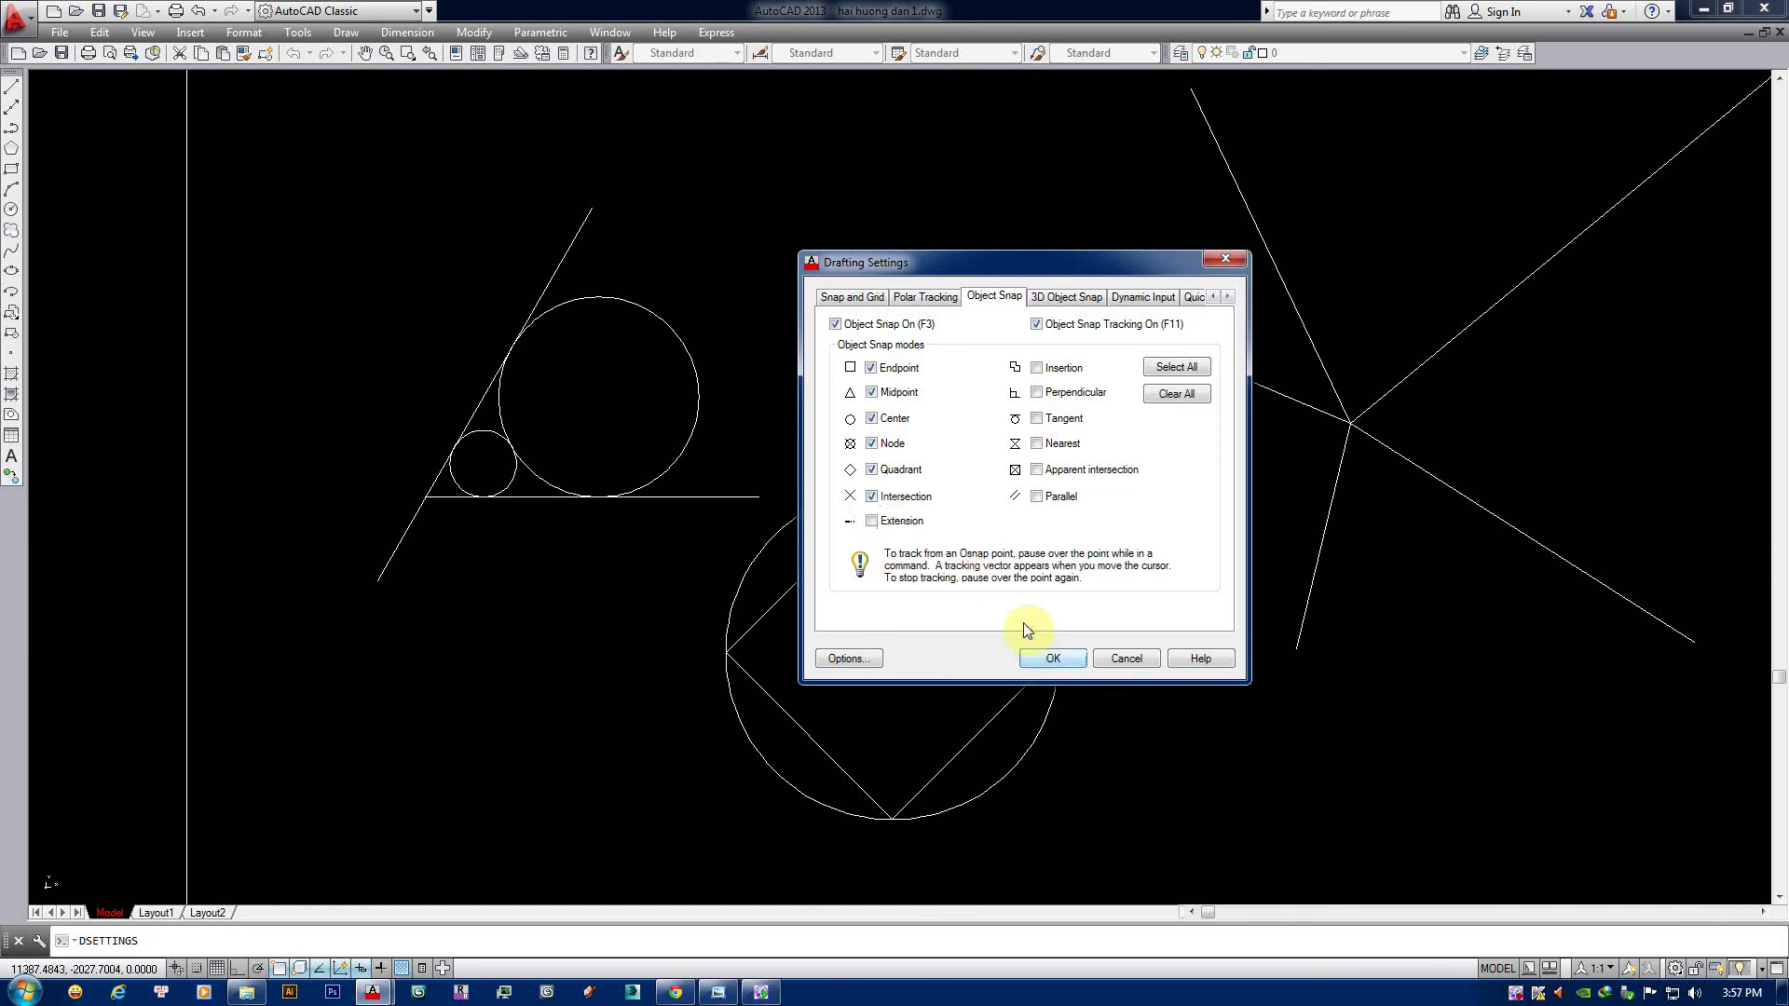
# With Intersection snap on, draw an X and a third line from its crossing point to the right.
pyautogui.click(1051, 656)
pyautogui.scroll(-2, 1085, 396)
pyautogui.press('Return')
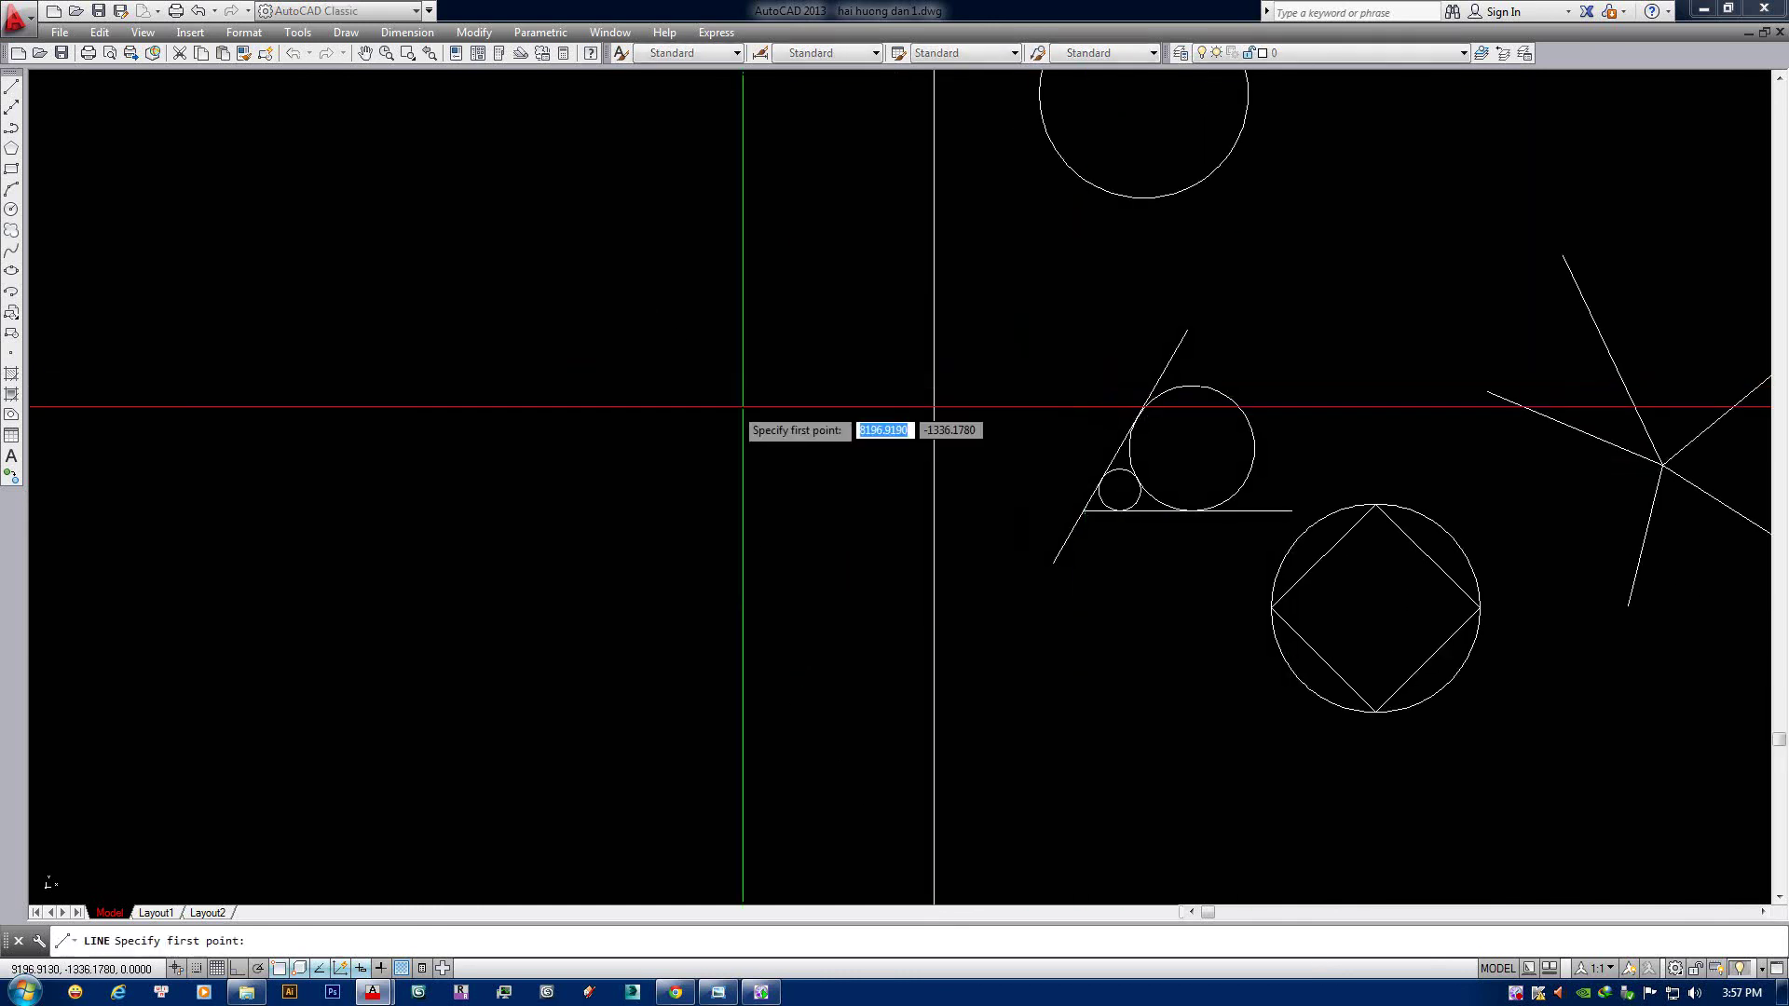
pyautogui.click(606, 373)
pyautogui.scroll(1, 785, 607)
pyautogui.click(698, 494)
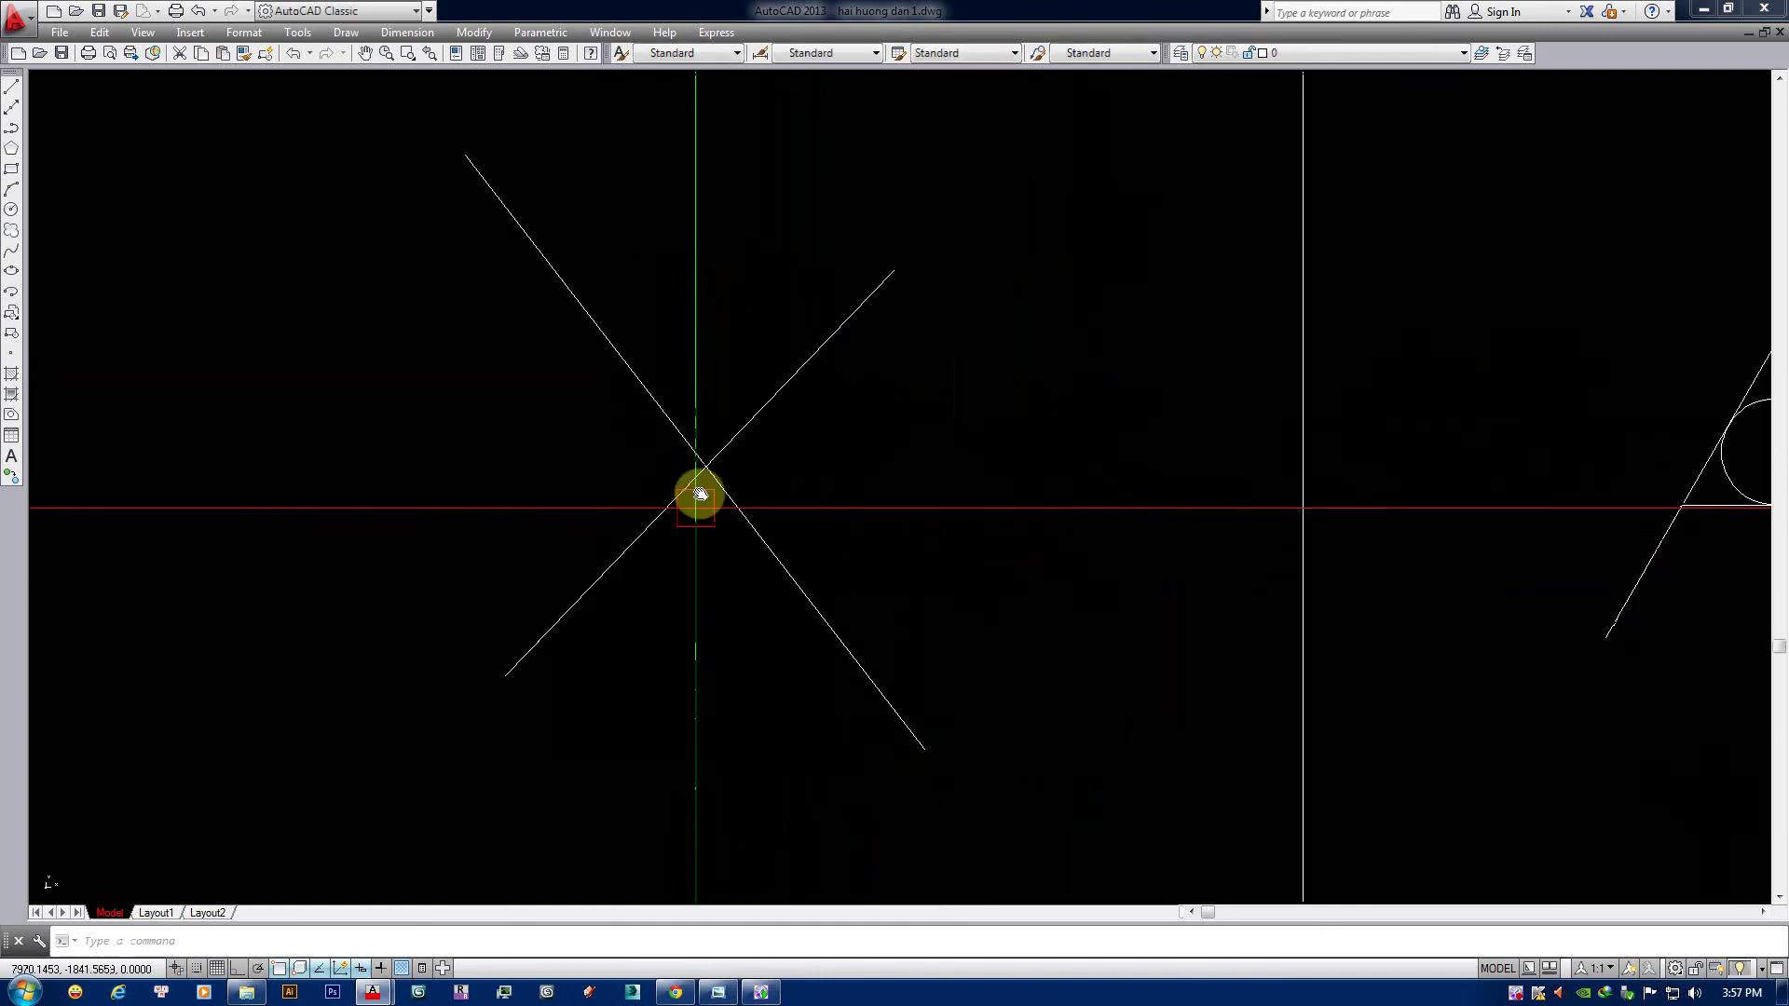
pyautogui.press('Return')
pyautogui.press('Return')
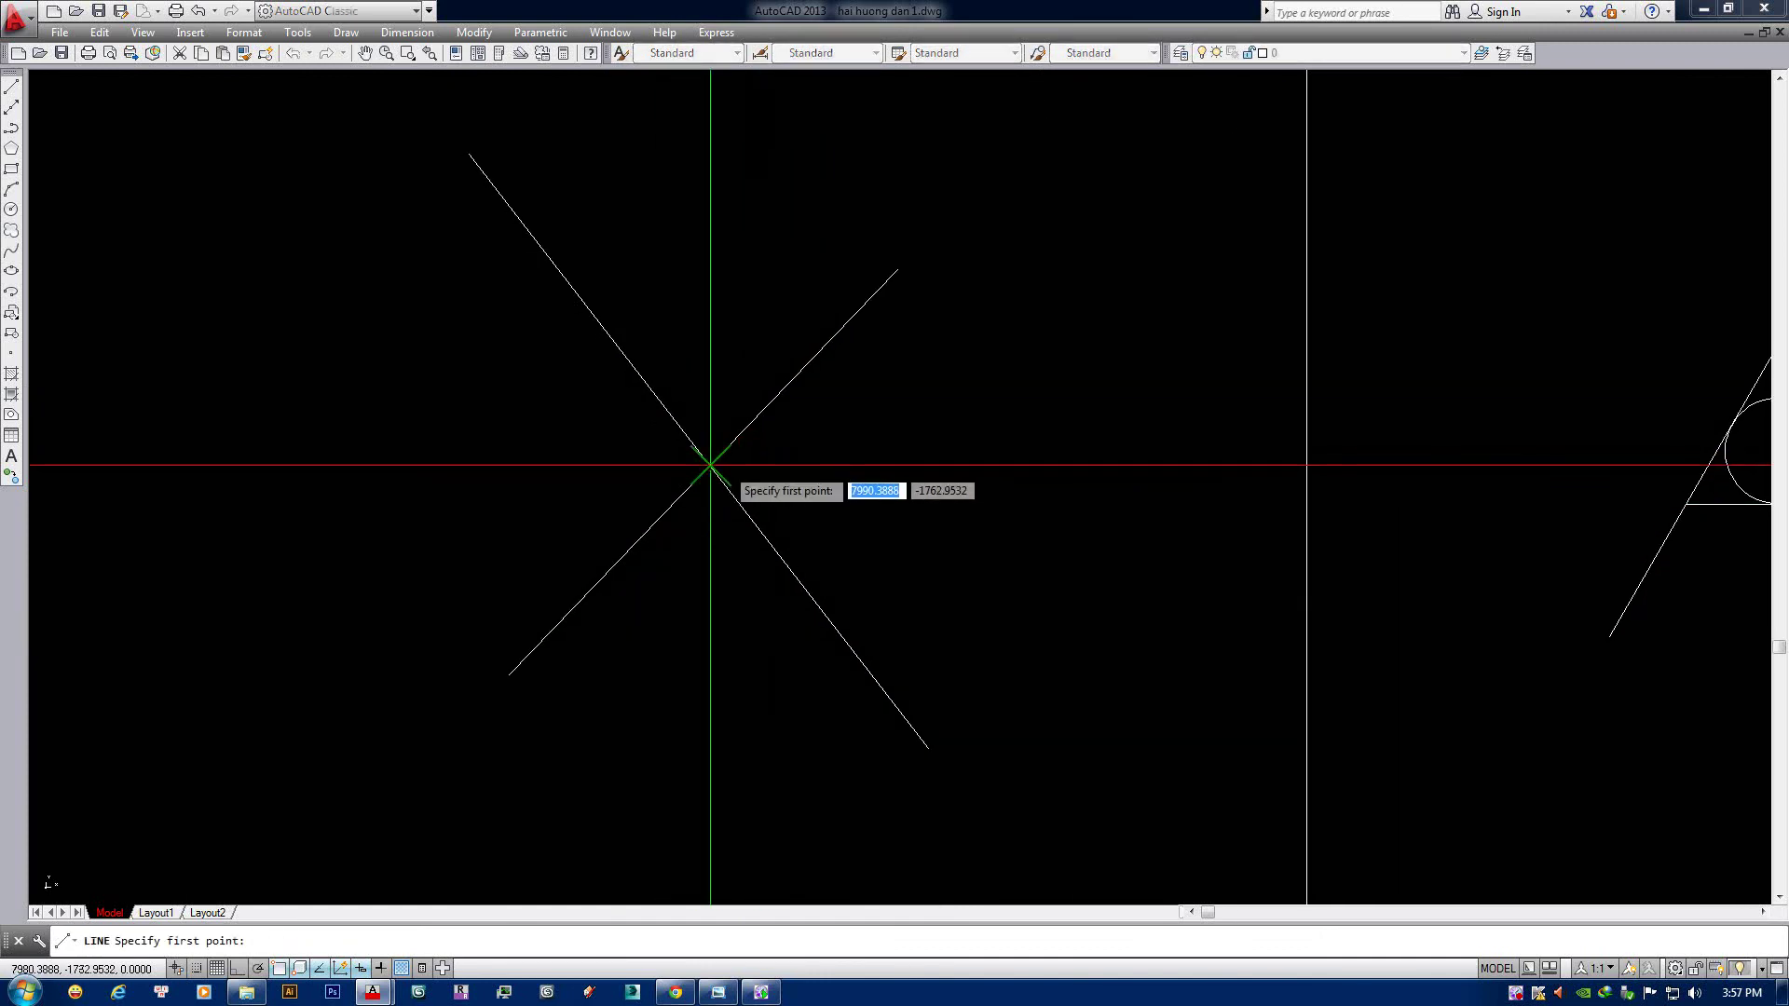
pyautogui.click(710, 464)
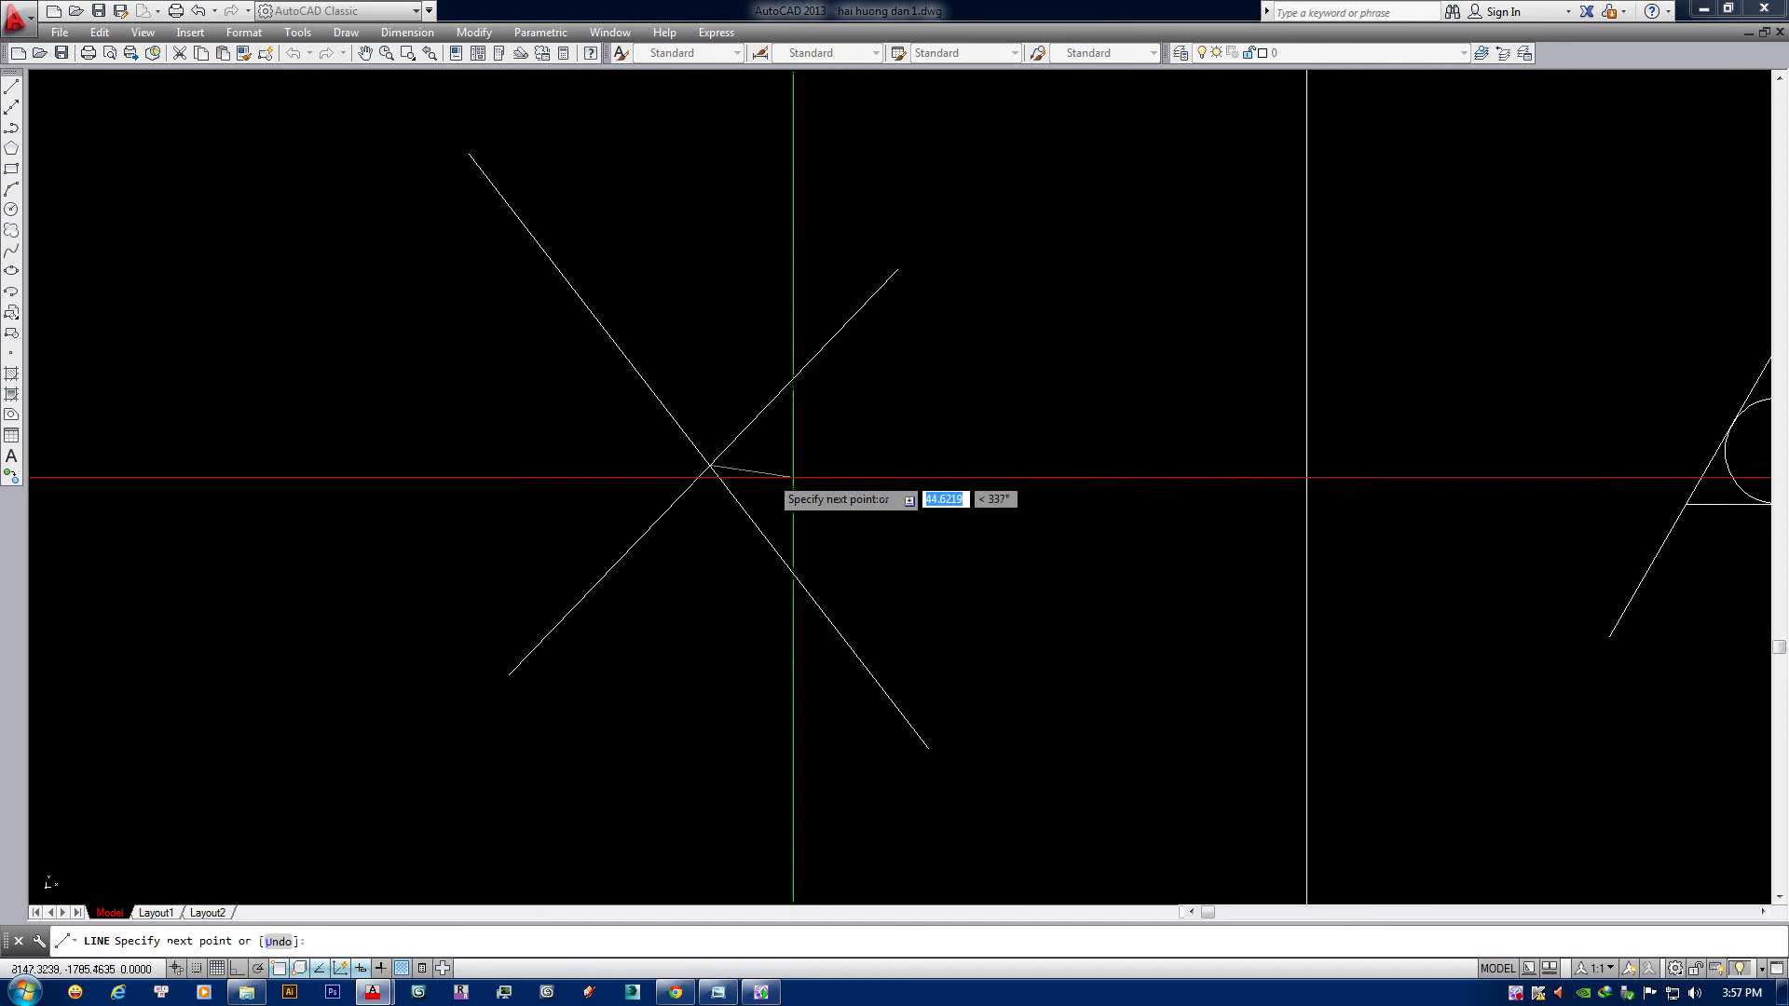
pyautogui.click(1051, 496)
pyautogui.press('Return')
# Select the X's diagonals and the third line to check them, then reopen the snap settings.
pyautogui.click(736, 439)
pyautogui.click(684, 429)
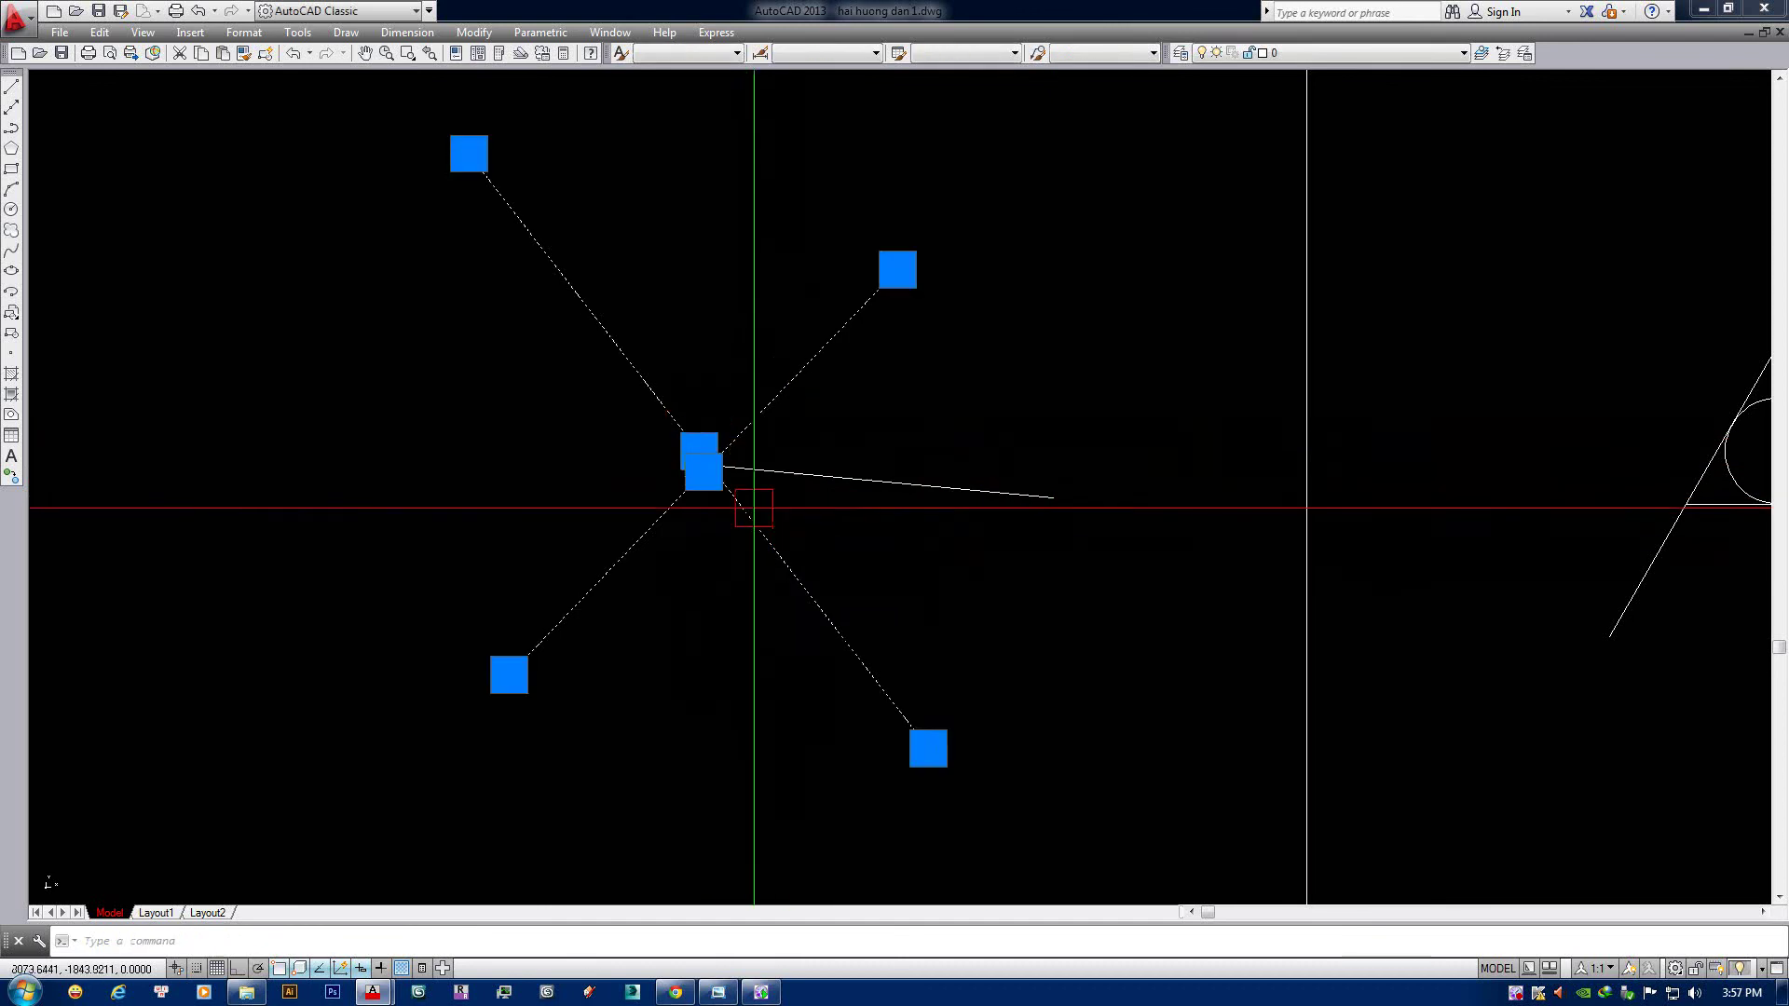
pyautogui.press('Escape')
pyautogui.scroll(1, 684, 448)
pyautogui.scroll(1, 599, 448)
pyautogui.click(509, 402)
pyautogui.click(548, 446)
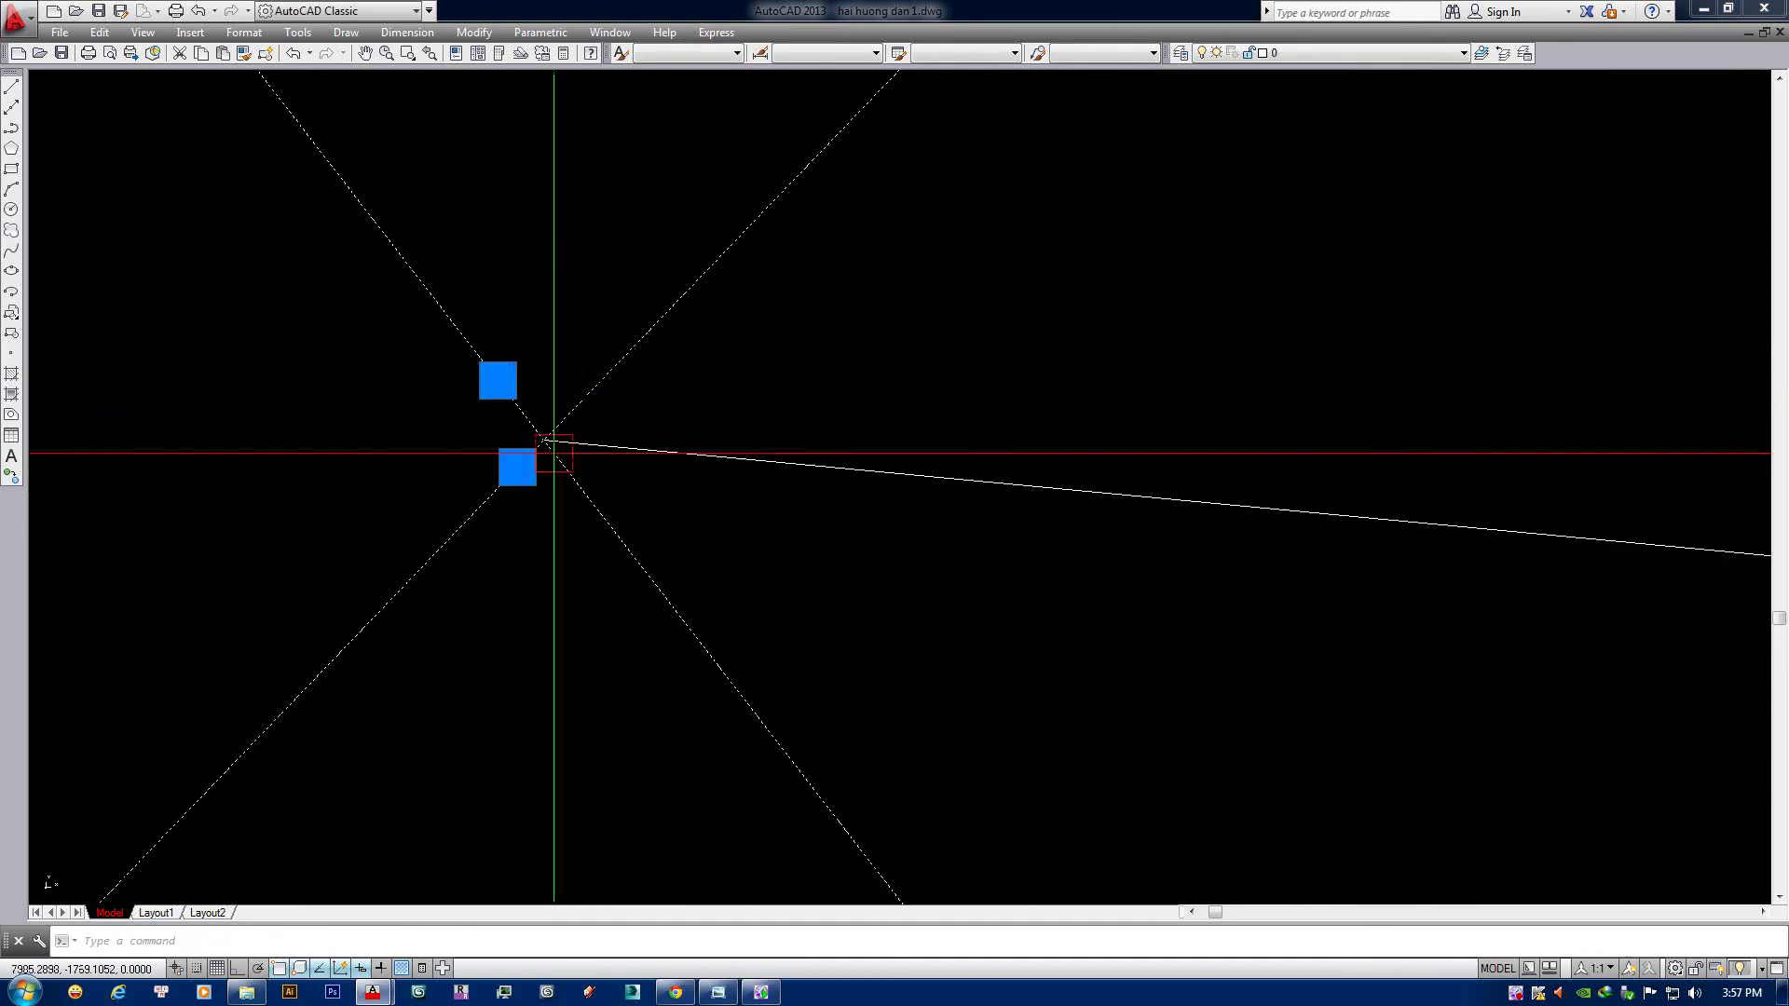
pyautogui.press('Escape')
pyautogui.scroll(-1, 717, 473)
pyautogui.click(702, 463)
pyautogui.press('Escape')
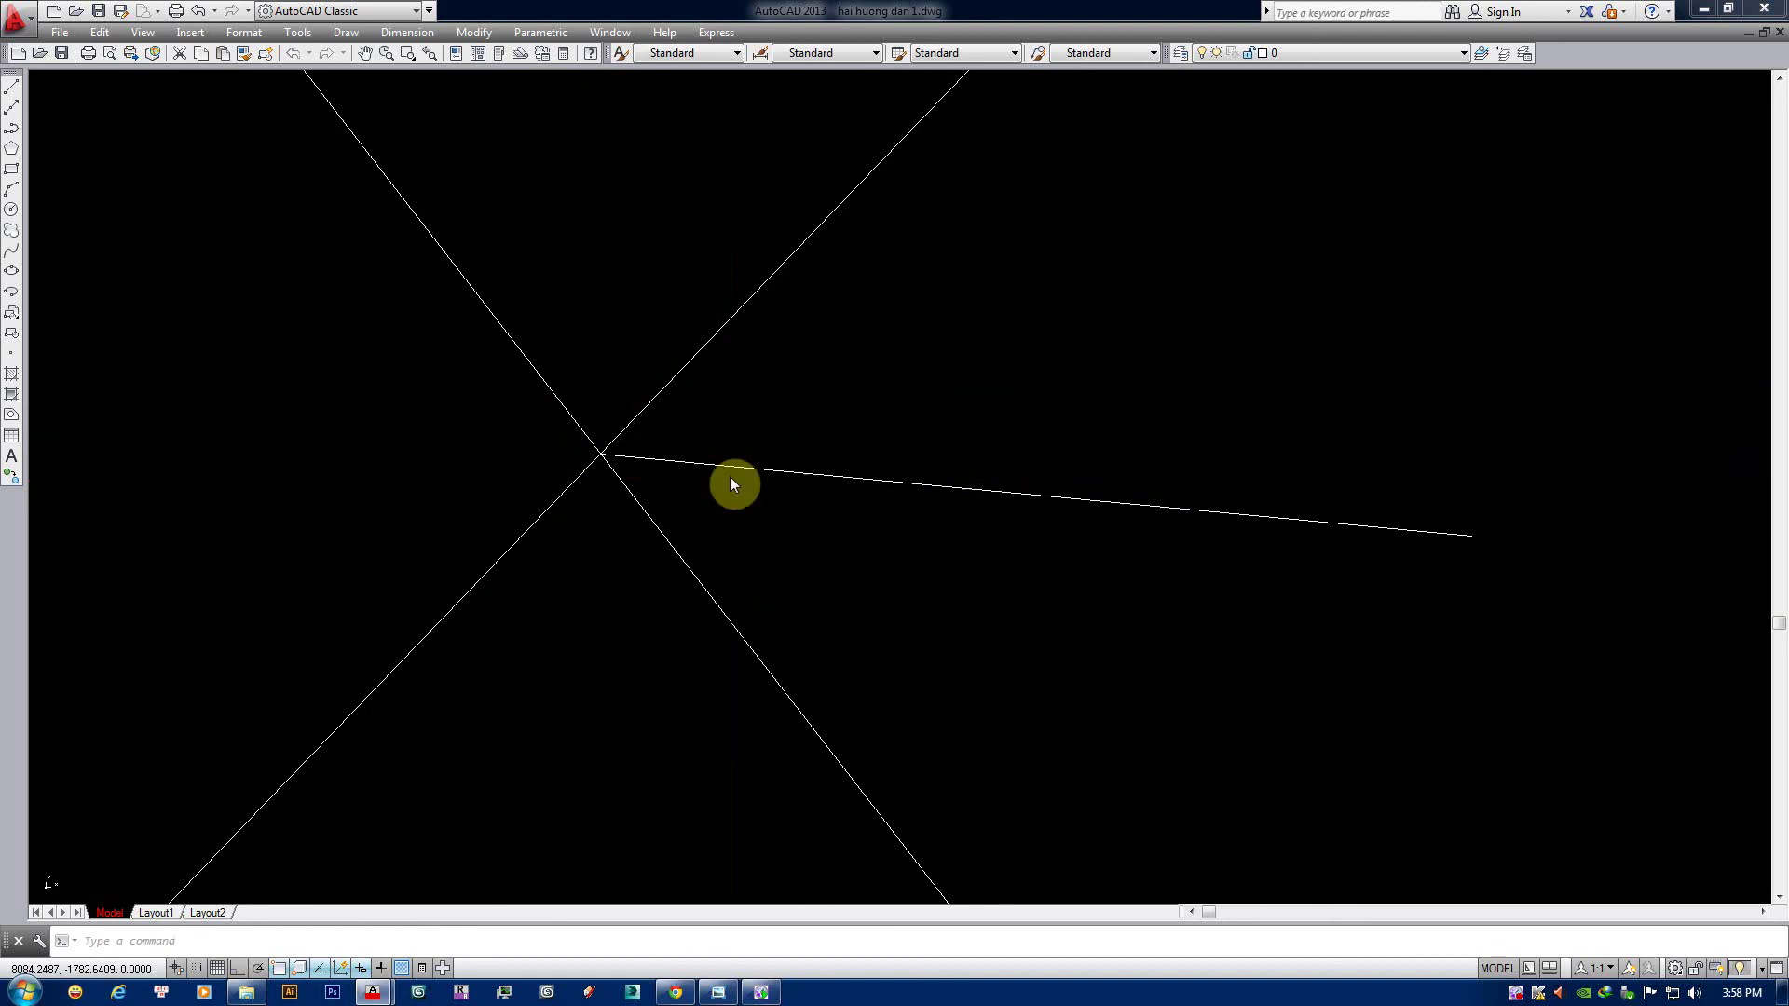
pyautogui.write('ds')
pyautogui.press('Return')
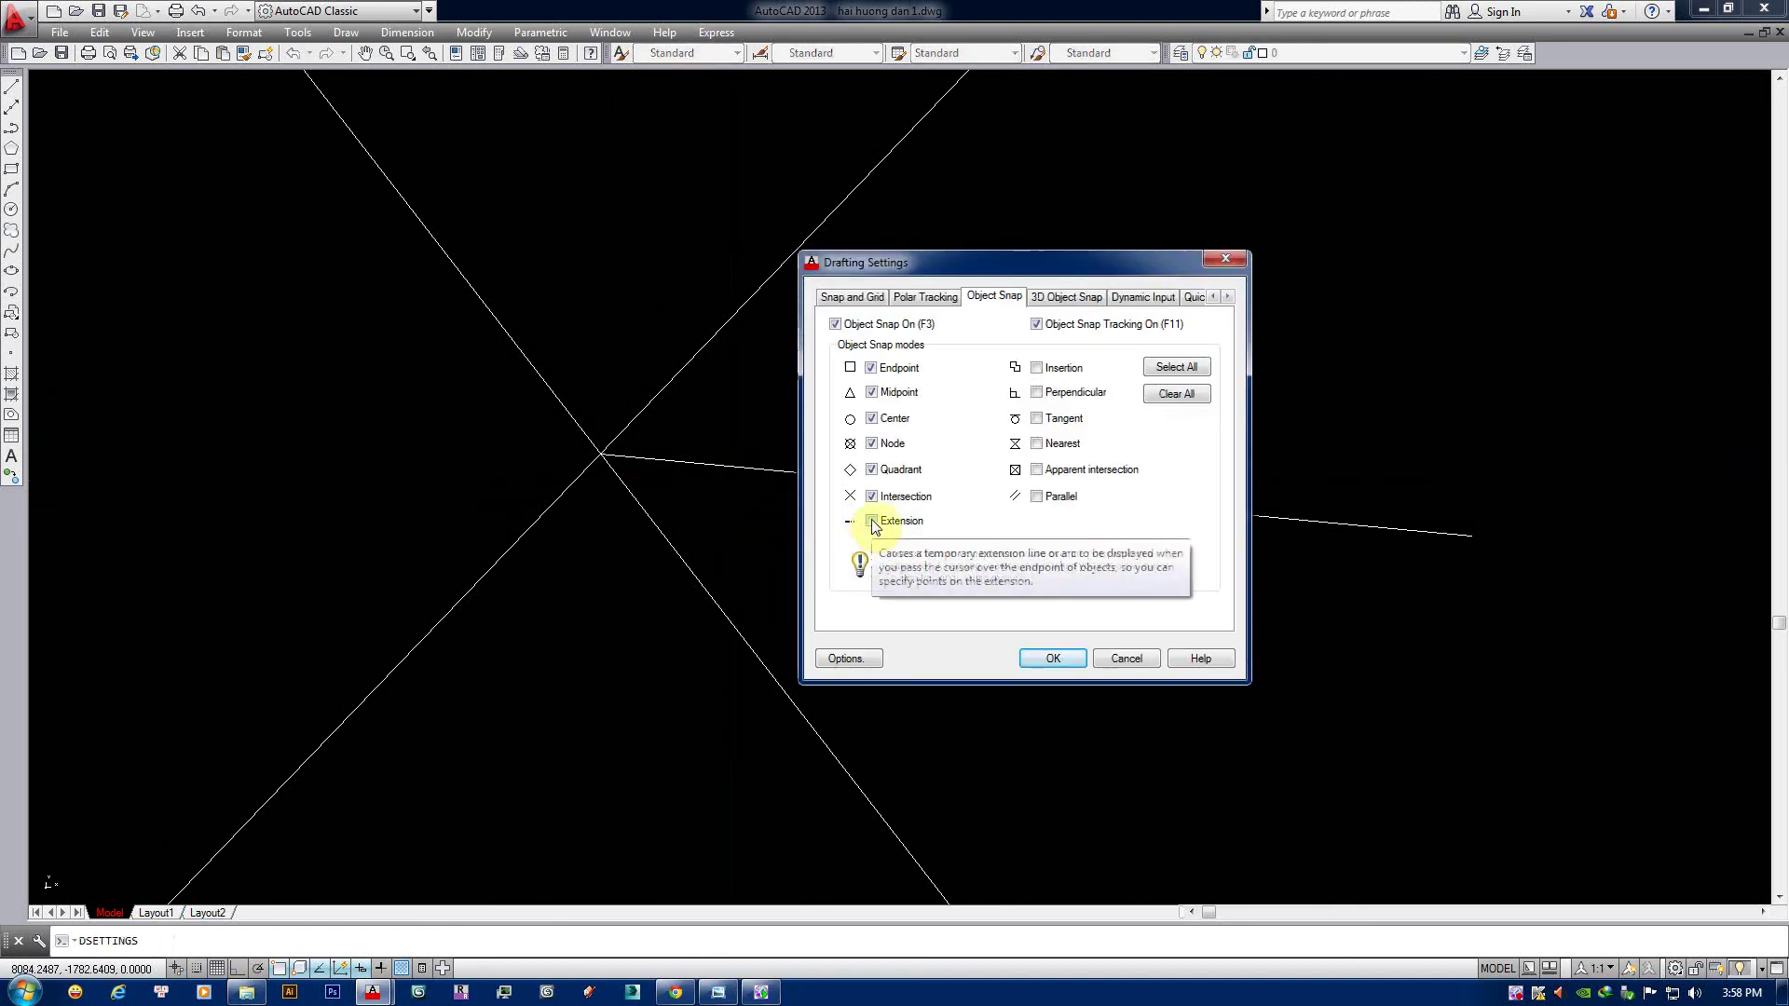
# Close the snap settings, pan to show the whole drawing, and reopen then close them.
pyautogui.click(1053, 659)
pyautogui.scroll(-3, 1071, 652)
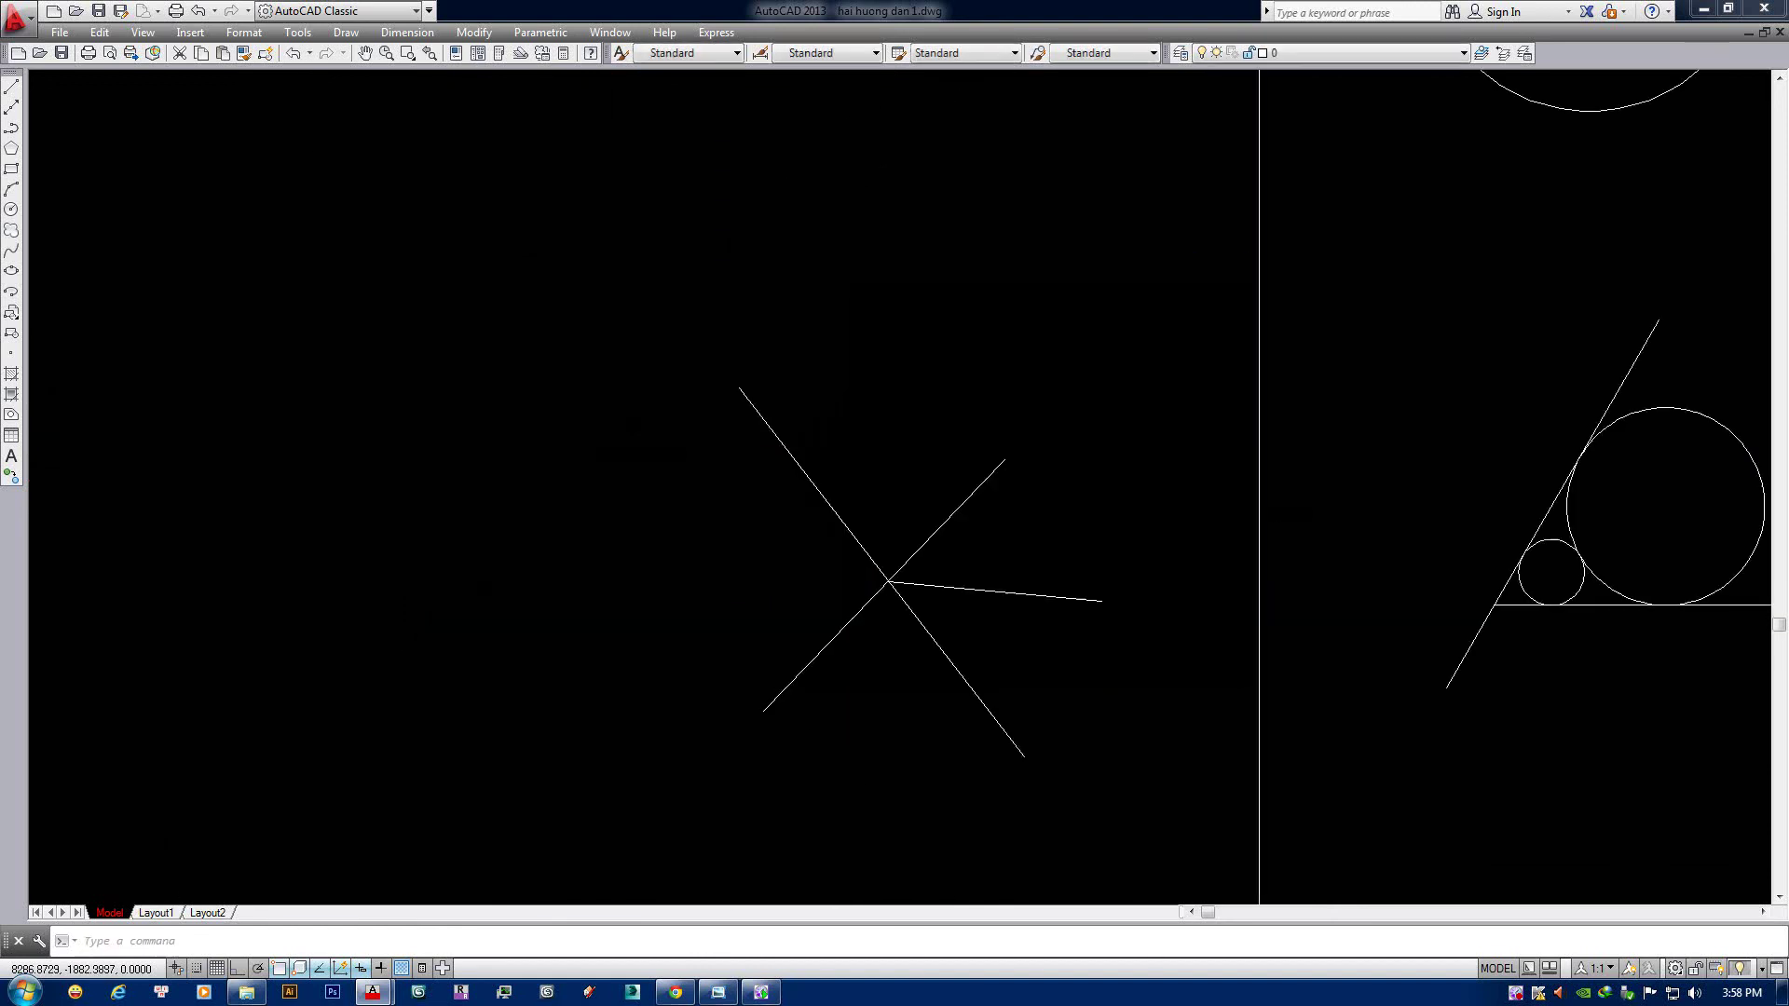
pyautogui.scroll(-2, 1087, 659)
pyautogui.scroll(-2, 1143, 540)
pyautogui.scroll(2, 1143, 539)
pyautogui.moveTo(1143, 540)
pyautogui.mouseDown(button='middle')
pyautogui.moveTo(1004, 517)
pyautogui.moveTo(917, 386)
pyautogui.mouseUp(button='middle')
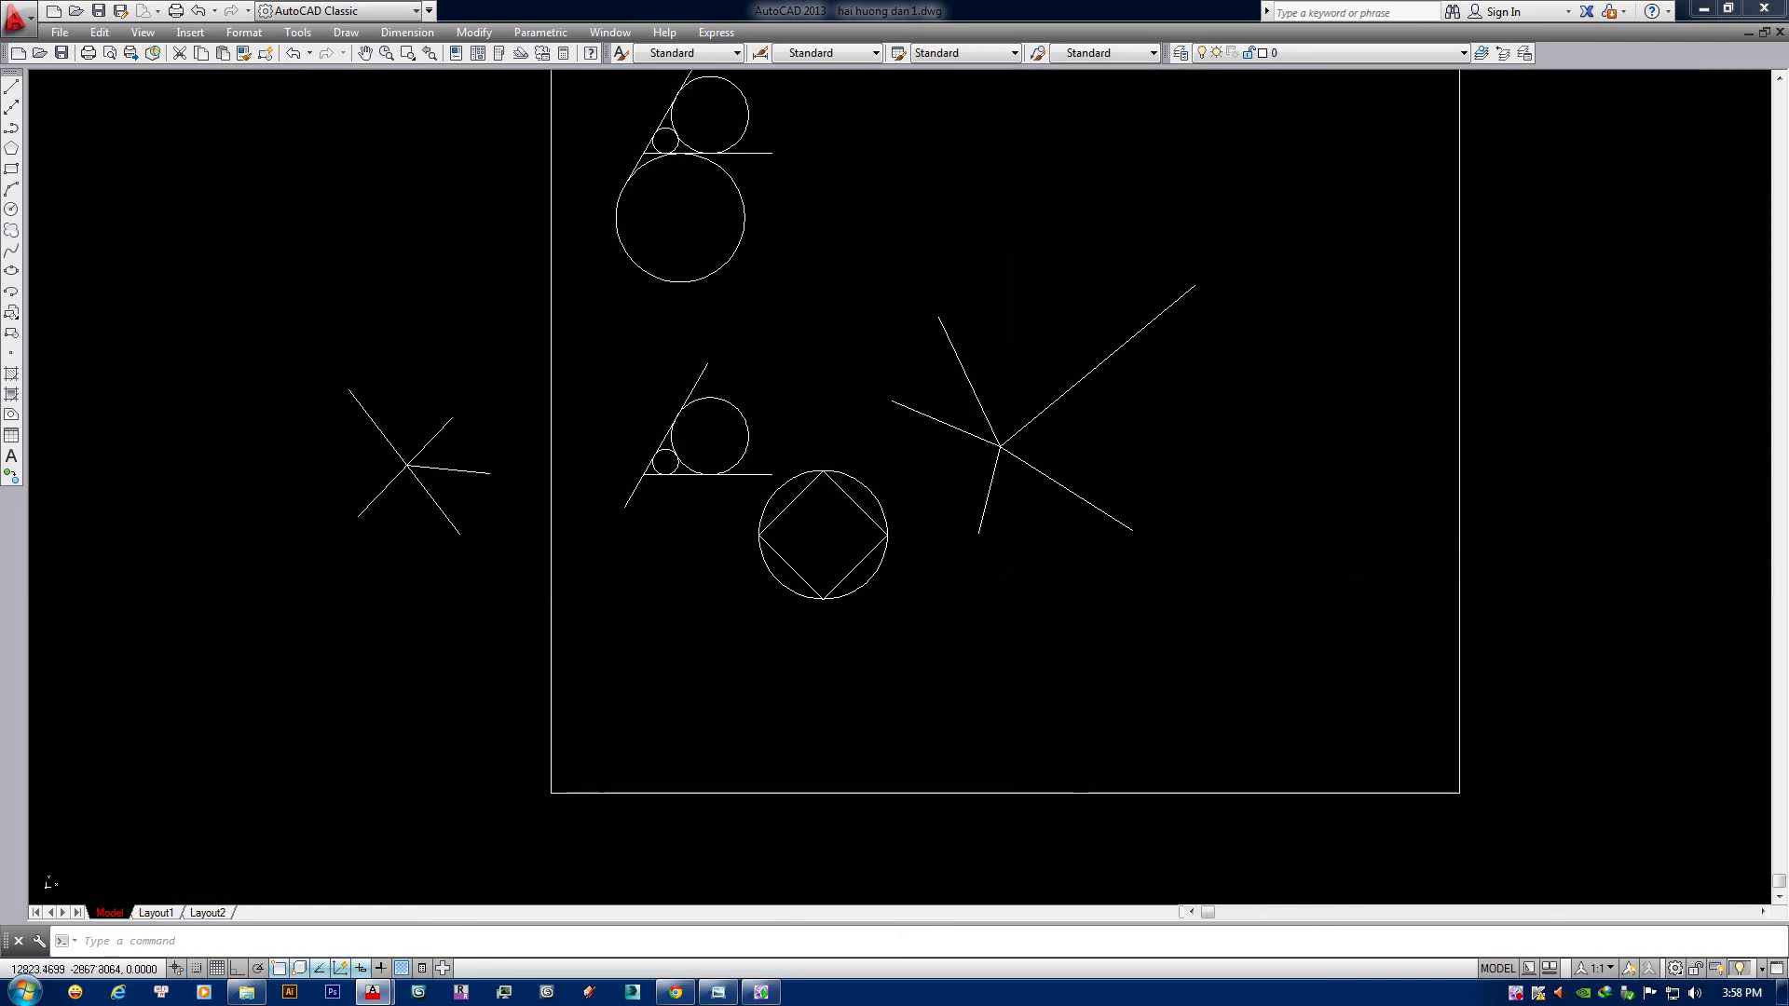
pyautogui.scroll(2, 1154, 449)
pyautogui.press('l')
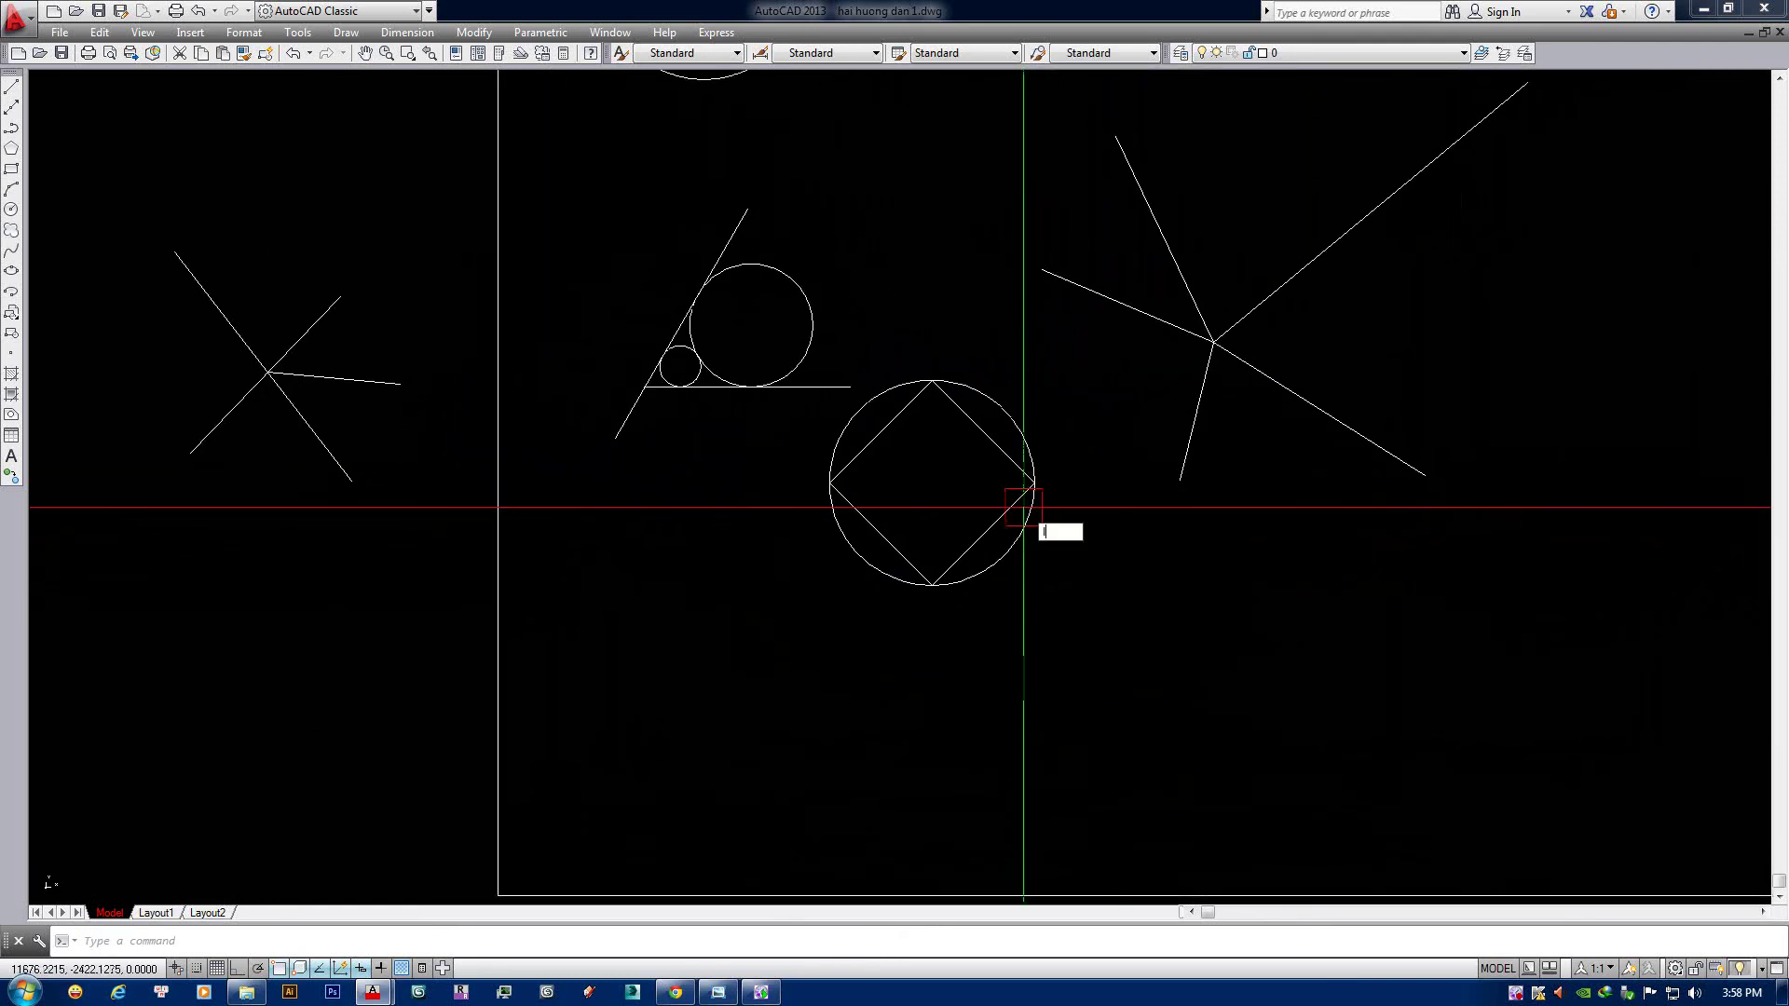
pyautogui.press('Return')
pyautogui.scroll(3, 945, 570)
pyautogui.scroll(-2, 896, 738)
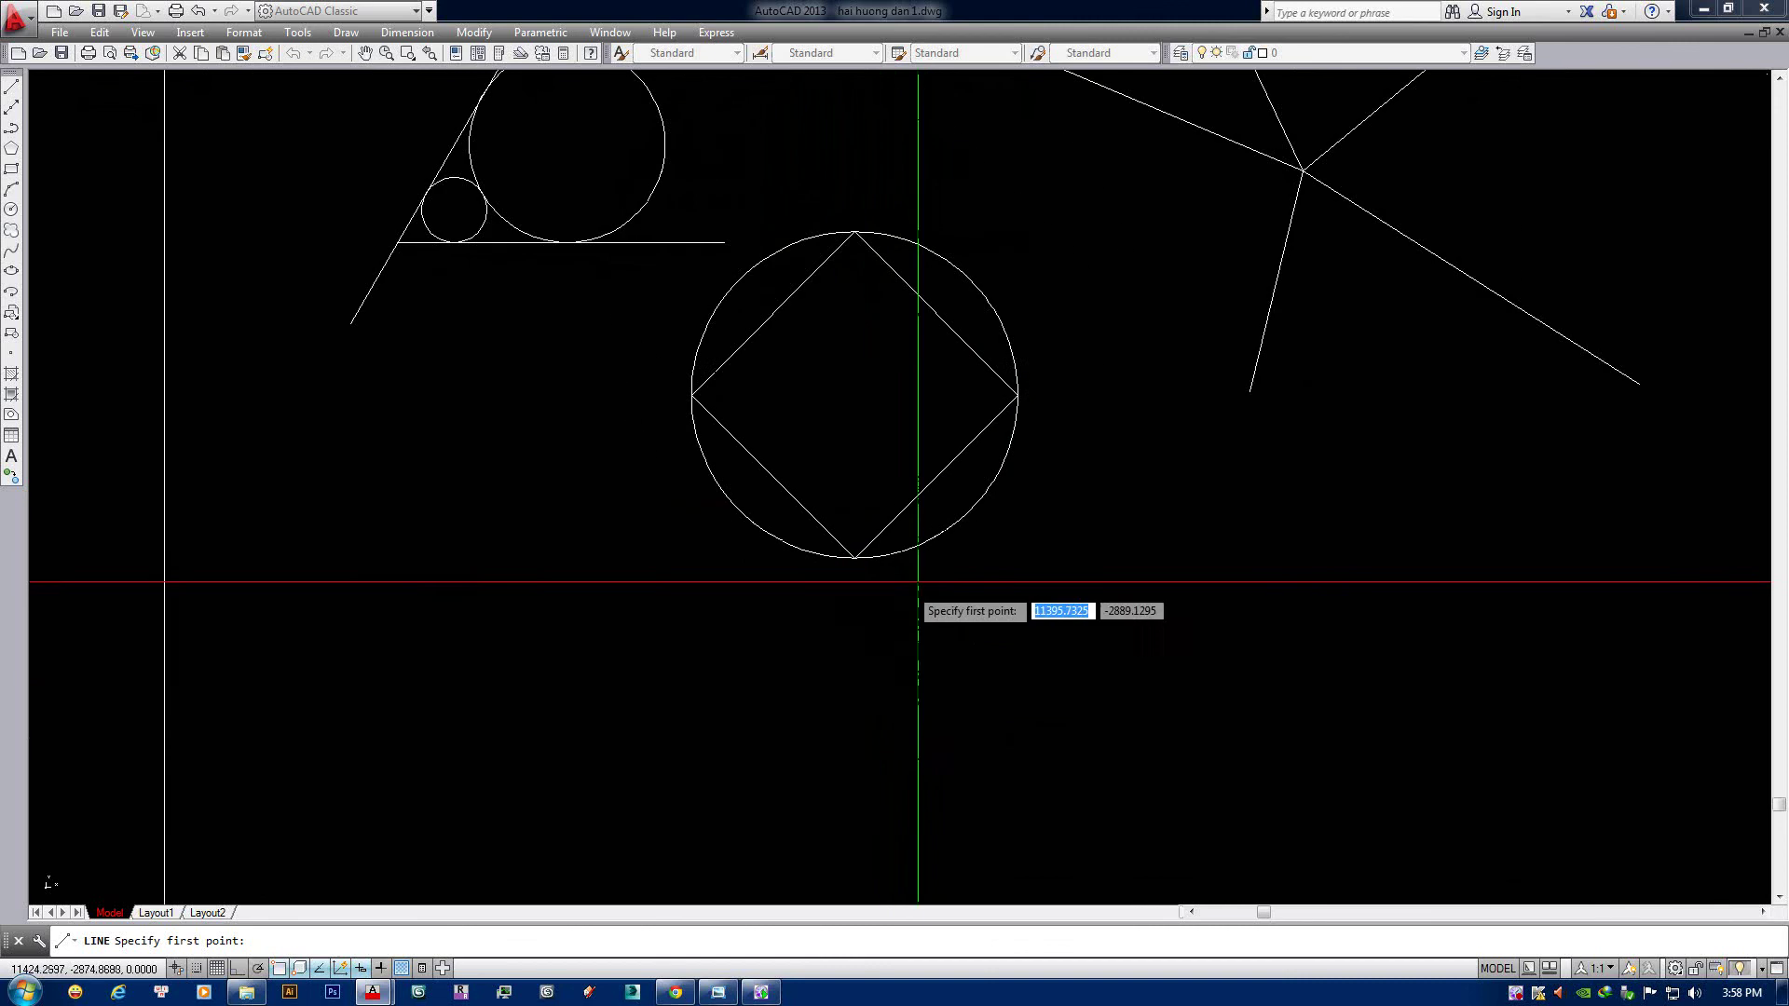
pyautogui.press('Escape')
pyautogui.press('Return')
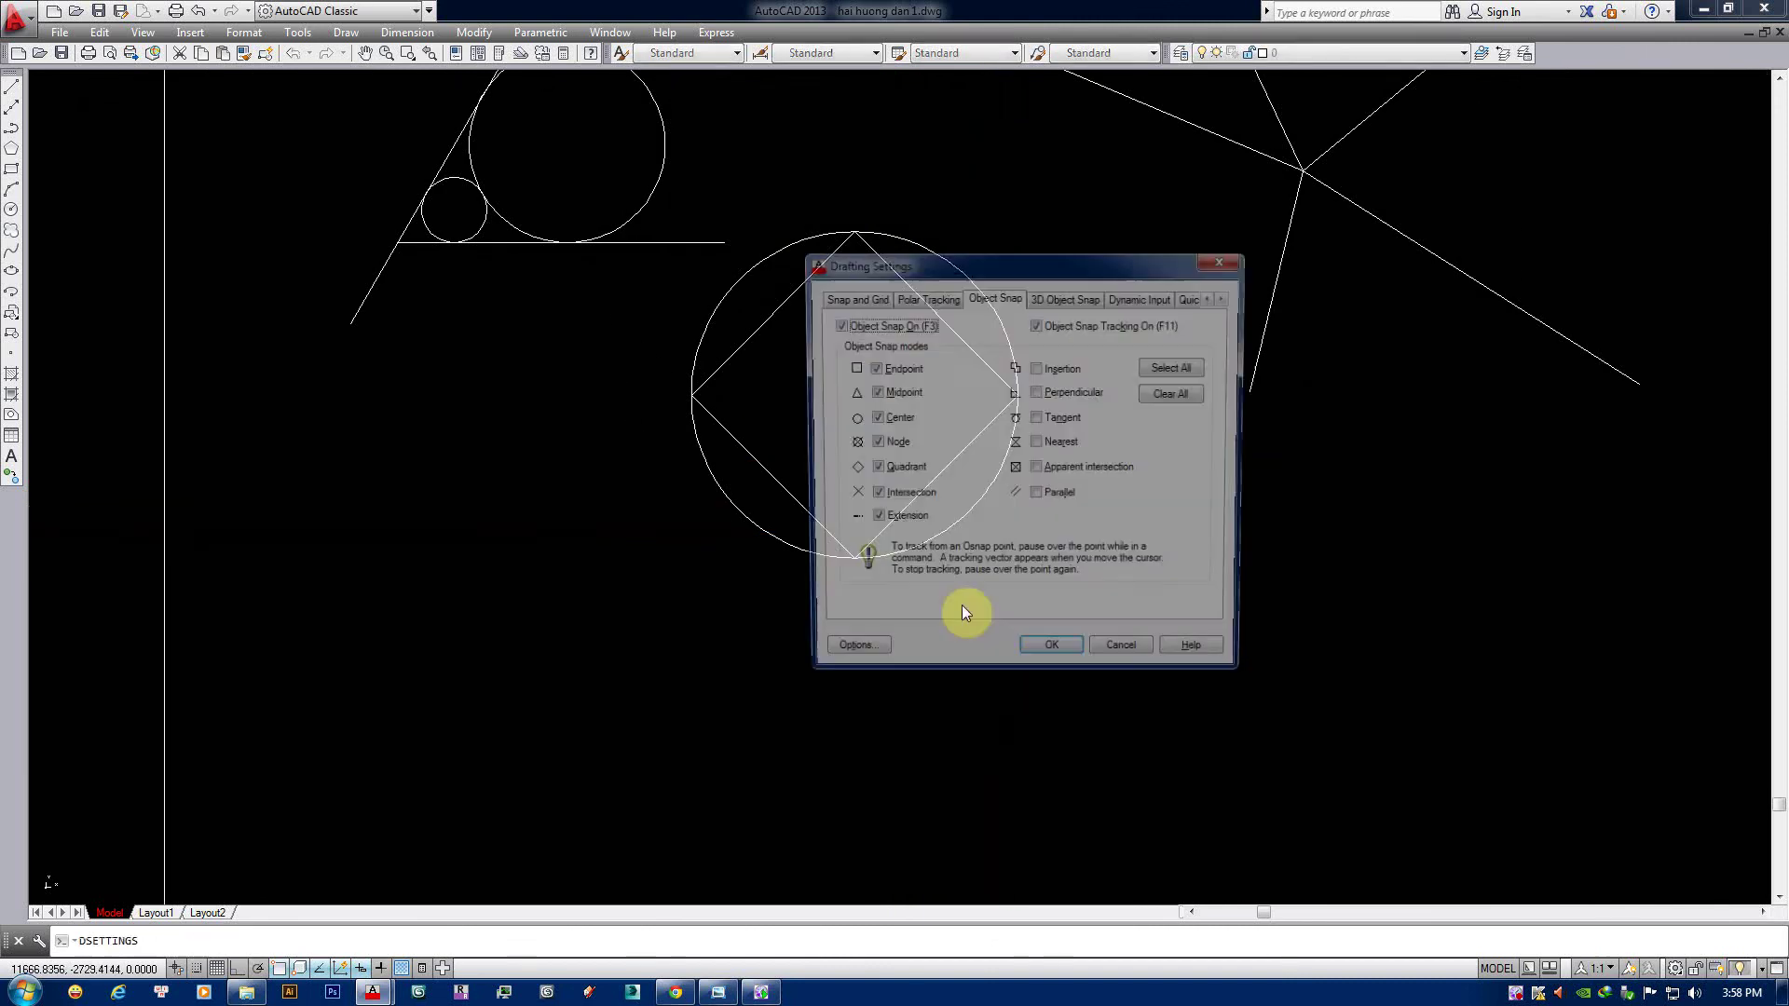
pyautogui.press('Return')
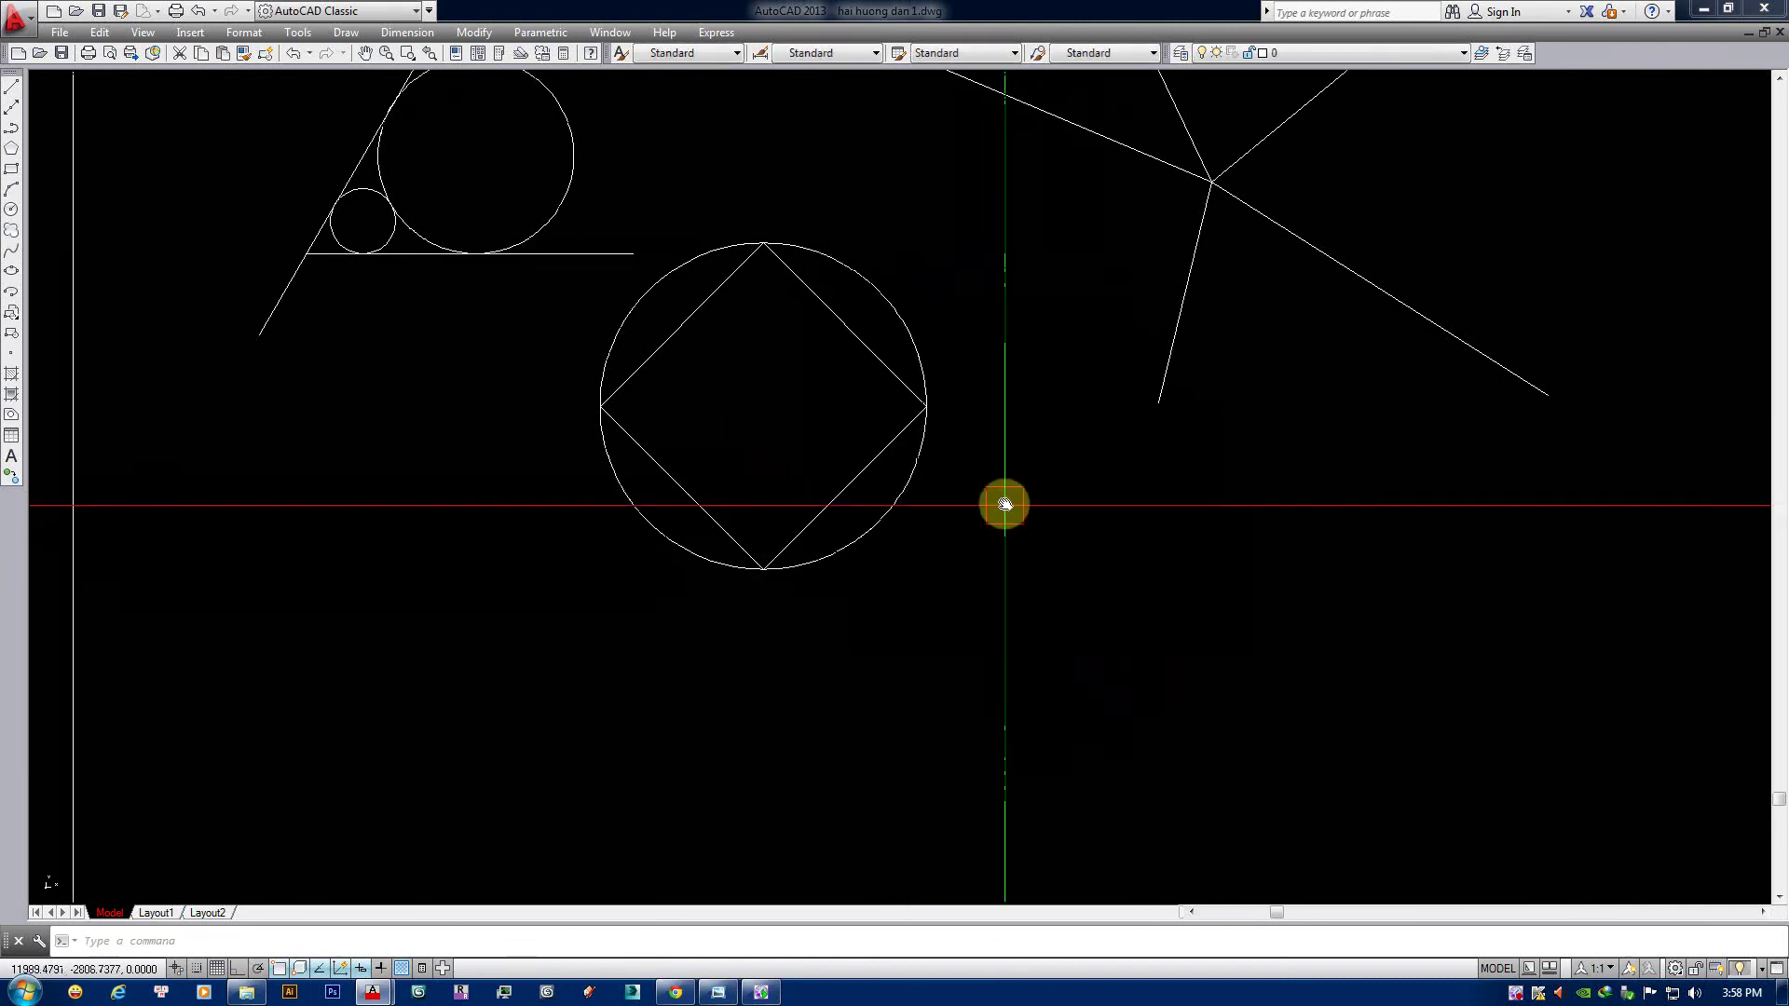
# Draw a line chain from the star's lower endpoint down below the circle and back up-left.
pyautogui.write('l')
pyautogui.press('Return')
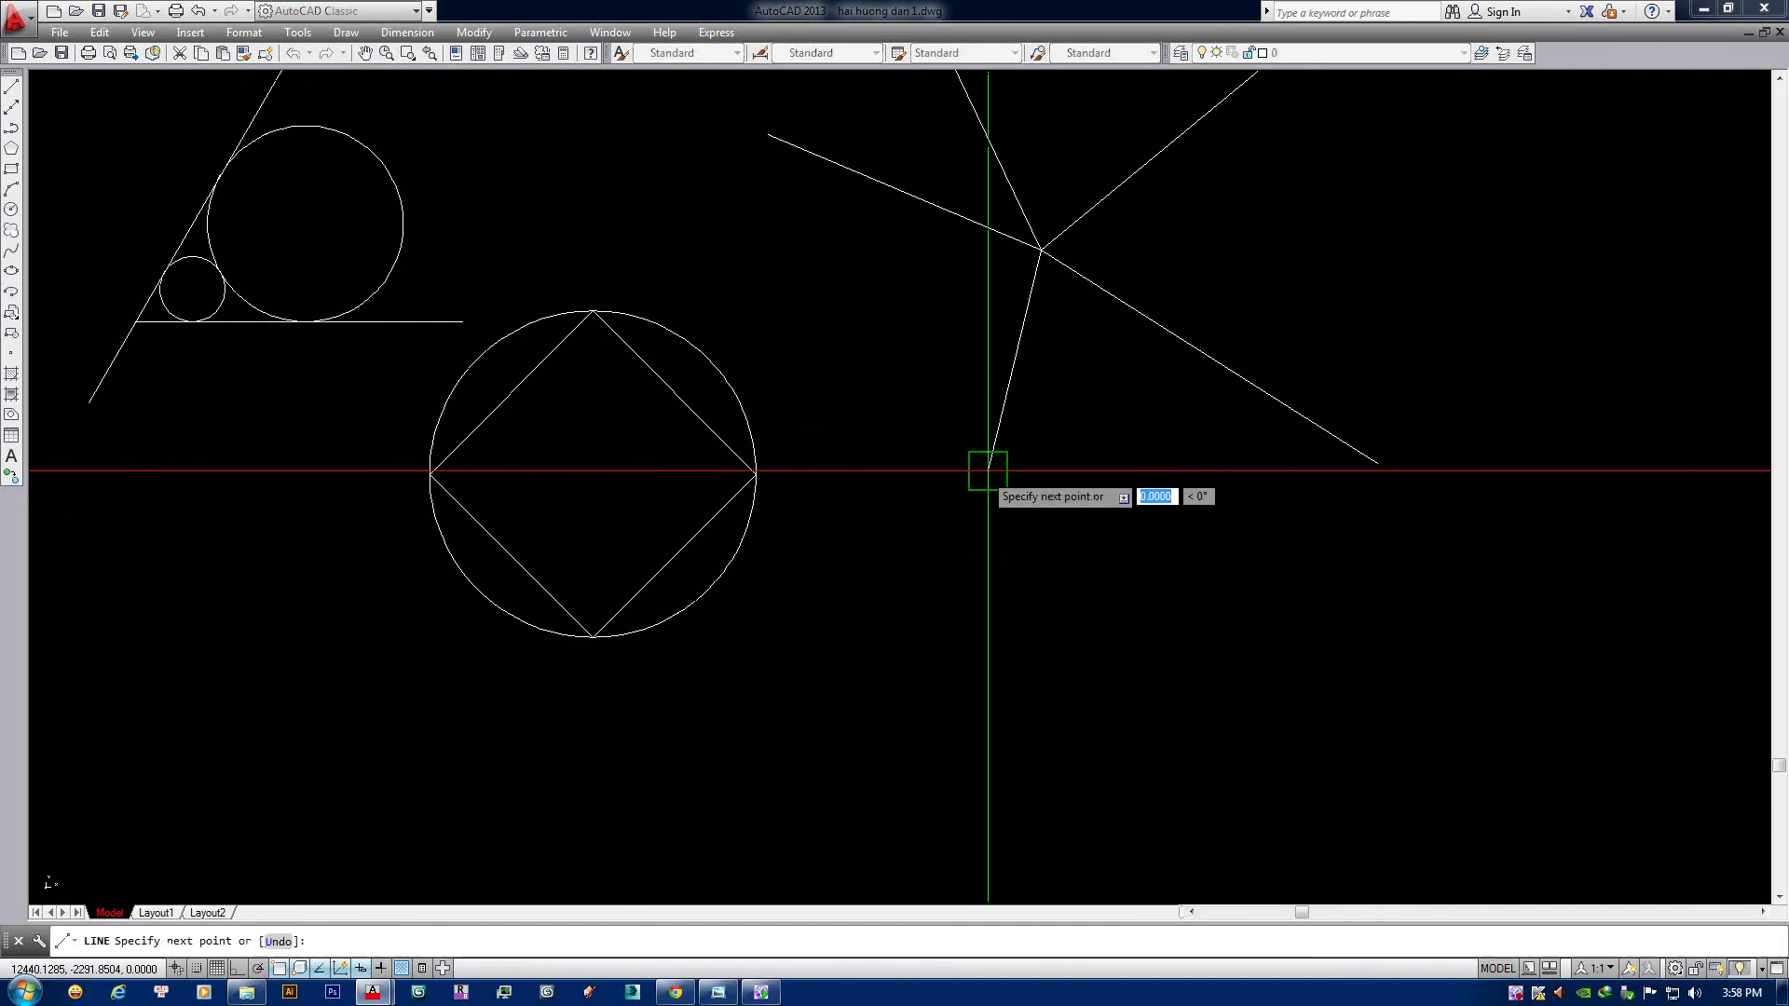
pyautogui.click(988, 470)
pyautogui.moveTo(759, 762); pyautogui.dragTo(886, 632, button='middle')
pyautogui.click(885, 645)
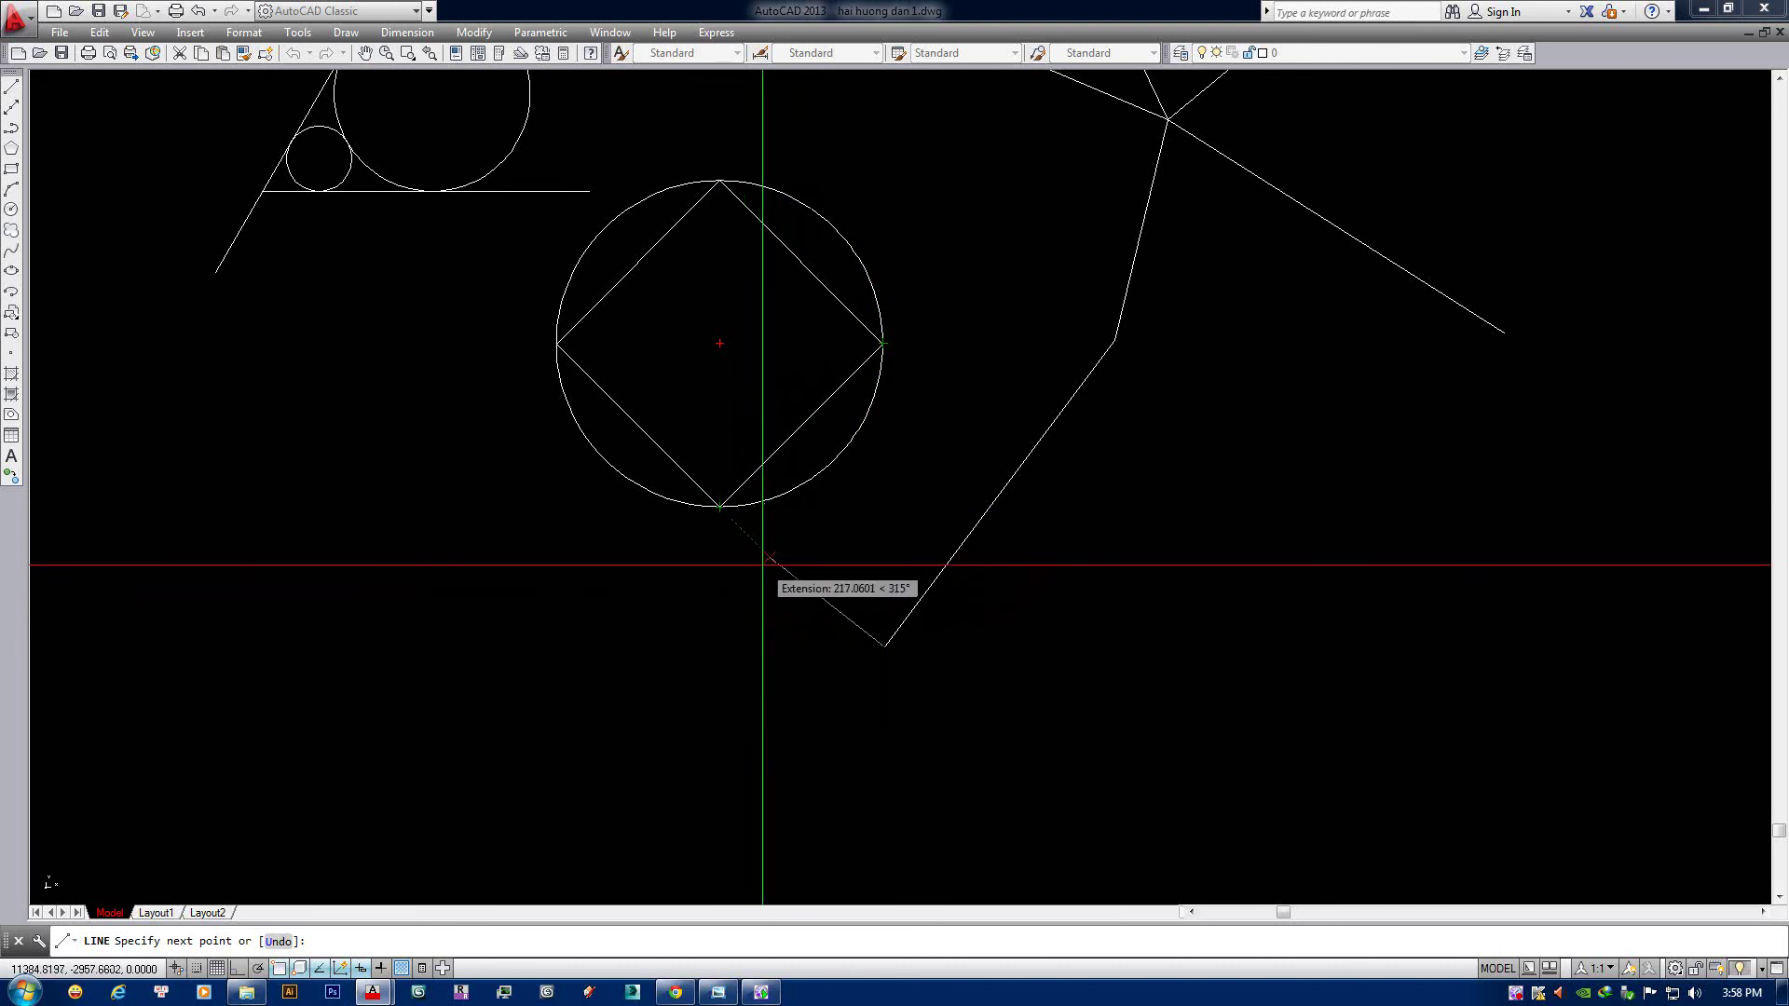
pyautogui.click(801, 589)
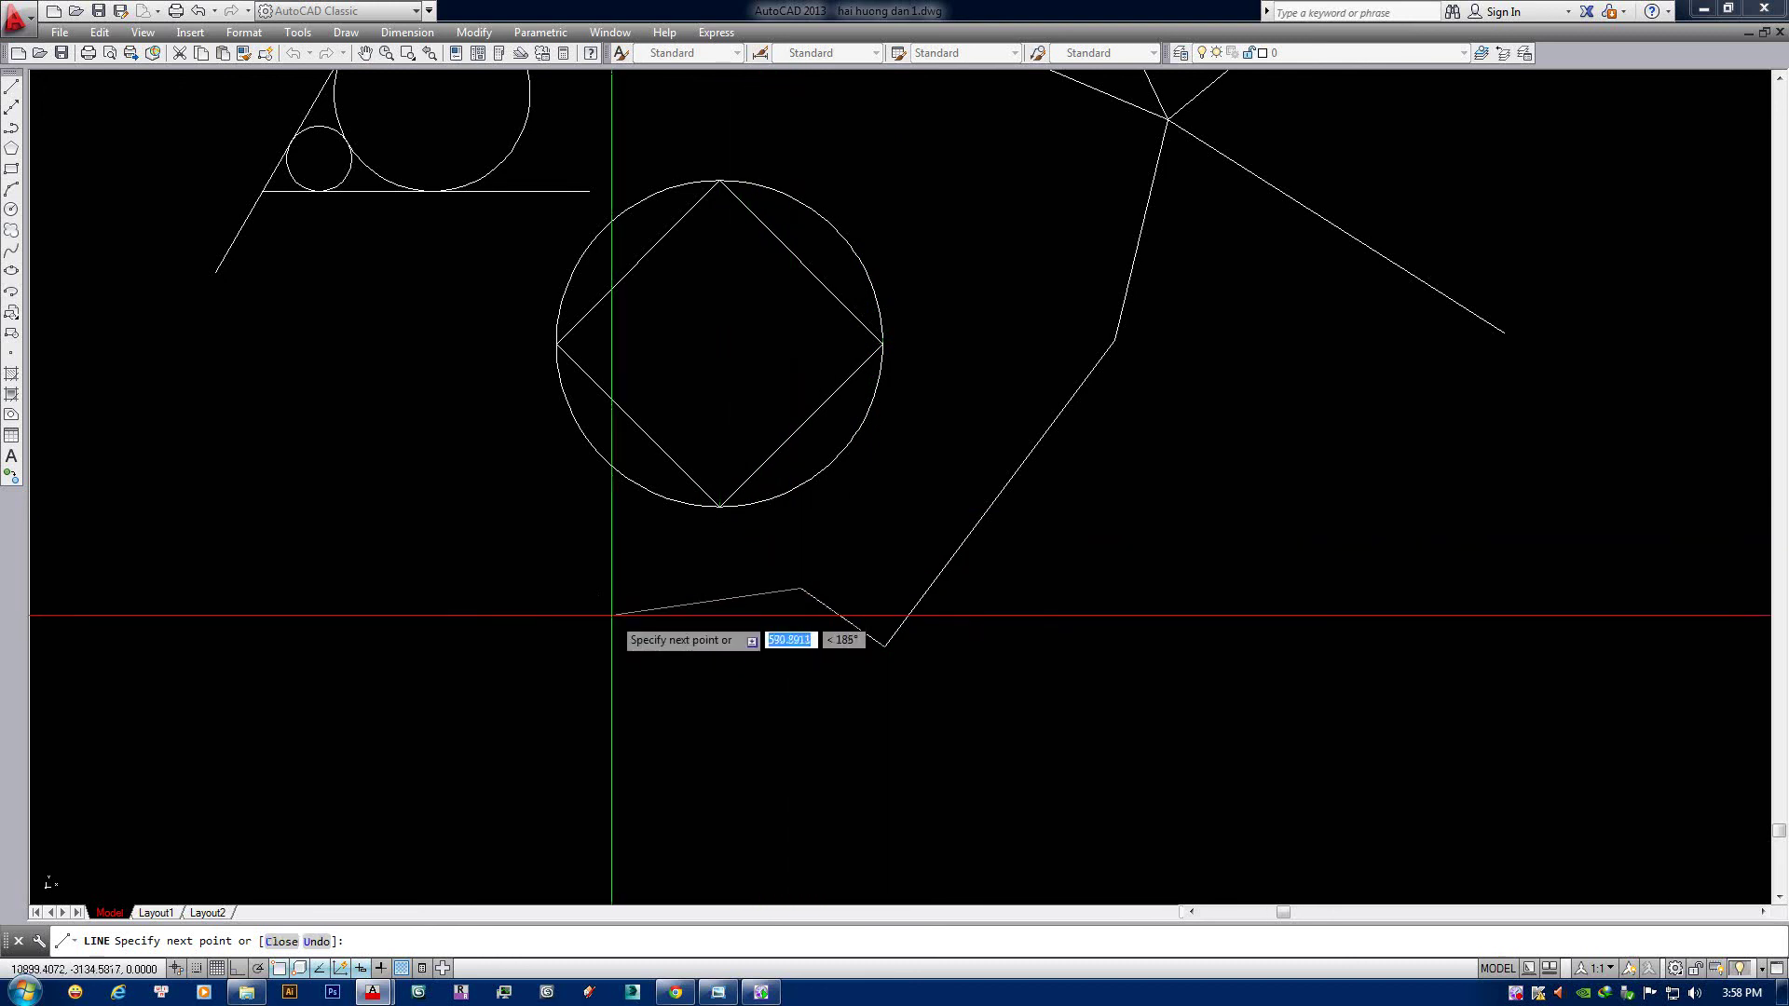
pyautogui.rightClick(919, 382)
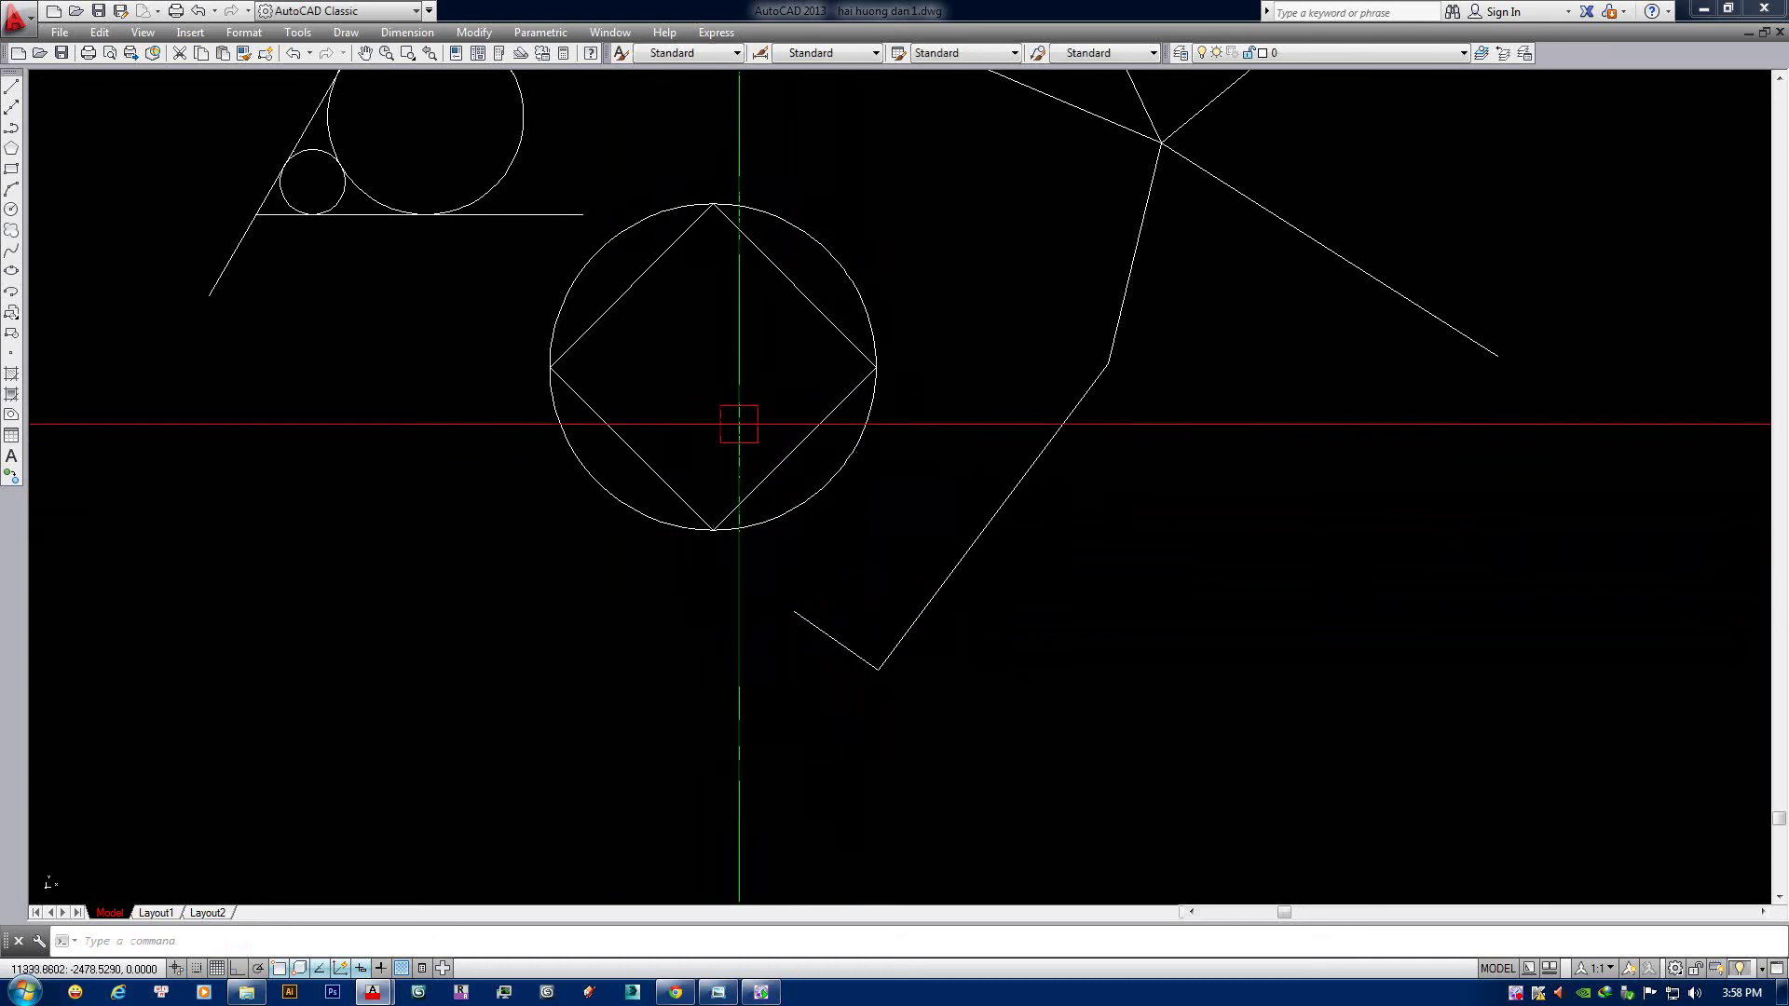
# Deselect the diamond's edge and dismiss the hard disk warning.
pyautogui.click(684, 487)
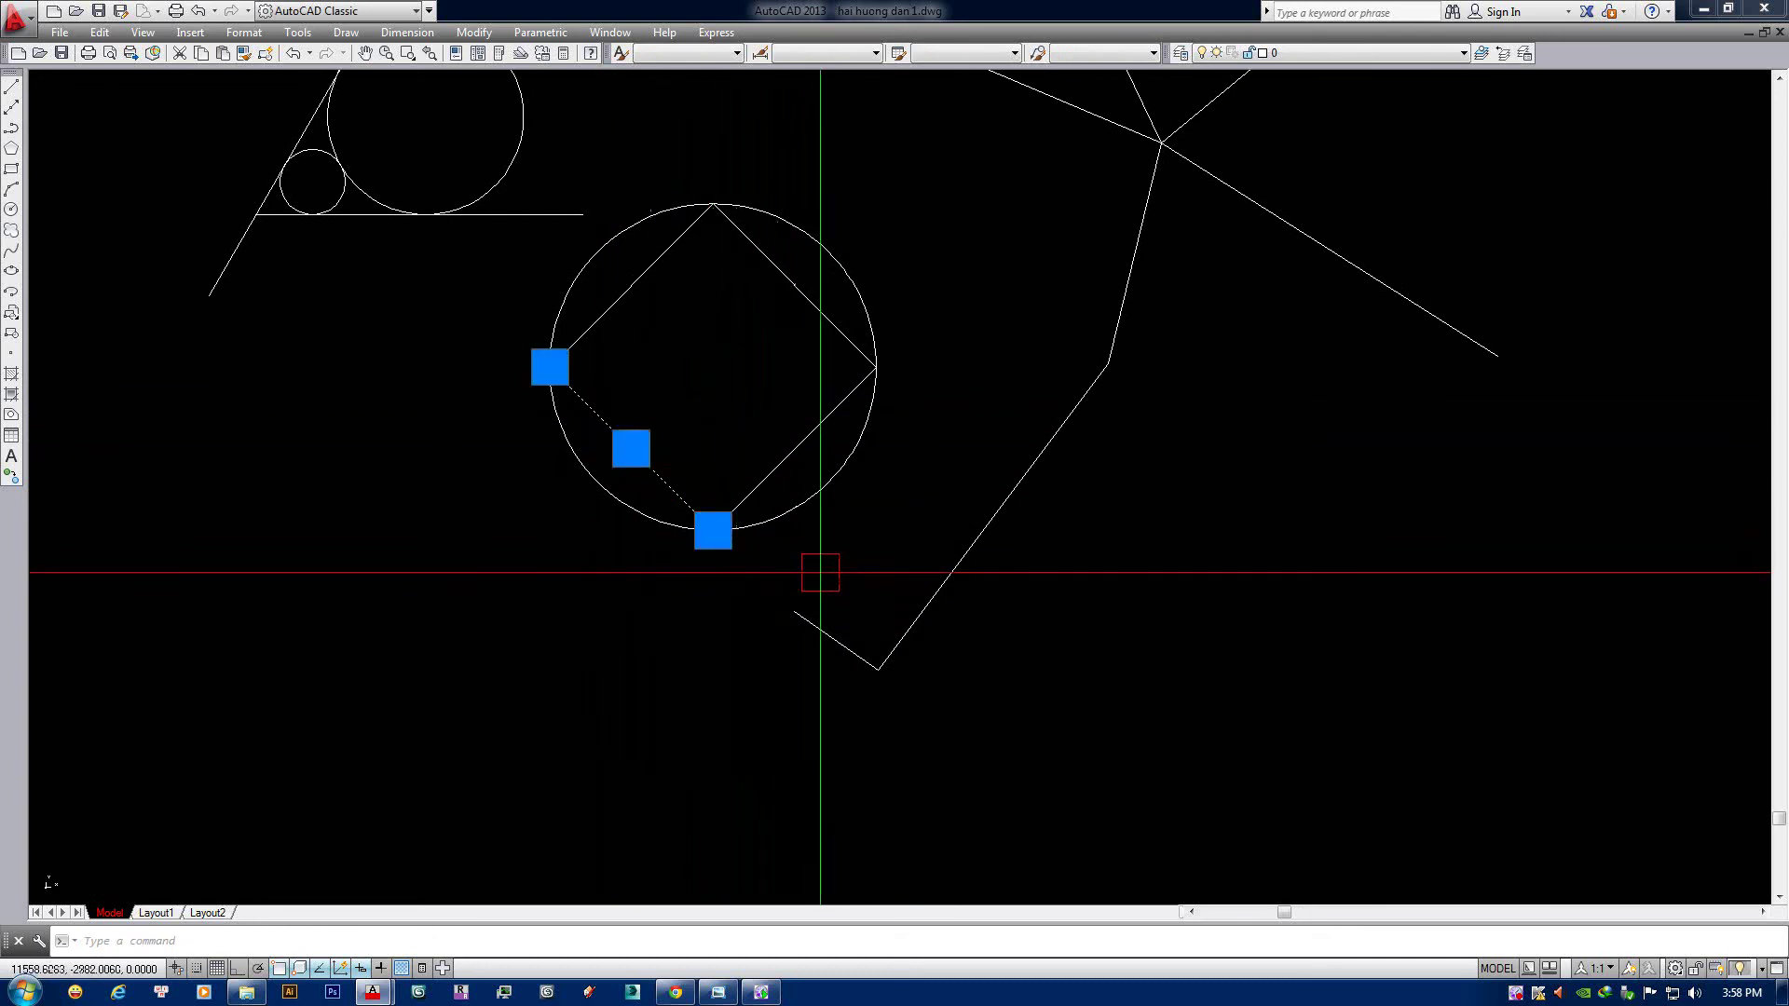
pyautogui.press('Escape')
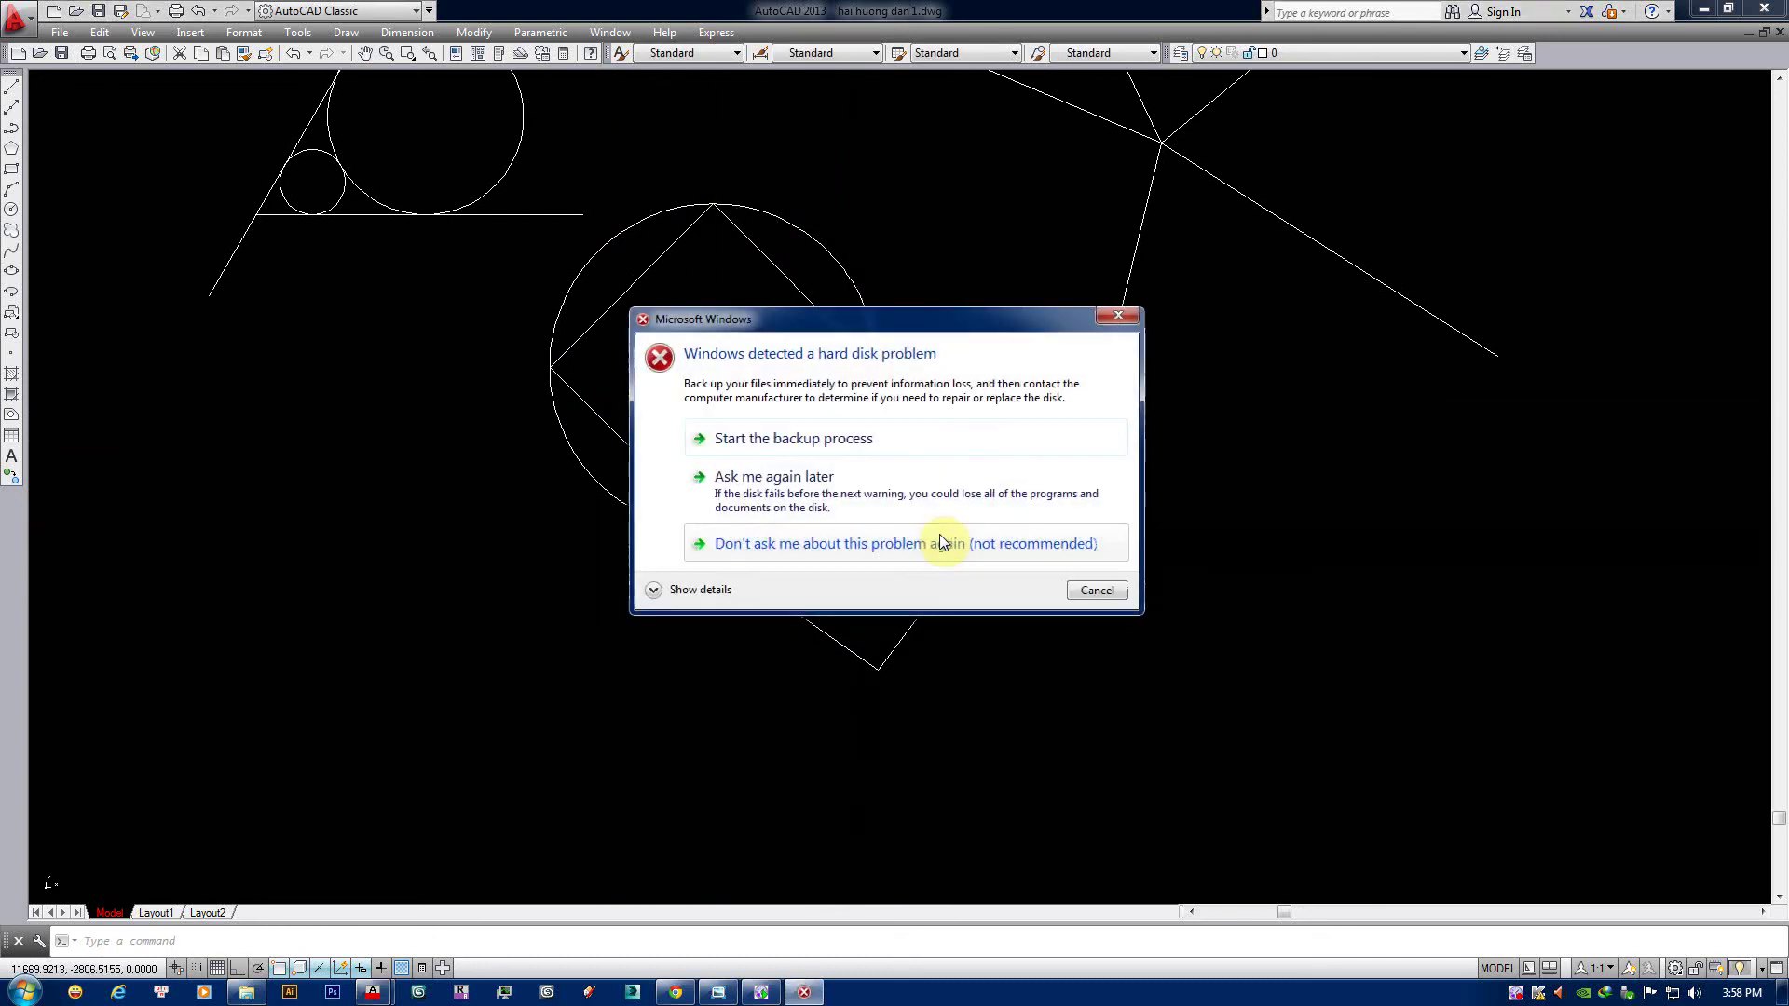
pyautogui.click(1119, 316)
pyautogui.moveTo(1117, 335); pyautogui.dragTo(1084, 456, button='middle')
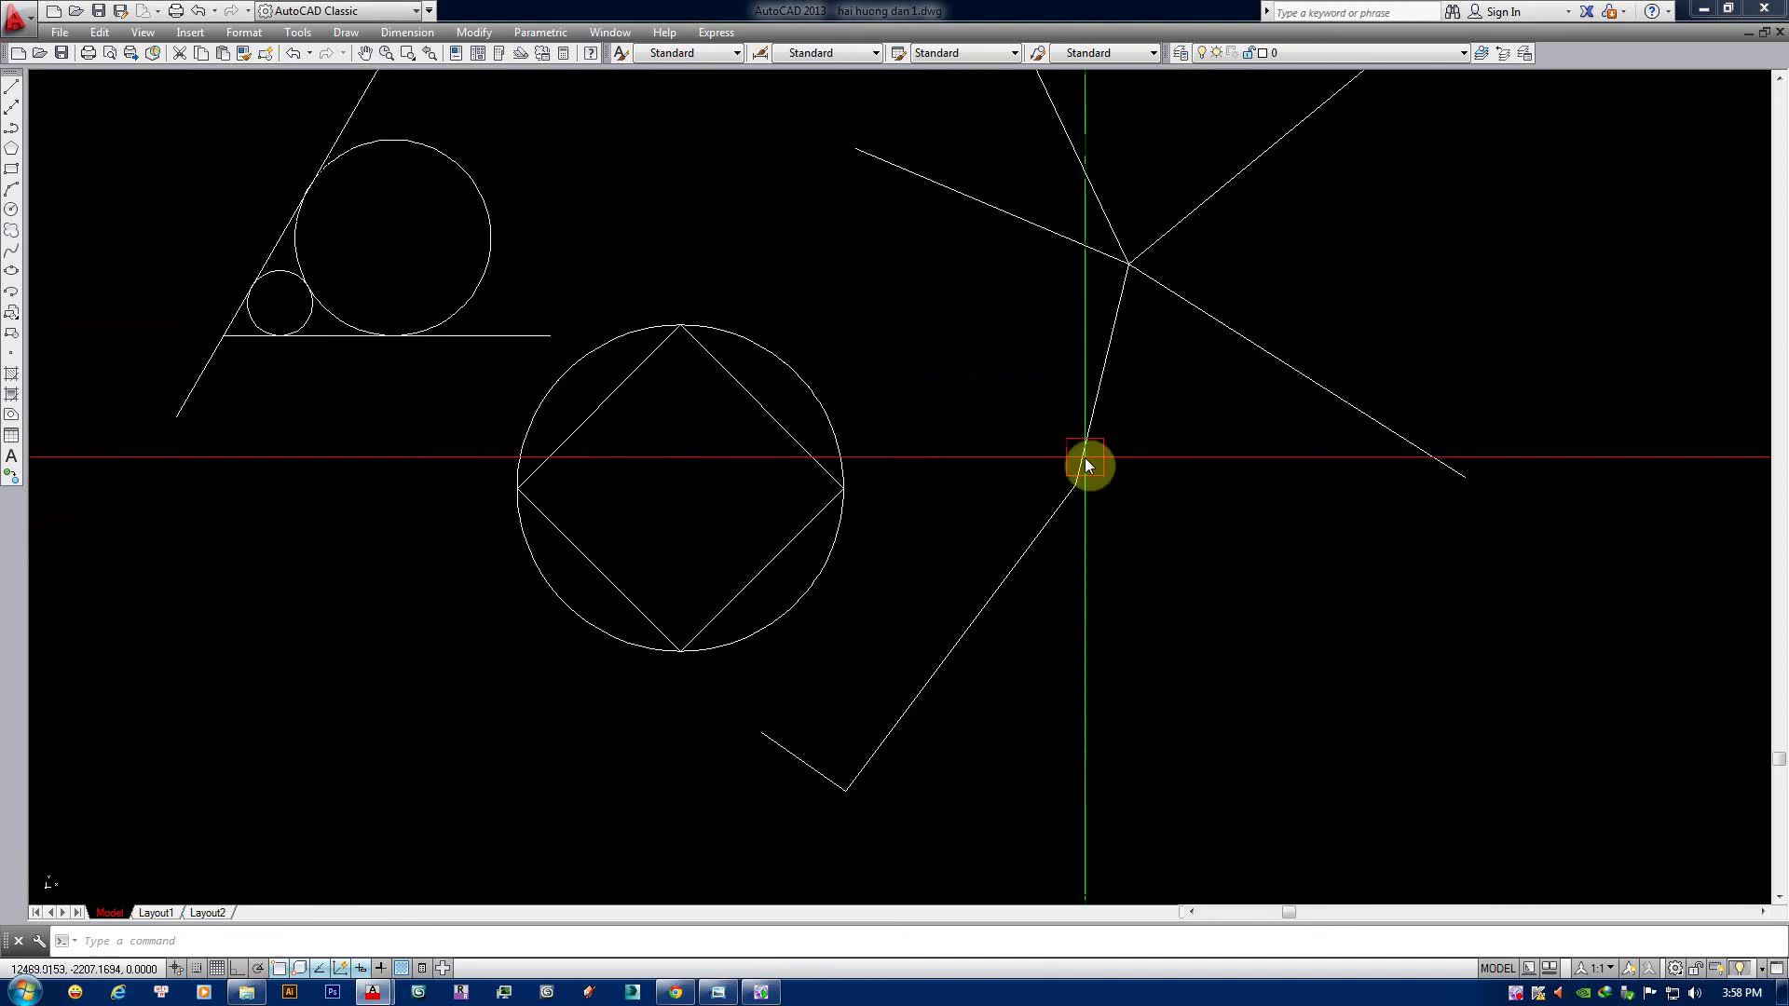
# Turn on the Insertion object snap.
pyautogui.write('ds')
pyautogui.press('Return')
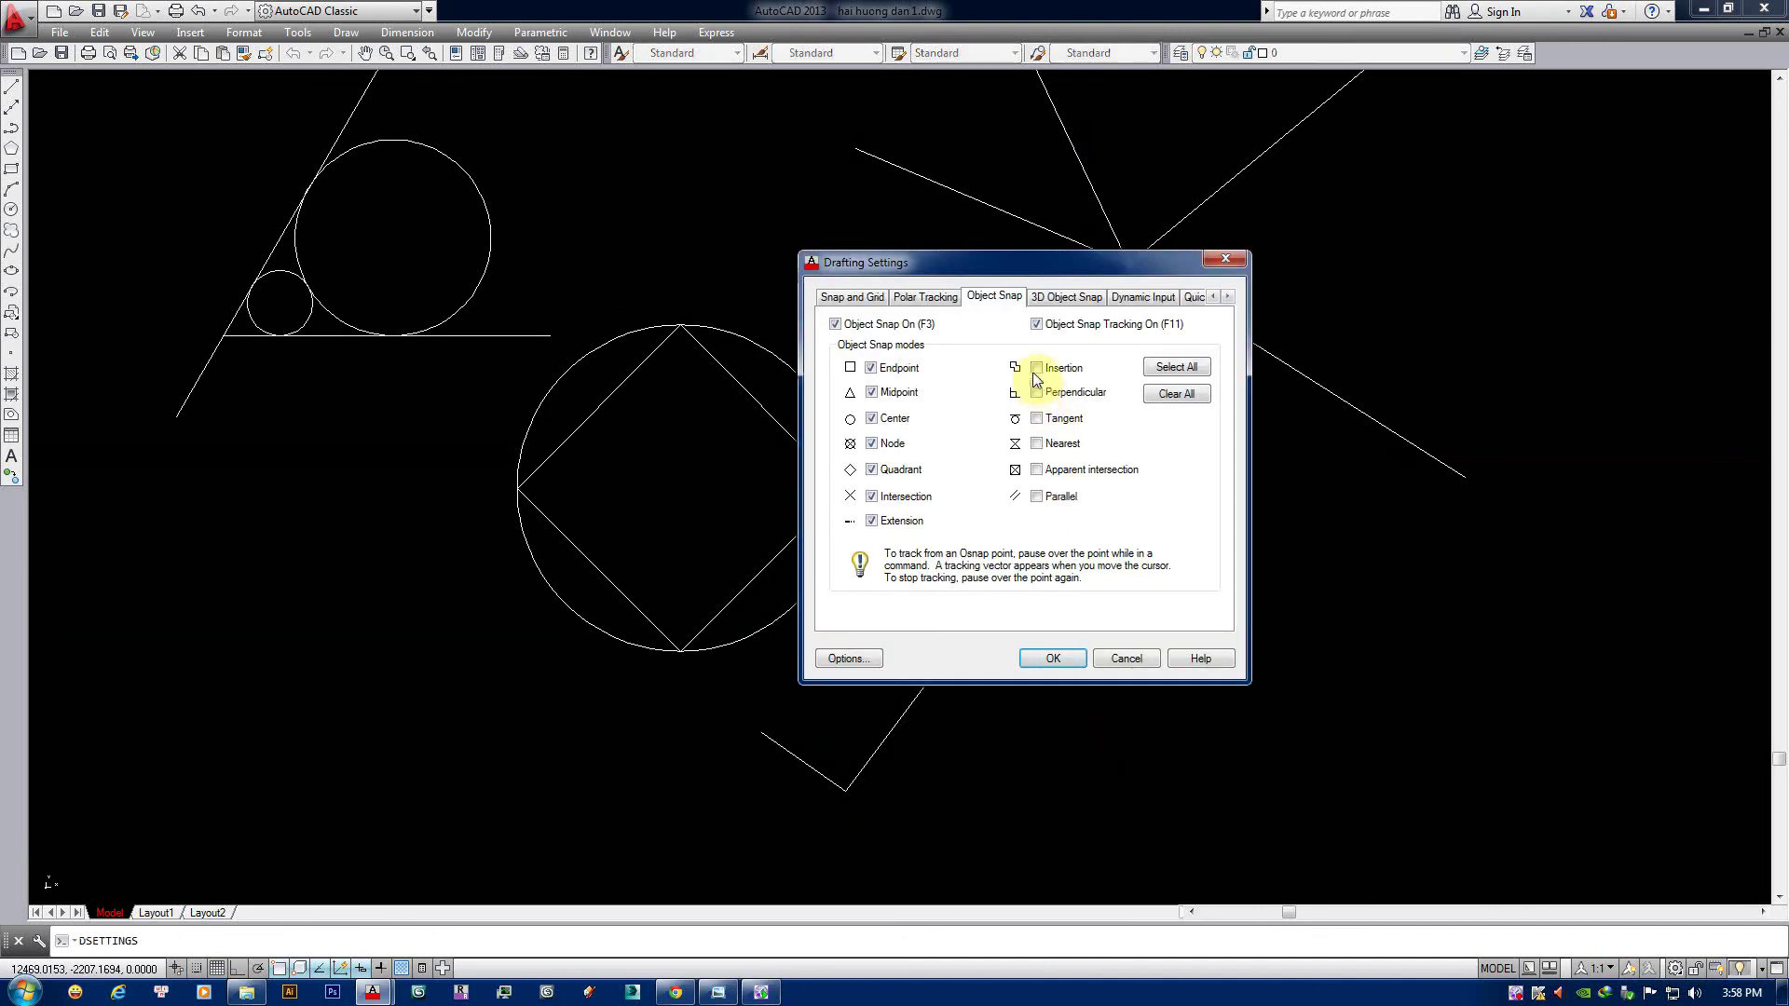
pyautogui.click(1037, 368)
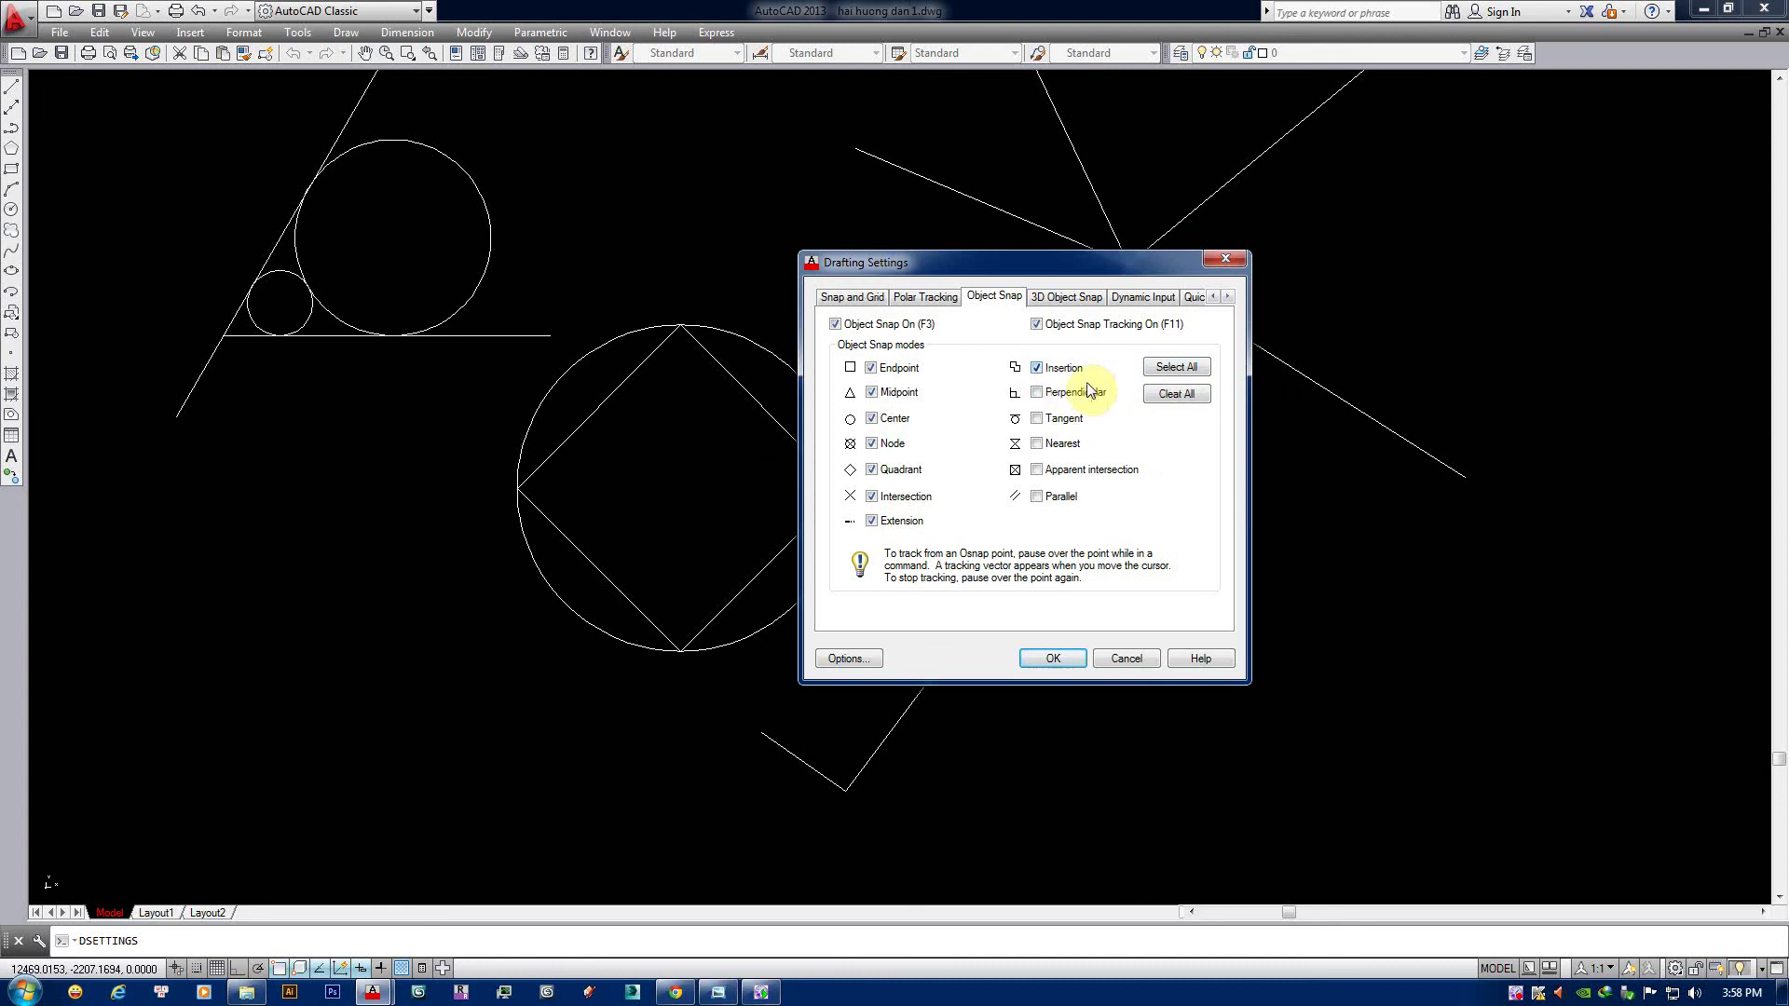
pyautogui.click(1051, 657)
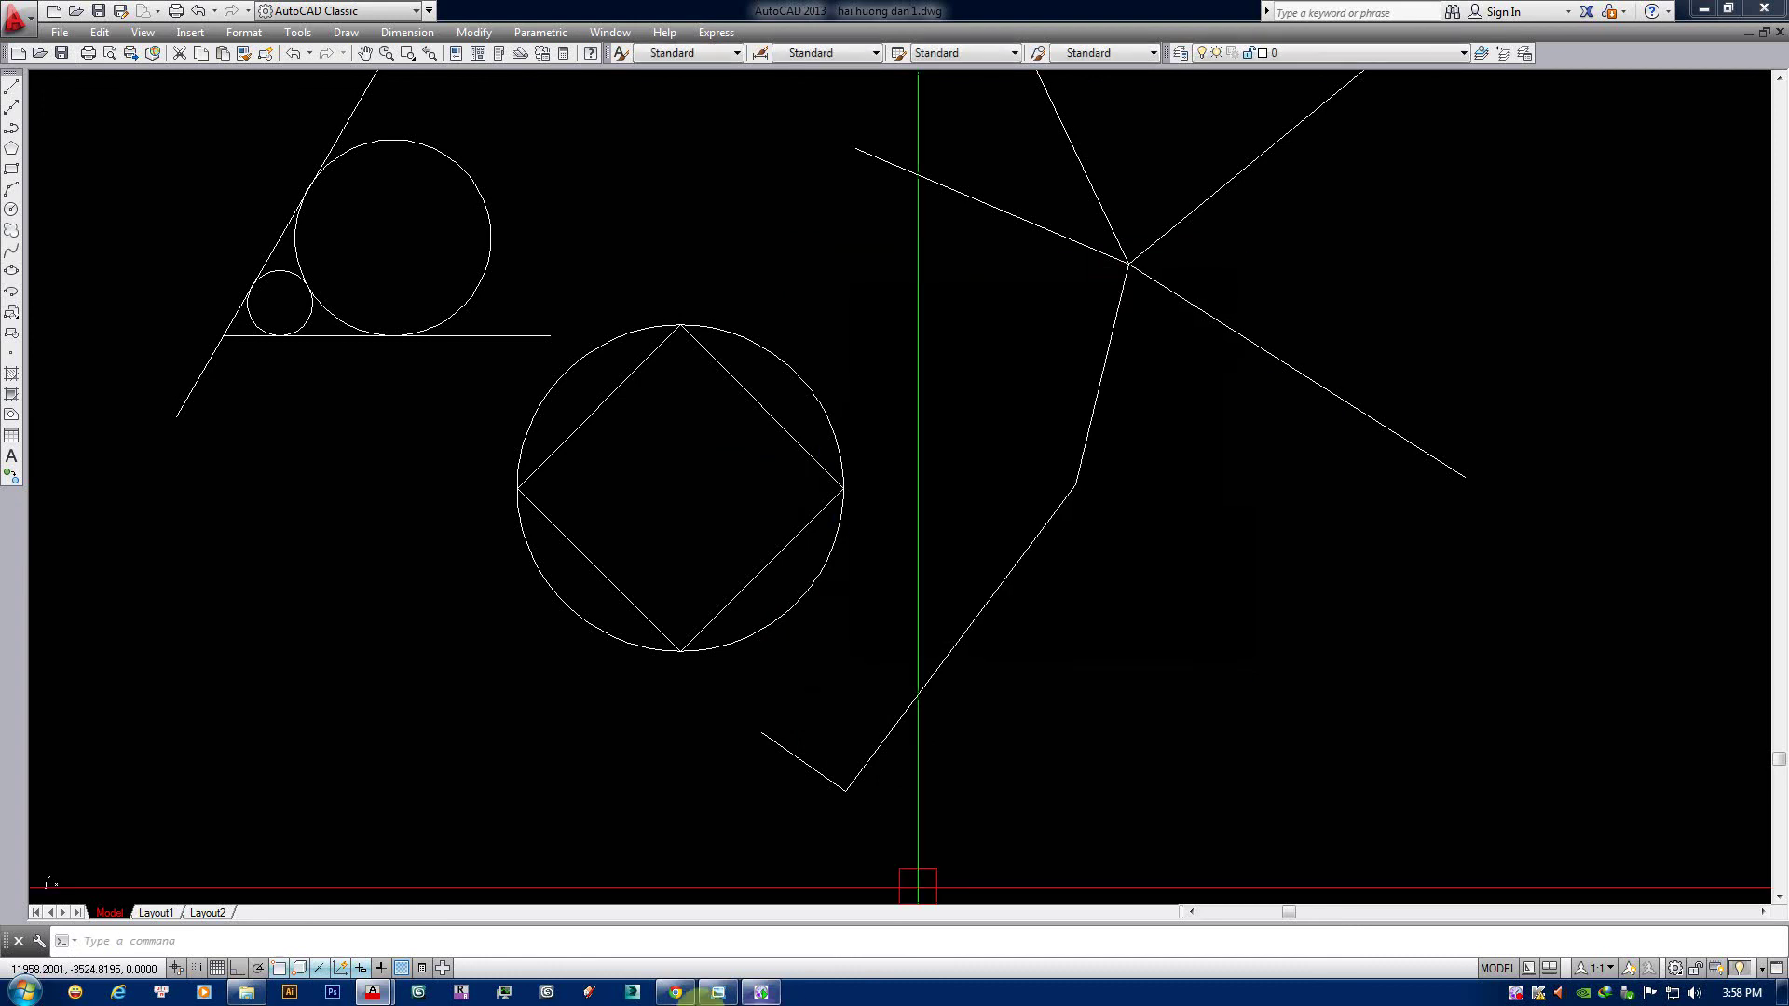
pyautogui.click(716, 993)
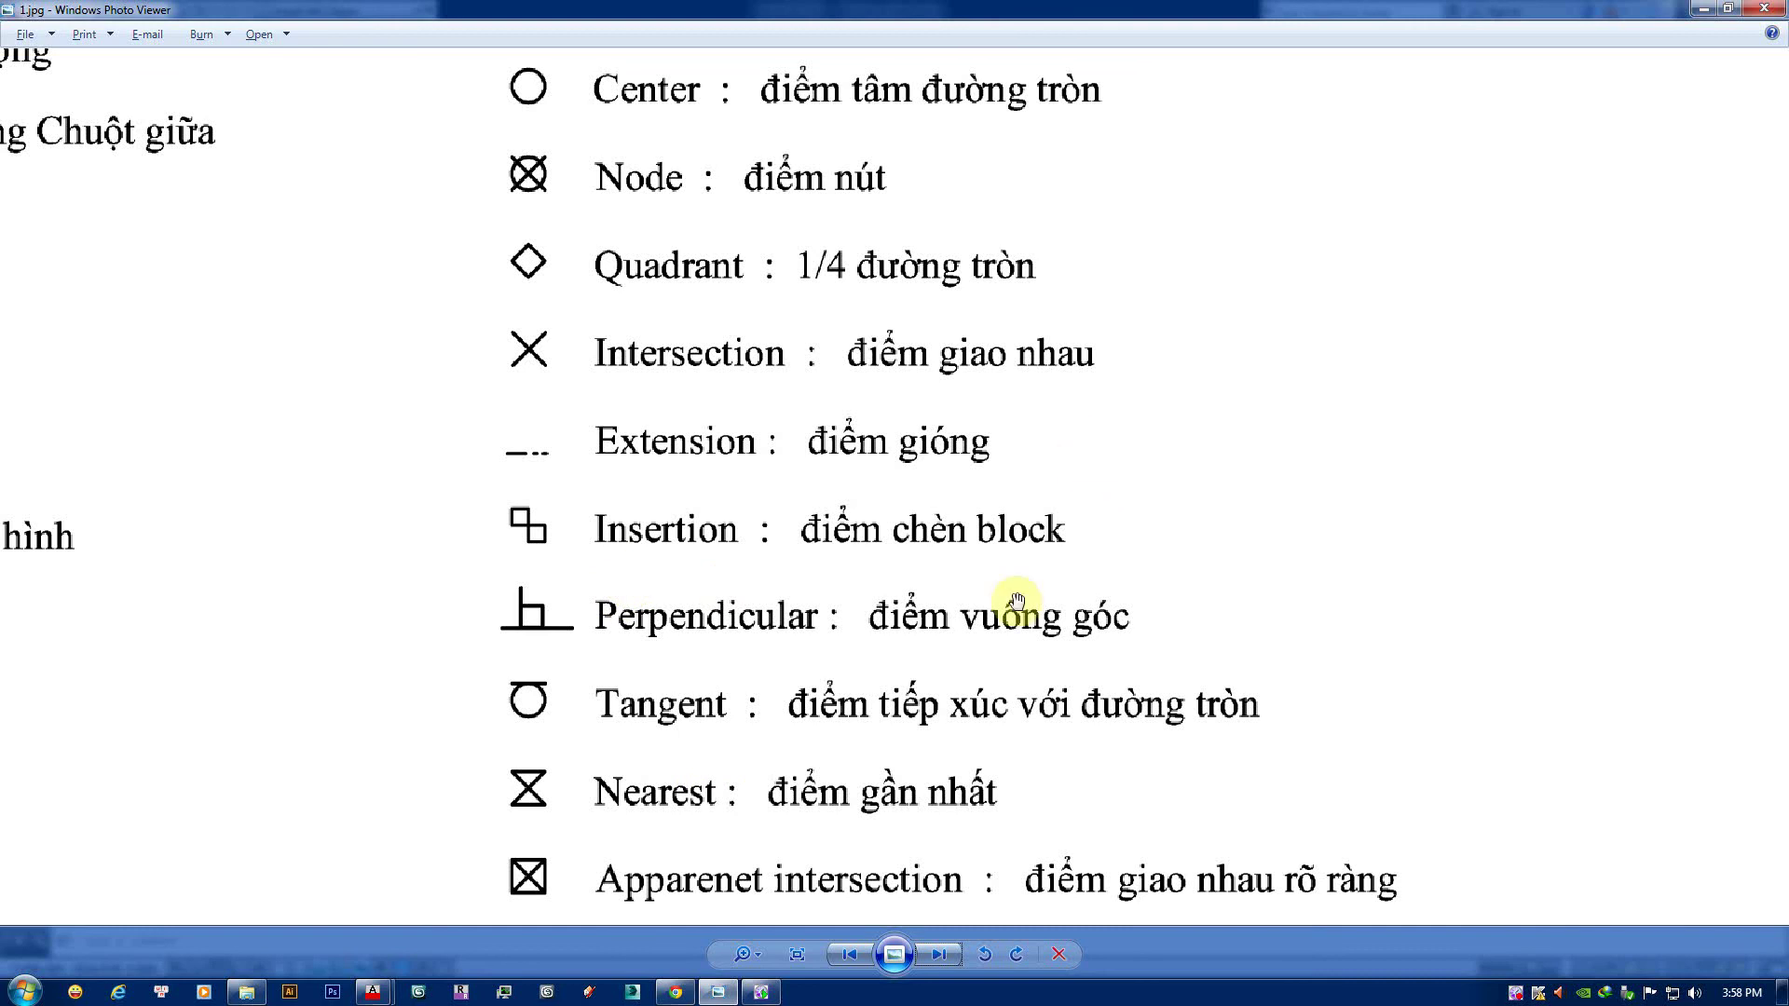
pyautogui.moveTo(869, 647); pyautogui.dragTo(899, 655)
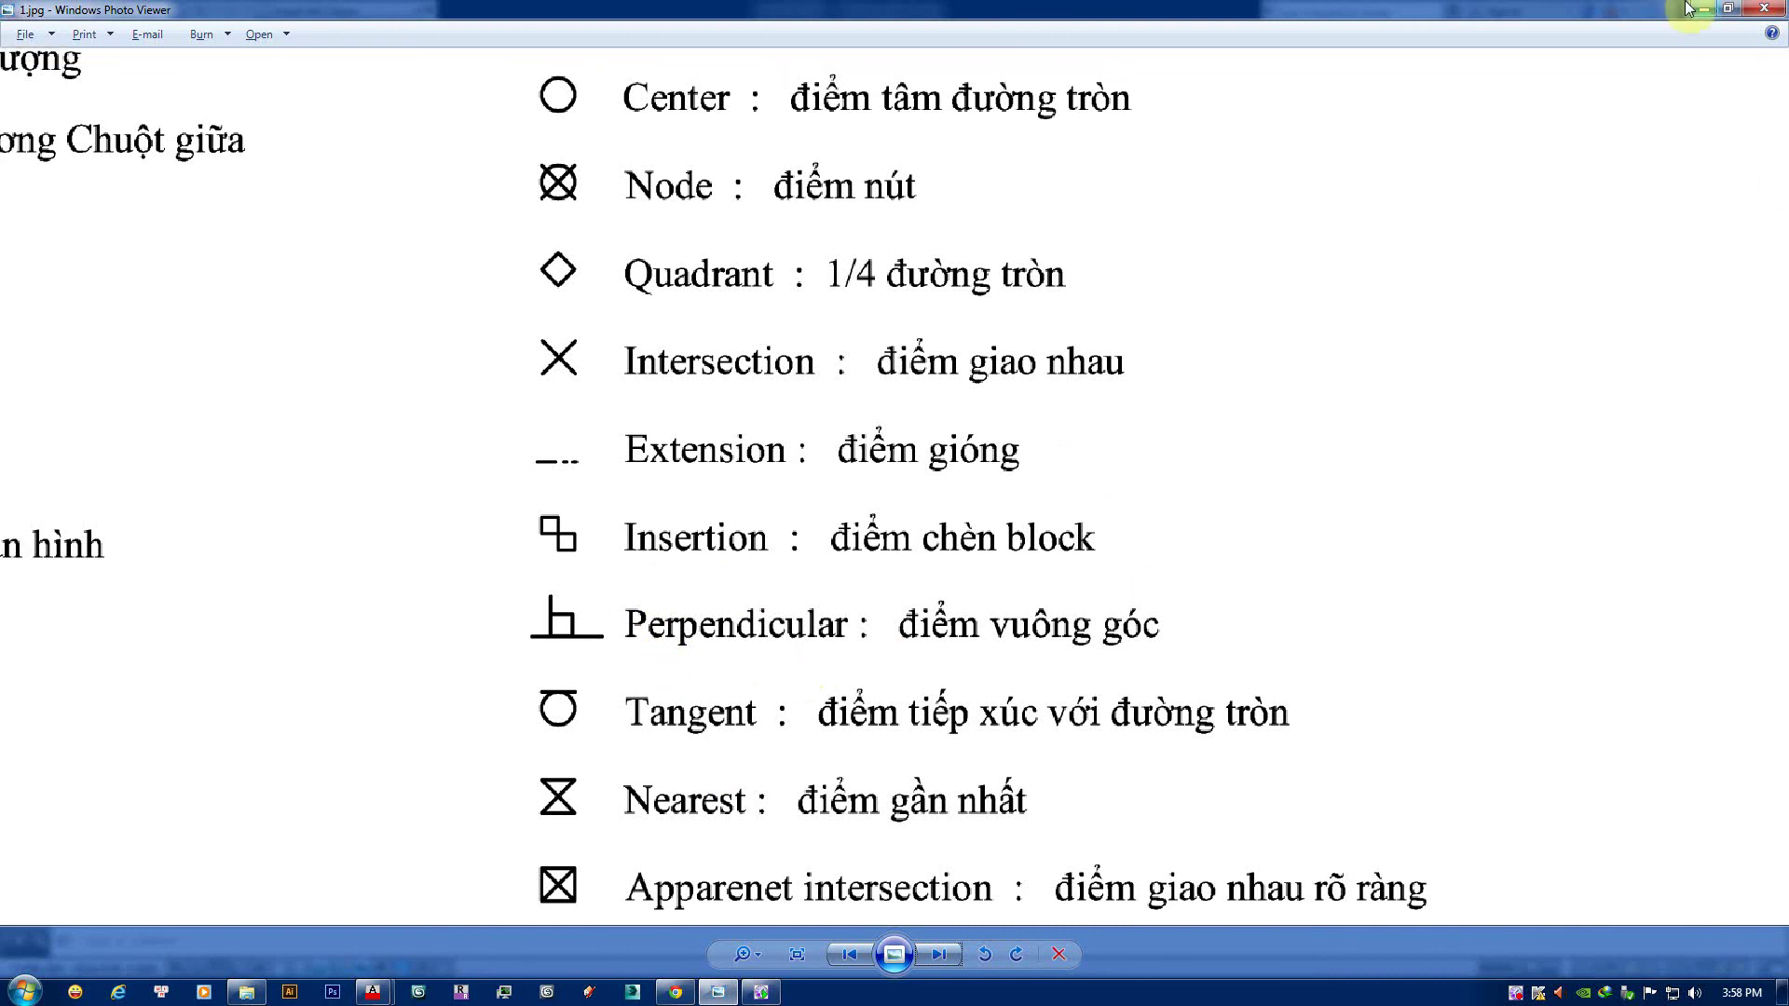
pyautogui.scroll(-3, 1087, 534)
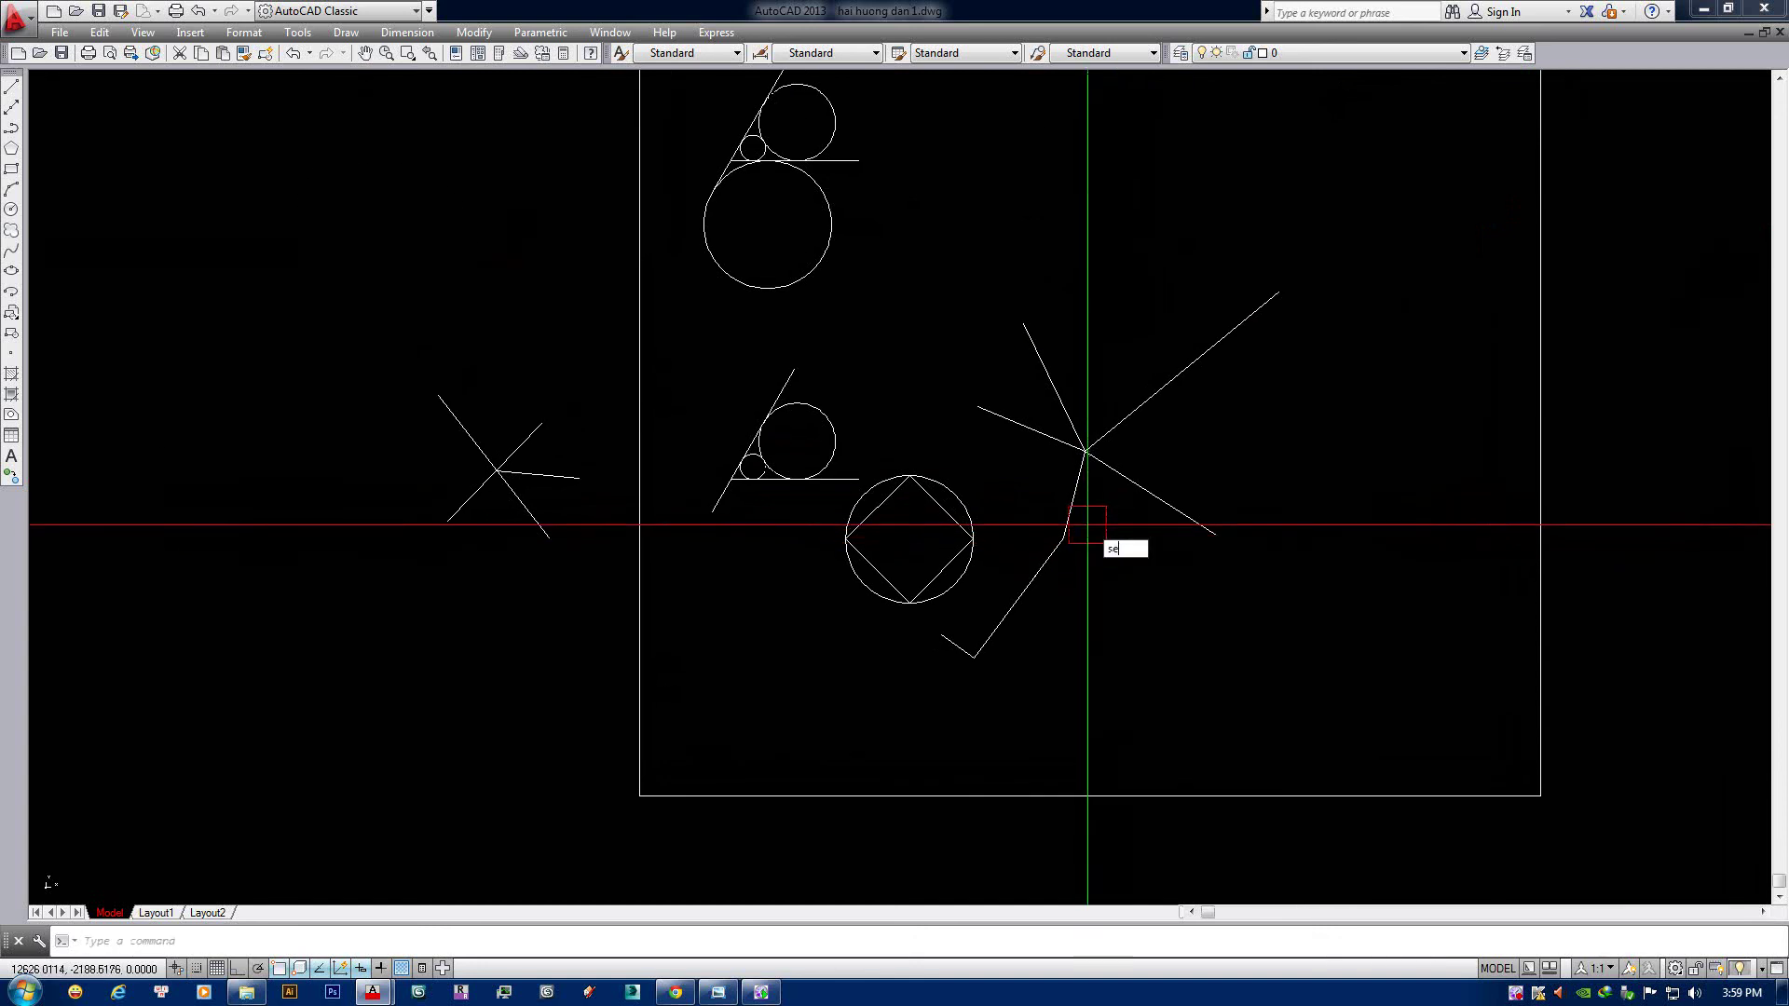
# Turn on Perpendicular snapping and centre the shapes in the view.
pyautogui.press('Return')
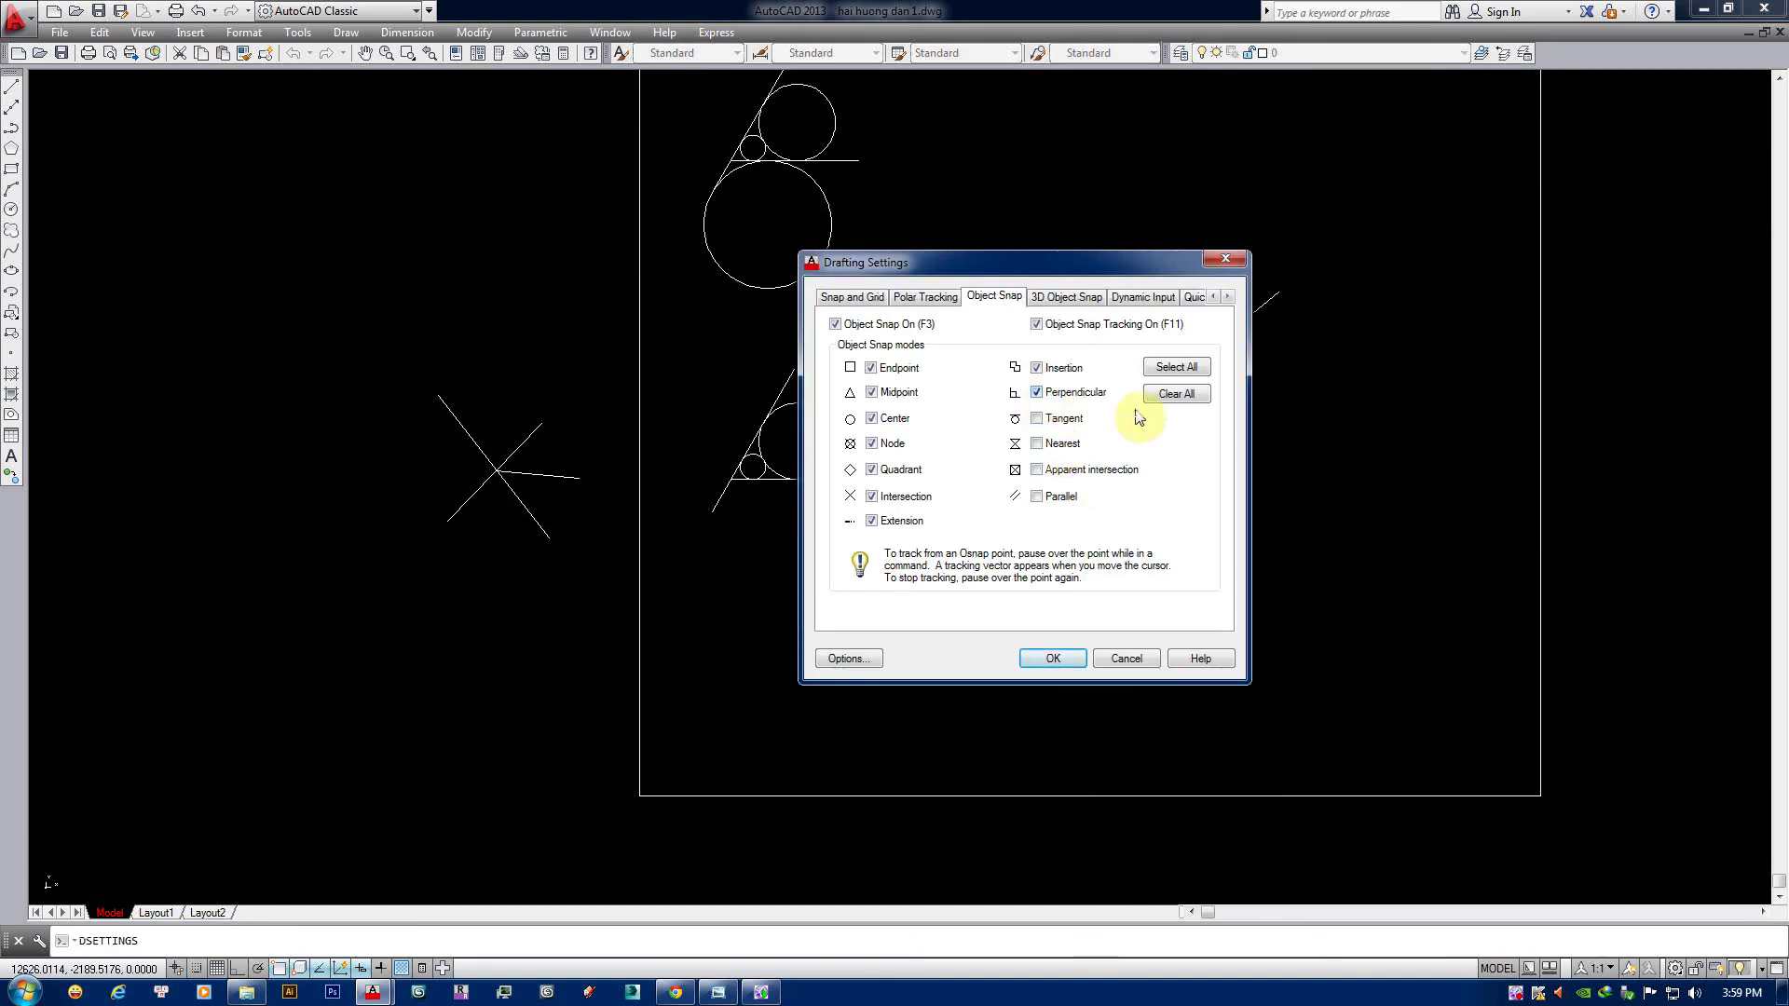
pyautogui.click(1052, 659)
pyautogui.scroll(2, 879, 548)
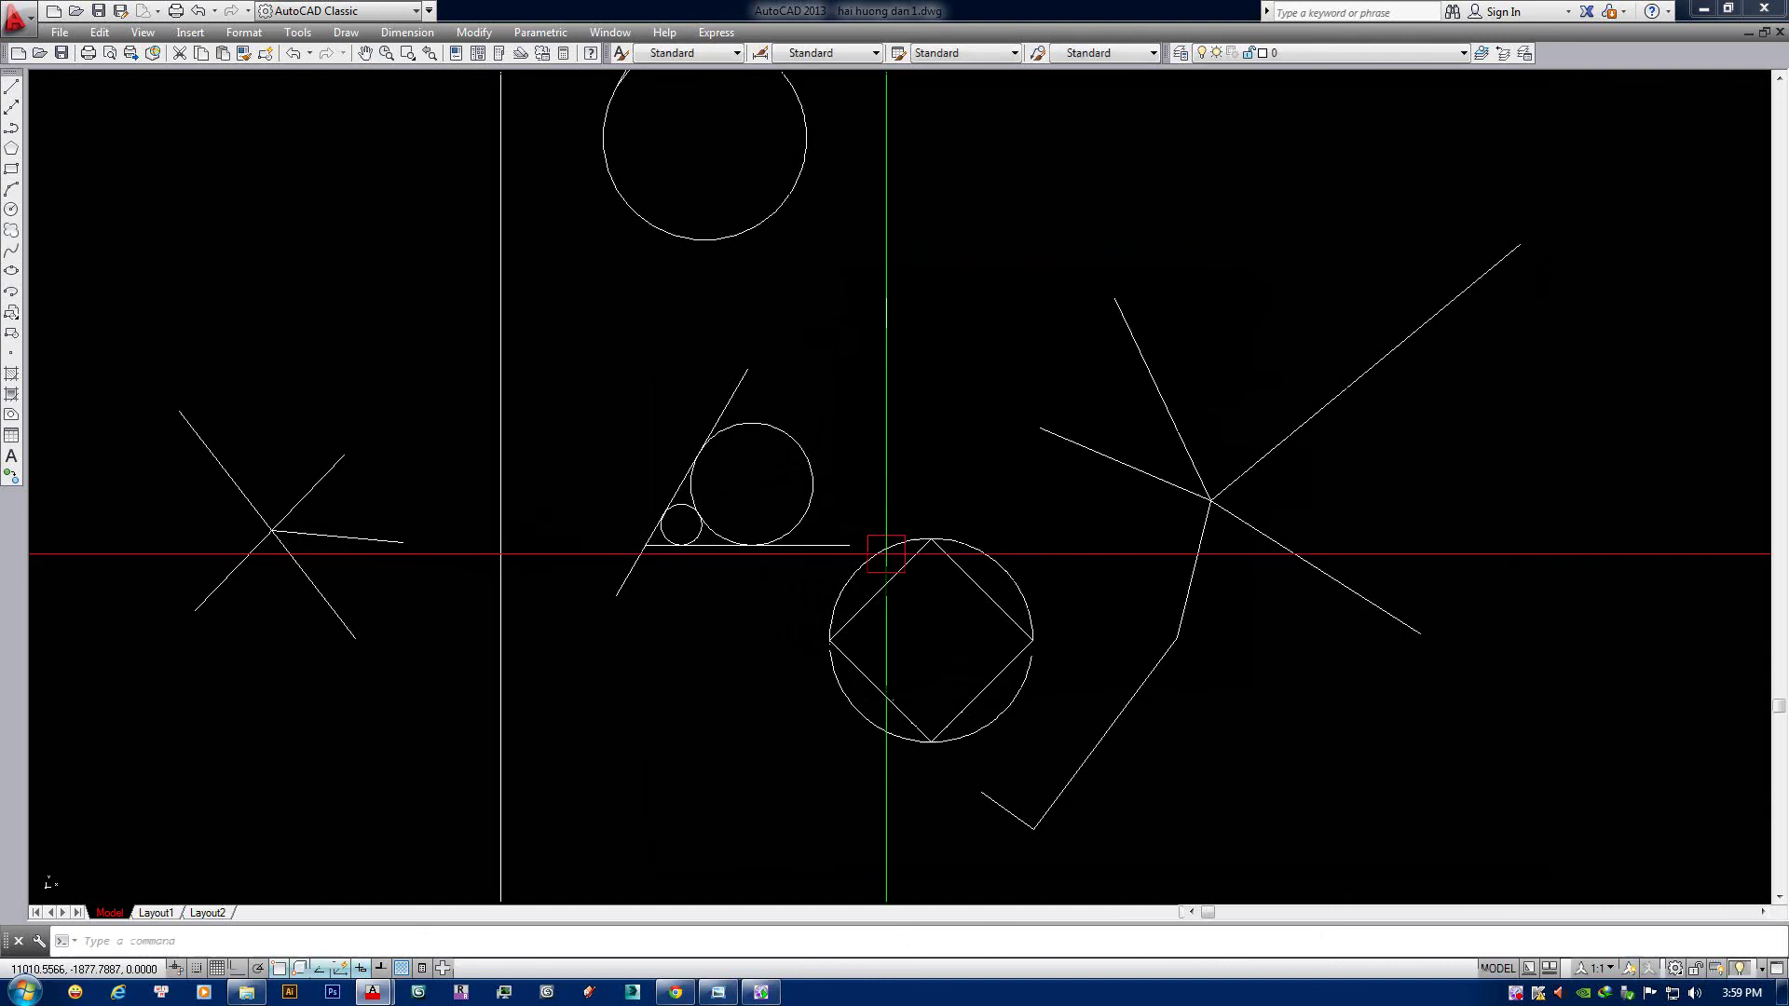
pyautogui.moveTo(799, 559); pyautogui.dragTo(806, 708, button='middle')
pyautogui.scroll(2, 798, 321)
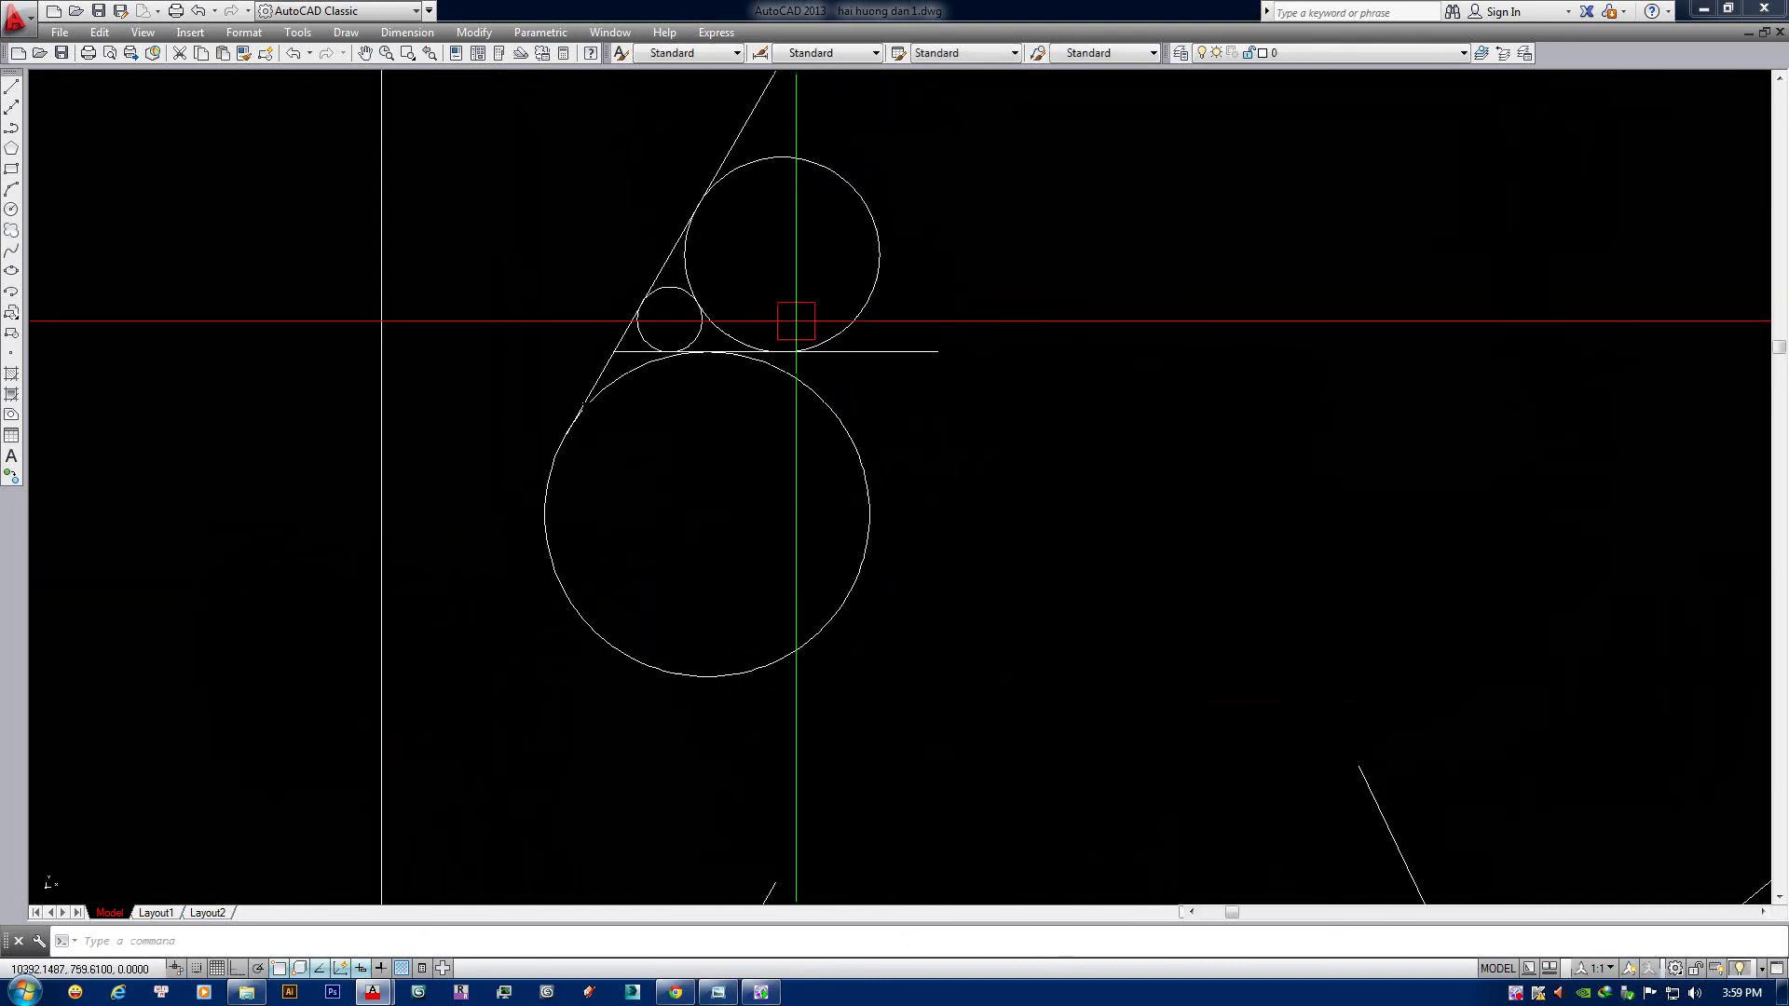
pyautogui.scroll(-4, 930, 339)
pyautogui.scroll(2, 975, 531)
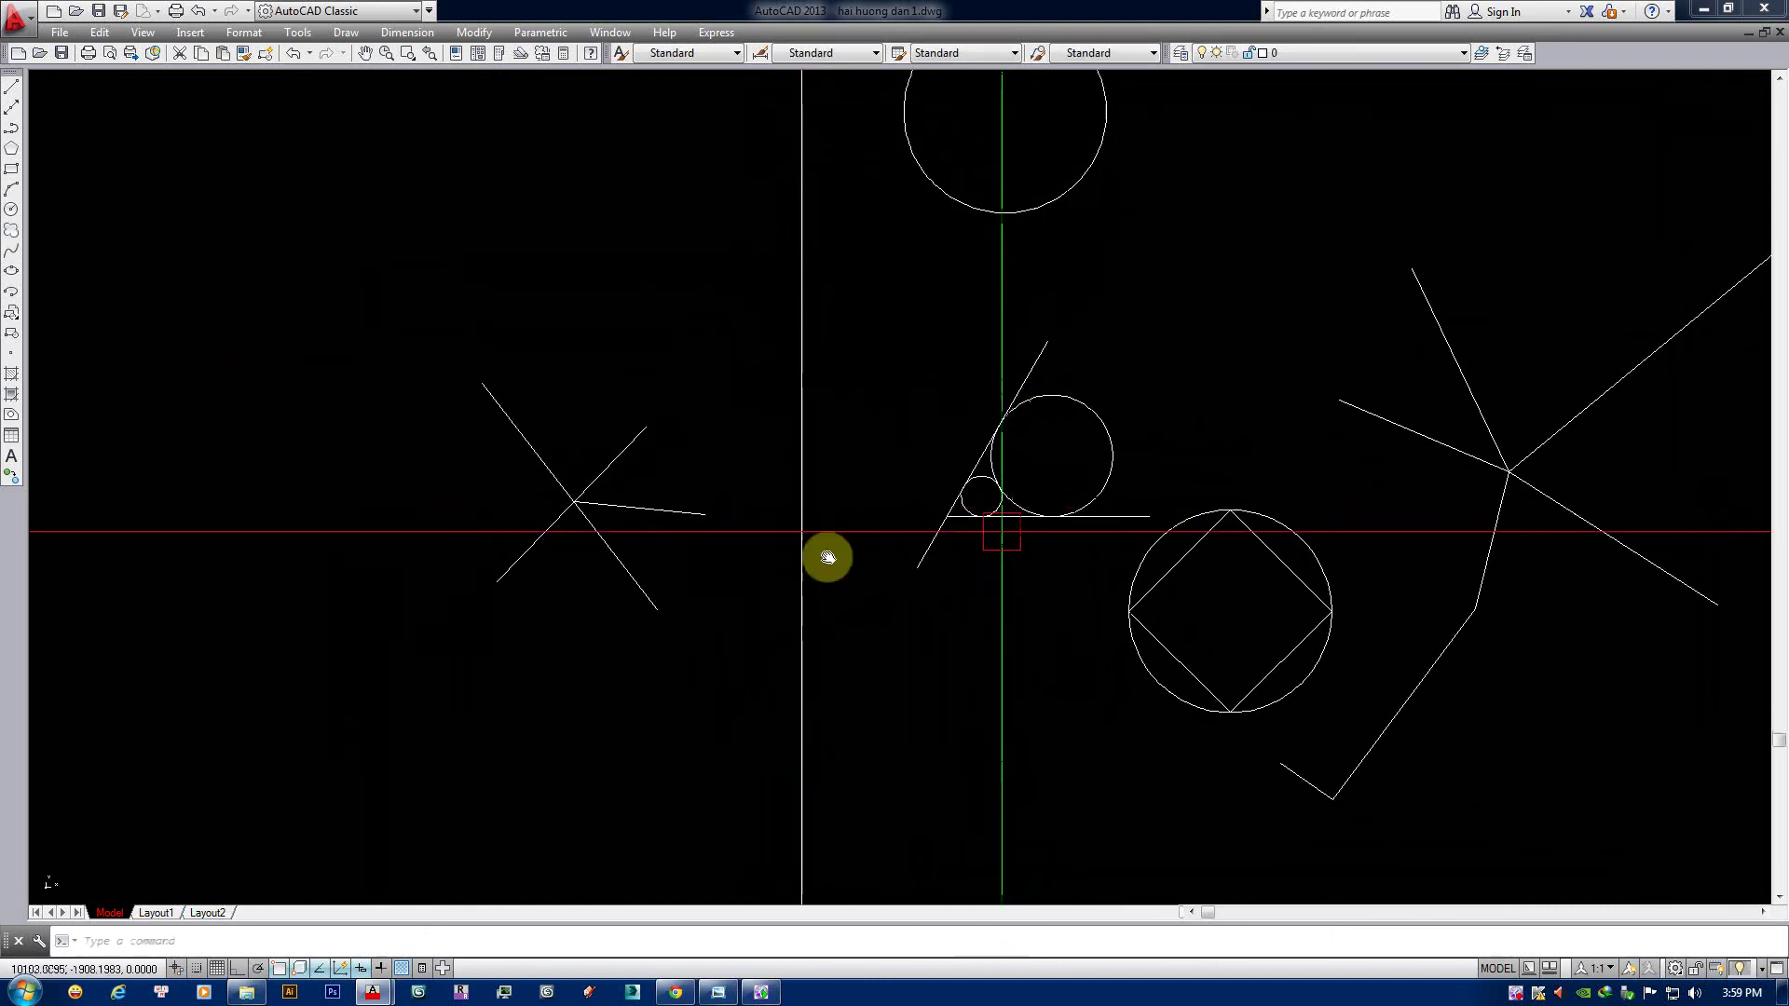
pyautogui.moveTo(827, 559); pyautogui.dragTo(625, 569, button='middle')
pyautogui.scroll(4, 1295, 802)
# Draw a short line from a point right of the slanted line, ending perpendicular on it.
pyautogui.write('l')
pyautogui.press('Return')
pyautogui.click(1281, 751)
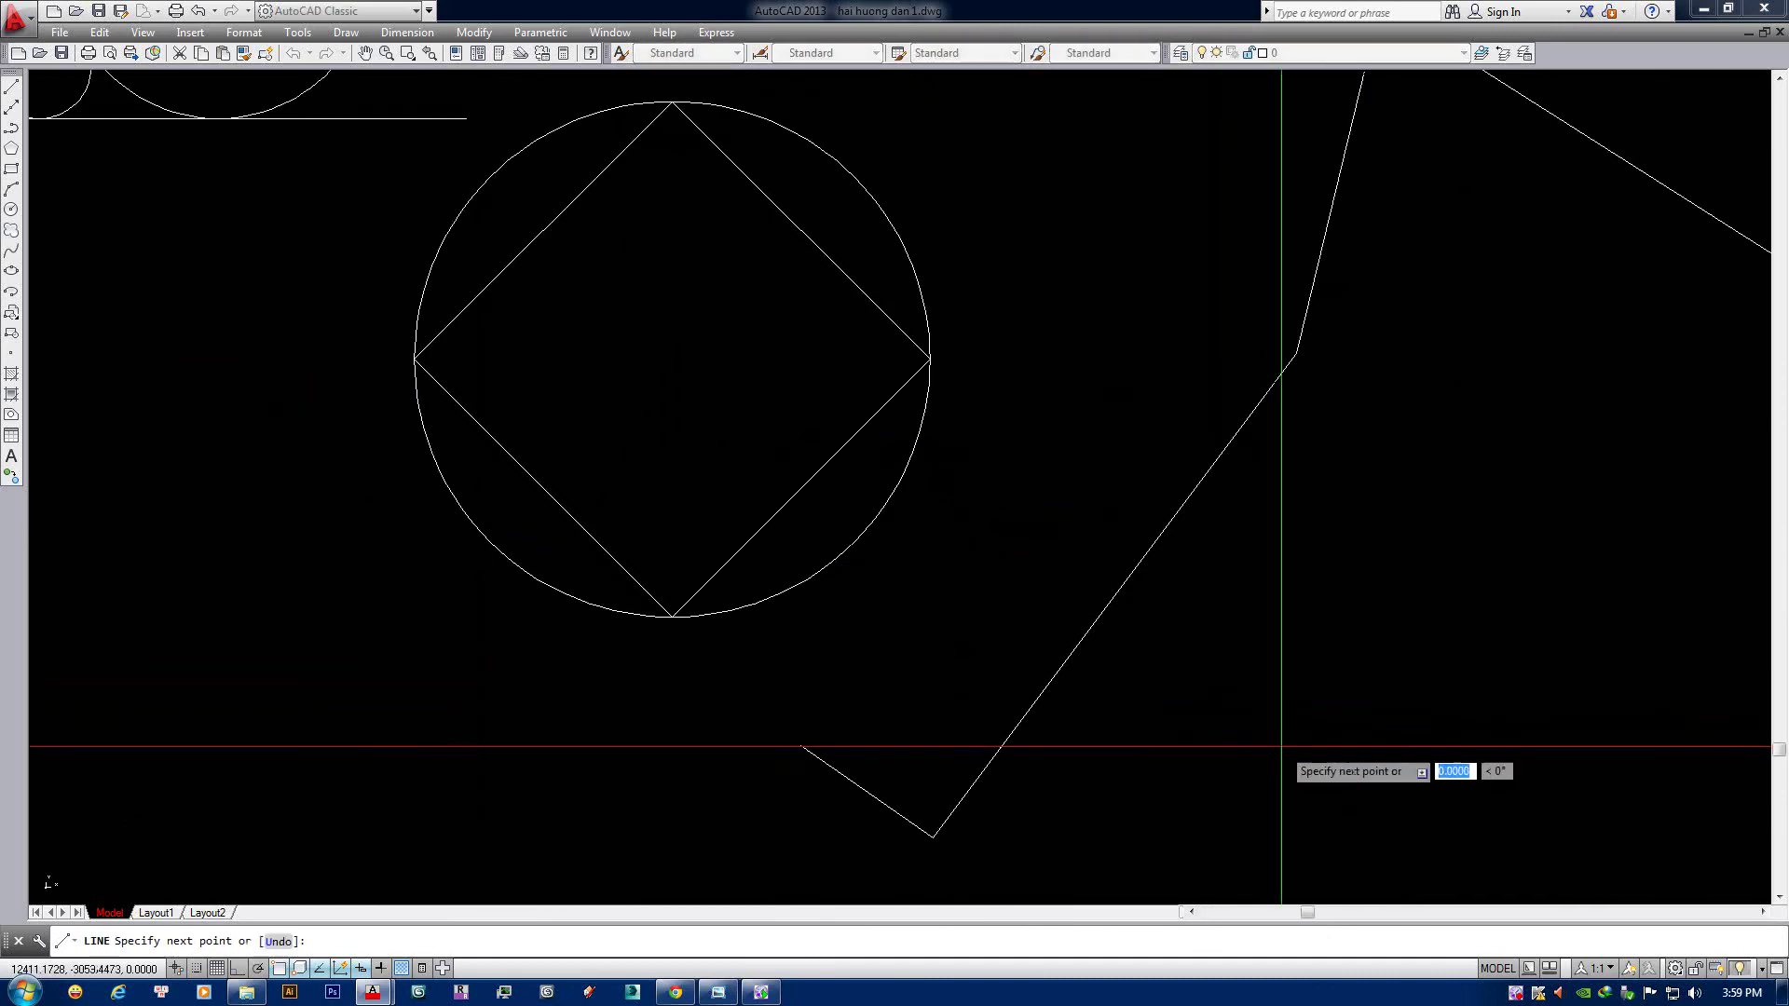
pyautogui.moveTo(1285, 742); pyautogui.dragTo(1109, 631, button='middle')
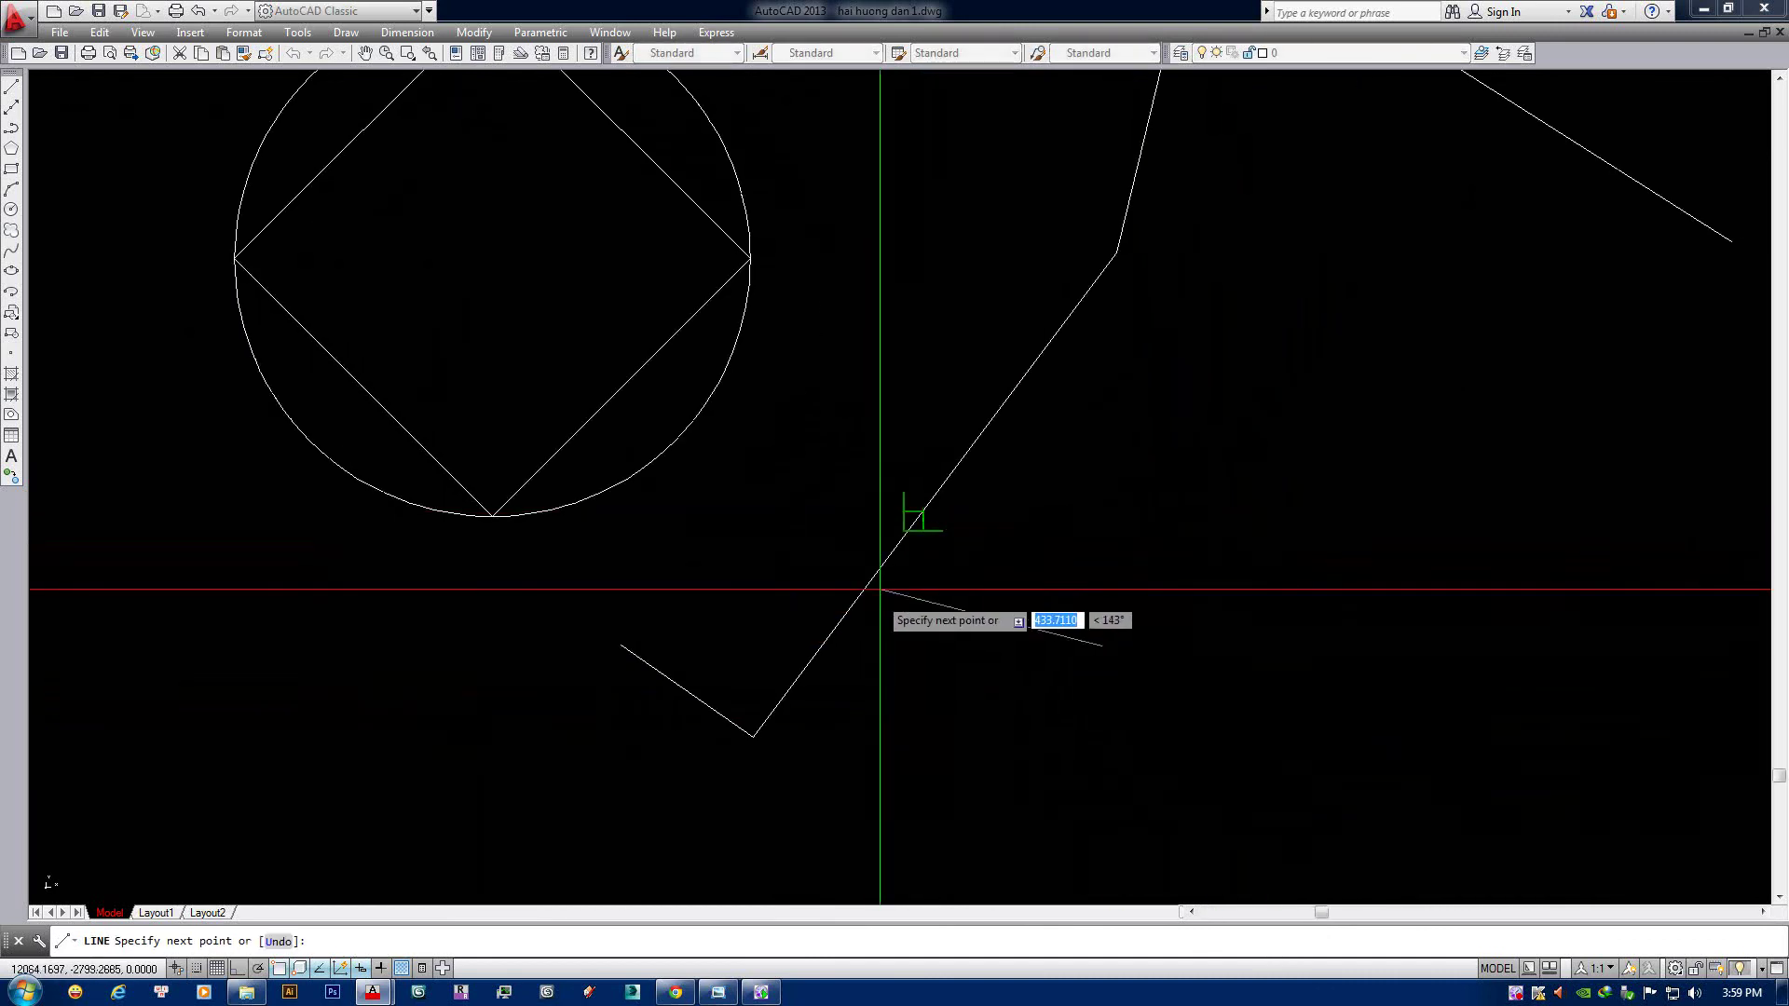
pyautogui.scroll(2, 922, 511)
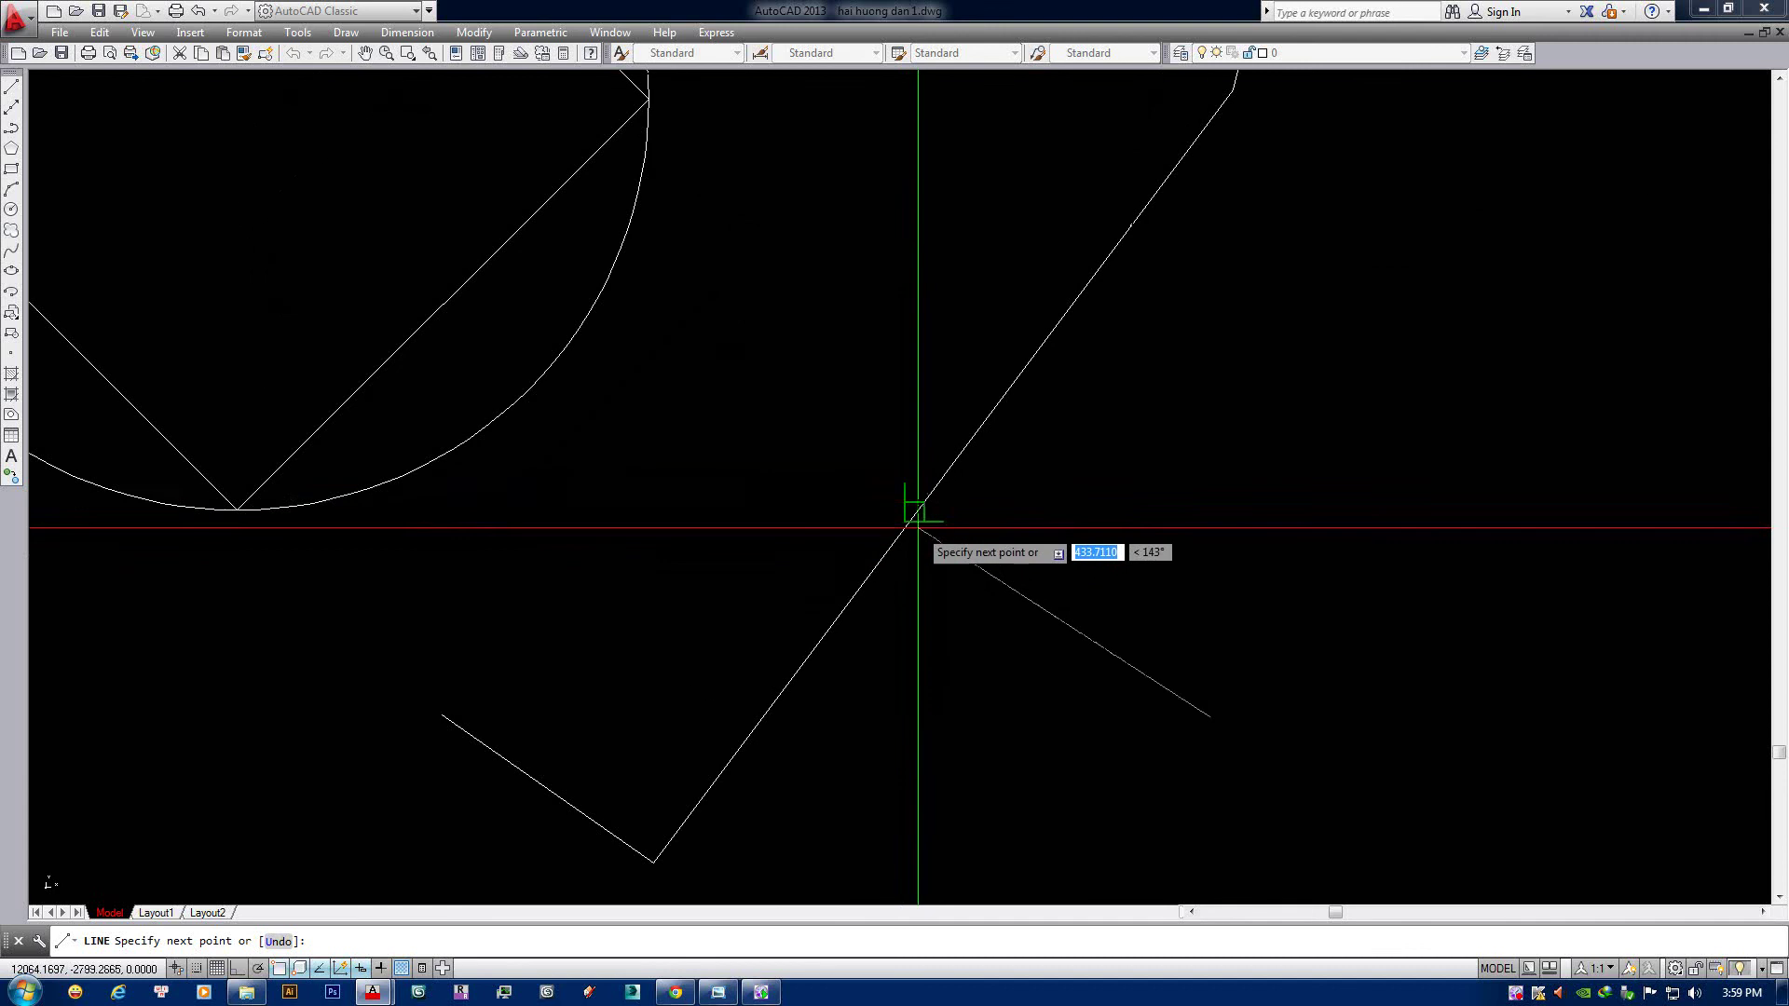
pyautogui.click(939, 500)
pyautogui.press('Return')
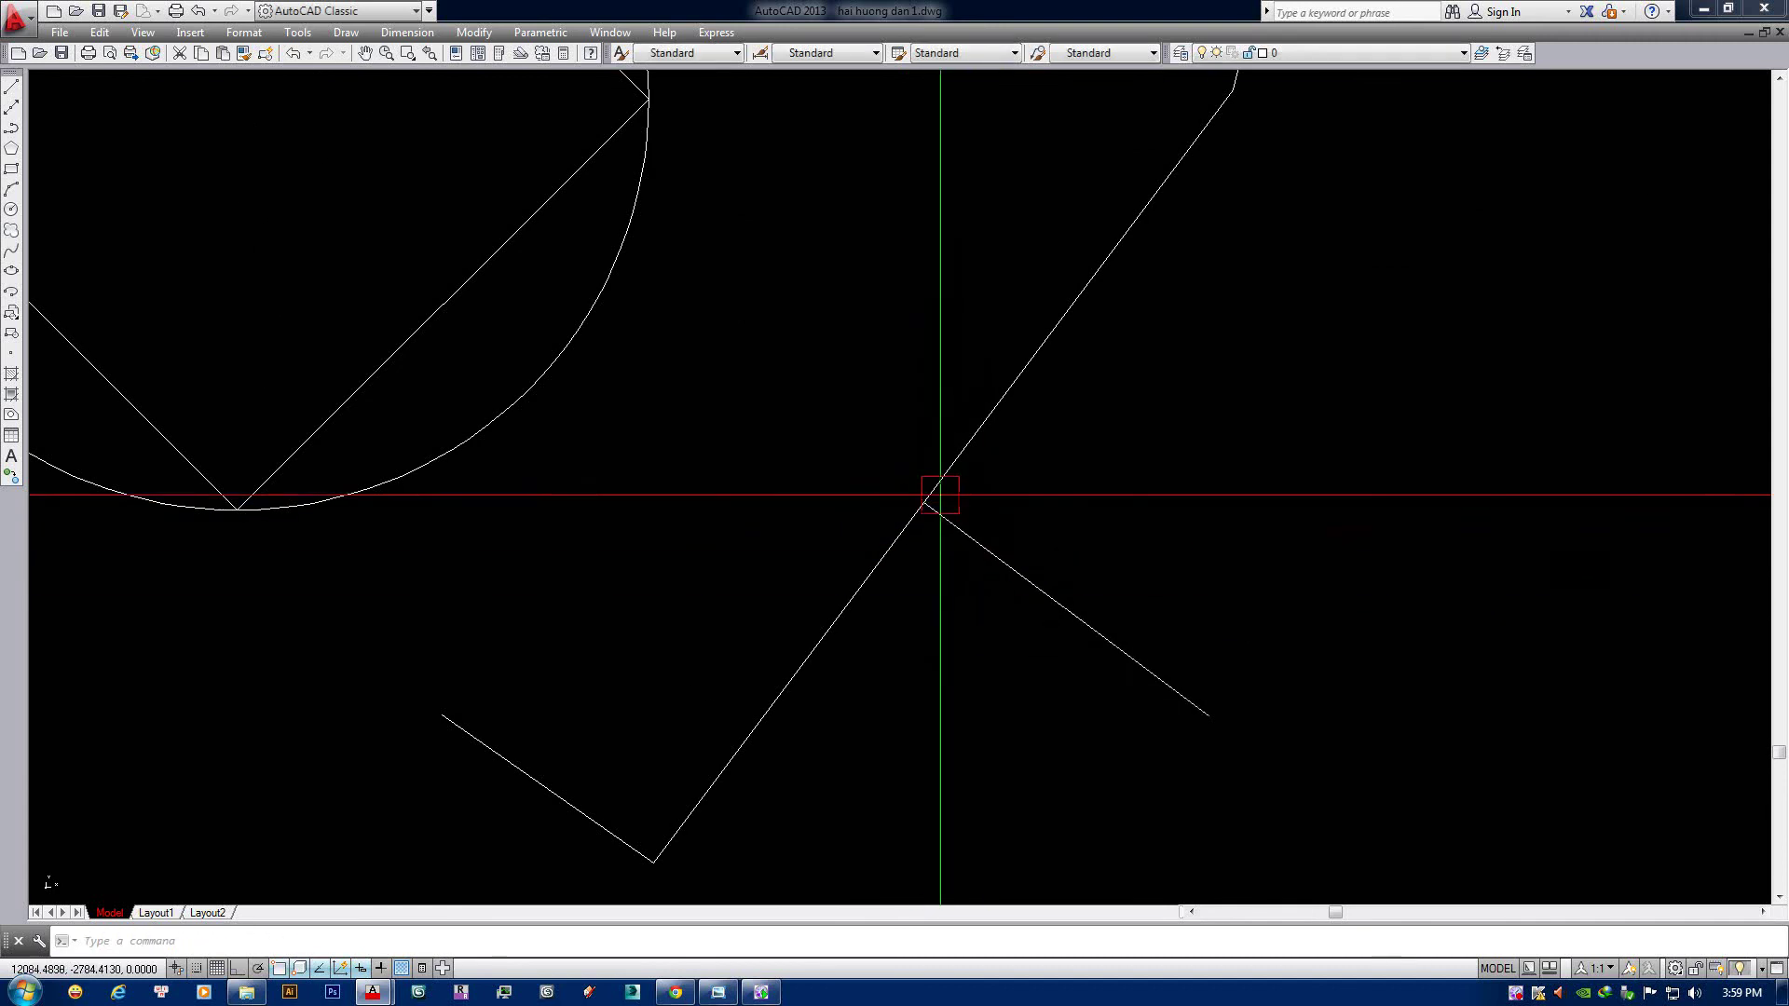
pyautogui.scroll(-4, 1109, 549)
pyautogui.moveTo(1118, 589); pyautogui.dragTo(1069, 634, button='middle')
pyautogui.write('se')
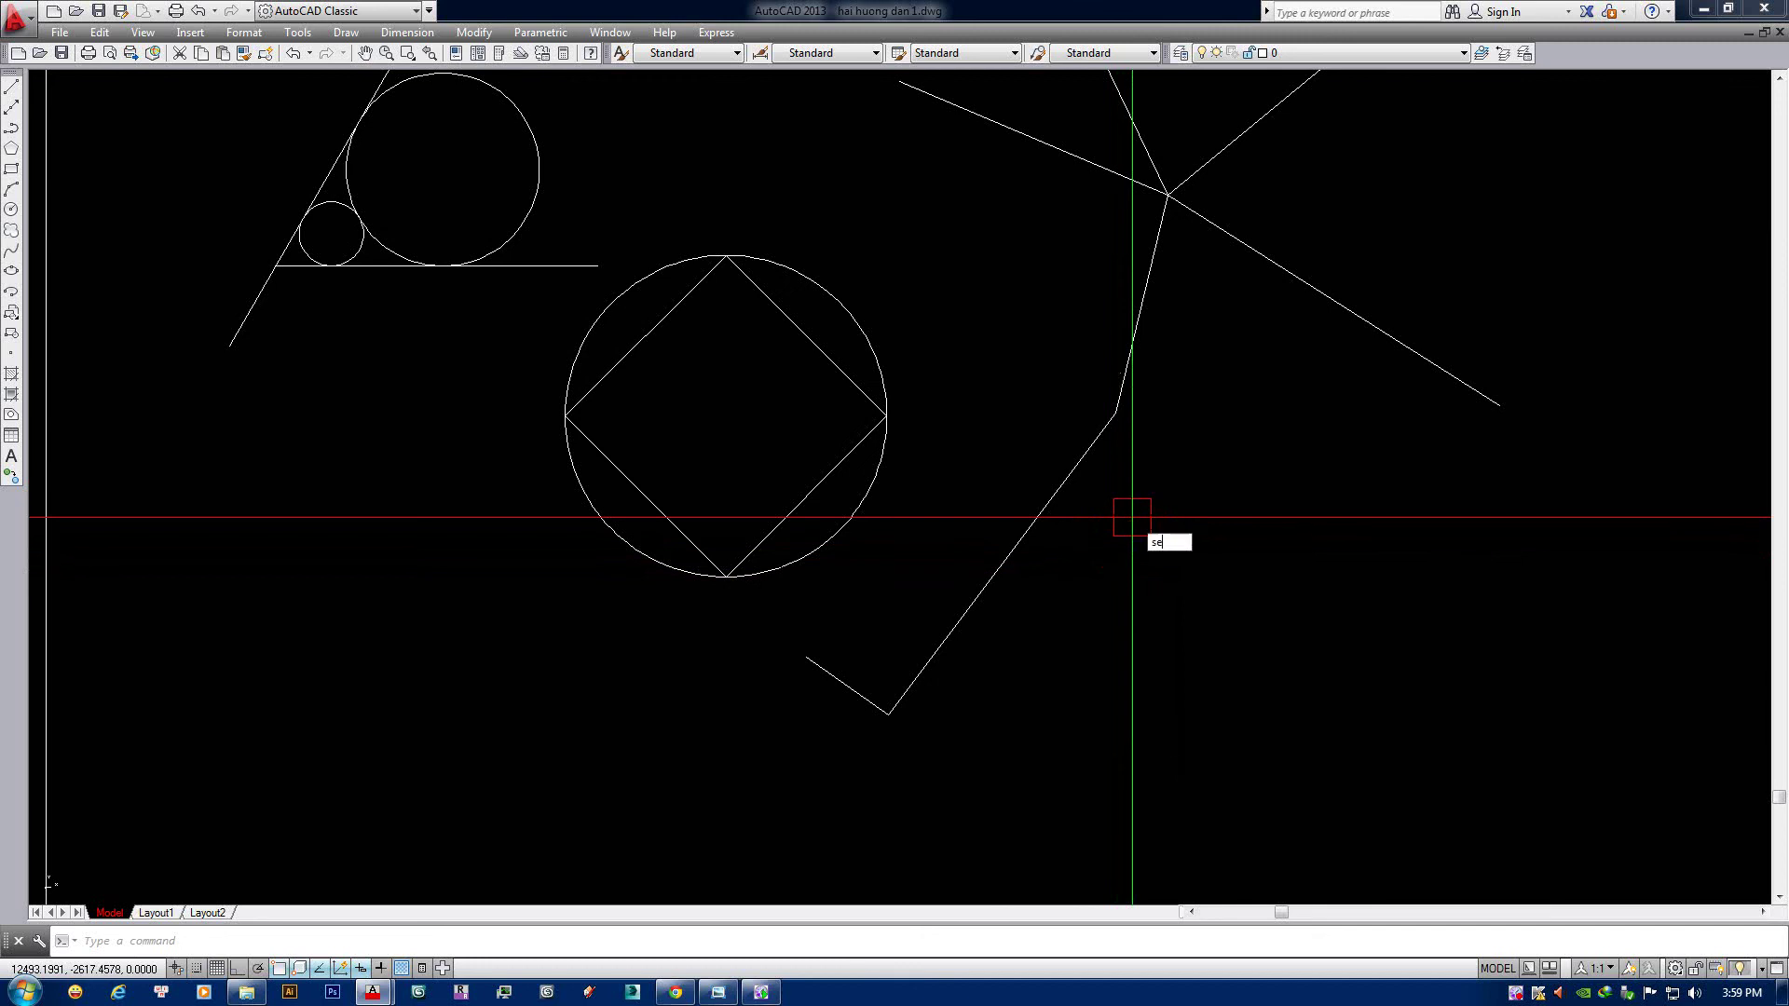
# Turn on the Tangent object snap.
pyautogui.press('Return')
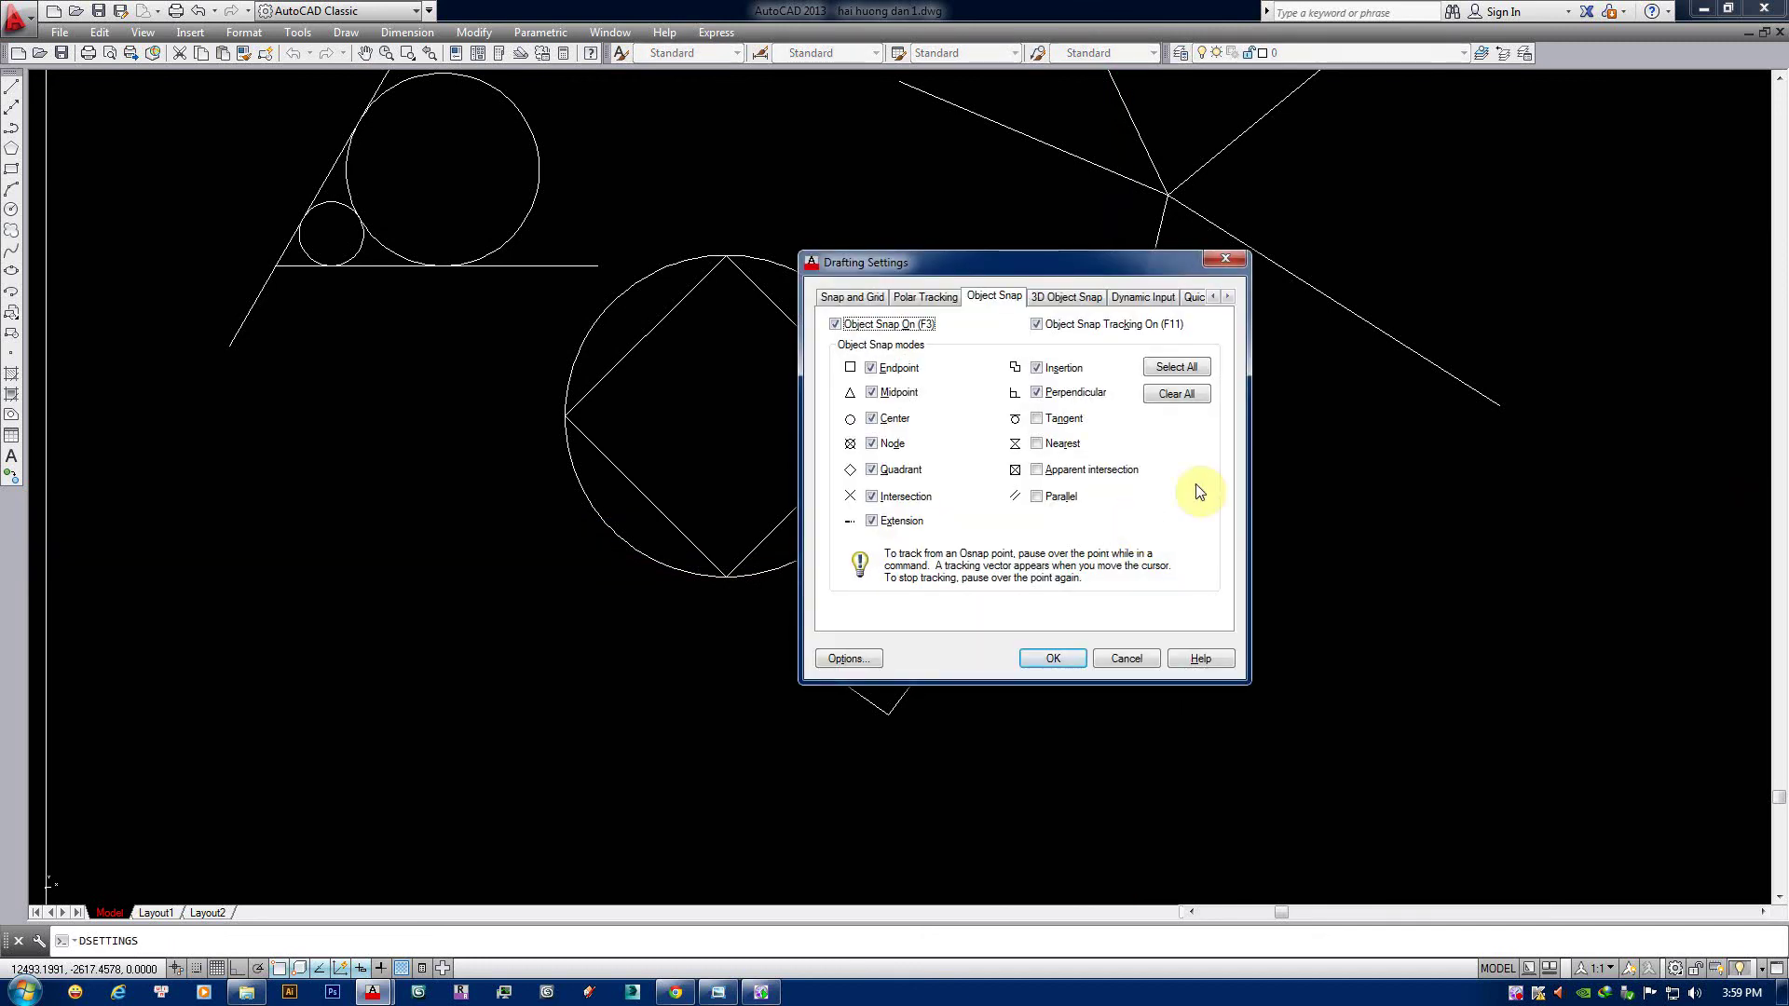
pyautogui.click(1037, 420)
pyautogui.click(1063, 665)
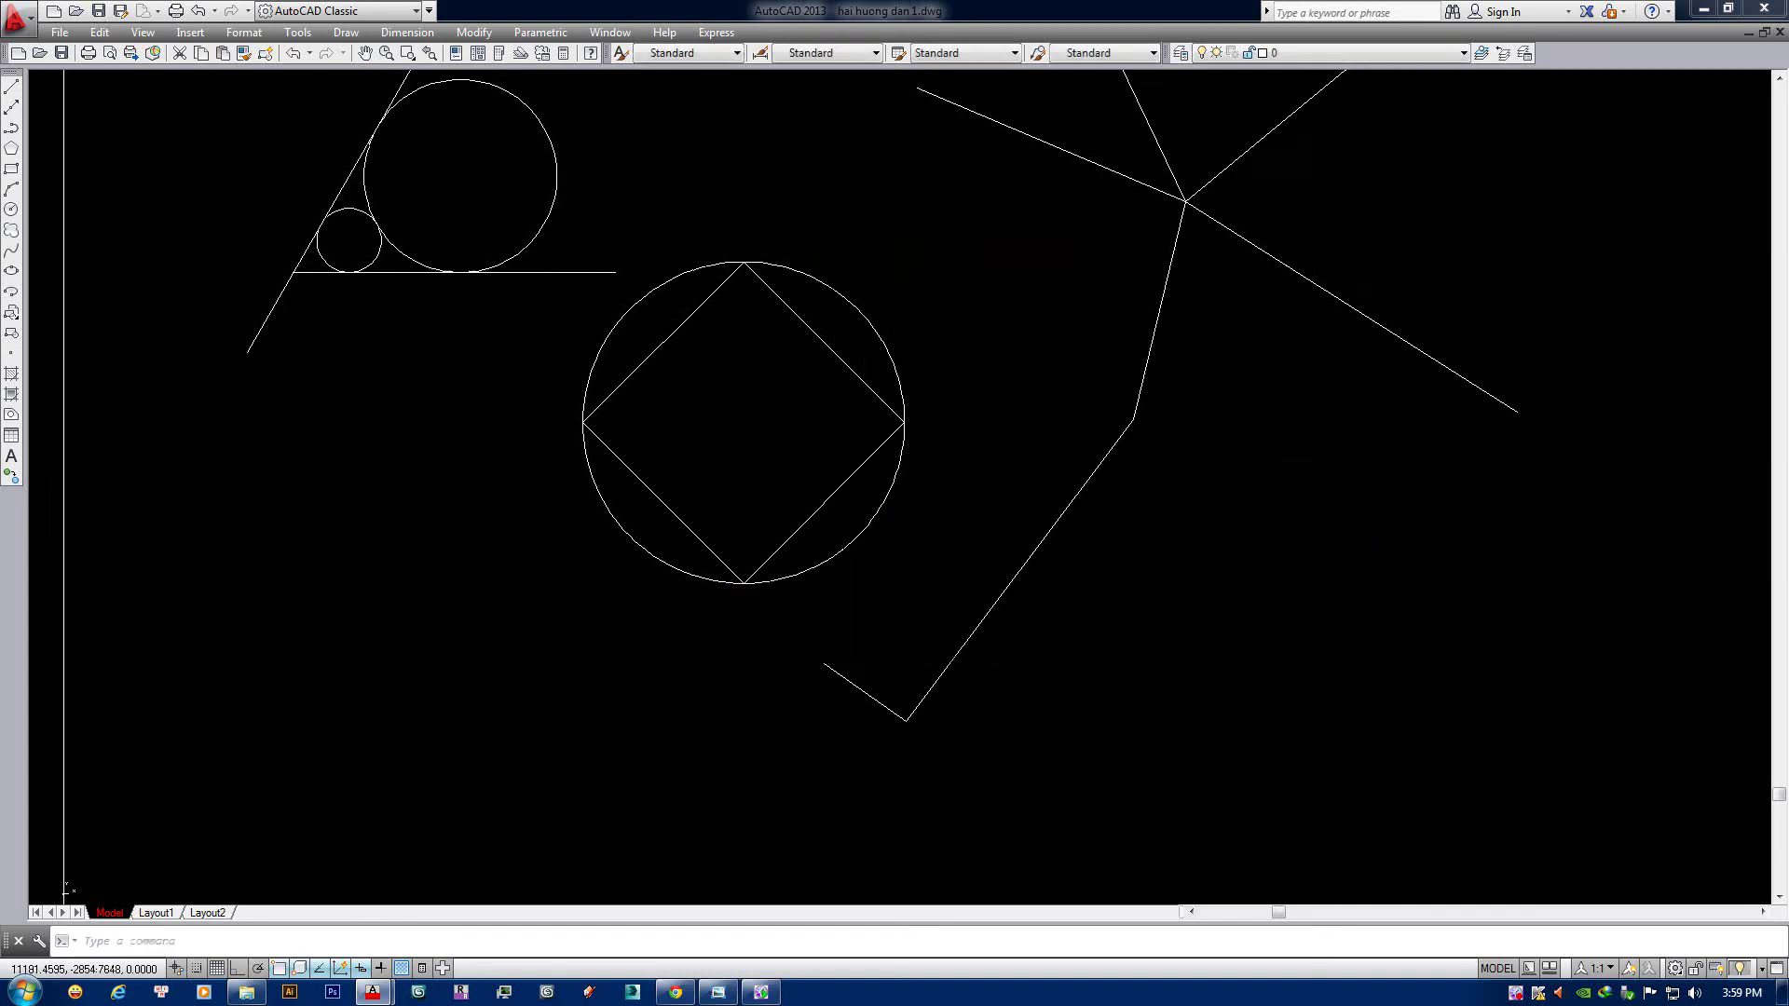
# Start a line, look around the drawing, cancel it, and reopen the object snap settings.
pyautogui.write('l')
pyautogui.press('Return')
pyautogui.scroll(2, 756, 586)
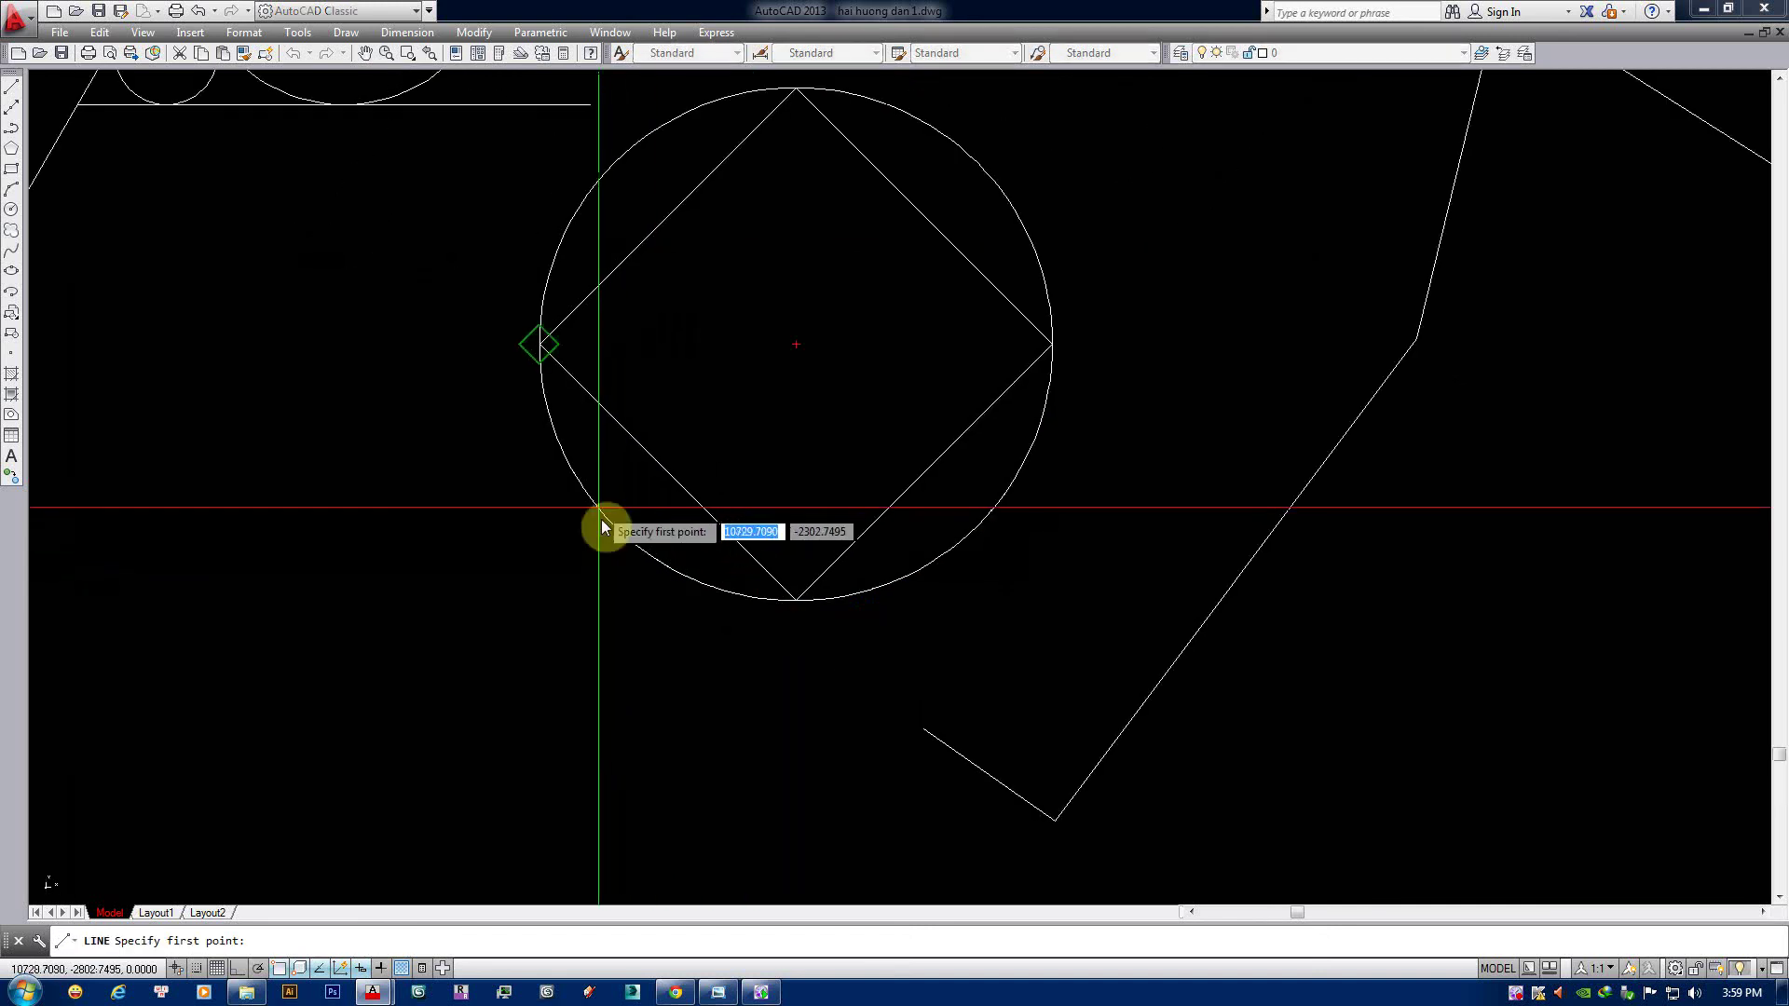
pyautogui.scroll(2, 606, 517)
pyautogui.scroll(-3, 615, 530)
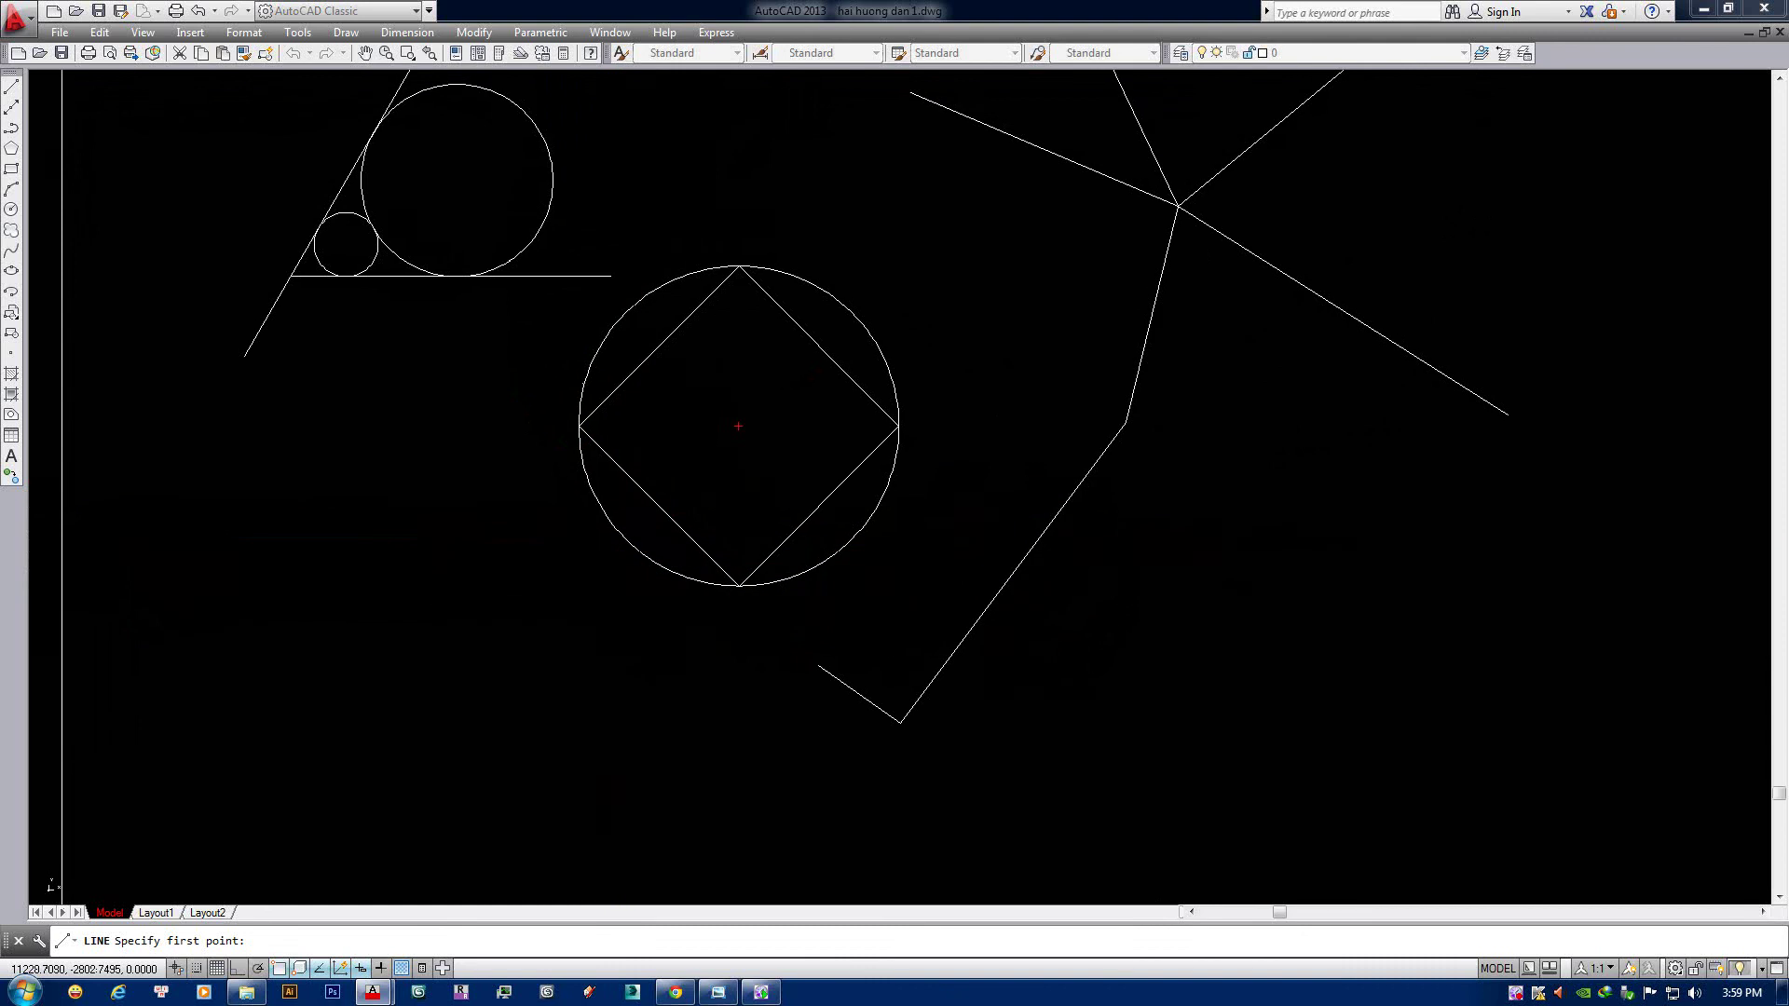
pyautogui.moveTo(784, 290); pyautogui.dragTo(758, 415, button='middle')
pyautogui.scroll(3, 478, 374)
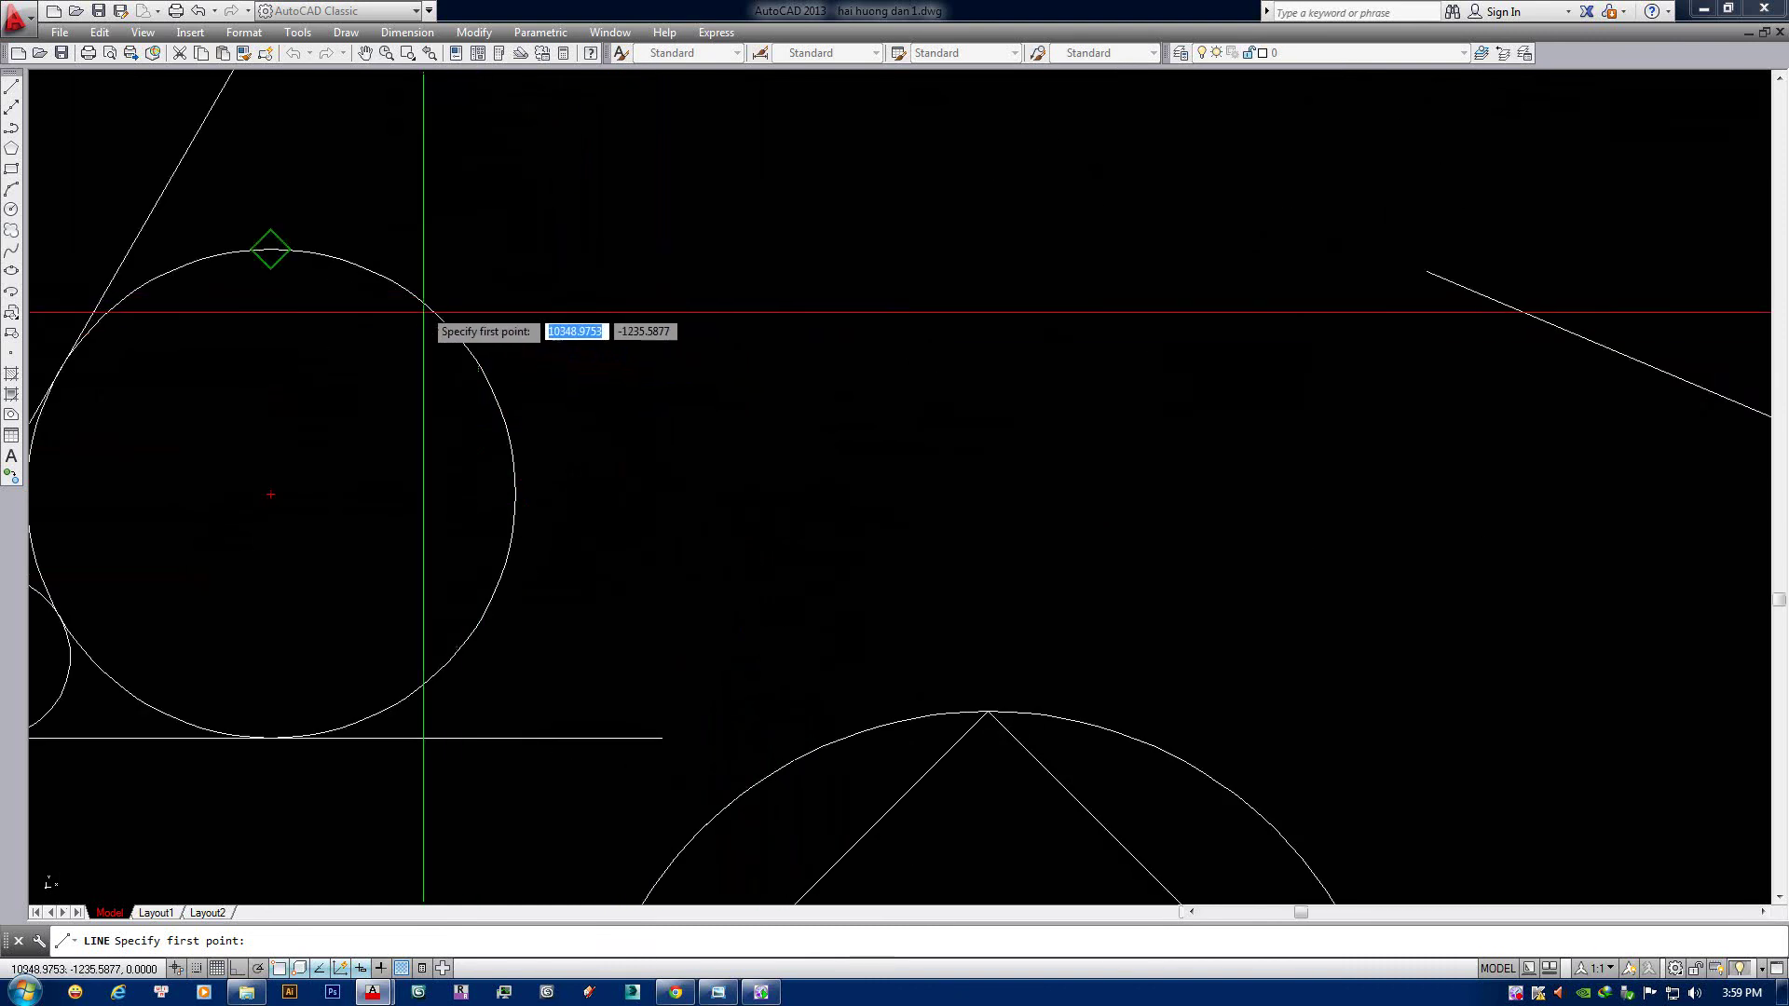
pyautogui.scroll(4, 522, 386)
pyautogui.scroll(-3, 818, 479)
pyautogui.scroll(-3, 867, 531)
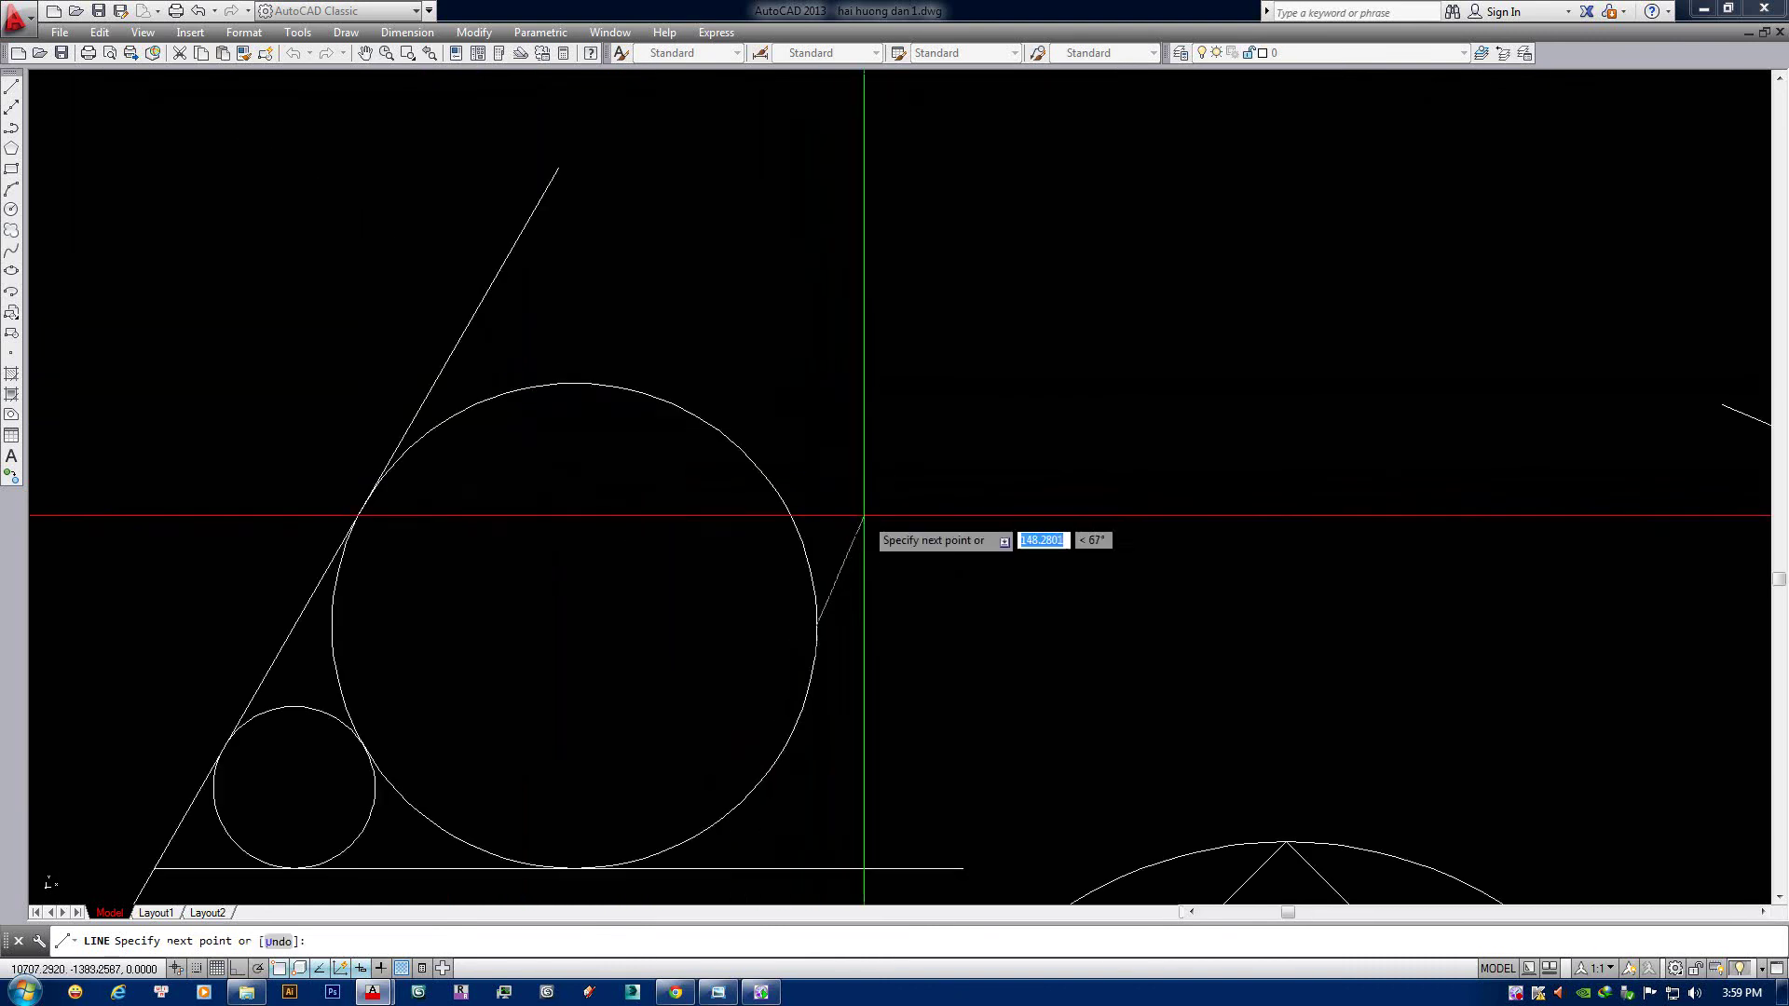
pyautogui.press('Escape')
pyautogui.moveTo(854, 519); pyautogui.dragTo(814, 514, button='middle')
pyautogui.write('sds')
pyautogui.press('Return')
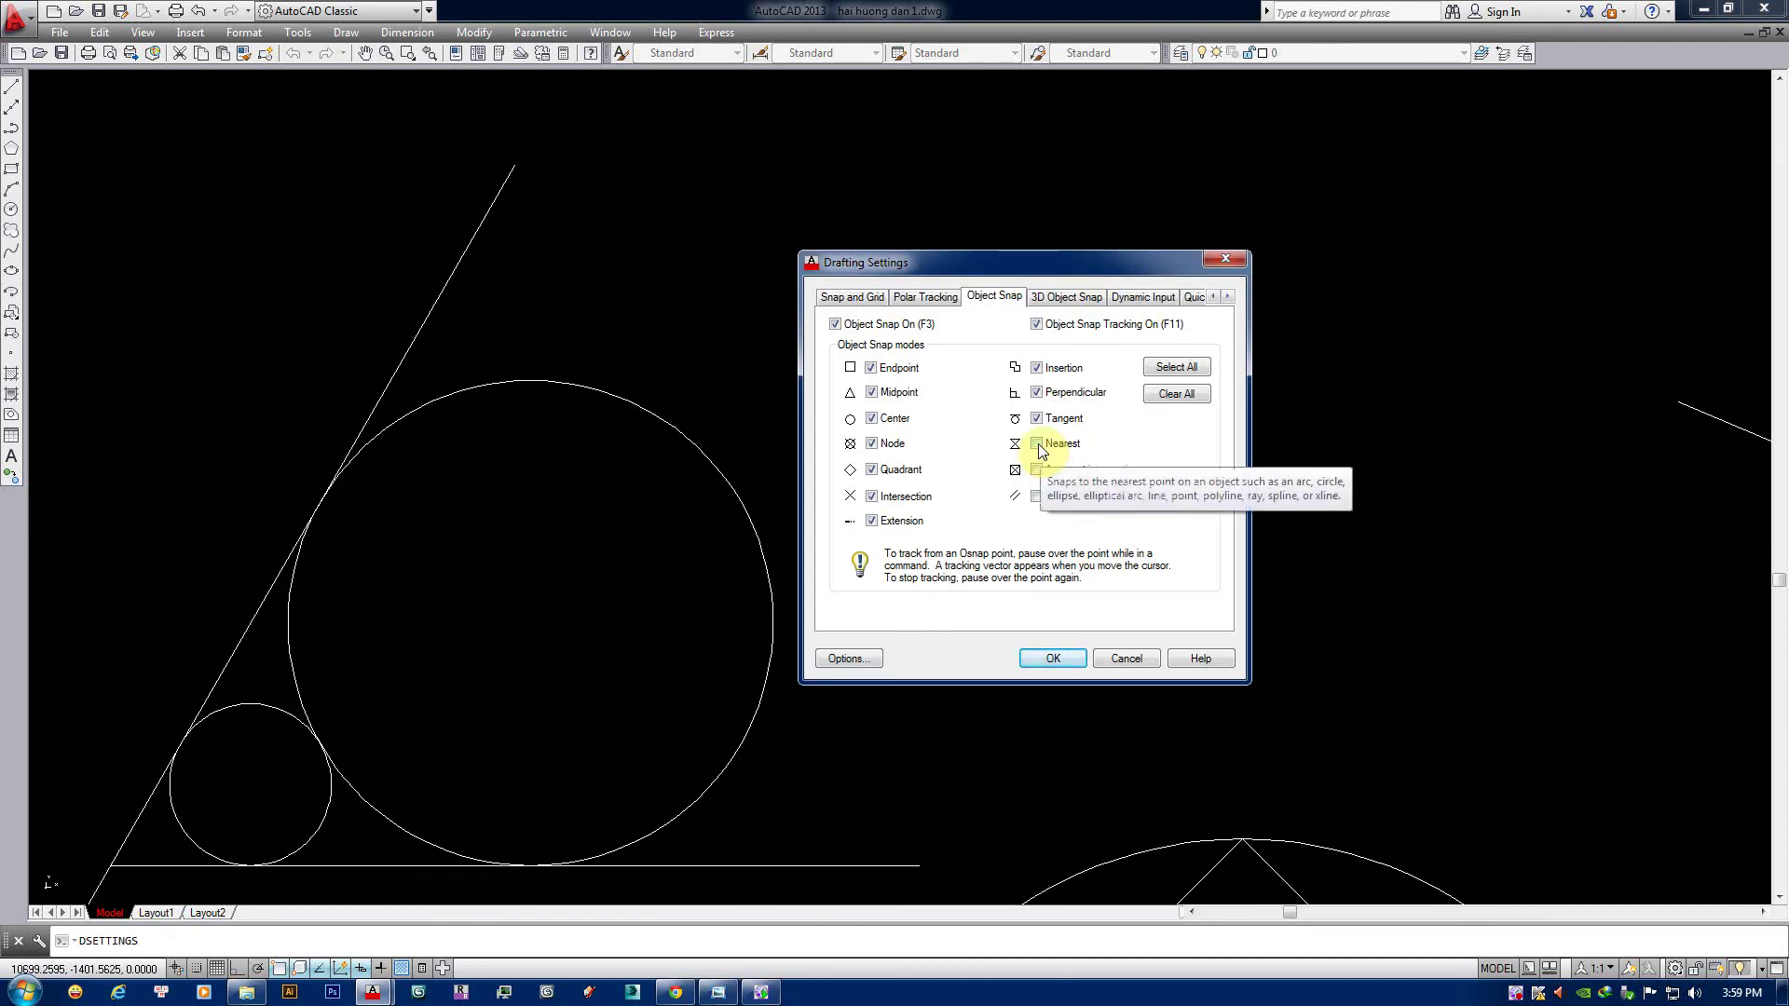
# Glance at the object snap reference chart, then close the Drafting Settings.
pyautogui.click(720, 993)
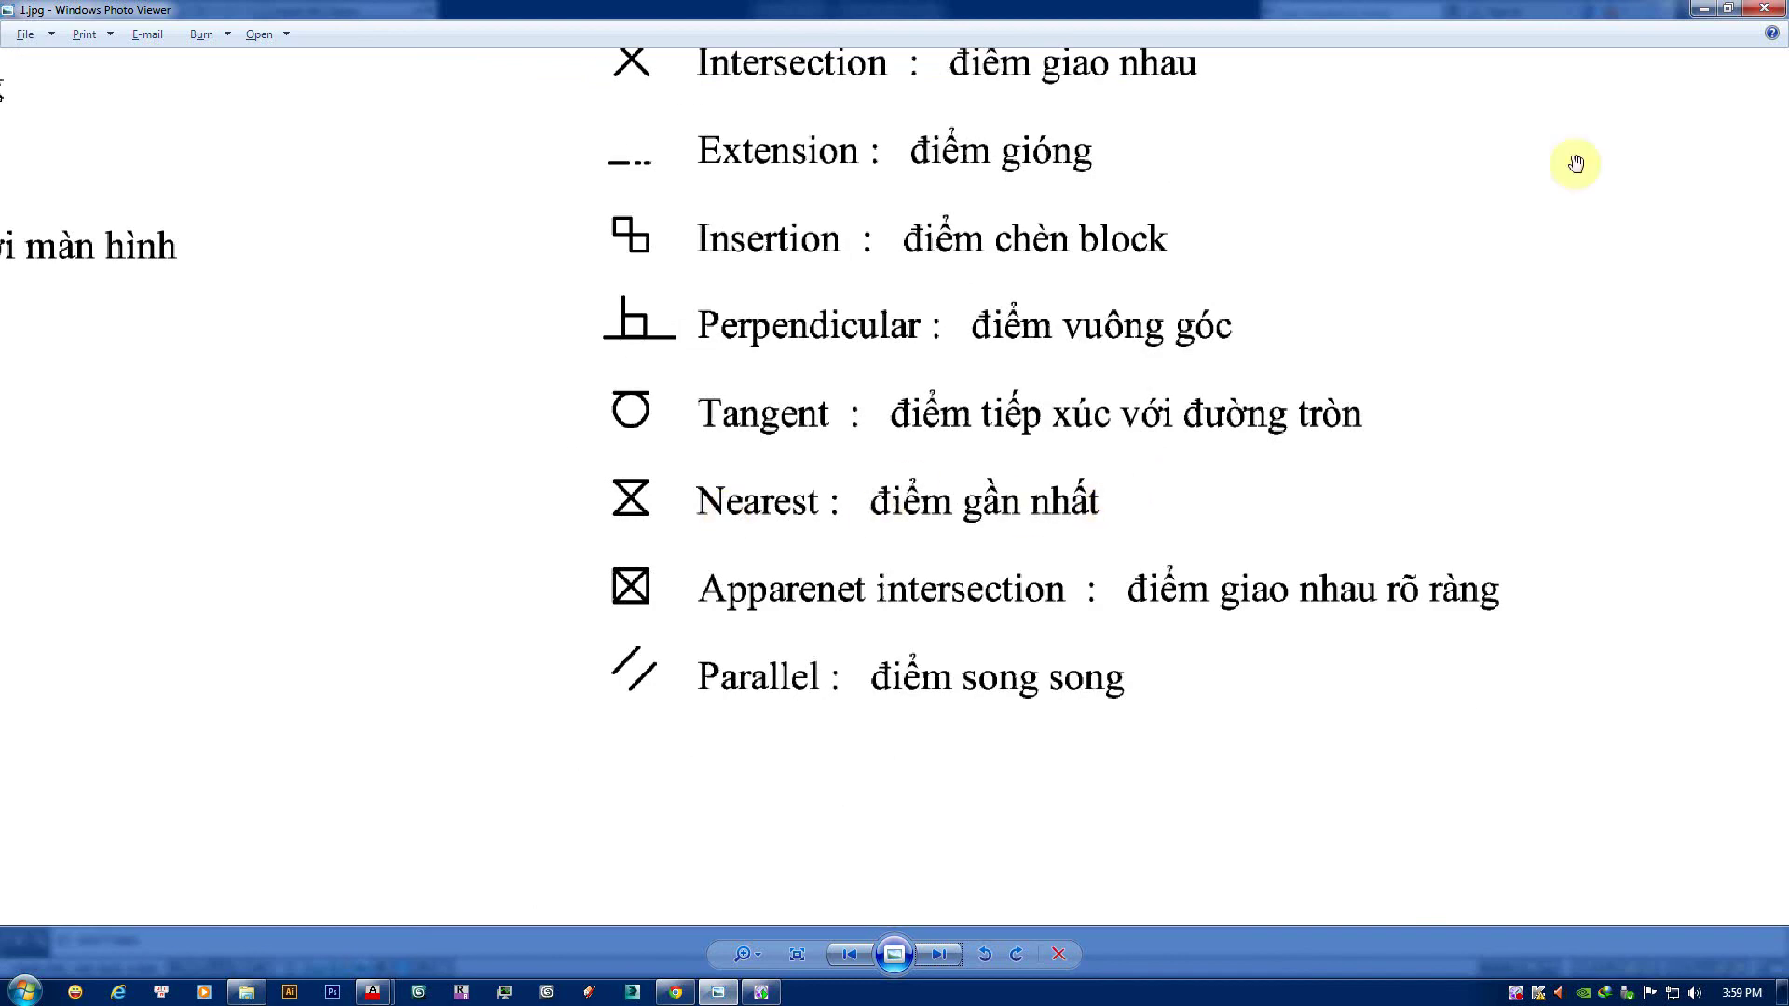
pyautogui.click(1707, 10)
pyautogui.press('Return')
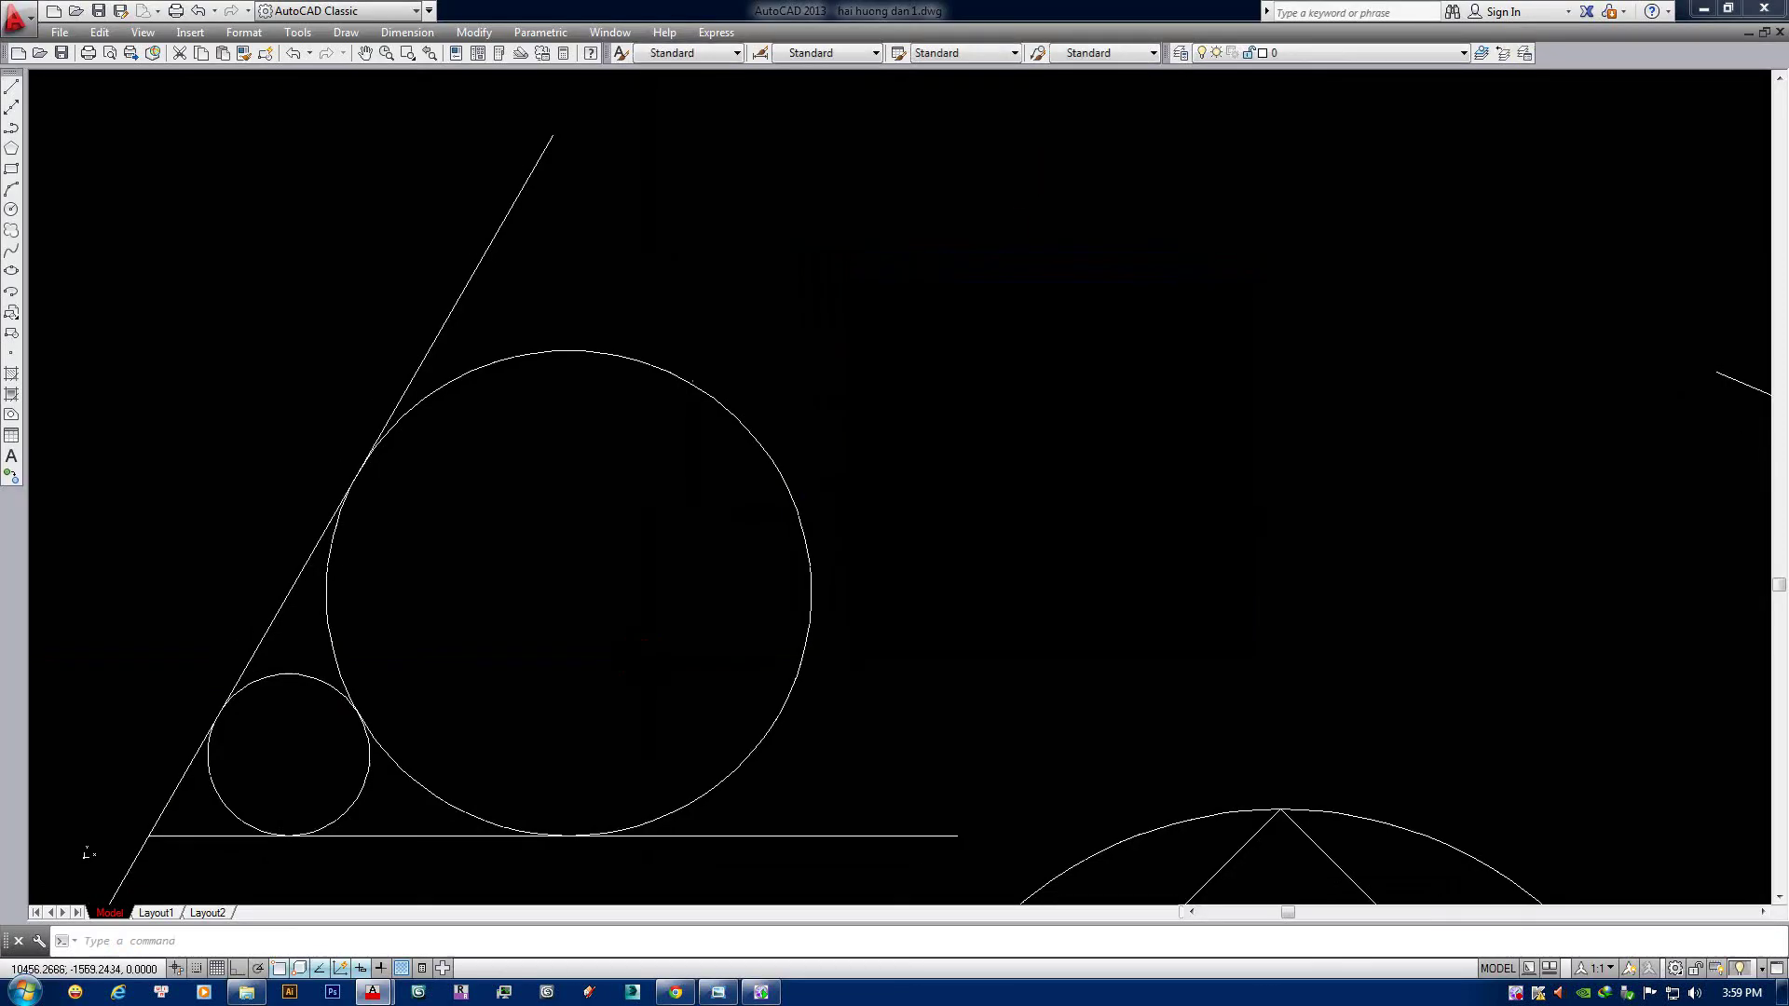
# Start a LINE command with L, then switch to the osnap chart in Photo Viewer.
pyautogui.scroll(-5, 764, 559)
pyautogui.scroll(-2, 703, 491)
pyautogui.write('l')
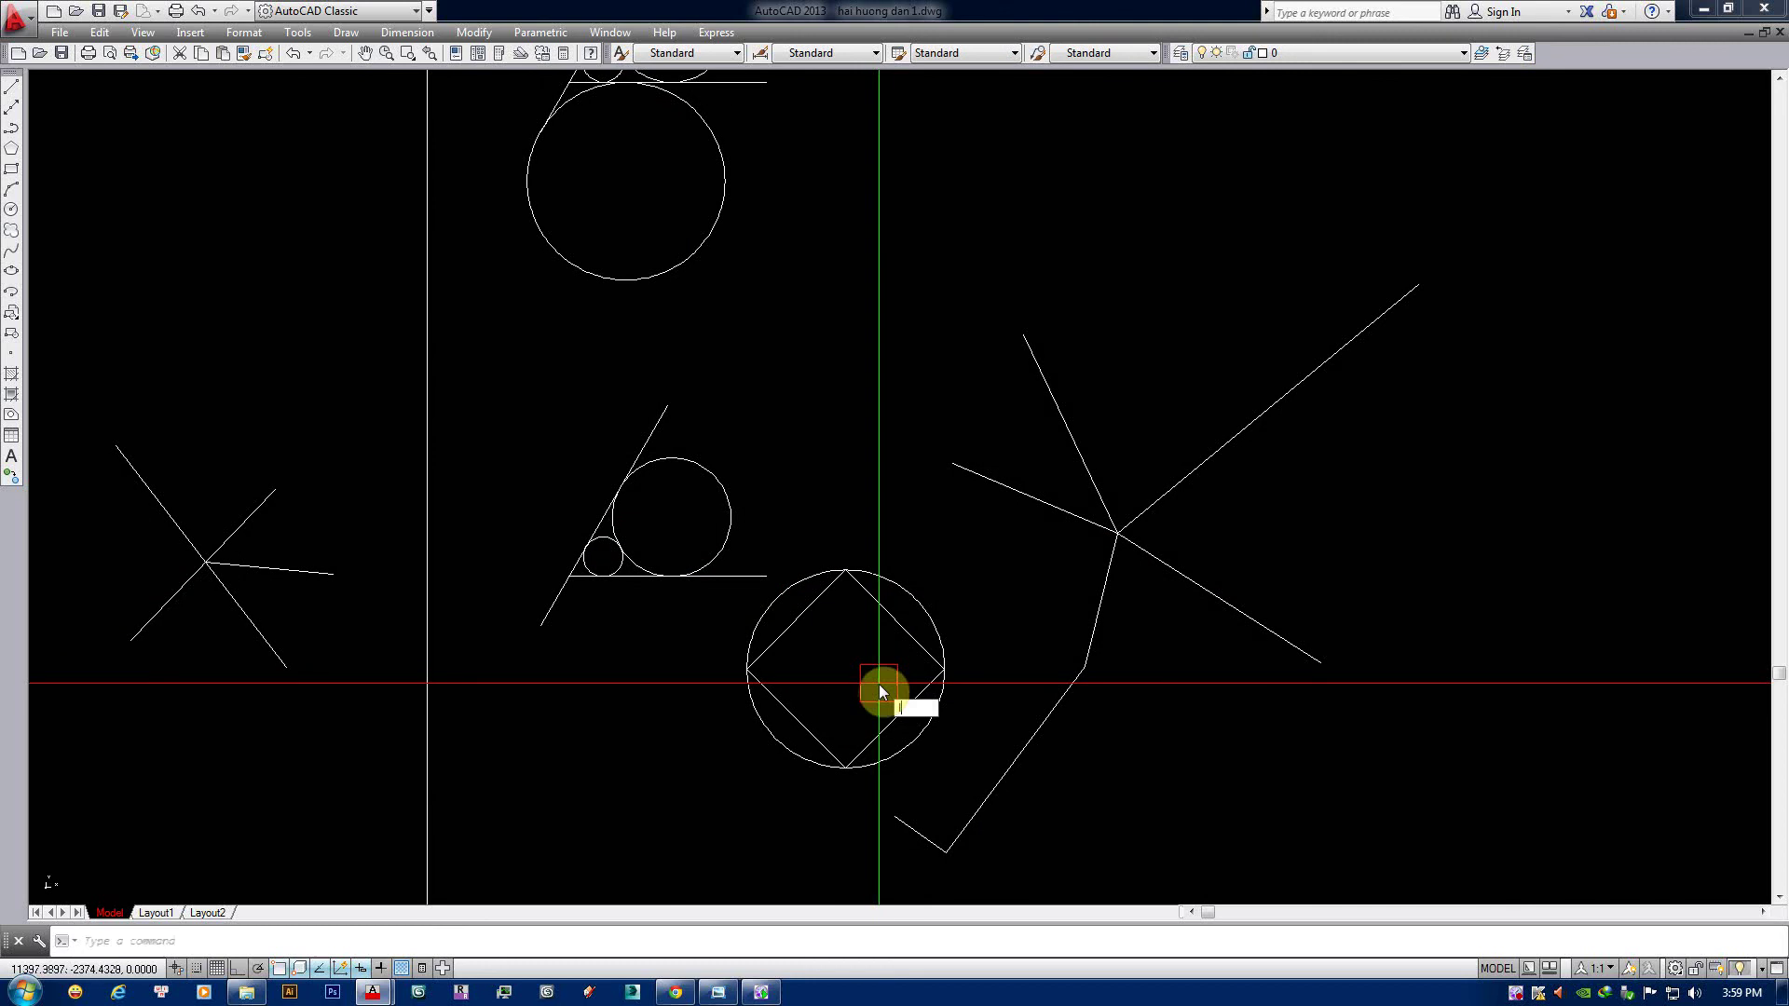
pyautogui.press('Return')
pyautogui.scroll(4, 878, 699)
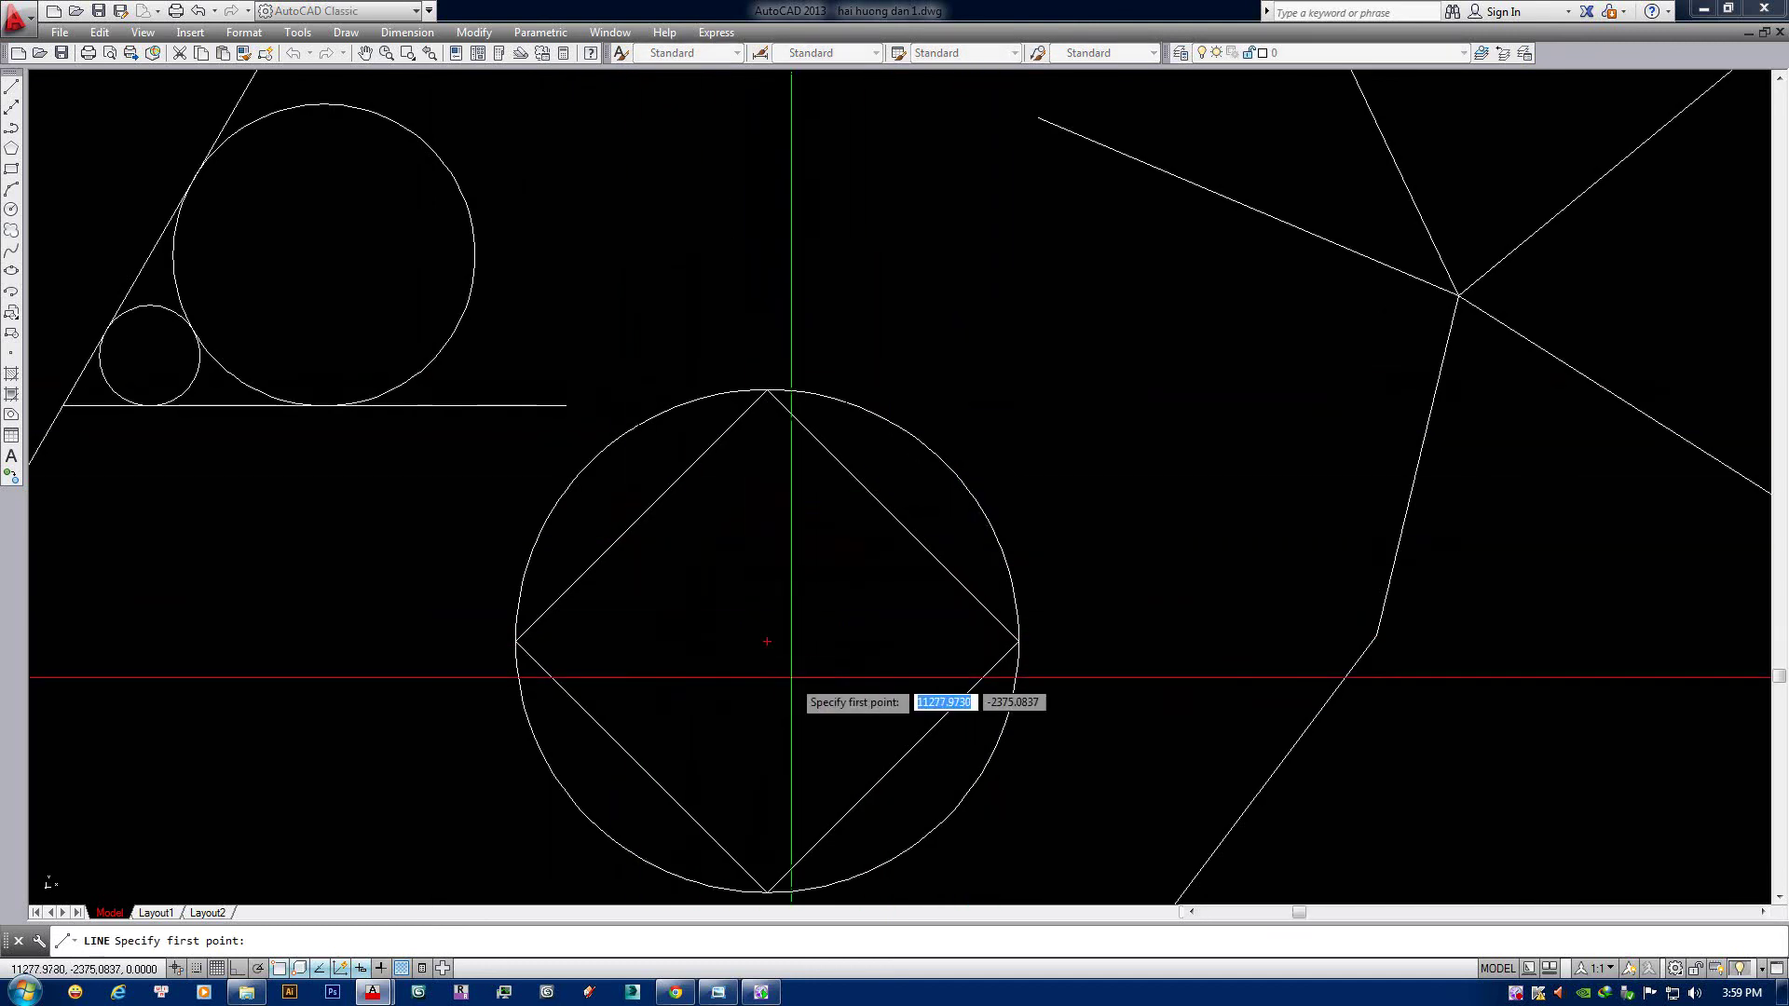
pyautogui.hotkey('alt', 'Tab')
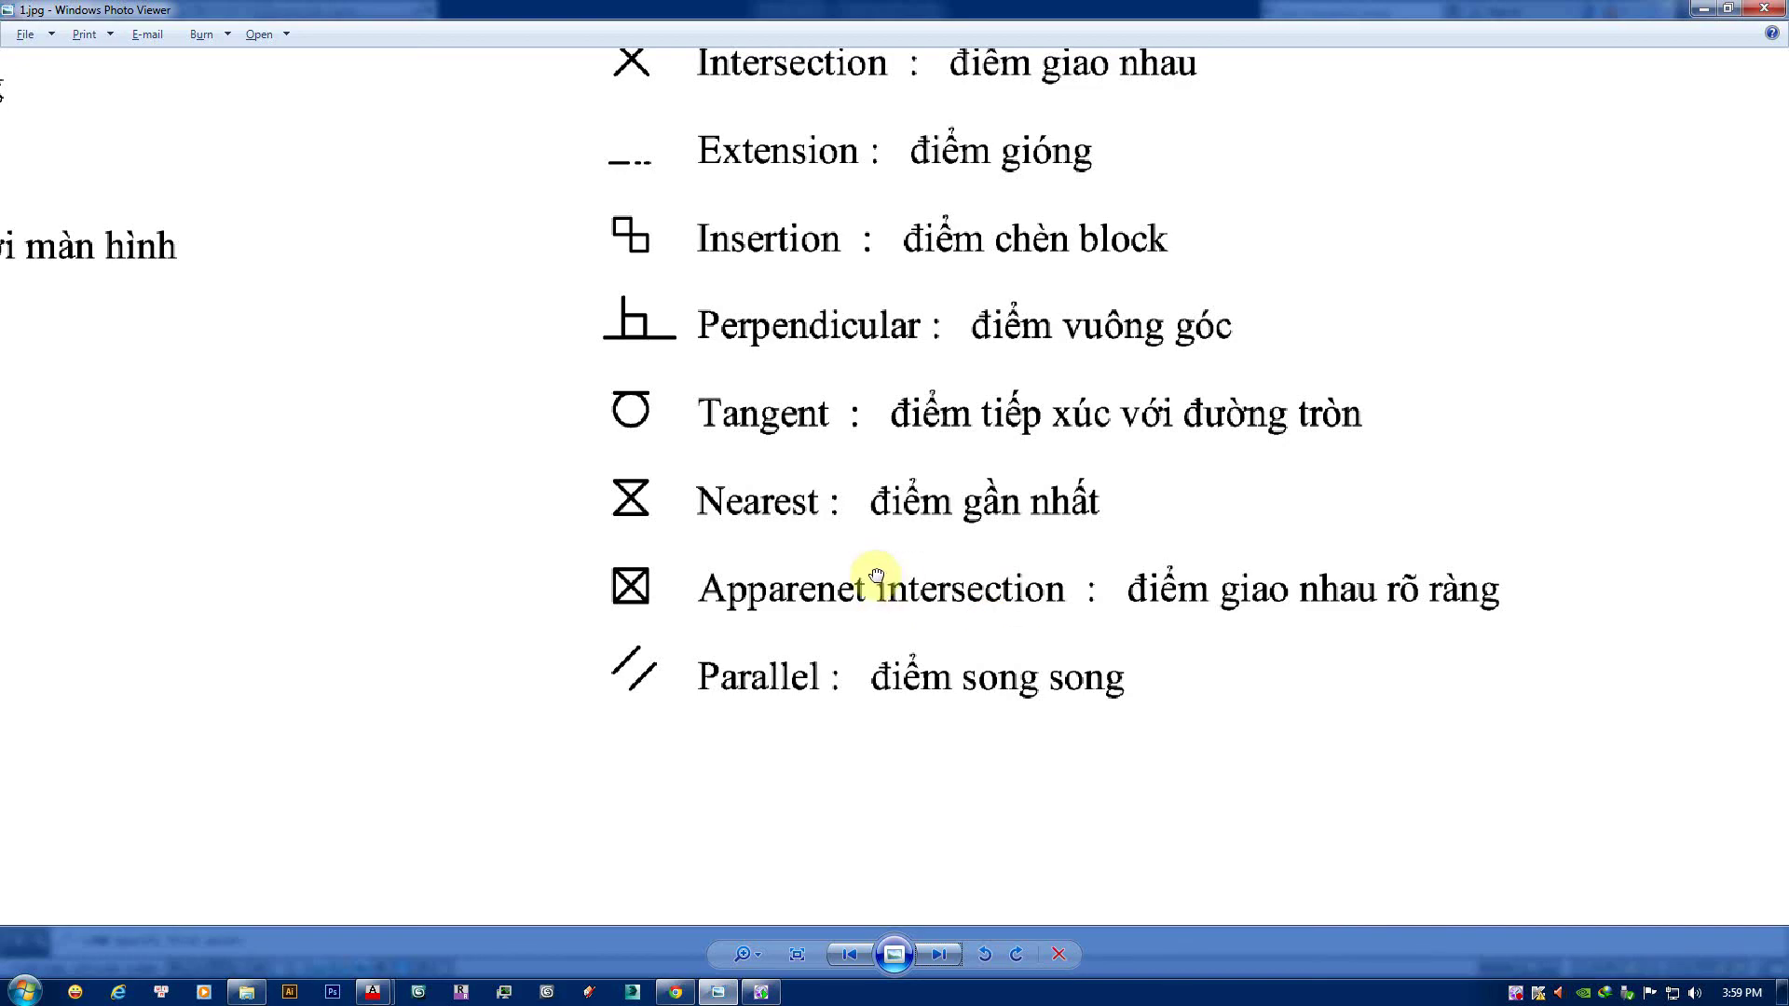
# Read the osnap chart's snap descriptions down to Parallel, then return to the AutoCAD drawing.
pyautogui.moveTo(877, 576); pyautogui.dragTo(764, 580)
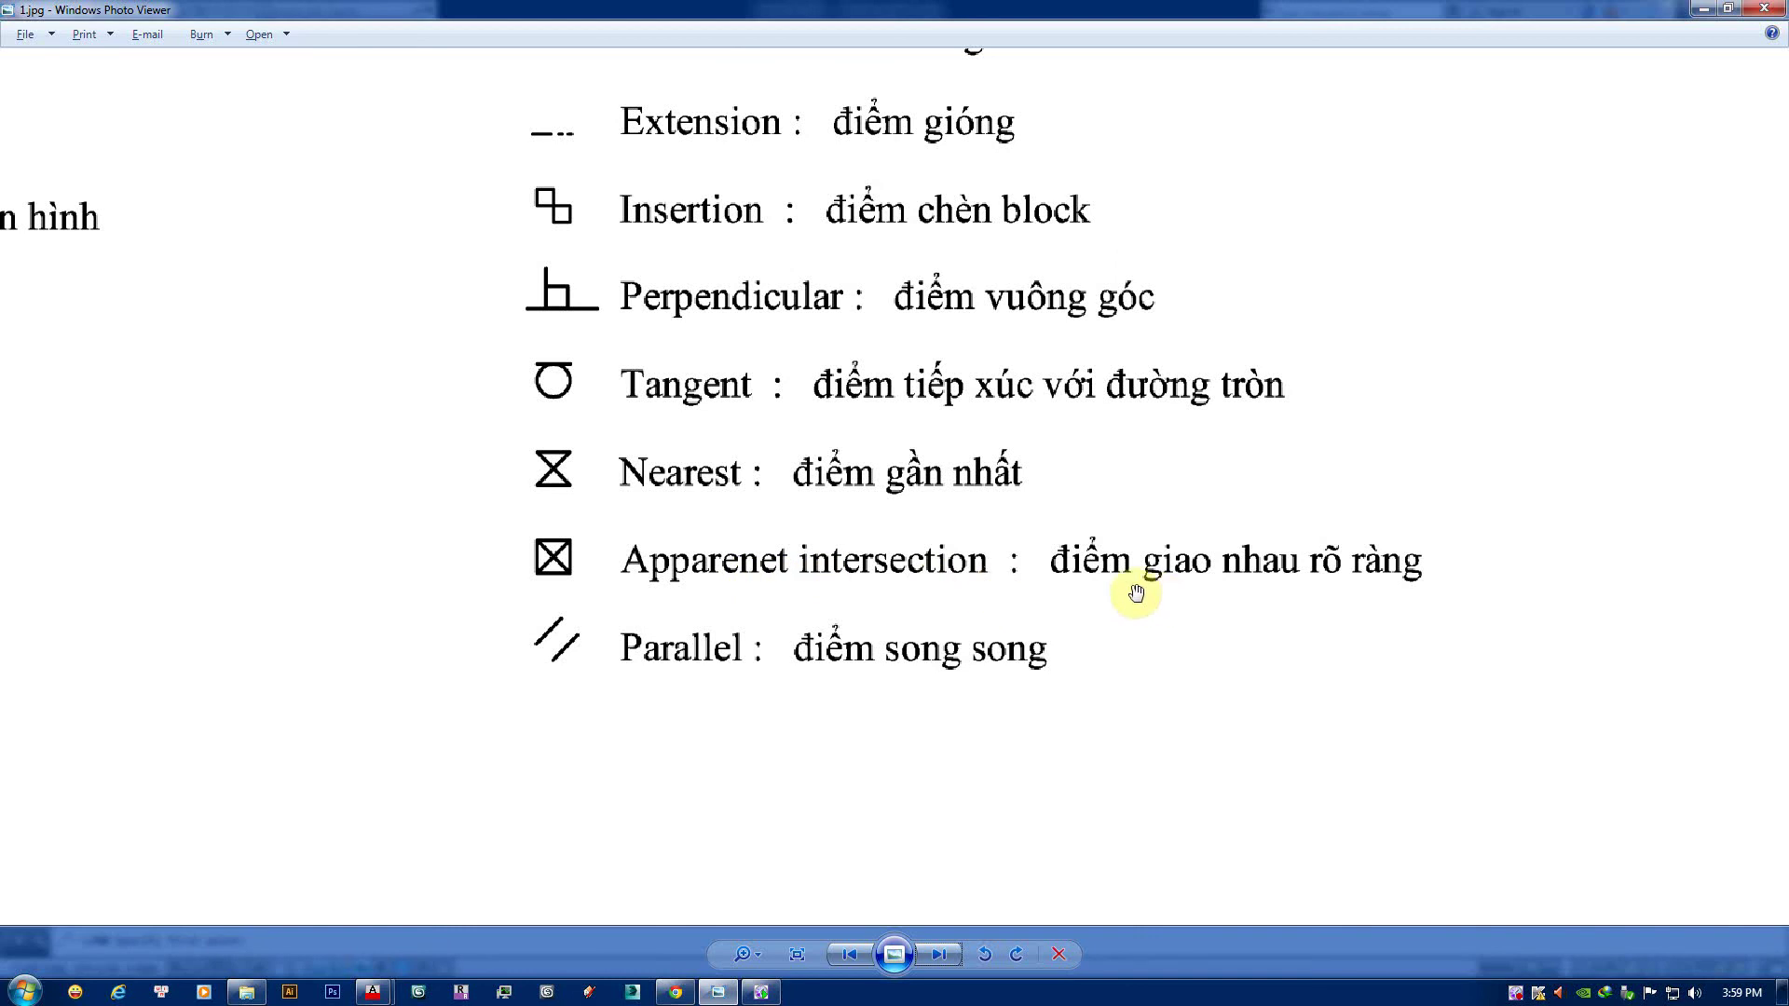
pyautogui.moveTo(799, 599); pyautogui.dragTo(815, 585)
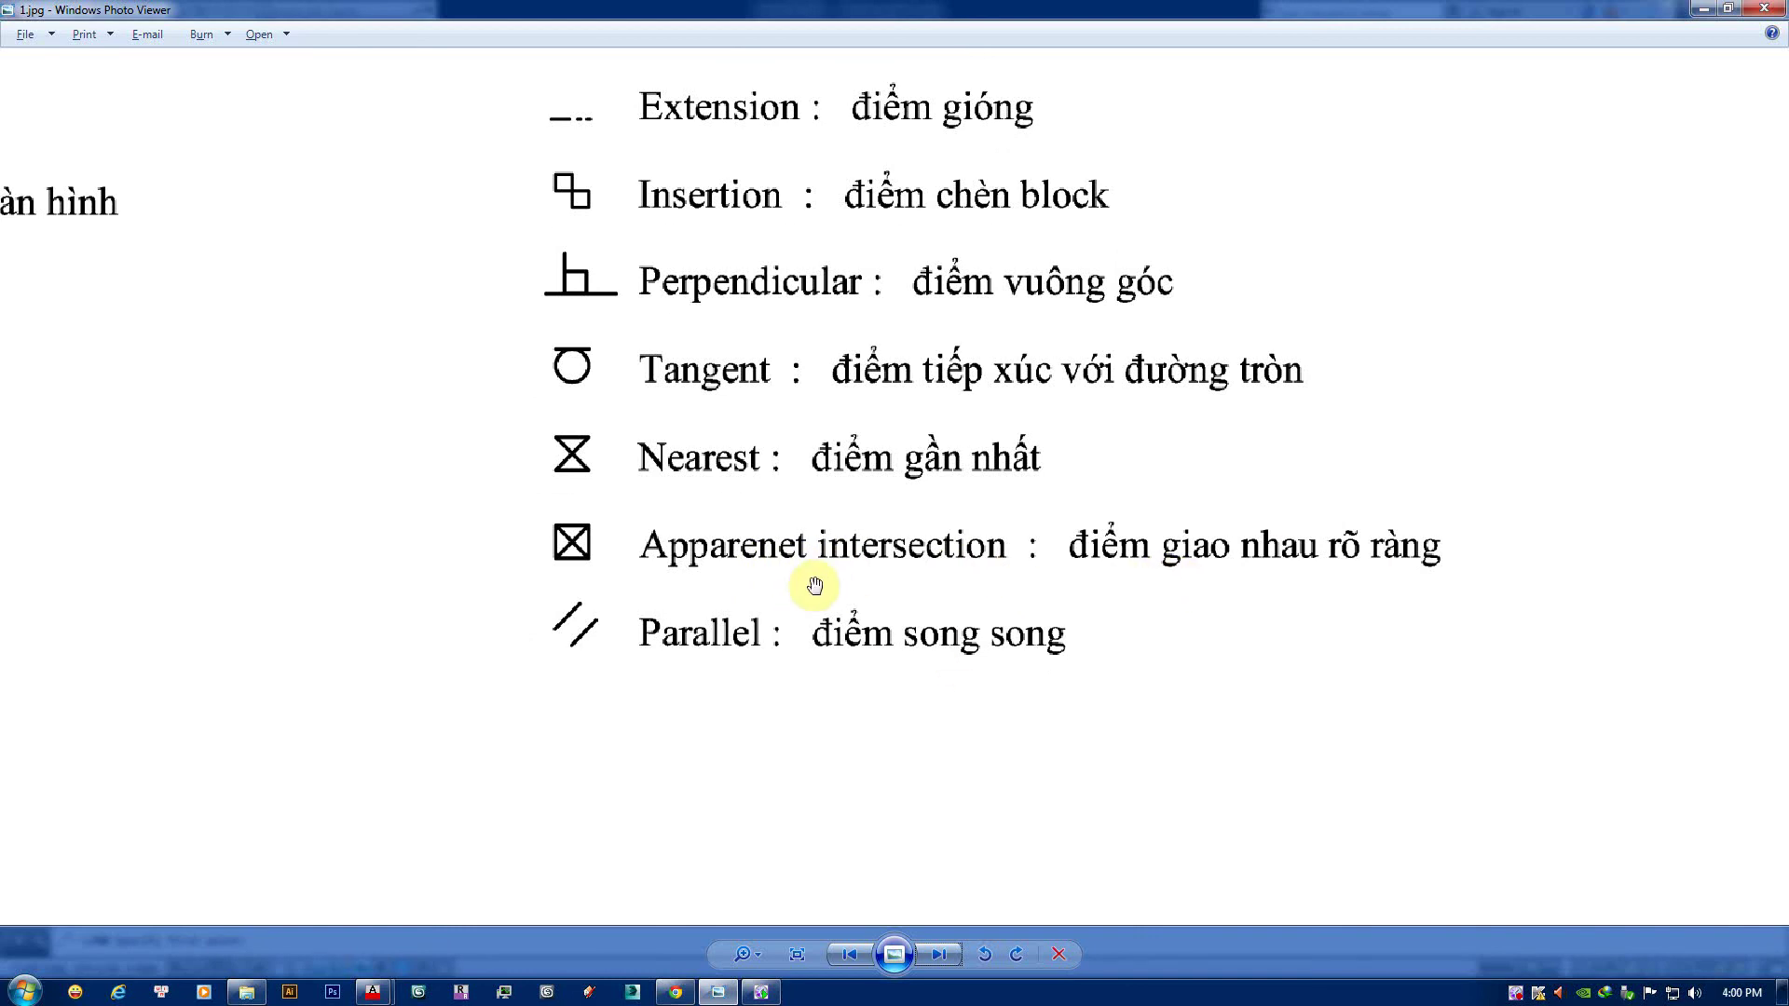
pyautogui.hotkey('alt', 'Tab')
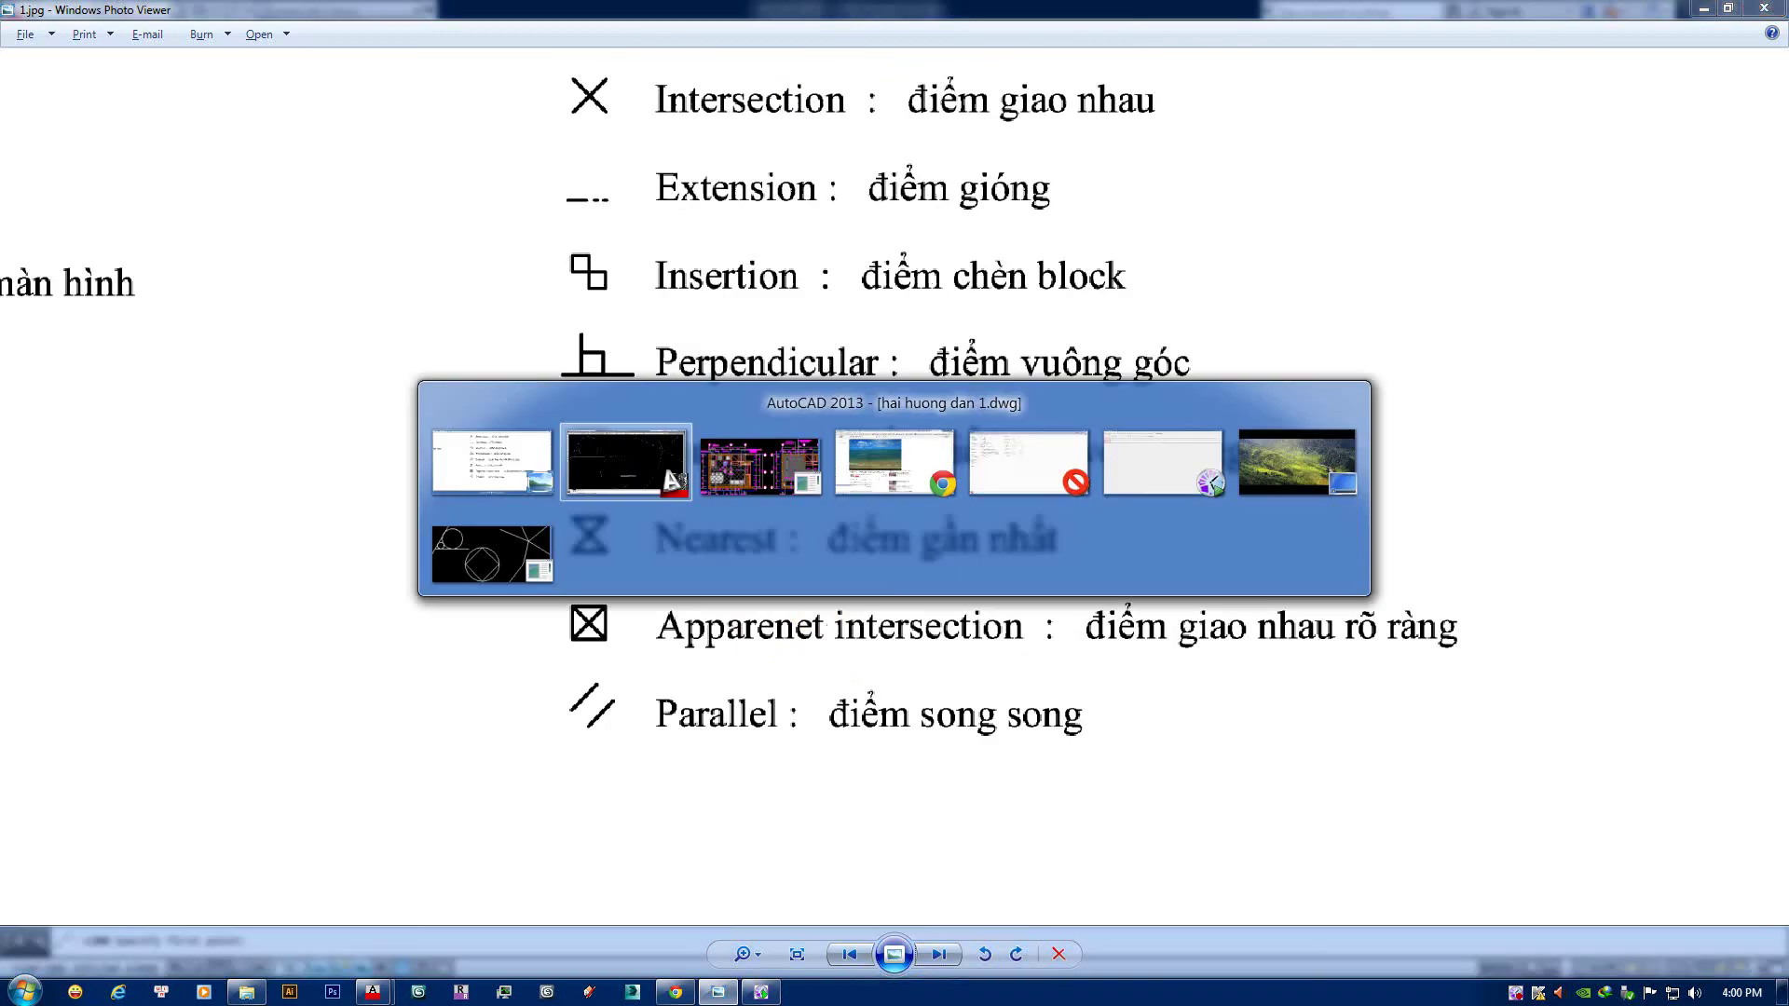
pyautogui.moveTo(826, 529); pyautogui.dragTo(1052, 583, button='middle')
pyautogui.scroll(2, 535, 559)
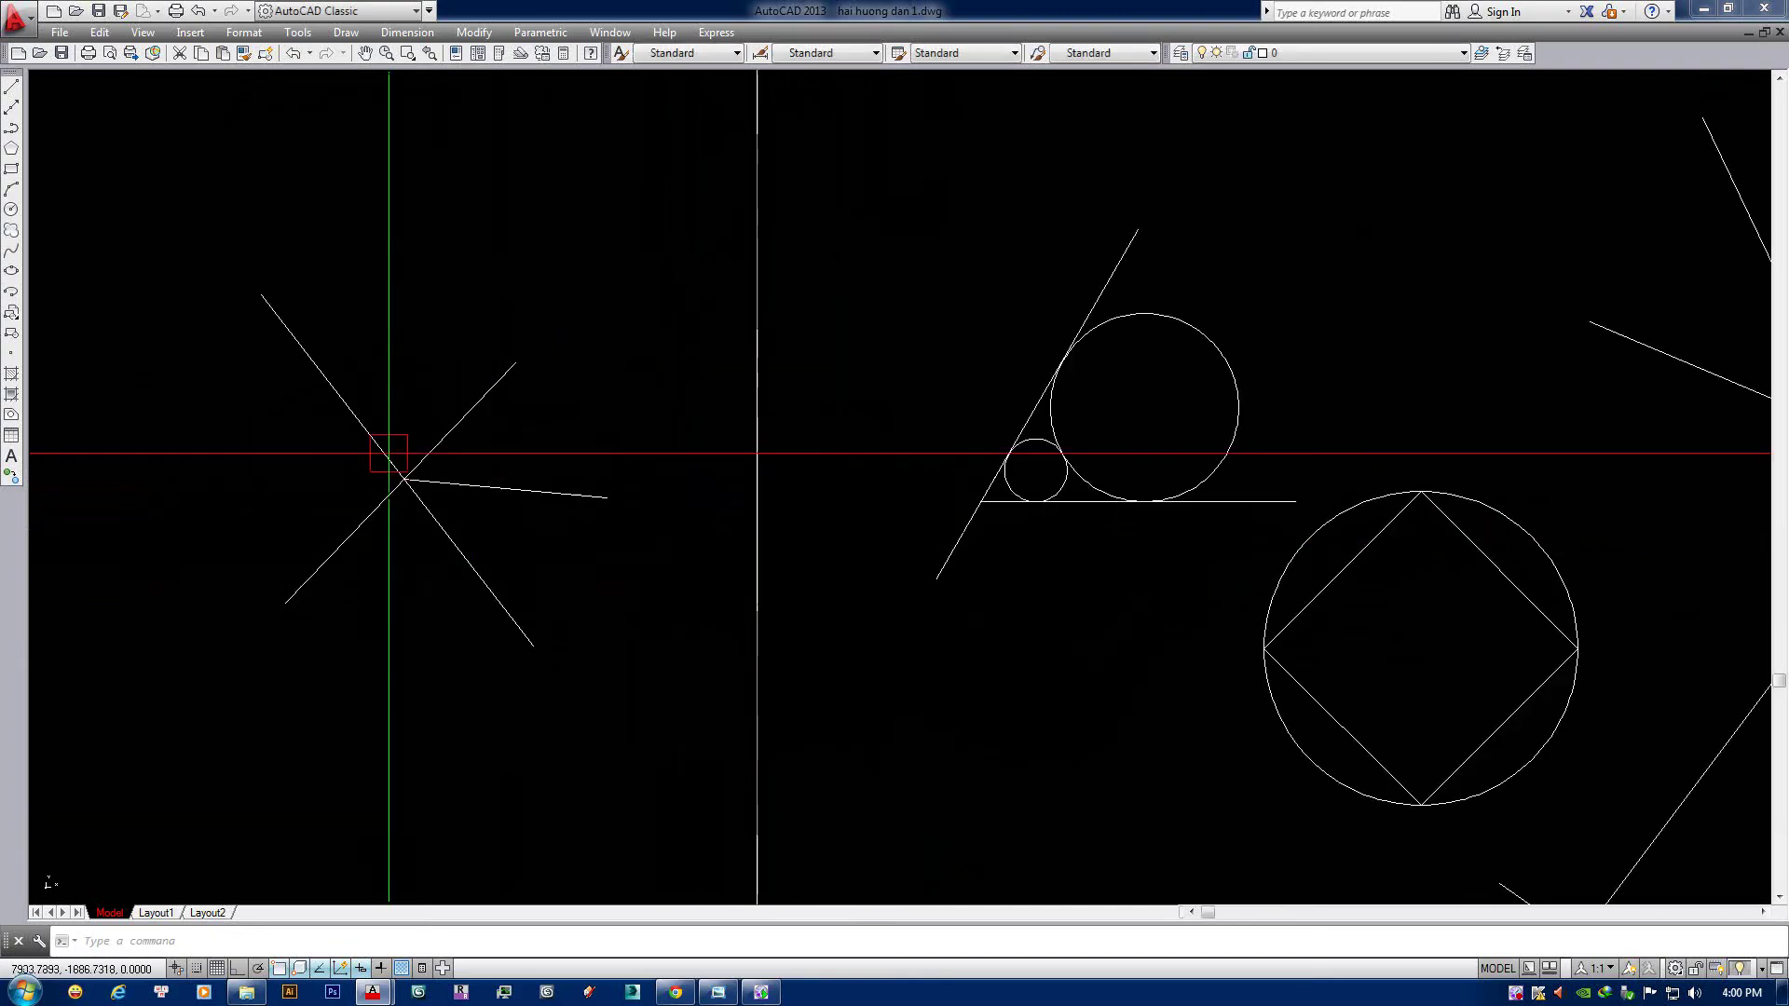
pyautogui.hotkey('alt', 'Tab')
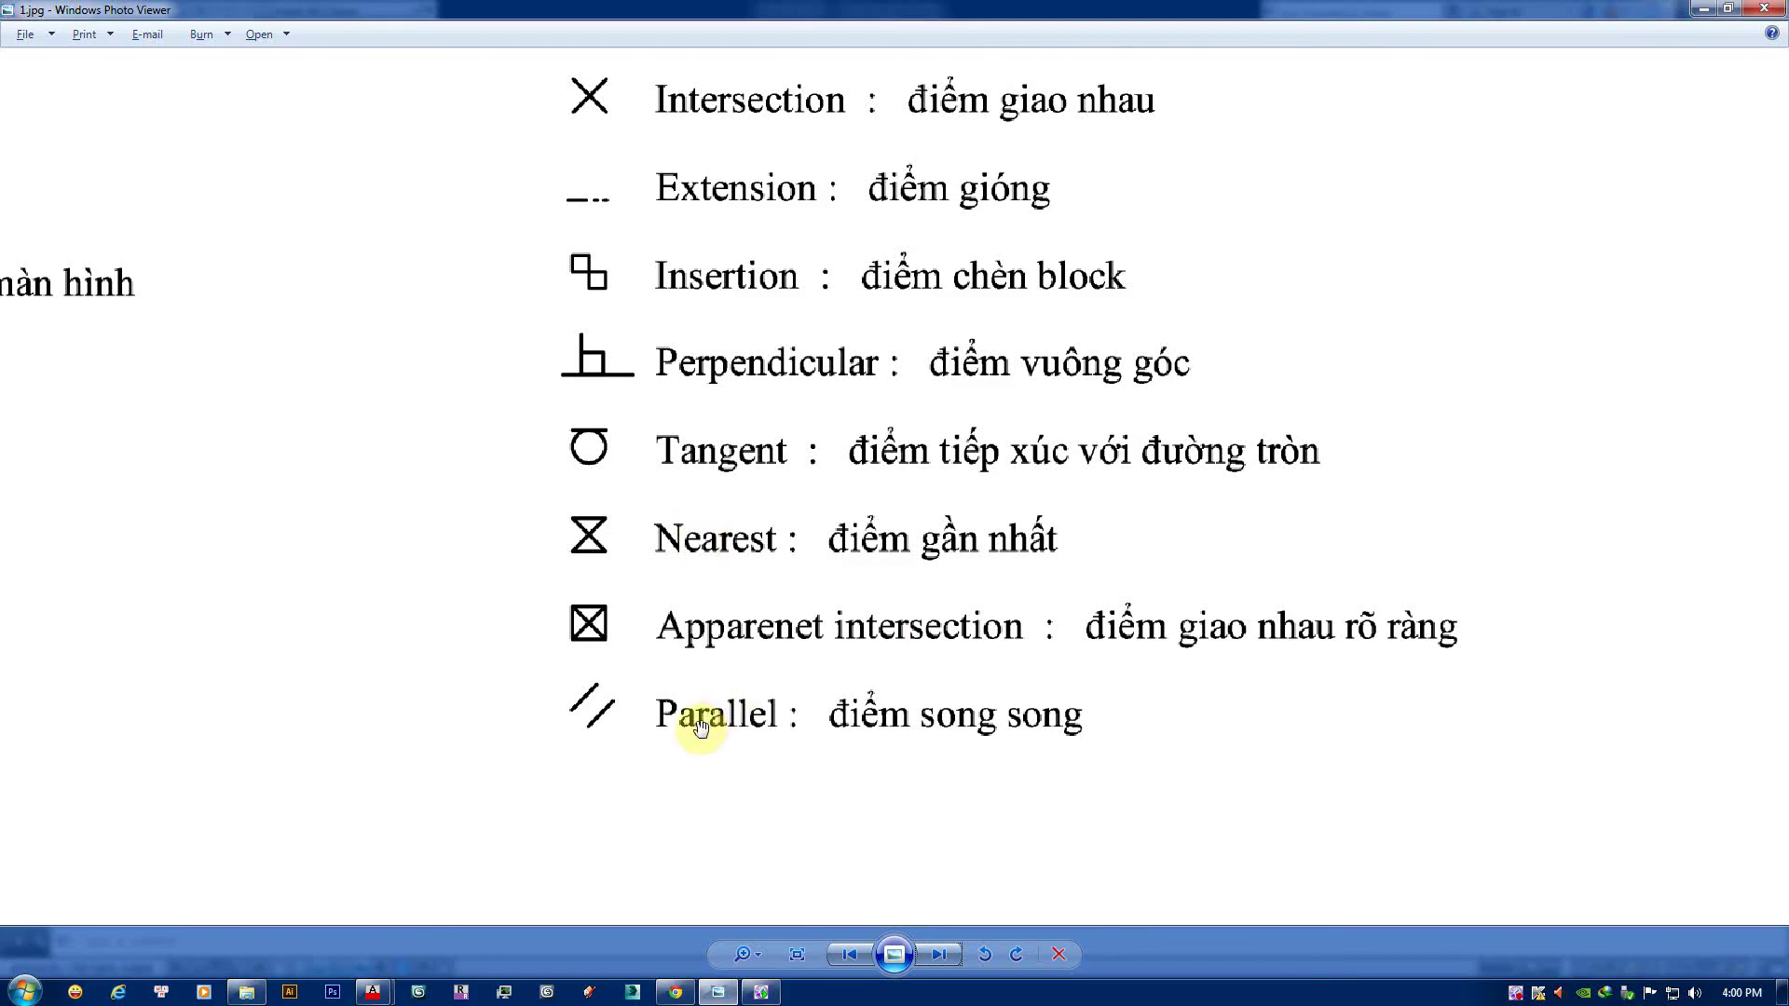
pyautogui.hotkey('alt', 'Tab')
# Copy the left star's long diagonal line to sit parallel just beside the original.
pyautogui.scroll(-3, 919, 500)
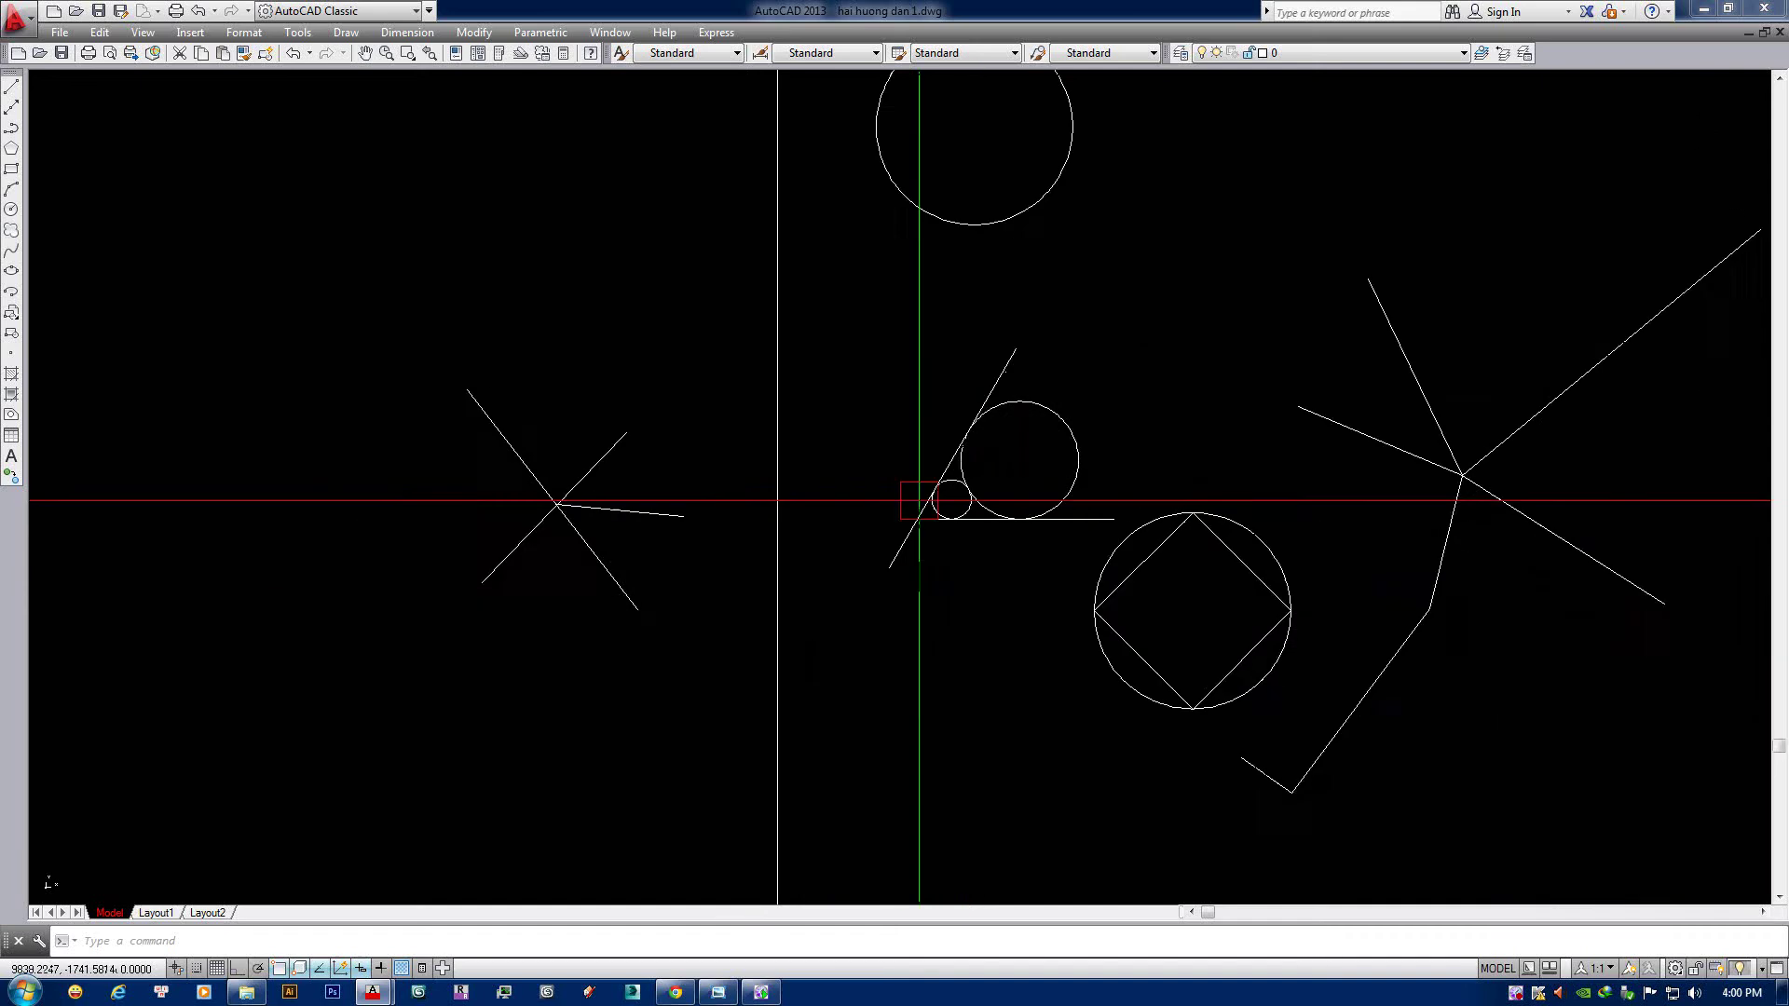
pyautogui.scroll(-1, 838, 522)
pyautogui.scroll(2, 699, 546)
pyautogui.click(699, 547)
pyautogui.scroll(2, 792, 568)
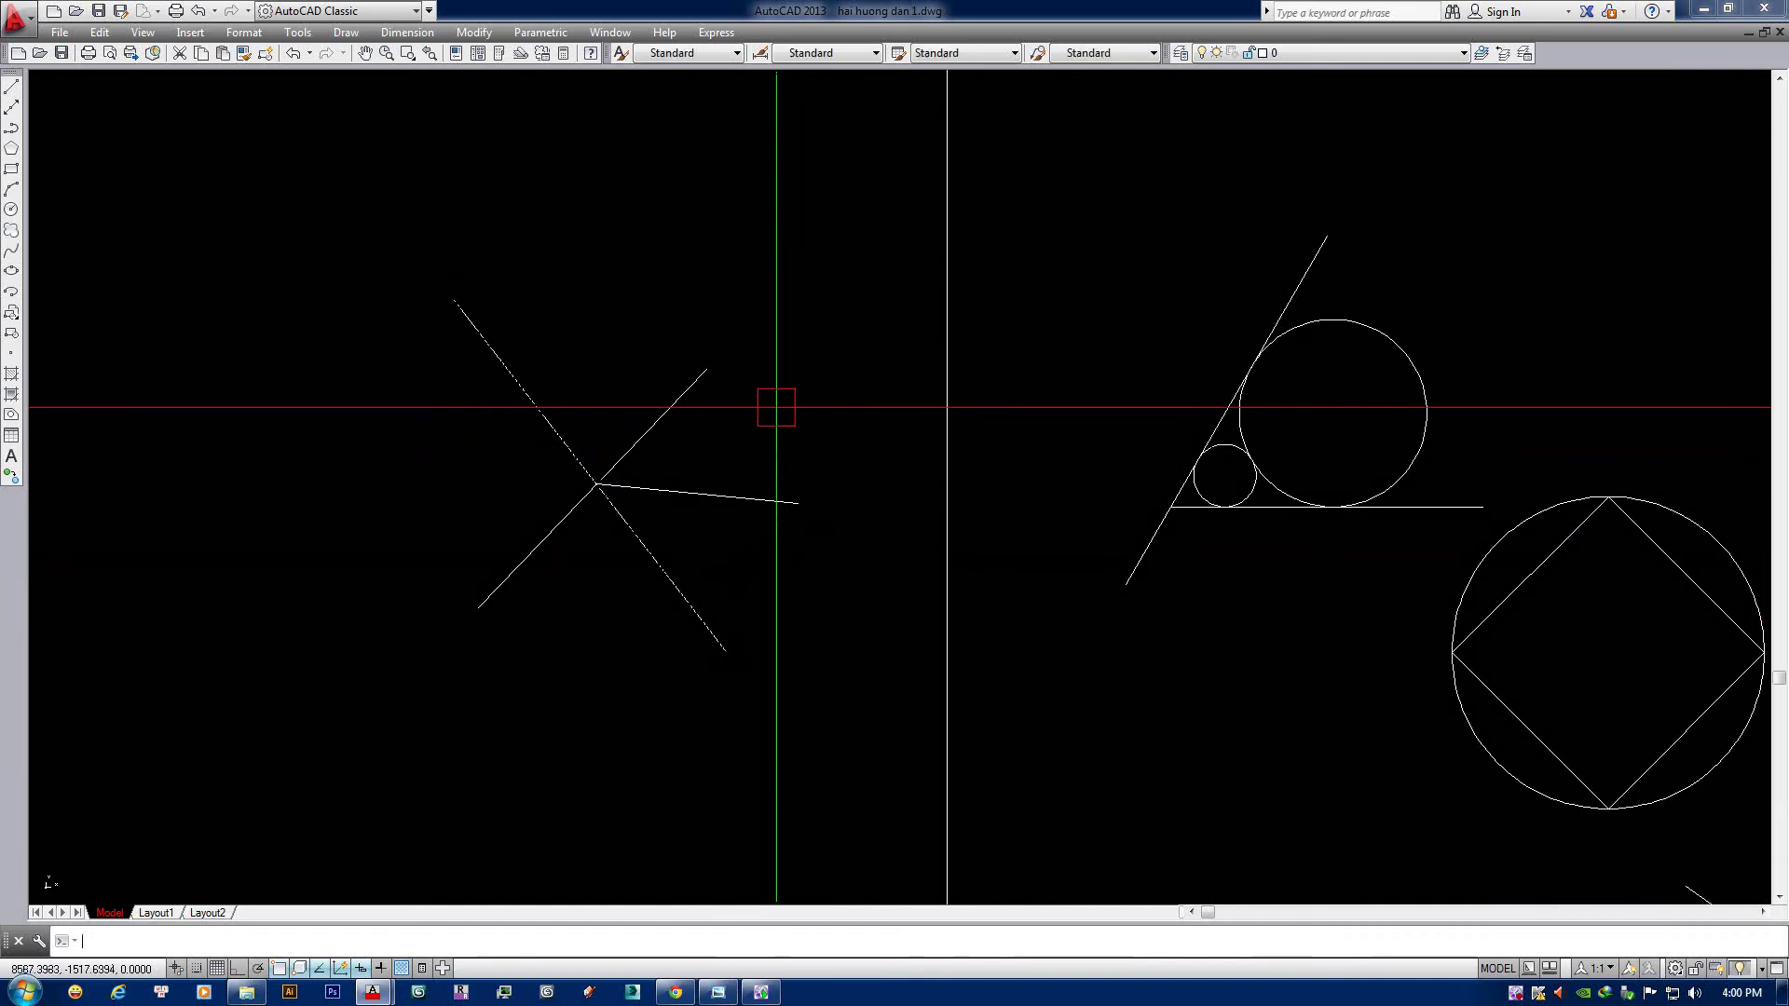
pyautogui.write('o')
pyautogui.press('Return')
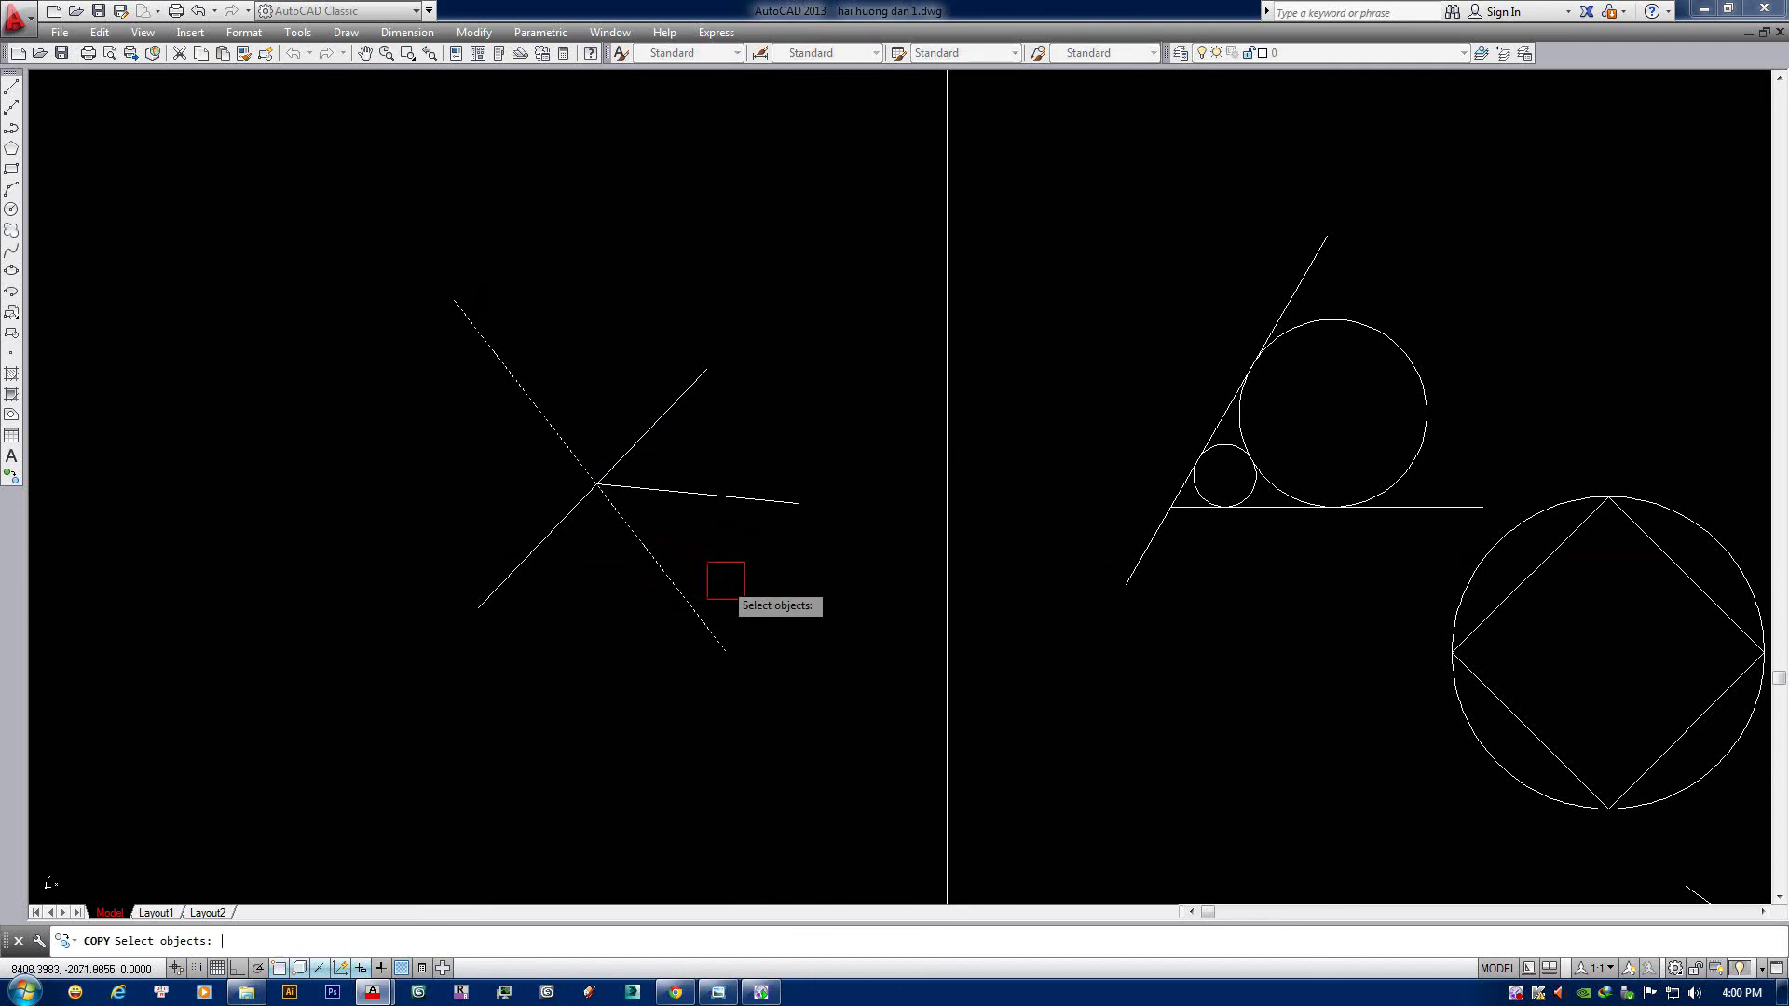
pyautogui.press('Return')
pyautogui.click(764, 585)
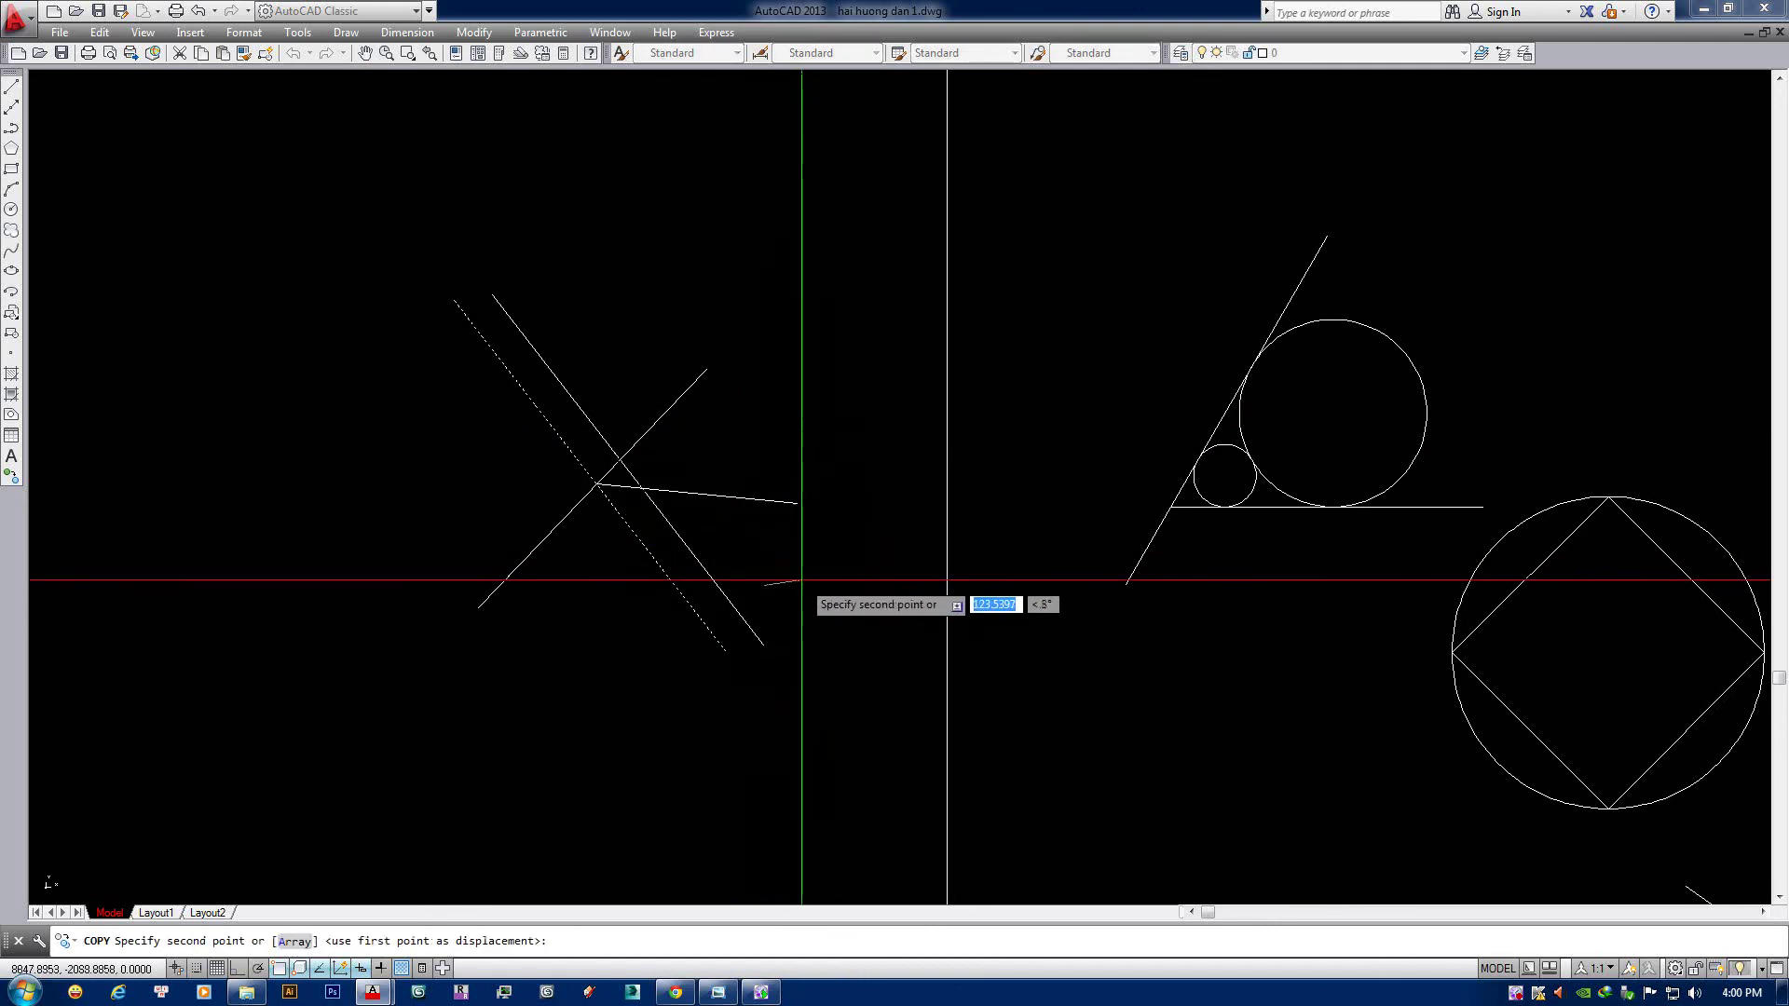
pyautogui.click(801, 580)
pyautogui.press('Escape')
# Pan to show all the shapes, then scroll through the osnap reference chart.
pyautogui.scroll(-5, 559, 401)
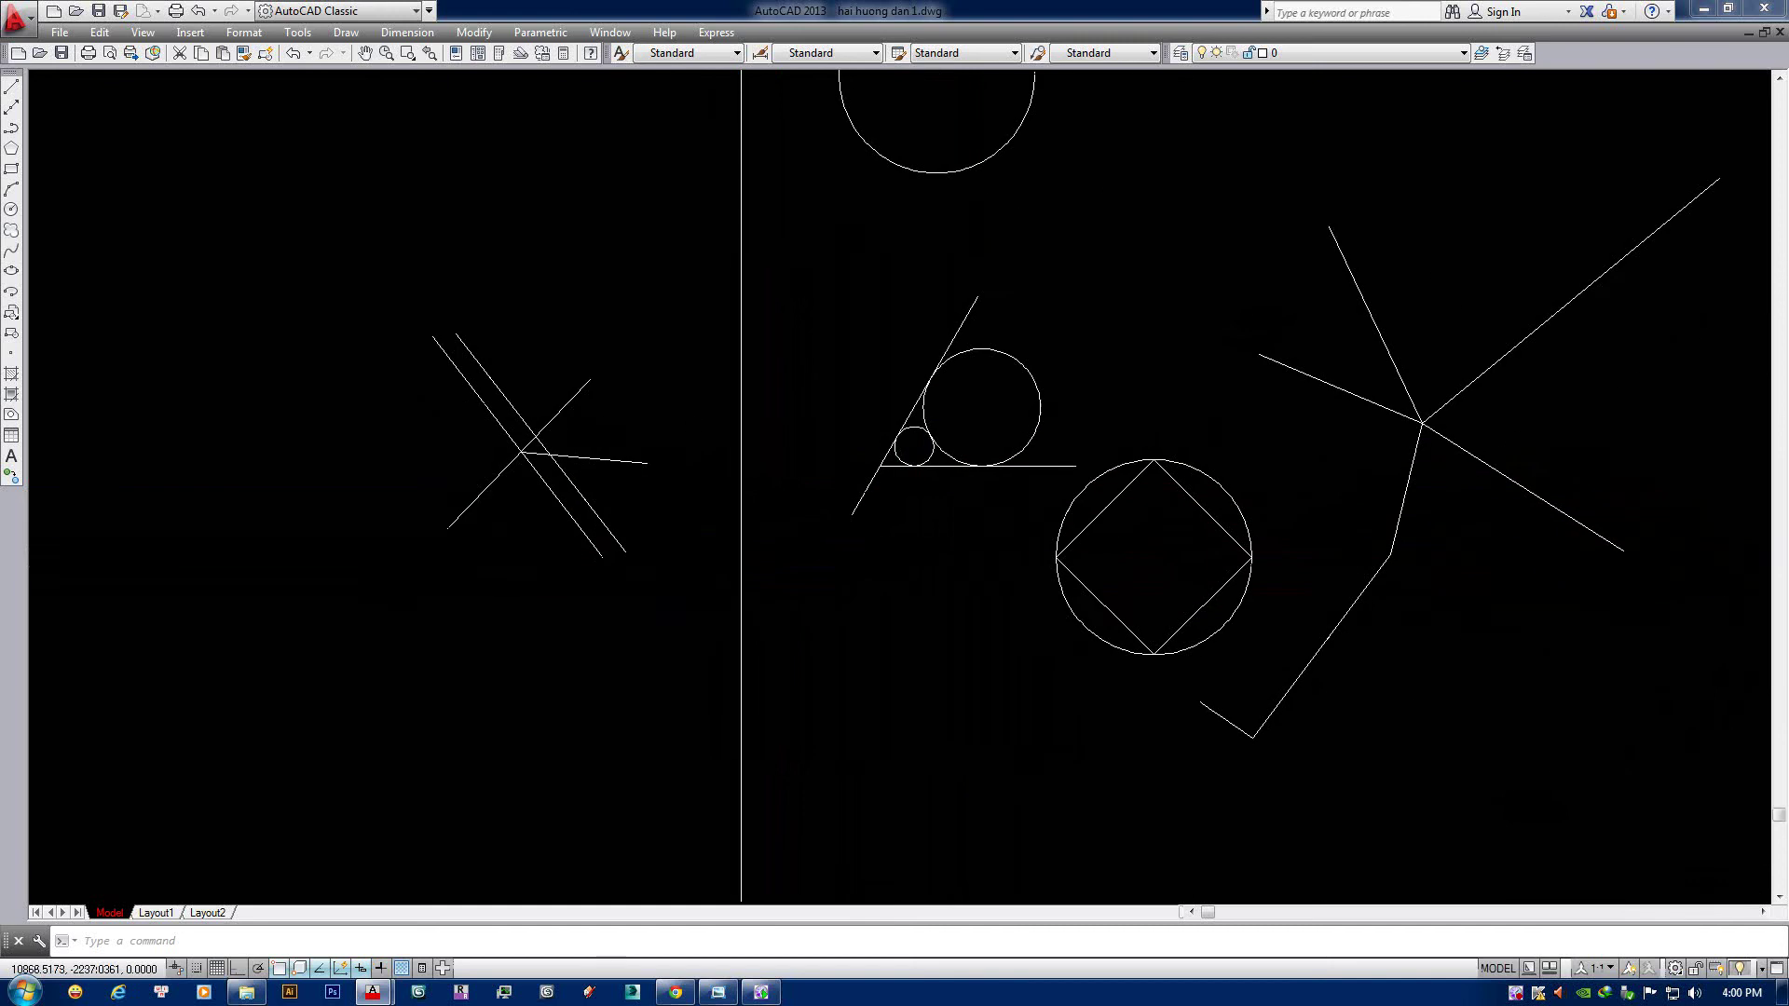
pyautogui.moveTo(1249, 599); pyautogui.dragTo(1058, 559, button='middle')
pyautogui.hotkey('alt', 'Tab')
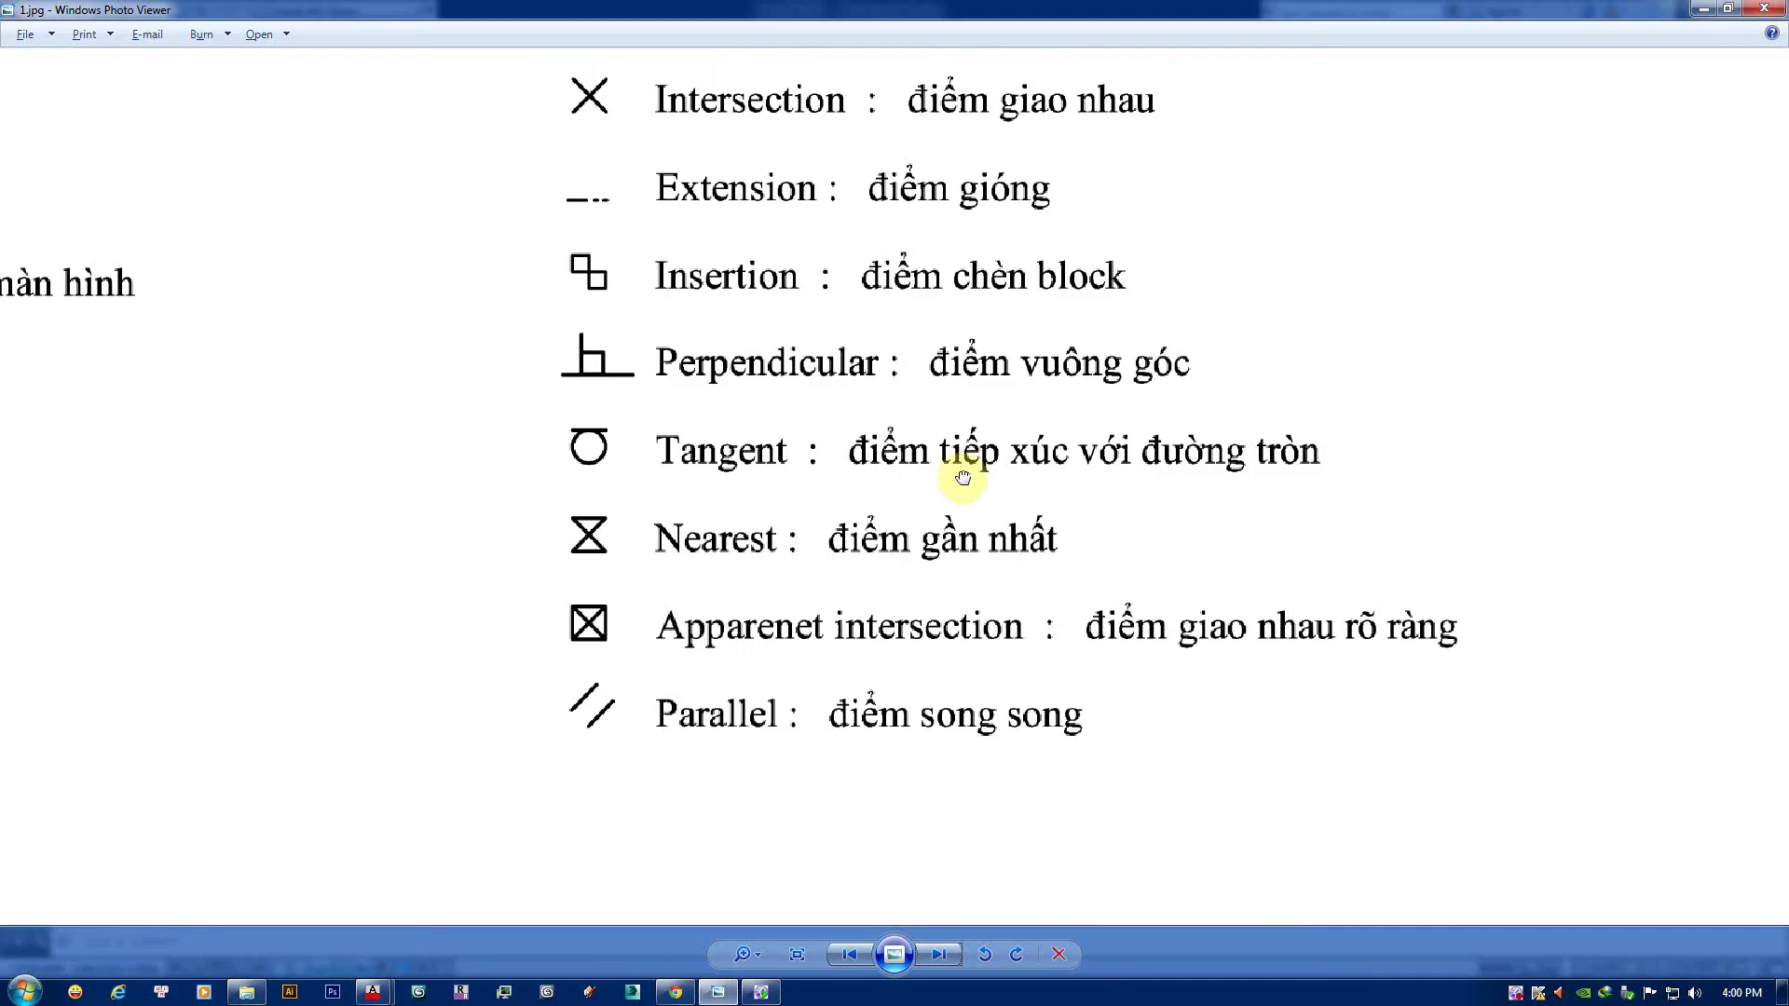
pyautogui.scroll(-1, 959, 463)
pyautogui.scroll(-2, 959, 391)
pyautogui.scroll(2, 966, 200)
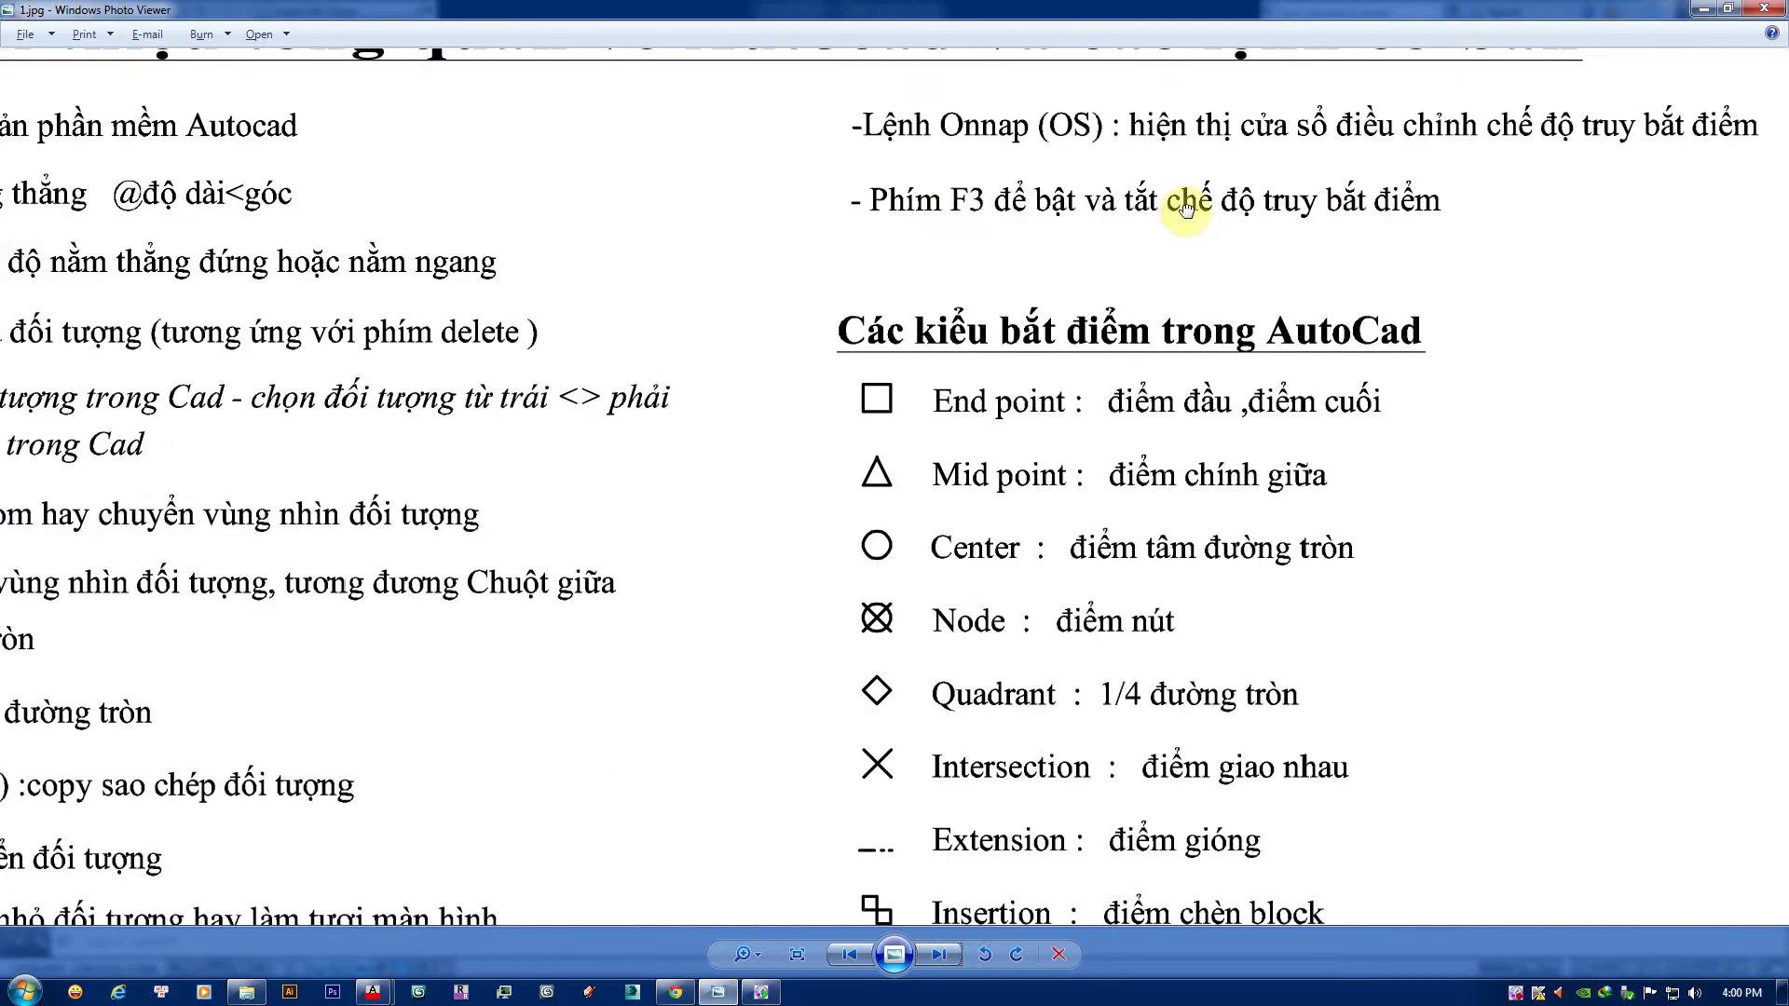
pyautogui.scroll(1, 1238, 199)
pyautogui.scroll(-2, 798, 152)
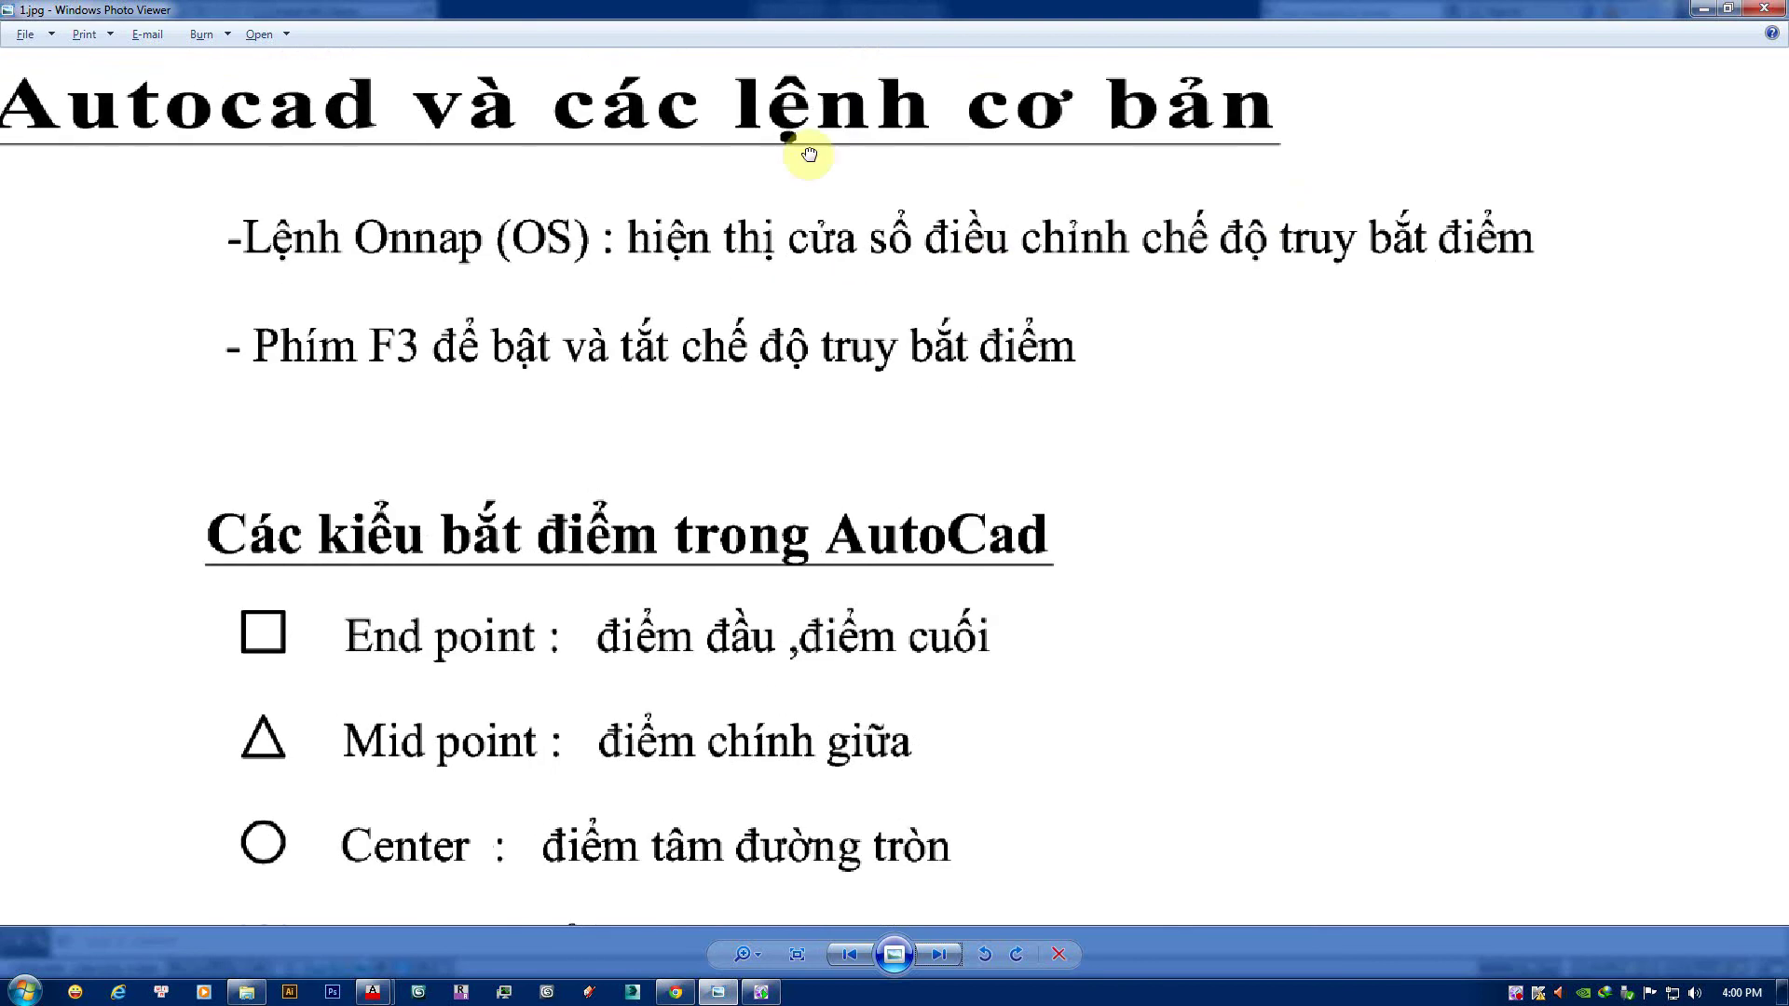
pyautogui.scroll(1, 825, 461)
# Add Nearest to the active object snaps in the Drafting Settings Object Snap tab, via the OS command.
pyautogui.hotkey('alt', 'Tab')
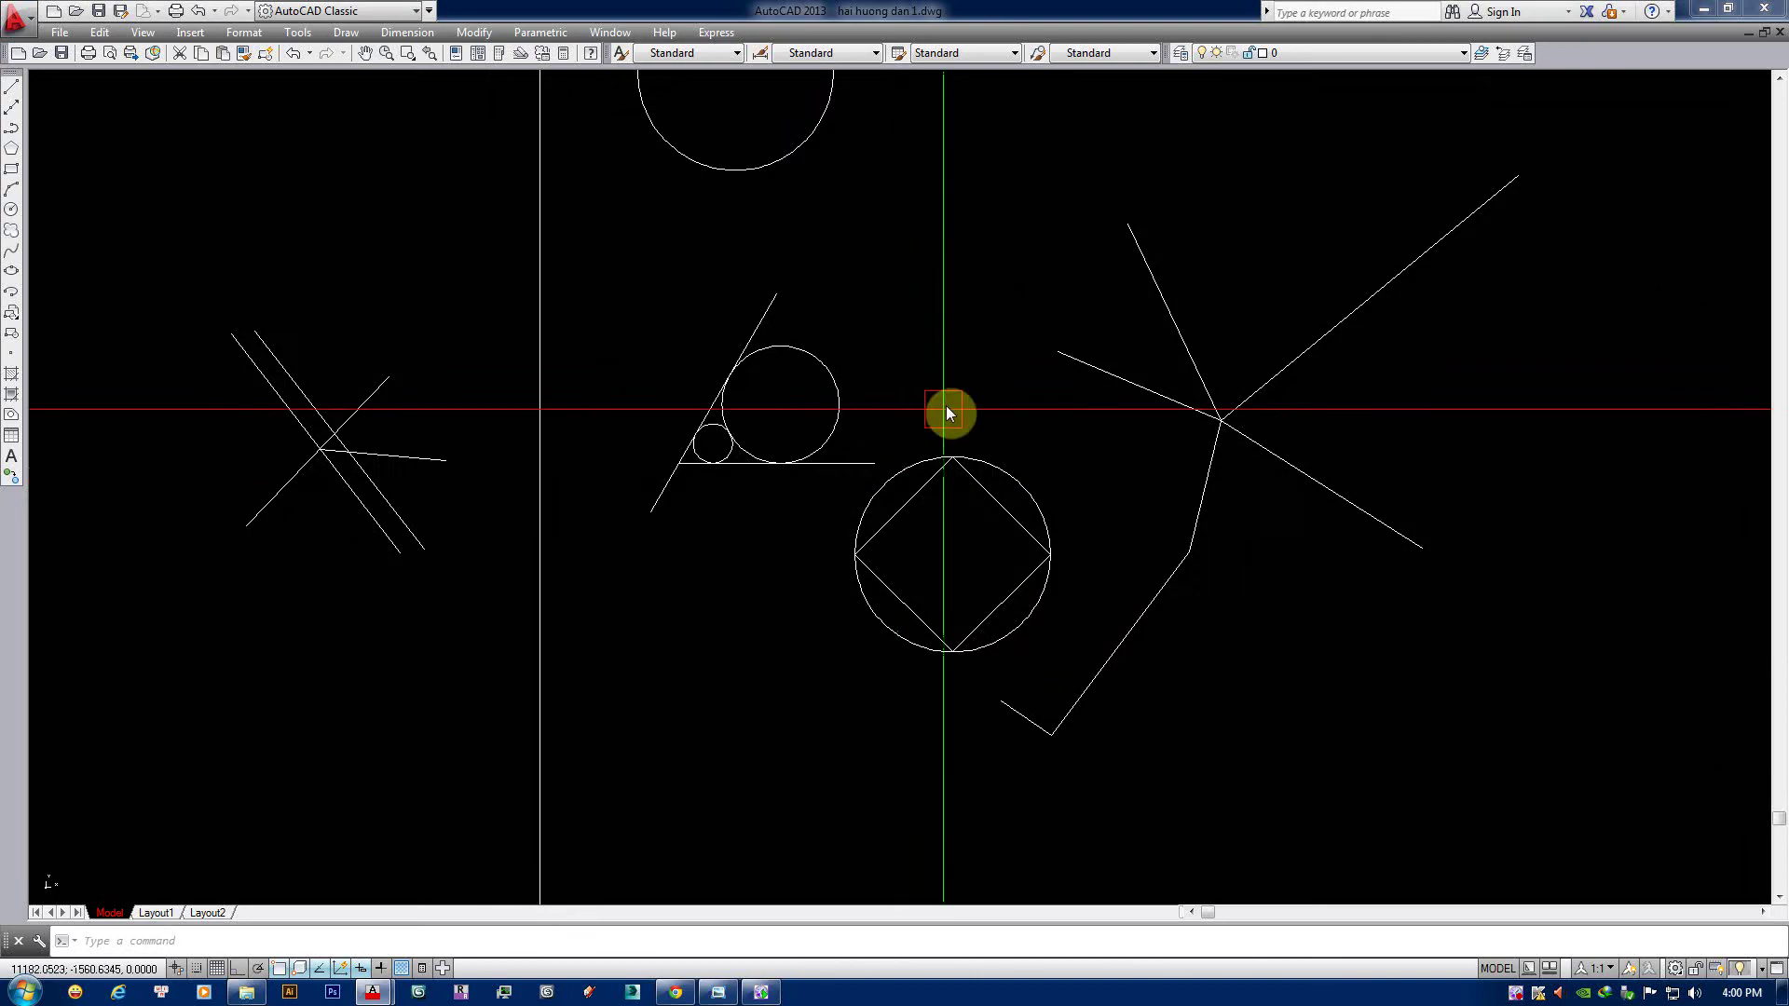
pyautogui.scroll(-2, 946, 411)
pyautogui.write('s')
pyautogui.press('Escape')
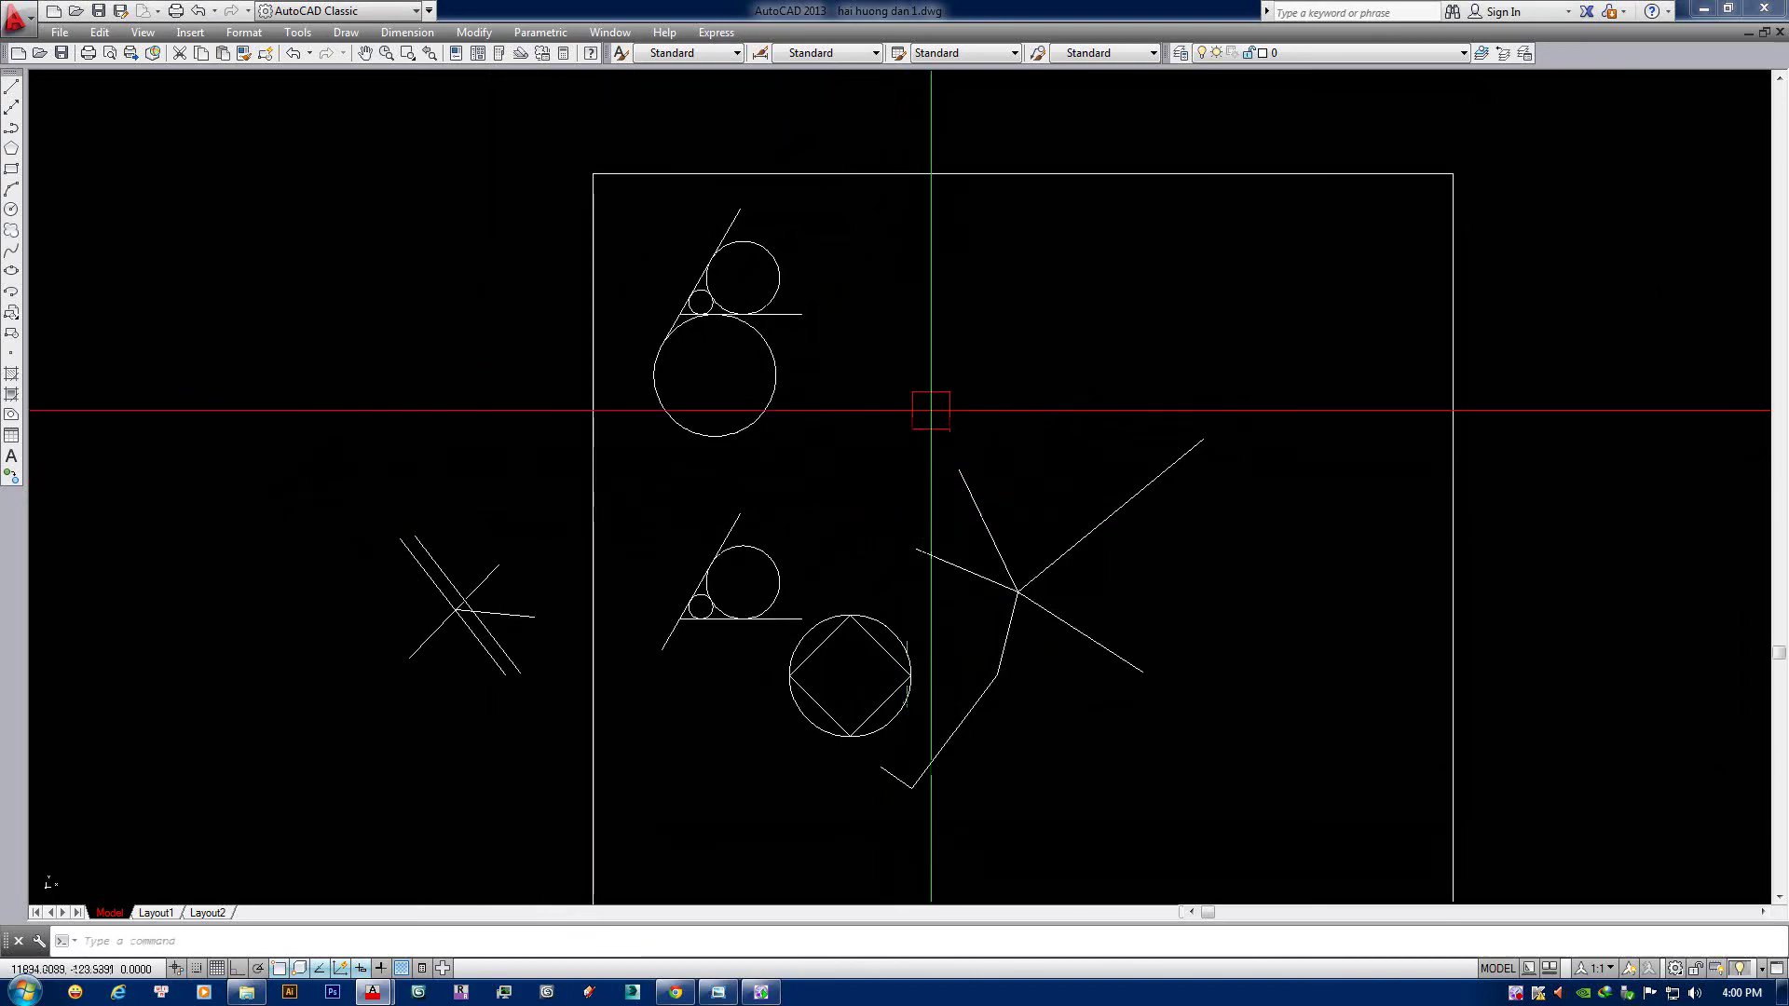
pyautogui.write('os')
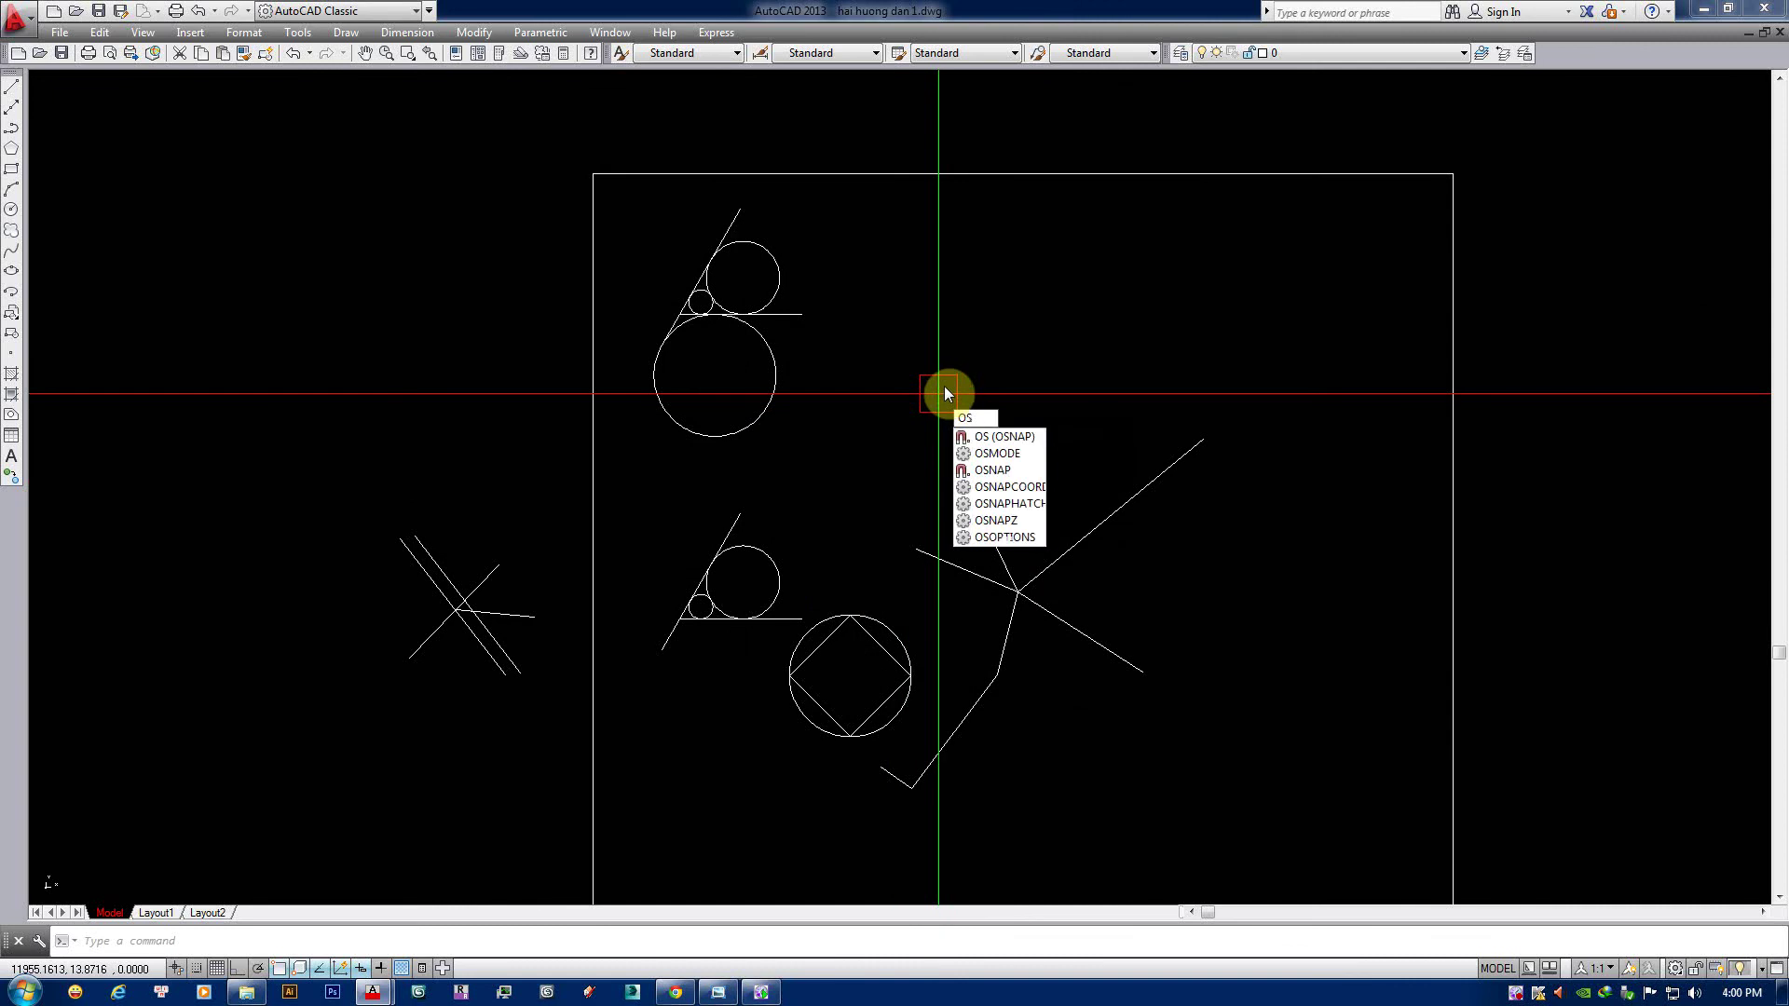
pyautogui.press('Return')
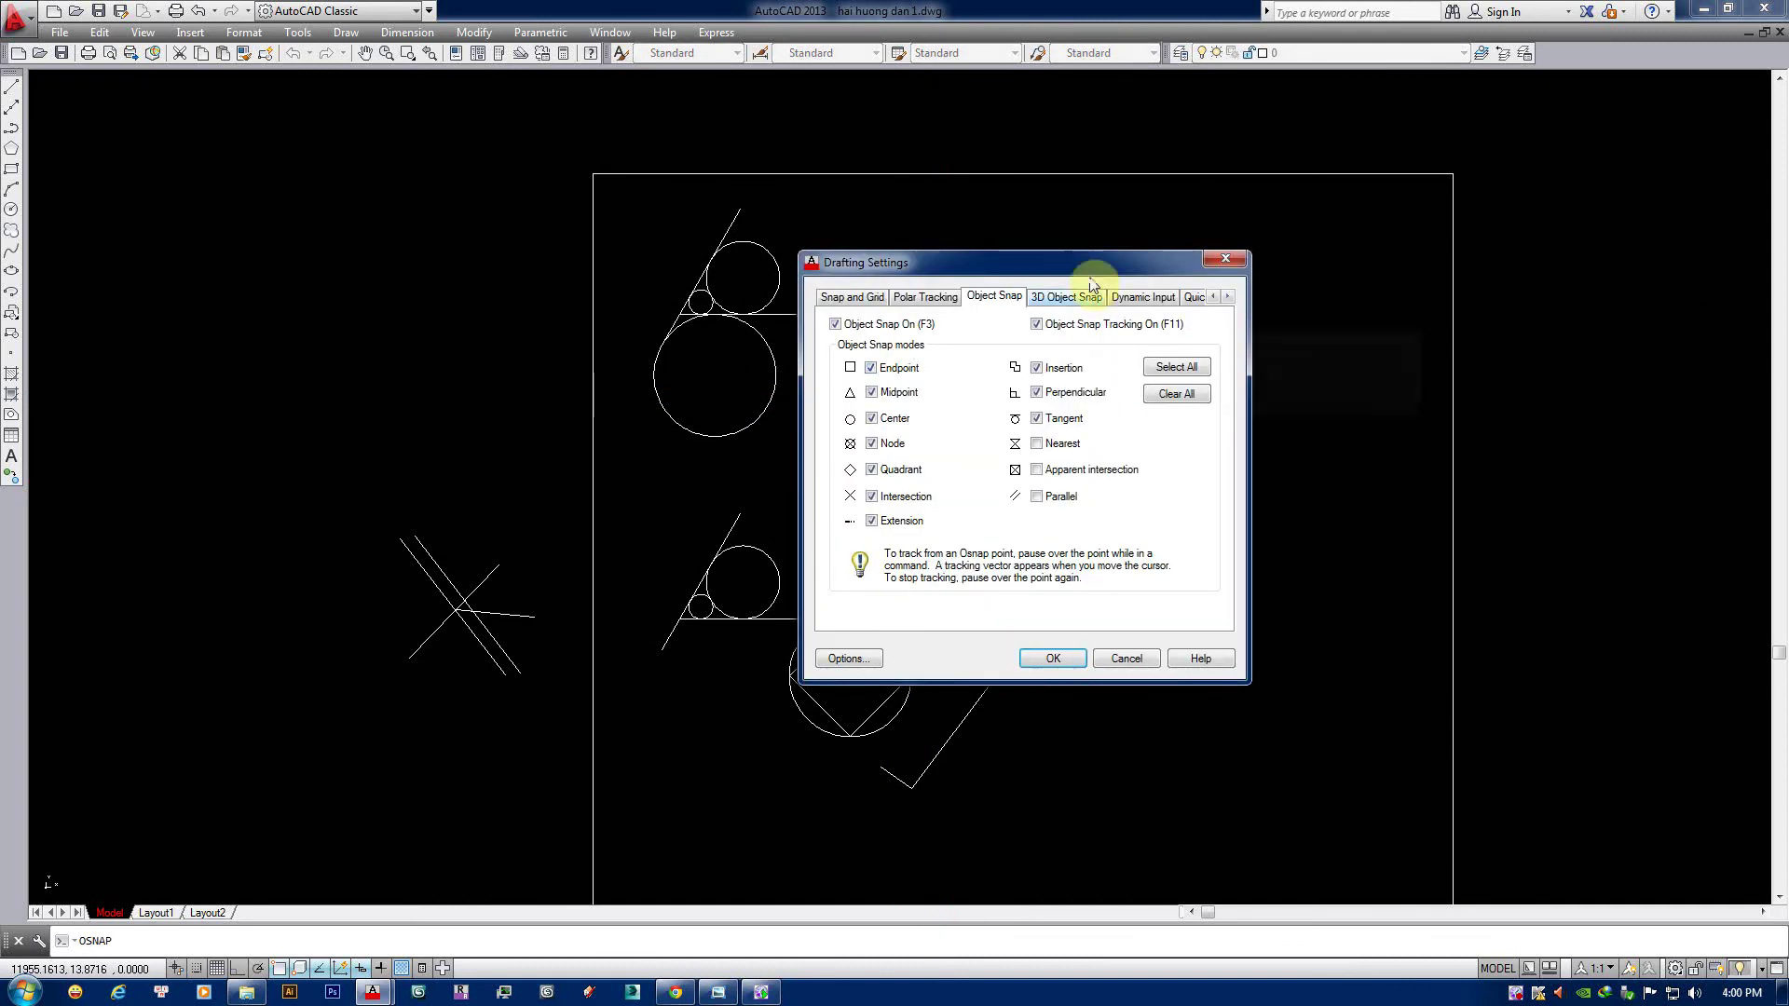
pyautogui.moveTo(1094, 275); pyautogui.dragTo(1111, 302)
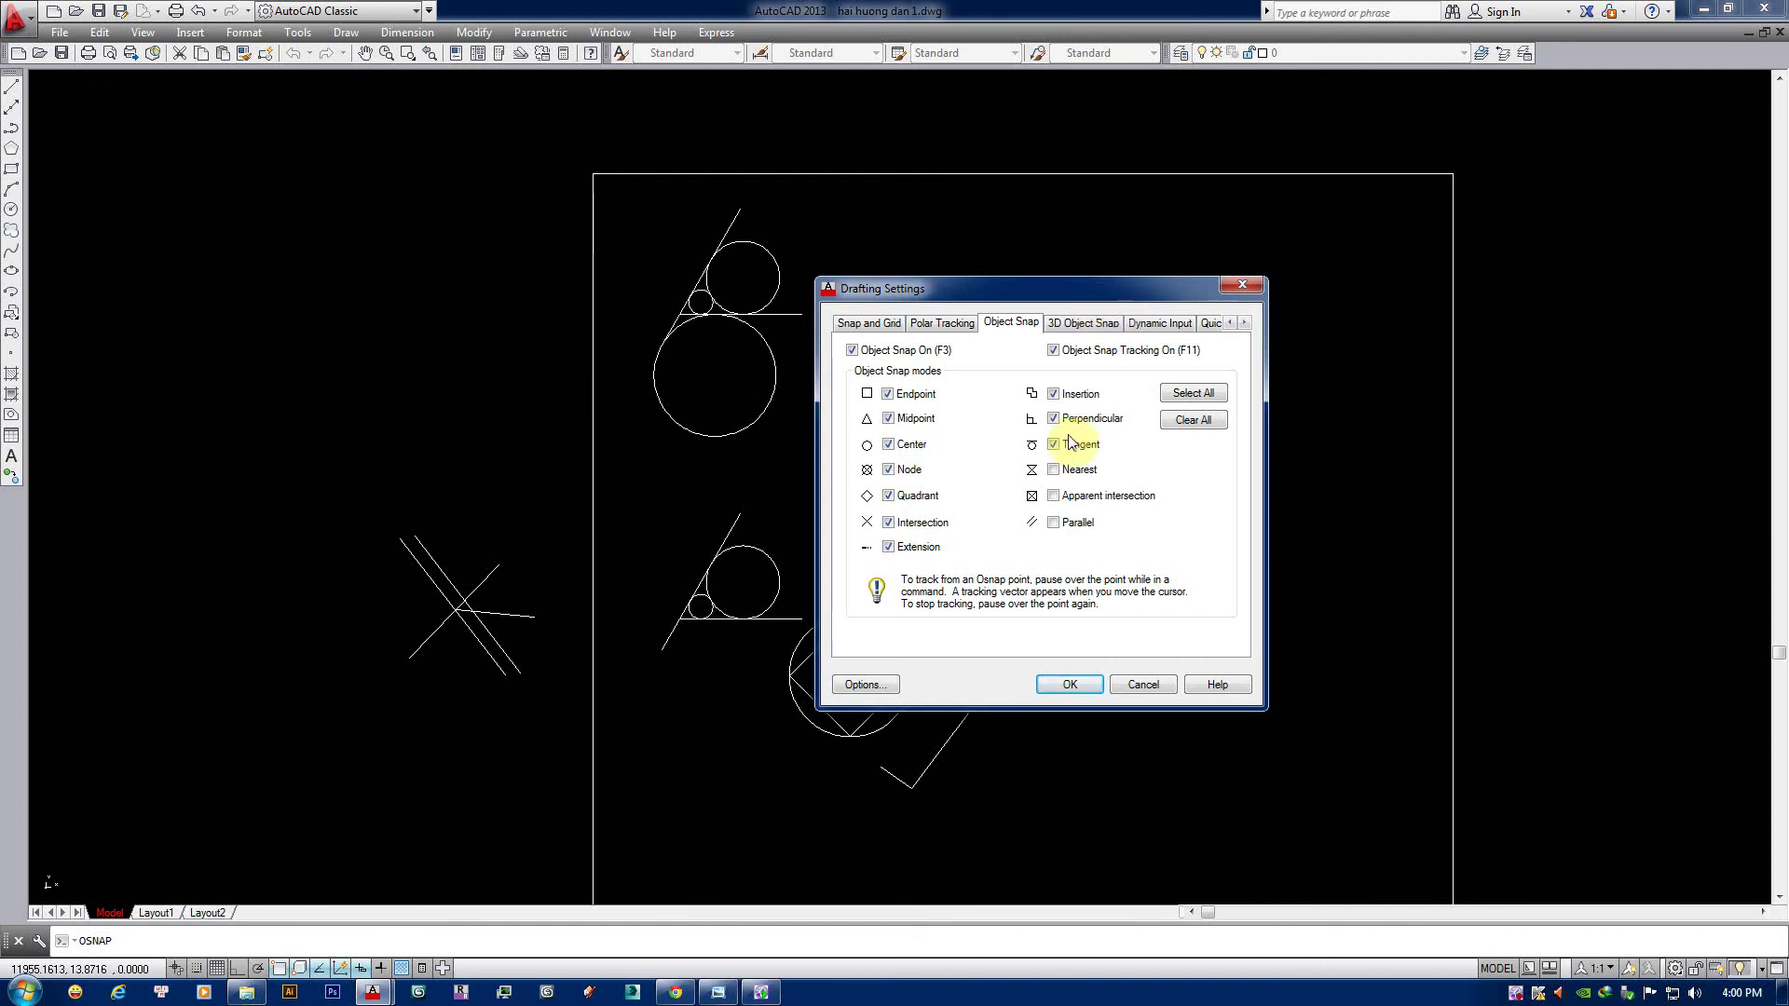
pyautogui.click(1059, 469)
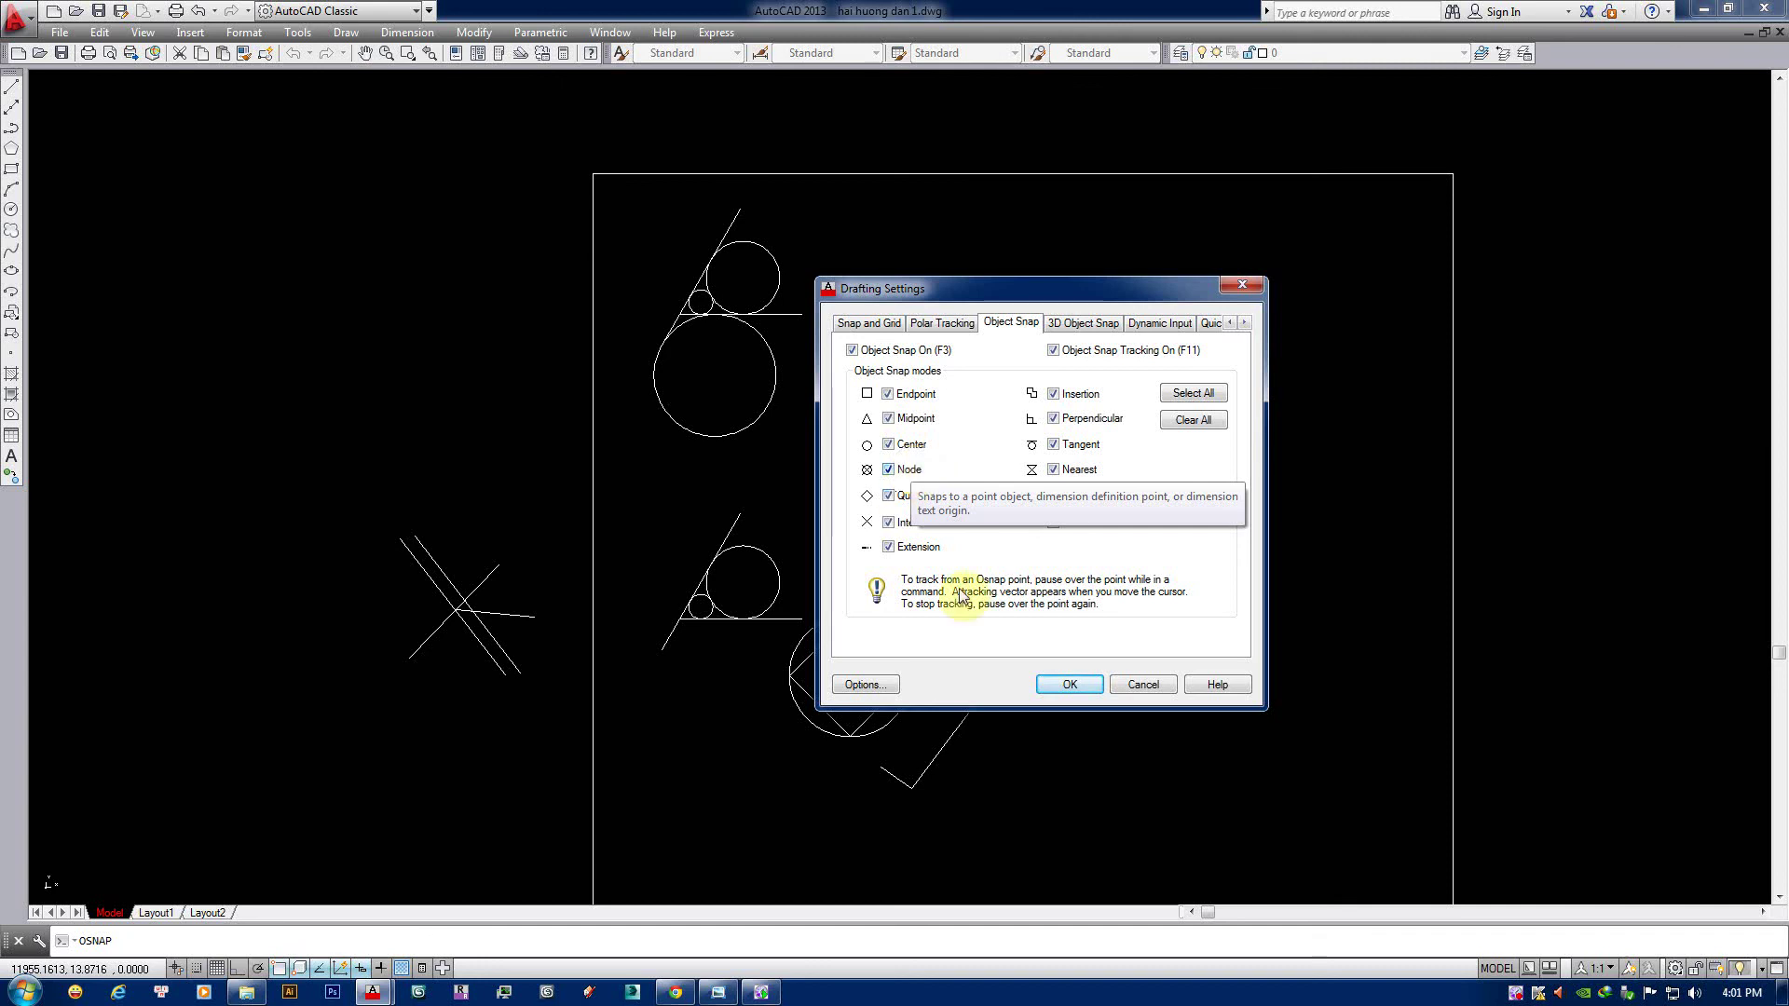
pyautogui.click(1053, 670)
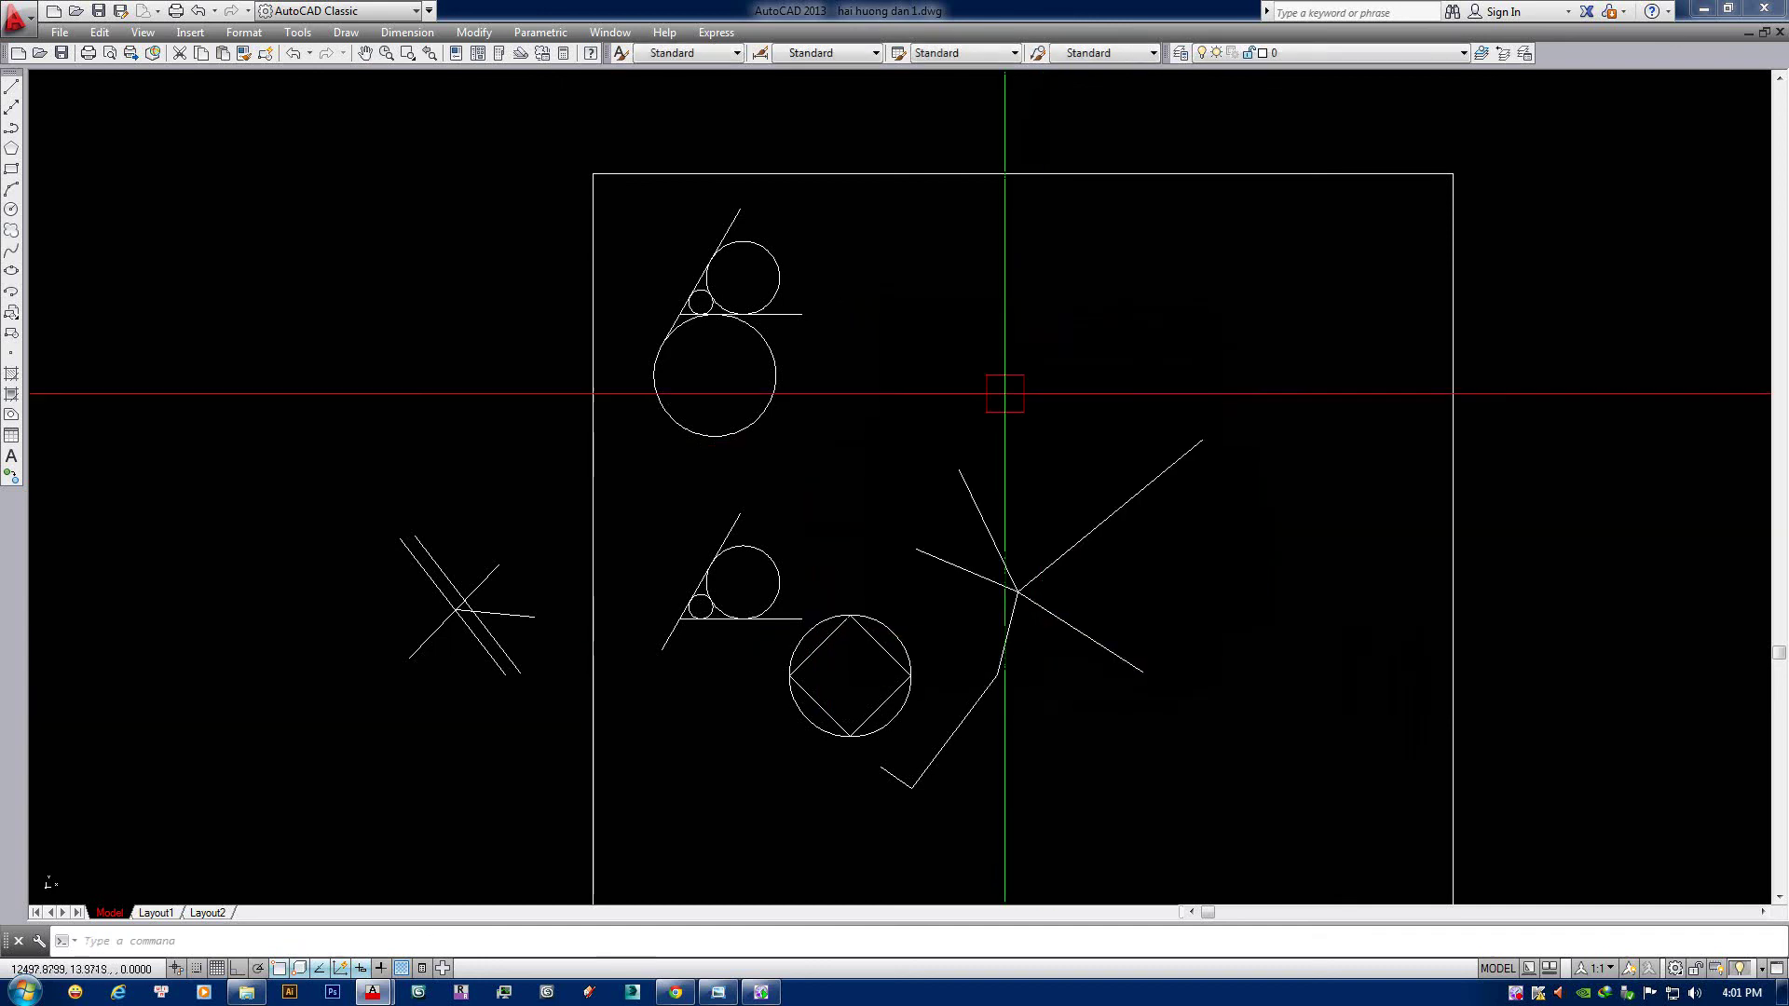
# Confirm all object snap modes, including Extension and Parallel, are checked in Drafting Settings.
pyautogui.moveTo(1002, 391)
pyautogui.mouseDown(button='middle')
pyautogui.moveTo(991, 426)
pyautogui.moveTo(1038, 531)
pyautogui.mouseUp(button='middle')
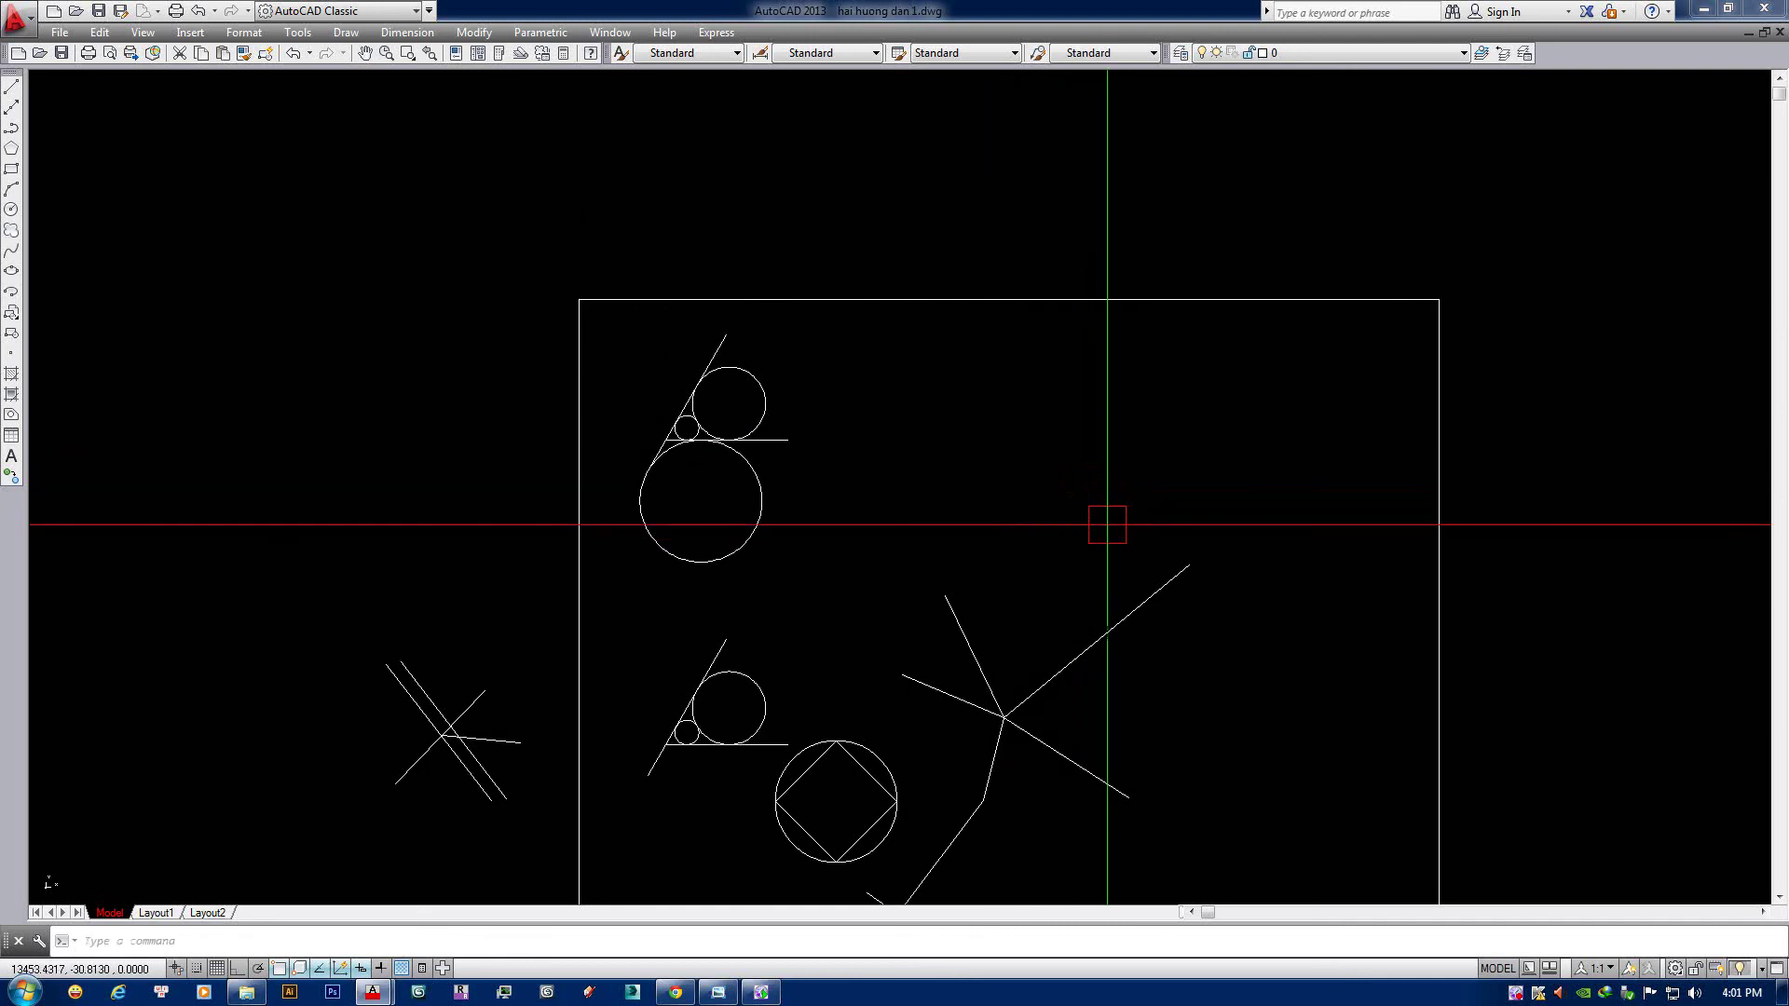
pyautogui.write('s')
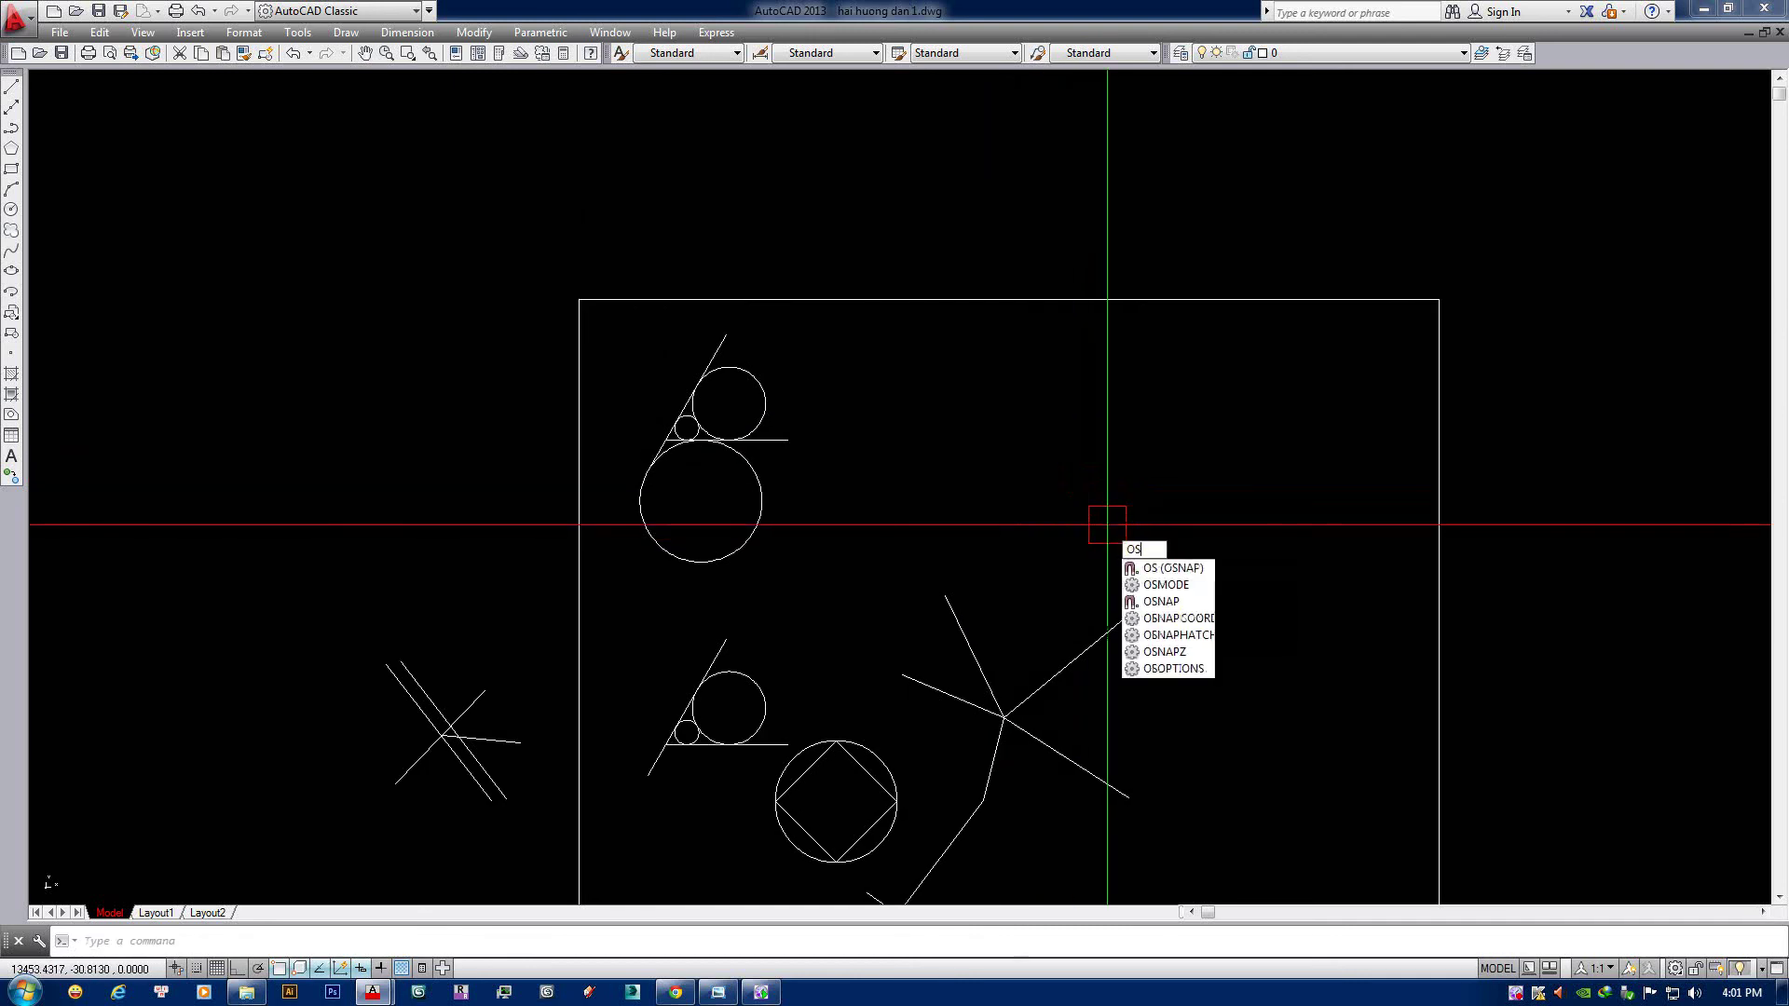
pyautogui.press('Return')
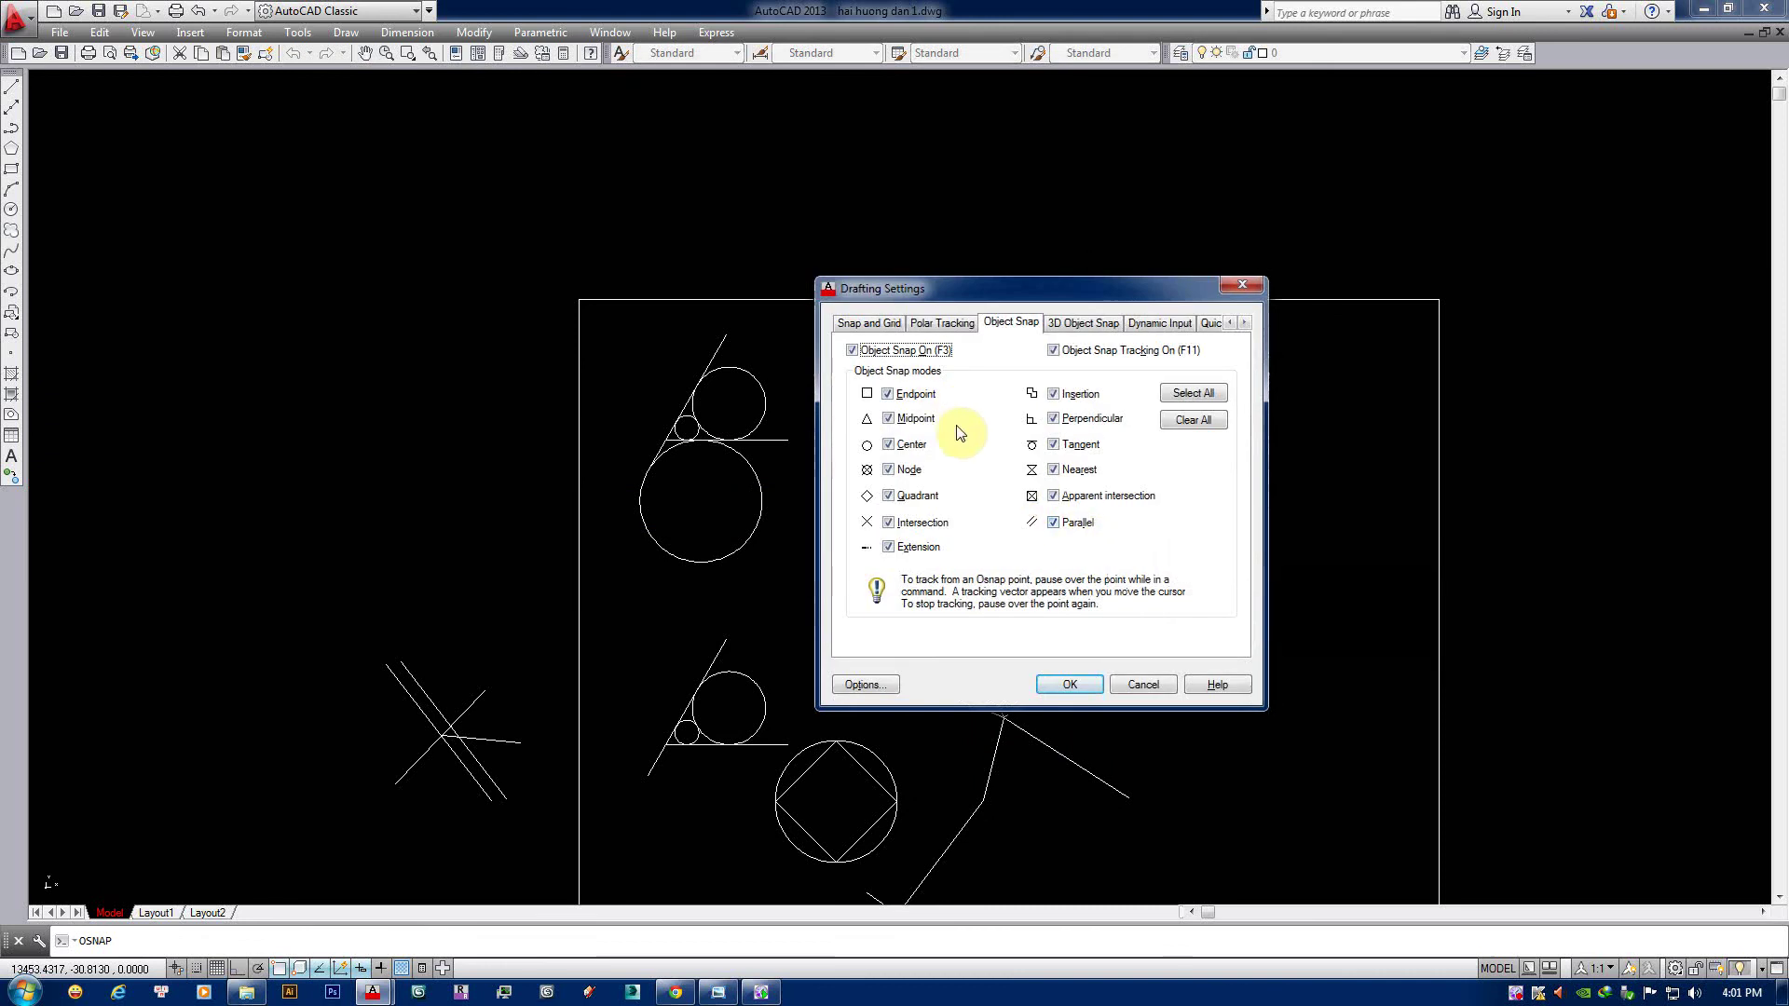
pyautogui.press('Return')
pyautogui.press('Return')
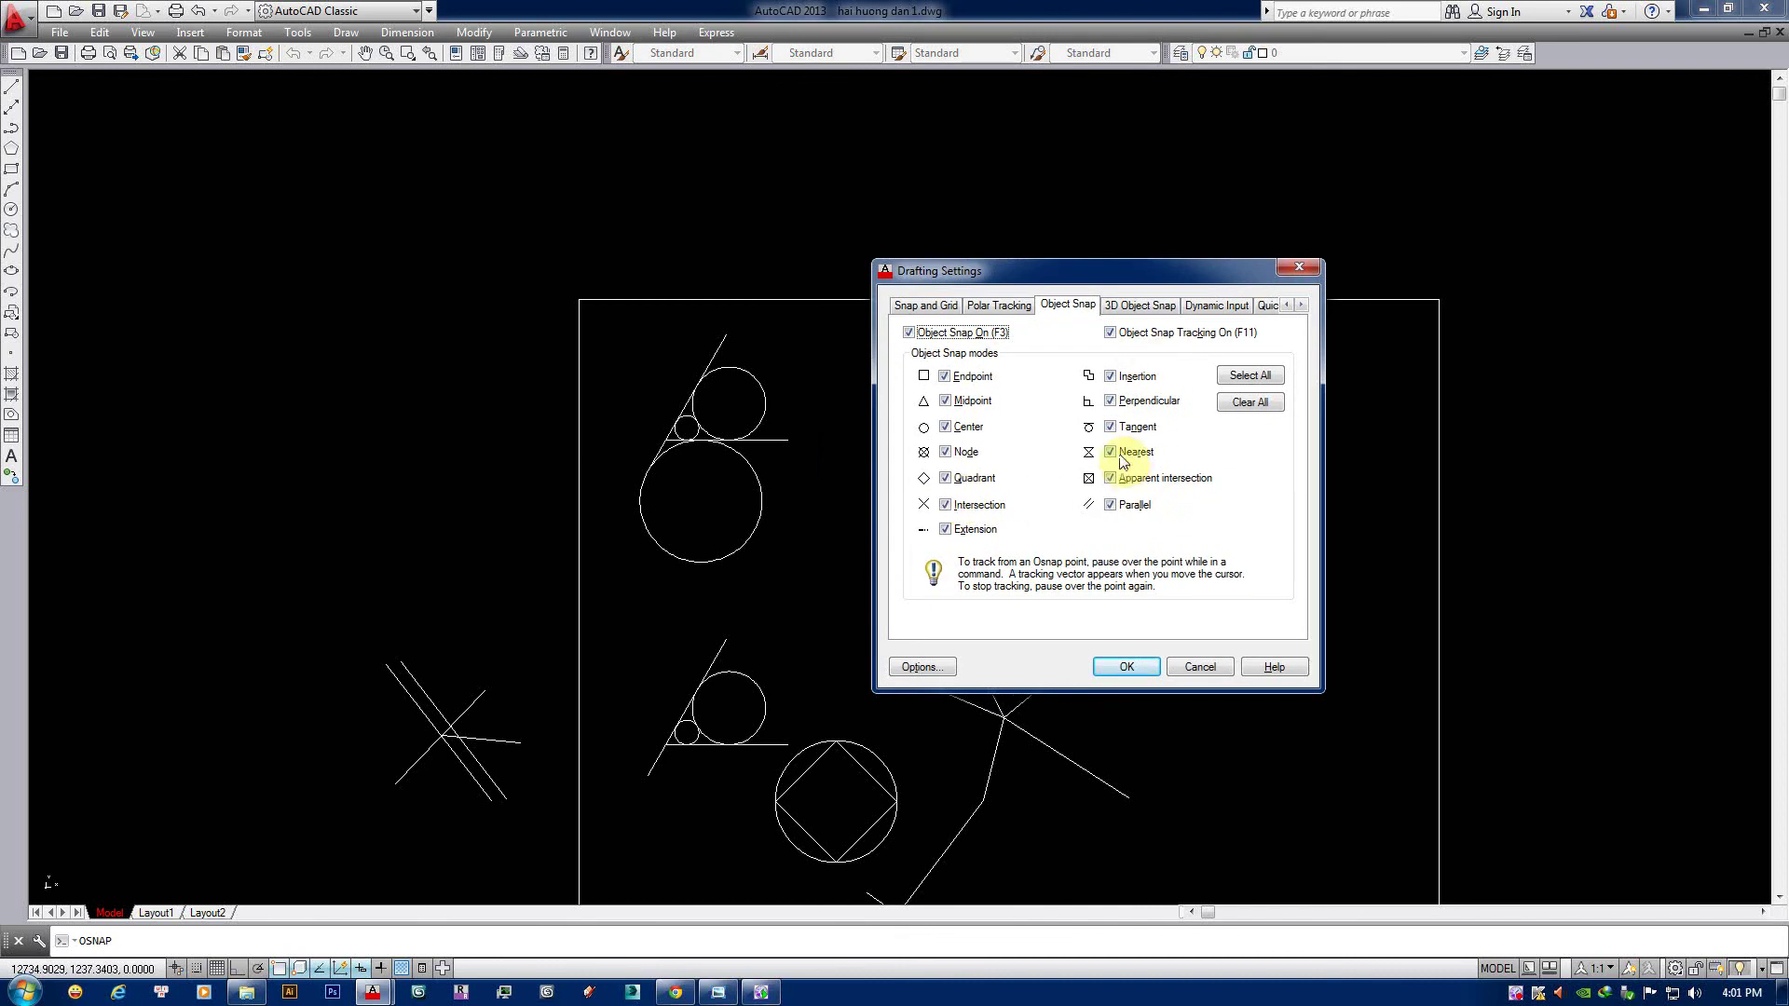
pyautogui.press('Return')
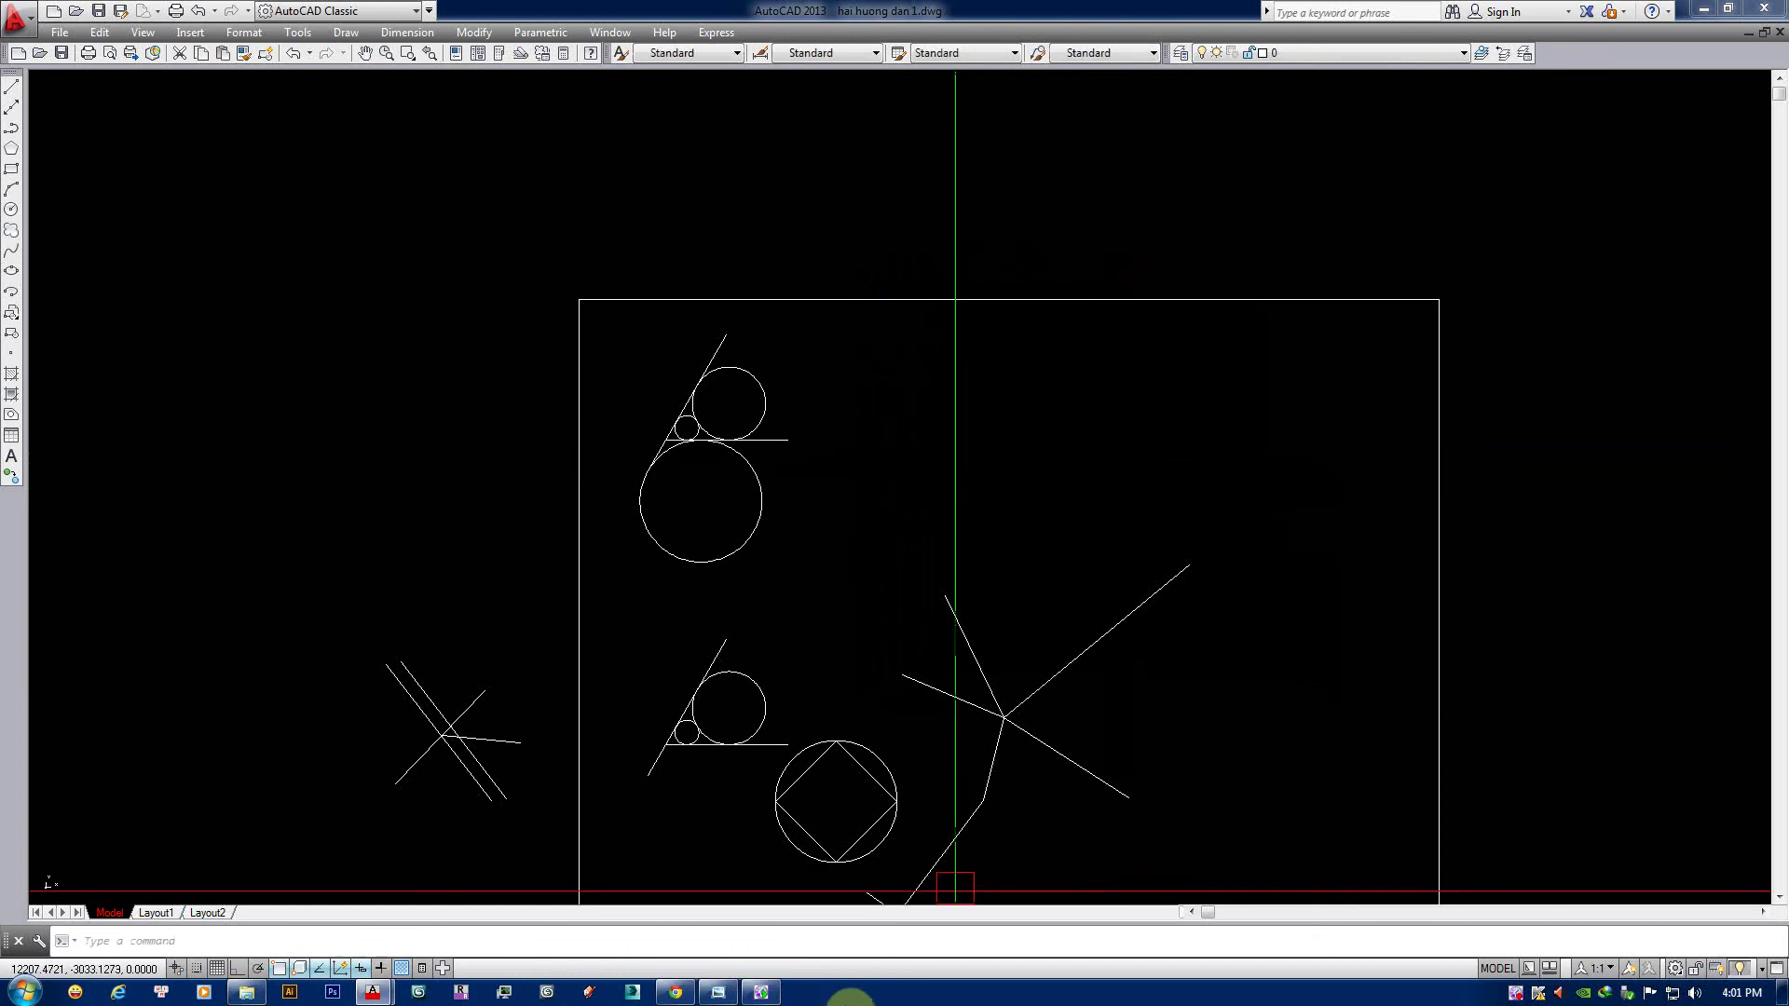
# Check the reference notes image, then return and pan the drawing toward the lower left.
pyautogui.click(727, 996)
pyautogui.scroll(2, 799, 419)
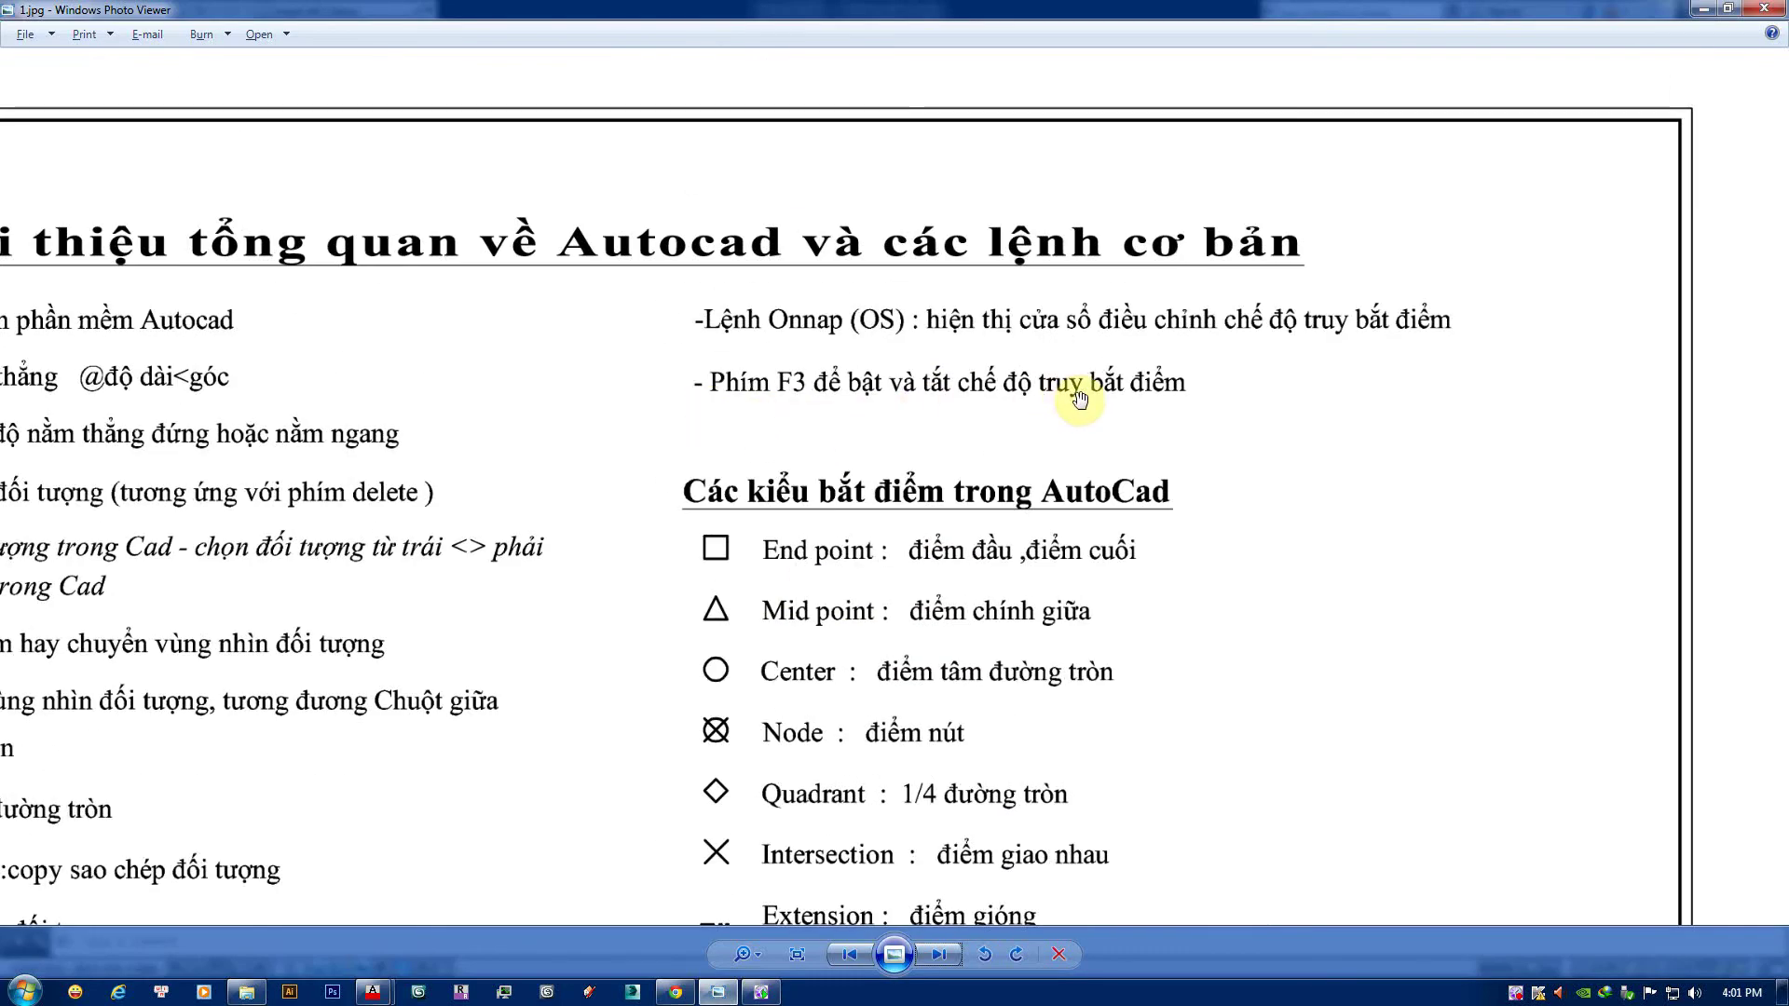
pyautogui.click(1714, 9)
pyautogui.scroll(-2, 1100, 388)
pyautogui.moveTo(1100, 388)
pyautogui.mouseDown(button='middle')
pyautogui.moveTo(1007, 428)
pyautogui.moveTo(973, 481)
pyautogui.mouseUp(button='middle')
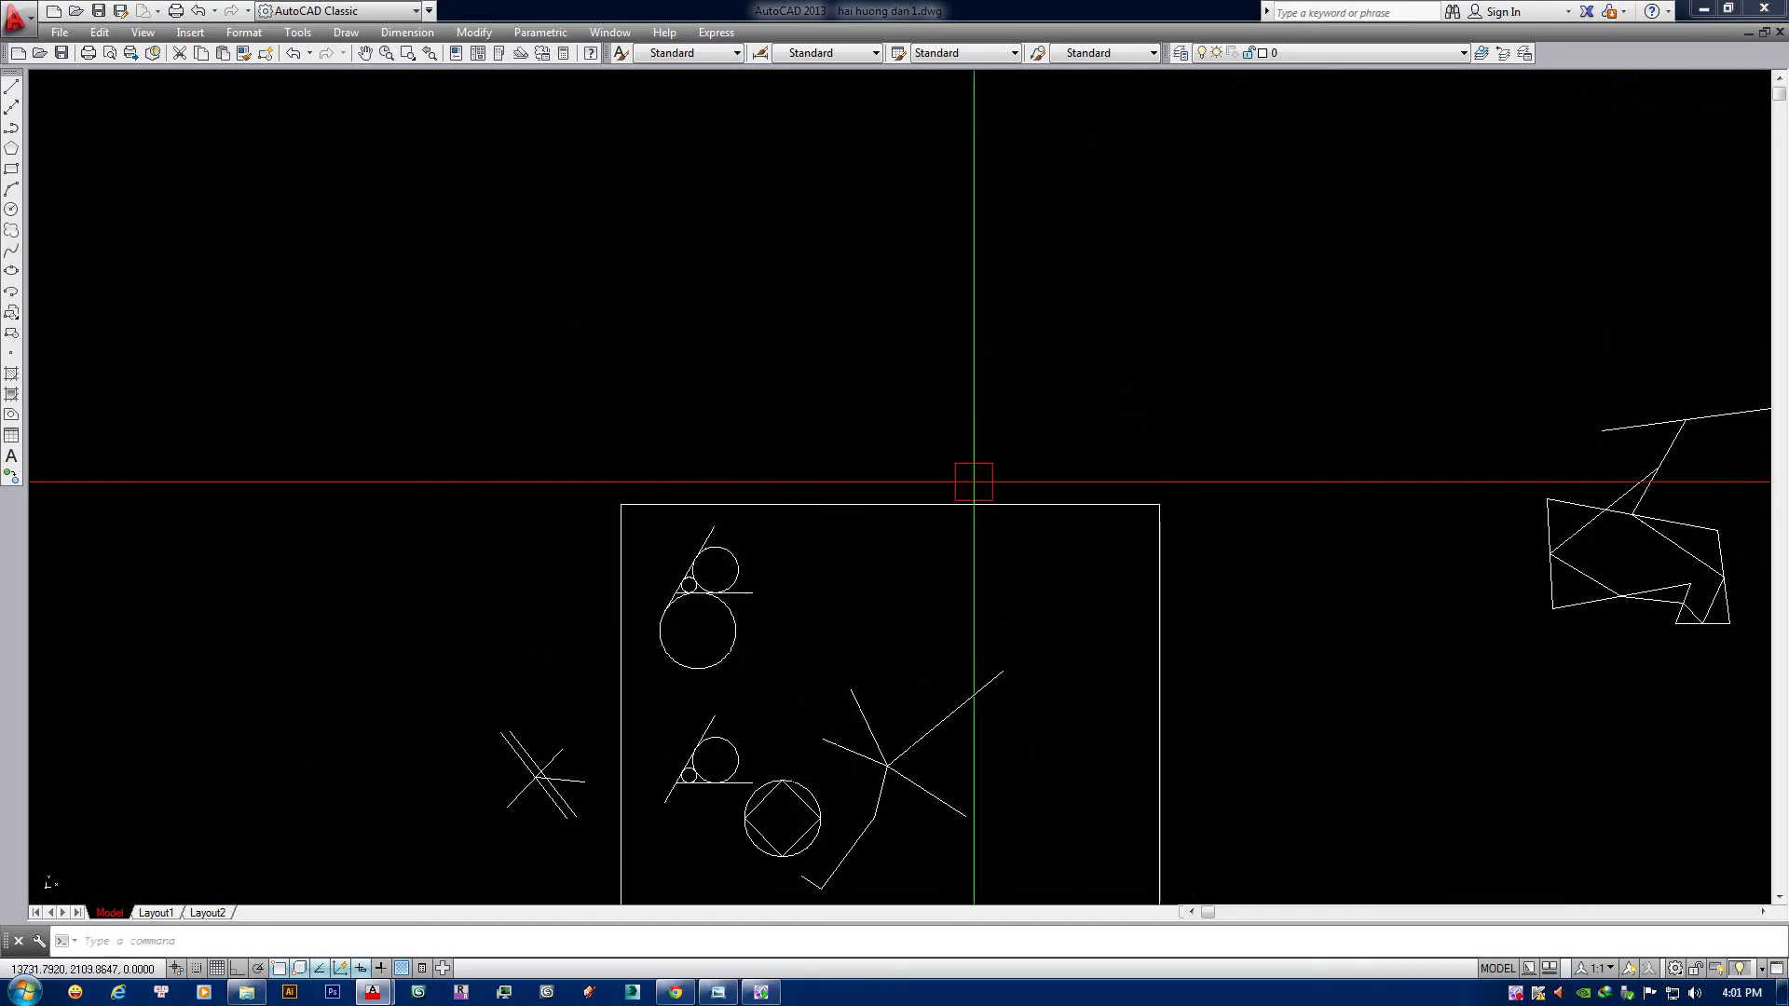
# Draw a five-segment line chain starting from the rectangle corner.
pyautogui.write('l')
pyautogui.press('Return')
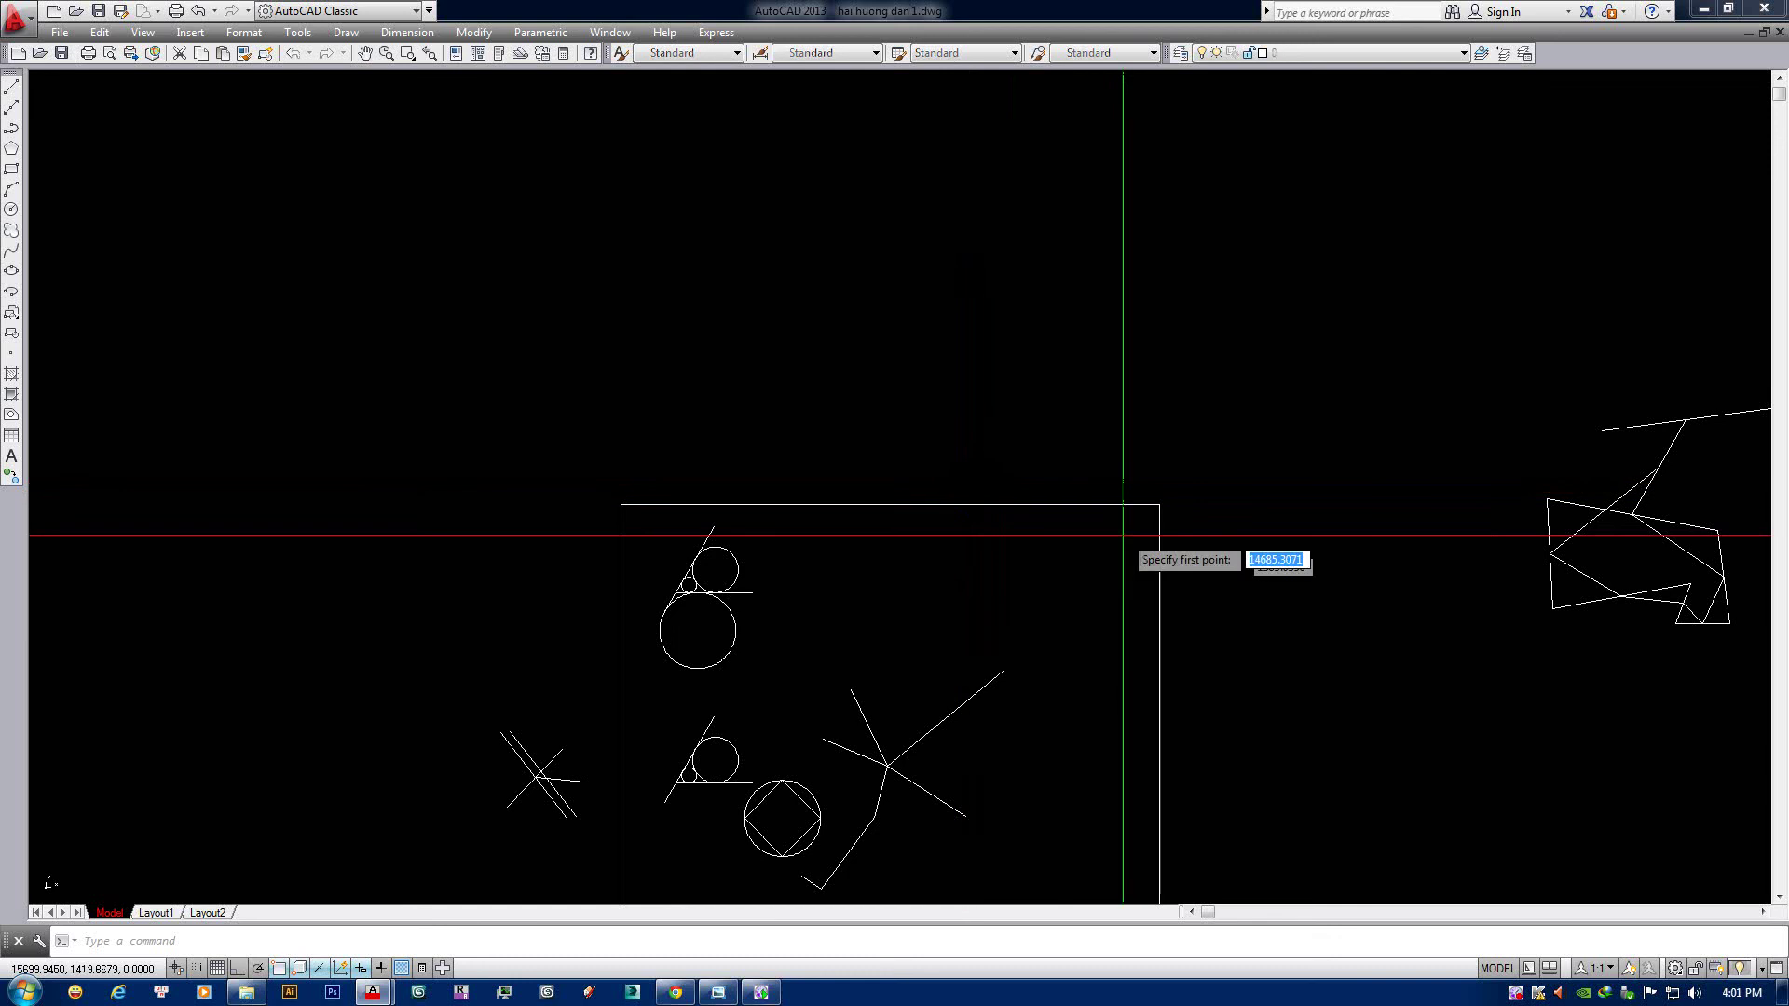
pyautogui.click(1159, 504)
pyautogui.moveTo(1385, 419); pyautogui.dragTo(1129, 421, button='middle')
pyautogui.click(1128, 364)
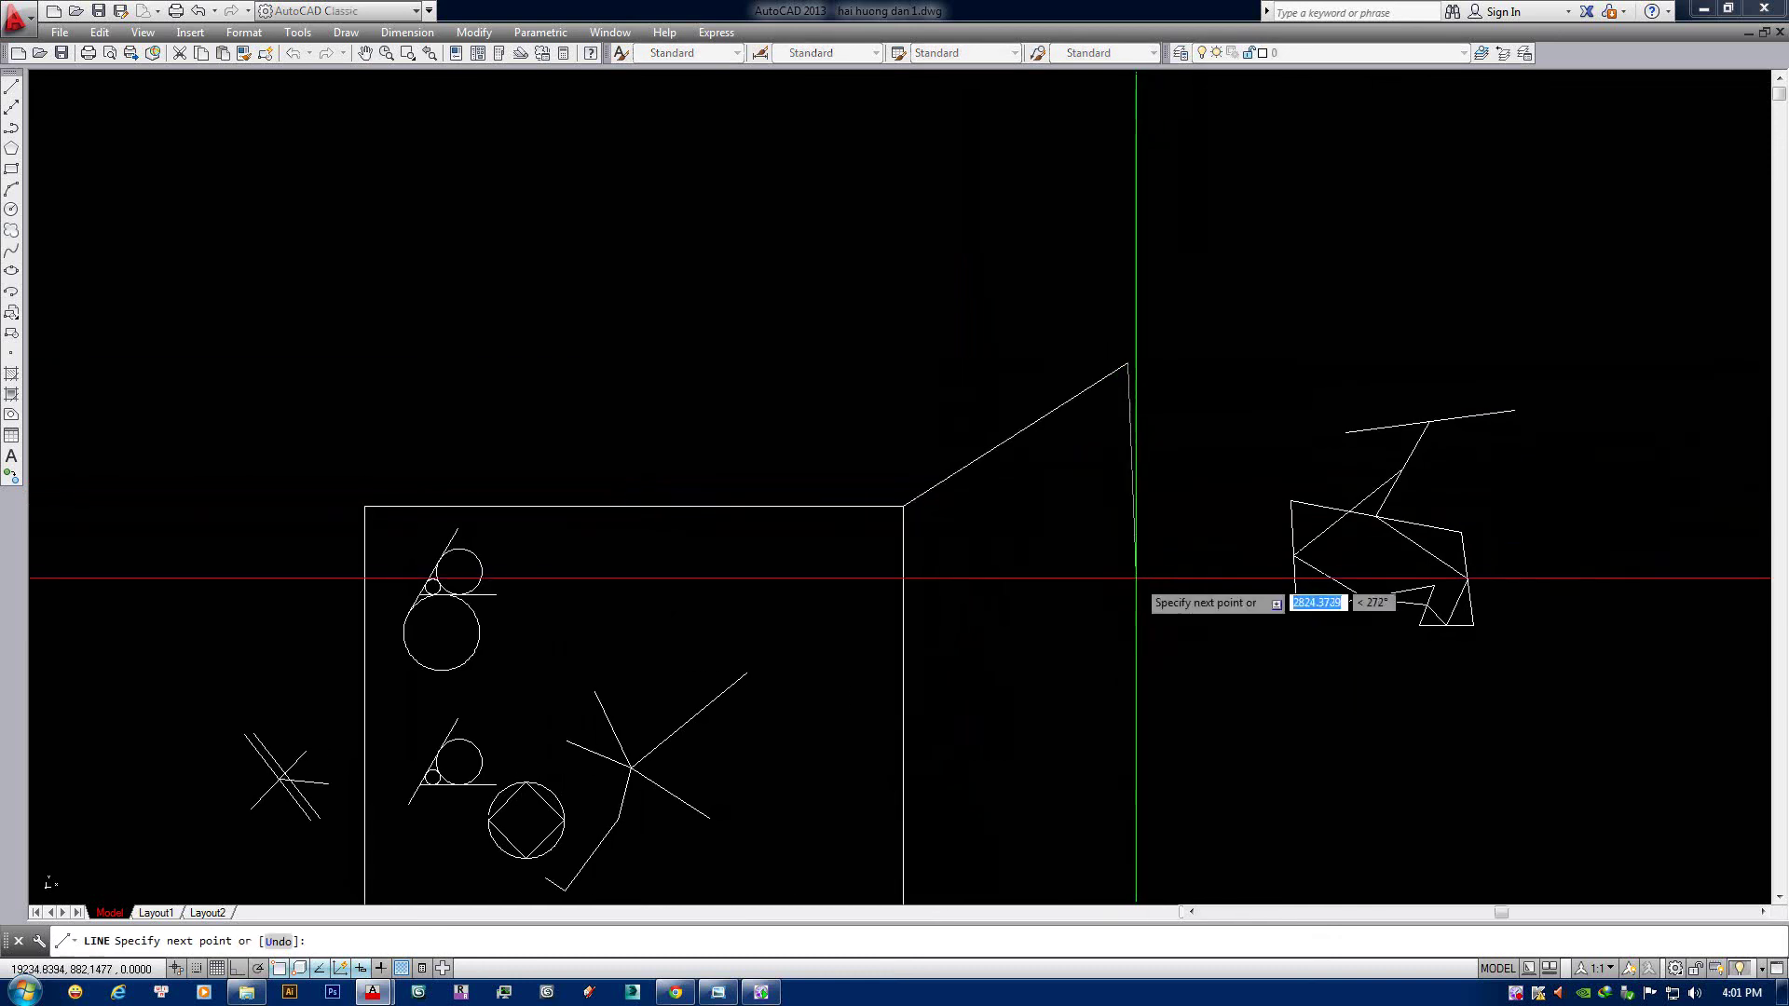
pyautogui.click(1135, 578)
pyautogui.click(1481, 314)
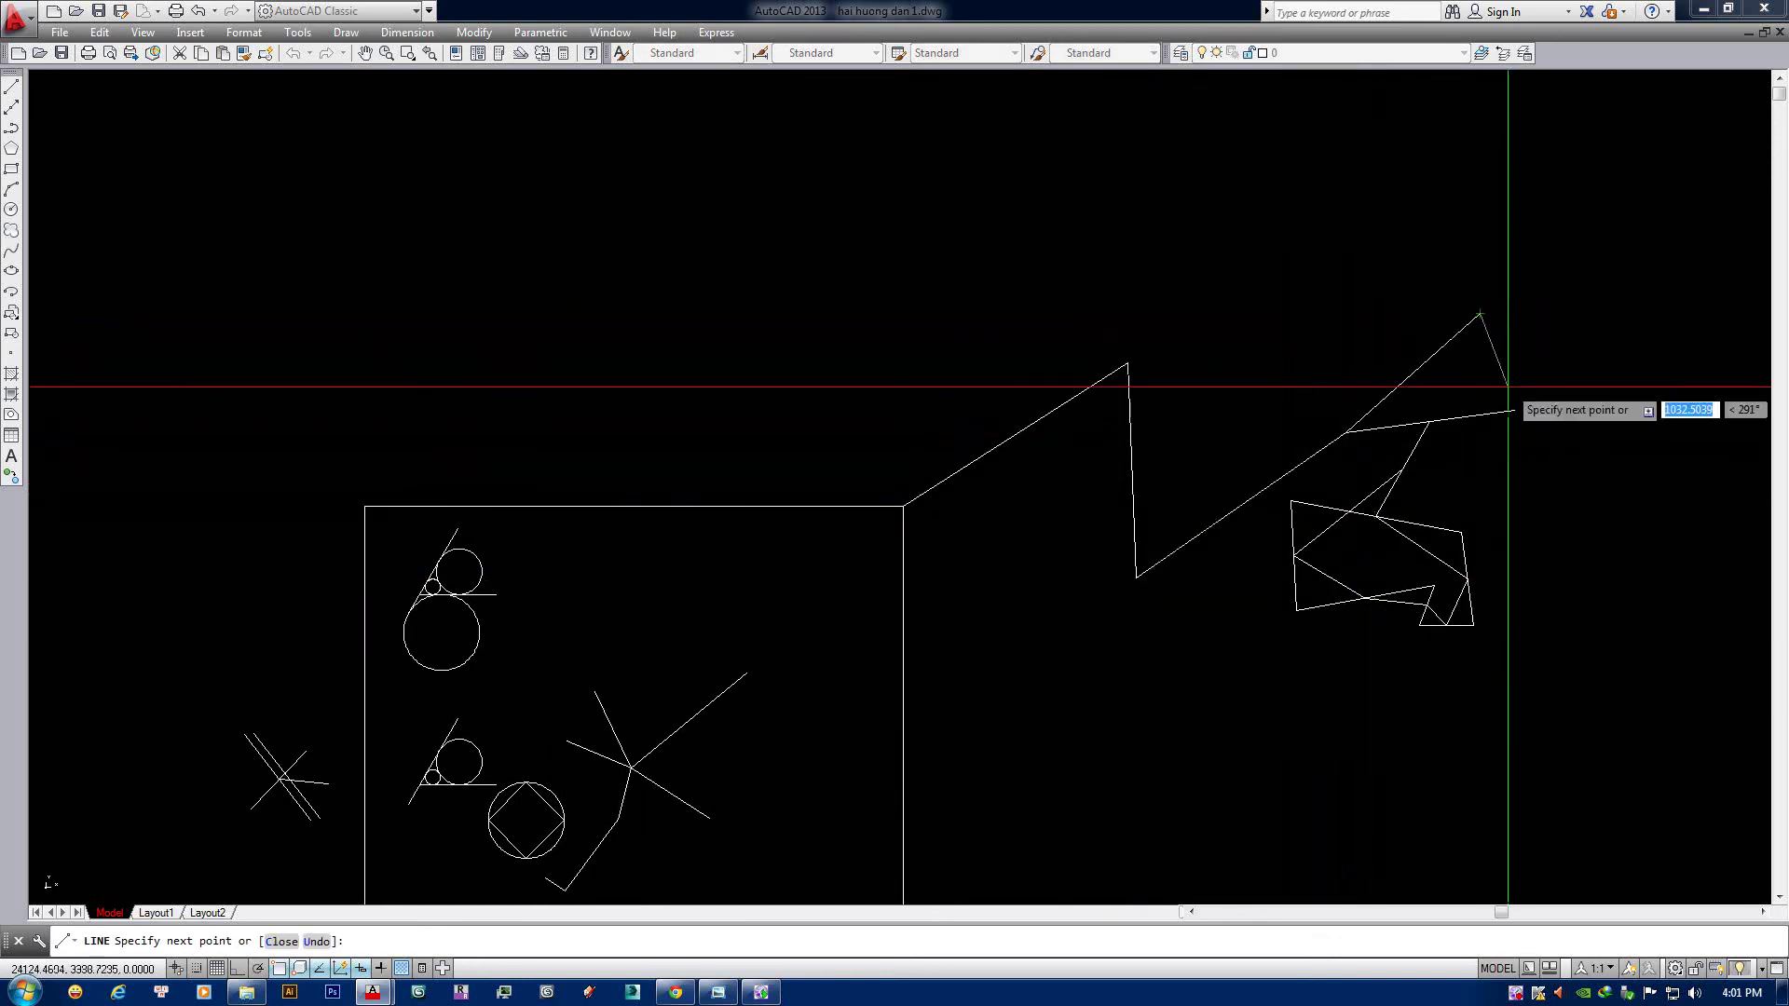
pyautogui.click(1514, 410)
pyautogui.click(1535, 620)
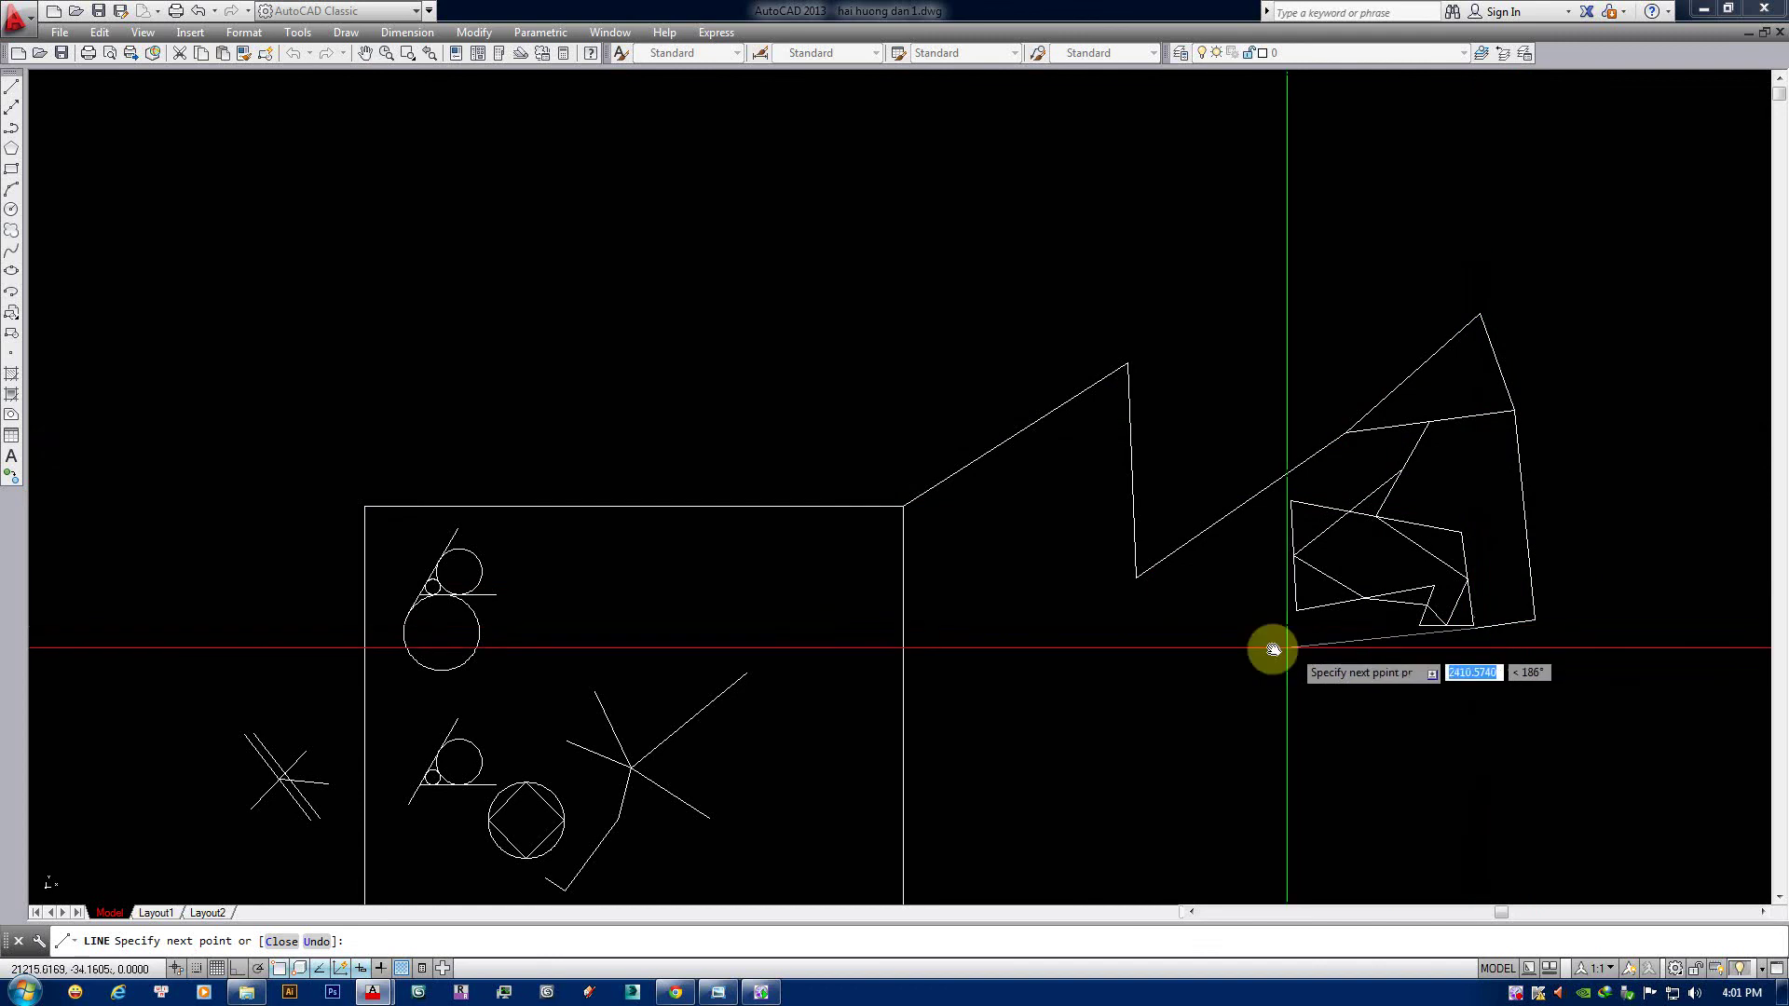
pyautogui.moveTo(1272, 649); pyautogui.dragTo(1123, 640, button='middle')
pyautogui.press('Return')
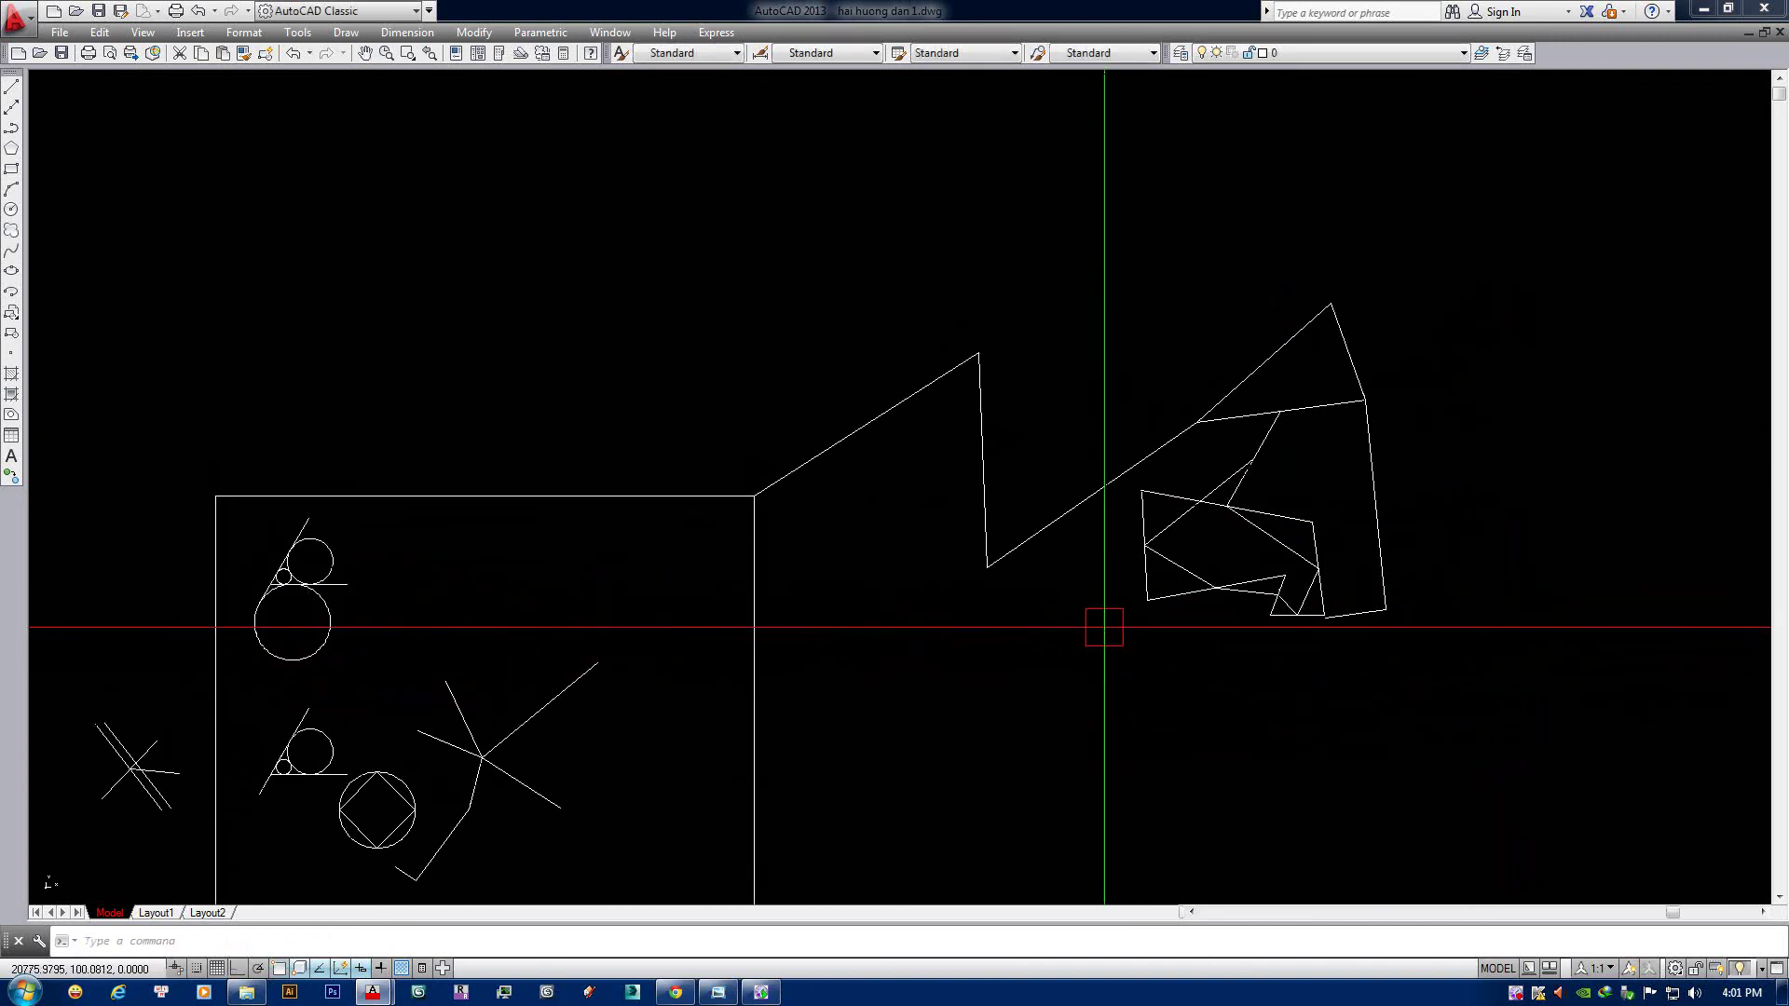
# Start a second line chain below the framed drawing and place its first ten vertices.
pyautogui.moveTo(879, 587); pyautogui.dragTo(1015, 531, button='middle')
pyautogui.press('l')
pyautogui.press('Return')
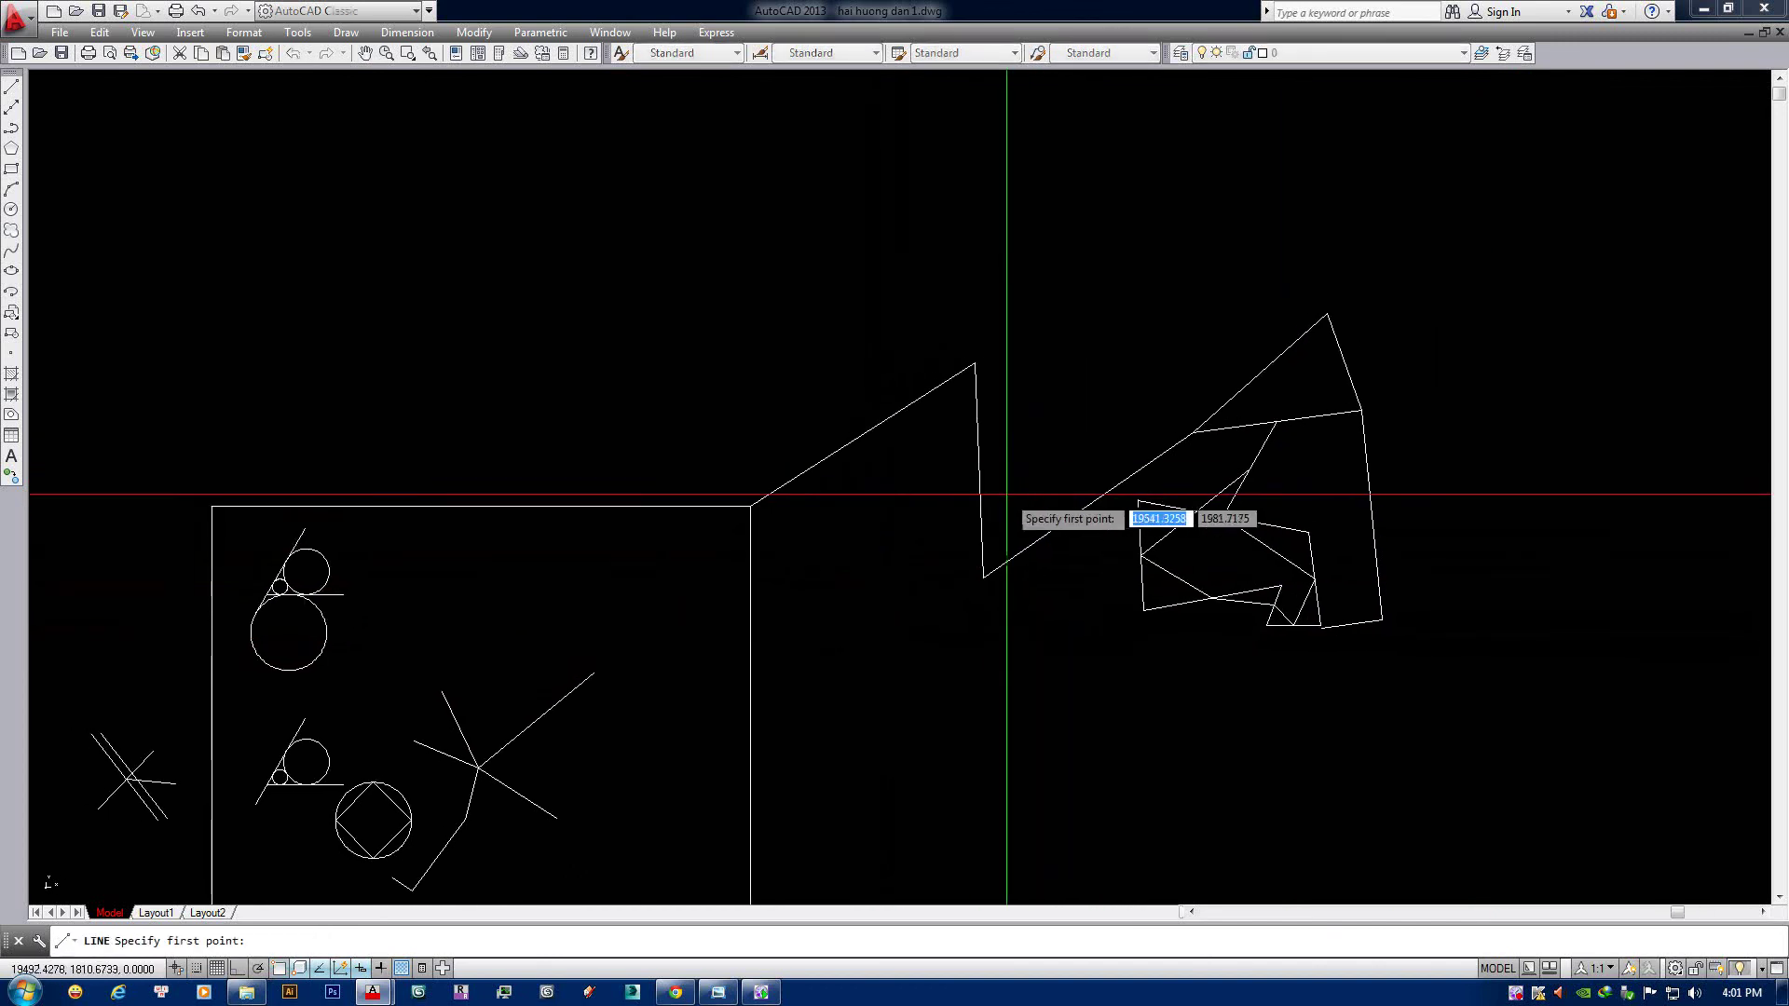
pyautogui.click(984, 577)
pyautogui.click(867, 604)
pyautogui.click(675, 399)
pyautogui.click(623, 566)
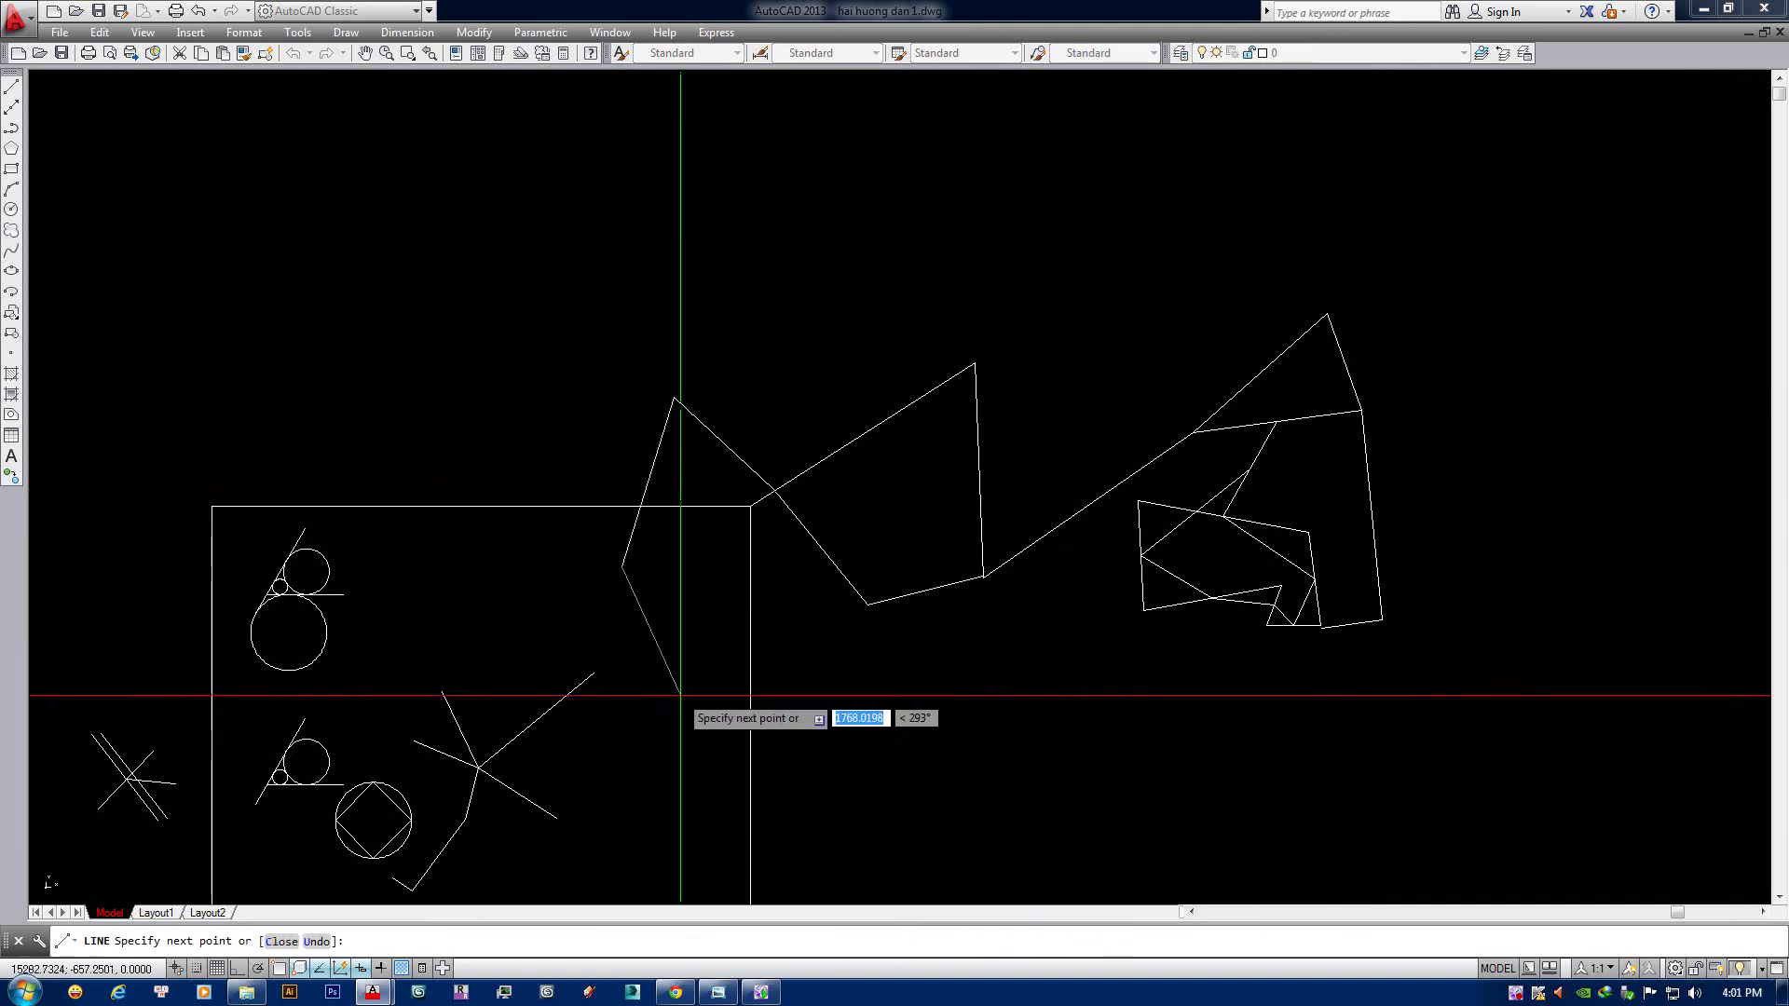
pyautogui.click(688, 702)
pyautogui.click(812, 725)
pyautogui.click(889, 575)
pyautogui.click(884, 418)
pyautogui.click(925, 285)
pyautogui.click(1029, 369)
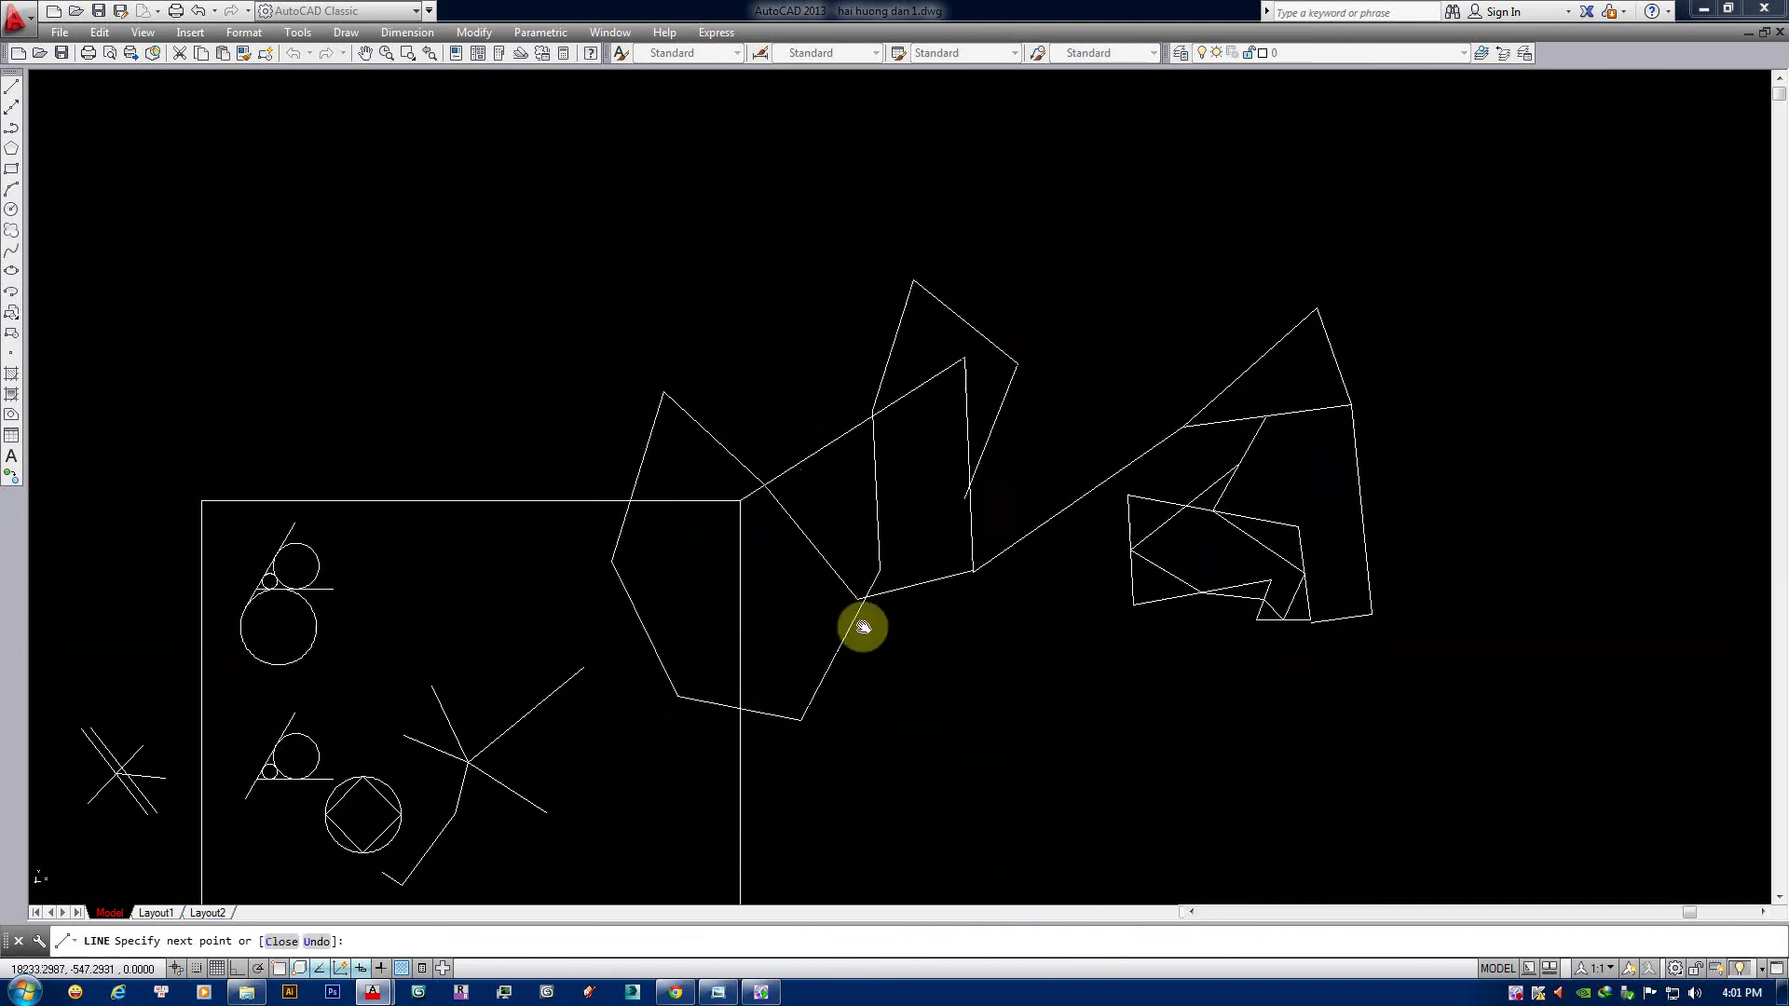
# Continue the second chain with nine more vertices, then end the line command.
pyautogui.moveTo(862, 627); pyautogui.dragTo(856, 607, button='middle')
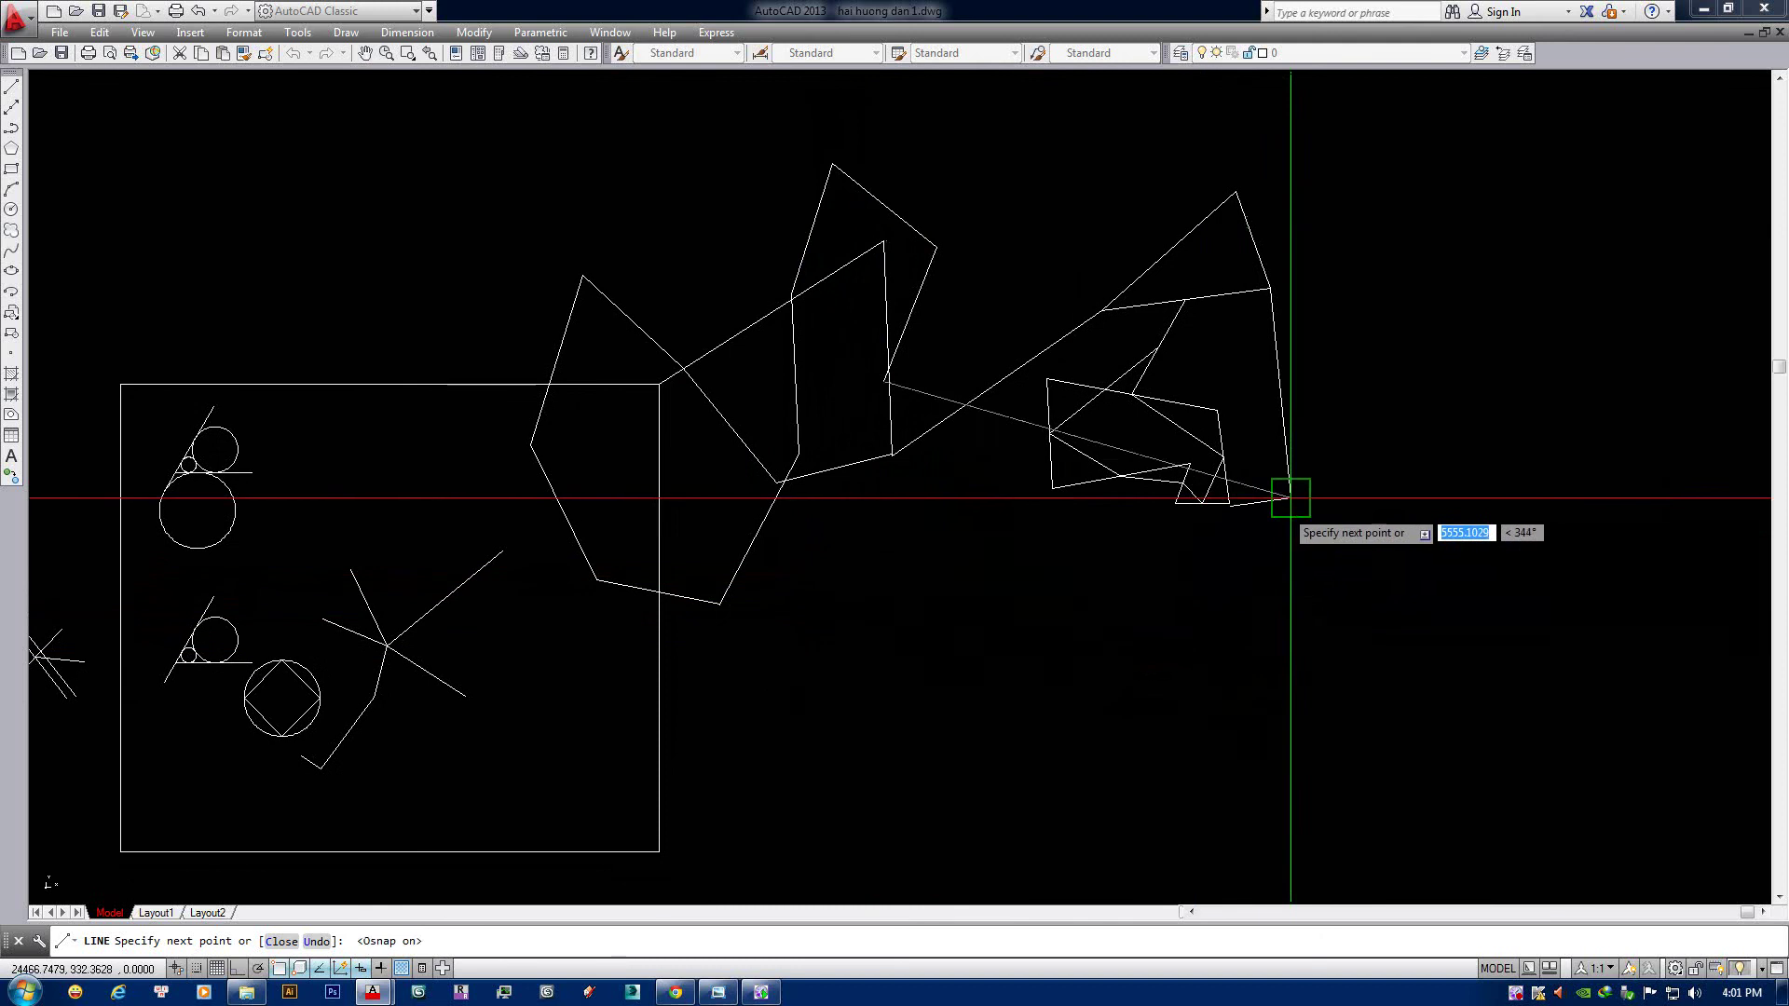
pyautogui.click(1291, 498)
pyautogui.click(1008, 703)
pyautogui.click(809, 703)
pyautogui.click(719, 605)
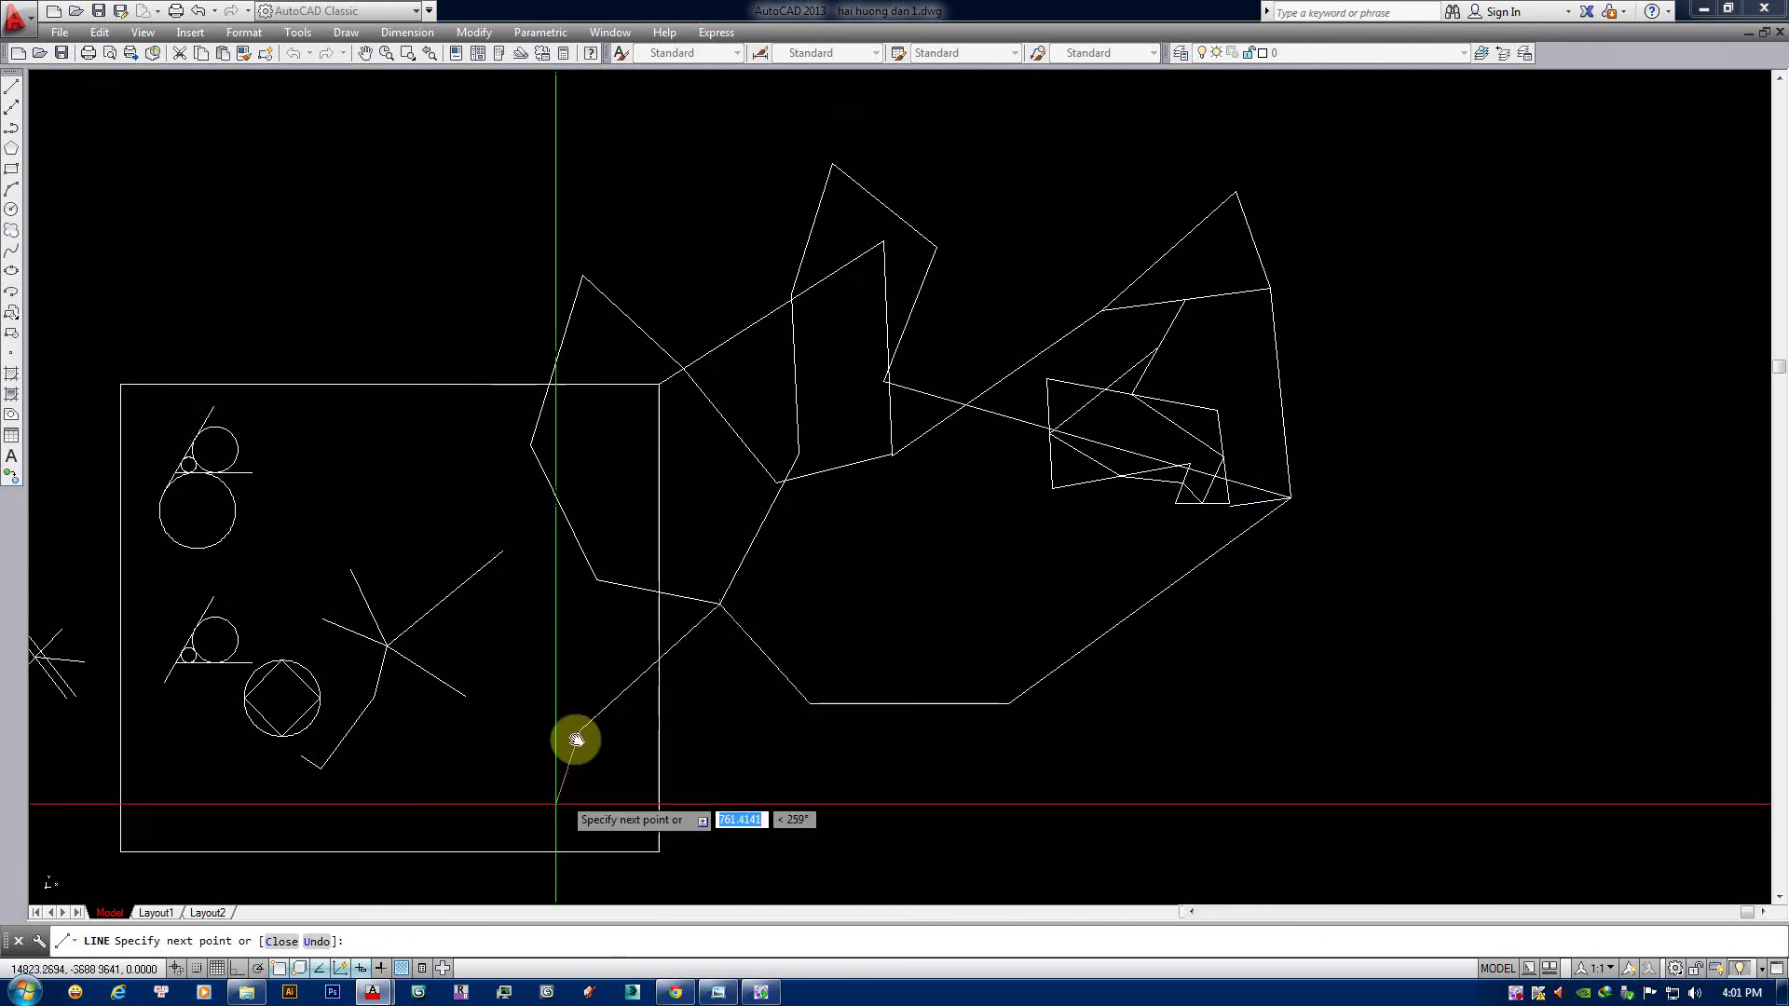
pyautogui.click(576, 740)
pyautogui.moveTo(576, 740); pyautogui.dragTo(641, 536, button='middle')
pyautogui.click(643, 718)
pyautogui.click(847, 799)
pyautogui.click(860, 634)
pyautogui.click(668, 565)
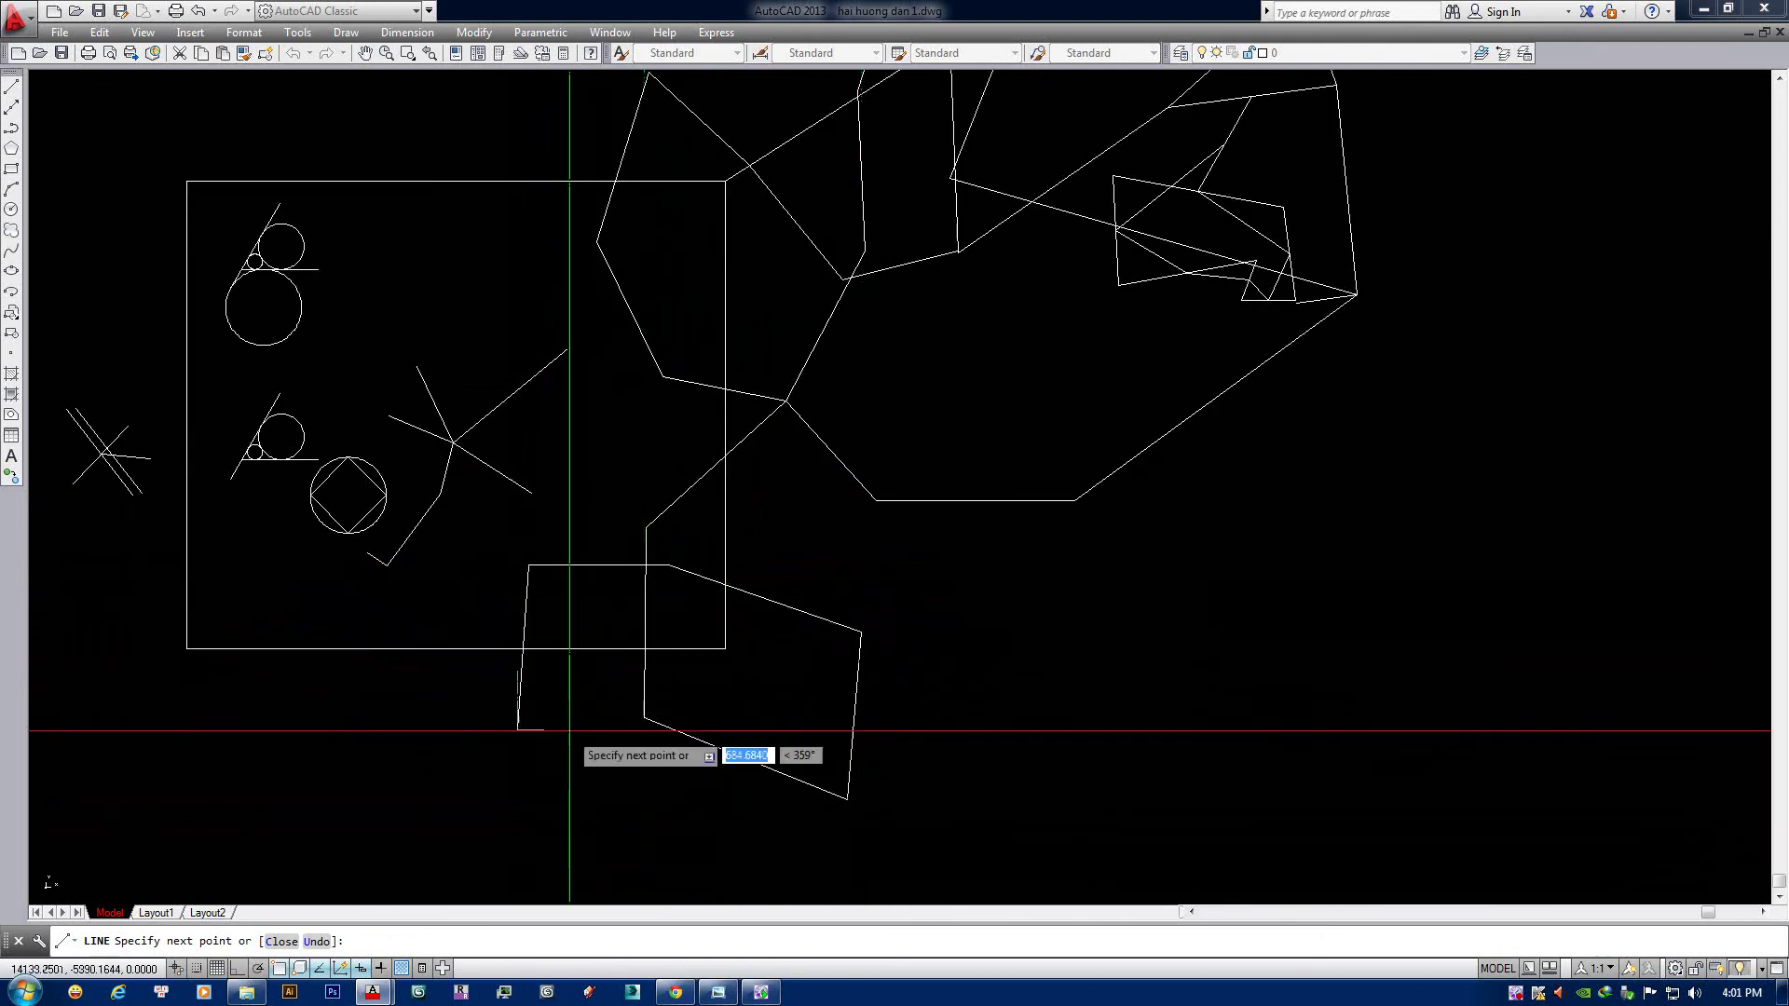
pyautogui.press('Return')
# Pan the view and bring the lesson notes image back up.
pyautogui.moveTo(630, 725); pyautogui.dragTo(821, 760, button='middle')
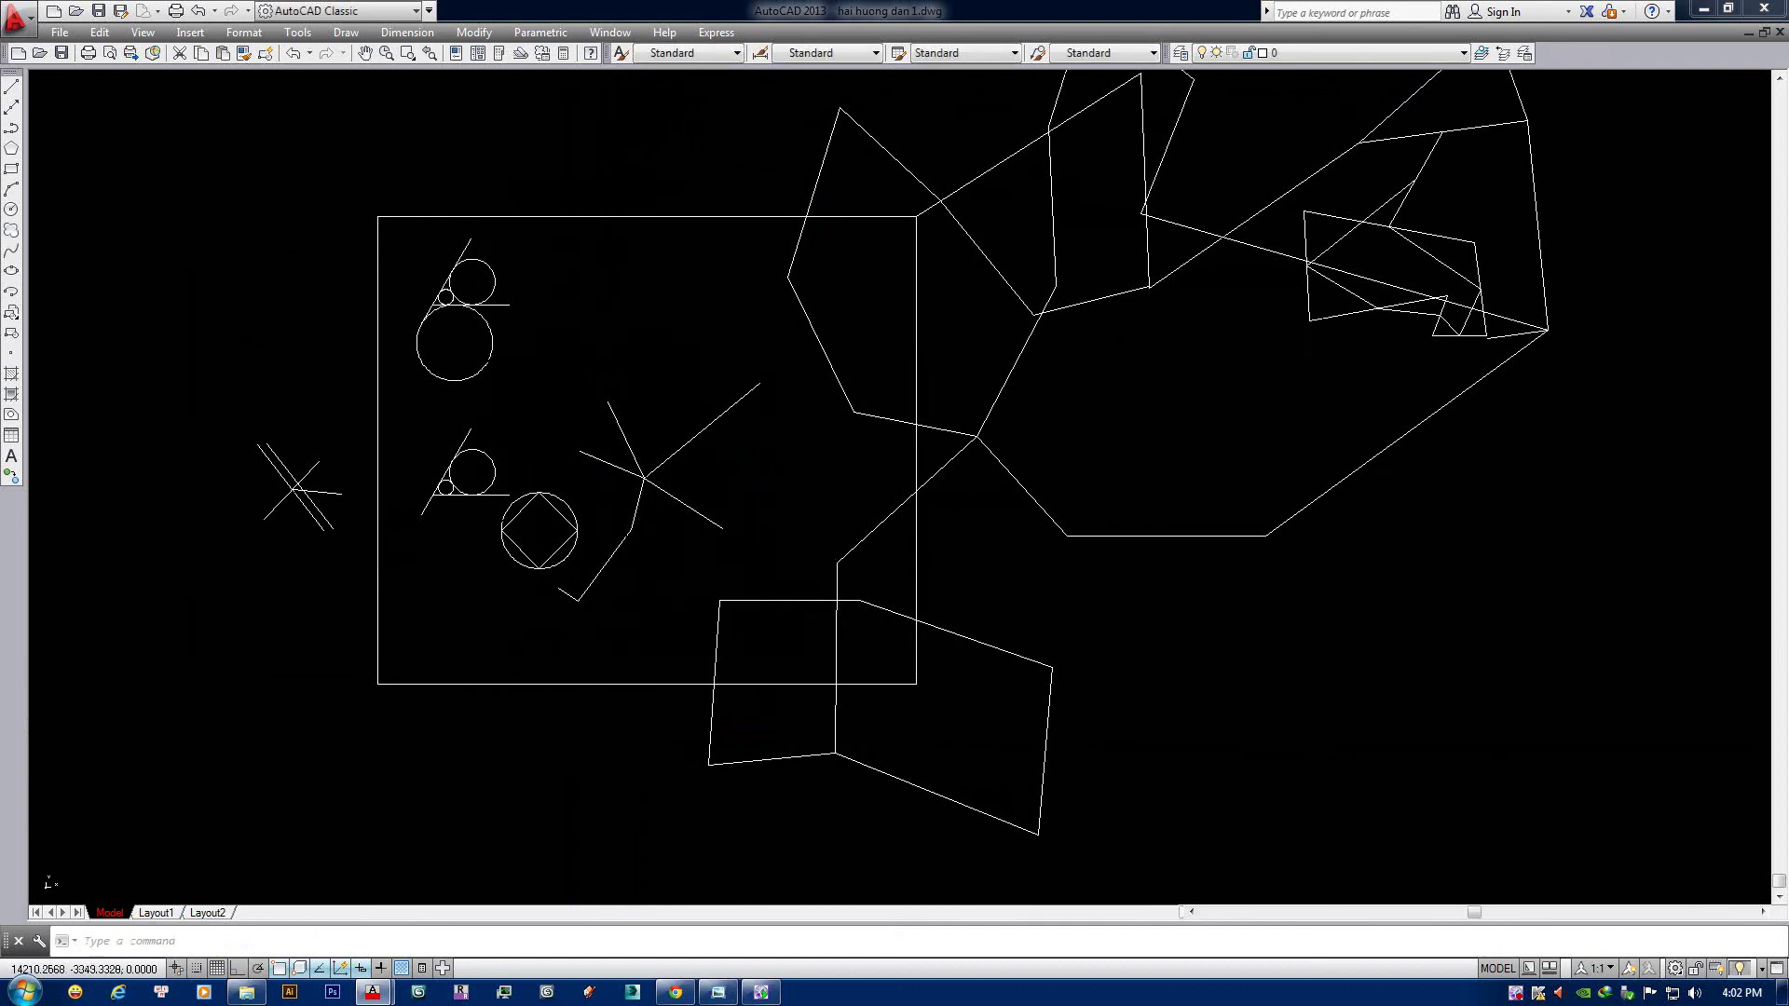
pyautogui.scroll(-4, 829, 512)
pyautogui.scroll(2, 933, 575)
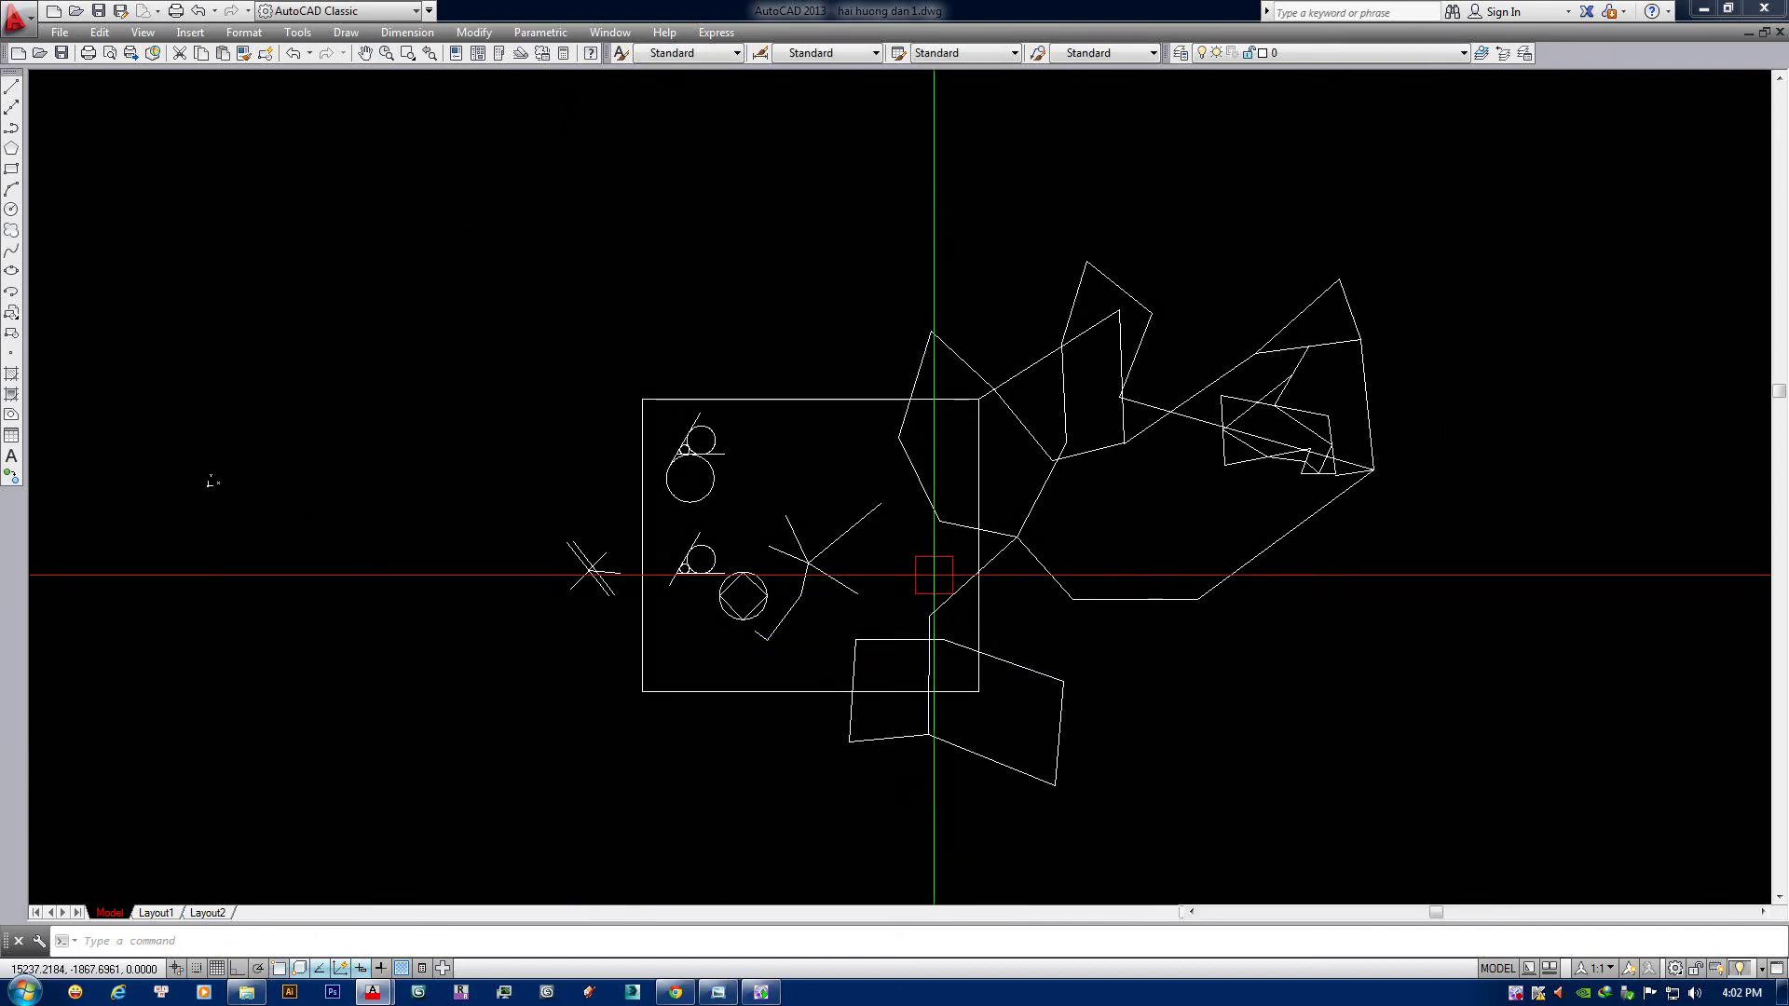
pyautogui.click(719, 993)
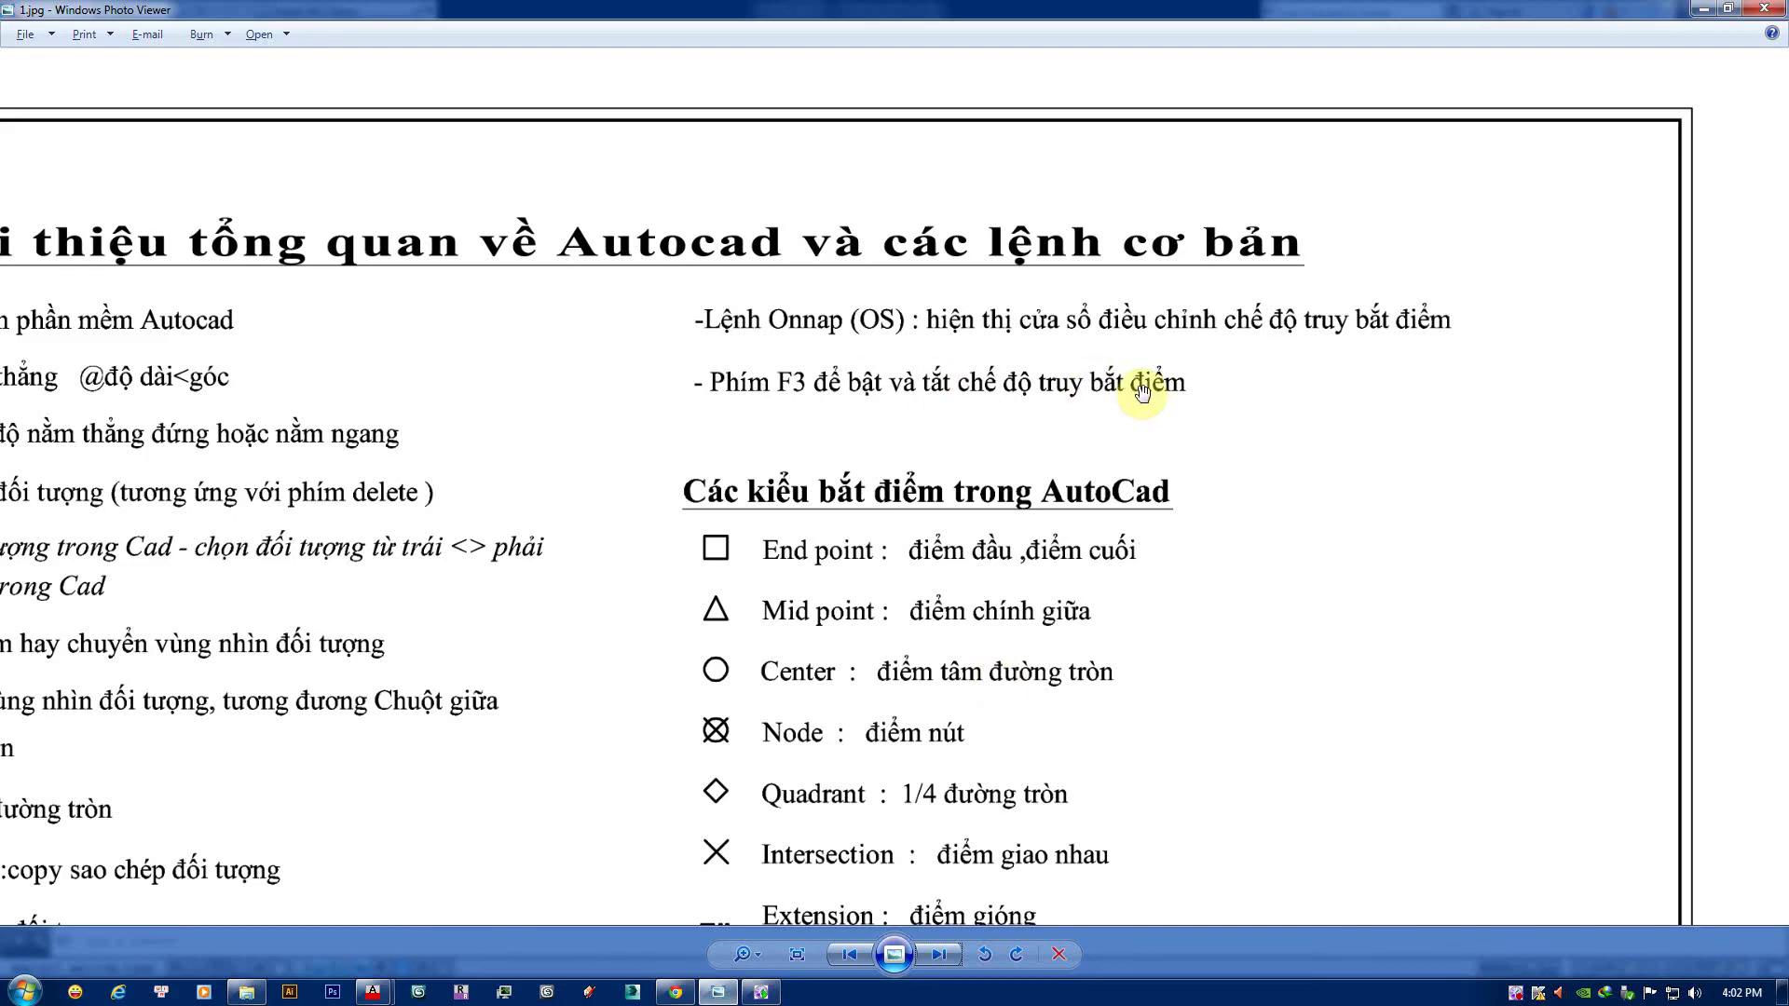
# Return to the drawing and delete the stray outlines on the right.
pyautogui.click(1697, 9)
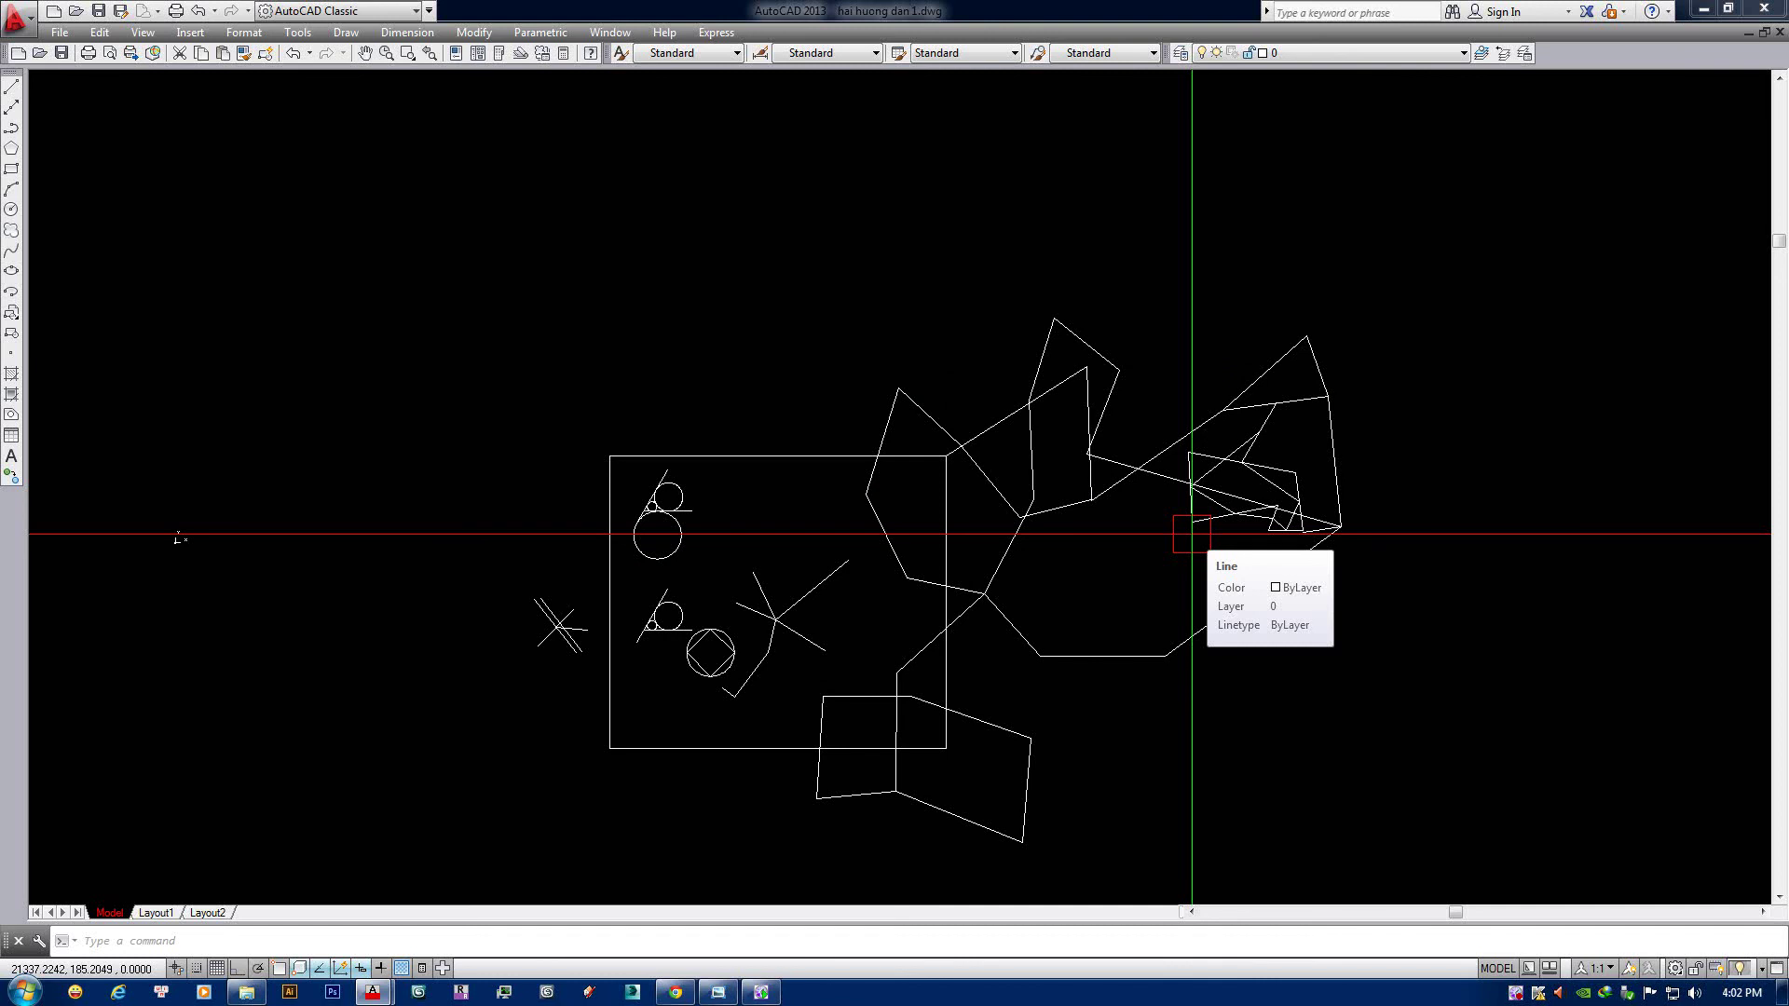
pyautogui.click(1241, 531)
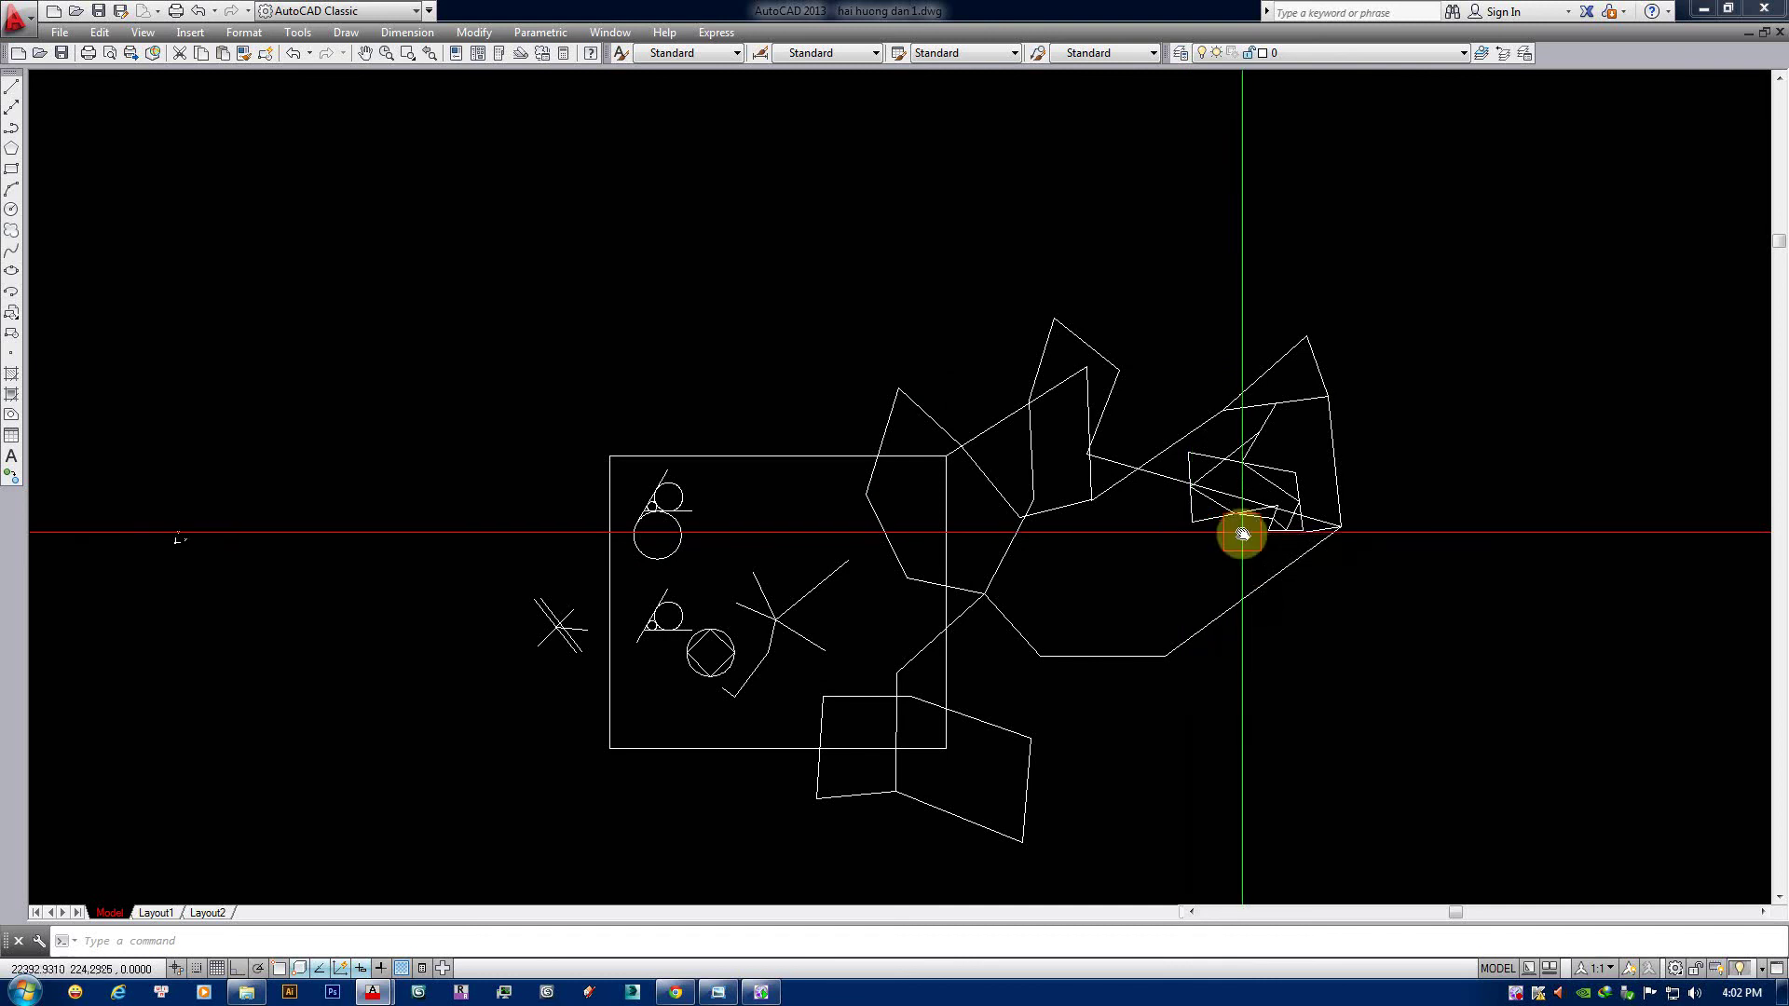
pyautogui.press('Delete')
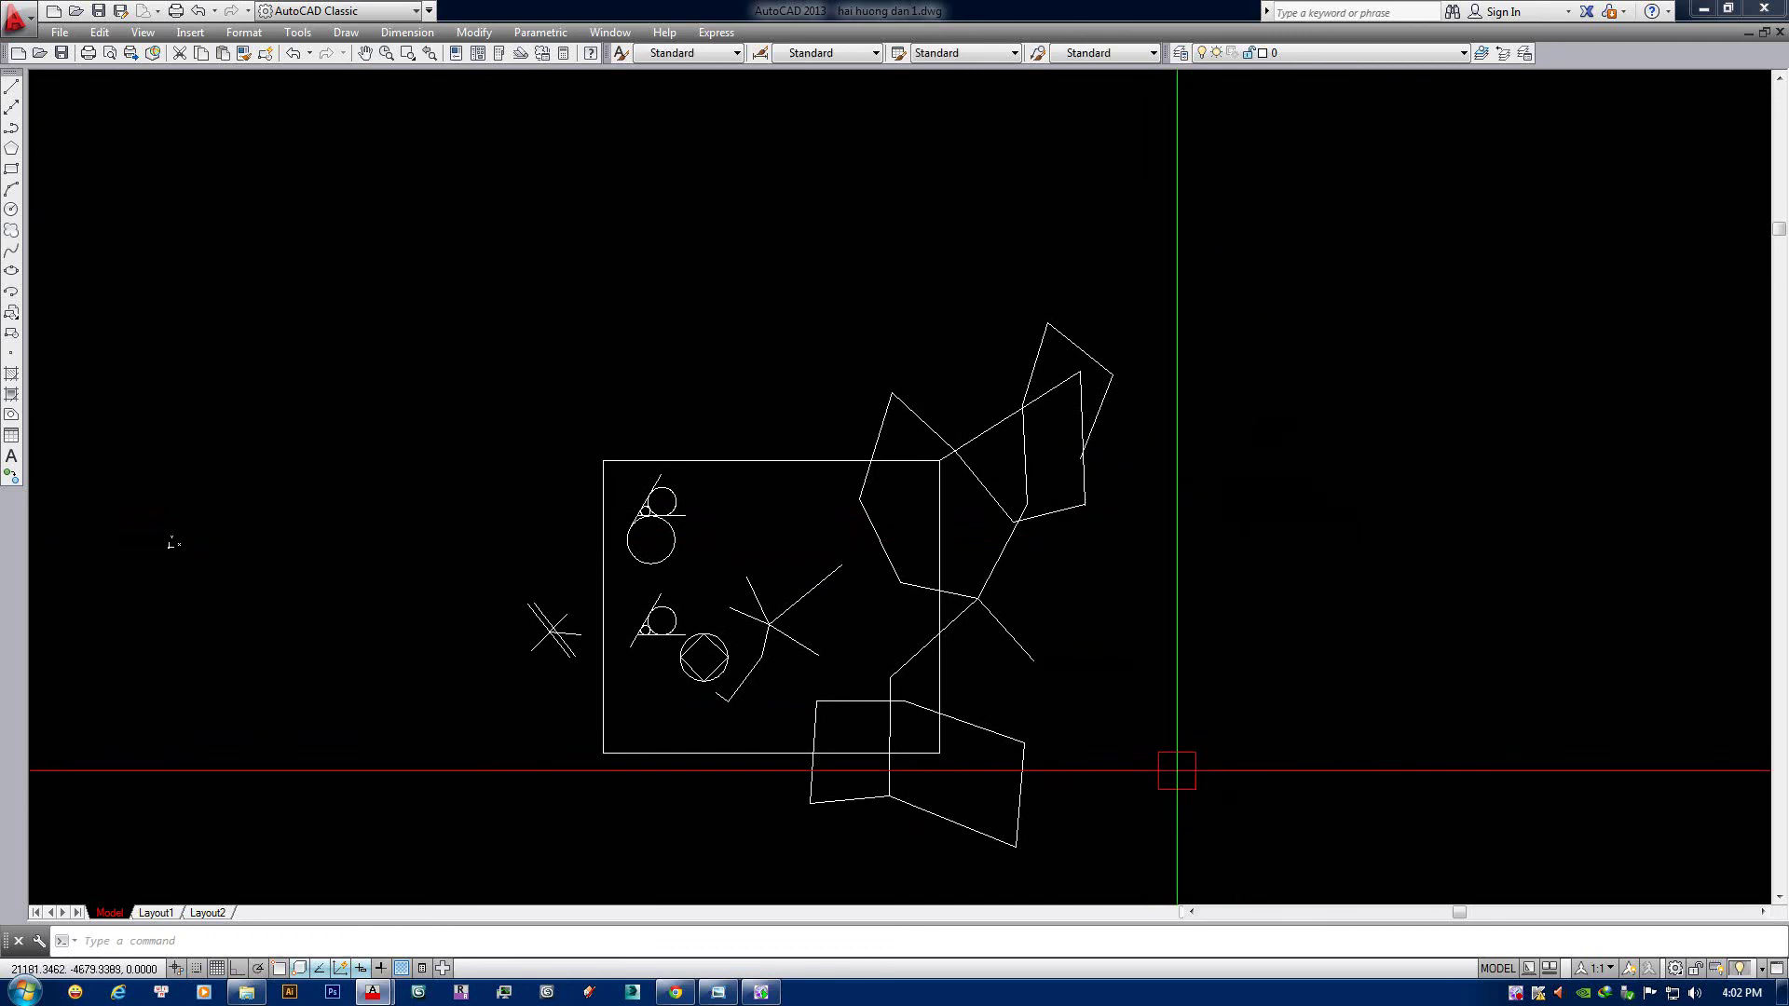
pyautogui.moveTo(1170, 766); pyautogui.dragTo(1182, 683, button='middle')
pyautogui.moveTo(923, 683); pyautogui.dragTo(860, 679, button='middle')
pyautogui.moveTo(1123, 617); pyautogui.dragTo(1062, 679, button='middle')
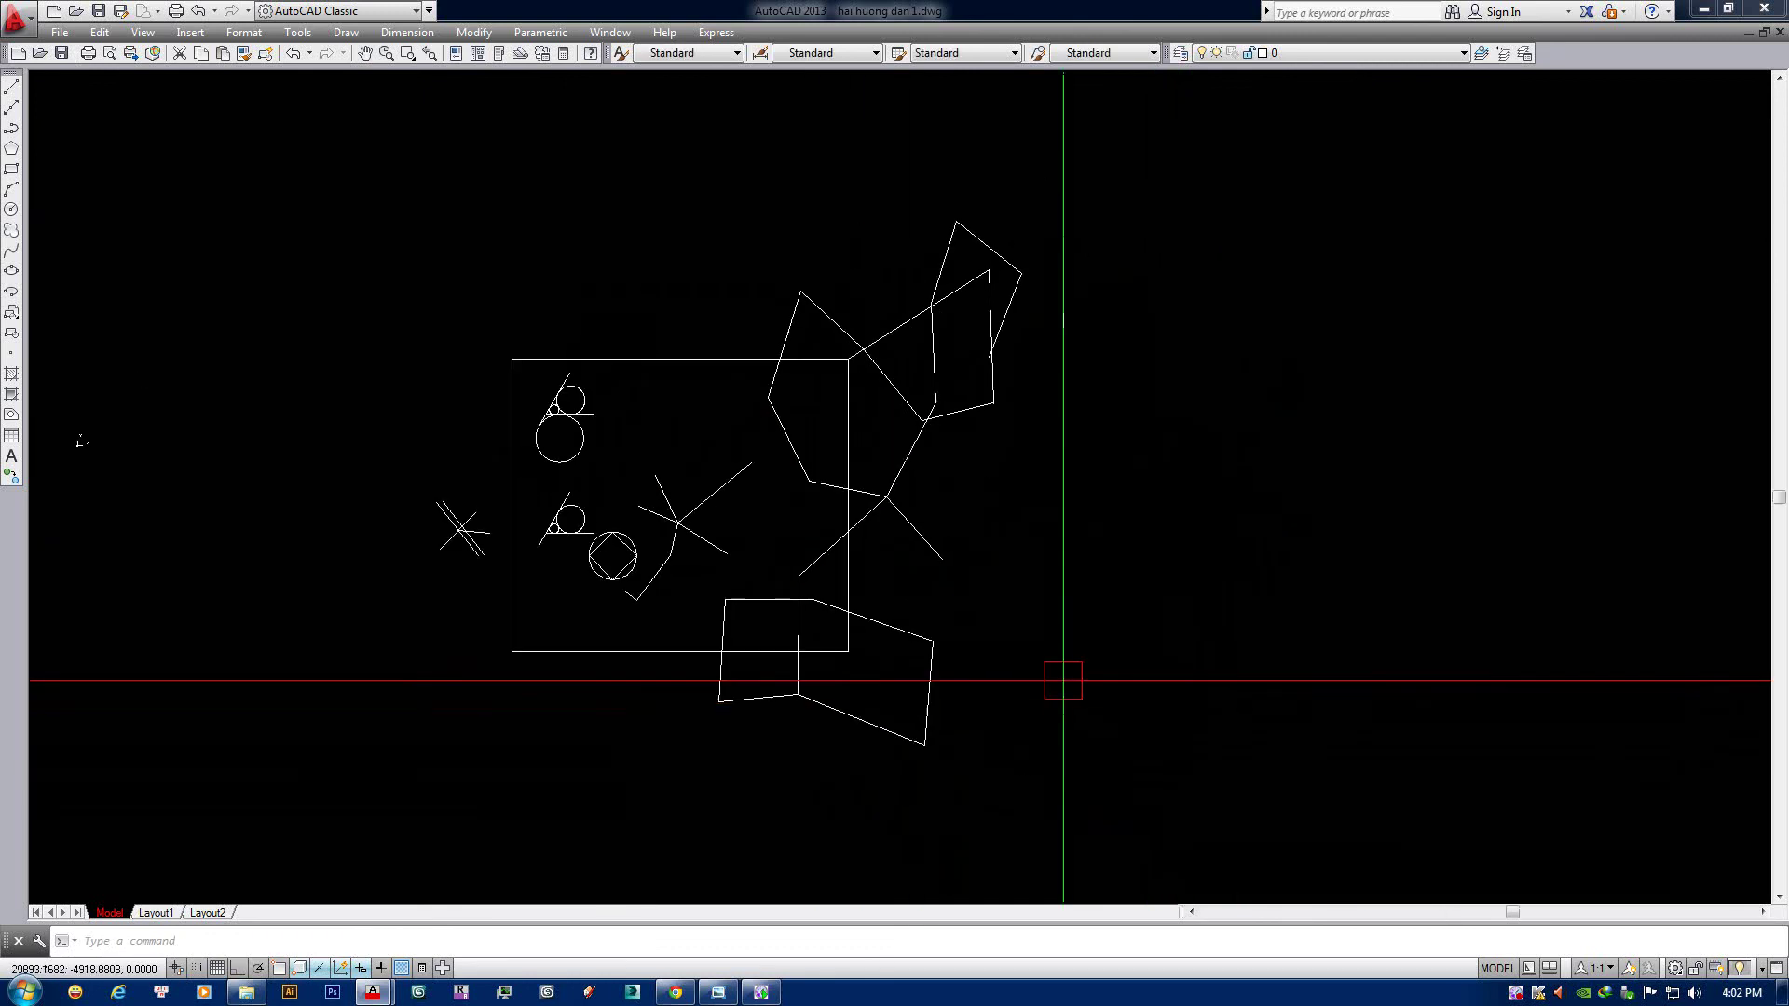
pyautogui.scroll(2, 1062, 679)
pyautogui.scroll(-2, 1062, 639)
pyautogui.moveTo(1009, 626); pyautogui.dragTo(954, 600, button='middle')
pyautogui.write('L')
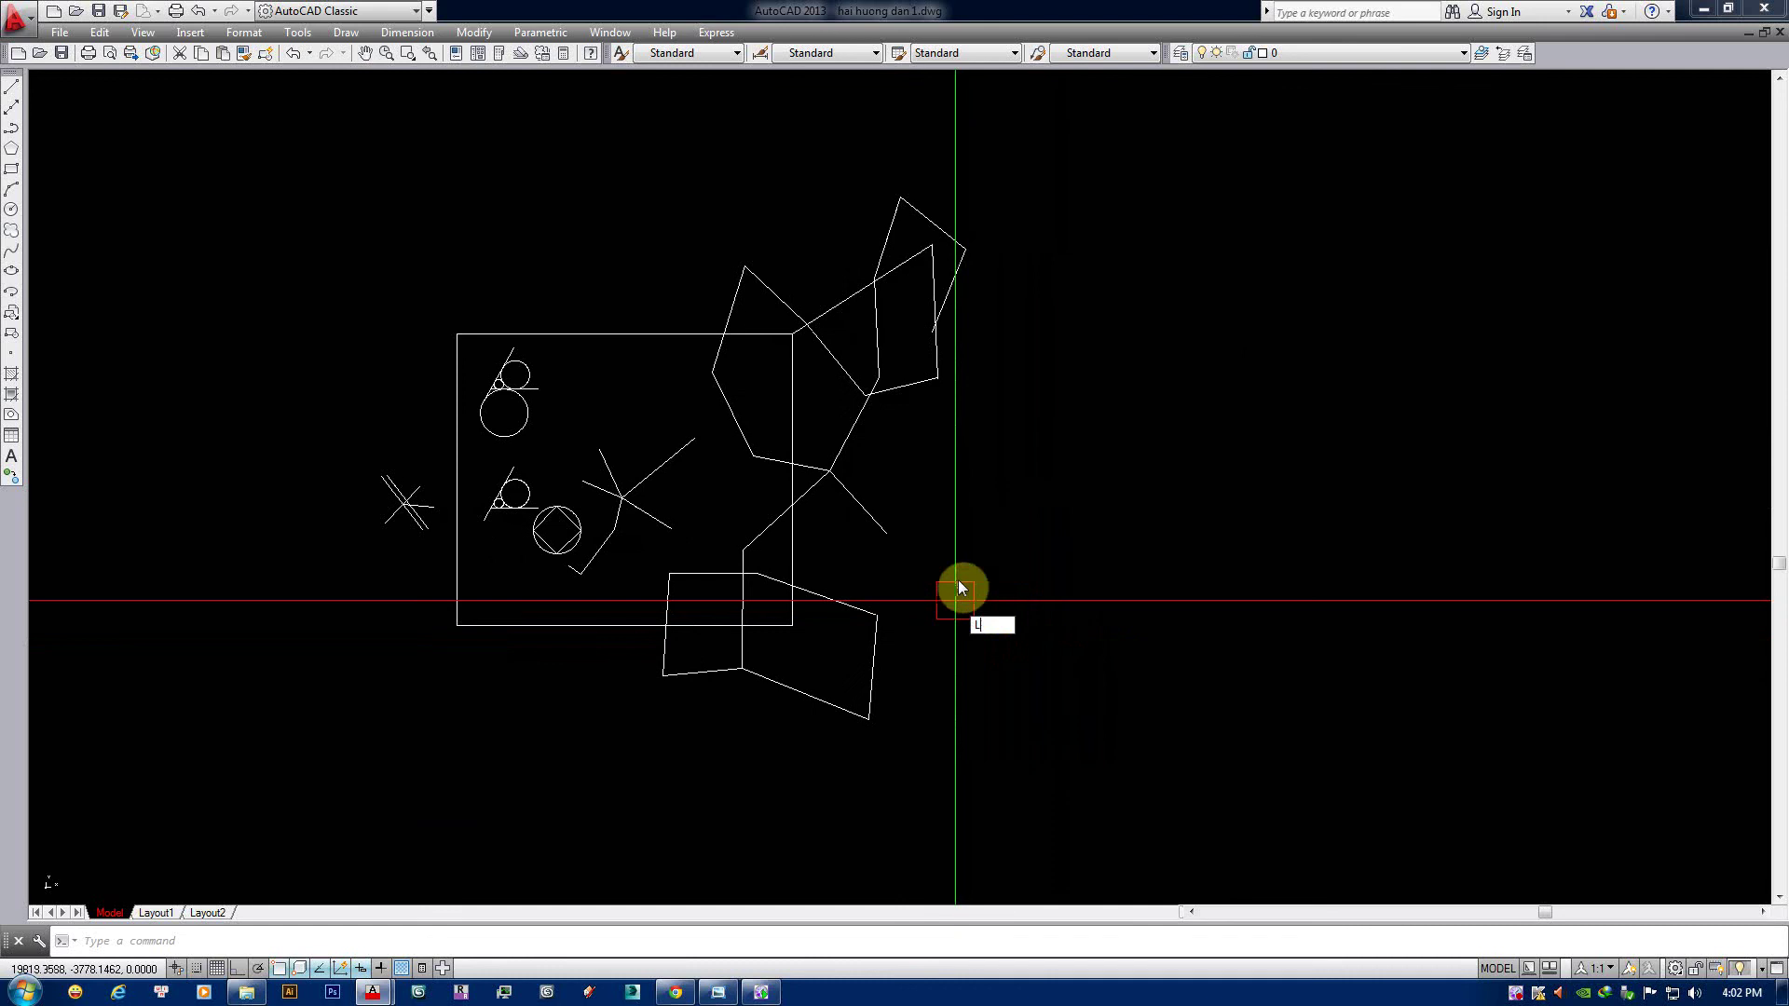
pyautogui.press('Escape')
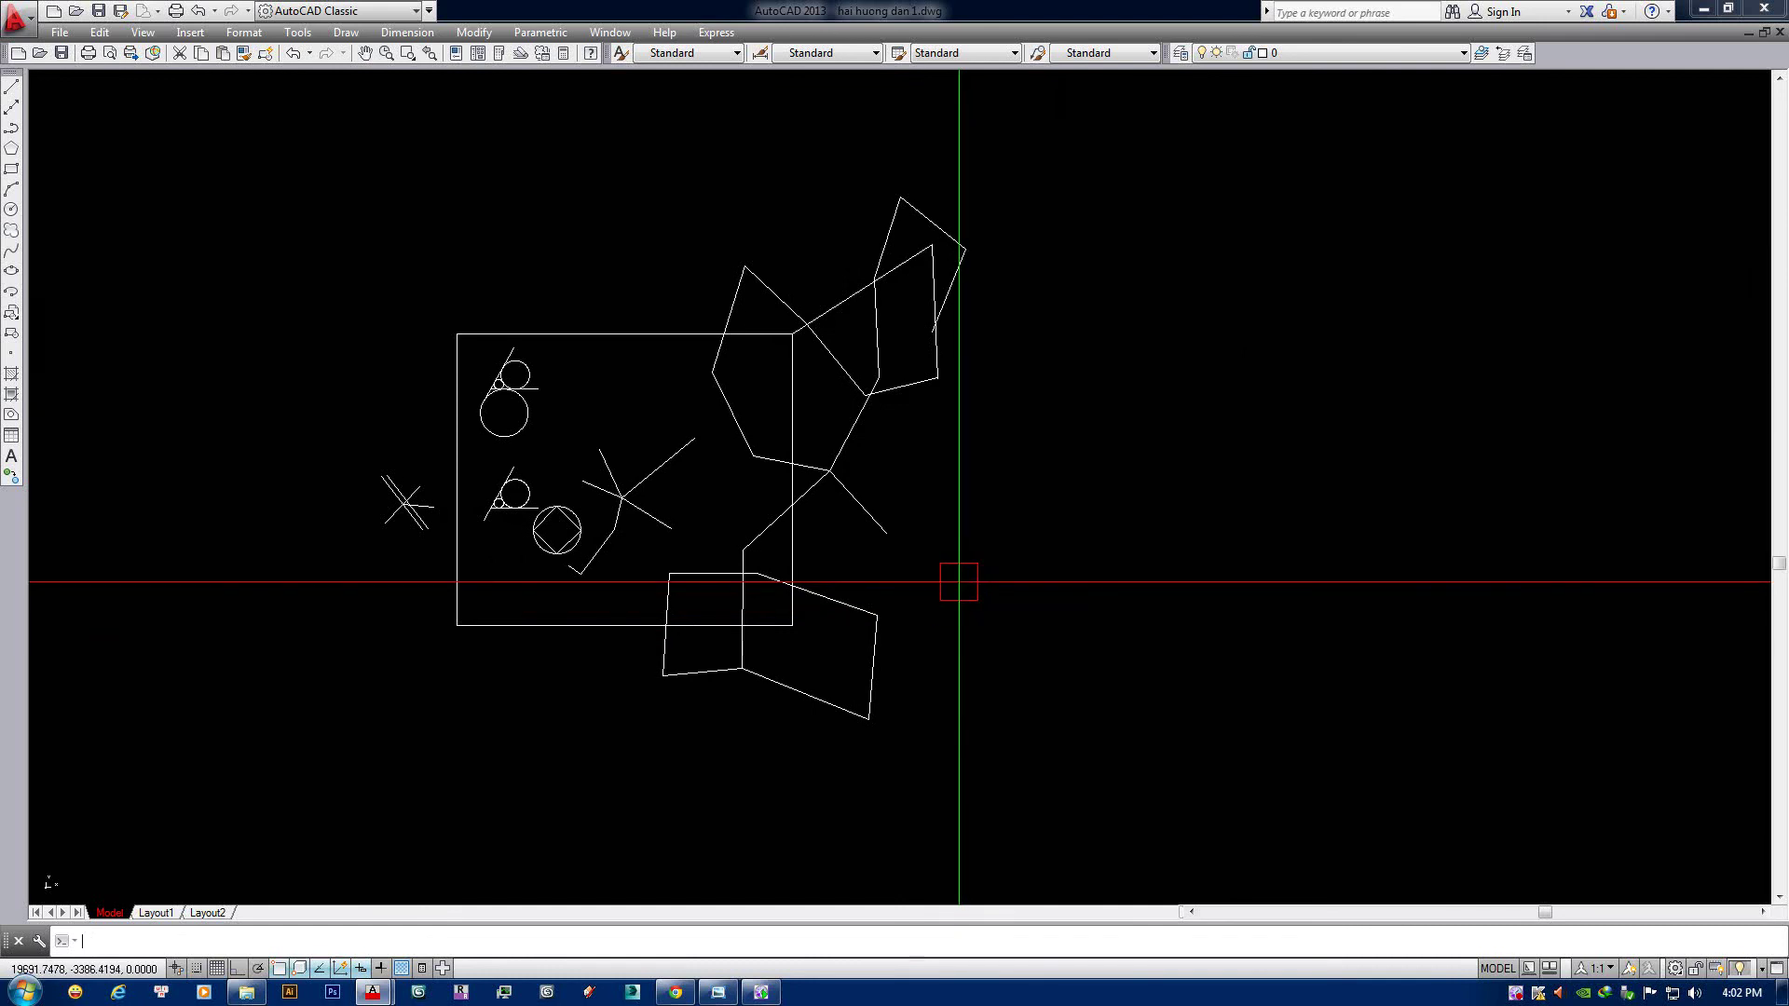
# Begin a line at one point, then cancel it and adjust the view.
pyautogui.write('L')
pyautogui.press('Return')
pyautogui.scroll(2, 839, 531)
pyautogui.click(1135, 494)
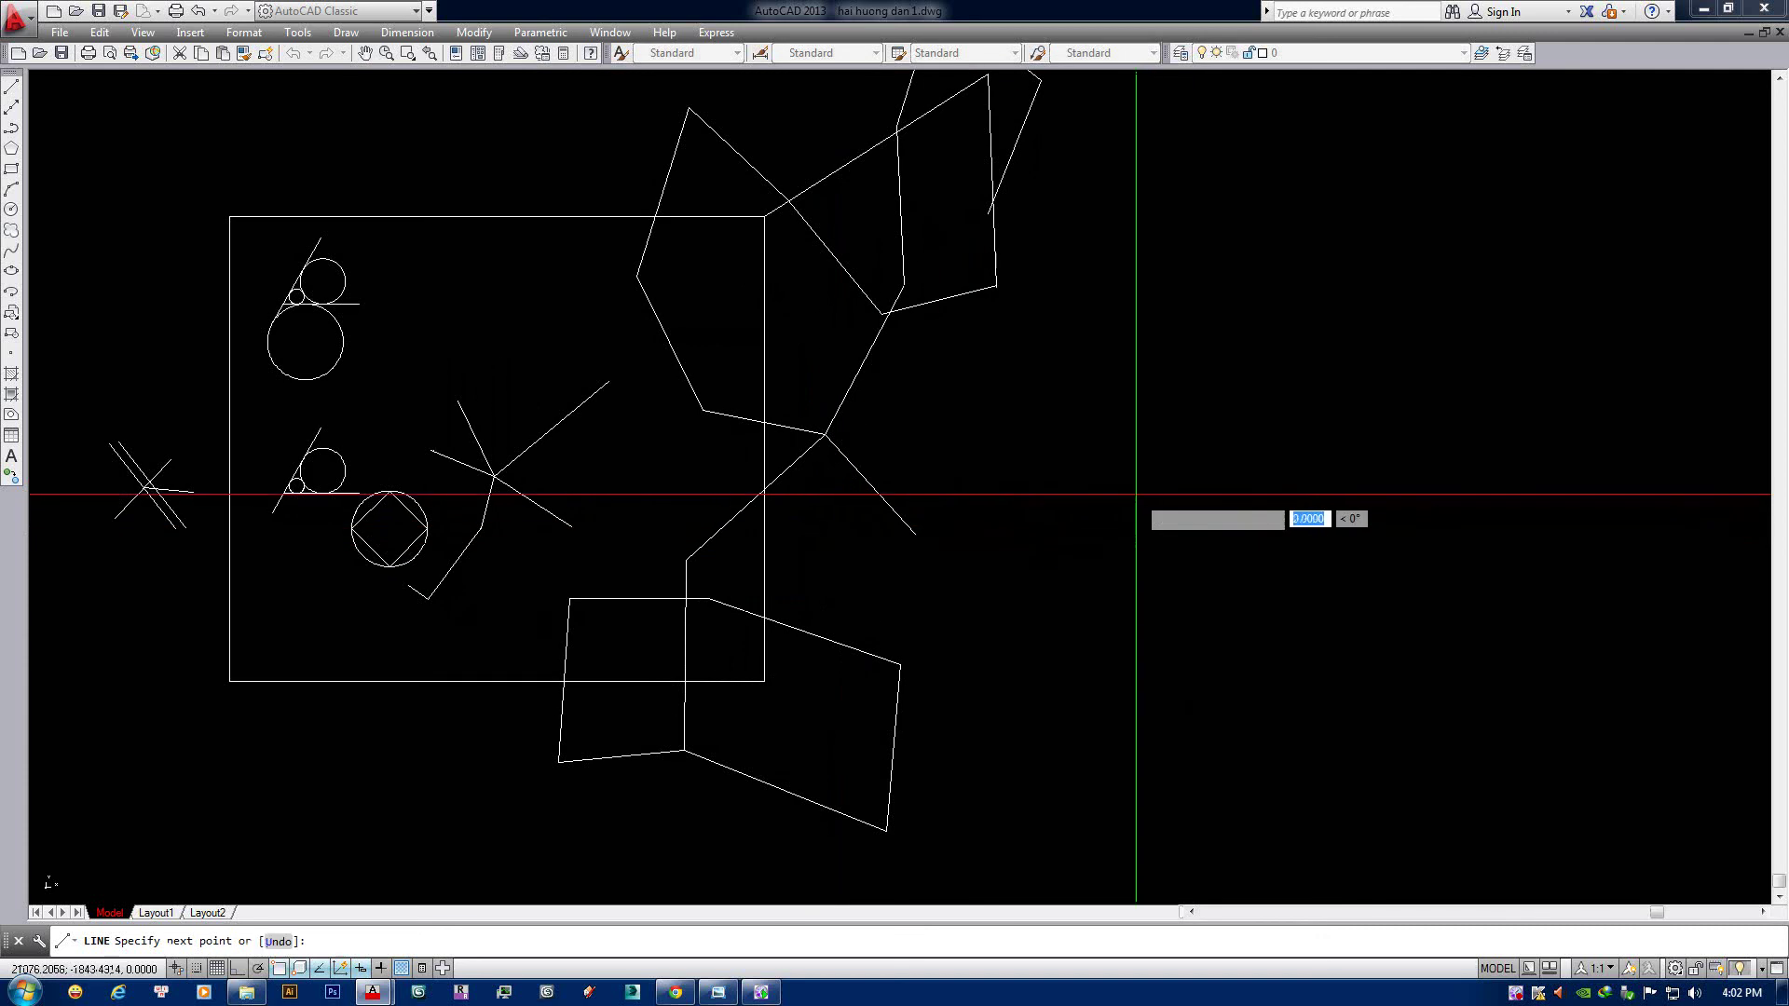
pyautogui.moveTo(1069, 531)
pyautogui.mouseDown(button='middle')
pyautogui.moveTo(1074, 593)
pyautogui.moveTo(990, 577)
pyautogui.mouseUp(button='middle')
pyautogui.scroll(-2, 1016, 472)
pyautogui.press('Escape')
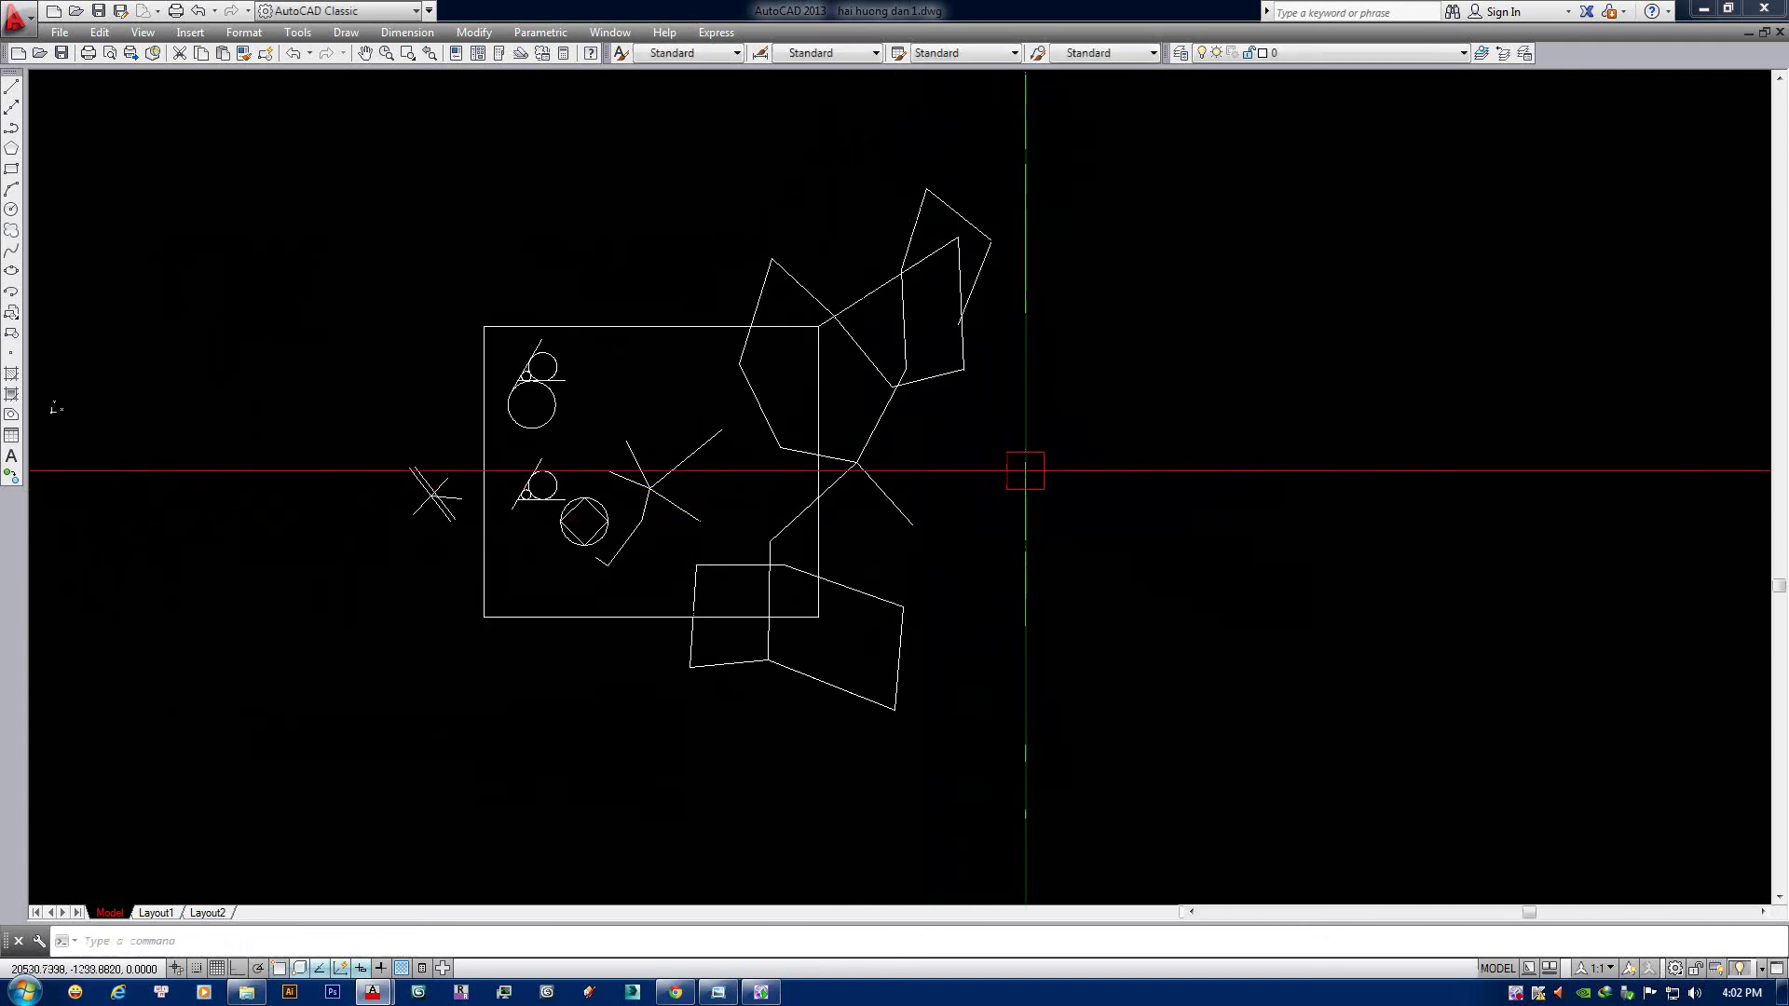
pyautogui.moveTo(1025, 471); pyautogui.dragTo(998, 506, button='middle')
# Draw a new line using Endpoint osnap picks to close a triangle on existing line ends.
pyautogui.write('l')
pyautogui.press('Return')
pyautogui.click(1035, 517)
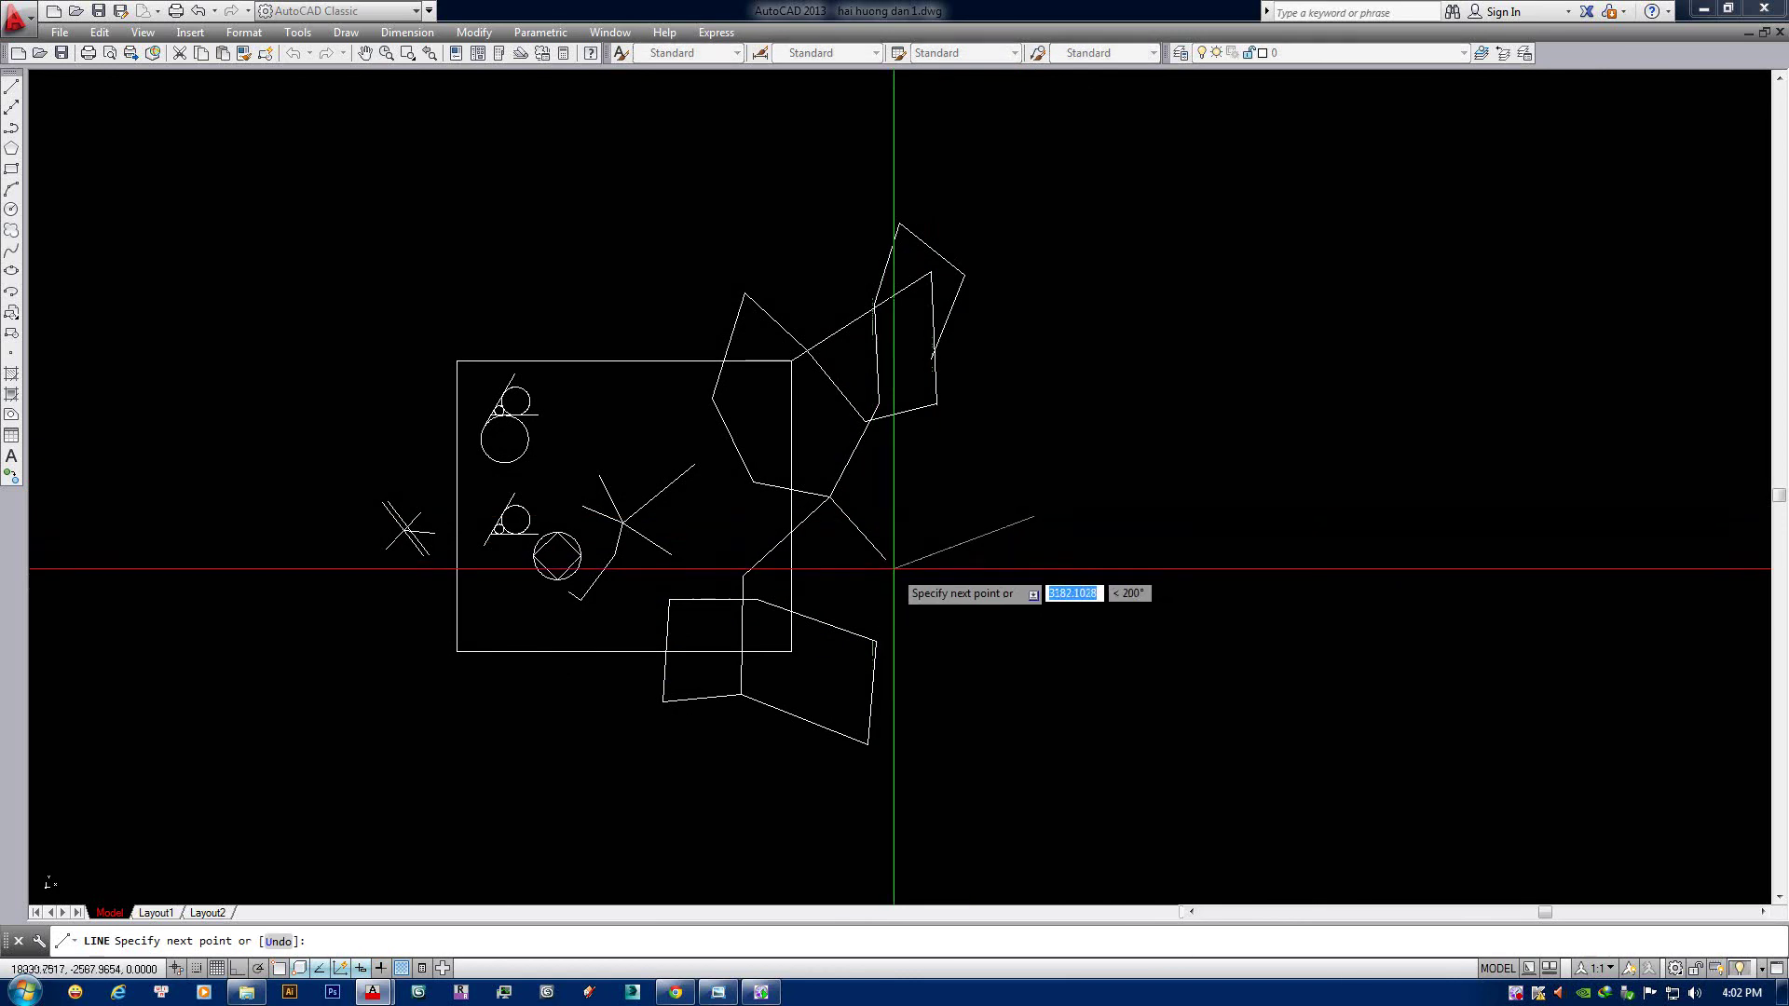
pyautogui.moveTo(893, 568); pyautogui.dragTo(924, 557, button='middle')
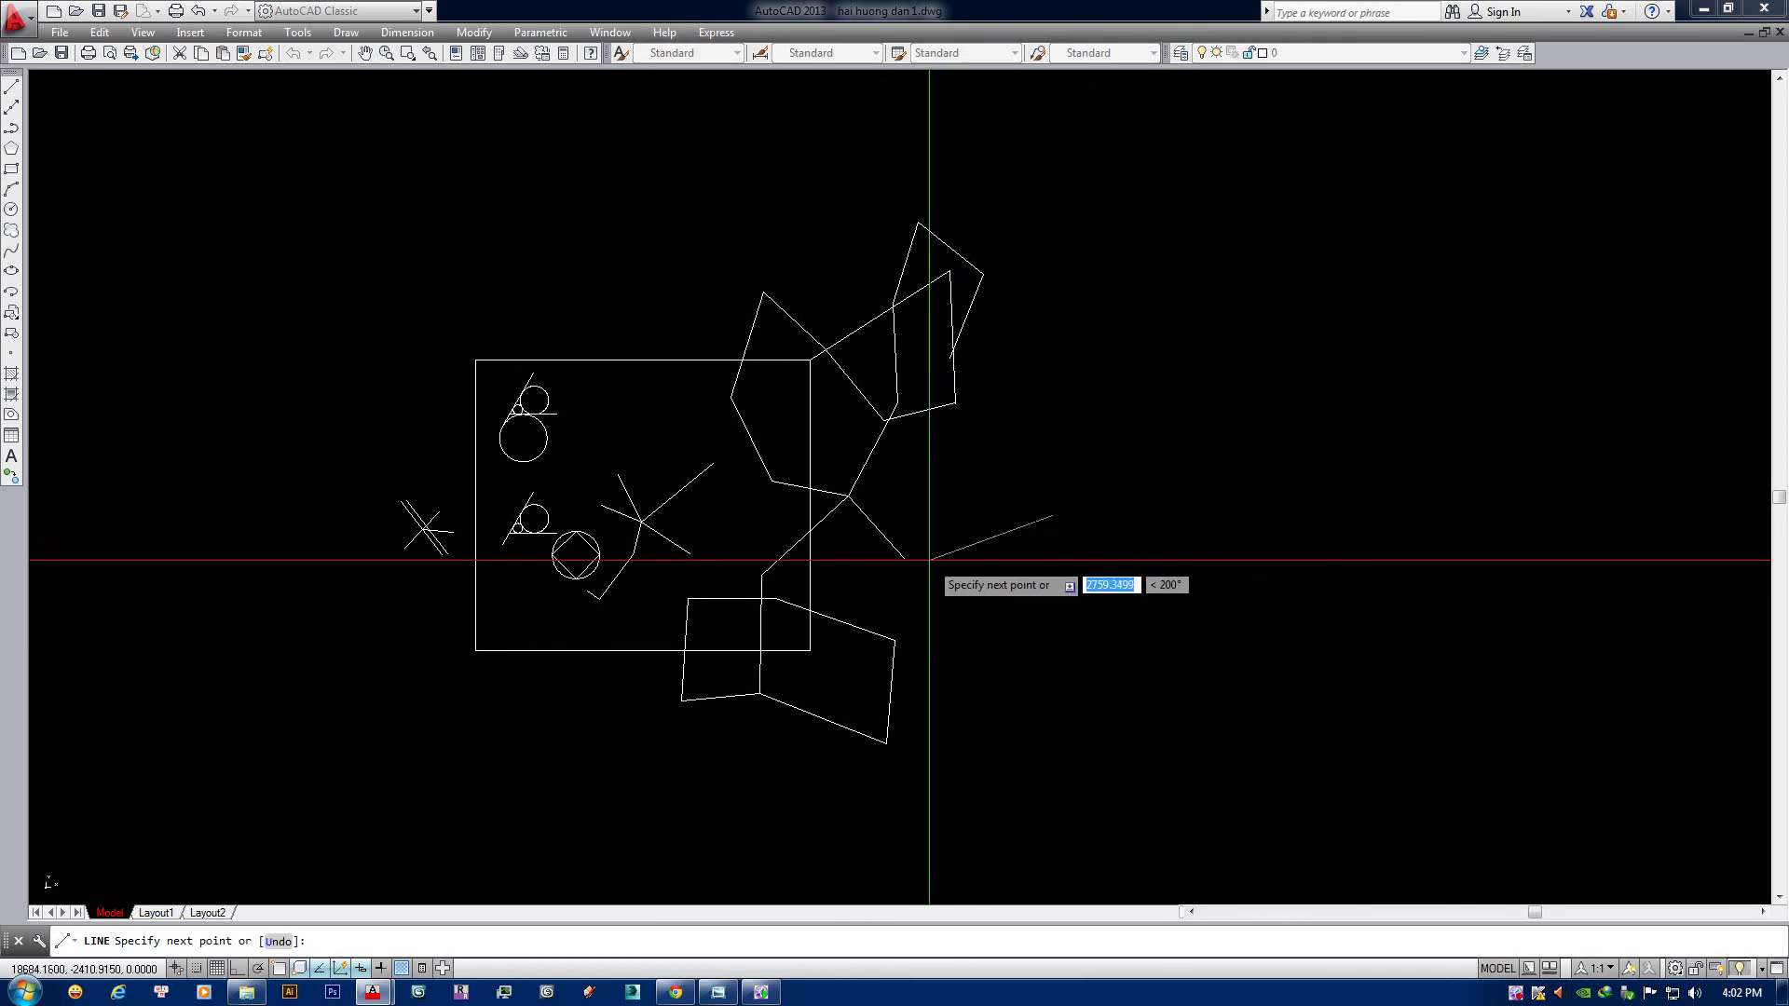
pyautogui.keyDown('shift'); pyautogui.rightClick(928, 560); pyautogui.keyUp('shift')
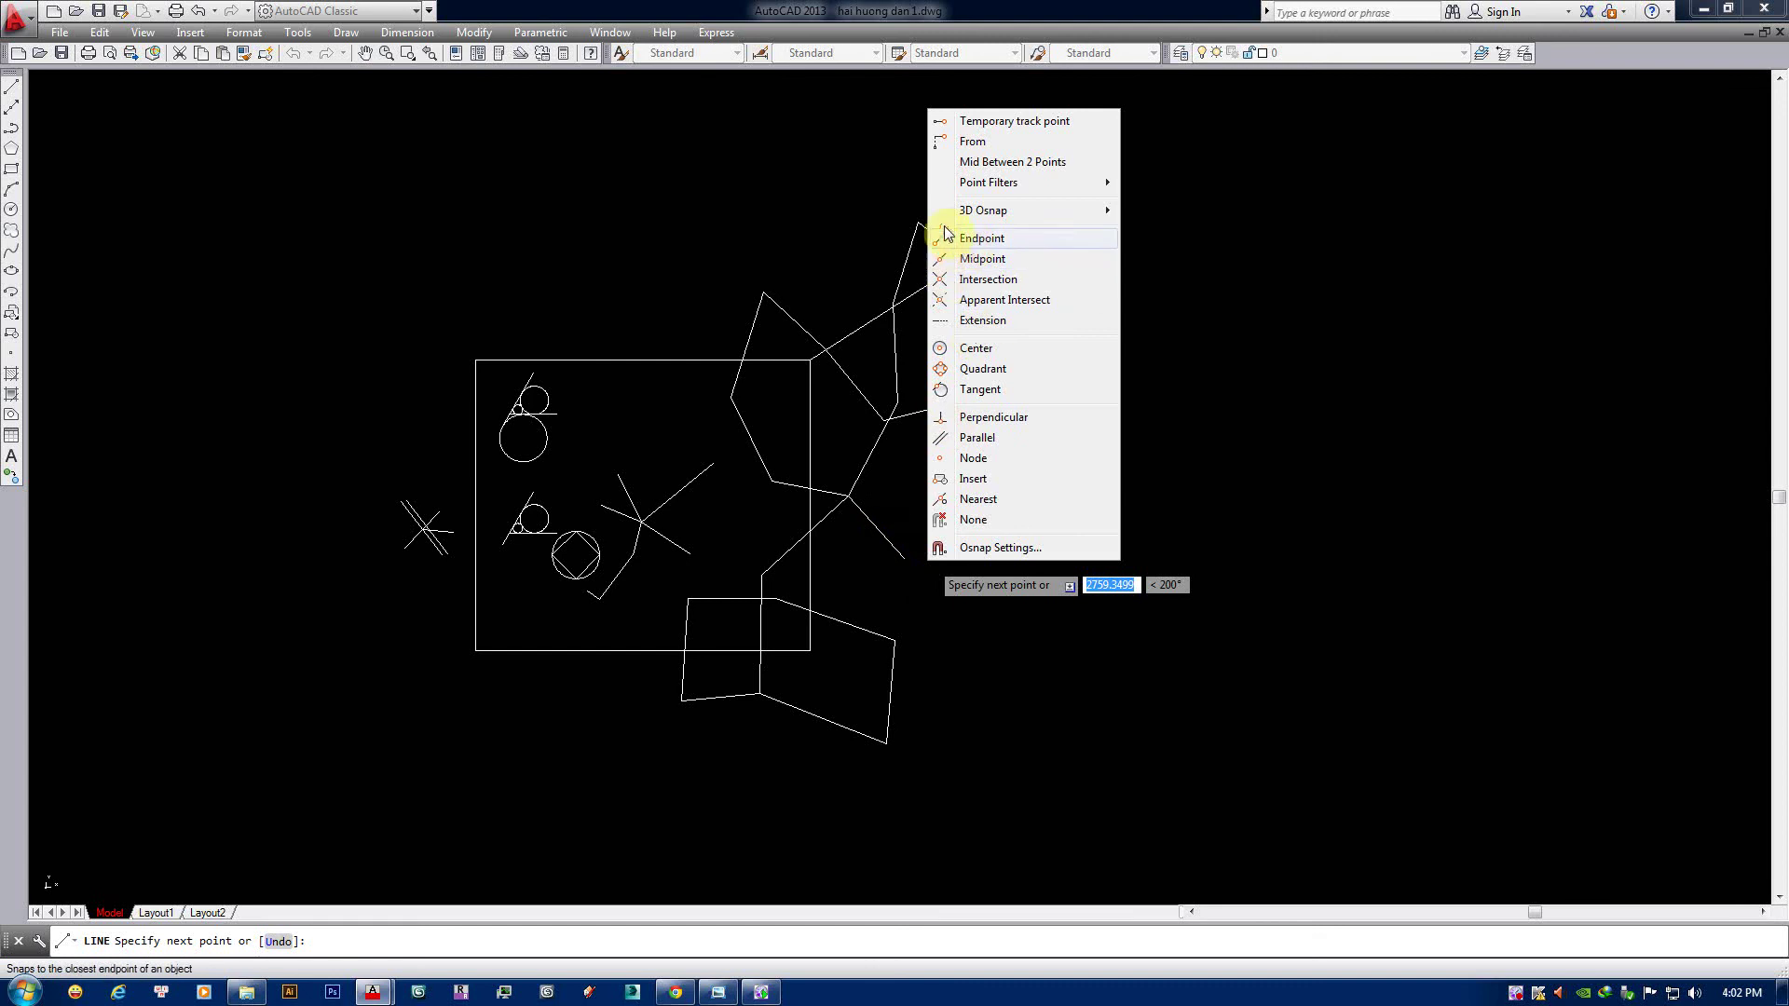
pyautogui.click(969, 240)
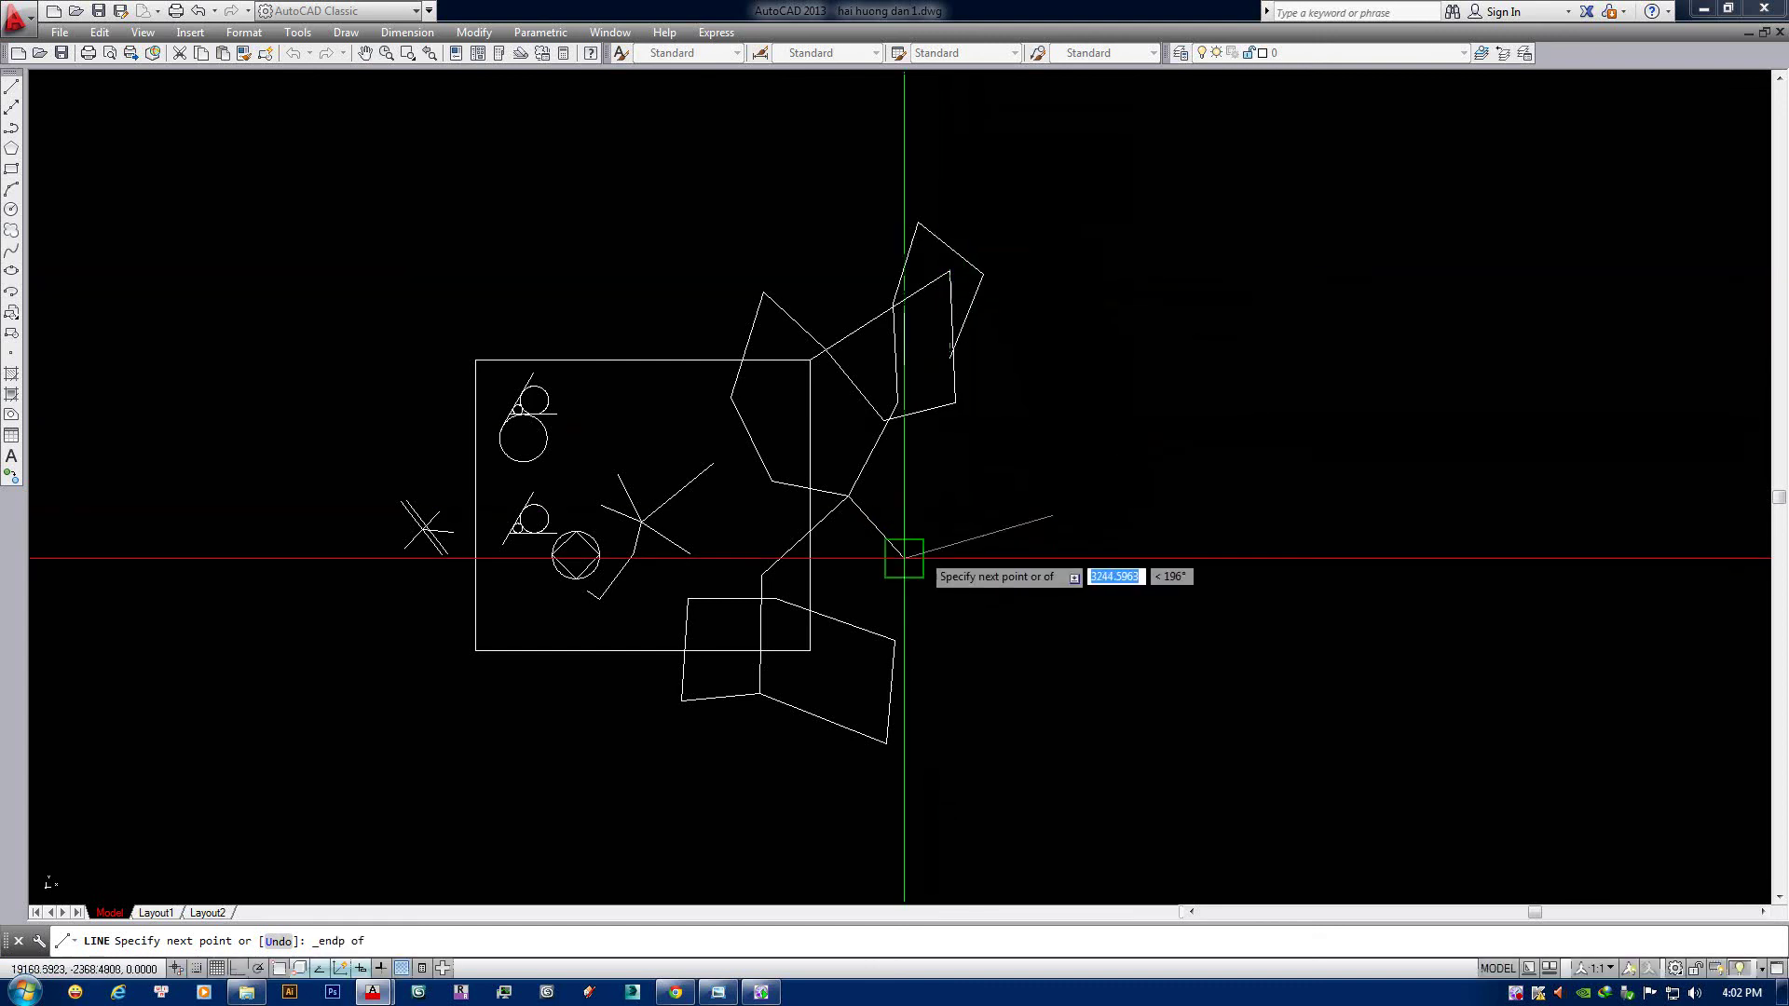
pyautogui.scroll(2, 962, 511)
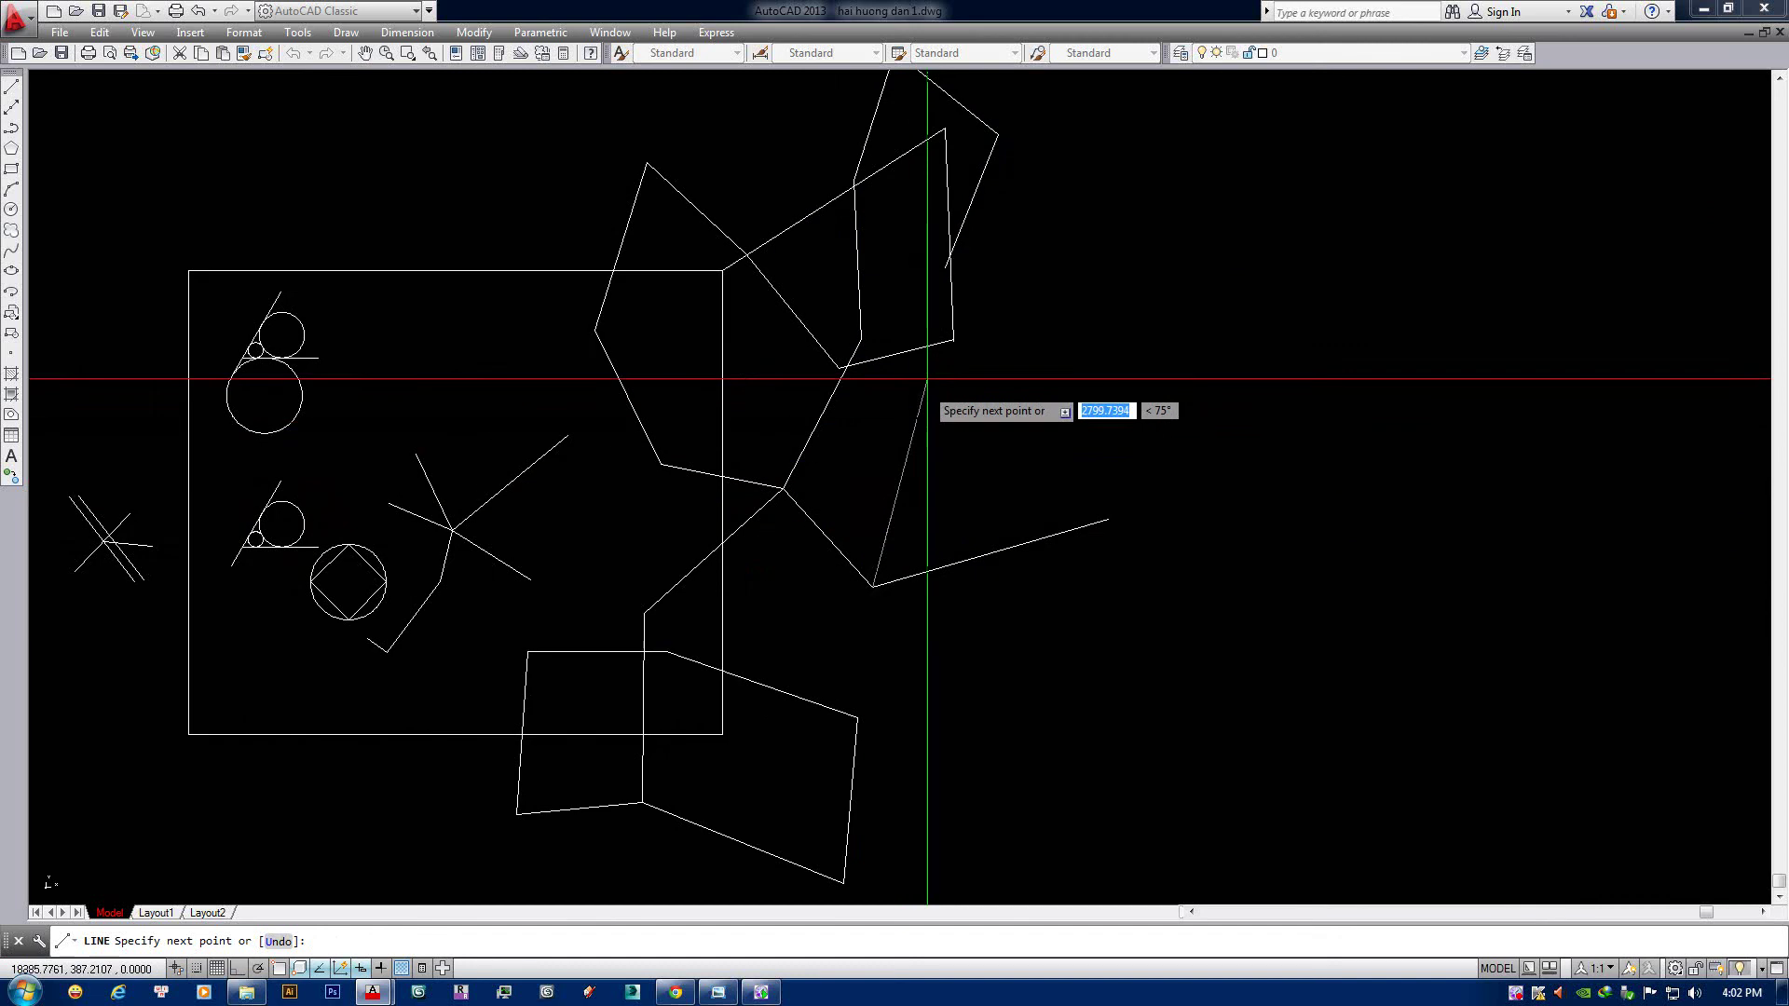
pyautogui.moveTo(846, 718)
pyautogui.mouseDown(button='middle')
pyautogui.moveTo(799, 519)
pyautogui.moveTo(812, 445)
pyautogui.mouseUp(button='middle')
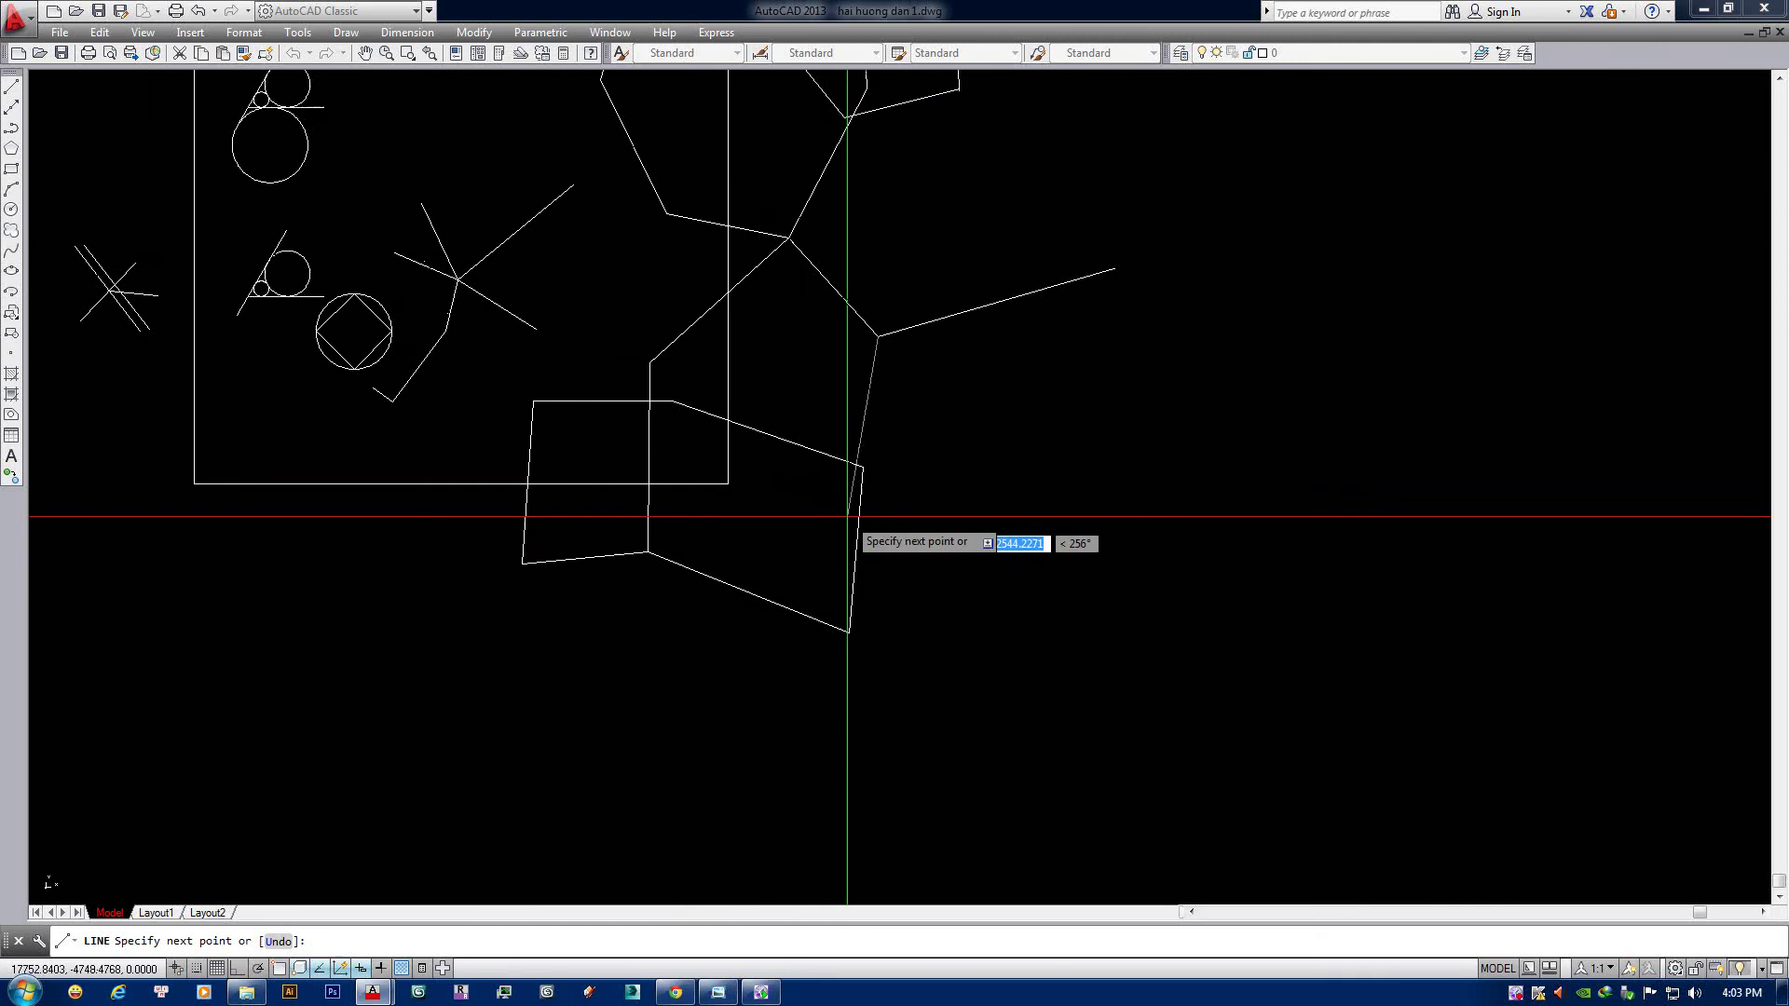
pyautogui.click(995, 472)
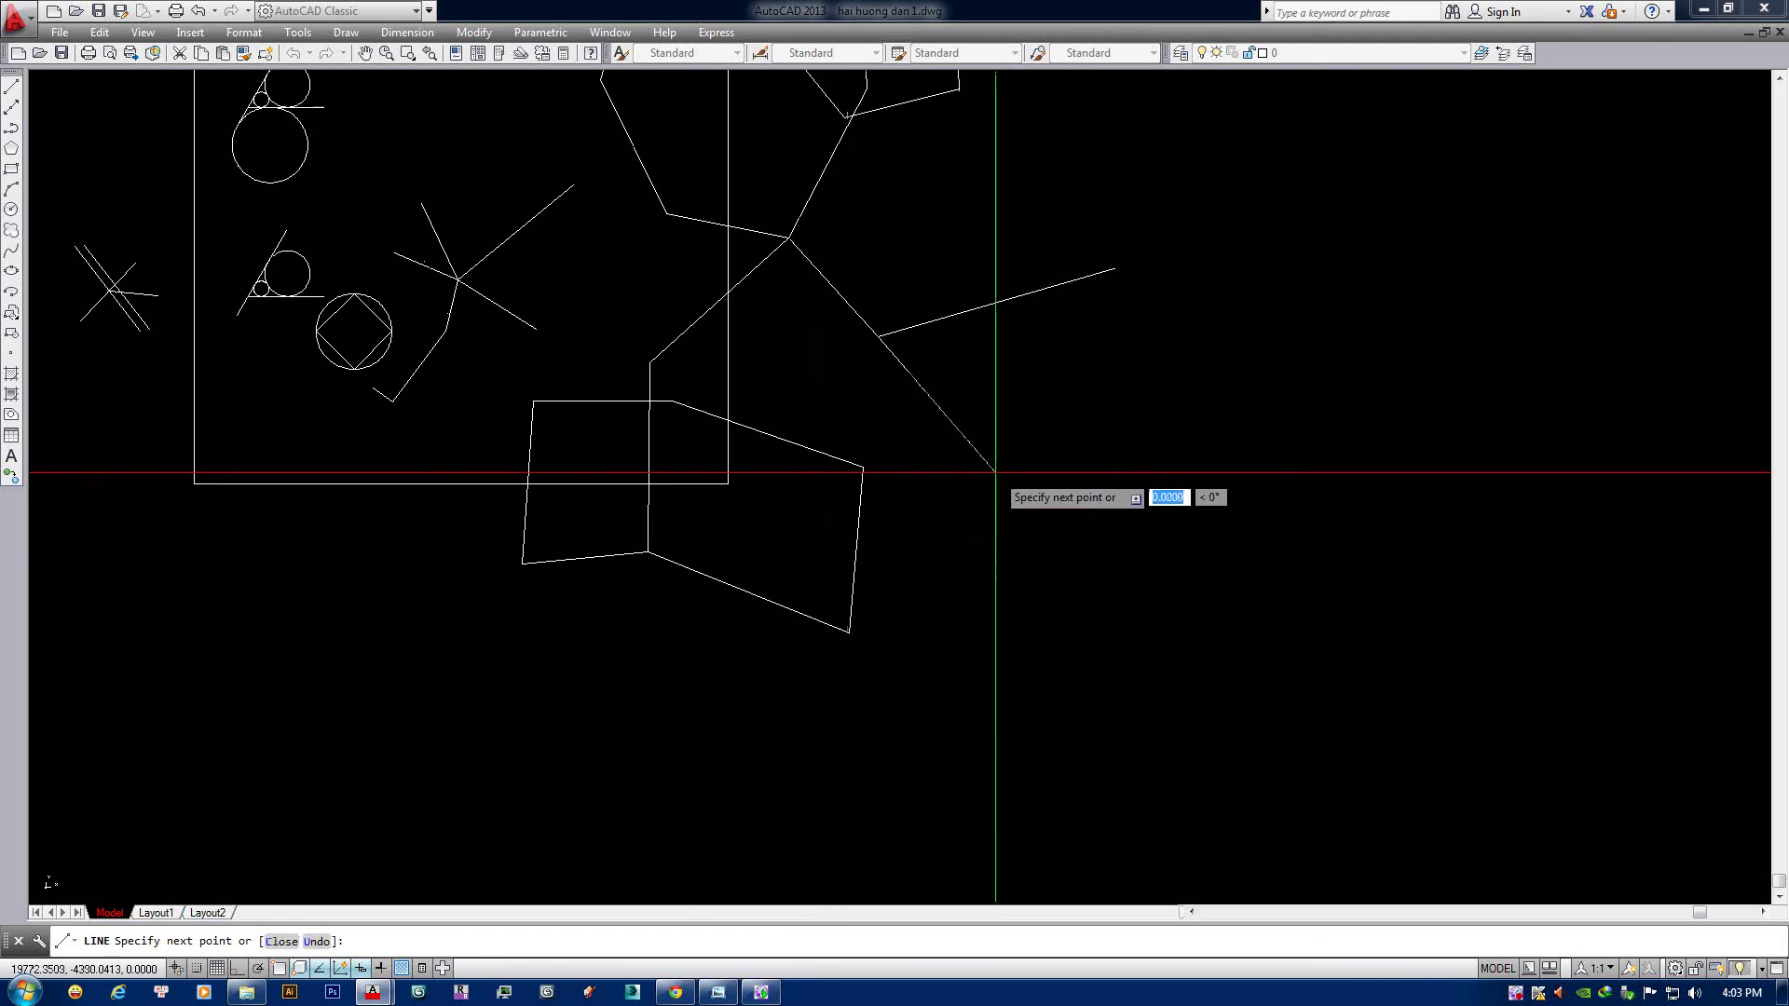
pyautogui.keyDown('shift'); pyautogui.rightClick(888, 603); pyautogui.keyUp('shift')
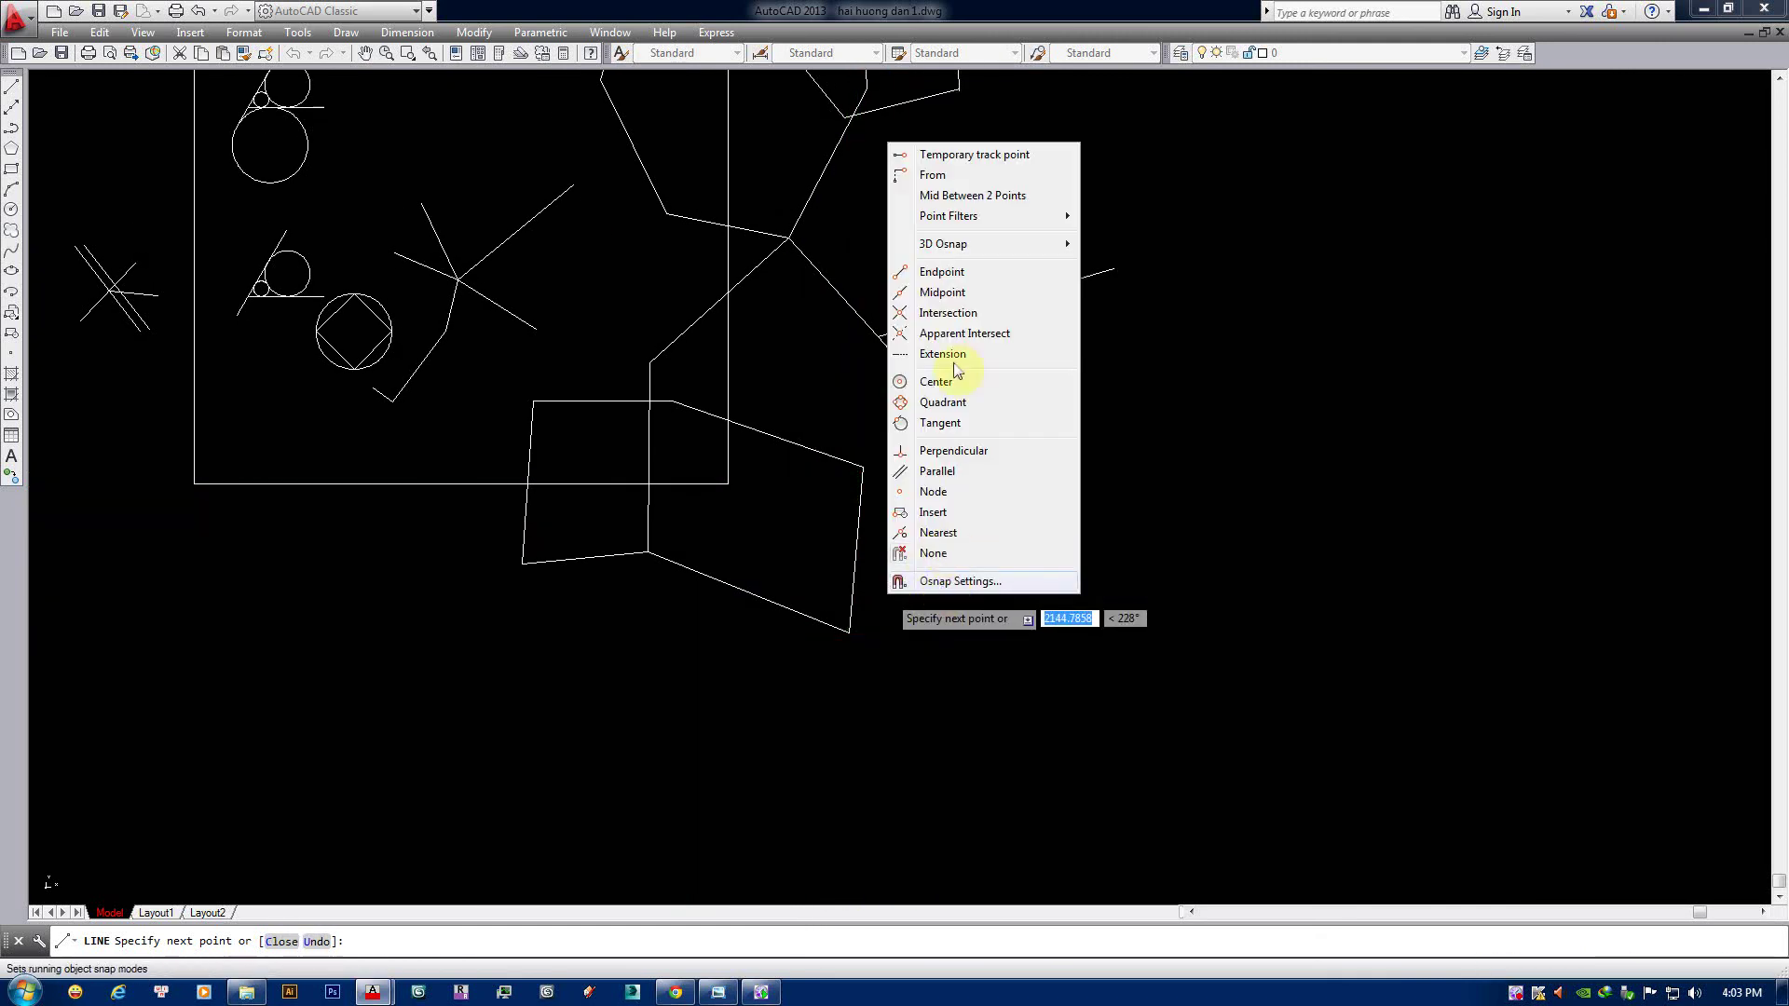
pyautogui.click(942, 271)
pyautogui.moveTo(1105, 304)
pyautogui.mouseDown(button='middle')
pyautogui.moveTo(1034, 372)
pyautogui.moveTo(923, 357)
pyautogui.mouseUp(button='middle')
pyautogui.click(1042, 337)
# Extend the outline with nine more connected vertices, then end the line command.
pyautogui.click(1072, 584)
pyautogui.click(969, 680)
pyautogui.click(836, 654)
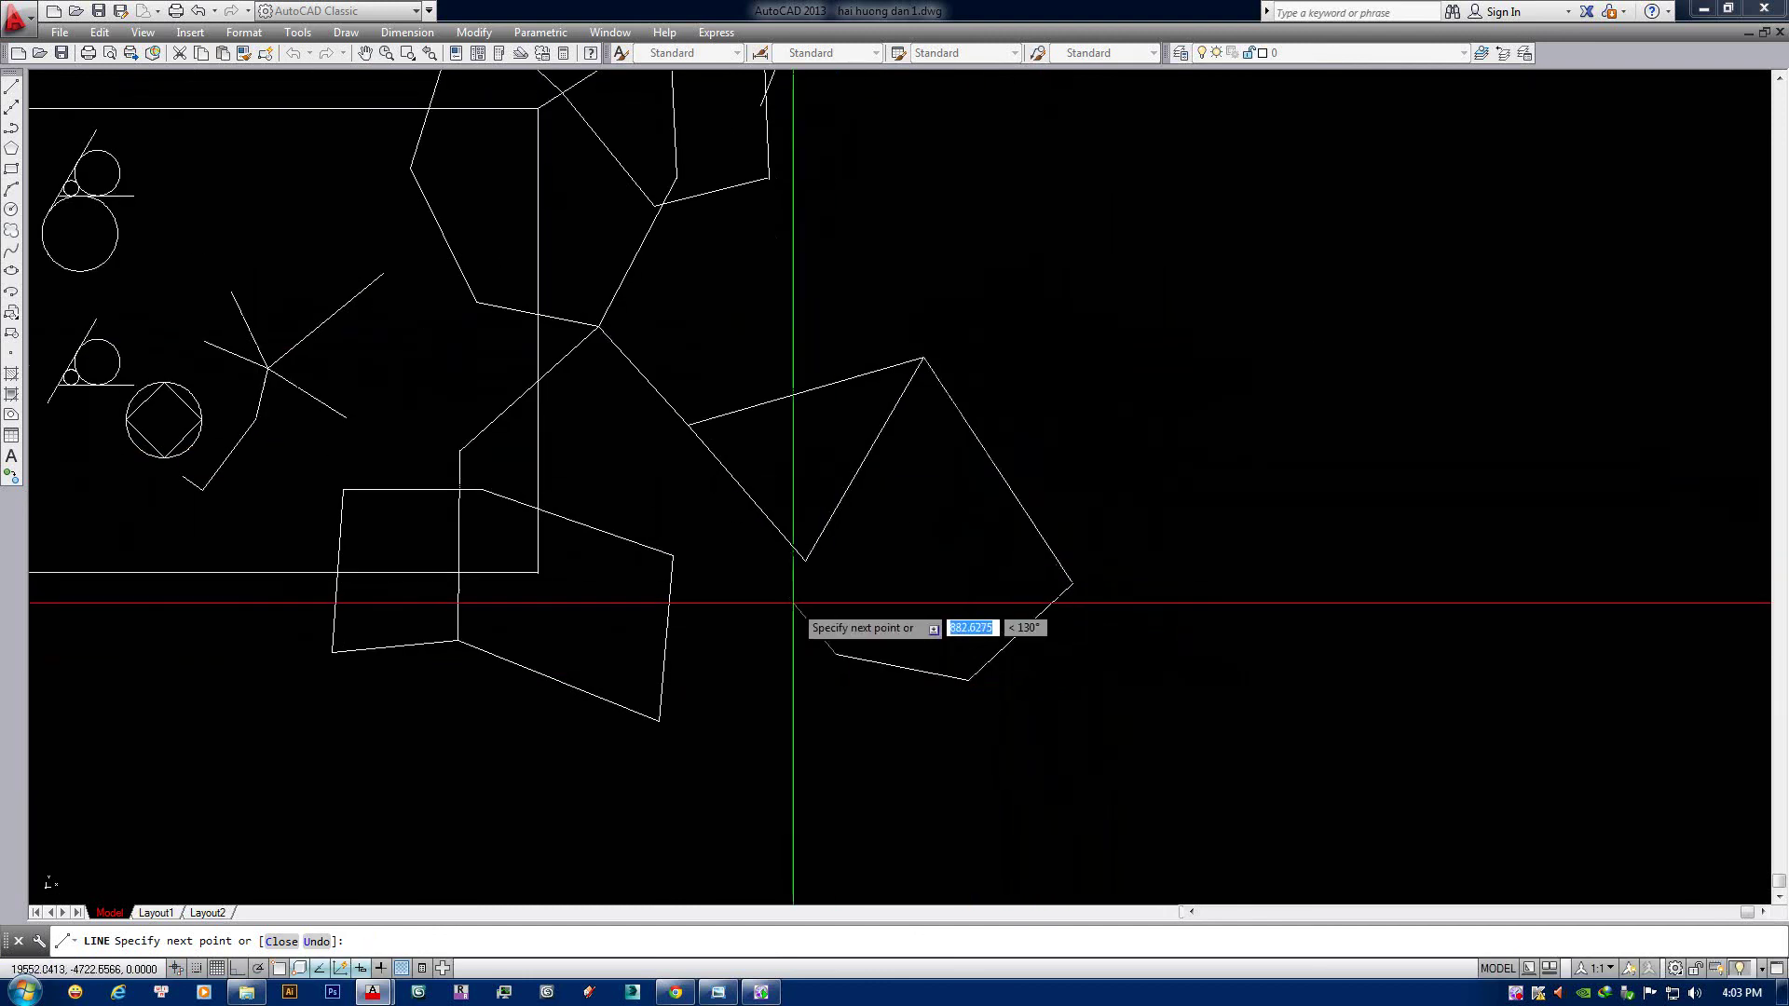
pyautogui.click(729, 771)
pyautogui.click(580, 721)
pyautogui.click(610, 642)
pyautogui.click(744, 603)
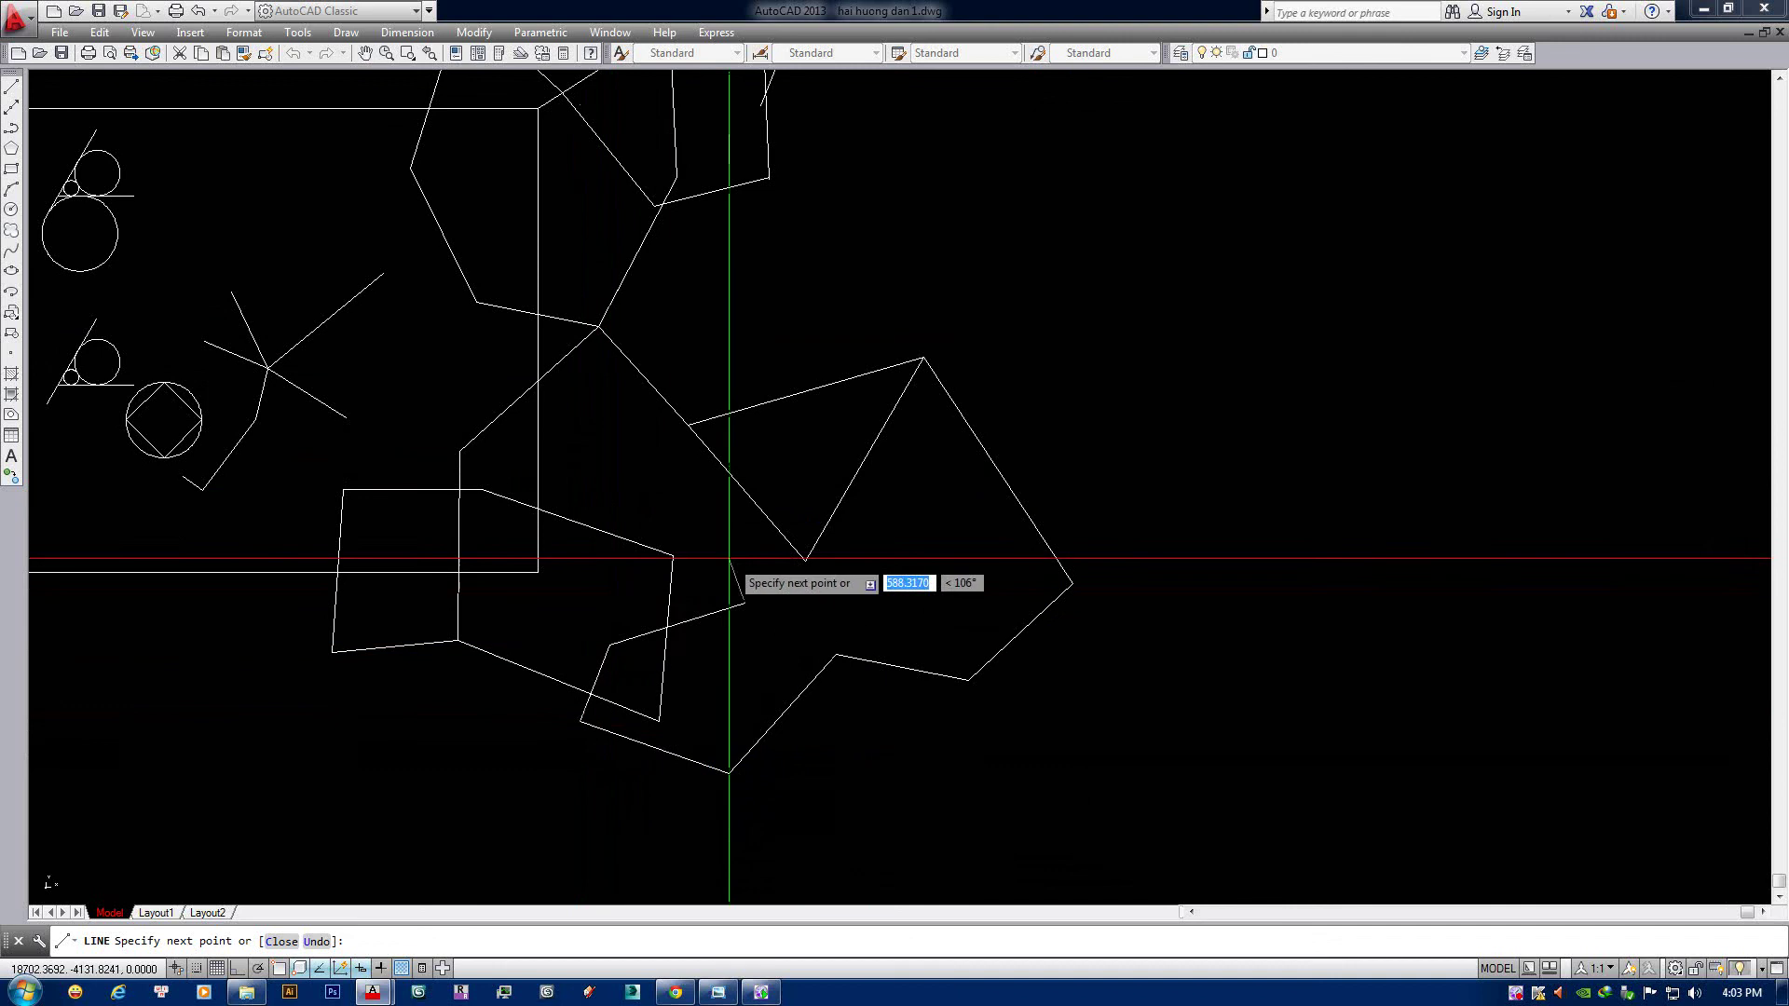
pyautogui.click(681, 476)
pyautogui.click(689, 424)
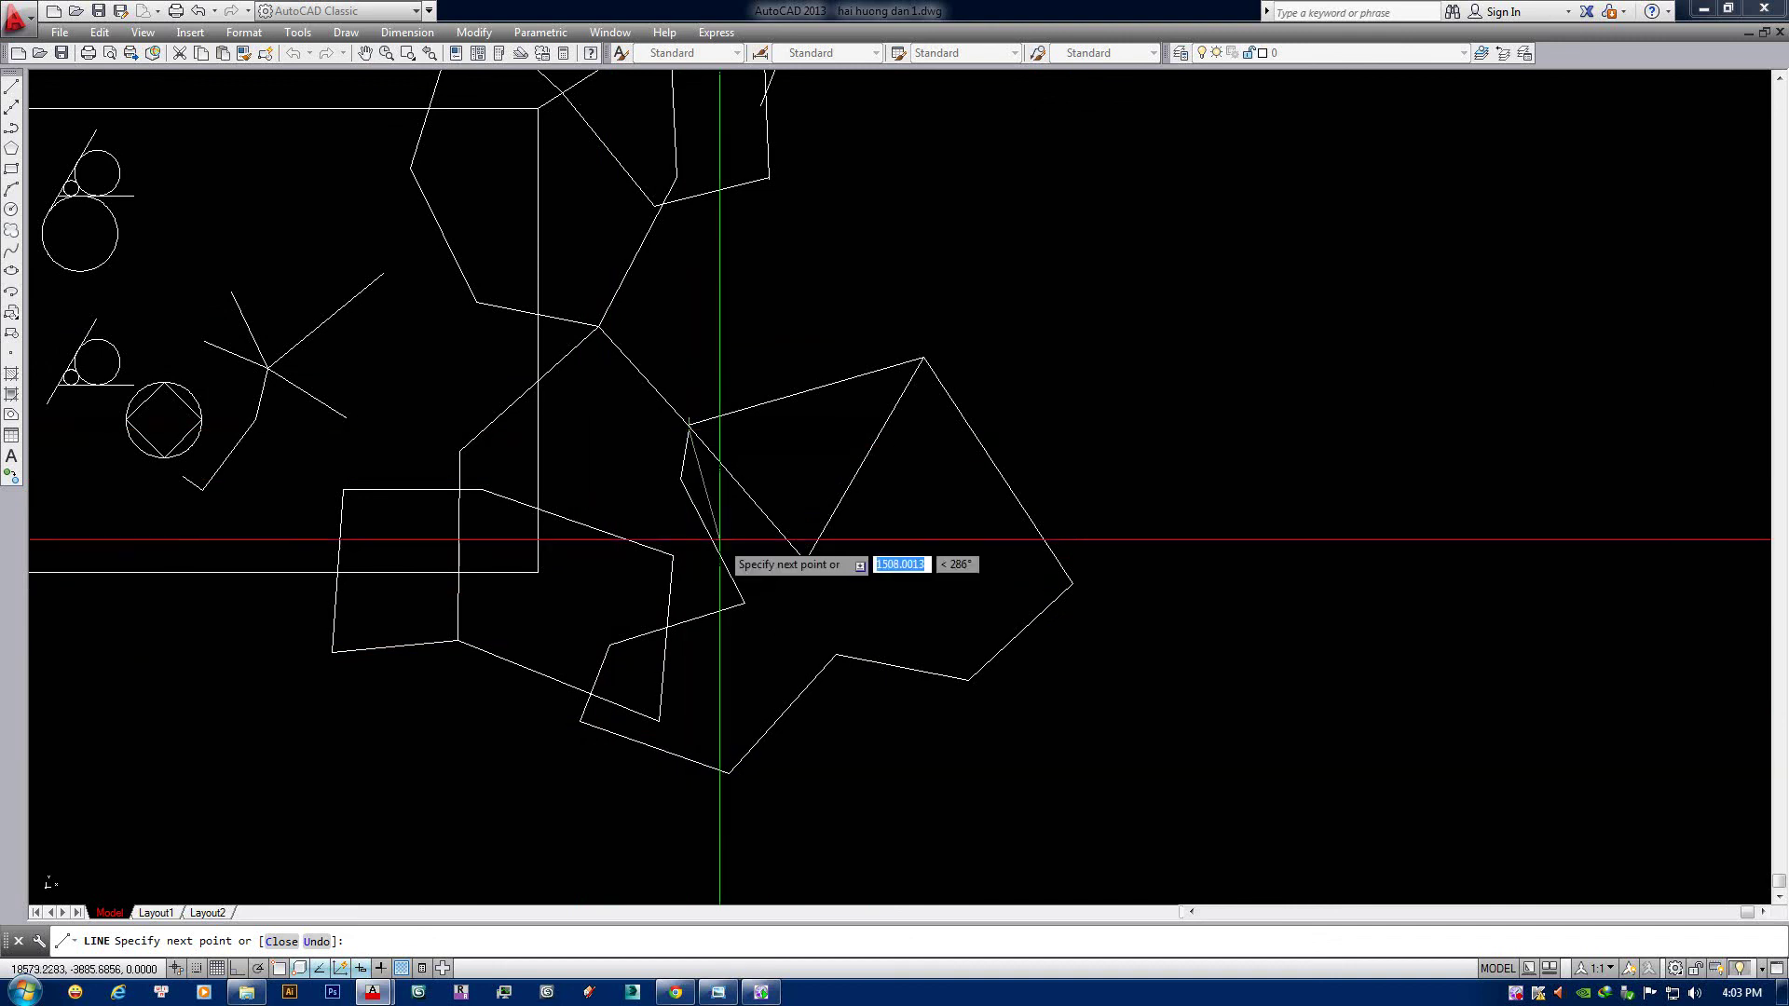
pyautogui.press('Escape')
# Pan the drawing and make two aborted starts of the LINE command.
pyautogui.scroll(-3, 848, 557)
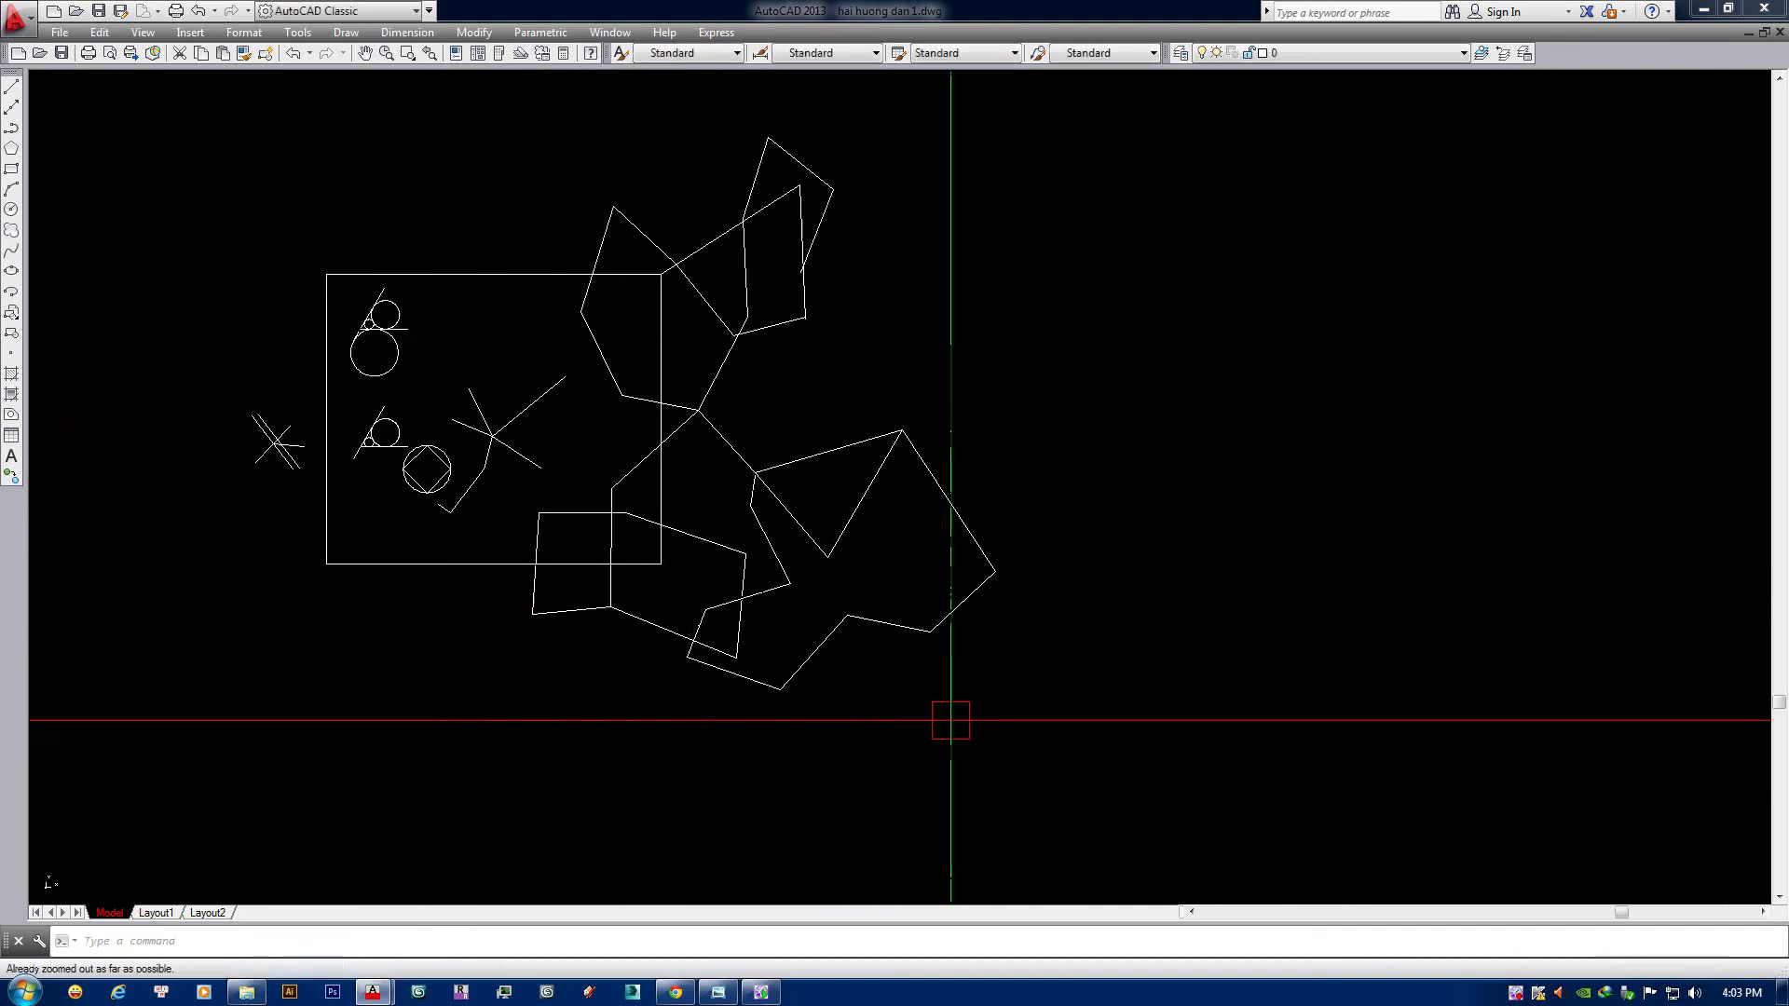
pyautogui.moveTo(950, 721); pyautogui.dragTo(1013, 657, button='middle')
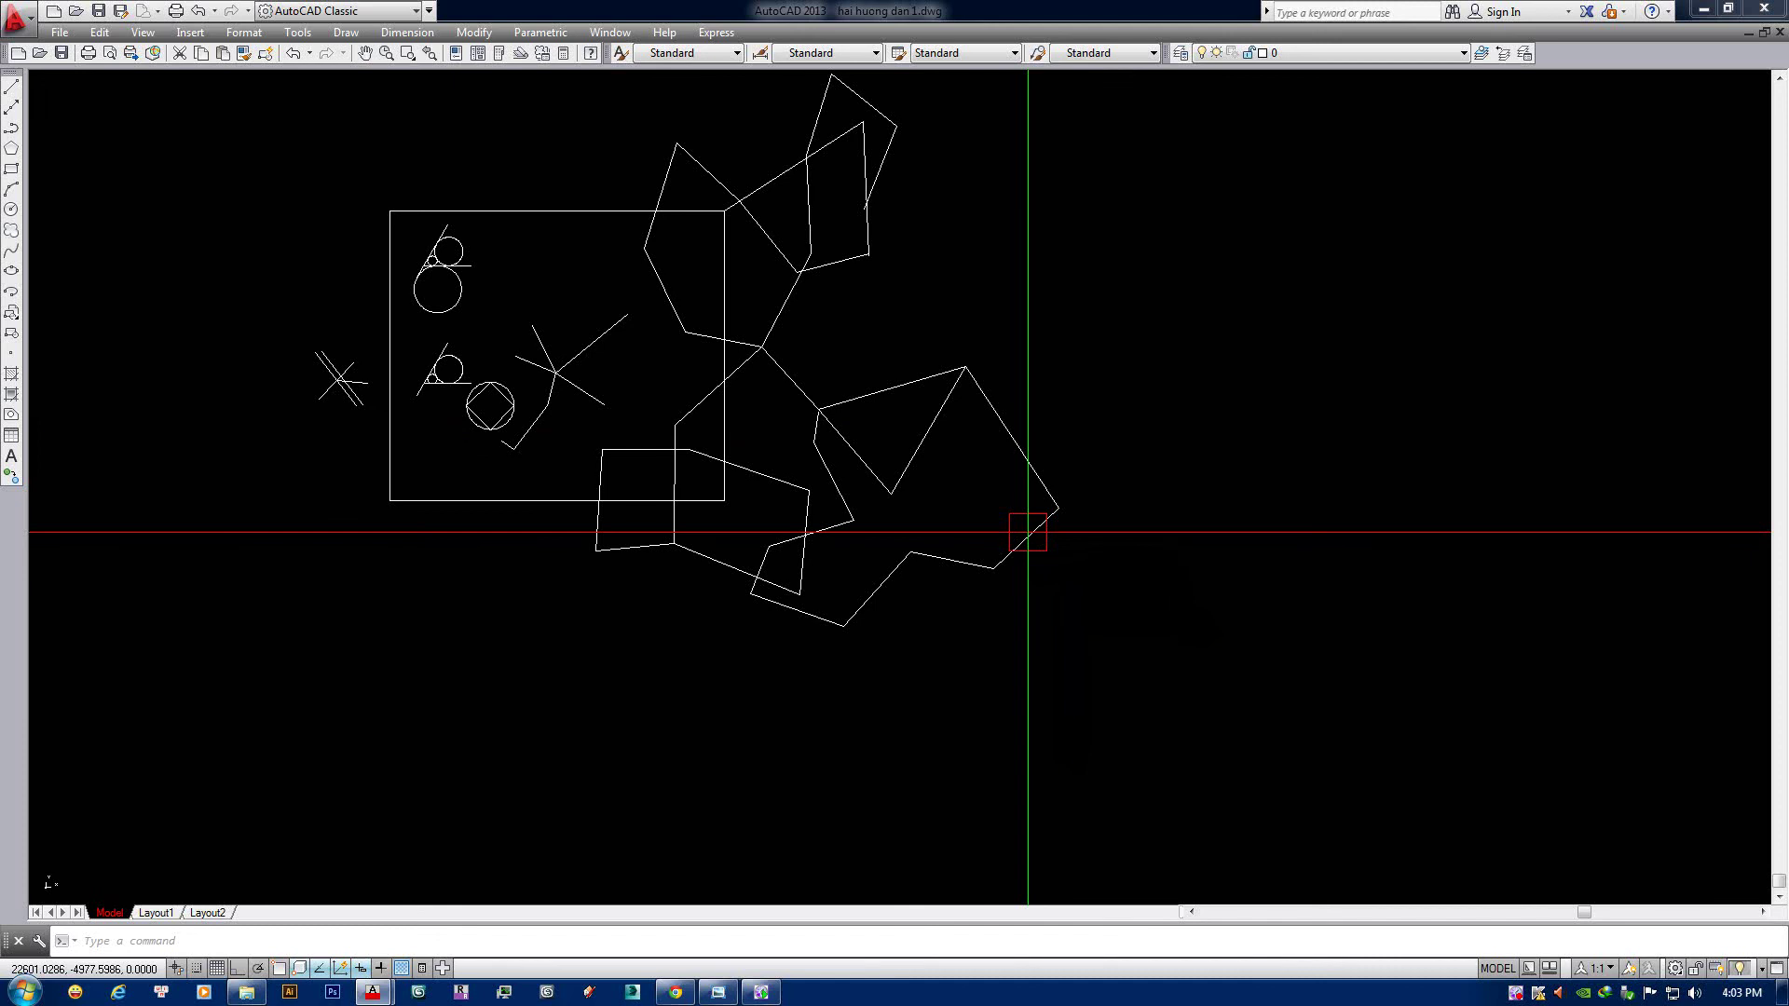
pyautogui.write('l')
pyautogui.press('Return')
pyautogui.press('Escape')
pyautogui.write('l')
pyautogui.press('Return')
pyautogui.click(1028, 532)
pyautogui.press('Escape')
# Draw a closed quadrilateral with LINE in the empty space on the right.
pyautogui.moveTo(1027, 531); pyautogui.dragTo(916, 586, button='middle')
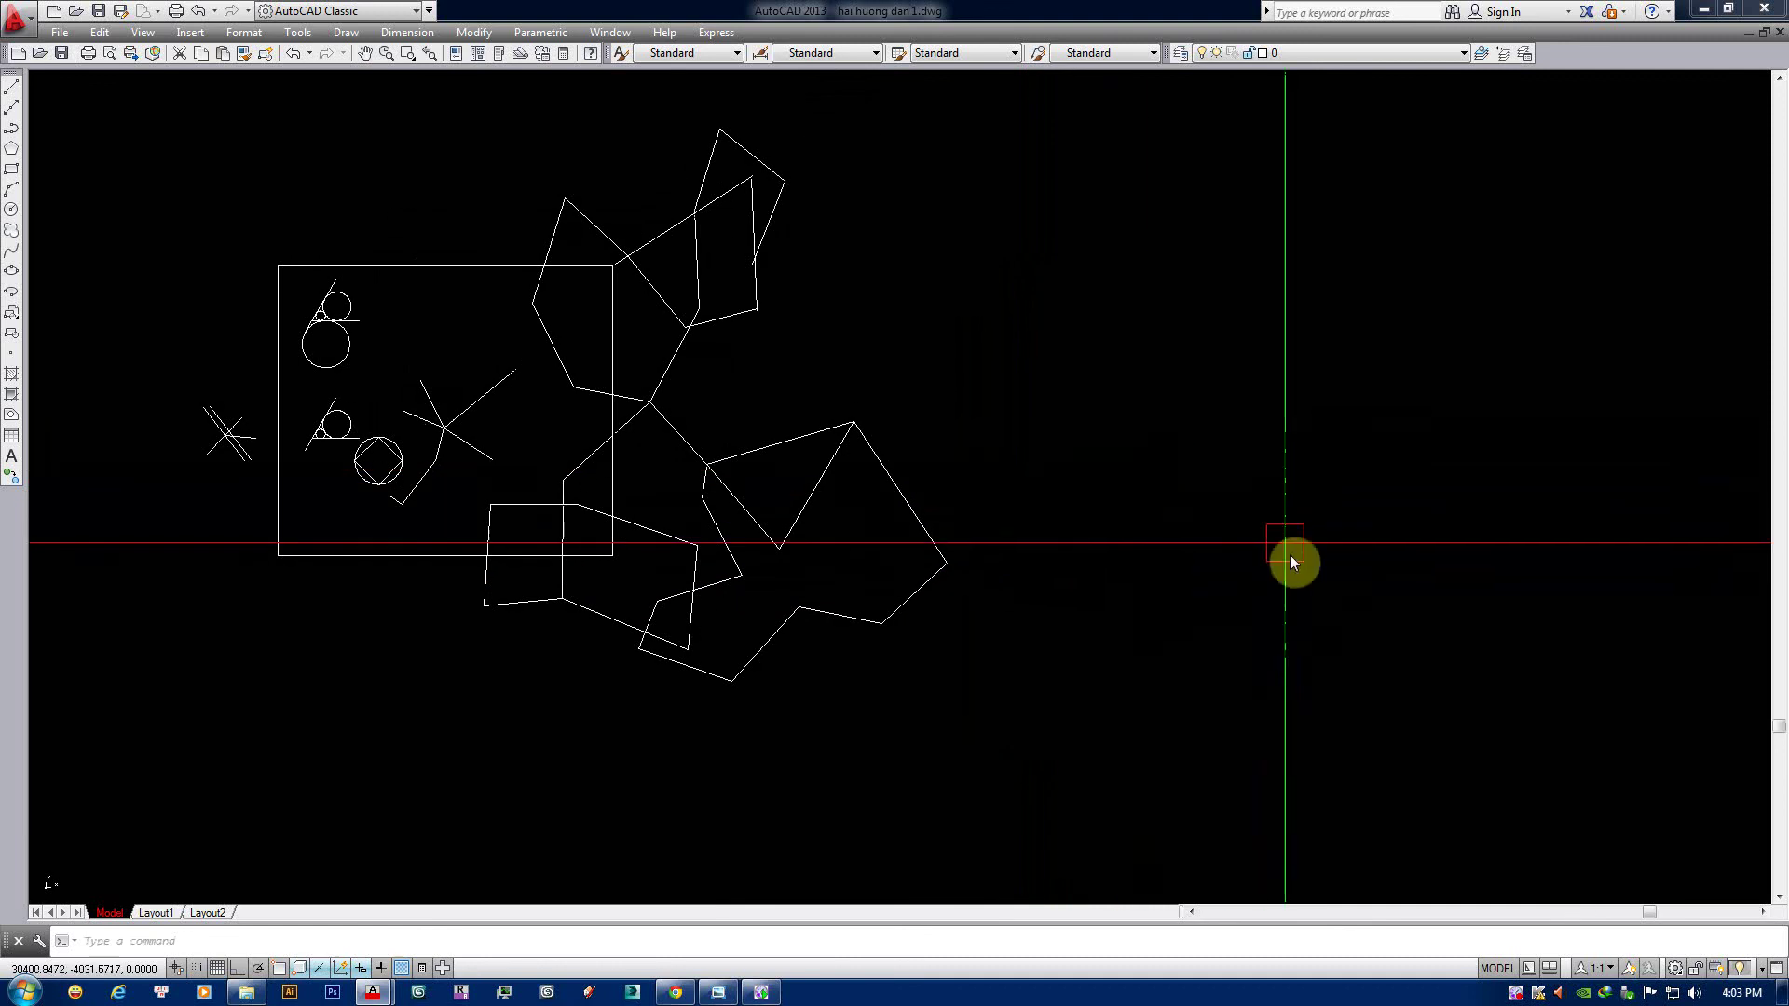
pyautogui.write('l')
pyautogui.press('Return')
pyautogui.click(1177, 592)
pyautogui.click(1377, 381)
pyautogui.click(1469, 560)
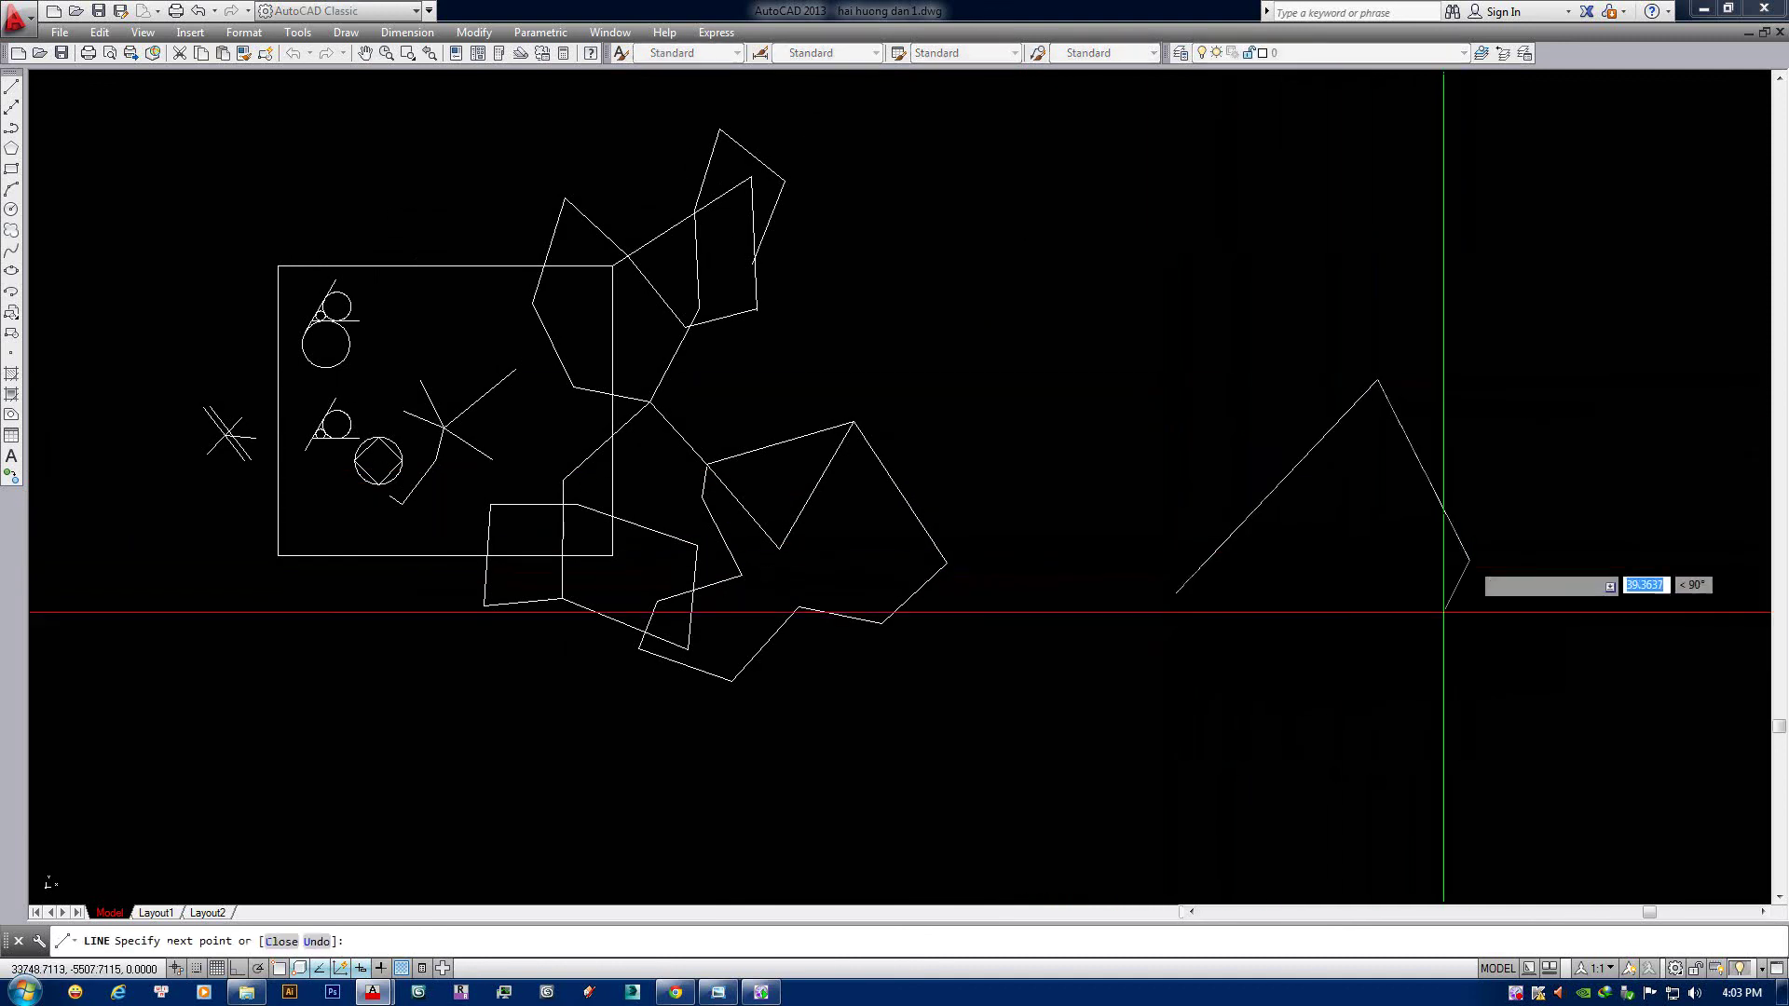
pyautogui.click(1261, 739)
pyautogui.click(1176, 593)
pyautogui.press('Return')
# Draw an overlapping closed five-point outline with LINE.
pyautogui.moveTo(1186, 607)
pyautogui.mouseDown(button='middle')
pyautogui.moveTo(917, 593)
pyautogui.moveTo(910, 648)
pyautogui.mouseUp(button='middle')
pyautogui.write('l')
pyautogui.press('Return')
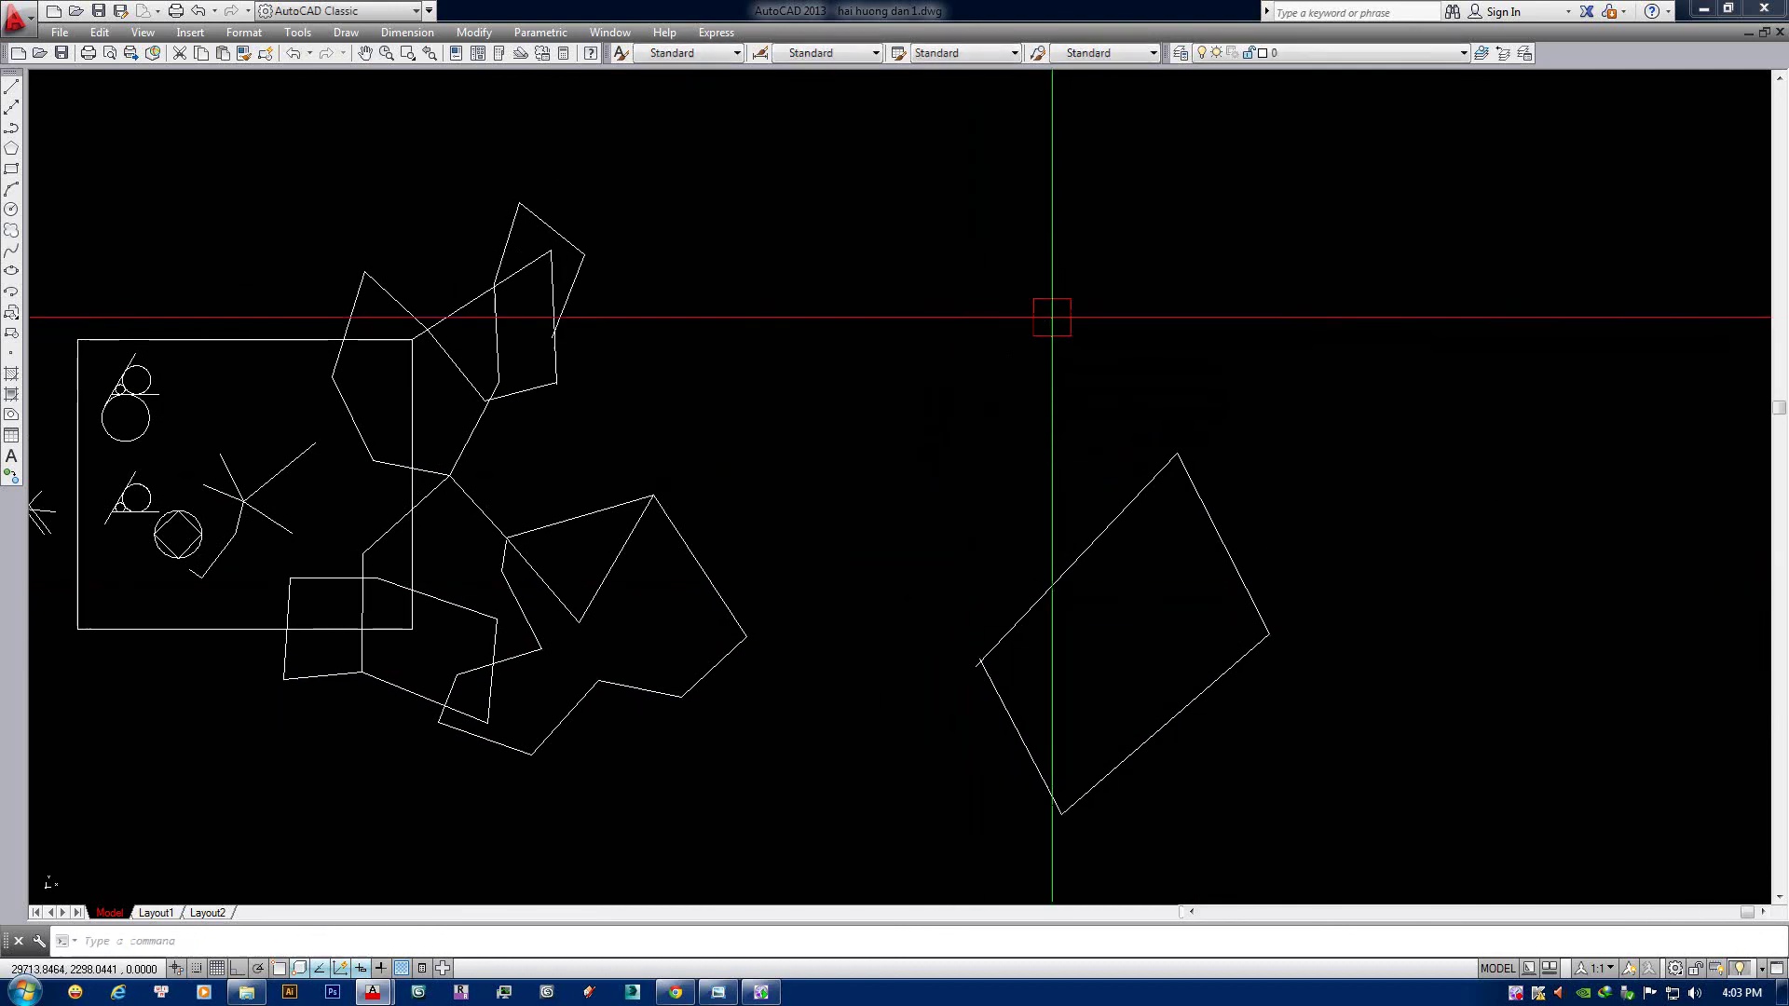
pyautogui.click(940, 432)
pyautogui.click(1207, 289)
pyautogui.click(1318, 509)
pyautogui.click(1196, 612)
pyautogui.click(1097, 616)
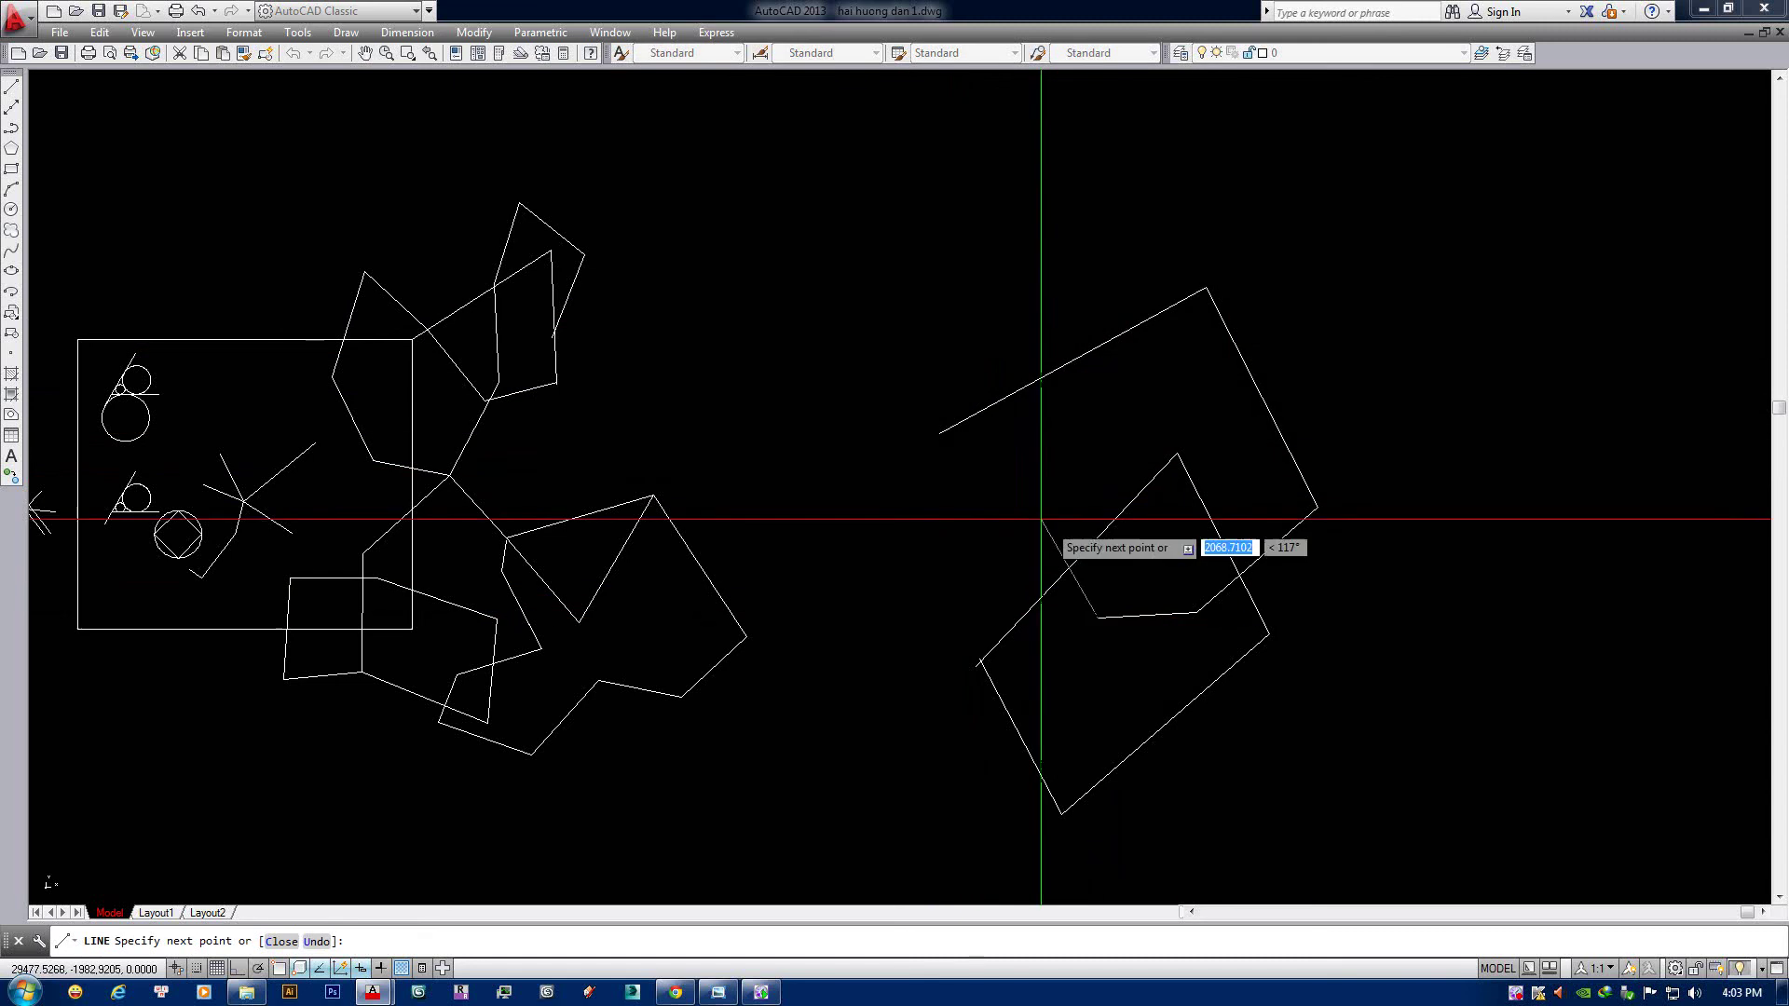
pyautogui.click(940, 432)
pyautogui.press('Return')
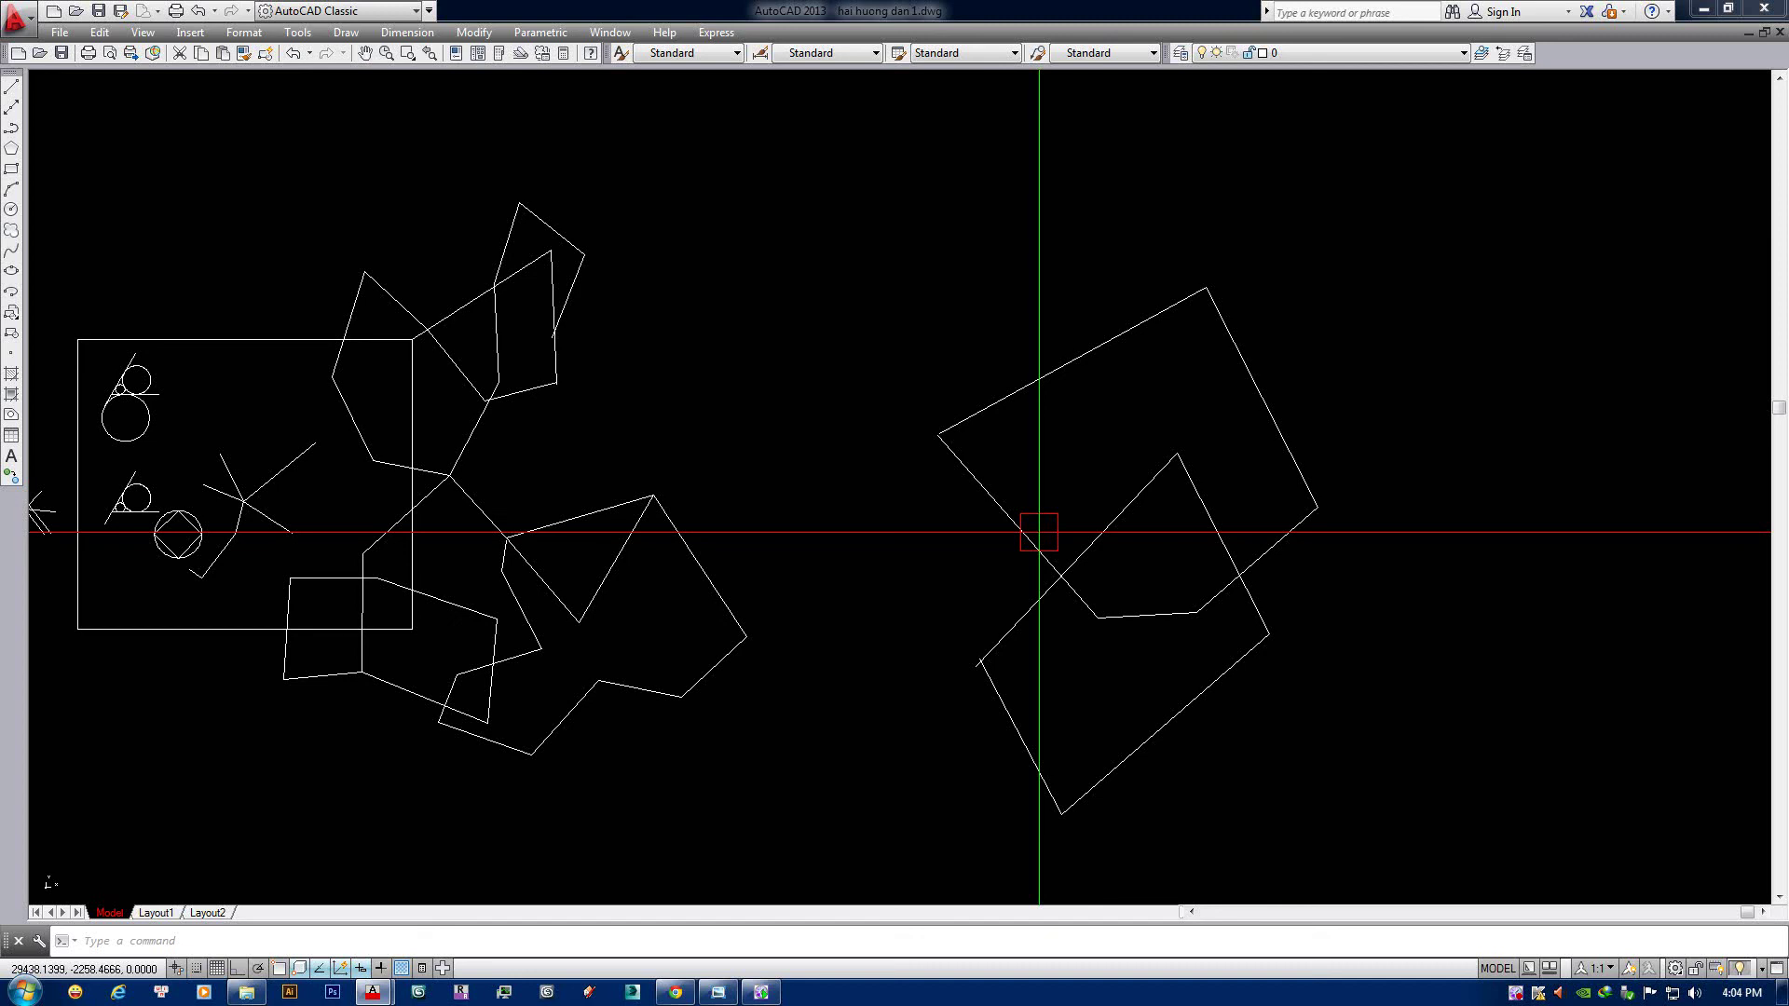
# Crossing-select most of the overlapping outlines and delete them.
pyautogui.scroll(-2, 1311, 838)
pyautogui.click(1355, 706)
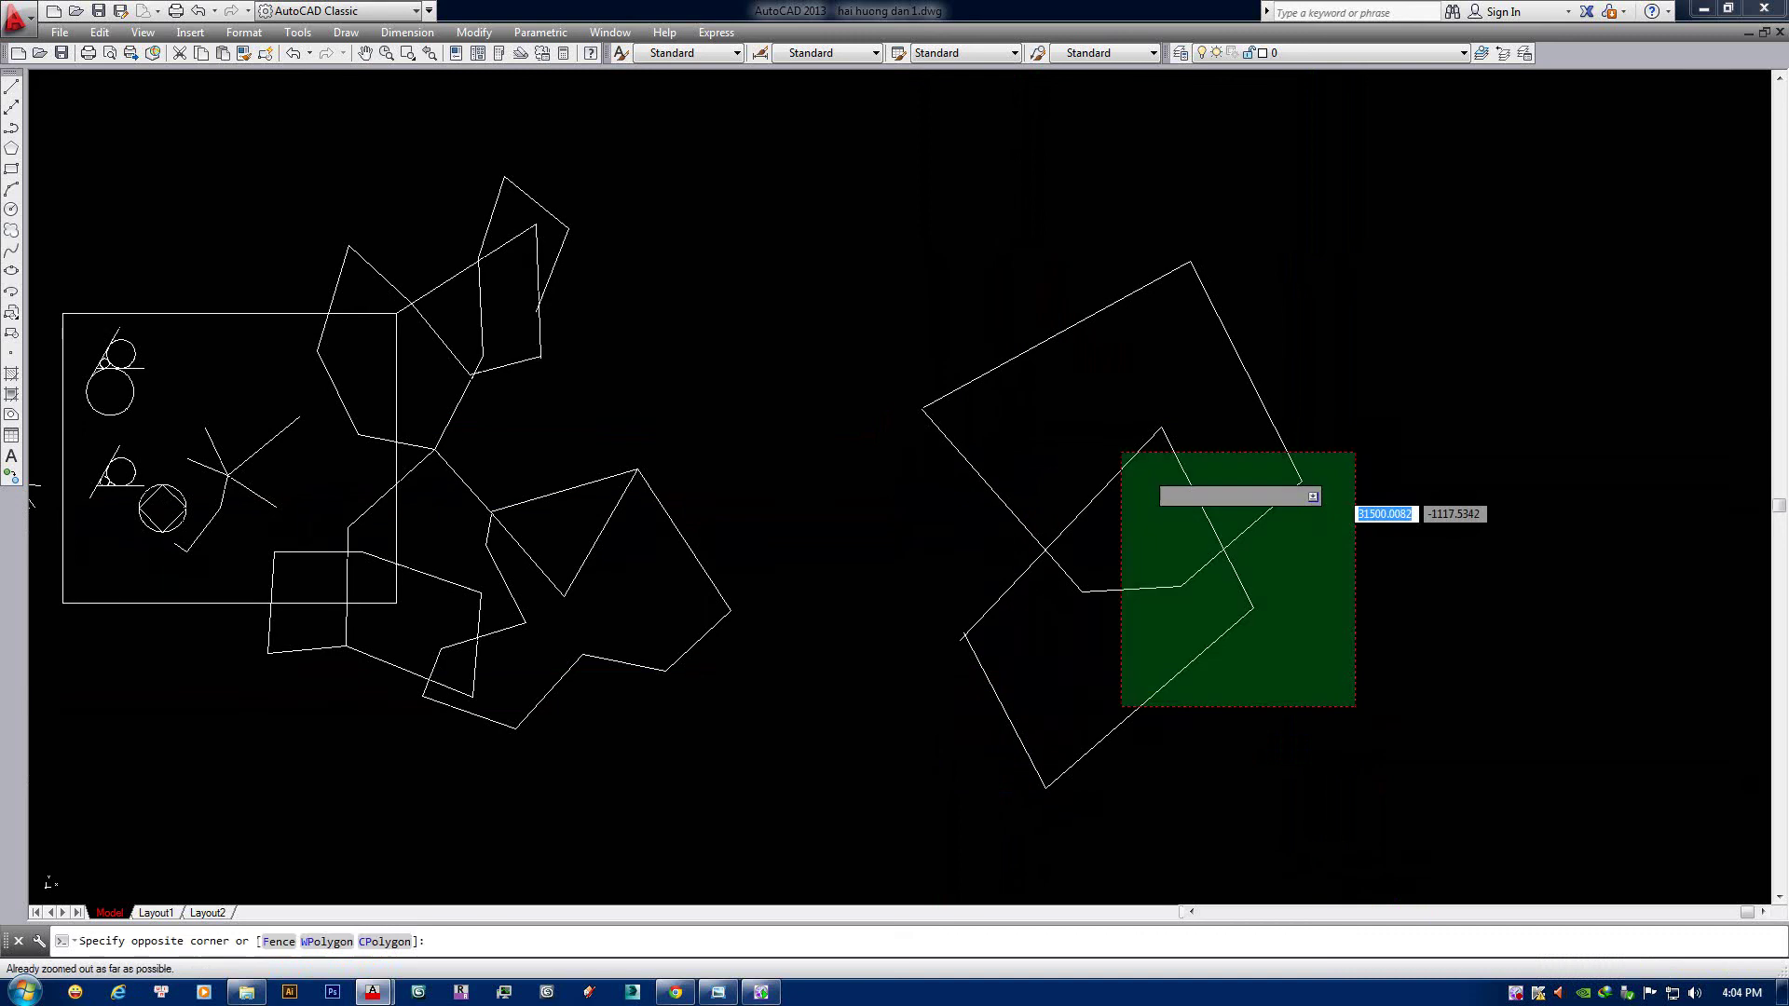
pyautogui.click(1121, 454)
pyautogui.press('Delete')
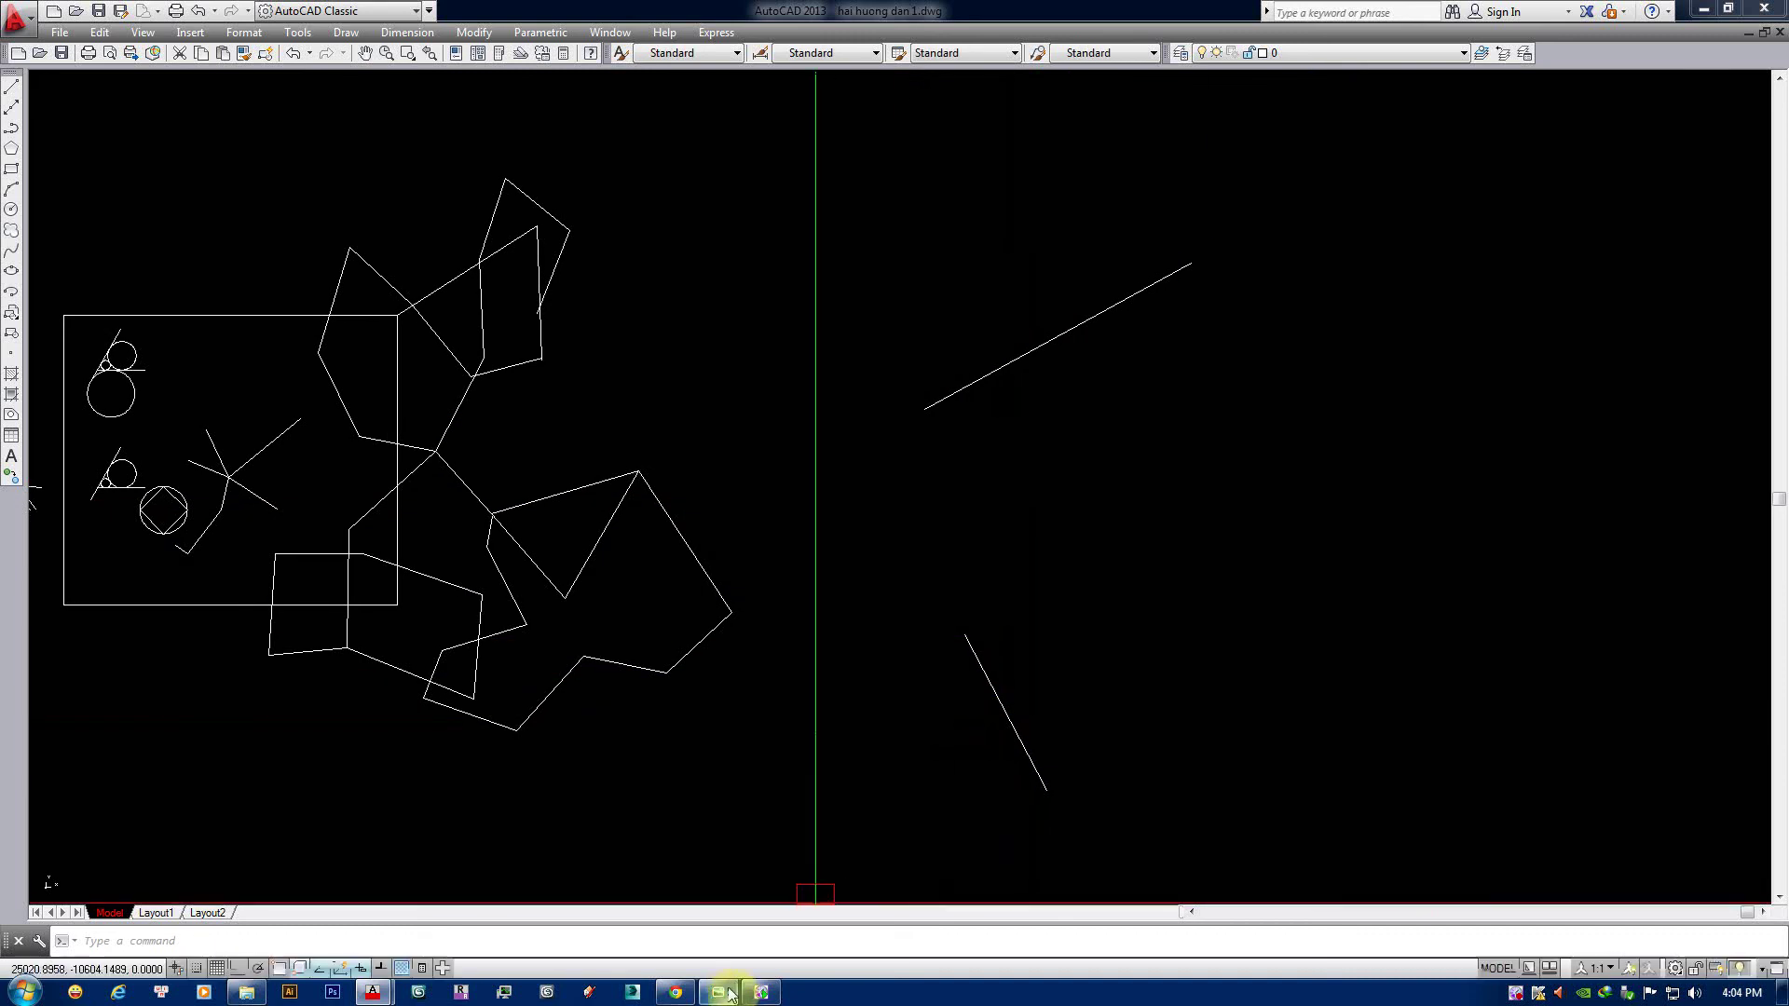
pyautogui.click(722, 992)
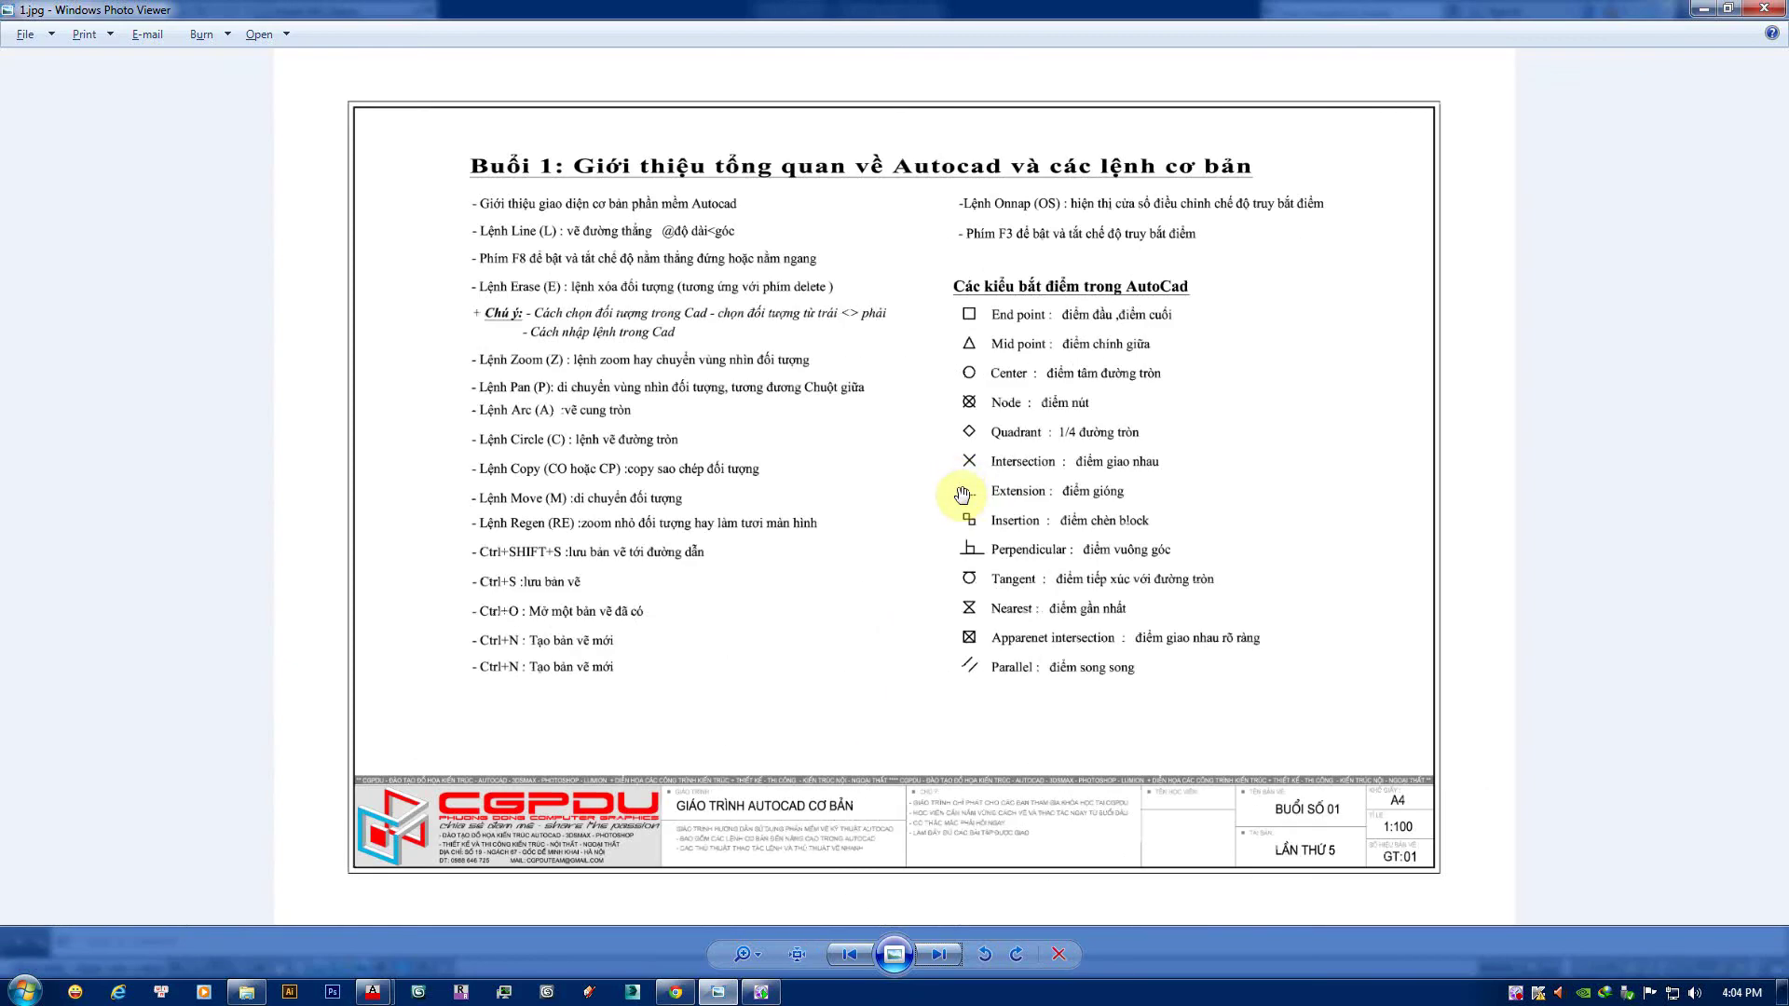
# Step through reference images 1.jpg to 3.jpg and return to 2.jpg.
pyautogui.scroll(3, 963, 494)
pyautogui.scroll(-1, 978, 568)
pyautogui.scroll(-1, 983, 522)
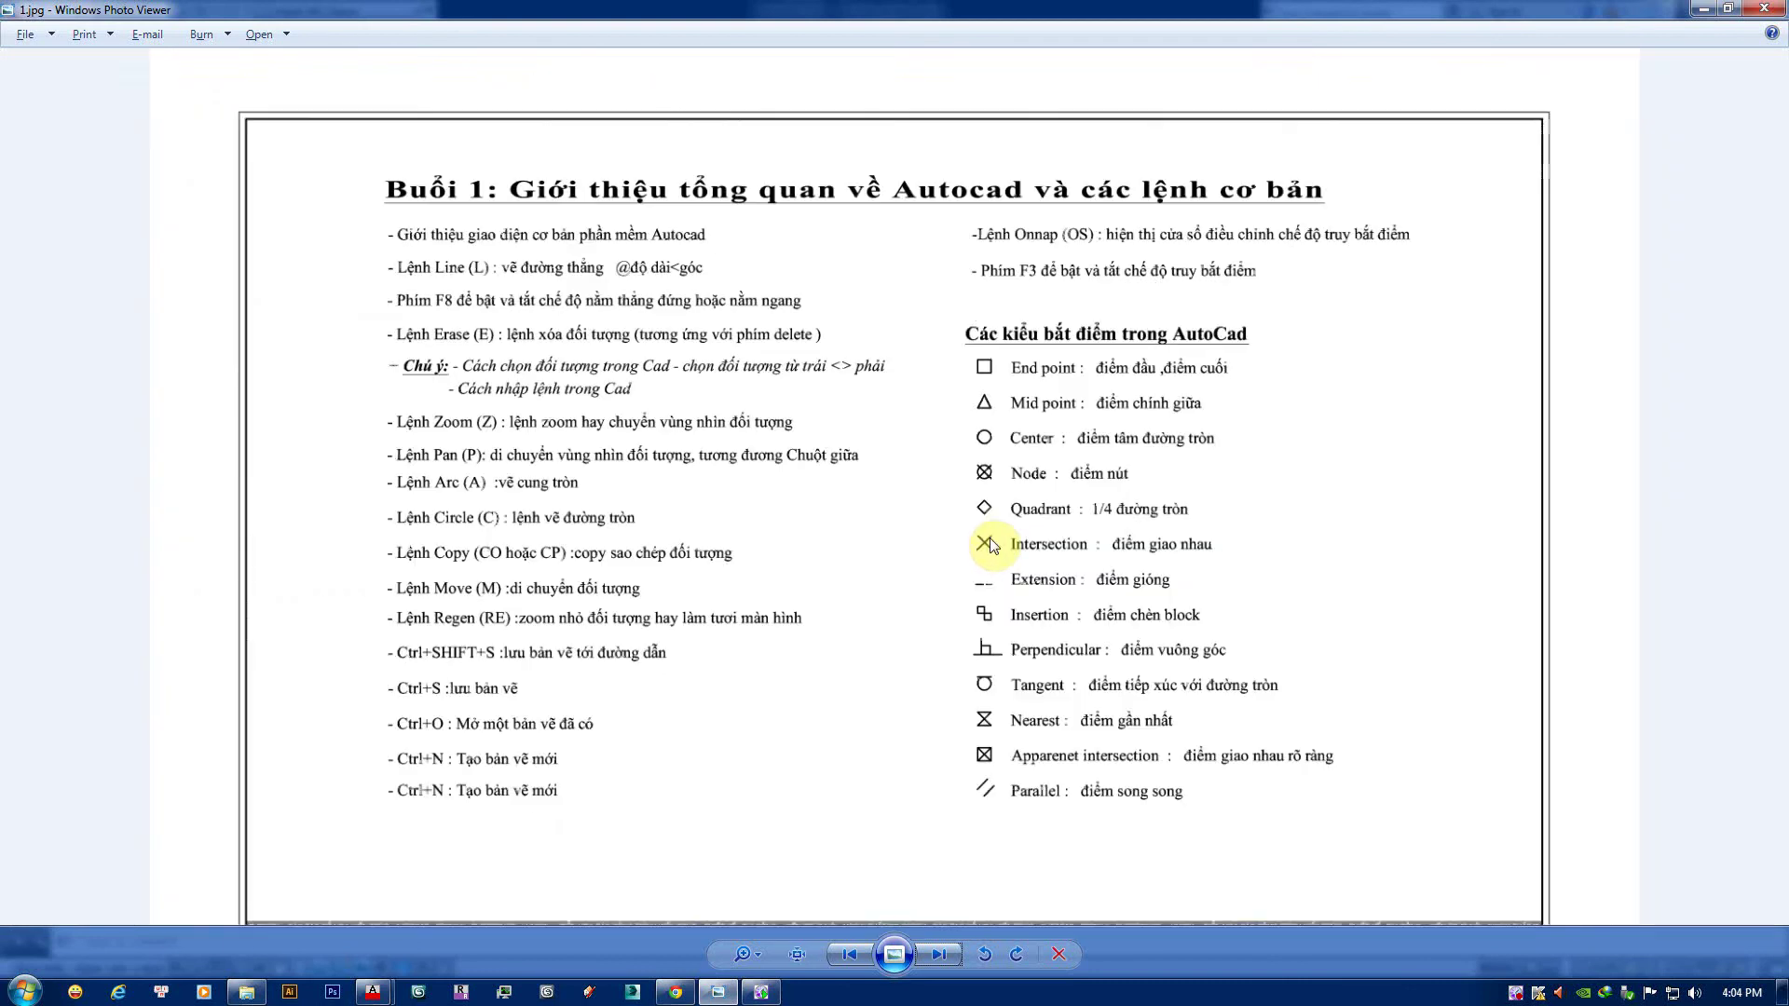
pyautogui.press('Right')
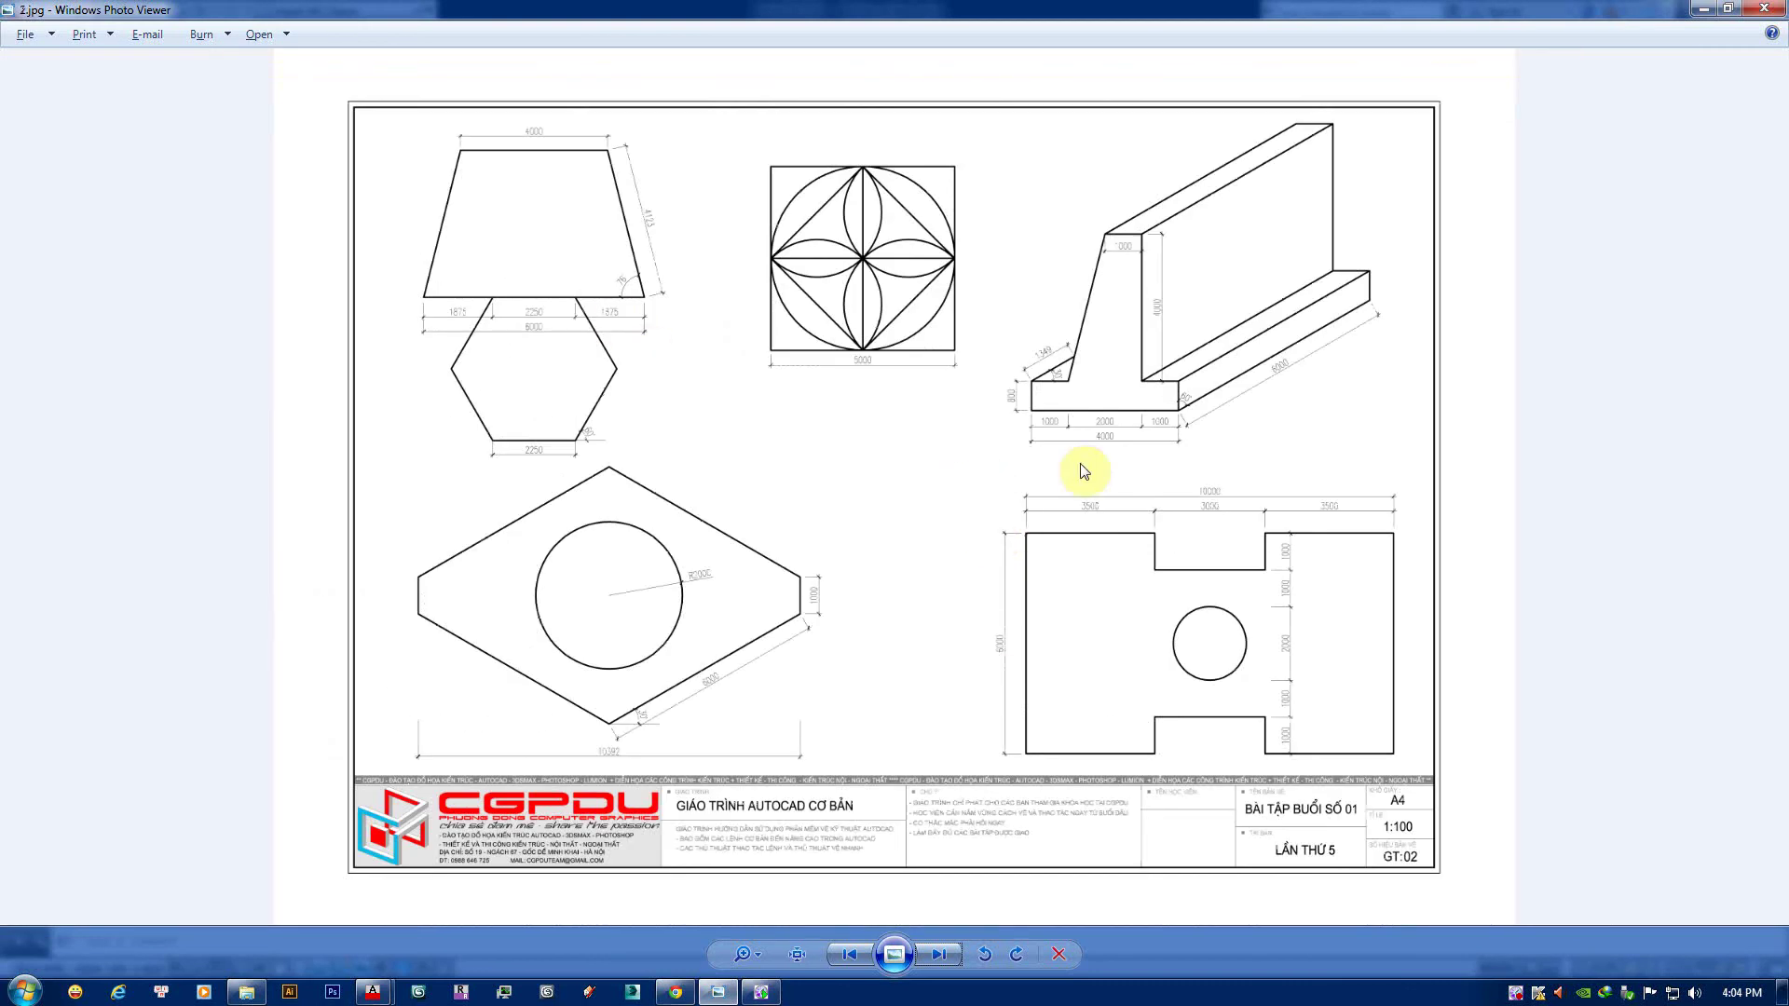
pyautogui.press('Right')
pyautogui.scroll(1, 867, 461)
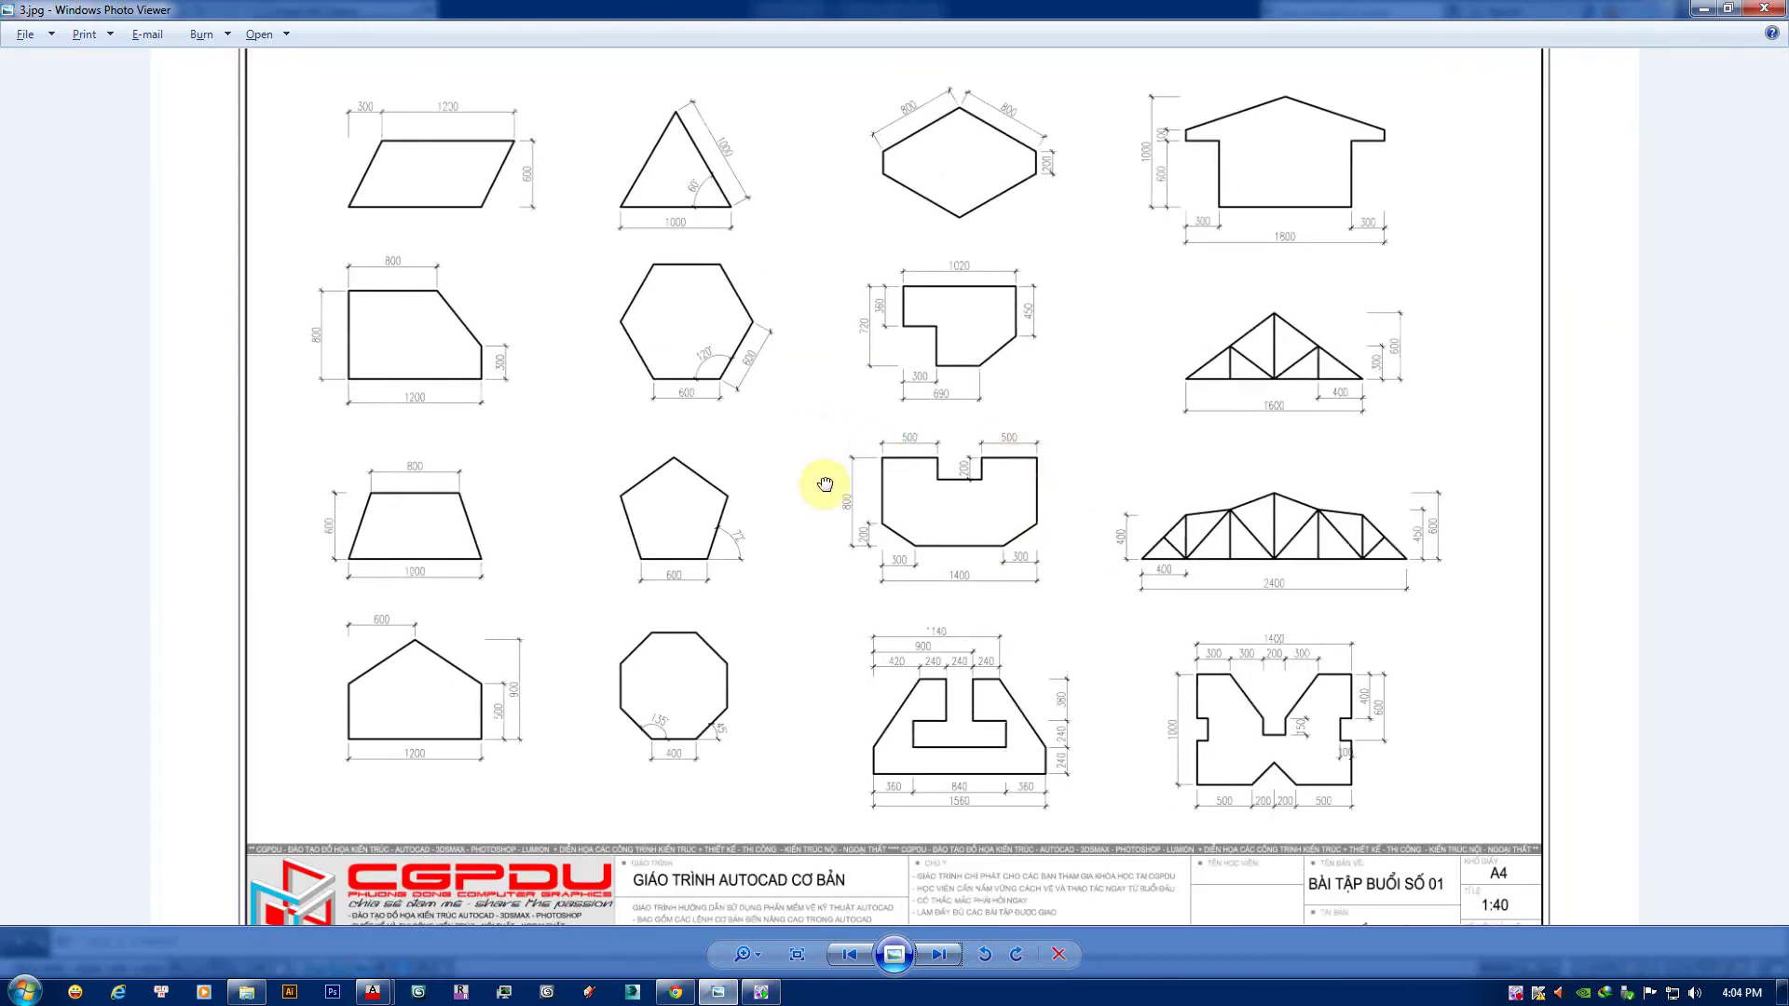
pyautogui.scroll(-1, 825, 484)
pyautogui.press('Left')
# Zoom and pan 2.jpg onto the retaining-wall figure so its dimensions are readable.
pyautogui.scroll(3, 652, 570)
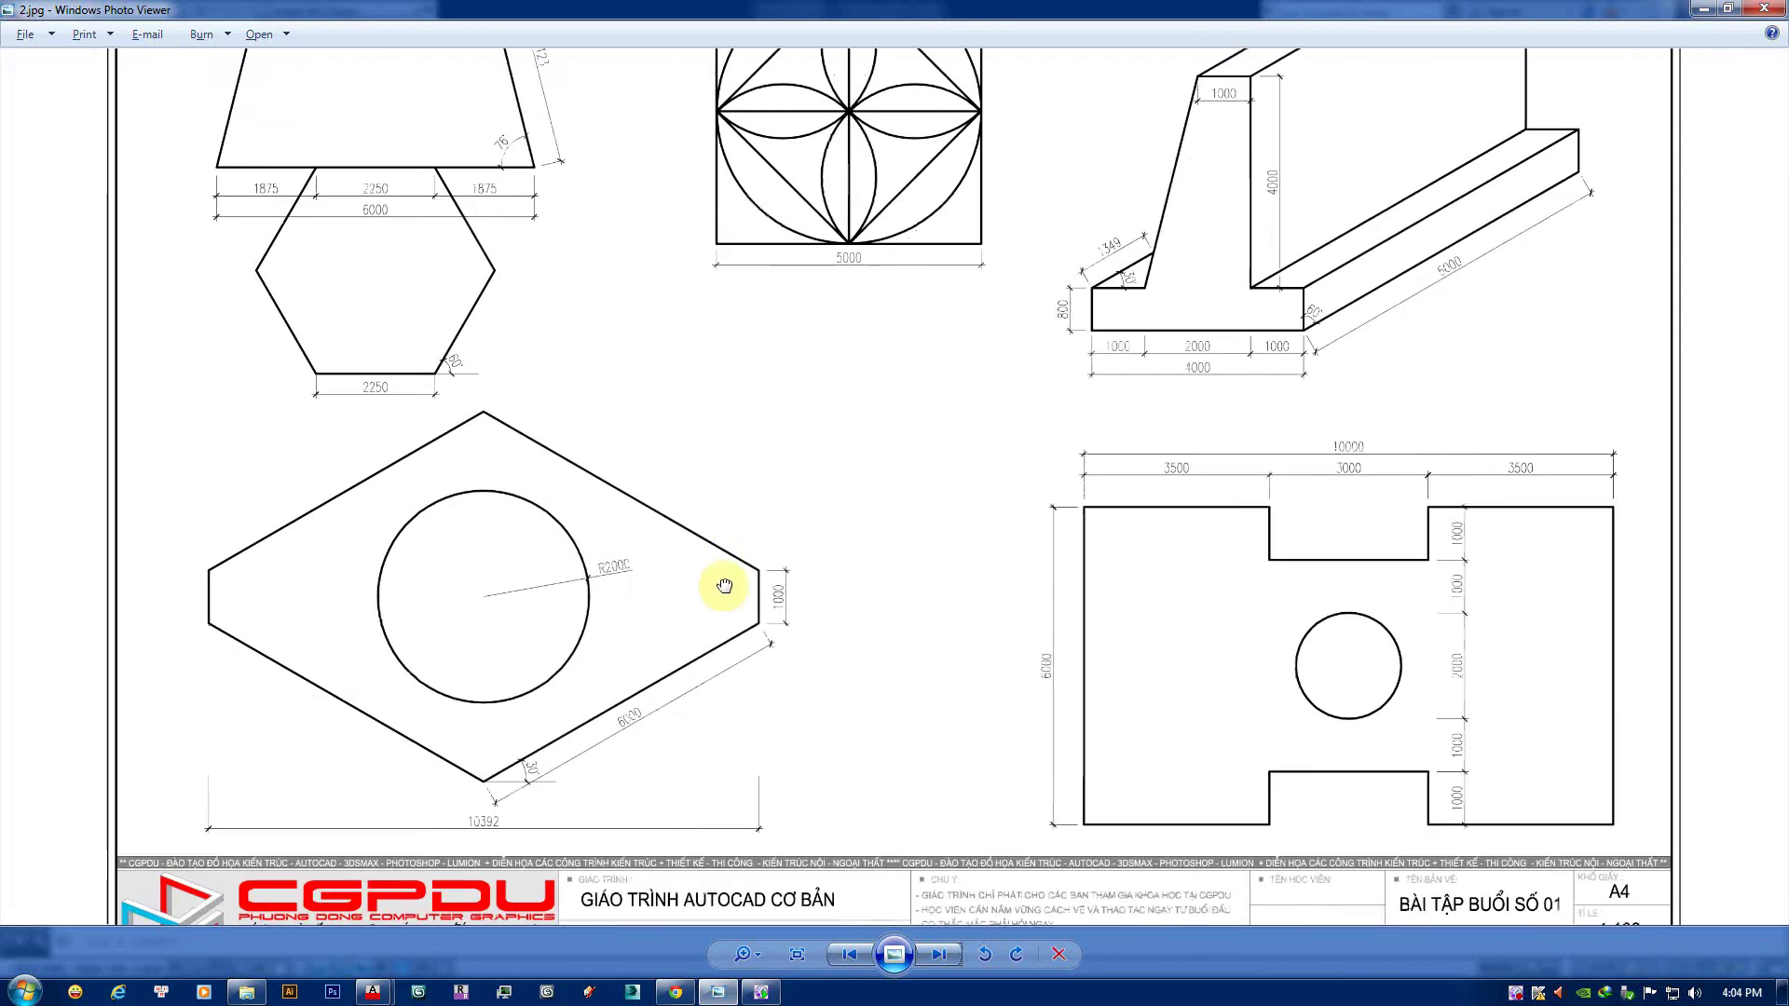
pyautogui.scroll(2, 725, 585)
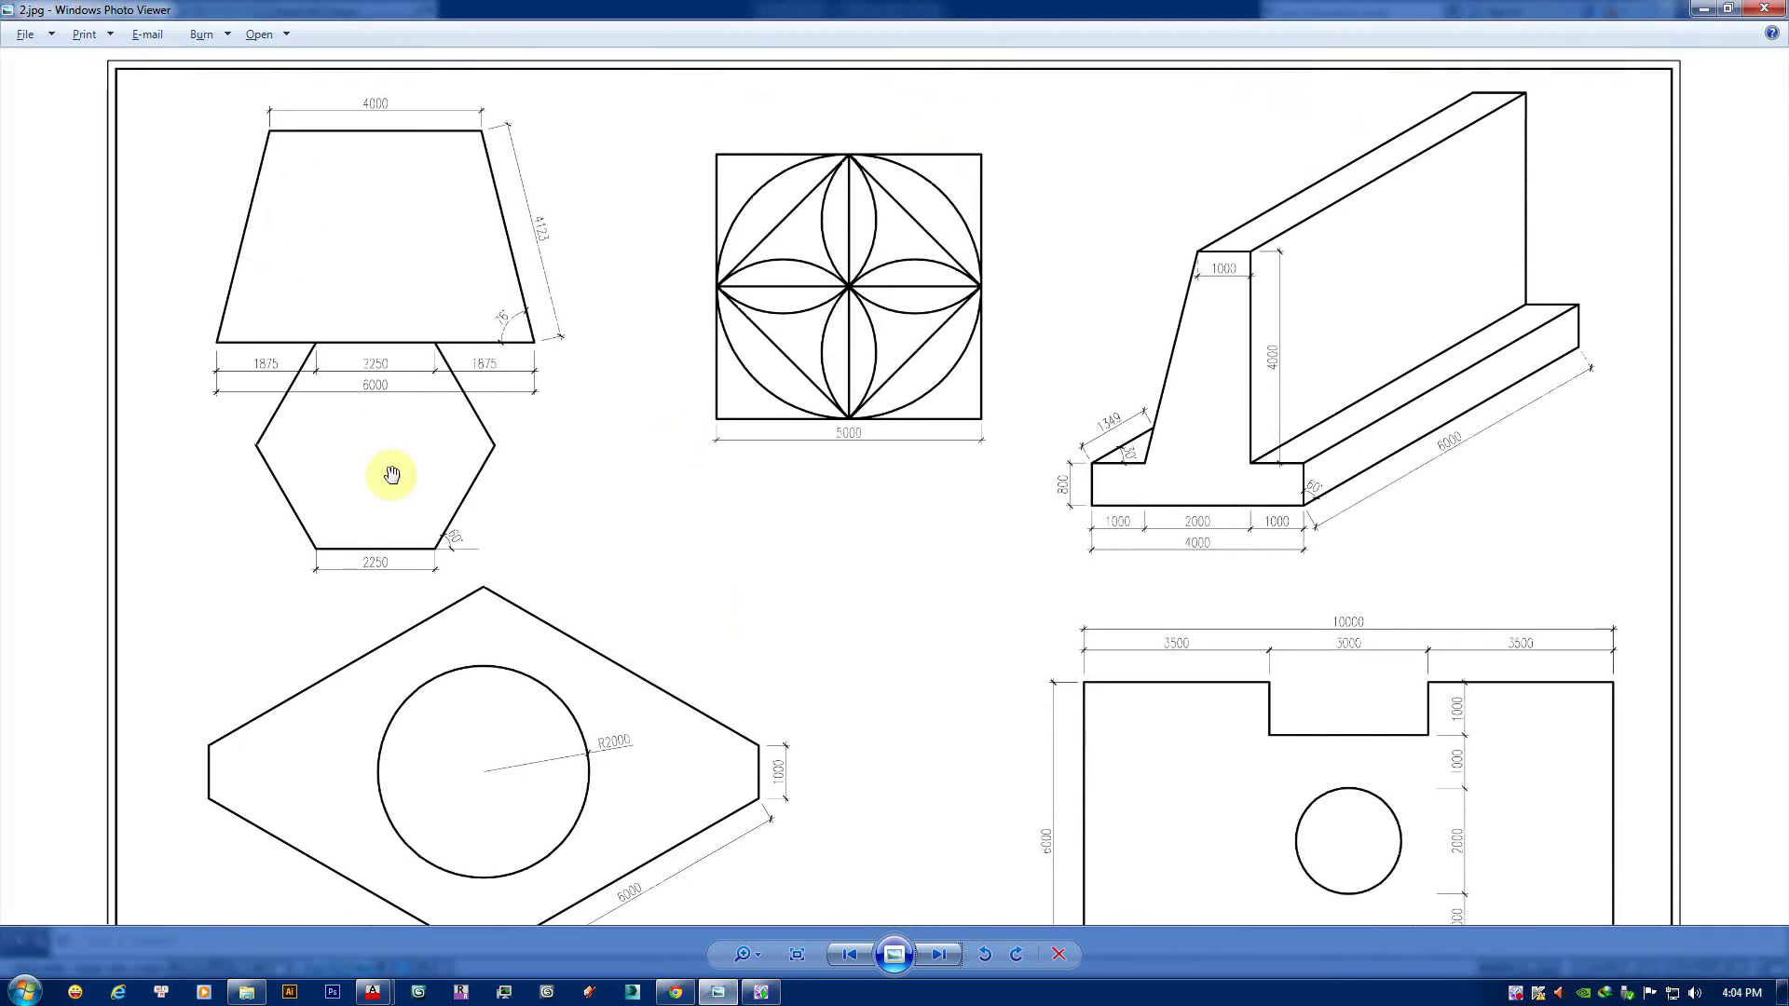
pyautogui.scroll(-1, 580, 630)
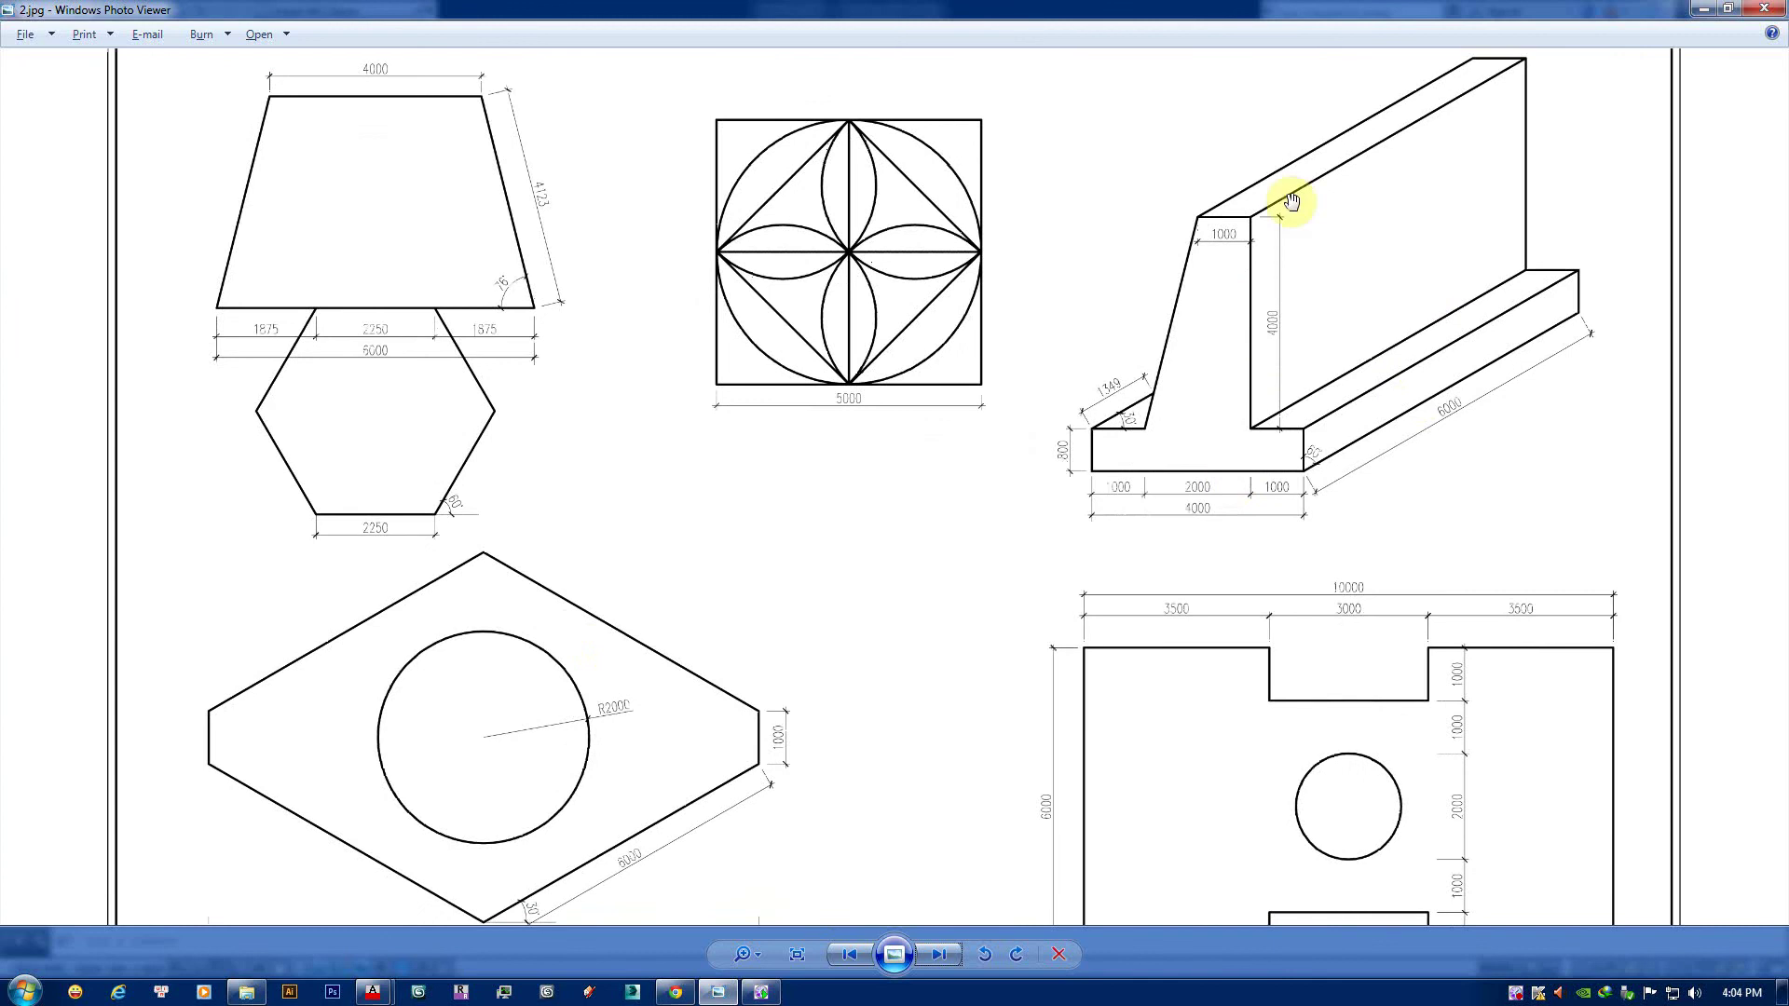
pyautogui.scroll(1, 1098, 611)
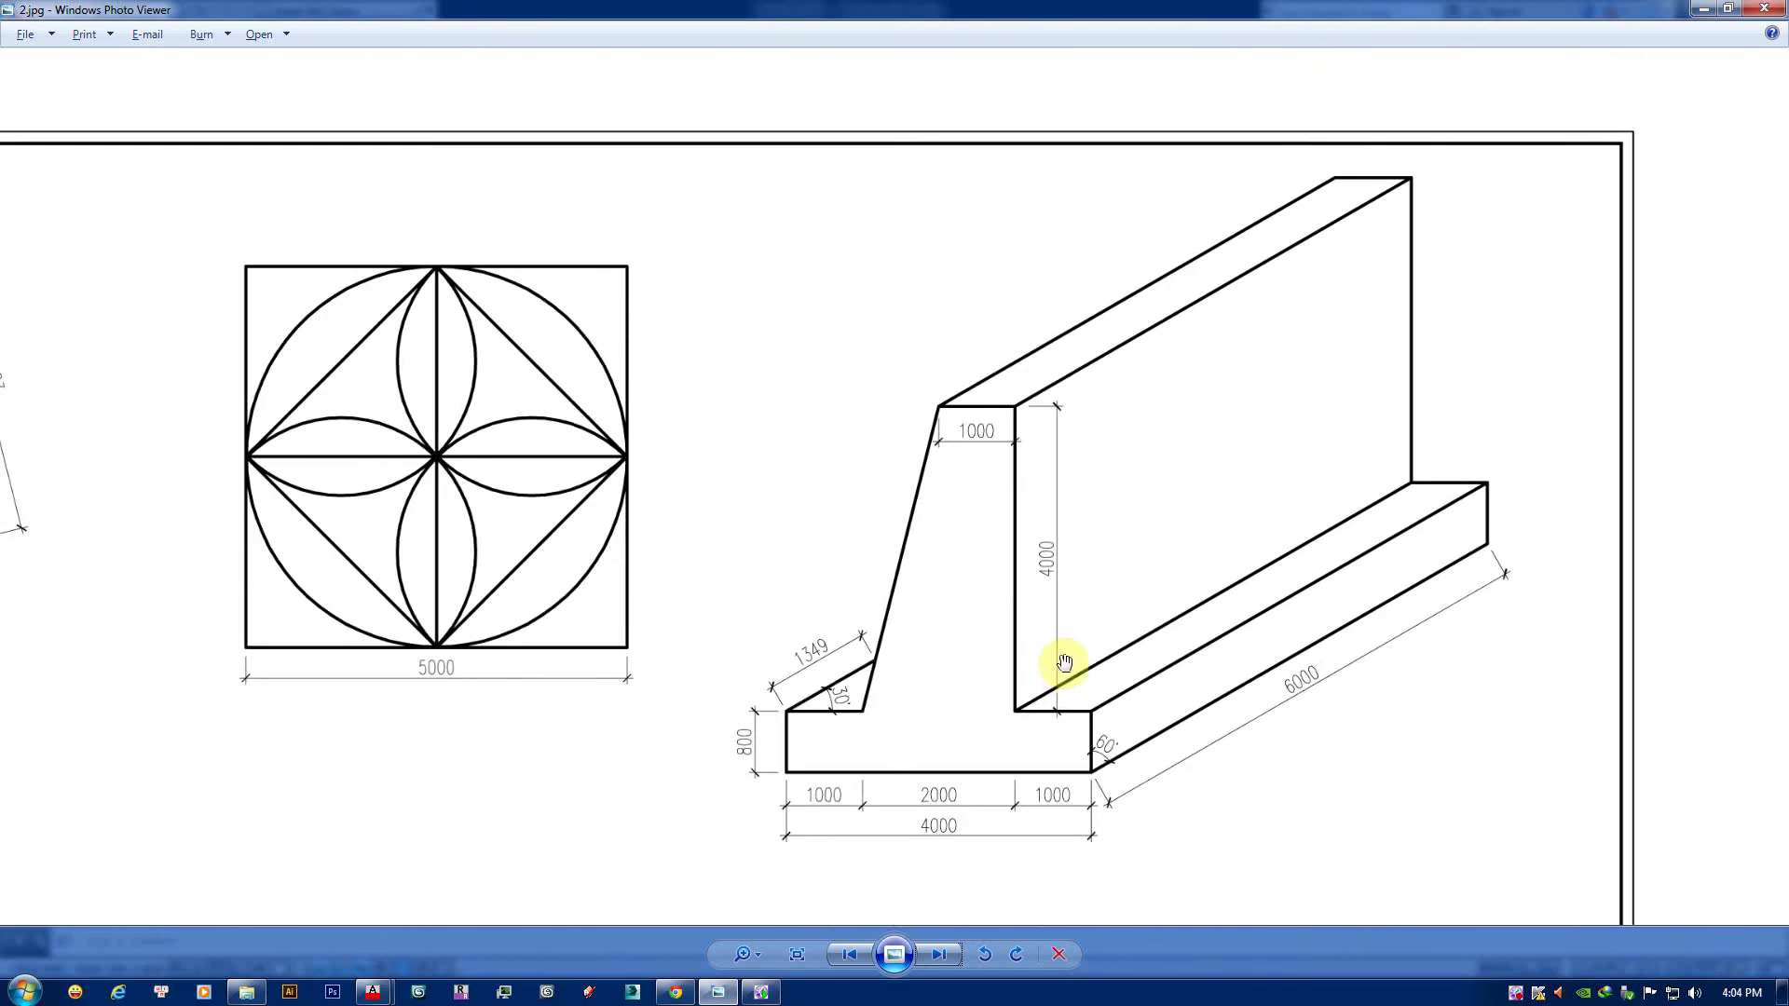
pyautogui.scroll(-1, 1076, 717)
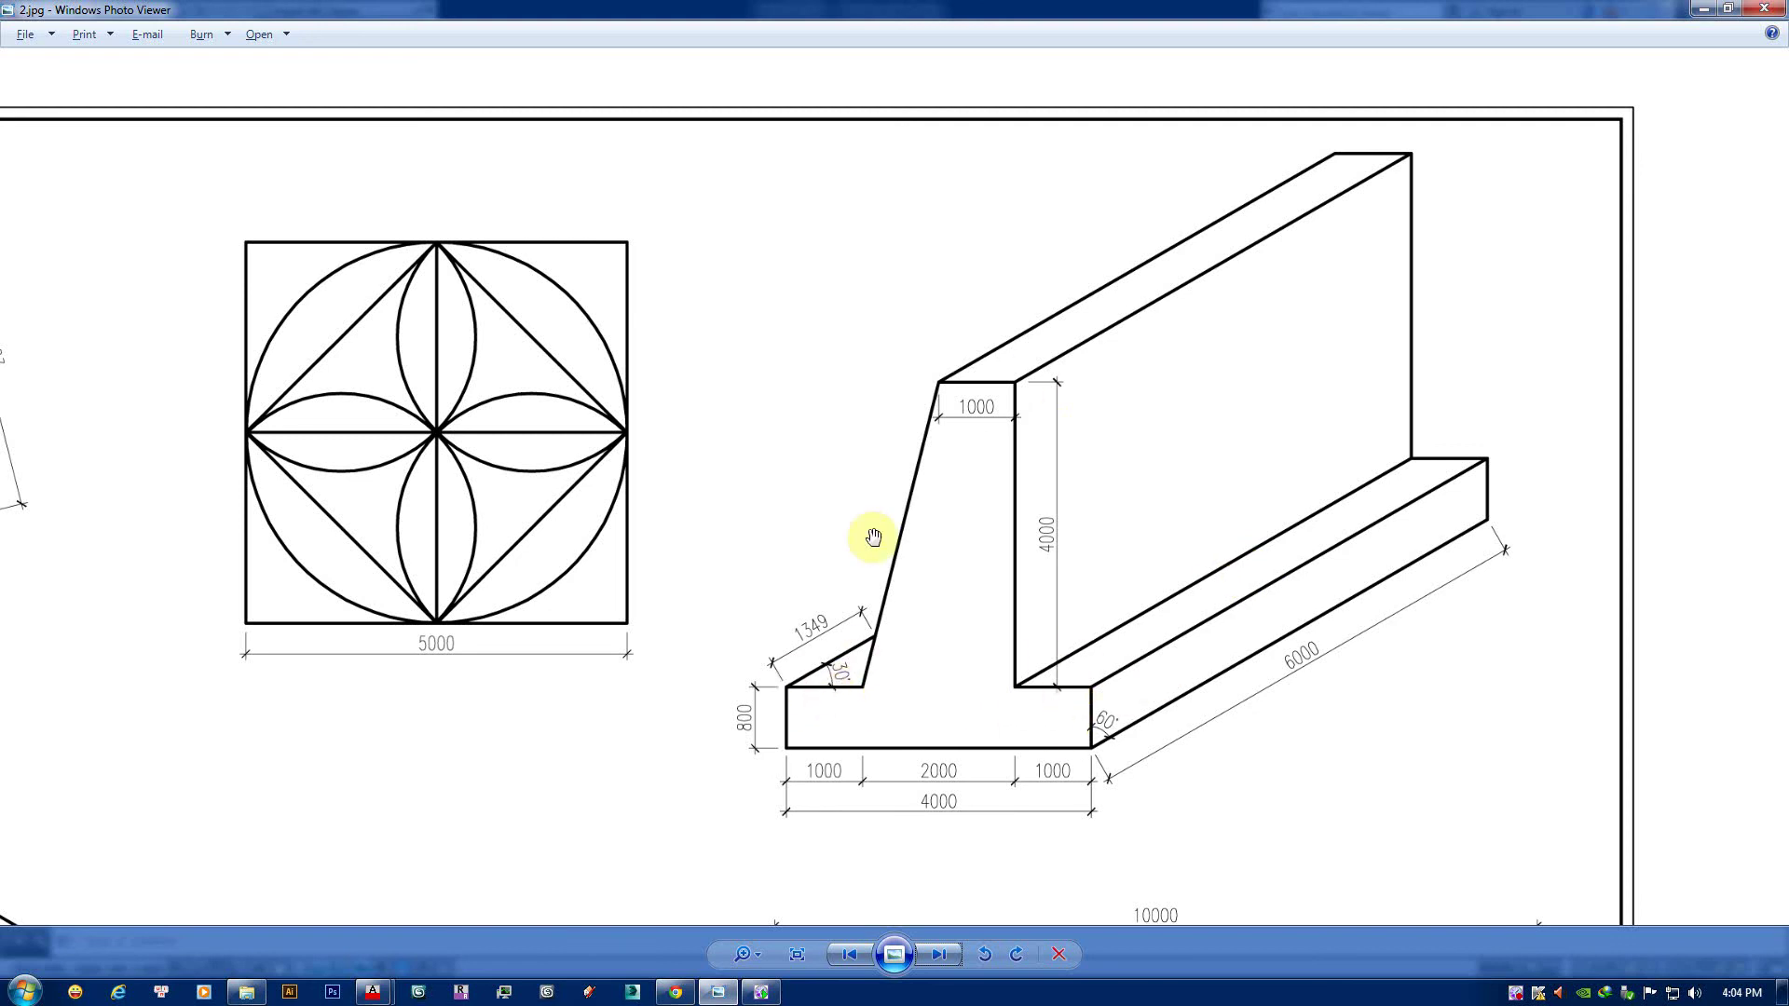
pyautogui.moveTo(1056, 725); pyautogui.dragTo(1059, 692)
pyautogui.scroll(-1, 1059, 693)
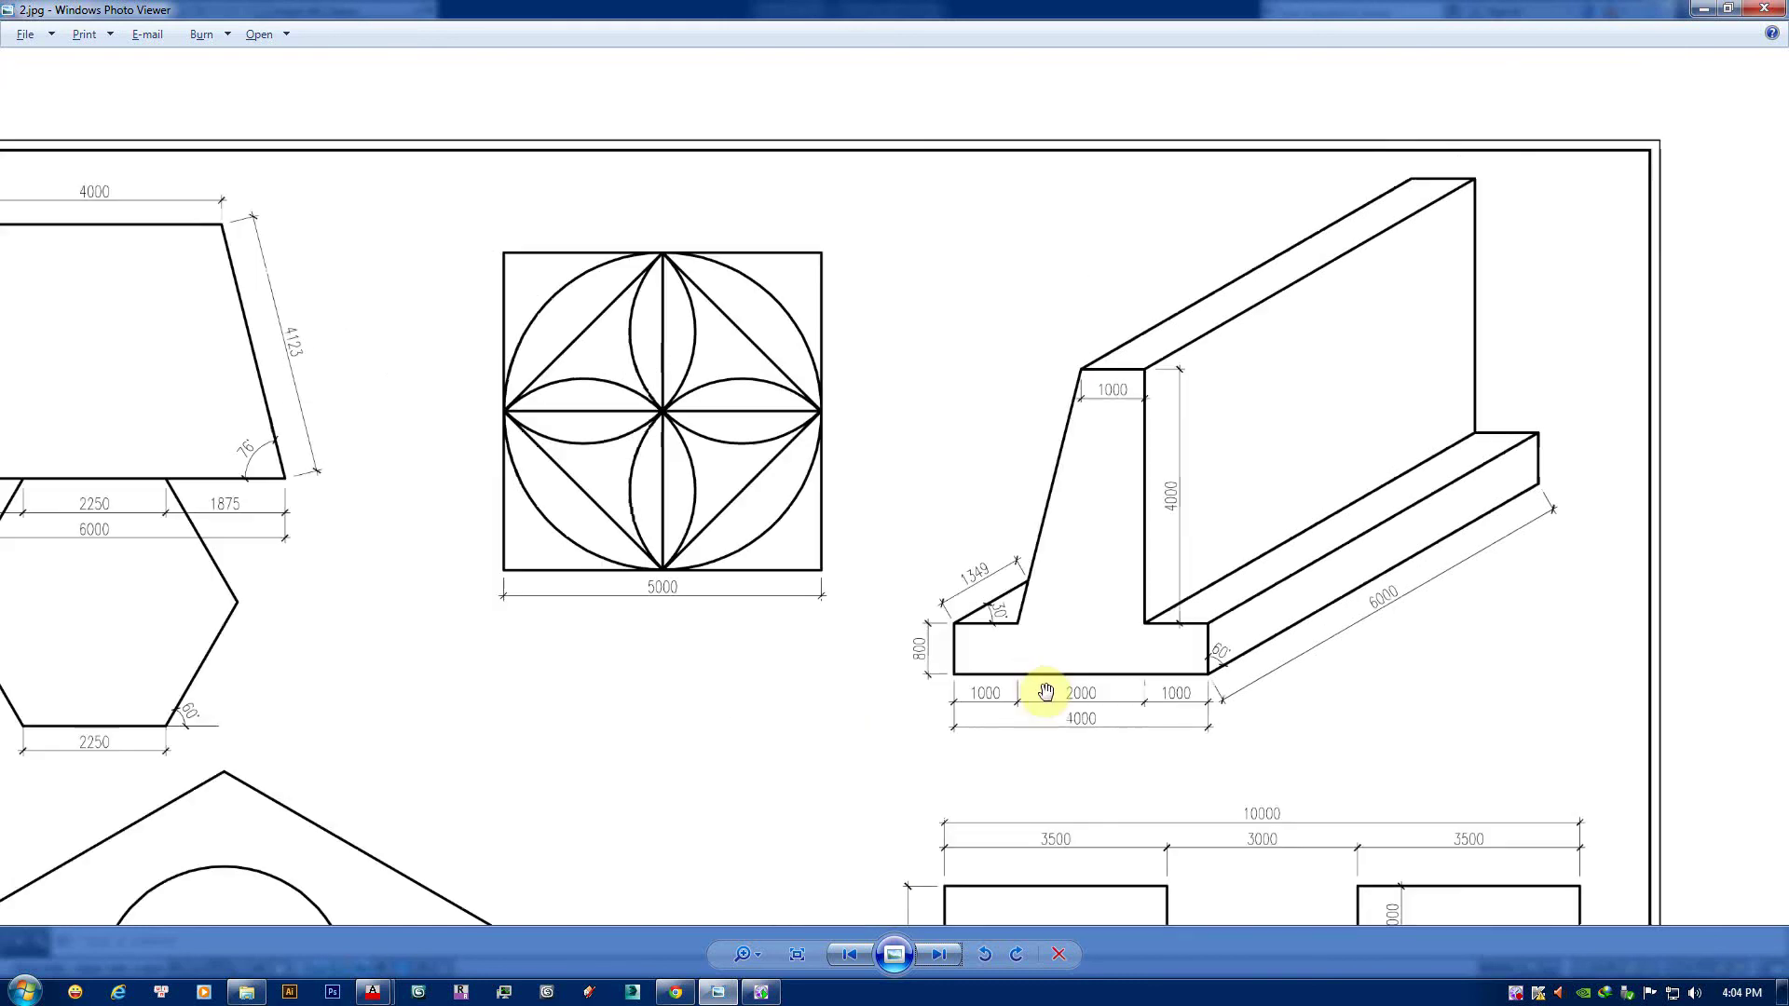
pyautogui.scroll(-1, 1059, 685)
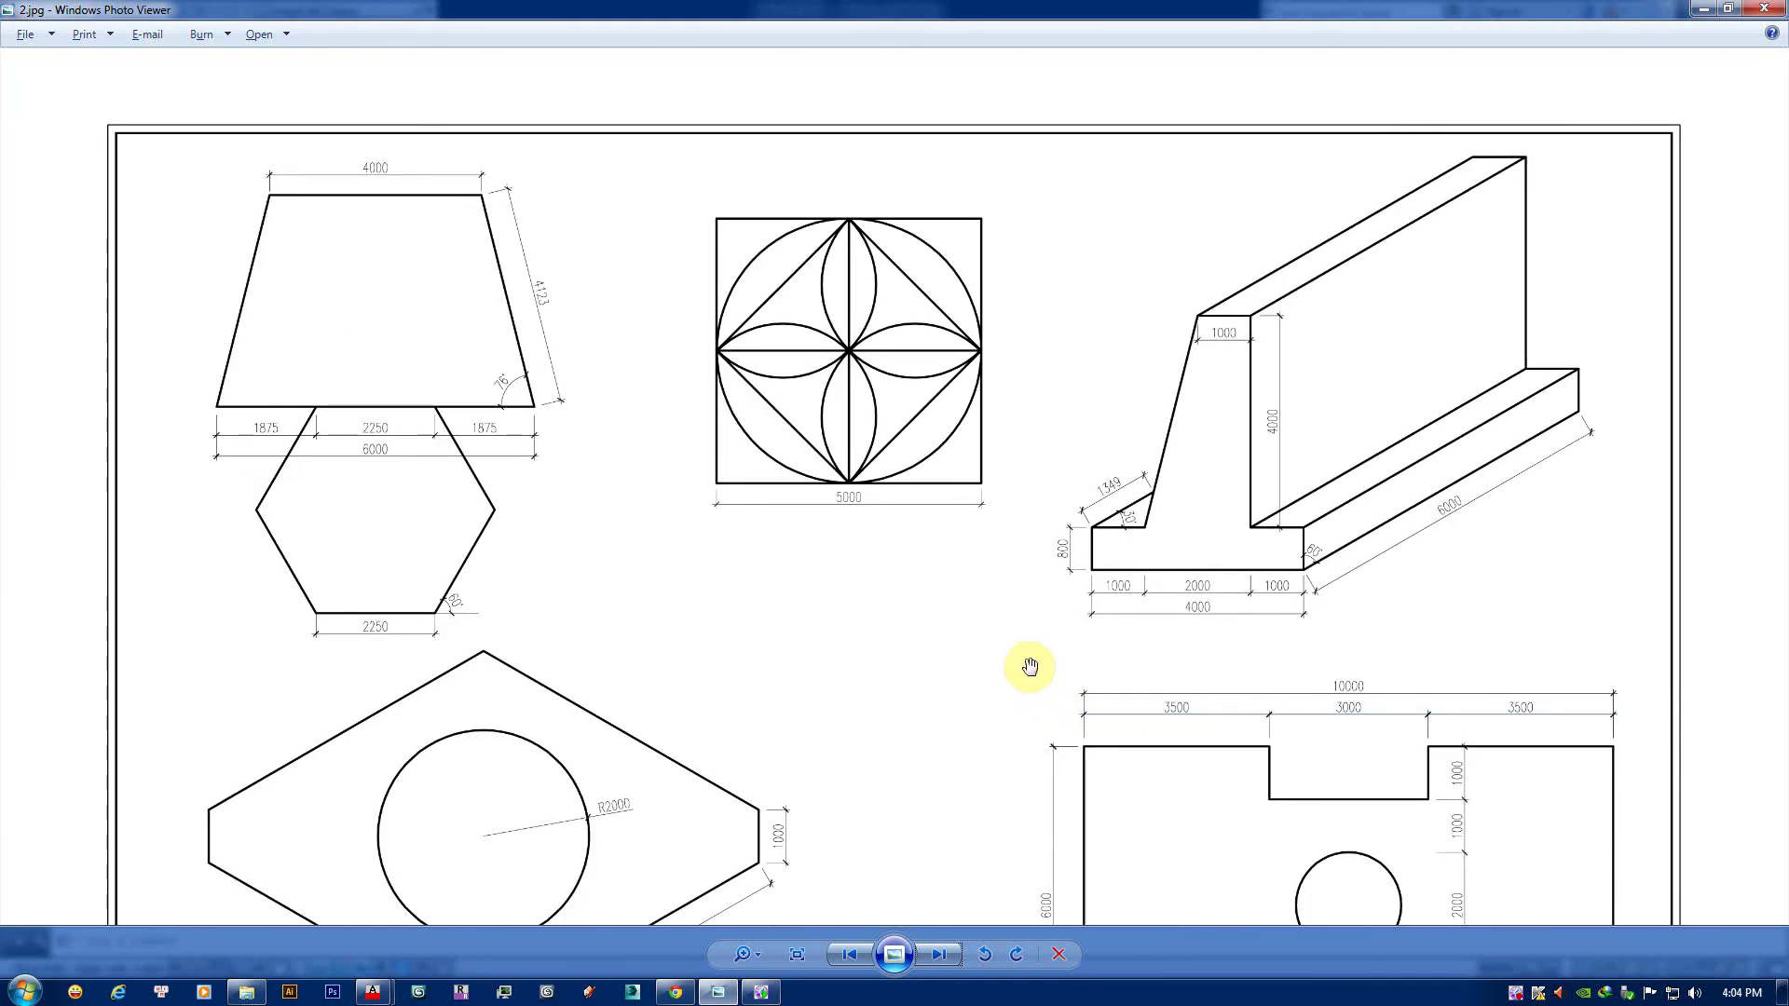
pyautogui.scroll(1, 1296, 483)
pyautogui.moveTo(1296, 484); pyautogui.dragTo(1146, 545)
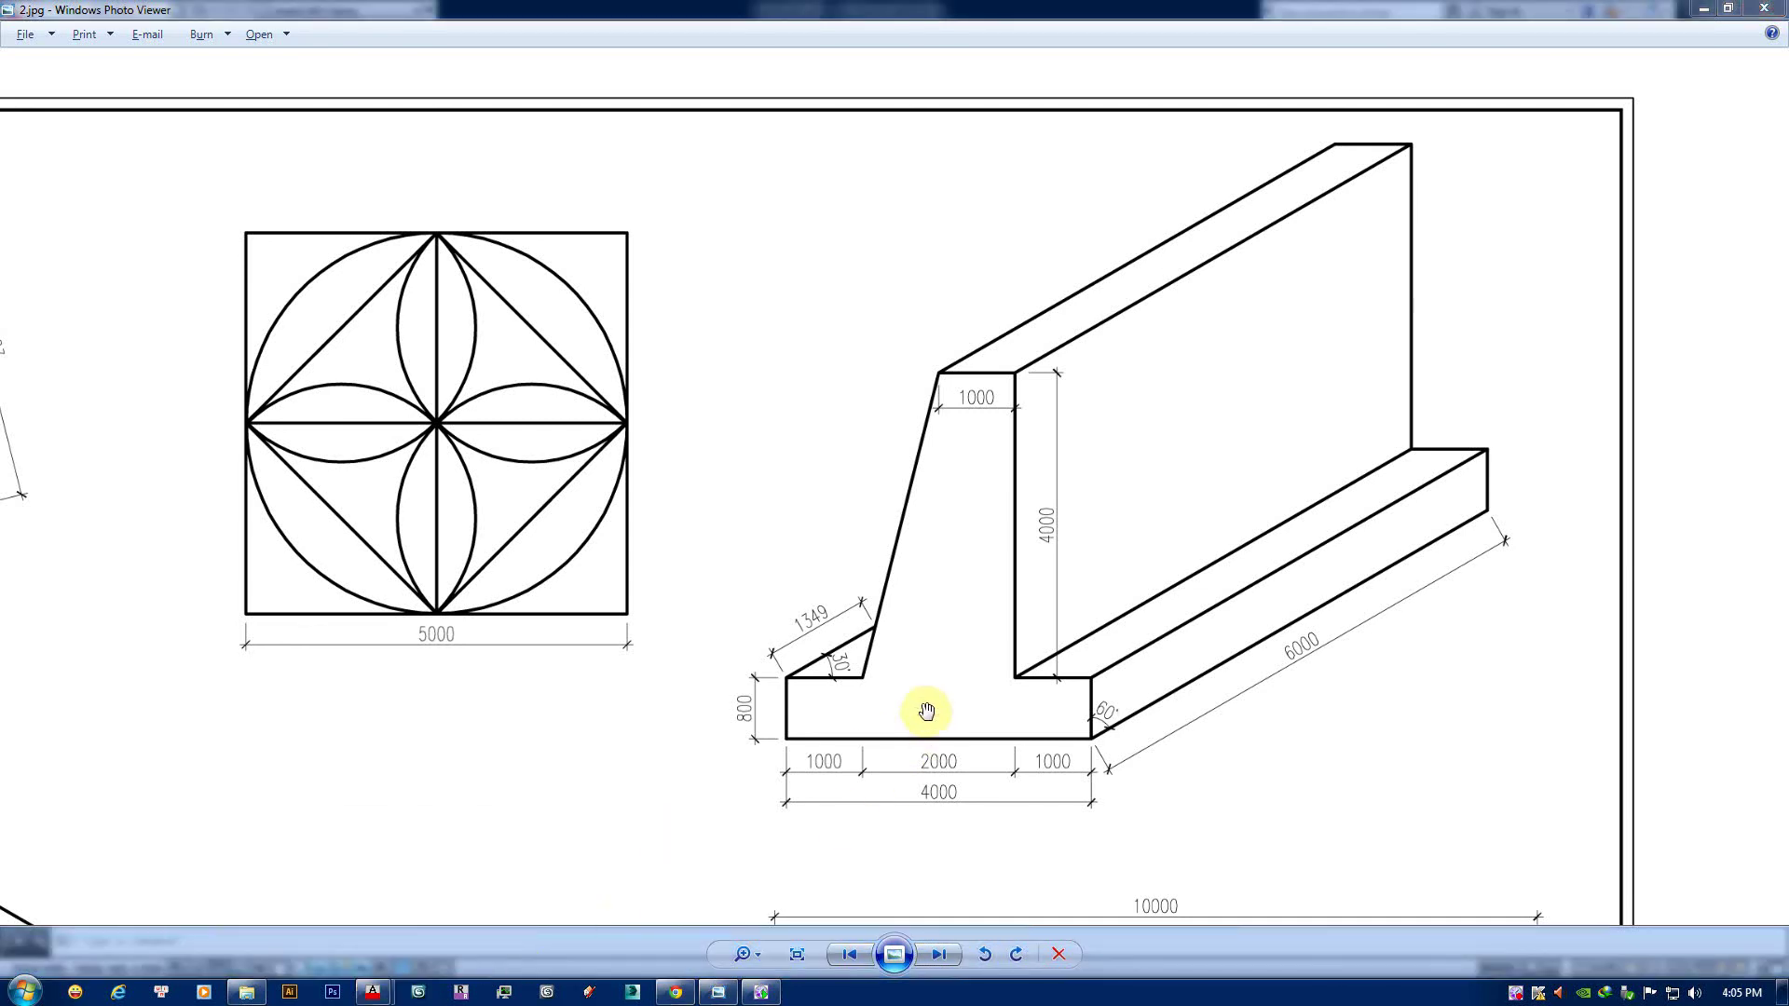
pyautogui.moveTo(942, 746); pyautogui.dragTo(943, 664)
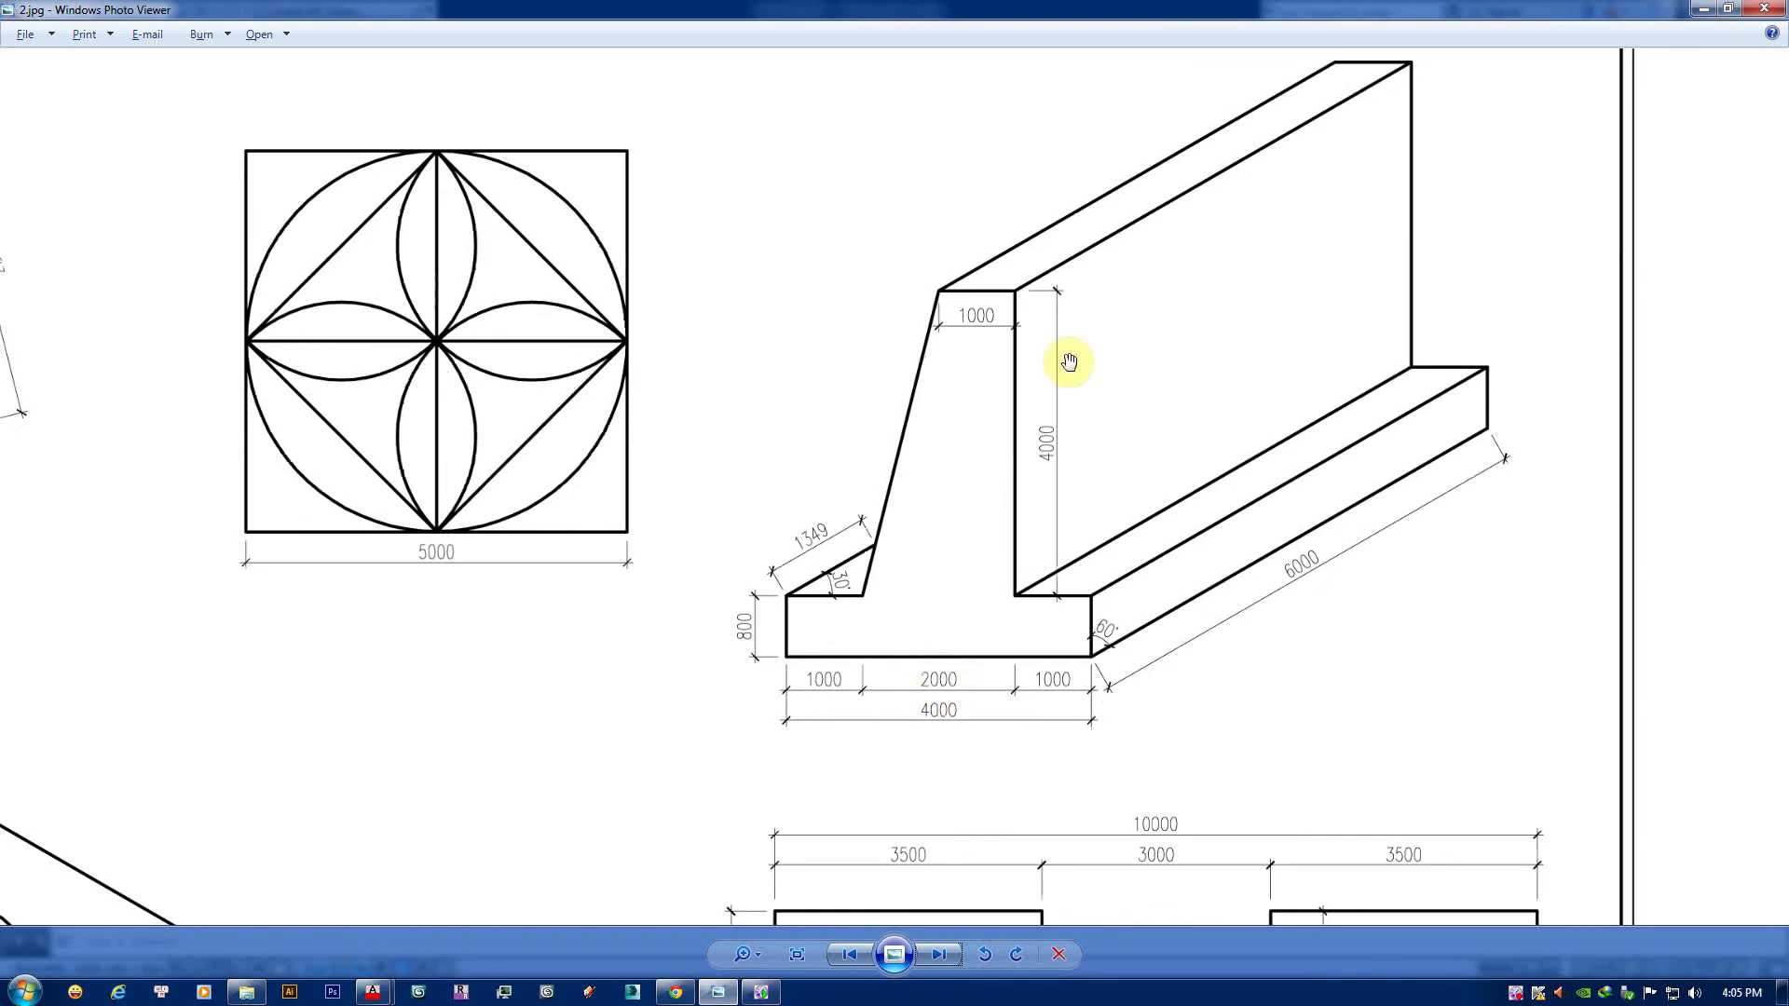
# Dock the reference image on the left half and AutoCAD on the right half.
pyautogui.moveTo(1096, 11)
pyautogui.mouseDown()
pyautogui.moveTo(898, 56)
pyautogui.moveTo(48, 55)
pyautogui.mouseUp()
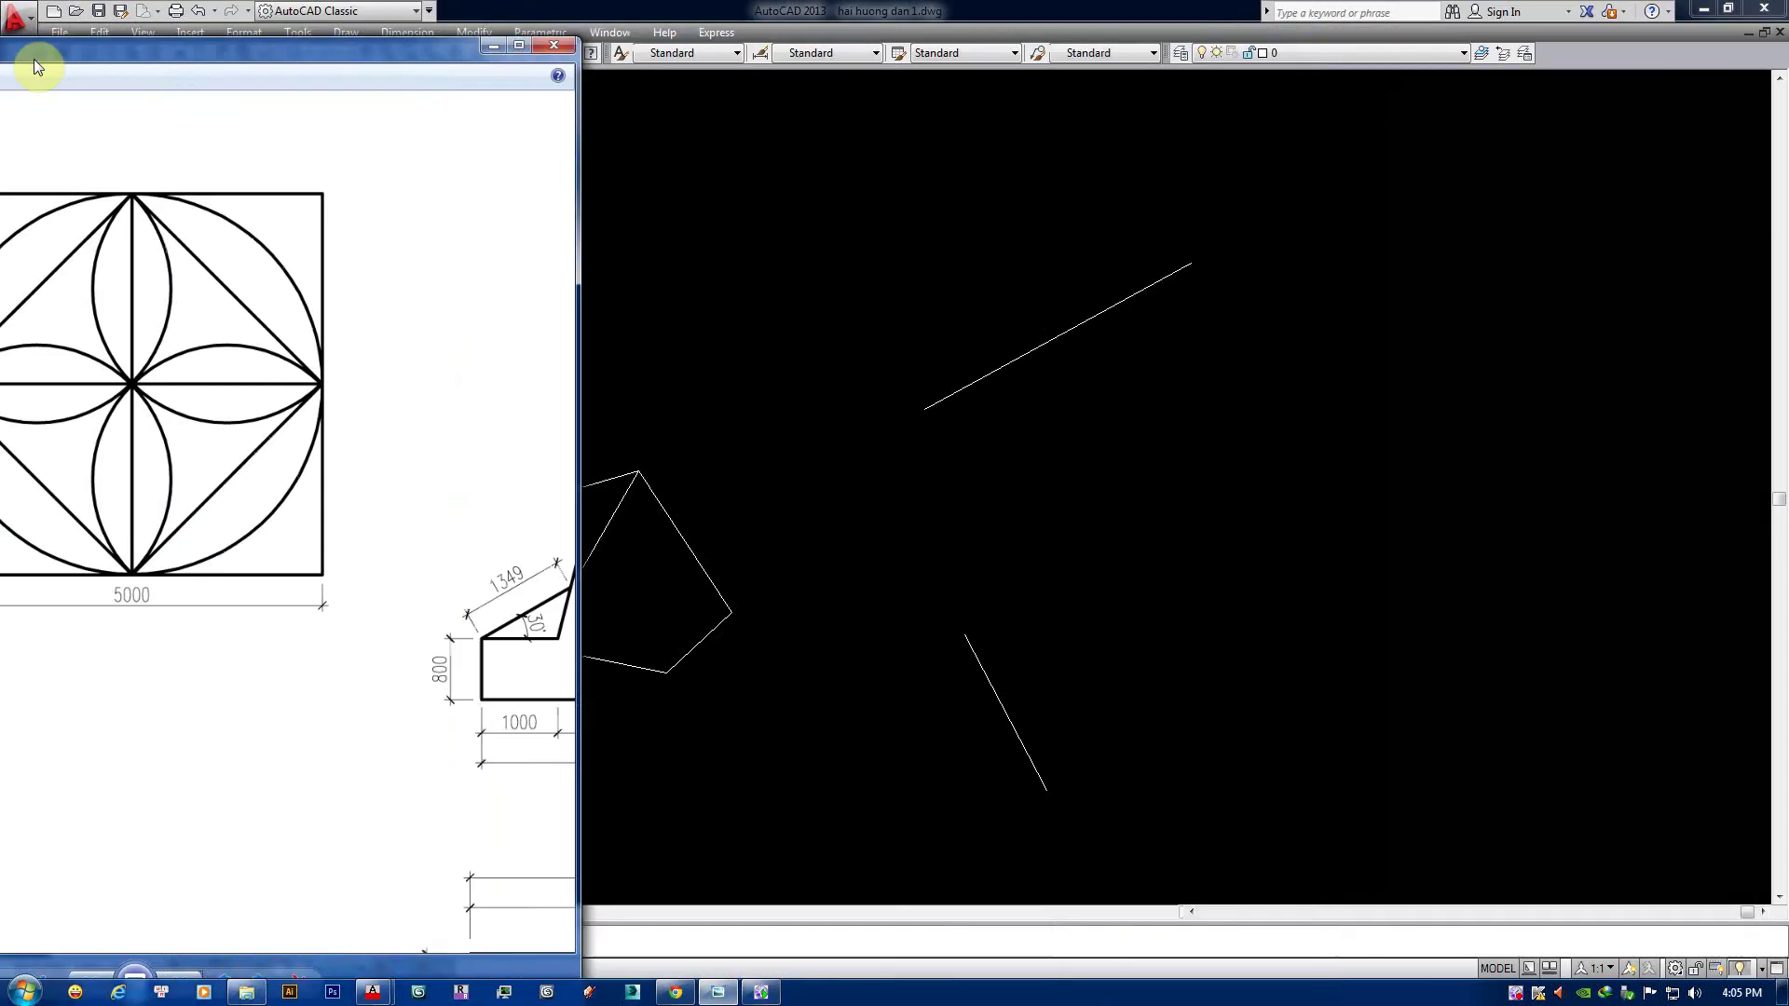
pyautogui.moveTo(671, 565); pyautogui.dragTo(240, 491)
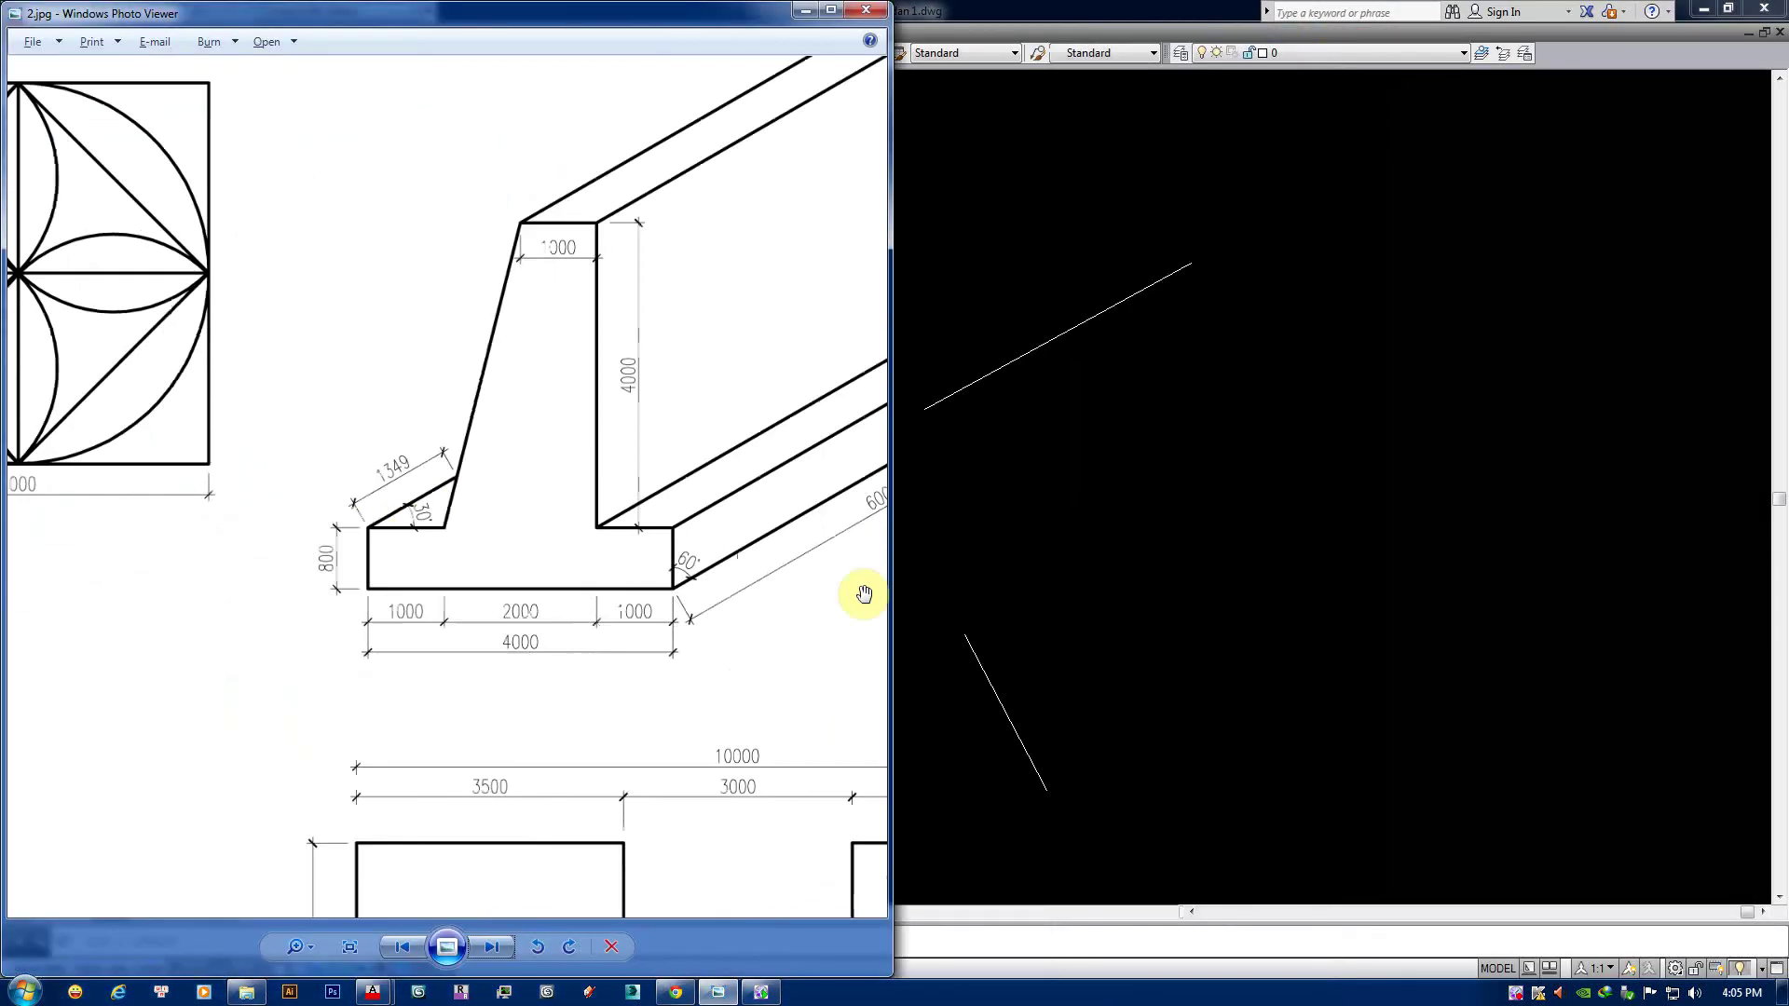
pyautogui.moveTo(858, 591); pyautogui.dragTo(462, 729)
pyautogui.click(1095, 15)
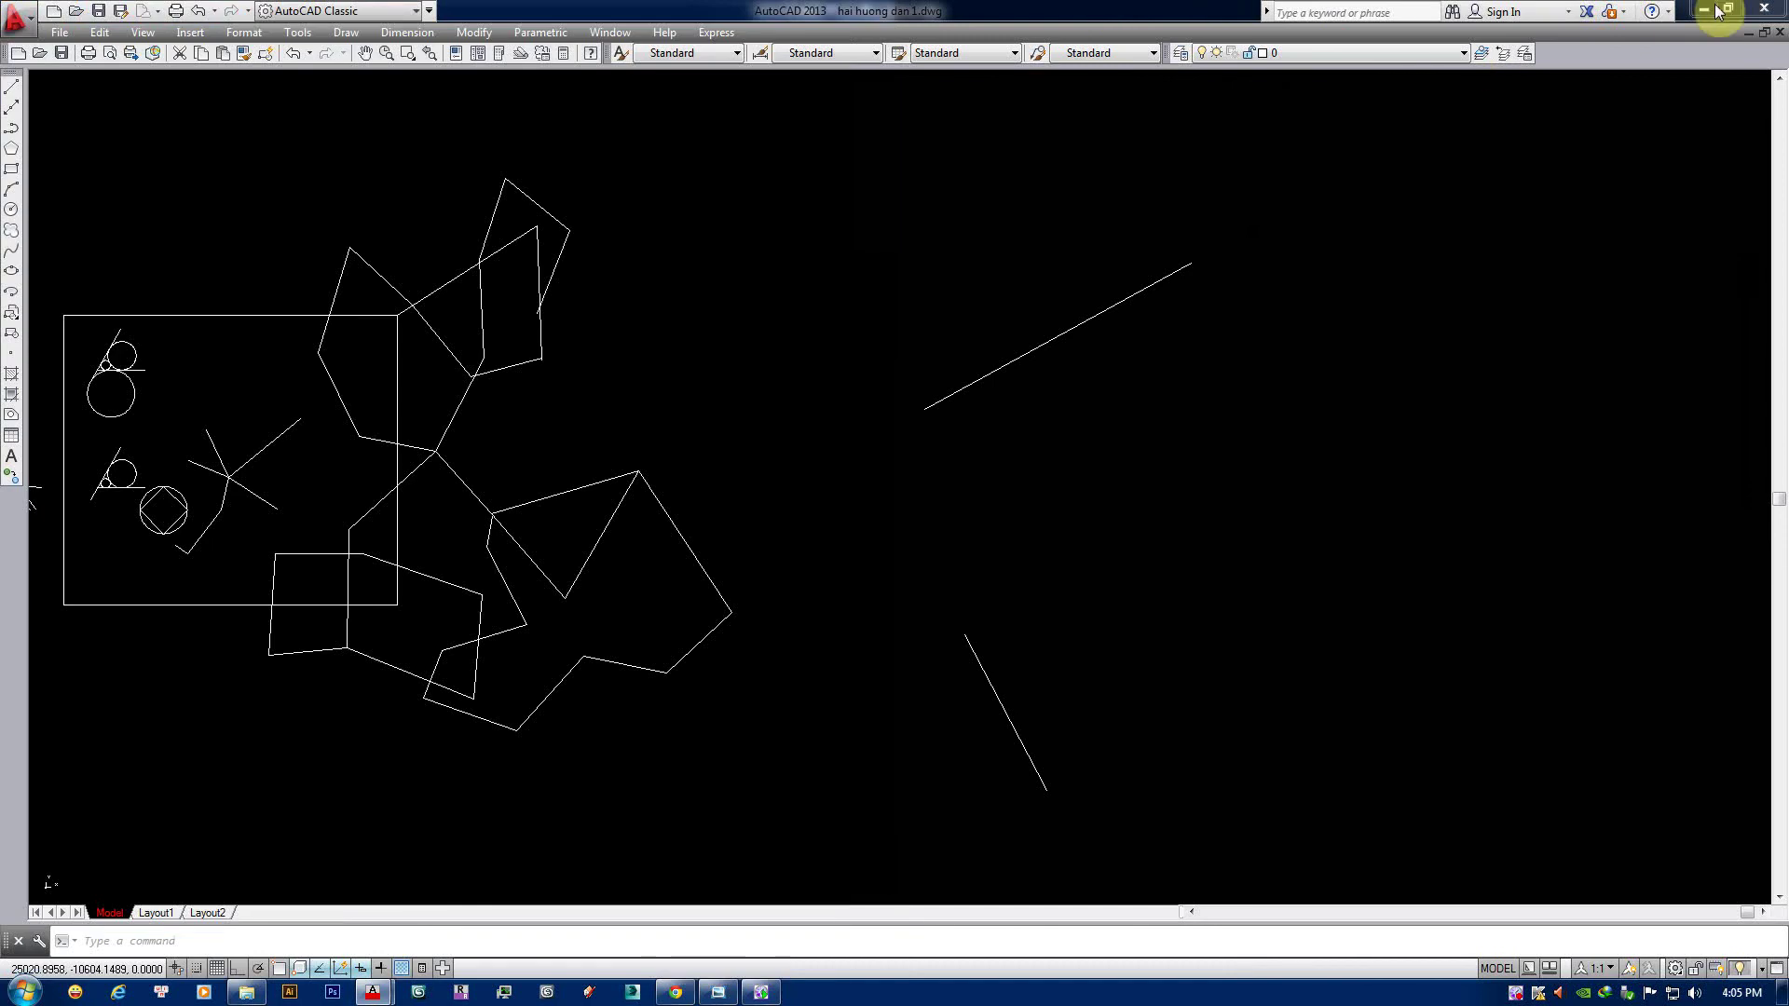
pyautogui.press('super+Down')
pyautogui.moveTo(1138, 304); pyautogui.dragTo(1788, 28)
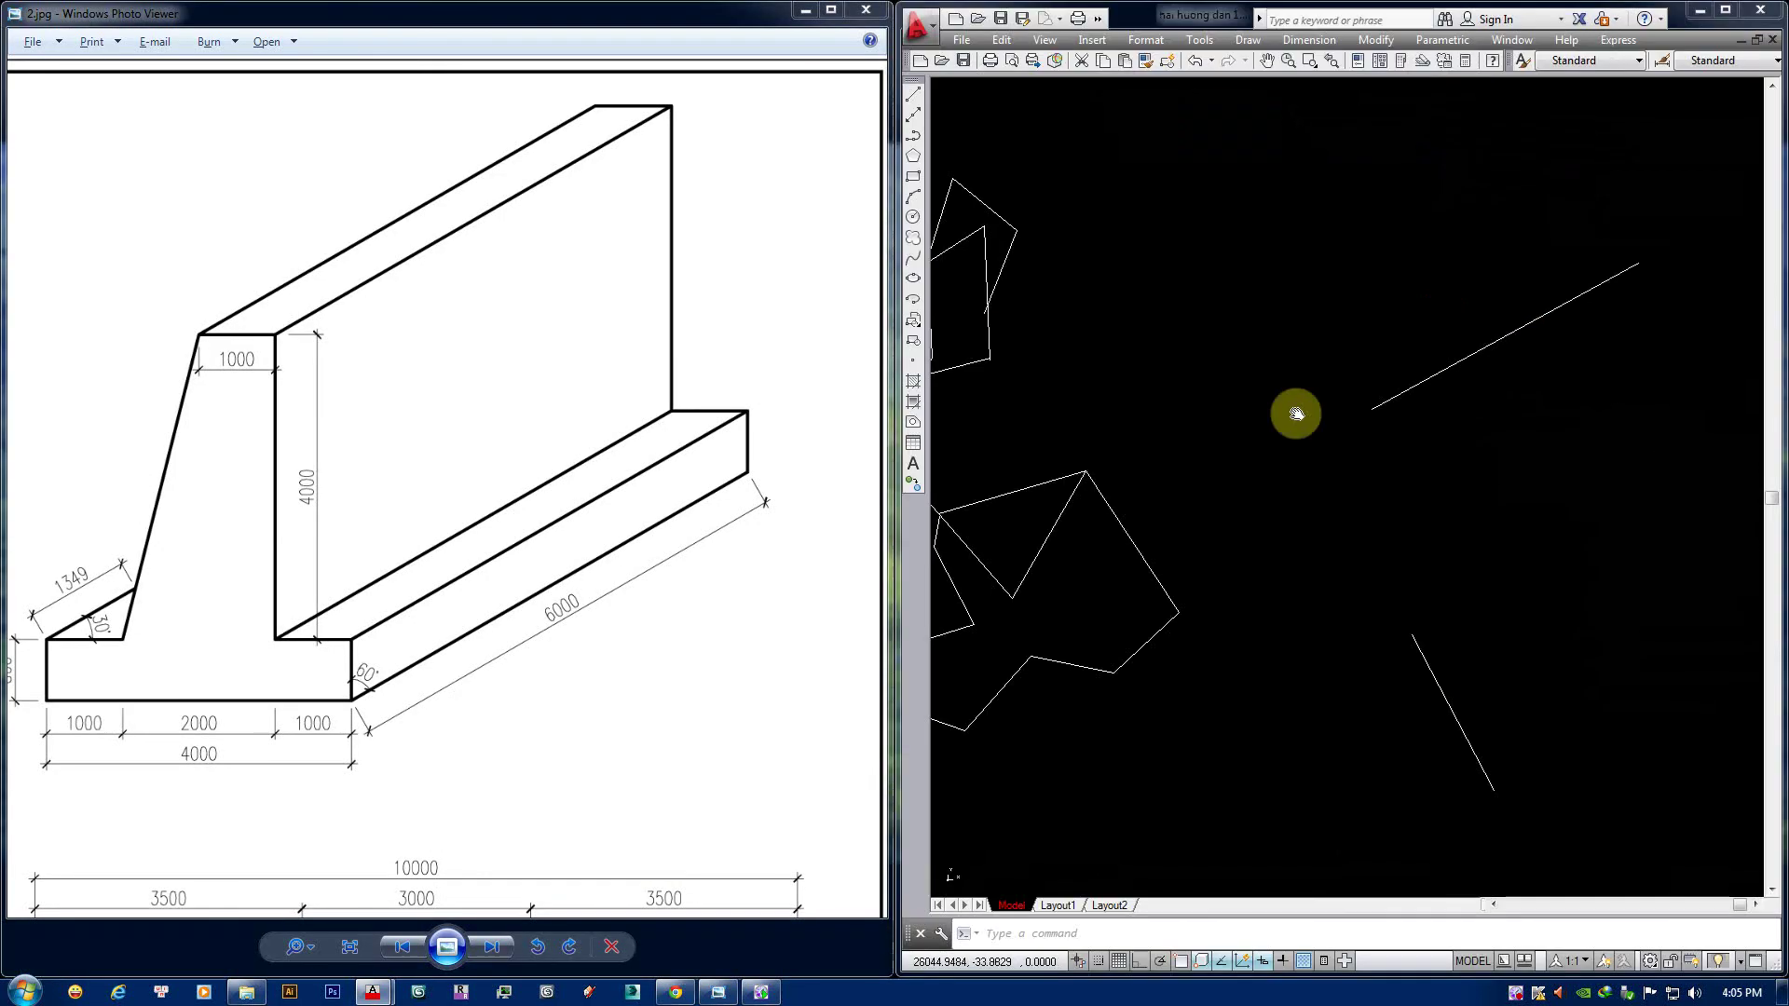
# Crossing-select all old sketch objects and delete them, leaving an empty canvas.
pyautogui.scroll(-3, 1381, 430)
pyautogui.click(1510, 271)
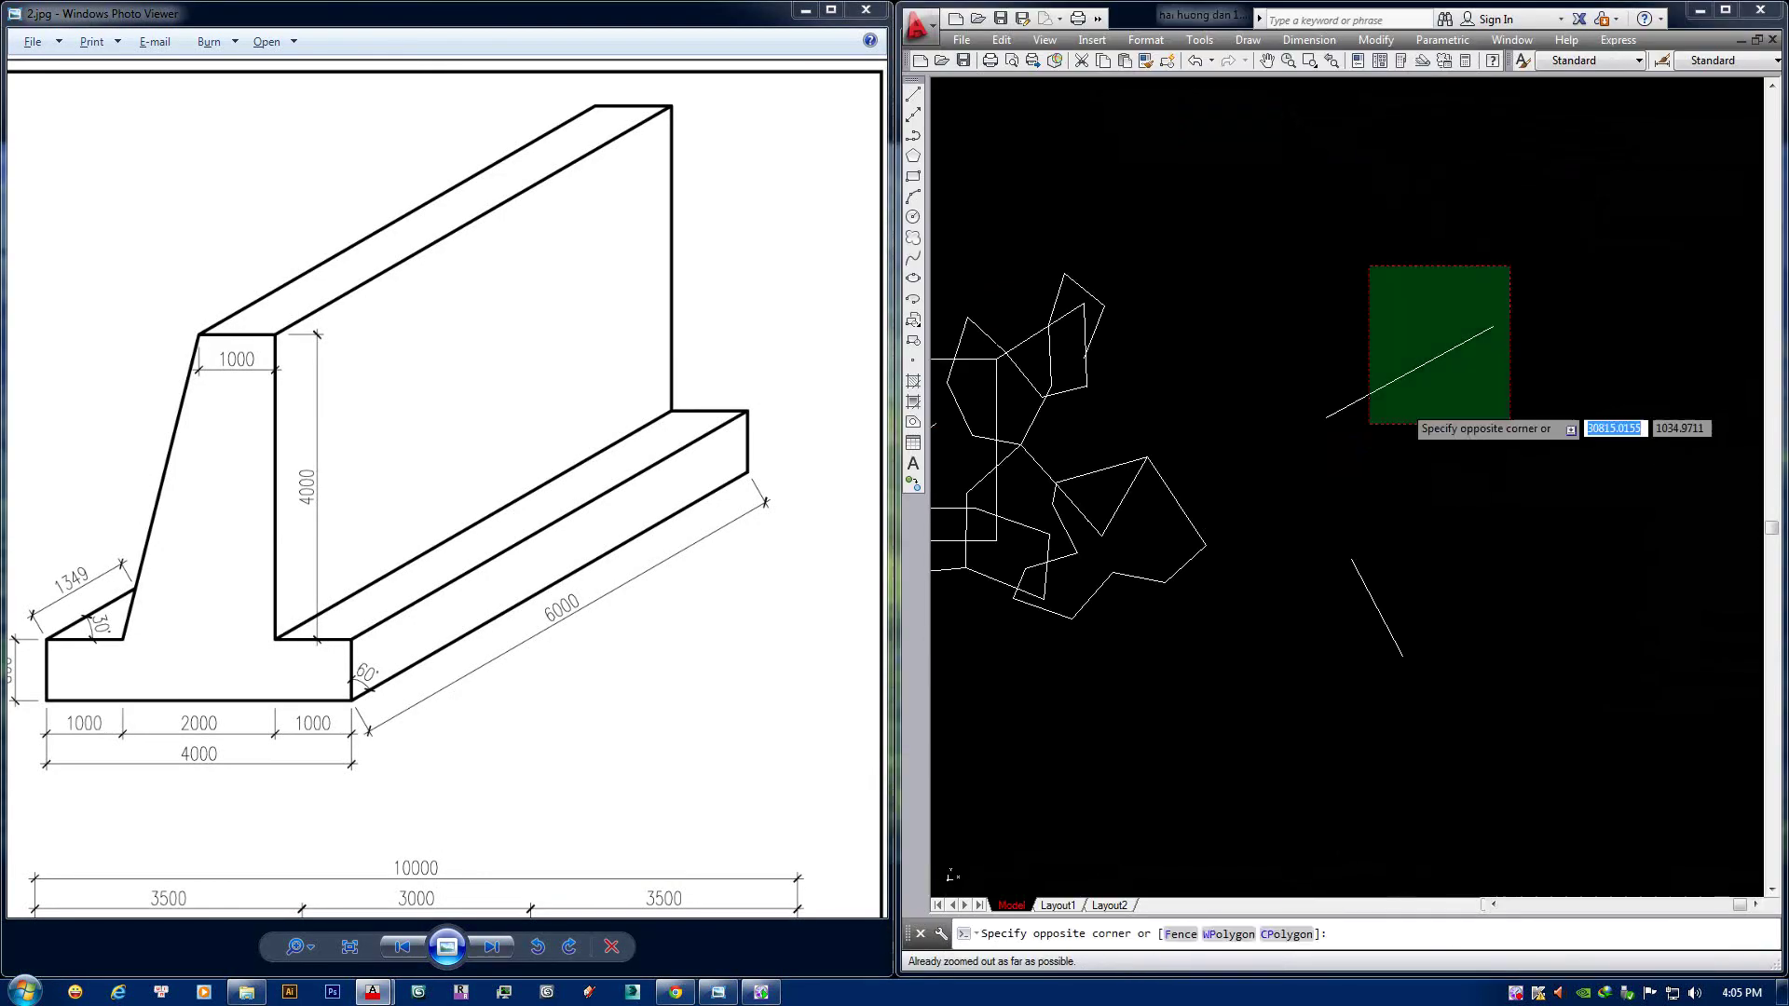
pyautogui.click(1038, 678)
pyautogui.scroll(3, 1114, 557)
pyautogui.press('Escape')
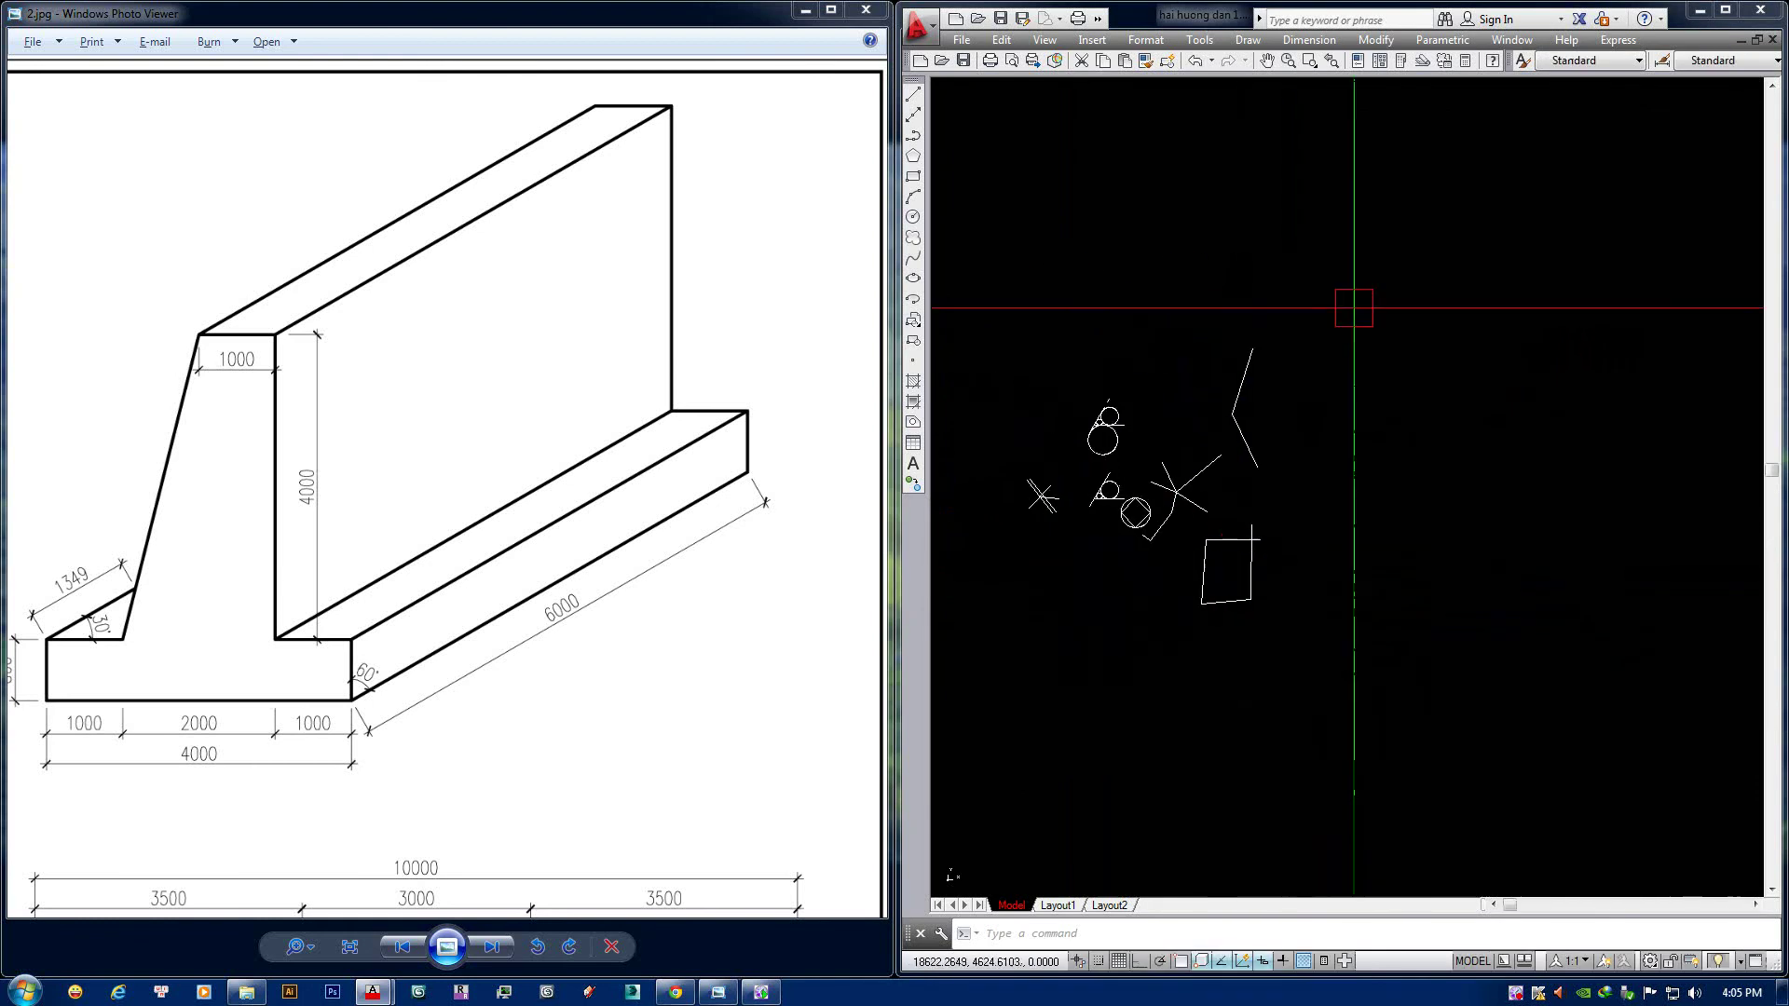
pyautogui.click(1354, 304)
pyautogui.click(998, 727)
pyautogui.press('Delete')
pyautogui.scroll(-1, 880, 406)
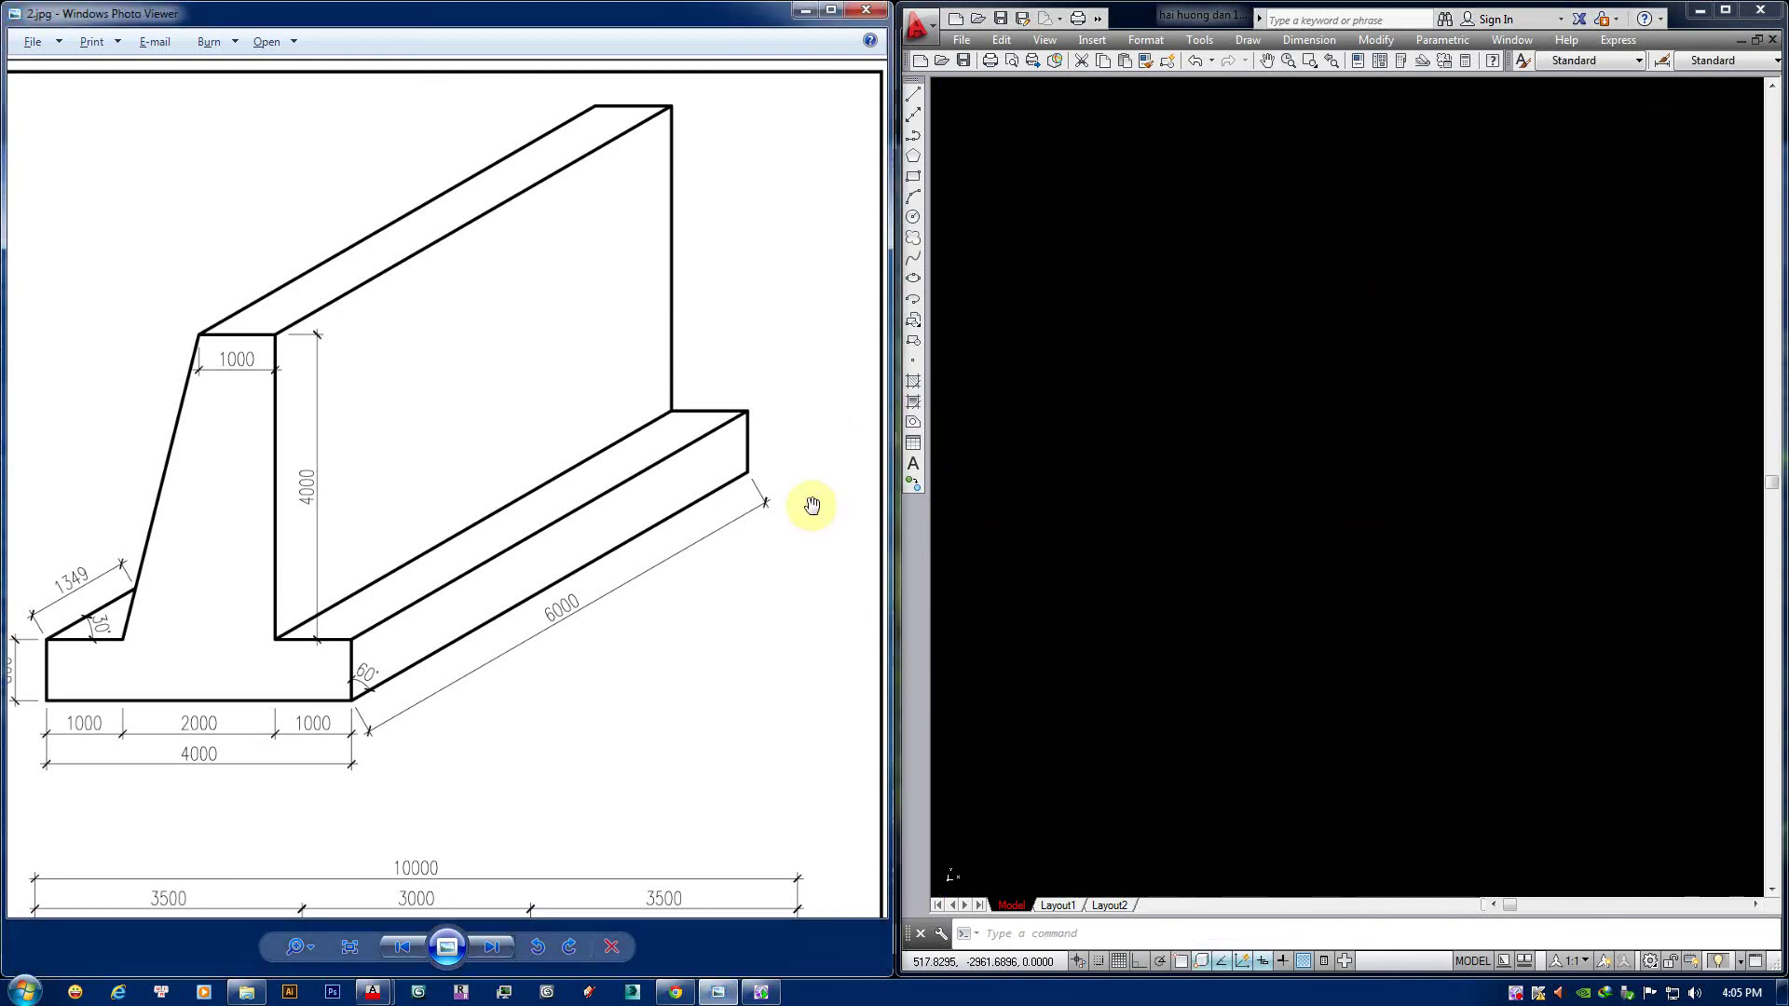
pyautogui.scroll(-1, 810, 503)
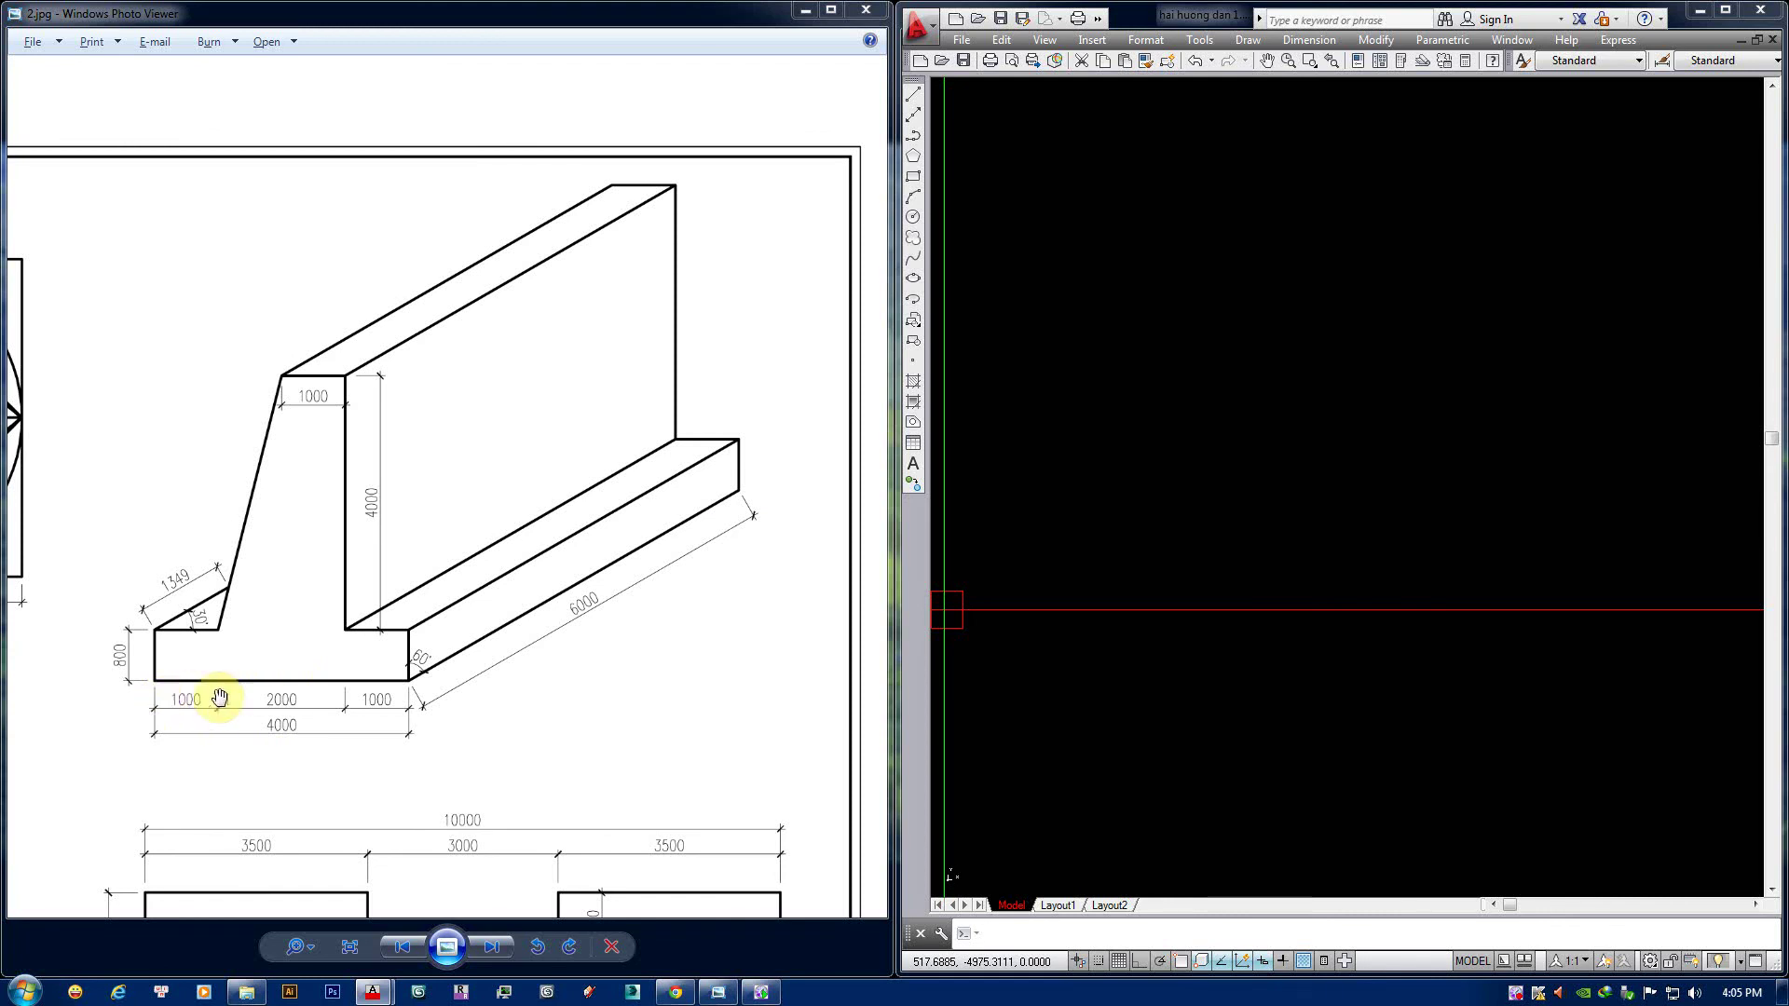
# With Ortho on, draw a 4000 base line and an 800 vertical footing edge.
pyautogui.scroll(-3, 1264, 587)
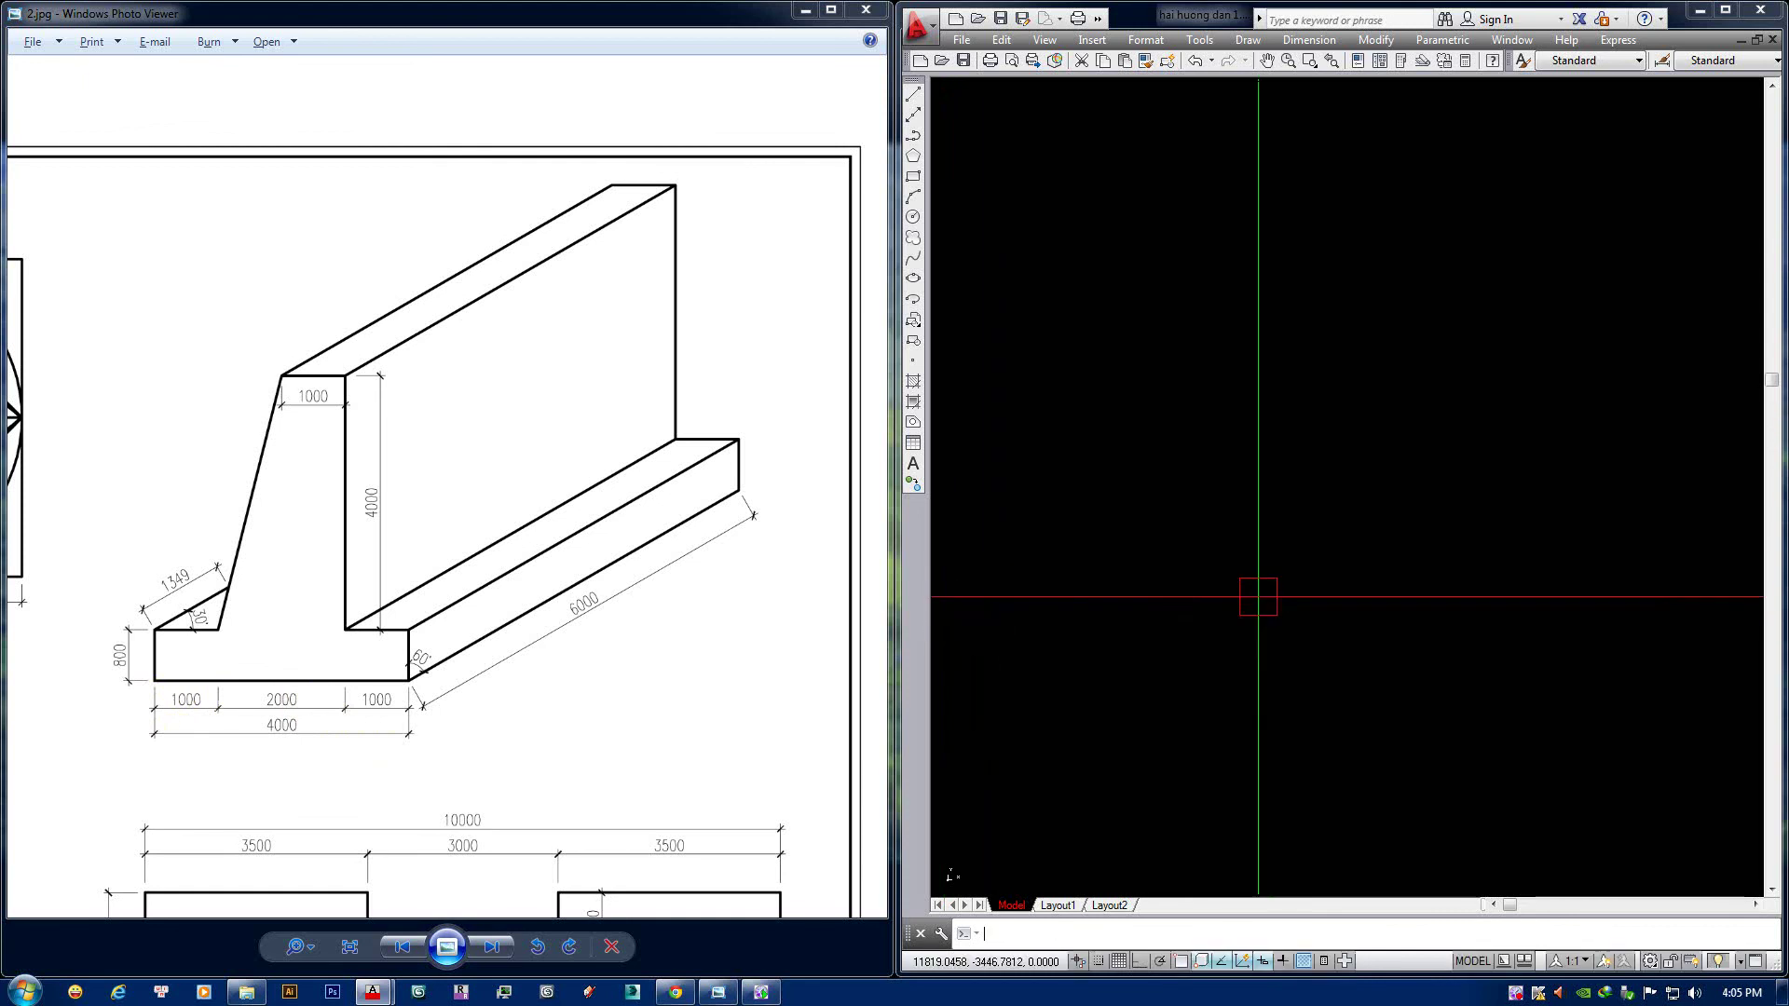
pyautogui.write('l')
pyautogui.press('Return')
pyautogui.click(1113, 646)
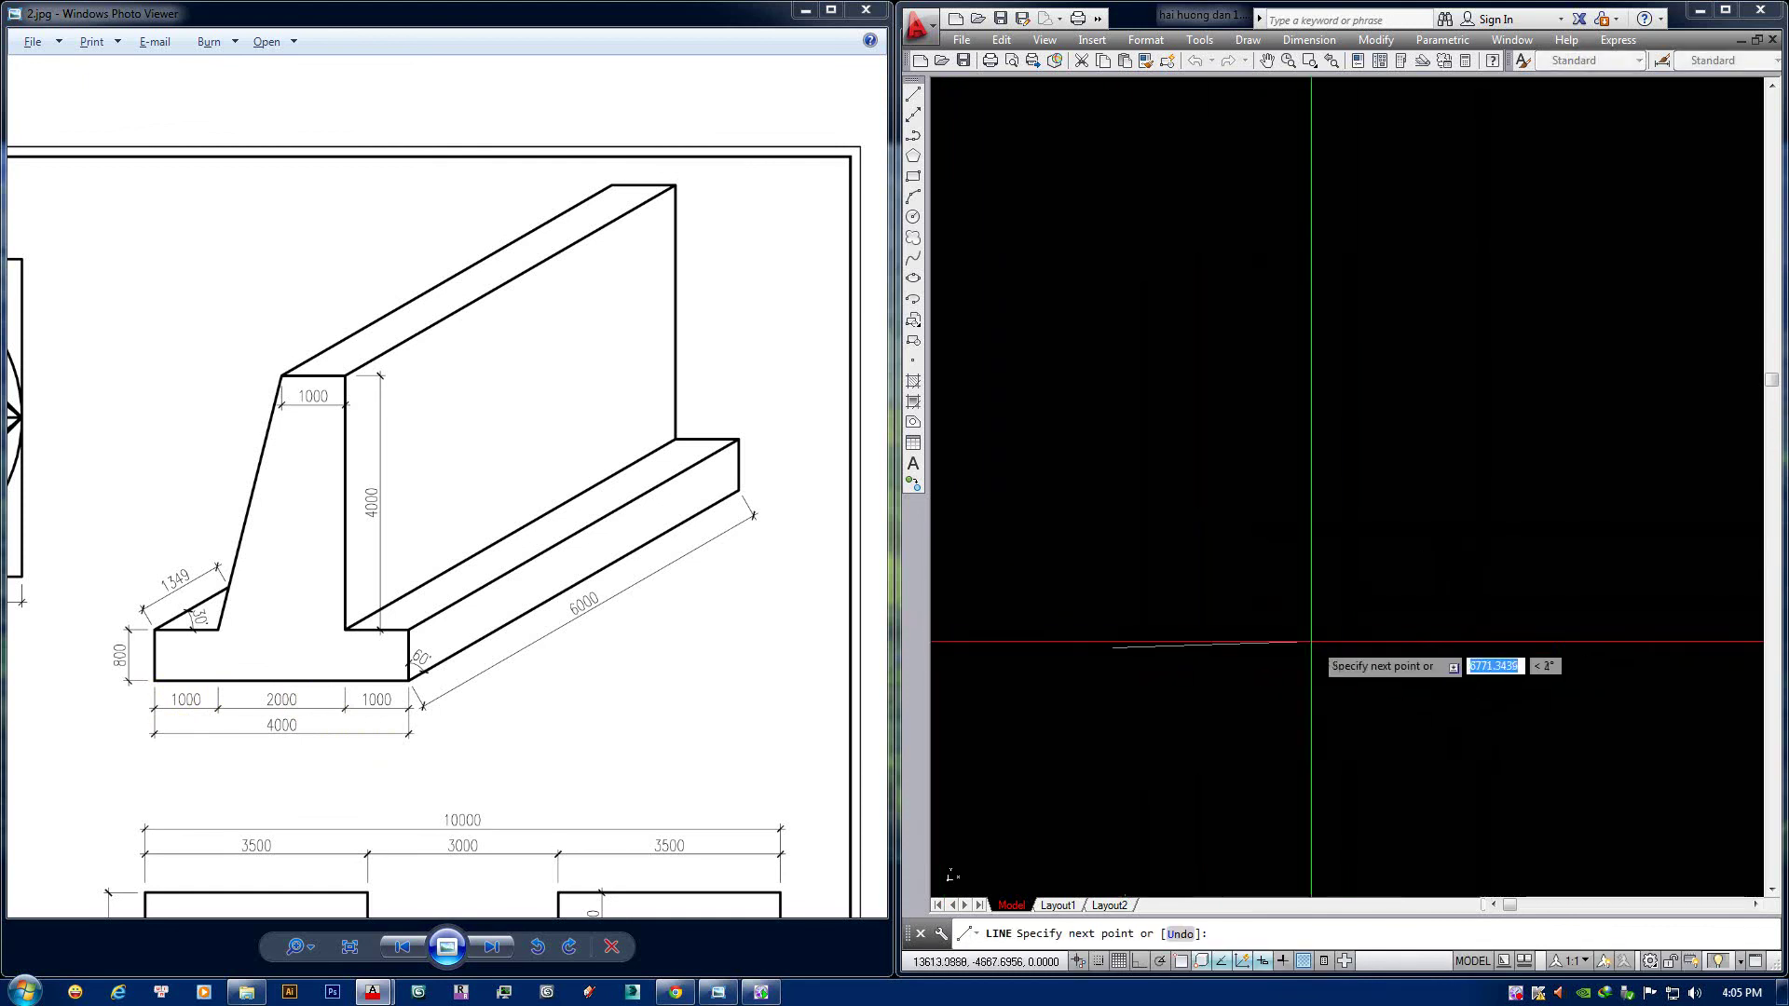
pyautogui.press('F8')
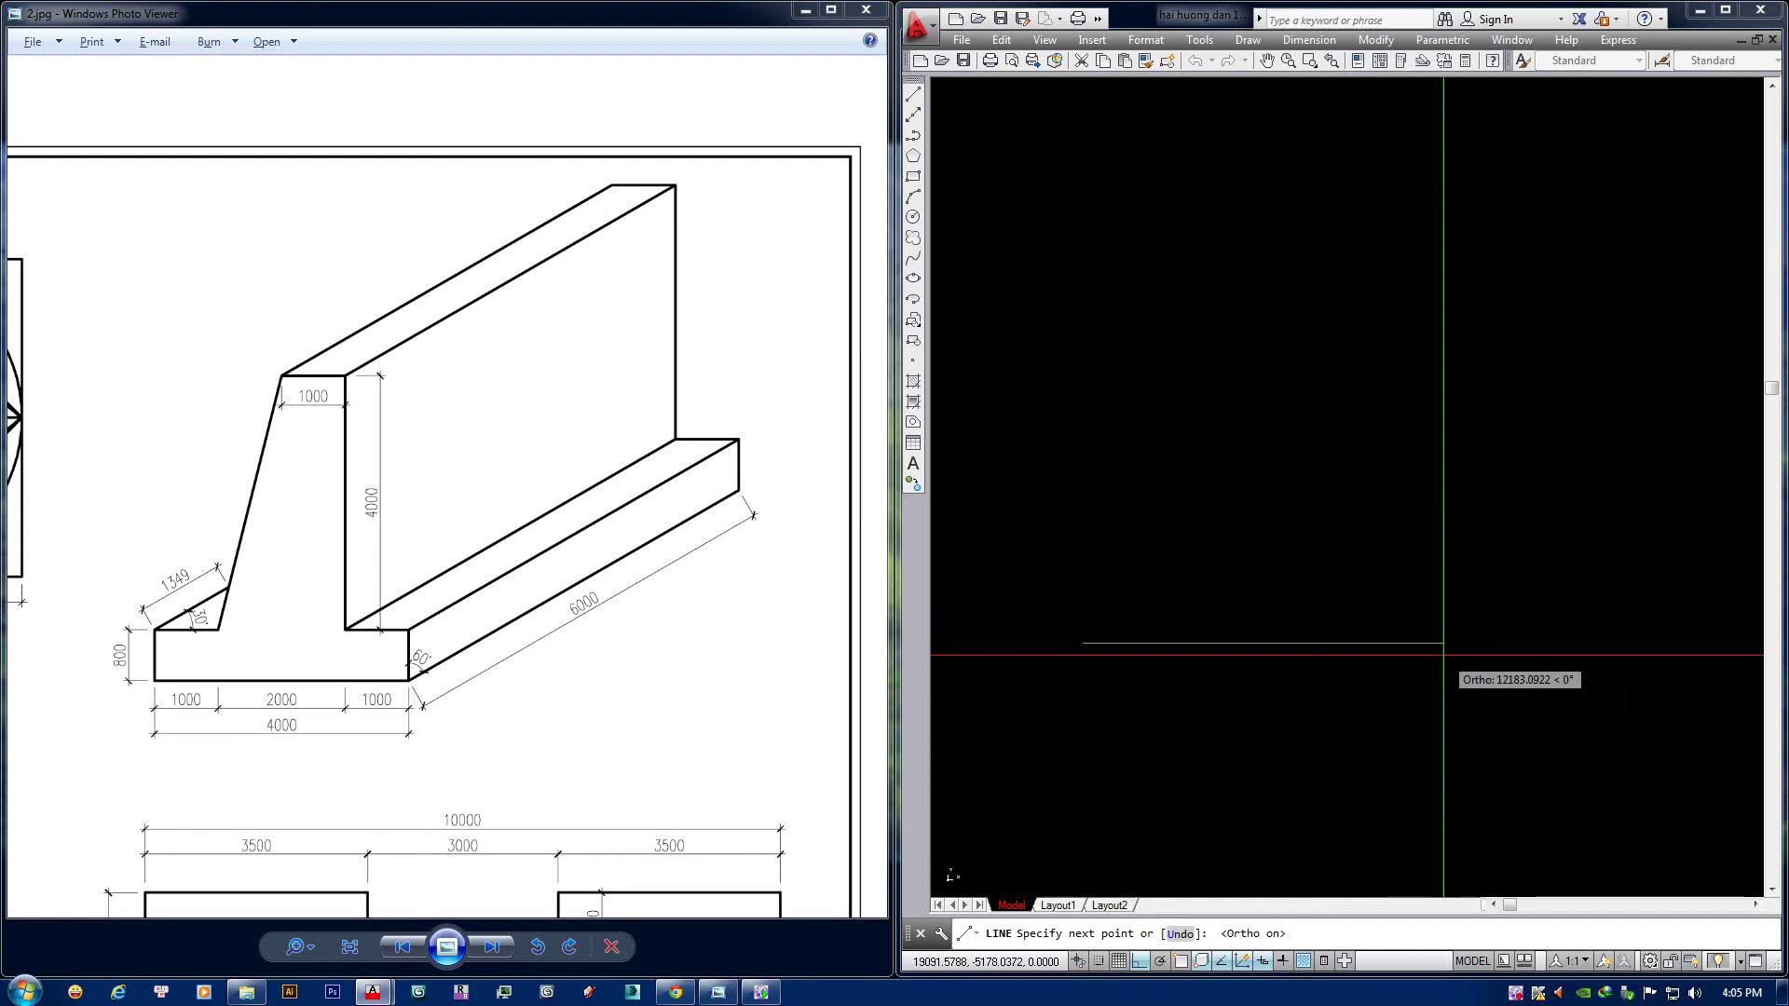
pyautogui.write('4000')
pyautogui.press('Return')
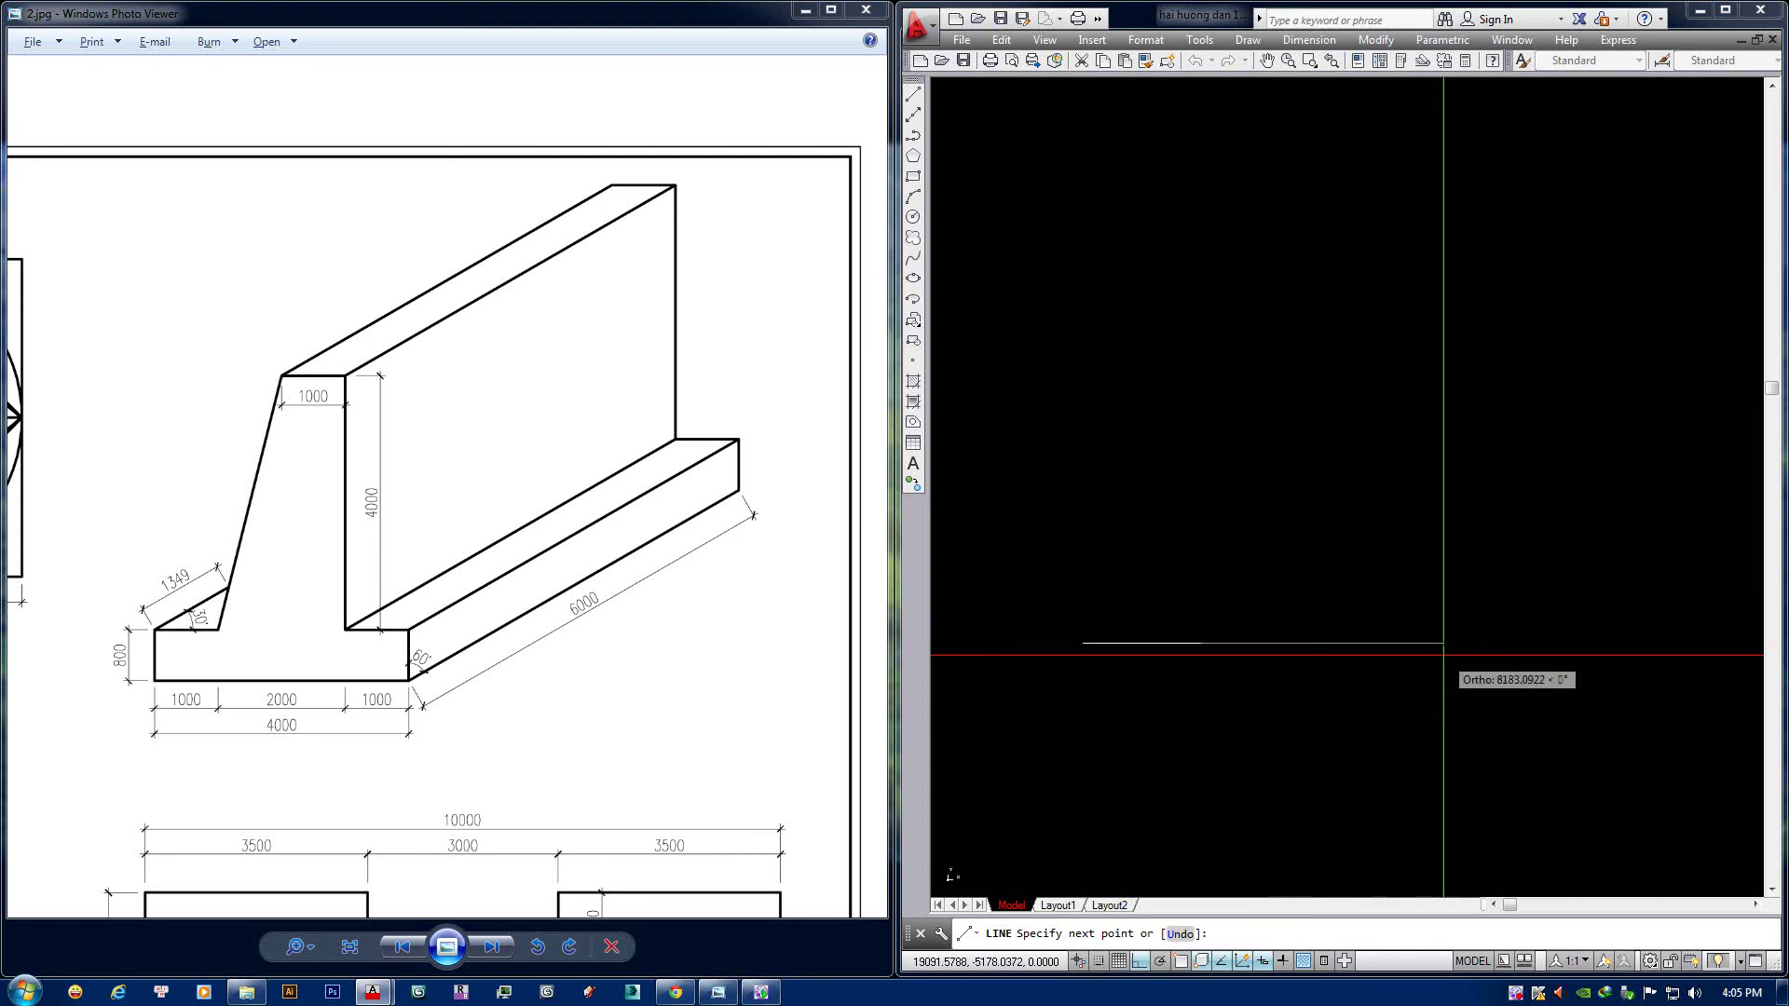
pyautogui.scroll(3, 1305, 539)
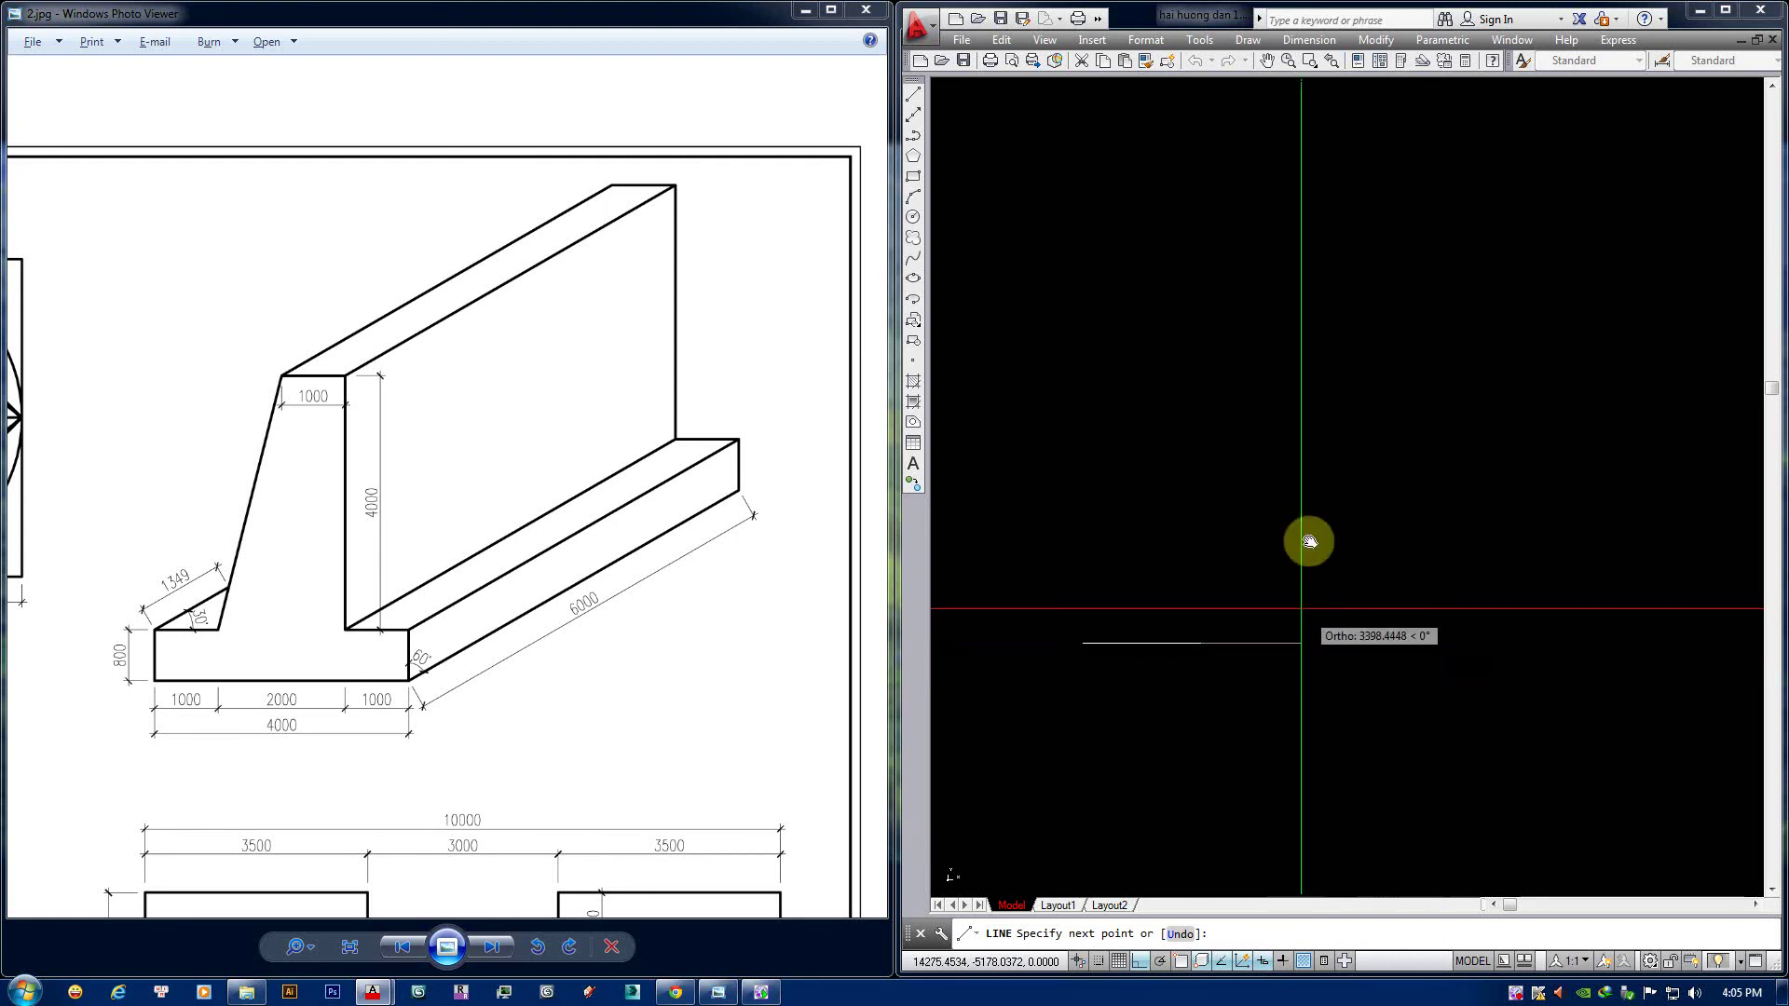
pyautogui.scroll(1, 1234, 456)
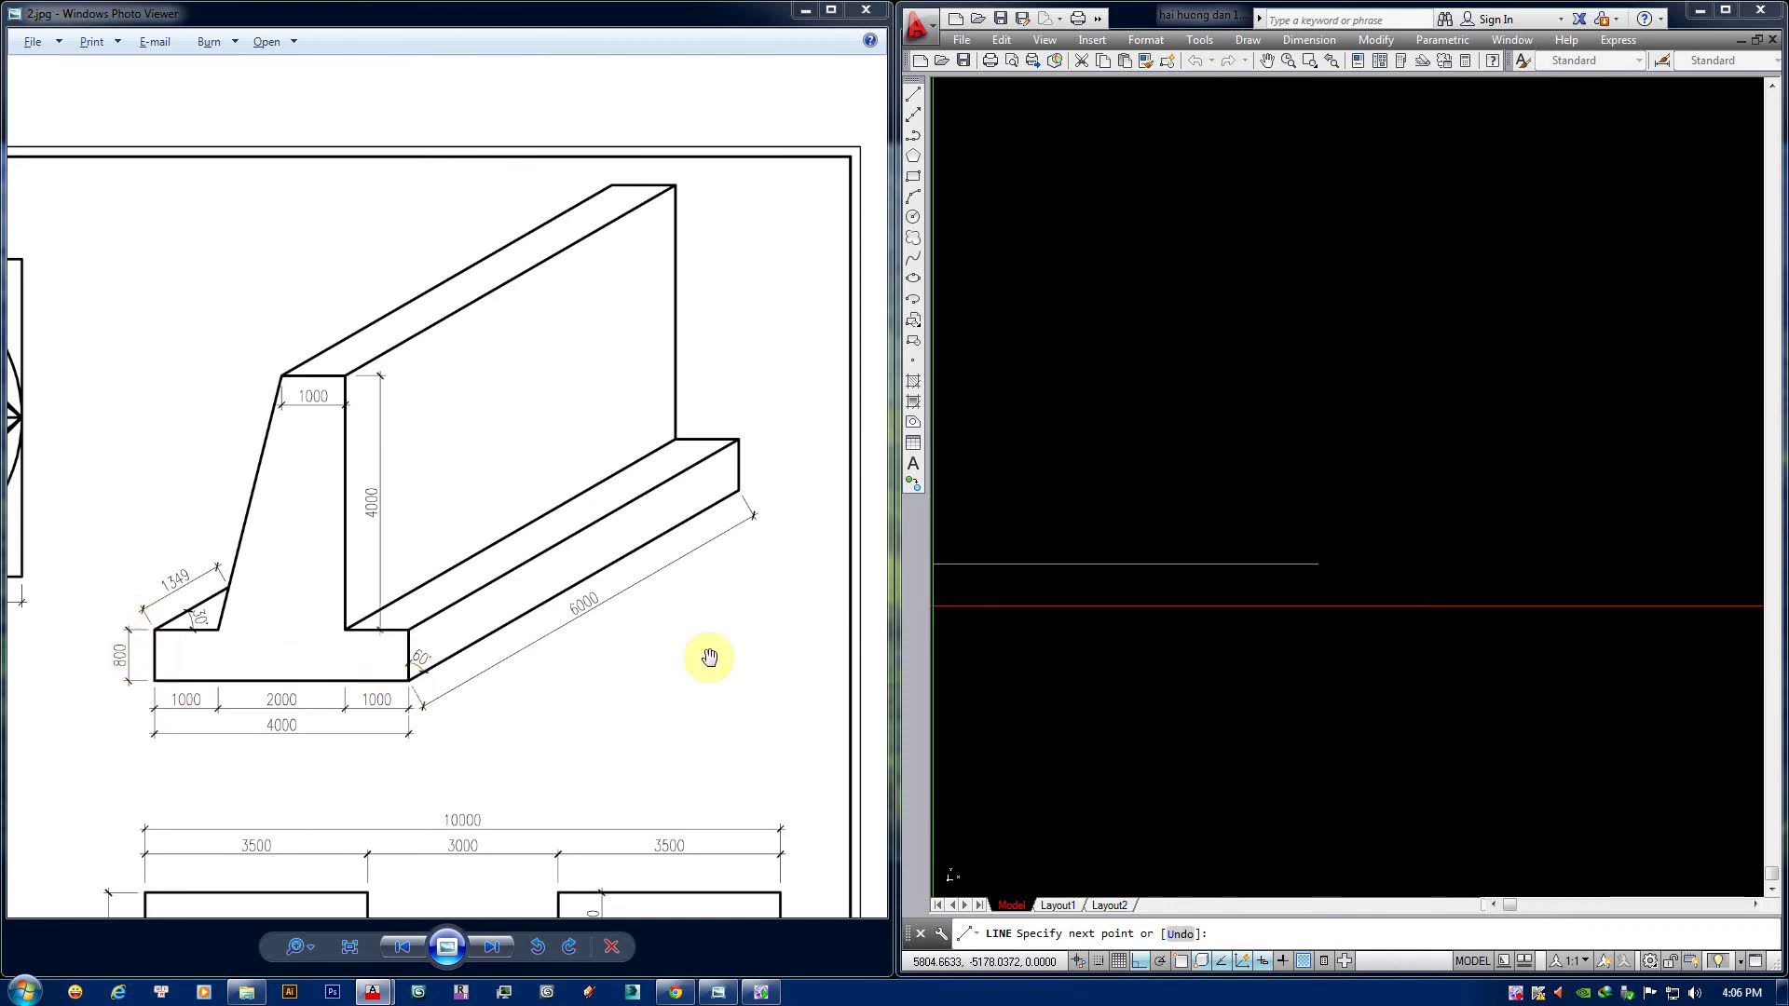
pyautogui.write('800')
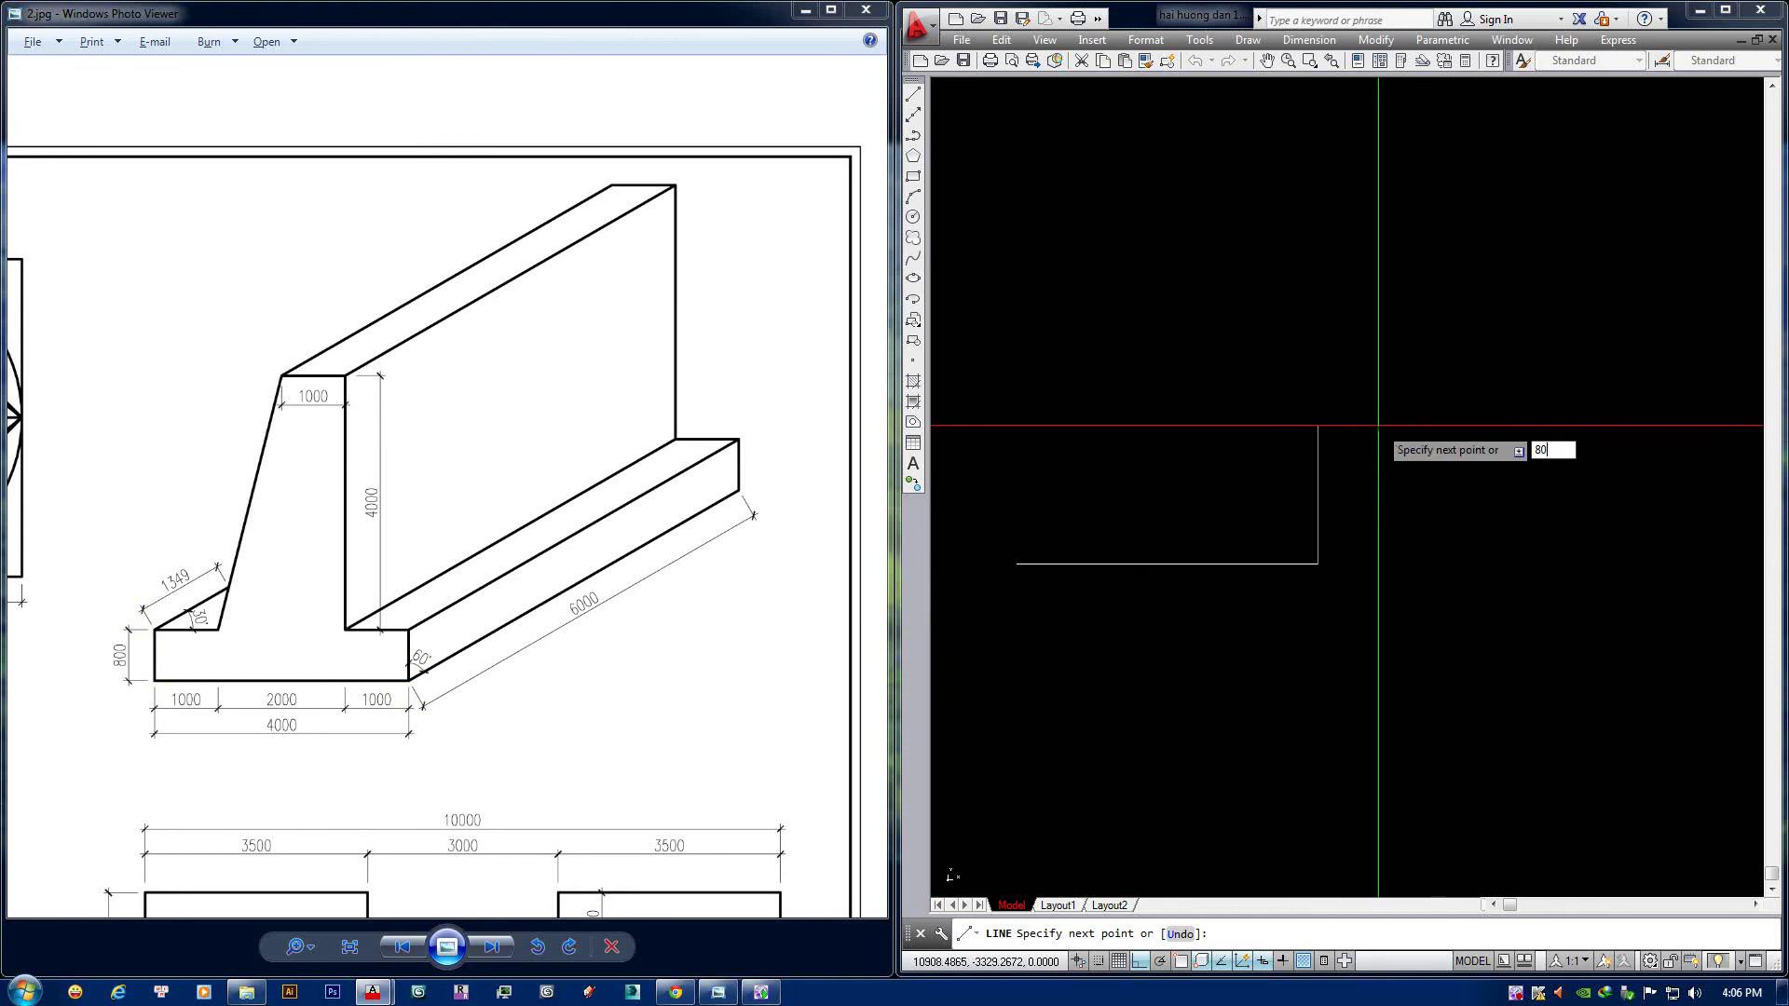
pyautogui.press('Return')
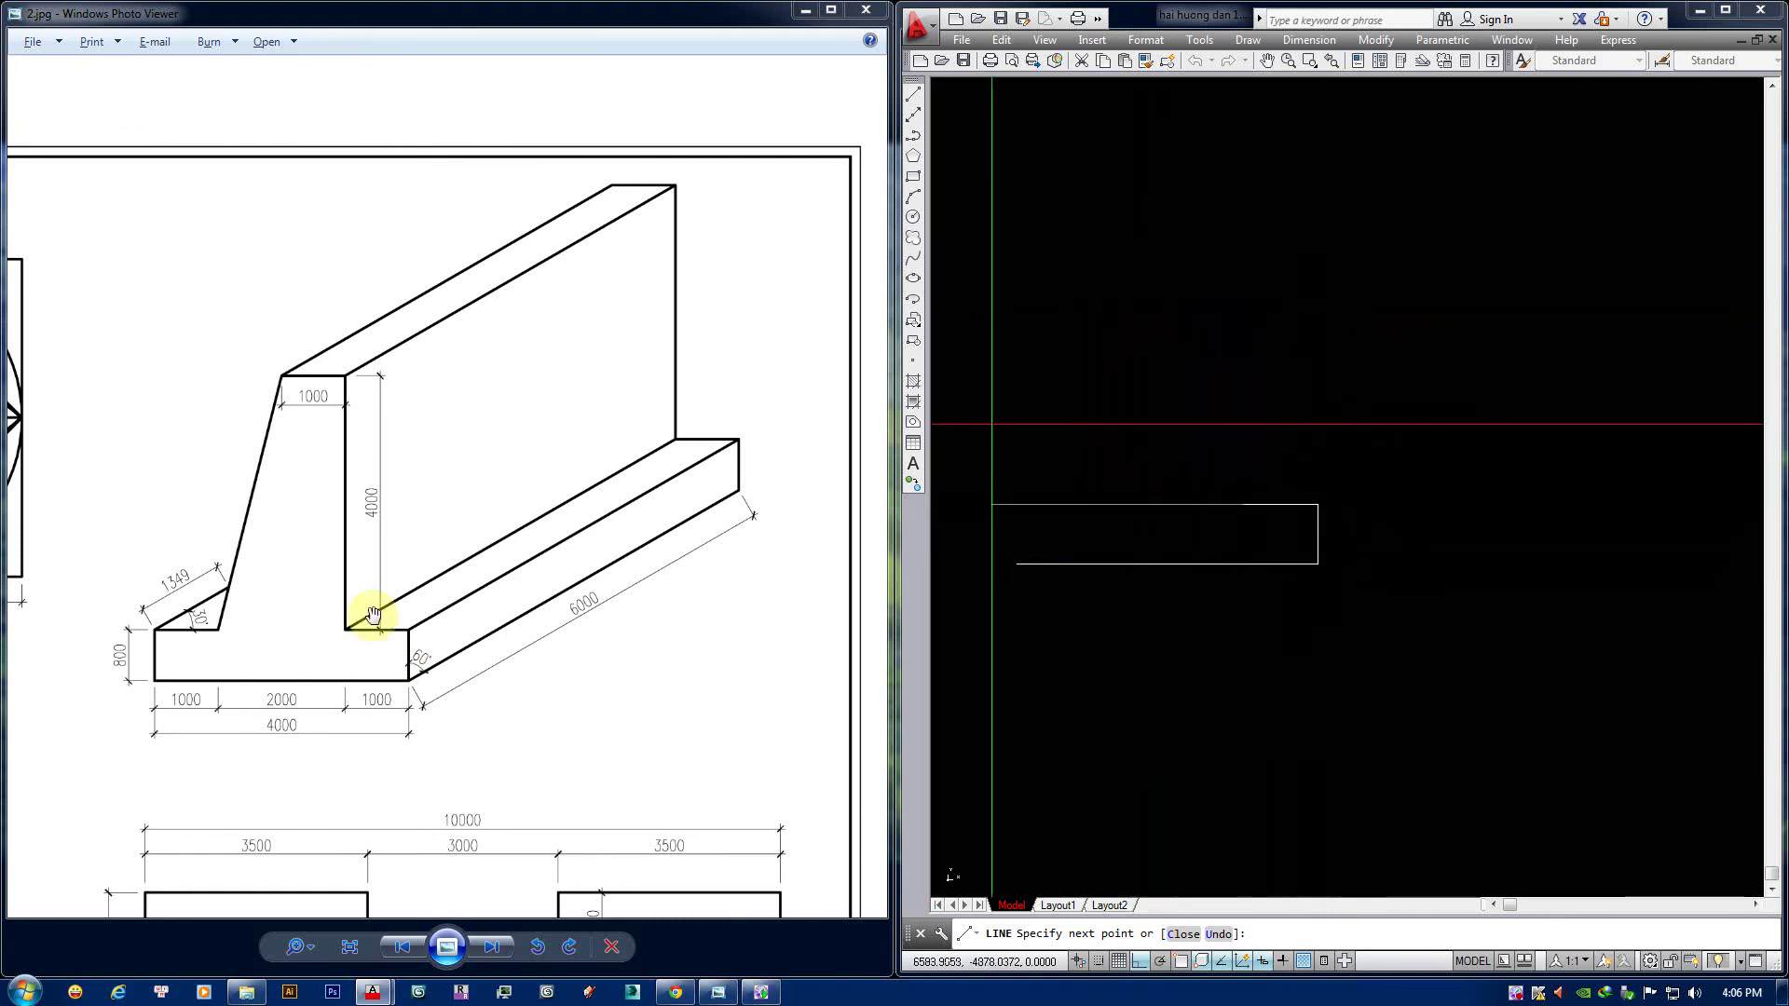
# Continue the profile with a 1000 step, a 4000 stem and a 1000 top edge.
pyautogui.write('1000')
pyautogui.press('Return')
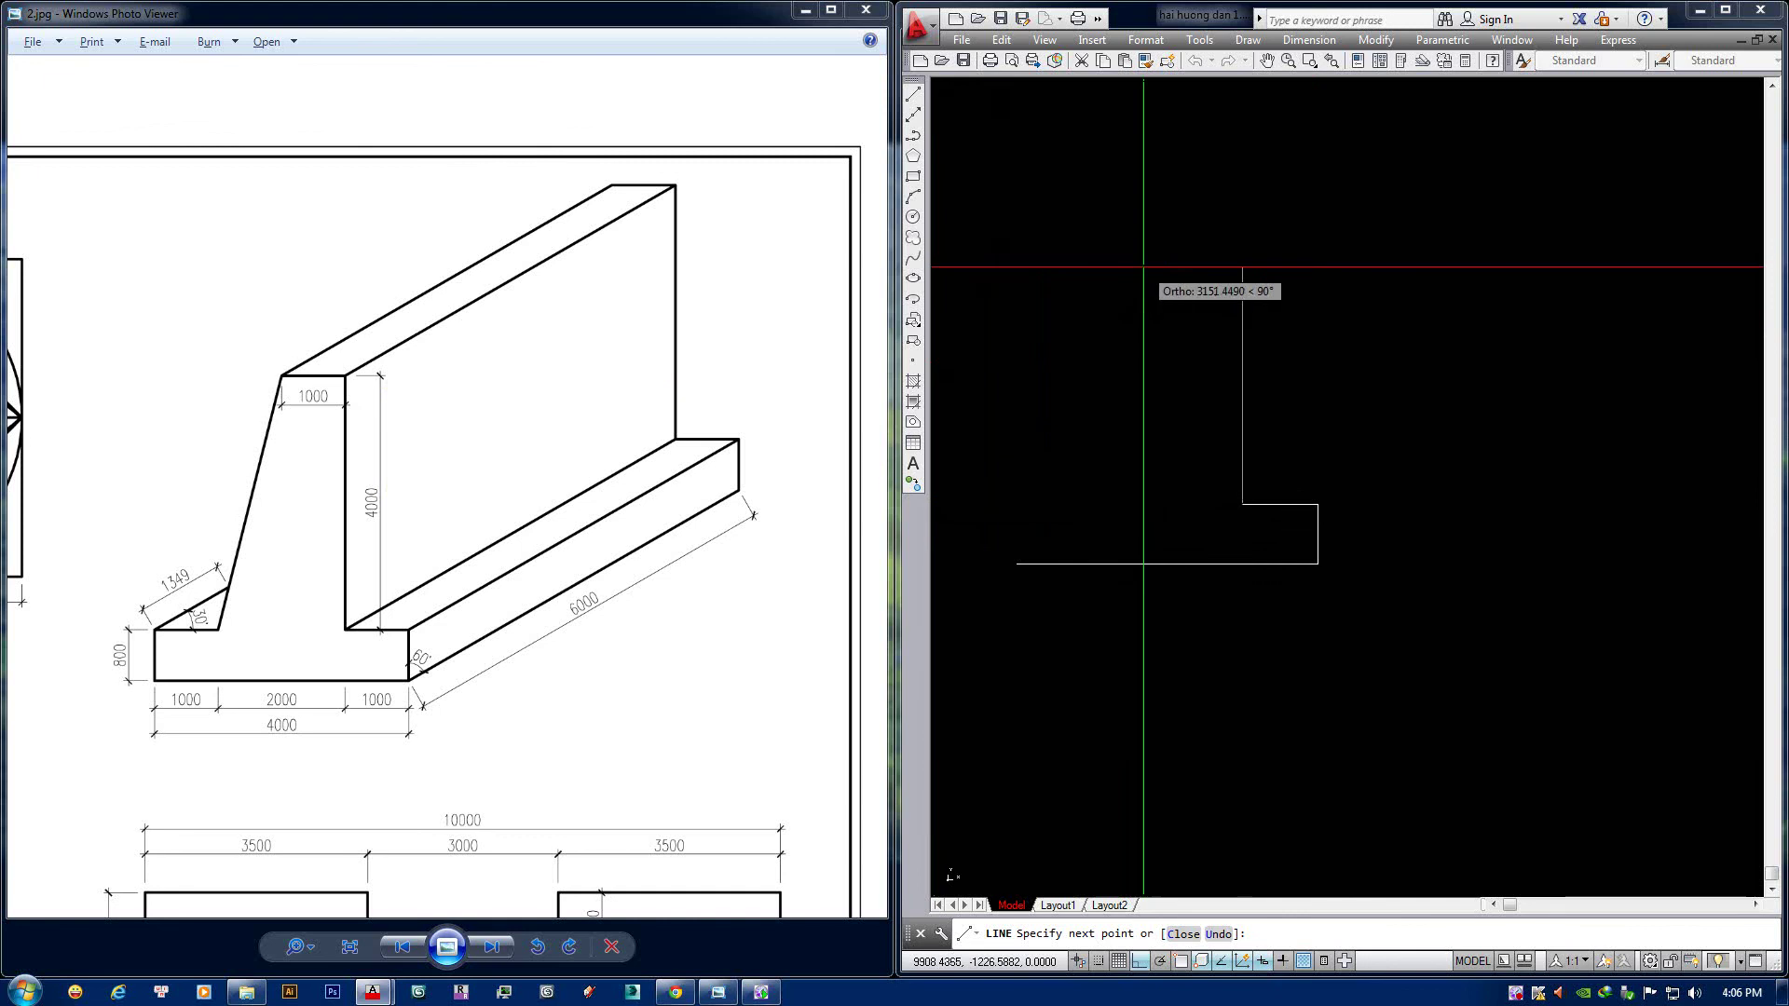
pyautogui.write('000')
pyautogui.press('Return')
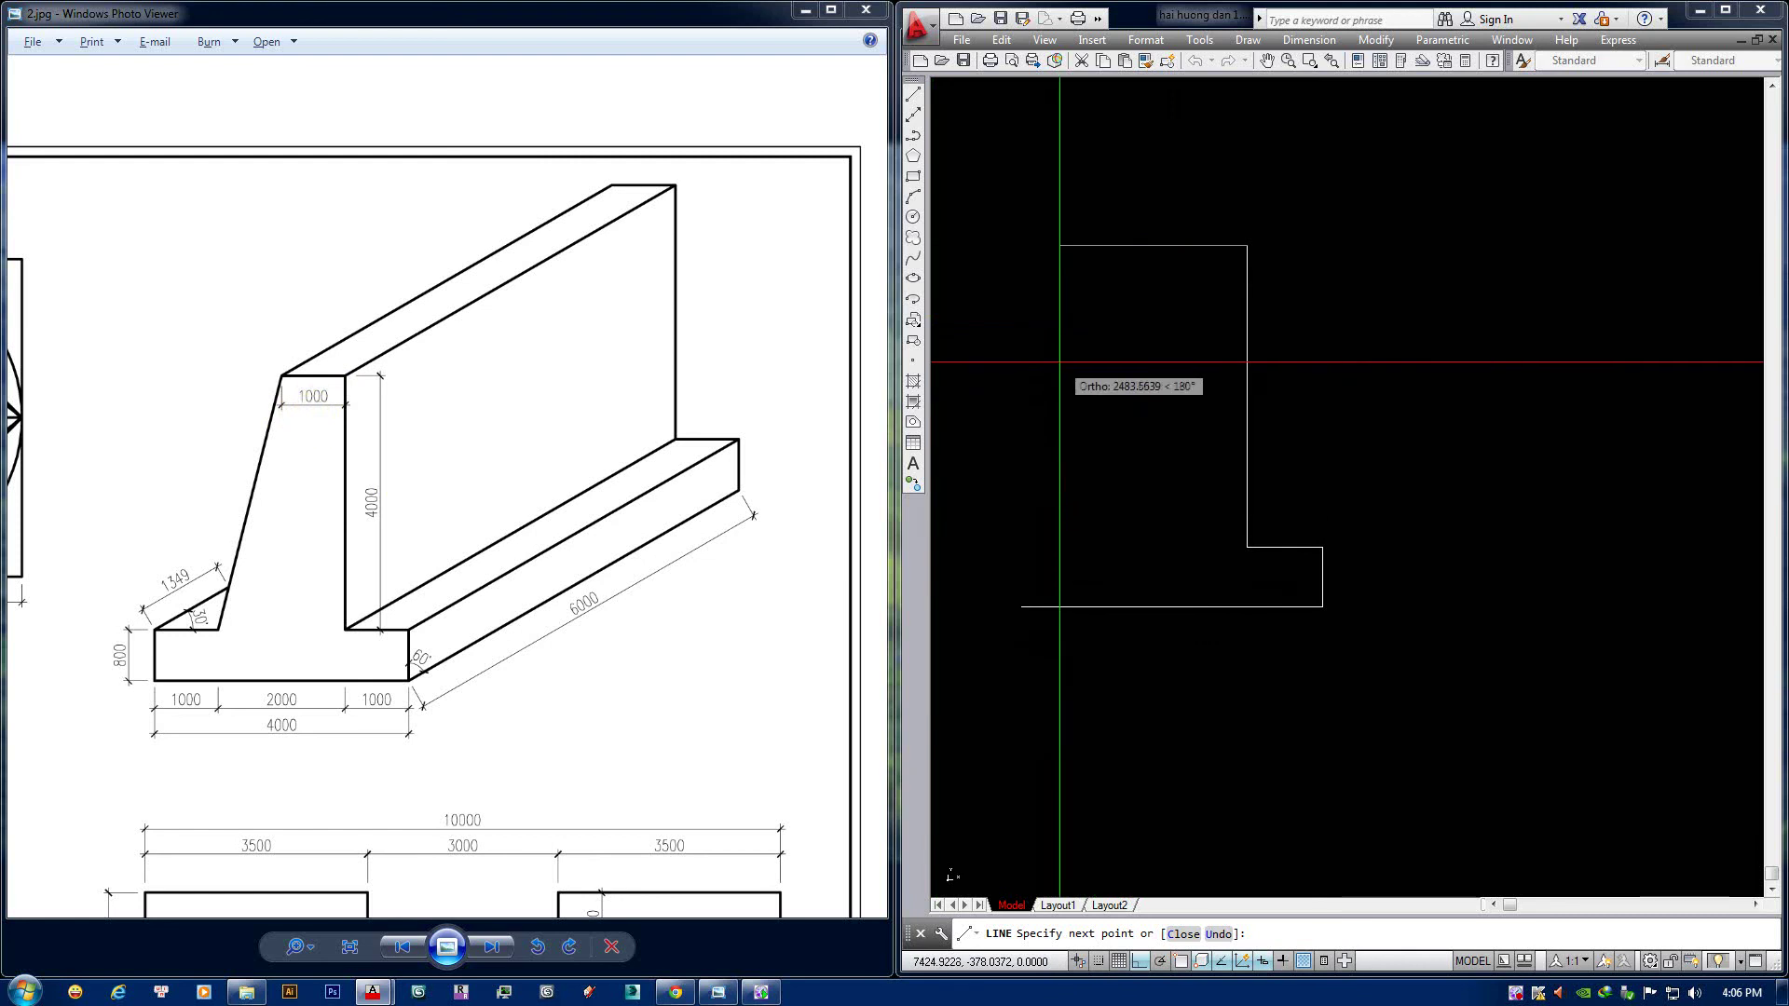
pyautogui.write('1000')
pyautogui.press('Return')
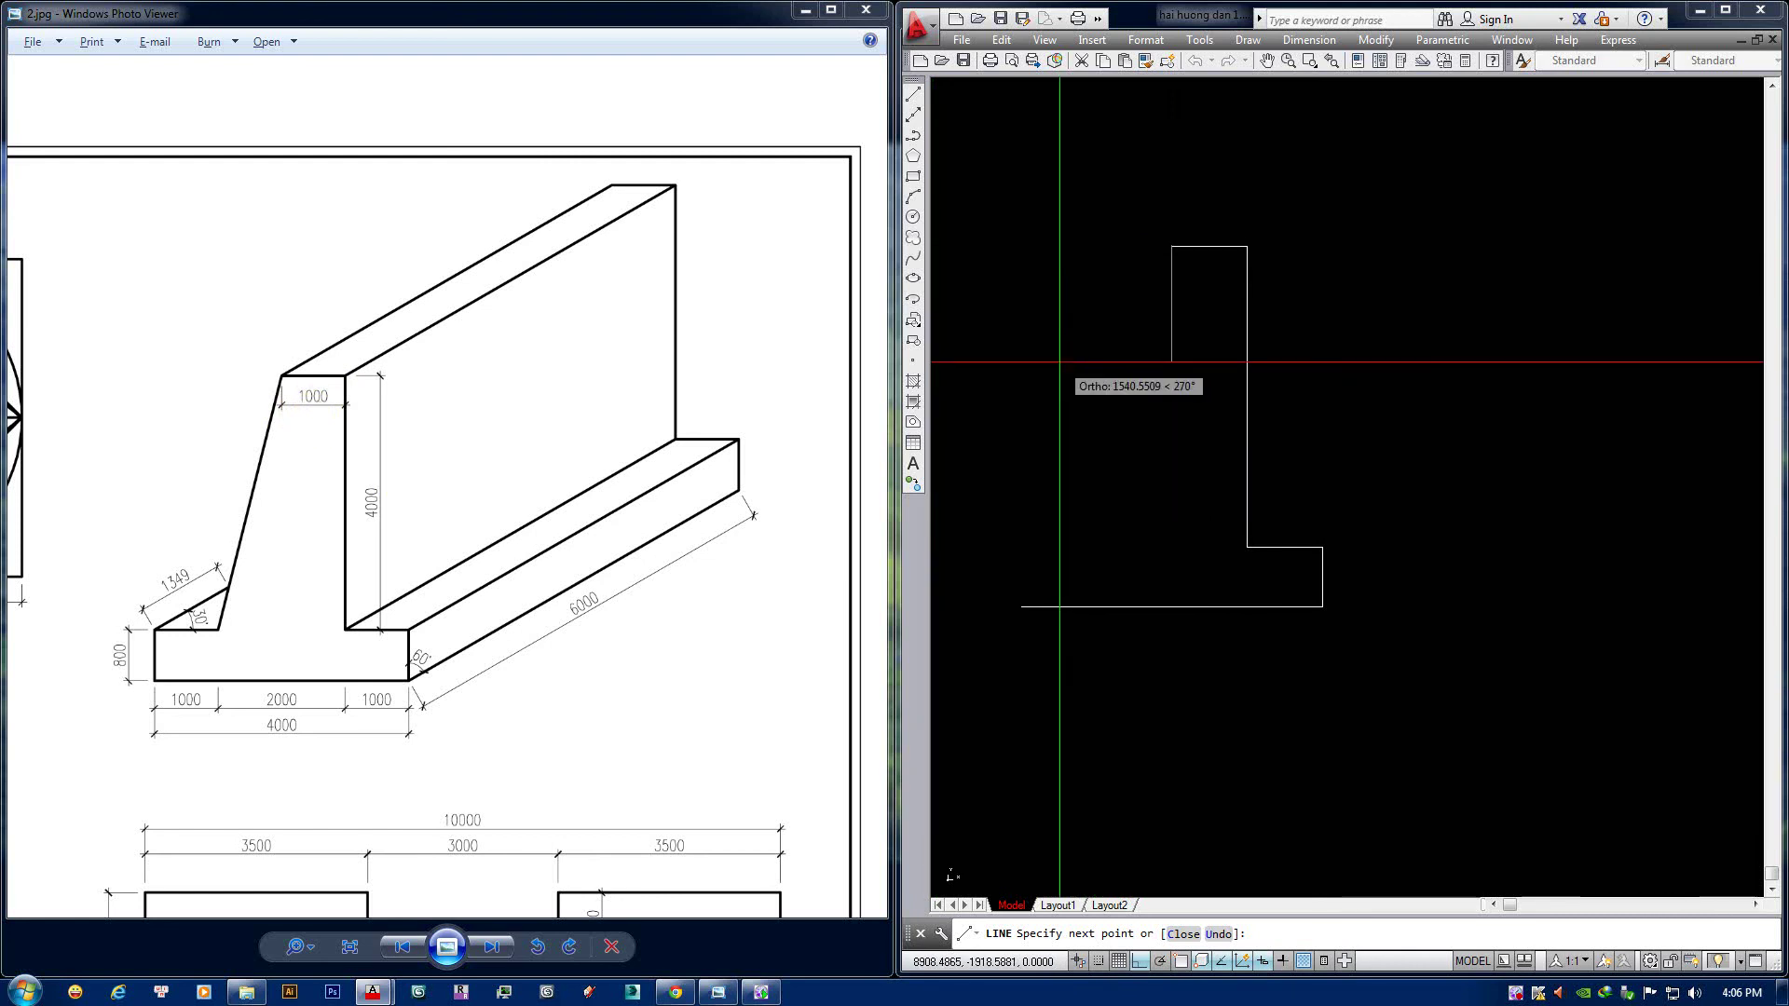
pyautogui.press('Escape')
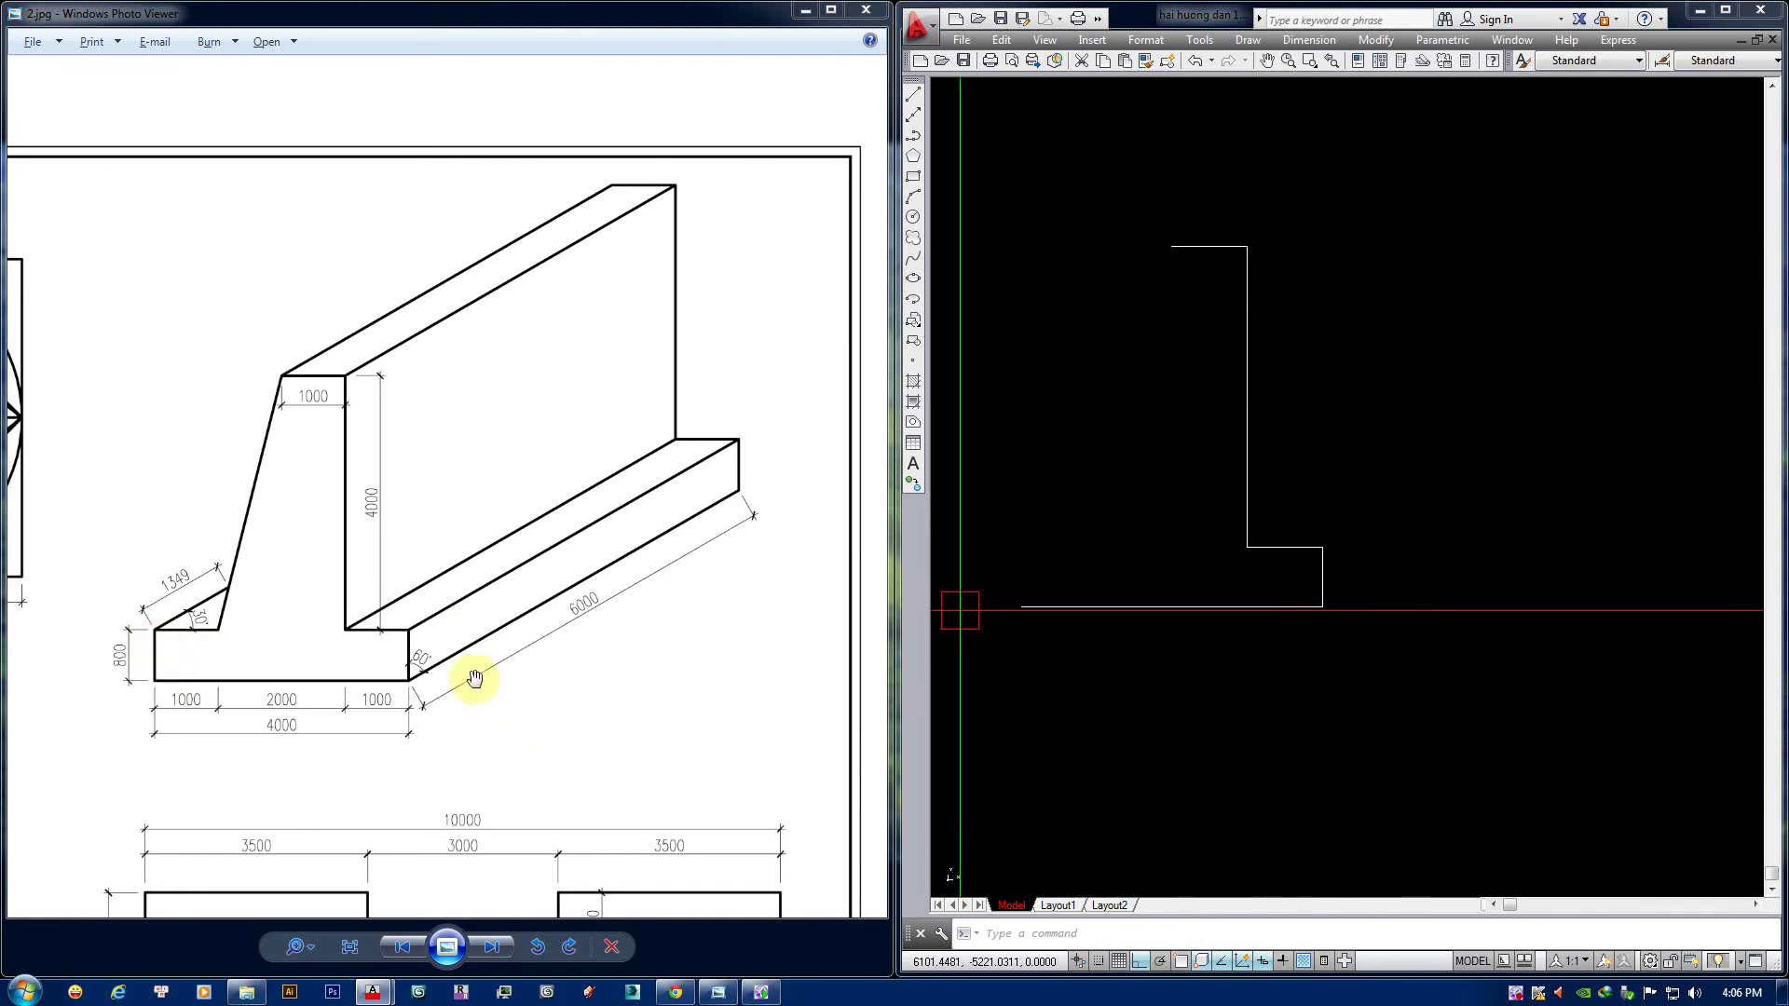
# Adjust the view and launch the COPY command.
pyautogui.moveTo(1478, 632); pyautogui.dragTo(1511, 632, button='middle')
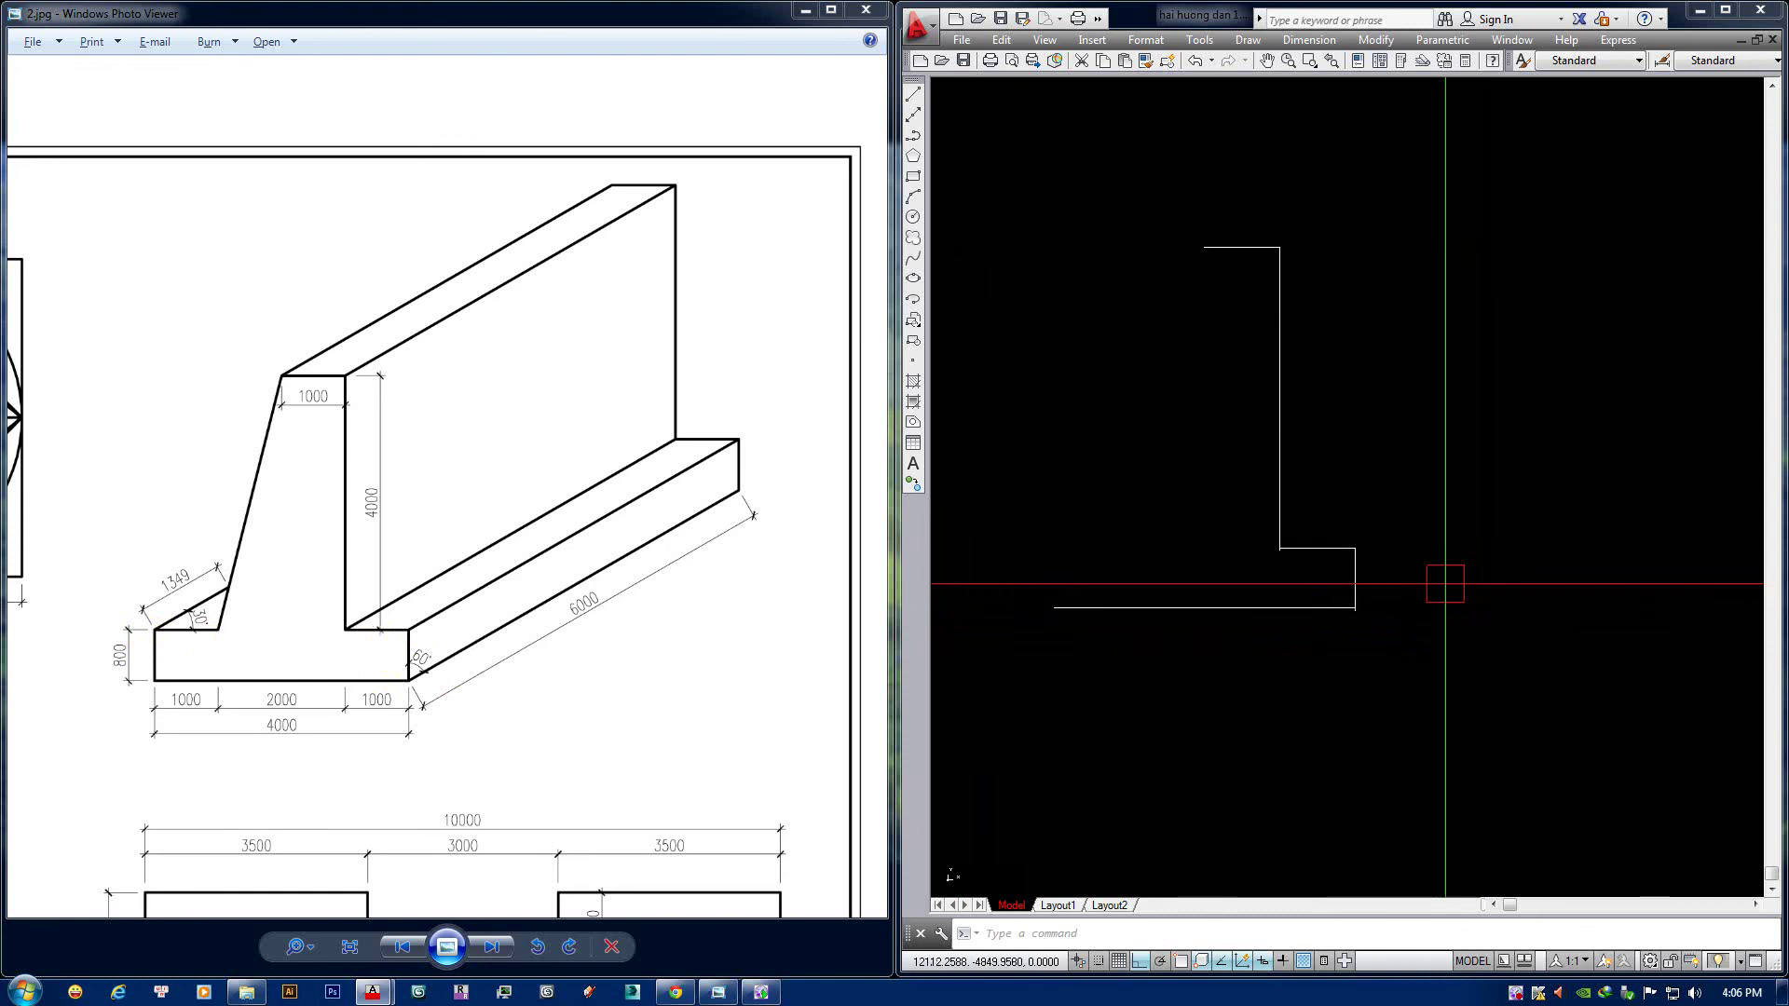
pyautogui.write('L')
pyautogui.press('Return')
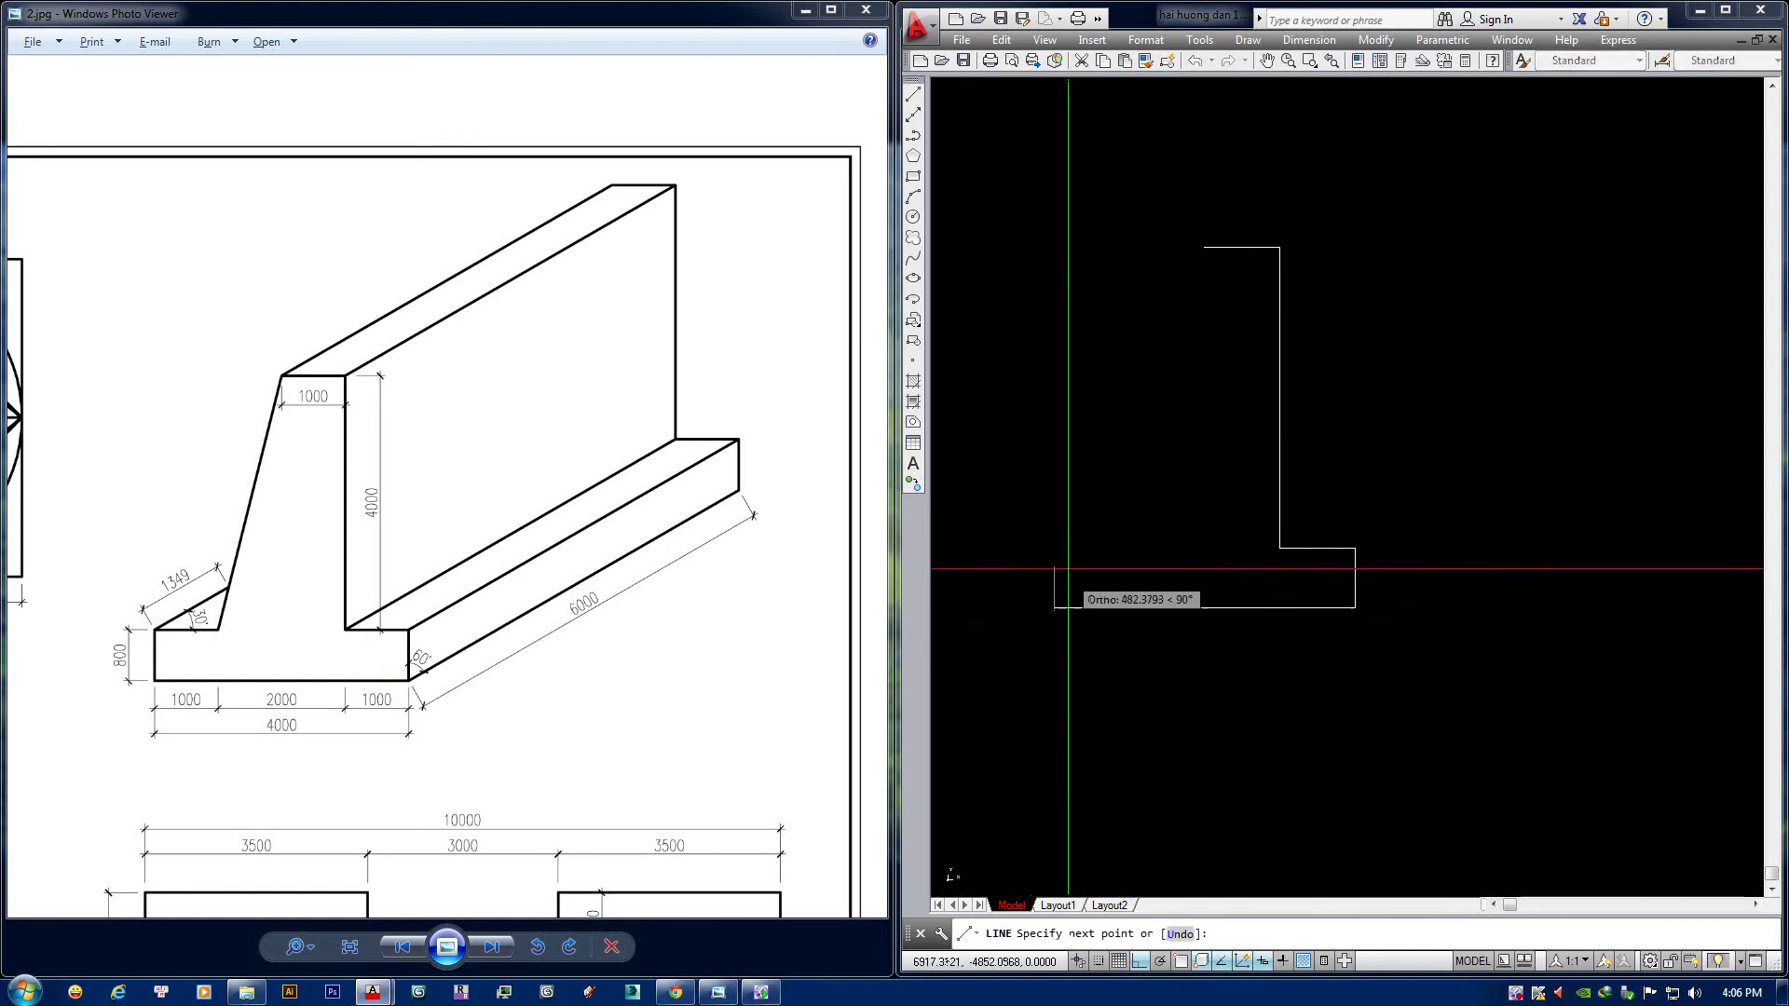
pyautogui.moveTo(1103, 598); pyautogui.dragTo(1115, 617, button='middle')
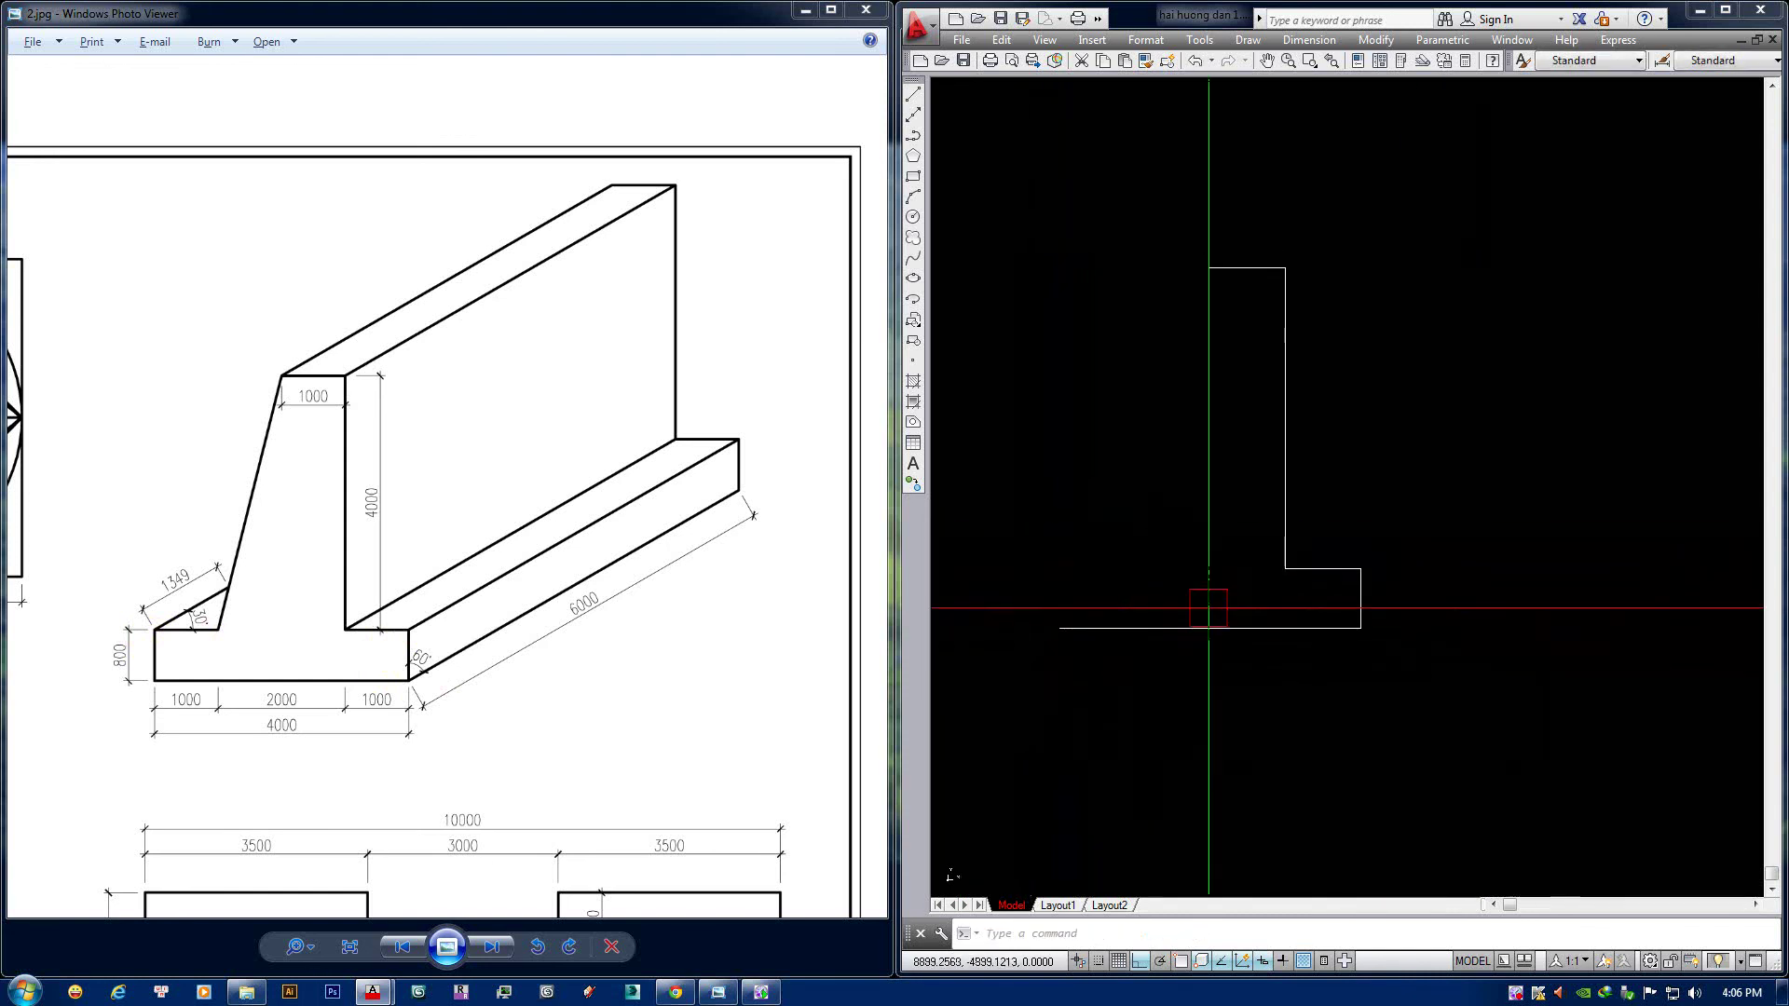
pyautogui.write('cc')
pyautogui.press('Return')
# Copy the short vertical edge from the base's right end to its left end.
pyautogui.click(1353, 606)
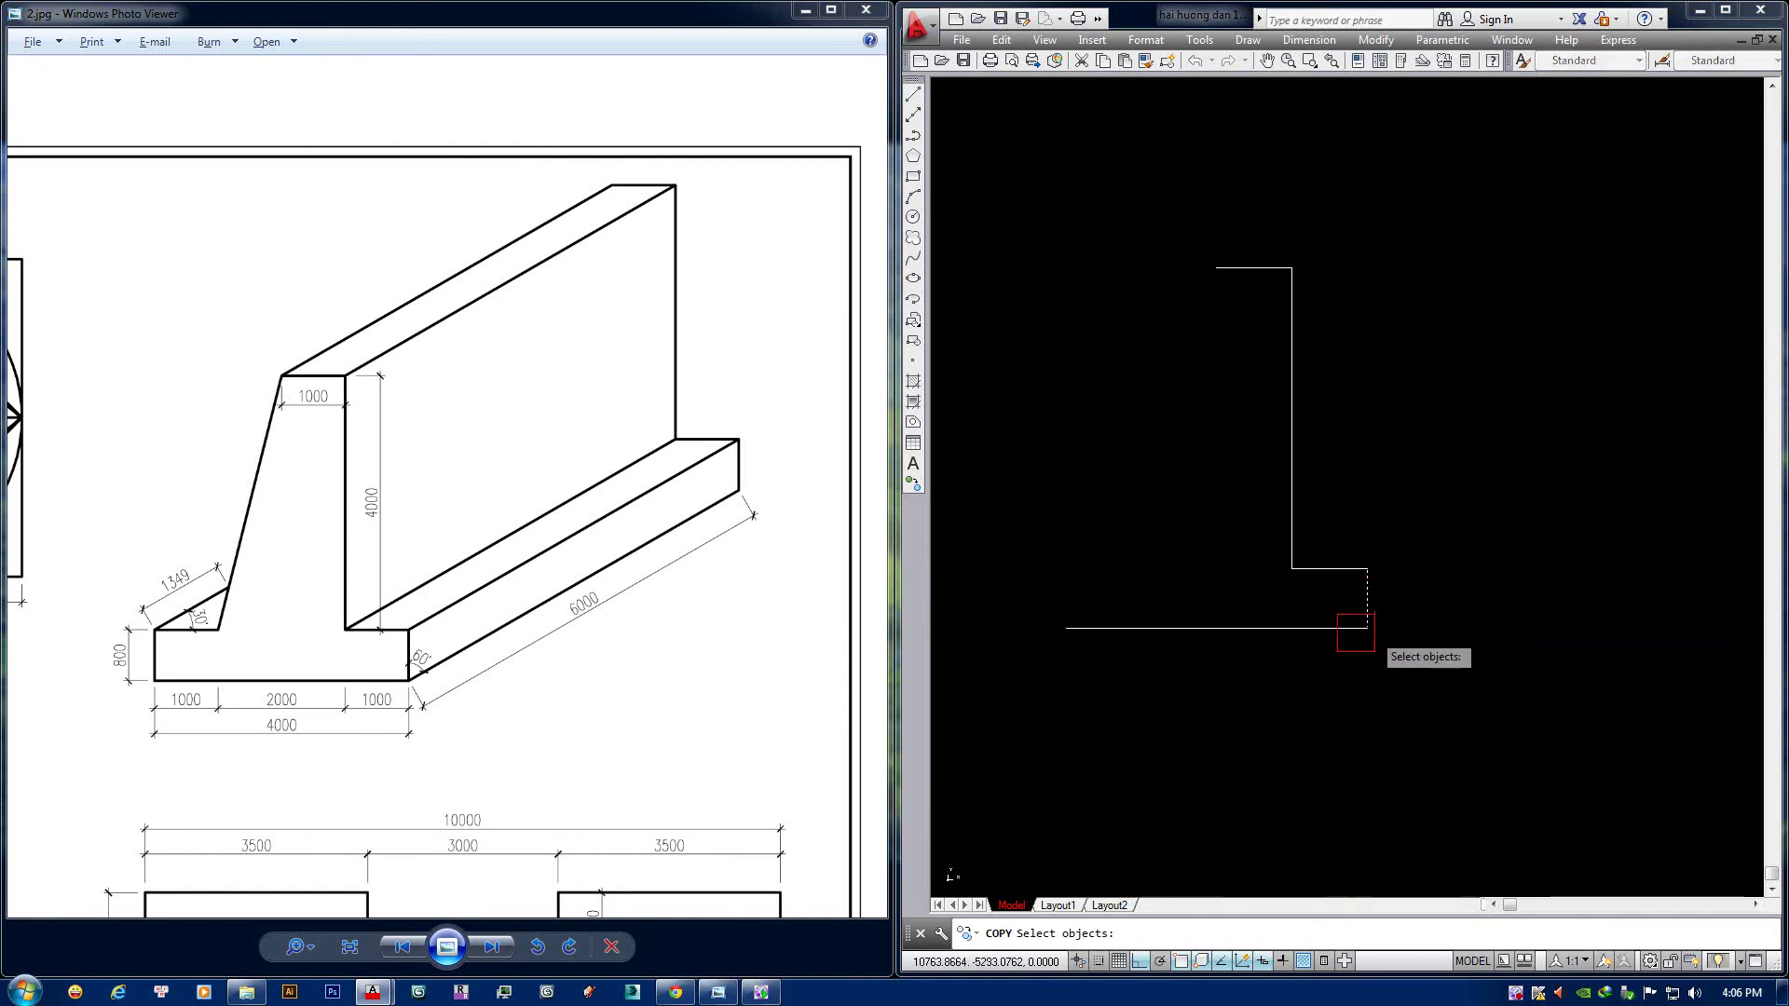
pyautogui.press('Return')
pyautogui.scroll(4, 1378, 627)
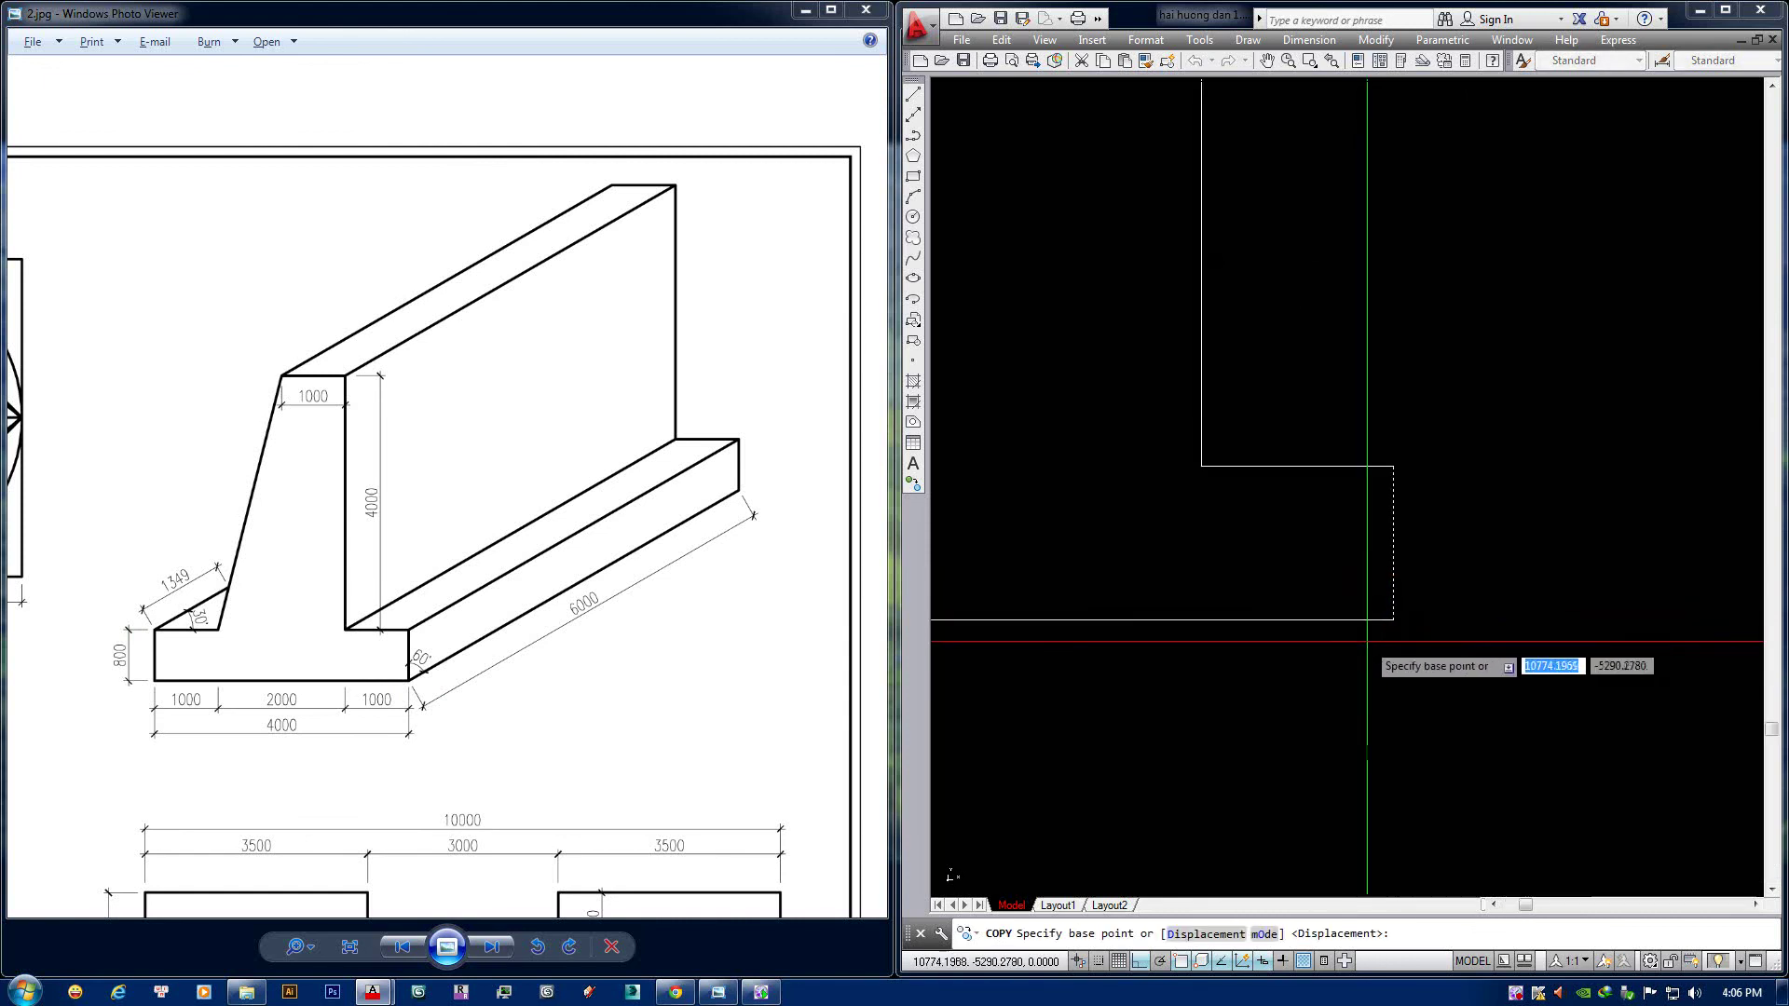
pyautogui.click(1393, 611)
pyautogui.scroll(-1, 1285, 653)
pyautogui.scroll(-1, 1146, 599)
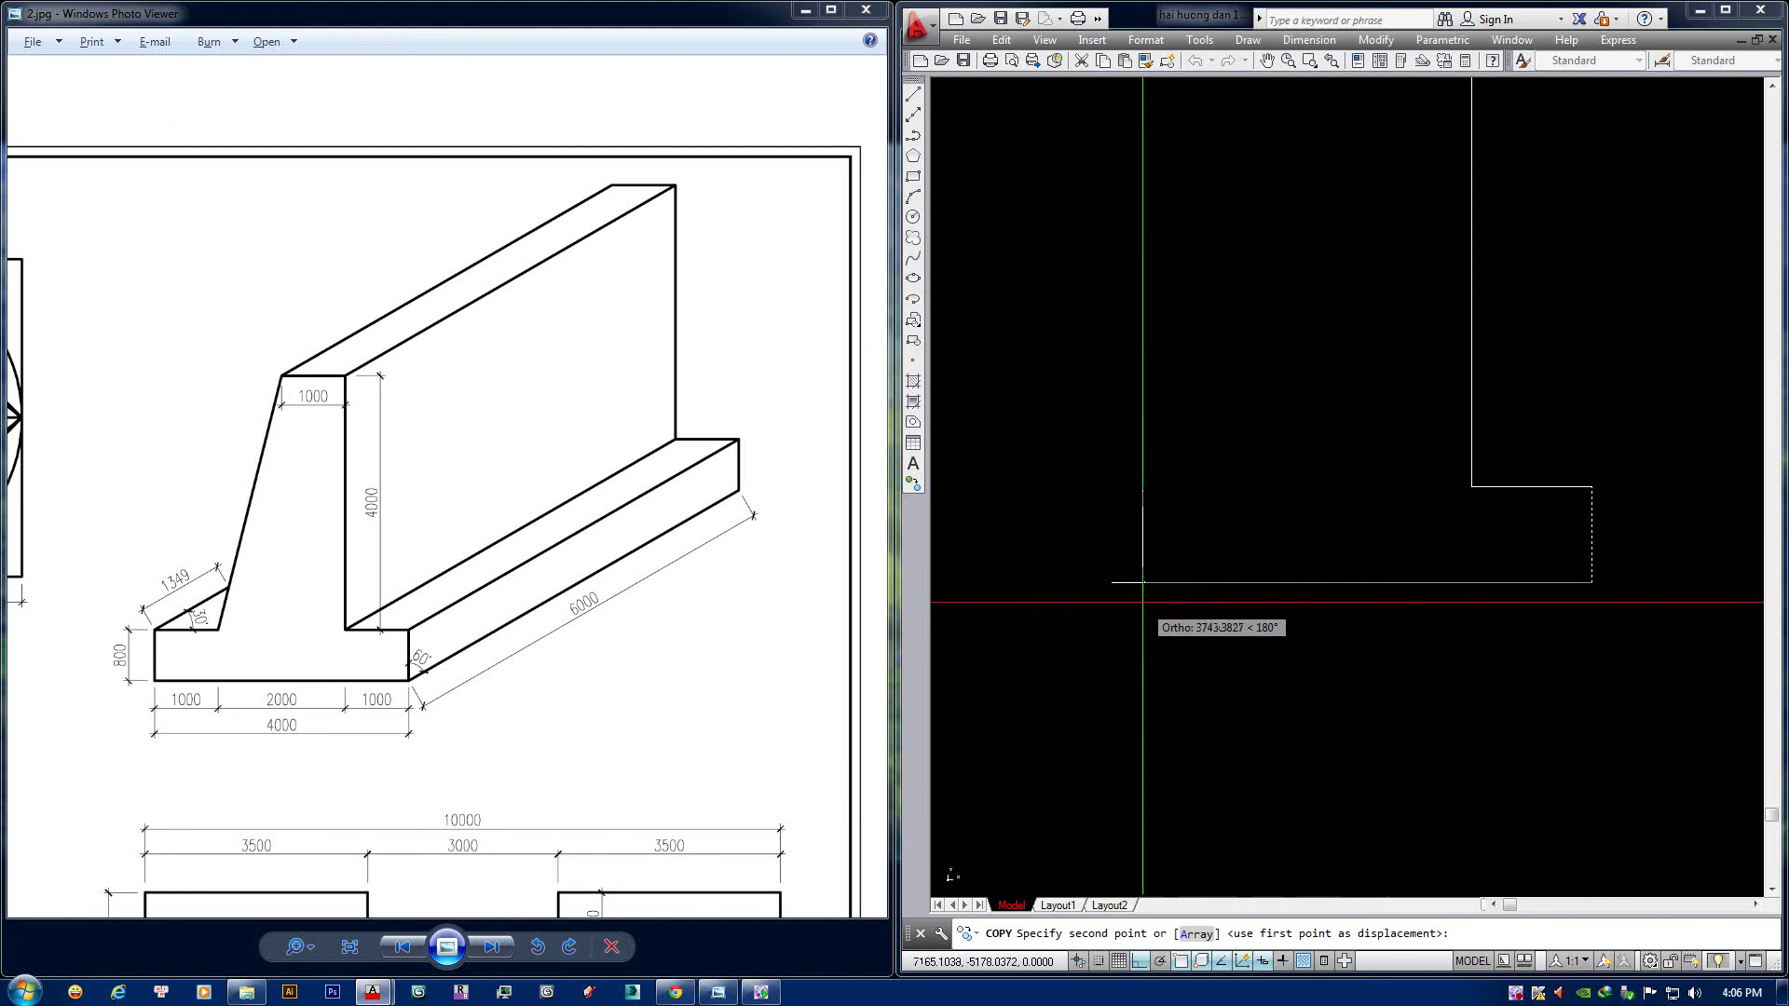
pyautogui.click(1112, 582)
pyautogui.press('Return')
pyautogui.scroll(2, 1497, 540)
pyautogui.scroll(-2, 1454, 559)
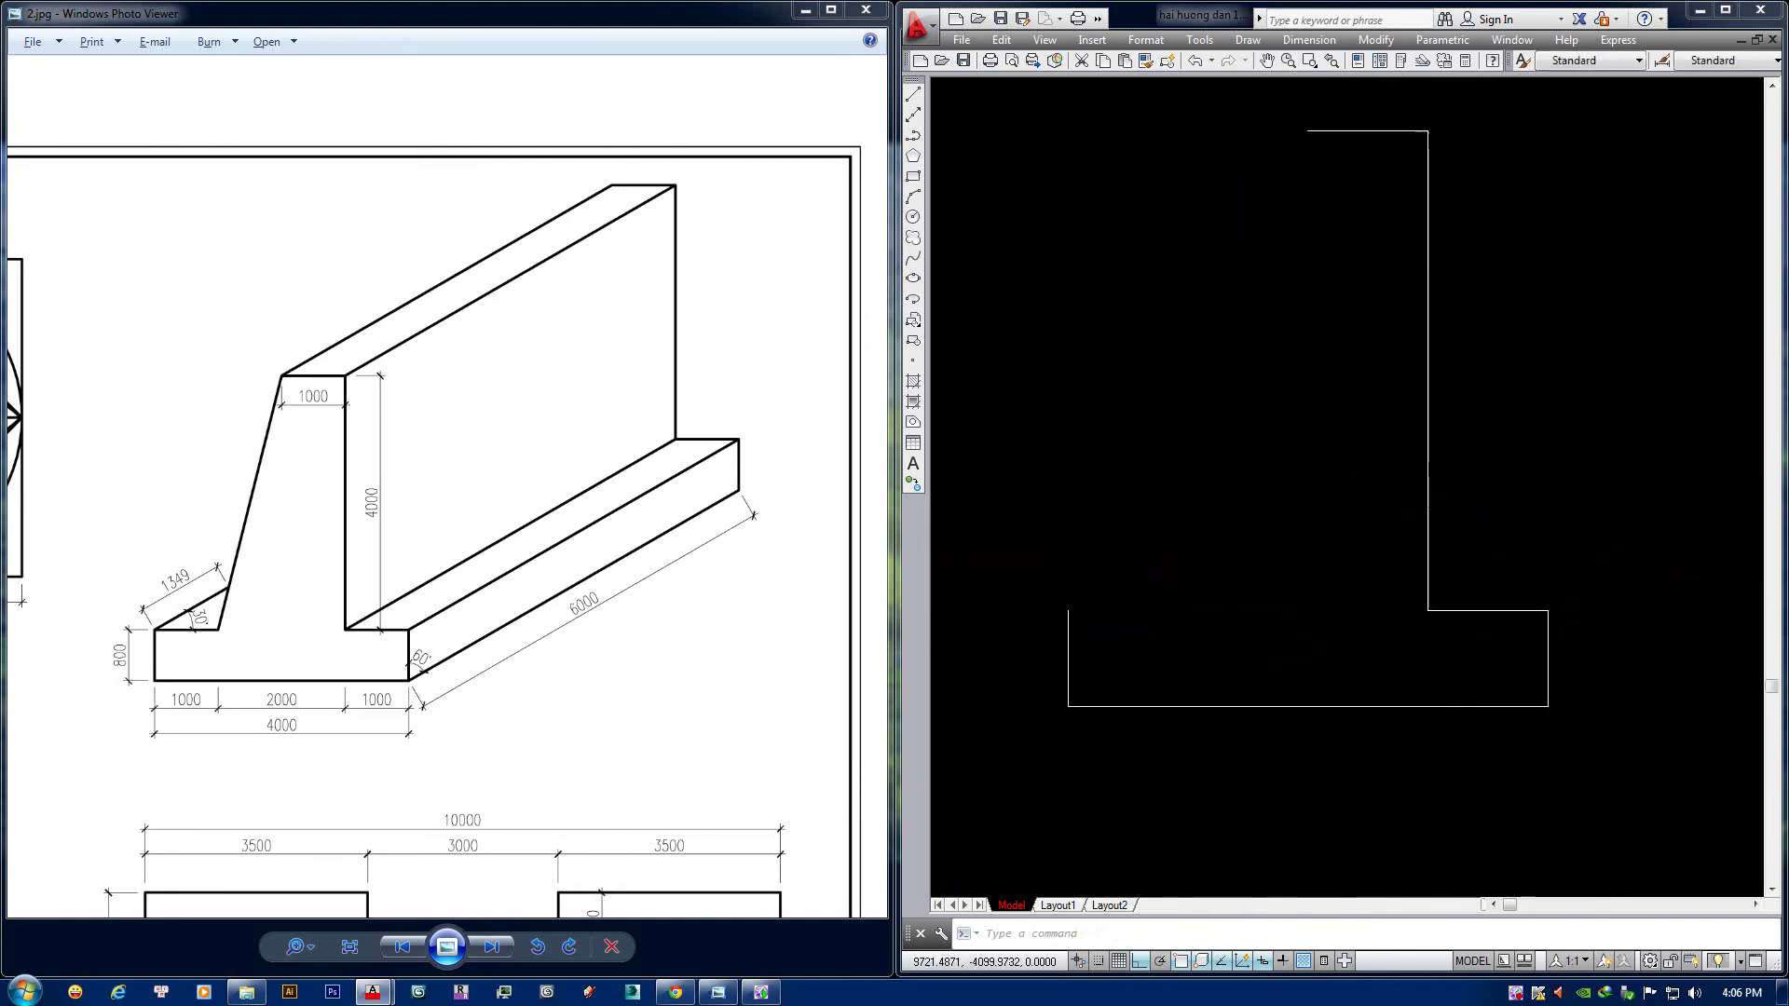
pyautogui.scroll(-2, 1377, 590)
pyautogui.scroll(3, 1423, 628)
pyautogui.scroll(-2, 1424, 628)
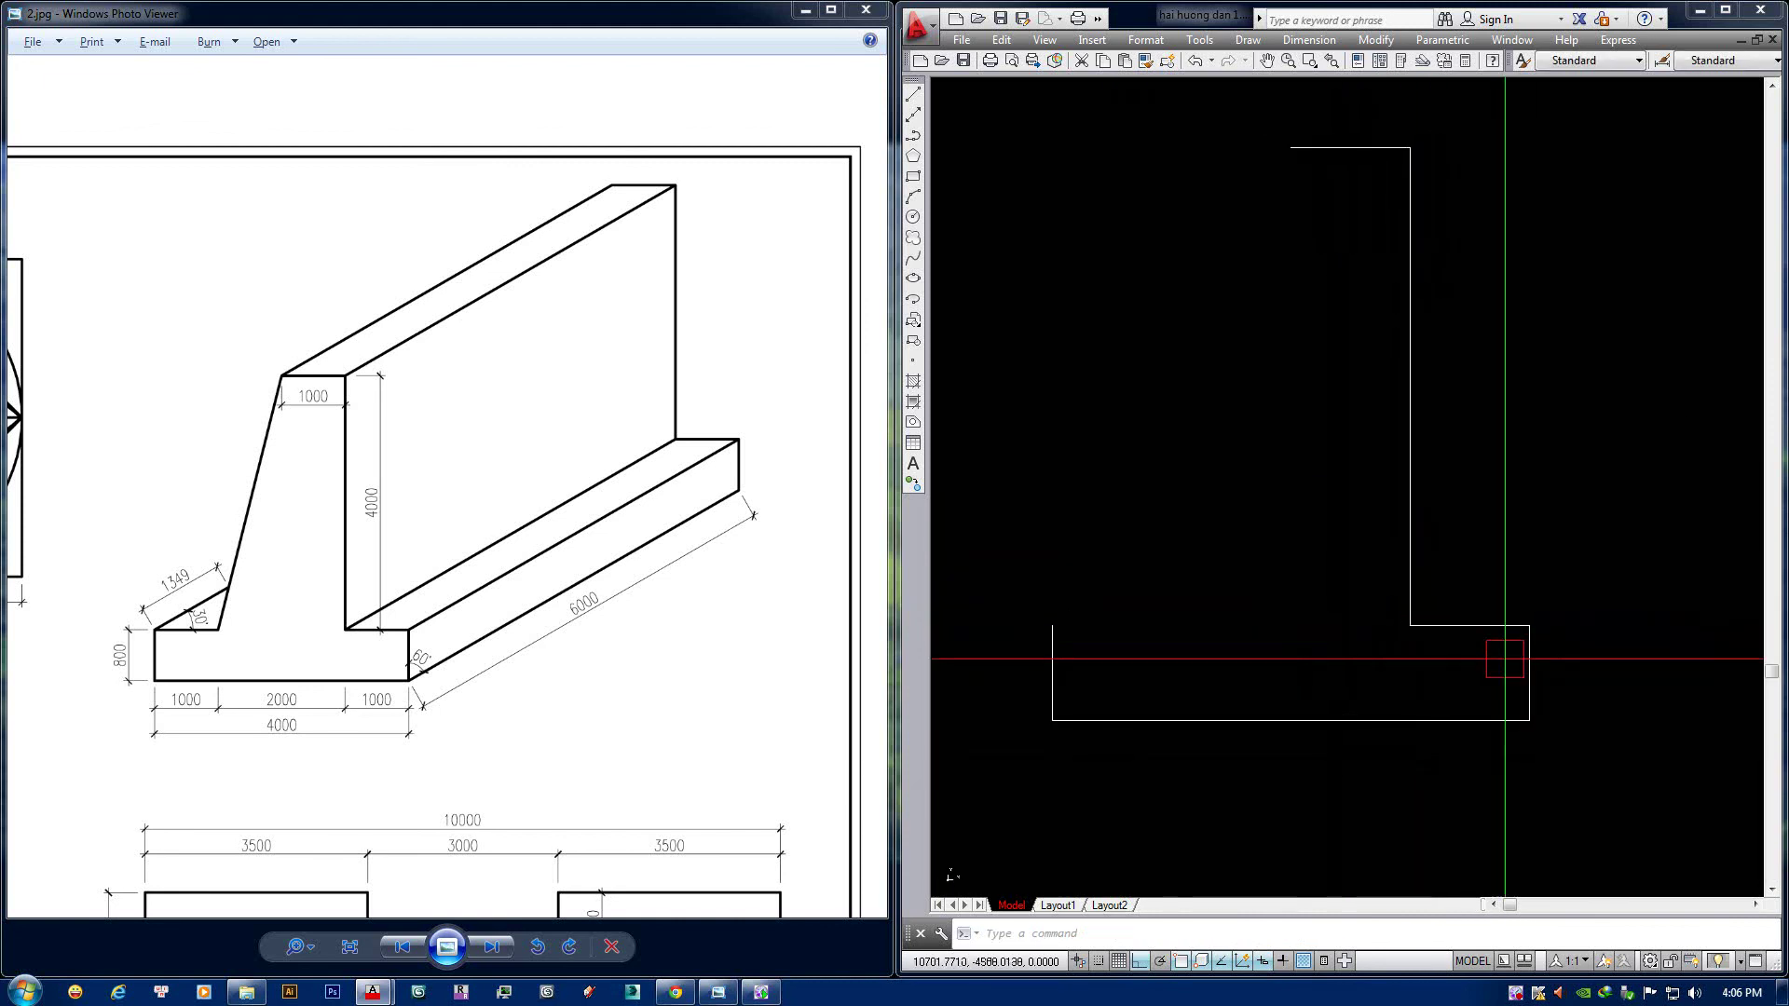
# Draw a 1000 segment from the slab's top-left corner, then slope up to the stem top.
pyautogui.moveTo(1327, 645); pyautogui.dragTo(1329, 613, button='middle')
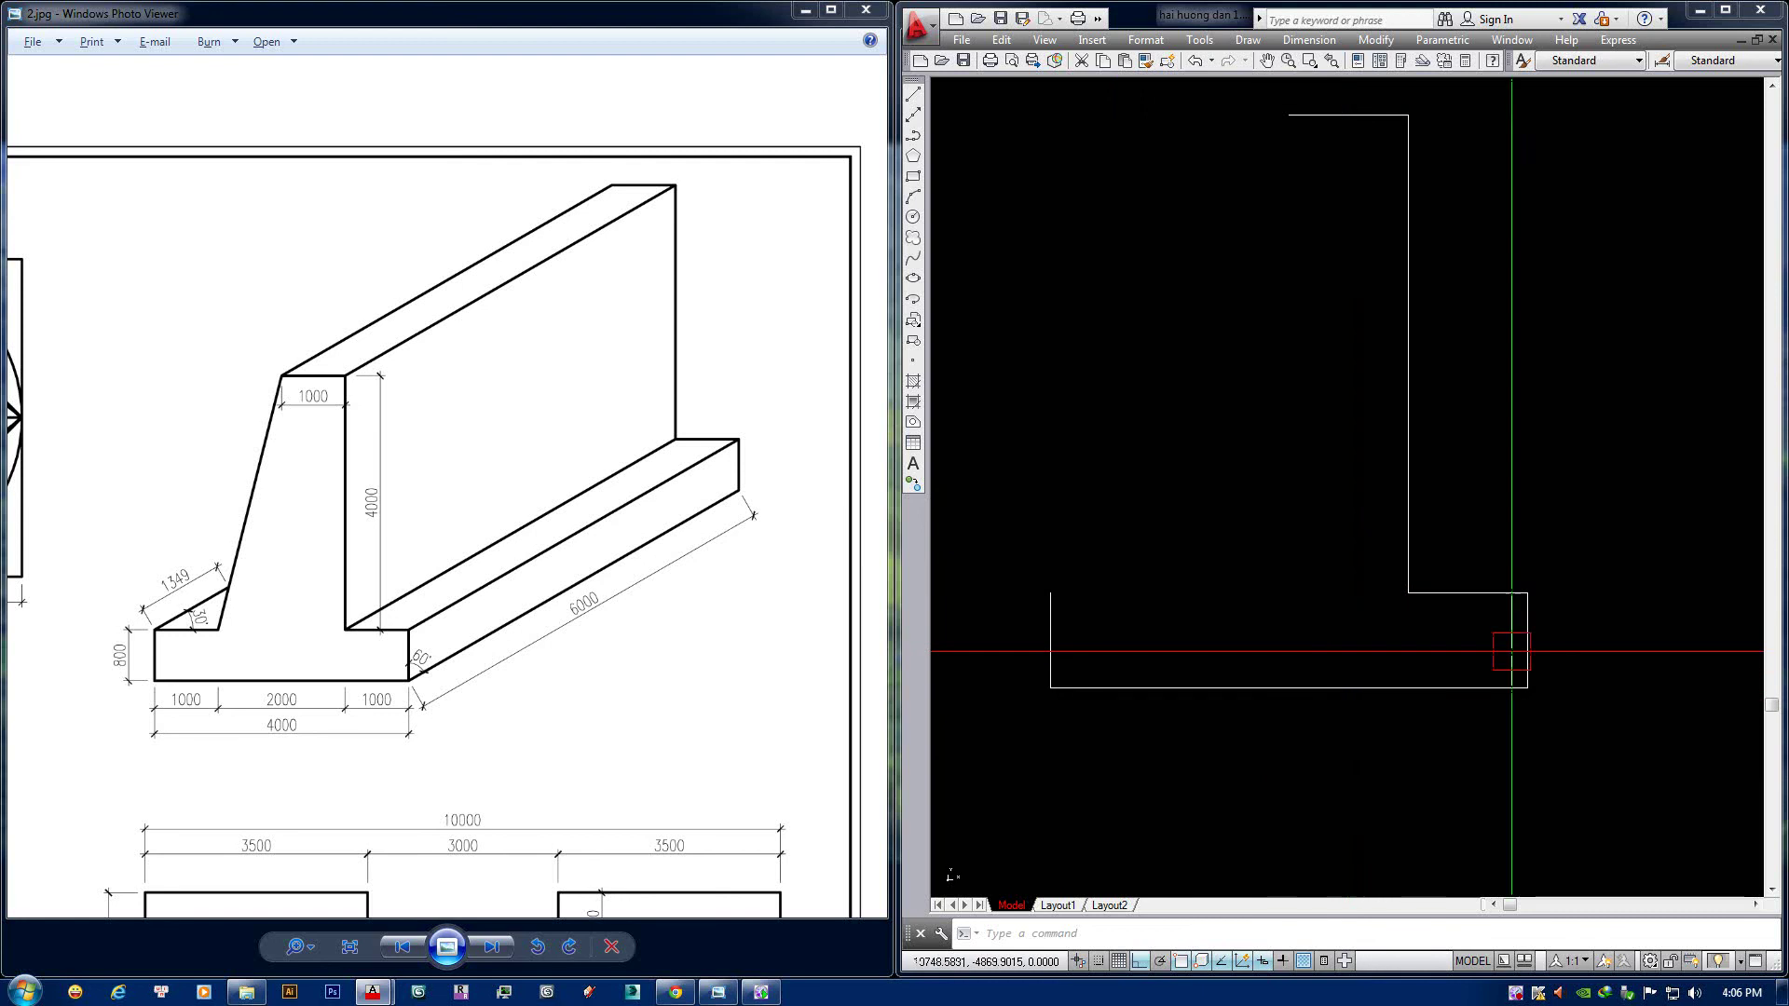
pyautogui.moveTo(1541, 630); pyautogui.dragTo(1557, 599, button='middle')
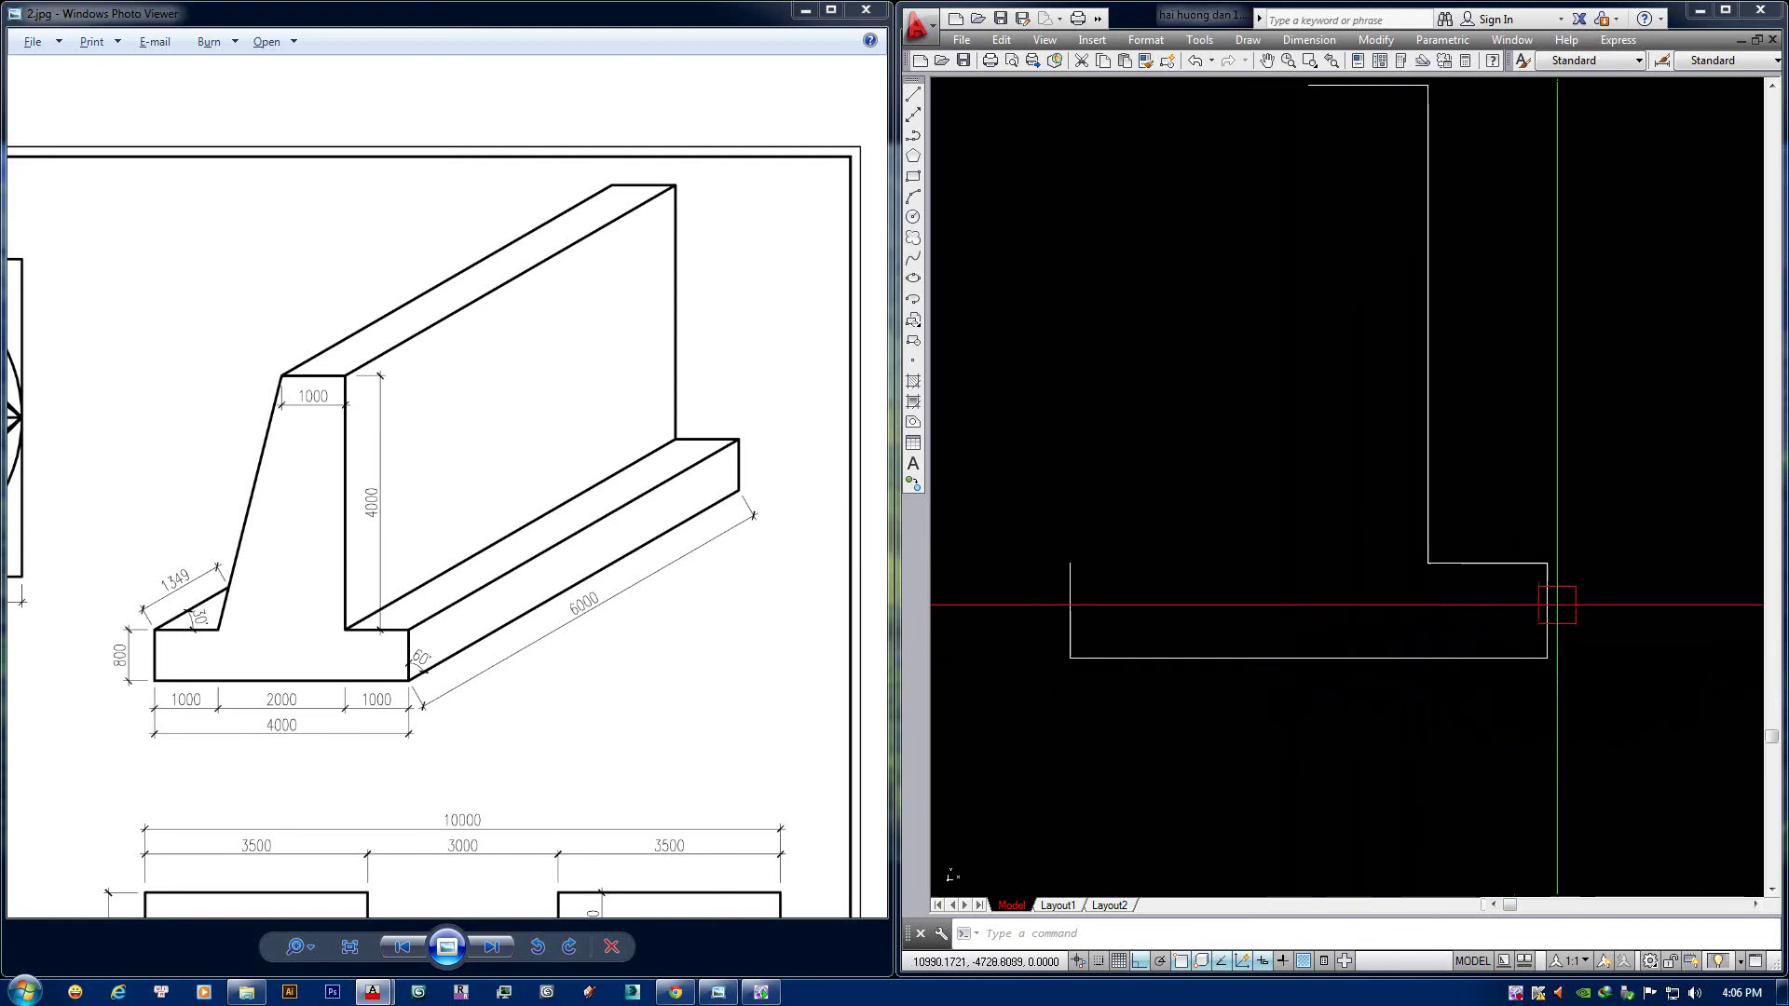
pyautogui.moveTo(1178, 605); pyautogui.dragTo(1180, 611, button='middle')
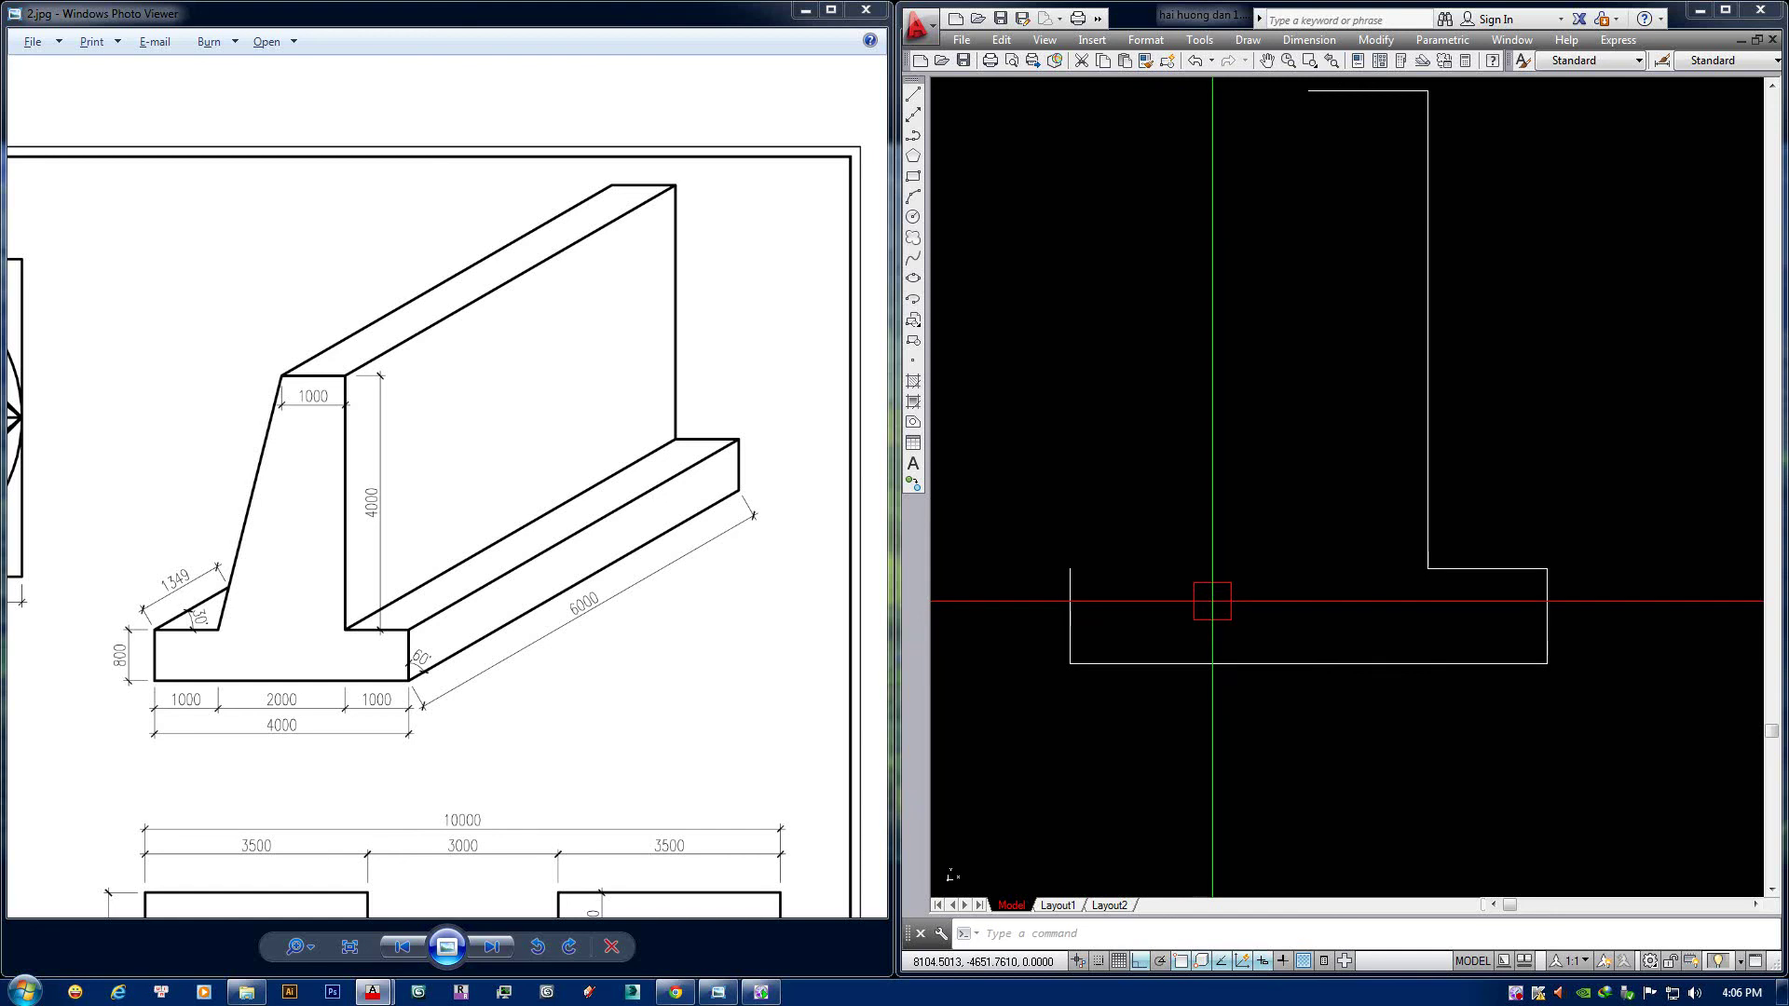
pyautogui.write('l')
pyautogui.press('Return')
pyautogui.click(1070, 568)
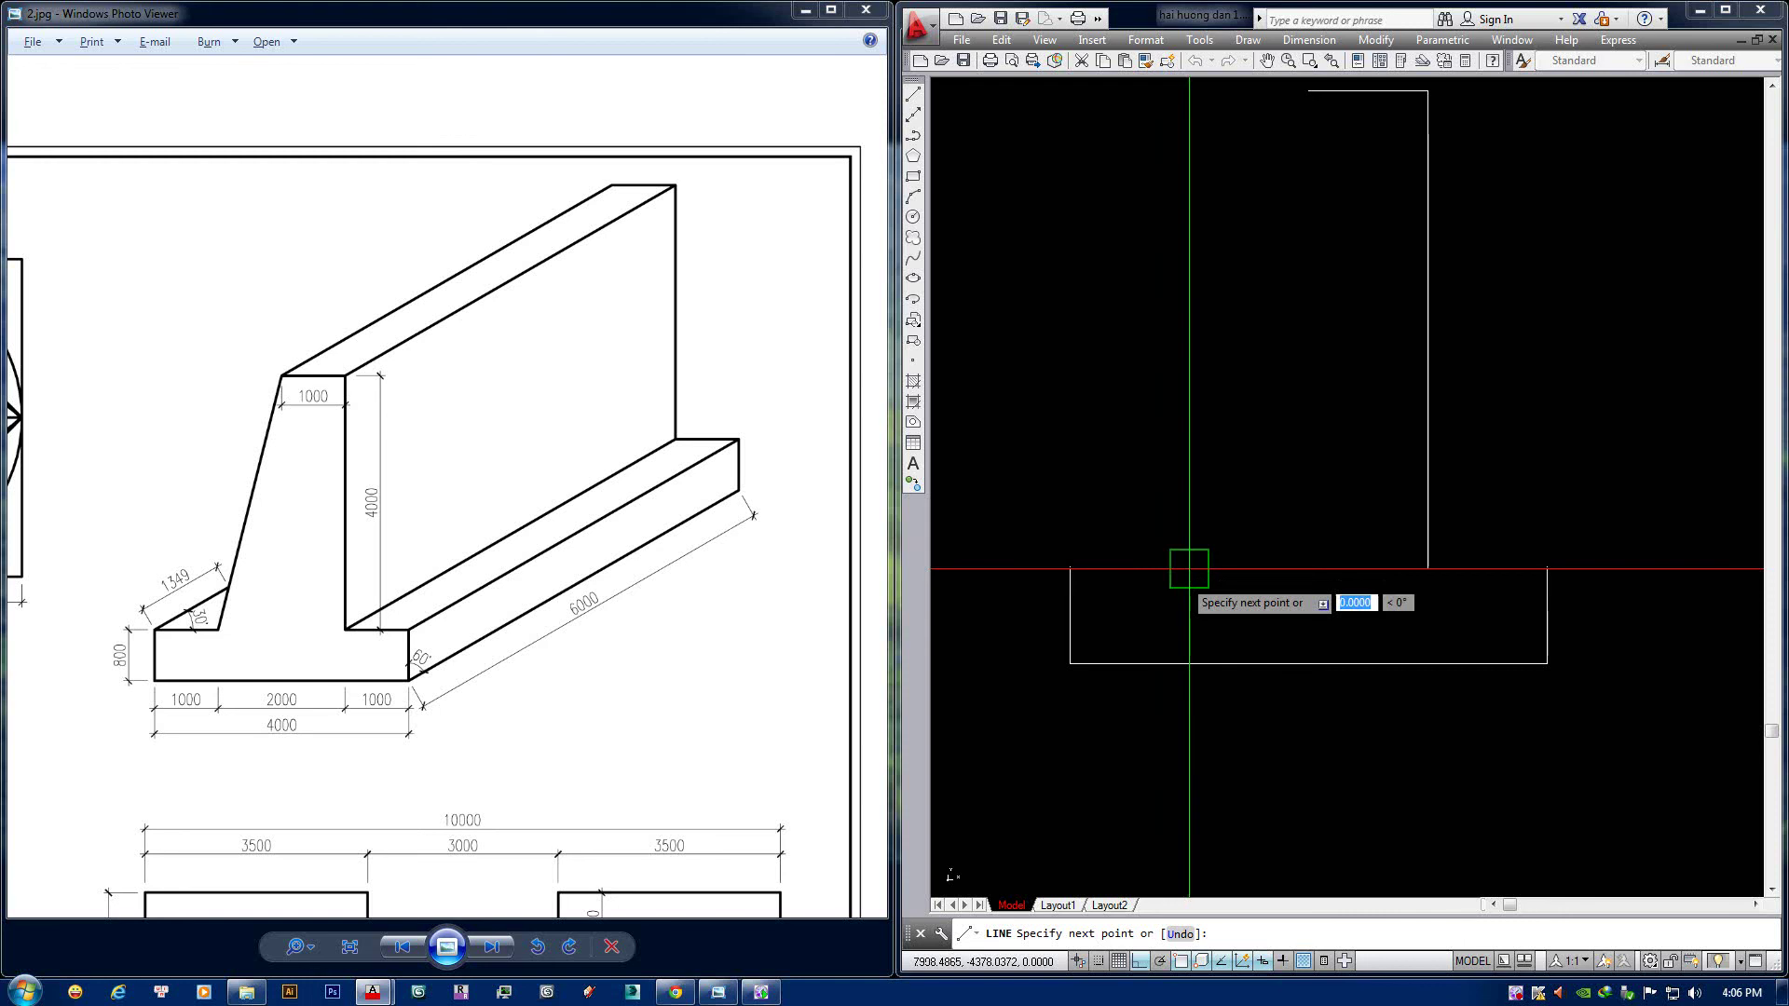
pyautogui.press('Return')
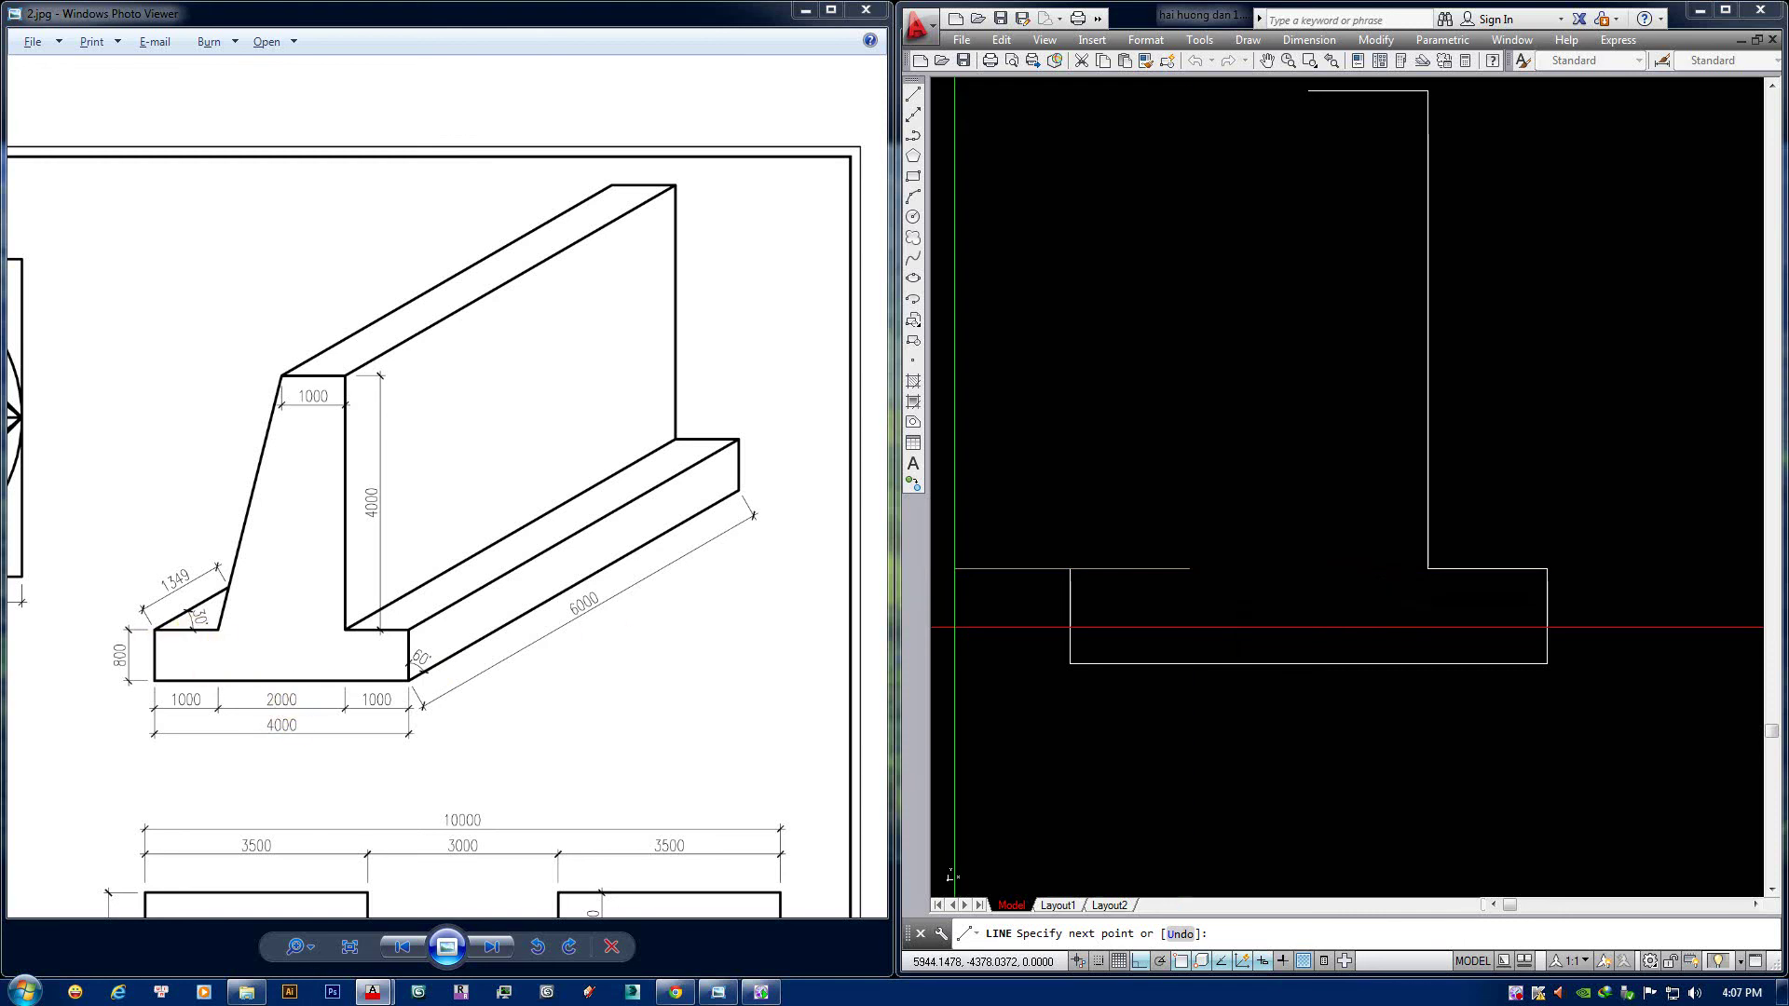
pyautogui.moveTo(1286, 180); pyautogui.dragTo(1285, 247, button='middle')
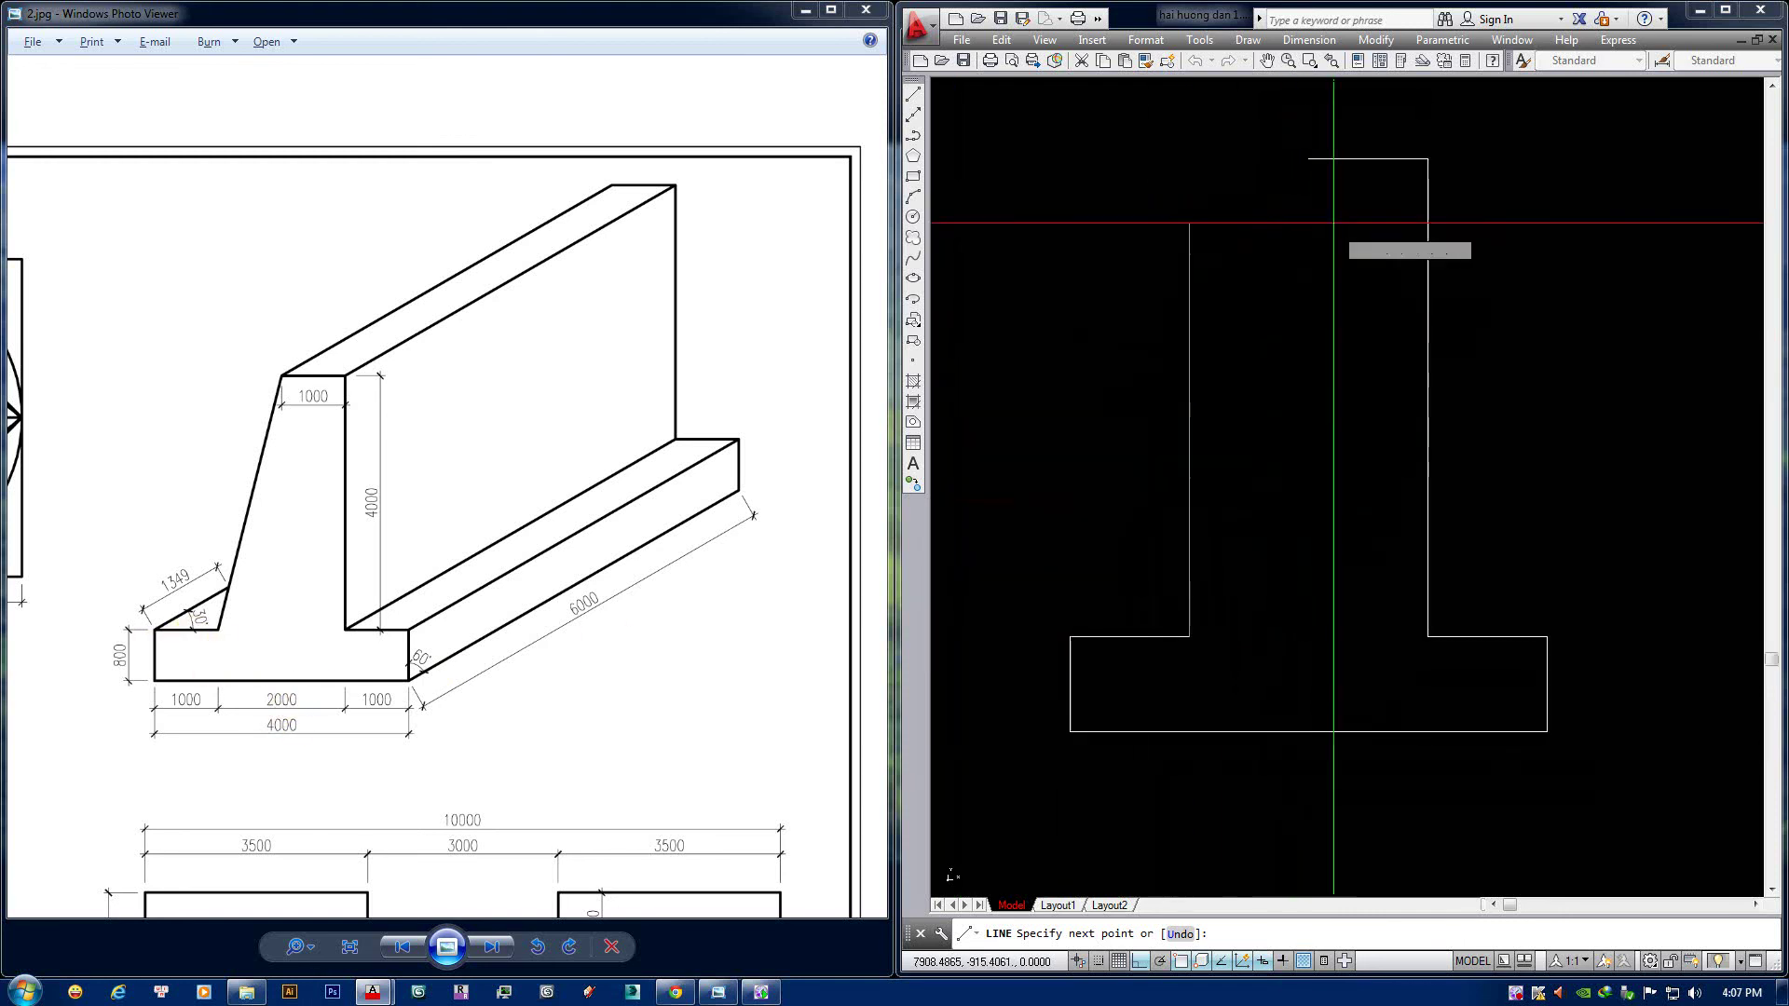
pyautogui.click(1308, 158)
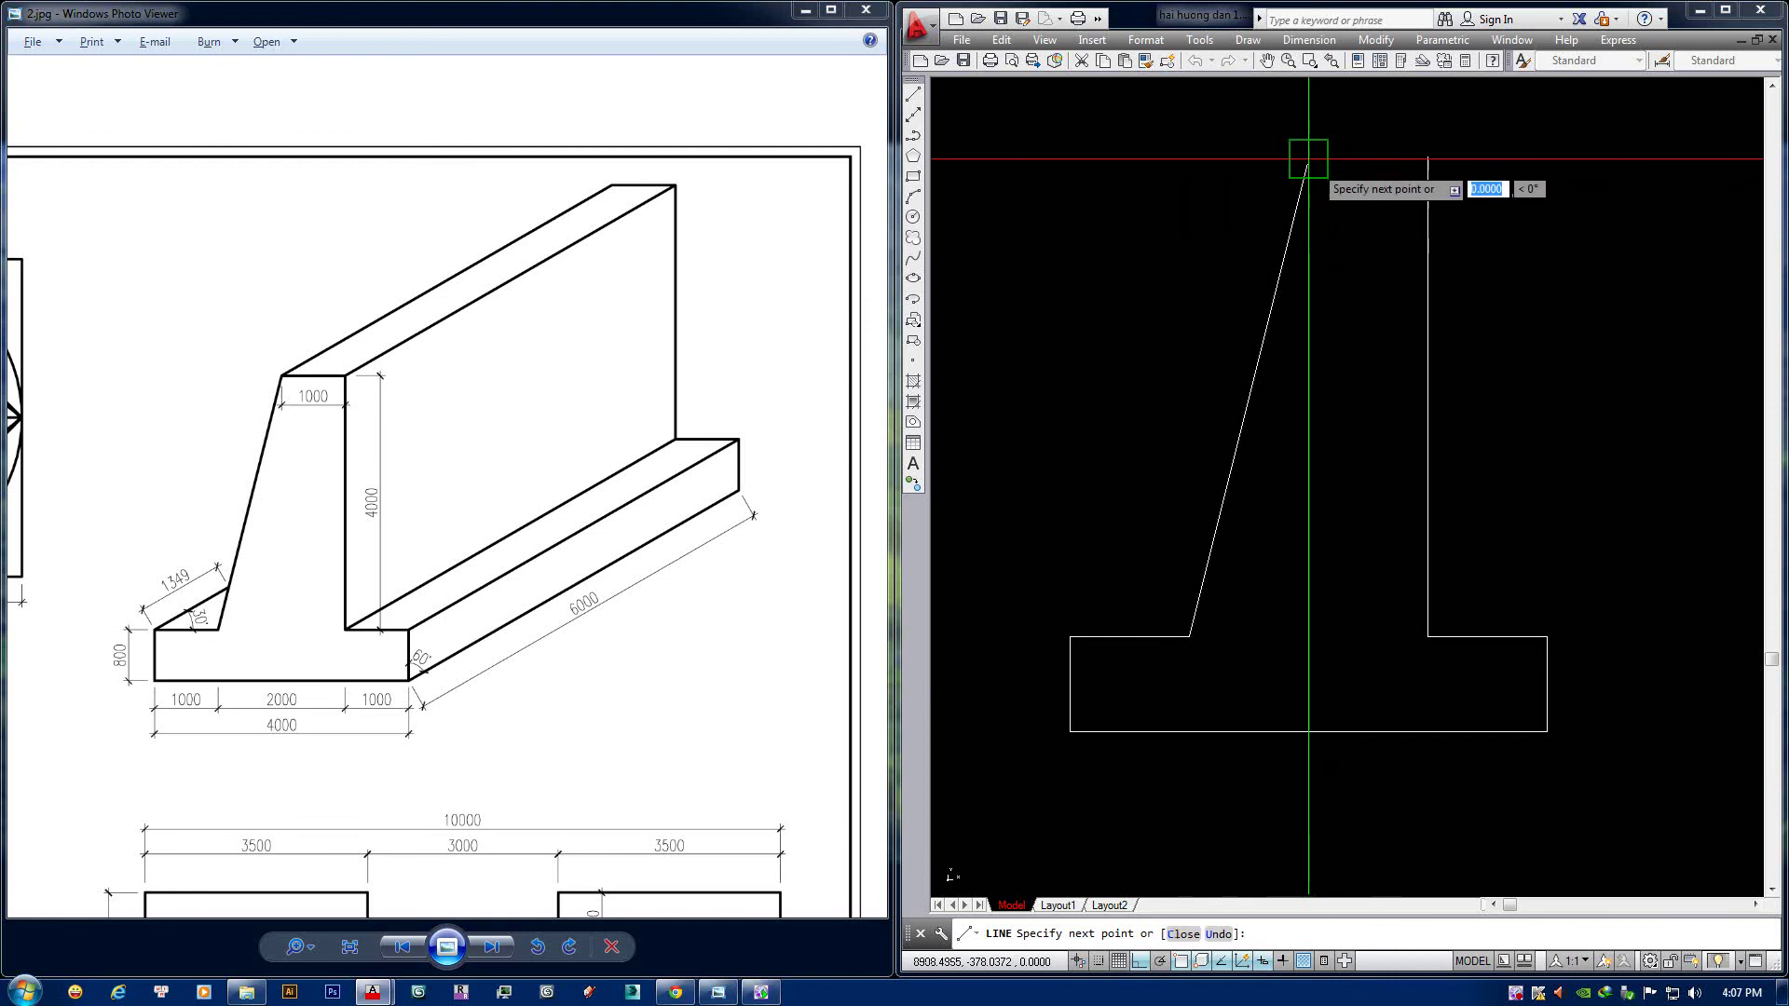
pyautogui.press('Return')
pyautogui.scroll(-4, 1256, 459)
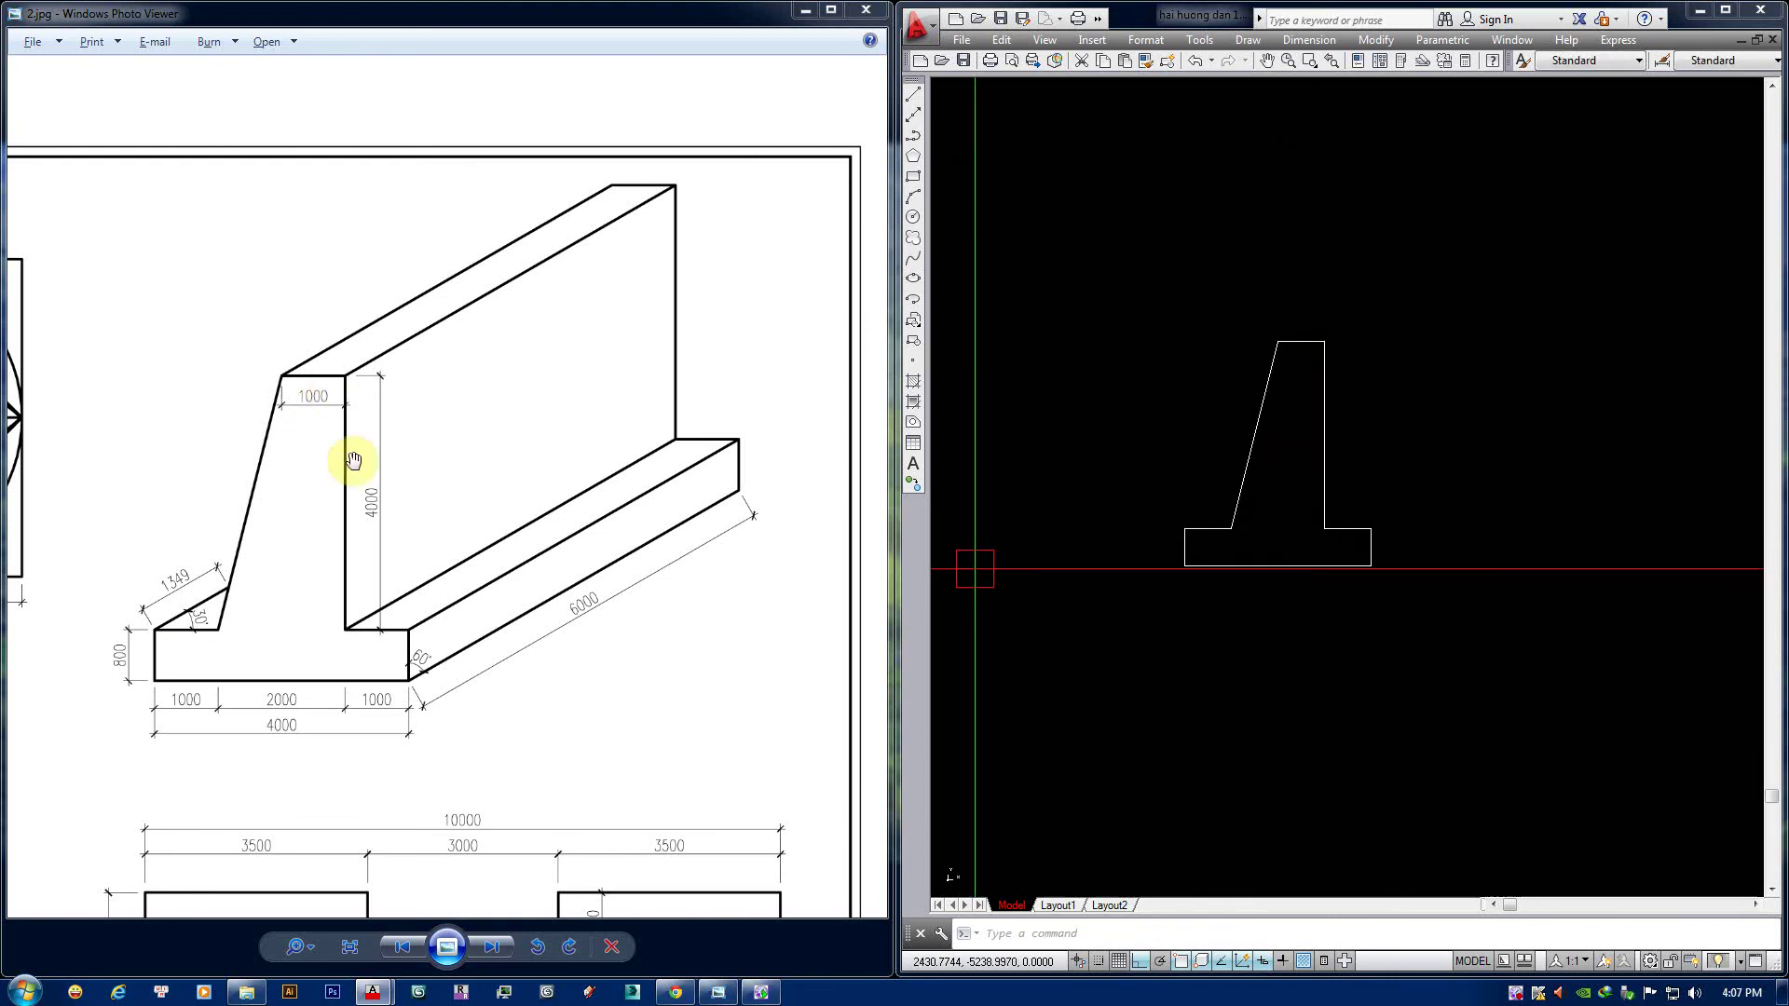
# Zoom the reference image onto the wall's 60° corner.
pyautogui.scroll(-1, 479, 472)
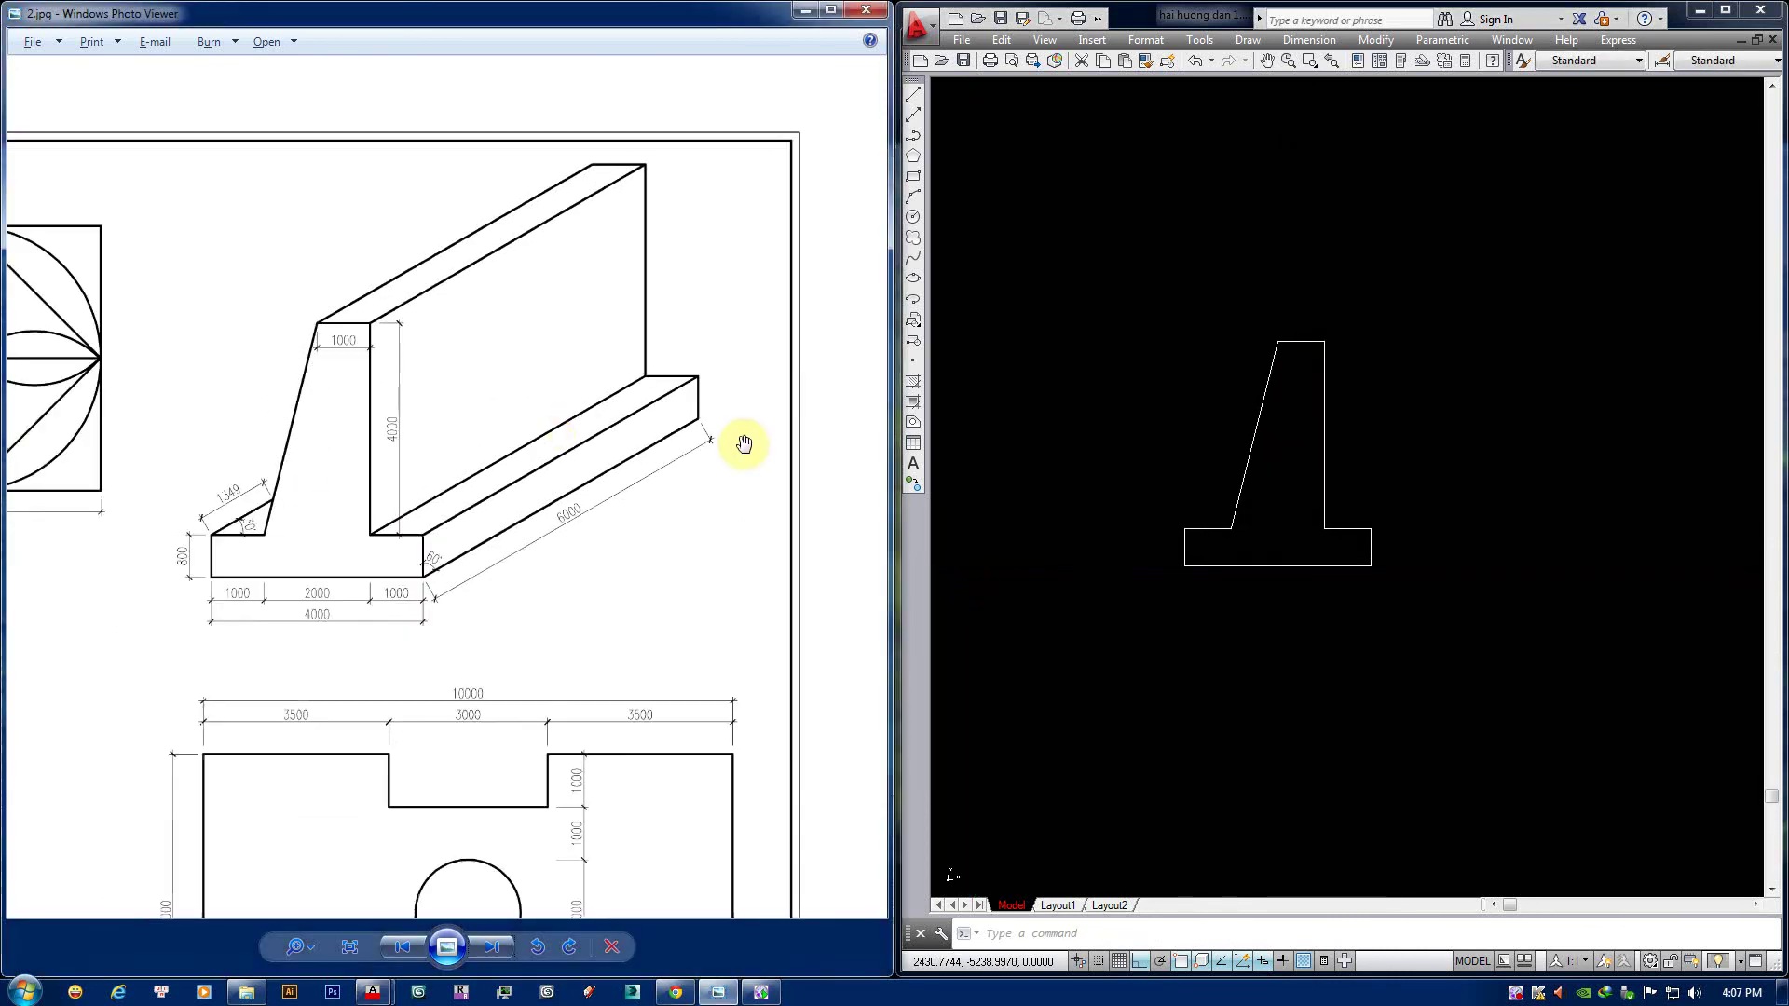
pyautogui.scroll(1, 493, 549)
pyautogui.scroll(1, 348, 703)
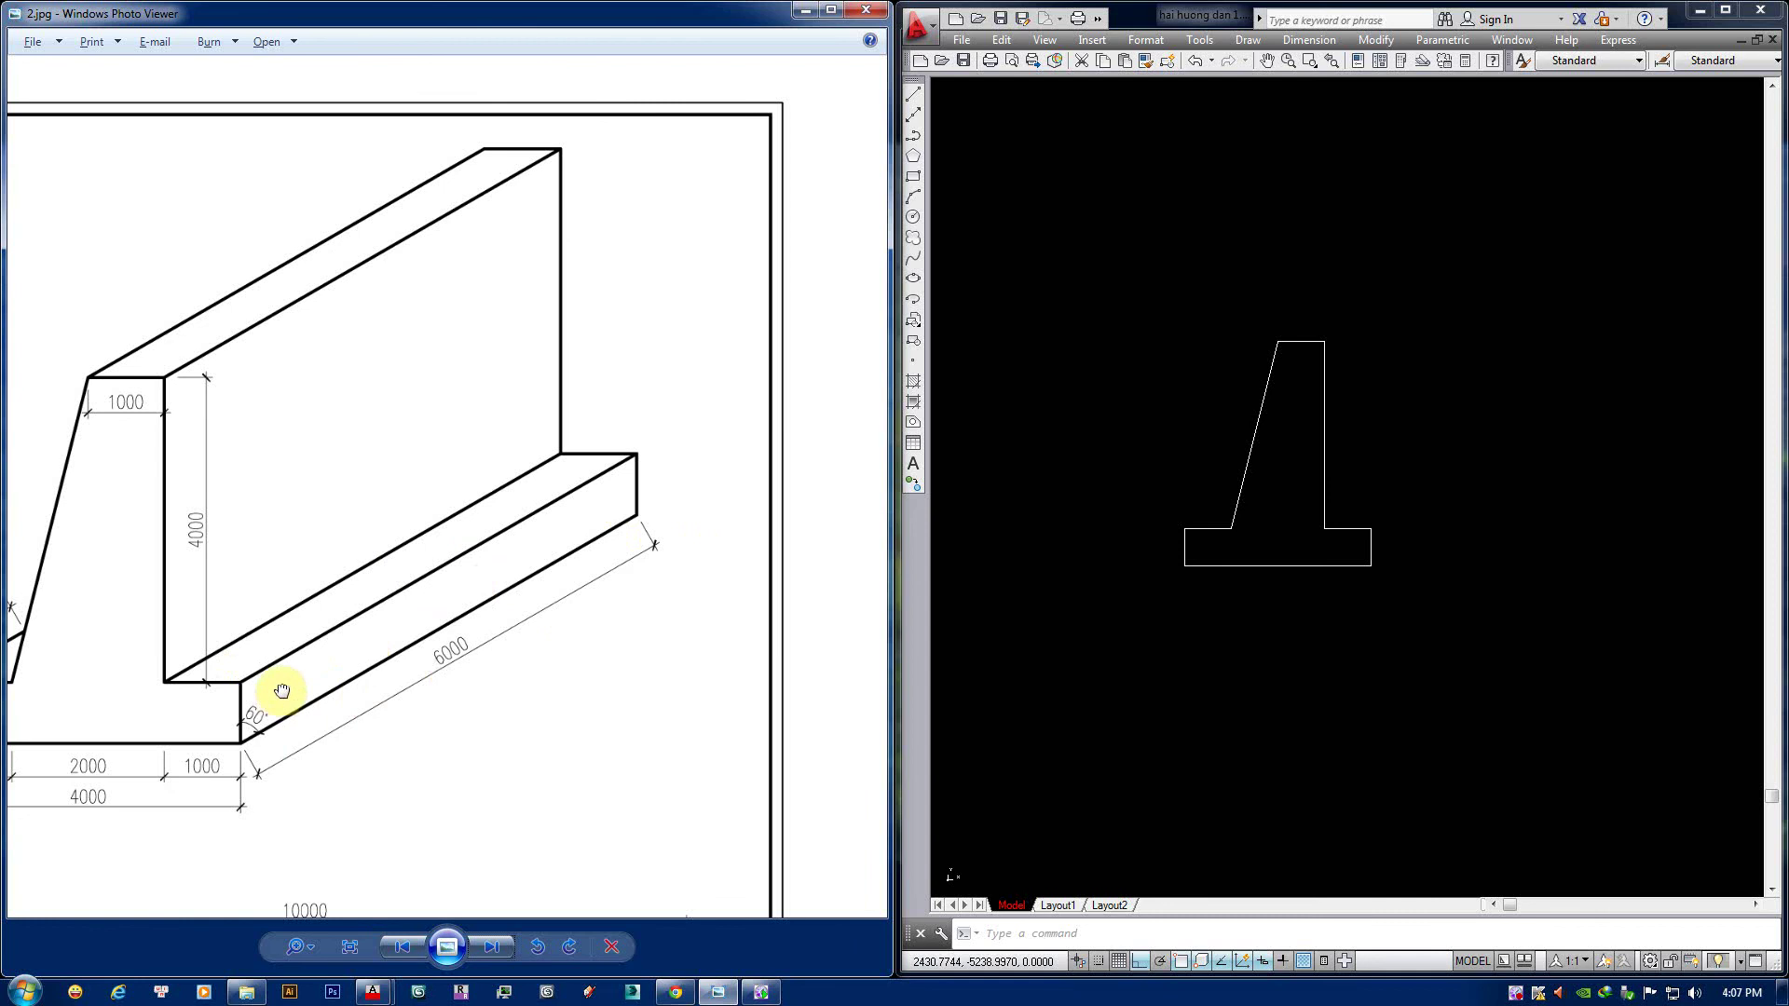
pyautogui.scroll(1, 312, 675)
pyautogui.scroll(1, 315, 691)
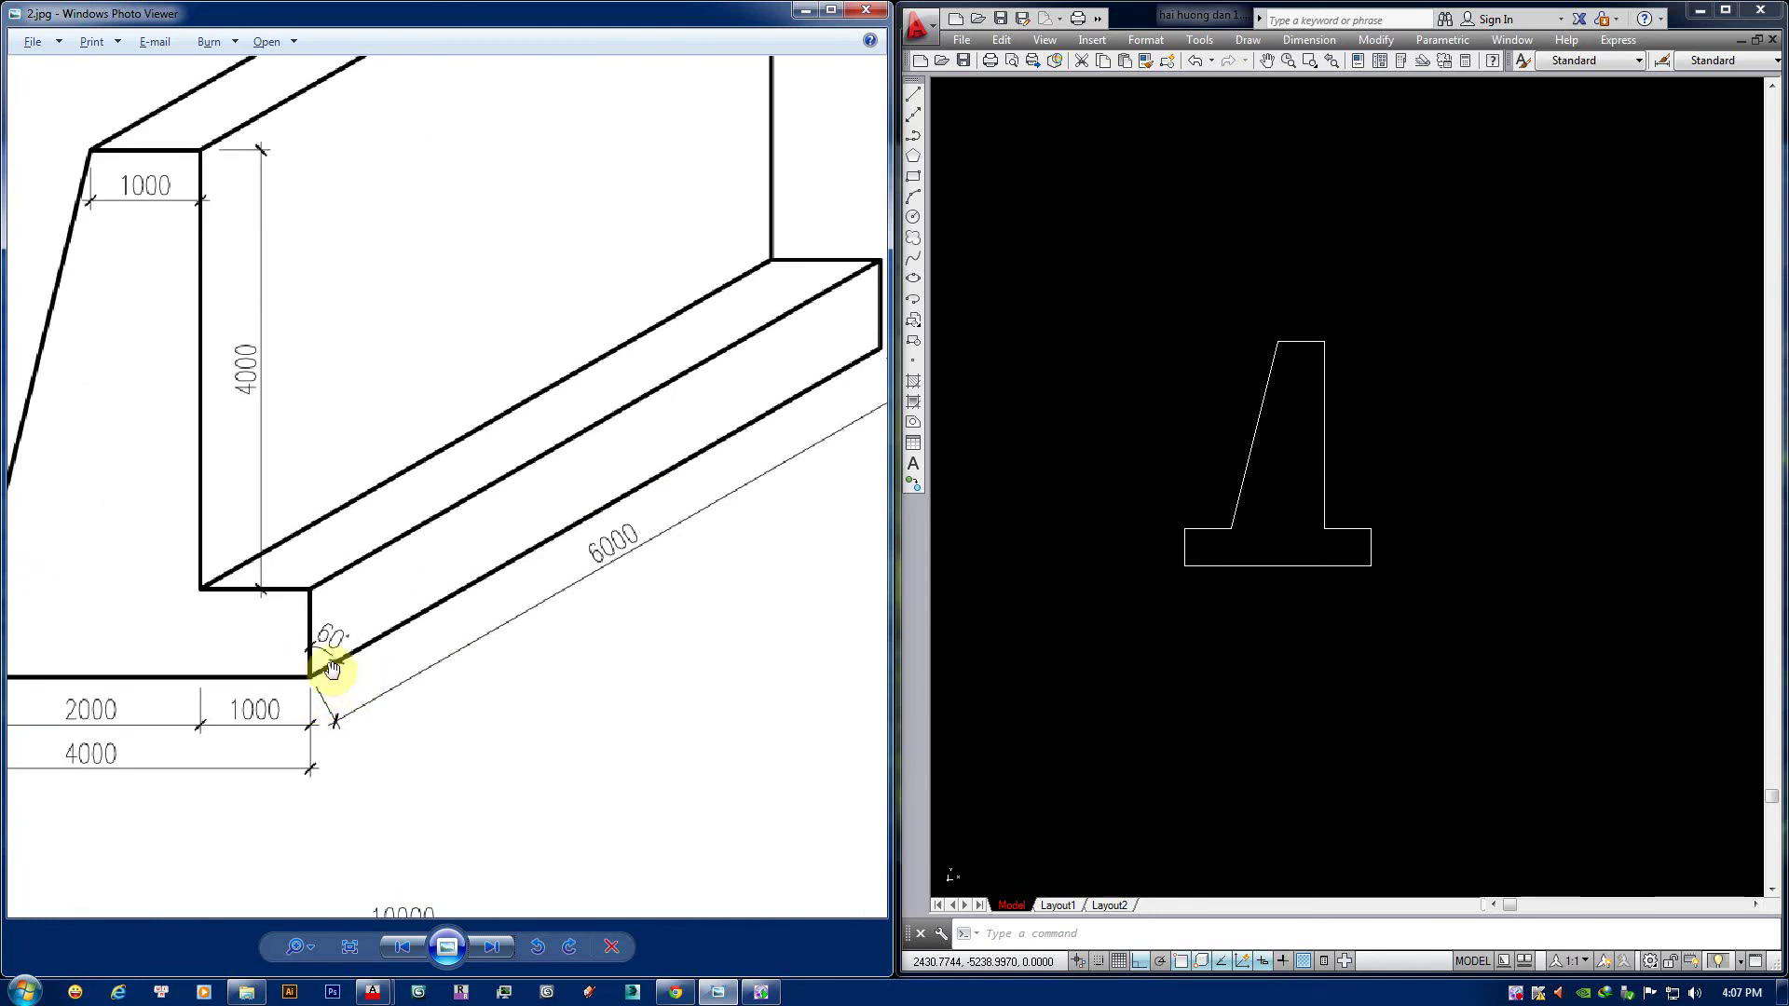
# With Ortho off, draw a 6000 line at 30° from the base's bottom-right corner.
pyautogui.click(1317, 439)
pyautogui.moveTo(1317, 507); pyautogui.dragTo(1265, 586, button='middle')
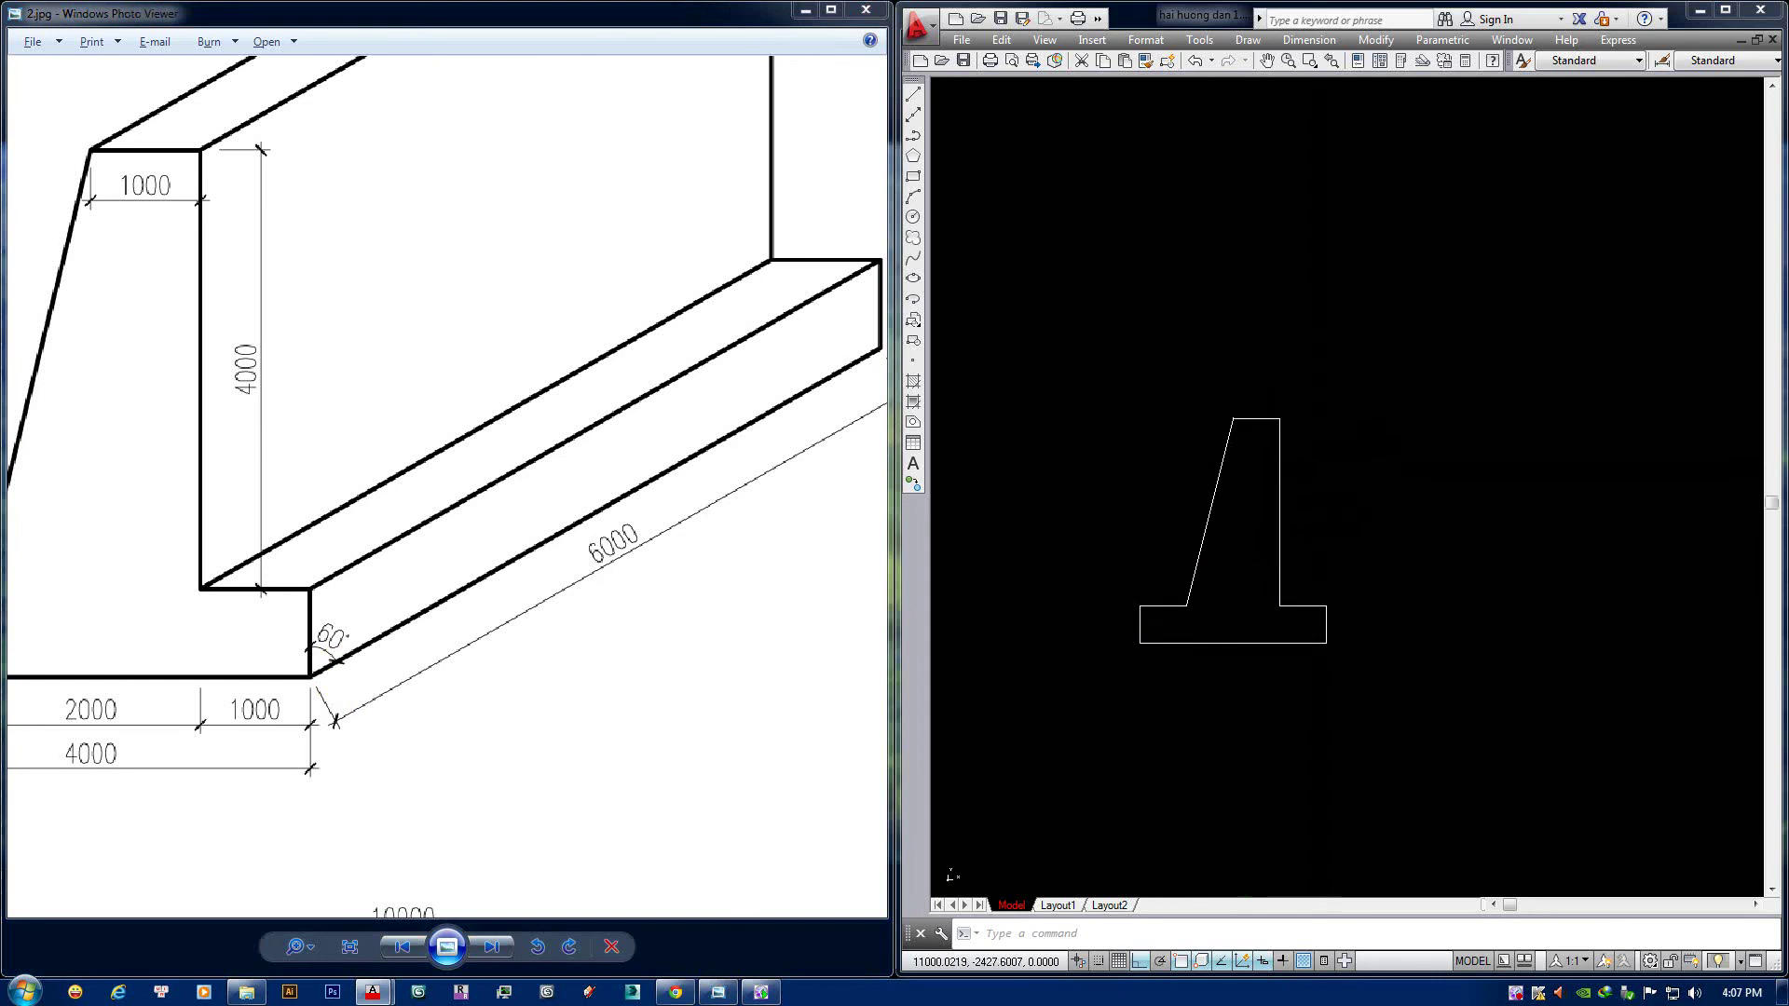
pyautogui.write('l')
pyautogui.press('Return')
pyautogui.click(1318, 644)
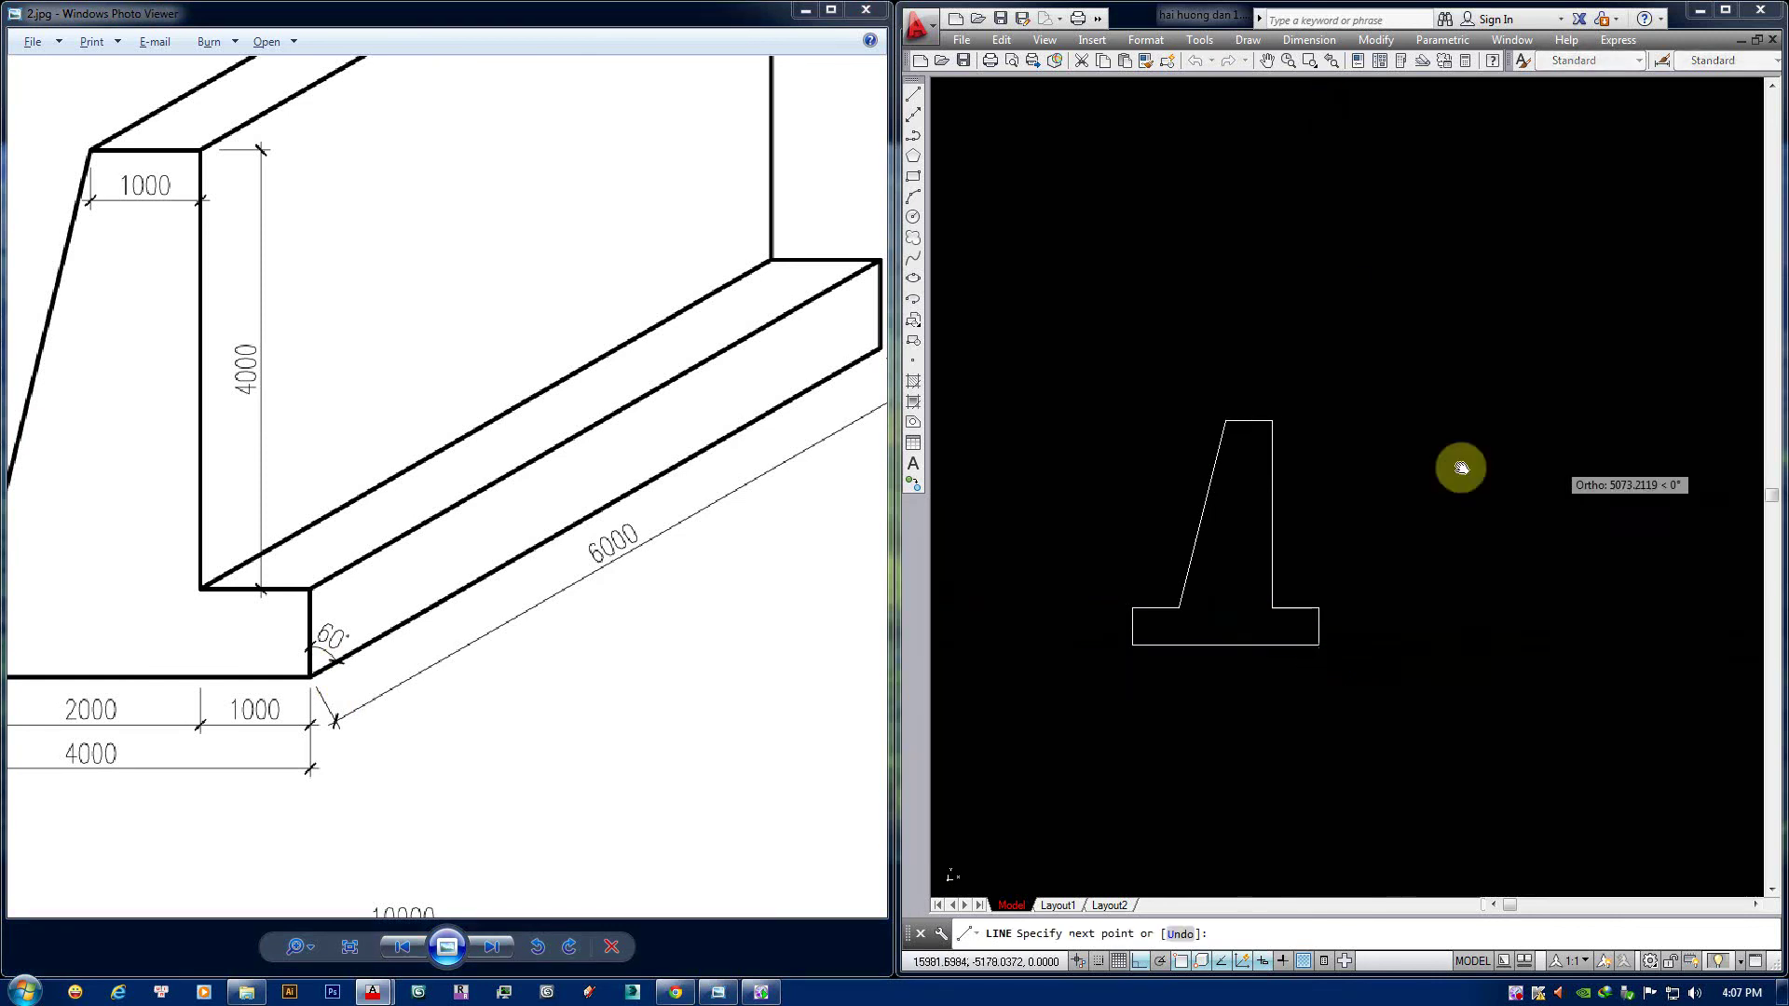
pyautogui.moveTo(1239, 472); pyautogui.dragTo(1116, 478, button='middle')
pyautogui.press('F8')
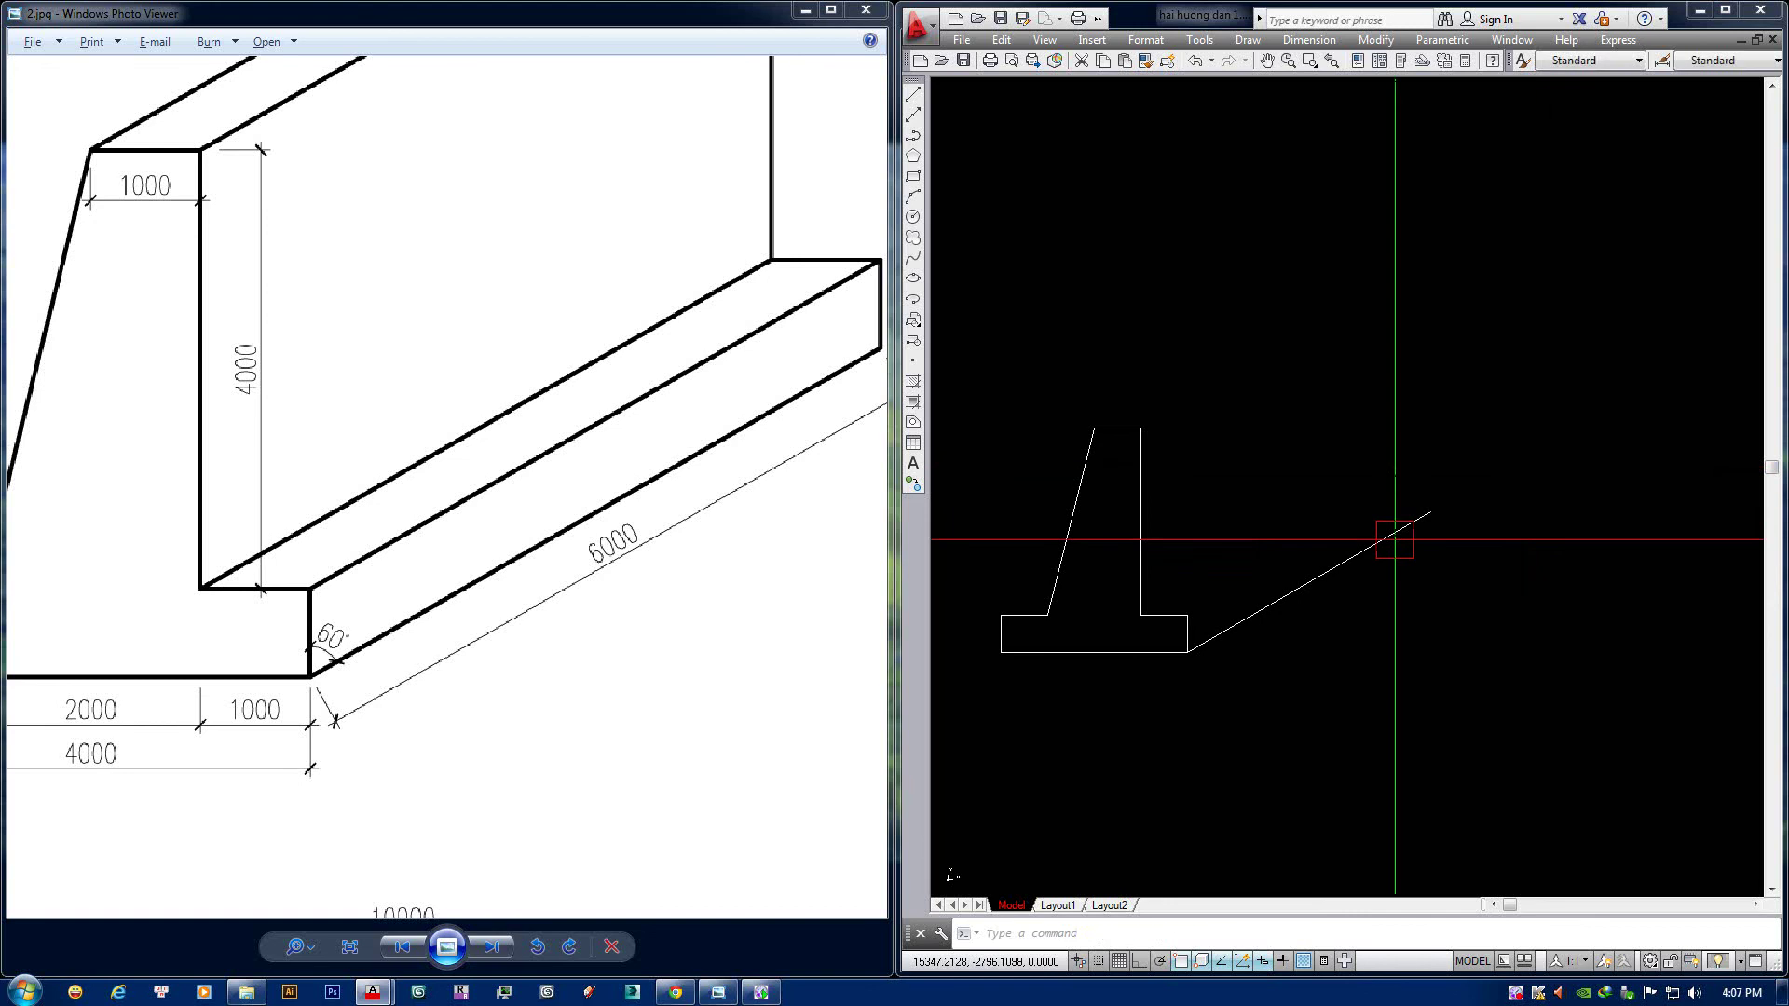
pyautogui.write('6000')
pyautogui.press('Return')
pyautogui.press('Return')
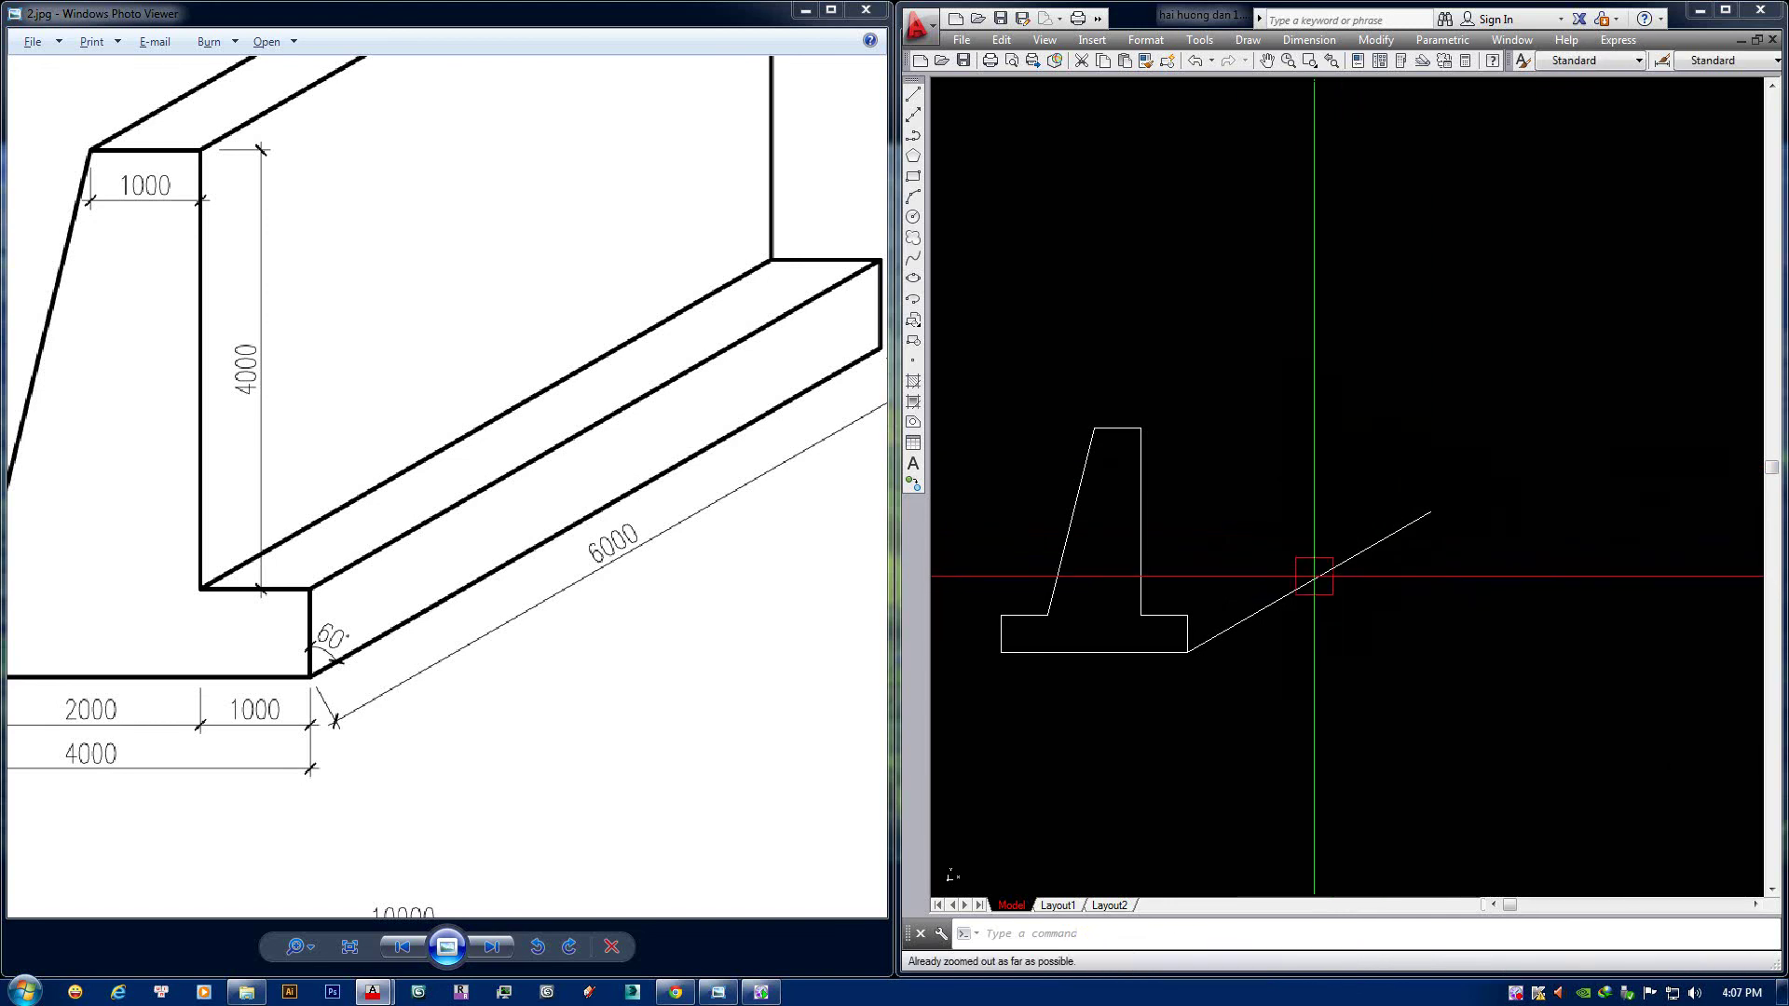
pyautogui.click(1323, 580)
pyautogui.moveTo(1317, 646); pyautogui.dragTo(1366, 627, button='middle')
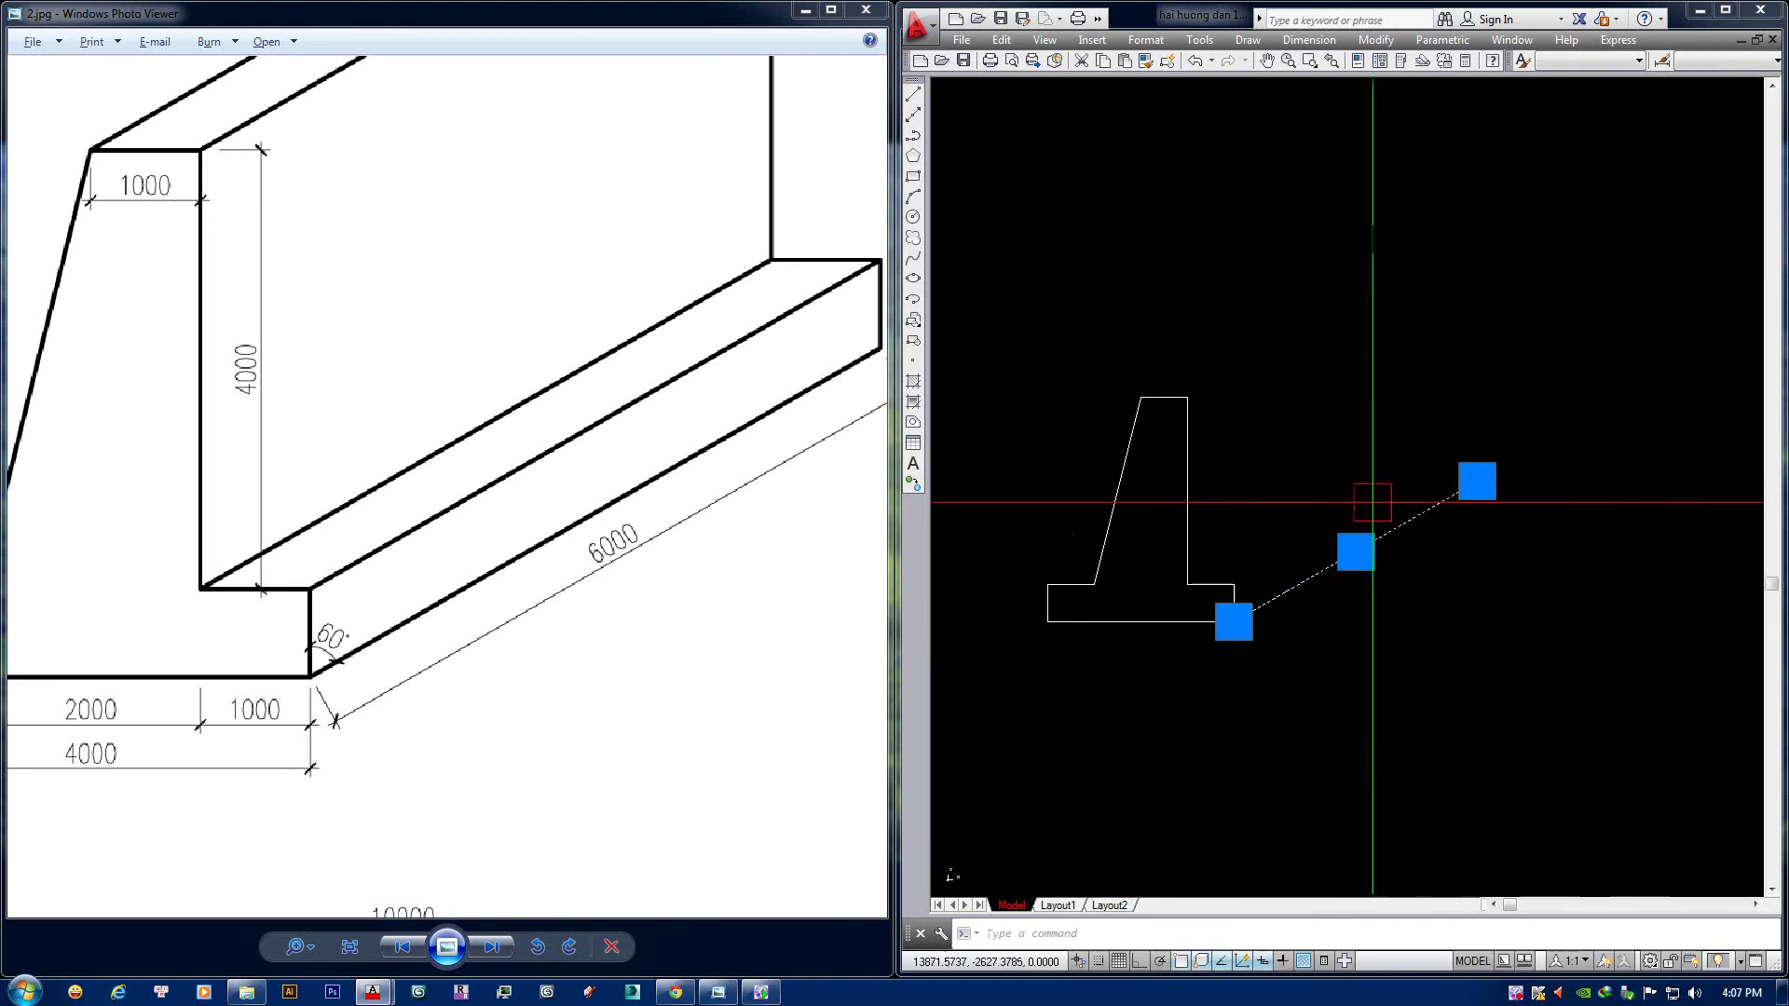
pyautogui.moveTo(1369, 499); pyautogui.dragTo(1334, 548, button='middle')
# Copy the sloped 6000 line from the base corner to three other profile corners.
pyautogui.rightClick(1409, 603)
pyautogui.click(1412, 604)
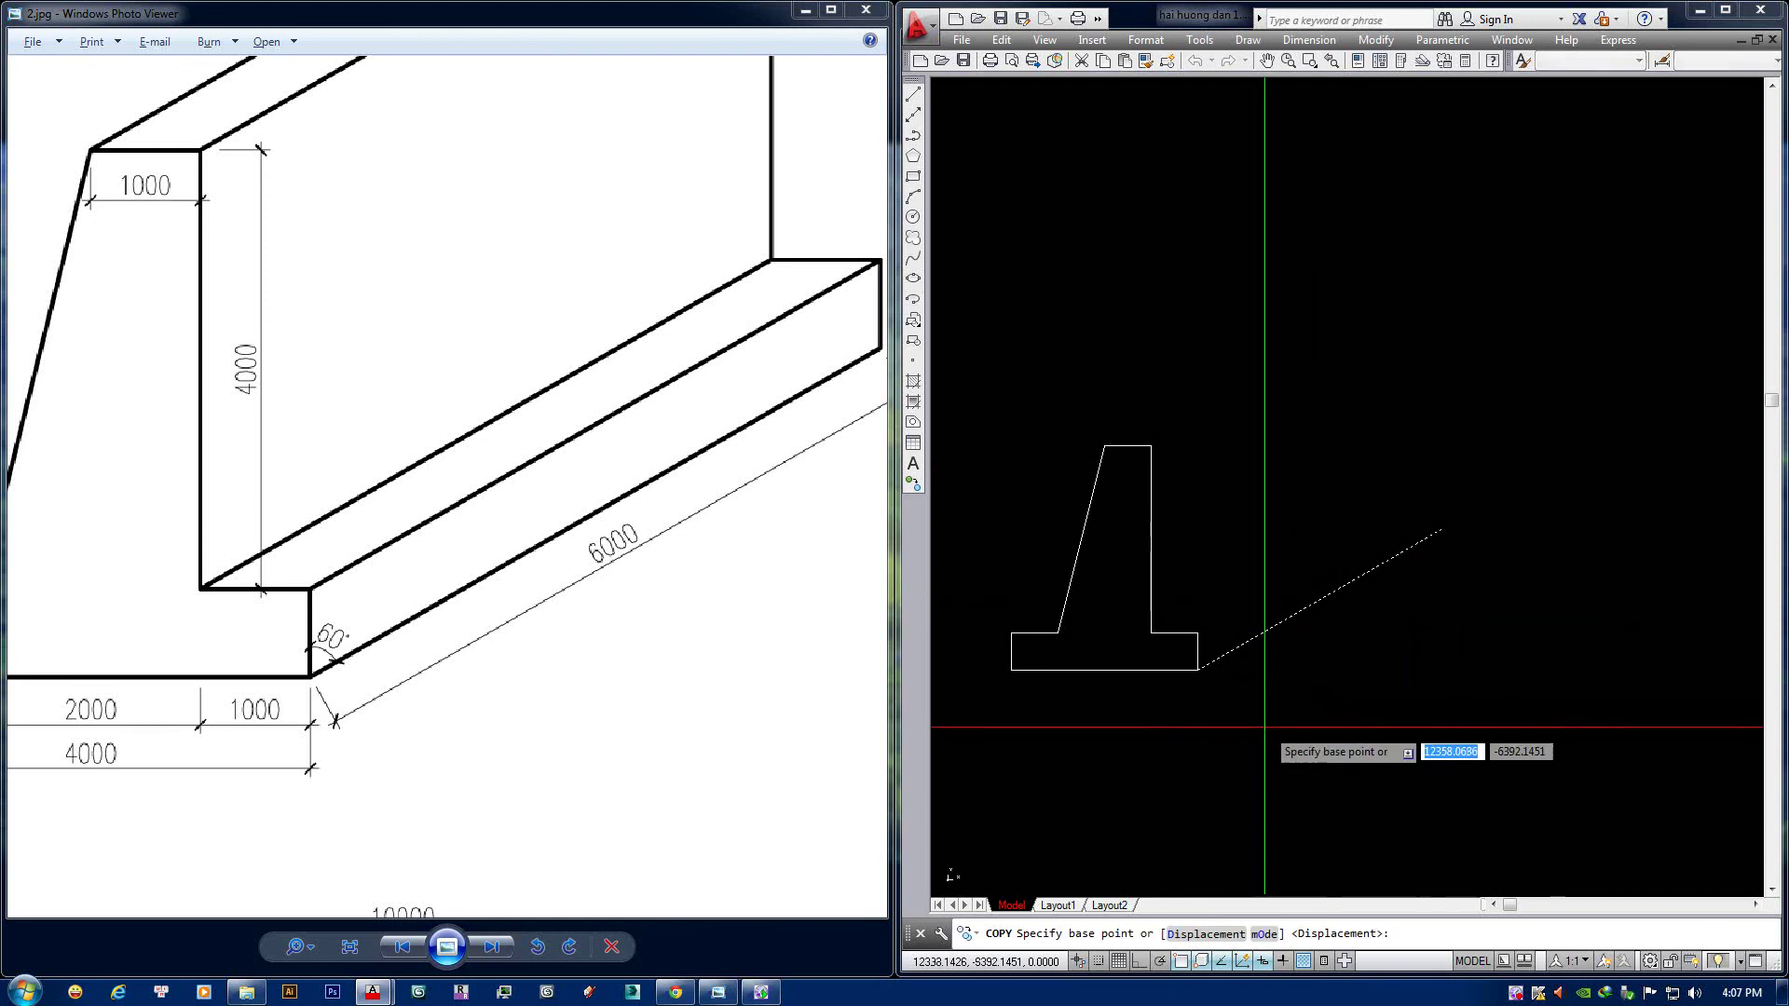
pyautogui.scroll(2, 1201, 665)
pyautogui.press('Escape')
pyautogui.press('space')
pyautogui.click(1276, 631)
pyautogui.press('space')
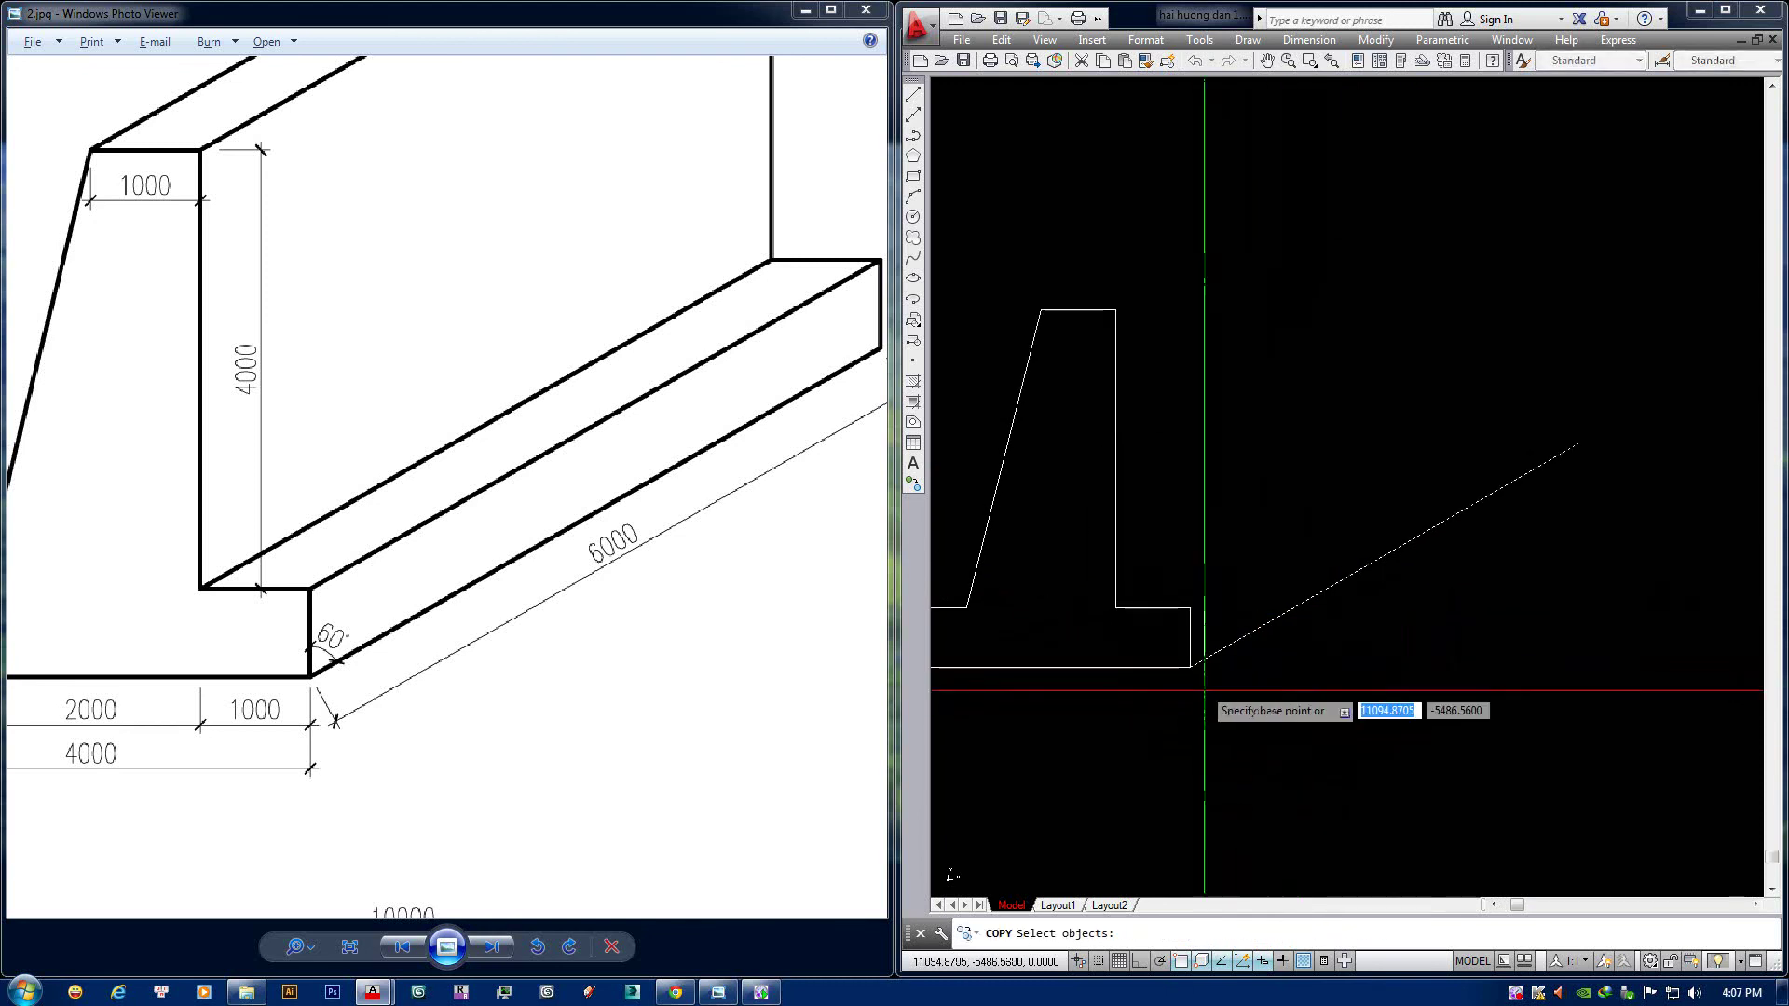
pyautogui.click(1191, 667)
pyautogui.click(1115, 607)
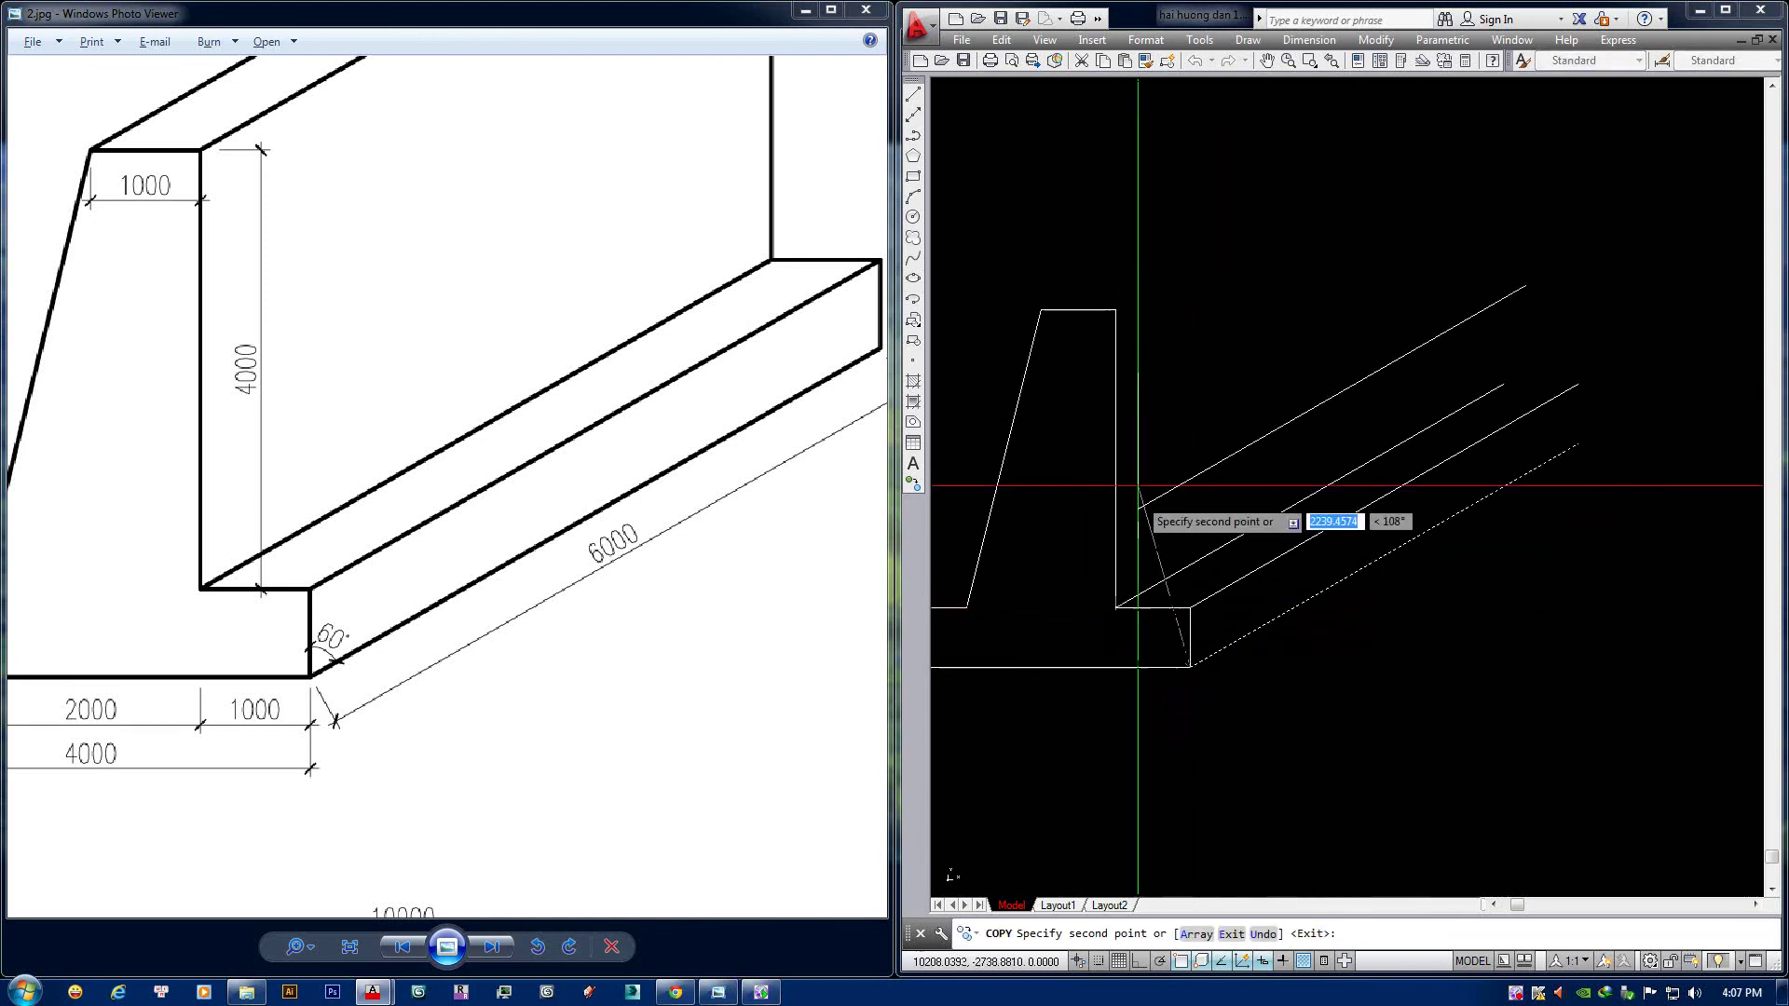
pyautogui.click(1115, 309)
pyautogui.click(1041, 307)
pyautogui.scroll(-2, 1153, 468)
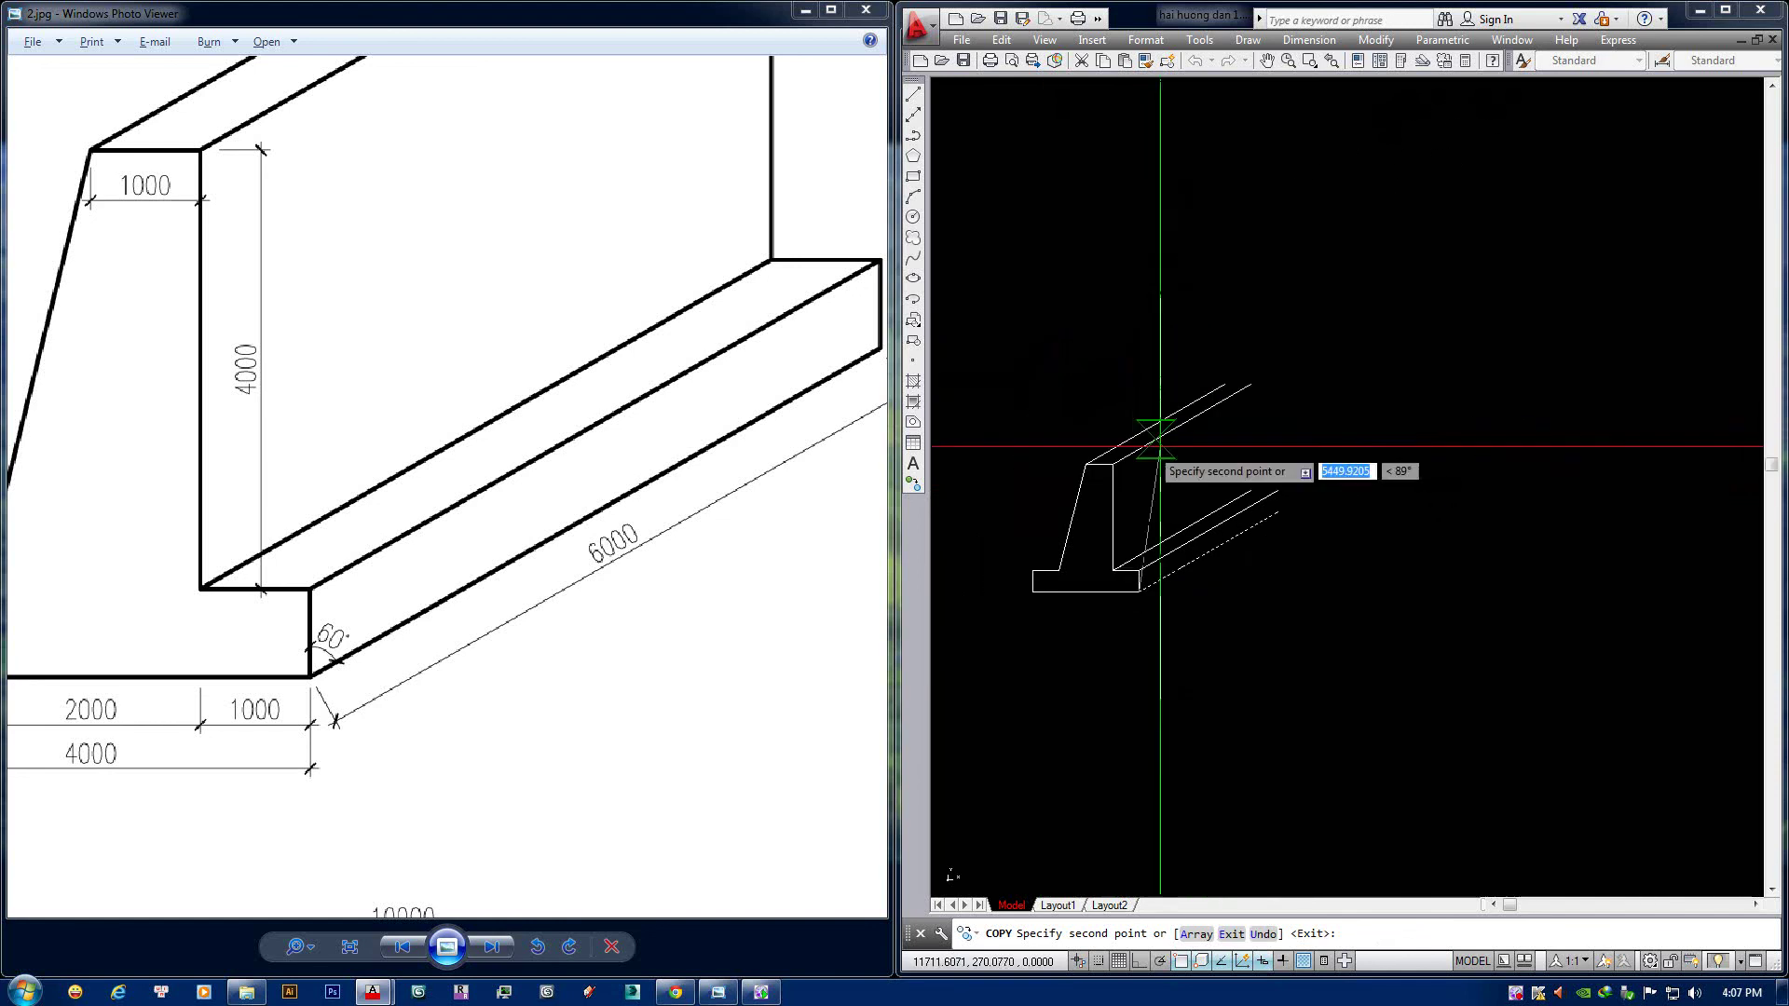
pyautogui.press('Return')
# Draw the far vertical edge from the top edge's end down to the far stem line.
pyautogui.moveTo(1241, 472); pyautogui.dragTo(1226, 536, button='middle')
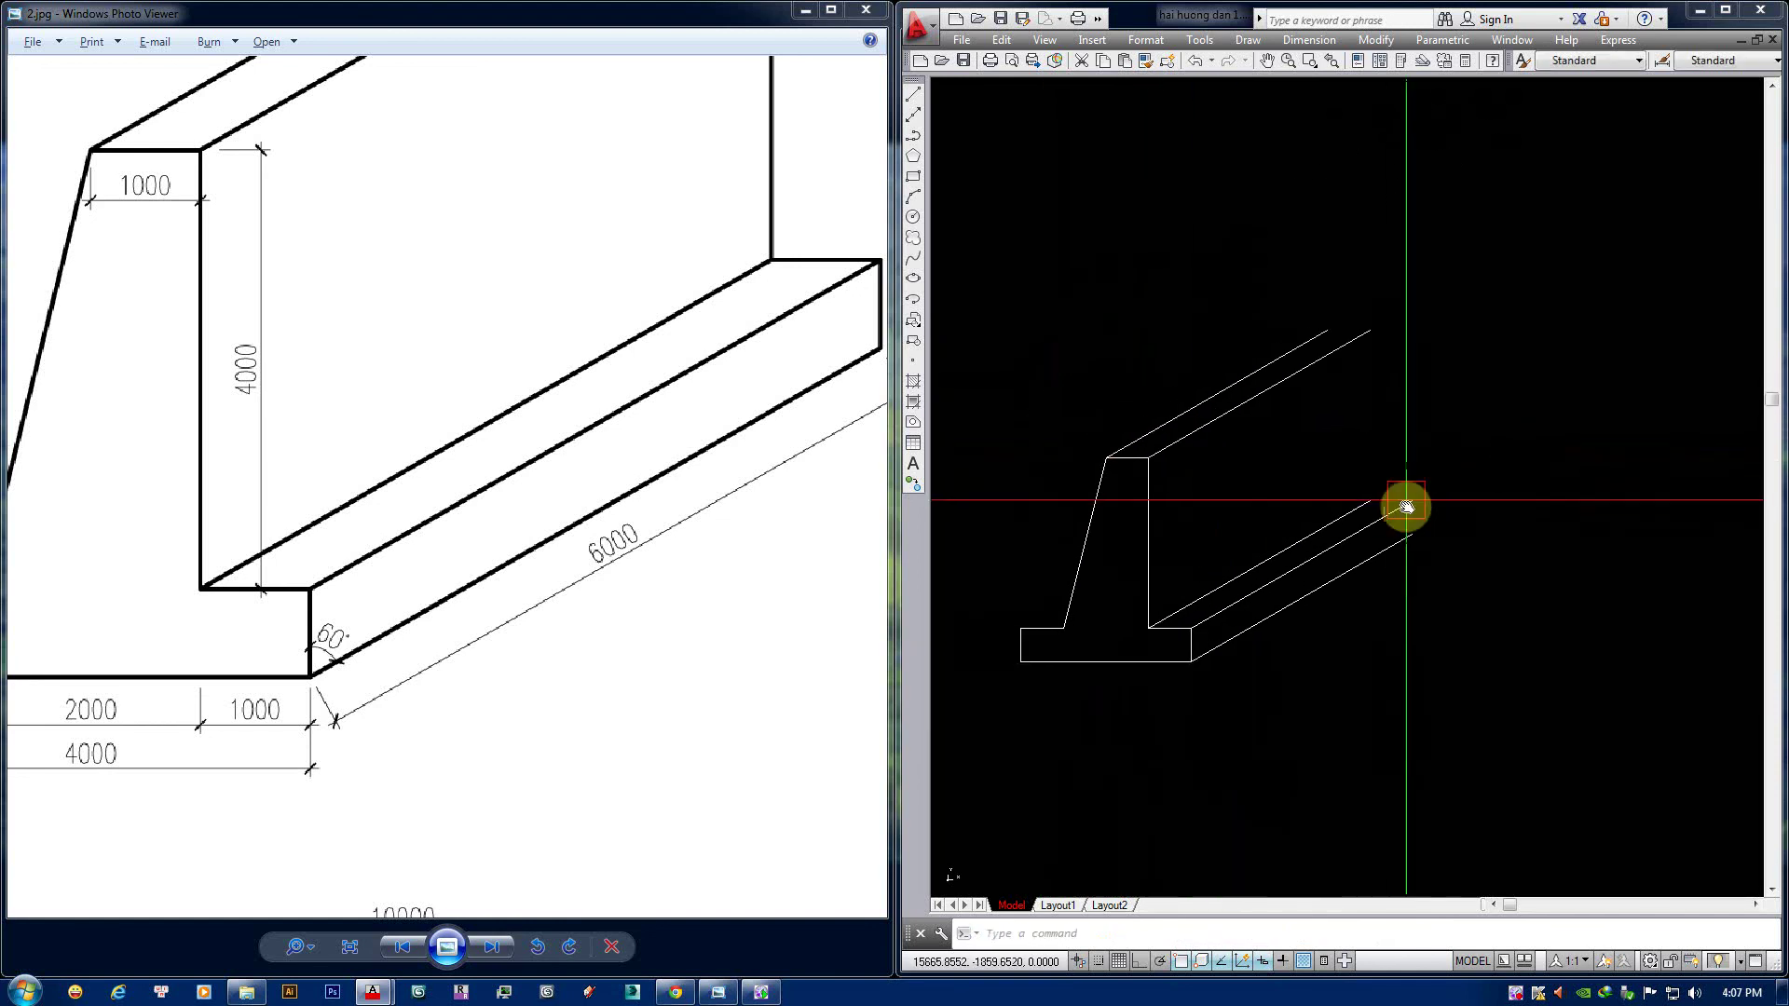
pyautogui.scroll(1, 1309, 475)
pyautogui.scroll(-1, 1331, 419)
pyautogui.moveTo(1330, 419); pyautogui.dragTo(1321, 444, button='middle')
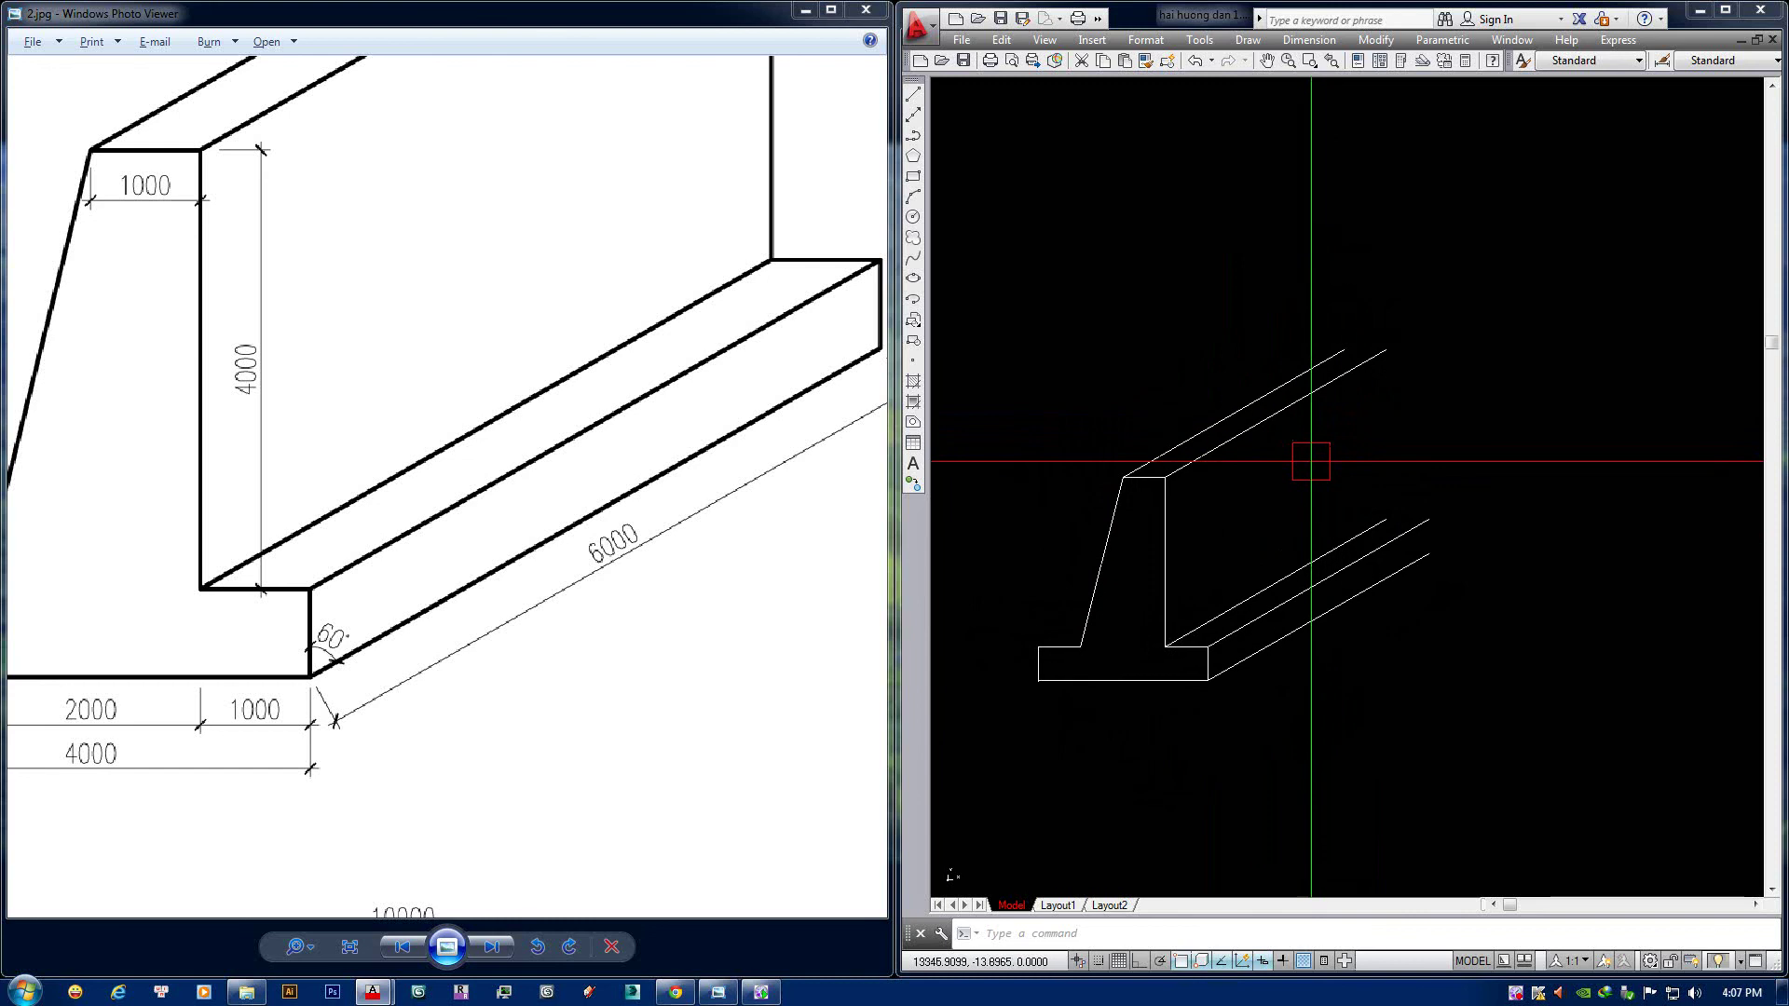
pyautogui.write('l')
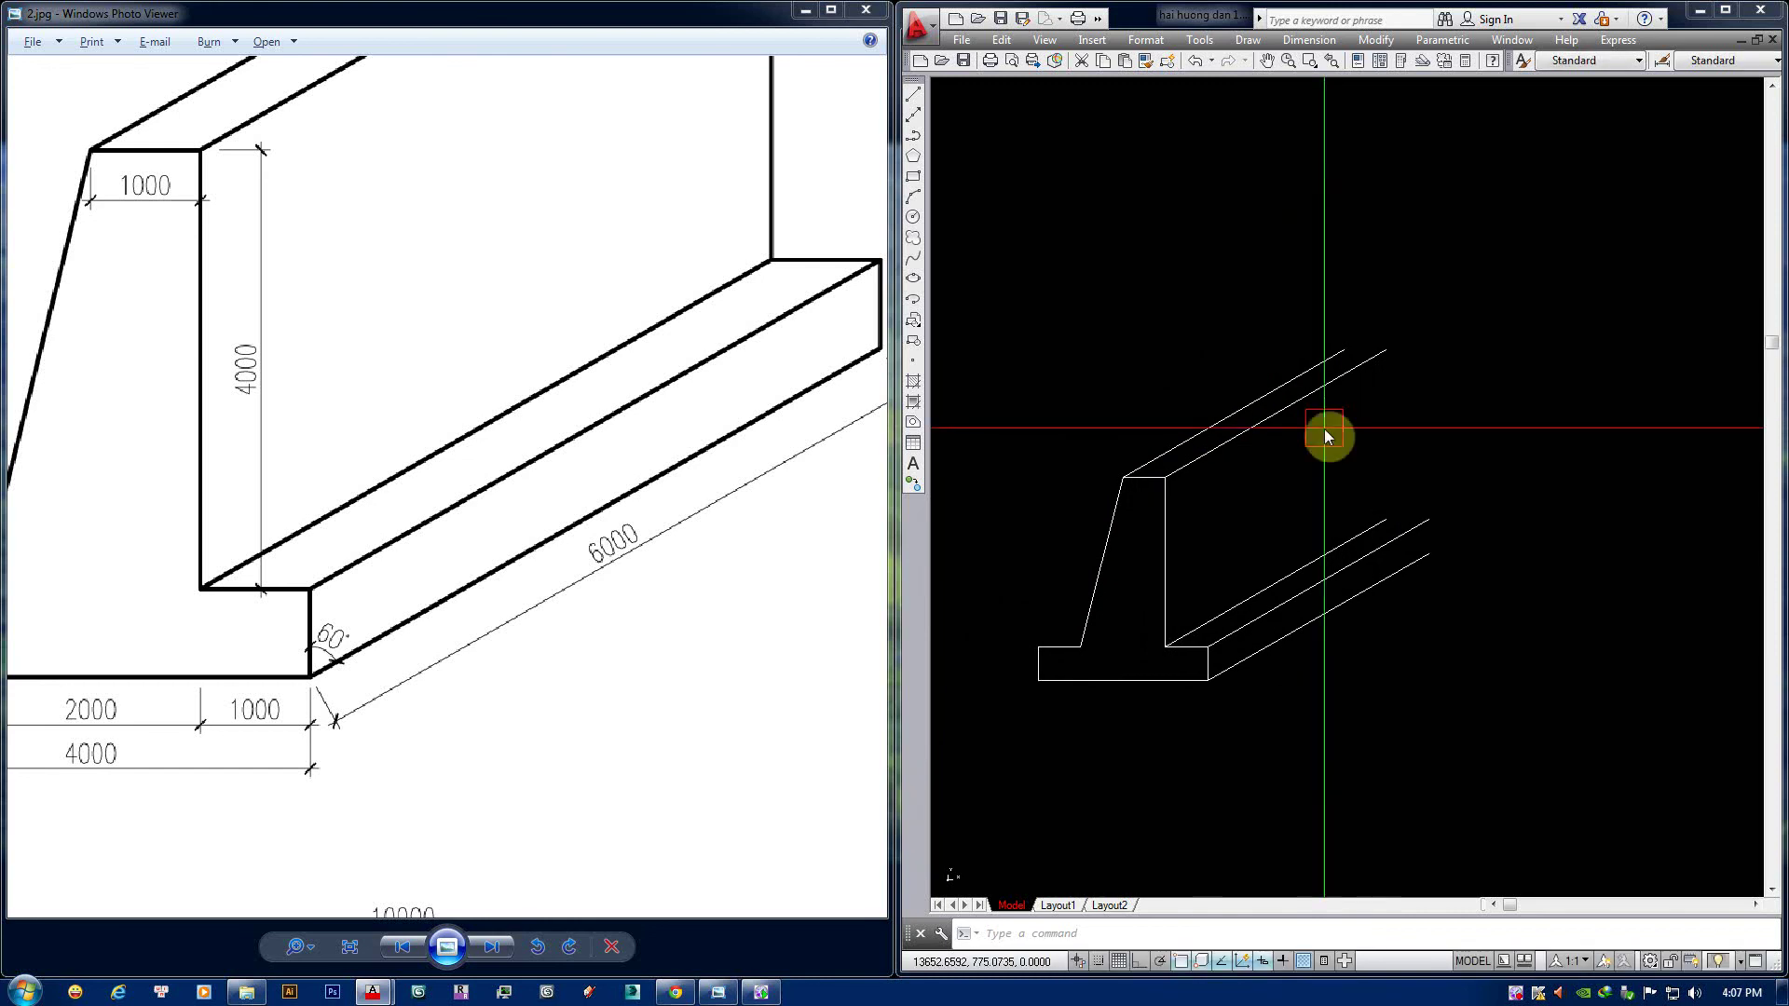
pyautogui.press('Return')
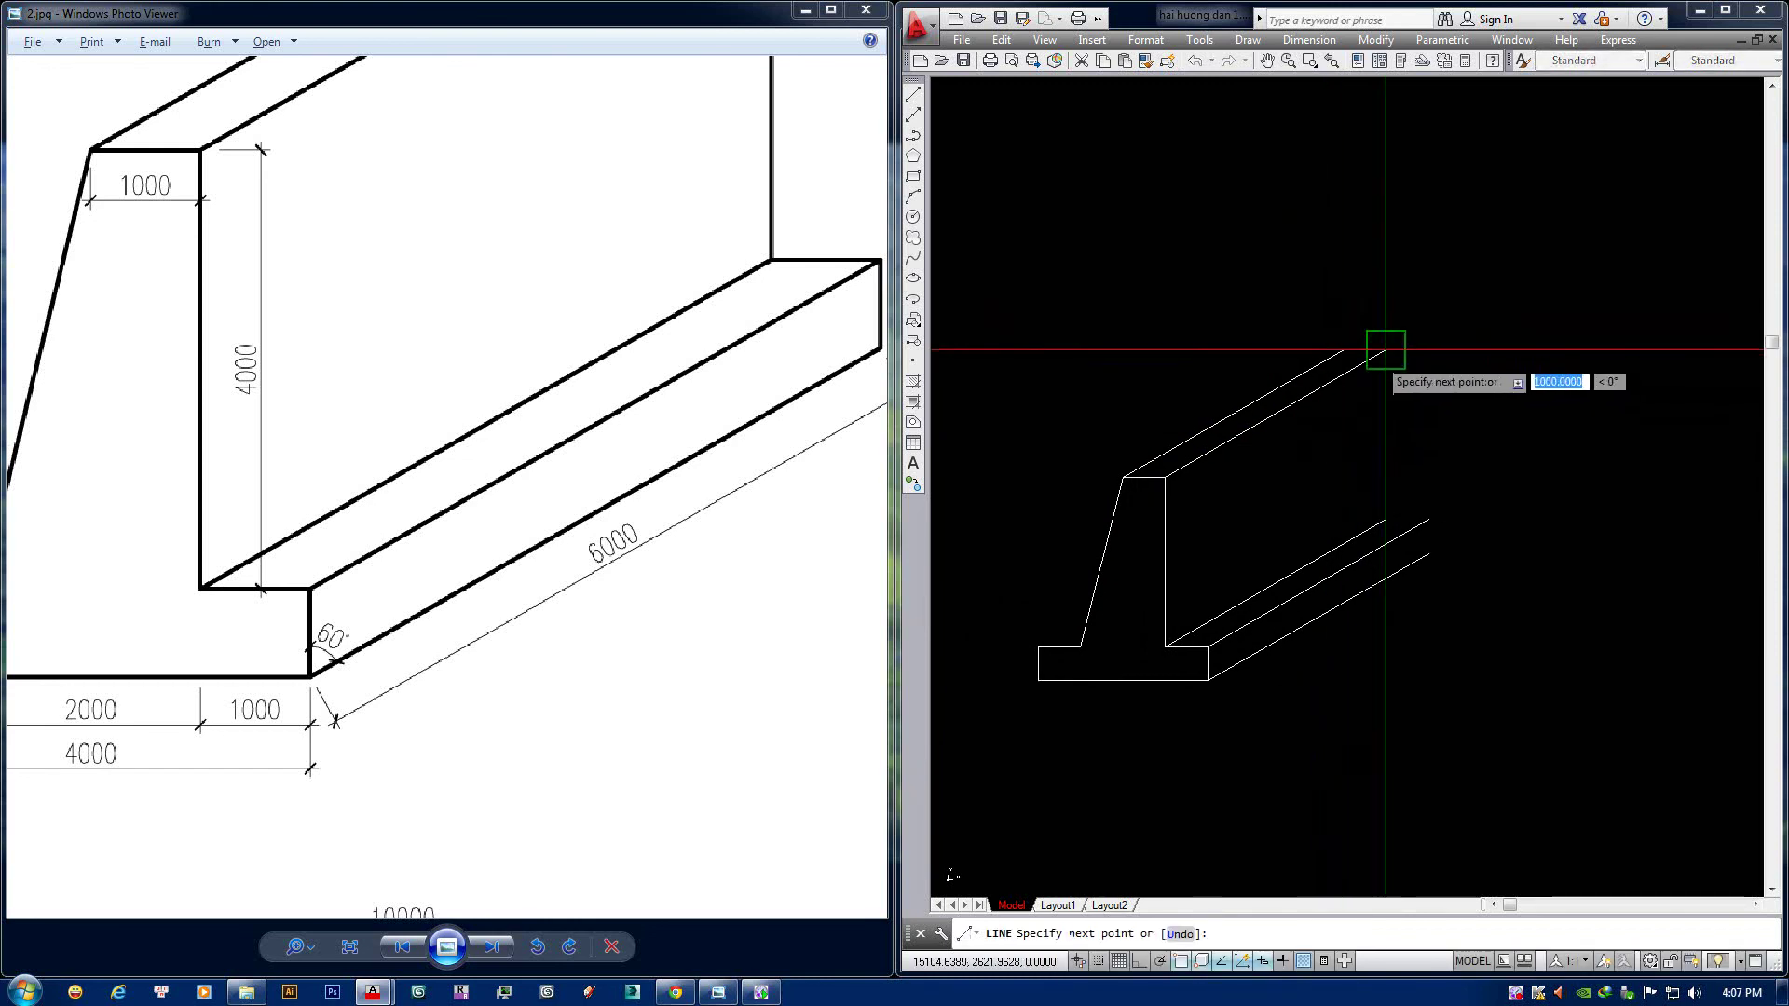
pyautogui.click(1385, 350)
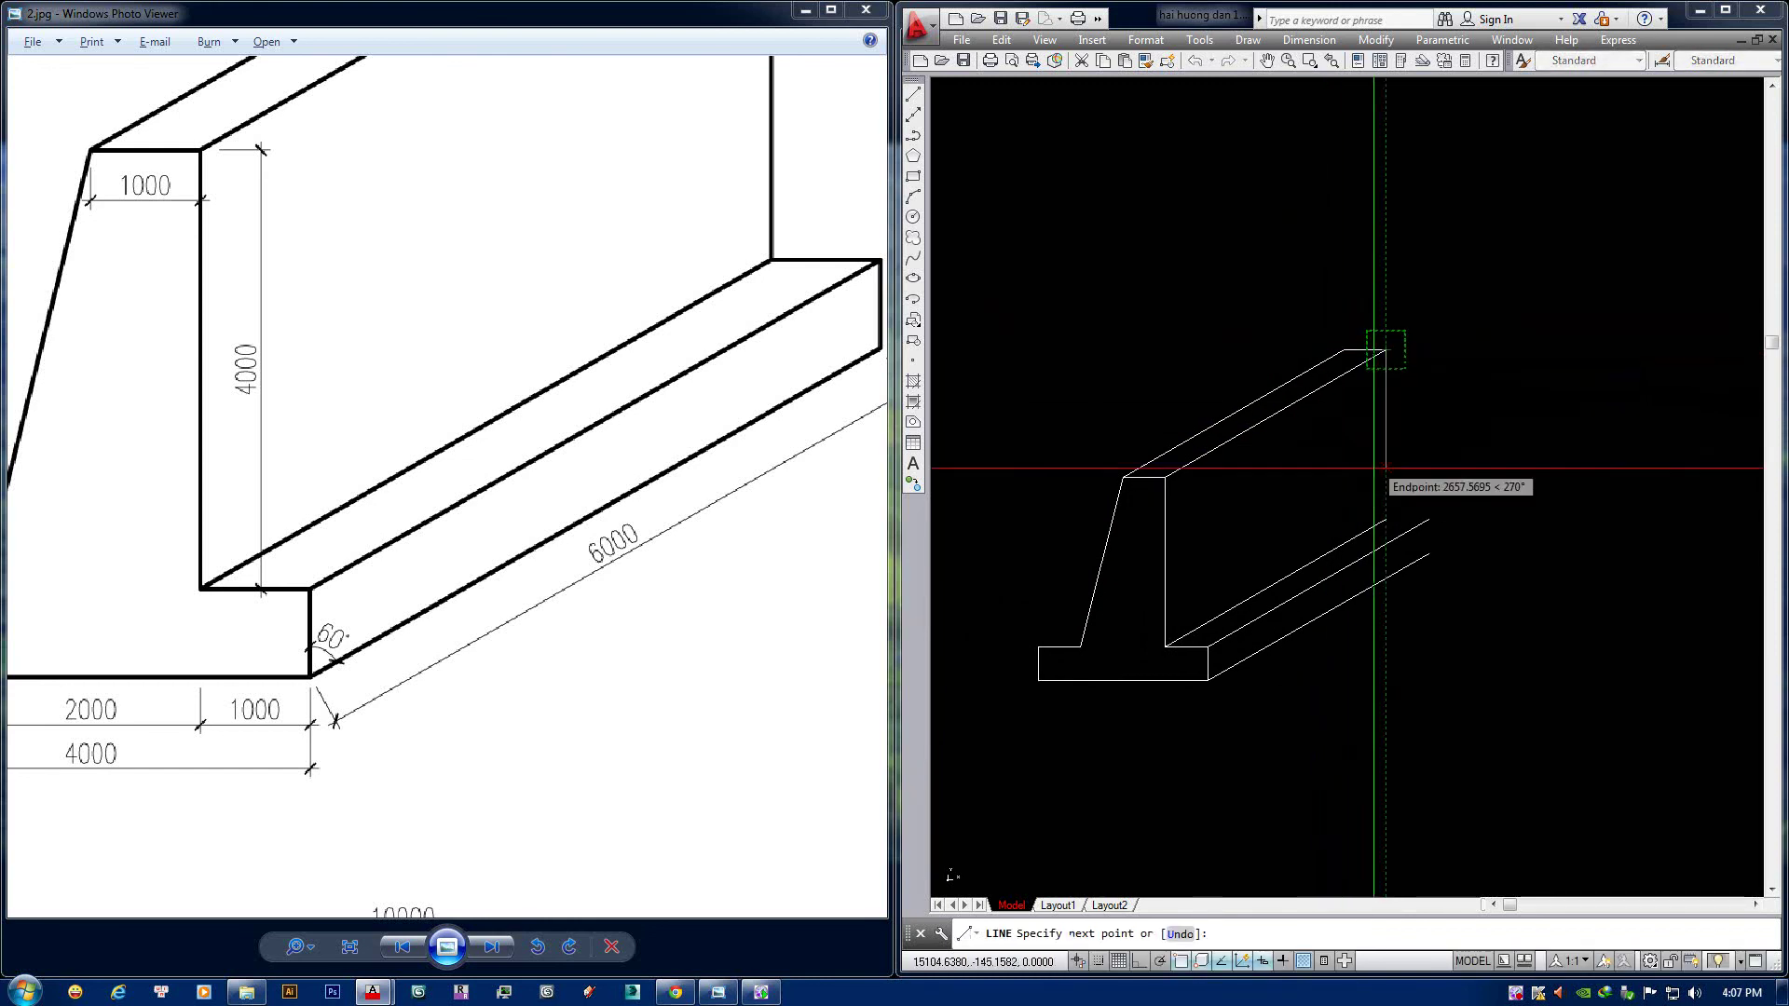
pyautogui.click(1387, 519)
pyautogui.press('Return')
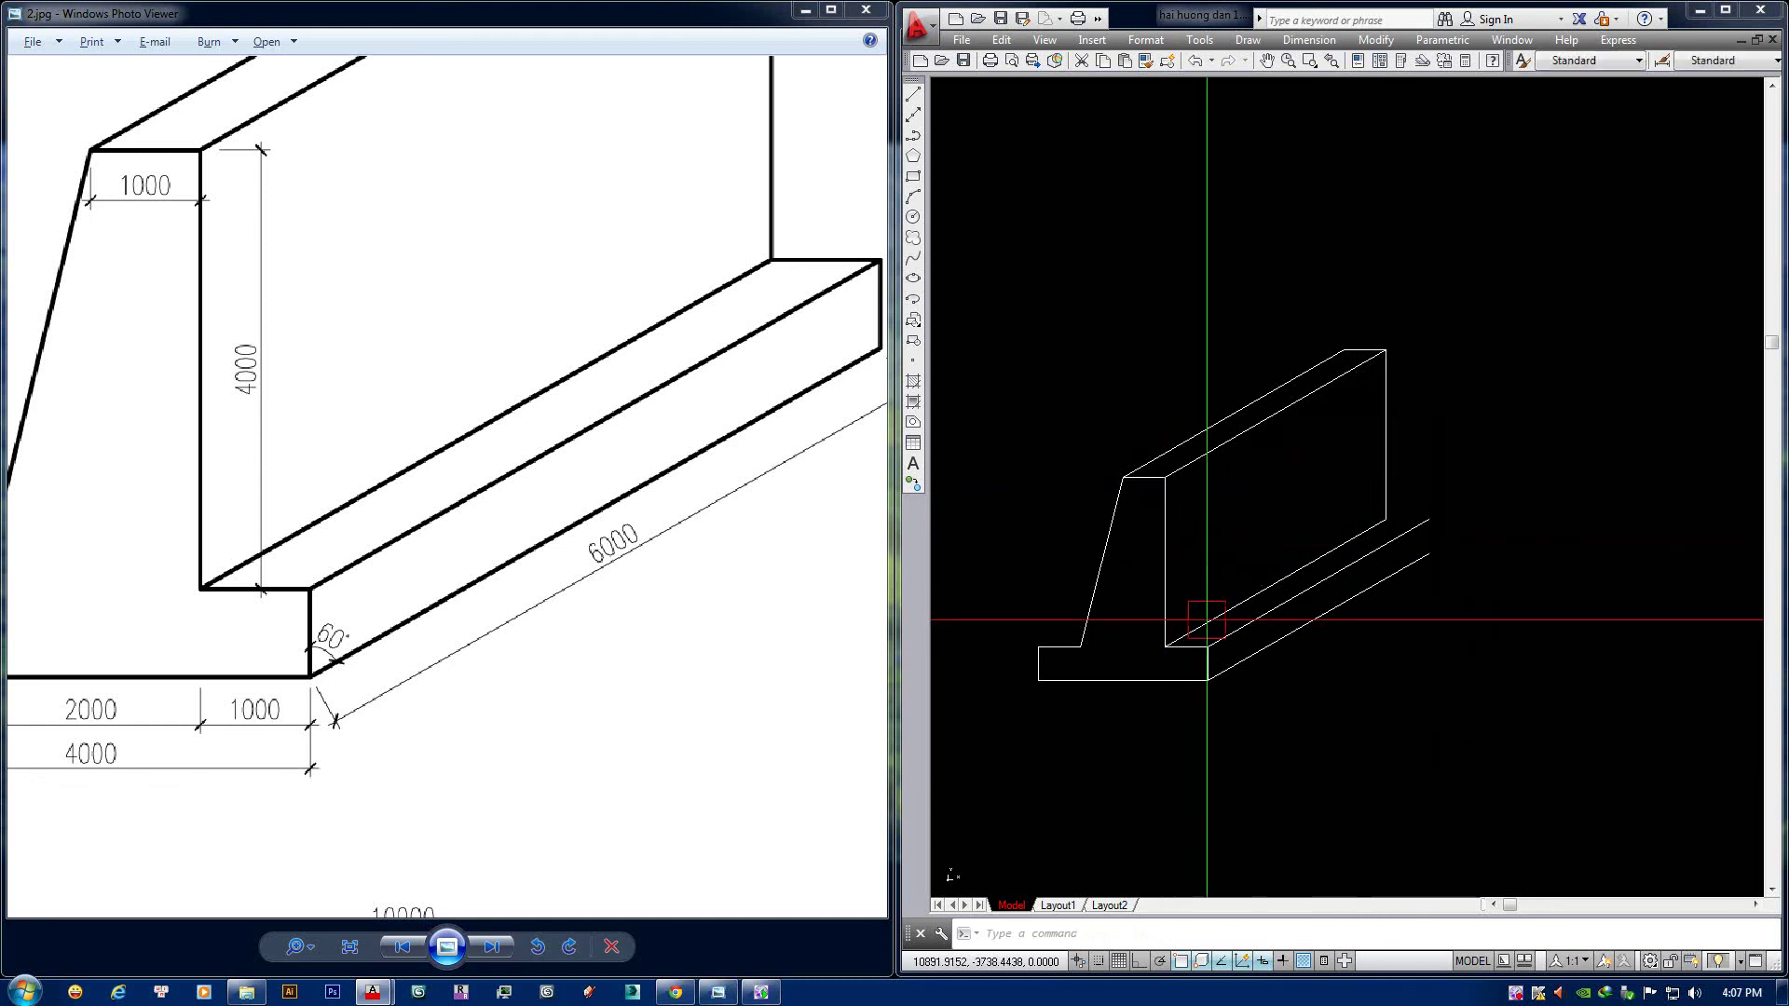
# Copy the two short stem-base corner edges to the wall's far end with CP.
pyautogui.scroll(4, 1202, 619)
pyautogui.click(1233, 600)
pyautogui.click(1261, 643)
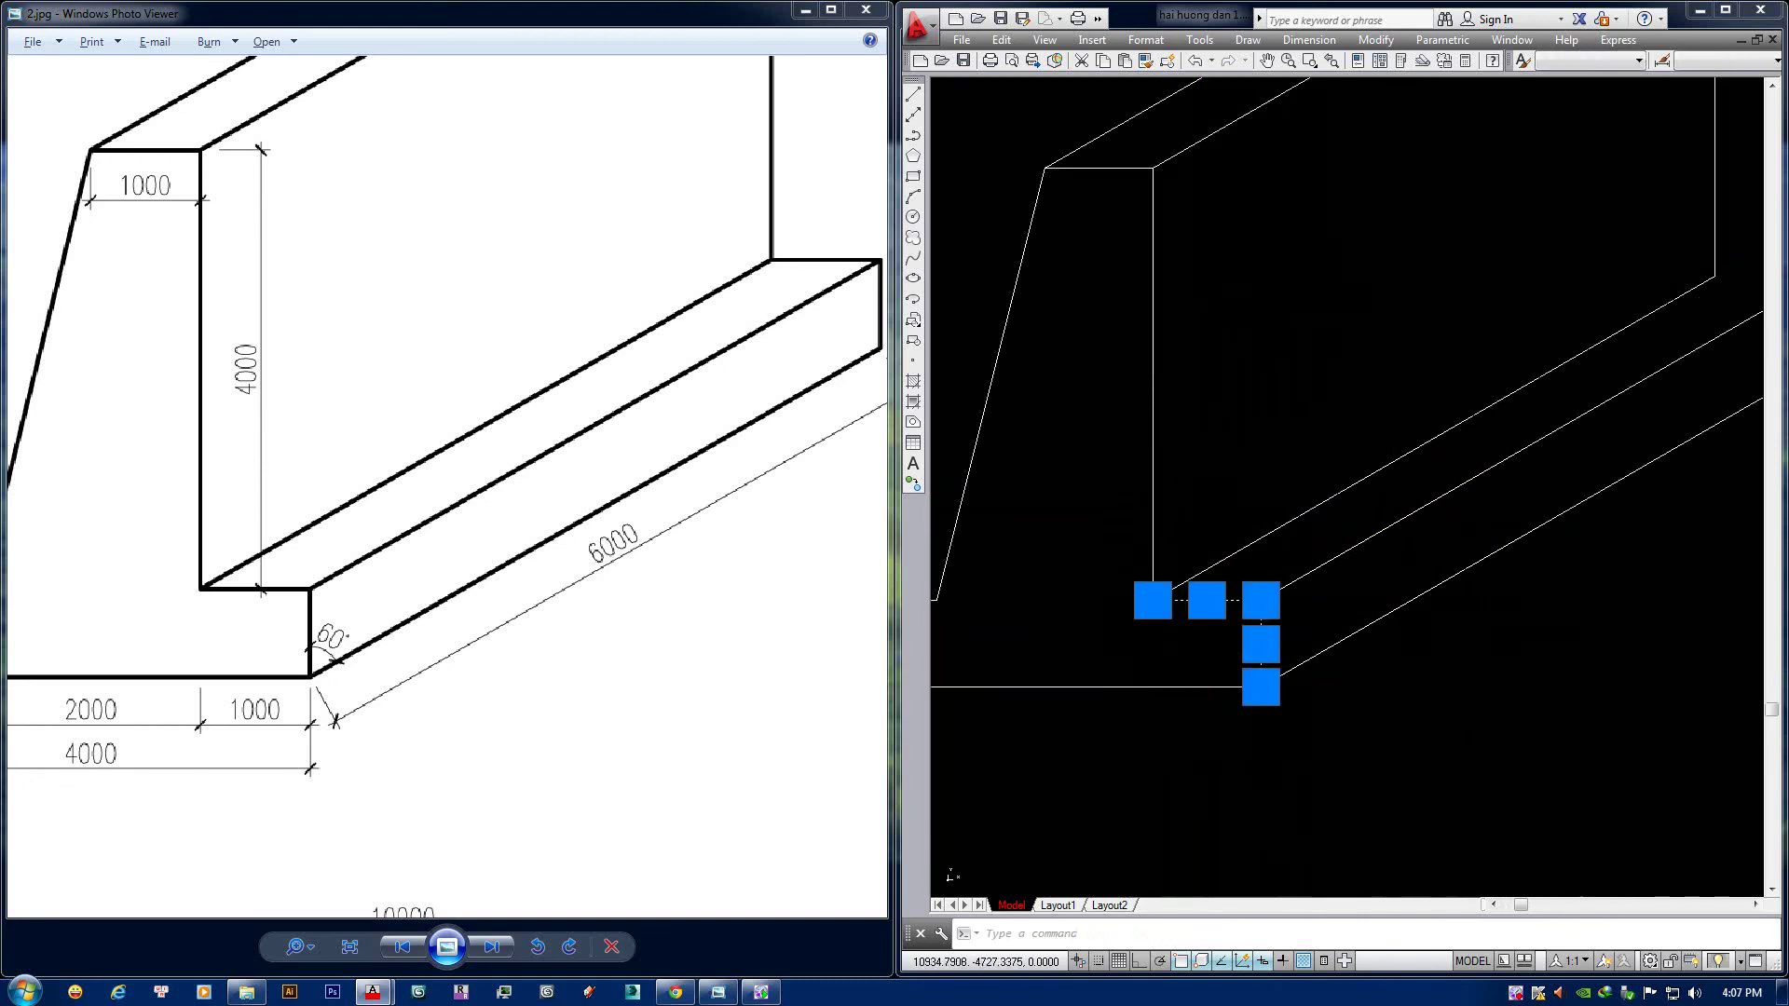
pyautogui.moveTo(1458, 593); pyautogui.dragTo(1270, 662, button='middle')
pyautogui.write('CP')
pyautogui.press('Return')
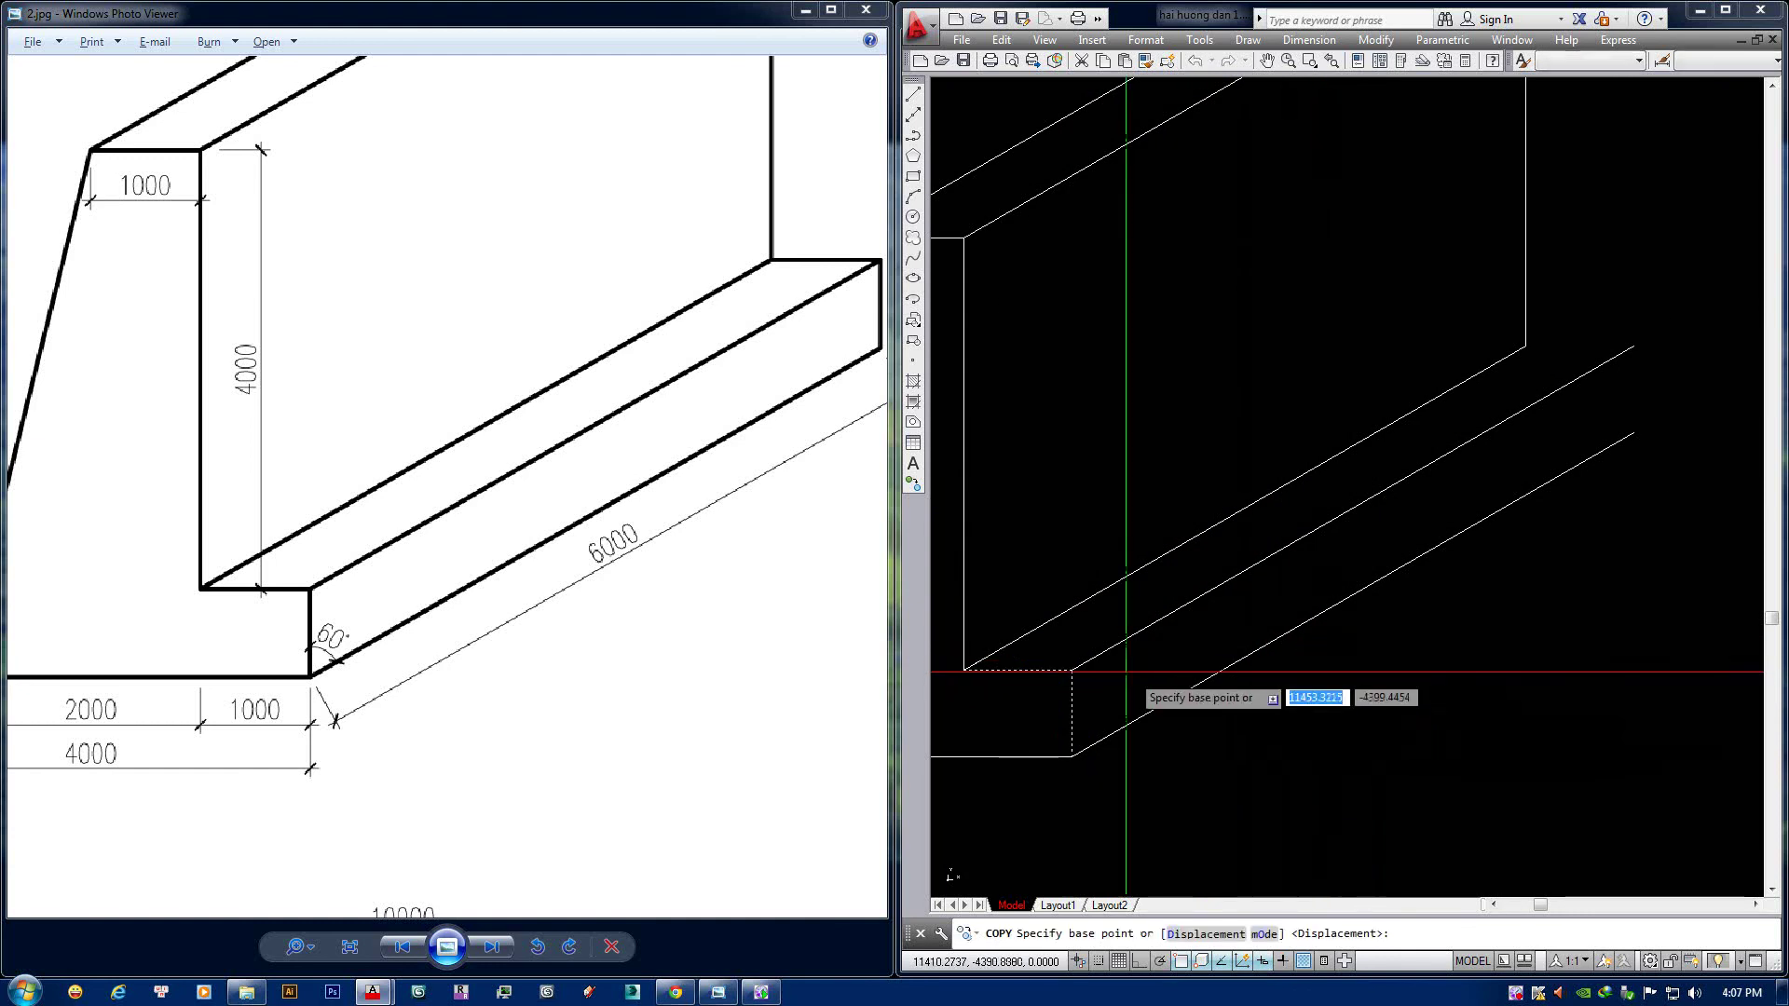
pyautogui.click(1071, 668)
pyautogui.press('Return')
pyautogui.press('Return')
pyautogui.scroll(-5, 1509, 403)
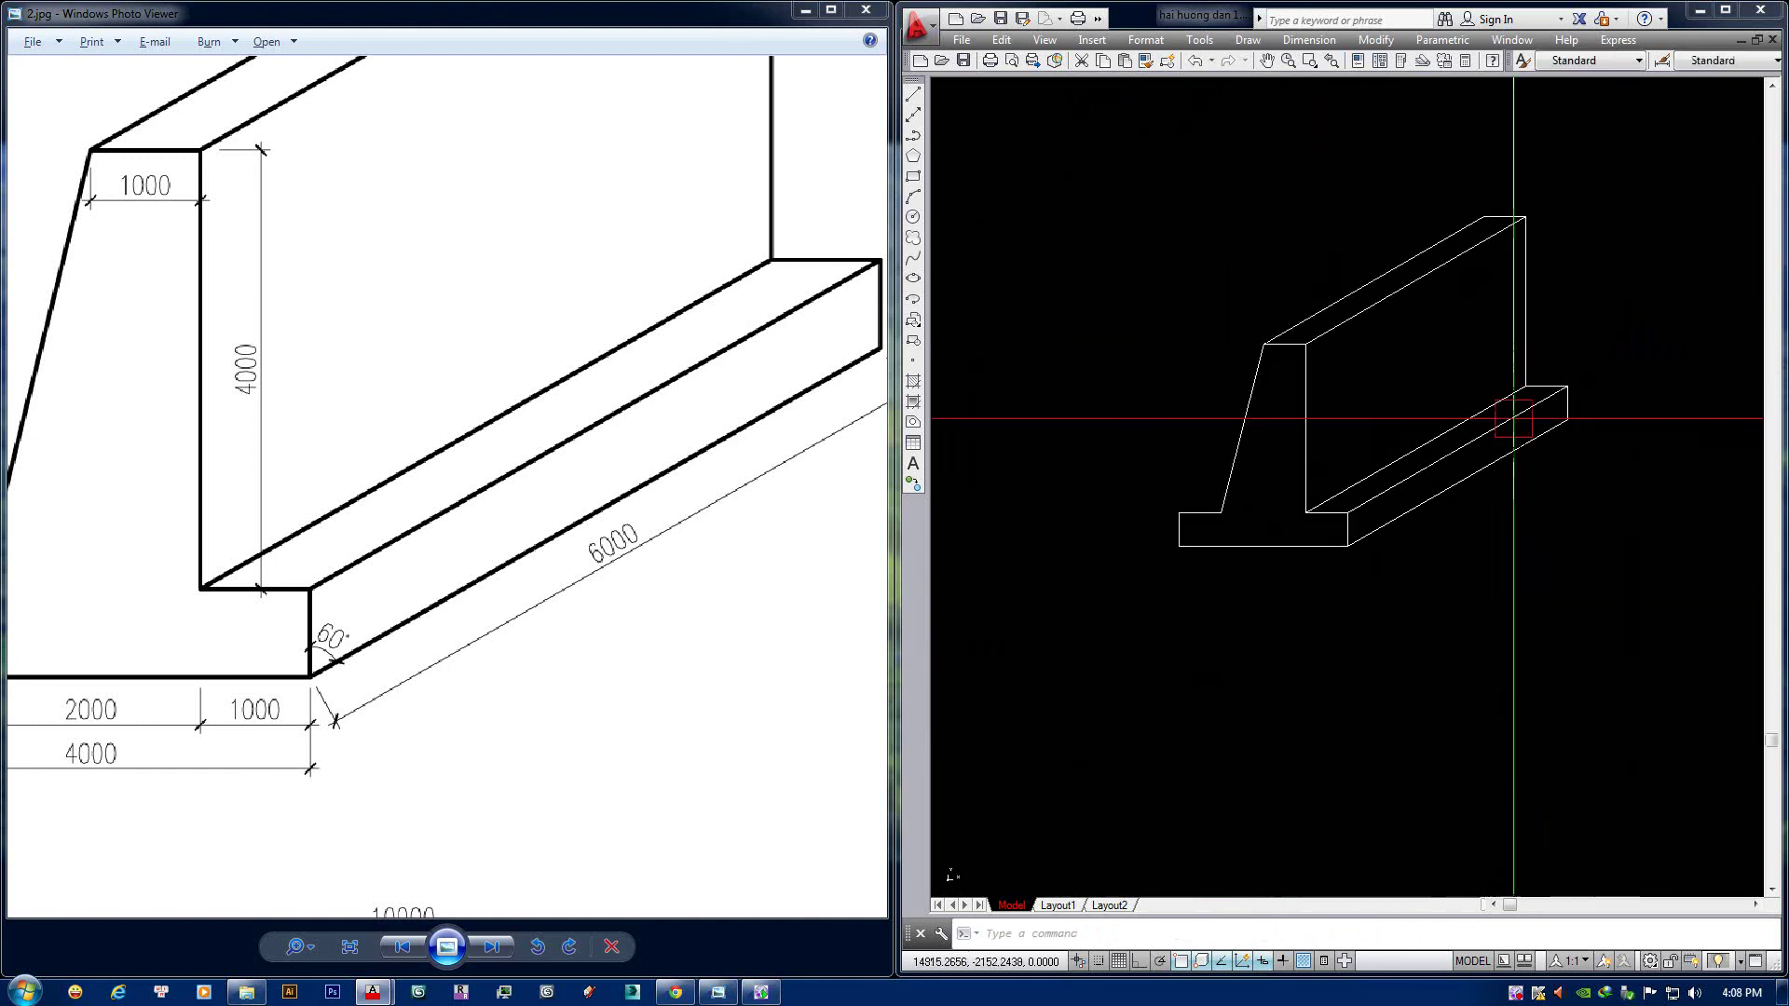
pyautogui.moveTo(317, 353); pyautogui.dragTo(536, 381)
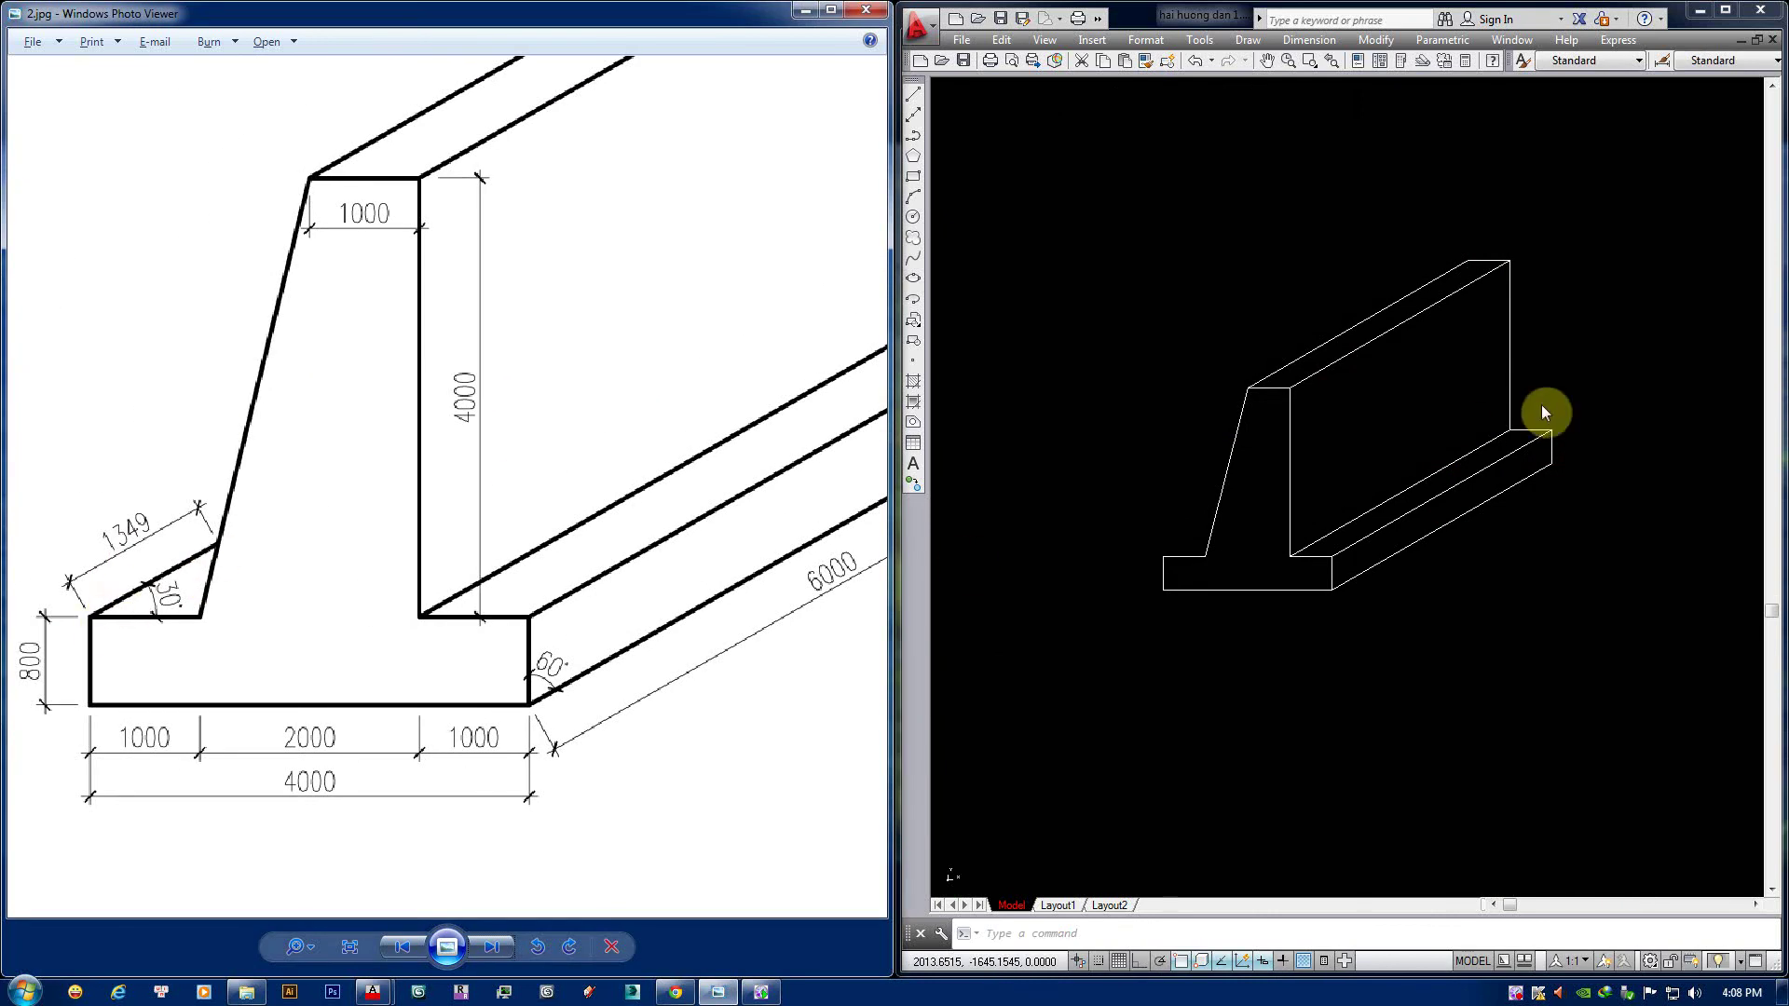
# Begin a new line from the slope-base corner.
pyautogui.write('l')
pyautogui.press('Return')
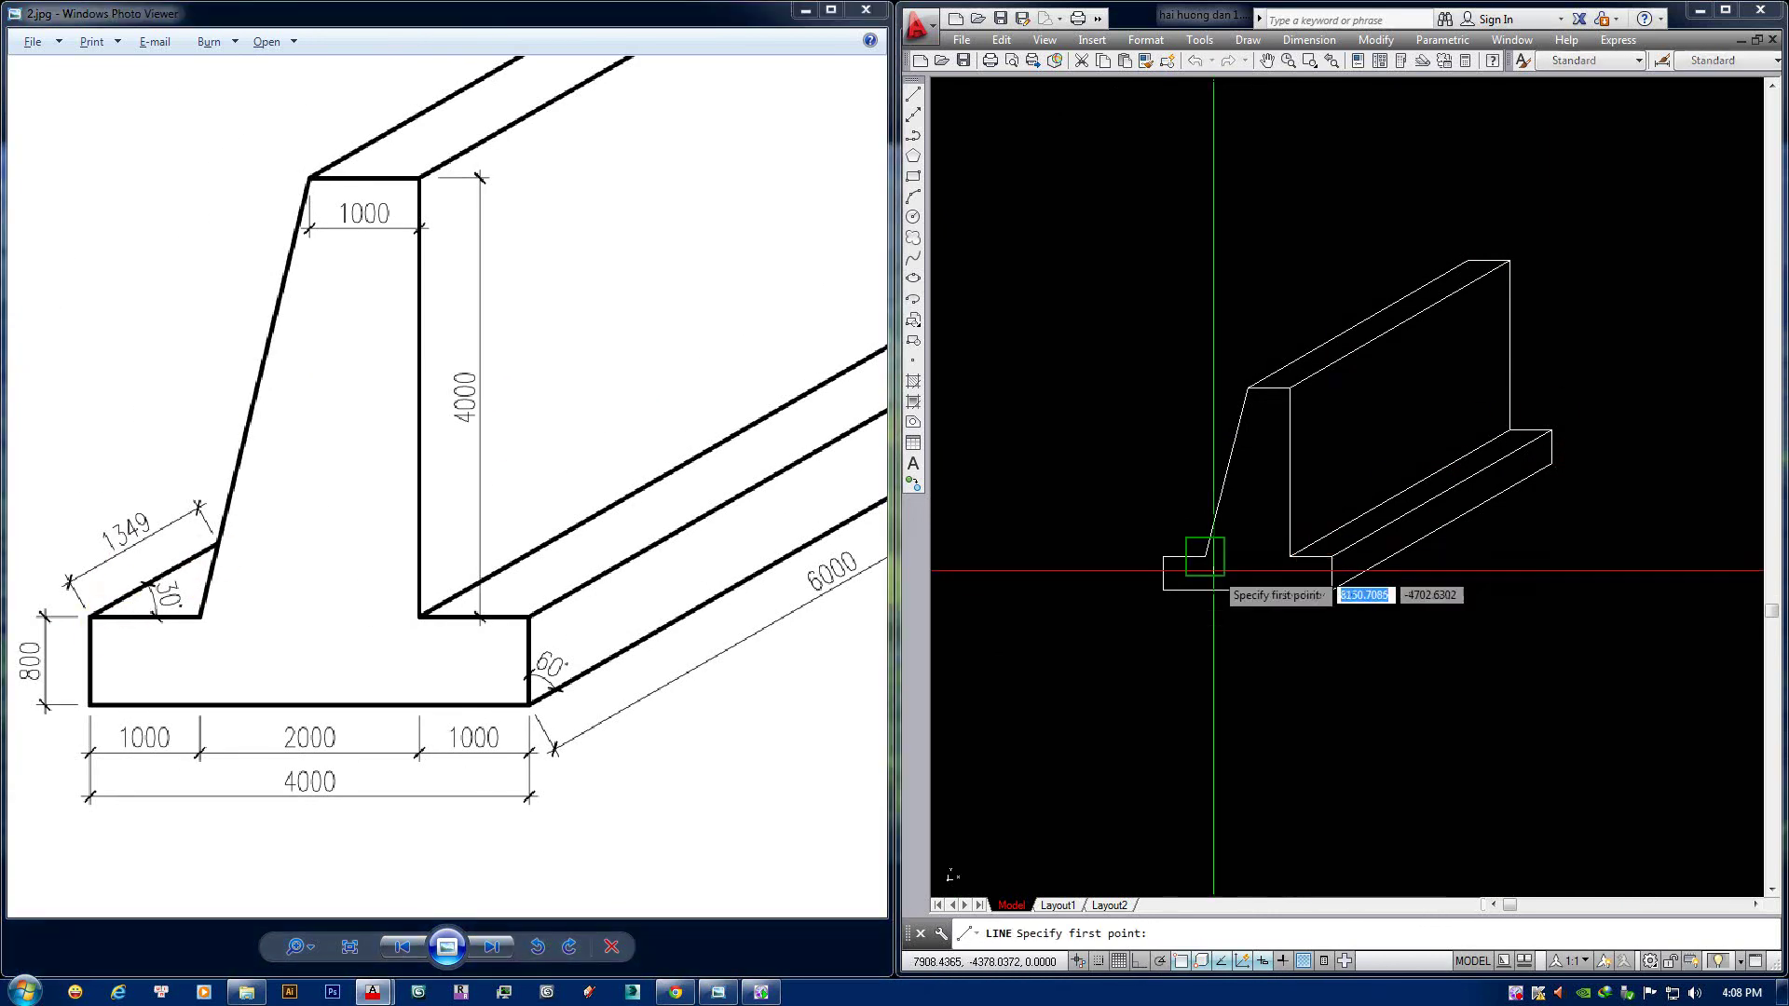
pyautogui.click(1209, 559)
pyautogui.scroll(2, 1213, 540)
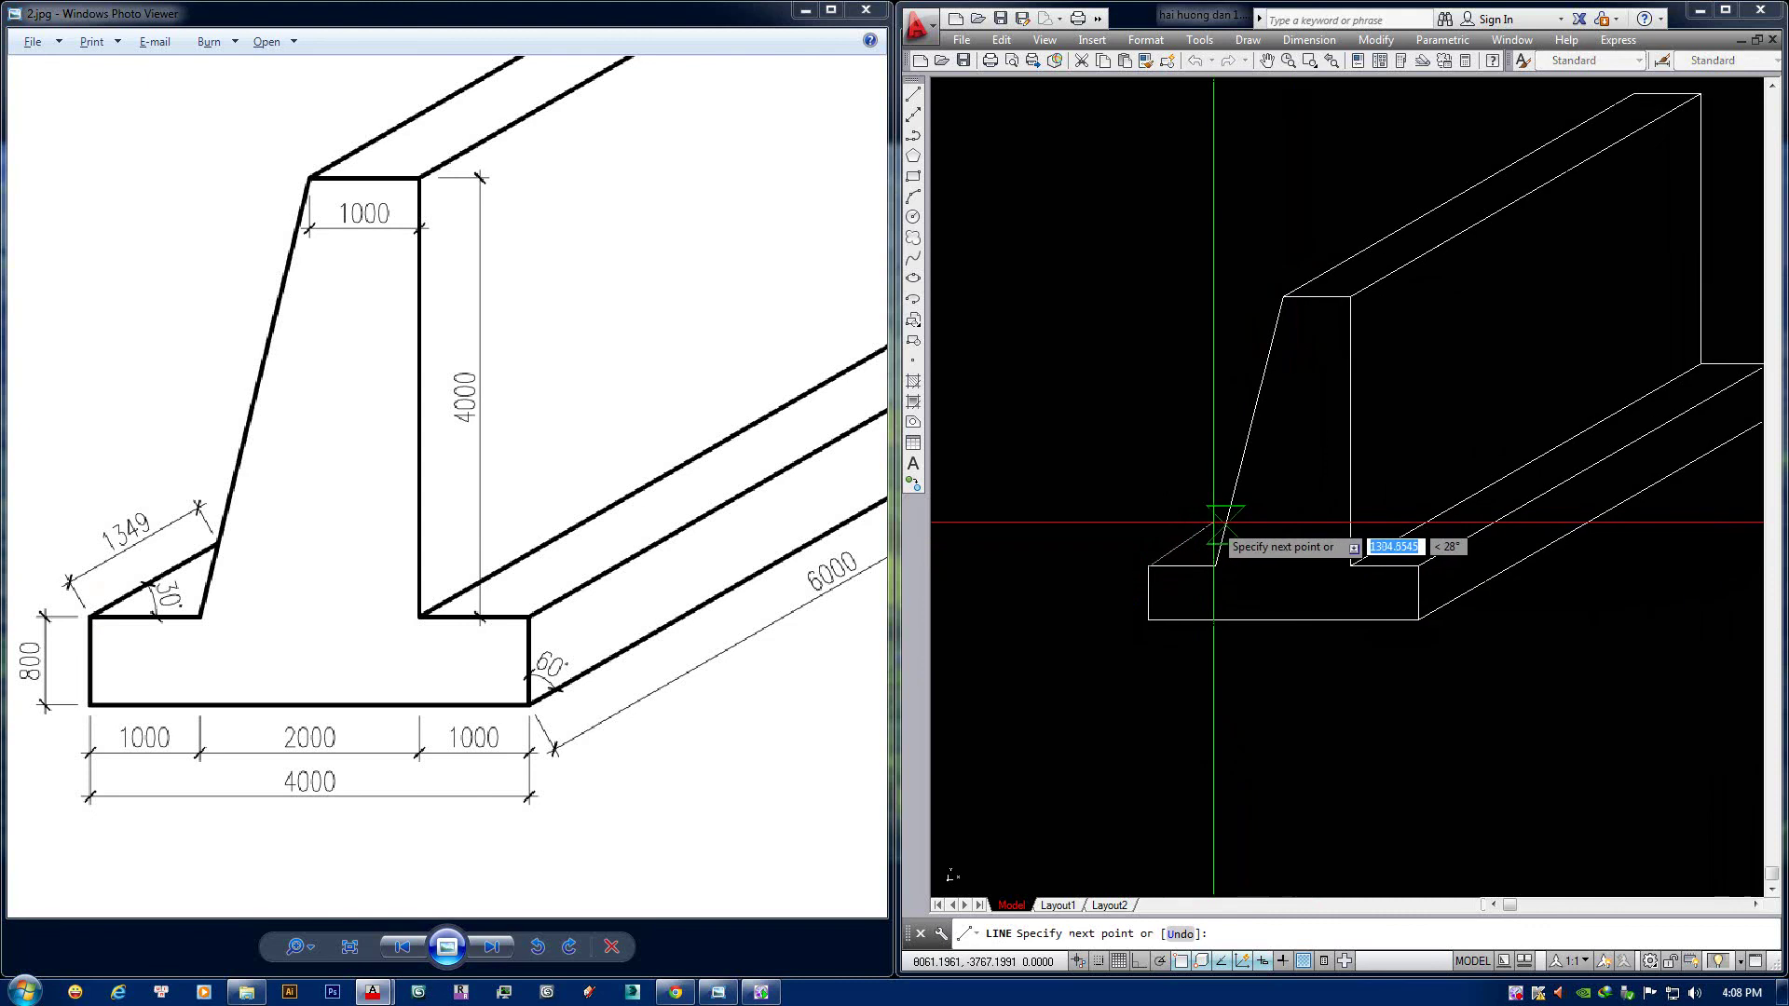
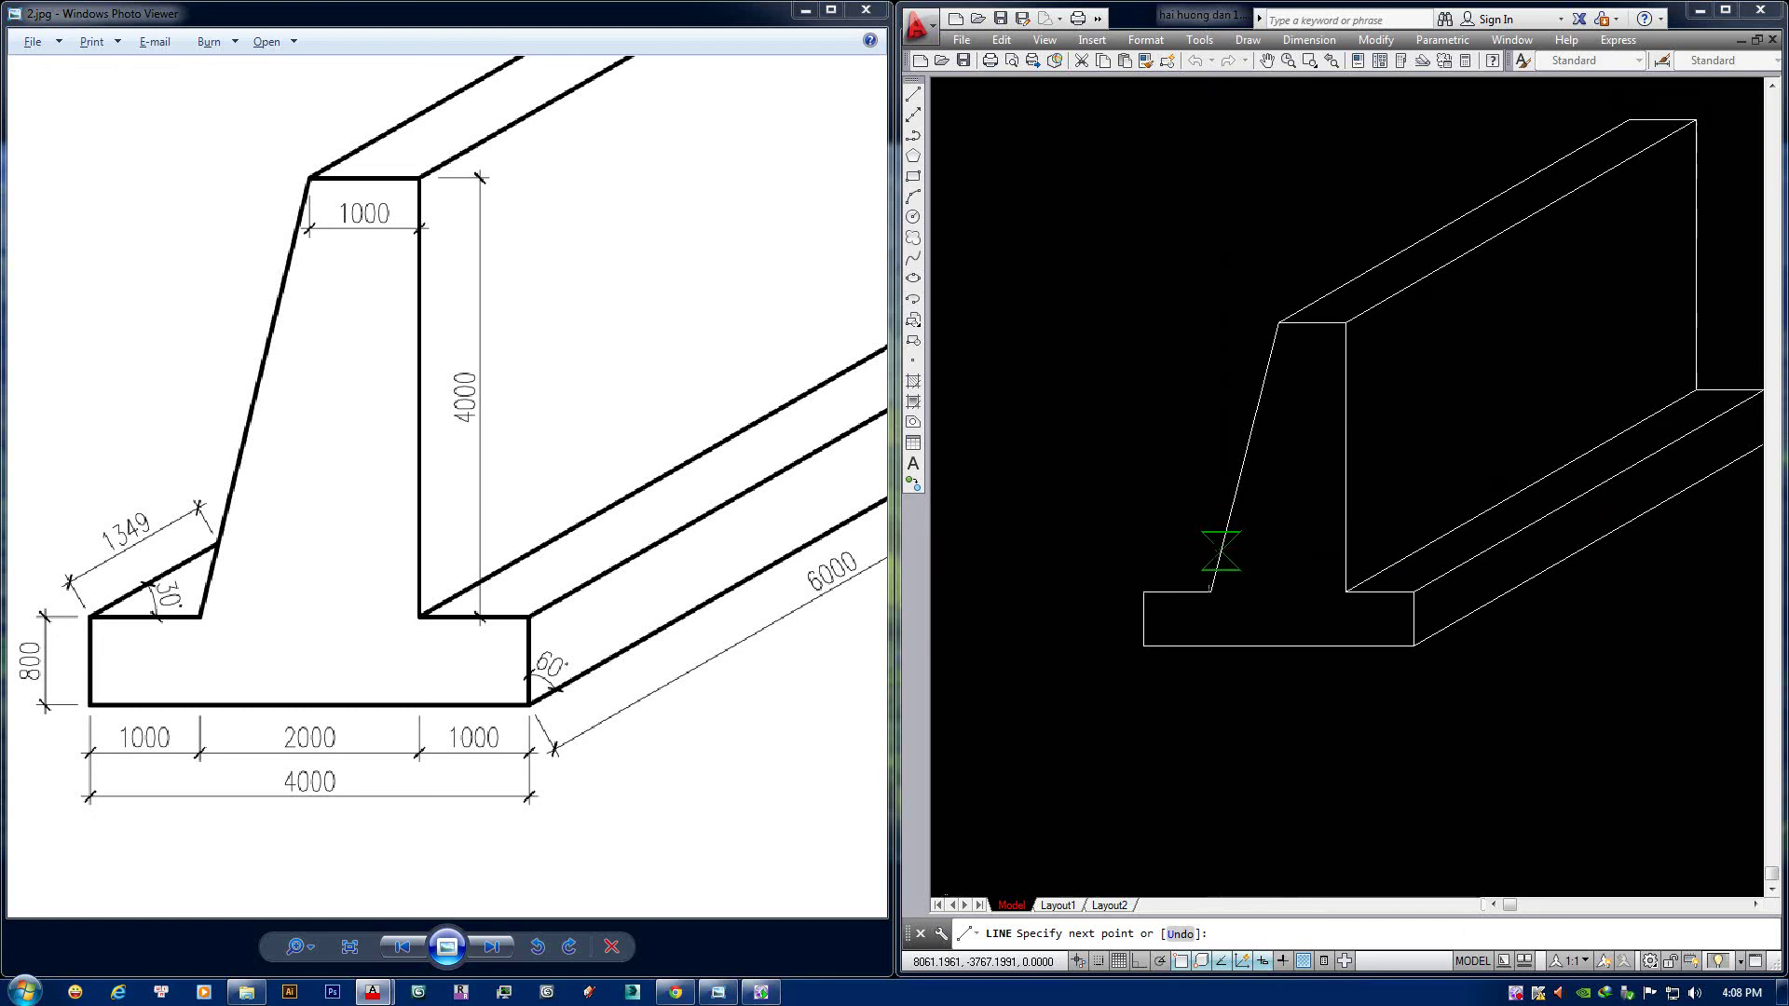
# Finish the retaining wall's sloped footing edge line and end the LINE command.
pyautogui.moveTo(1468, 470); pyautogui.dragTo(1460, 510, button='middle')
pyautogui.write('1349')
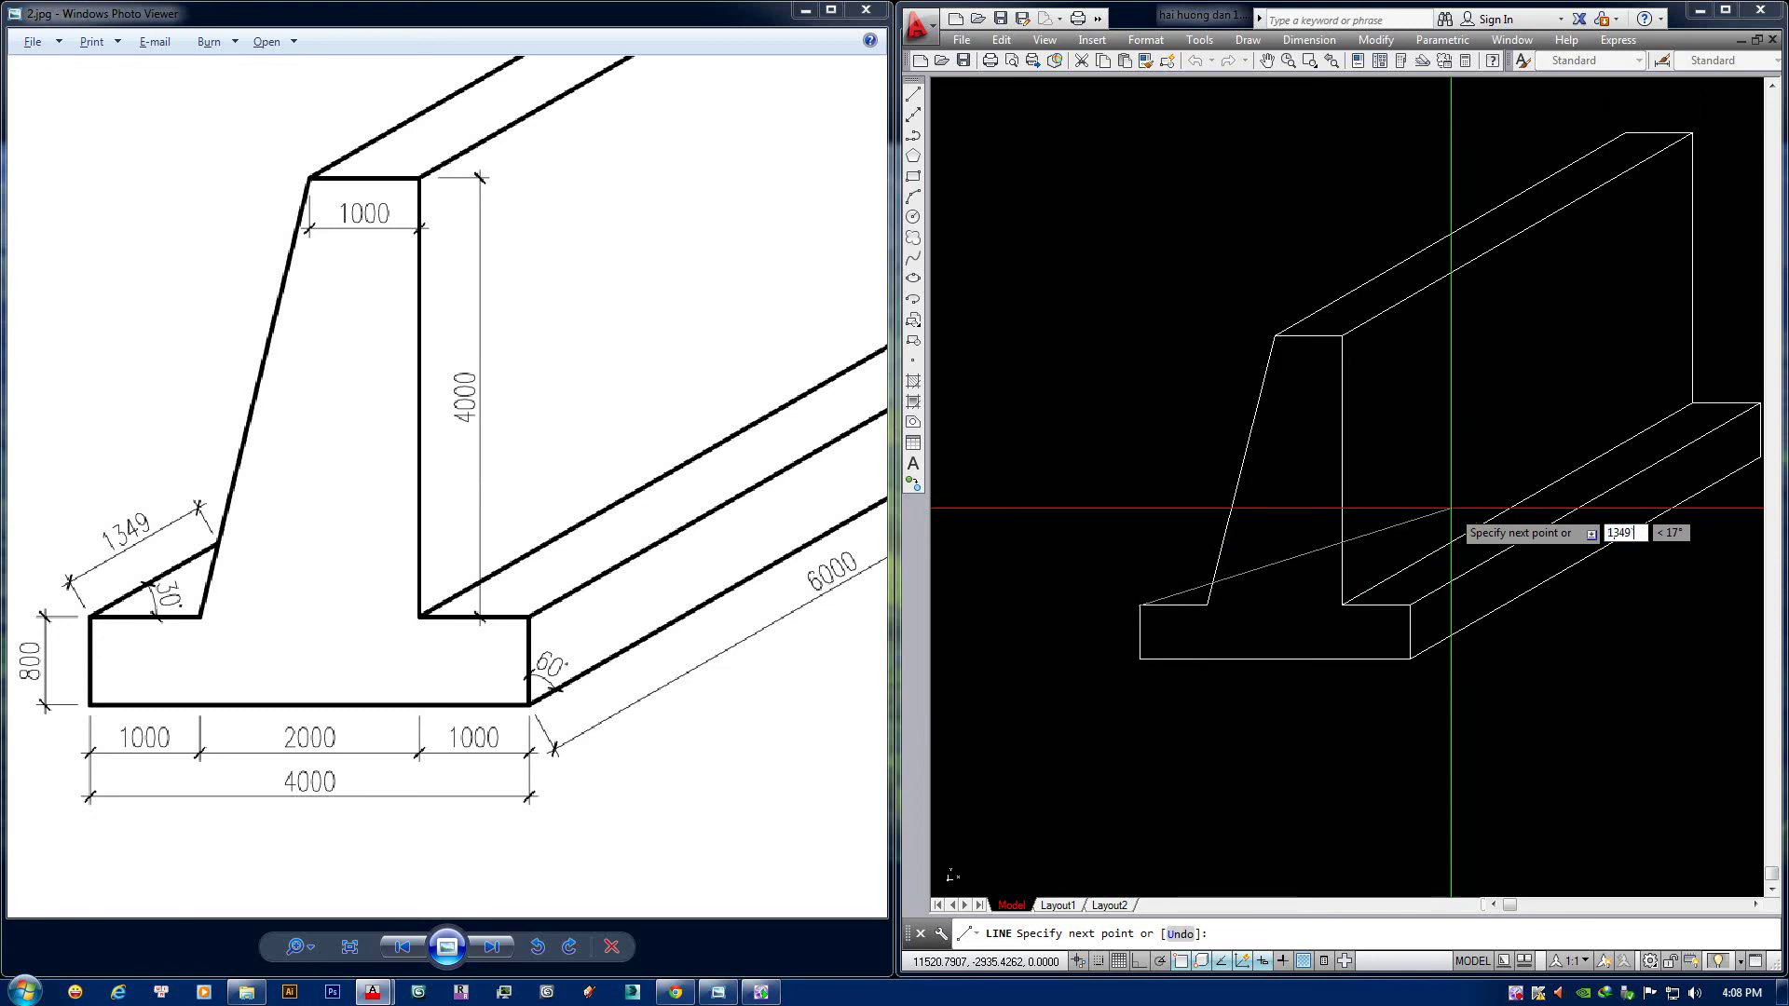
pyautogui.moveTo(1438, 482); pyautogui.dragTo(1402, 460, button='middle')
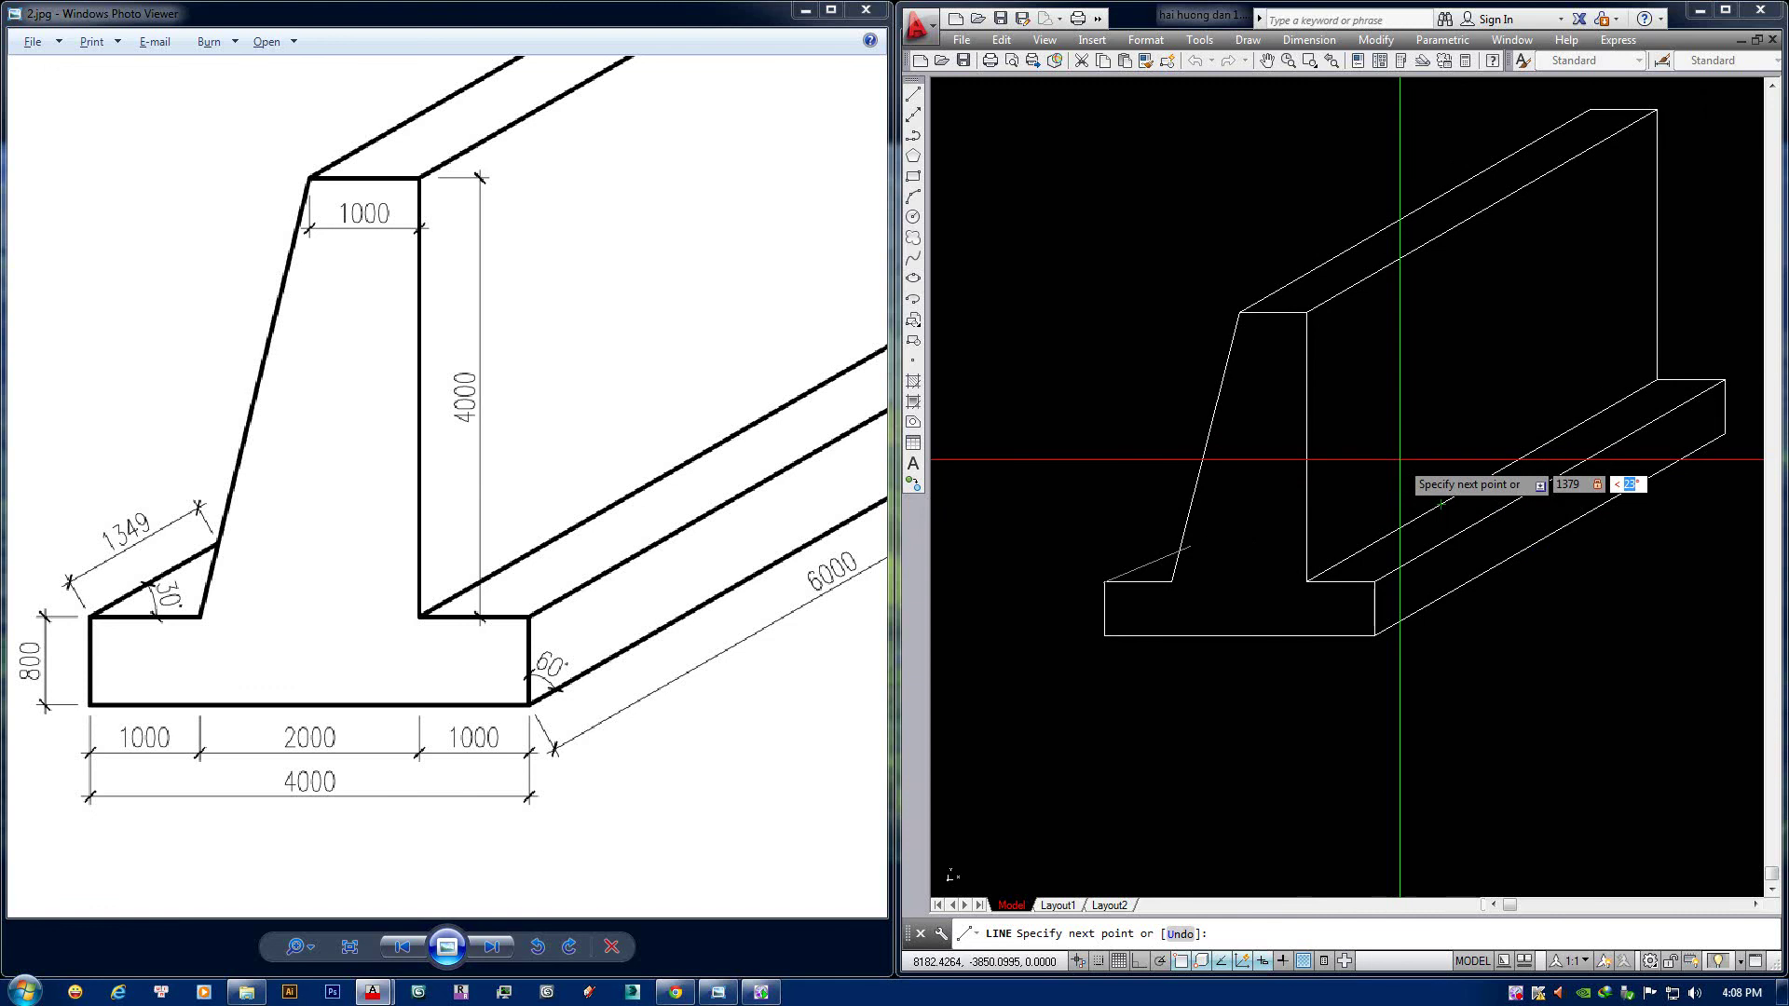
pyautogui.press('Escape')
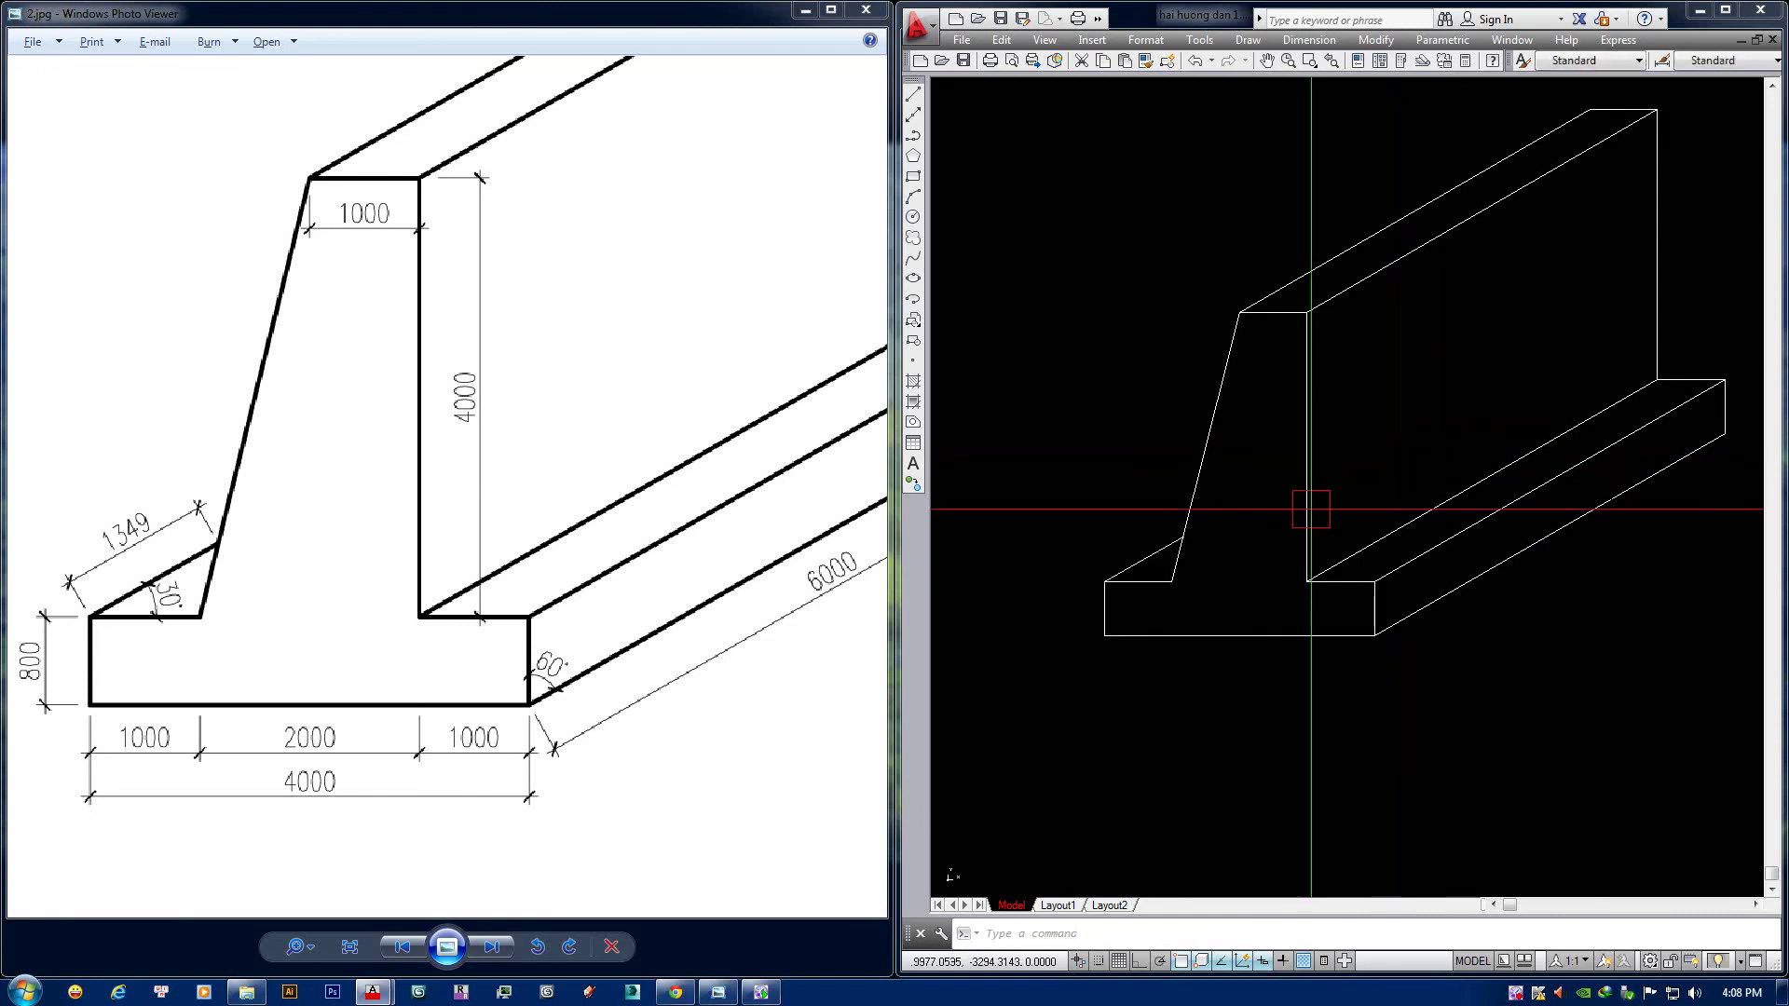
# Pan the wall down and right to clear empty space above it, then view the reference image.
pyautogui.scroll(3, 1110, 559)
pyautogui.scroll(-4, 1250, 531)
pyautogui.scroll(-2, 1304, 425)
pyautogui.moveTo(1305, 425); pyautogui.dragTo(1407, 434, button='middle')
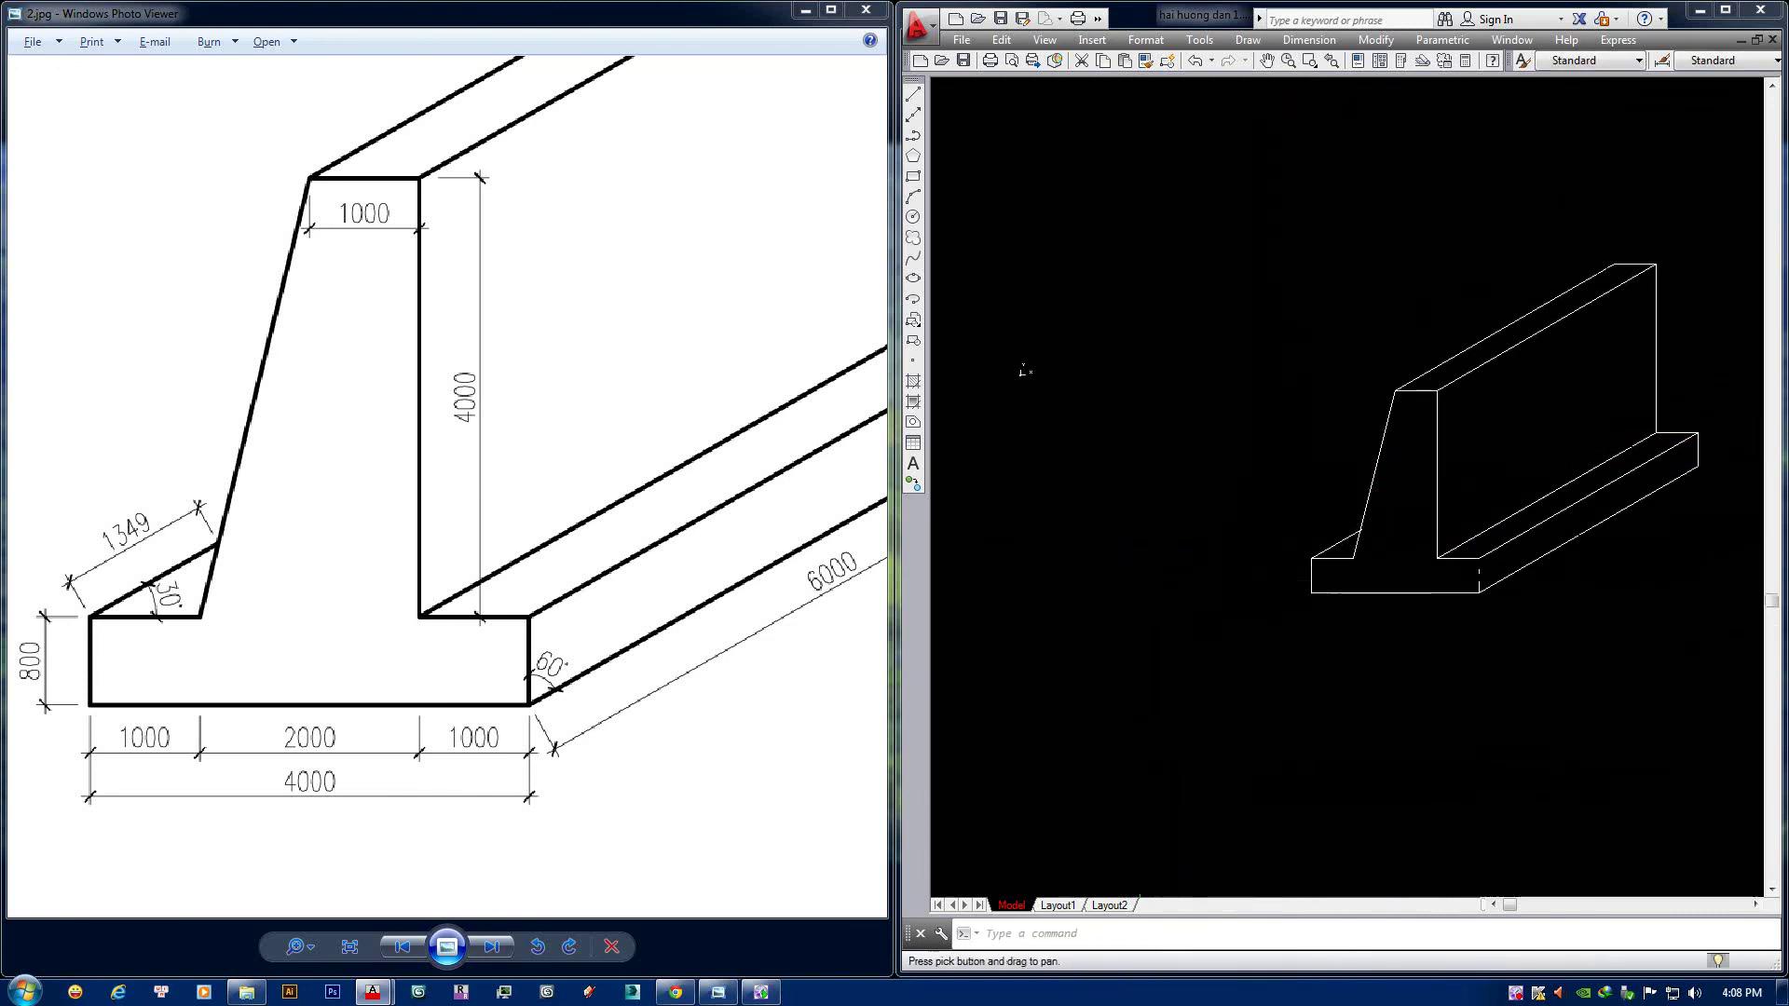
pyautogui.scroll(-2, 571, 451)
pyautogui.scroll(-3, 540, 480)
pyautogui.scroll(1, 559, 569)
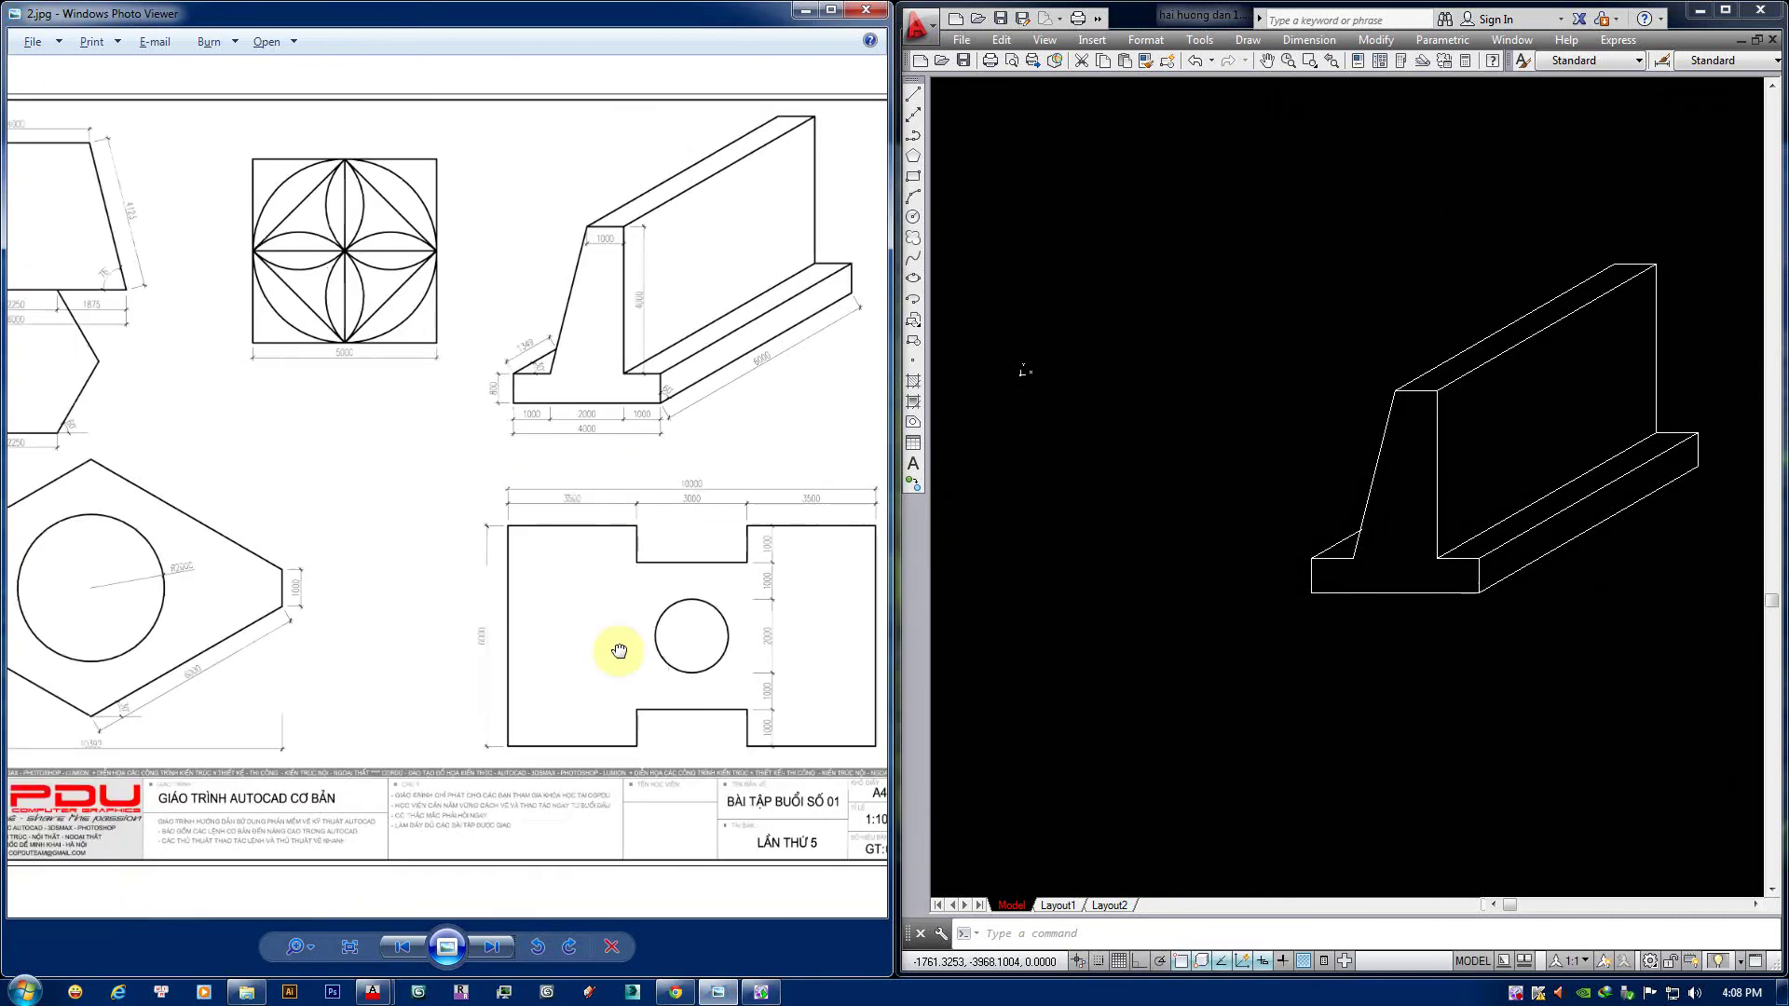
pyautogui.scroll(1, 399, 240)
pyautogui.scroll(1, 411, 403)
pyautogui.scroll(1, 428, 359)
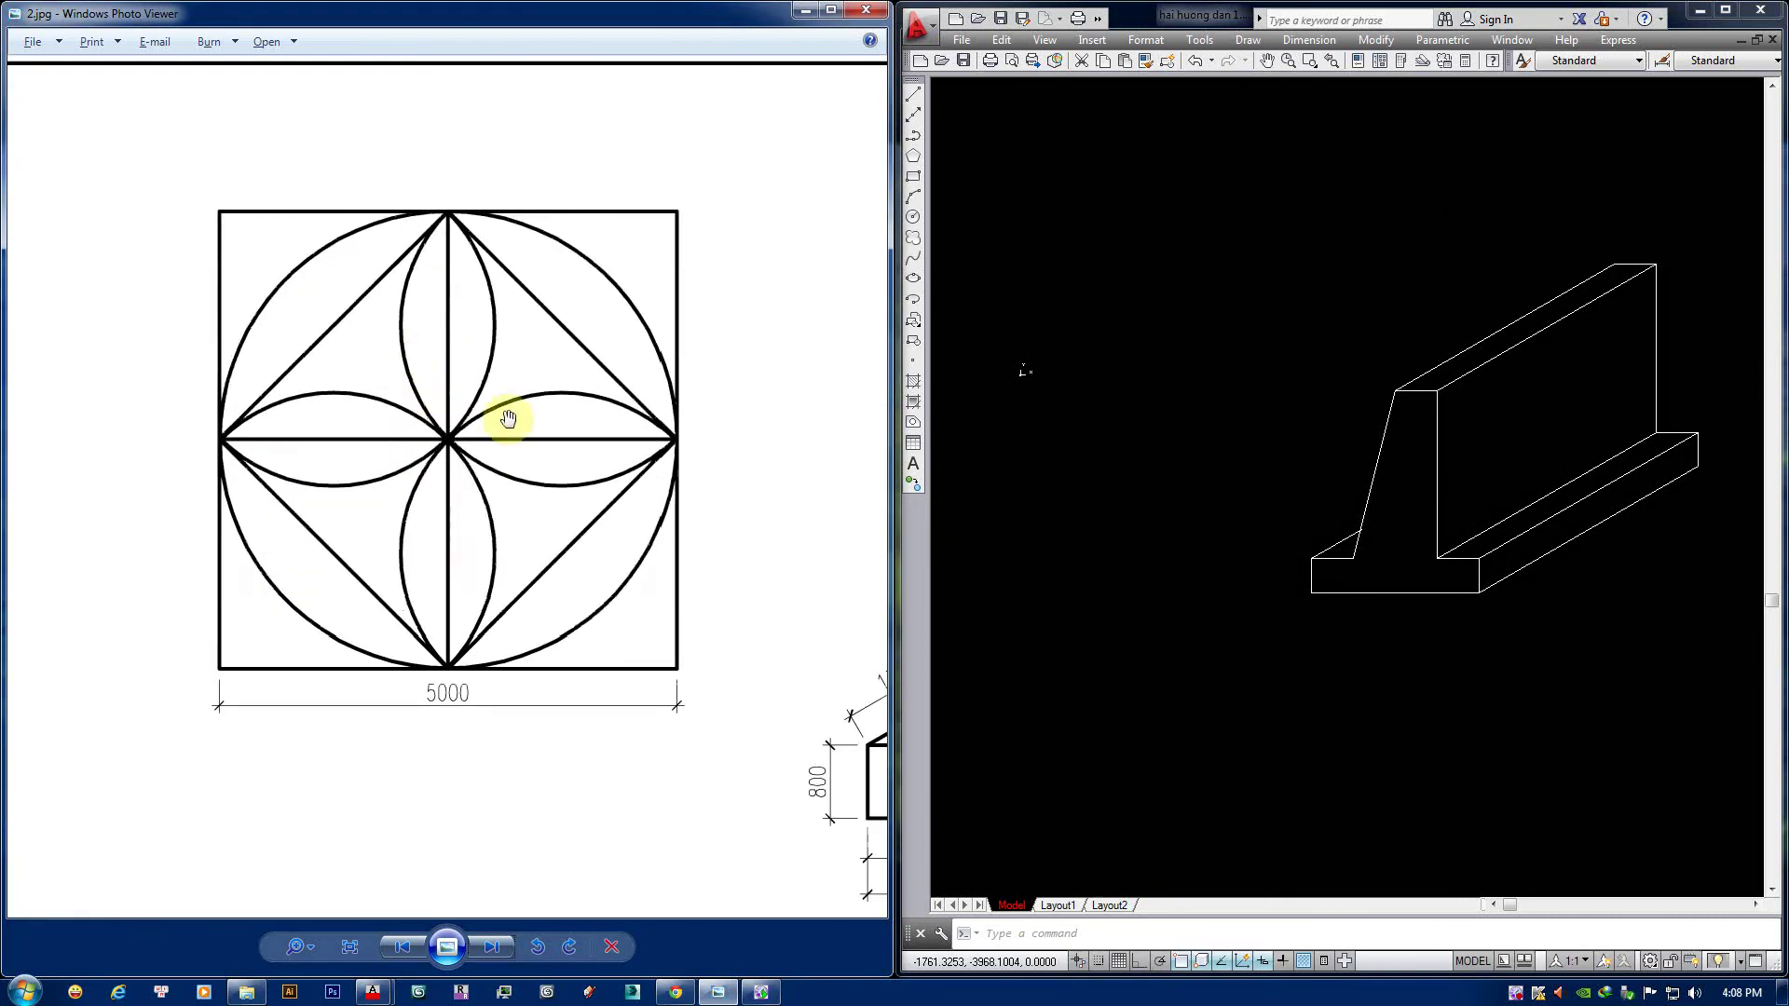
pyautogui.moveTo(1107, 353); pyautogui.dragTo(1146, 439, button='middle')
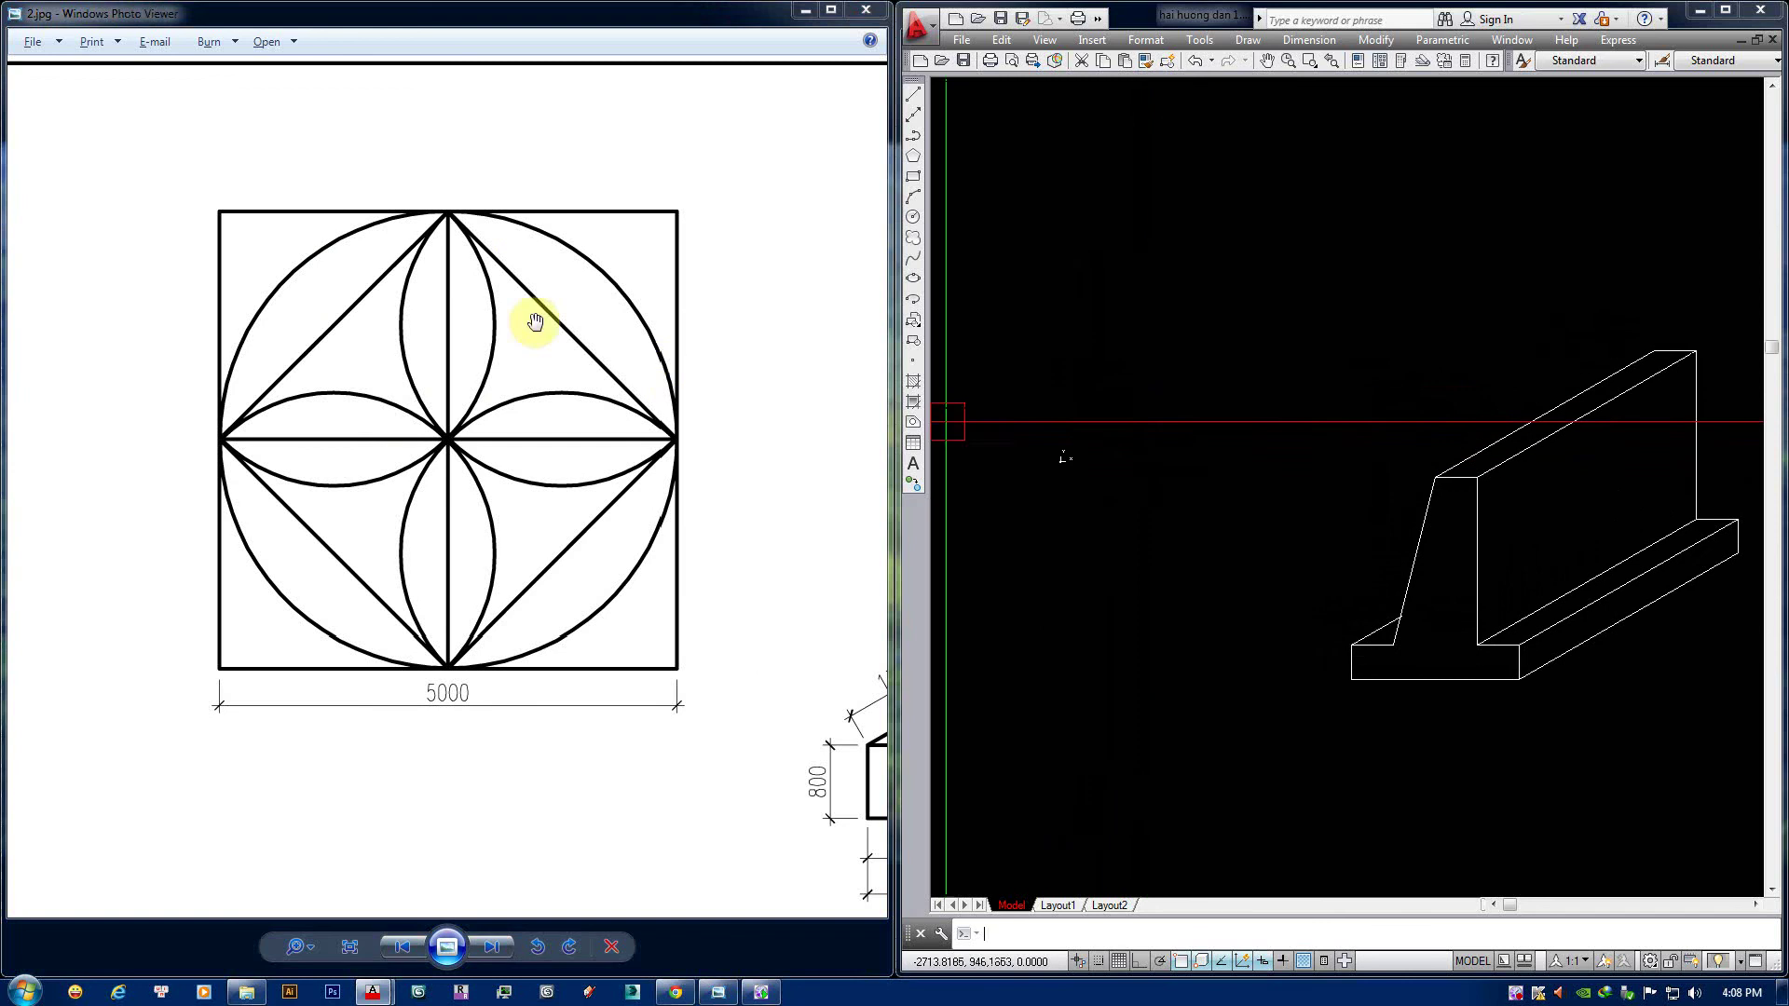
pyautogui.moveTo(1251, 313); pyautogui.dragTo(1256, 344, button='middle')
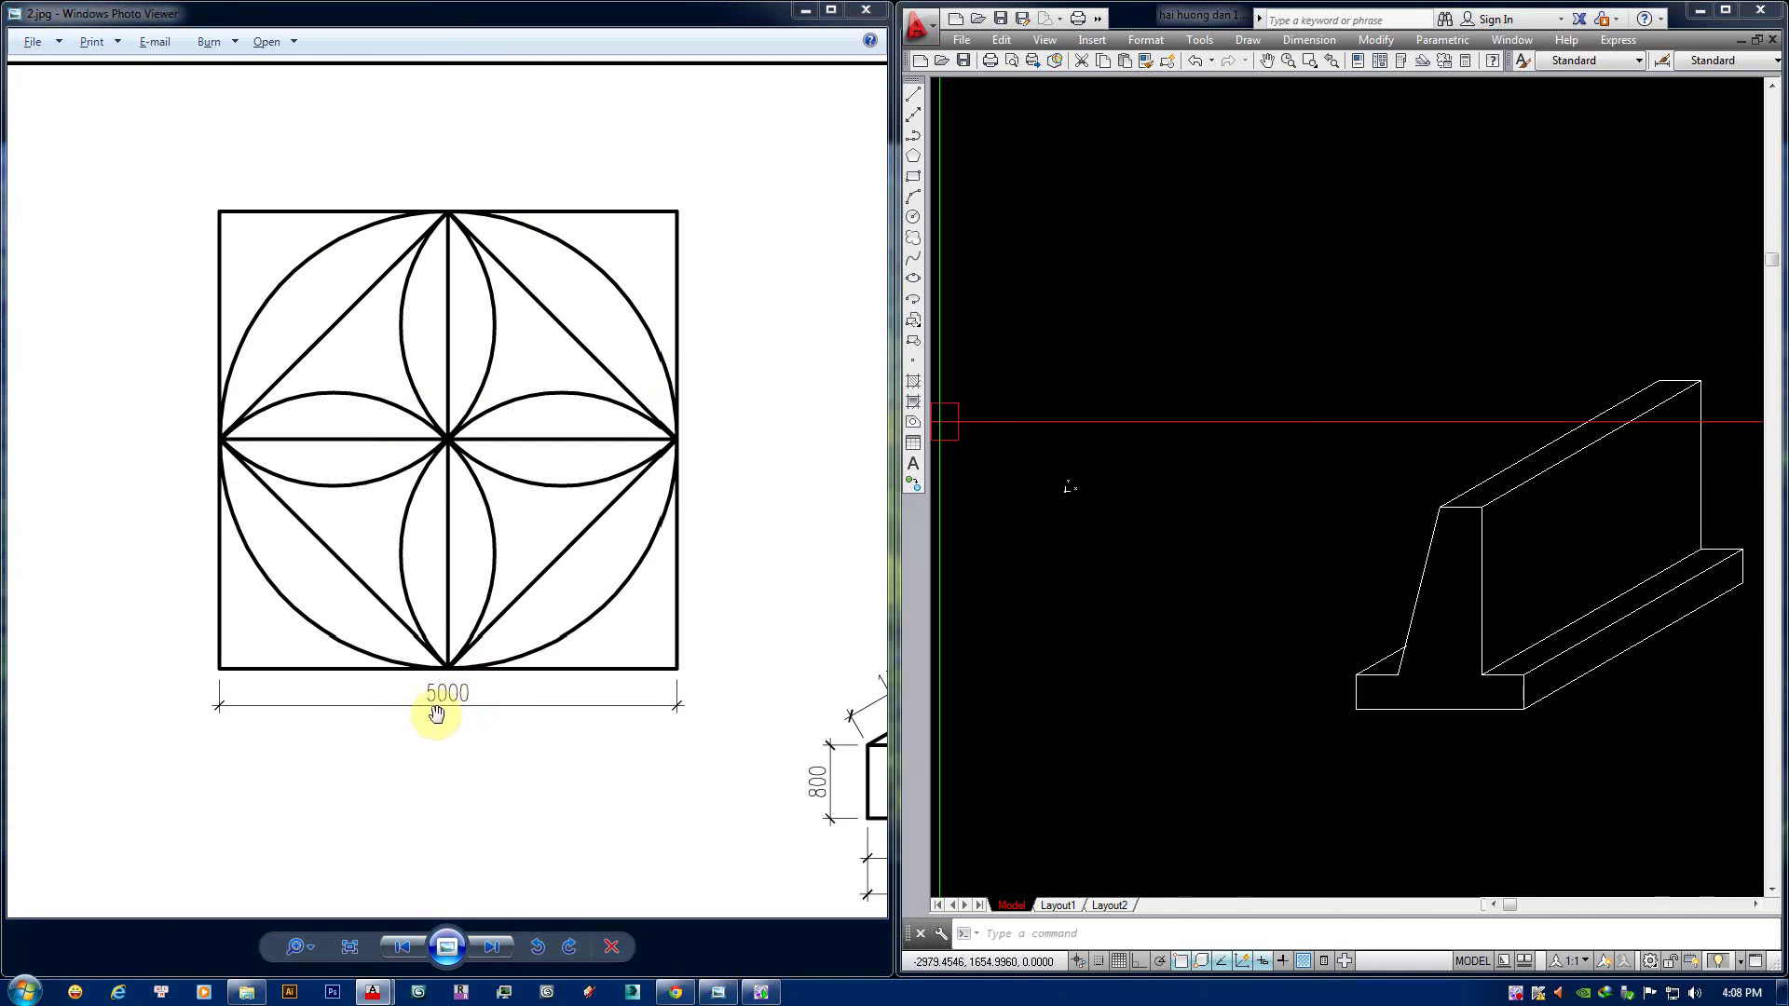
pyautogui.moveTo(1357, 403); pyautogui.dragTo(1333, 548, button='middle')
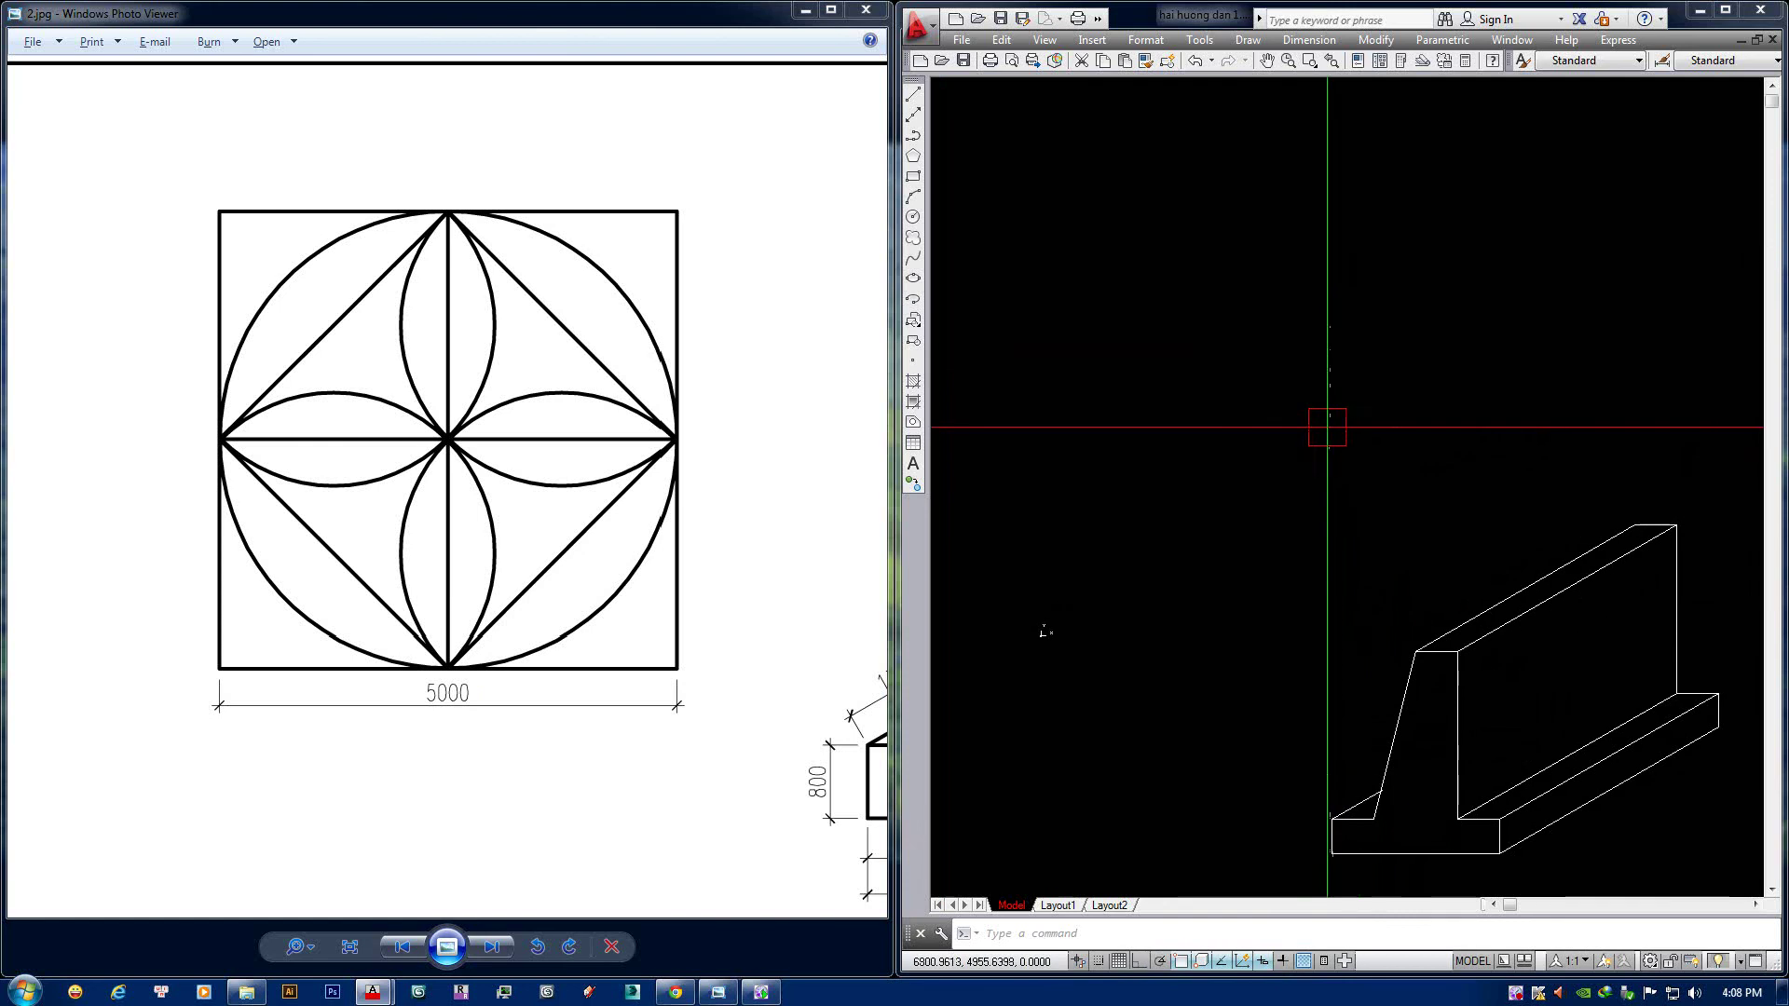
pyautogui.click(584, 261)
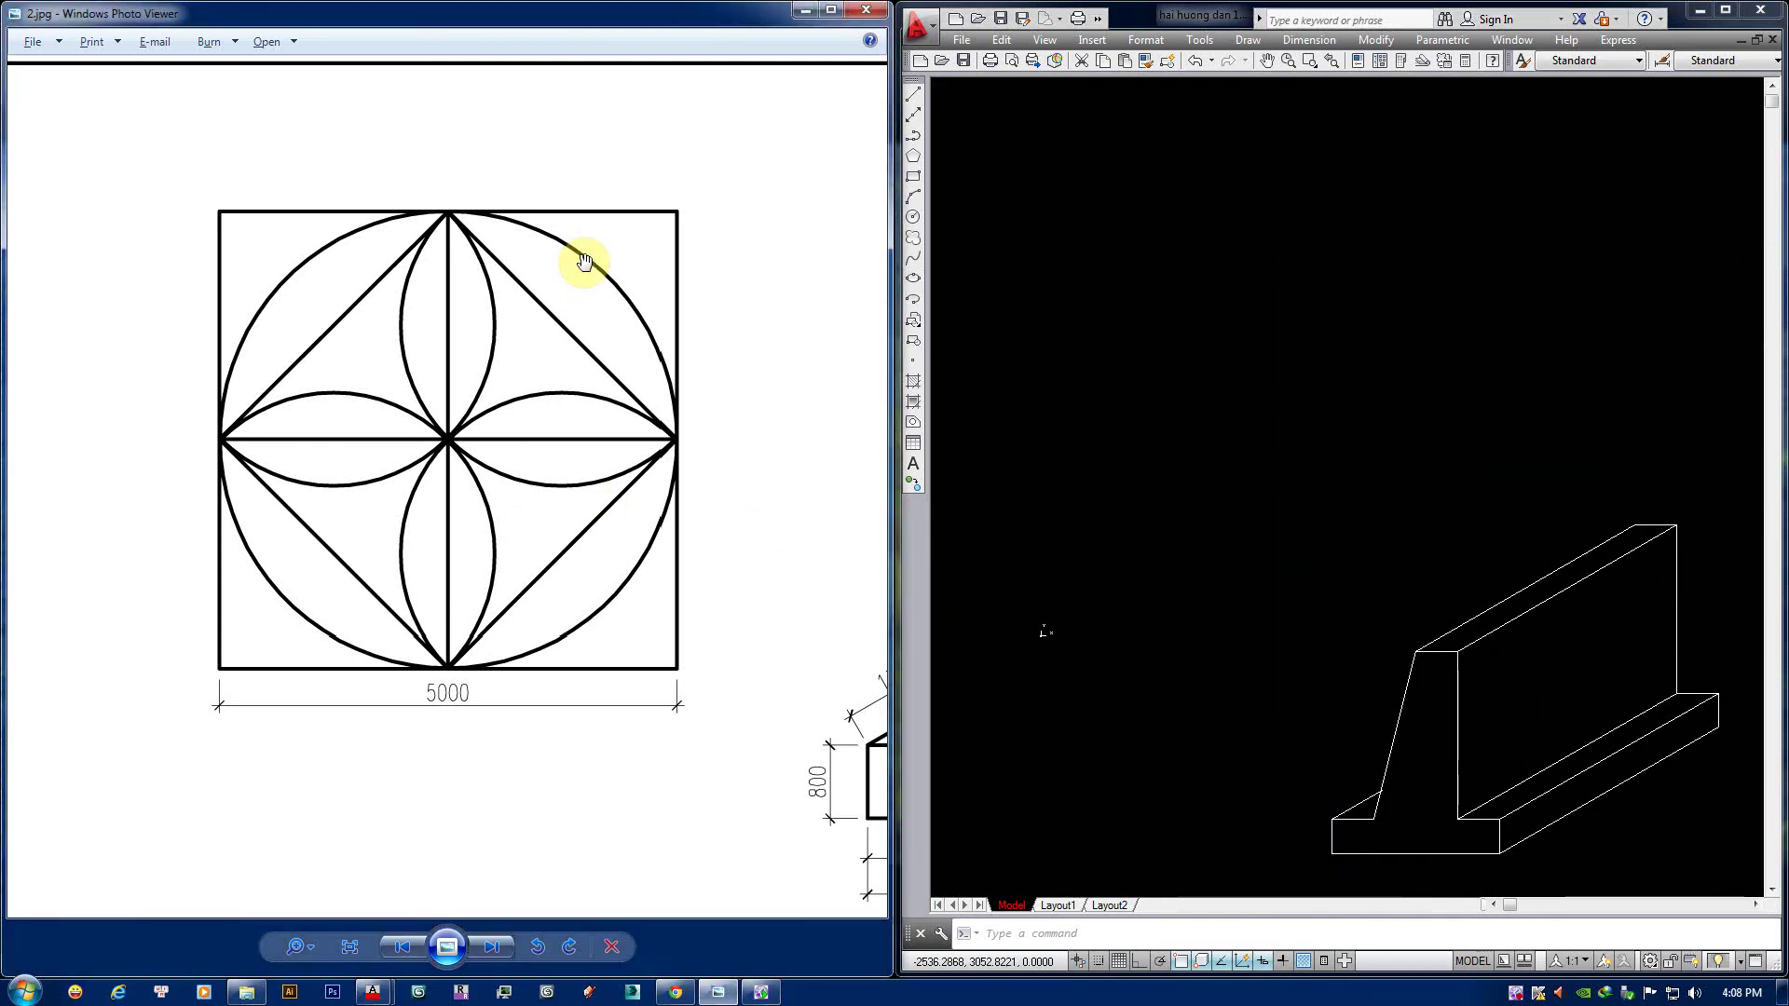
# Draw a closed 5000 × 5000 square with Ortho on above the retaining wall.
pyautogui.click(1410, 332)
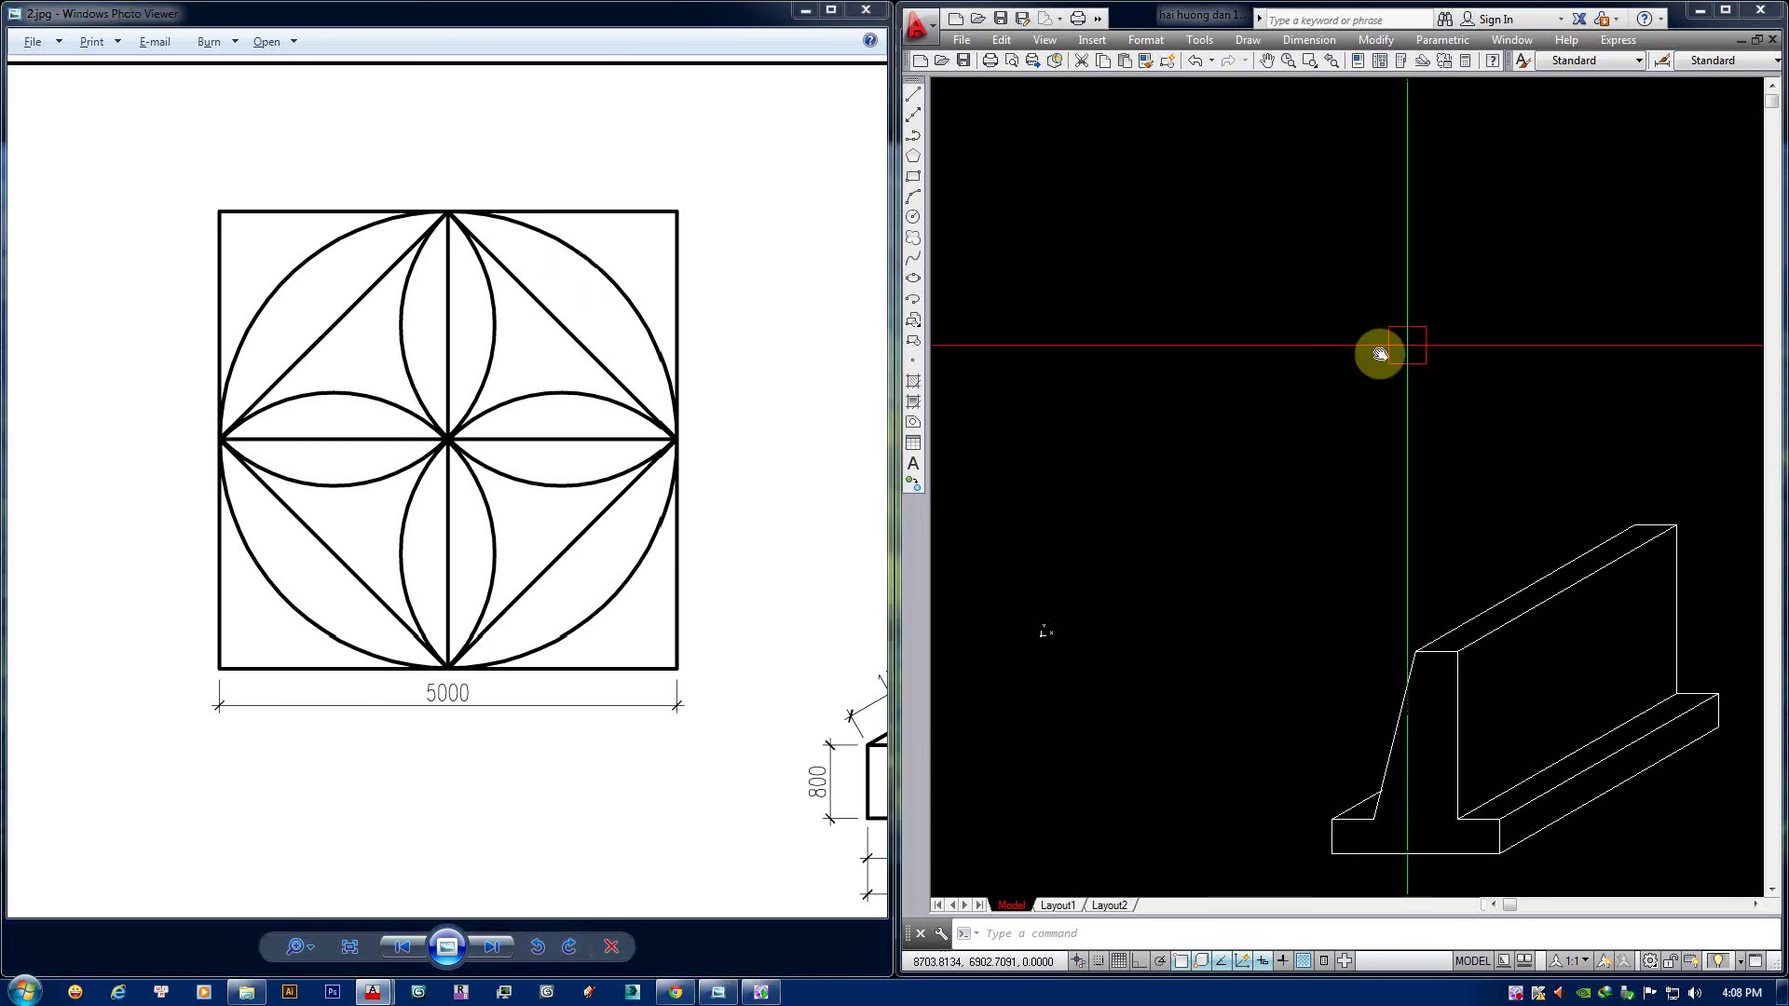
pyautogui.write('l')
pyautogui.press('Return')
pyautogui.click(1186, 445)
pyautogui.press('F8')
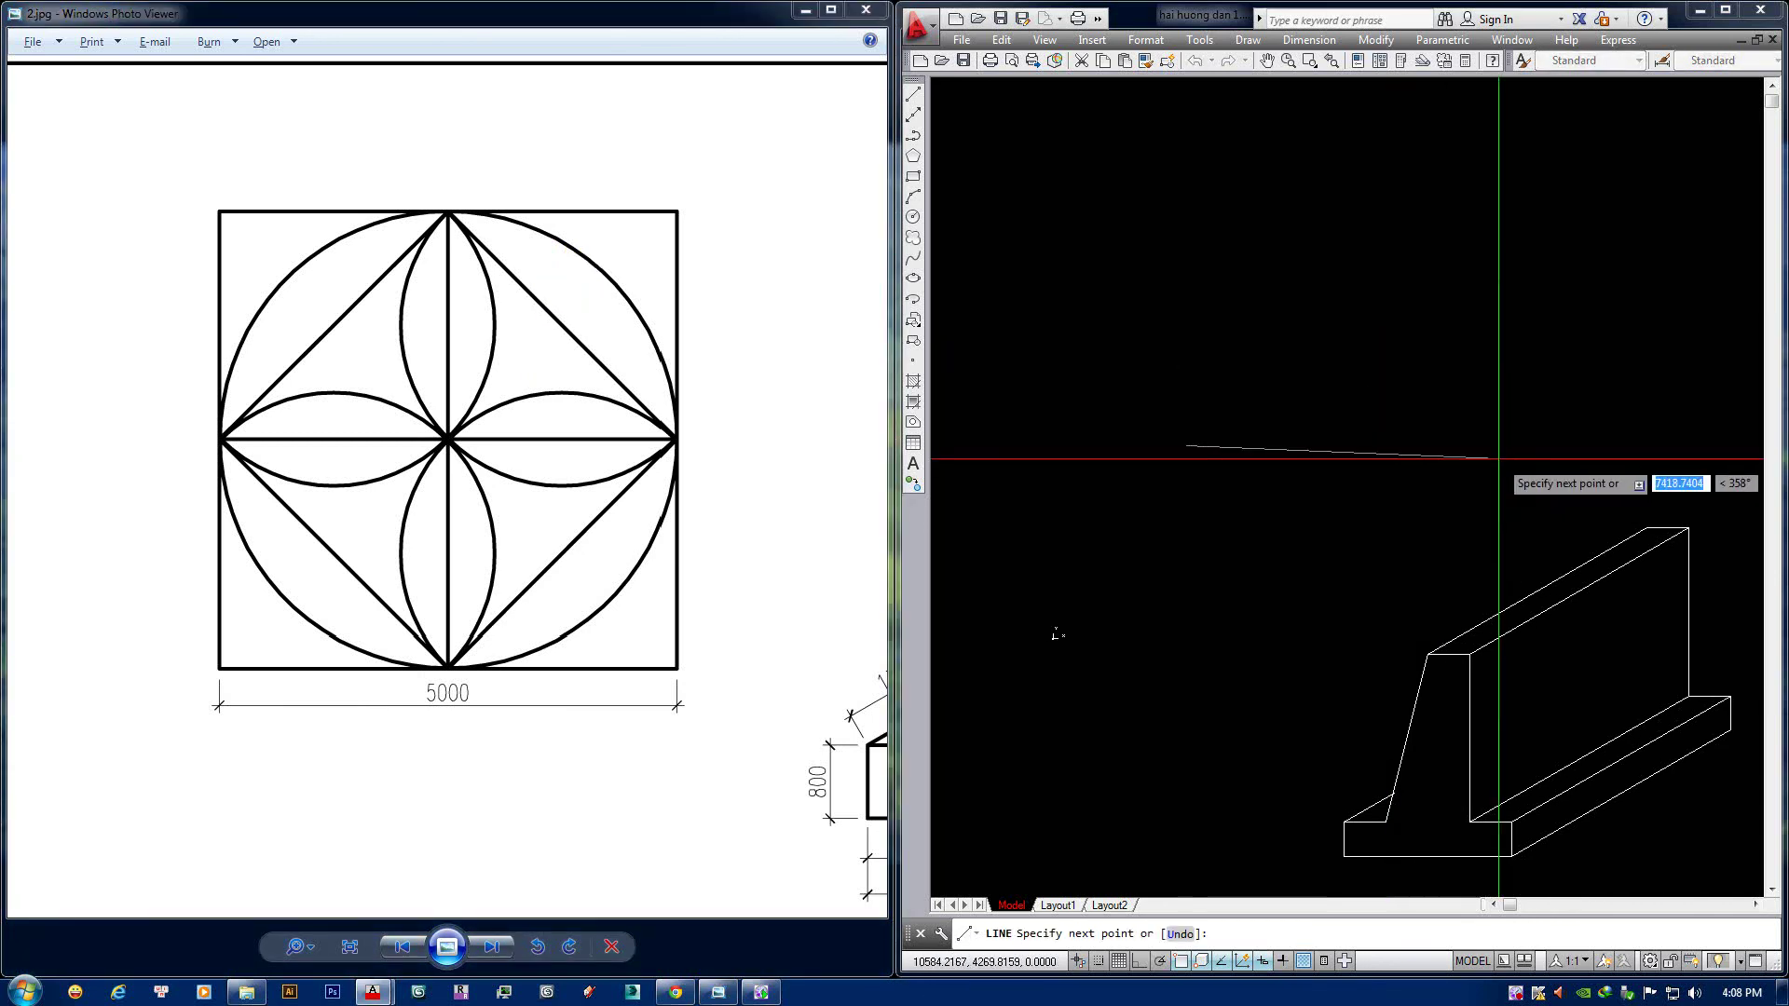
pyautogui.write('000')
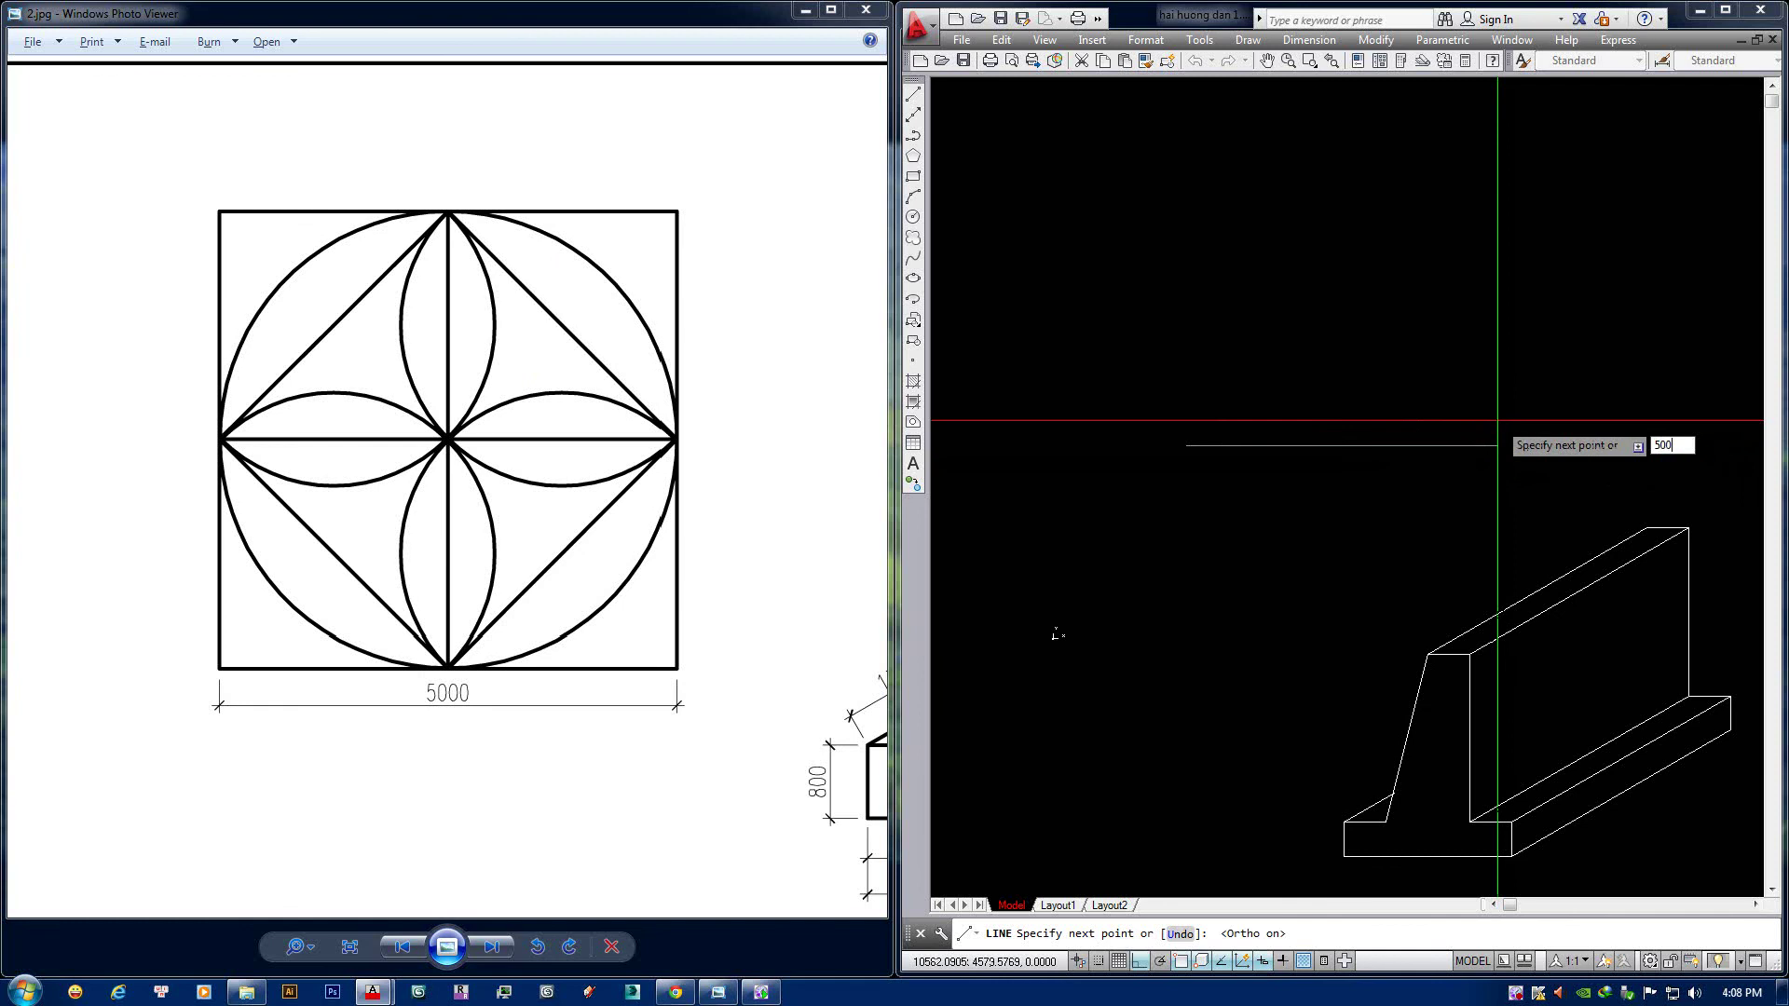
pyautogui.press('Return')
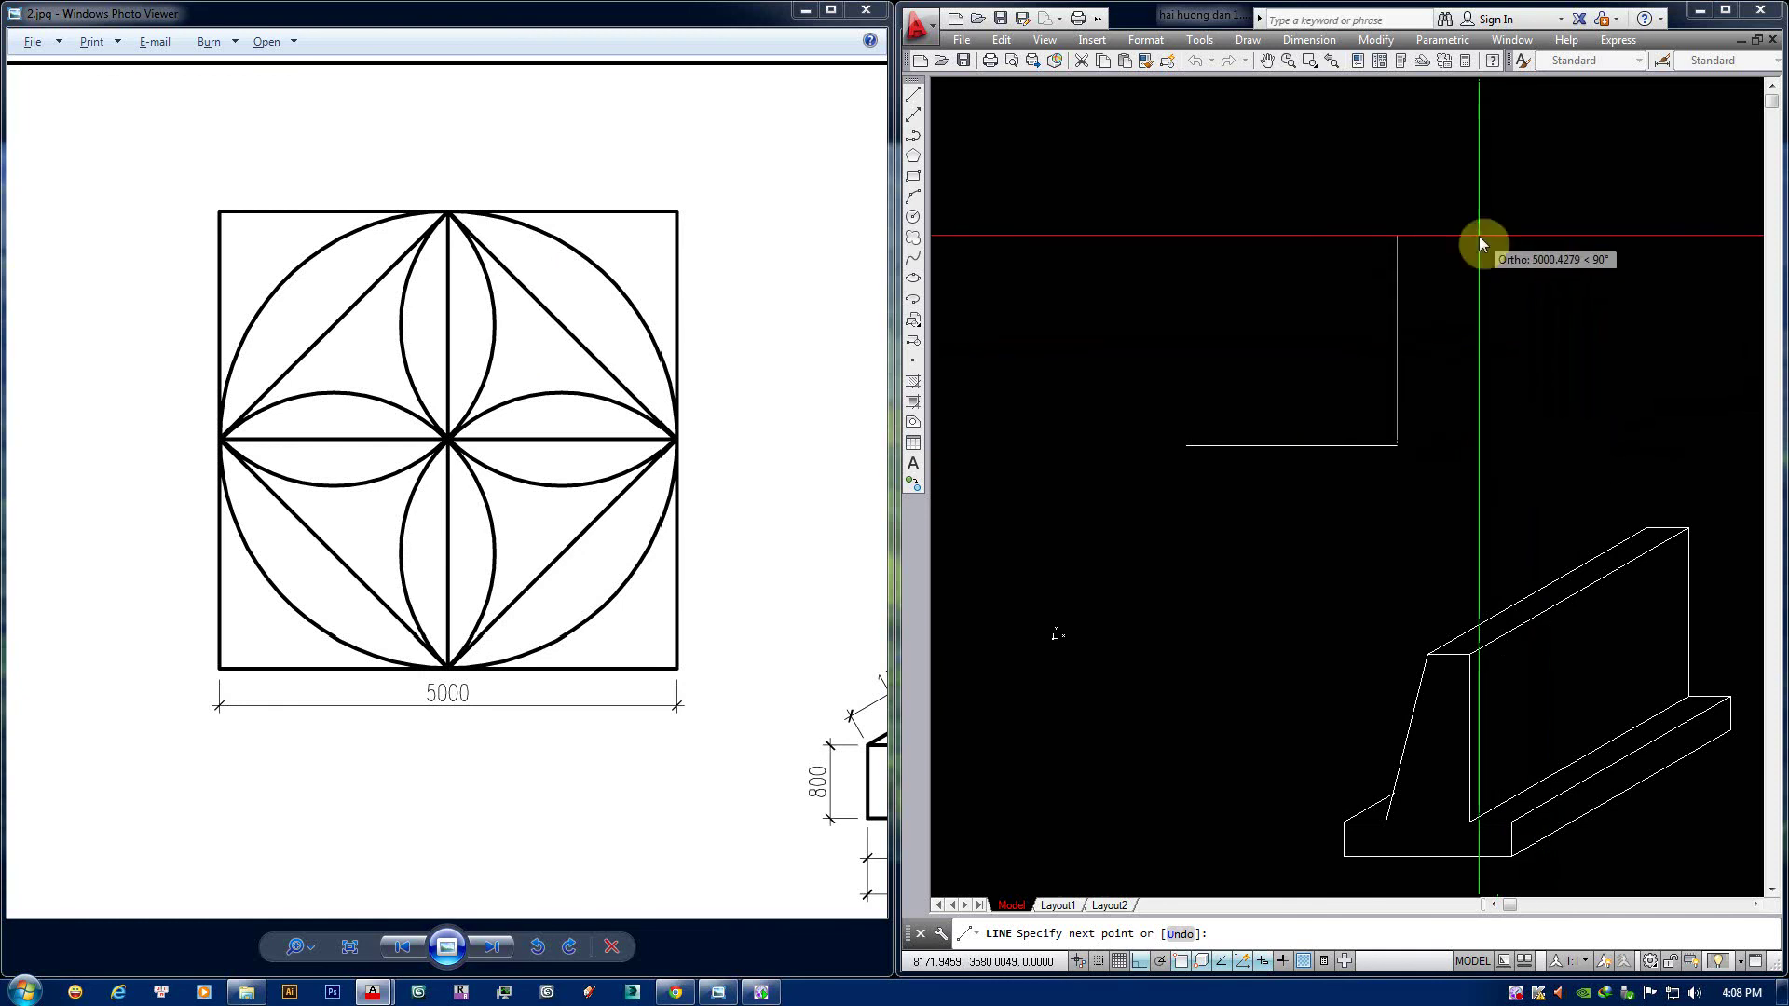
pyautogui.write('5000')
pyautogui.press('Return')
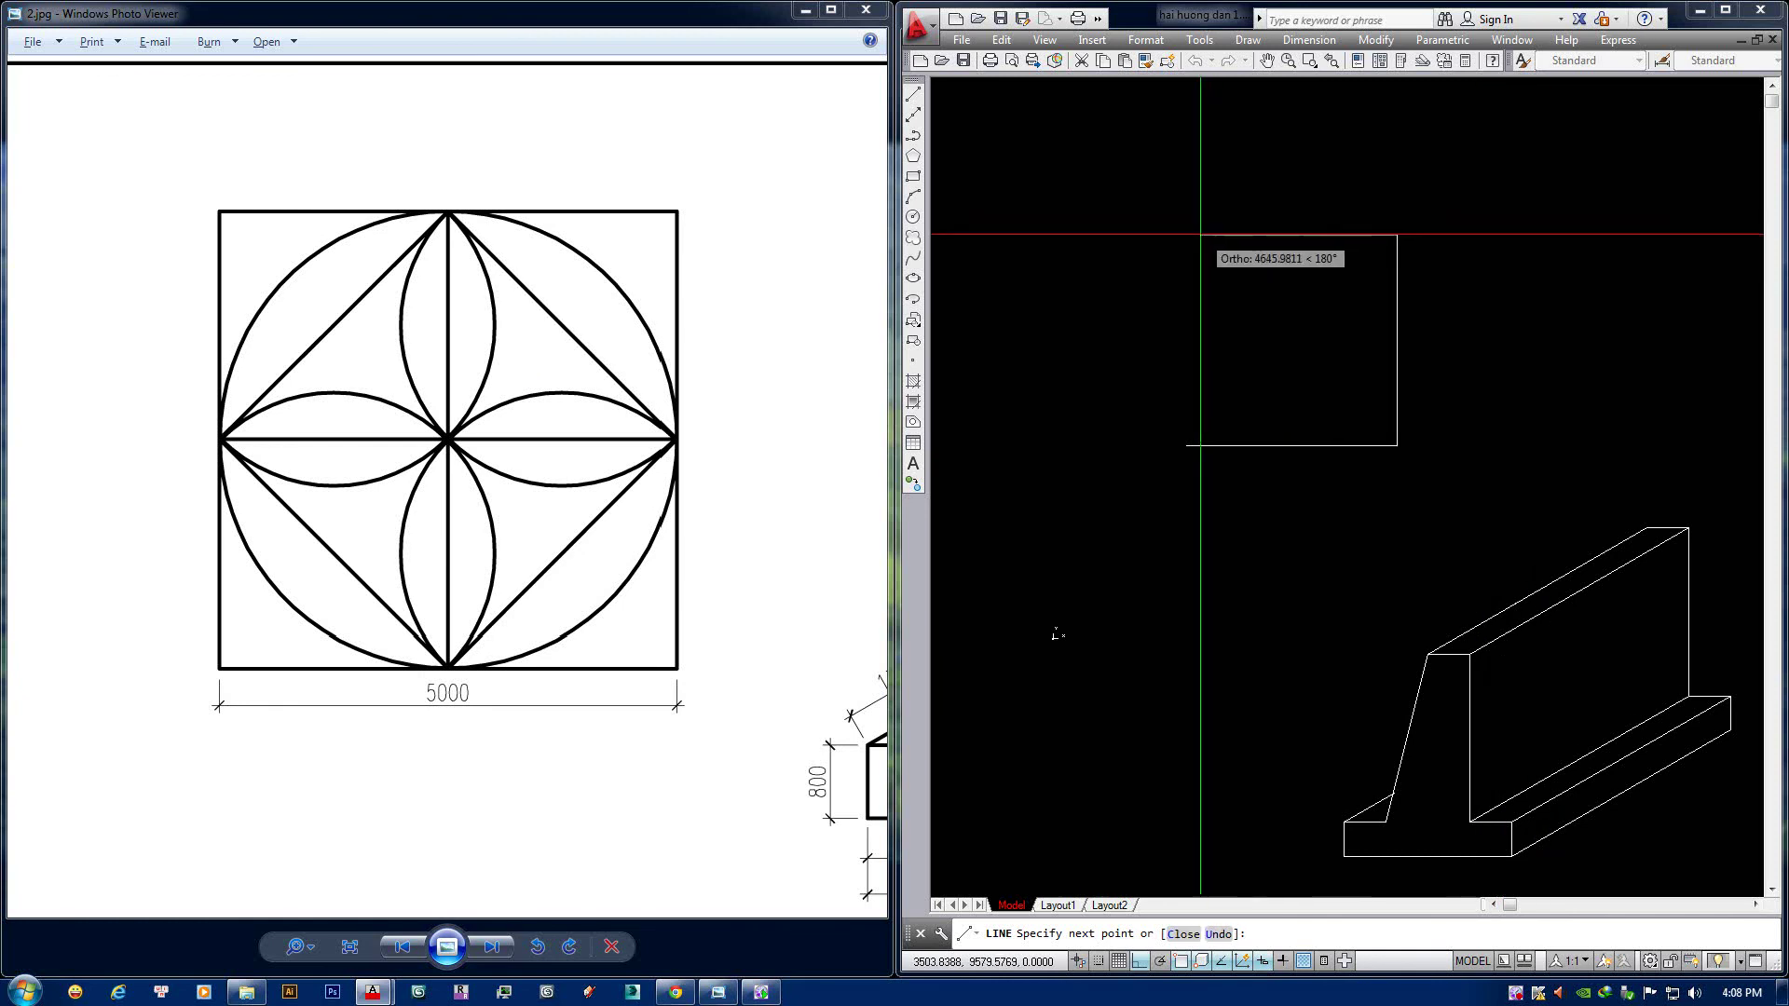
pyautogui.press('Return')
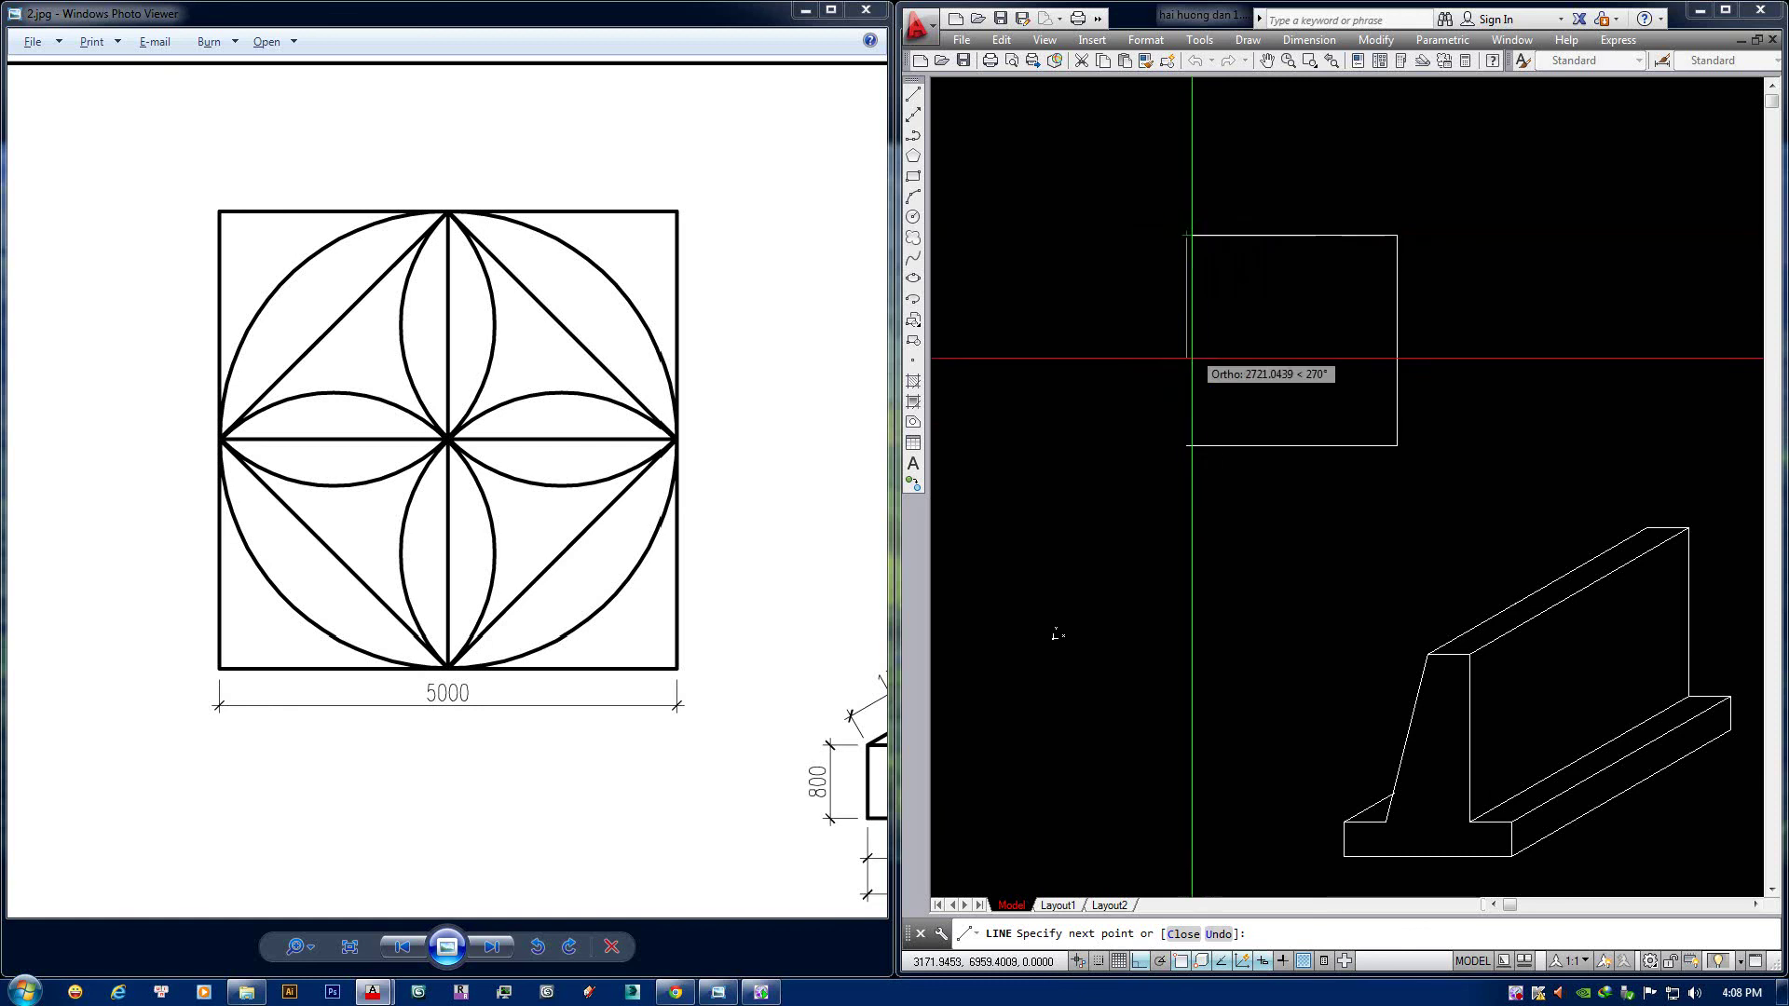
pyautogui.click(1166, 444)
pyautogui.rightClick(1317, 367)
# Look at the next reference sheet, then return to the previous one.
pyautogui.moveTo(1350, 291); pyautogui.dragTo(1342, 323, button='middle')
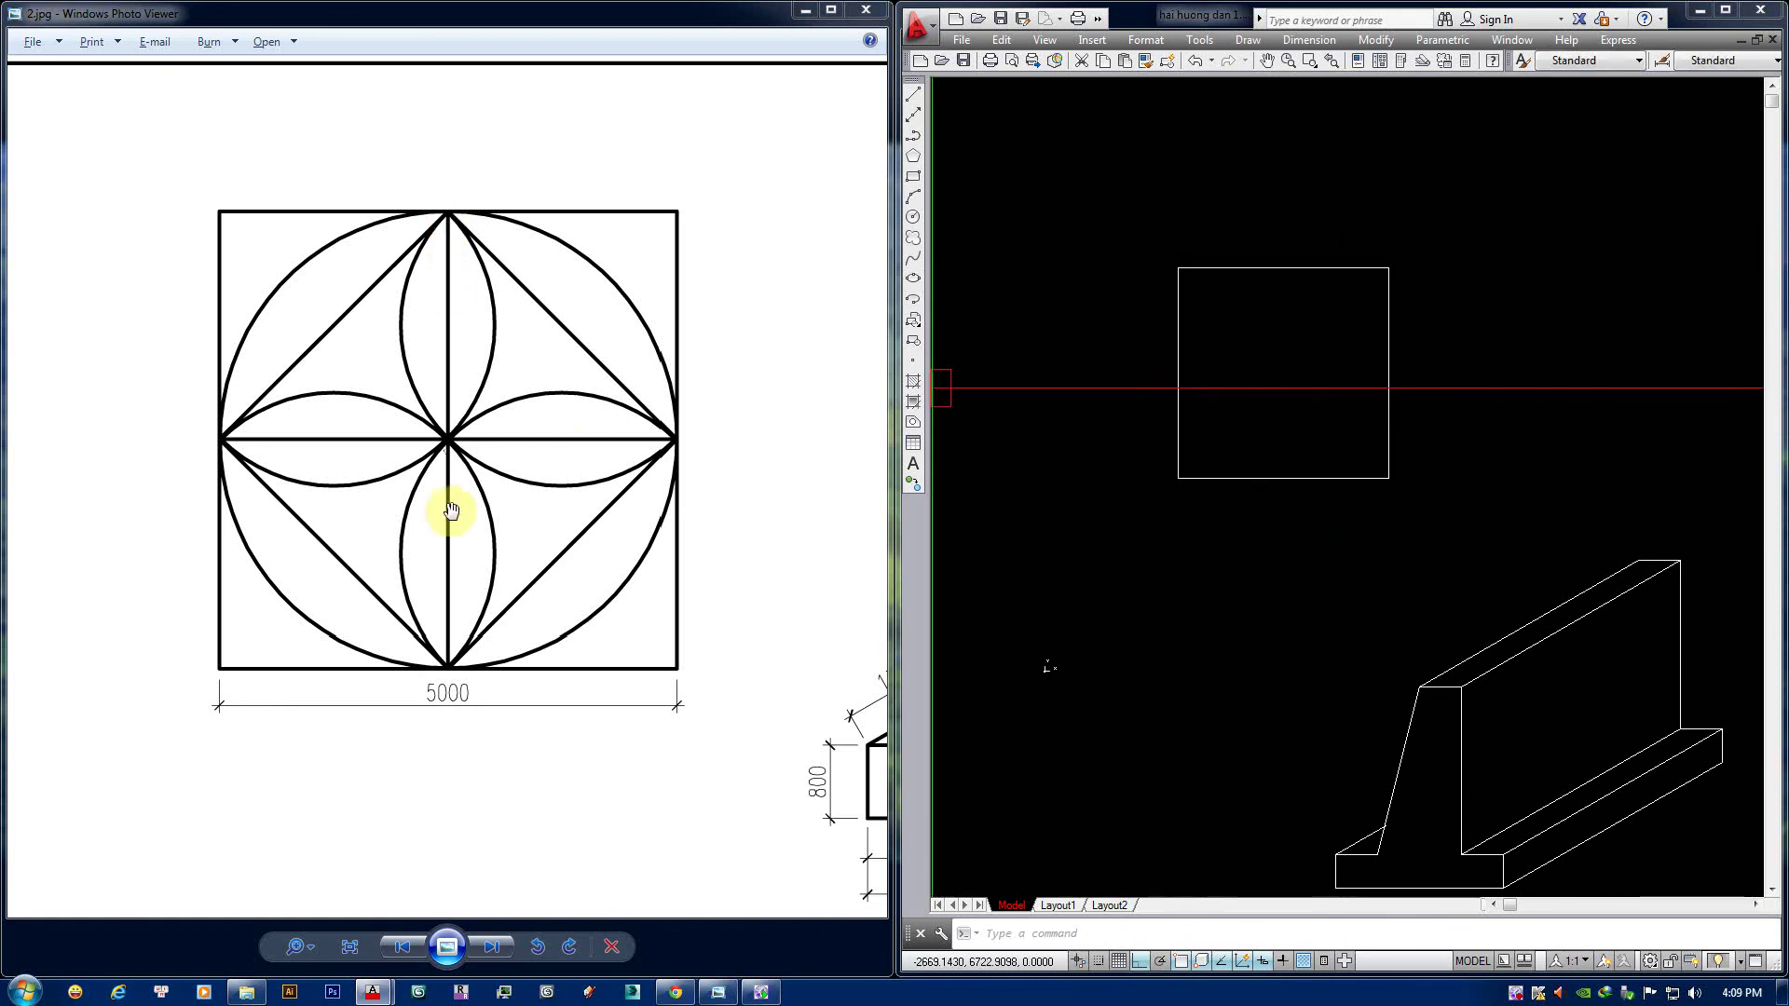
pyautogui.click(538, 457)
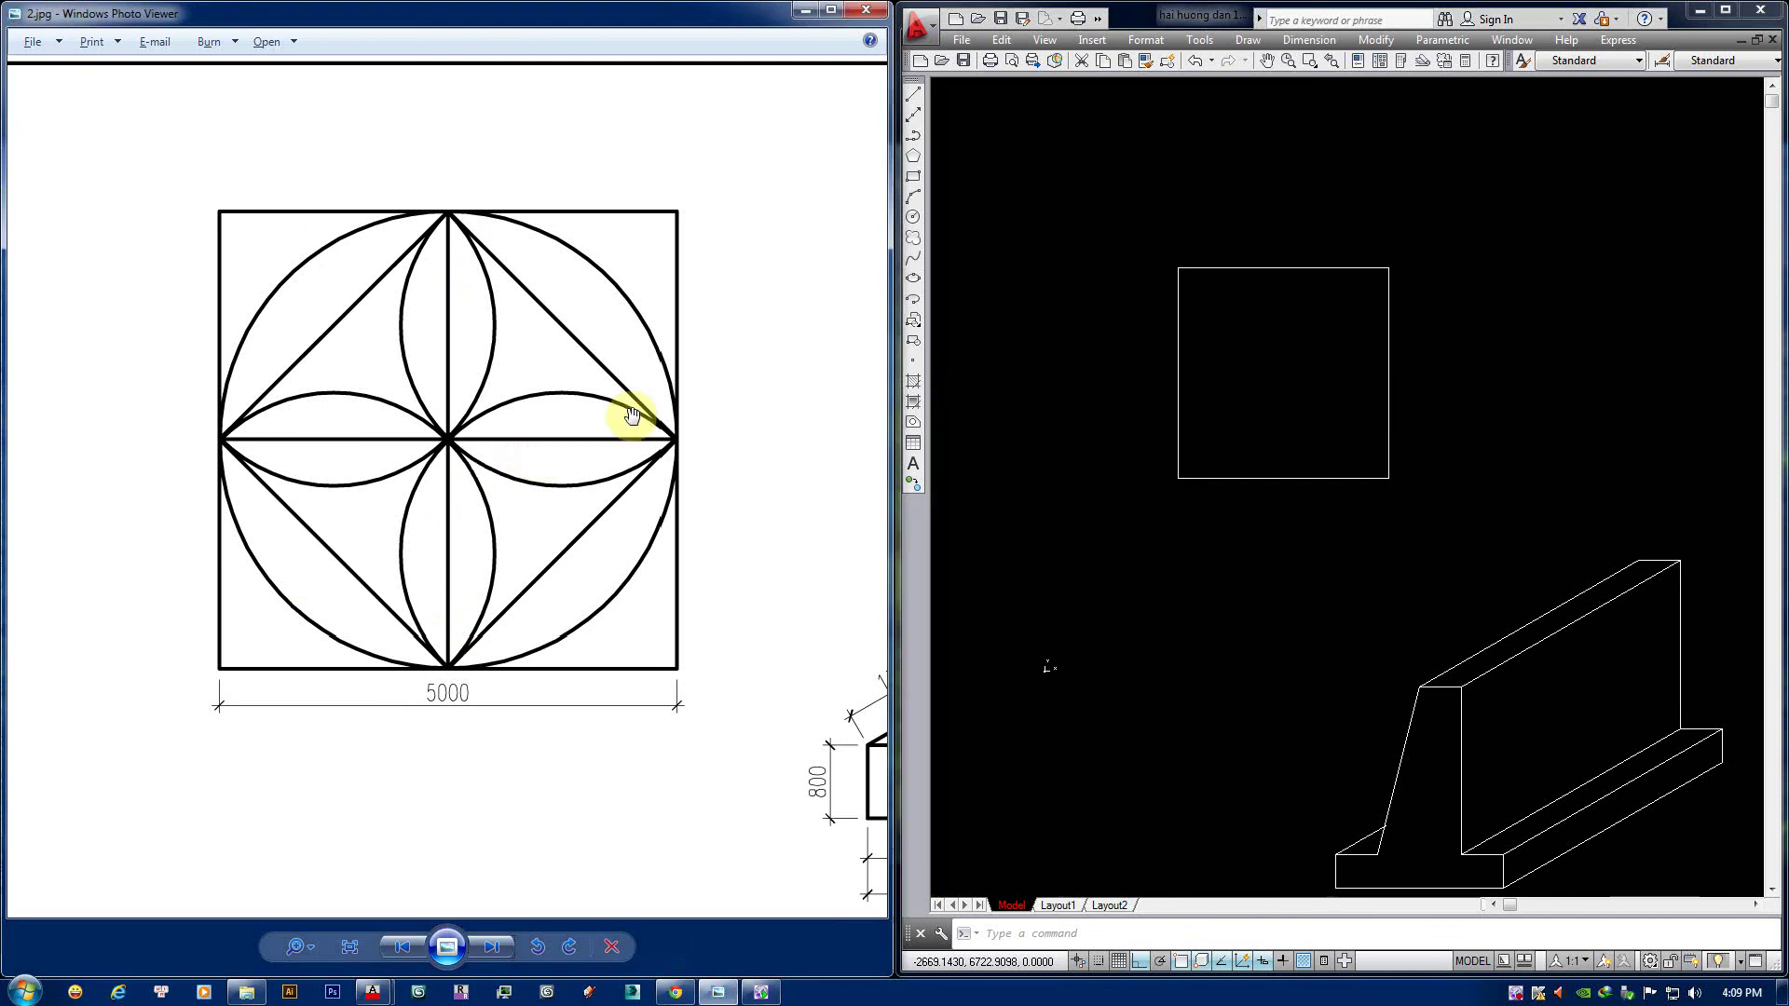
pyautogui.press('Right')
pyautogui.click(1182, 398)
pyautogui.click(511, 357)
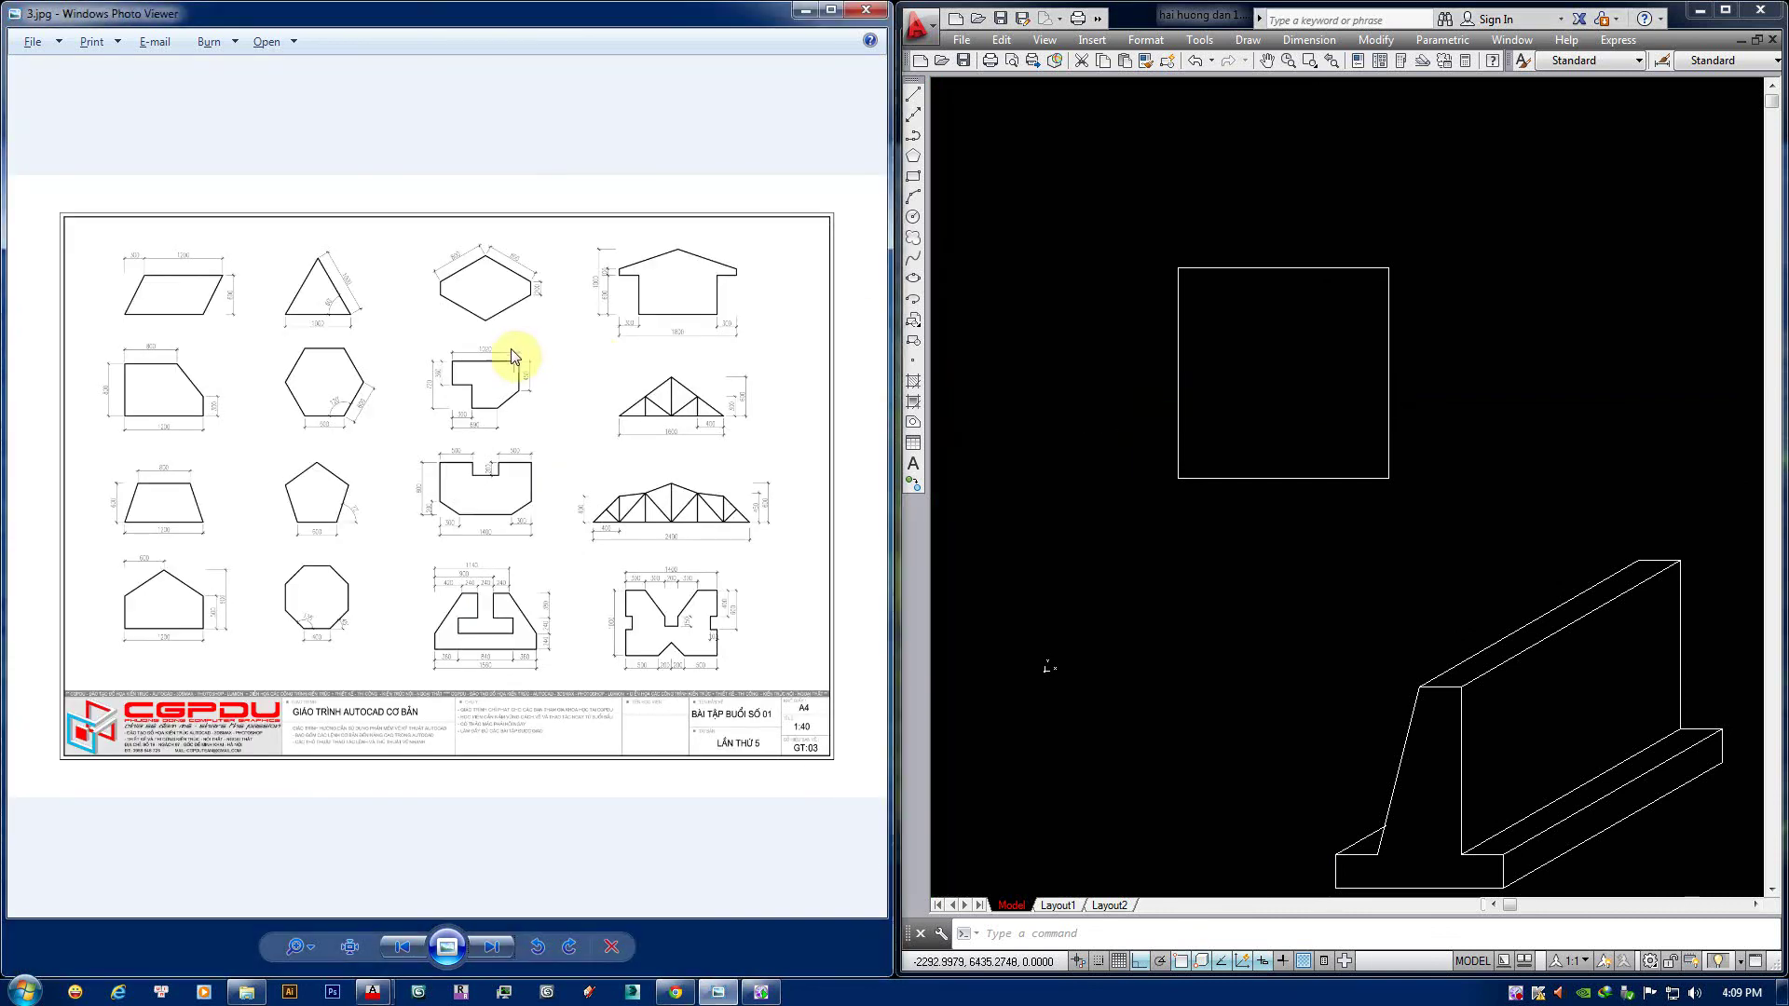
pyautogui.press('Left')
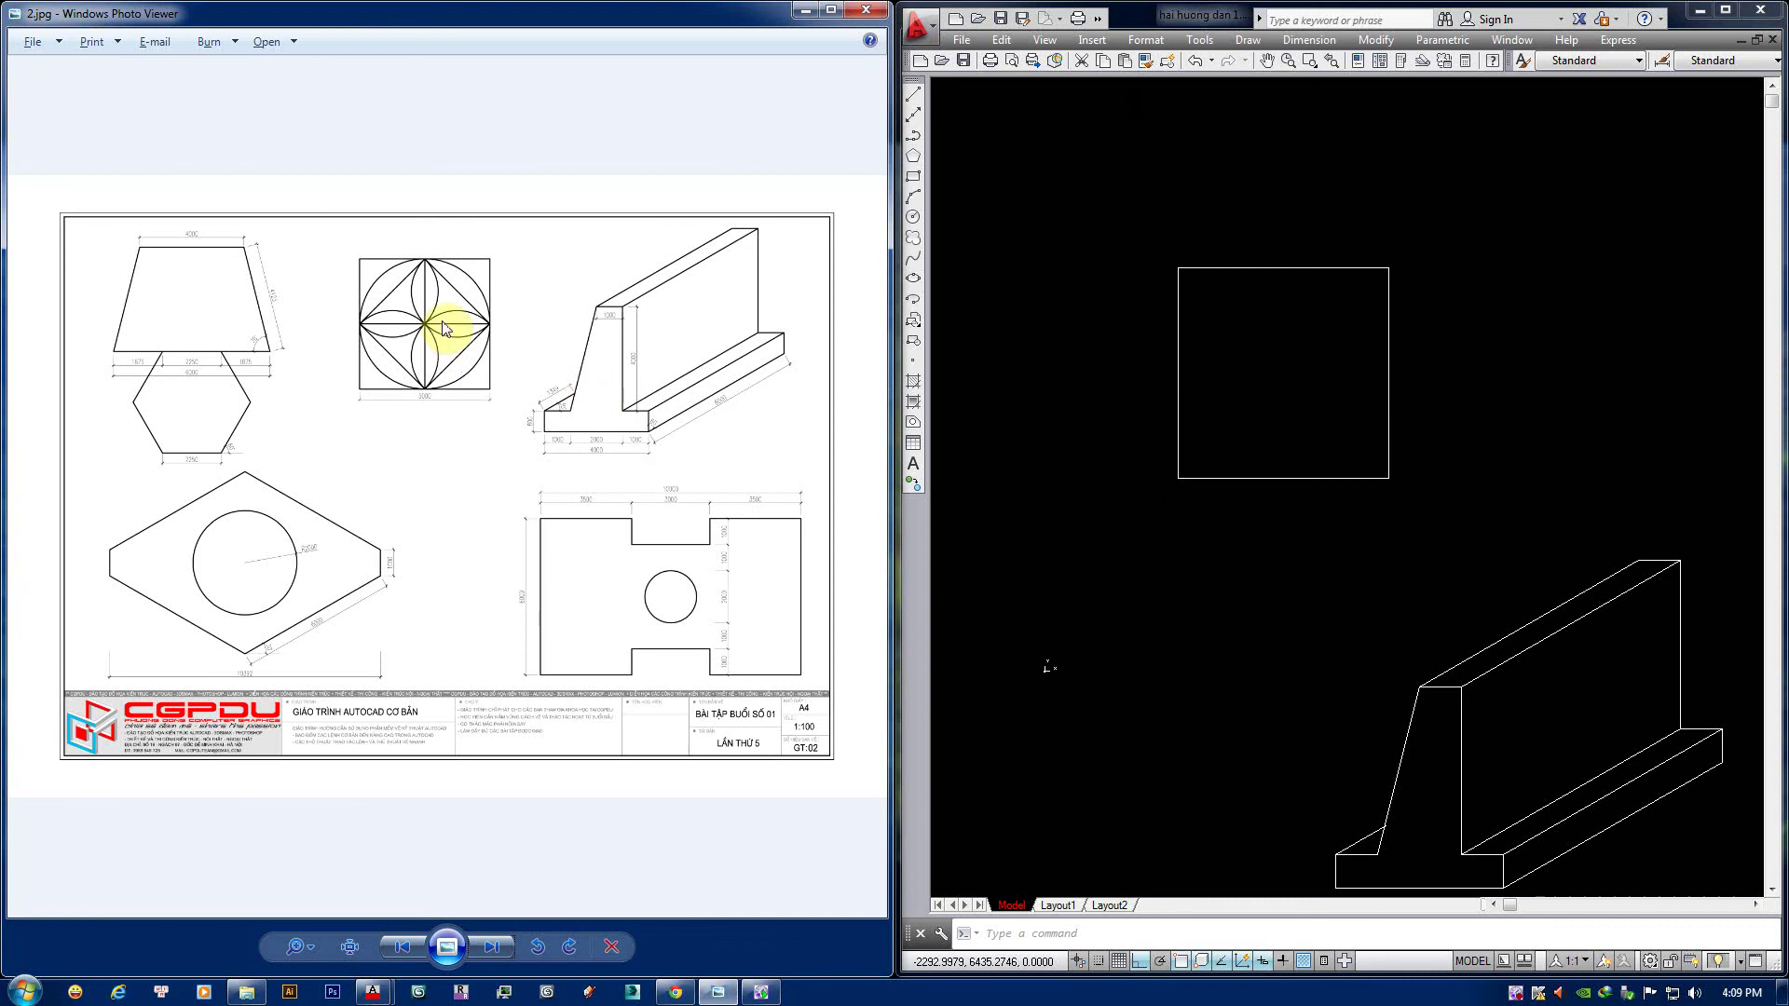
pyautogui.scroll(5, 445, 328)
# Draw horizontal and vertical centre lines across the square and inscribe a circle touching its sides.
pyautogui.click(1211, 404)
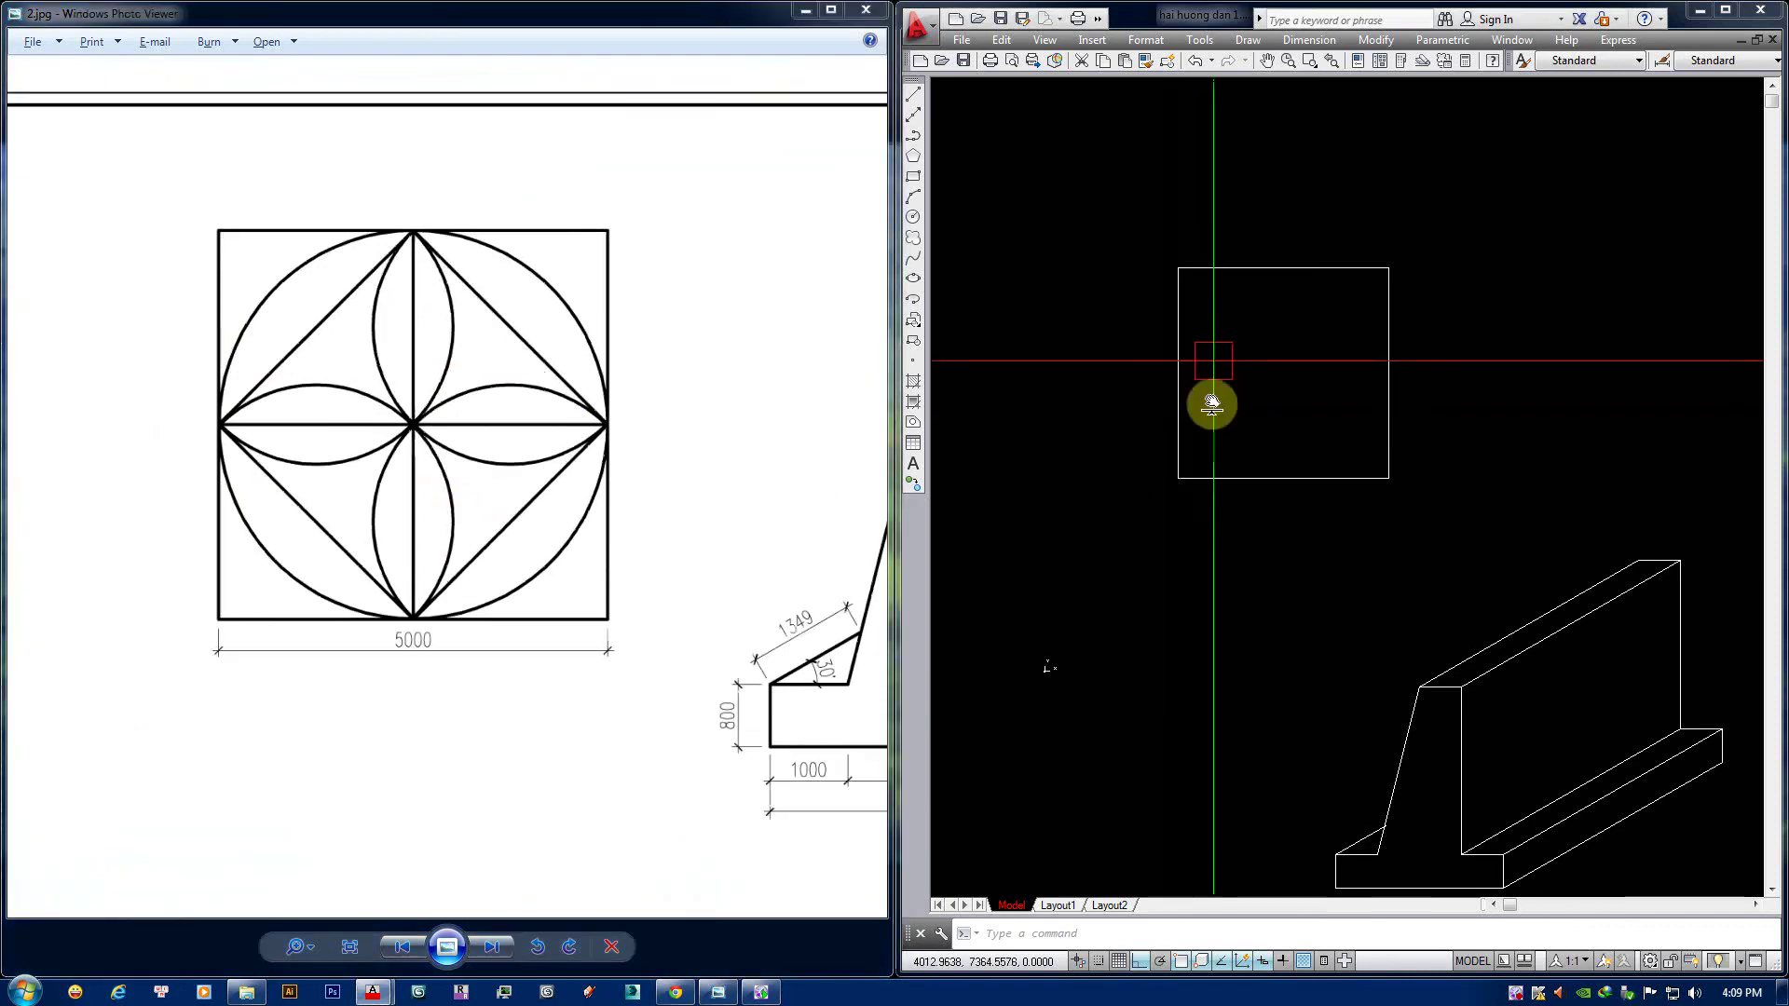
pyautogui.moveTo(1212, 403); pyautogui.dragTo(1249, 404, button='middle')
pyautogui.press('Return')
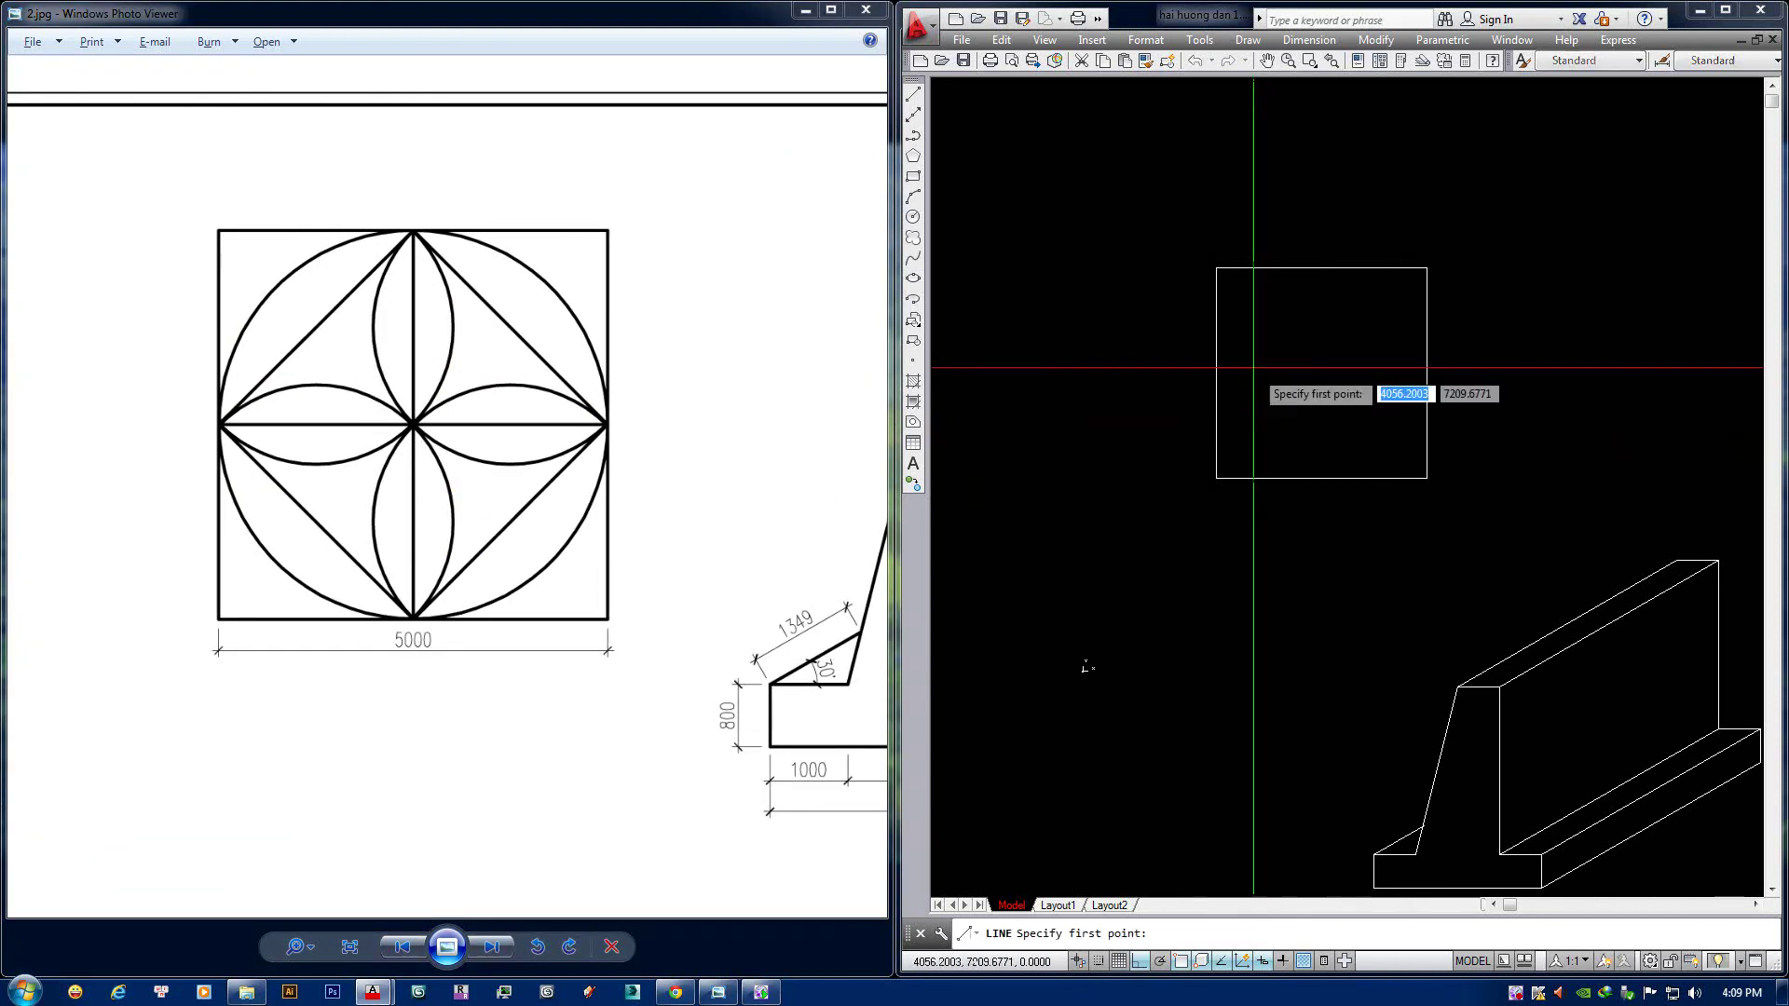
pyautogui.click(1426, 372)
pyautogui.press('Return')
pyautogui.press('Return')
pyautogui.click(1321, 269)
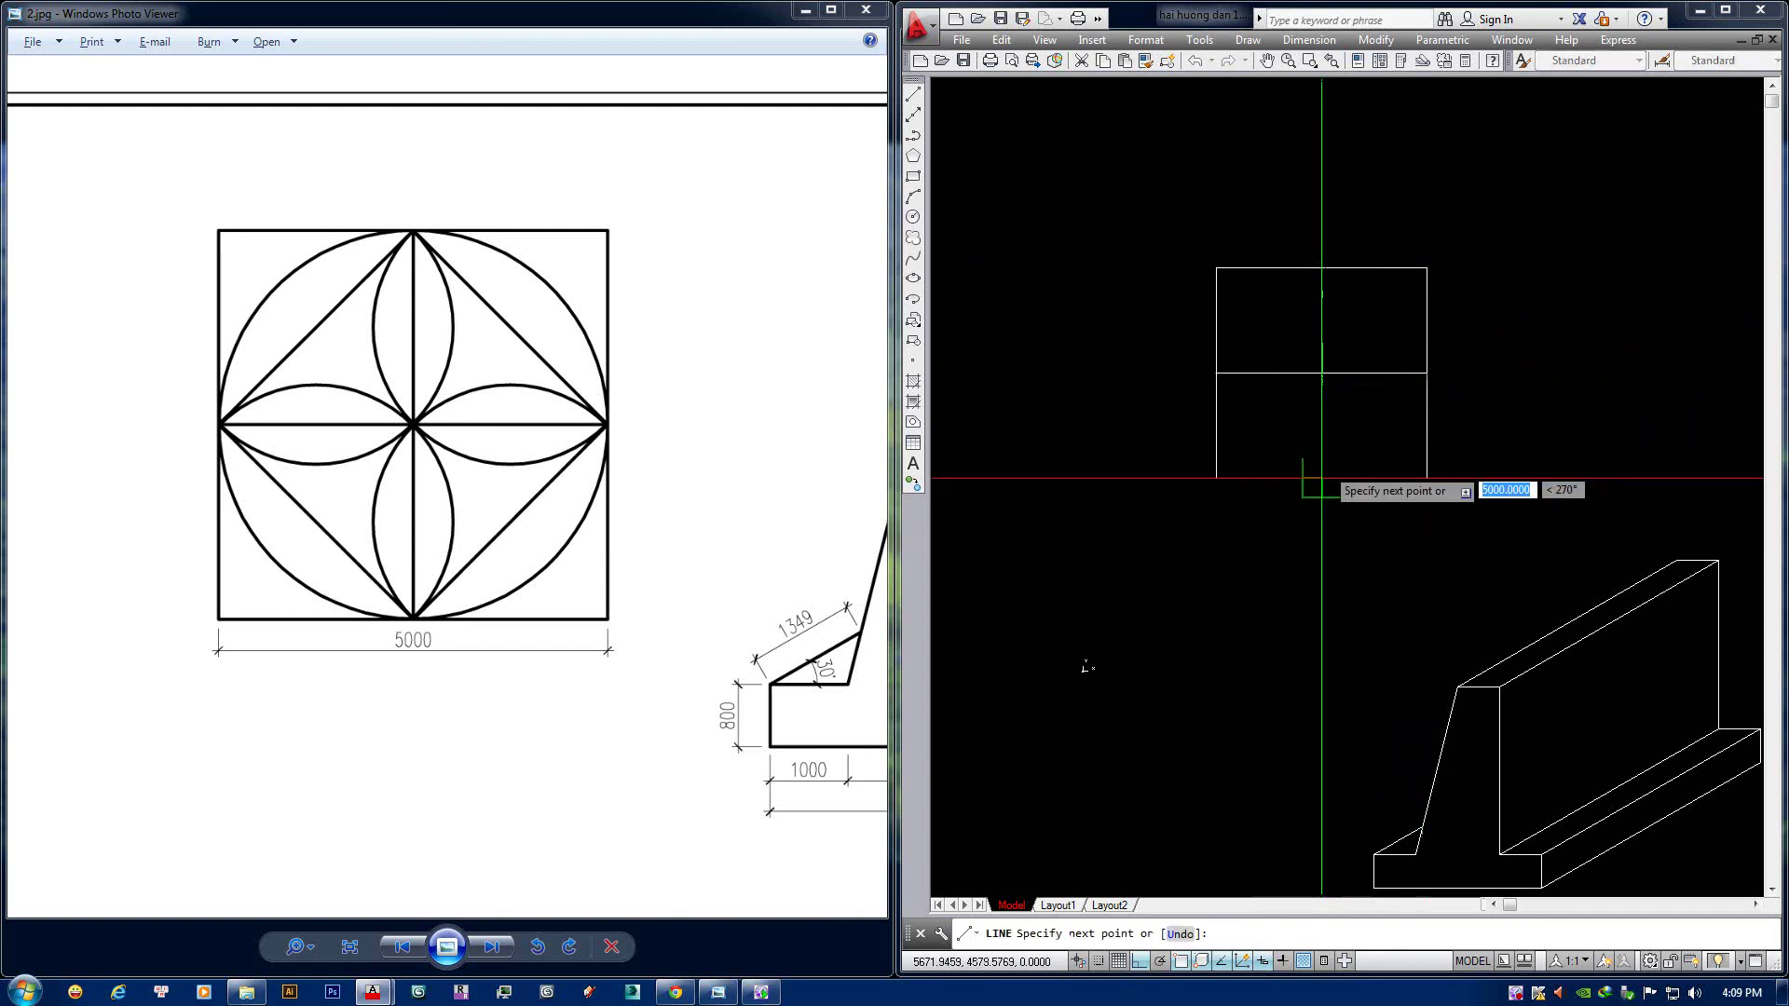
pyautogui.click(1321, 478)
pyautogui.press('Return')
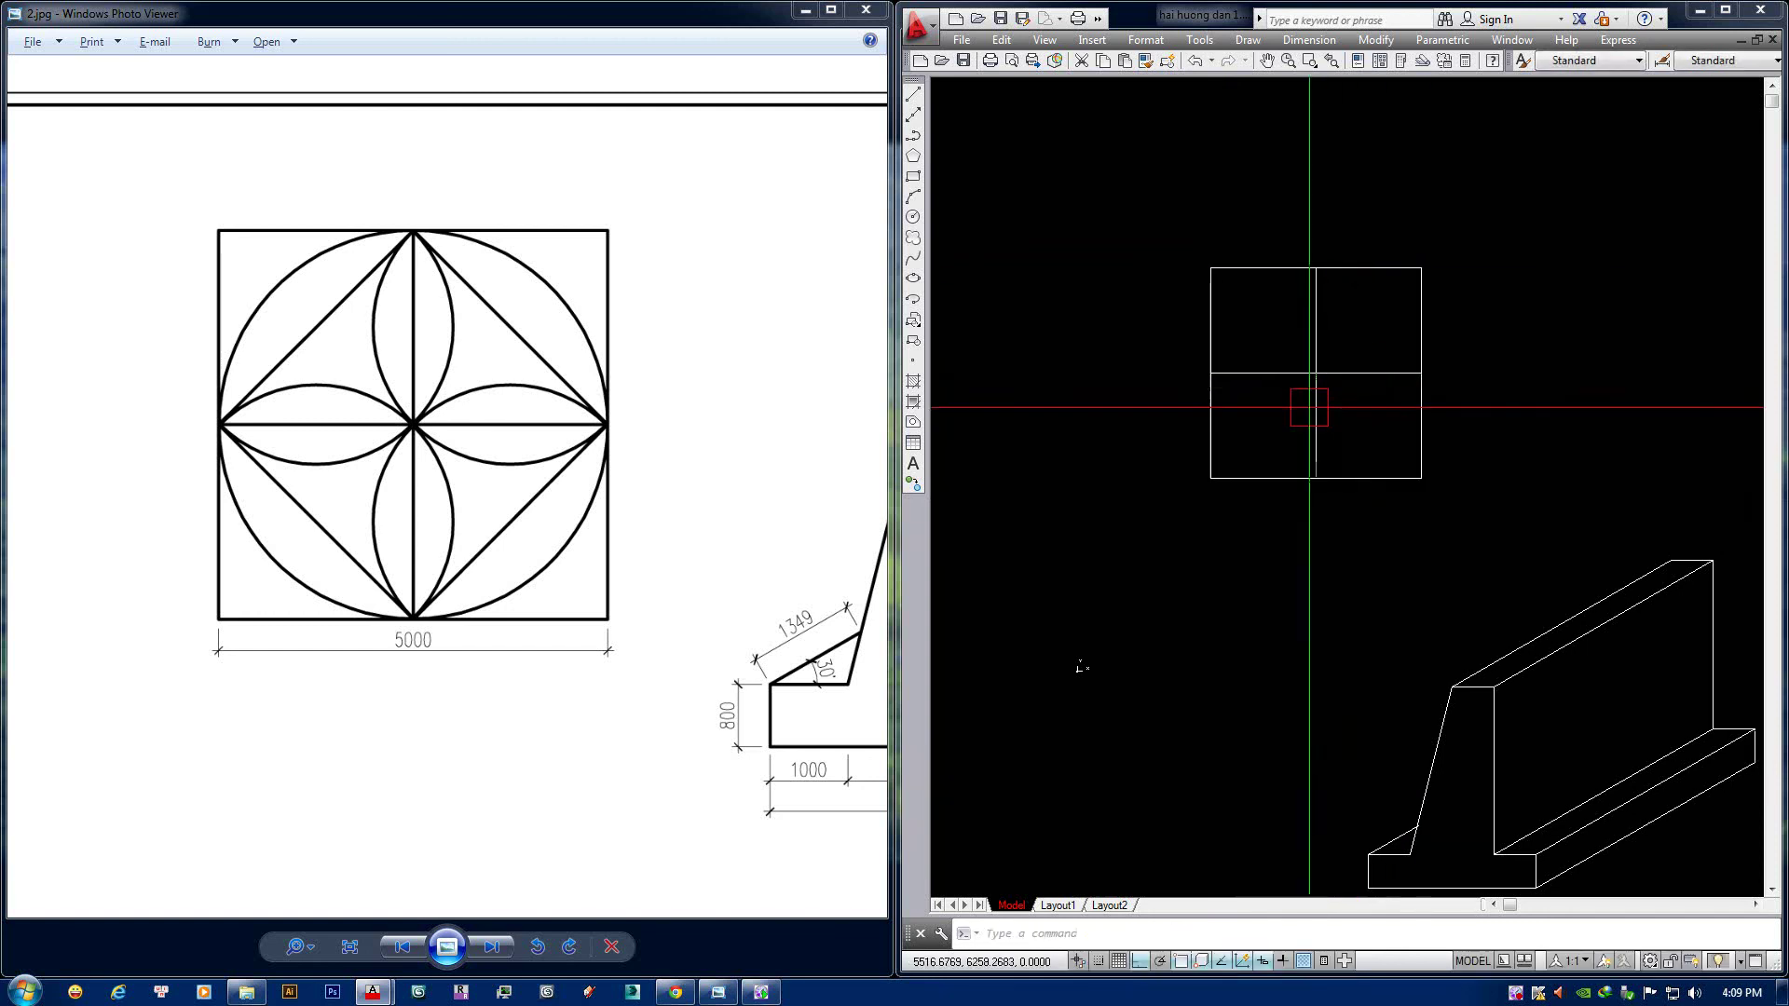
pyautogui.scroll(2, 1316, 459)
pyautogui.press('Return')
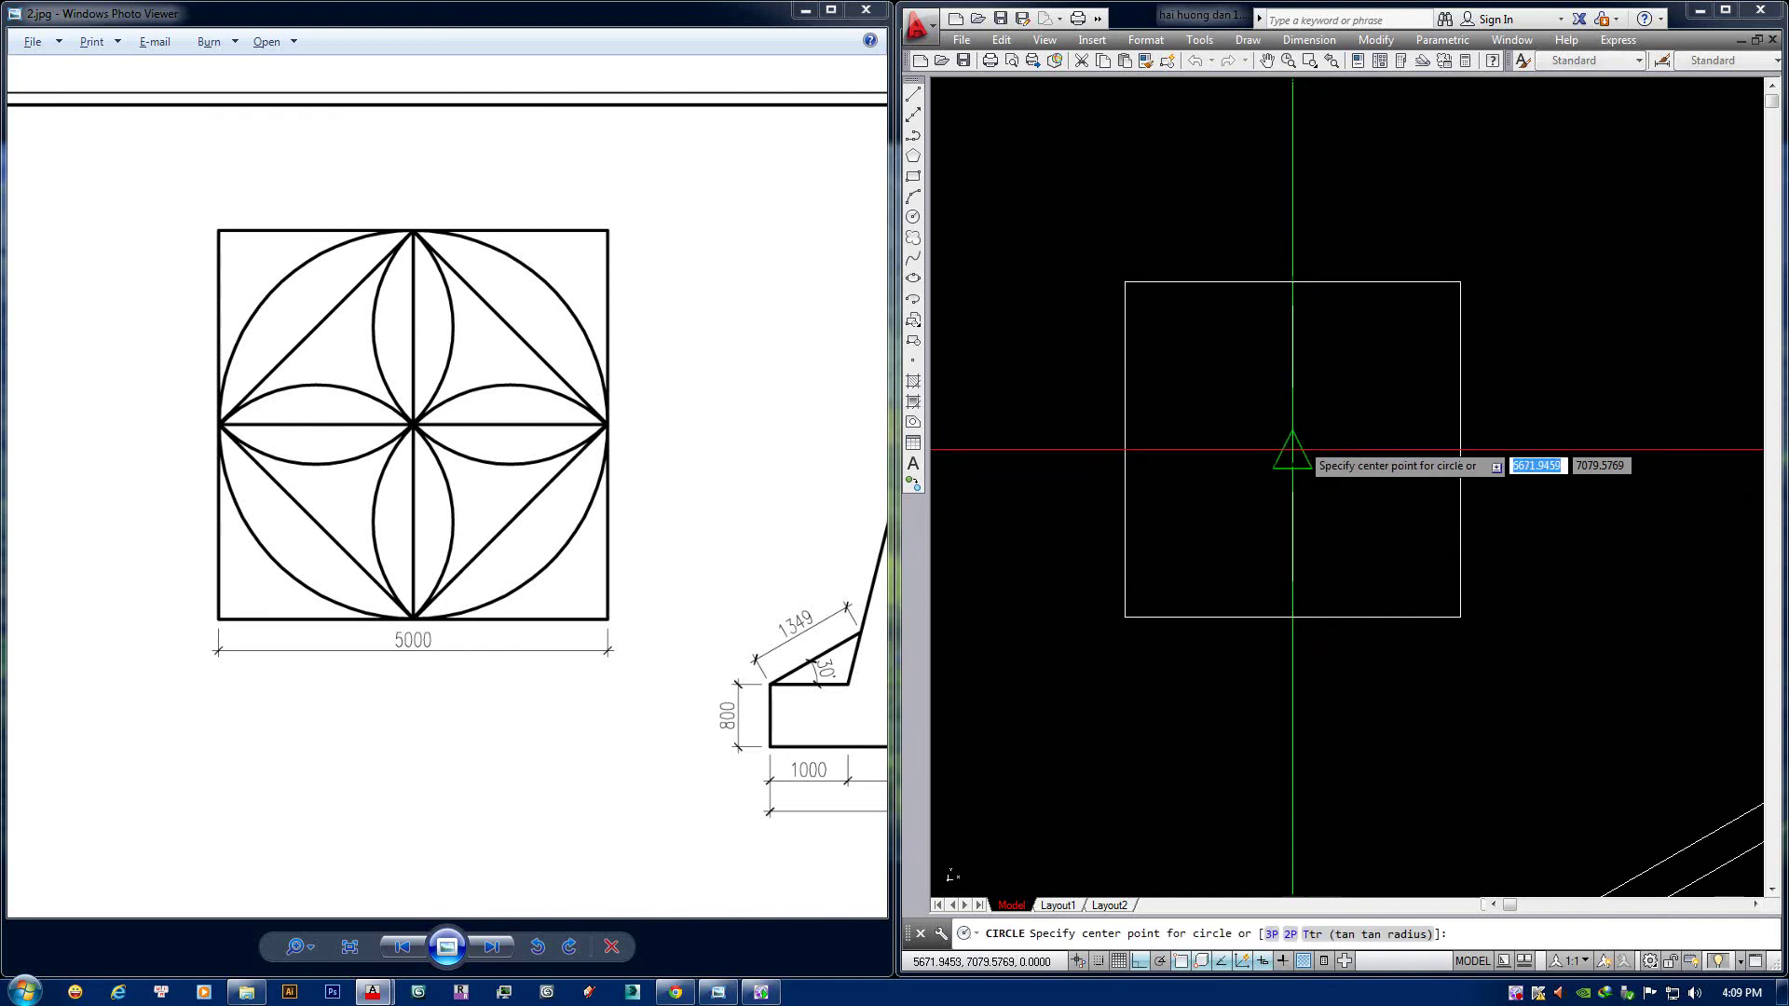
pyautogui.click(1292, 449)
pyautogui.click(1460, 449)
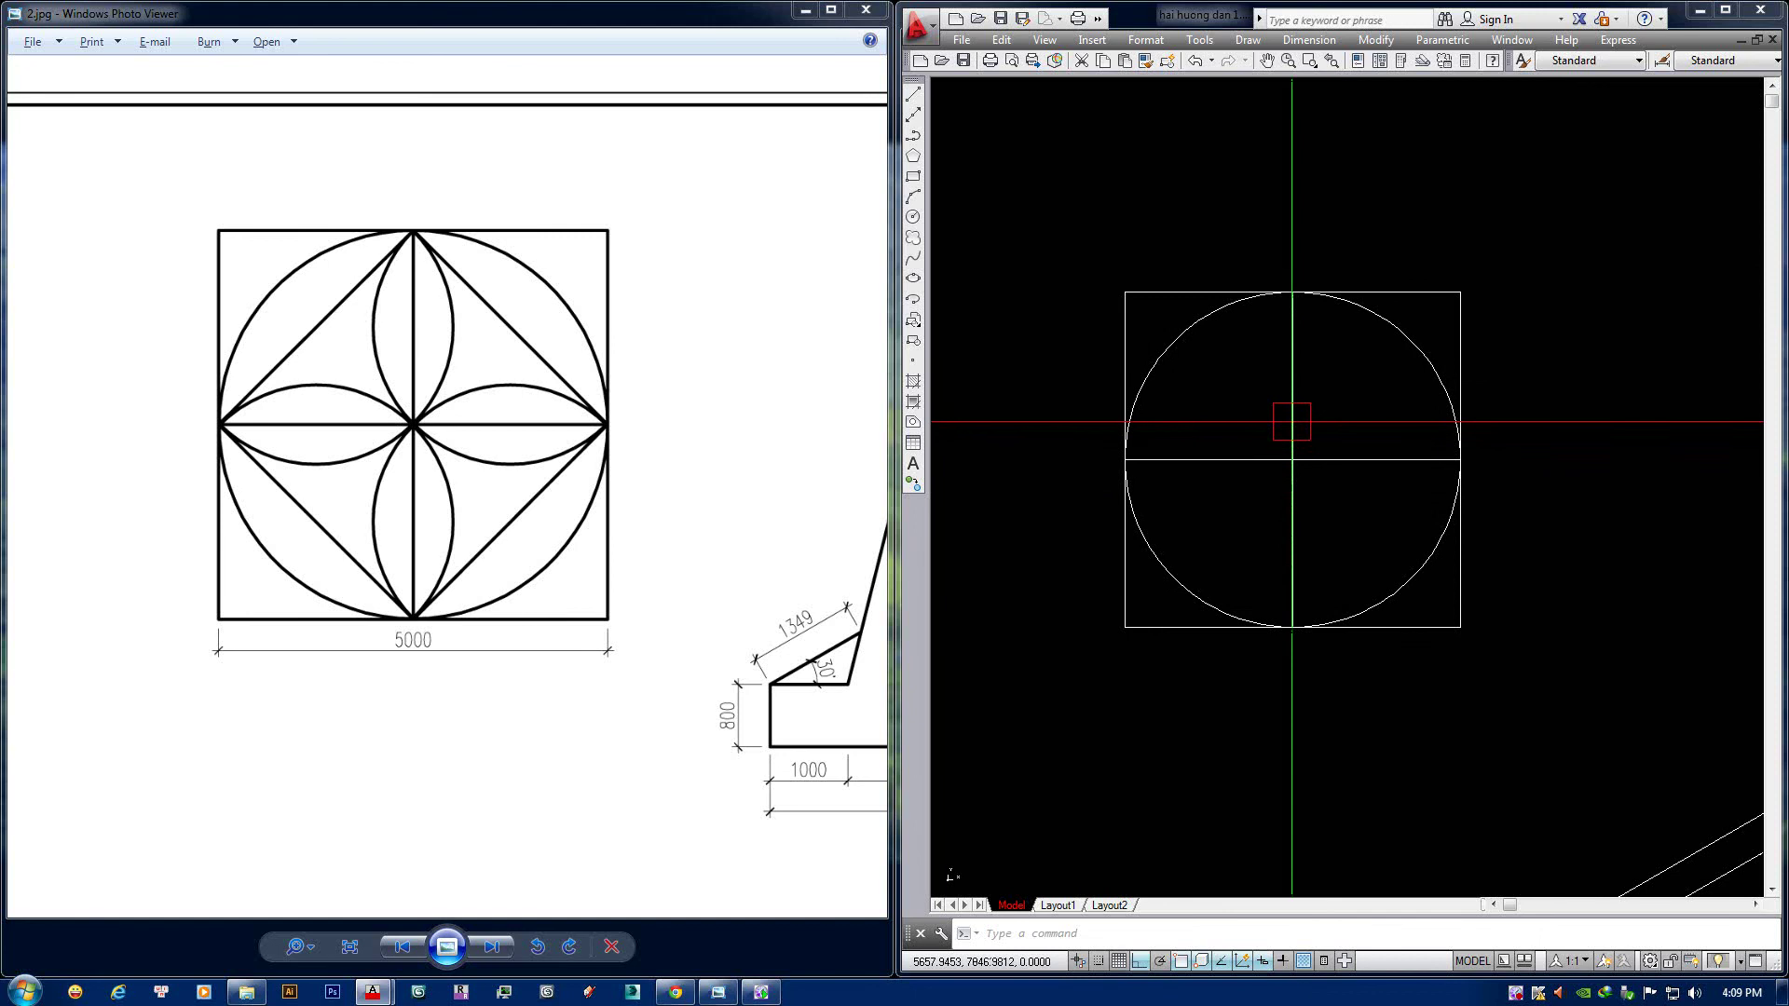
# Draw a diamond joining the circle's four quadrant points.
pyautogui.write('l')
pyautogui.press('Return')
pyautogui.click(1293, 292)
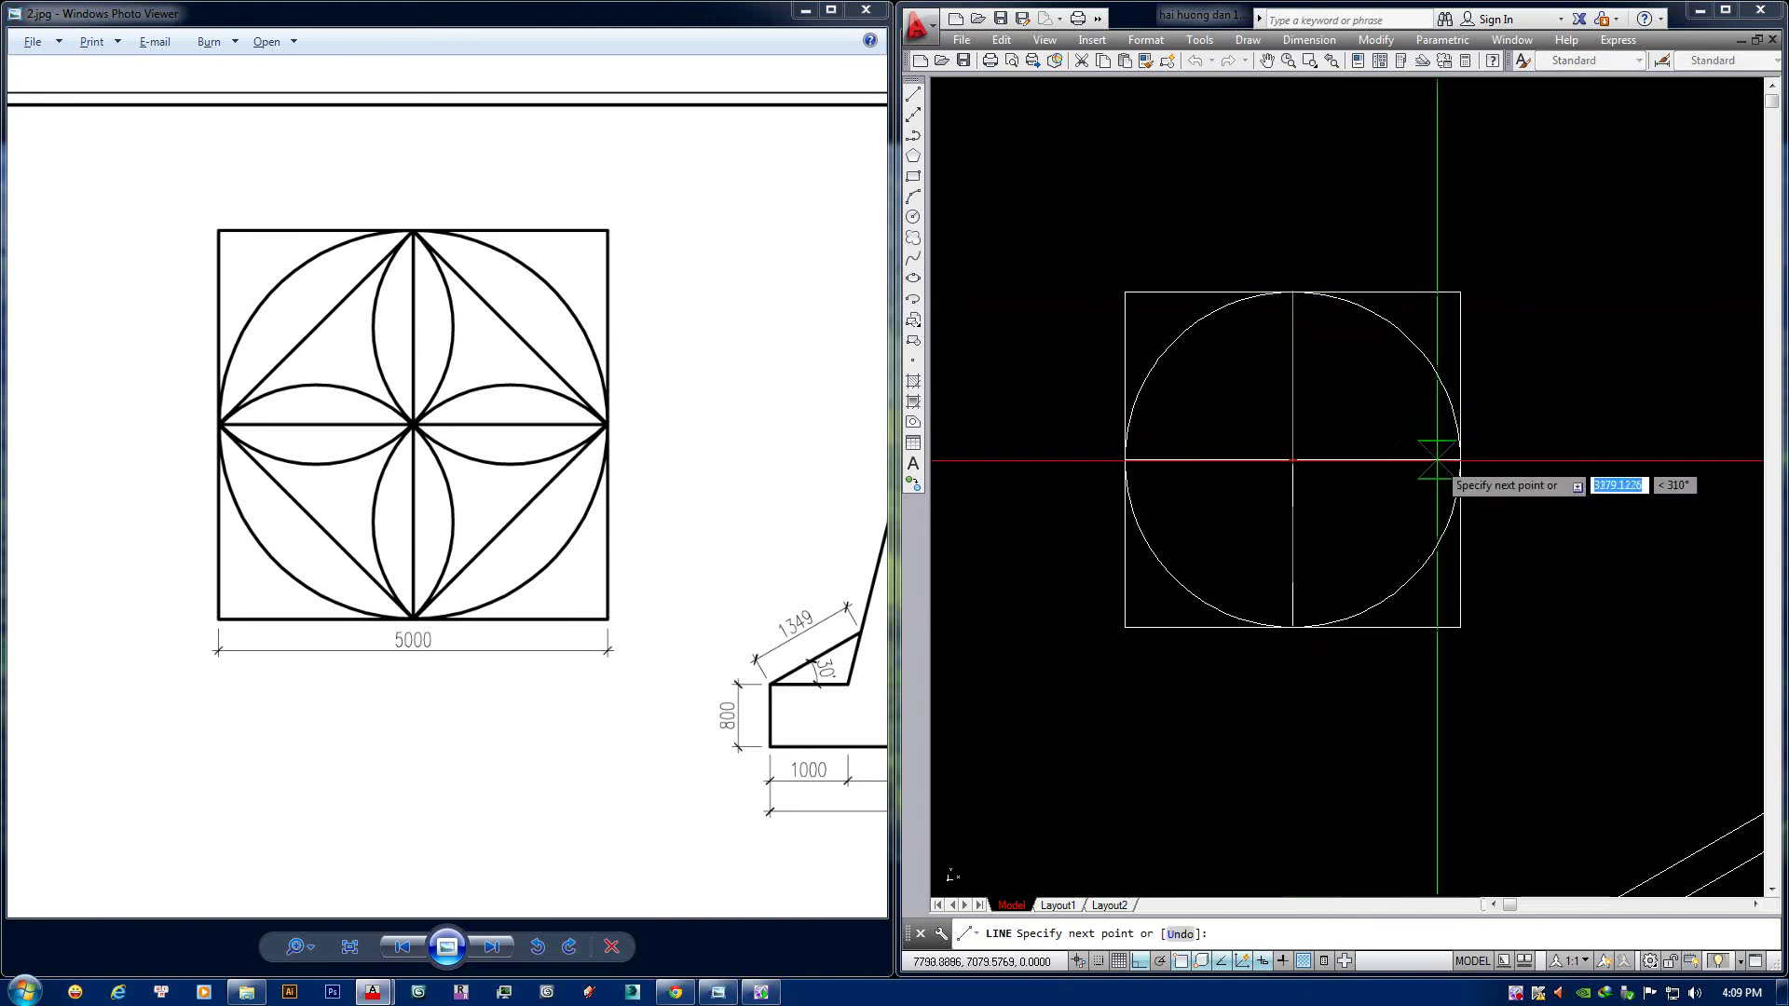
pyautogui.click(1460, 460)
pyautogui.click(1292, 626)
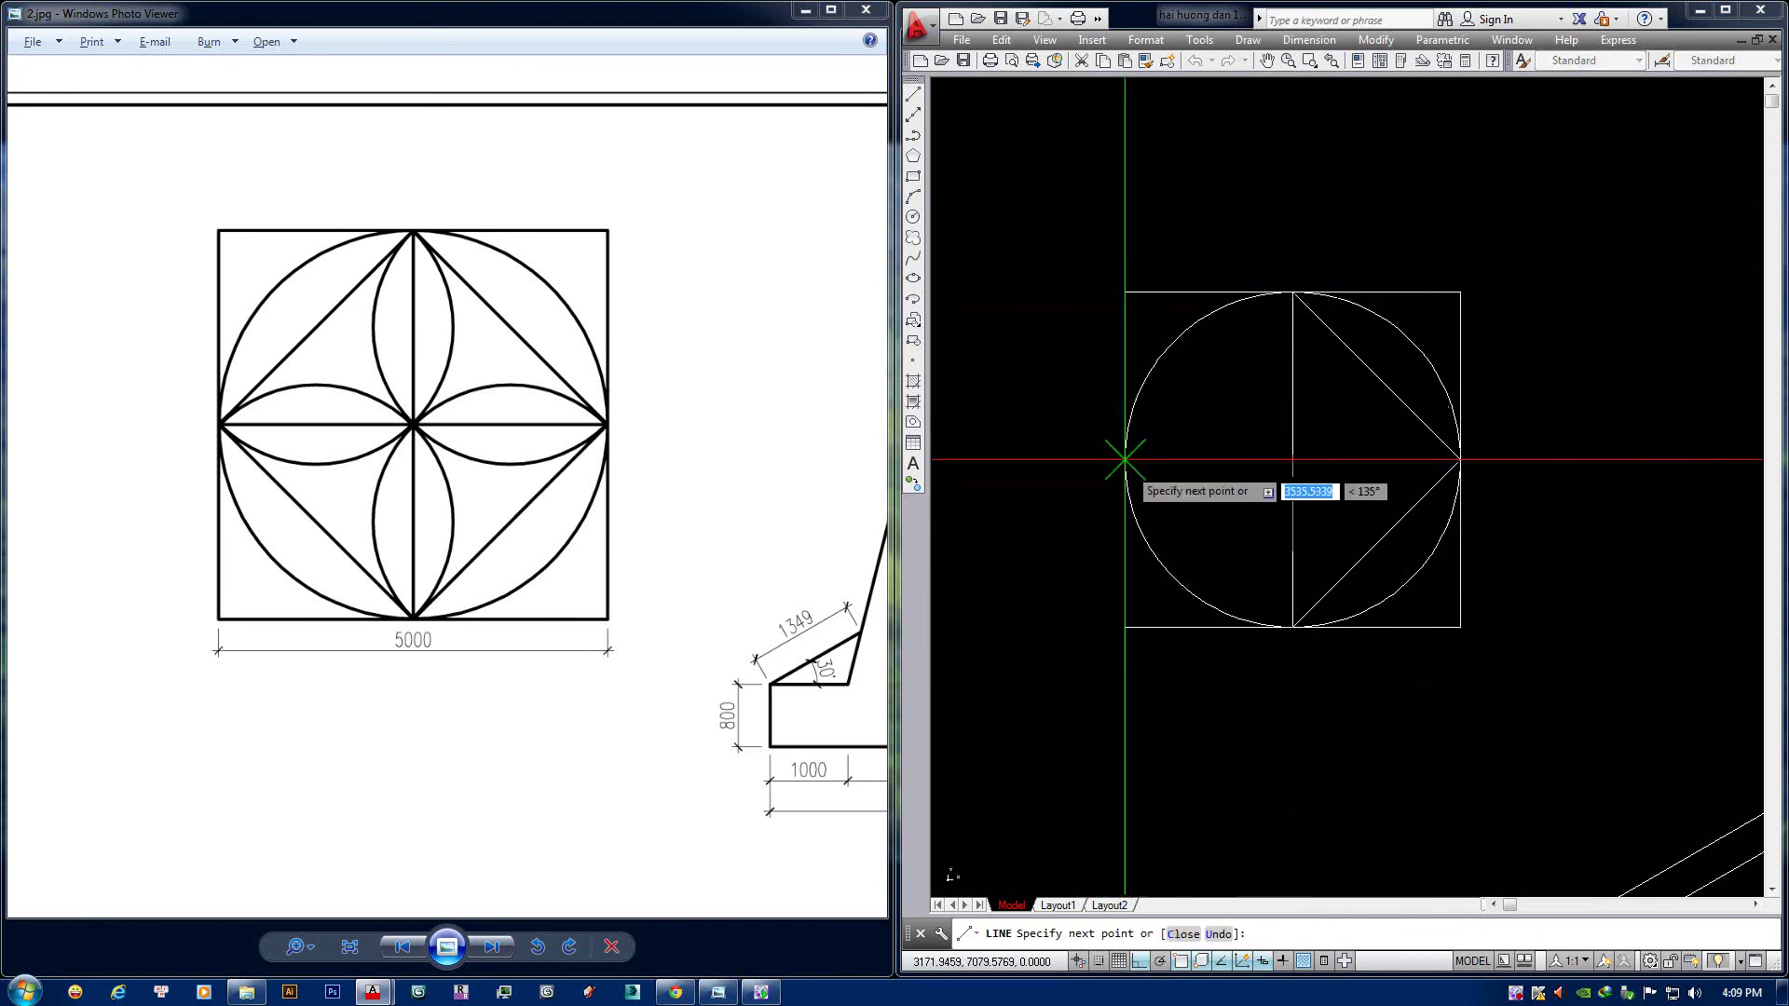
pyautogui.click(1125, 459)
pyautogui.click(1292, 292)
pyautogui.press('Return')
pyautogui.moveTo(1321, 367); pyautogui.dragTo(1286, 388, button='middle')
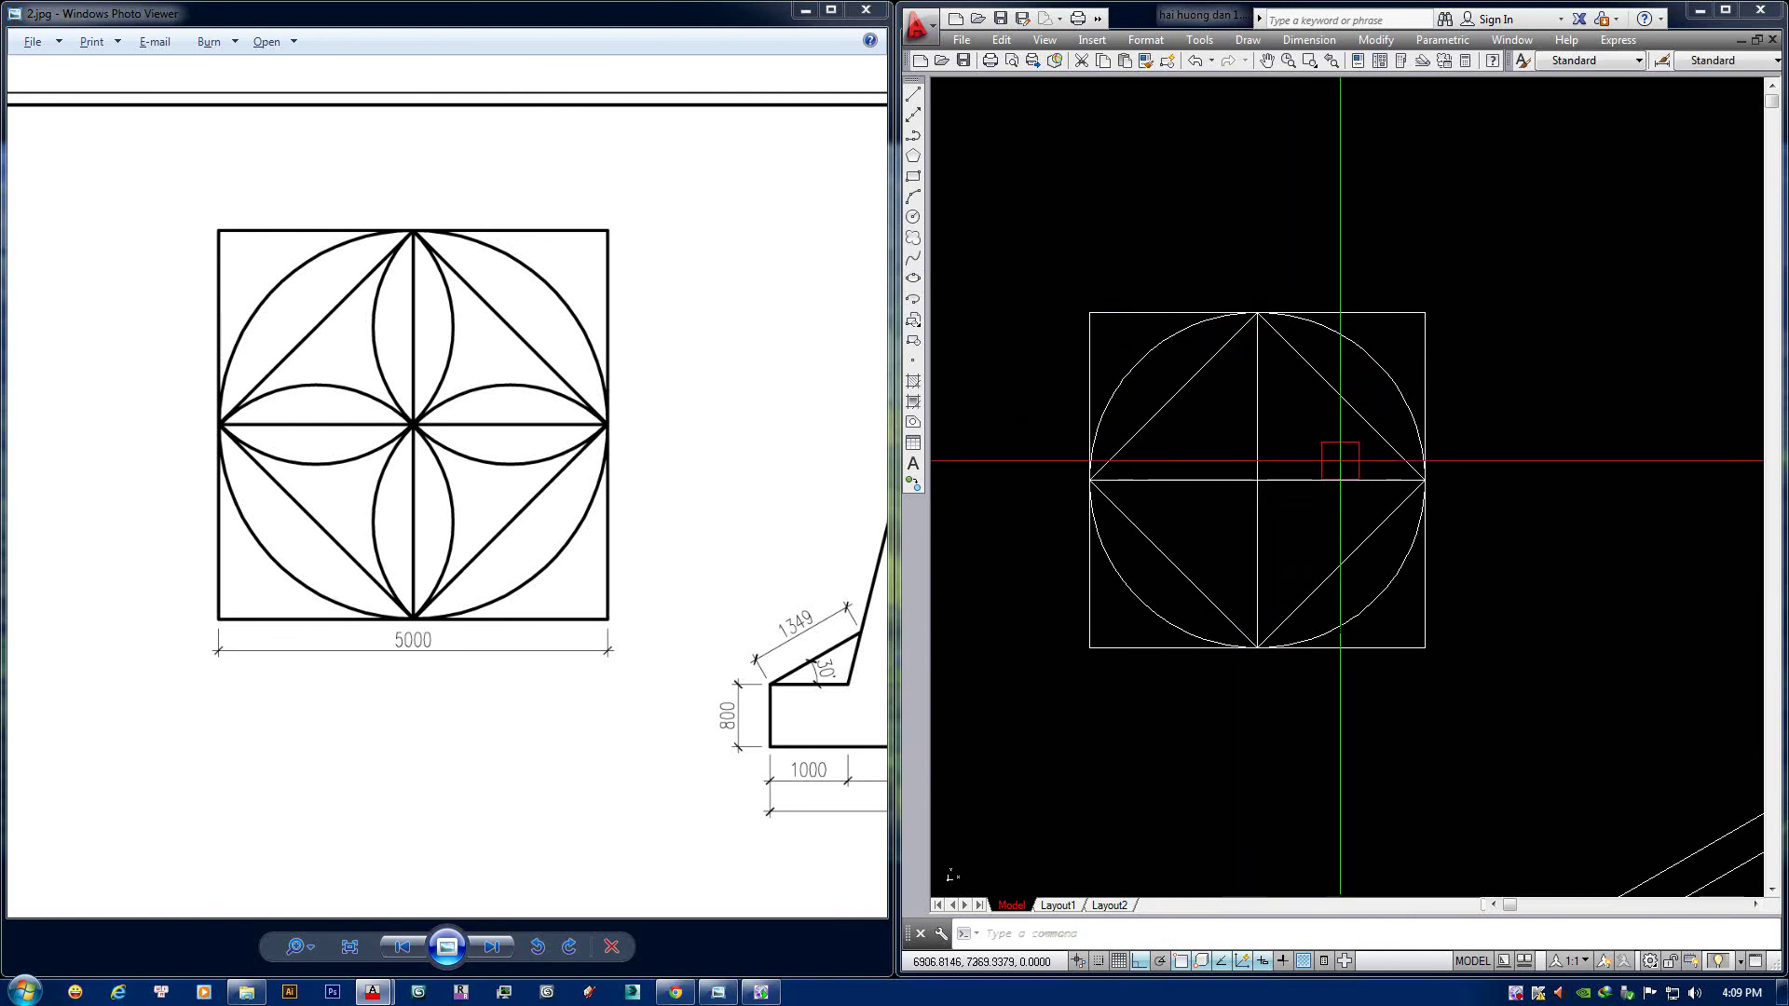
pyautogui.write('a')
pyautogui.press('Return')
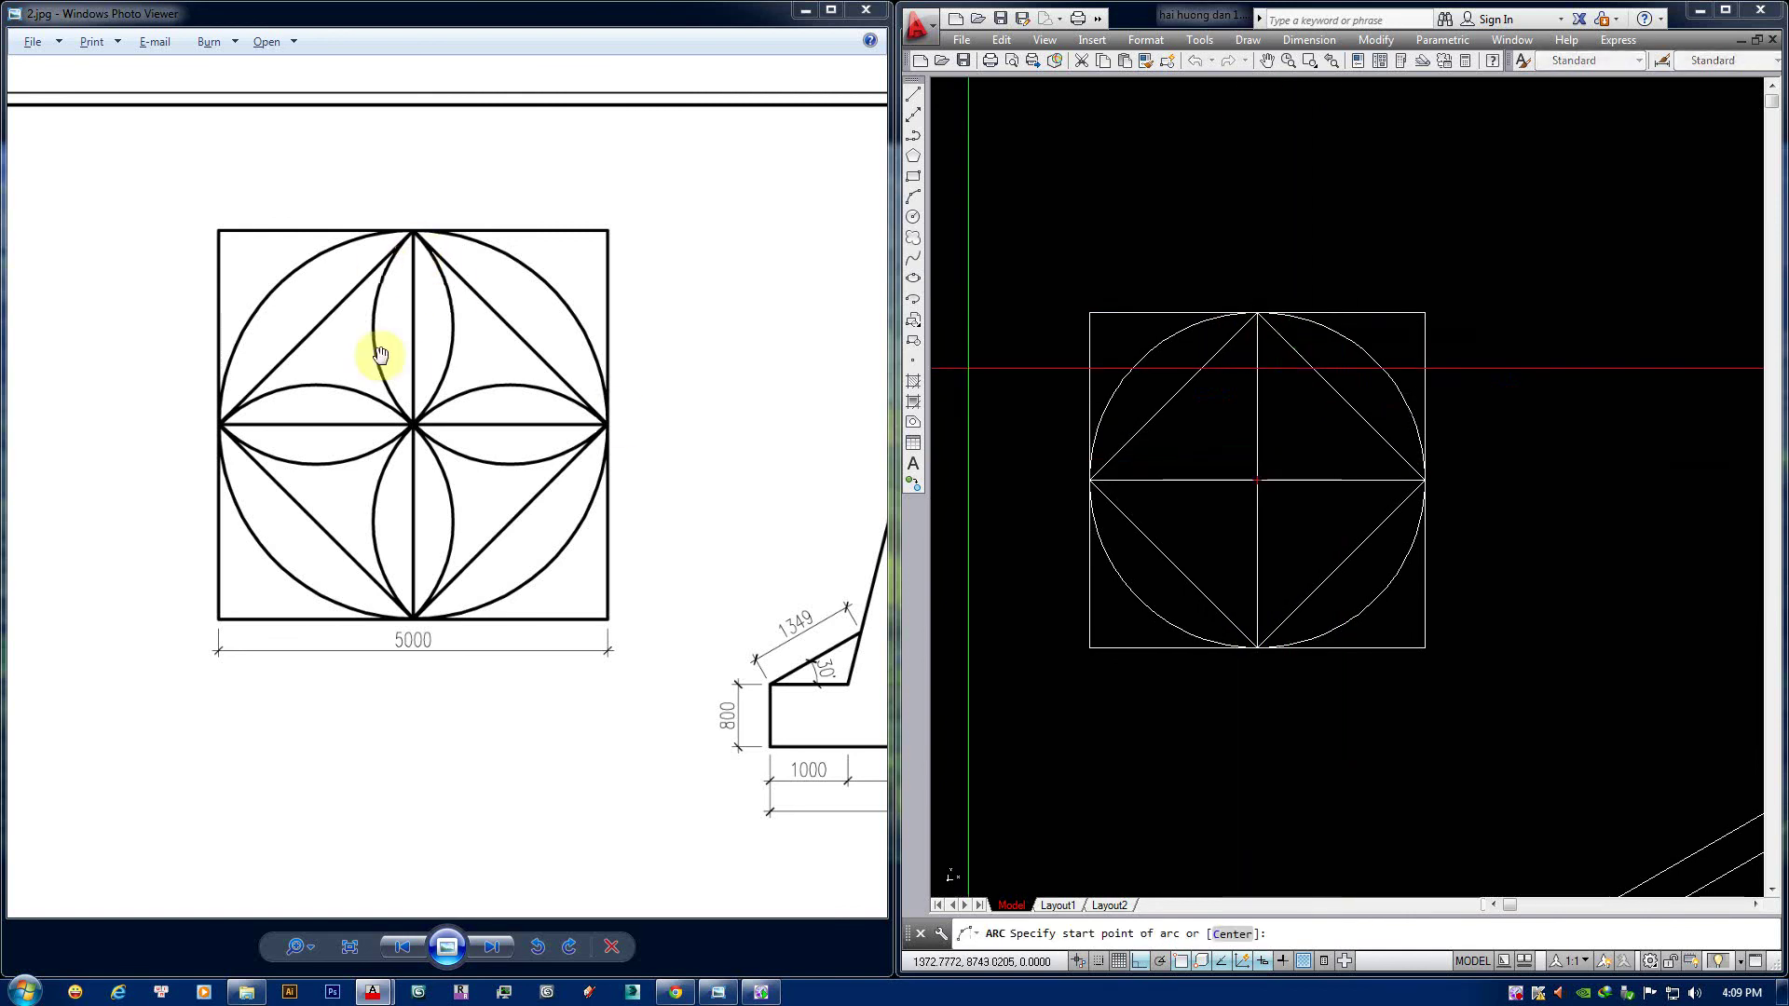
# Draw two three-point petal arcs from the circle's top and bottom points through the centre to the right point.
pyautogui.click(1257, 313)
pyautogui.click(1257, 480)
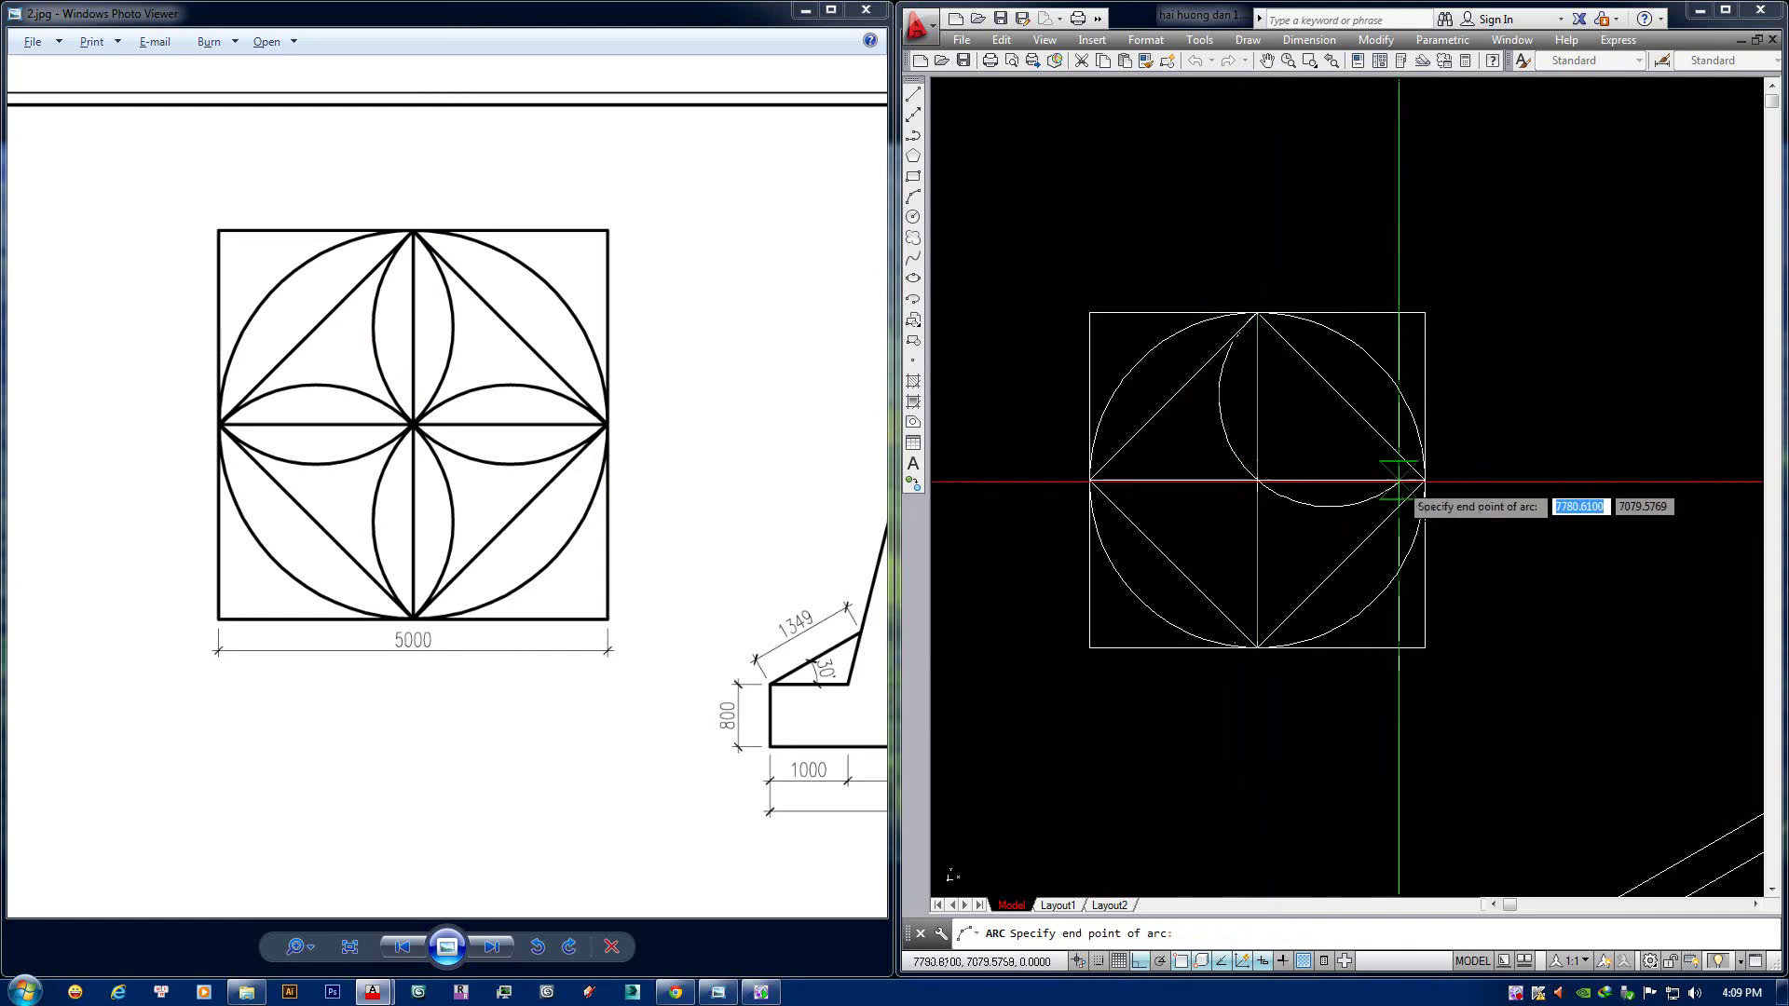
pyautogui.click(1423, 479)
pyautogui.press('Return')
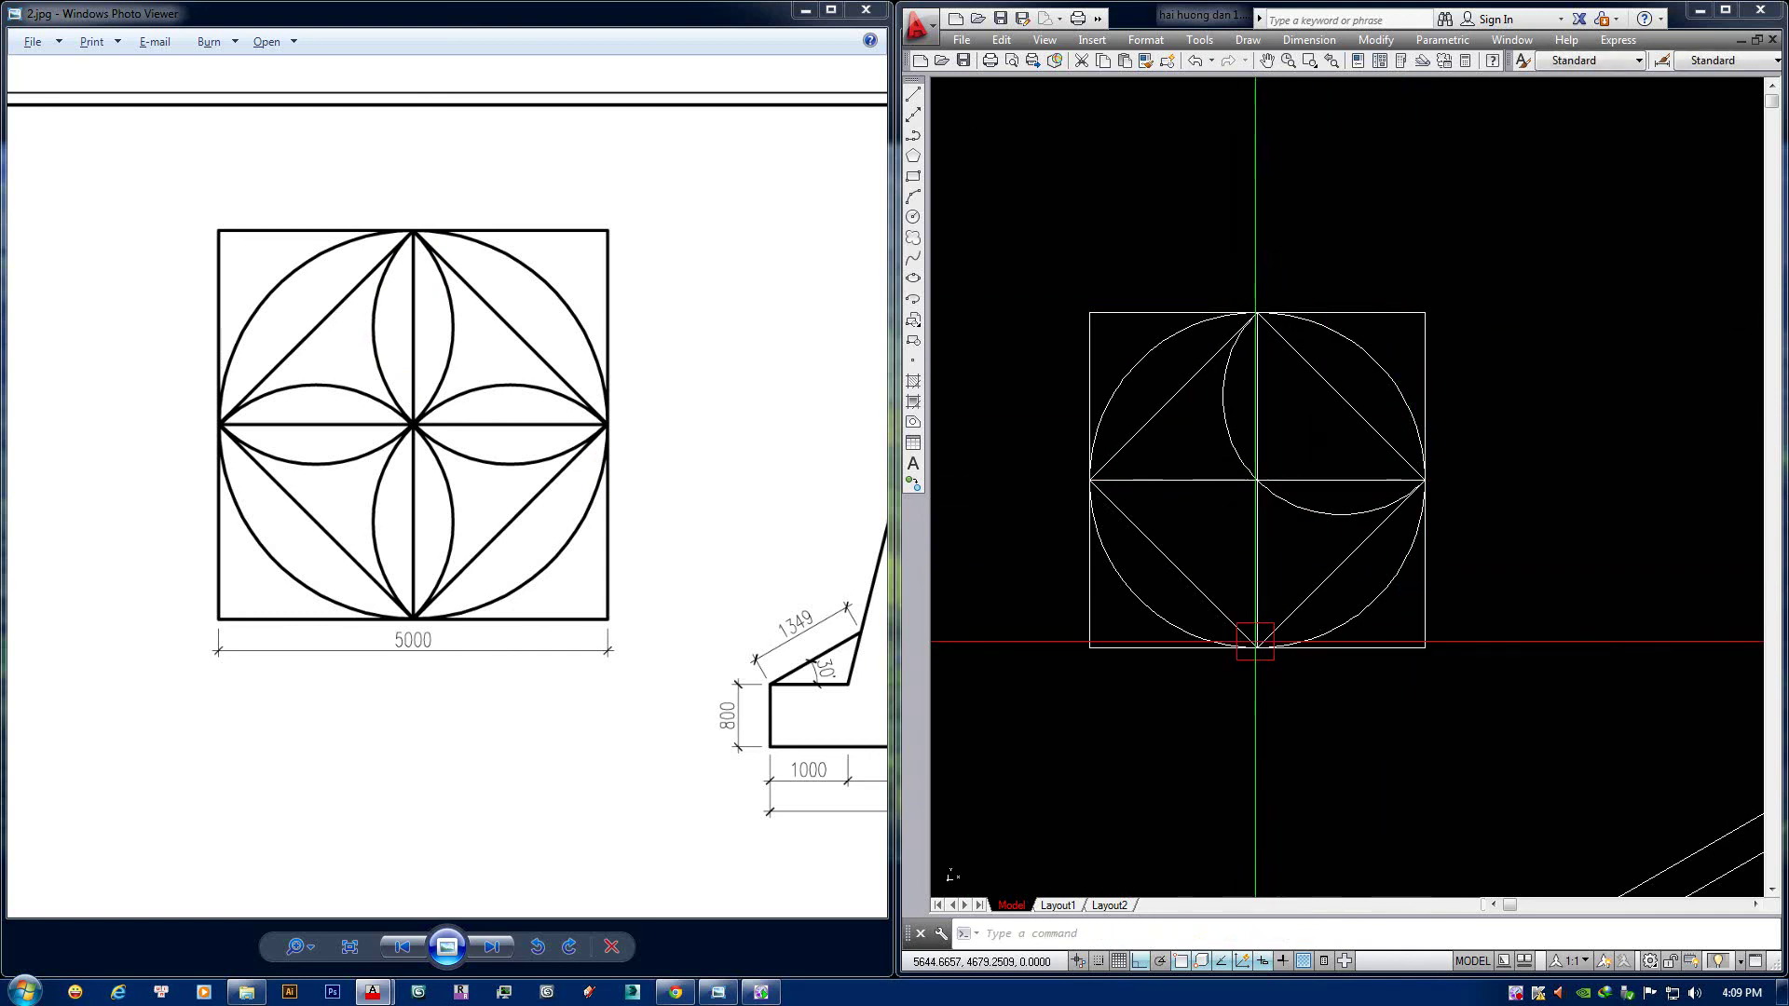
pyautogui.click(1257, 647)
pyautogui.click(1256, 479)
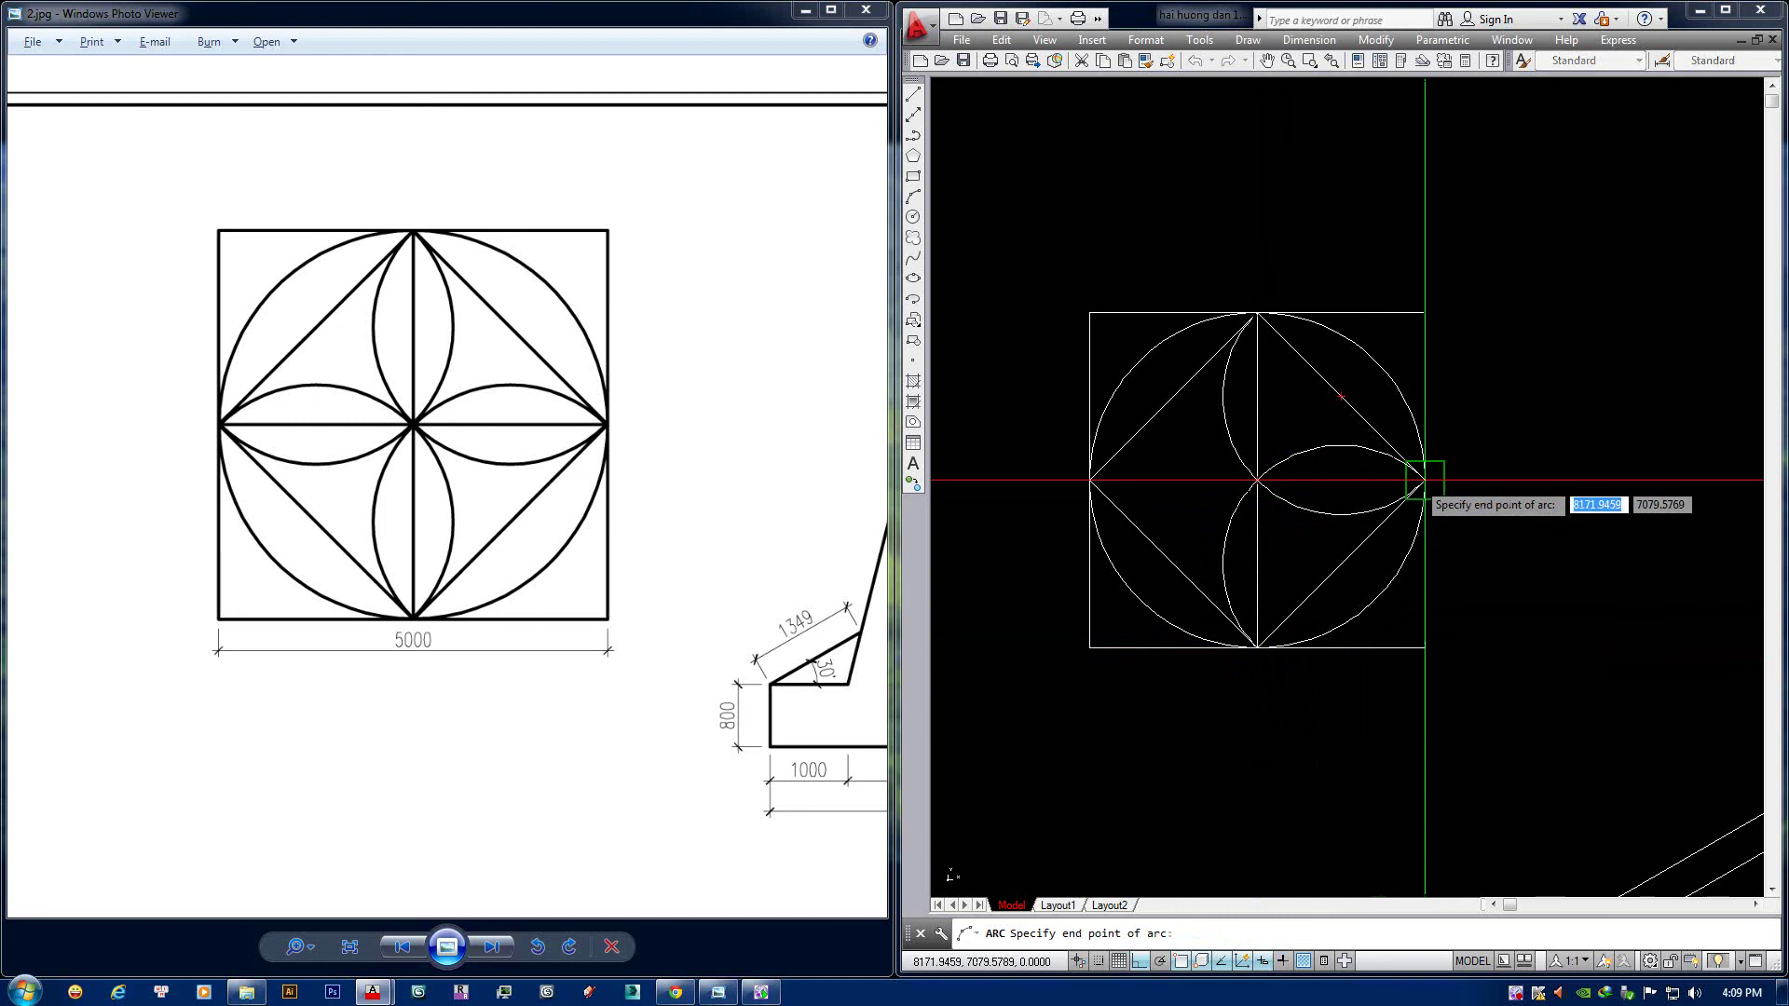
pyautogui.click(1423, 479)
# Draw the remaining petal arcs: top point to centre, and left point through centre to bottom.
pyautogui.press('Return')
pyautogui.click(1256, 313)
pyautogui.click(1290, 396)
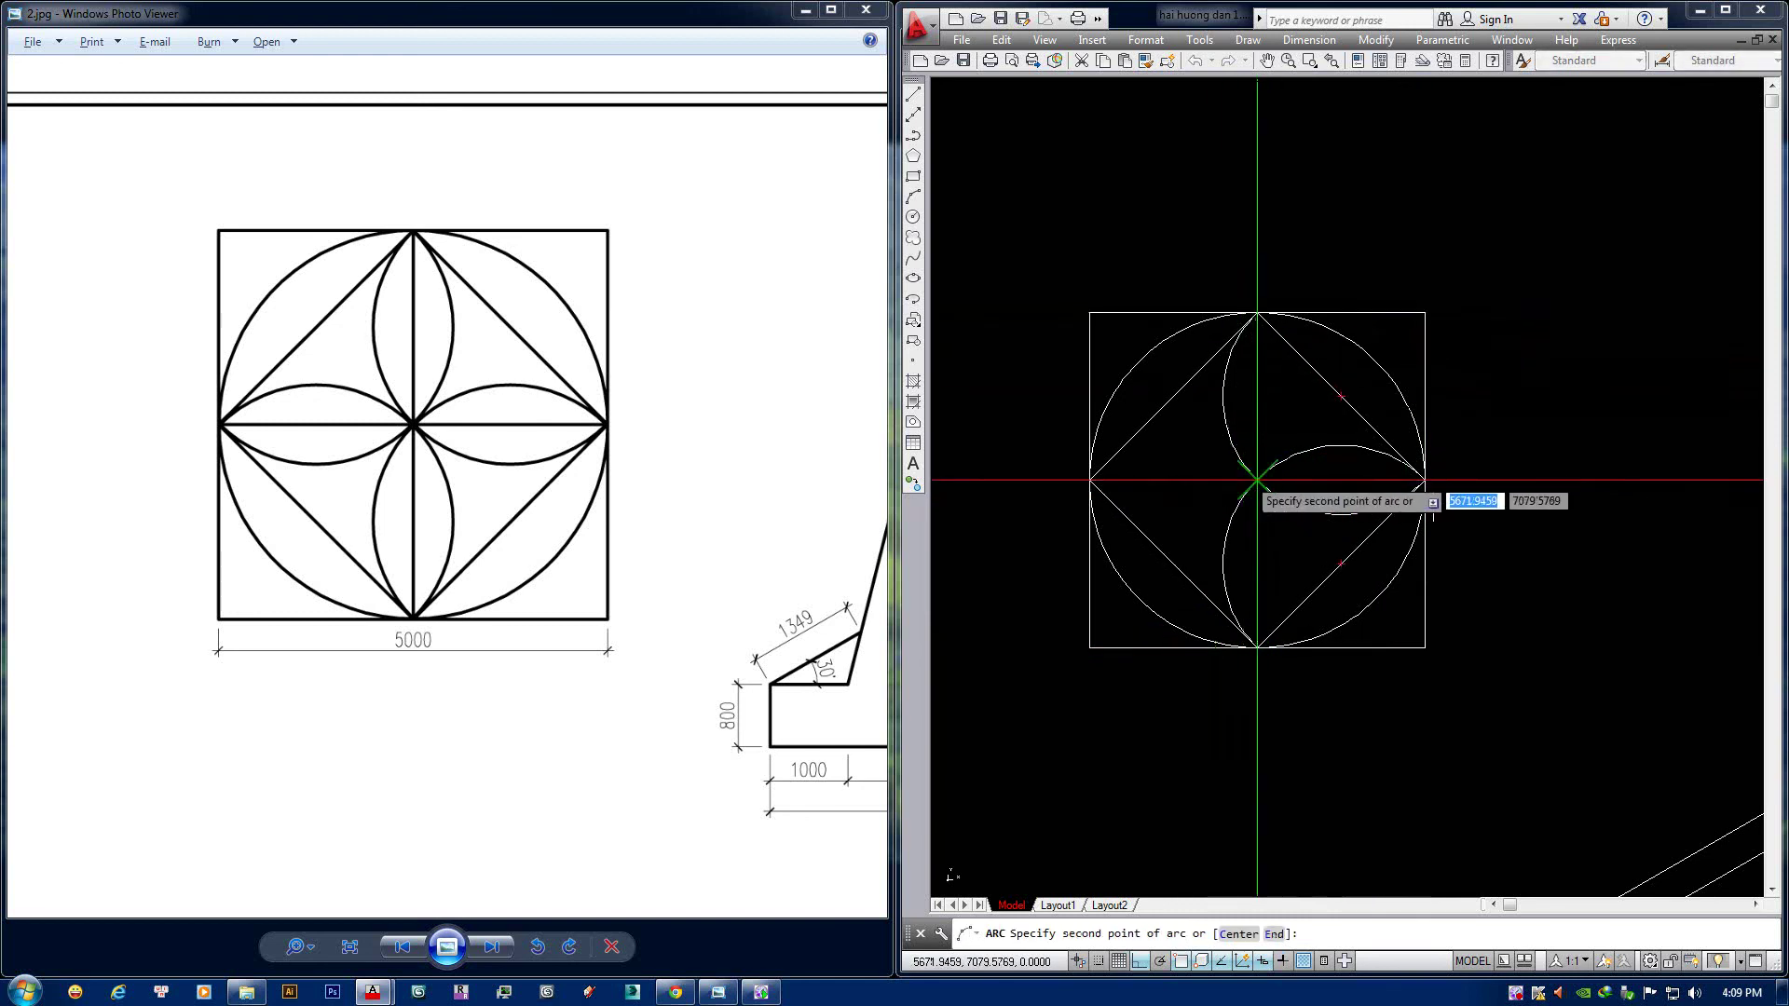
pyautogui.click(1256, 480)
pyautogui.press('Return')
pyautogui.click(1089, 480)
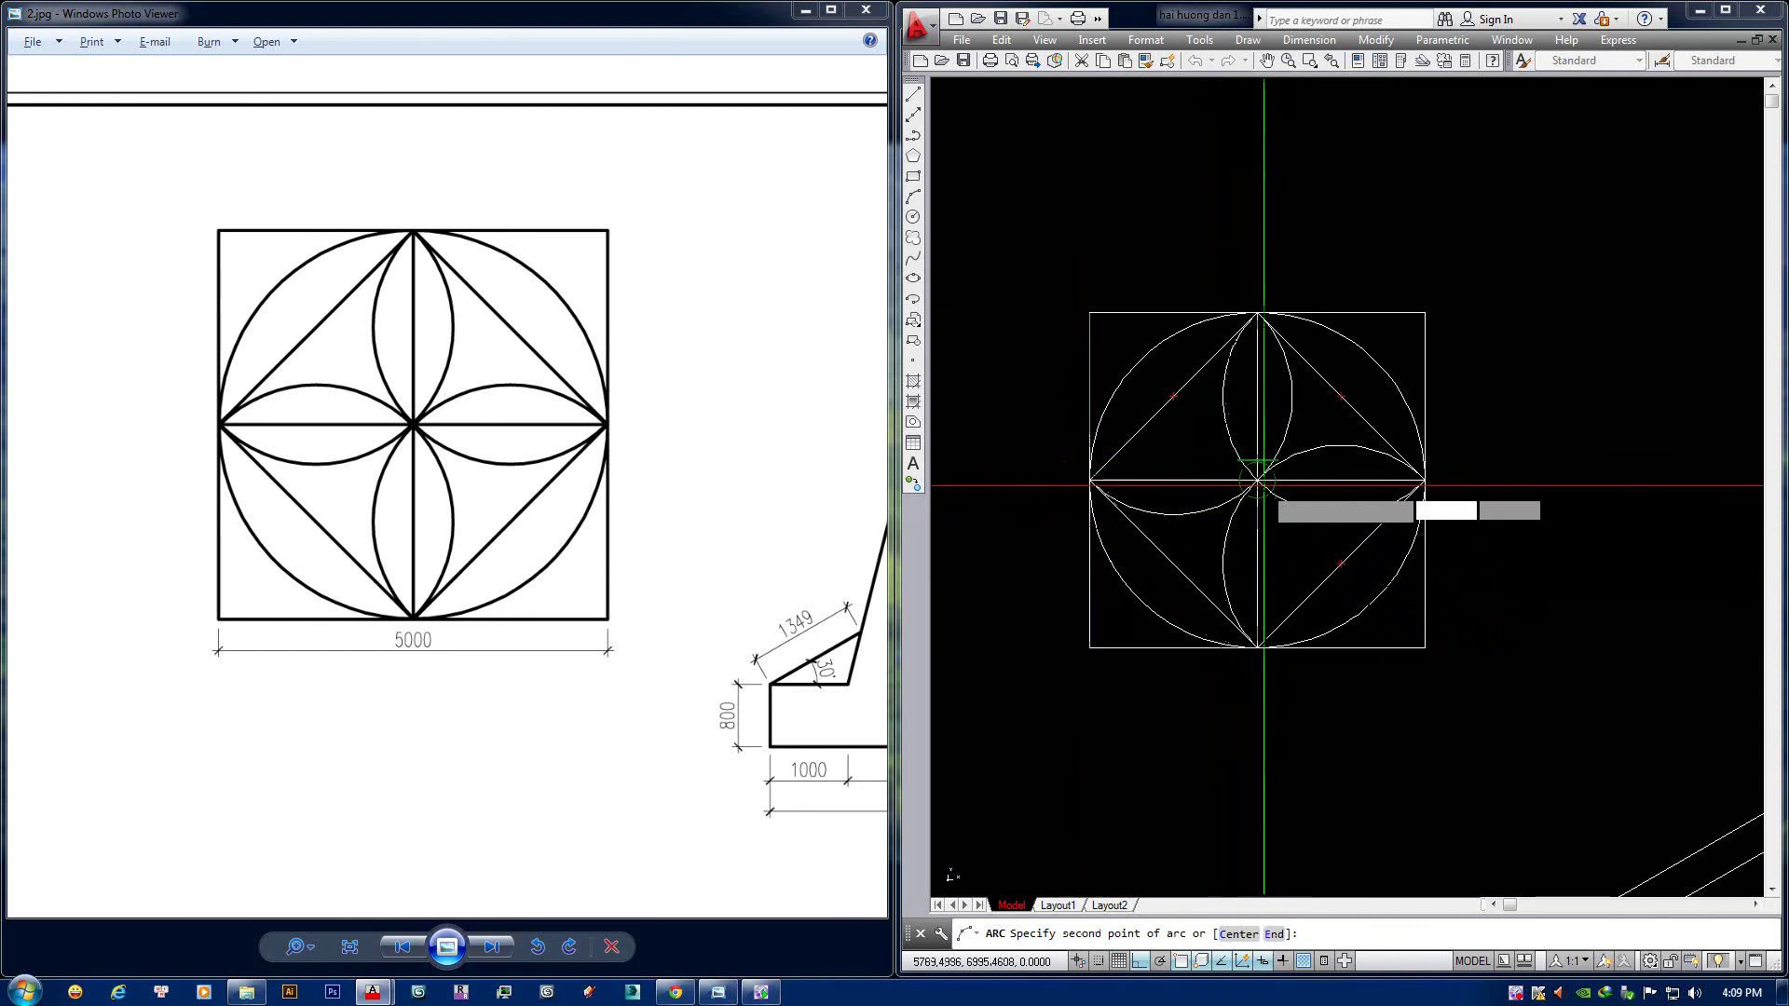
pyautogui.click(1257, 480)
pyautogui.click(1257, 646)
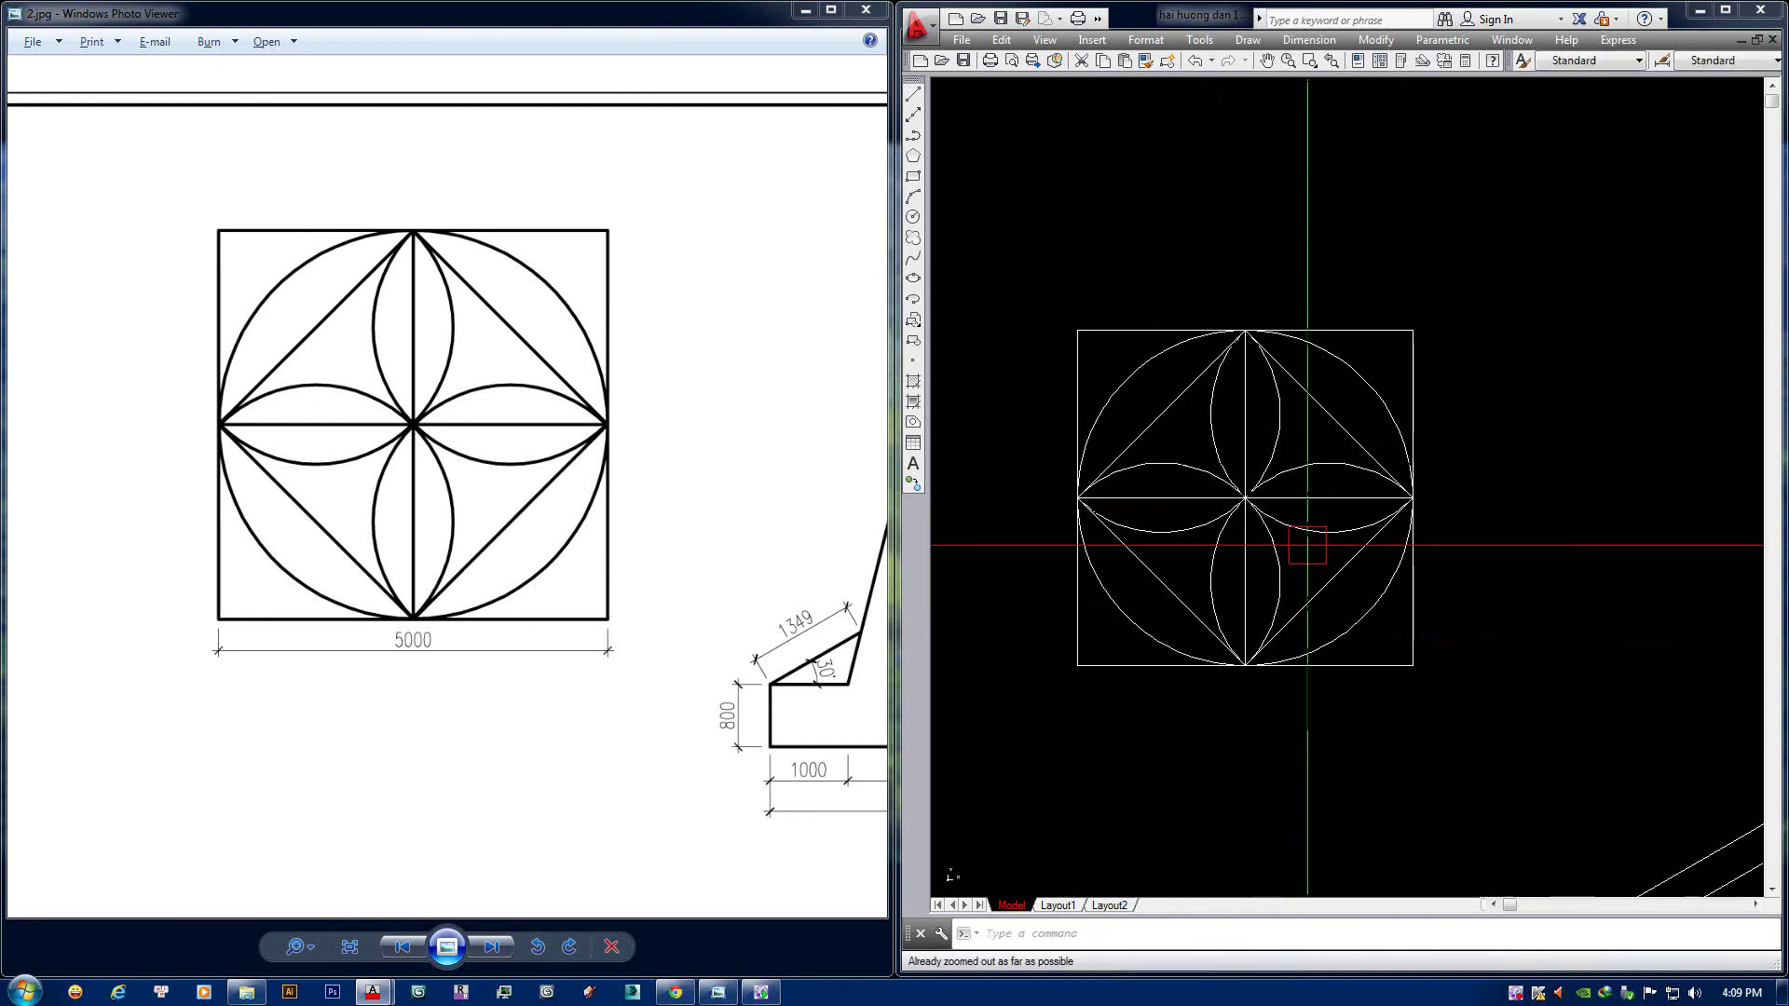
# Select the petal arcs to check them, then pan to the empty space right of the pattern.
pyautogui.click(1297, 475)
pyautogui.click(1249, 383)
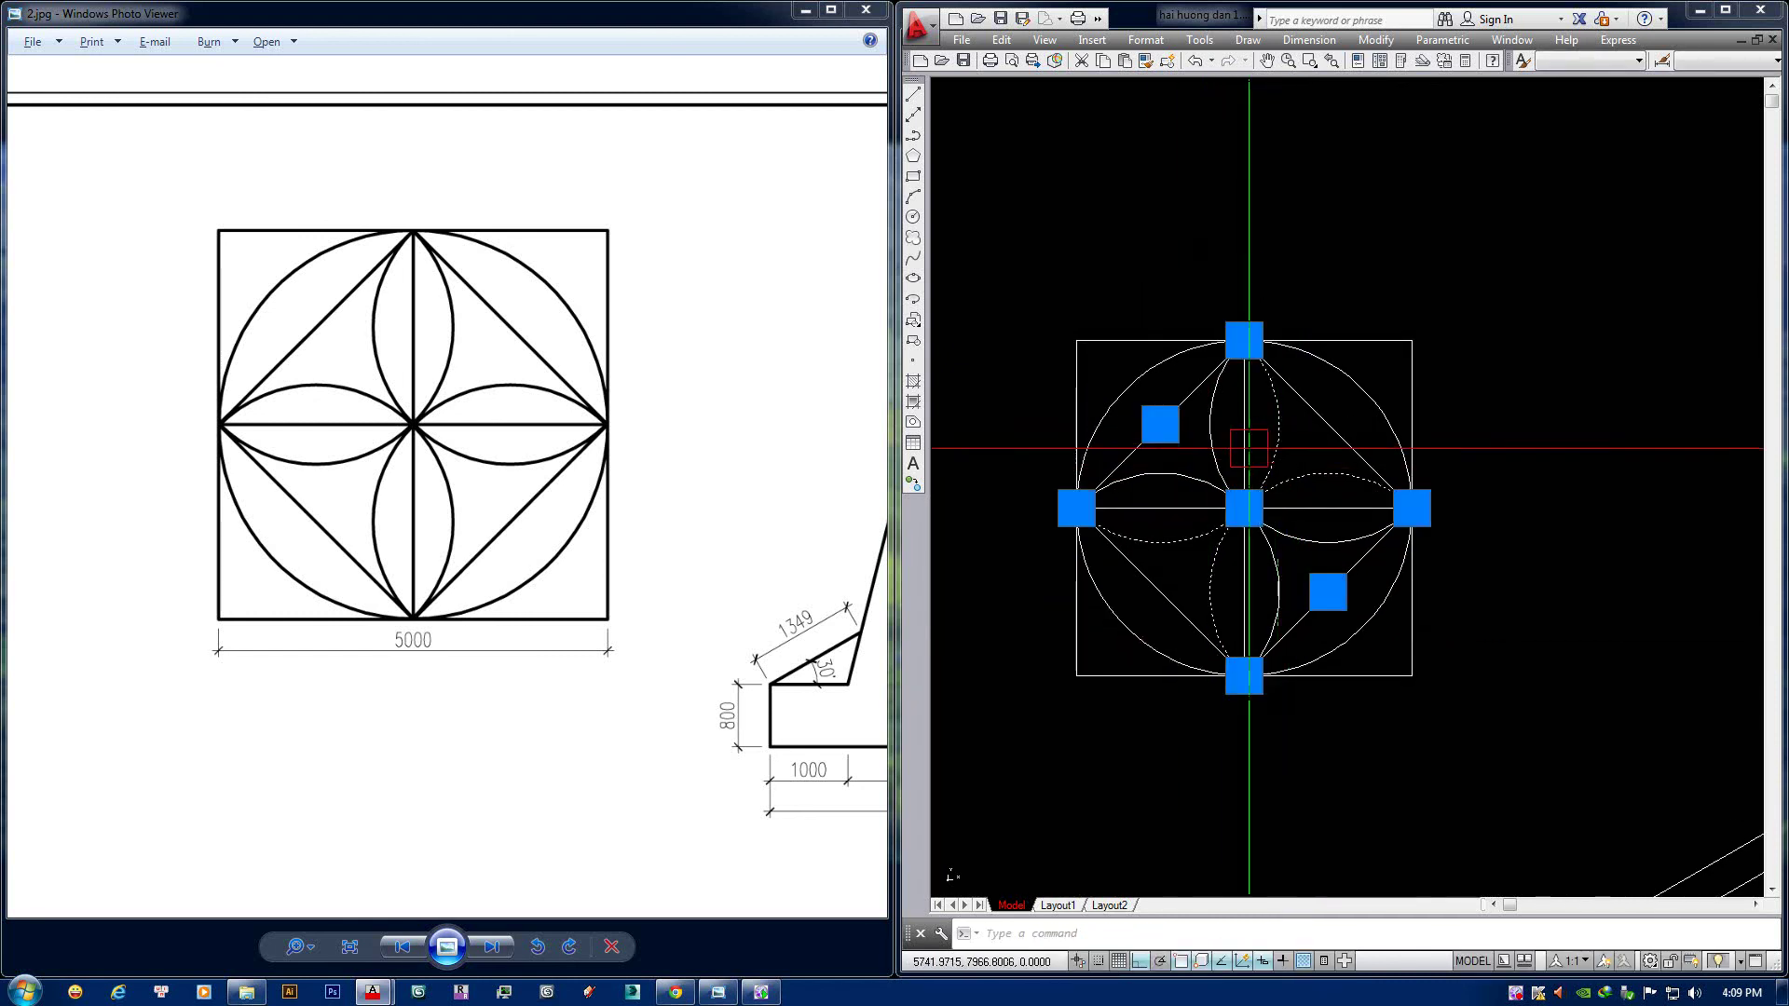
pyautogui.click(1295, 432)
pyautogui.click(1168, 478)
pyautogui.press('Escape')
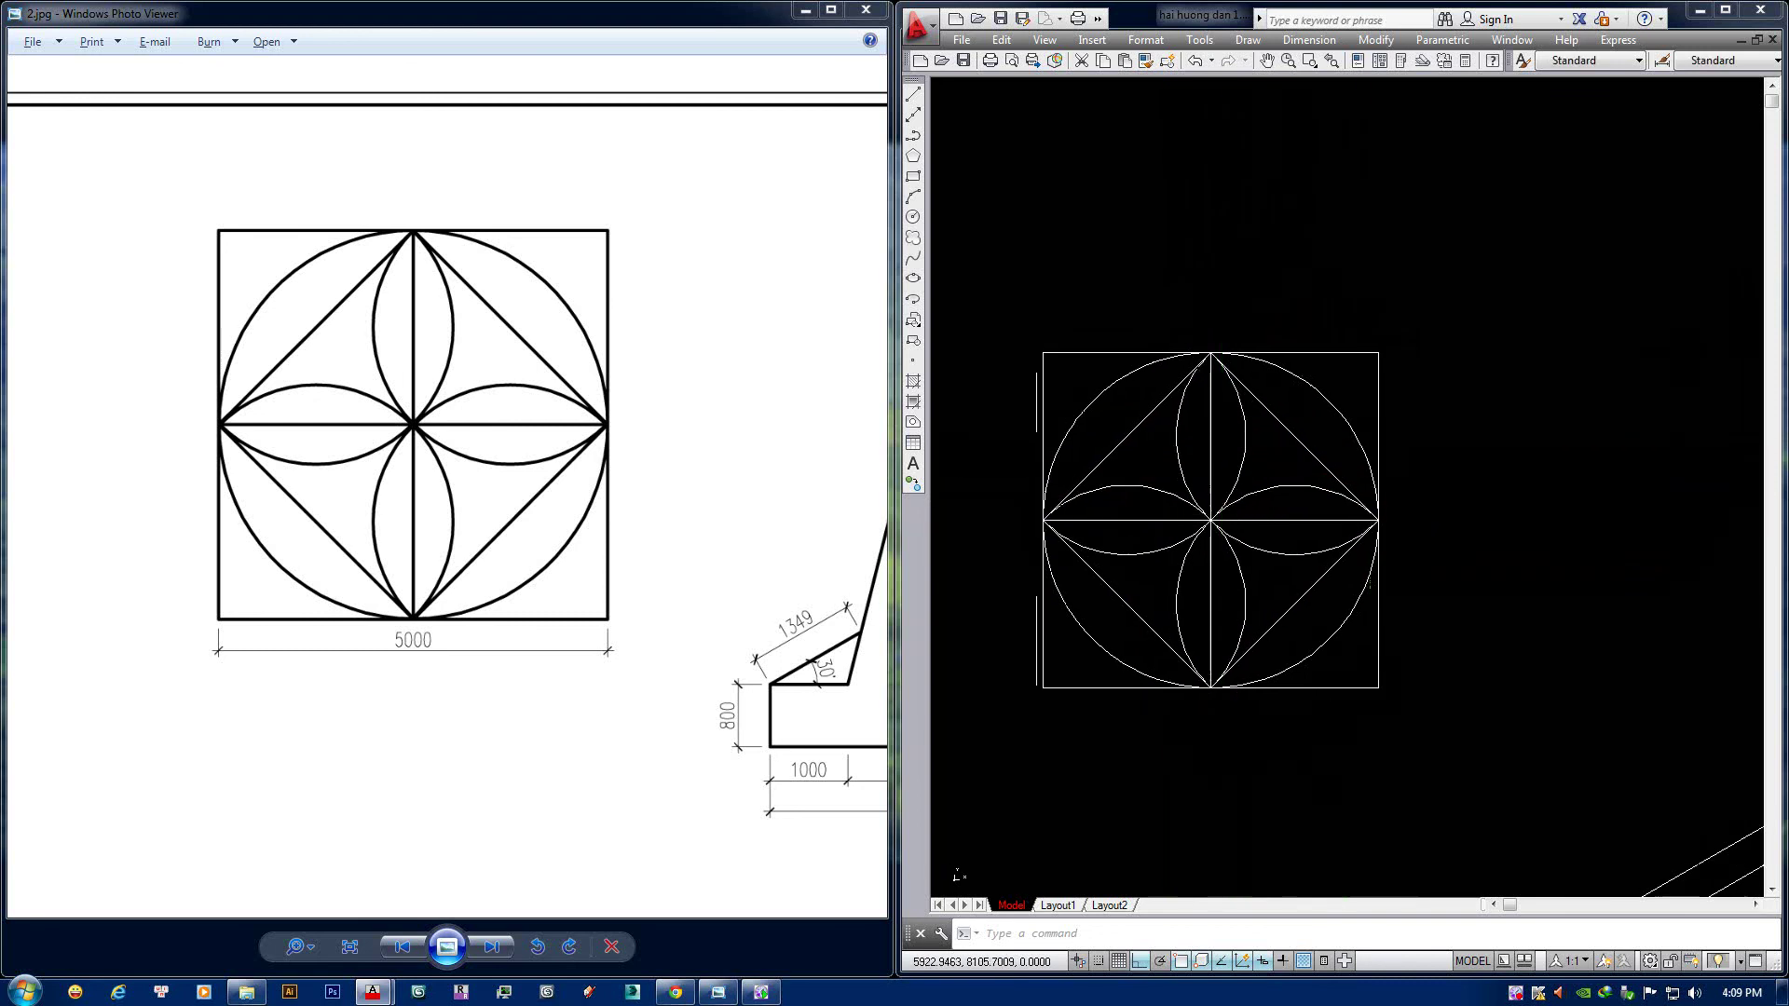
pyautogui.moveTo(1241, 427); pyautogui.dragTo(1177, 460, button='middle')
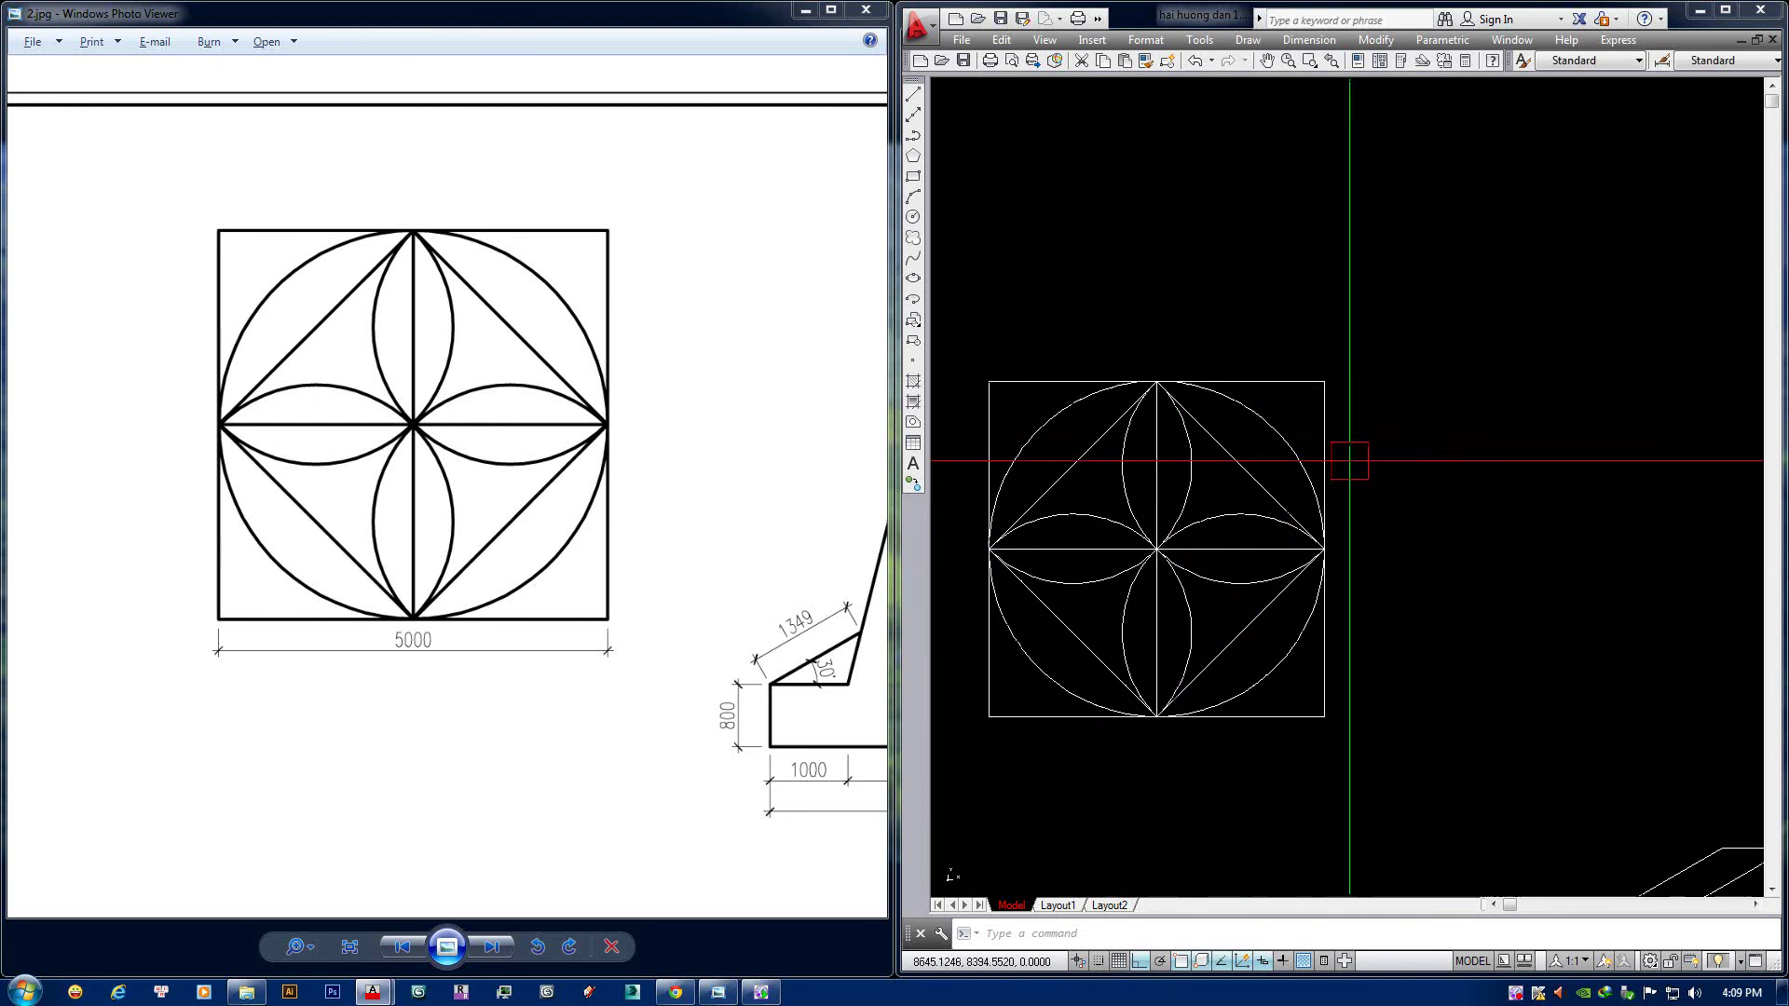
pyautogui.moveTo(1386, 395)
pyautogui.mouseDown(button='middle')
pyautogui.moveTo(1298, 408)
pyautogui.moveTo(1391, 399)
pyautogui.mouseUp(button='middle')
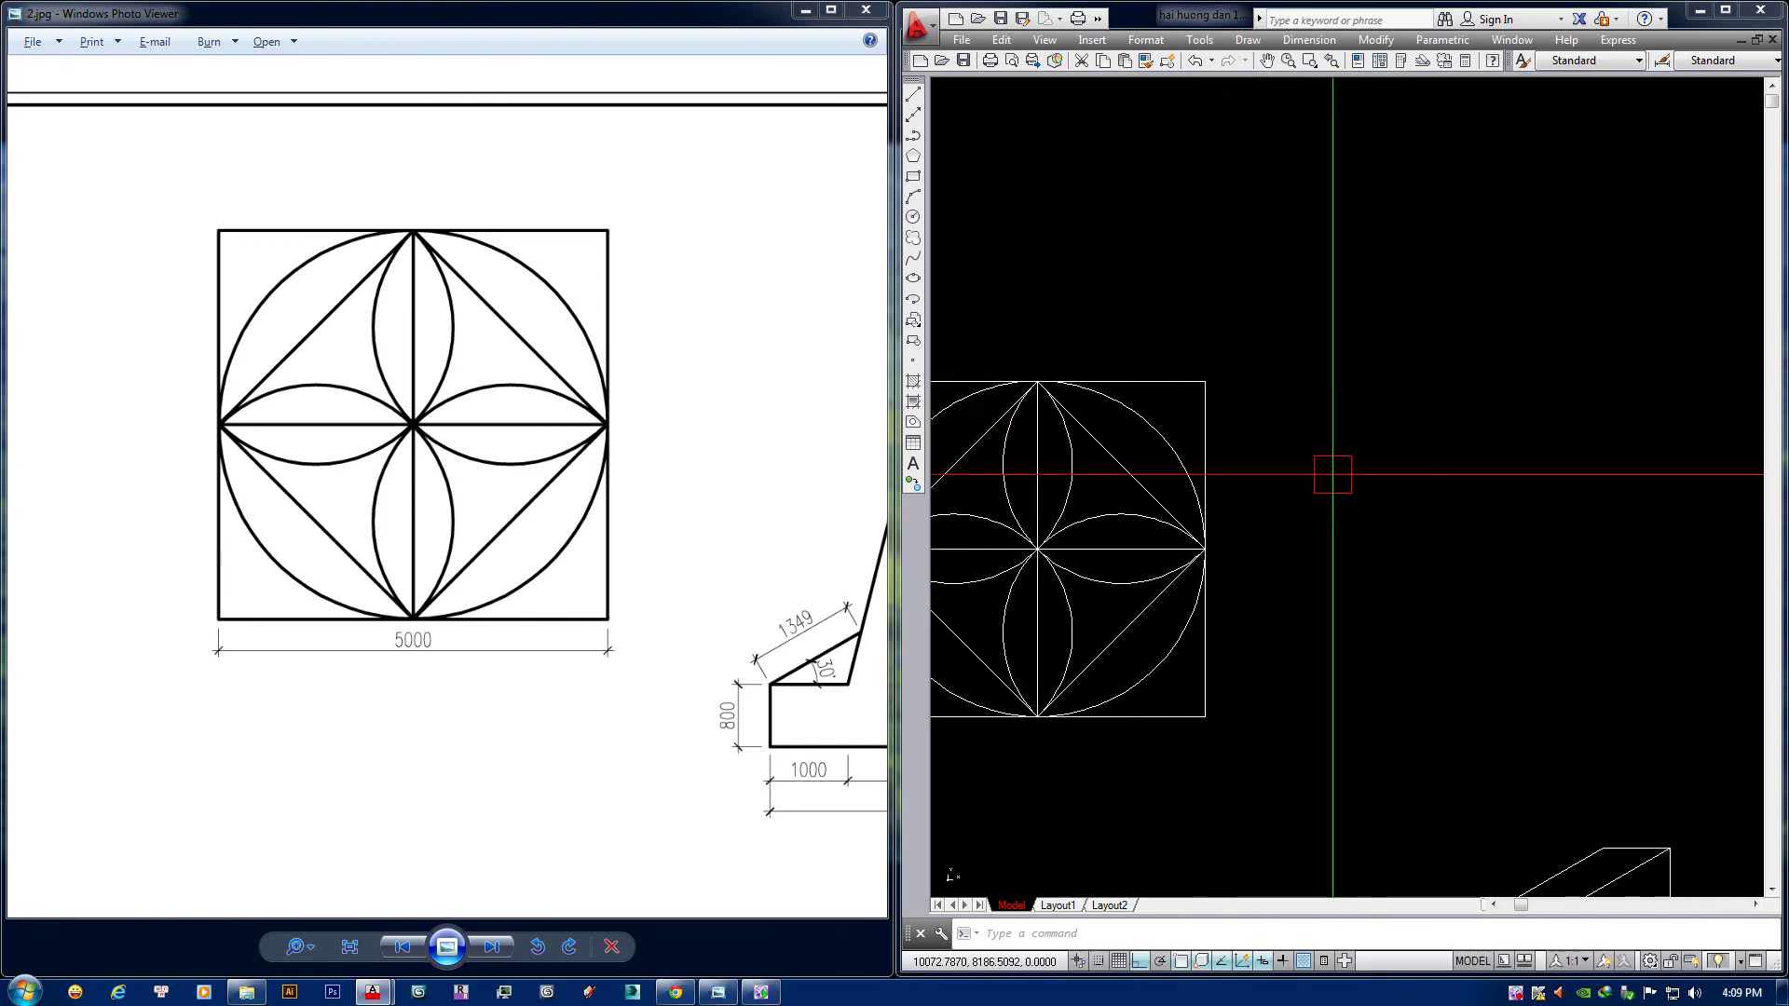
pyautogui.scroll(-2, 1341, 484)
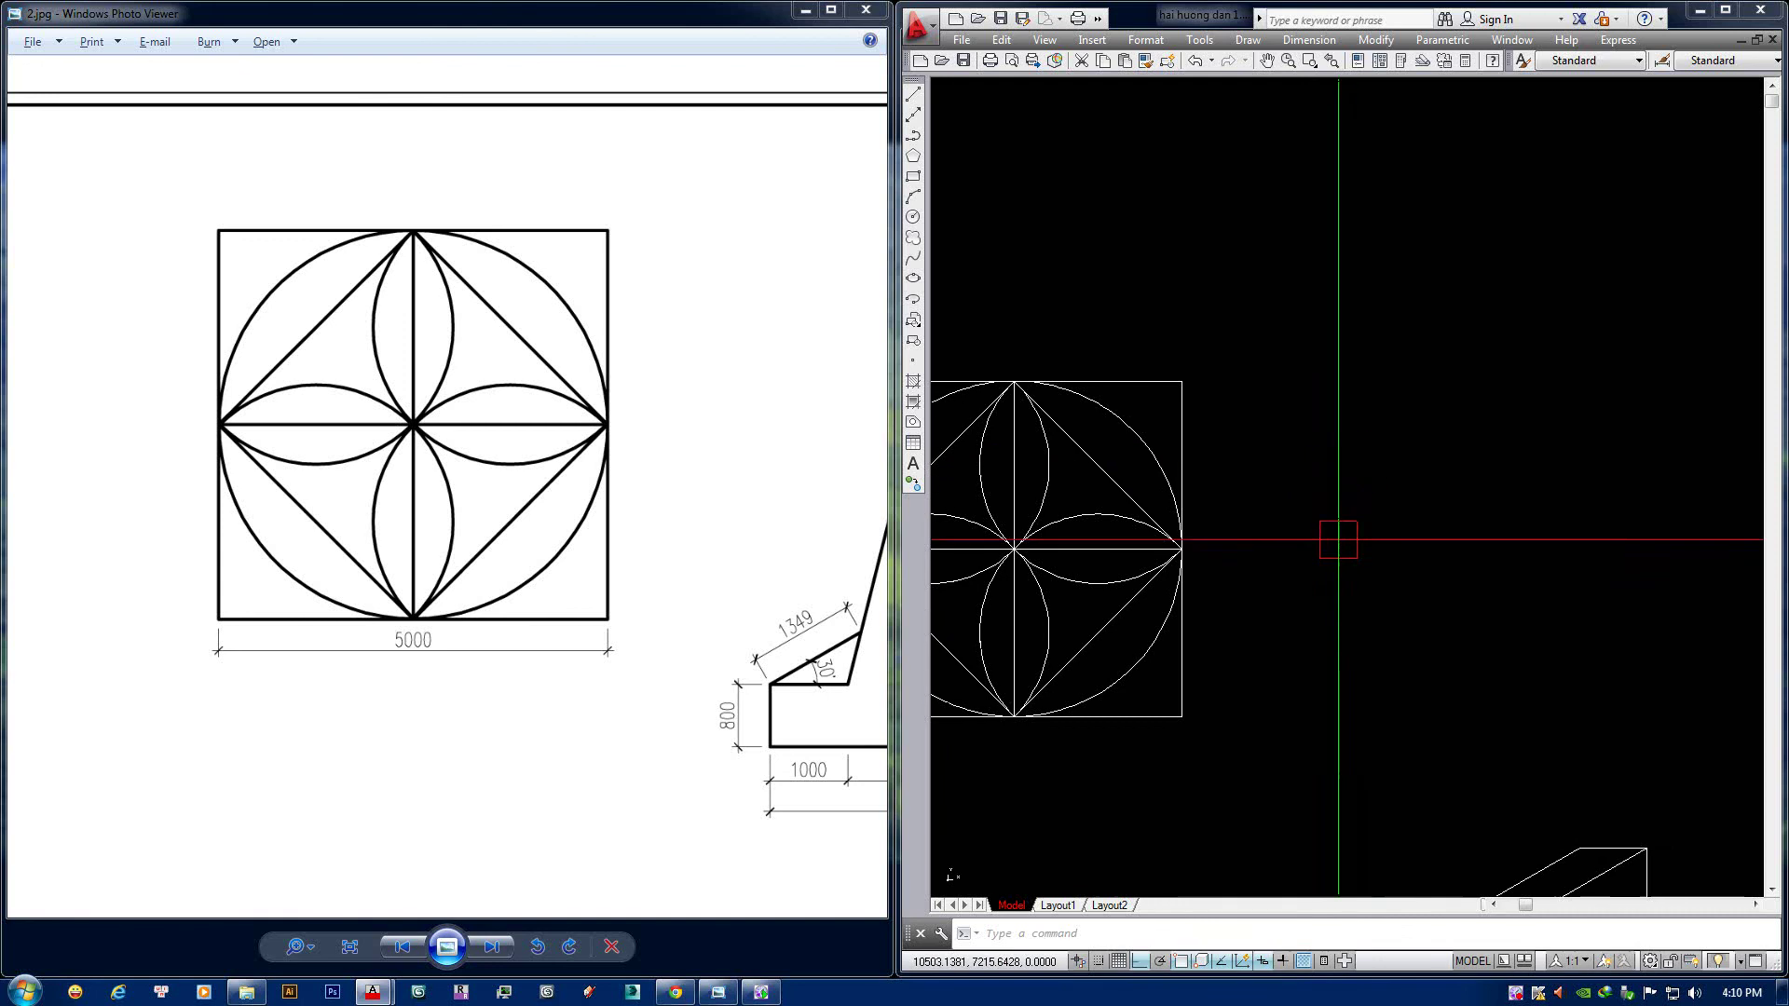
# Draw two free three-point practice arcs to the right of the pattern.
pyautogui.write('a')
pyautogui.press('Return')
pyautogui.click(1329, 452)
pyautogui.click(1453, 290)
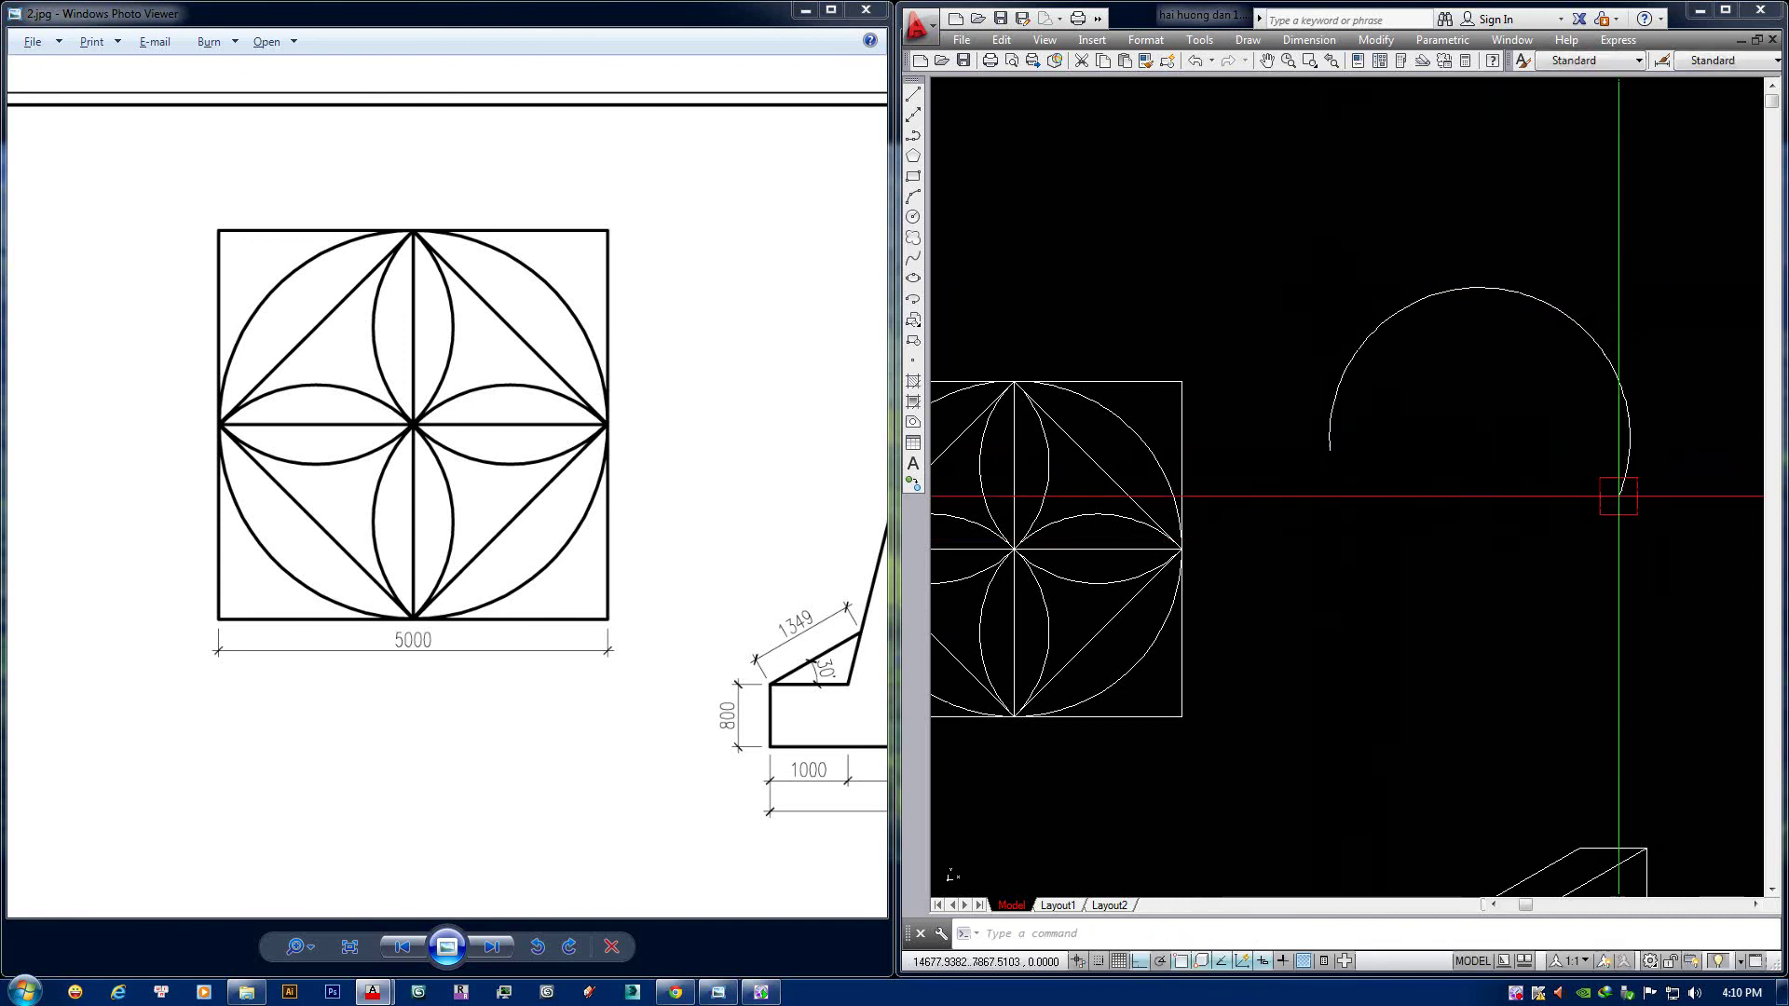
pyautogui.click(1621, 496)
pyautogui.click(1402, 569)
pyautogui.click(1350, 564)
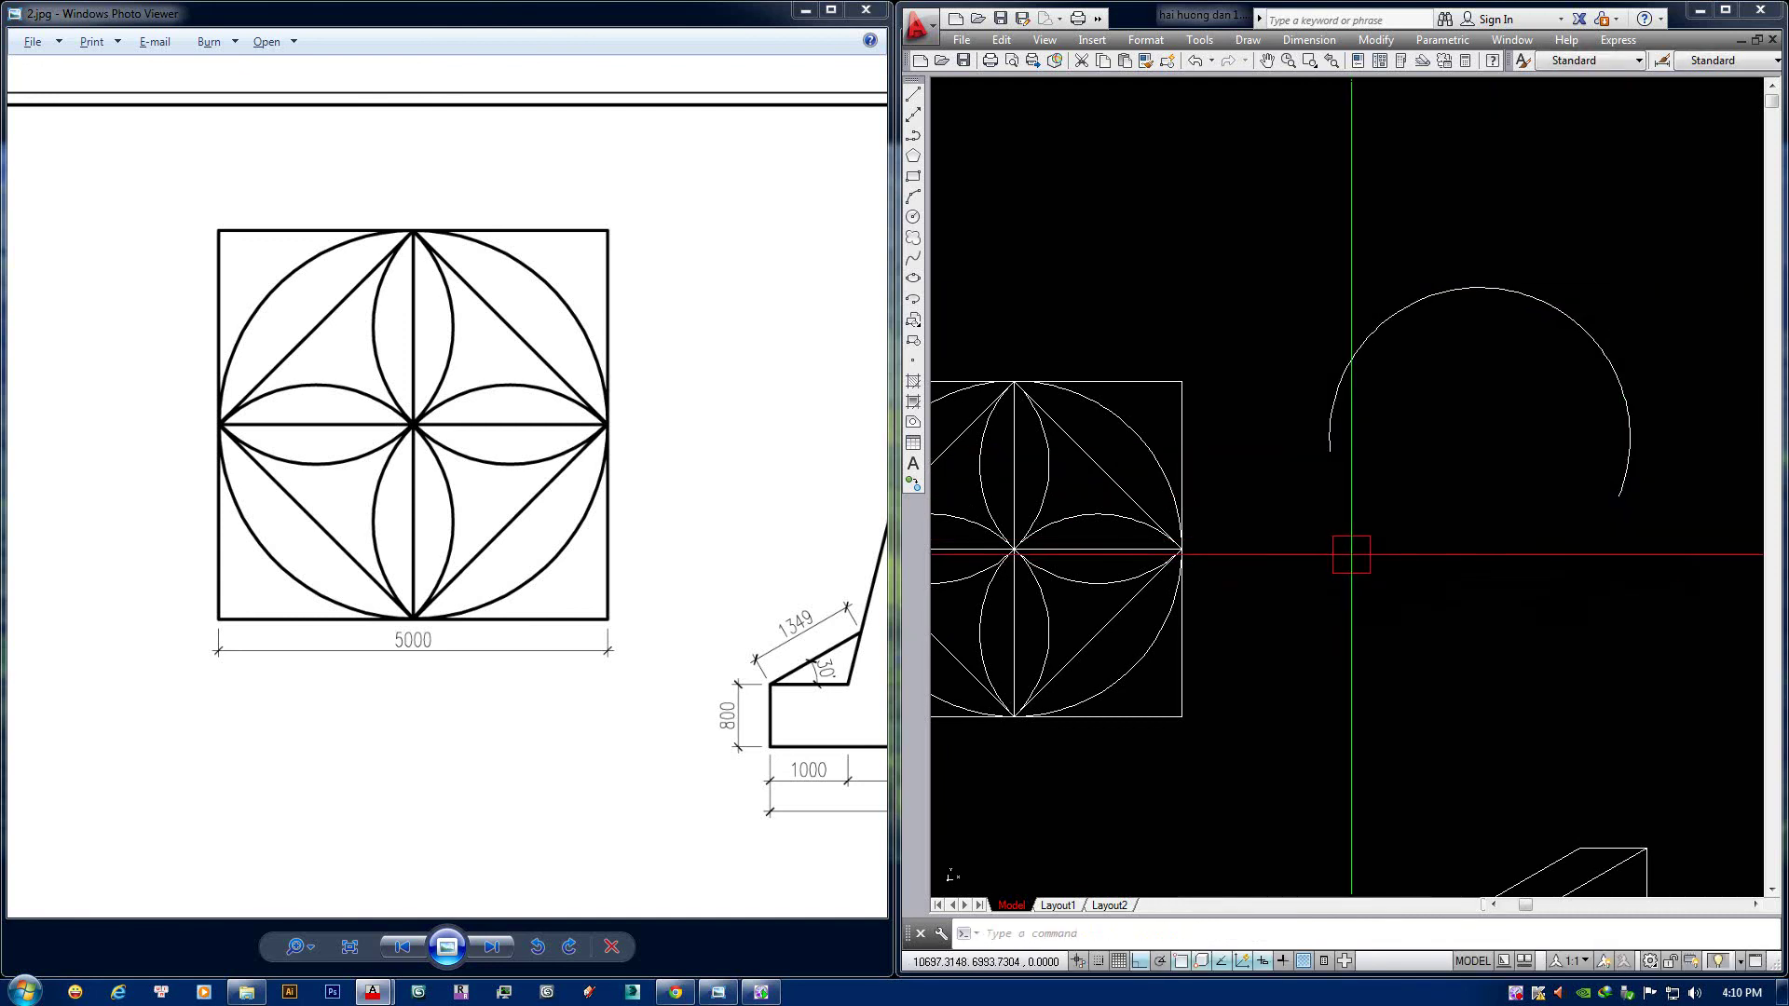
pyautogui.moveTo(1414, 555)
pyautogui.mouseDown(button='middle')
pyautogui.moveTo(1295, 549)
pyautogui.moveTo(1329, 545)
pyautogui.mouseUp(button='middle')
pyautogui.press('Return')
pyautogui.click(1286, 603)
pyautogui.click(1384, 528)
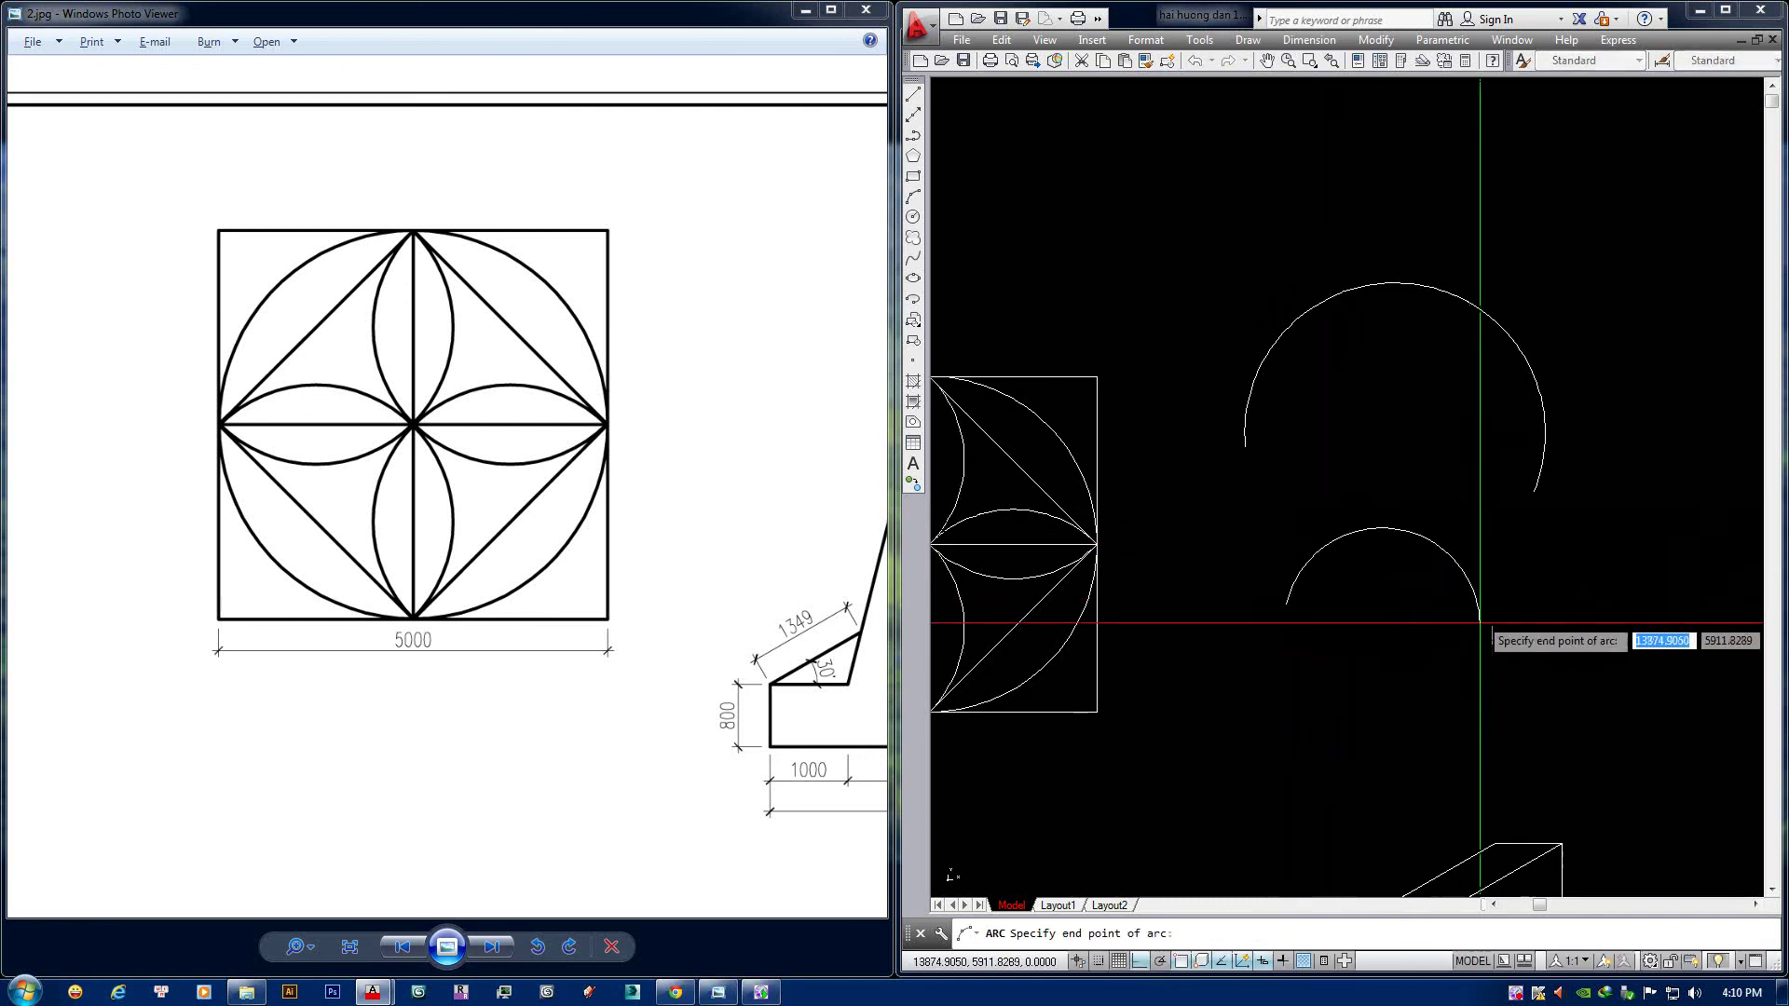
pyautogui.click(1426, 733)
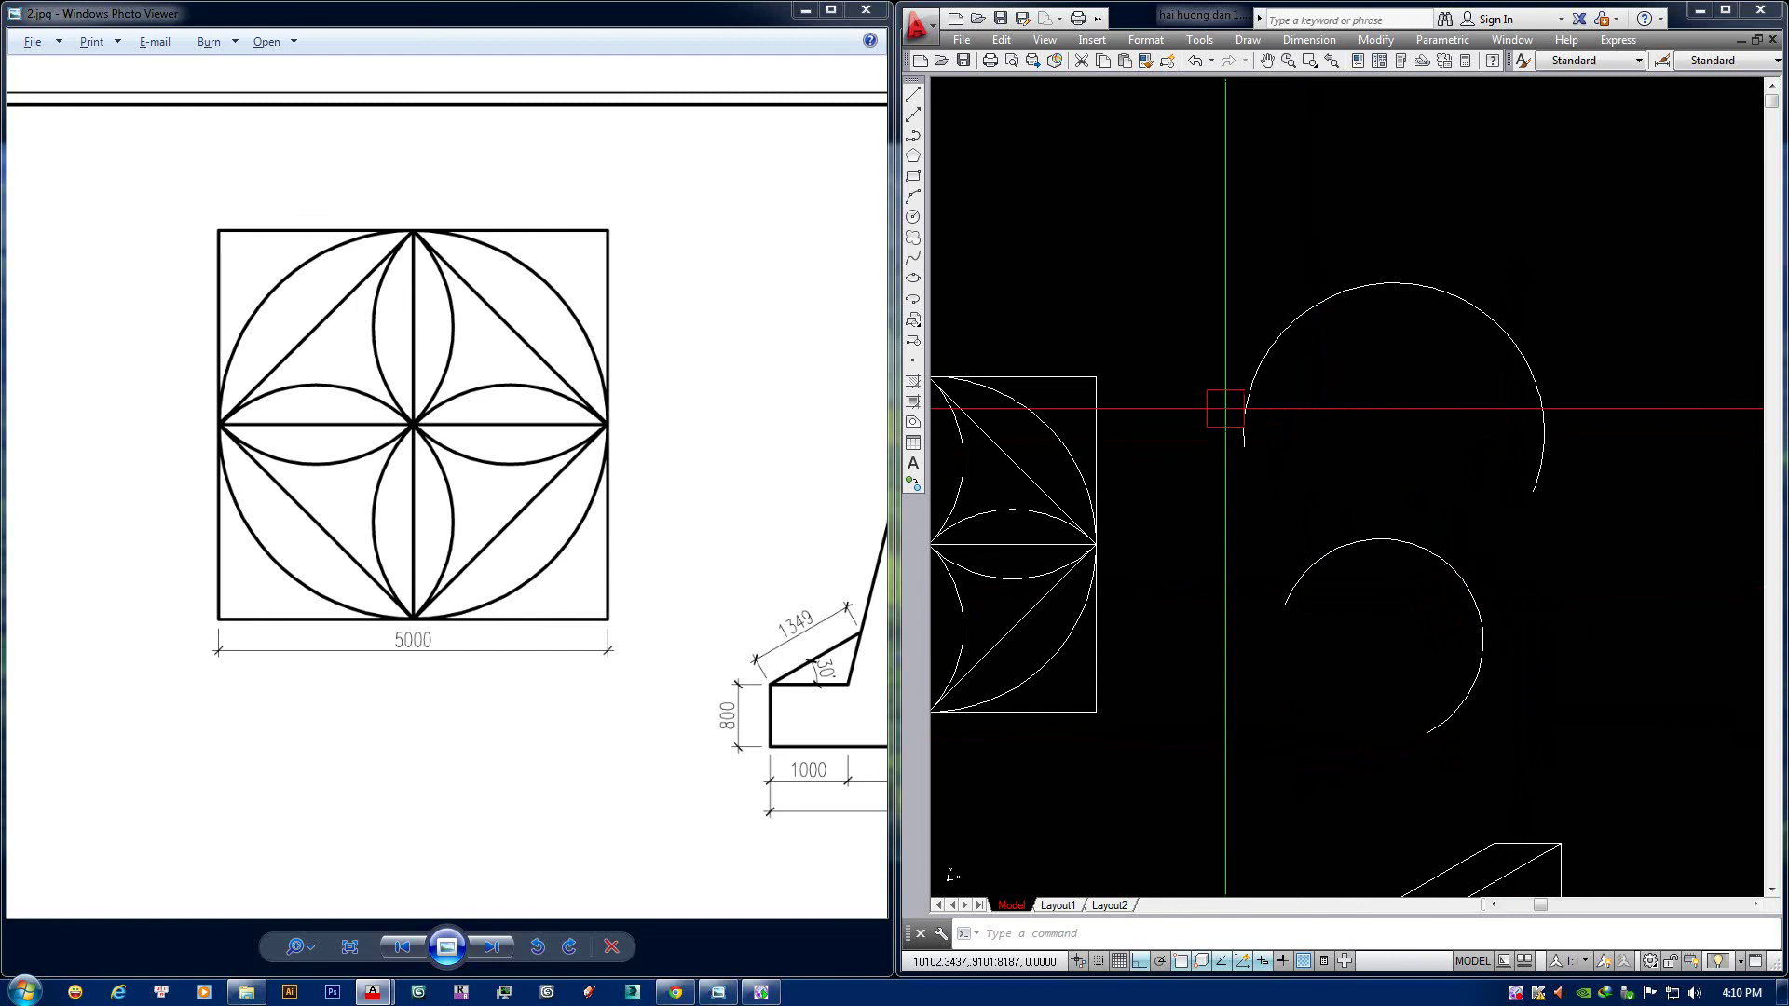
# Draw an open line shape: a top horizontal line, a slanted right side and a line back toward the arcs.
pyautogui.moveTo(1501, 403); pyautogui.dragTo(1460, 443, button='middle')
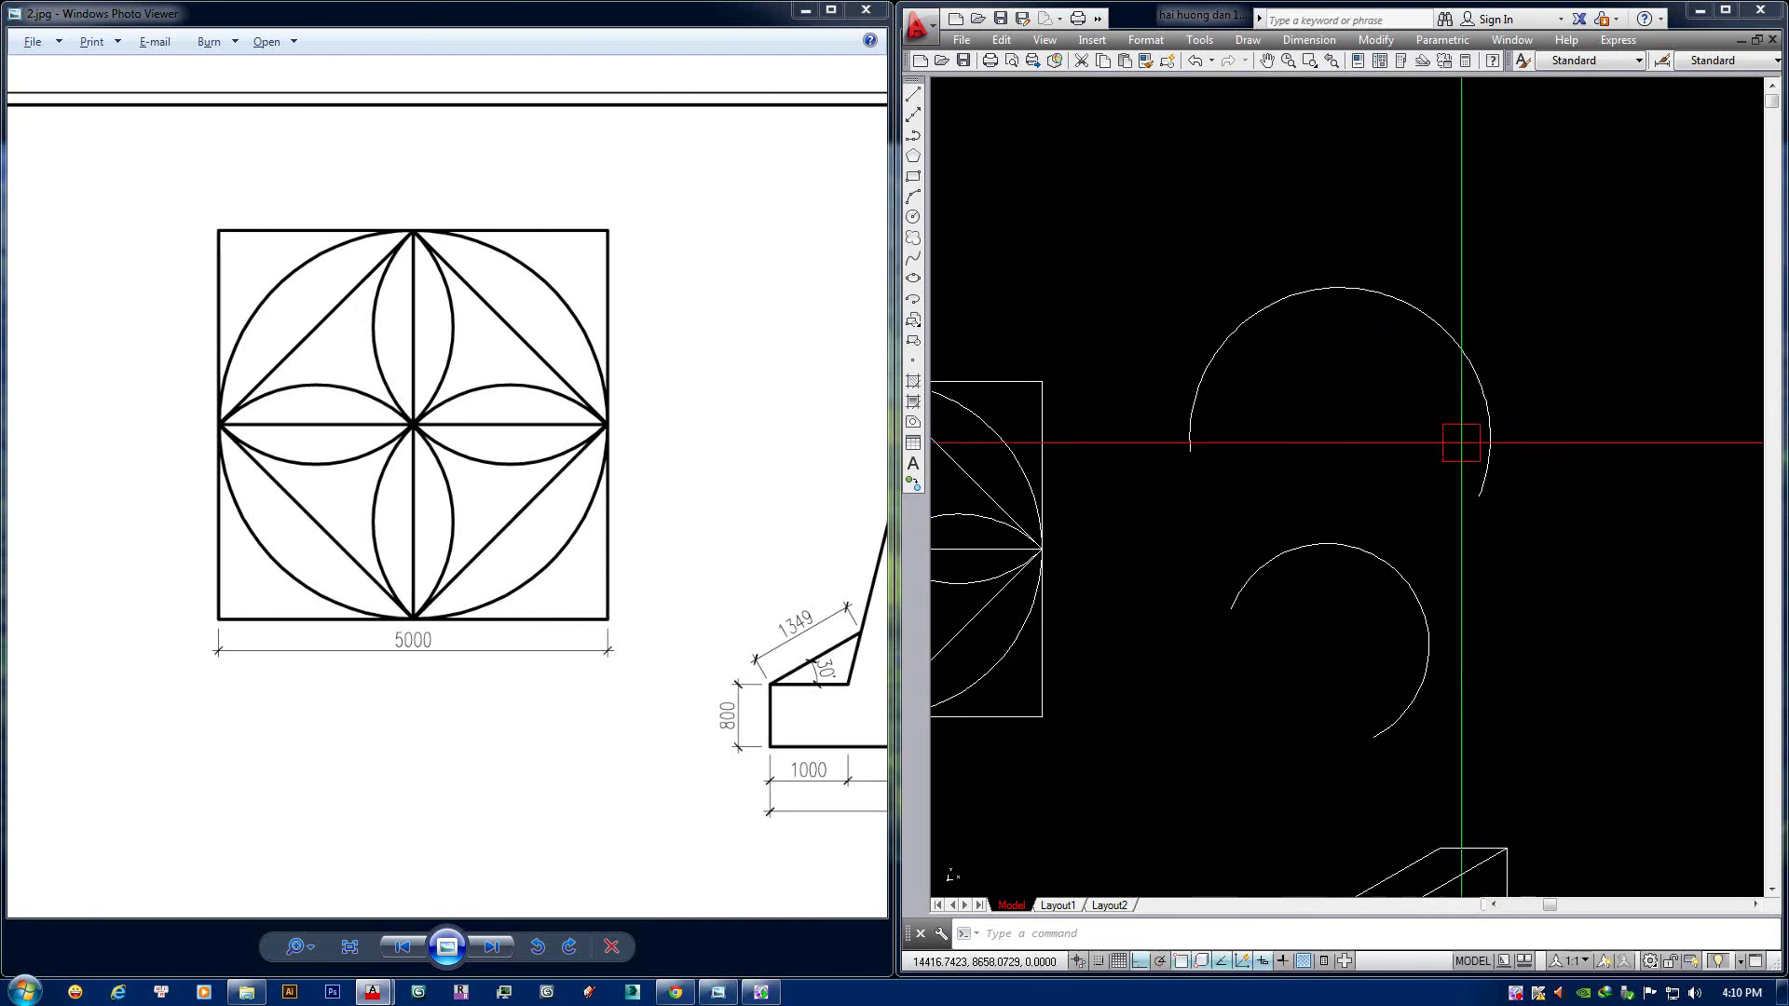
pyautogui.press('l')
pyautogui.press('Return')
pyautogui.click(1227, 231)
pyautogui.click(1637, 231)
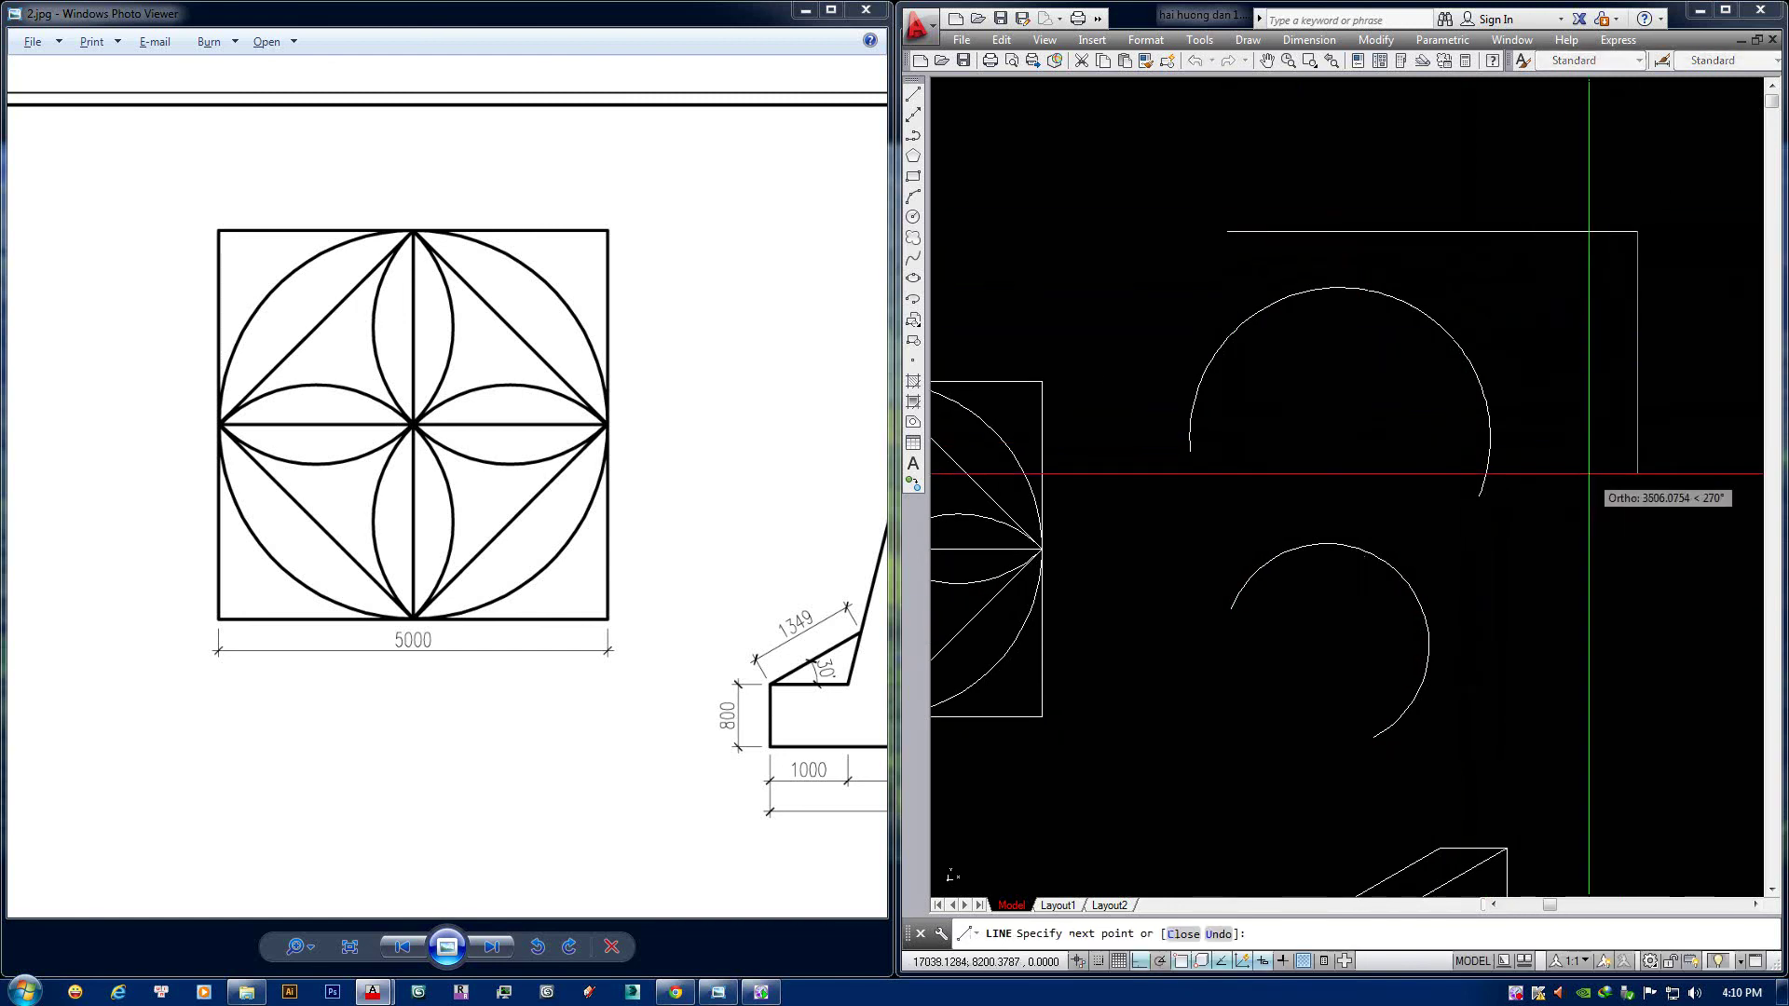
pyautogui.click(1567, 557)
pyautogui.click(1359, 491)
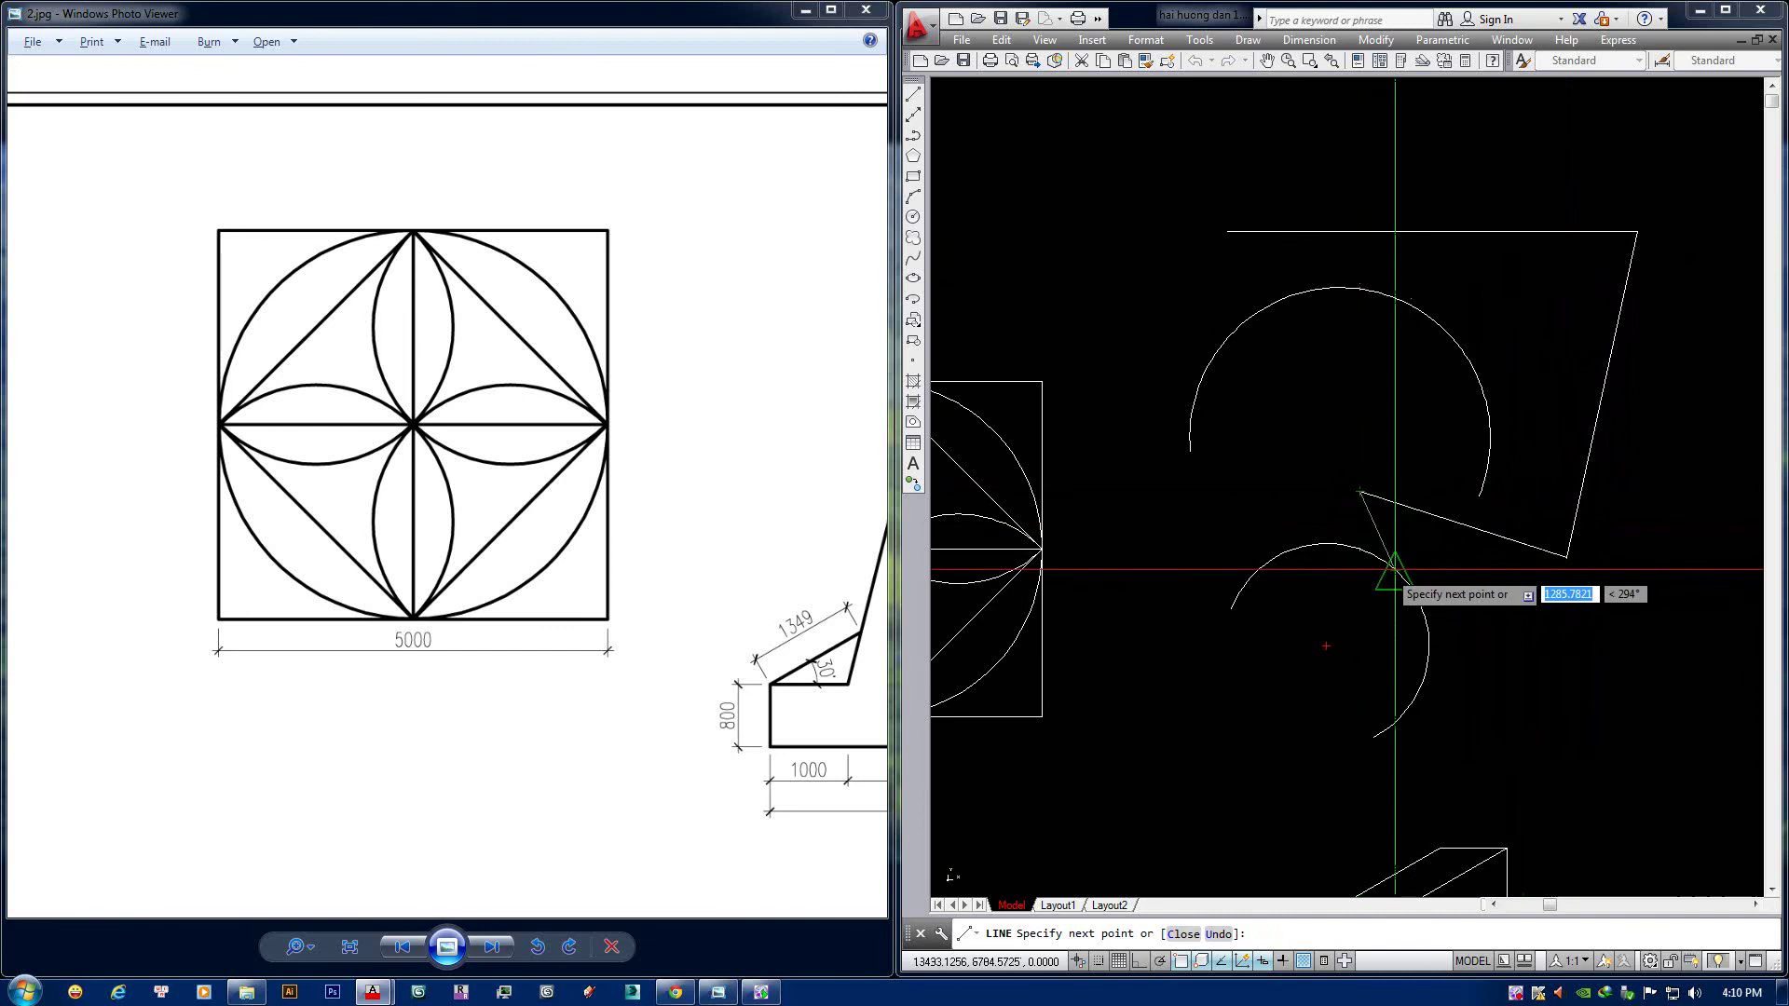
pyautogui.press('Return')
# Draw a closed four-corner line outline below the open shape.
pyautogui.moveTo(1377, 502); pyautogui.dragTo(1392, 390, button='middle')
pyautogui.moveTo(1420, 481); pyautogui.dragTo(1413, 464, button='middle')
pyautogui.write('L')
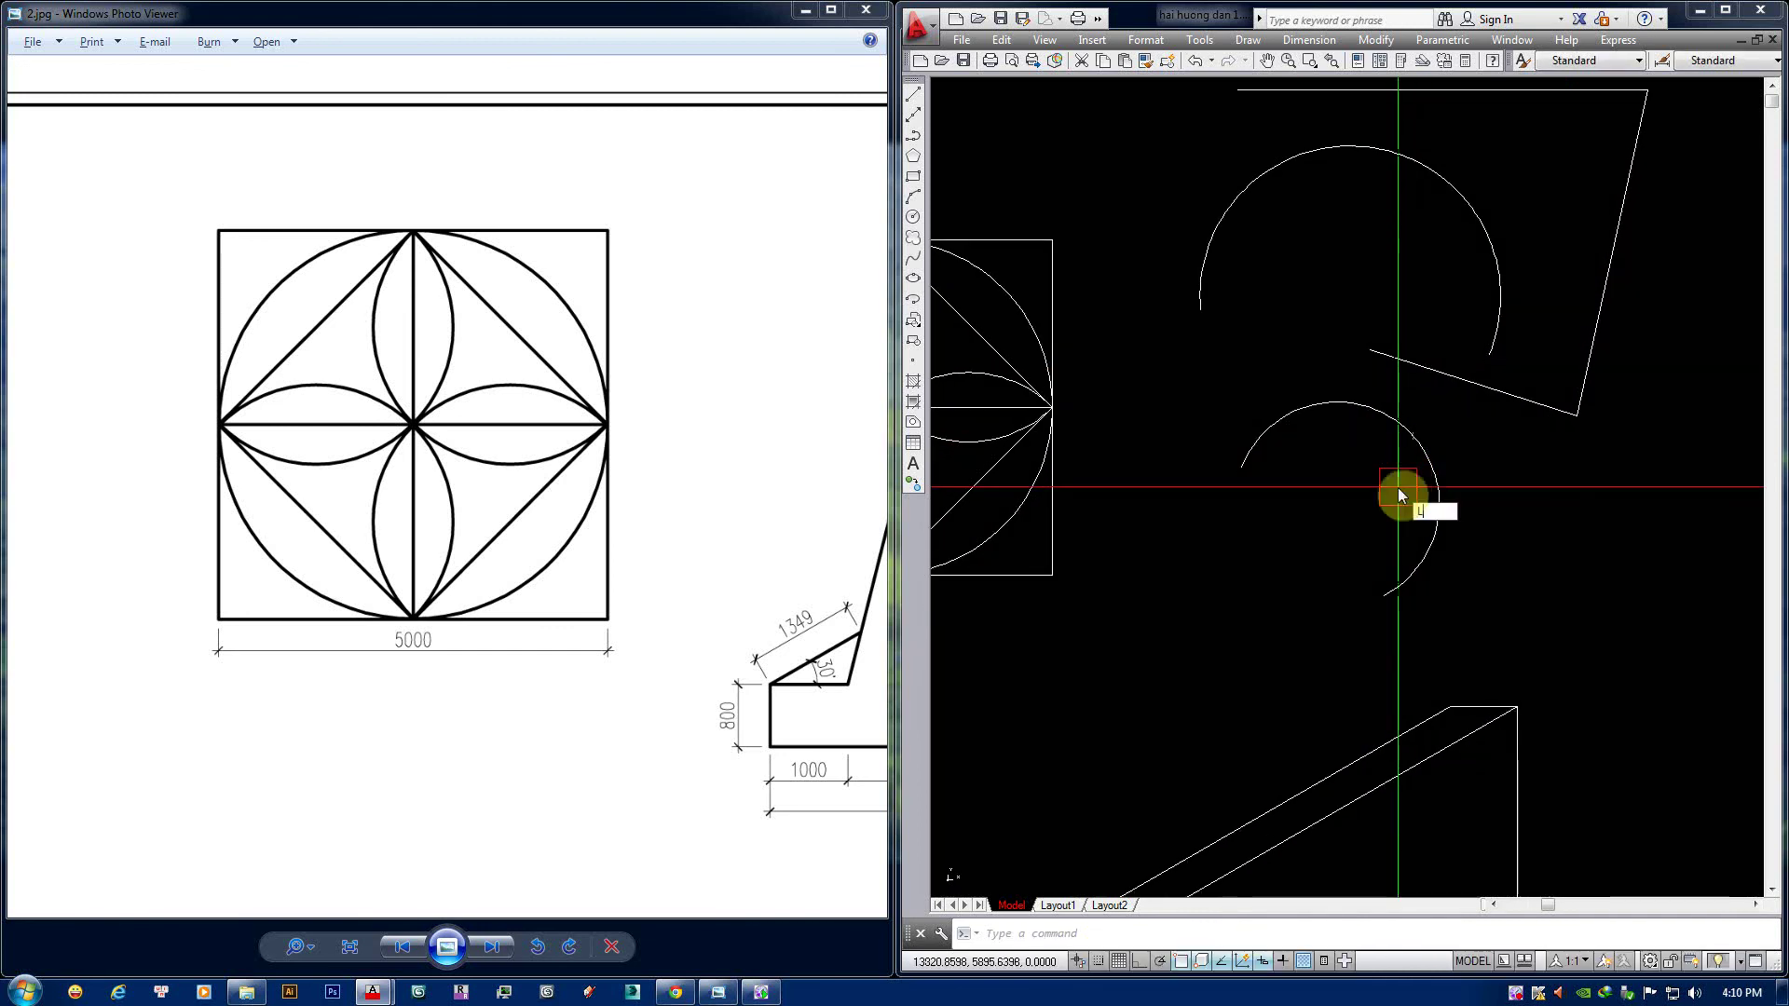
pyautogui.press('Return')
pyautogui.rightClick(1397, 486)
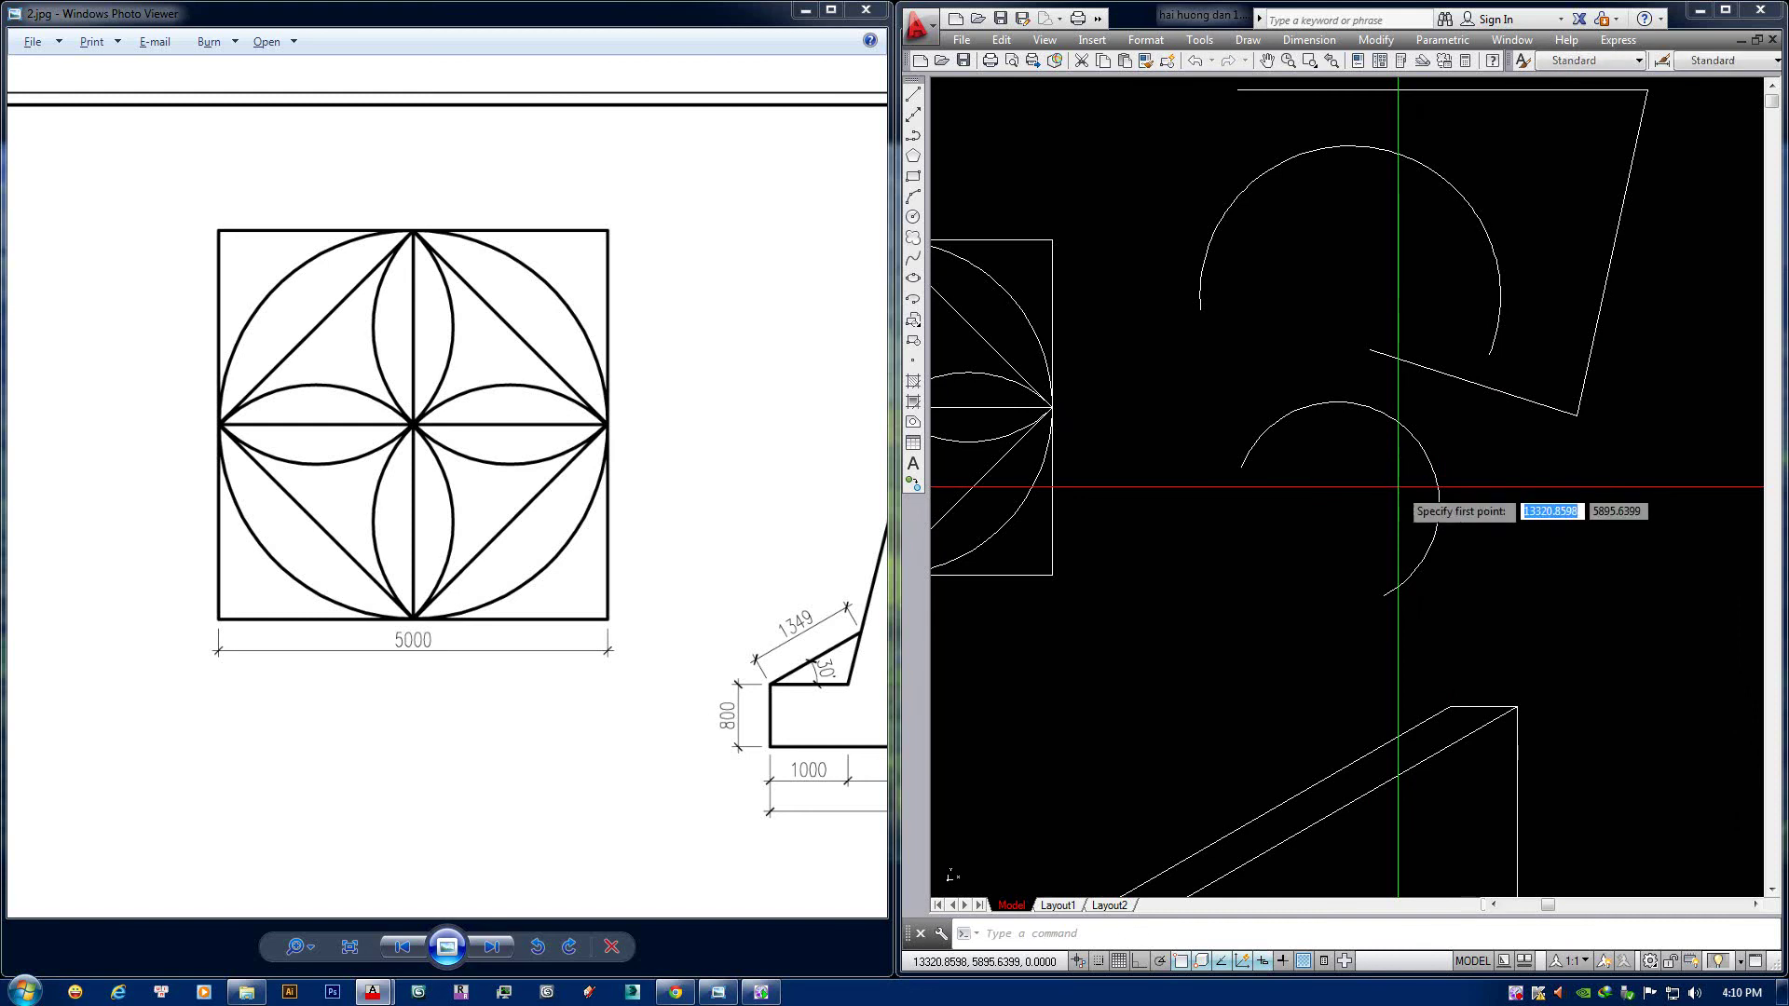
pyautogui.click(1232, 607)
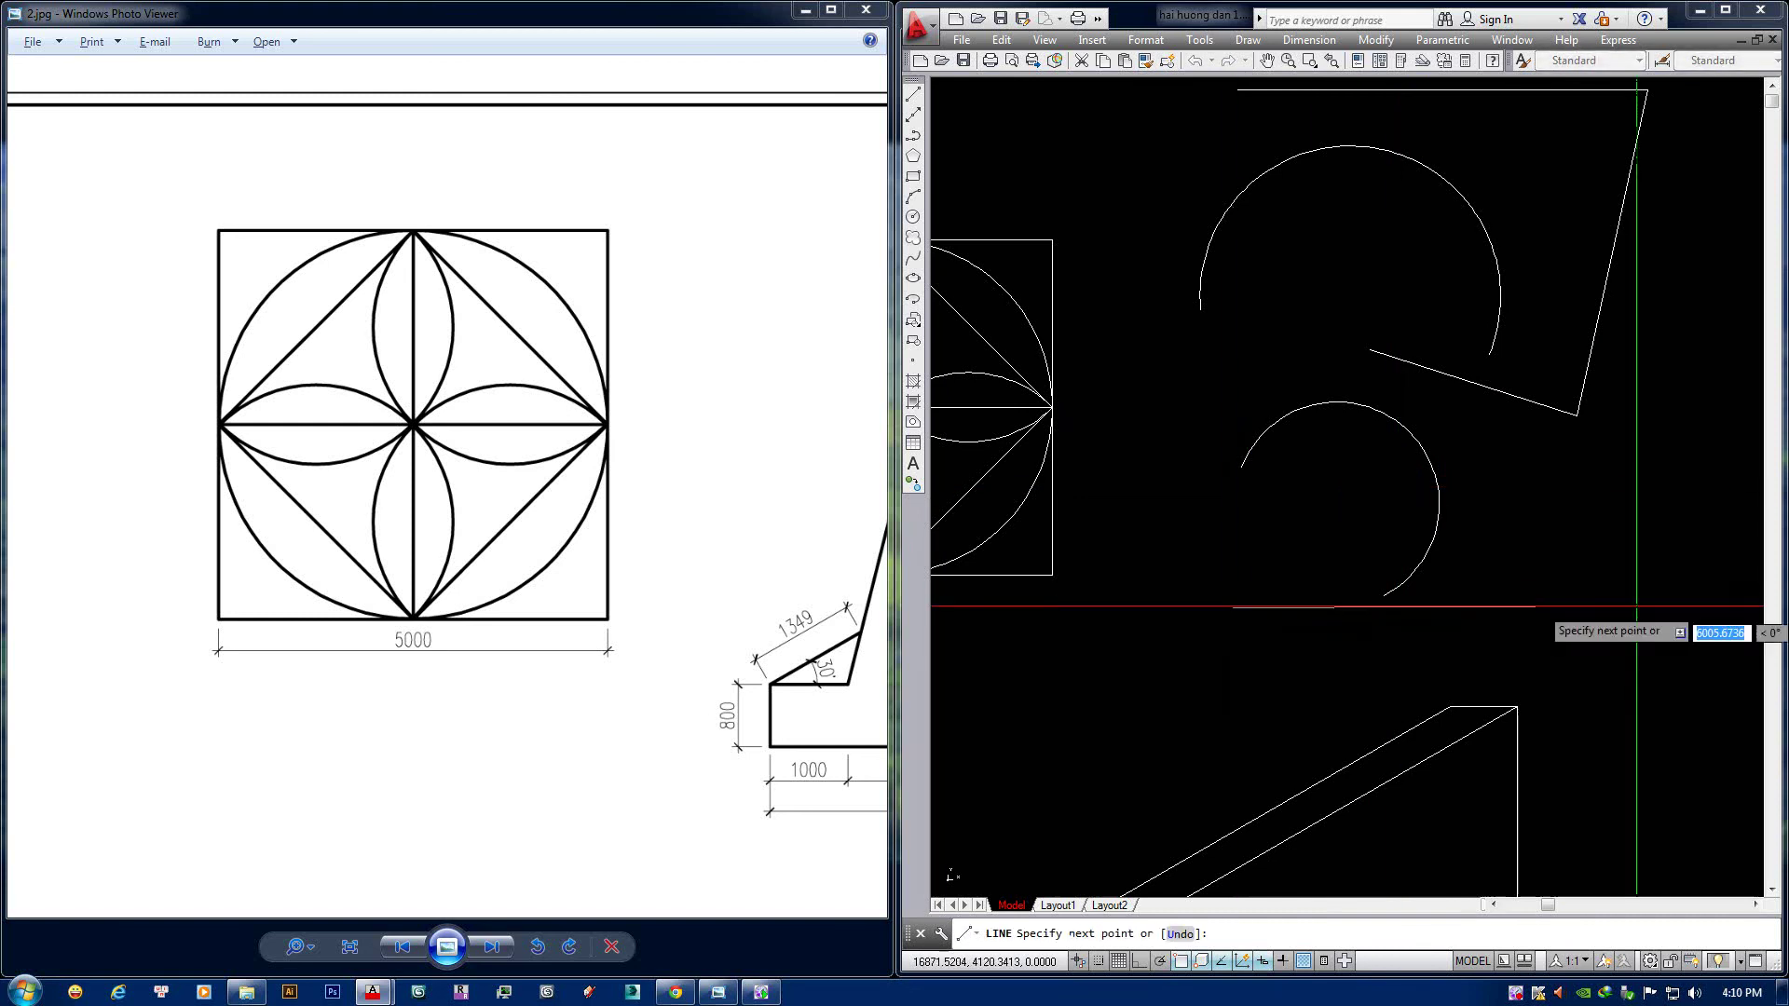
pyautogui.click(1649, 554)
pyautogui.click(1607, 706)
pyautogui.click(1361, 676)
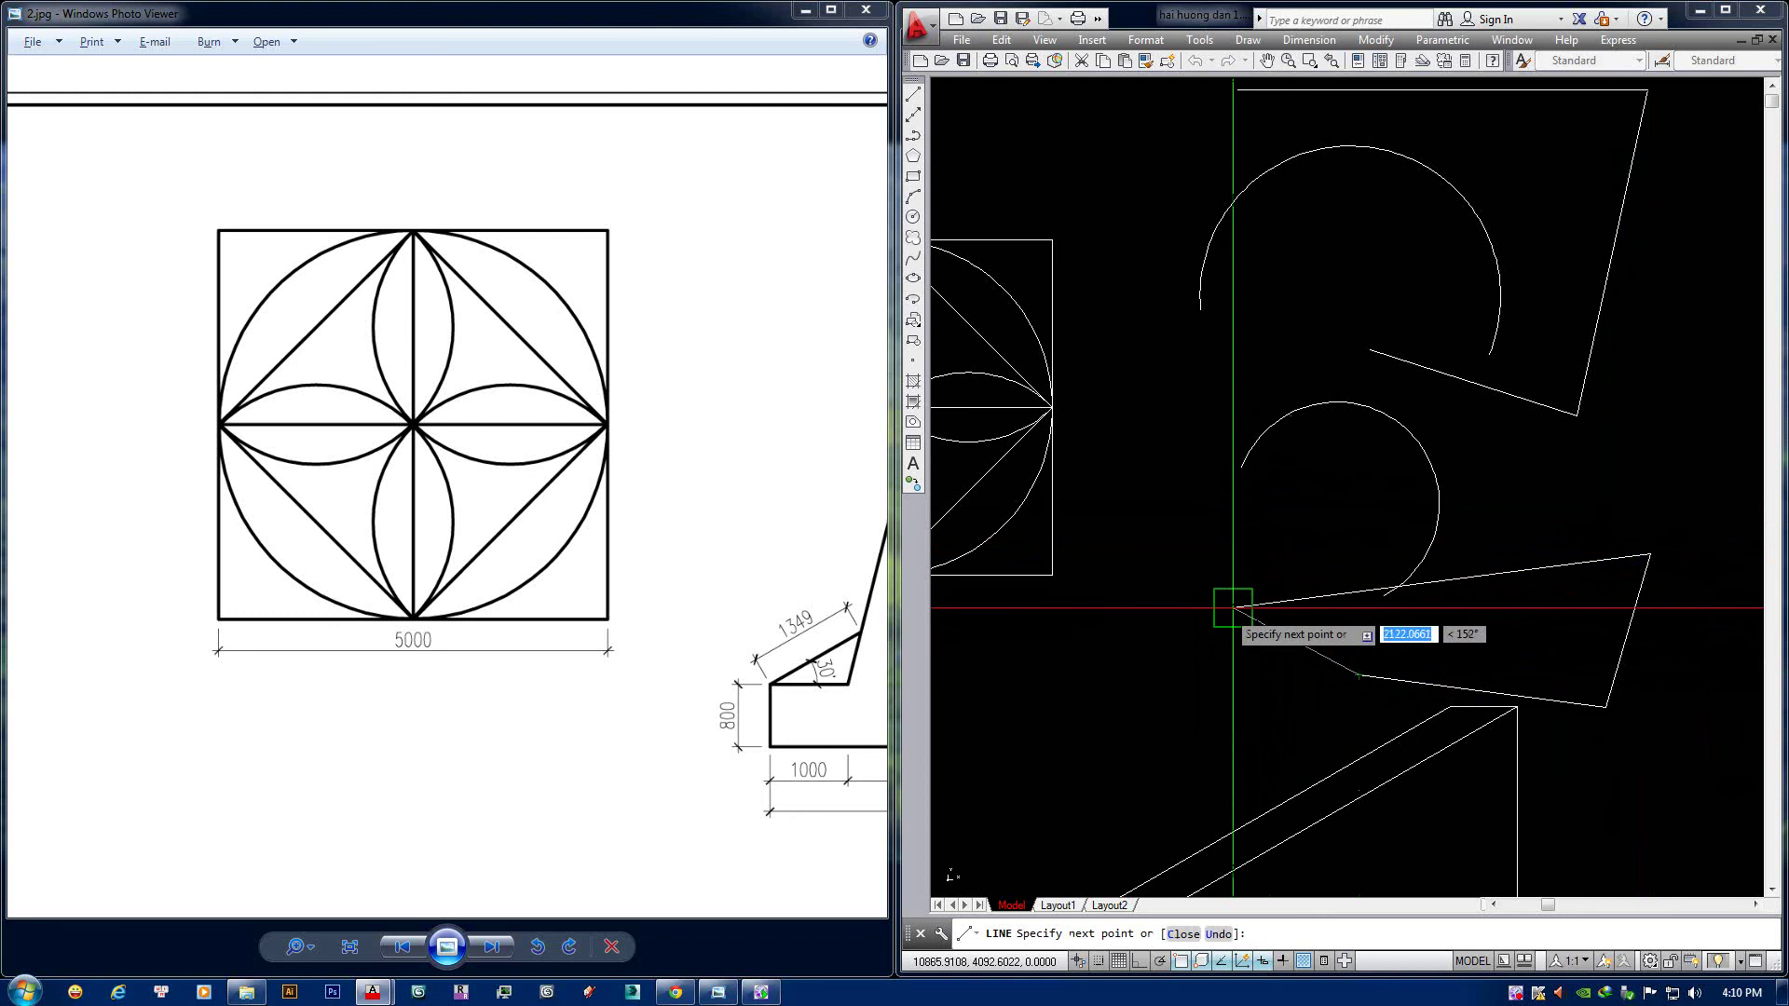
pyautogui.click(1233, 608)
pyautogui.rightClick(1276, 522)
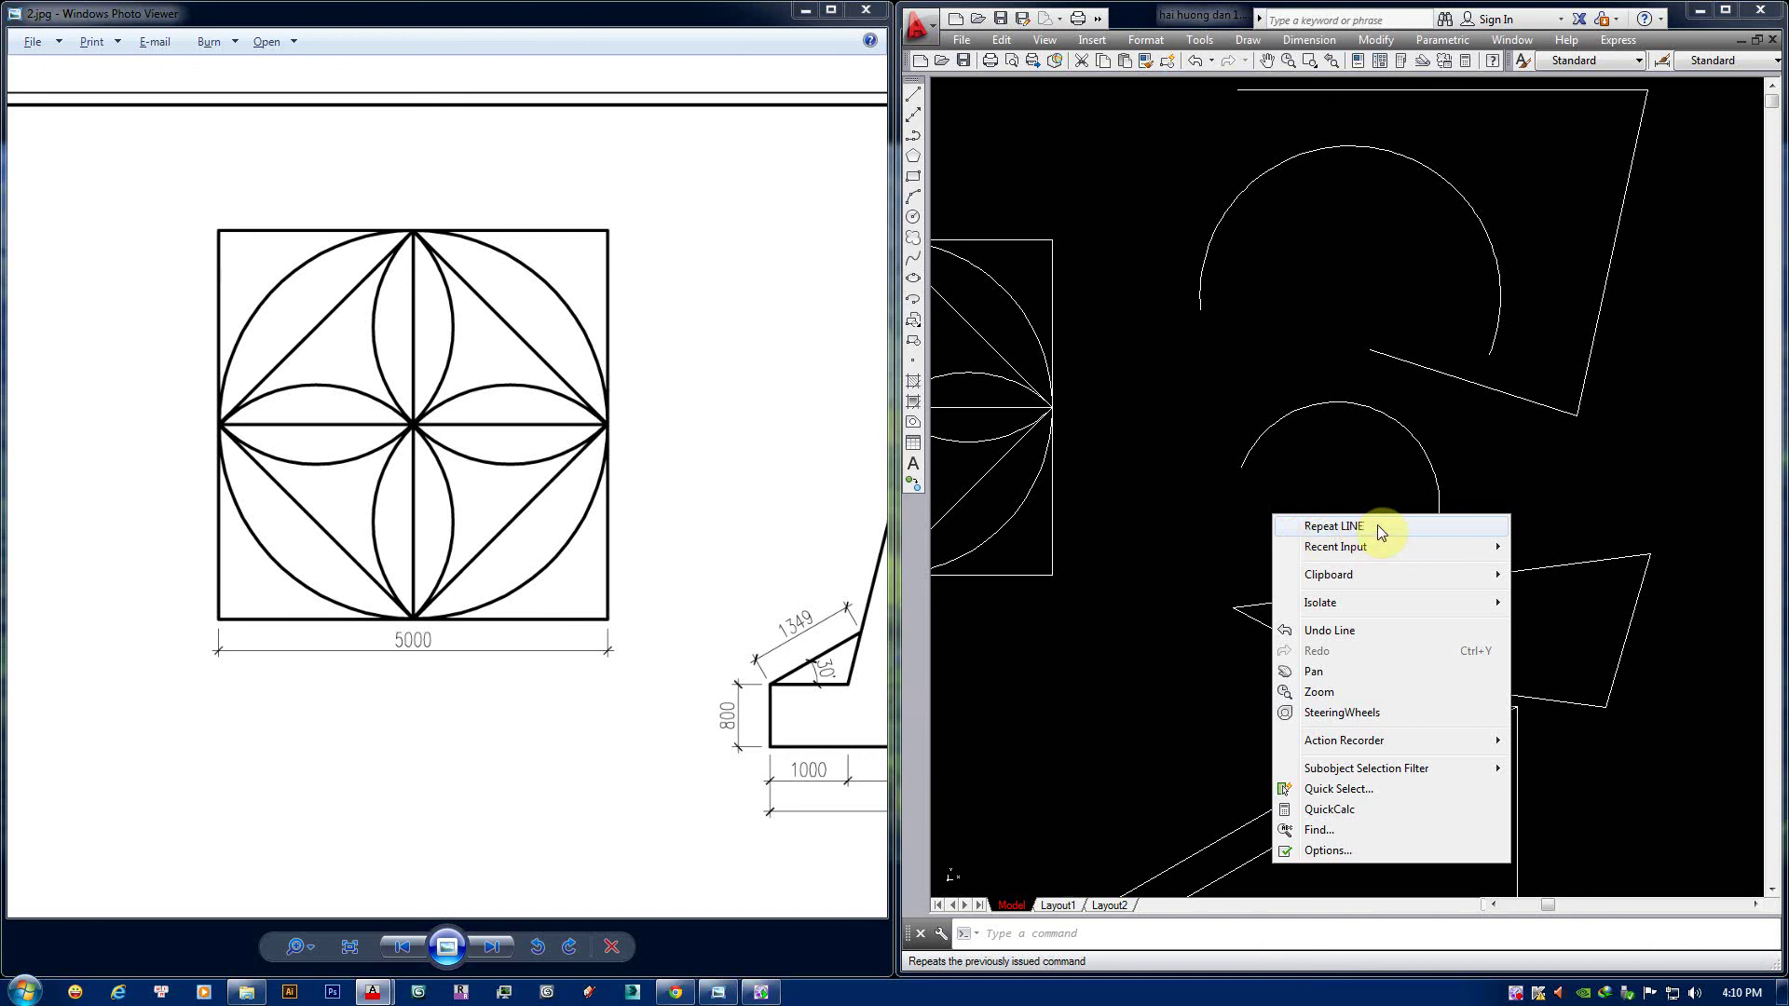
pyautogui.press('Escape')
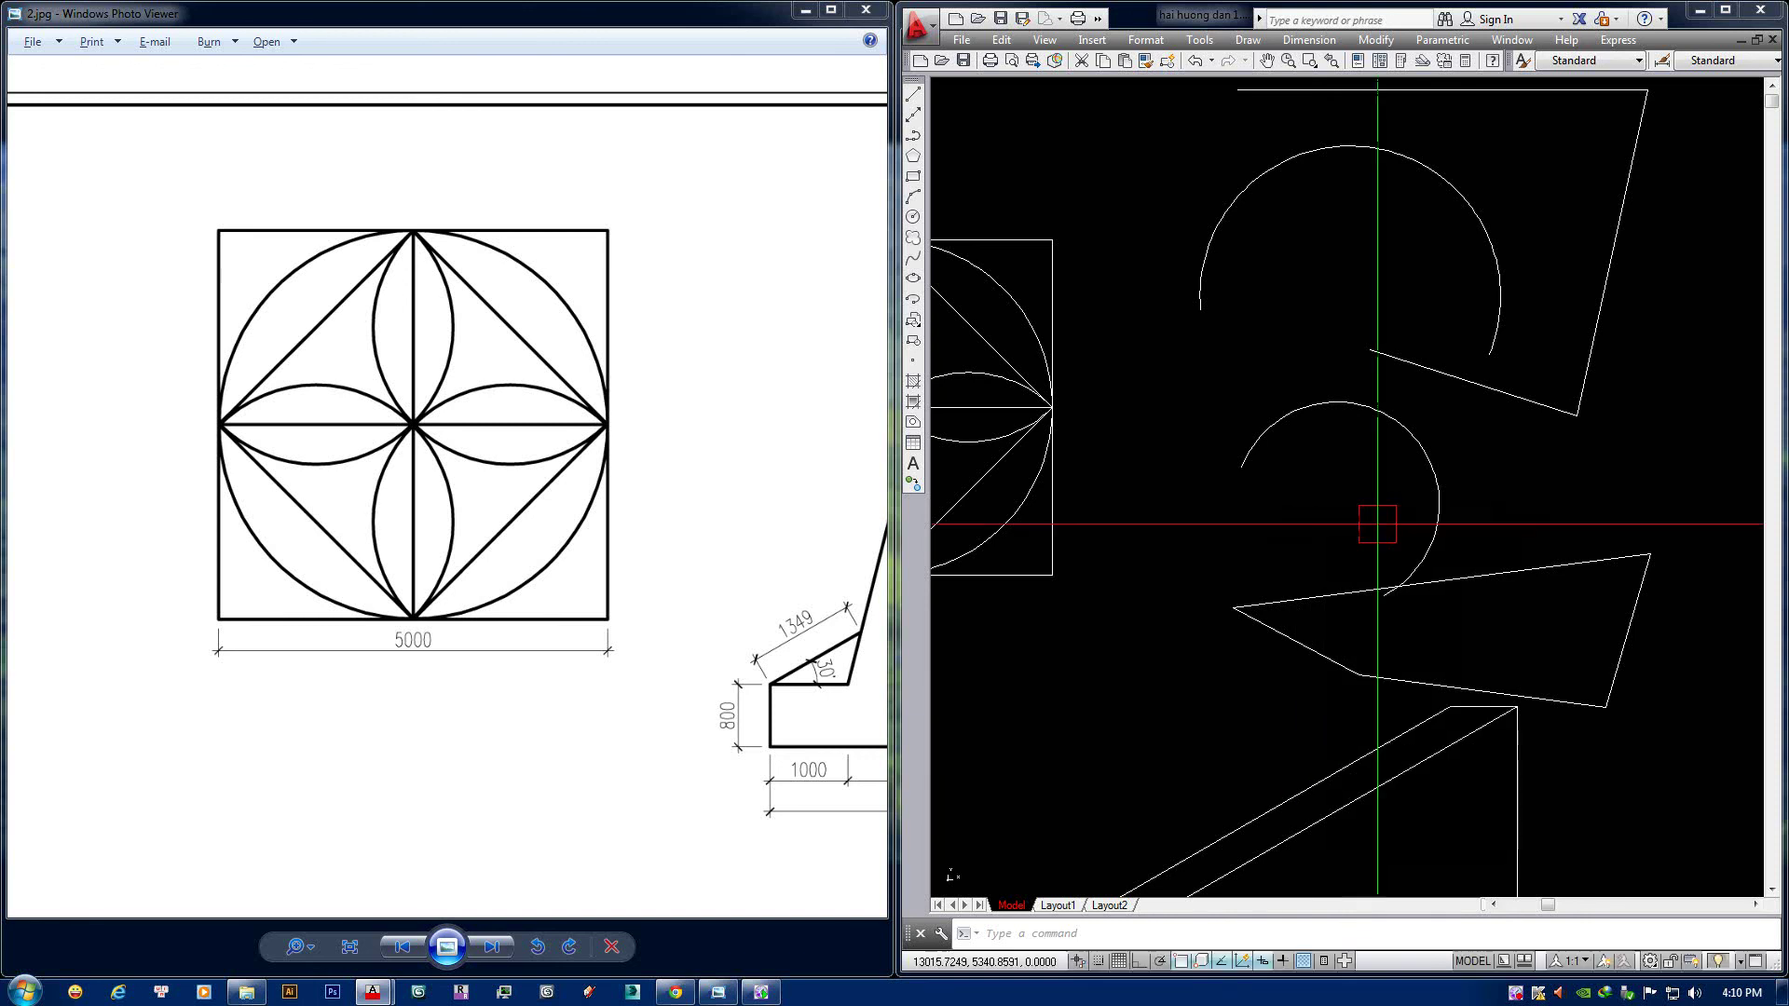
# Zoom All to view every shape in the drawing.
pyautogui.scroll(-1, 1270, 464)
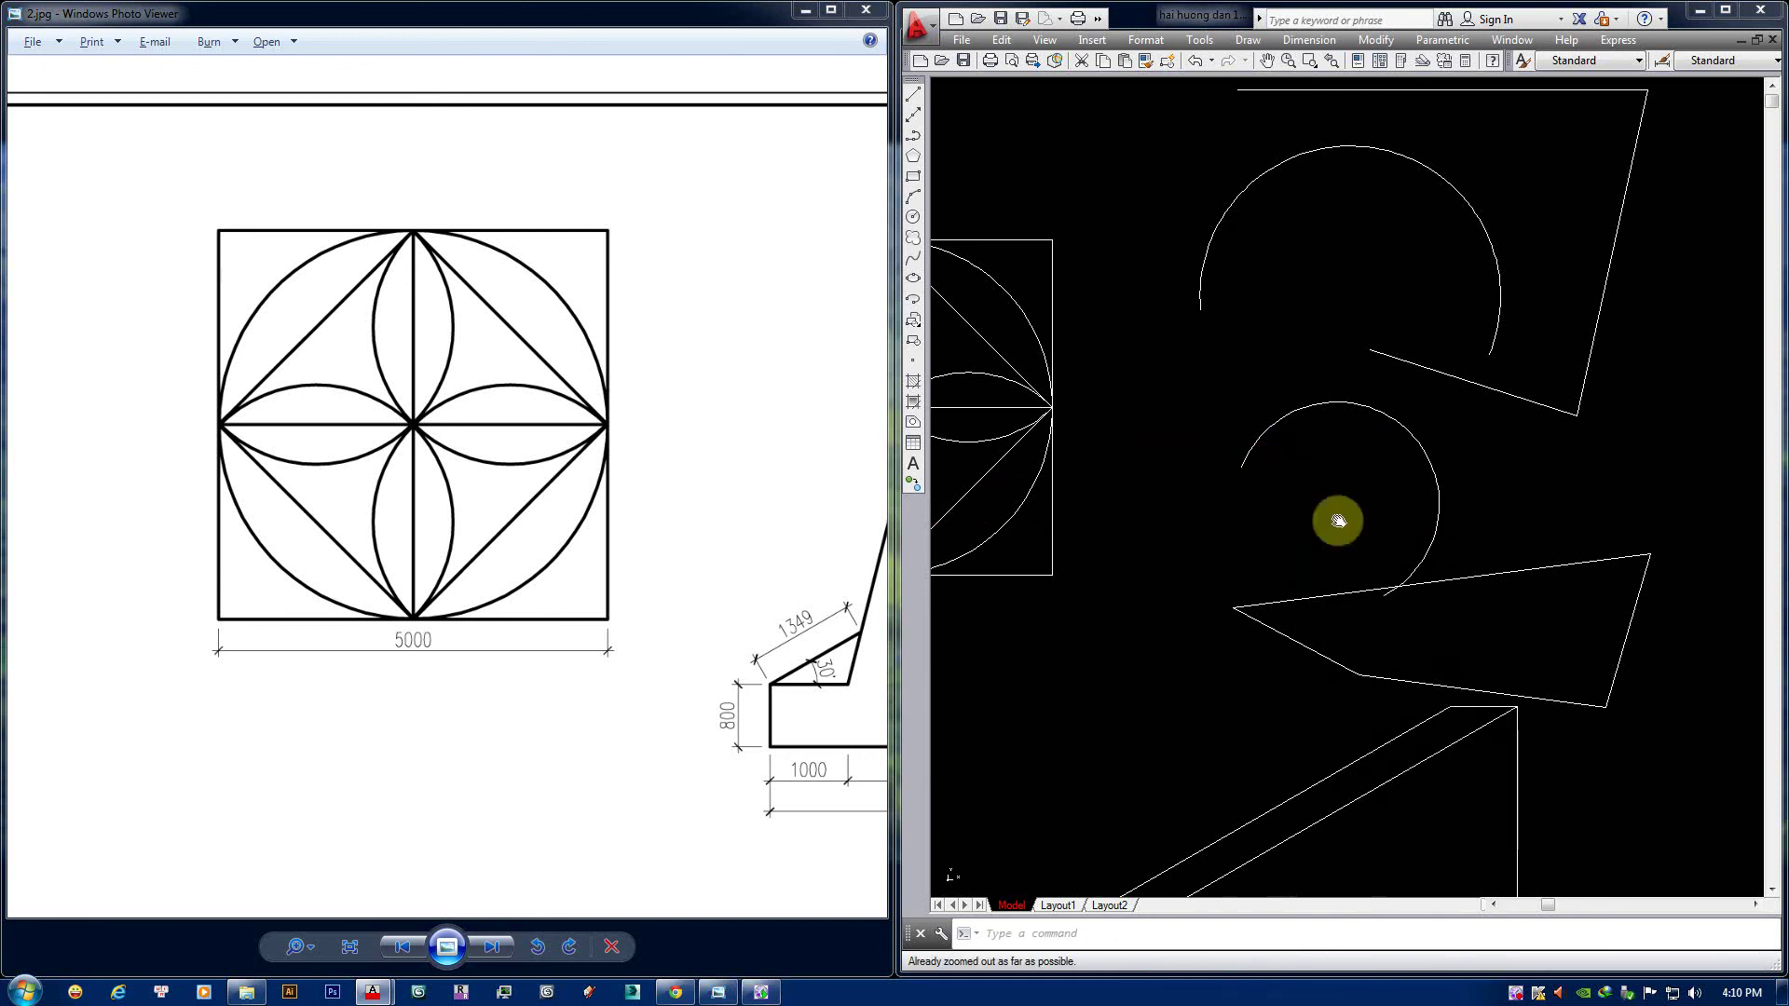
pyautogui.middleClick(1414, 567)
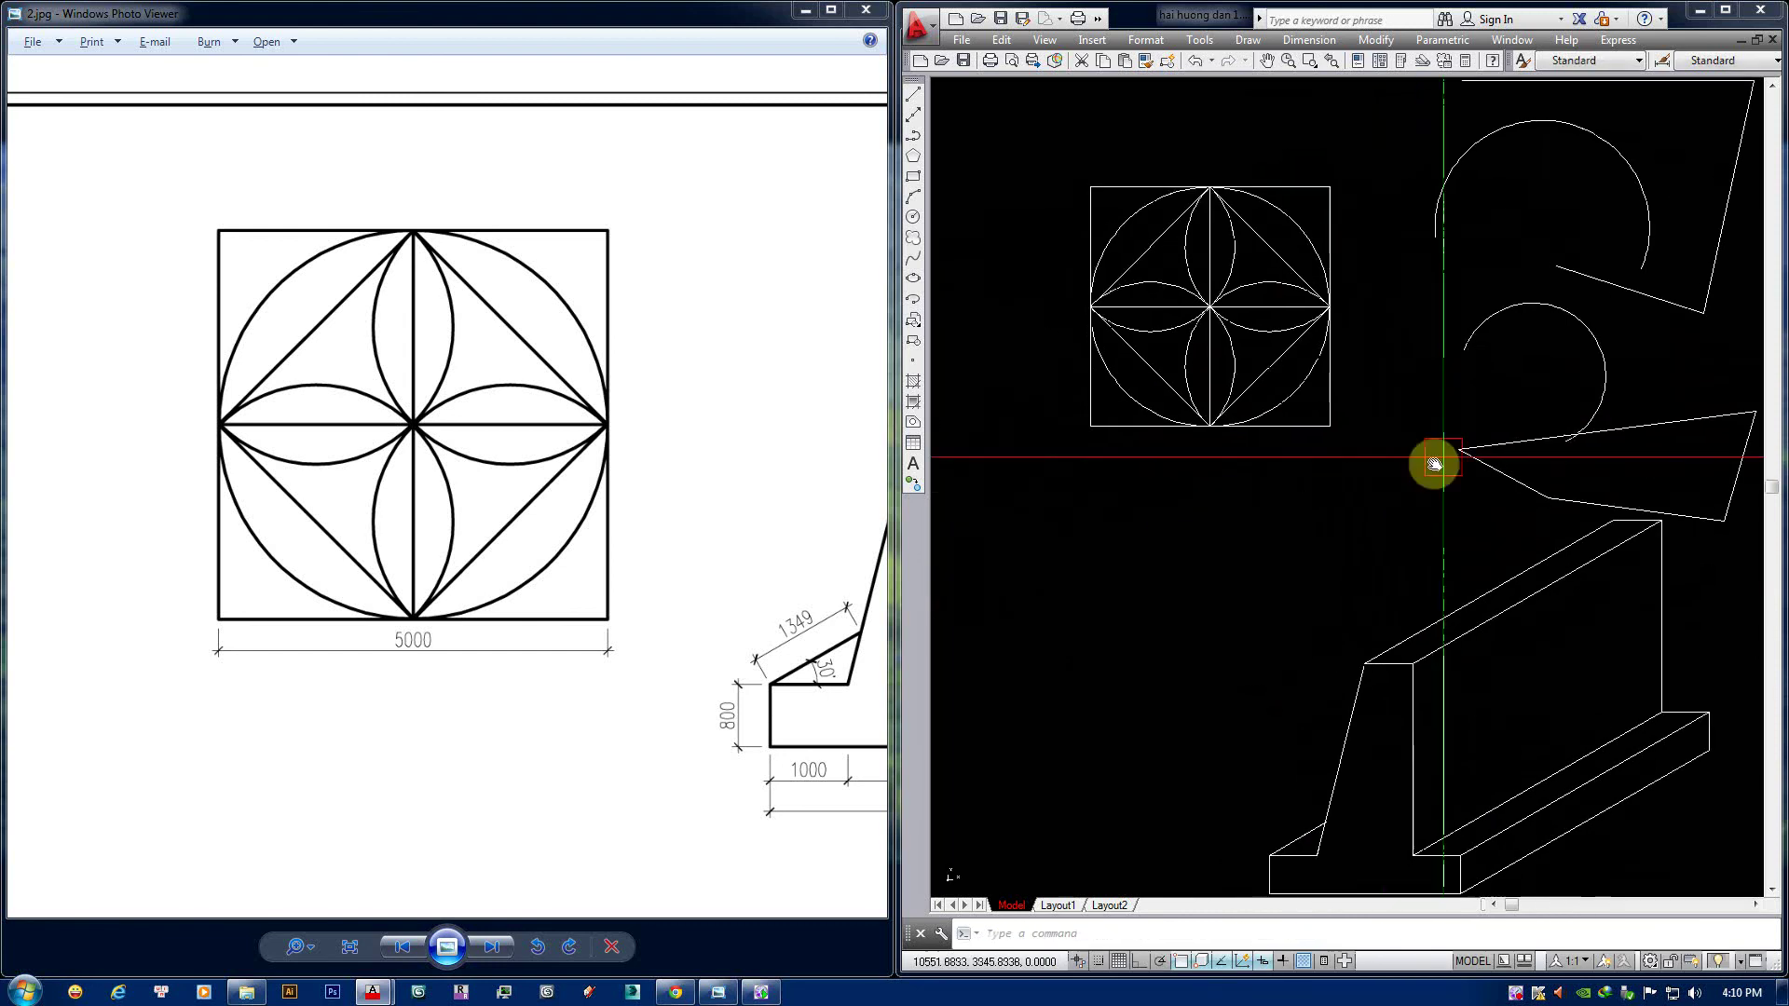
pyautogui.moveTo(1425, 459); pyautogui.dragTo(1369, 495)
pyautogui.press('Escape')
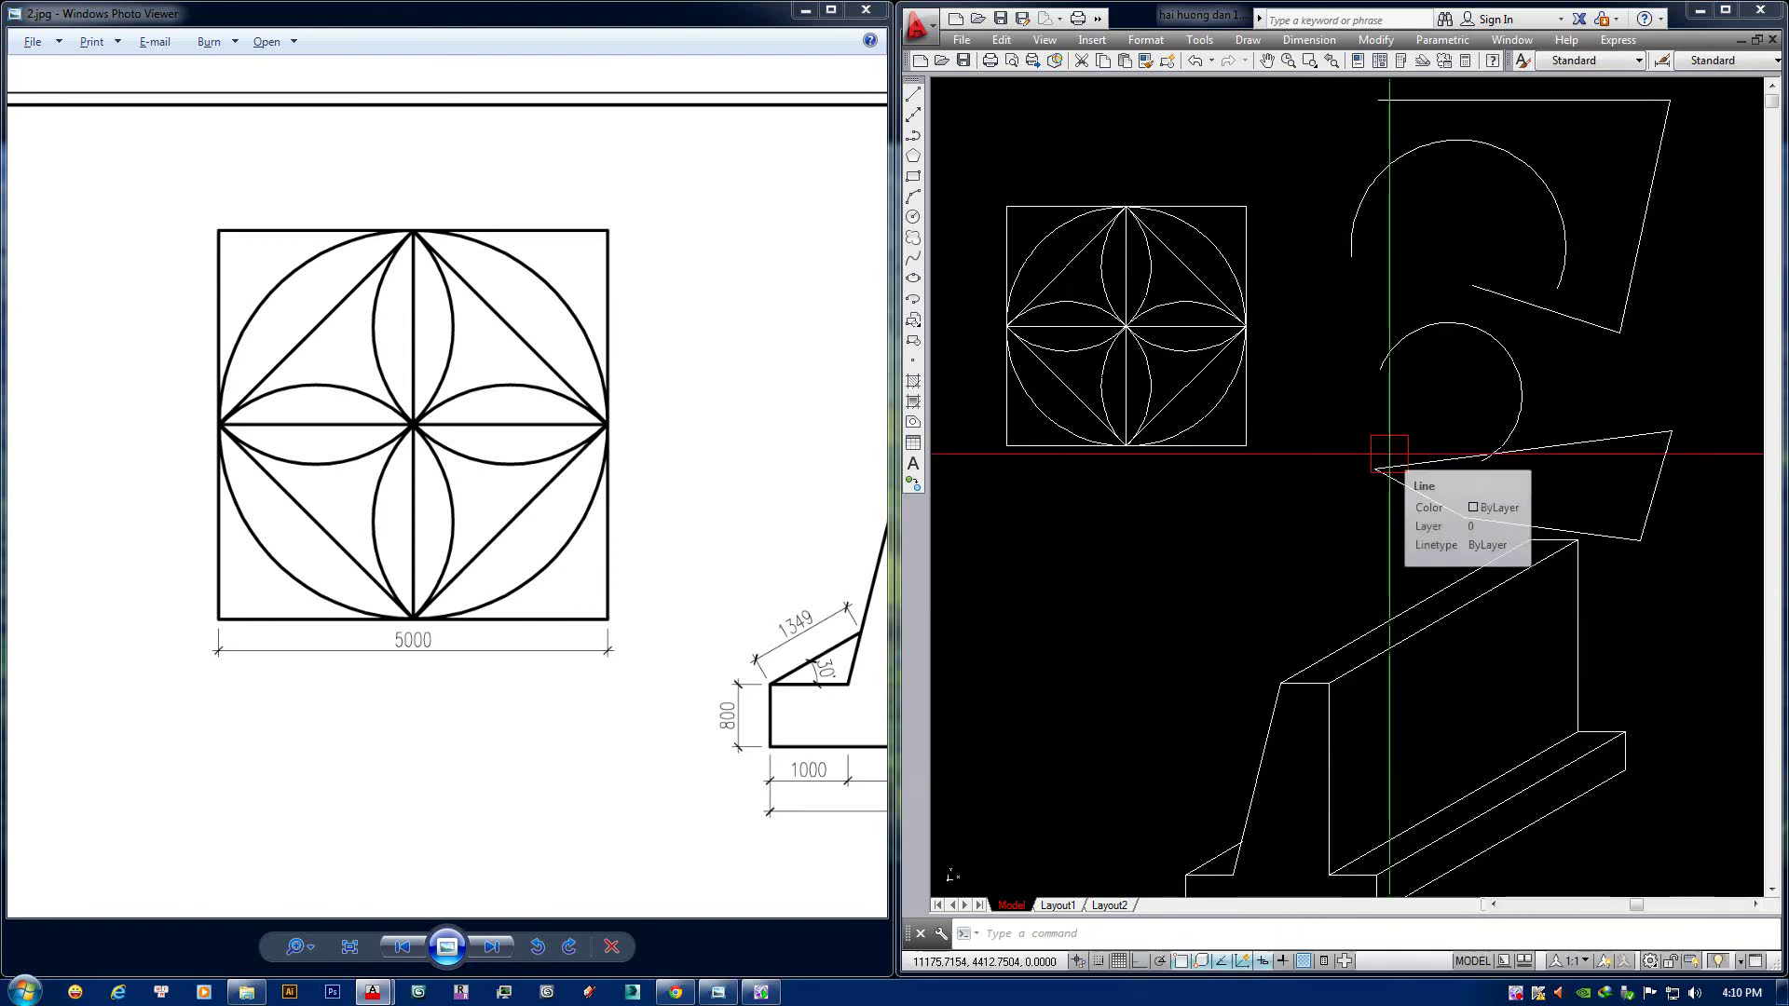
pyautogui.write('z')
pyautogui.press('Return')
pyautogui.write('a')
pyautogui.press('Return')
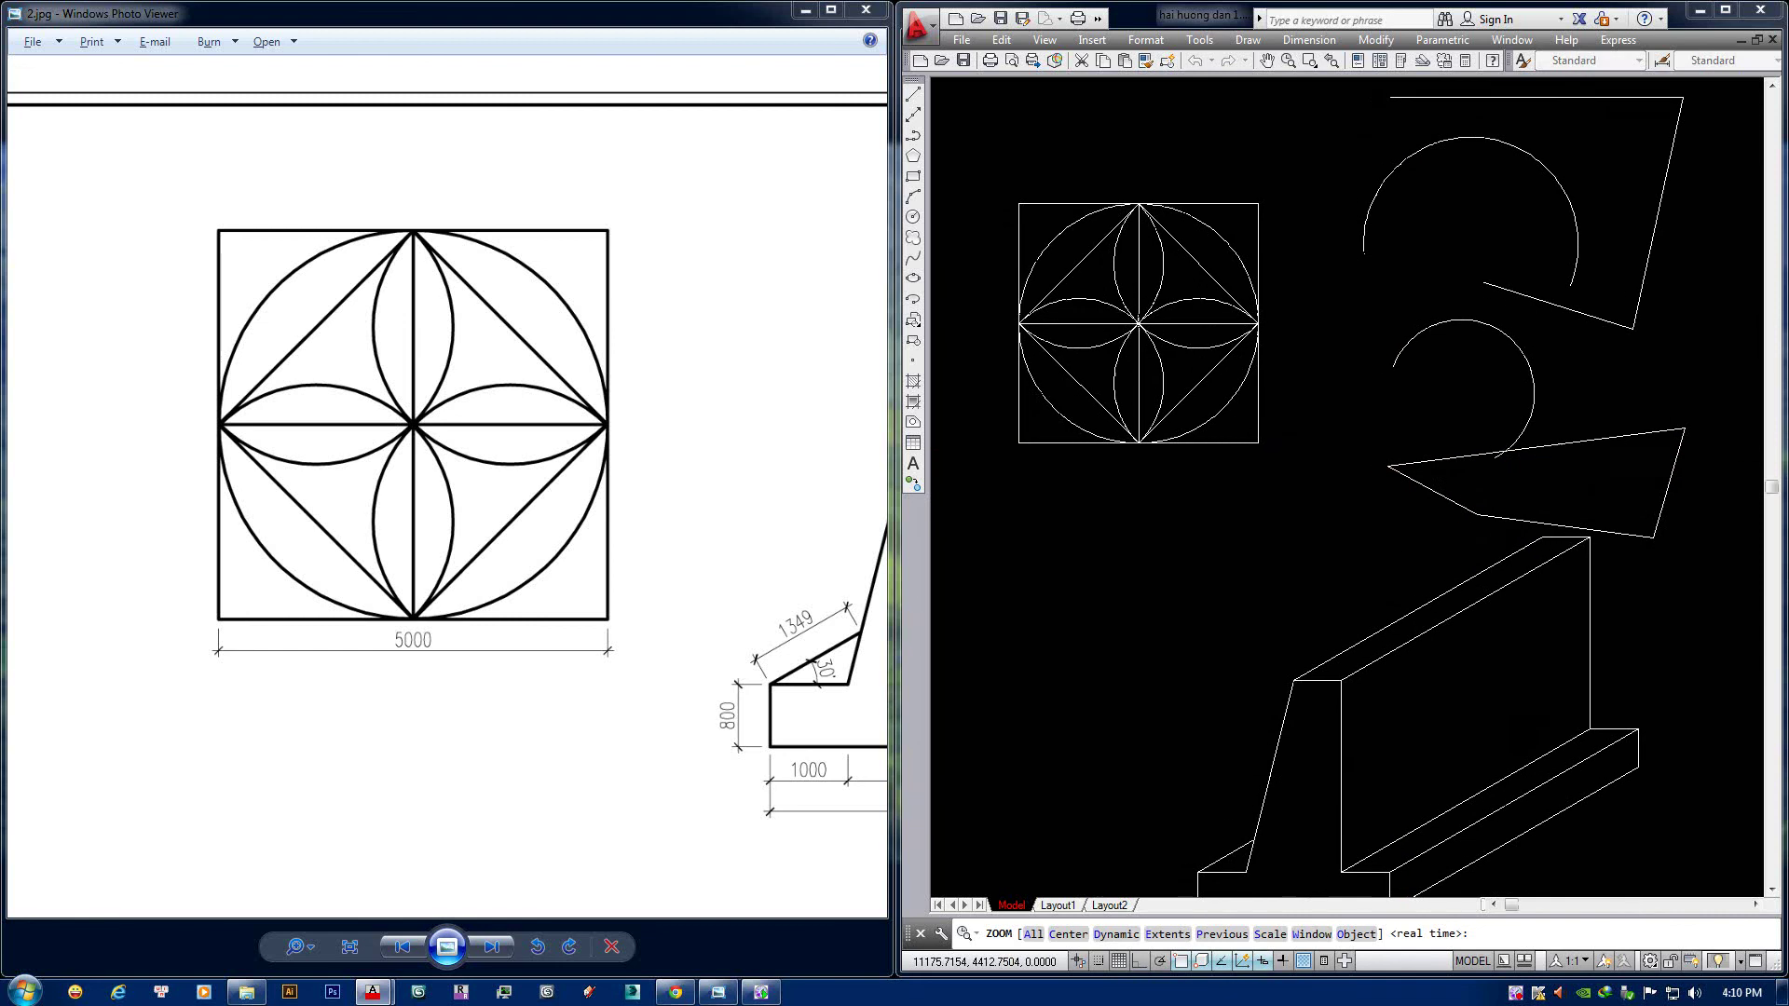
pyautogui.scroll(-2, 1564, 366)
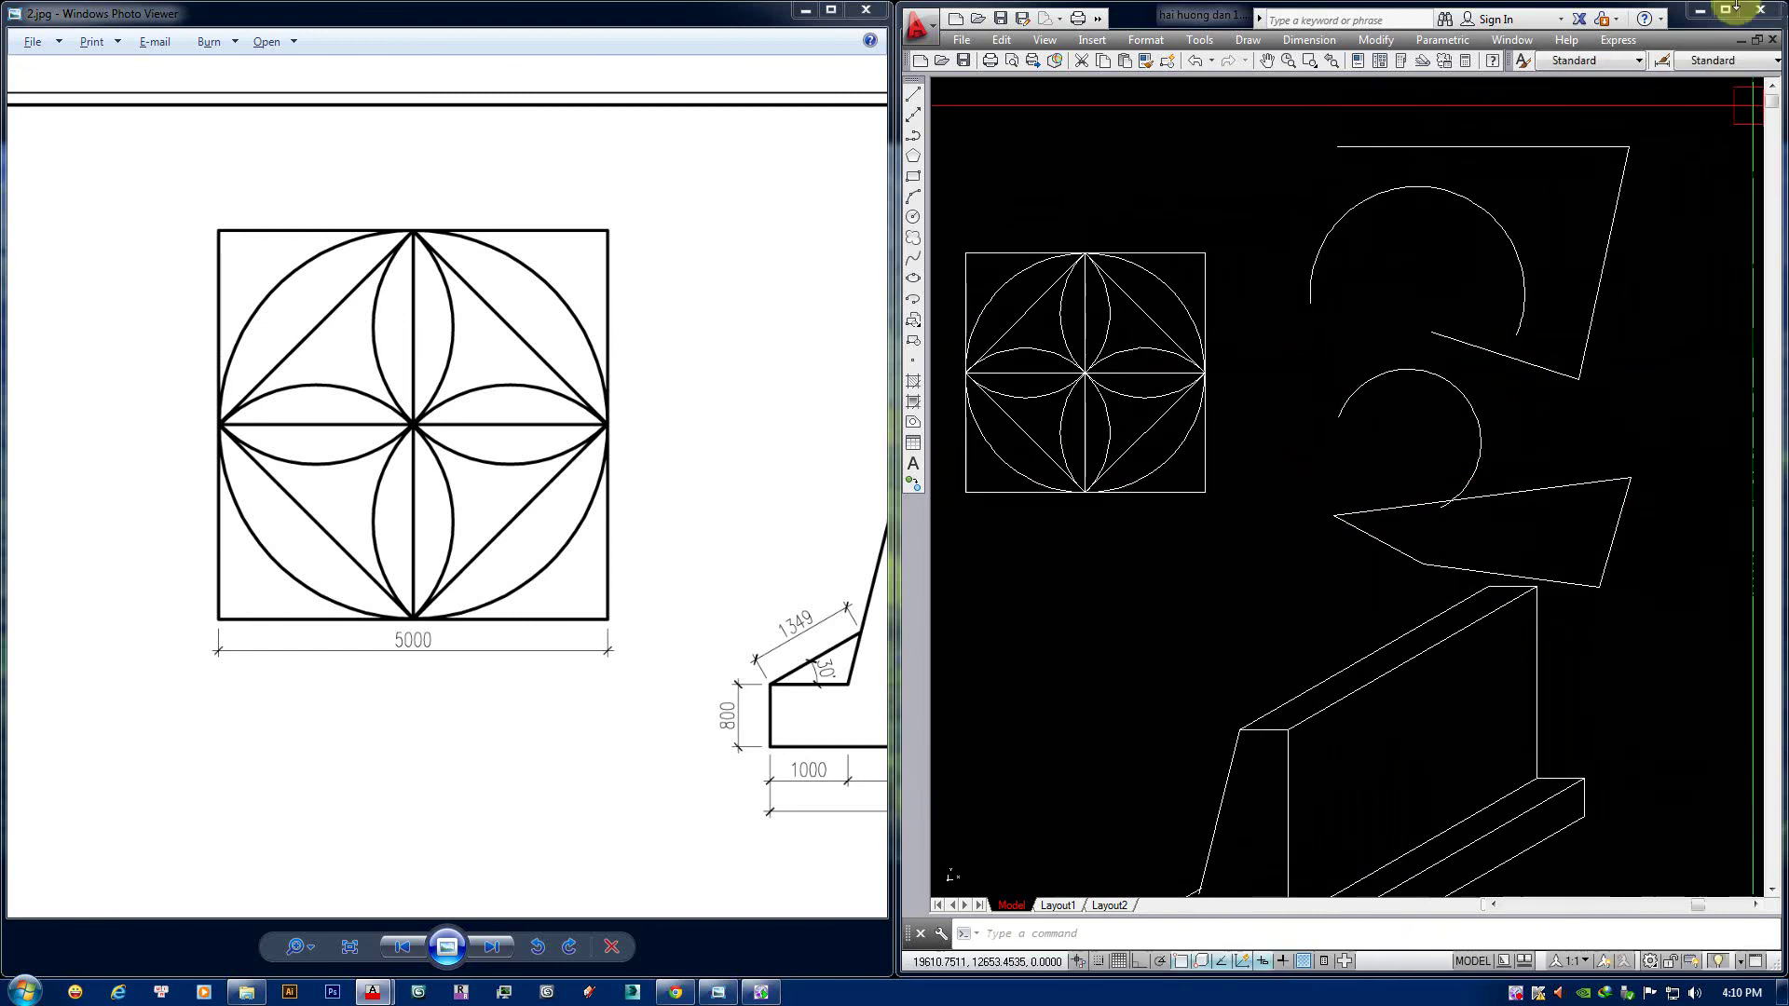
pyautogui.scroll(-3, 559, 360)
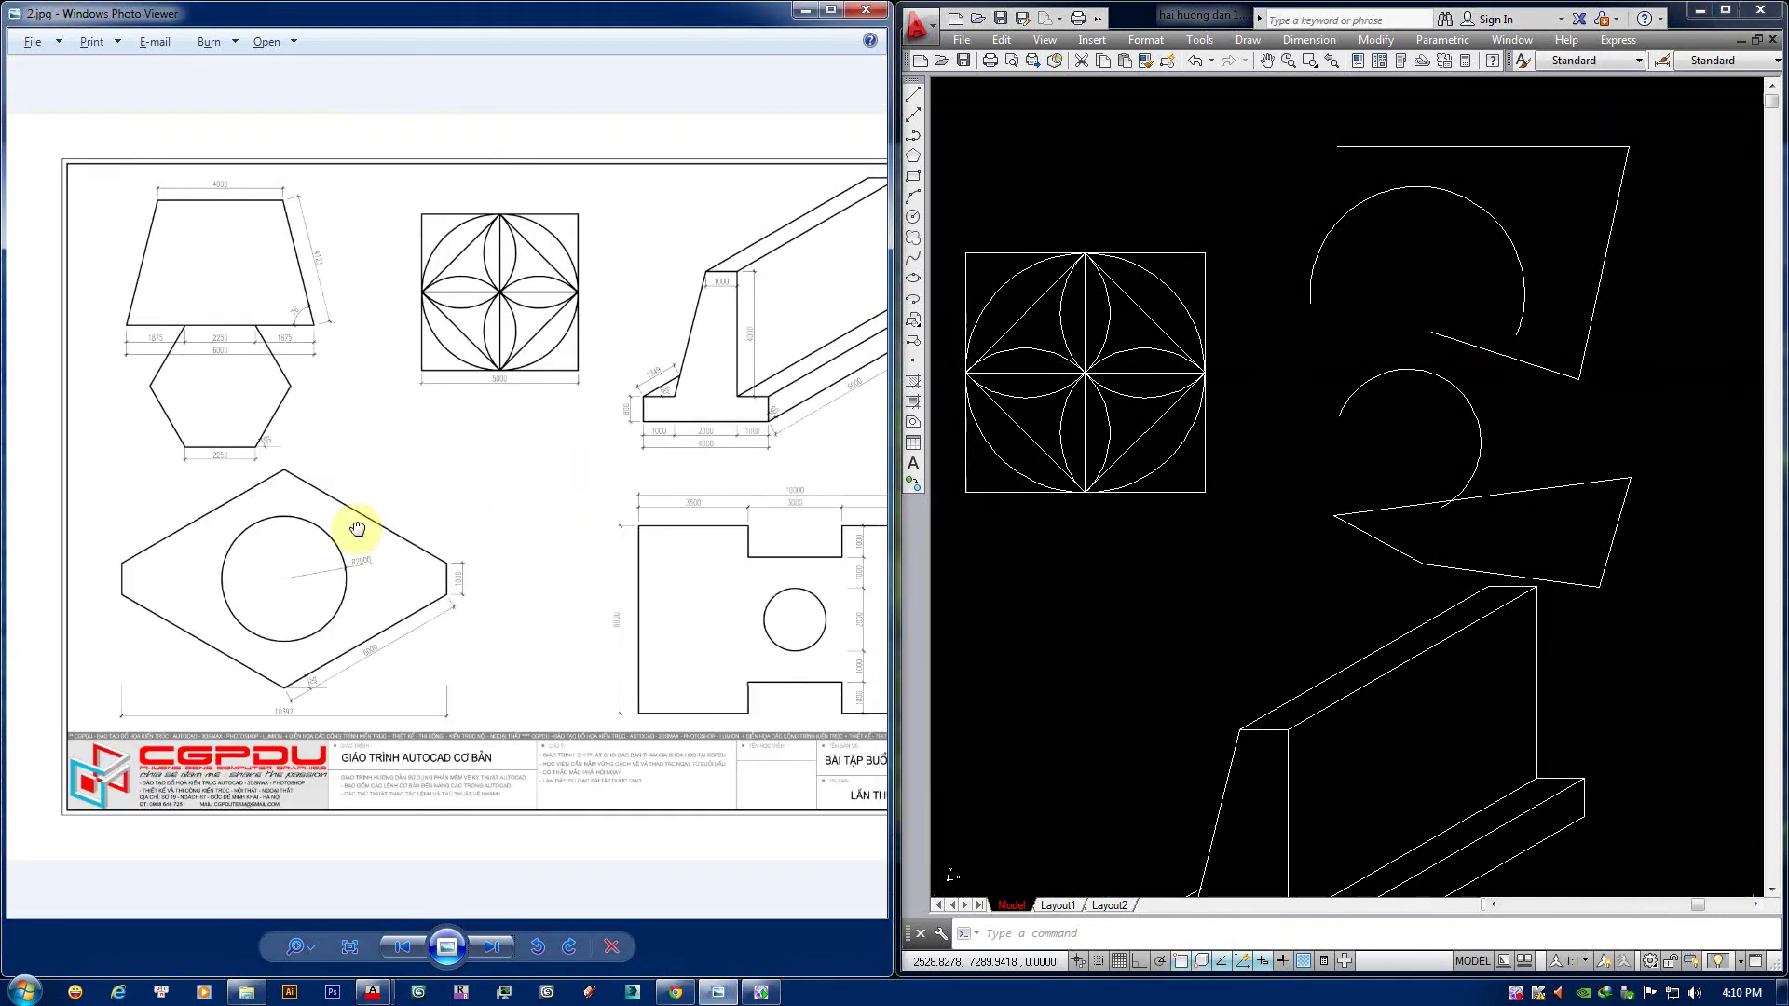
# Zoom and pan around the 2.jpg exercise sheet.
pyautogui.scroll(1, 590, 527)
pyautogui.moveTo(531, 515); pyautogui.dragTo(582, 543)
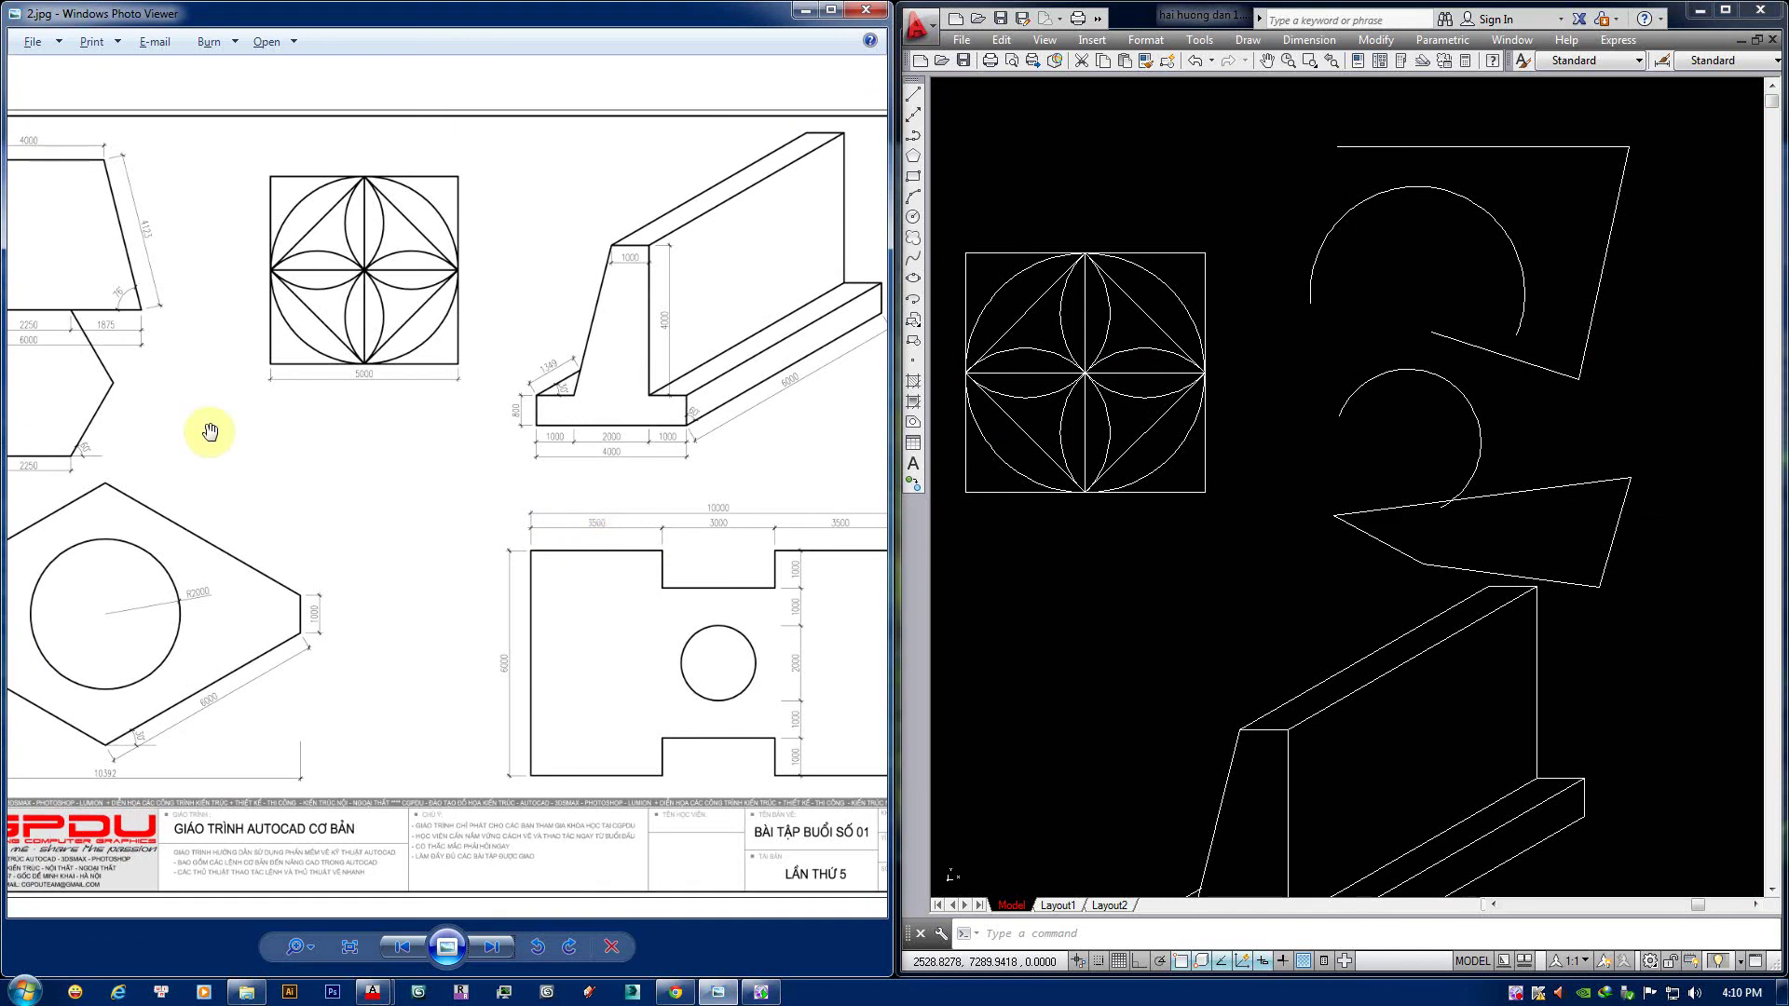
pyautogui.moveTo(210, 431)
pyautogui.mouseDown()
pyautogui.moveTo(311, 479)
pyautogui.moveTo(192, 499)
pyautogui.mouseUp()
pyautogui.scroll(-1, 591, 520)
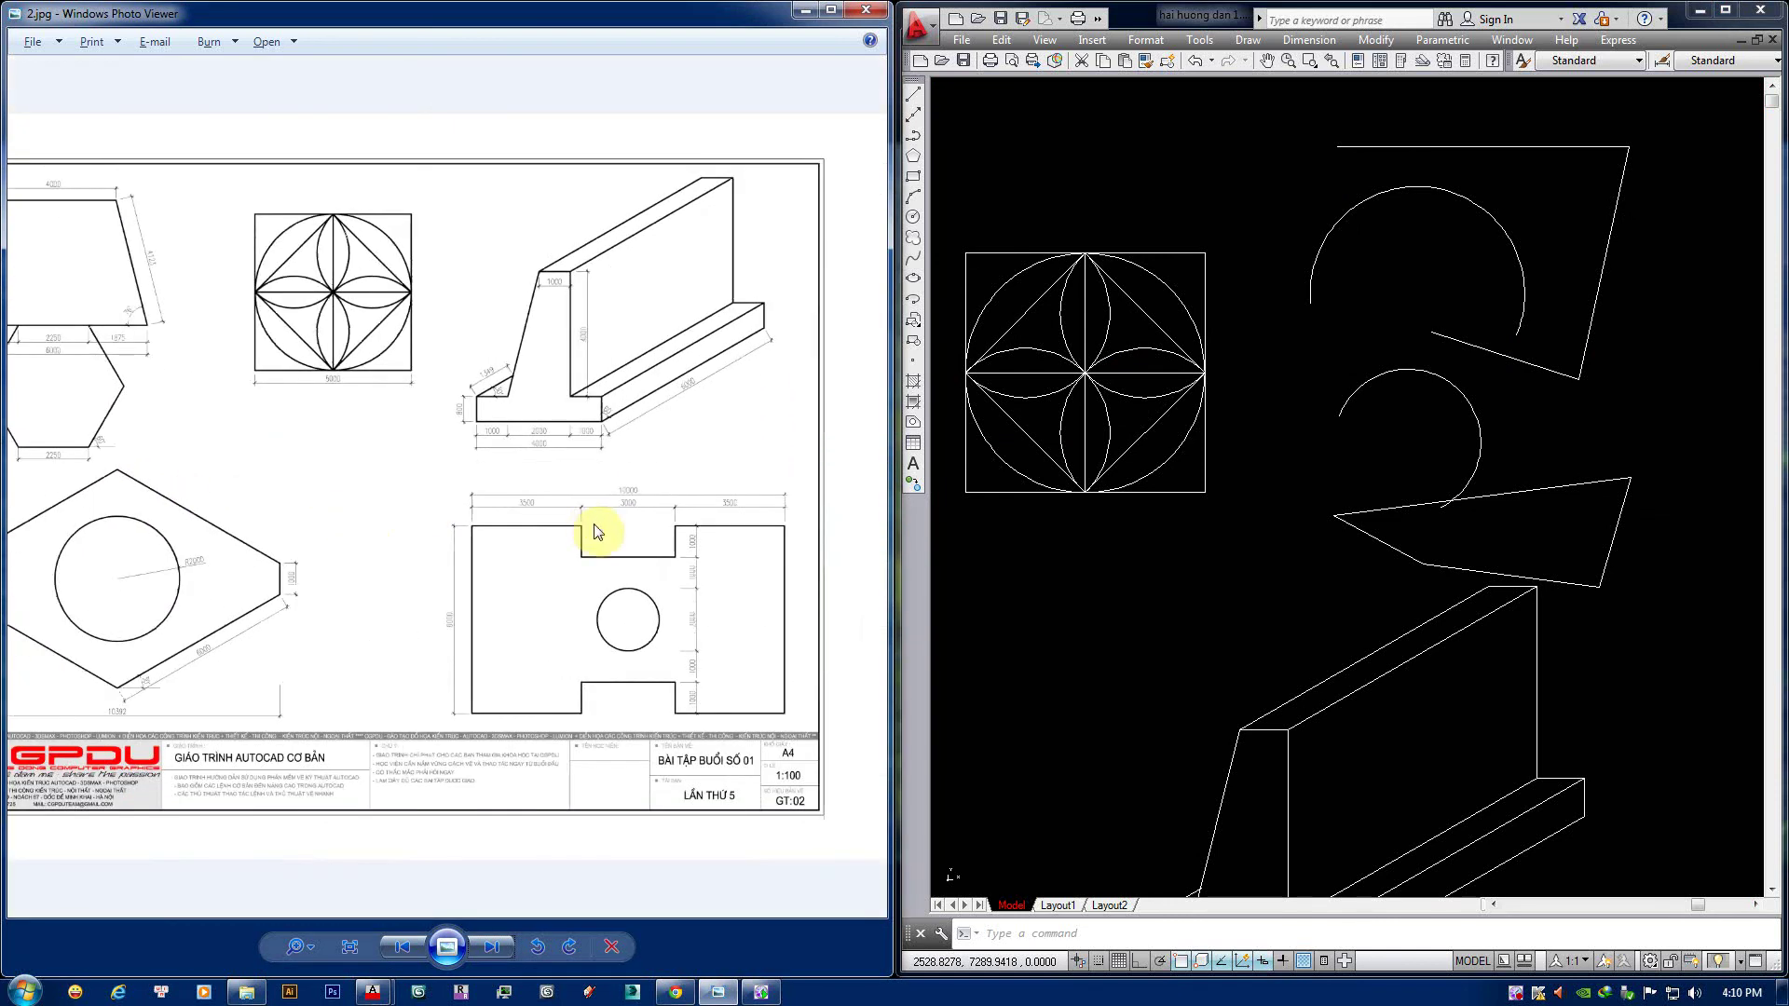
# Move on to 3.jpg and zoom in on the hexagon with 600 sides.
pyautogui.press('Right')
pyautogui.scroll(1, 466, 399)
pyautogui.scroll(1, 506, 431)
pyautogui.scroll(2, 337, 337)
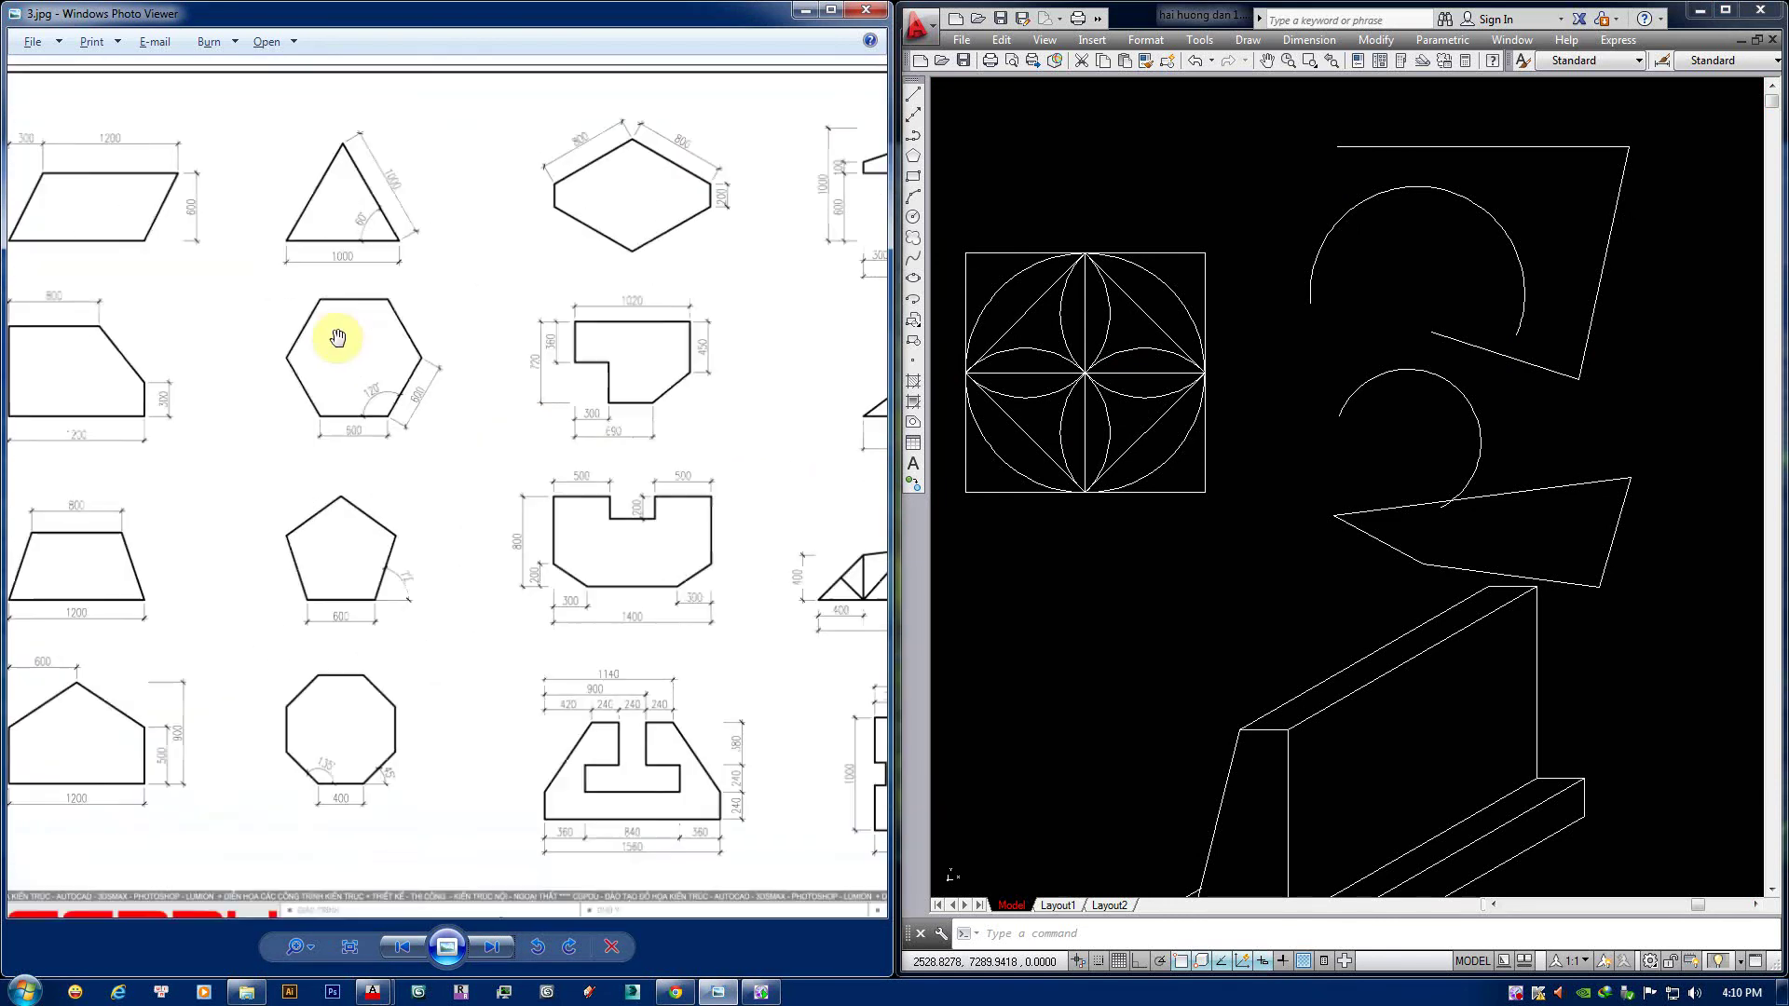
pyautogui.moveTo(337, 337); pyautogui.dragTo(432, 415)
pyautogui.moveTo(843, 499); pyautogui.dragTo(417, 491)
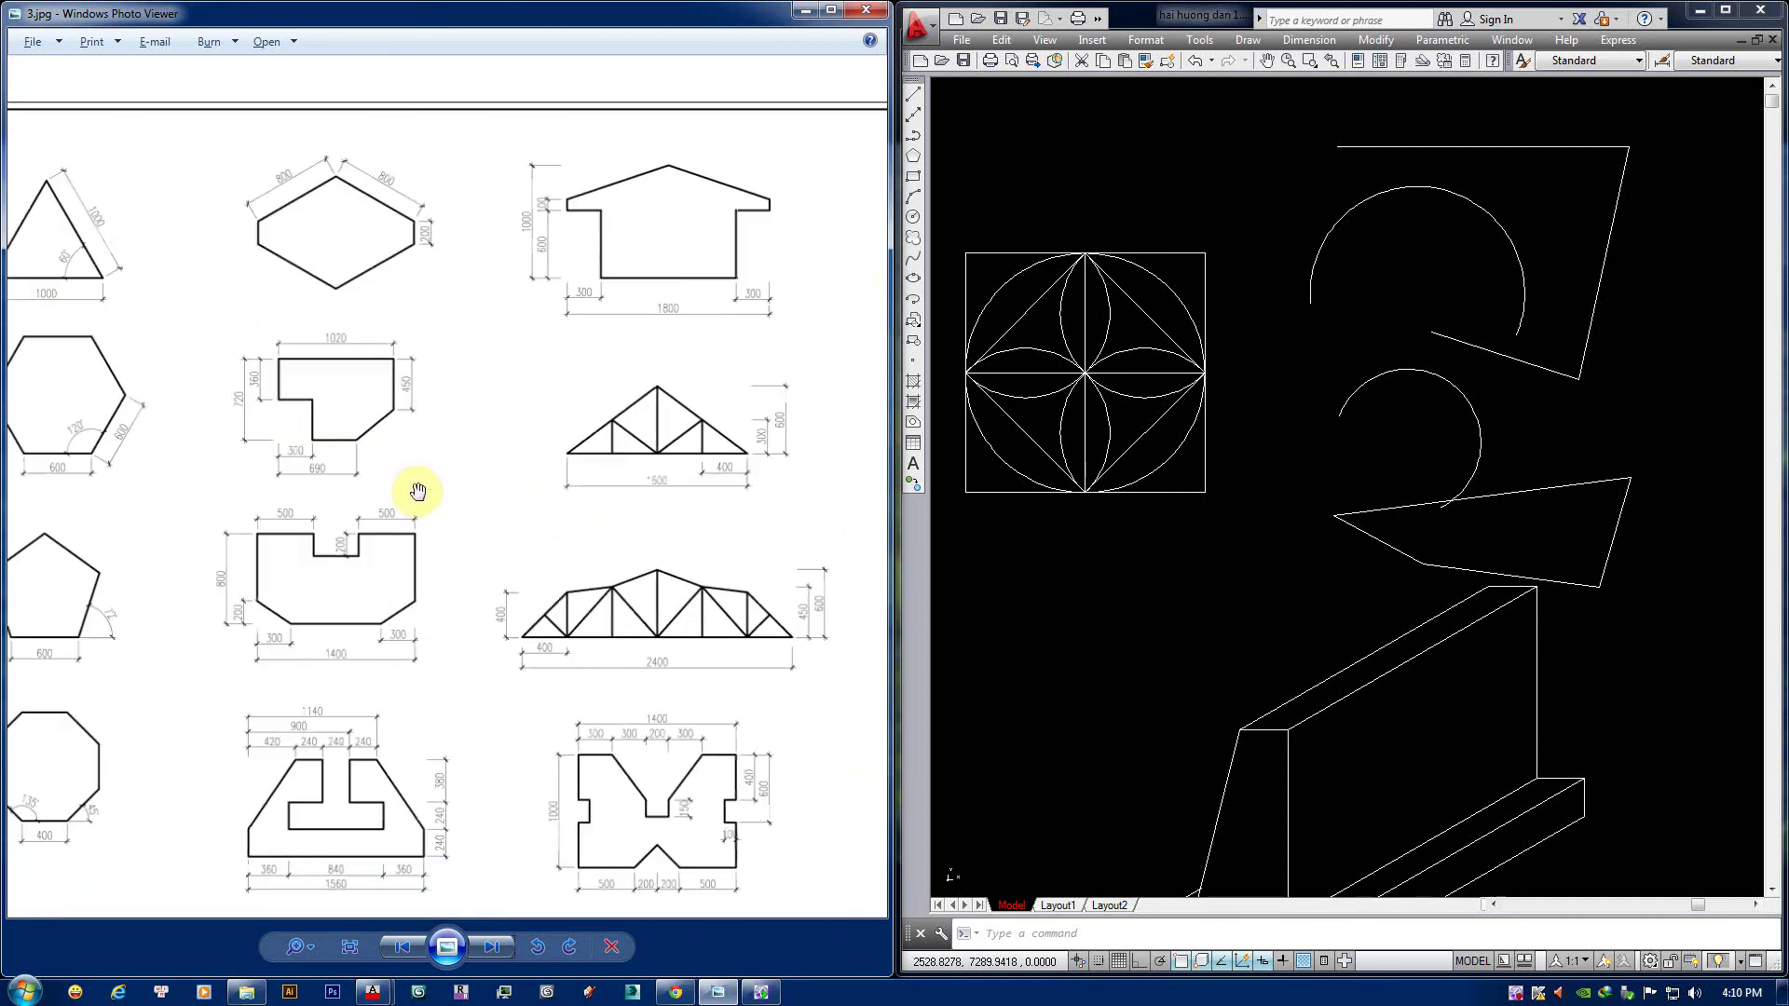
pyautogui.moveTo(299, 416); pyautogui.dragTo(495, 463)
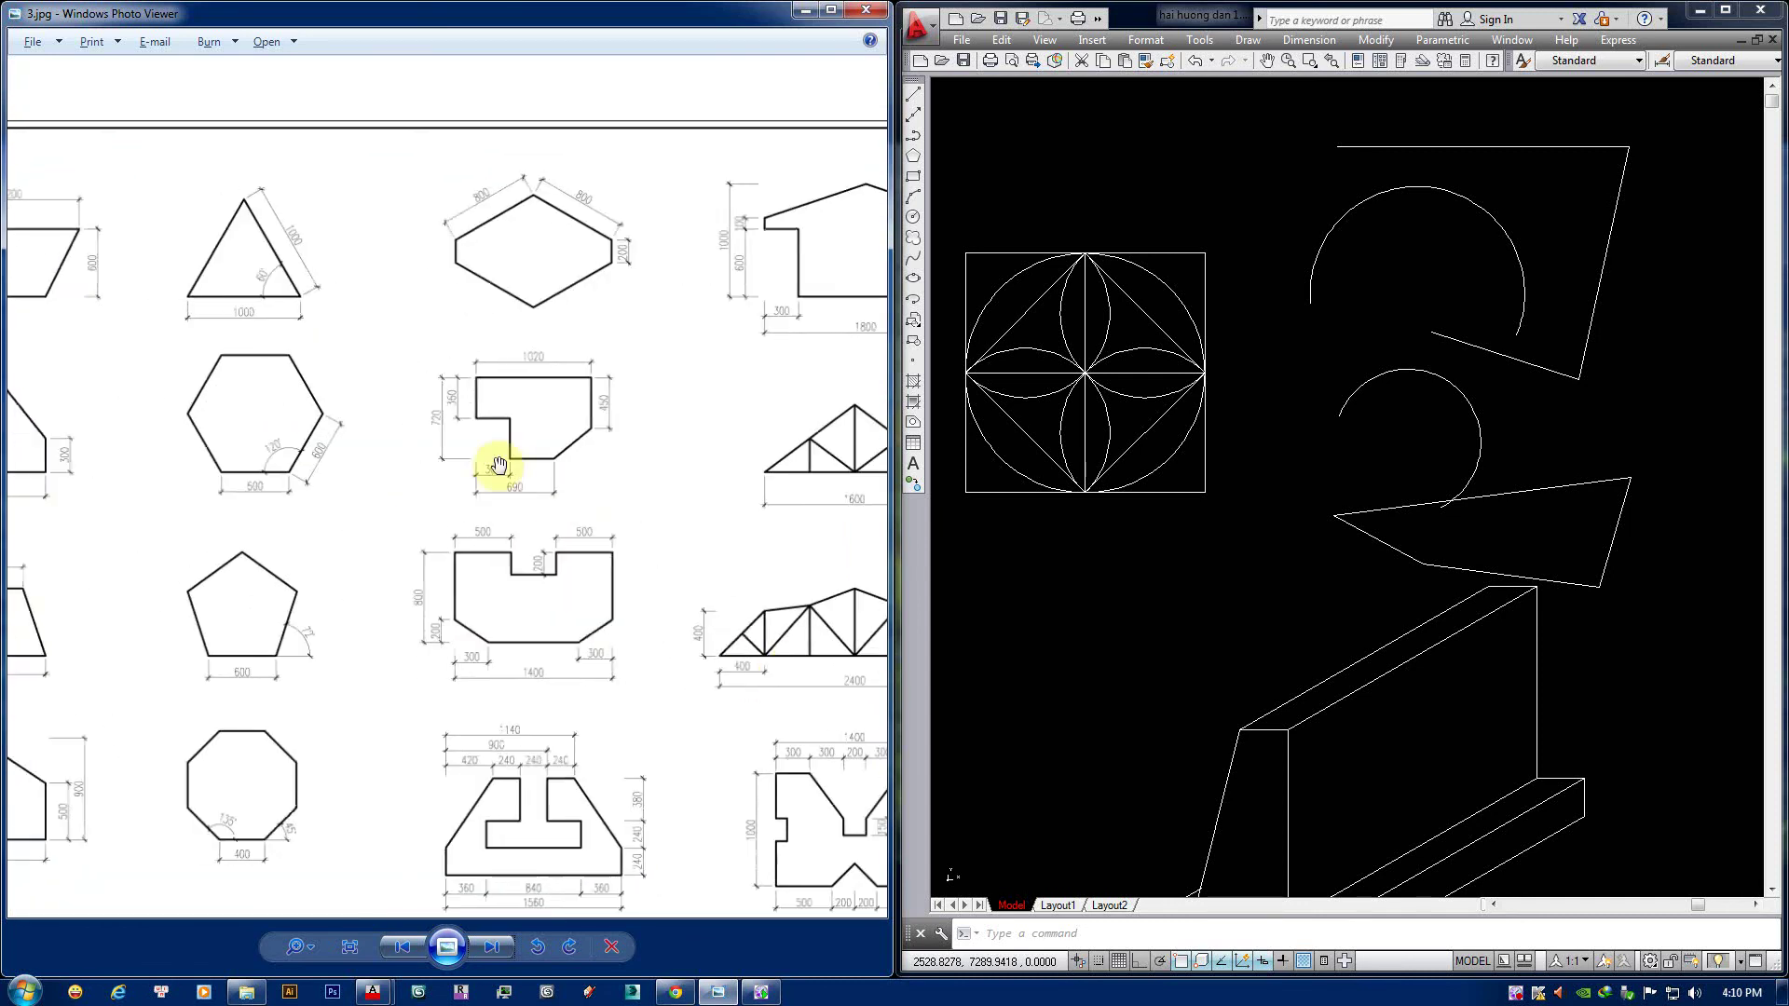
pyautogui.moveTo(159, 279); pyautogui.dragTo(399, 292)
pyautogui.scroll(2, 399, 292)
pyautogui.scroll(1, 534, 463)
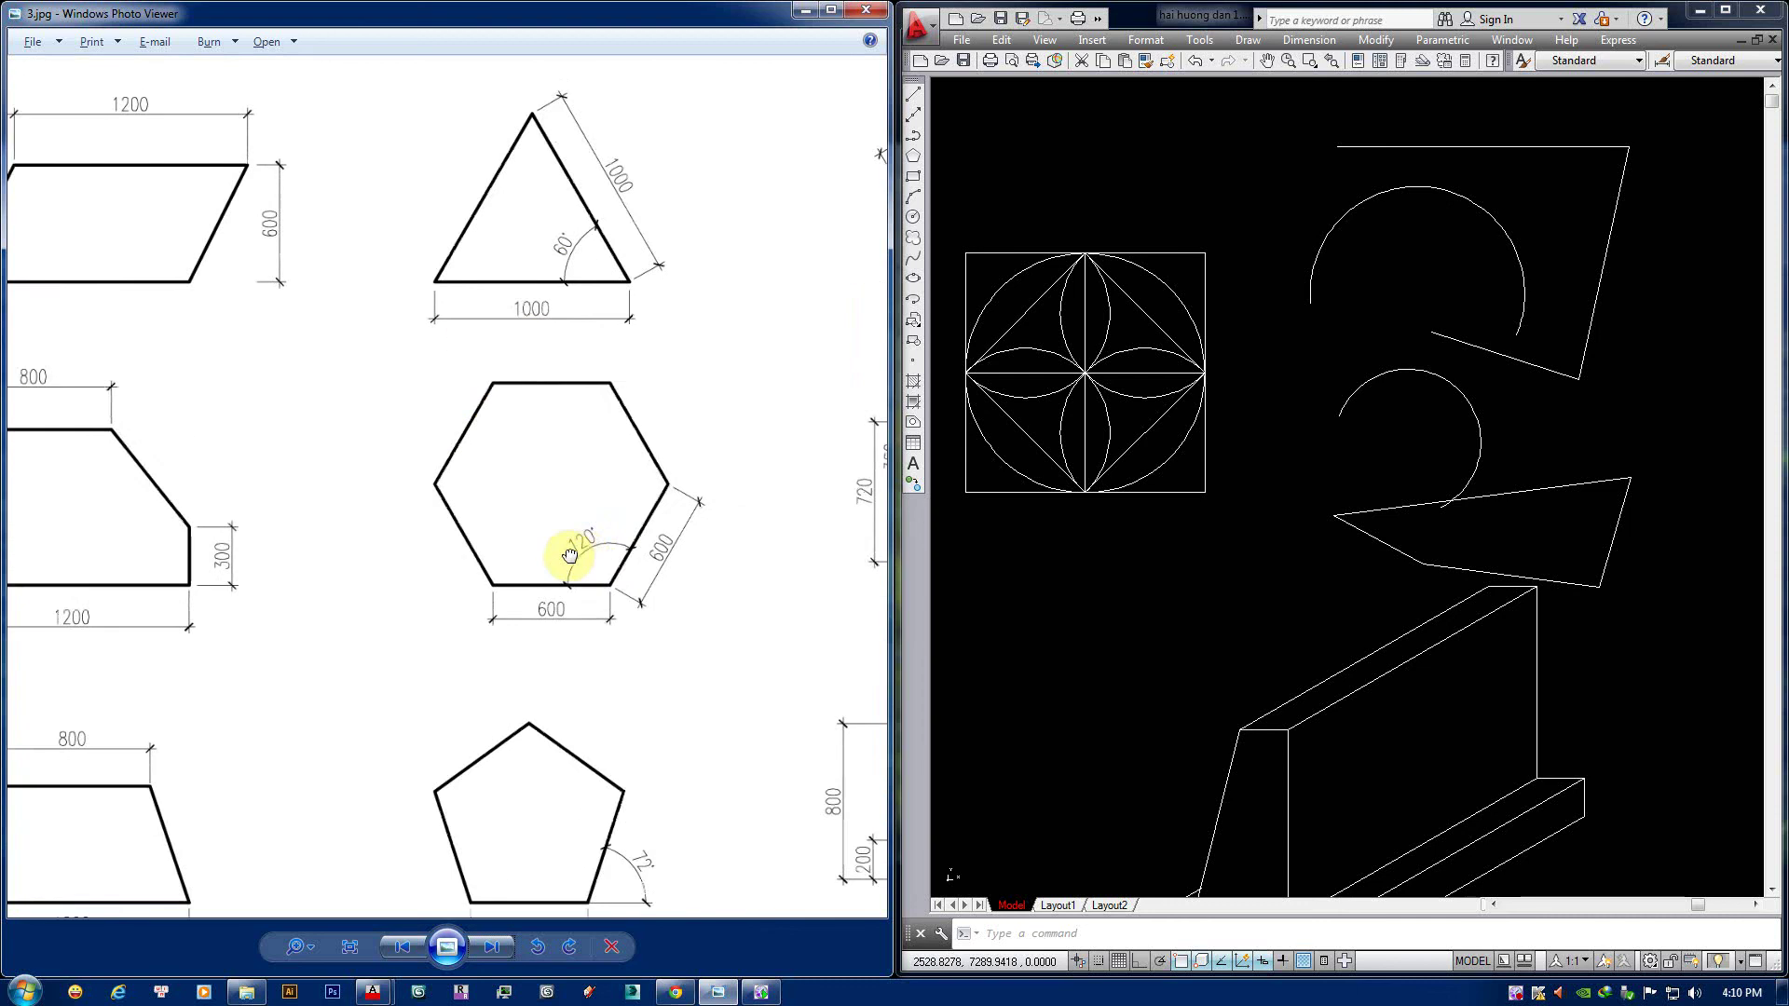
pyautogui.moveTo(507, 361)
pyautogui.mouseDown()
pyautogui.moveTo(504, 448)
pyautogui.moveTo(524, 458)
pyautogui.mouseUp()
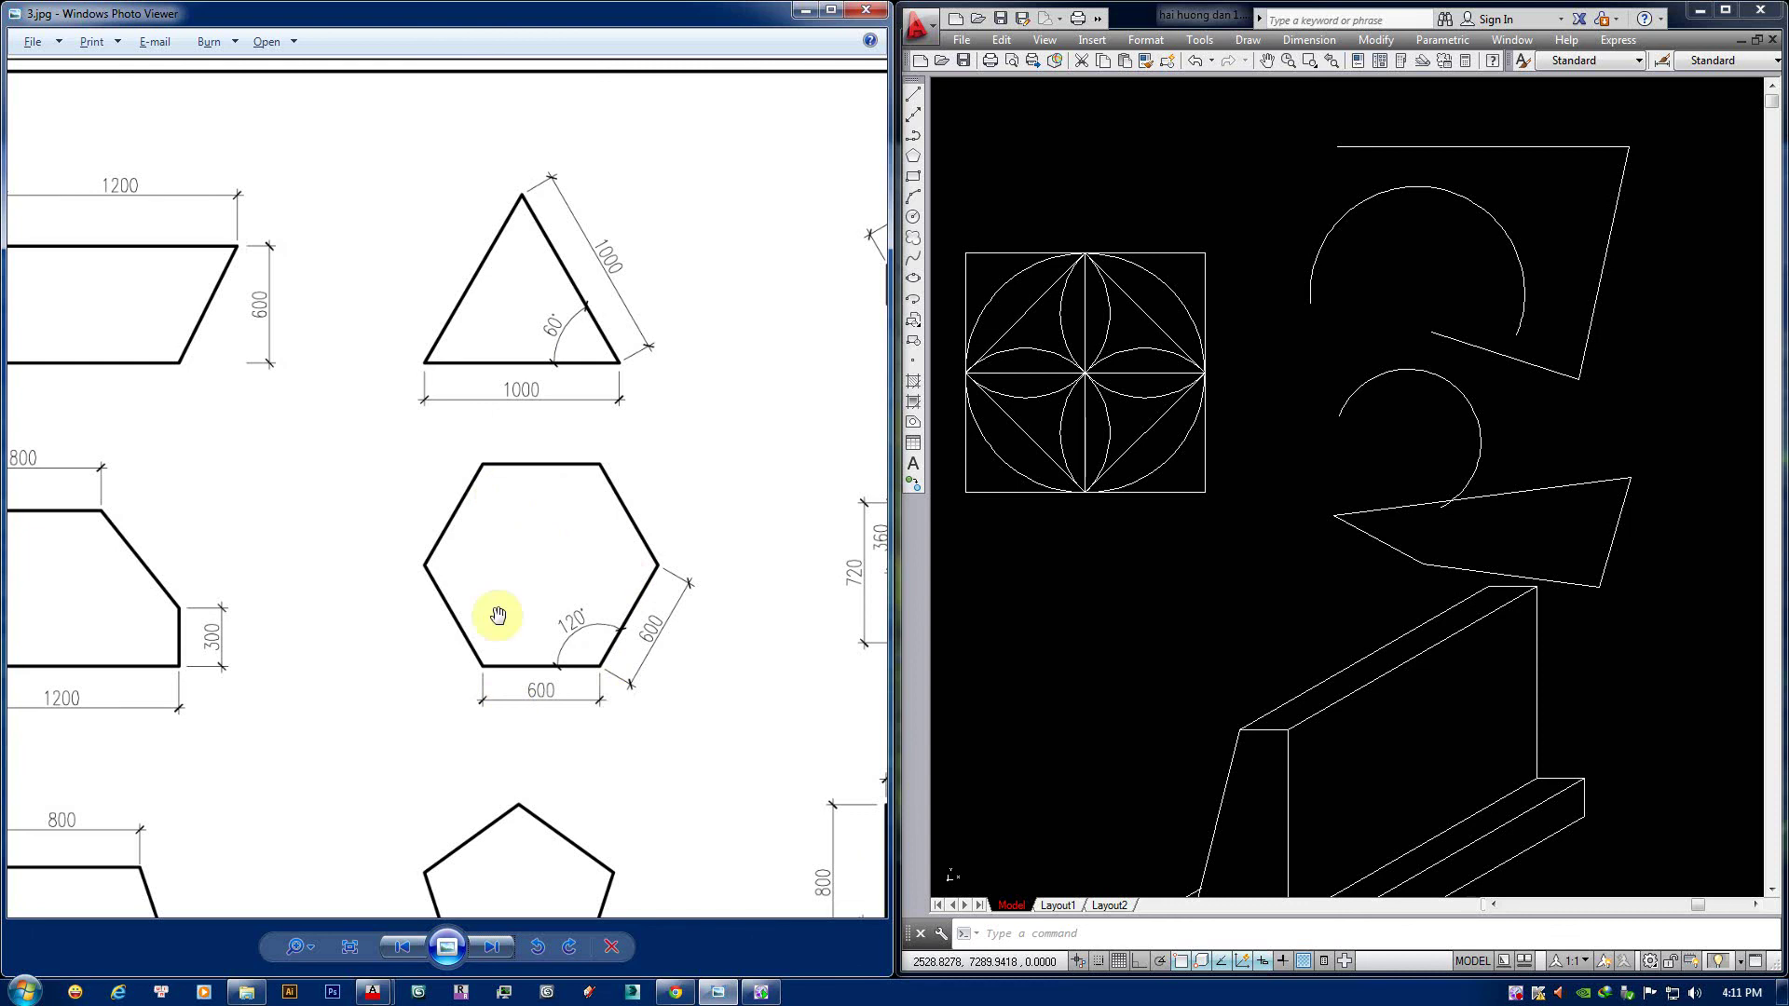
# Zoom back out to the full polygon sheet and pan the AutoCAD drawing to clear empty space.
pyautogui.scroll(-1, 534, 591)
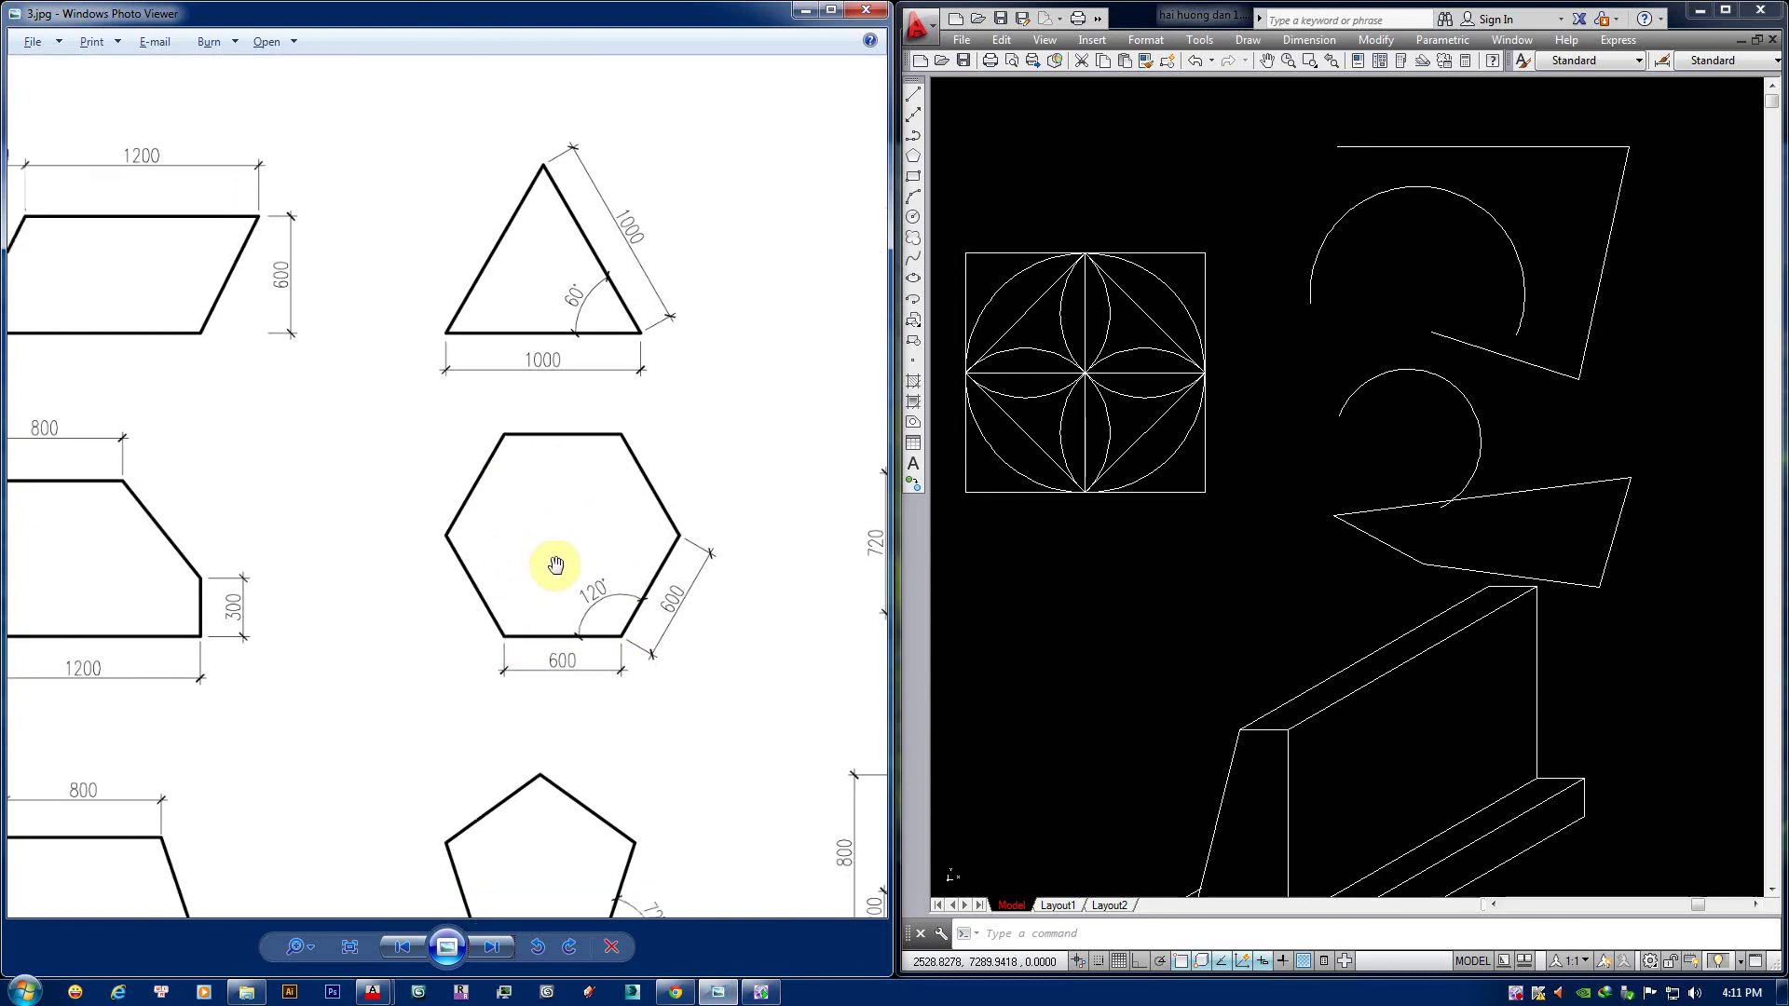
pyautogui.scroll(-1, 547, 559)
pyautogui.scroll(-1, 556, 562)
pyautogui.scroll(-1, 467, 507)
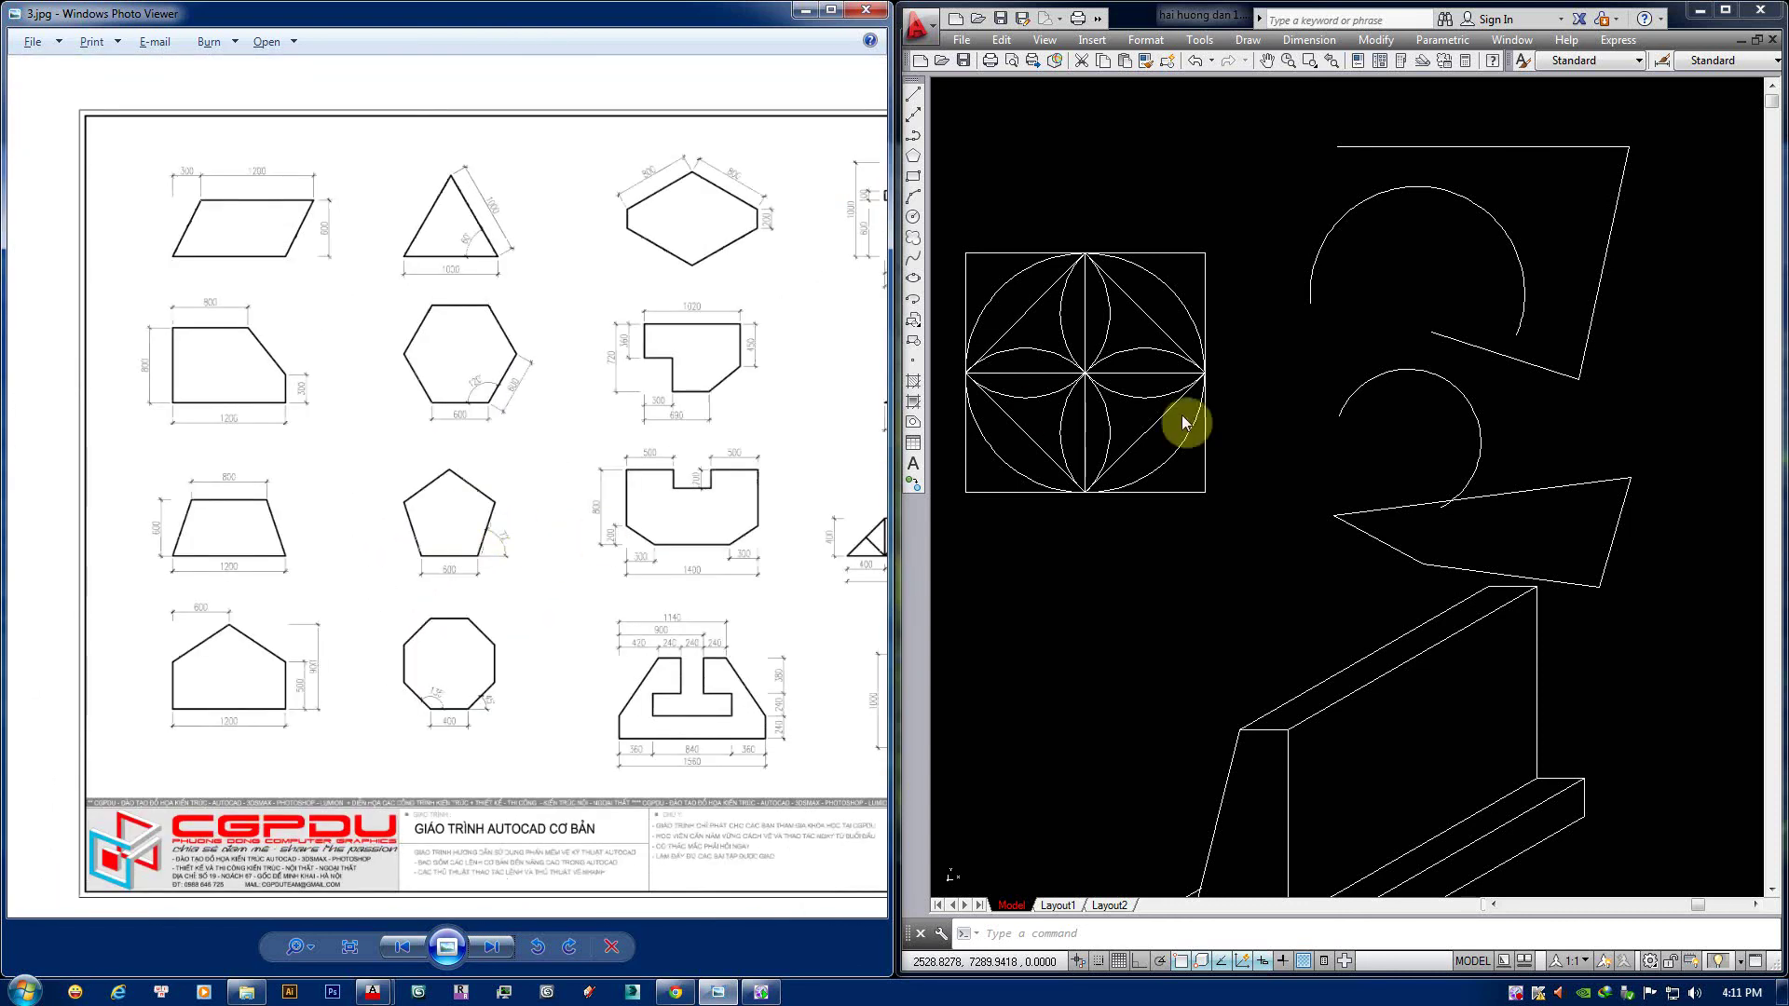
pyautogui.scroll(1, 687, 507)
pyautogui.scroll(1, 661, 480)
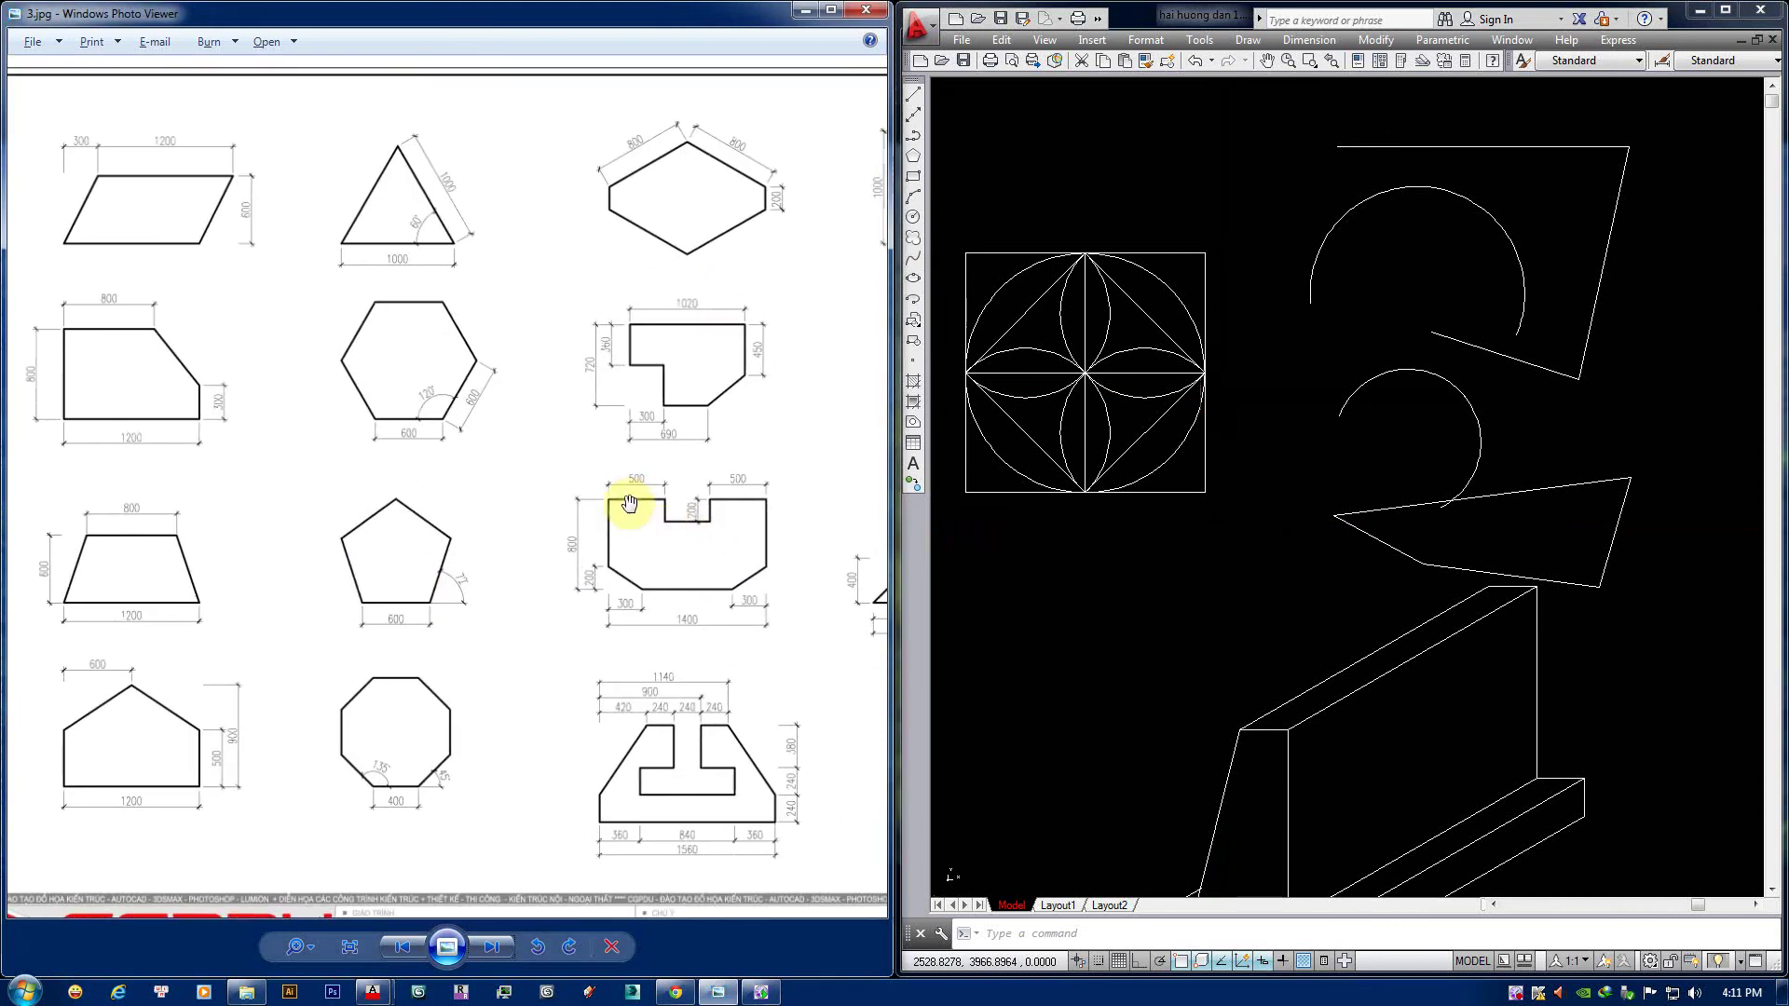
pyautogui.moveTo(1317, 419); pyautogui.dragTo(1637, 405, button='middle')
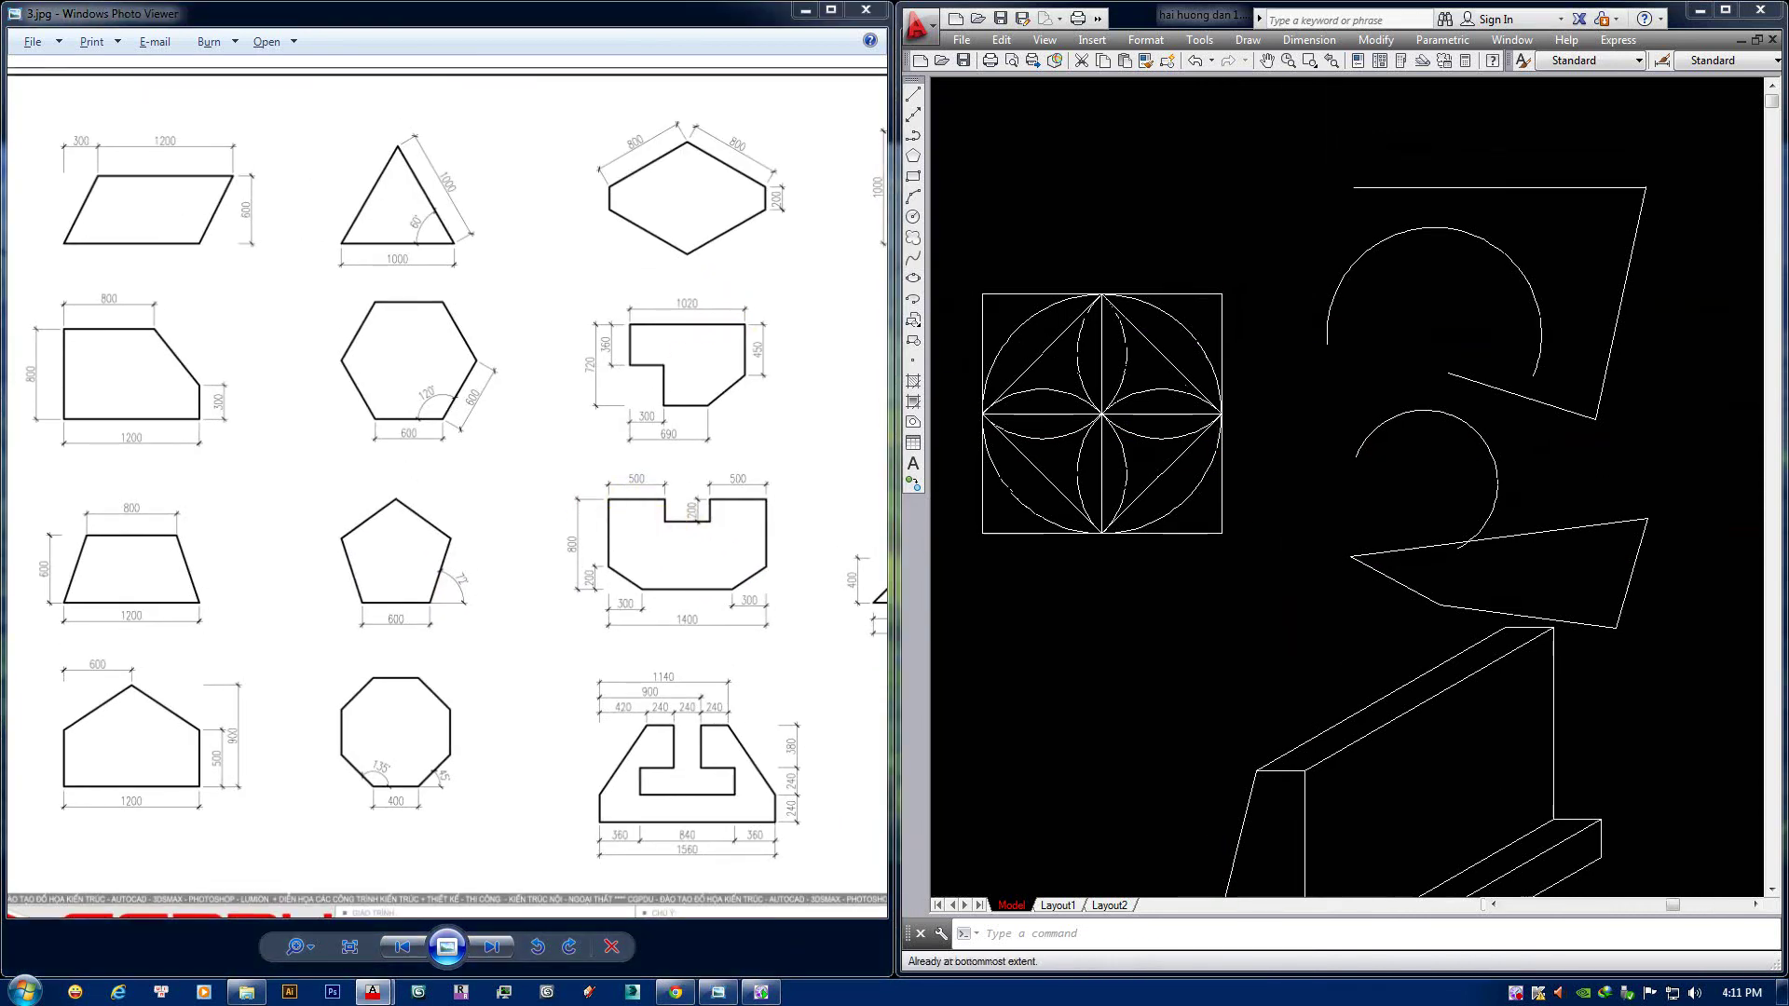
pyautogui.moveTo(1185, 638); pyautogui.dragTo(1341, 404, button='middle')
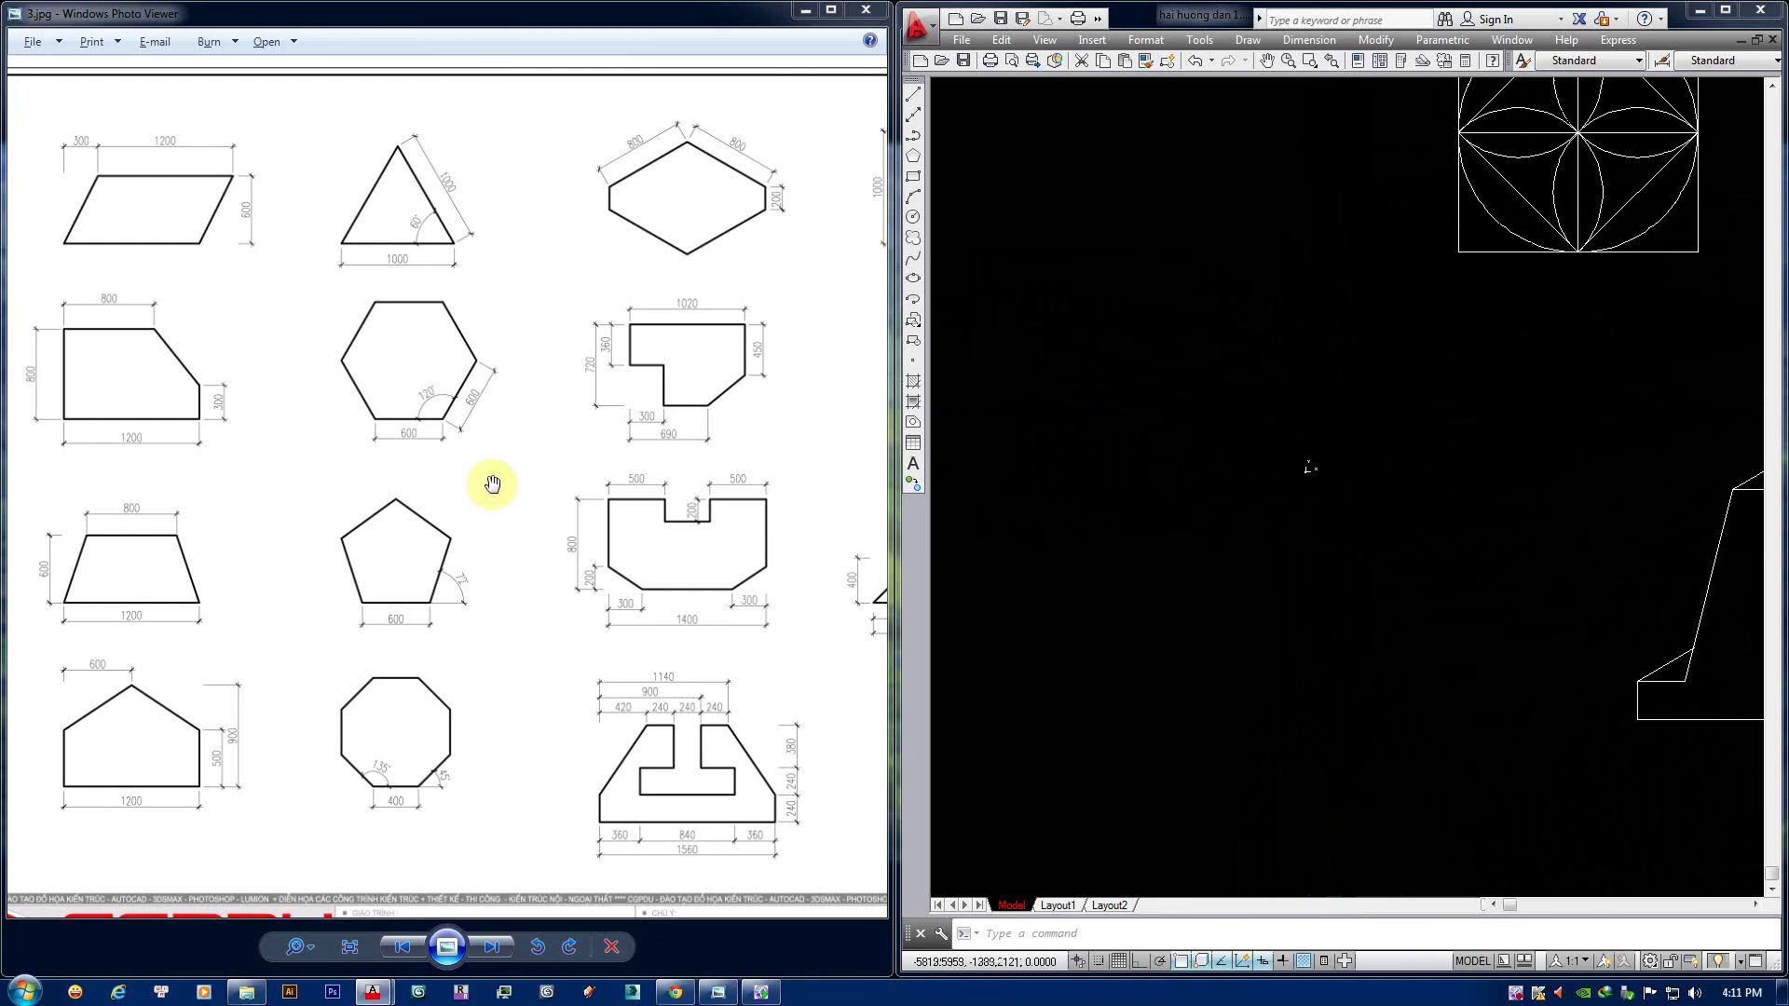
# Start a line and draw a horizontal 600-unit hexagon edge with Ortho on.
pyautogui.scroll(1, 411, 415)
pyautogui.scroll(1, 460, 428)
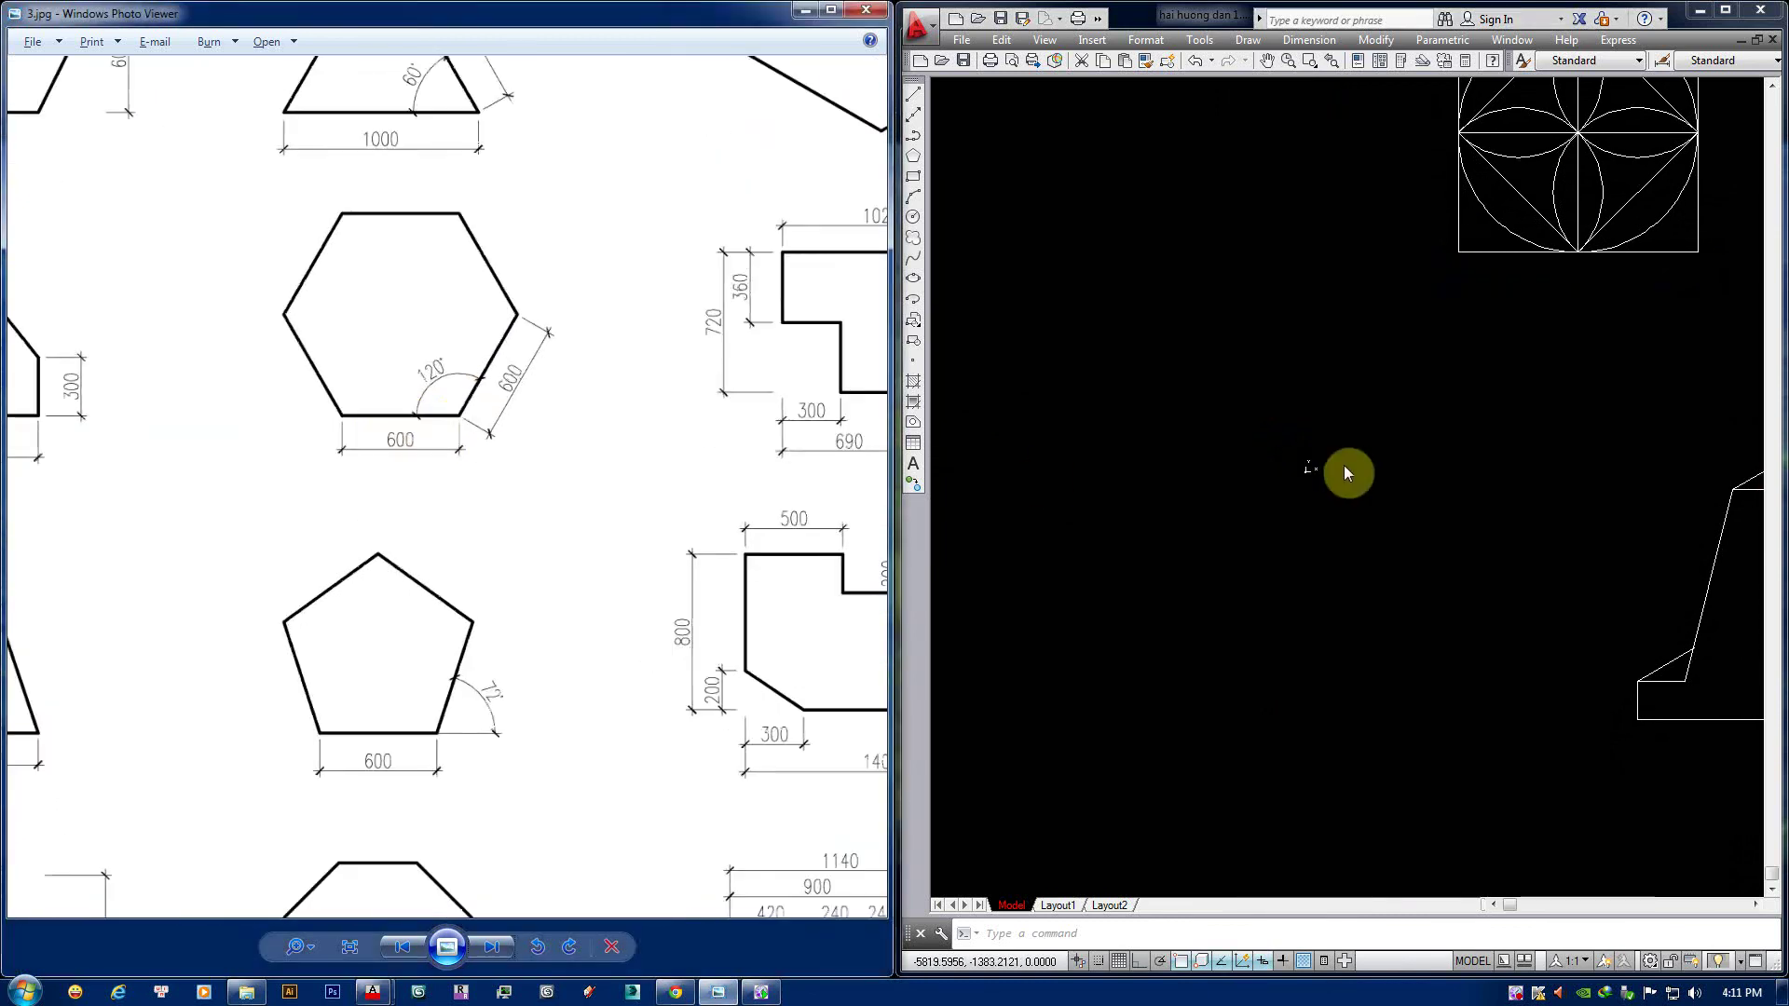
pyautogui.scroll(3, 1311, 448)
pyautogui.scroll(2, 1342, 484)
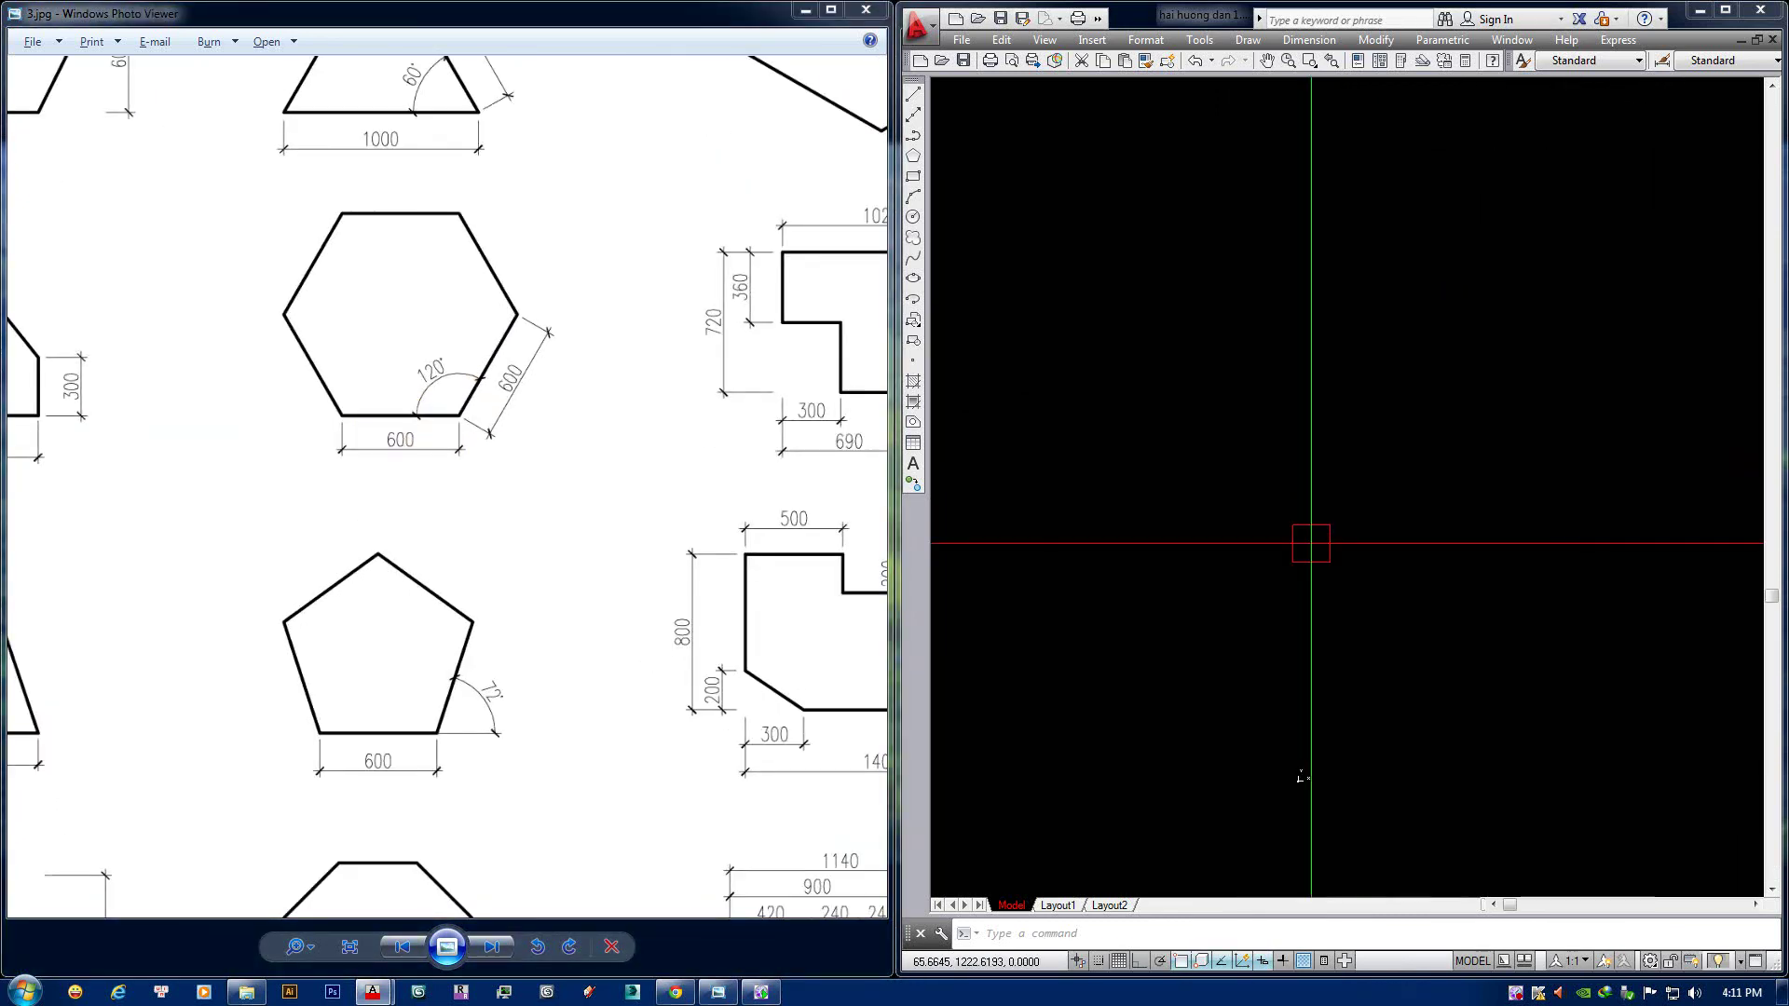
pyautogui.write('L')
pyautogui.press('Return')
pyautogui.click(1184, 574)
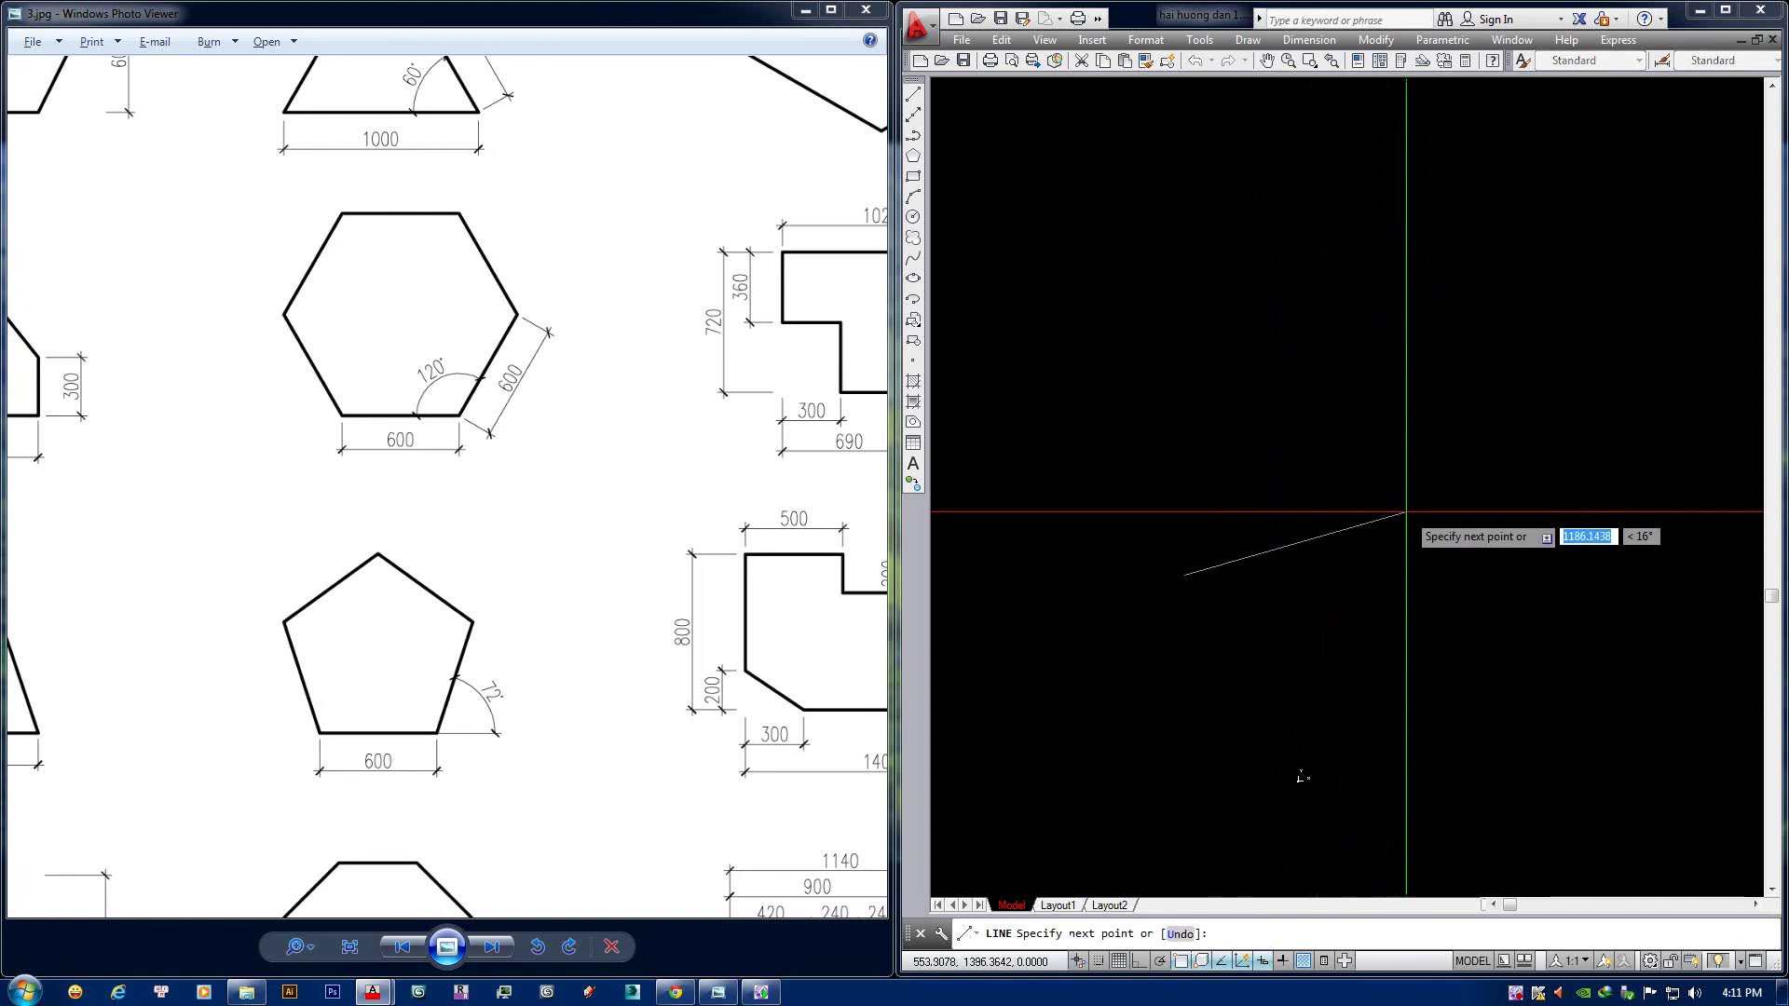
pyautogui.press('F8')
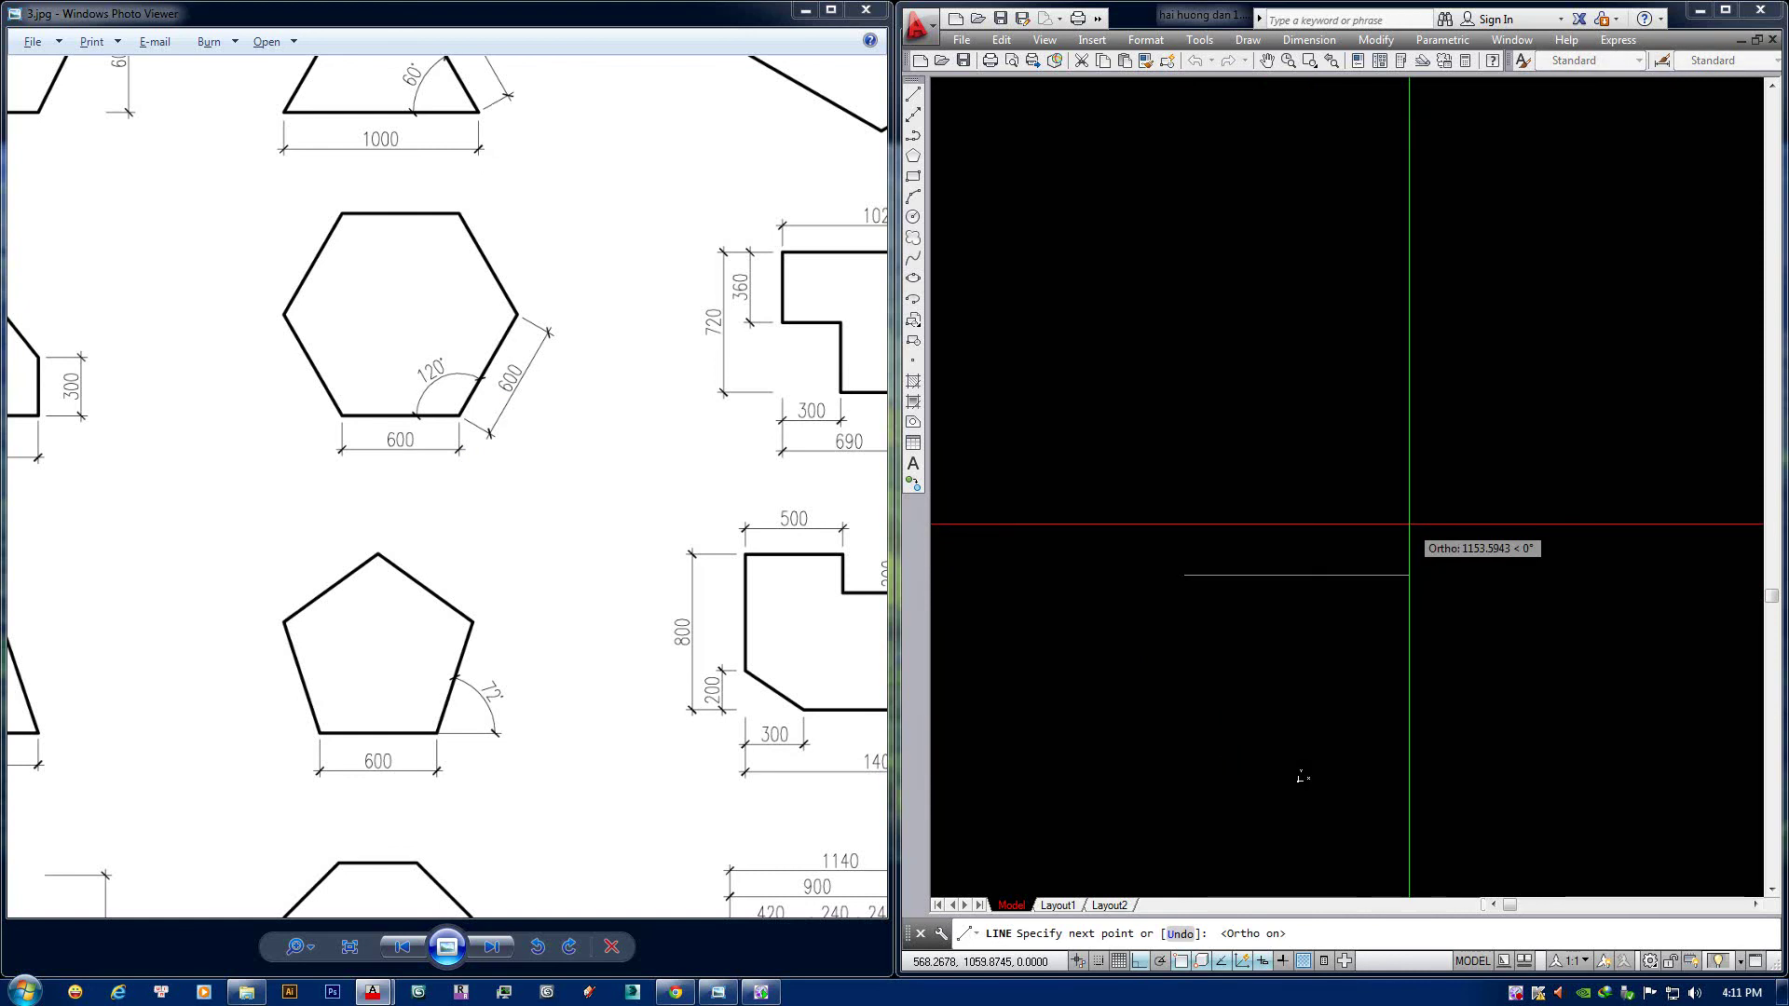
pyautogui.write('600')
pyautogui.press('Return')
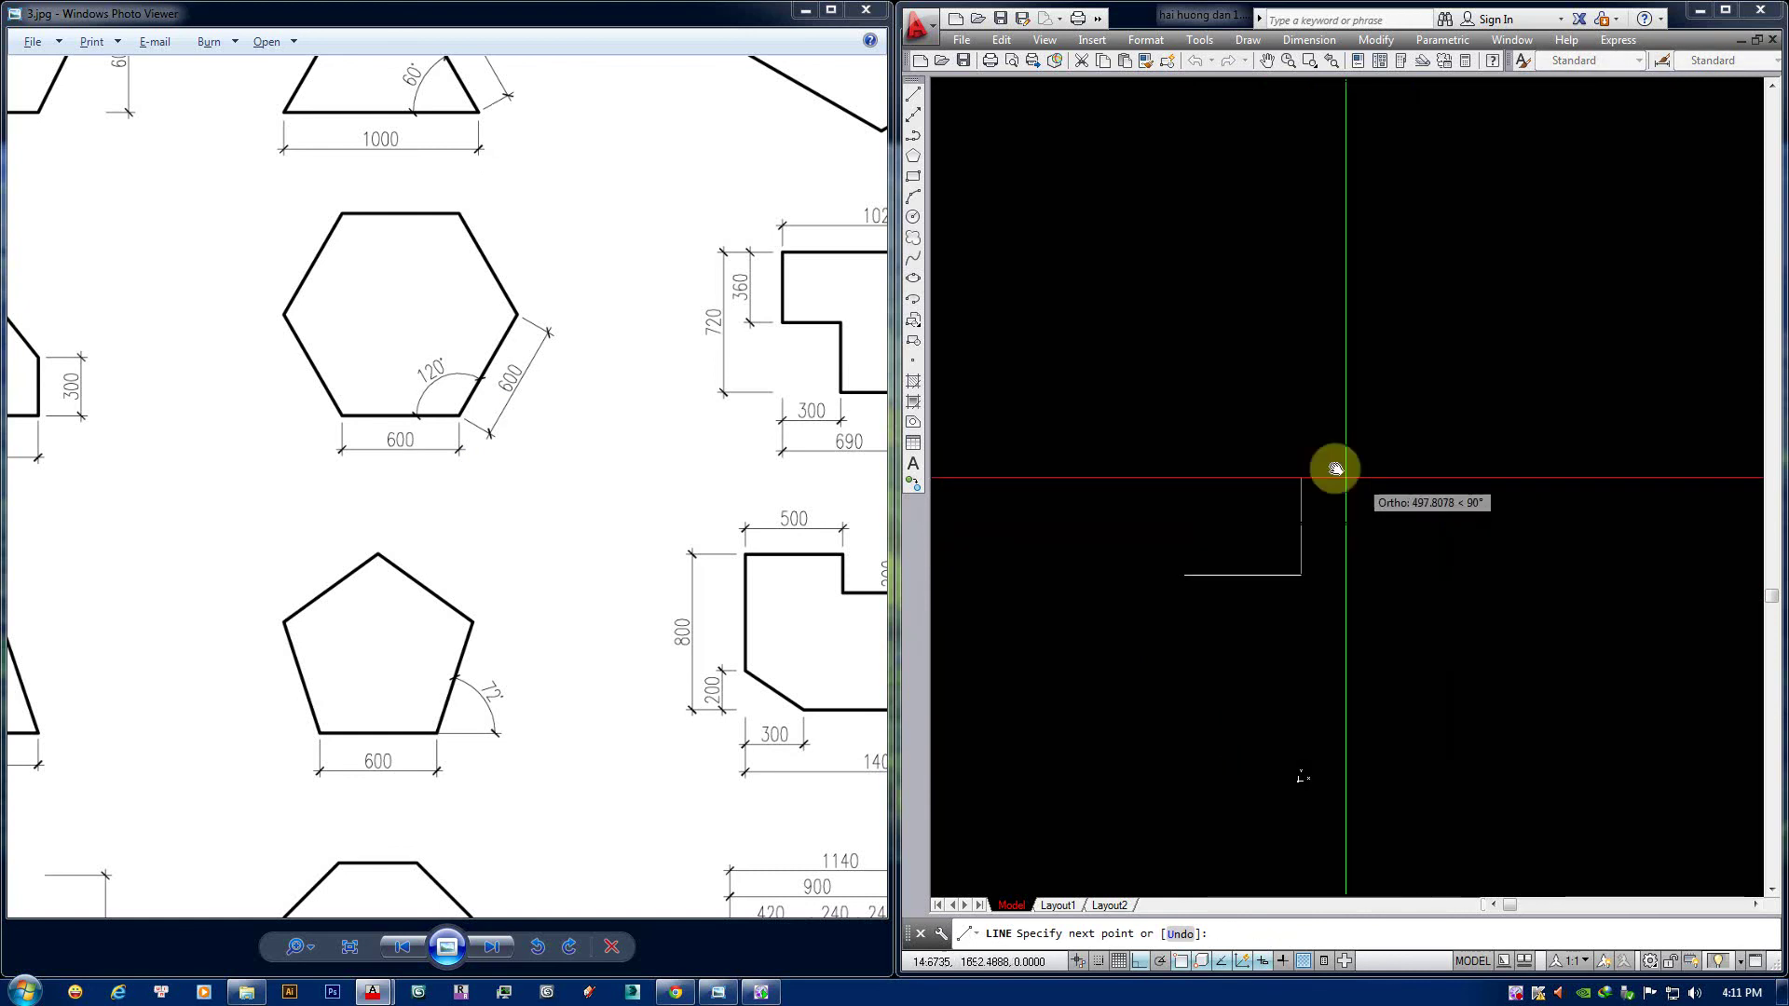
# With Ortho off, add a 600-unit edge at 60° and end the line.
pyautogui.moveTo(1335, 469); pyautogui.dragTo(1325, 487, button='middle')
pyautogui.press('F8')
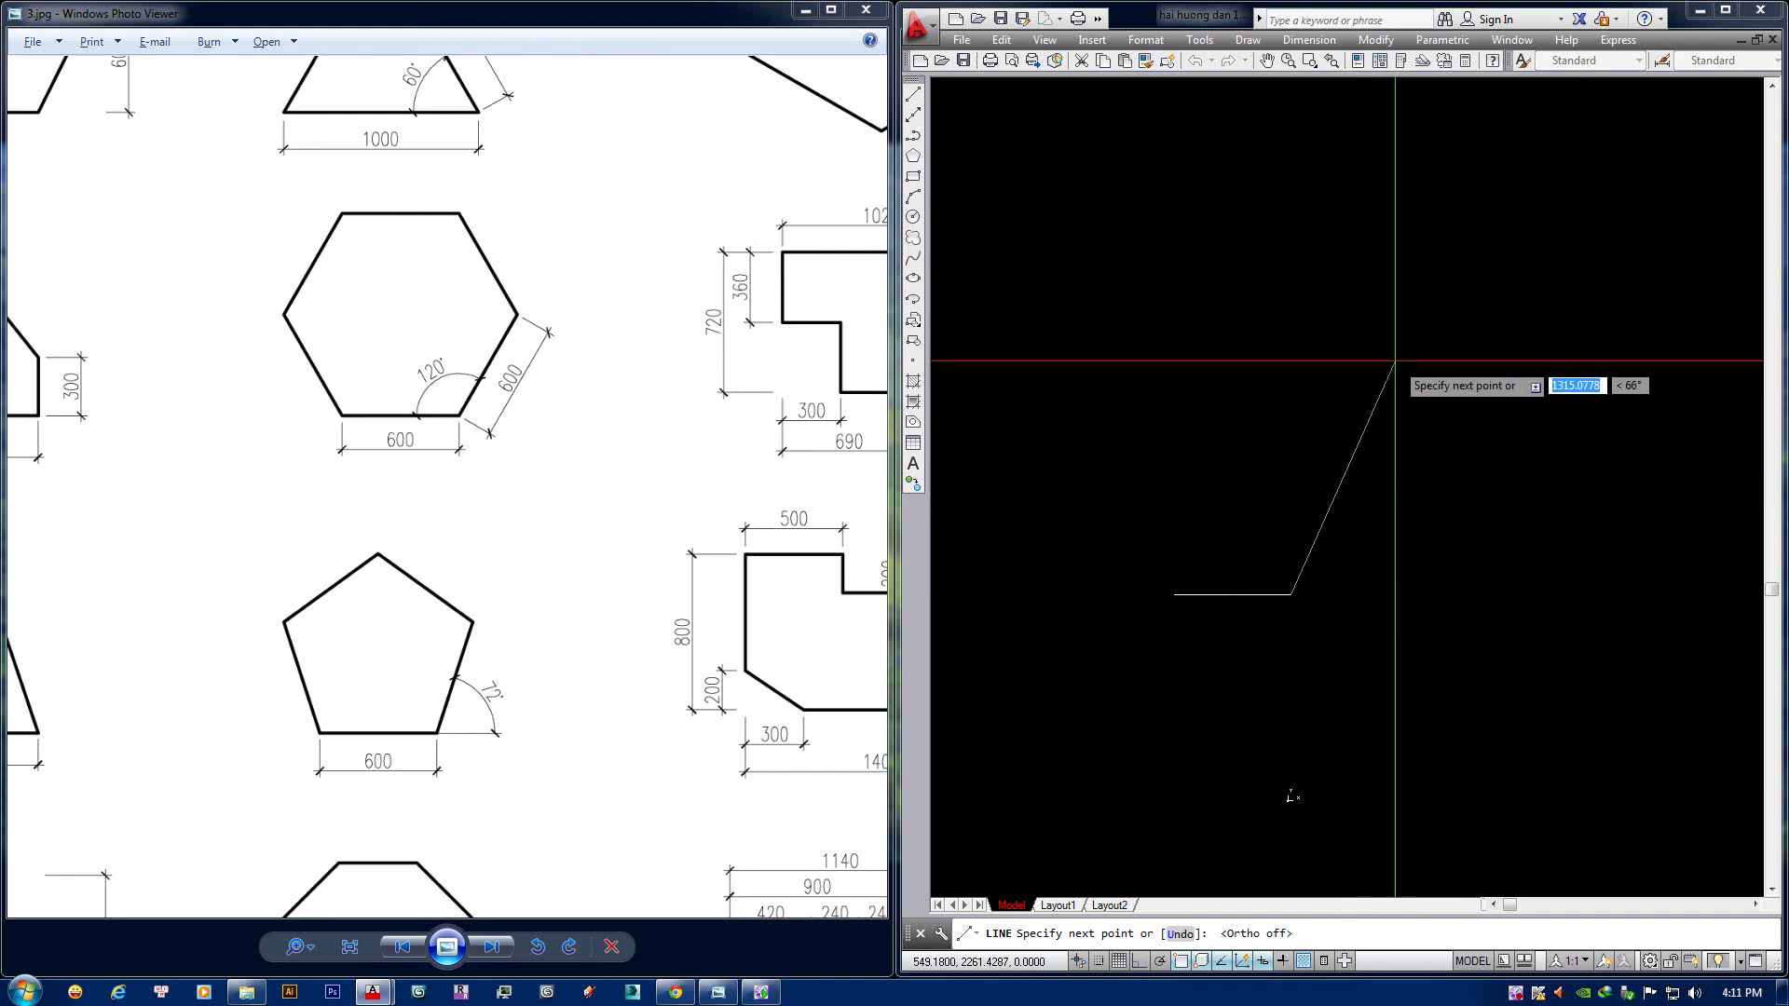
pyautogui.write('600')
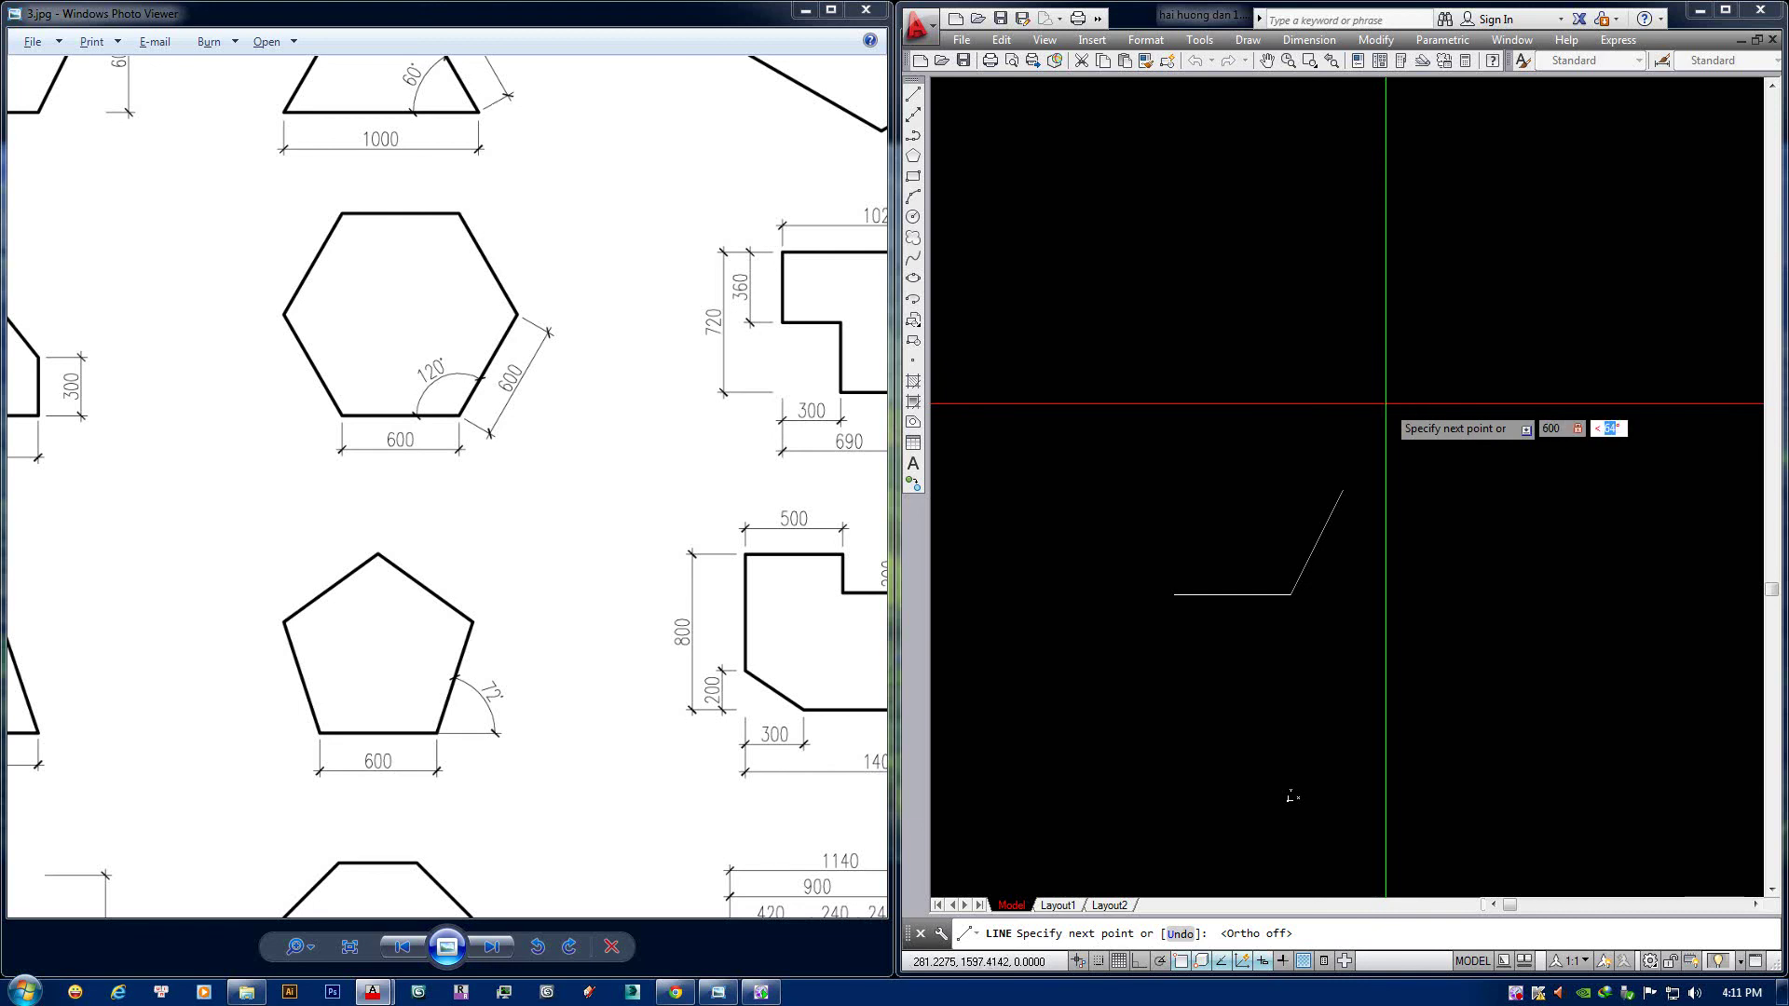
pyautogui.press('Return')
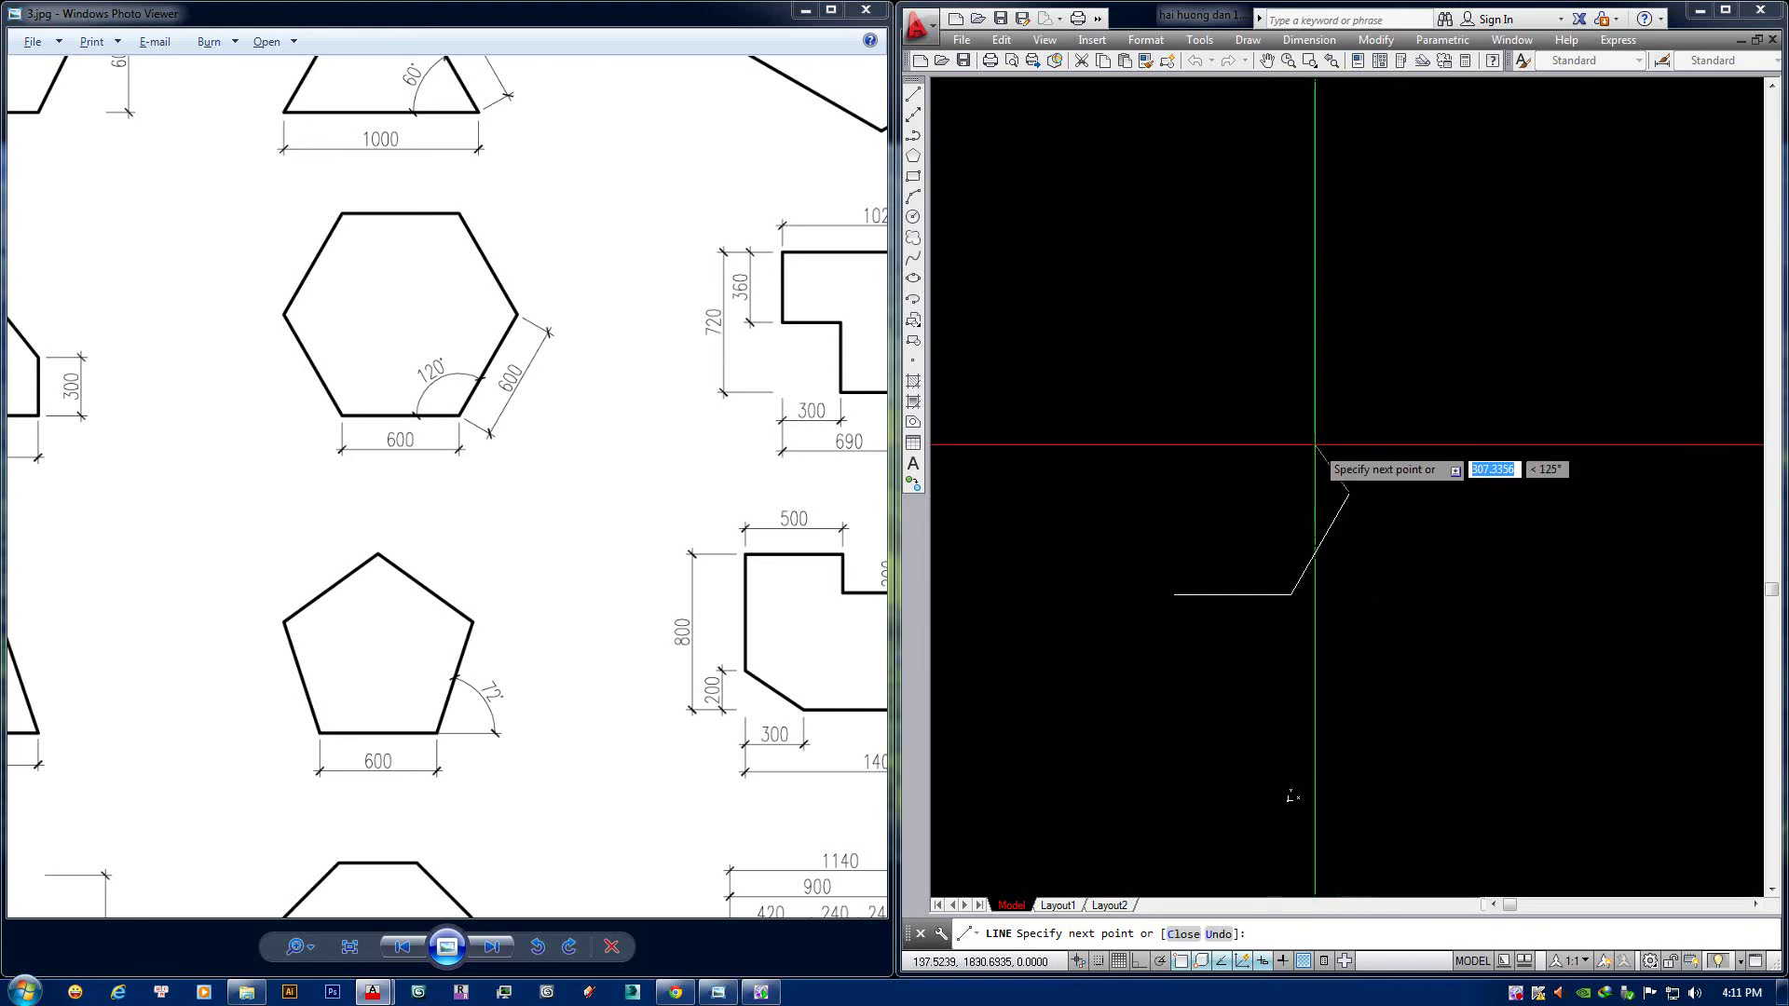
pyautogui.press('Return')
pyautogui.scroll(1, 472, 401)
pyautogui.click(471, 400)
# Zoom into the reference hexagon to read its 120° corner and 600 sides.
pyautogui.scroll(1, 468, 410)
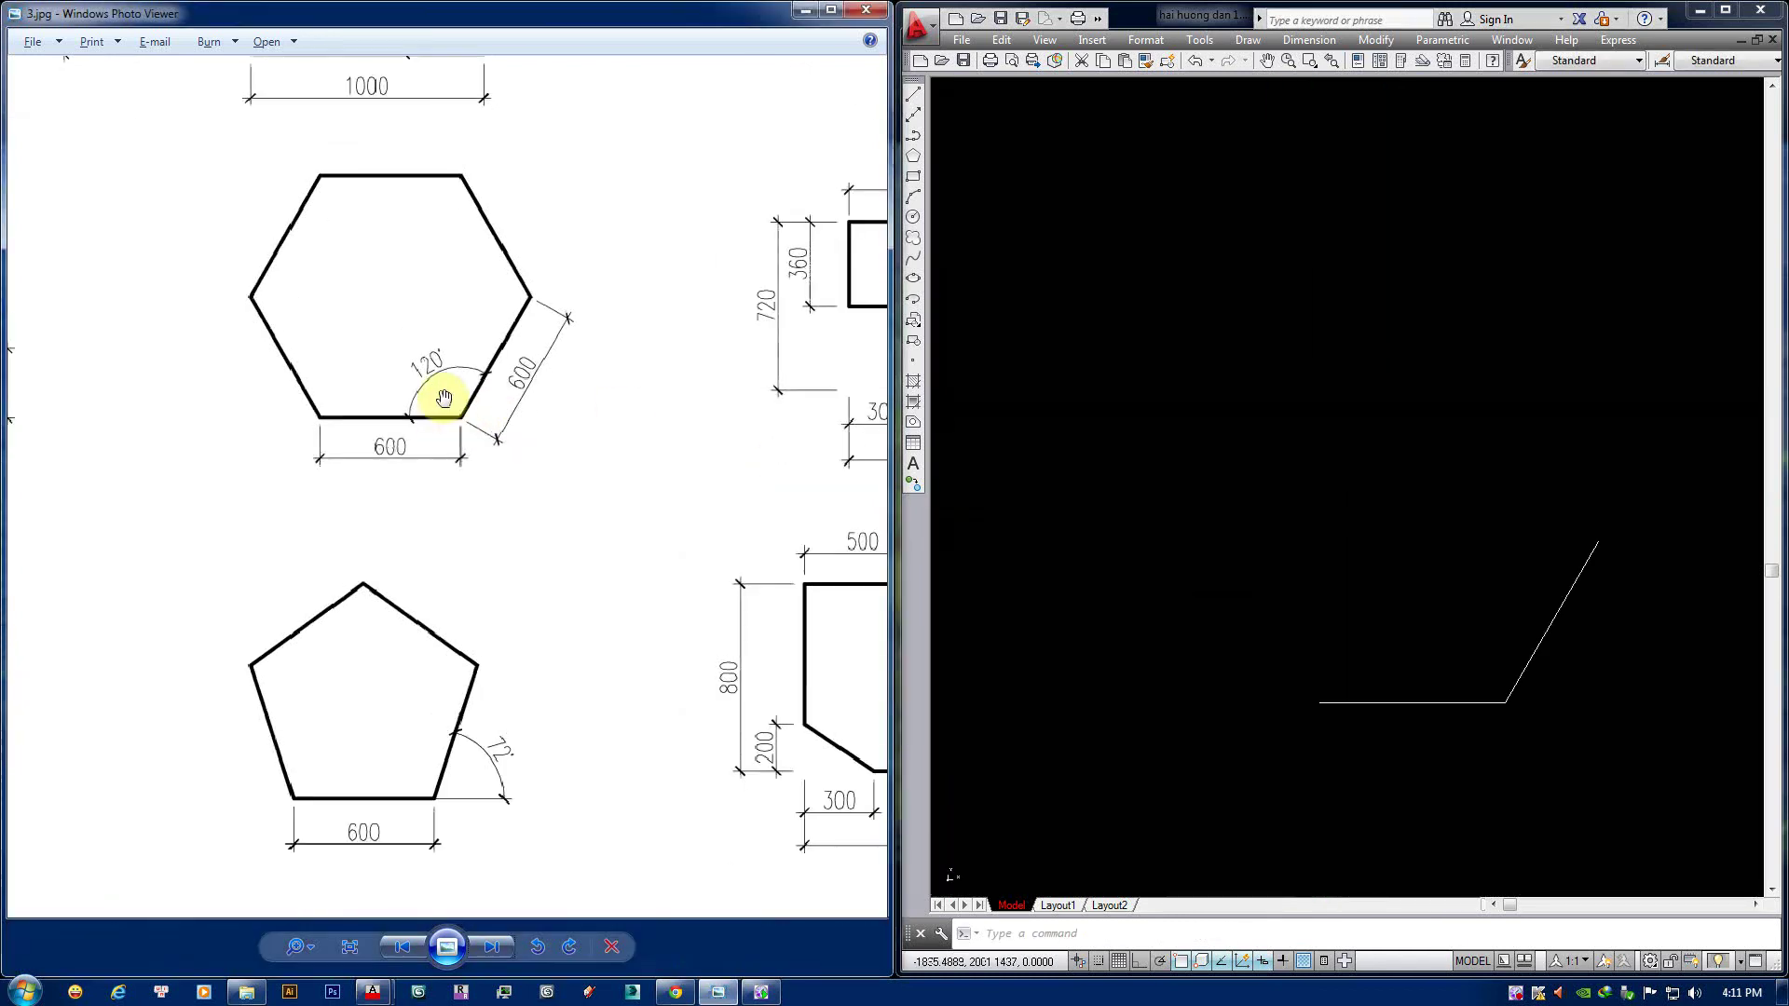
pyautogui.scroll(2, 466, 419)
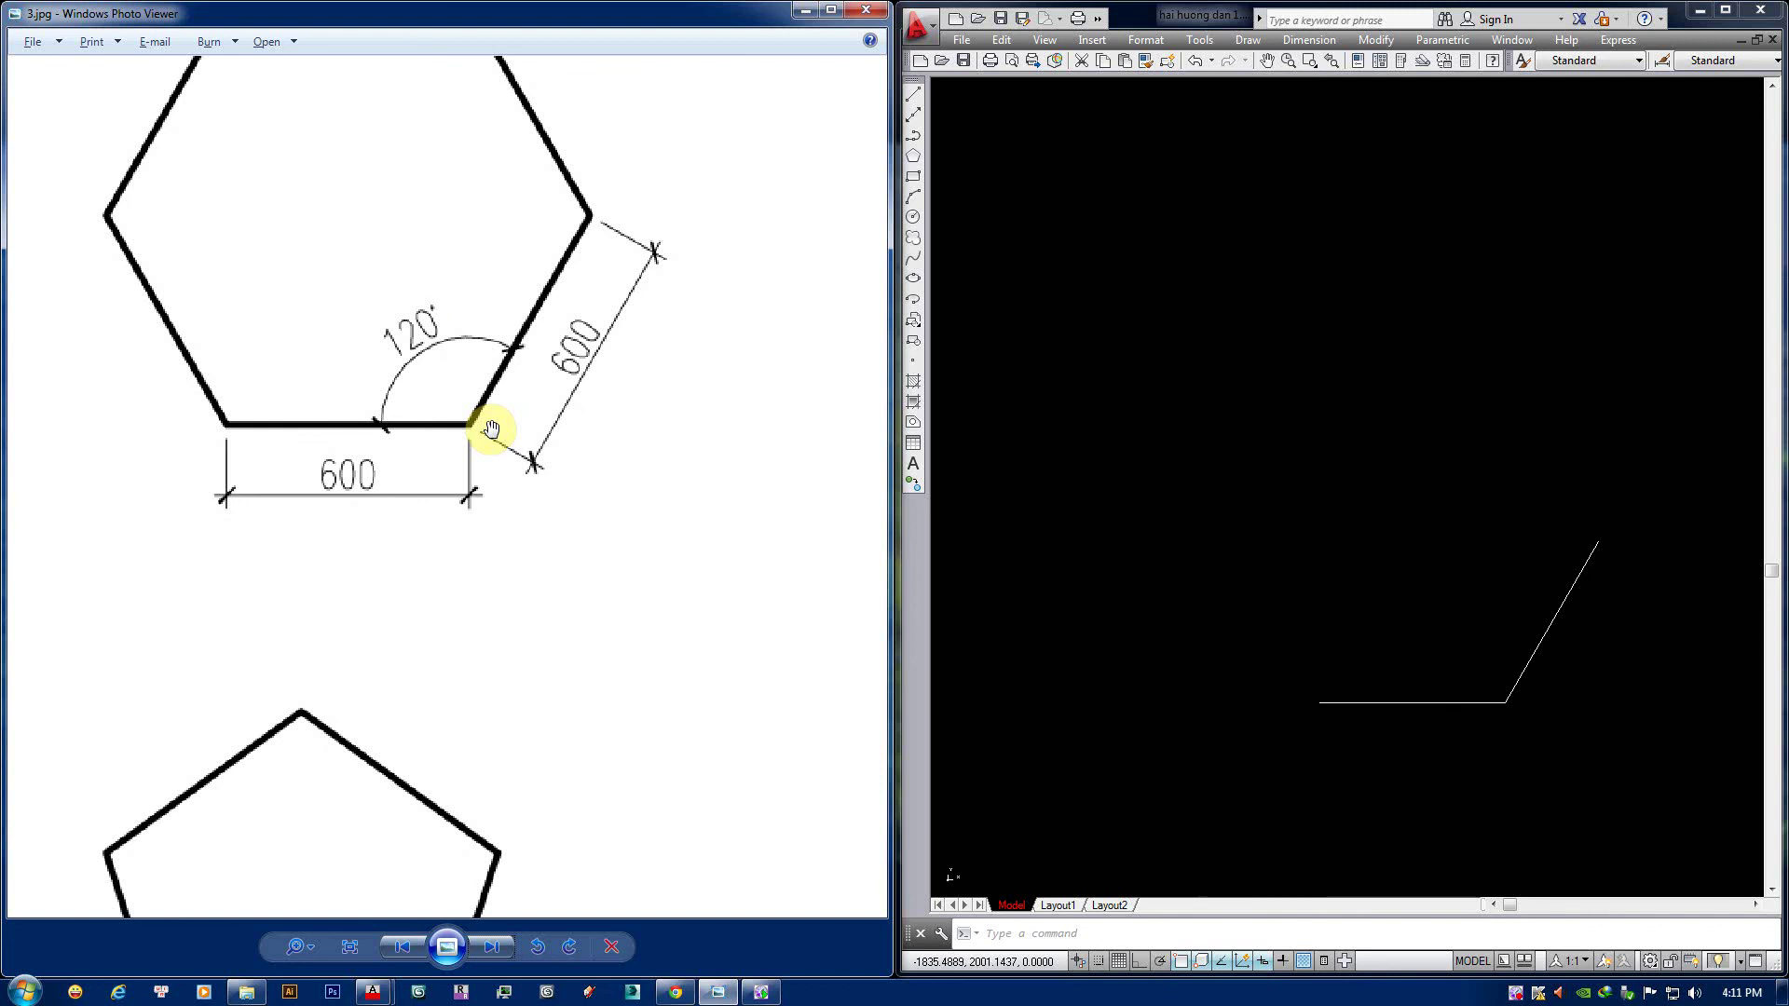
pyautogui.moveTo(471, 418); pyautogui.dragTo(471, 463)
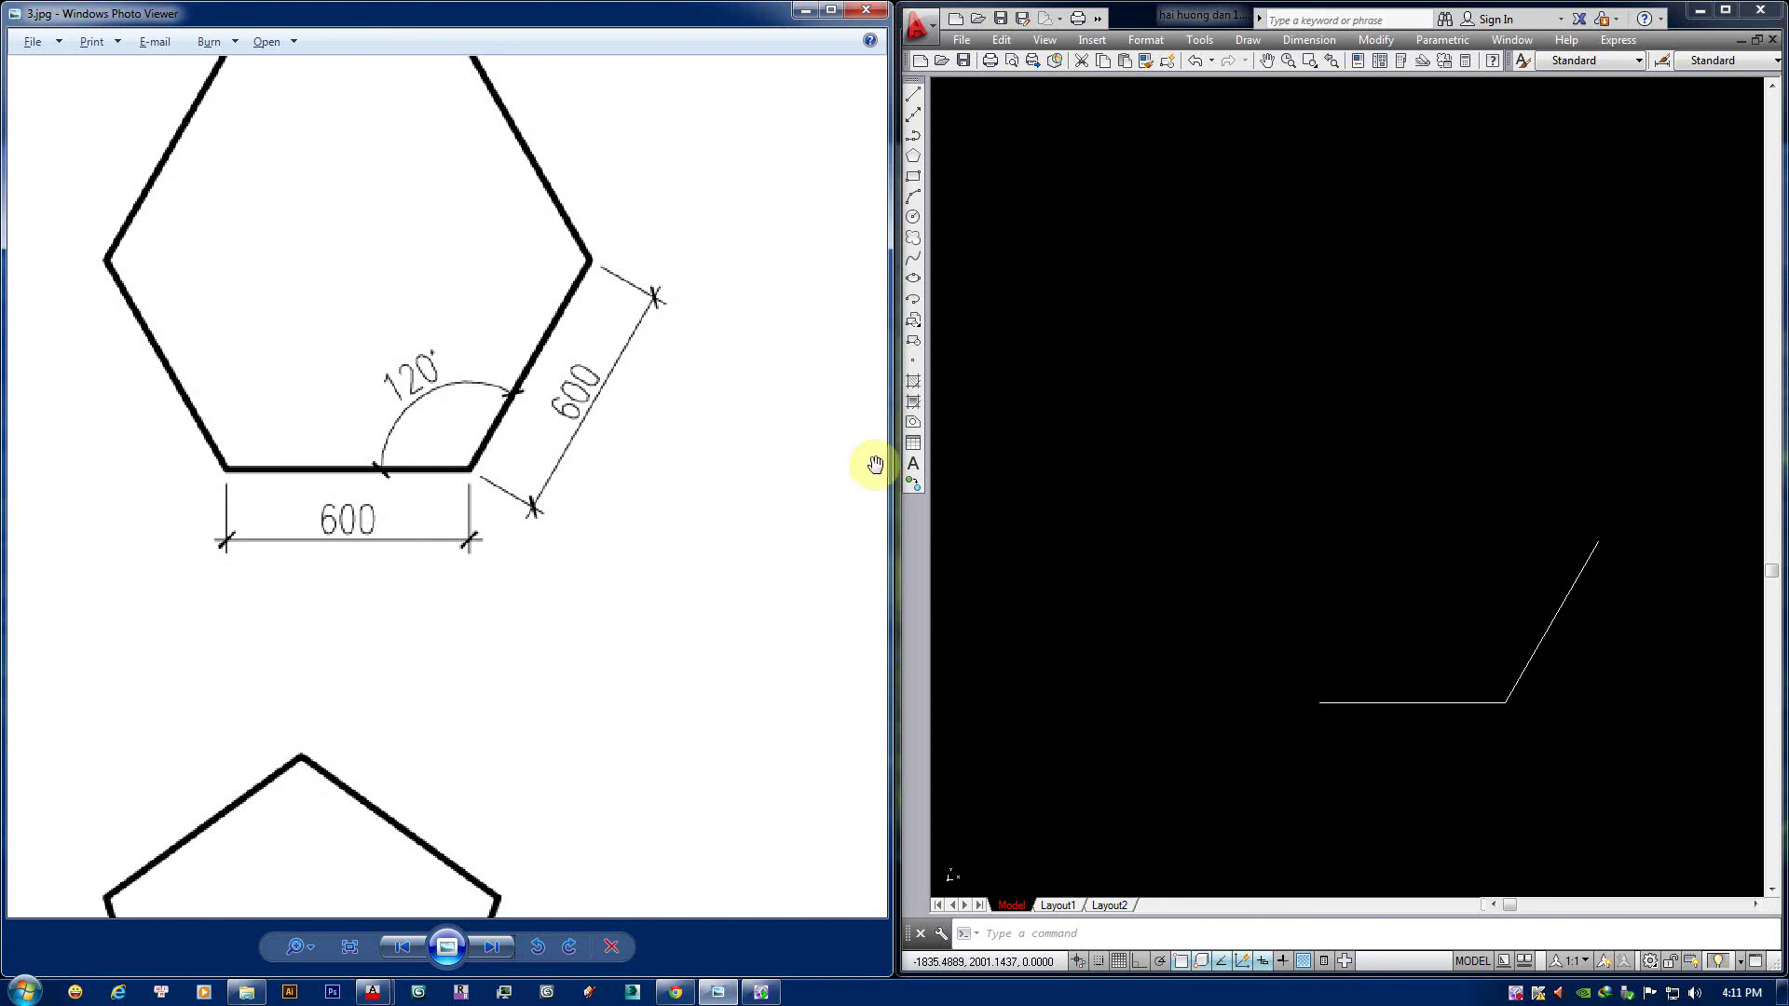
pyautogui.scroll(-4, 1147, 530)
# Draw the next edges: 600 at 120° and a 600-unit horizontal top edge.
pyautogui.write('l')
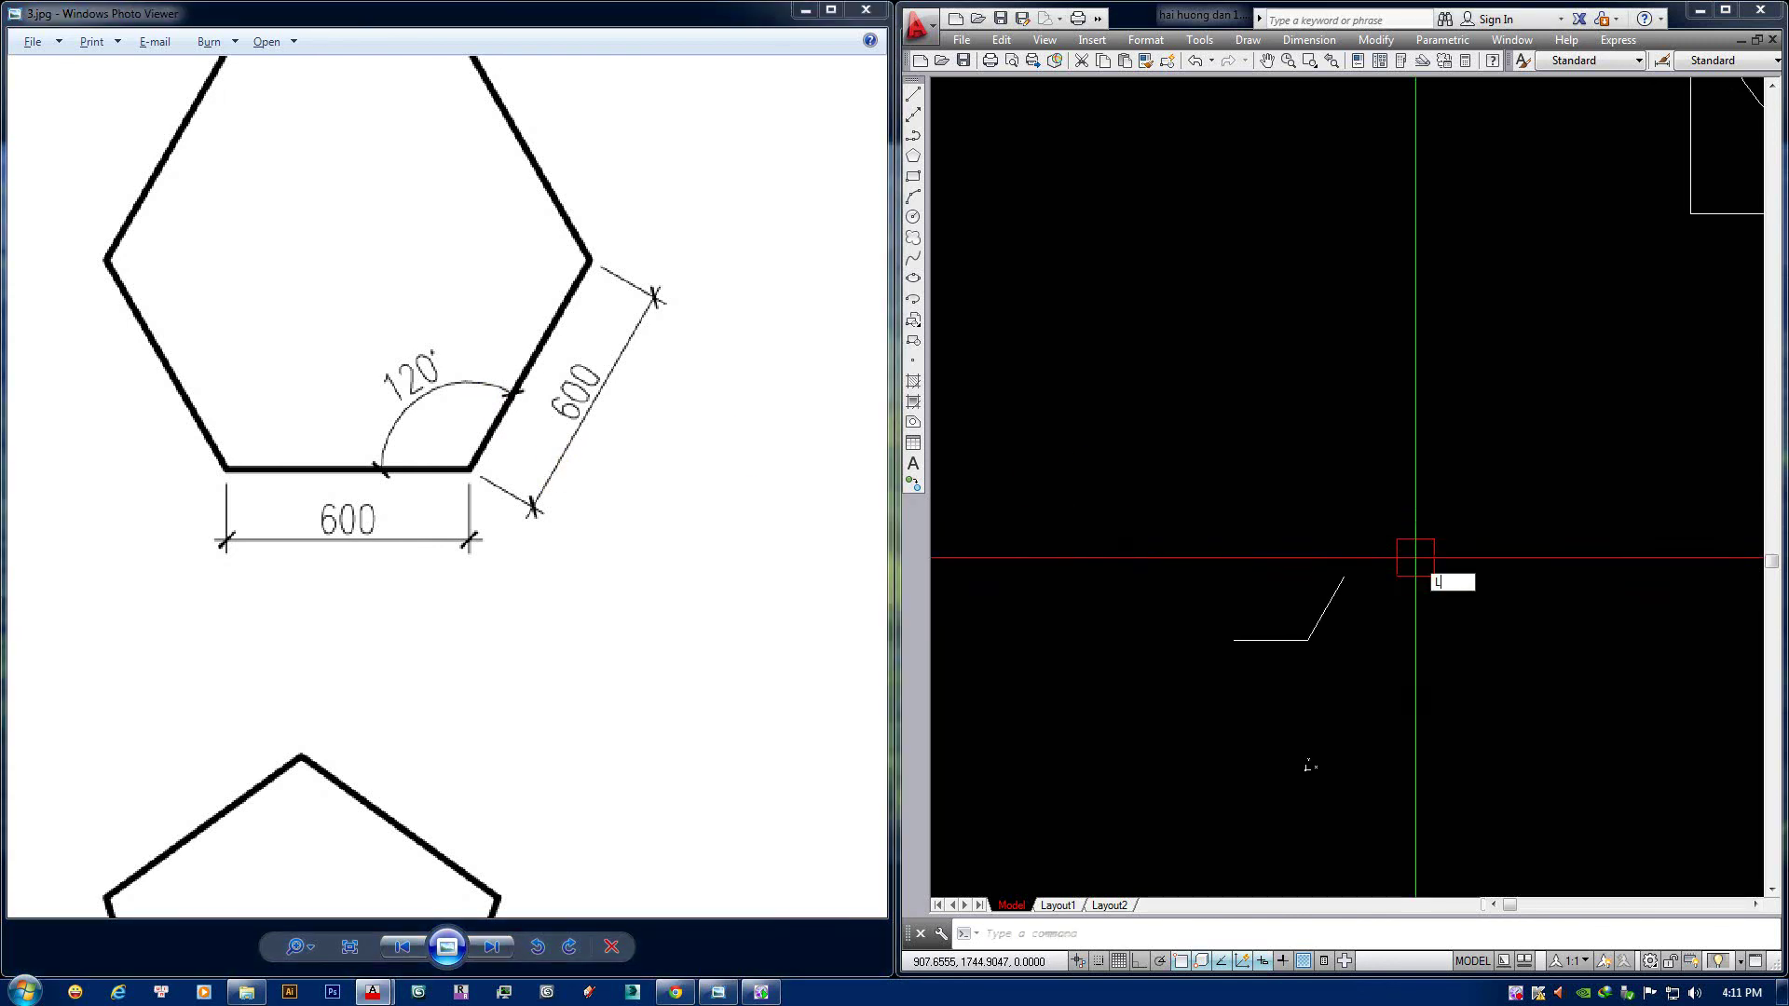
pyautogui.press('Return')
pyautogui.click(1351, 569)
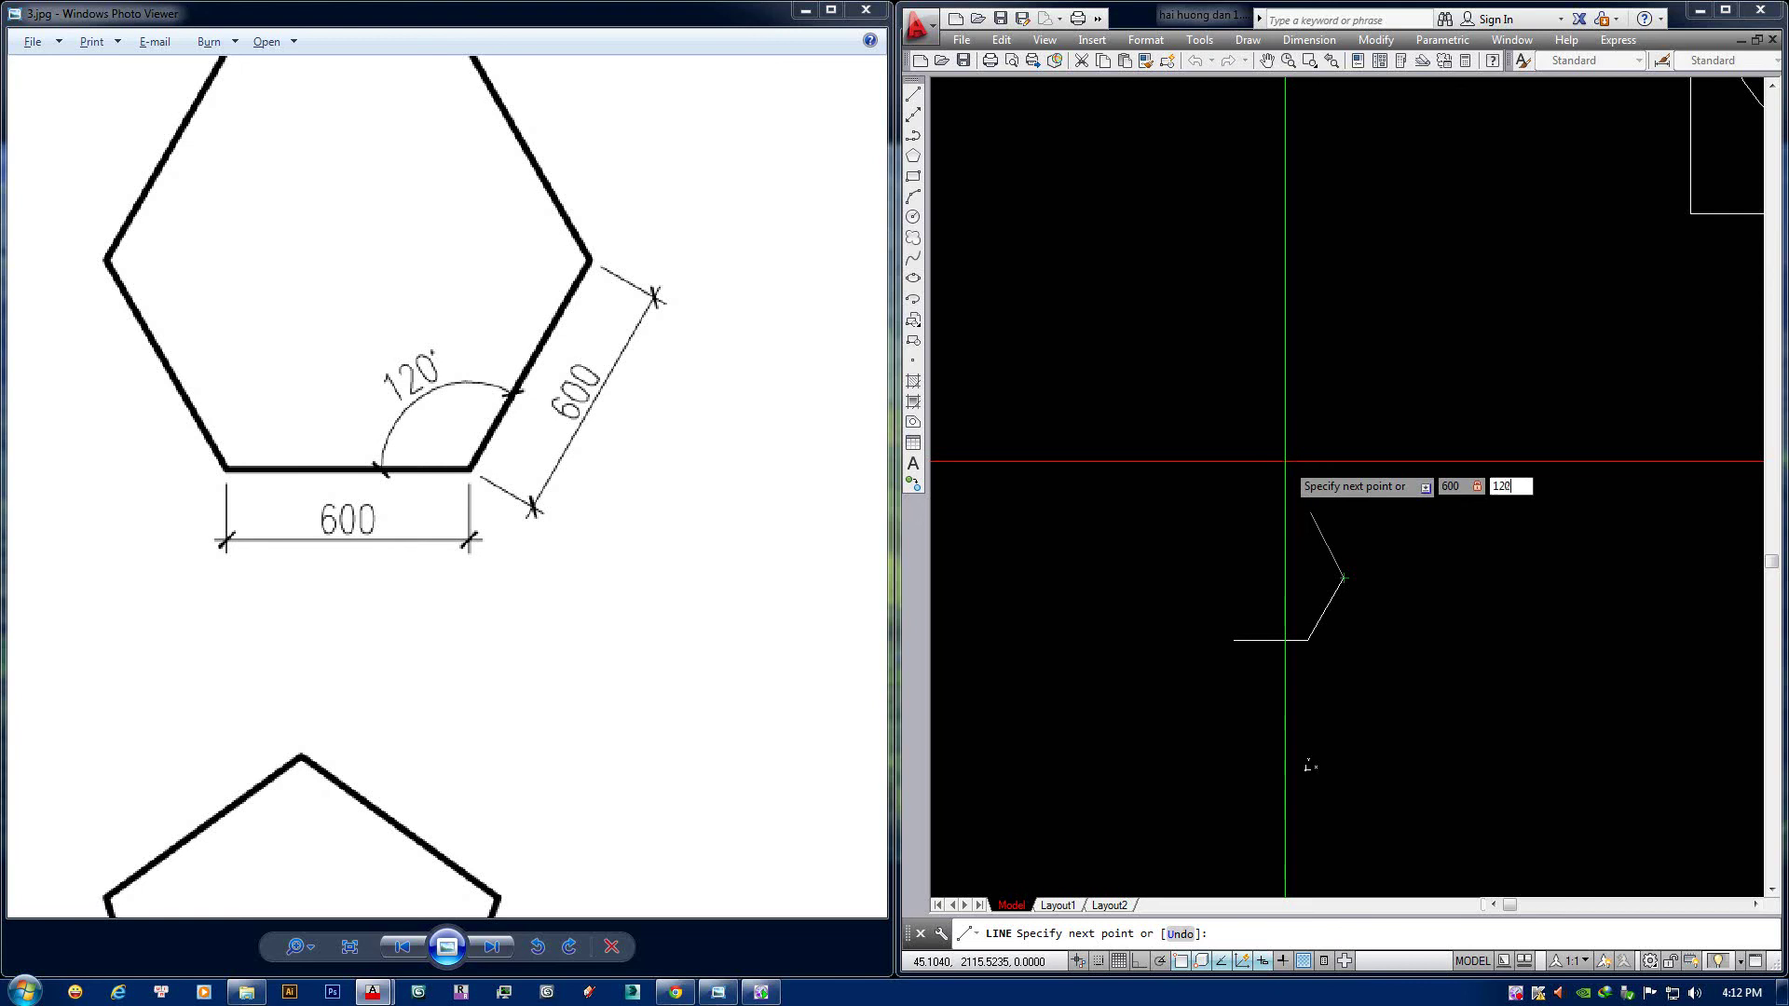
pyautogui.write('600<120')
pyautogui.press('Return')
pyautogui.scroll(2, 1211, 529)
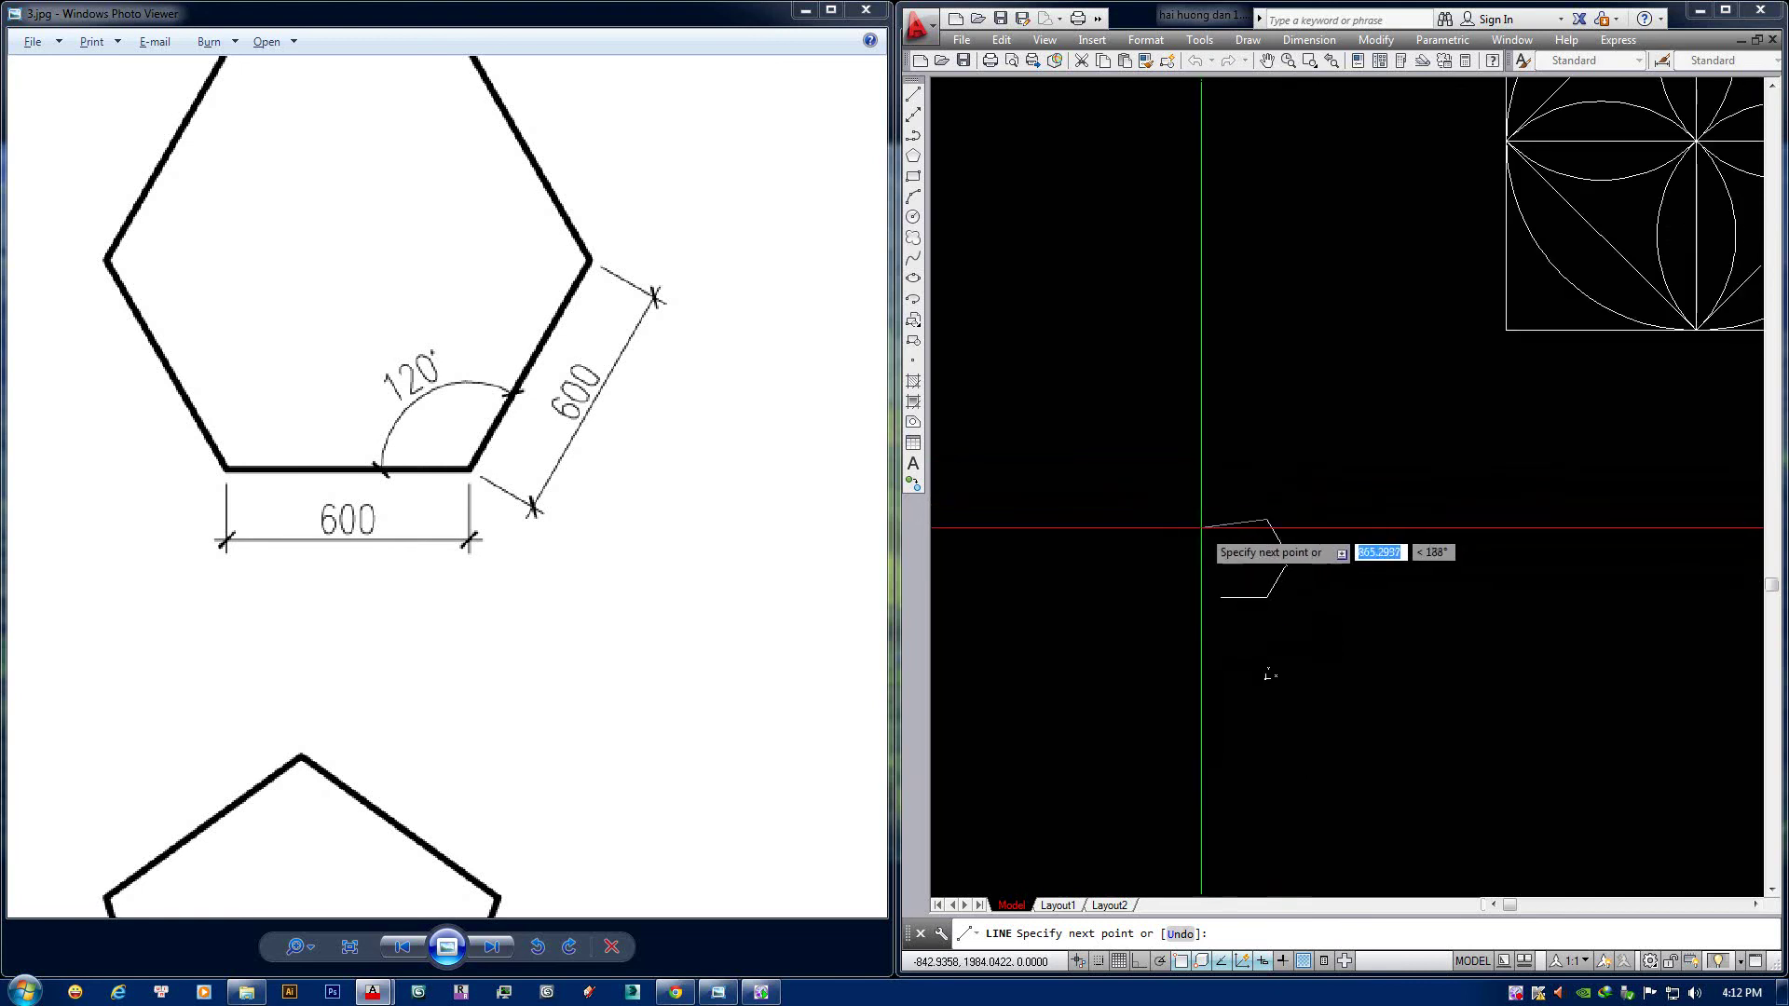
pyautogui.press('F8')
pyautogui.press('F8')
pyautogui.press('F8')
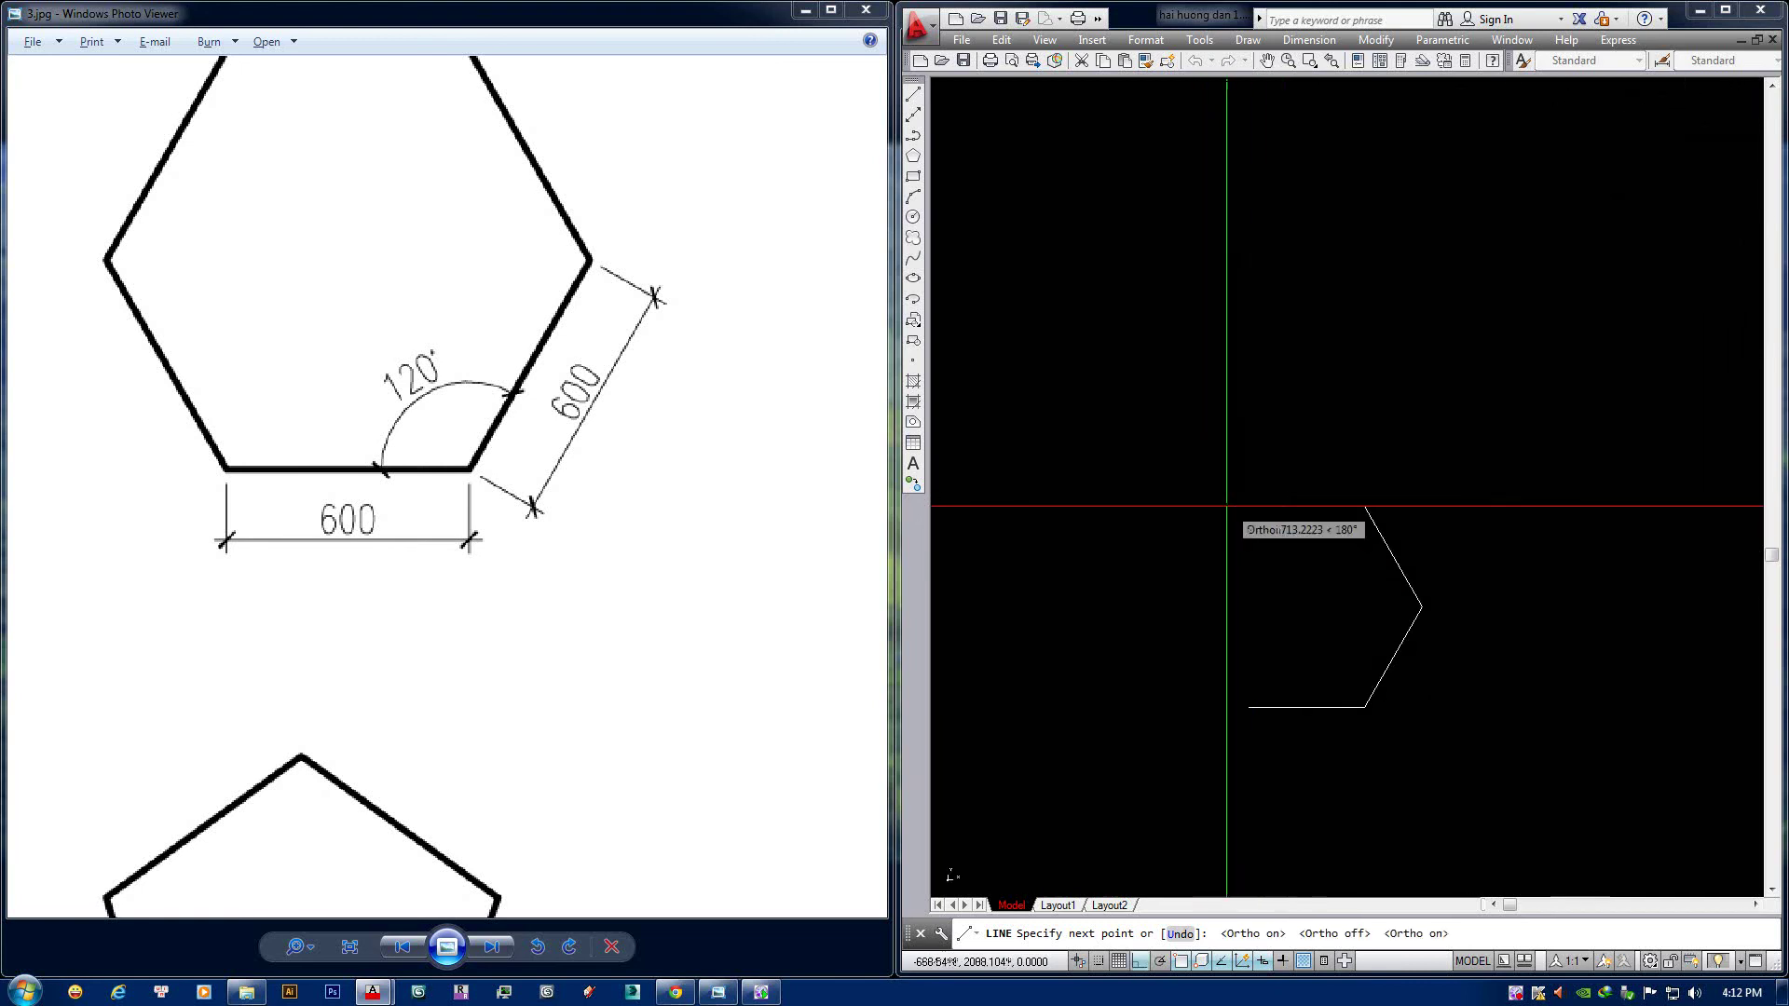
pyautogui.write('600')
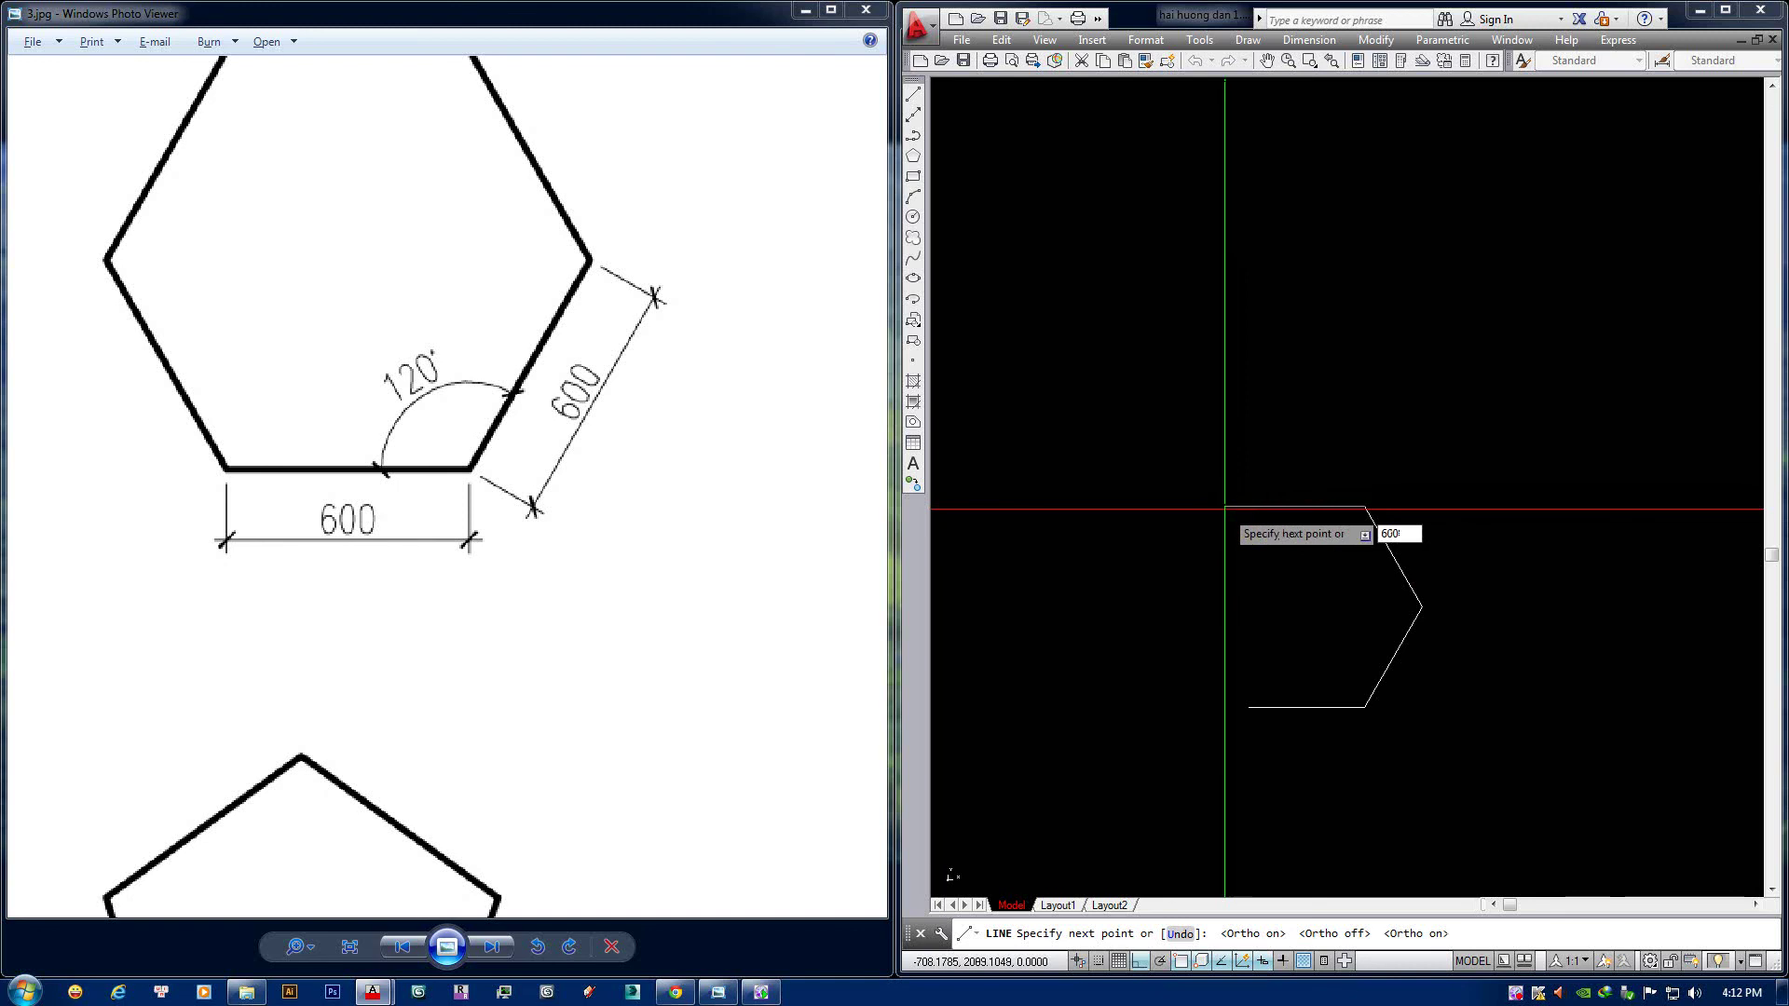
pyautogui.press('Return')
pyautogui.press('Return')
pyautogui.moveTo(1366, 479); pyautogui.dragTo(1377, 431, button='middle')
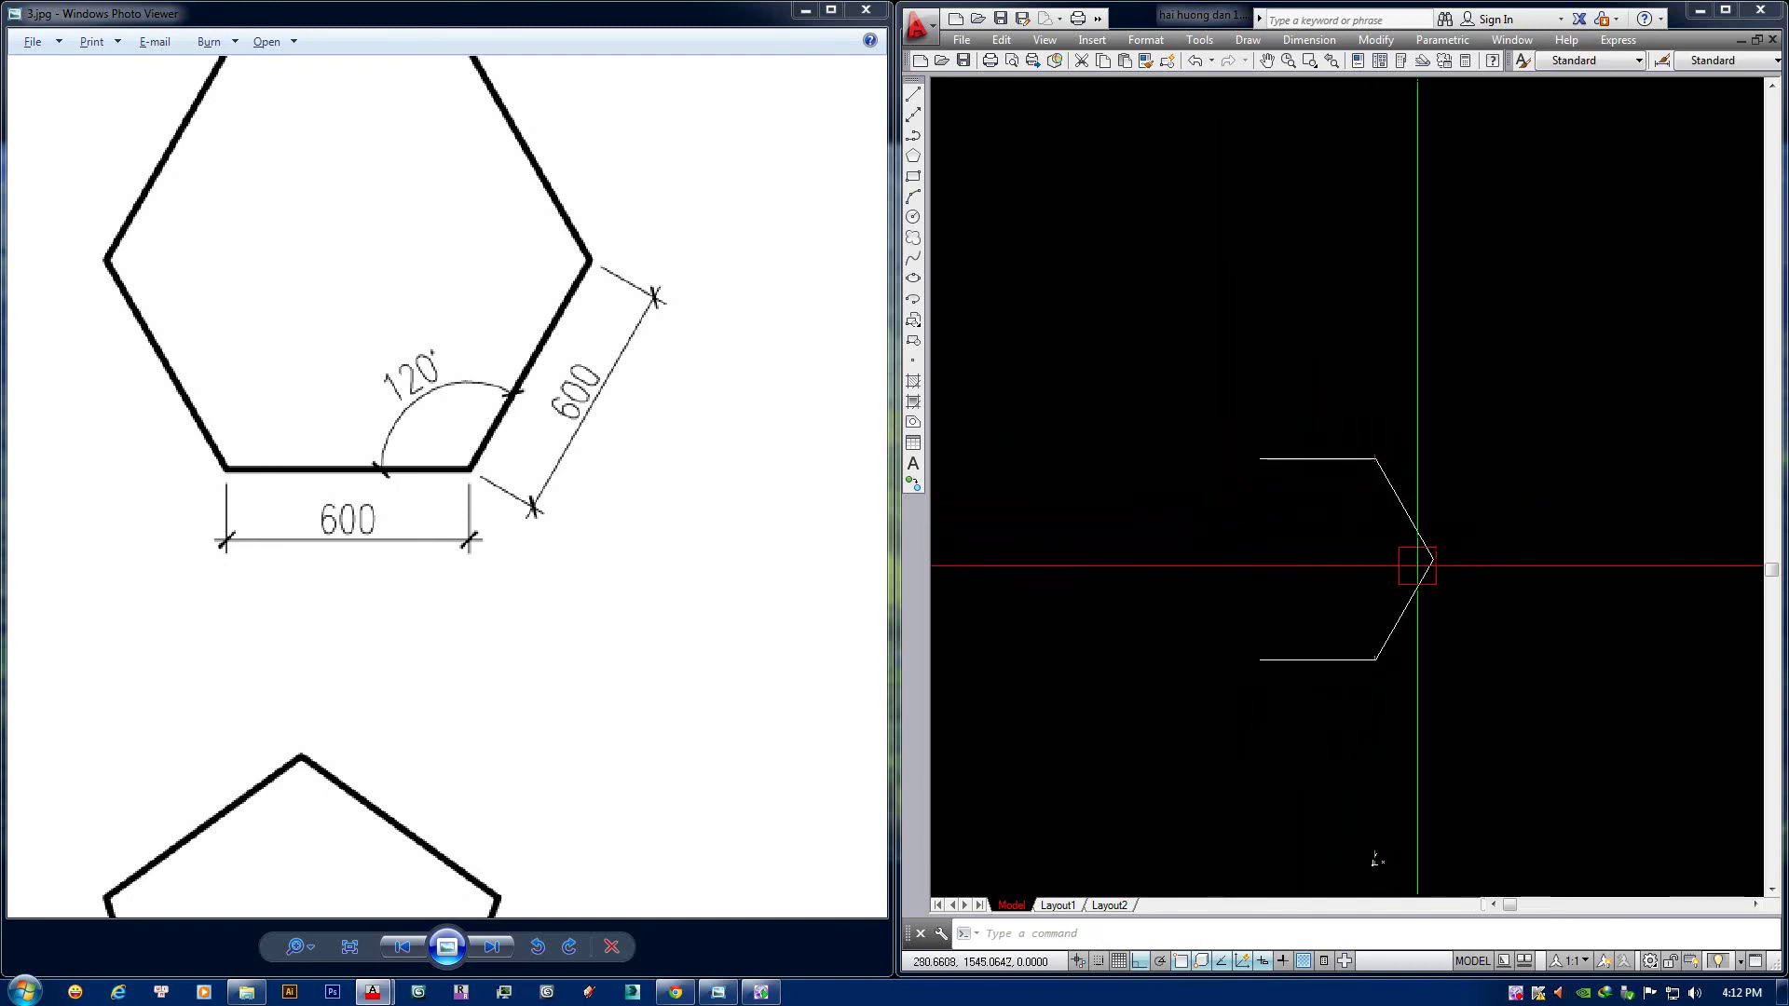
# Copy the lower-right diagonal to the upper-left and lower-left vertices of the hexagon.
pyautogui.click(1406, 603)
pyautogui.press('Escape')
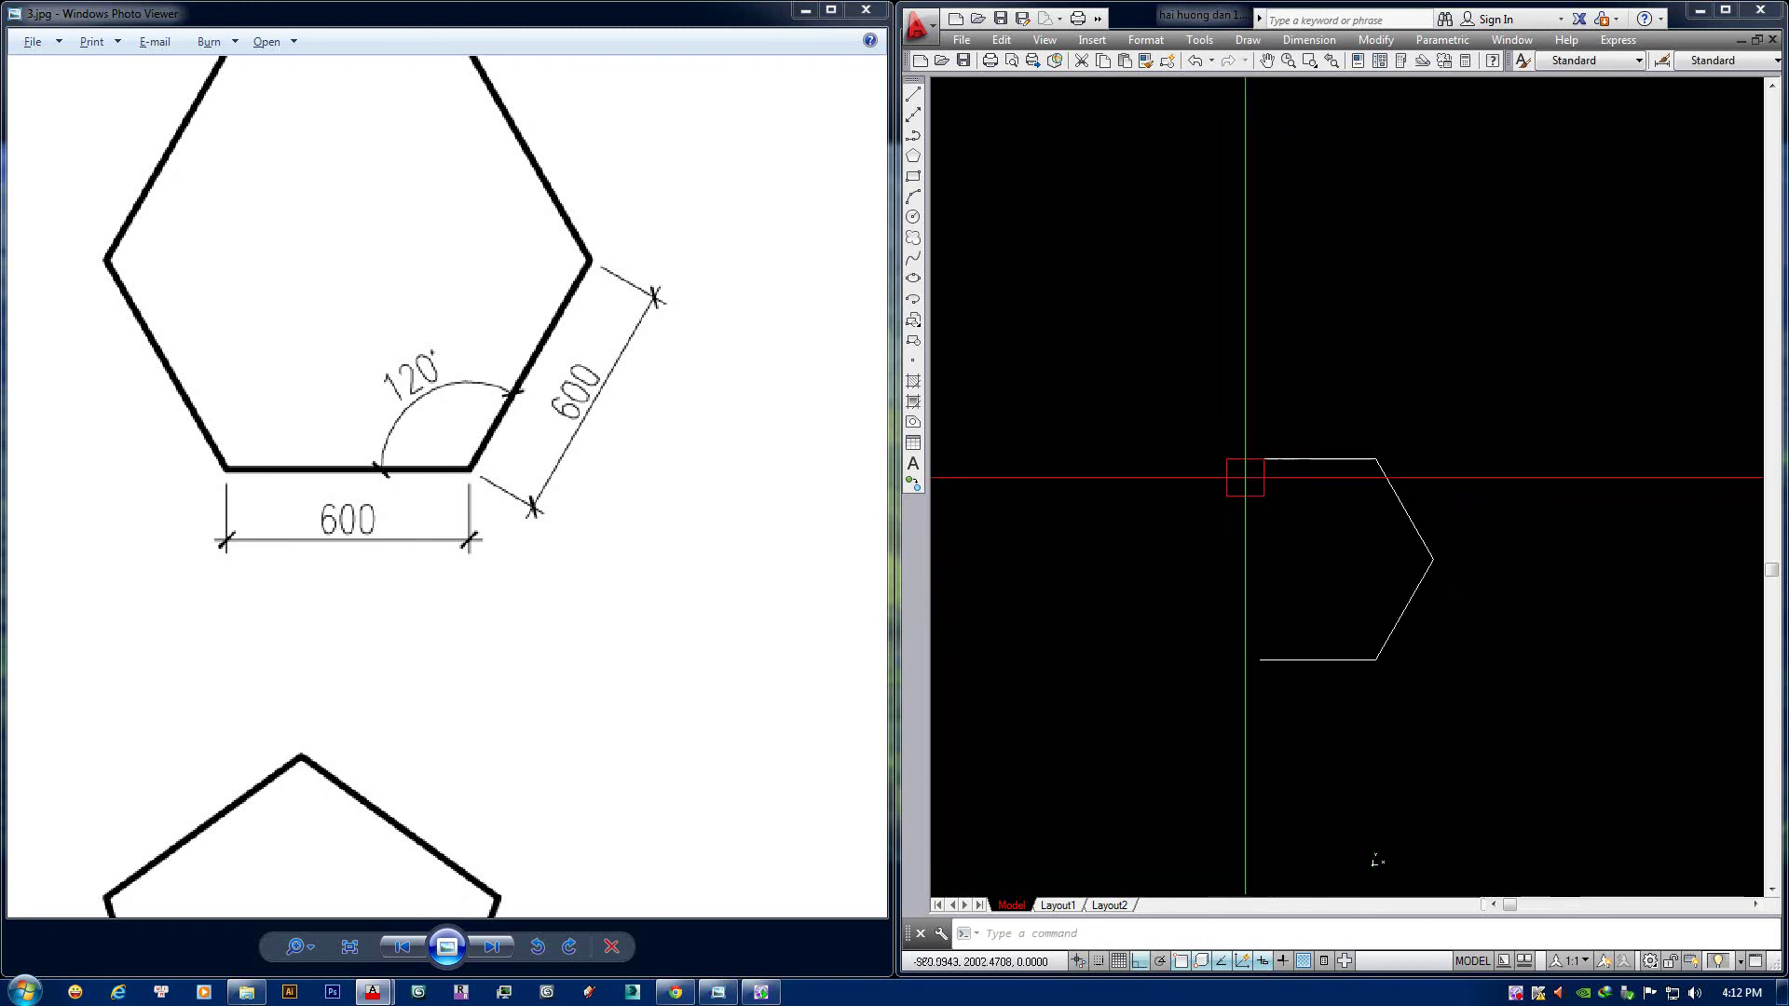
pyautogui.write('co')
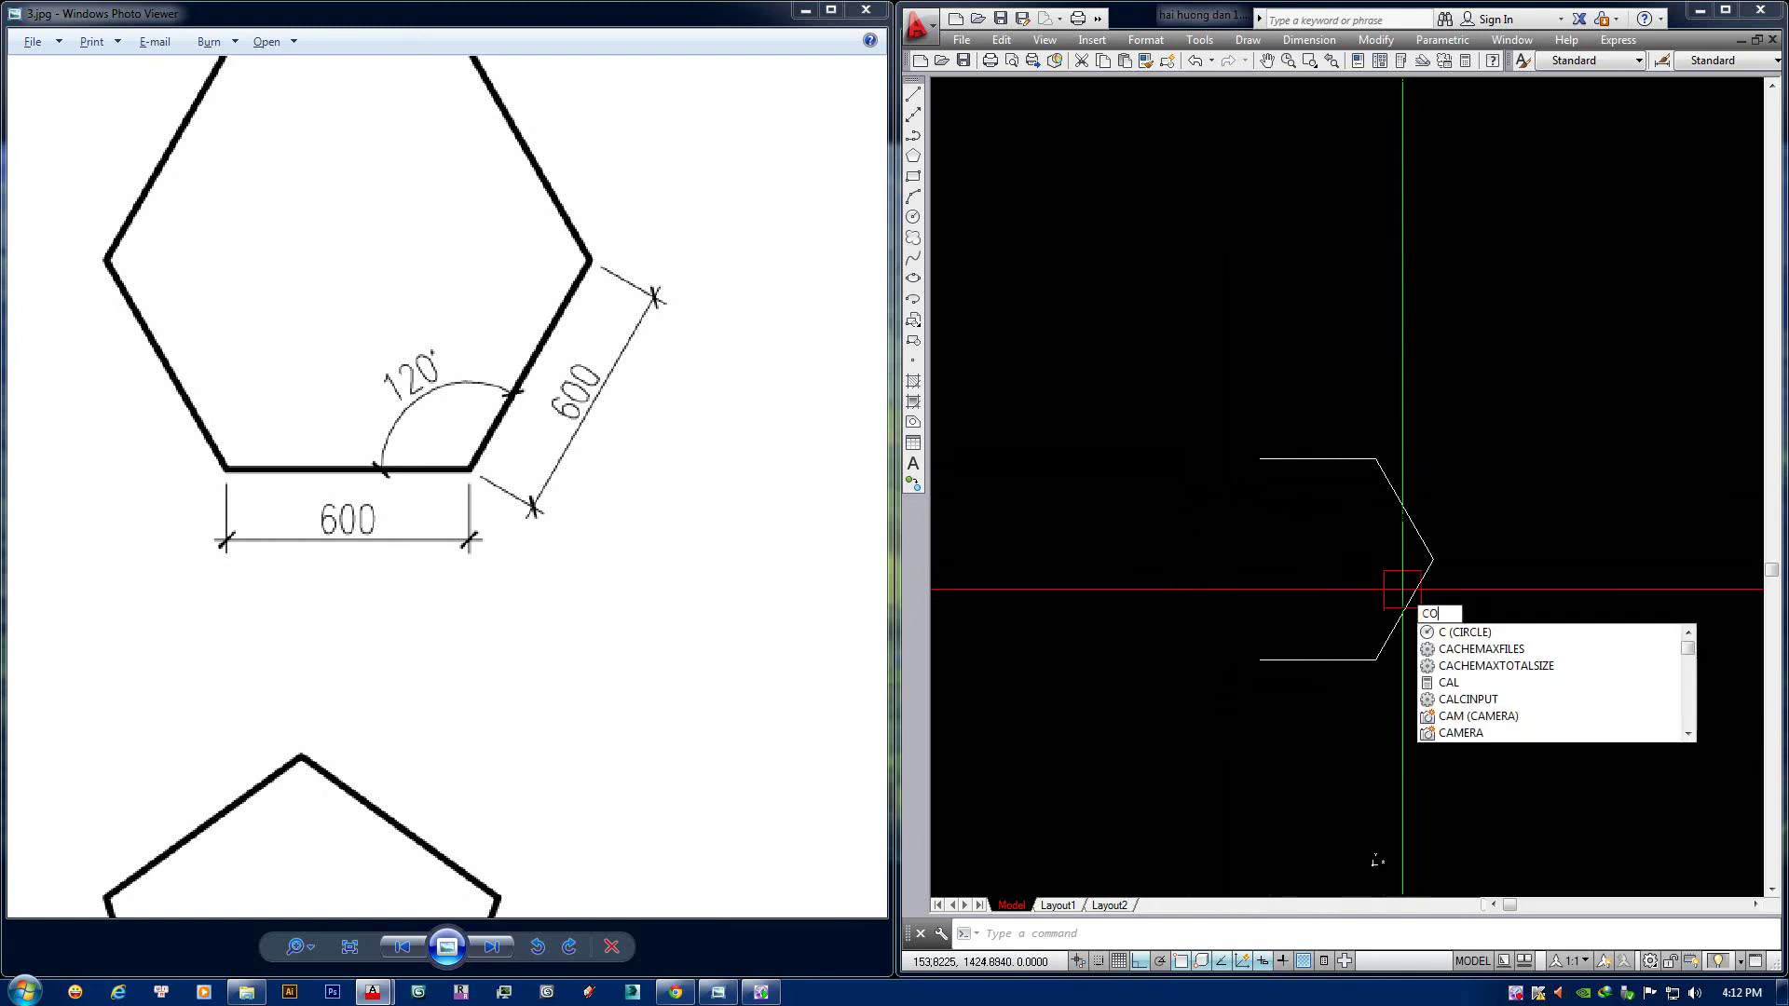
pyautogui.press('Return')
pyautogui.click(1405, 604)
pyautogui.press('Return')
pyautogui.click(1432, 559)
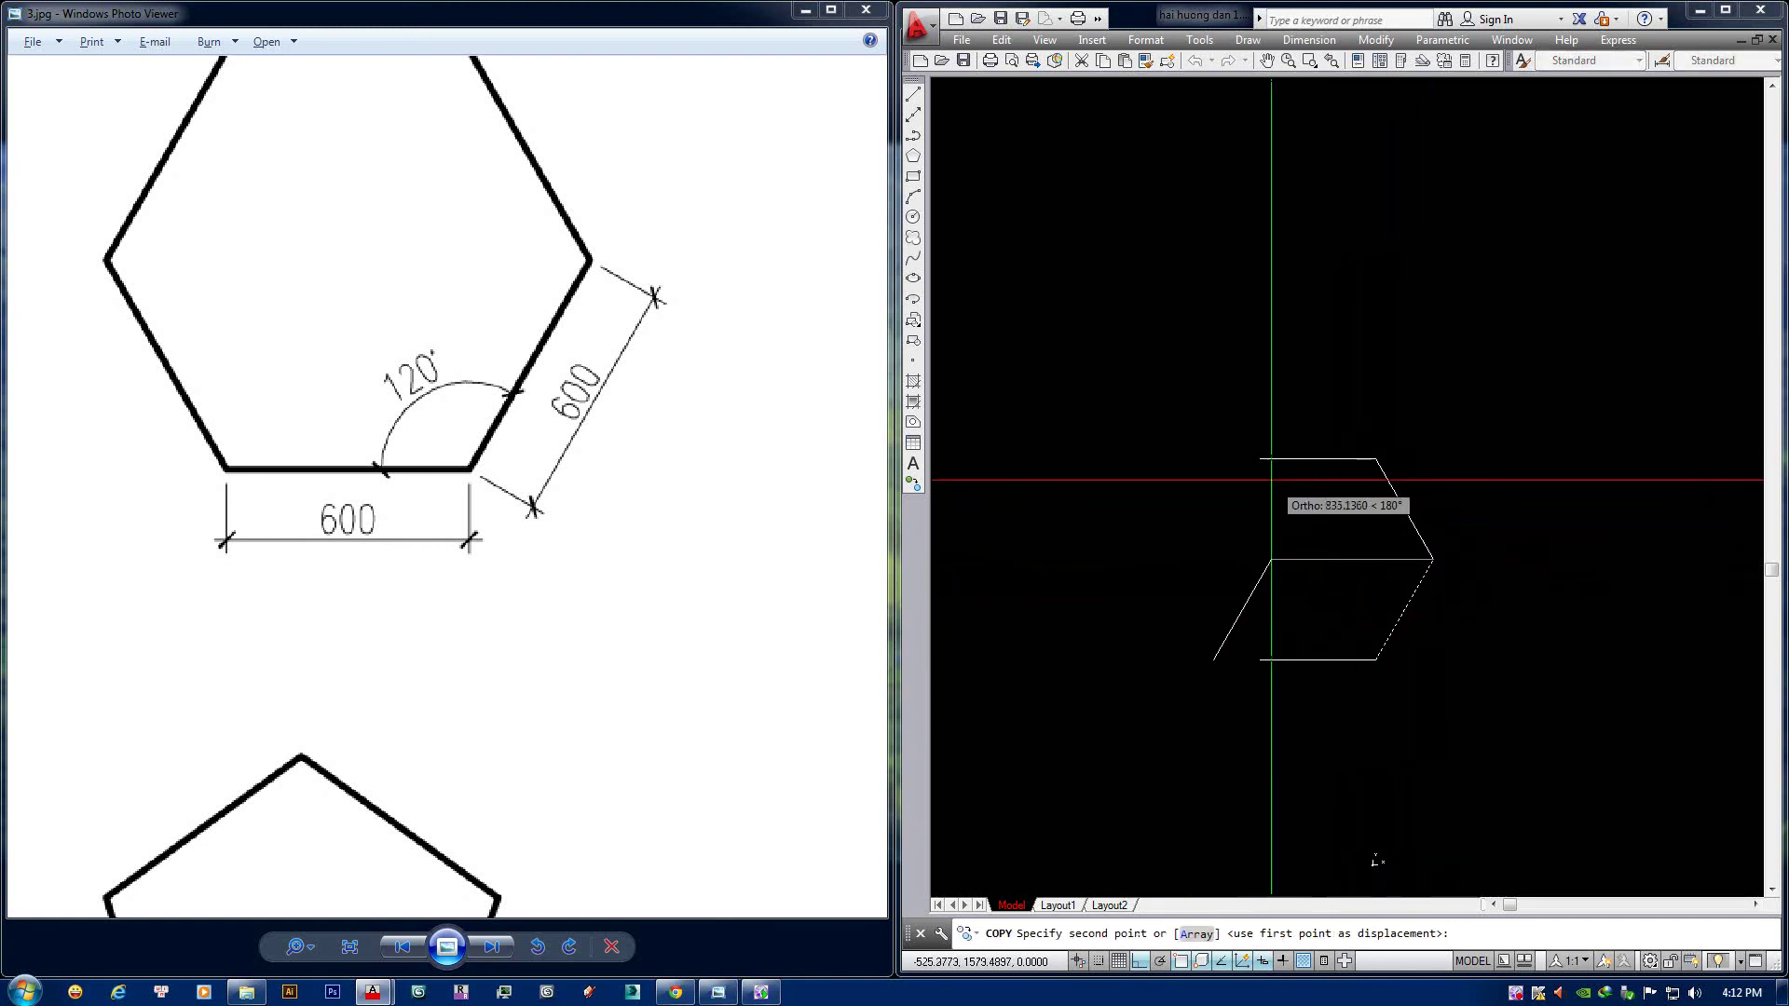
pyautogui.click(1259, 458)
pyautogui.press('Return')
pyautogui.press('Return')
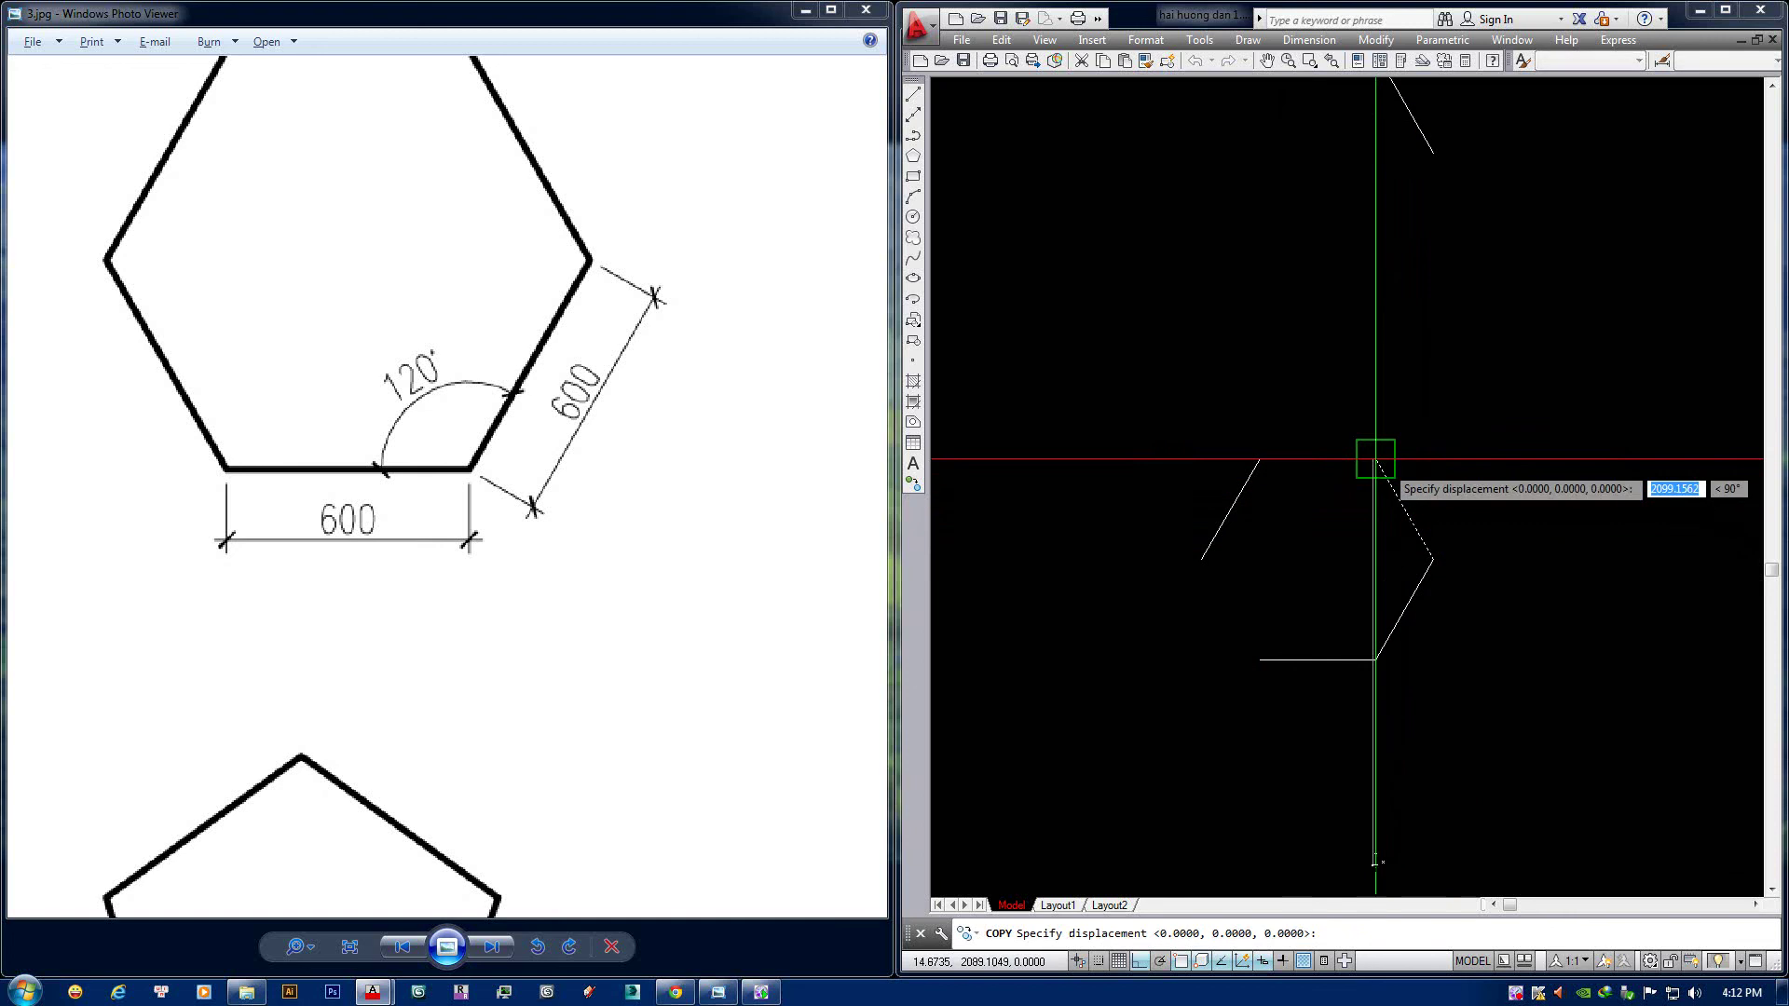
pyautogui.click(1375, 459)
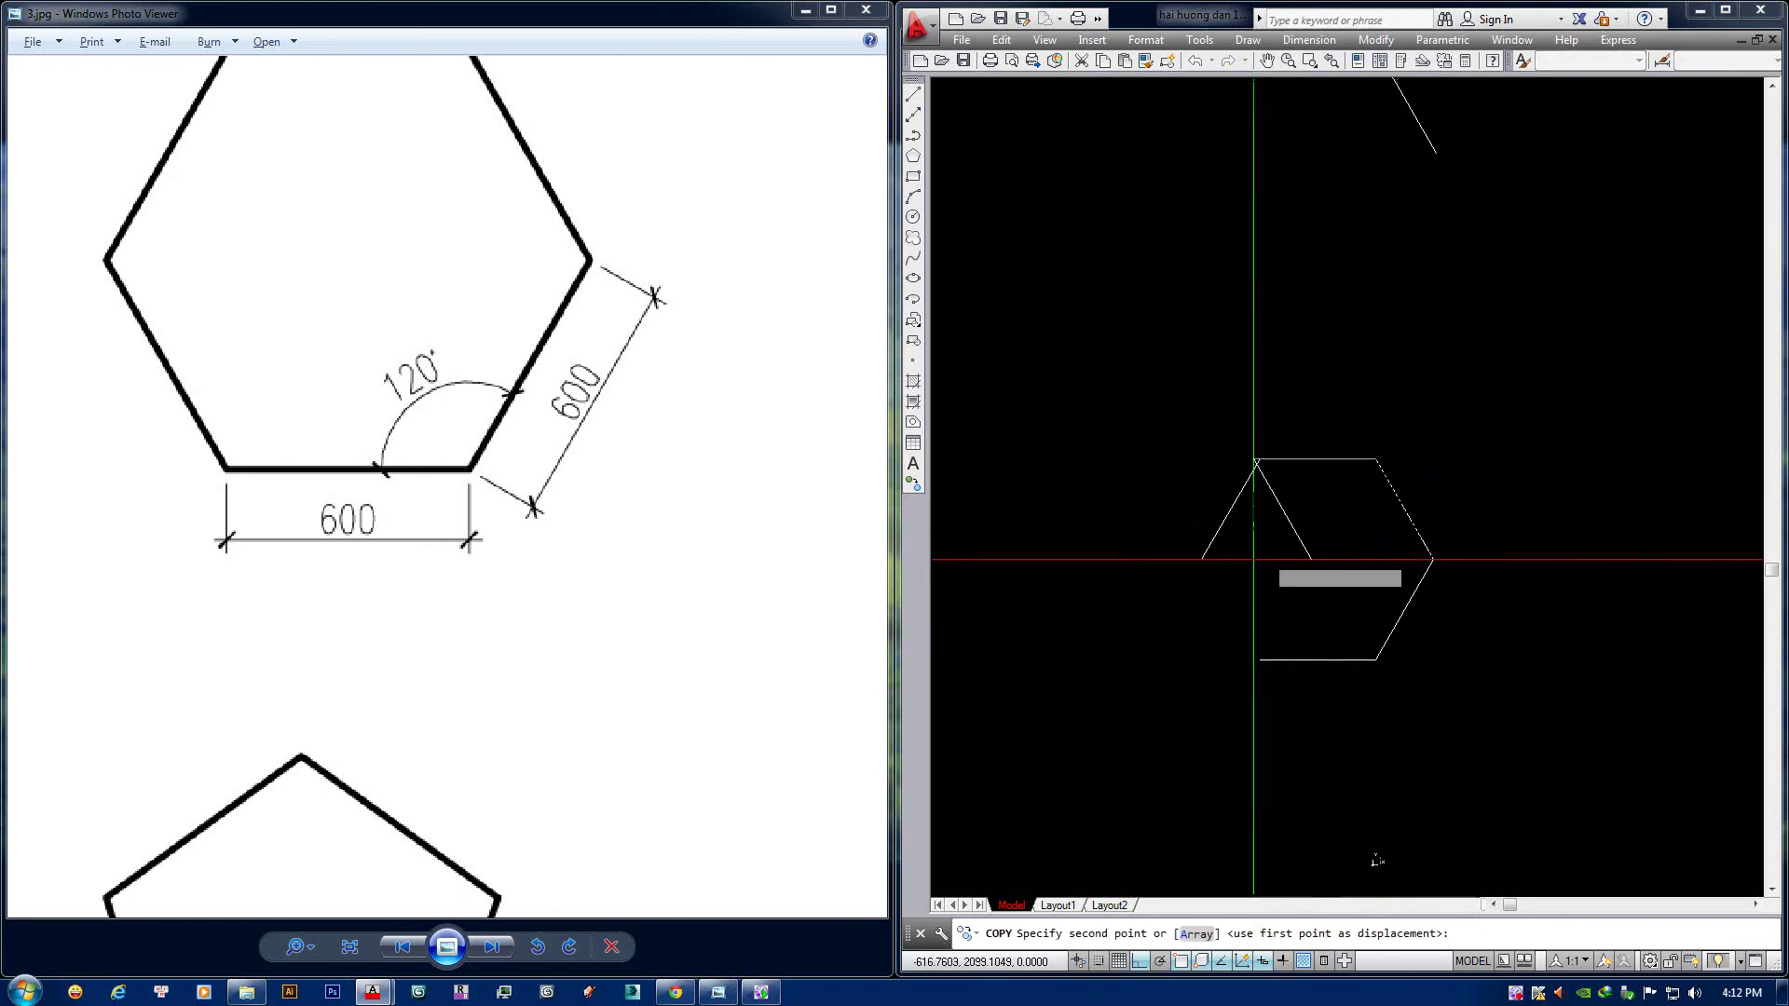
pyautogui.click(1202, 559)
pyautogui.press('Return')
# Delete the stray diagonal line above the hexagon.
pyautogui.moveTo(1332, 427); pyautogui.dragTo(1296, 495, button='middle')
pyautogui.click(1395, 214)
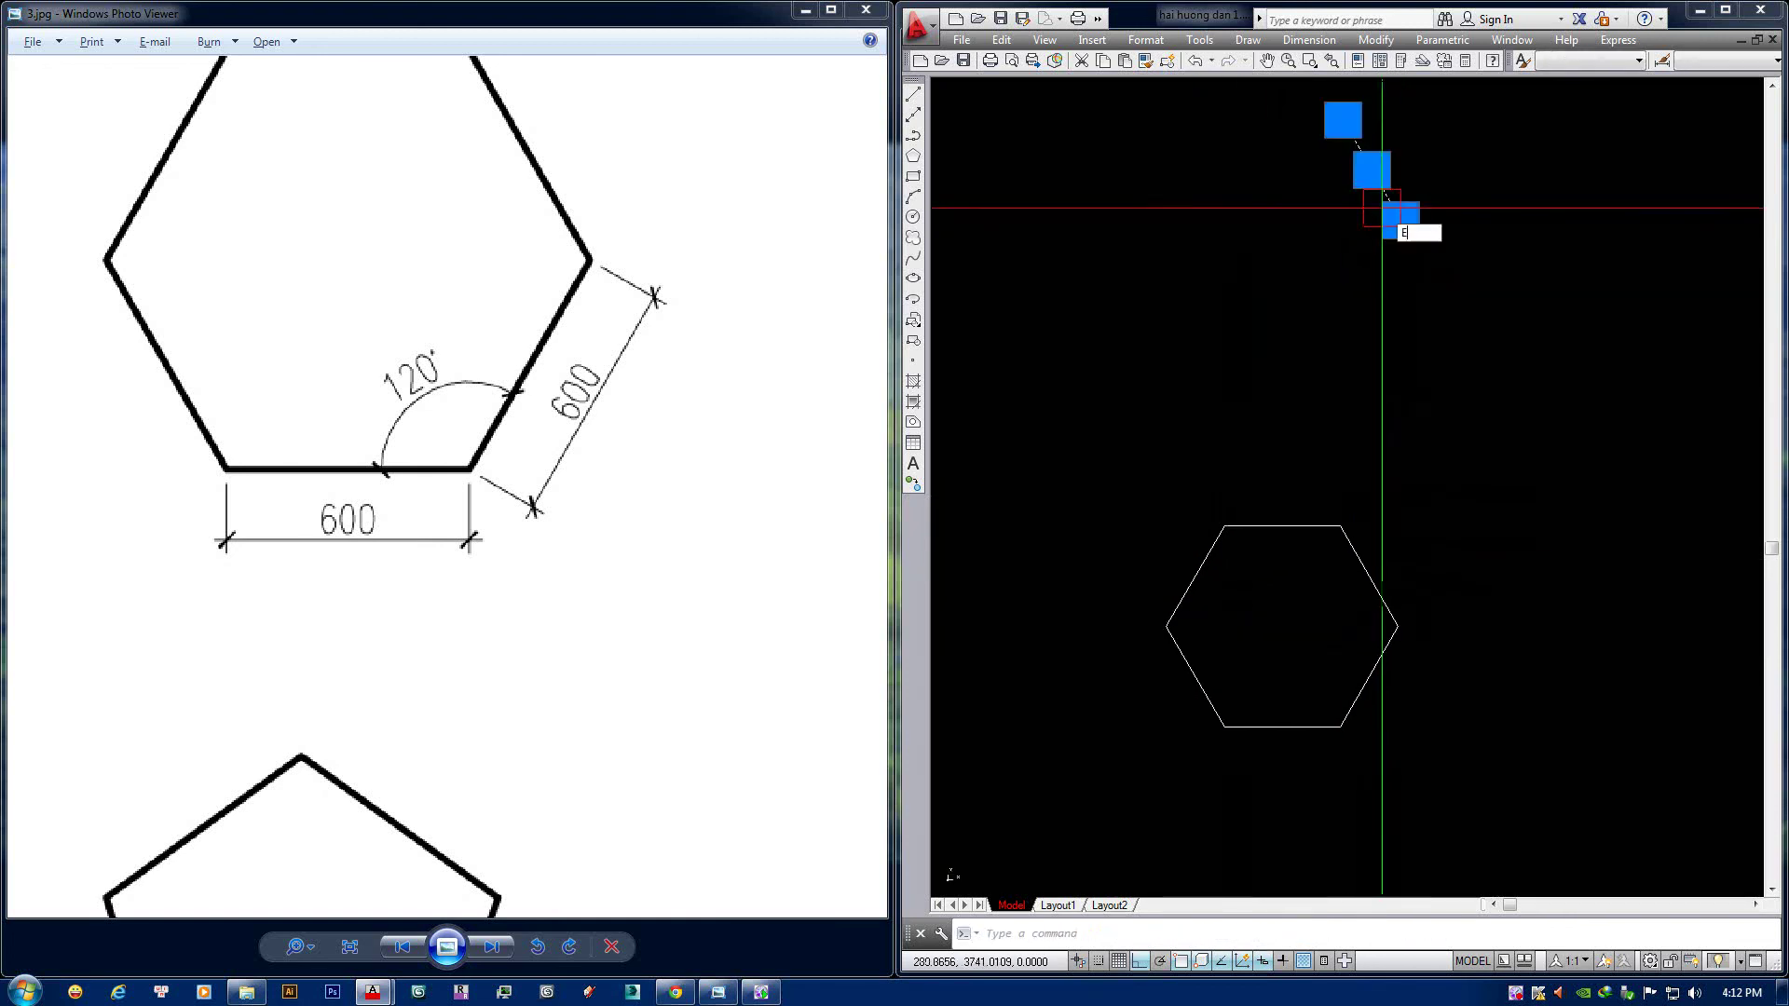
pyautogui.press('Delete')
pyautogui.scroll(-2, 1349, 559)
pyautogui.scroll(2, 1378, 470)
pyautogui.scroll(-2, 1388, 797)
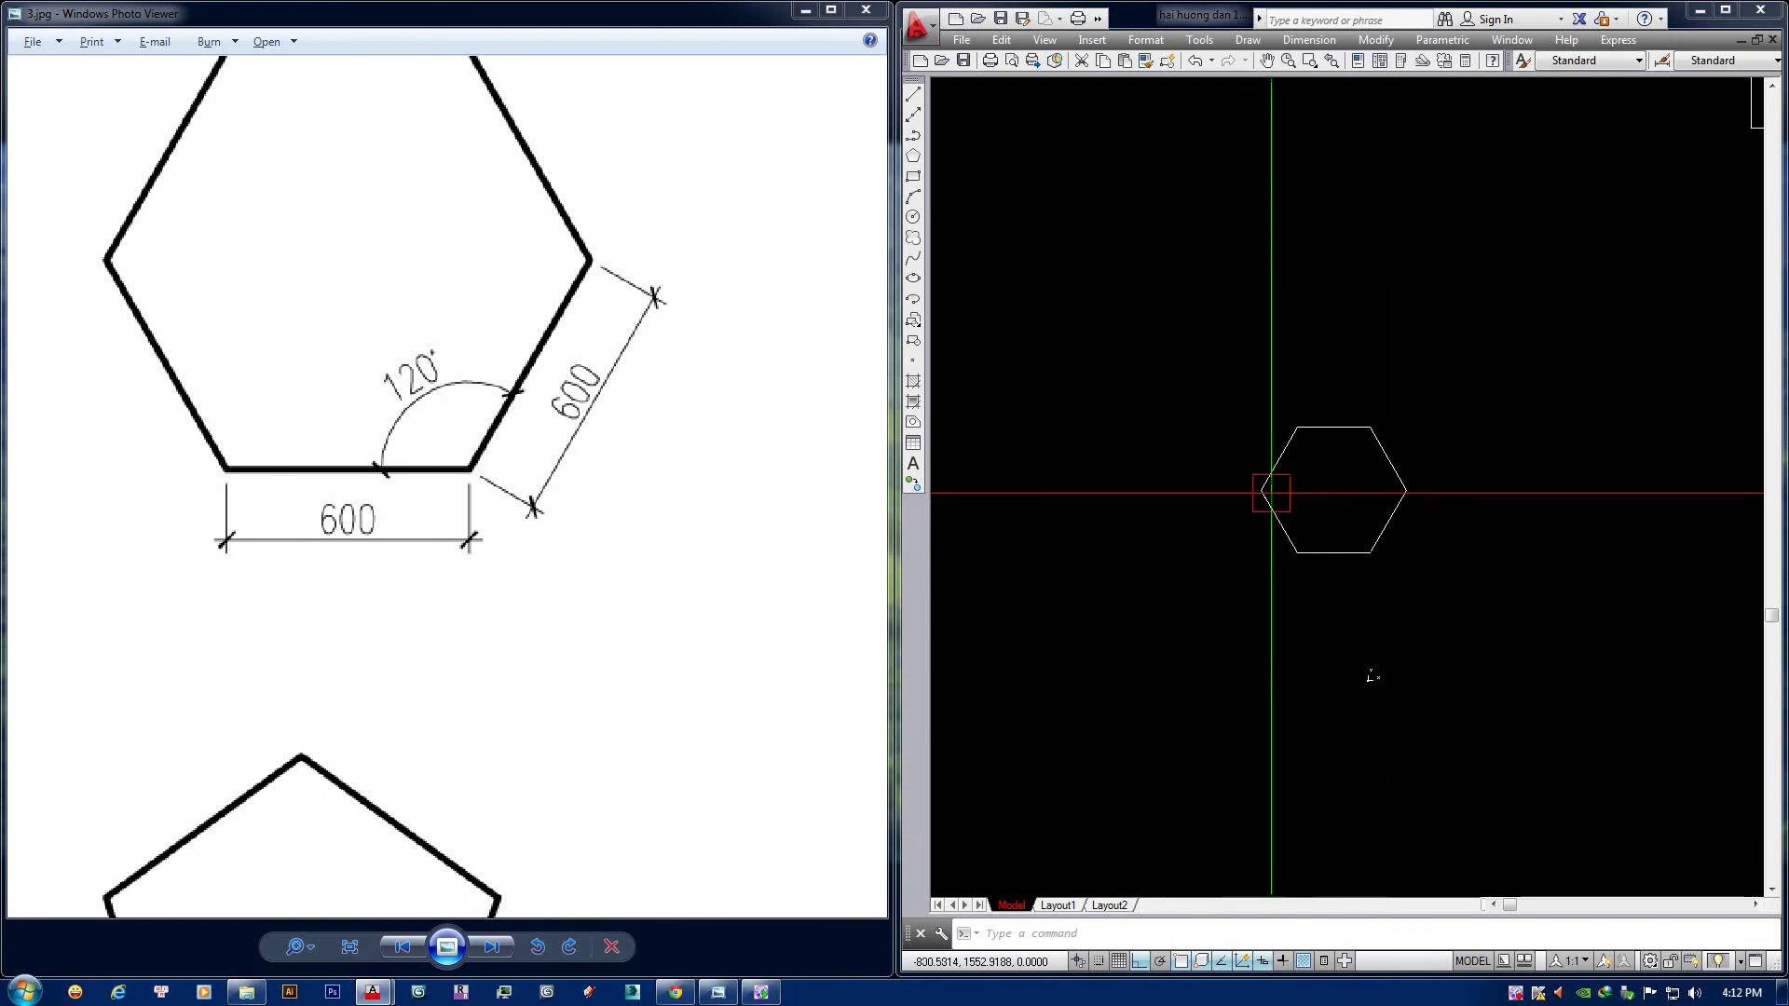
pyautogui.scroll(-1, 1370, 671)
pyautogui.scroll(-2, 571, 515)
# Centre the pentagon drawing on the reference sheet and adjust the zoom.
pyautogui.moveTo(672, 494); pyautogui.dragTo(760, 368)
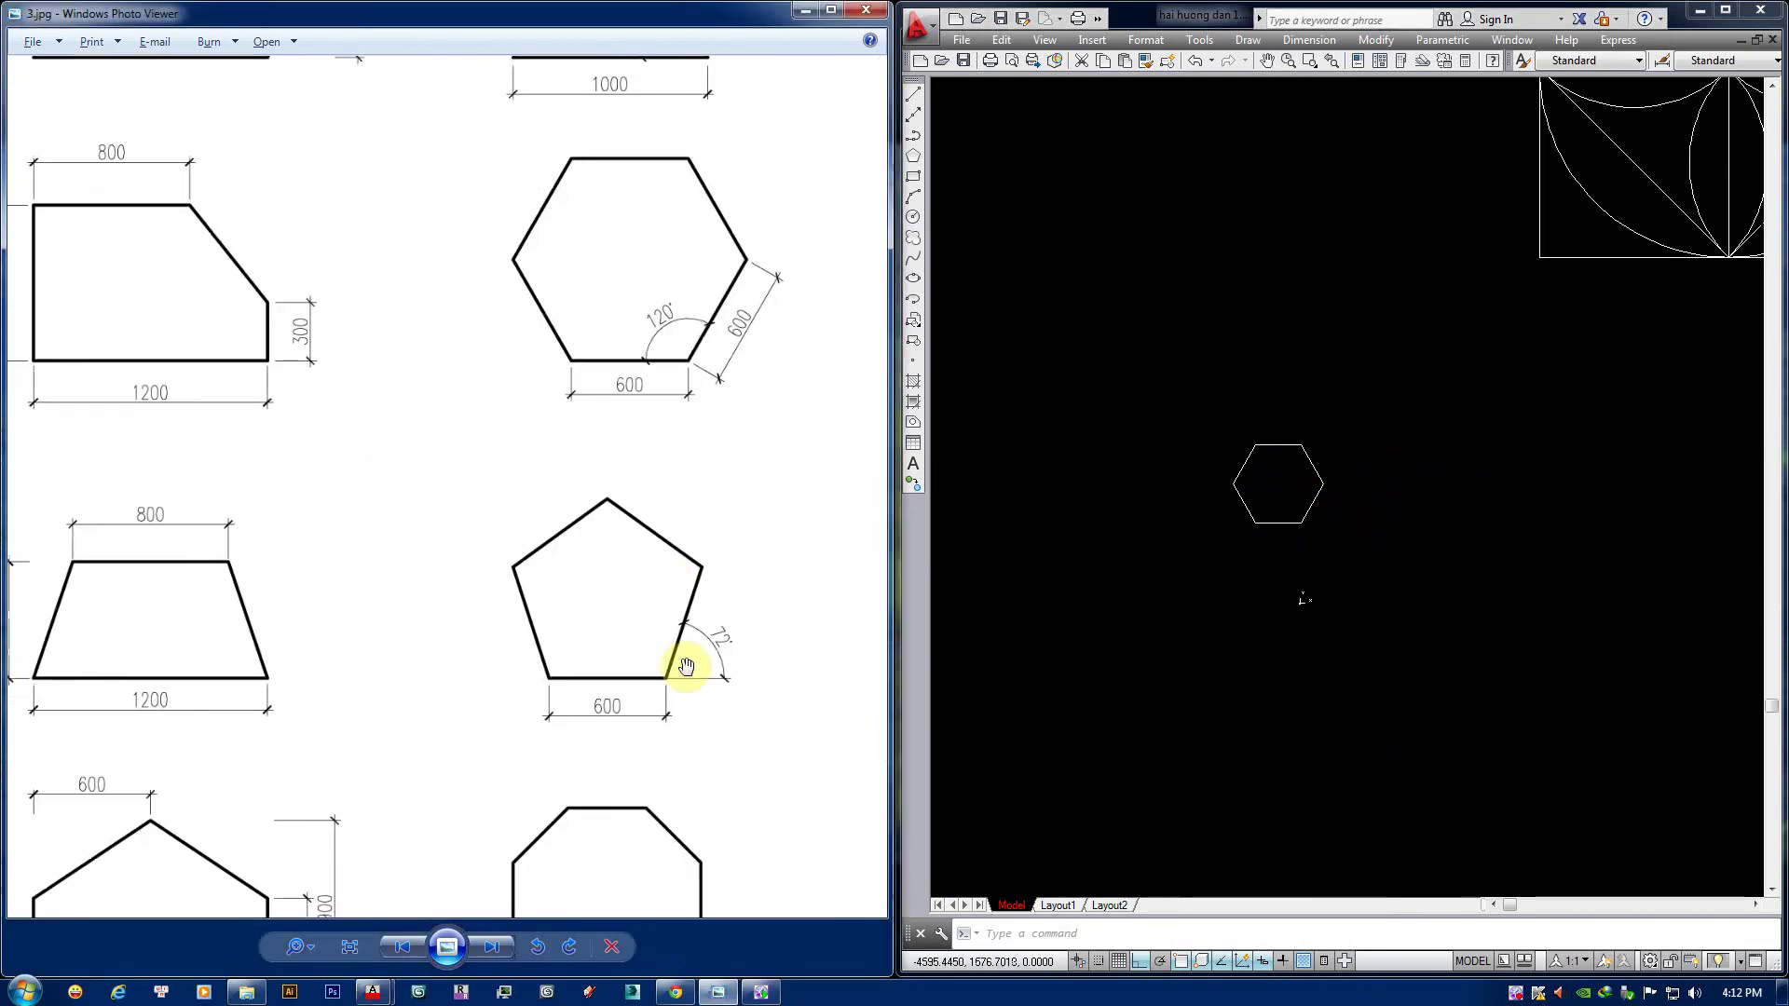
pyautogui.scroll(2, 687, 671)
pyautogui.moveTo(679, 630); pyautogui.dragTo(619, 599)
pyautogui.scroll(-3, 588, 527)
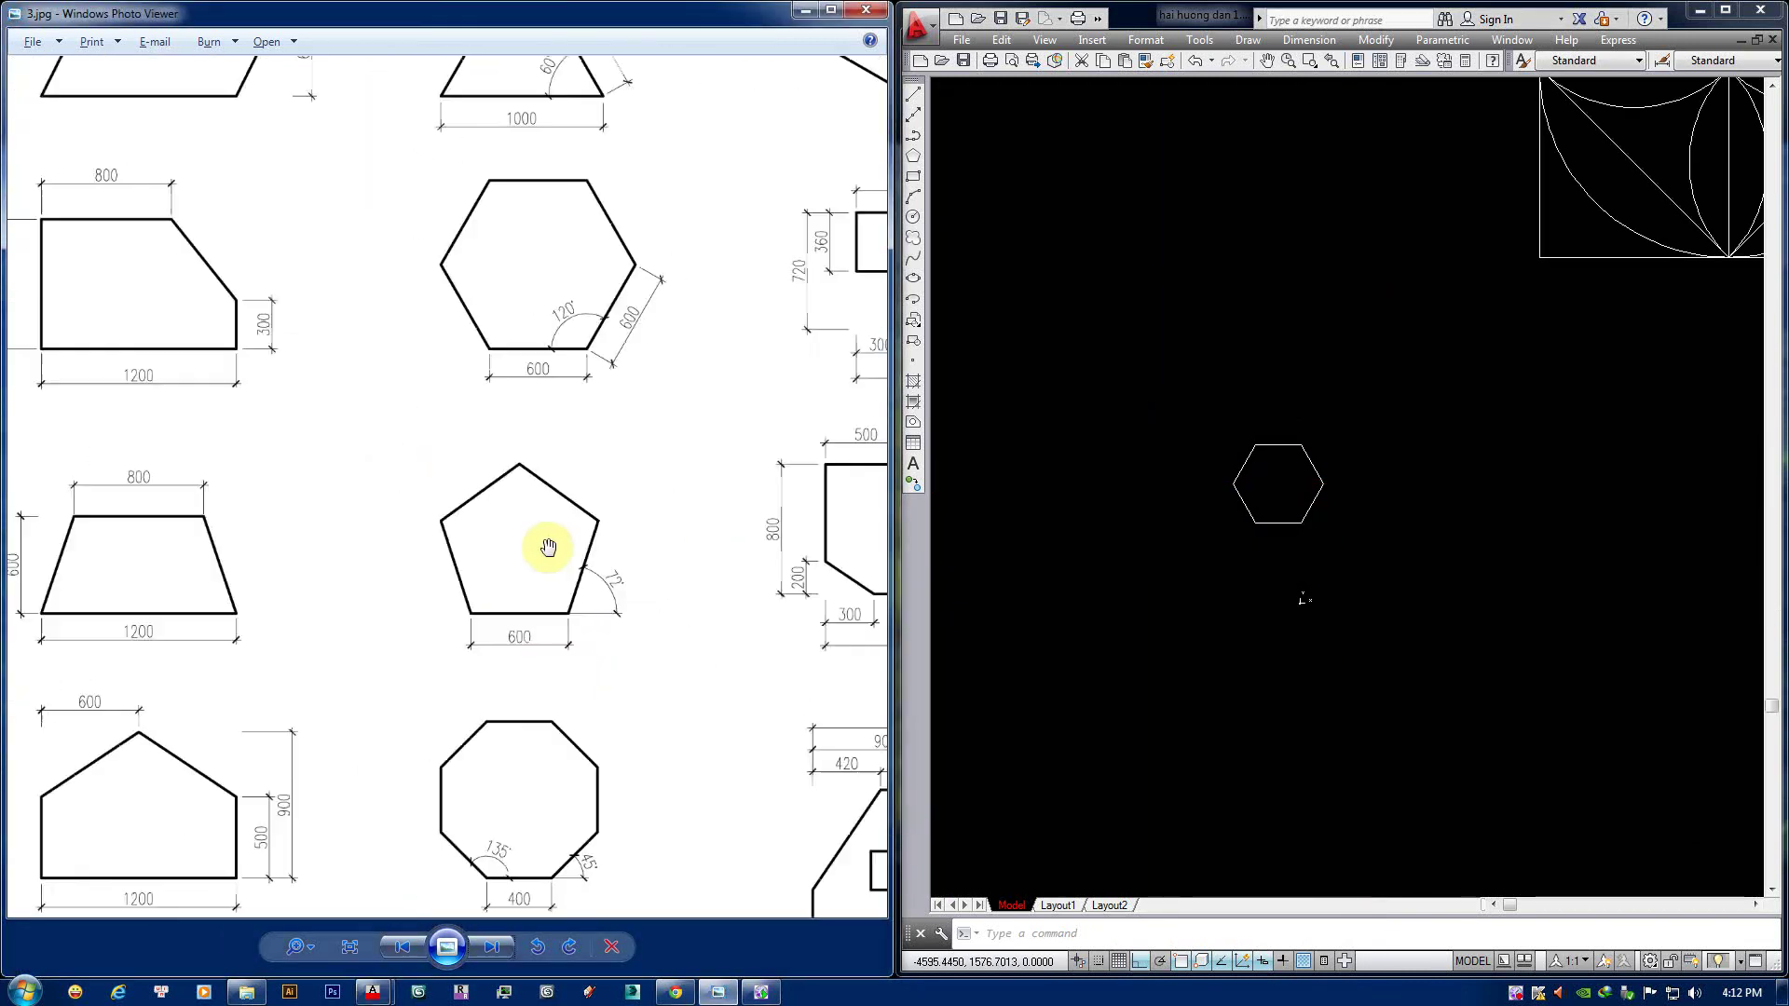
pyautogui.scroll(-1, 591, 606)
pyautogui.scroll(1, 591, 607)
pyautogui.scroll(2, 559, 703)
pyautogui.scroll(-3, 586, 571)
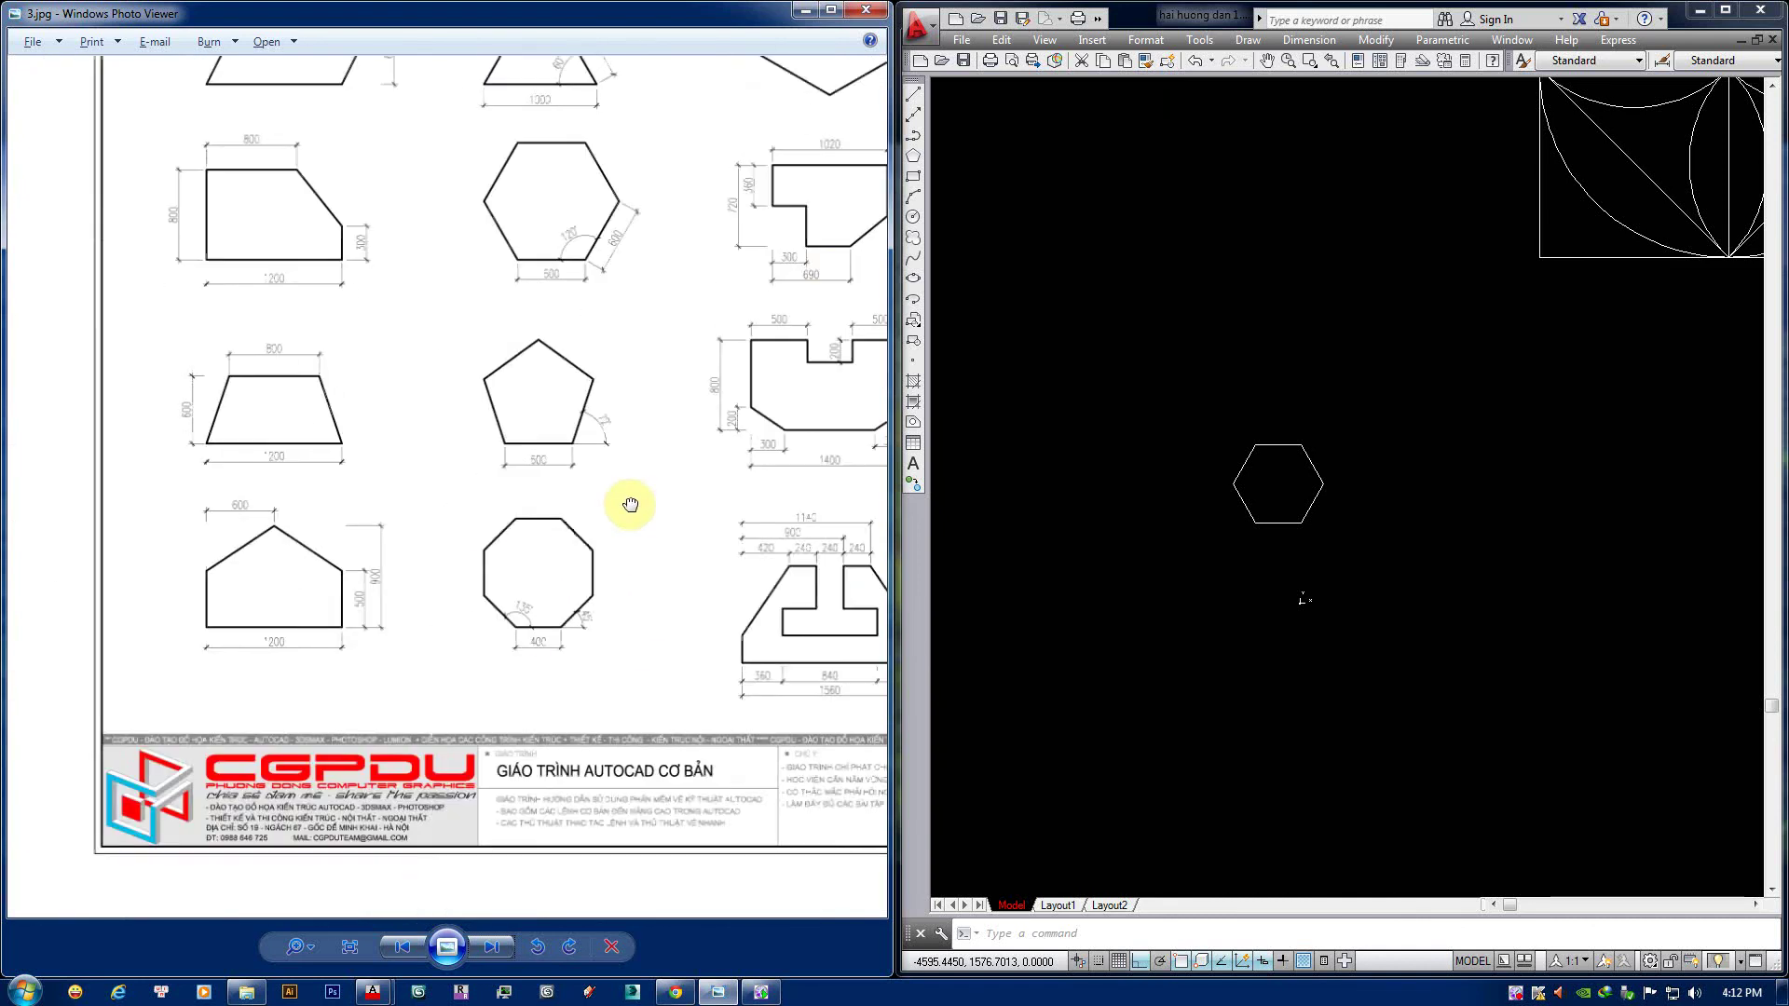
pyautogui.scroll(1, 631, 503)
pyautogui.scroll(-1, 539, 482)
pyautogui.scroll(1, 667, 491)
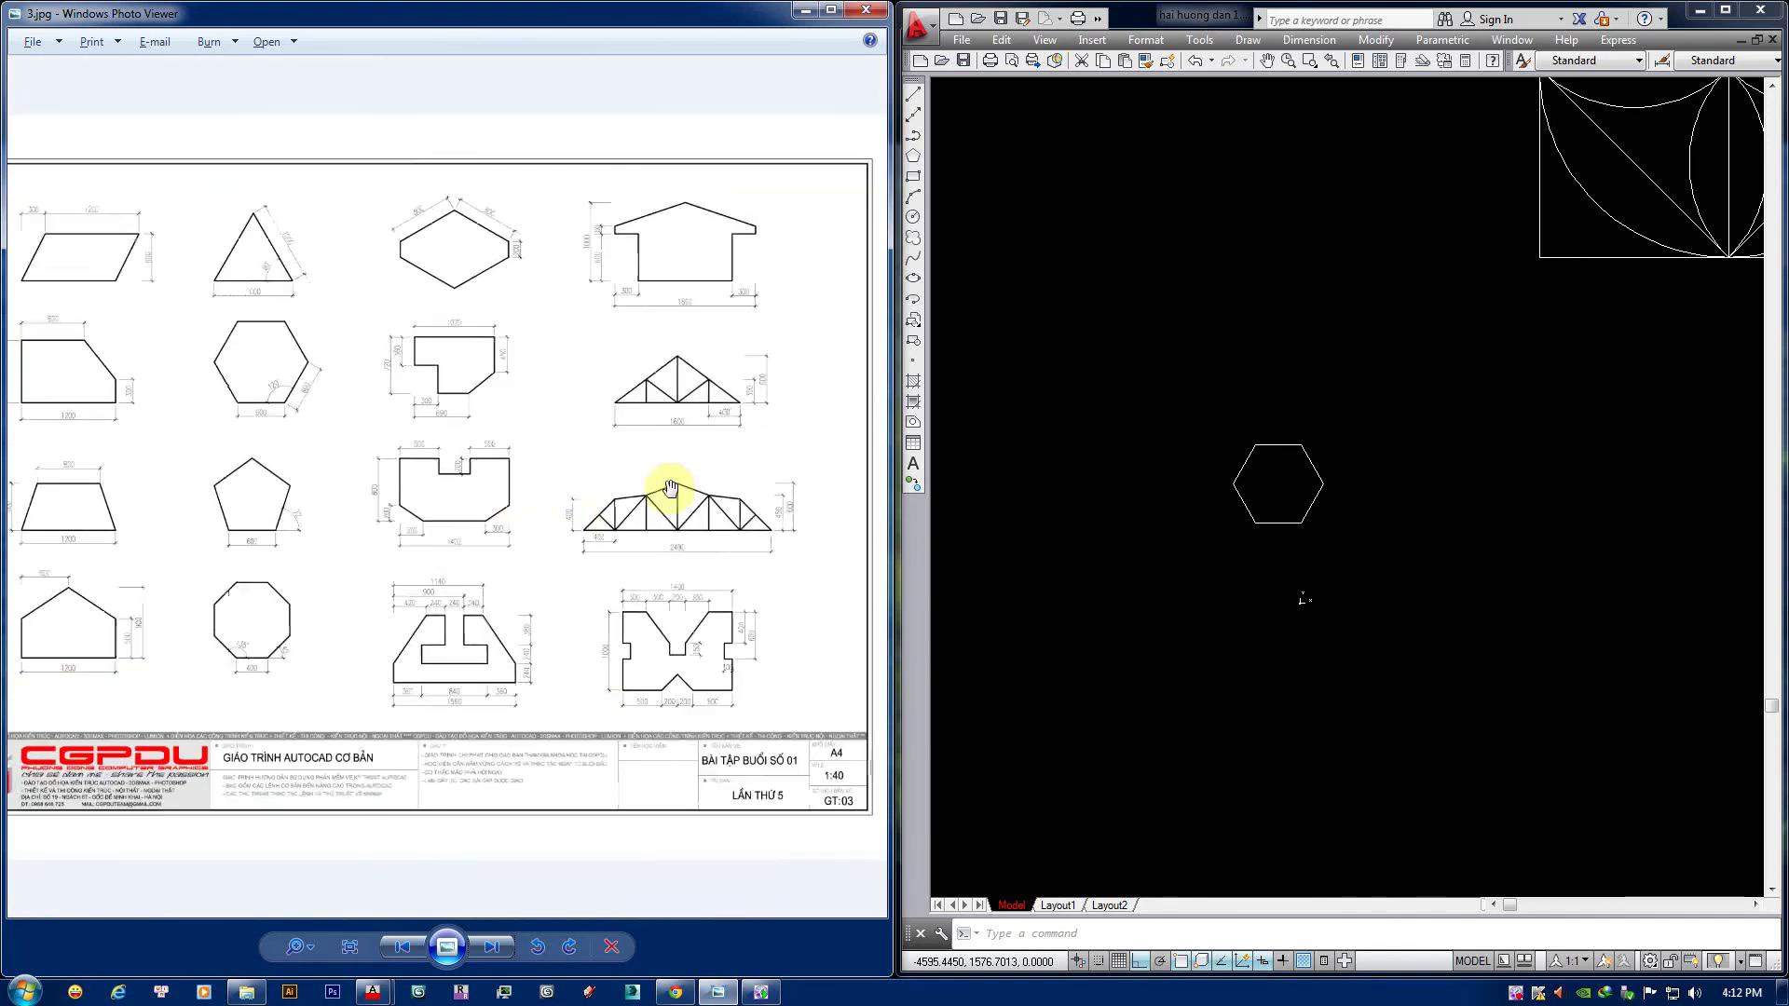
pyautogui.scroll(1, 667, 491)
pyautogui.scroll(1, 671, 627)
pyautogui.scroll(1, 629, 578)
pyautogui.scroll(1, 629, 578)
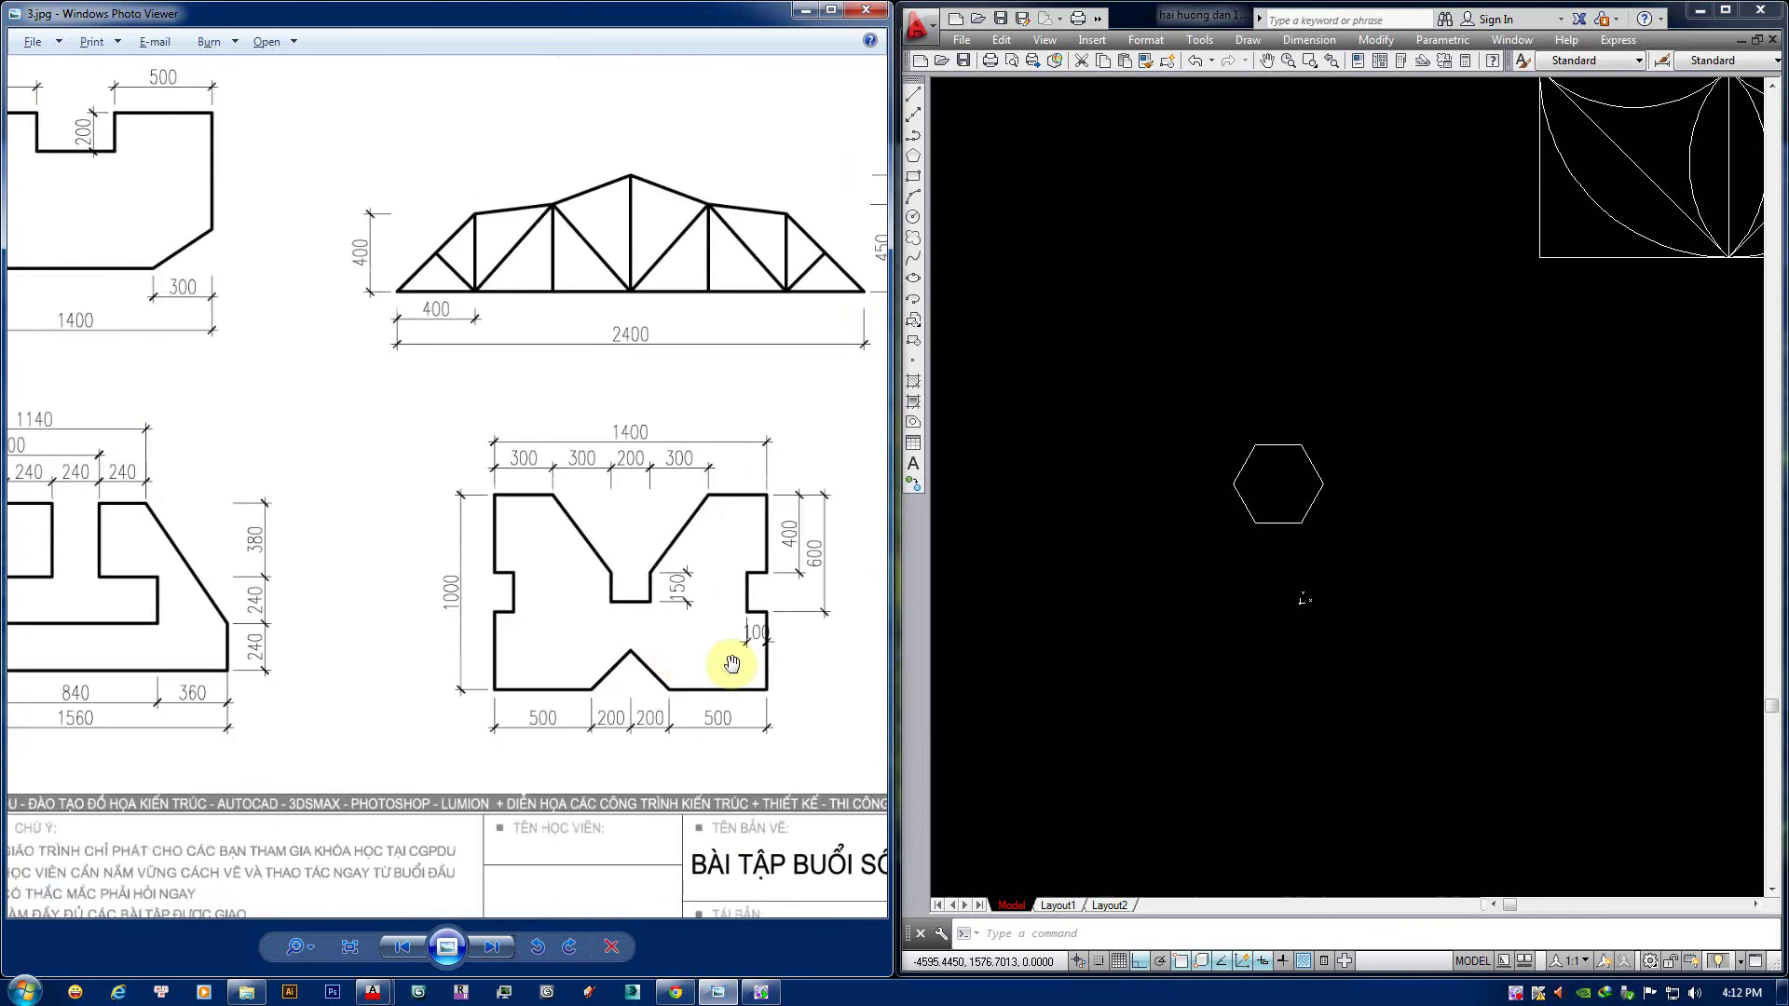
pyautogui.scroll(1, 731, 659)
# Pan and zoom to centre the notched 1400×1000 block drawing.
pyautogui.moveTo(606, 540)
pyautogui.mouseDown()
pyautogui.moveTo(571, 546)
pyautogui.moveTo(550, 459)
pyautogui.moveTo(519, 499)
pyautogui.moveTo(527, 564)
pyautogui.mouseUp()
pyautogui.scroll(-2, 529, 564)
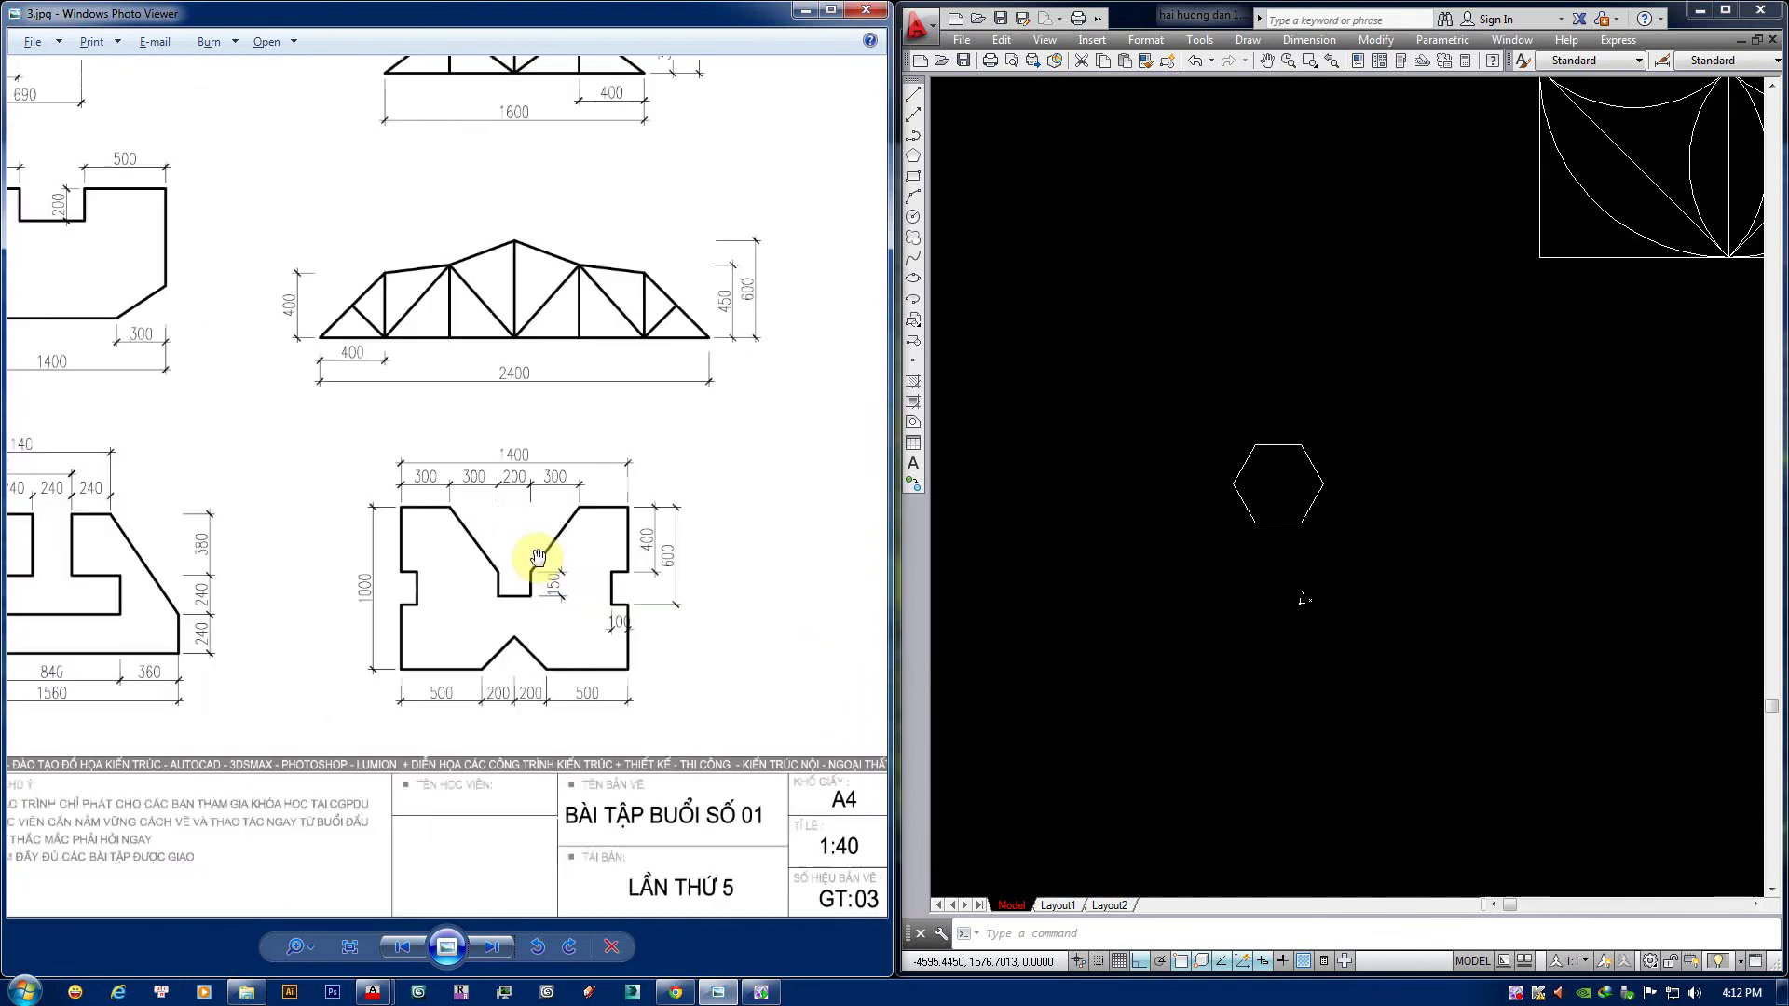
pyautogui.scroll(-1, 522, 521)
pyautogui.scroll(2, 559, 596)
pyautogui.scroll(1, 522, 522)
pyautogui.moveTo(483, 437); pyautogui.dragTo(471, 372)
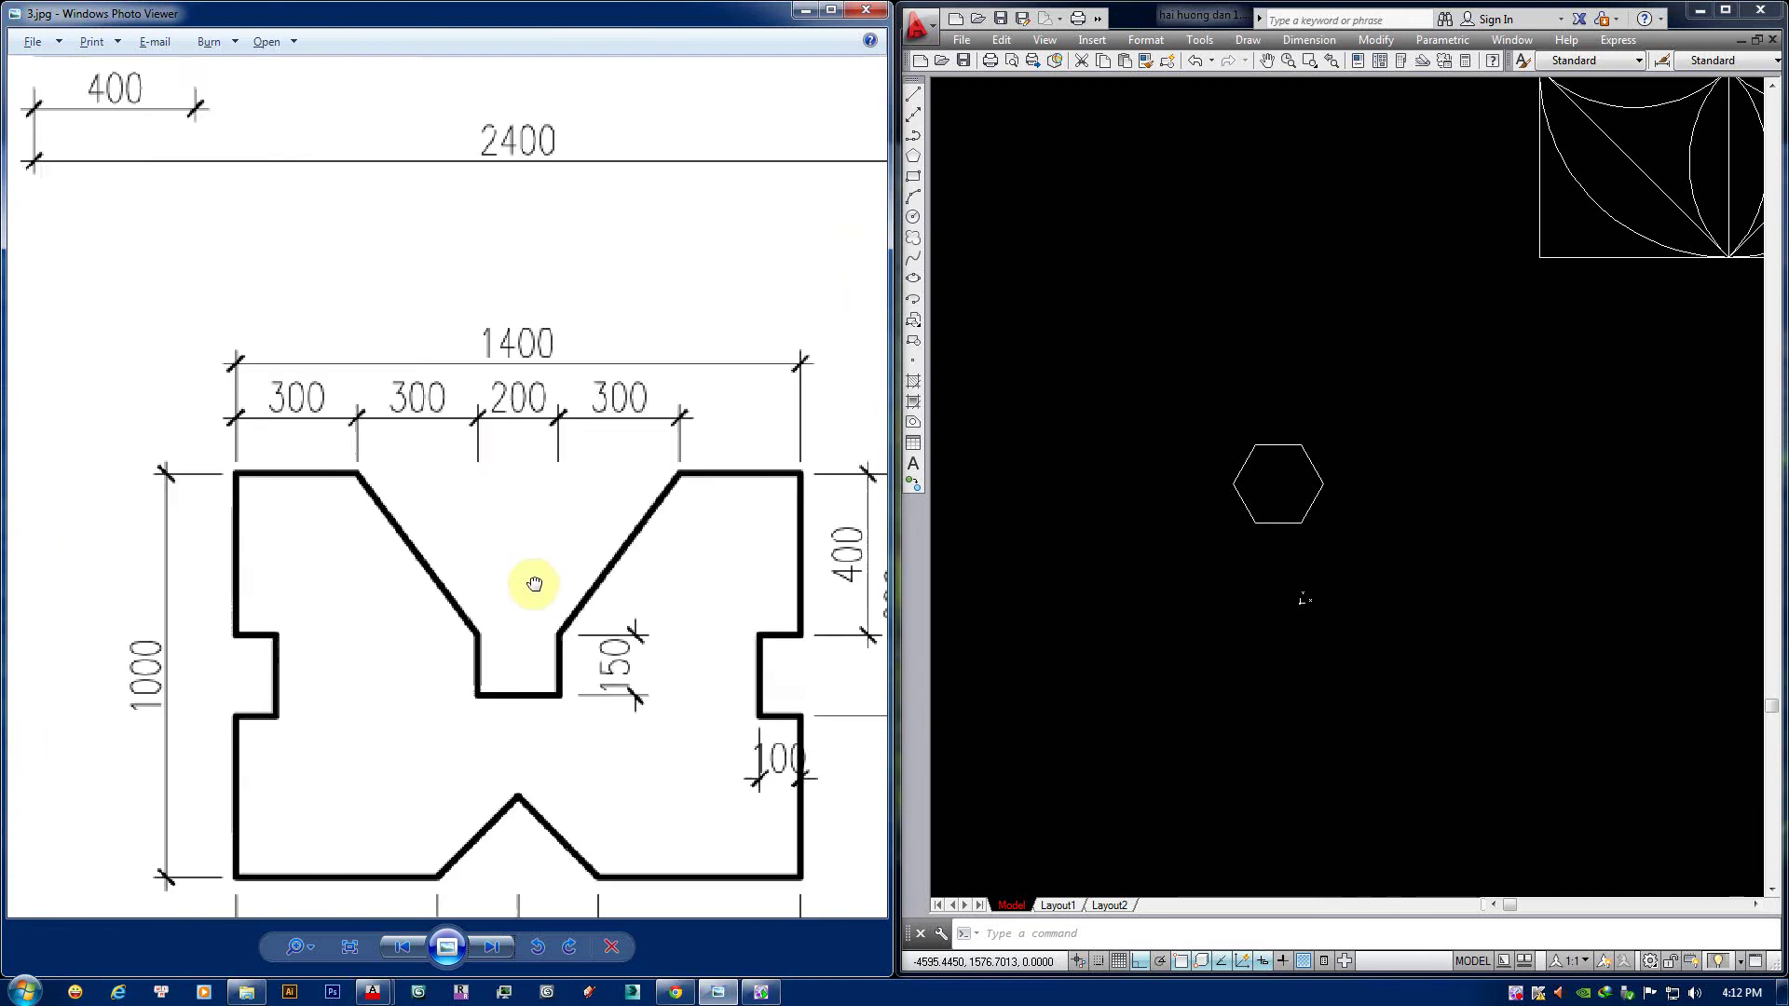
pyautogui.moveTo(531, 583); pyautogui.dragTo(571, 519)
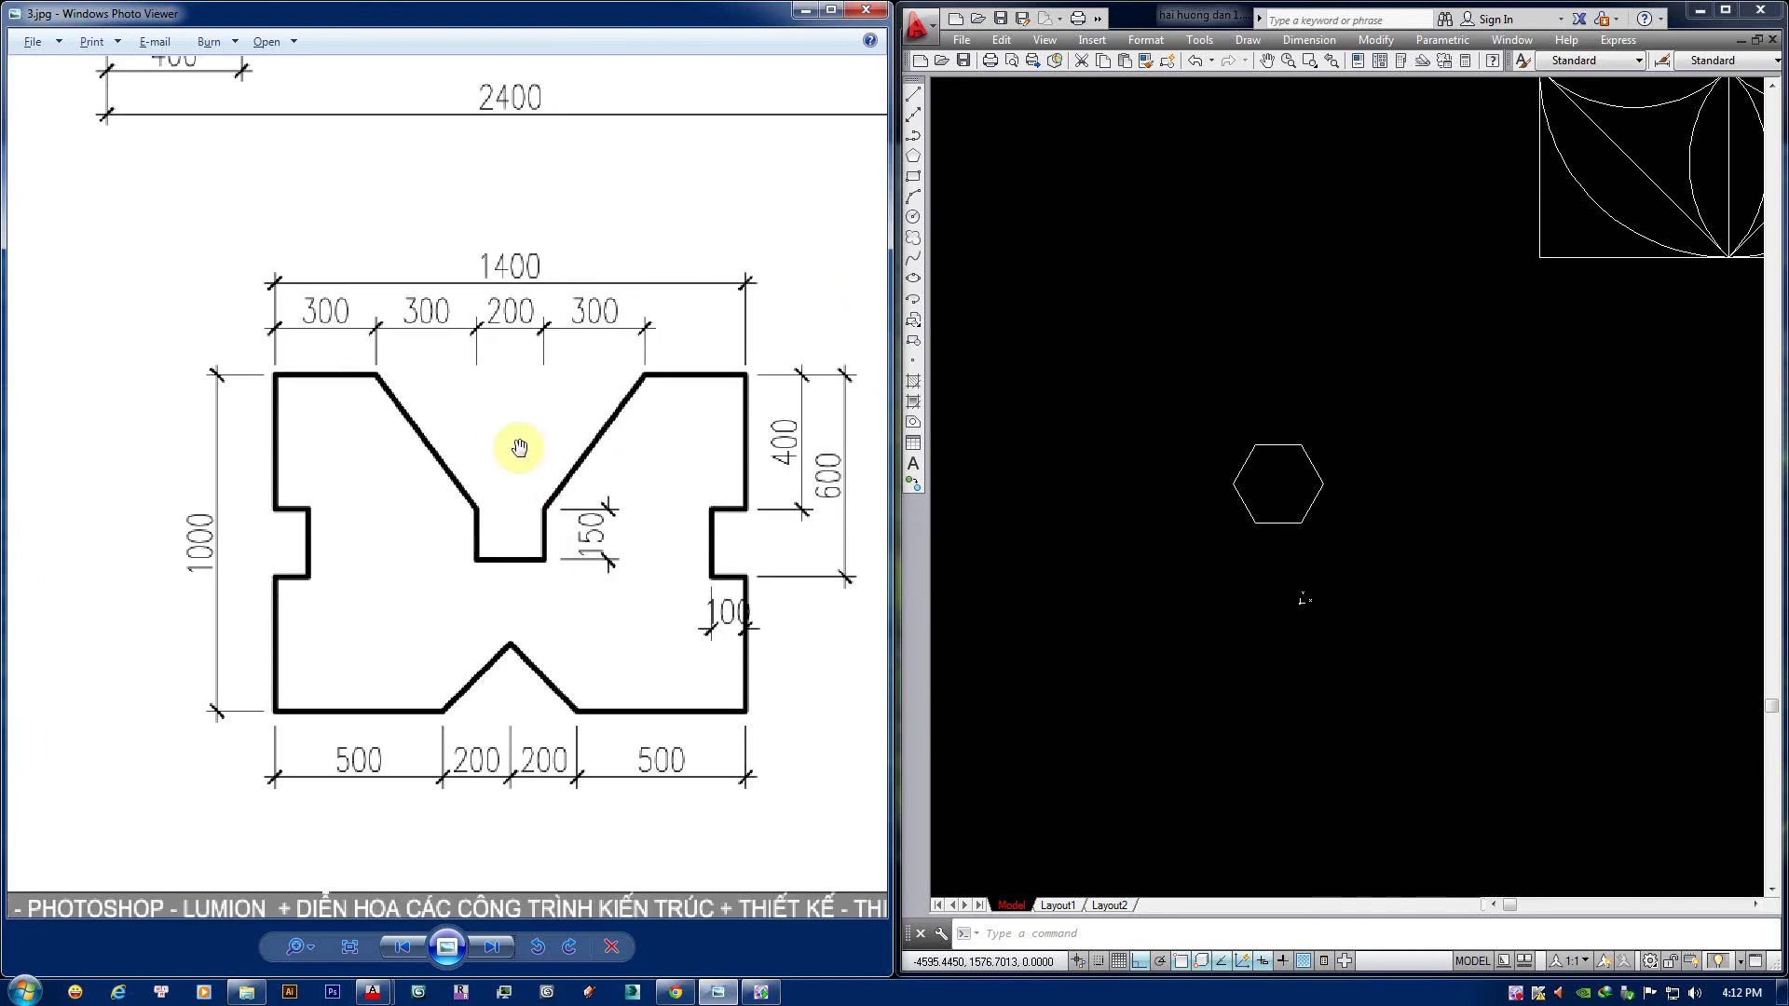
pyautogui.click(1098, 367)
# Start the block outline beside the hexagon with a 500 bottom edge and 400 vertical segment.
pyautogui.moveTo(1097, 367); pyautogui.dragTo(1329, 472, button='middle')
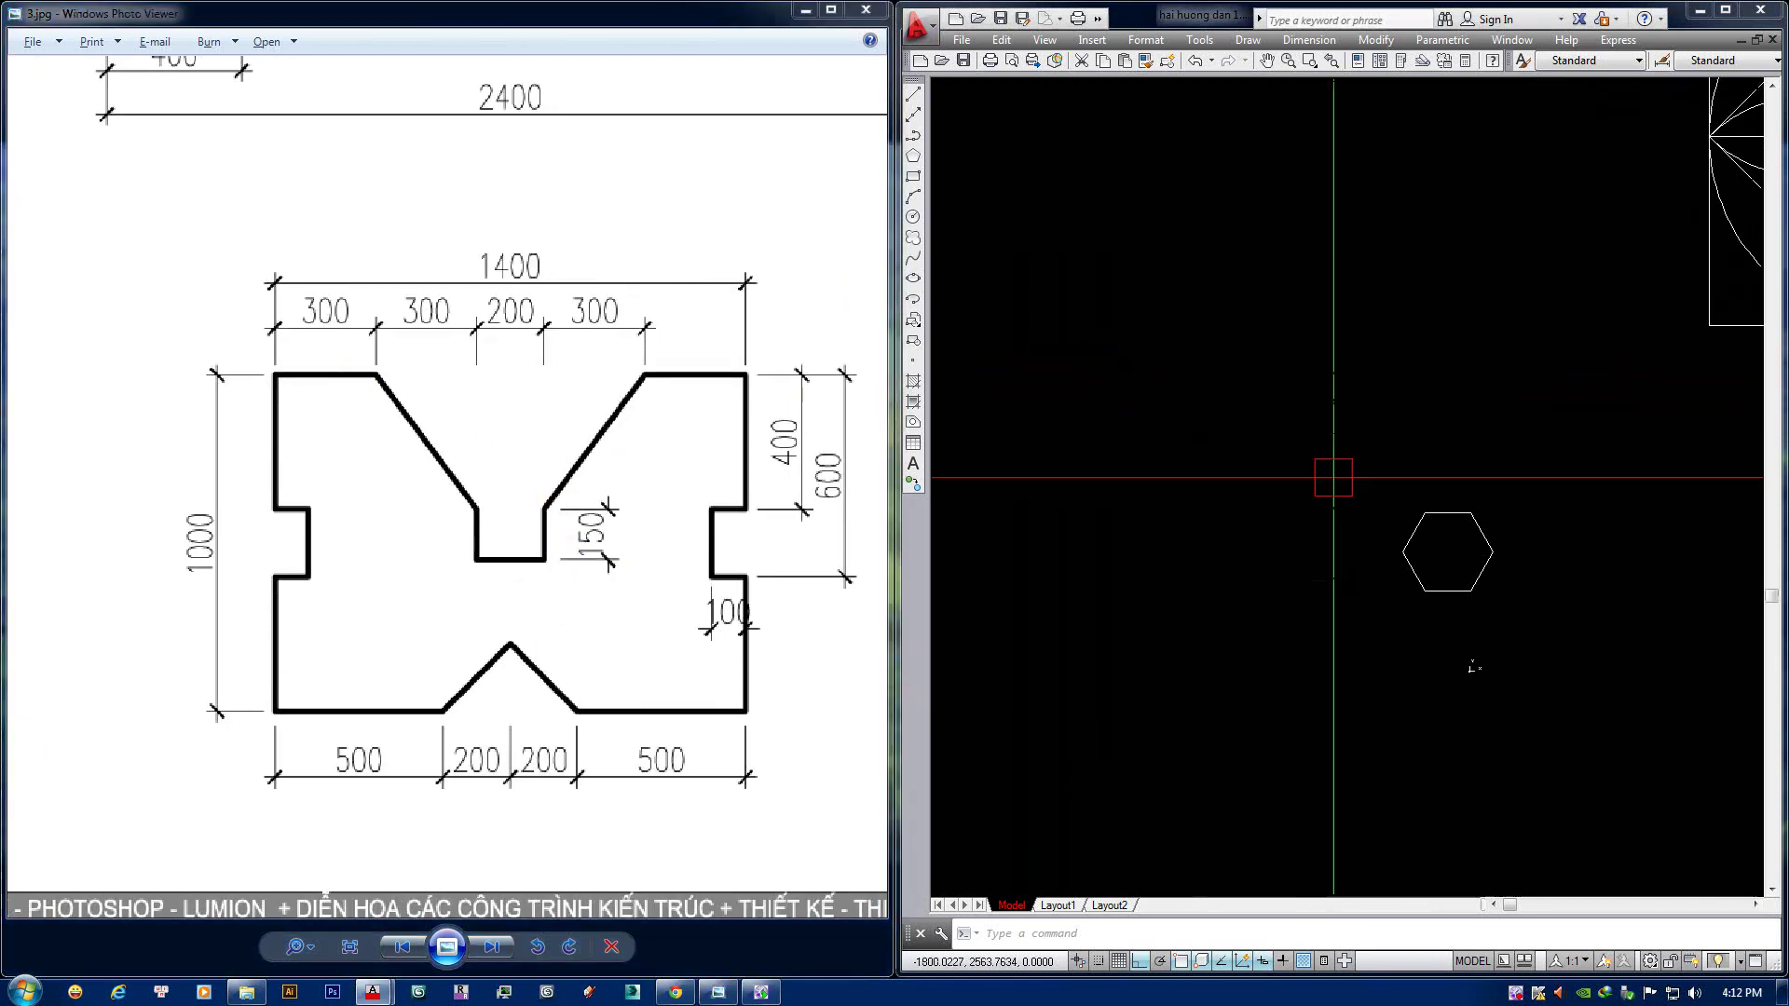
pyautogui.scroll(2, 1302, 451)
pyautogui.press('Return')
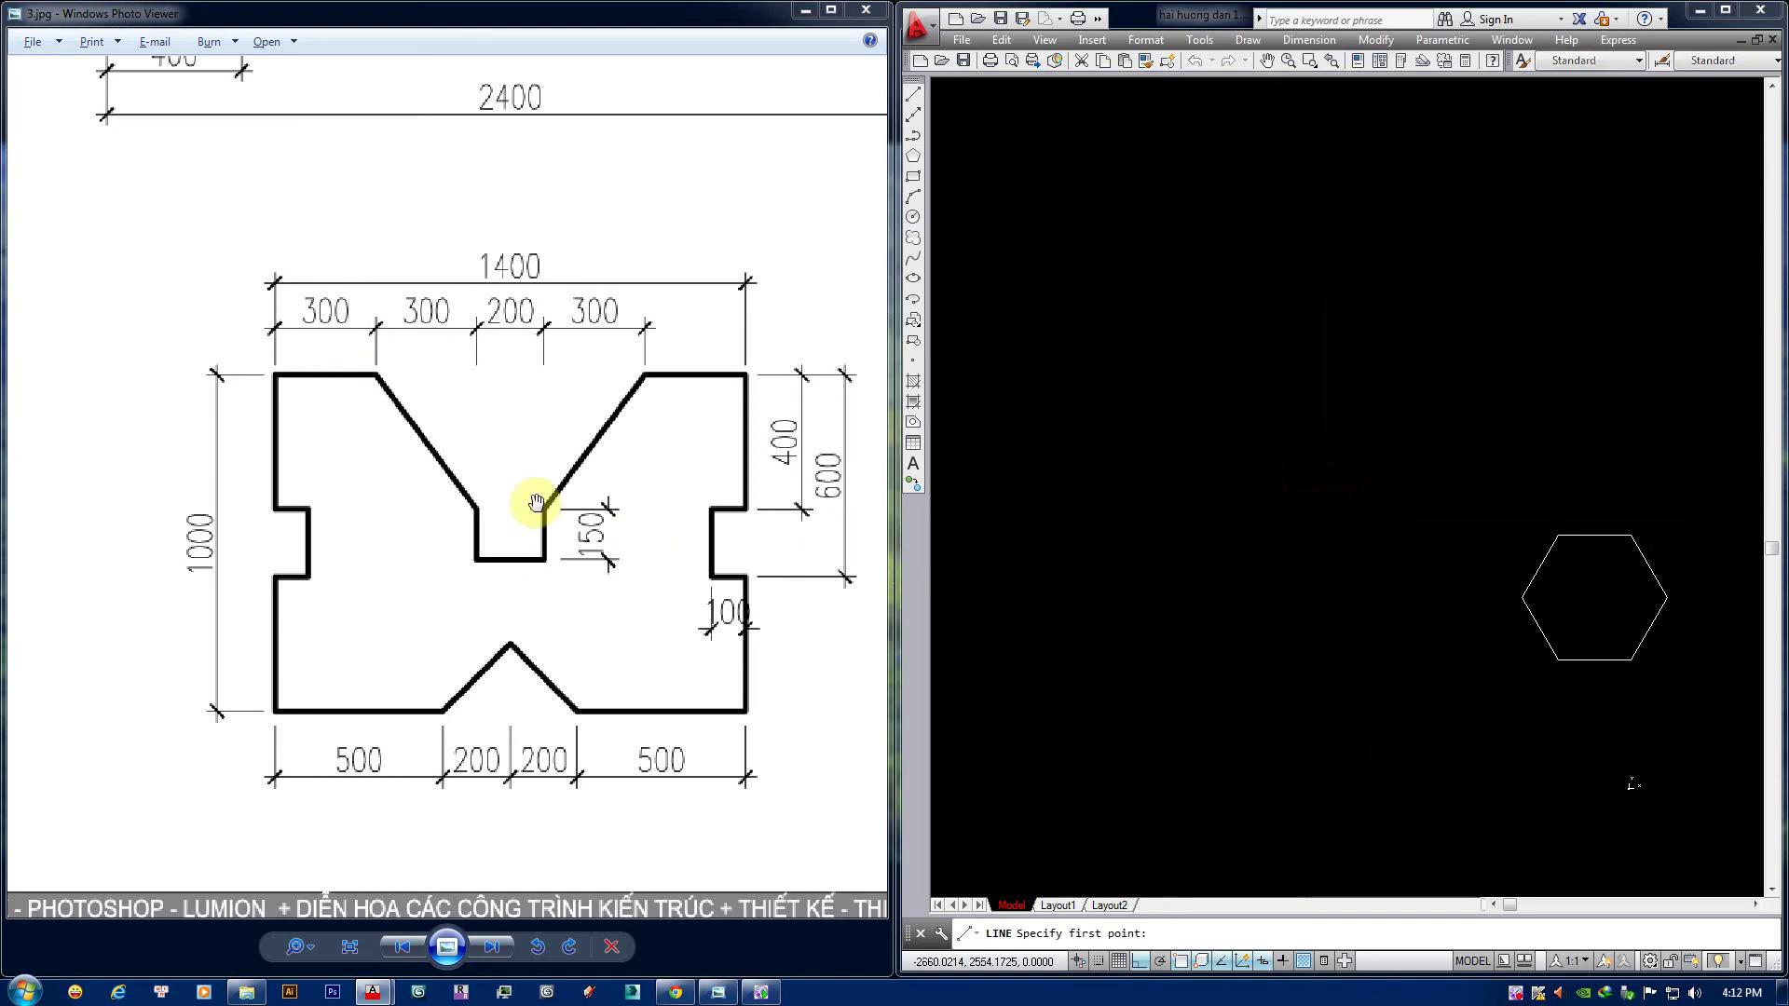
pyautogui.click(458, 418)
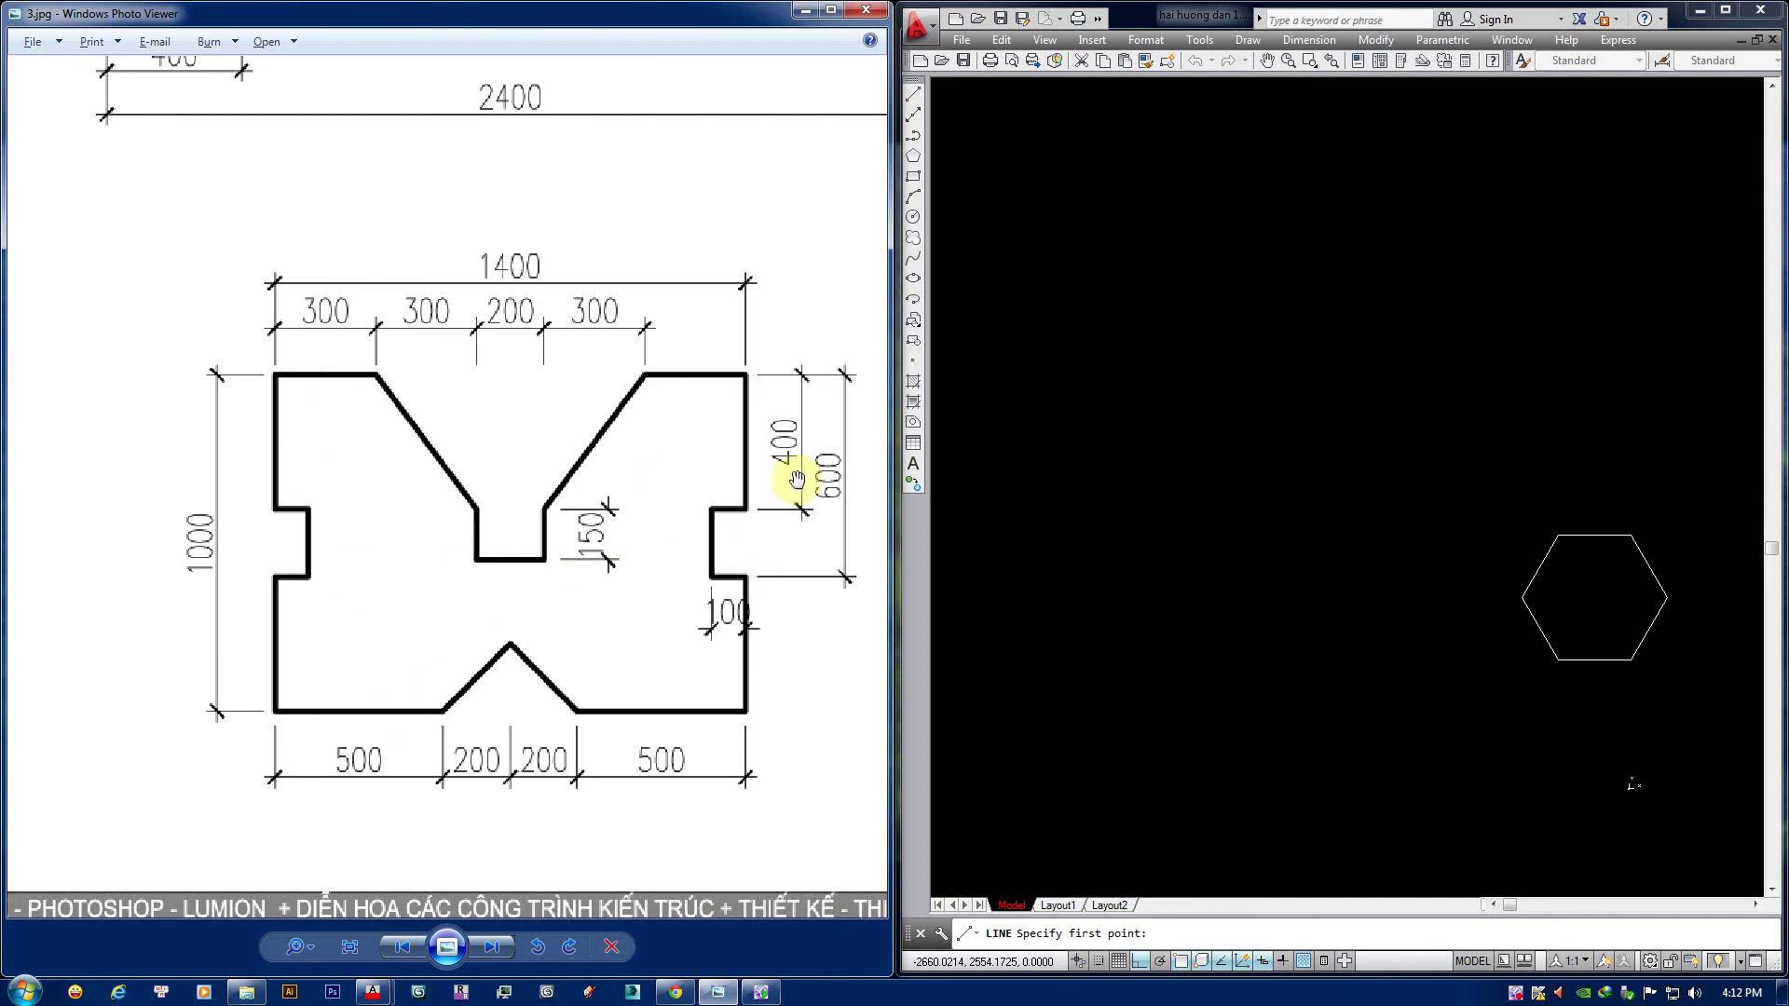
pyautogui.moveTo(1358, 392); pyautogui.dragTo(1340, 412, button='middle')
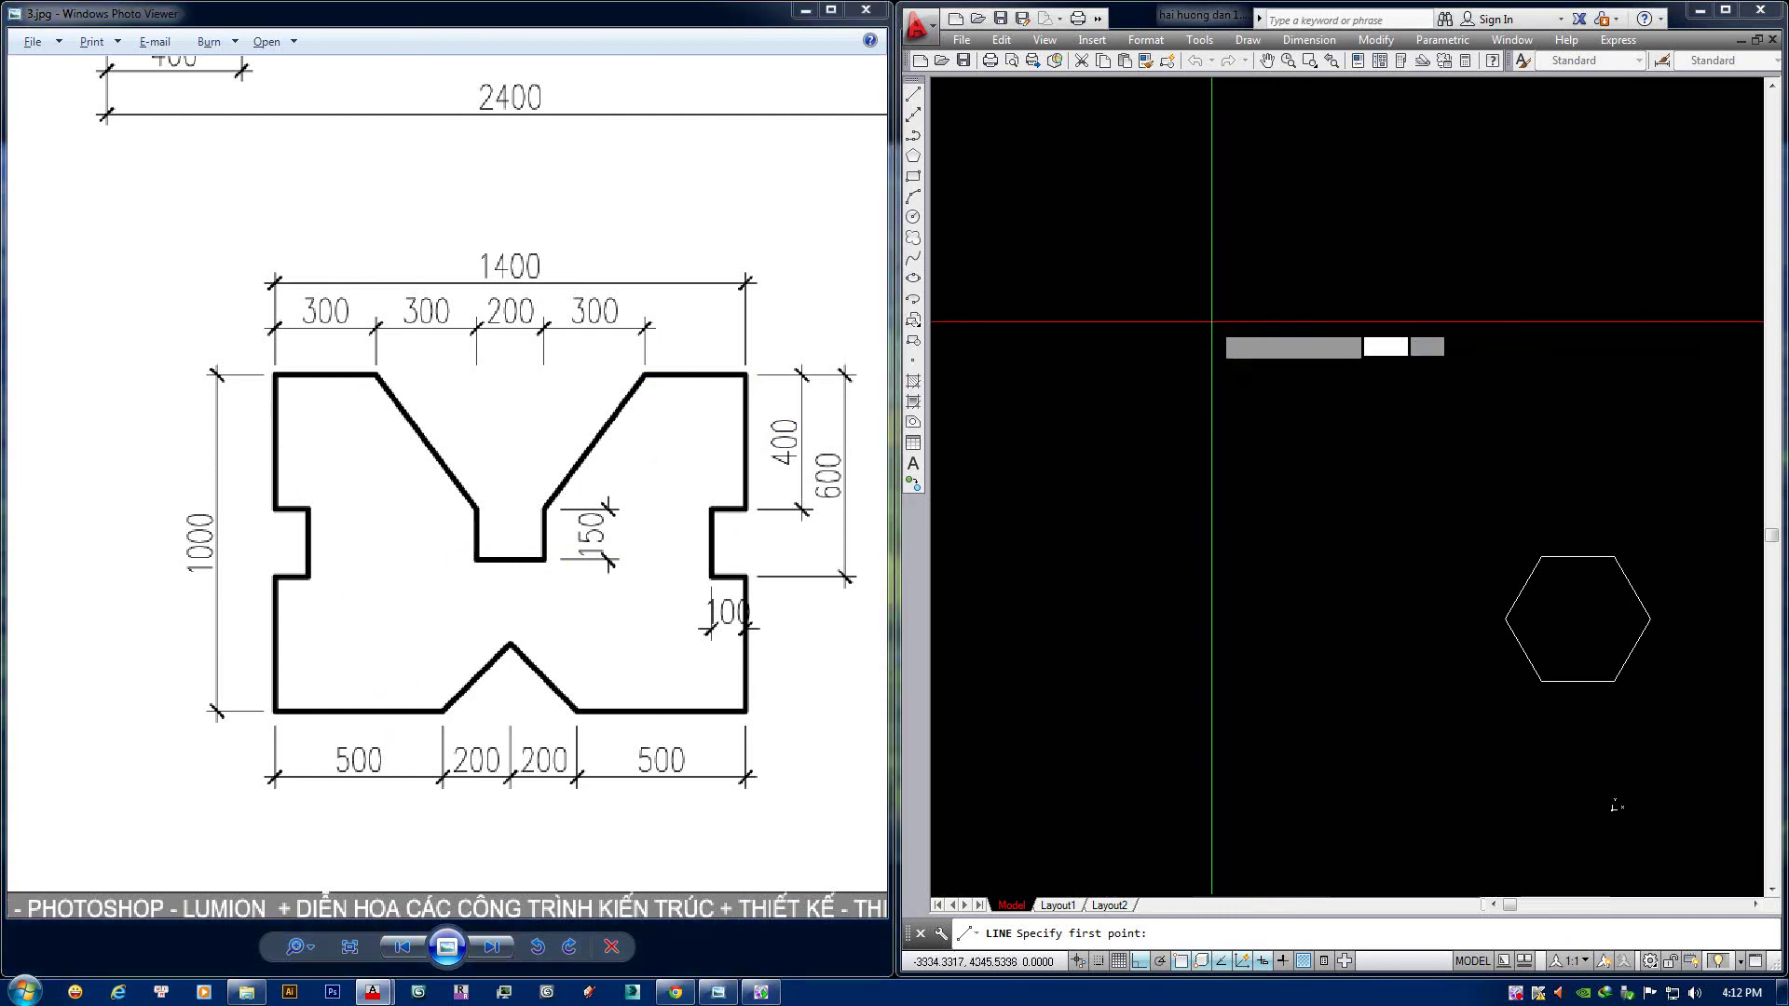
pyautogui.click(1211, 321)
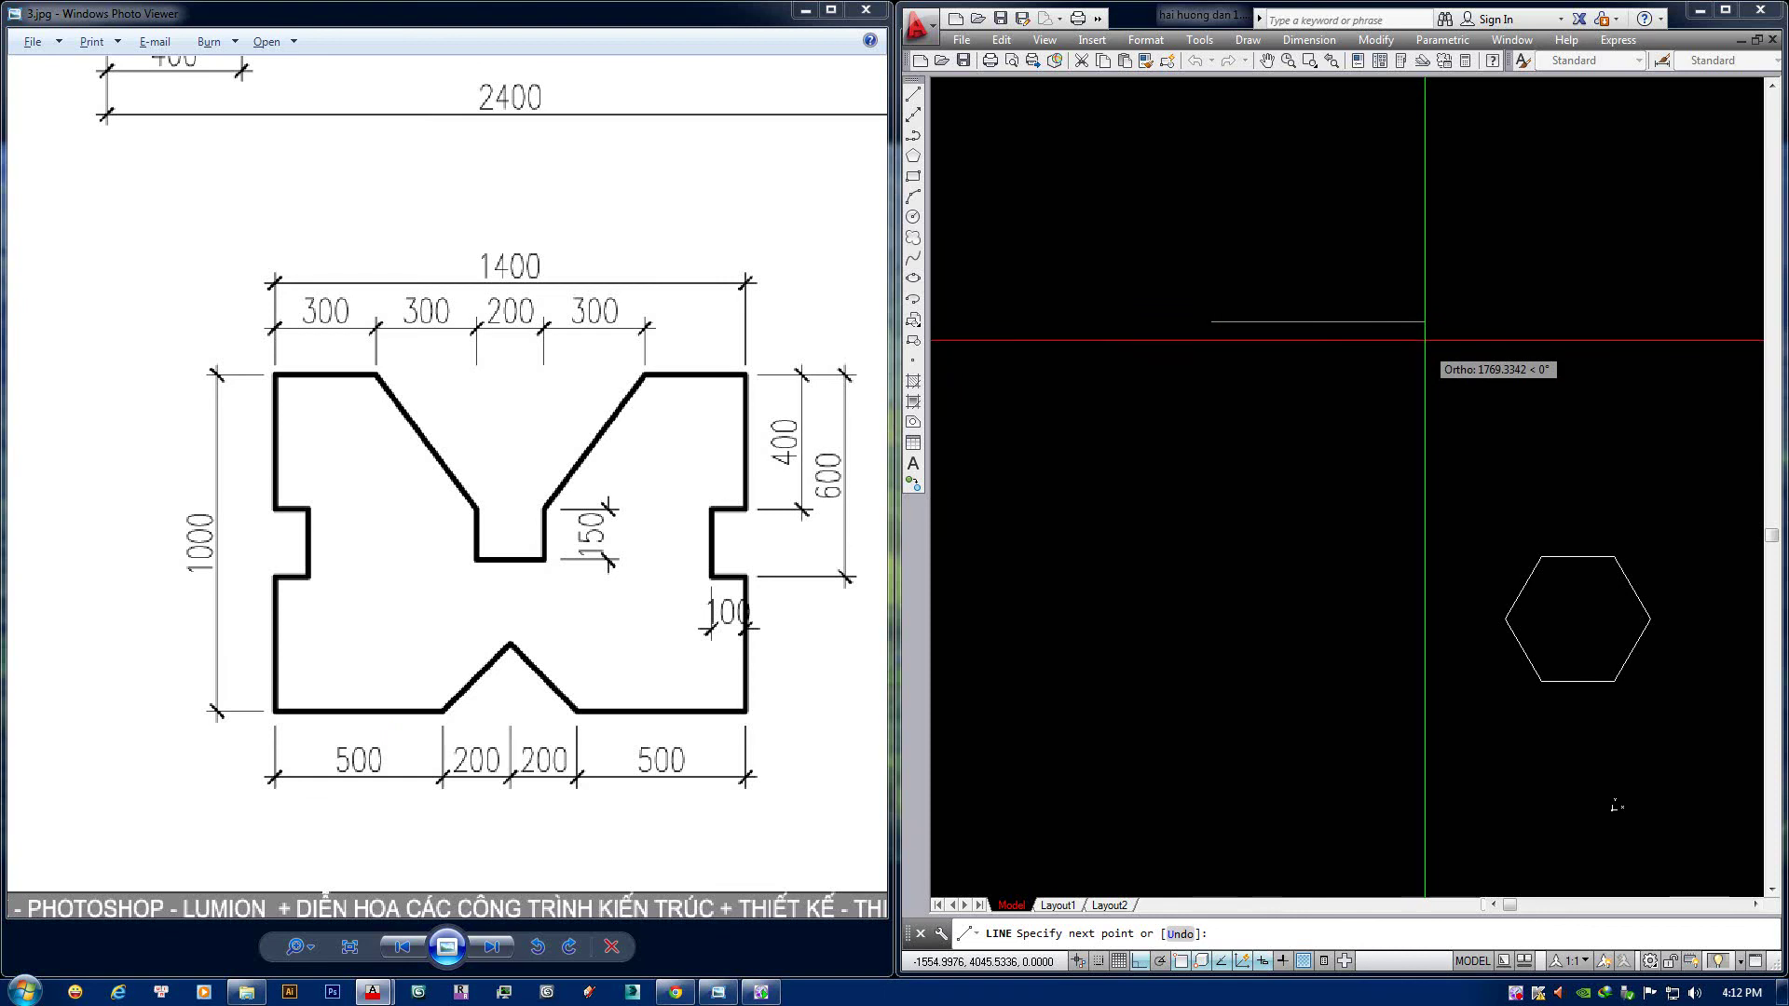
pyautogui.moveTo(1425, 347); pyautogui.dragTo(1401, 371, button='middle')
pyautogui.write('5')
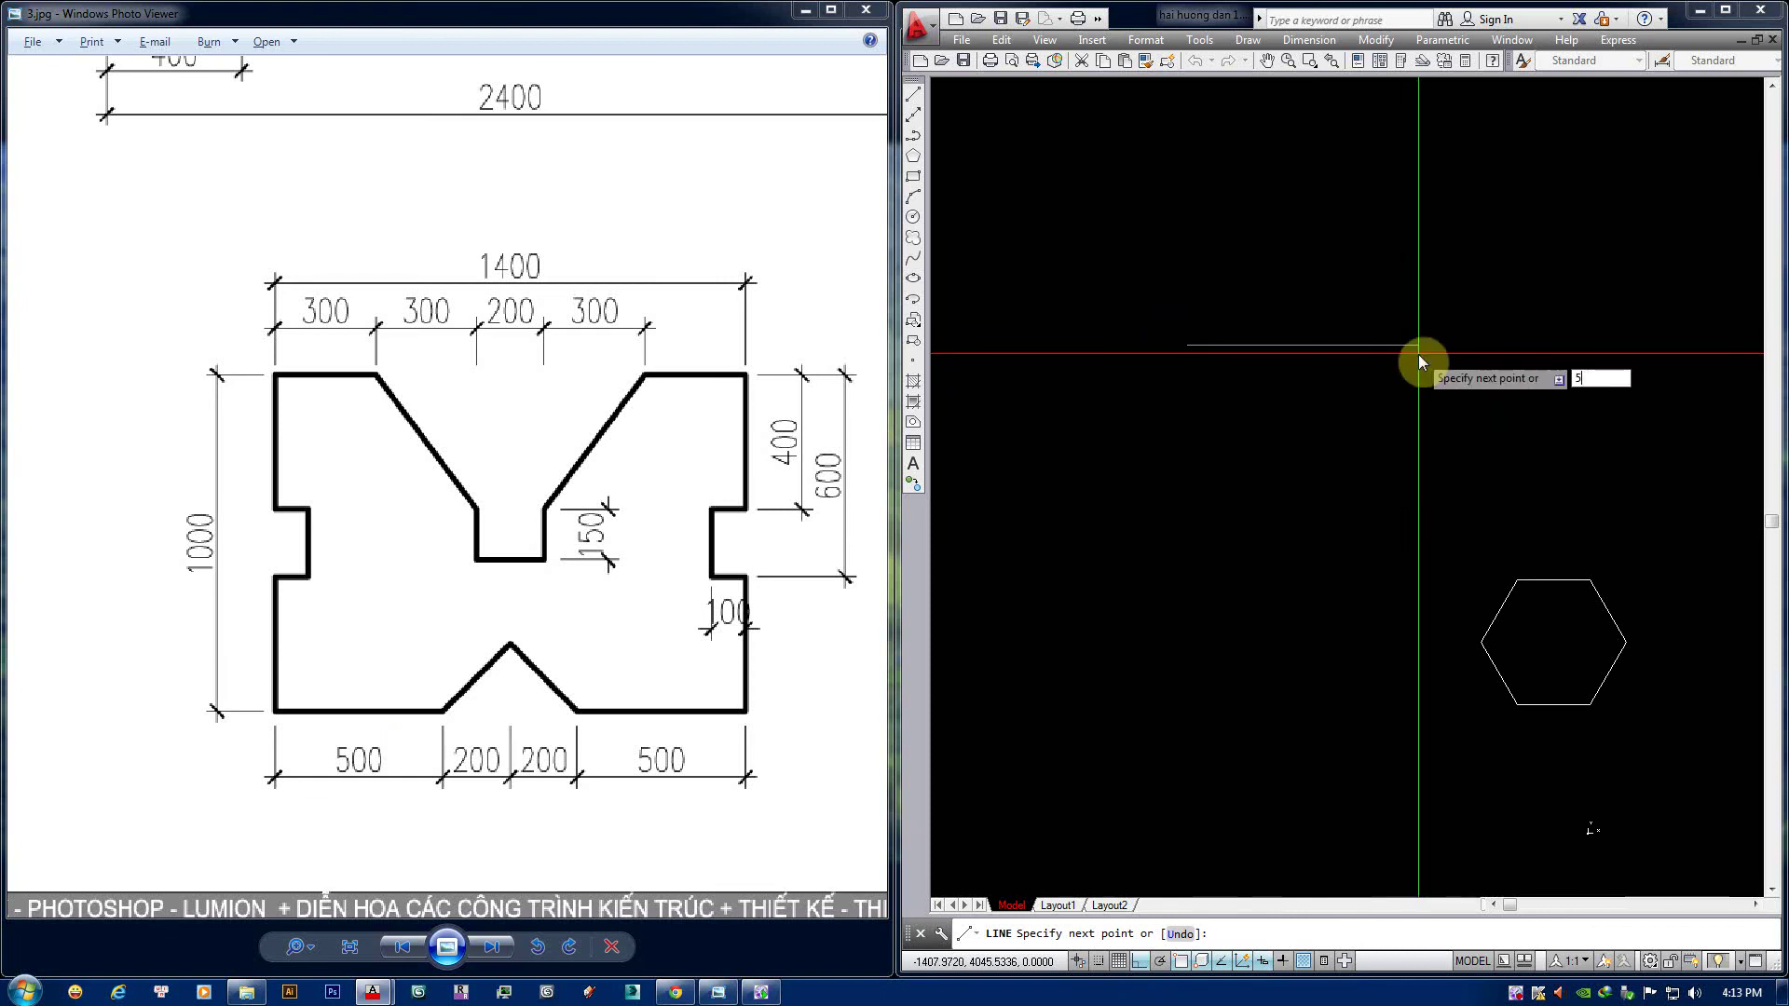
pyautogui.press('Return')
pyautogui.moveTo(1289, 228); pyautogui.dragTo(1272, 277, button='middle')
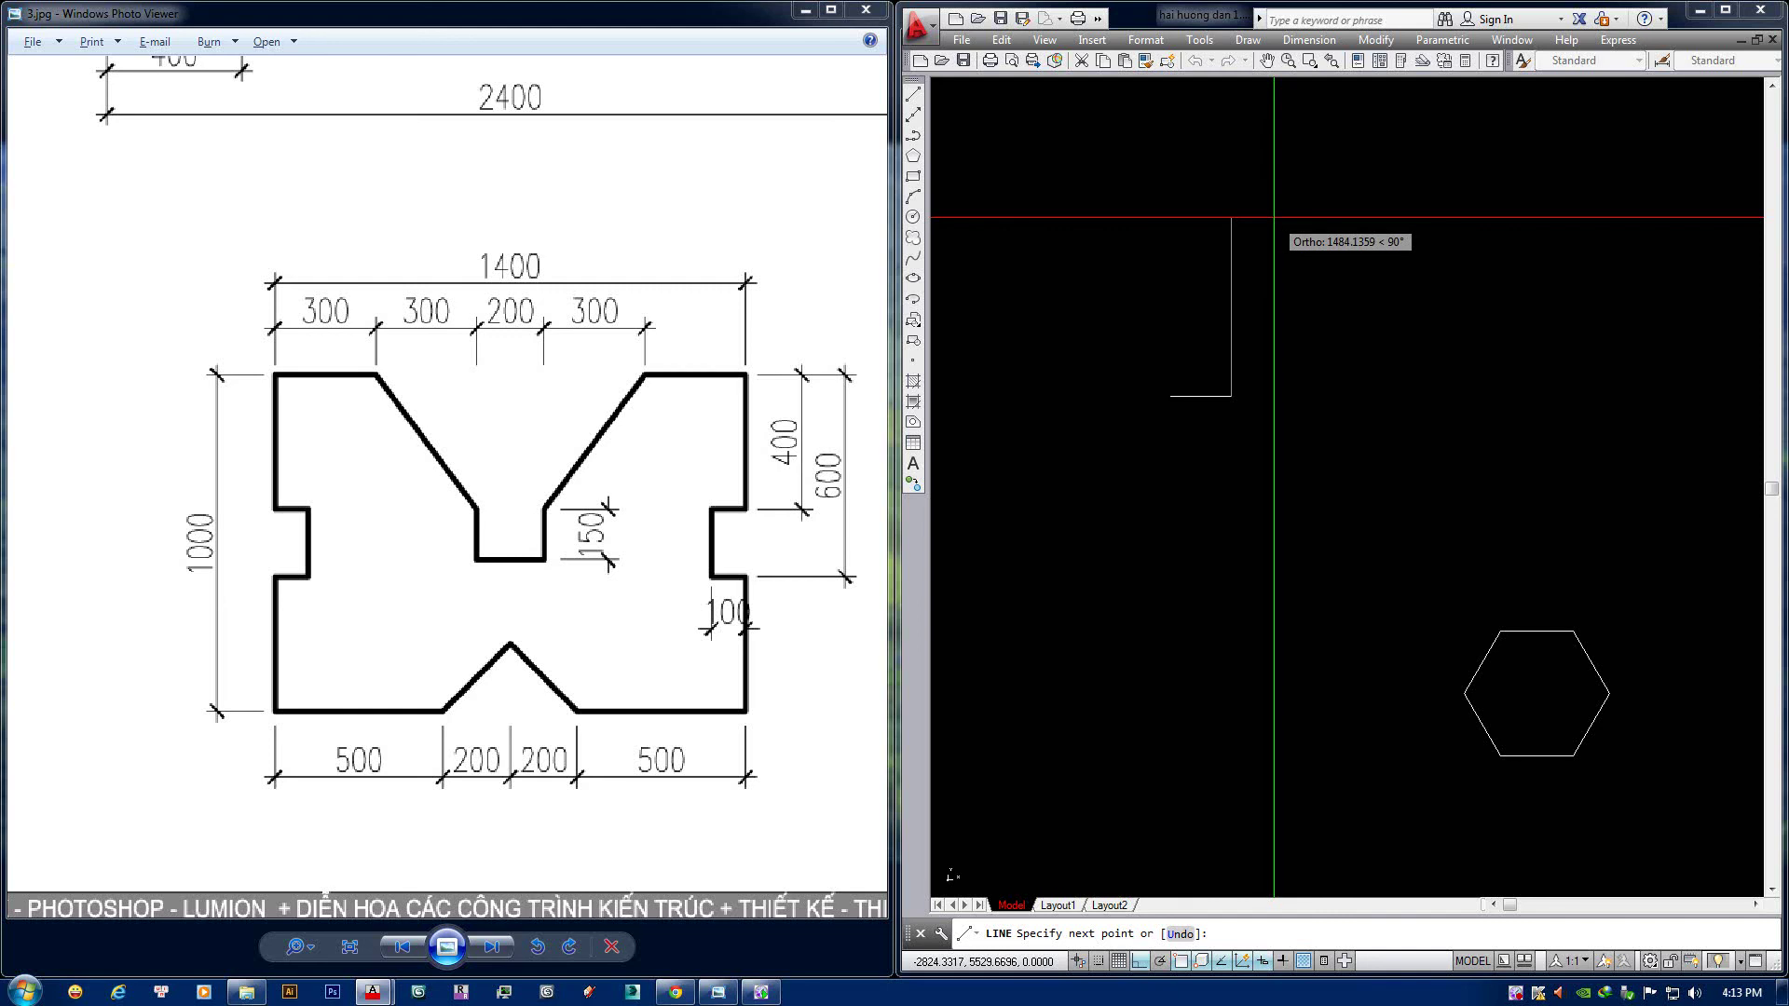
pyautogui.write('4')
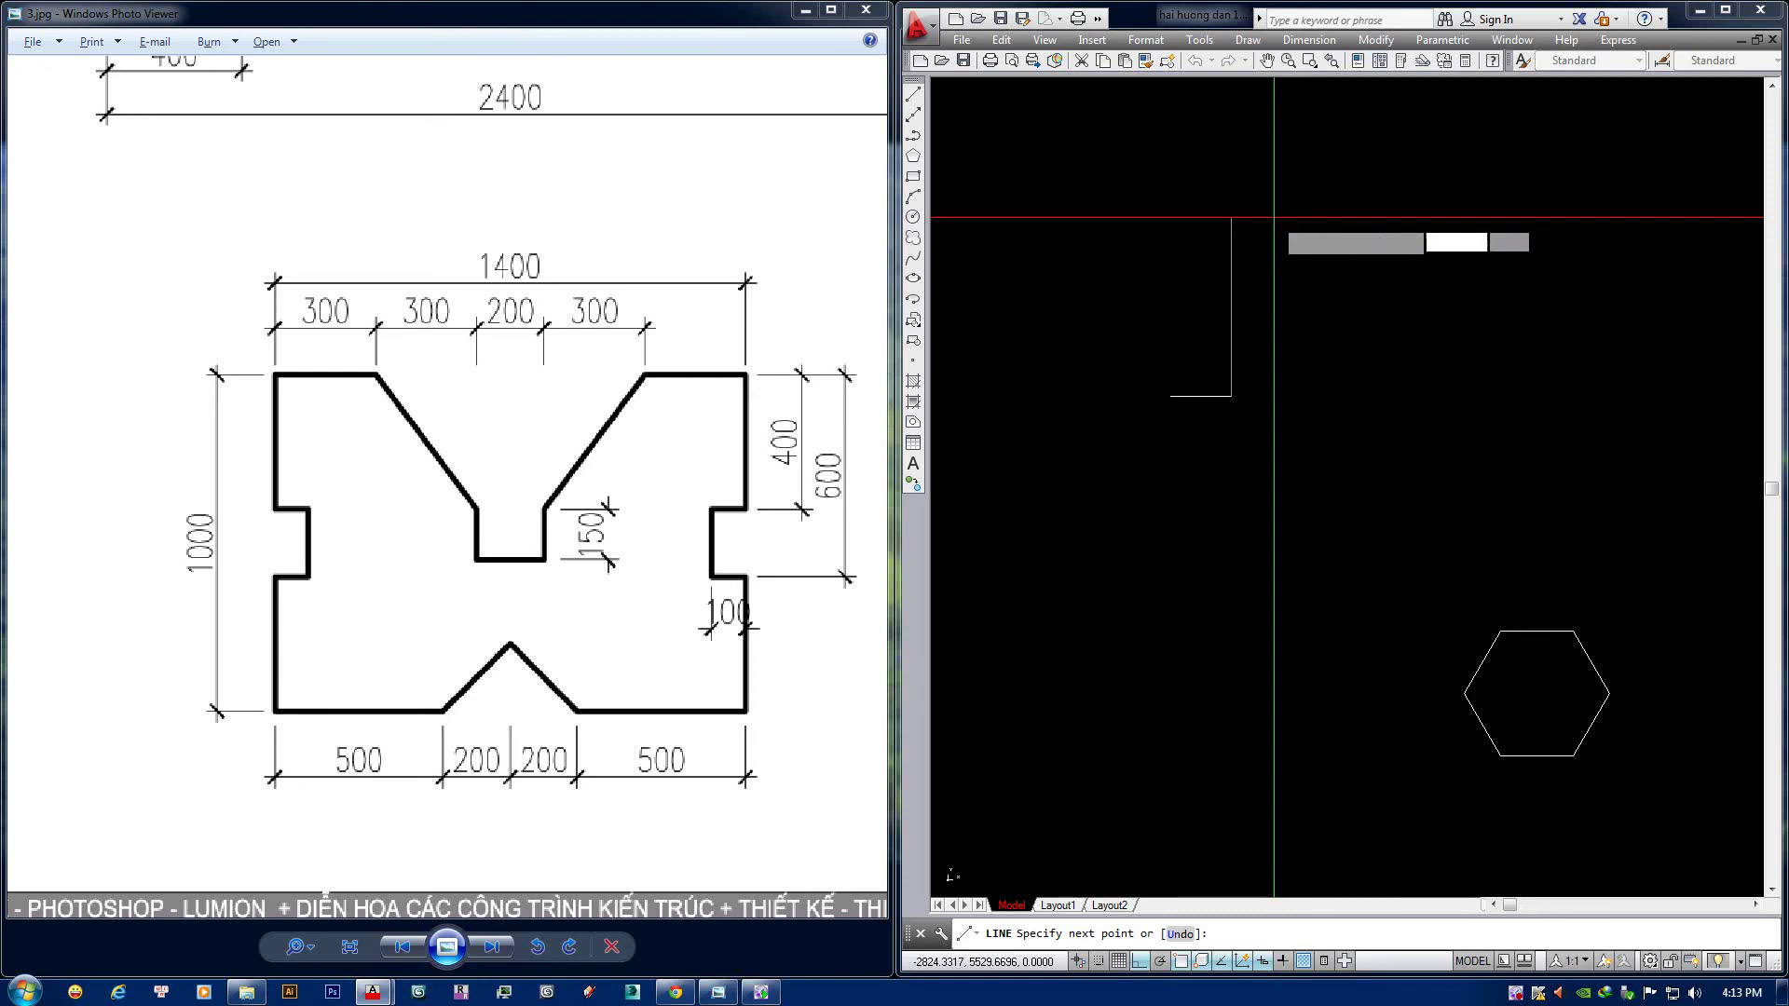
pyautogui.press('Return')
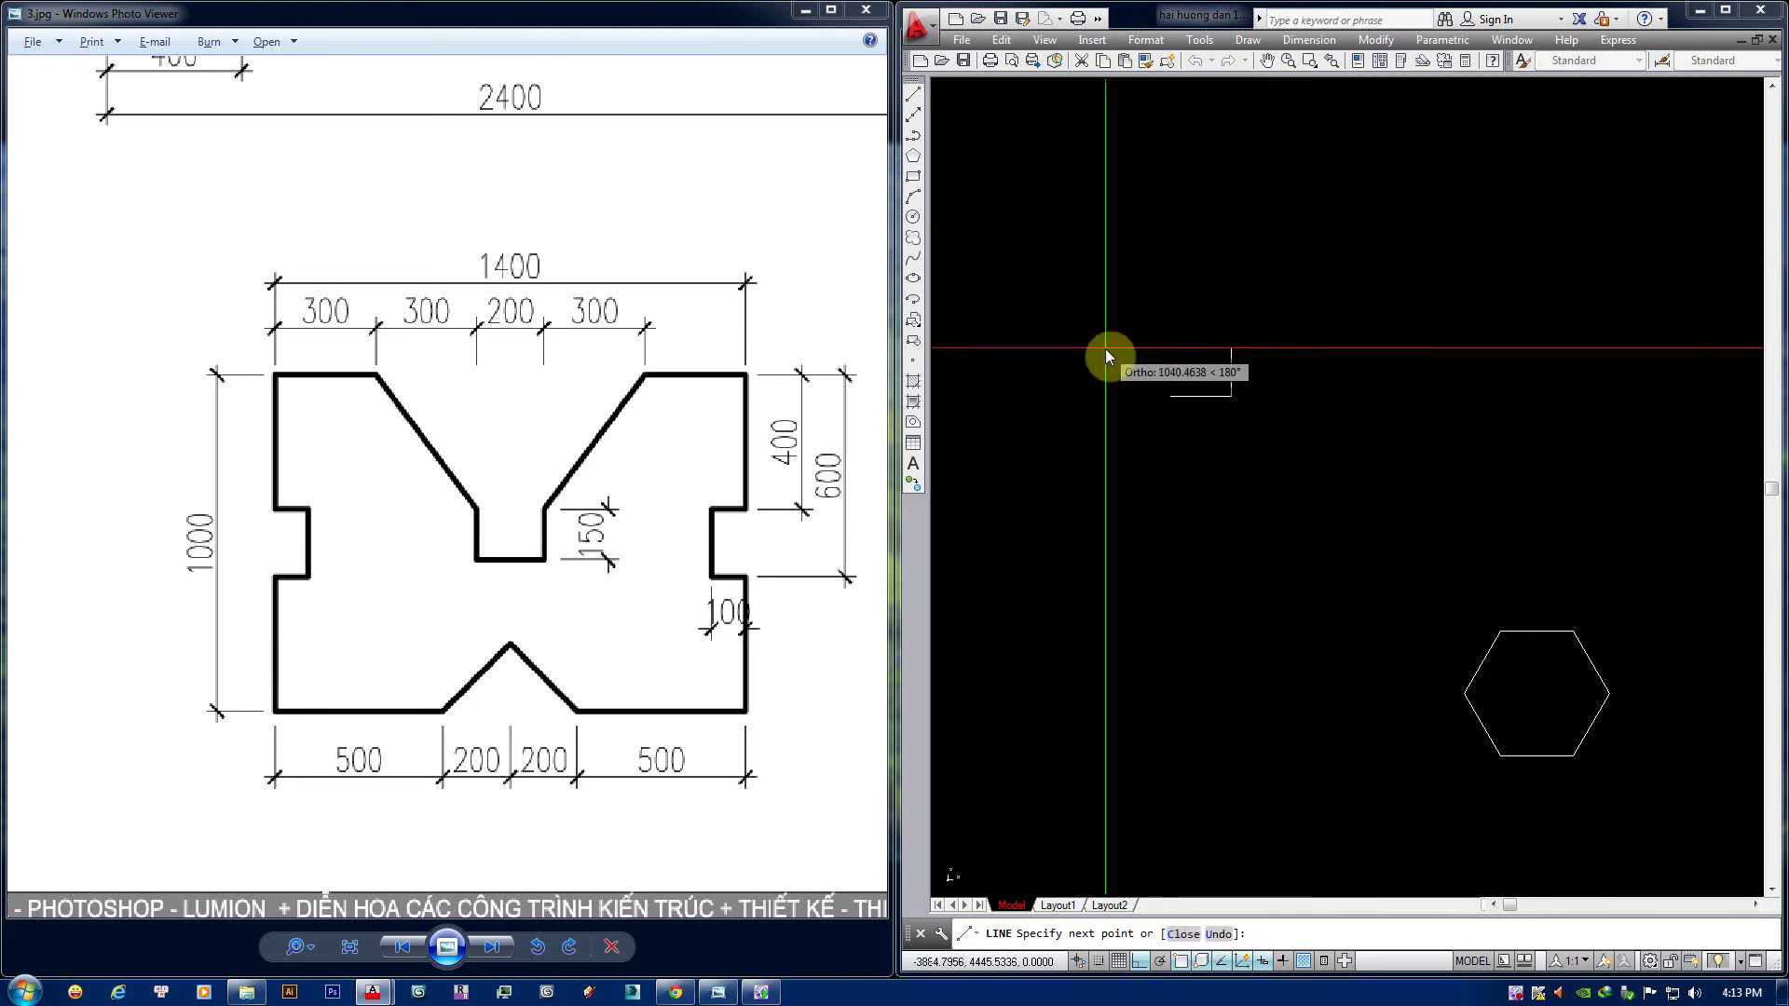
# Draw the 100-deep, 200-high side notch and the next 400-unit vertical segment.
pyautogui.write('100')
pyautogui.press('Return')
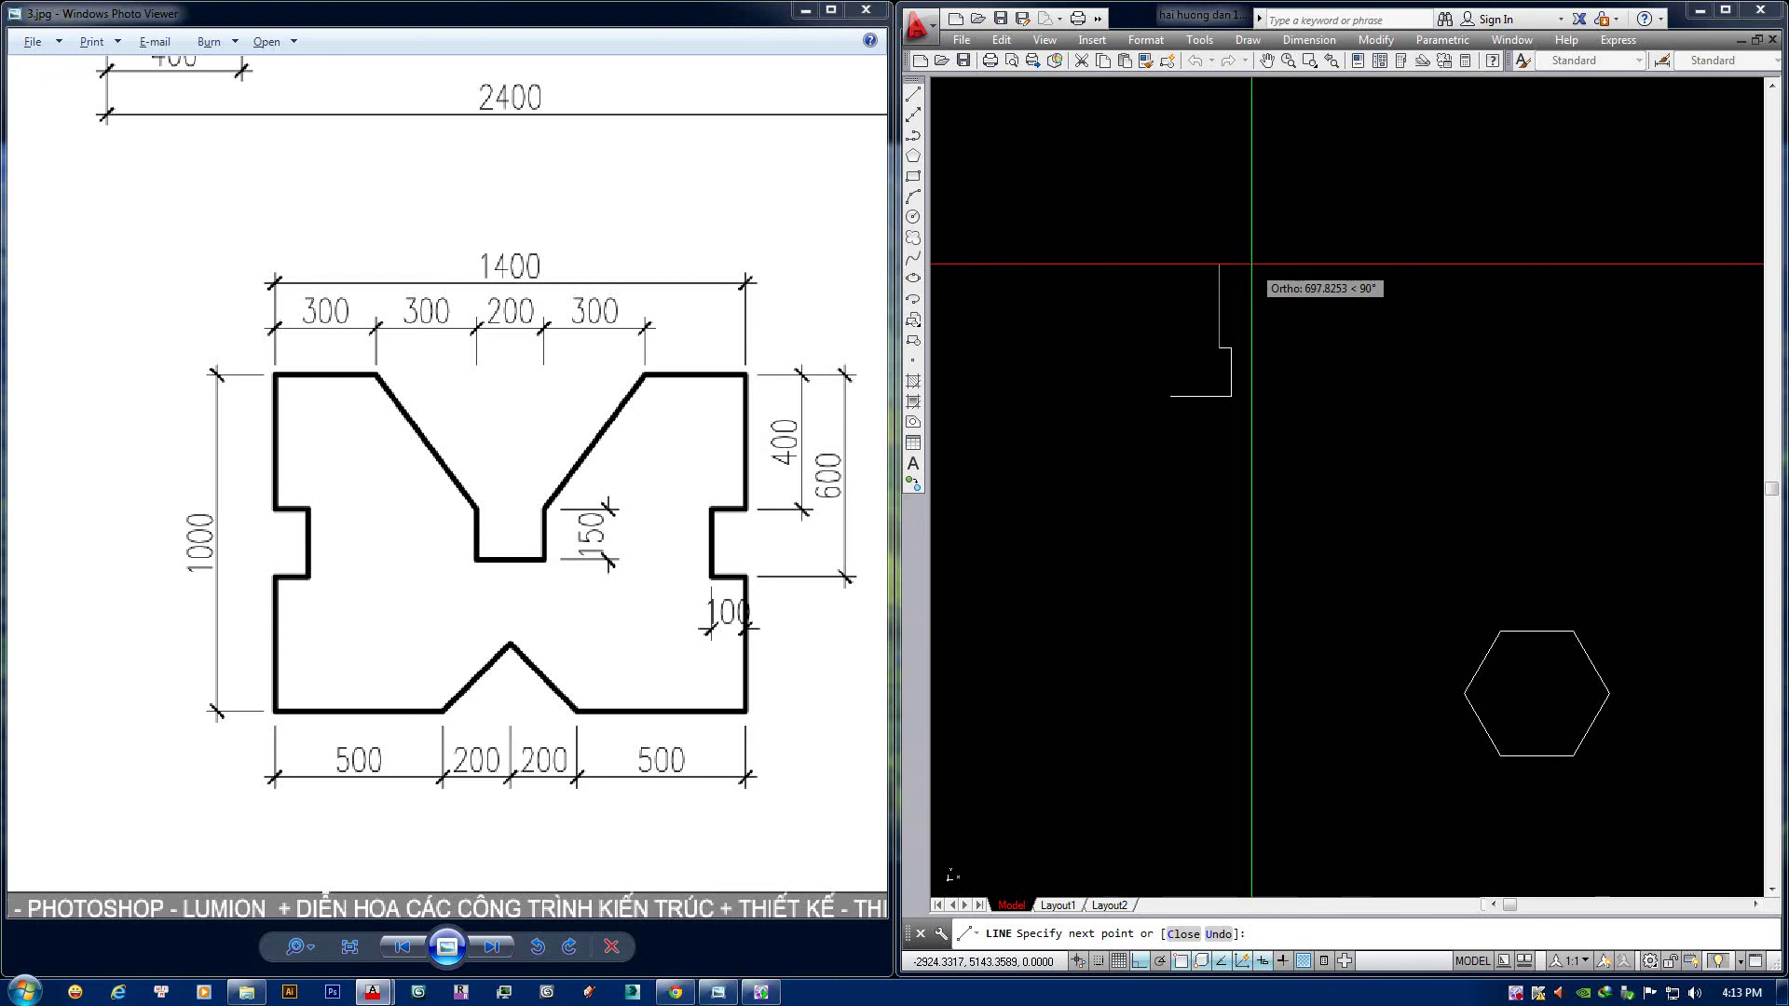
pyautogui.write('2200')
pyautogui.press('Return')
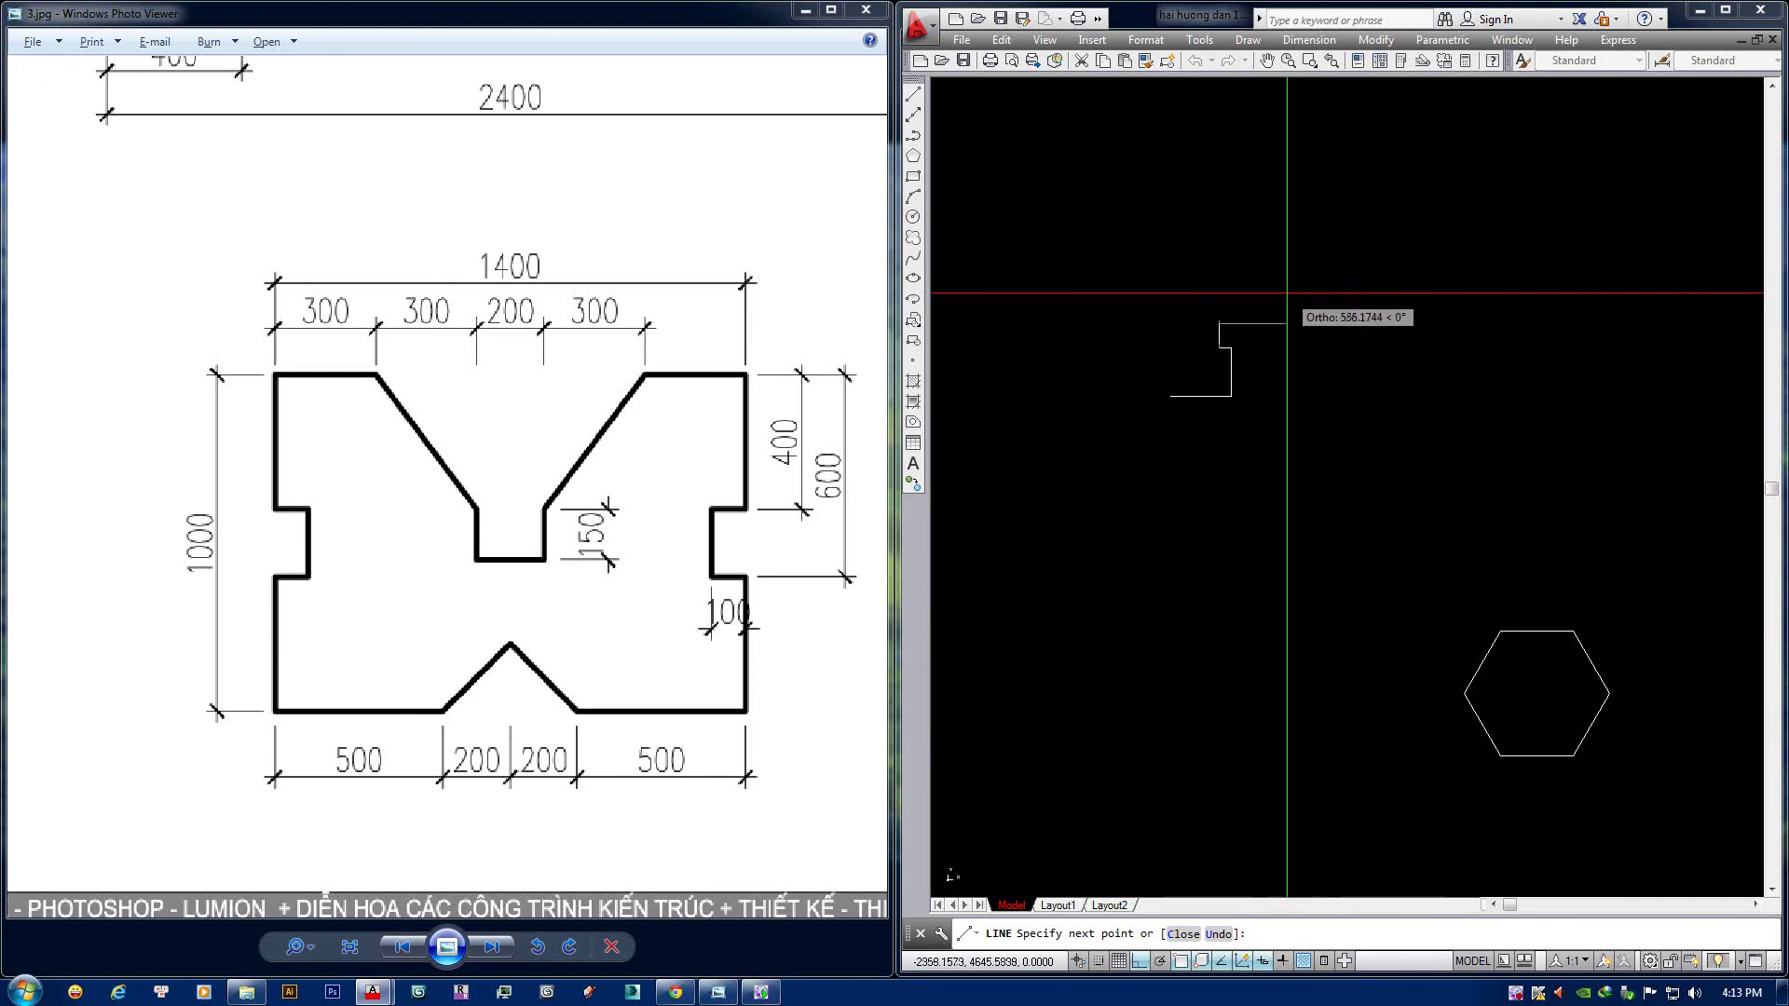
pyautogui.write('00')
pyautogui.press('Return')
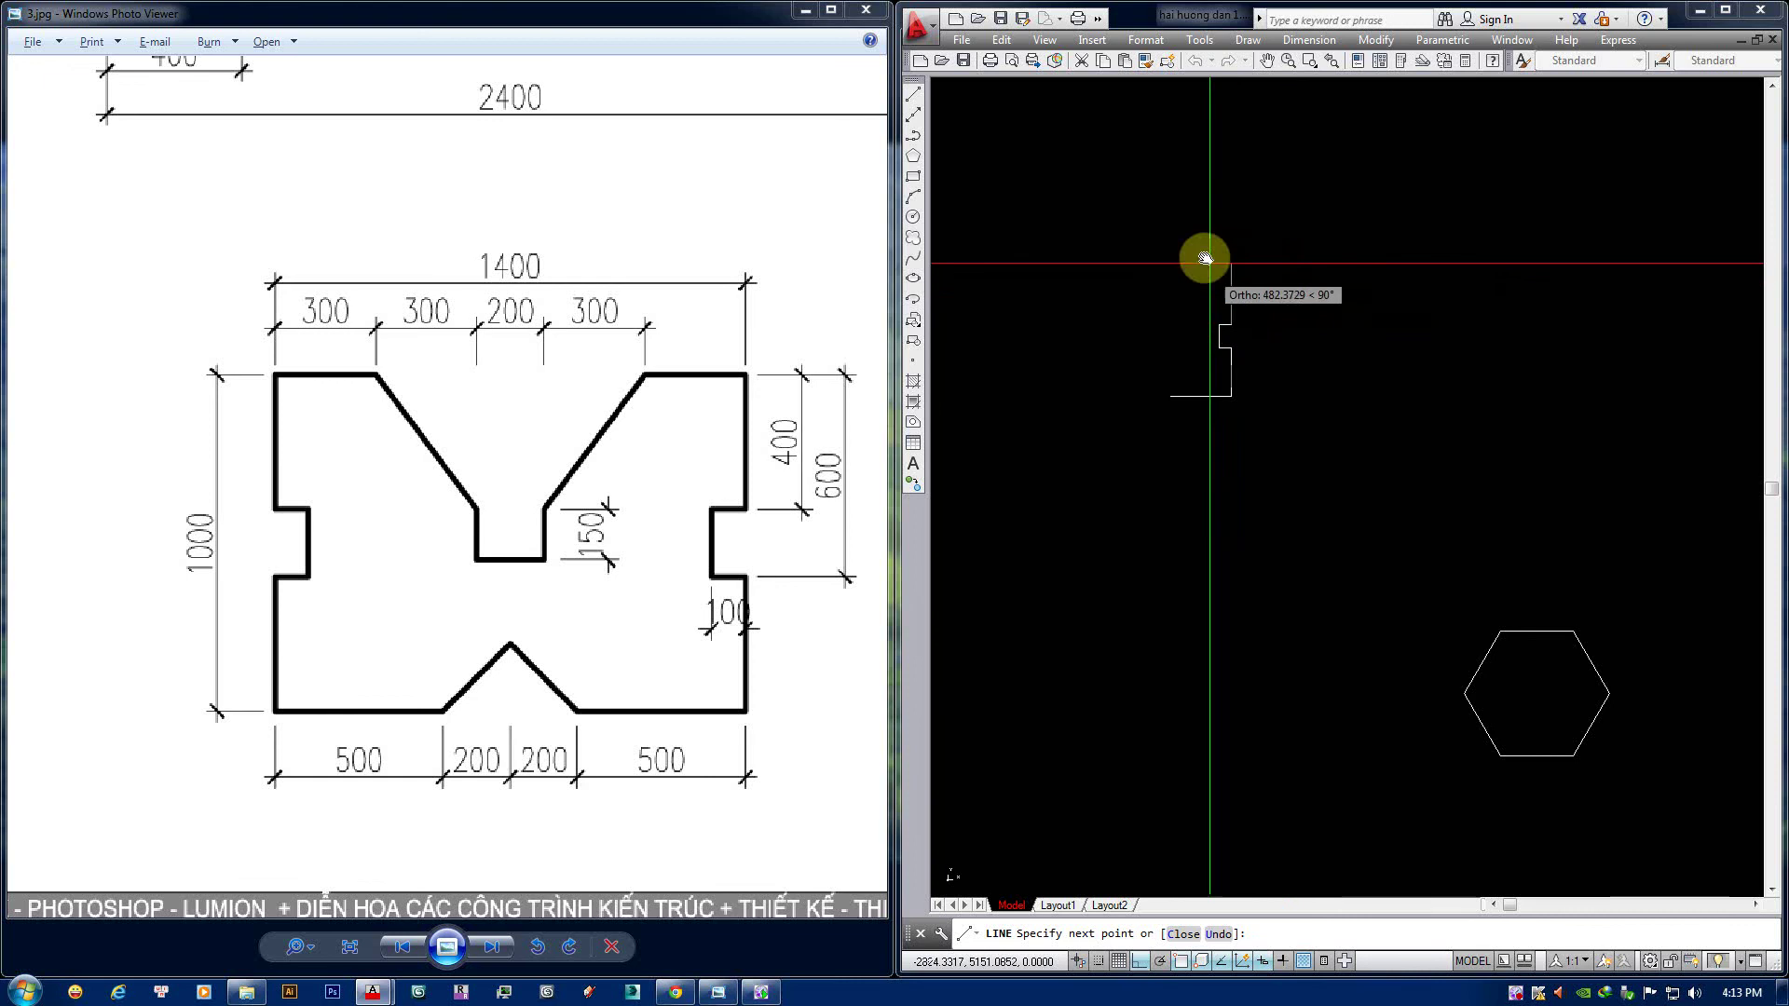
pyautogui.write('400')
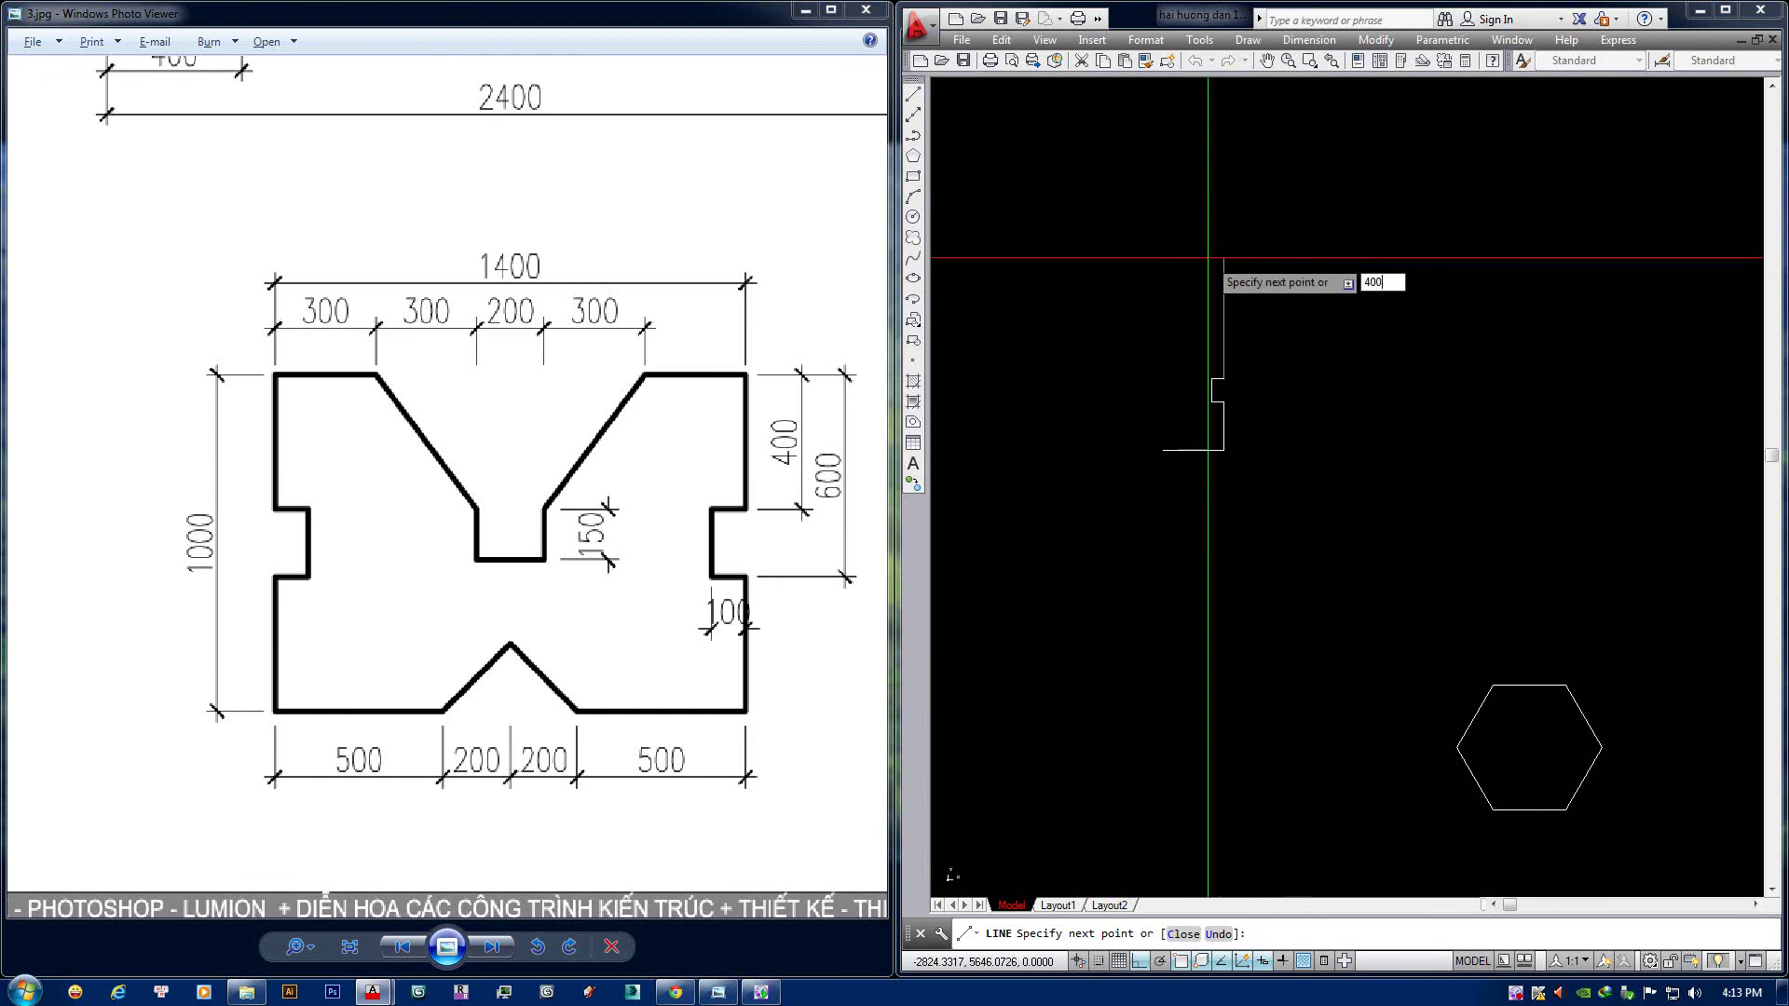
pyautogui.press('Return')
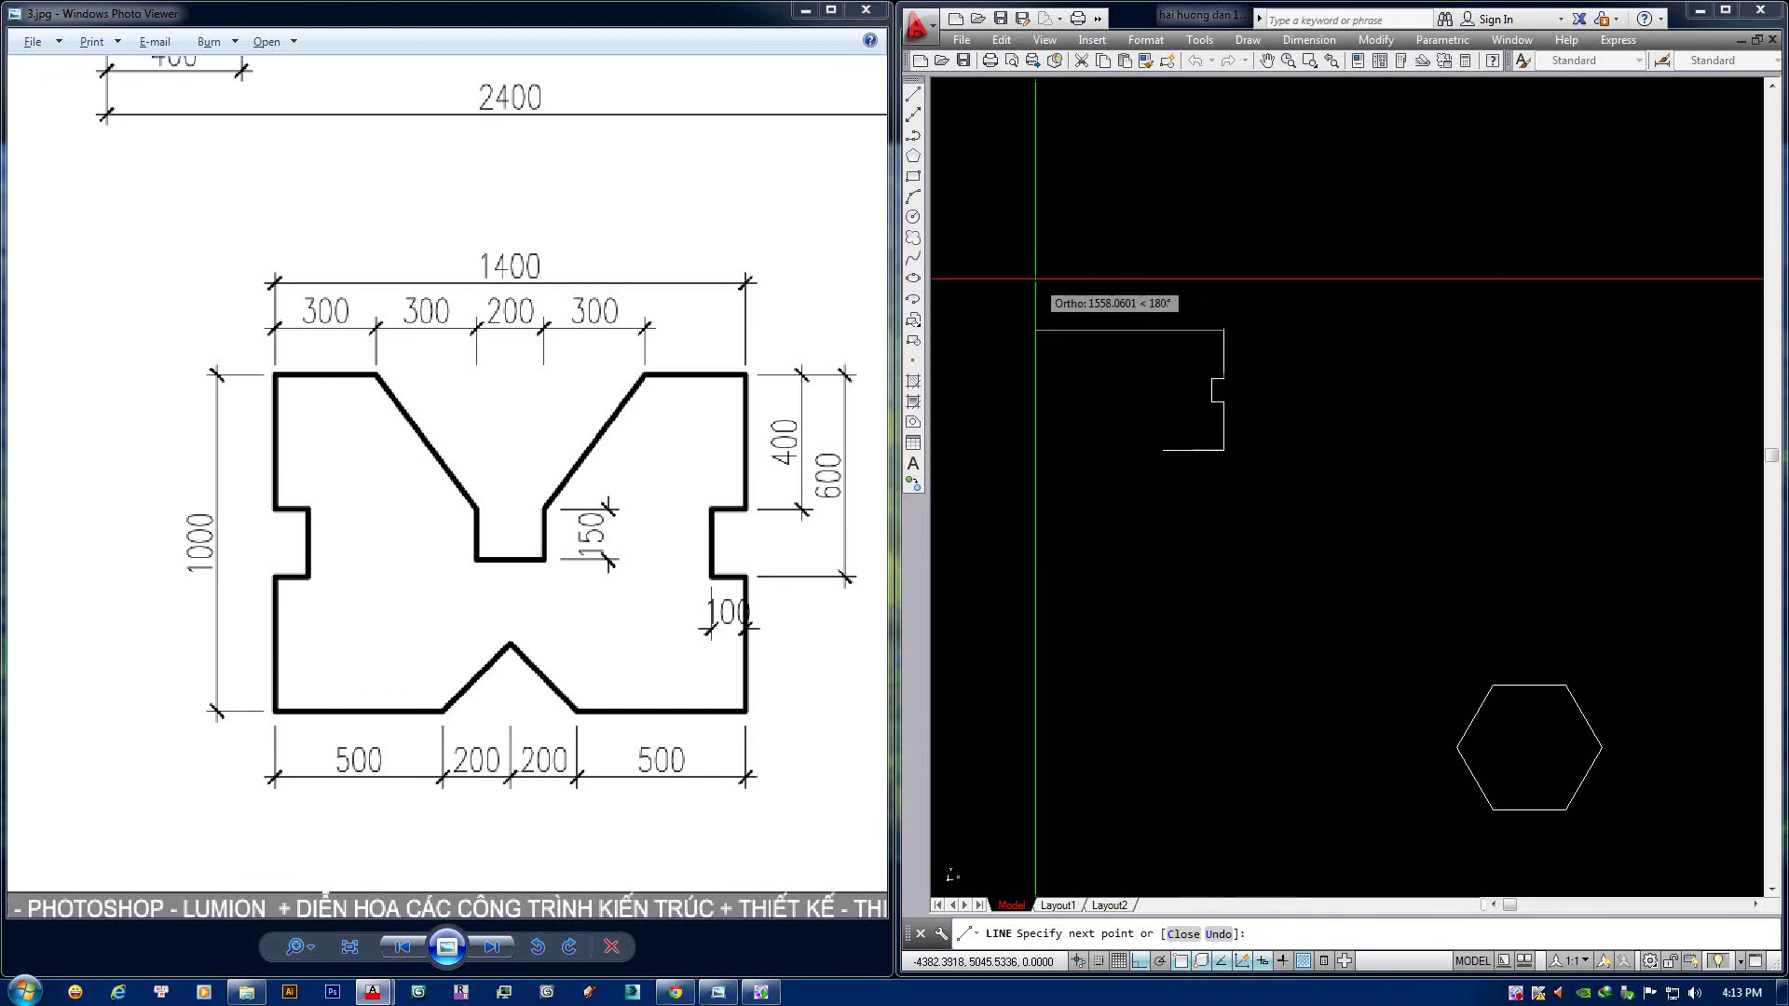
pyautogui.write('3')
pyautogui.press('Escape')
# Add a 400-unit vertical segment from the outline's open end and dismiss the disk warning.
pyautogui.moveTo(1190, 351); pyautogui.dragTo(1230, 354, button='middle')
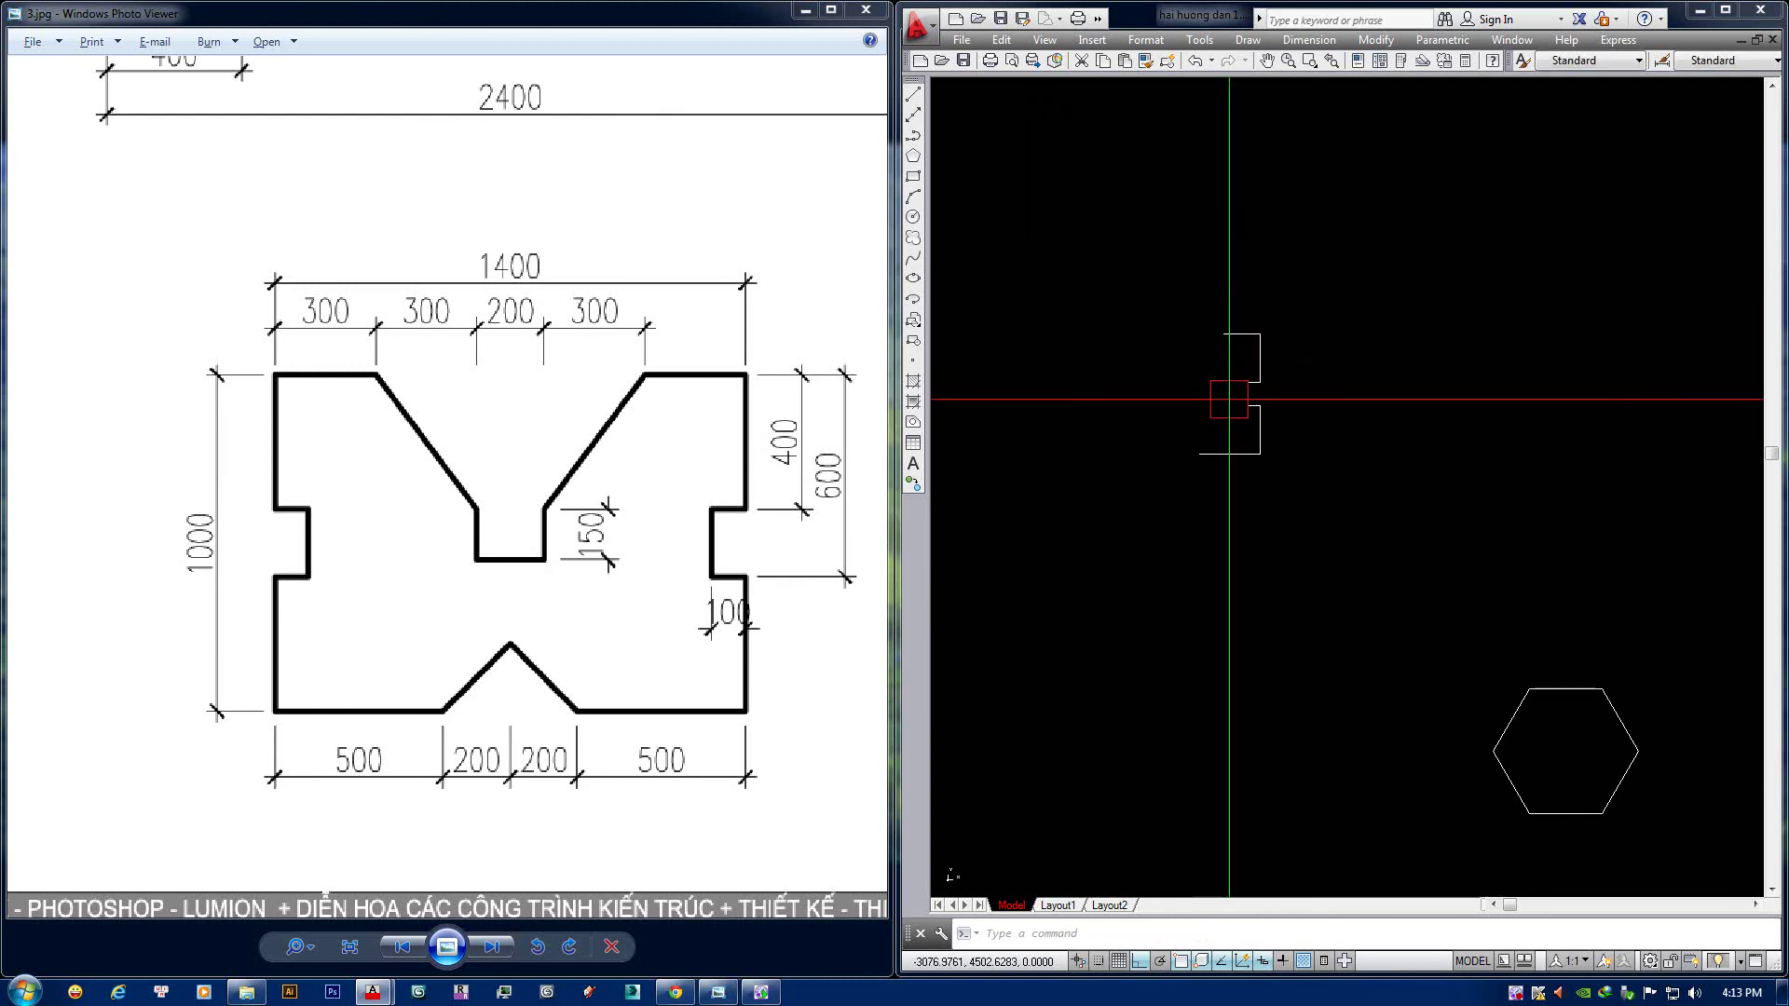
pyautogui.press('space')
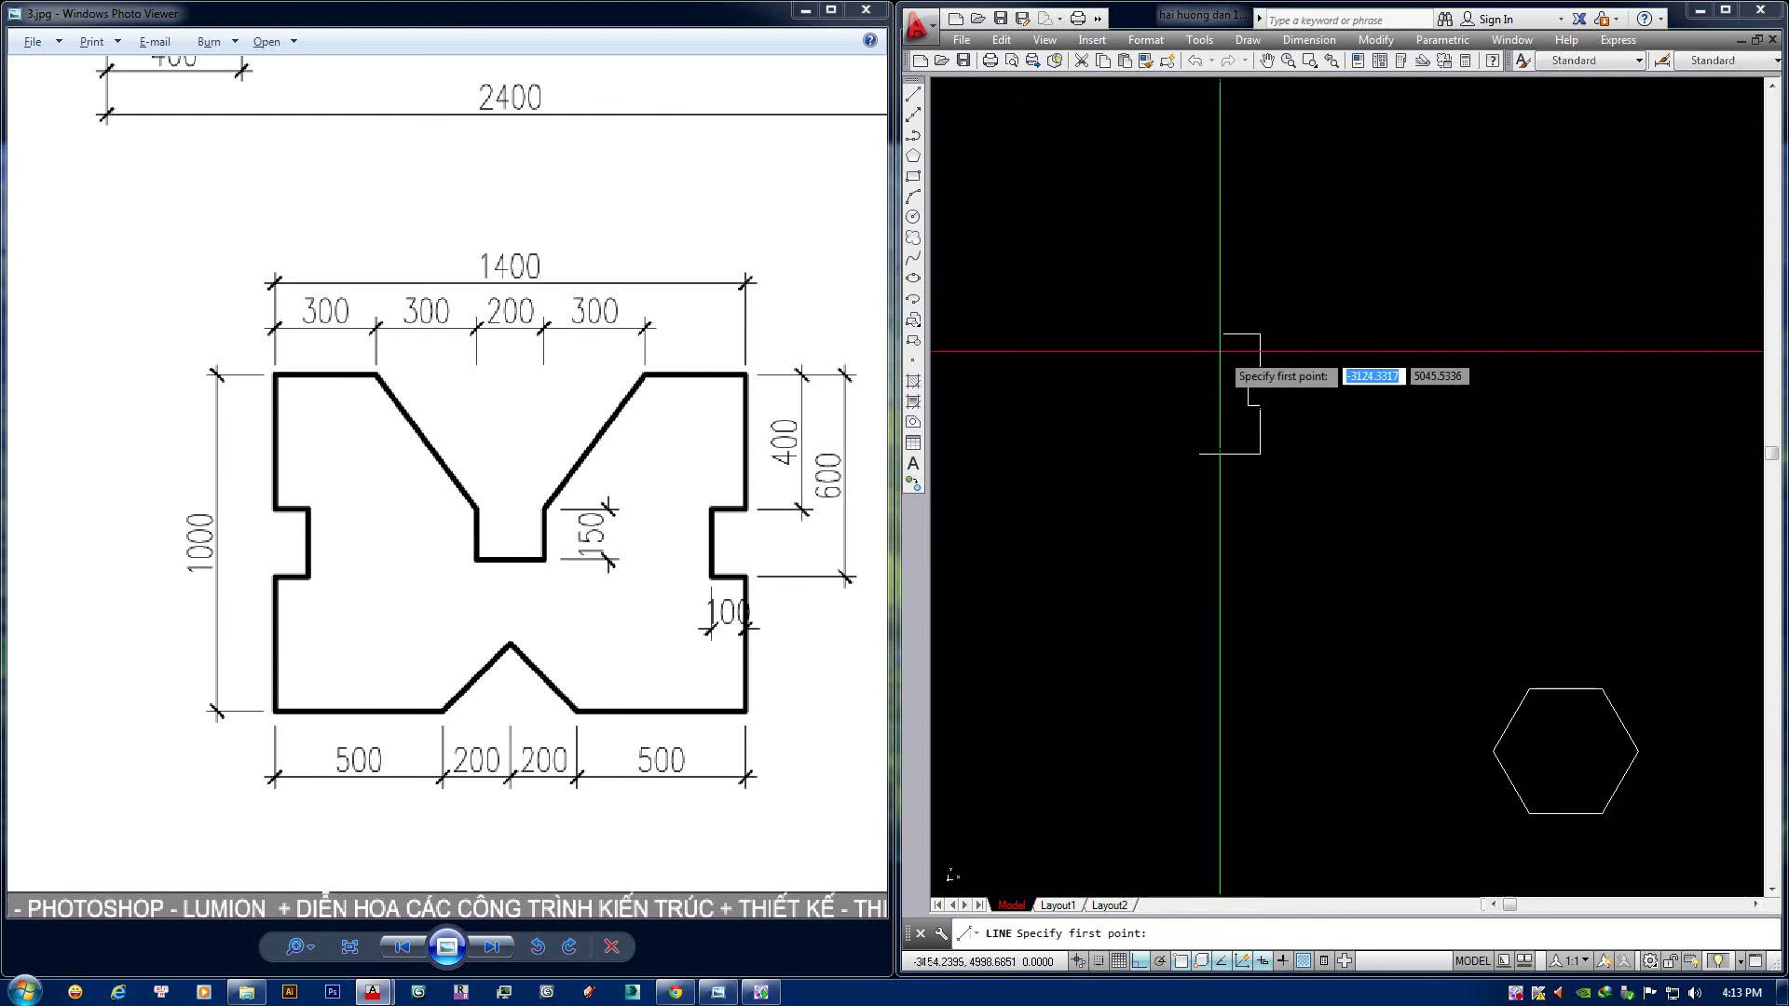
pyautogui.click(1223, 333)
pyautogui.scroll(4, 1222, 376)
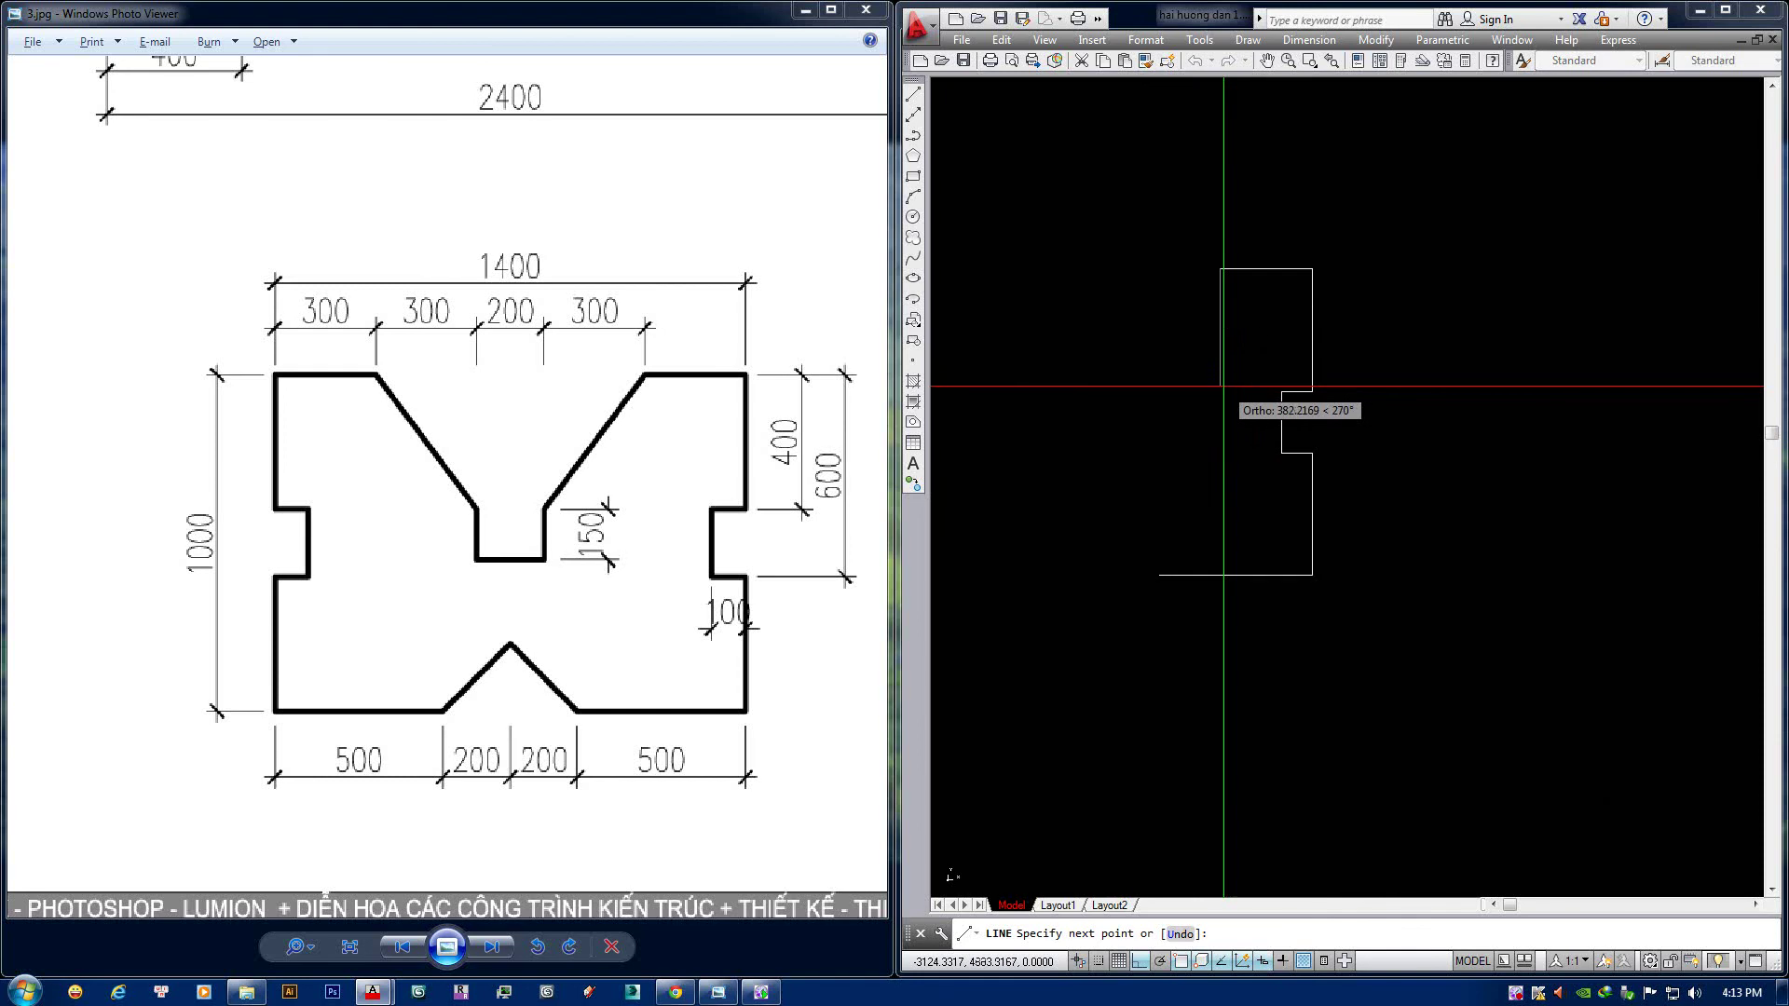
pyautogui.write('400')
pyautogui.press('Return')
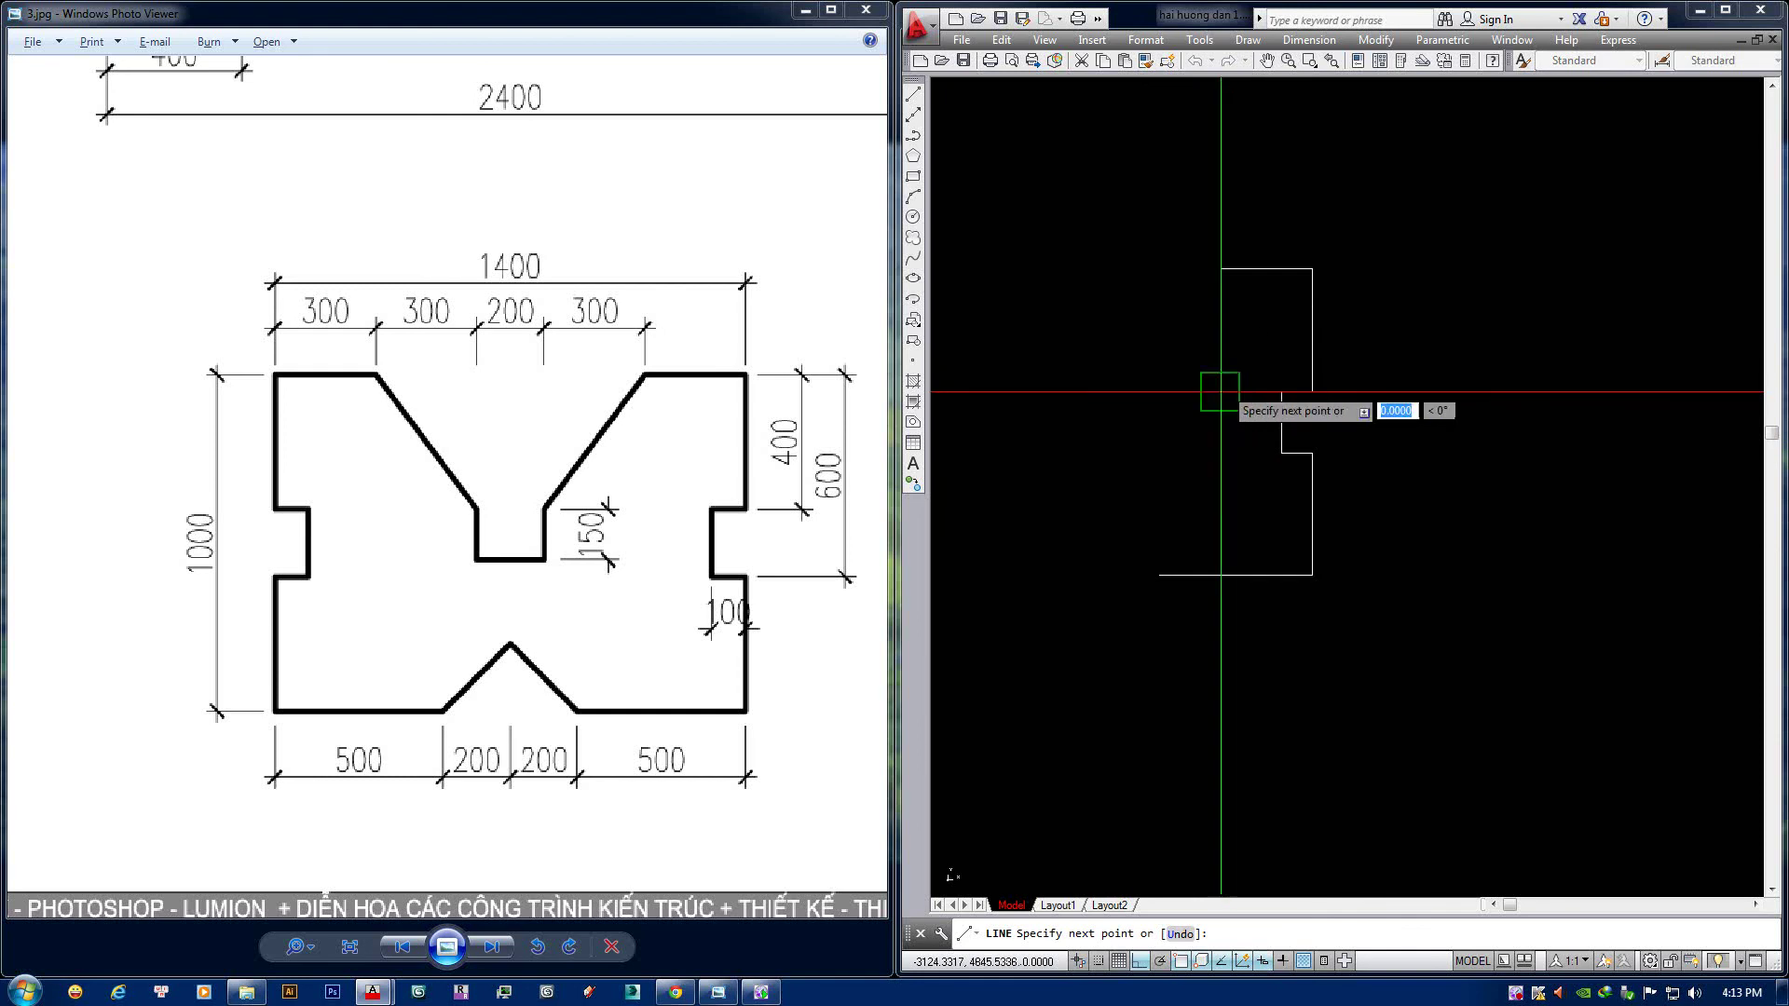
pyautogui.press('Return')
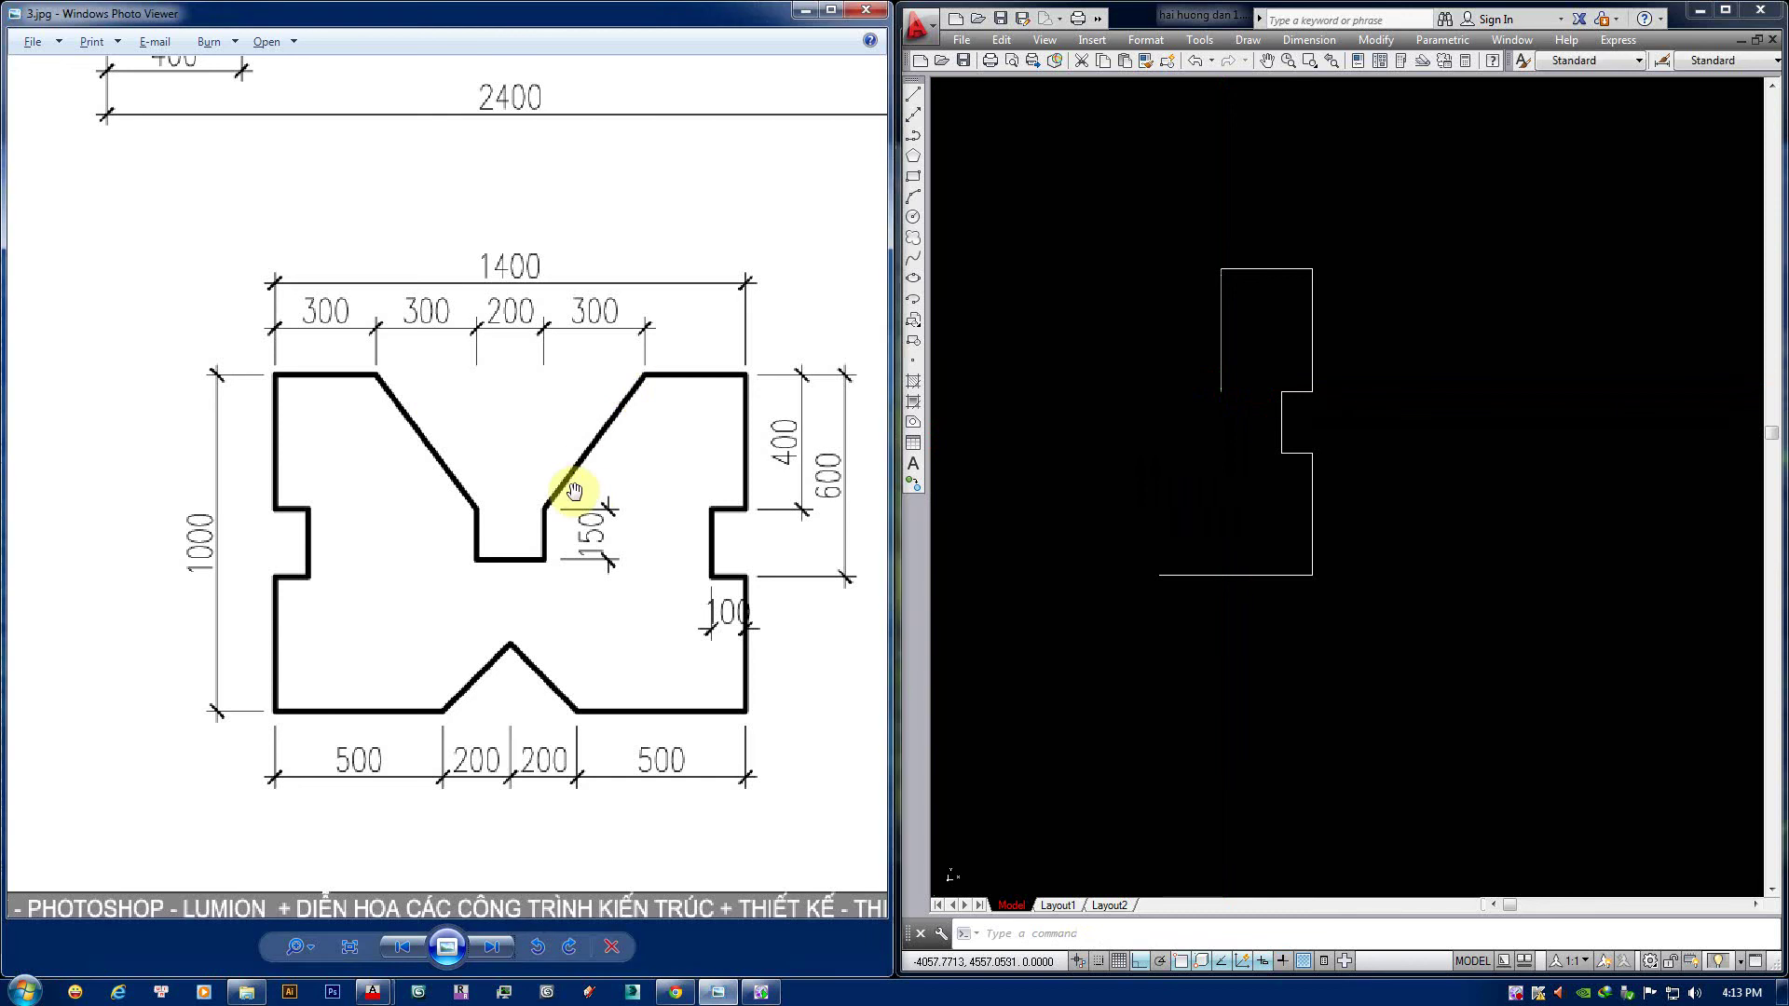
pyautogui.click(812, 438)
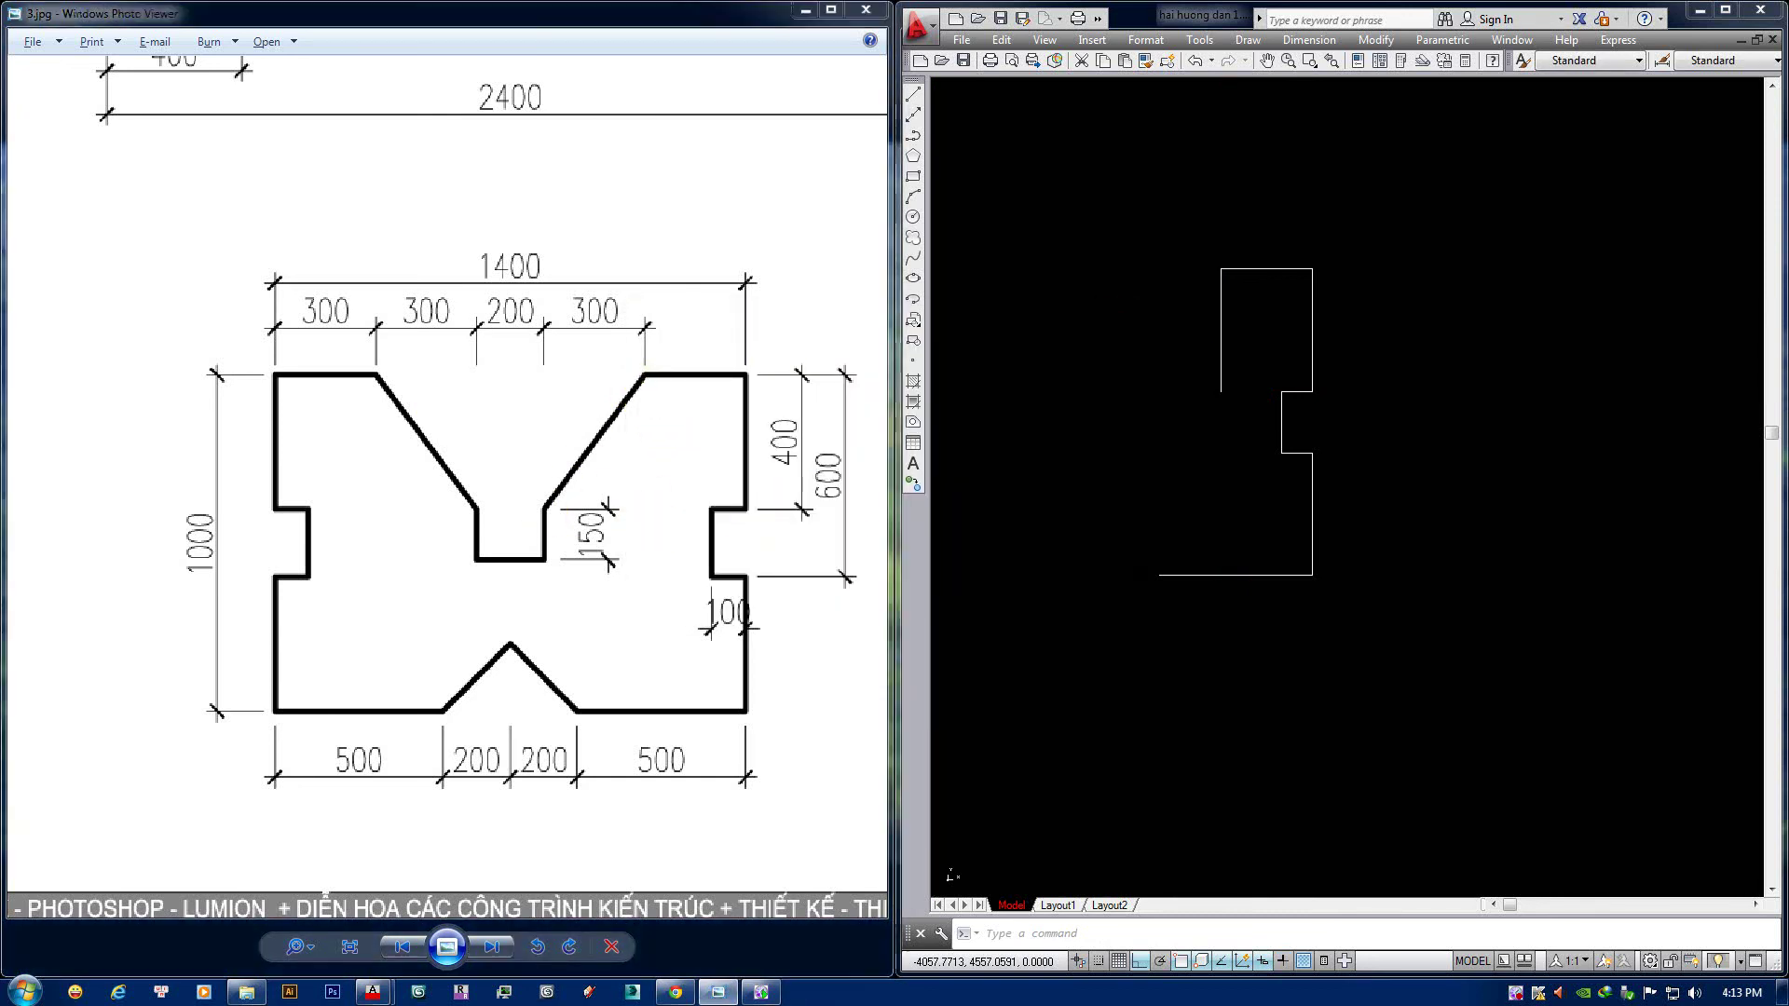
pyautogui.moveTo(1185, 363); pyautogui.dragTo(1199, 372, button='middle')
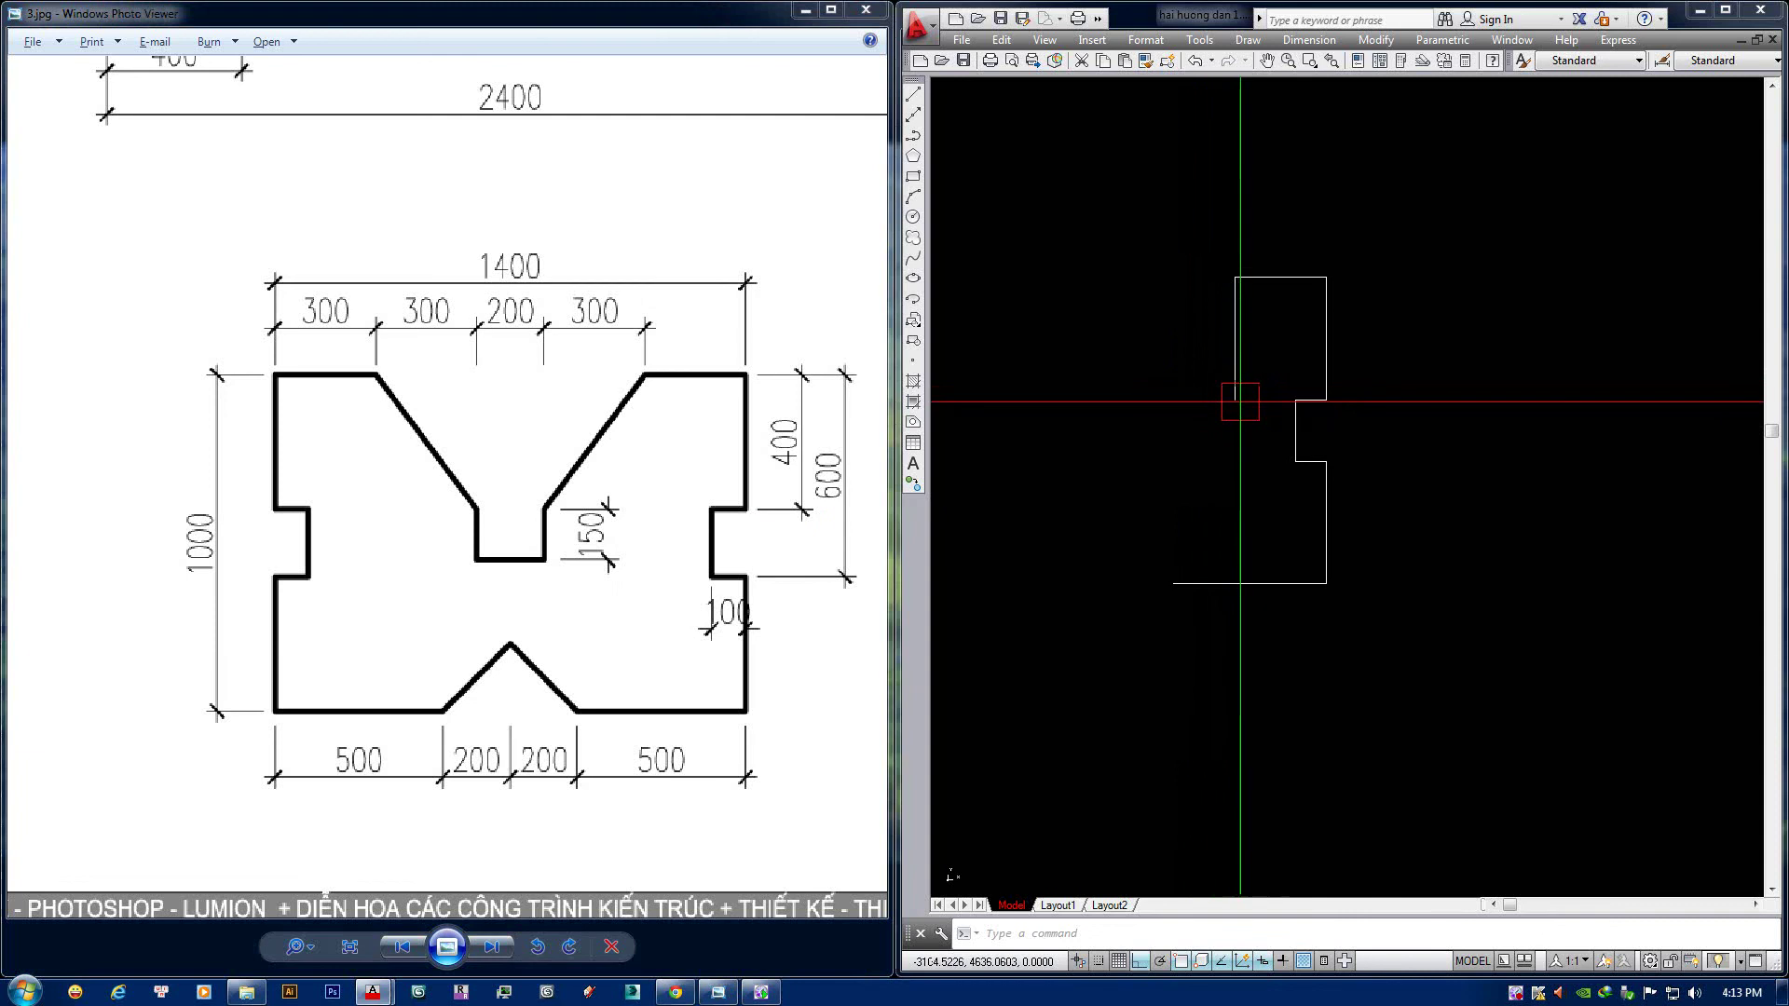
# Draw the 300-unit top segment and the sloped diagonal, then erase two stray lines.
pyautogui.write('l')
pyautogui.press('Return')
pyautogui.click(1238, 404)
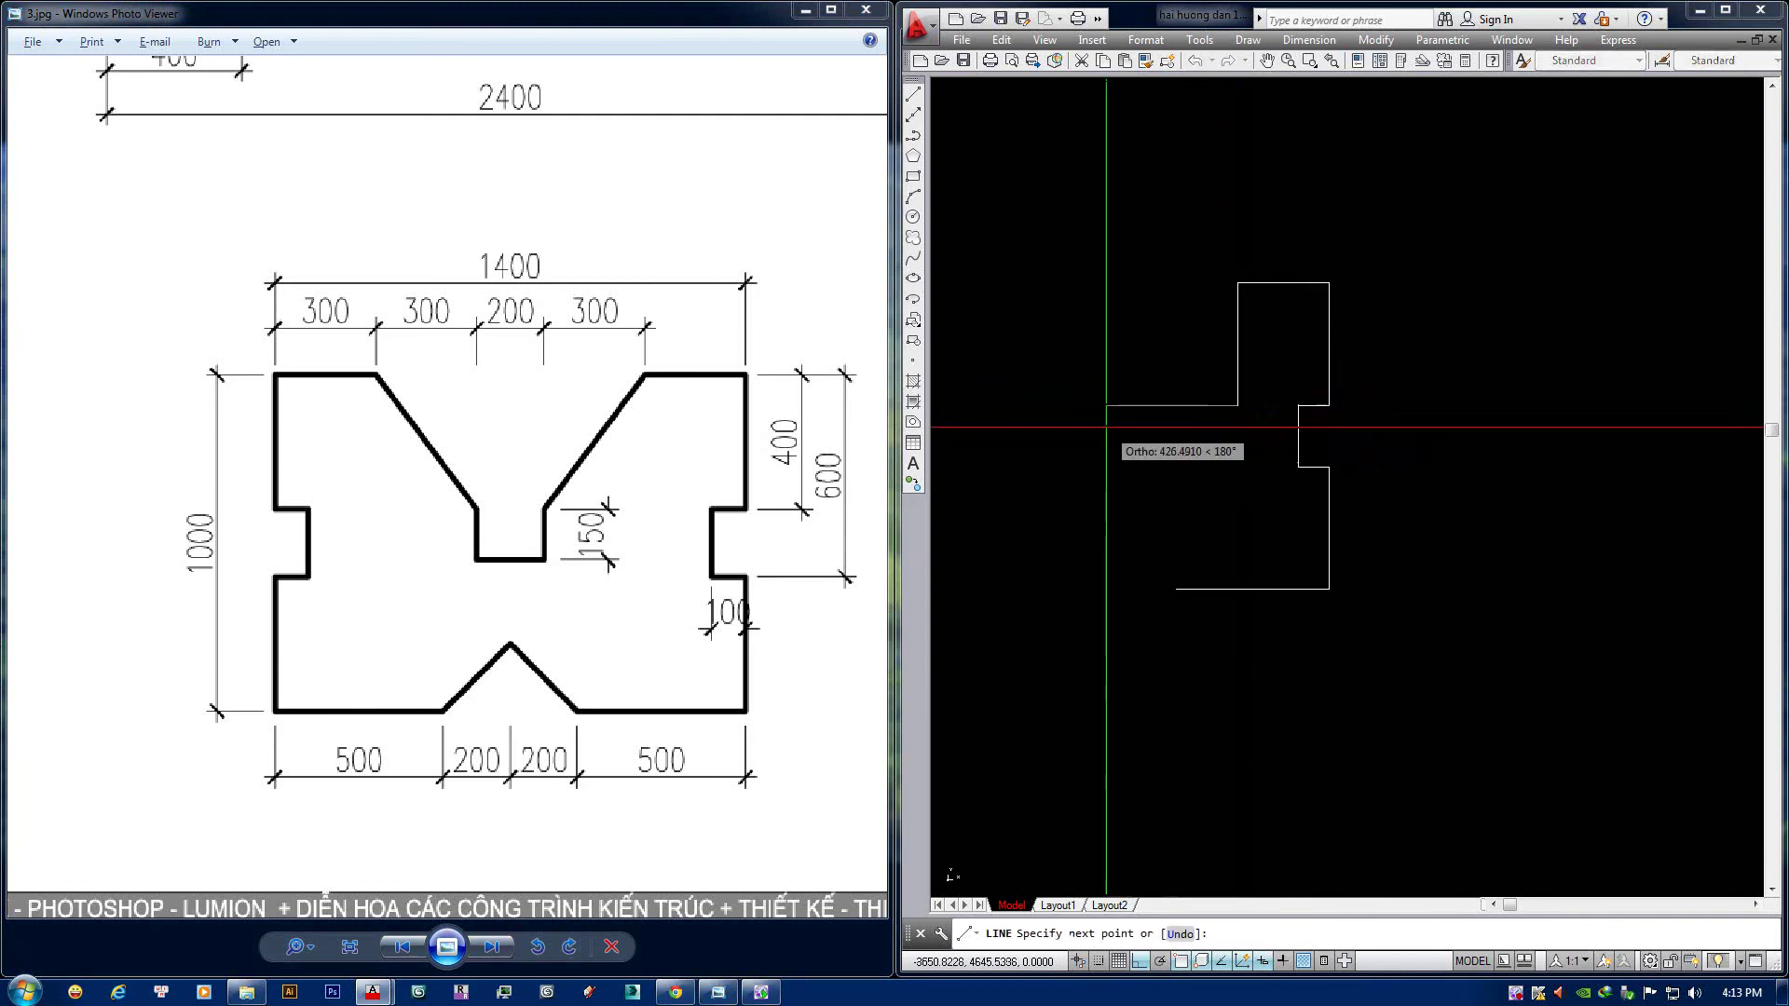
pyautogui.write('300')
pyautogui.press('Return')
pyautogui.press('Return')
pyautogui.click(1238, 282)
pyautogui.click(1145, 404)
pyautogui.press('Return')
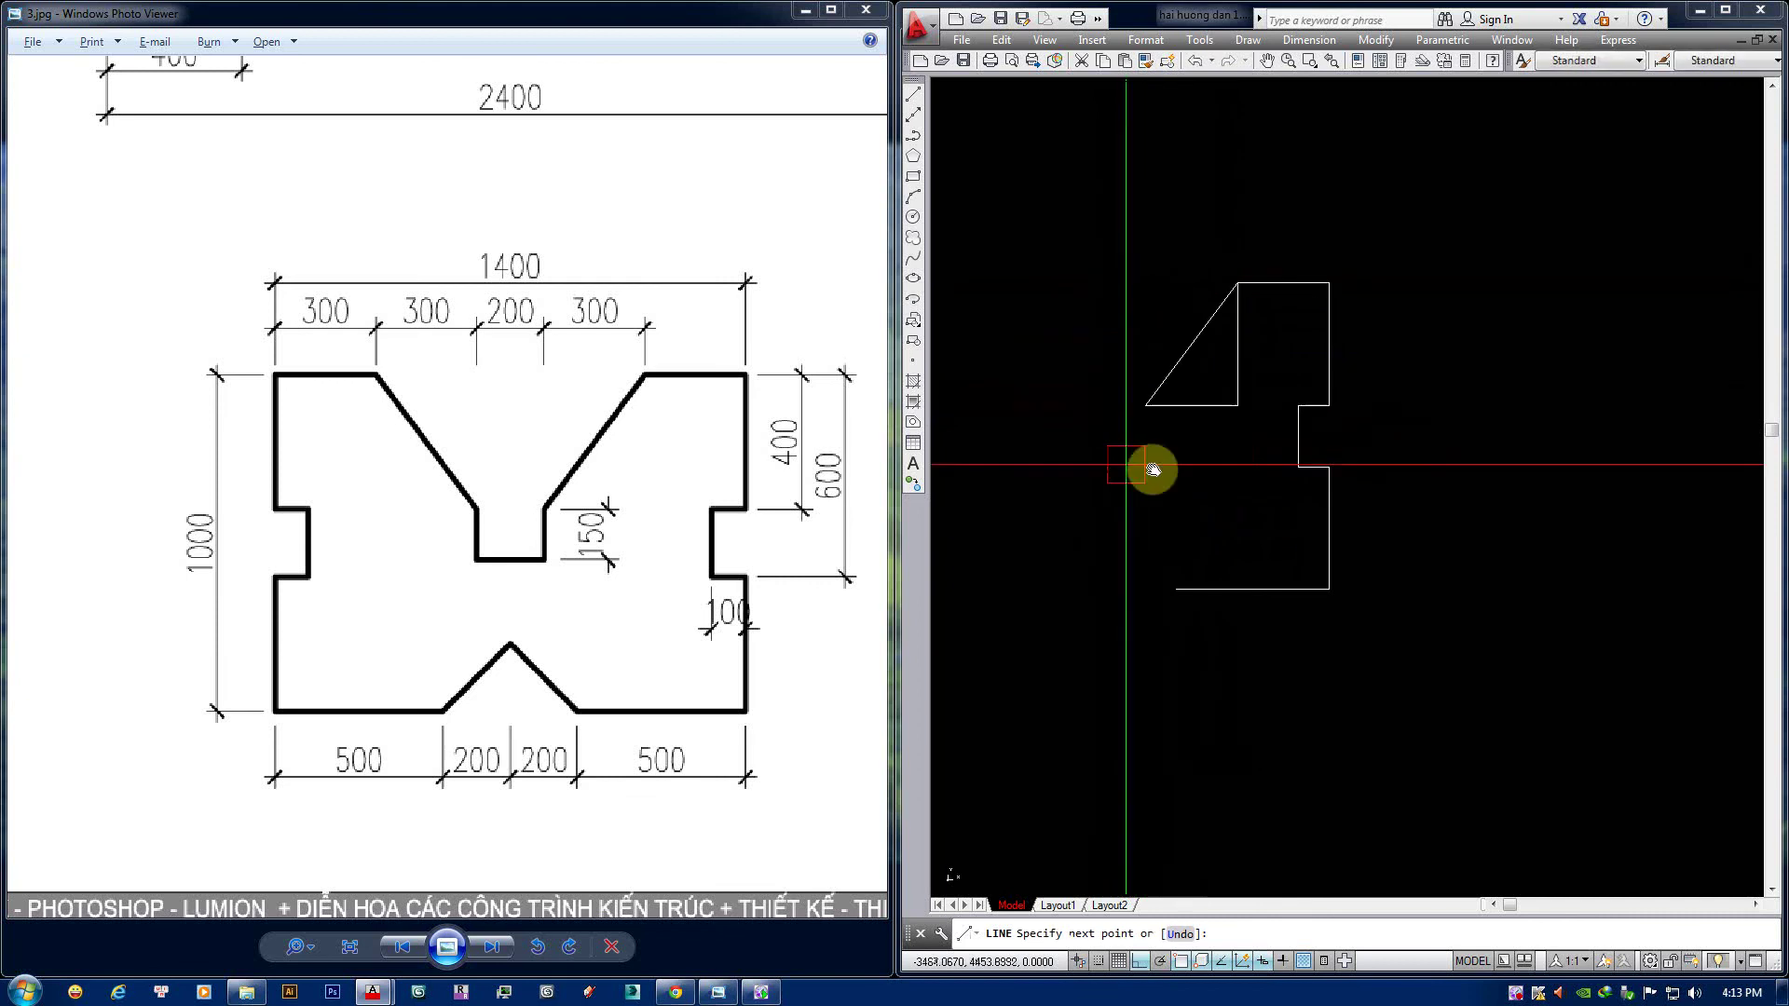
pyautogui.moveTo(1228, 414); pyautogui.dragTo(1284, 404, button='middle')
pyautogui.click(1272, 395)
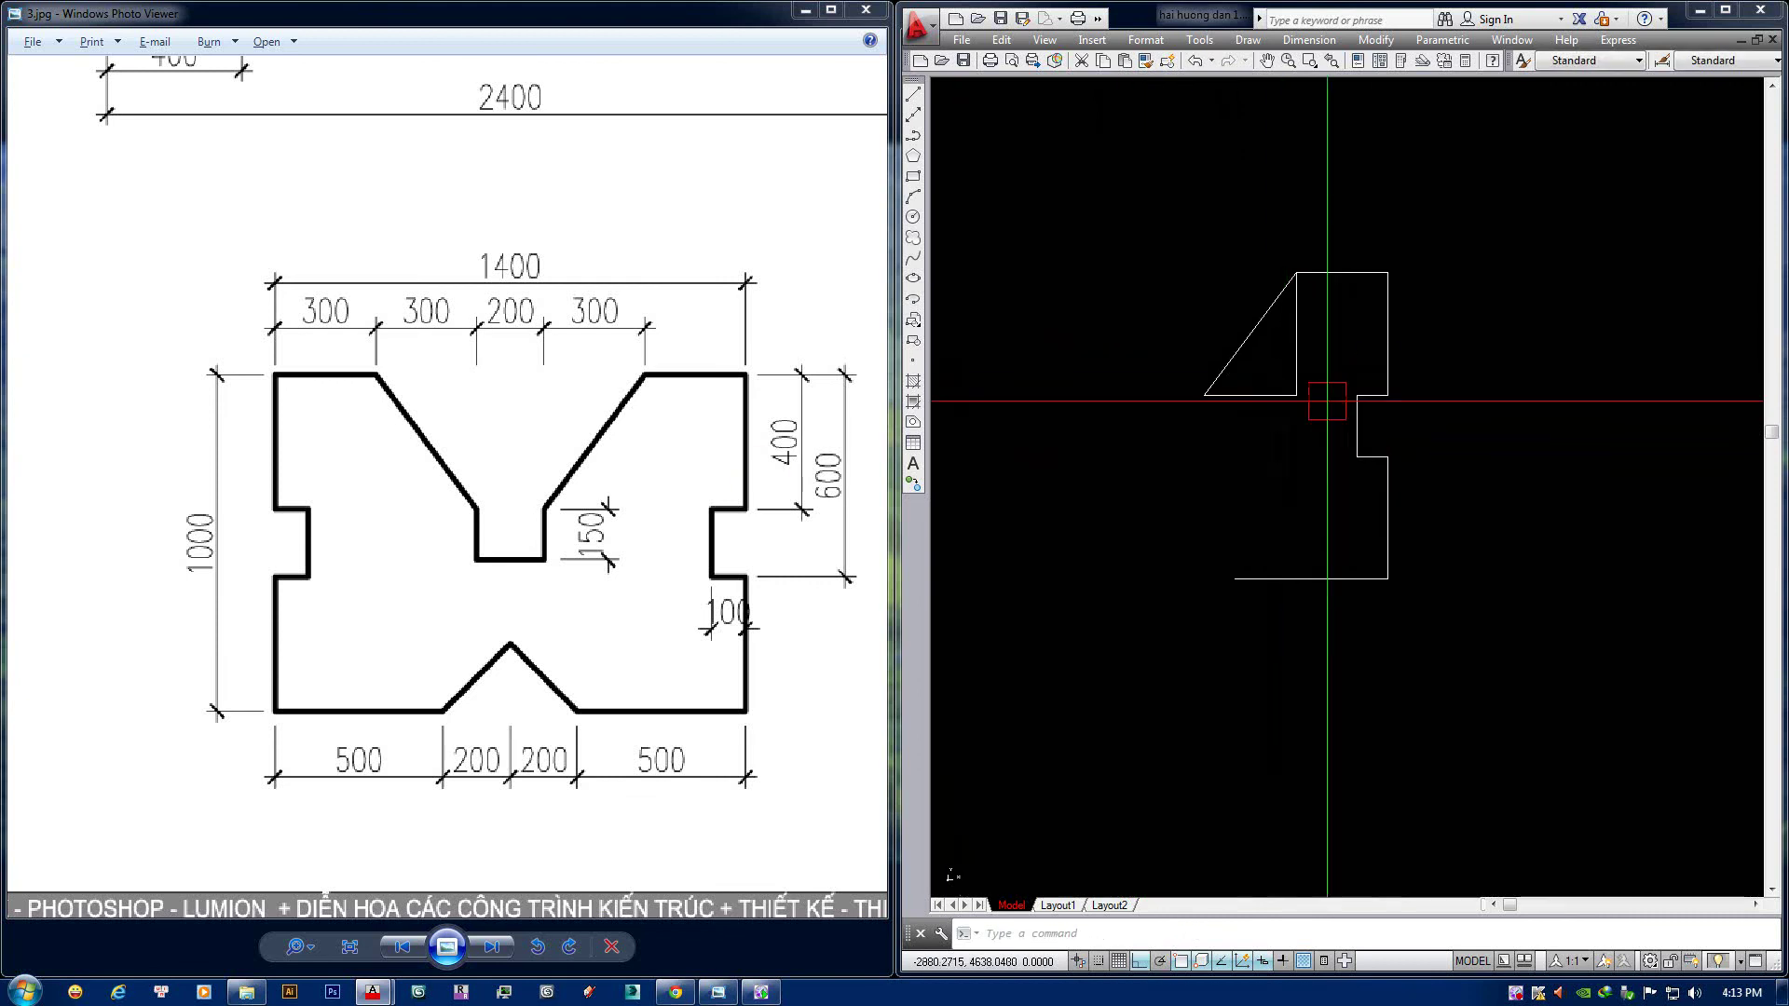
pyautogui.click(1297, 365)
pyautogui.press('Delete')
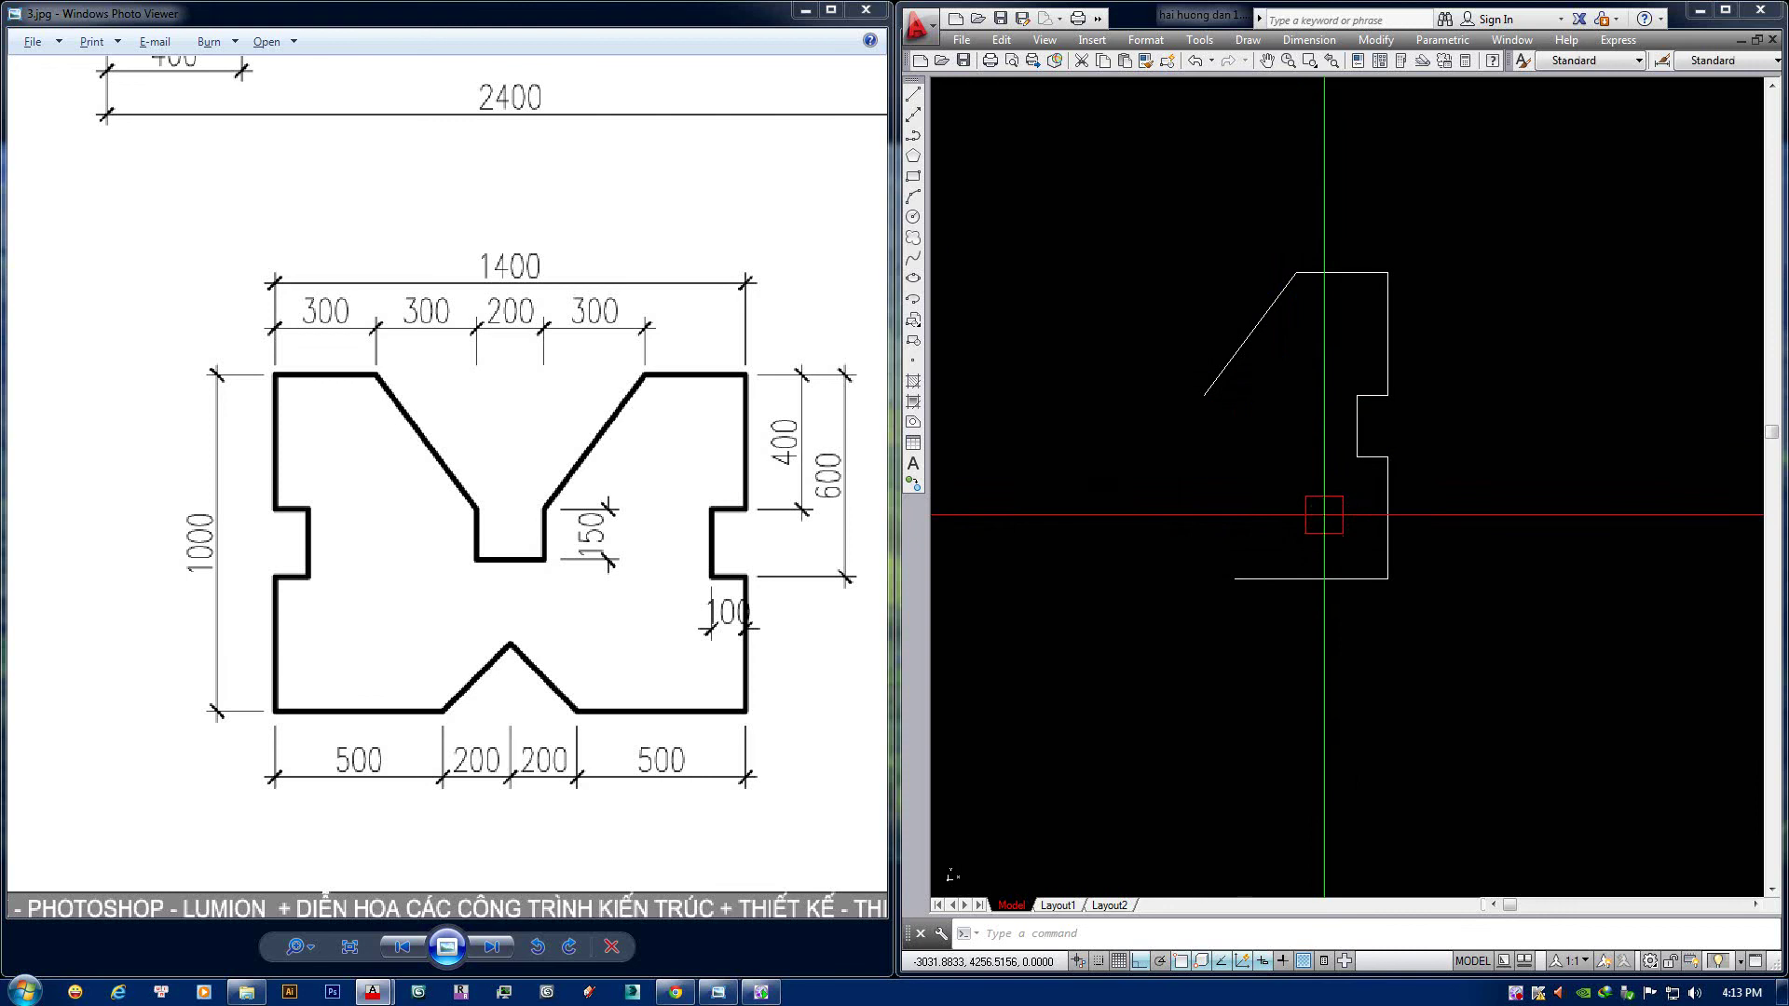
# Draw the 200-wide, 150-deep slot down from the diagonal's lower end.
pyautogui.click(913, 94)
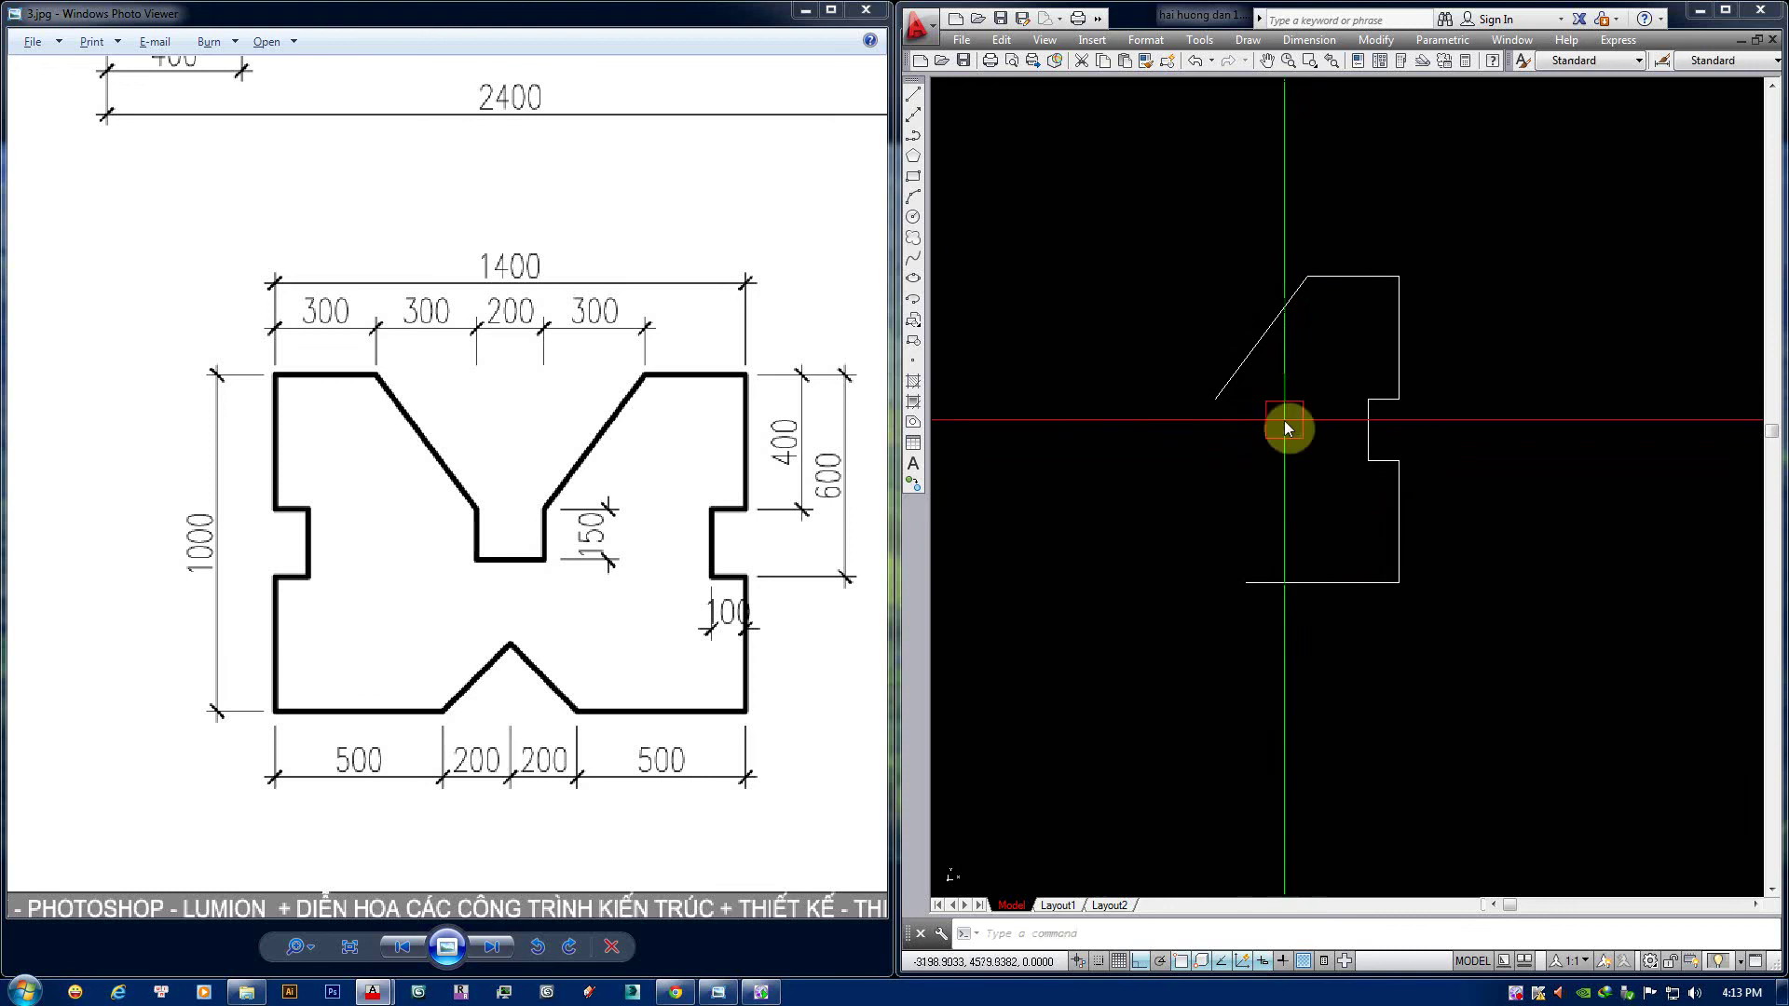
pyautogui.click(1215, 399)
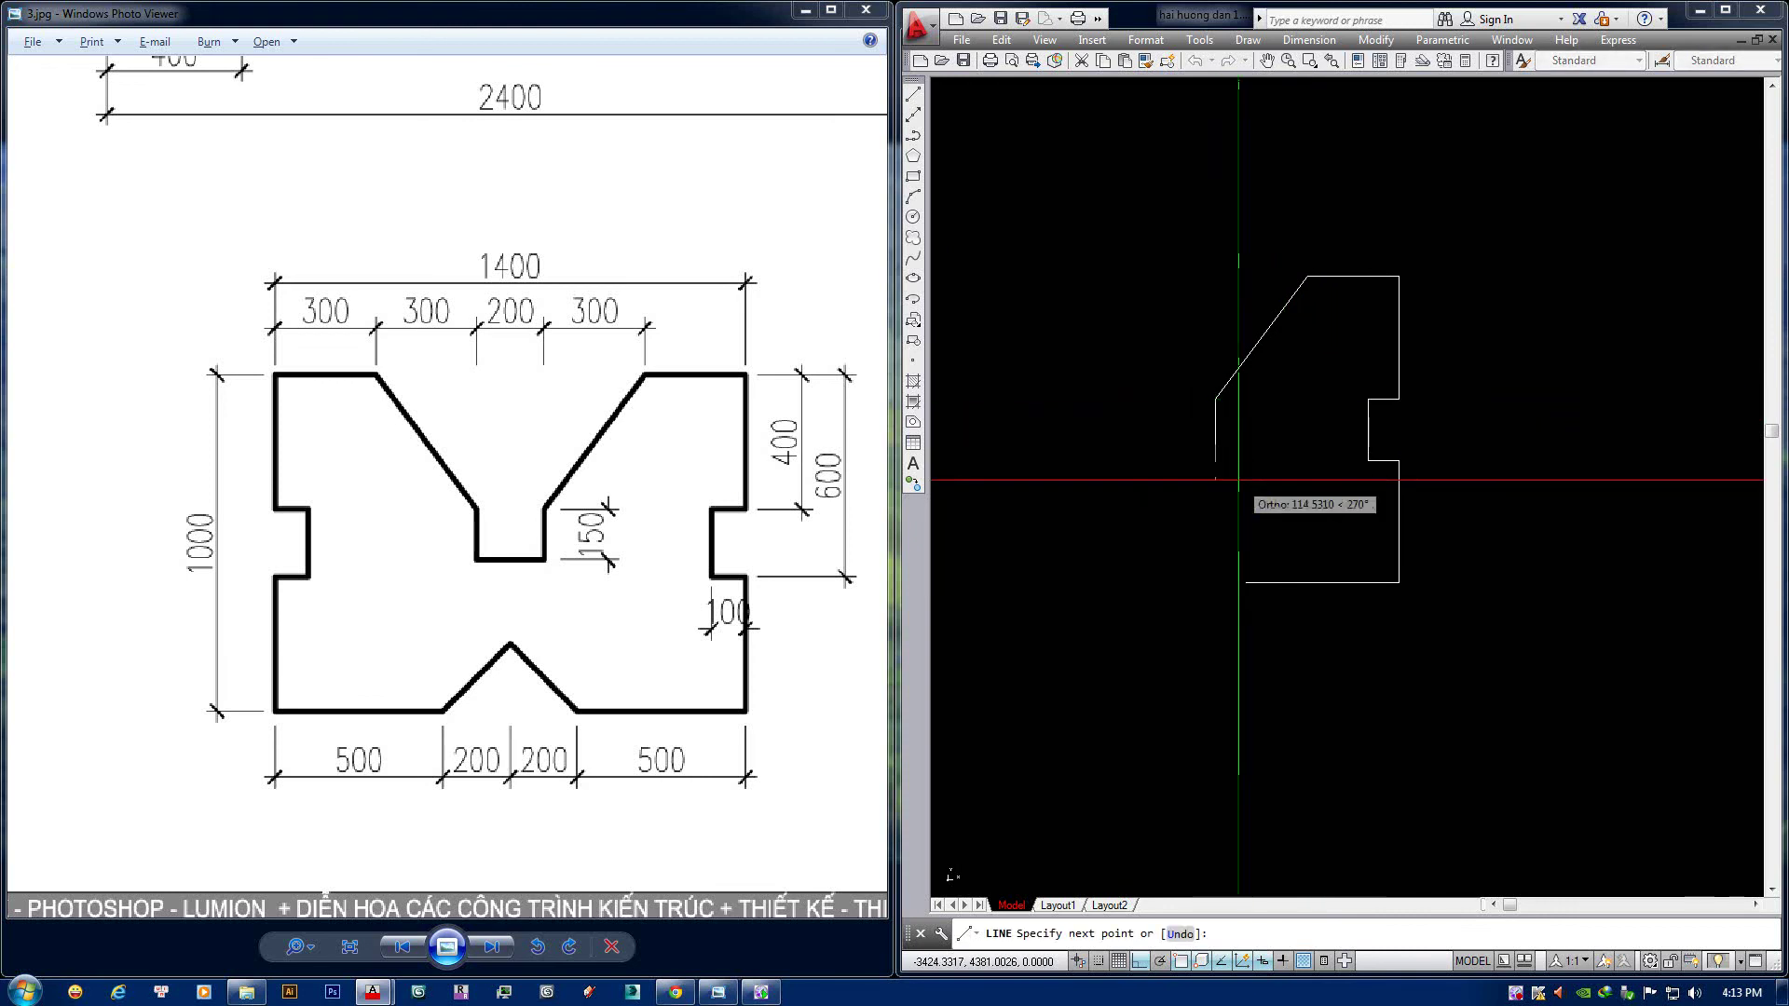
pyautogui.write('150')
pyautogui.press('Return')
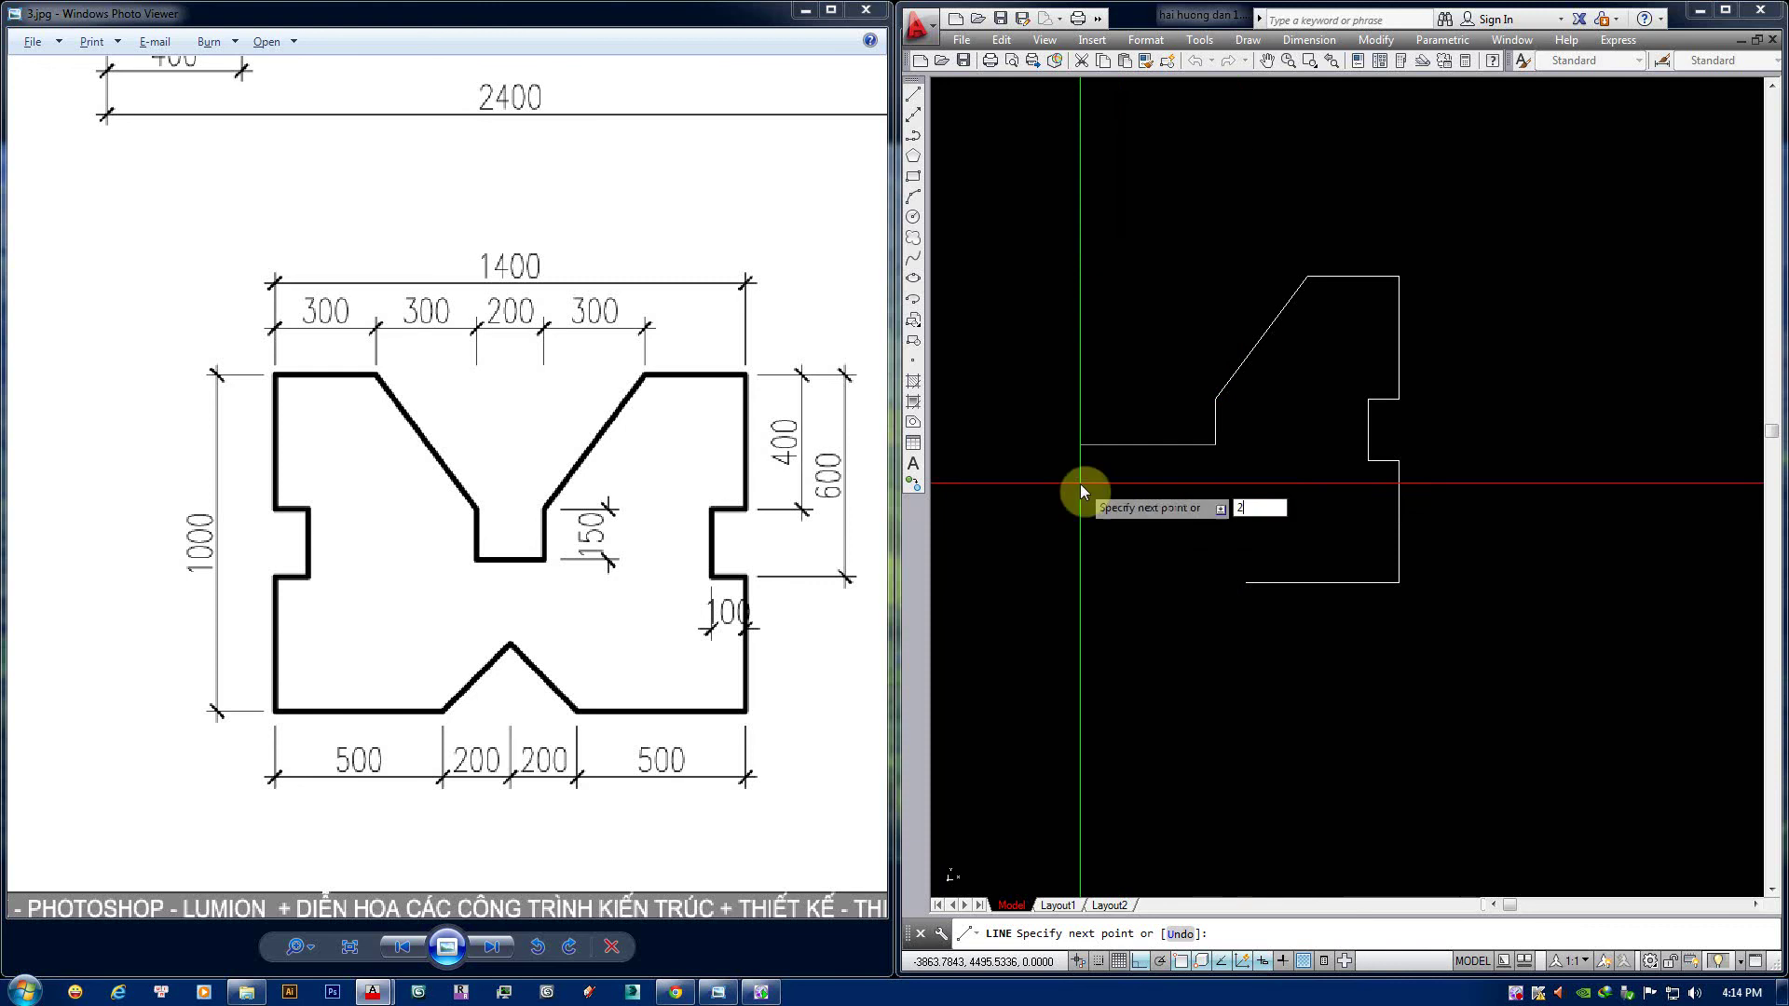
pyautogui.write('200')
pyautogui.press('Return')
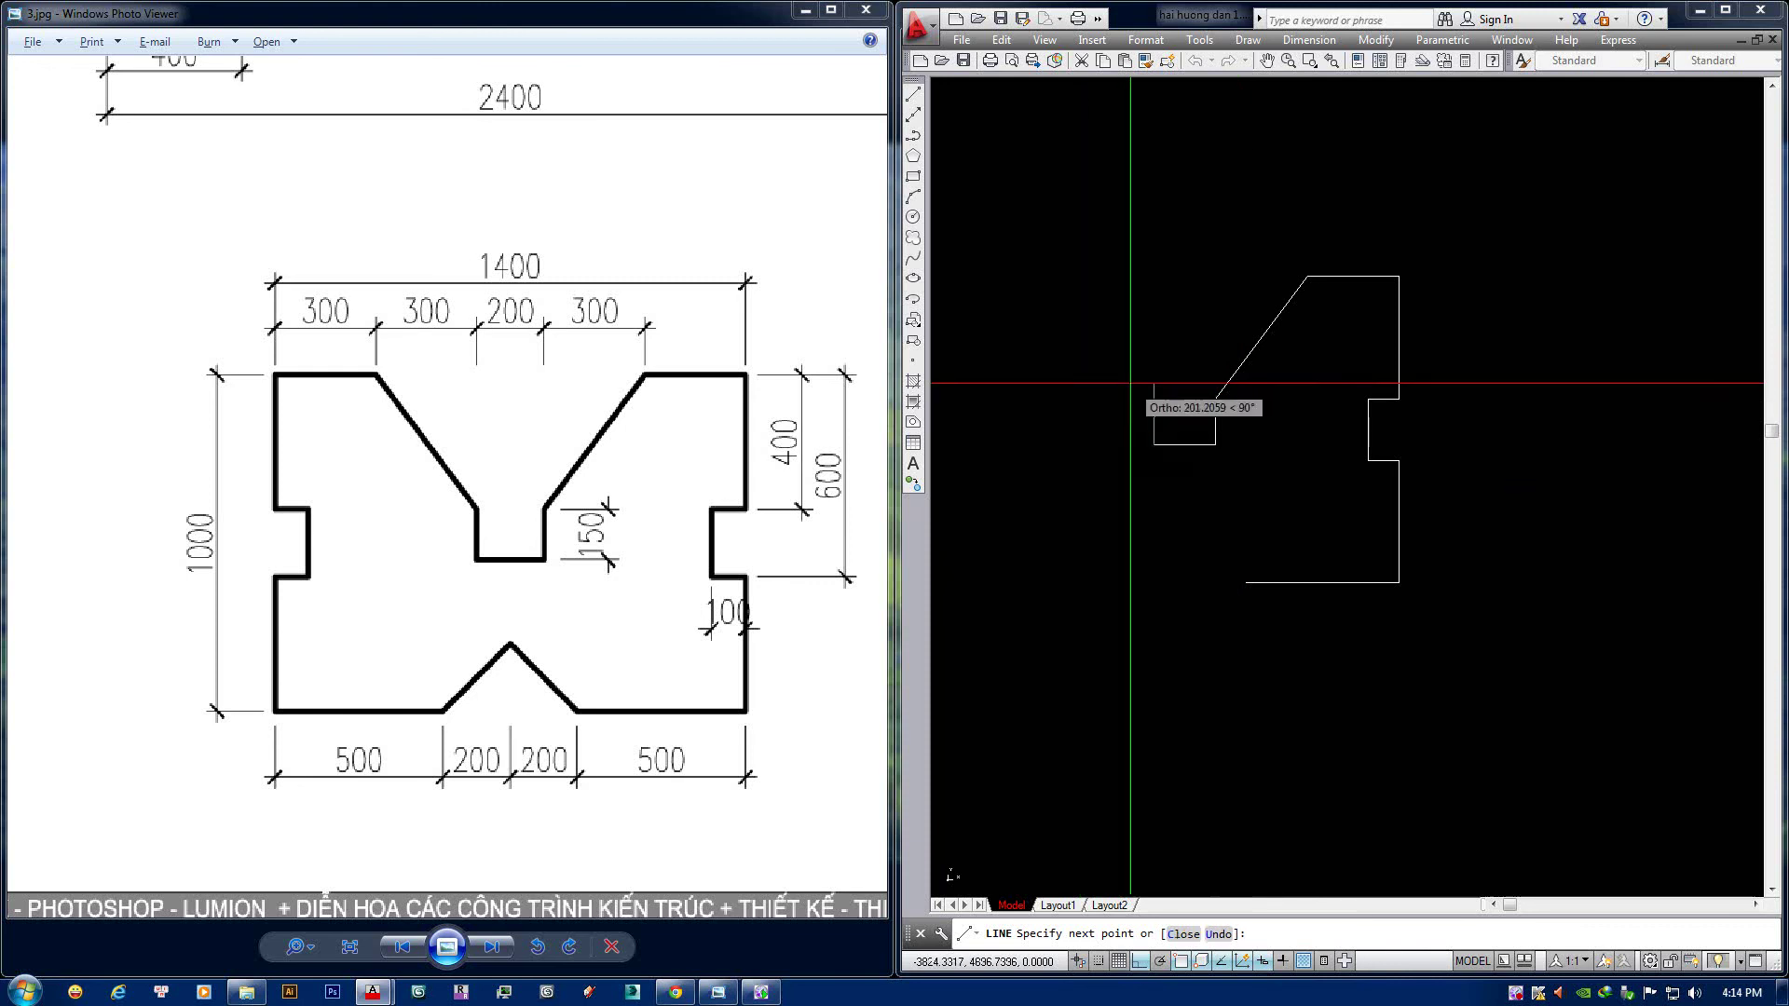
pyautogui.write('150')
pyautogui.press('Return')
pyautogui.press('Return')
pyautogui.moveTo(1258, 394); pyautogui.dragTo(1277, 393, button='middle')
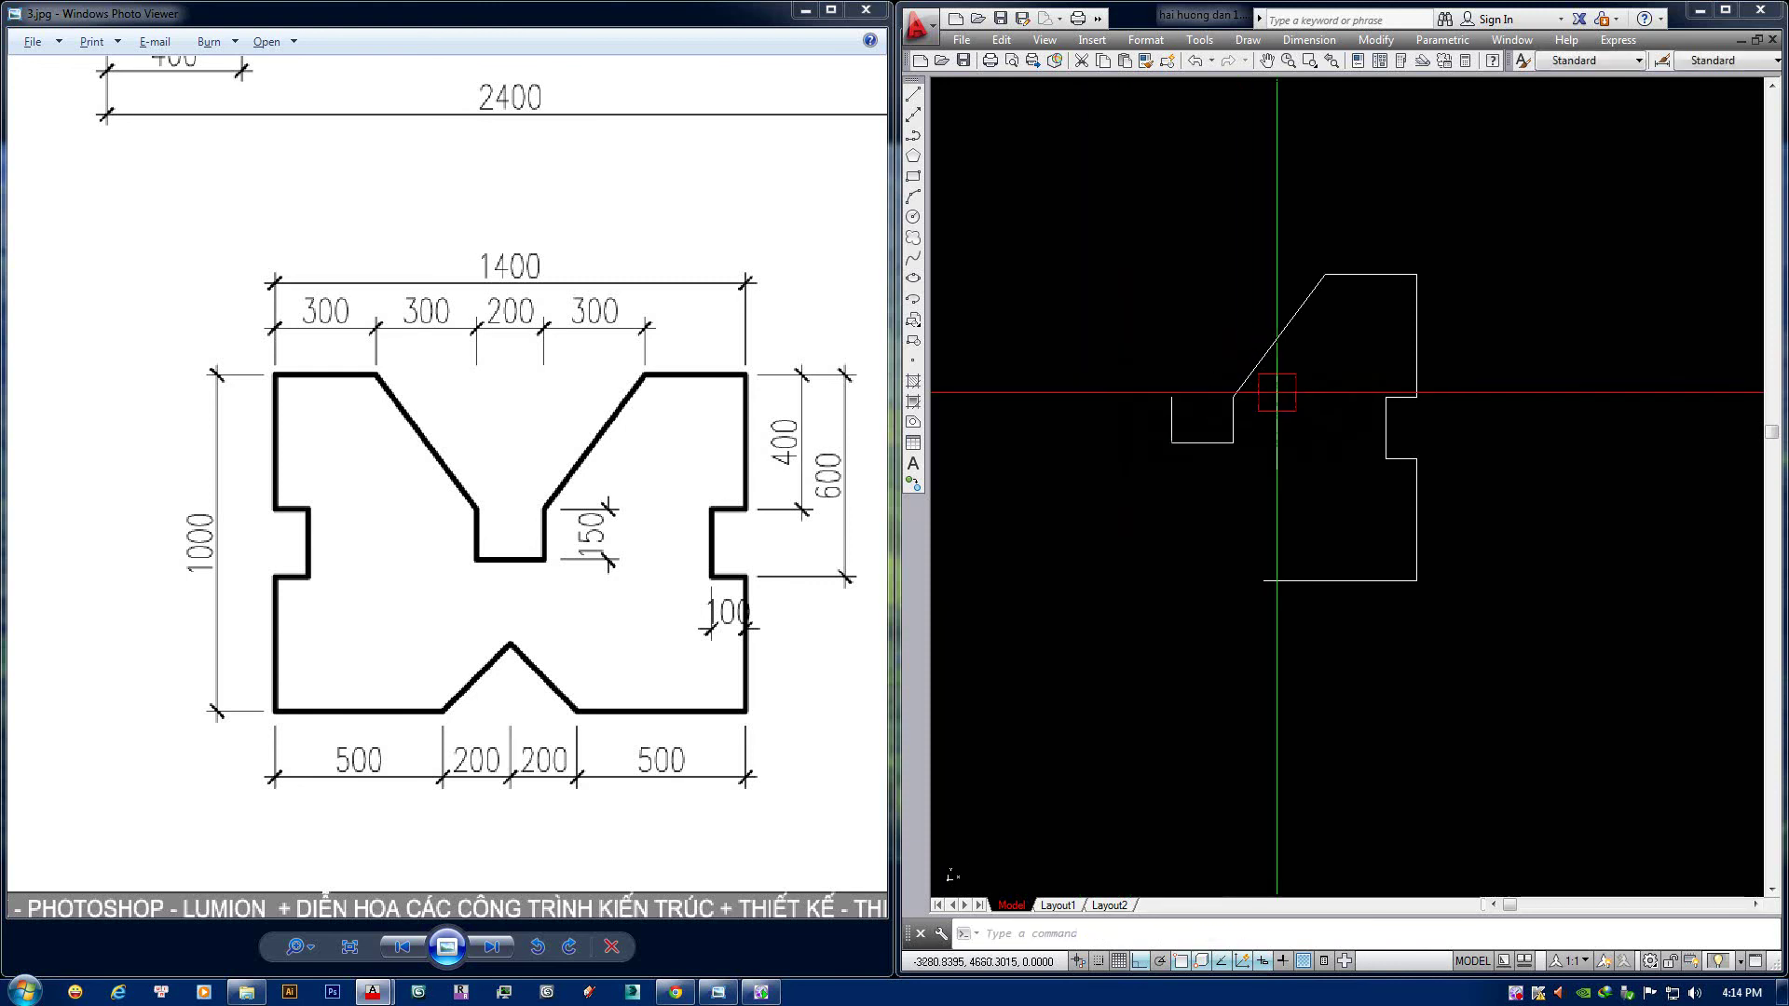
pyautogui.scroll(-2, 1259, 320)
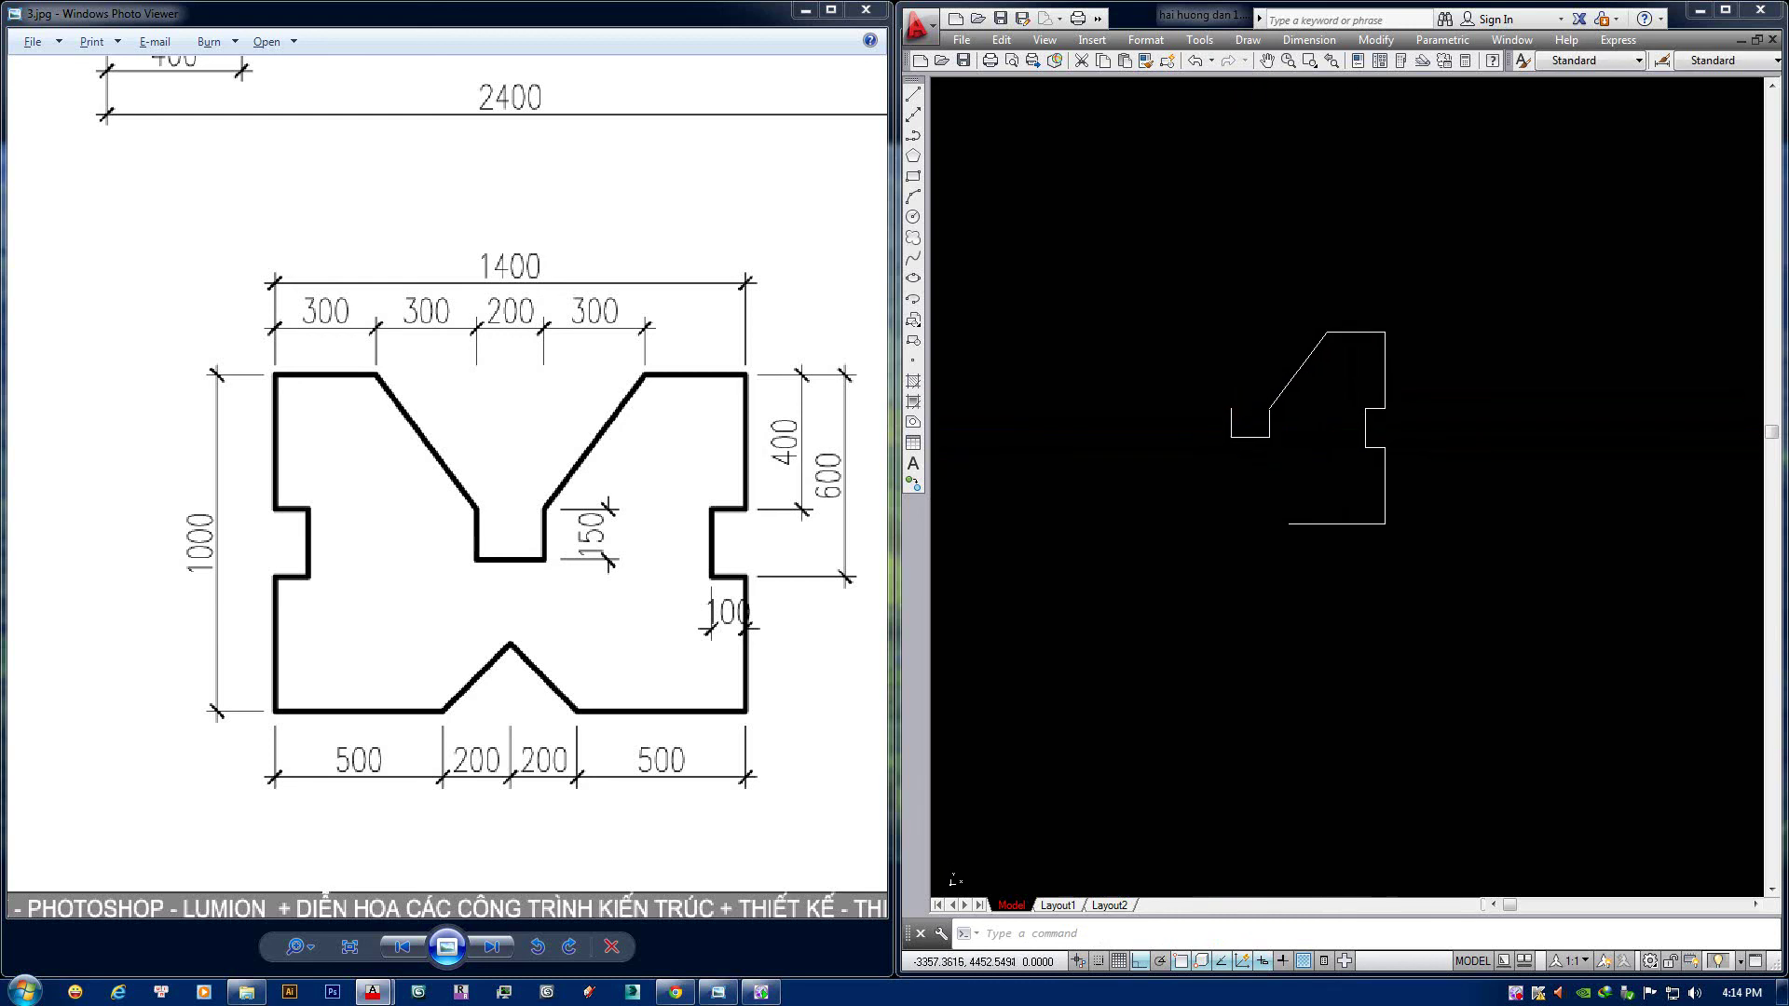
pyautogui.rightClick(1290, 529)
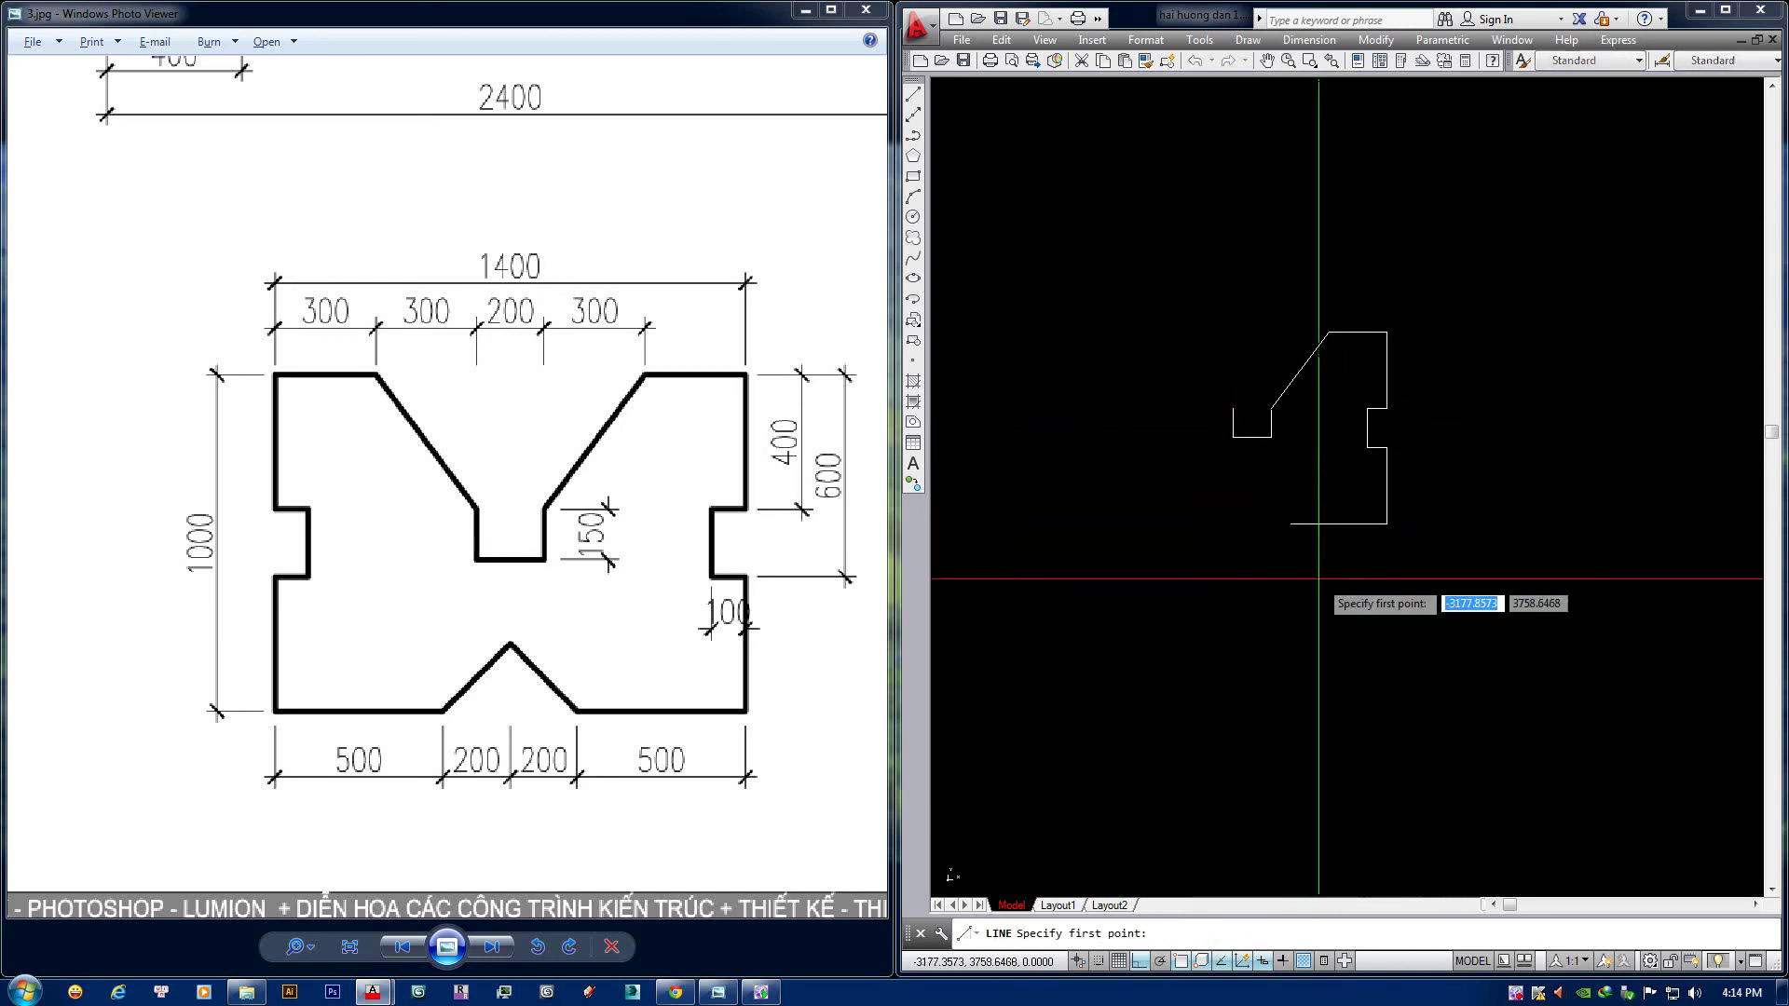
# Draw a 200×200 triangle from the lower-left end, then erase its horizontal and vertical helpers.
pyautogui.click(1290, 523)
pyautogui.scroll(2, 1290, 519)
pyautogui.scroll(3, 1295, 493)
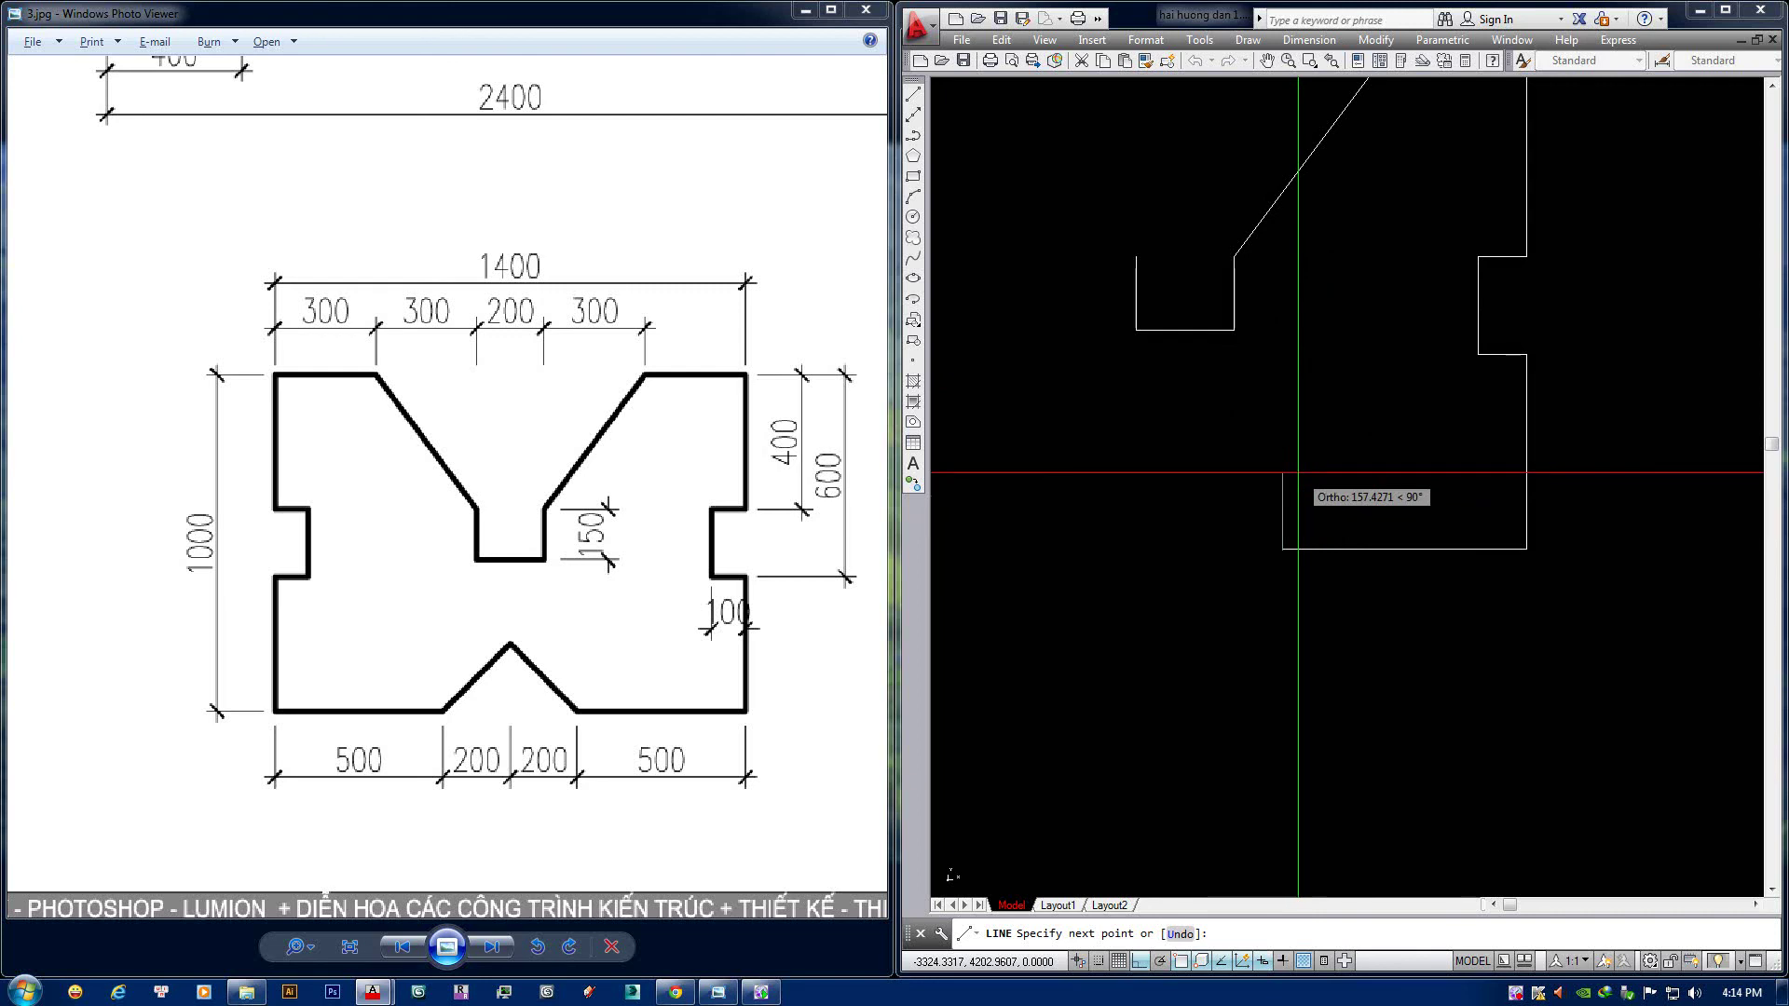
pyautogui.write('200')
pyautogui.press('Return')
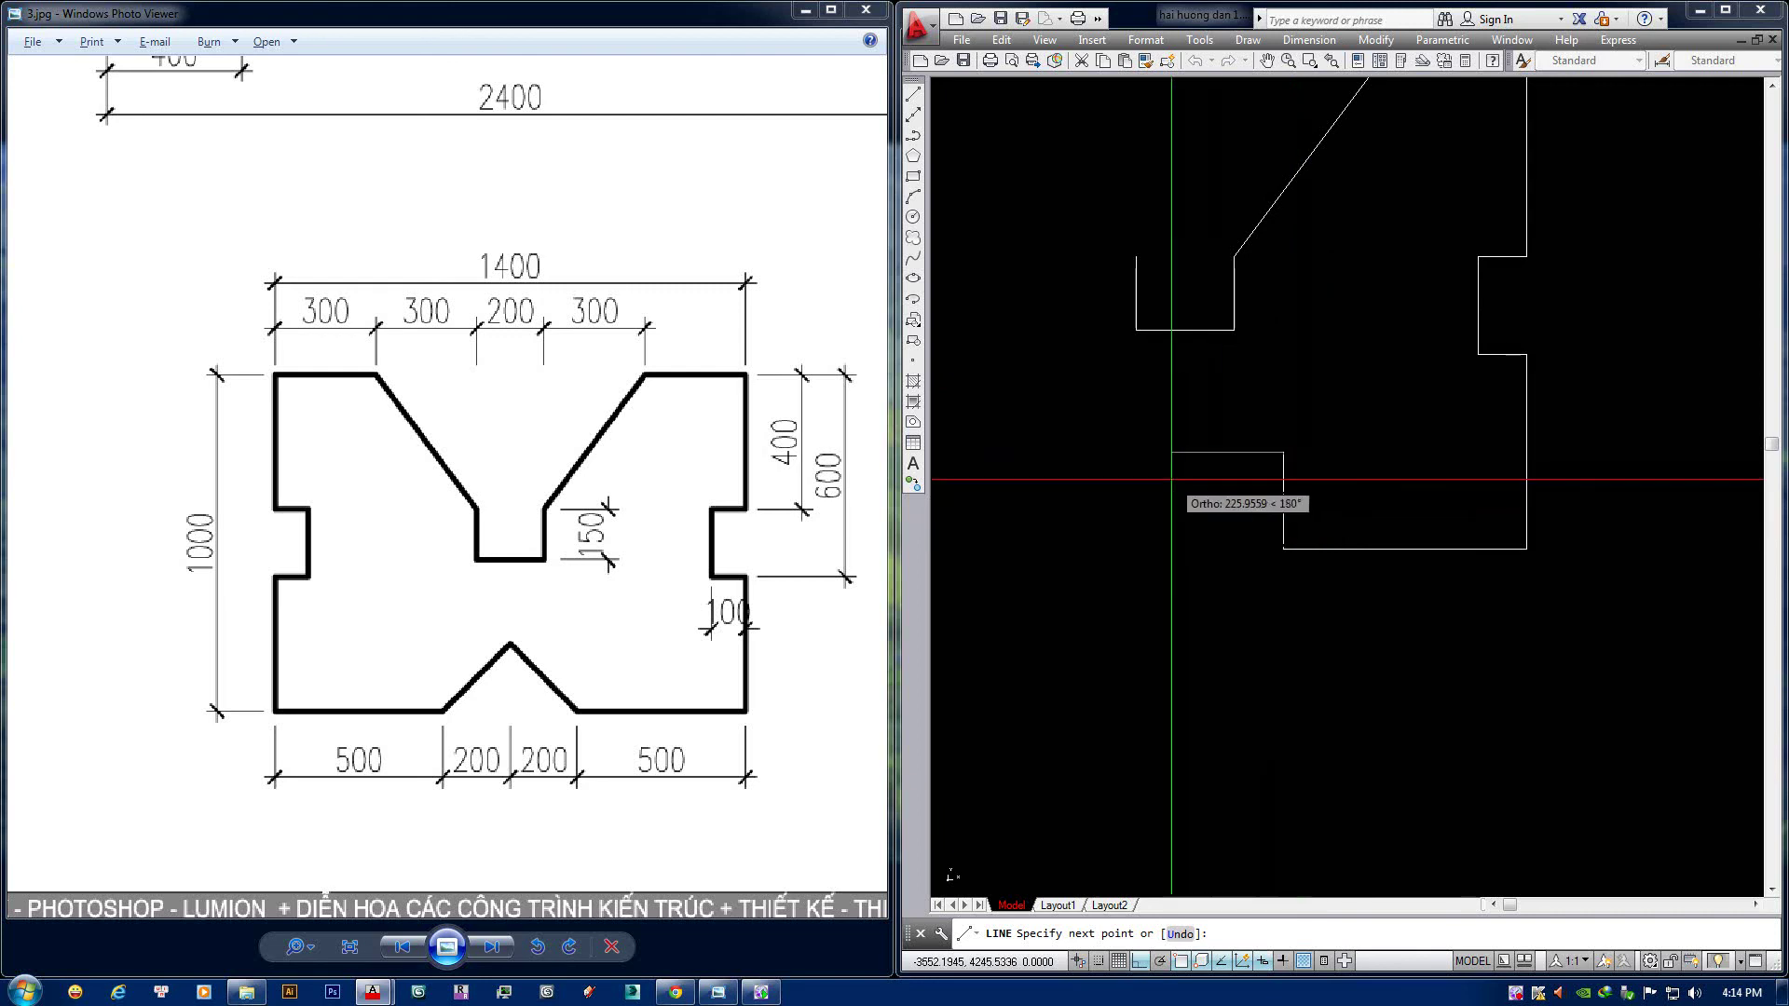
pyautogui.press('Return')
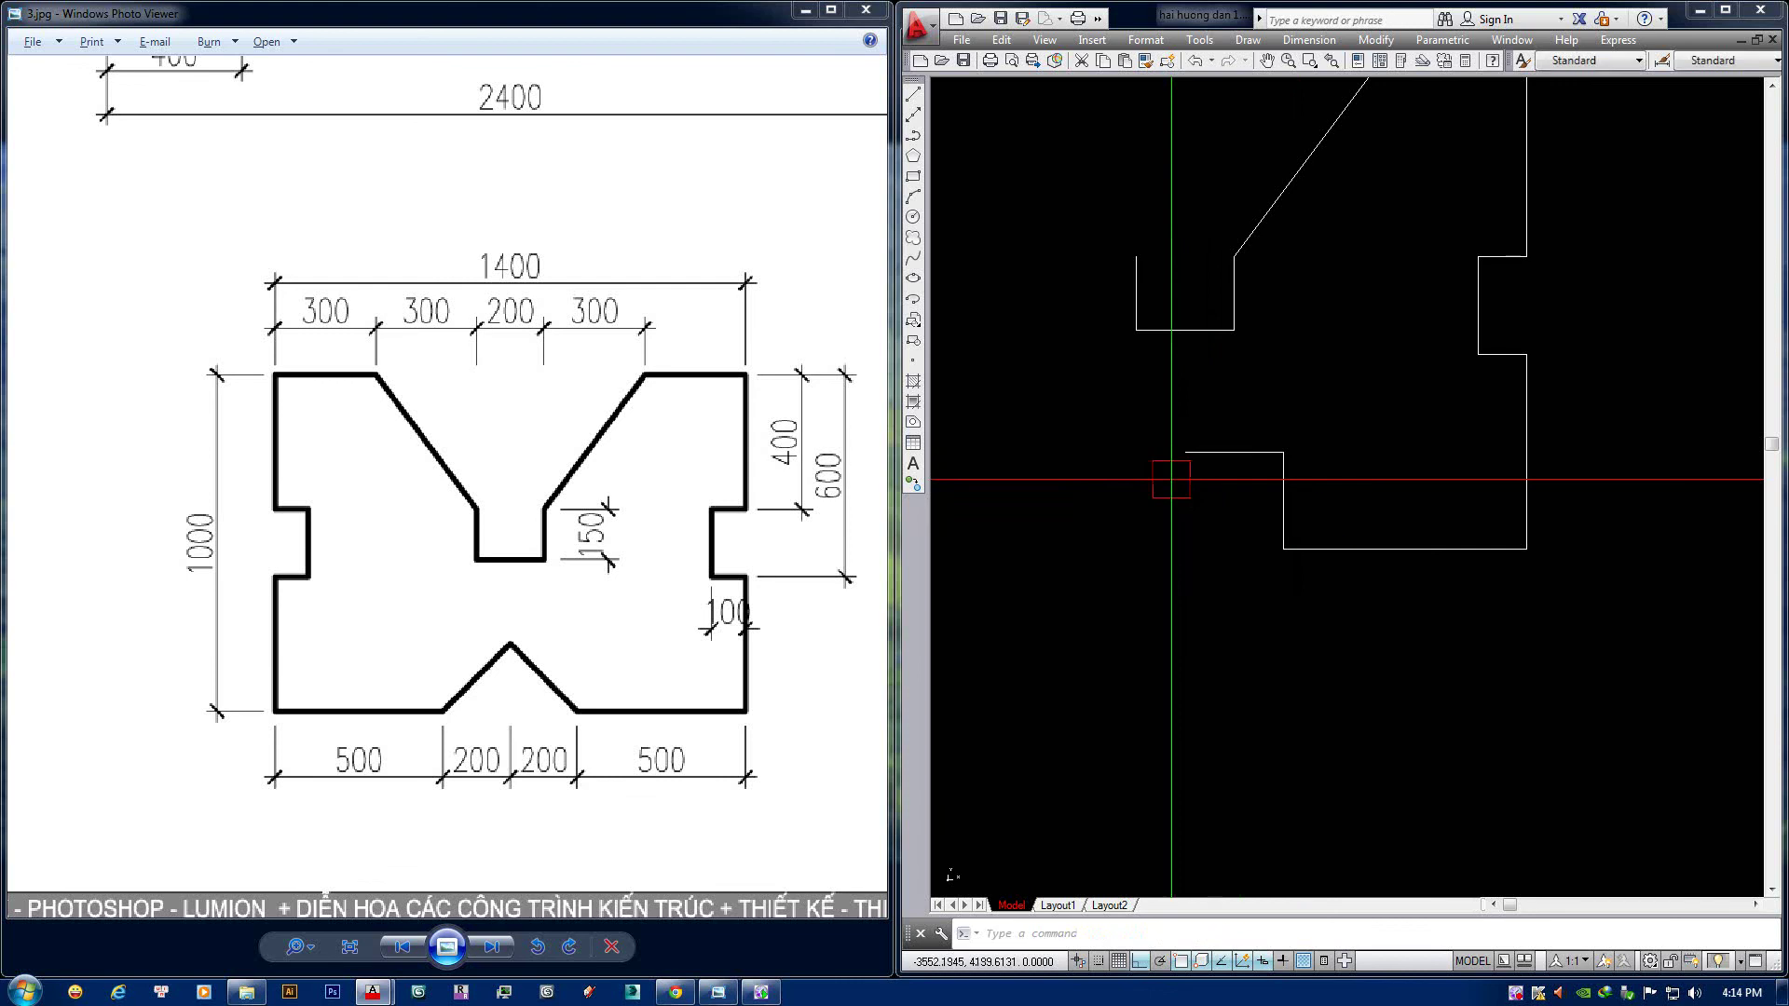
pyautogui.click(1185, 451)
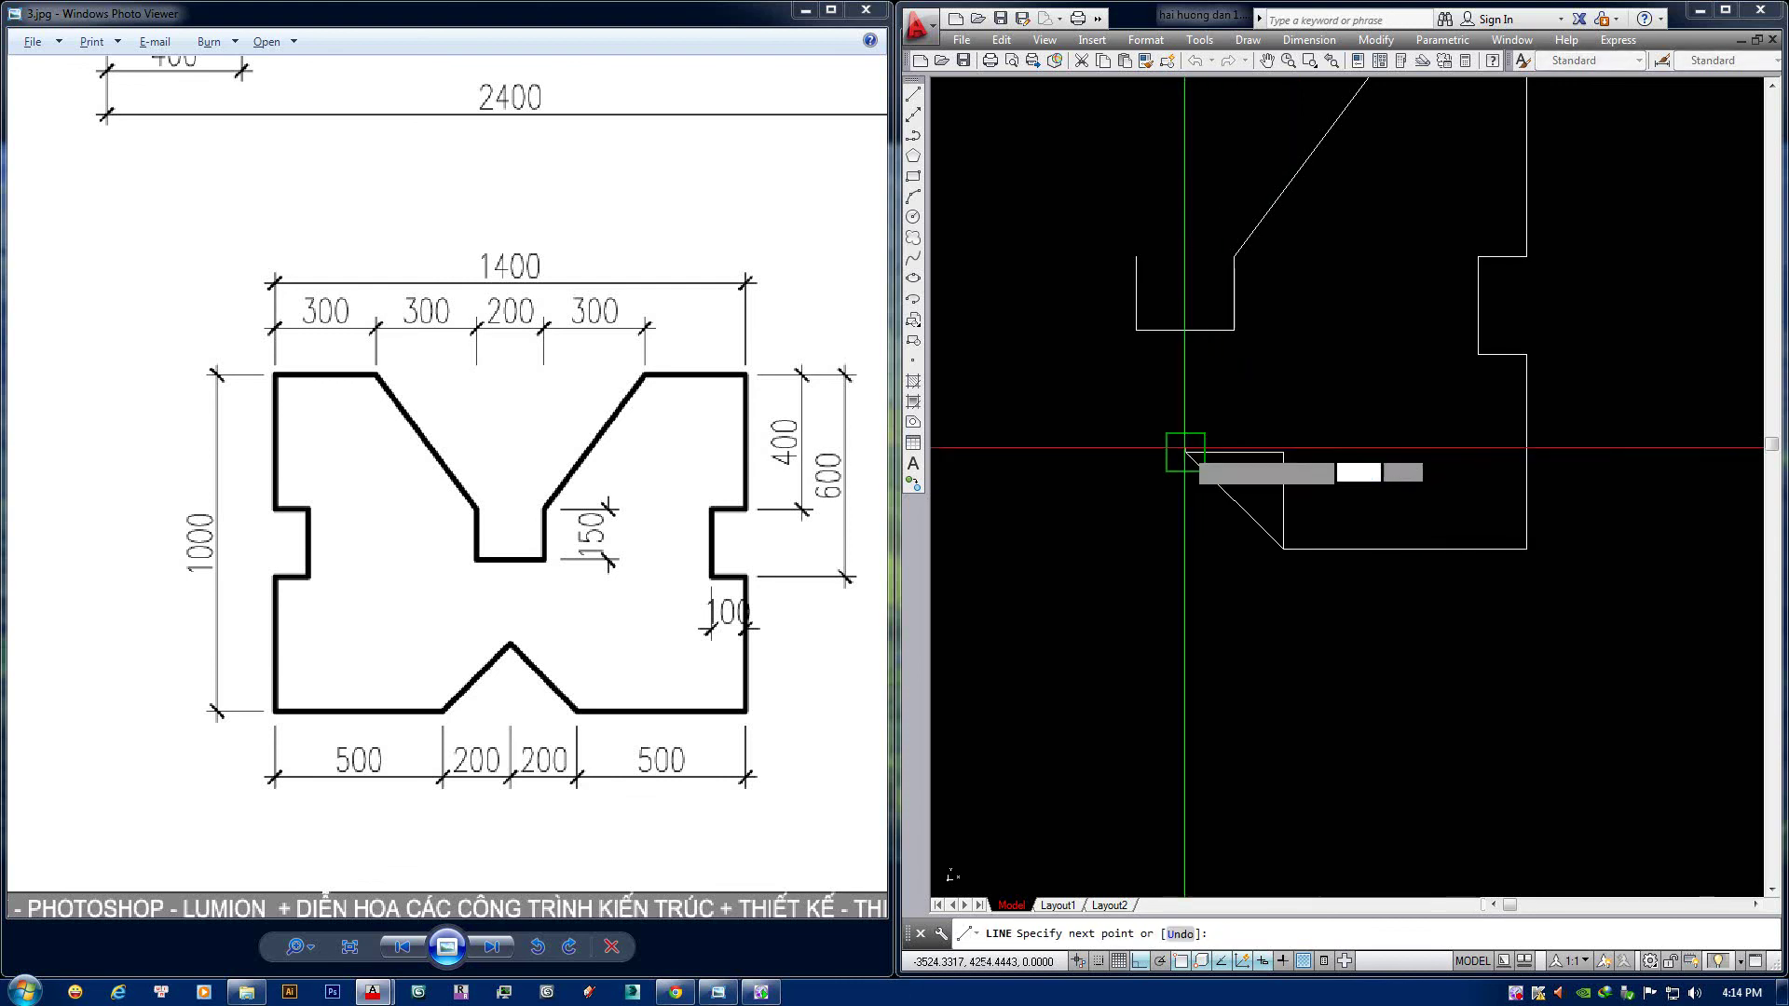
pyautogui.press('Return')
pyautogui.click(1234, 452)
pyautogui.click(1283, 500)
pyautogui.write('E')
pyautogui.press('Return')
# Draw a second 200×200 triangle from the diagonal's upper end to complete the V-cut.
pyautogui.moveTo(1281, 488); pyautogui.dragTo(1349, 479, button='middle')
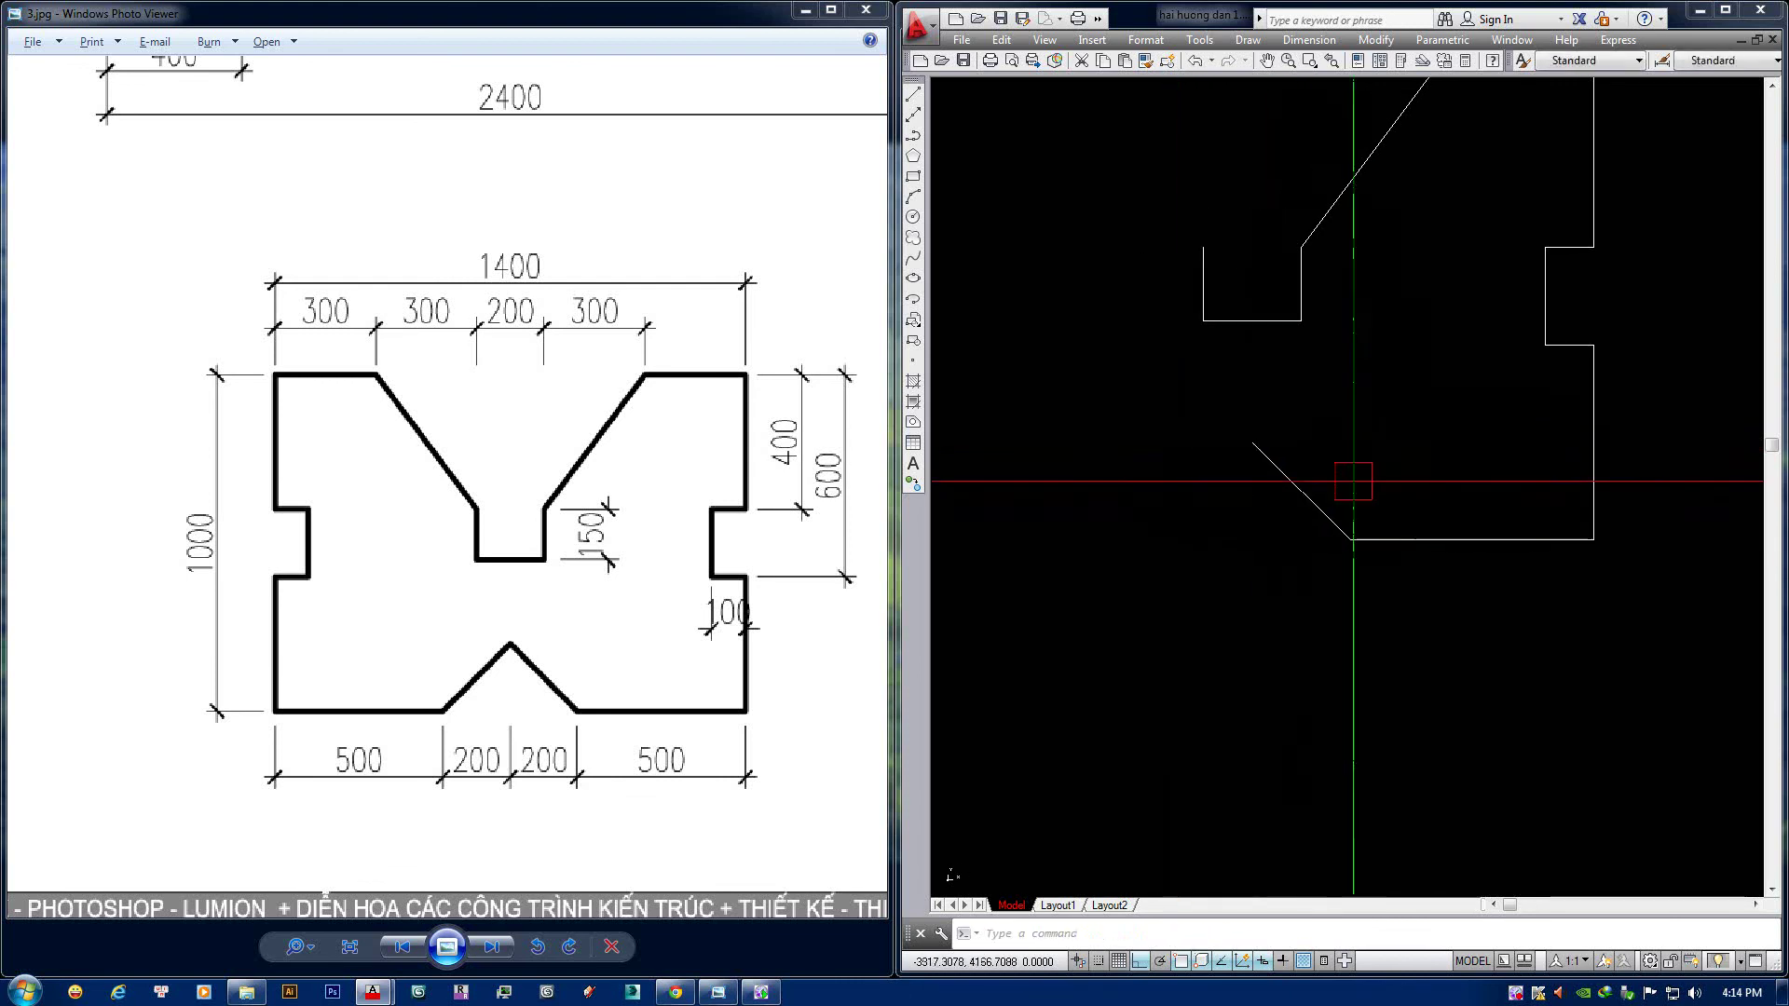
pyautogui.write('L')
pyautogui.press('Return')
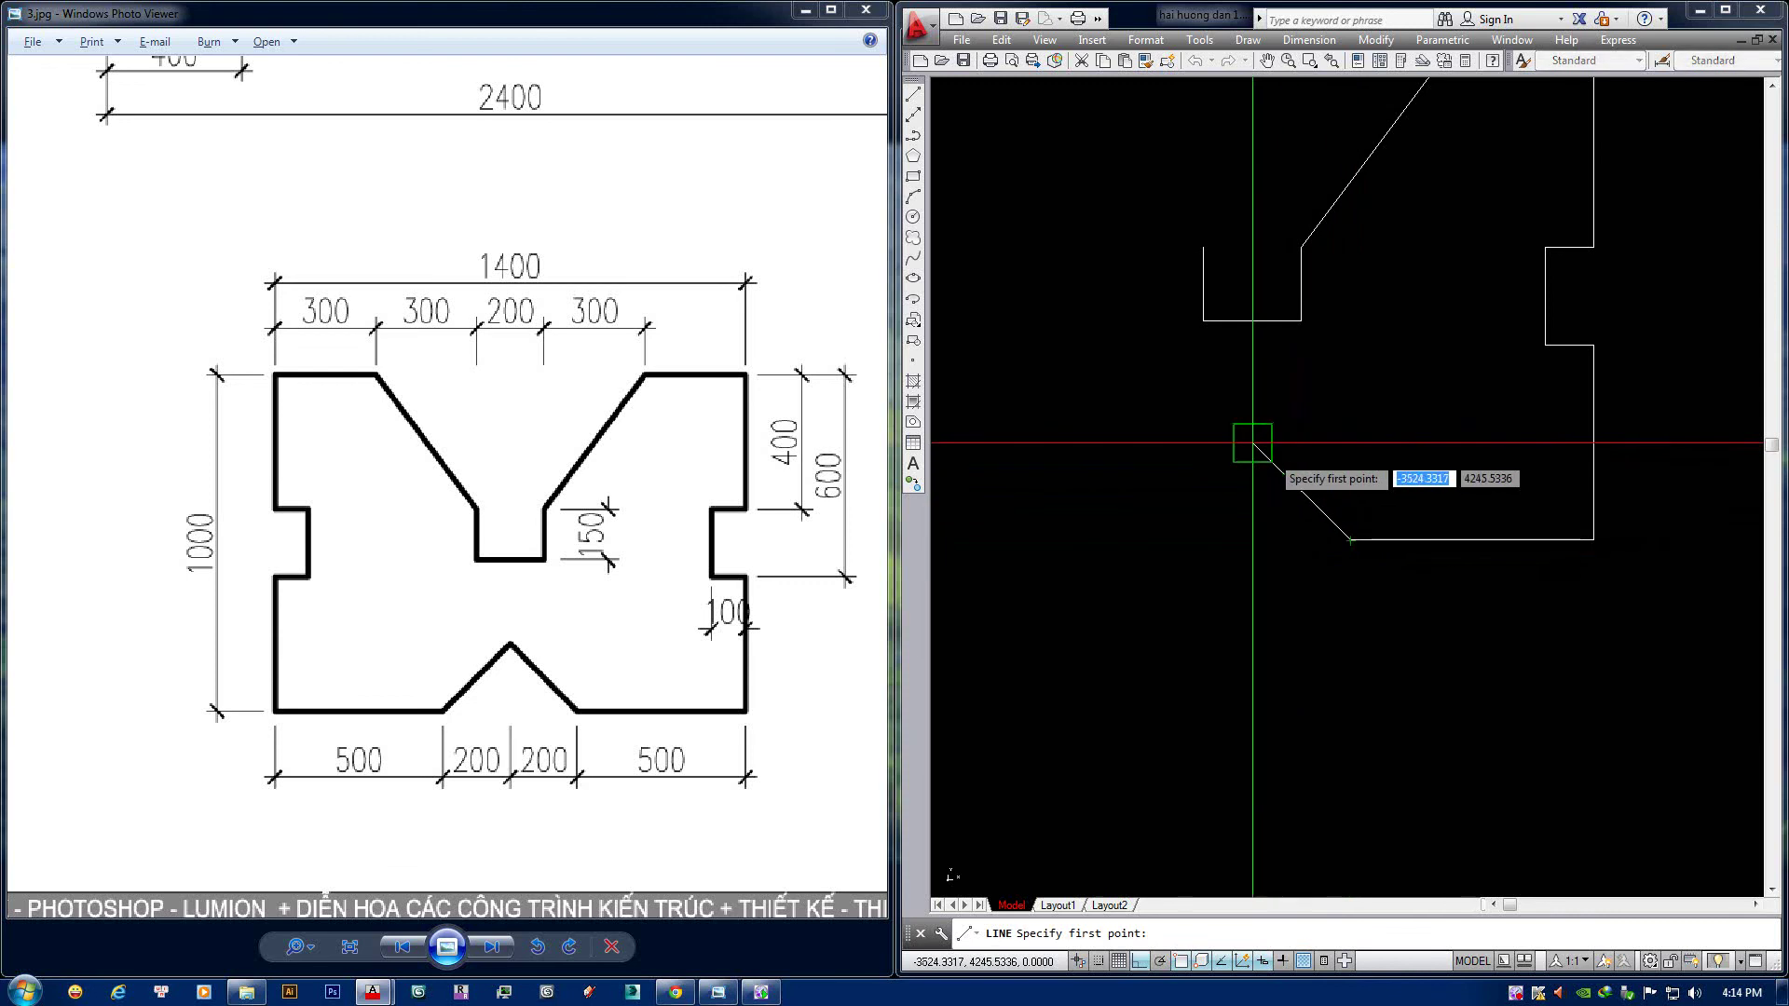
pyautogui.click(1252, 443)
pyautogui.write('200')
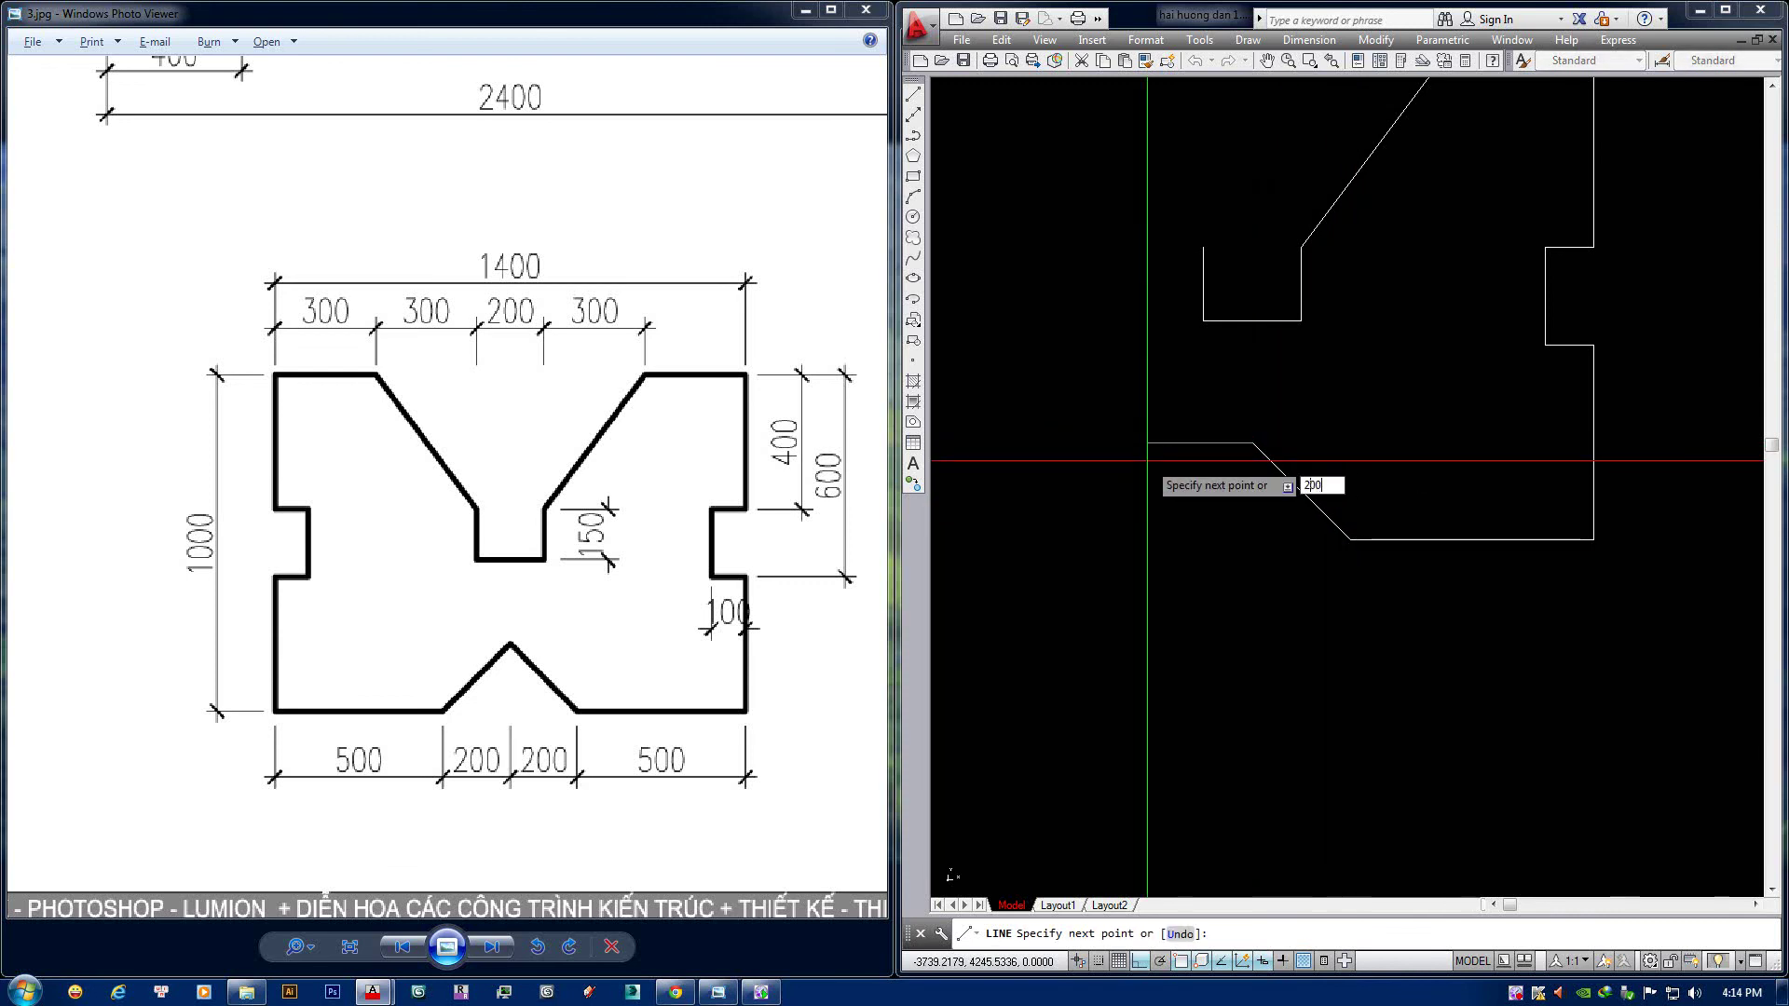
pyautogui.press('Return')
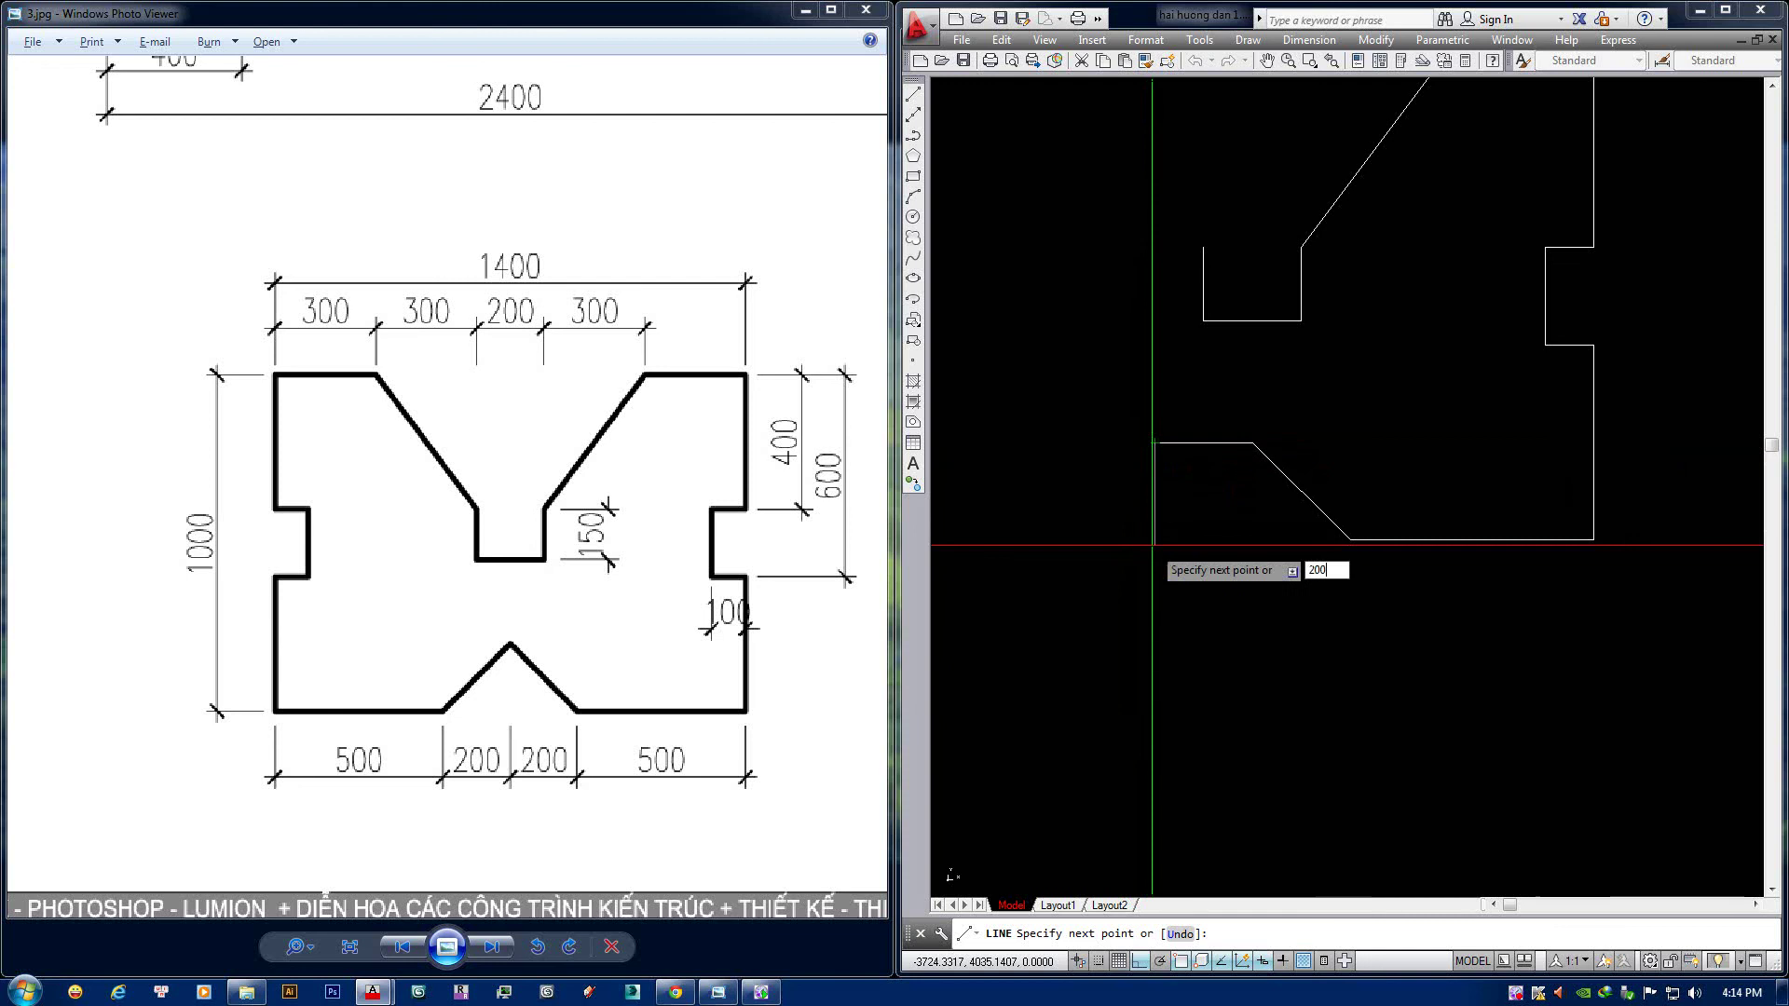
pyautogui.press('Return')
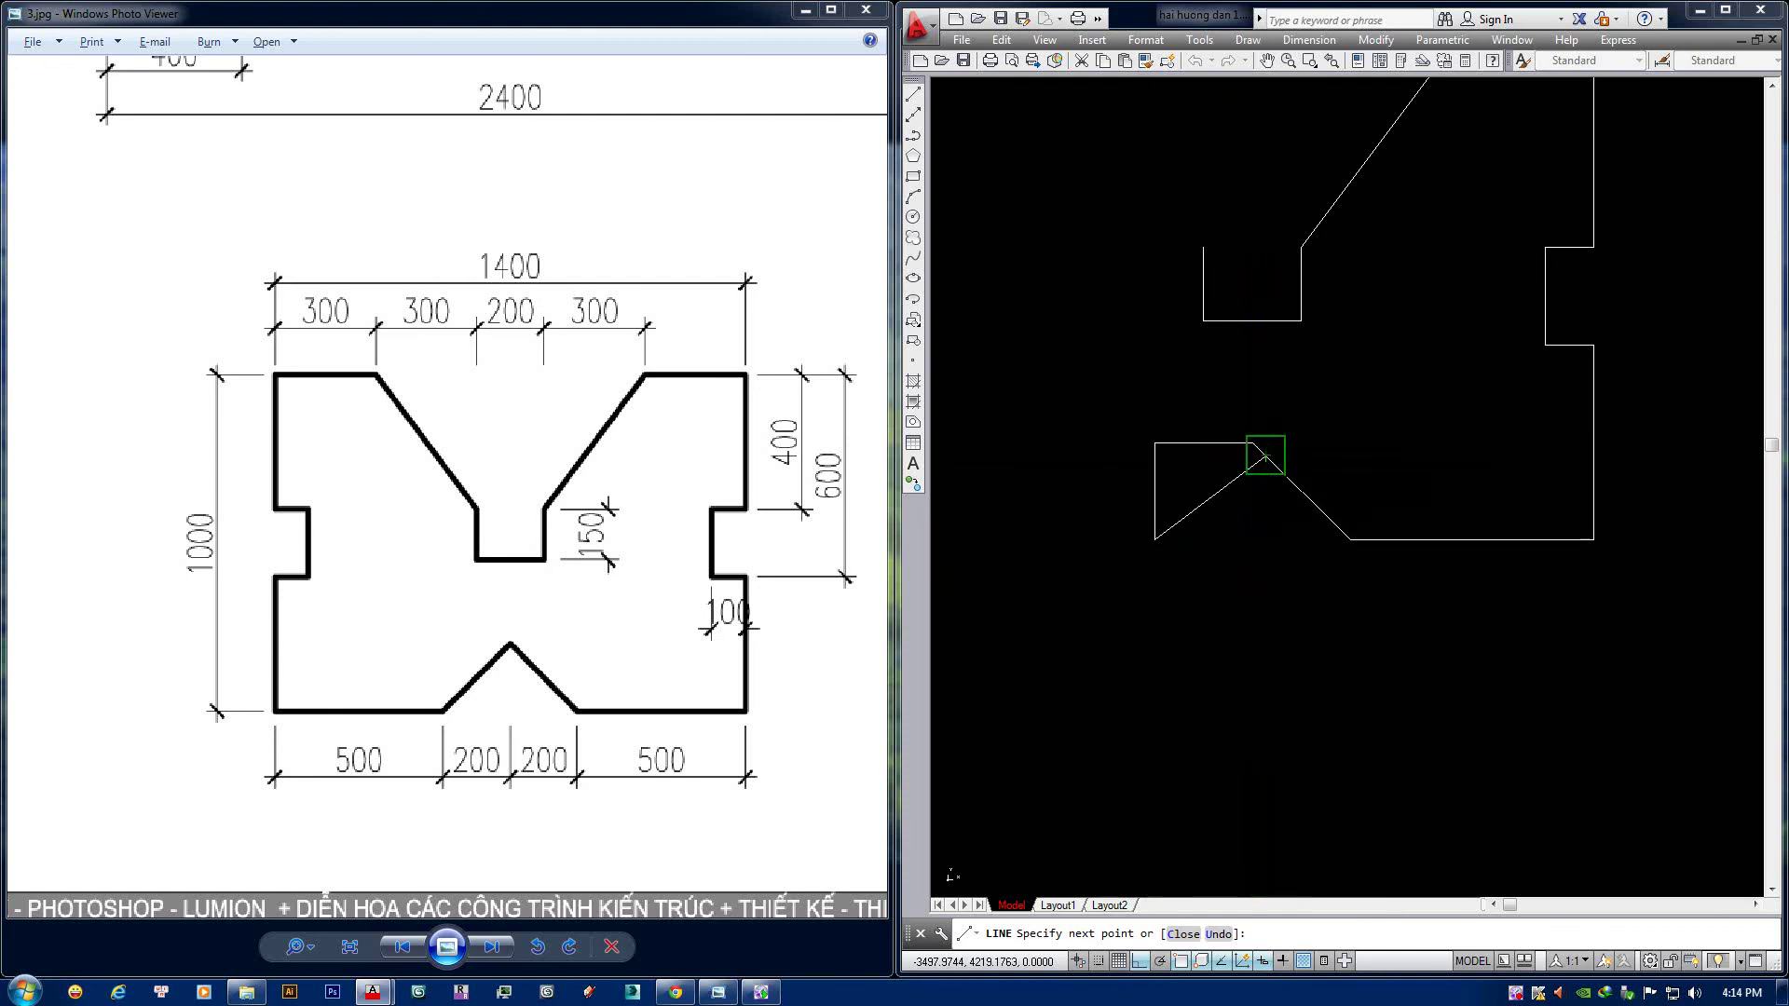
pyautogui.click(1265, 456)
pyautogui.press('Return')
pyautogui.scroll(-2, 1397, 493)
pyautogui.moveTo(1397, 494)
pyautogui.mouseDown(button='middle')
pyautogui.moveTo(1440, 510)
pyautogui.moveTo(1368, 530)
pyautogui.mouseUp(button='middle')
# Draw the left 500-unit bottom segment, 400 up the side, and a 100-unit step right.
pyautogui.press('Return')
pyautogui.click(1442, 511)
pyautogui.write('500')
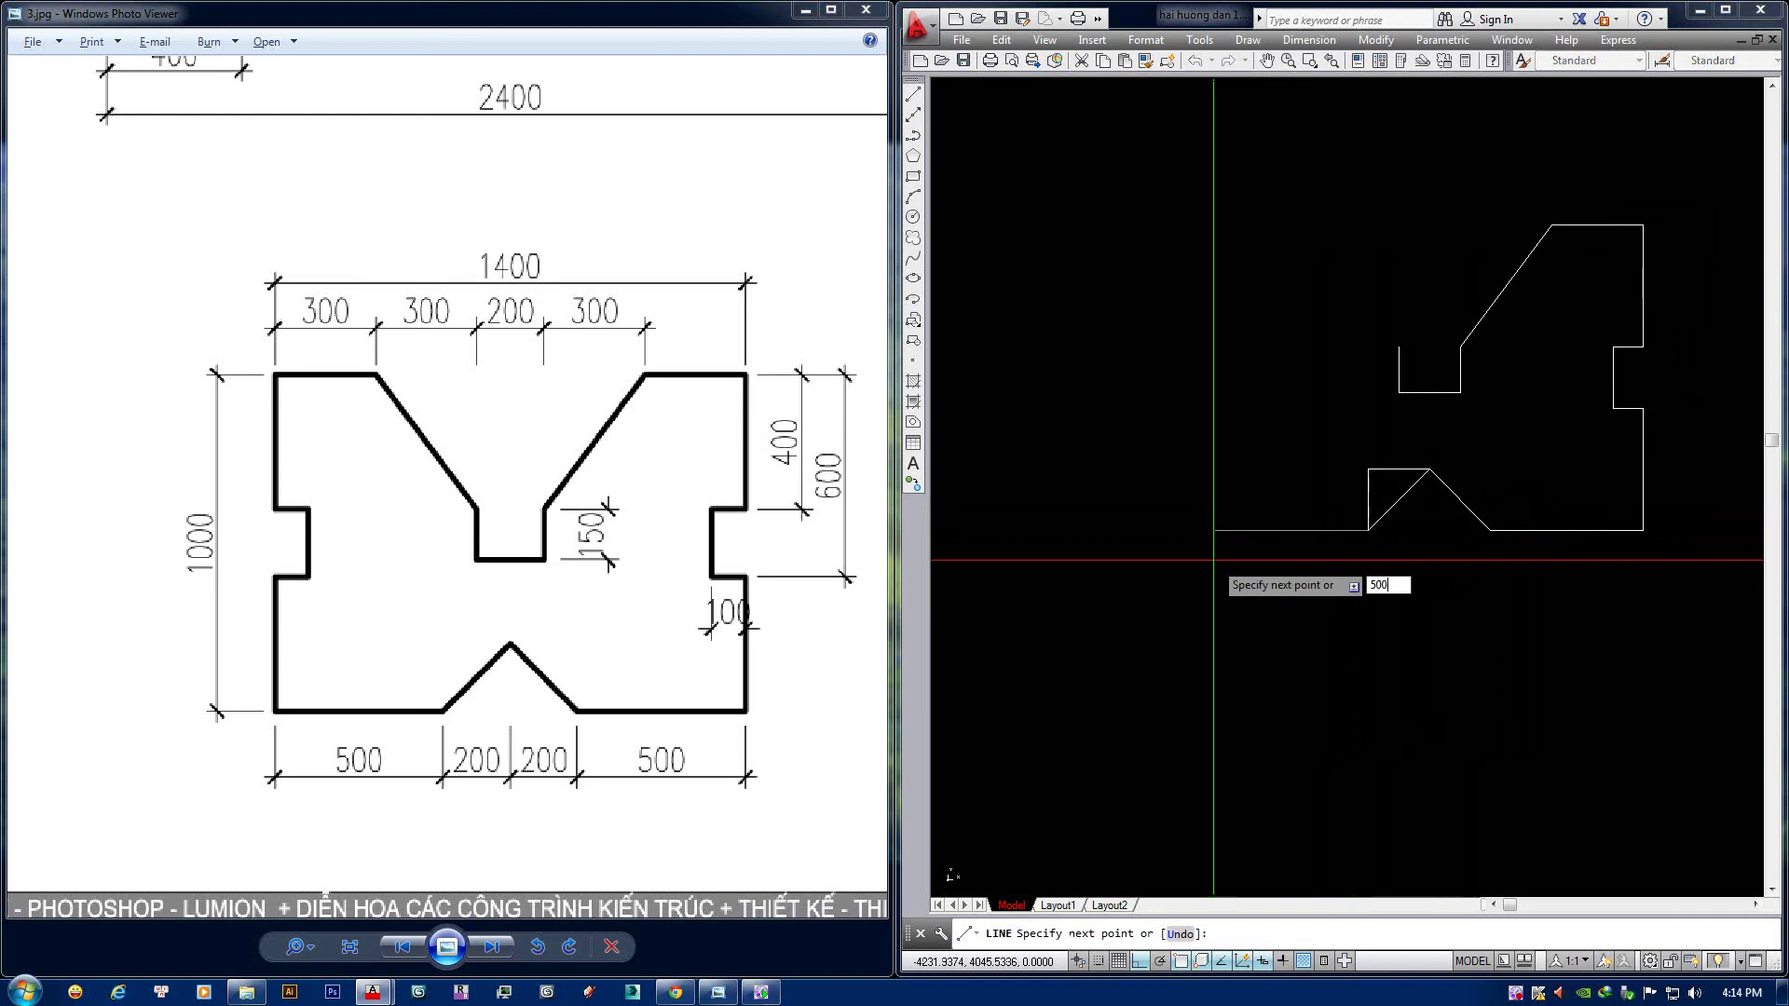
pyautogui.press('Return')
pyautogui.moveTo(1321, 363); pyautogui.dragTo(1262, 424, button='middle')
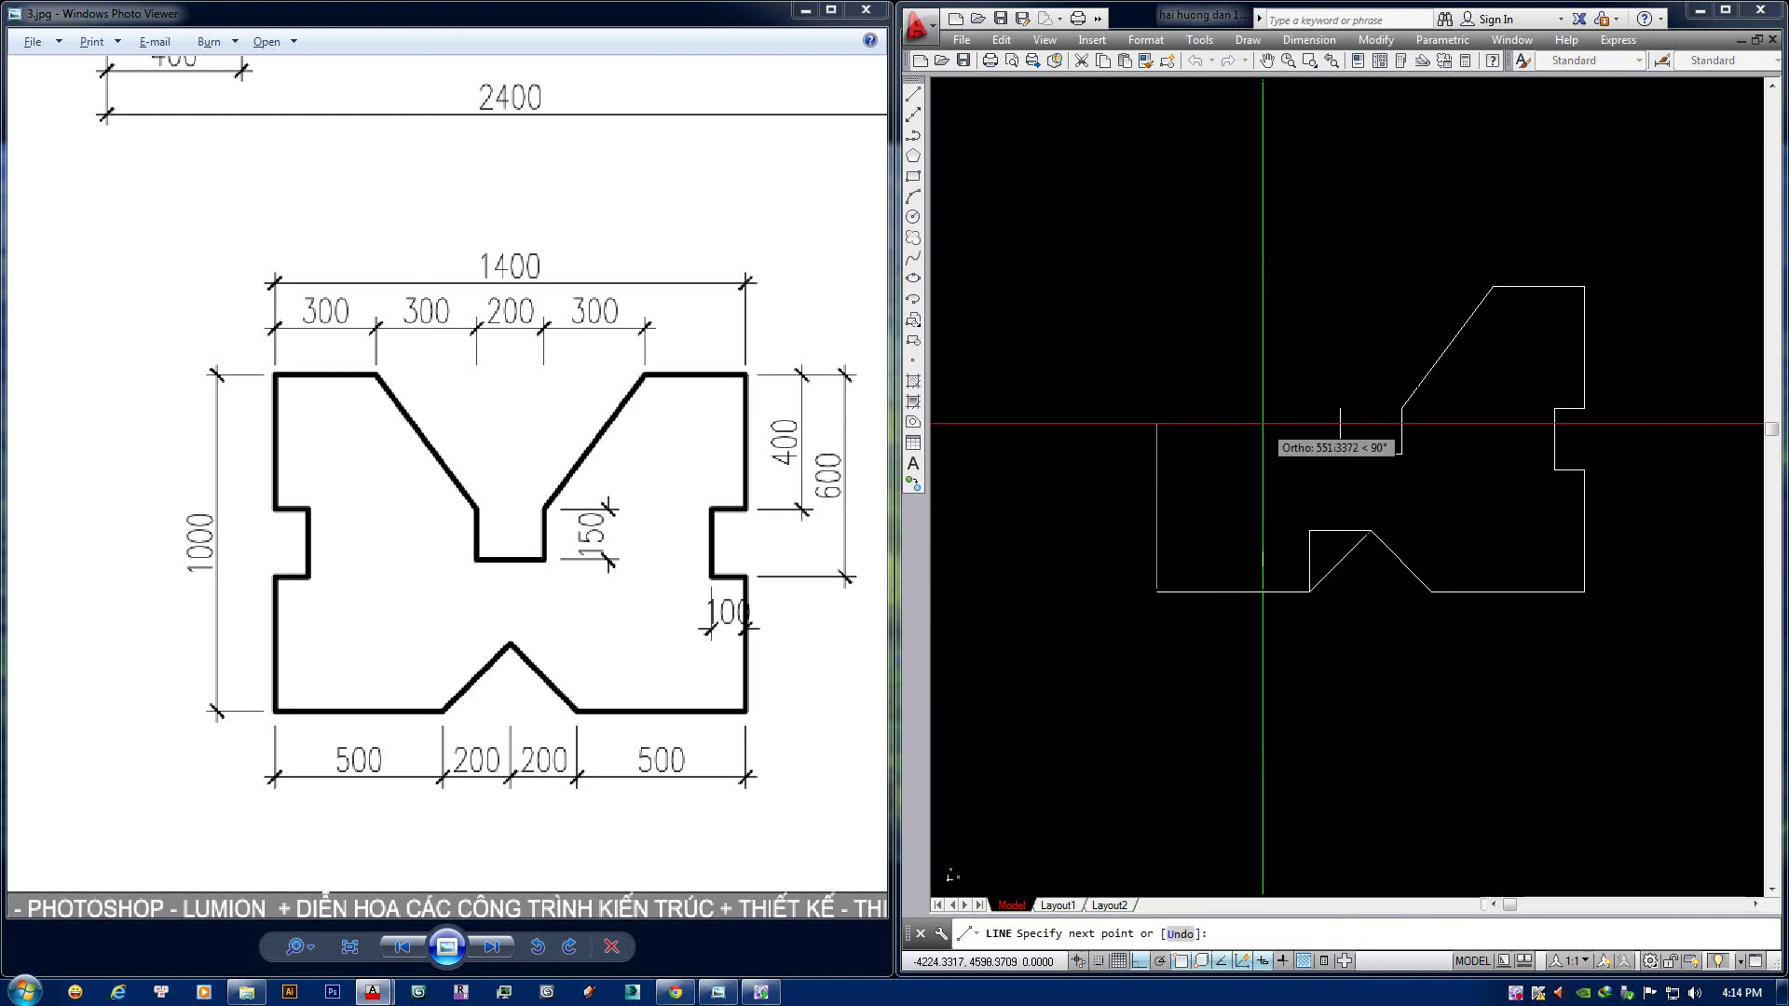
pyautogui.write('400')
pyautogui.press('Return')
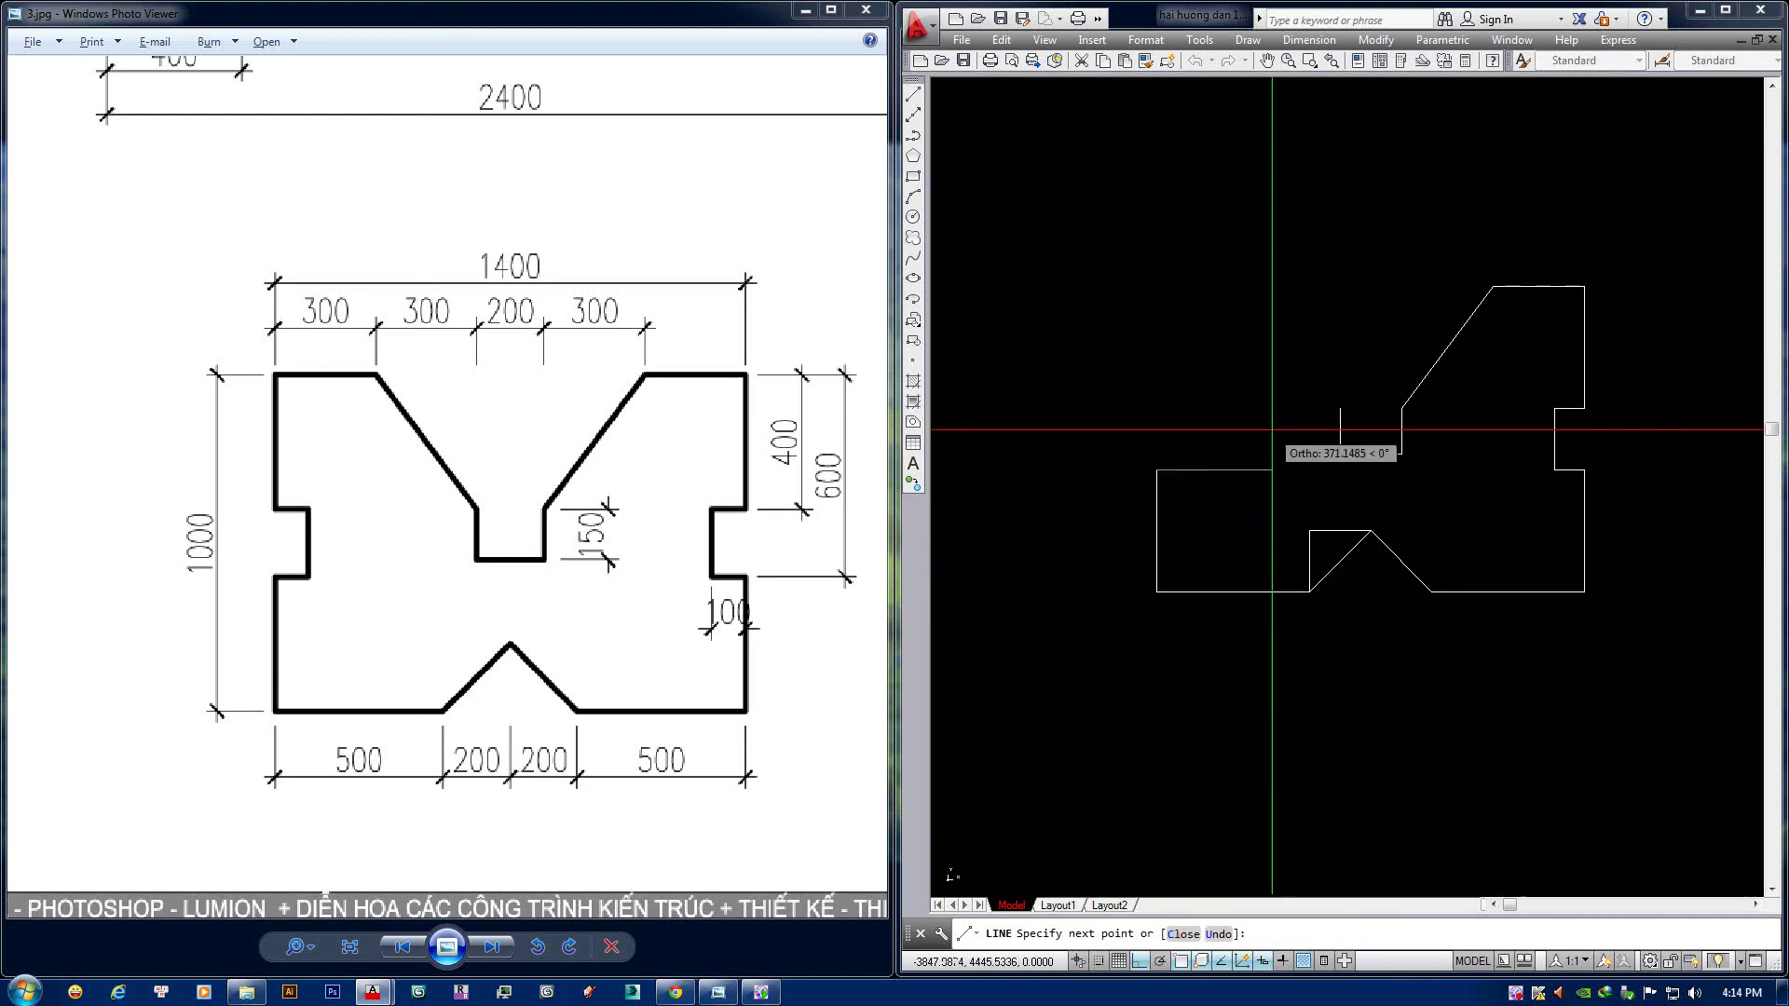
pyautogui.write('100')
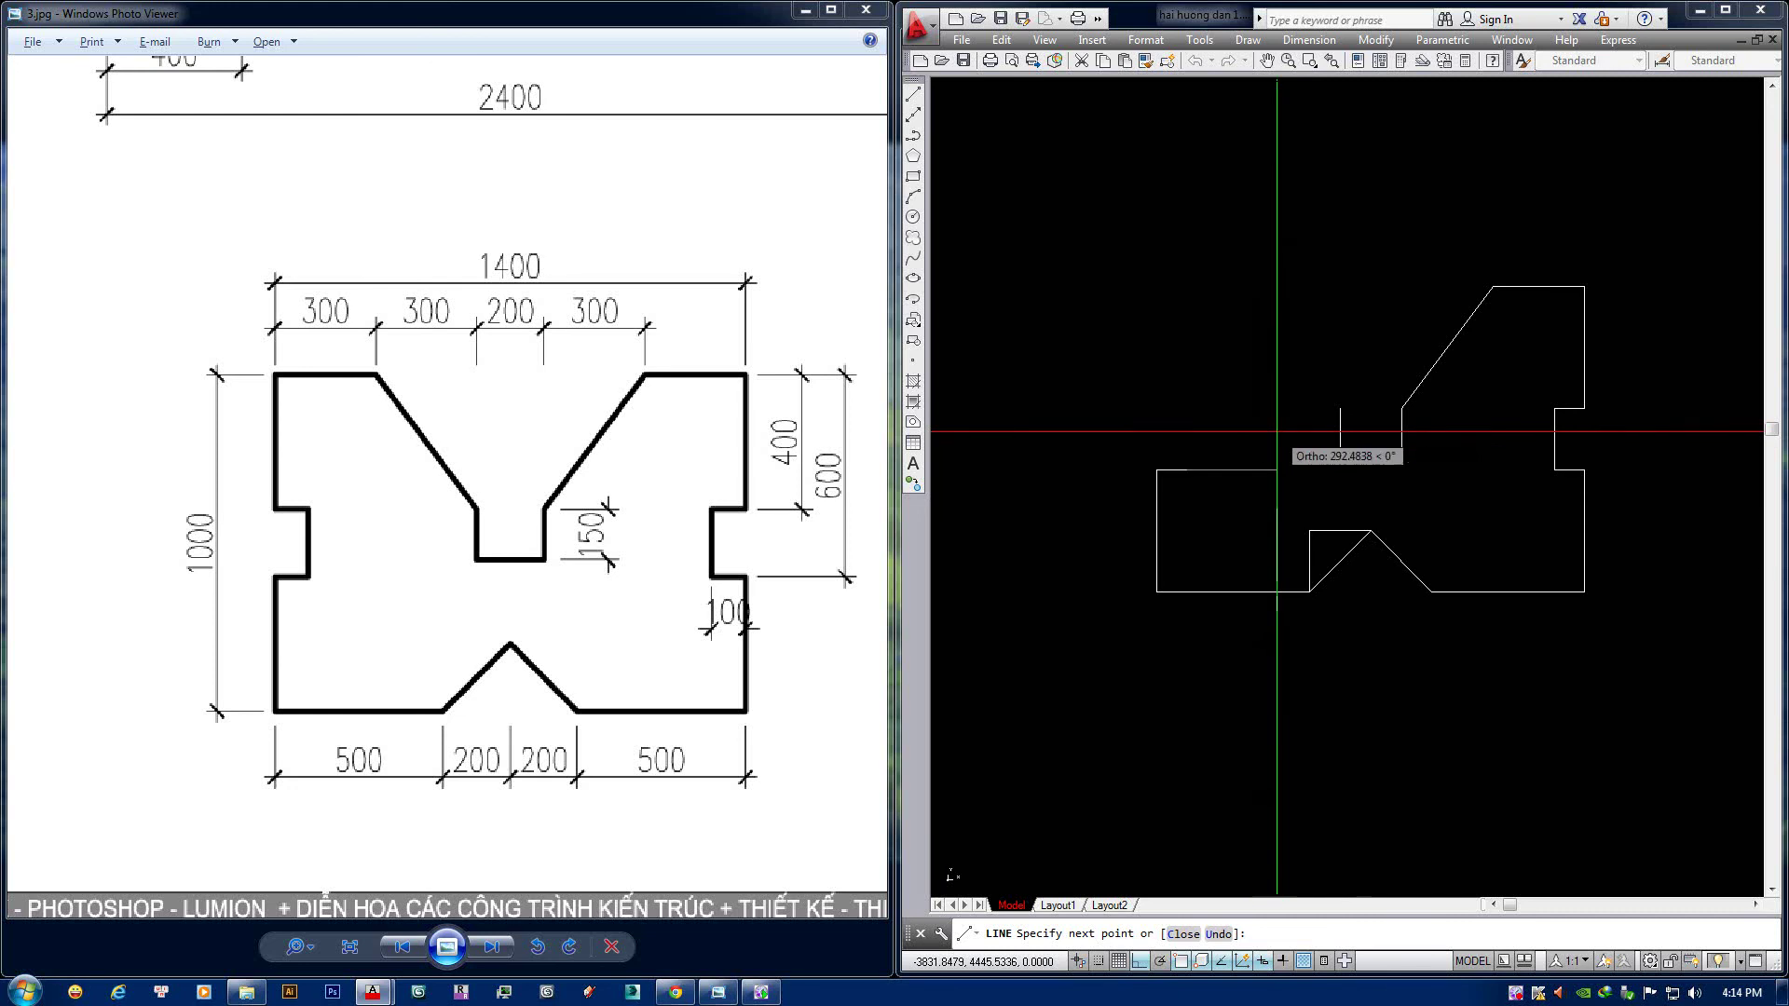
pyautogui.press('Return')
# Finish the left notch and side with 200, 100 and 400, then the 300-unit top segment.
pyautogui.write('200')
pyautogui.press('Return')
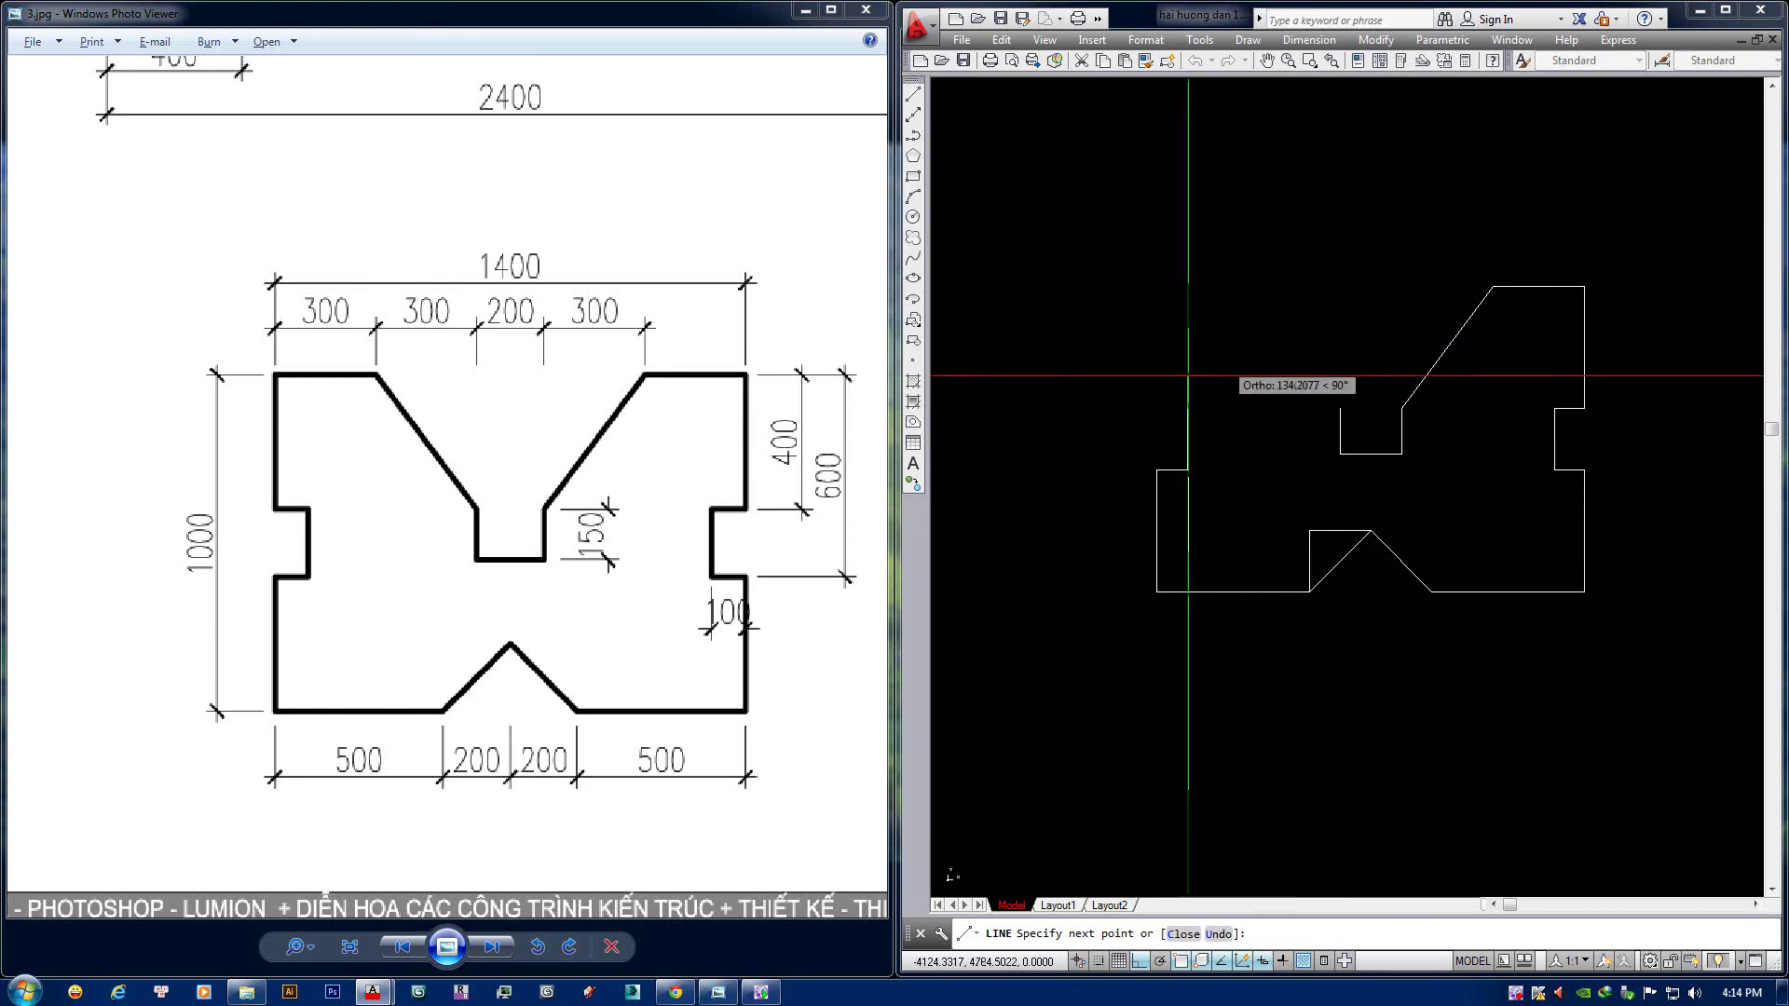
pyautogui.write('100')
pyautogui.press('Return')
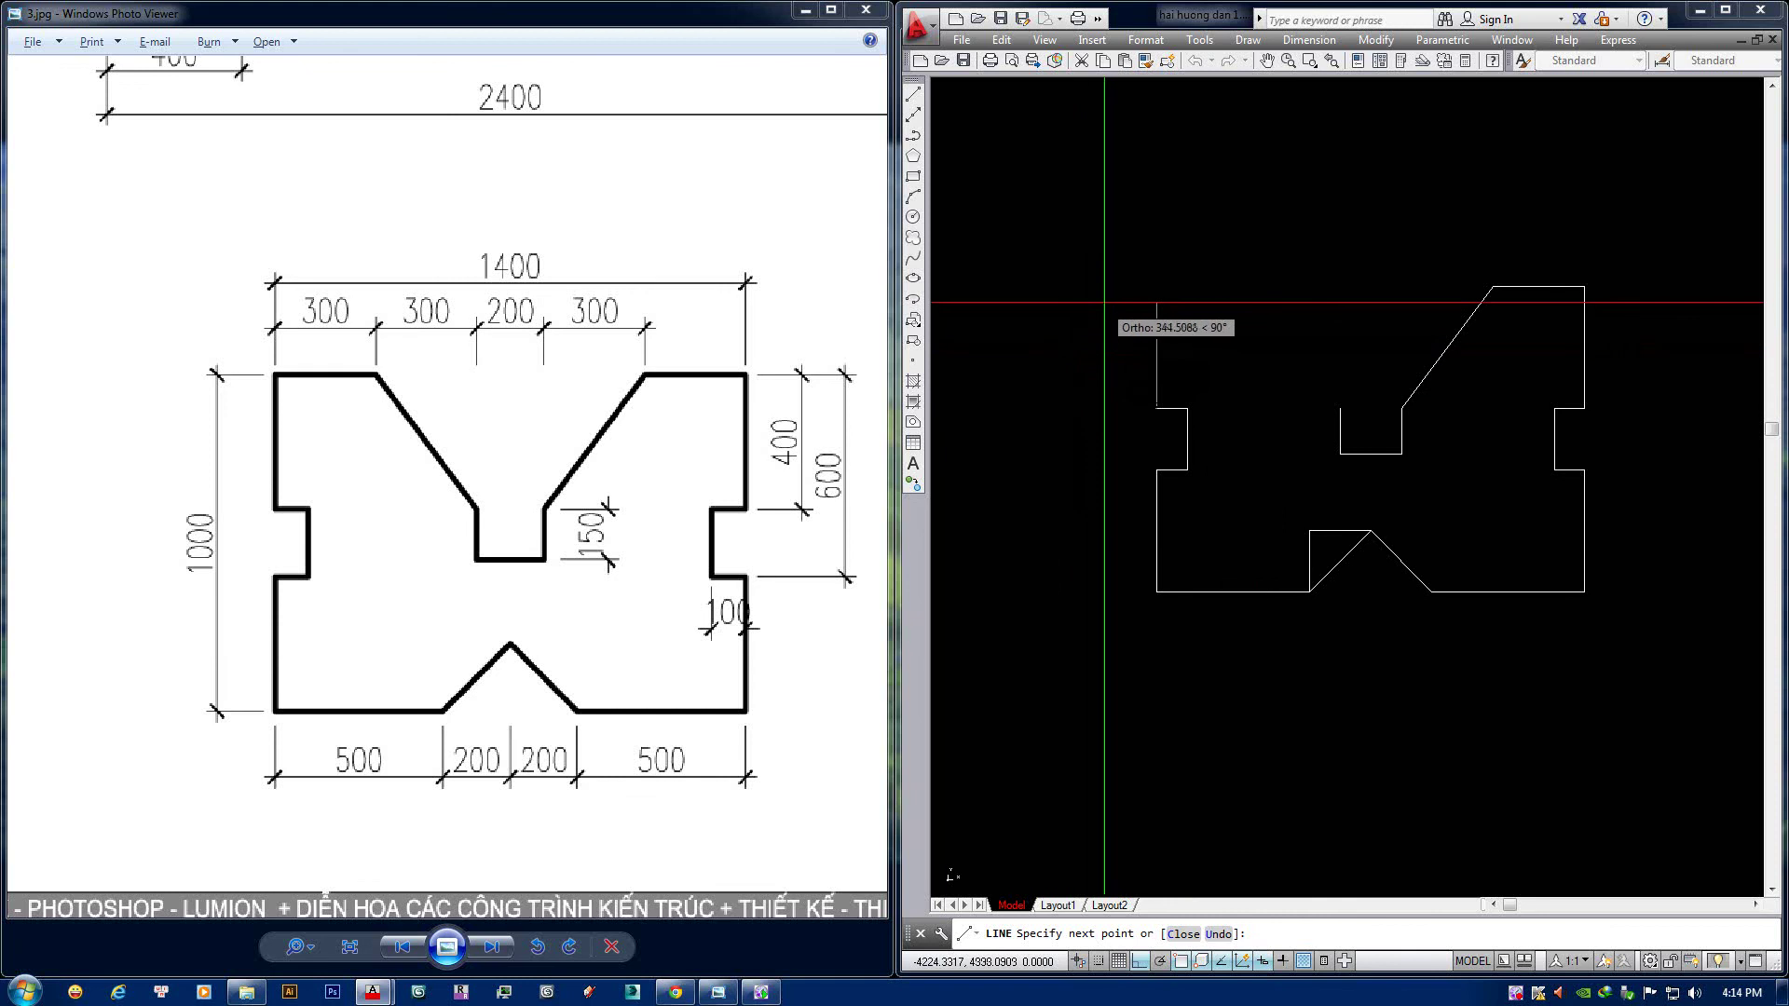
pyautogui.write('0')
pyautogui.press('Return')
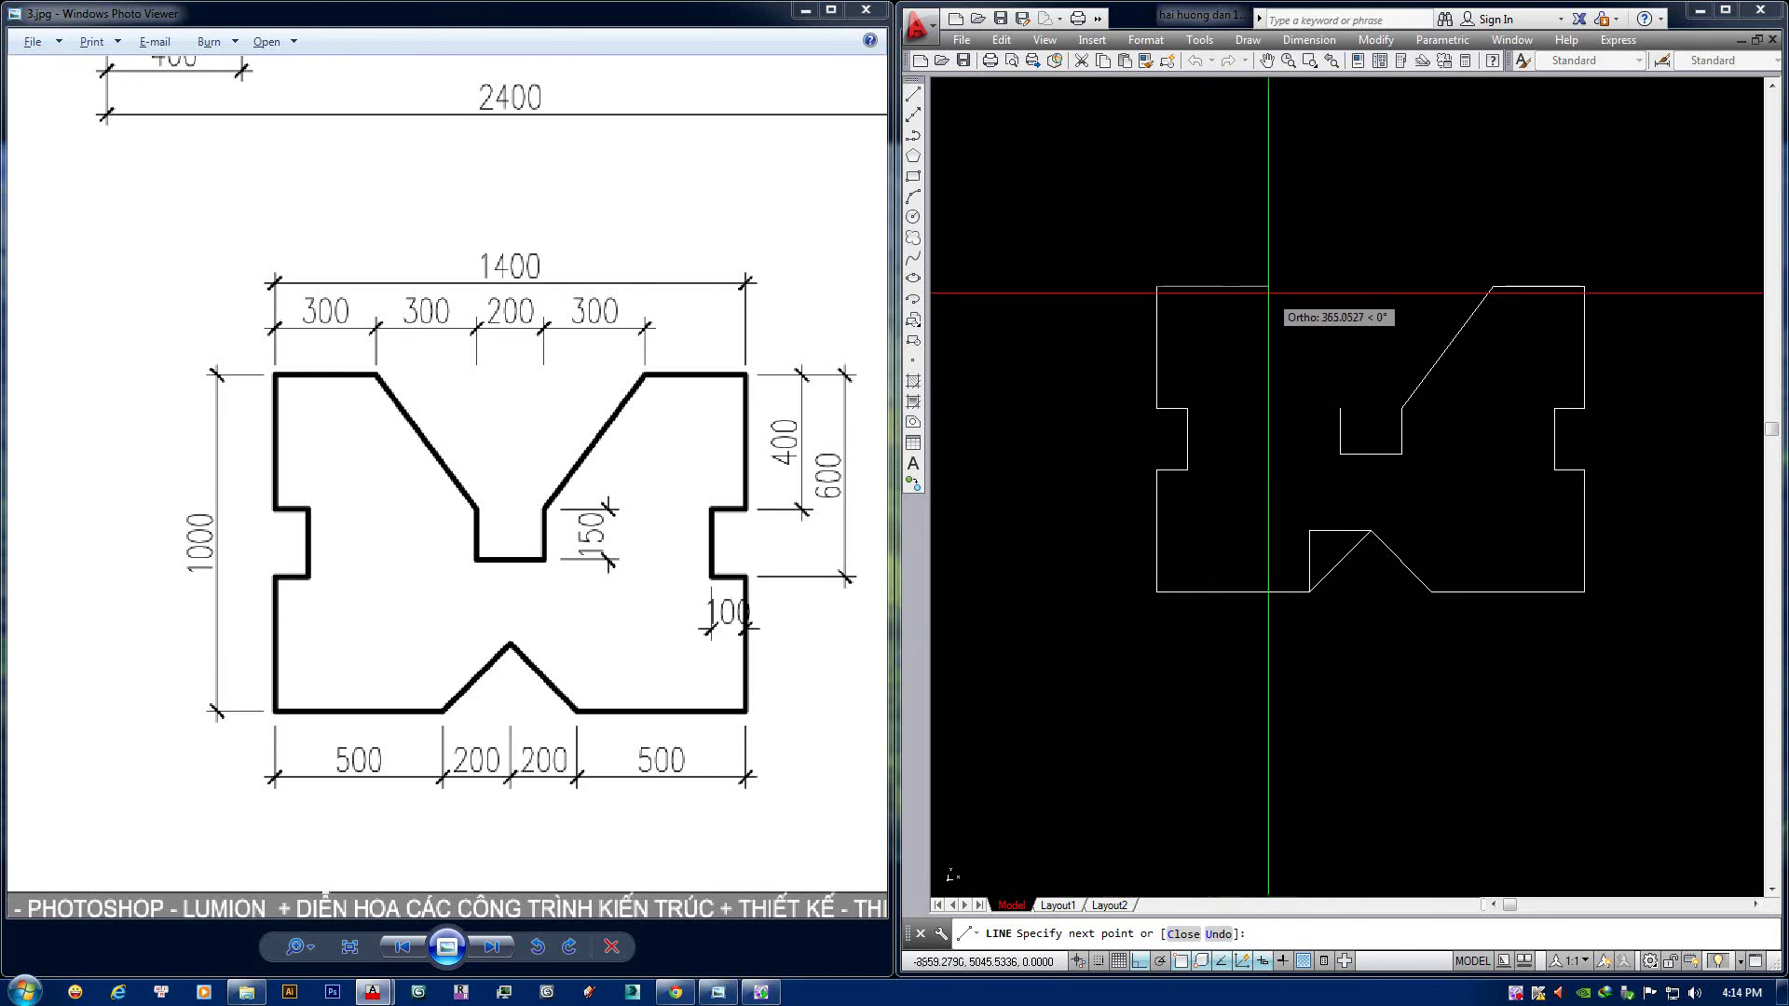
pyautogui.write('300')
pyautogui.press('Return')
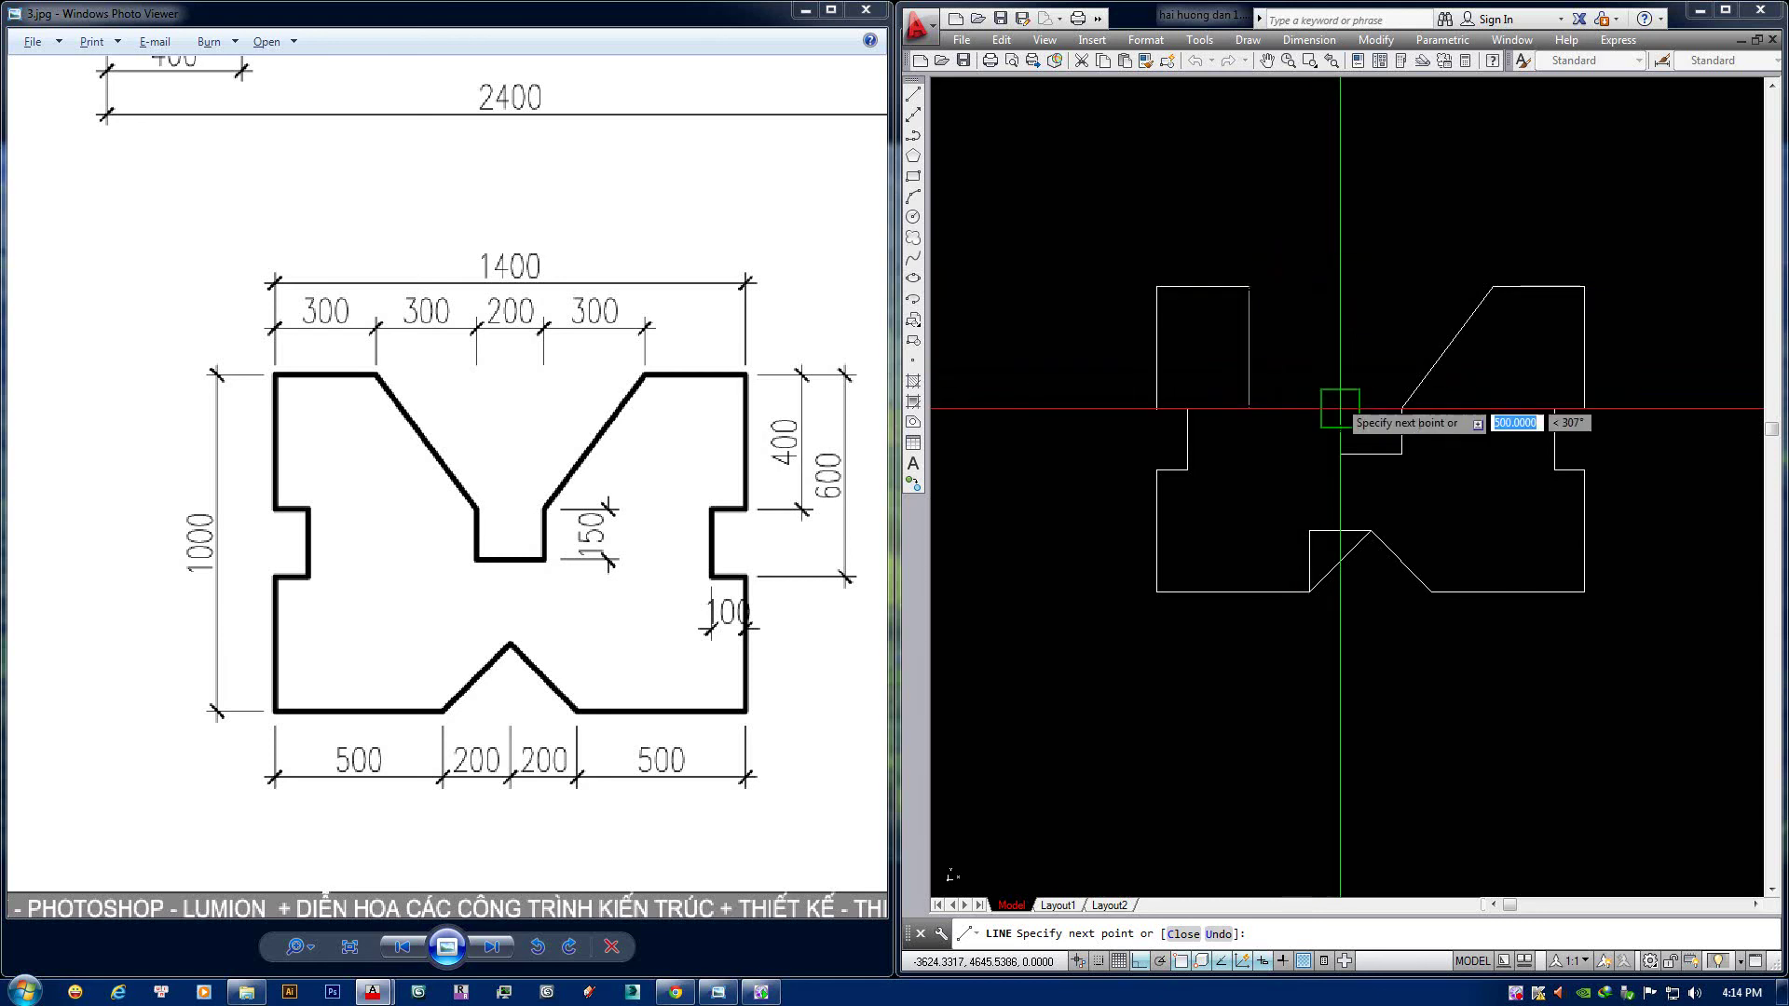
pyautogui.press('Escape')
pyautogui.scroll(3, 1098, 512)
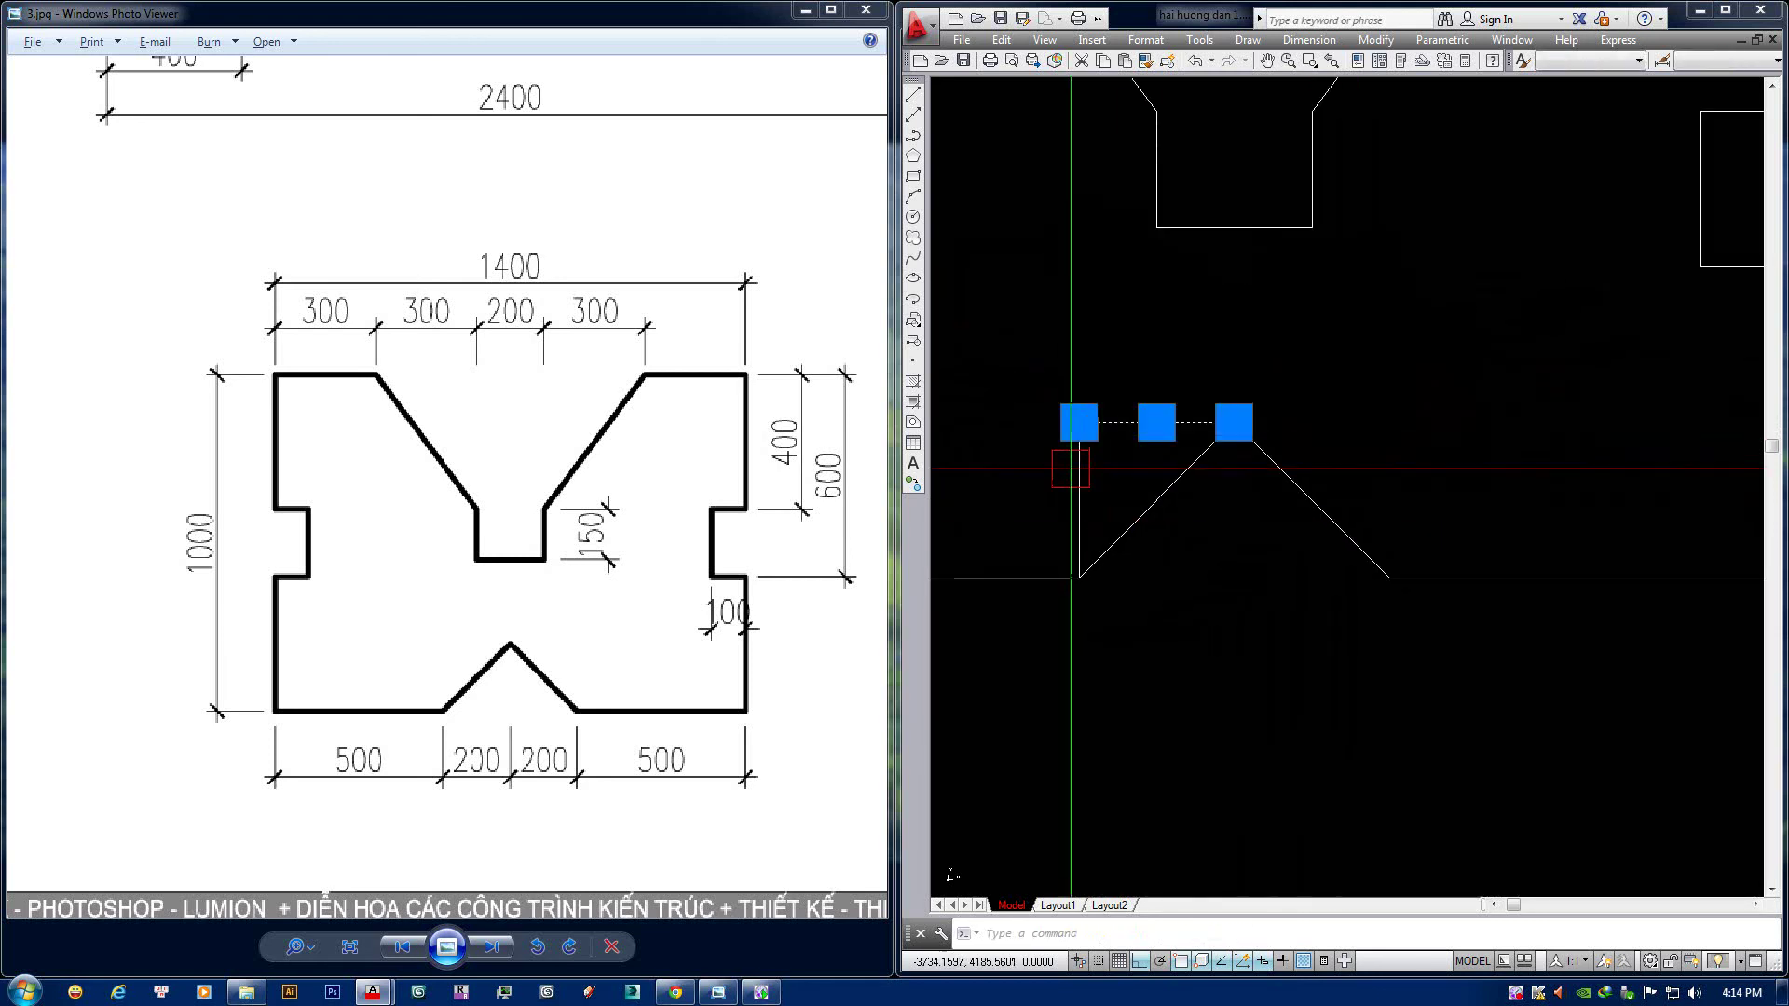
pyautogui.scroll(-4, 1075, 474)
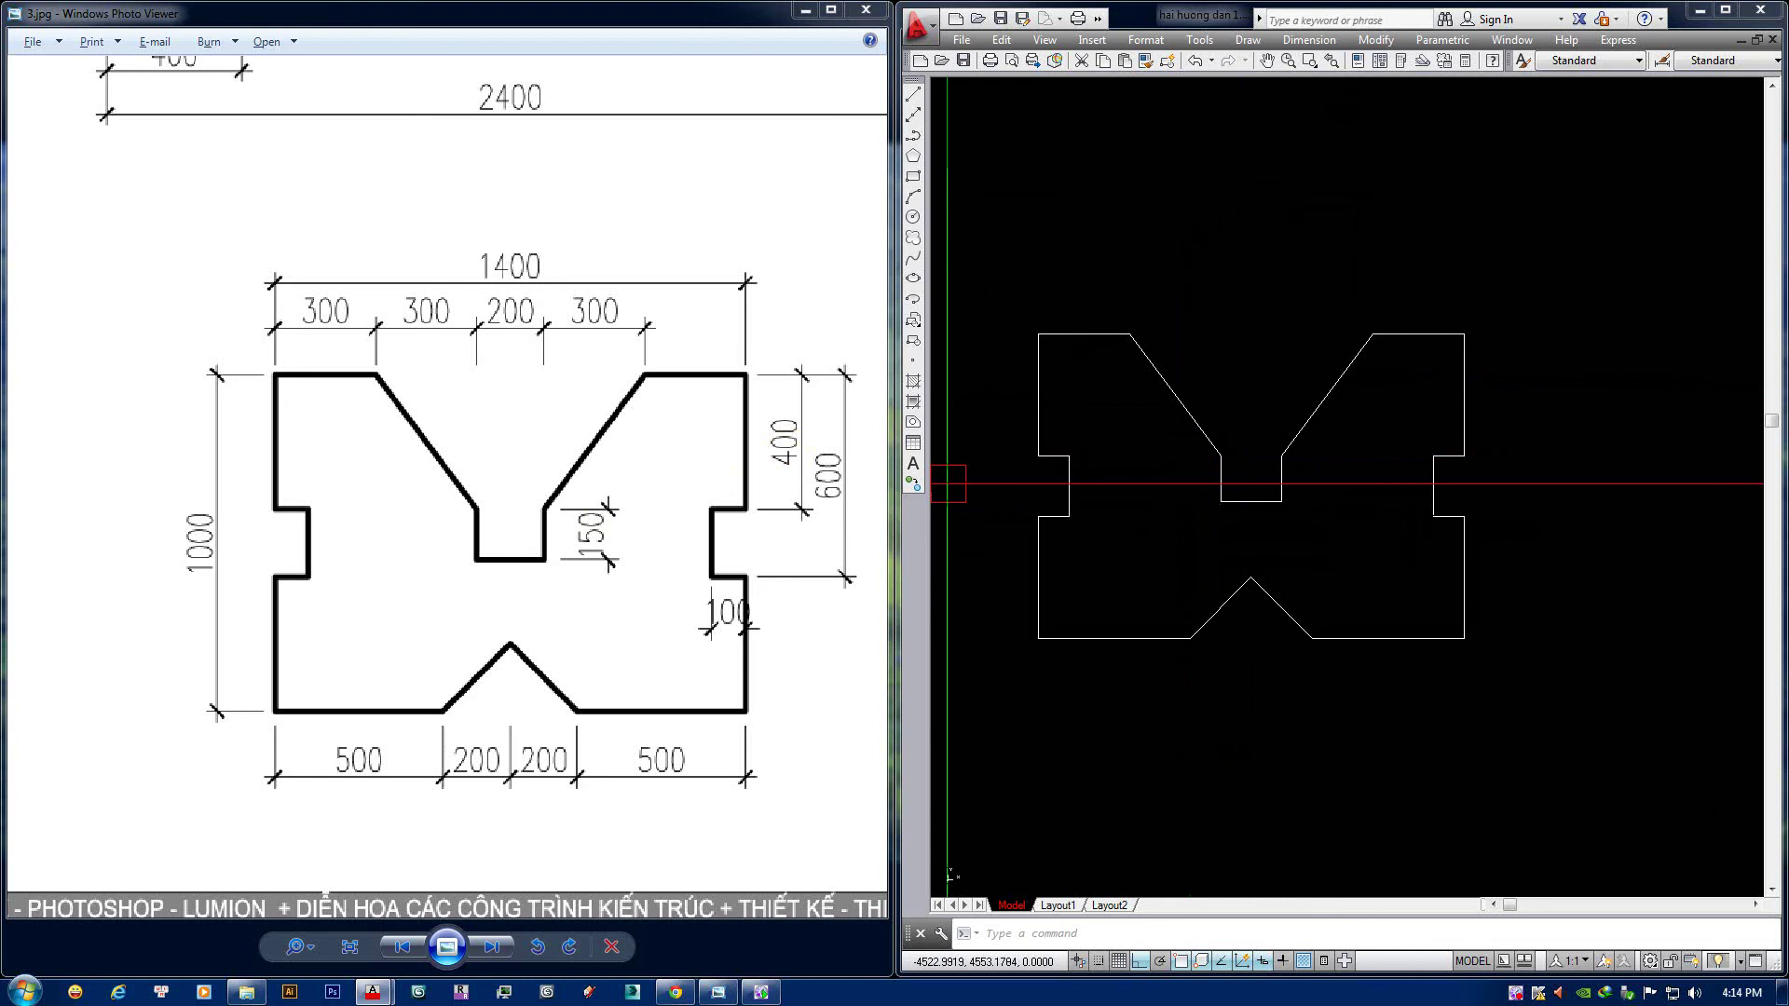
# Review the 1600 truss reference and clear space above the outline for the new truss.
pyautogui.scroll(-2, 679, 447)
pyautogui.scroll(-1, 658, 459)
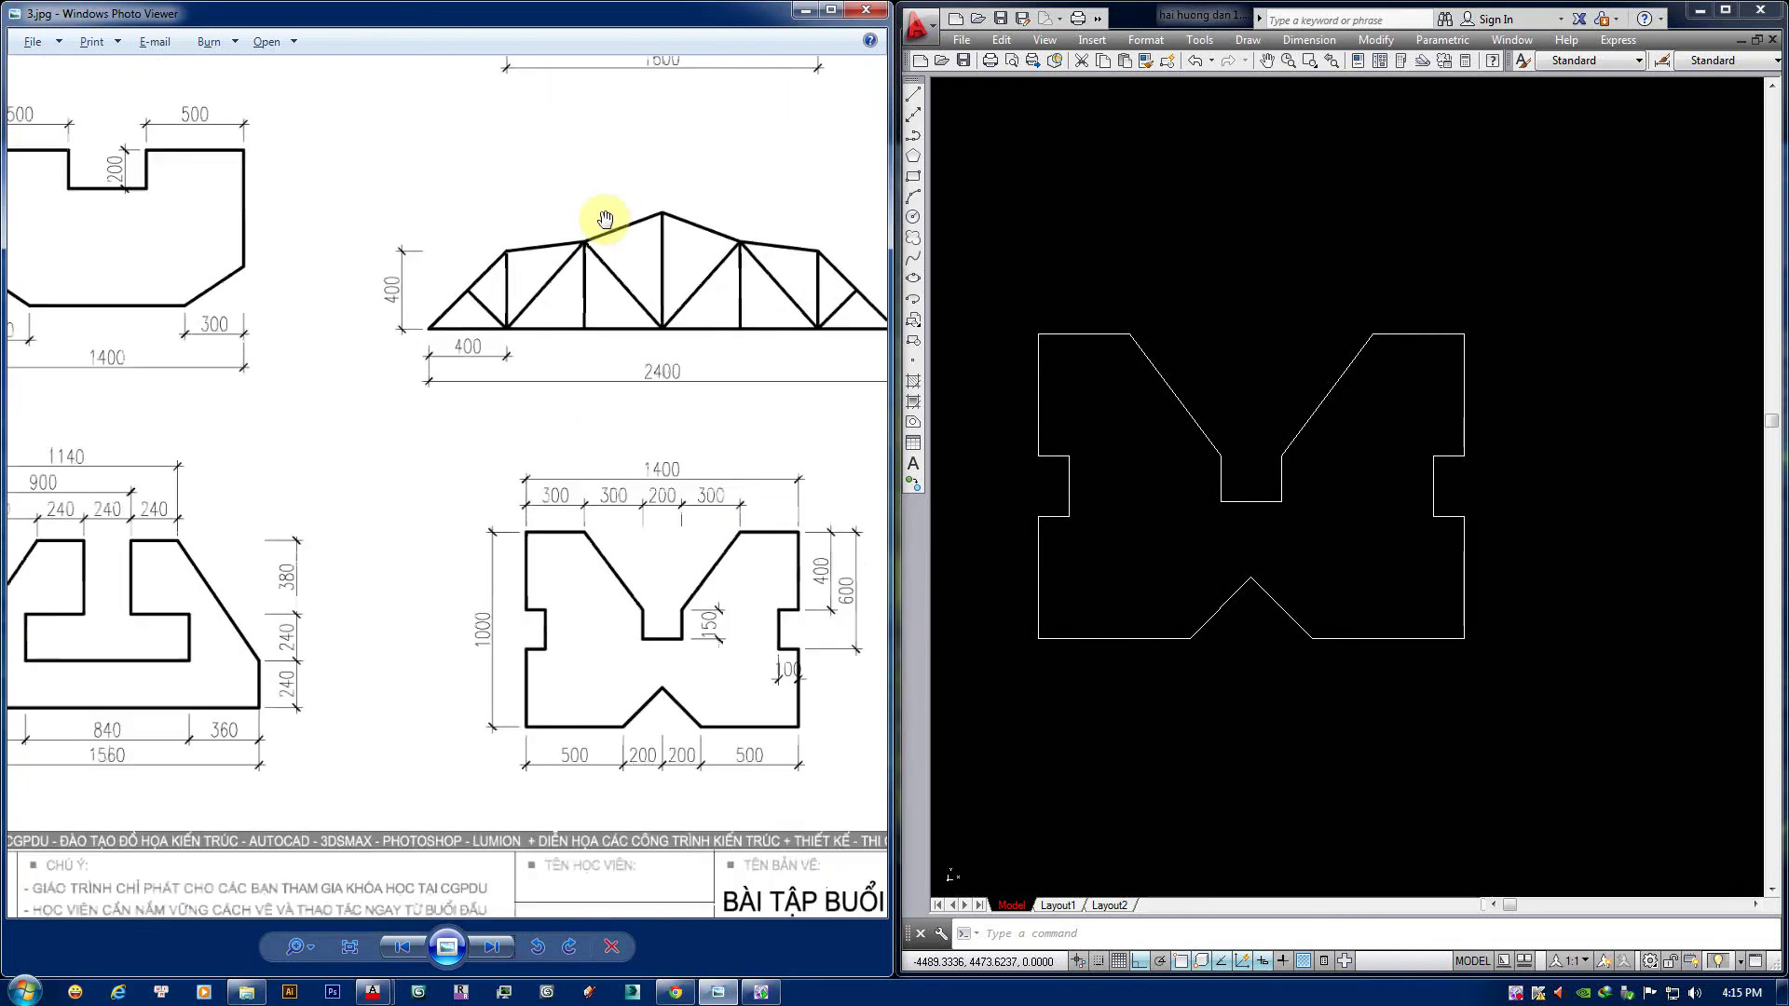
pyautogui.moveTo(604, 219); pyautogui.dragTo(523, 388)
pyautogui.moveTo(571, 208); pyautogui.dragTo(522, 320)
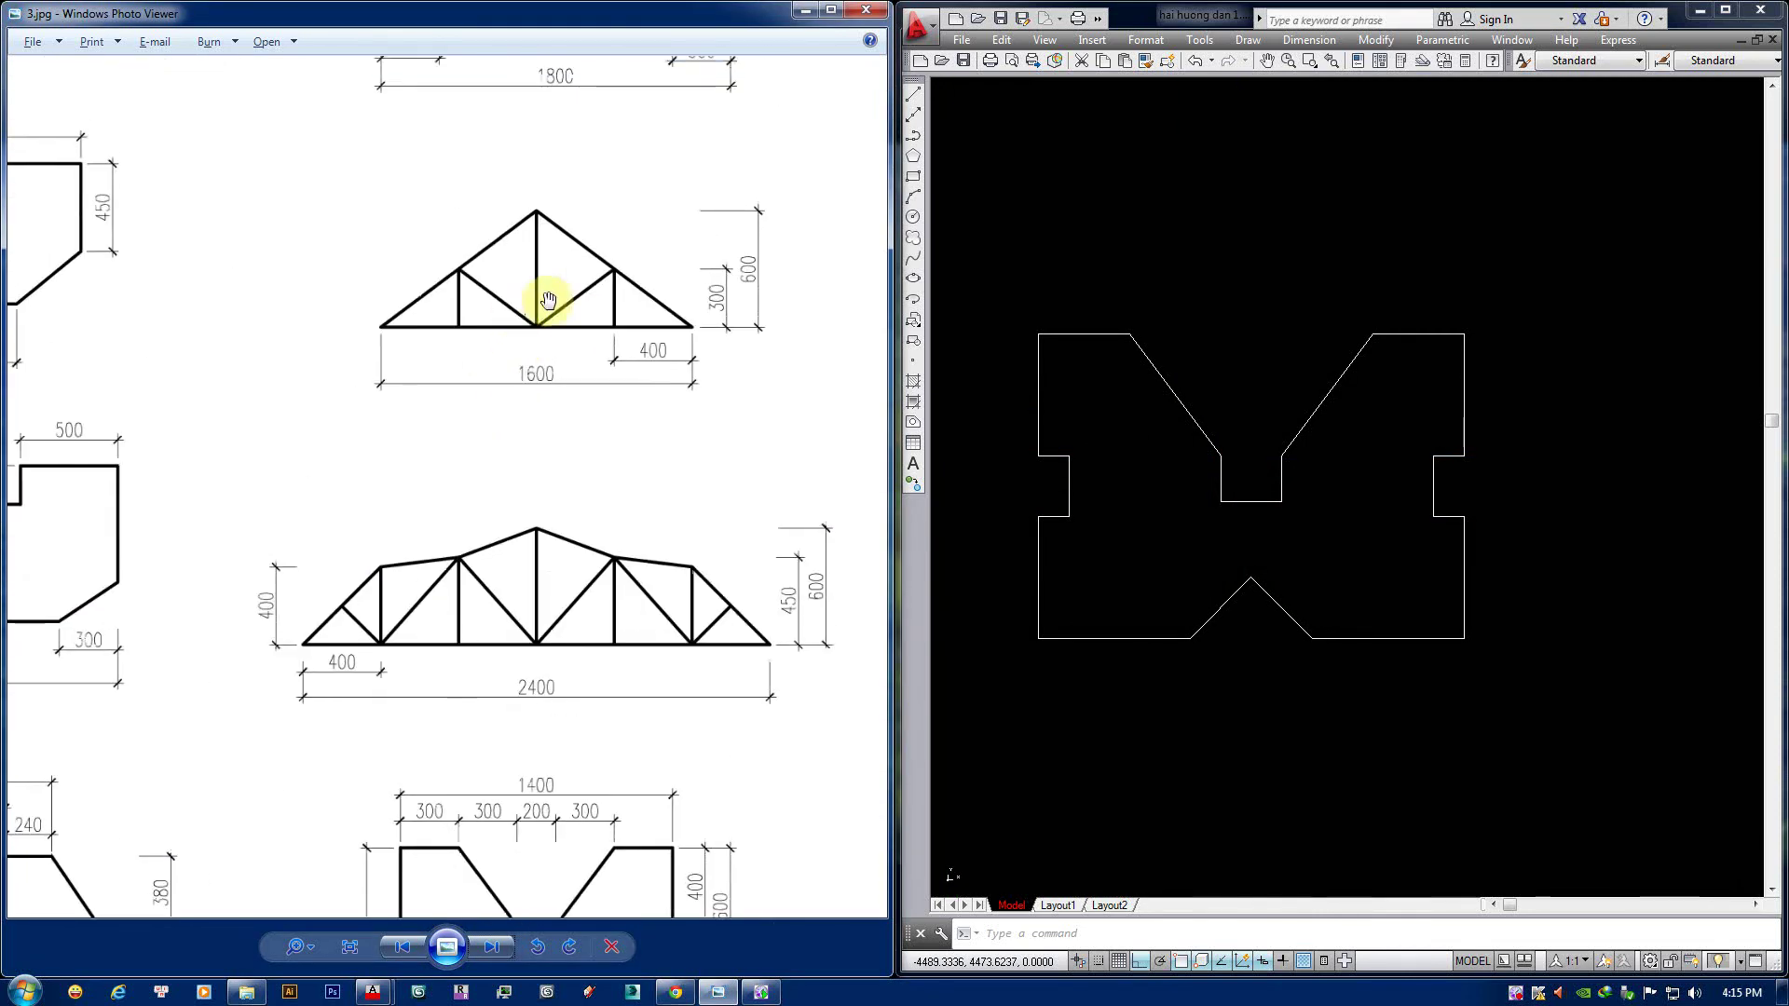
pyautogui.scroll(1, 548, 300)
pyautogui.scroll(1, 559, 392)
pyautogui.scroll(1, 568, 391)
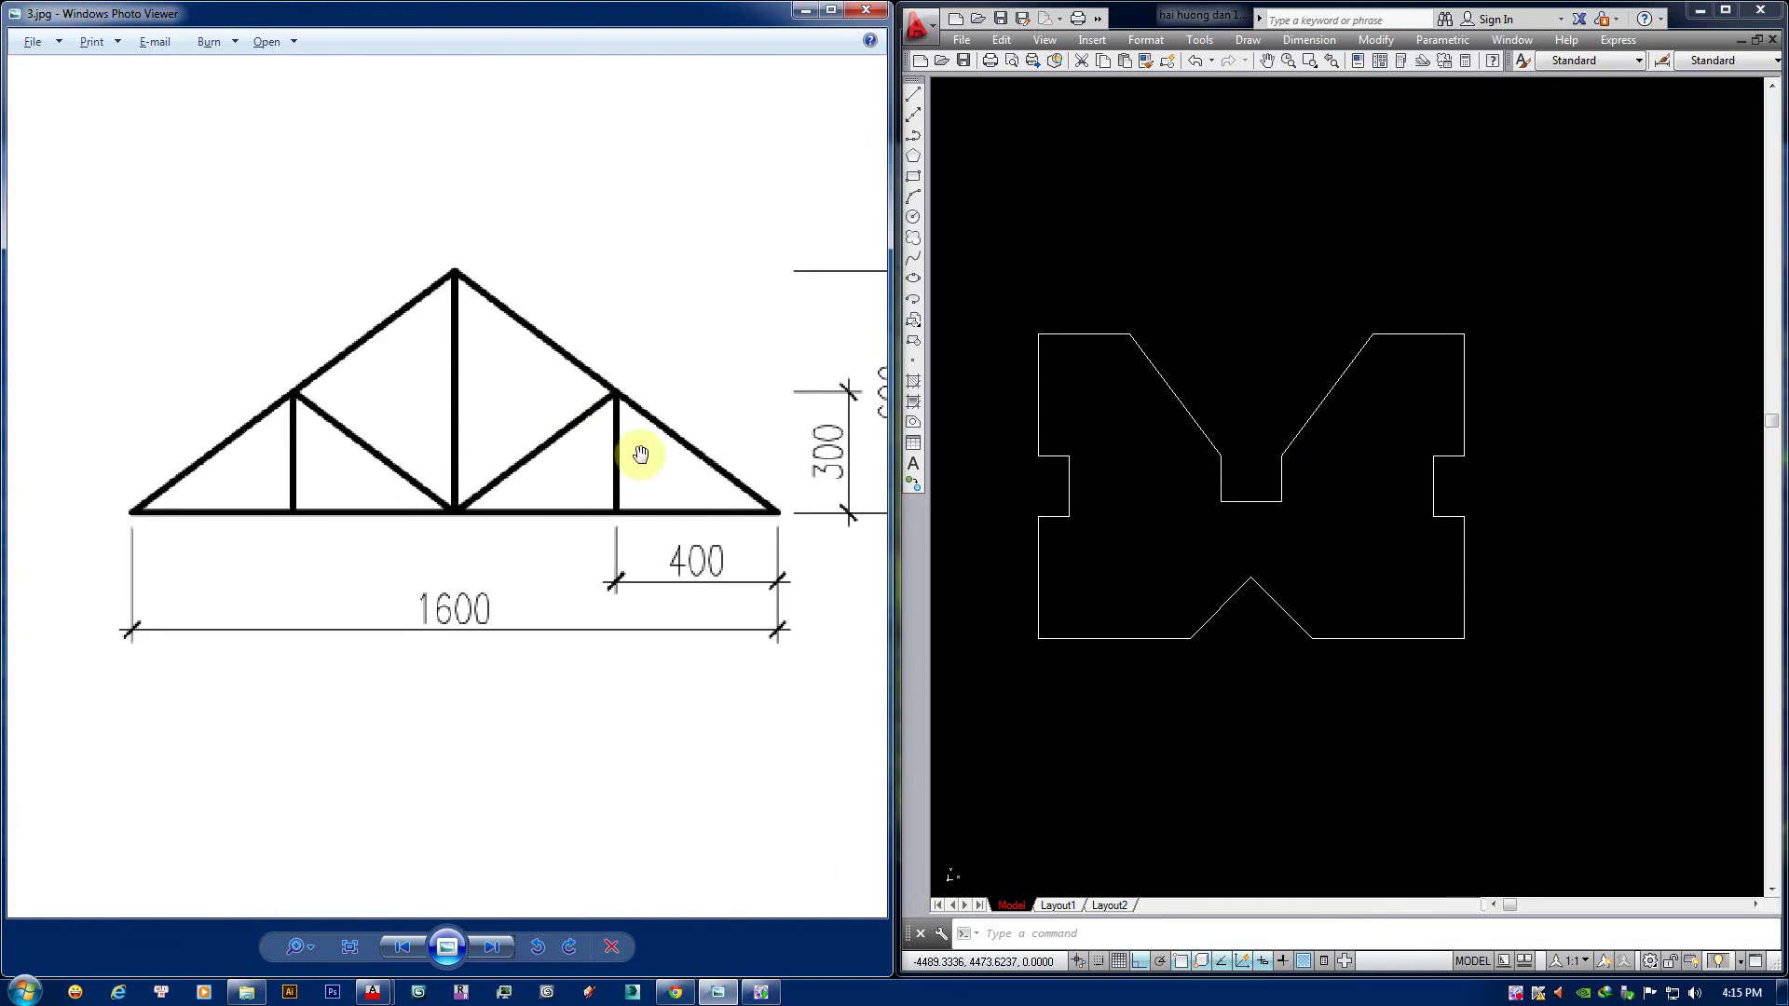
pyautogui.scroll(-2, 640, 454)
pyautogui.moveTo(1341, 239); pyautogui.dragTo(1353, 376, button='middle')
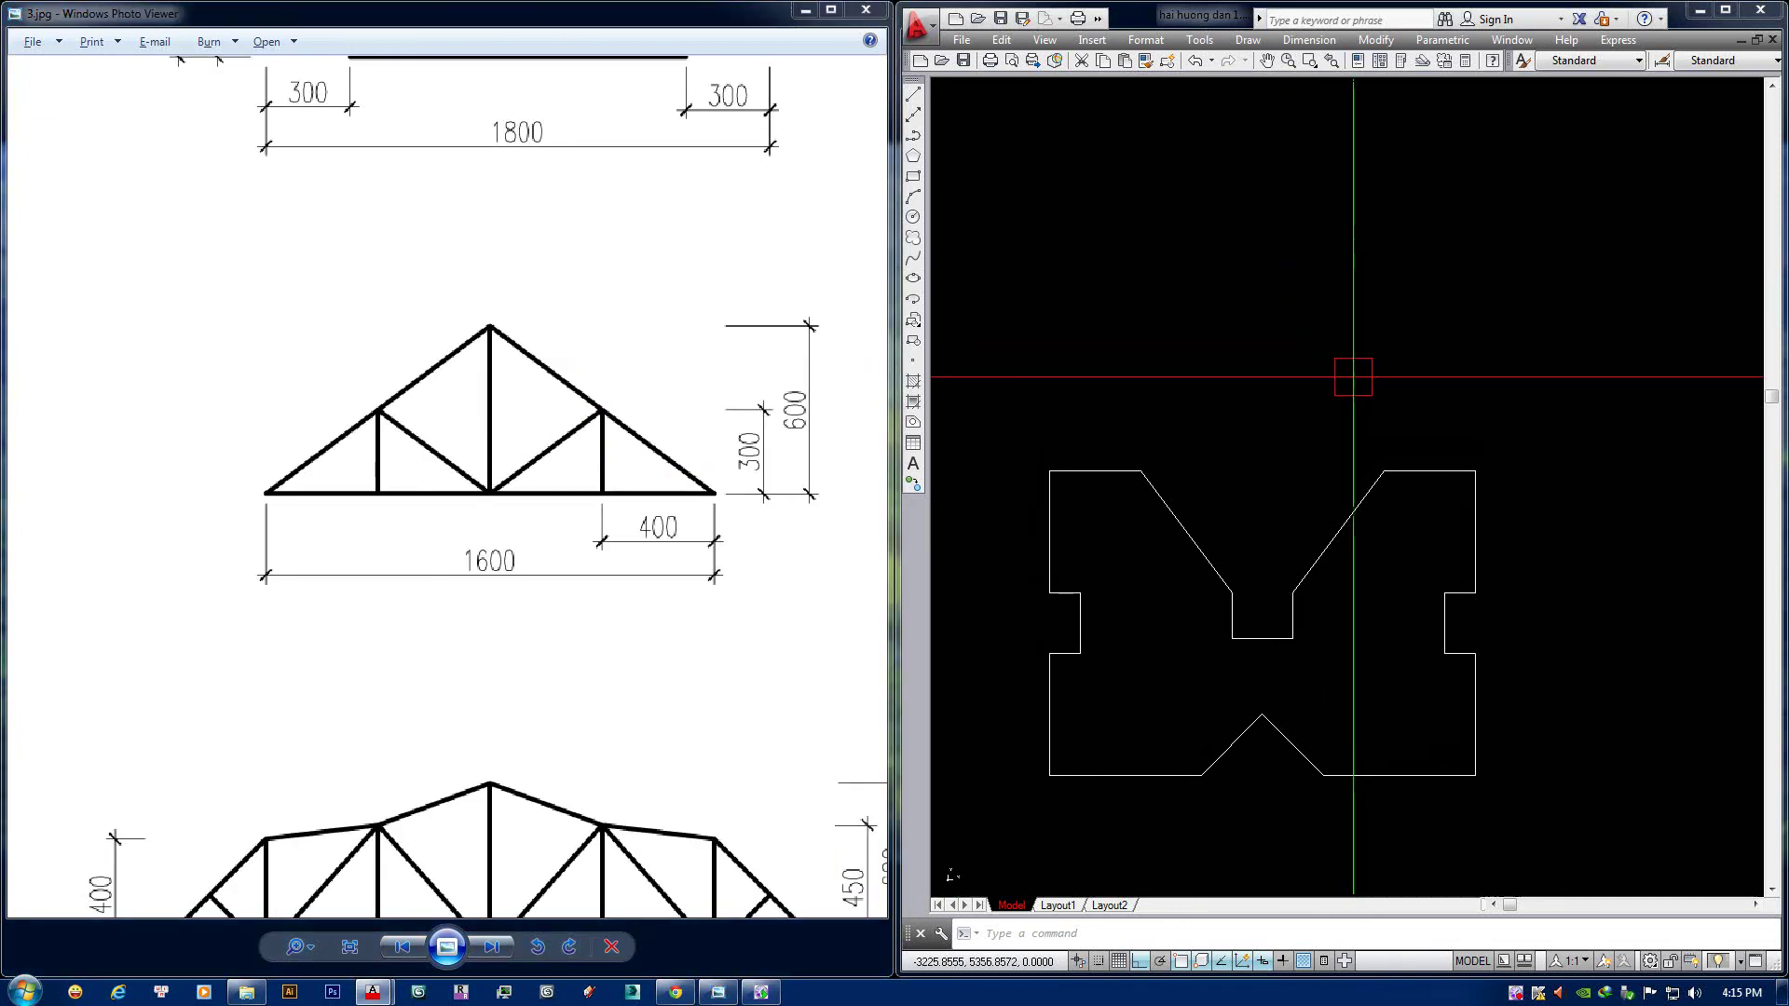
# Draw the truss's first triangle with a 300-unit vertical up to the apex.
pyautogui.write('l')
pyautogui.press('Return')
pyautogui.click(1223, 326)
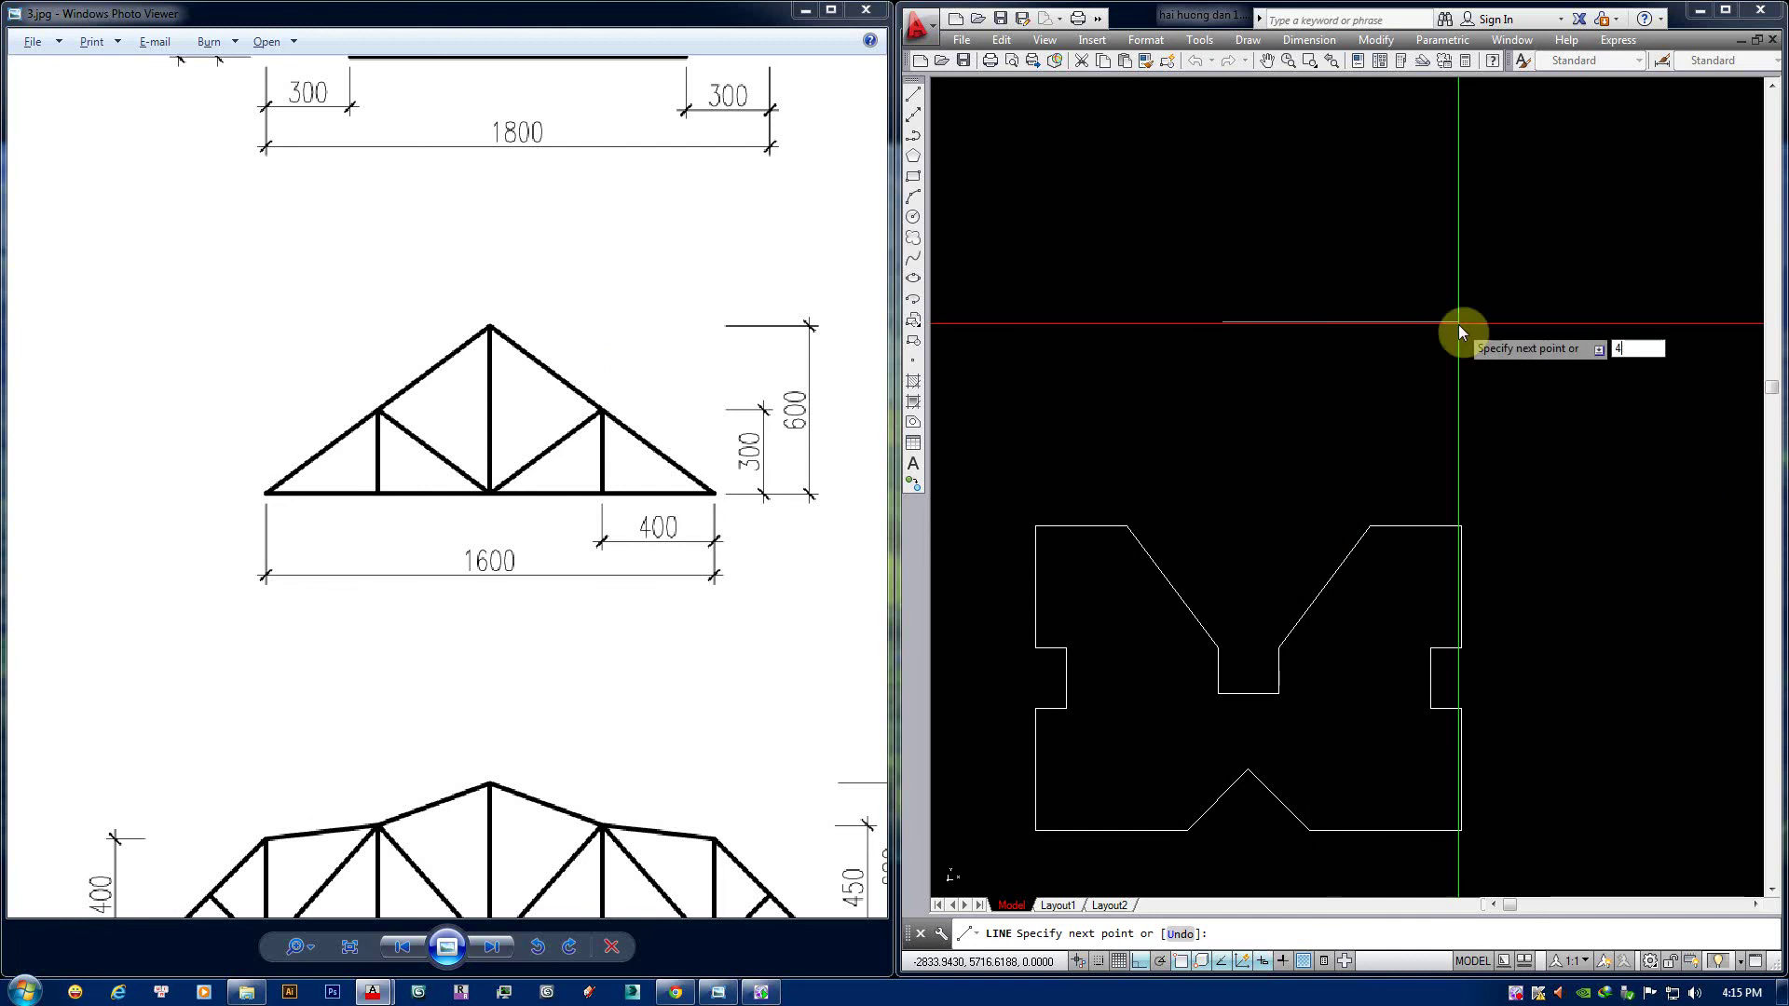
pyautogui.moveTo(1458, 331); pyautogui.dragTo(1429, 331, button='middle')
pyautogui.write('40')
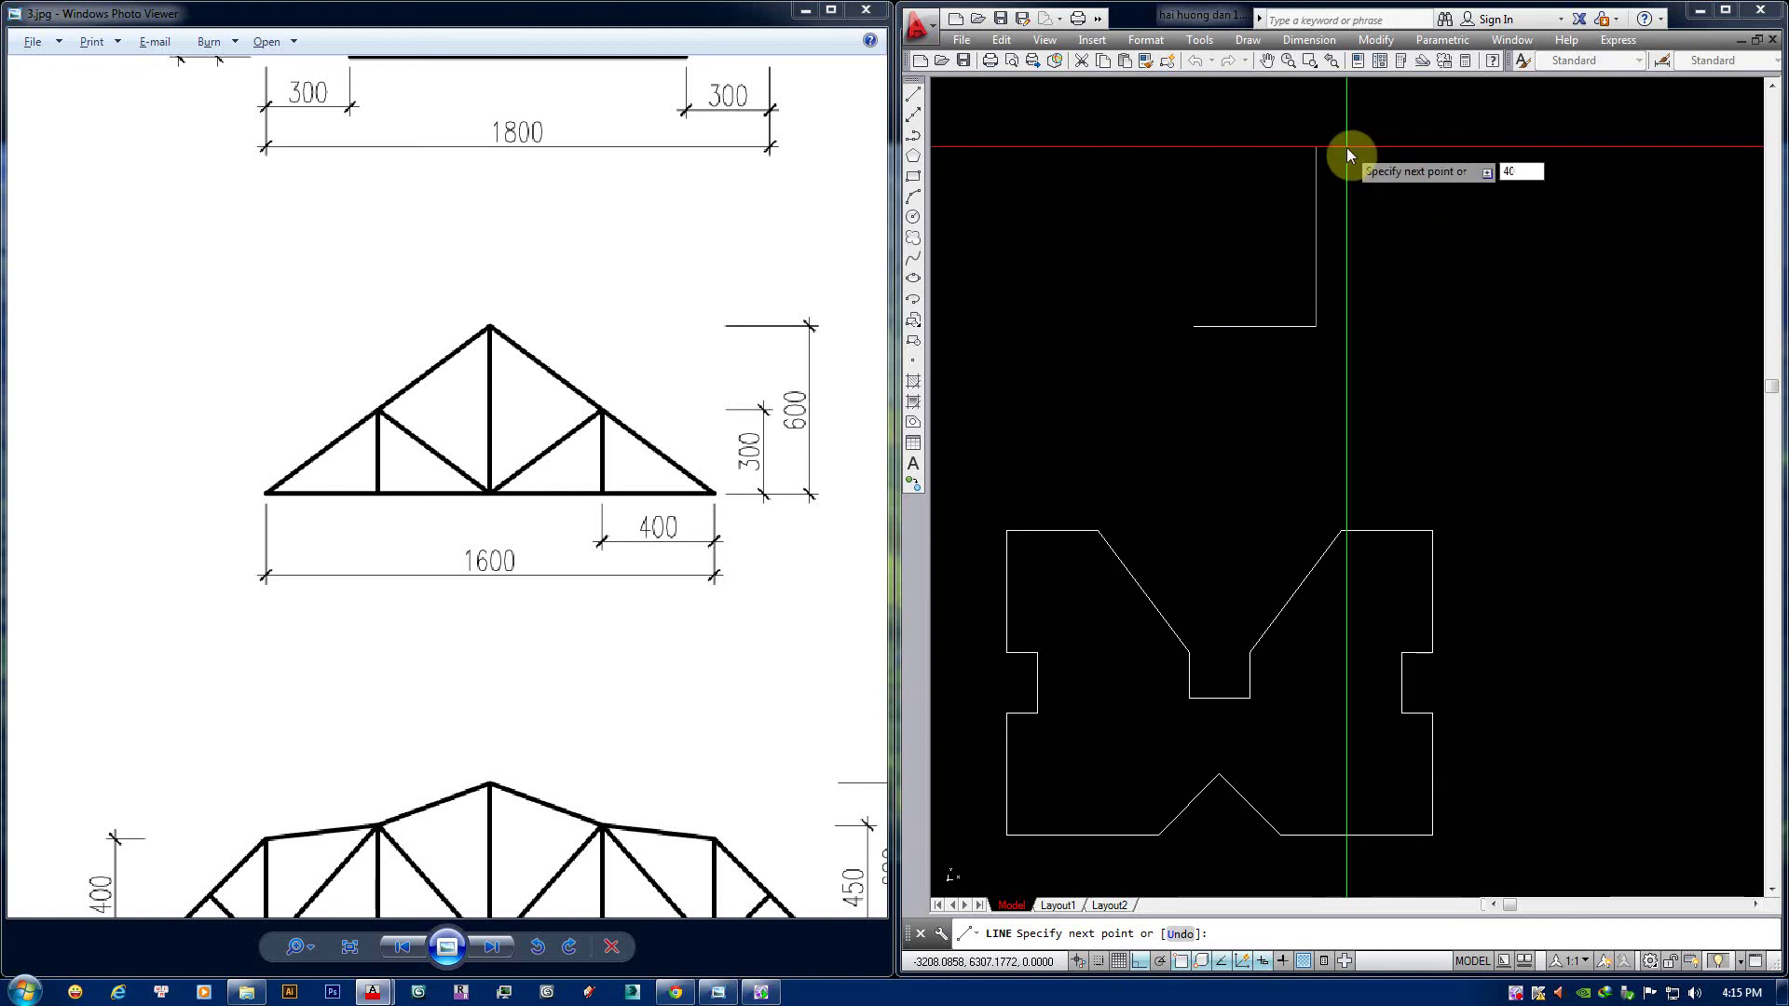
pyautogui.press('BackSpace')
pyautogui.press('BackSpace')
pyautogui.write('300')
pyautogui.press('Return')
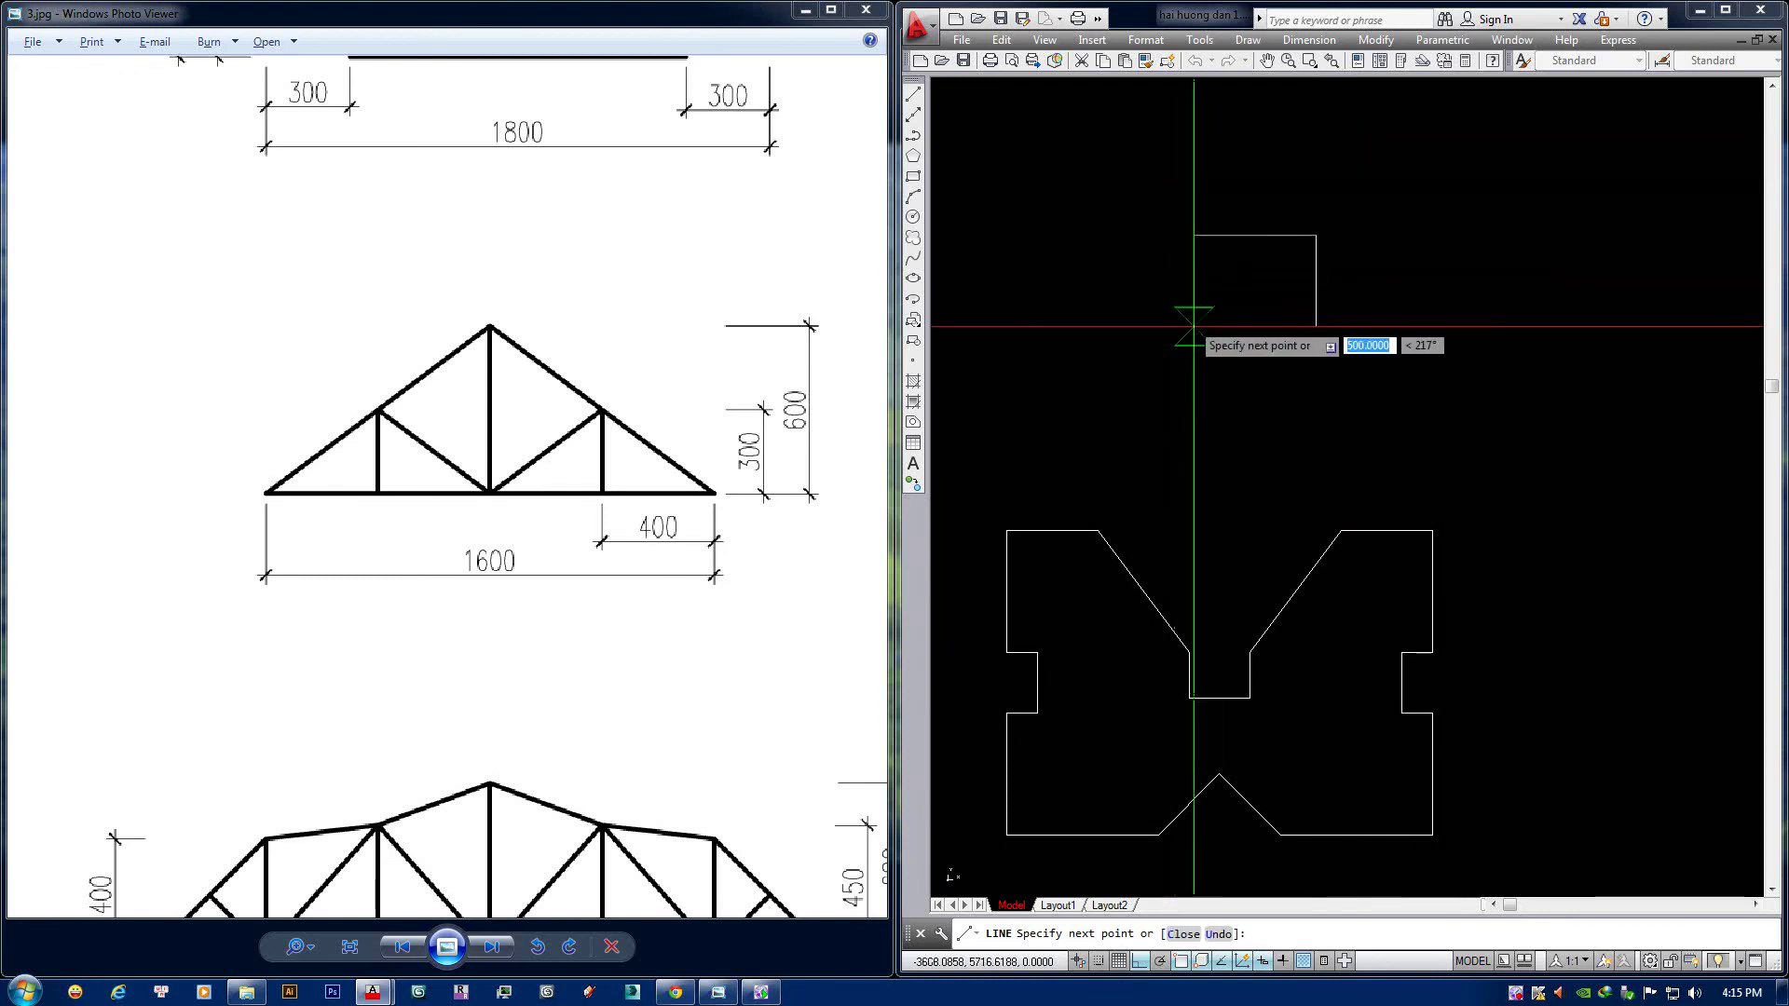
pyautogui.click(1194, 326)
pyautogui.press('Return')
pyautogui.moveTo(1258, 299); pyautogui.dragTo(1216, 404, button='middle')
pyautogui.scroll(2, 1239, 368)
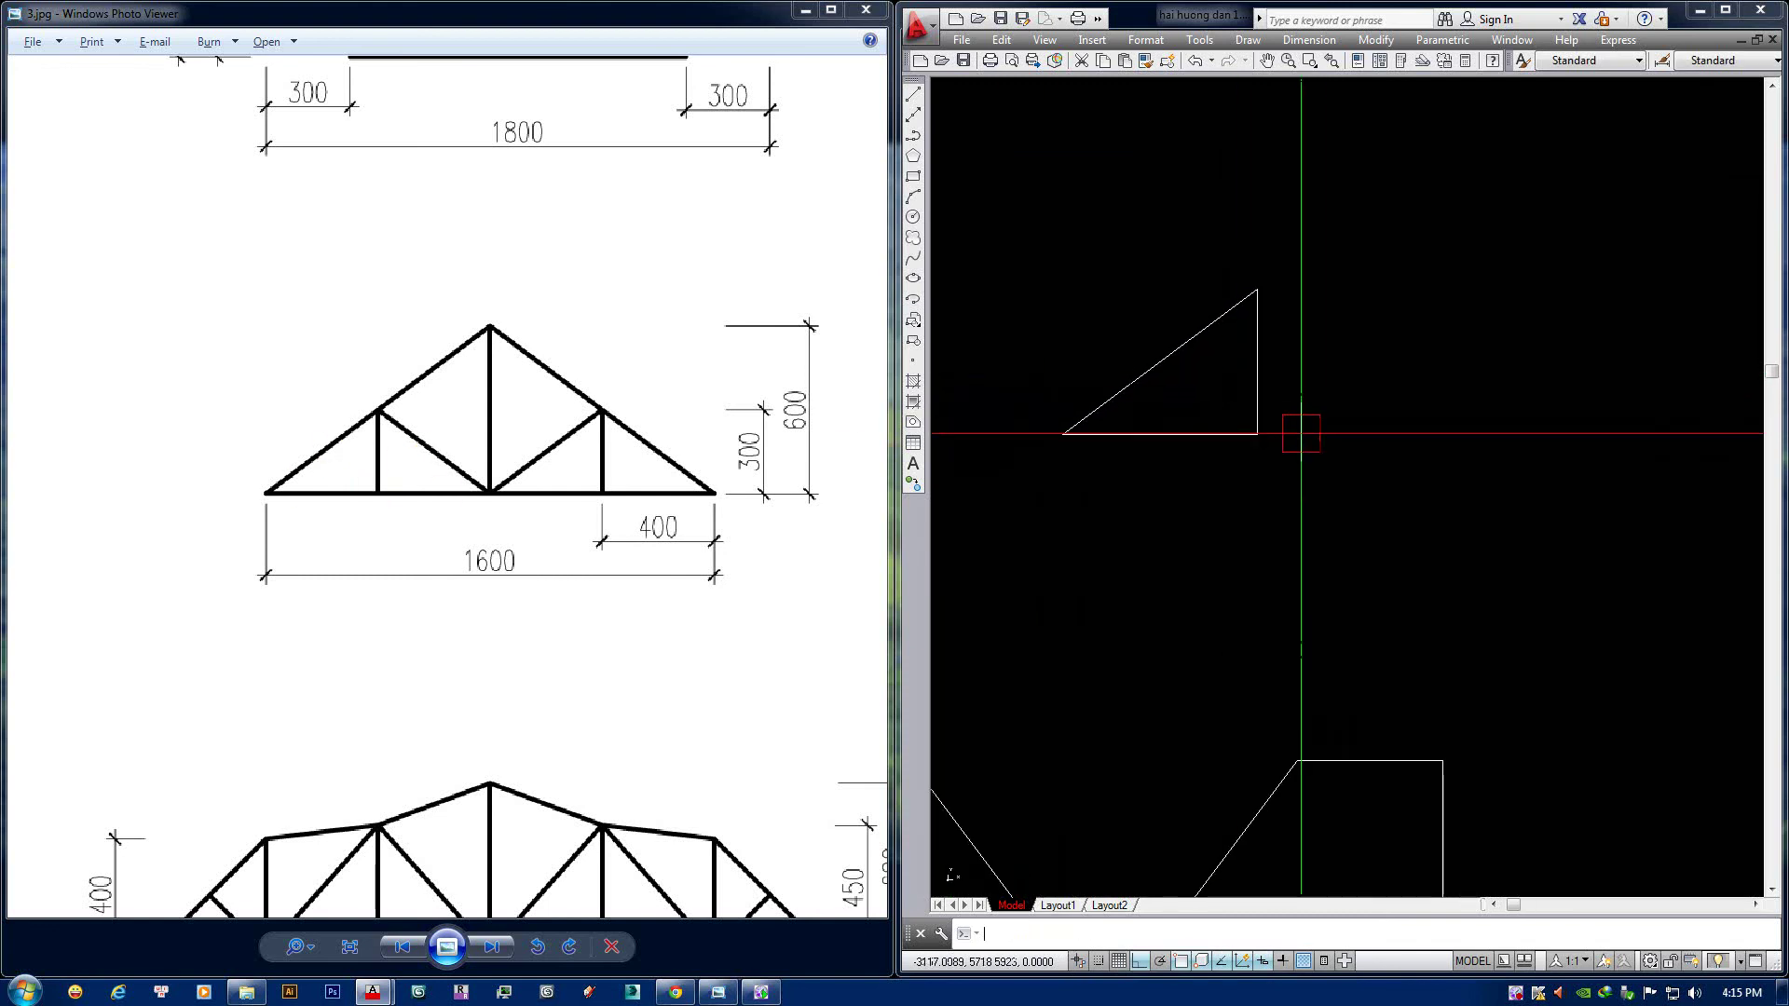
# Extend the truss base by 400 and draw the right roof slope to the apex.
pyautogui.press('Return')
pyautogui.click(1257, 433)
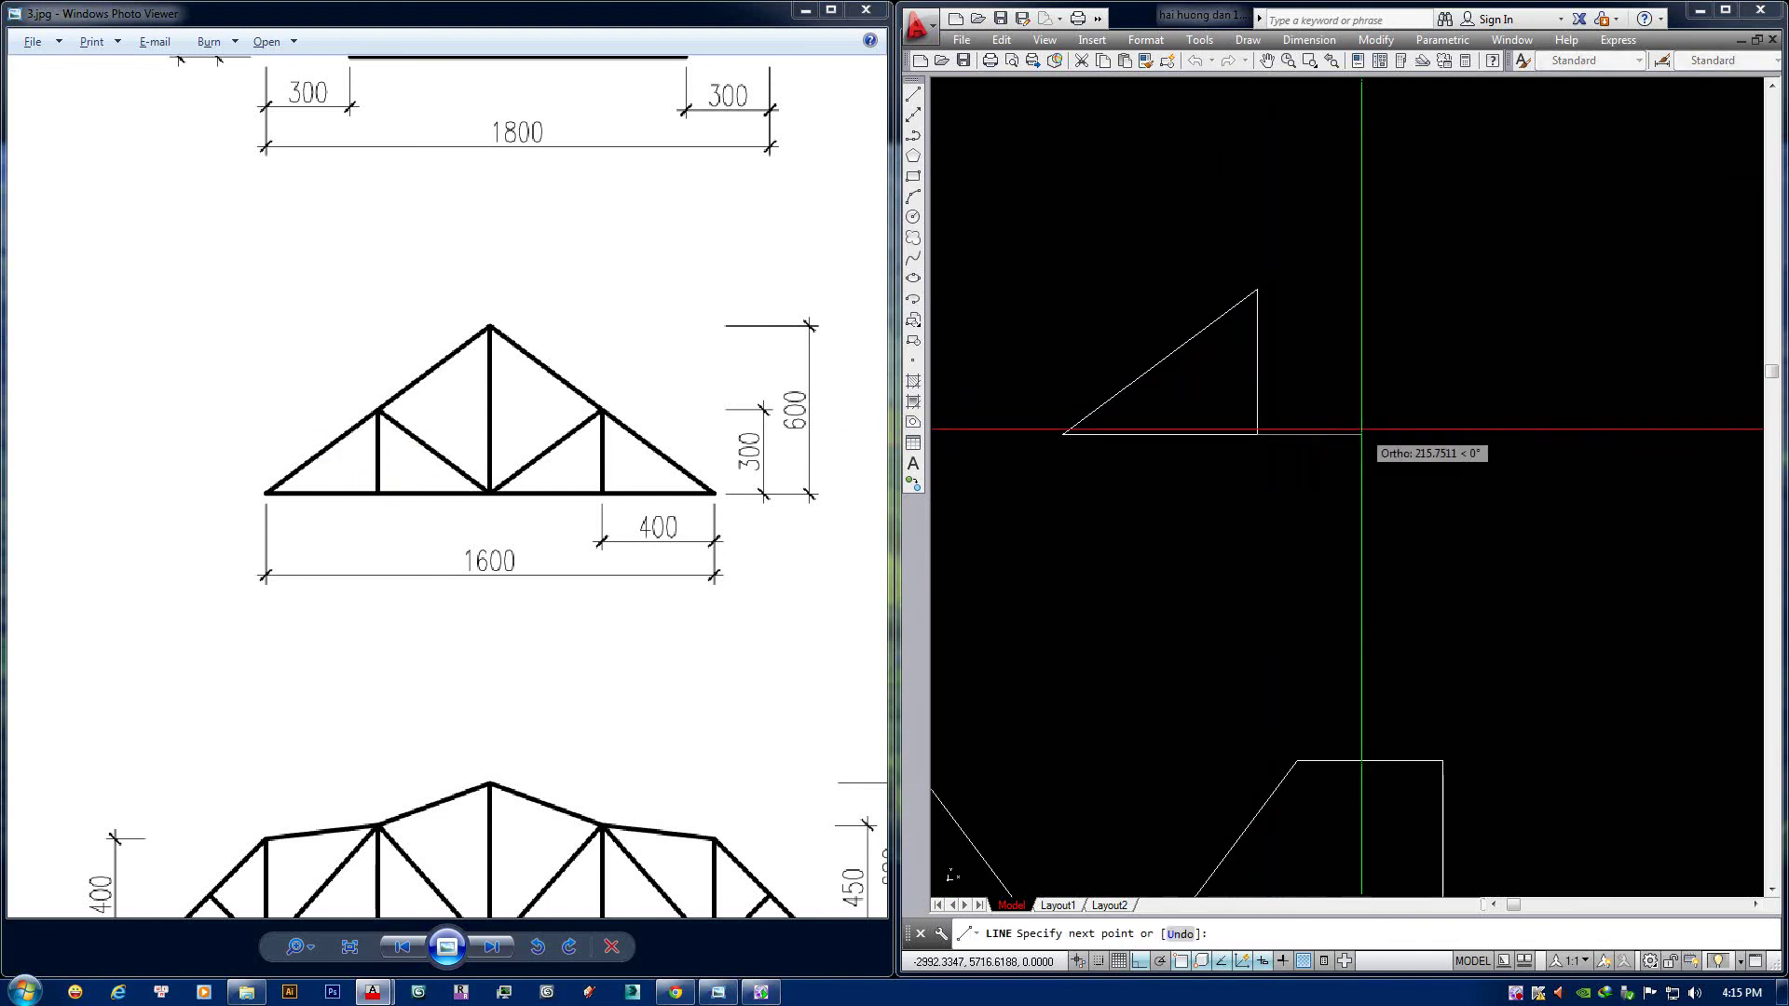
pyautogui.write('400')
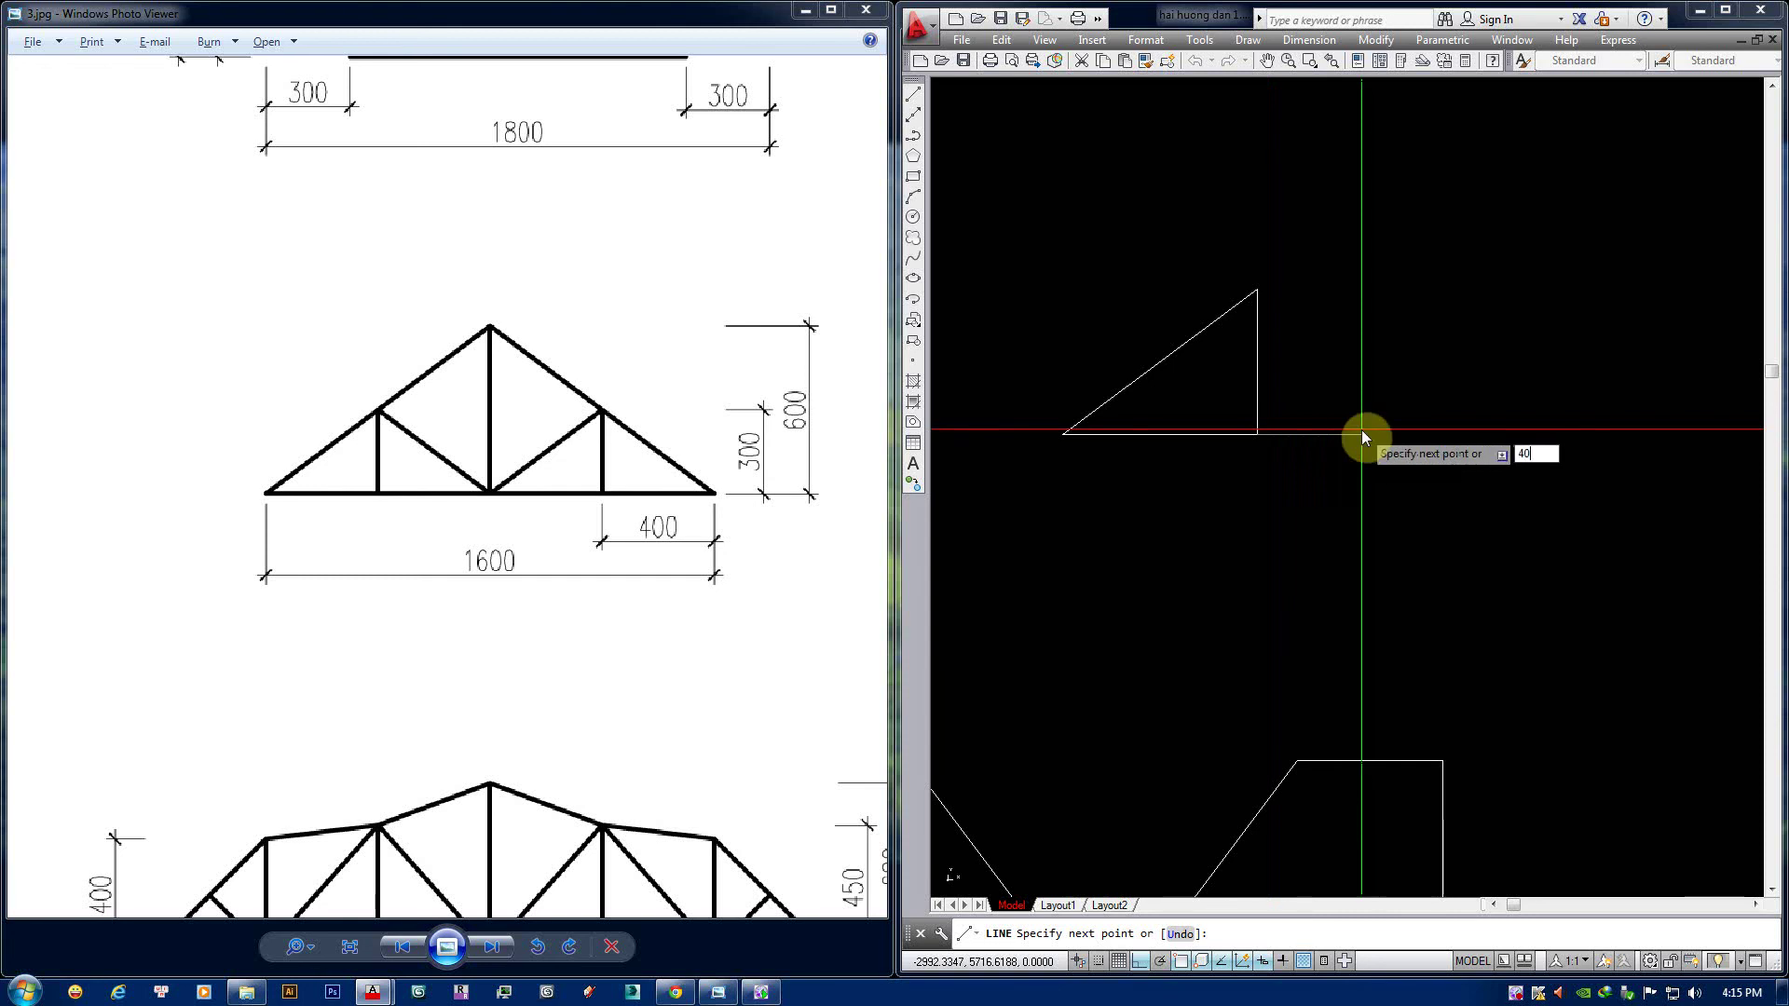
pyautogui.press('Return')
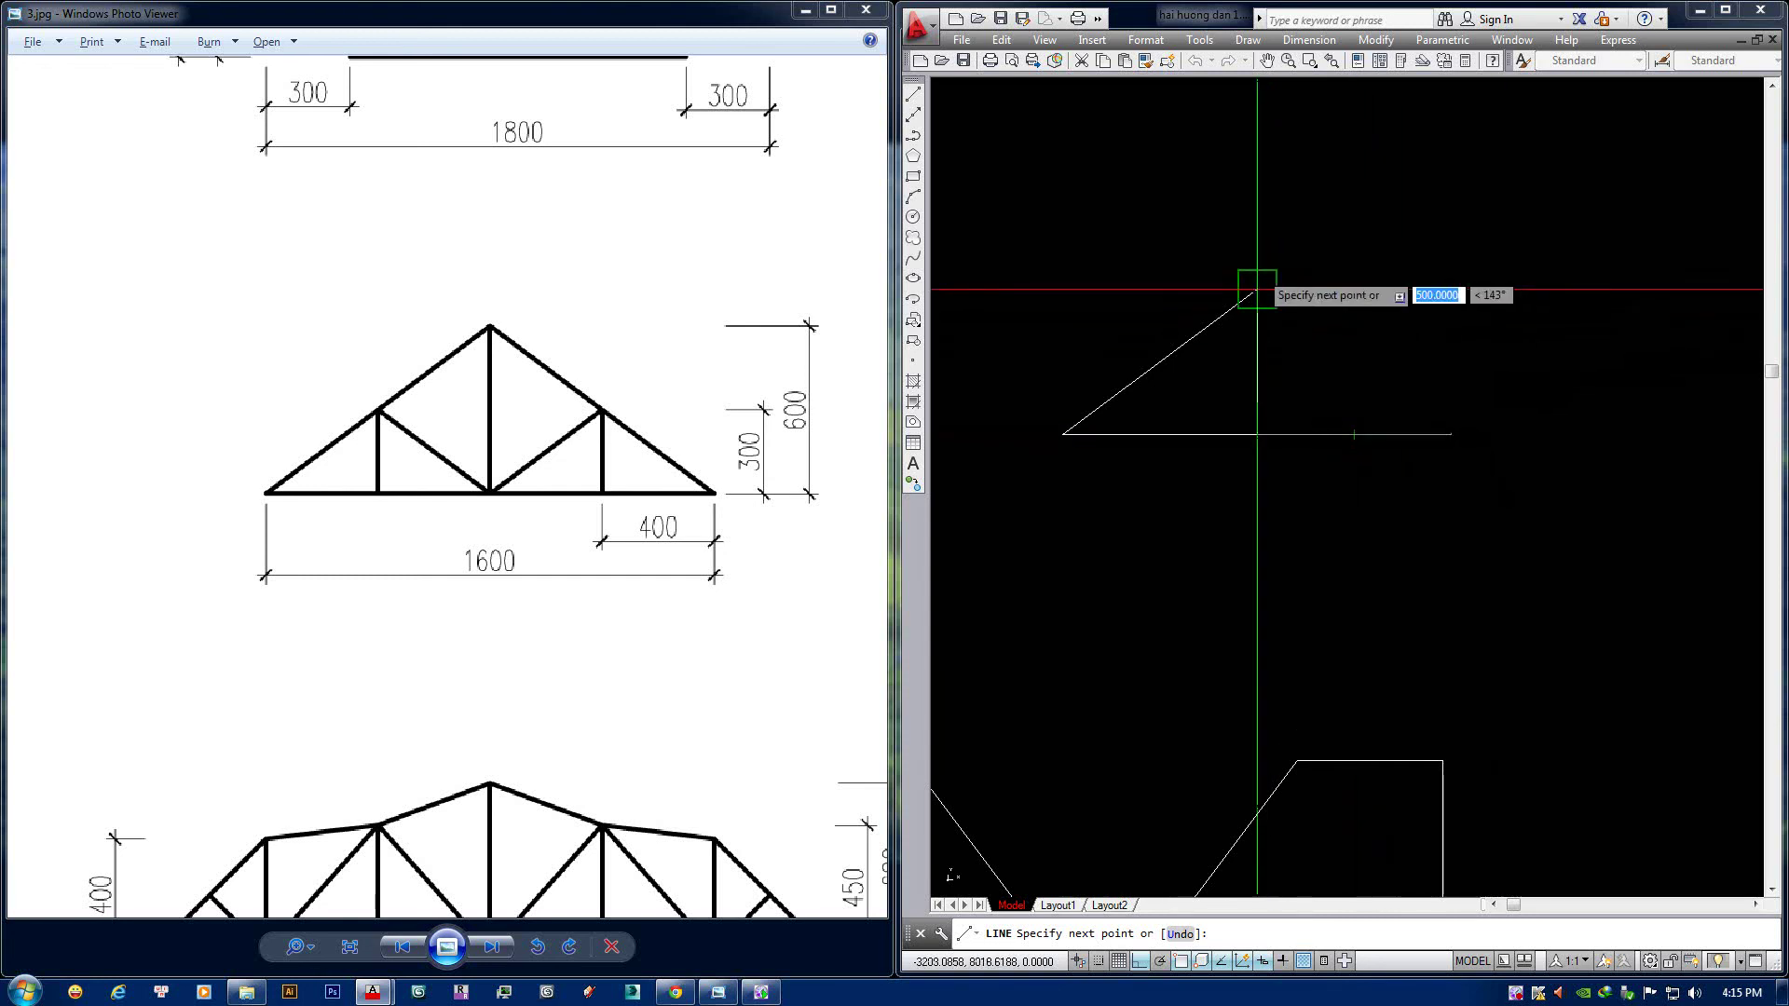
pyautogui.click(1257, 291)
pyautogui.moveTo(1257, 290); pyautogui.dragTo(1200, 318, button='middle')
pyautogui.press('Escape')
pyautogui.moveTo(1363, 350); pyautogui.dragTo(1297, 347, button='middle')
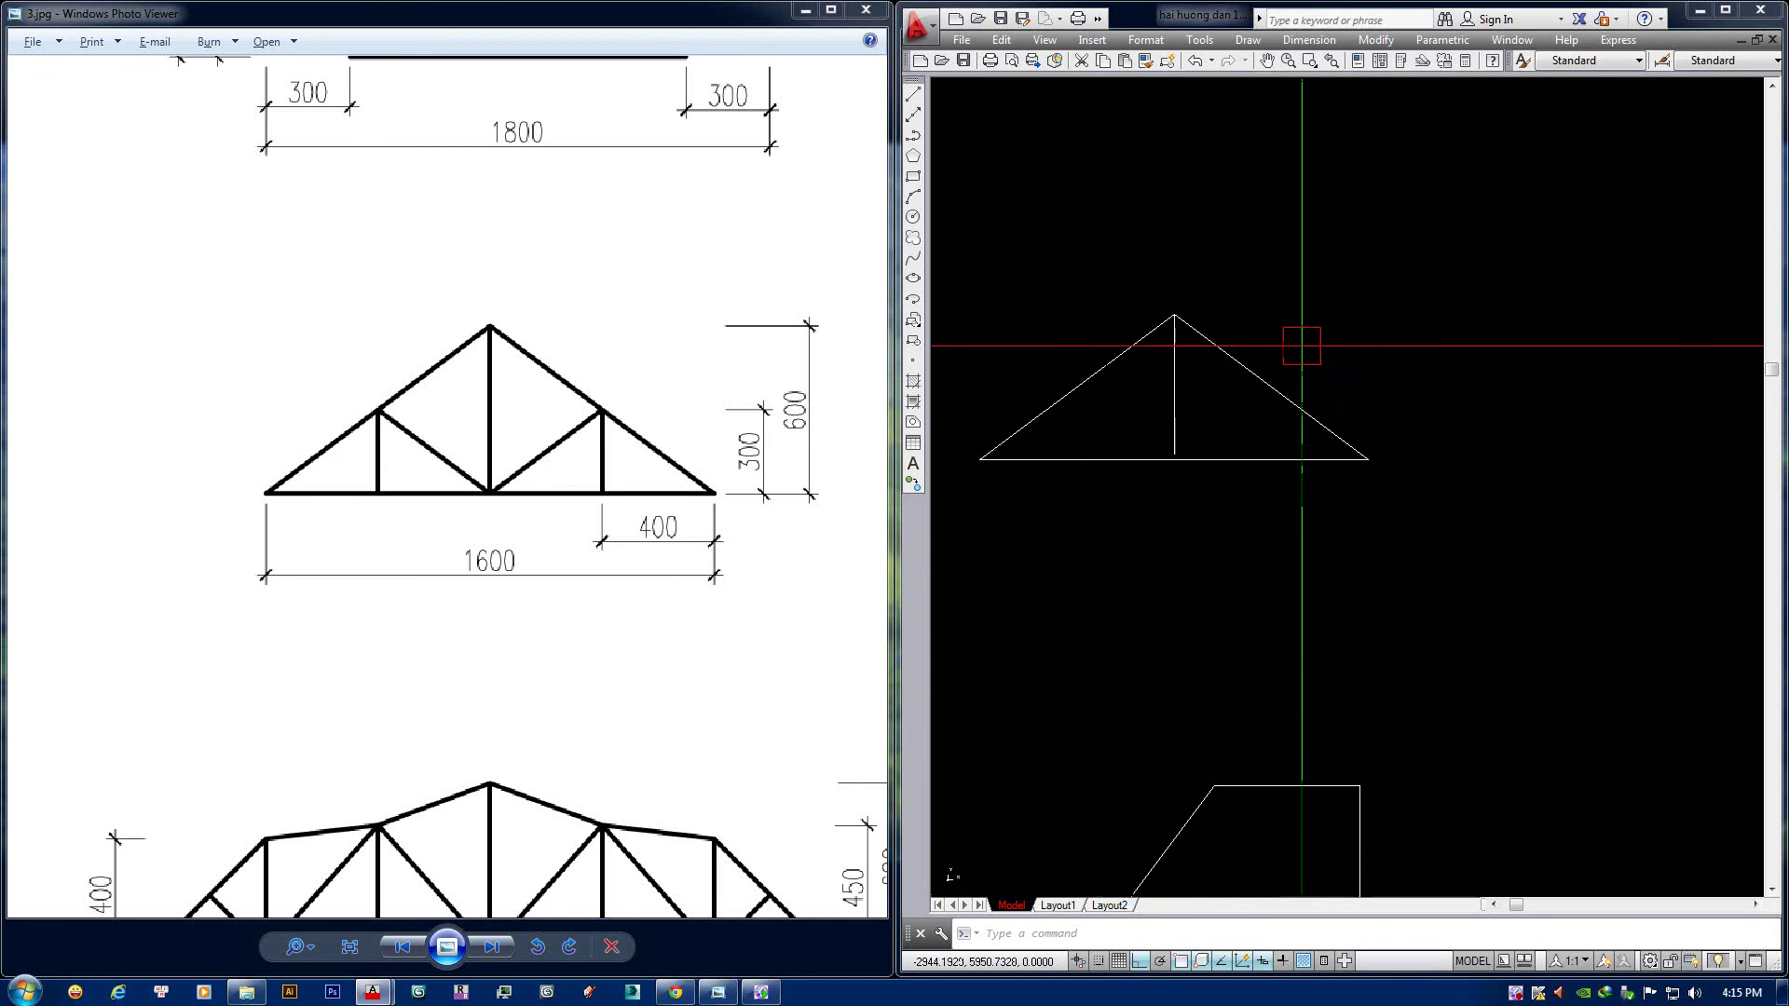
# Add a vertical at the base's right end and a web line to the triangle peak.
pyautogui.press('l')
pyautogui.press('space')
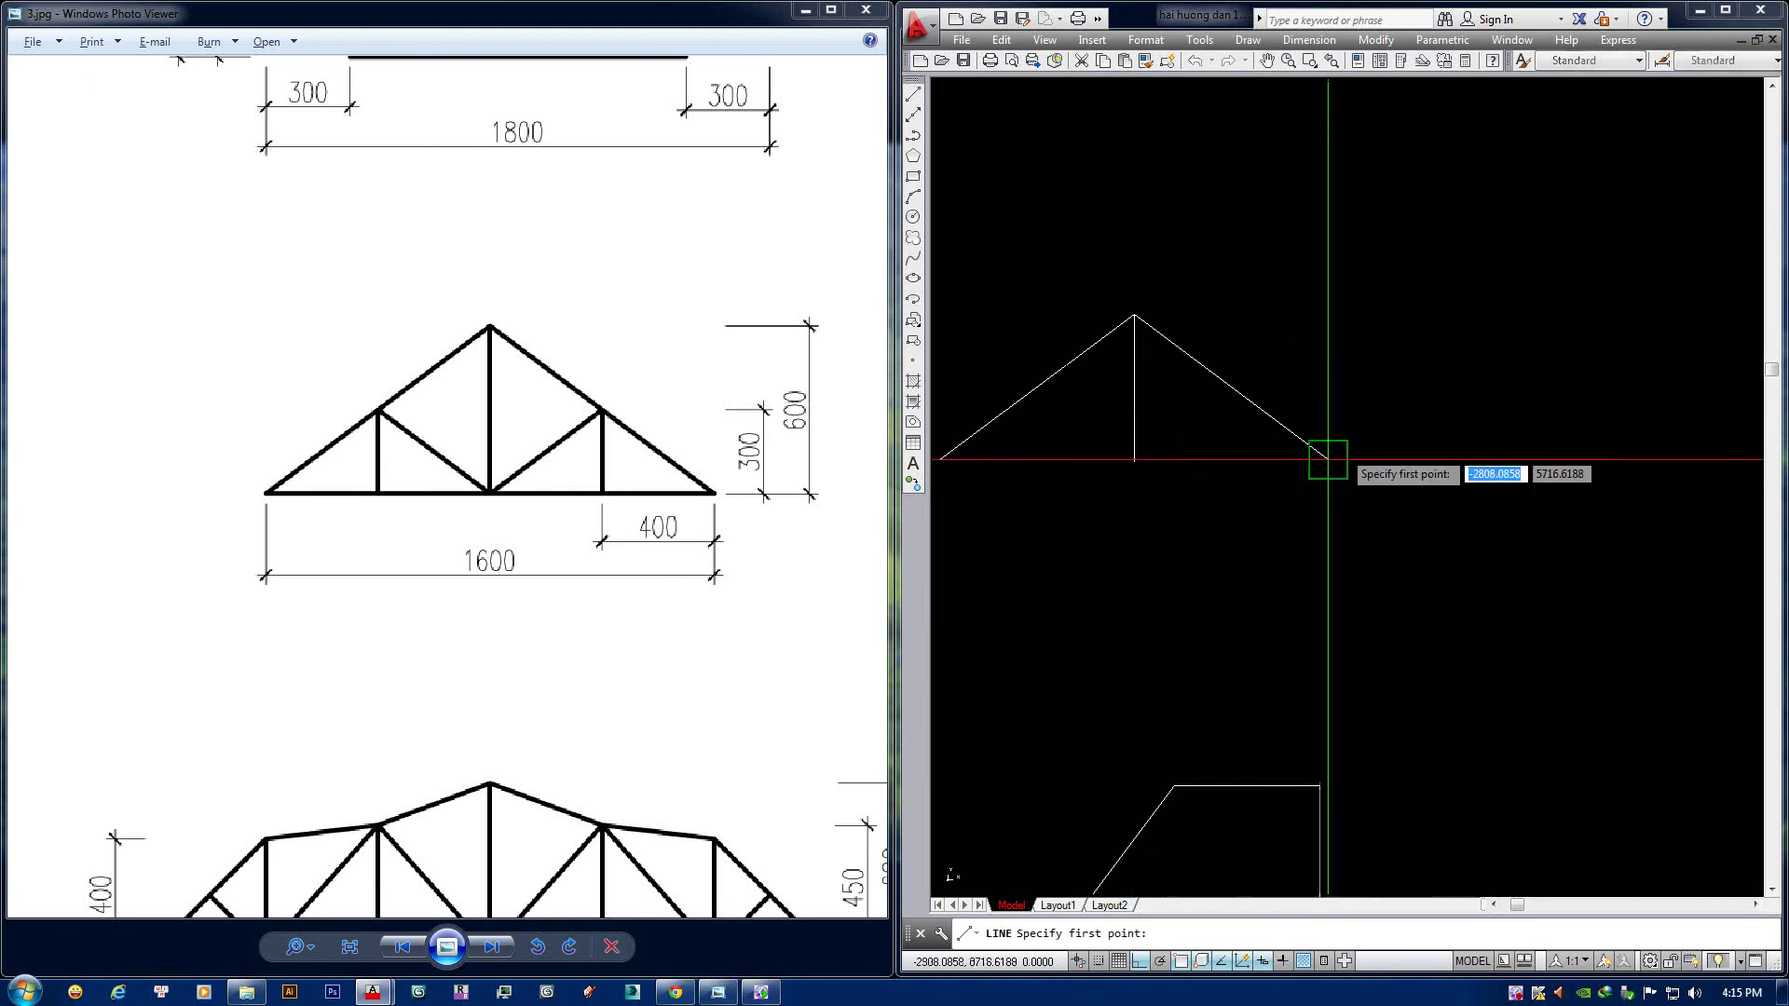
pyautogui.click(1327, 458)
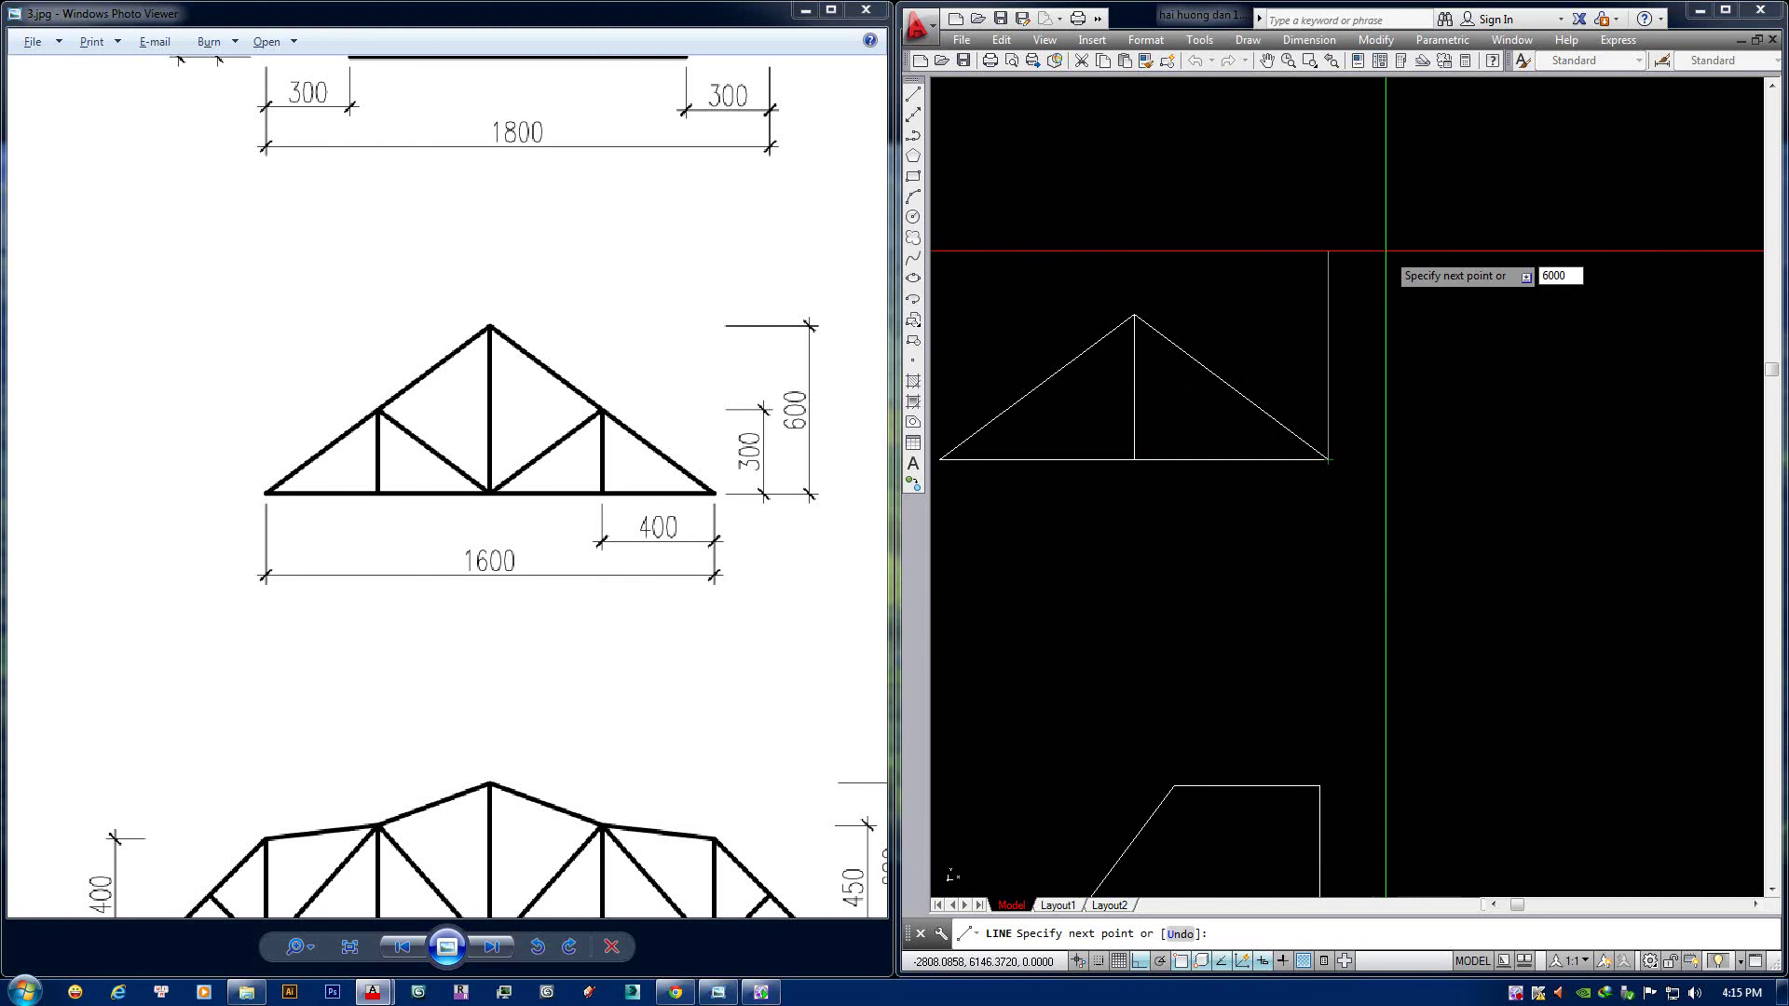
pyautogui.press('space')
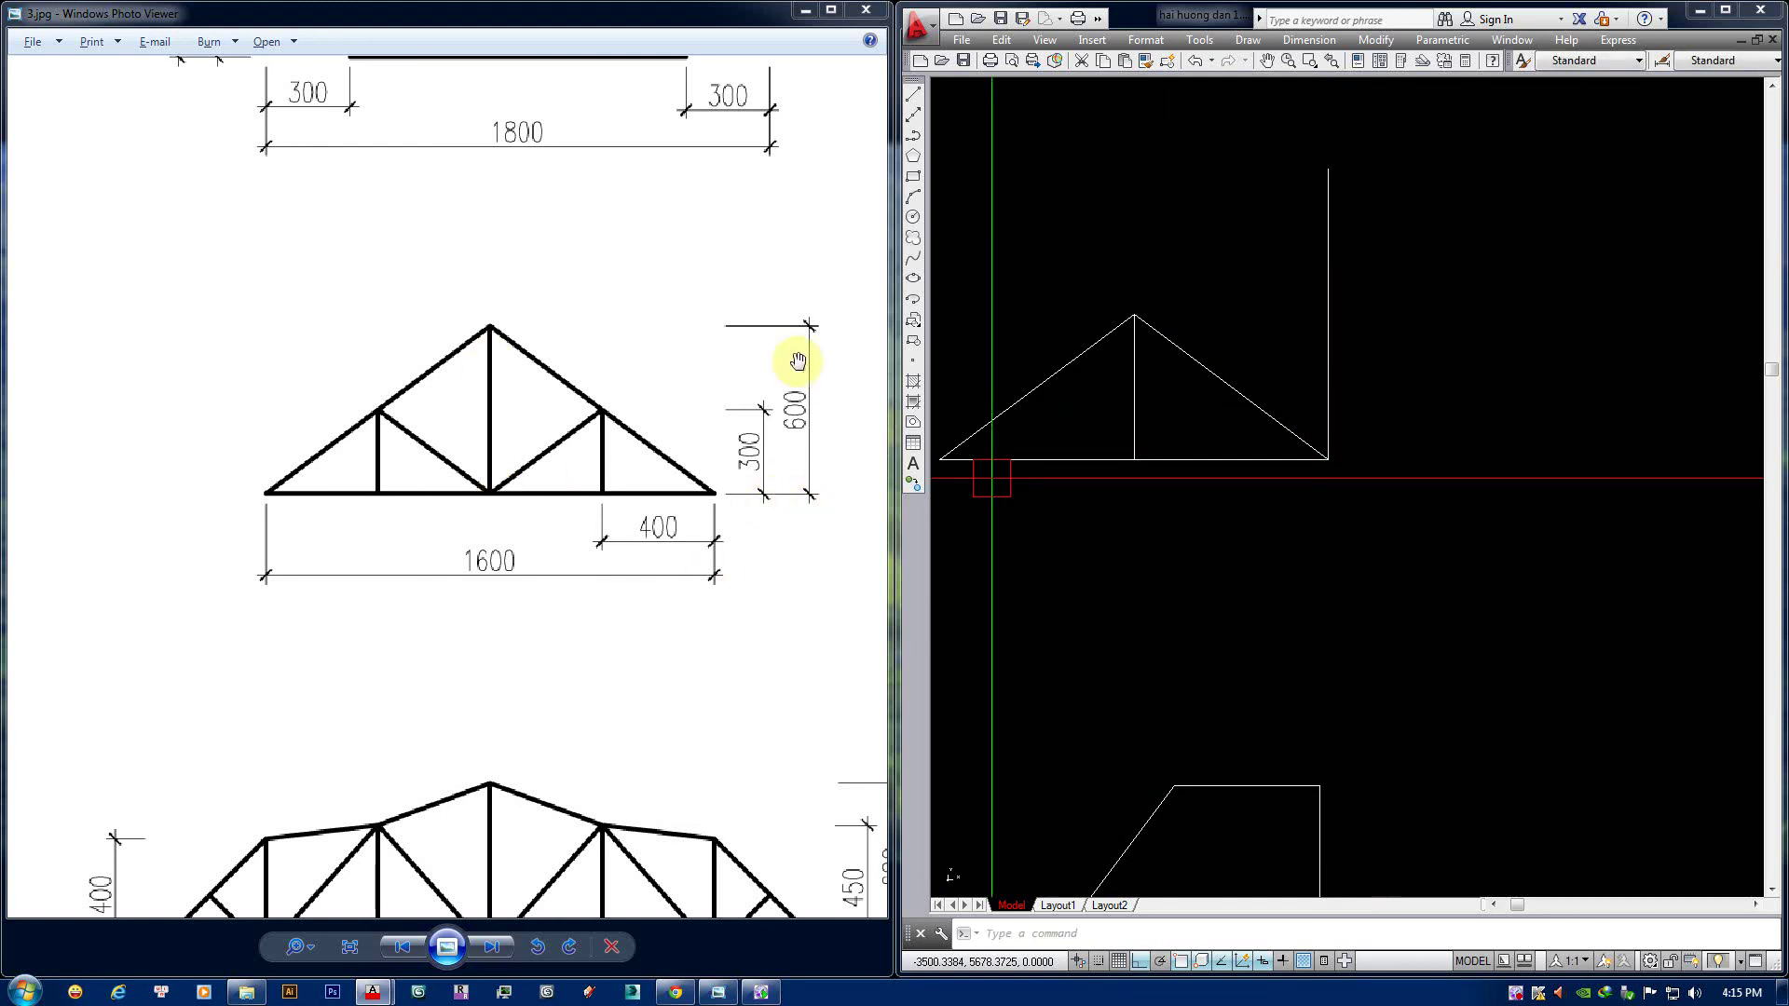
pyautogui.press('space')
pyautogui.click(1327, 168)
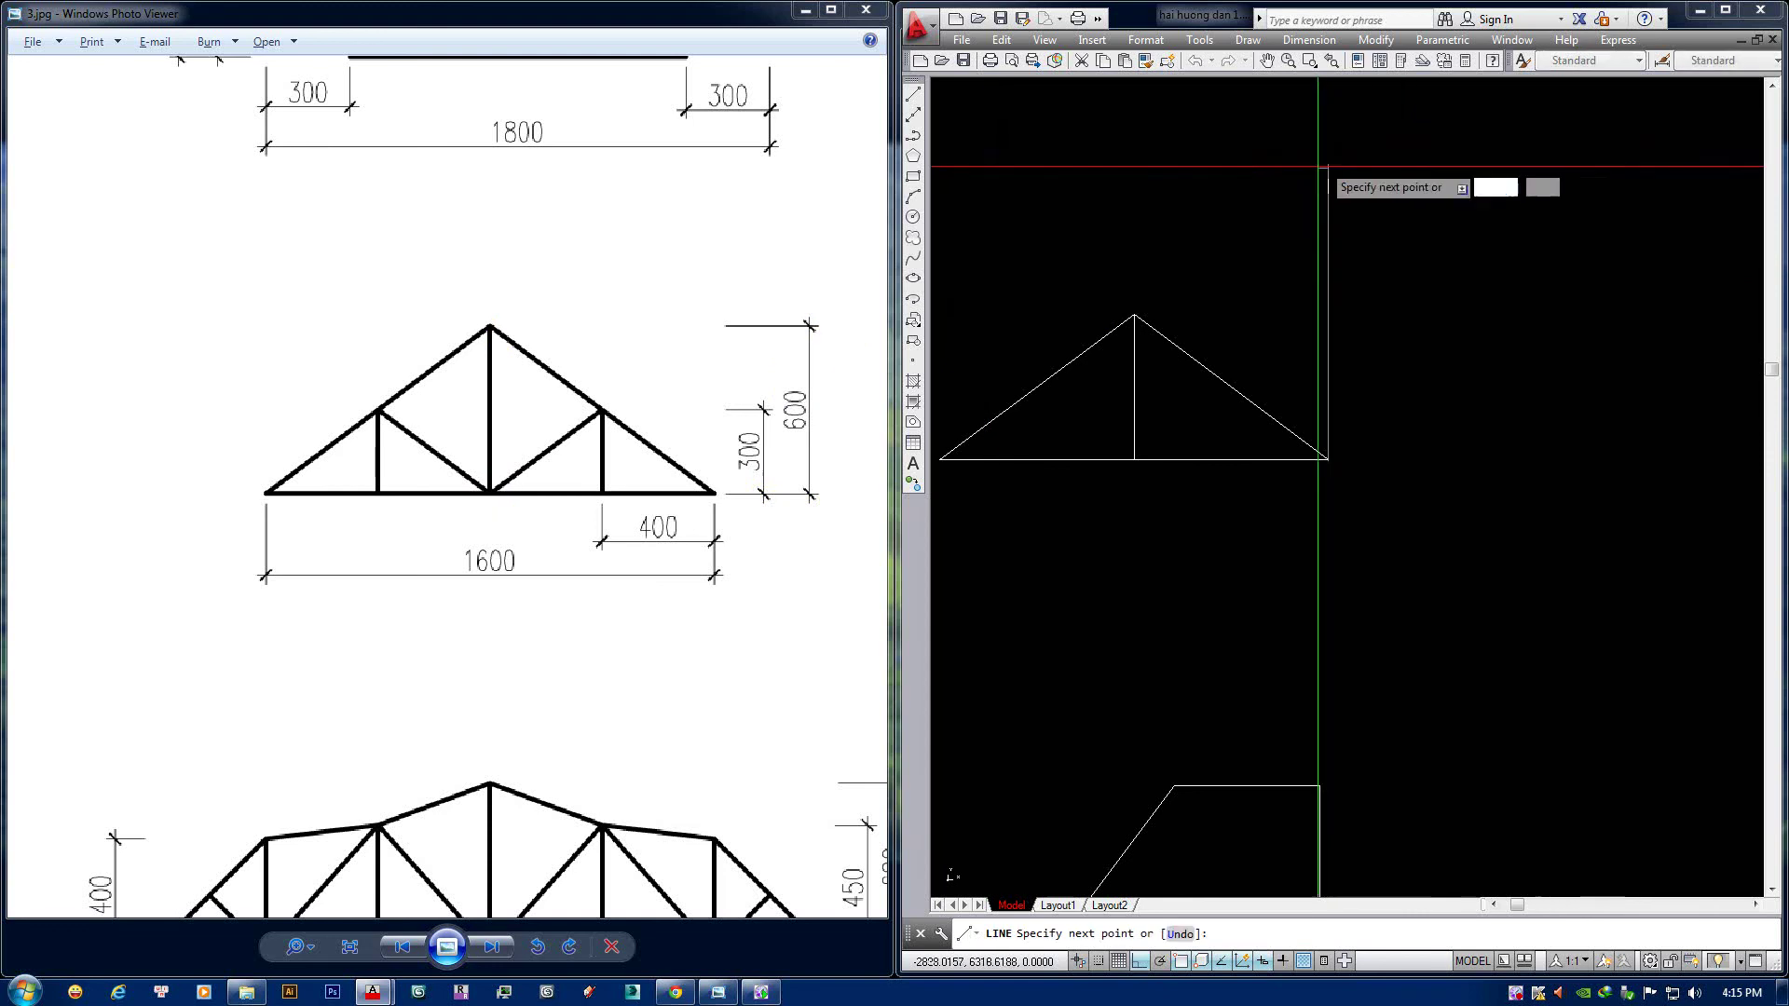
pyautogui.click(1133, 316)
pyautogui.press('space')
pyautogui.scroll(-2, 1243, 300)
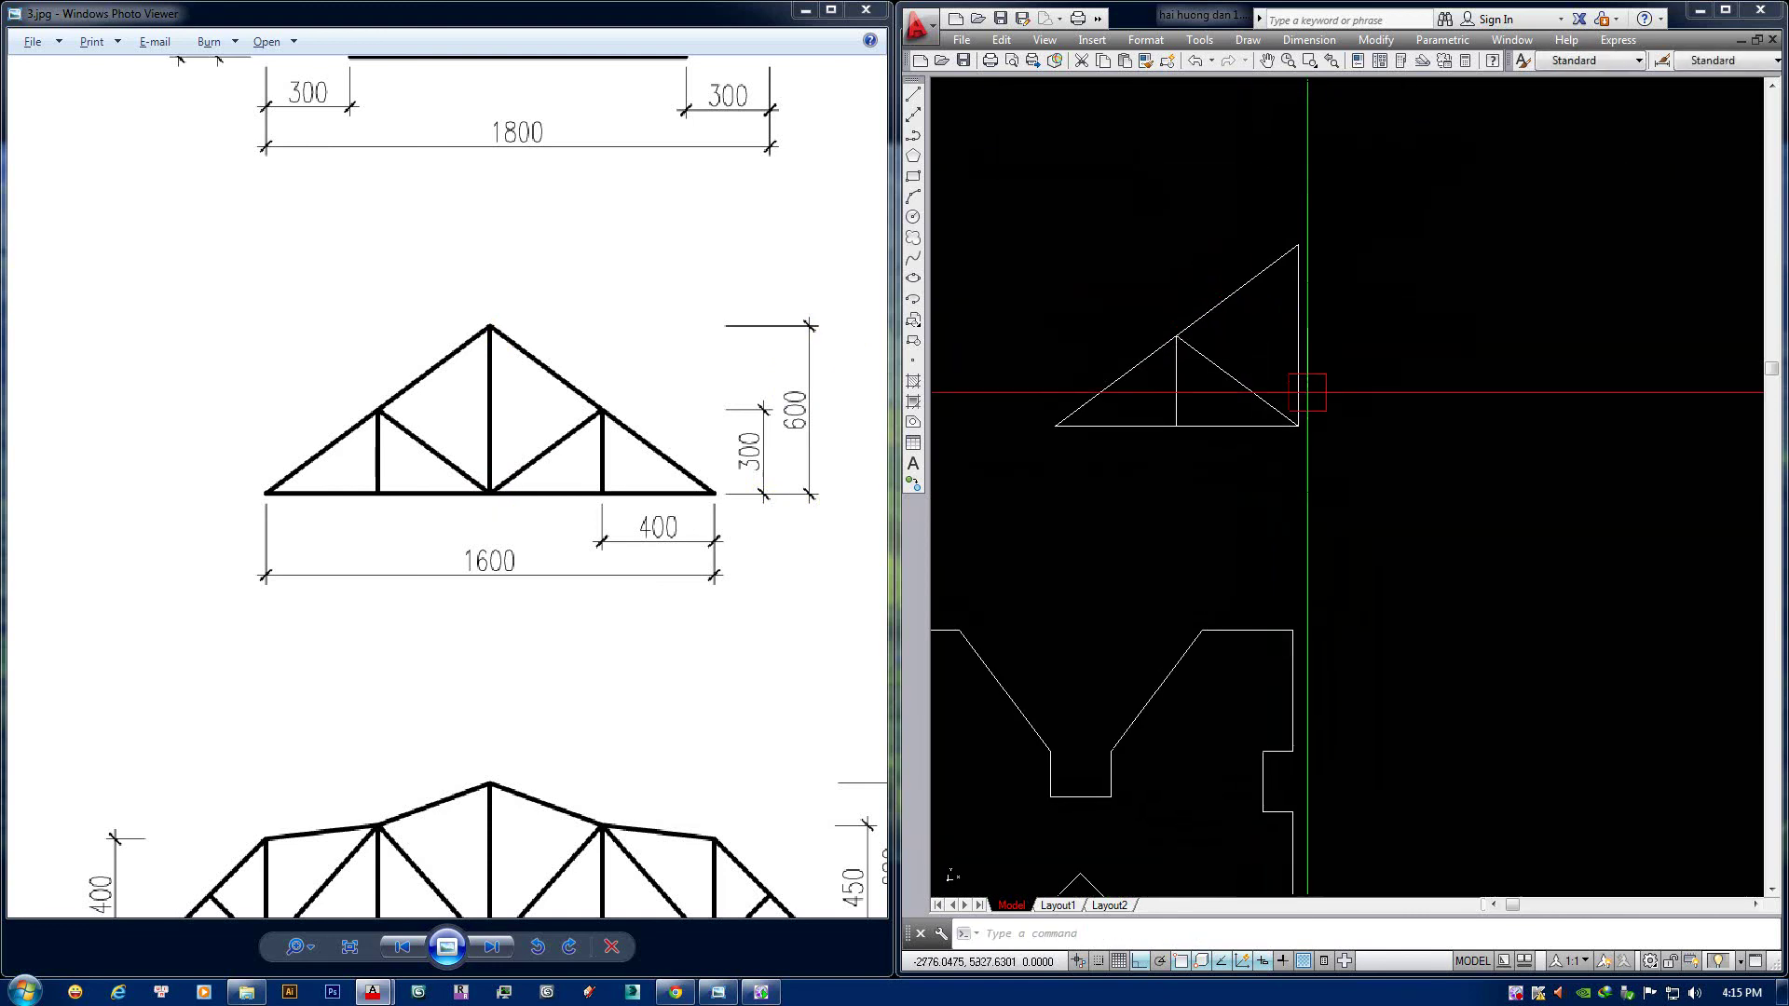
pyautogui.moveTo(1276, 337); pyautogui.dragTo(1224, 351, button='middle')
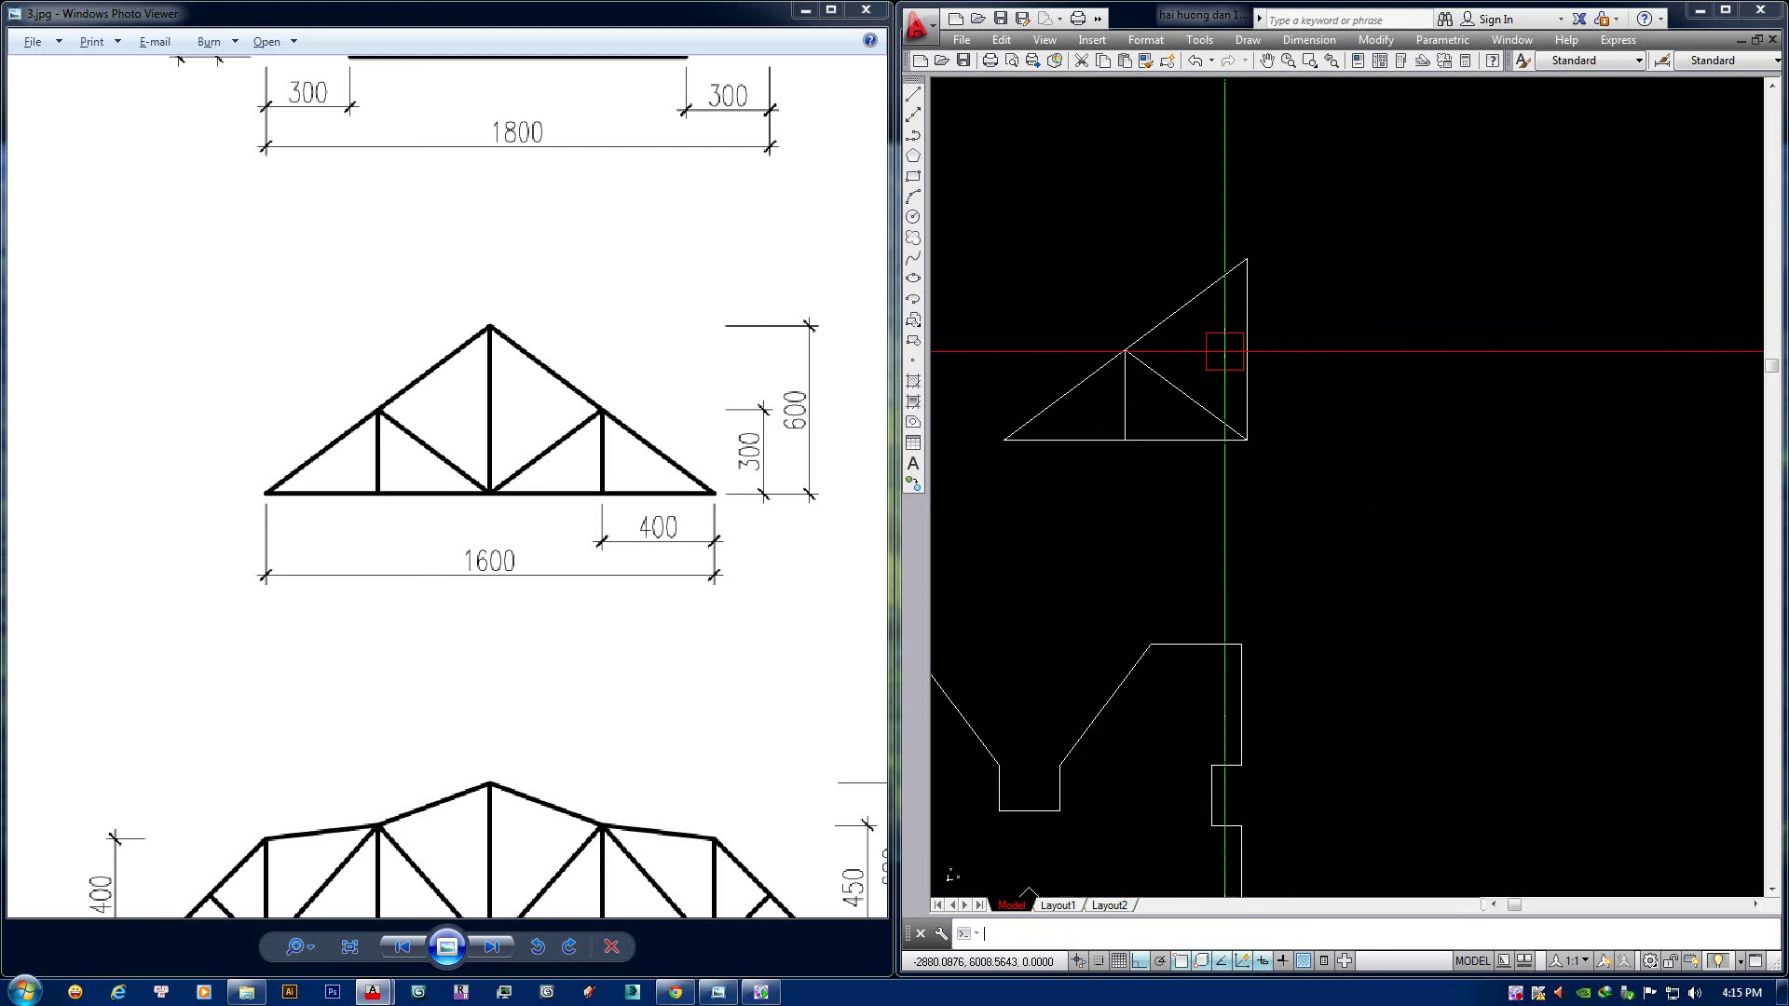
# Draw a 400 base extension, 300 vertical web, closing diagonal and the right rafter.
pyautogui.press('space')
pyautogui.click(1247, 439)
pyautogui.write('400')
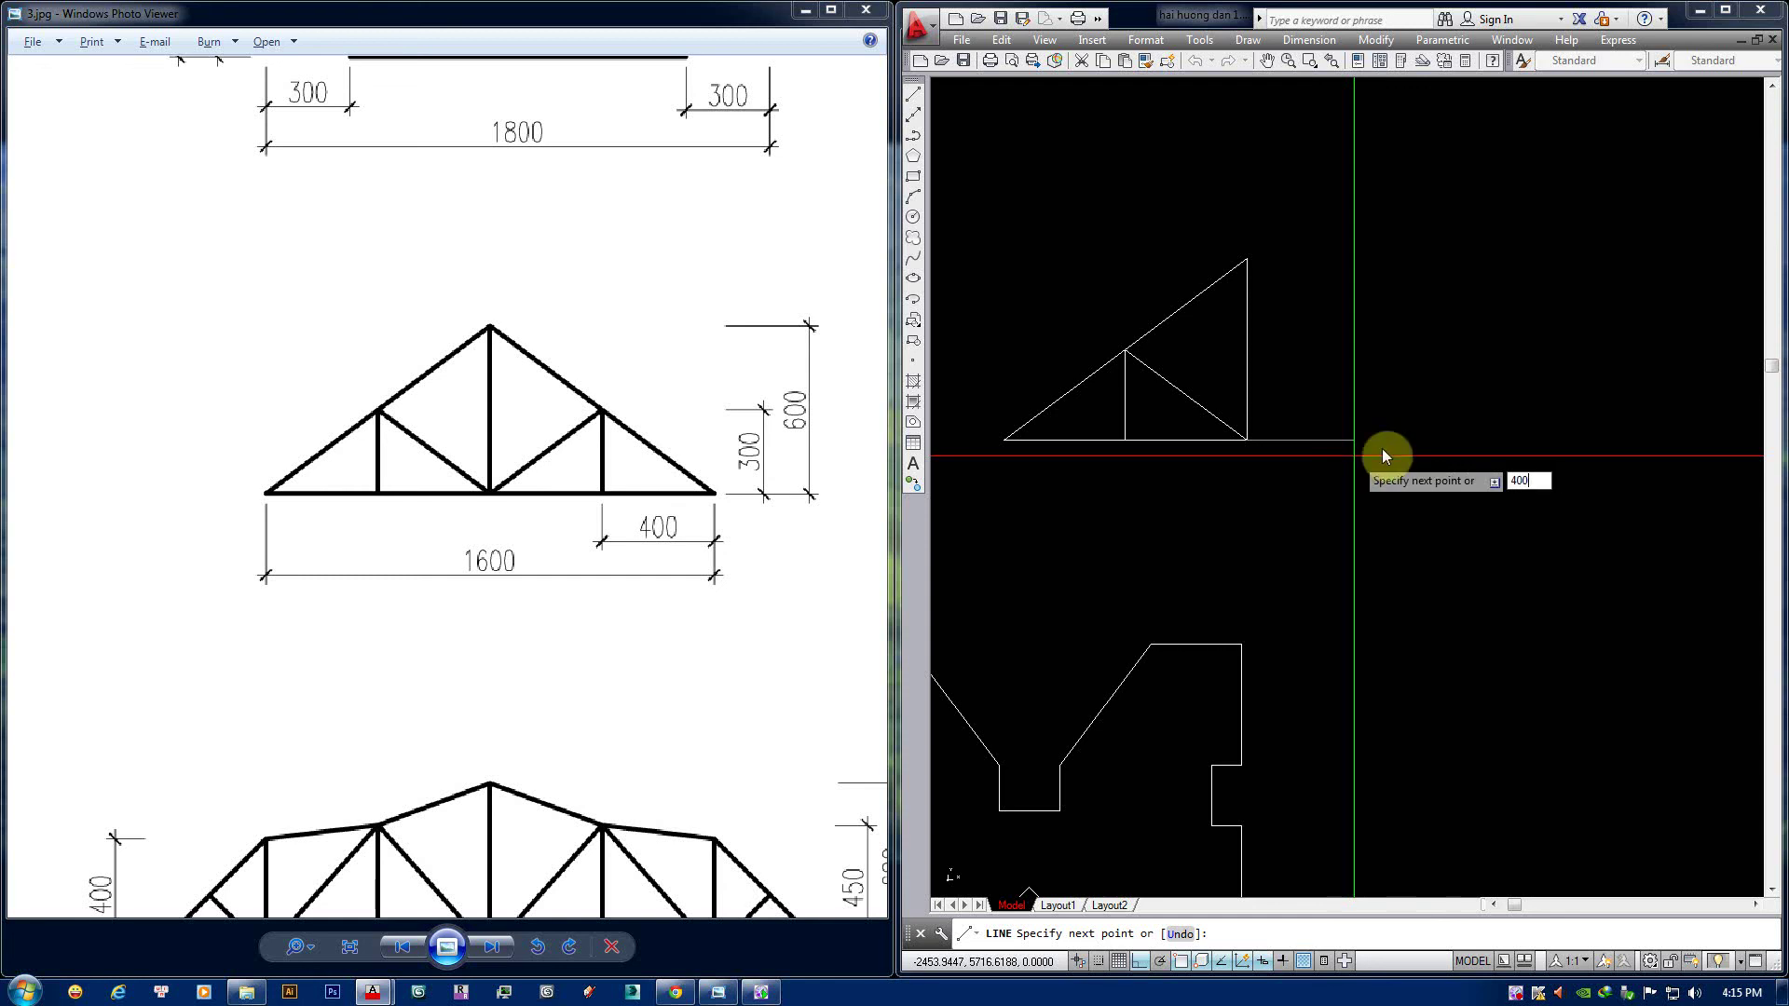
pyautogui.press('Return')
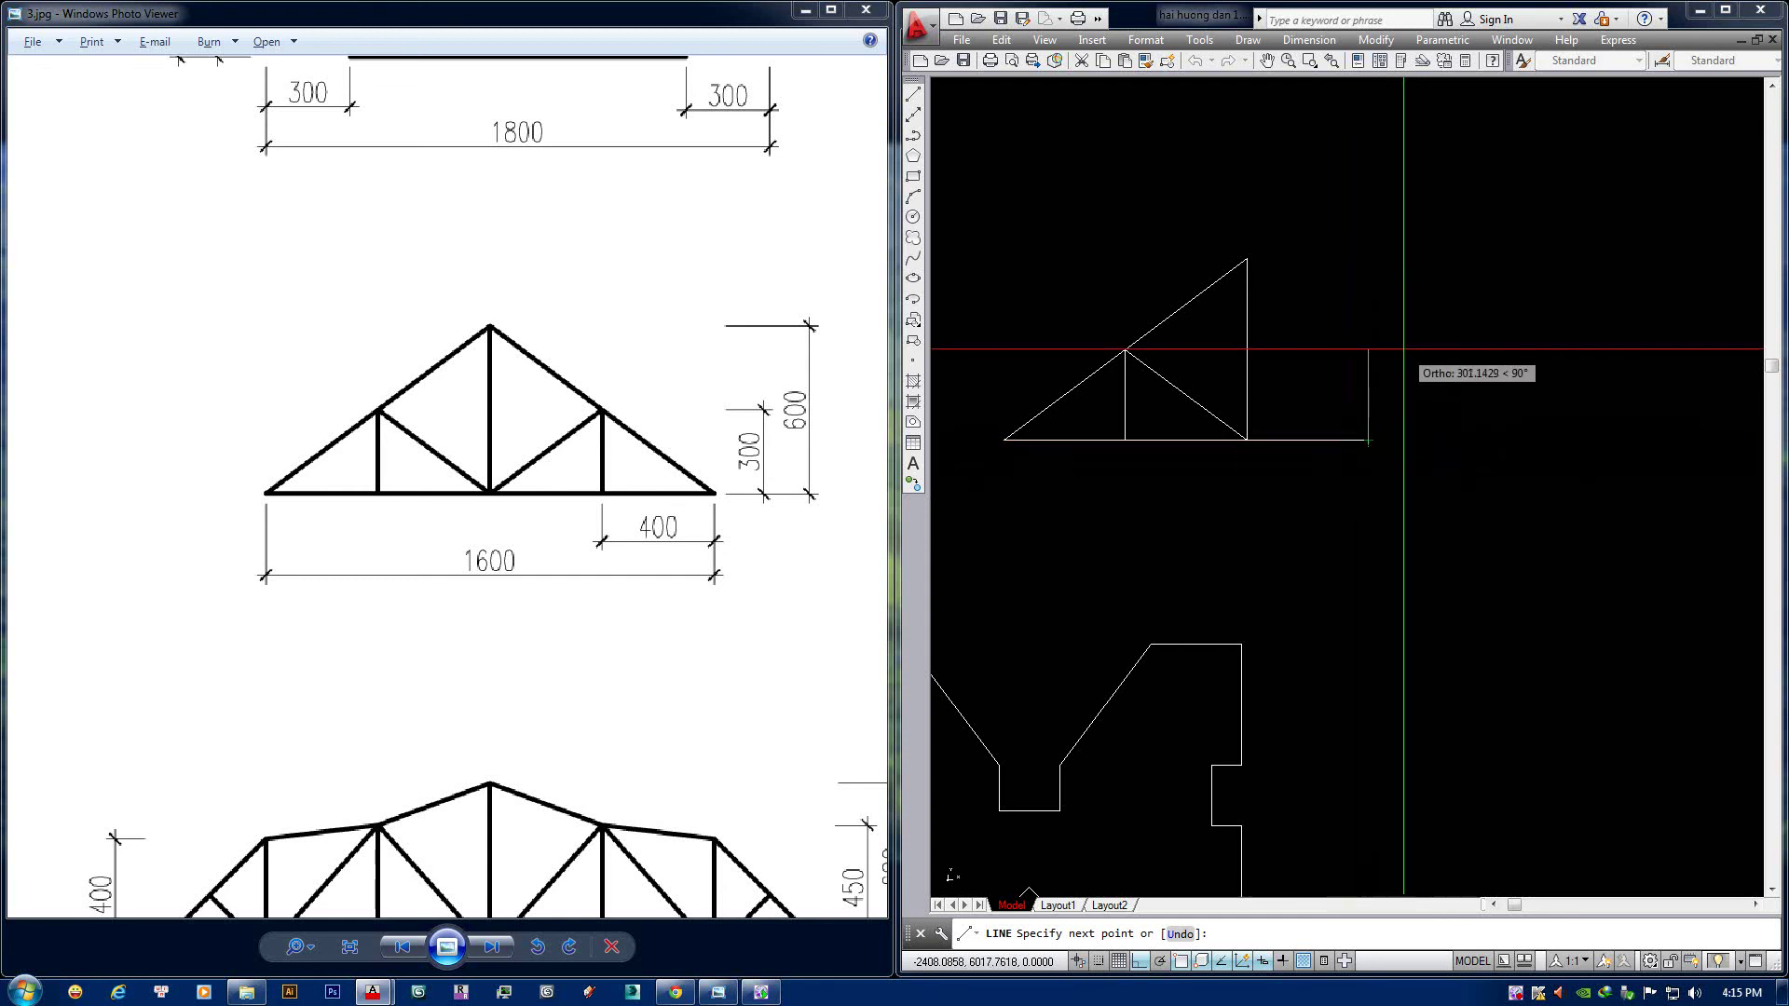
pyautogui.write('300')
pyautogui.press('Return')
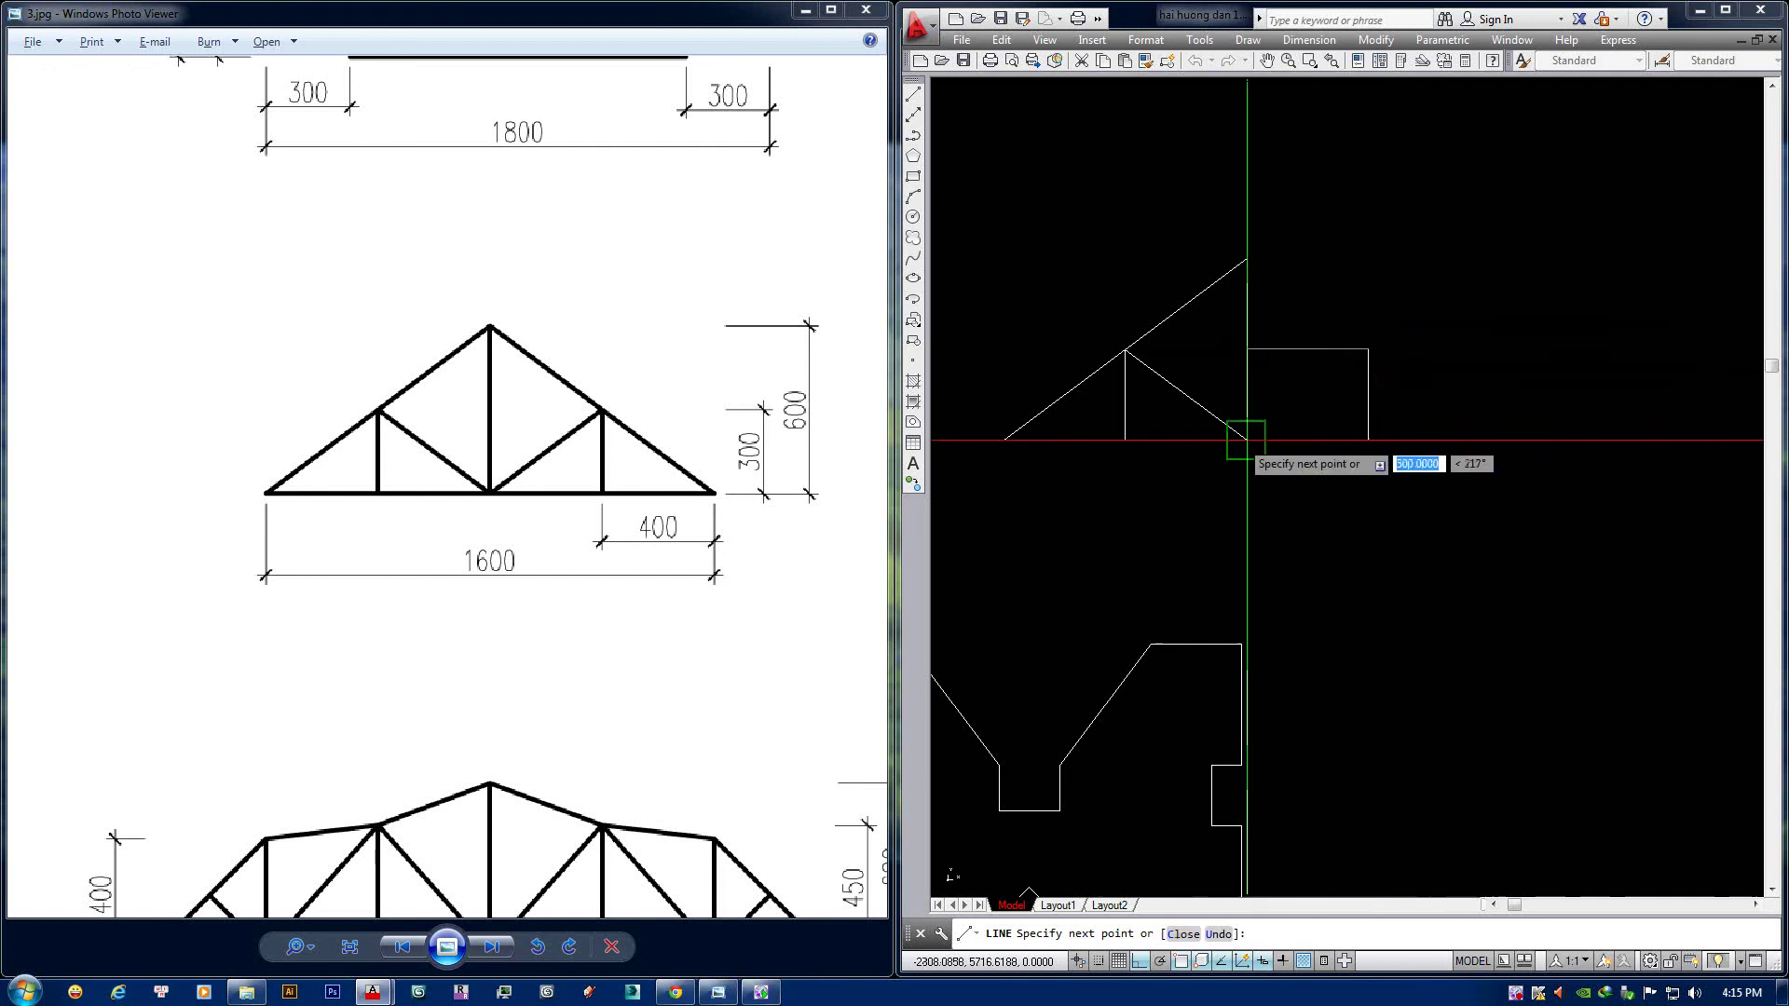
pyautogui.click(1246, 440)
pyautogui.press('Return')
pyautogui.press('space')
pyautogui.click(1367, 350)
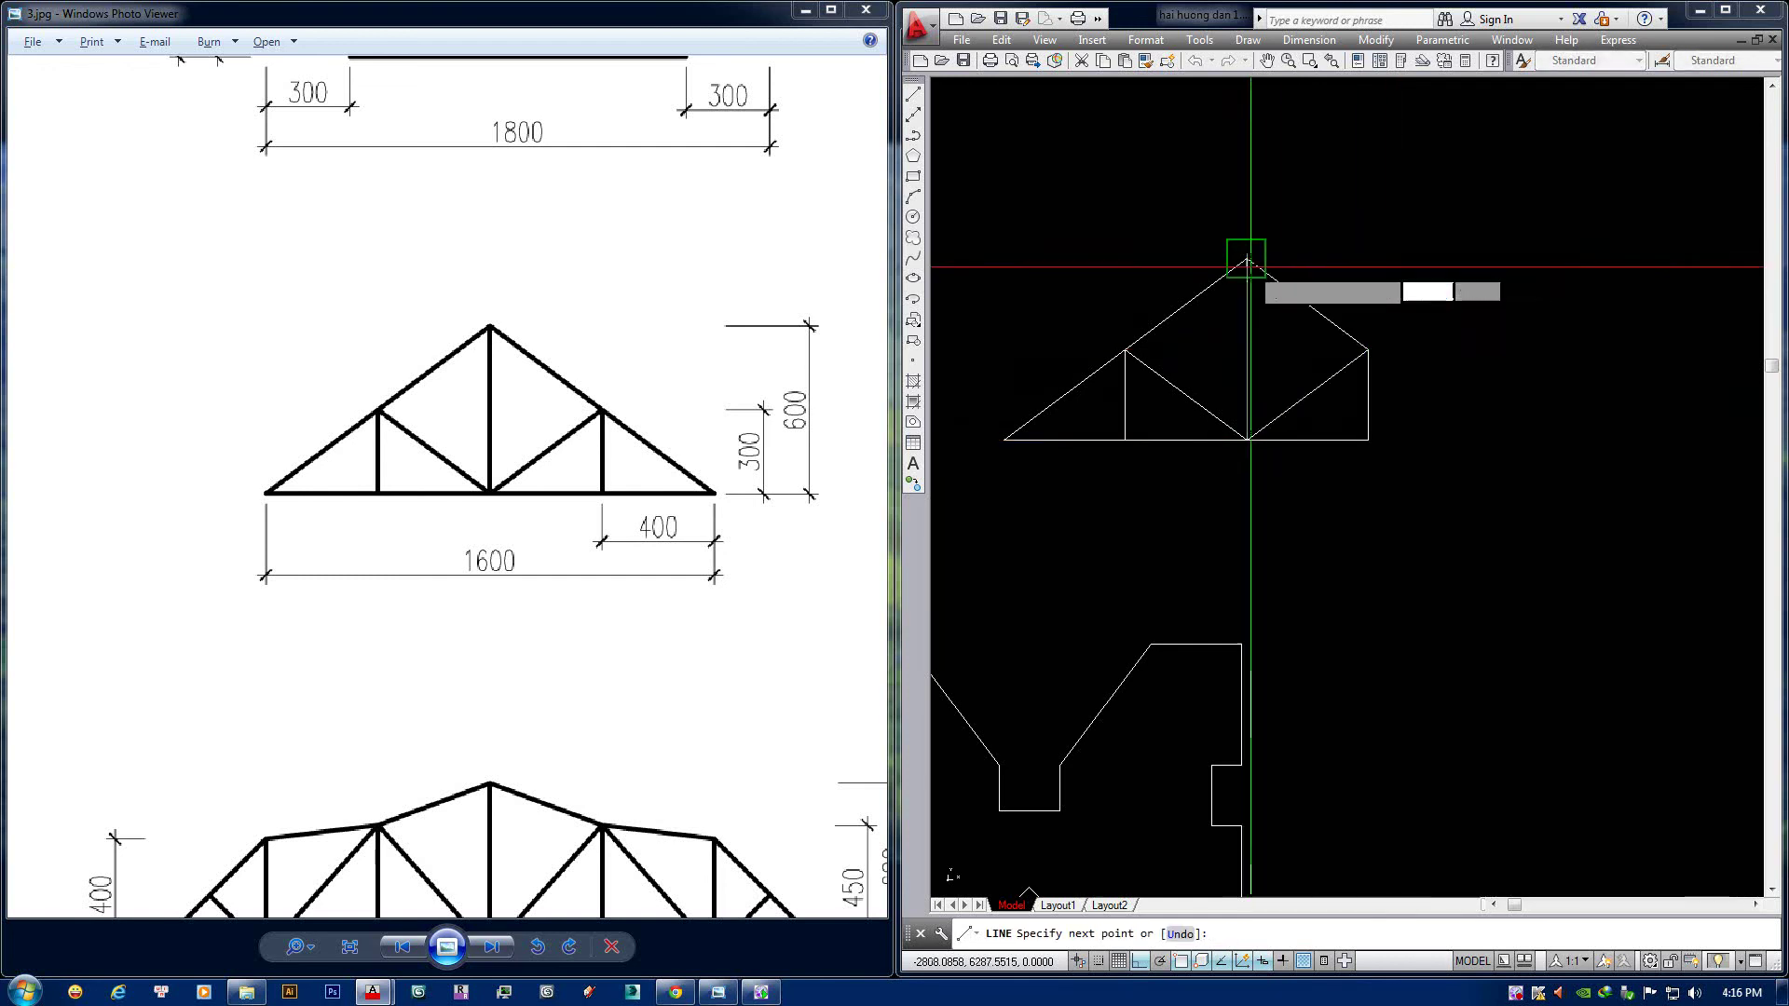
pyautogui.click(1247, 259)
pyautogui.press('Return')
pyautogui.moveTo(1308, 339)
pyautogui.mouseDown(button='middle')
pyautogui.moveTo(1206, 346)
pyautogui.moveTo(1180, 399)
pyautogui.mouseUp(button='middle')
# Copy the left diagonal web to the right side of the truss.
pyautogui.click(1083, 400)
pyautogui.write('c')
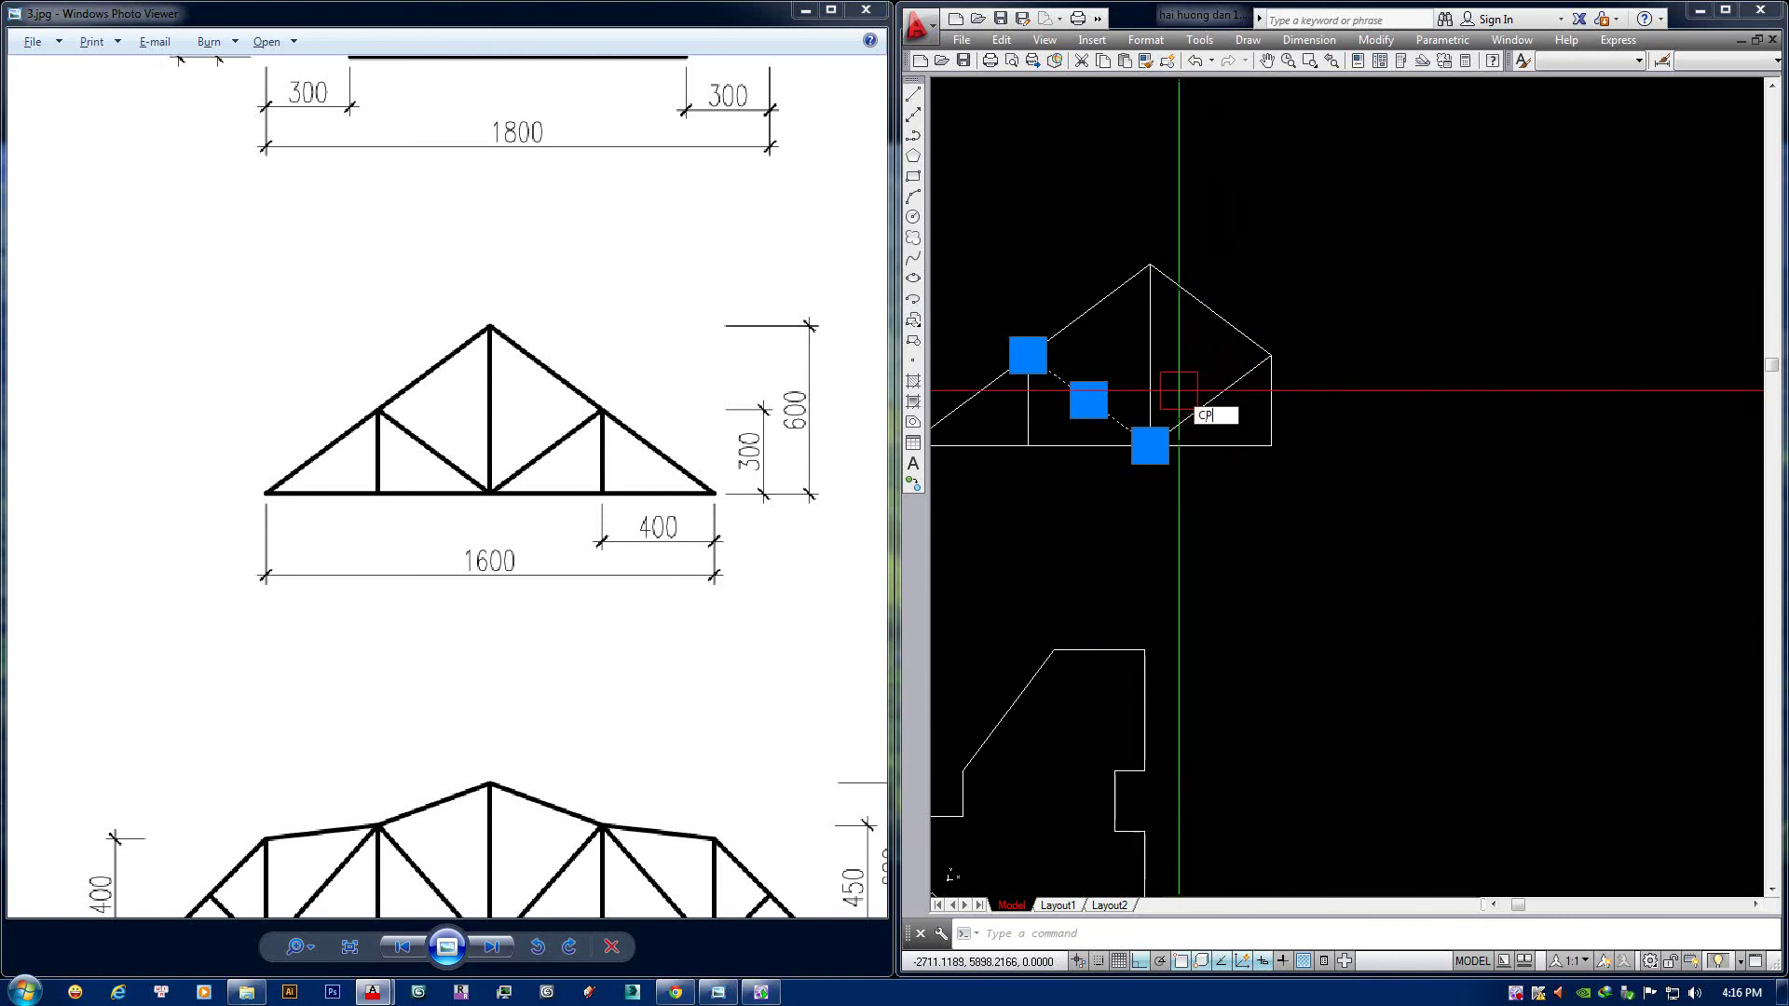
pyautogui.press('Return')
pyautogui.click(1028, 355)
pyautogui.click(1270, 355)
pyautogui.press('Return')
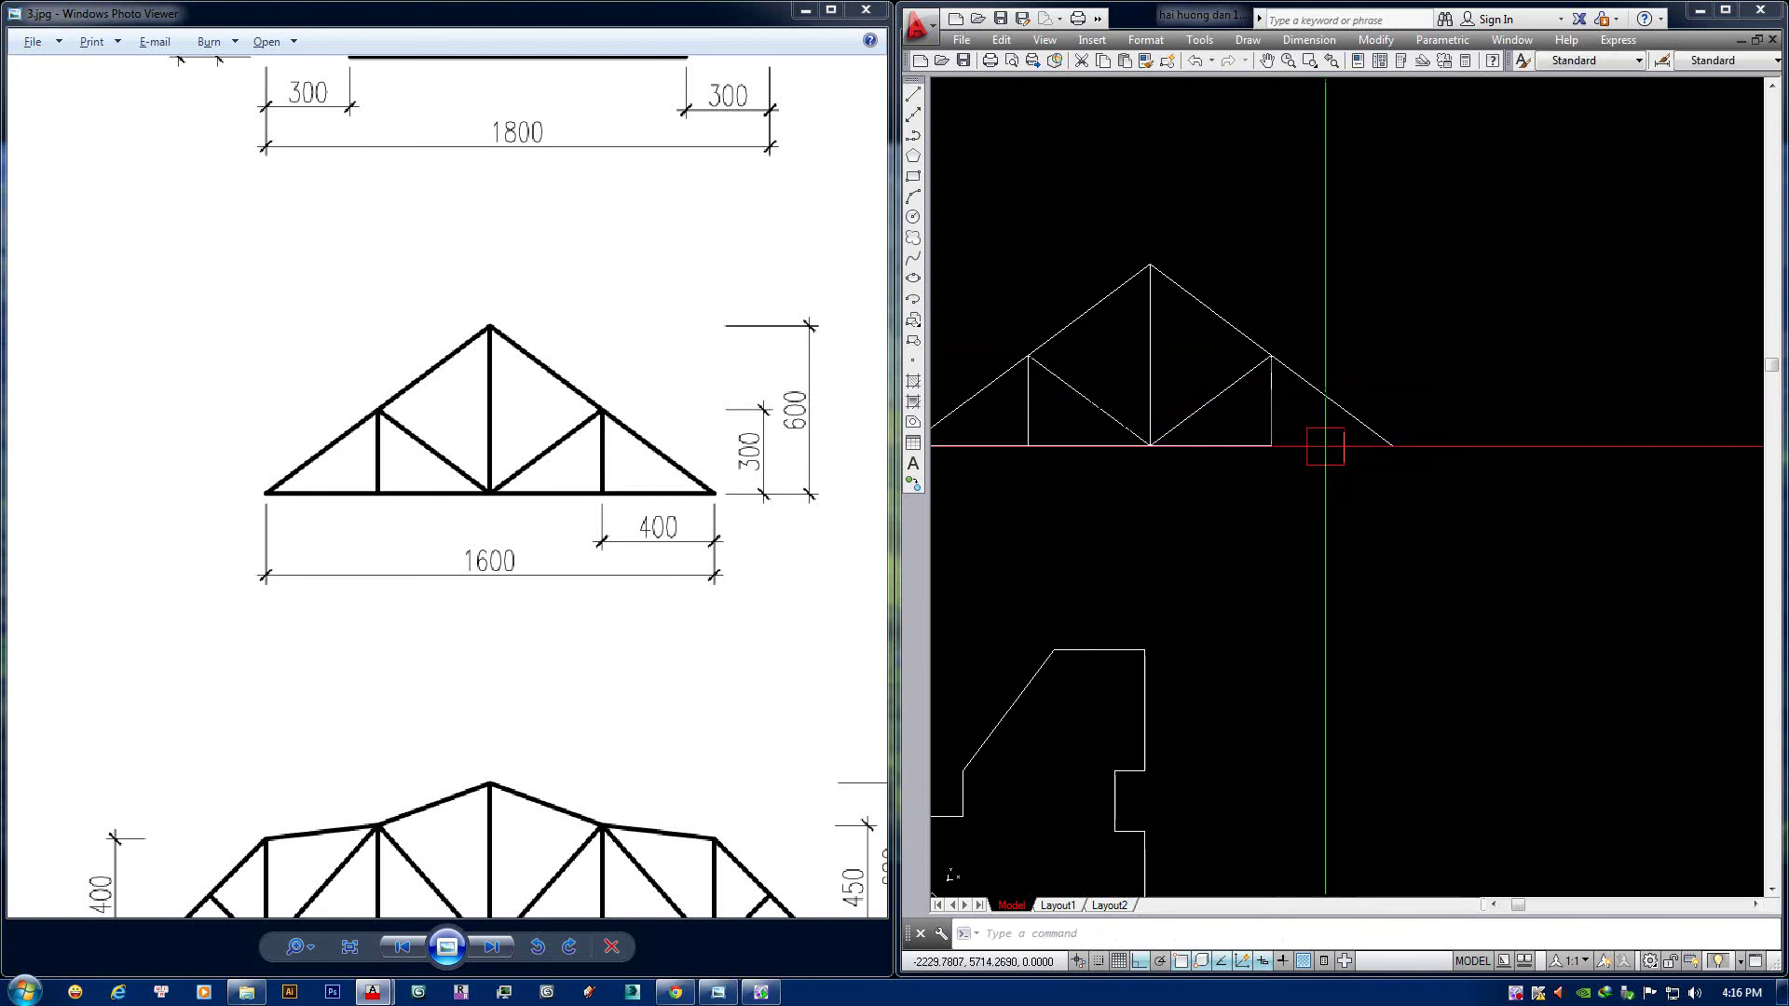
# Copy the bottom-chord segment across with CP to finish the truss.
pyautogui.click(1232, 446)
pyautogui.write('cp')
pyautogui.press('Return')
pyautogui.click(1271, 446)
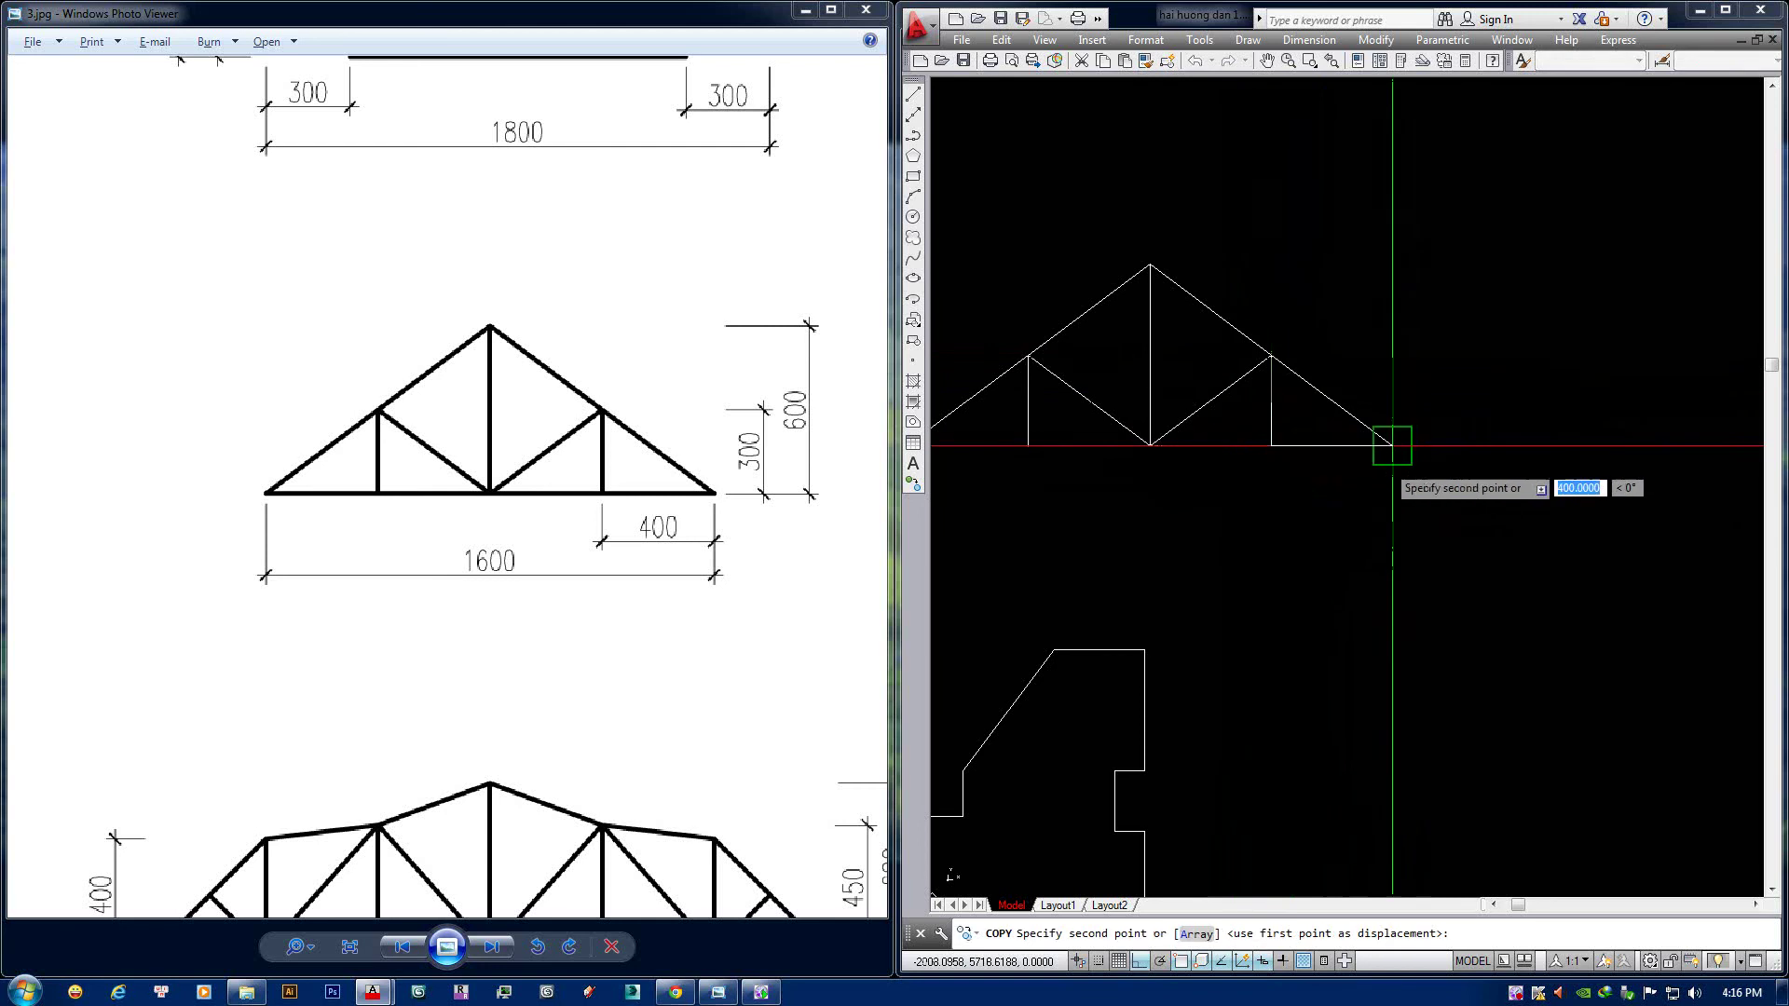
pyautogui.click(1392, 446)
pyautogui.press('Return')
pyautogui.scroll(-5, 1304, 476)
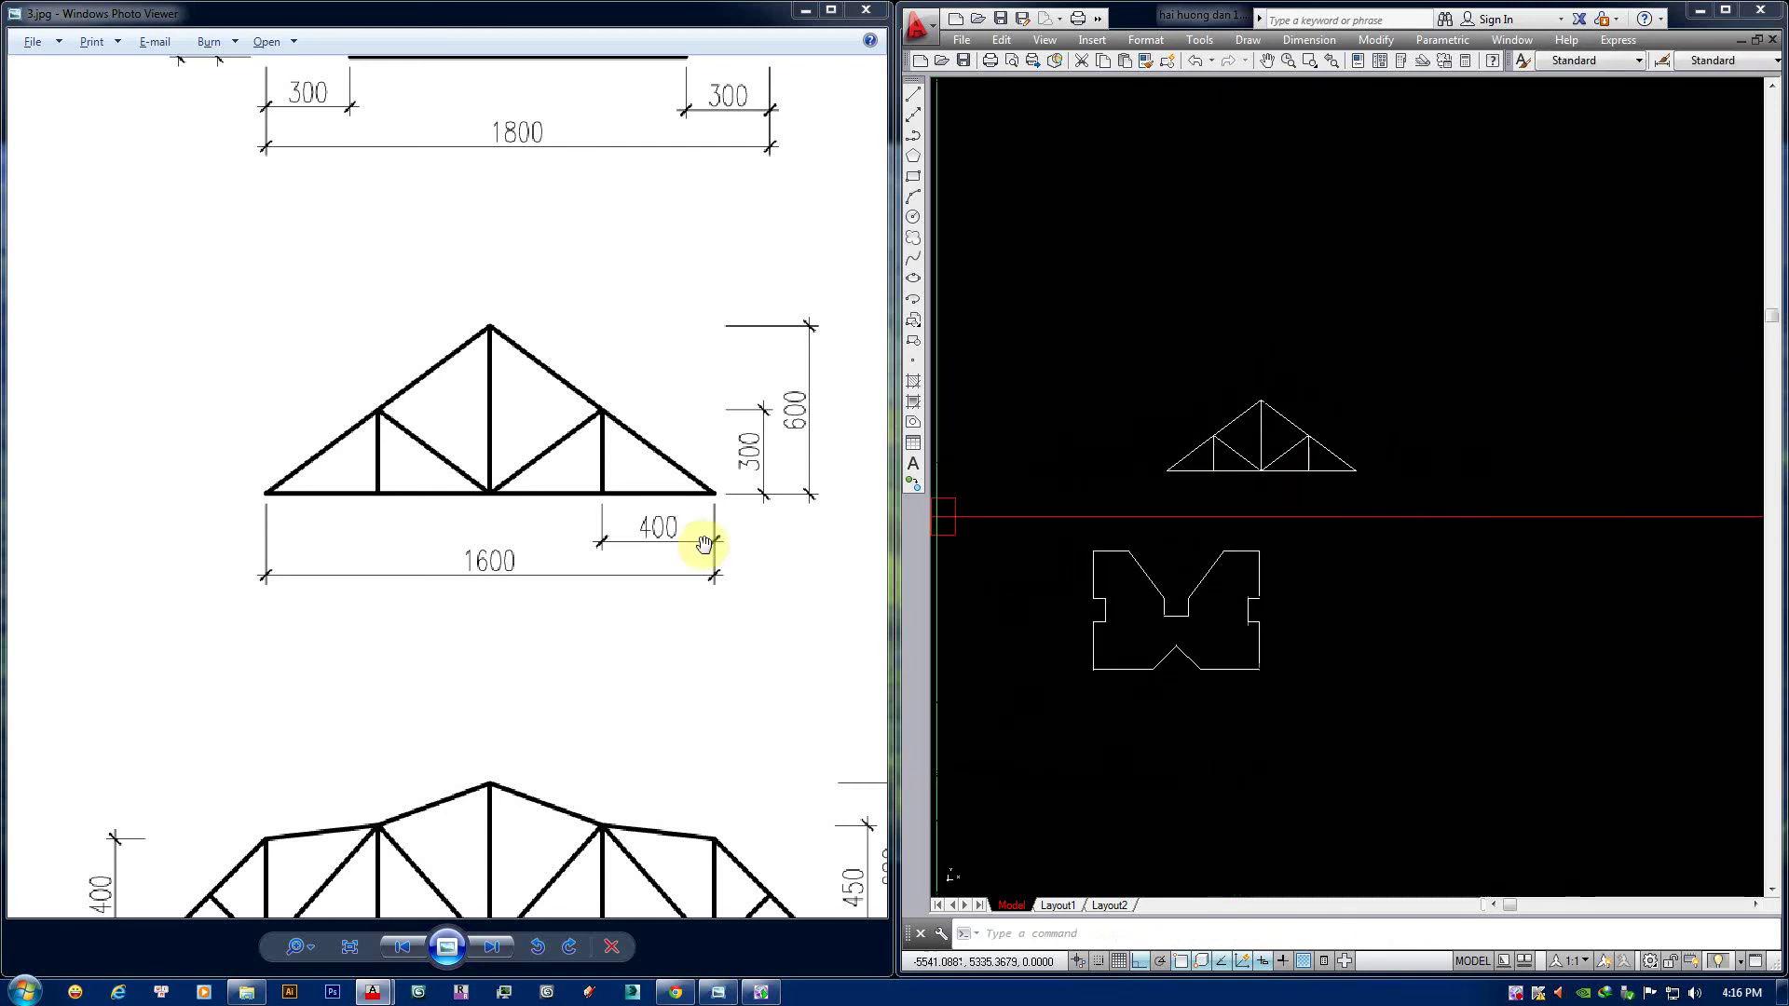
# Find the reference parallelogram and move to an empty area above the truss.
pyautogui.moveTo(599, 822); pyautogui.dragTo(609, 586)
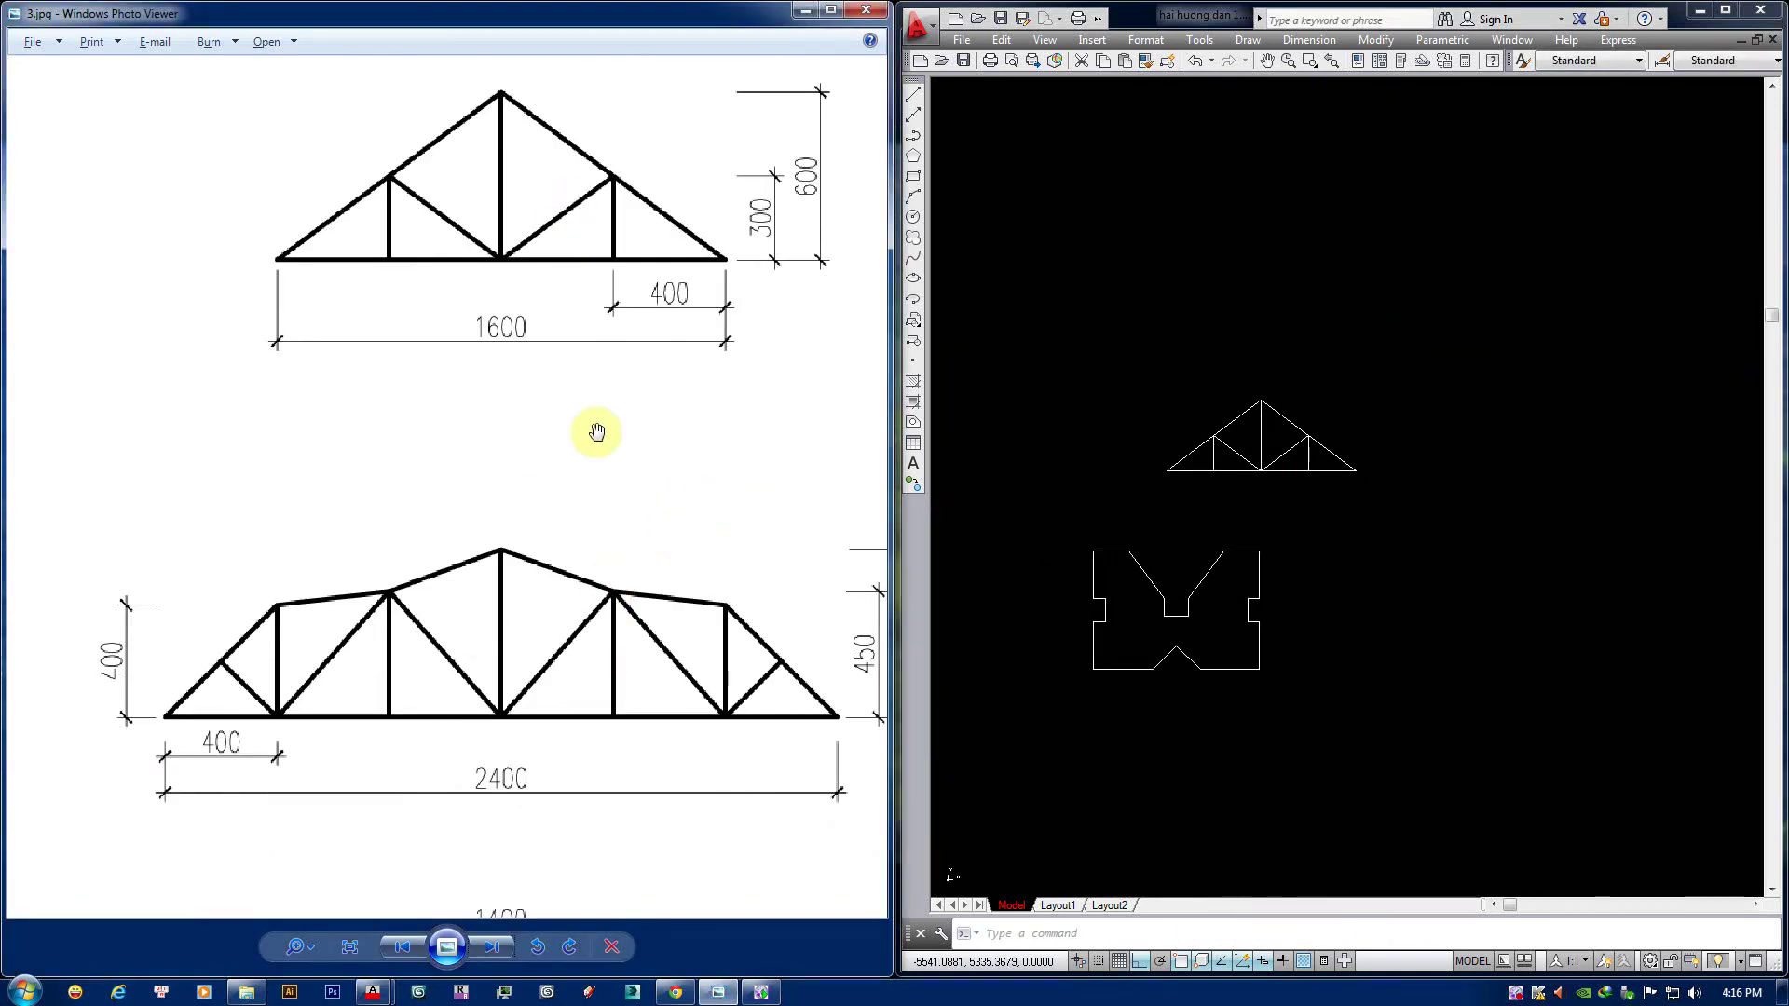
pyautogui.scroll(-3, 597, 432)
pyautogui.scroll(-2, 439, 491)
pyautogui.moveTo(482, 351); pyautogui.dragTo(595, 401)
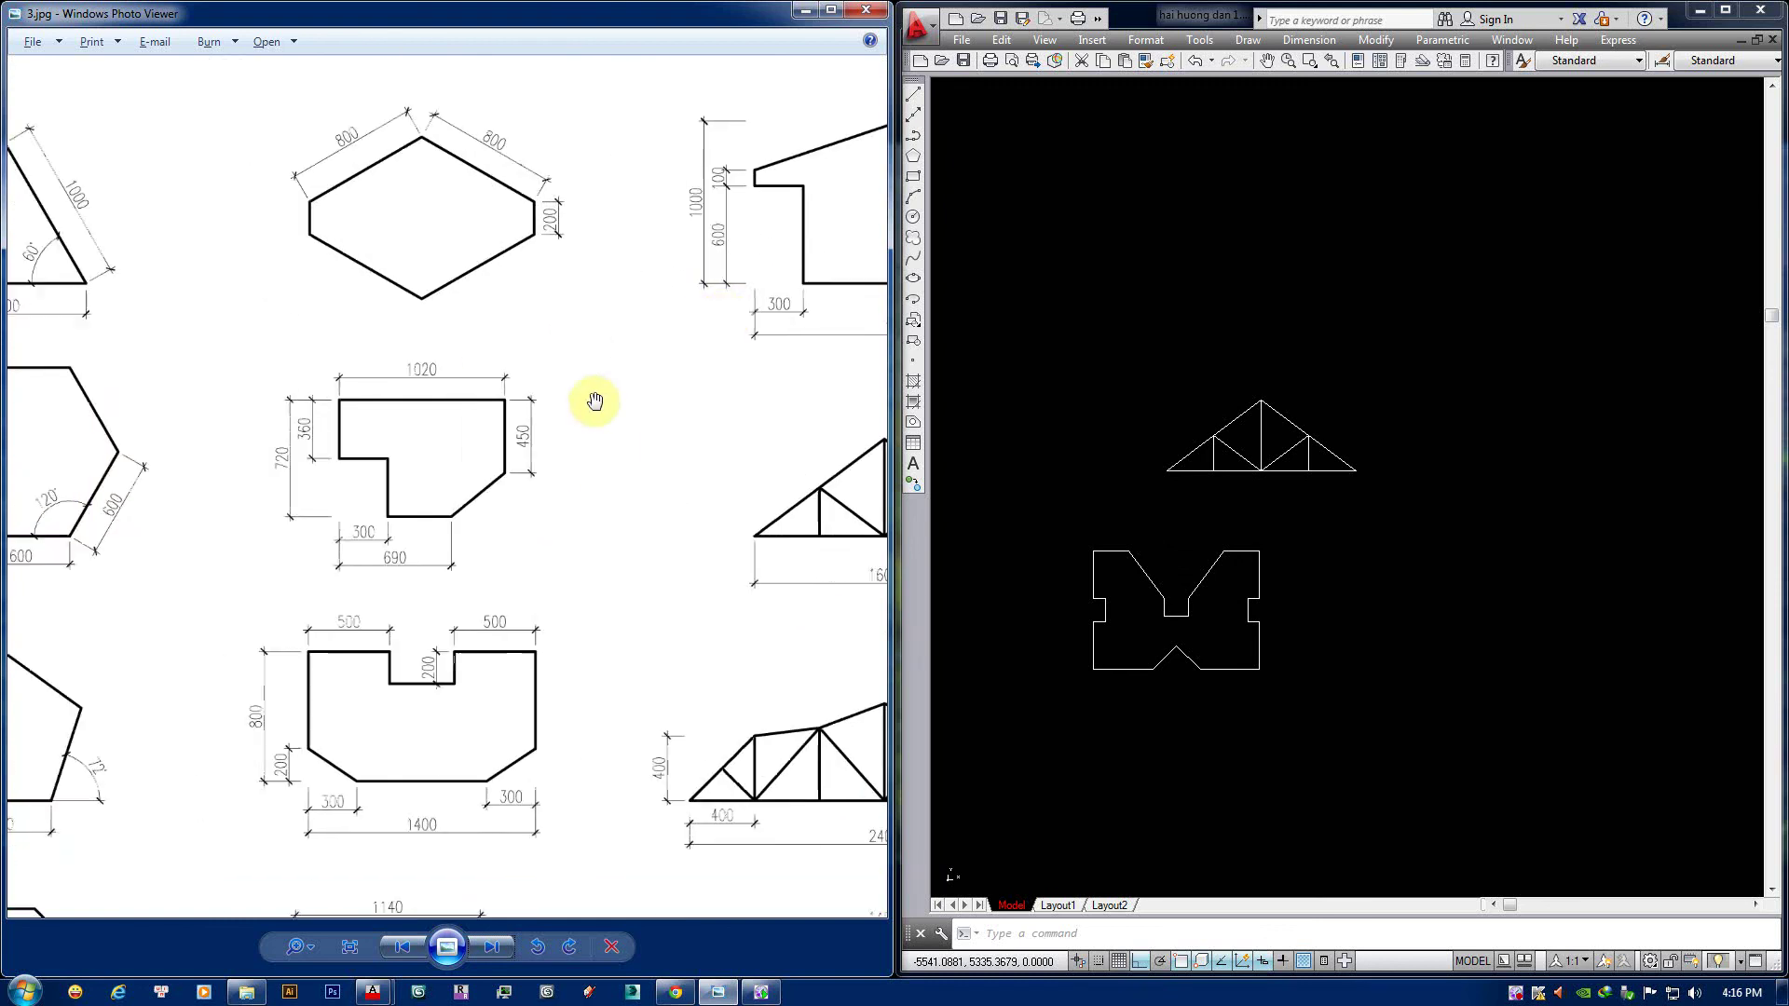
pyautogui.scroll(-3, 595, 401)
pyautogui.scroll(1, 460, 444)
pyautogui.scroll(1, 466, 435)
pyautogui.scroll(2, 277, 231)
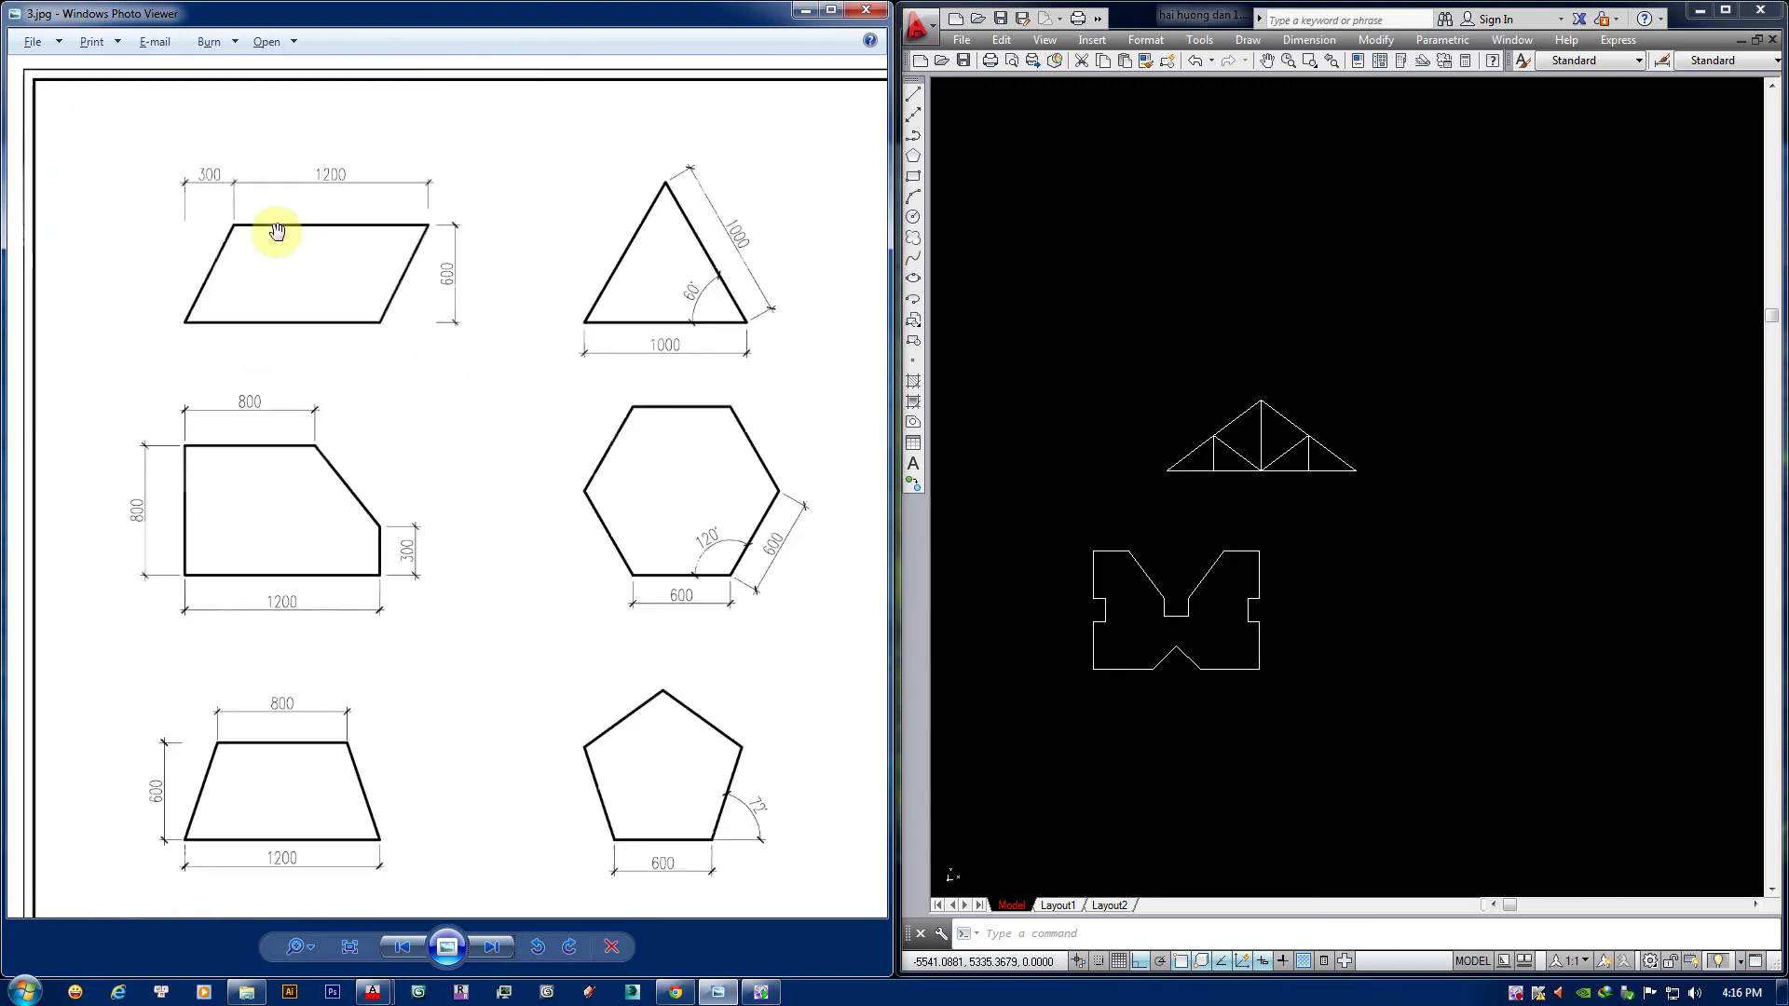
pyautogui.scroll(2, 277, 231)
pyautogui.moveTo(271, 223); pyautogui.dragTo(379, 375)
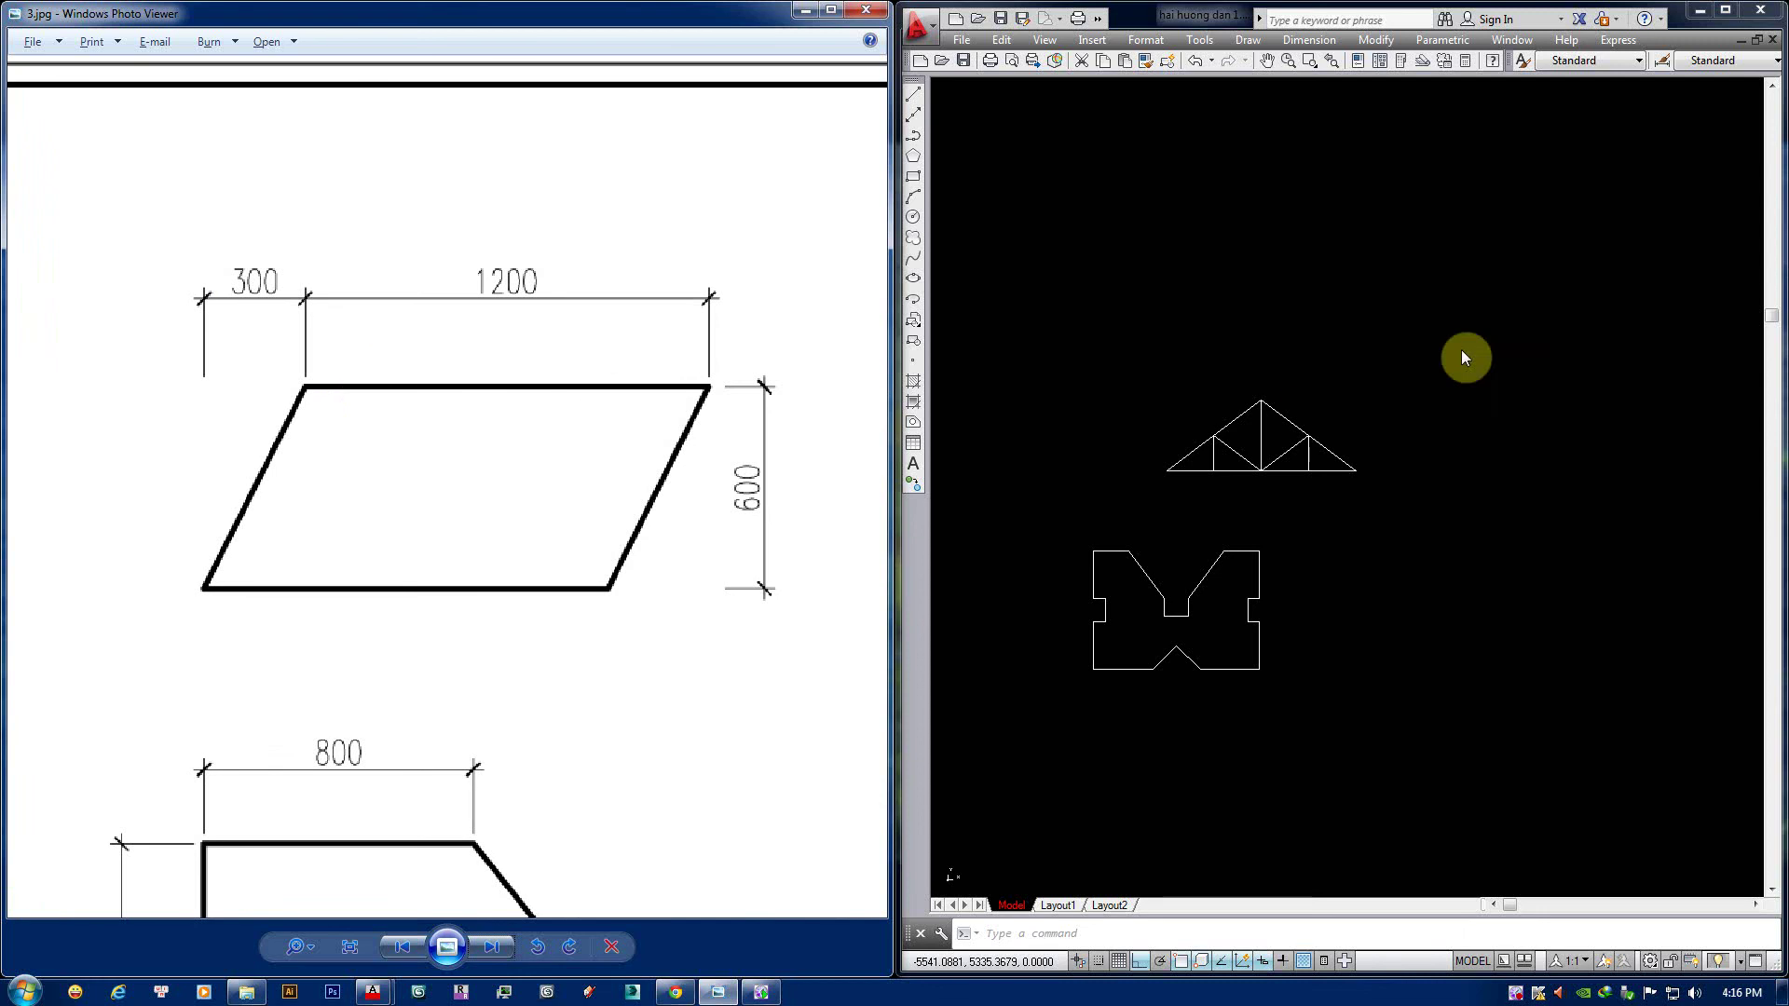
pyautogui.moveTo(1226, 344); pyautogui.dragTo(1297, 399, button='middle')
# Draw a 1200-long top edge with a 600 vertical drop.
pyautogui.press('l')
pyautogui.press('Return')
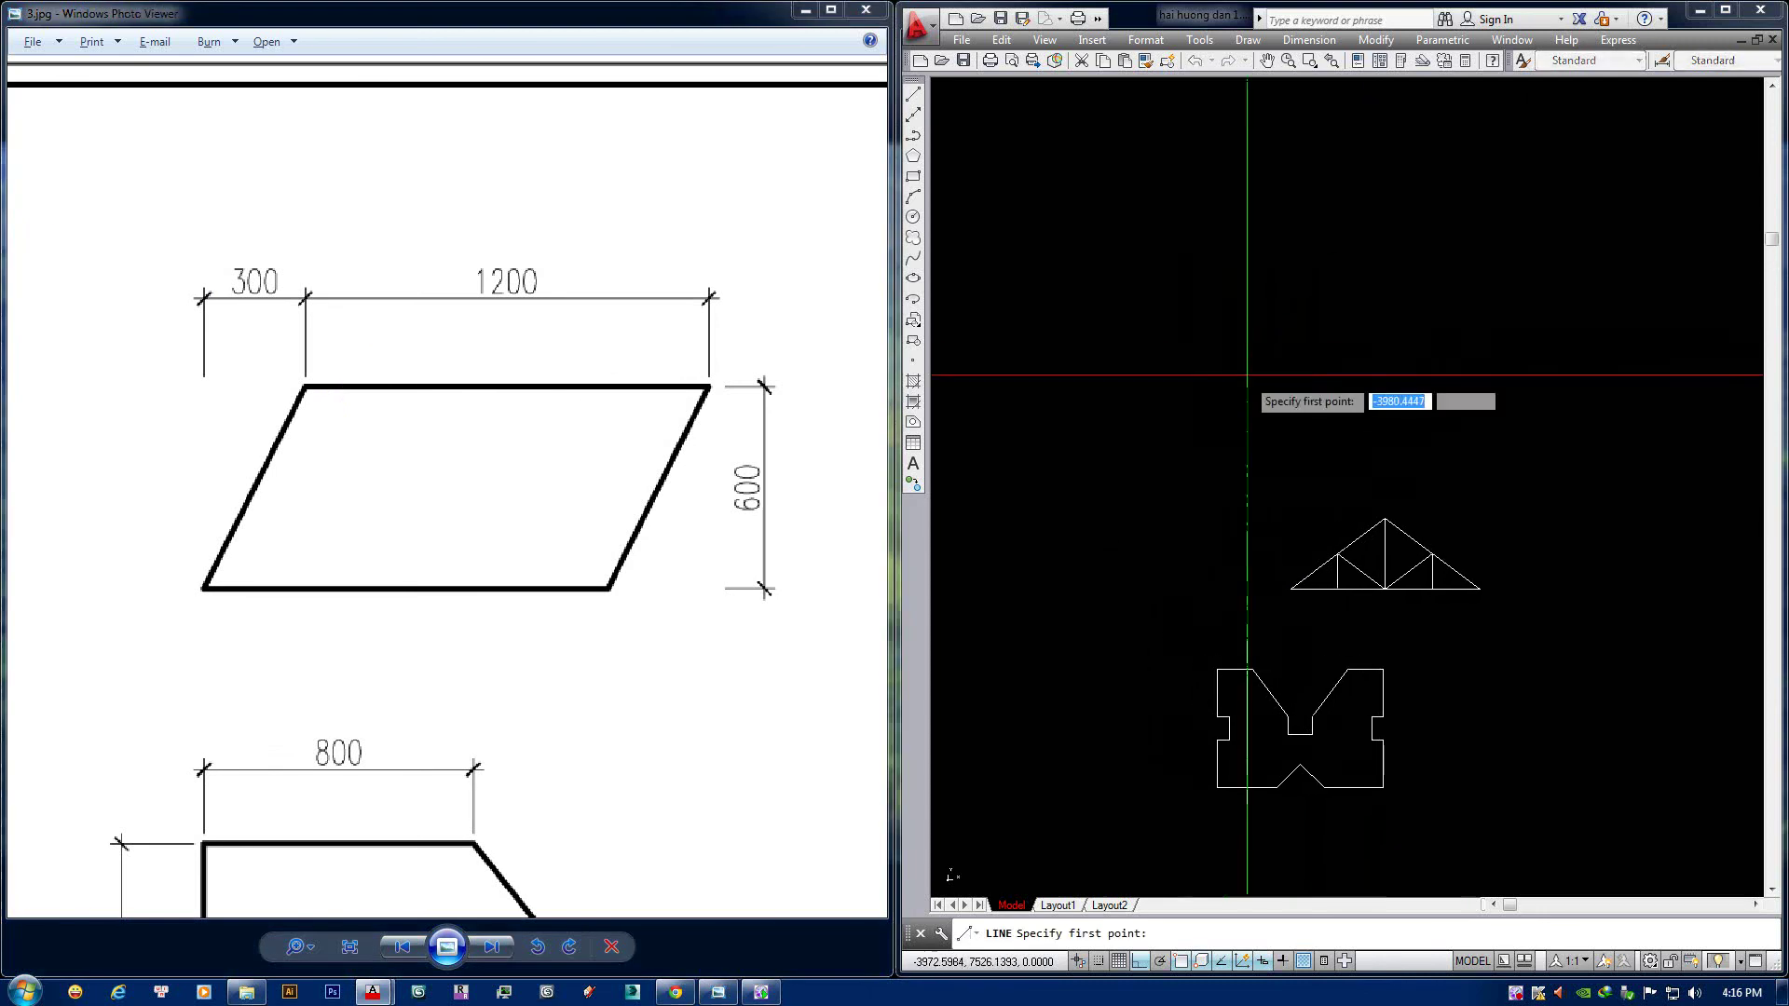
pyautogui.click(1221, 332)
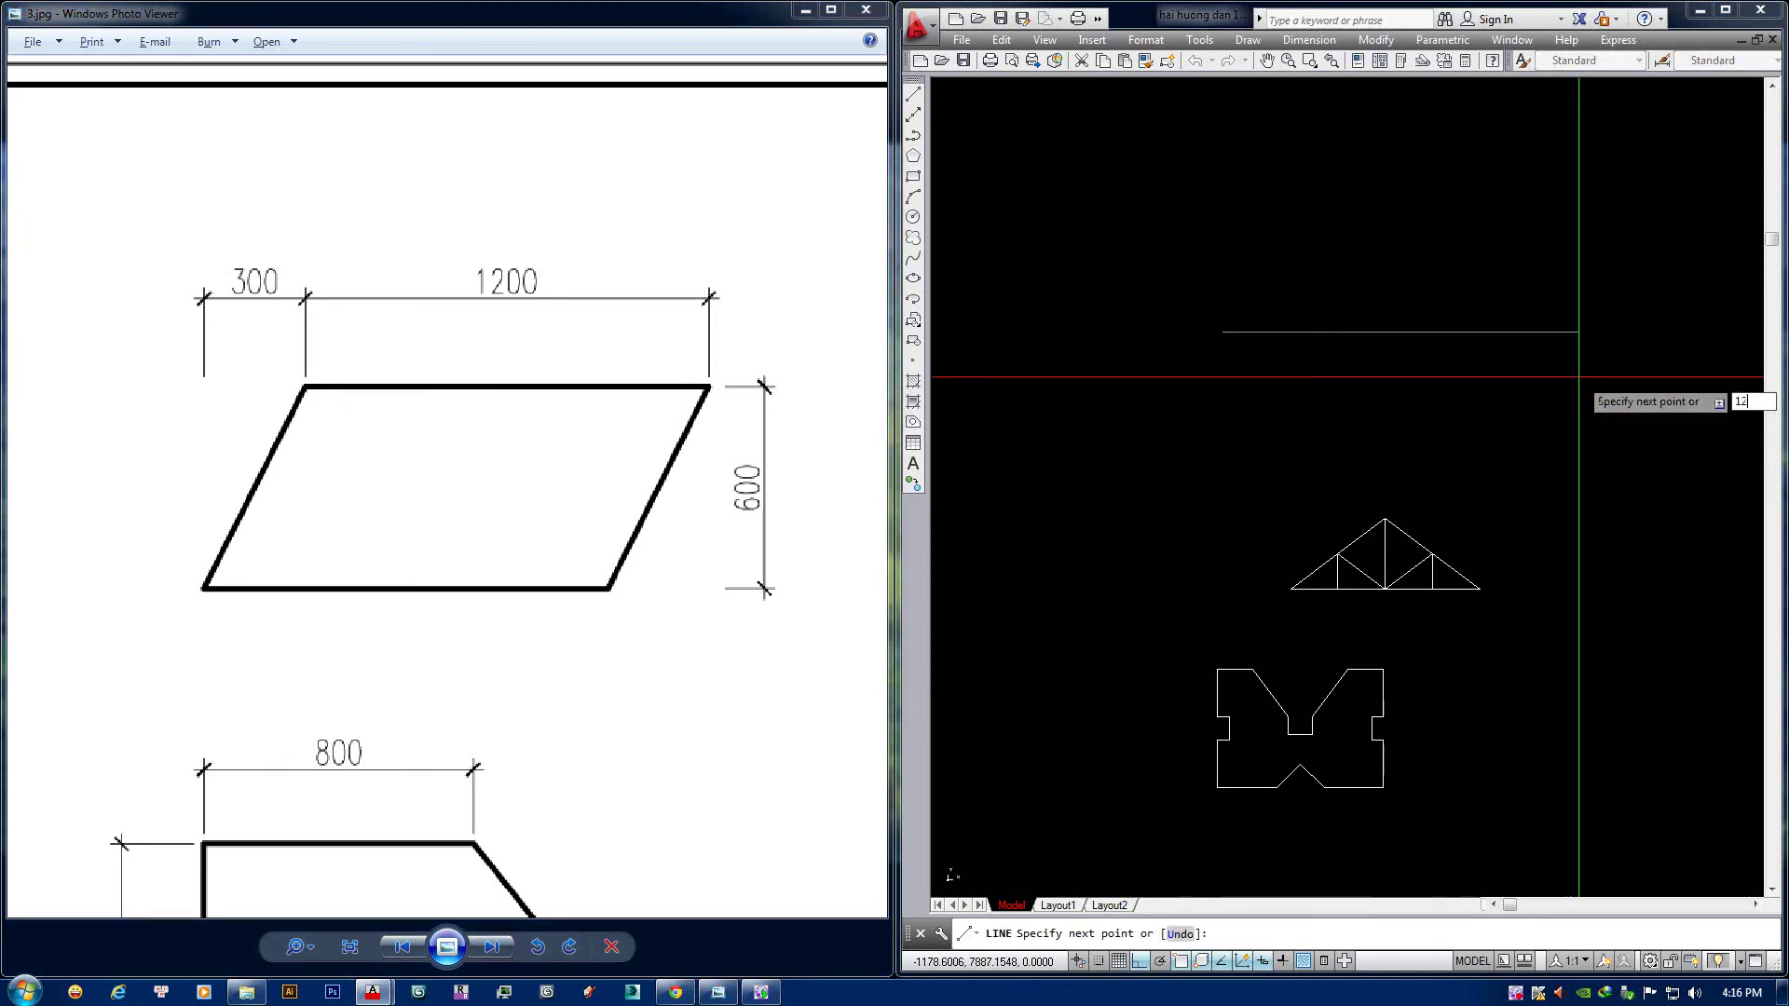
pyautogui.write('1200')
pyautogui.press('Return')
pyautogui.scroll(2, 1376, 440)
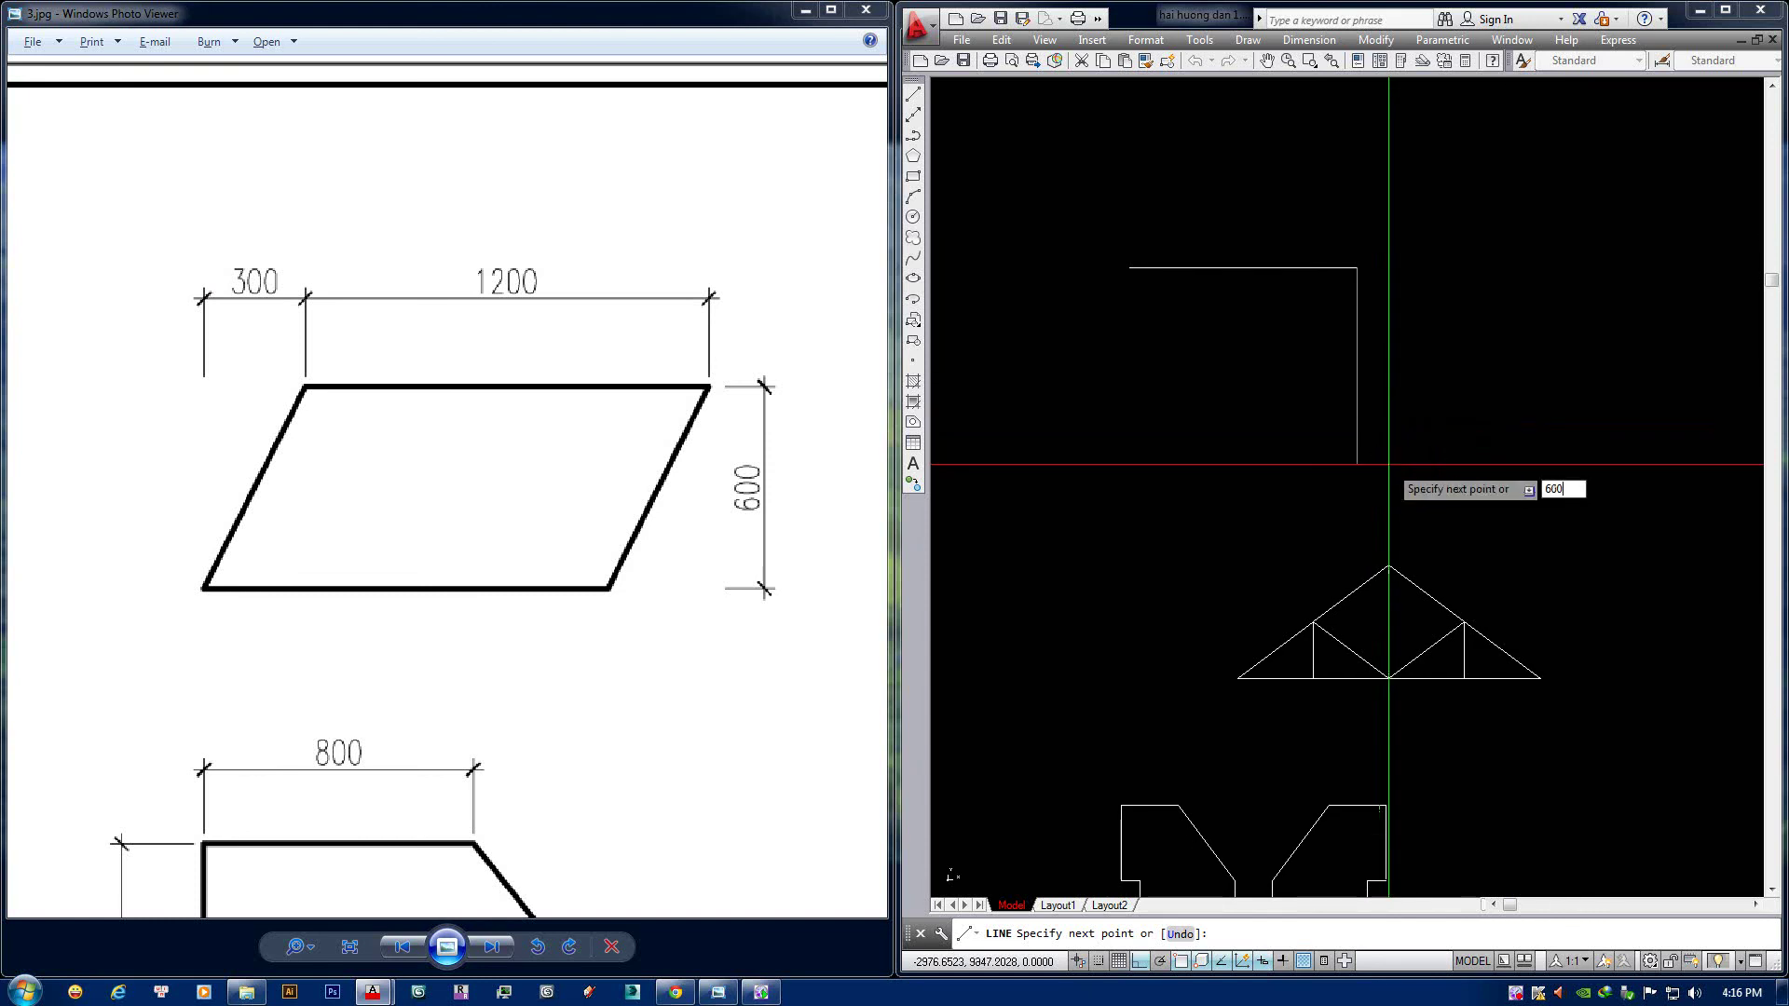
pyautogui.write('600')
pyautogui.press('Return')
pyautogui.press('Return')
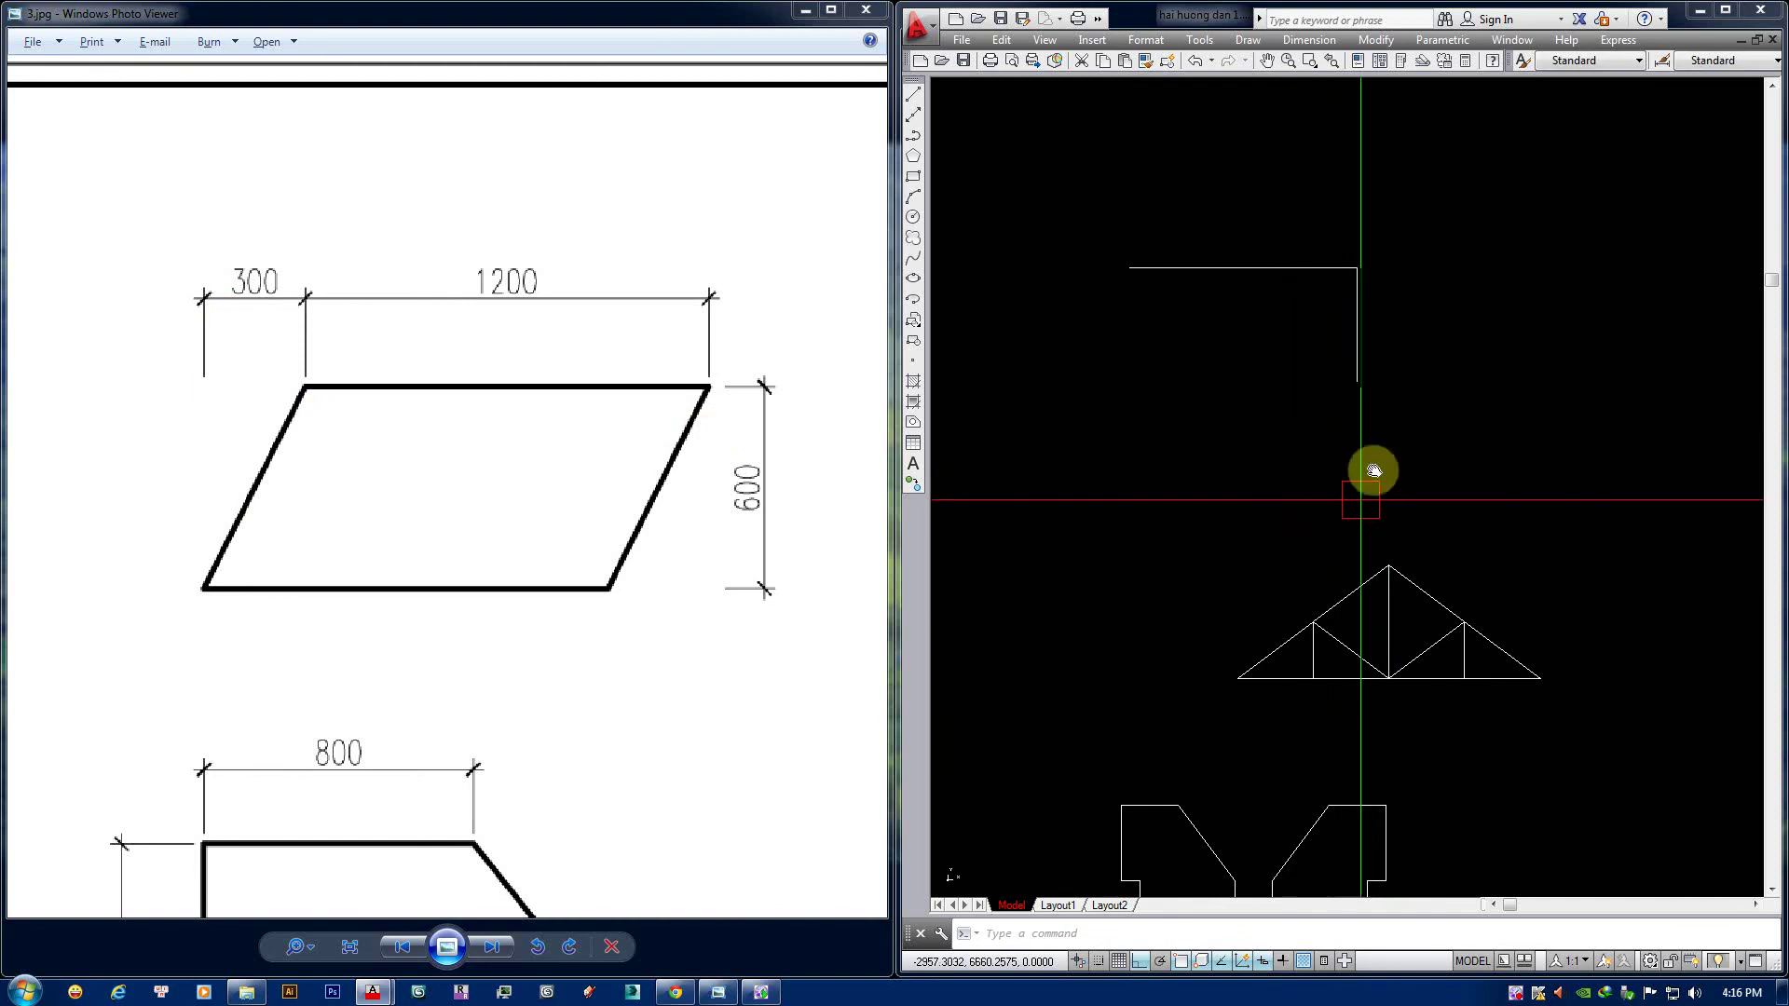
# Draw the slanted side from the 300 offset point to the top-right corner.
pyautogui.press('l')
pyautogui.press('Return')
pyautogui.click(1358, 381)
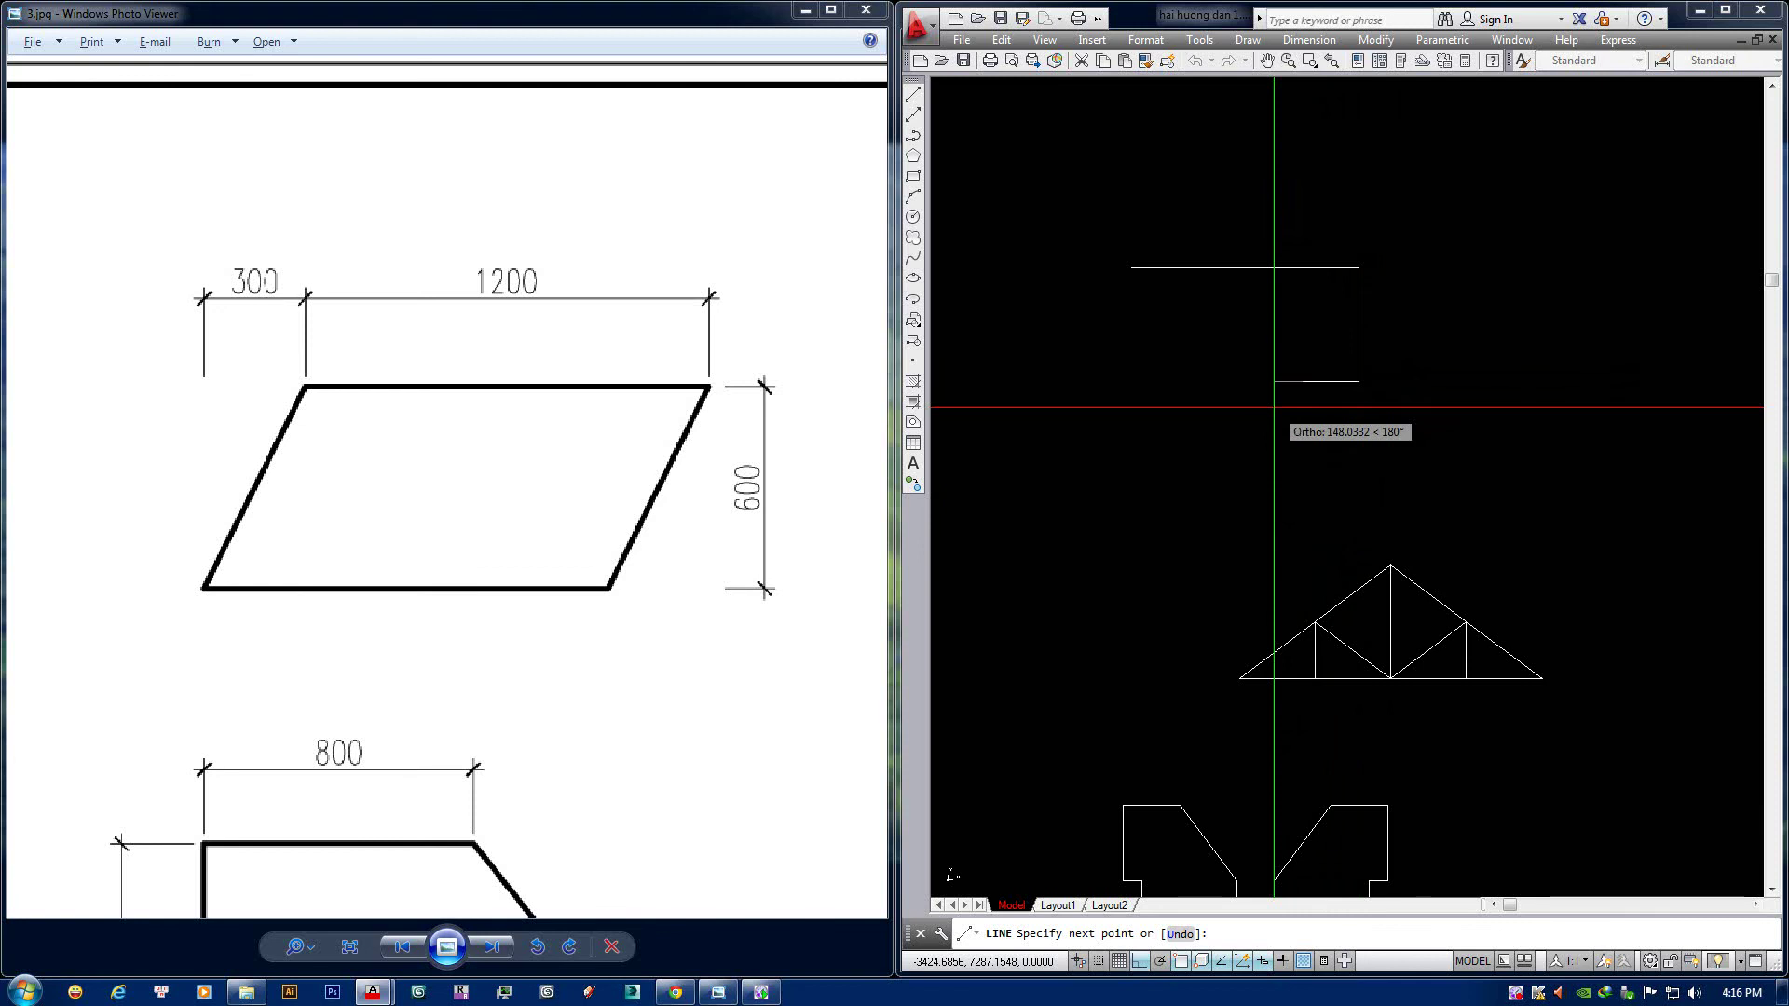
pyautogui.click(1357, 271)
pyautogui.click(1303, 381)
pyautogui.press('Return')
# Delete the vertical and short bottom helper lines.
pyautogui.click(1358, 381)
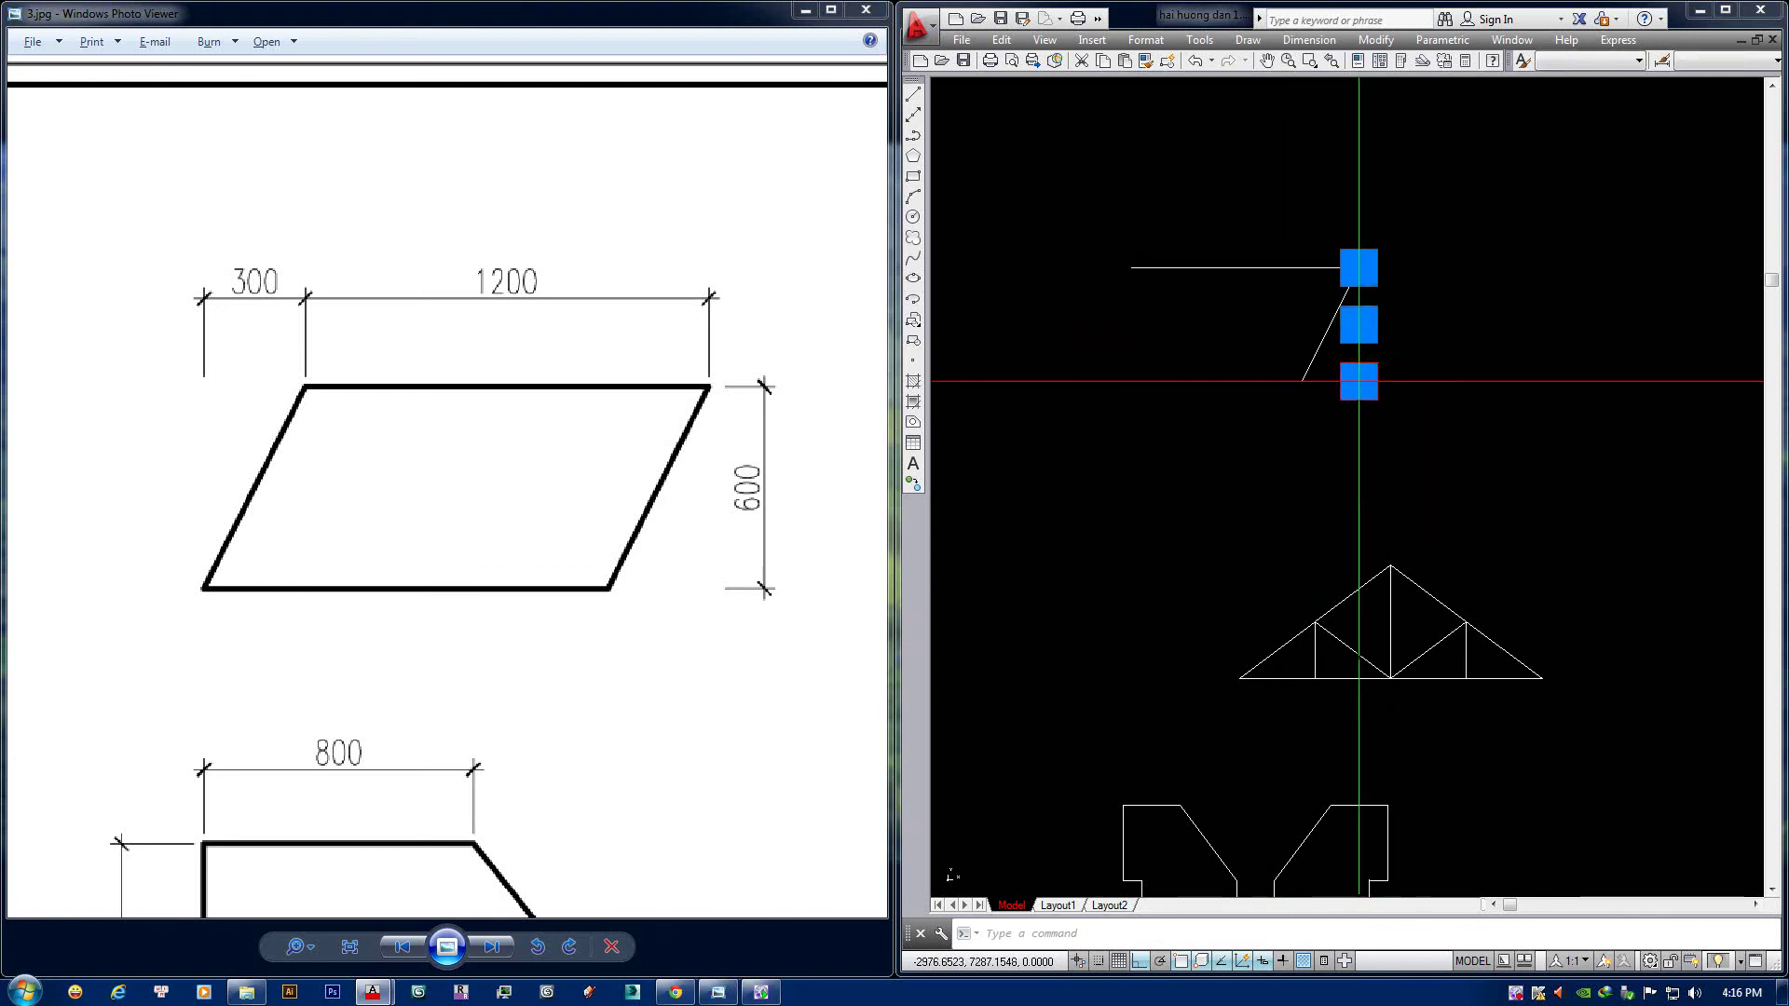
pyautogui.click(1309, 381)
pyautogui.scroll(2, 1361, 403)
pyautogui.scroll(1, 1361, 599)
pyautogui.press('Delete')
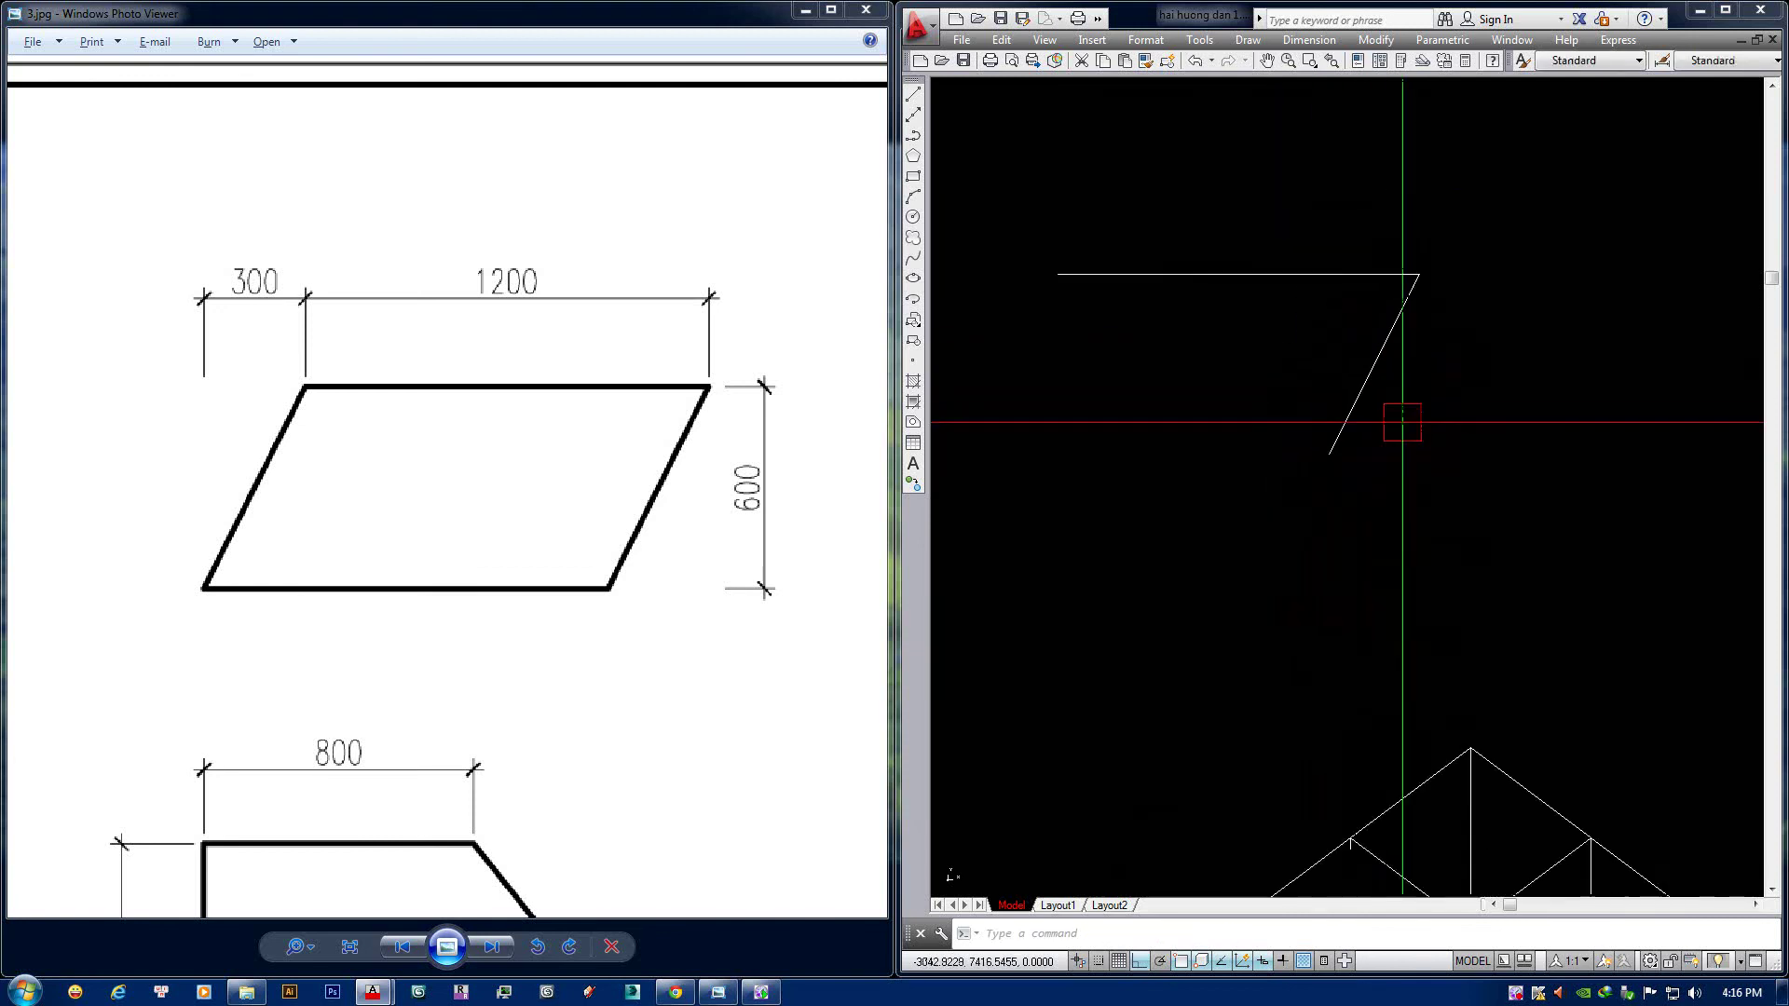
pyautogui.moveTo(1402, 422); pyautogui.dragTo(1431, 487, button='middle')
# Copy the top edge down to form the bottom side.
pyautogui.click(1441, 391)
pyautogui.write('c')
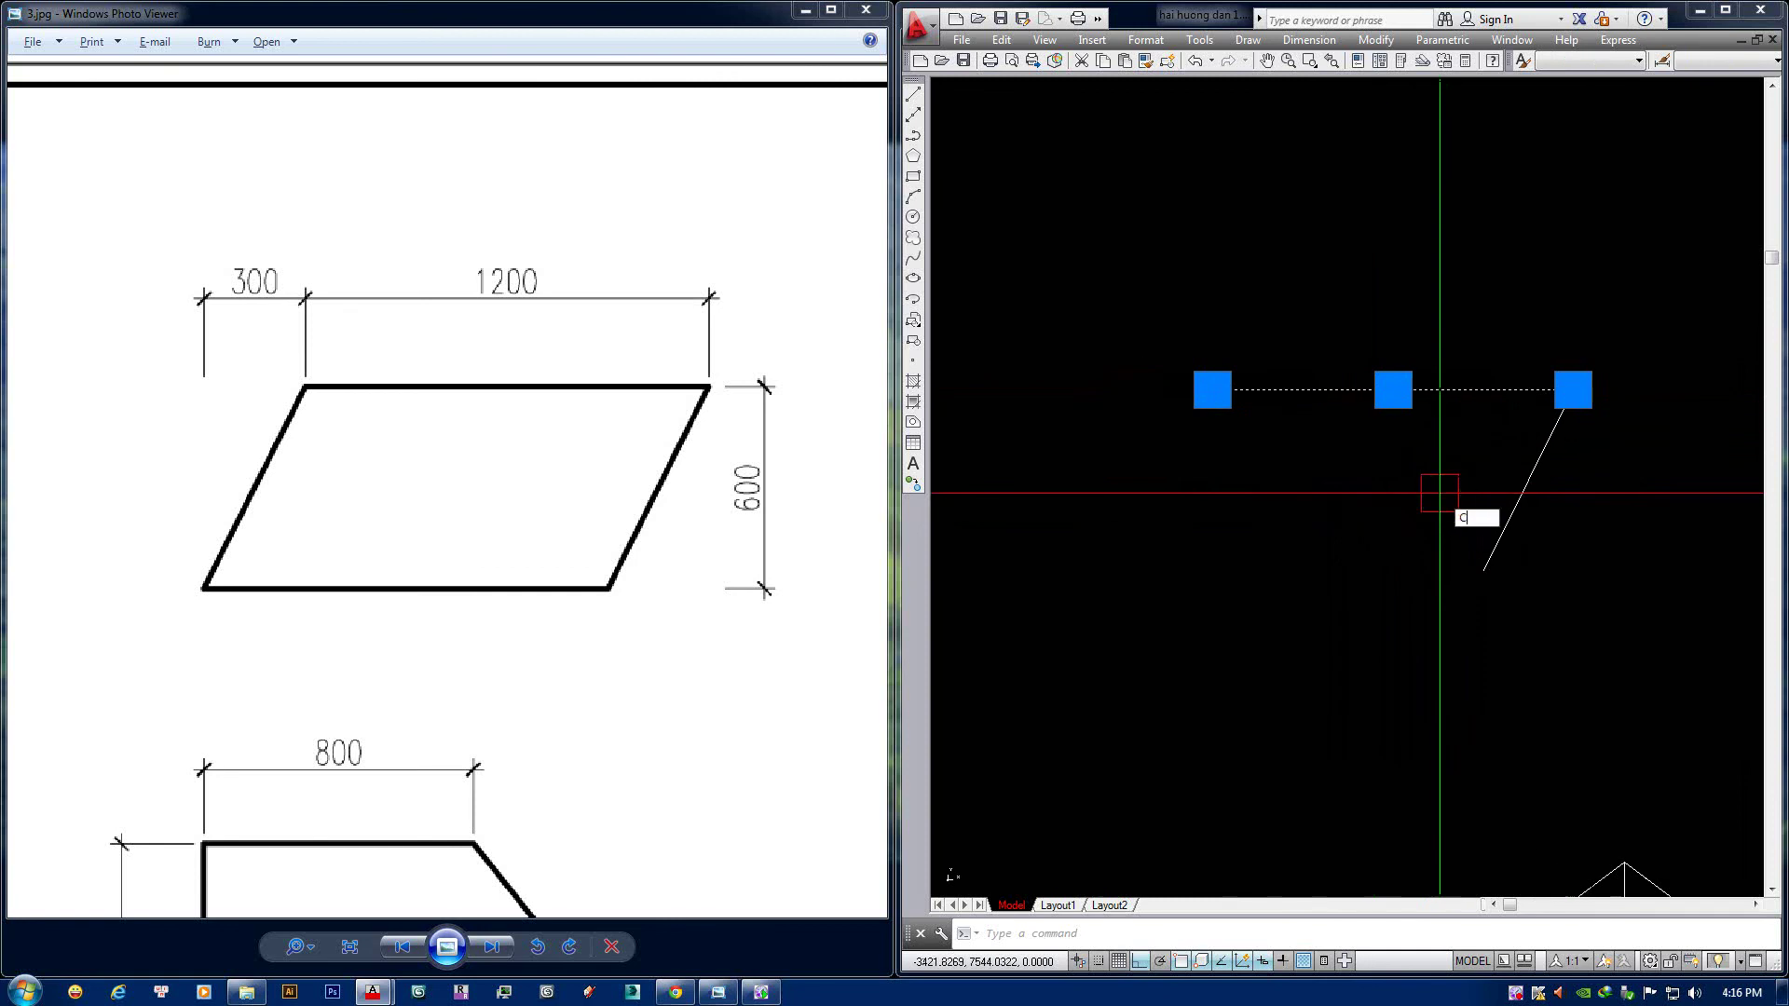
pyautogui.write('o')
pyautogui.press('Return')
pyautogui.click(1573, 389)
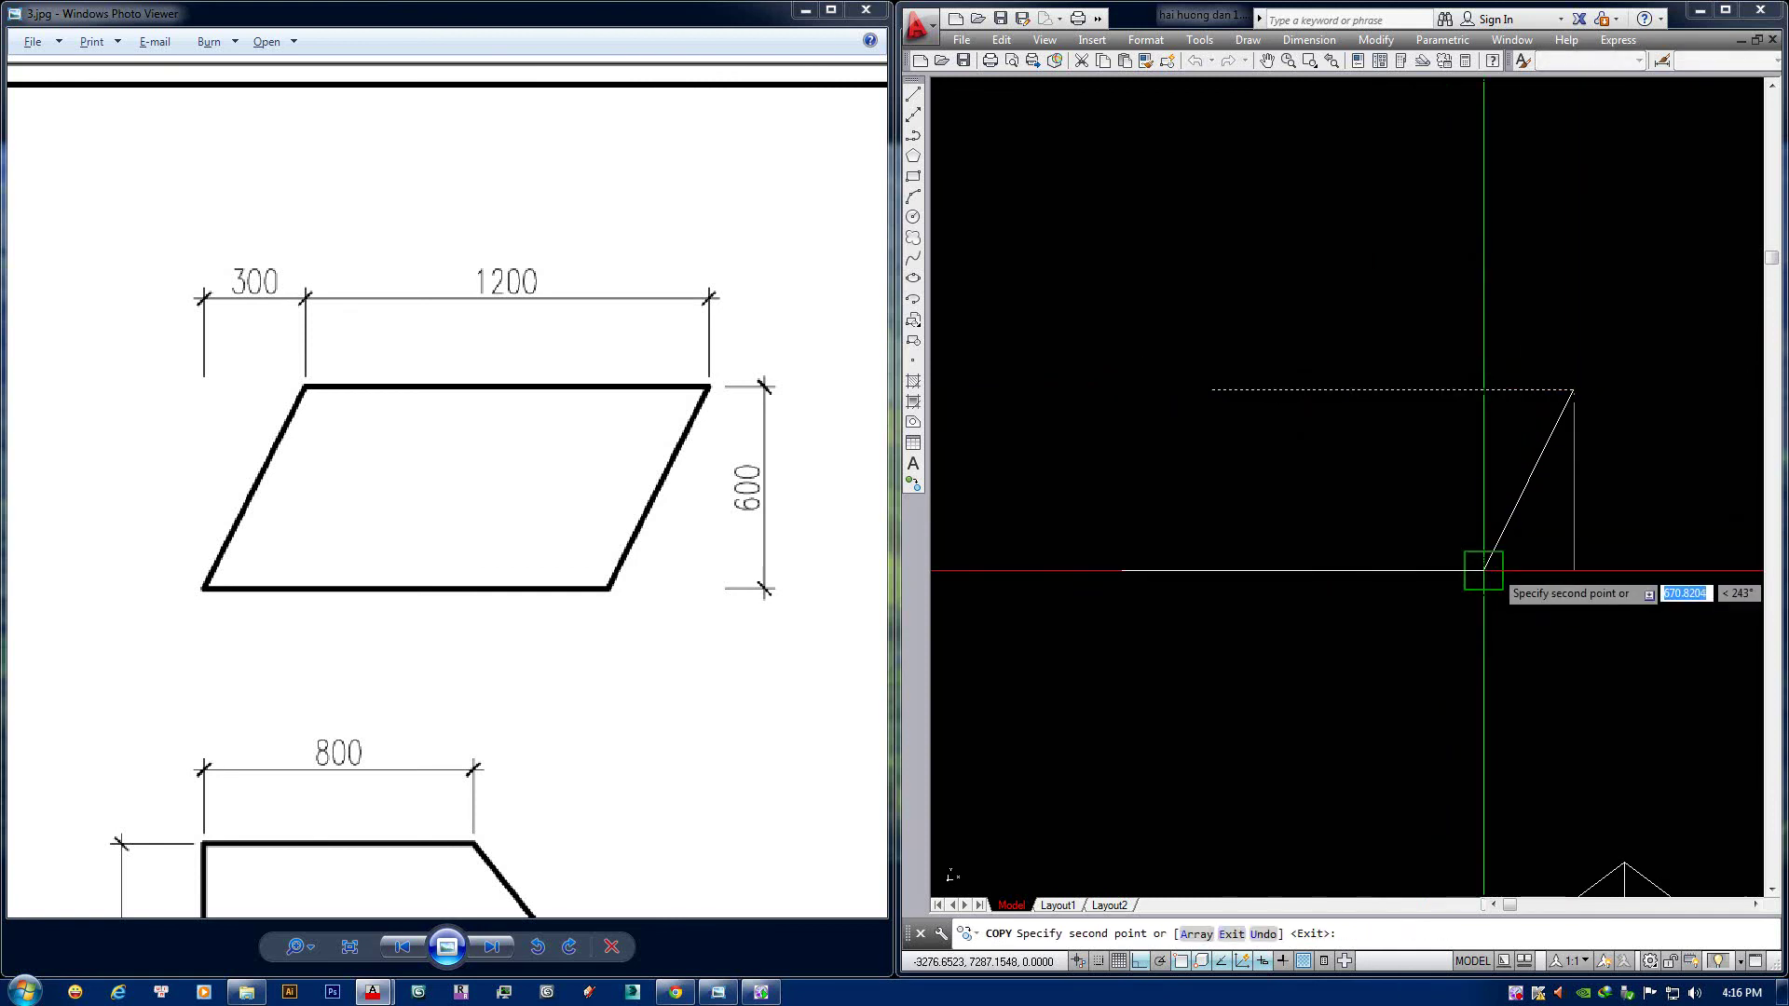
pyautogui.click(1483, 570)
# Copy the slanted side across to close the parallelogram.
pyautogui.press('Return')
pyautogui.click(1517, 504)
pyautogui.press('Return')
pyautogui.click(1572, 389)
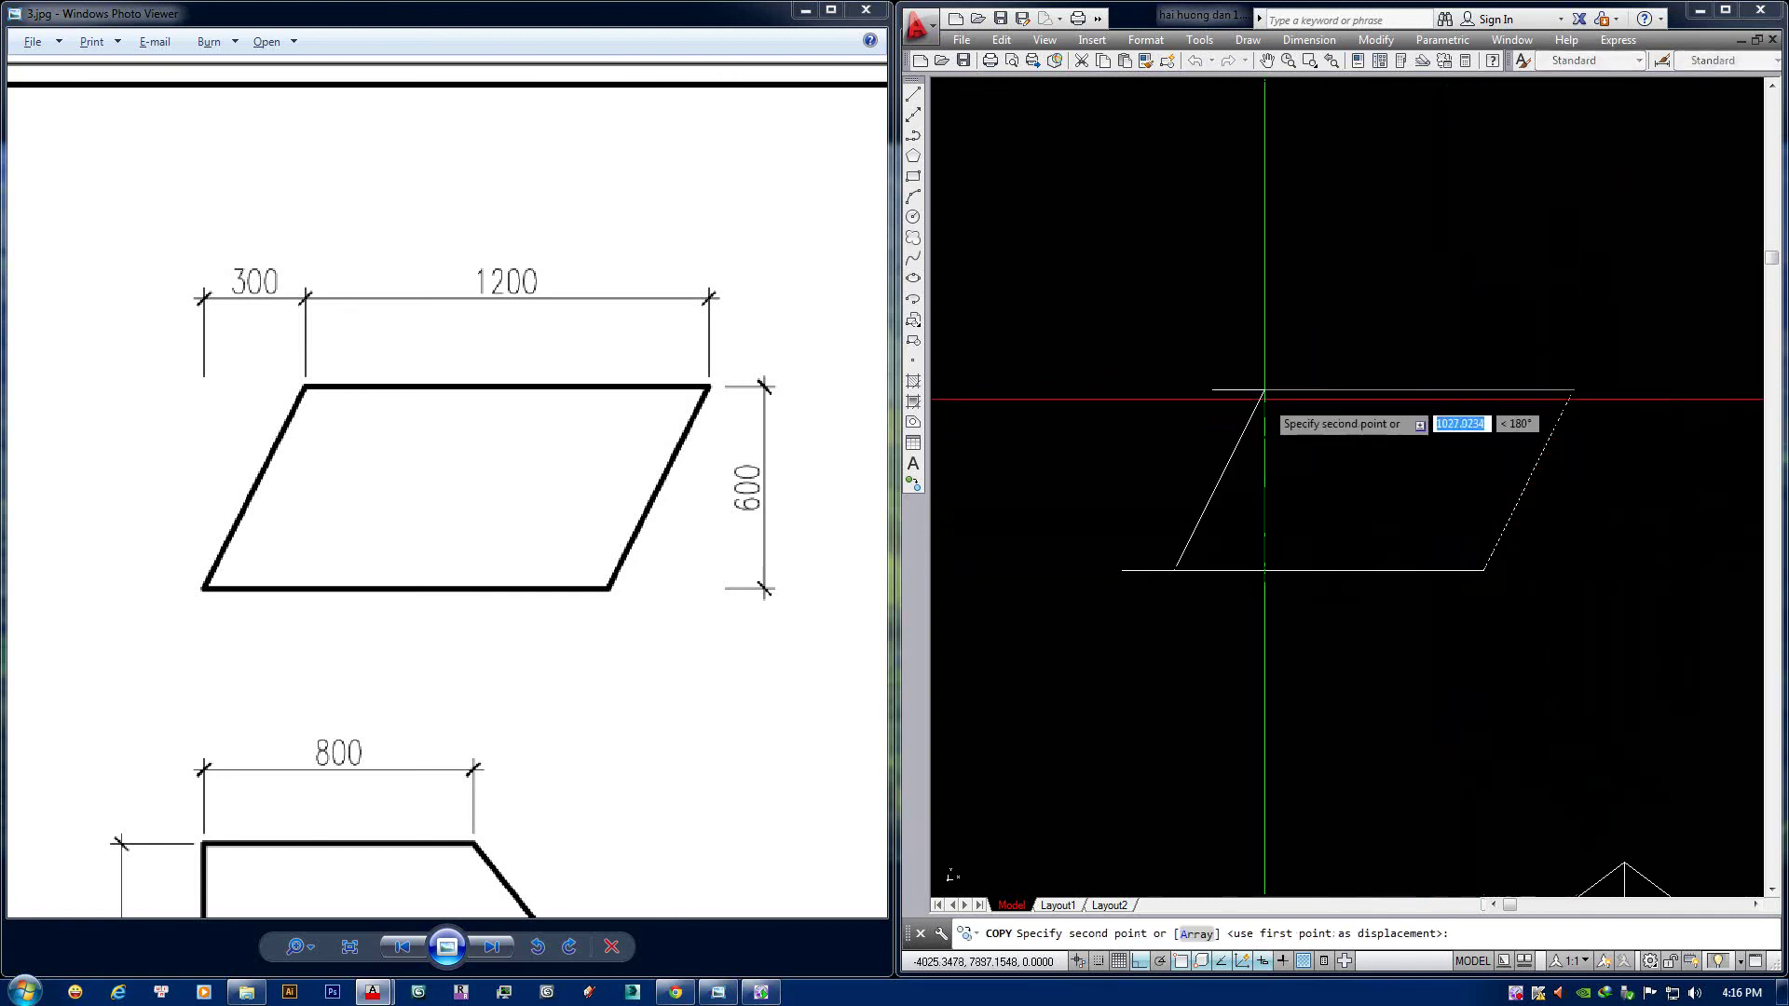
pyautogui.click(1264, 391)
pyautogui.press('Return')
pyautogui.scroll(-4, 1397, 471)
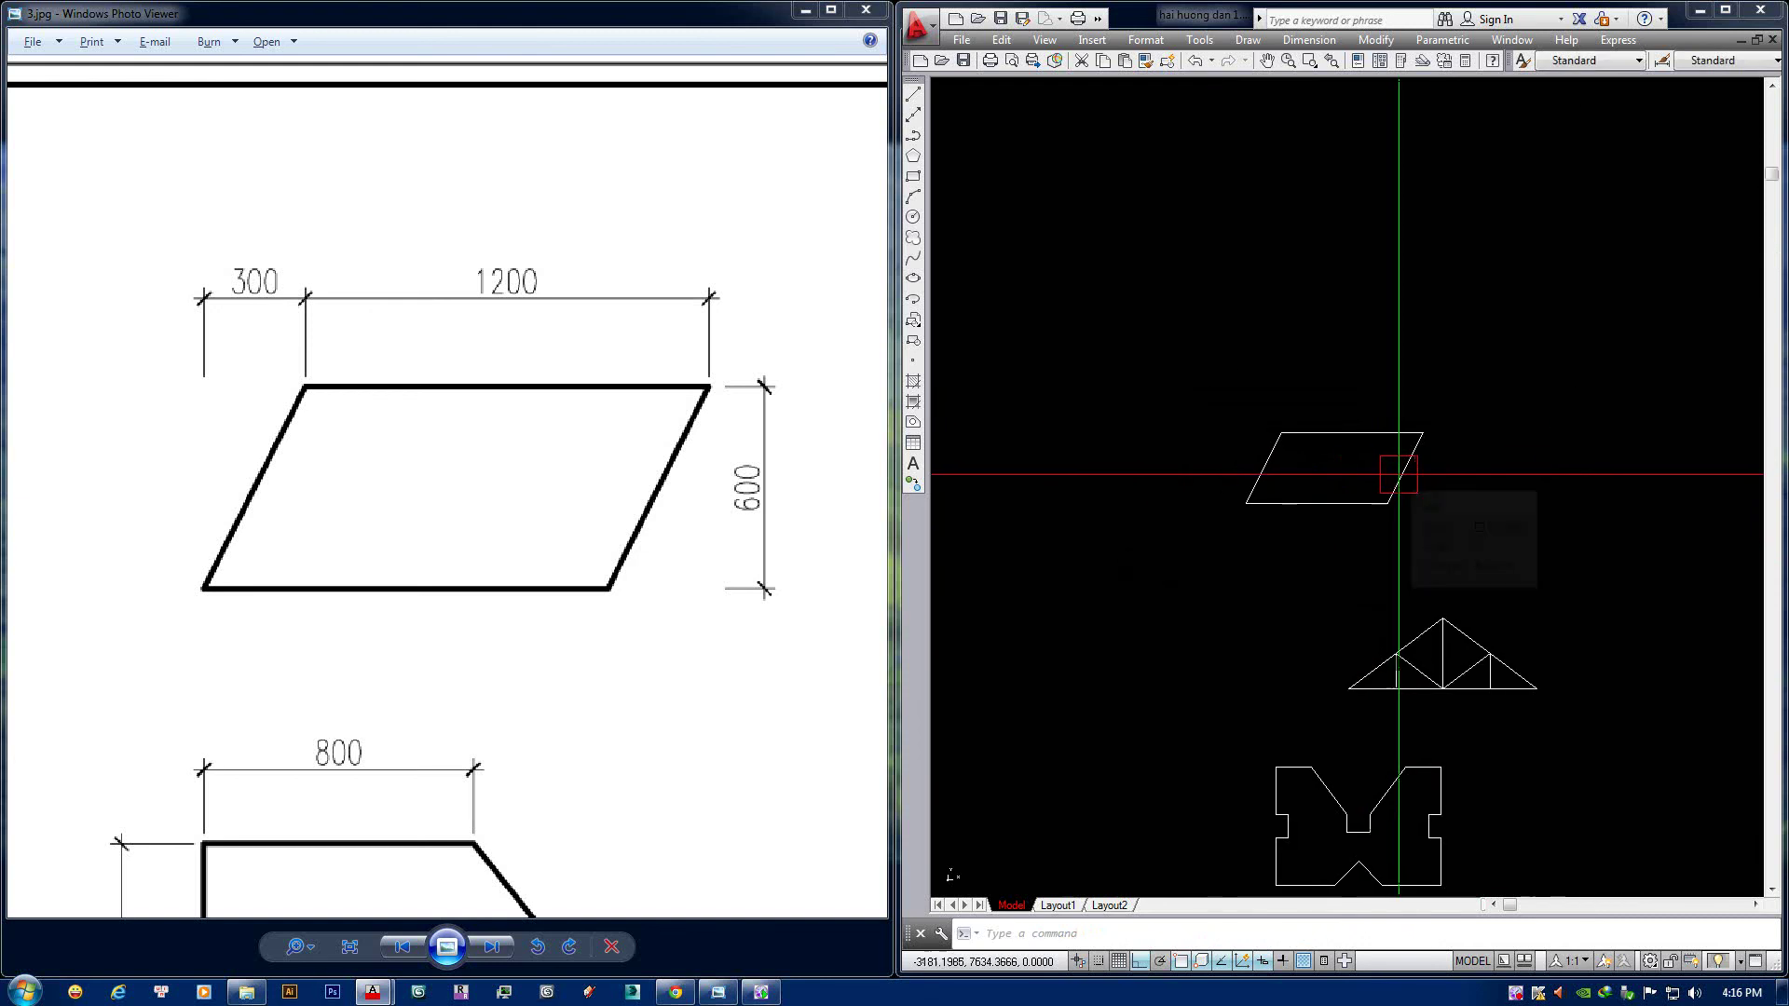
pyautogui.scroll(-2, 1397, 473)
pyautogui.scroll(-3, 1134, 304)
pyautogui.scroll(3, 1485, 571)
pyautogui.scroll(3, 1397, 577)
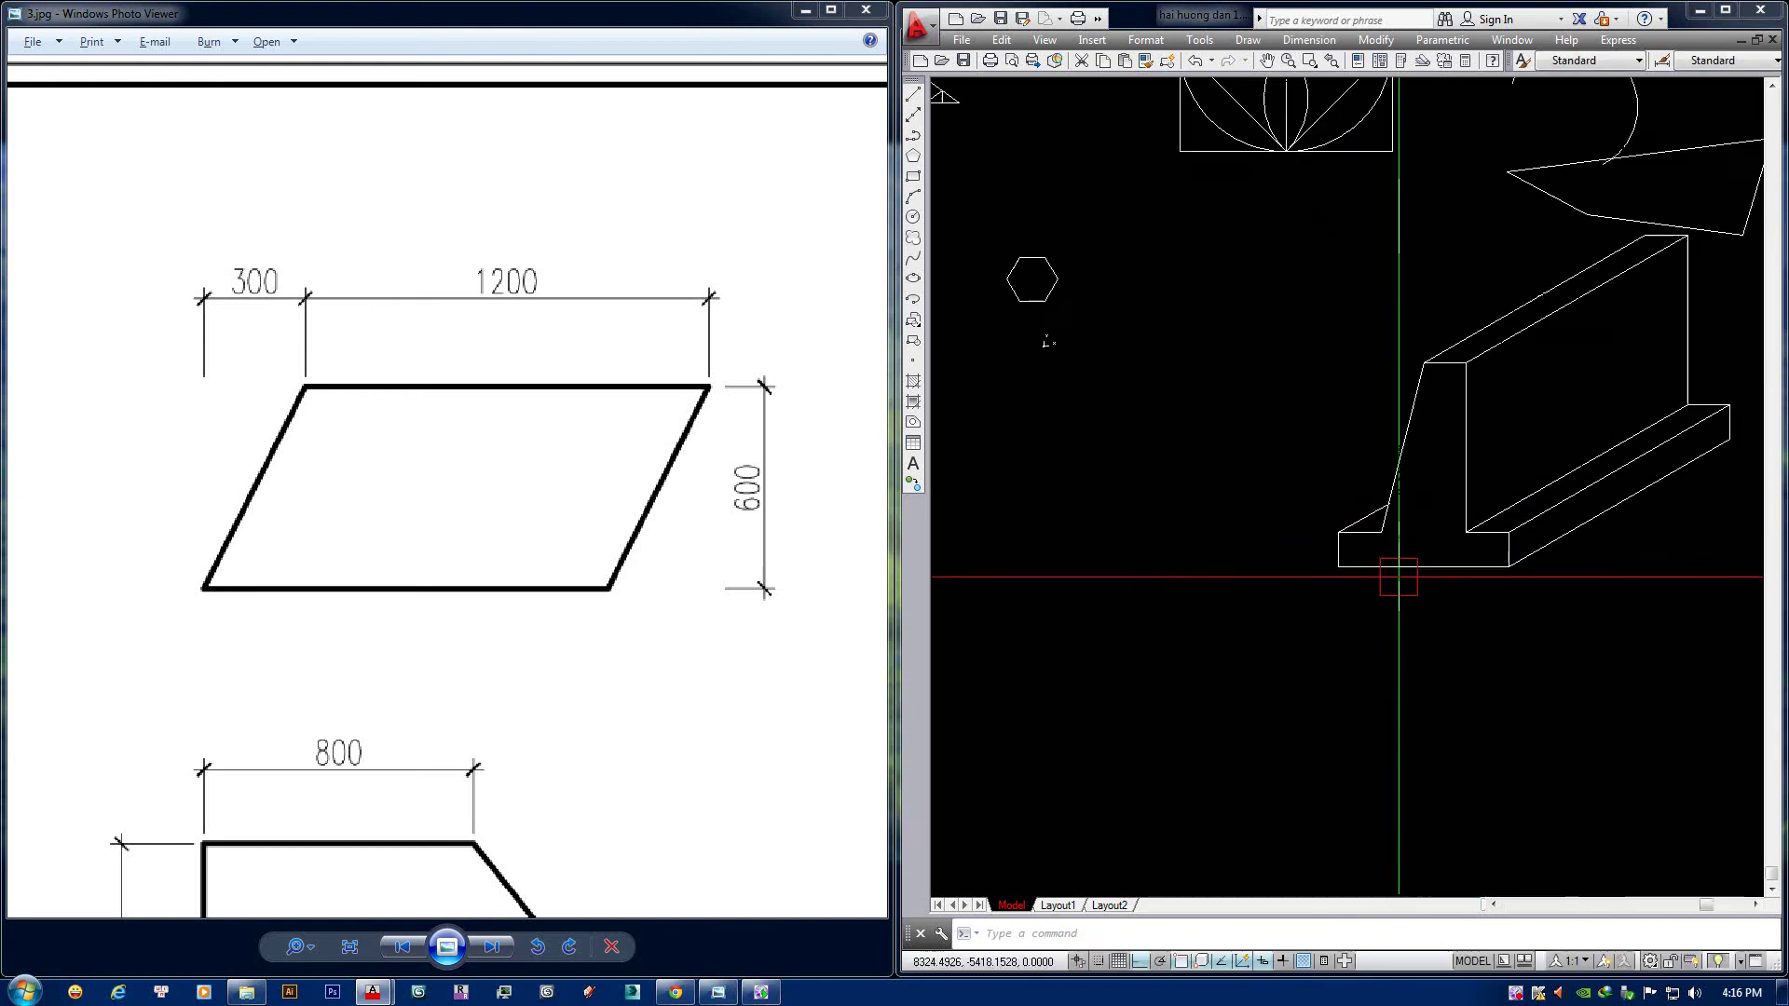
pyautogui.moveTo(1398, 577); pyautogui.dragTo(1466, 852, button='middle')
pyautogui.scroll(-1, 1467, 852)
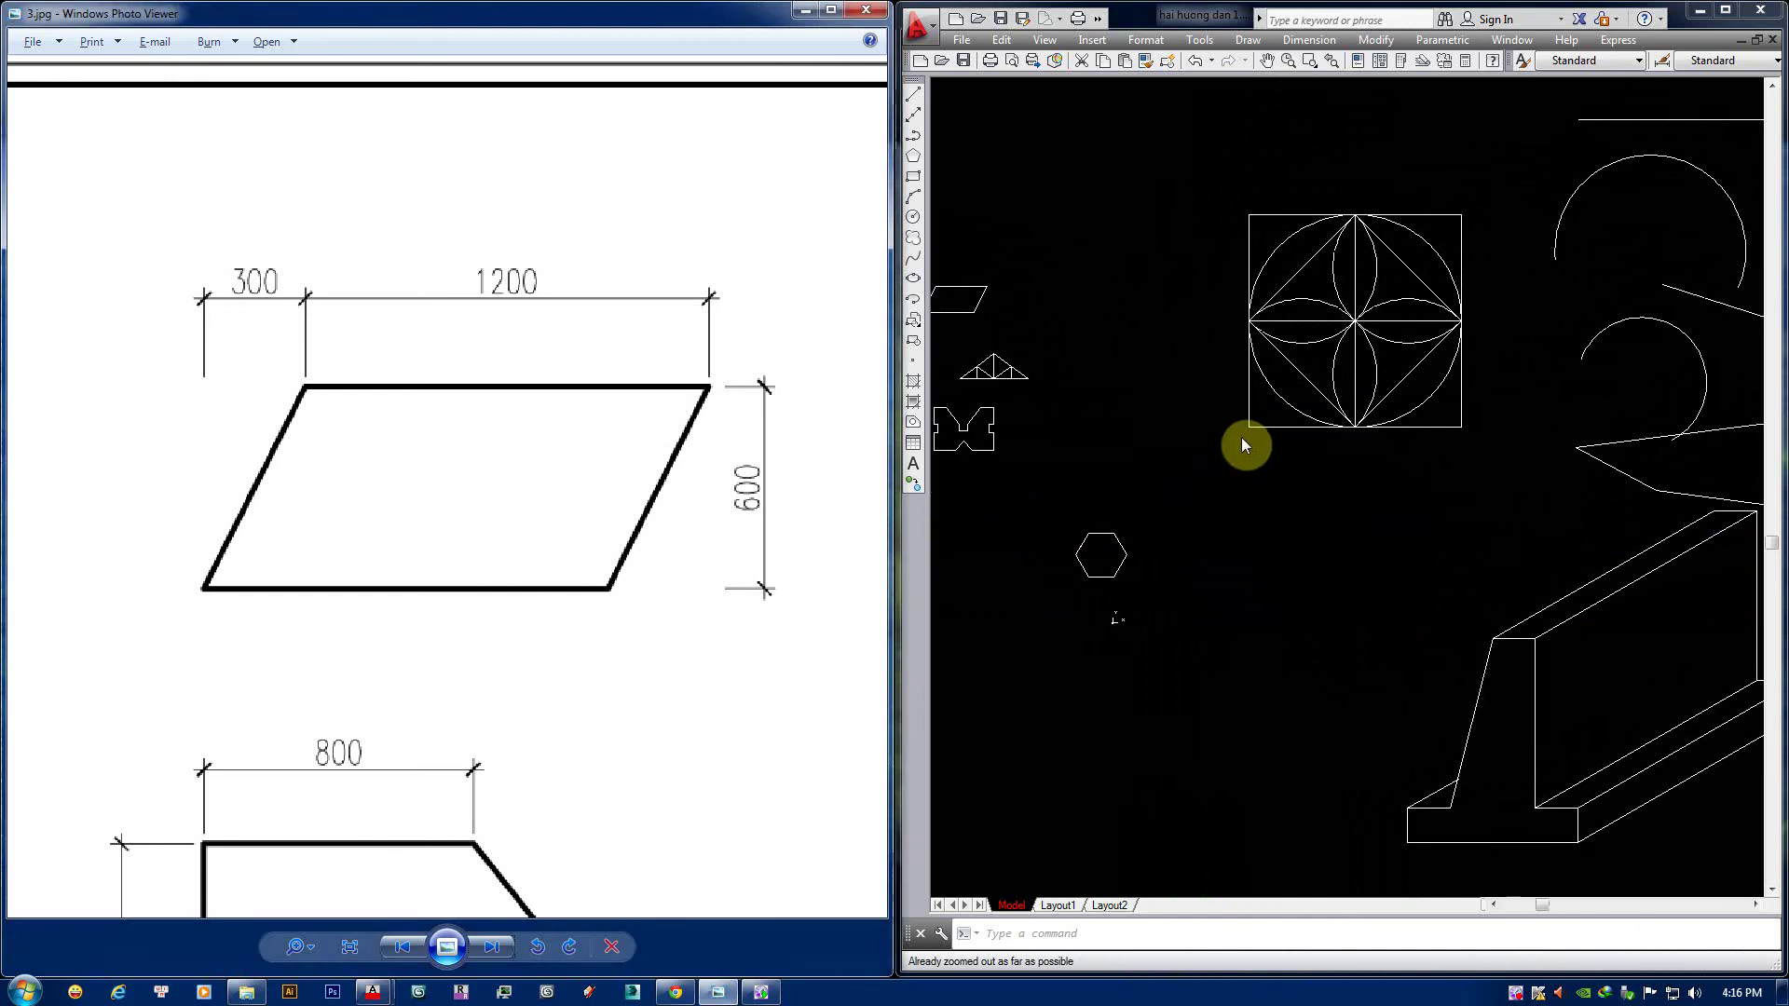
pyautogui.moveTo(1249, 484); pyautogui.dragTo(1258, 539, button='middle')
pyautogui.scroll(-2, 654, 566)
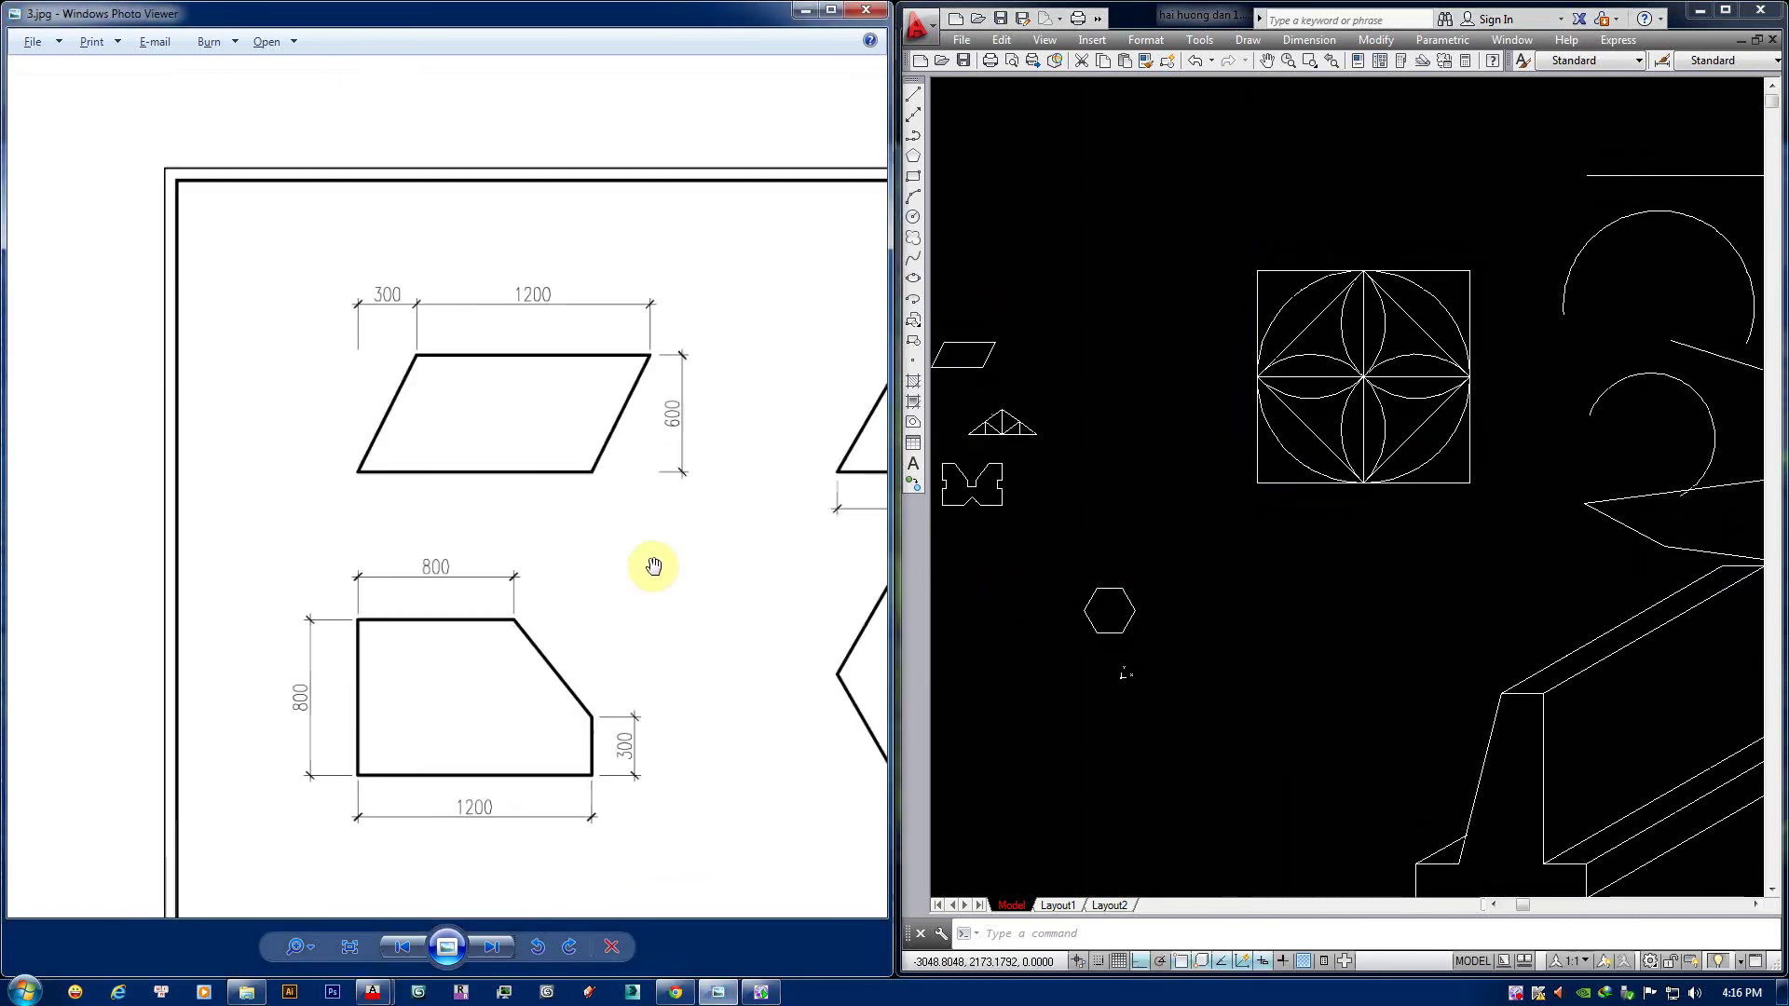
pyautogui.scroll(-1, 327, 519)
pyautogui.scroll(-1, 499, 547)
pyautogui.scroll(-1, 591, 499)
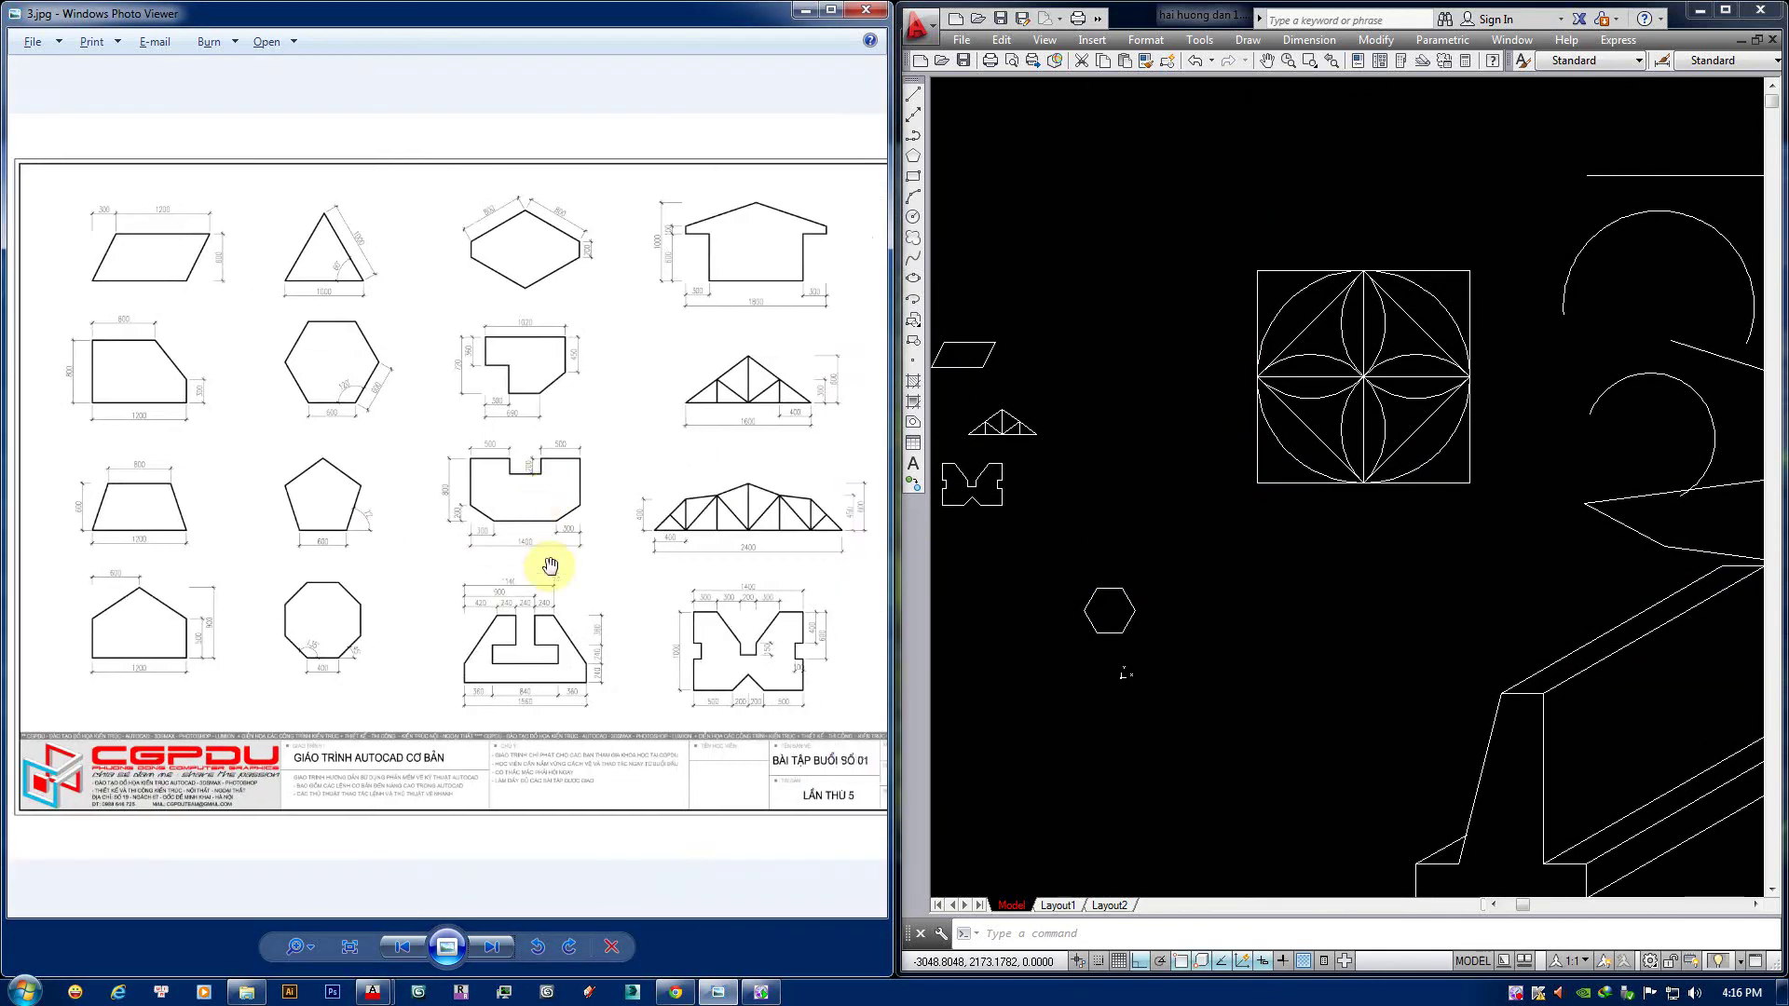
pyautogui.scroll(-1, 607, 500)
# Maximize the 3.jpg sheet, then minimize Photo Viewer and AutoCAD to reveal the desktop.
pyautogui.click(835, 14)
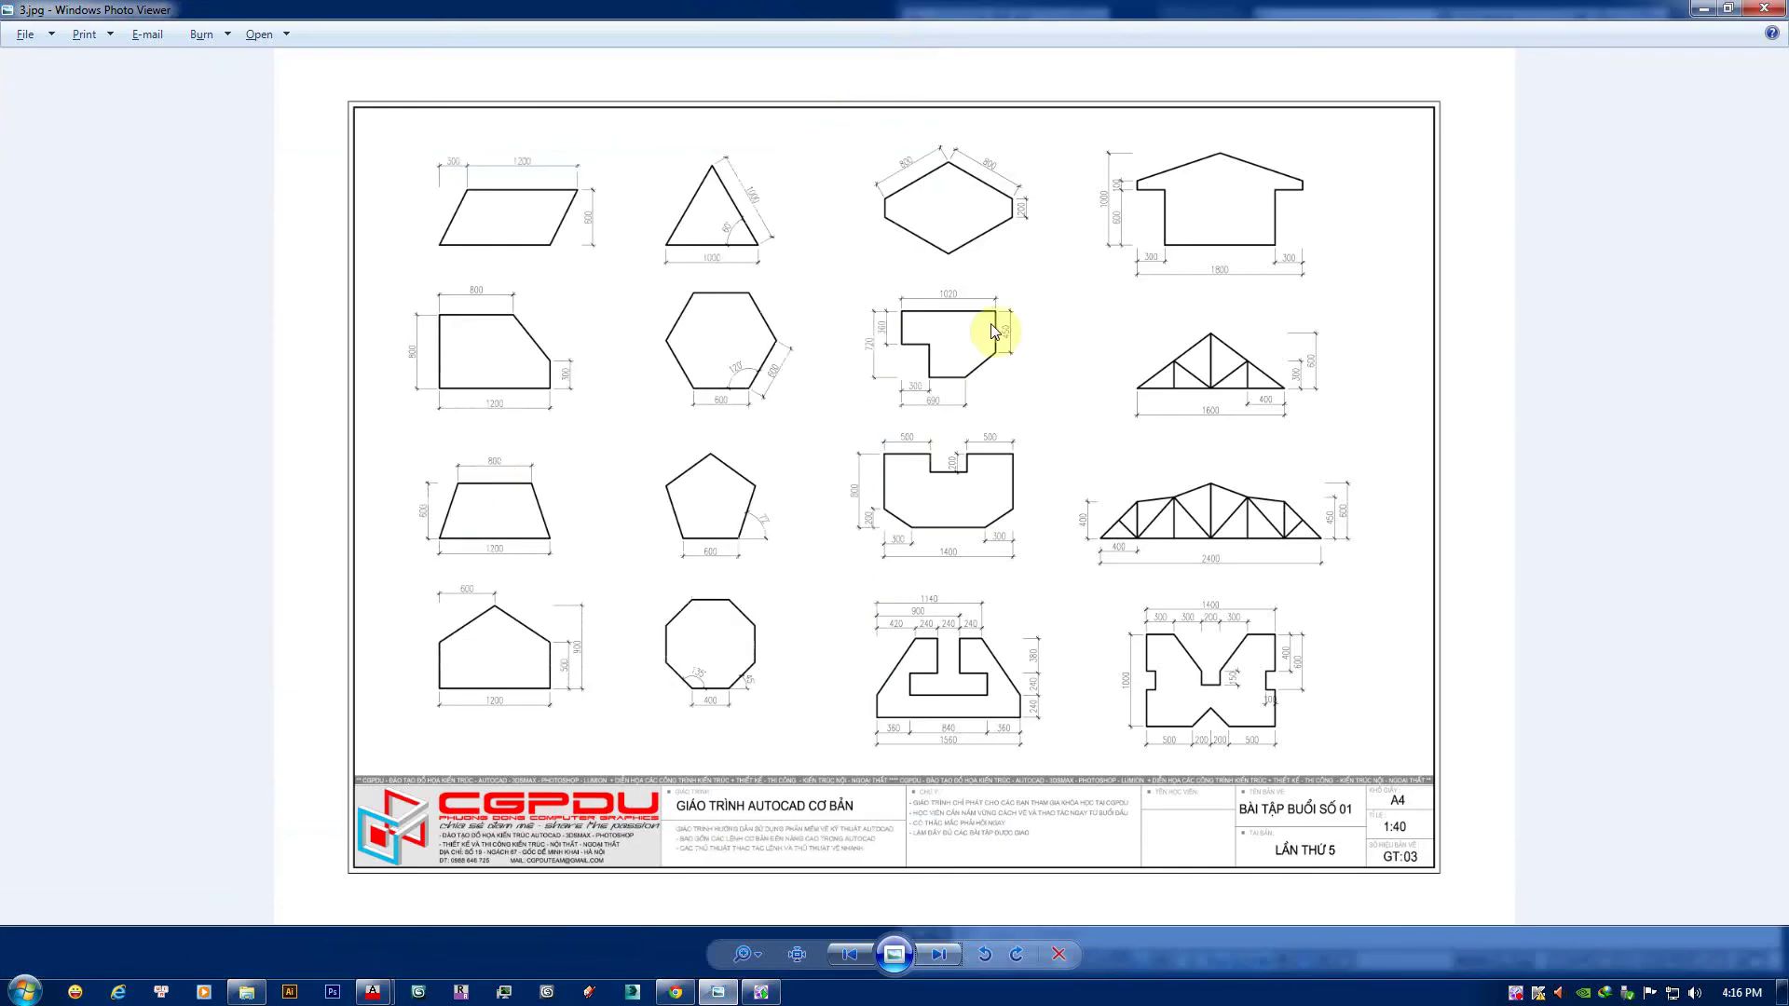
pyautogui.scroll(1, 973, 351)
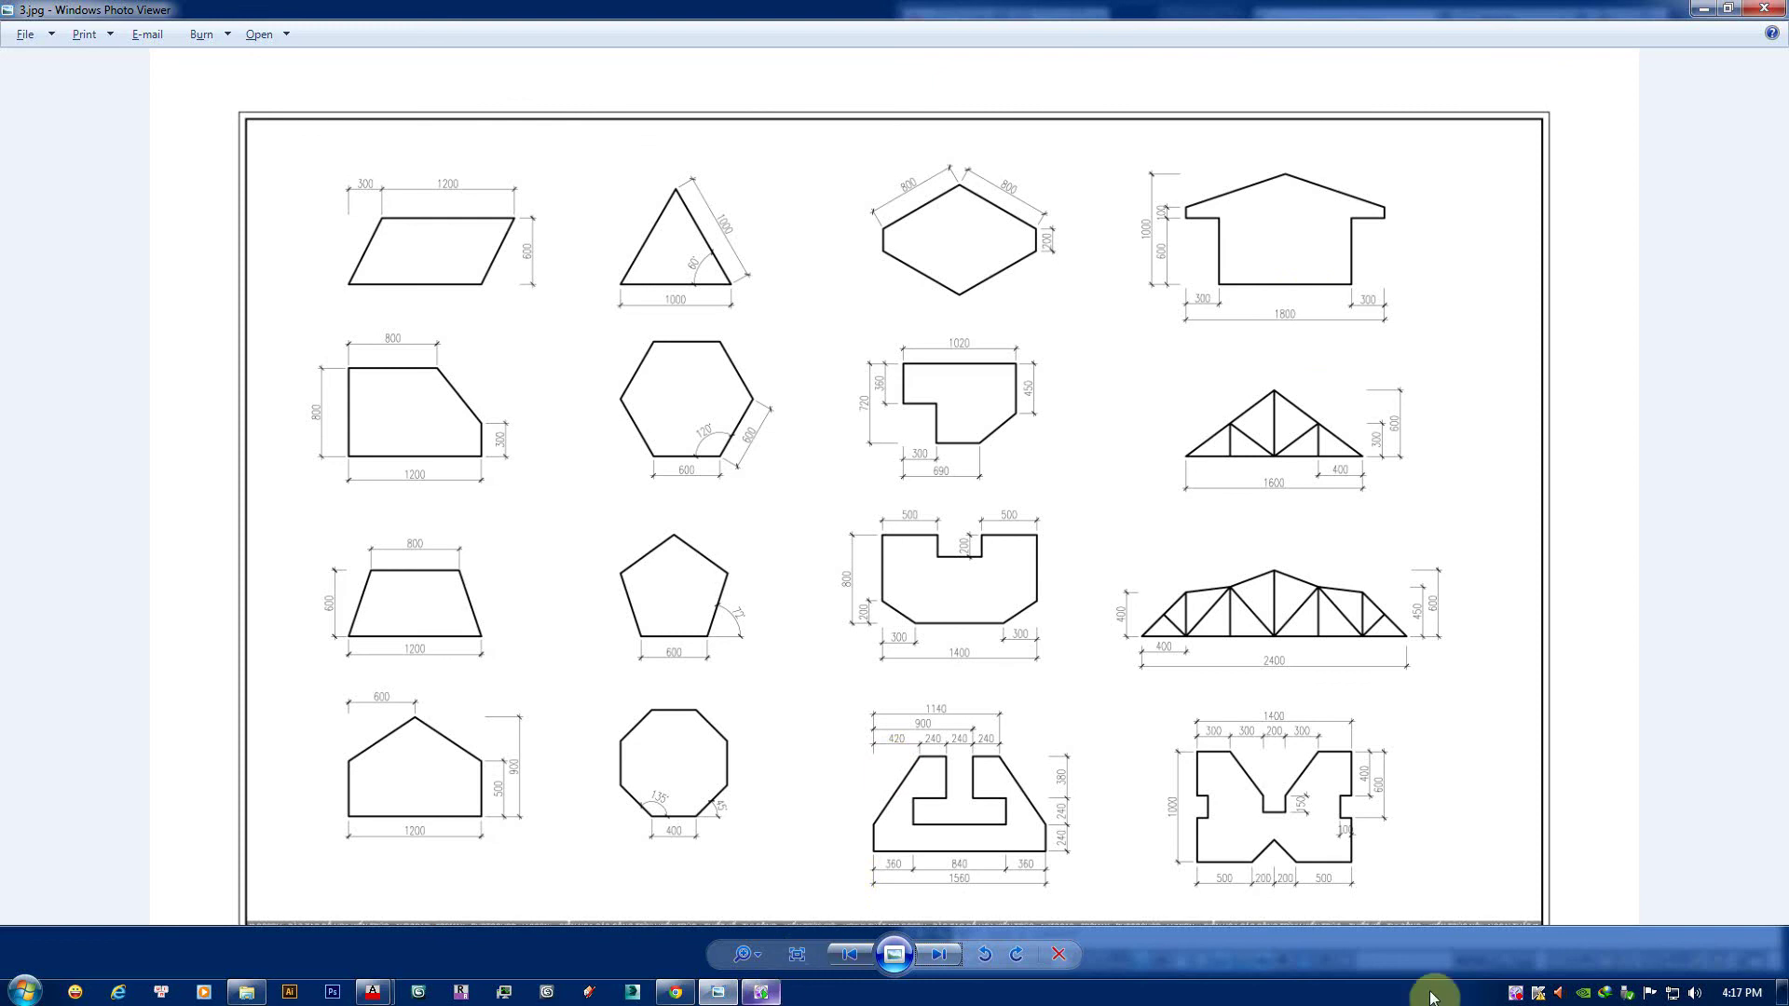
pyautogui.rightClick(1521, 996)
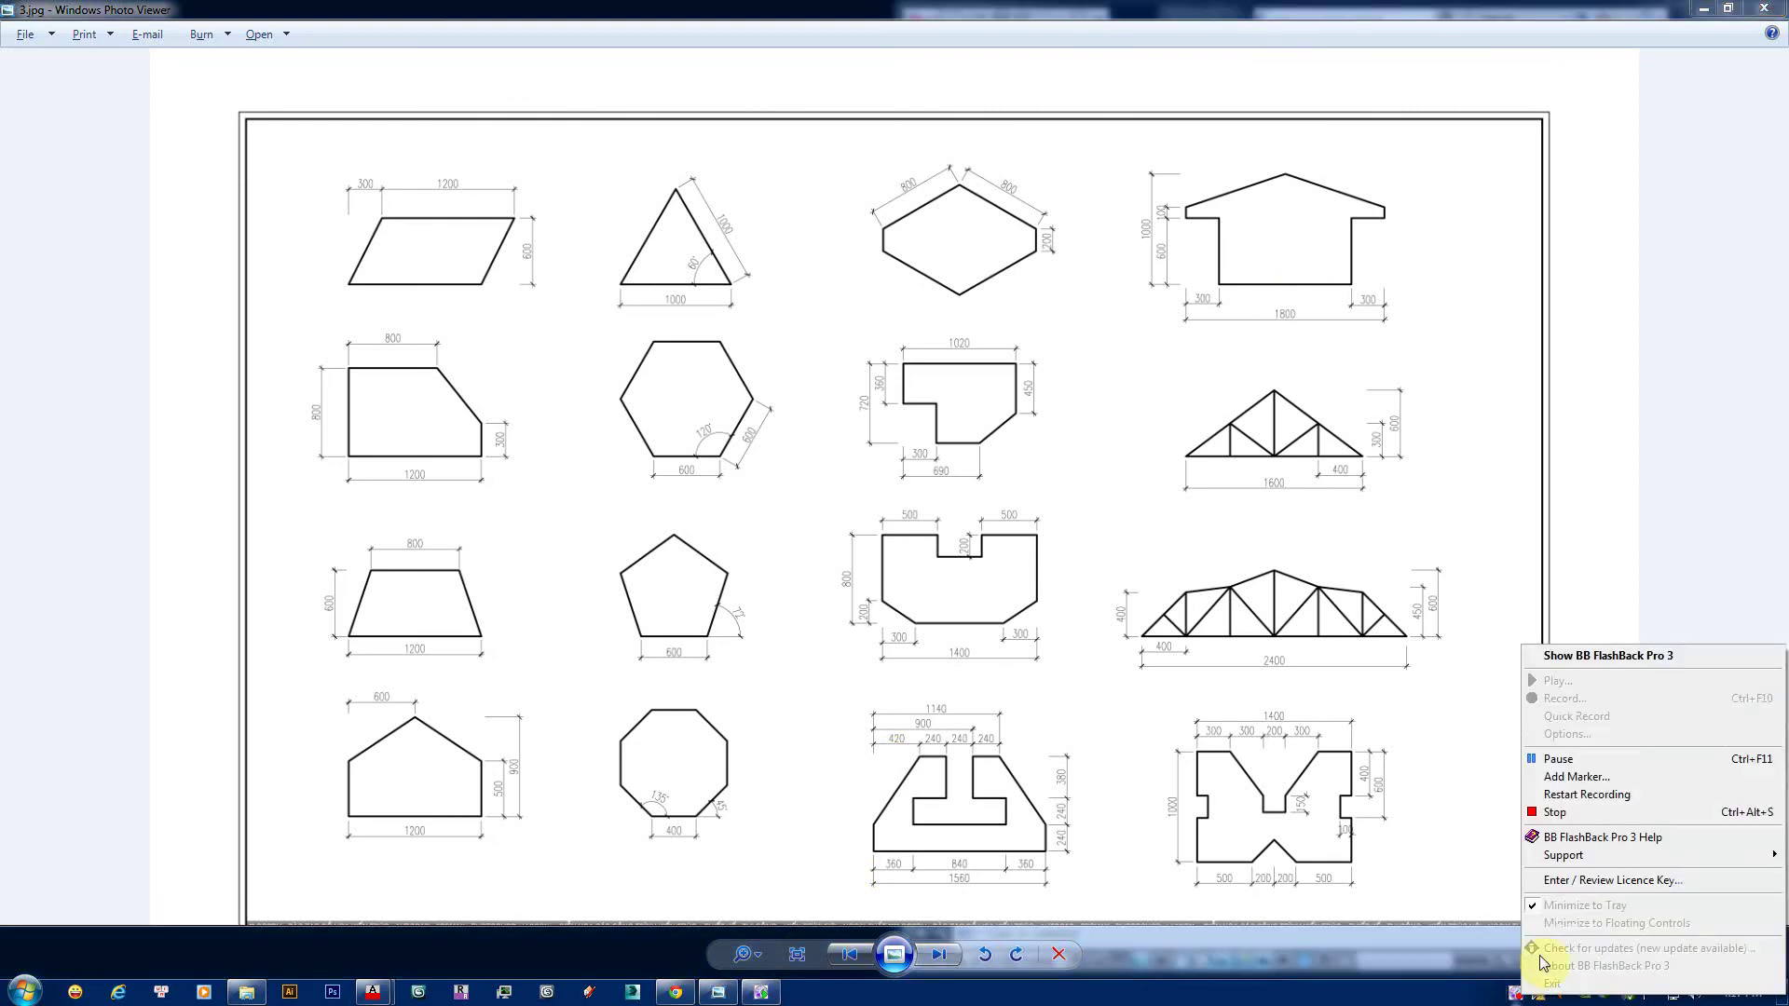
pyautogui.click(1465, 764)
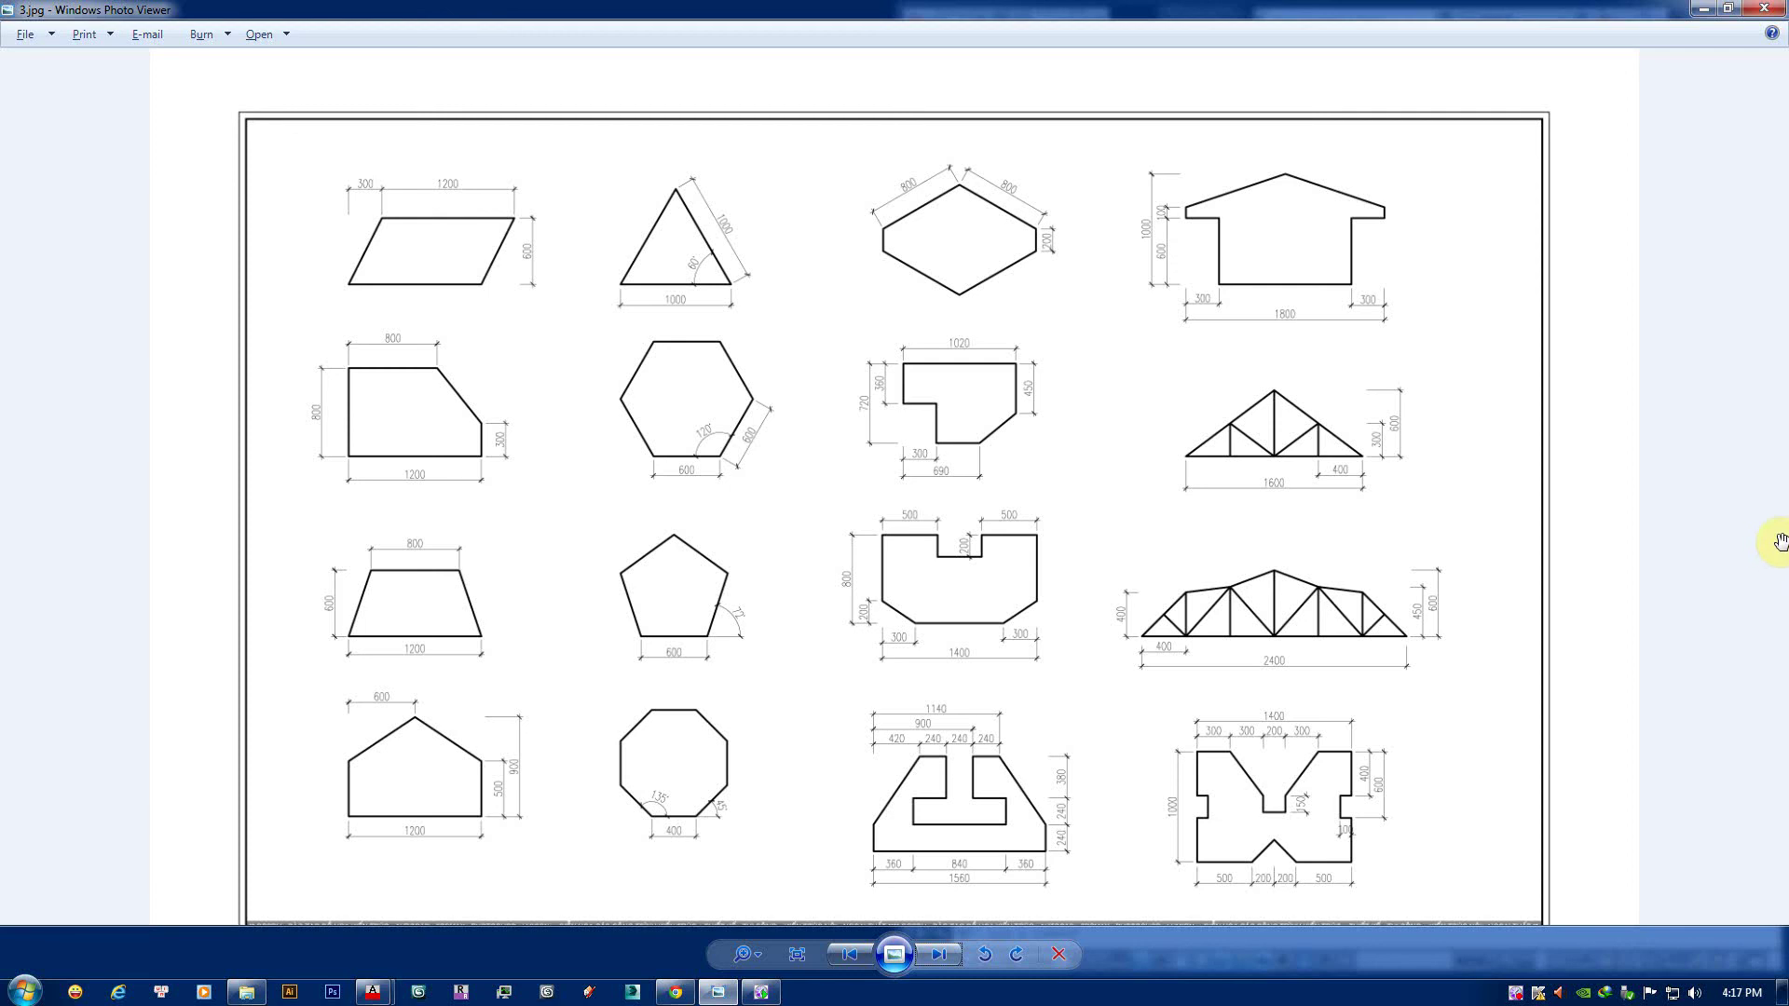
pyautogui.click(1705, 11)
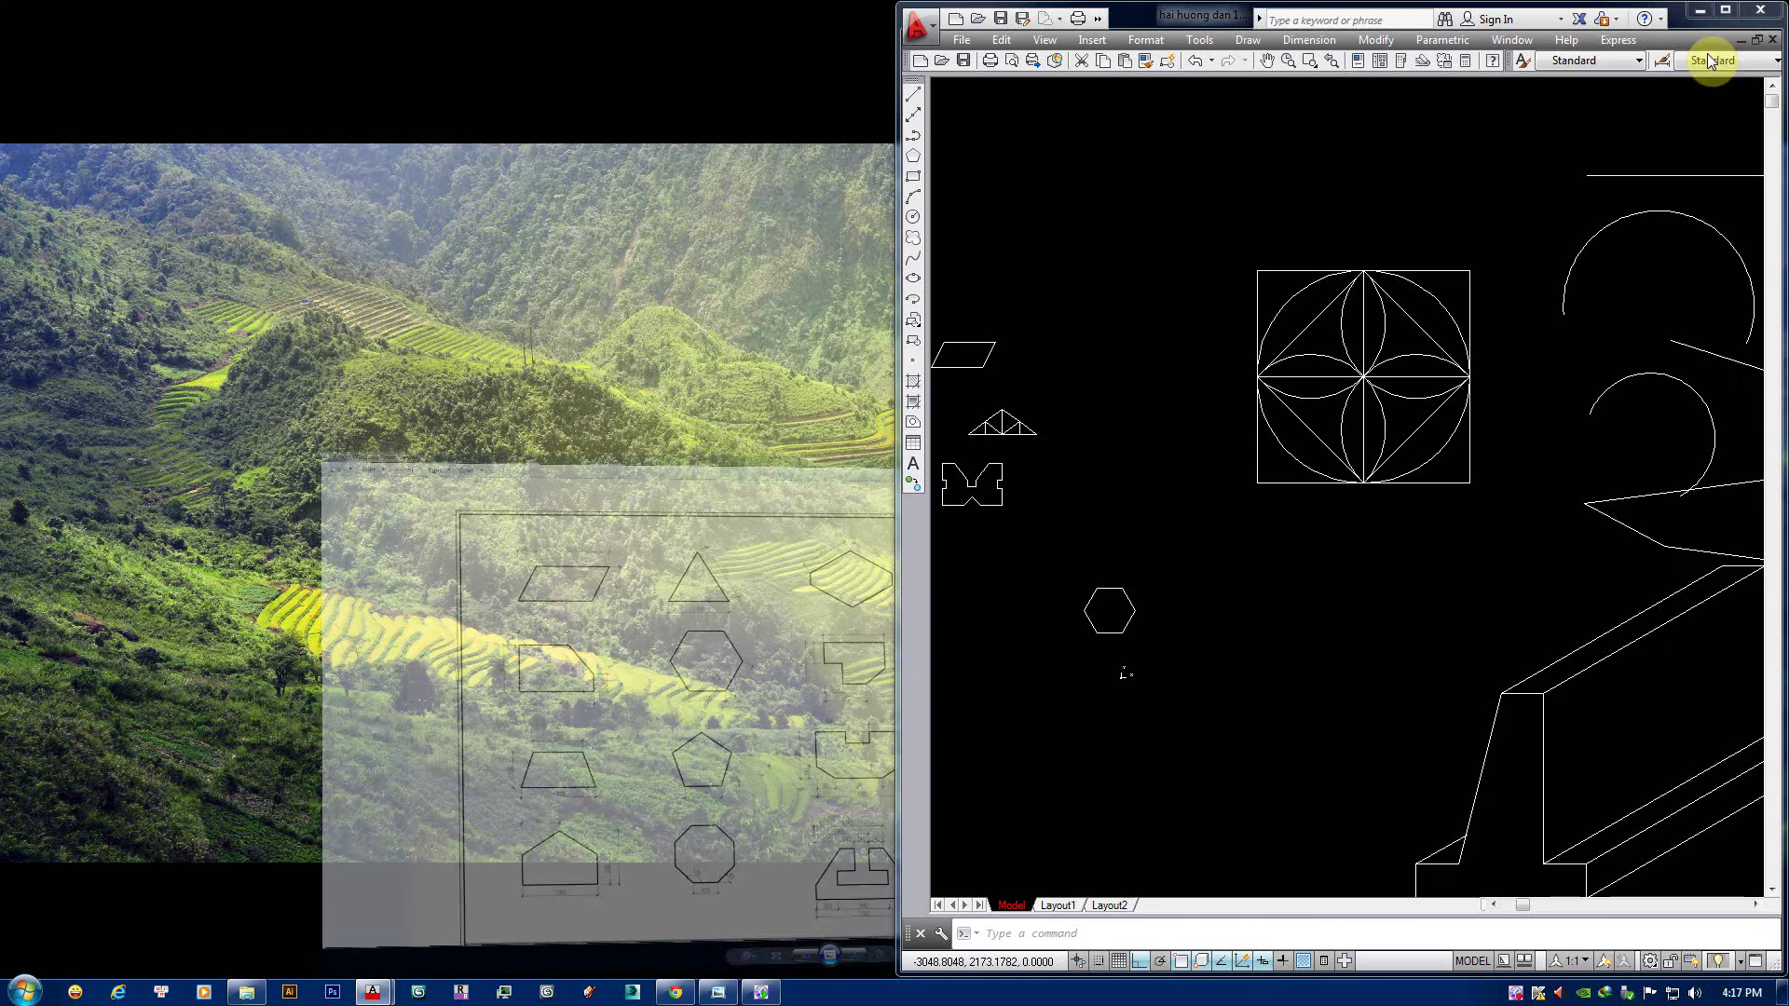
pyautogui.click(1693, 18)
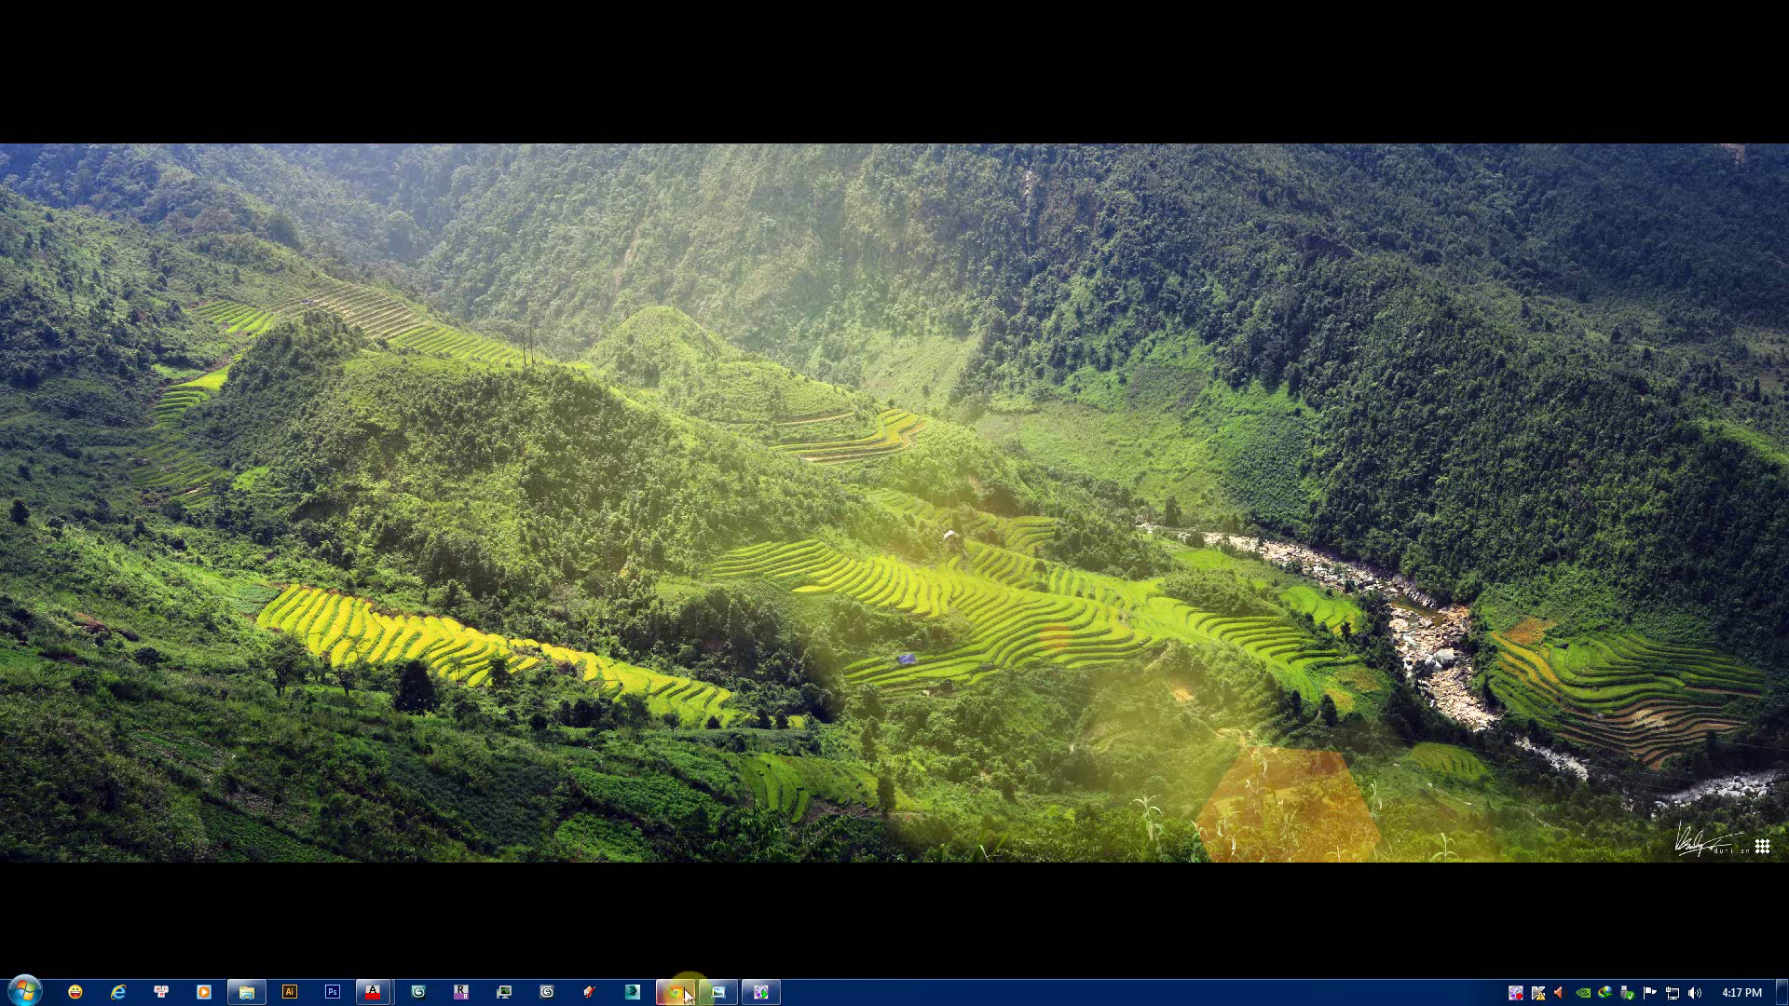
pyautogui.click(717, 991)
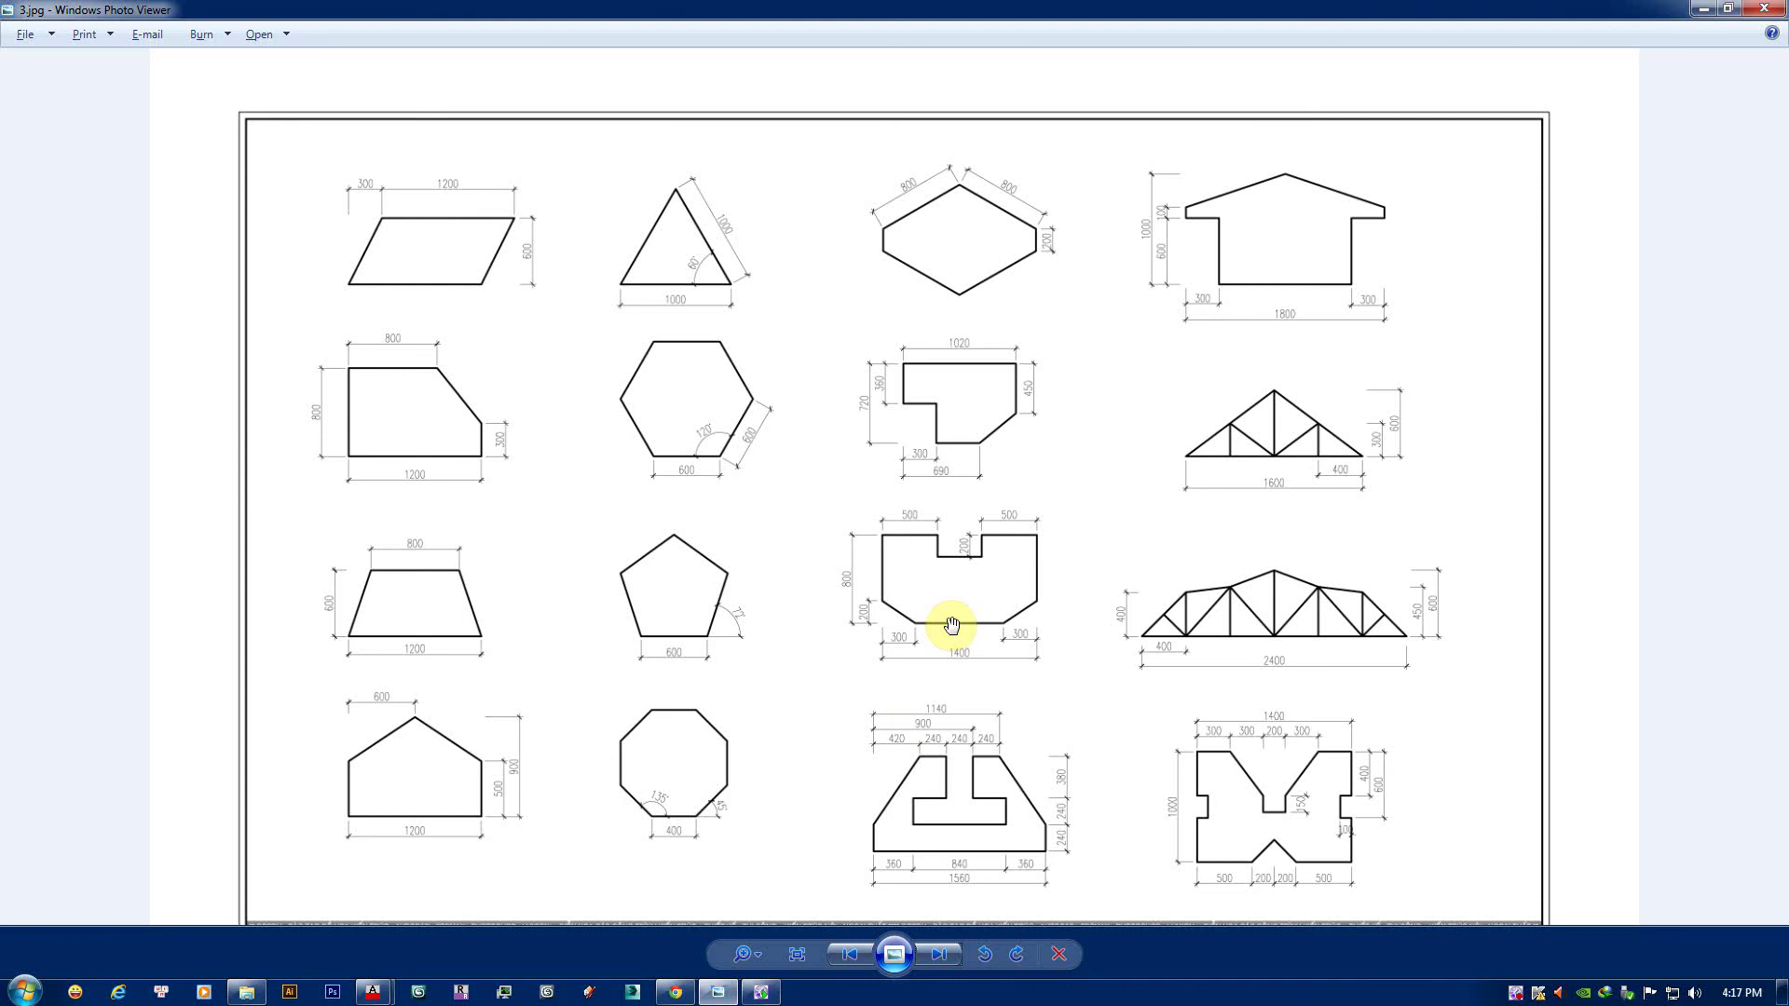
pyautogui.click(1697, 8)
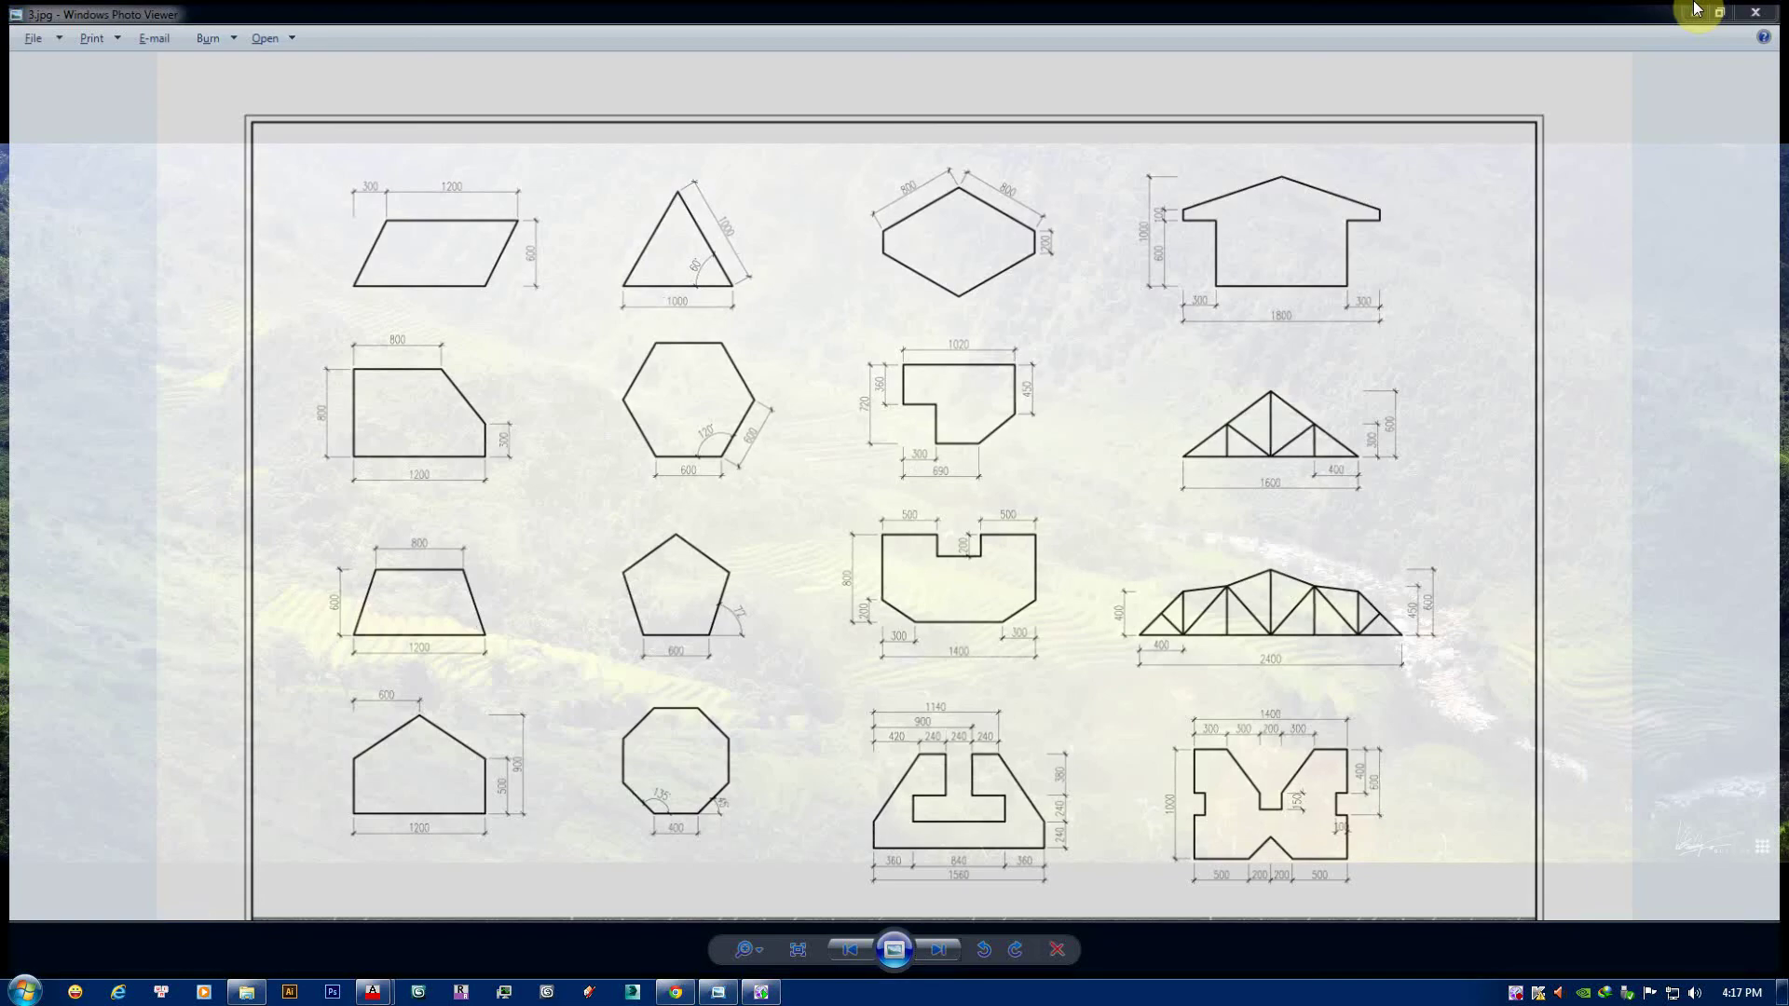